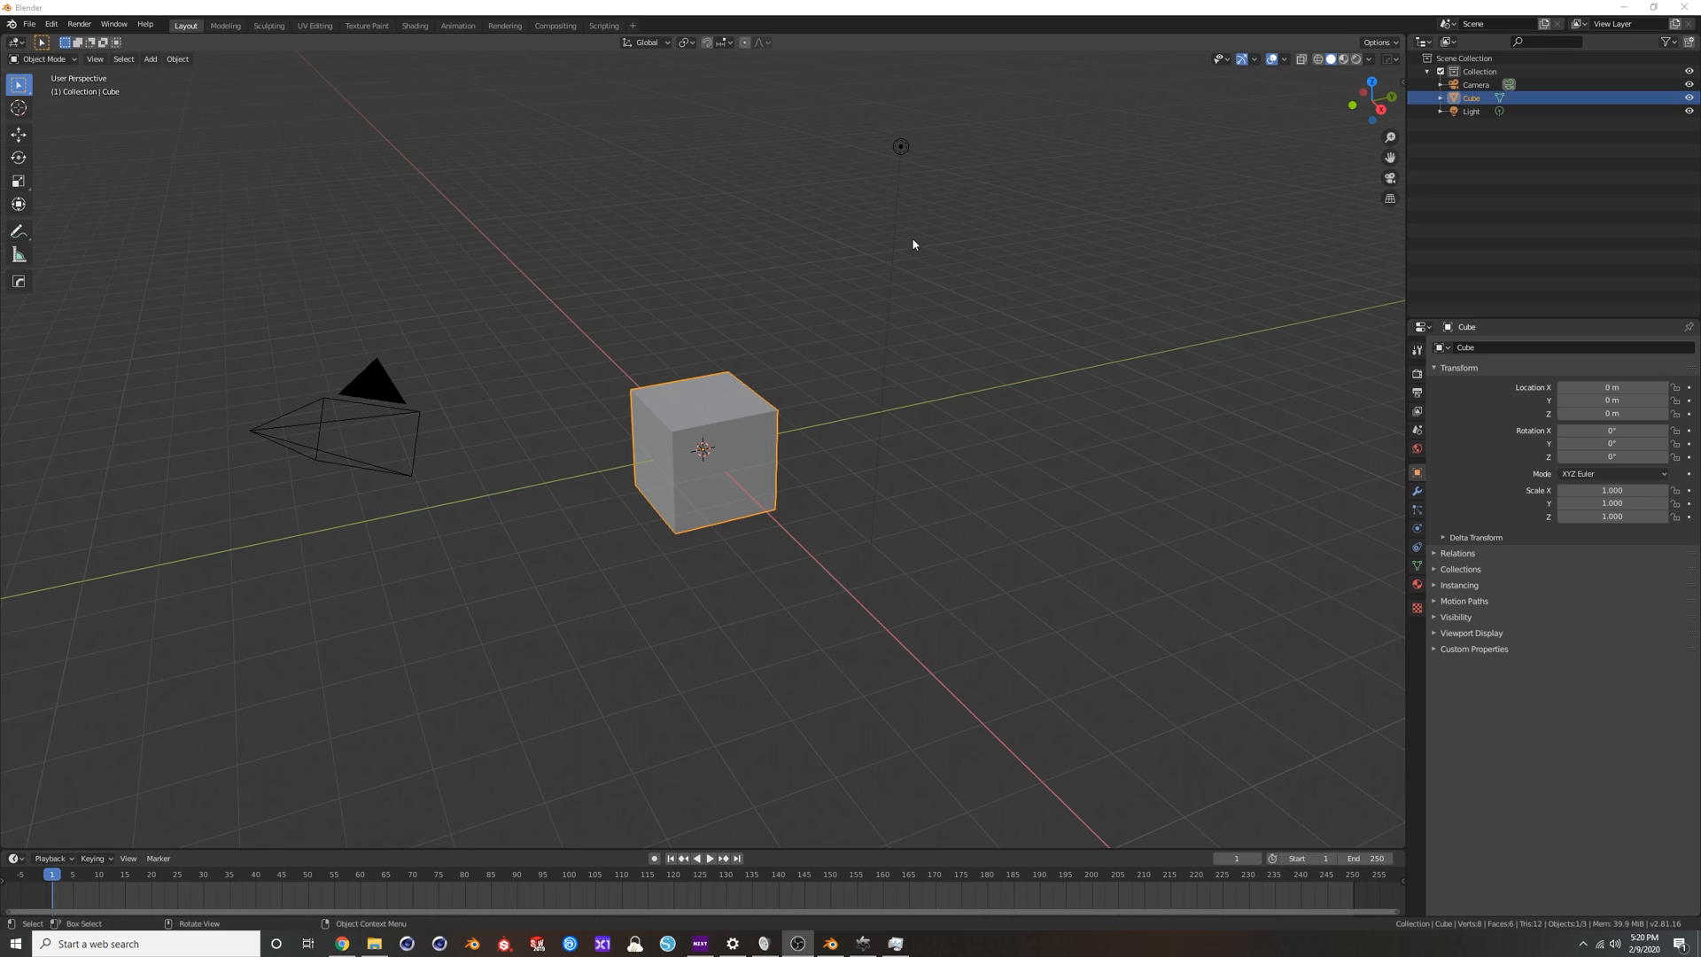
{"action": "left_click", "coordinate": [901, 150]}
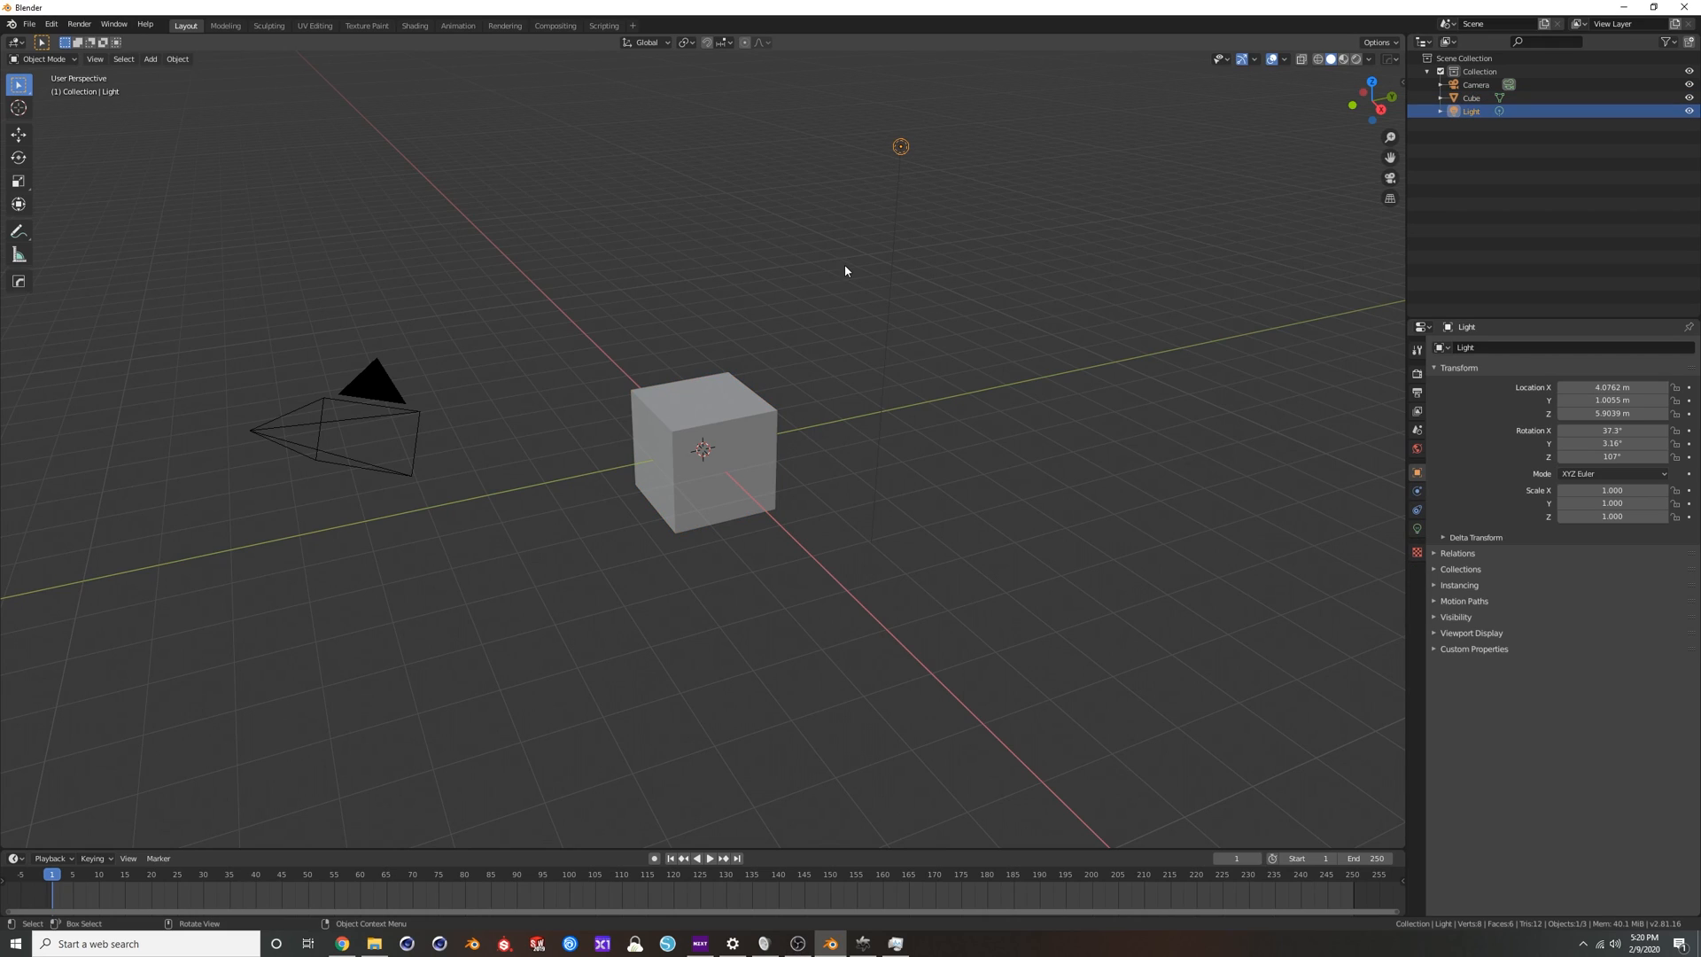
{"action": "left_click", "coordinate": [711, 227]}
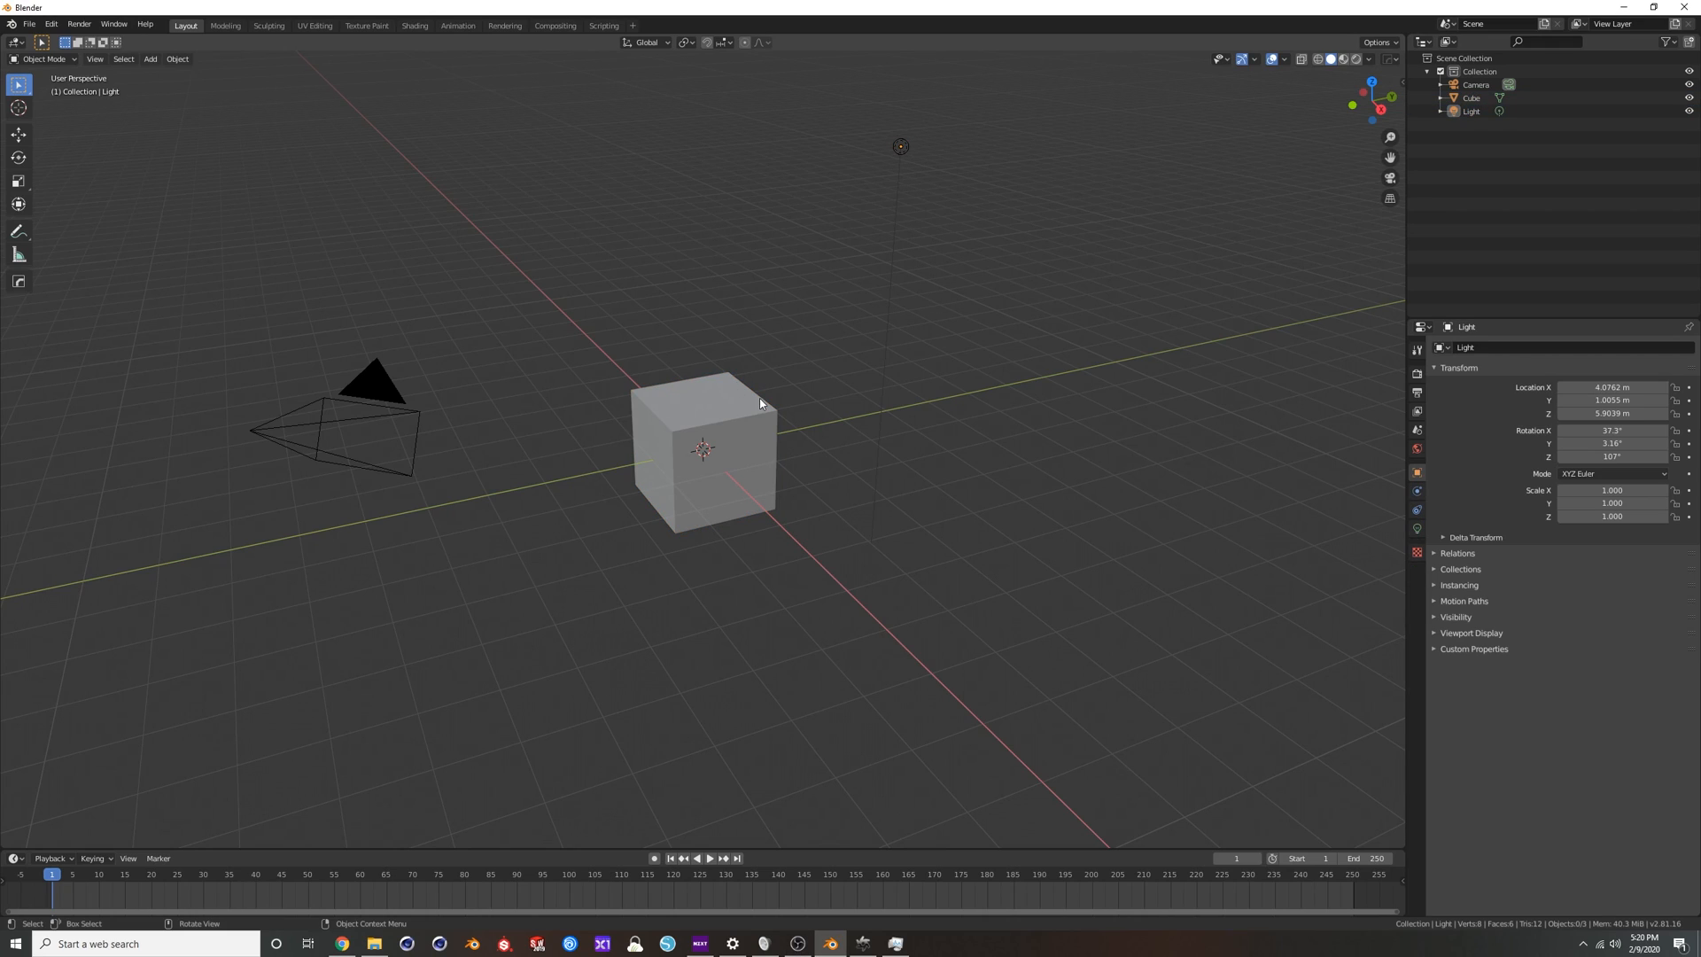
Switch to the browser and examine OTOY's OctaneRender Enterprise subscription options and the free Prime tier offer.
{"action": "left_click", "coordinate": [342, 943]}
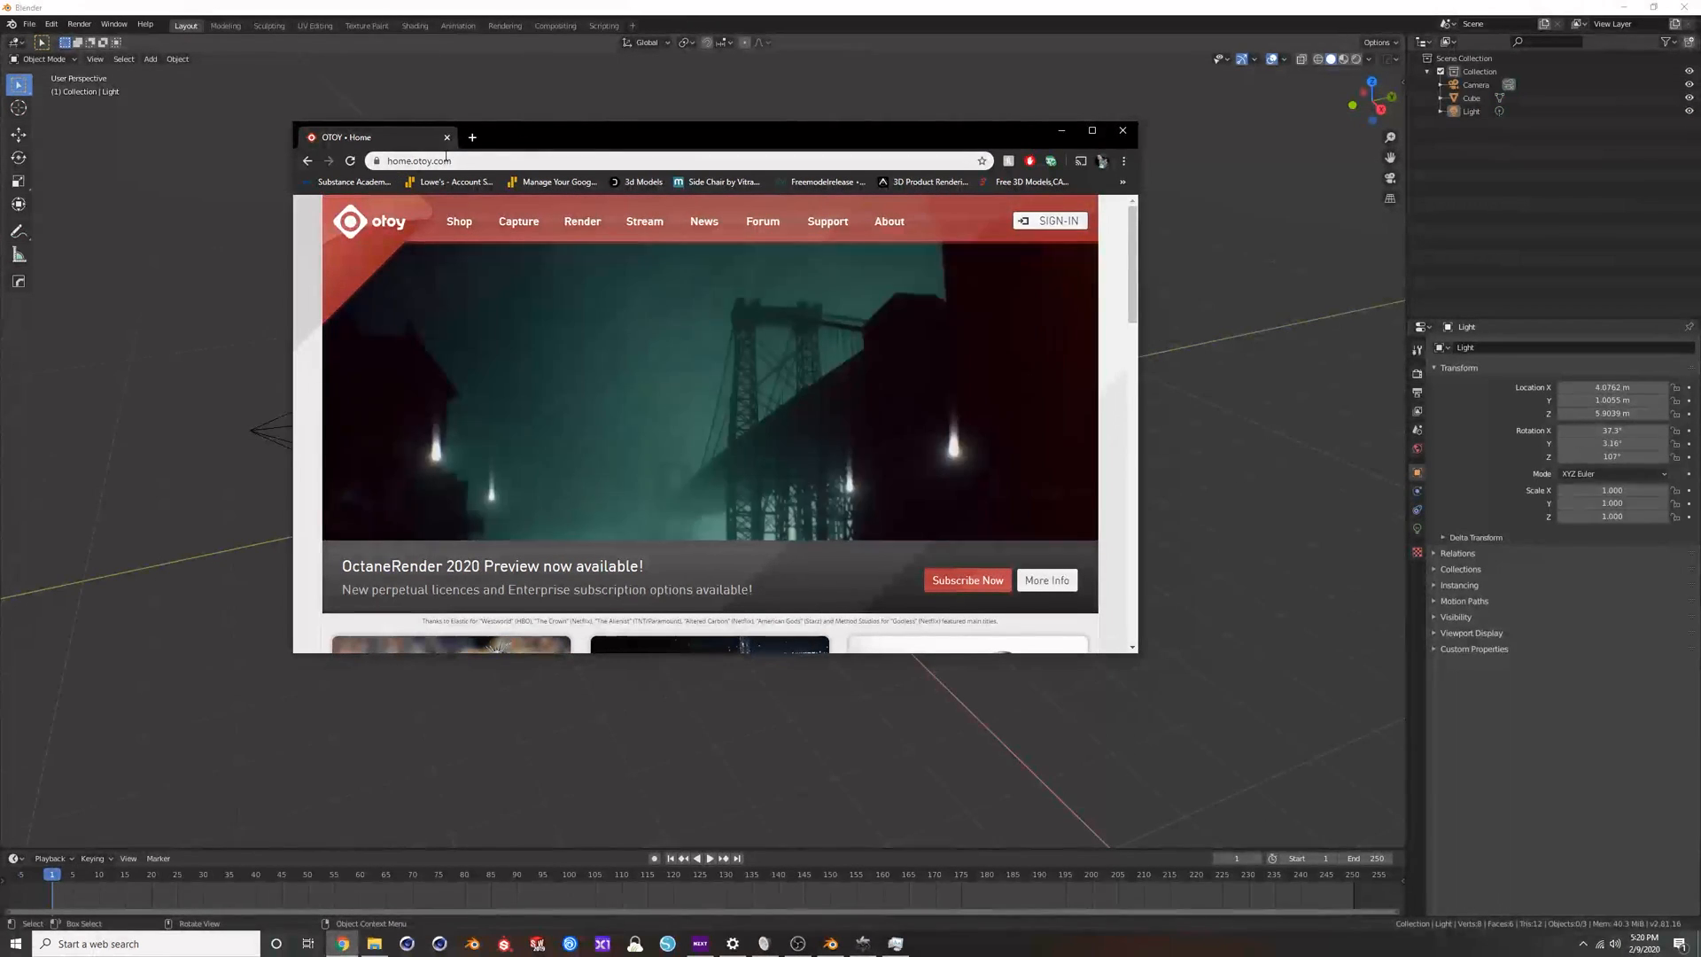
{"action": "double_click", "coordinate": [566, 131]}
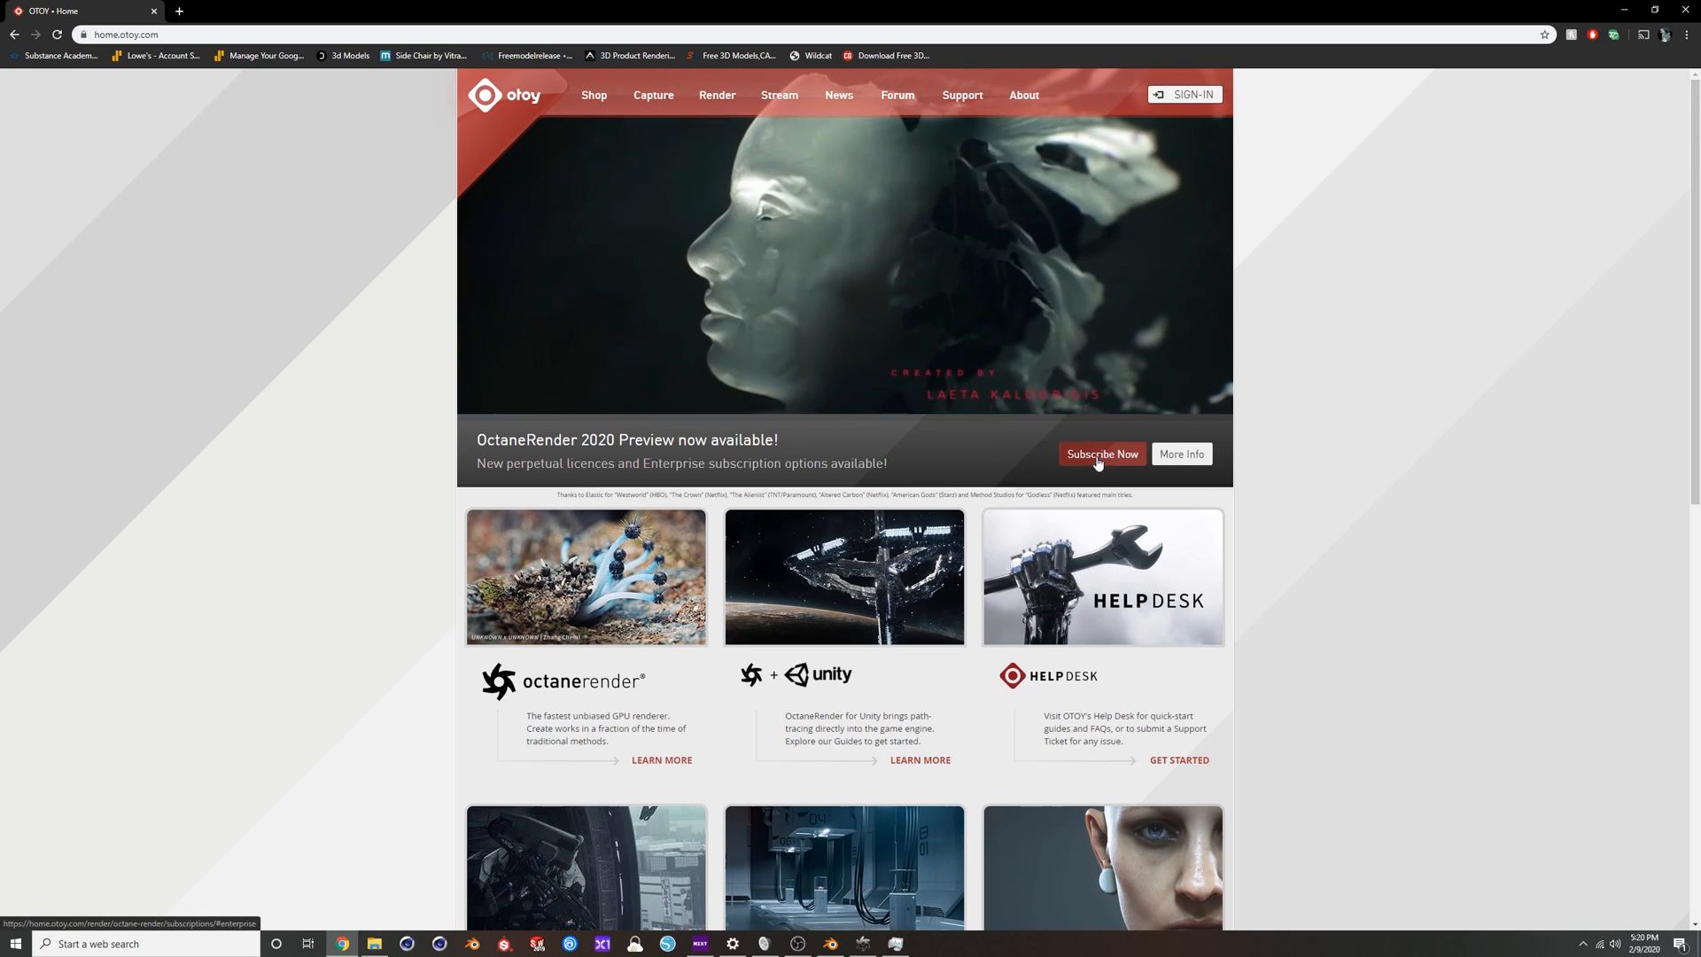
{"action": "left_click", "coordinate": [1098, 461]}
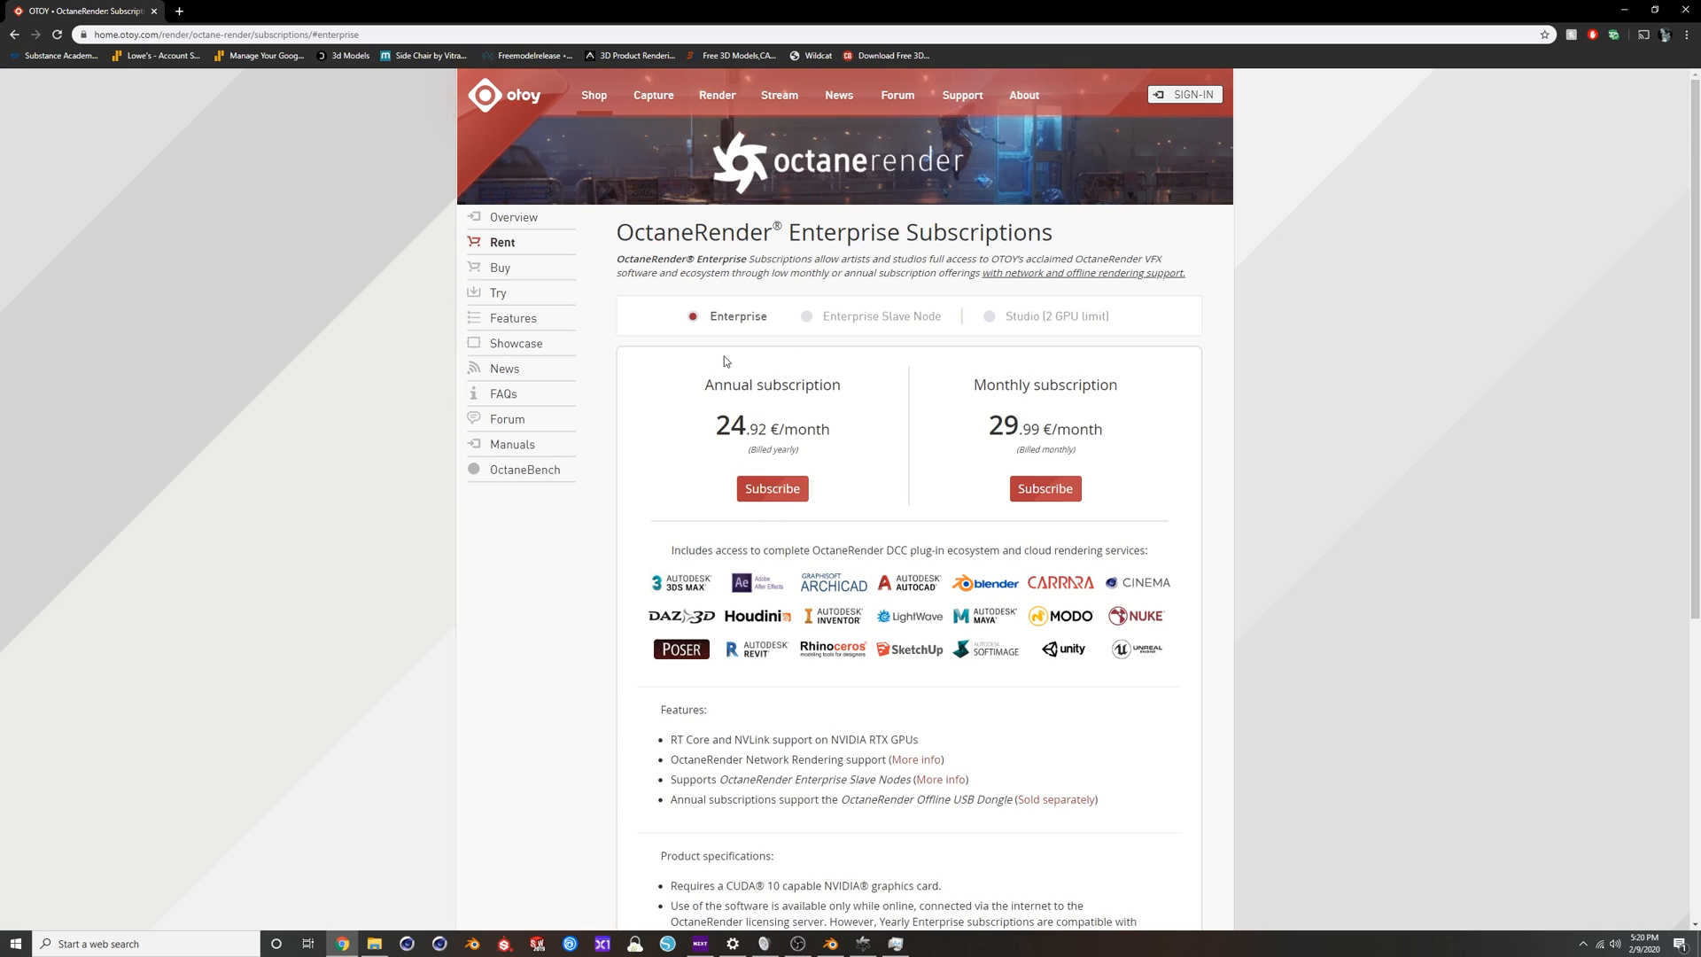
{"action": "left_click", "coordinate": [497, 297]}
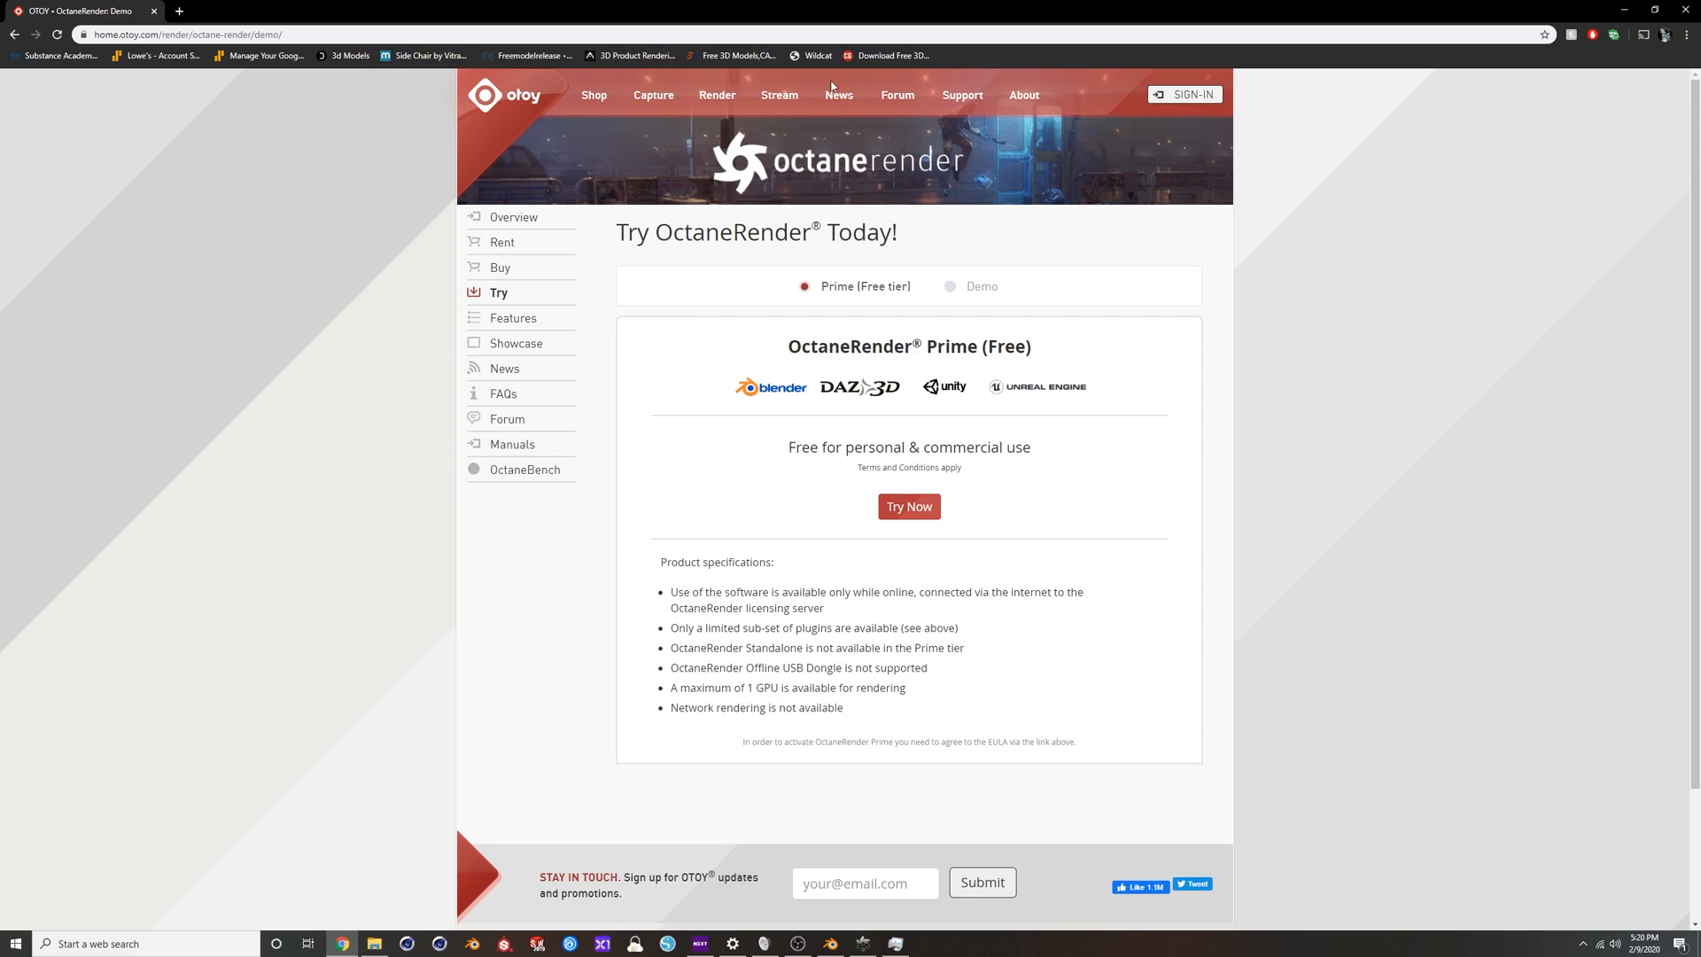
Uncover the desktop to examine the OctaneServer Prime and Blender Octane Edition shortcuts and the Octane server's activation status, and restore the Blender window.
{"action": "left_click_drag", "start_coordinate": [846, 7], "coordinate": [889, 69]}
{"action": "left_click_drag", "start_coordinate": [1241, 4], "coordinate": [1101, 79]}
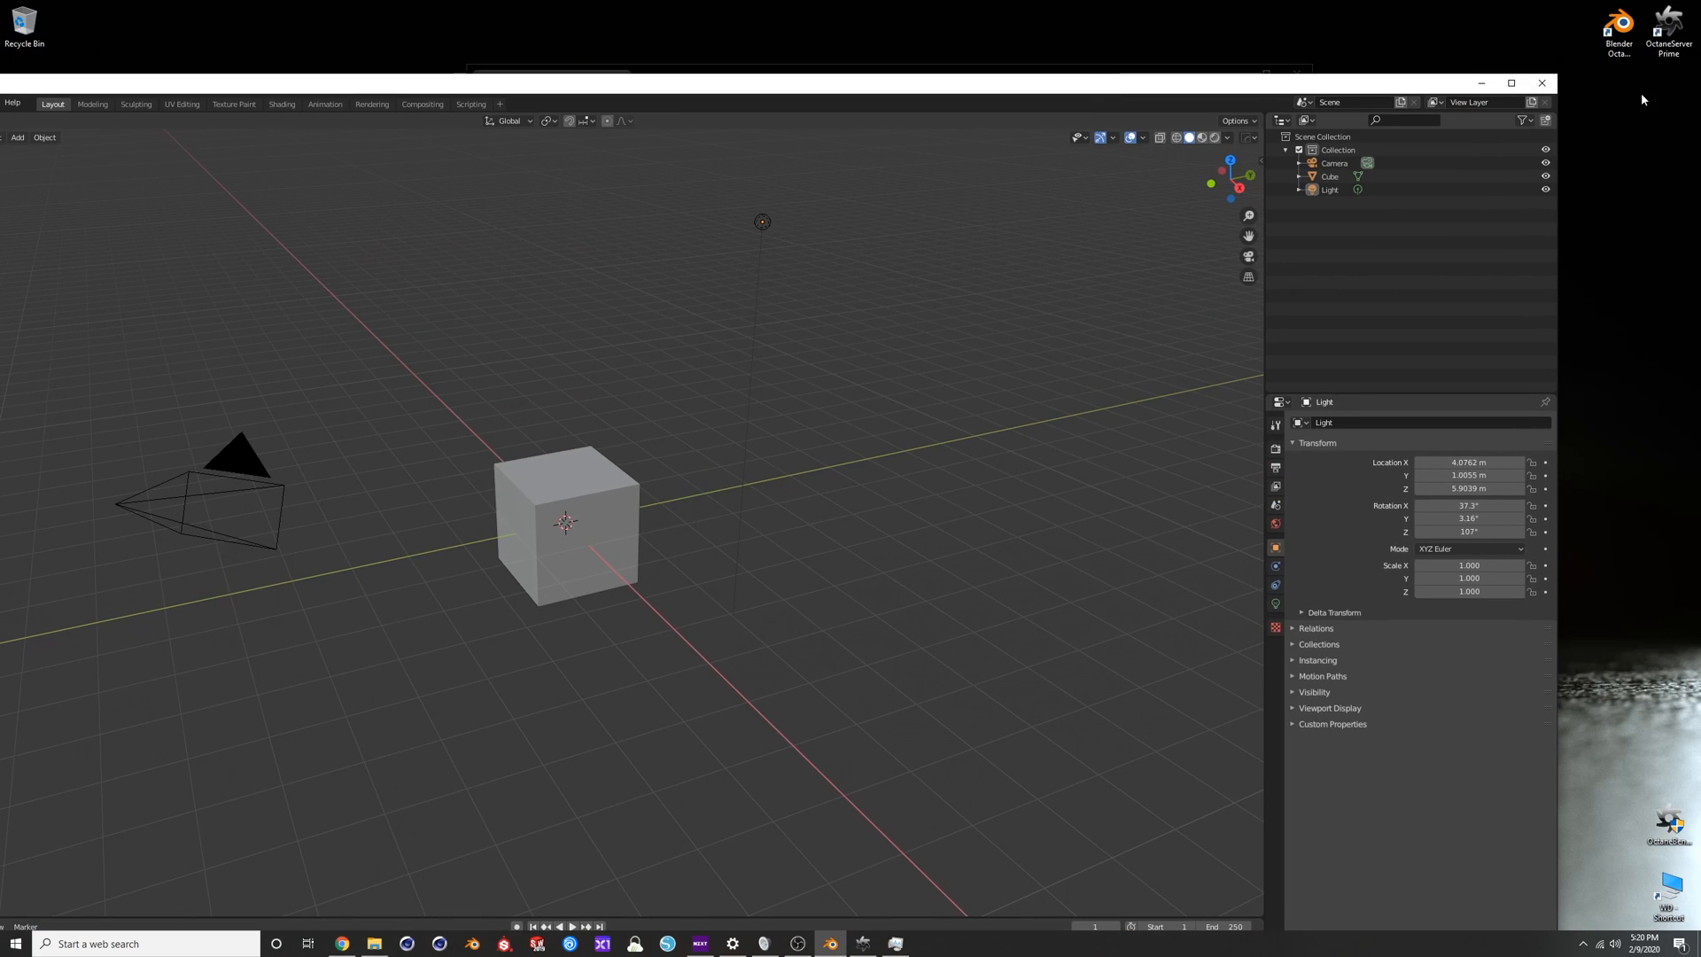
{"action": "left_click", "coordinate": [1671, 36]}
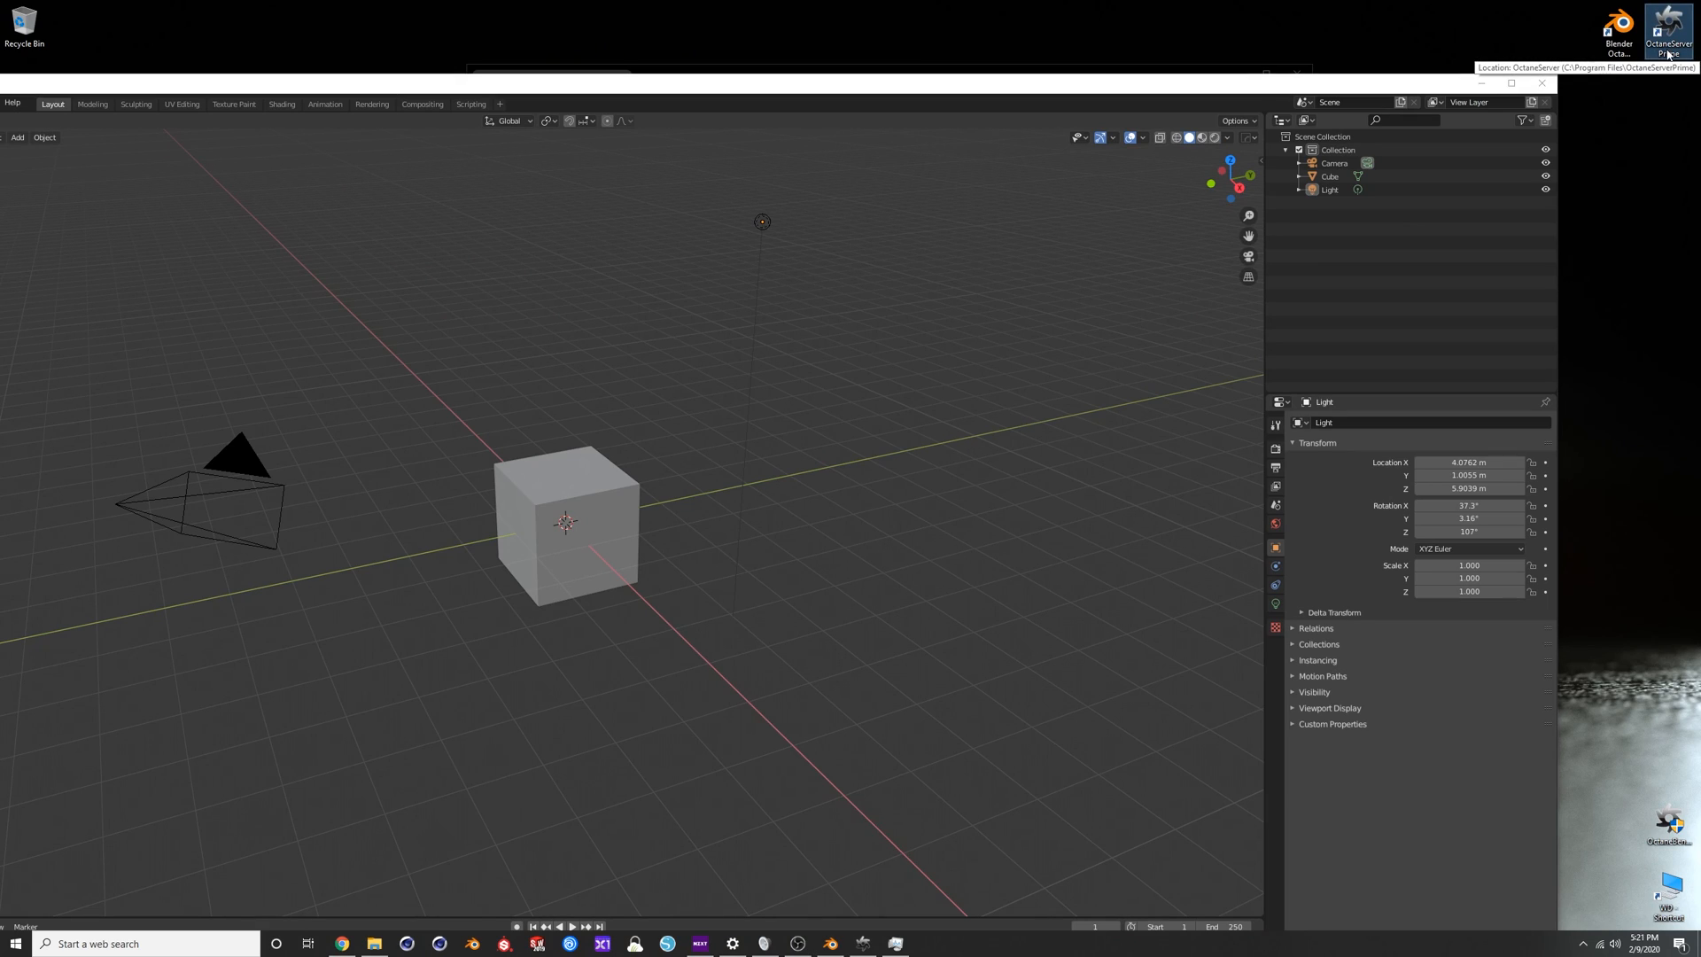
{"action": "left_click", "coordinate": [1618, 31]}
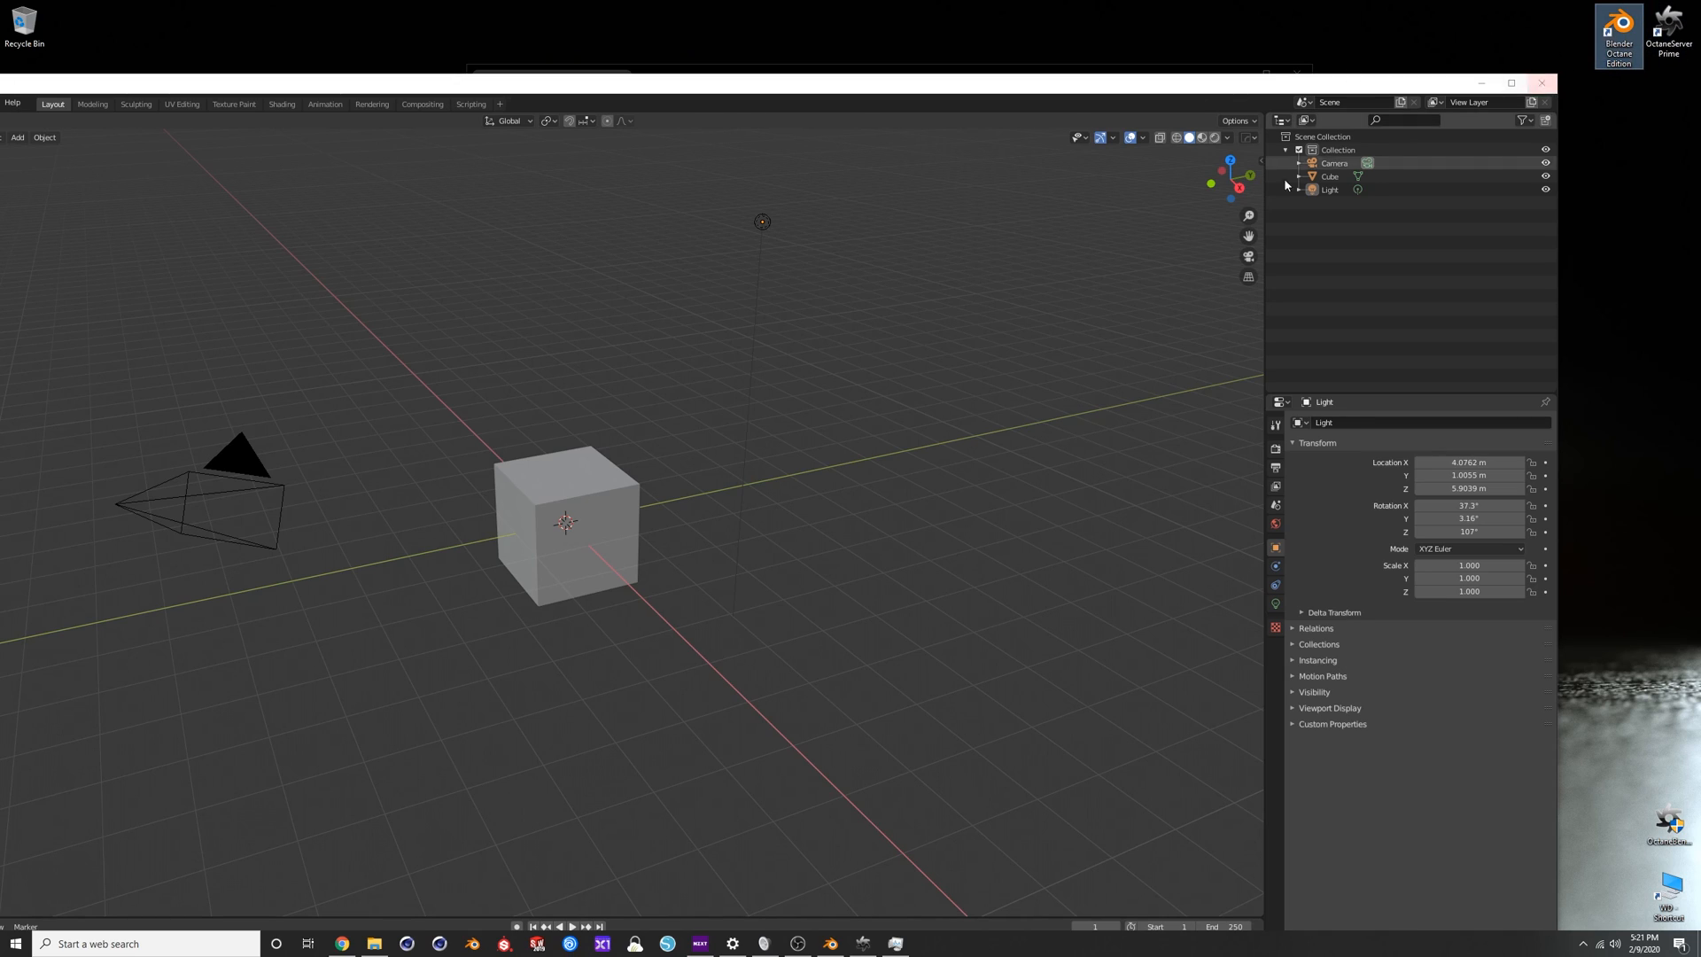
{"action": "left_click", "coordinate": [1671, 36]}
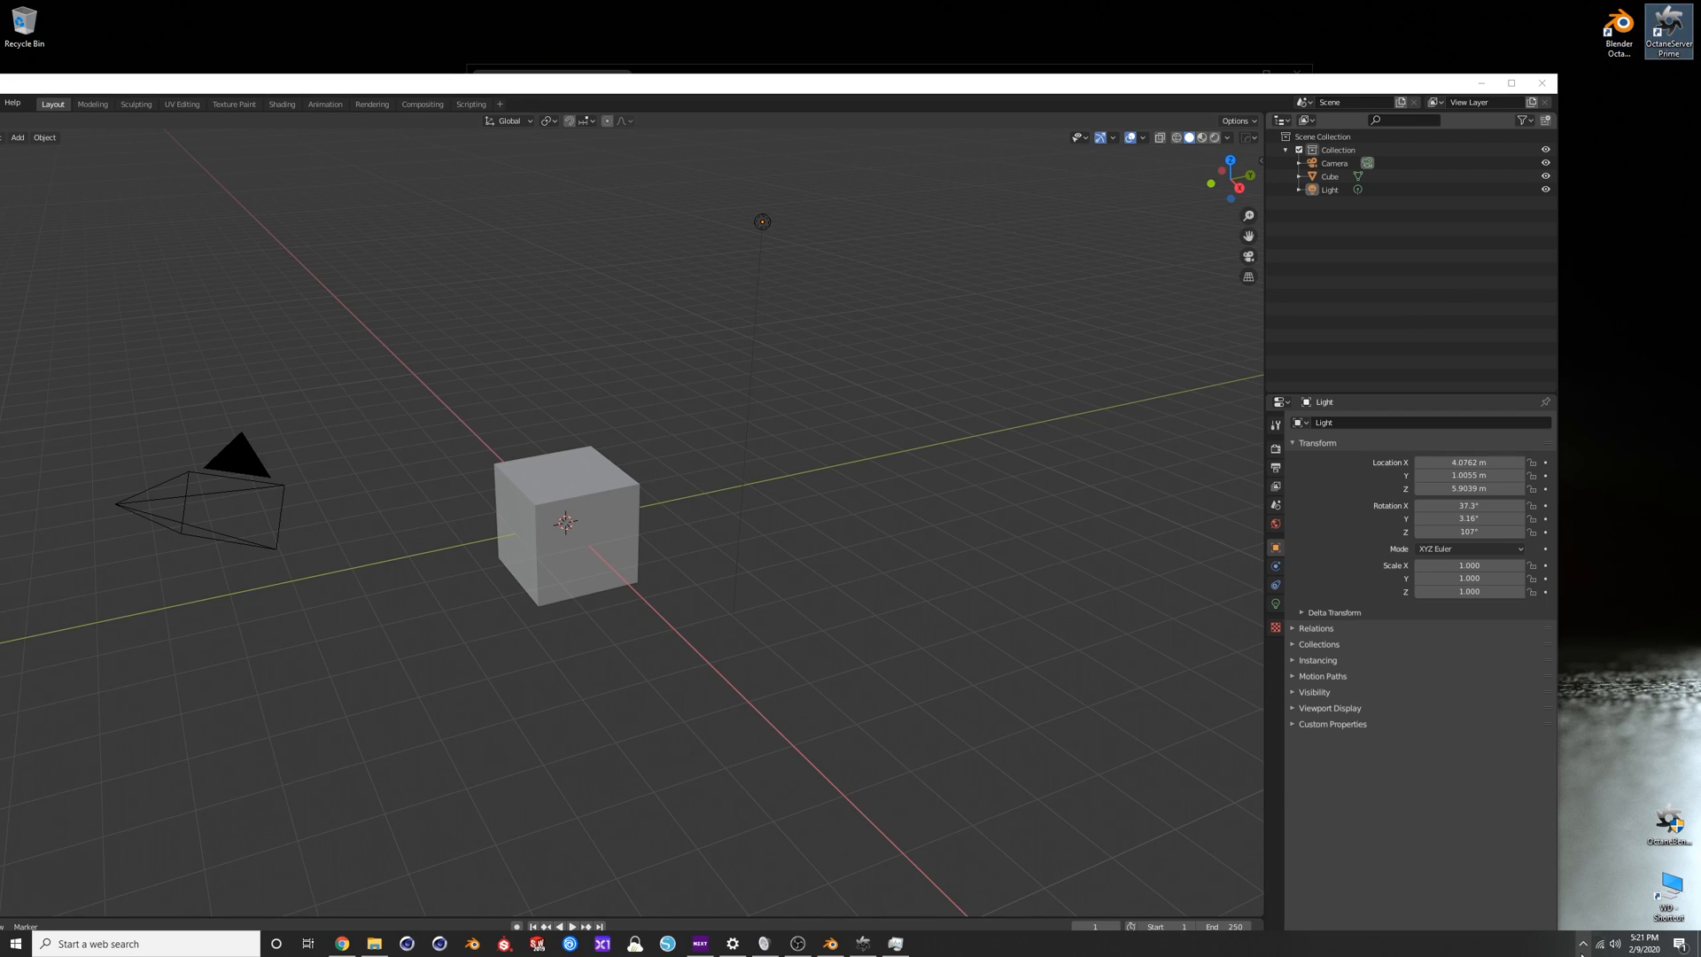
{"action": "left_click", "coordinate": [1583, 946]}
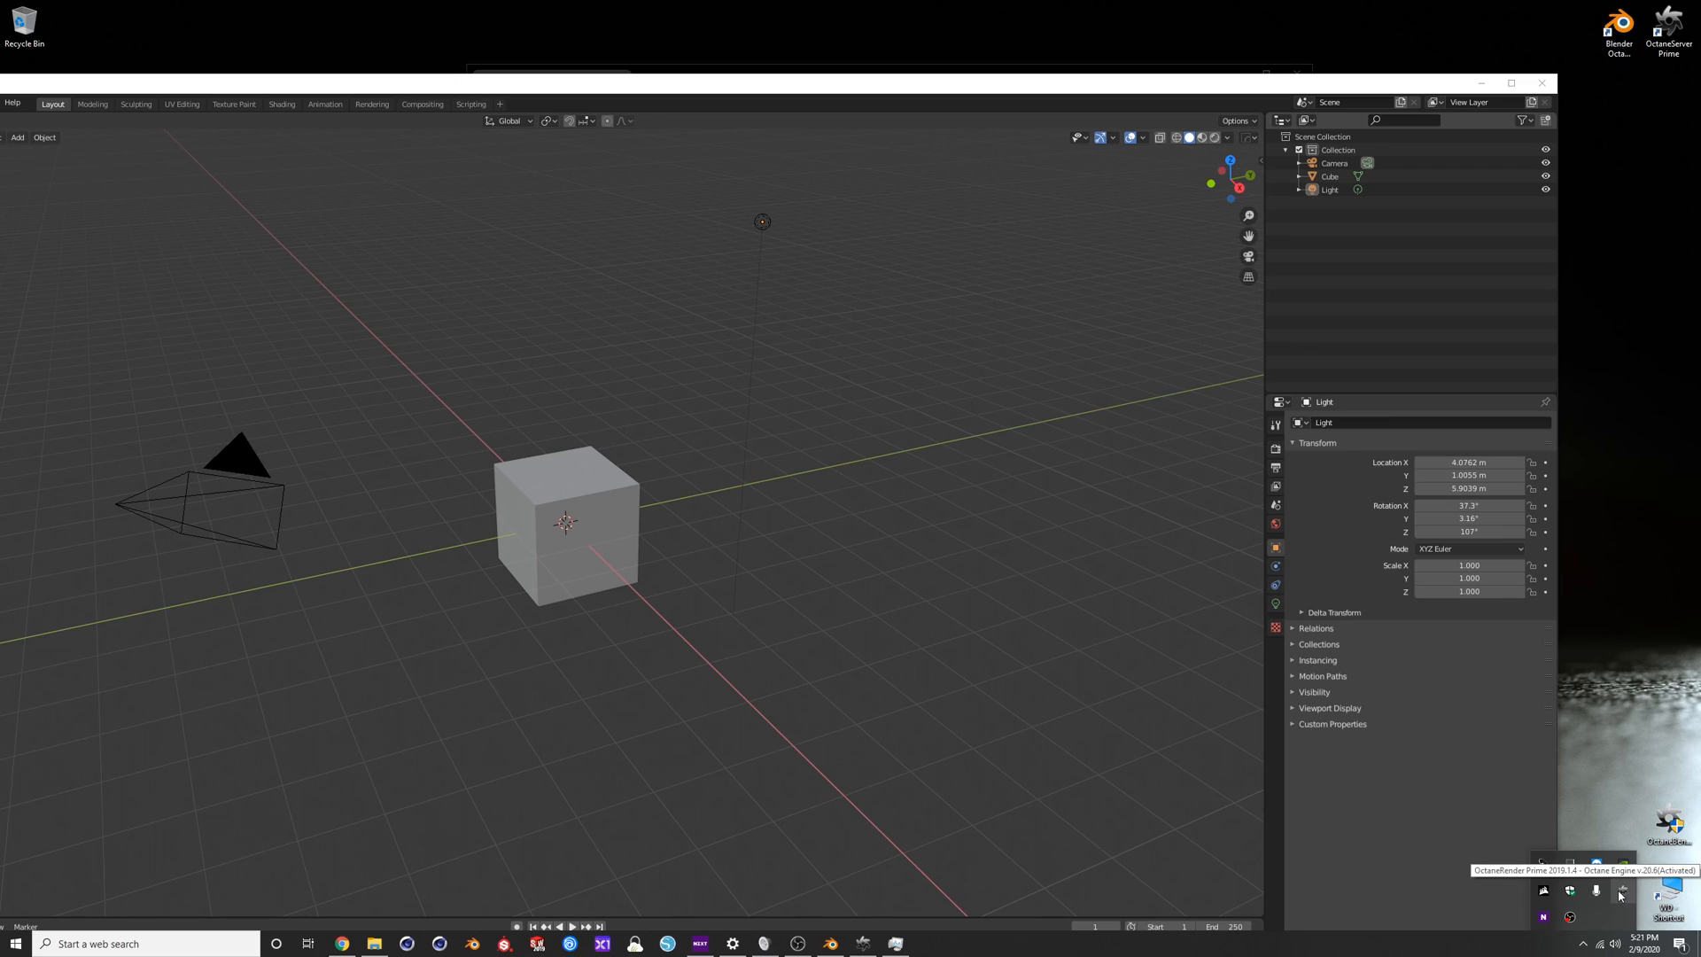
{"action": "left_click", "coordinate": [1606, 744]}
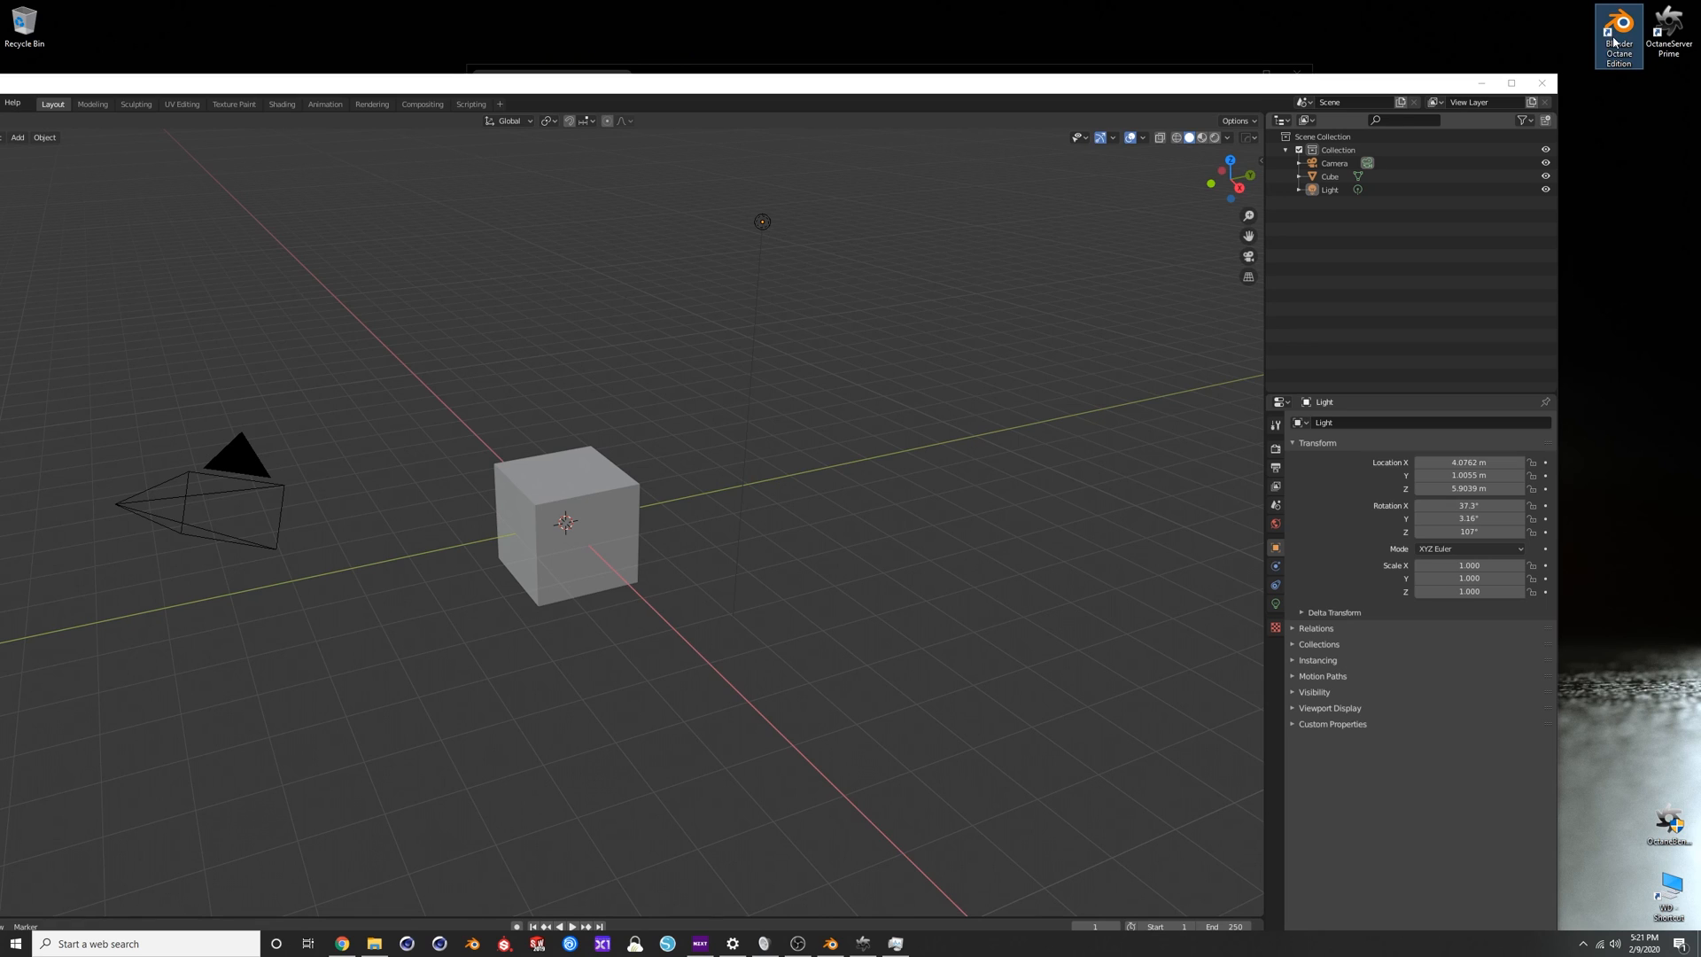
{"action": "double_click", "coordinate": [1334, 86]}
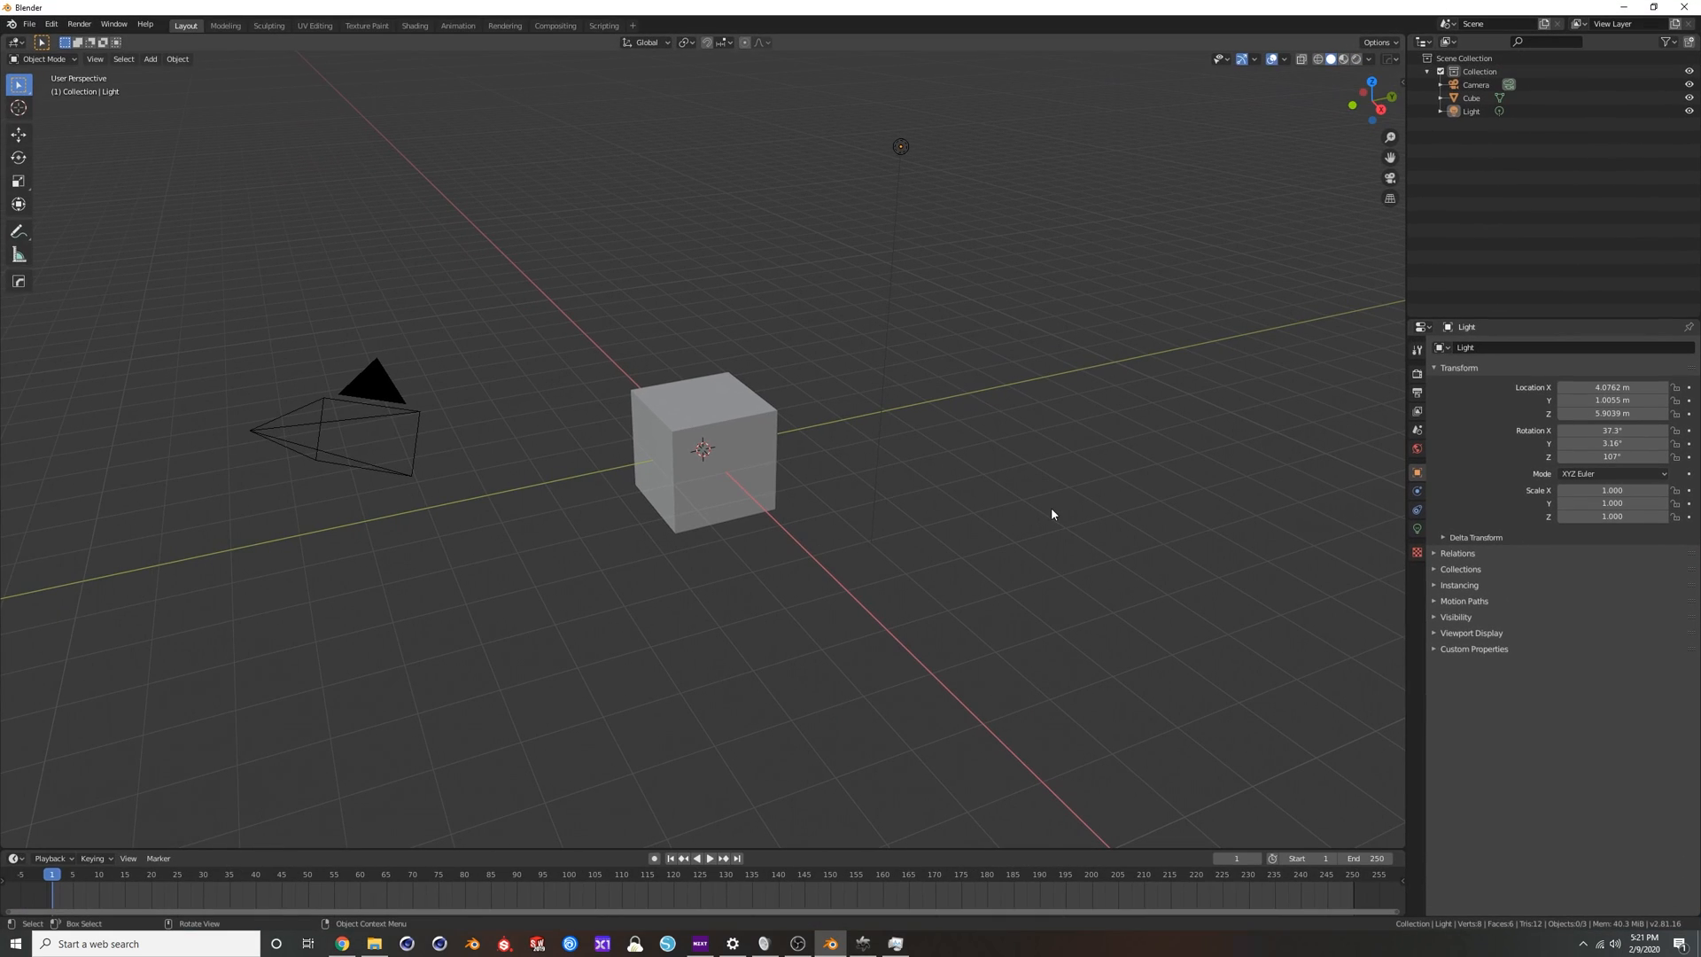
Close the OTOY browser window and set the scene's render engine to Octane in Blender.
{"action": "left_click", "coordinate": [342, 944]}
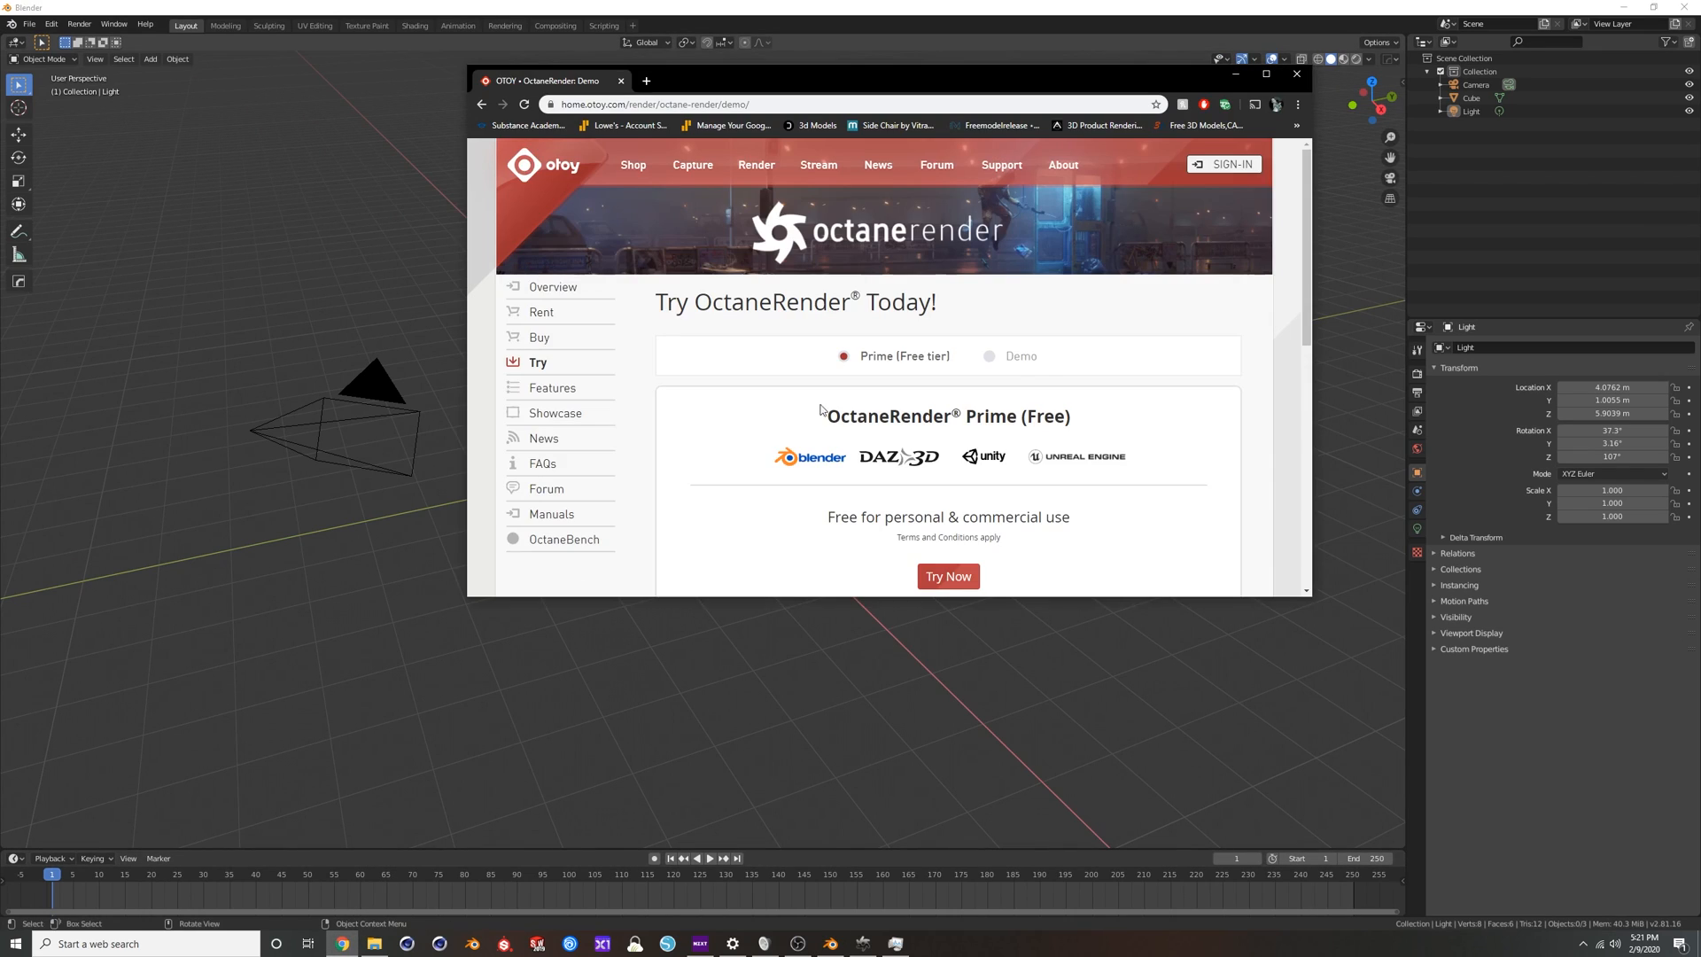
{"action": "left_click", "coordinate": [1295, 75]}
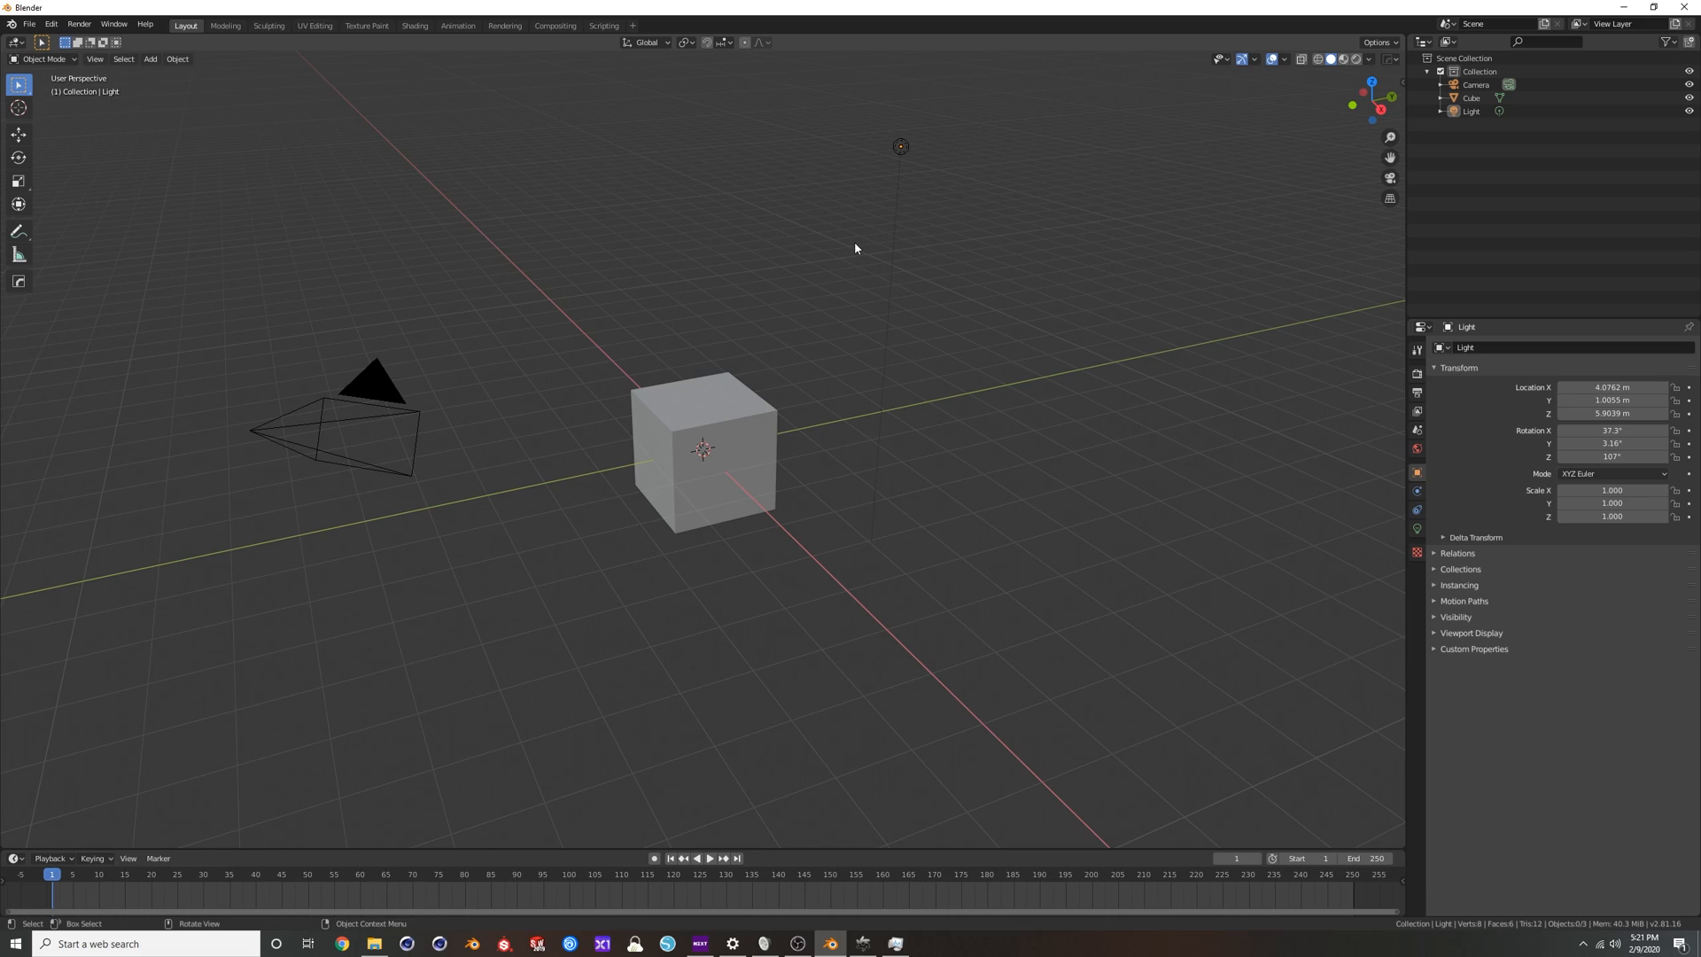
{"action": "left_click", "coordinate": [79, 24]}
{"action": "left_click", "coordinate": [1417, 373]}
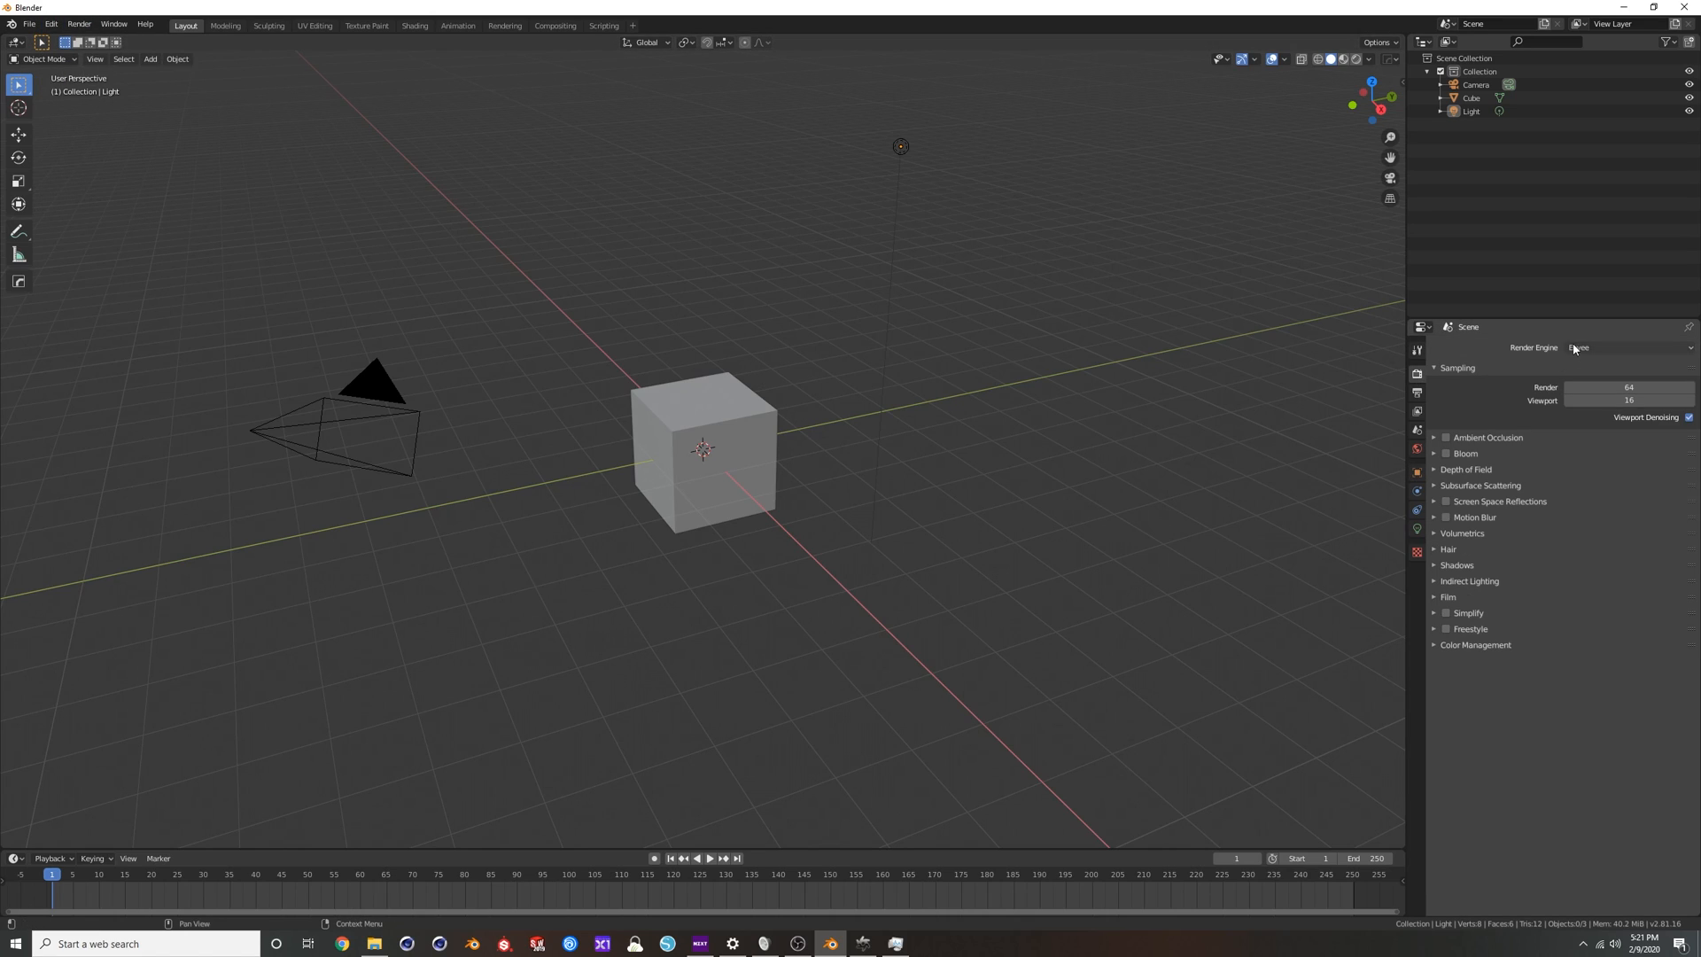
{"action": "left_click", "coordinate": [1592, 347]}
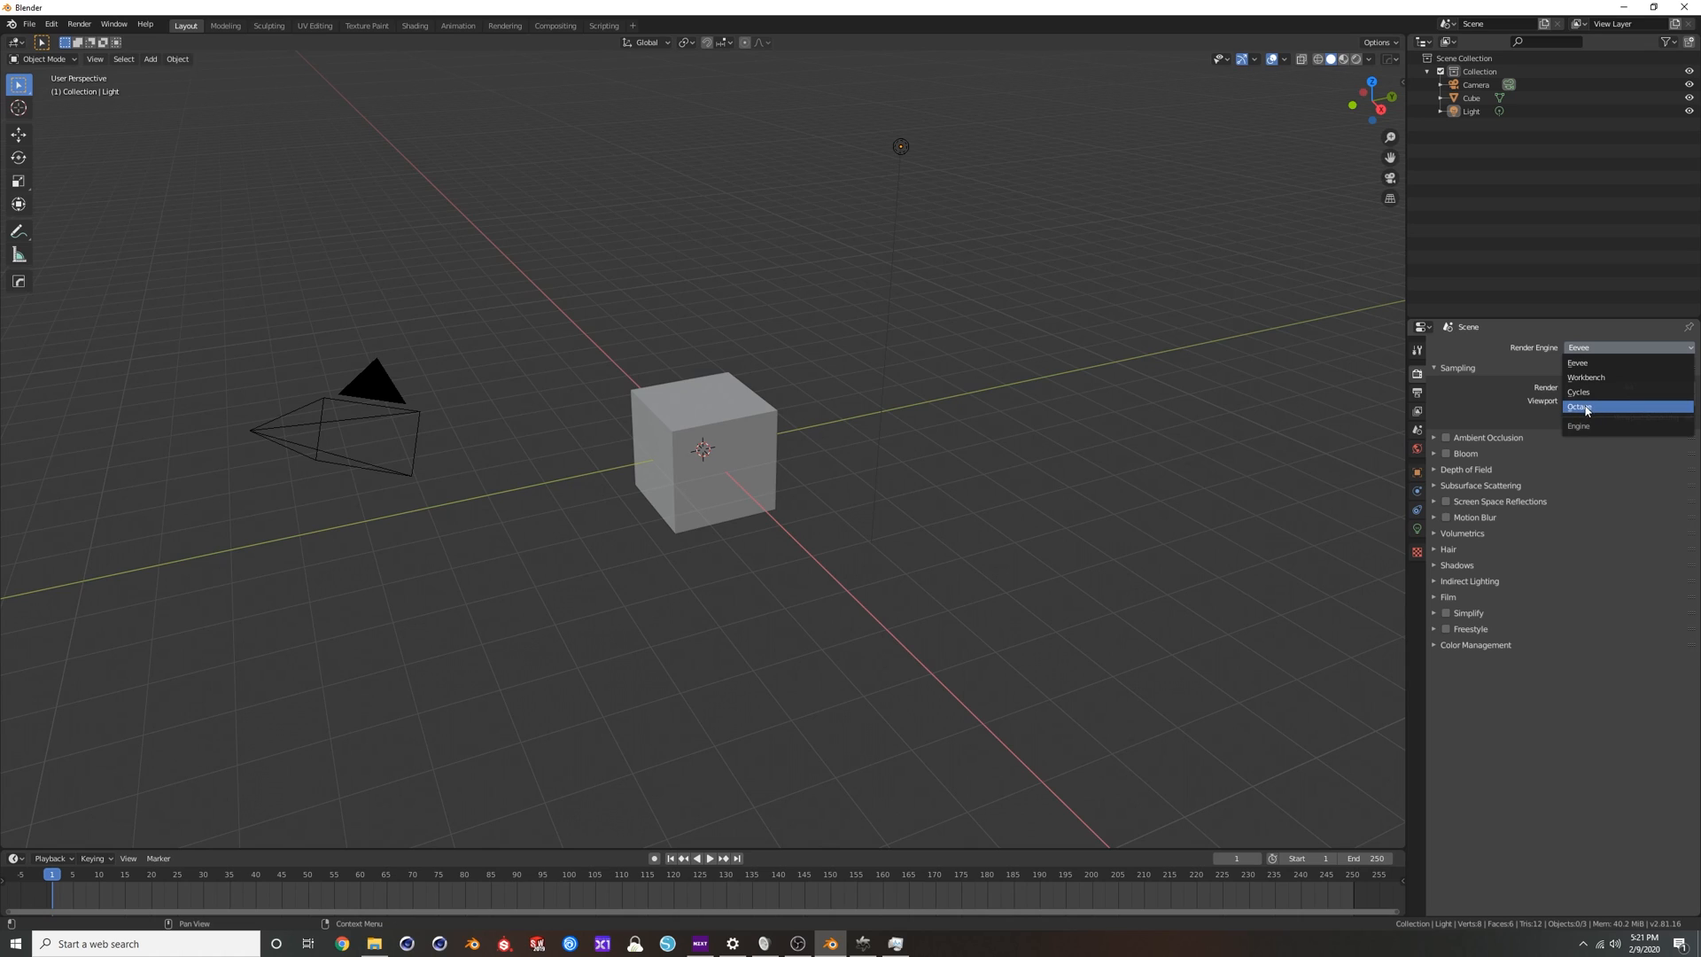
{"action": "left_click", "coordinate": [1595, 409]}
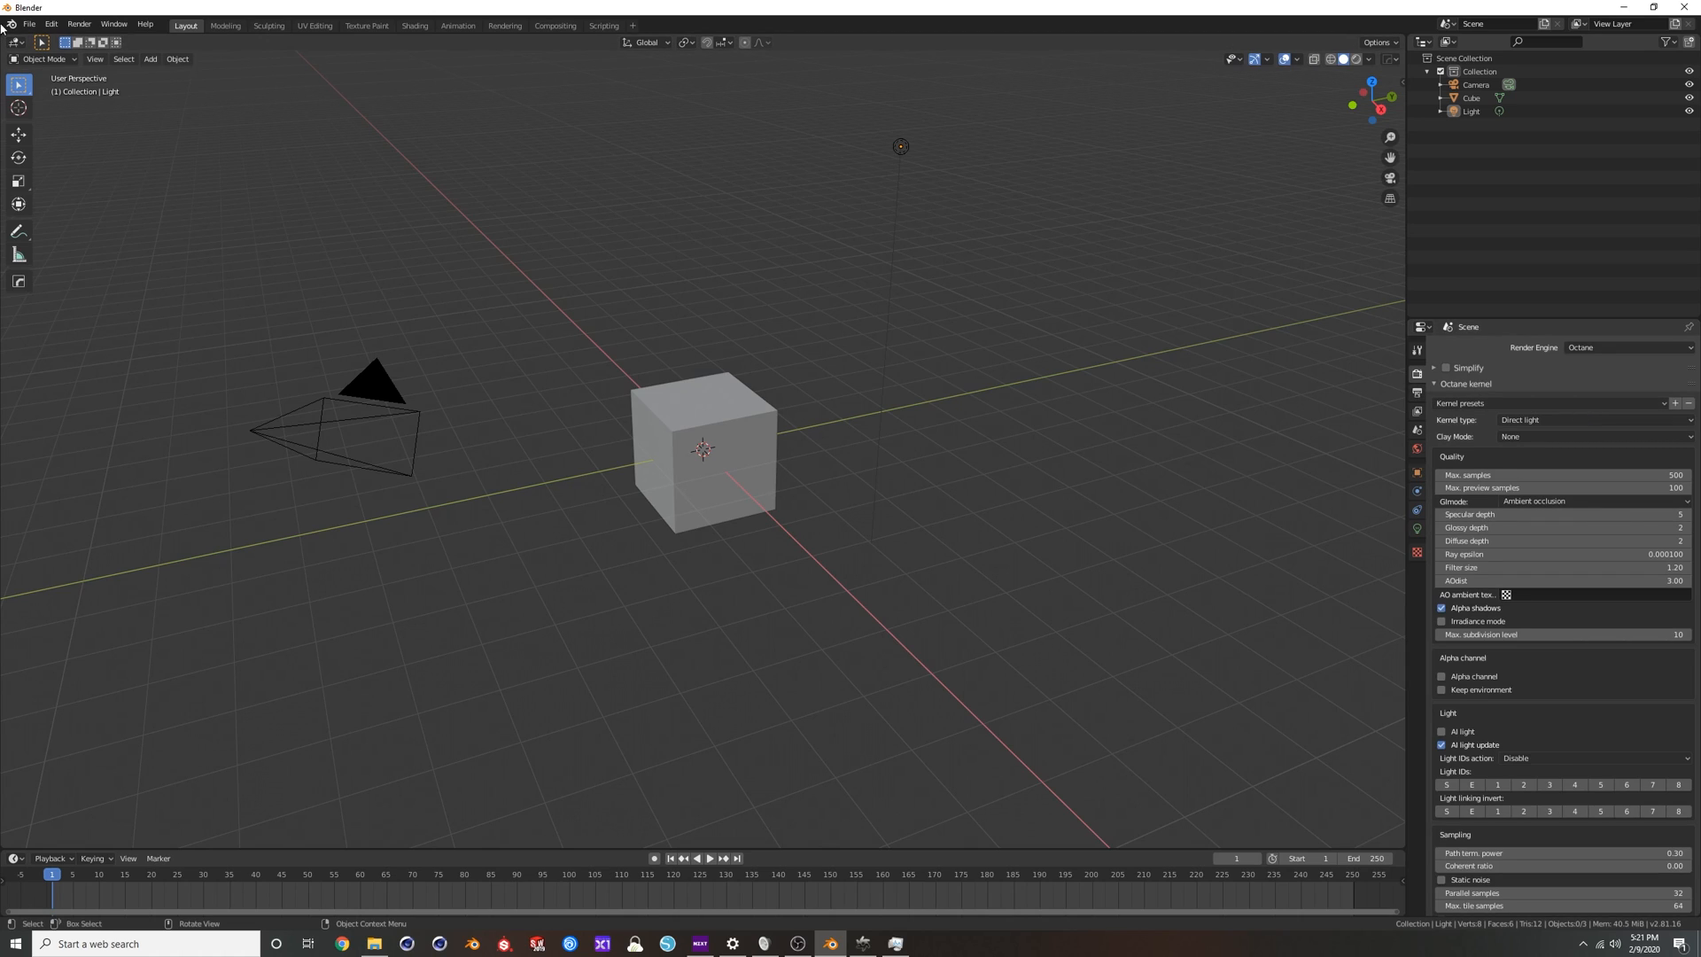
Find the OctaneRender Engine add-on in the preferences by searching "oct", and set its default material type to Universal.
{"action": "left_click", "coordinate": [52, 24]}
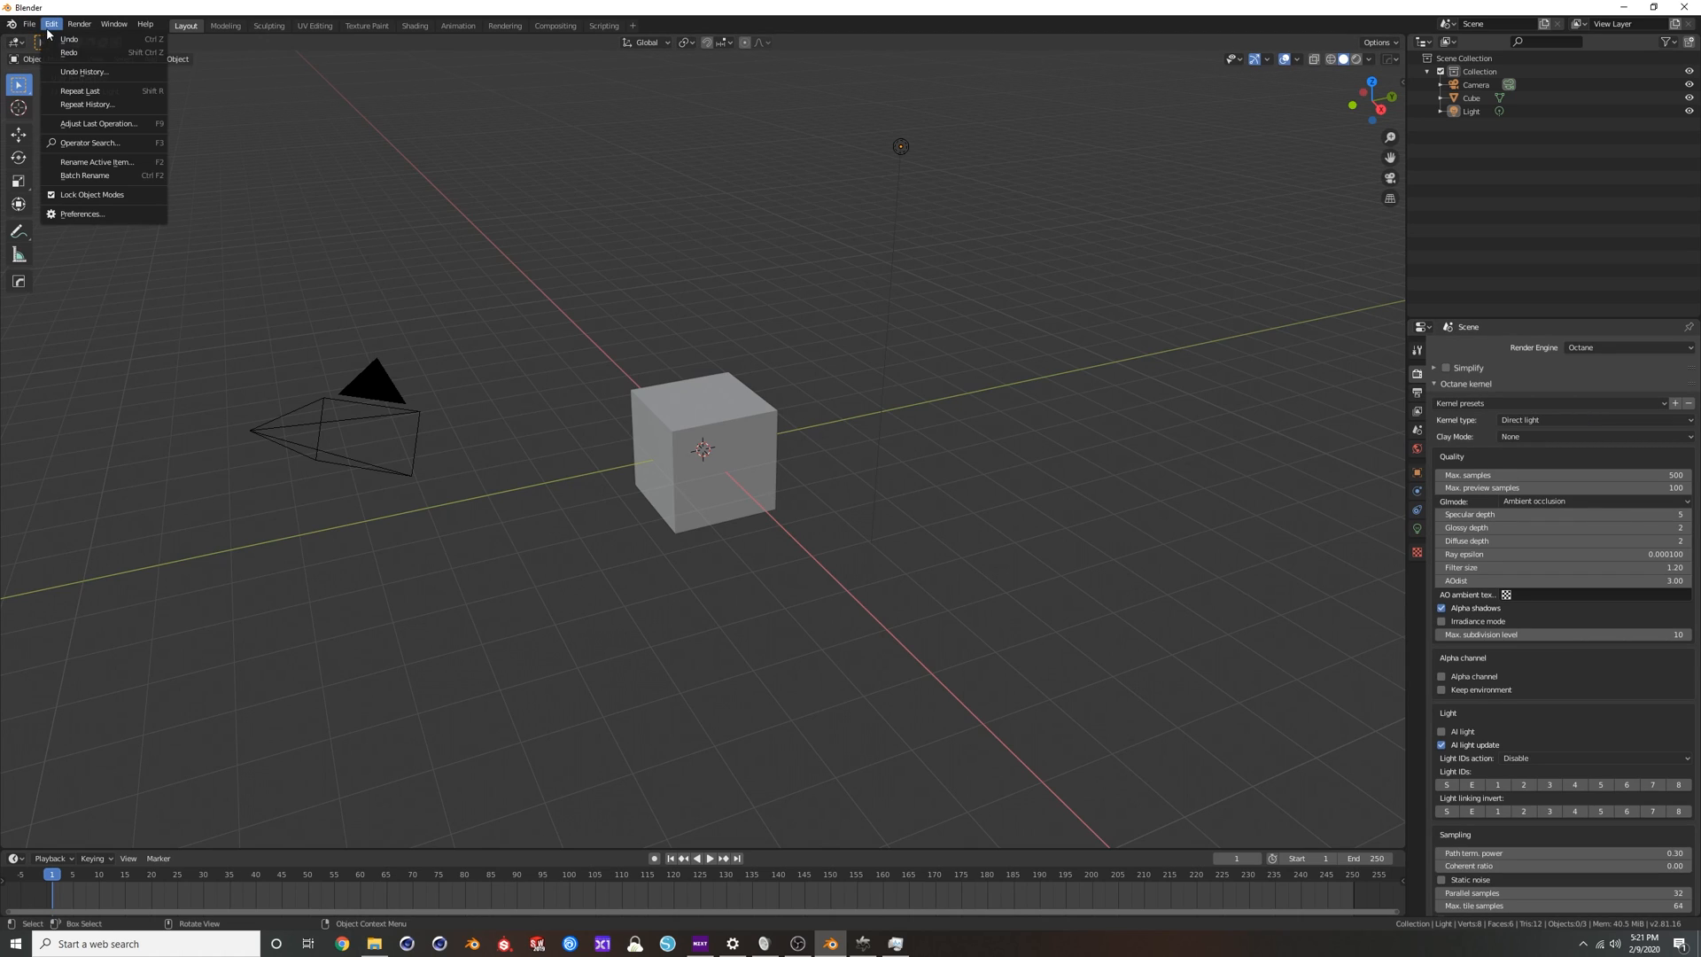
{"action": "left_click", "coordinate": [87, 214]}
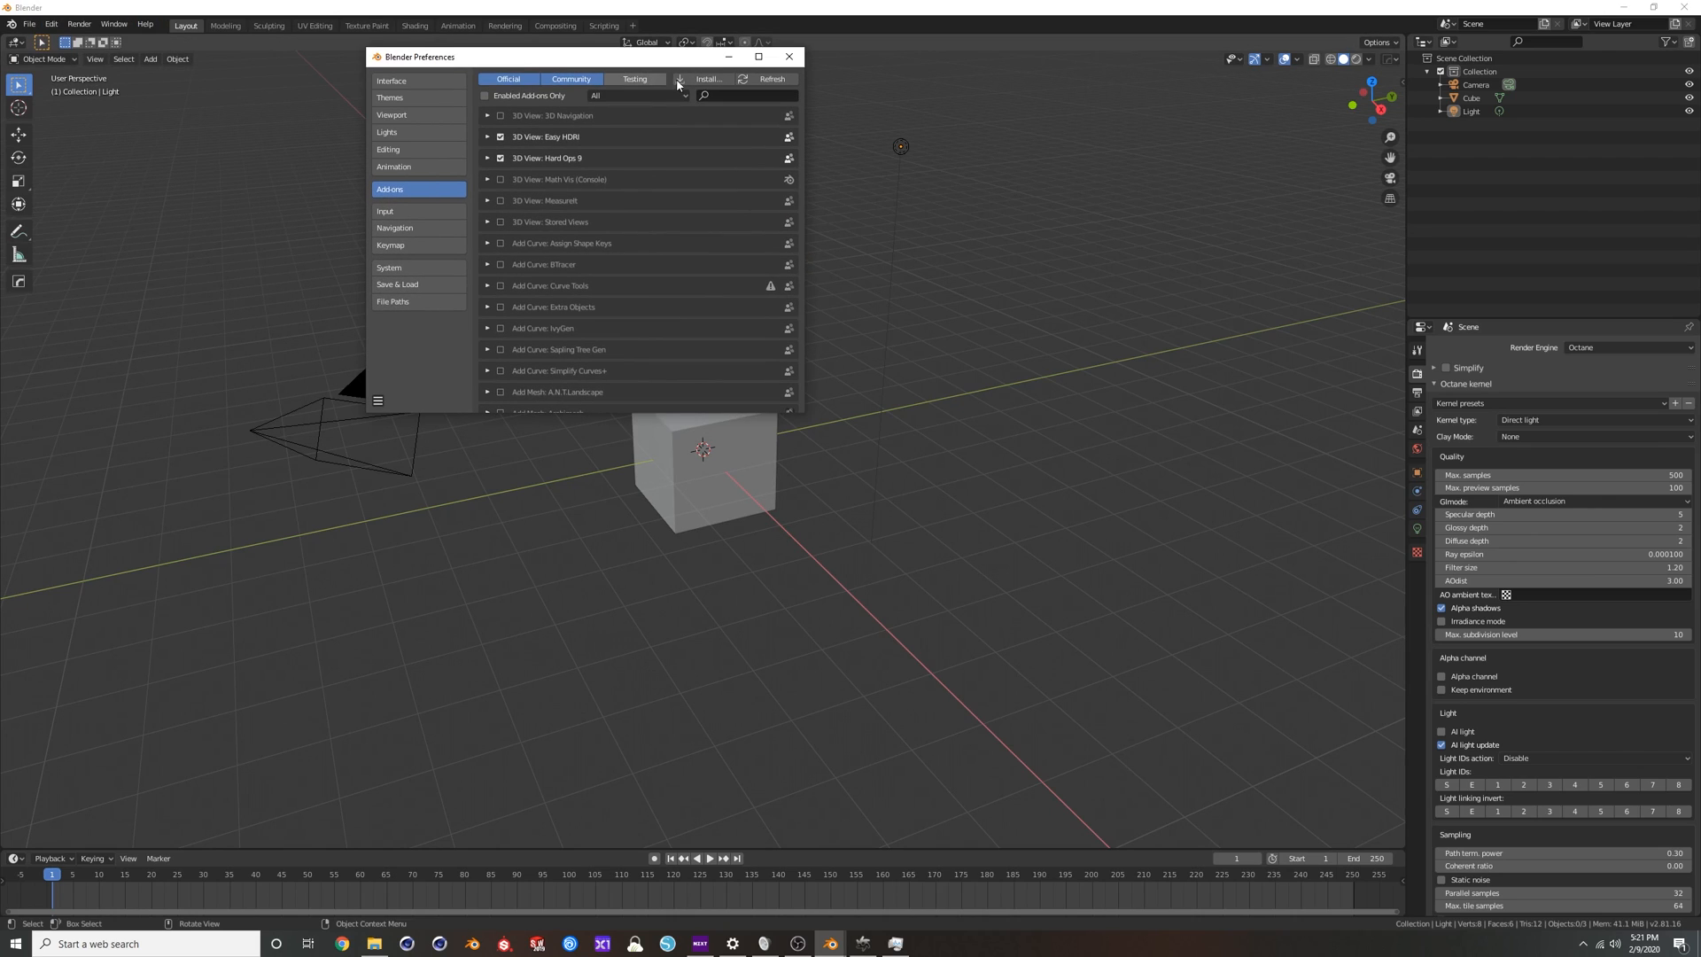
{"action": "type", "text": "oct"}
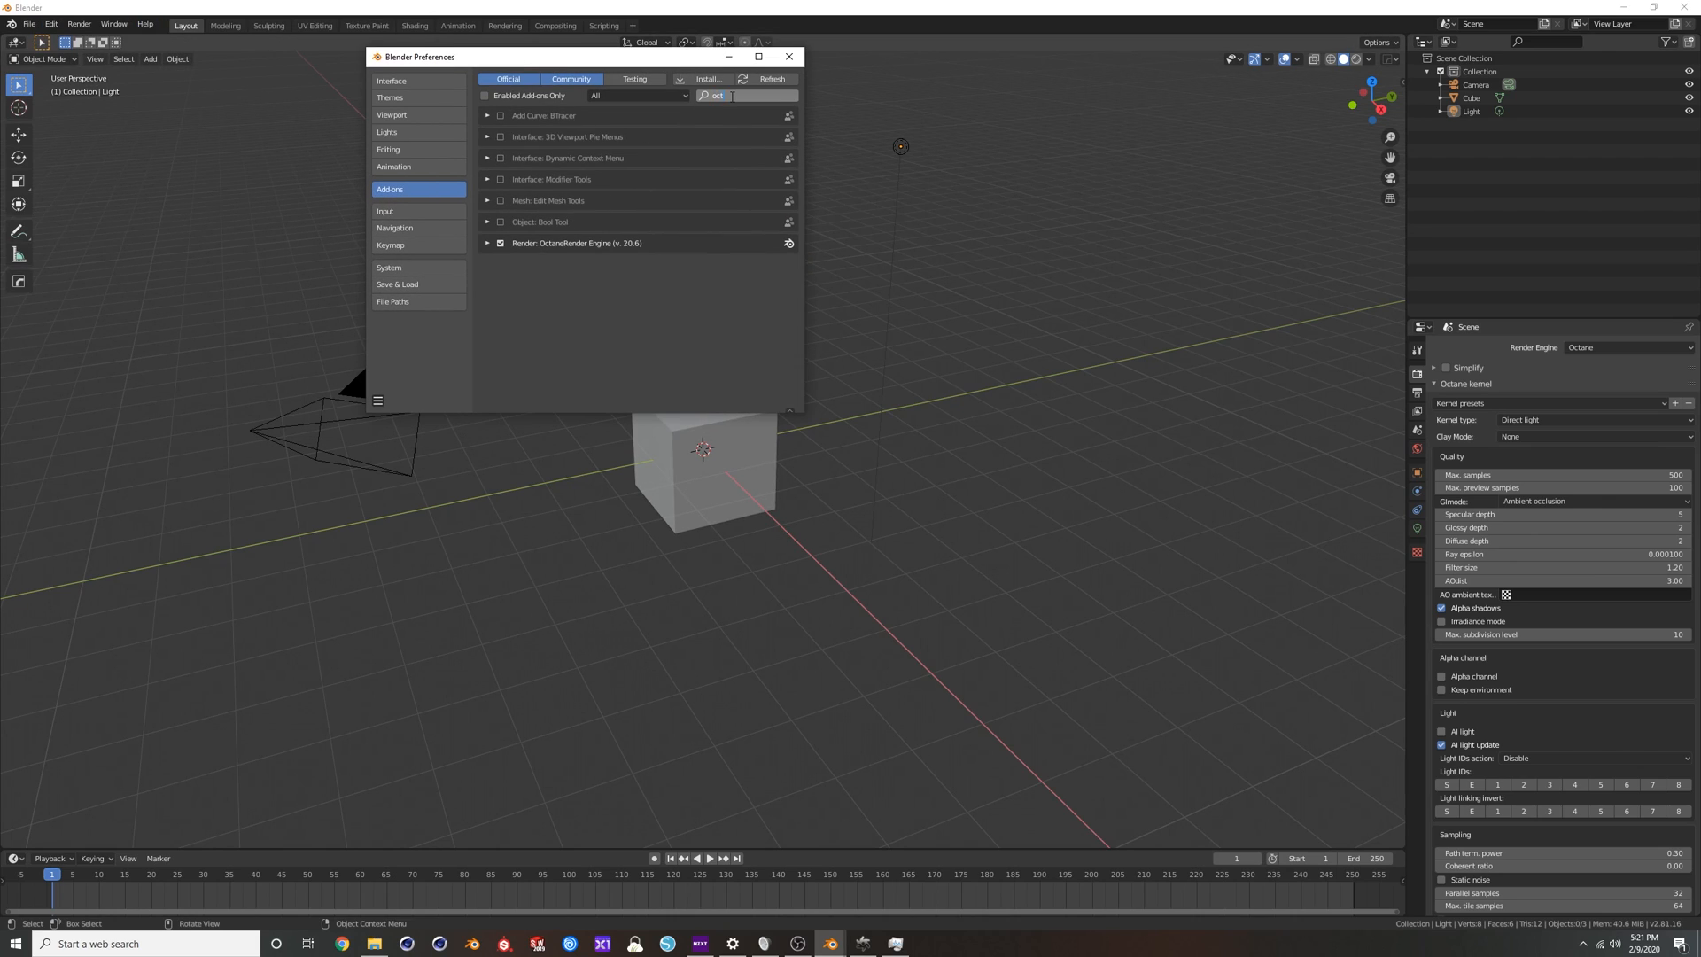
{"action": "left_click", "coordinate": [488, 243]}
{"action": "scroll", "coordinate": [540, 301], "scroll_direction": "down", "scroll_amount": 2}
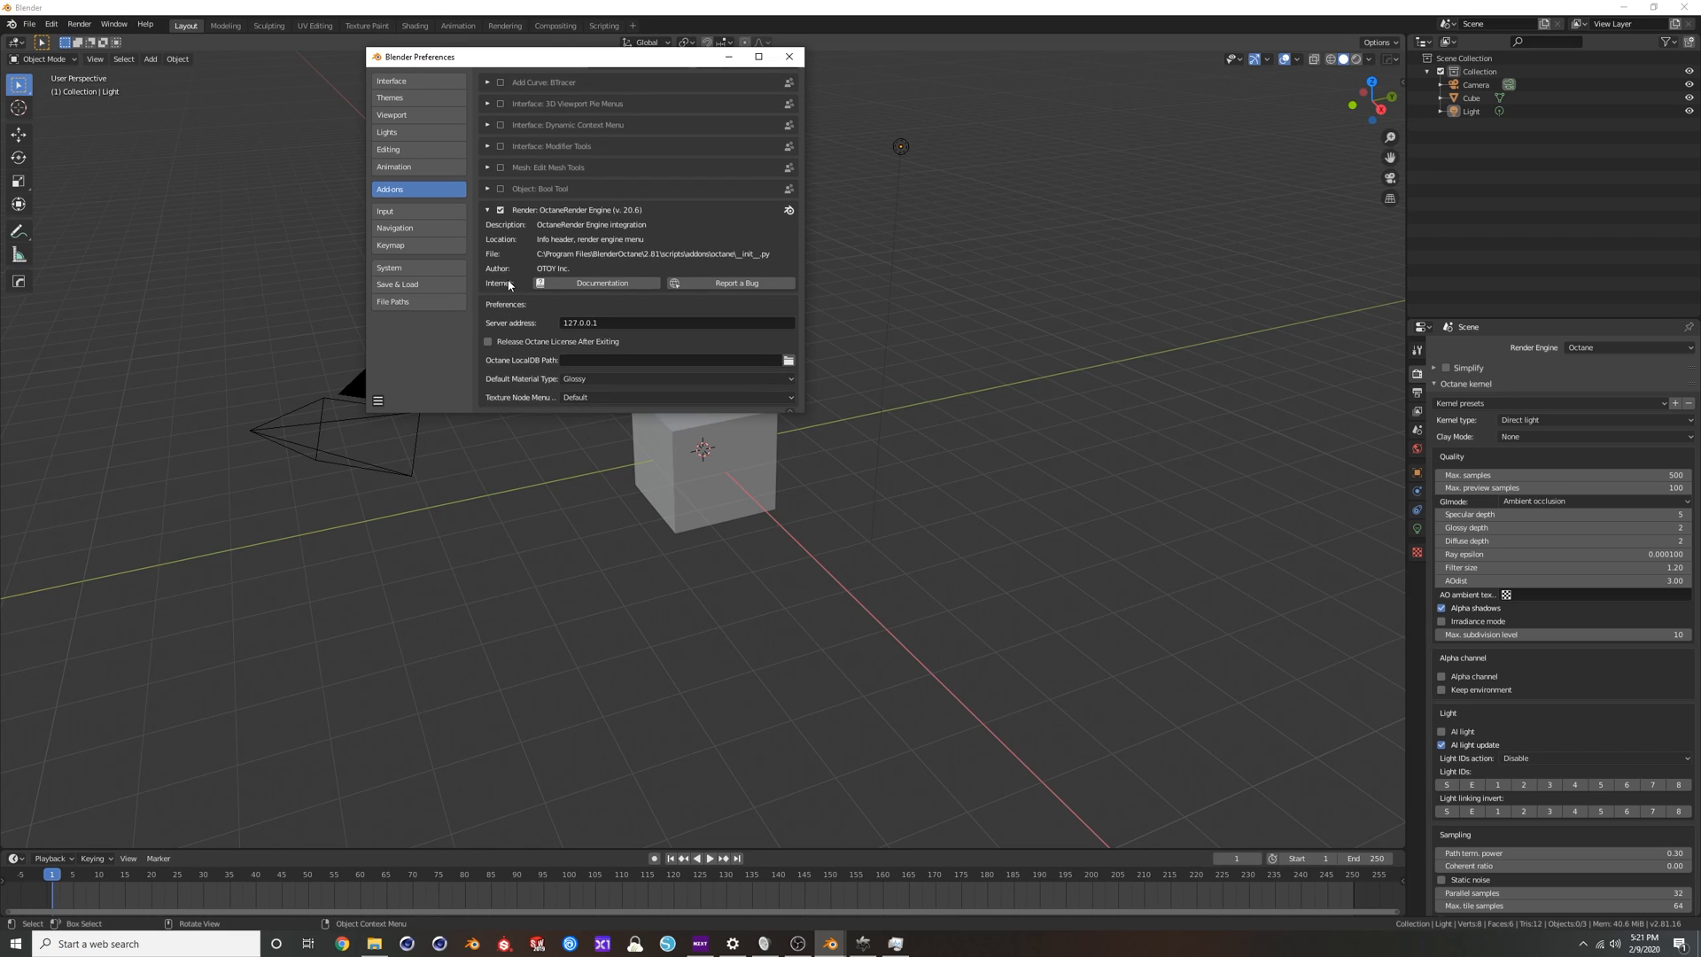
{"action": "left_click", "coordinate": [578, 380]}
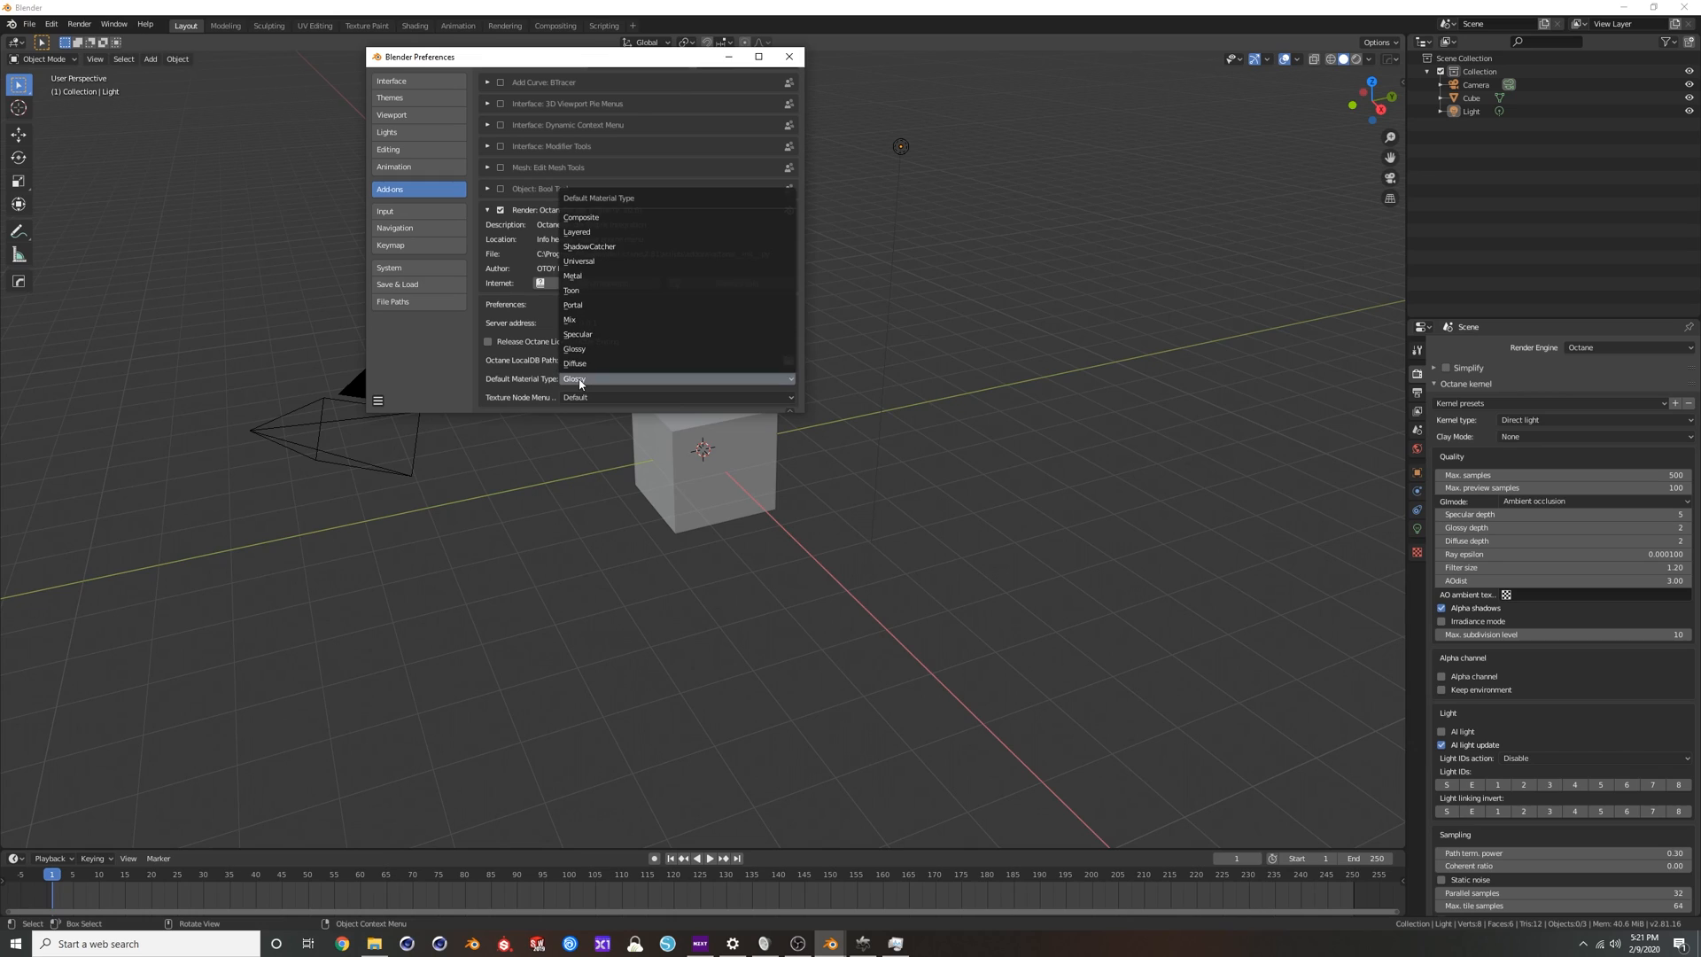
{"action": "left_click", "coordinate": [594, 262]}
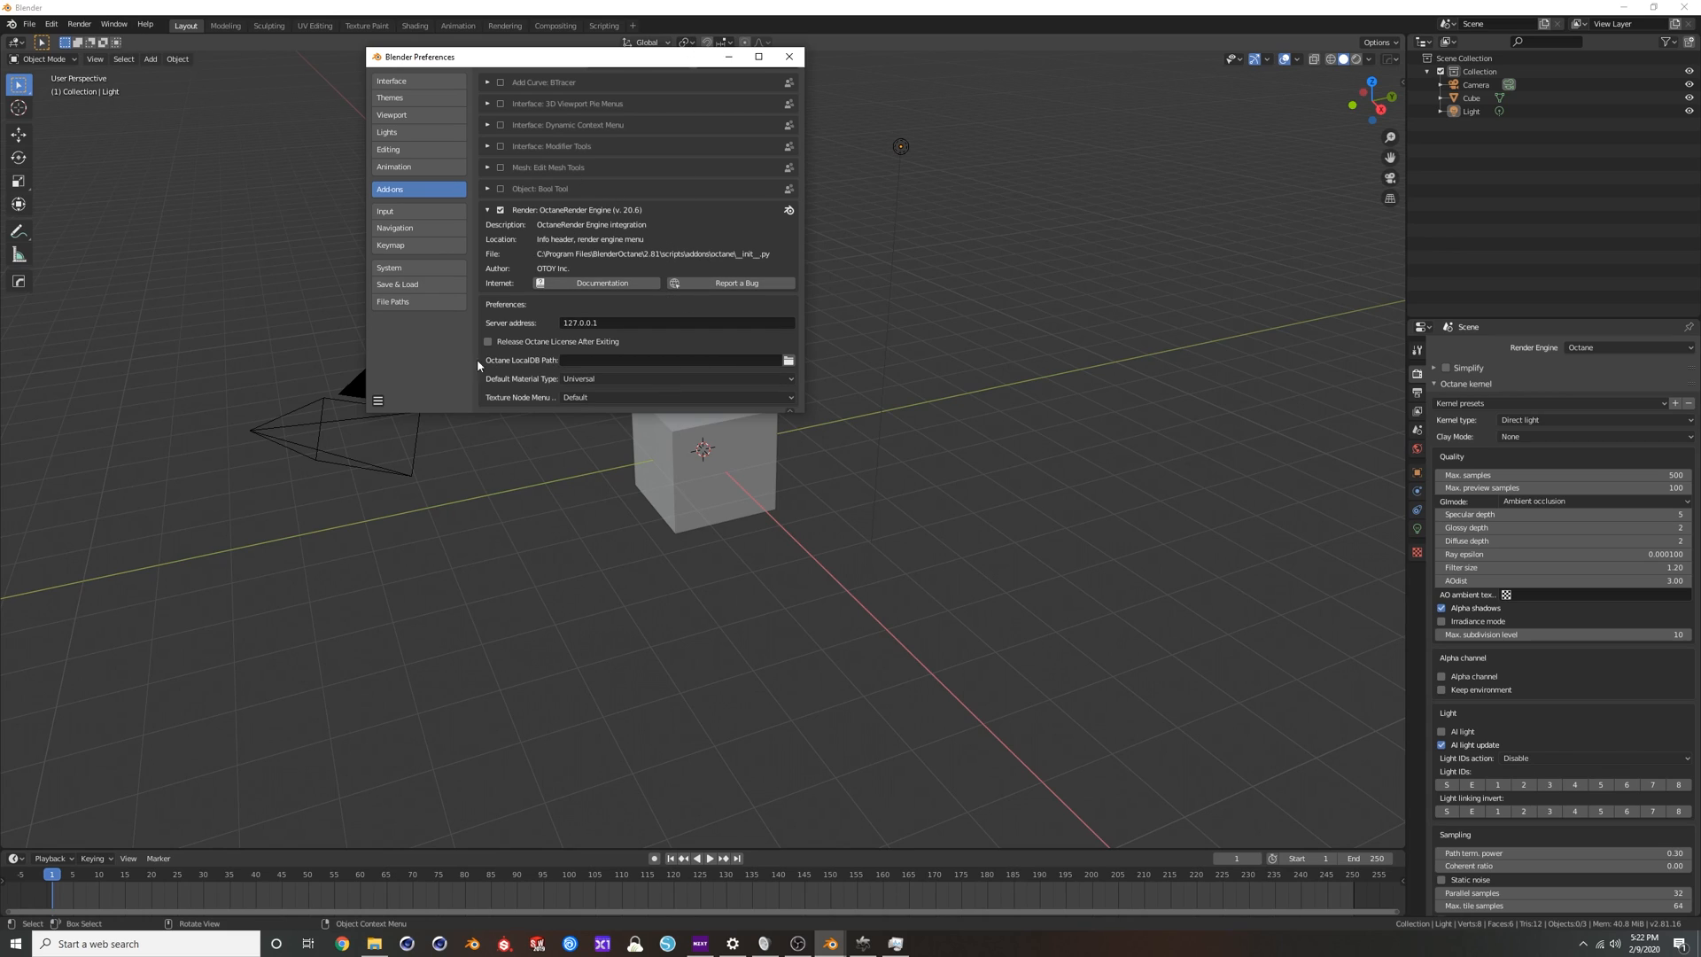
{"action": "left_click", "coordinate": [378, 401]}
{"action": "left_click", "coordinate": [789, 56]}
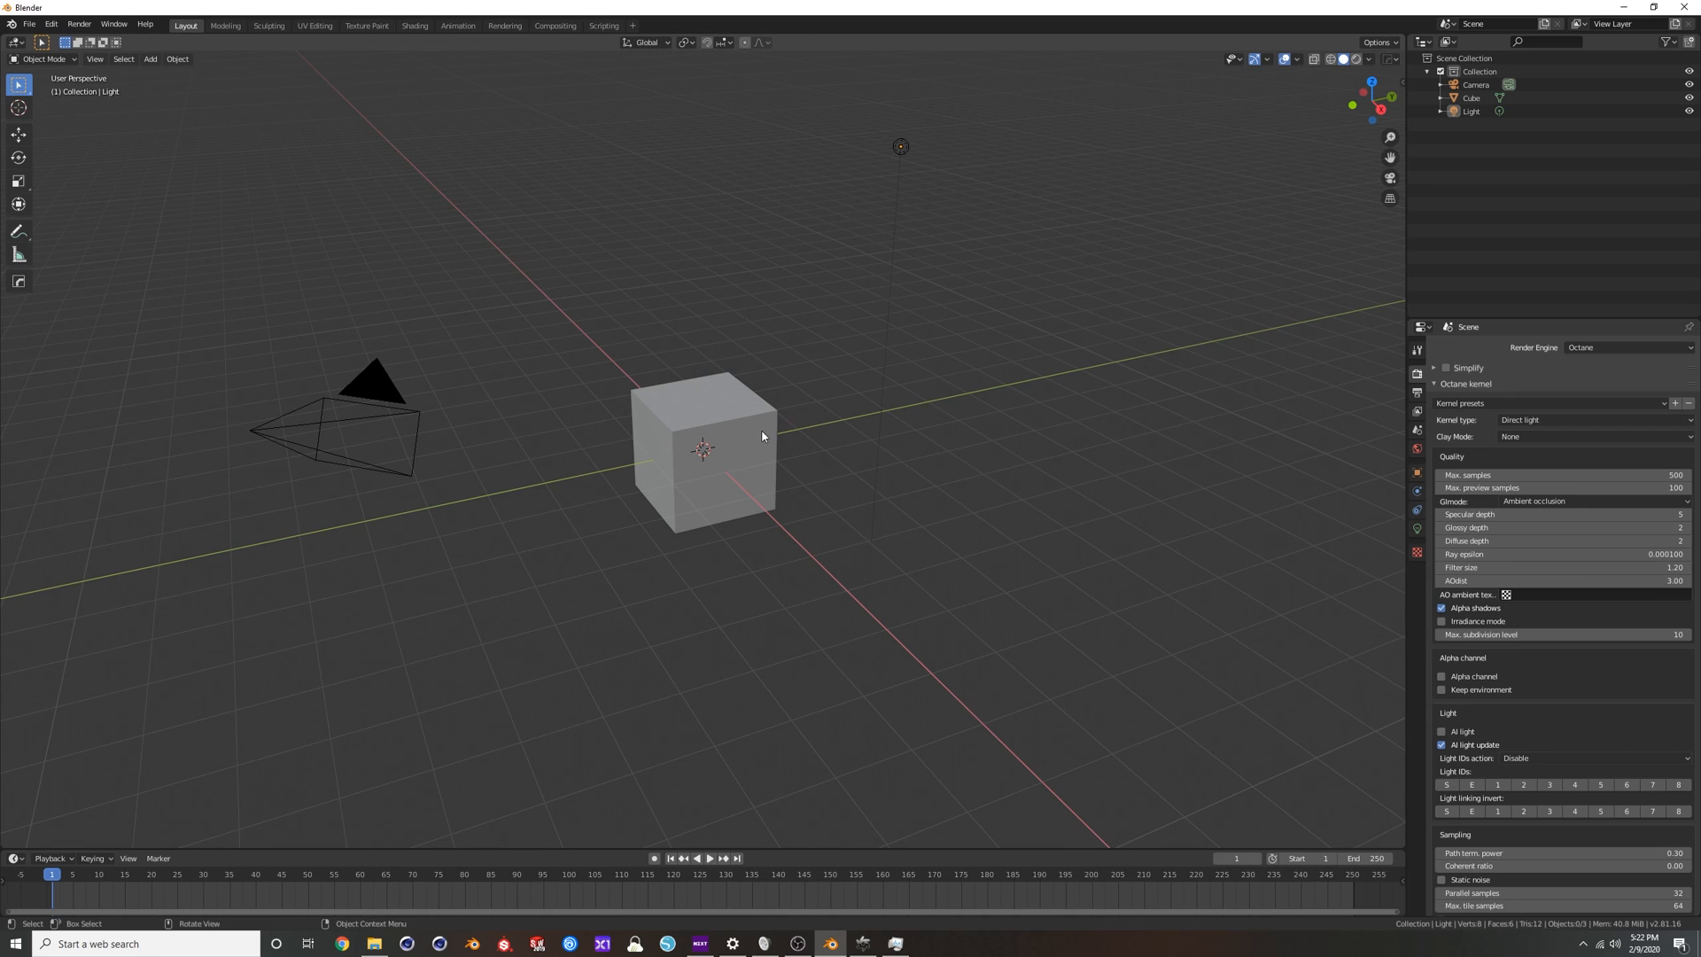
Preview the default scene with Octane's rendered viewport shading, and return the viewport to solid shading.
{"action": "middle_click_drag", "start_coordinate": [1309, 334], "coordinate": [916, 285]}
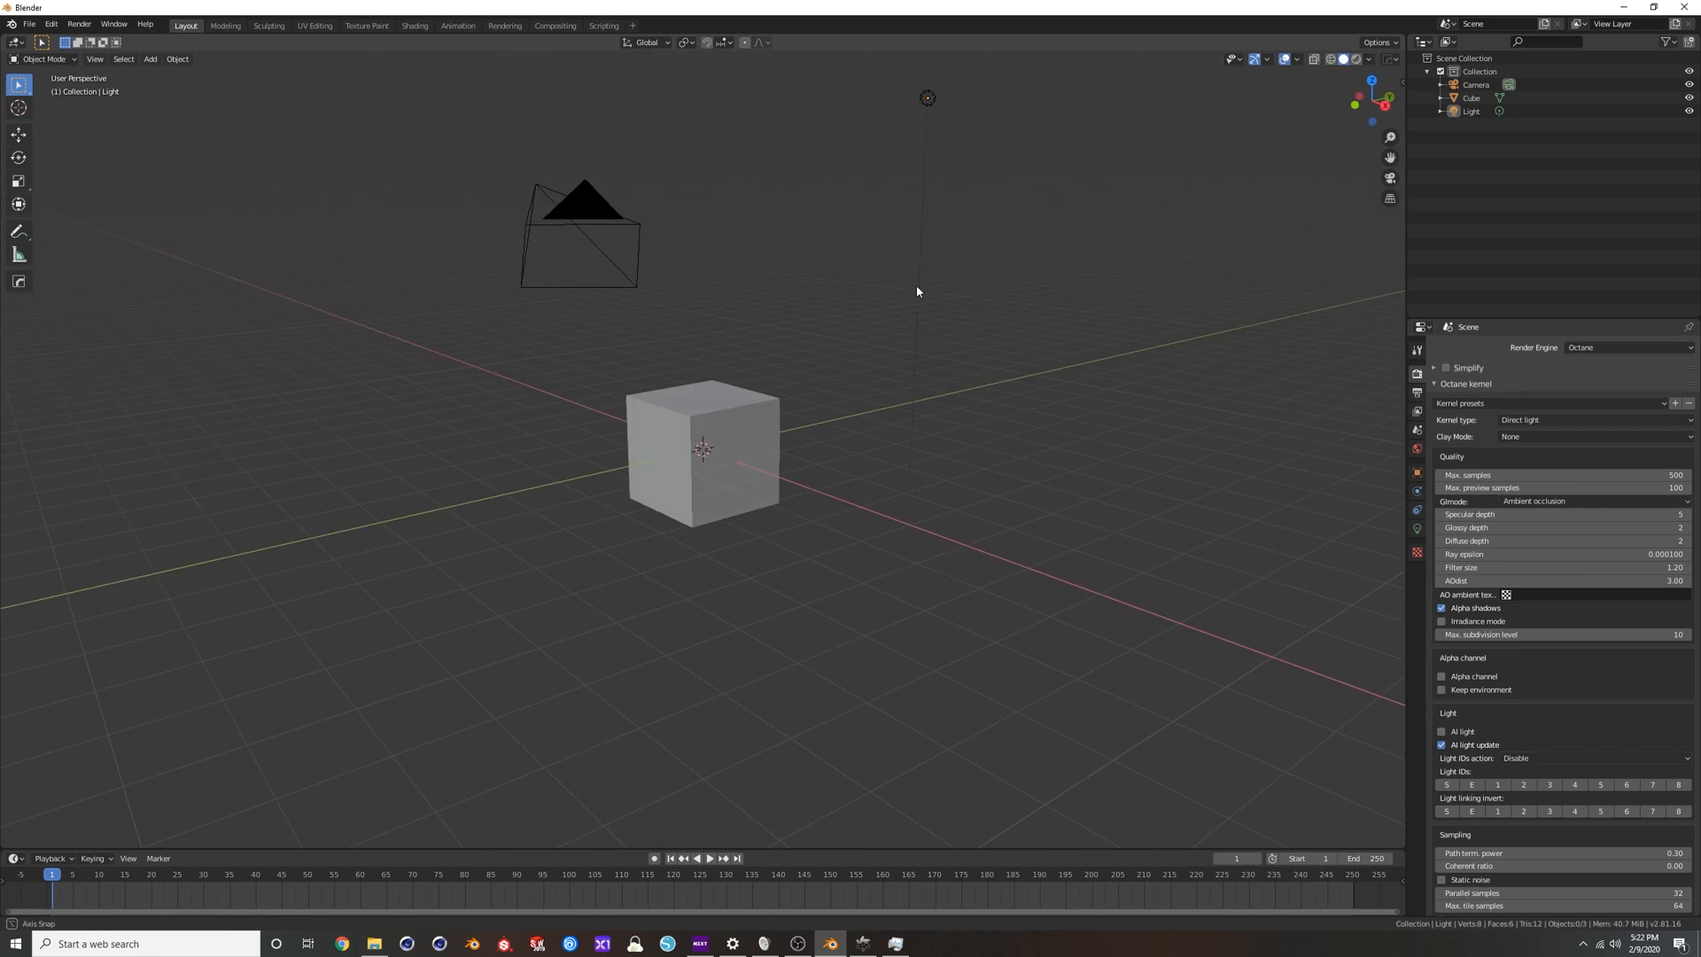
{"action": "scroll", "coordinate": [773, 358], "scroll_direction": "down", "scroll_amount": 1}
{"action": "left_click", "coordinate": [1355, 60]}
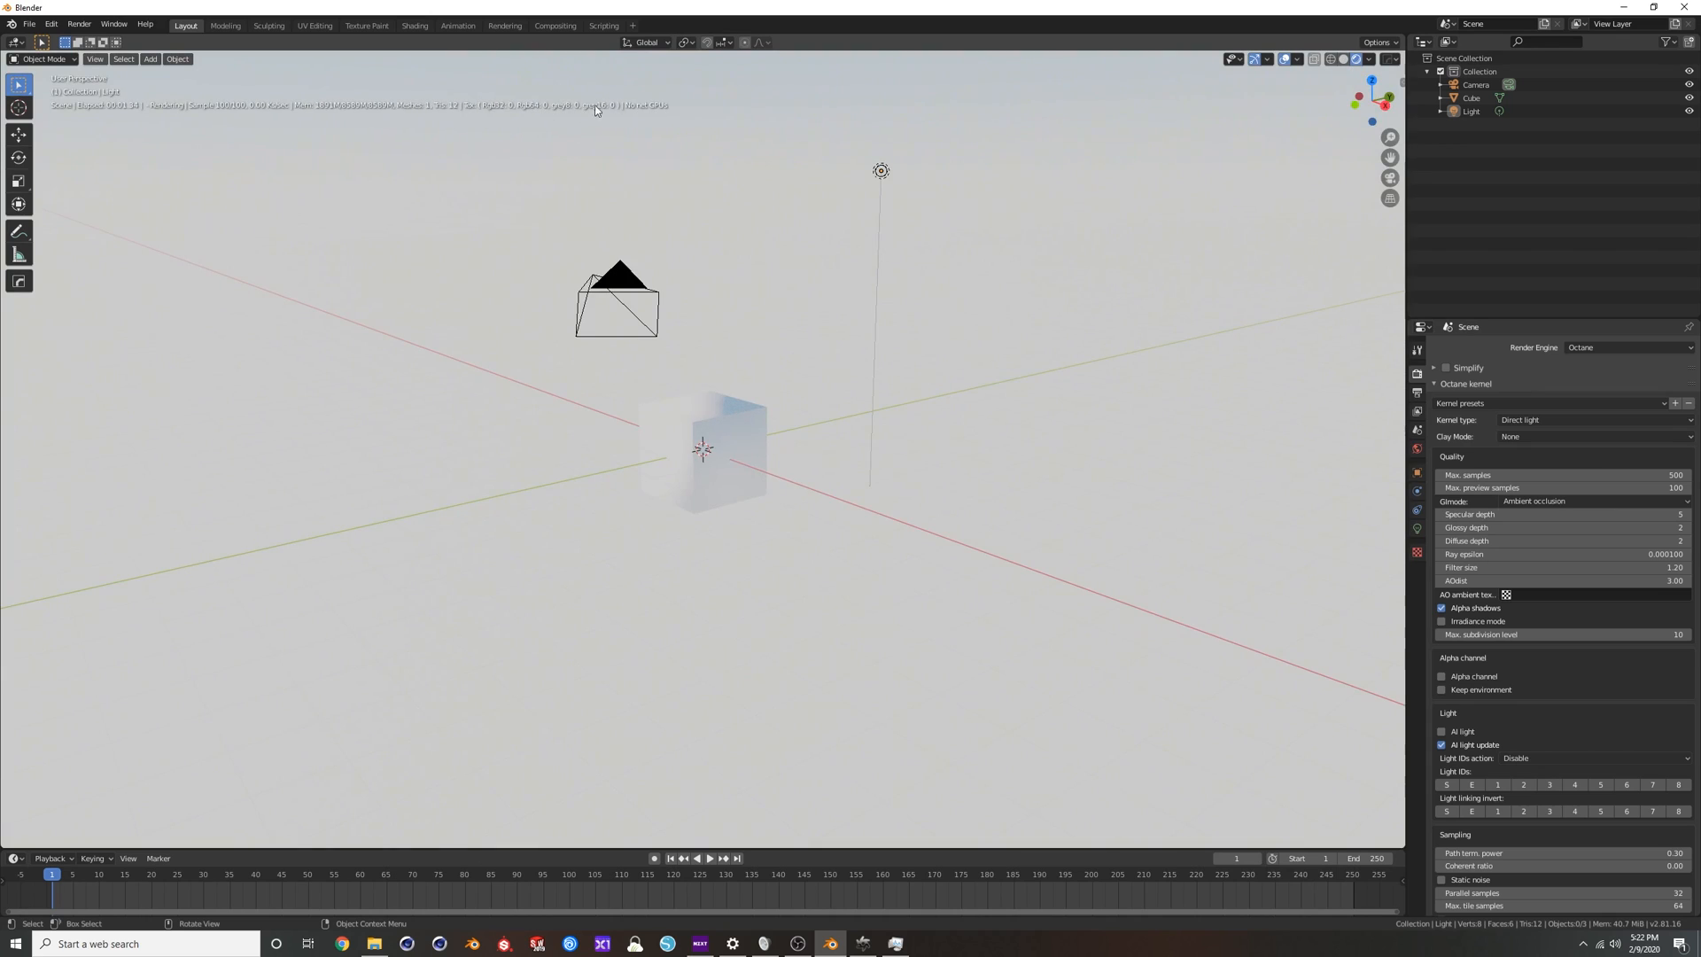
{"action": "middle_click_drag", "start_coordinate": [699, 205], "coordinate": [695, 413]}
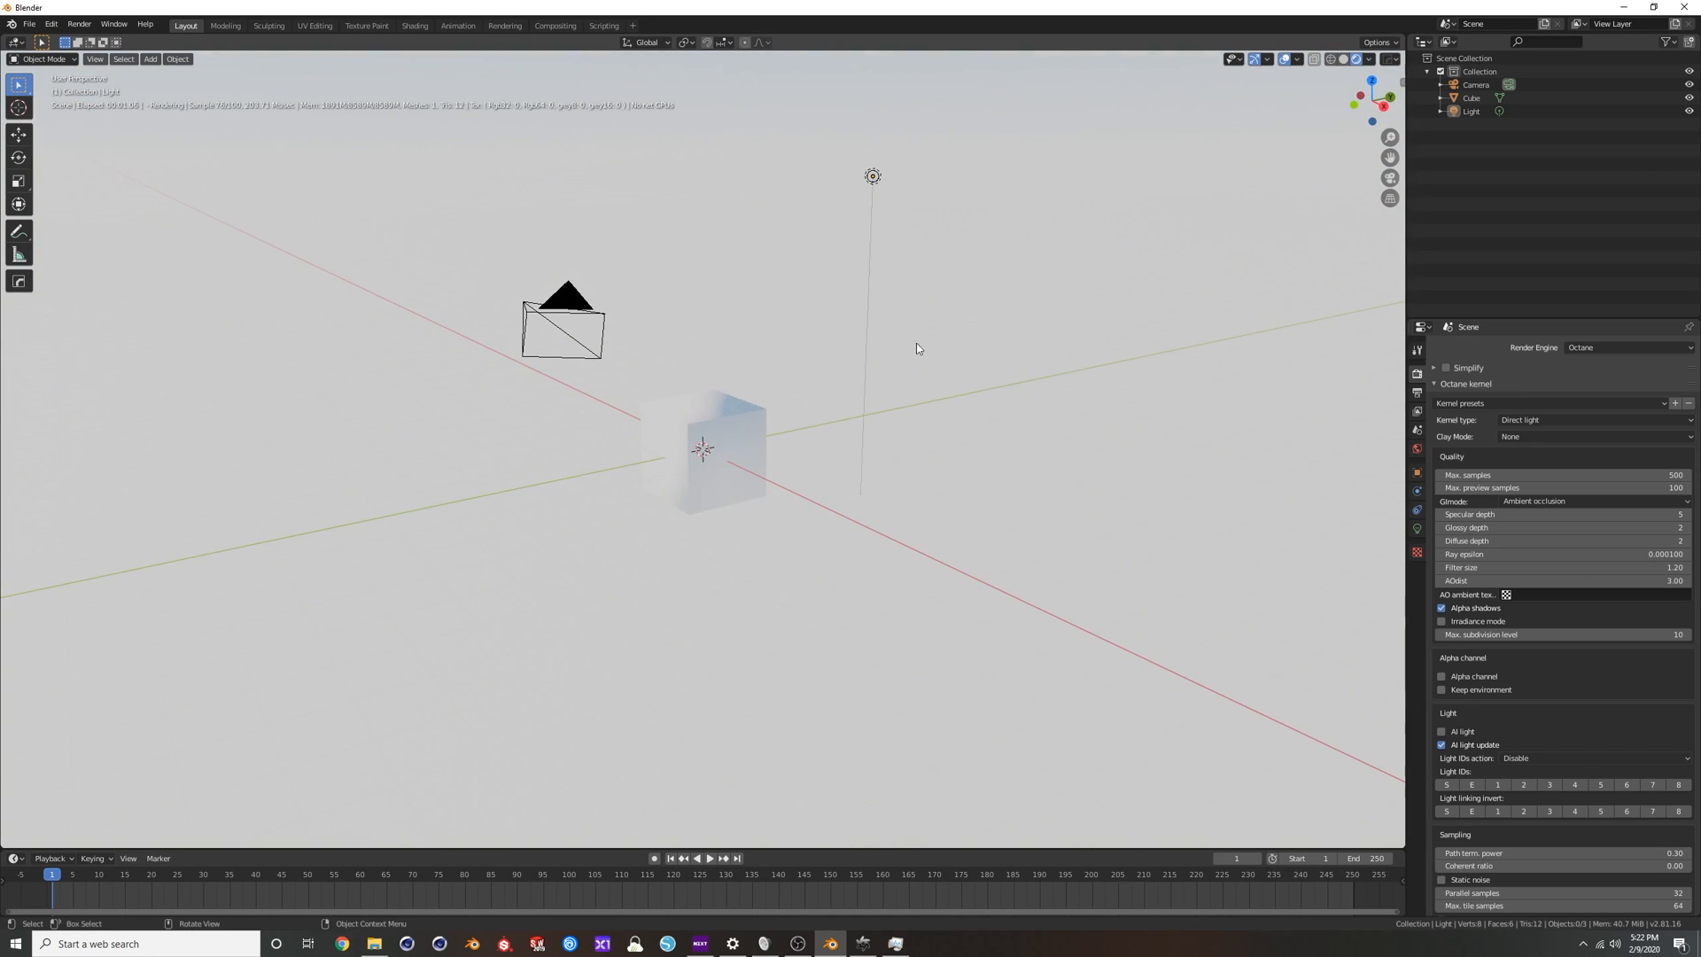
{"action": "left_click", "coordinate": [1343, 59]}
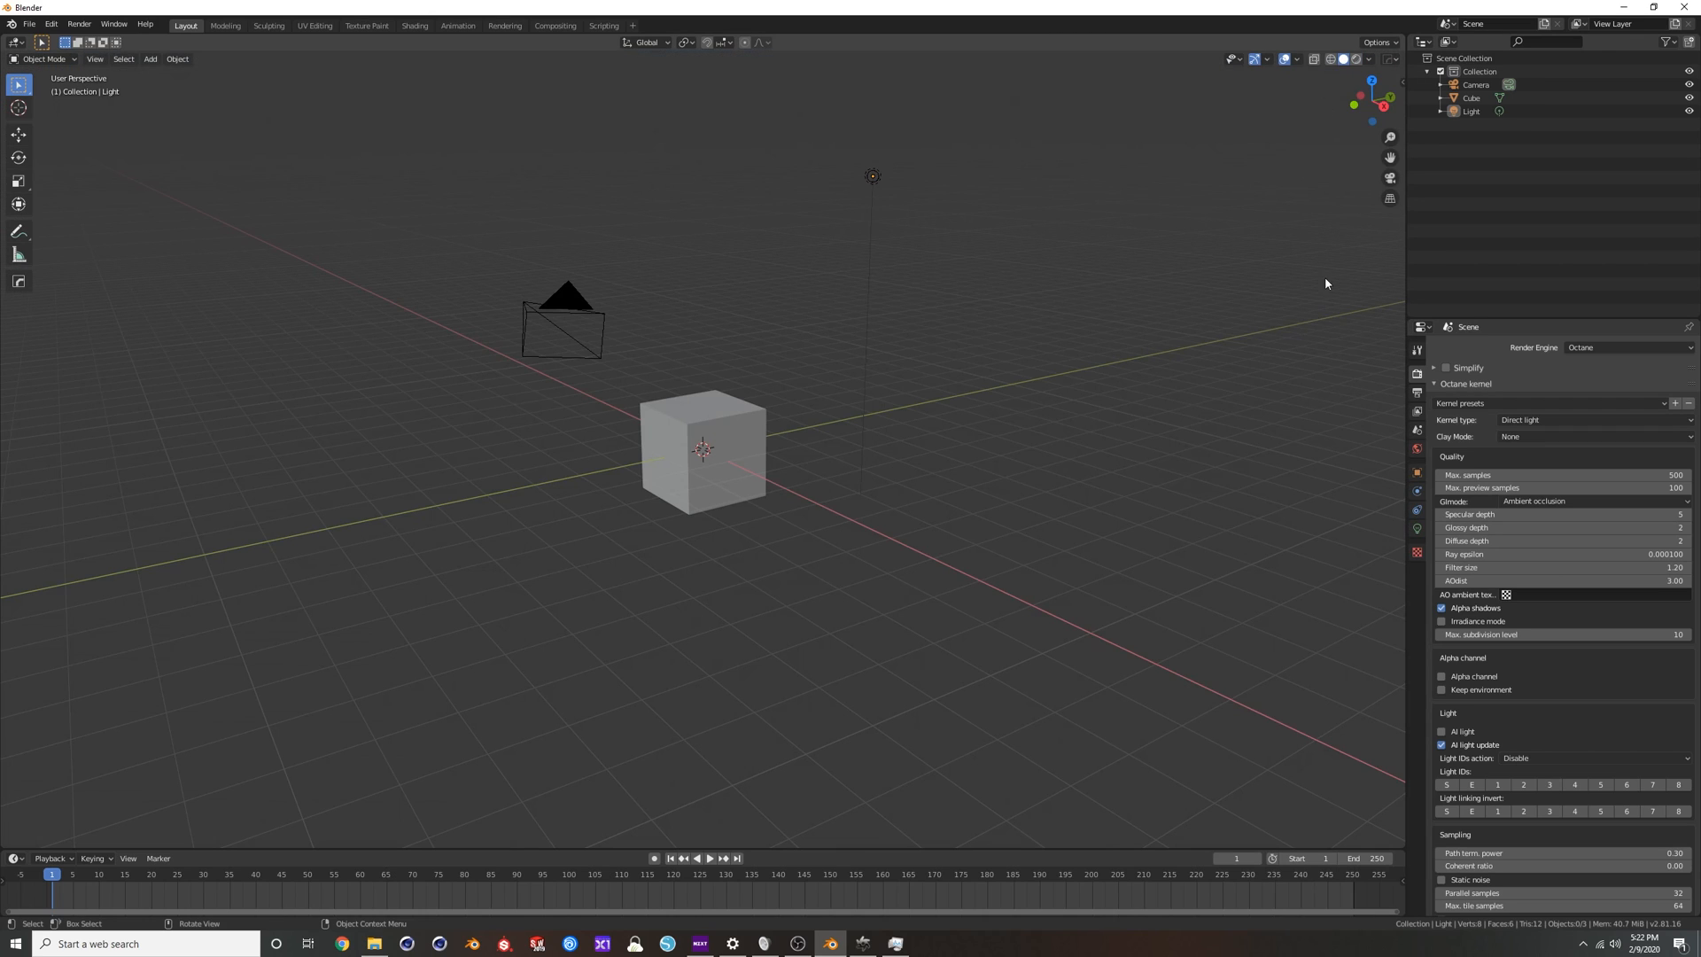
Examine the Octane Server settings and the CUDA devices enabled for rendering in the OctaneRender device preferences.
{"action": "scroll", "coordinate": [1426, 390], "scroll_direction": "down", "scroll_amount": 1}
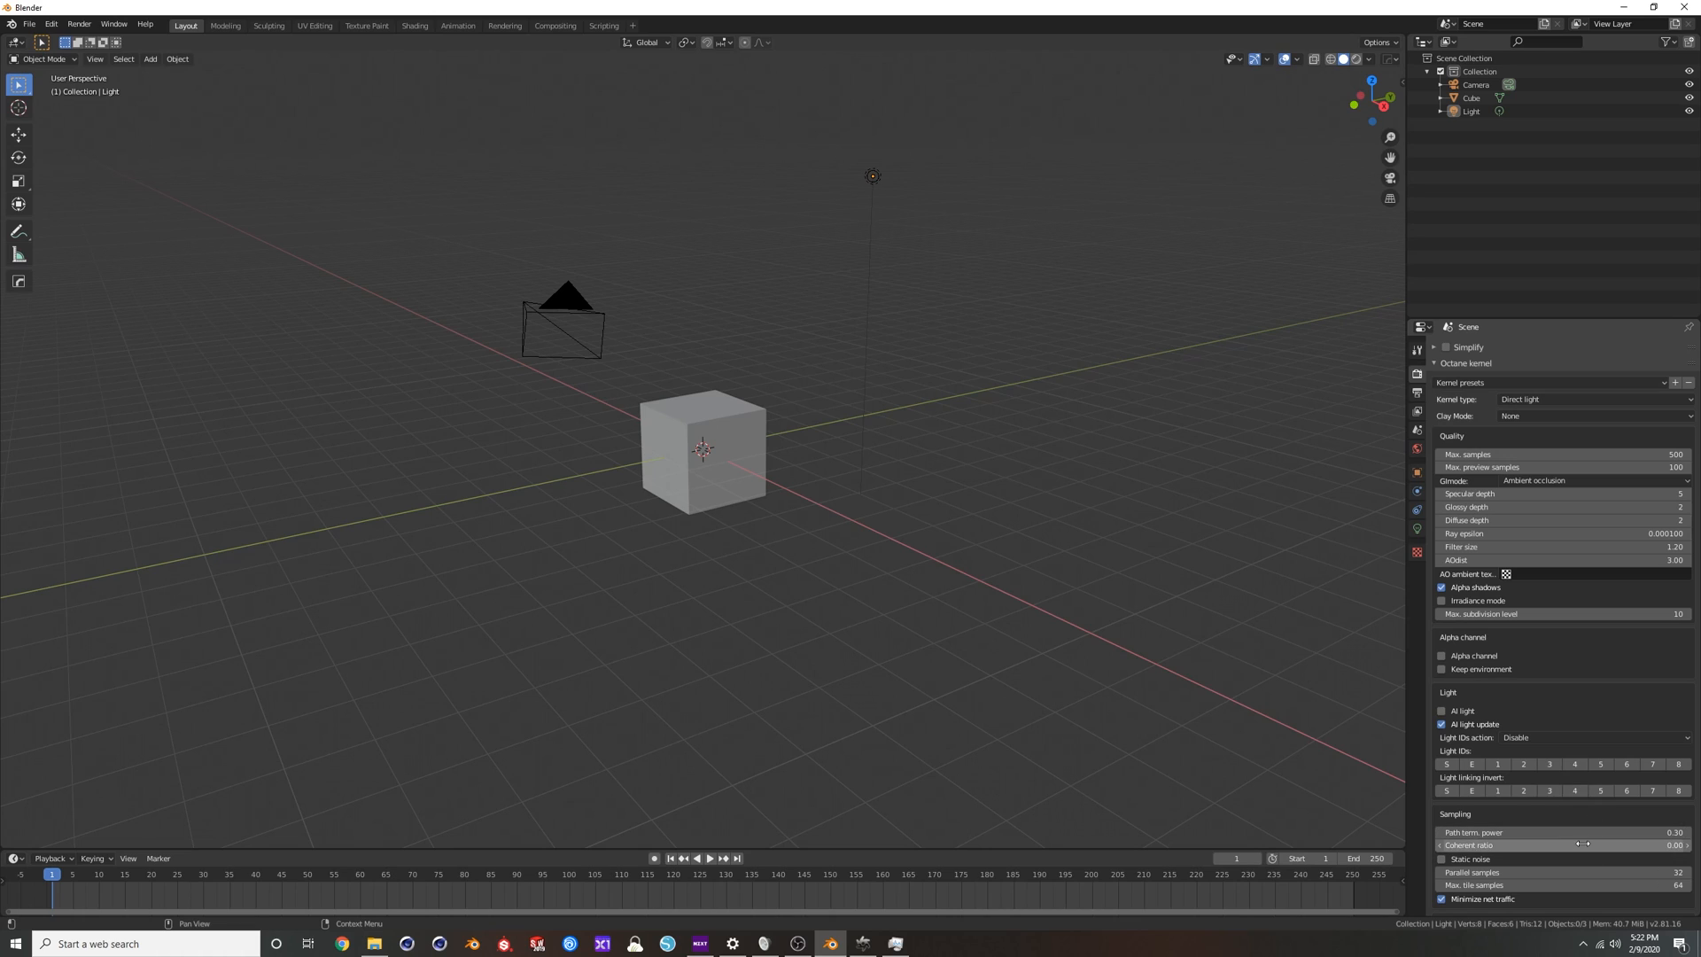
{"action": "scroll", "coordinate": [1583, 844], "scroll_direction": "down", "scroll_amount": 15}
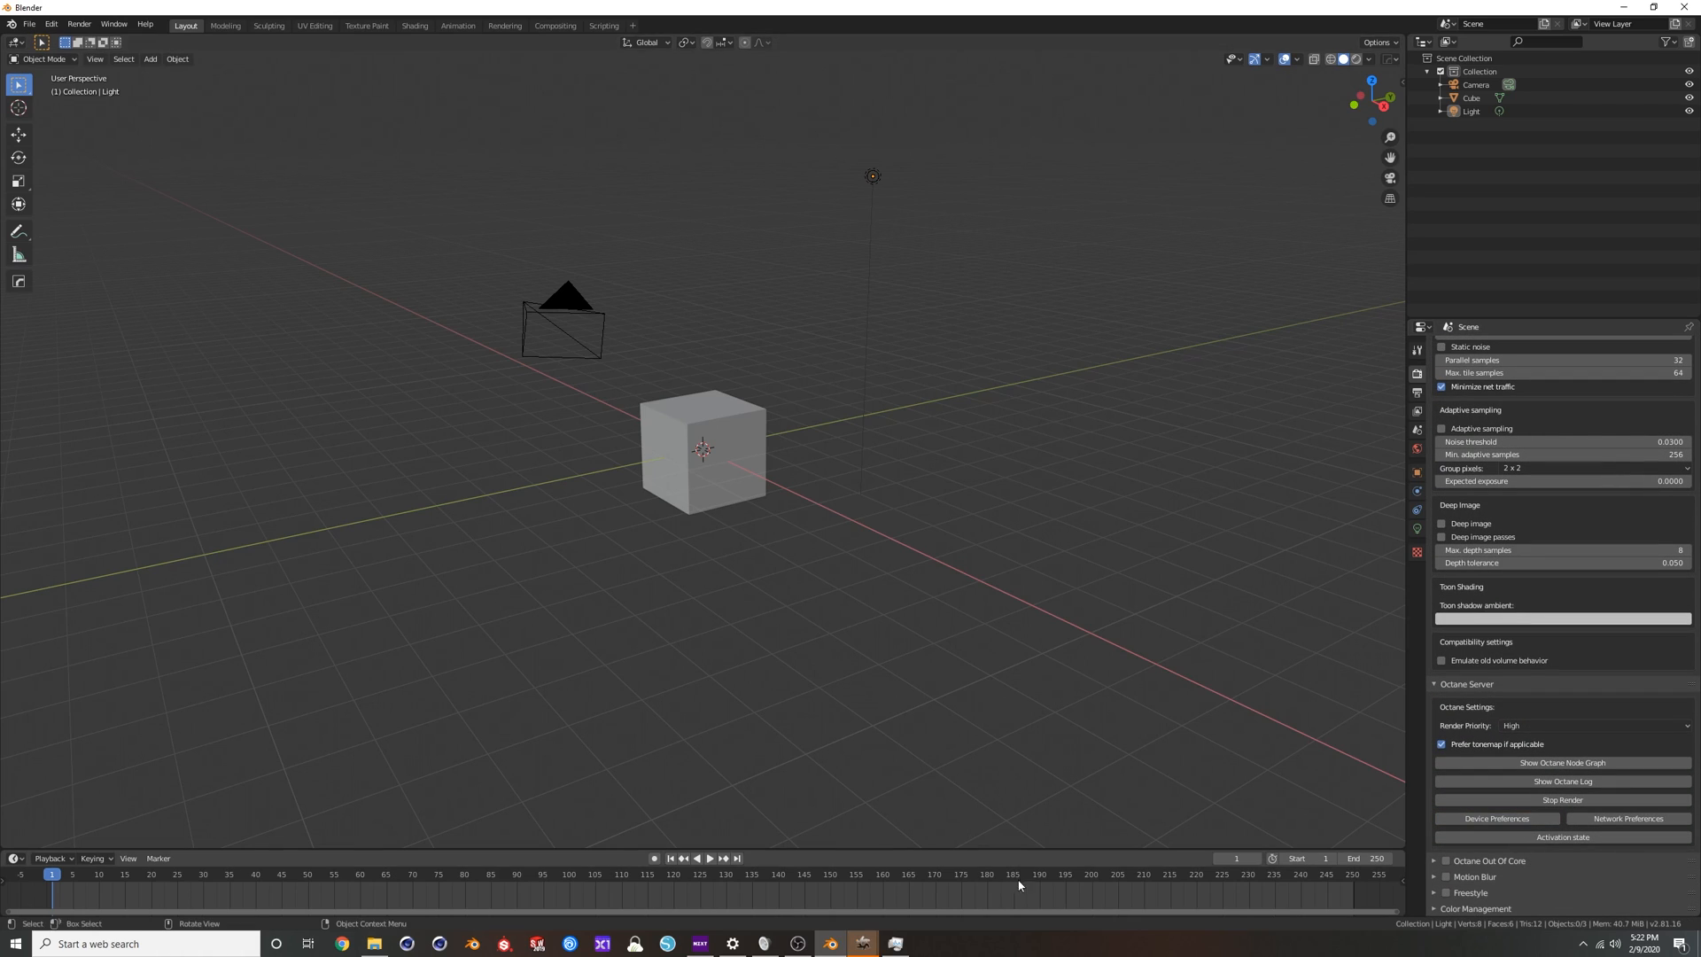
{"action": "left_click", "coordinate": [865, 944]}
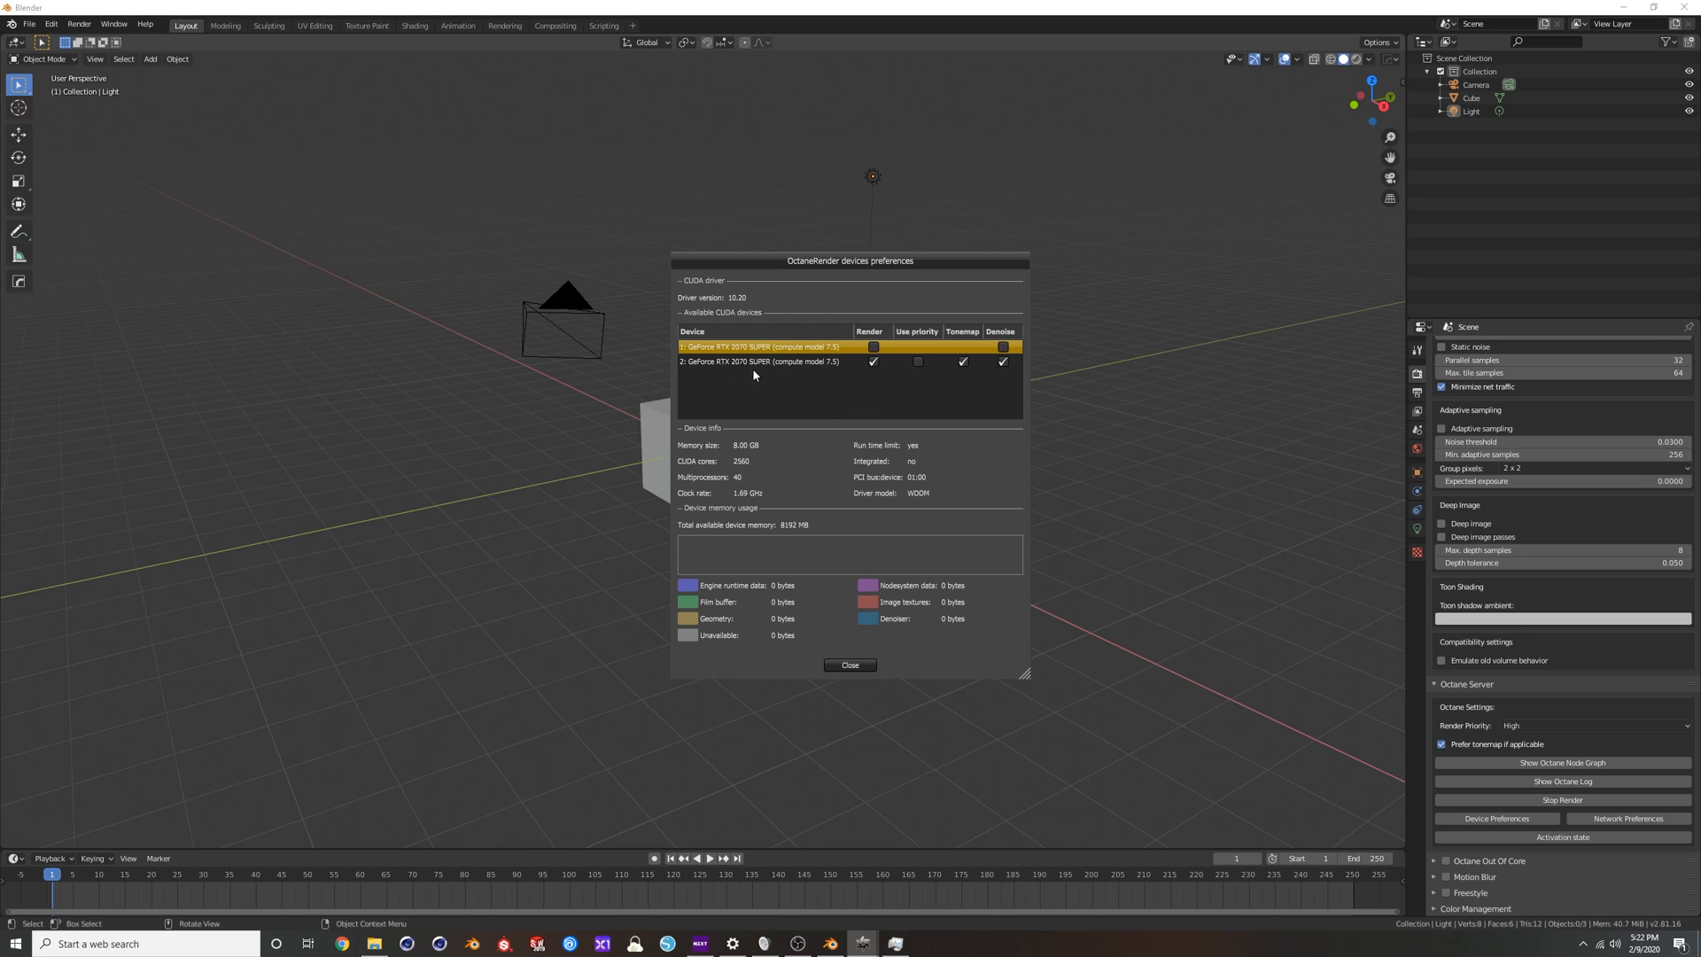
{"action": "left_click", "coordinate": [850, 664]}
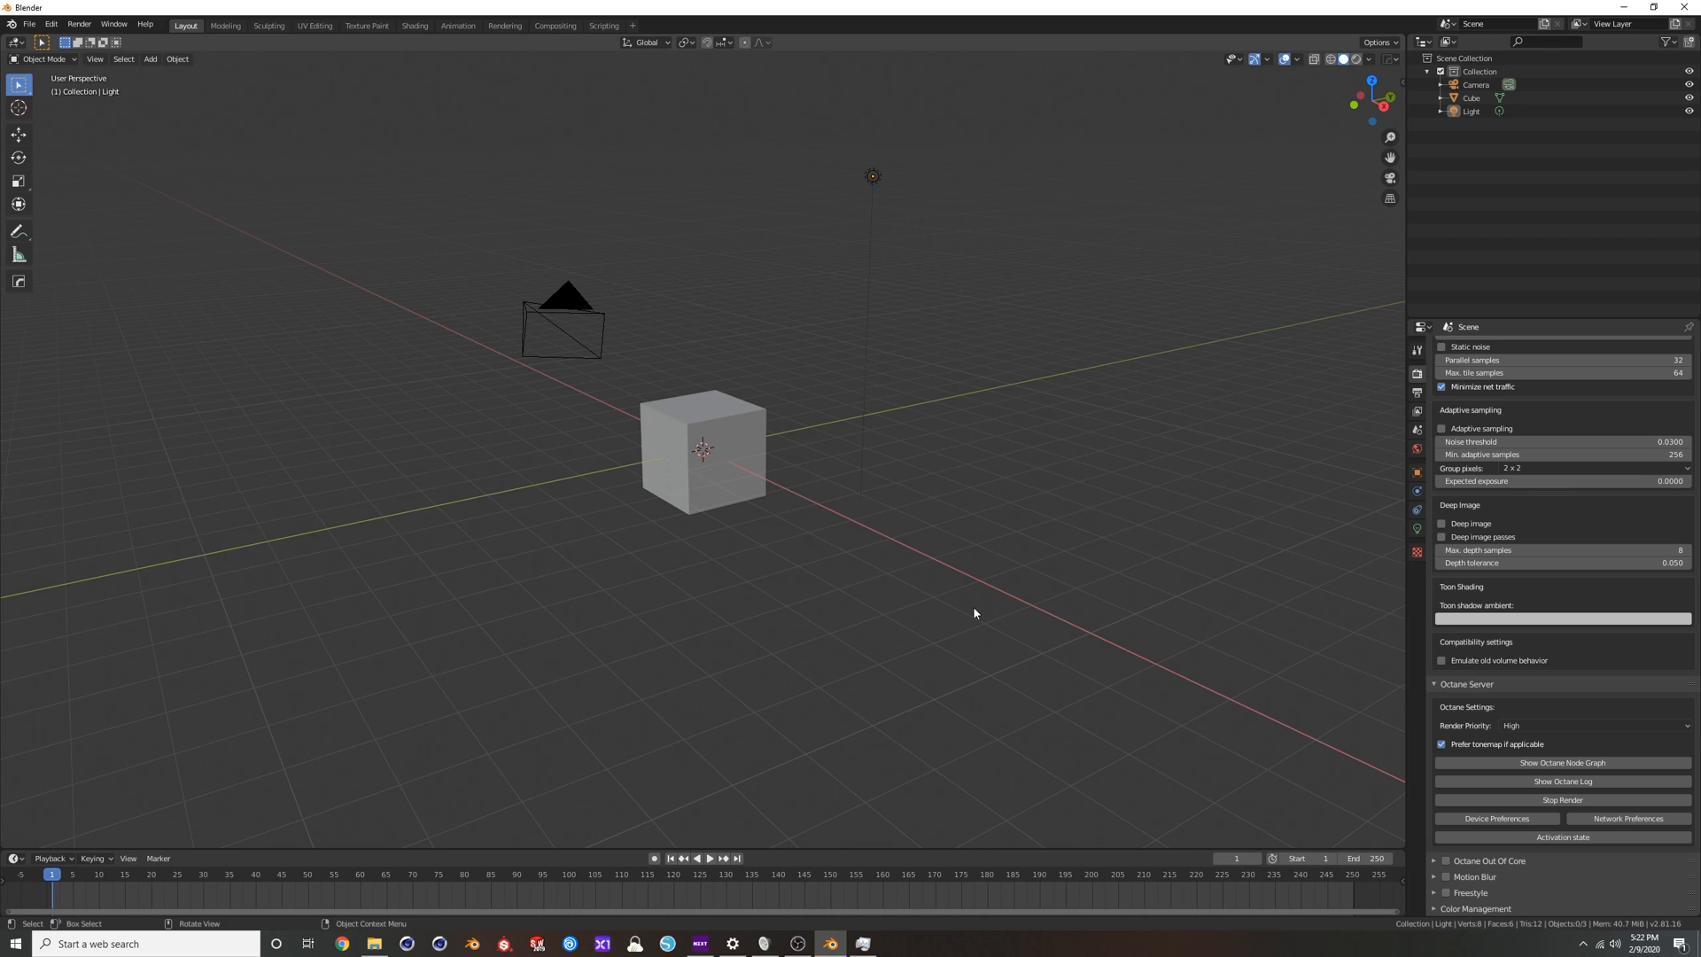
Select the default cube in the 3D scene.
{"action": "scroll", "coordinate": [849, 483], "scroll_direction": "up", "scroll_amount": 4}
{"action": "scroll", "coordinate": [856, 475], "scroll_direction": "down", "scroll_amount": 3}
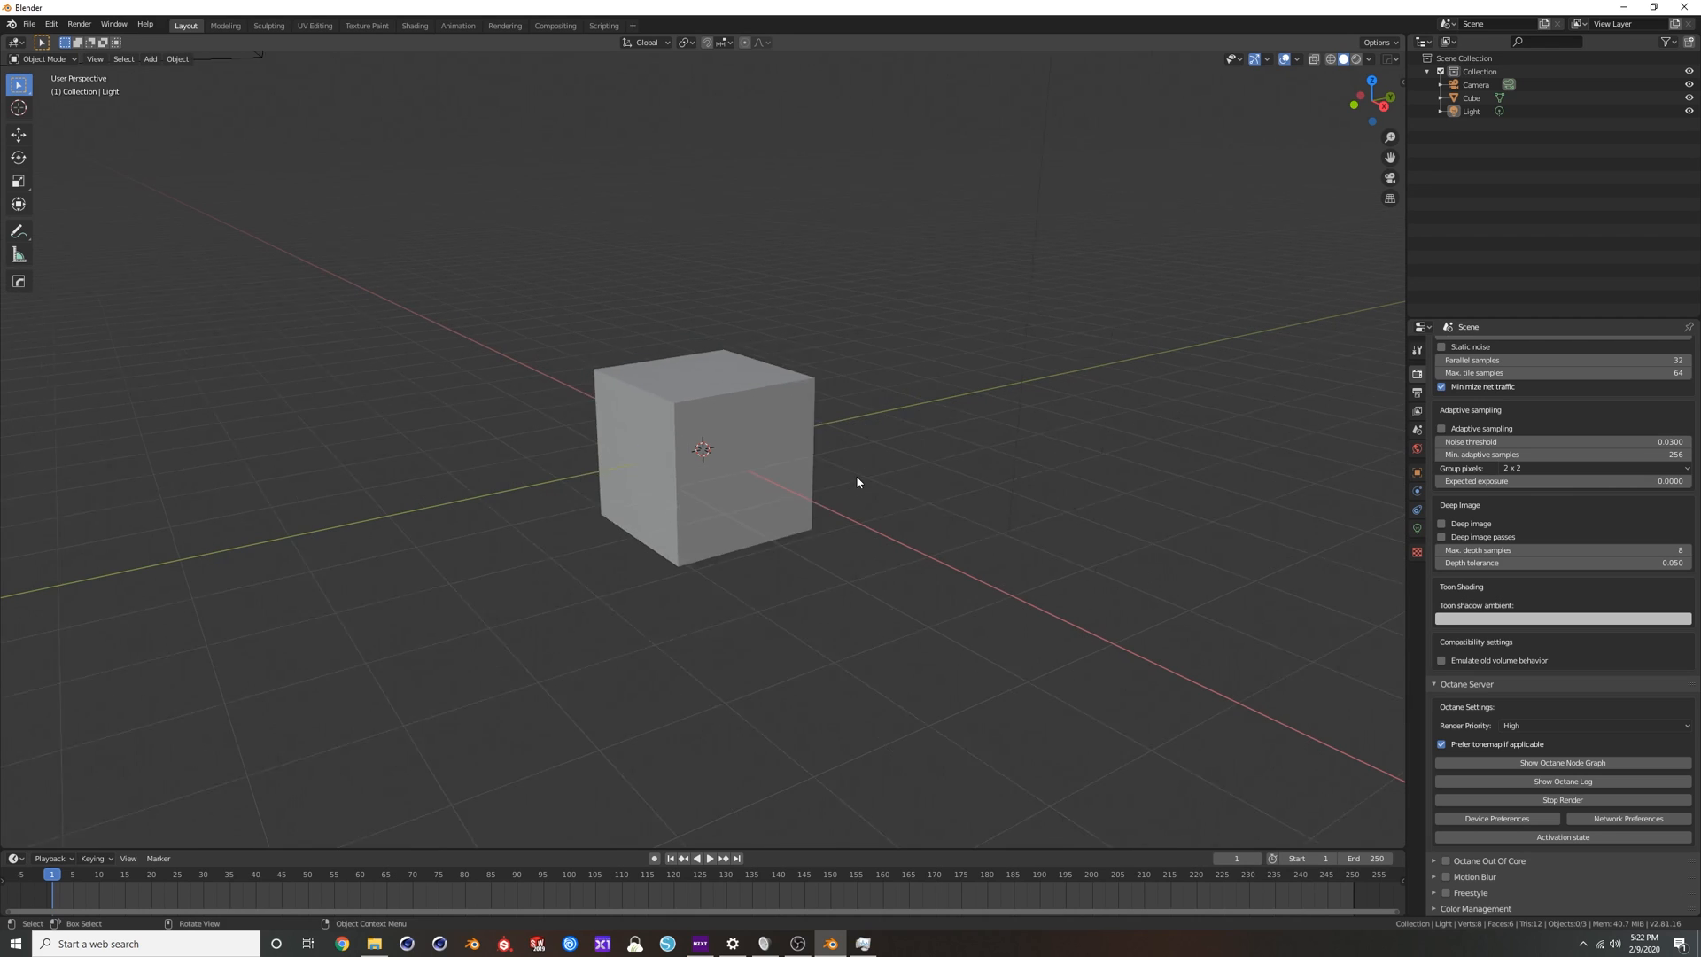
{"action": "scroll", "coordinate": [824, 457], "scroll_direction": "up", "scroll_amount": 2}
{"action": "left_click", "coordinate": [780, 436]}
{"action": "middle_click_drag", "start_coordinate": [774, 433], "coordinate": [768, 422]}
{"action": "scroll", "coordinate": [767, 422], "scroll_direction": "down", "scroll_amount": 2}
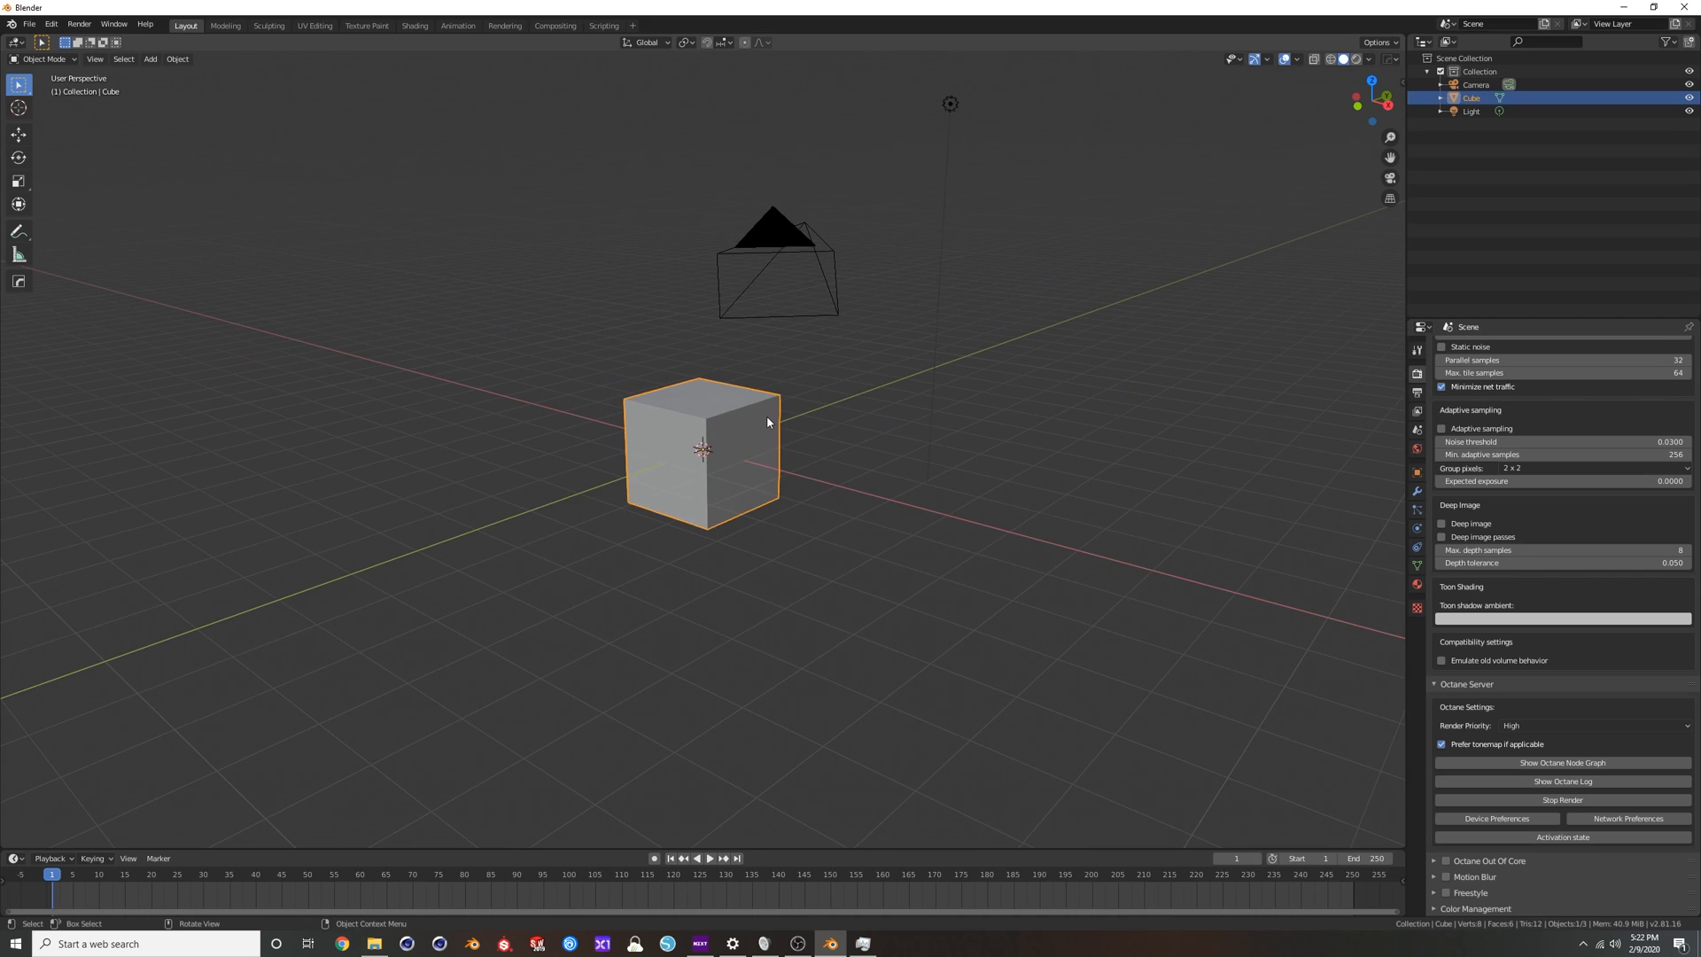
Delete the default light and the camera from the scene, leaving the cube.
{"action": "left_click", "coordinate": [951, 104]}
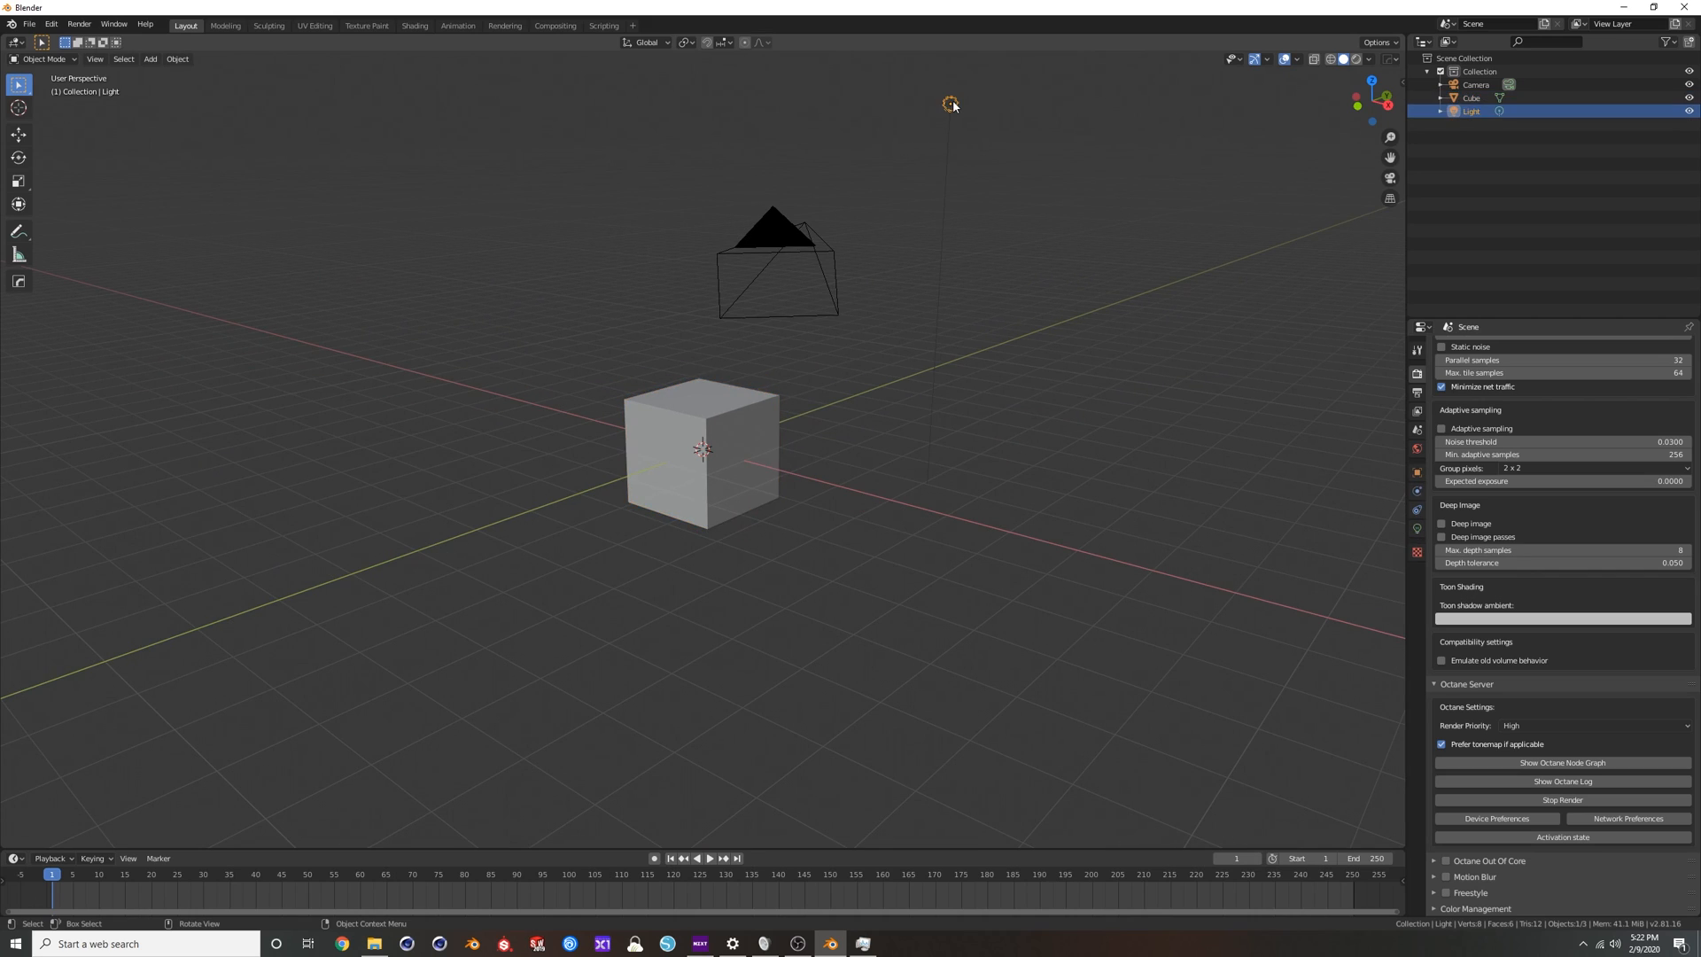
{"action": "key", "text": "Delete"}
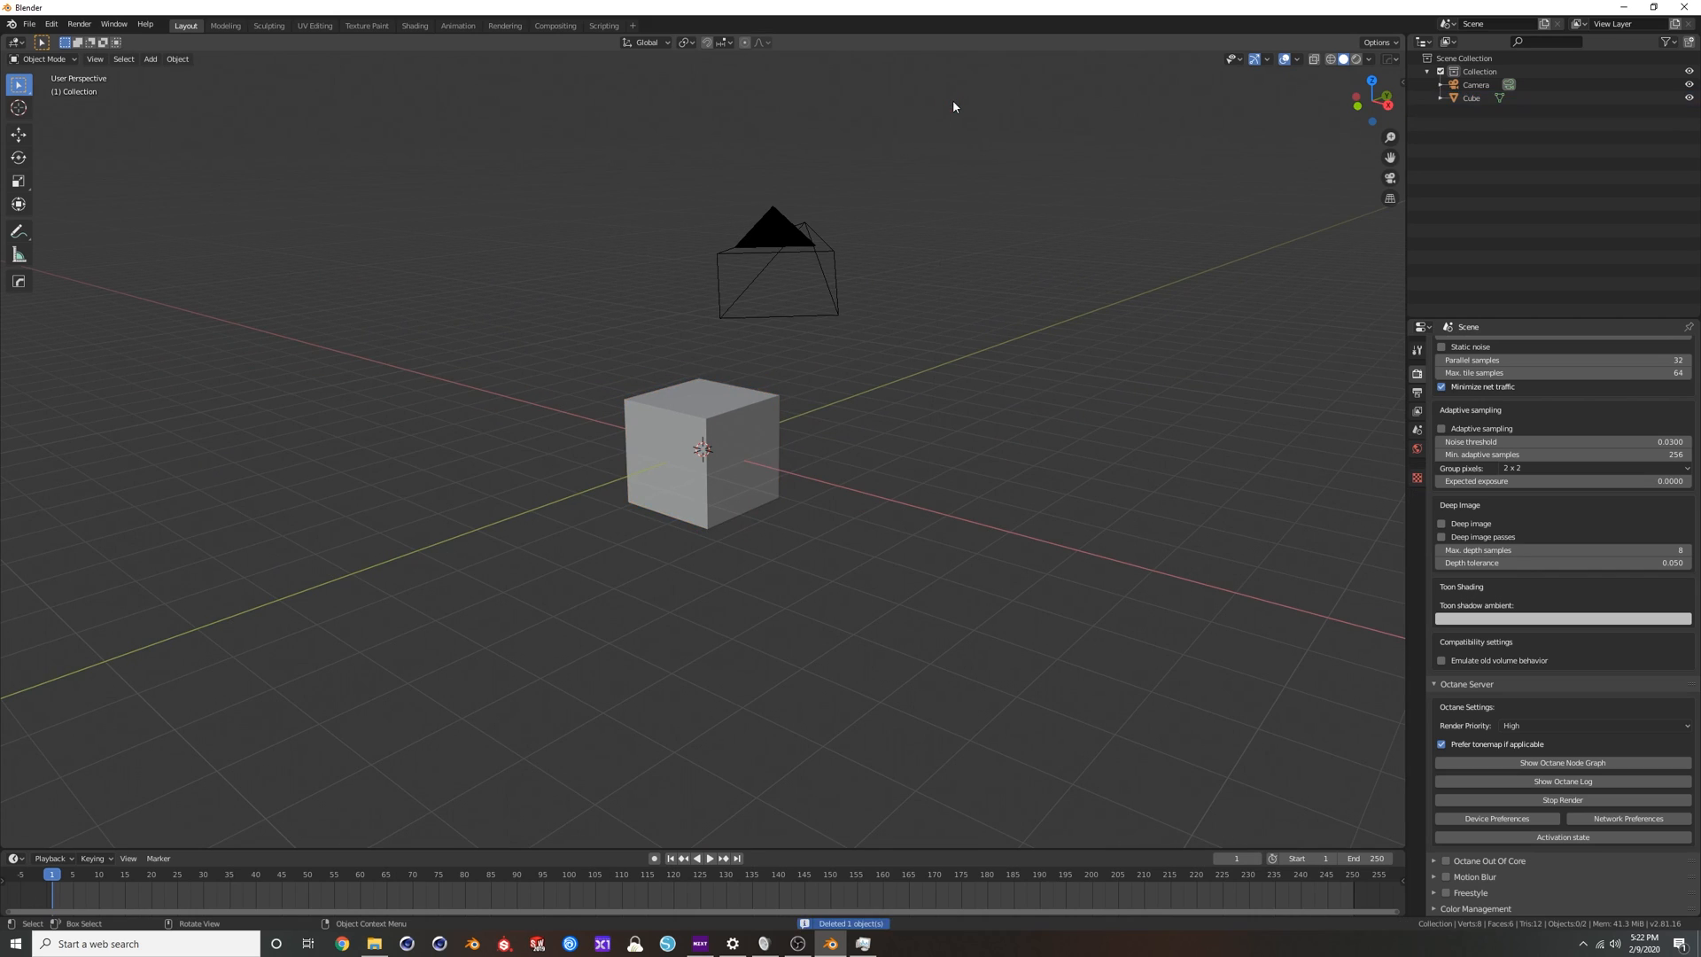
{"action": "left_click", "coordinate": [784, 239]}
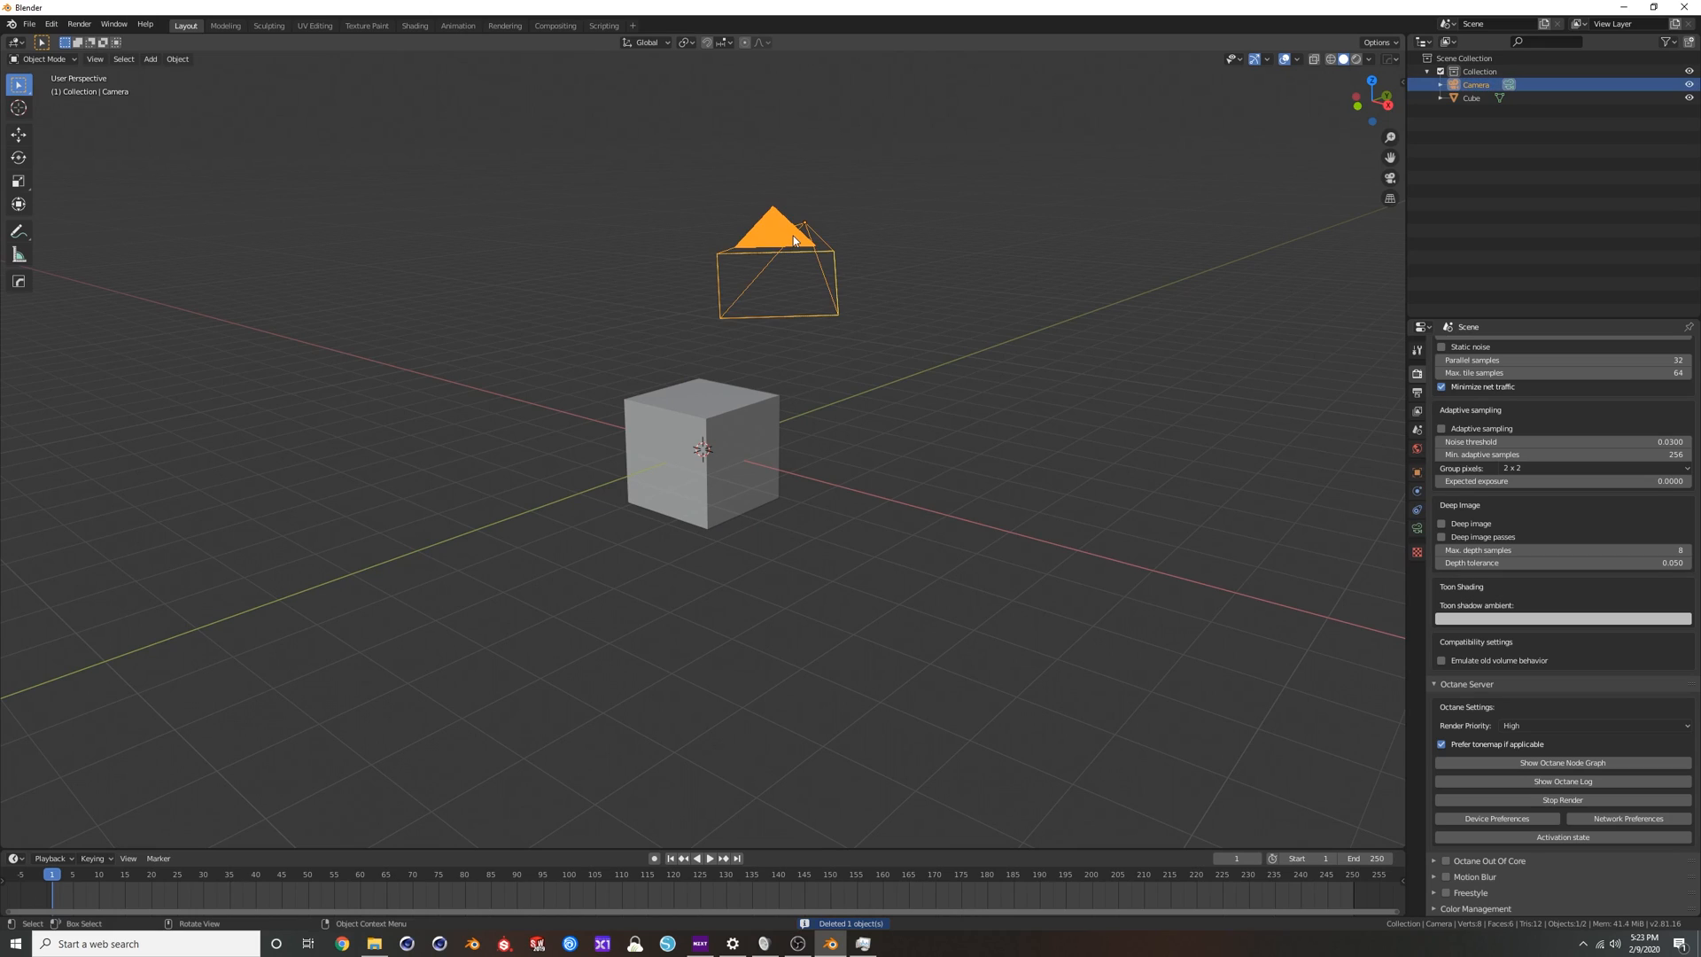
{"action": "key", "text": "Delete"}
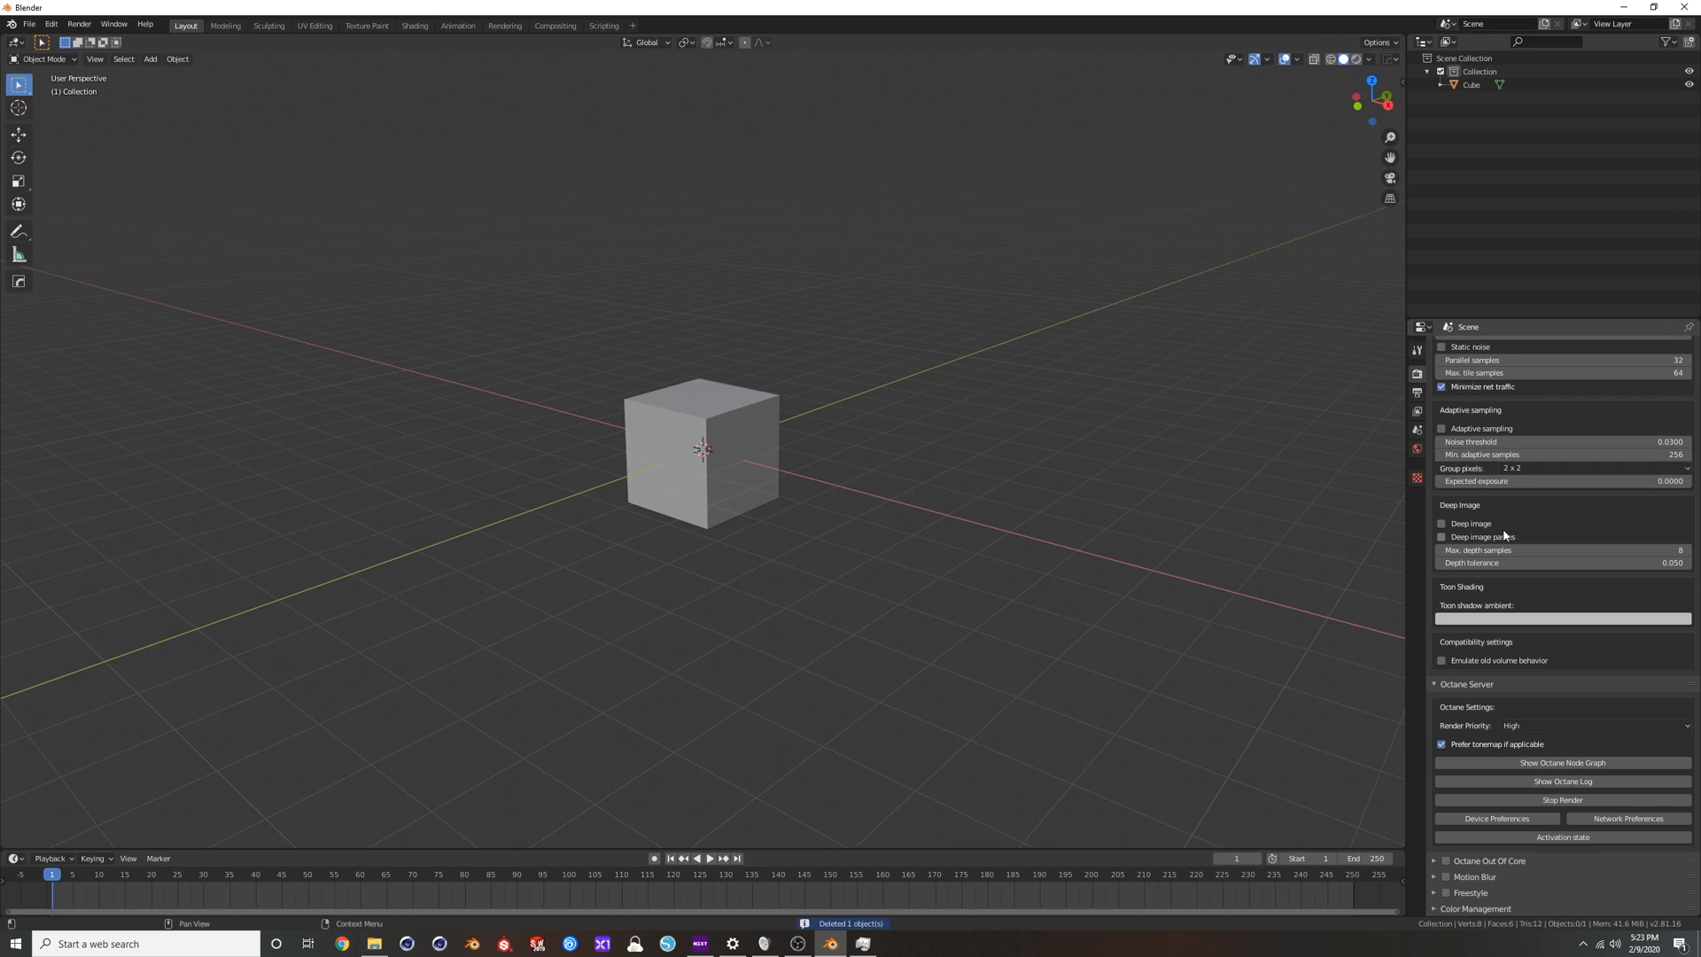
Examine the Octane kernel settings and confirm Octane as the render engine.
{"action": "scroll", "coordinate": [1536, 600], "scroll_direction": "up", "scroll_amount": 1}
{"action": "scroll", "coordinate": [1536, 600], "scroll_direction": "up", "scroll_amount": 5}
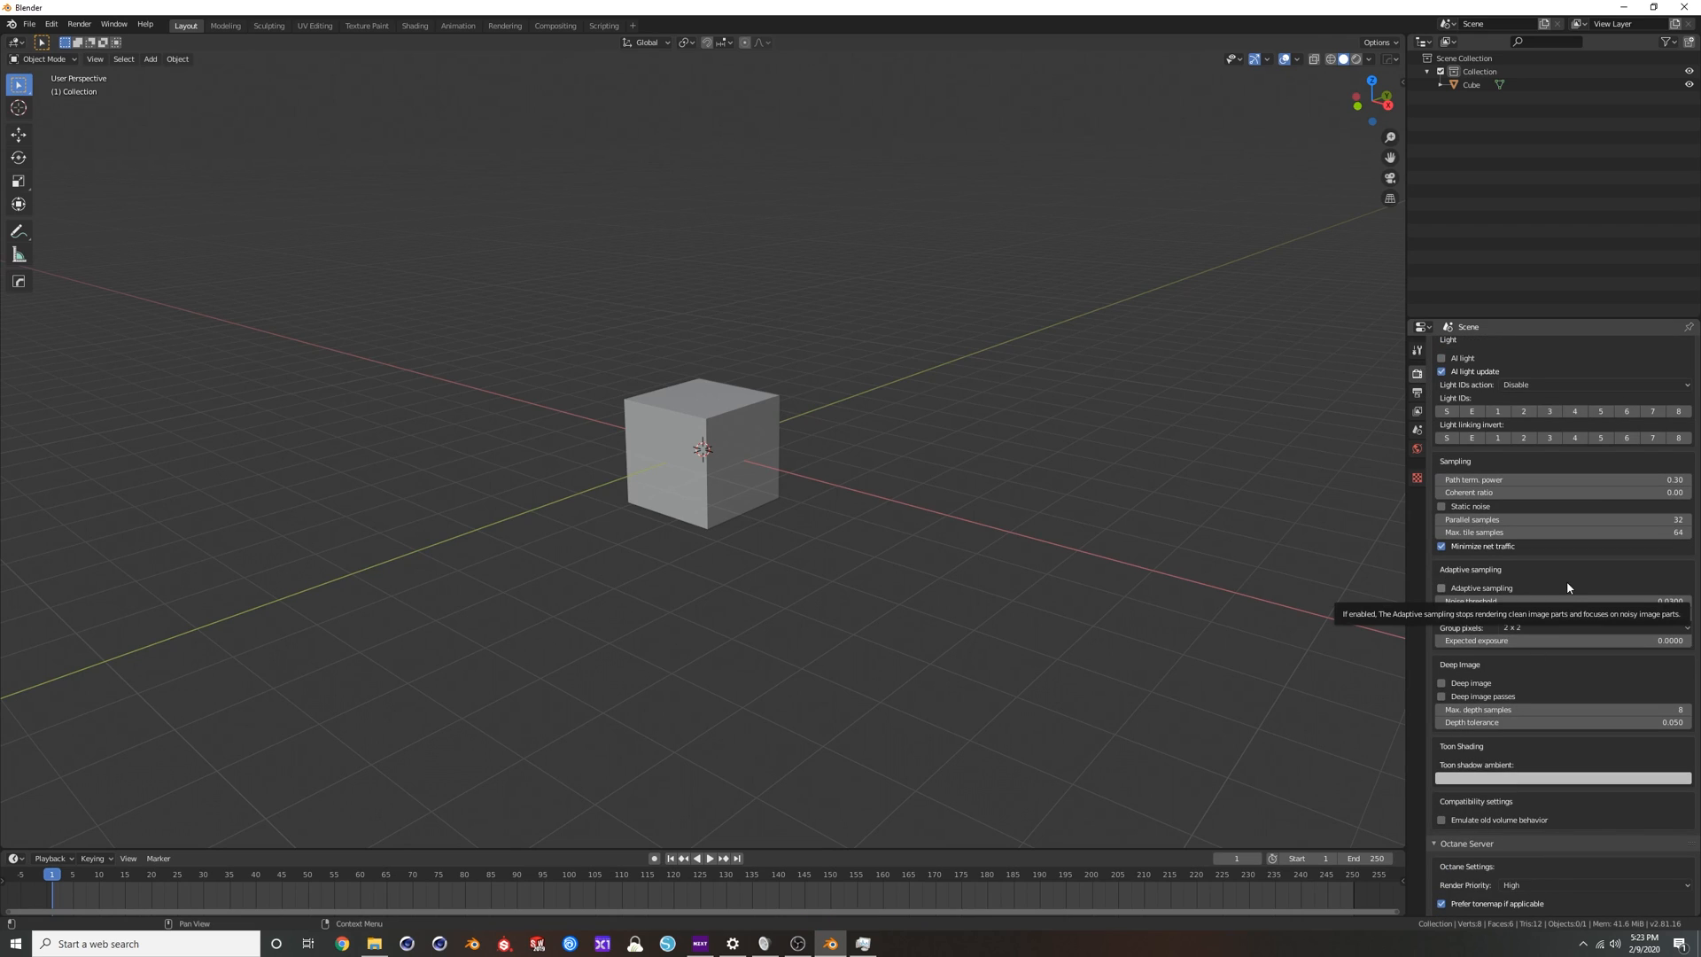
{"action": "scroll", "coordinate": [1551, 590], "scroll_direction": "up", "scroll_amount": 4}
{"action": "scroll", "coordinate": [1565, 579], "scroll_direction": "up", "scroll_amount": 8}
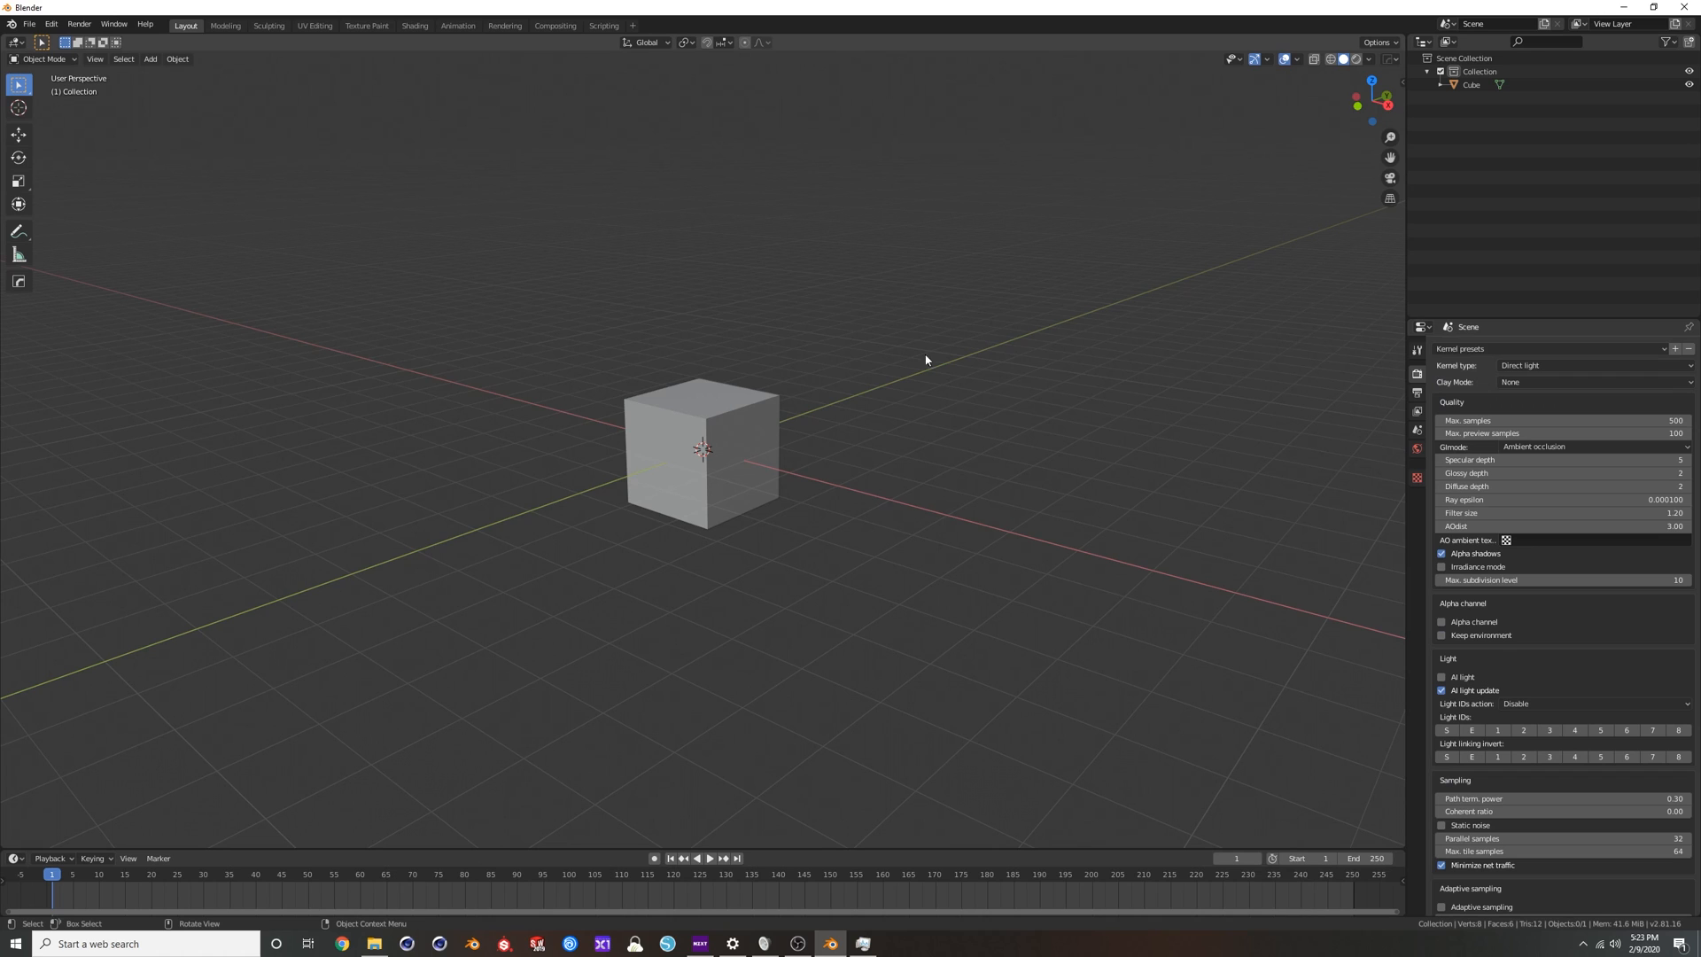
{"action": "mouse_move", "coordinate": [819, 429]}
{"action": "middle_mouse_down"}
{"action": "mouse_move", "coordinate": [766, 449]}
{"action": "mouse_move", "coordinate": [804, 437]}
{"action": "middle_mouse_up"}
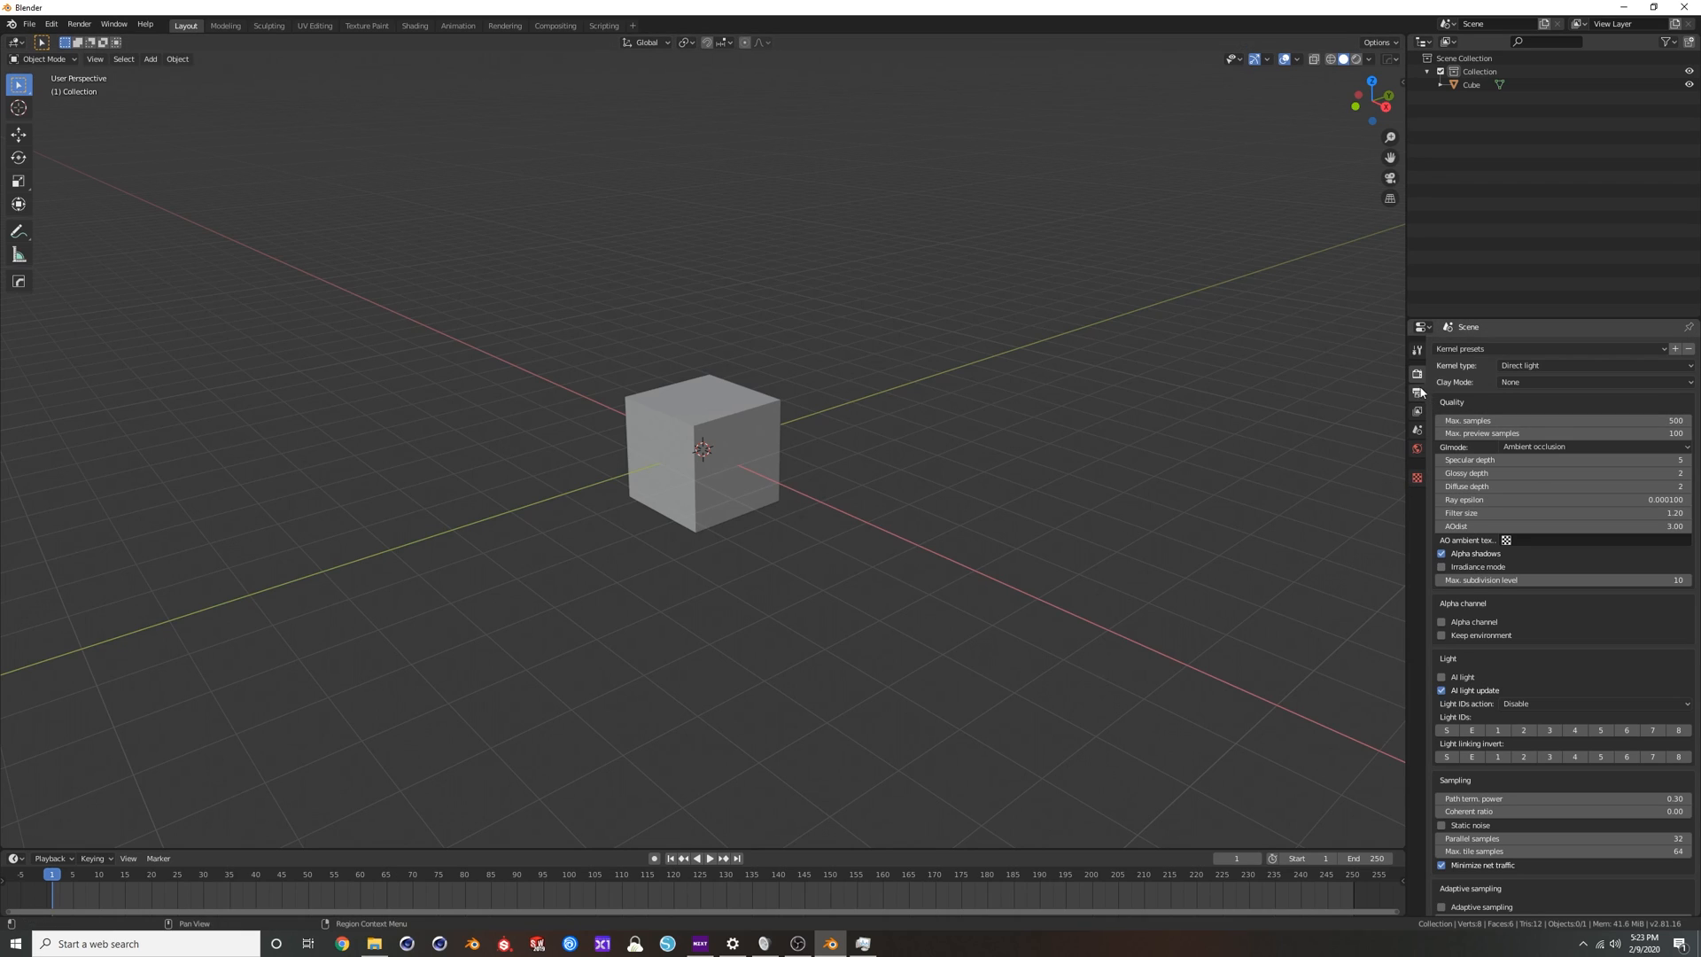
{"action": "scroll", "coordinate": [1518, 530], "scroll_direction": "up", "scroll_amount": 2}
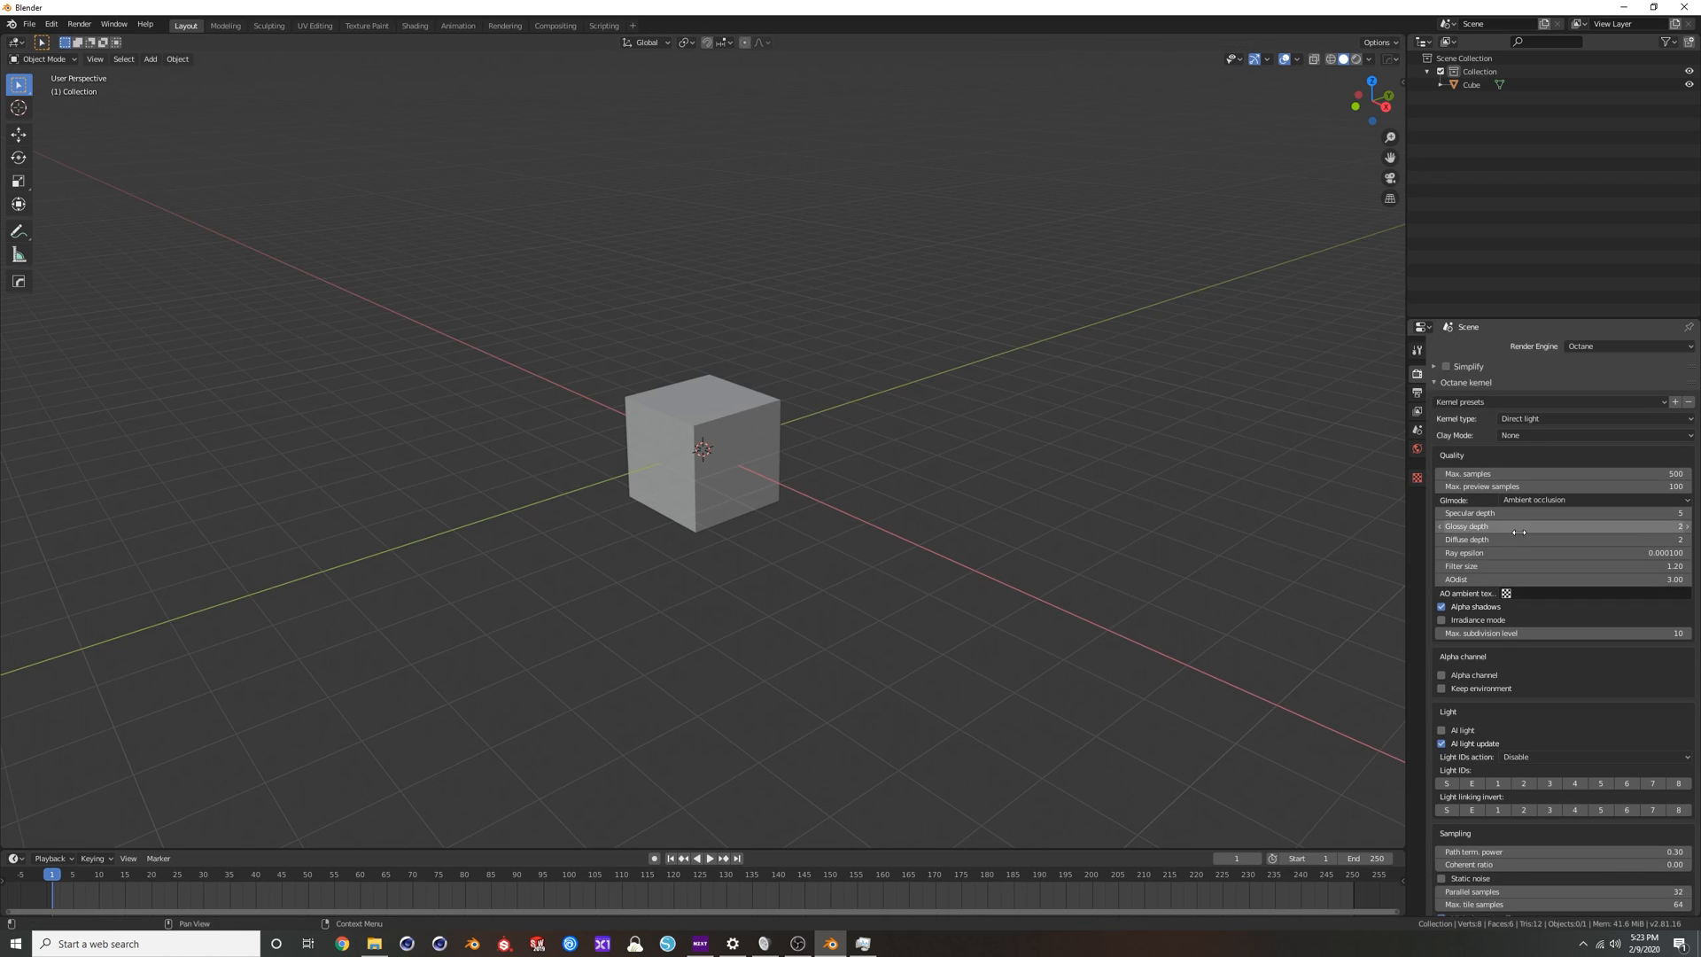
{"action": "left_click", "coordinate": [1657, 348]}
{"action": "left_click", "coordinate": [1592, 407]}
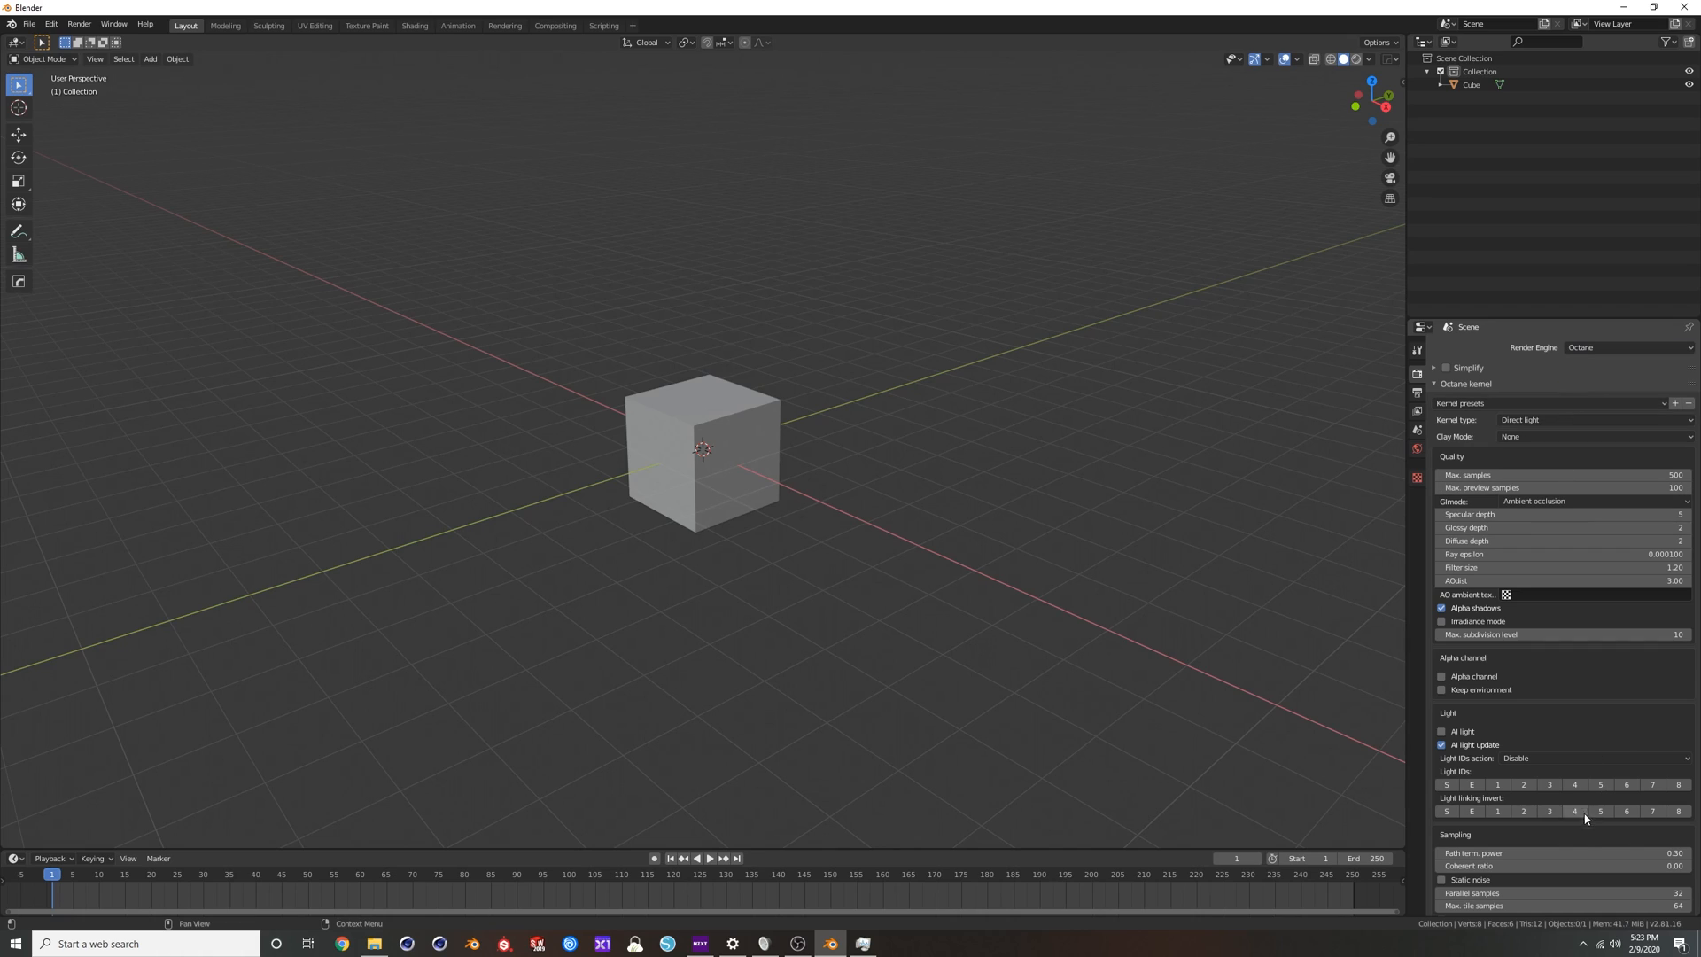
Set the Color Management display device to None.
{"action": "scroll", "coordinate": [1591, 749], "scroll_direction": "down", "scroll_amount": 3}
{"action": "scroll", "coordinate": [1563, 683], "scroll_direction": "down", "scroll_amount": 2}
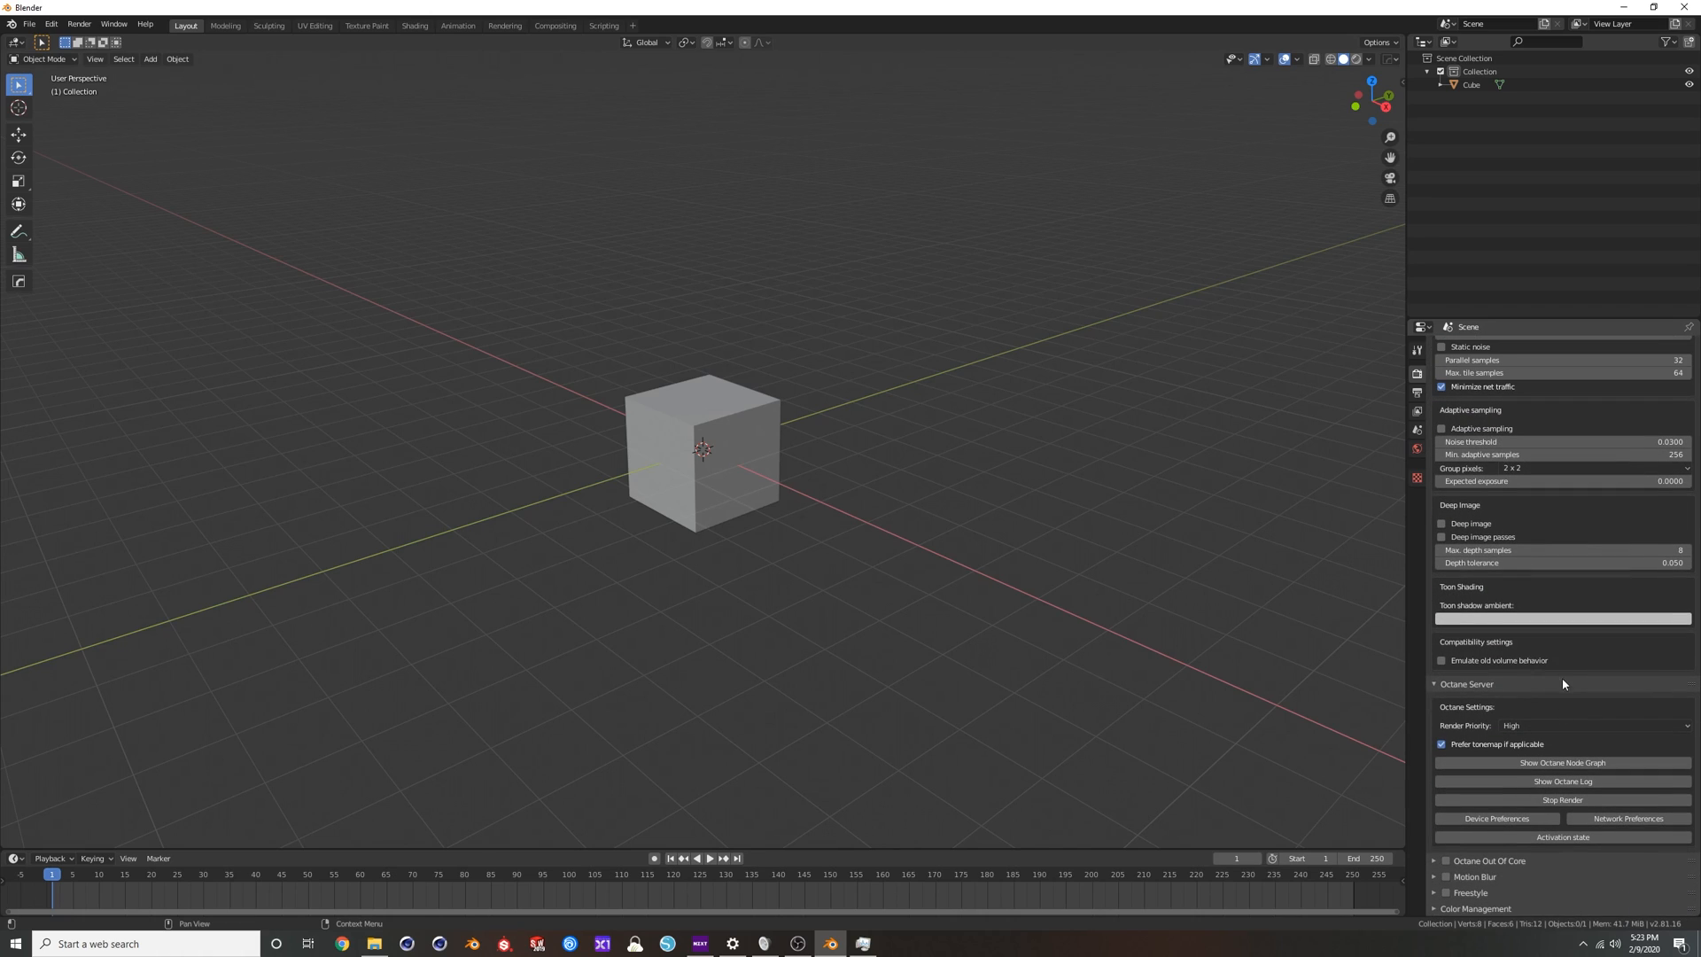
{"action": "scroll", "coordinate": [1464, 895], "scroll_direction": "down", "scroll_amount": 3}
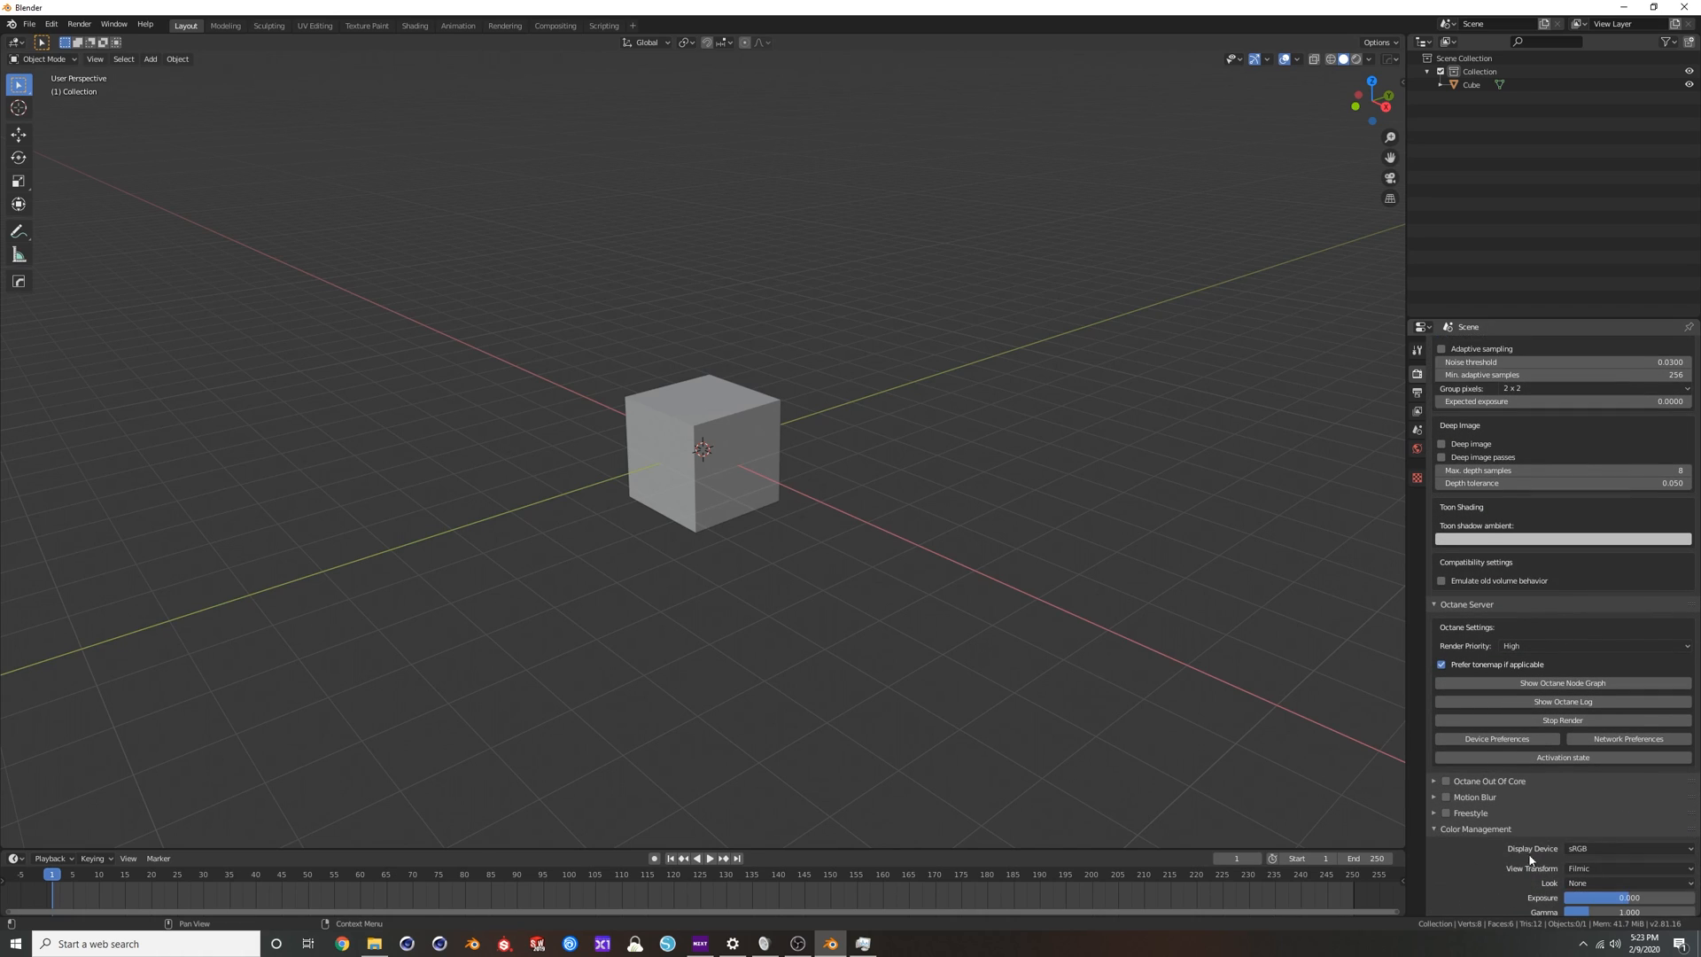
{"action": "left_click", "coordinate": [1591, 848]}
{"action": "left_click", "coordinate": [1586, 864]}
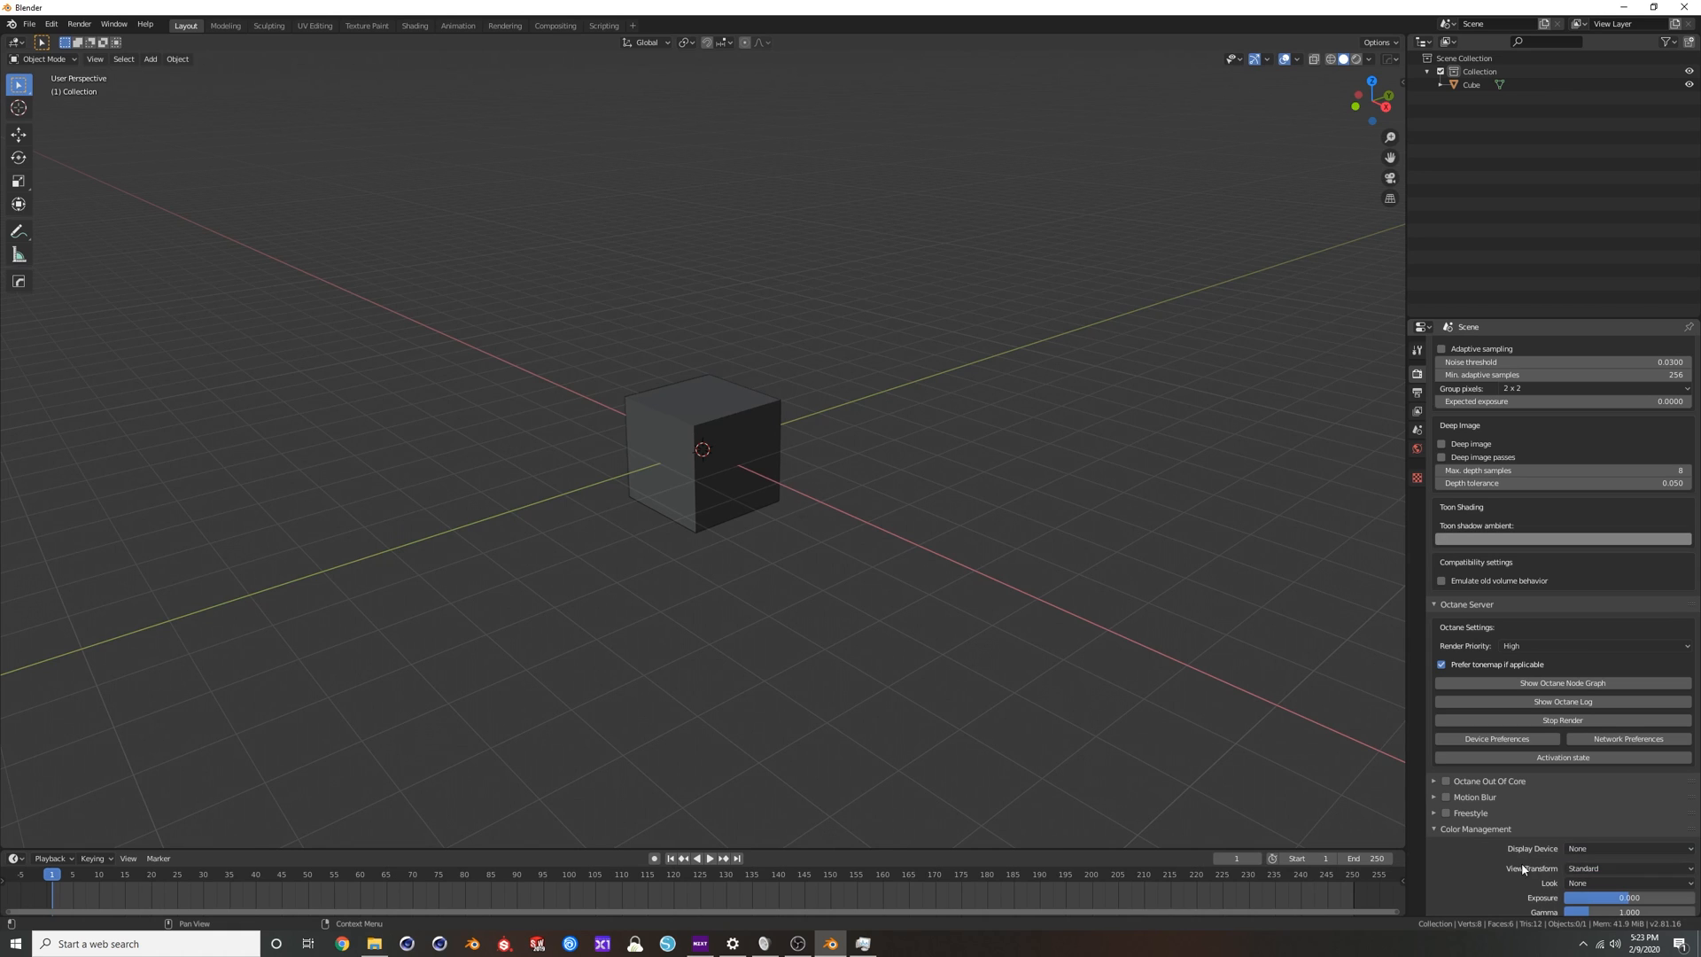
{"action": "middle_click_drag", "start_coordinate": [645, 461], "coordinate": [778, 411]}
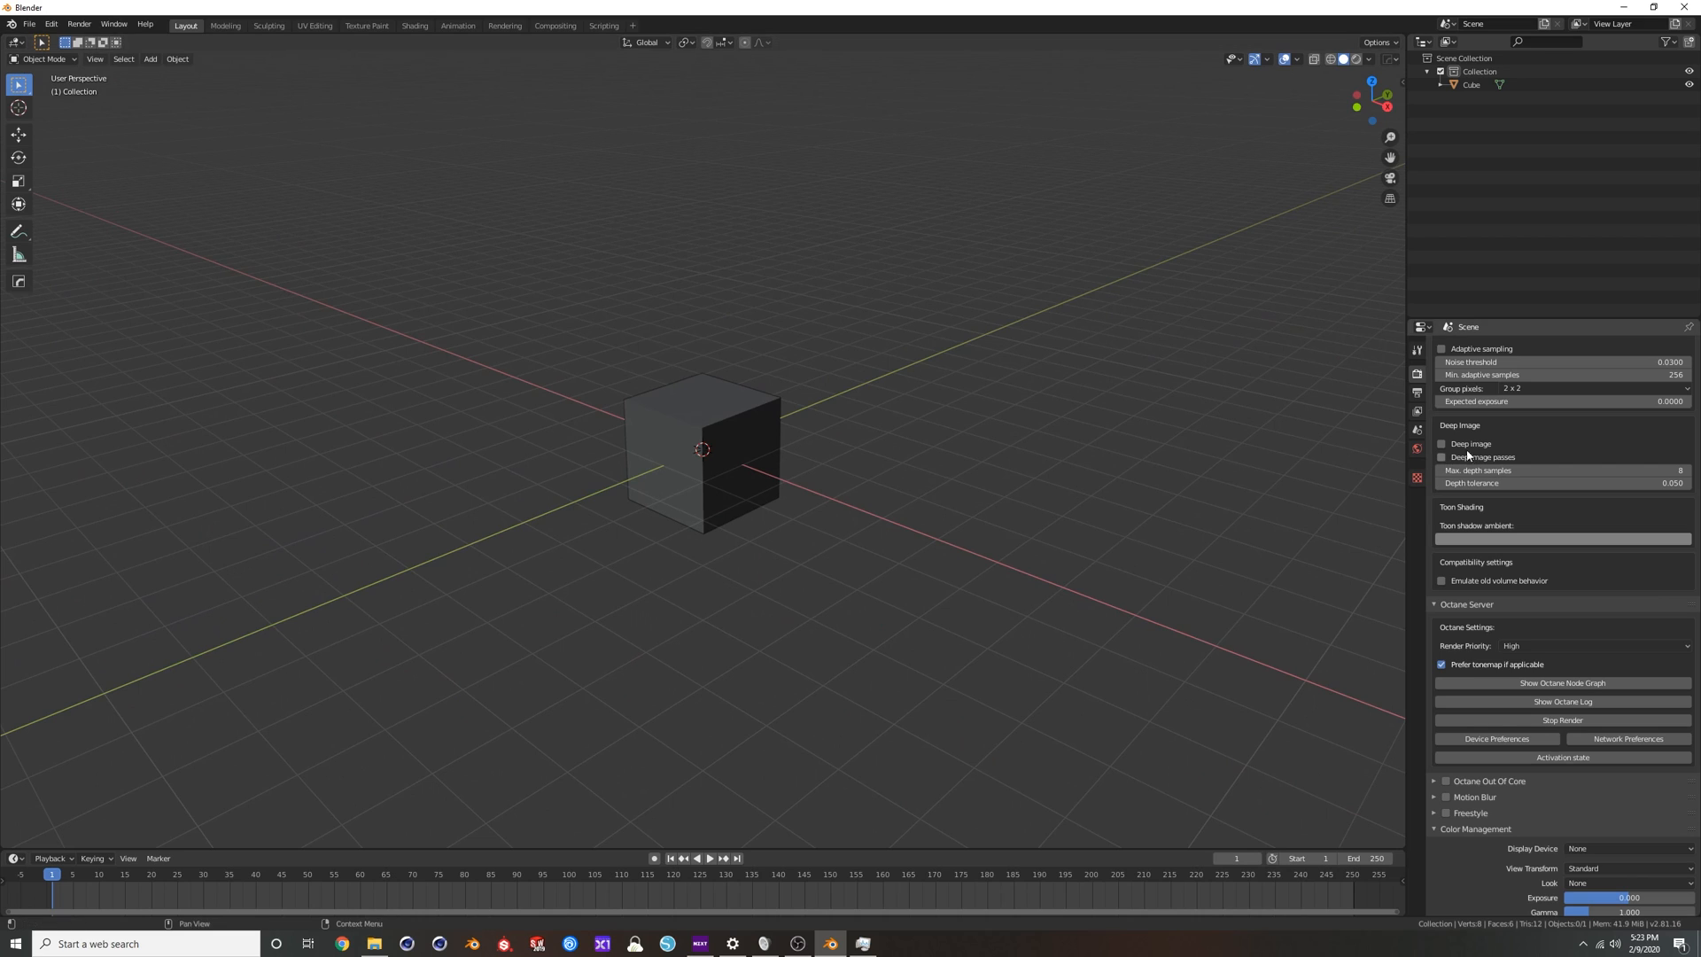
Show the World environment settings, preview the cube in rendered viewport shading, and return the viewport to solid shading.
{"action": "left_click", "coordinate": [1417, 450]}
{"action": "middle_click_drag", "start_coordinate": [1288, 475], "coordinate": [768, 410]}
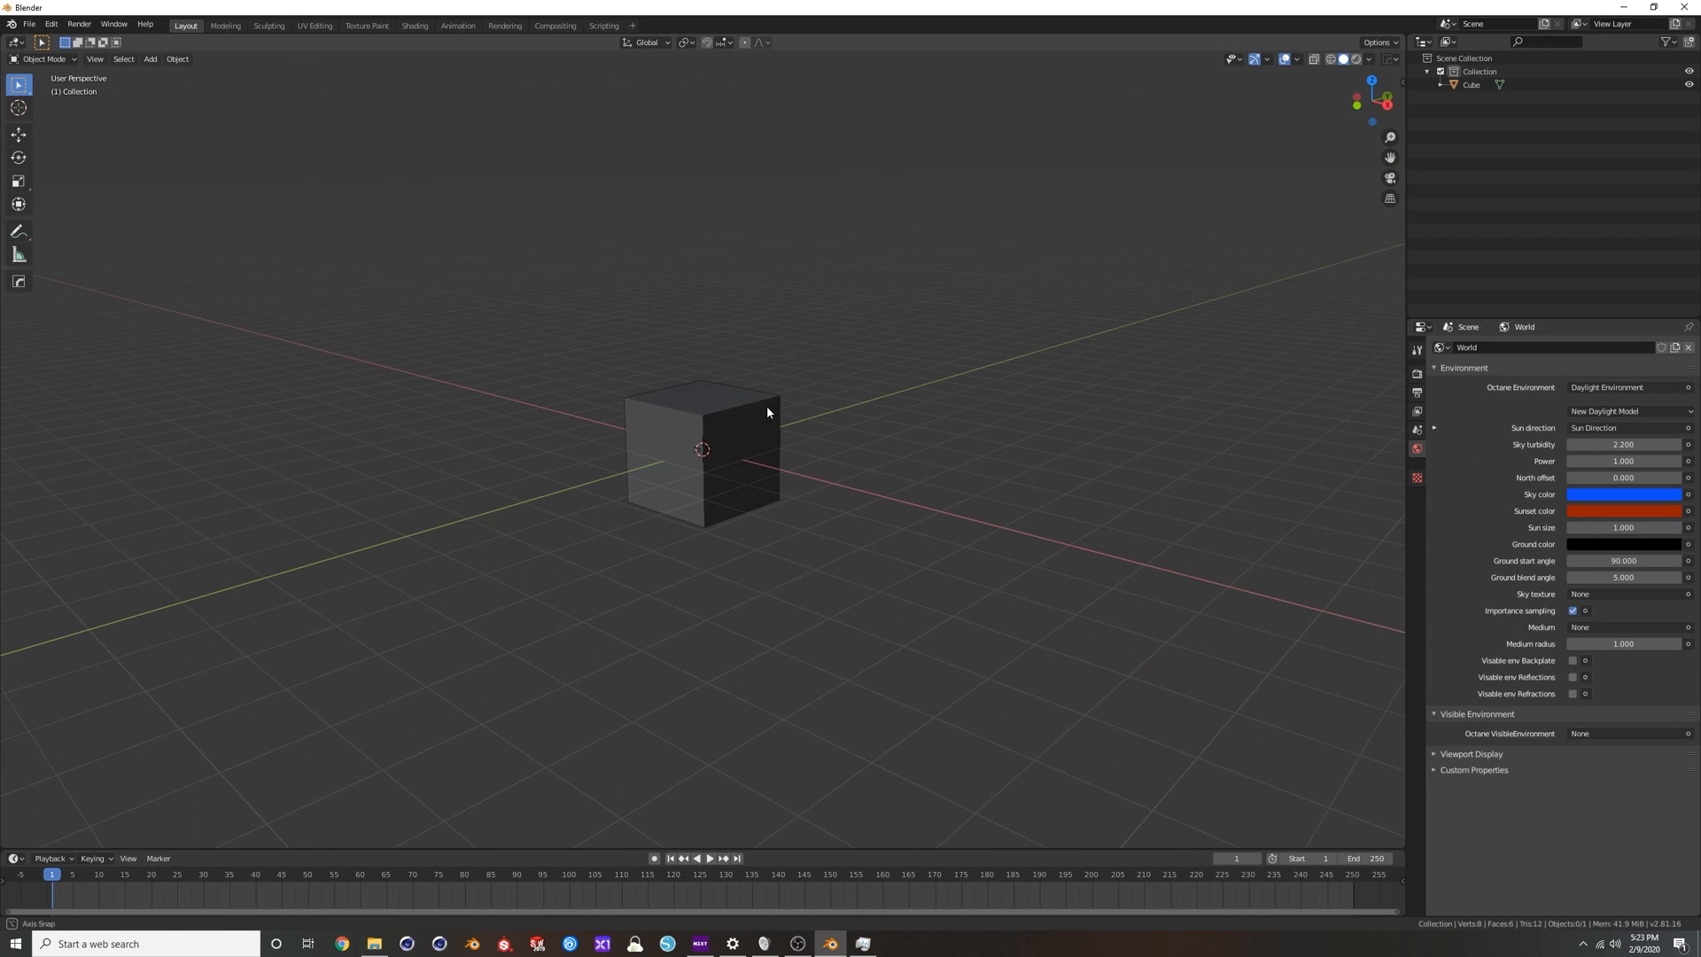
{"action": "left_click", "coordinate": [1357, 58]}
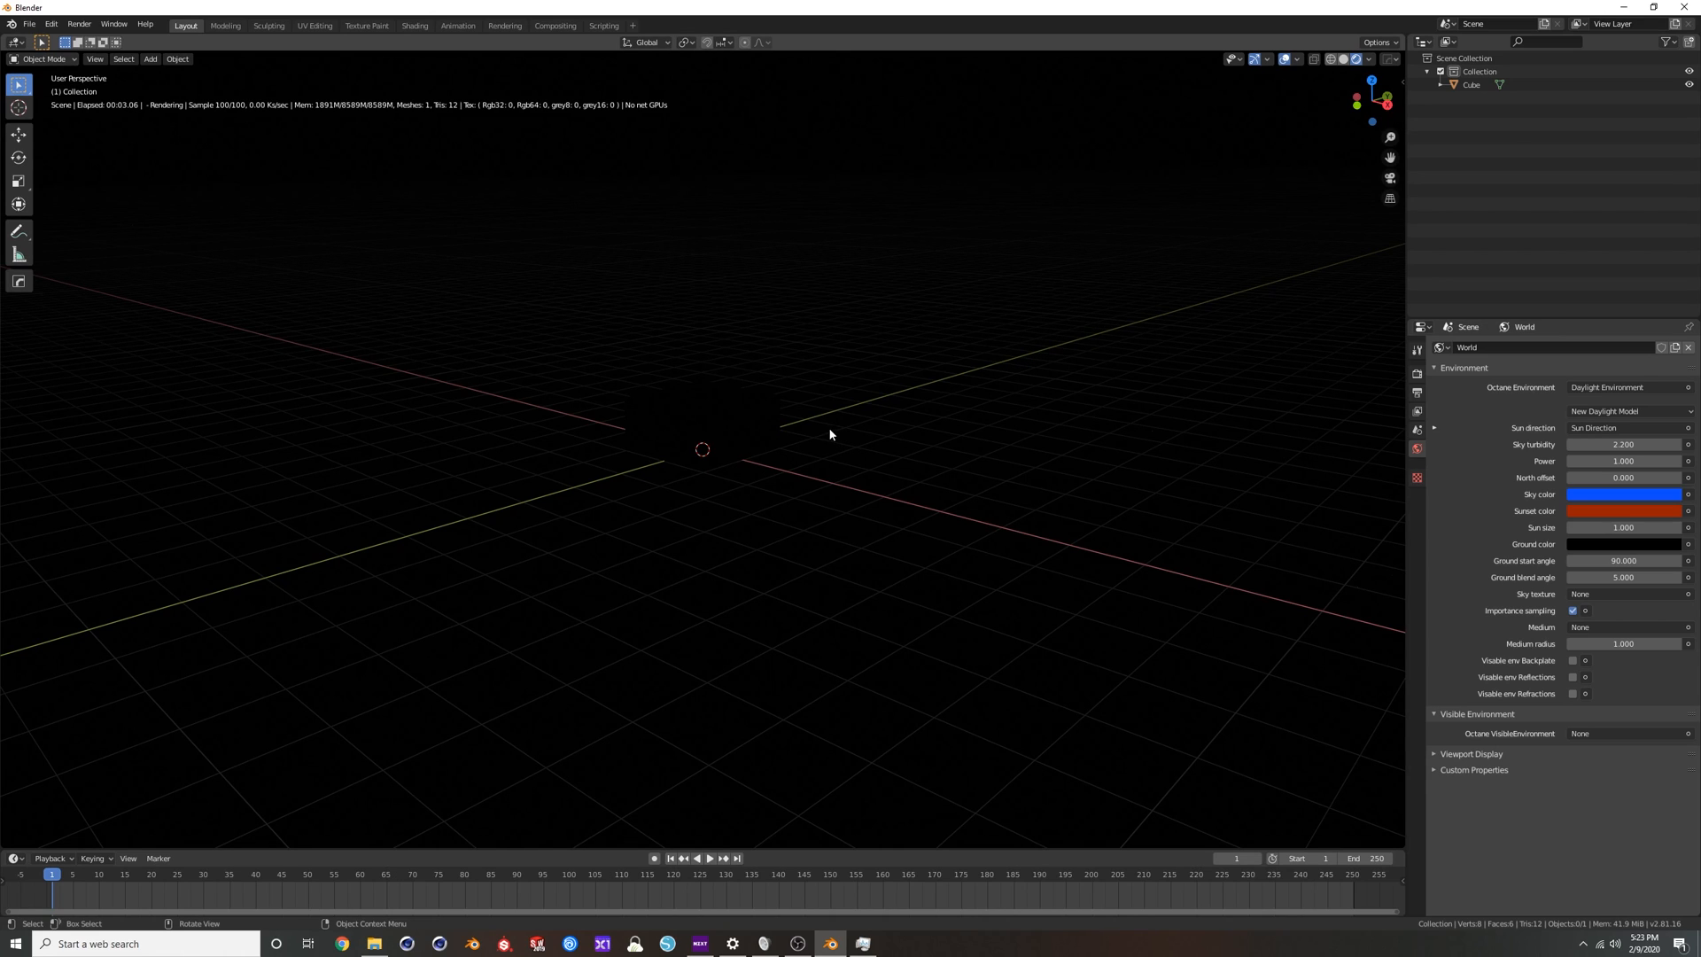
{"action": "middle_click_drag", "start_coordinate": [795, 413], "coordinate": [760, 422]}
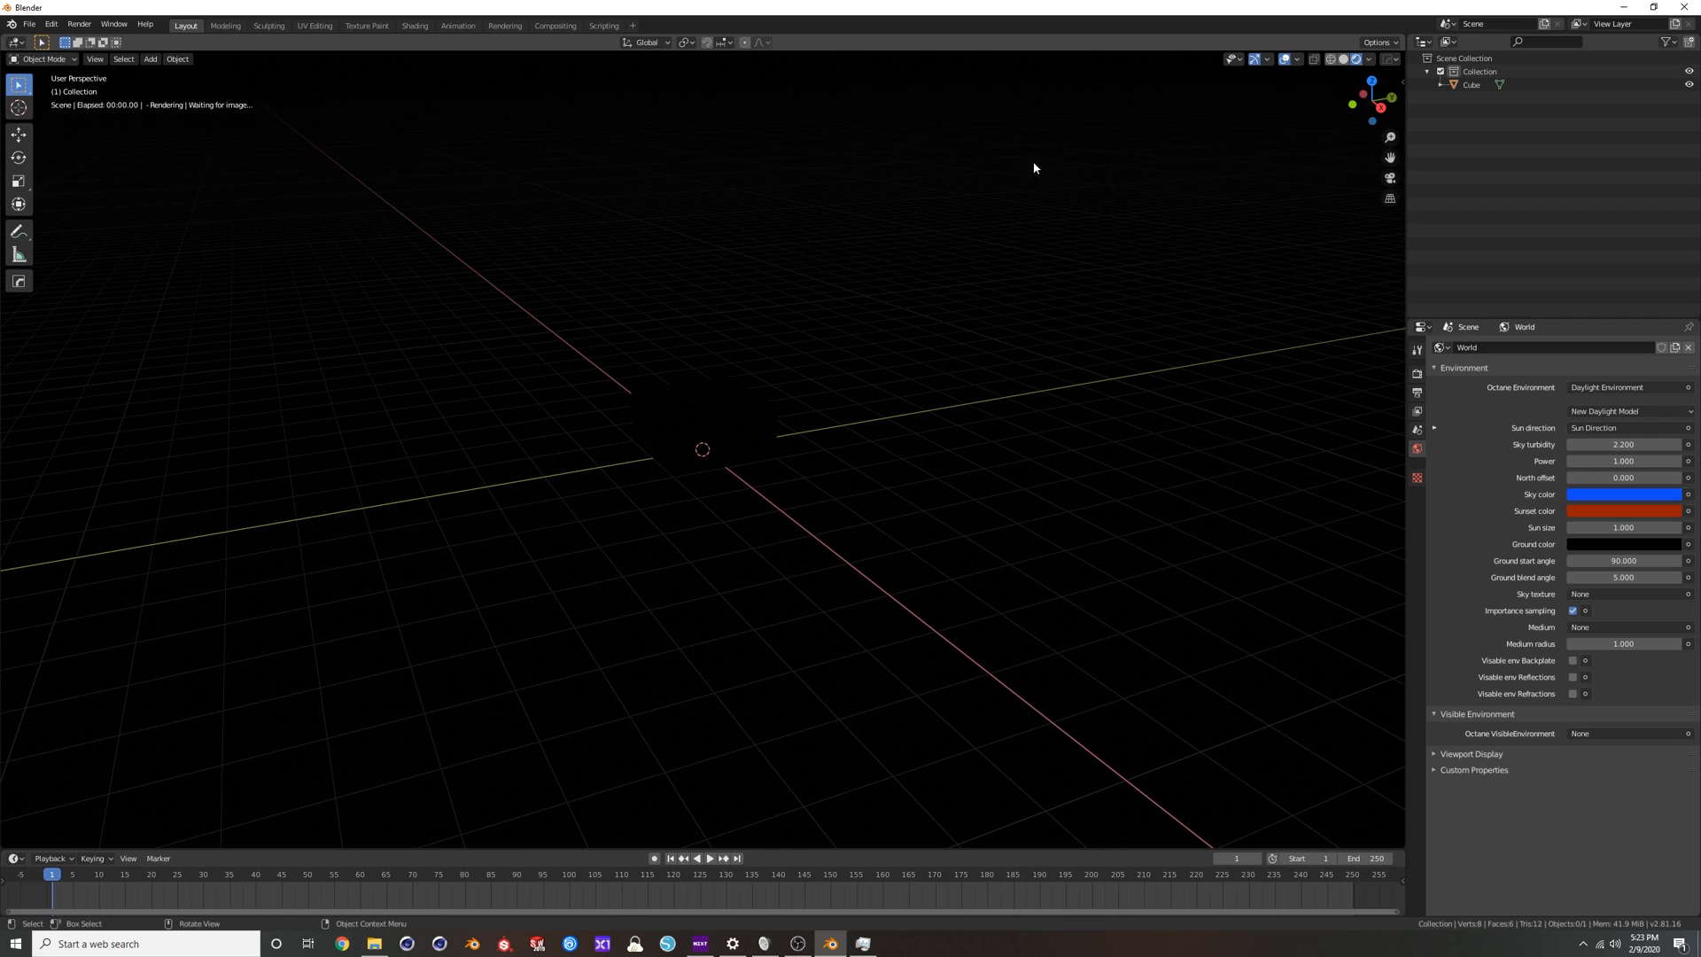
{"action": "left_click", "coordinate": [1343, 59]}
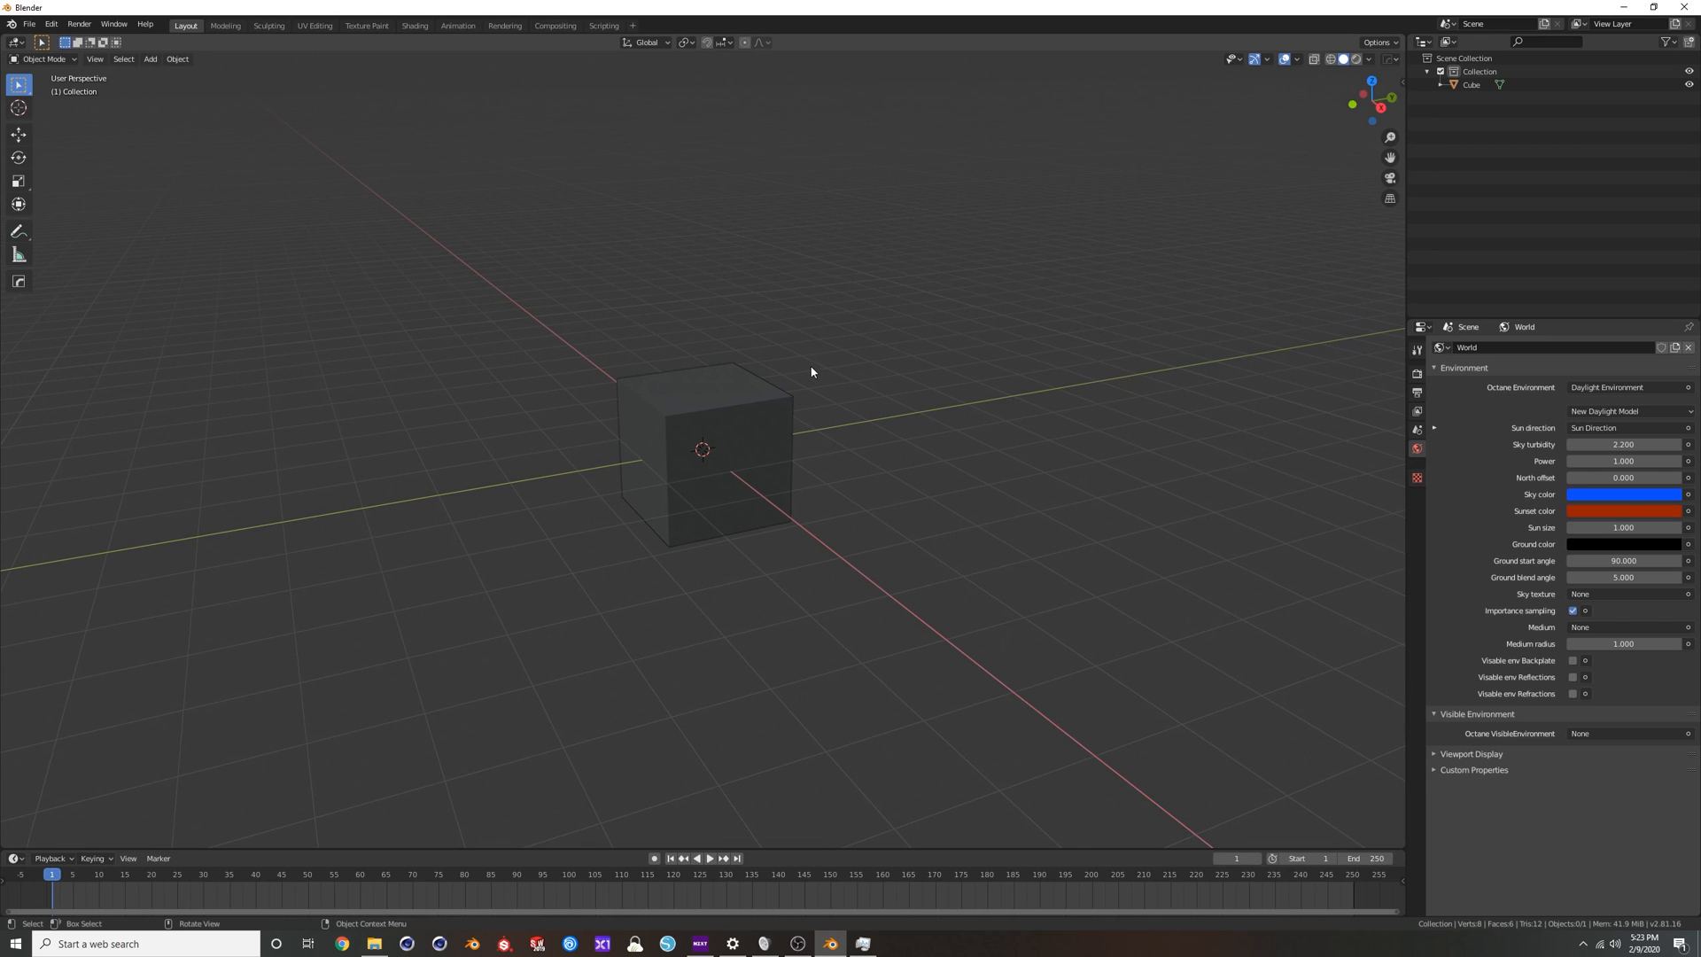
{"action": "left_click", "coordinate": [1356, 59]}
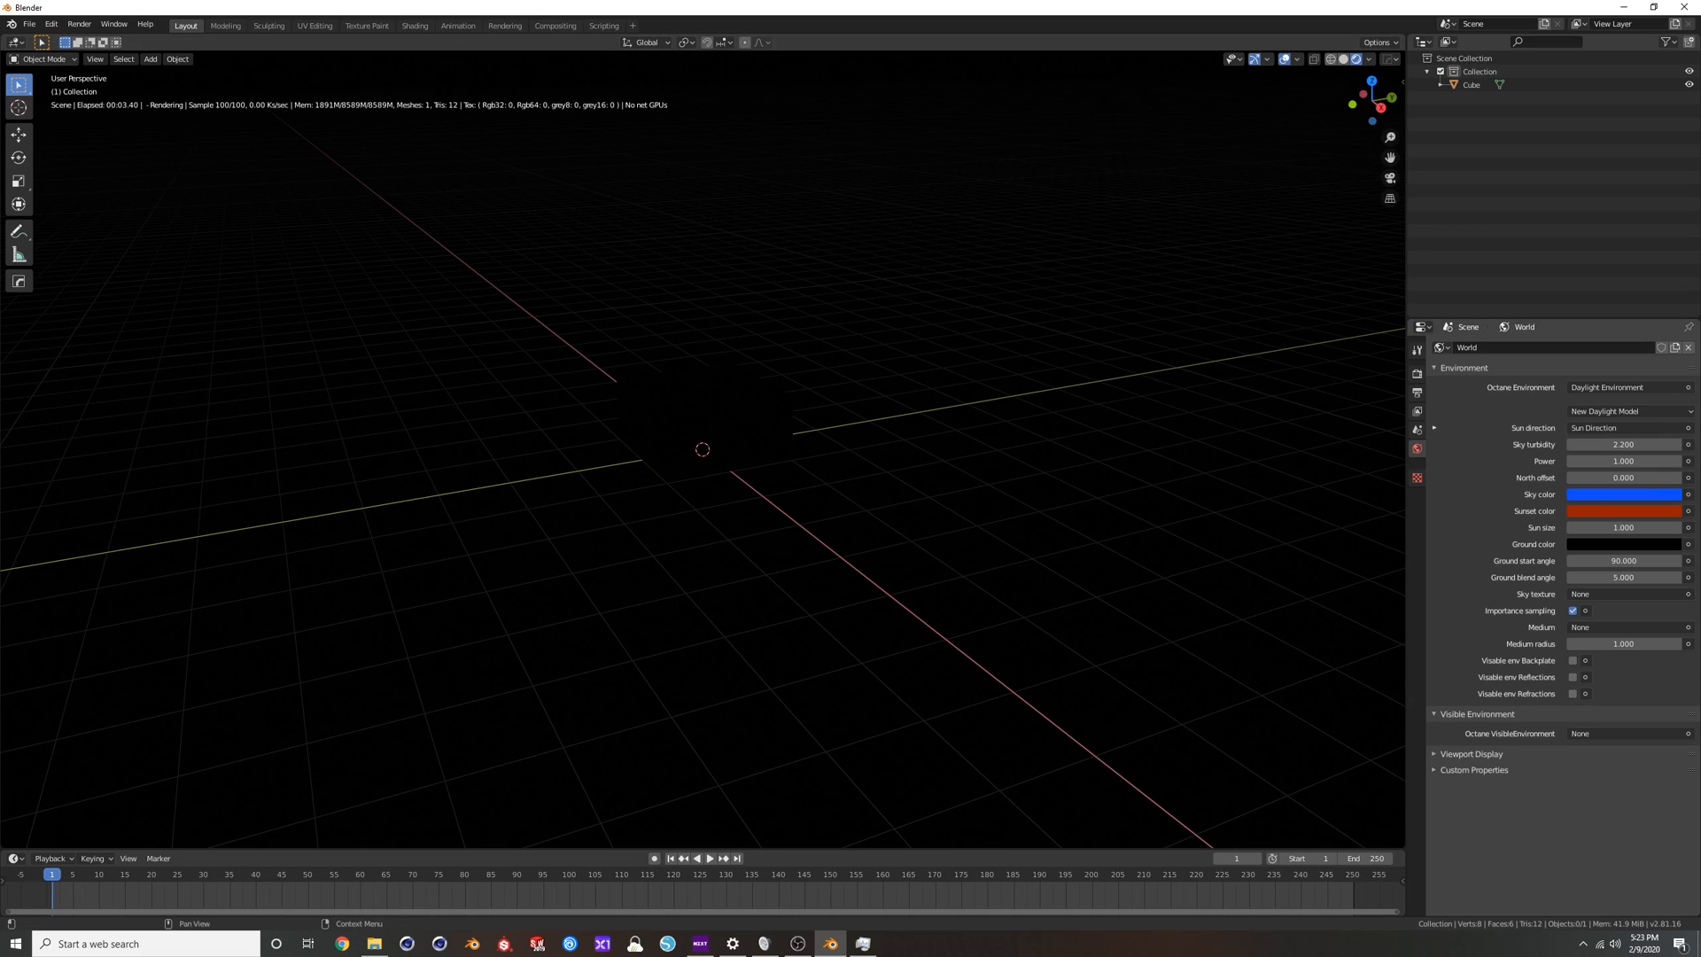
{"action": "left_click", "coordinate": [1610, 389]}
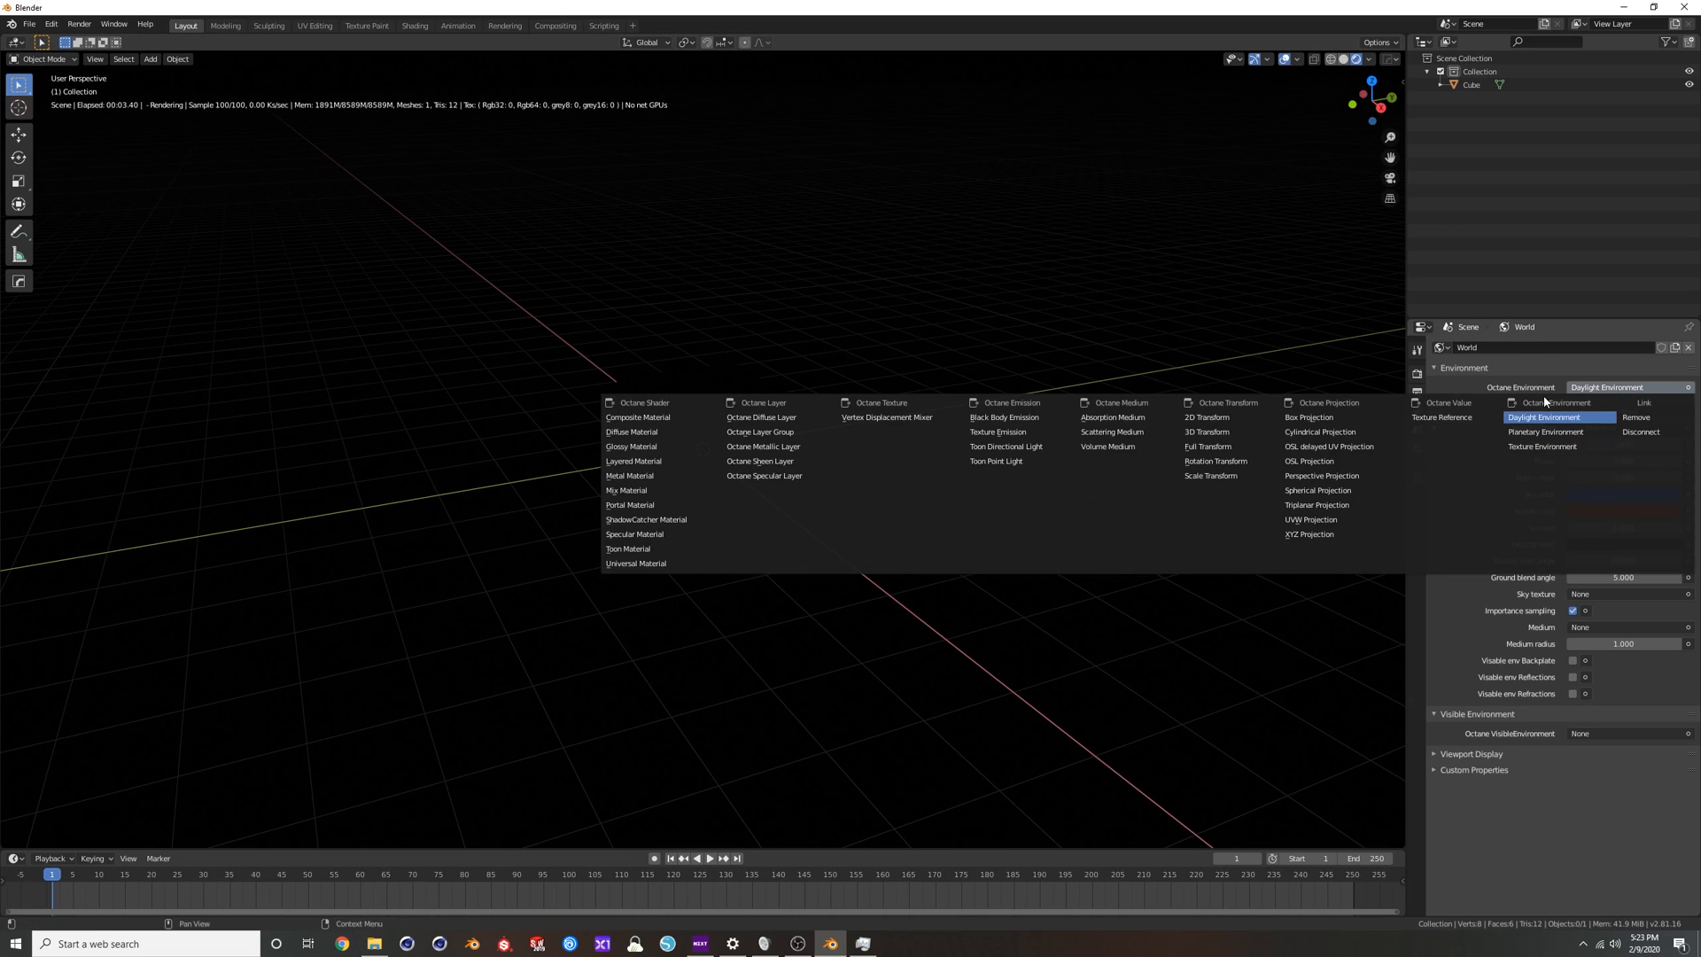
{"action": "middle_click_drag", "start_coordinate": [1124, 460], "coordinate": [1116, 187]}
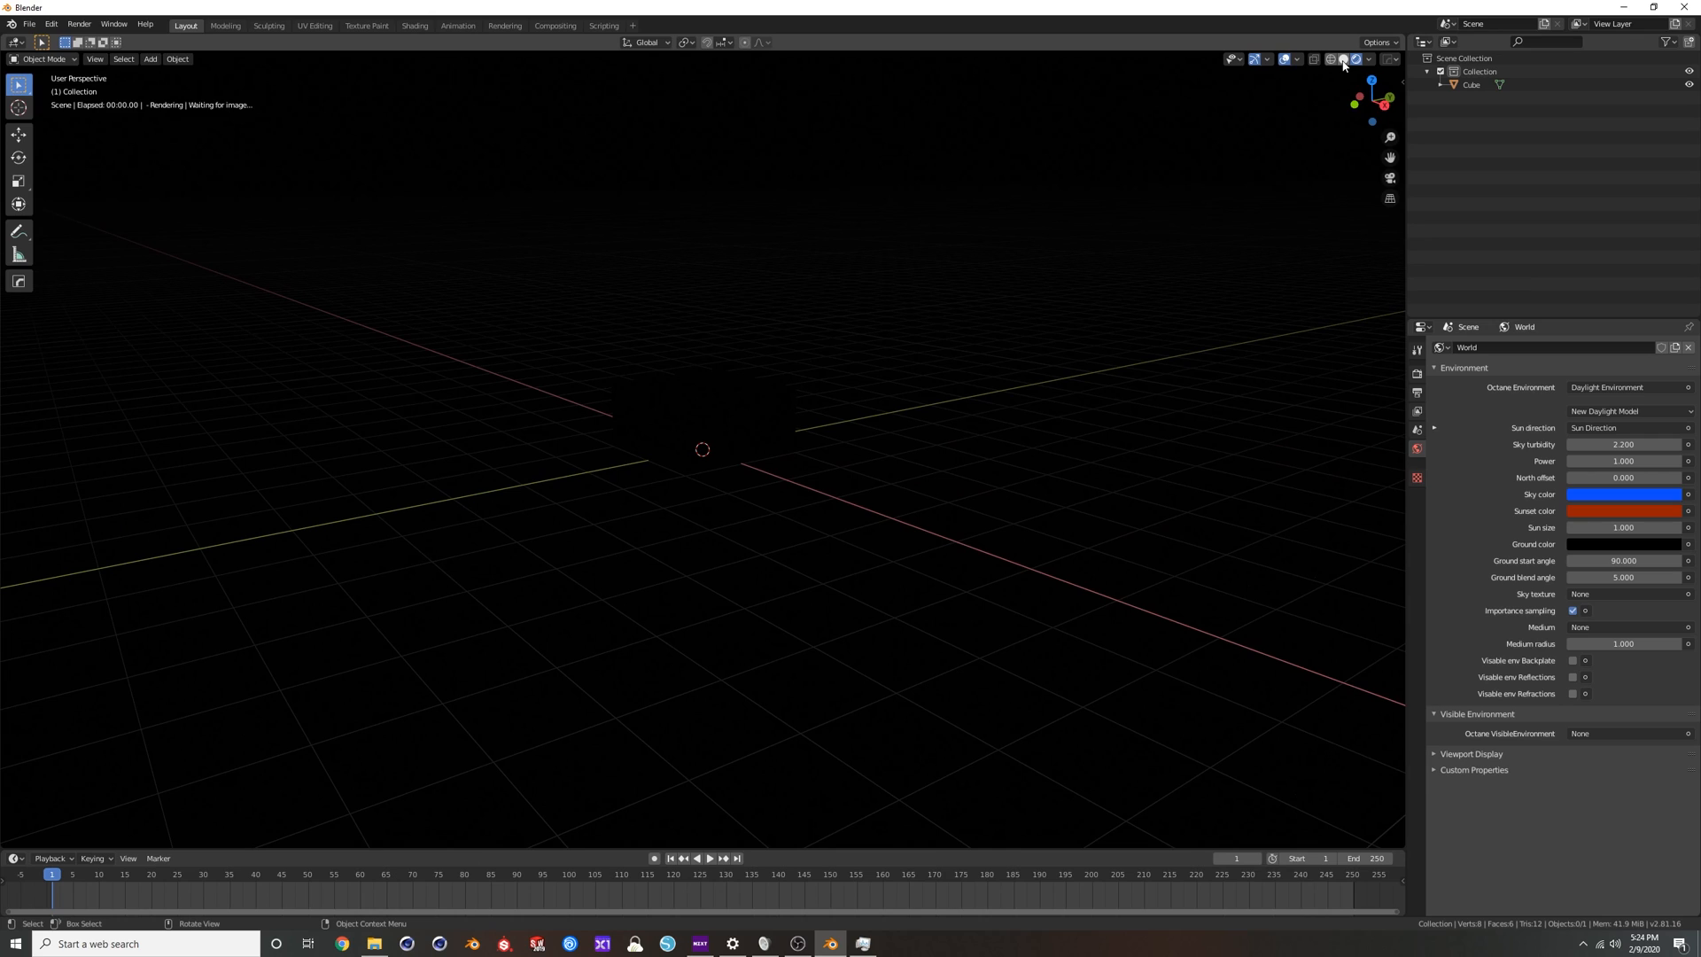
{"action": "left_click", "coordinate": [1343, 58]}
Change the world's Octane Environment to Texture Environment.
{"action": "left_click", "coordinate": [1640, 409]}
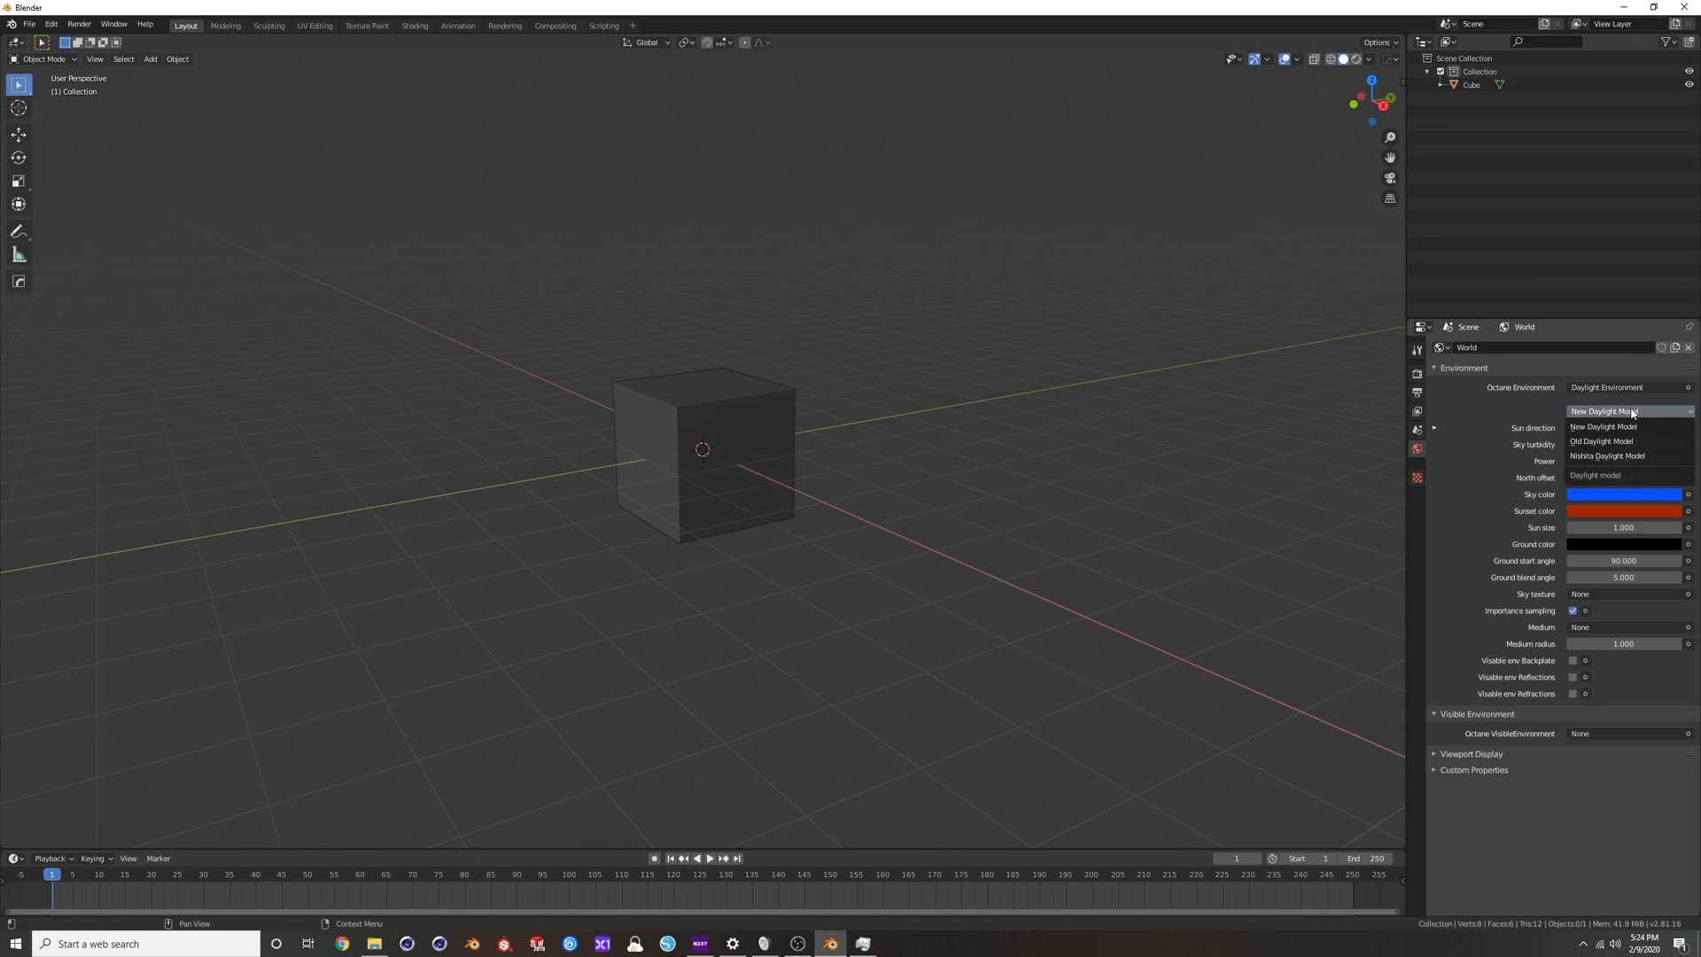
{"action": "left_click", "coordinate": [1627, 387]}
{"action": "left_click", "coordinate": [1602, 393]}
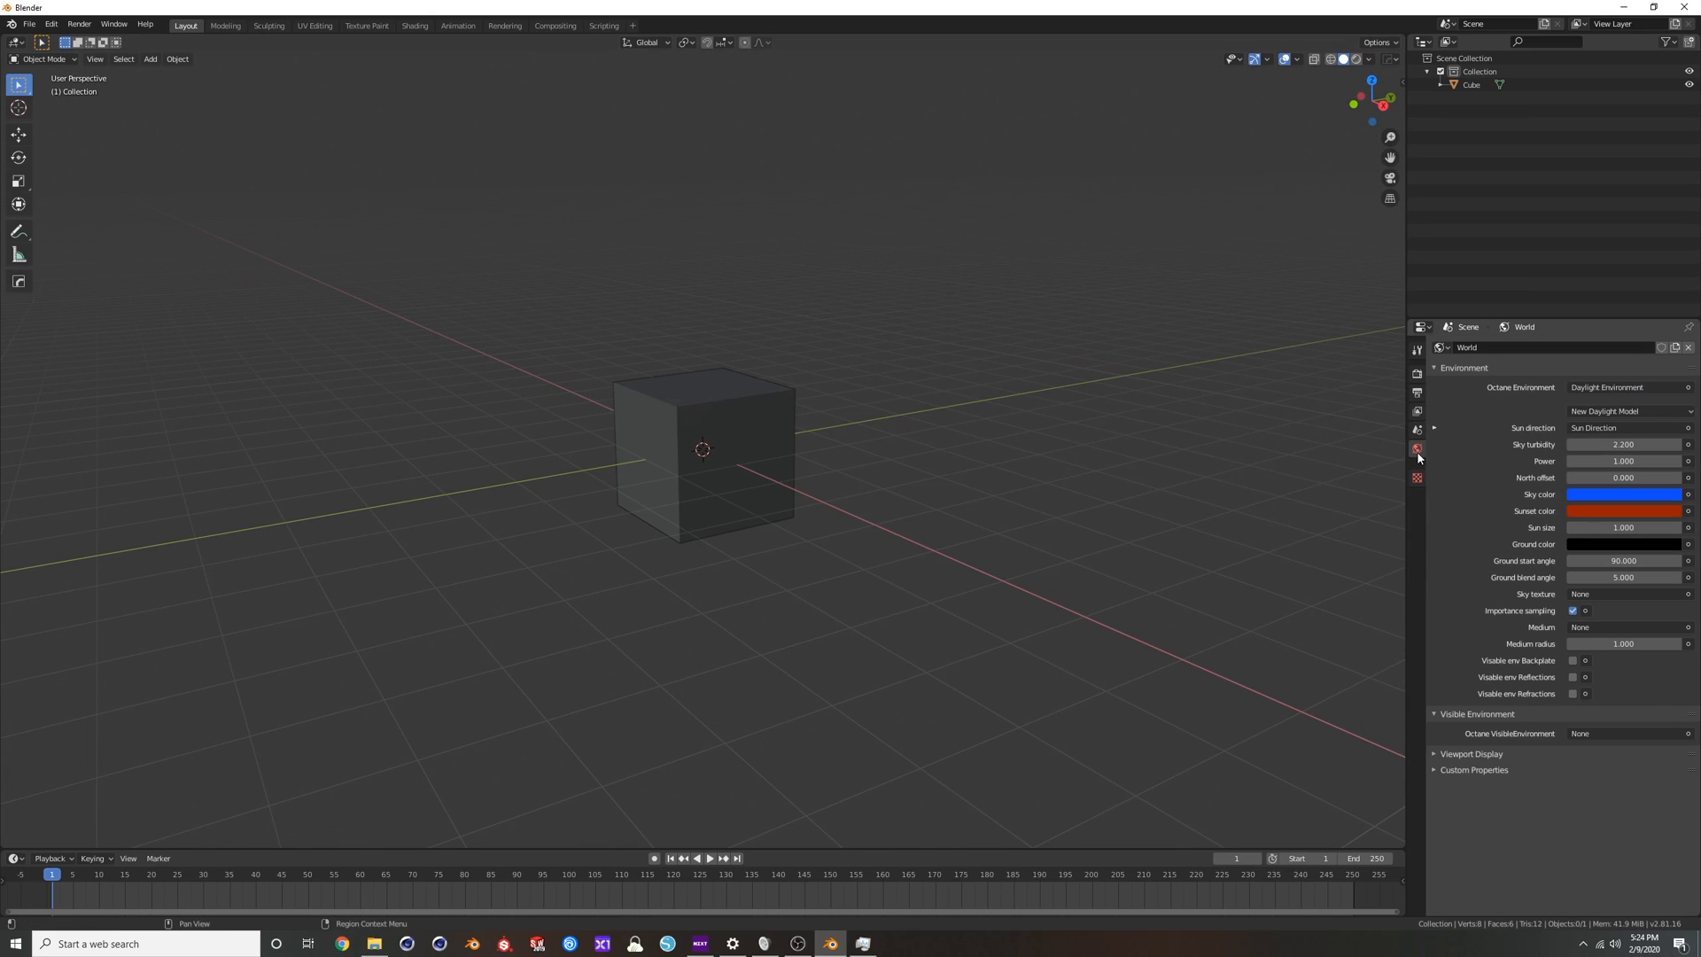
{"action": "left_click", "coordinate": [1595, 390]}
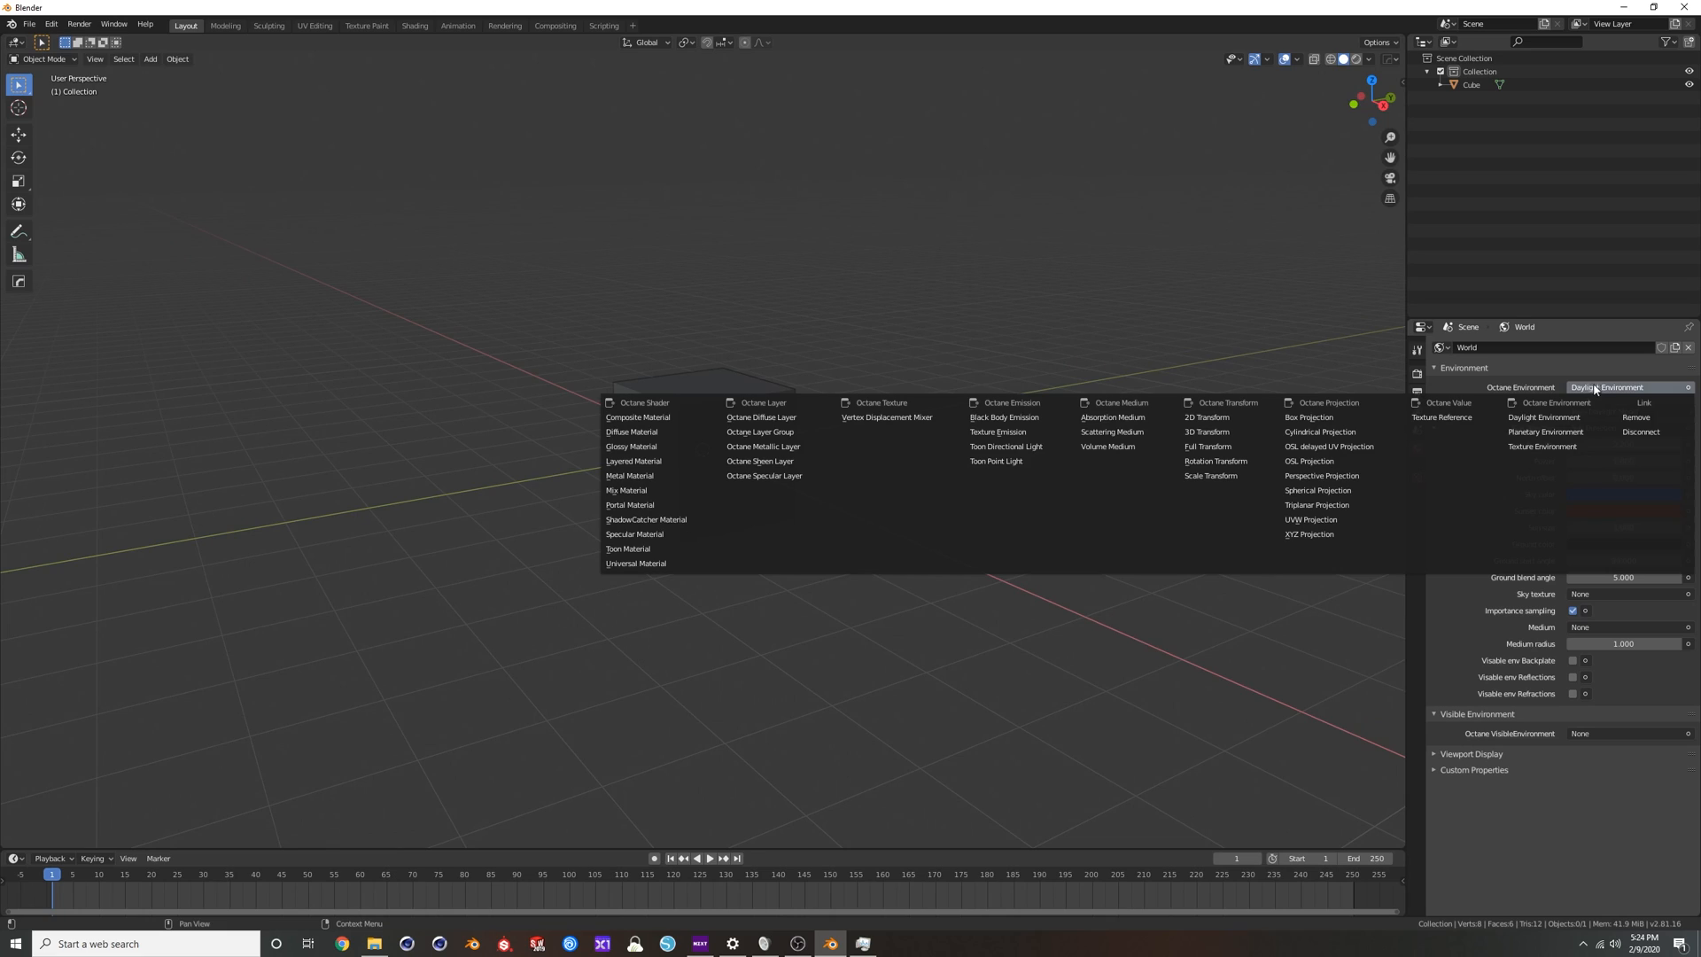
{"action": "left_click", "coordinate": [1538, 446]}
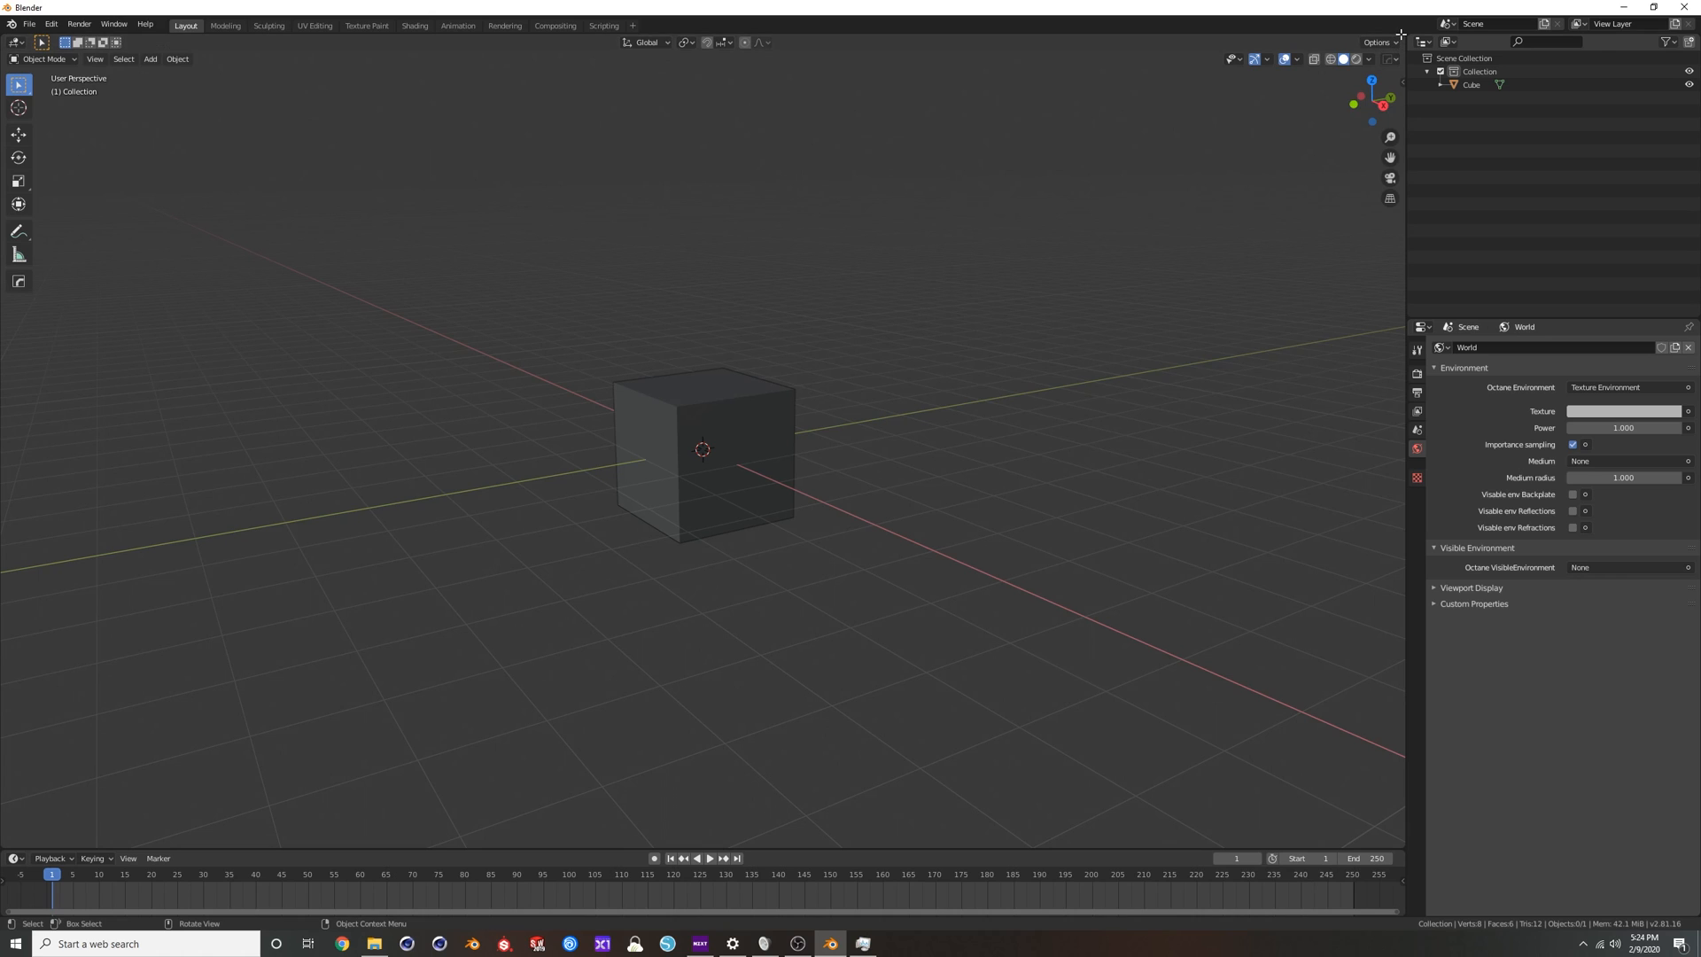
Split the 3D viewport vertically and turn the new area into a Shader Editor showing the World nodes.
{"action": "left_click_drag", "start_coordinate": [1403, 34], "coordinate": [688, 99]}
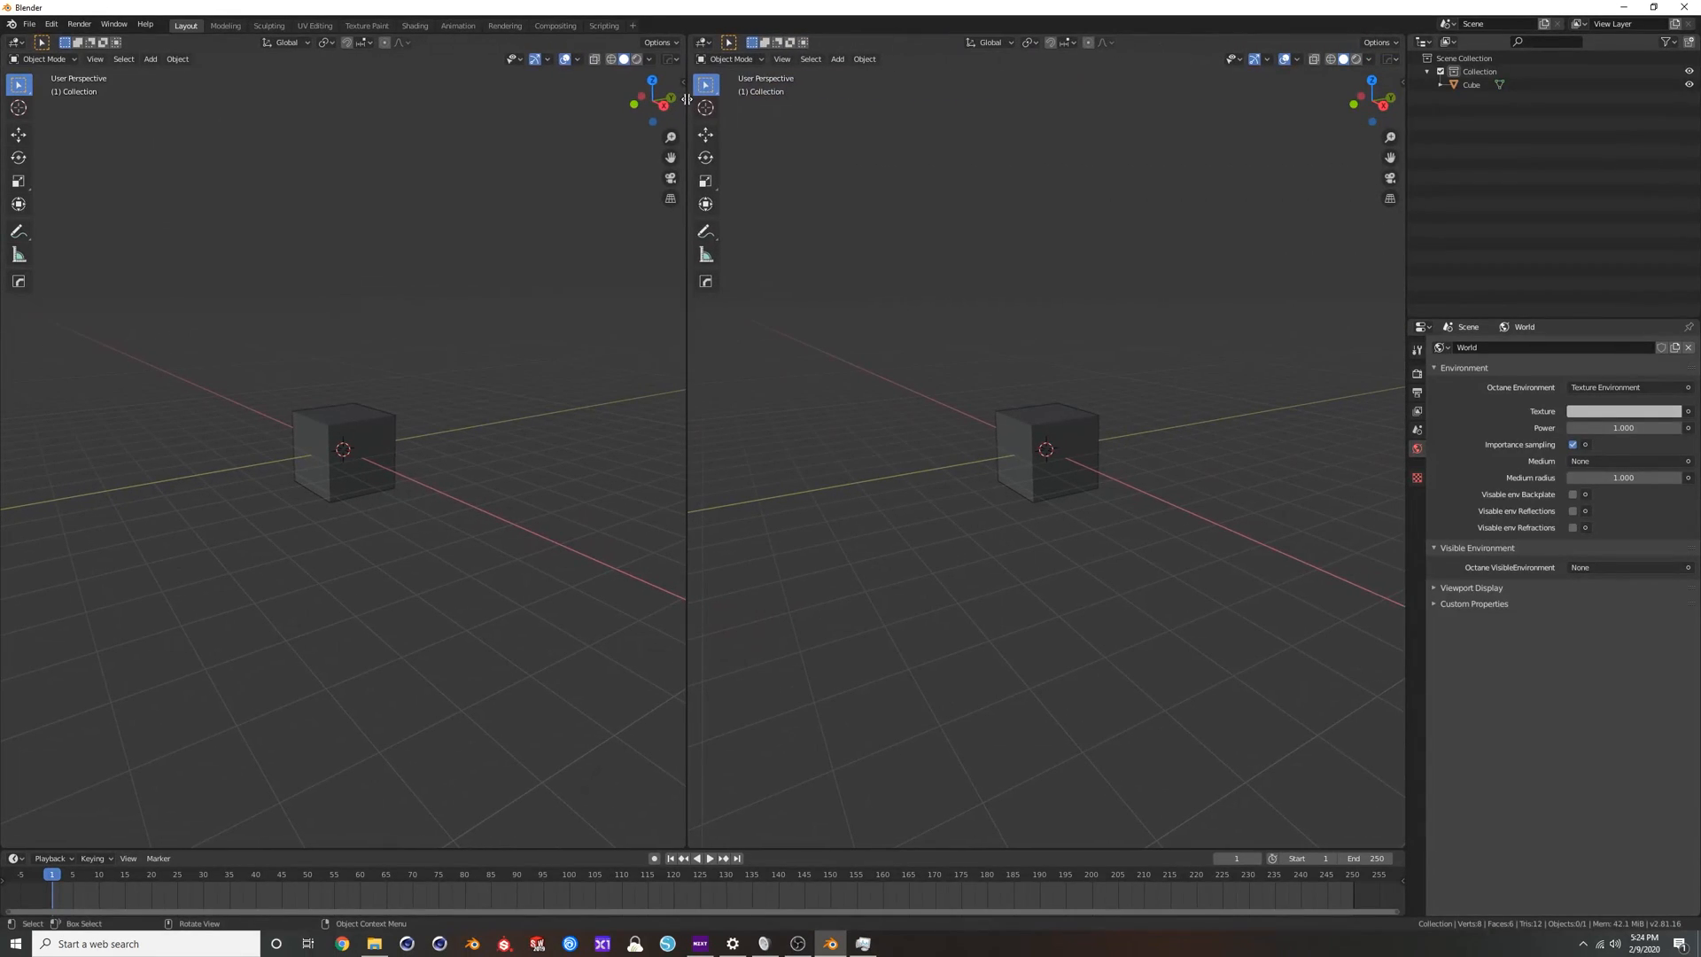
{"action": "left_click", "coordinate": [703, 42]}
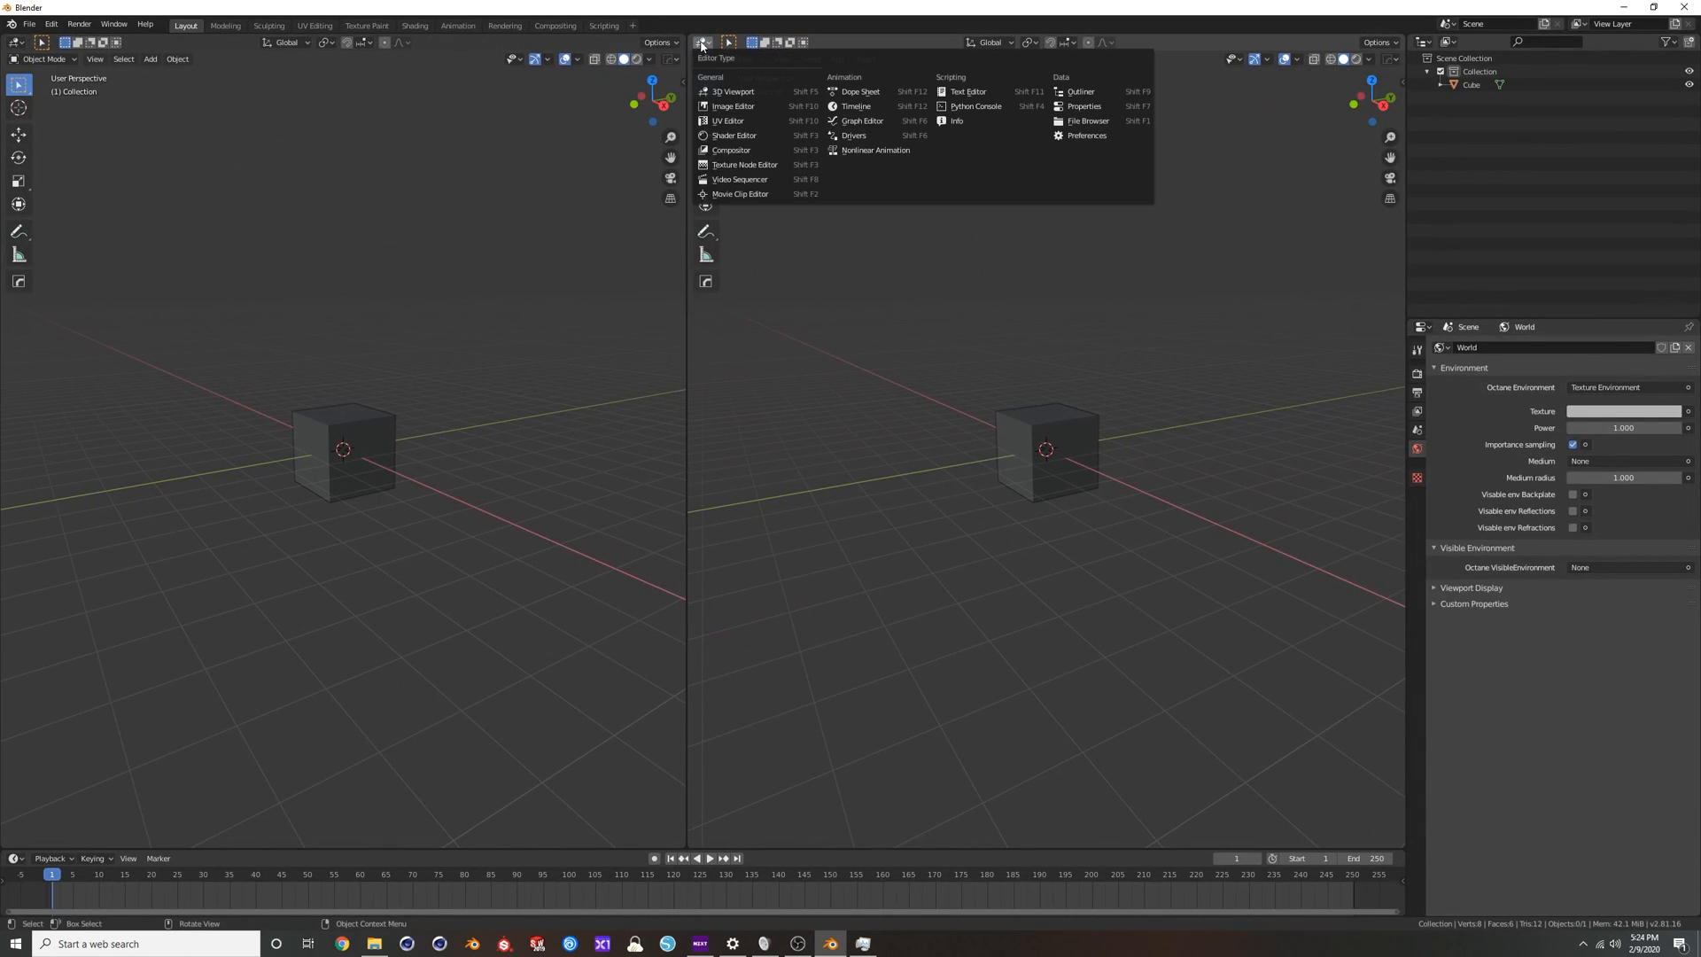
{"action": "left_click", "coordinate": [732, 131]}
{"action": "left_click", "coordinate": [748, 43]}
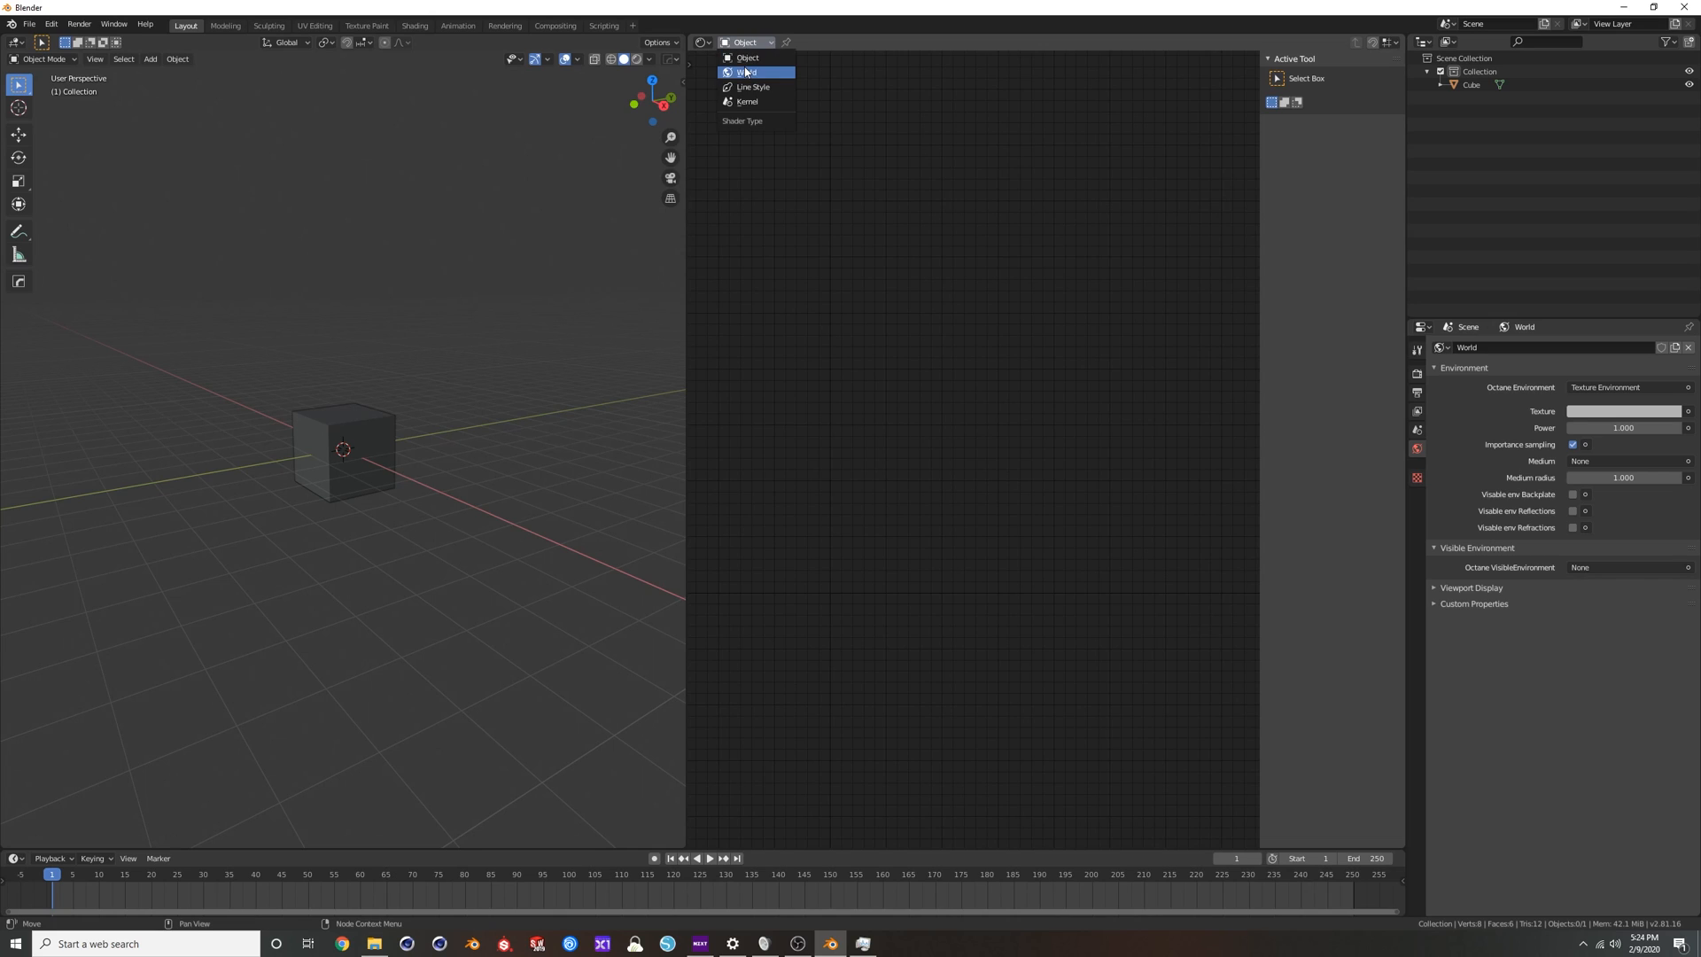
{"action": "left_click", "coordinate": [744, 72]}
Separate the overlapping world nodes, delete the Background node, and rearrange the Texture Environment and World Output nodes.
{"action": "left_click", "coordinate": [930, 429]}
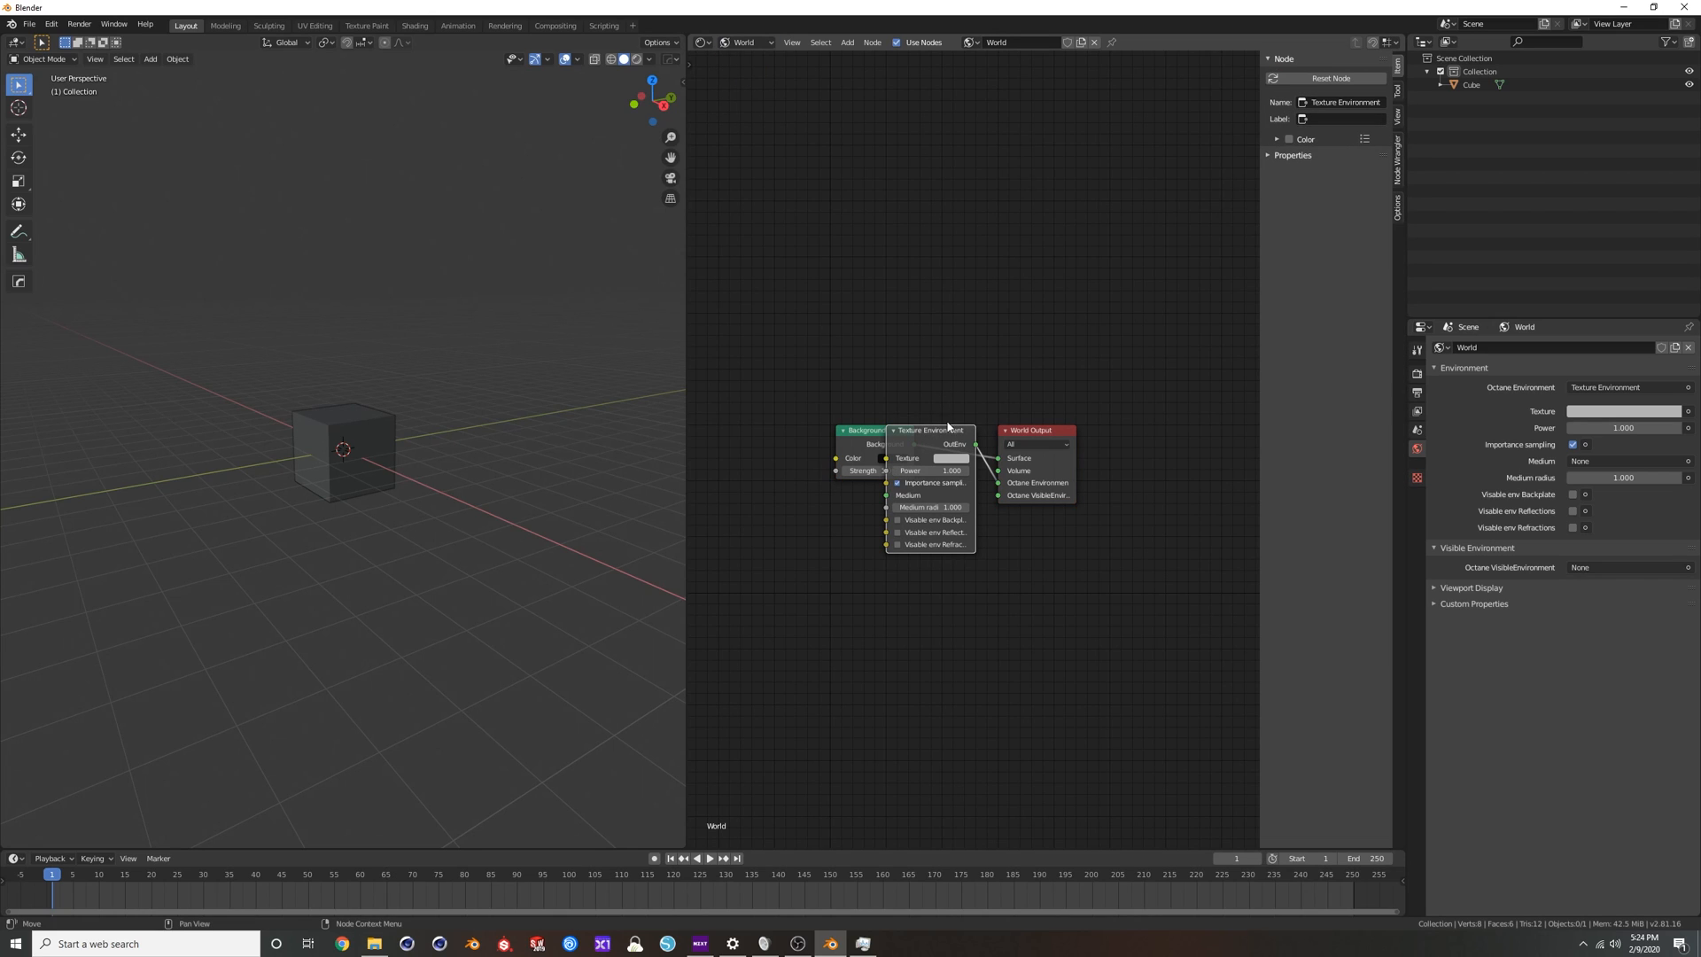
{"action": "left_click_drag", "start_coordinate": [938, 434], "coordinate": [887, 526]}
{"action": "left_click_drag", "start_coordinate": [875, 432], "coordinate": [891, 391]}
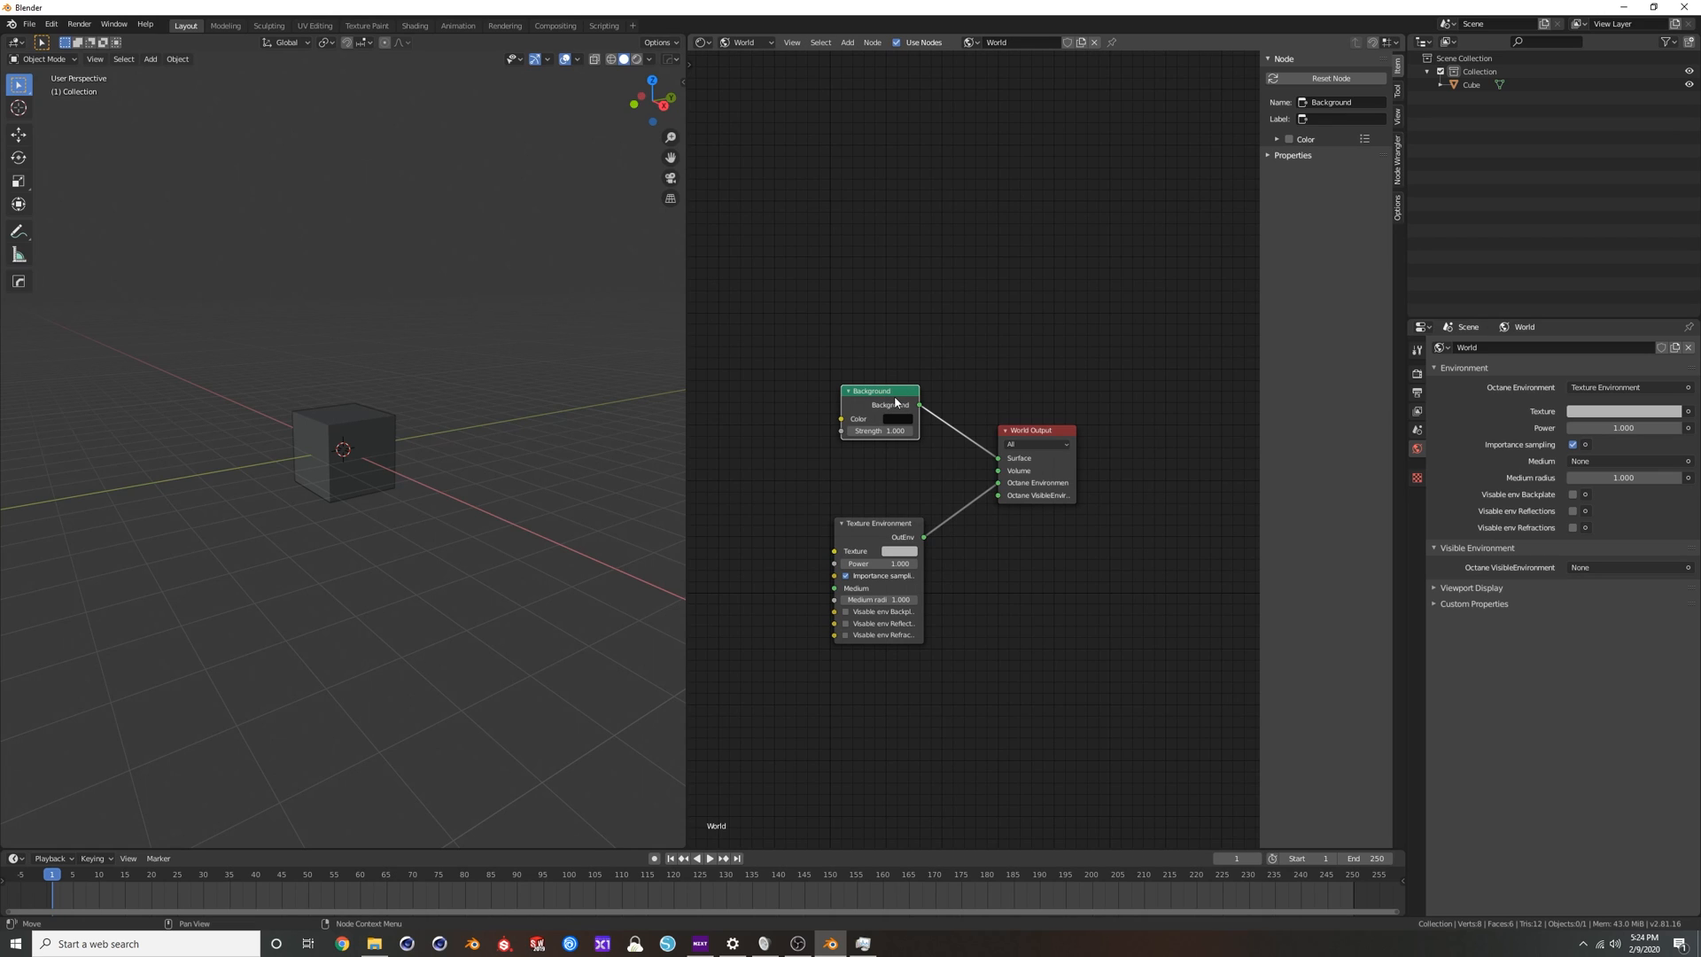
{"action": "key", "text": "x"}
{"action": "middle_click_drag", "start_coordinate": [953, 513], "coordinate": [1054, 446]}
{"action": "left_click_drag", "start_coordinate": [990, 455], "coordinate": [1008, 425]}
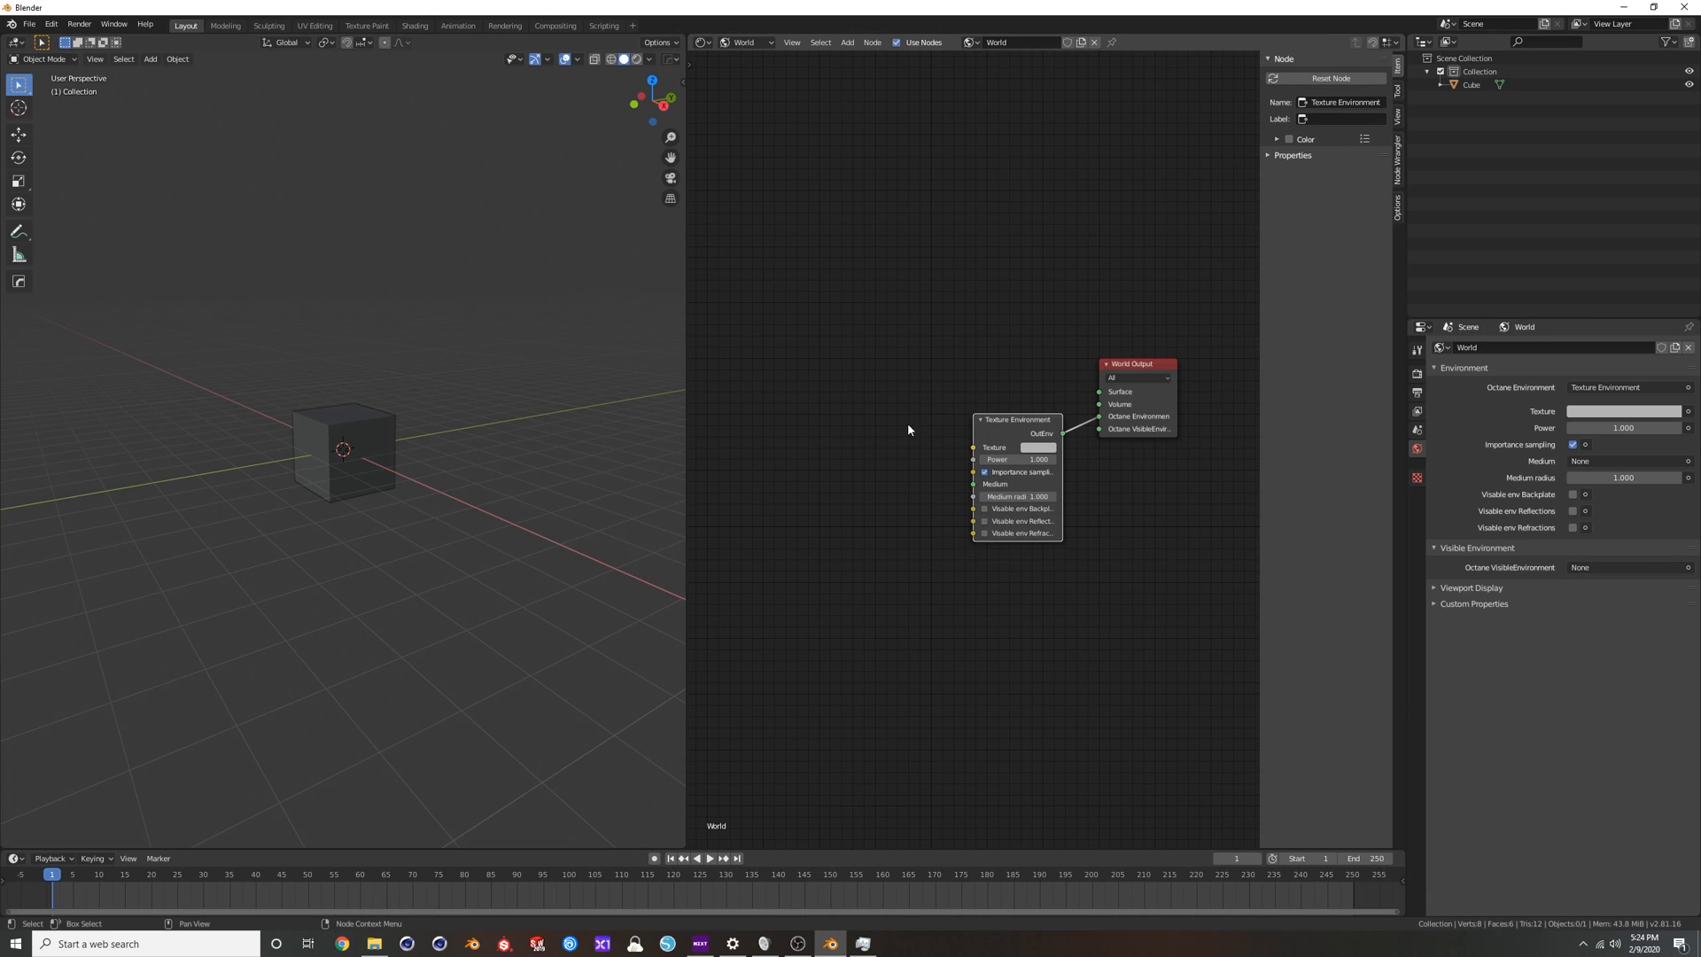
Add an Image Tex node by searching "image", and connect its OutTex output to the Texture Environment's Texture input.
{"action": "key", "text": "shift+a"}
{"action": "left_click", "coordinate": [858, 450]}
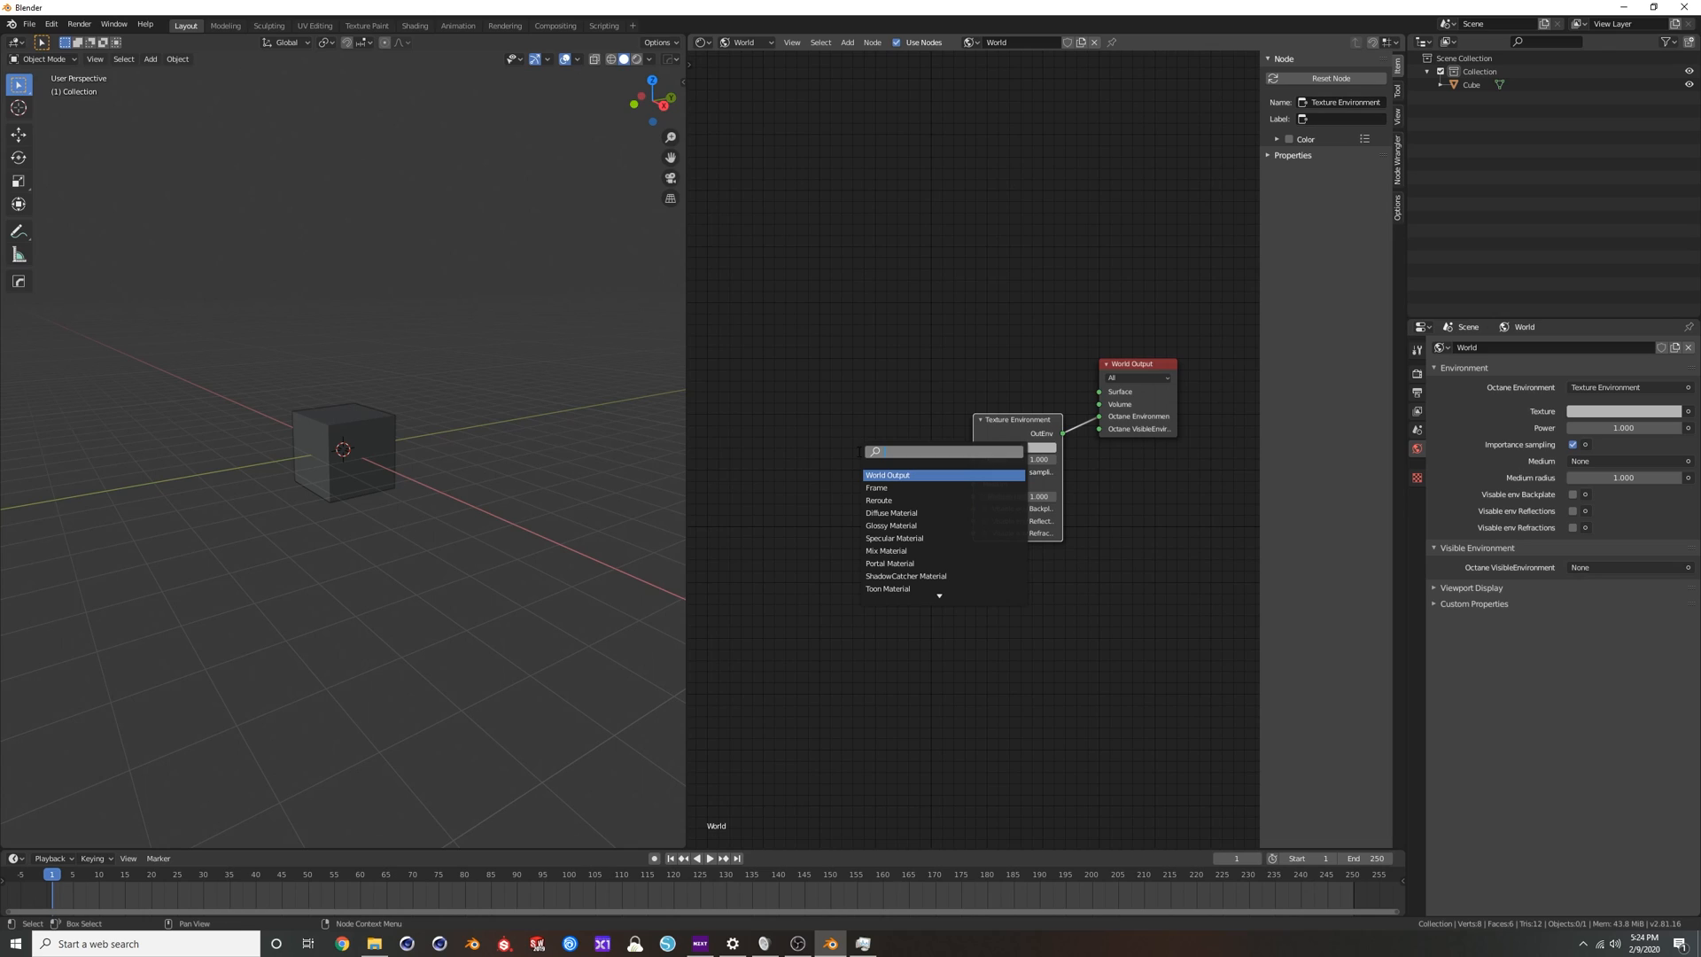
{"action": "type", "text": "image"}
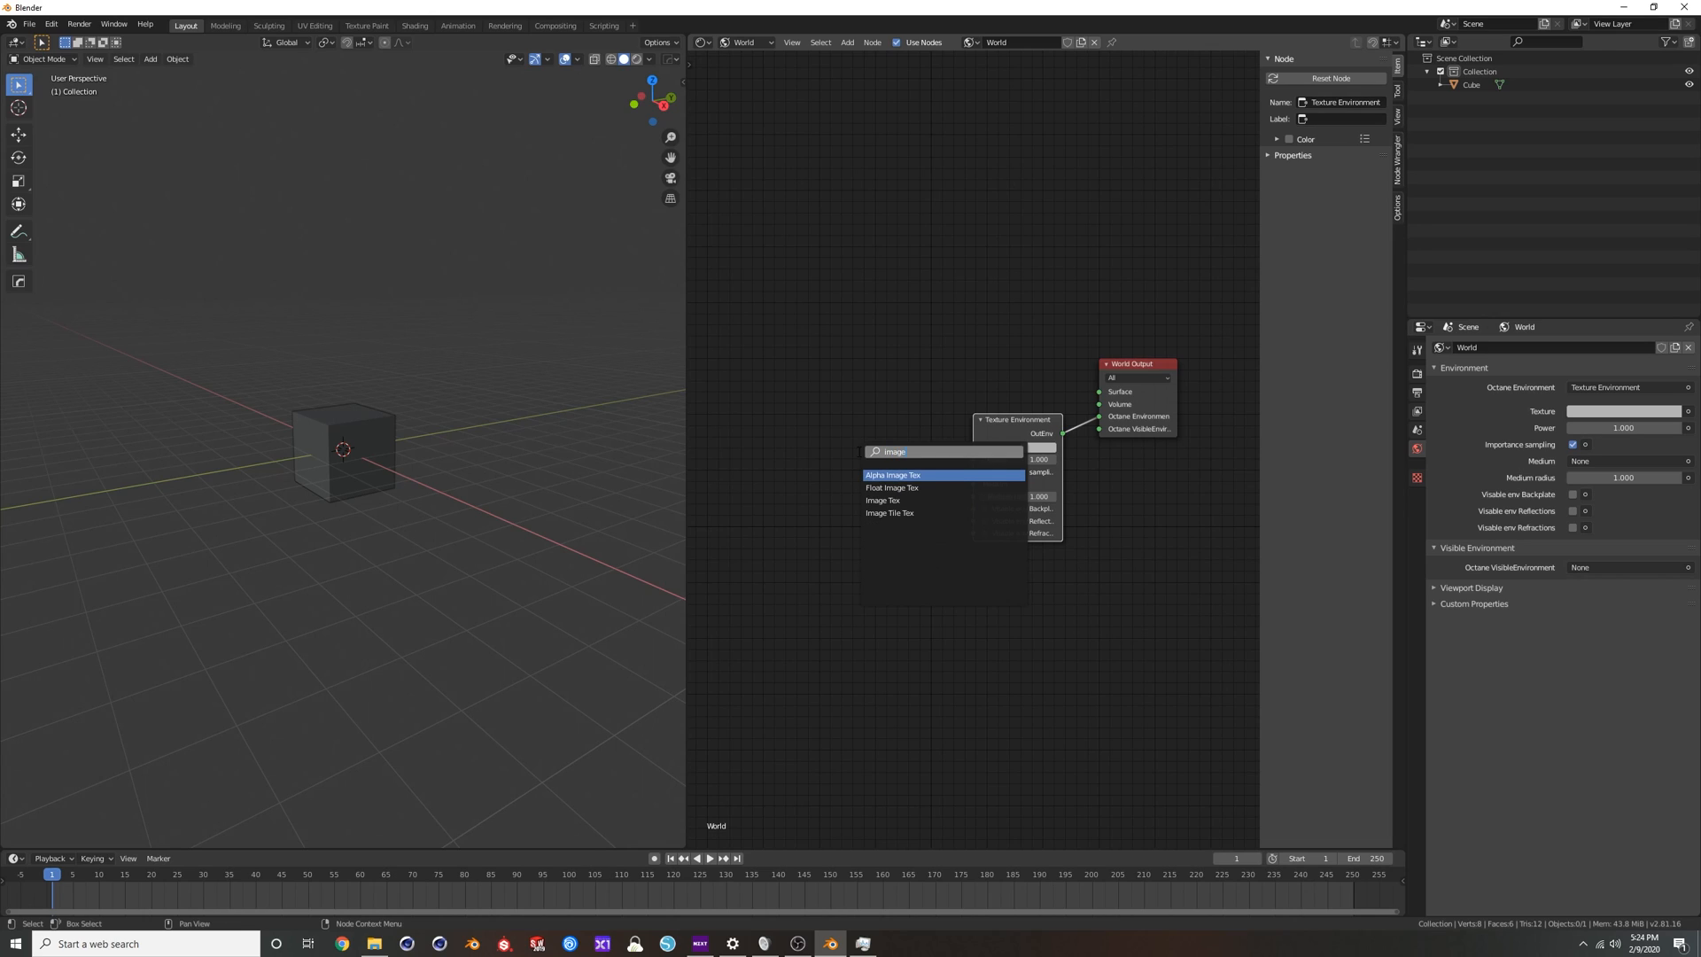
{"action": "left_click", "coordinate": [882, 499]}
{"action": "left_click", "coordinate": [777, 474]}
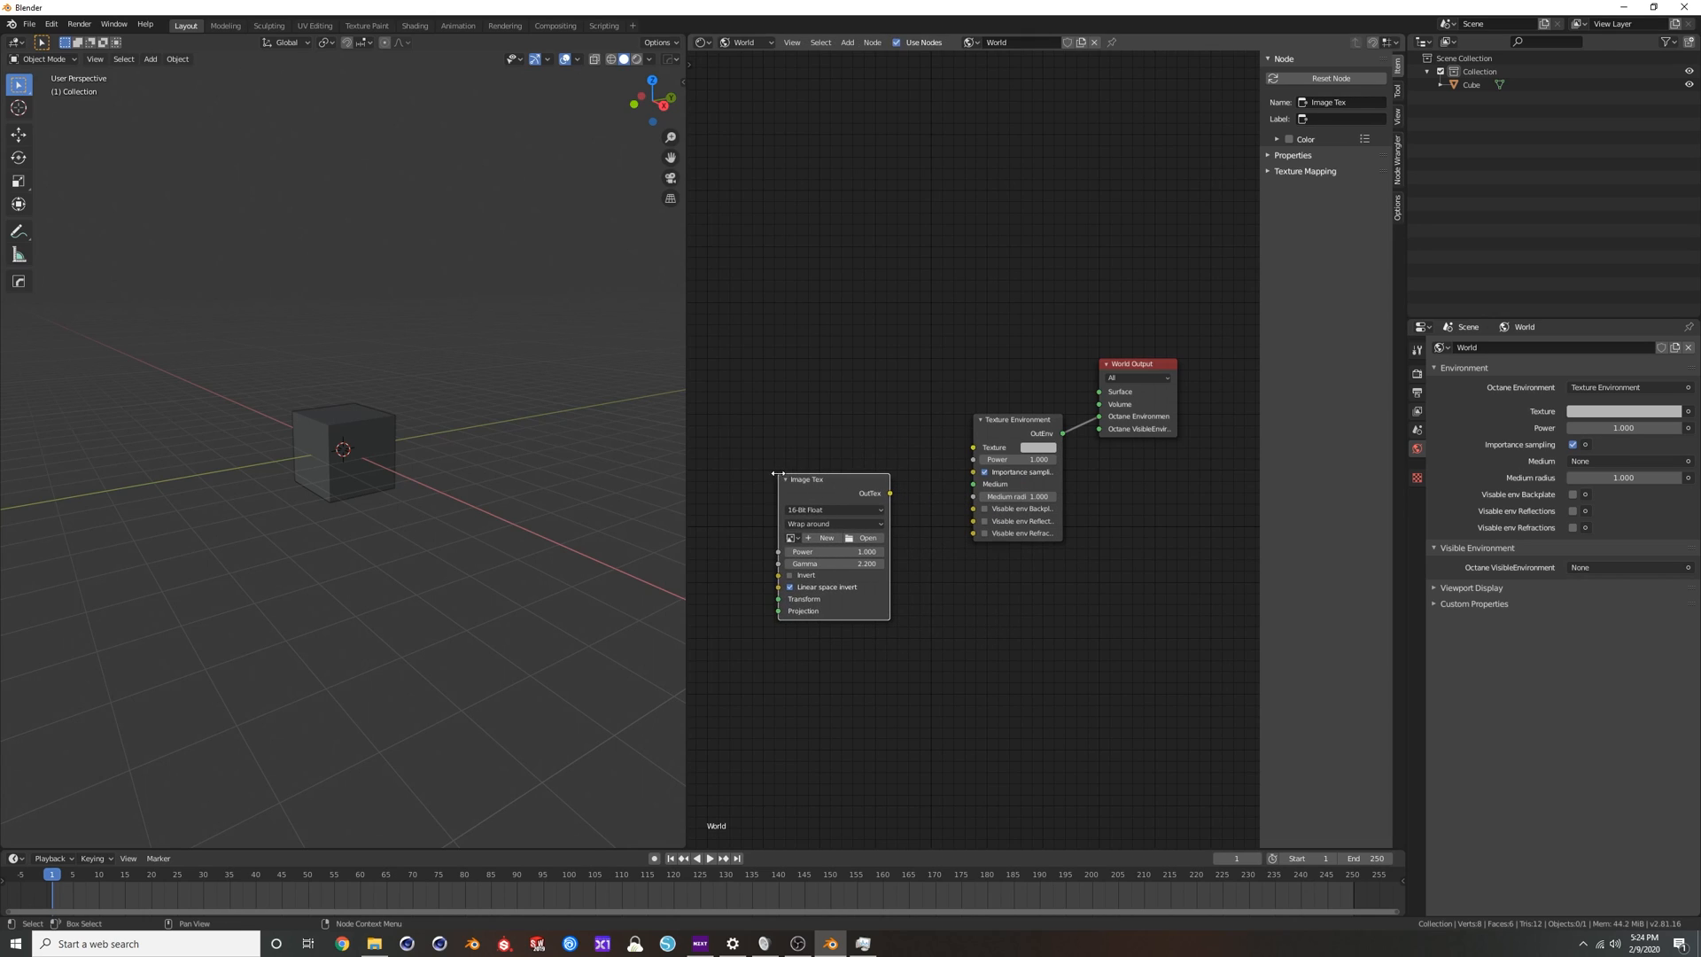
{"action": "left_click_drag", "start_coordinate": [892, 494], "coordinate": [972, 450]}
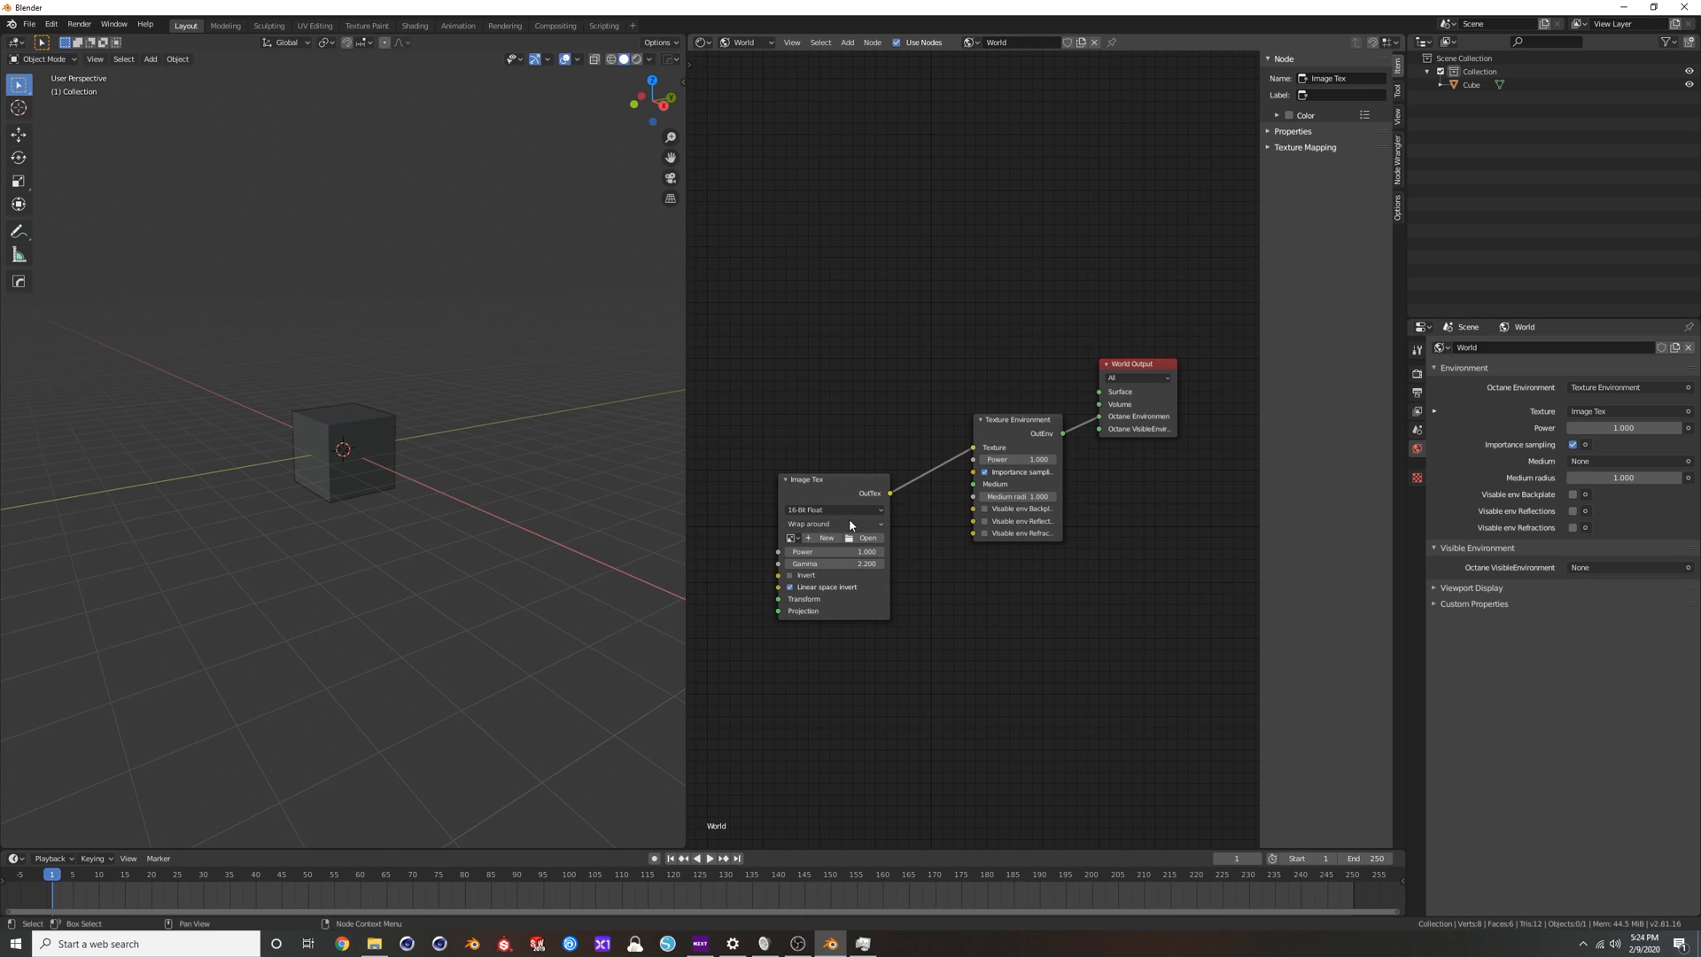
Load canada_montreal_loft_max_sunny.exr from the favourite HDRI folder into the Image Tex node.
{"action": "left_click", "coordinate": [867, 539]}
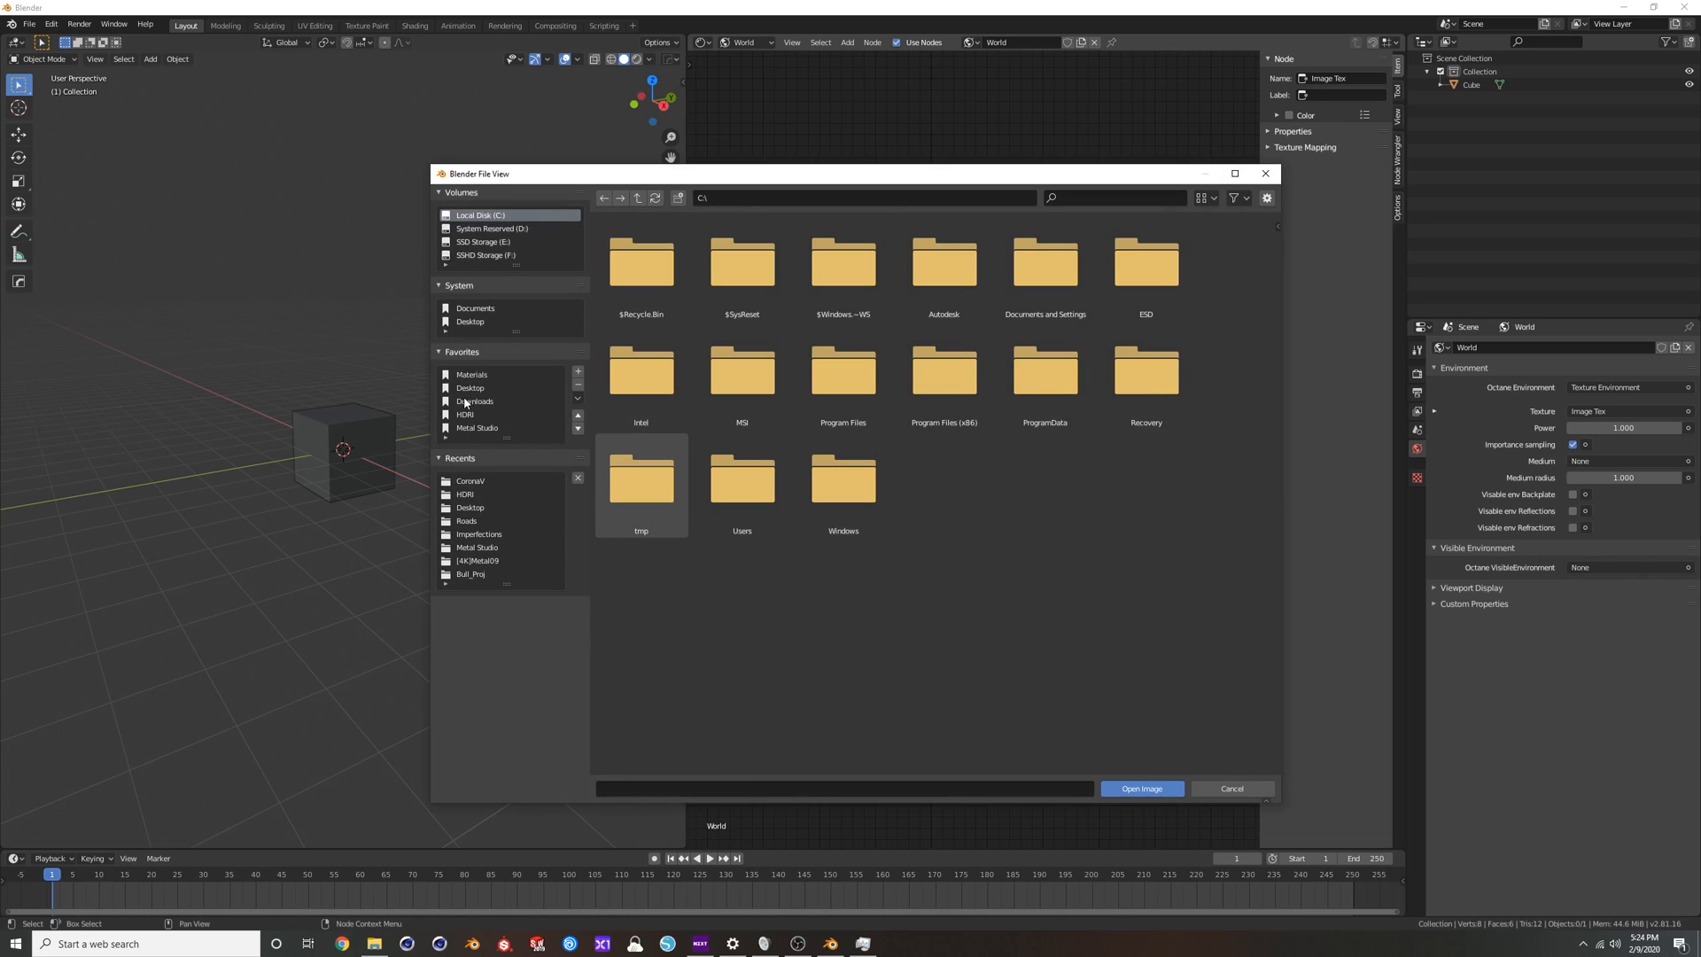
{"action": "left_click", "coordinate": [467, 420]}
{"action": "scroll", "coordinate": [941, 625], "scroll_direction": "down", "scroll_amount": 5}
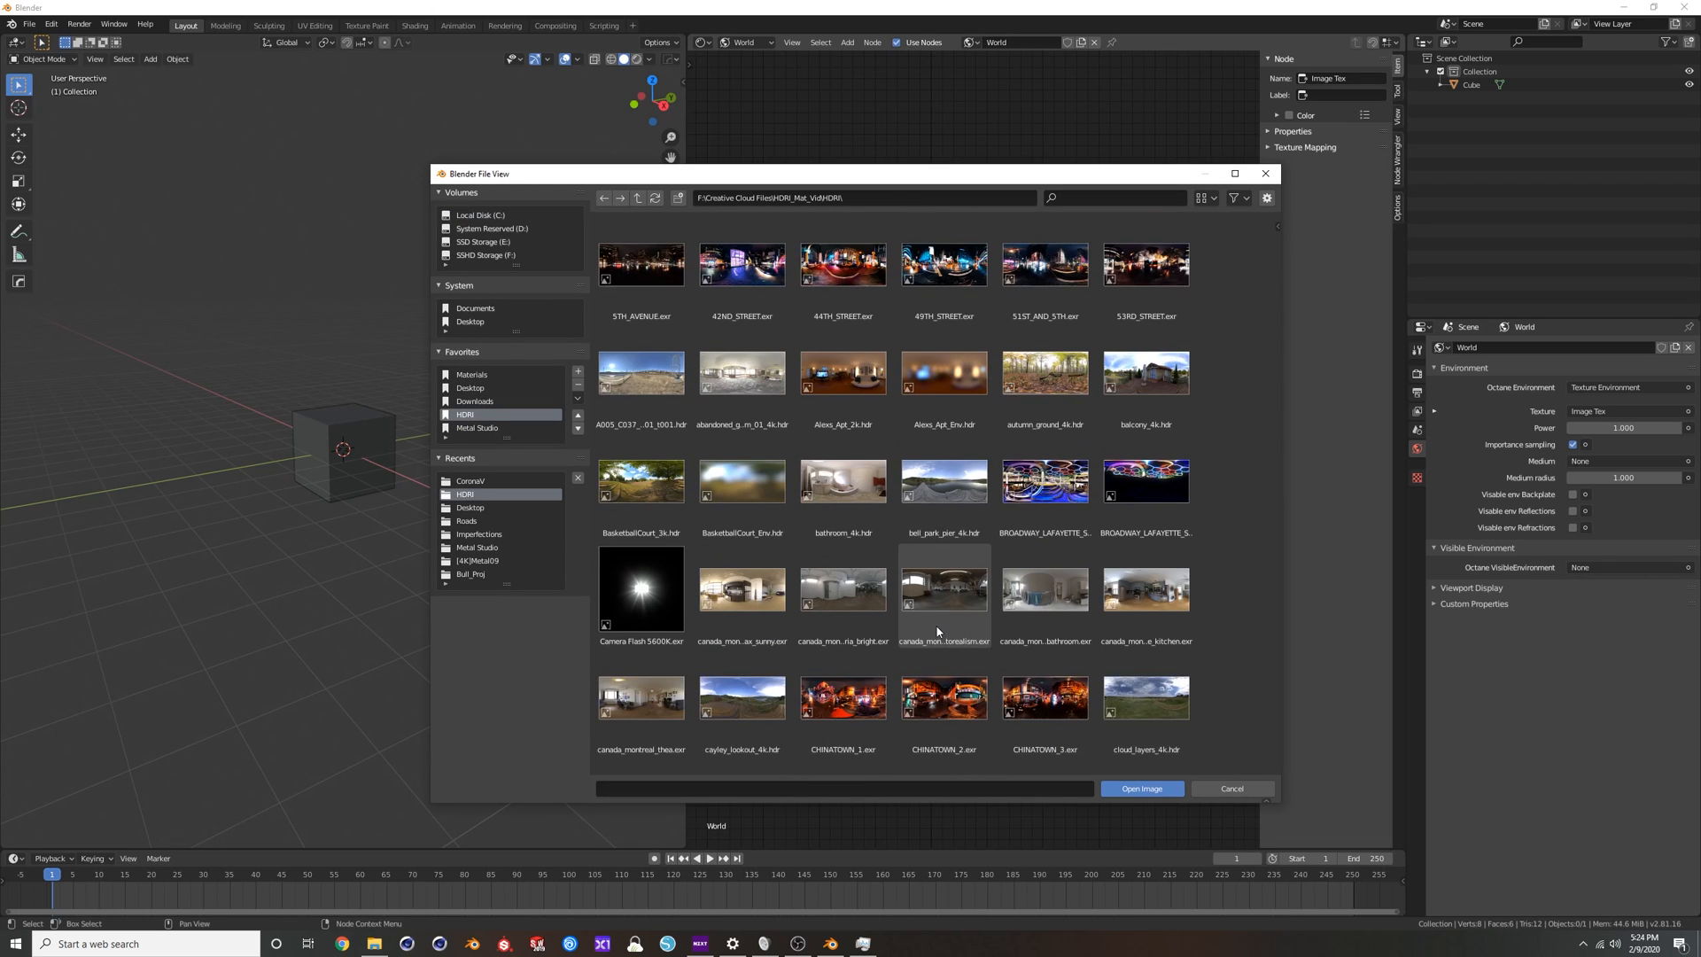
{"action": "scroll", "coordinate": [941, 625], "scroll_direction": "down", "scroll_amount": 3}
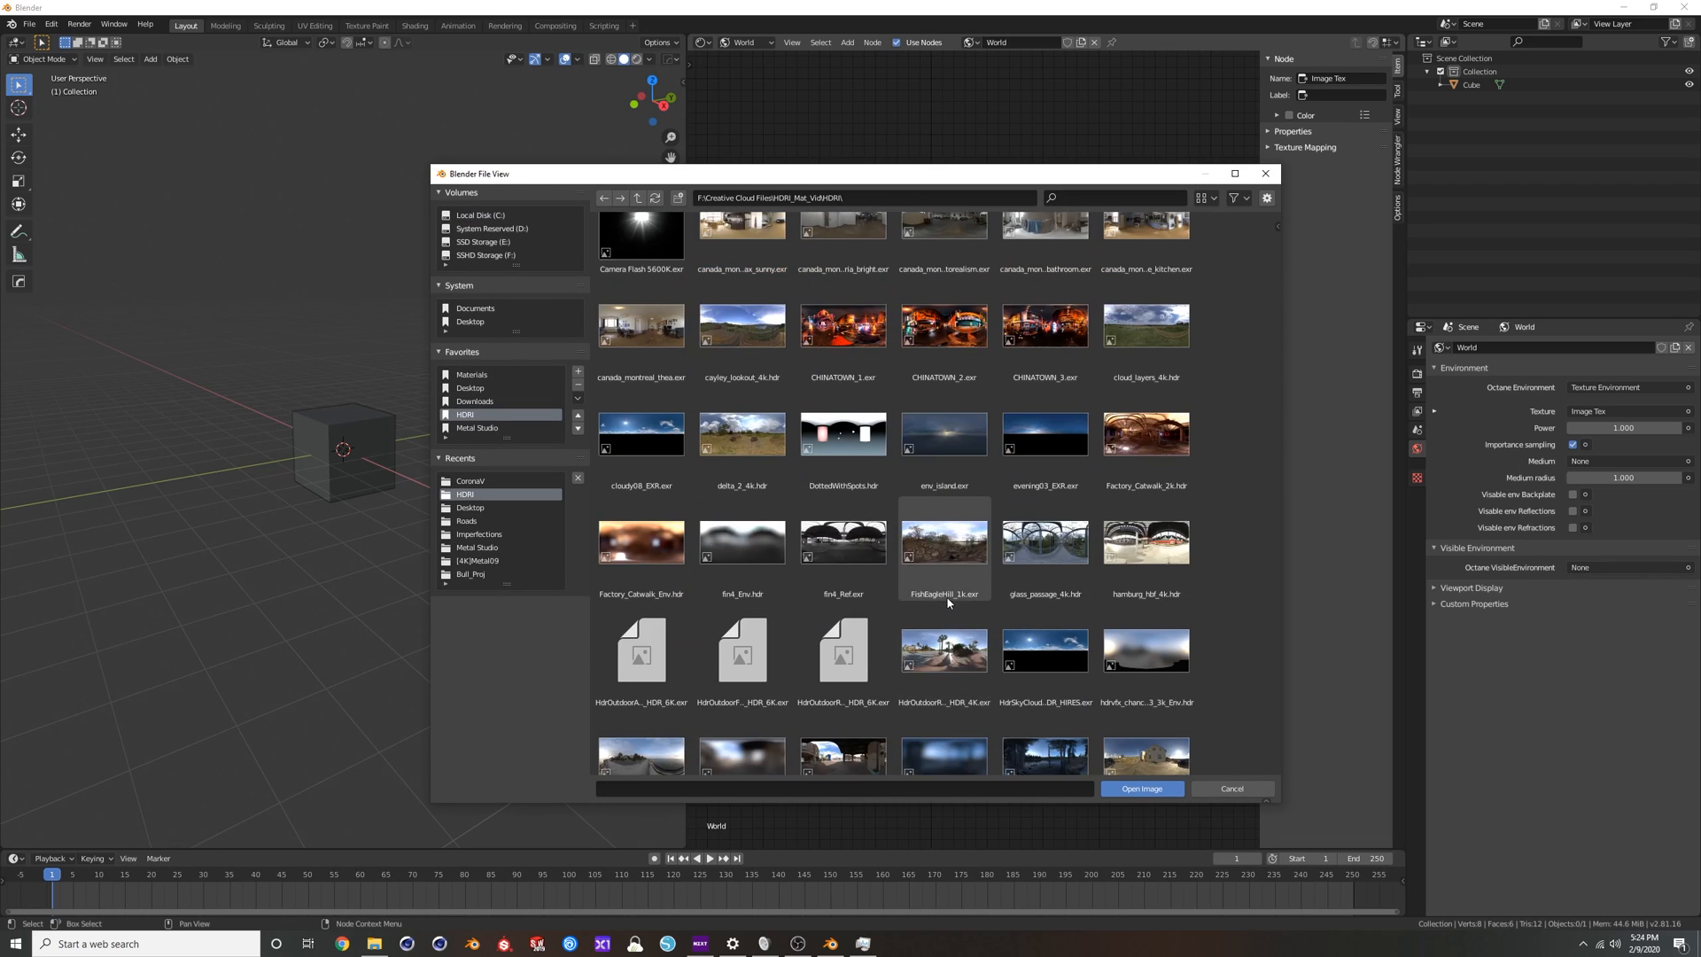
{"action": "scroll", "coordinate": [946, 596], "scroll_direction": "up", "scroll_amount": 3}
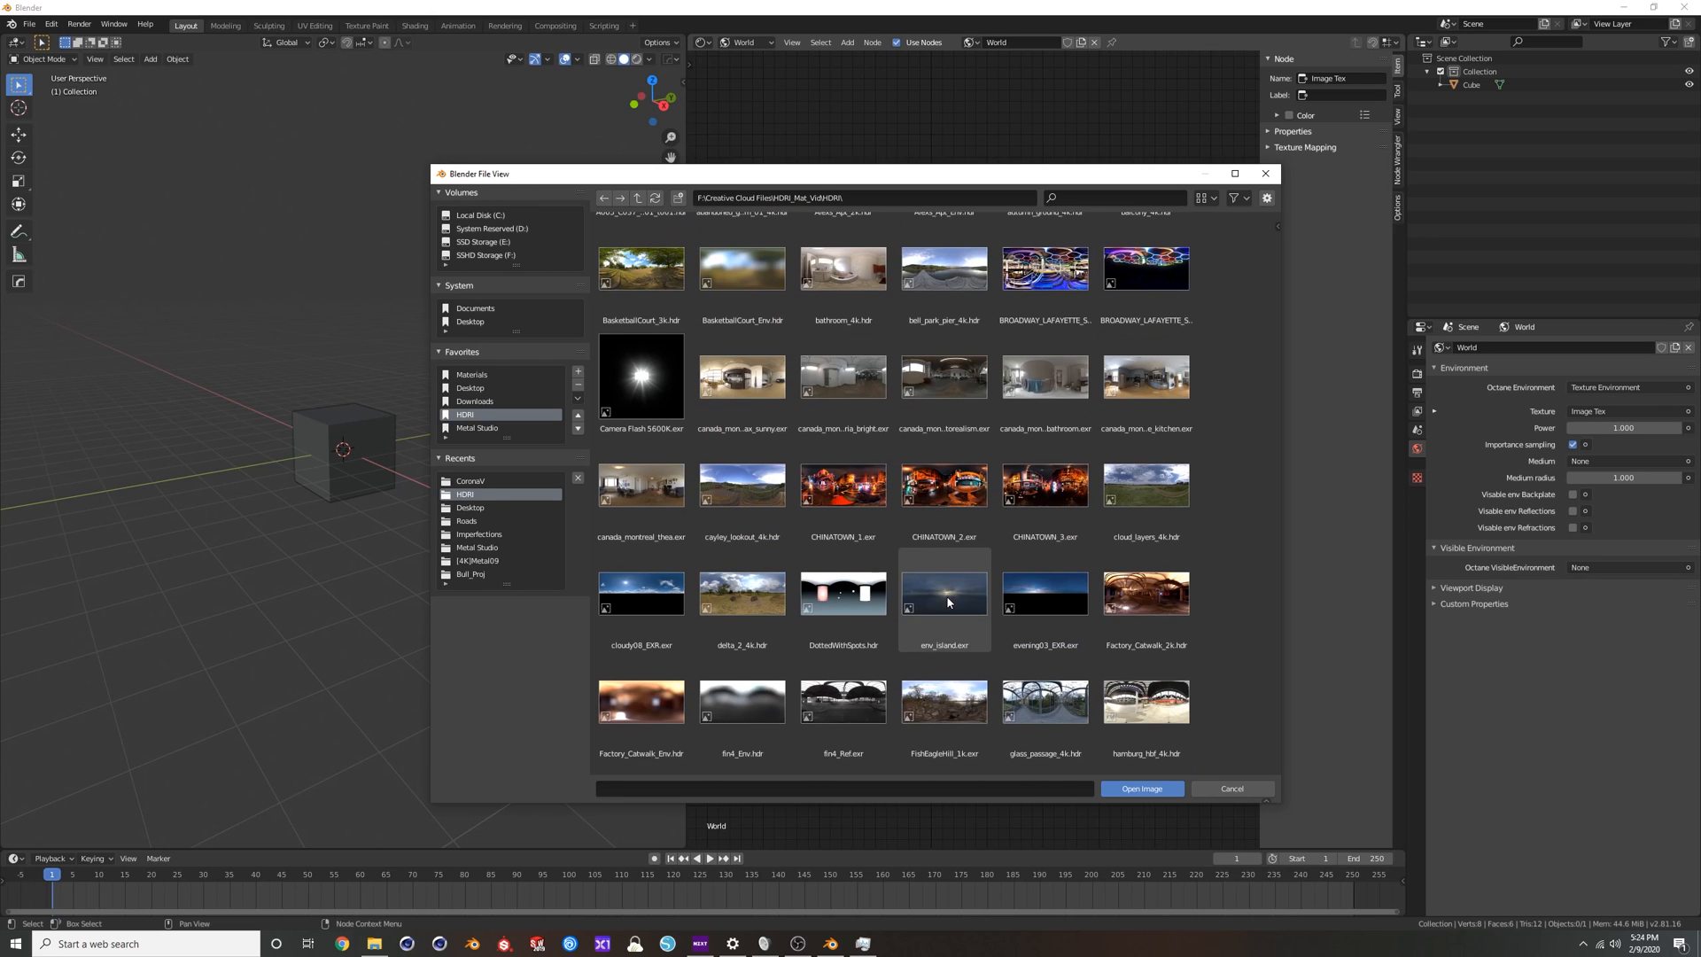
{"action": "double_click", "coordinate": [749, 383]}
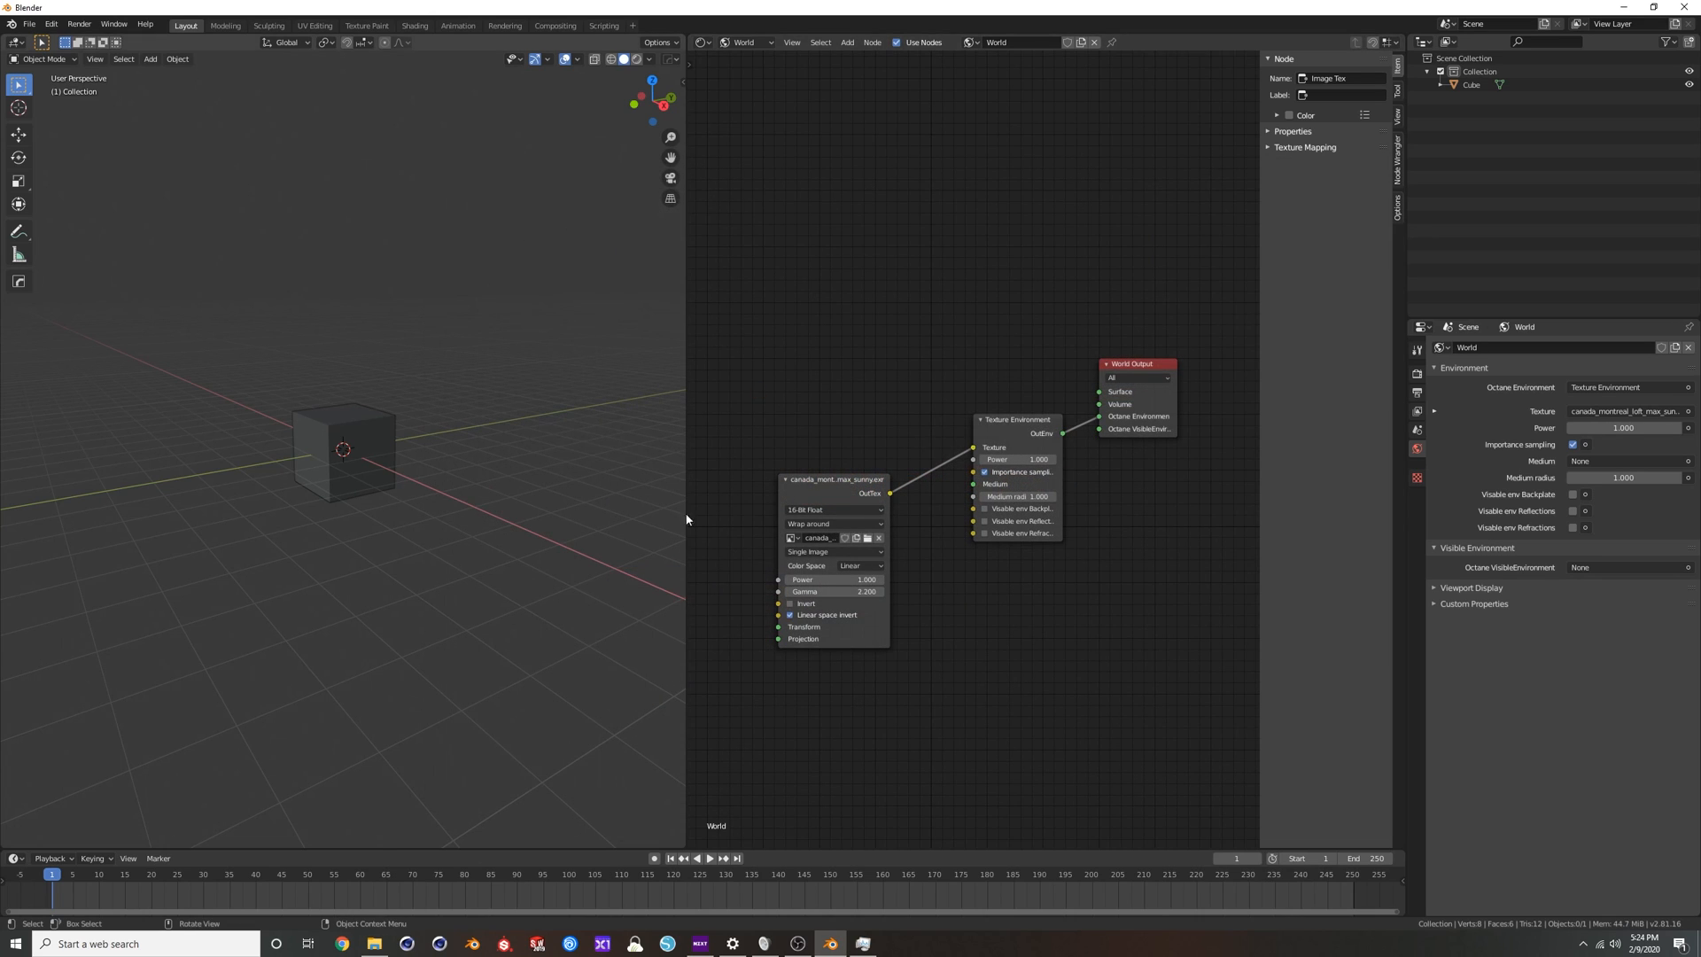
Switch the viewport to rendered shading and add a camera to the scene.
{"action": "left_click", "coordinate": [638, 60]}
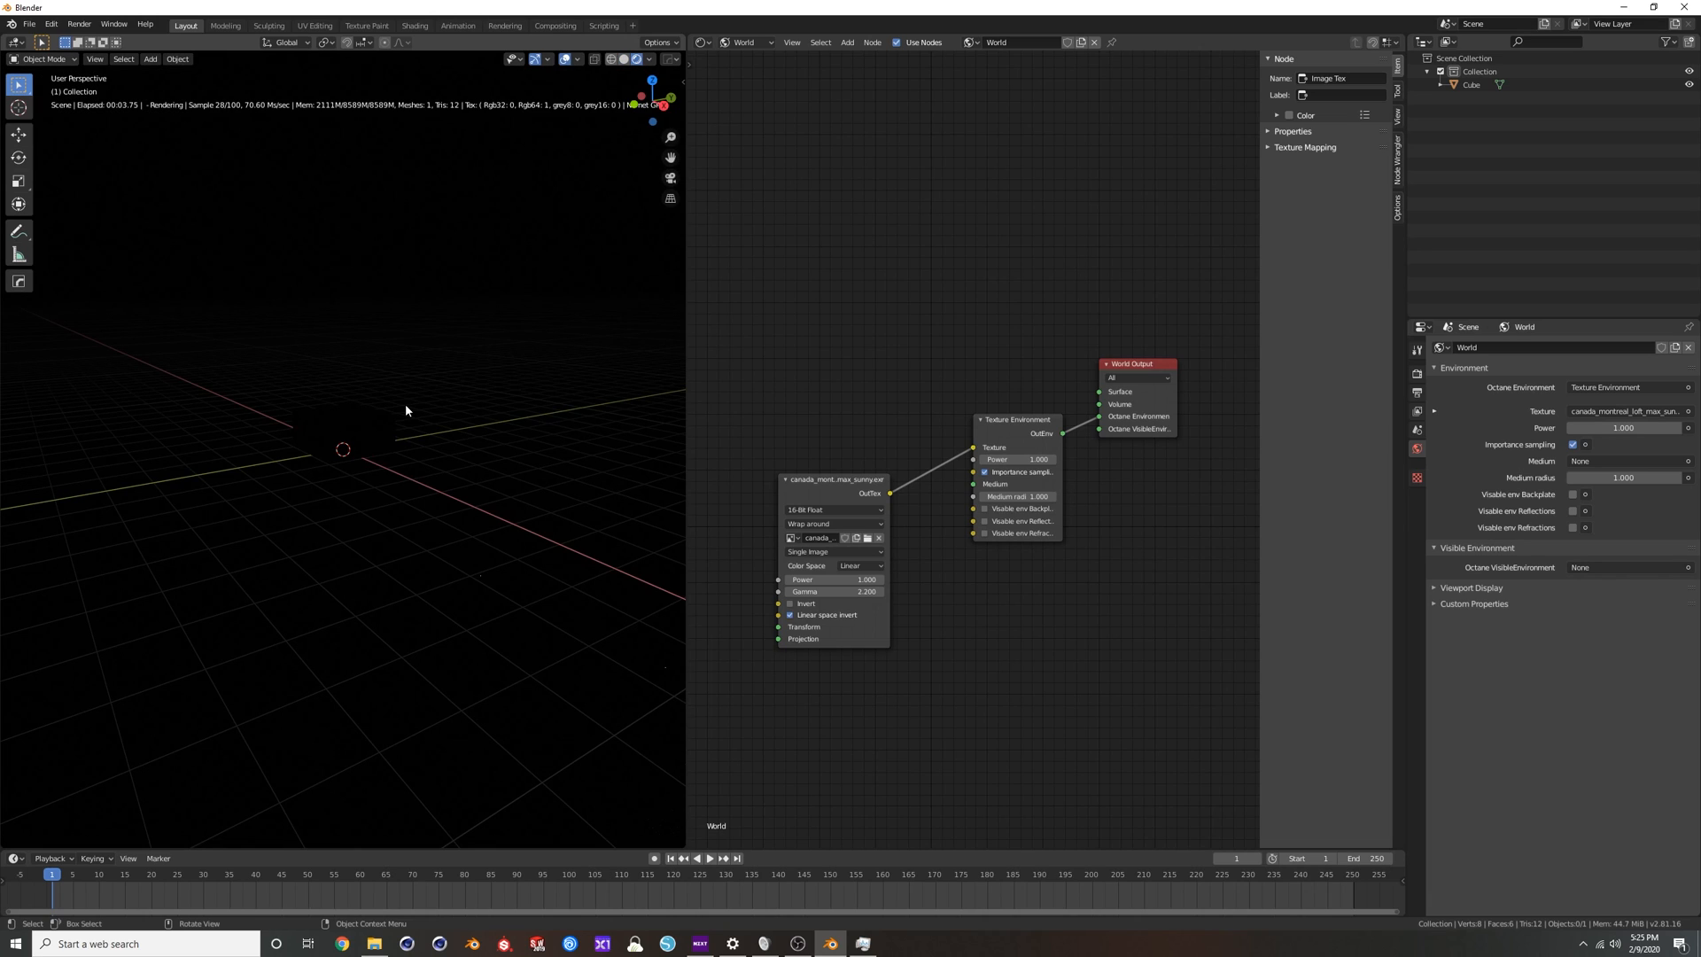
{"action": "middle_click_drag", "start_coordinate": [406, 410], "coordinate": [383, 423]}
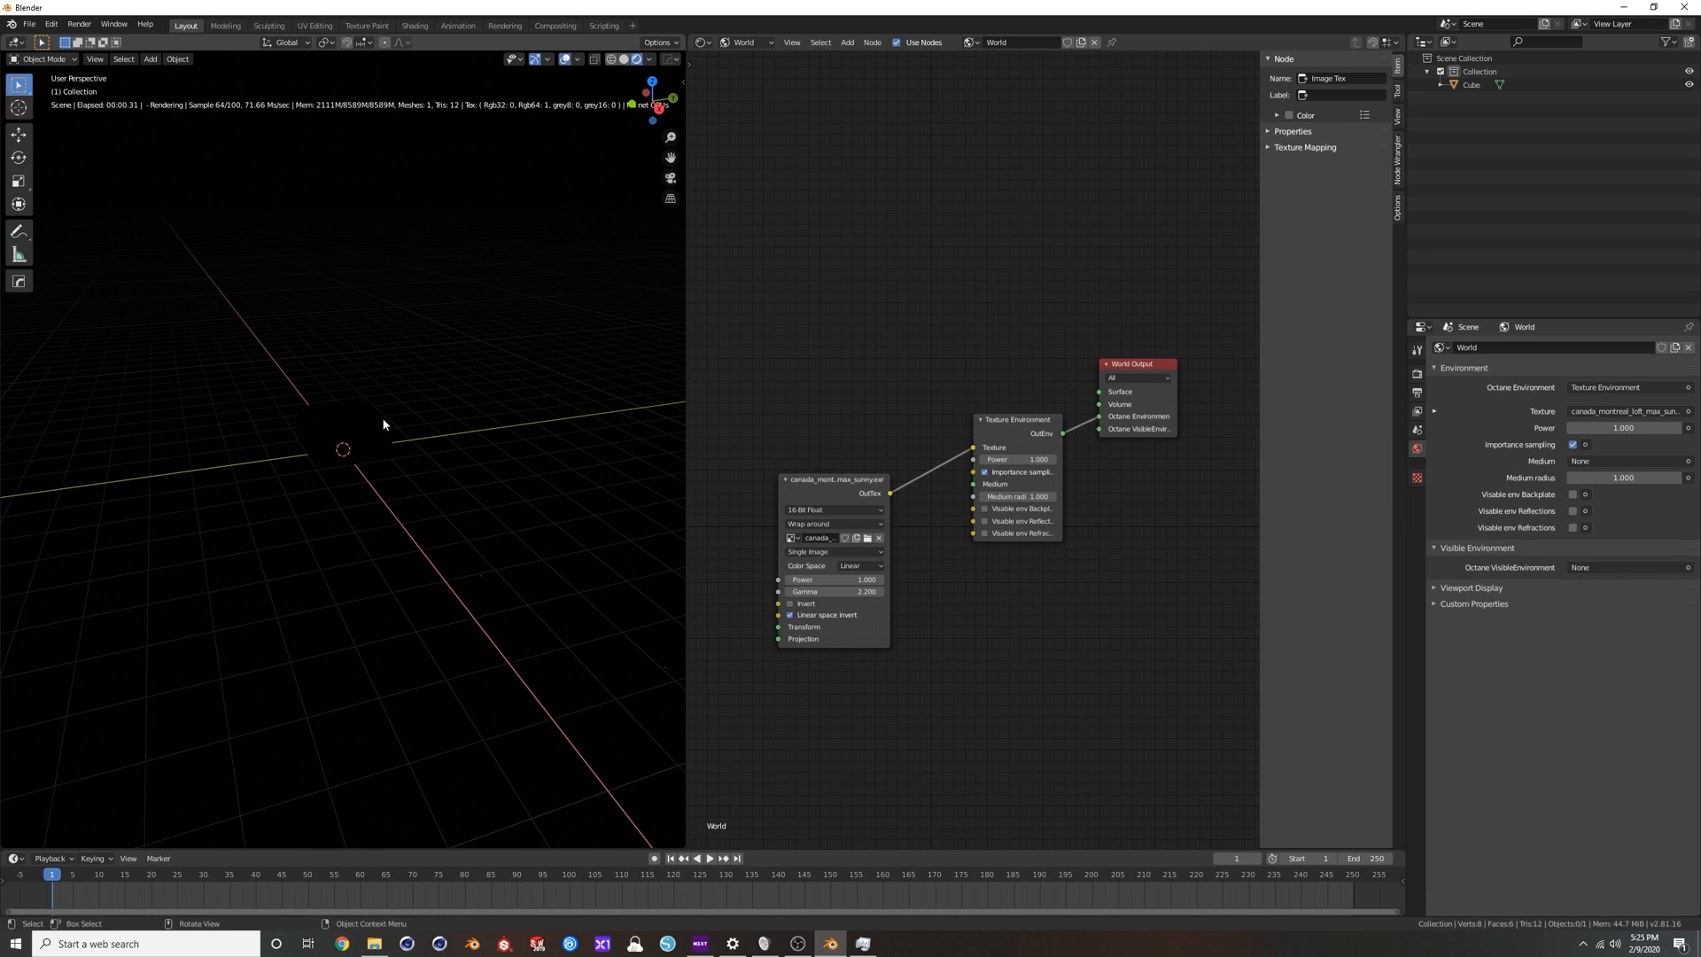
{"action": "key", "text": "shift+a"}
{"action": "mouse_move", "coordinate": [383, 423]}
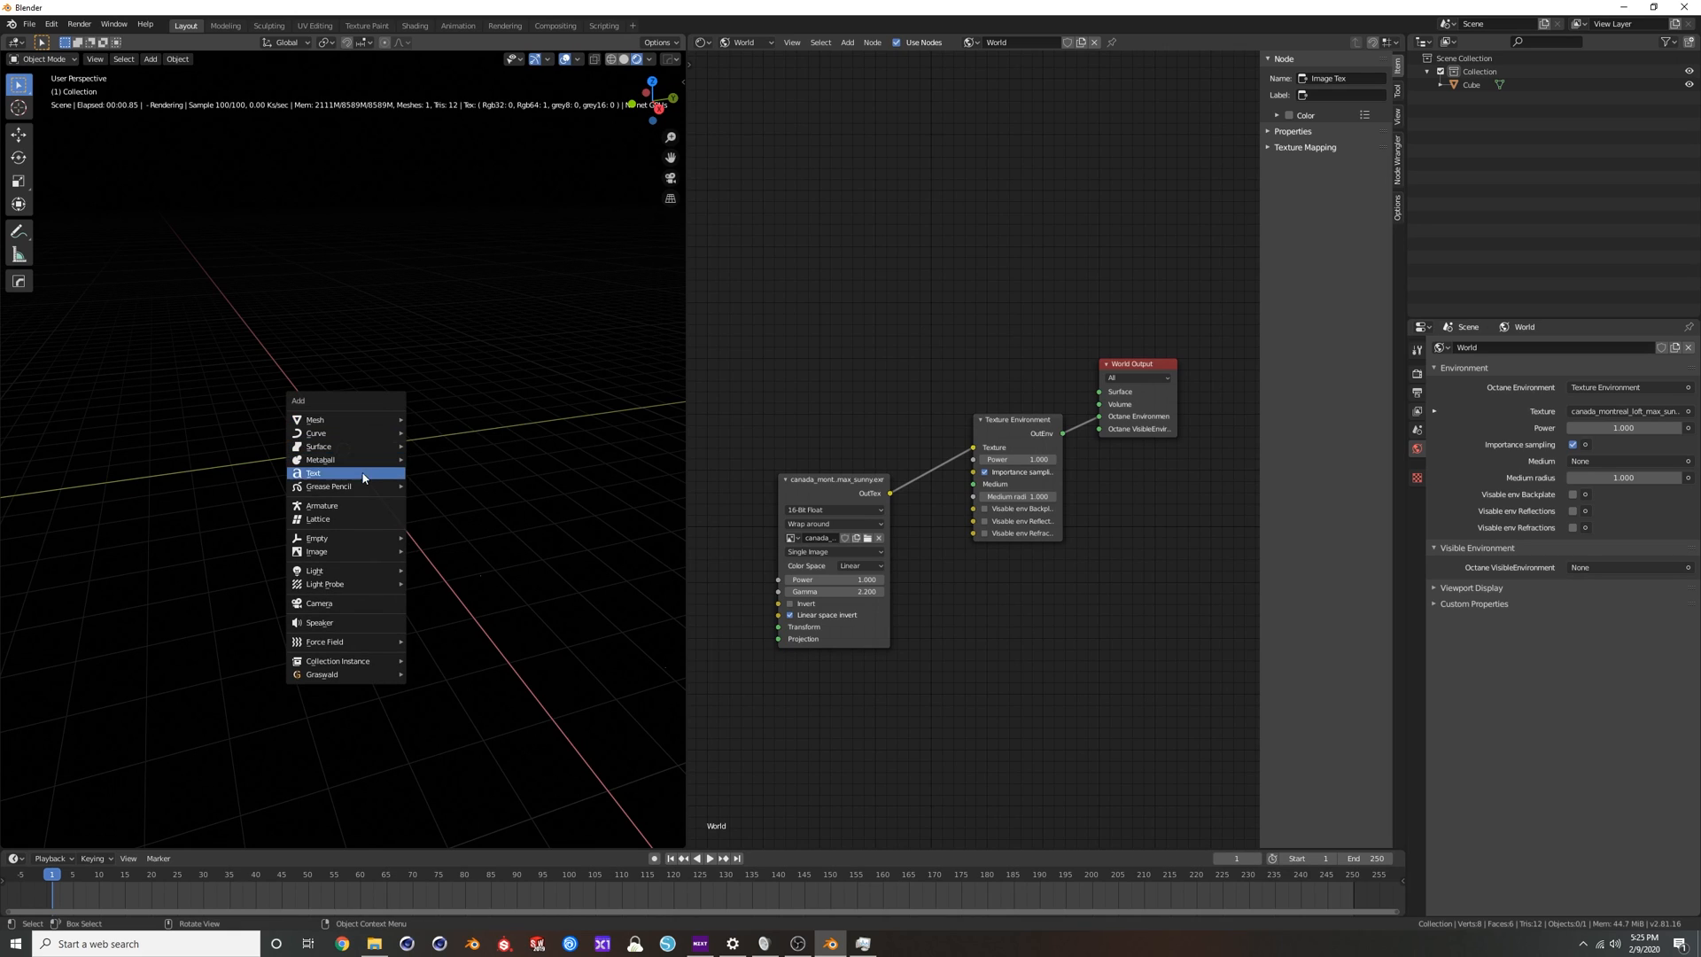
{"action": "left_click", "coordinate": [333, 608]}
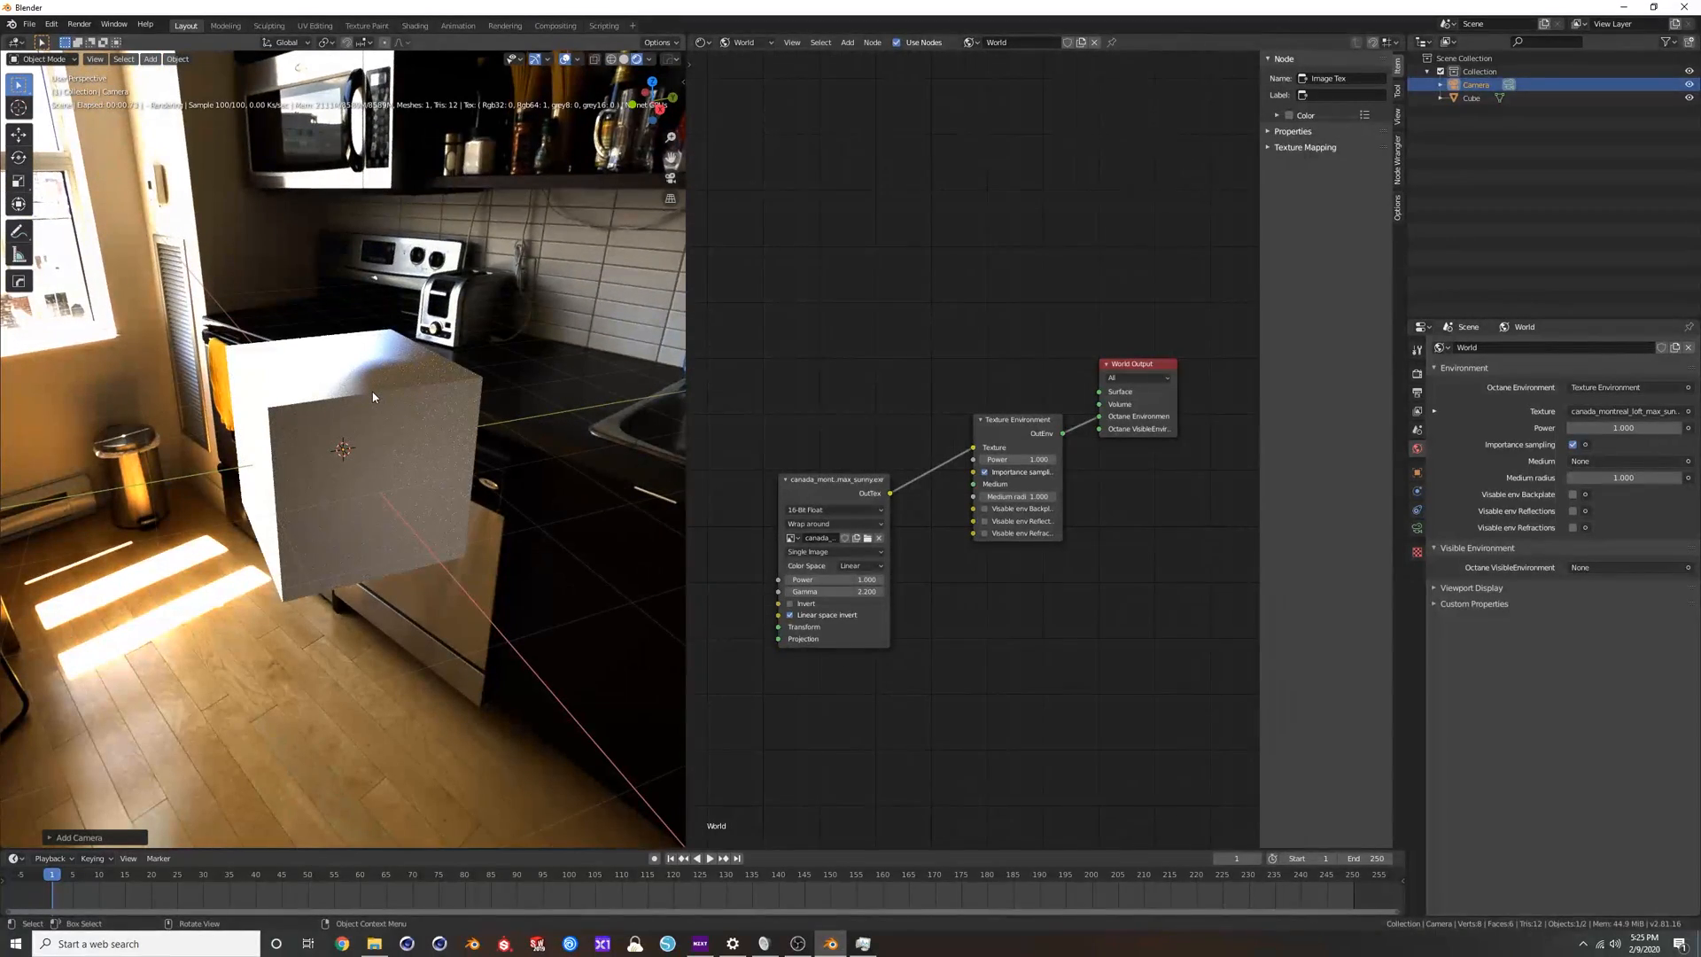
{"action": "middle_click_drag", "start_coordinate": [365, 385], "coordinate": [355, 372]}
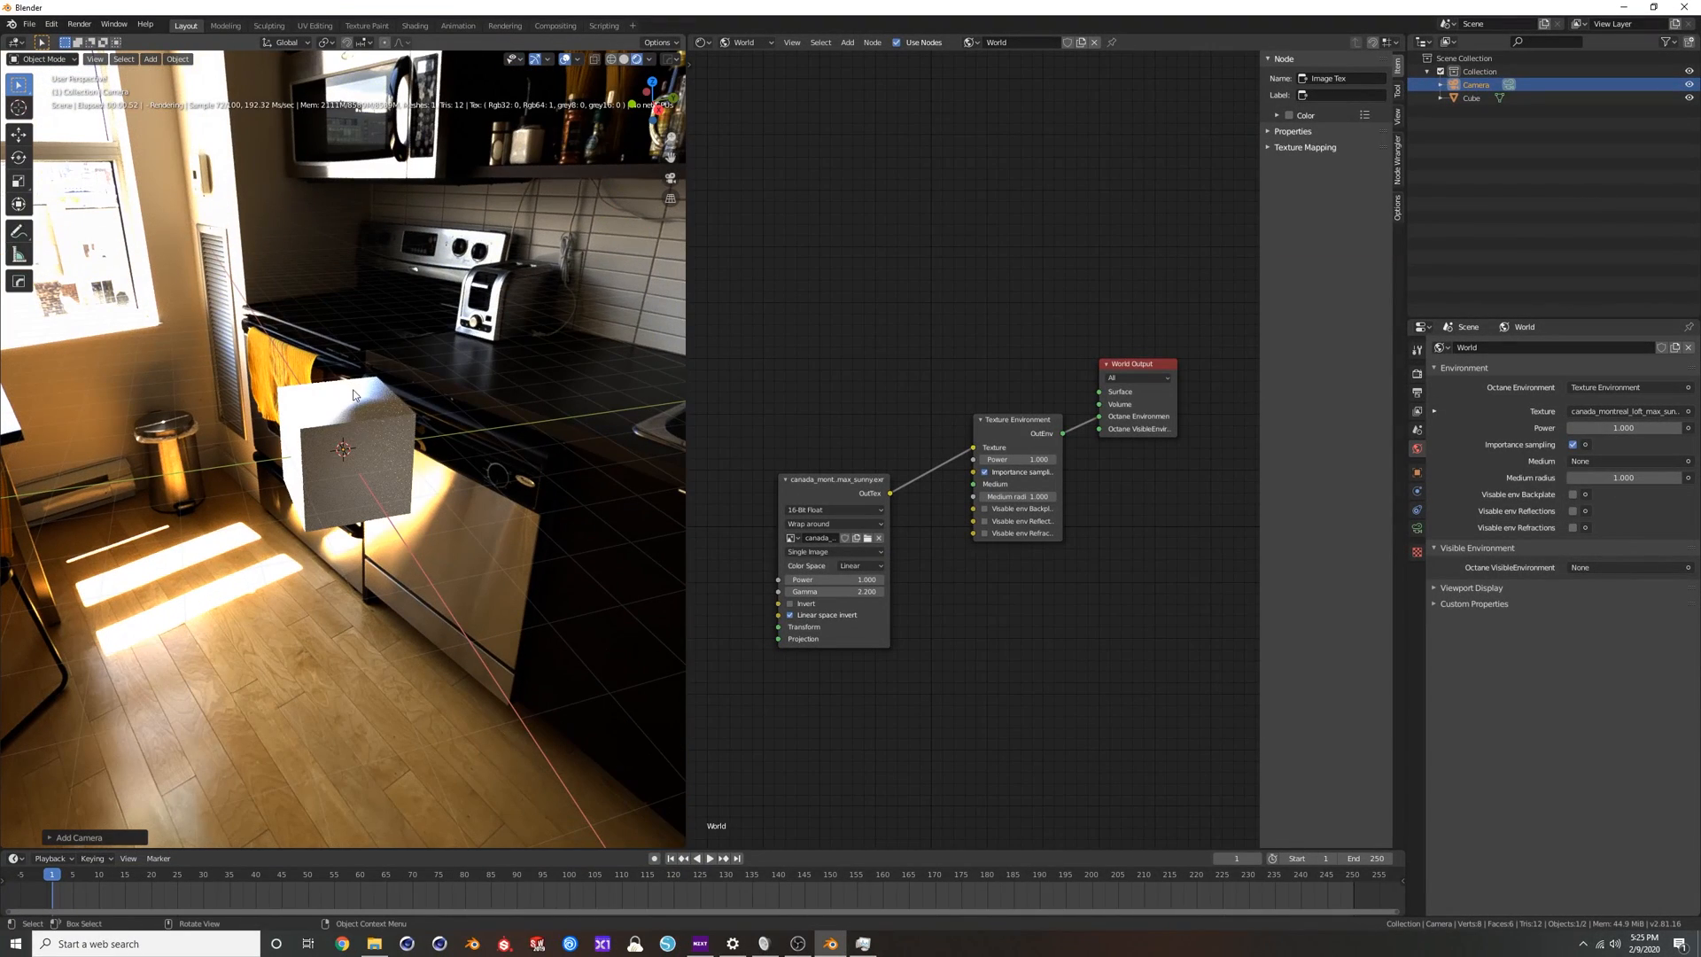
{"action": "middle_click_drag", "start_coordinate": [306, 396], "coordinate": [351, 382]}
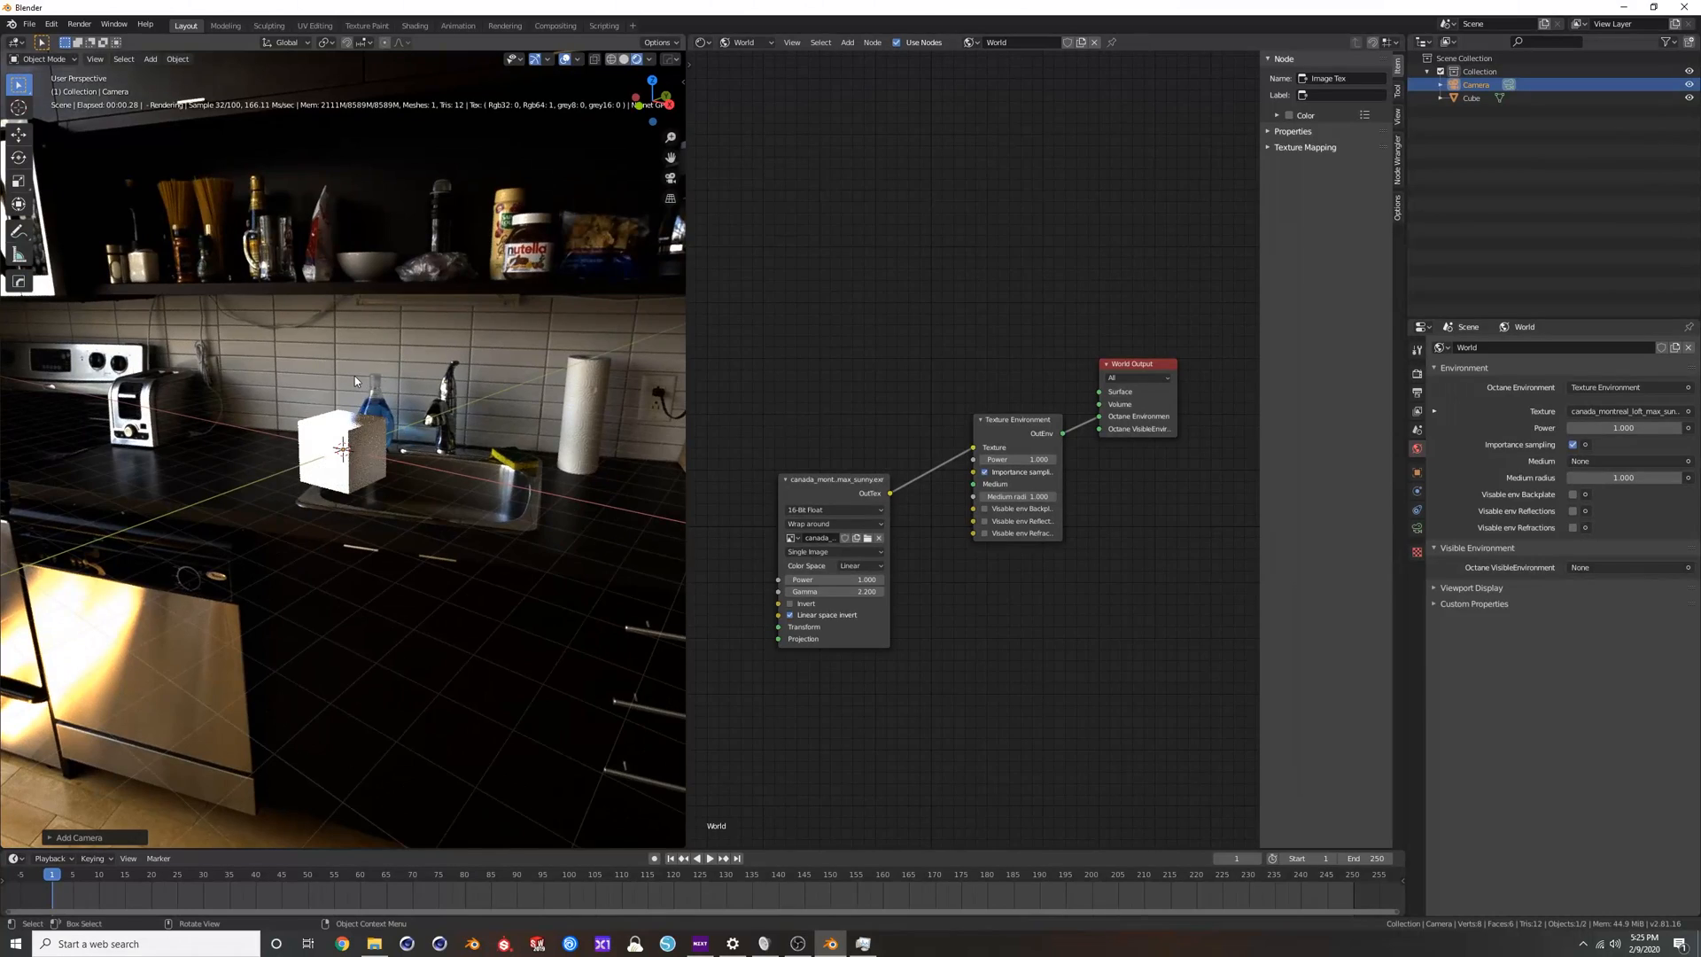
Move the new camera straight up along the Z axis, out of the cube.
{"action": "key", "text": "KP_0"}
{"action": "middle_click_drag", "start_coordinate": [295, 418], "coordinate": [365, 428]}
{"action": "key", "text": "g"}
{"action": "key", "text": "z"}
{"action": "left_click", "coordinate": [438, 311]}
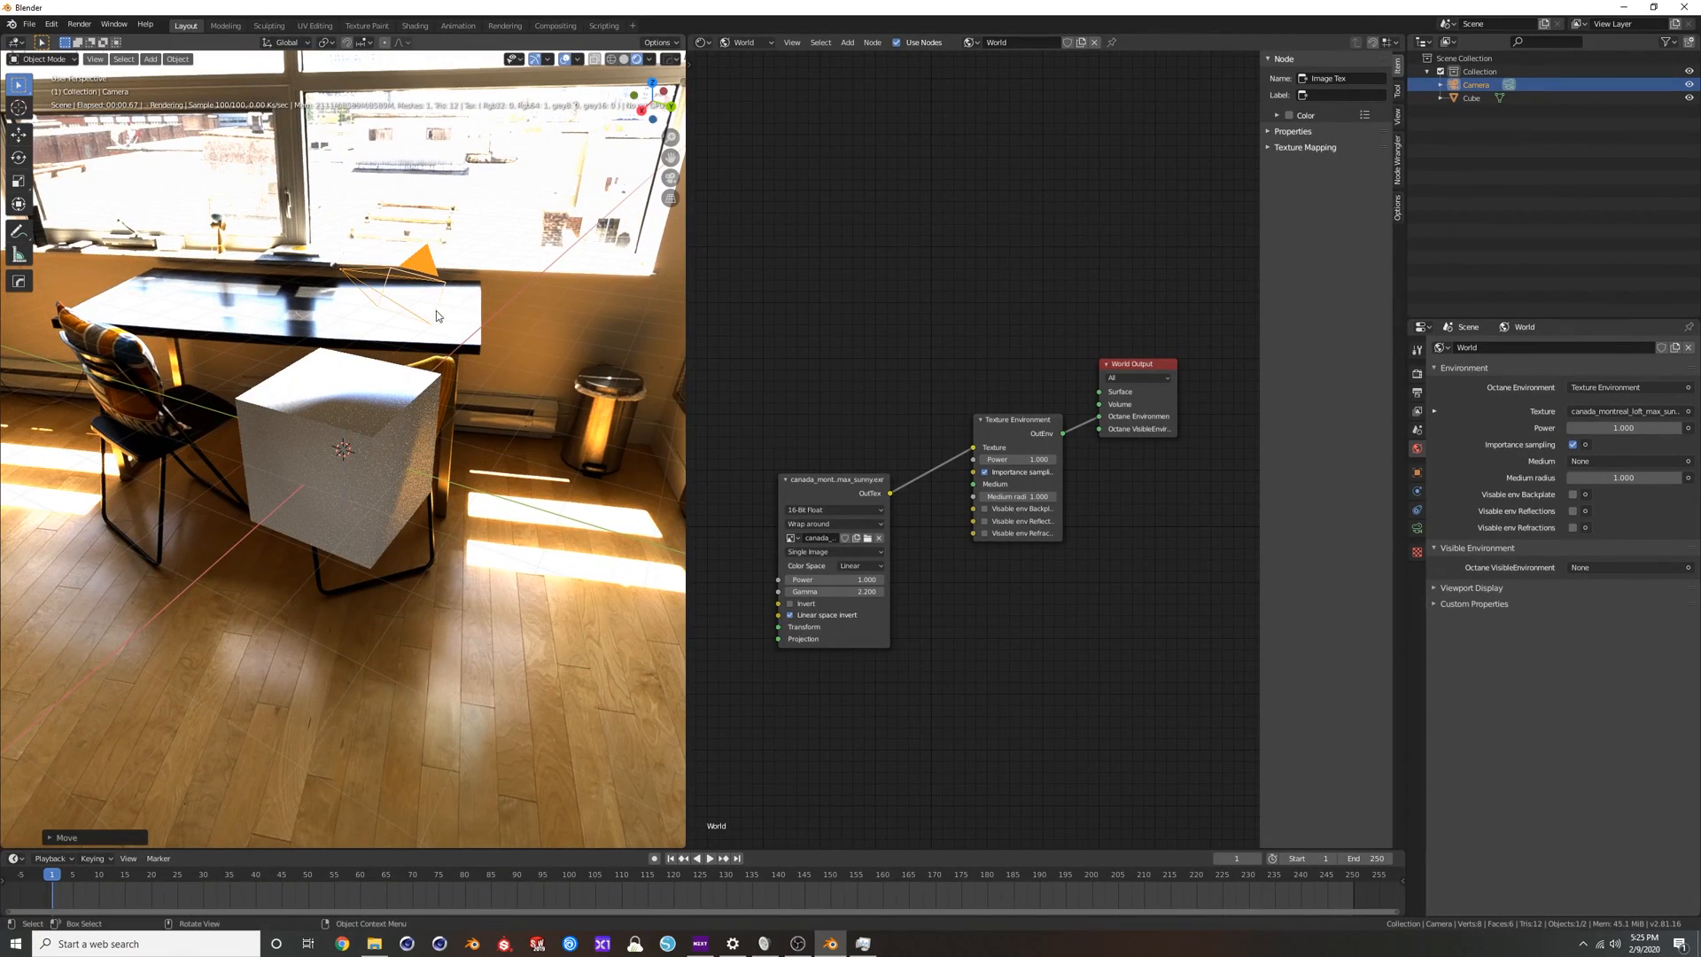
Look through the camera and reposition it with walk navigation until the cube sits inside the frame.
{"action": "key", "text": "KP_0"}
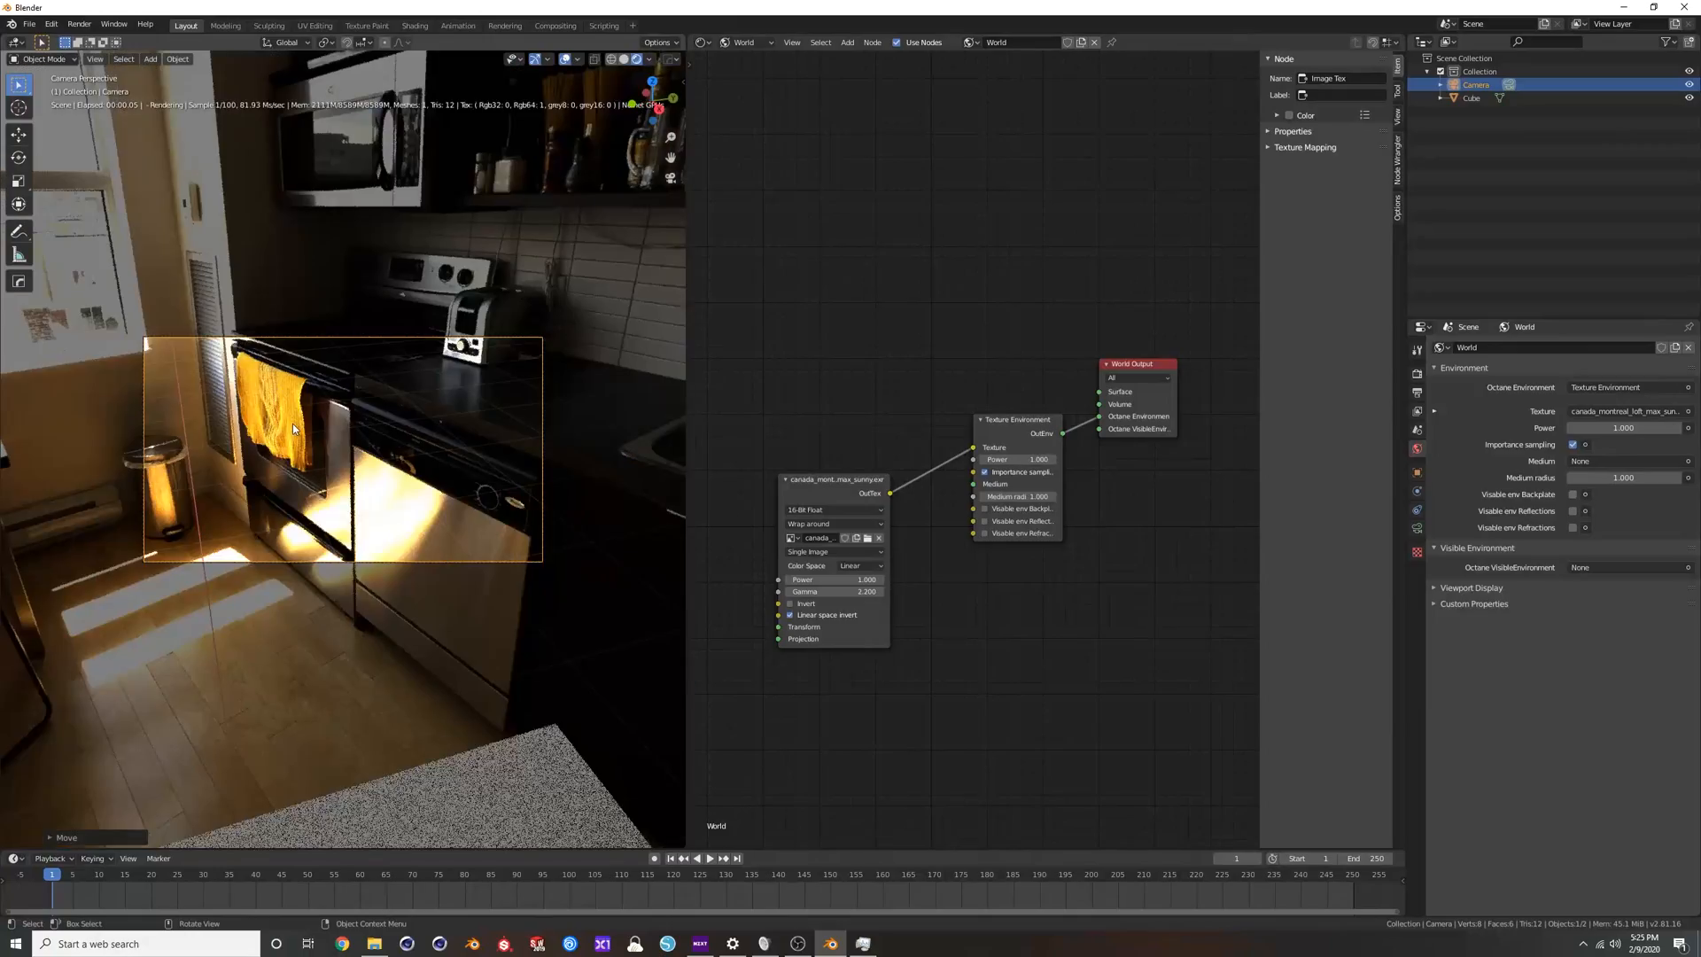
{"action": "key", "text": "shift+grave"}
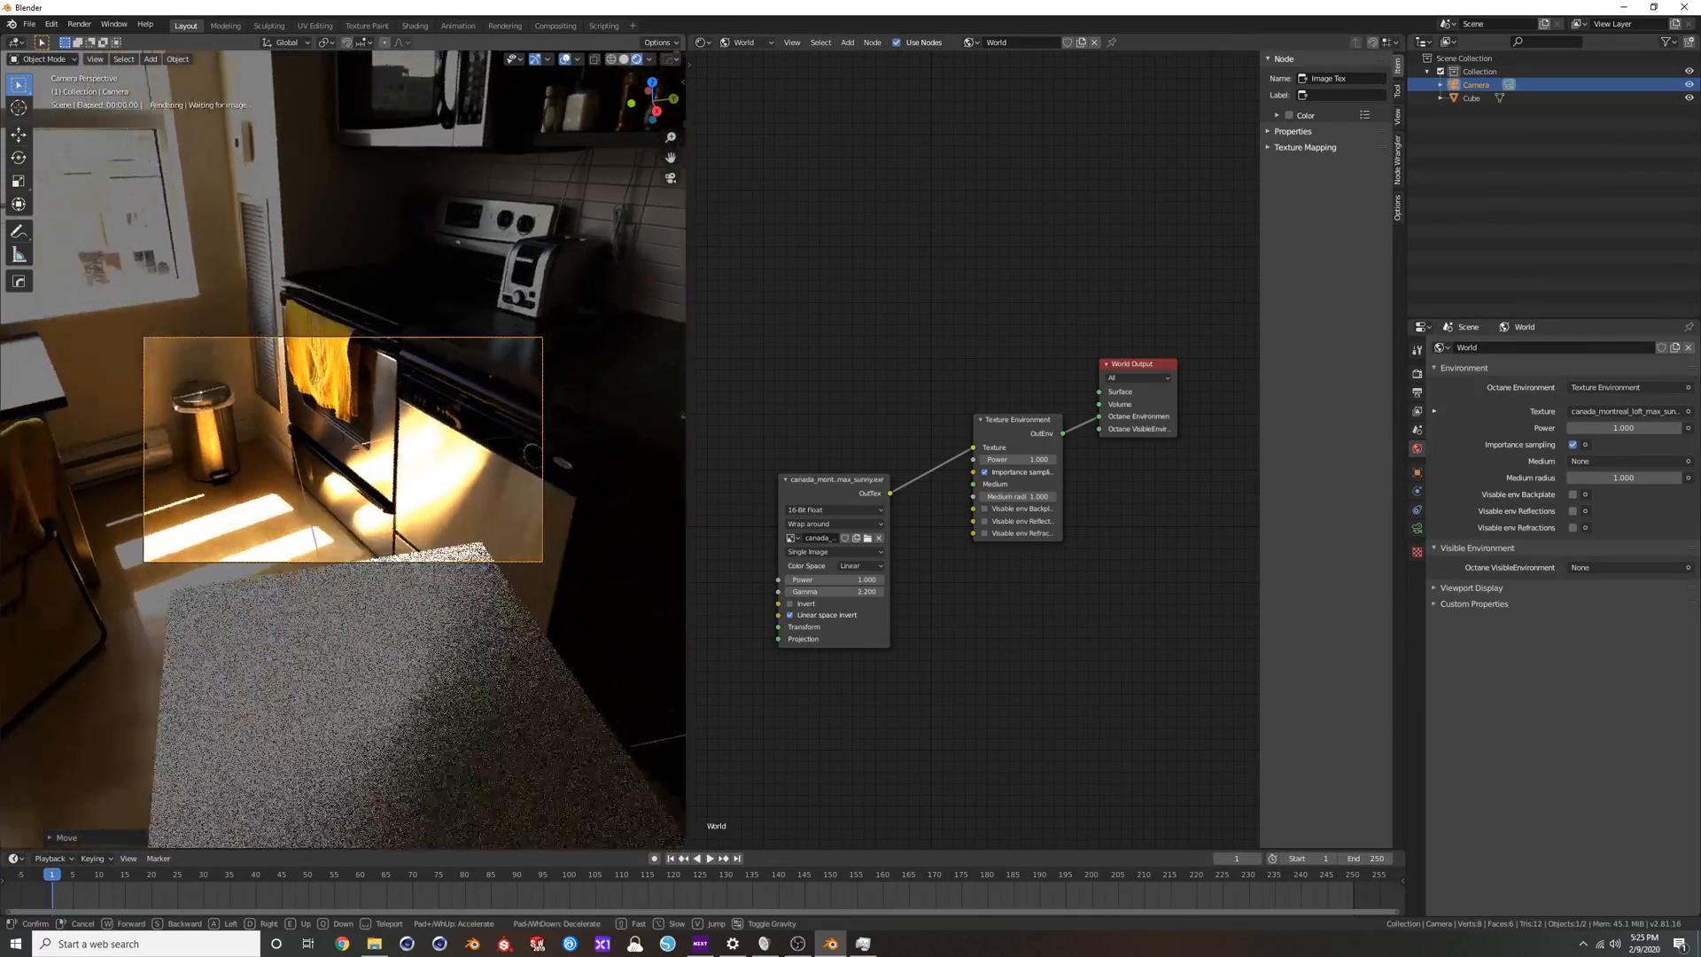
{"action": "key", "text": "s"}
{"action": "key", "text": "q"}
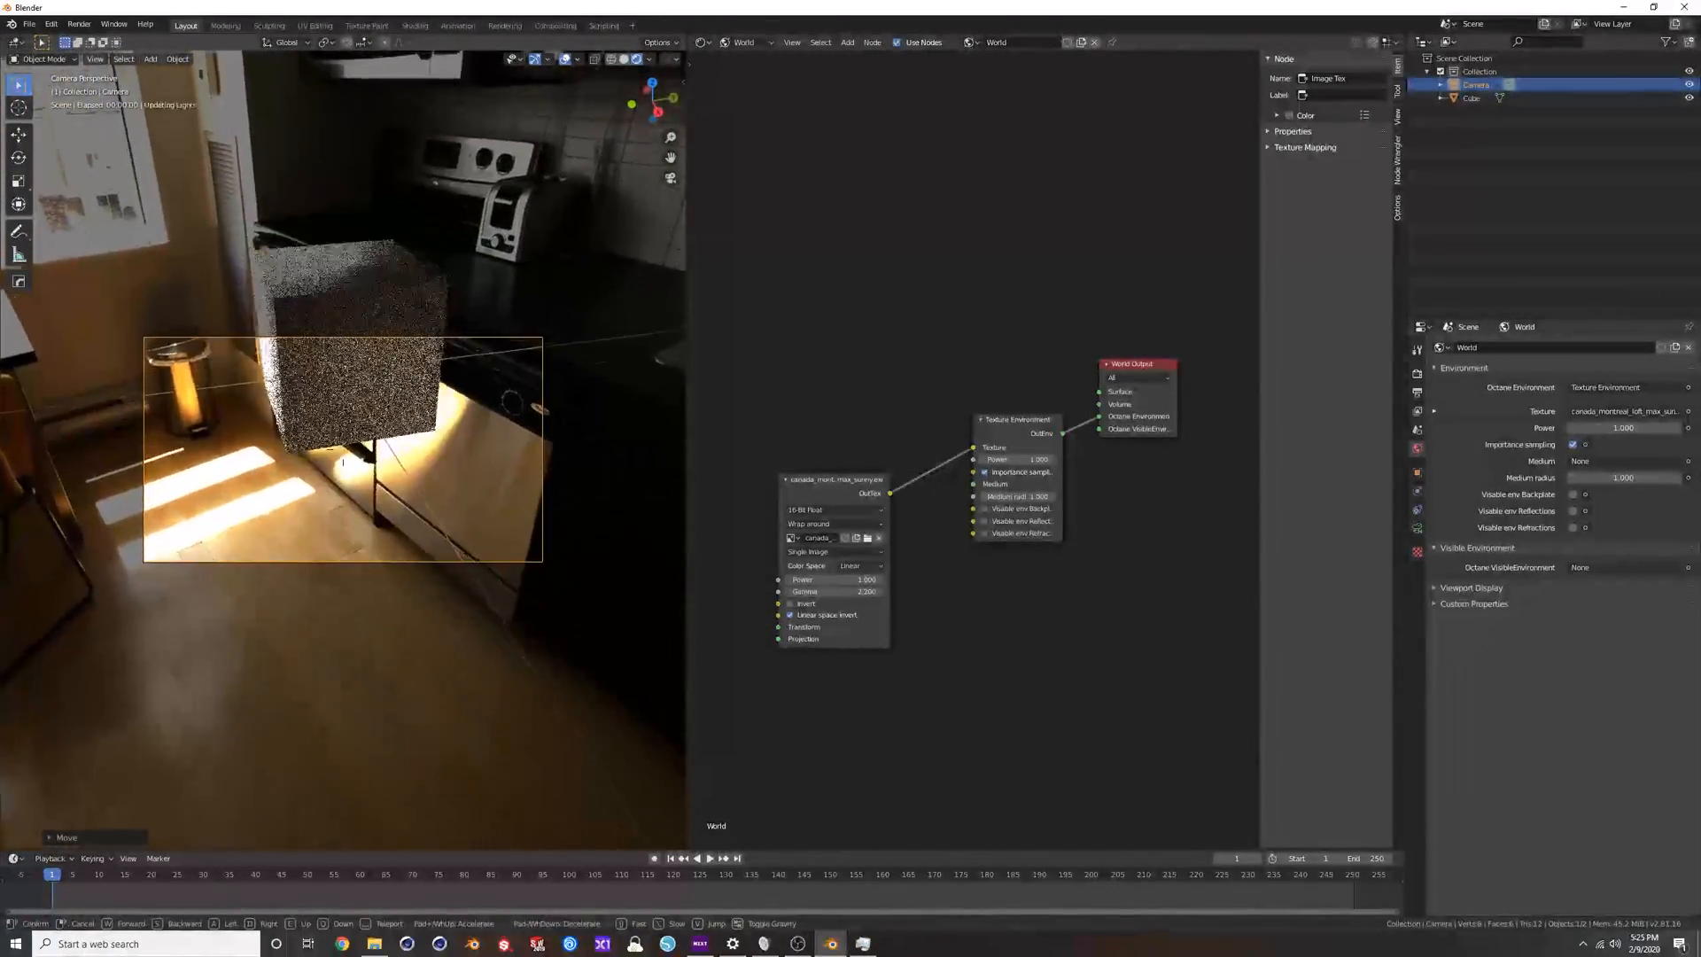
{"action": "key", "text": "s"}
{"action": "key", "text": "a"}
{"action": "key", "text": "w"}
{"action": "key", "text": "s"}
{"action": "left_click", "coordinate": [343, 454]}
Set the gamma of the environment's image texture node to 1.
{"action": "middle_click_drag", "start_coordinate": [341, 453], "coordinate": [620, 364]}
{"action": "left_click", "coordinate": [808, 591]}
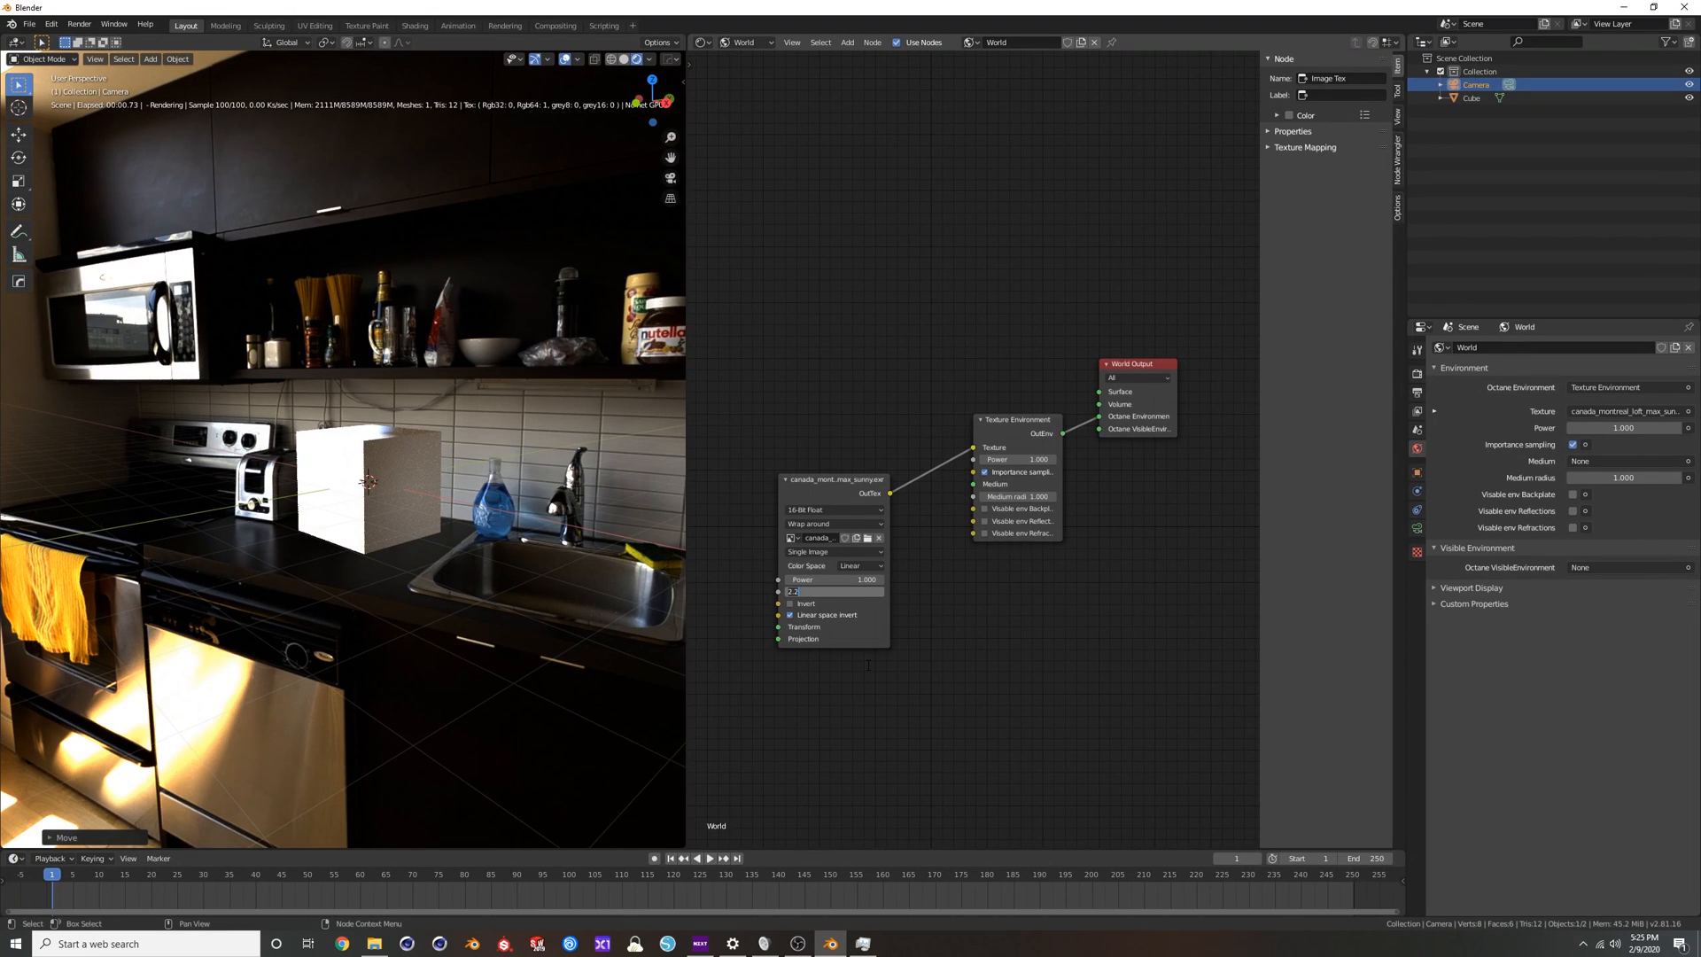
{"action": "type", "text": "1"}
{"action": "key", "text": "Return"}
{"action": "middle_click_drag", "start_coordinate": [409, 437], "coordinate": [401, 381]}
Select the cube, show its object shader nodes, and replace the existing material with a newly created one.
{"action": "left_click", "coordinate": [456, 416]}
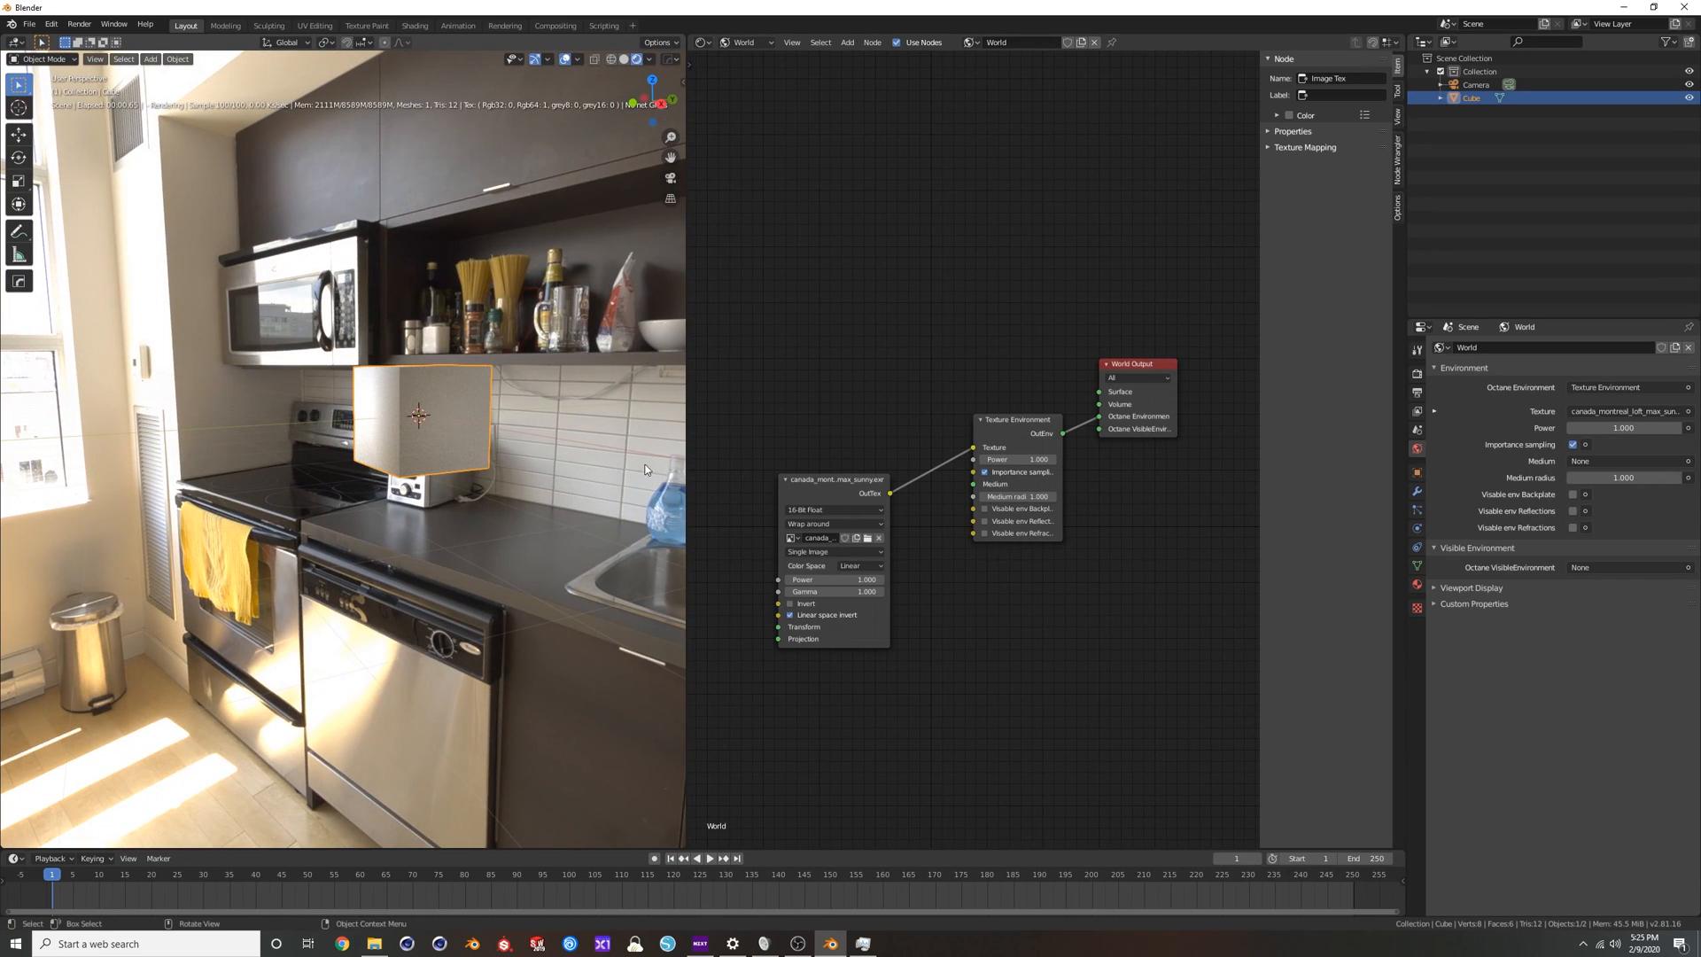
{"action": "left_click", "coordinate": [747, 41]}
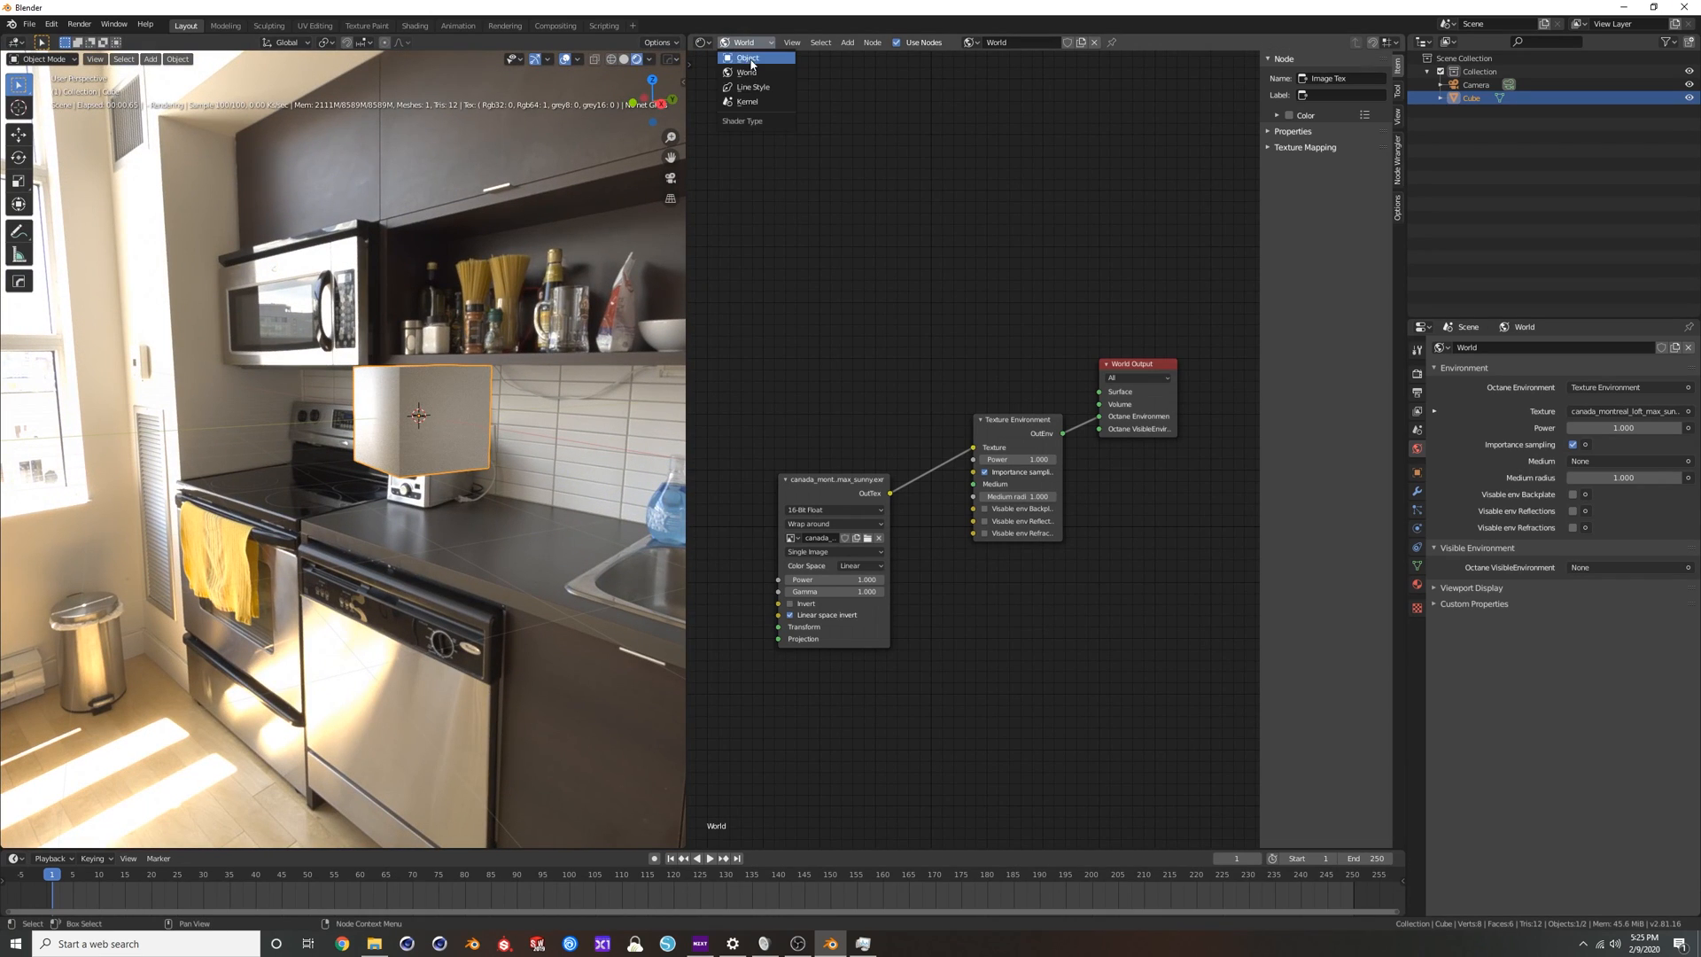
{"action": "left_click", "coordinate": [744, 56]}
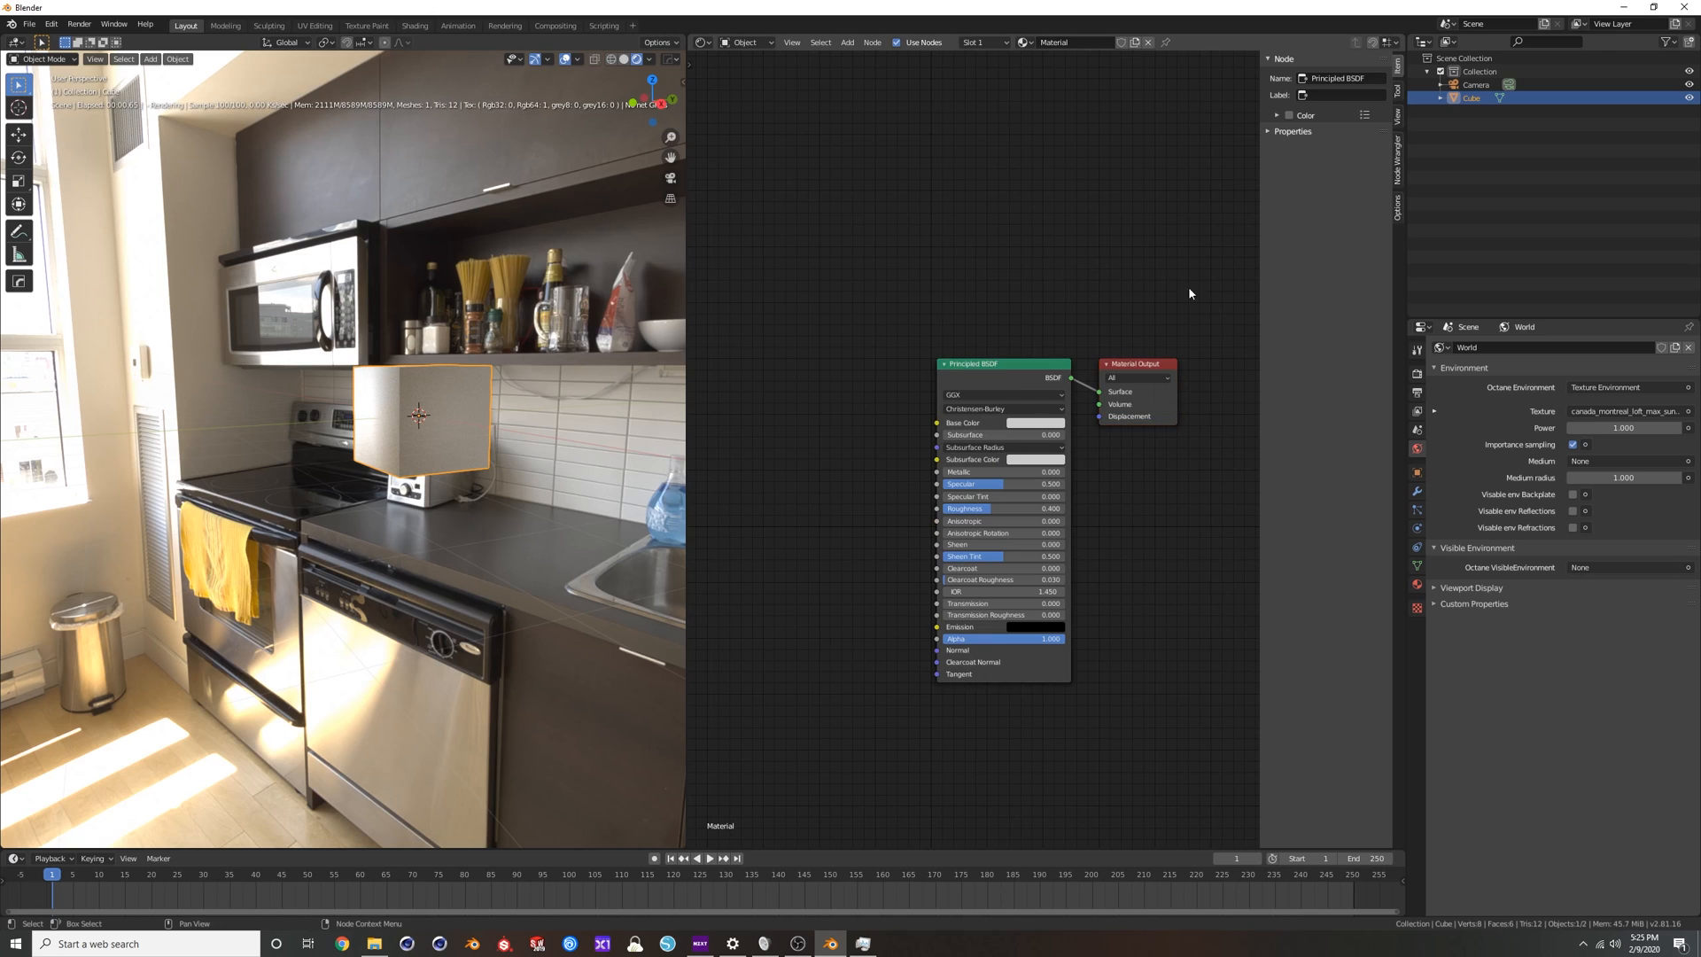
{"action": "left_click", "coordinate": [1149, 42]}
{"action": "left_click", "coordinate": [1069, 42]}
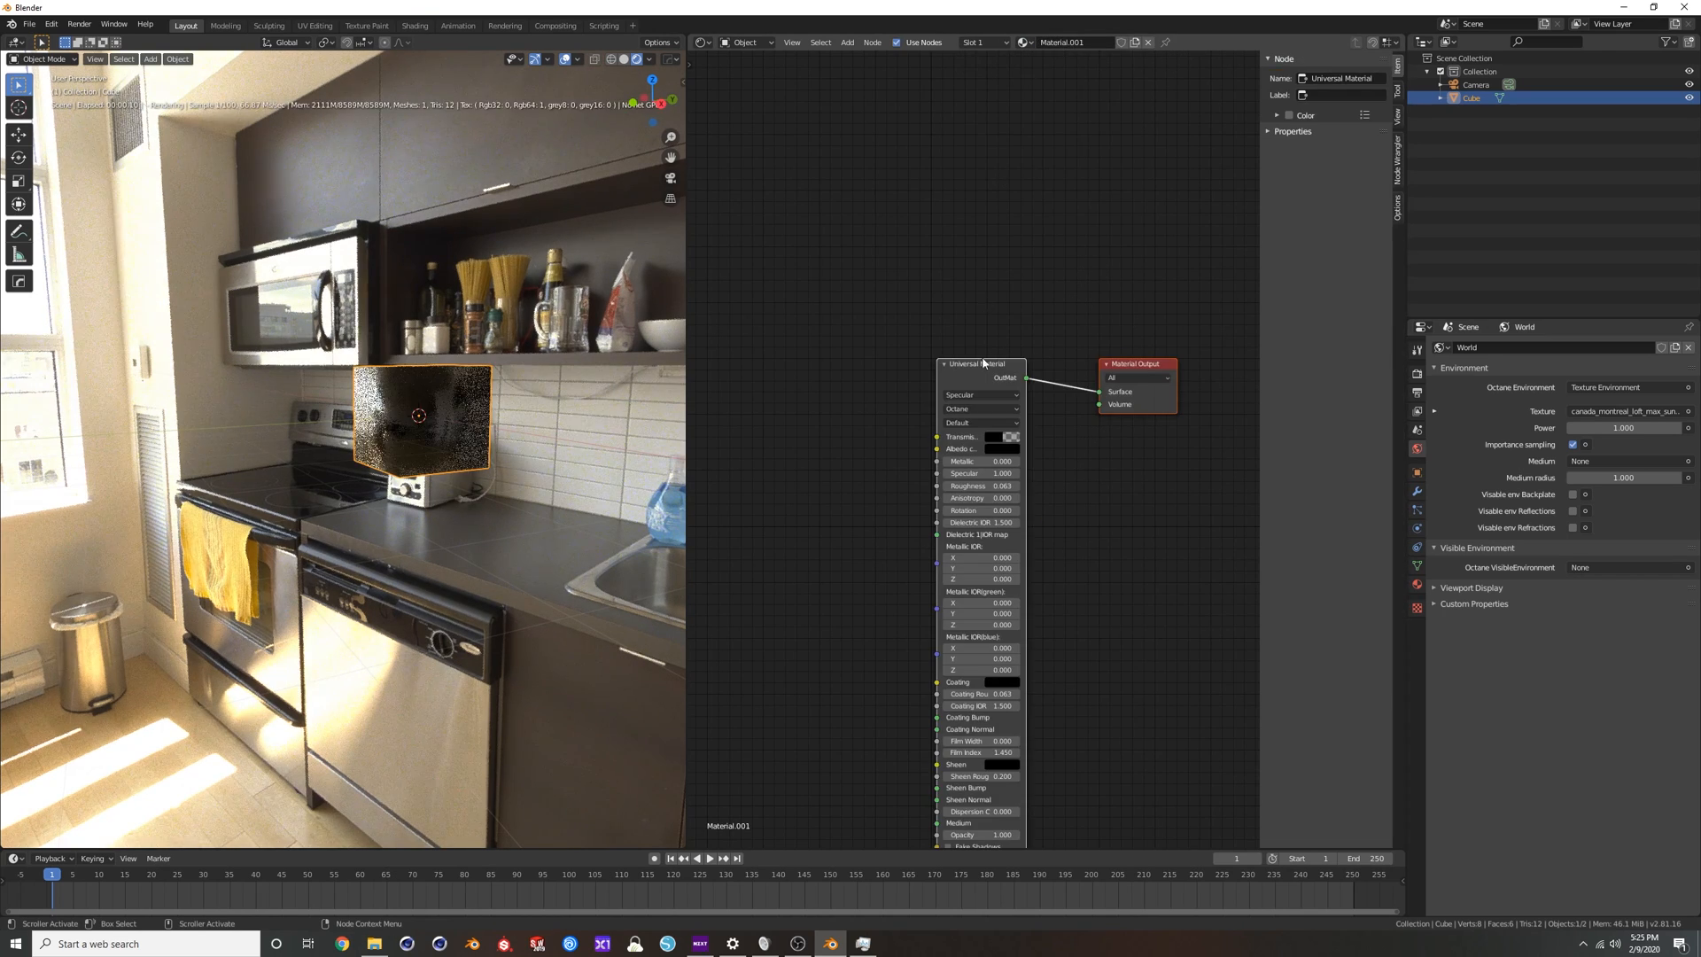
Set the Universal Material's albedo color to full brightness and a saturated orange-red.
{"action": "left_click", "coordinate": [1015, 346]}
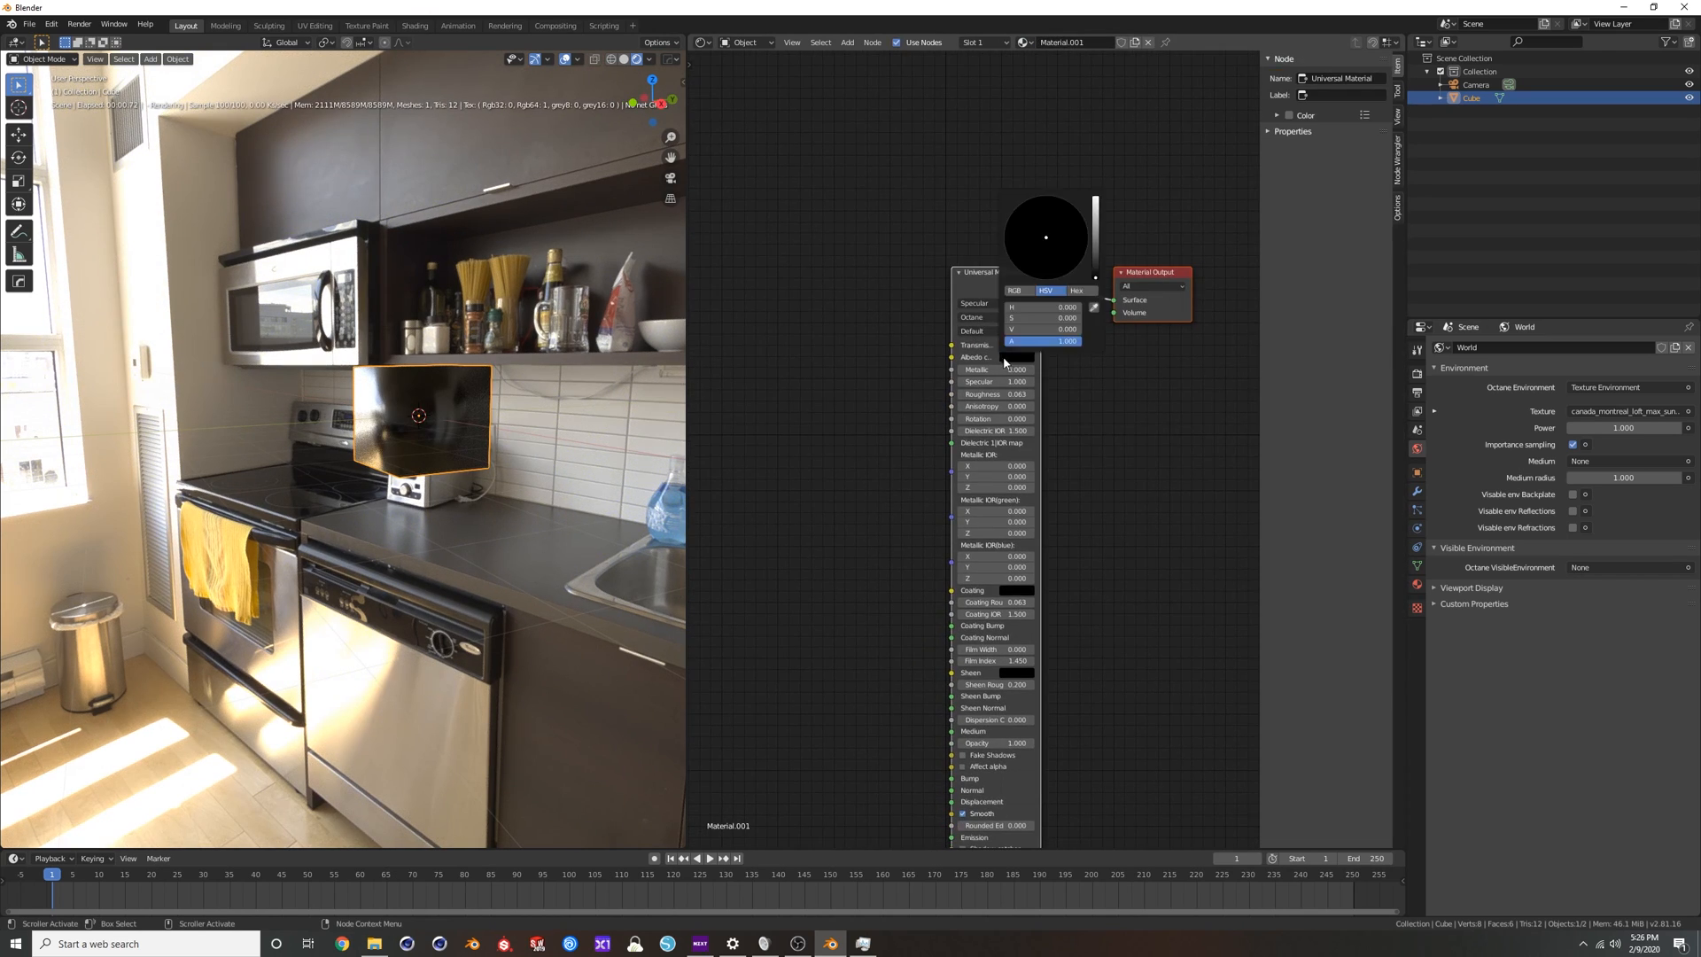
{"action": "left_click", "coordinate": [1019, 347]}
{"action": "left_click_drag", "start_coordinate": [1095, 241], "coordinate": [1095, 197]}
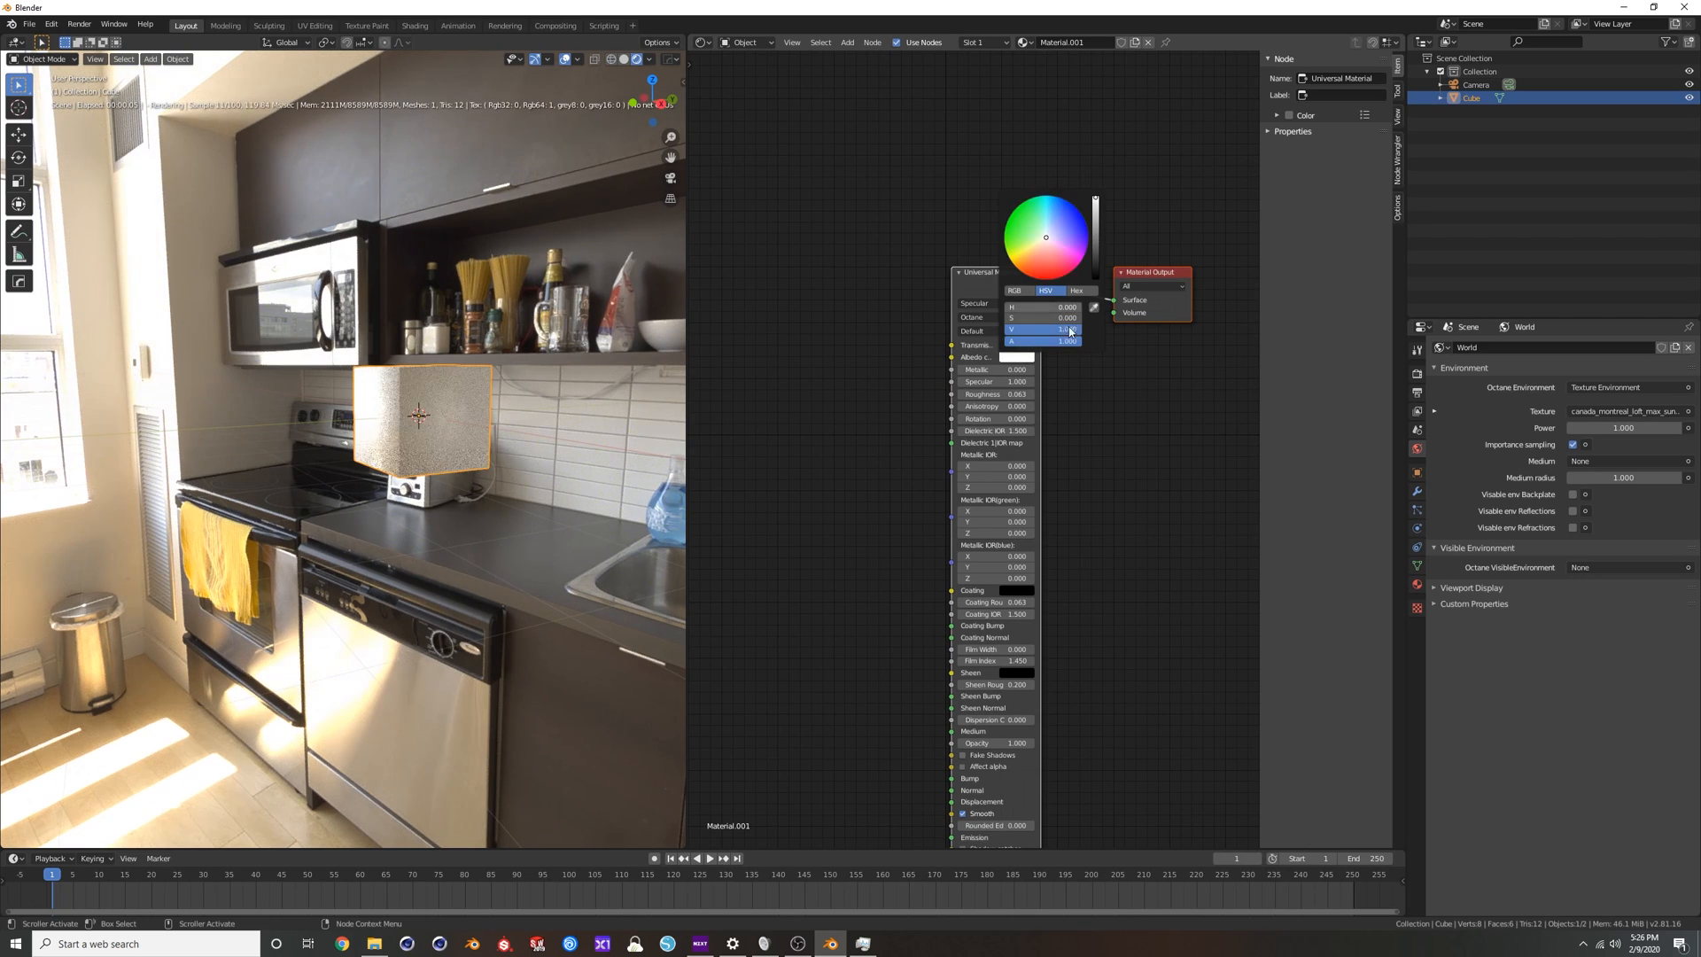
{"action": "left_click", "coordinate": [1039, 276]}
{"action": "middle_click_drag", "start_coordinate": [437, 406], "coordinate": [451, 420]}
{"action": "scroll", "coordinate": [455, 376], "scroll_direction": "up", "scroll_amount": 3}
{"action": "scroll", "coordinate": [514, 372], "scroll_direction": "up", "scroll_amount": 1}
{"action": "middle_click_drag", "start_coordinate": [549, 367], "coordinate": [463, 413], "text": "shift"}
{"action": "mouse_move", "coordinate": [465, 349]}
{"action": "middle_mouse_down"}
{"action": "mouse_move", "coordinate": [470, 368]}
{"action": "mouse_move", "coordinate": [445, 373]}
{"action": "middle_mouse_up"}
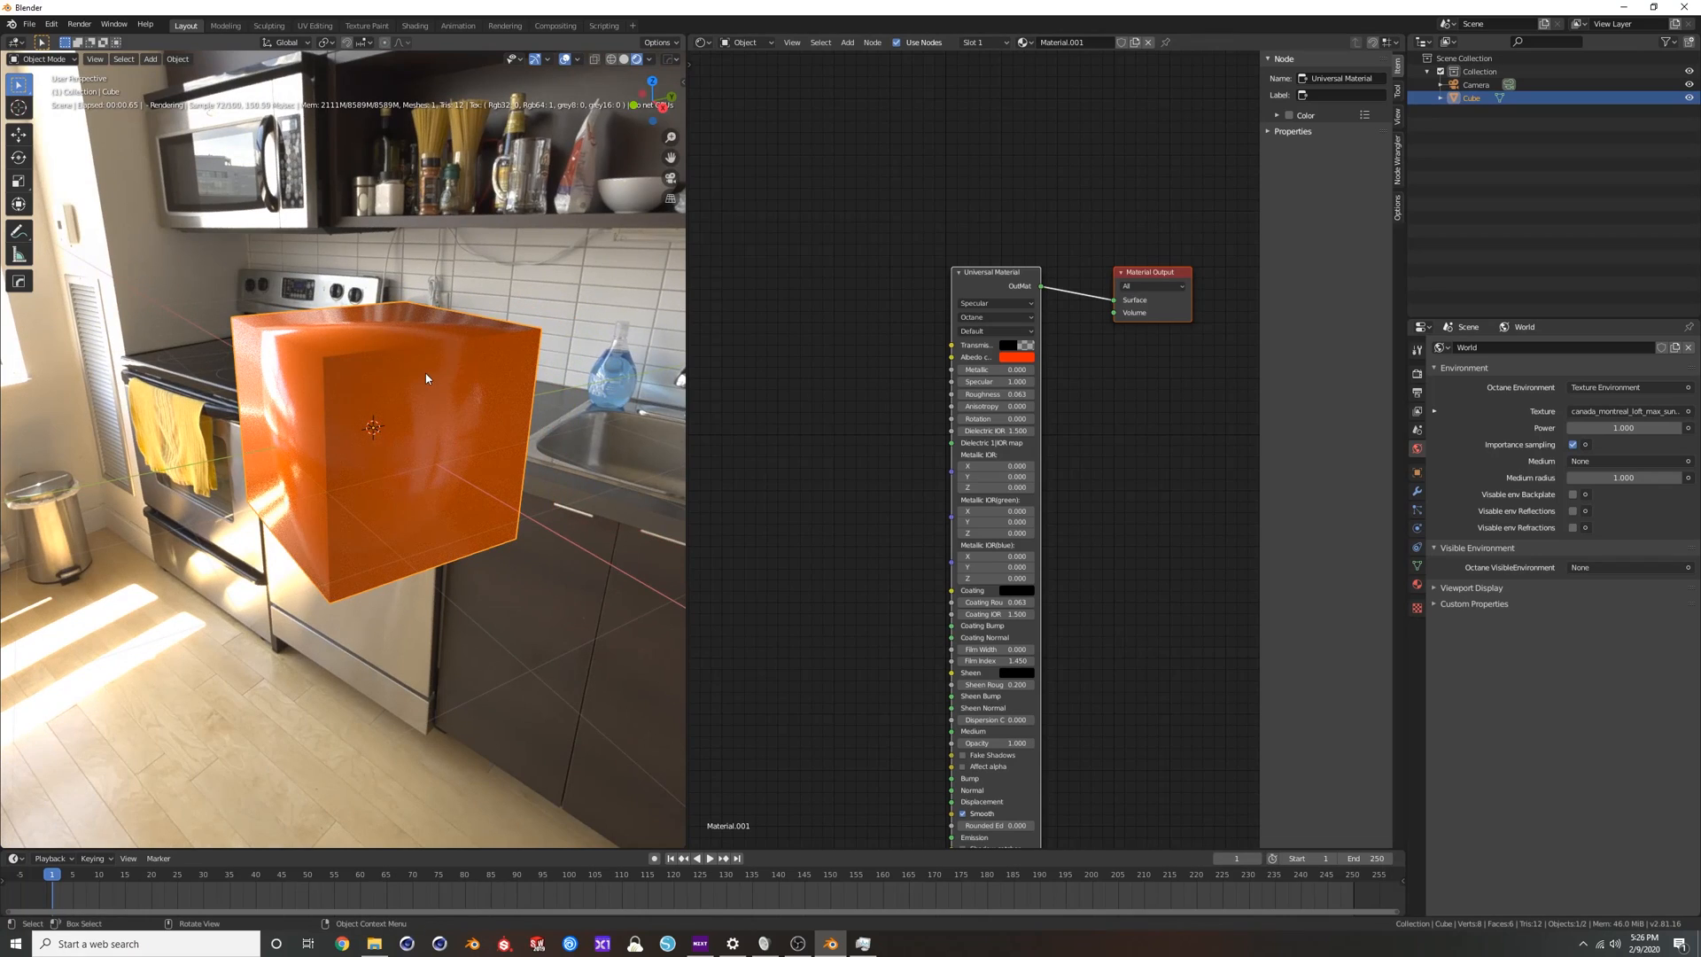
Turn off Smooth on the cube's Universal Material and check the flat faces from several angles.
{"action": "middle_click_drag", "start_coordinate": [973, 788], "coordinate": [955, 607]}
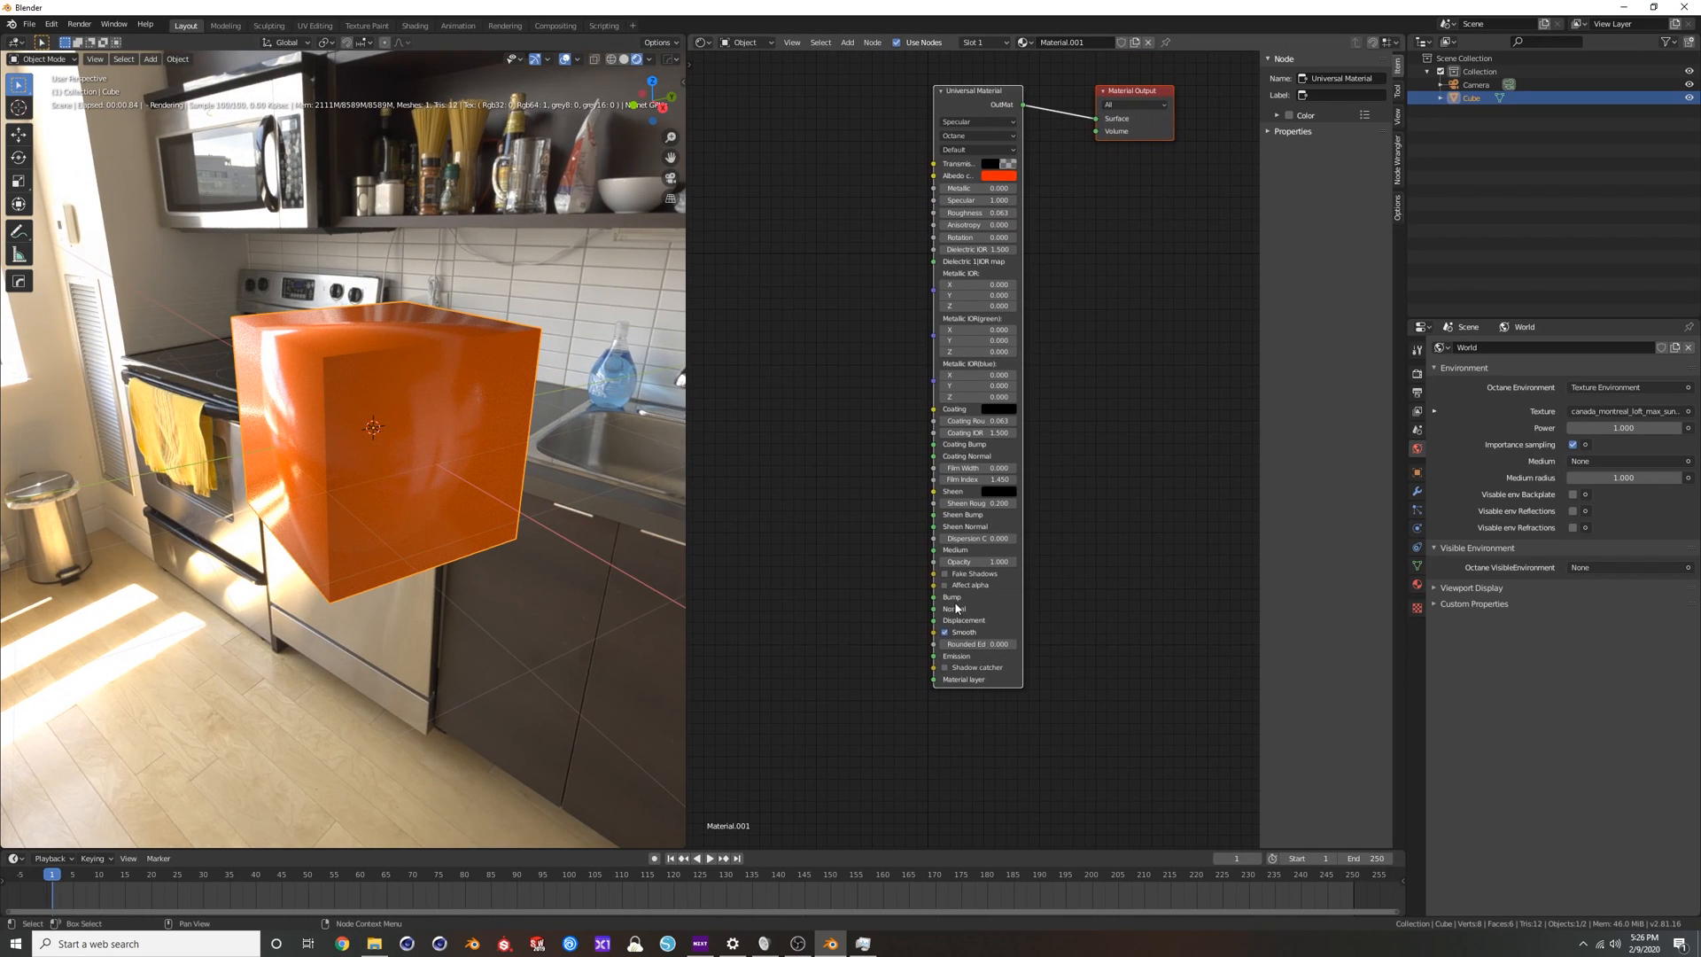
{"action": "left_click", "coordinate": [946, 634]}
{"action": "middle_click_drag", "start_coordinate": [373, 349], "coordinate": [301, 359]}
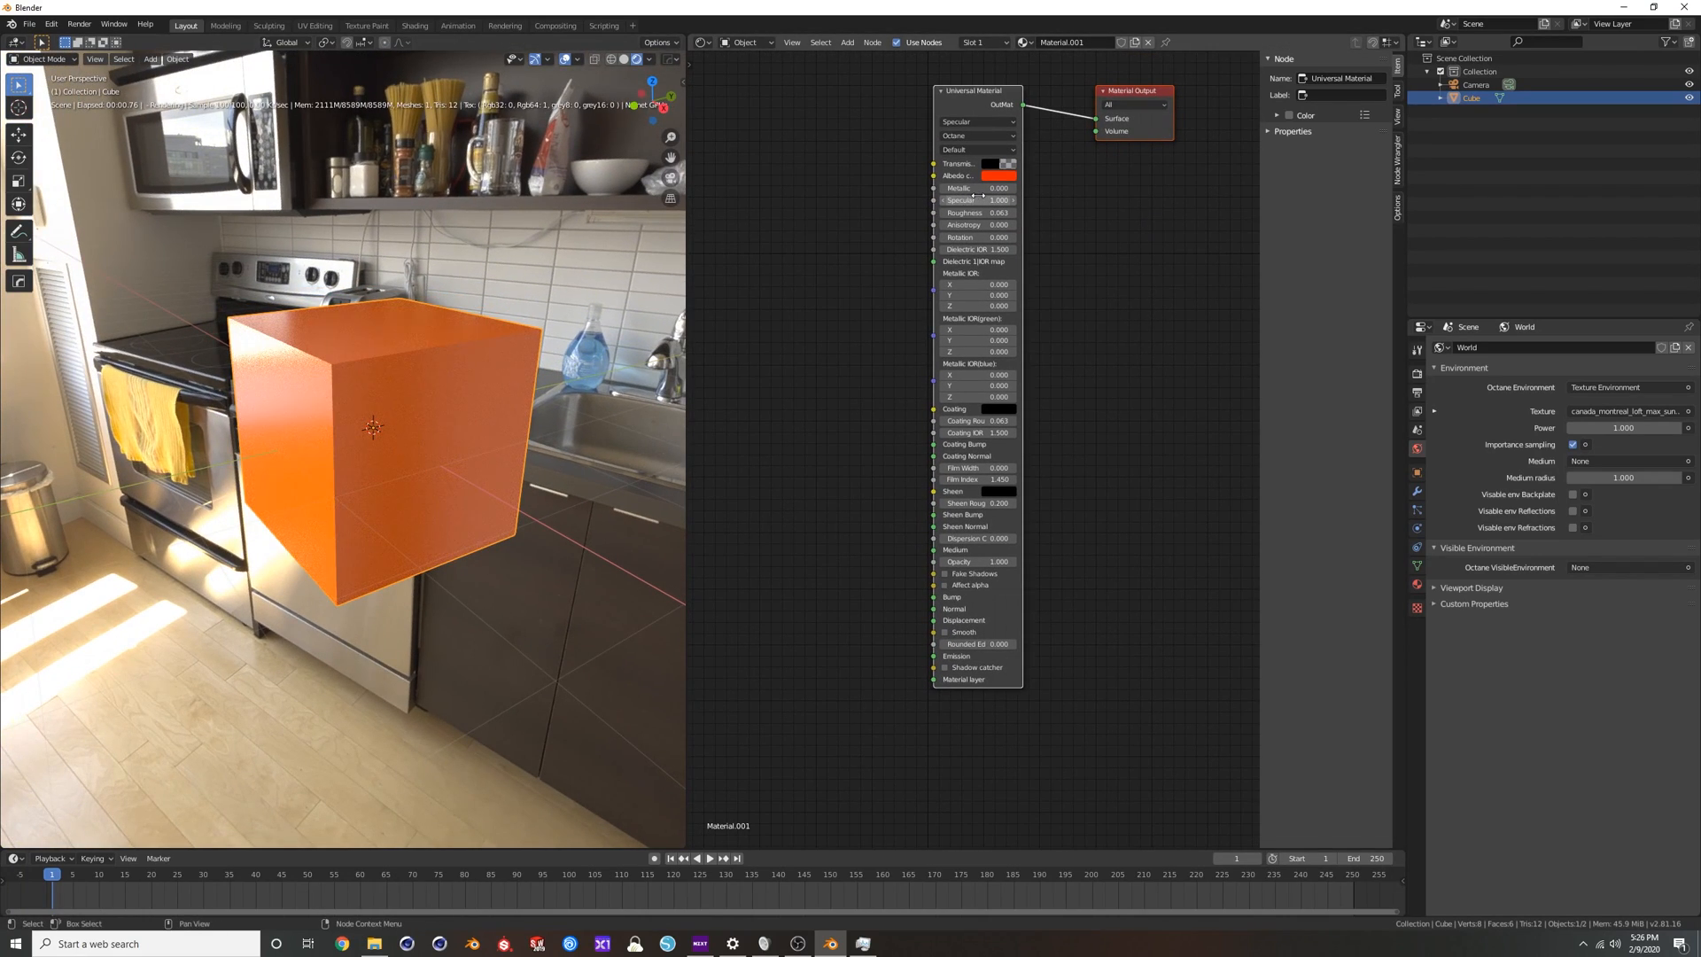
{"action": "middle_click_drag", "start_coordinate": [454, 373], "coordinate": [331, 344]}
{"action": "scroll", "coordinate": [331, 344], "scroll_direction": "up", "scroll_amount": 1}
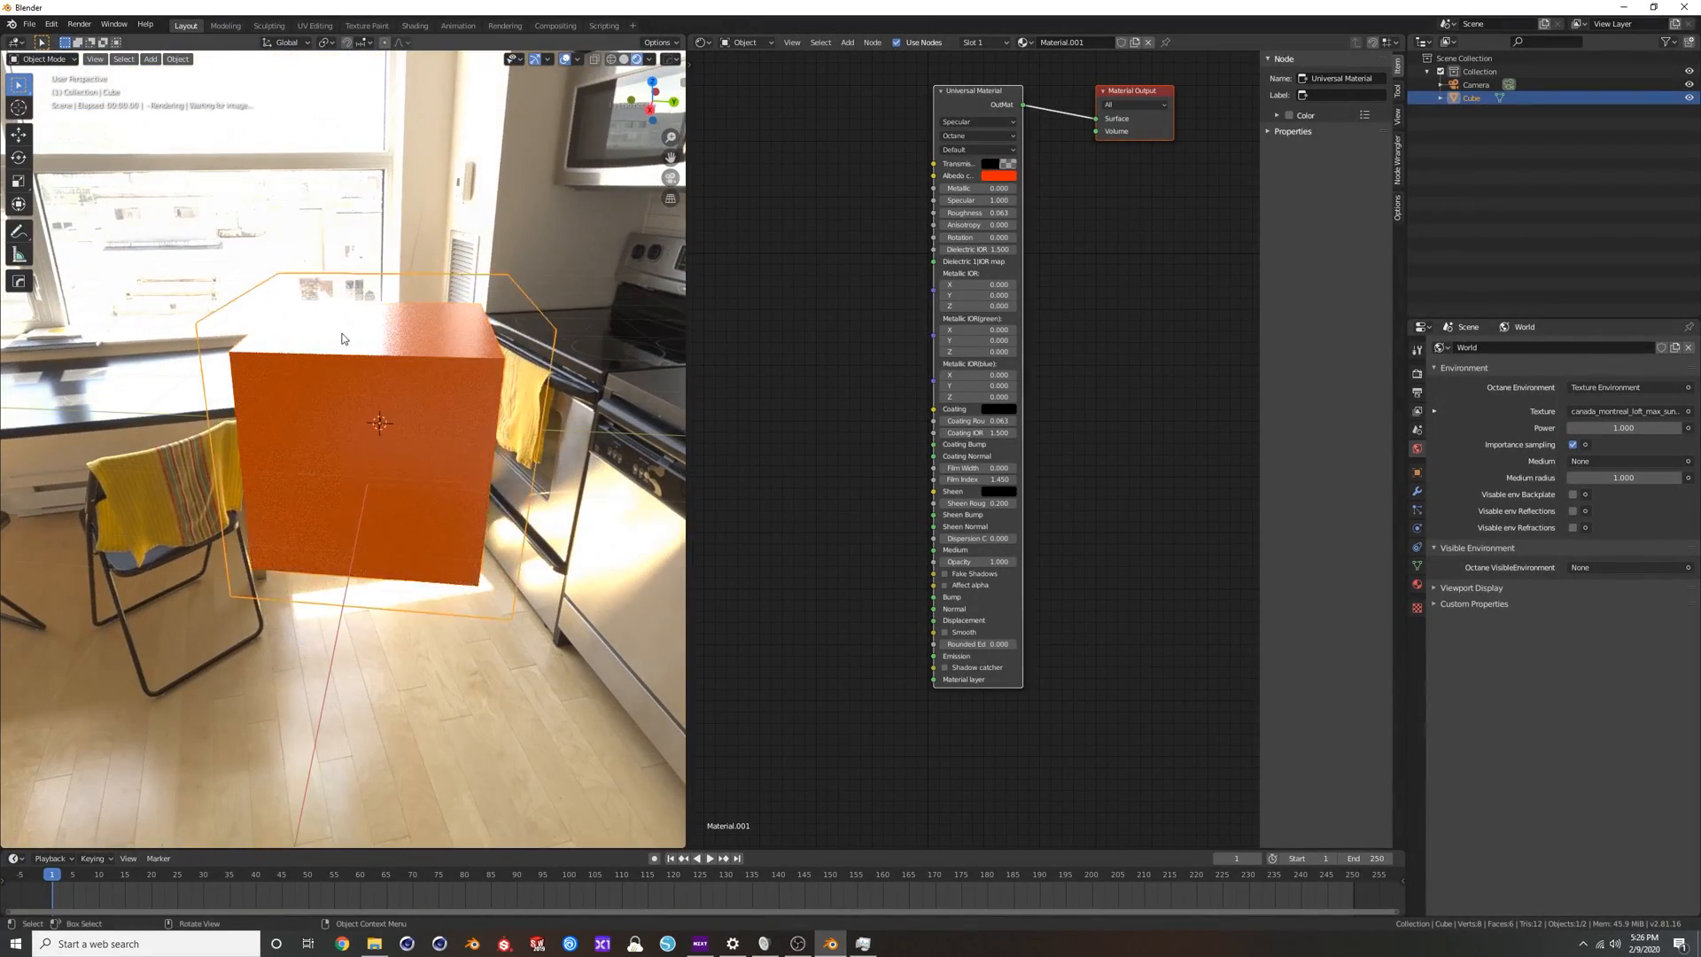
Lower the Universal Material's roughness to 0 and shift its albedo color to a pure red.
{"action": "left_click_drag", "start_coordinate": [972, 213], "coordinate": [942, 213]}
{"action": "middle_click_drag", "start_coordinate": [341, 355], "coordinate": [468, 356]}
{"action": "left_click", "coordinate": [1003, 175]}
{"action": "left_click", "coordinate": [1026, 271]}
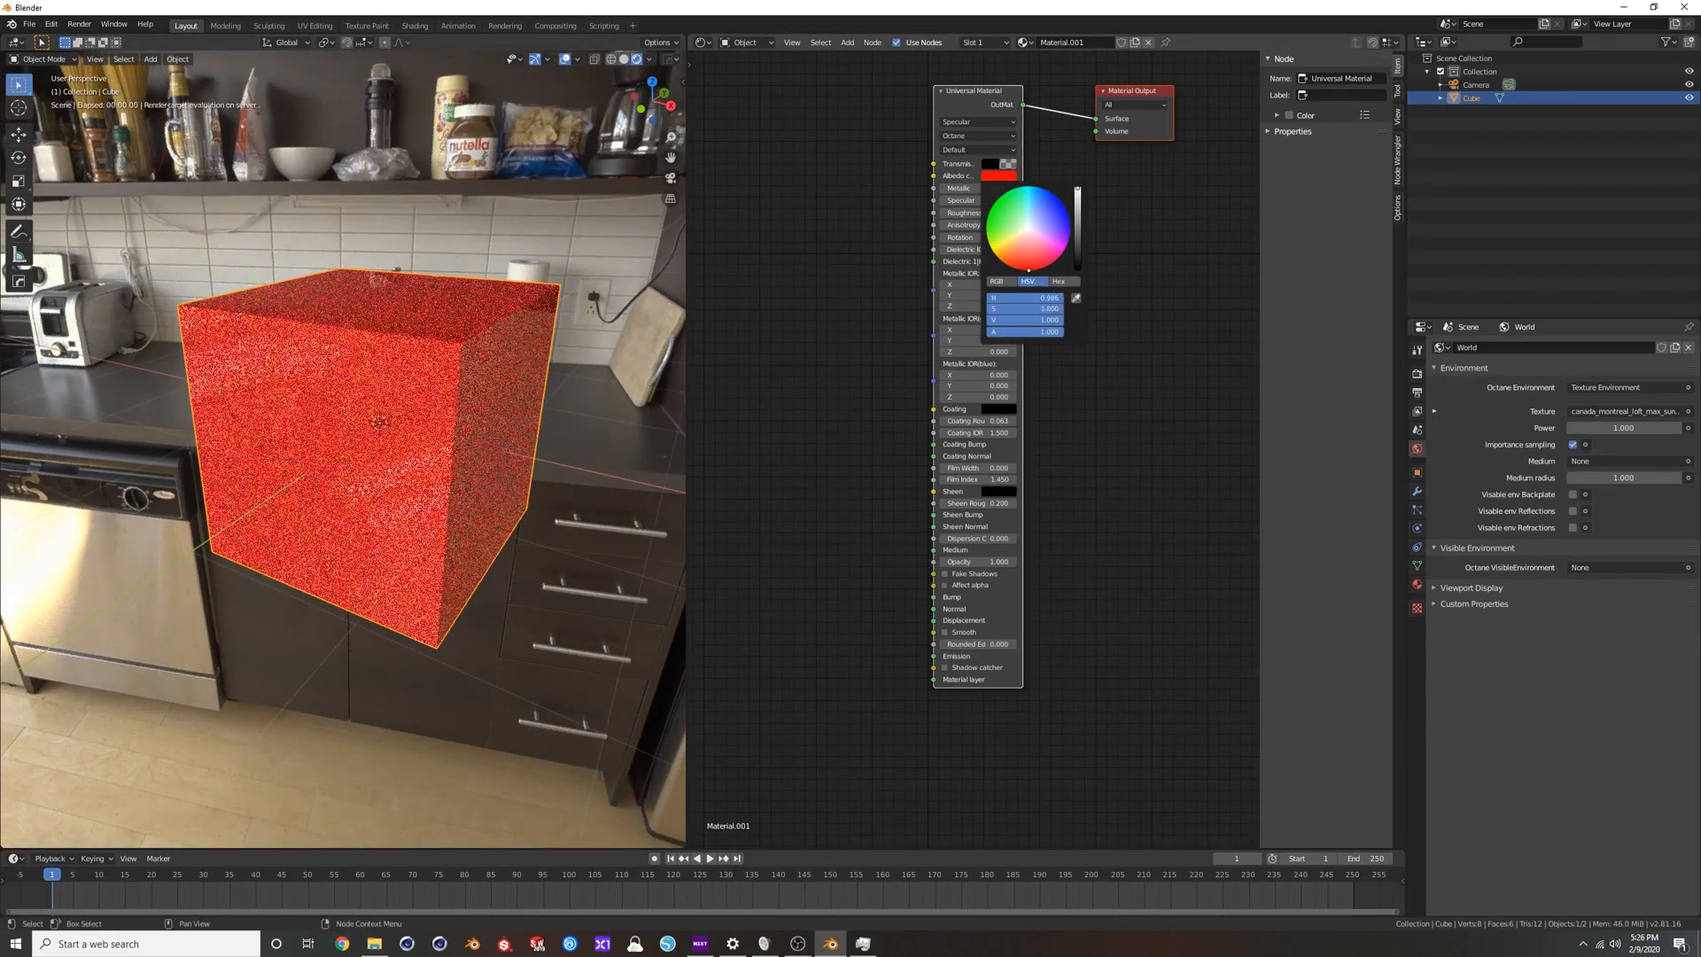
Return to the camera view, switch the viewport to solid shading, and render the image in its own window.
{"action": "key", "text": "KP_0"}
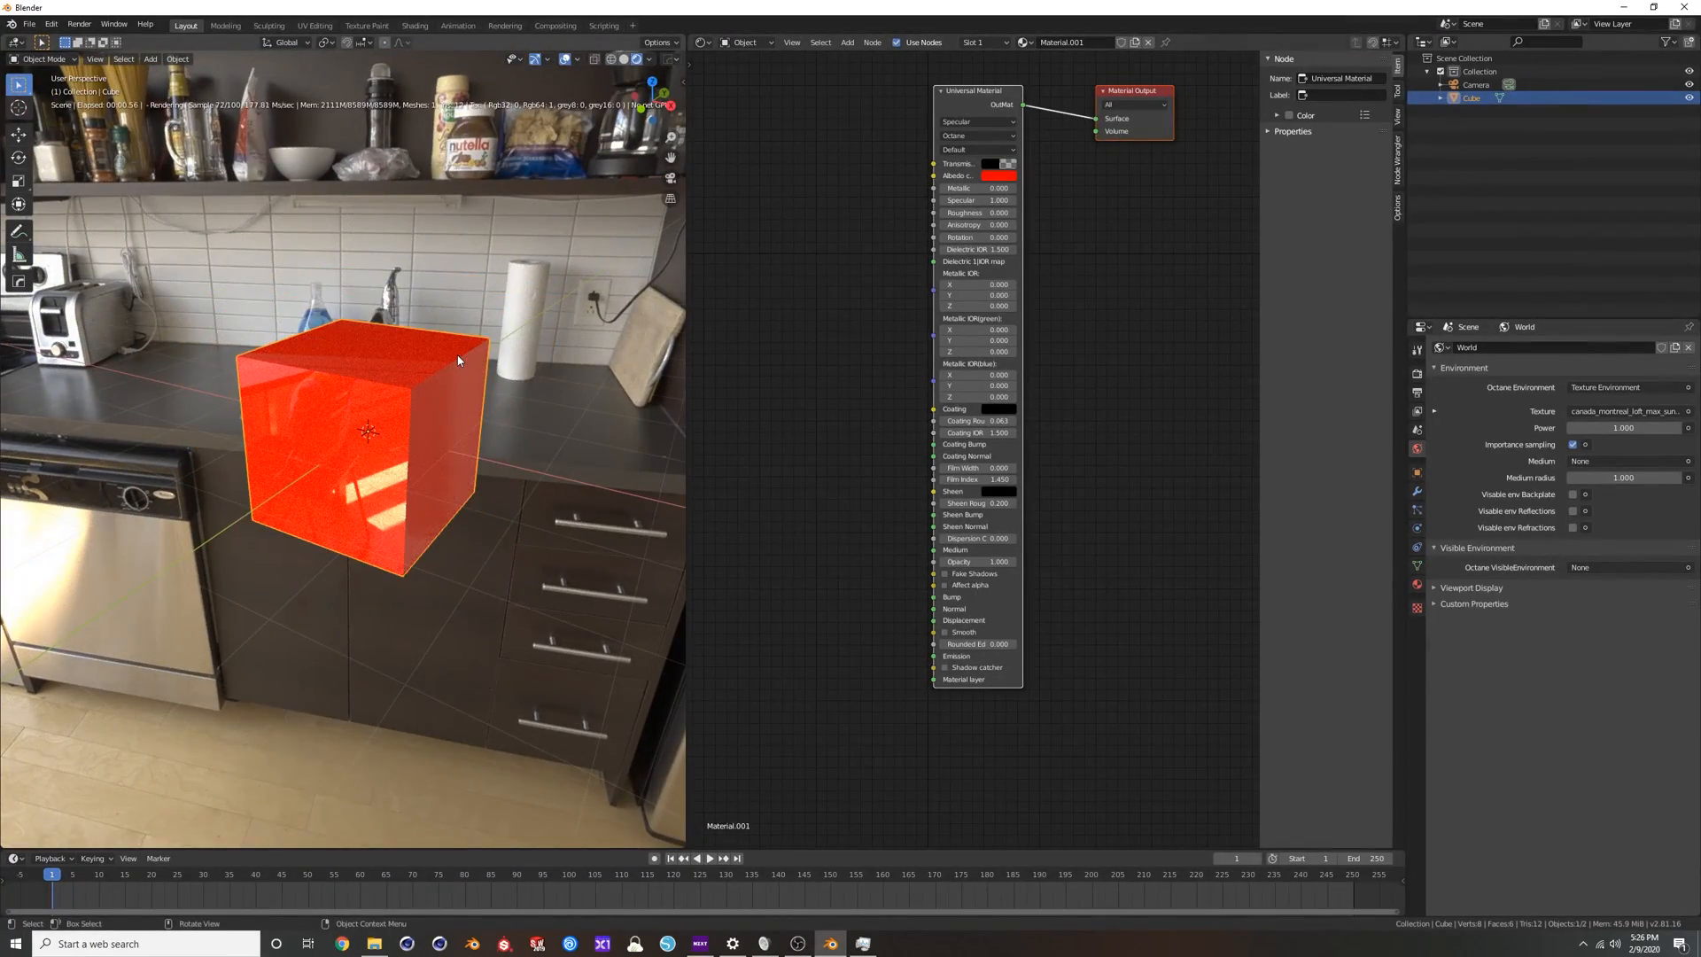
{"action": "scroll", "coordinate": [457, 354], "scroll_direction": "up", "scroll_amount": 3}
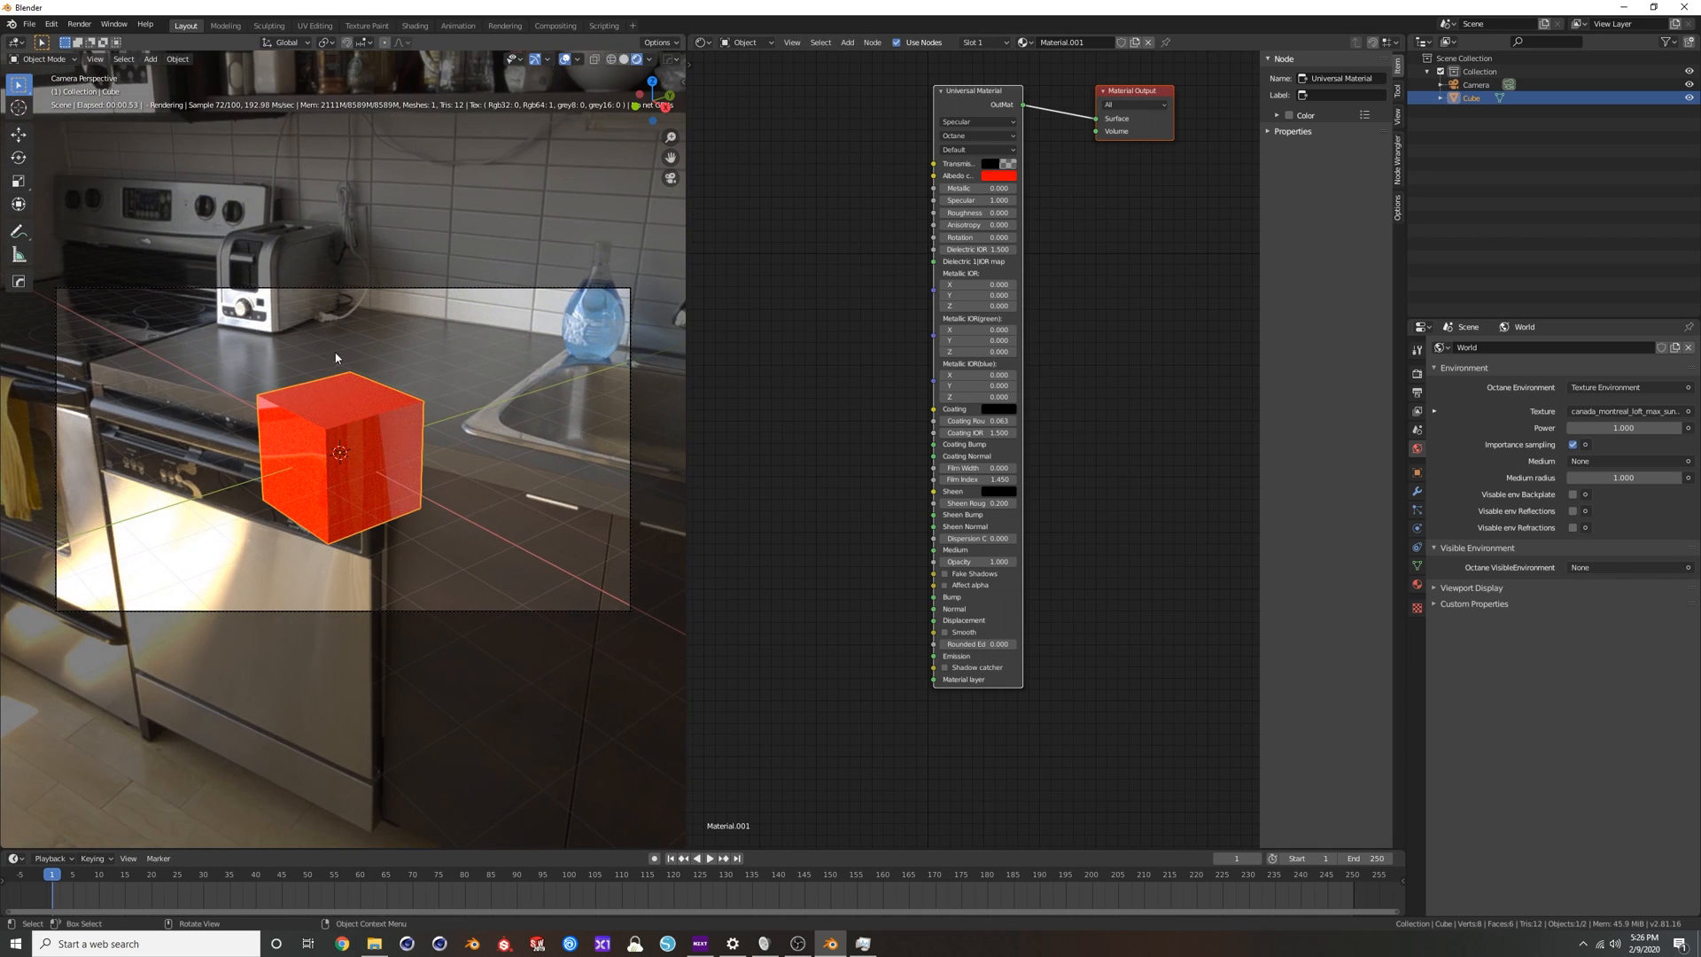
{"action": "left_click", "coordinate": [624, 60]}
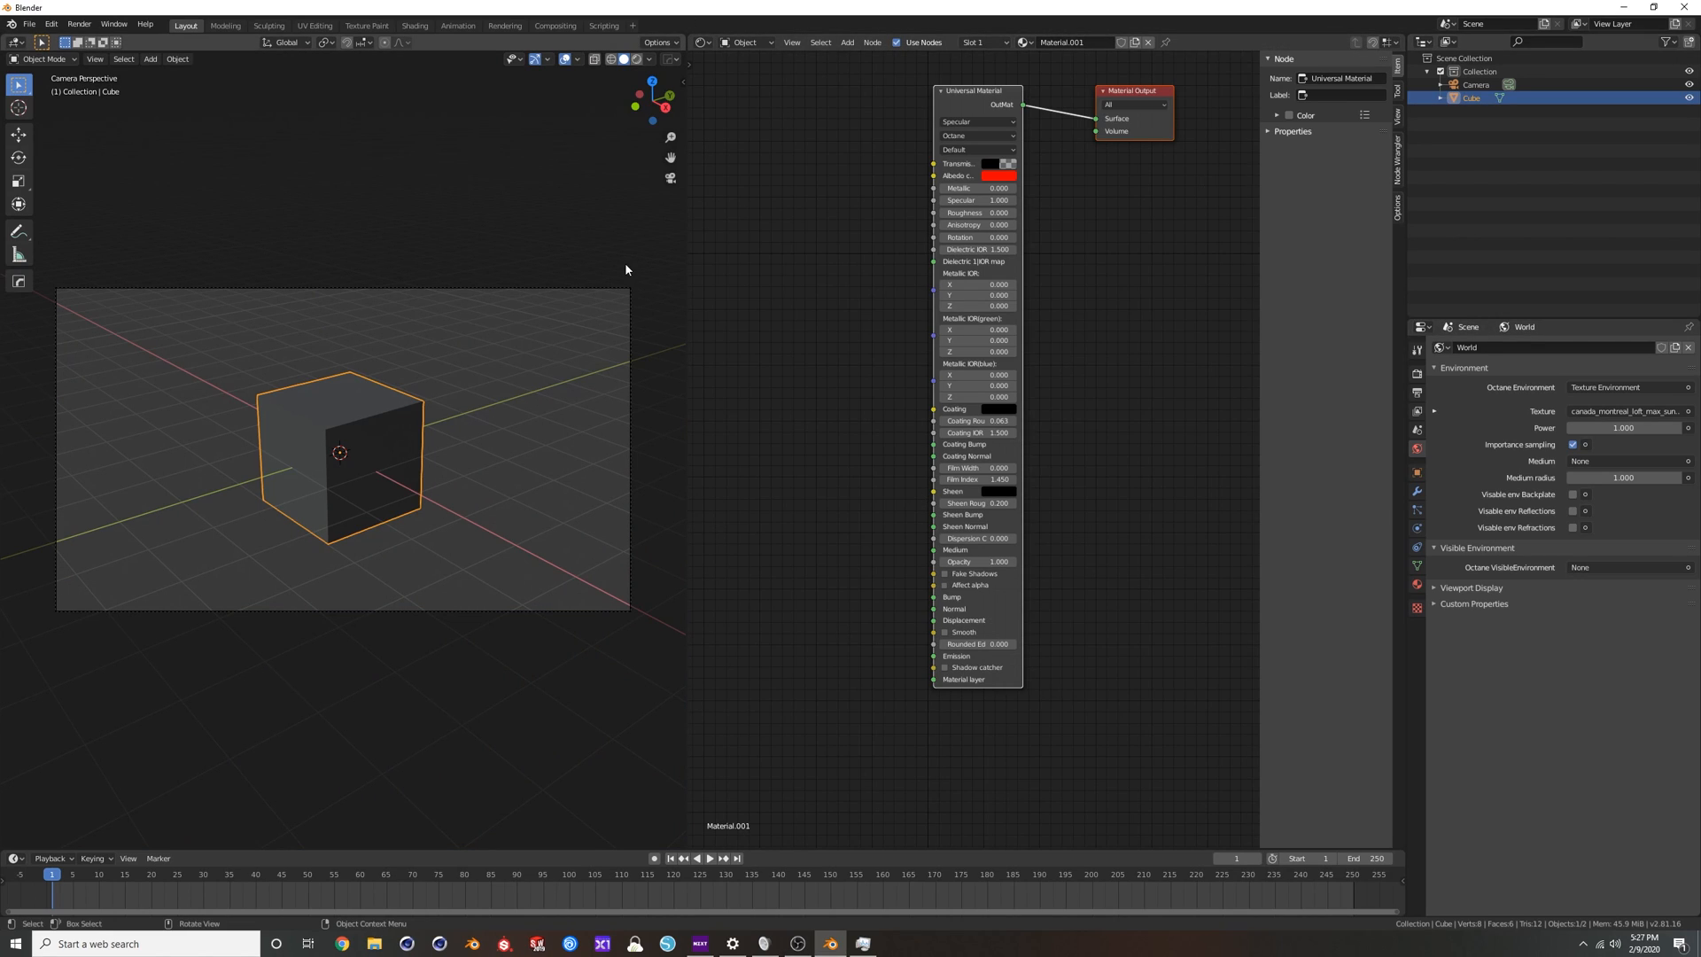
{"action": "key", "text": "F12"}
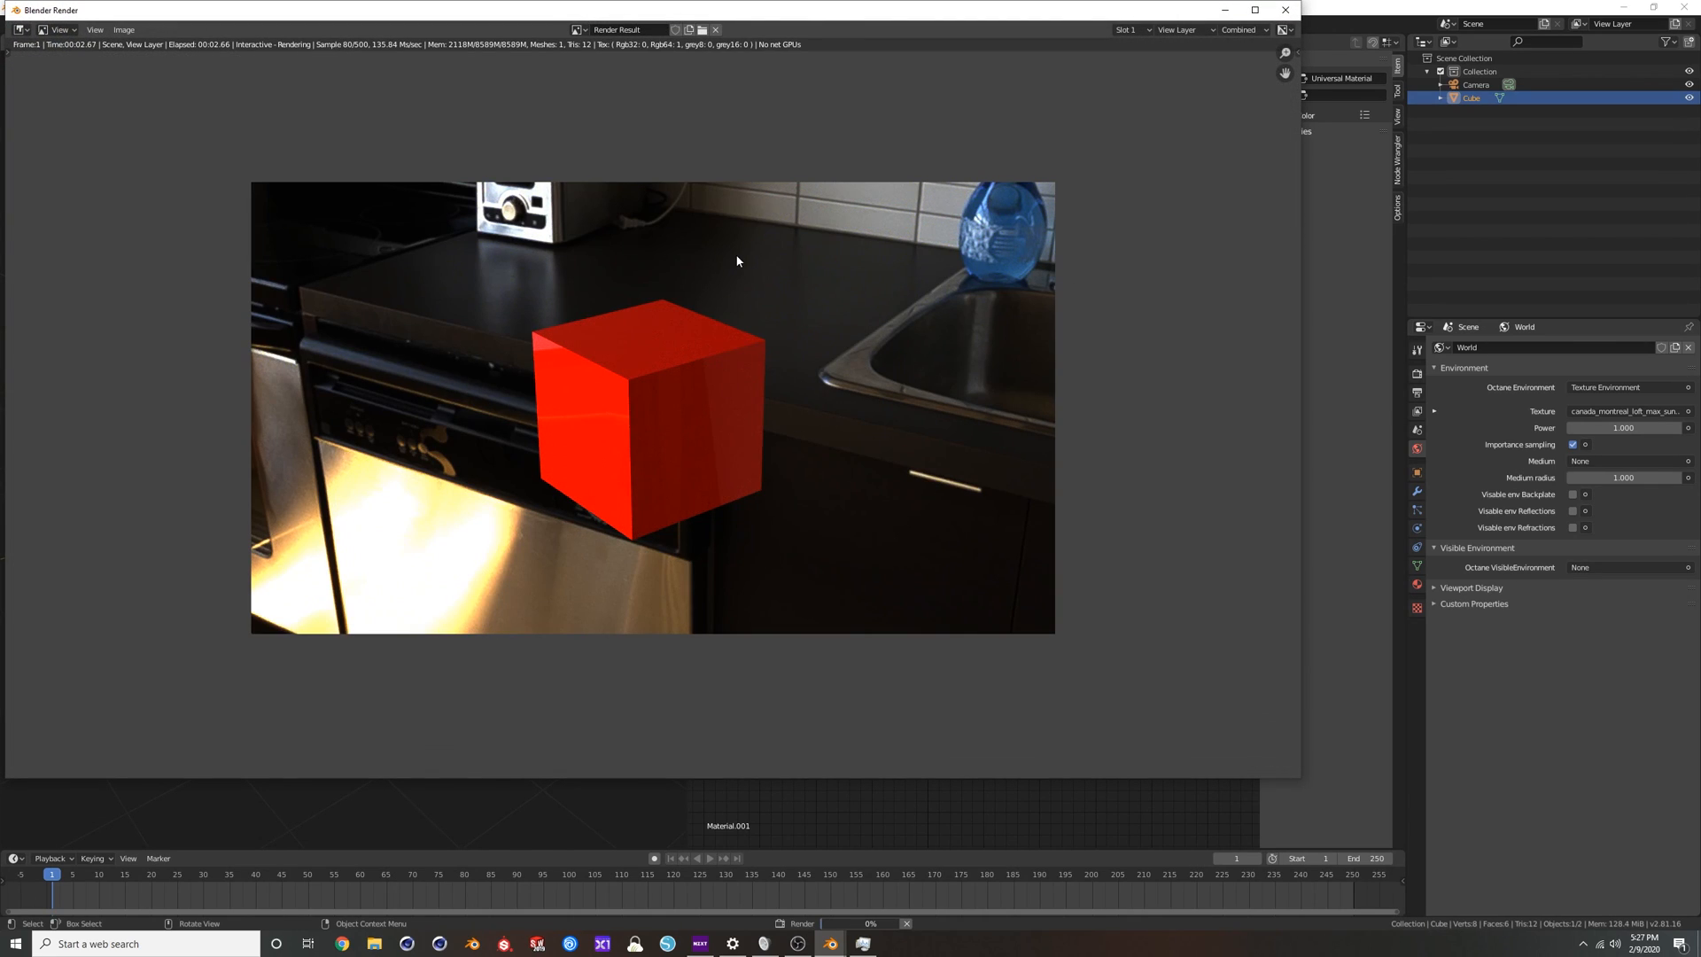
{"action": "left_click_drag", "start_coordinate": [803, 23], "coordinate": [1224, 68]}
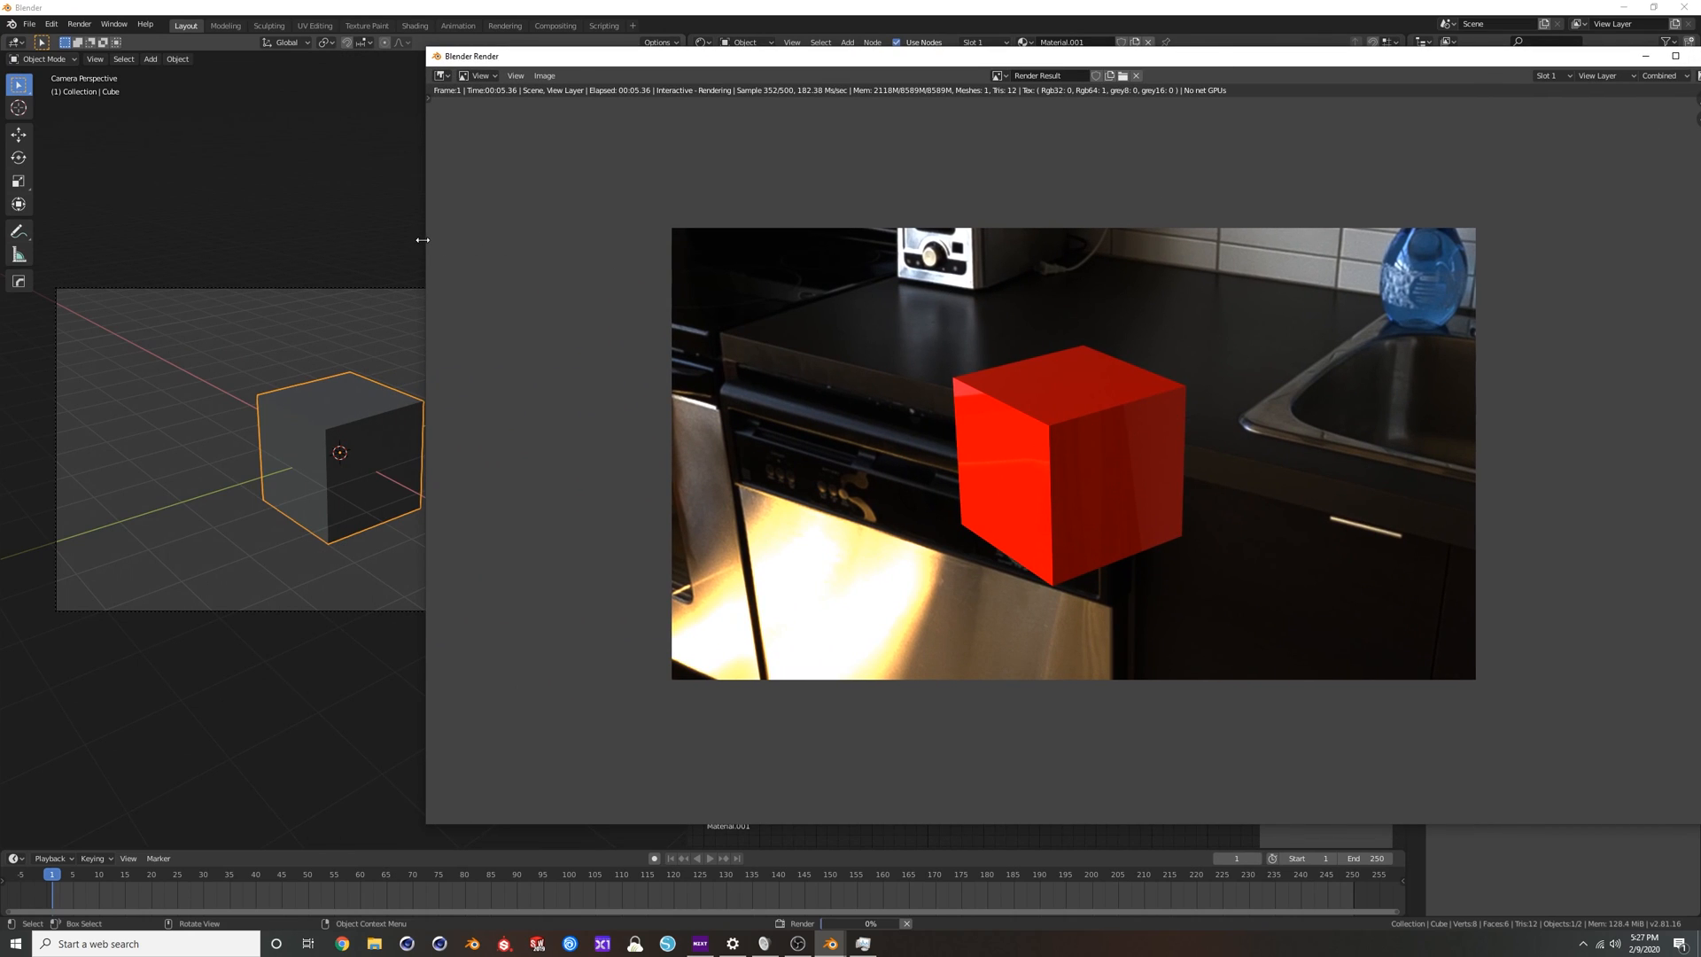
{"action": "left_click_drag", "start_coordinate": [422, 239], "coordinate": [758, 241]}
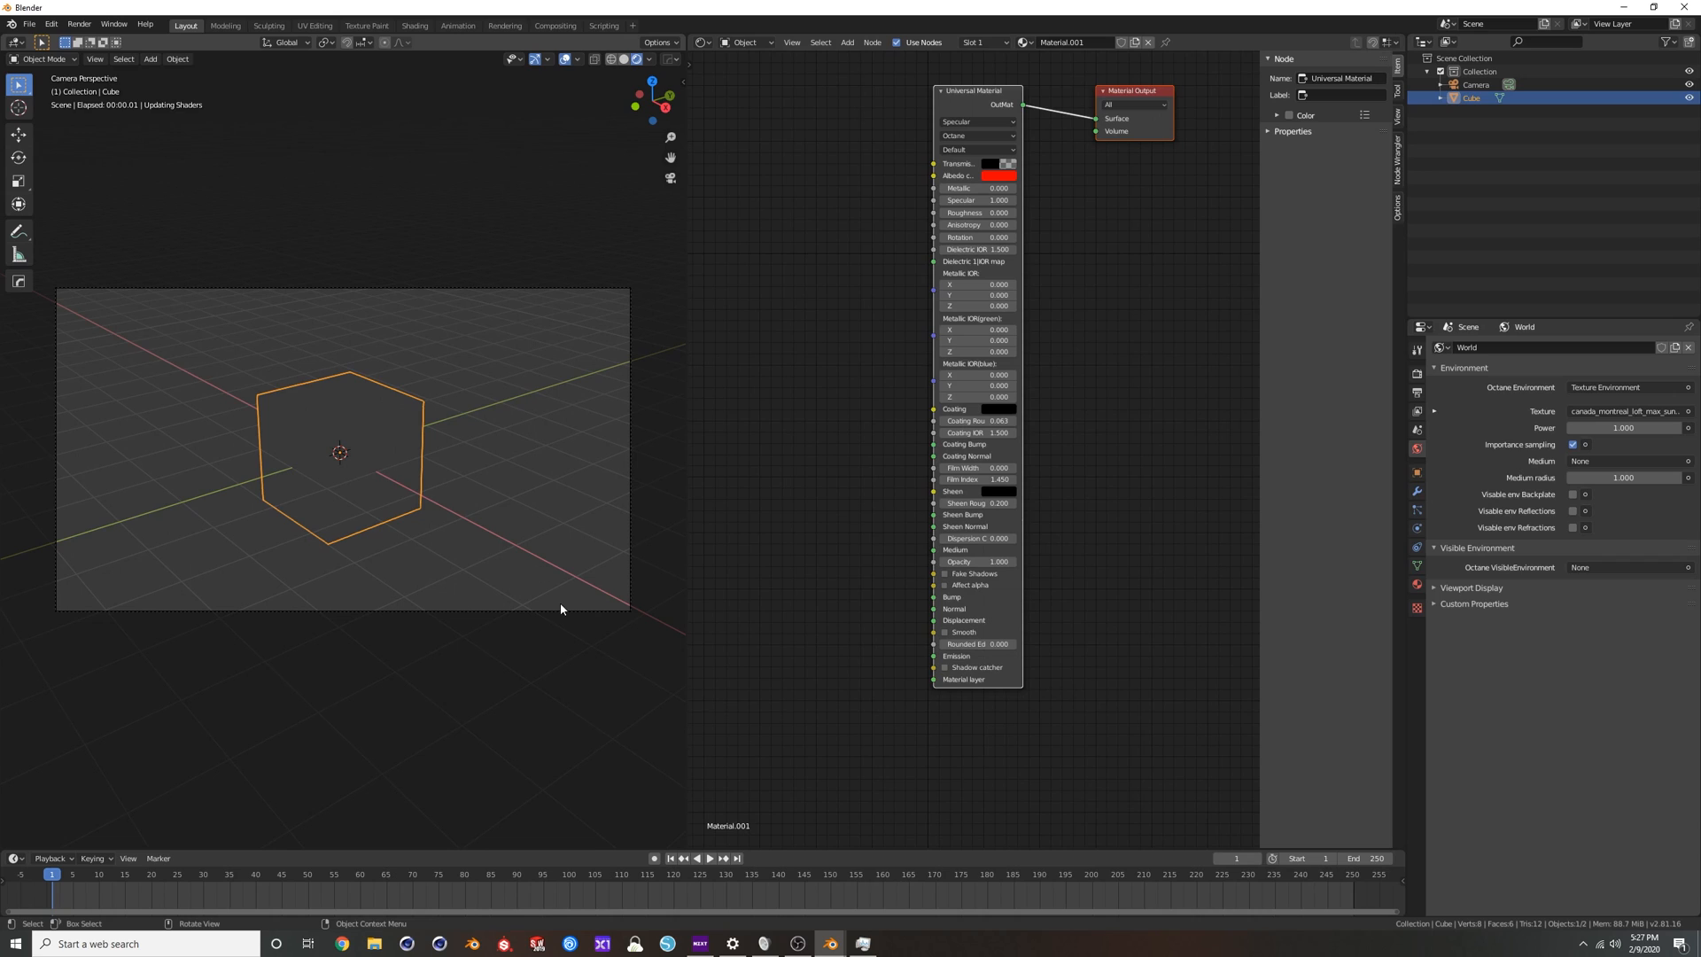
Bring back the render window to compare the finished image with the rendered viewport, and close it.
{"action": "mouse_move", "coordinate": [833, 927]}
{"action": "left_click", "coordinate": [901, 884]}
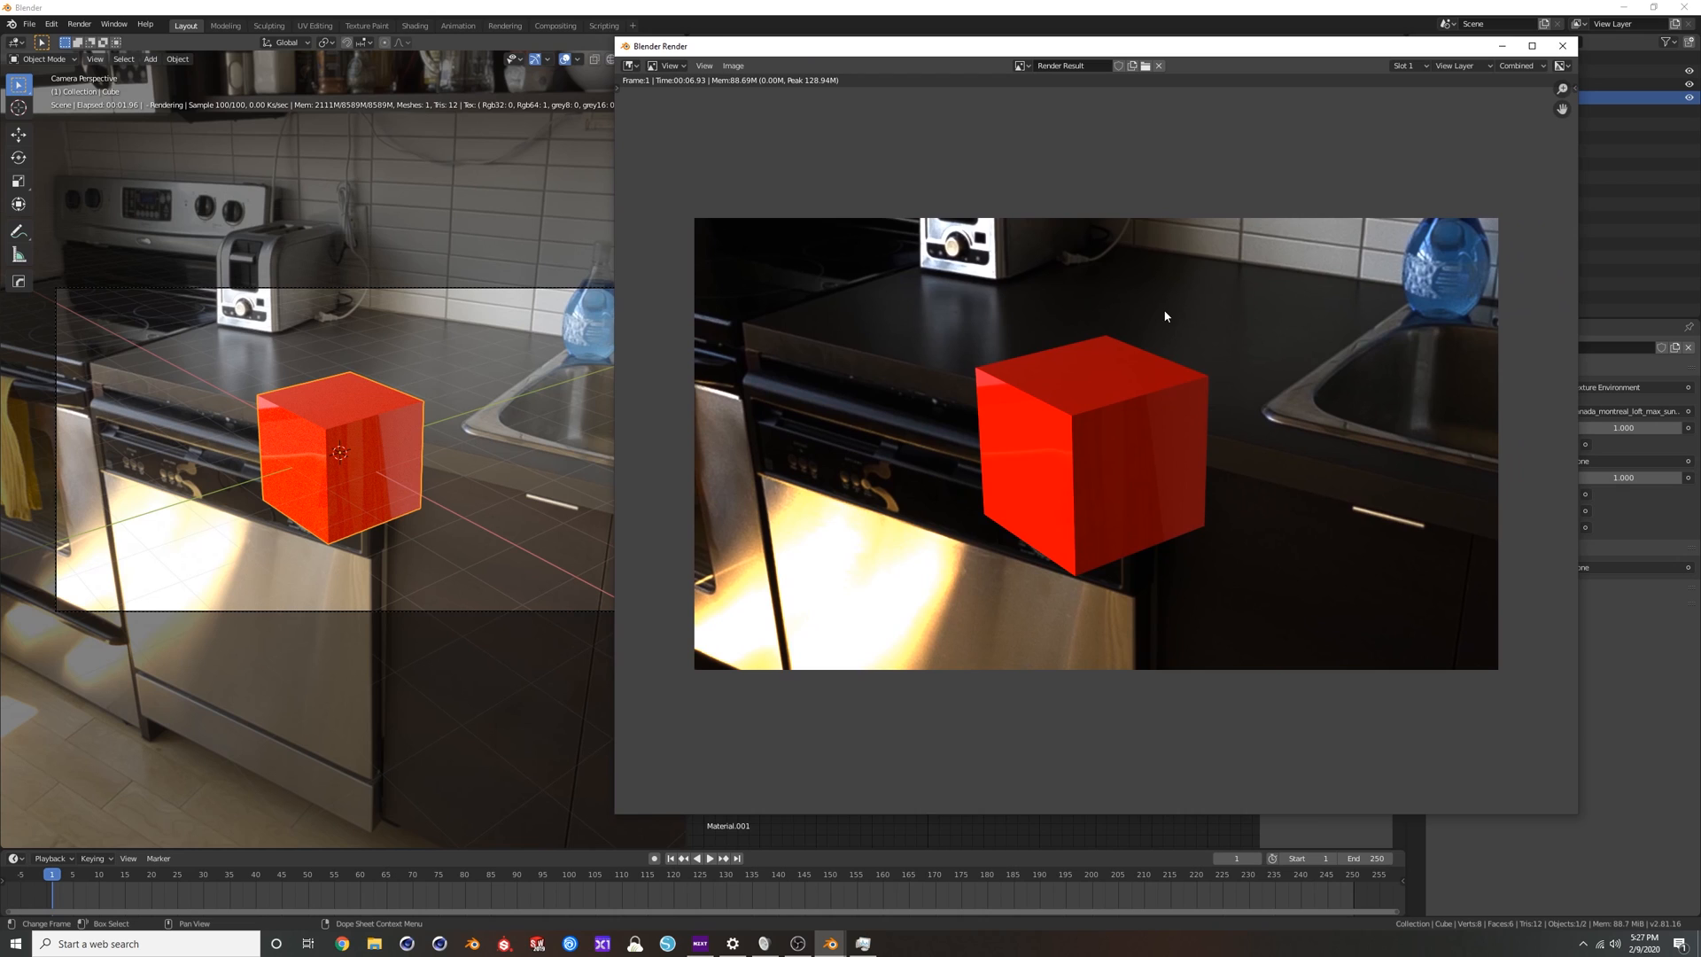
{"action": "left_click", "coordinate": [1563, 45]}
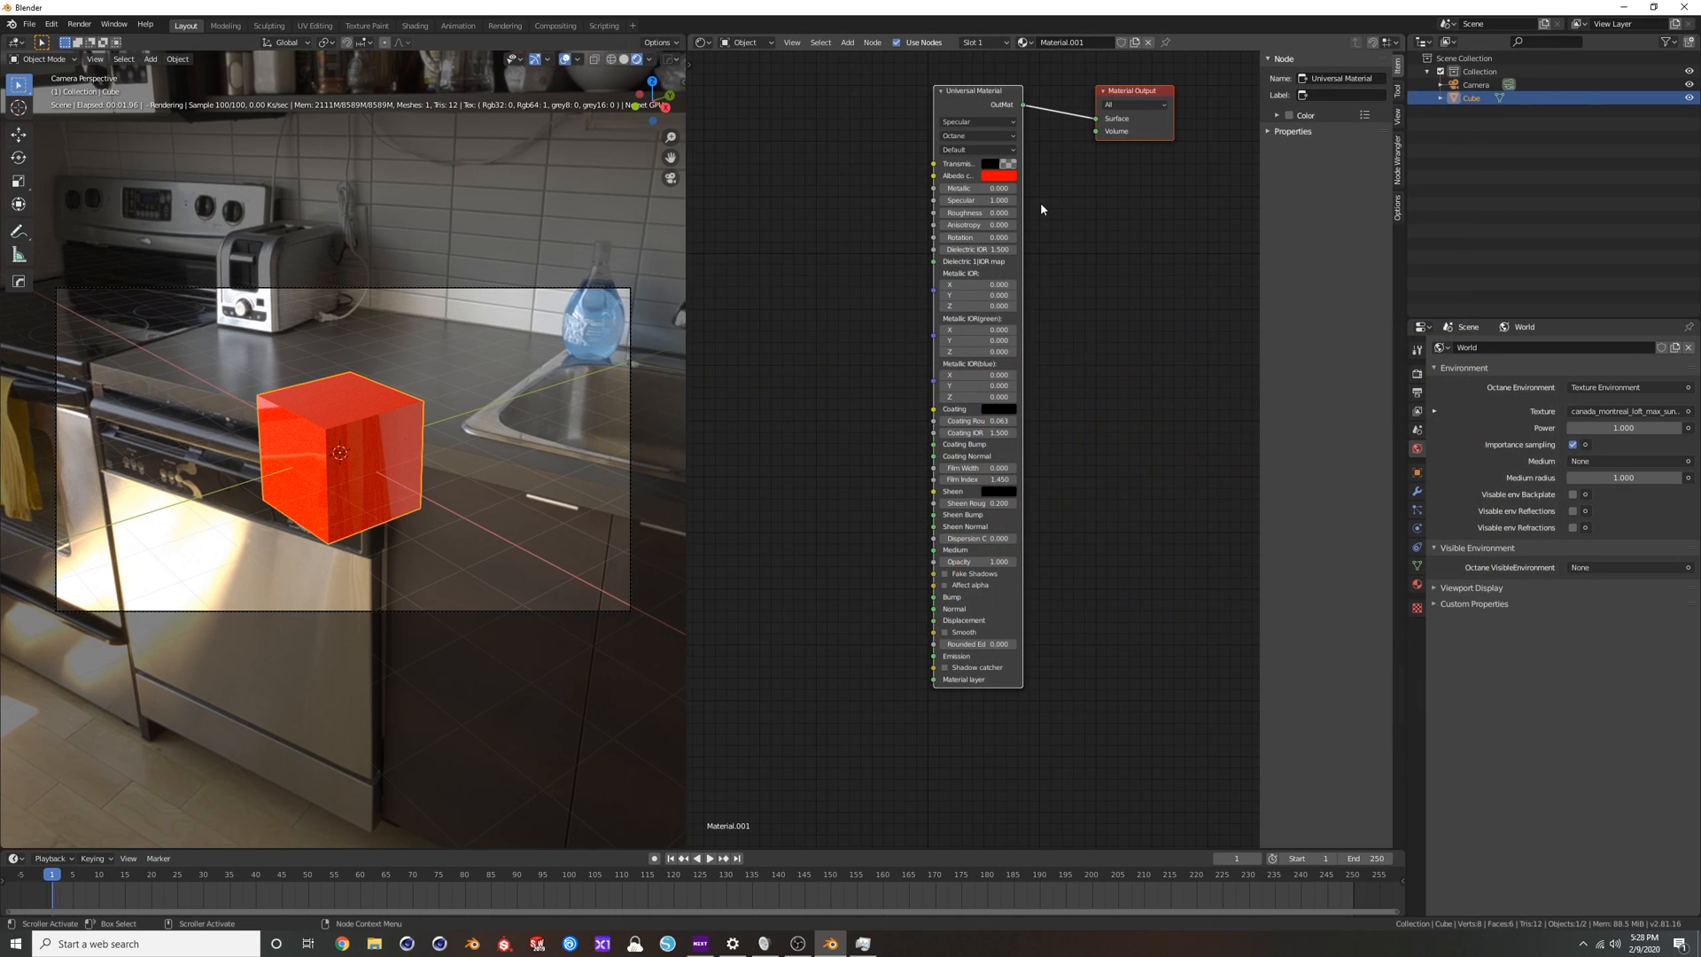
Switch the viewport to solid shading, select the camera, and enable Octane Camera Imager (Render Mode) in its settings.
{"action": "left_click", "coordinate": [624, 59]}
{"action": "left_click", "coordinate": [596, 289]}
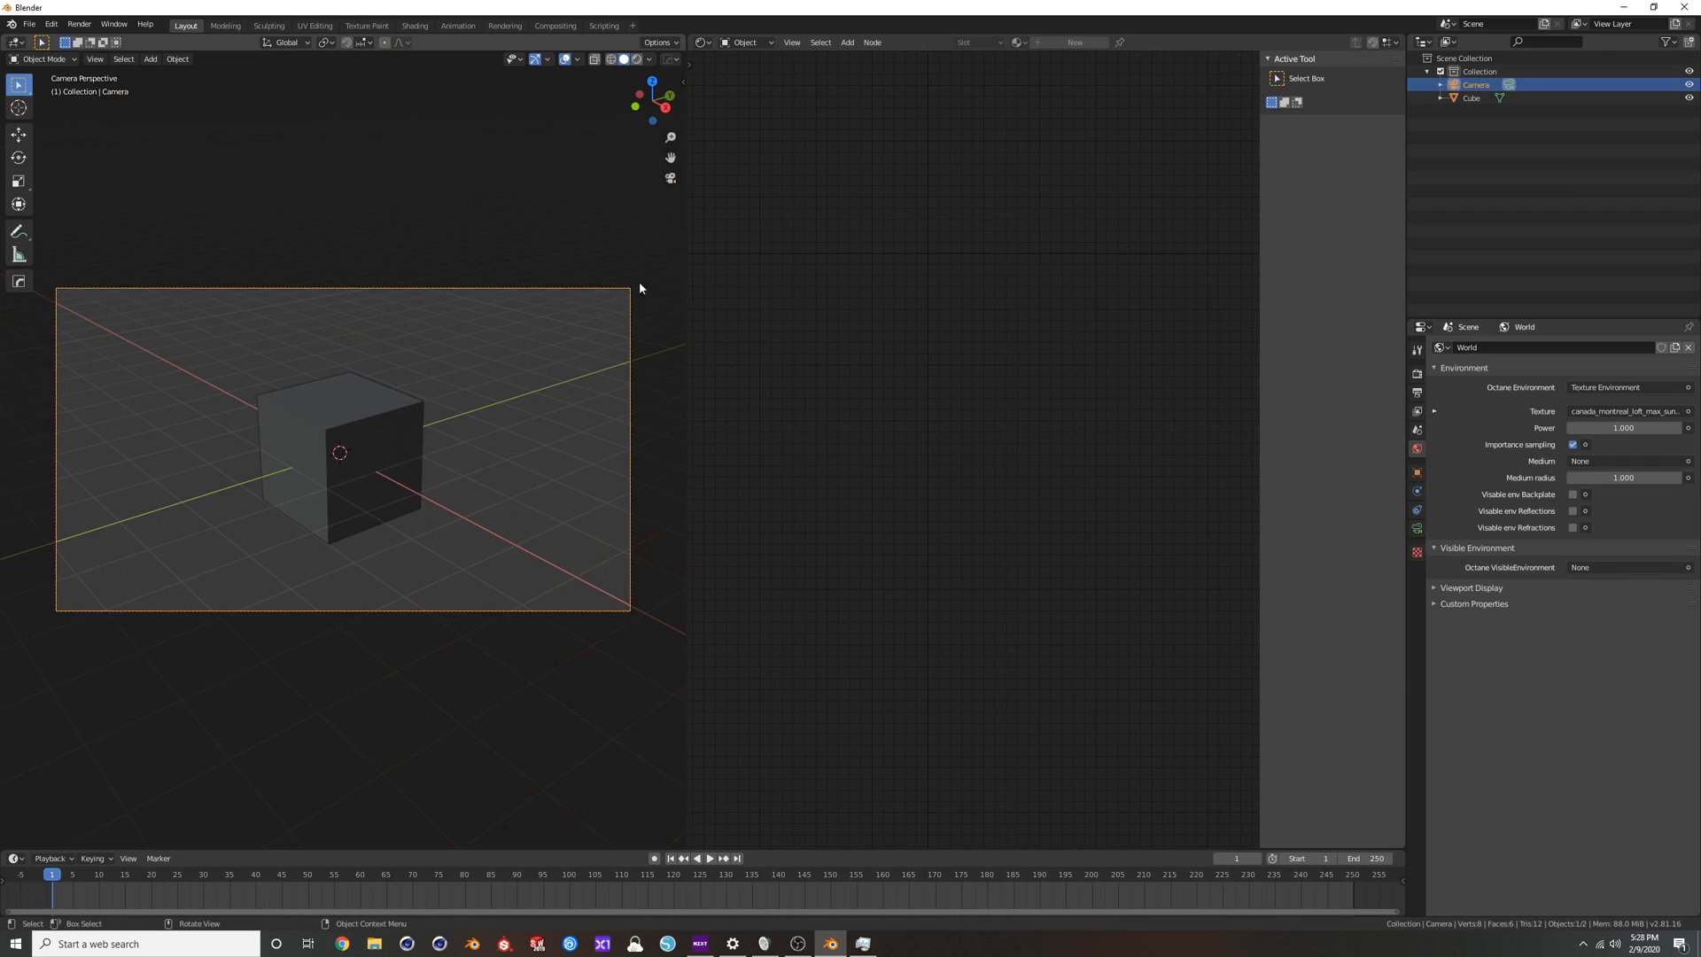
{"action": "left_click", "coordinate": [1417, 529]}
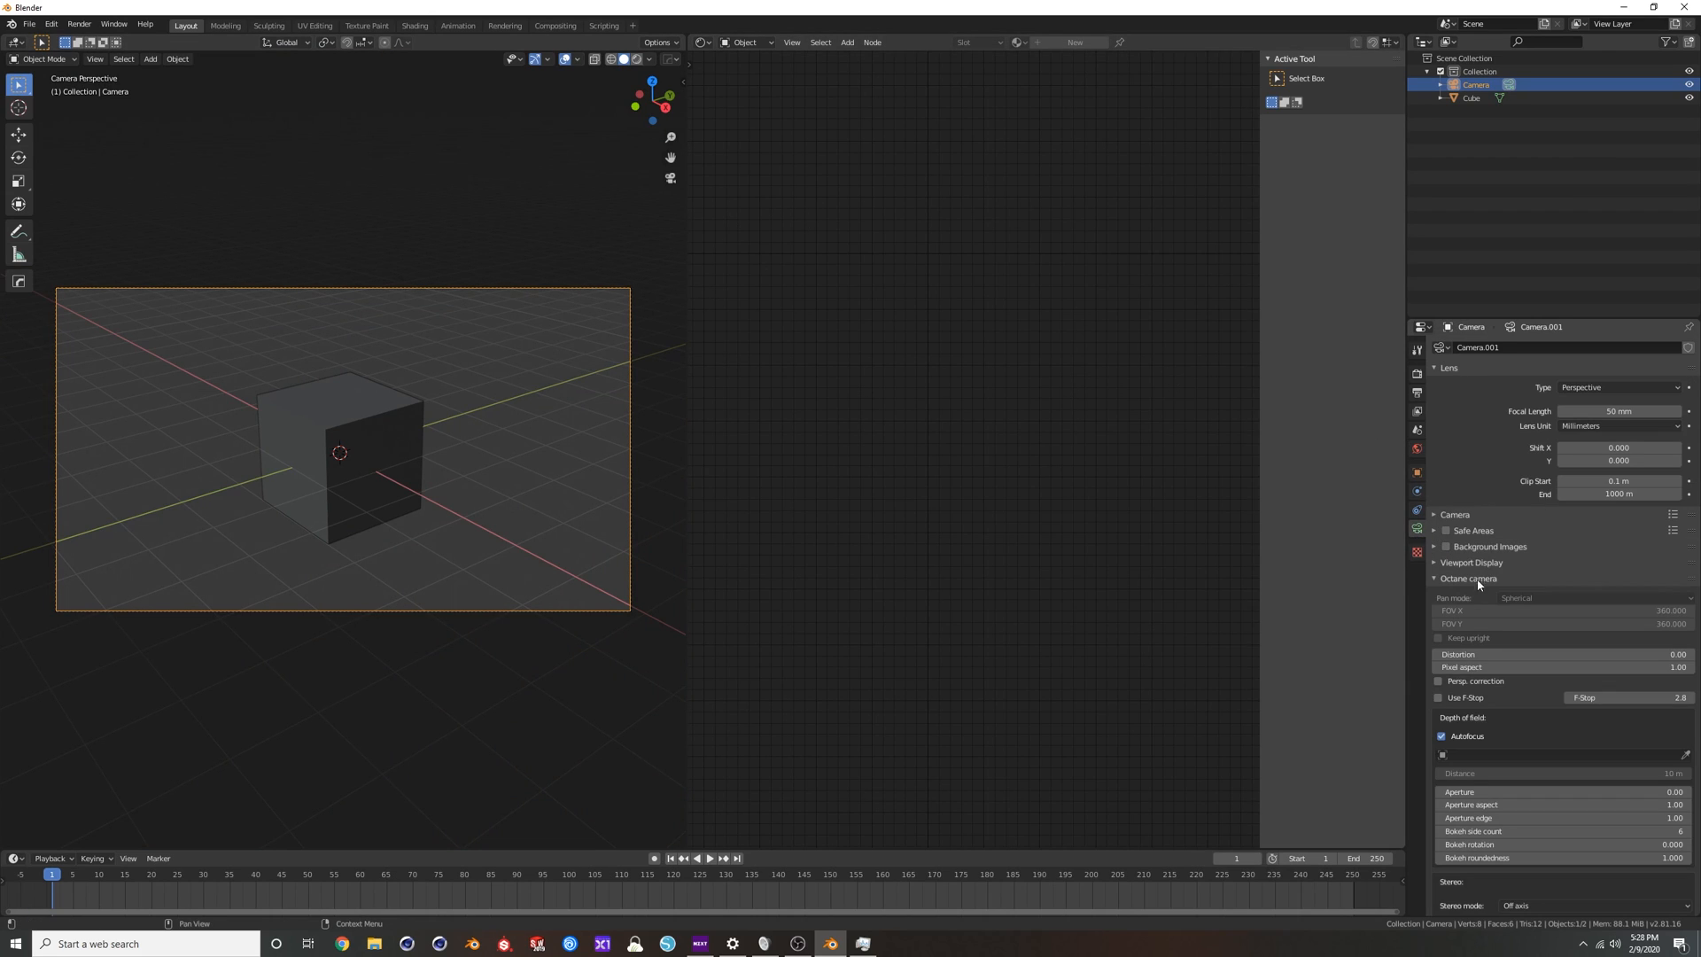
{"action": "scroll", "coordinate": [1557, 747], "scroll_direction": "down", "scroll_amount": 3}
{"action": "scroll", "coordinate": [1558, 747], "scroll_direction": "down", "scroll_amount": 20}
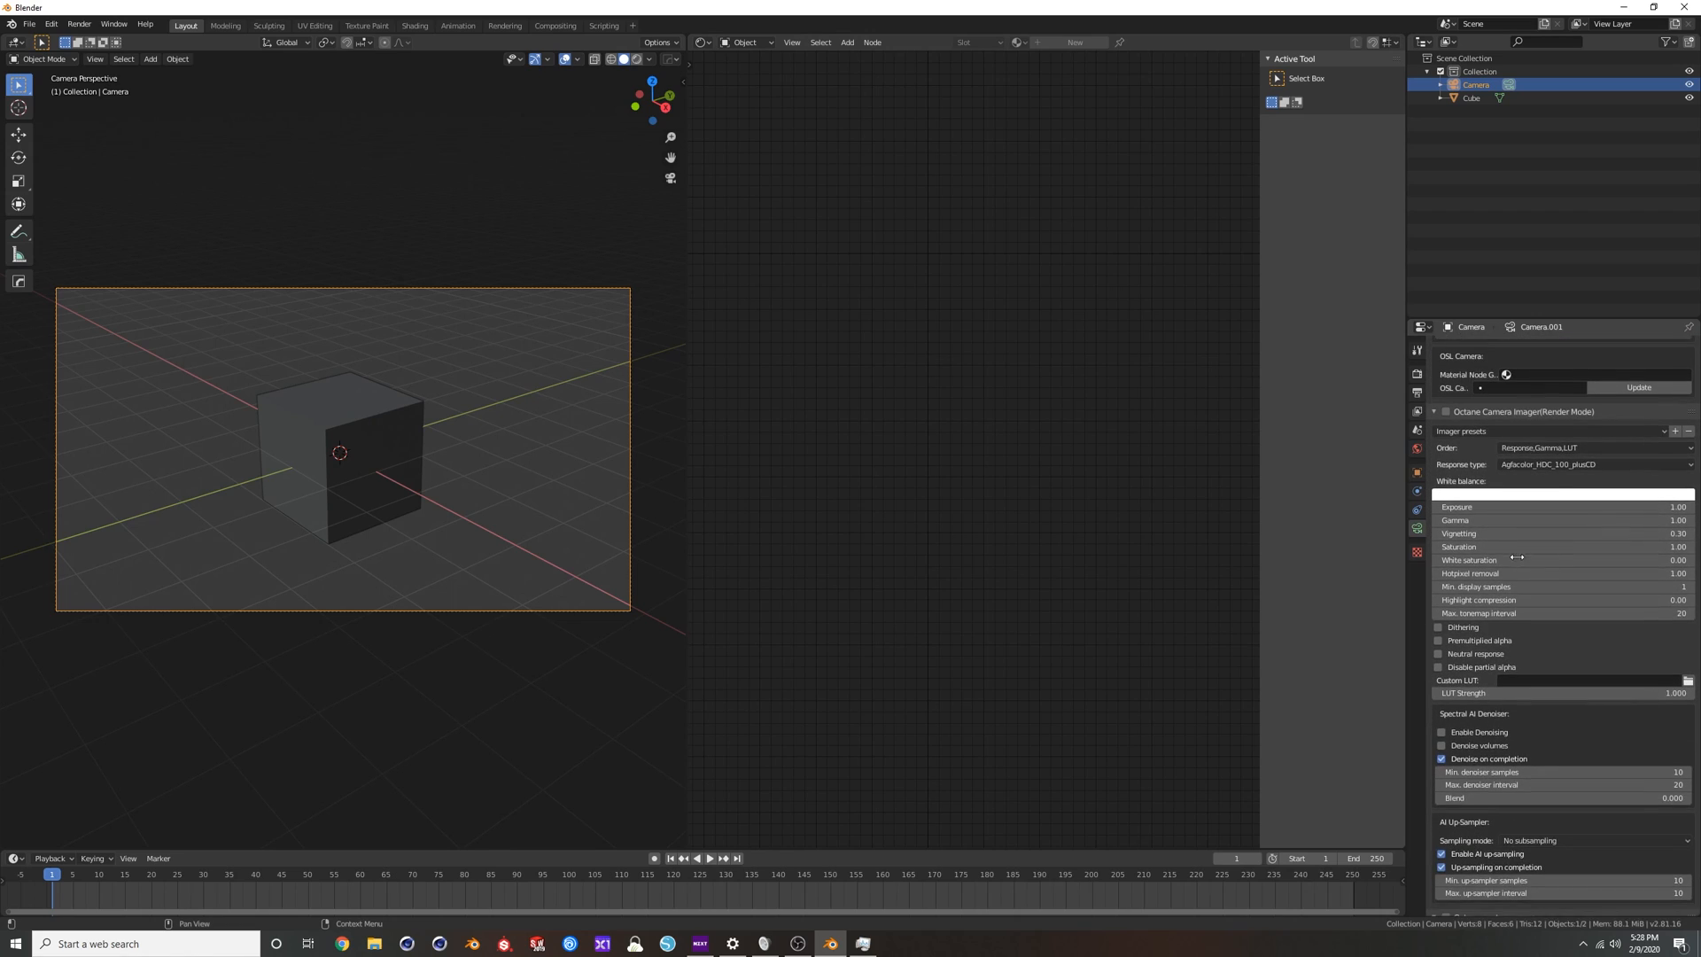
{"action": "scroll", "coordinate": [1520, 505], "scroll_direction": "up", "scroll_amount": 2}
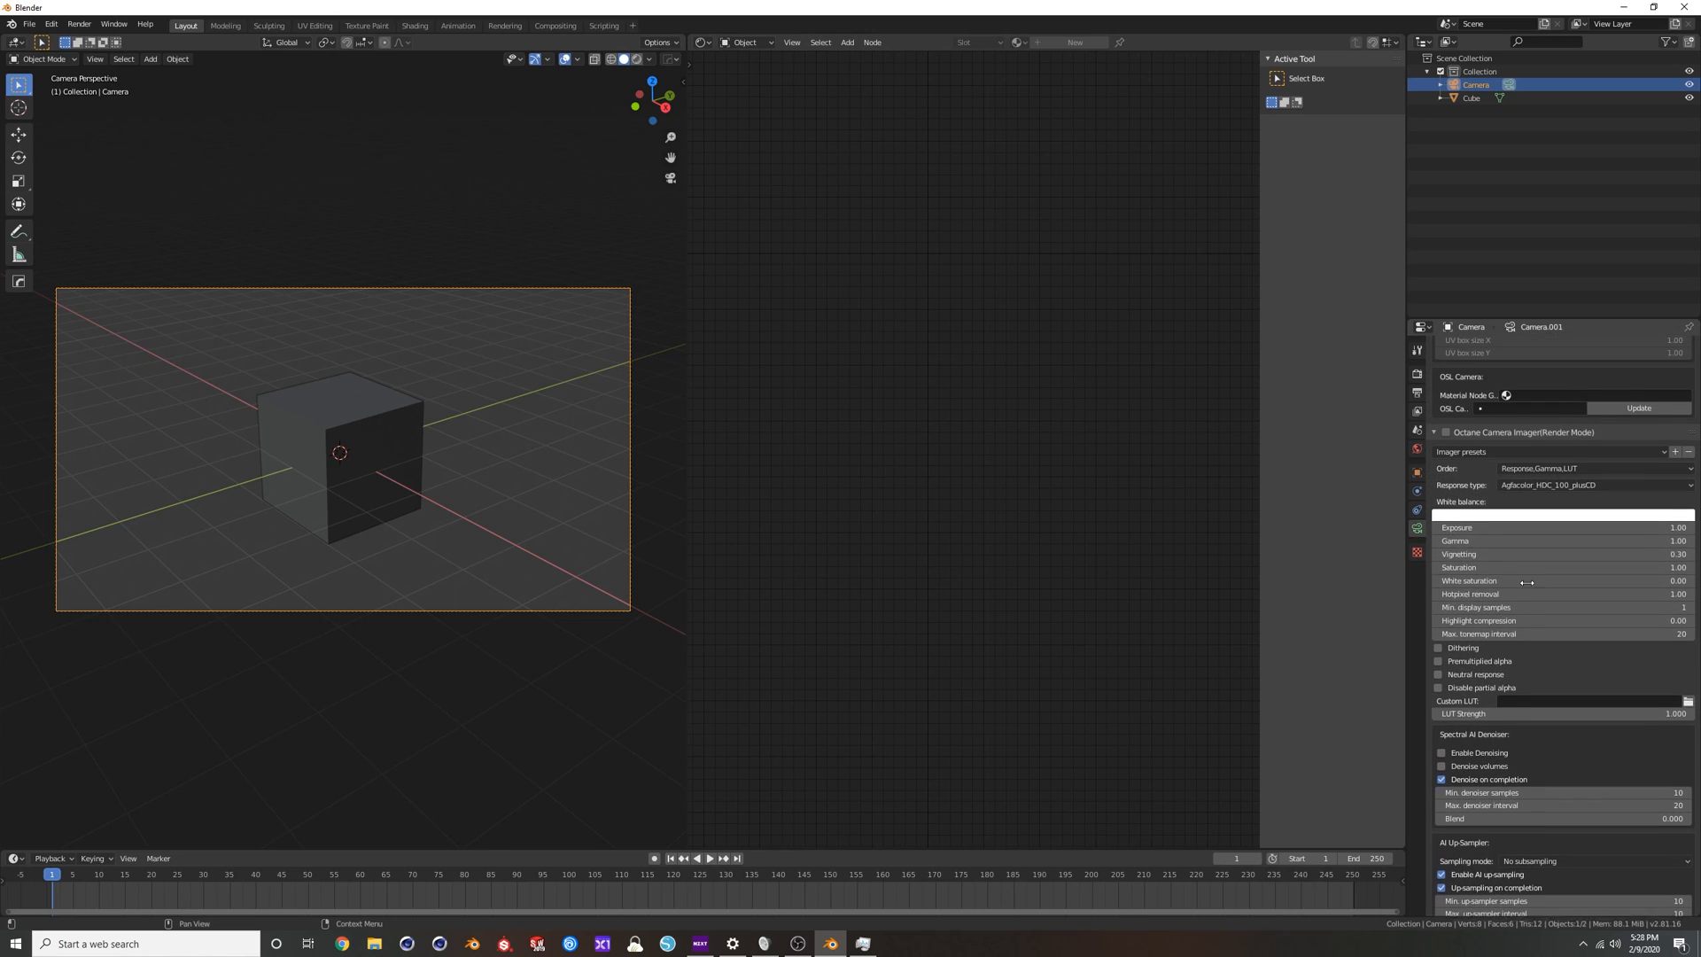
{"action": "left_click", "coordinate": [1447, 441]}
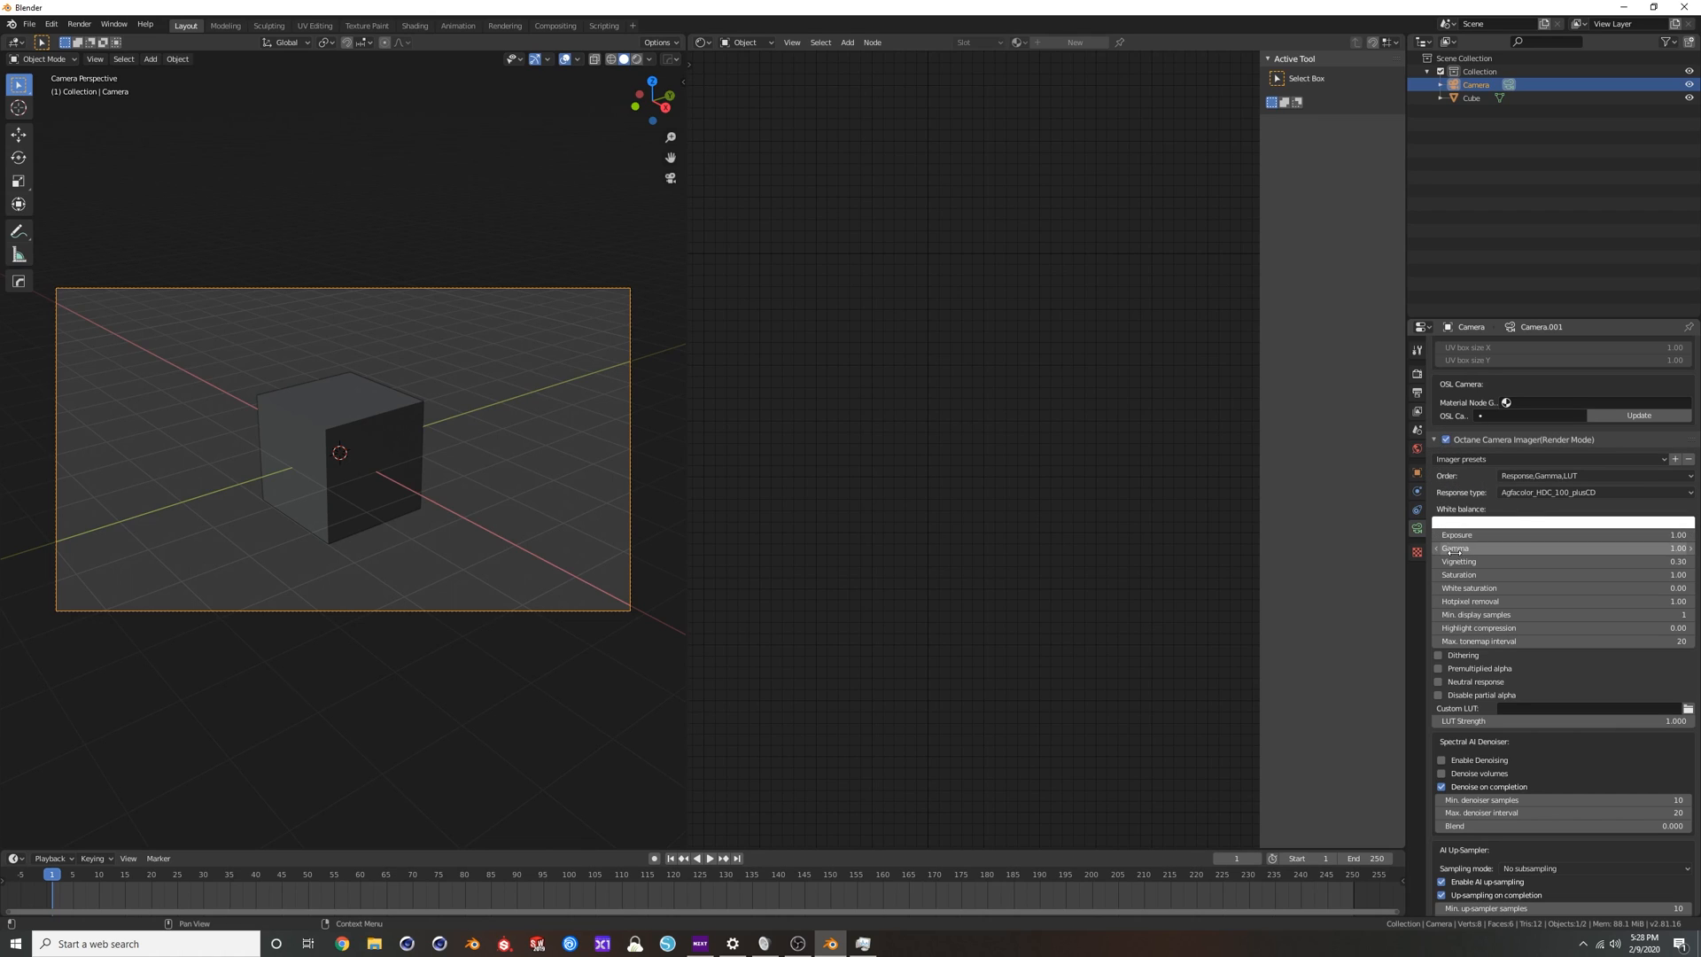
Set the camera imager's response type to Linear/Off and its gamma to 2.2.
{"action": "left_click", "coordinate": [1544, 494]}
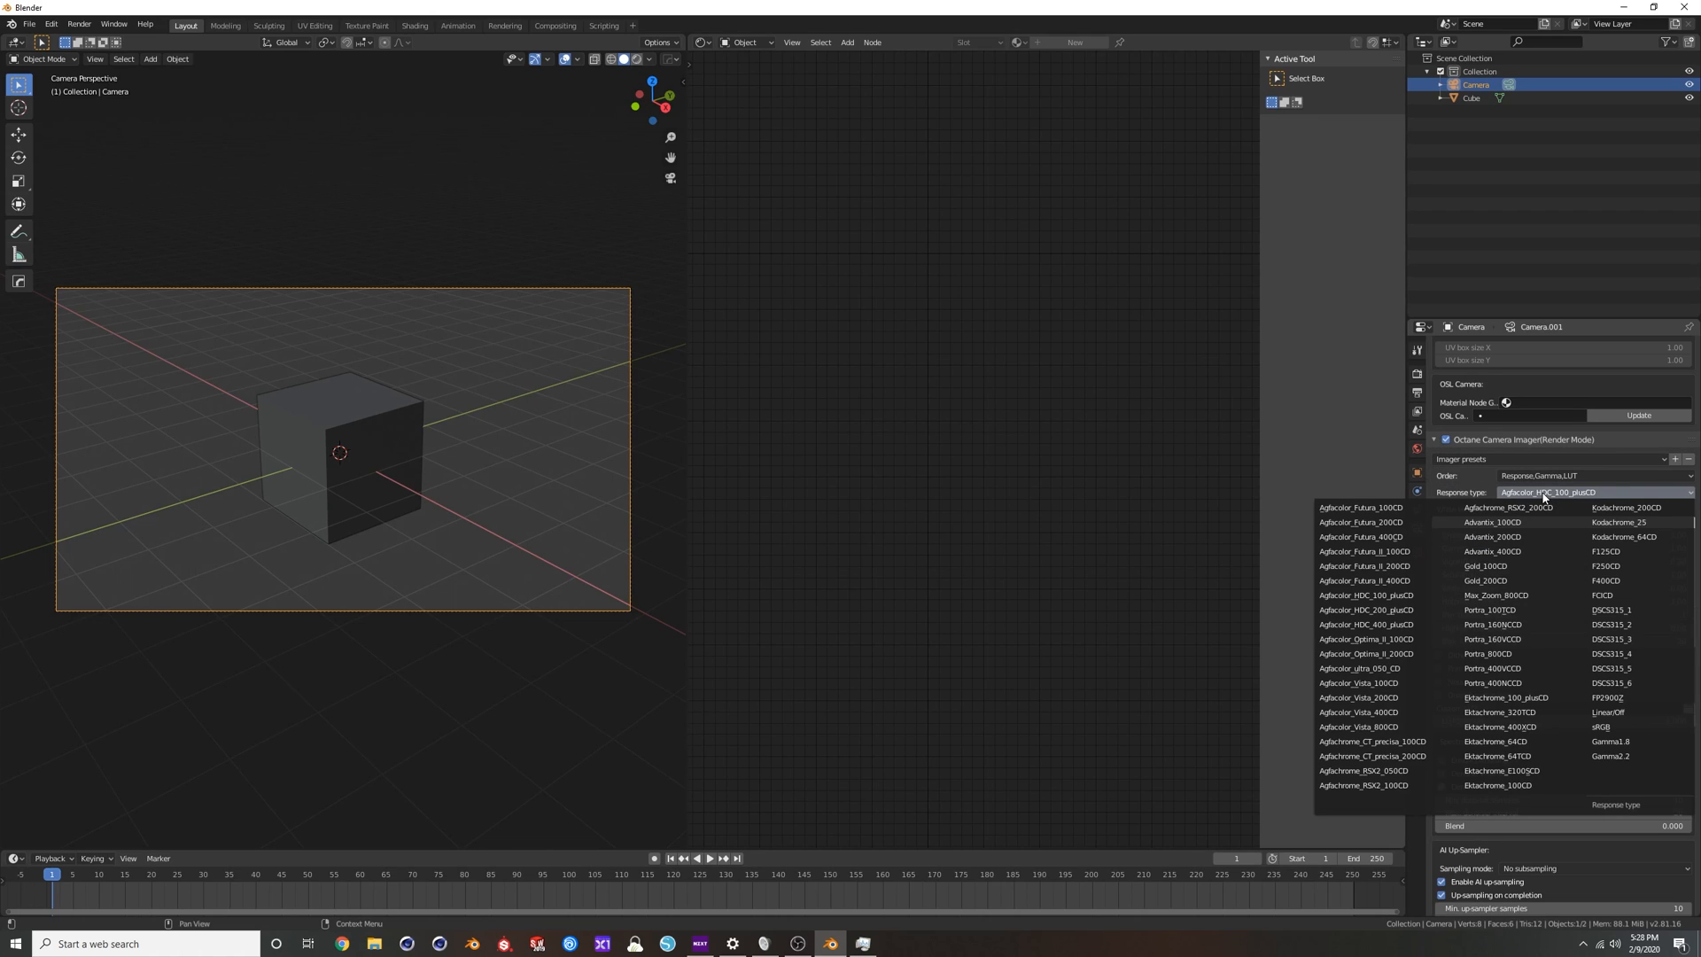
{"action": "left_click", "coordinate": [1609, 713]}
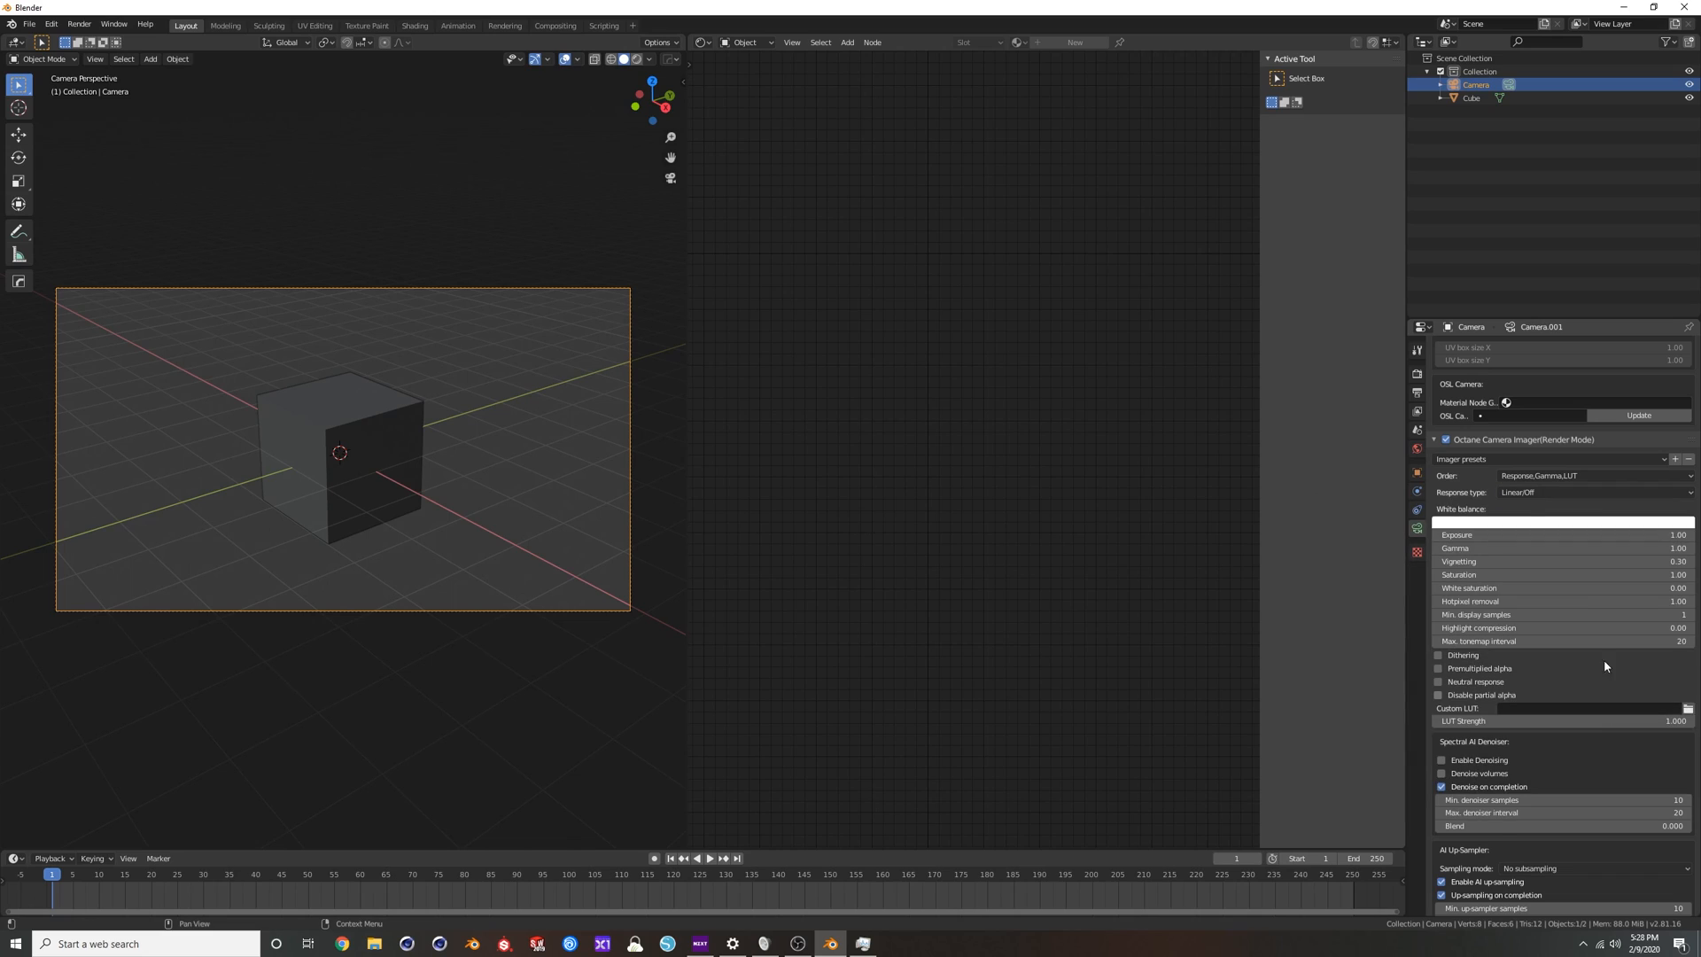
{"action": "left_click", "coordinate": [1599, 550]}
{"action": "type", "text": "2.2"}
{"action": "key", "text": "Return"}
Preview the camera imager settings in rendered shading, return to solid shading, and render the image in a window moved beside the viewport.
{"action": "left_click", "coordinate": [637, 59]}
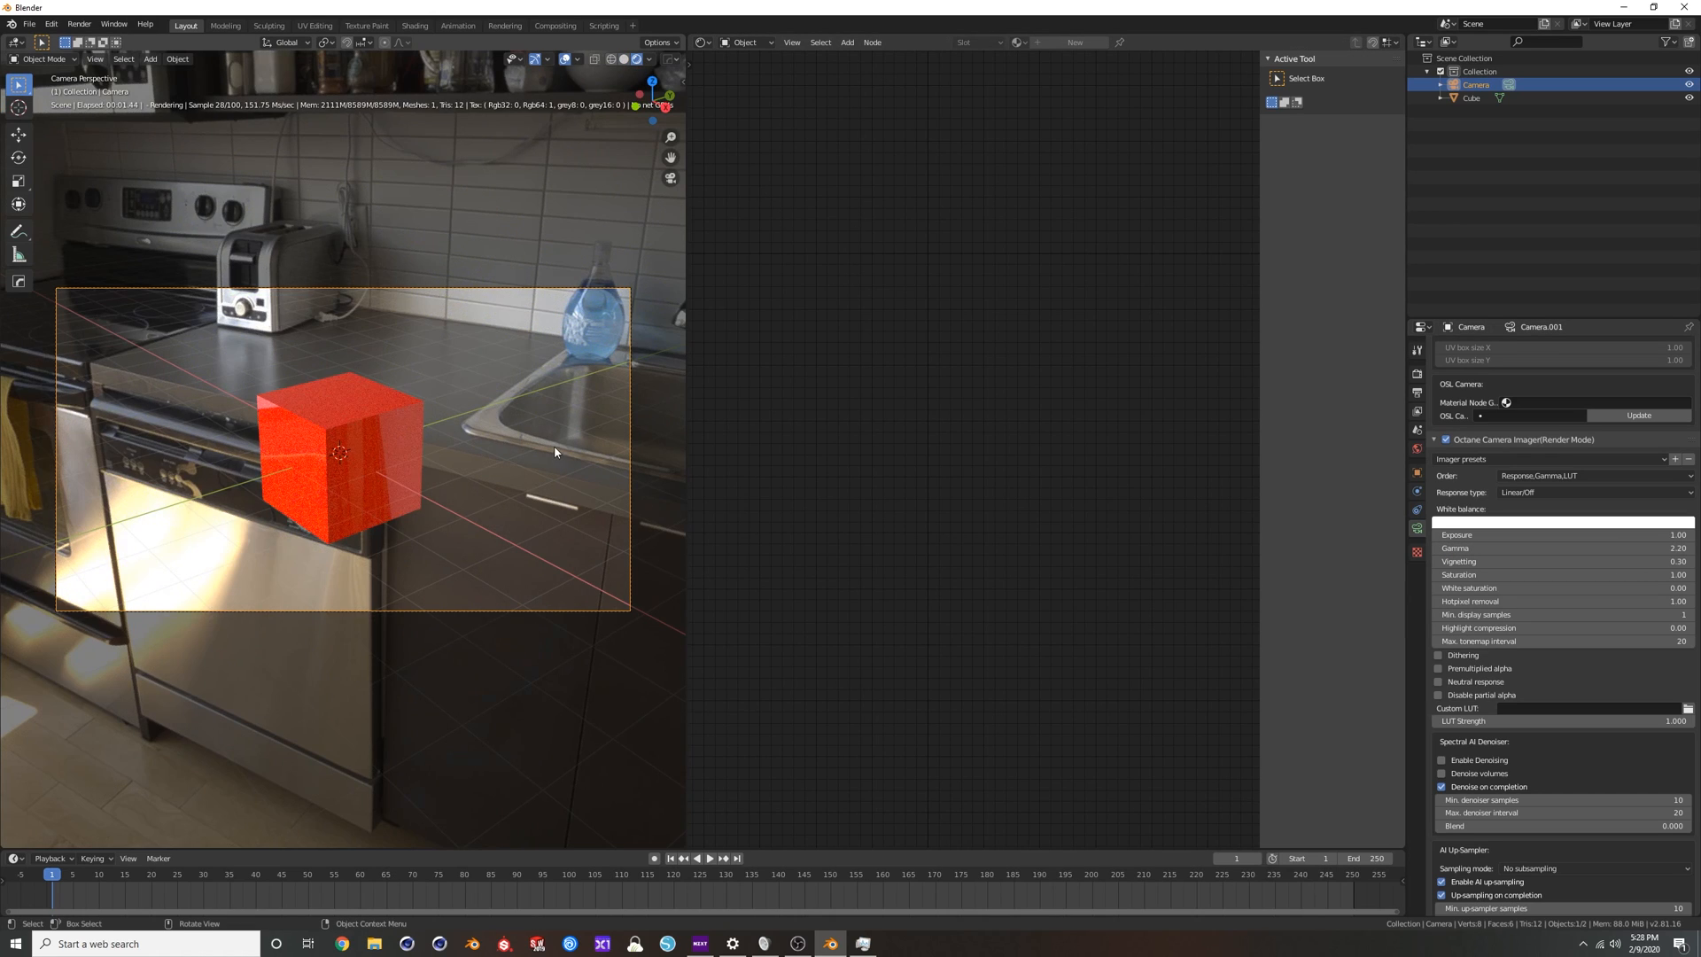
{"action": "left_click", "coordinate": [623, 60]}
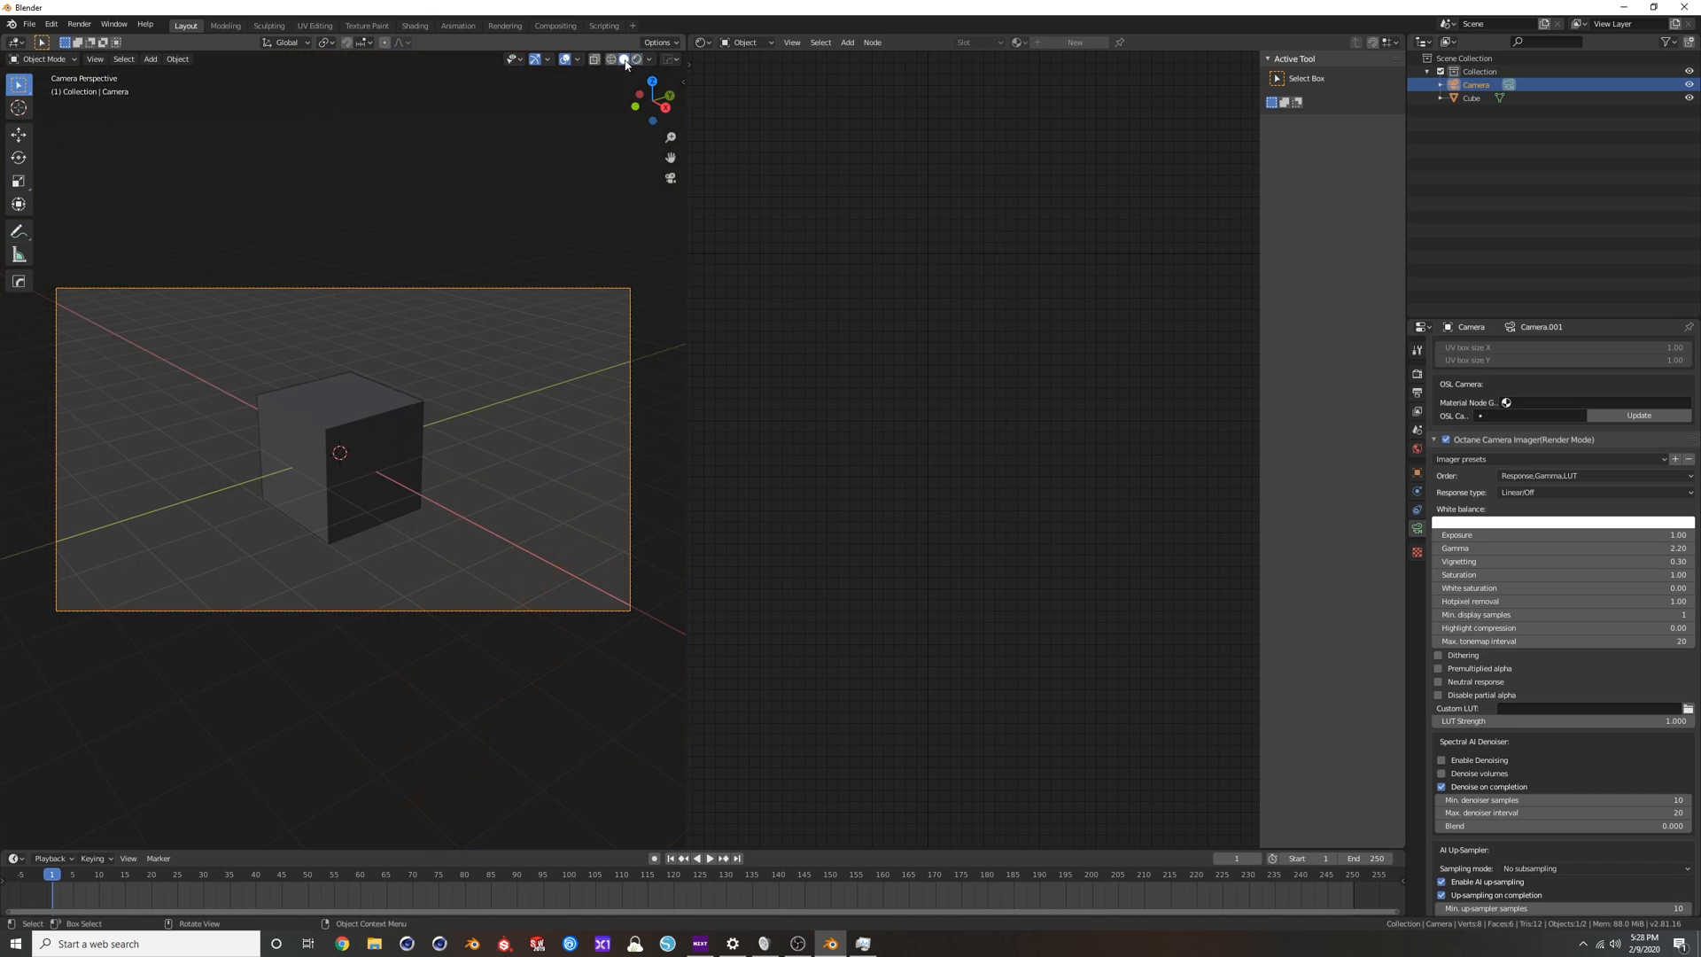
{"action": "key", "text": "F12"}
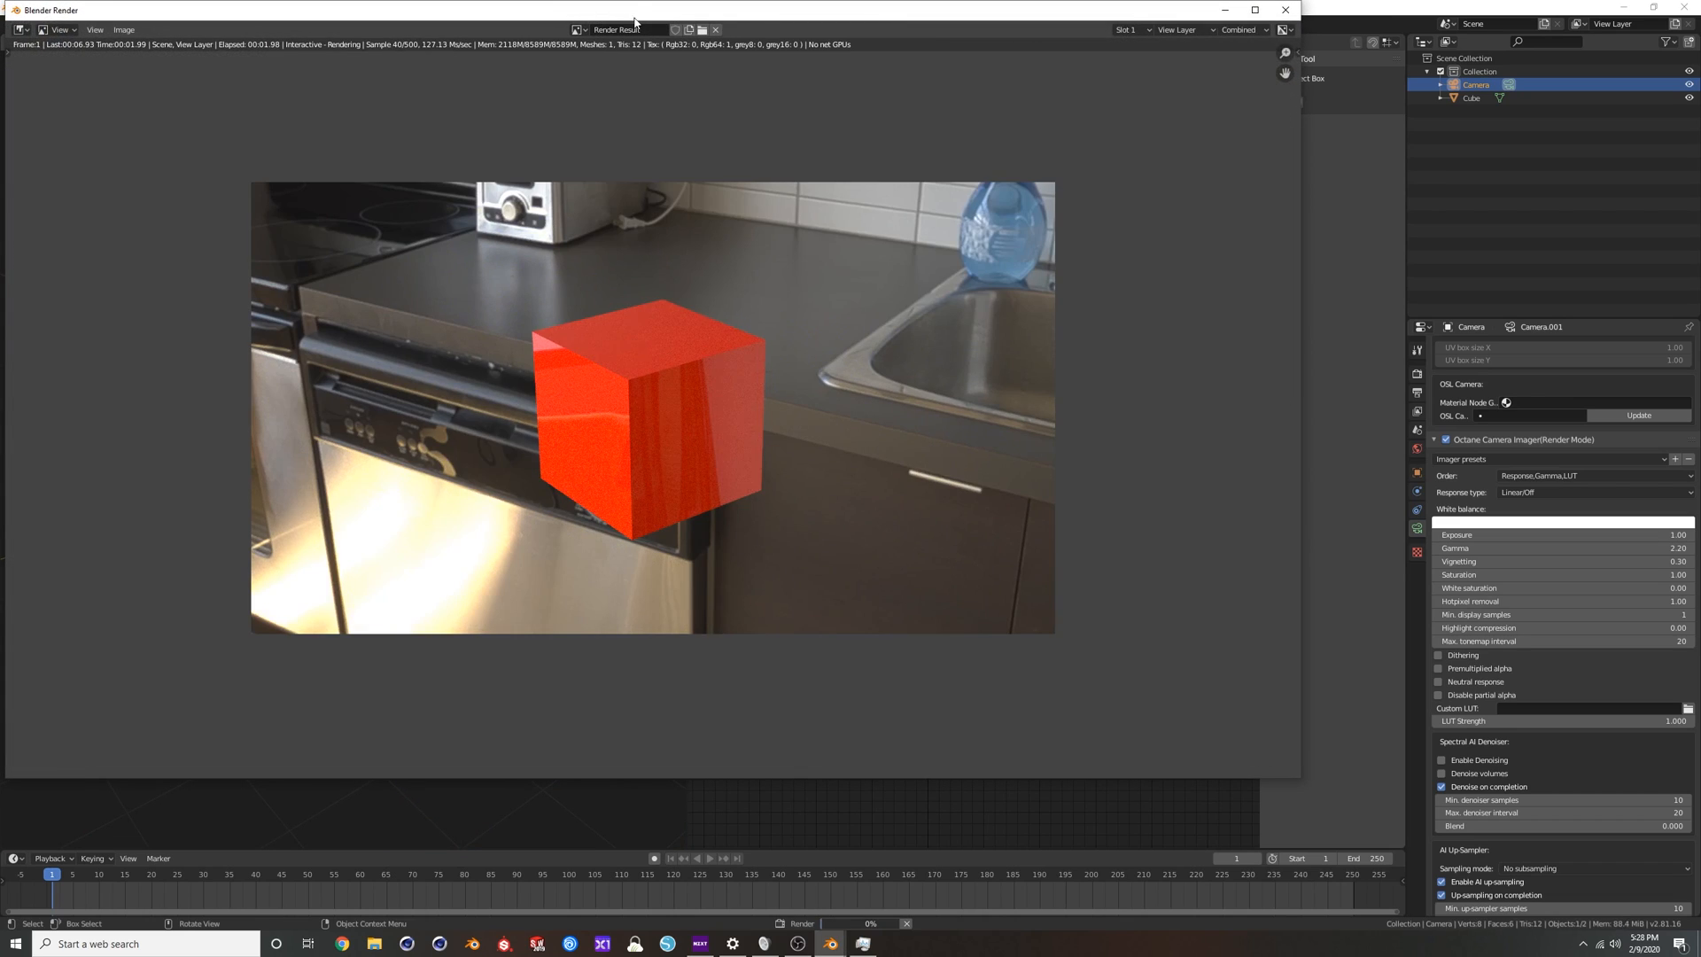
{"action": "left_click_drag", "start_coordinate": [7, 5], "coordinate": [572, 112]}
{"action": "left_click_drag", "start_coordinate": [809, 126], "coordinate": [930, 100]}
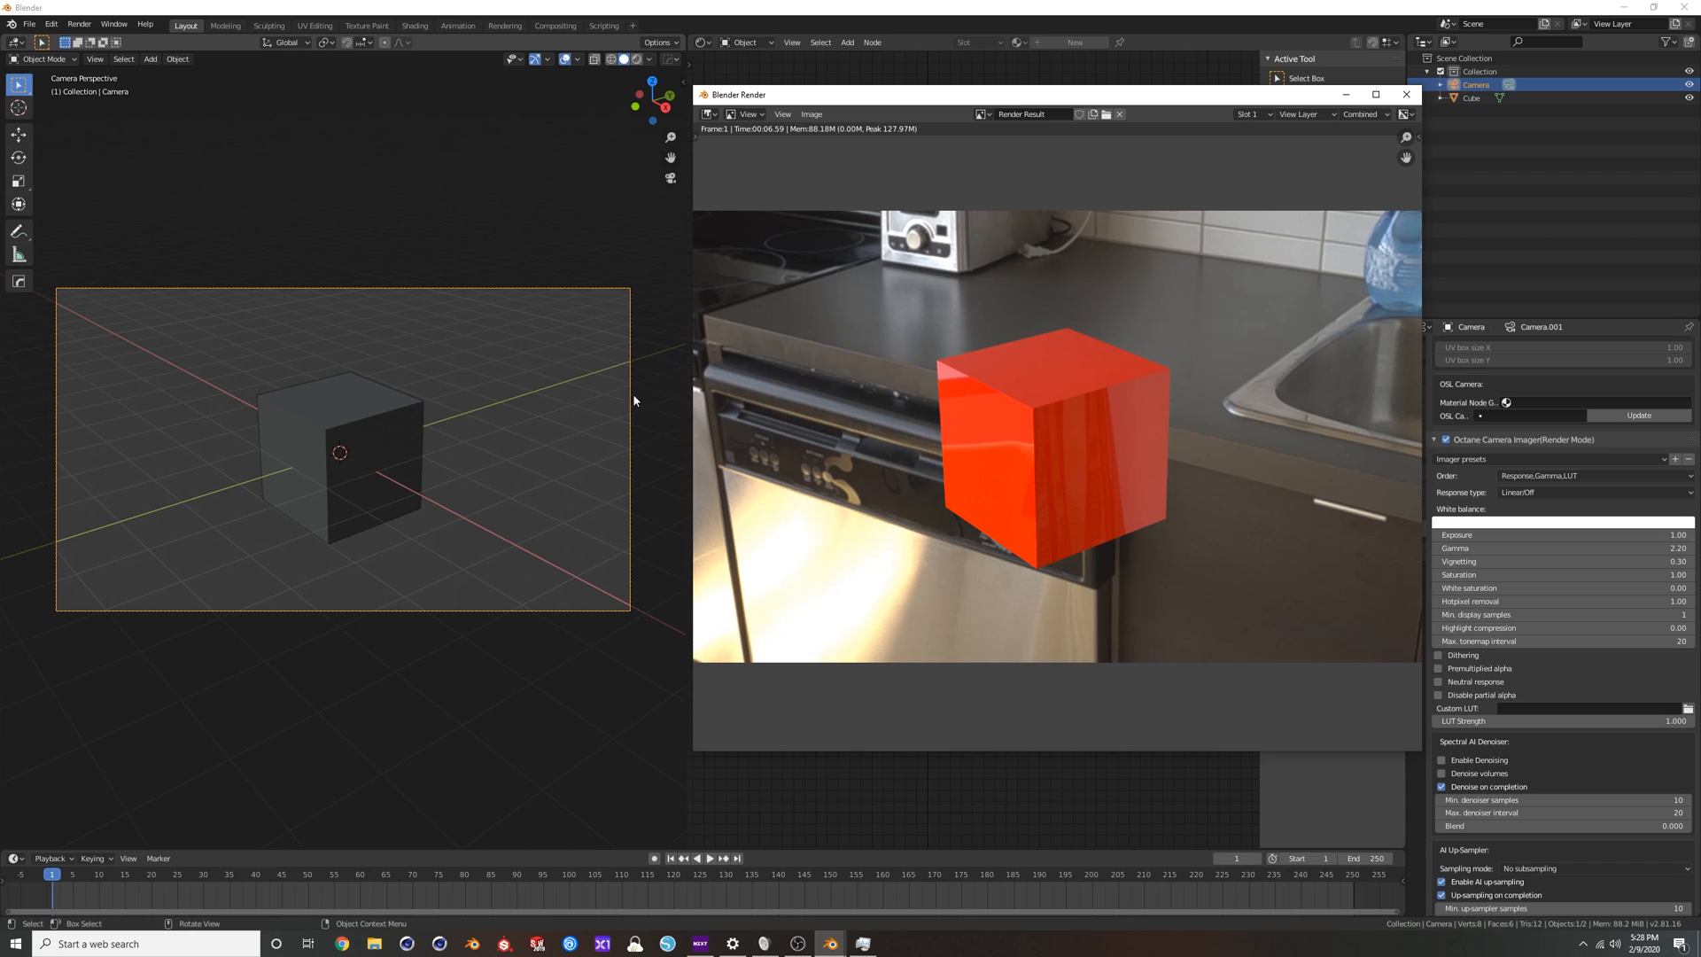
Switch the viewport to rendered shading, bring back the render window to compare both images, and close it.
{"action": "left_click", "coordinate": [636, 58]}
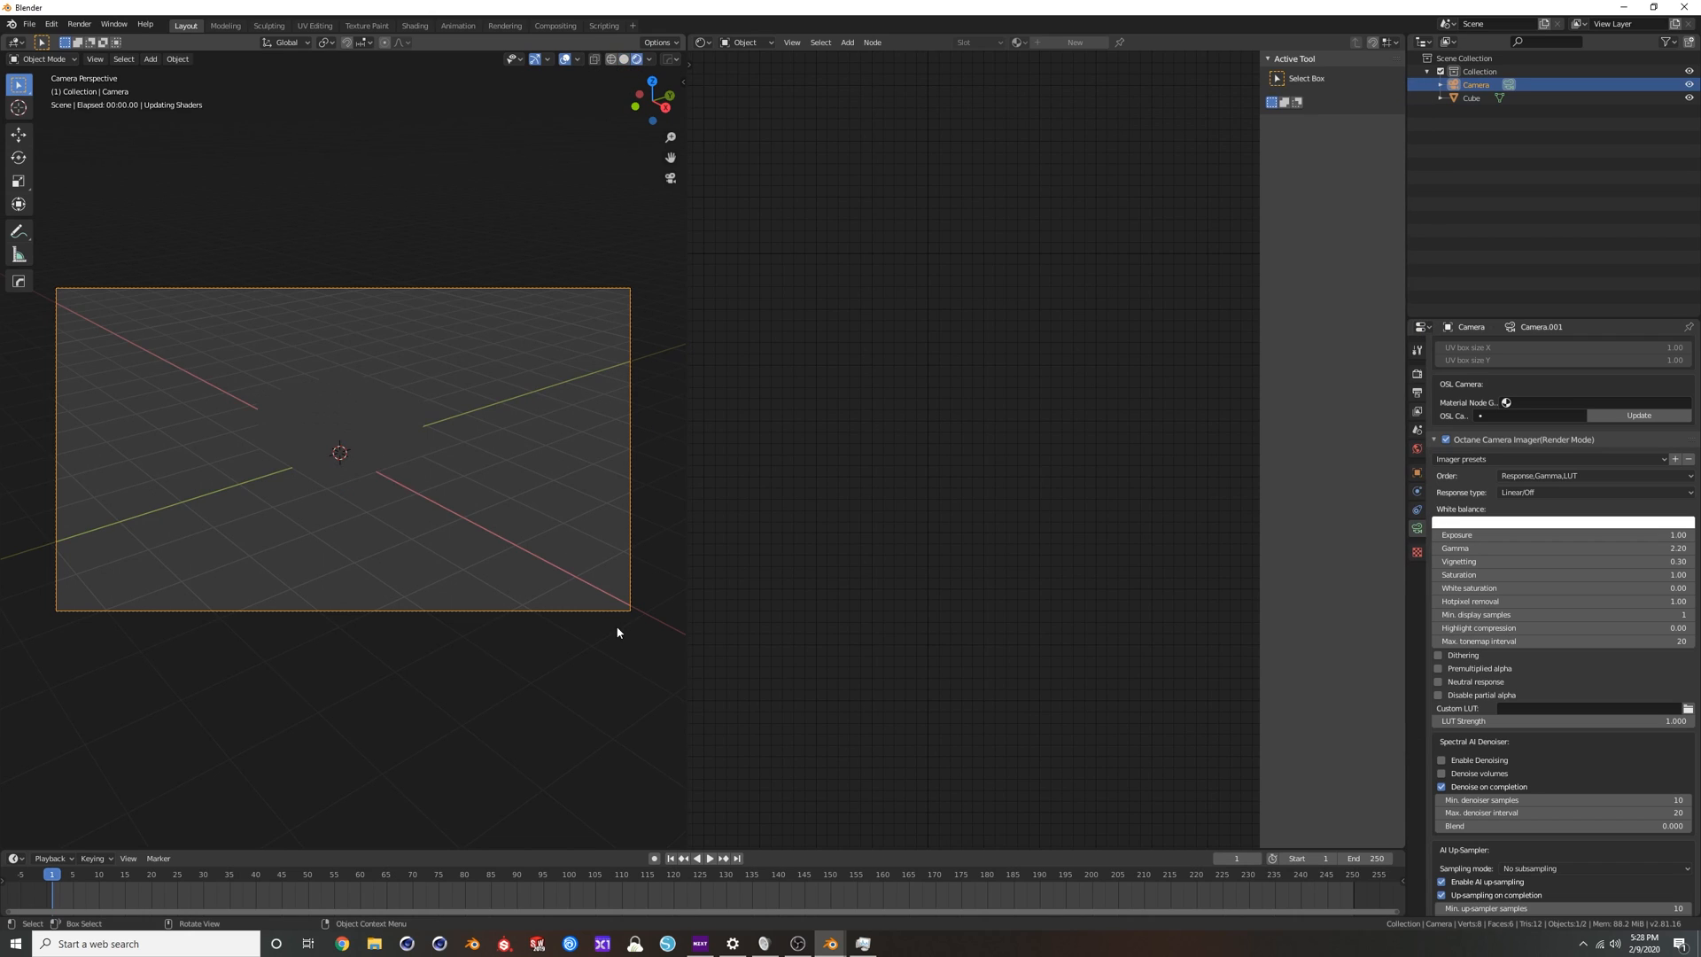
{"action": "mouse_move", "coordinate": [829, 947]}
{"action": "left_click", "coordinate": [760, 887]}
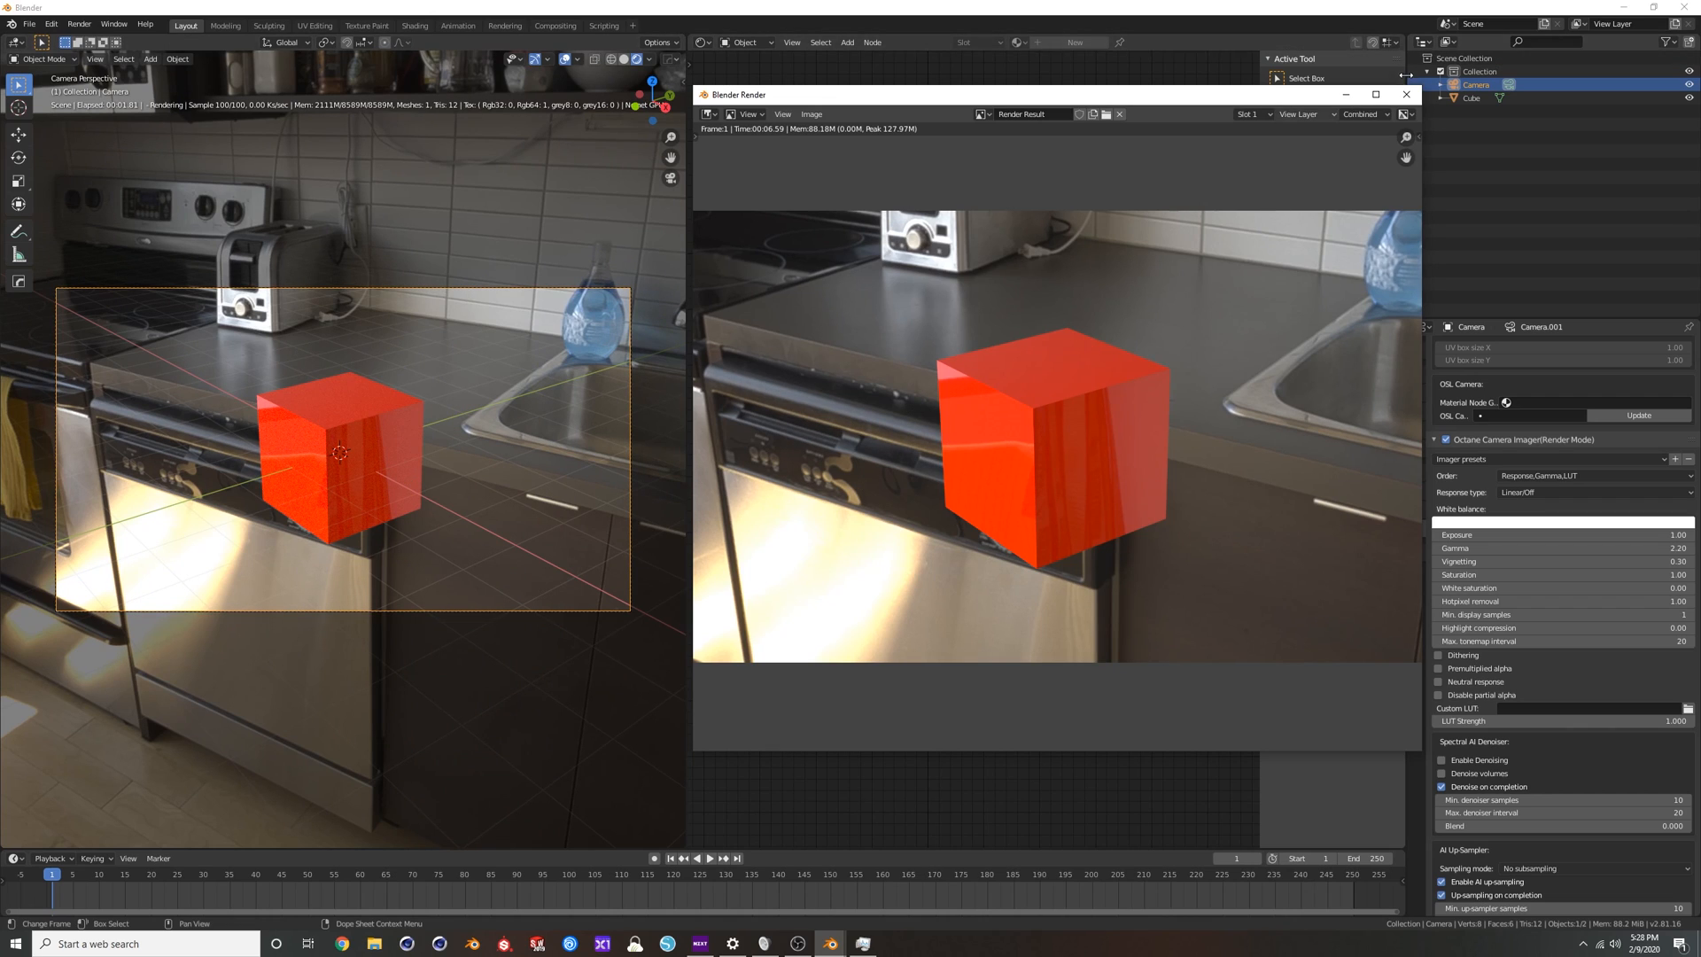
{"action": "key", "text": "Escape"}
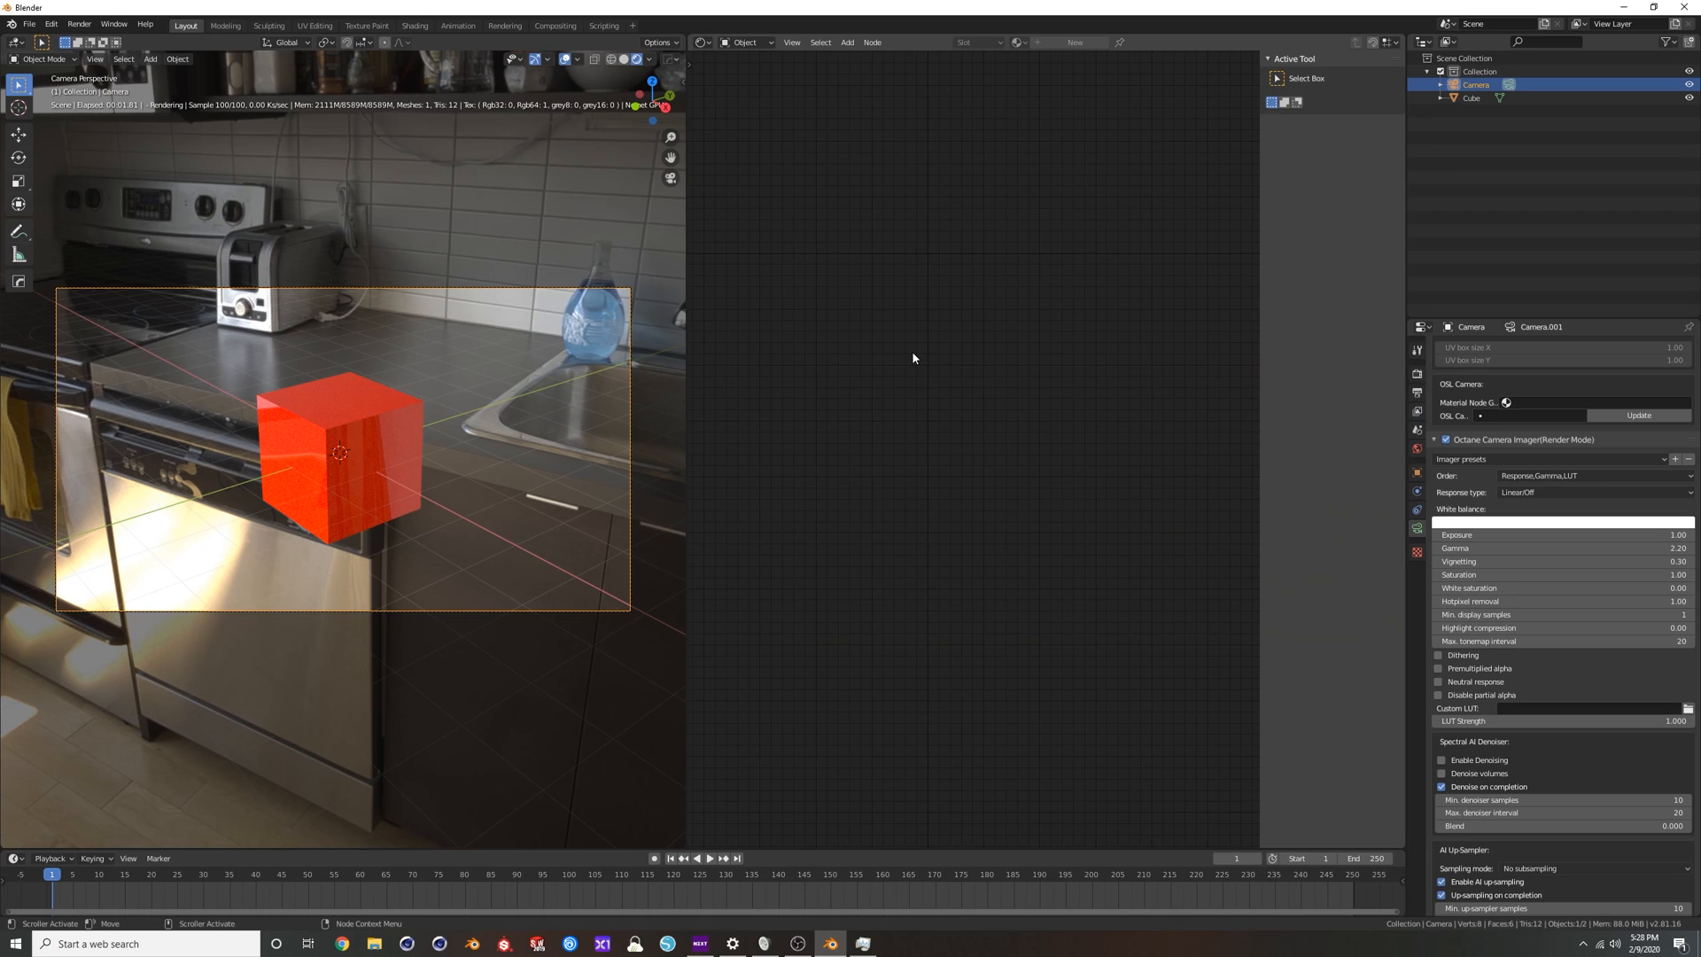
Return the viewport to solid shading and look back through the camera's Octane settings up to the lens options.
{"action": "left_click", "coordinate": [624, 58]}
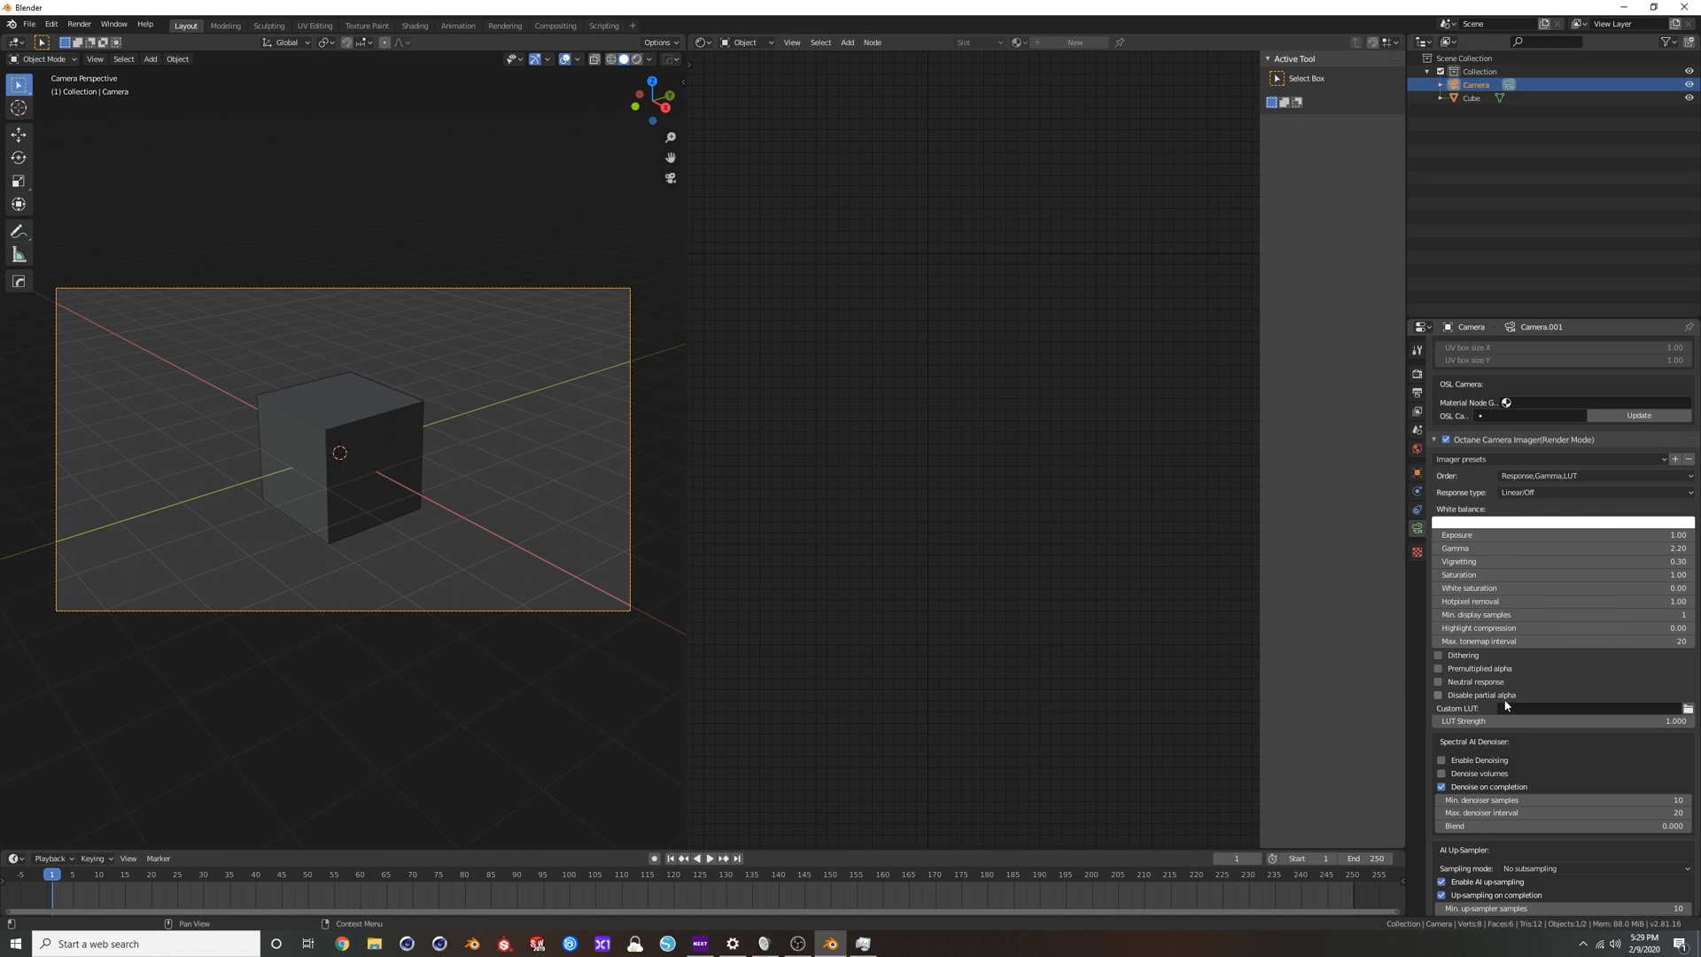
{"action": "middle_click_drag", "start_coordinate": [1552, 562], "coordinate": [1526, 877]}
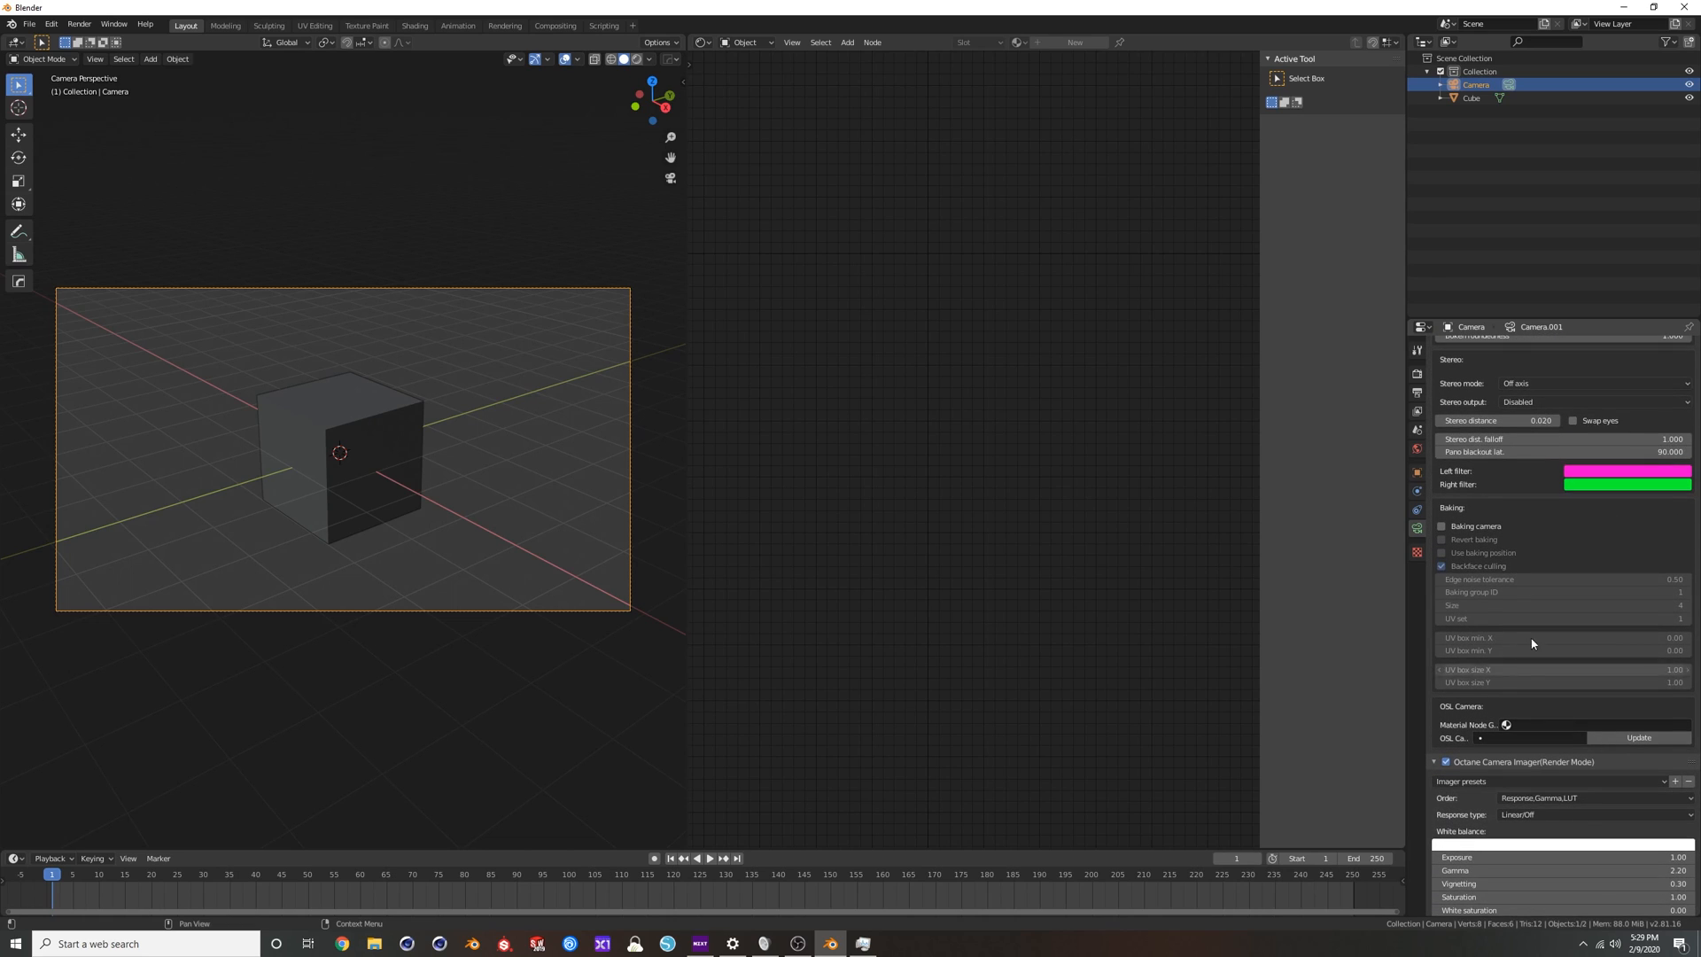
{"action": "middle_click_drag", "start_coordinate": [1546, 423], "coordinate": [1564, 638]}
{"action": "scroll", "coordinate": [1564, 638], "scroll_direction": "up", "scroll_amount": 10}
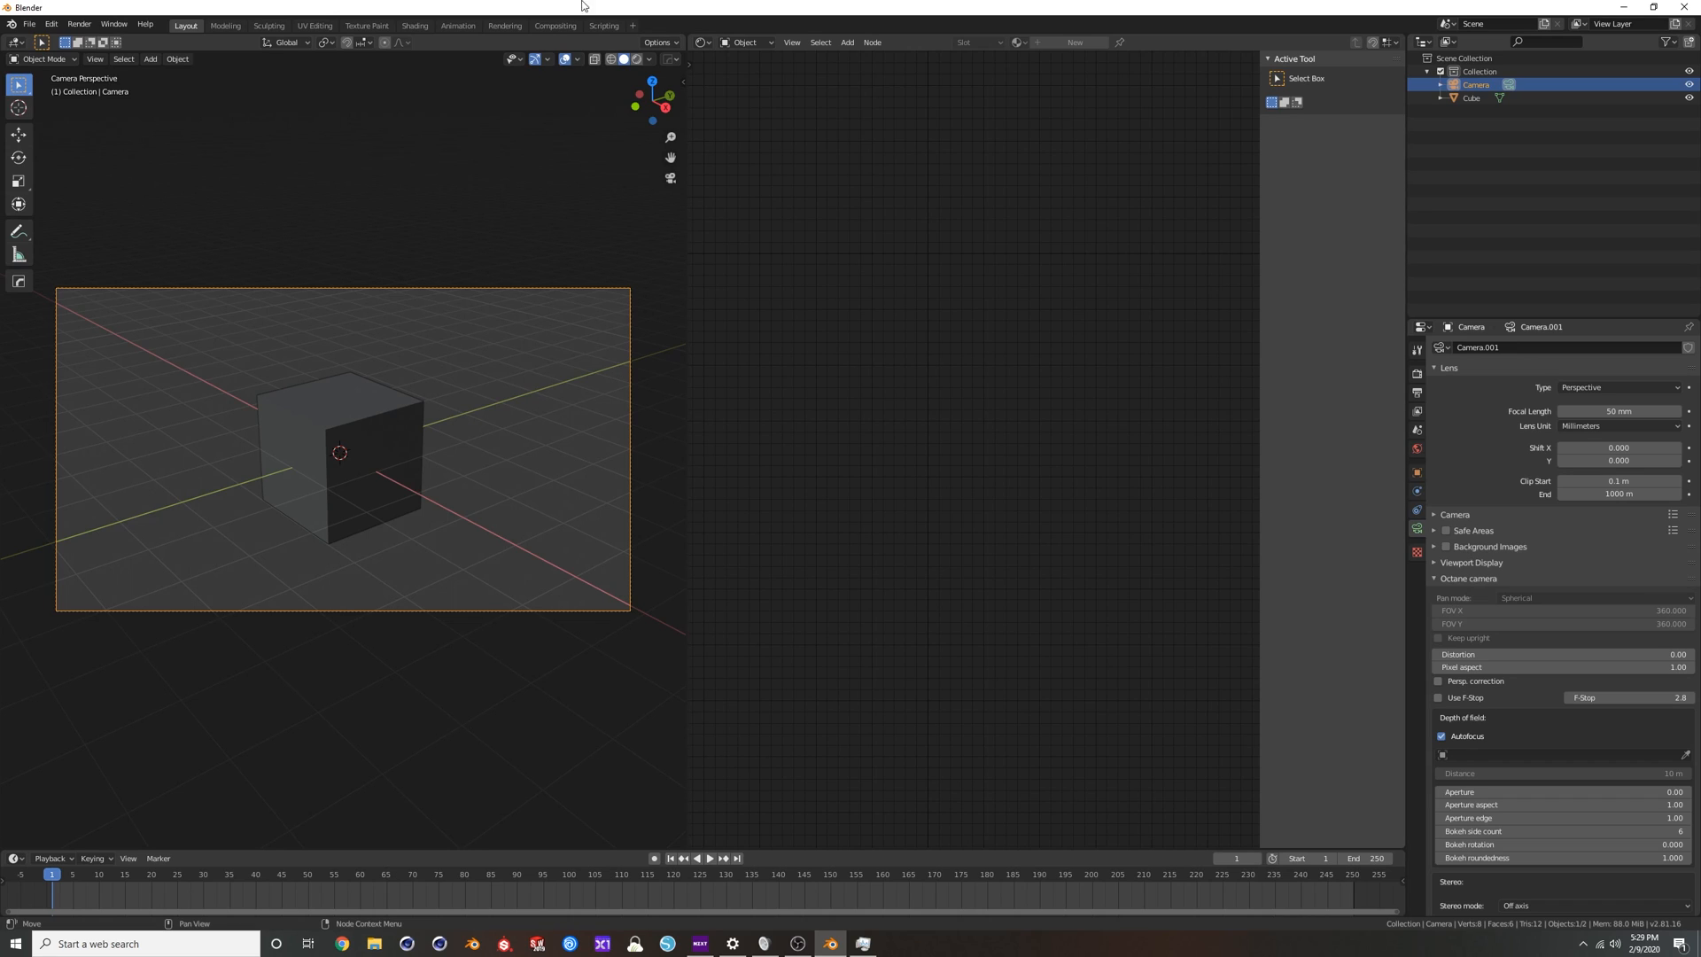
Select the cube, leave the camera view, unlink the cube's red material, and create a new material in its place.
{"action": "left_click", "coordinate": [380, 410]}
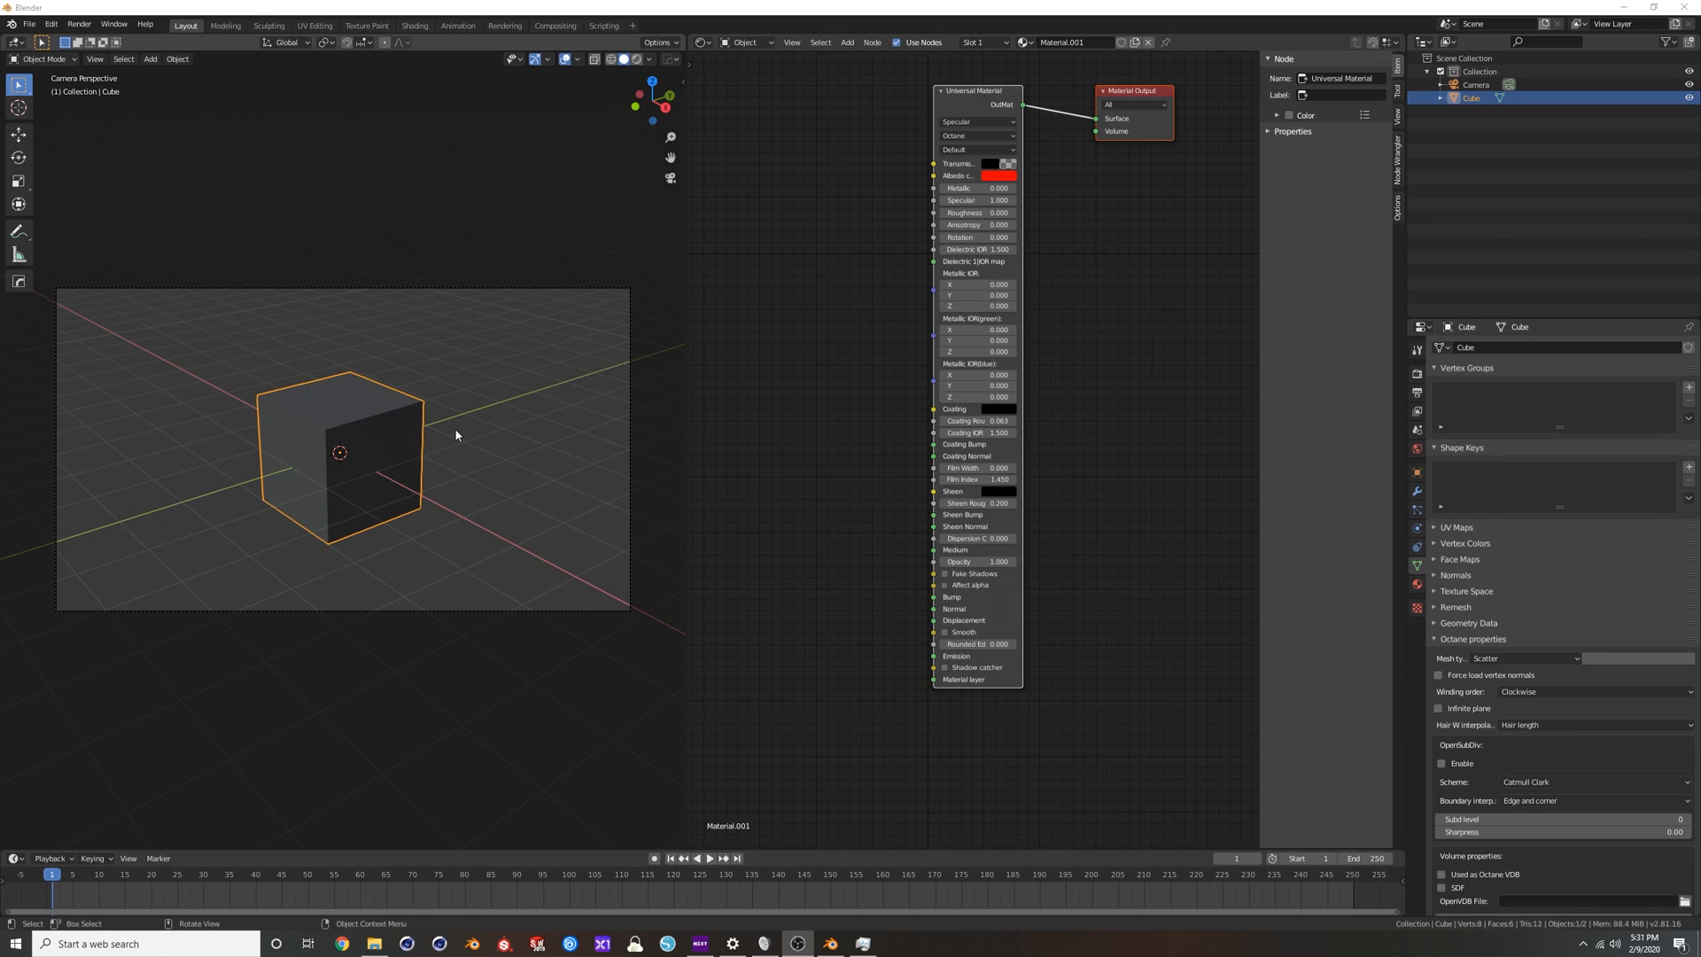
{"action": "mouse_move", "coordinate": [378, 414]}
{"action": "middle_mouse_down"}
{"action": "mouse_move", "coordinate": [352, 417]}
{"action": "mouse_move", "coordinate": [404, 407]}
{"action": "middle_mouse_up"}
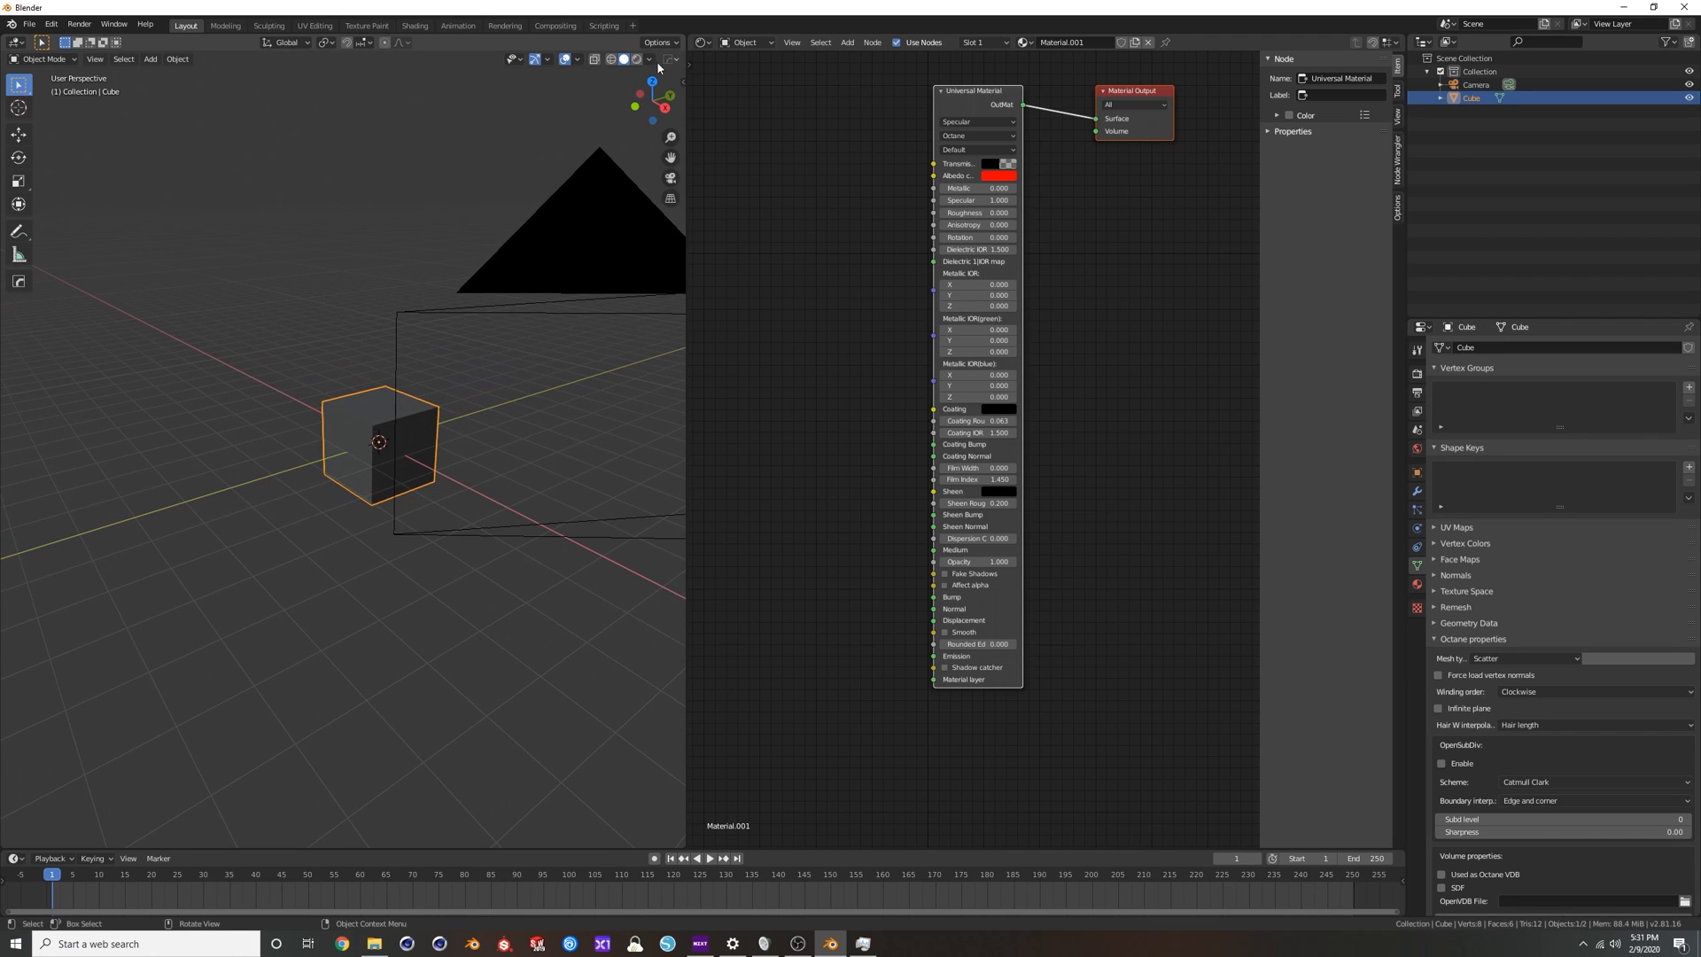
{"action": "middle_click_drag", "start_coordinate": [875, 197], "coordinate": [877, 237]}
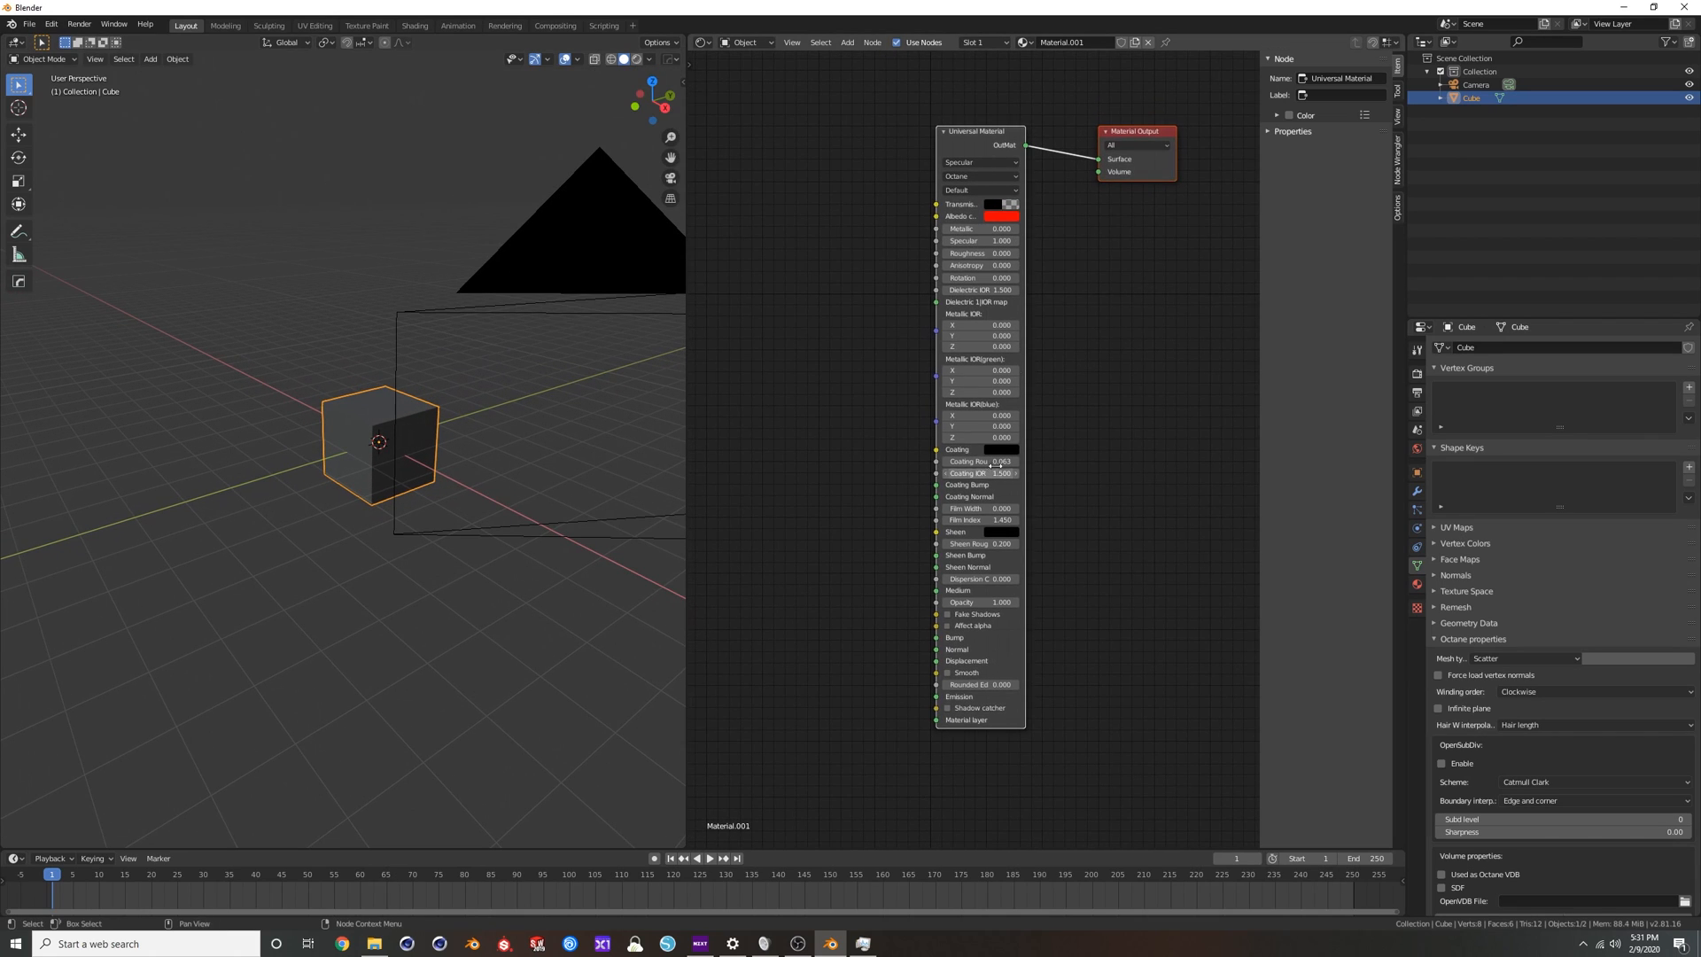
{"action": "left_click_drag", "start_coordinate": [984, 137], "coordinate": [957, 144]}
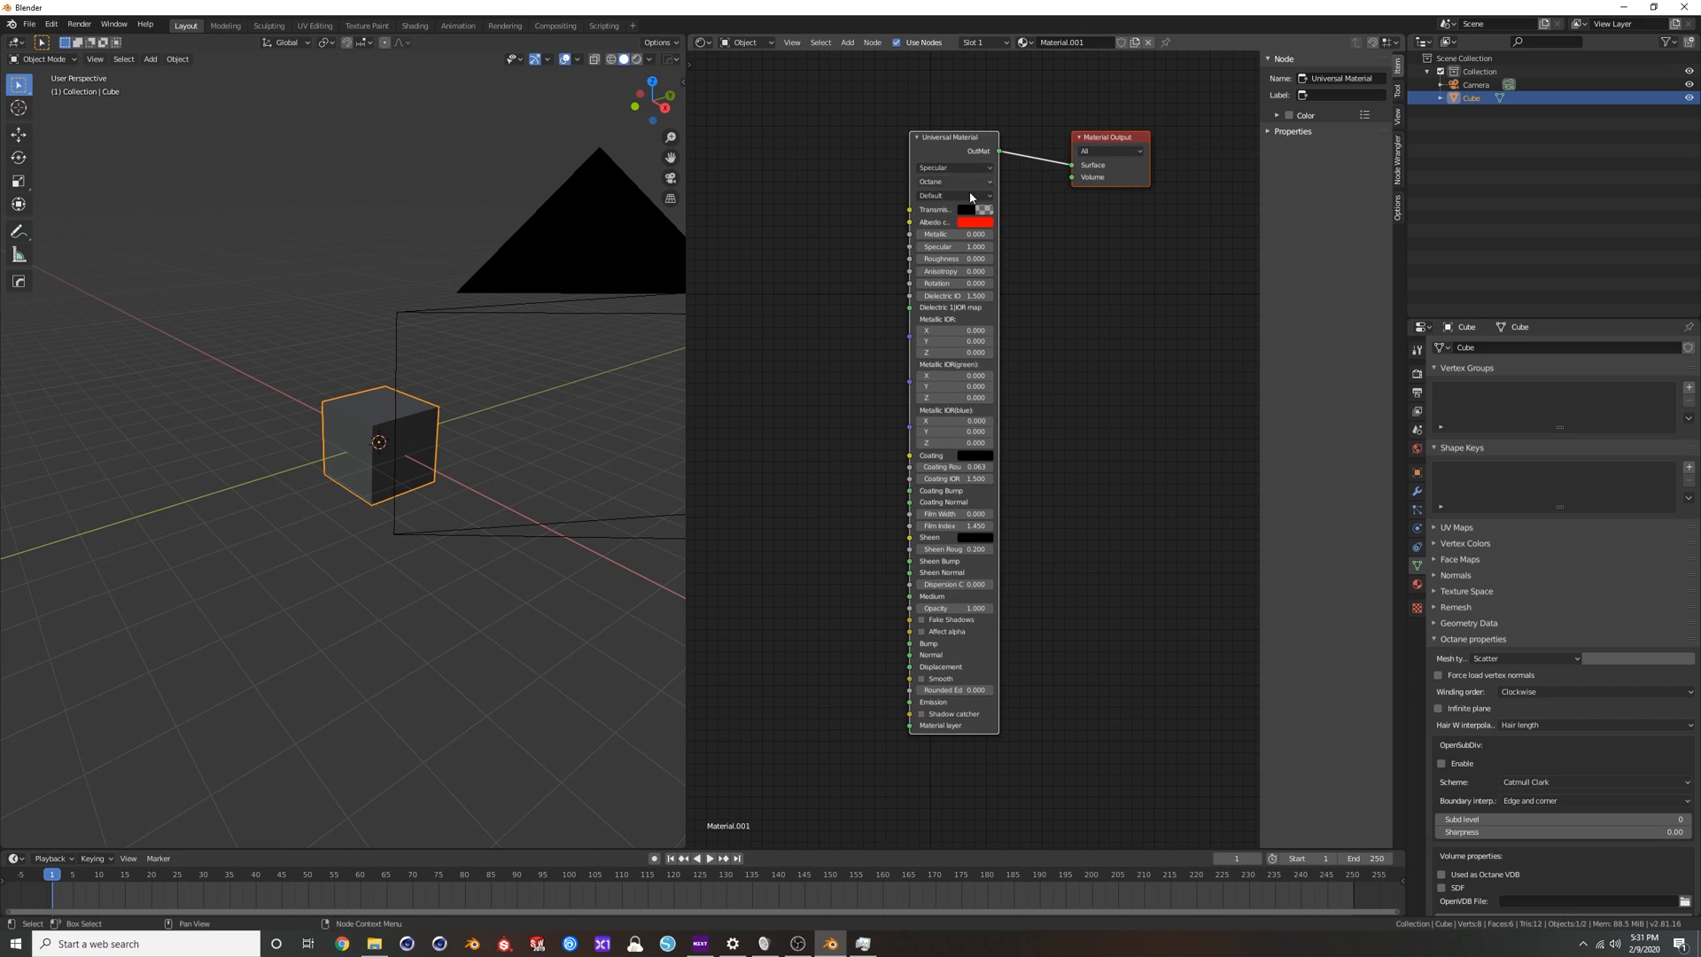
{"action": "left_click", "coordinate": [1147, 43]}
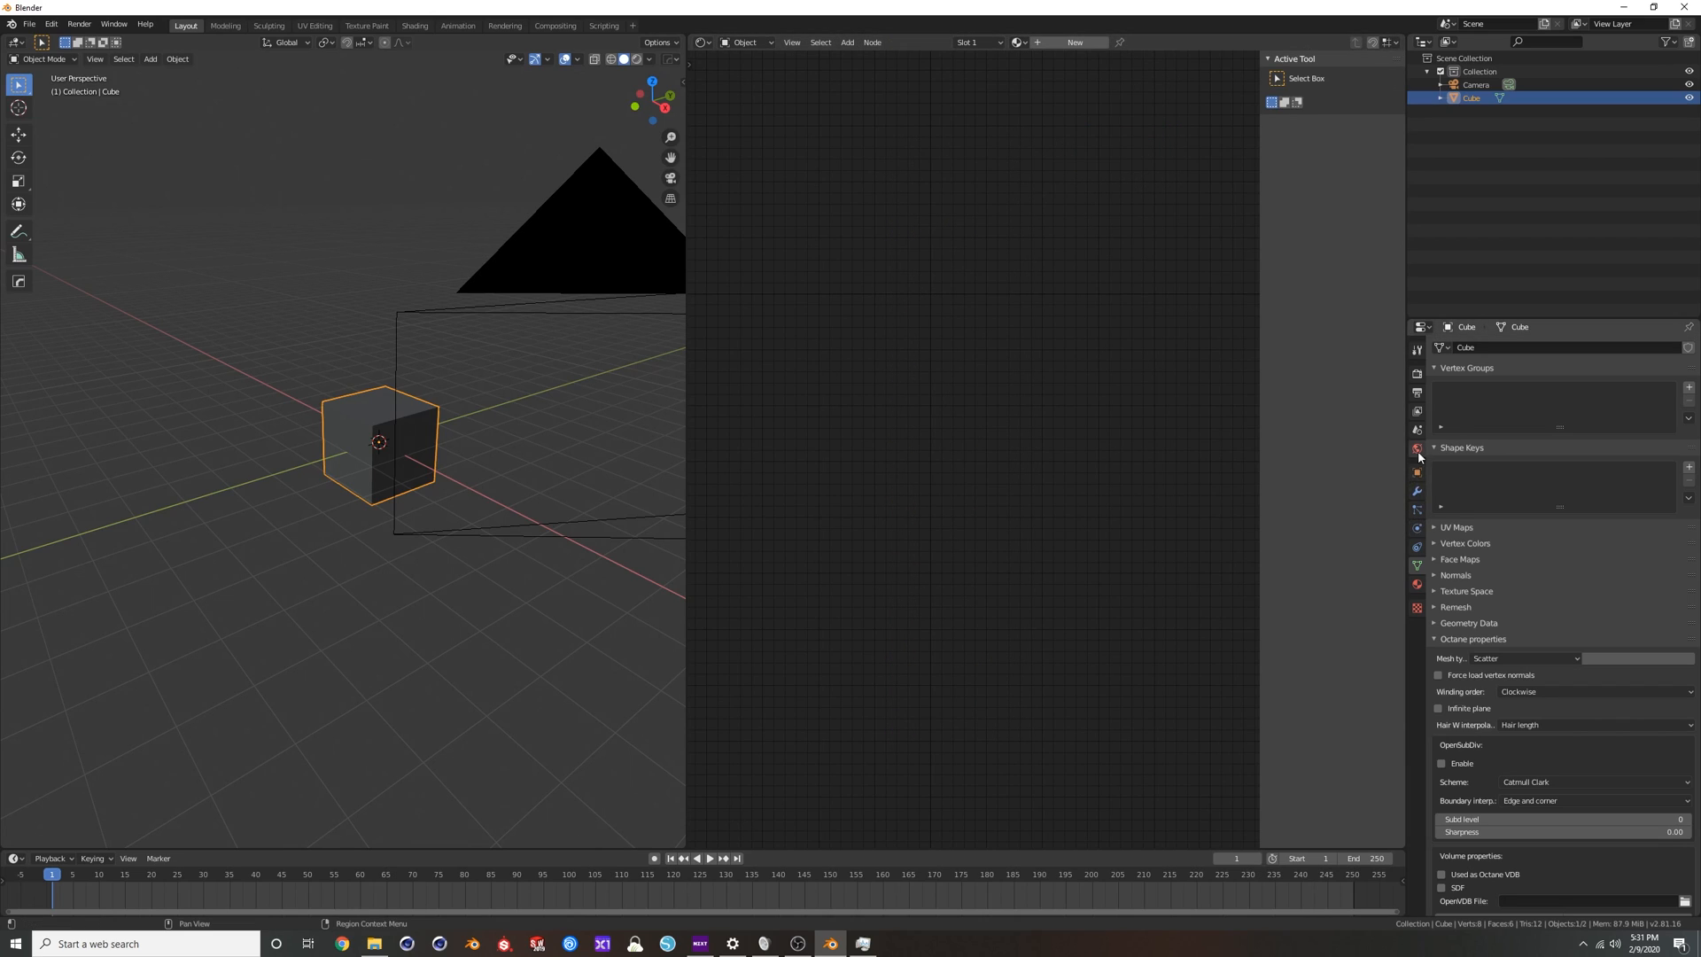
{"action": "left_click", "coordinate": [1417, 584]}
{"action": "left_click", "coordinate": [1556, 392]}
{"action": "middle_click_drag", "start_coordinate": [1127, 307], "coordinate": [1132, 343]}
{"action": "left_click_drag", "start_coordinate": [976, 170], "coordinate": [975, 160]}
{"action": "left_click", "coordinate": [973, 158]}
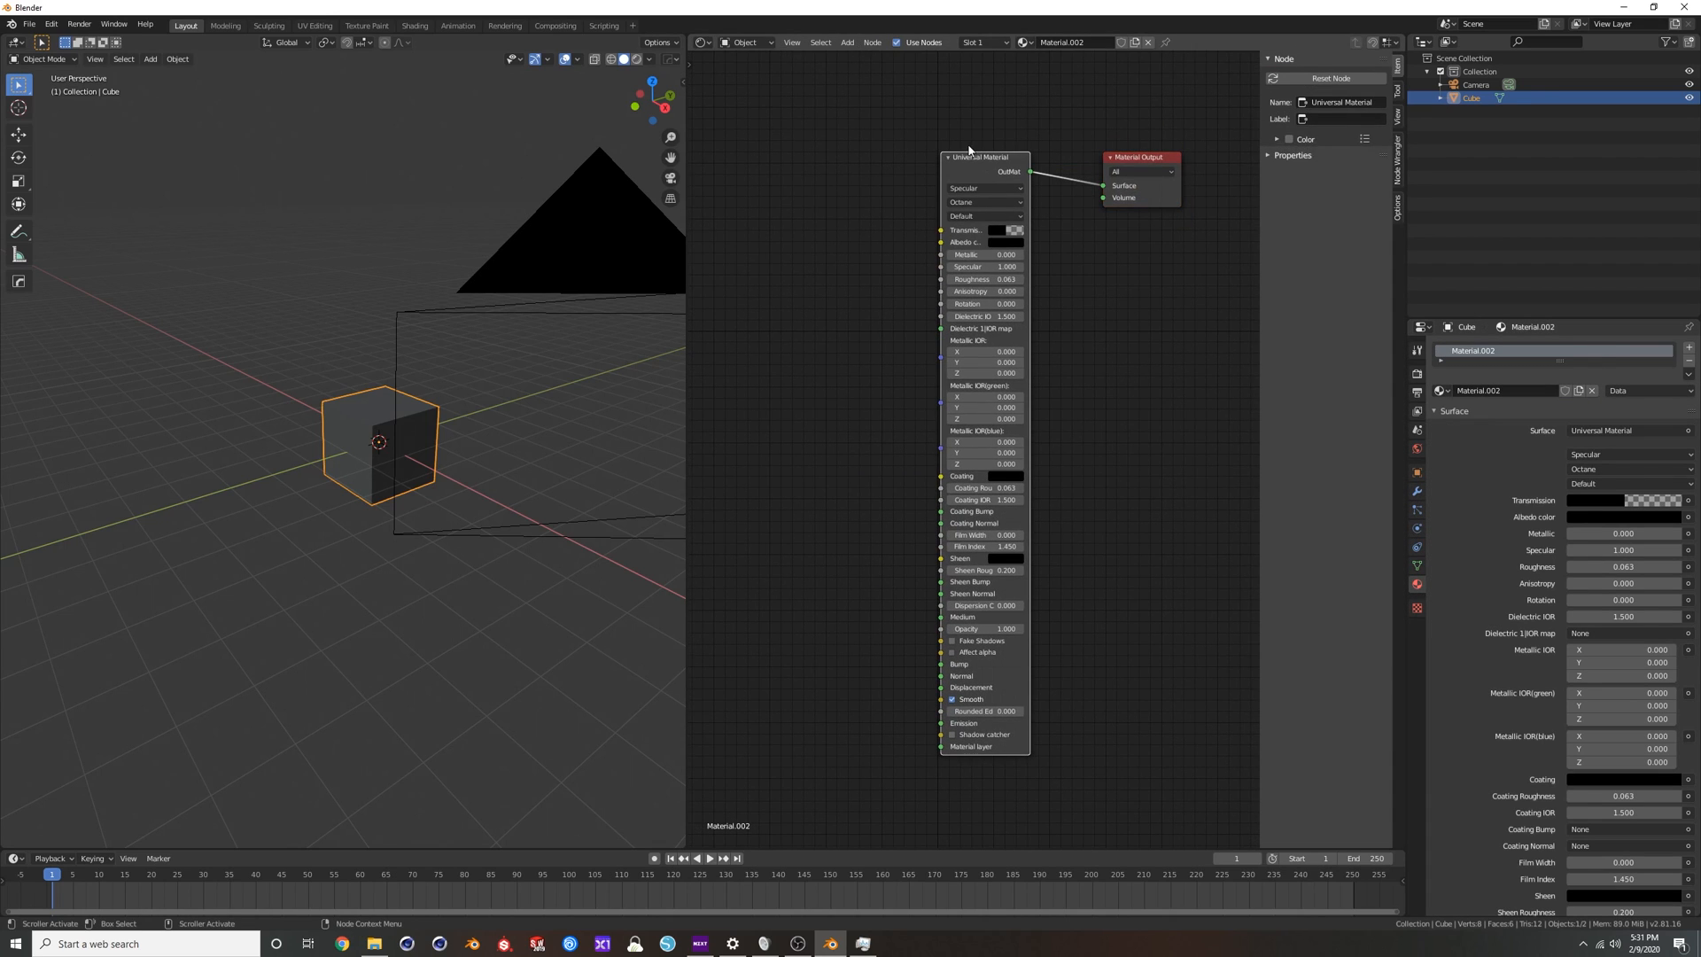
{"action": "key", "text": "g"}
{"action": "right_click", "coordinate": [970, 161]}
{"action": "scroll", "coordinate": [843, 347], "scroll_direction": "down", "scroll_amount": 1}
{"action": "middle_click_drag", "start_coordinate": [844, 346], "coordinate": [993, 347]}
{"action": "scroll", "coordinate": [894, 212], "scroll_direction": "down", "scroll_amount": 2}
{"action": "middle_click_drag", "start_coordinate": [884, 308], "coordinate": [1101, 361]}
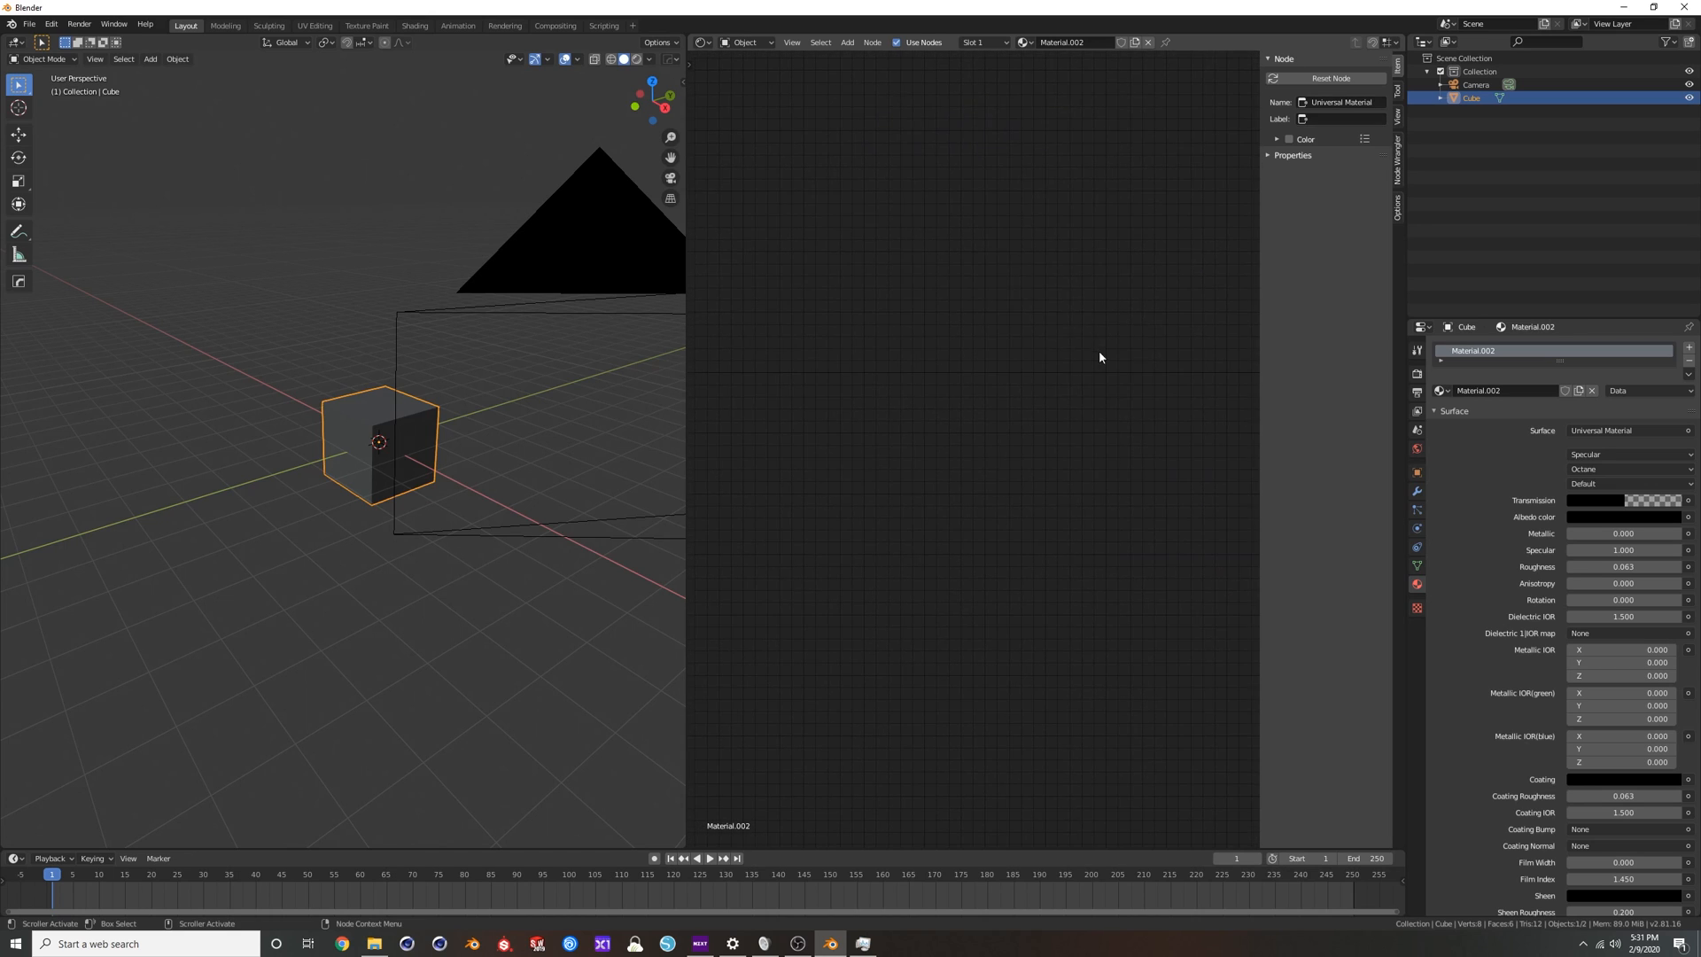
{"action": "middle_click_drag", "start_coordinate": [1152, 476], "coordinate": [1009, 376]}
{"action": "middle_click_drag", "start_coordinate": [809, 395], "coordinate": [846, 379]}
{"action": "middle_click_drag", "start_coordinate": [1148, 353], "coordinate": [993, 445]}
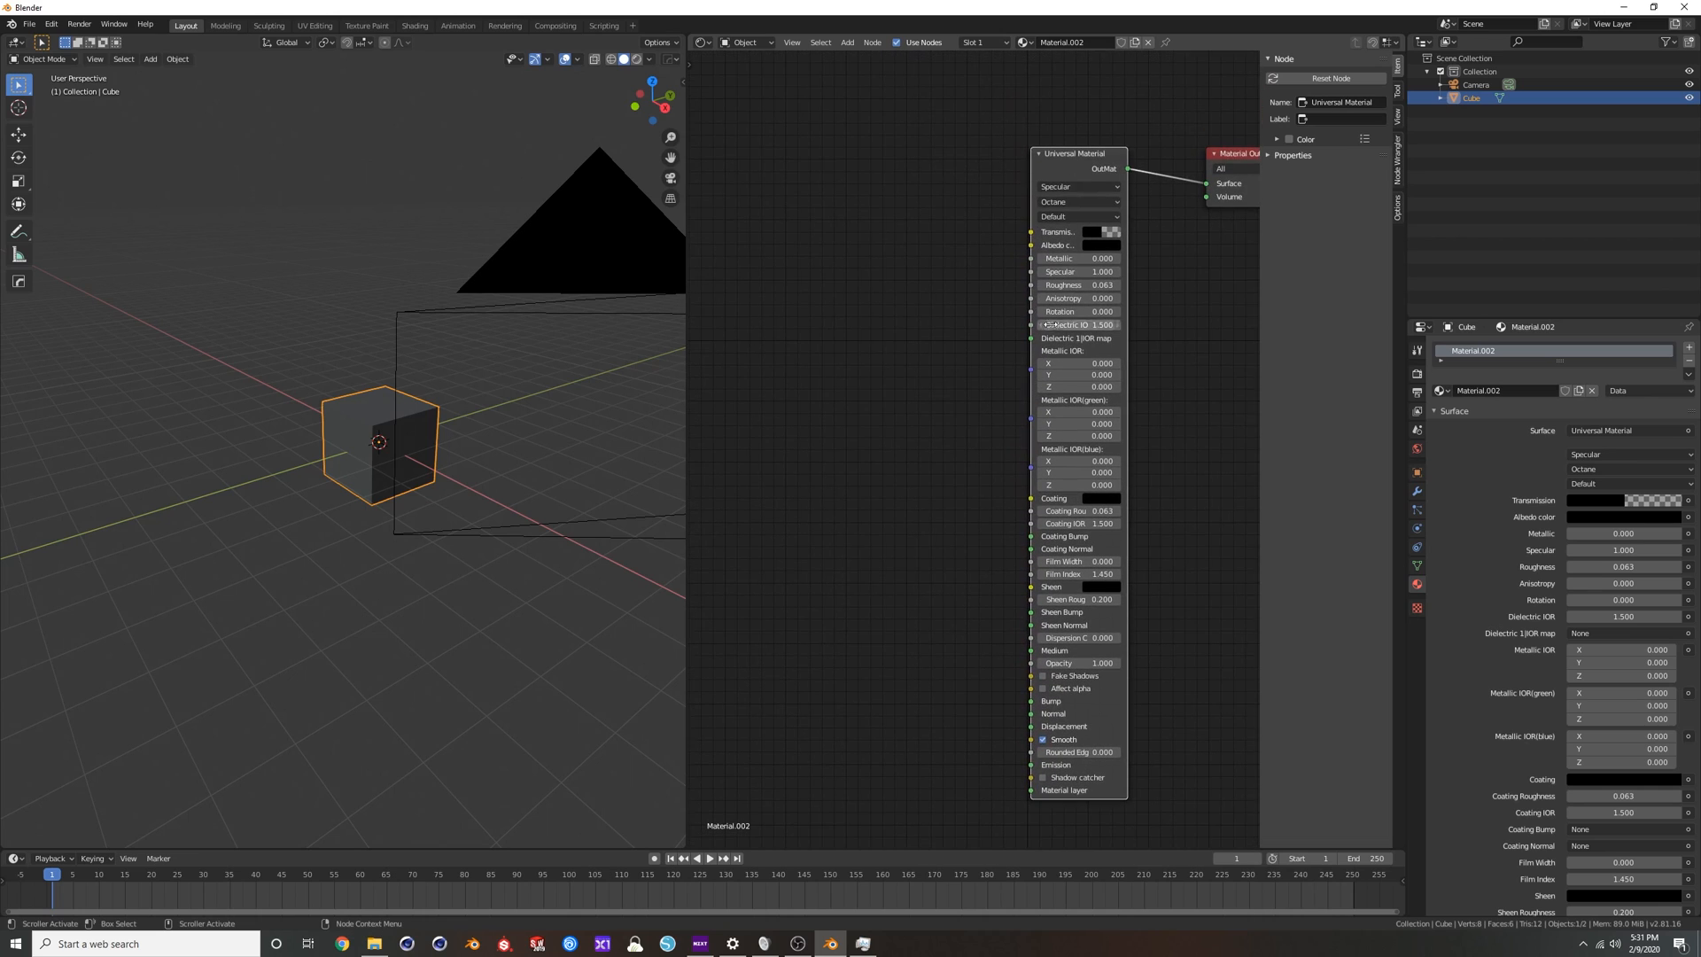
Replace the Universal Material node with a Glossy Material node connected to the Material Output's Surface input.
{"action": "key", "text": "x"}
{"action": "scroll", "coordinate": [1047, 124], "scroll_direction": "down", "scroll_amount": 1}
{"action": "middle_click_drag", "start_coordinate": [1022, 176], "coordinate": [1035, 258]}
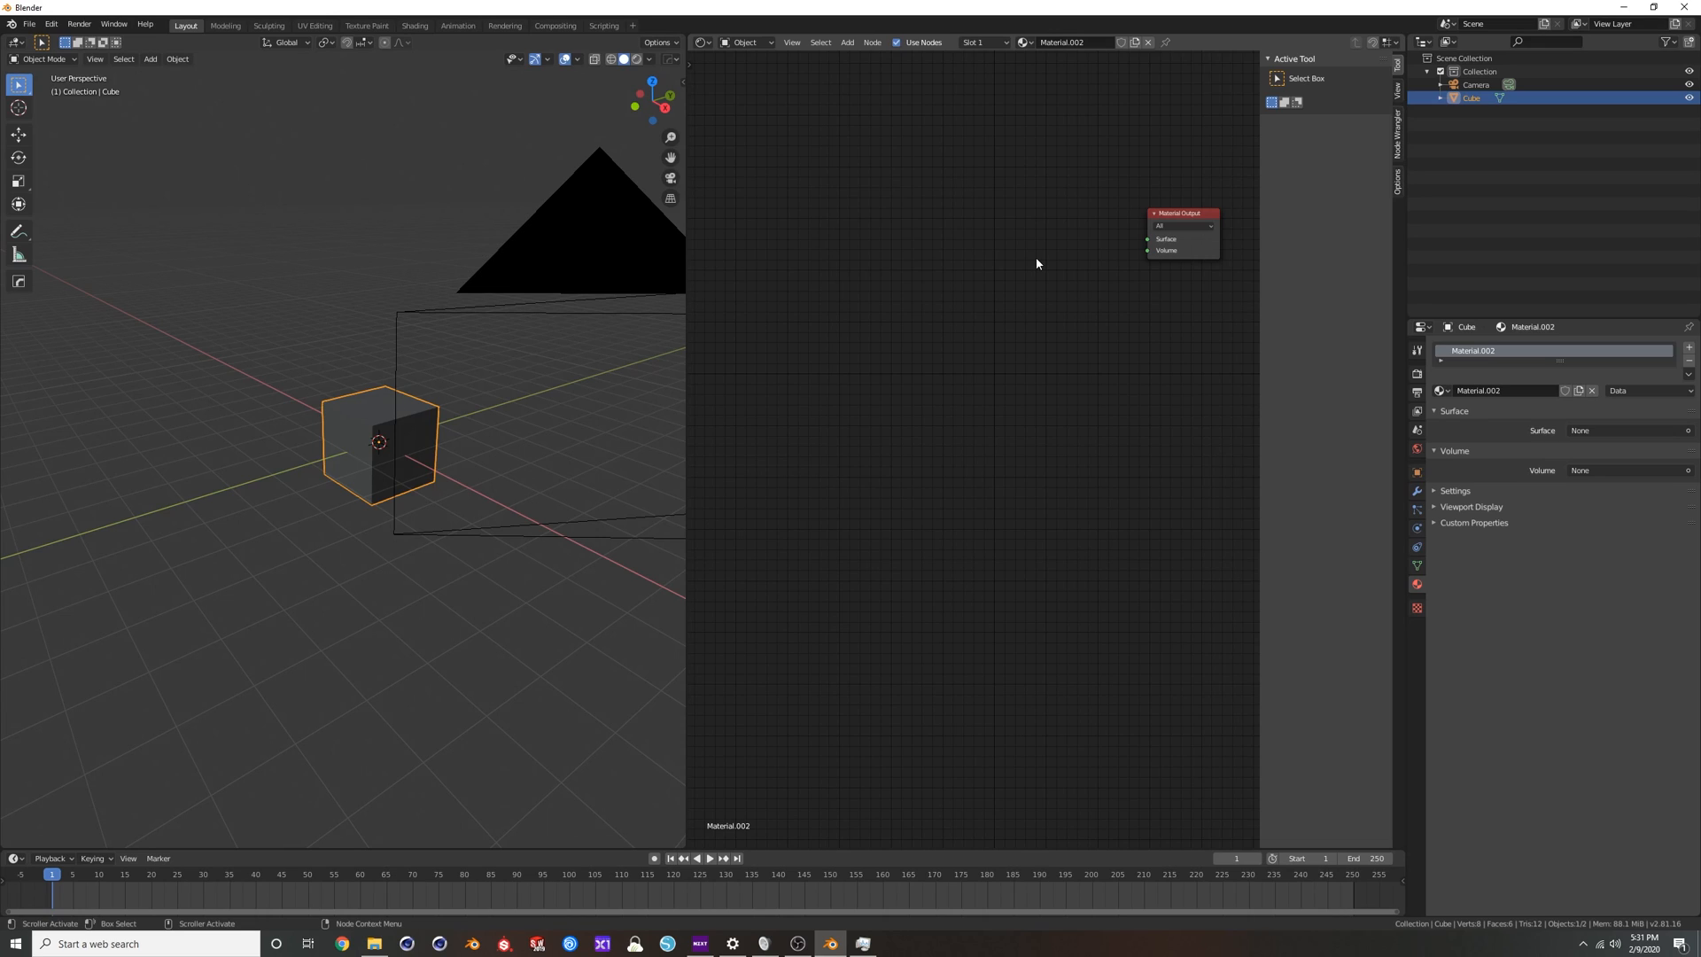
{"action": "key", "text": "shift+a"}
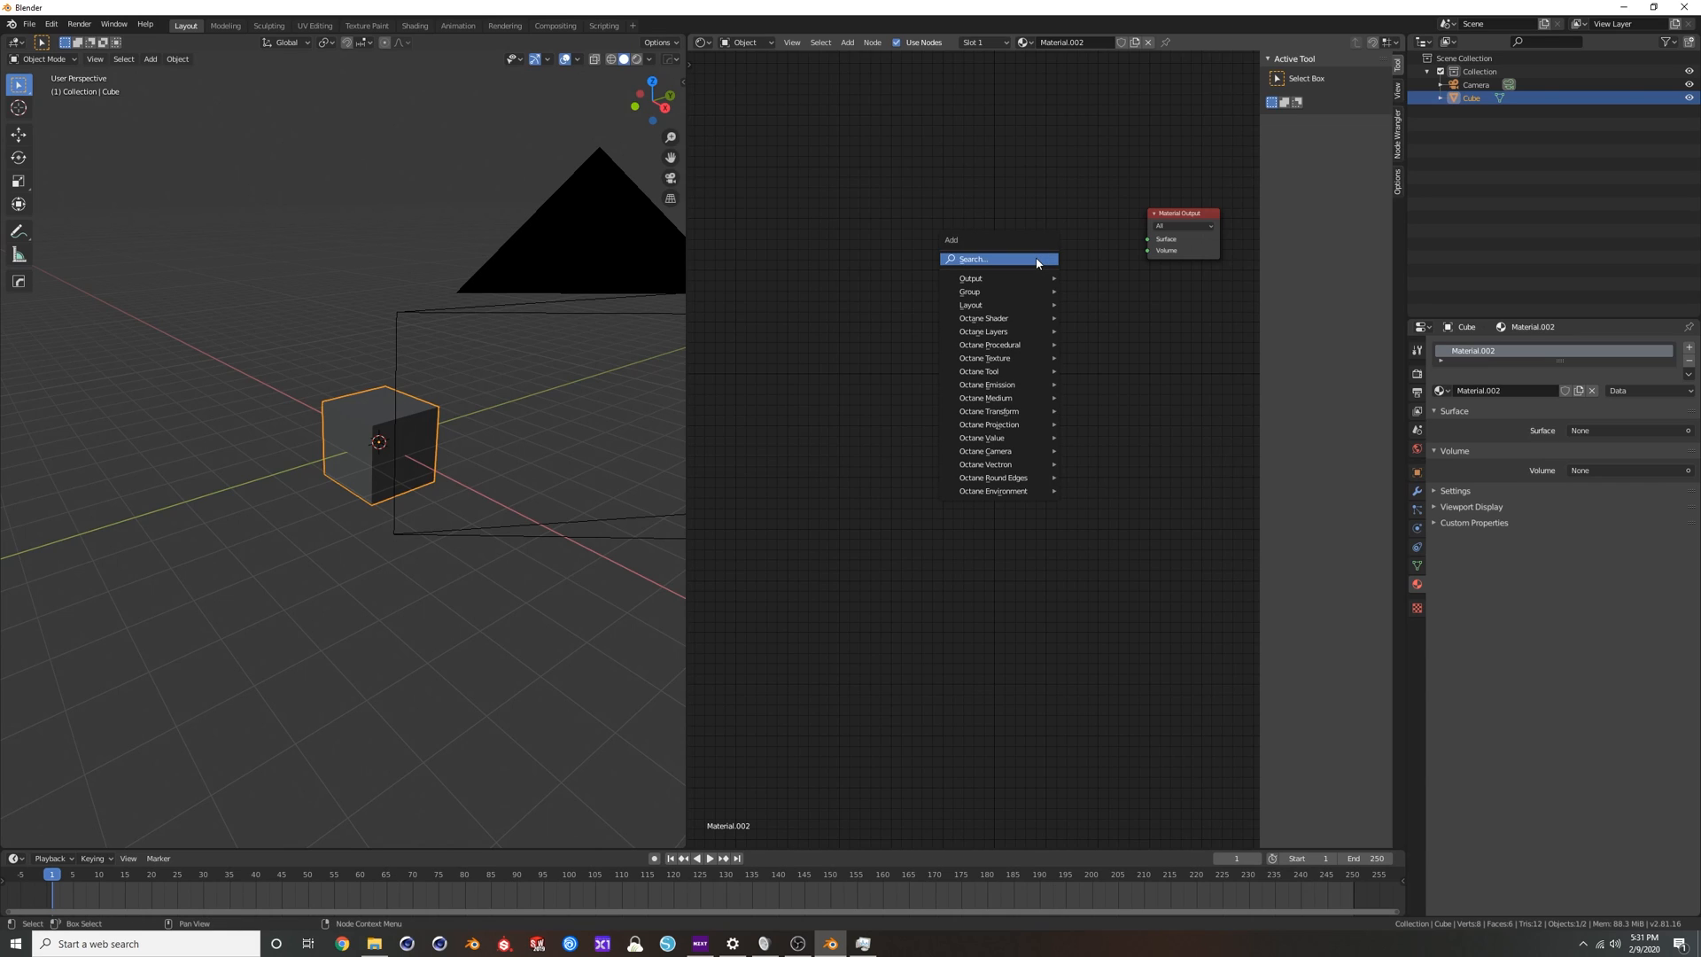
{"action": "left_click", "coordinate": [1038, 259]}
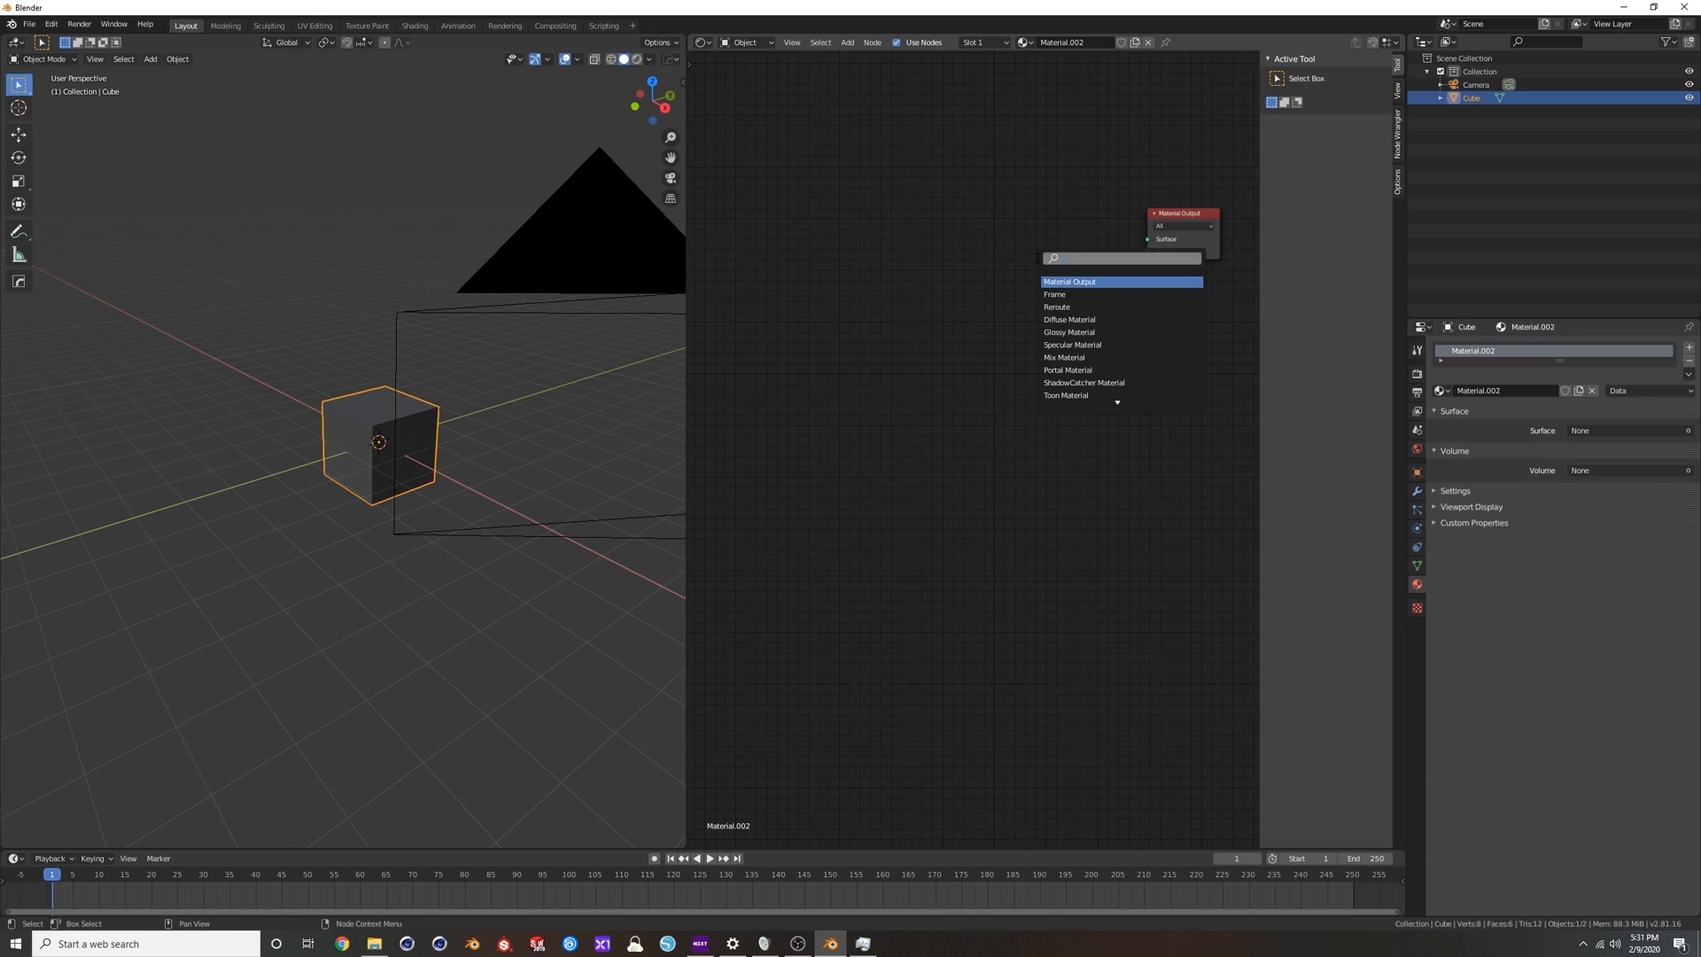
{"action": "type", "text": "glossy"}
{"action": "key", "text": "Return"}
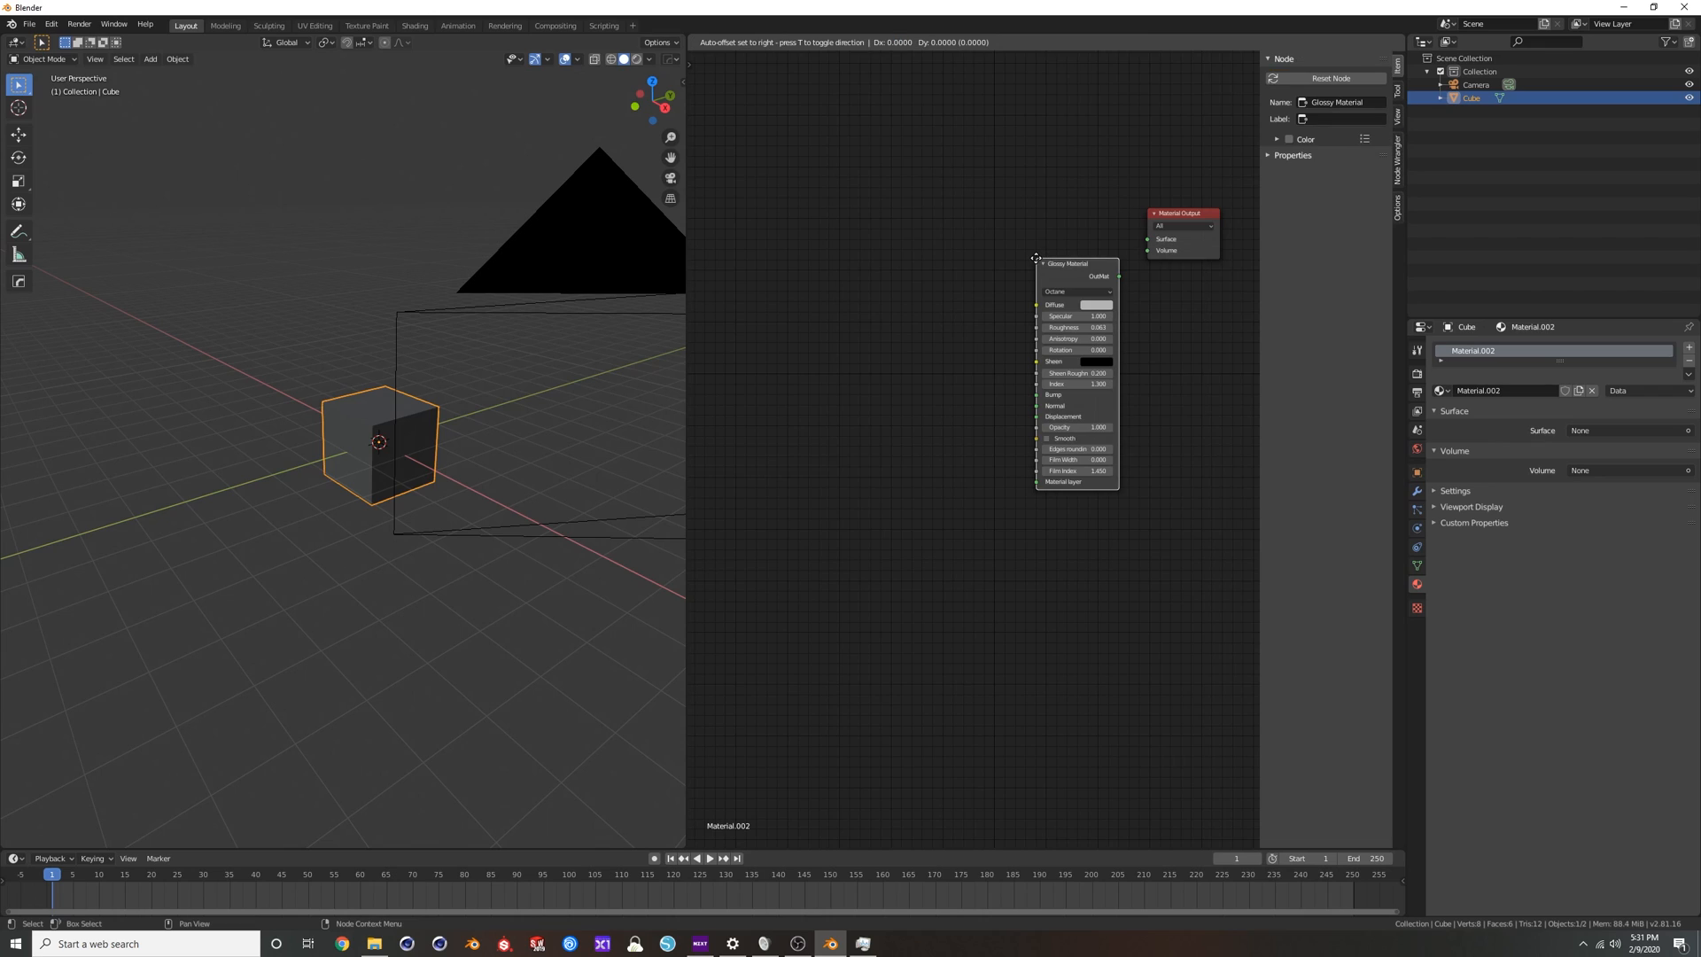
{"action": "left_click", "coordinate": [951, 264]}
{"action": "left_click_drag", "start_coordinate": [1033, 277], "coordinate": [1147, 239]}
Switch the viewport to rendered shading and view the cube's glossy material up close.
{"action": "left_click", "coordinate": [636, 59]}
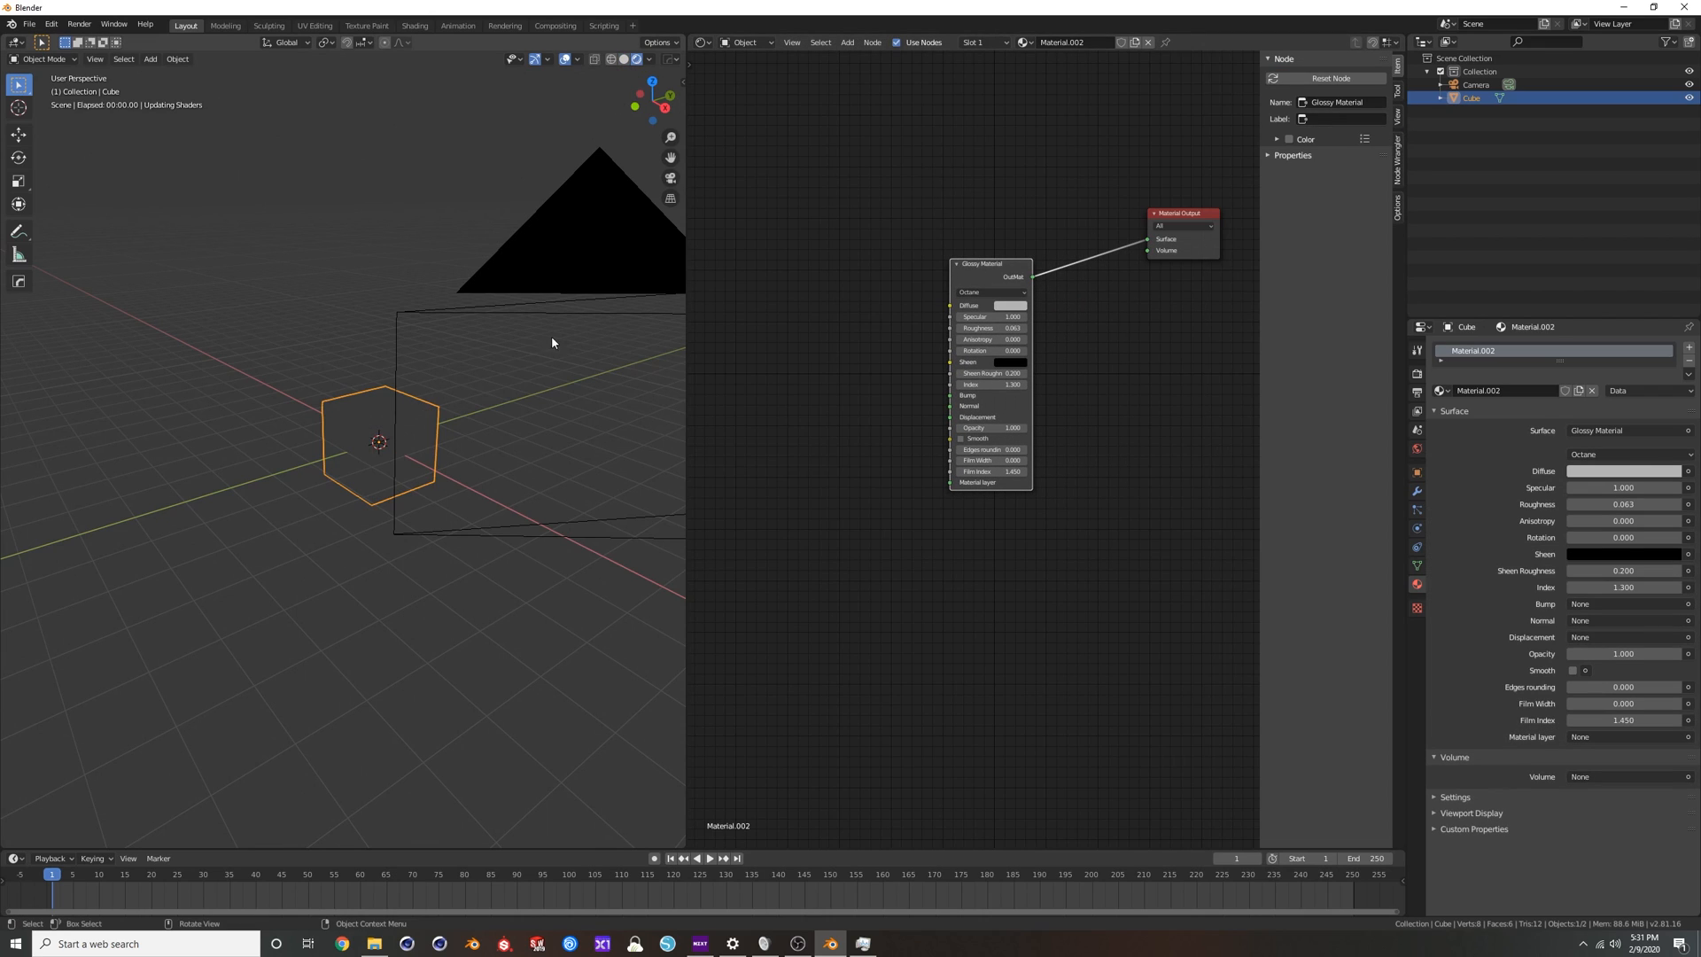
{"action": "middle_click_drag", "start_coordinate": [416, 467], "coordinate": [577, 383]}
{"action": "scroll", "coordinate": [487, 425], "scroll_direction": "up", "scroll_amount": 5}
{"action": "scroll", "coordinate": [522, 396], "scroll_direction": "up", "scroll_amount": 1}
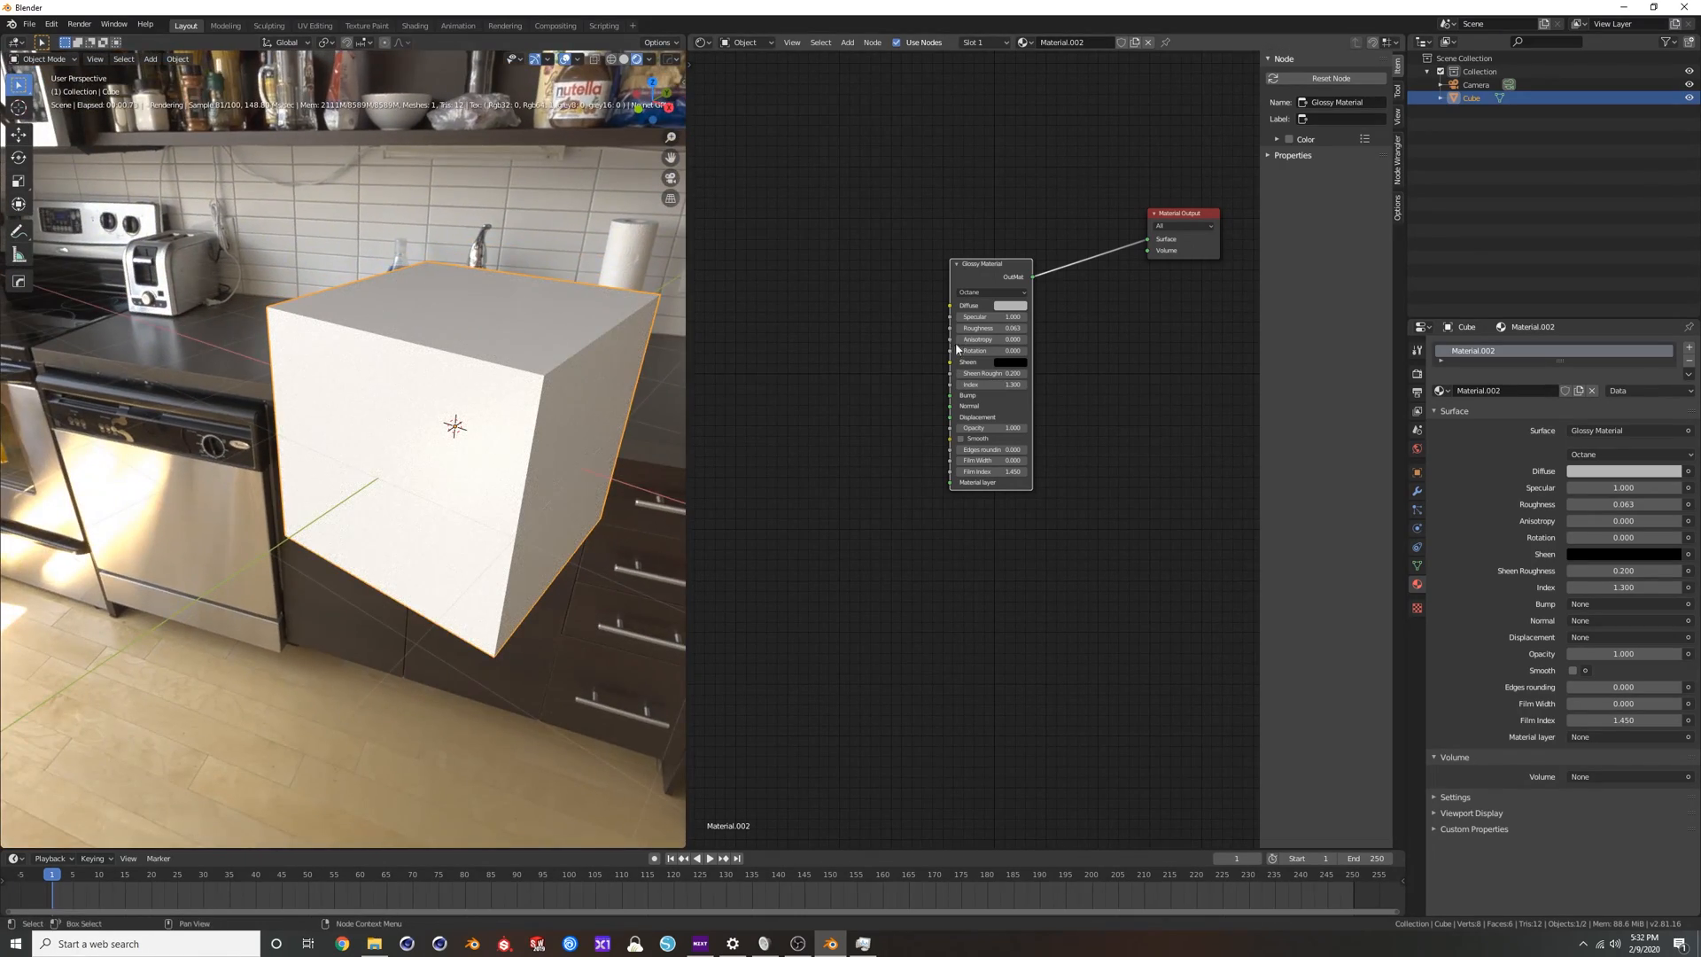
Set the Glossy Material's diffuse color to deep blue and its roughness to 0, and check the cube's reflections.
{"action": "left_click", "coordinate": [1016, 308]}
{"action": "left_click_drag", "start_coordinate": [1051, 192], "coordinate": [1073, 175]}
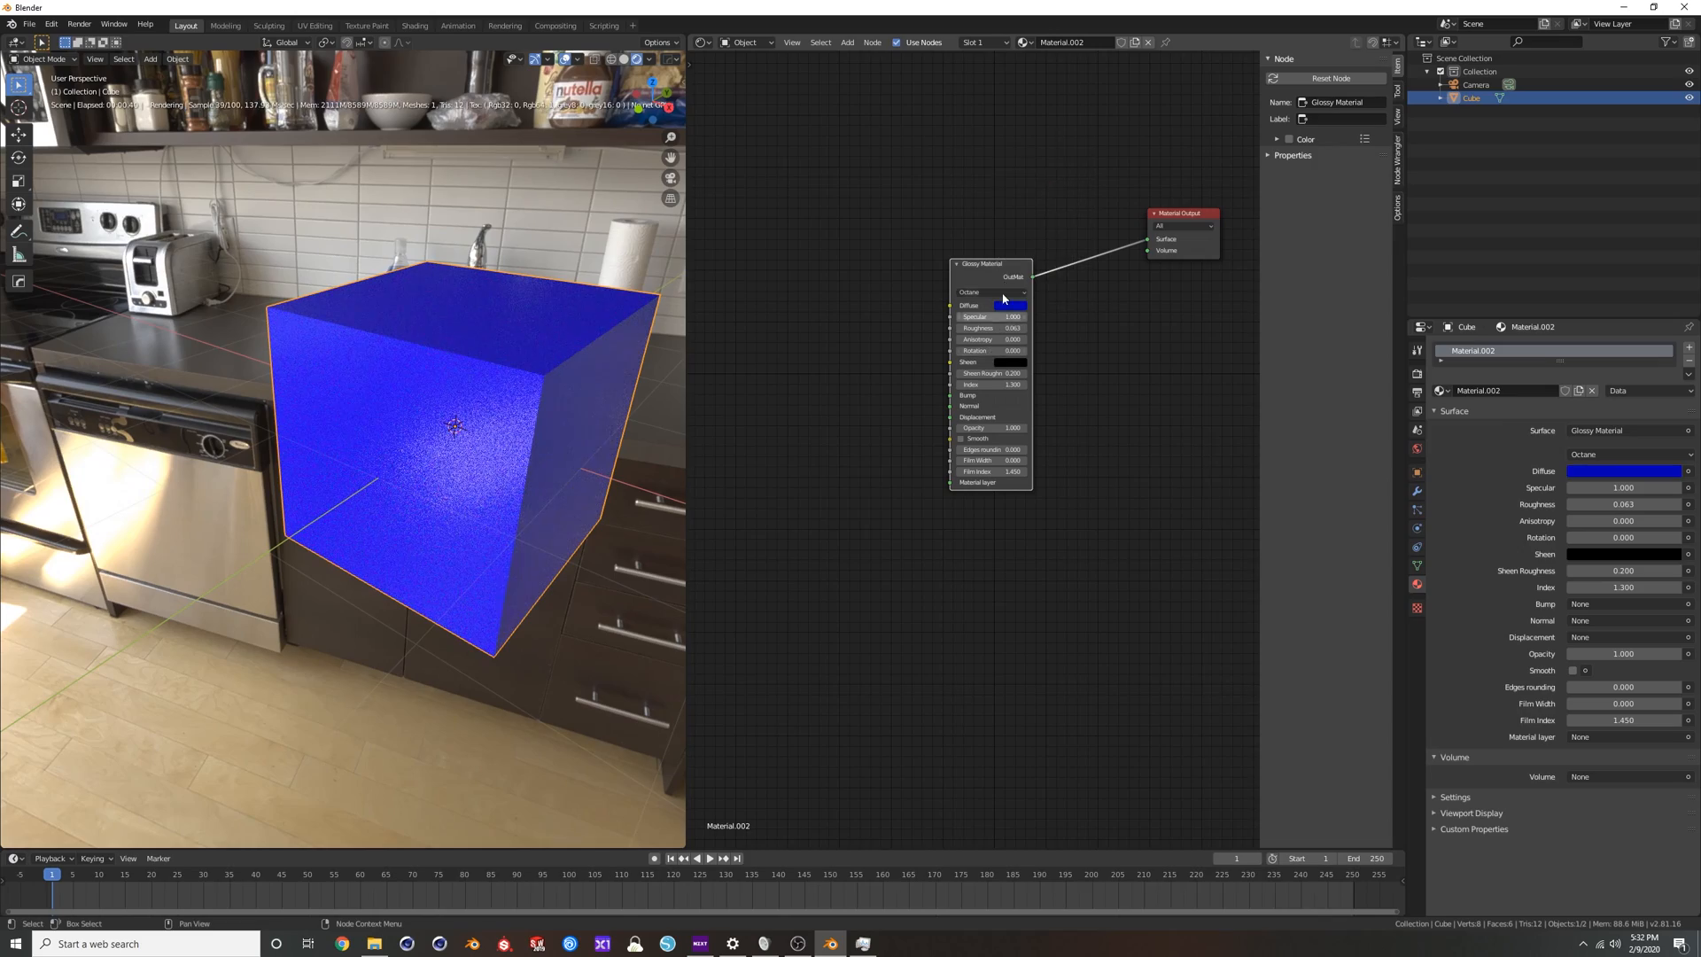
{"action": "left_click_drag", "start_coordinate": [993, 329], "coordinate": [961, 329]}
{"action": "mouse_move", "coordinate": [502, 376]}
{"action": "middle_mouse_down"}
{"action": "mouse_move", "coordinate": [487, 375]}
{"action": "mouse_move", "coordinate": [546, 344]}
{"action": "mouse_move", "coordinate": [537, 322]}
{"action": "mouse_move", "coordinate": [492, 374]}
{"action": "middle_mouse_up"}
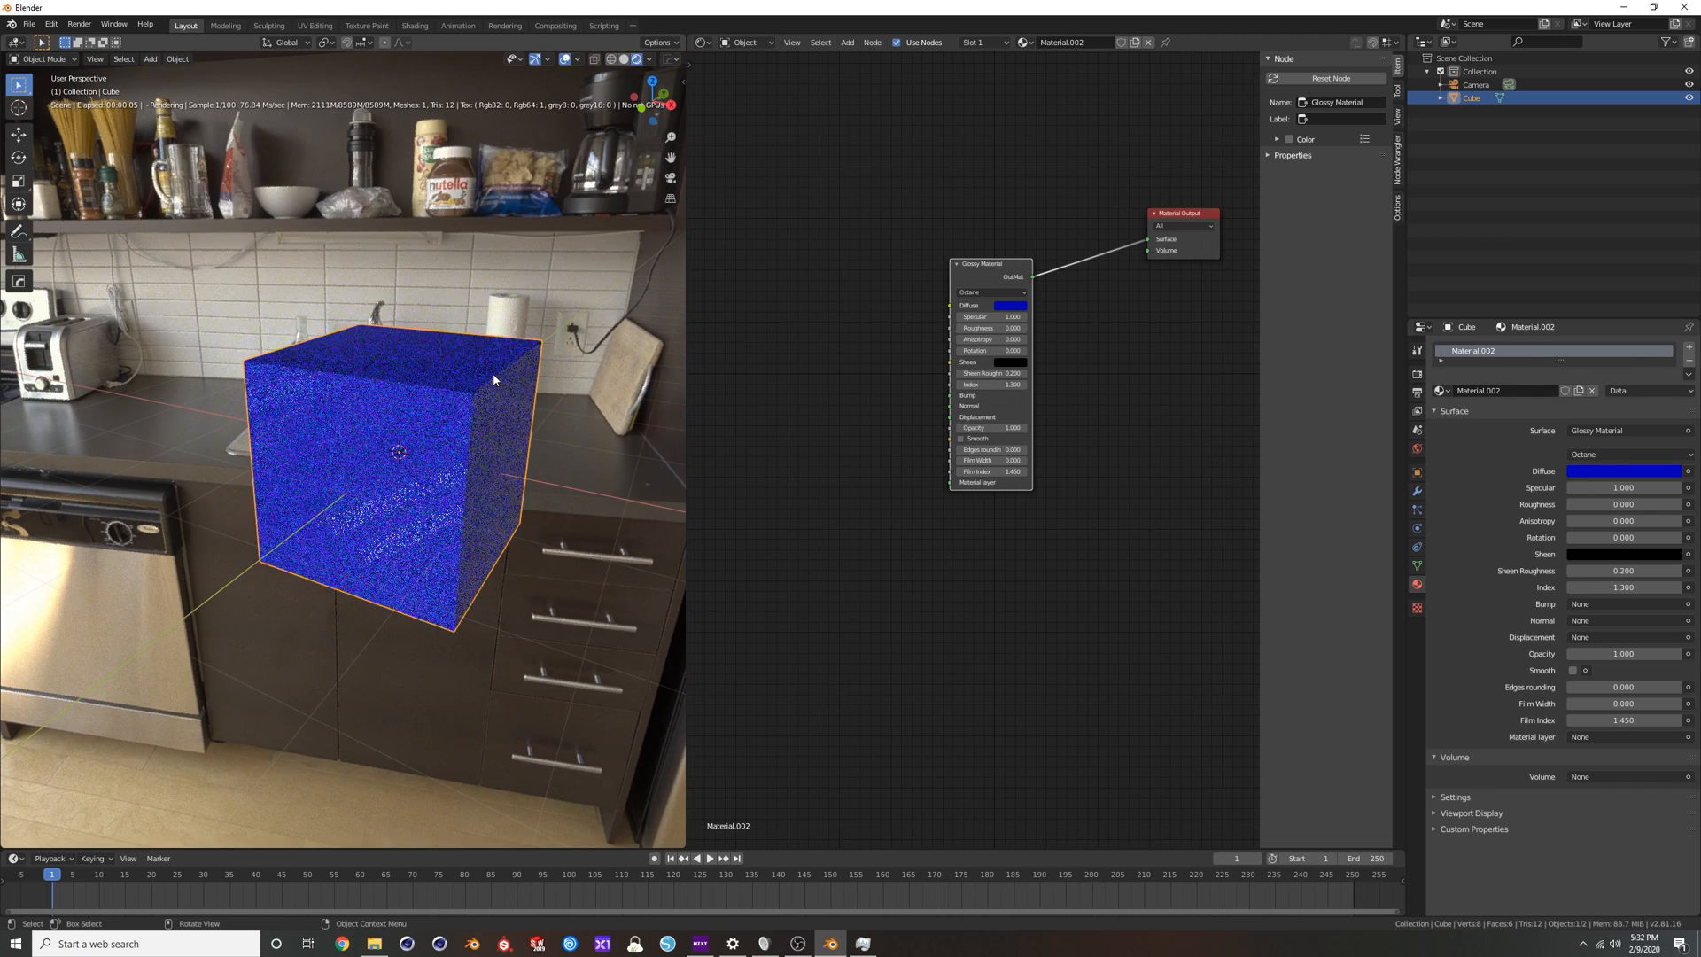
Look over the Glossy Material node's settings and move the node closer to the Material Output node.
{"action": "scroll", "coordinate": [975, 452], "scroll_direction": "up", "scroll_amount": 2}
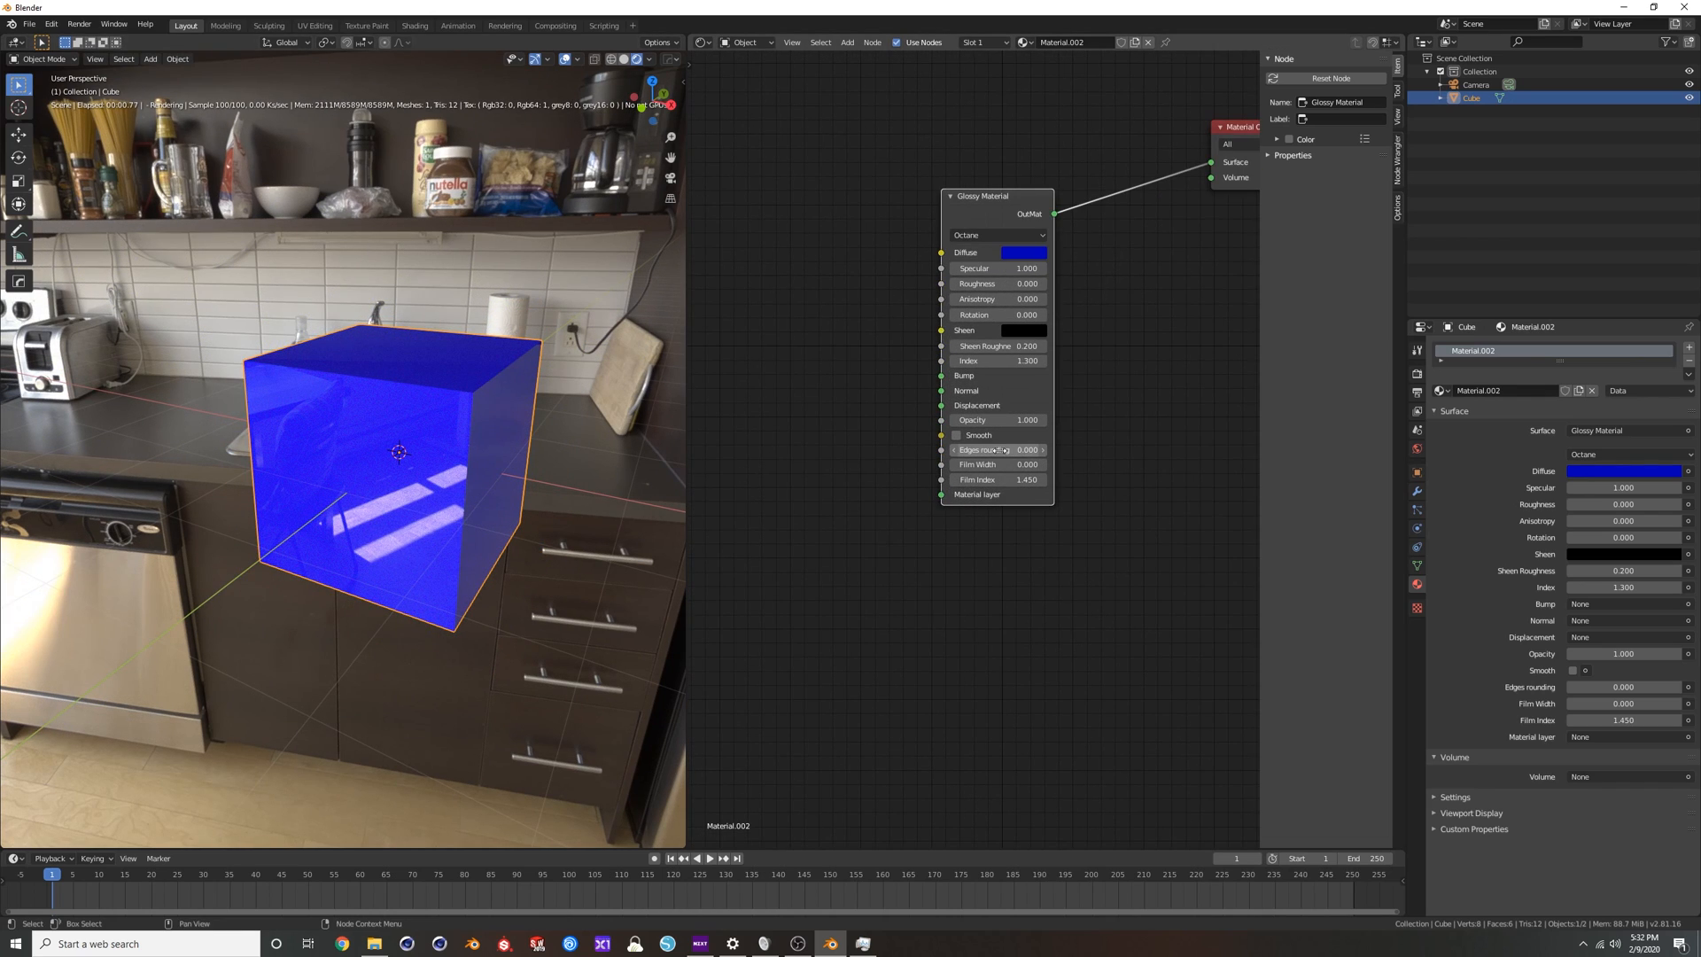
{"action": "scroll", "coordinate": [991, 247], "scroll_direction": "down", "scroll_amount": 1}
{"action": "left_click_drag", "start_coordinate": [991, 247], "coordinate": [1067, 251]}
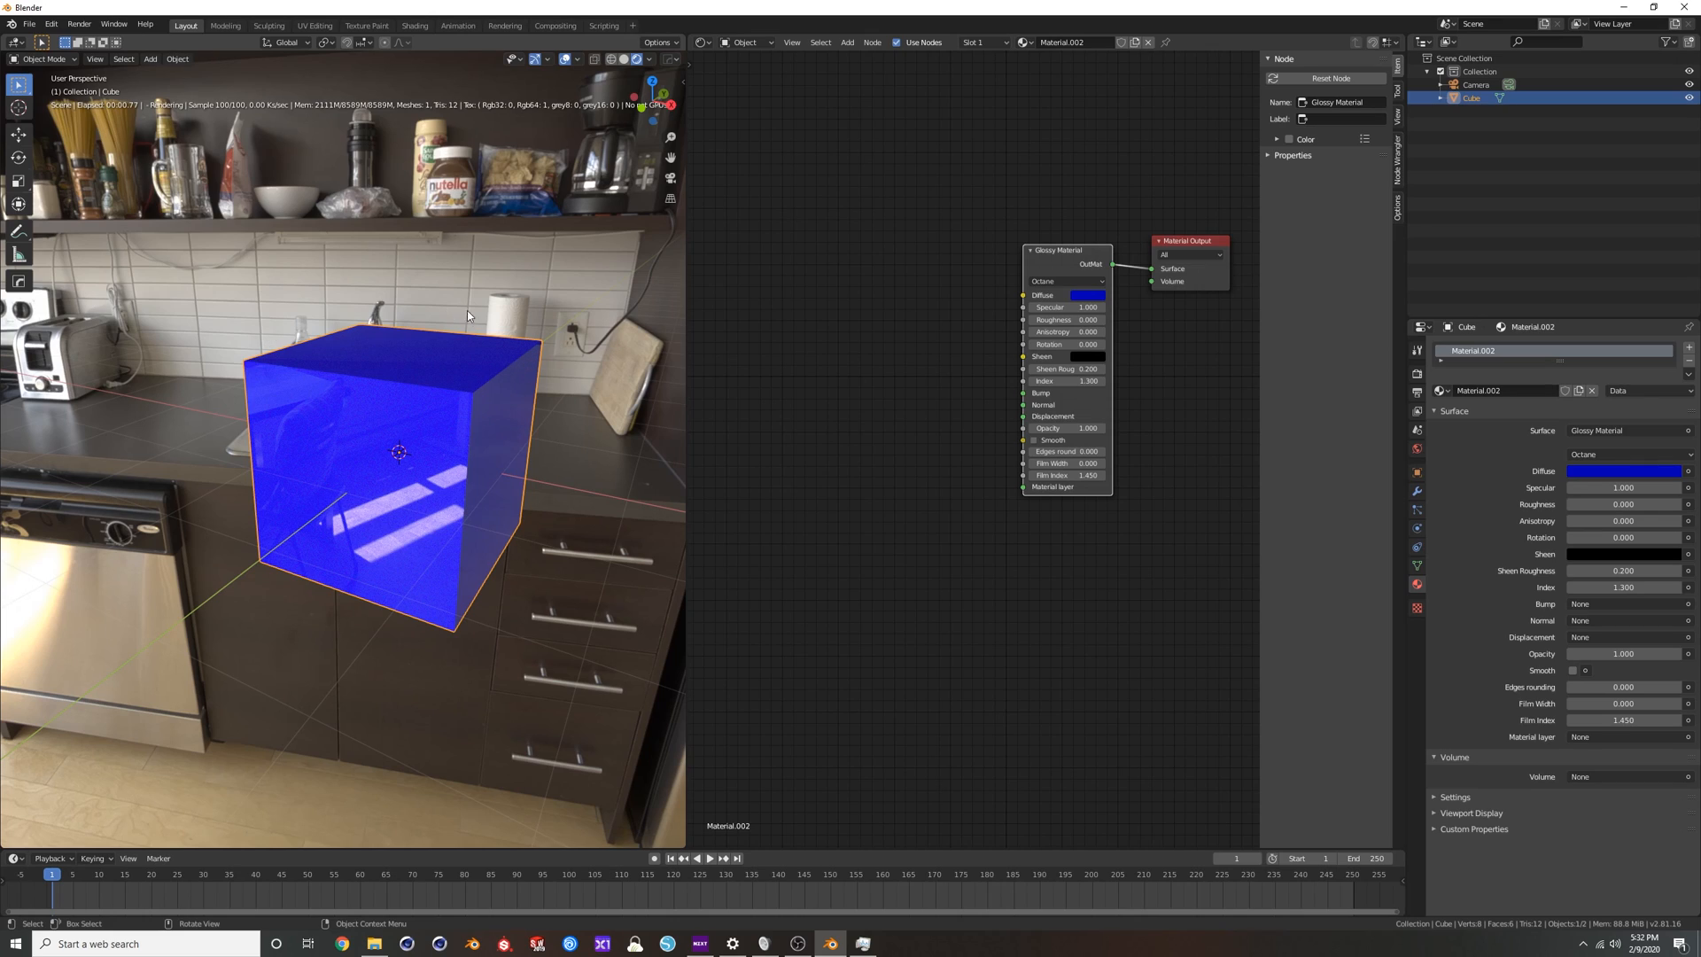
Add a Round Edges node beside the Glossy Material node and set its mode to Accurate.
{"action": "scroll", "coordinate": [442, 381], "scroll_direction": "down", "scroll_amount": 1}
{"action": "middle_click_drag", "start_coordinate": [443, 381], "coordinate": [435, 399]}
{"action": "scroll", "coordinate": [435, 398], "scroll_direction": "up", "scroll_amount": 2}
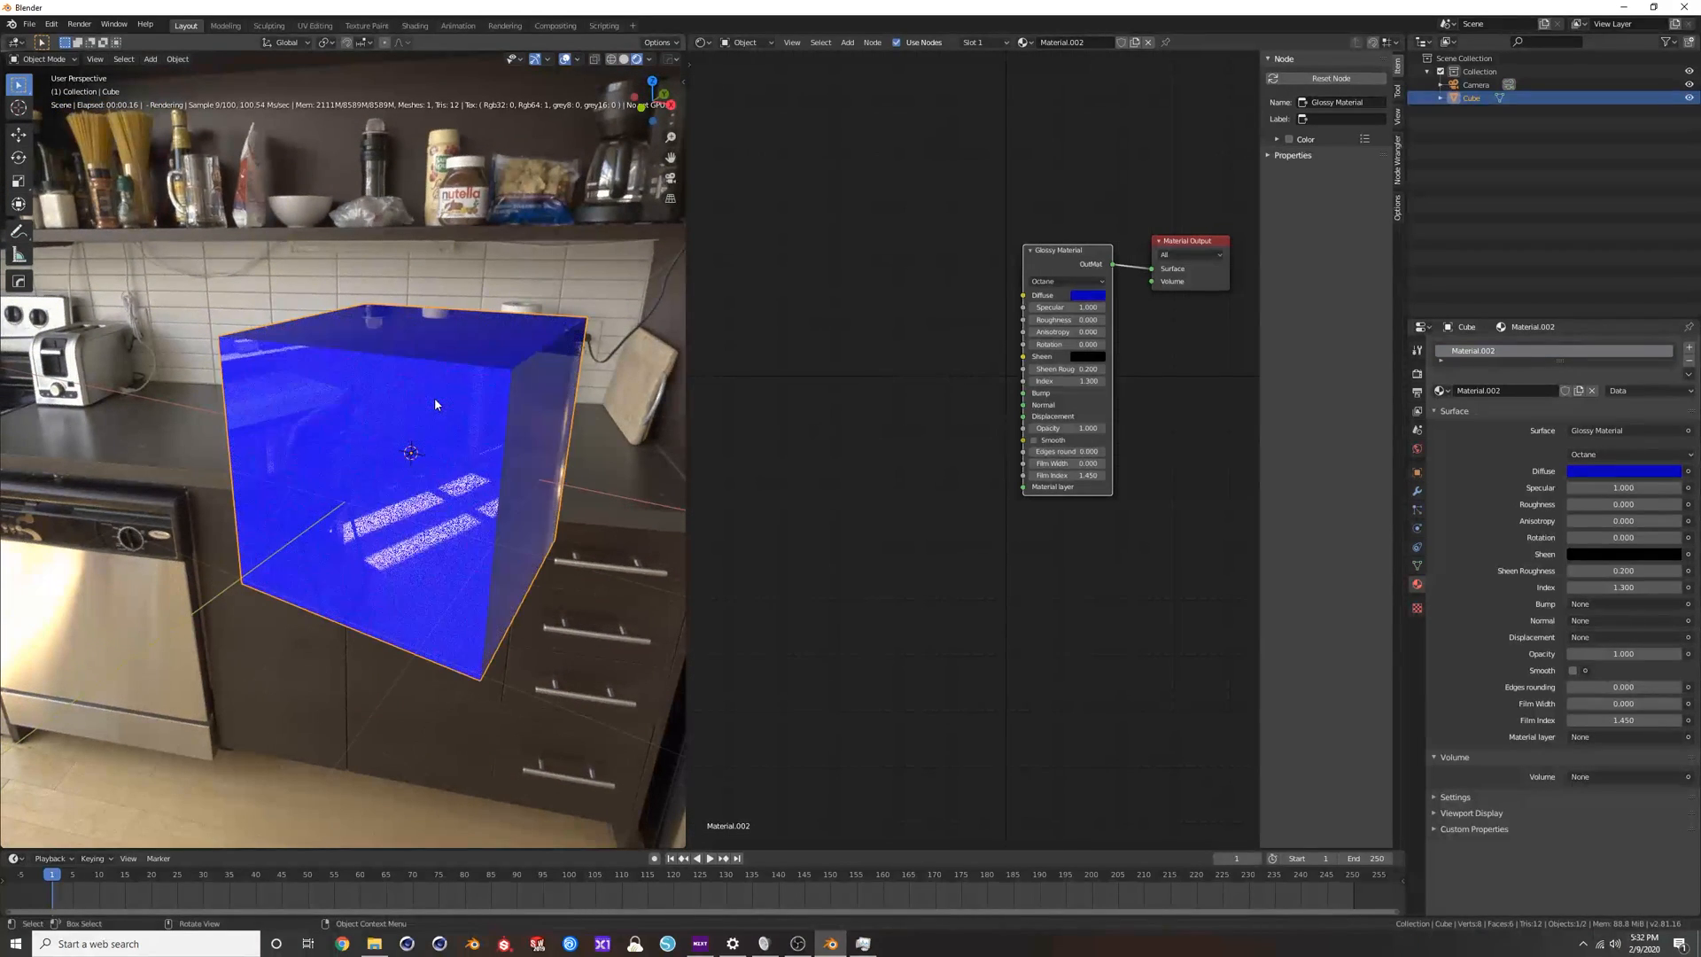
{"action": "key", "text": "shift+a"}
{"action": "left_click", "coordinate": [815, 372]}
{"action": "type", "text": "round"}
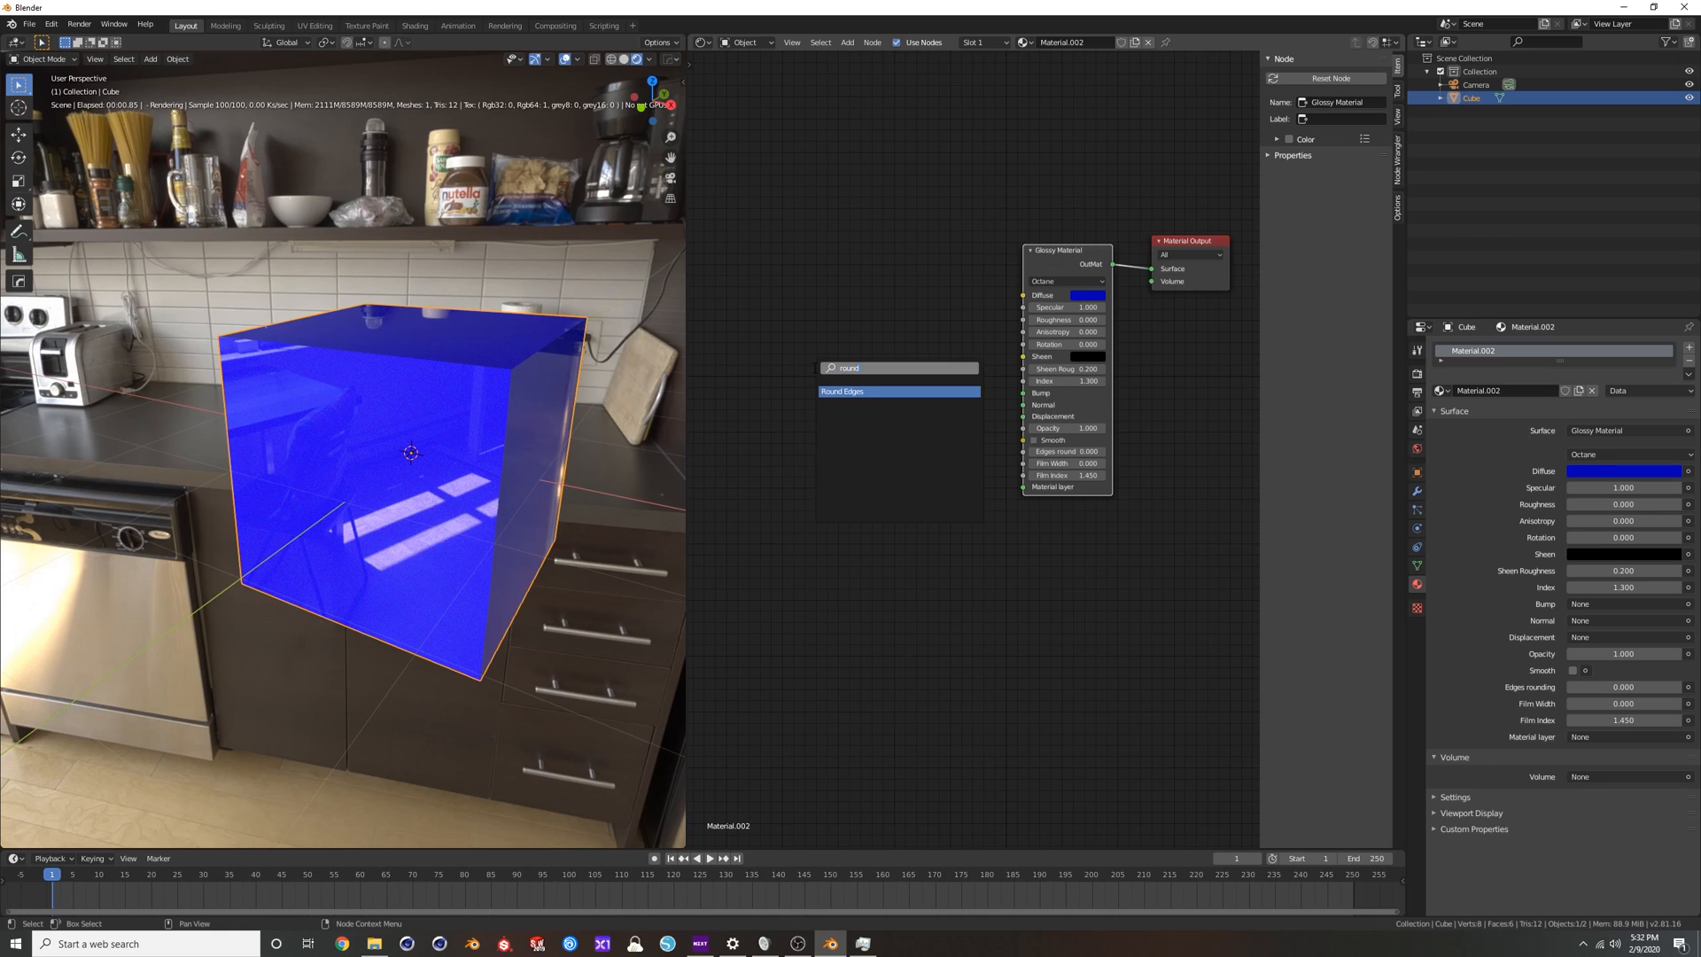
{"action": "key", "text": "Return"}
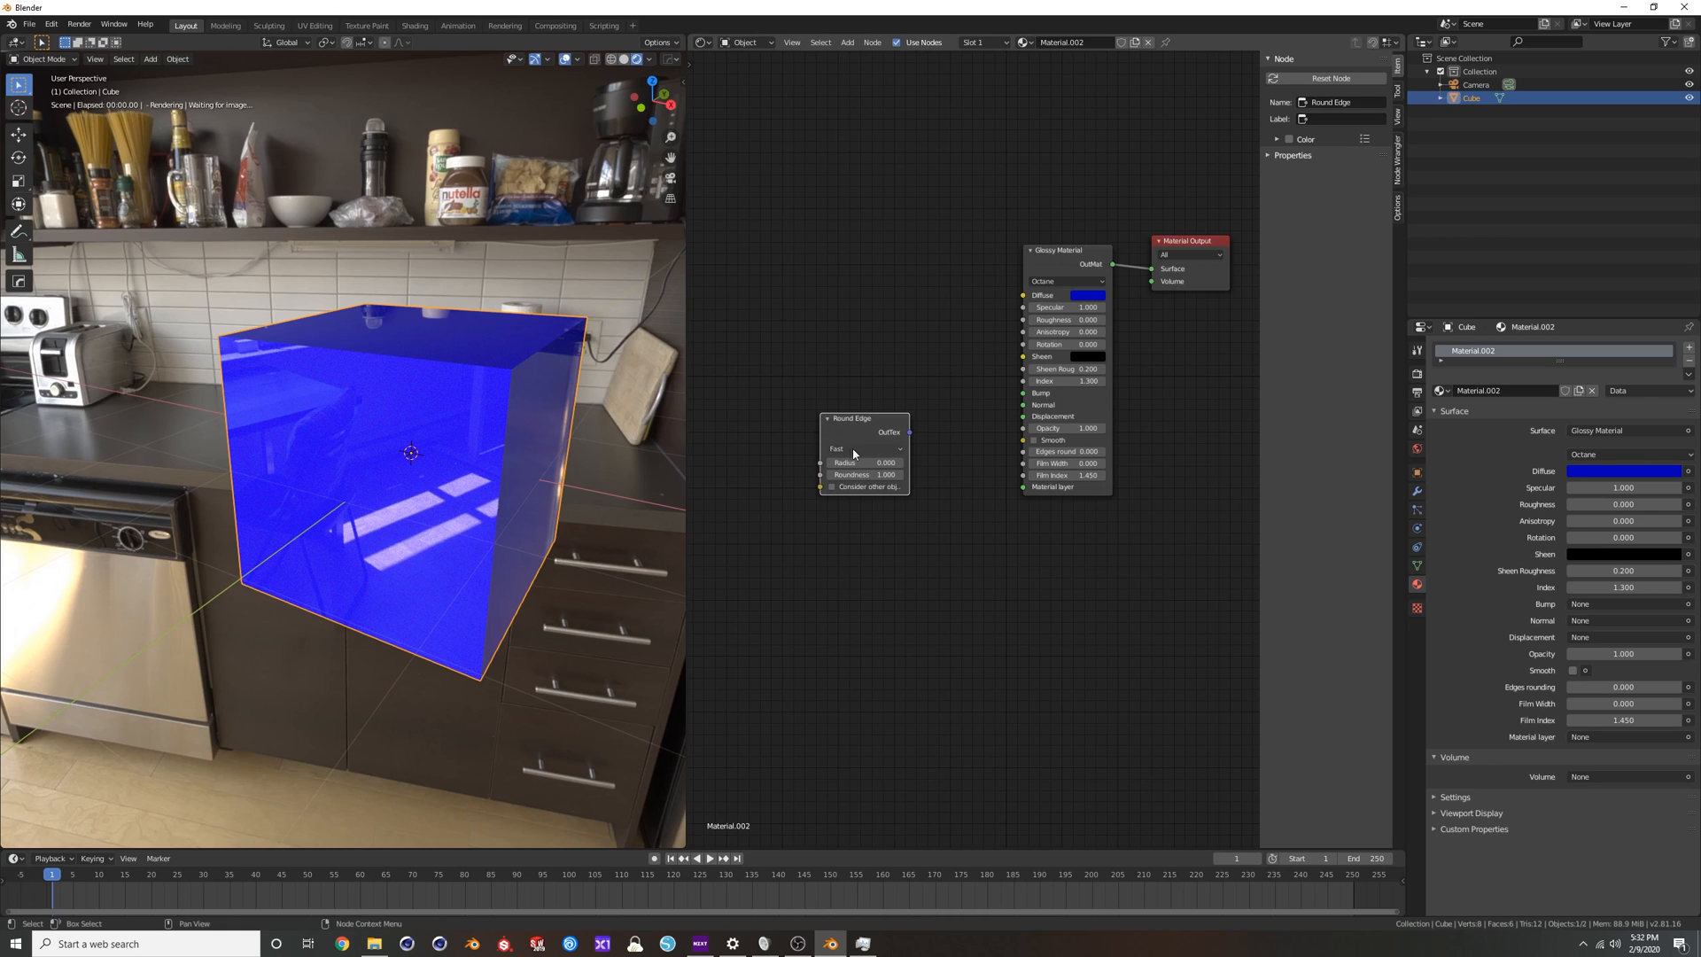
{"action": "left_click", "coordinate": [853, 449]}
{"action": "left_click", "coordinate": [864, 492]}
Set the Round Edge radius to 0.1 and connect its output to the Glossy Material's Edges rounding input.
{"action": "scroll", "coordinate": [864, 492], "scroll_direction": "up", "scroll_amount": 3}
{"action": "left_click", "coordinate": [860, 471]}
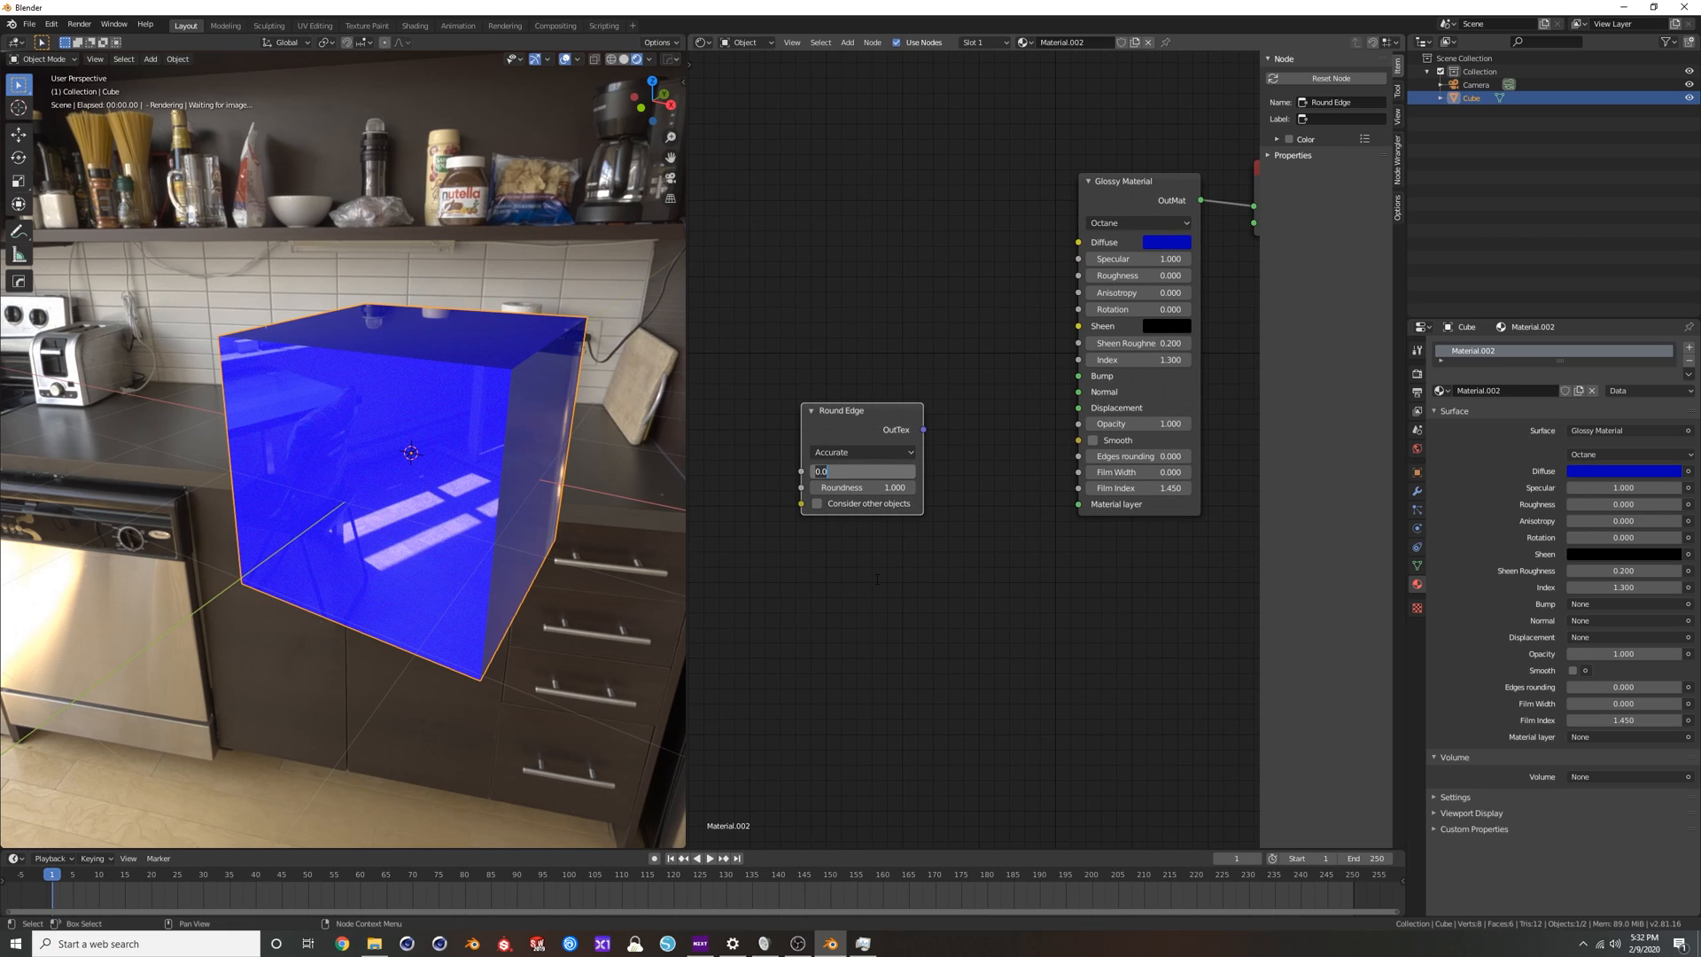
{"action": "key", "text": "Return"}
{"action": "left_click_drag", "start_coordinate": [924, 434], "coordinate": [1079, 456]}
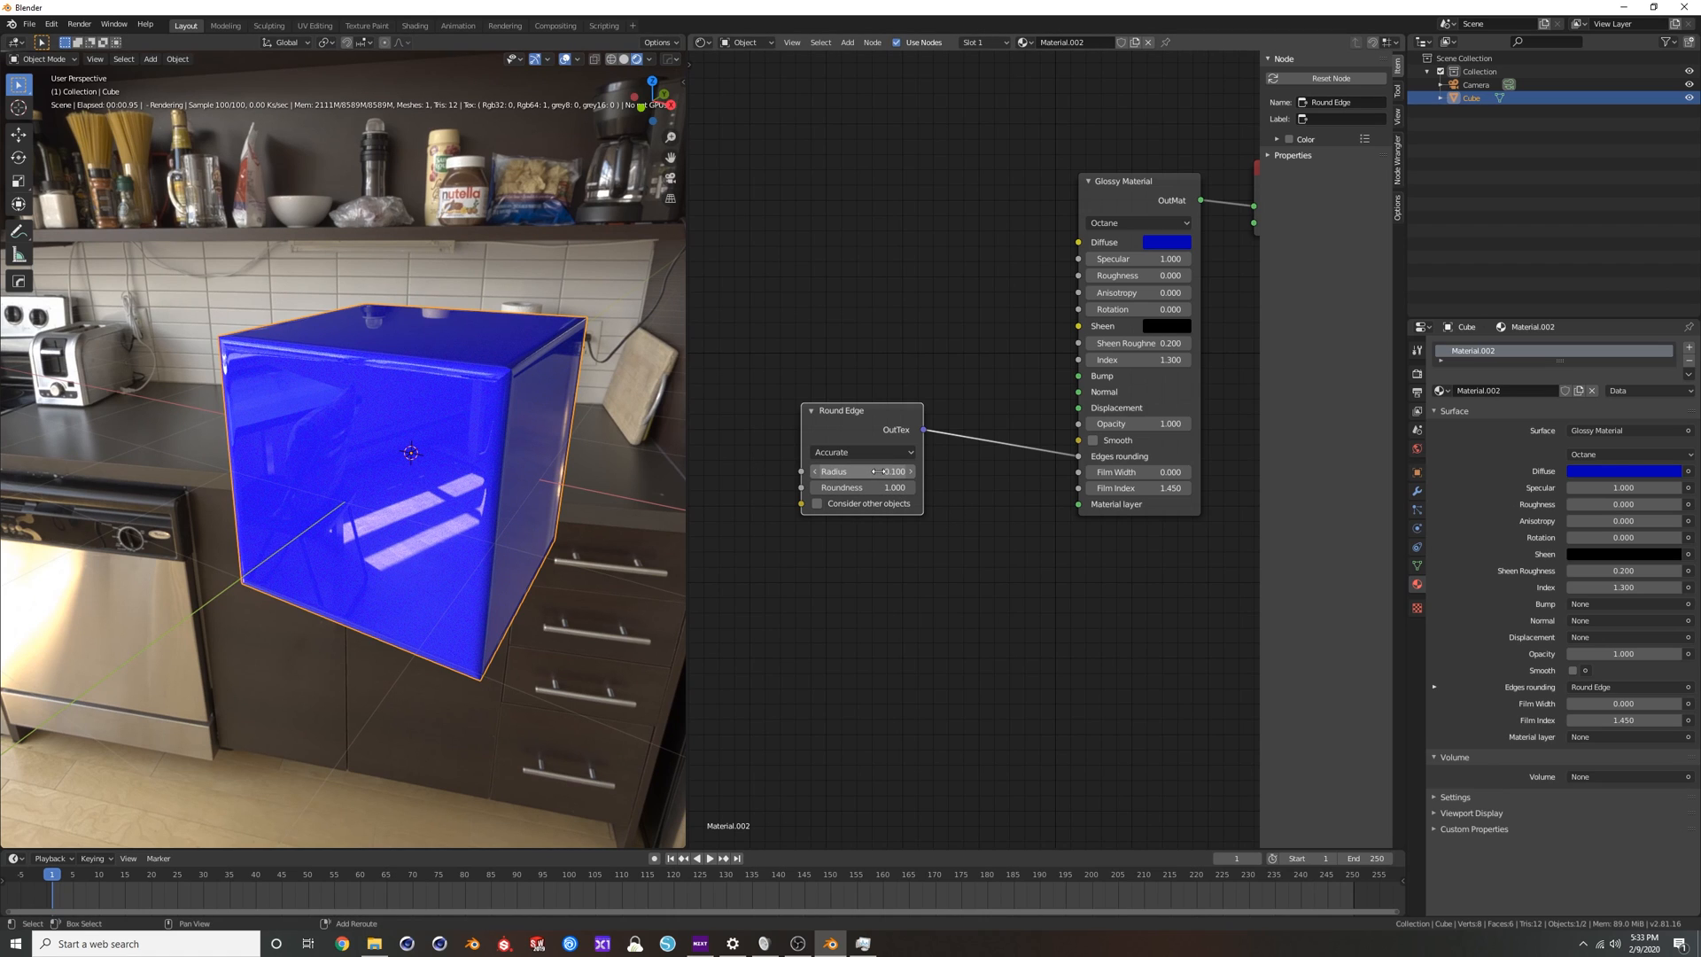
Set the Round Edge radius to 0.04 and inspect the cube's rounded edges from another angle.
{"action": "left_click", "coordinate": [814, 472]}
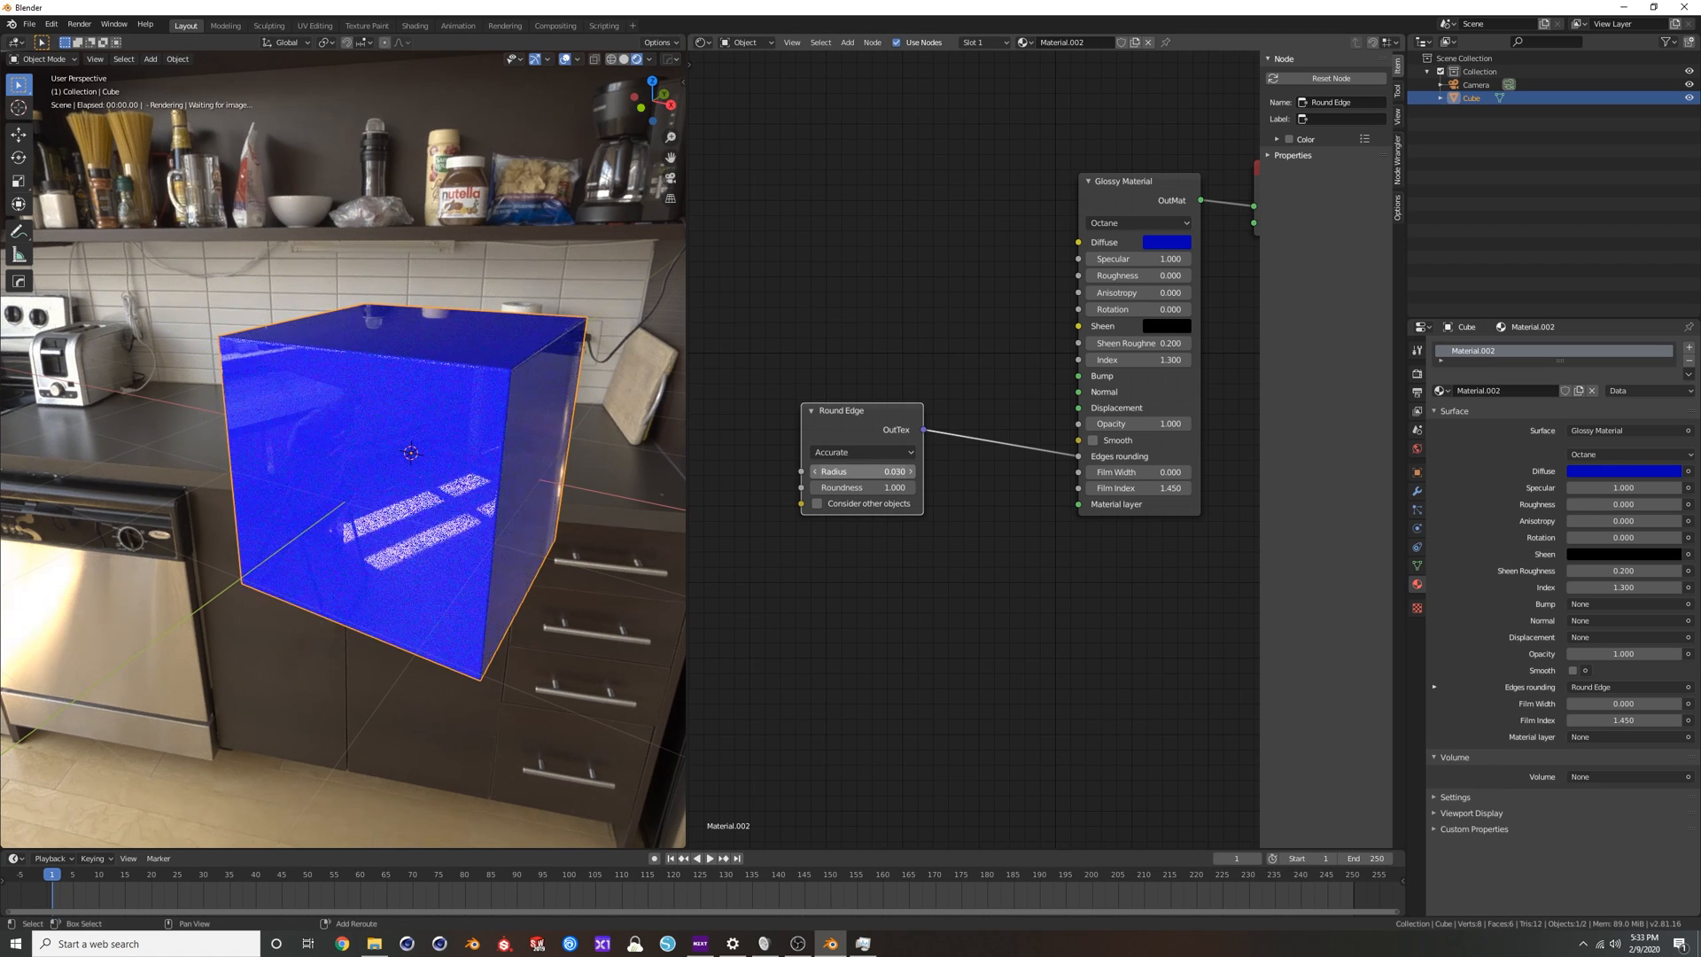
{"action": "left_click", "coordinate": [814, 471]}
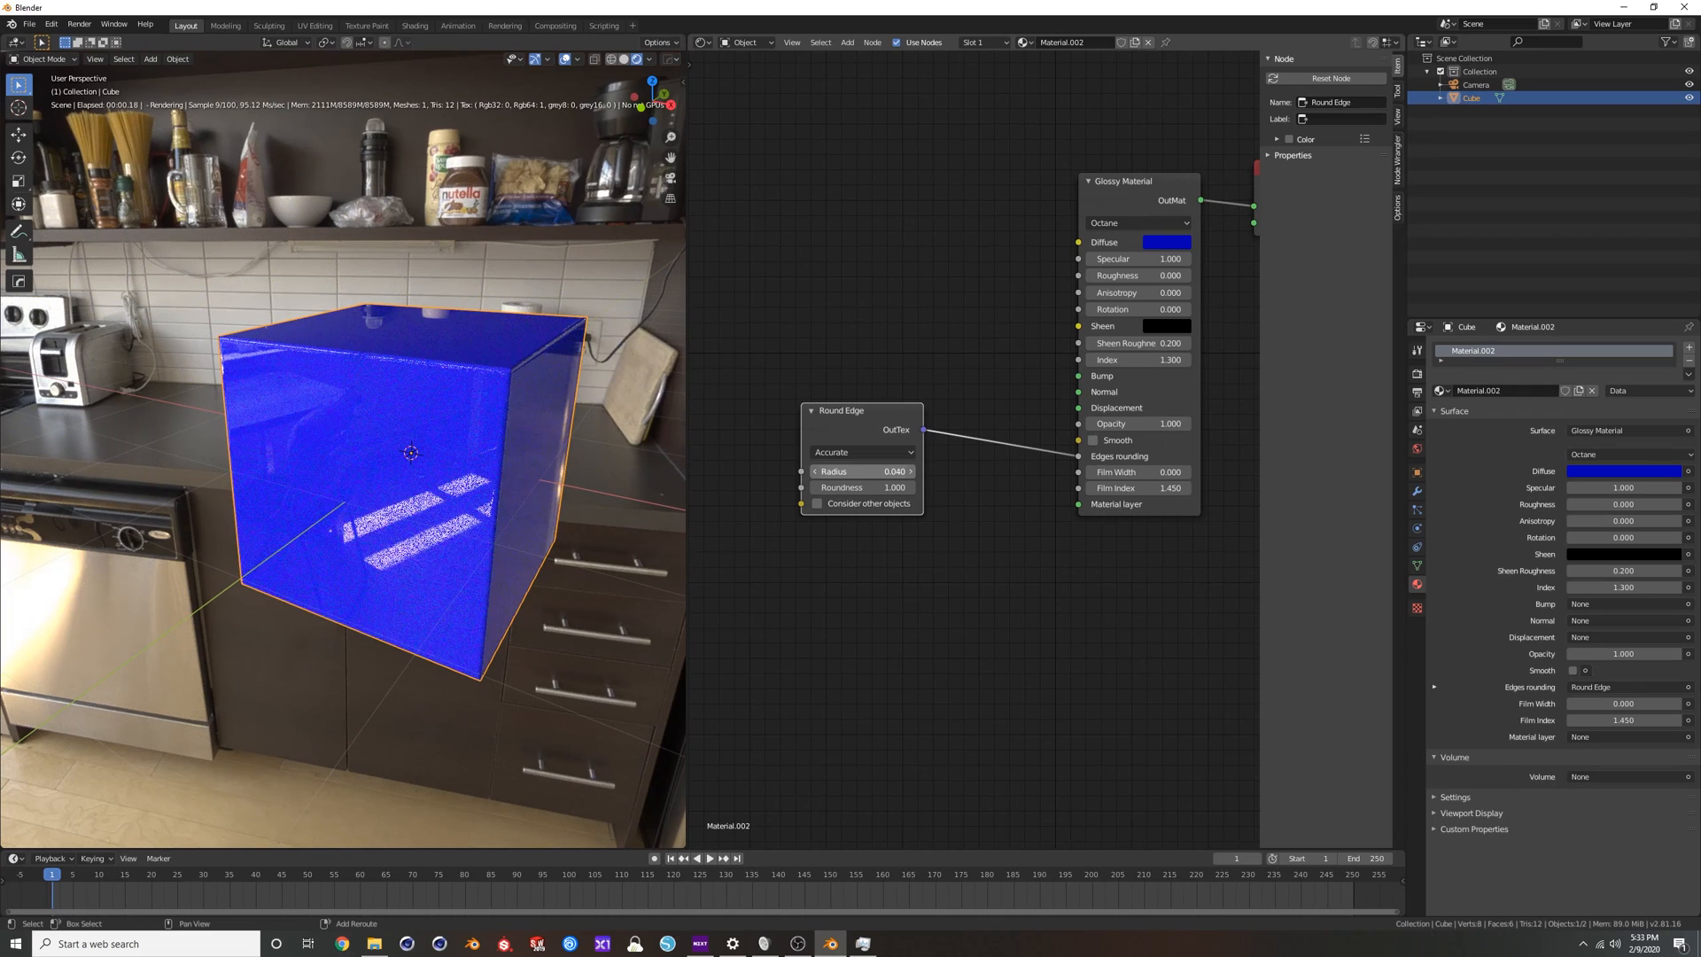
{"action": "middle_click_drag", "start_coordinate": [554, 404], "coordinate": [480, 390]}
{"action": "scroll", "coordinate": [481, 391], "scroll_direction": "down", "scroll_amount": 4}
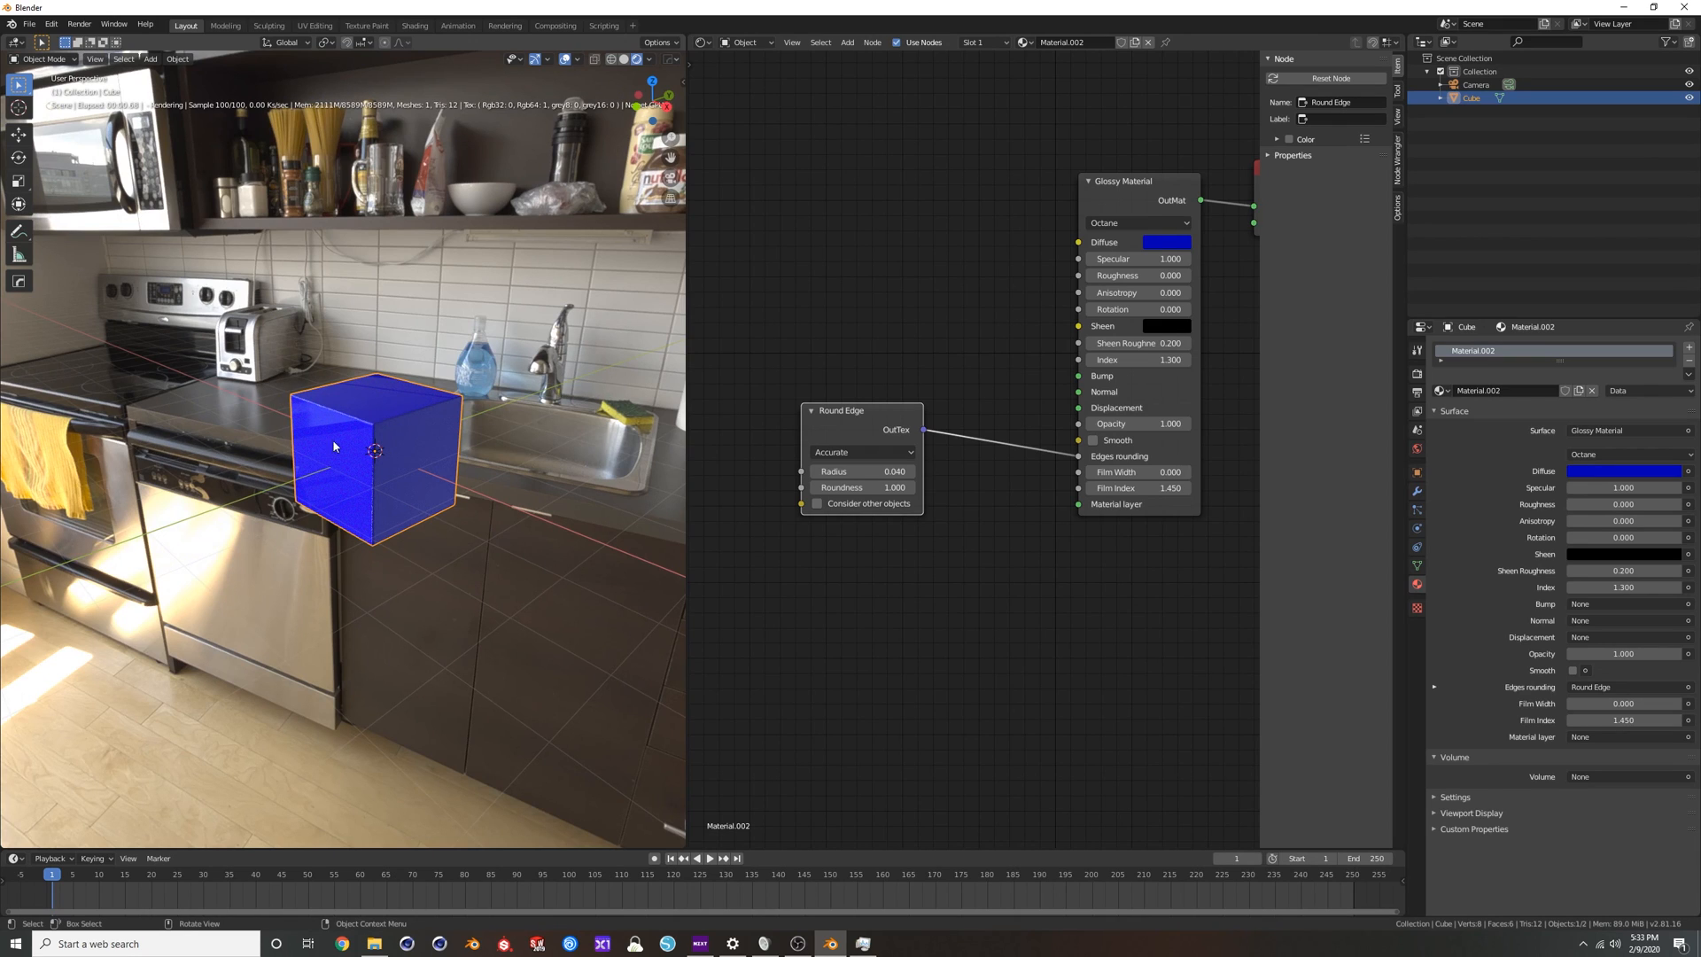
{"action": "scroll", "coordinate": [374, 423], "scroll_direction": "up", "scroll_amount": 3}
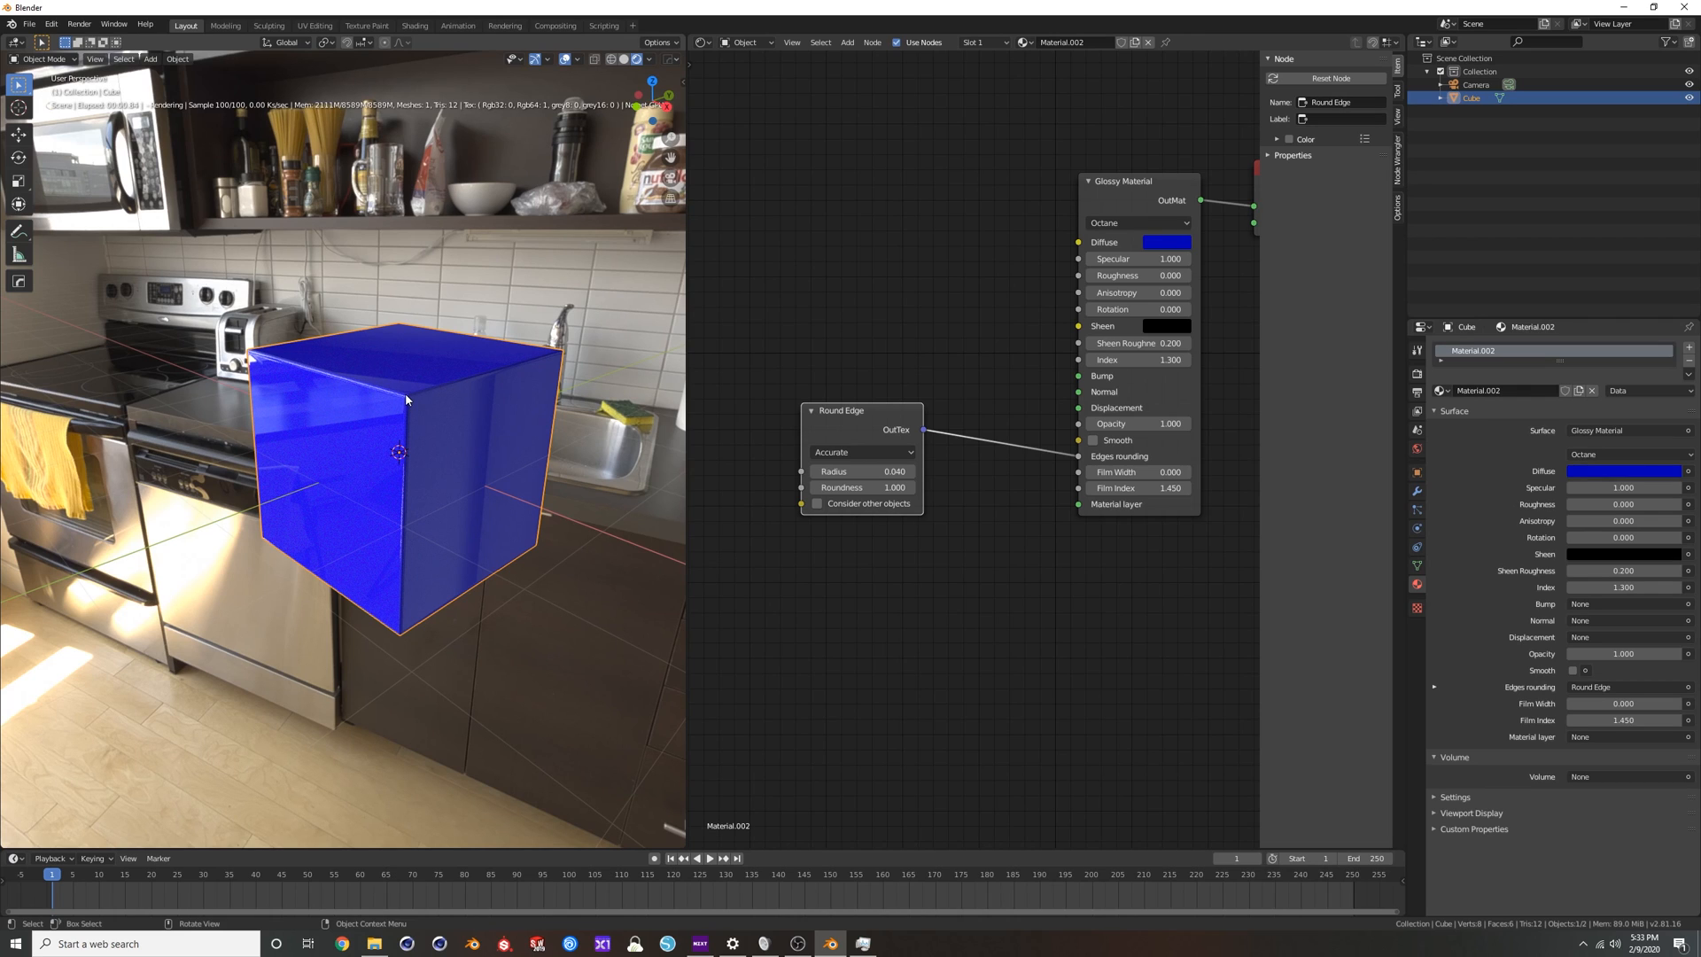
Move the Round Edge node closer to the Edges rounding input, set its radius to 0.03, and inspect the cube's edges.
{"action": "left_click", "coordinate": [1417, 491]}
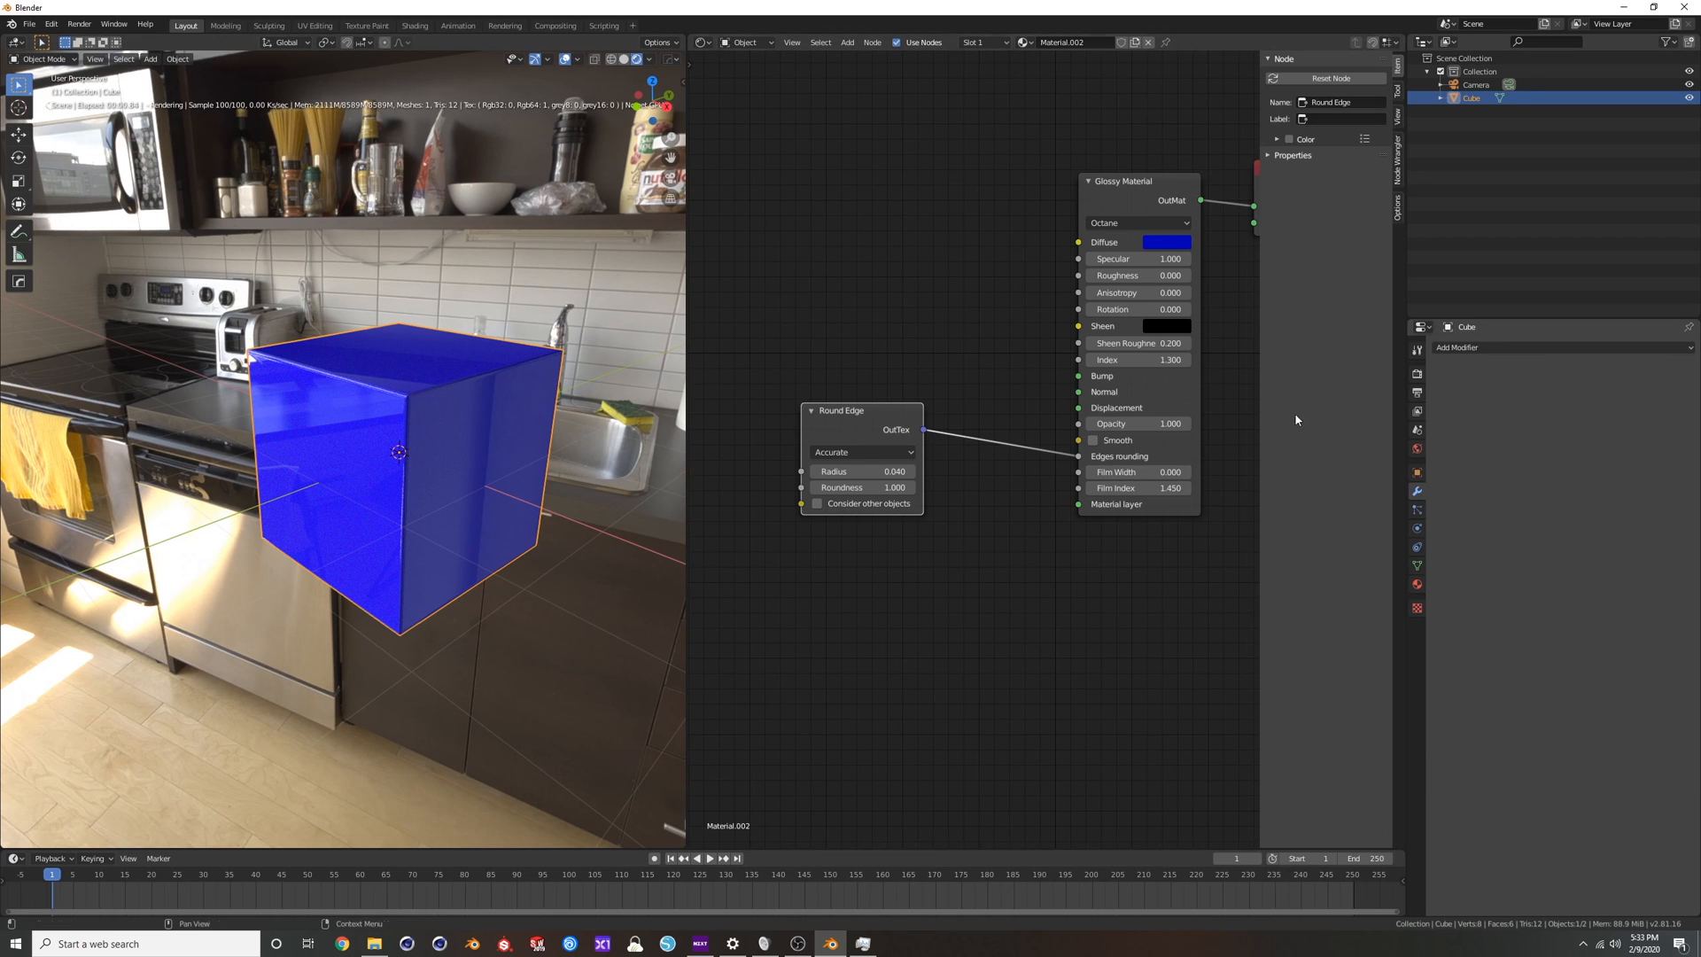
{"action": "mouse_move", "coordinate": [398, 390]}
{"action": "middle_mouse_down"}
{"action": "mouse_move", "coordinate": [492, 411]}
{"action": "mouse_move", "coordinate": [367, 388]}
{"action": "middle_mouse_up"}
{"action": "left_click_drag", "start_coordinate": [859, 409], "coordinate": [897, 446]}
{"action": "middle_click_drag", "start_coordinate": [467, 482], "coordinate": [435, 391]}
{"action": "scroll", "coordinate": [420, 395], "scroll_direction": "up", "scroll_amount": 3}
{"action": "scroll", "coordinate": [352, 334], "scroll_direction": "down", "scroll_amount": 6}
{"action": "scroll", "coordinate": [378, 423], "scroll_direction": "up", "scroll_amount": 3}
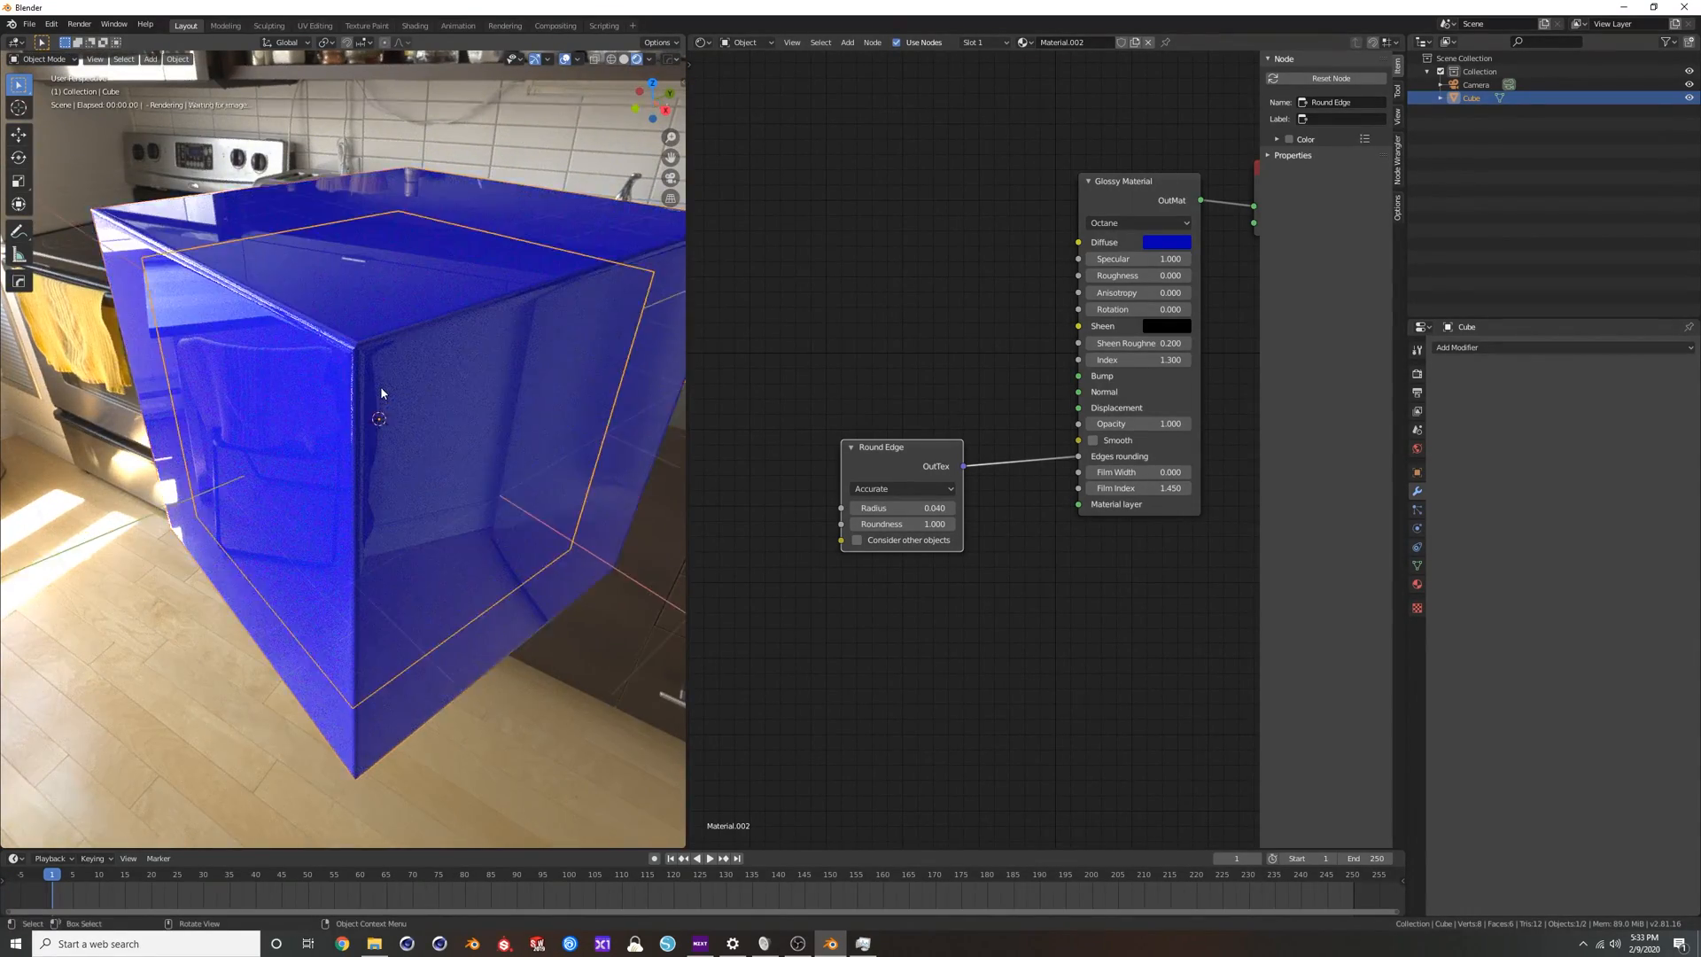
{"action": "left_click", "coordinate": [855, 508]}
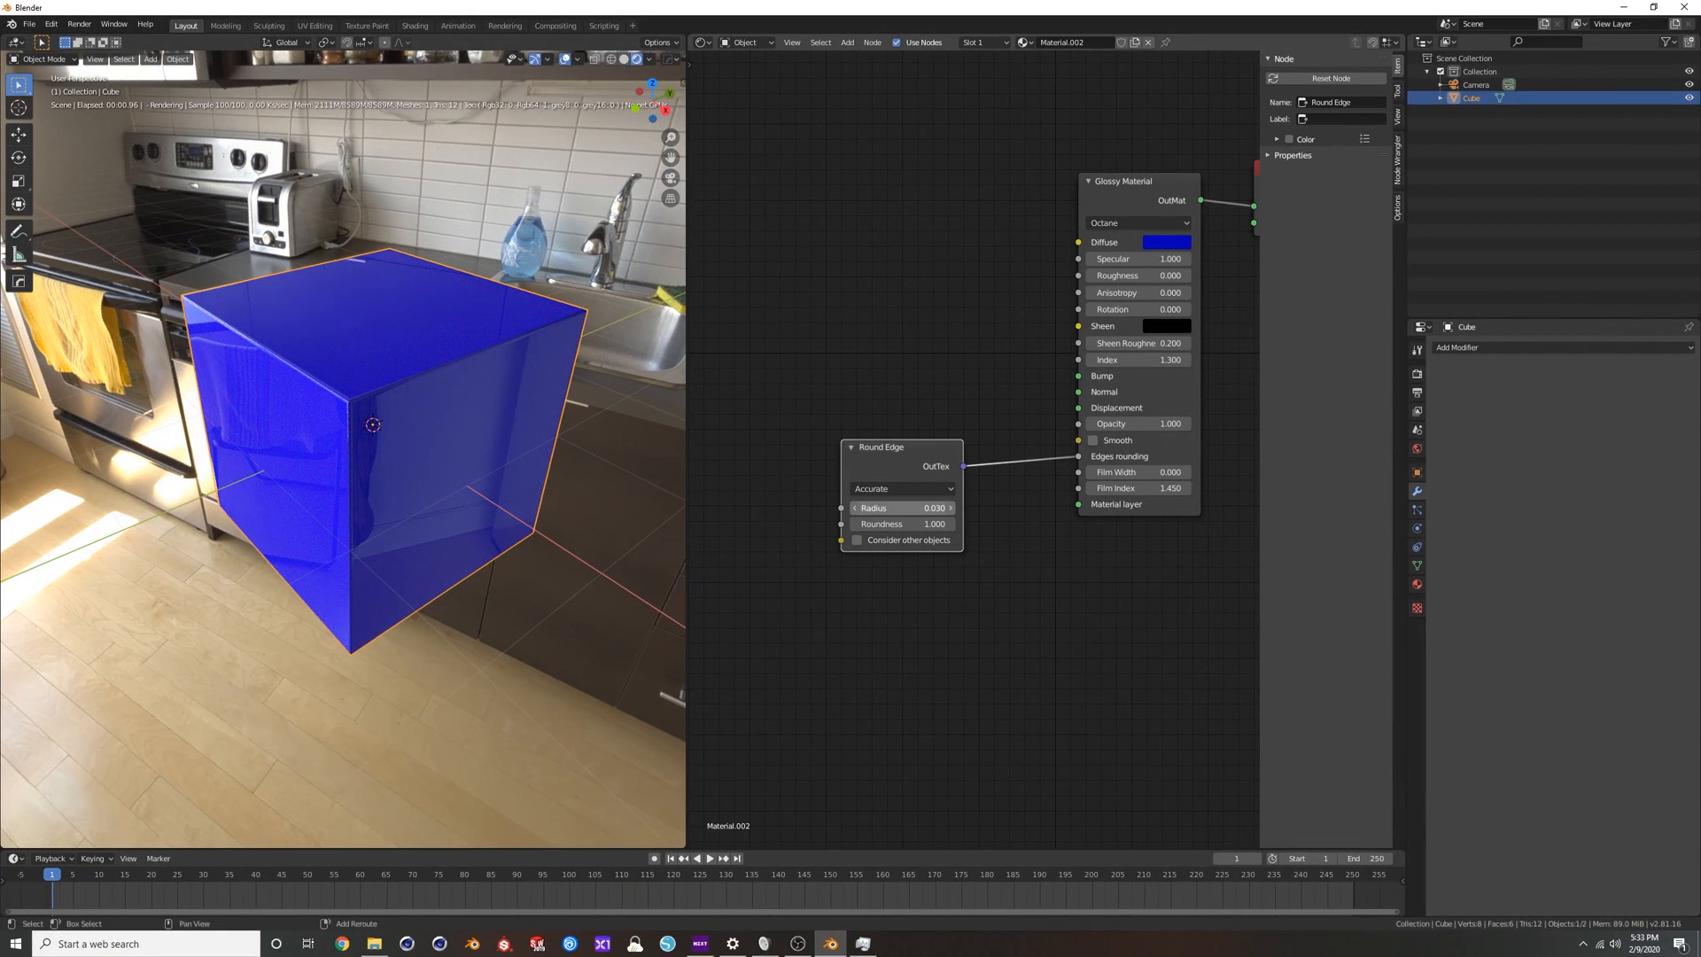
{"action": "middle_click_drag", "start_coordinate": [345, 398], "coordinate": [359, 391]}
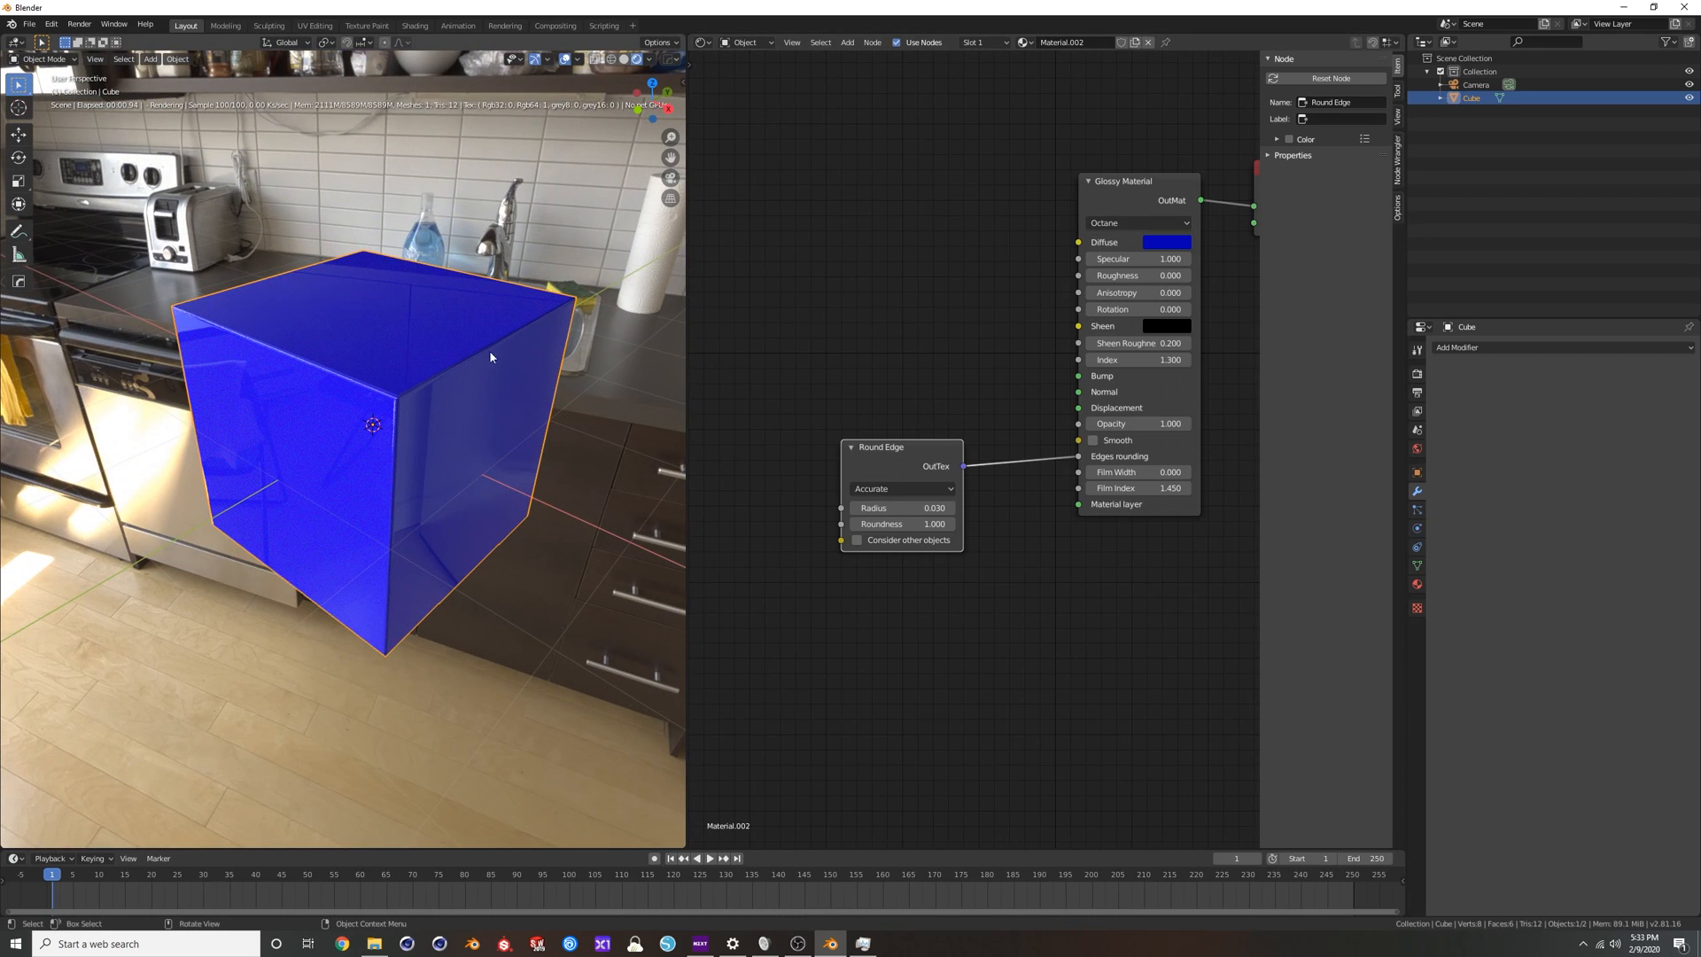
{"action": "middle_click_drag", "start_coordinate": [449, 370], "coordinate": [436, 378]}
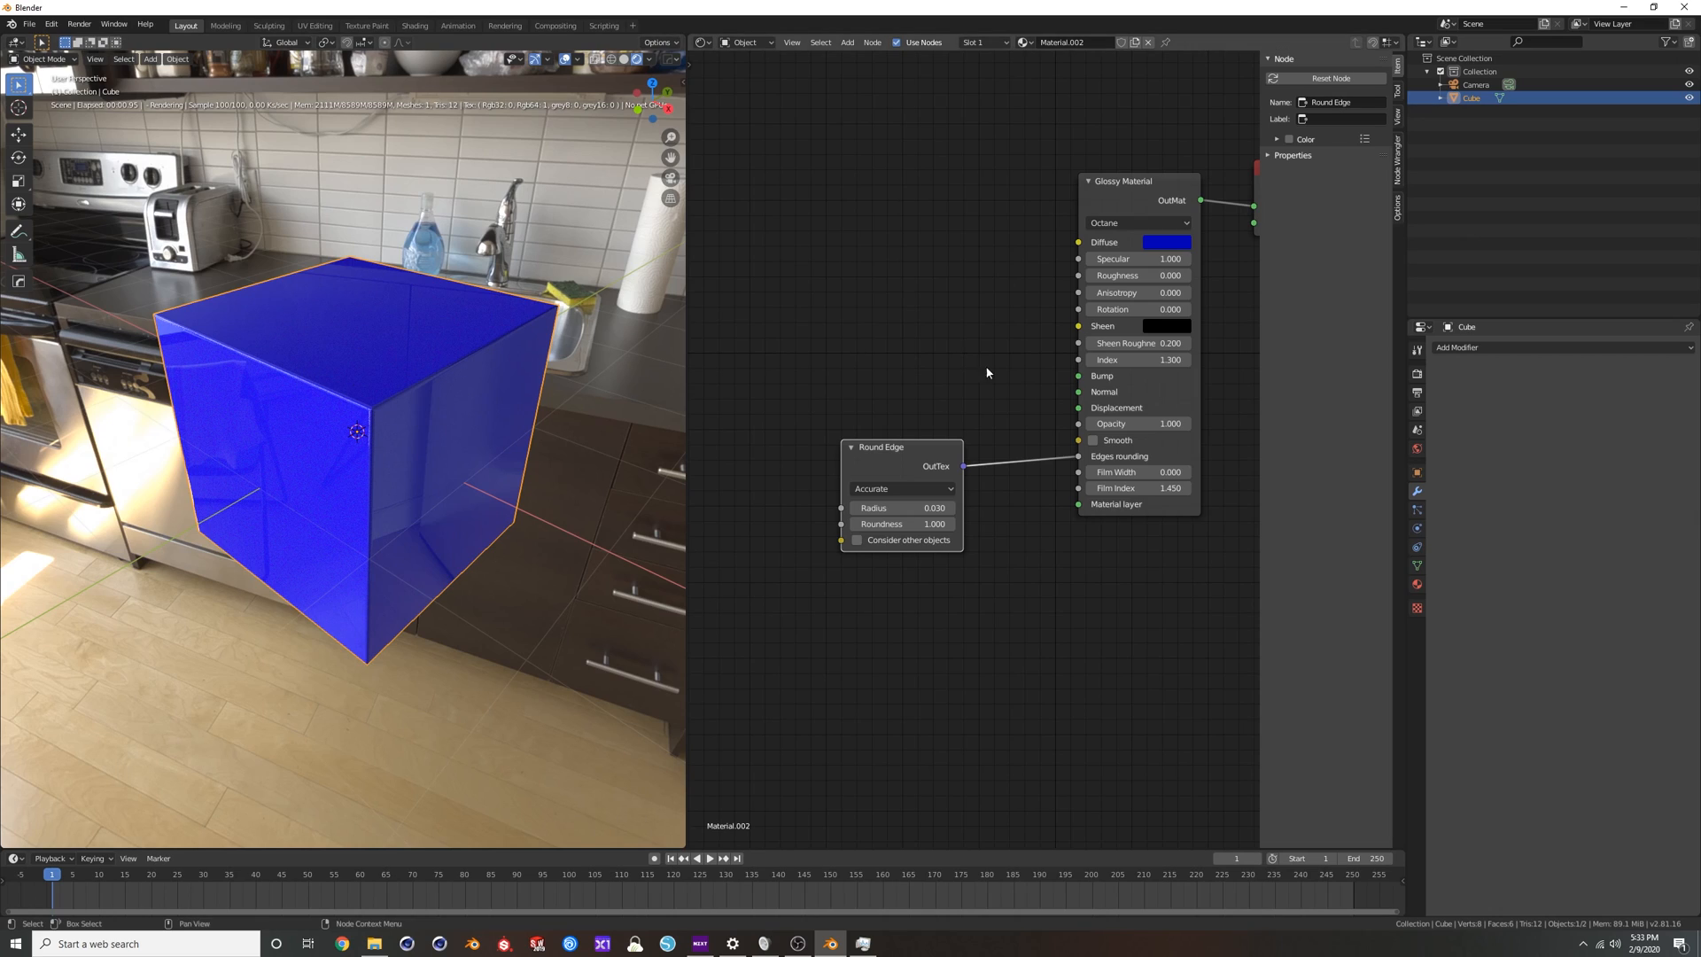
Disconnect the Round Edge node to compare the cube without edge rounding, and reconnect it to the Glossy Material's Edges rounding input.
{"action": "left_click_drag", "start_coordinate": [1080, 457], "coordinate": [1050, 434]}
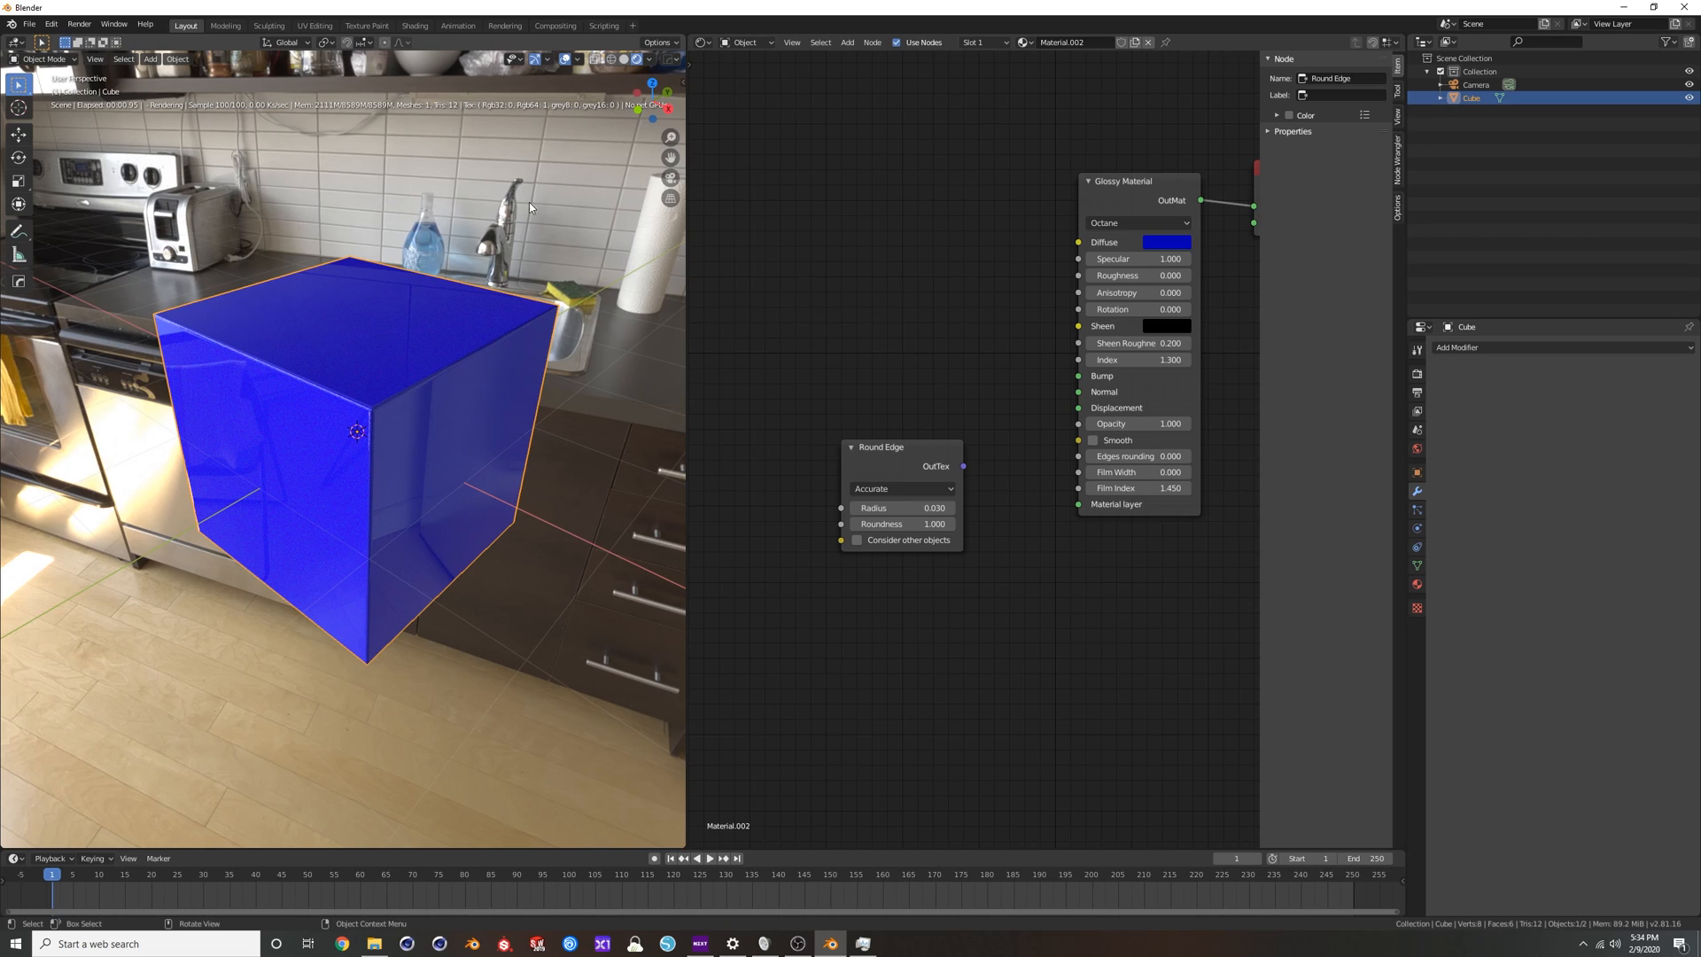
{"action": "left_click", "coordinate": [625, 58]}
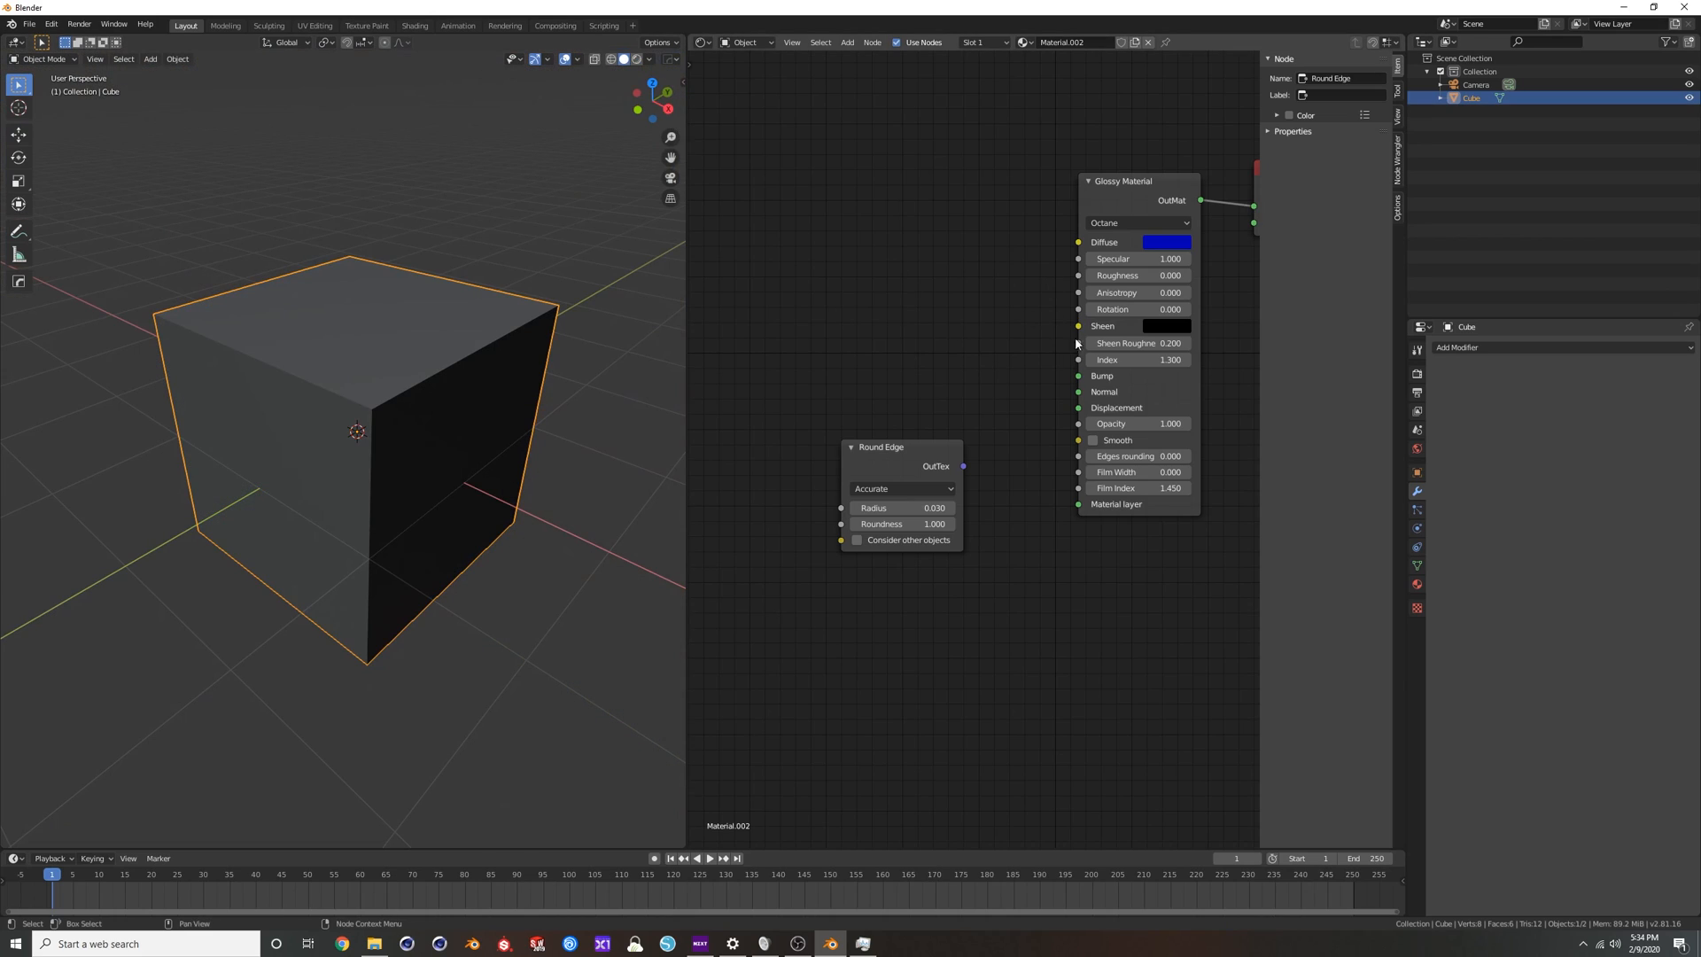
{"action": "left_click", "coordinate": [637, 59]}
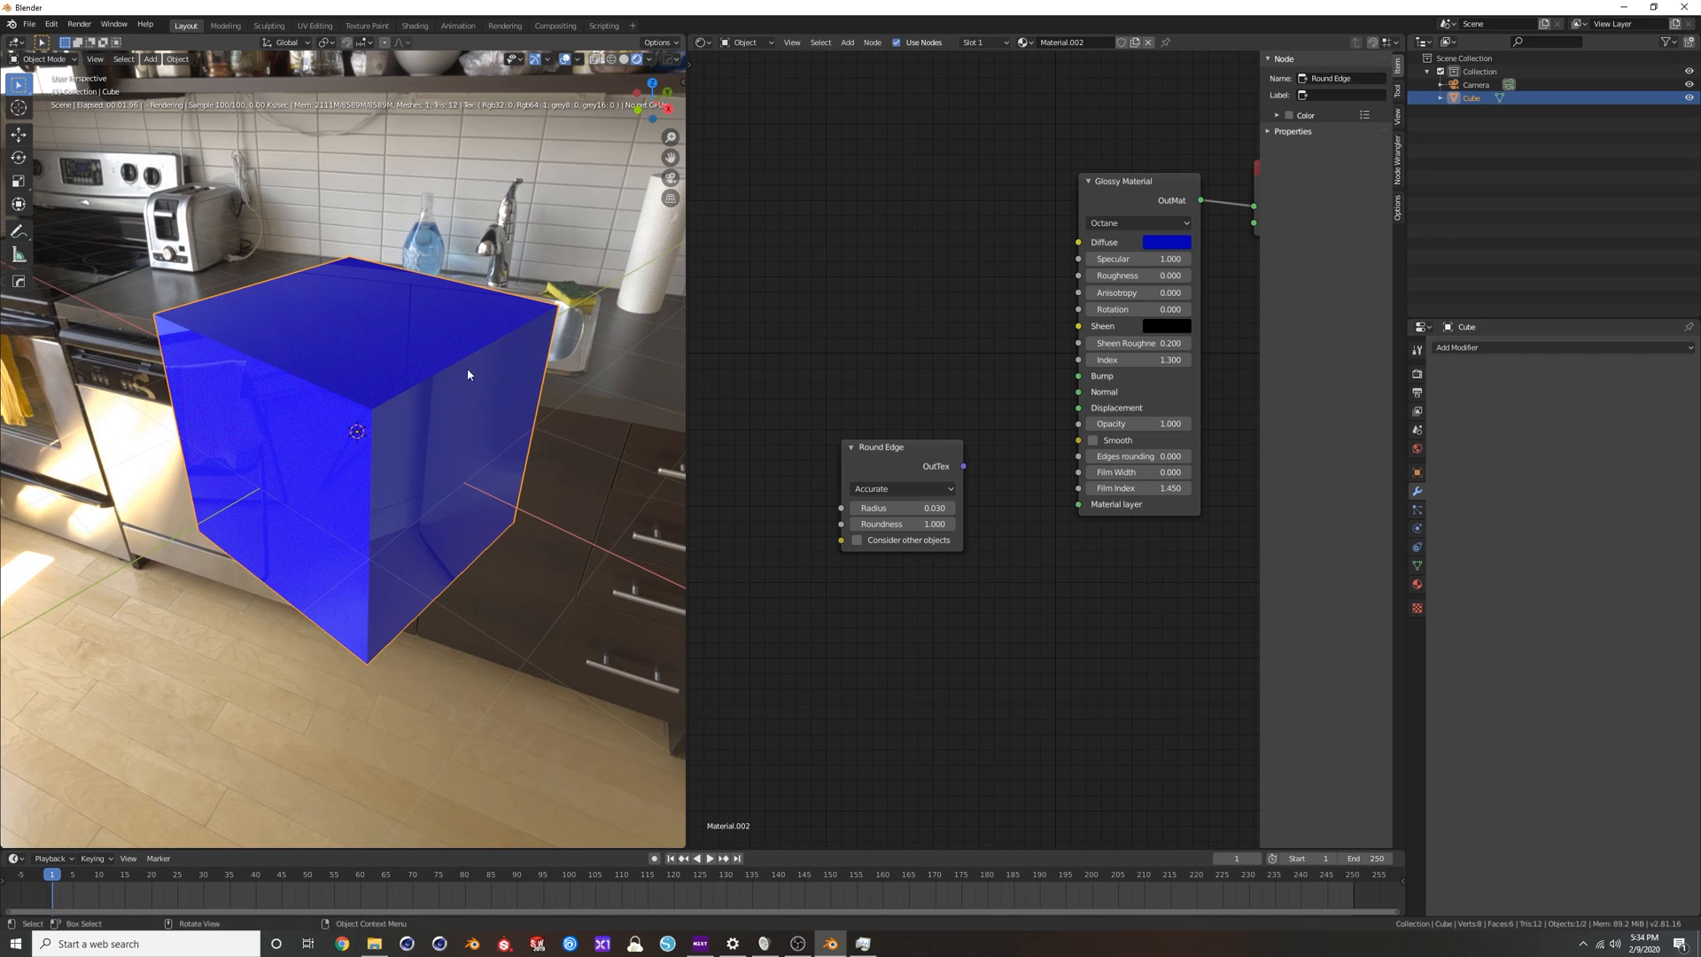
{"action": "left_click_drag", "start_coordinate": [963, 467], "coordinate": [1078, 456]}
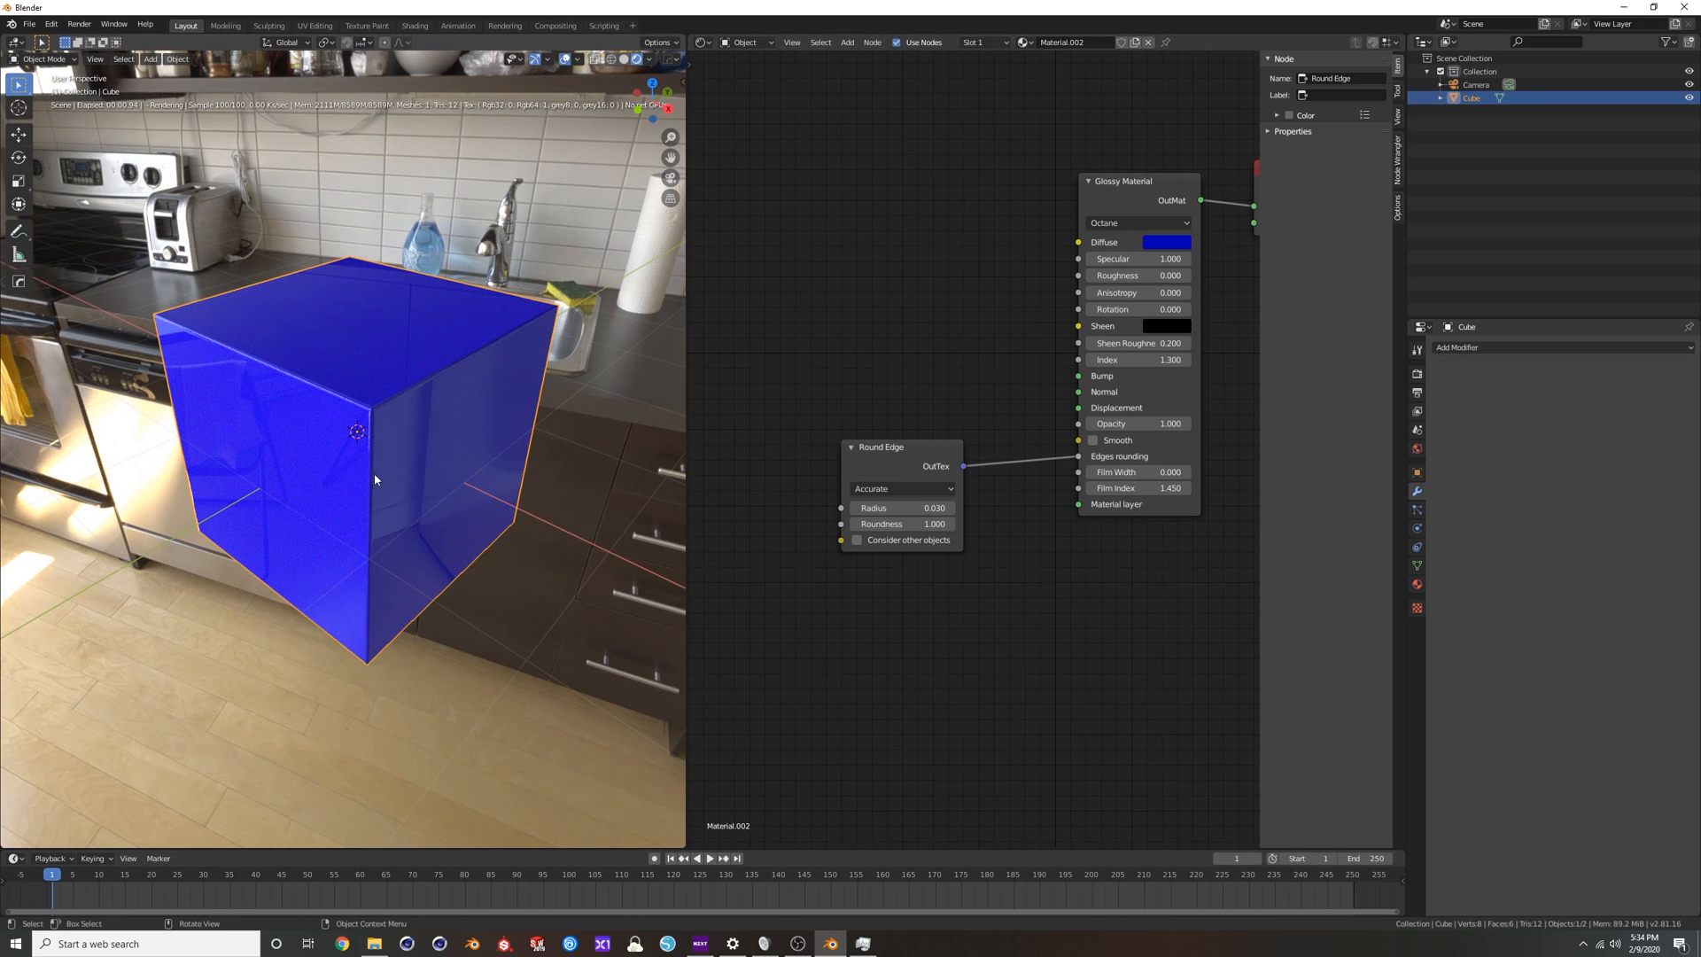
{"action": "middle_click_drag", "start_coordinate": [195, 317], "coordinate": [469, 305]}
{"action": "key", "text": "Home"}
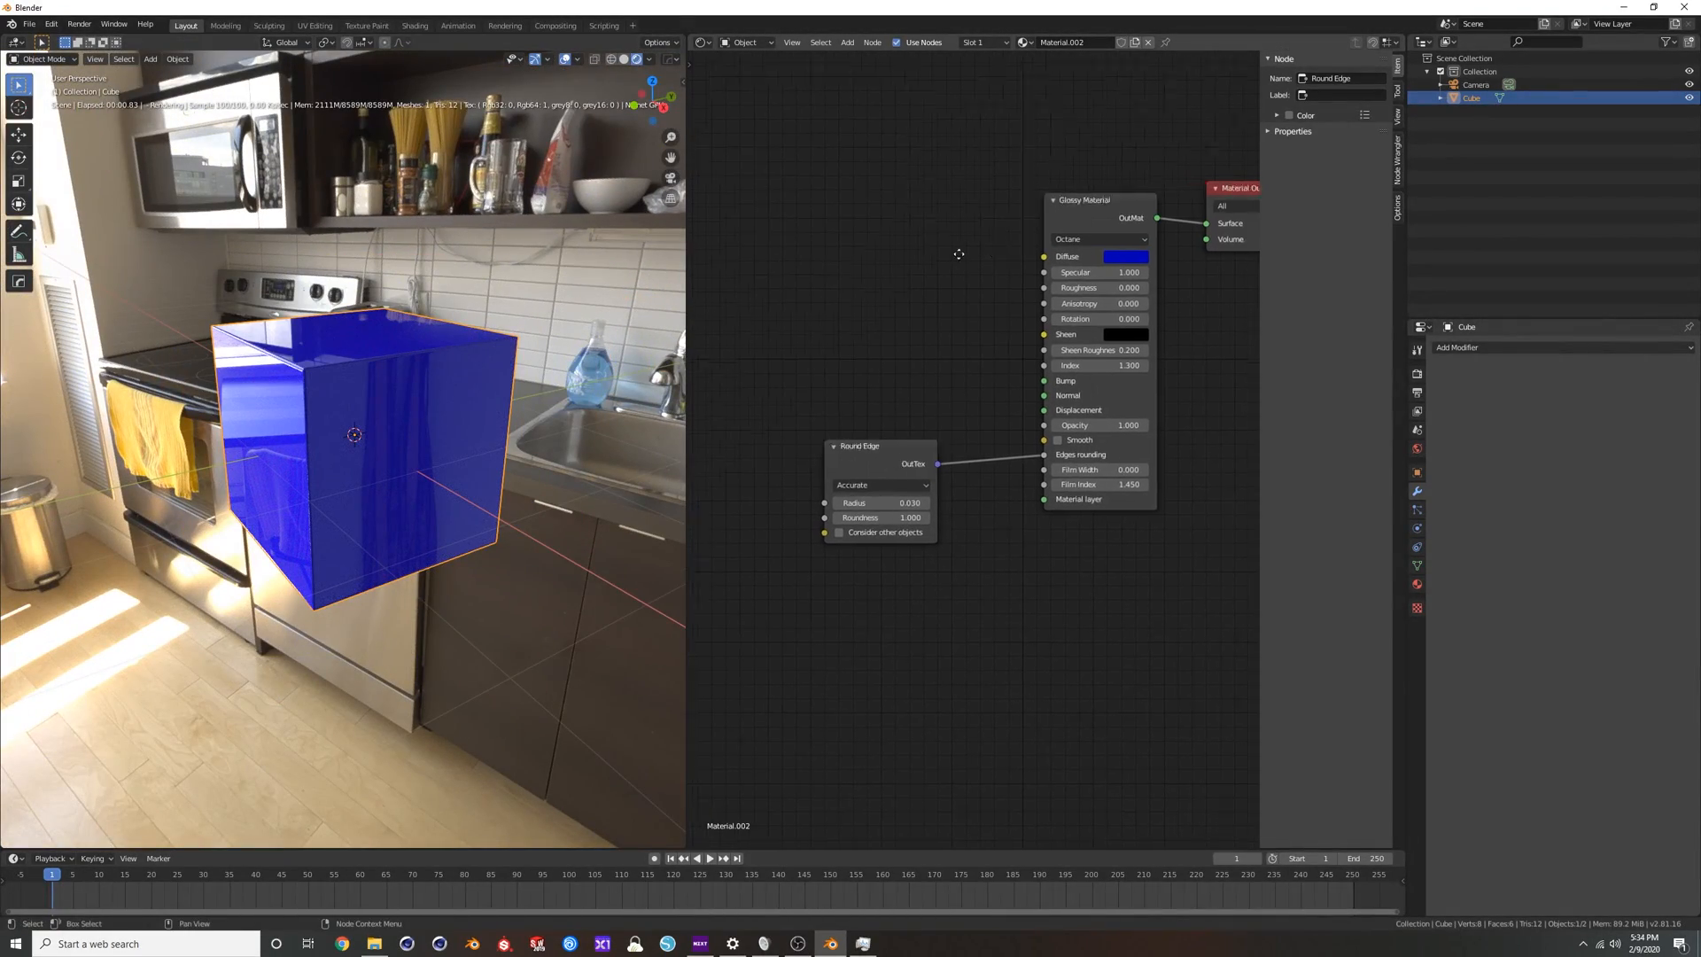
Try other diffuse colors on the Glossy Material and experiment with its specular and roughness values.
{"action": "left_click_drag", "start_coordinate": [1057, 210], "coordinate": [1048, 210]}
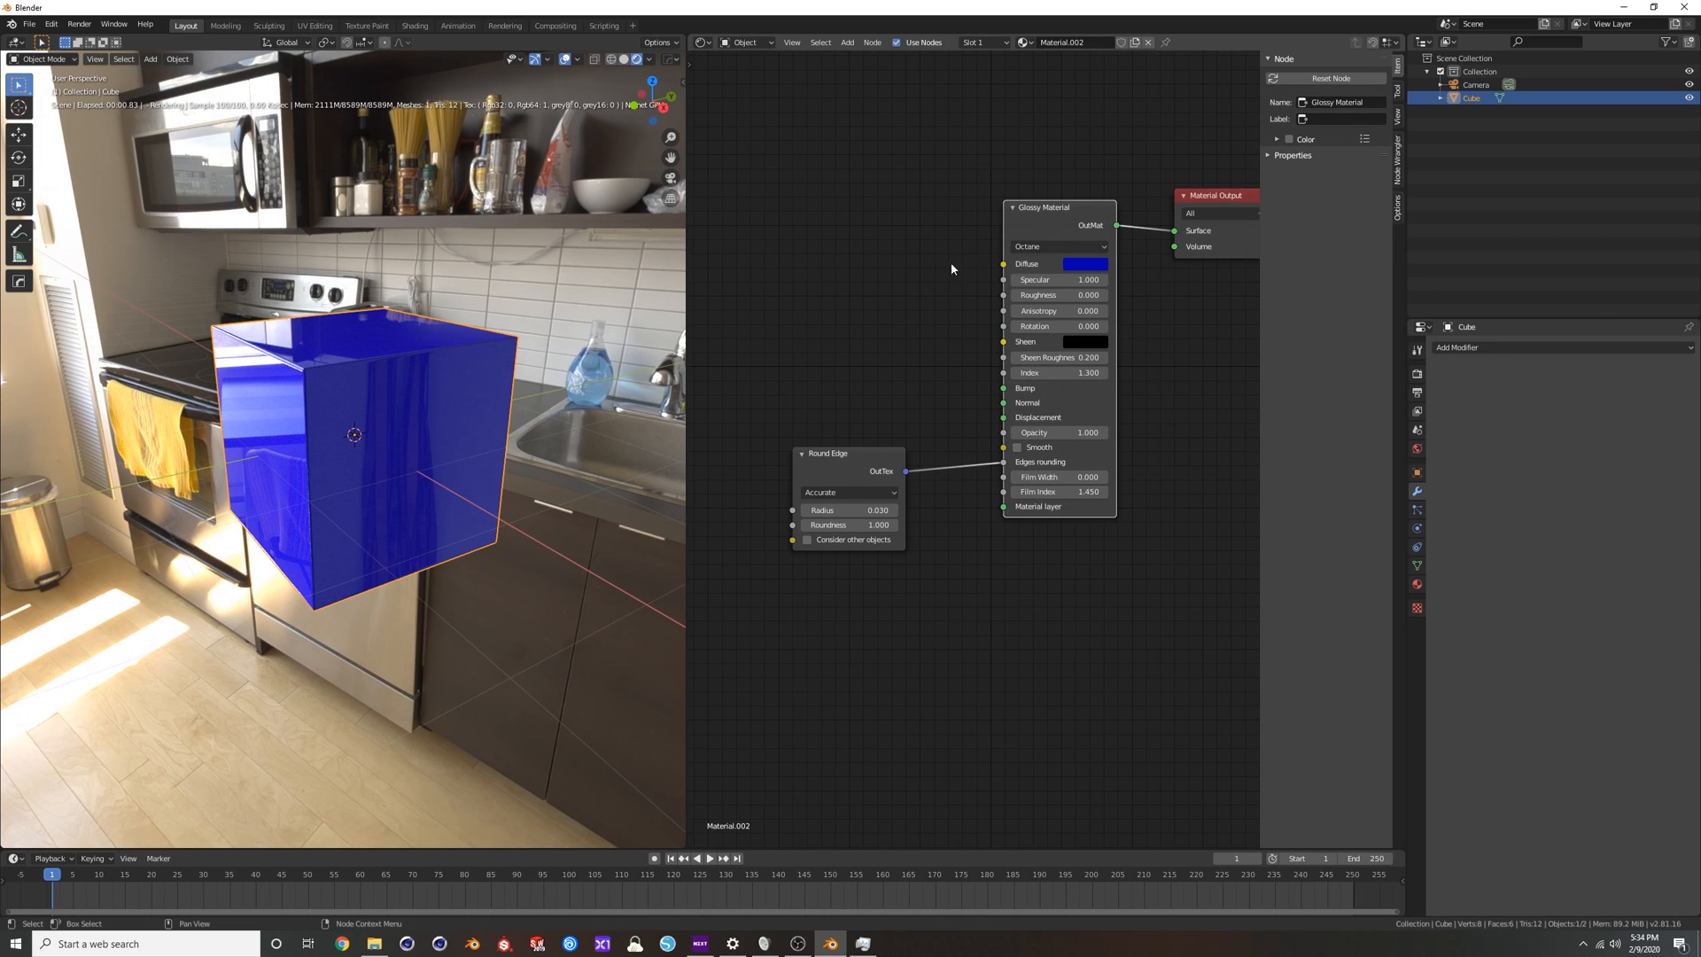
{"action": "left_click", "coordinate": [1089, 268]}
{"action": "left_click", "coordinate": [1118, 158]}
{"action": "left_click", "coordinate": [1077, 93]}
{"action": "left_click", "coordinate": [1123, 108]}
{"action": "left_click", "coordinate": [1164, 86]}
{"action": "mouse_move", "coordinate": [1060, 280]}
{"action": "left_mouse_down"}
{"action": "mouse_move", "coordinate": [620, 280]}
{"action": "mouse_move", "coordinate": [1061, 280]}
{"action": "left_mouse_up"}
{"action": "mouse_move", "coordinate": [1050, 297]}
{"action": "left_mouse_down"}
{"action": "mouse_move", "coordinate": [1105, 297]}
{"action": "mouse_move", "coordinate": [1050, 297]}
{"action": "left_mouse_up"}
Try different index values on the Glossy Material, settle on 1.45, and inspect the cube's reflections.
{"action": "left_click_drag", "start_coordinate": [1059, 373], "coordinate": [1103, 373]}
{"action": "left_click", "coordinate": [1058, 373]}
{"action": "type", "text": "2.5"}
{"action": "key", "text": "Return"}
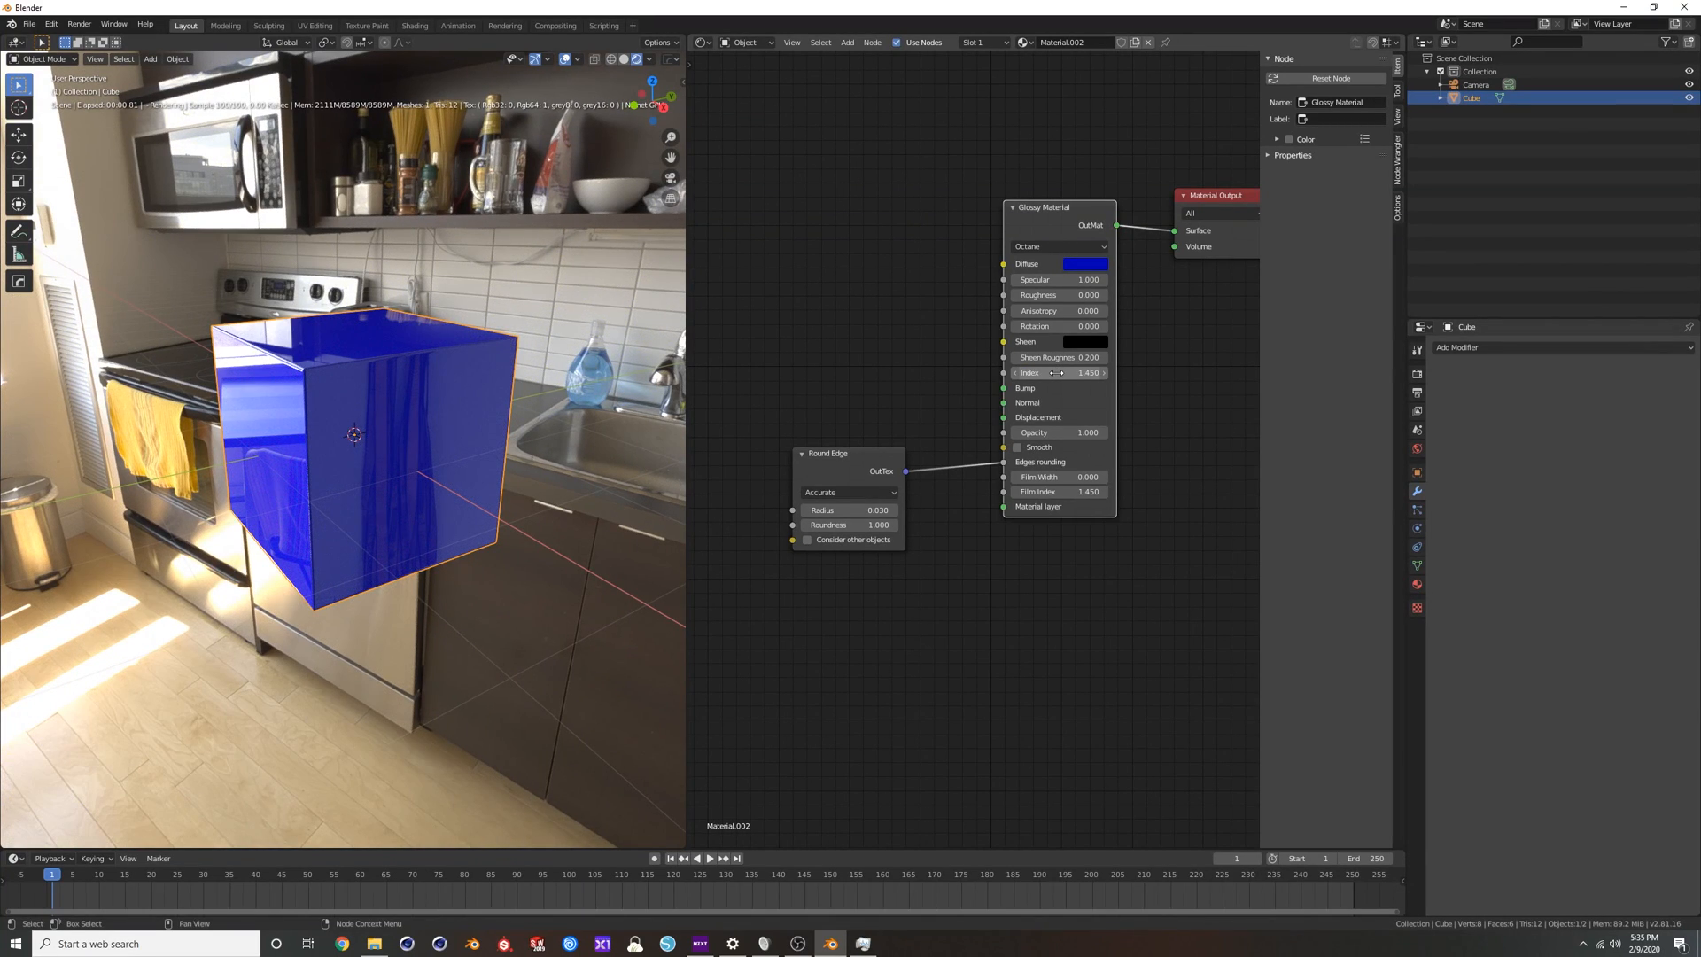
{"action": "mouse_move", "coordinate": [435, 359]}
{"action": "middle_mouse_down"}
{"action": "mouse_move", "coordinate": [424, 342]}
{"action": "mouse_move", "coordinate": [397, 354]}
{"action": "mouse_move", "coordinate": [413, 368]}
{"action": "middle_mouse_up"}
{"action": "scroll", "coordinate": [395, 375], "scroll_direction": "up", "scroll_amount": 1}
{"action": "scroll", "coordinate": [412, 368], "scroll_direction": "down", "scroll_amount": 5}
{"action": "scroll", "coordinate": [381, 410], "scroll_direction": "up", "scroll_amount": 3}
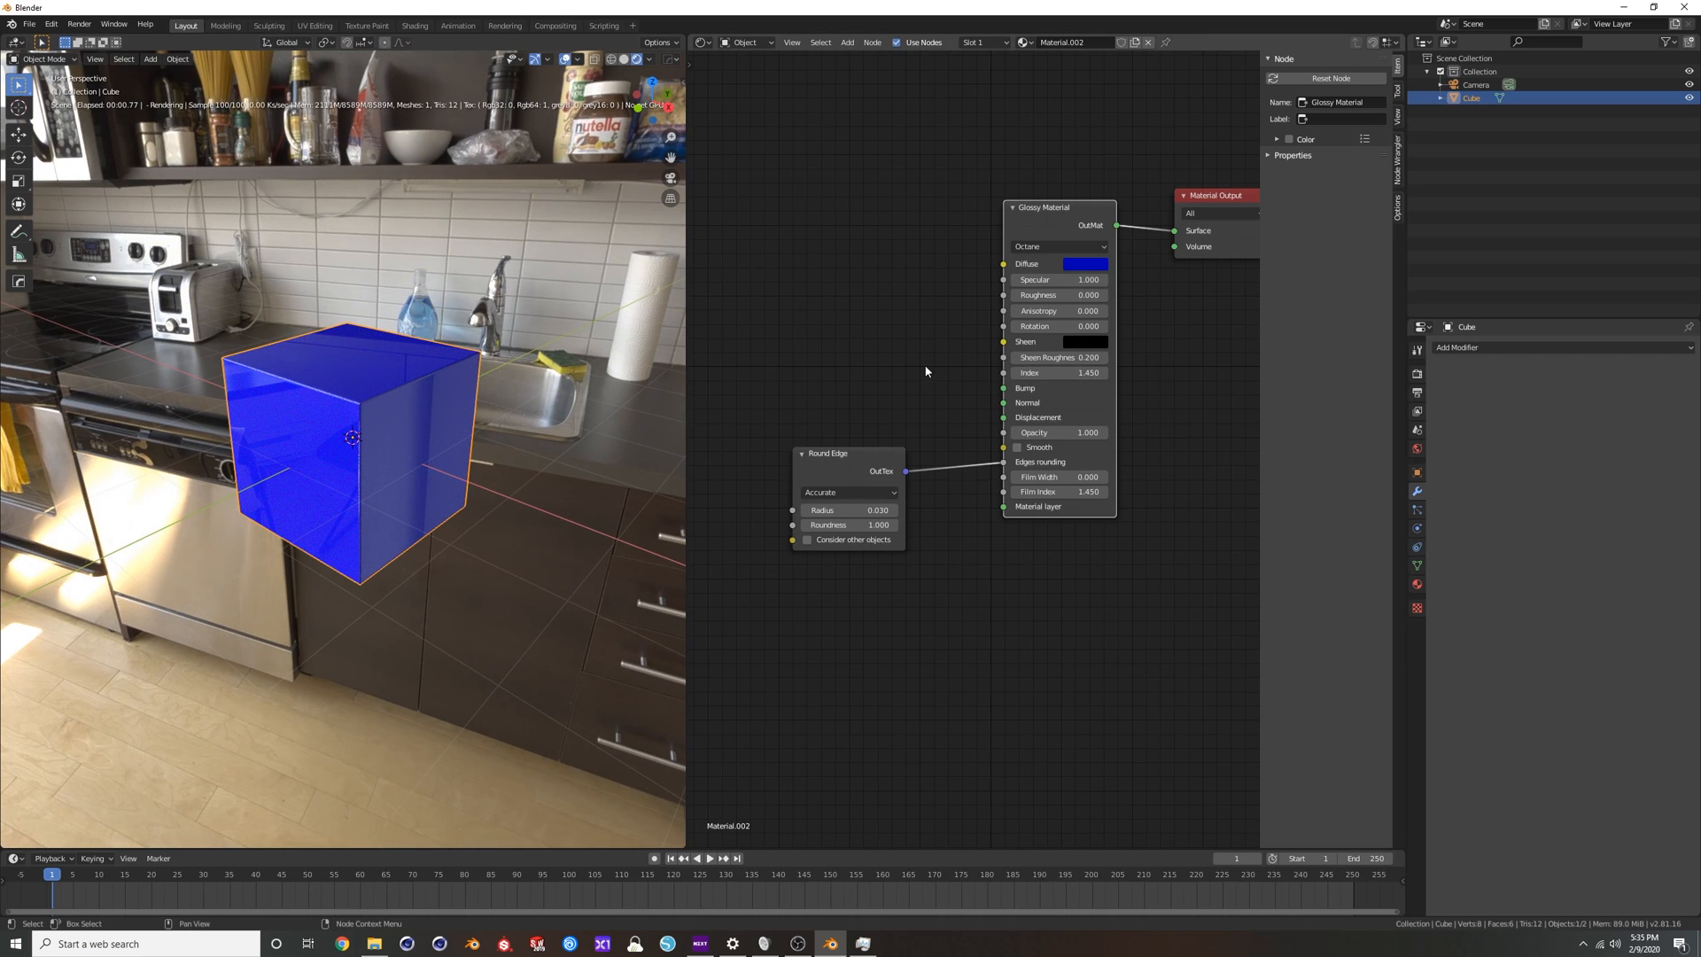
Move the Round Edge node slightly lower and try out the Glossy Material's opacity.
{"action": "left_click_drag", "start_coordinate": [863, 455], "coordinate": [856, 477]}
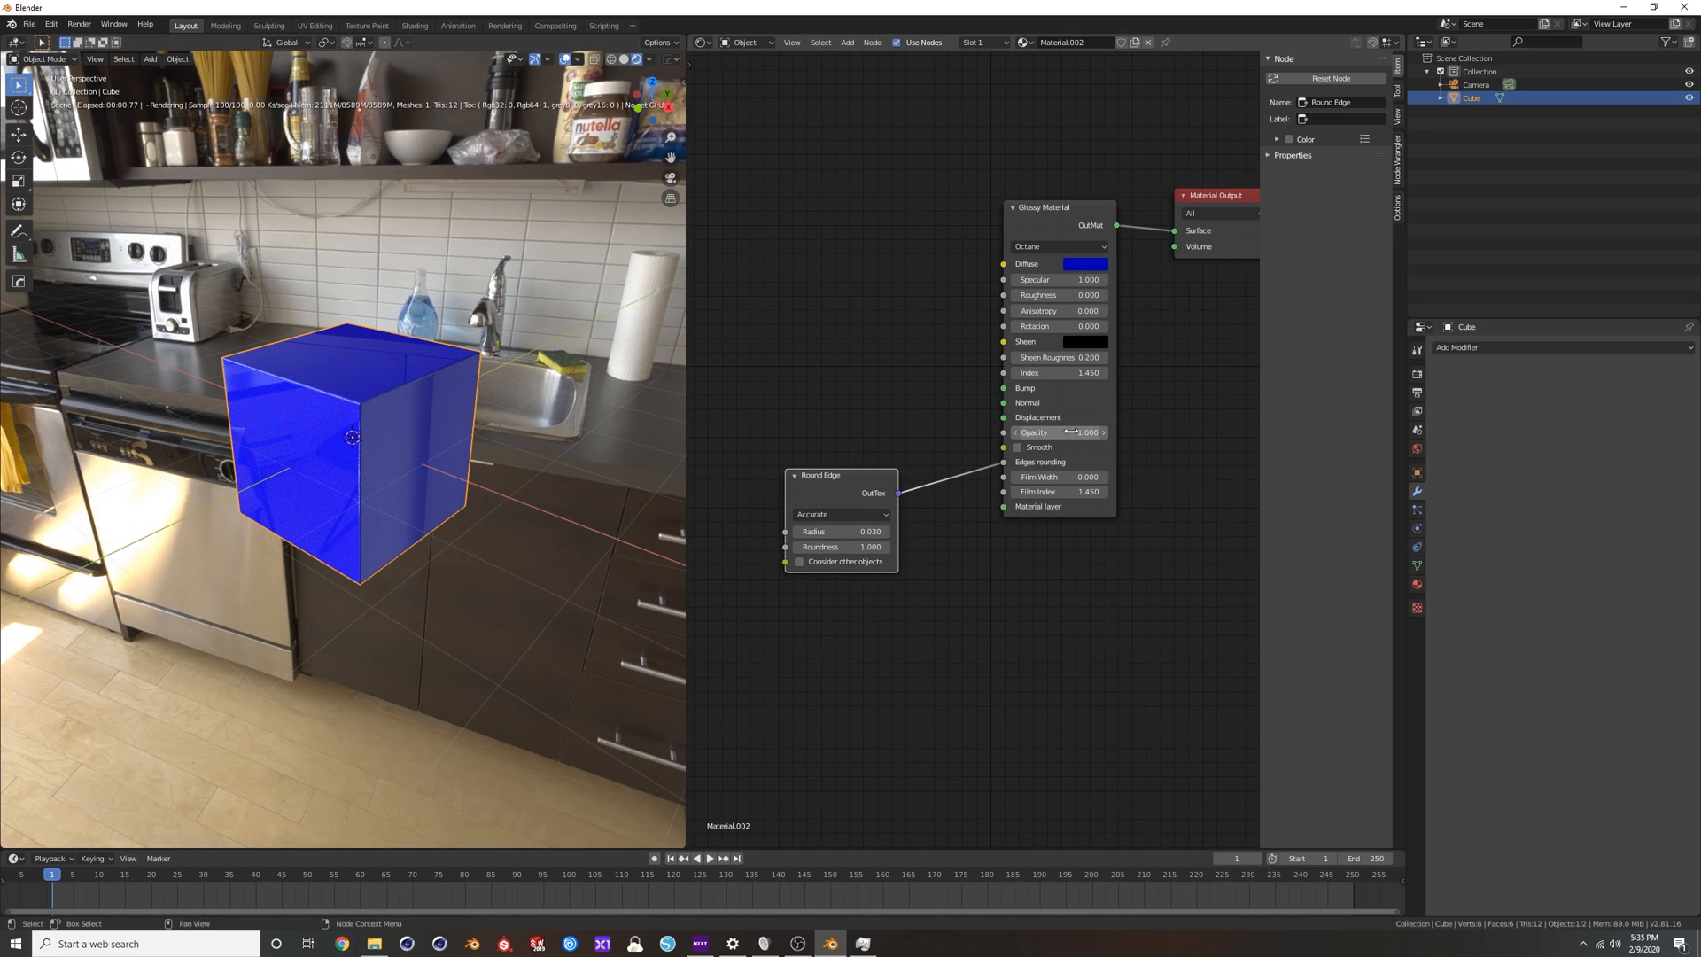
{"action": "mouse_move", "coordinate": [1060, 432]}
{"action": "left_mouse_down"}
{"action": "mouse_move", "coordinate": [971, 432]}
{"action": "mouse_move", "coordinate": [1063, 432]}
{"action": "left_mouse_up"}
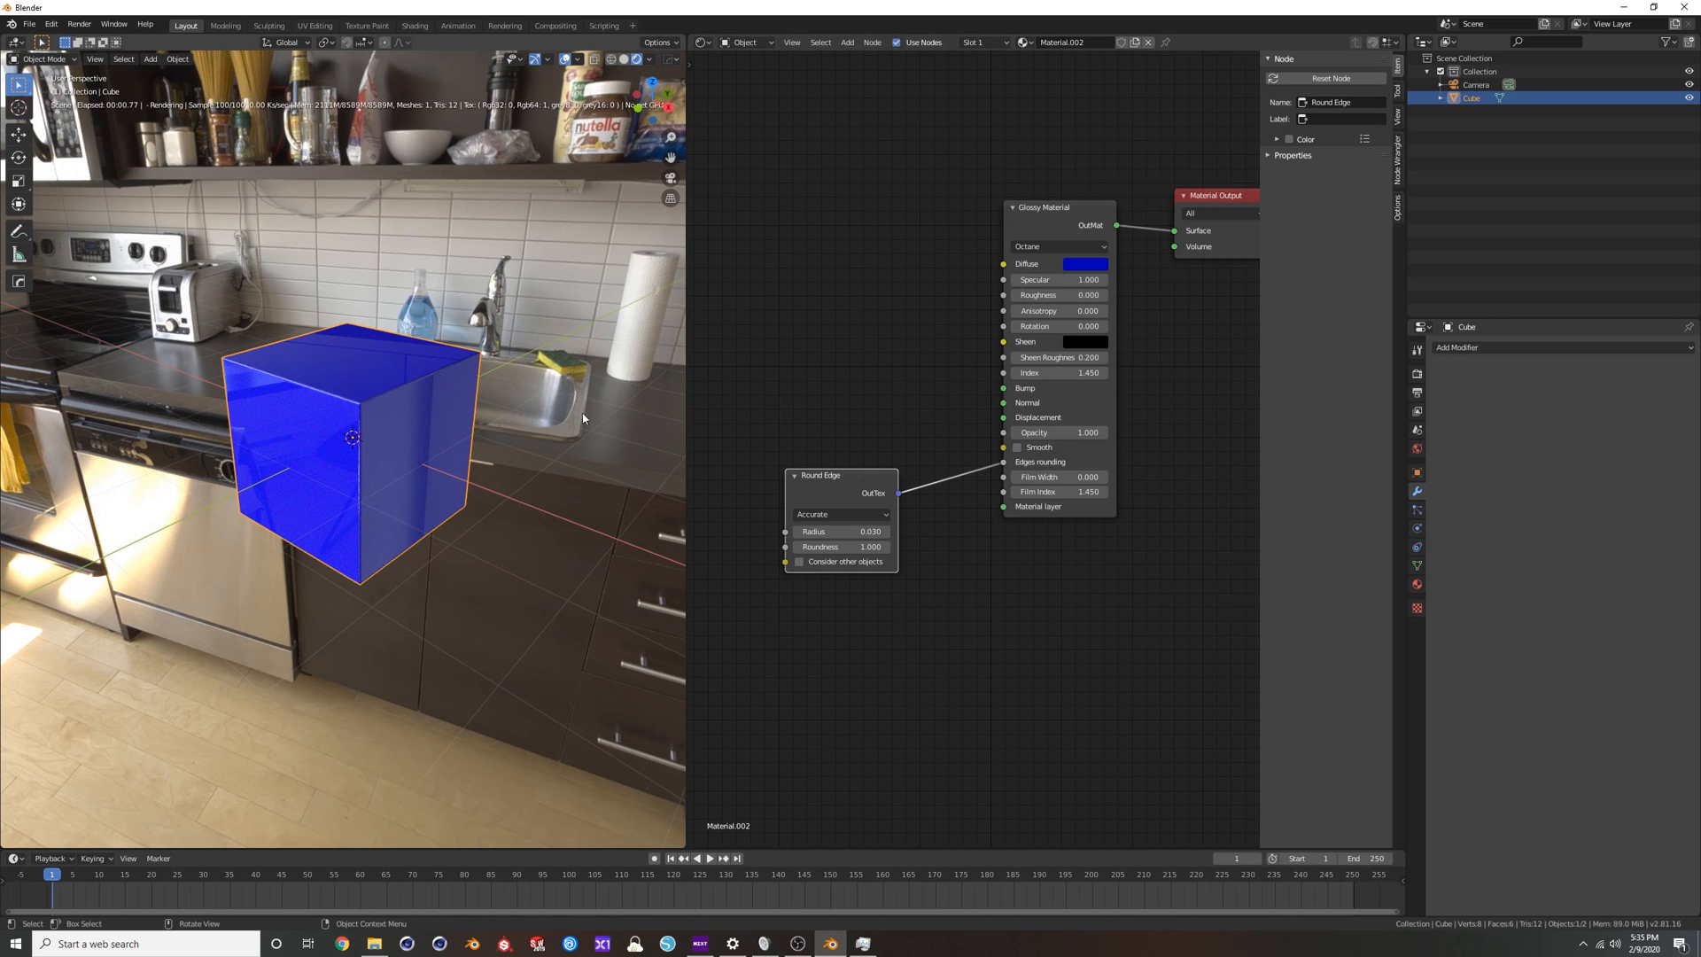
{"action": "middle_click_drag", "start_coordinate": [620, 422], "coordinate": [401, 385]}
{"action": "mouse_move", "coordinate": [1056, 434]}
{"action": "left_mouse_down"}
{"action": "mouse_move", "coordinate": [968, 434]}
{"action": "mouse_move", "coordinate": [1064, 434]}
{"action": "left_mouse_up"}
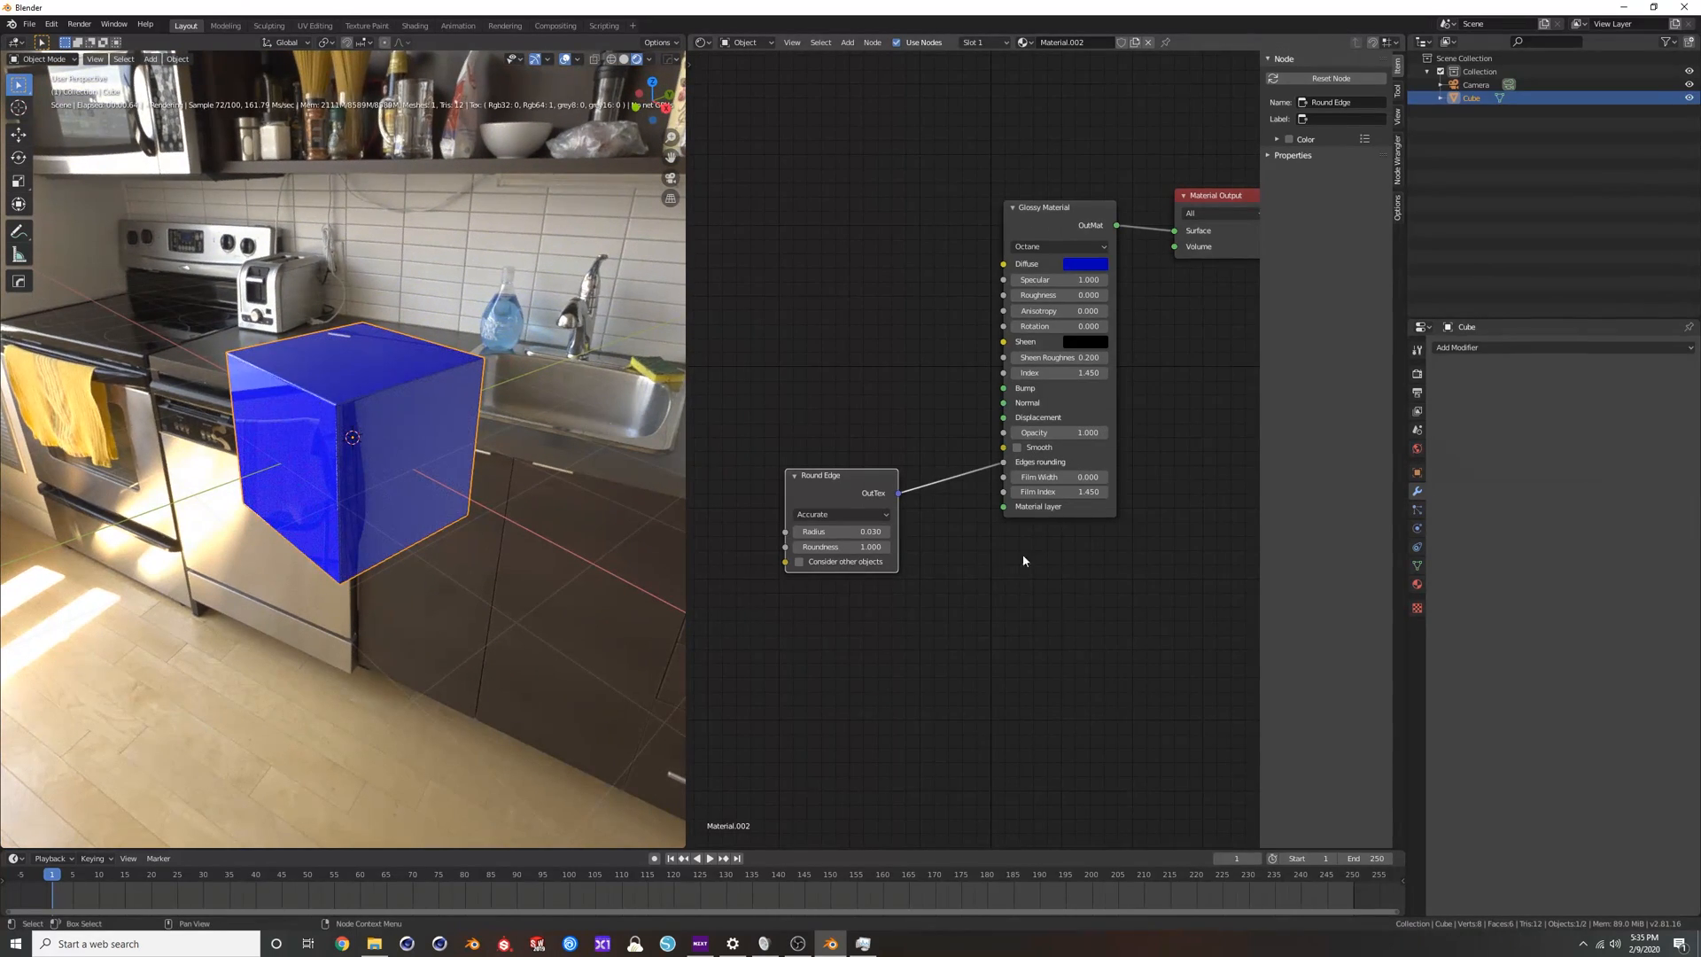
Add a Specular Material node above the Glossy Material and connect it to the Material Output's Surface input.
{"action": "scroll", "coordinate": [996, 474], "scroll_direction": "down", "scroll_amount": 1}
{"action": "left_click", "coordinate": [1040, 256]}
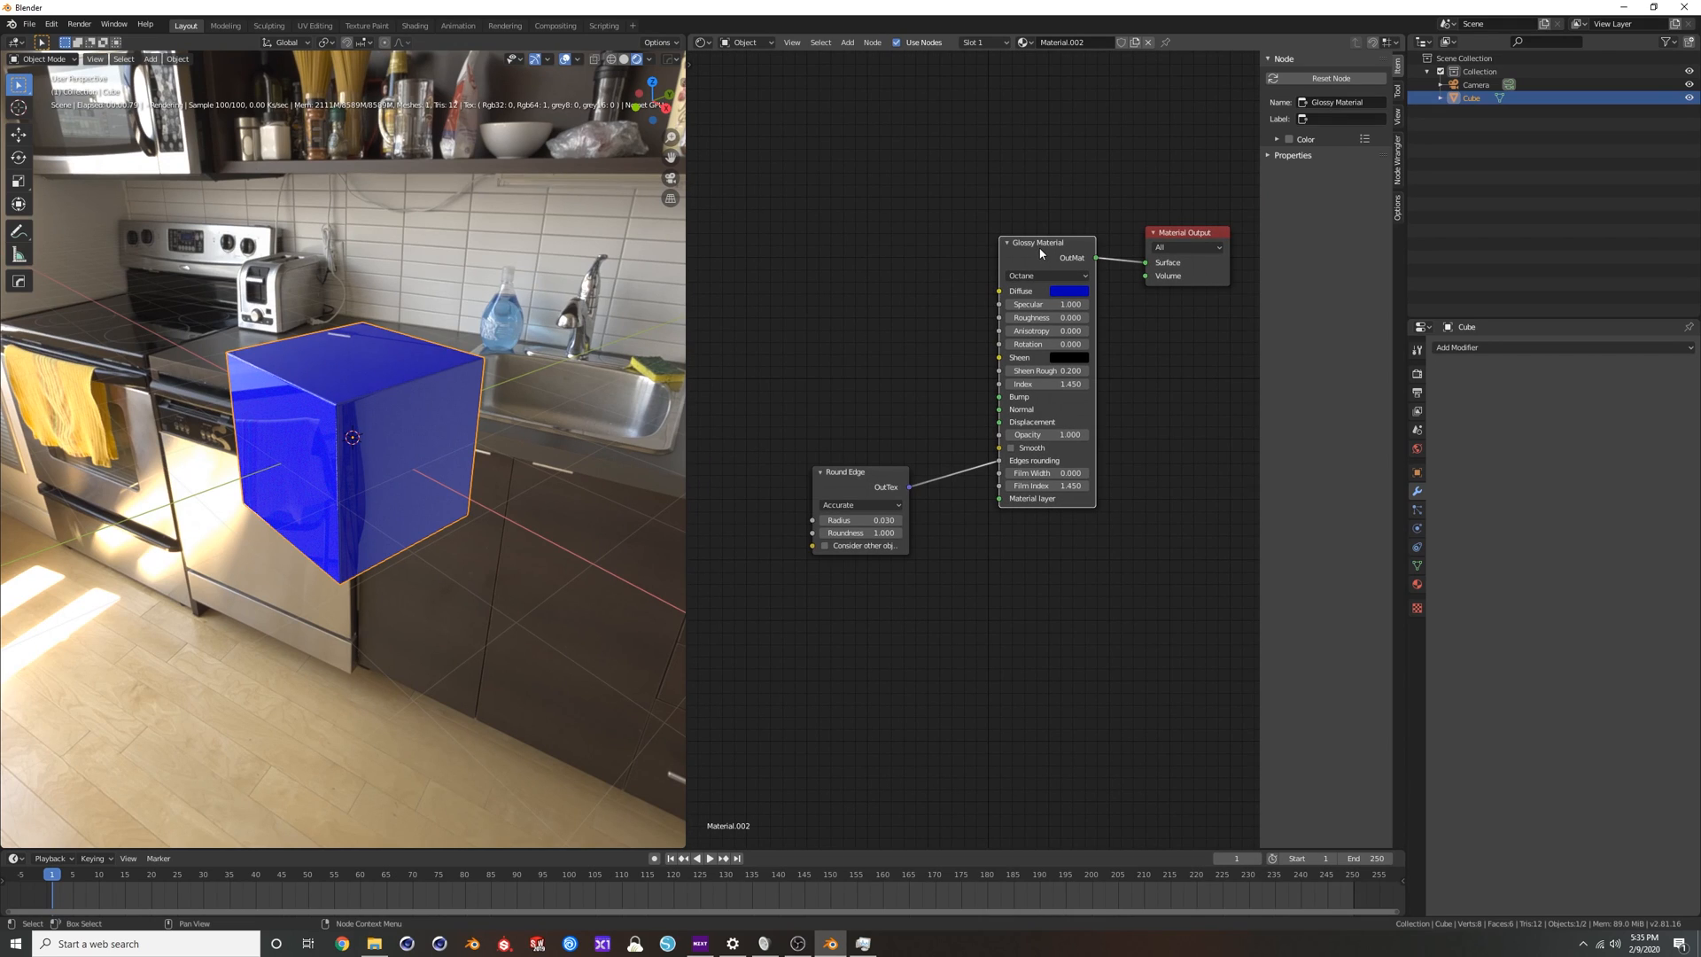
{"action": "key", "text": "shift+a"}
{"action": "left_click", "coordinate": [1041, 249]}
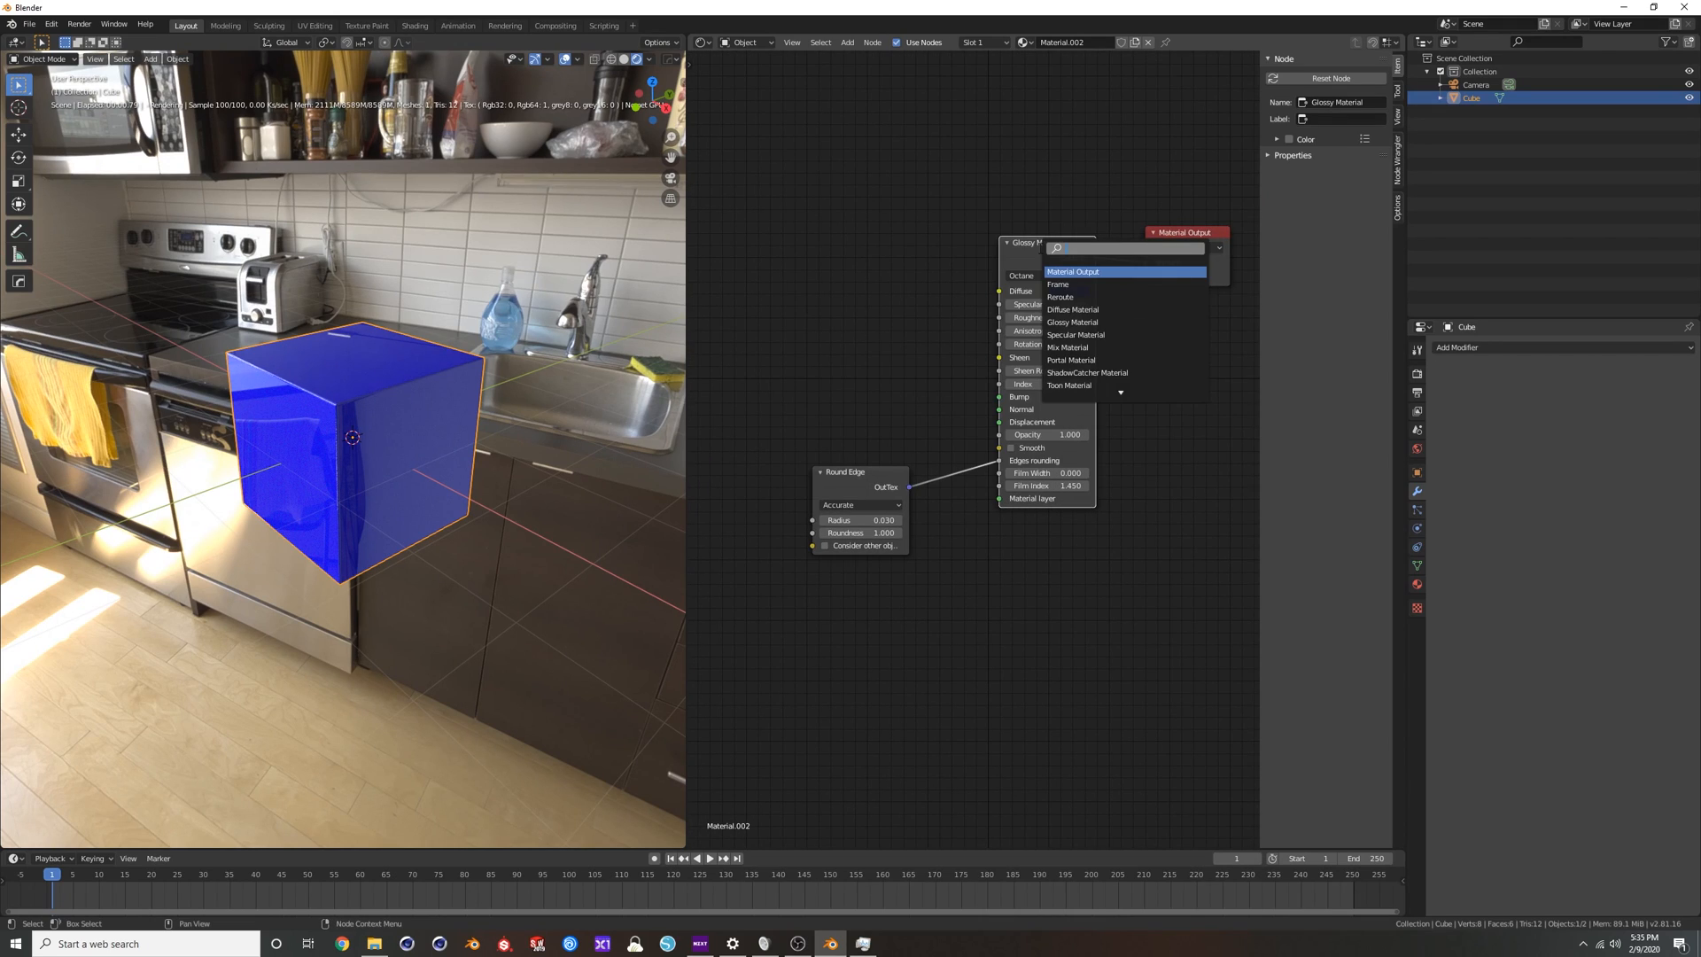
{"action": "type", "text": "spec"}
{"action": "key", "text": "Return"}
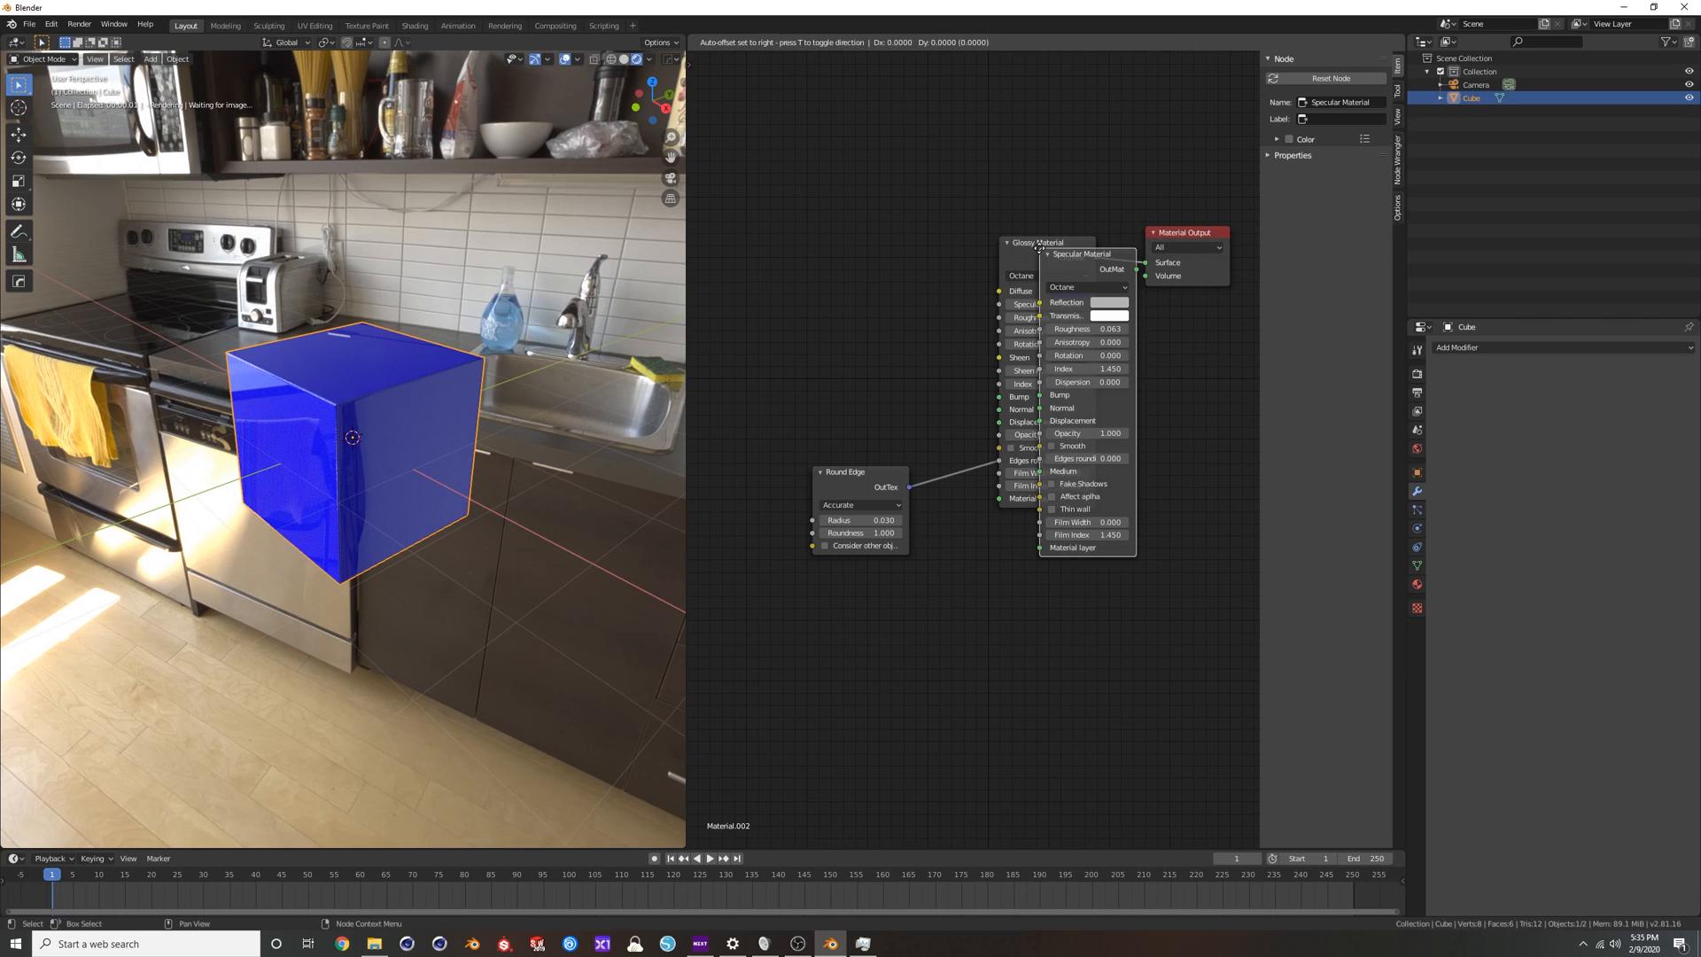
{"action": "left_click", "coordinate": [869, 127]}
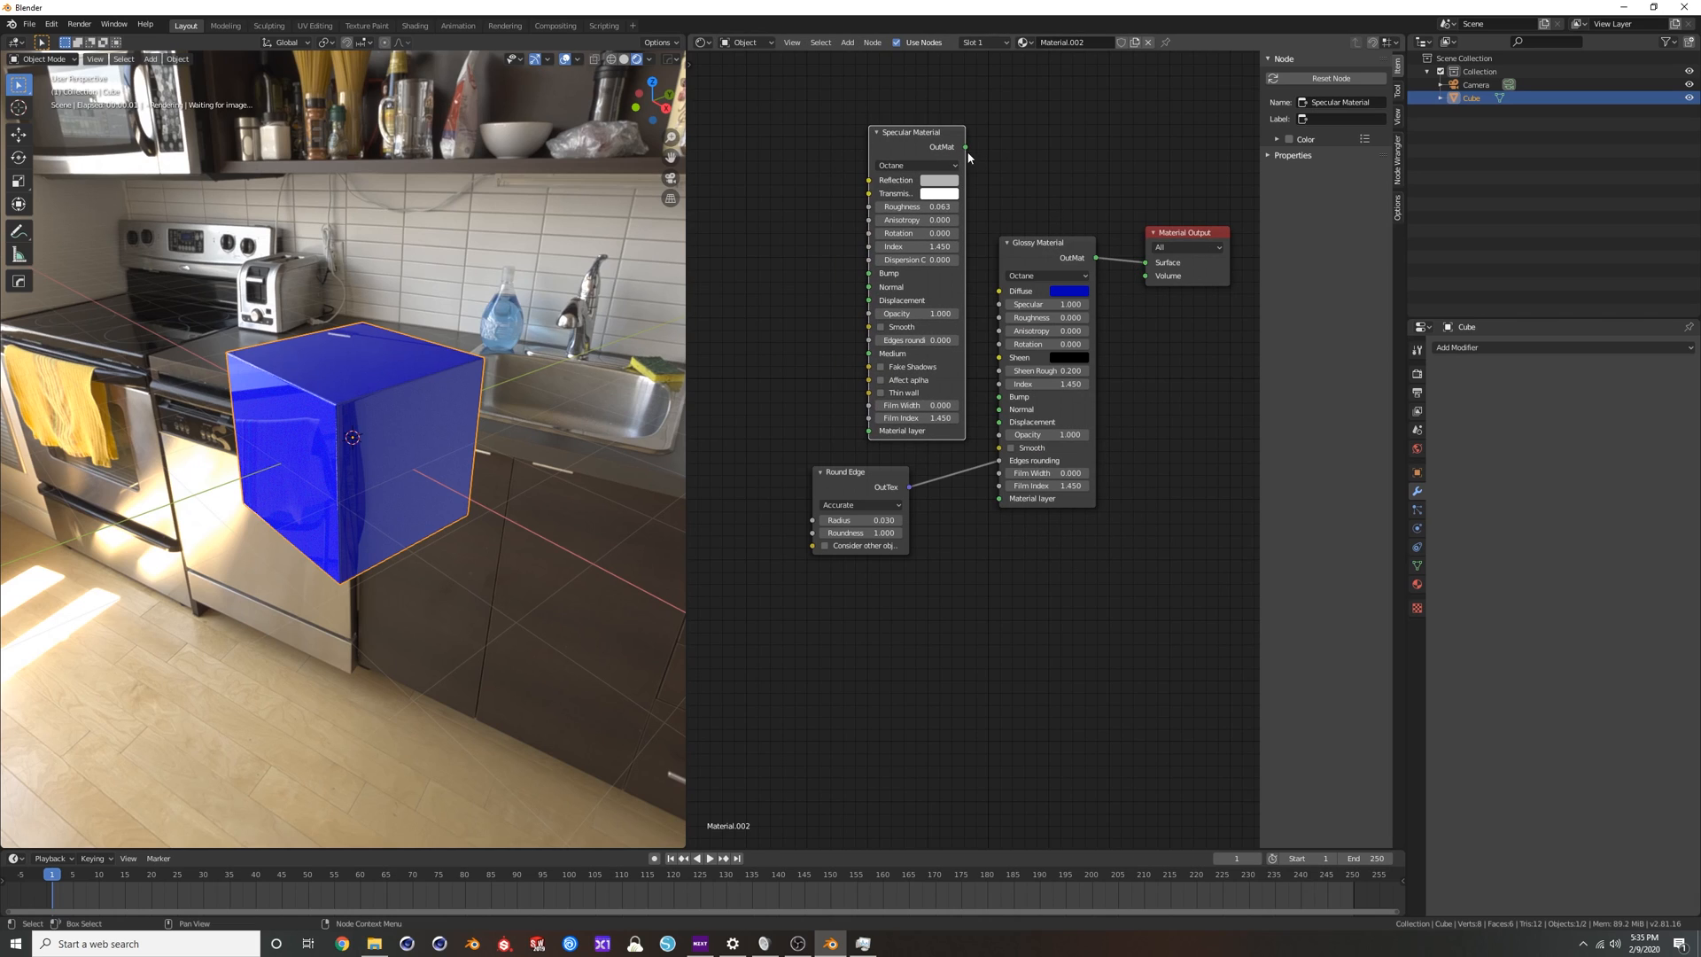
{"action": "left_click_drag", "start_coordinate": [925, 145], "coordinate": [1145, 263]}
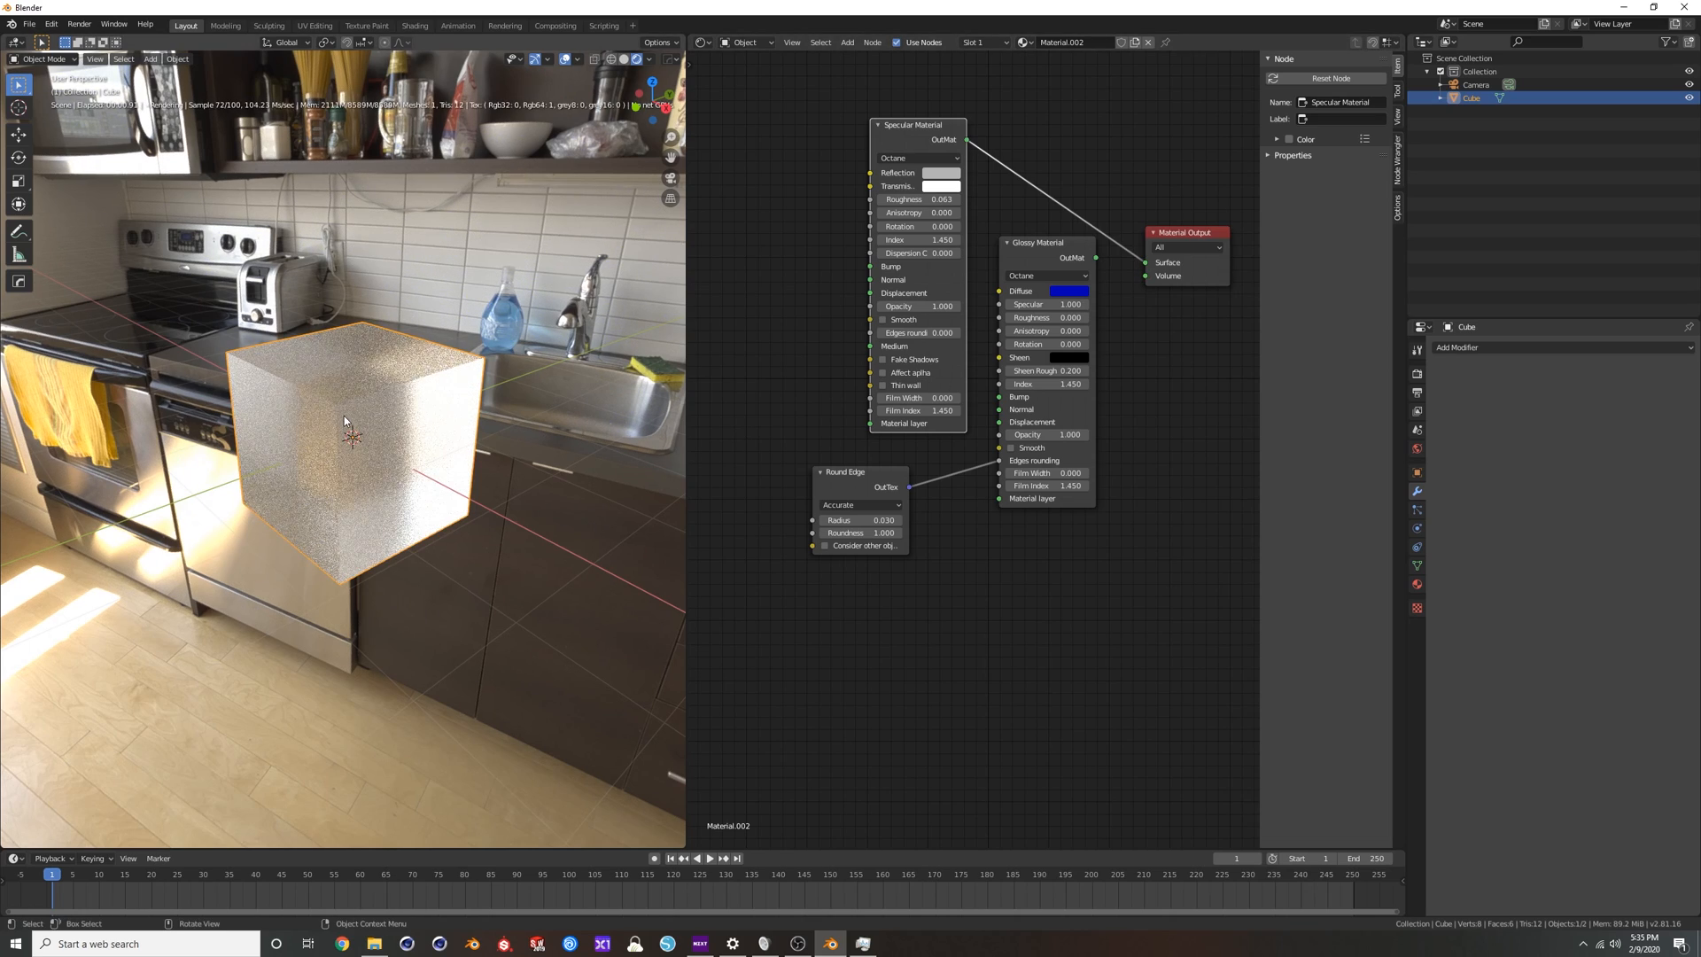
Set the Specular Material's index to 1.333 and view the cube from another angle.
{"action": "scroll", "coordinate": [356, 405], "scroll_direction": "up", "scroll_amount": 2}
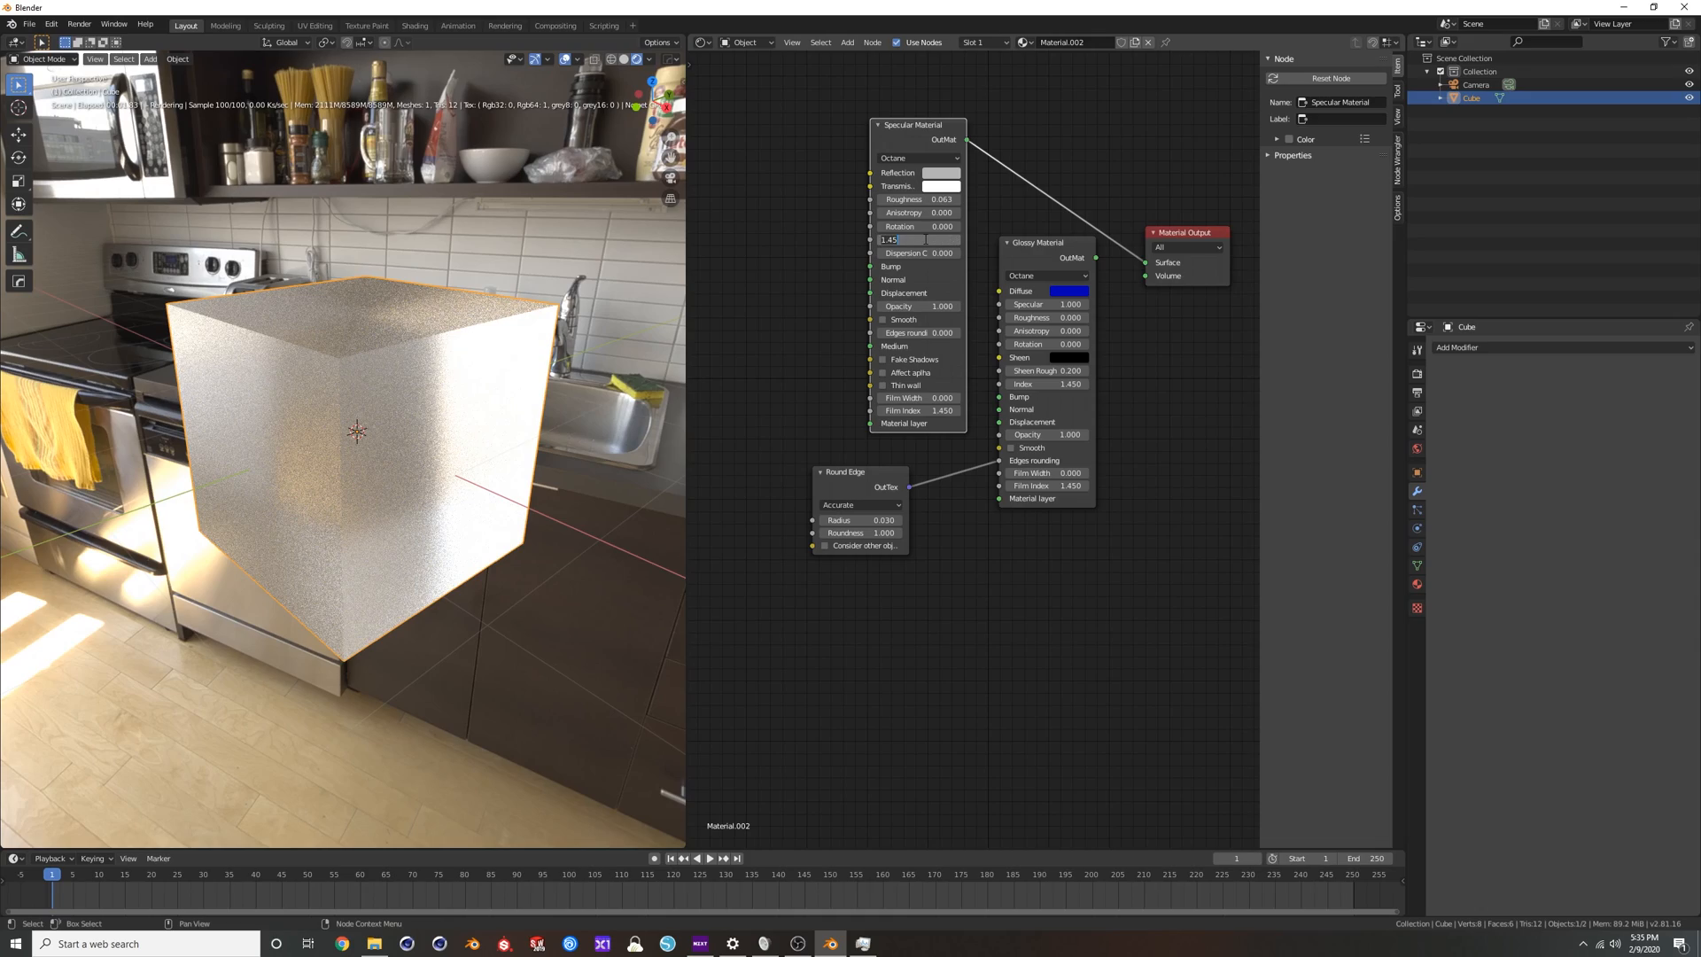
{"action": "type", "text": "33"}
{"action": "key", "text": "Return"}
{"action": "mouse_move", "coordinate": [408, 365]}
{"action": "middle_mouse_down"}
{"action": "mouse_move", "coordinate": [454, 373]}
{"action": "mouse_move", "coordinate": [376, 319]}
{"action": "mouse_move", "coordinate": [400, 369]}
{"action": "middle_mouse_up"}
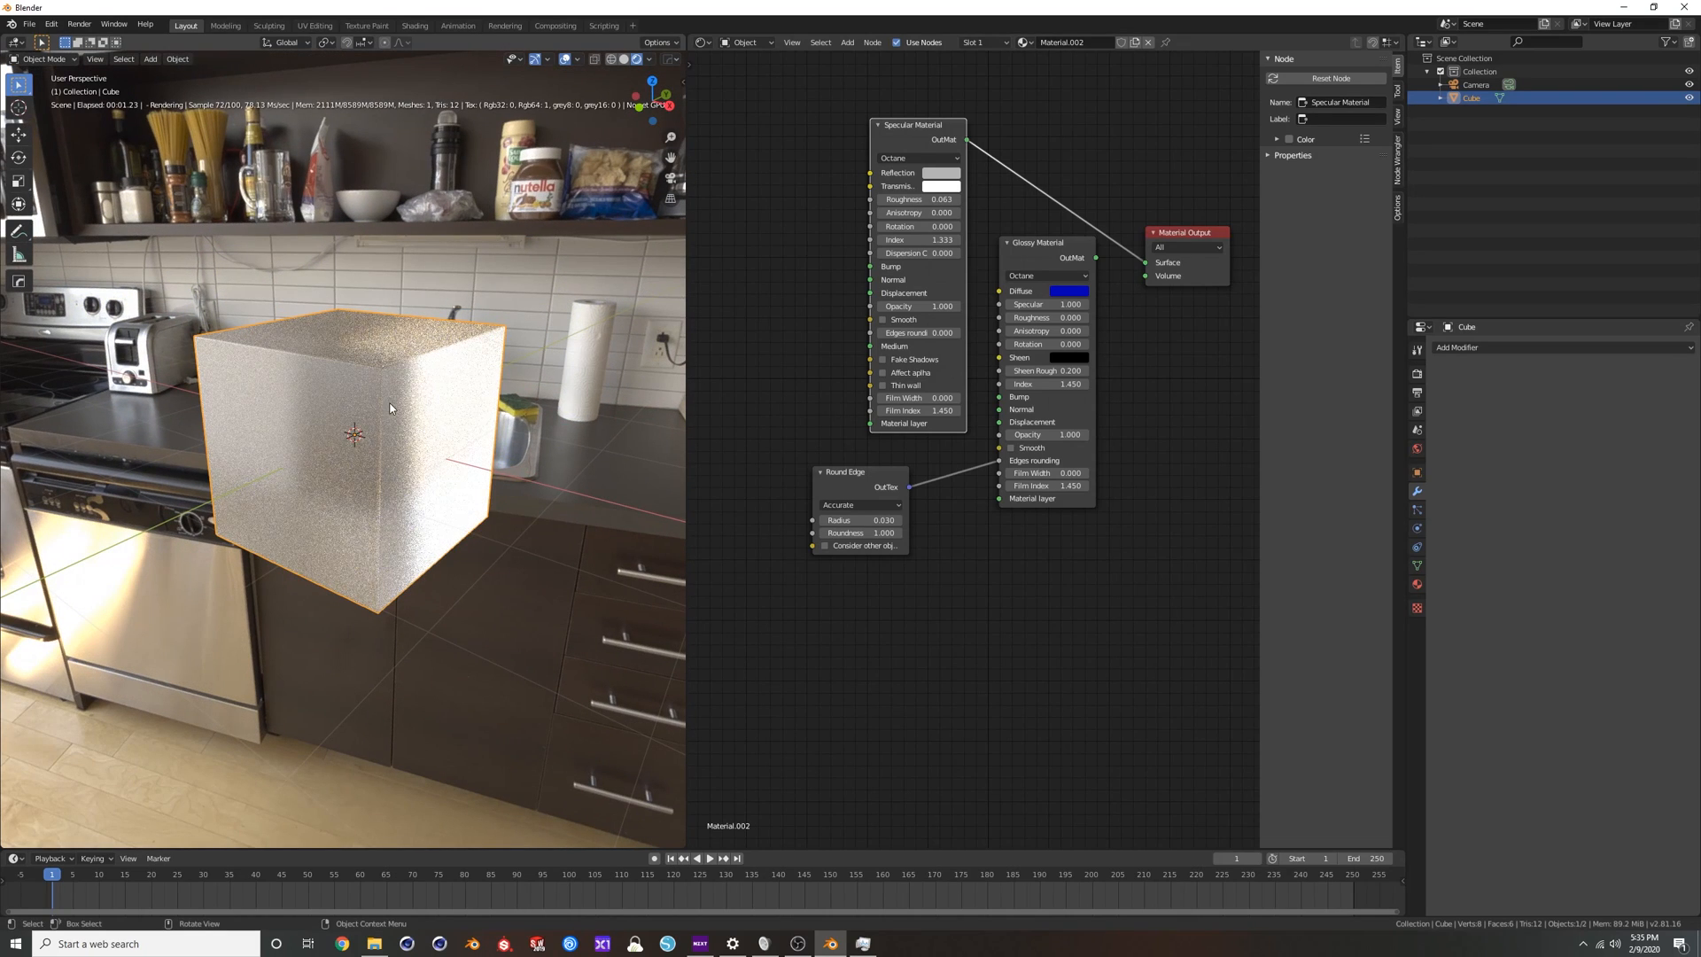
Set the Specular Material's index to 1.45 and its roughness to 0.
{"action": "scroll", "coordinate": [891, 259], "scroll_direction": "up", "scroll_amount": 2}
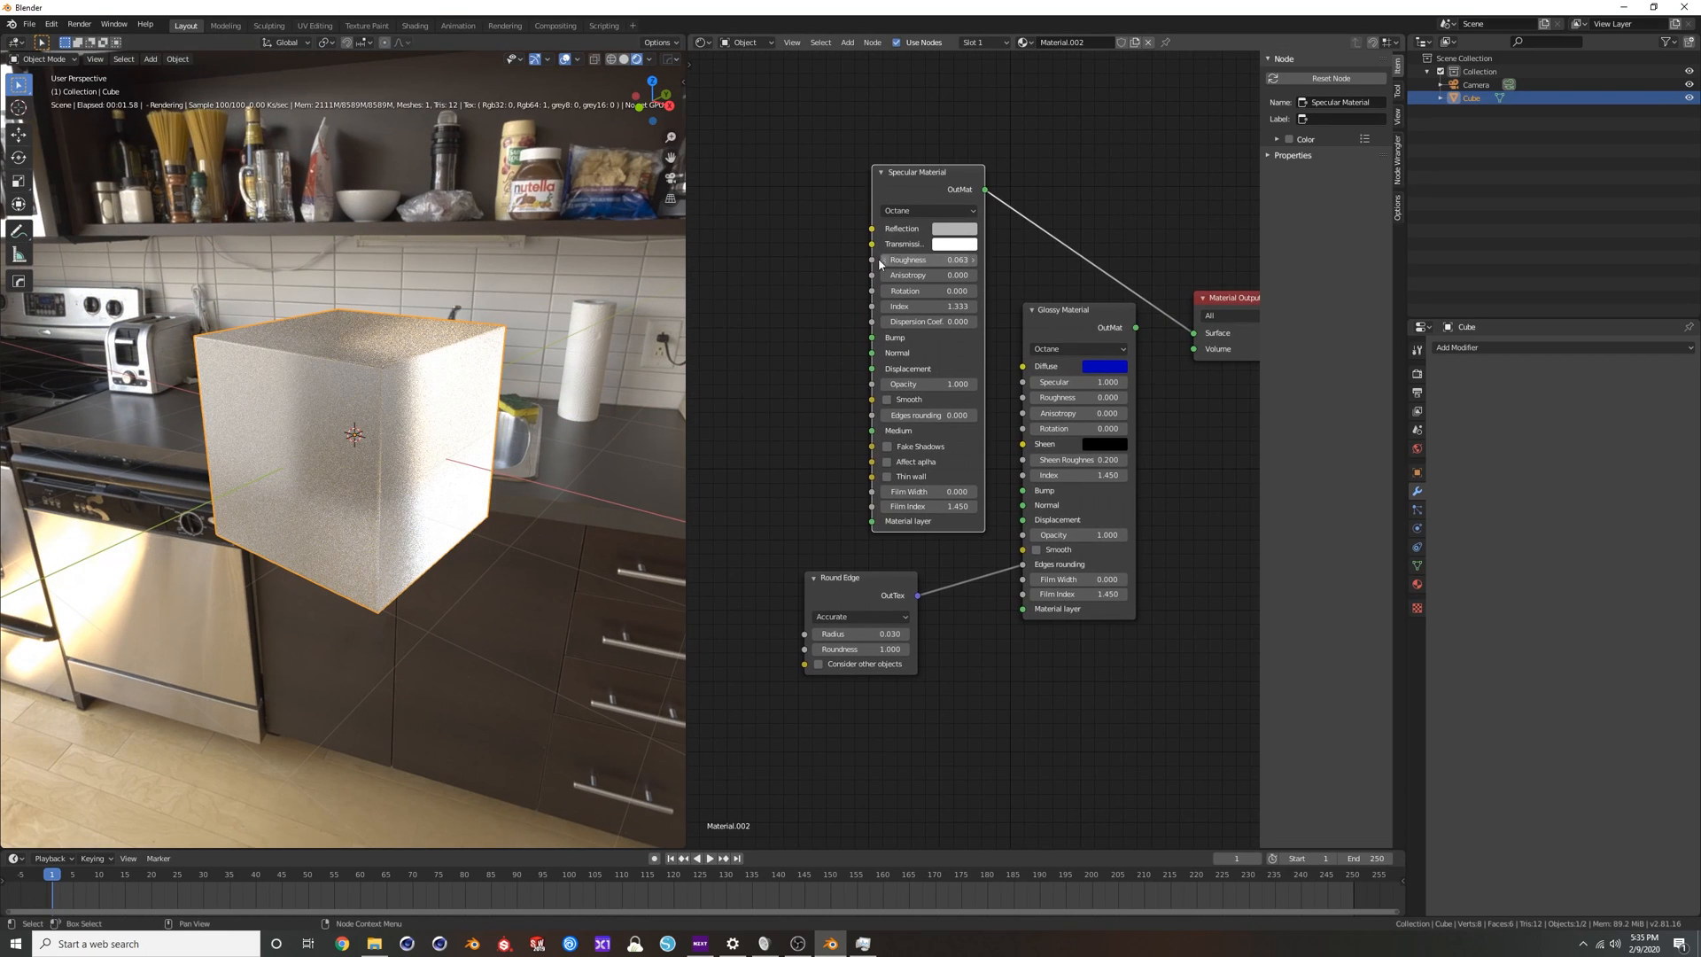
{"action": "left_click", "coordinate": [927, 306]}
{"action": "key", "text": "Return"}
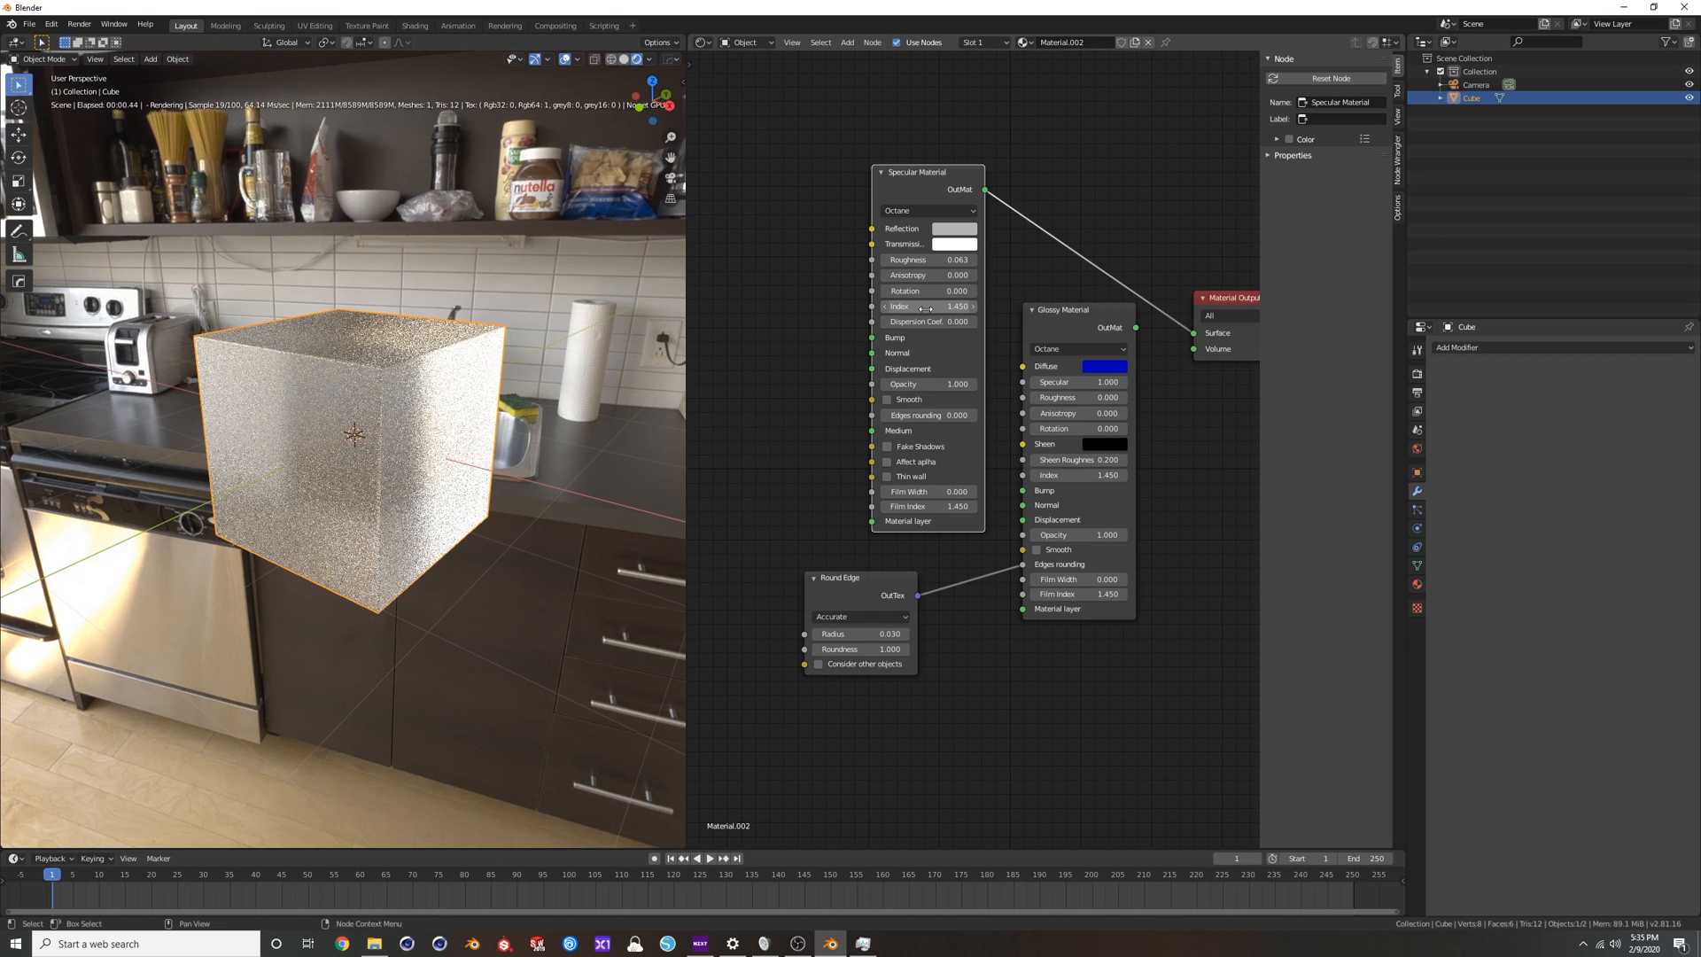
{"action": "left_click_drag", "start_coordinate": [945, 262], "coordinate": [904, 261]}
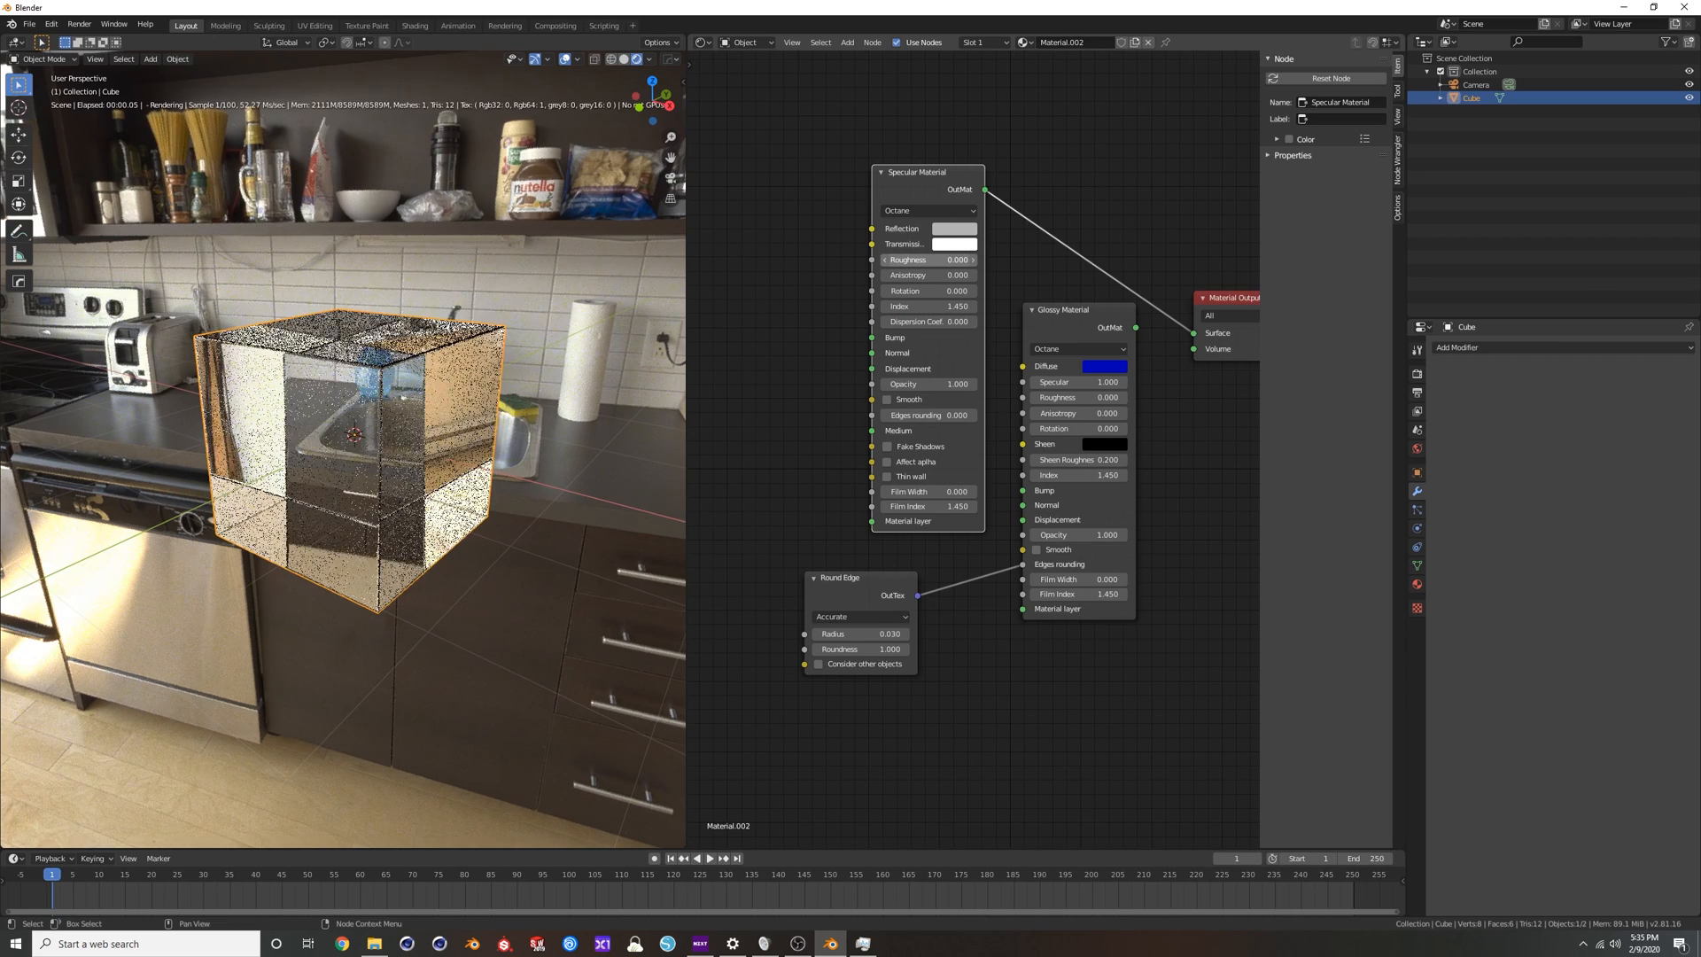
Examine the glass cube from different angles, switching the viewport to solid shading and back to rendered.
{"action": "middle_click_drag", "start_coordinate": [311, 371], "coordinate": [357, 409]}
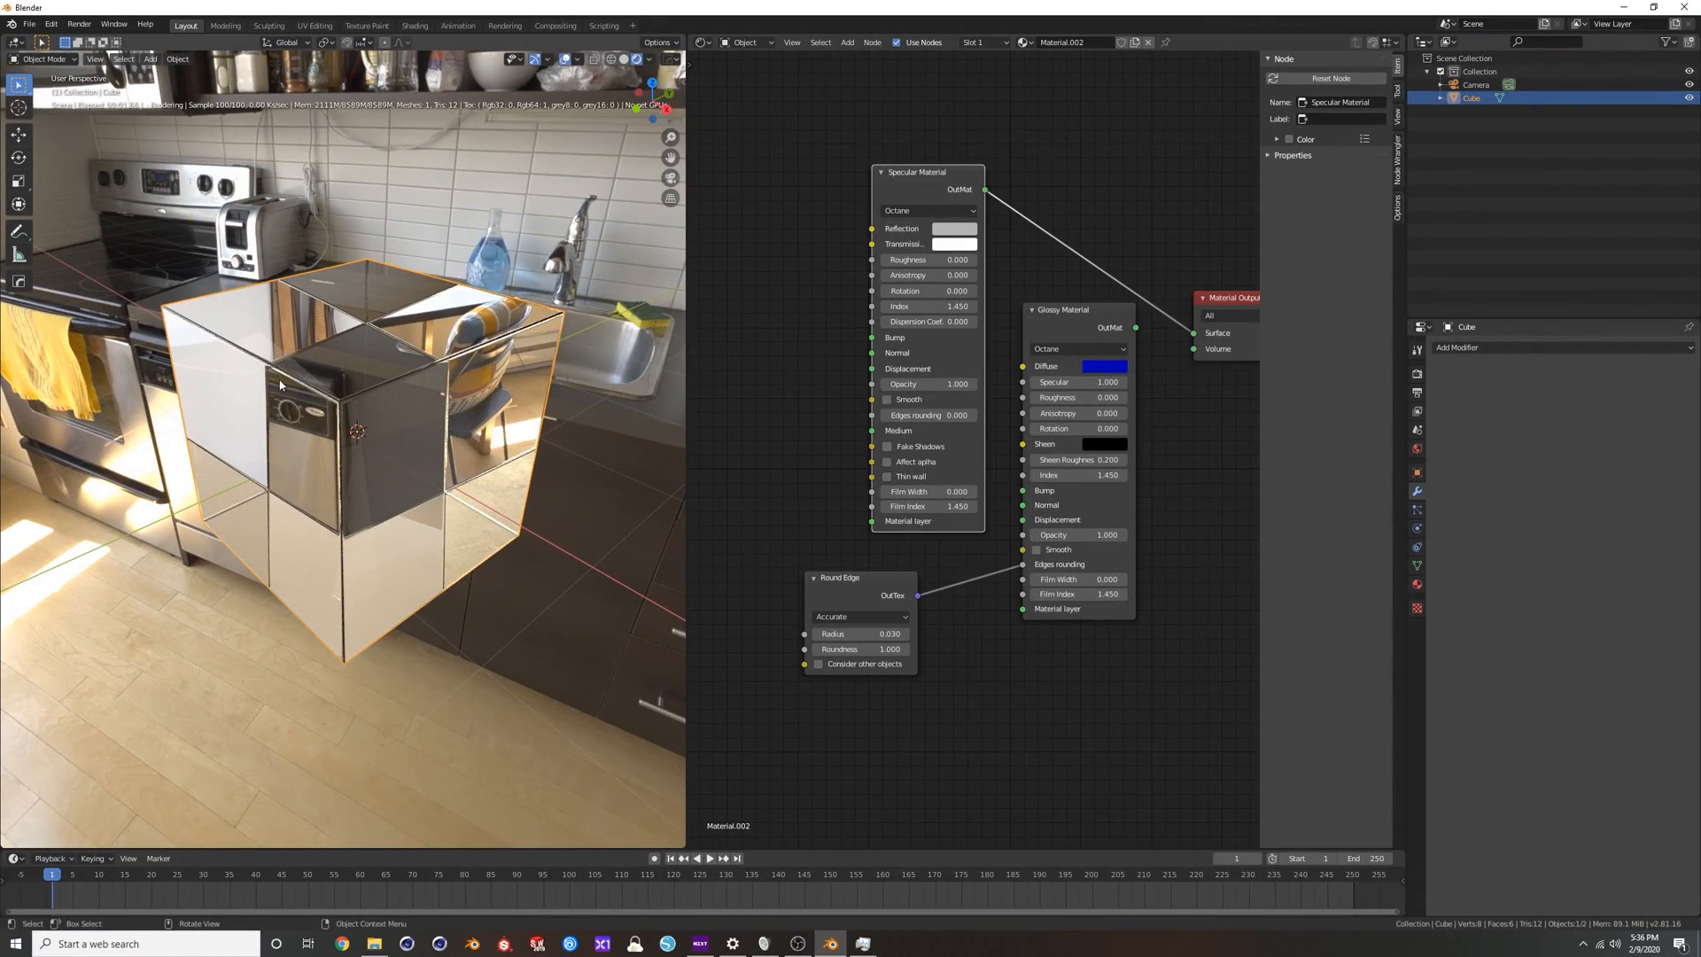
{"action": "left_click", "coordinate": [624, 59]}
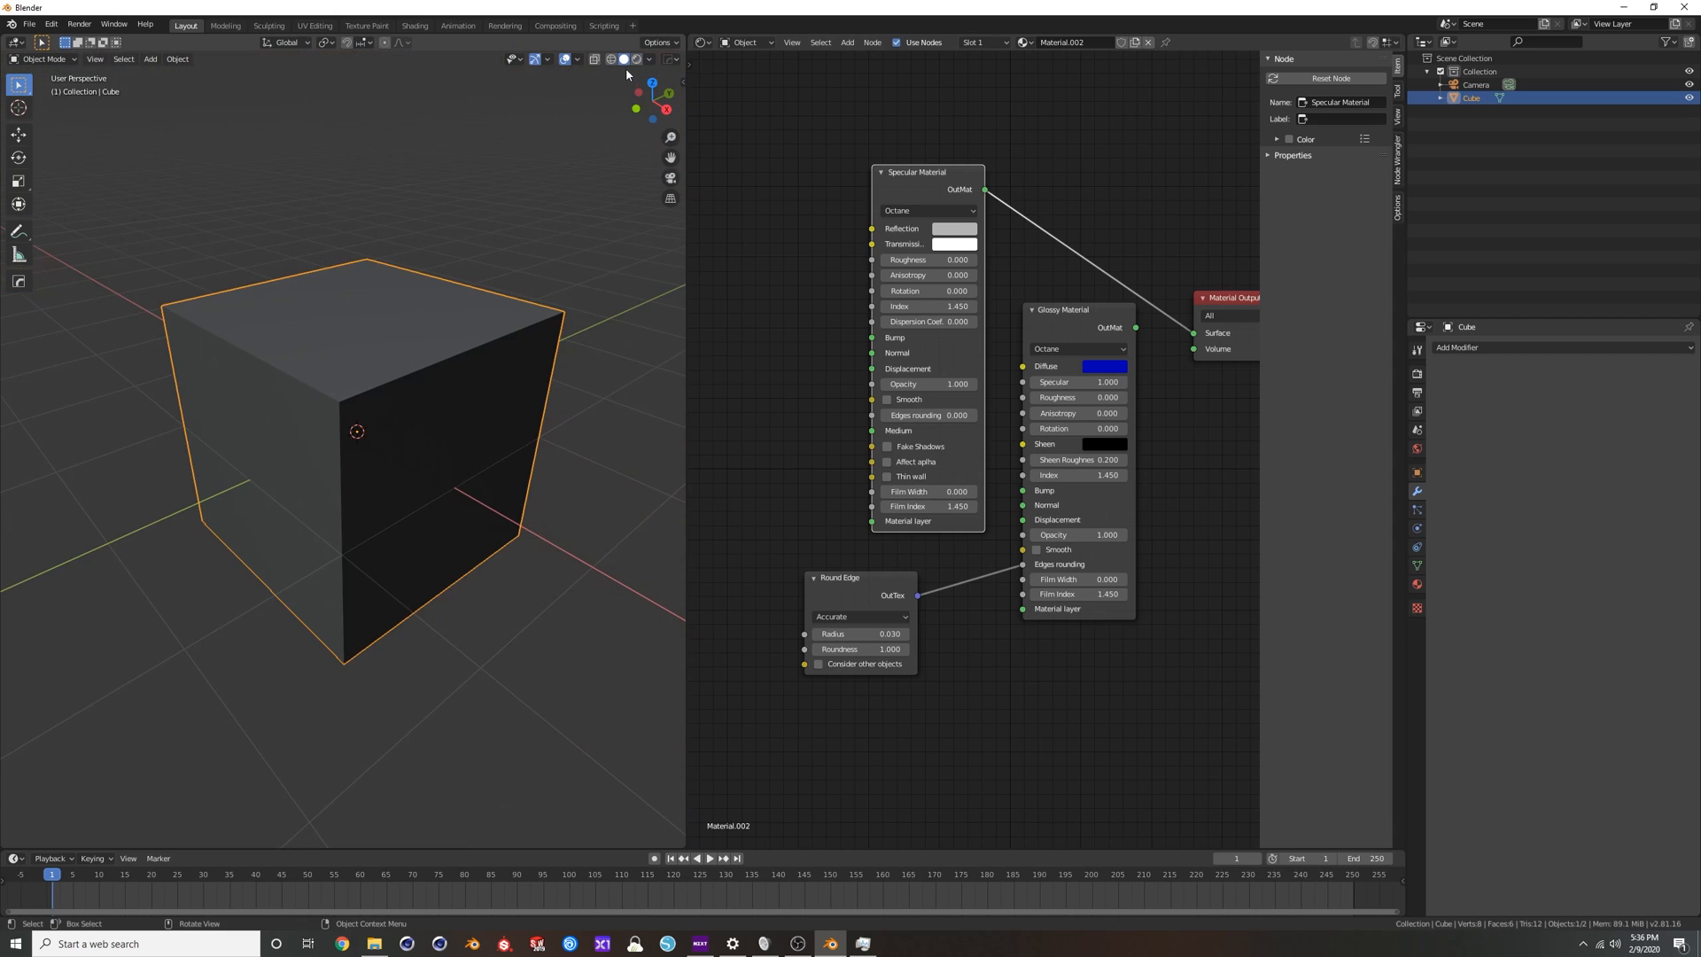
{"action": "left_click", "coordinate": [637, 59]}
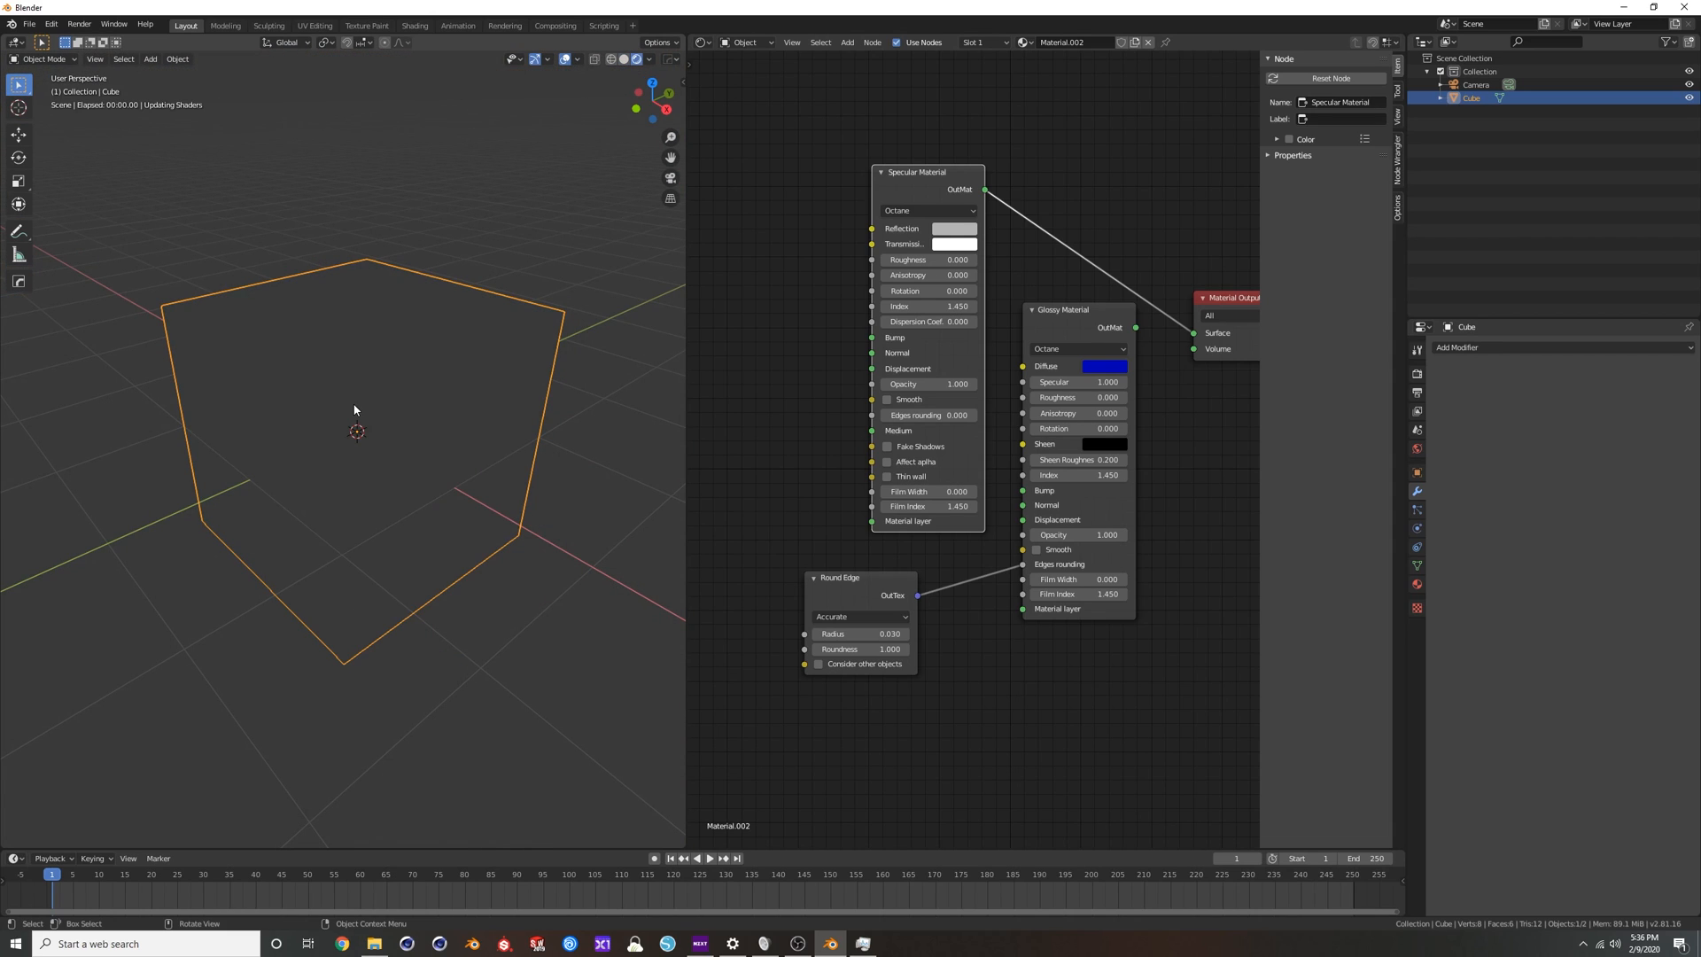
{"action": "scroll", "coordinate": [402, 395], "scroll_direction": "down", "scroll_amount": 2}
{"action": "mouse_move", "coordinate": [402, 395]}
{"action": "middle_mouse_down"}
{"action": "mouse_move", "coordinate": [454, 391]}
{"action": "mouse_move", "coordinate": [416, 392]}
{"action": "middle_mouse_up"}
{"action": "scroll", "coordinate": [415, 392], "scroll_direction": "up", "scroll_amount": 2}
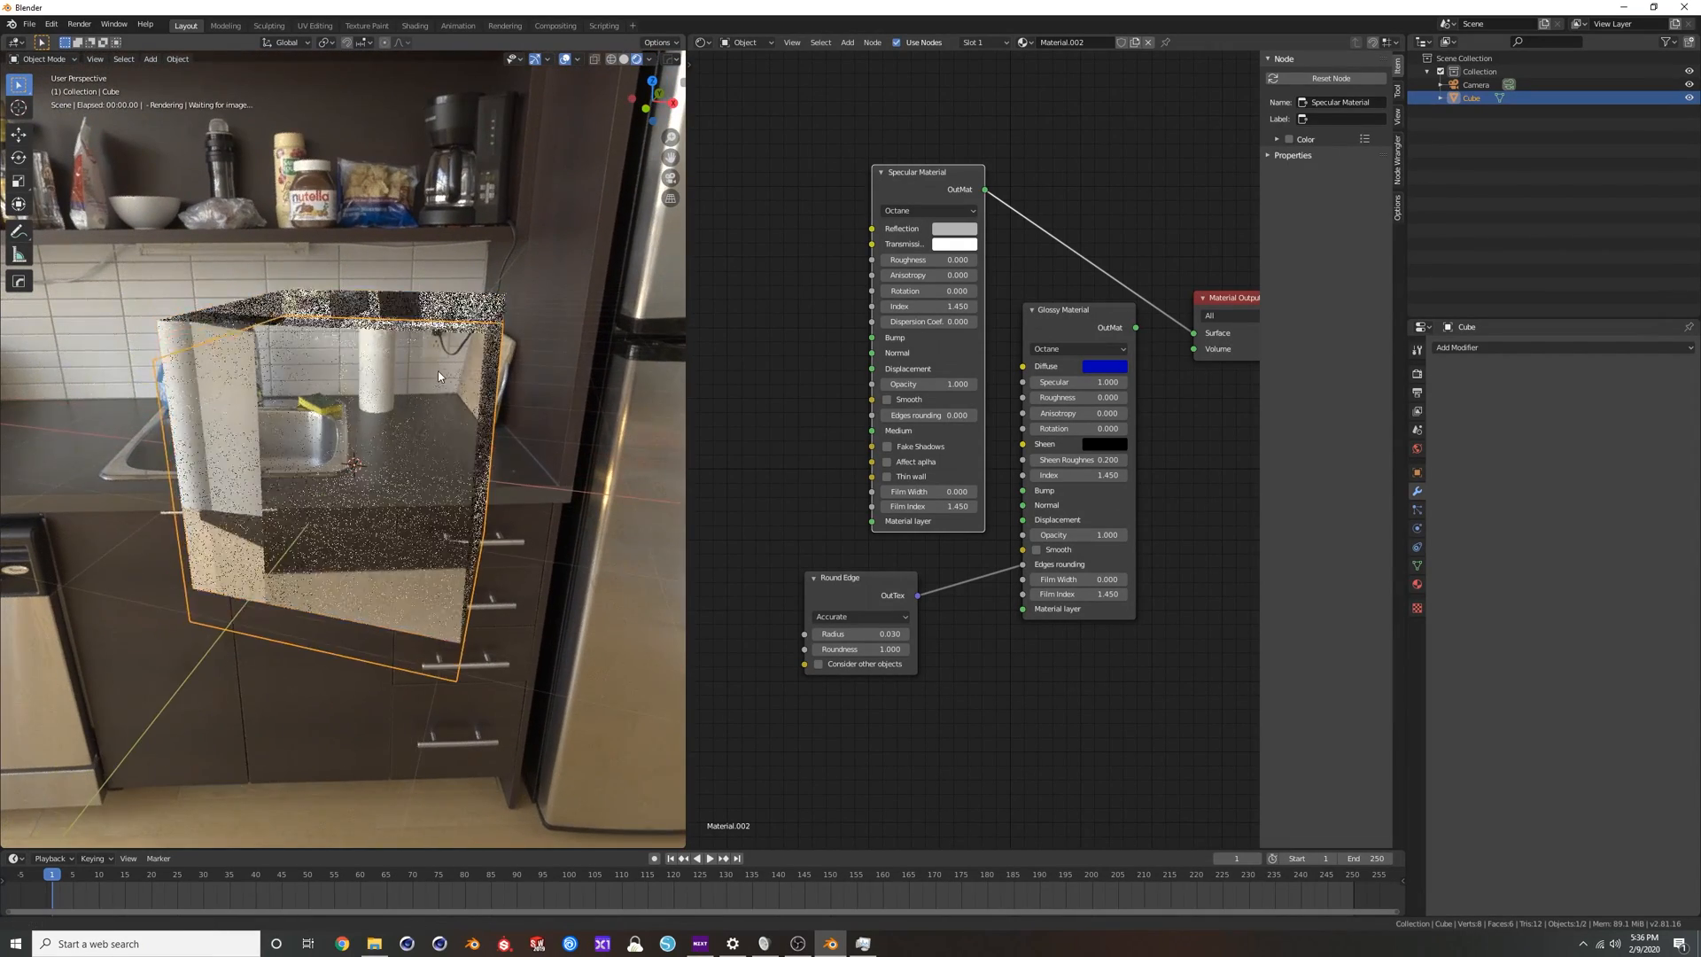
Add a Solidify modifier to the cube with a thickness of -0.09 m.
{"action": "left_click", "coordinate": [1525, 349]}
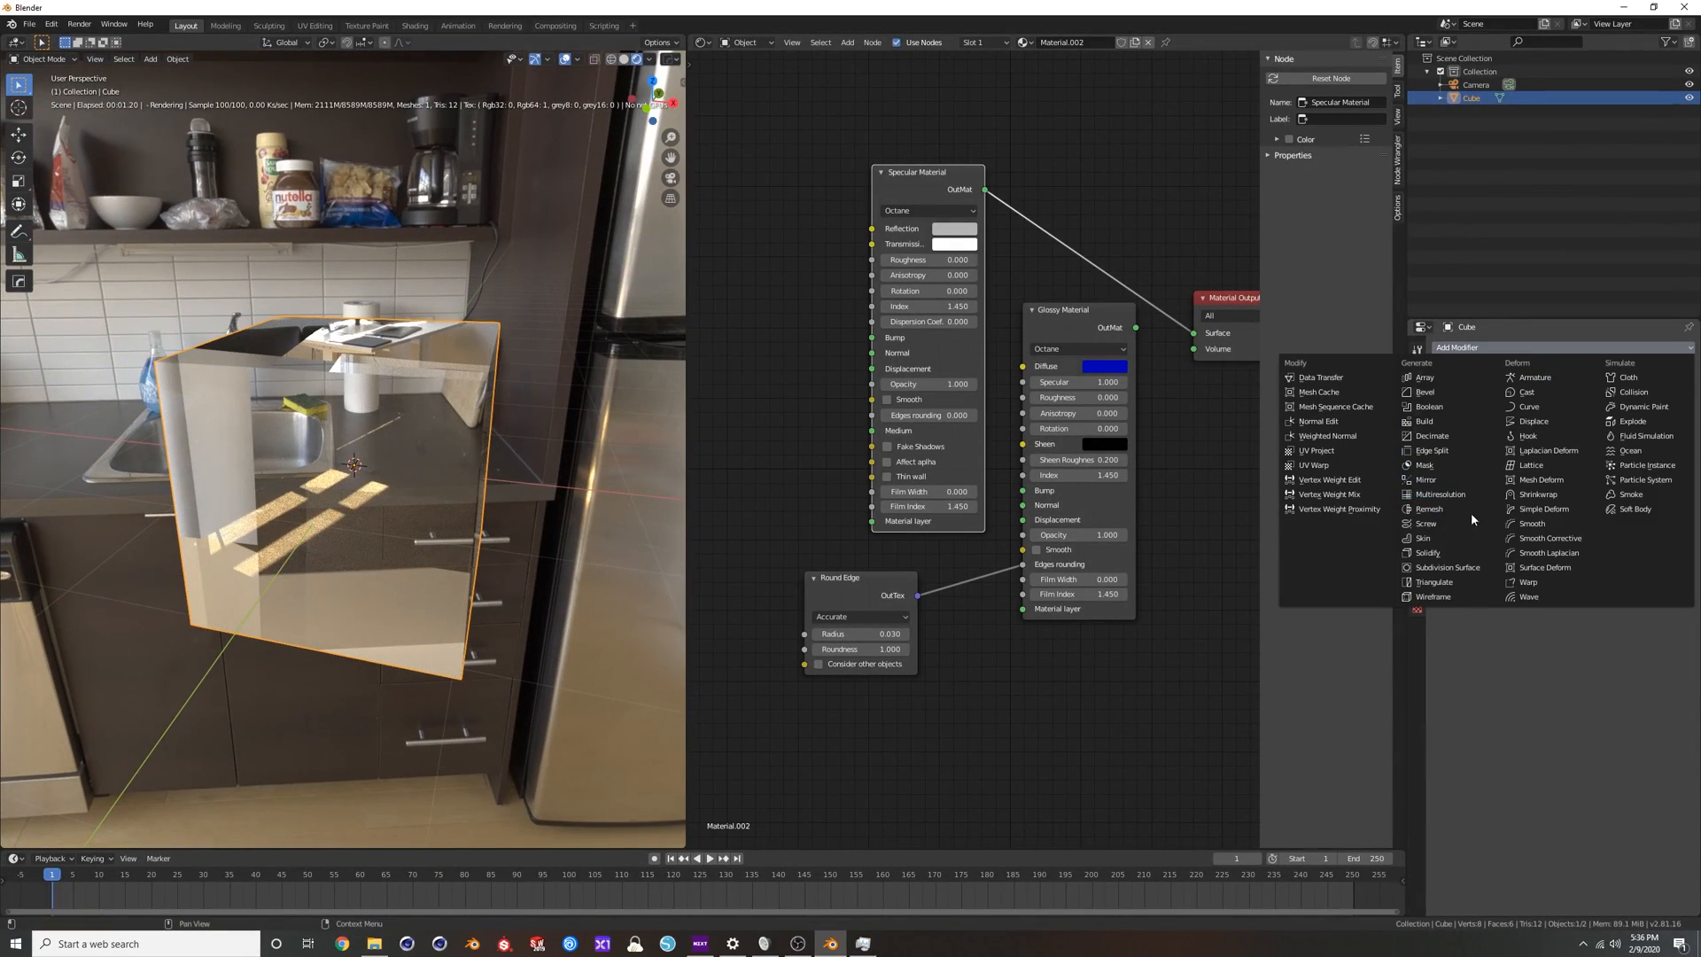
{"action": "left_click", "coordinate": [1444, 556]}
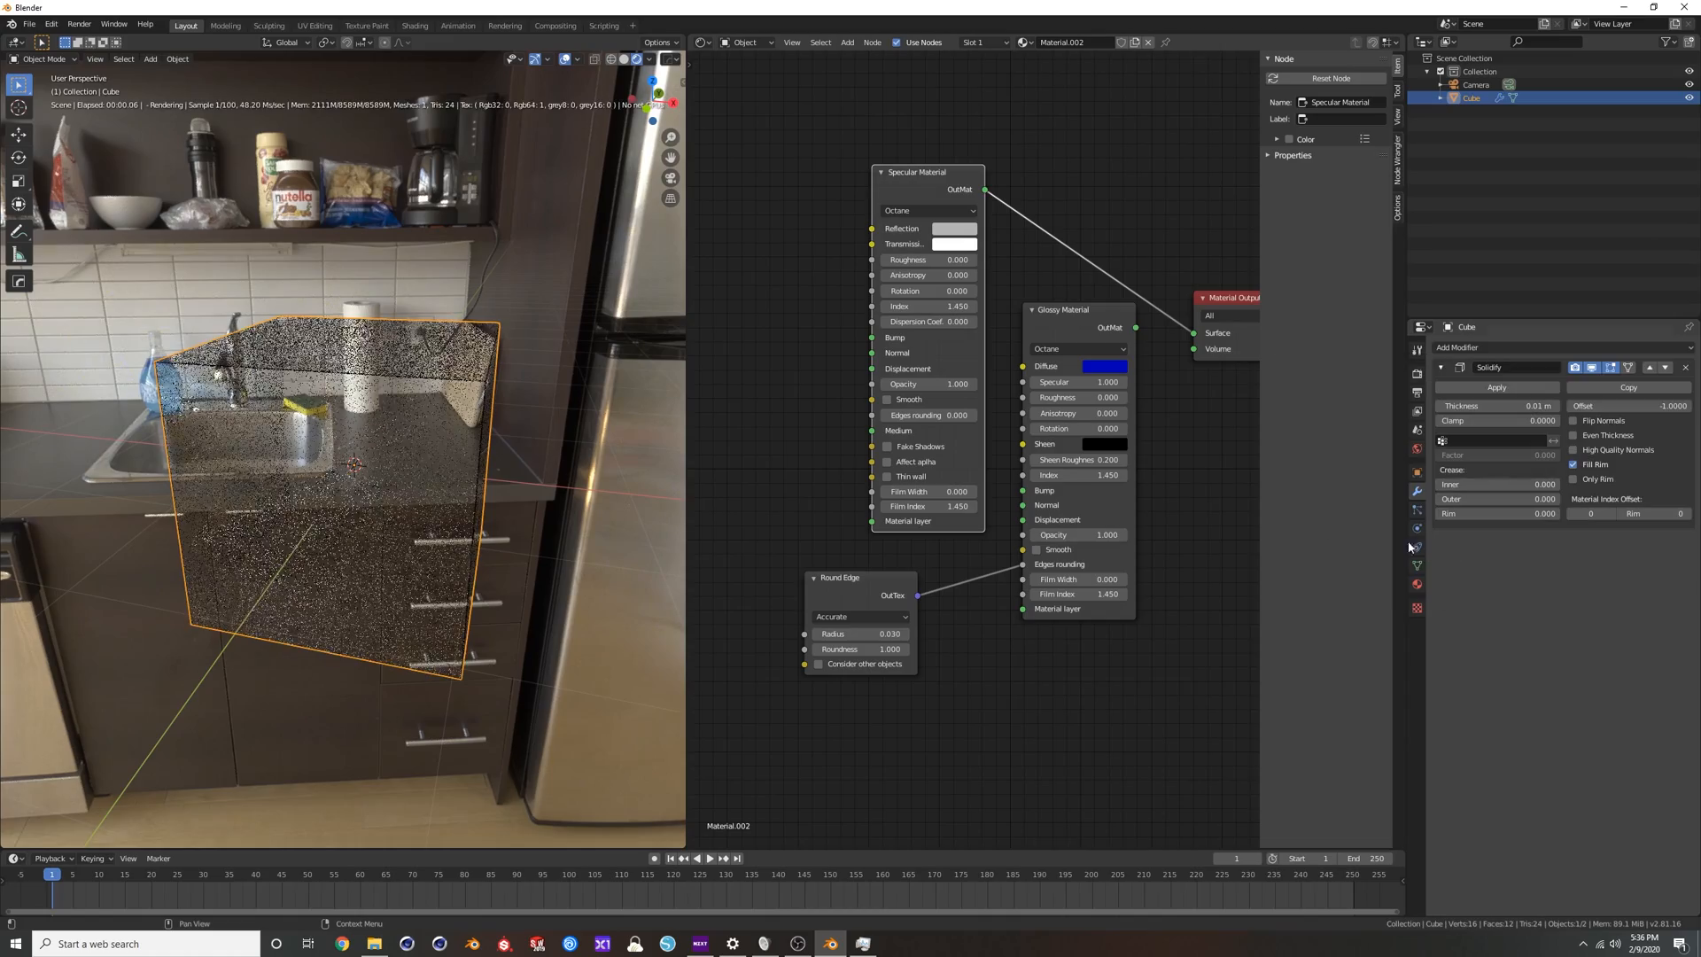
{"action": "scroll", "coordinate": [553, 338], "scroll_direction": "up", "scroll_amount": 4}
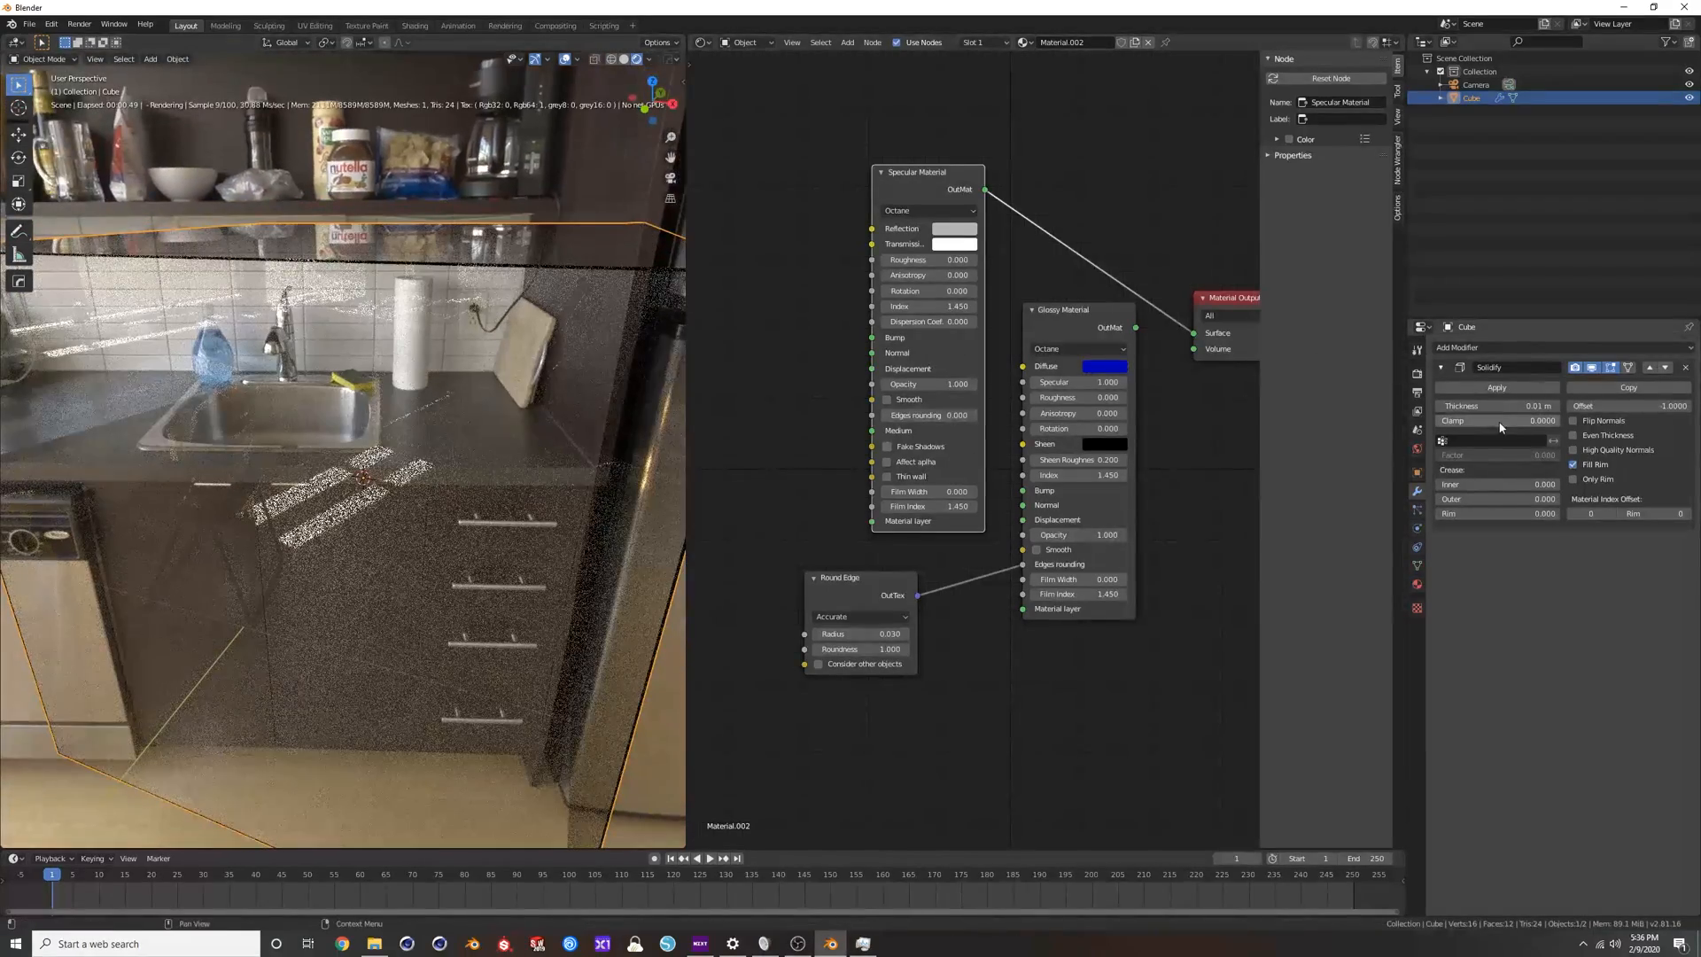
{"action": "left_click_drag", "start_coordinate": [1500, 406], "coordinate": [1484, 407]}
{"action": "middle_click_drag", "start_coordinate": [414, 363], "coordinate": [447, 385]}
Enable Even Thickness on the Solidify modifier and apply the modifier to the cube.
{"action": "left_click", "coordinate": [1575, 423]}
{"action": "left_click", "coordinate": [1574, 421]}
{"action": "left_click", "coordinate": [1573, 435]}
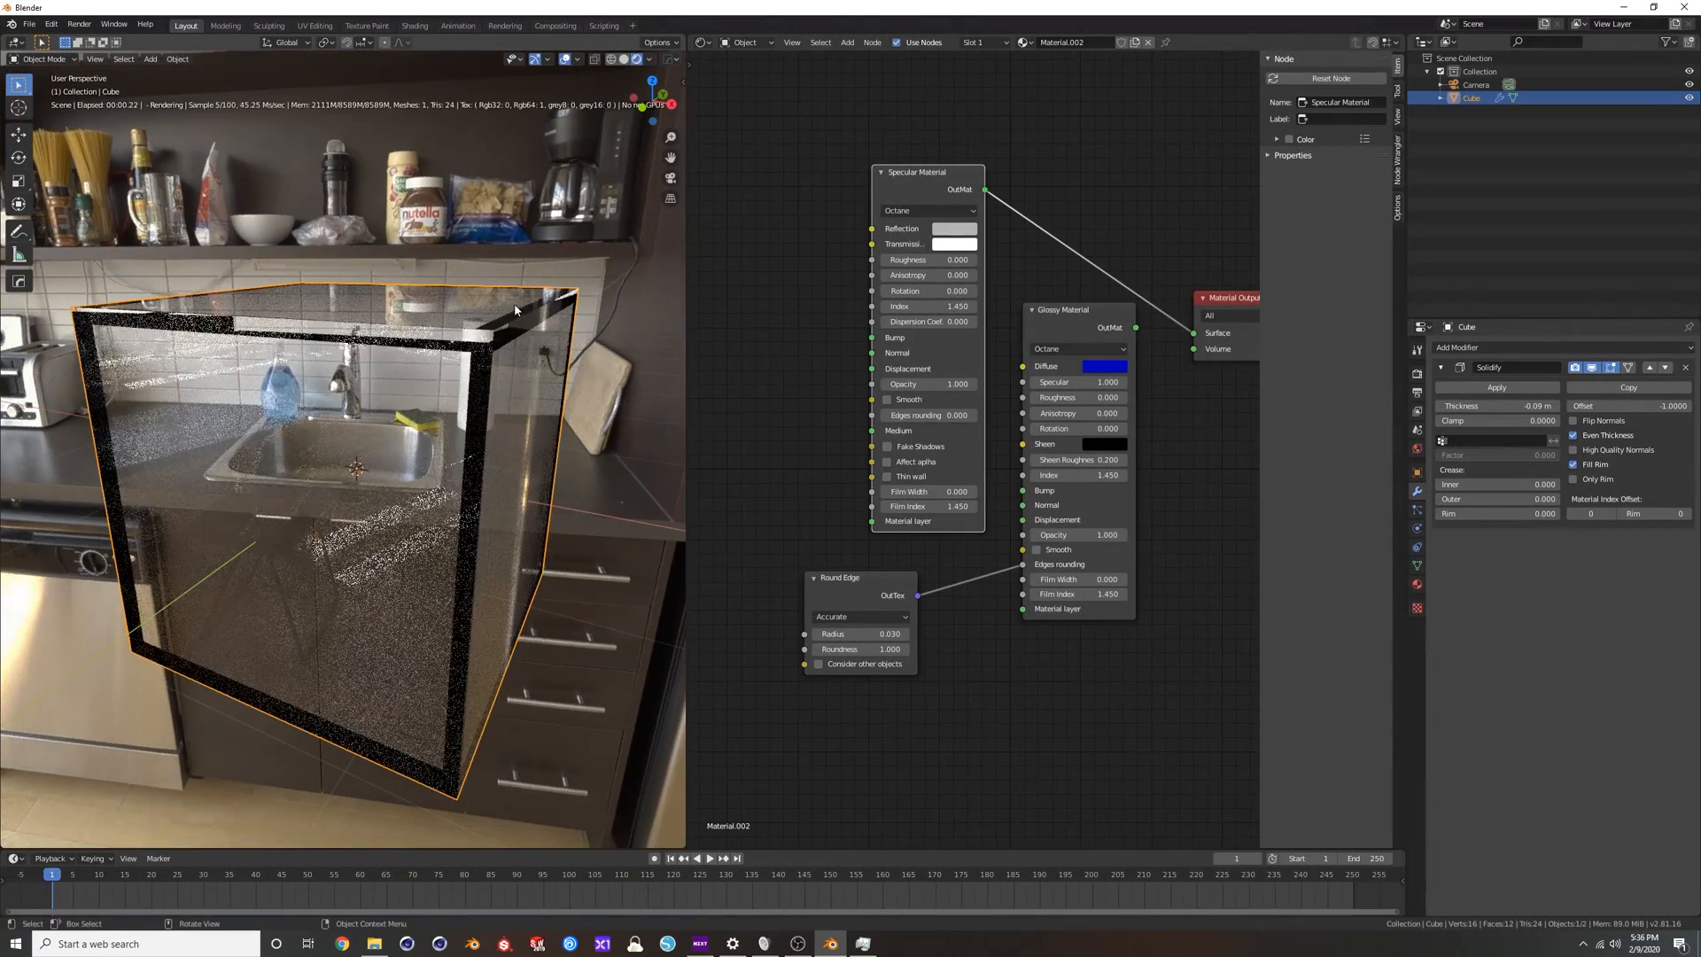
{"action": "left_click_drag", "start_coordinate": [1102, 343], "coordinate": [1122, 362]}
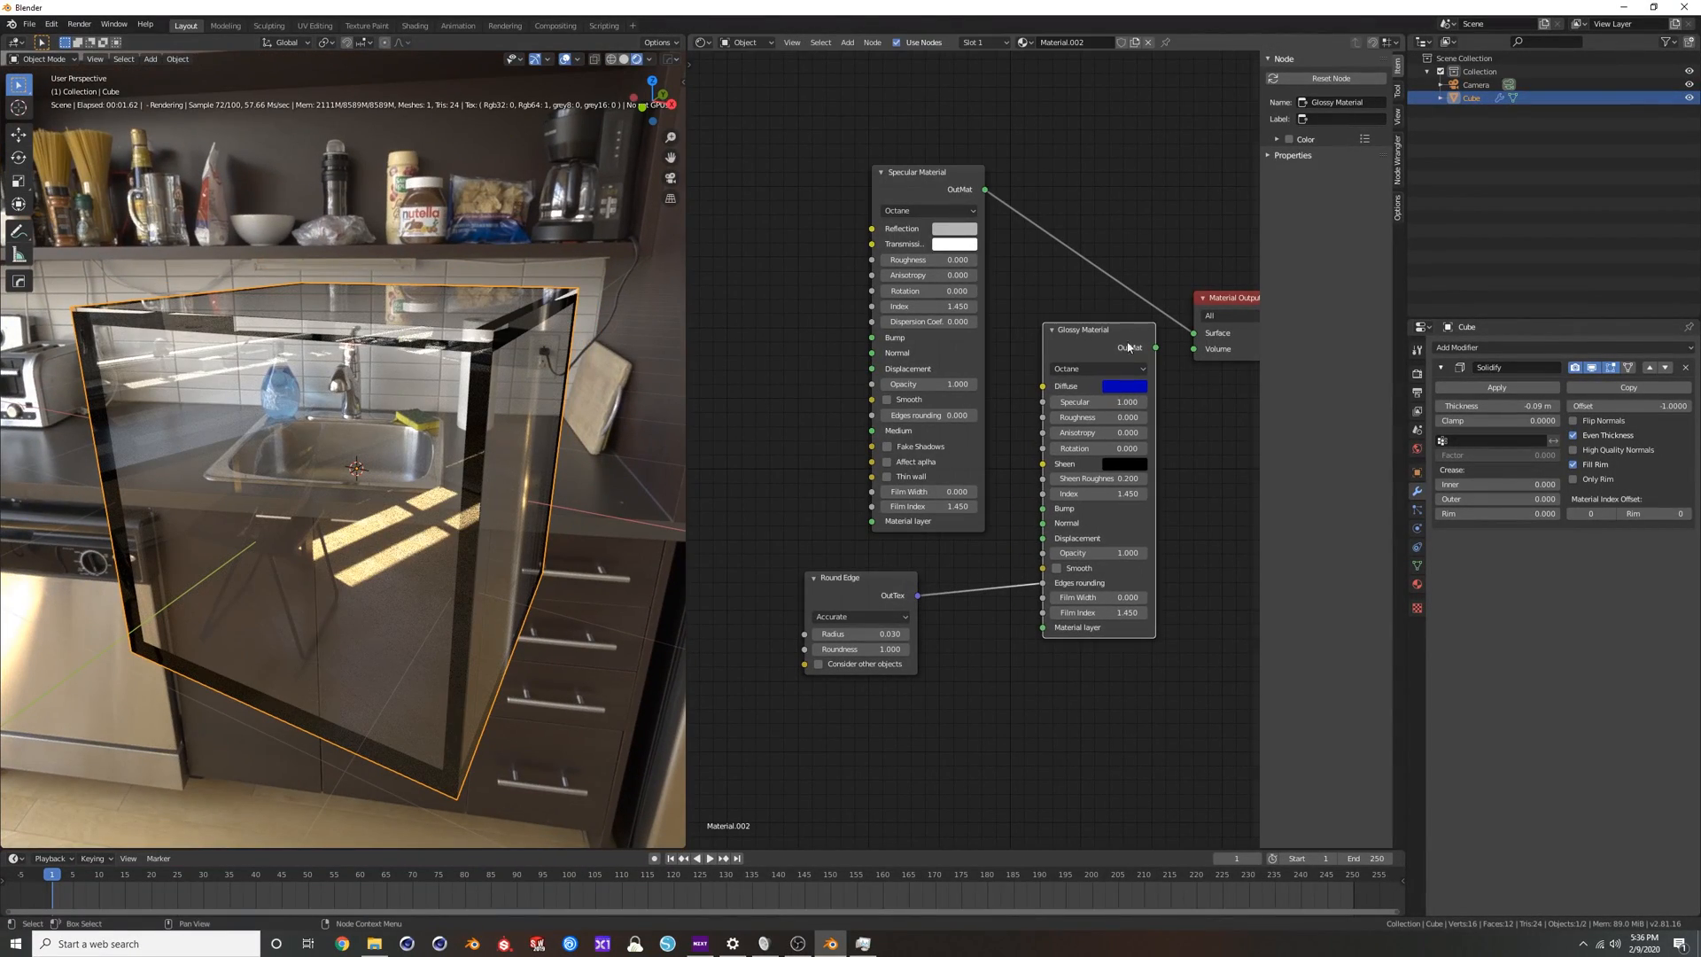
{"action": "left_click", "coordinate": [1486, 389]}
Connect the Round Edge node to the Specular Material's Edges rounding only, unlinking the Glossy Material, and place it beside the Specular Material.
{"action": "left_click_drag", "start_coordinate": [919, 595], "coordinate": [778, 479]}
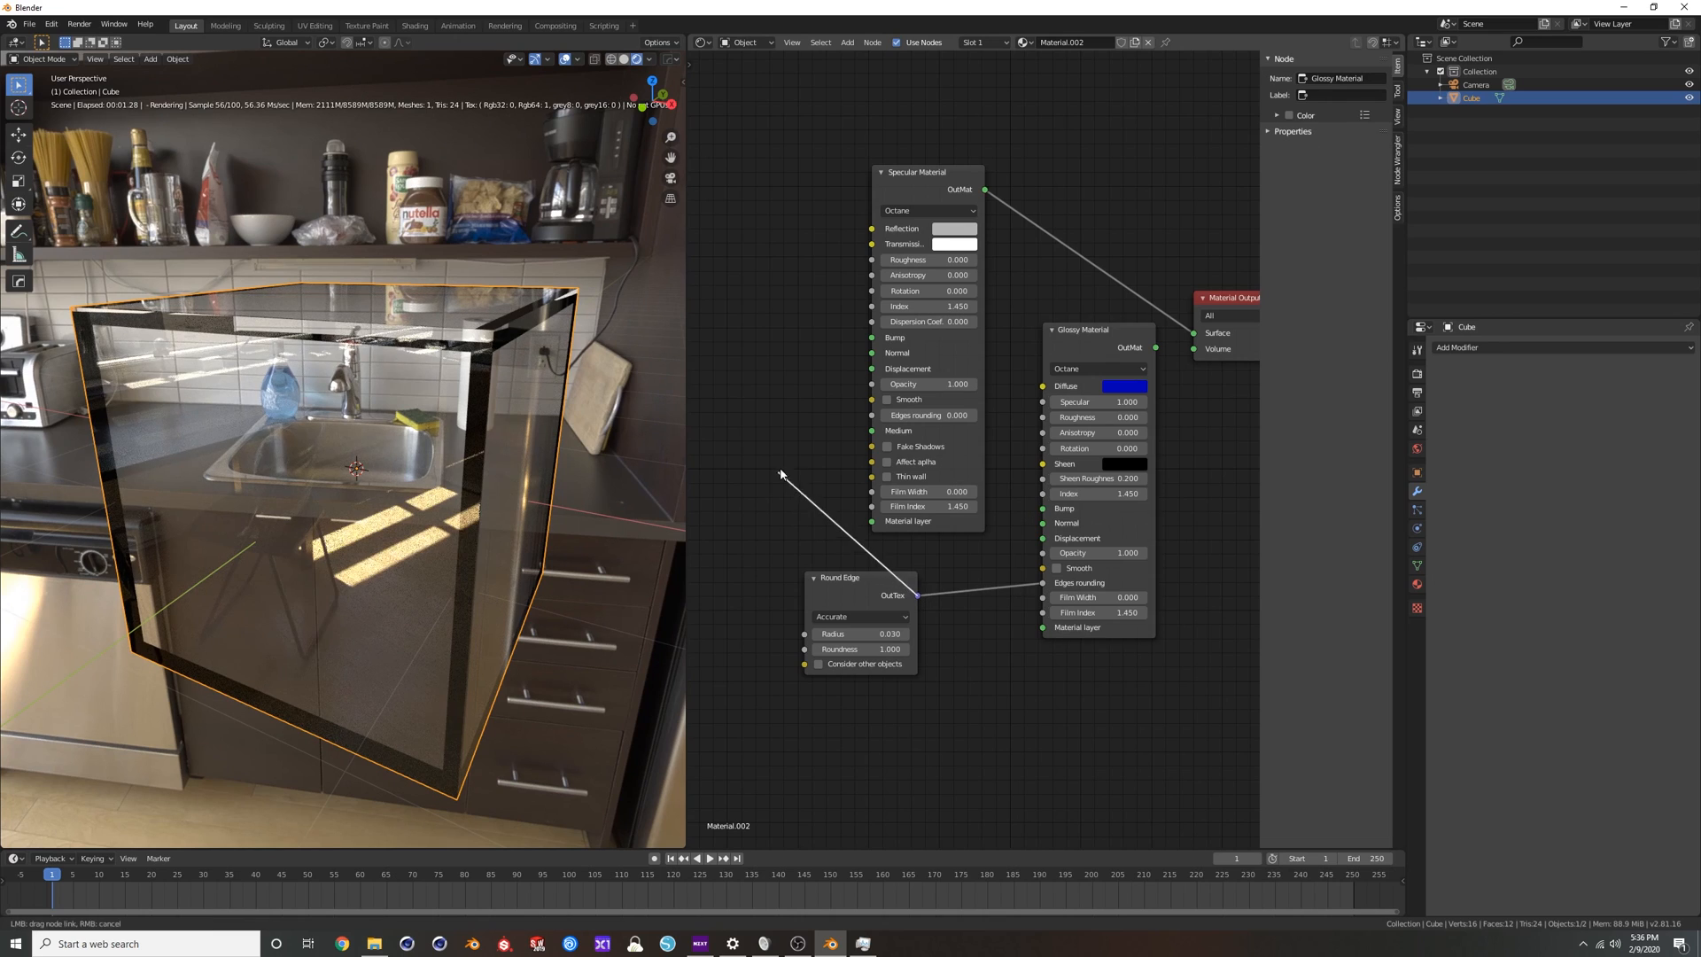
{"action": "left_click_drag", "start_coordinate": [864, 420], "coordinate": [872, 415]}
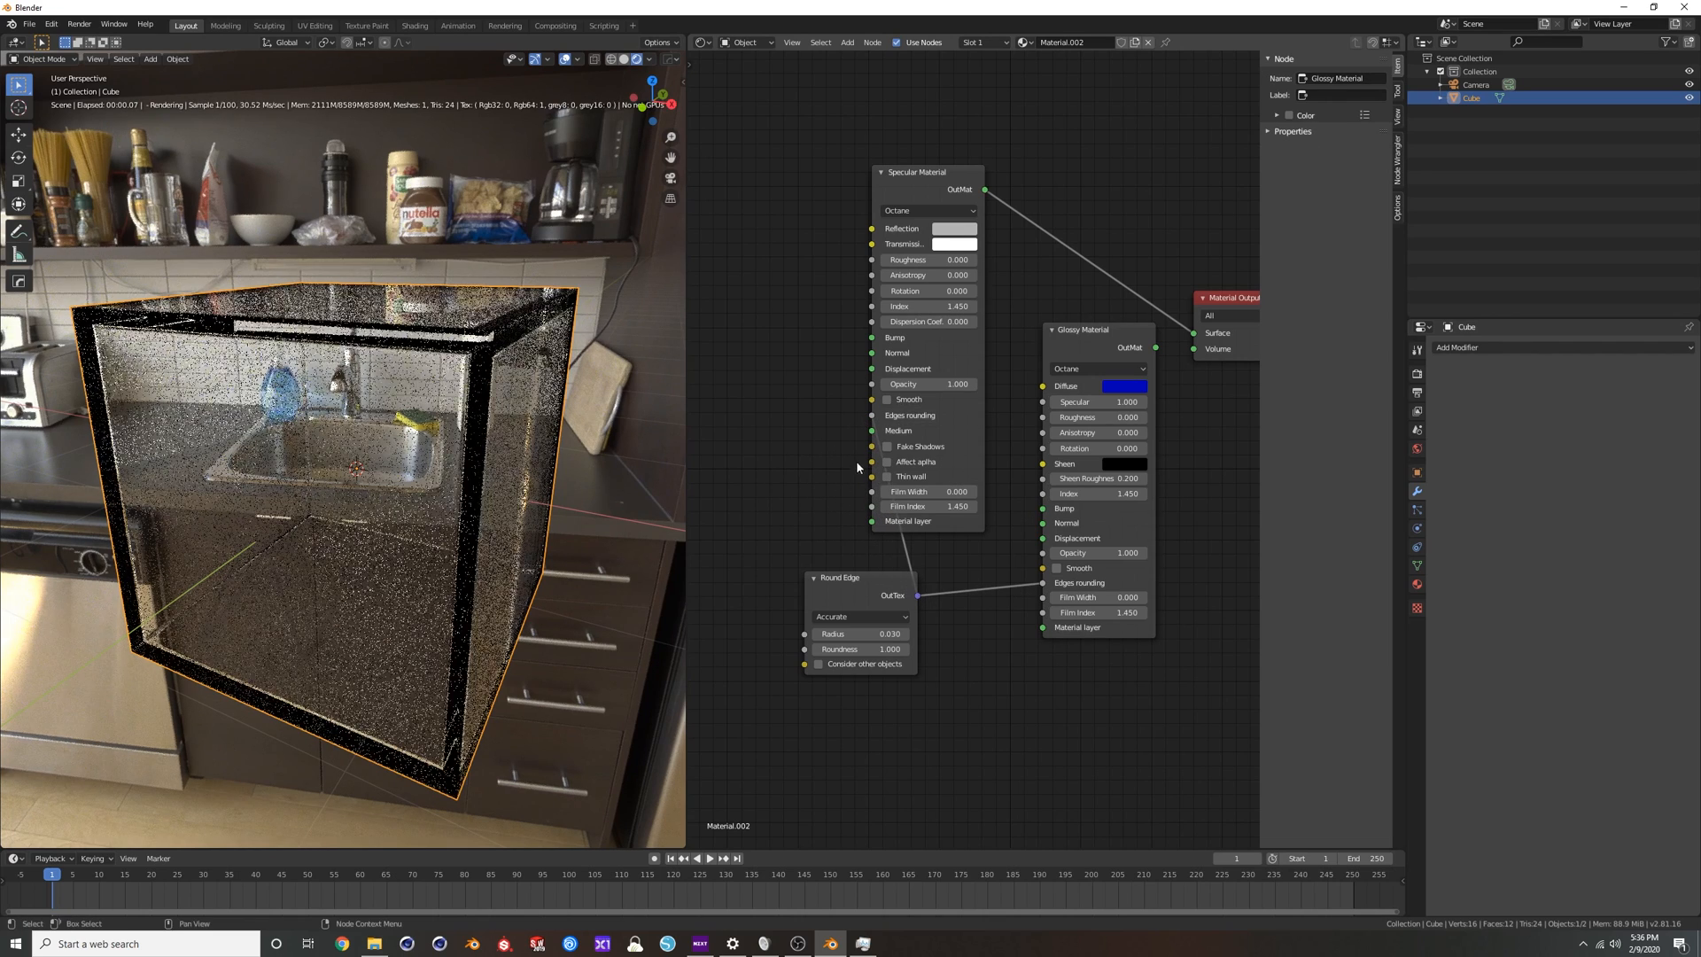
{"action": "left_click_drag", "start_coordinate": [851, 578], "coordinate": [780, 472]}
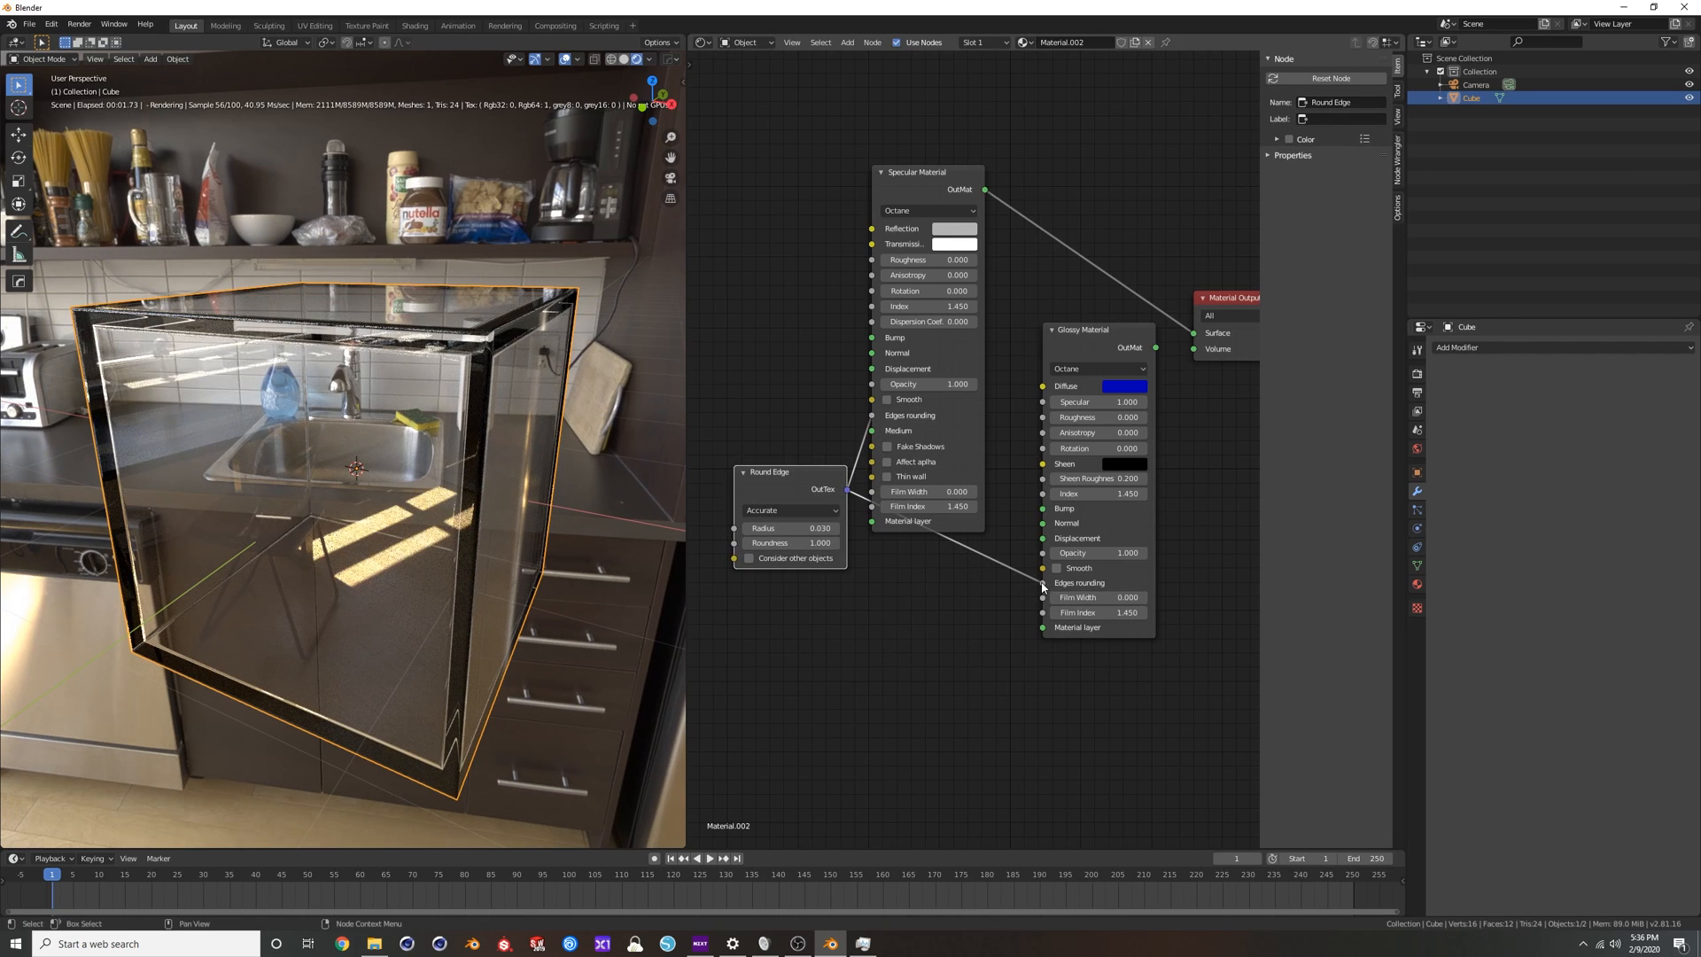
{"action": "key", "text": "ctrl+z"}
Examine the hollow glass cube's rounded edges from several angles and distances, shifting the Round Edge node slightly.
{"action": "scroll", "coordinate": [431, 346], "scroll_direction": "down", "scroll_amount": 1}
{"action": "middle_click_drag", "start_coordinate": [431, 347], "coordinate": [624, 346]}
{"action": "scroll", "coordinate": [388, 365], "scroll_direction": "down", "scroll_amount": 1}
{"action": "scroll", "coordinate": [363, 406], "scroll_direction": "down", "scroll_amount": 2}
{"action": "scroll", "coordinate": [363, 406], "scroll_direction": "up", "scroll_amount": 3}
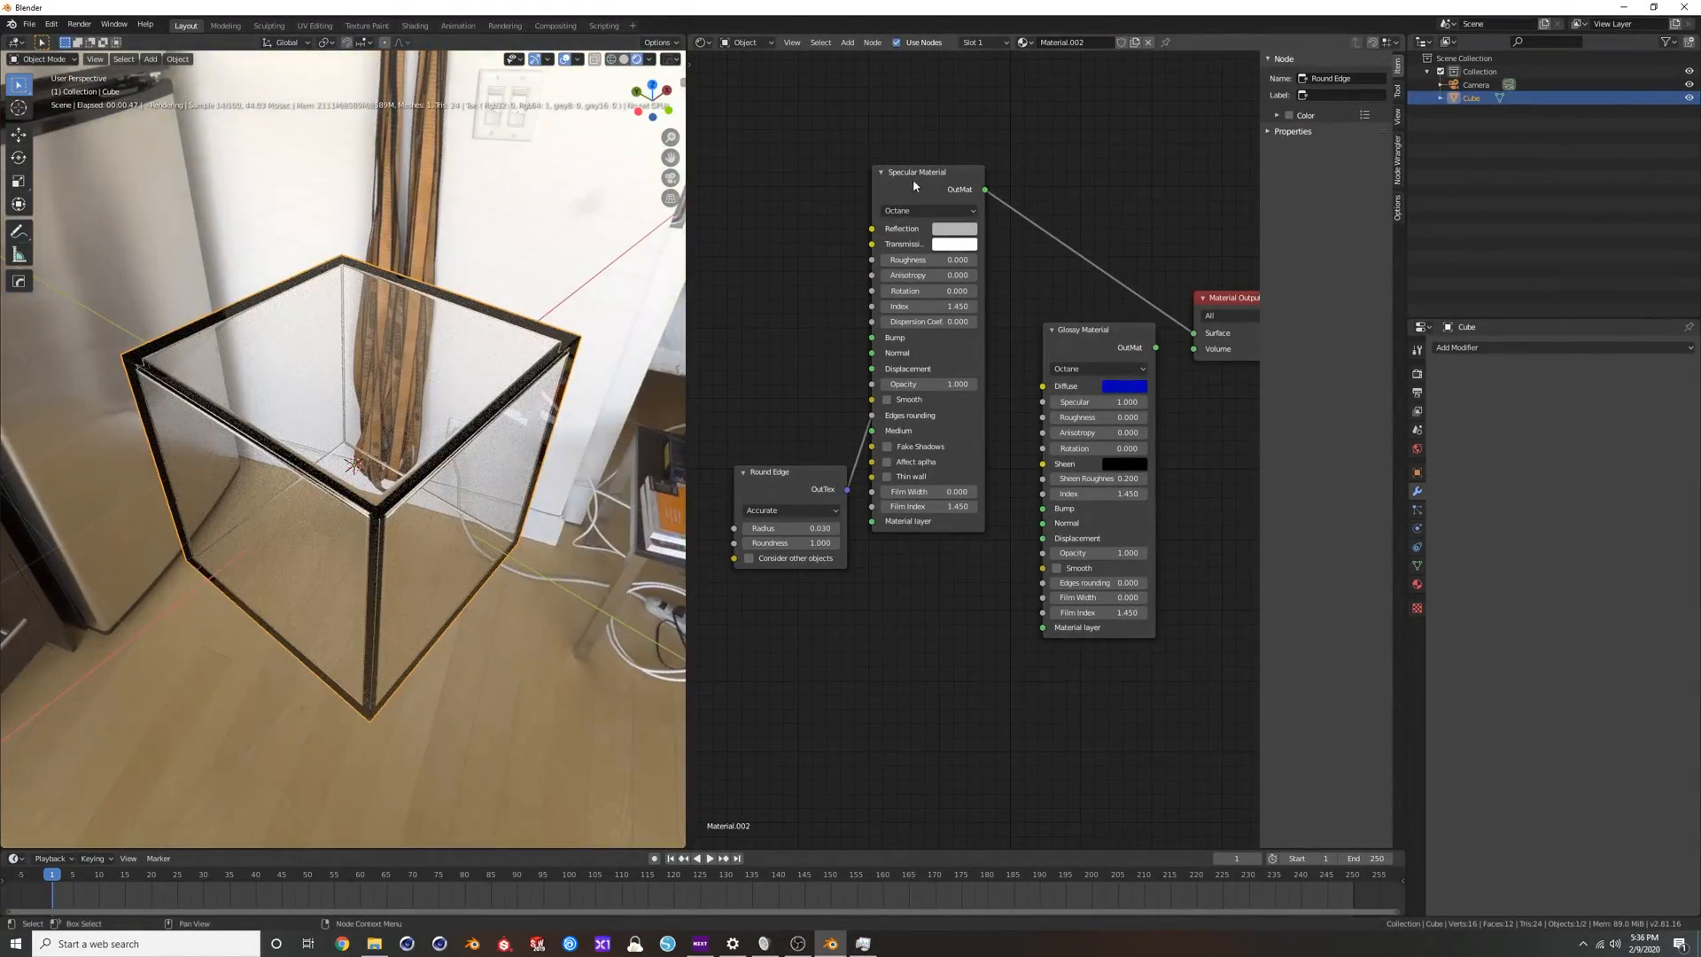
{"action": "scroll", "coordinate": [742, 472], "scroll_direction": "down", "scroll_amount": 1}
{"action": "left_click_drag", "start_coordinate": [775, 472], "coordinate": [726, 418]}
{"action": "scroll", "coordinate": [387, 456], "scroll_direction": "down", "scroll_amount": 2}
{"action": "middle_click_drag", "start_coordinate": [387, 456], "coordinate": [449, 385]}
{"action": "scroll", "coordinate": [393, 407], "scroll_direction": "up", "scroll_amount": 2}
{"action": "scroll", "coordinate": [449, 385], "scroll_direction": "down", "scroll_amount": 2}
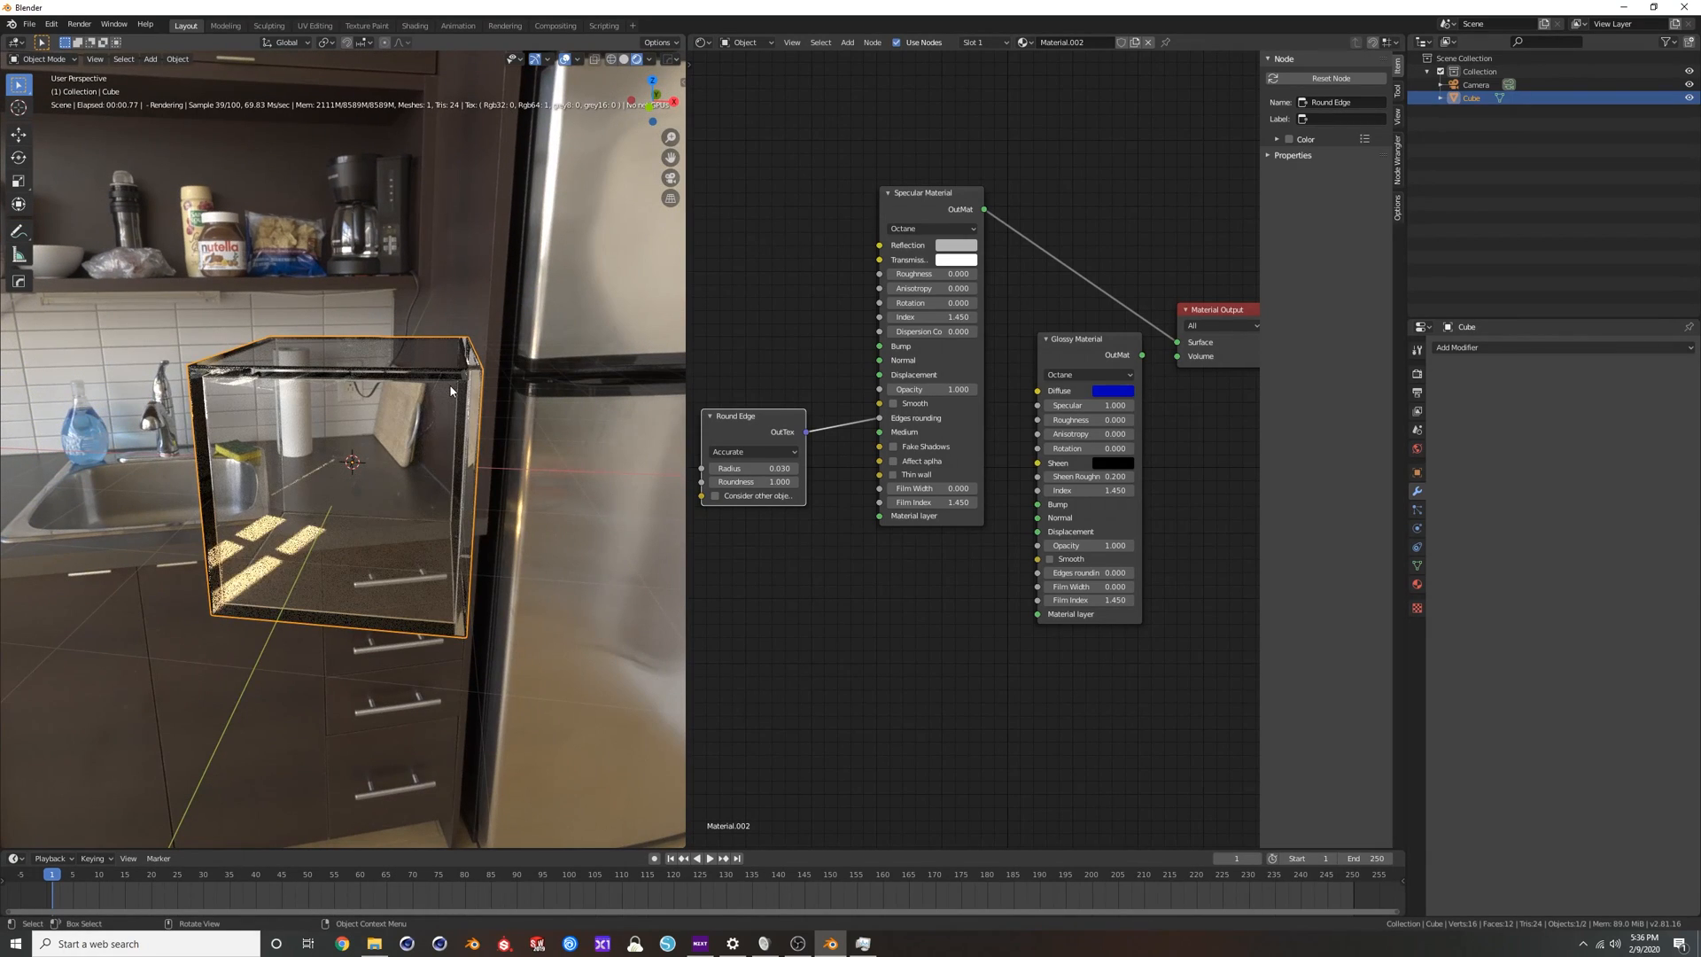
Delete the cube and add a cylinder mesh in its place.
{"action": "key", "text": "Delete"}
{"action": "key", "text": "shift+a"}
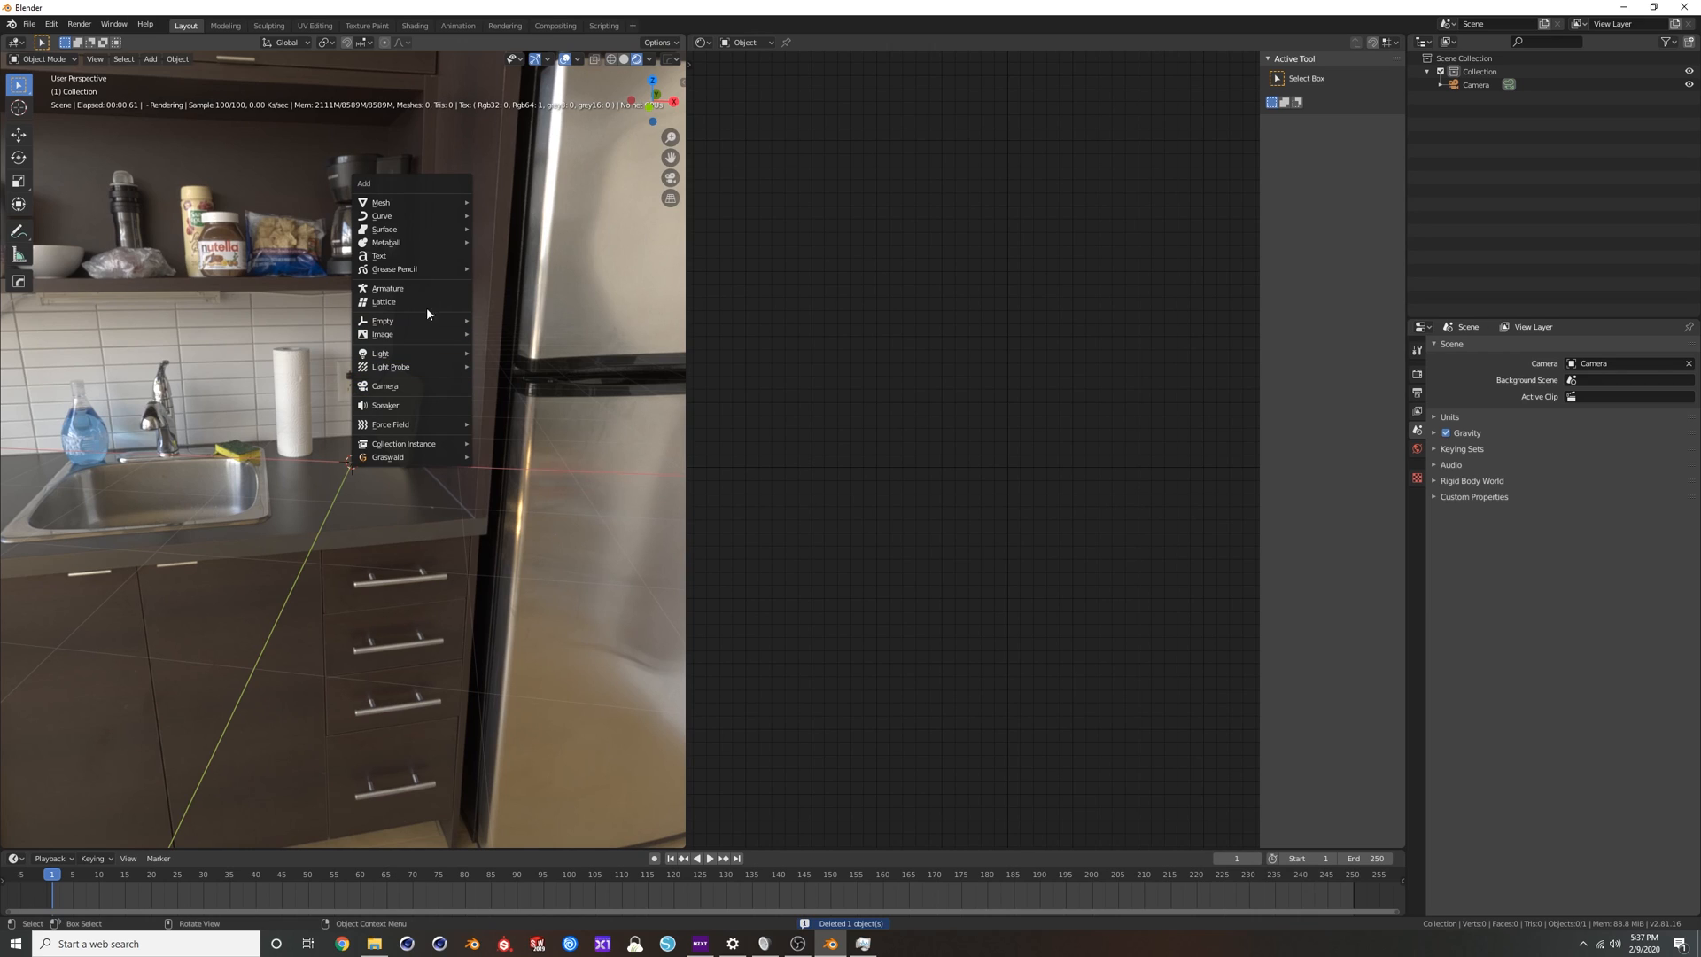
{"action": "mouse_move", "coordinate": [467, 204]}
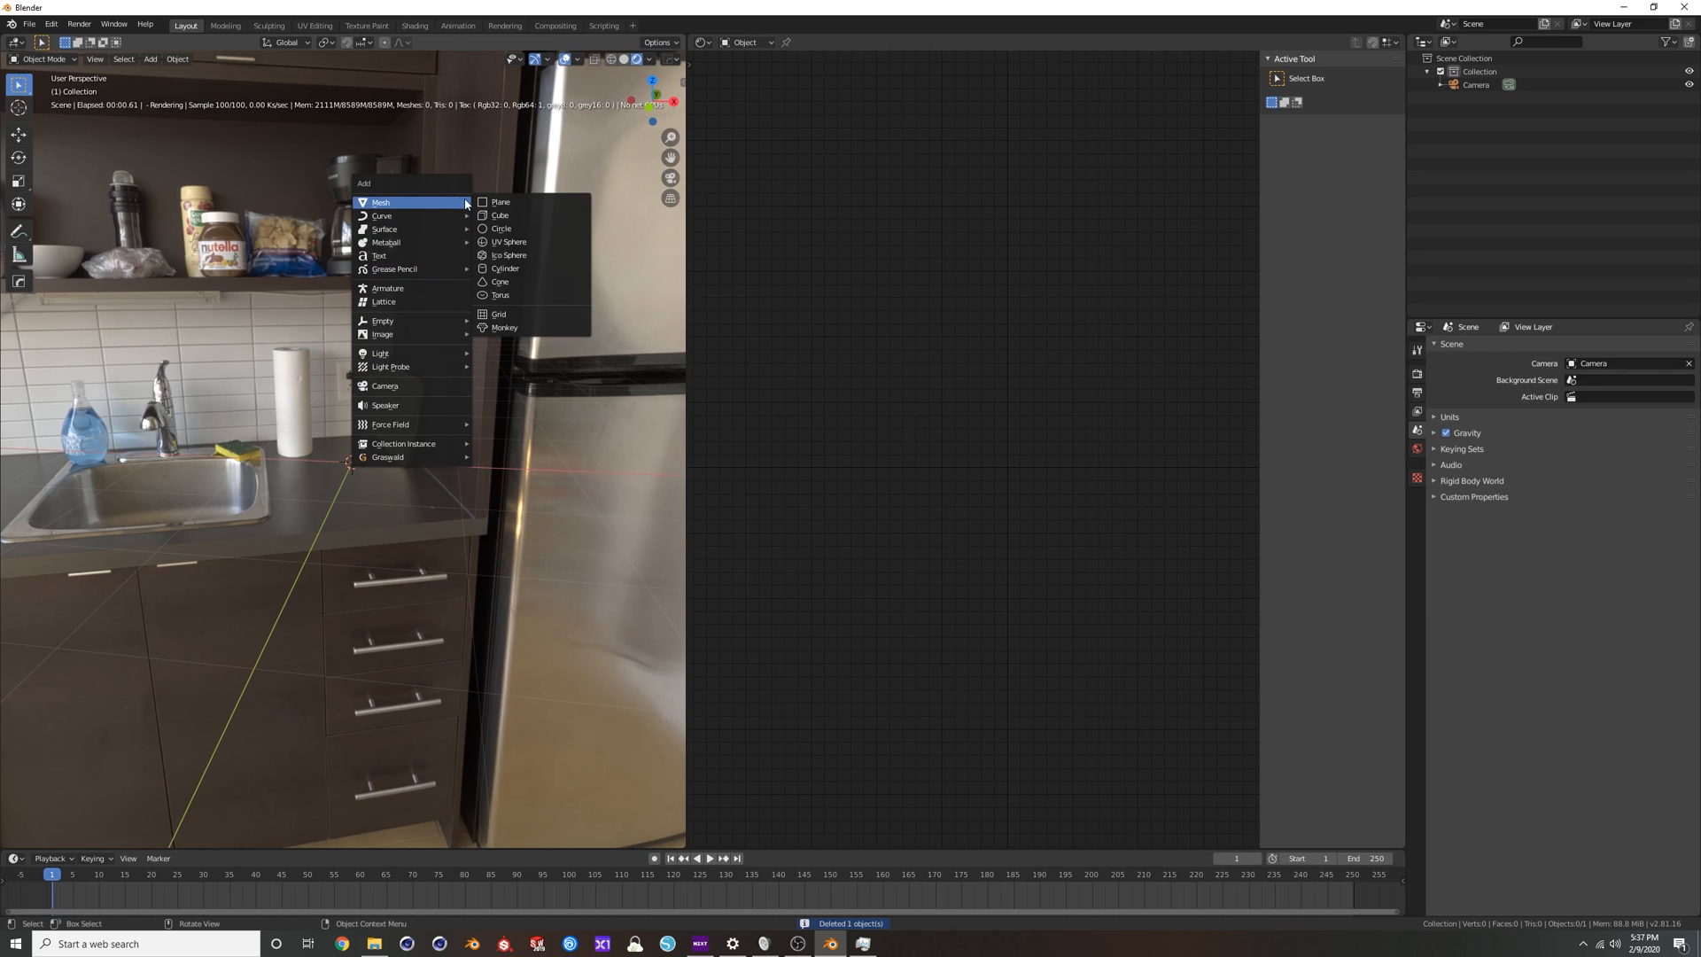
{"action": "left_click", "coordinate": [524, 268]}
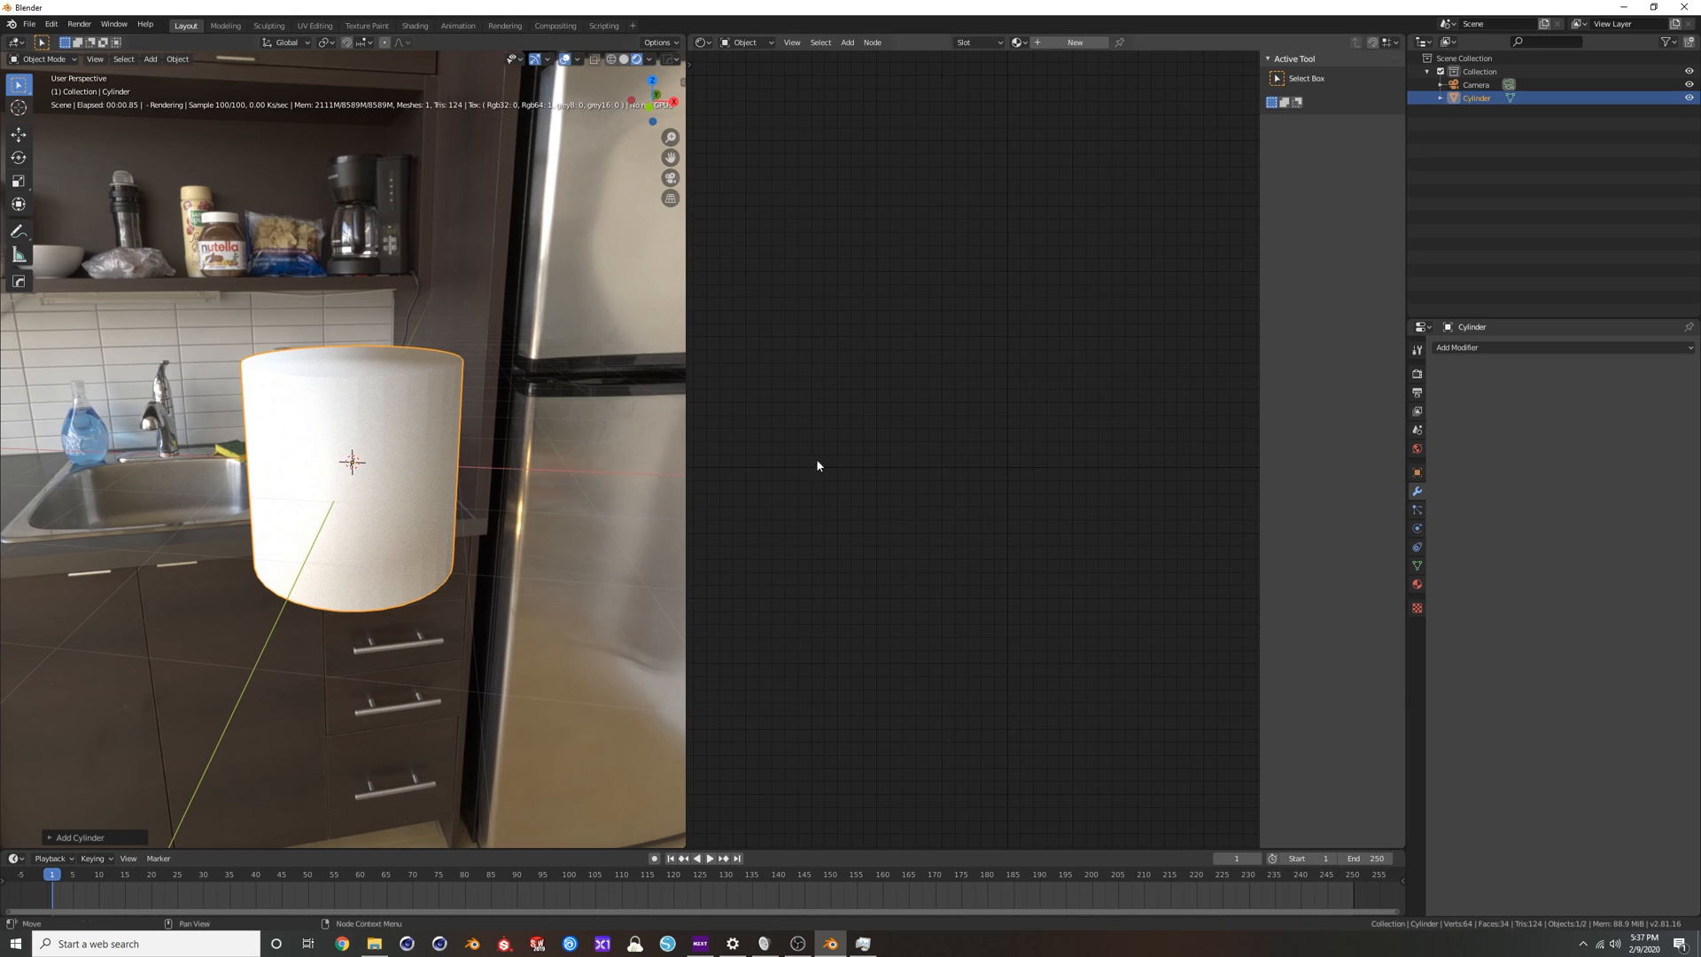
Create a new material for the cylinder and replace its Universal Material with a Specular Material connected to the Material Output's Surface.
{"action": "left_click", "coordinate": [1075, 42]}
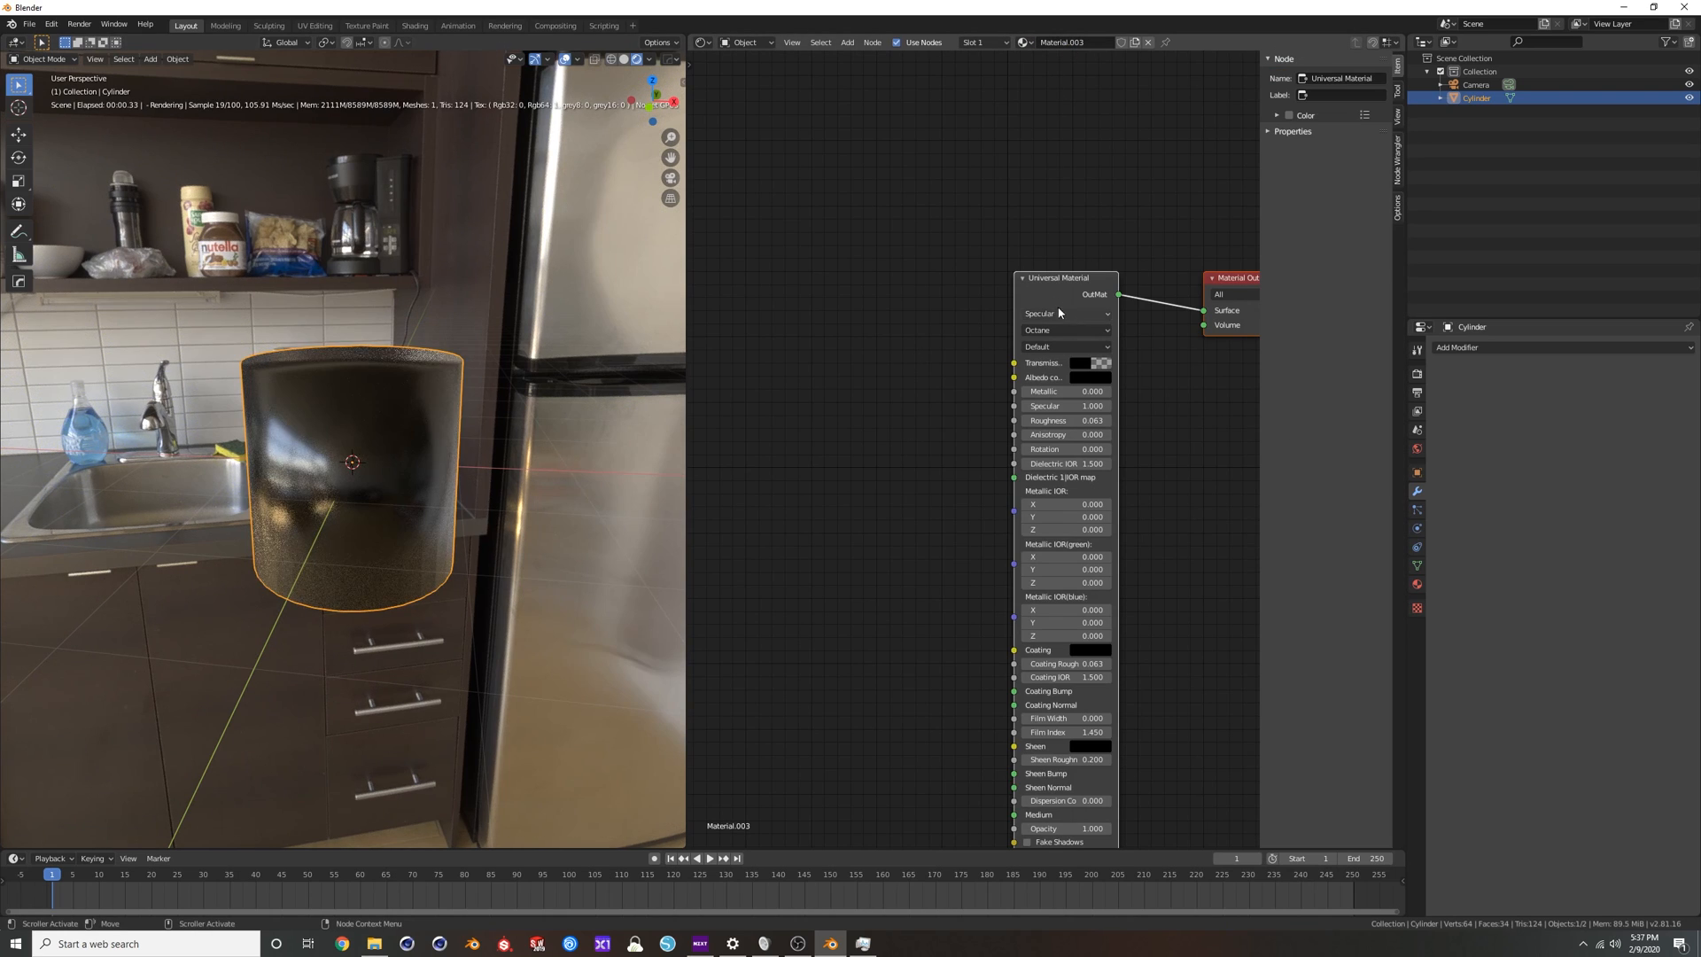
{"action": "key", "text": "x"}
{"action": "key", "text": "shift+a"}
{"action": "left_click", "coordinate": [1027, 246]}
{"action": "key", "text": "Return"}
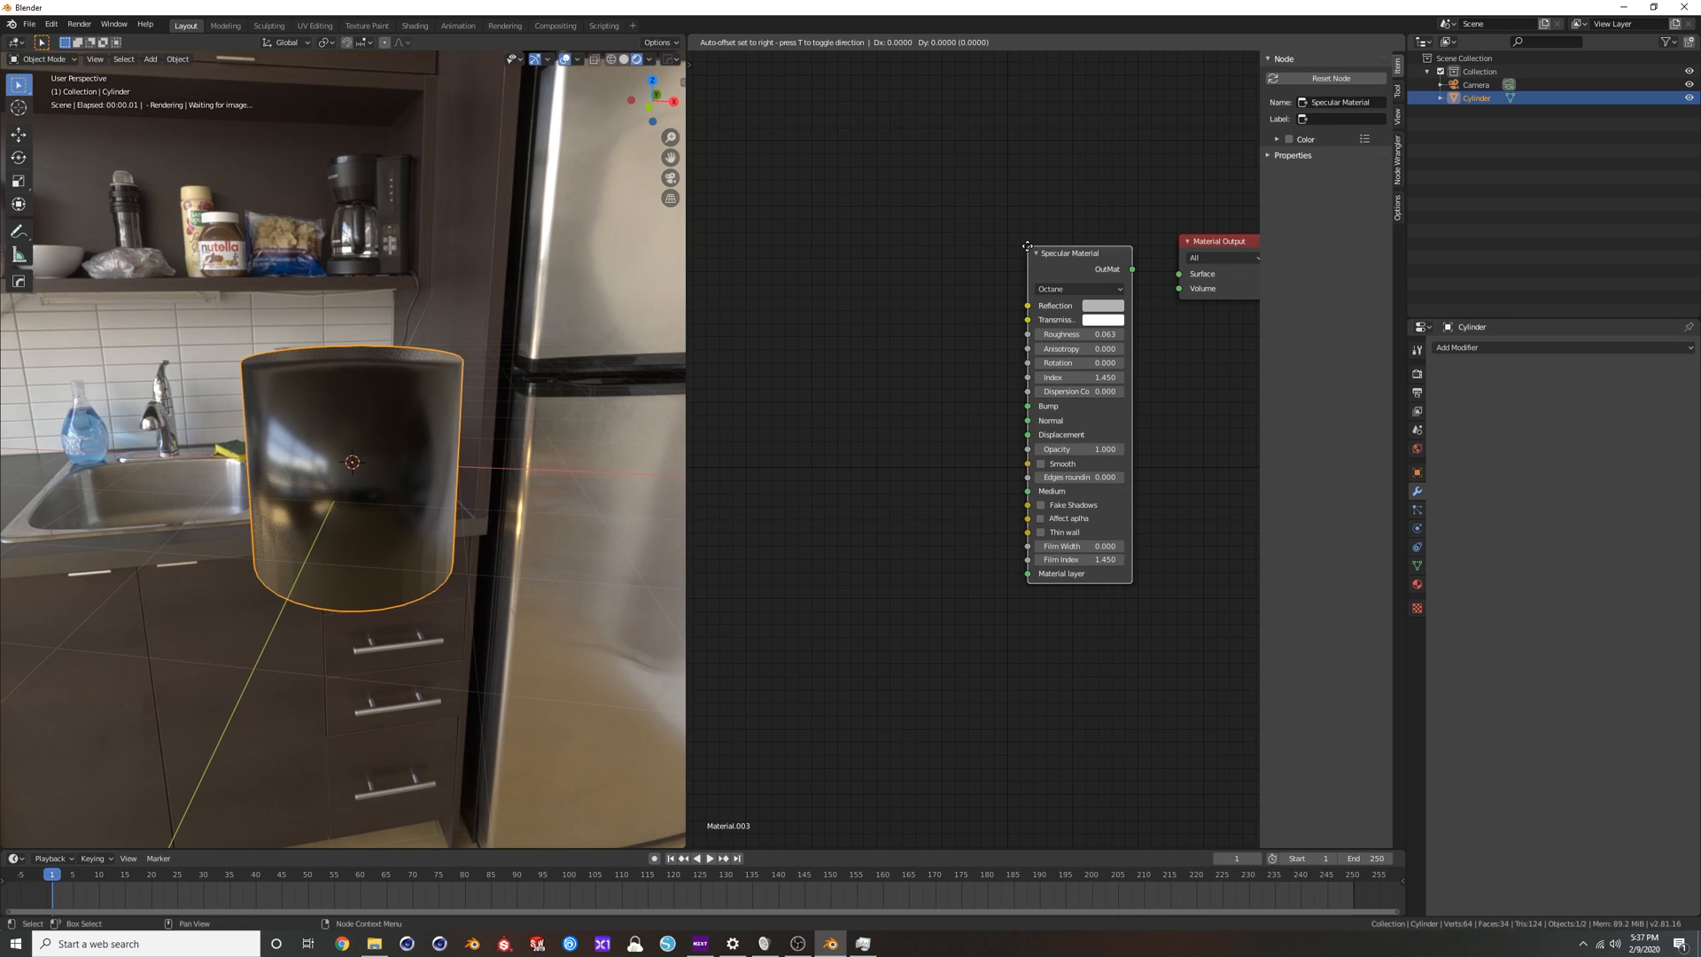
{"action": "left_click_drag", "start_coordinate": [1156, 278], "coordinate": [1178, 274]}
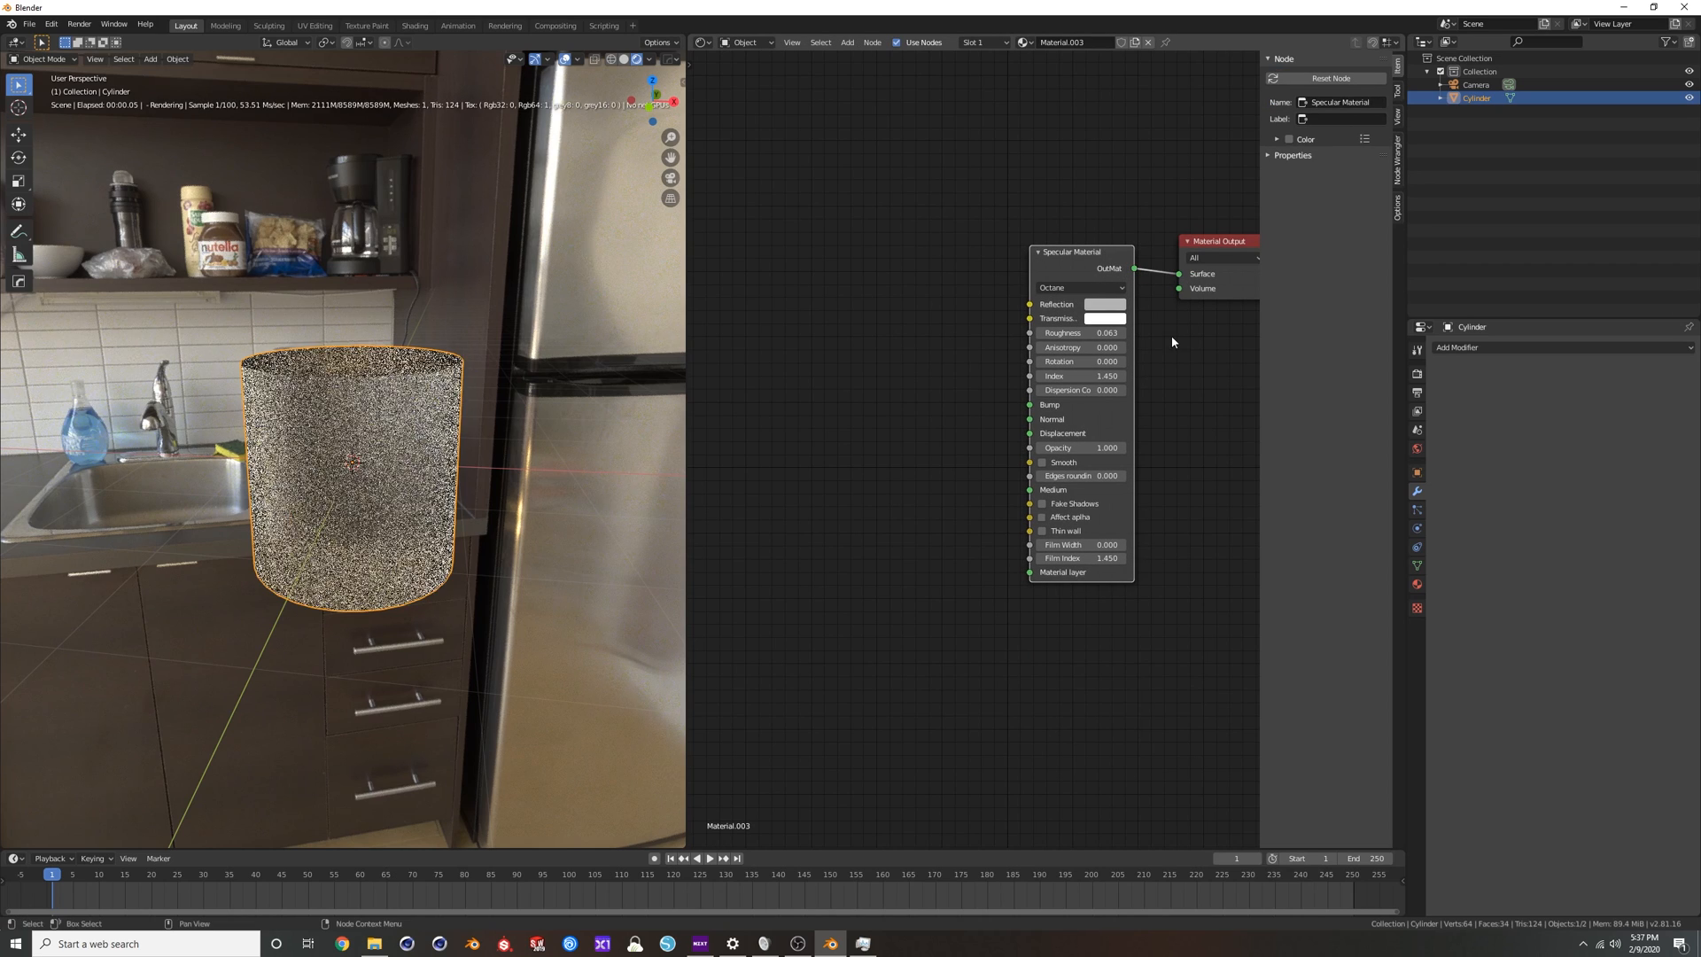
Set the cylinder's Specular Material roughness to 0 and enable Fake Shadows.
{"action": "left_click_drag", "start_coordinate": [1081, 331], "coordinate": [1054, 332]}
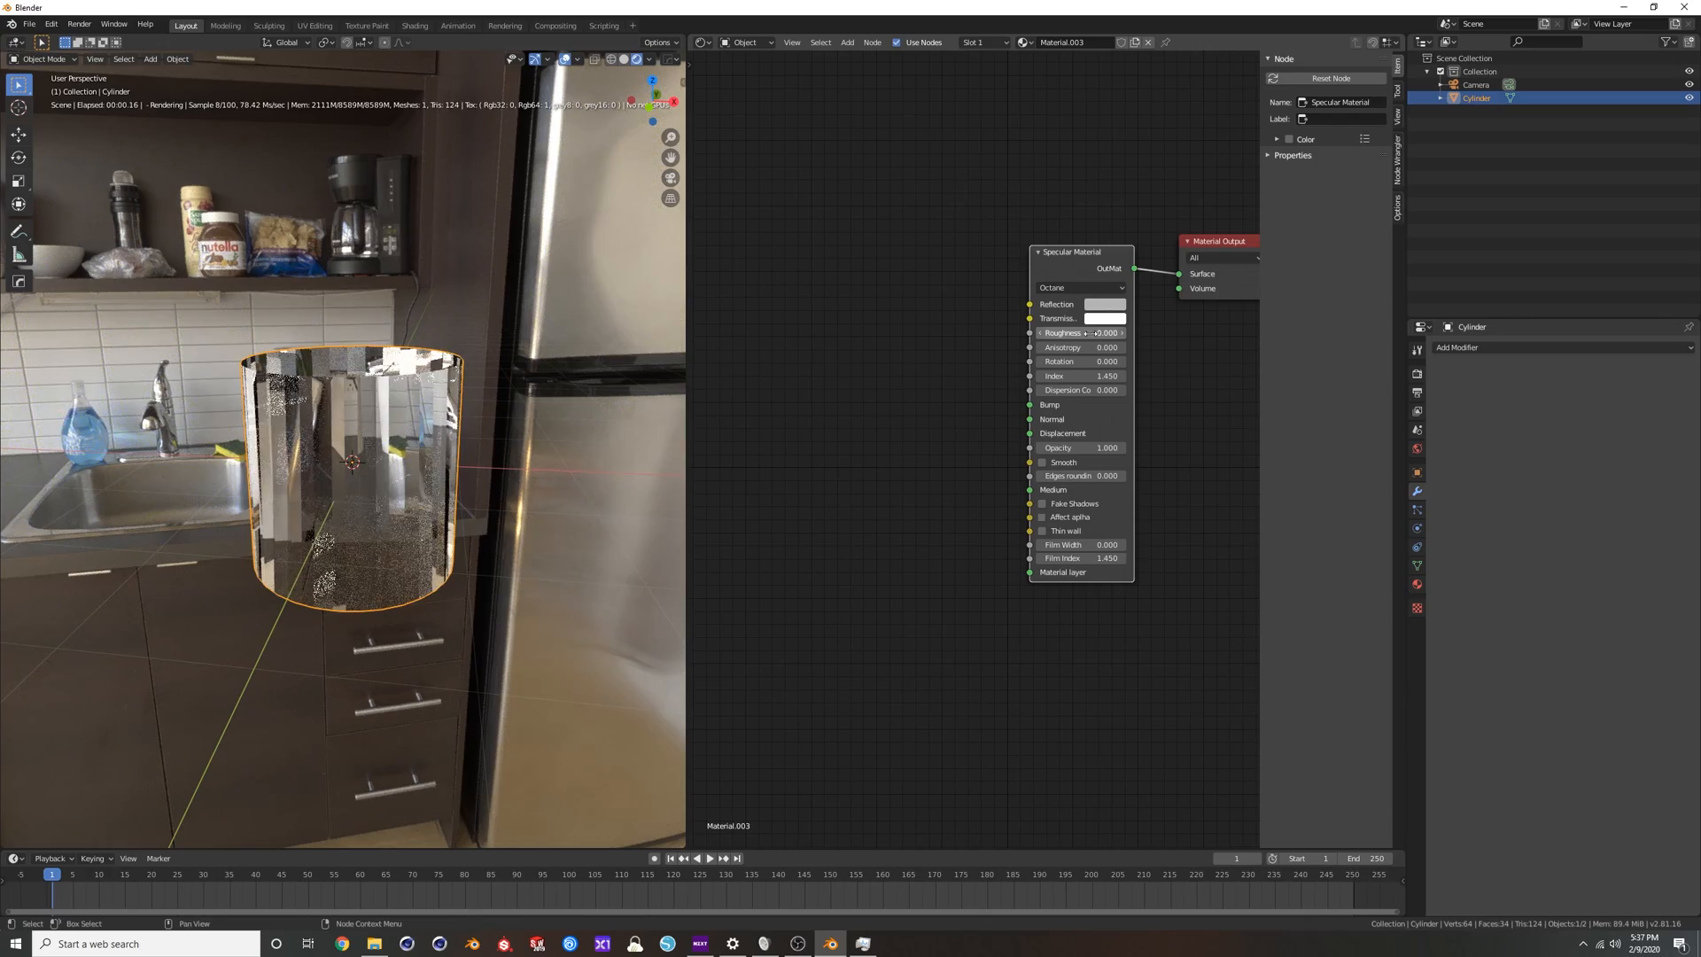
{"action": "scroll", "coordinate": [403, 429], "scroll_direction": "up", "scroll_amount": 2}
{"action": "middle_click_drag", "start_coordinate": [430, 438], "coordinate": [488, 433]}
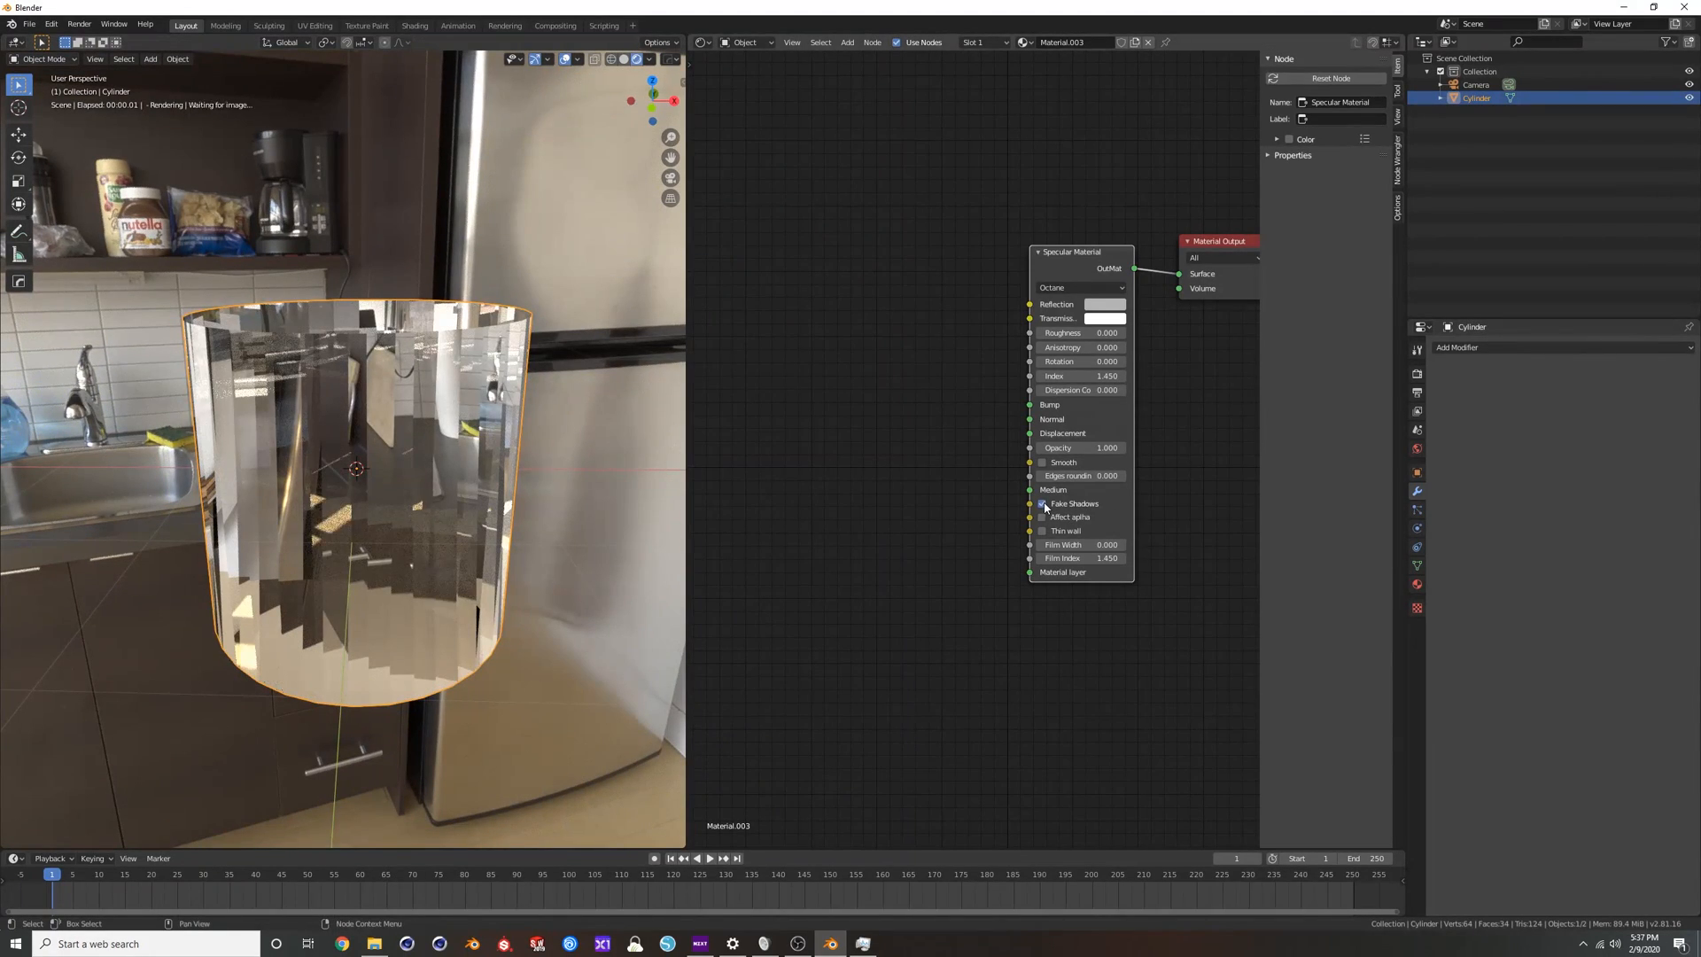
{"action": "middle_click_drag", "start_coordinate": [372, 354], "coordinate": [397, 371]}
Apply Shade Smooth to the cylinder and view it from another angle.
{"action": "right_click", "coordinate": [395, 391]}
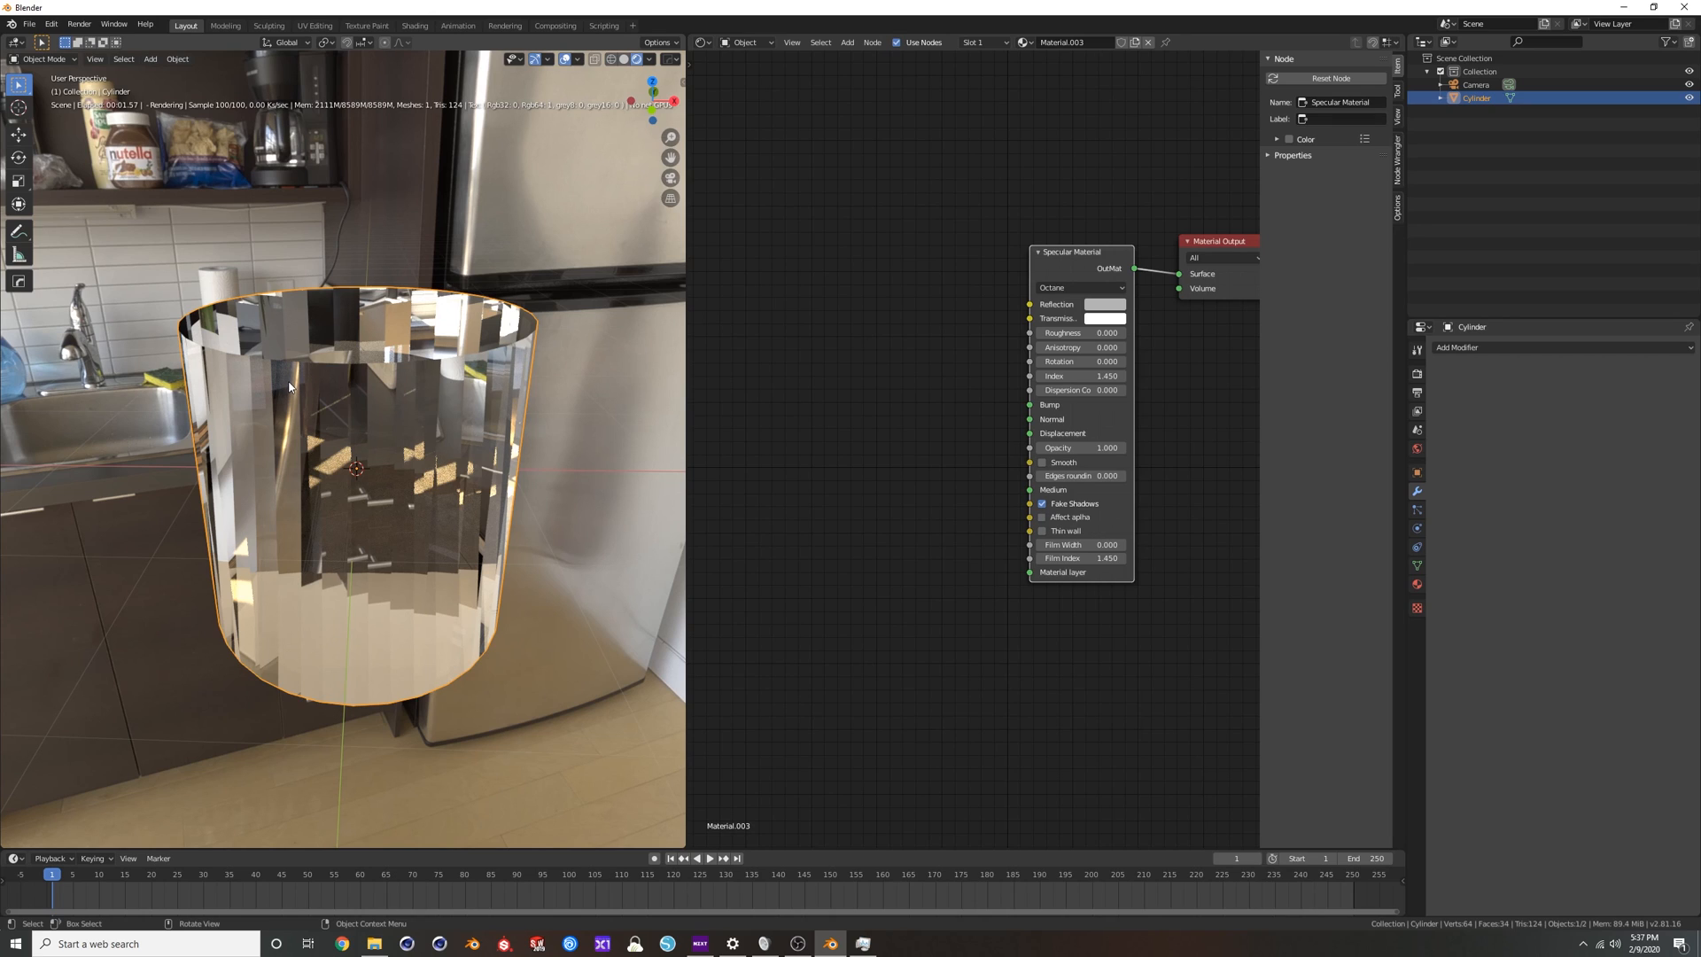
{"action": "right_click", "coordinate": [376, 386]}
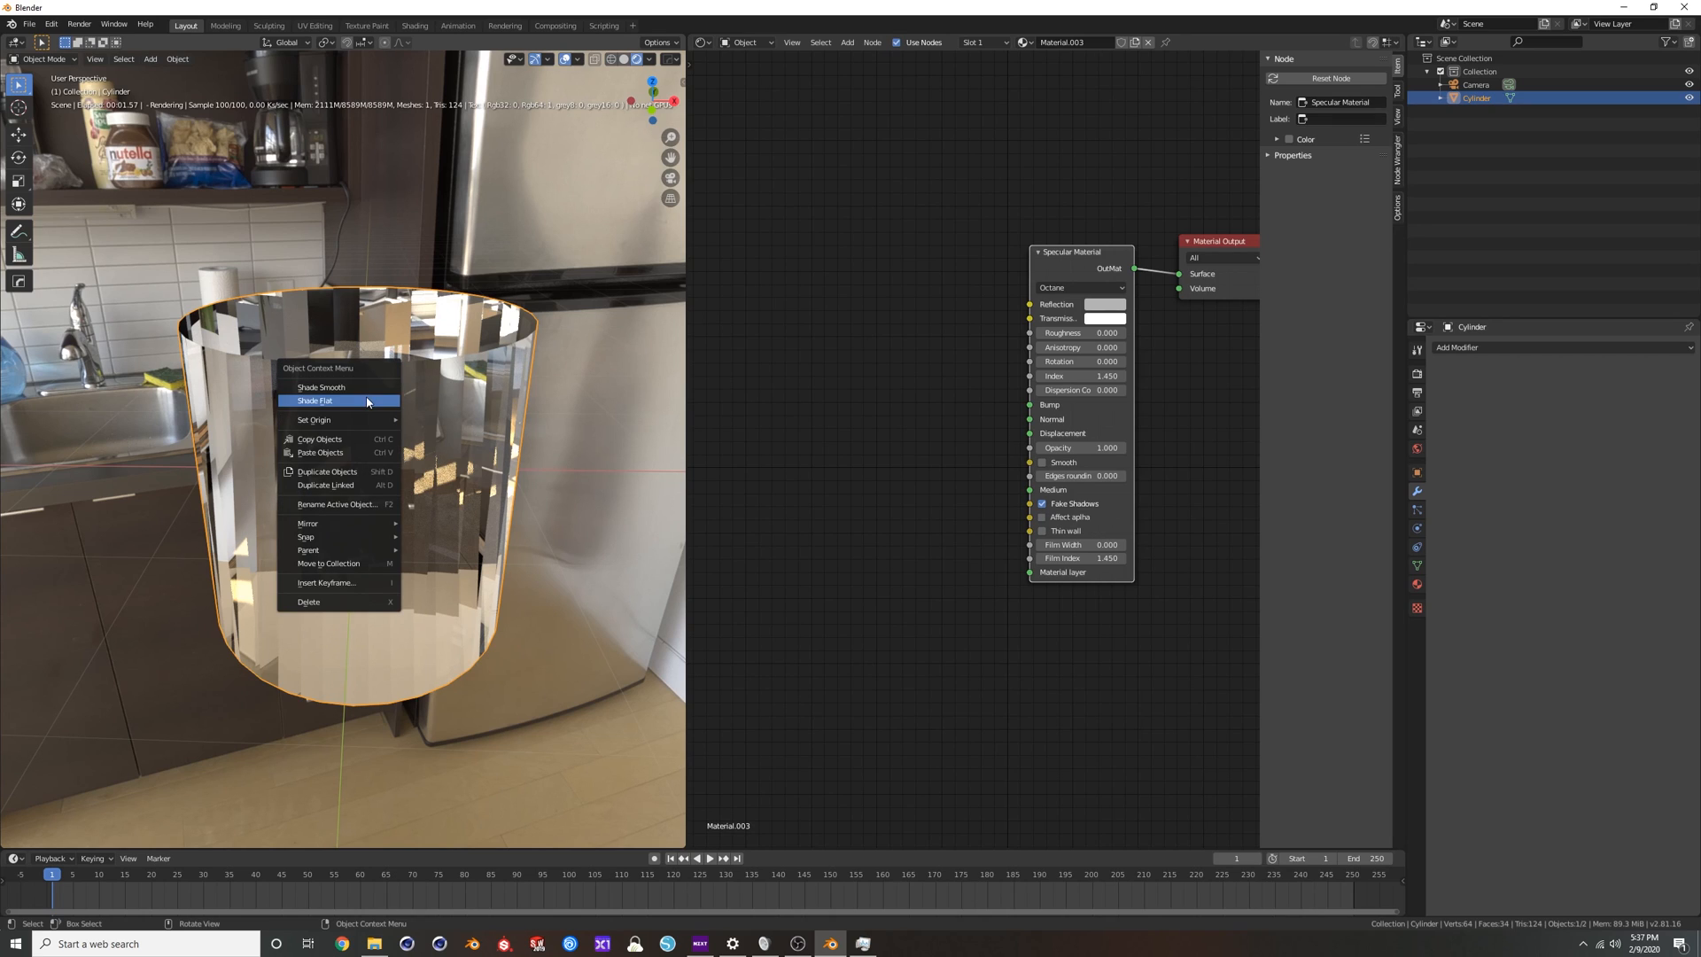
{"action": "left_click", "coordinate": [363, 389]}
{"action": "middle_click_drag", "start_coordinate": [373, 399], "coordinate": [496, 417]}
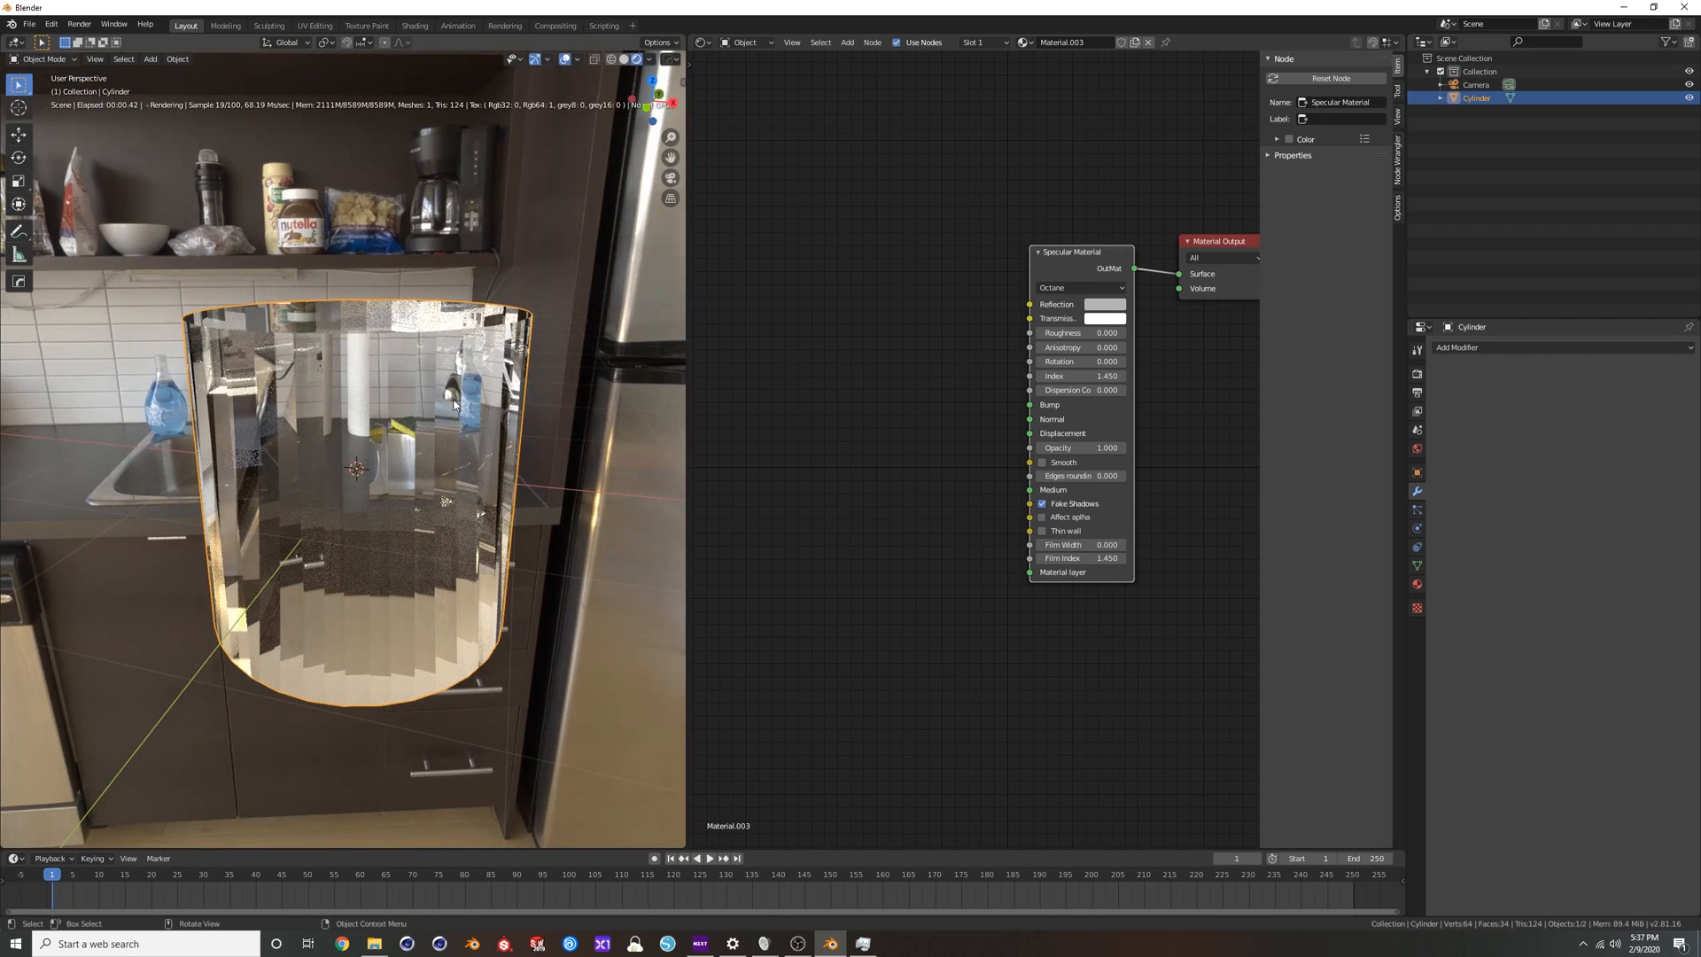
Try Auto Smooth at 30° in the cylinder's normals settings.
{"action": "left_click", "coordinate": [1417, 564]}
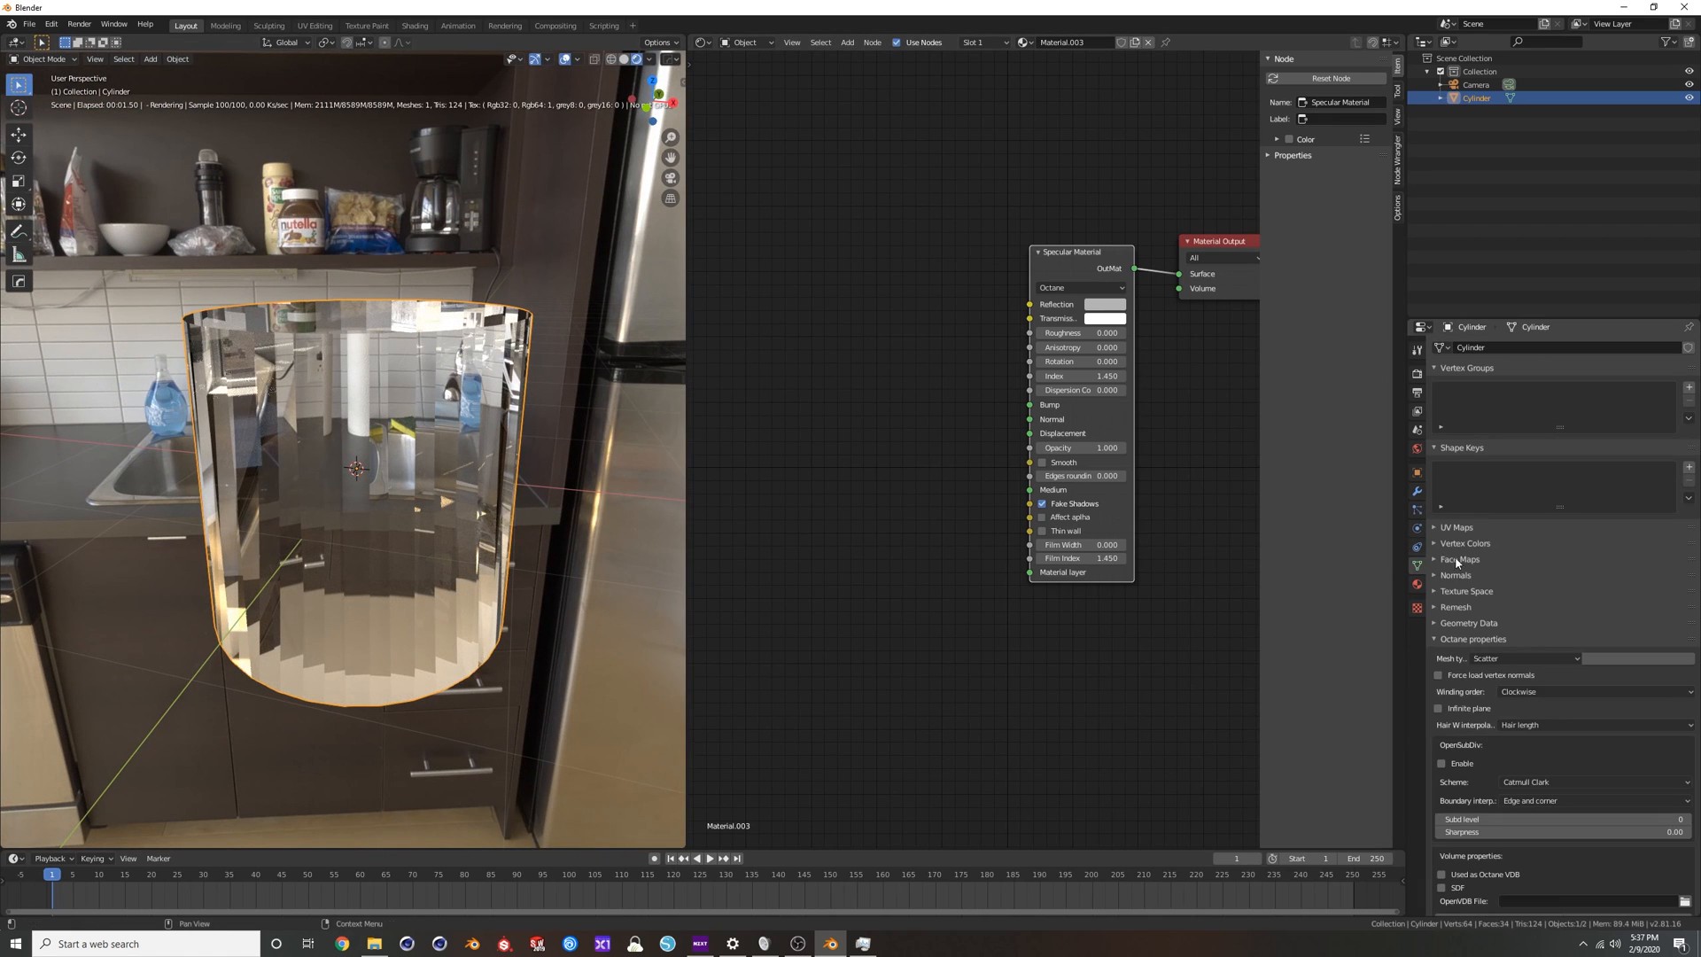
{"action": "left_click", "coordinate": [1441, 576]}
{"action": "left_click", "coordinate": [1456, 593]}
{"action": "middle_click_drag", "start_coordinate": [549, 390], "coordinate": [478, 381]}
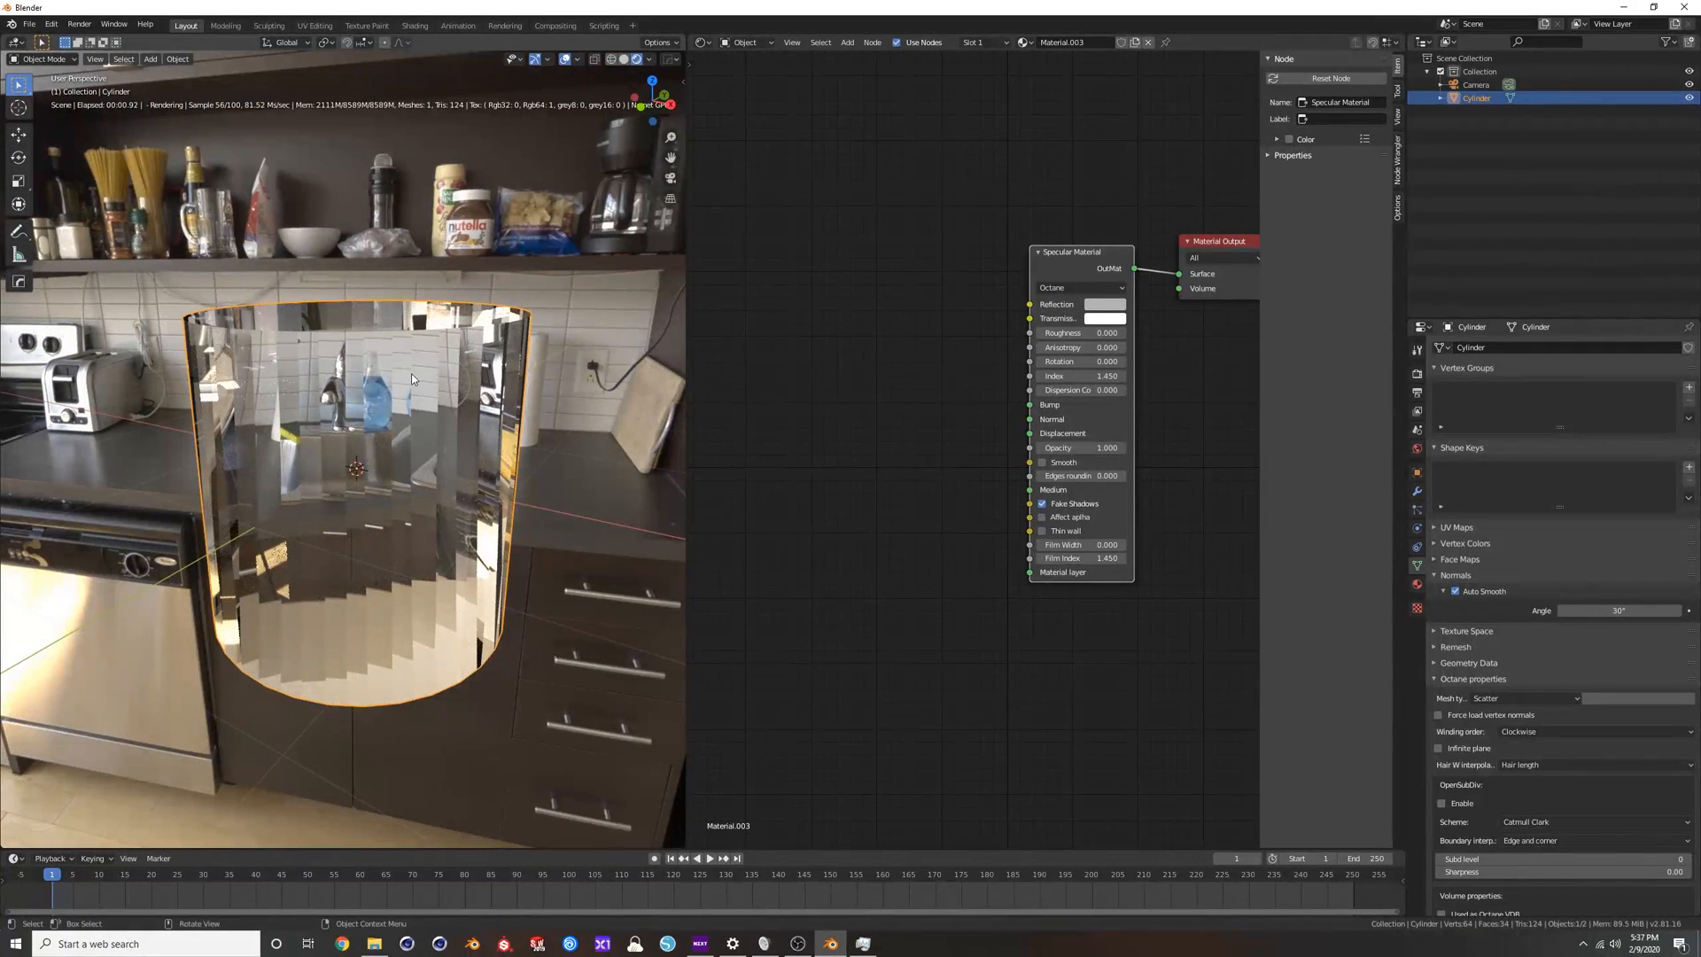
Turn off Auto Smooth for the cylinder and enable the Specular Material's Smooth option instead.
{"action": "left_click", "coordinate": [1456, 592]}
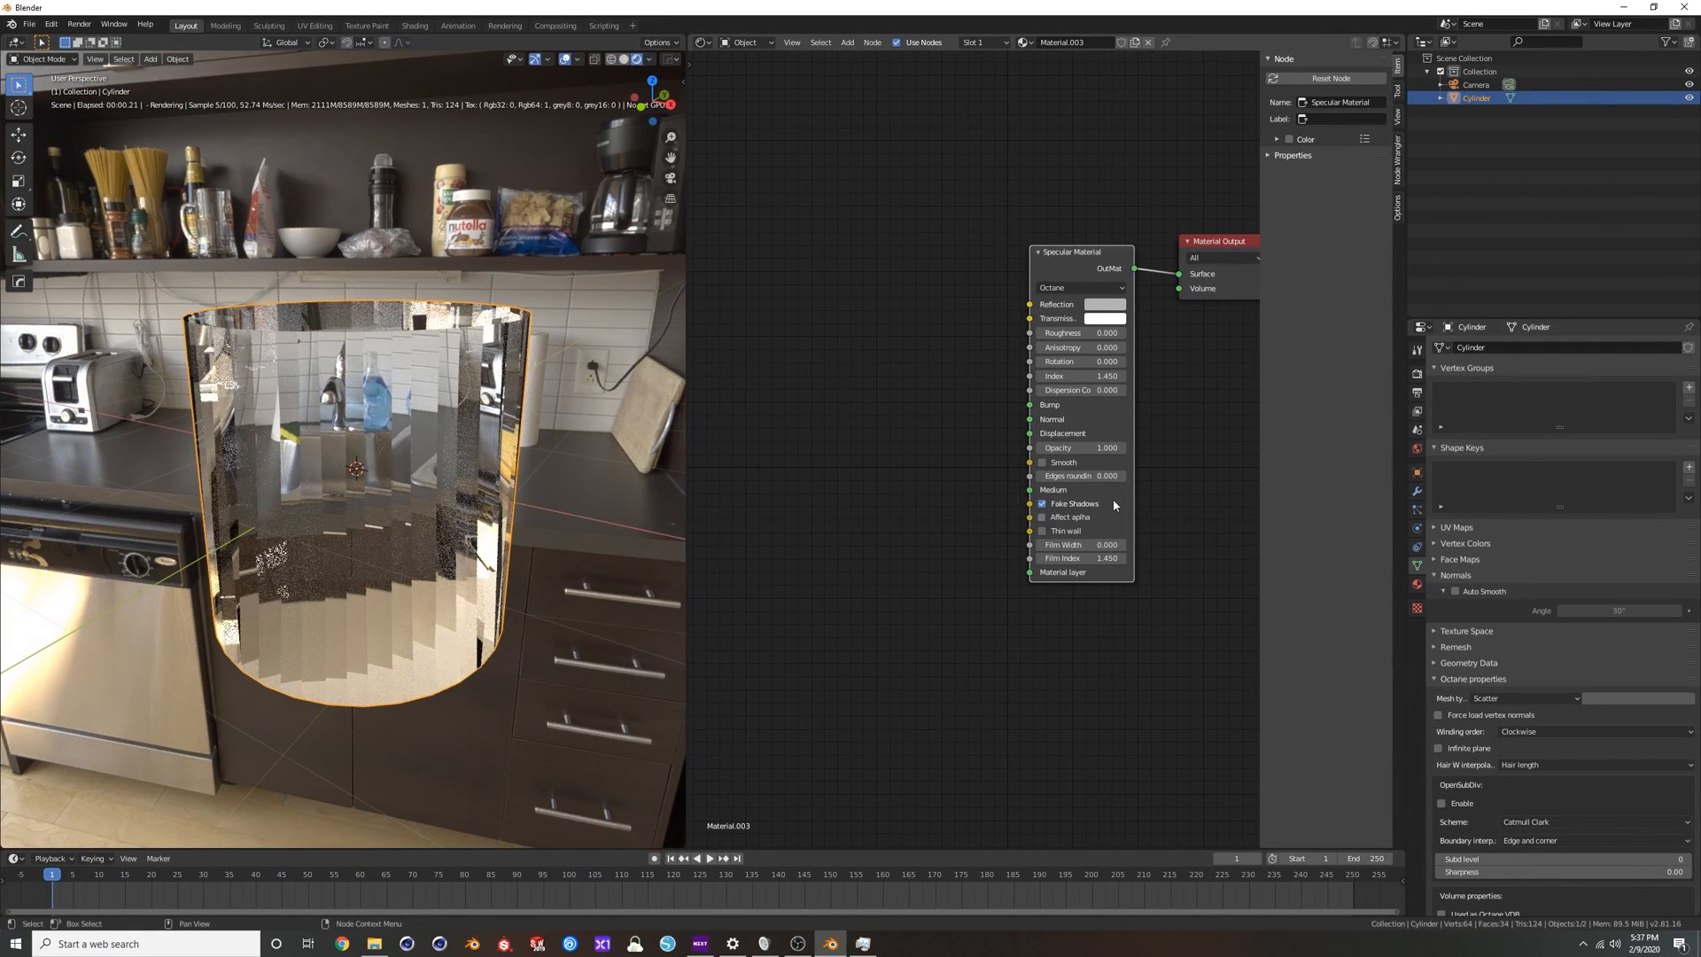
{"action": "left_click", "coordinate": [1043, 463]}
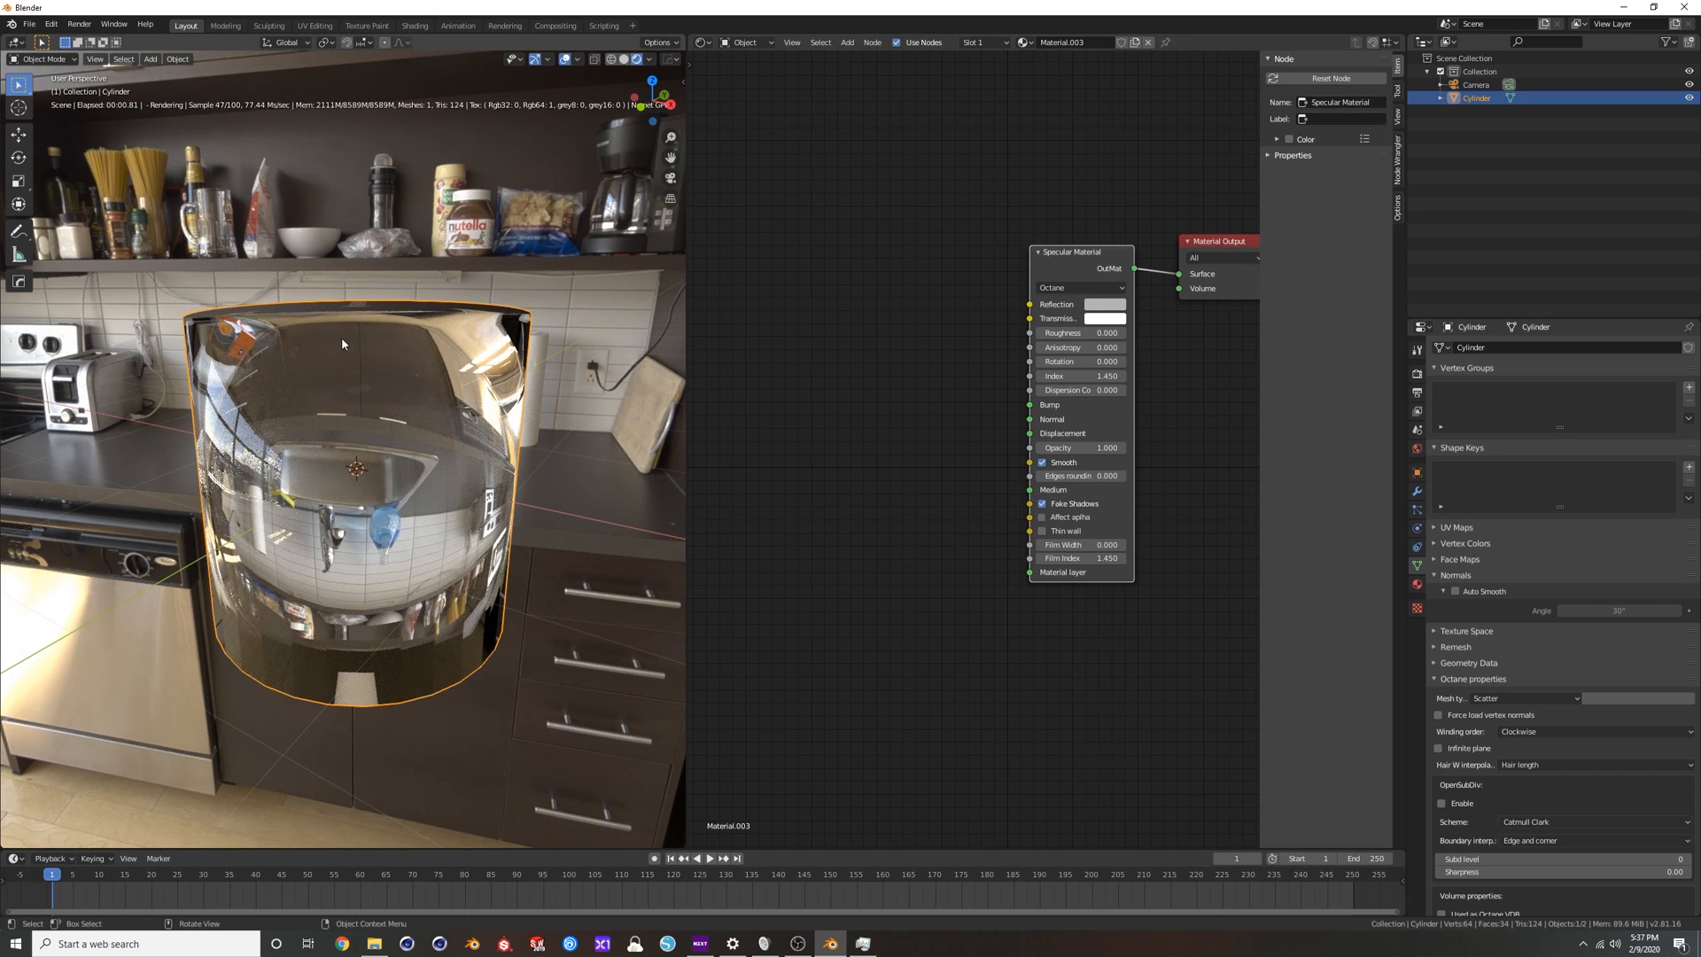
{"action": "middle_click_drag", "start_coordinate": [341, 337], "coordinate": [362, 345]}
Add two horizontal loop cuts to the cylinder, one close to its upper rim and one near its base, and return to Object Mode.
{"action": "key", "text": "Tab"}
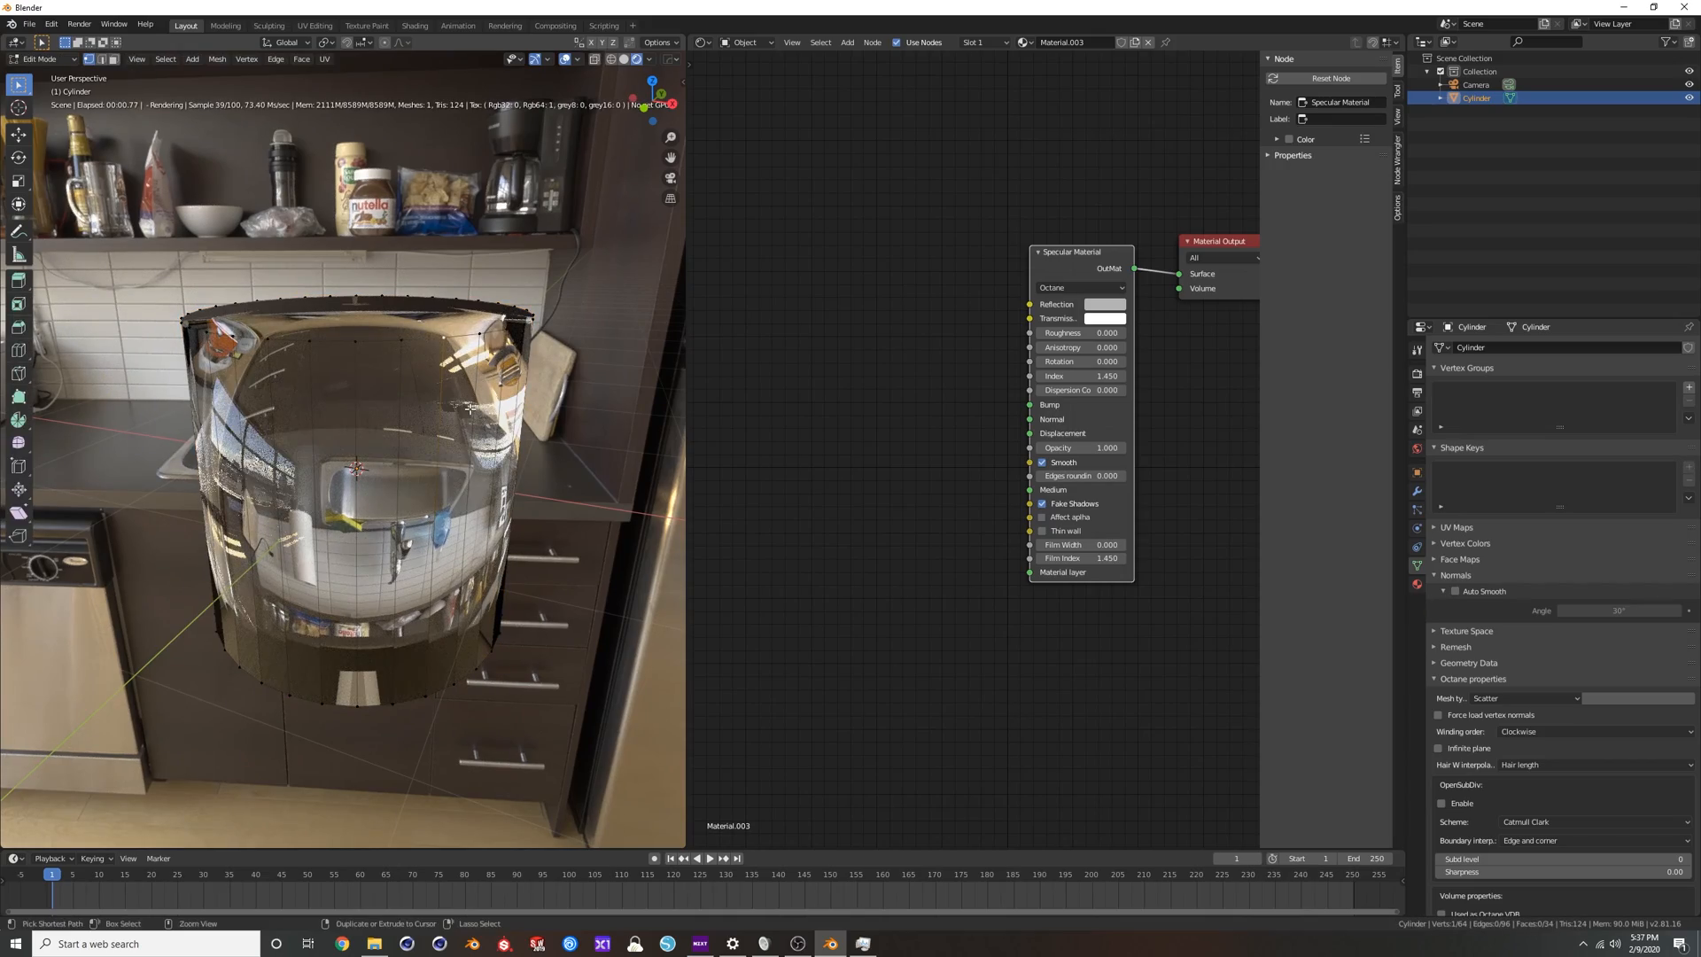
{"action": "key", "text": "ctrl+r"}
{"action": "left_click", "coordinate": [471, 417]}
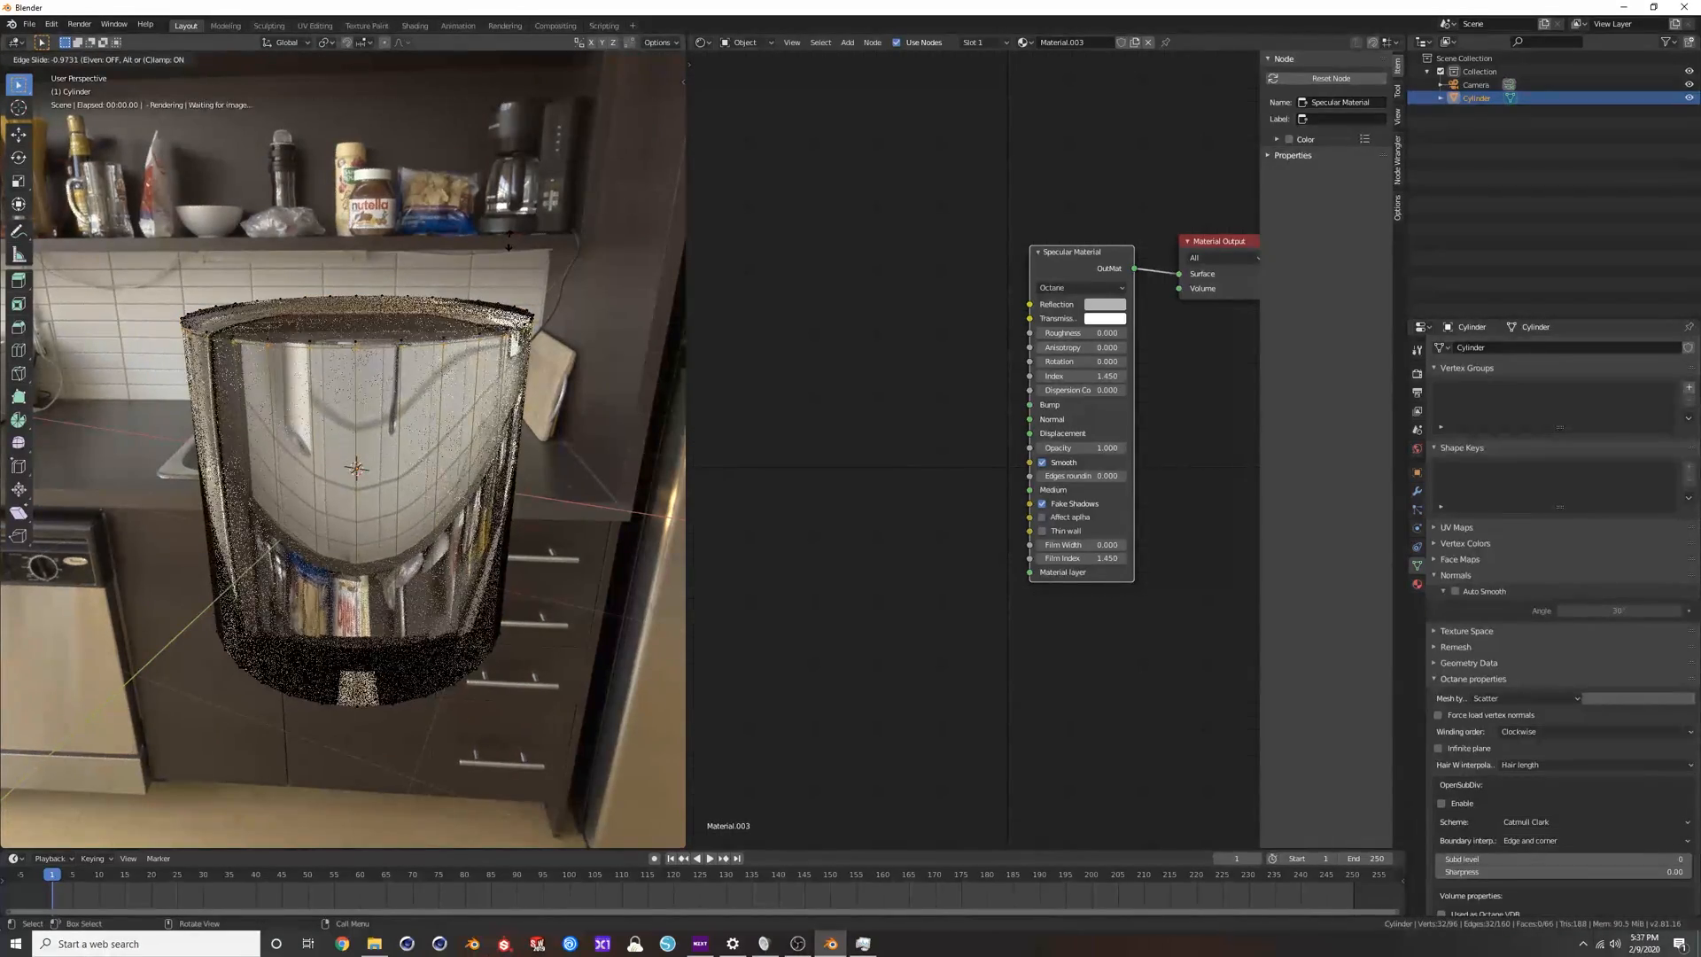
{"action": "left_click", "coordinate": [510, 240]}
{"action": "key", "text": "ctrl+r"}
{"action": "left_click", "coordinate": [501, 467]}
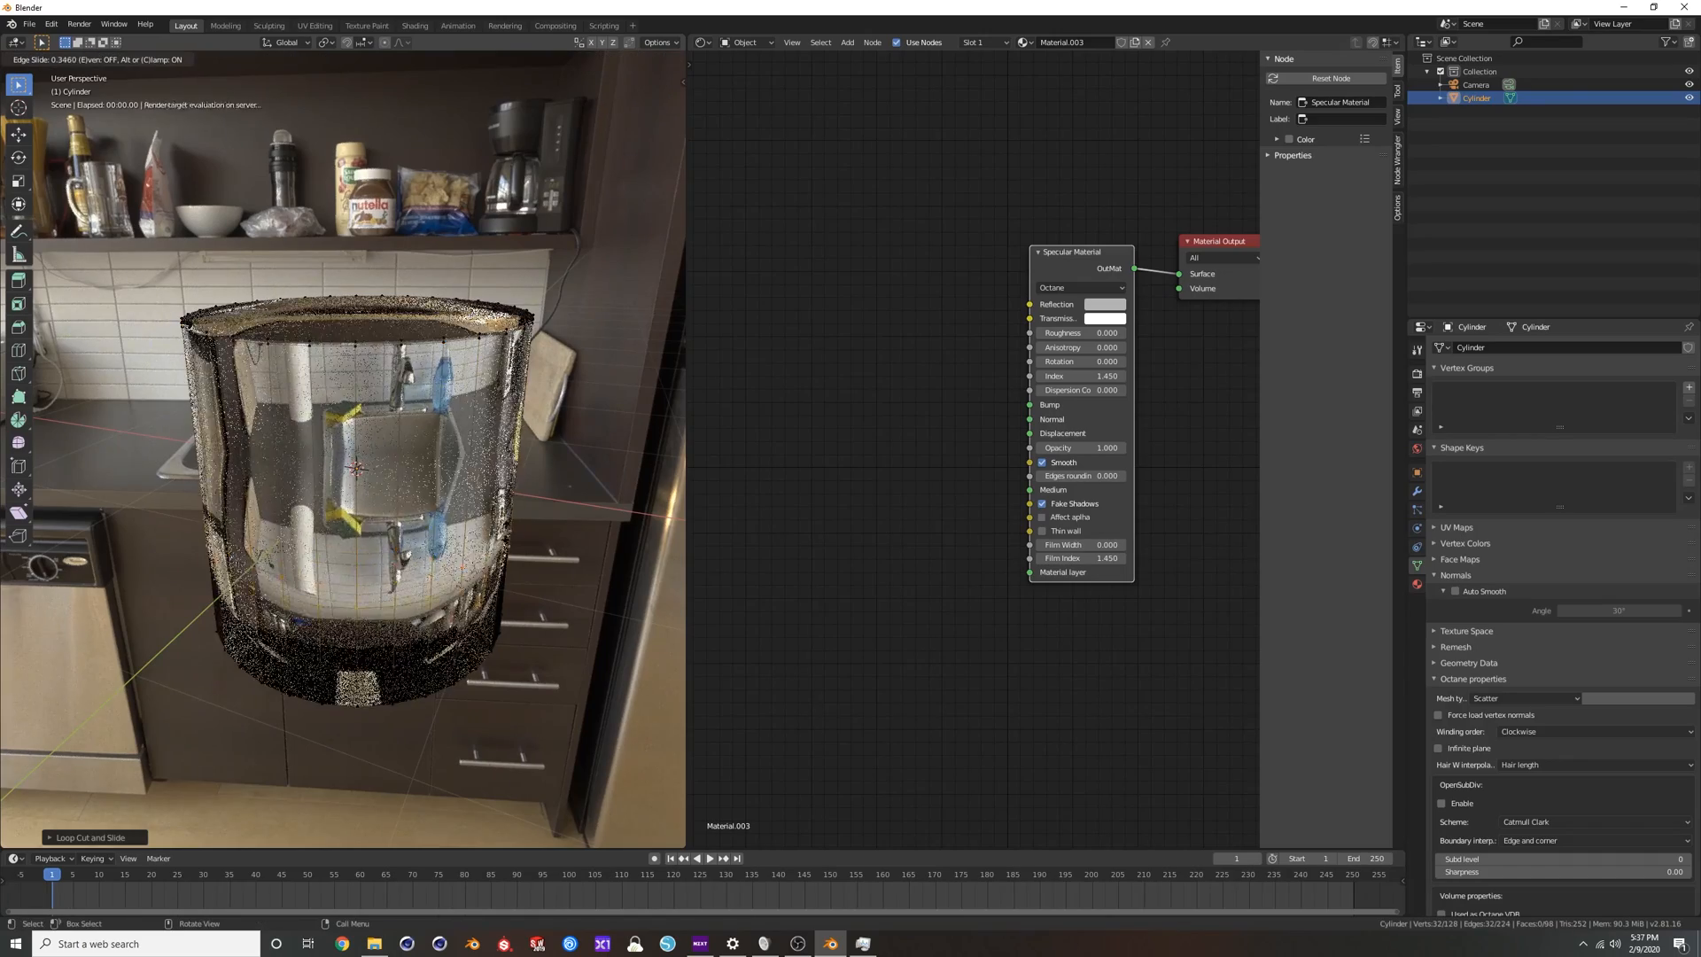
{"action": "left_click", "coordinate": [513, 629]}
{"action": "left_click", "coordinate": [434, 527]}
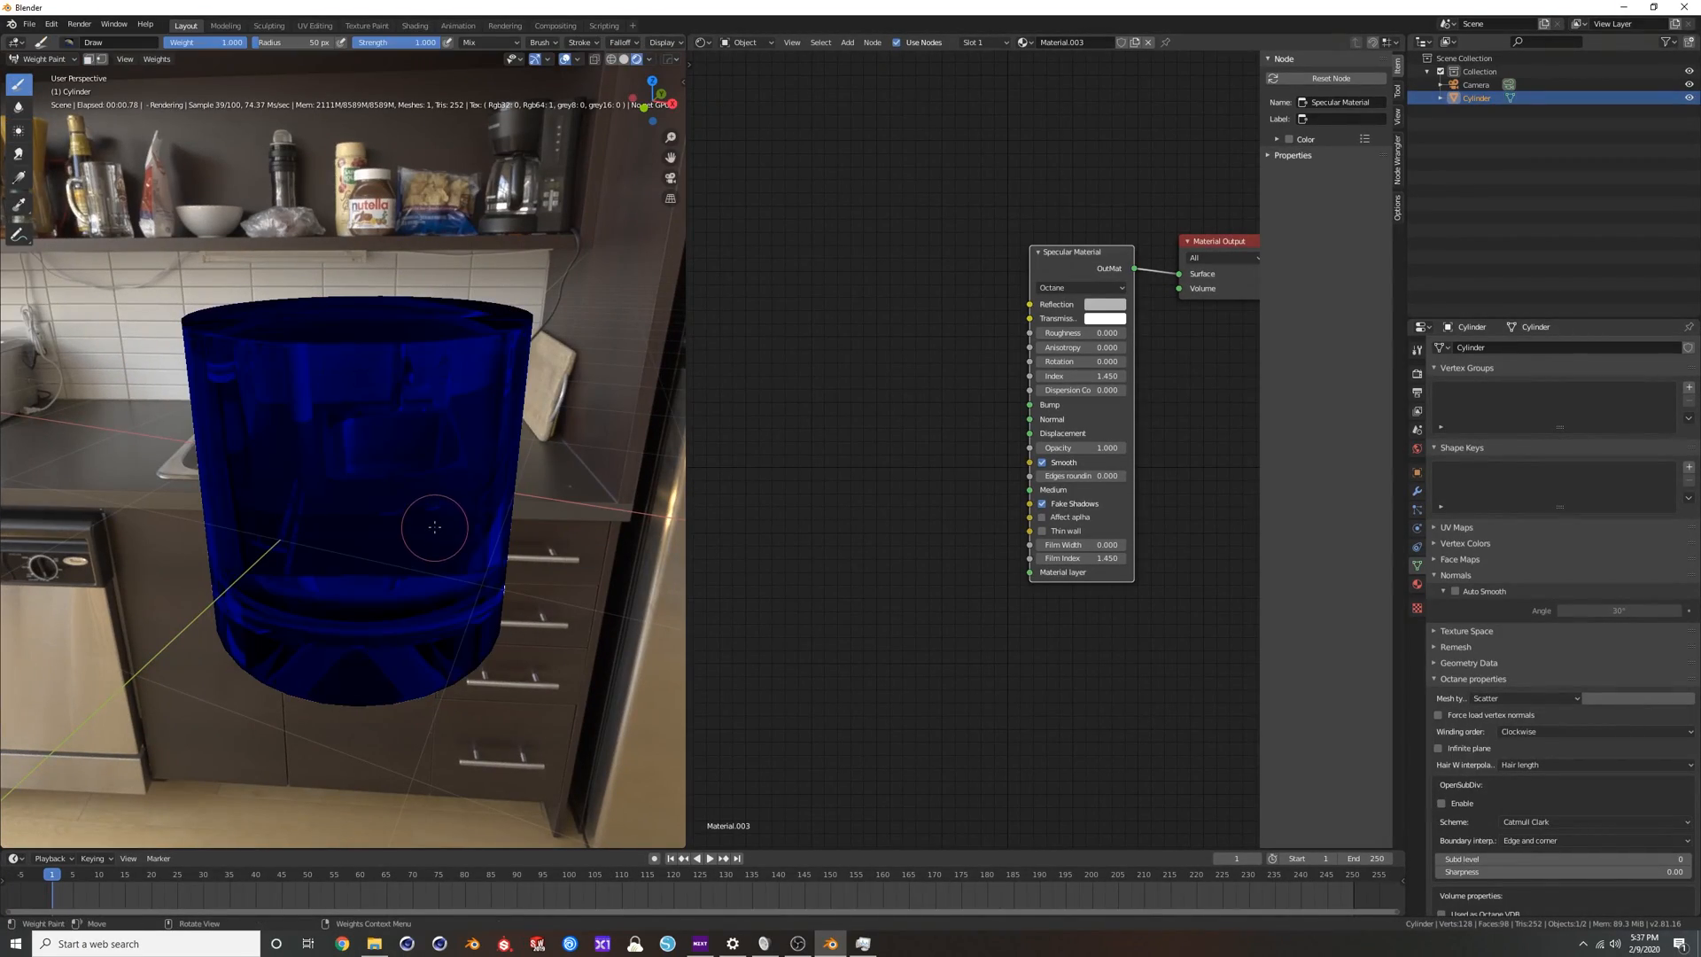
{"action": "key", "text": "ctrl+Tab"}
{"action": "left_click", "coordinate": [419, 468]}
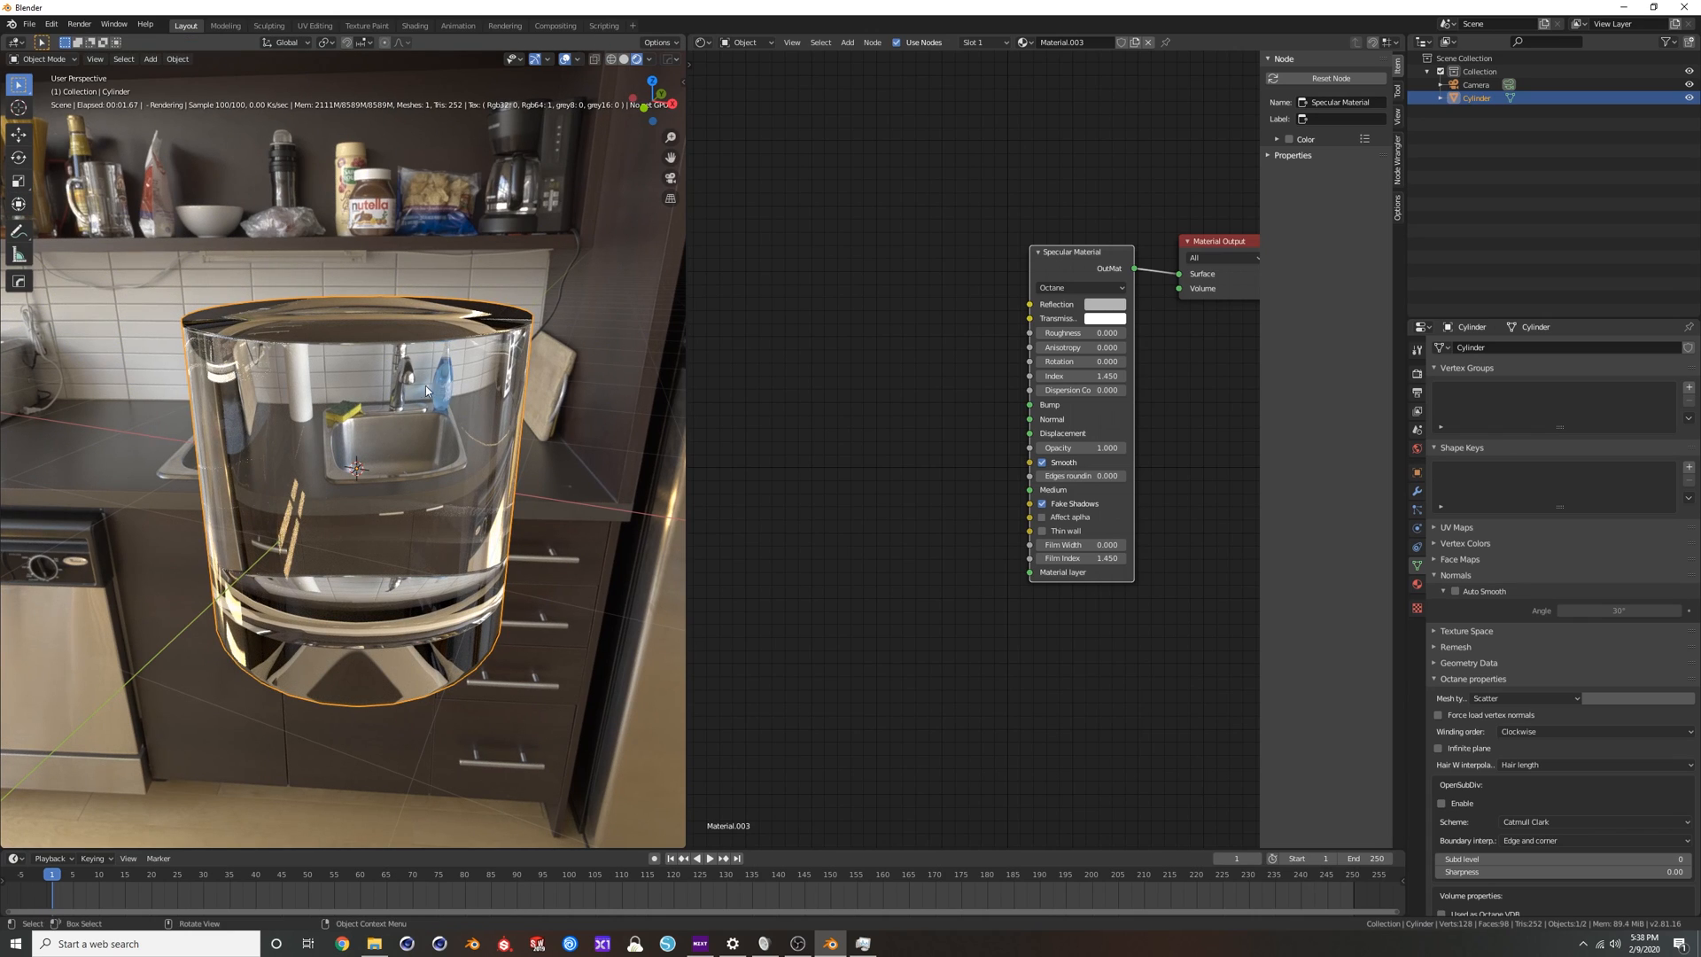
Inset the cylinder's top and bottom faces slightly and return to Object Mode.
{"action": "key", "text": "Tab"}
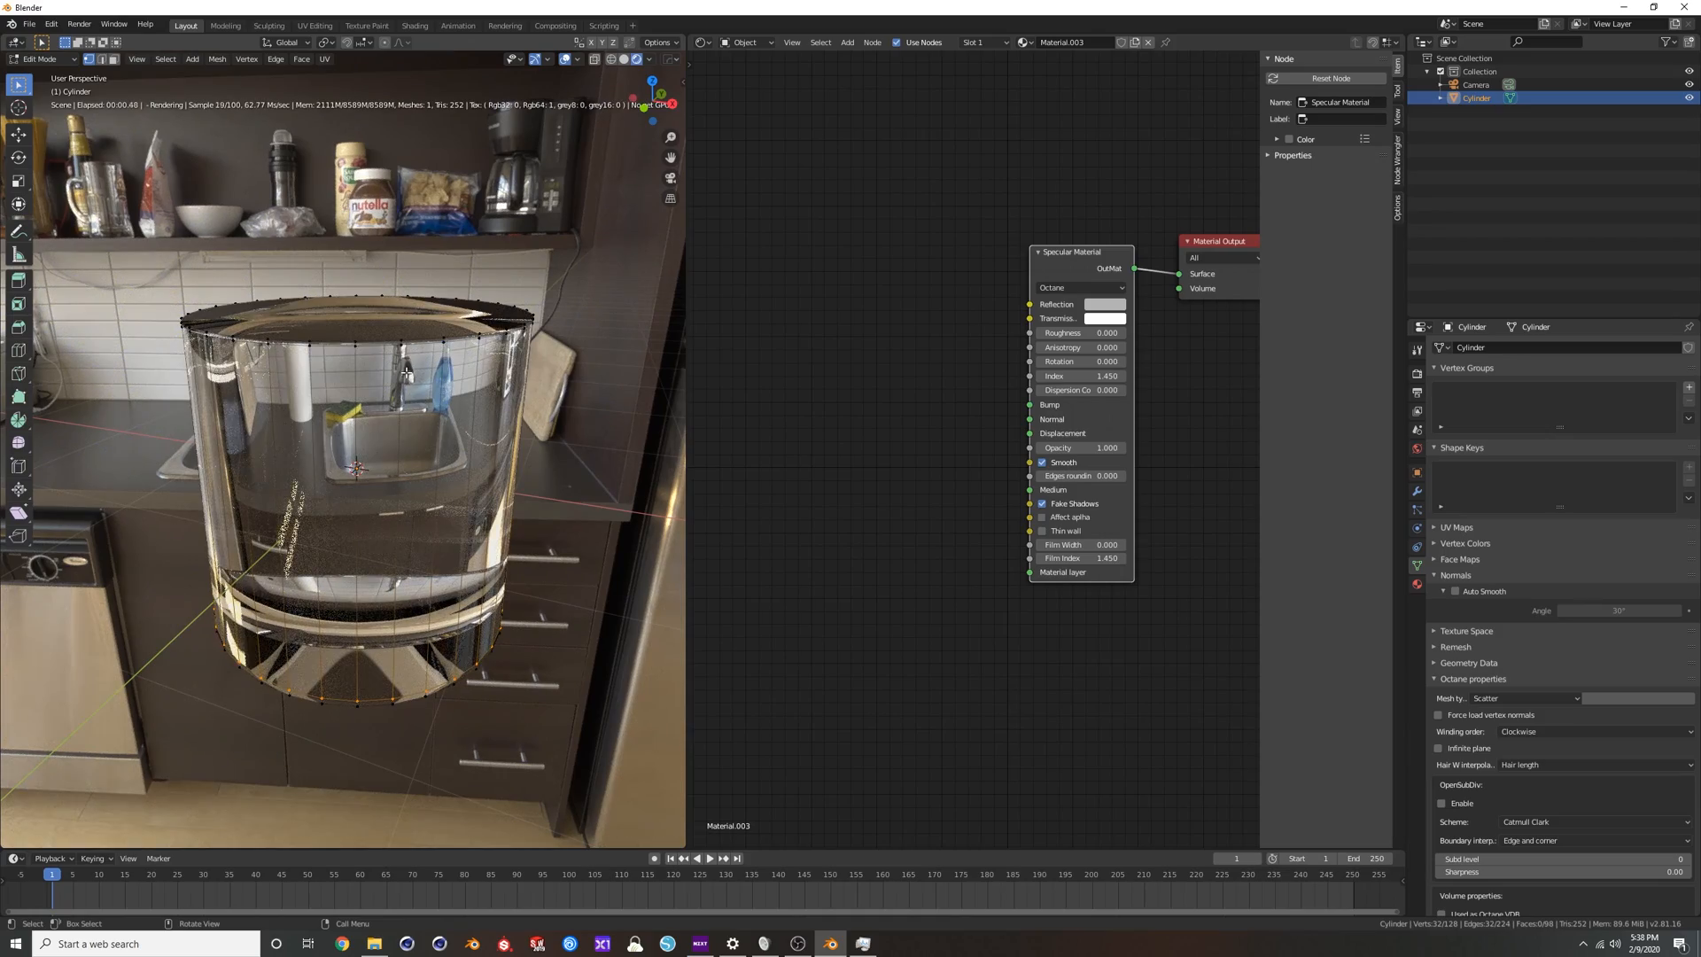
{"action": "key", "text": "3"}
{"action": "middle_click_drag", "start_coordinate": [407, 373], "coordinate": [401, 422]}
{"action": "left_click", "coordinate": [386, 356]}
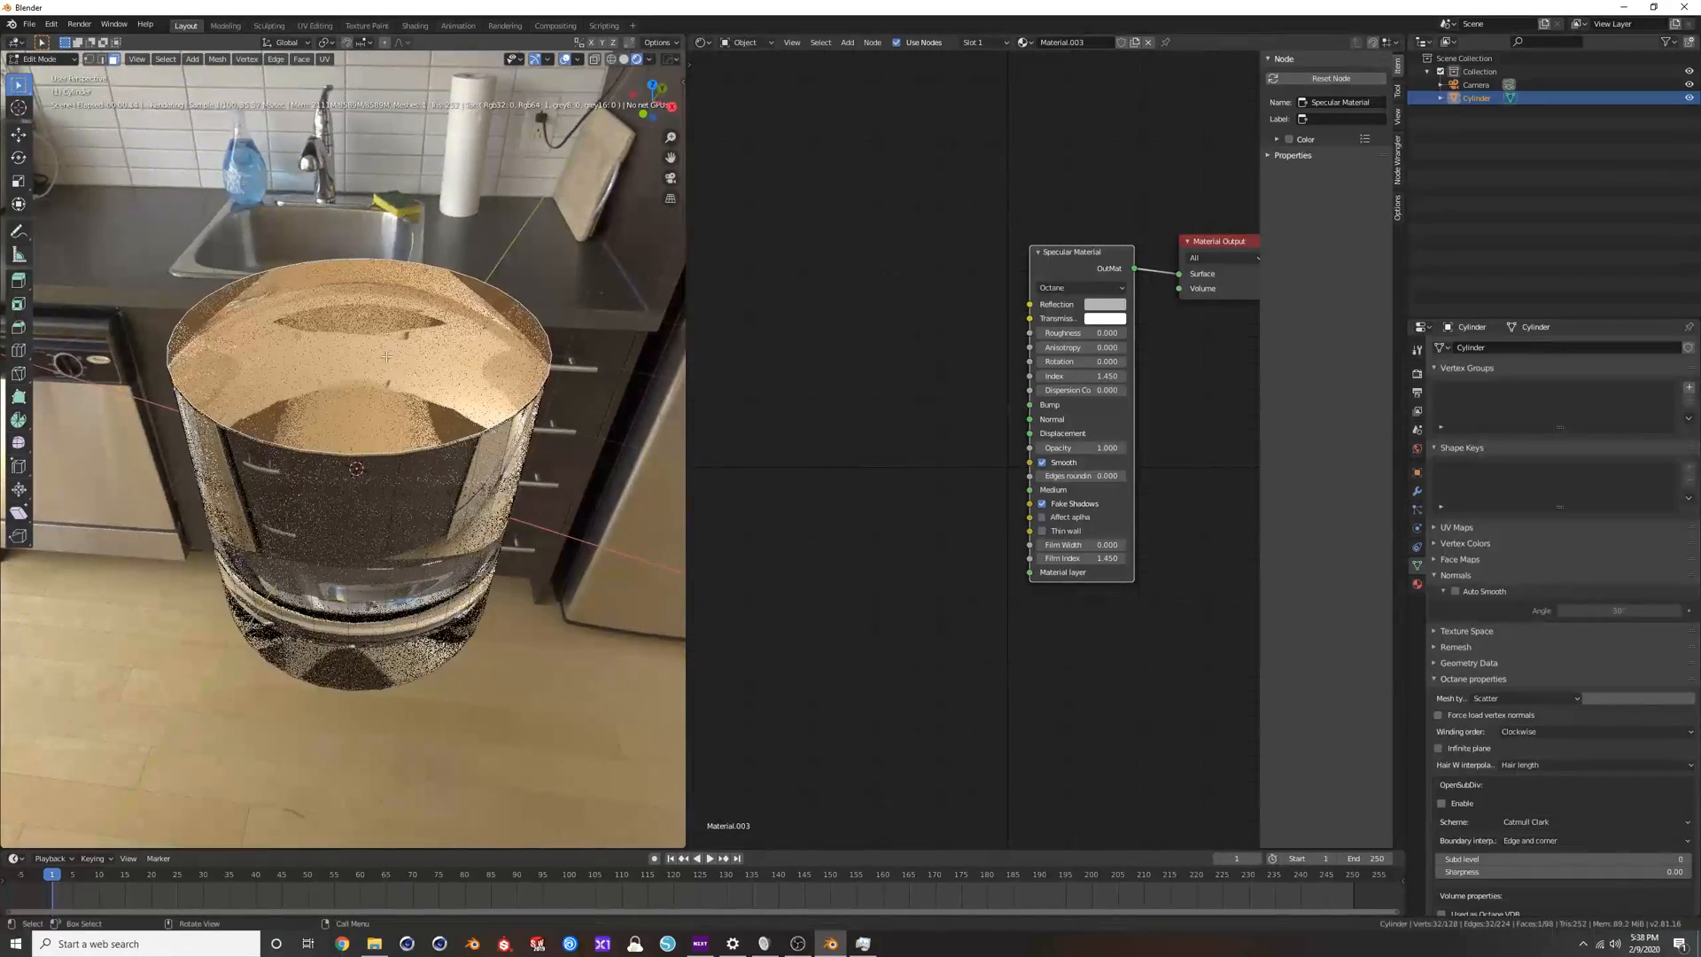
{"action": "key", "text": "i"}
{"action": "left_click", "coordinate": [612, 360]}
{"action": "mouse_move", "coordinate": [535, 496]}
{"action": "middle_mouse_down"}
{"action": "mouse_move", "coordinate": [523, 344]}
{"action": "mouse_move", "coordinate": [516, 512]}
{"action": "middle_mouse_up"}
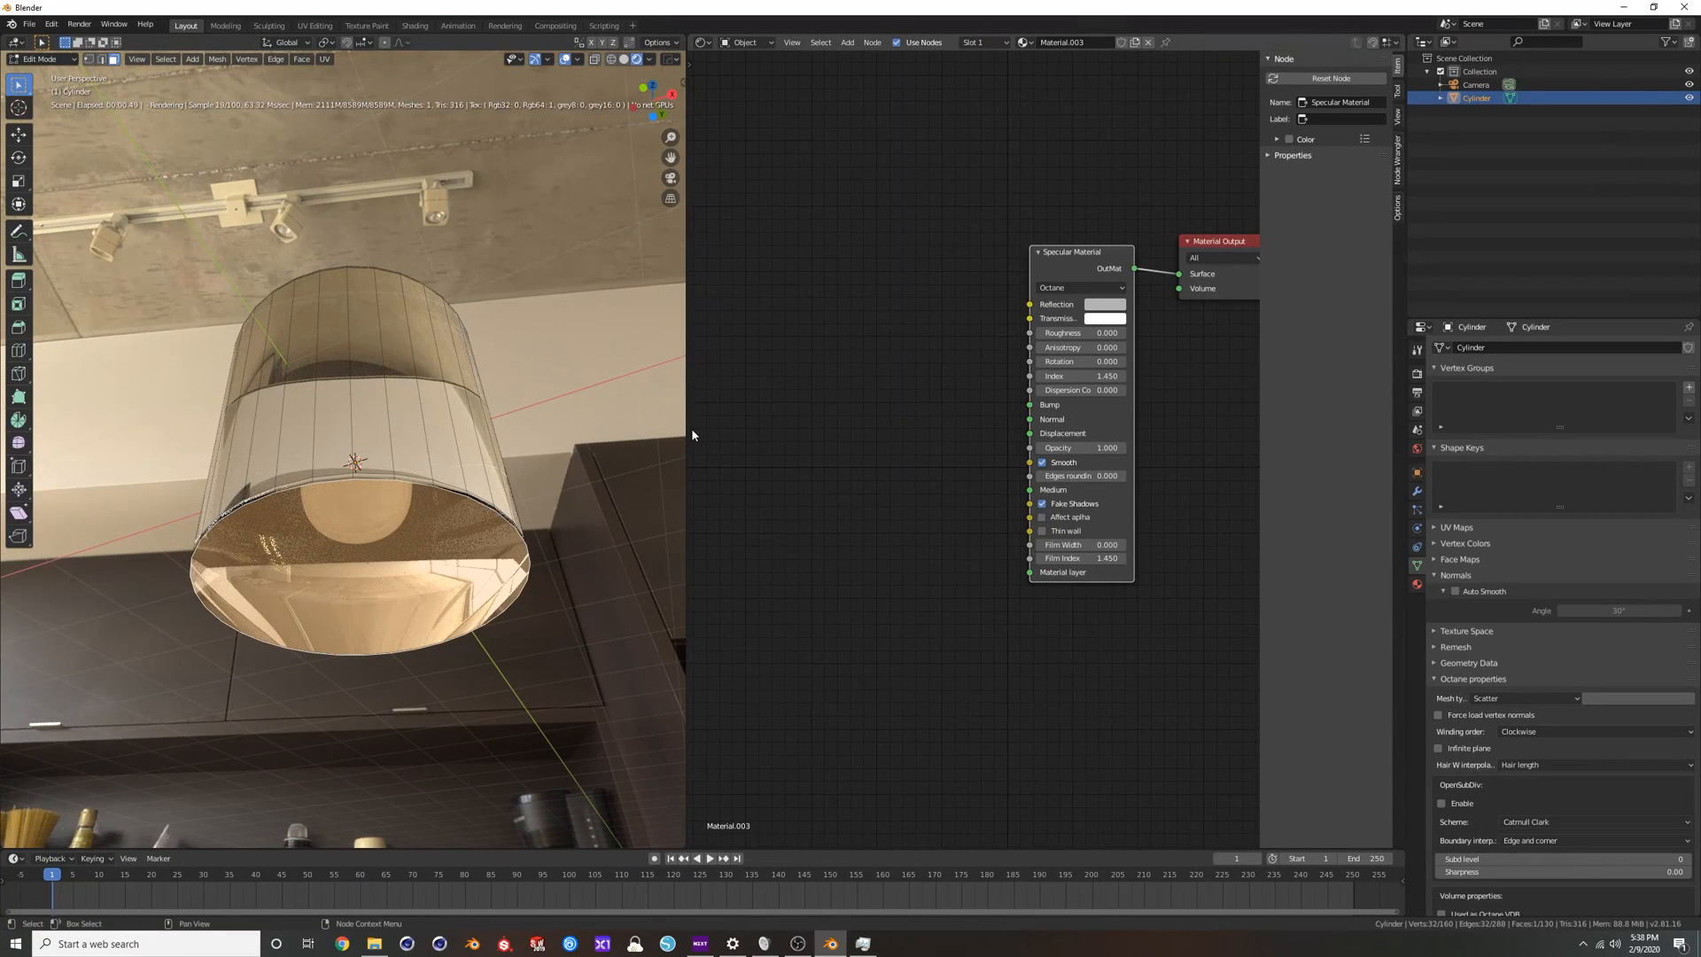
{"action": "left_click", "coordinate": [568, 393]}
{"action": "key", "text": "Tab"}
Compare the glass cylinder's render with the Specular Material's Smooth option switched off and back on, viewing it from different angles.
{"action": "middle_click_drag", "start_coordinate": [421, 306], "coordinate": [443, 385]}
{"action": "scroll", "coordinate": [404, 408], "scroll_direction": "up", "scroll_amount": 3}
{"action": "key", "text": "alt+a"}
{"action": "key", "text": "Tab"}
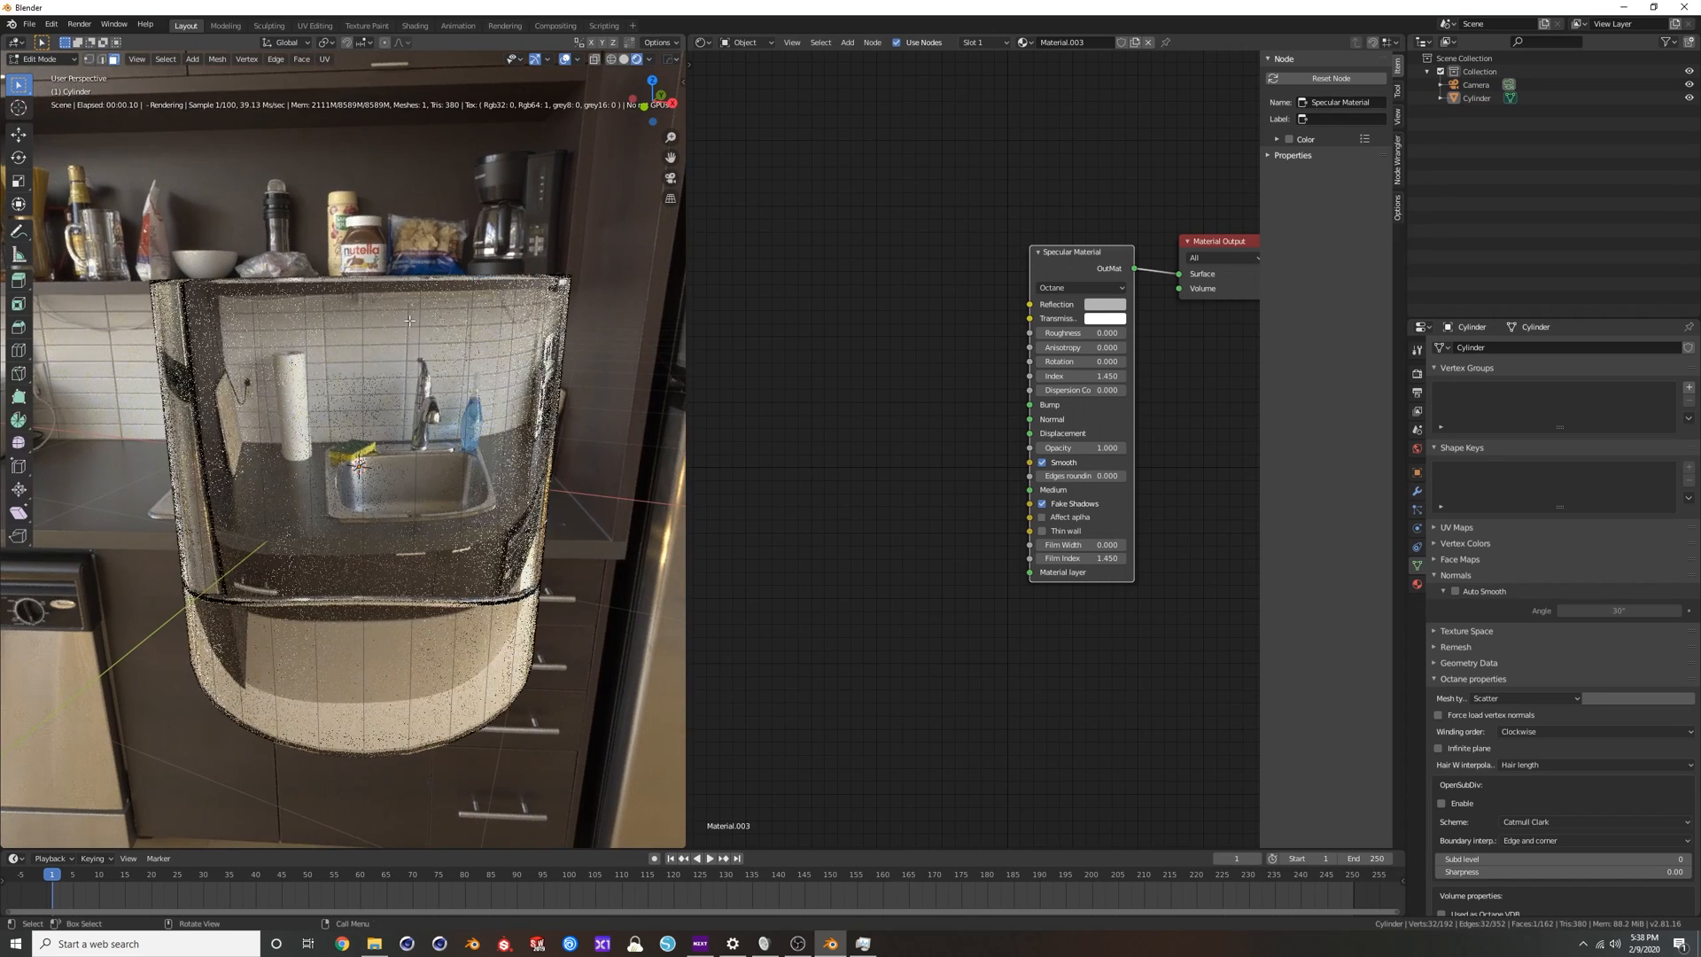
{"action": "key", "text": "Tab"}
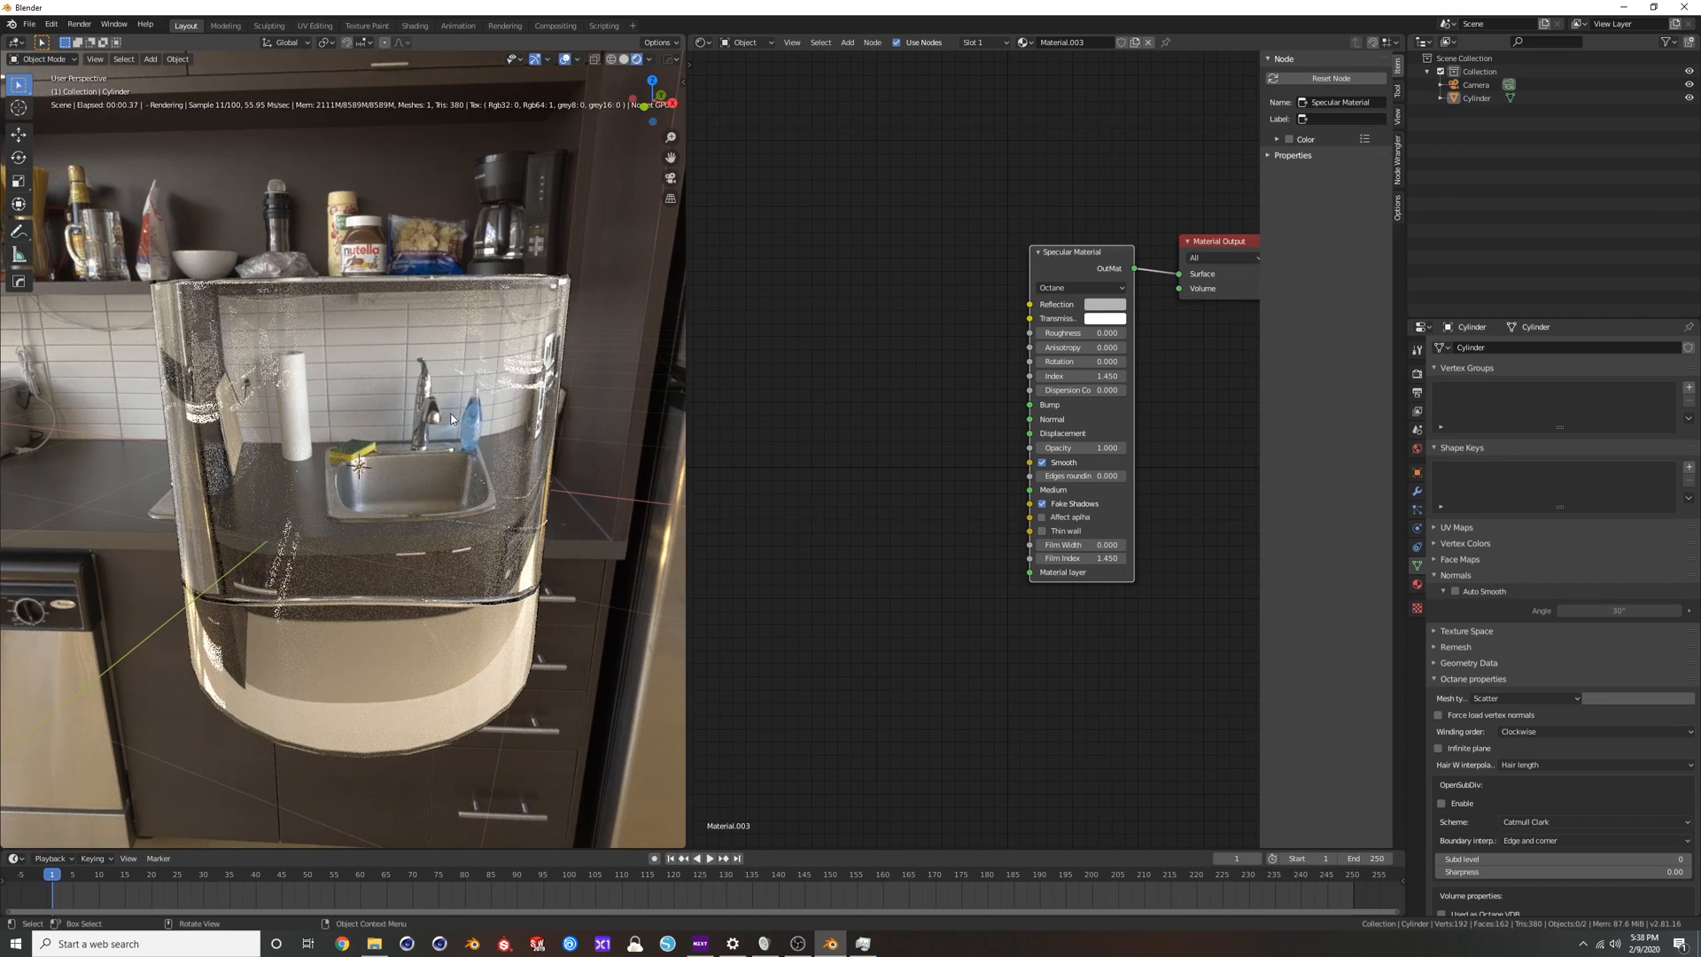
{"action": "middle_click_drag", "start_coordinate": [436, 363], "coordinate": [438, 416]}
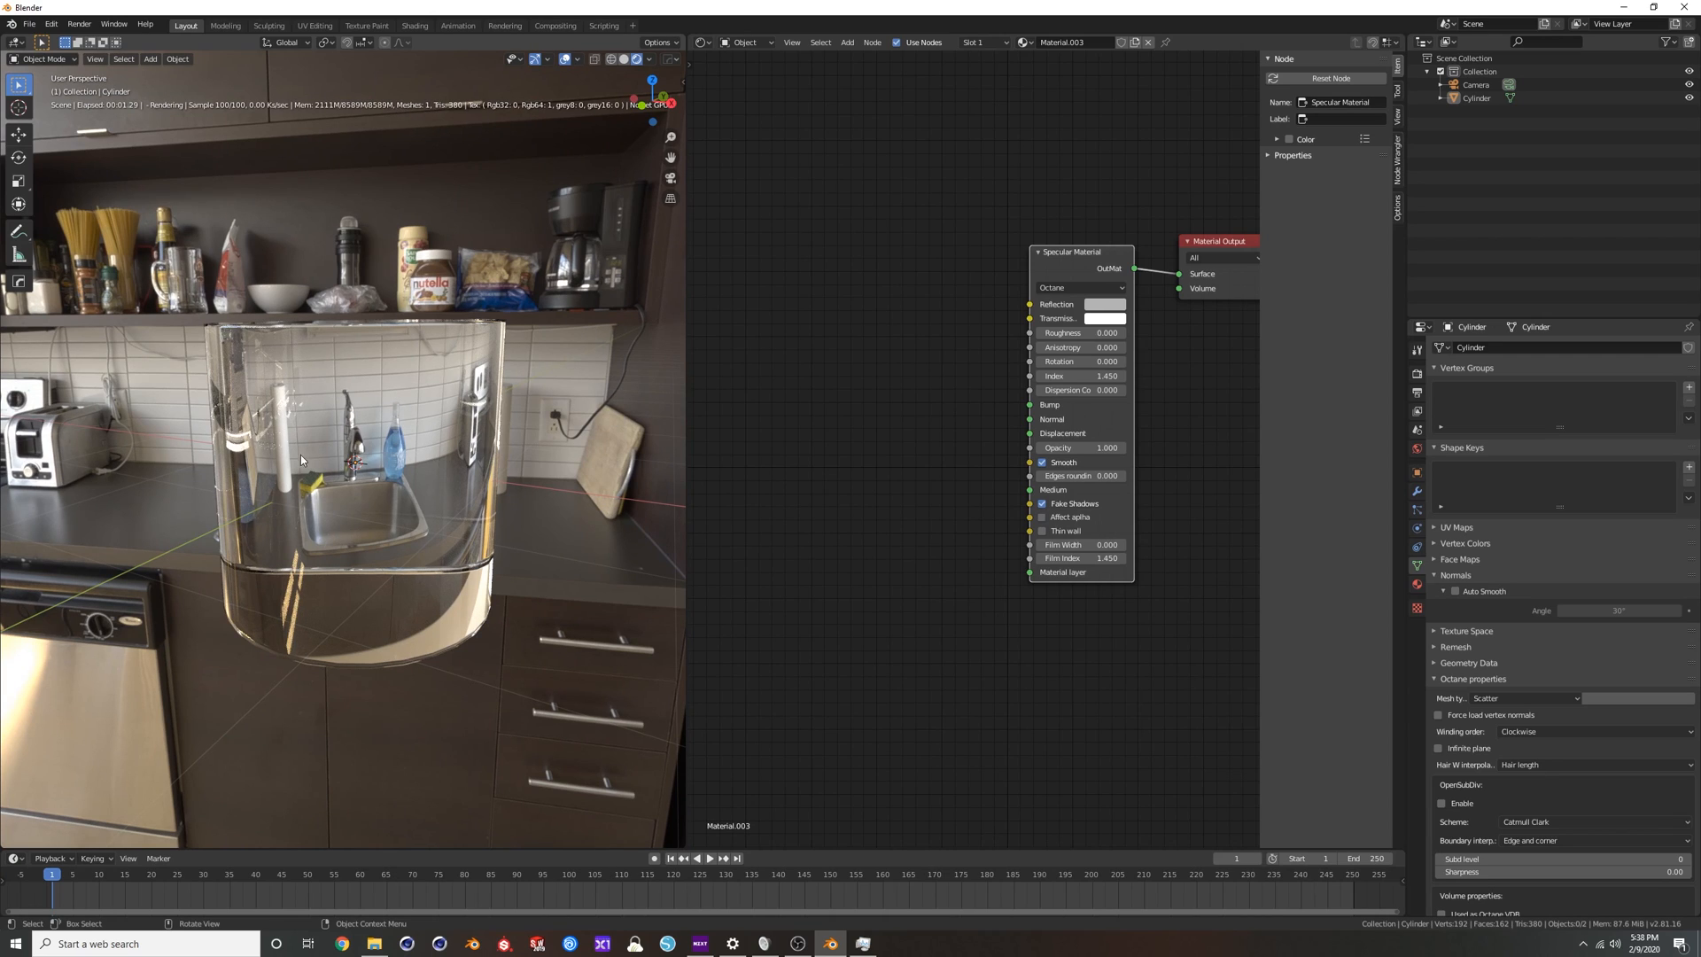
{"action": "left_click", "coordinate": [1043, 462]}
{"action": "left_click", "coordinate": [1043, 463]}
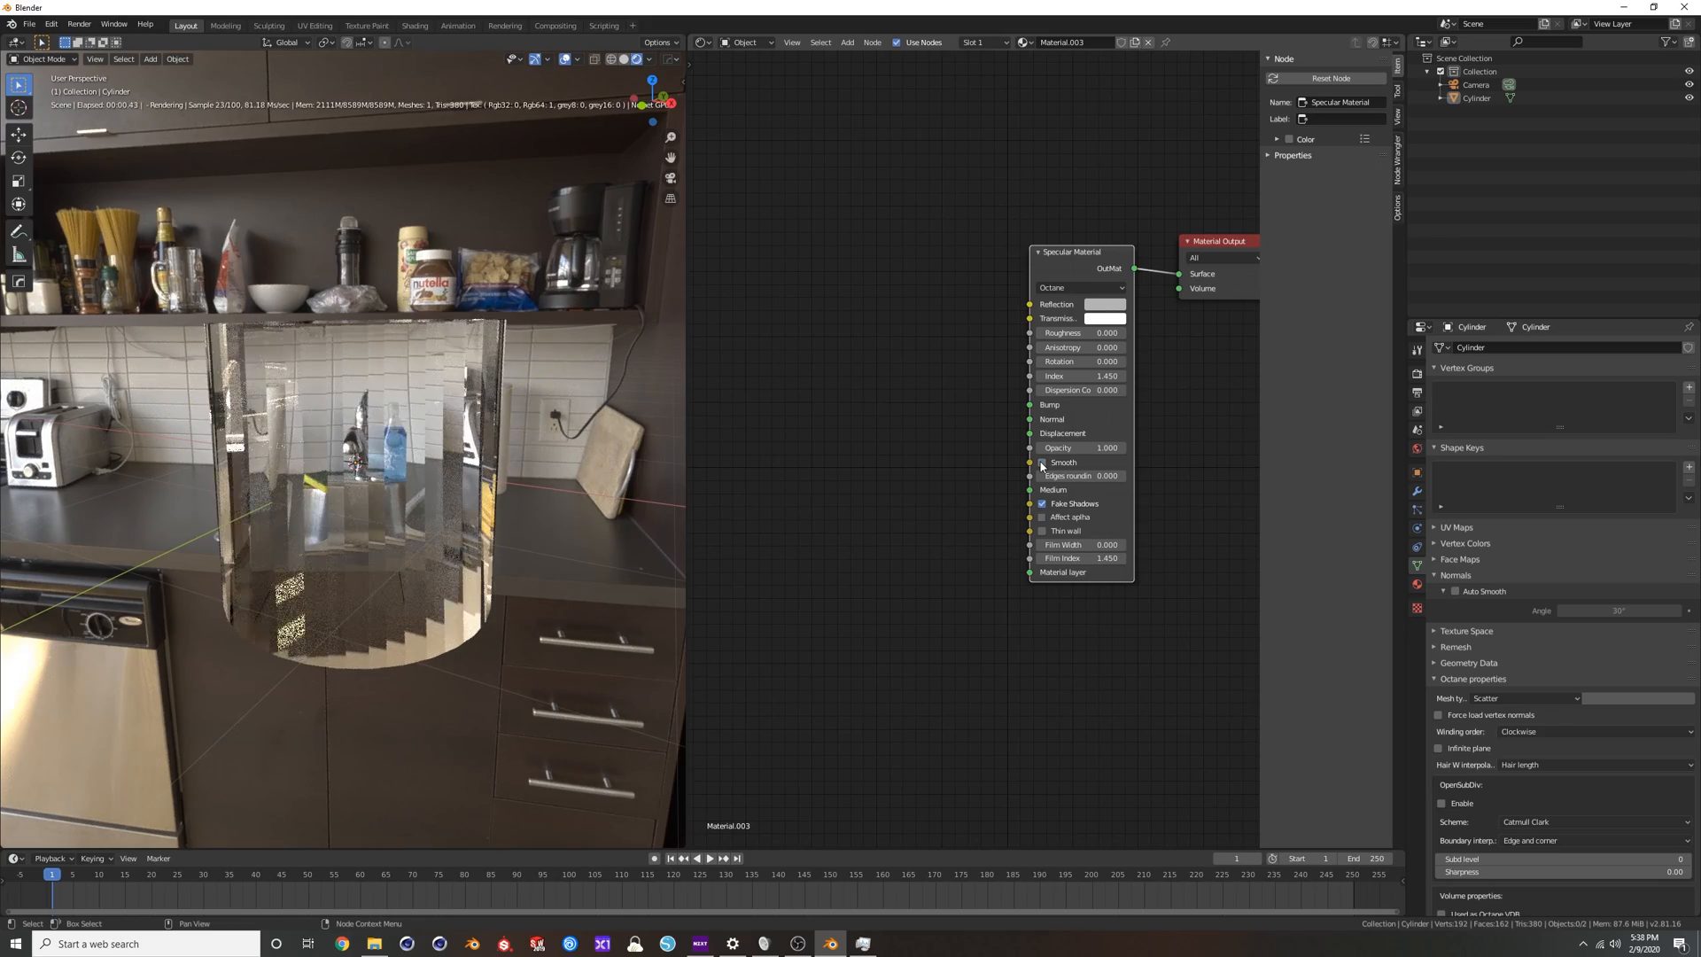
{"action": "middle_click_drag", "start_coordinate": [350, 381], "coordinate": [354, 437]}
{"action": "scroll", "coordinate": [293, 346], "scroll_direction": "up", "scroll_amount": 4}
{"action": "scroll", "coordinate": [293, 346], "scroll_direction": "down", "scroll_amount": 4}
Replace the cylinder's Specular Material with a Glossy Material connected to the Surface output, and enable its Smooth option.
{"action": "middle_click_drag", "start_coordinate": [871, 328], "coordinate": [821, 342]}
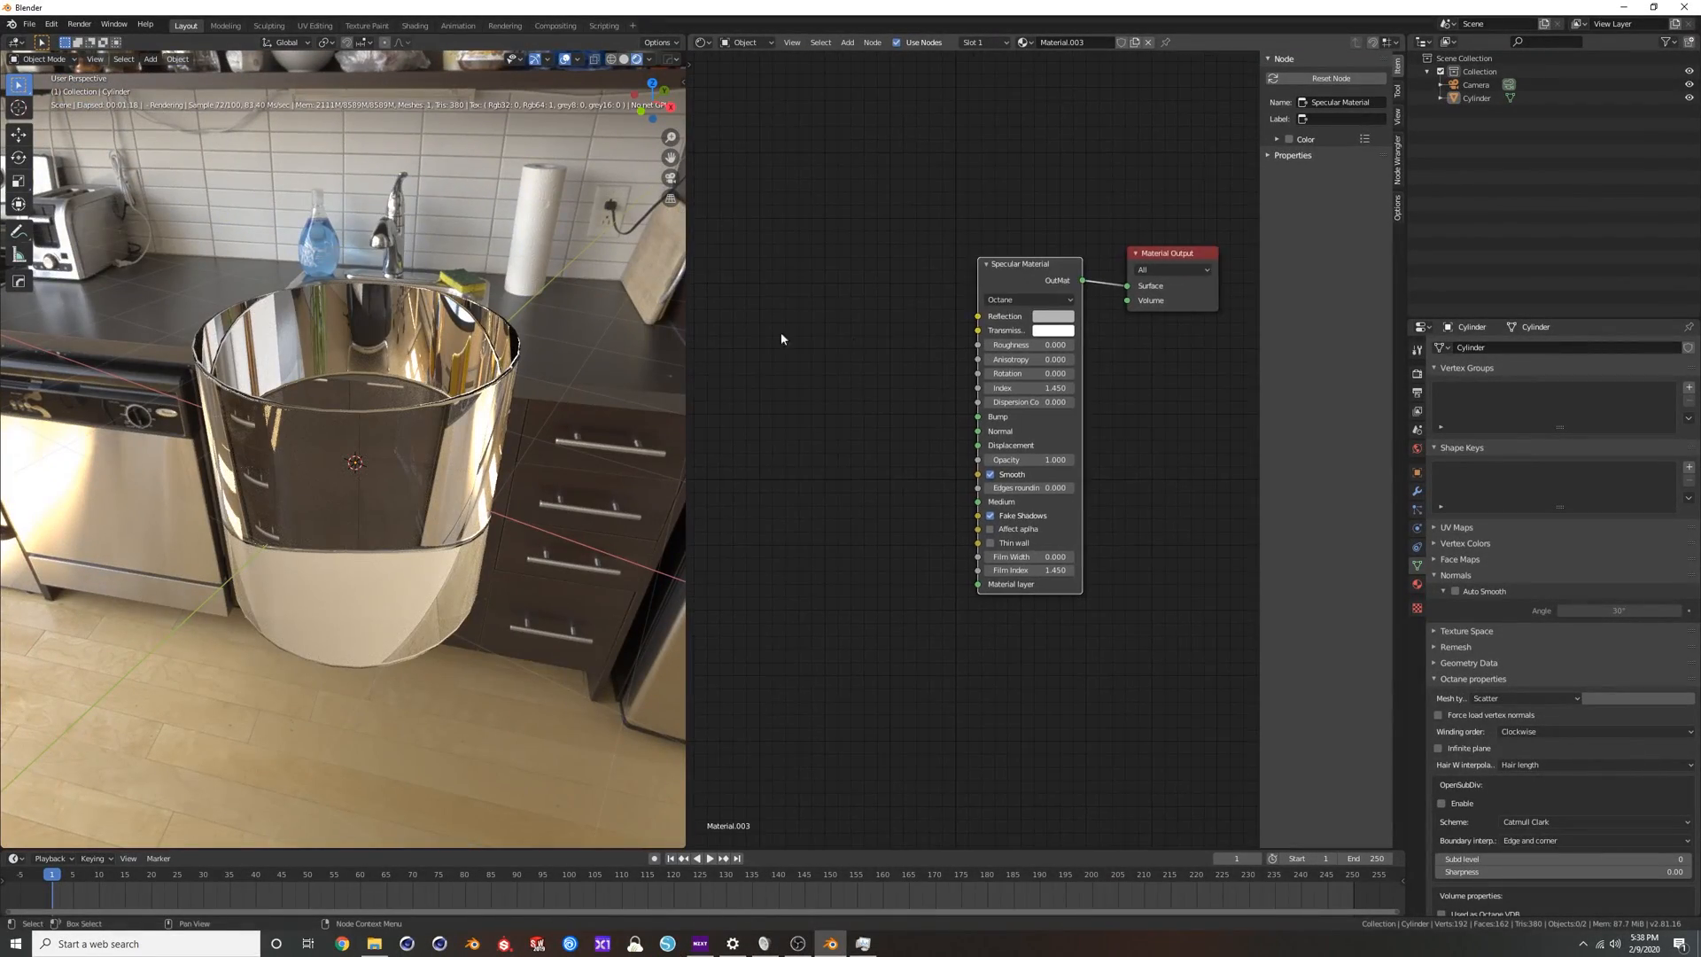
{"action": "key", "text": "x"}
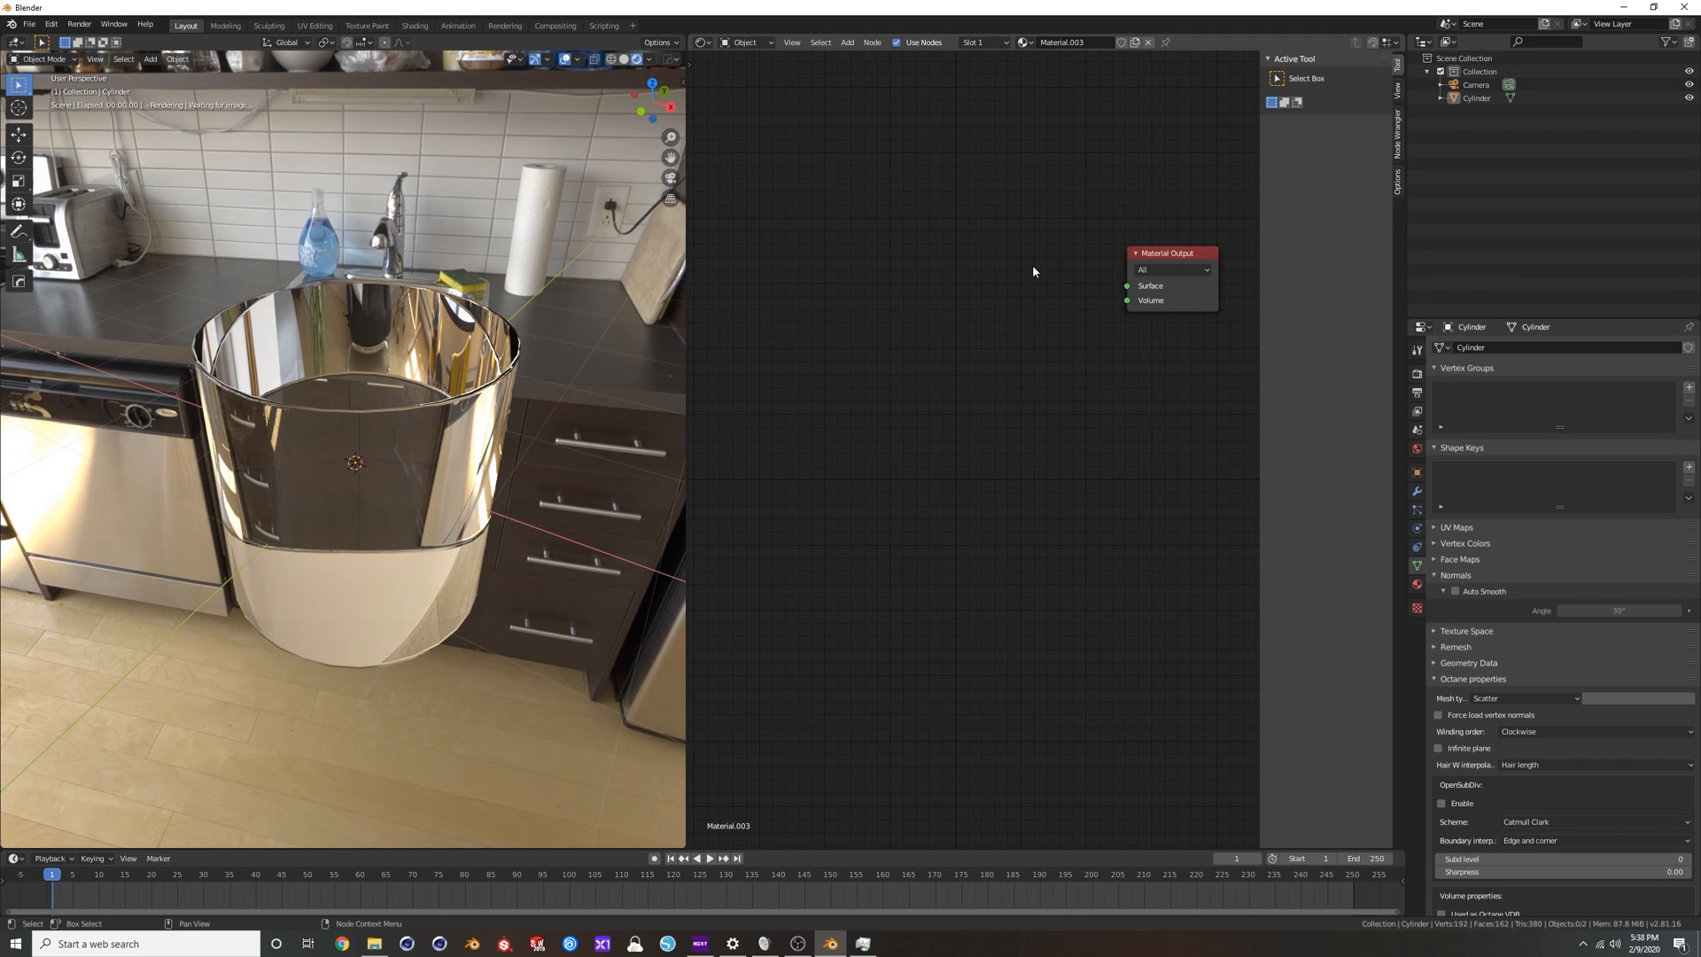
{"action": "key", "text": "shift+a"}
{"action": "left_click", "coordinate": [1033, 266]}
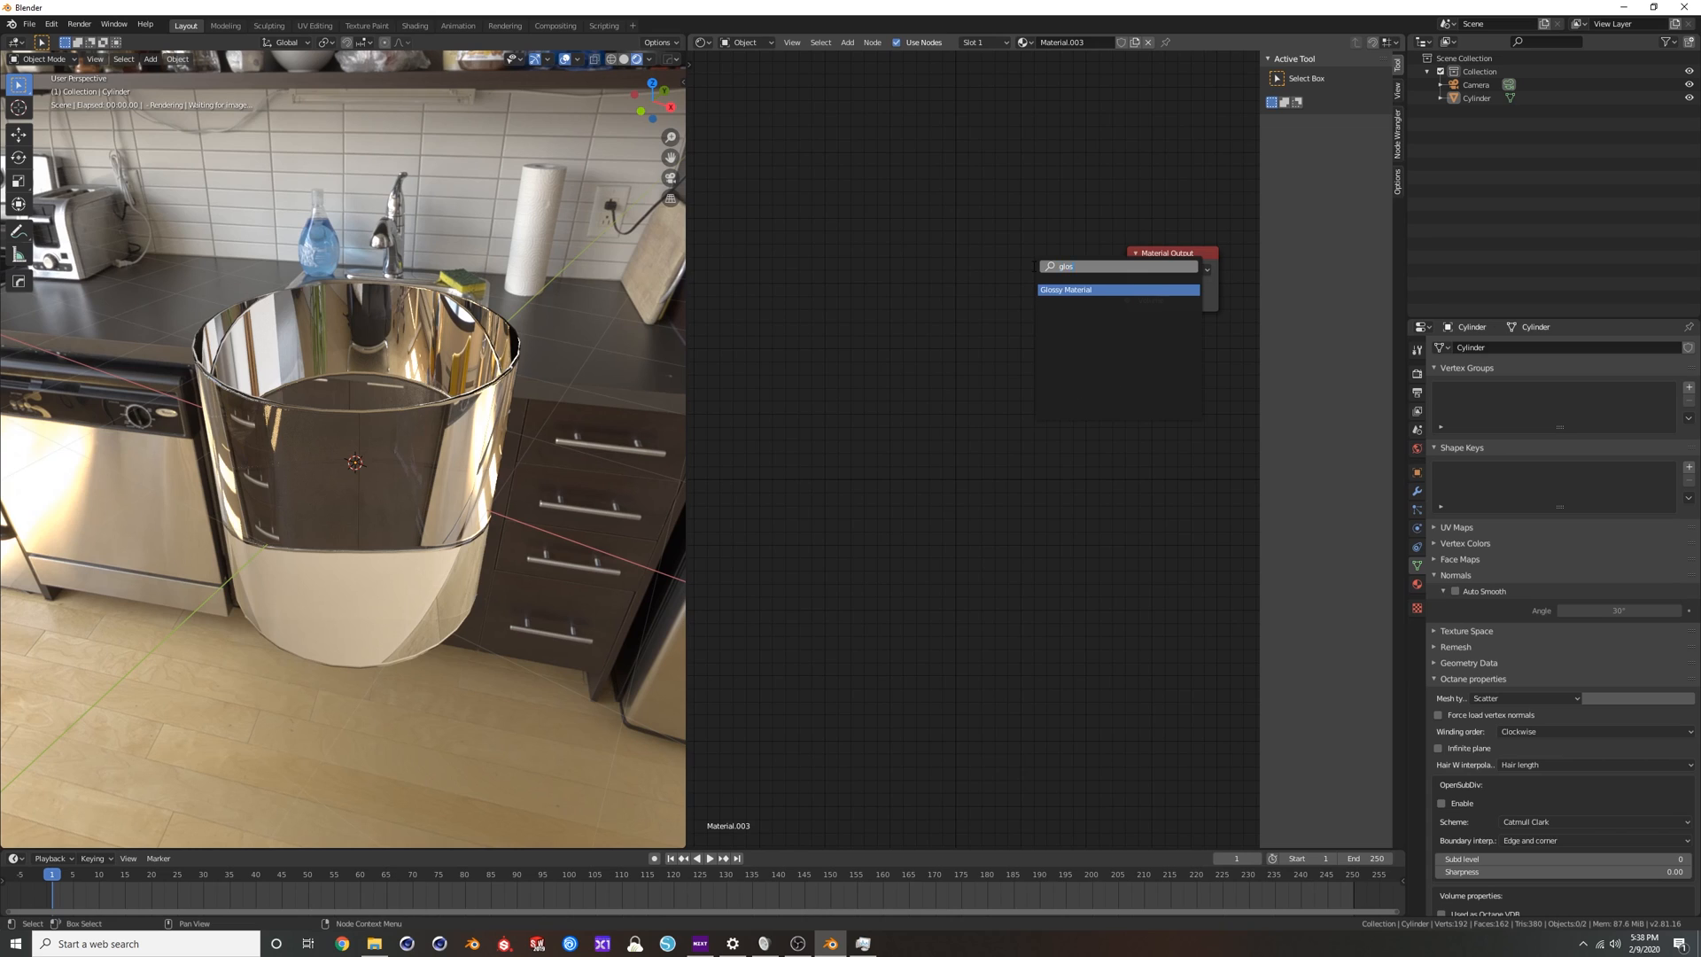
{"action": "type", "text": "glos"}
{"action": "key", "text": "Return"}
{"action": "left_click", "coordinate": [970, 258]}
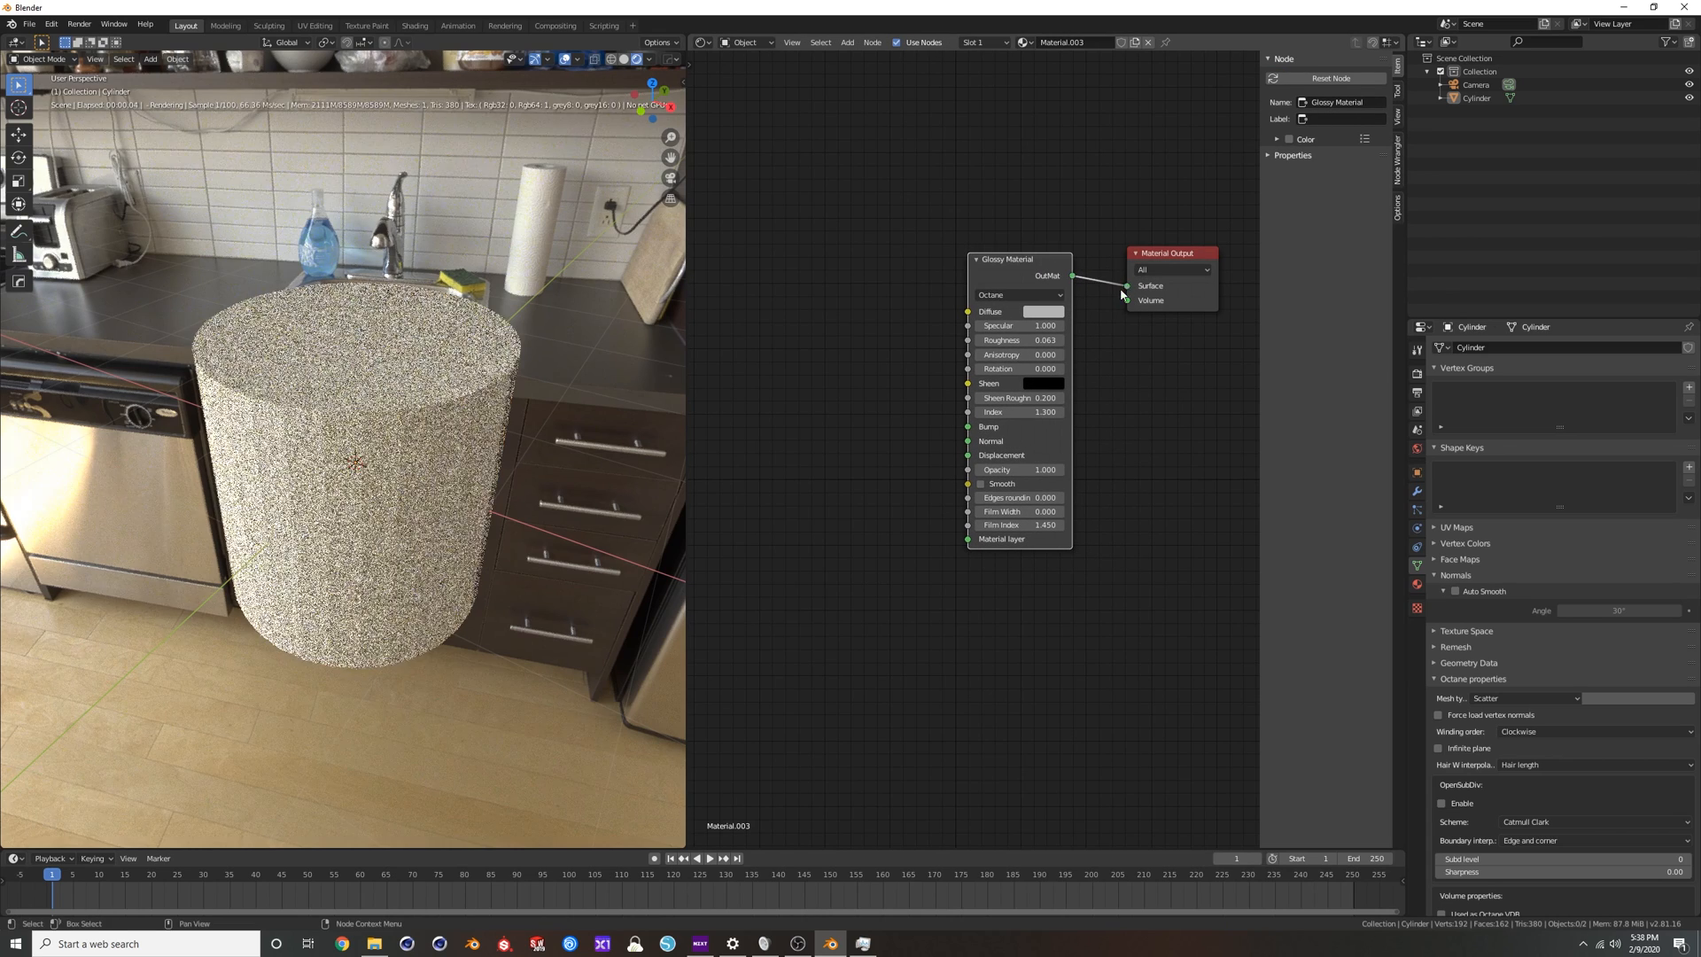
{"action": "left_click", "coordinate": [991, 486]}
Add a plane, scale it up and lower it along Z to the cylinder's base as a floor.
{"action": "middle_click_drag", "start_coordinate": [408, 409], "coordinate": [427, 375]}
{"action": "key", "text": "shift+a"}
{"action": "left_click", "coordinate": [481, 380]}
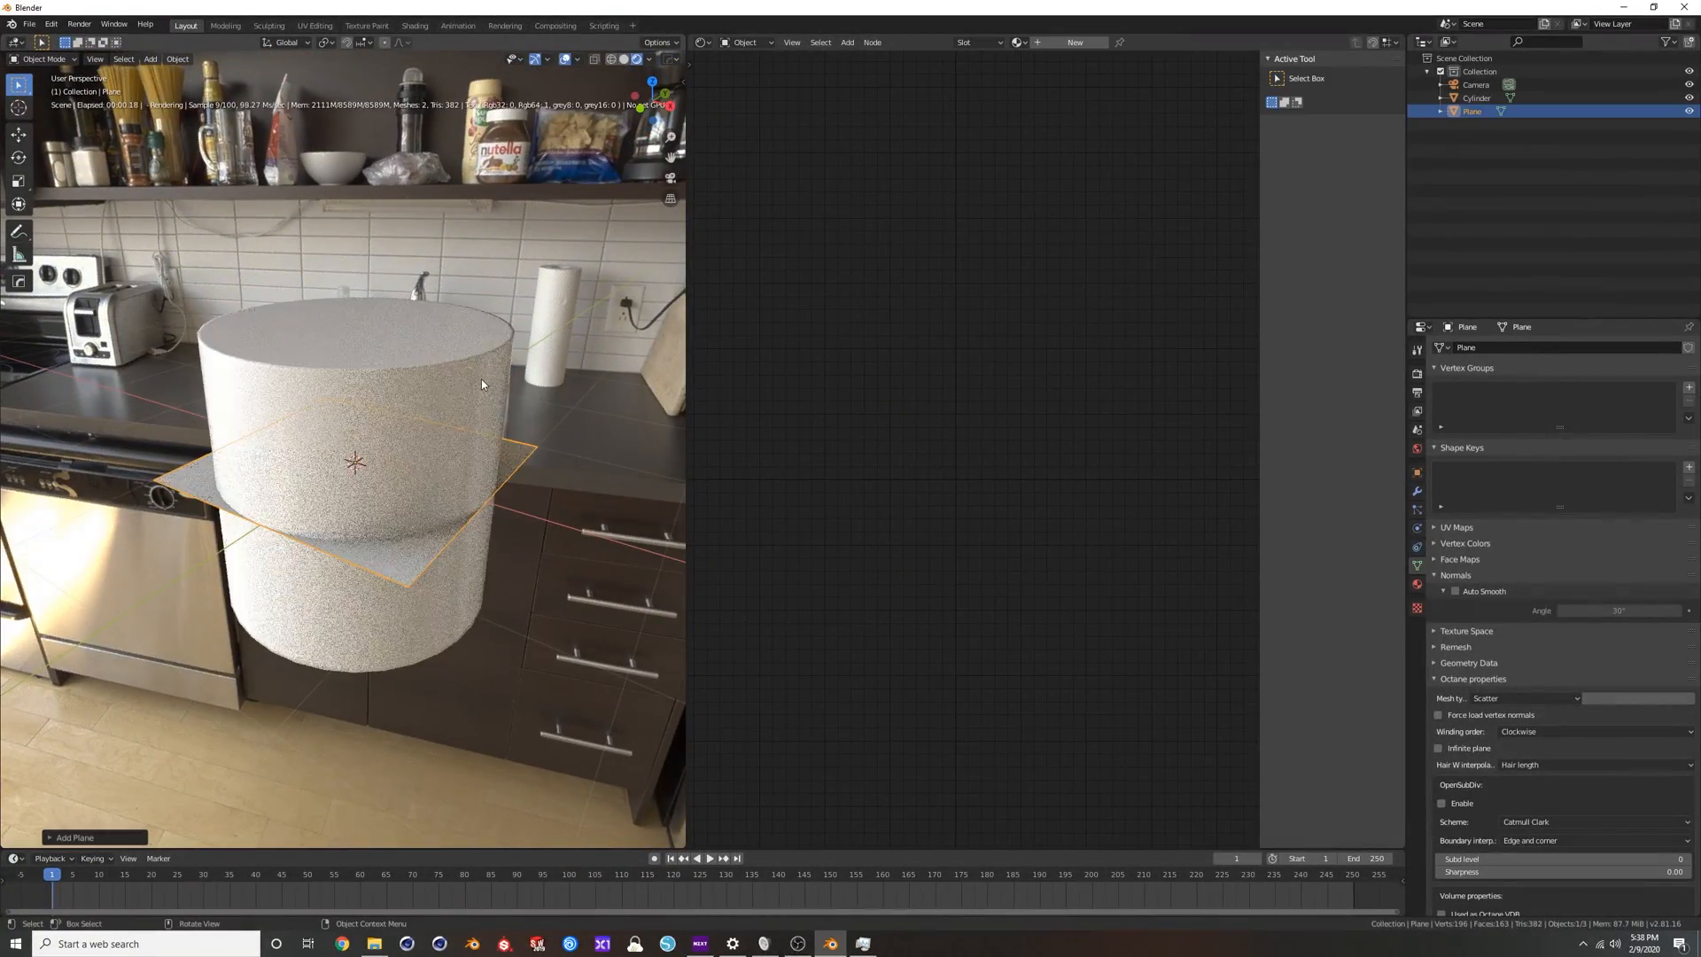
{"action": "key", "text": "s"}
{"action": "left_click", "coordinate": [675, 452]}
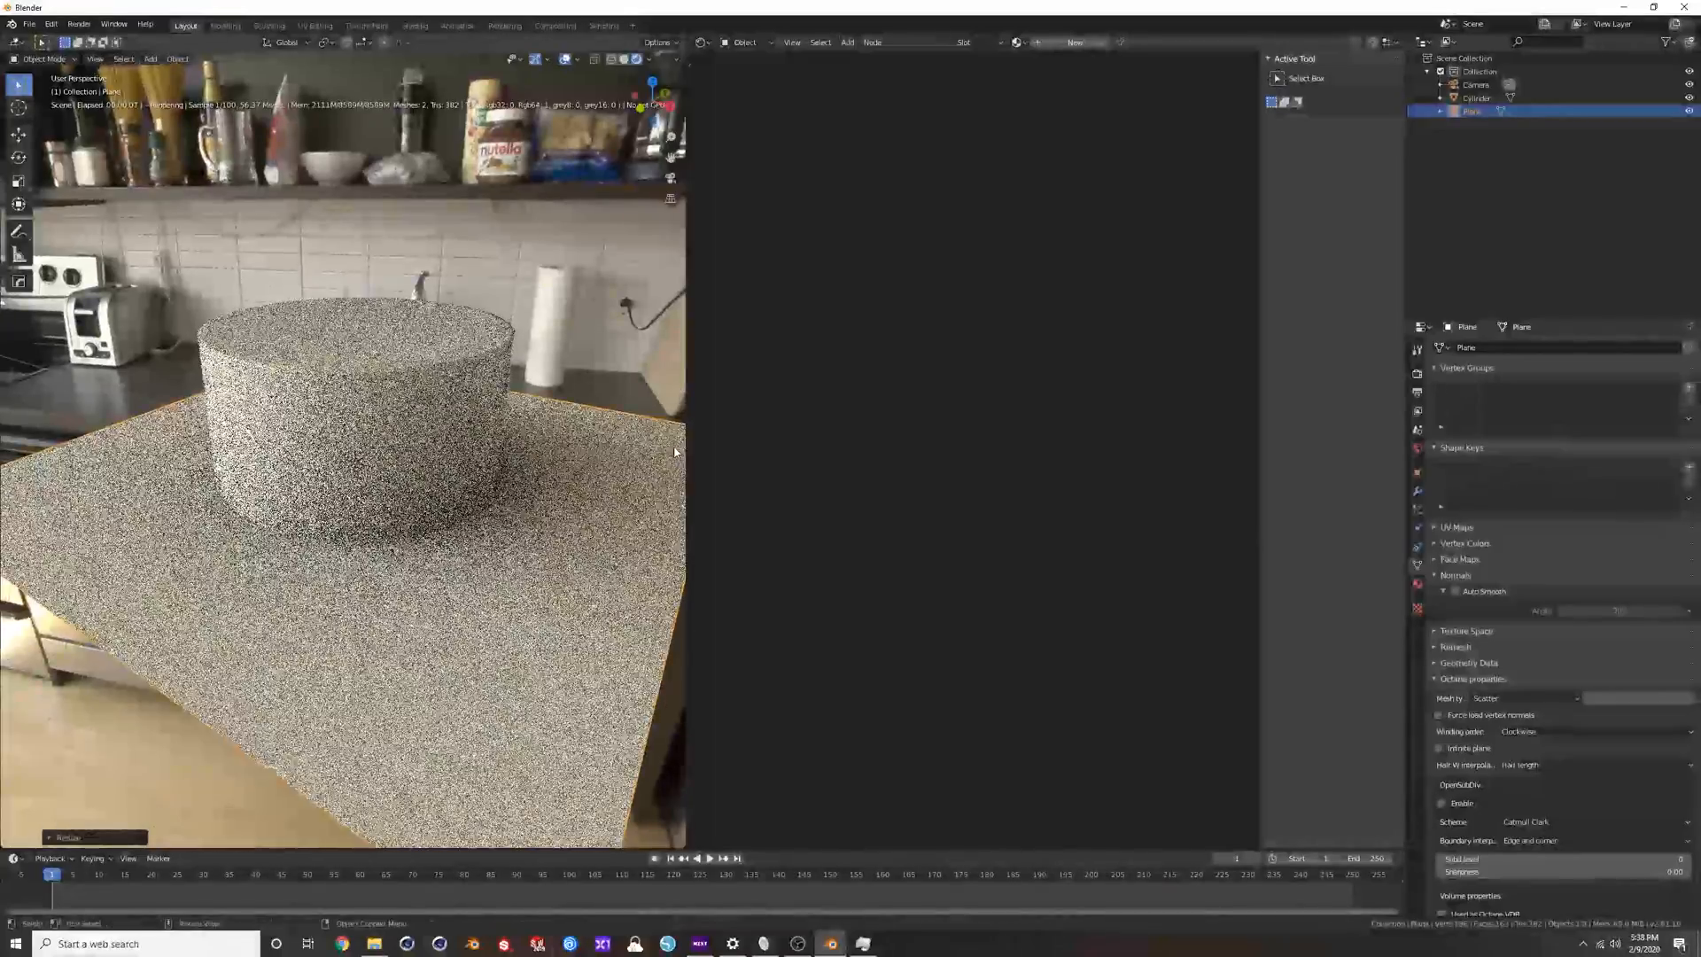
{"action": "key", "text": "g"}
{"action": "key", "text": "z"}
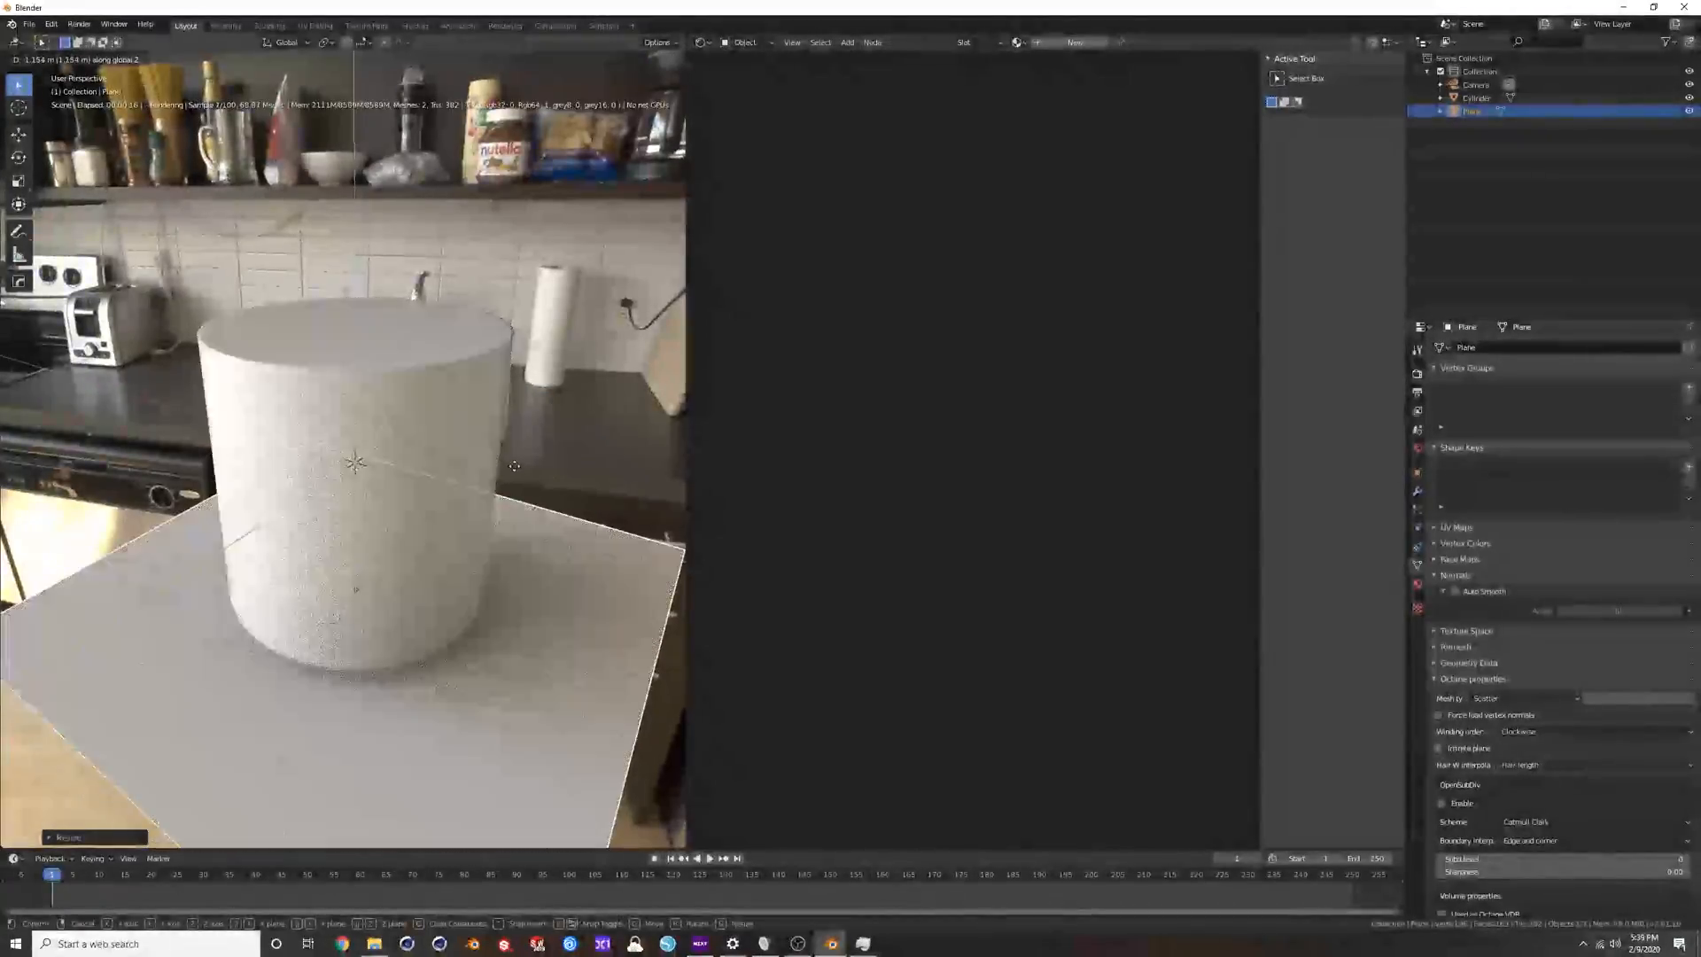
{"action": "left_click", "coordinate": [511, 453]}
Remove the World environment from the scene and switch the viewport to solid shading.
{"action": "middle_click_drag", "start_coordinate": [468, 619], "coordinate": [495, 590]}
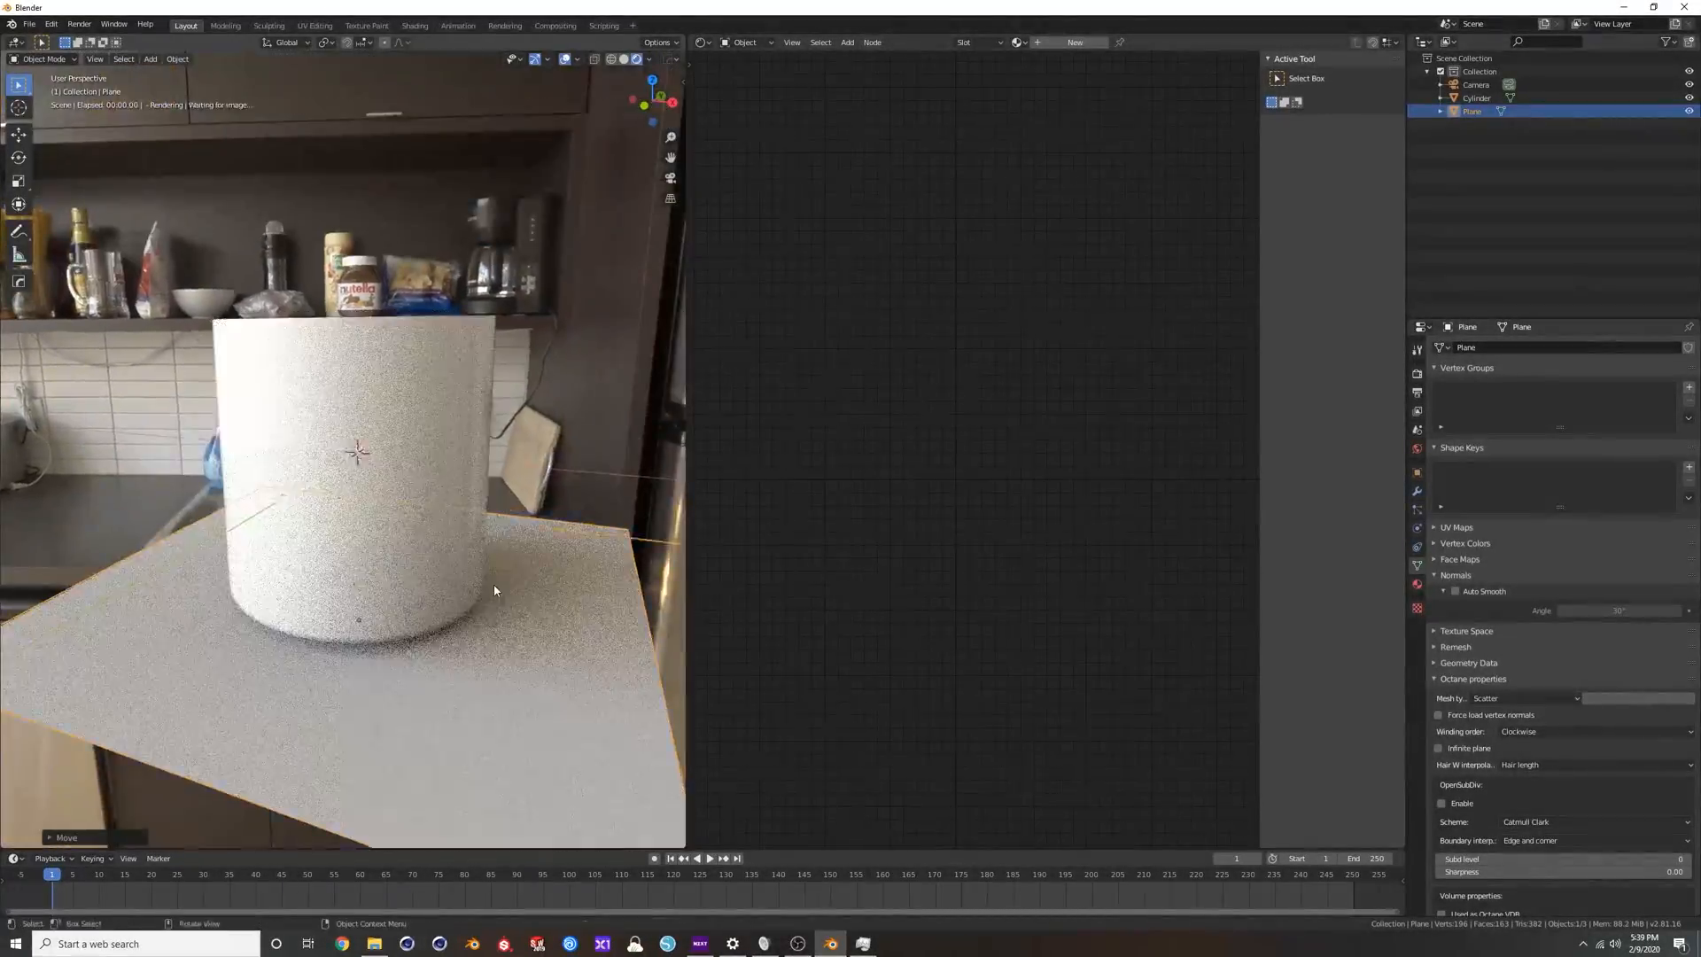
{"action": "scroll", "coordinate": [494, 590], "scroll_direction": "up", "scroll_amount": 3}
{"action": "middle_click_drag", "start_coordinate": [530, 658], "coordinate": [494, 555], "text": "shift"}
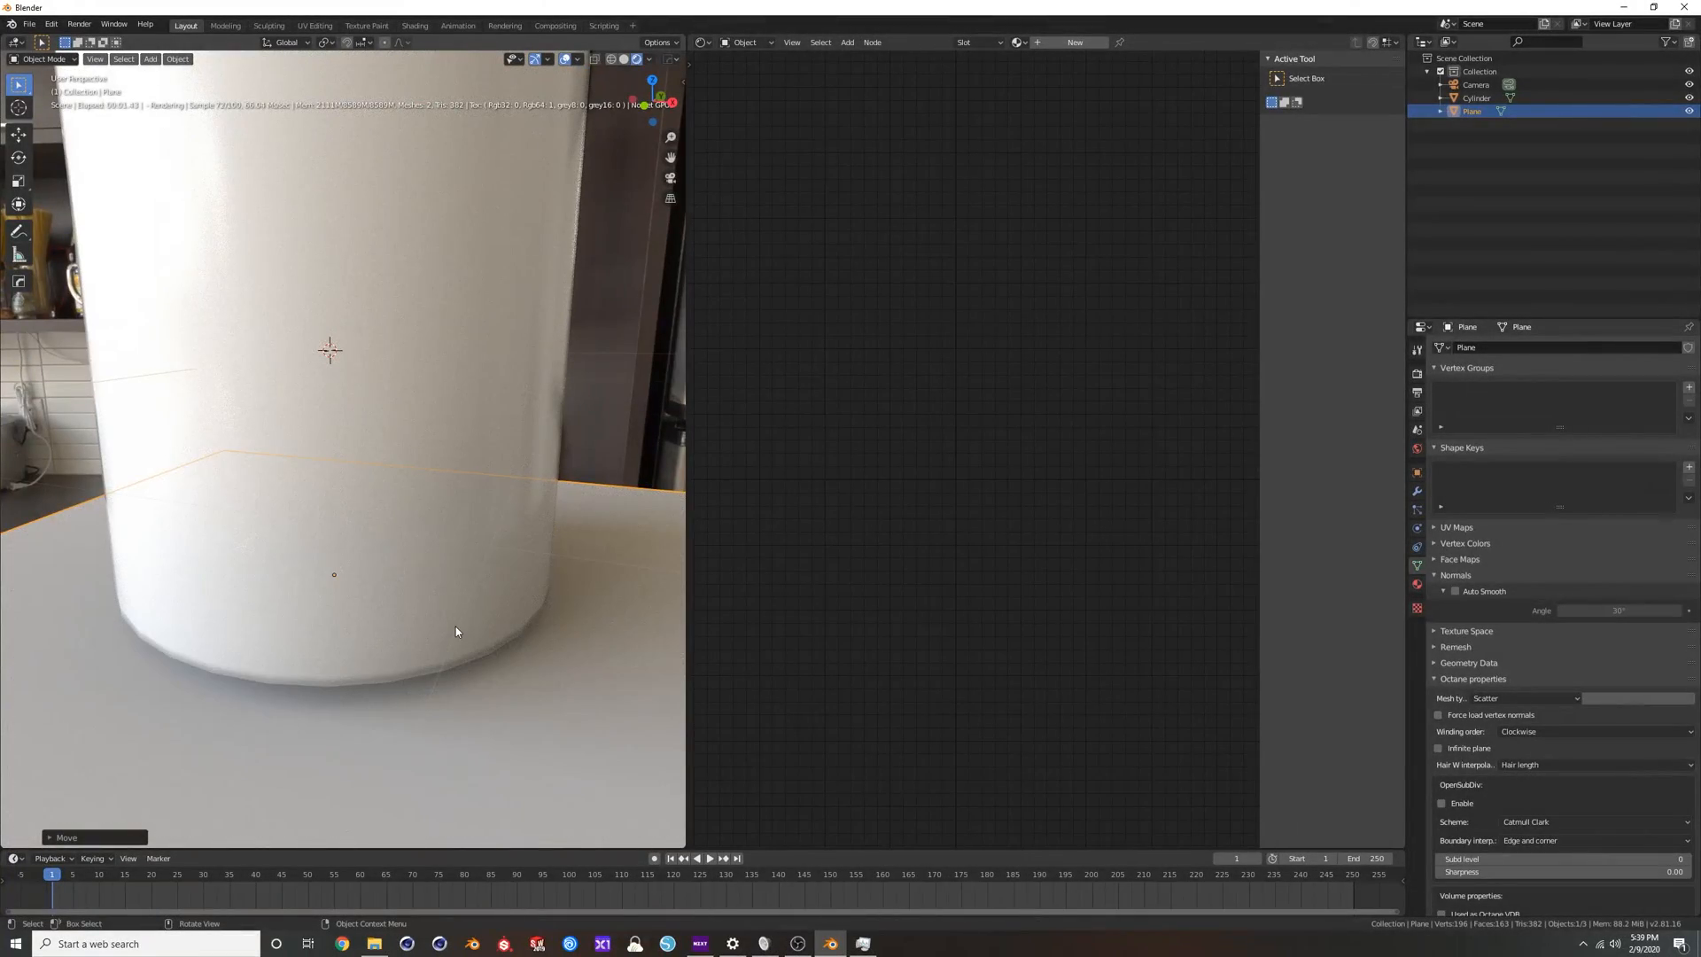
{"action": "scroll", "coordinate": [449, 513], "scroll_direction": "down", "scroll_amount": 6}
{"action": "middle_click_drag", "start_coordinate": [361, 451], "coordinate": [382, 476]}
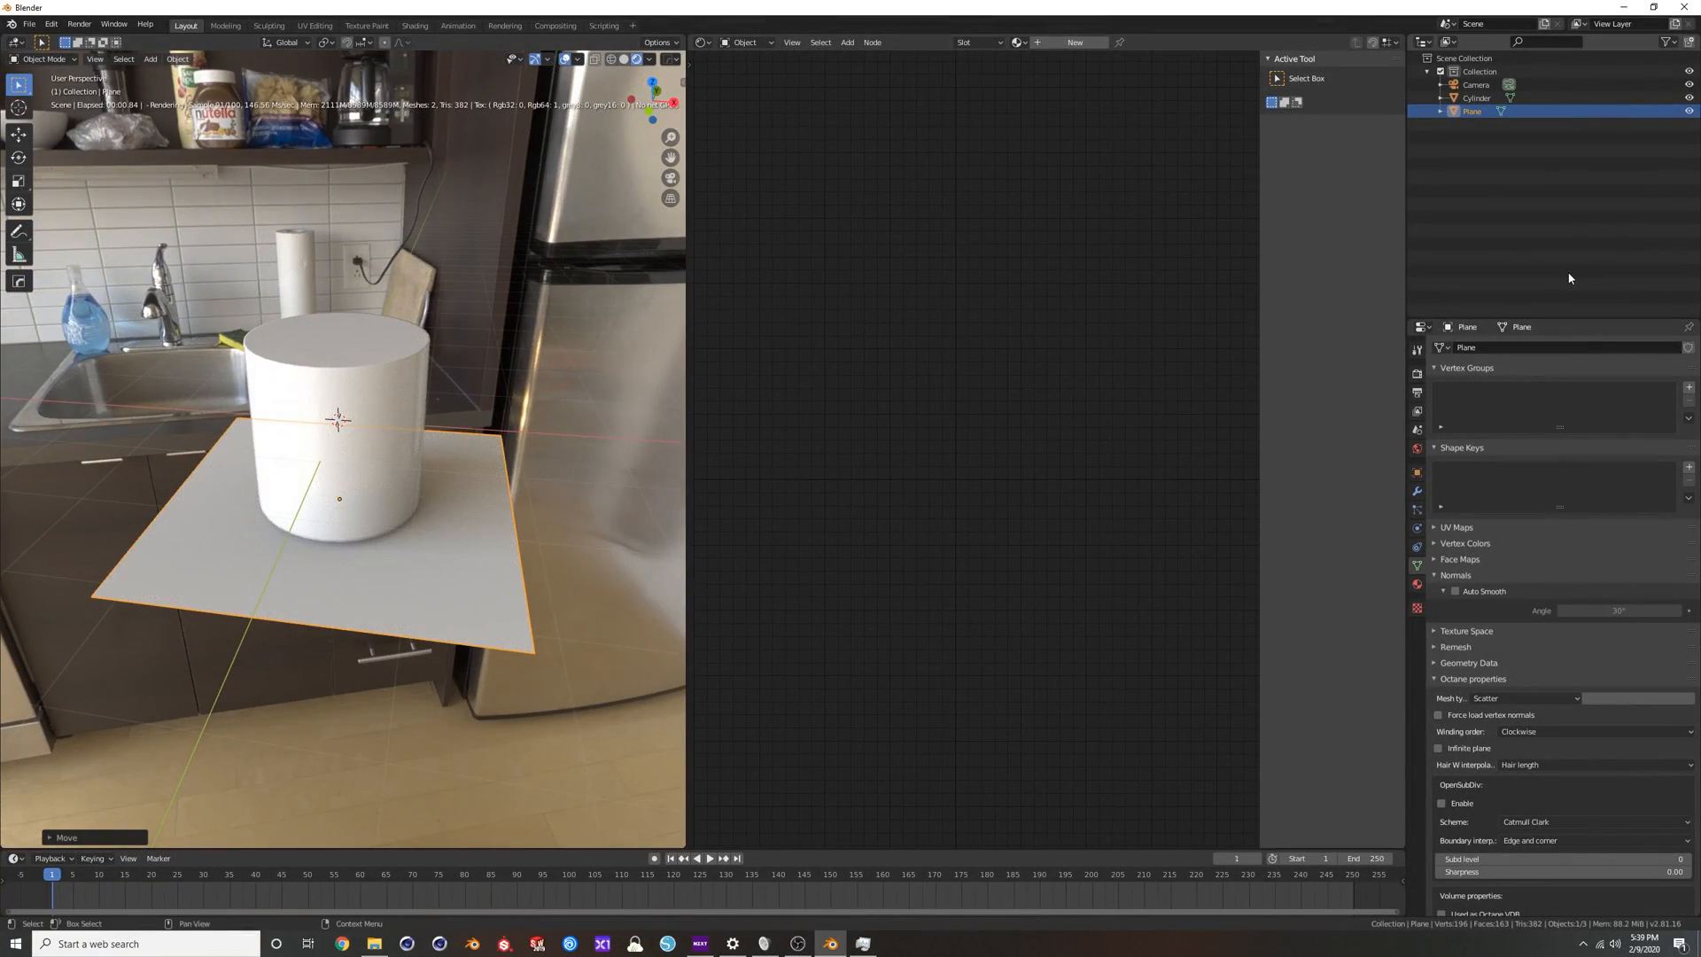
{"action": "left_click", "coordinate": [1417, 449]}
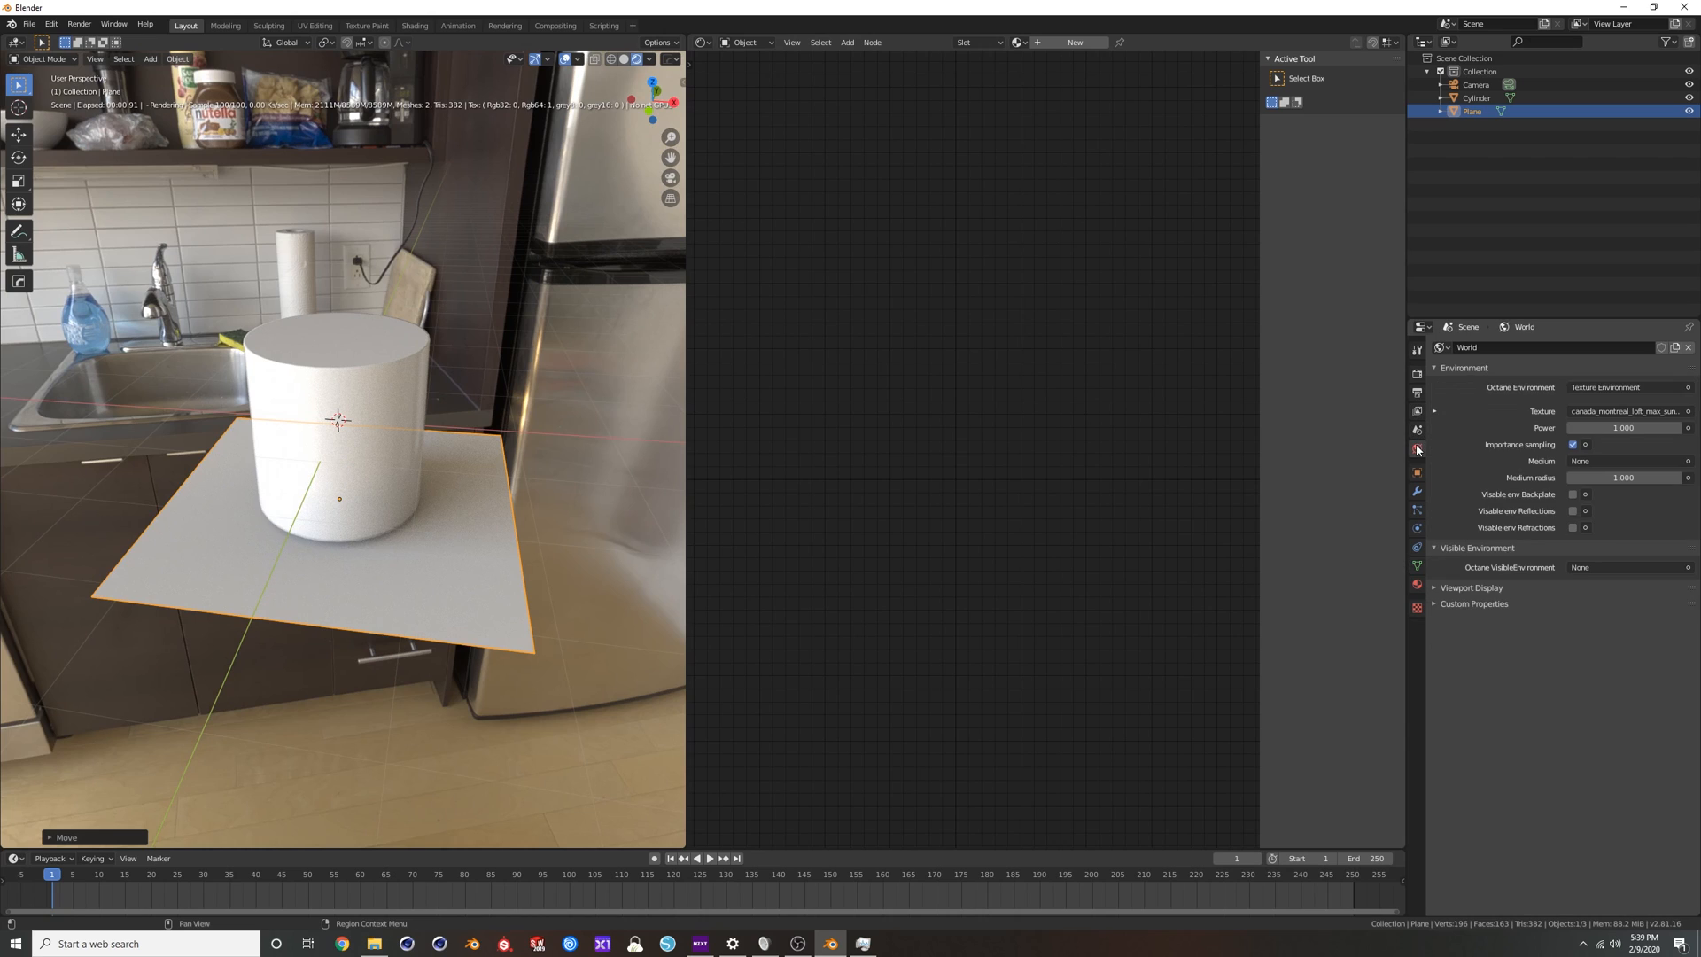
{"action": "left_click", "coordinate": [1690, 349]}
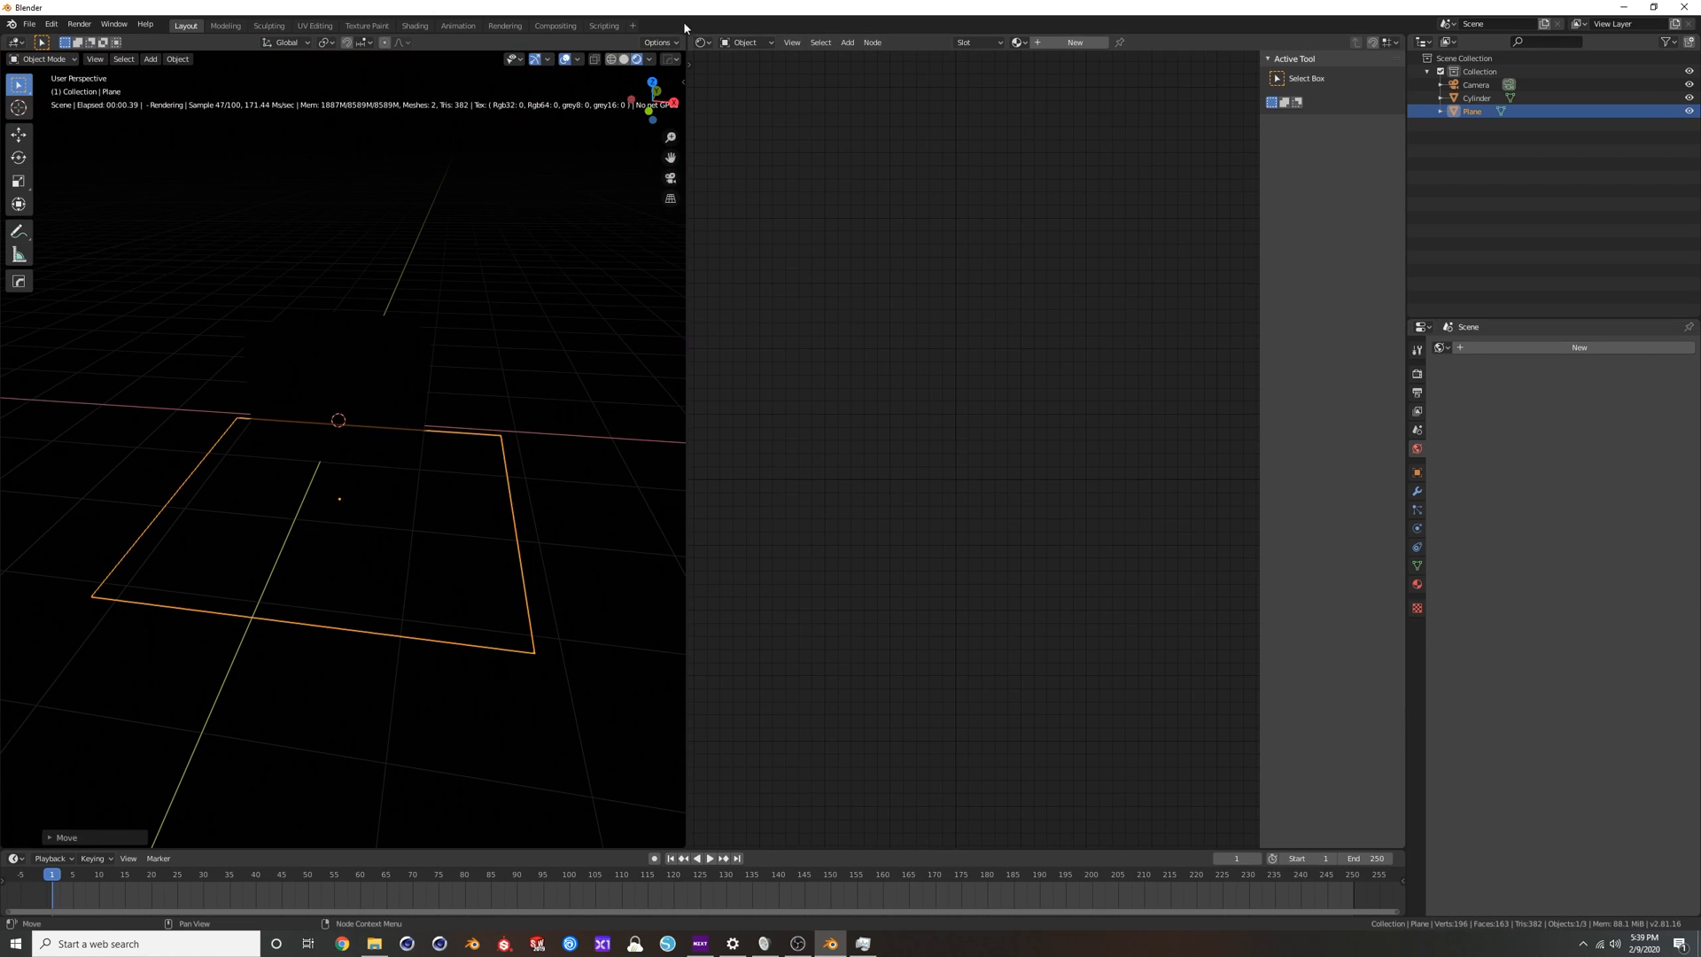
{"action": "left_click", "coordinate": [624, 59]}
{"action": "middle_click_drag", "start_coordinate": [426, 370], "coordinate": [440, 379]}
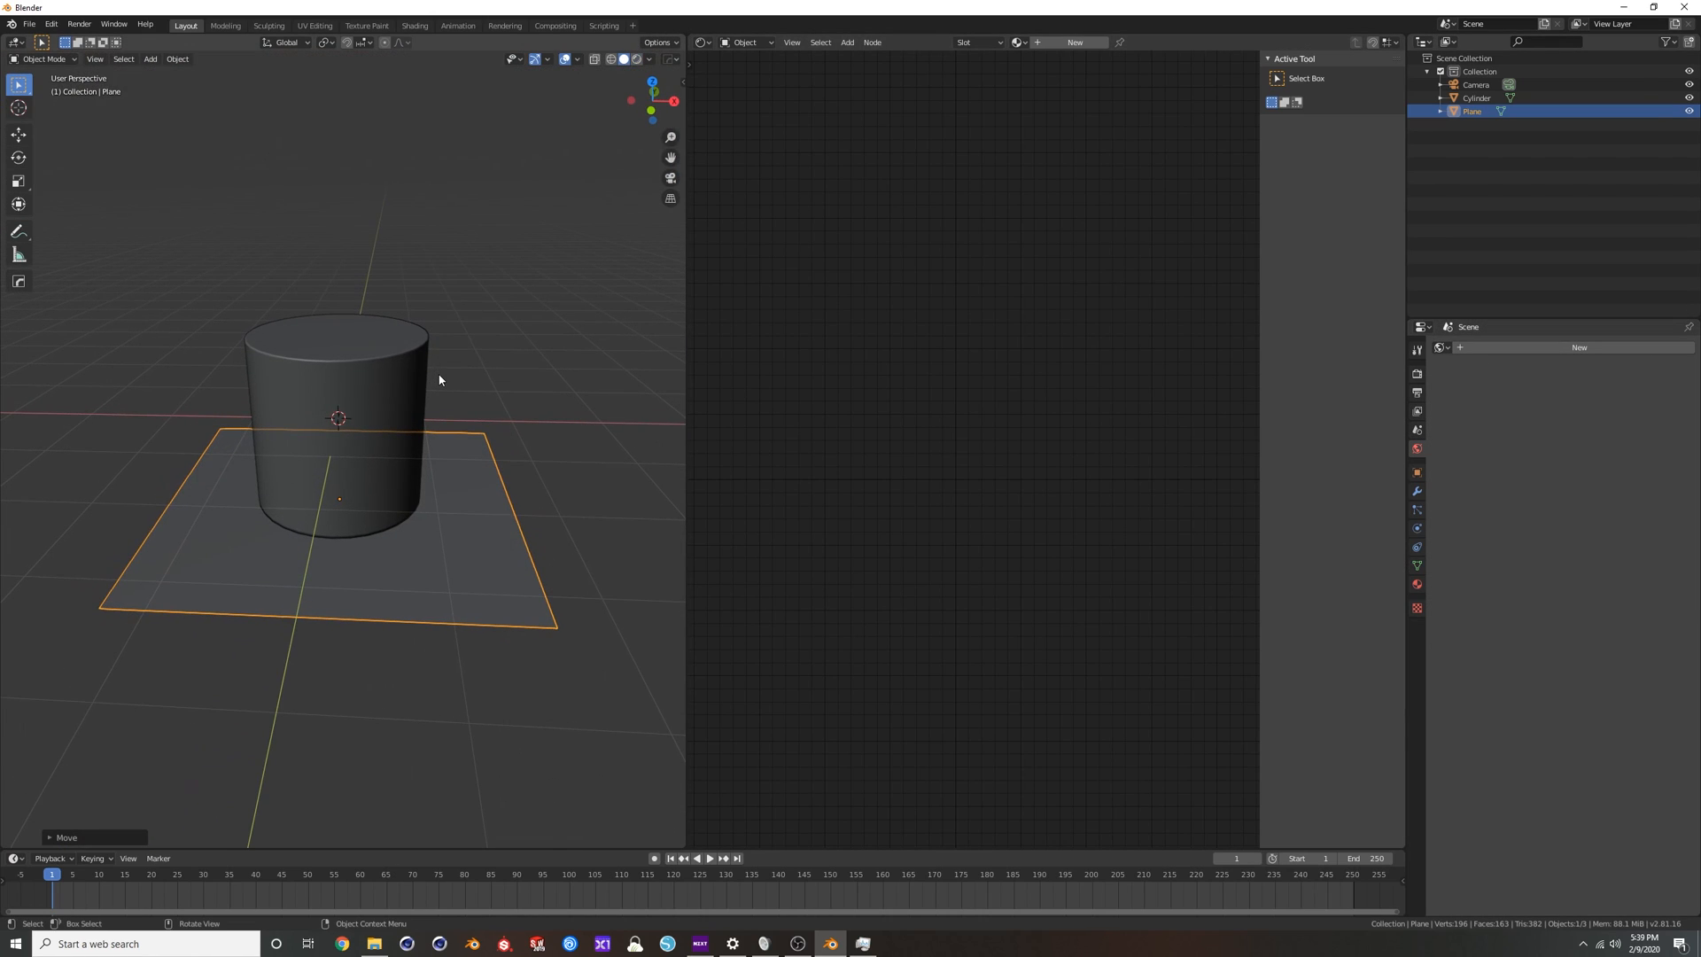
Add a second plane and scale it into a narrow strip.
{"action": "key", "text": "shift+a"}
{"action": "mouse_move", "coordinate": [448, 430]}
{"action": "left_click", "coordinate": [501, 441]}
{"action": "key", "text": "s"}
{"action": "left_click", "coordinate": [533, 422]}
{"action": "key", "text": "s"}
{"action": "key", "text": "x"}
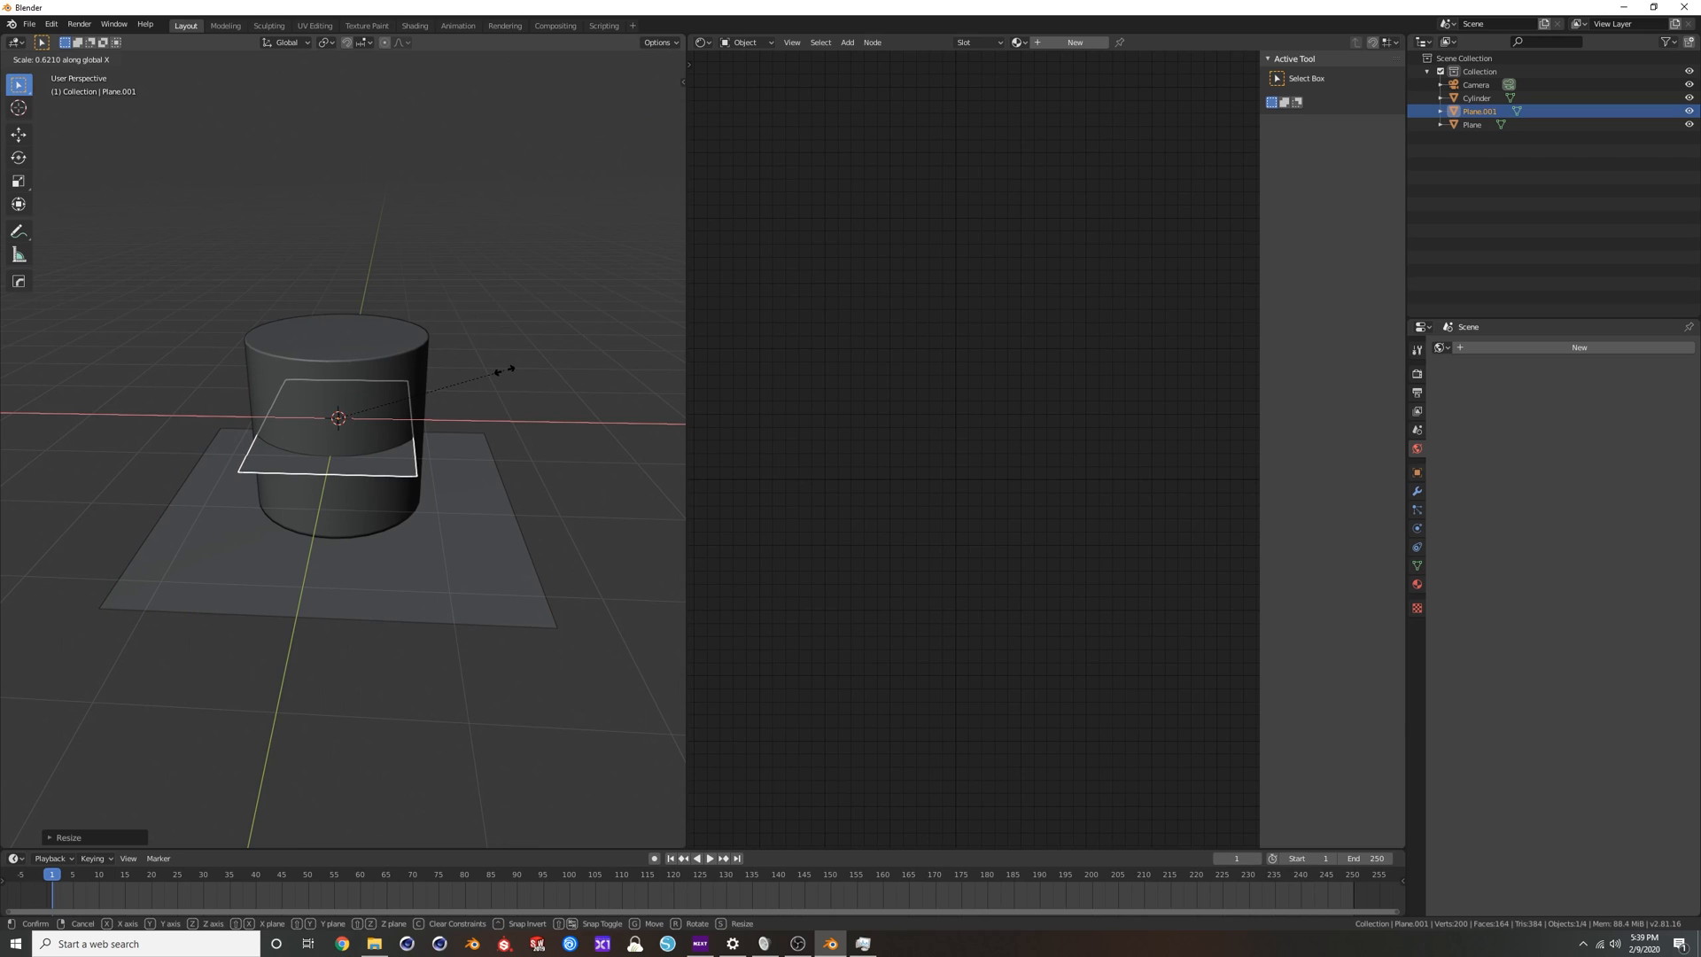
{"action": "left_click", "coordinate": [436, 383]}
{"action": "key", "text": "g"}
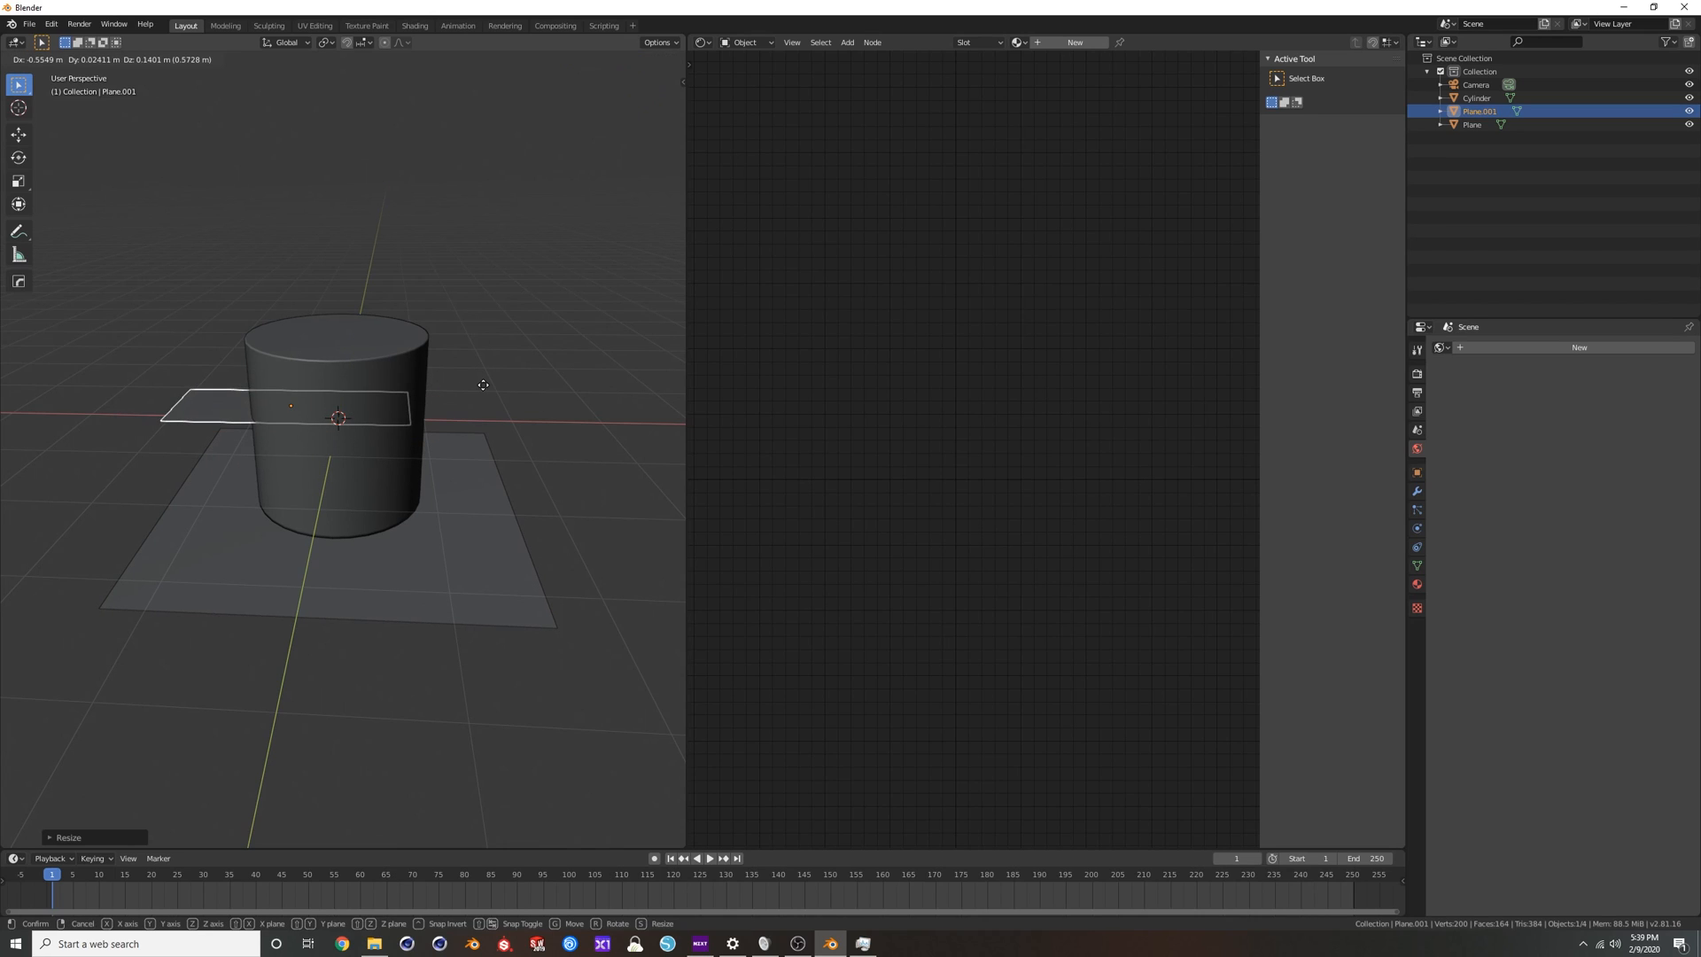
{"action": "key", "text": "Escape"}
In front view, move the strip plane above and to one side of the cylinder and rotate it to face the cylinder.
{"action": "key", "text": "KP_1"}
{"action": "key", "text": "g"}
{"action": "left_click", "coordinate": [350, 260]}
{"action": "key", "text": "r"}
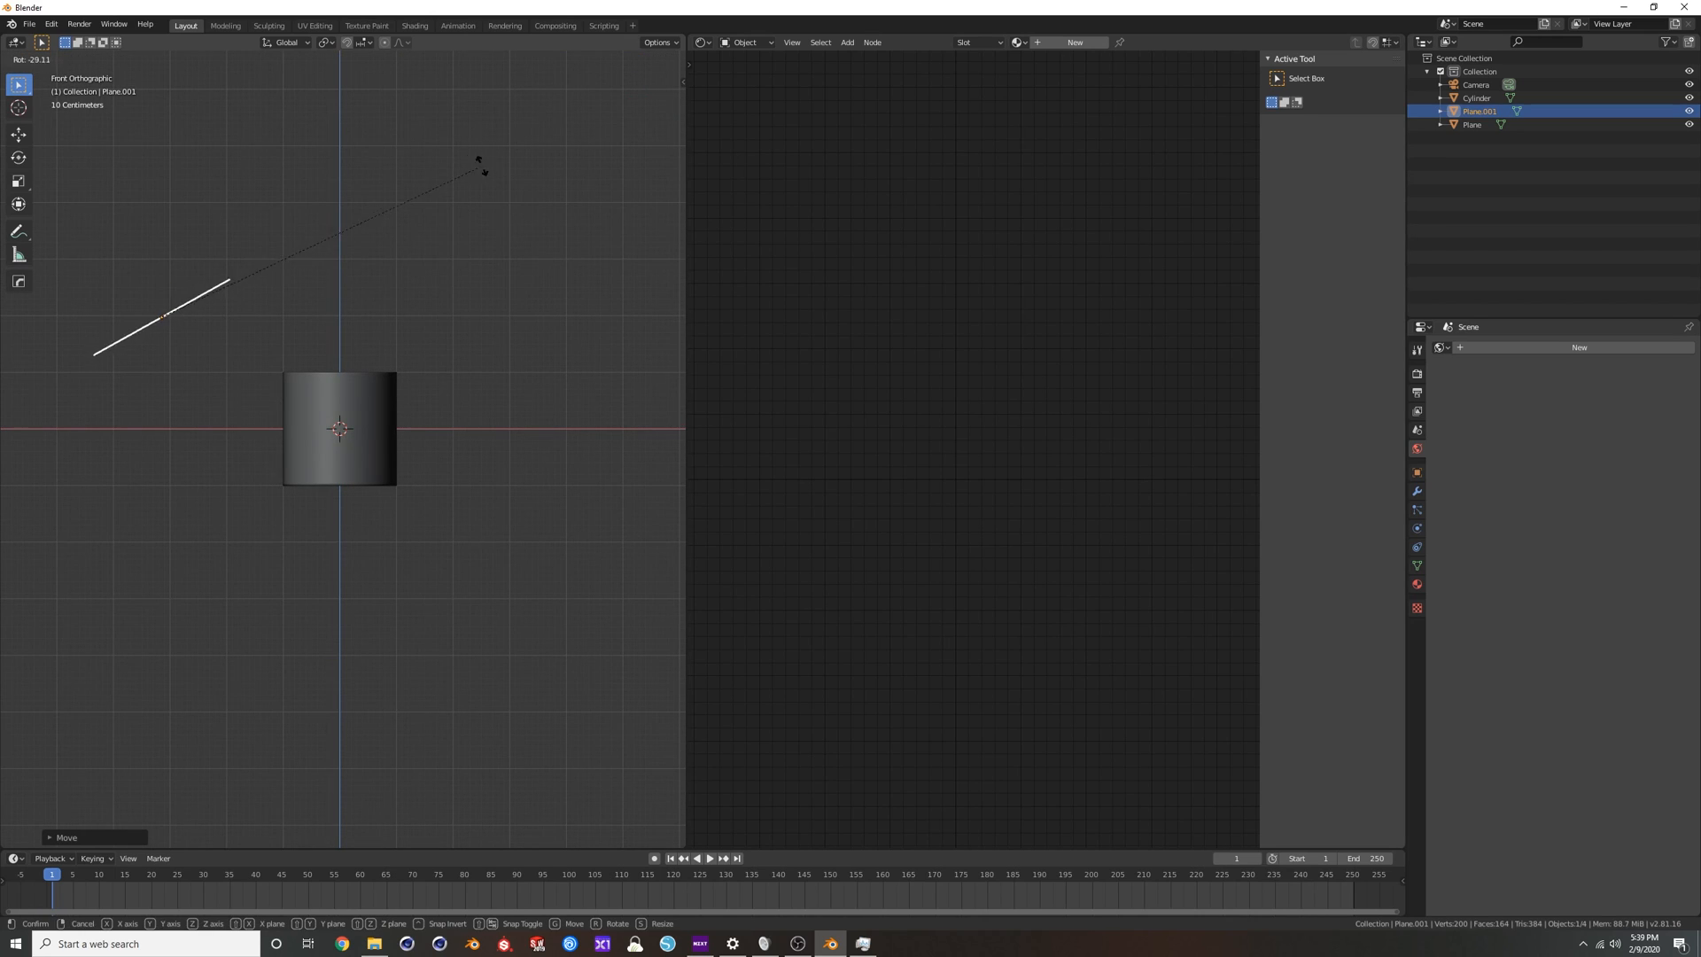
{"action": "left_click", "coordinate": [355, 90]}
Scale the floor plane up so it extends far beyond the cylinder.
{"action": "middle_click_drag", "start_coordinate": [468, 292], "coordinate": [383, 359]}
{"action": "left_click", "coordinate": [462, 527]}
{"action": "key", "text": "s"}
{"action": "left_click", "coordinate": [137, 502]}
{"action": "middle_click_drag", "start_coordinate": [331, 459], "coordinate": [305, 432]}
{"action": "scroll", "coordinate": [357, 415], "scroll_direction": "up", "scroll_amount": 2}
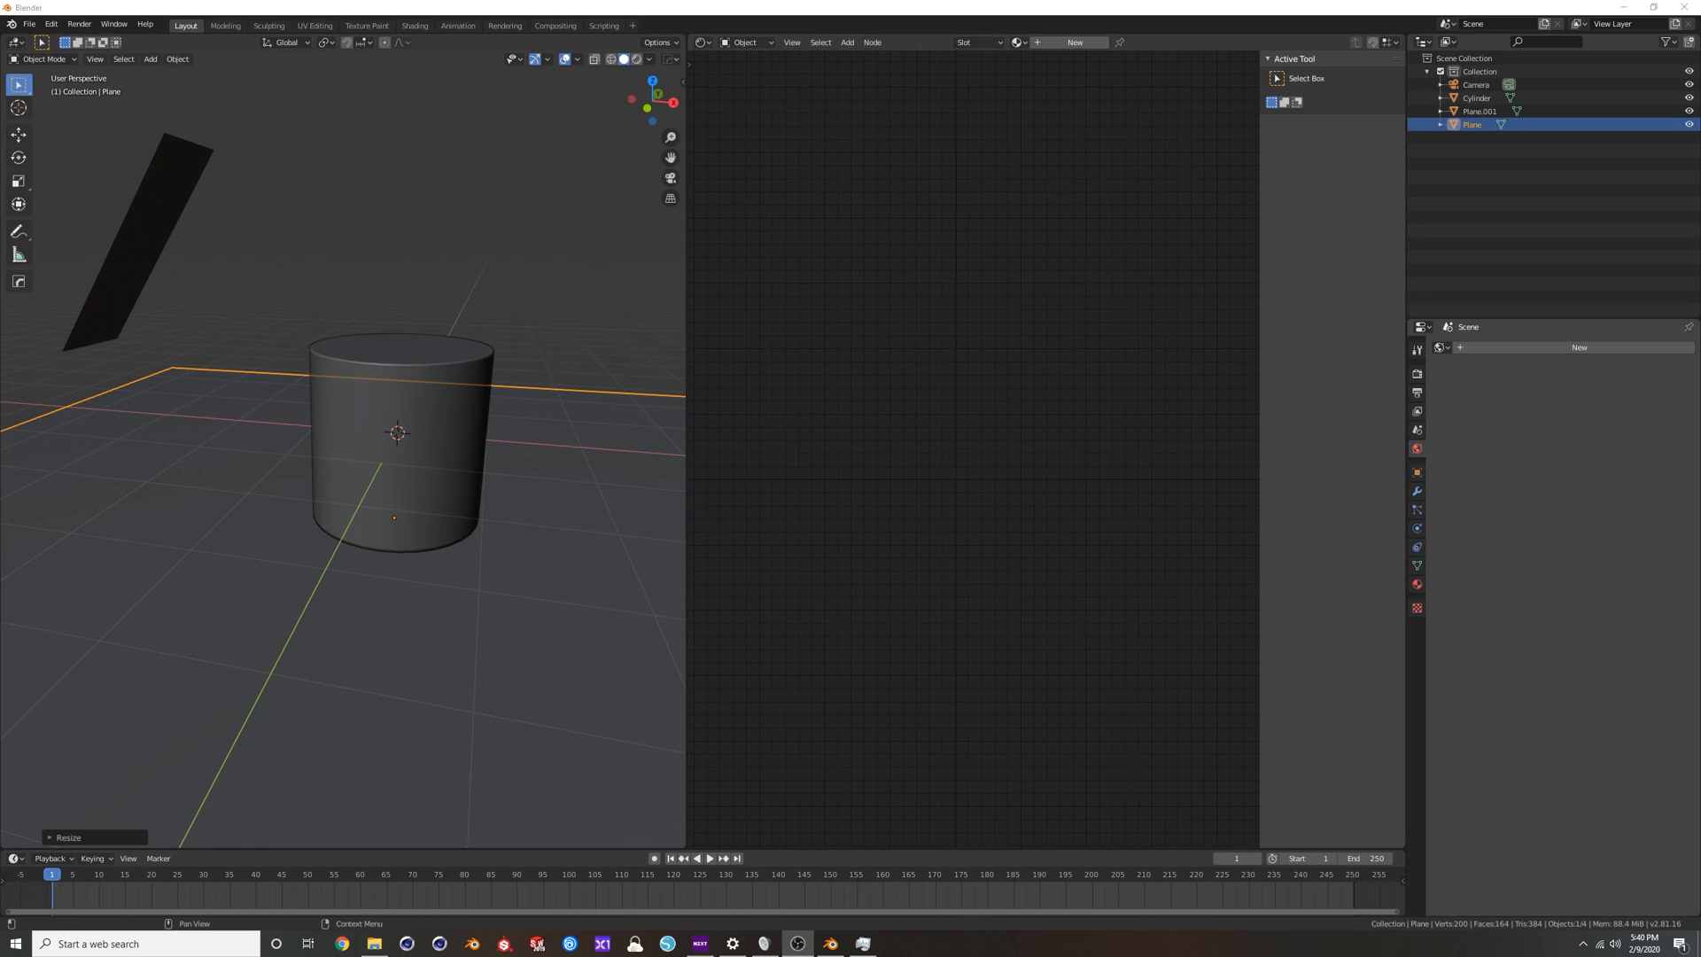
Create a new material on the strip plane and delete its Universal Material node.
{"action": "left_click", "coordinate": [160, 186]}
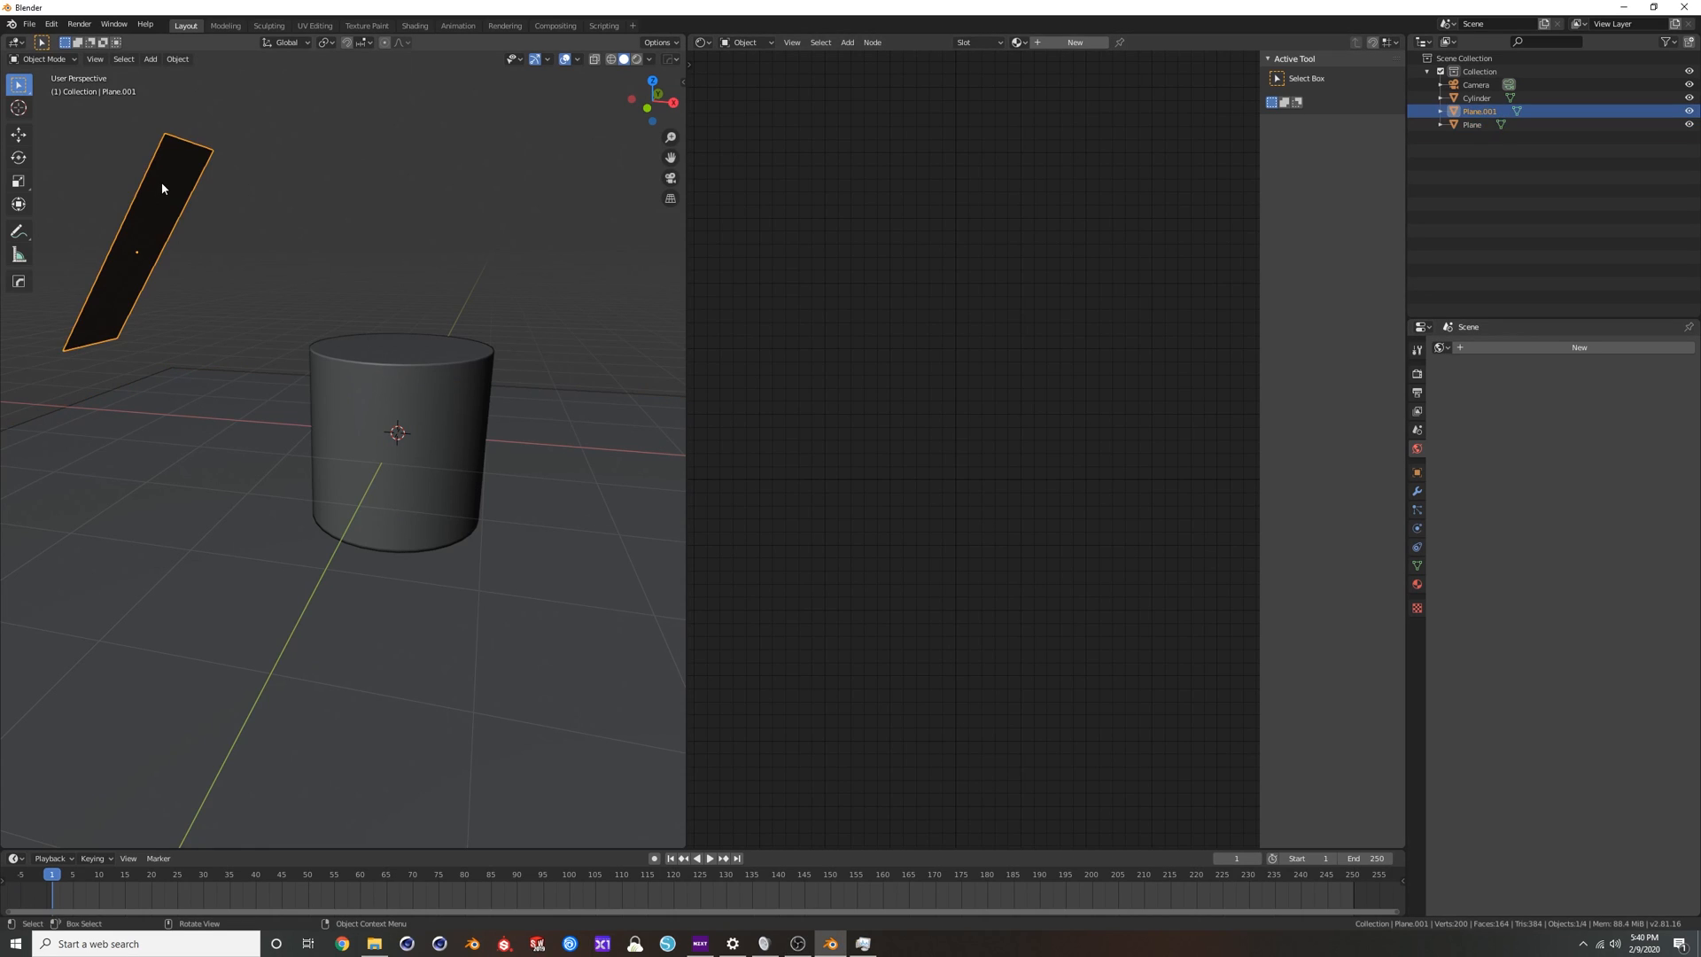
{"action": "left_click", "coordinate": [1074, 43]}
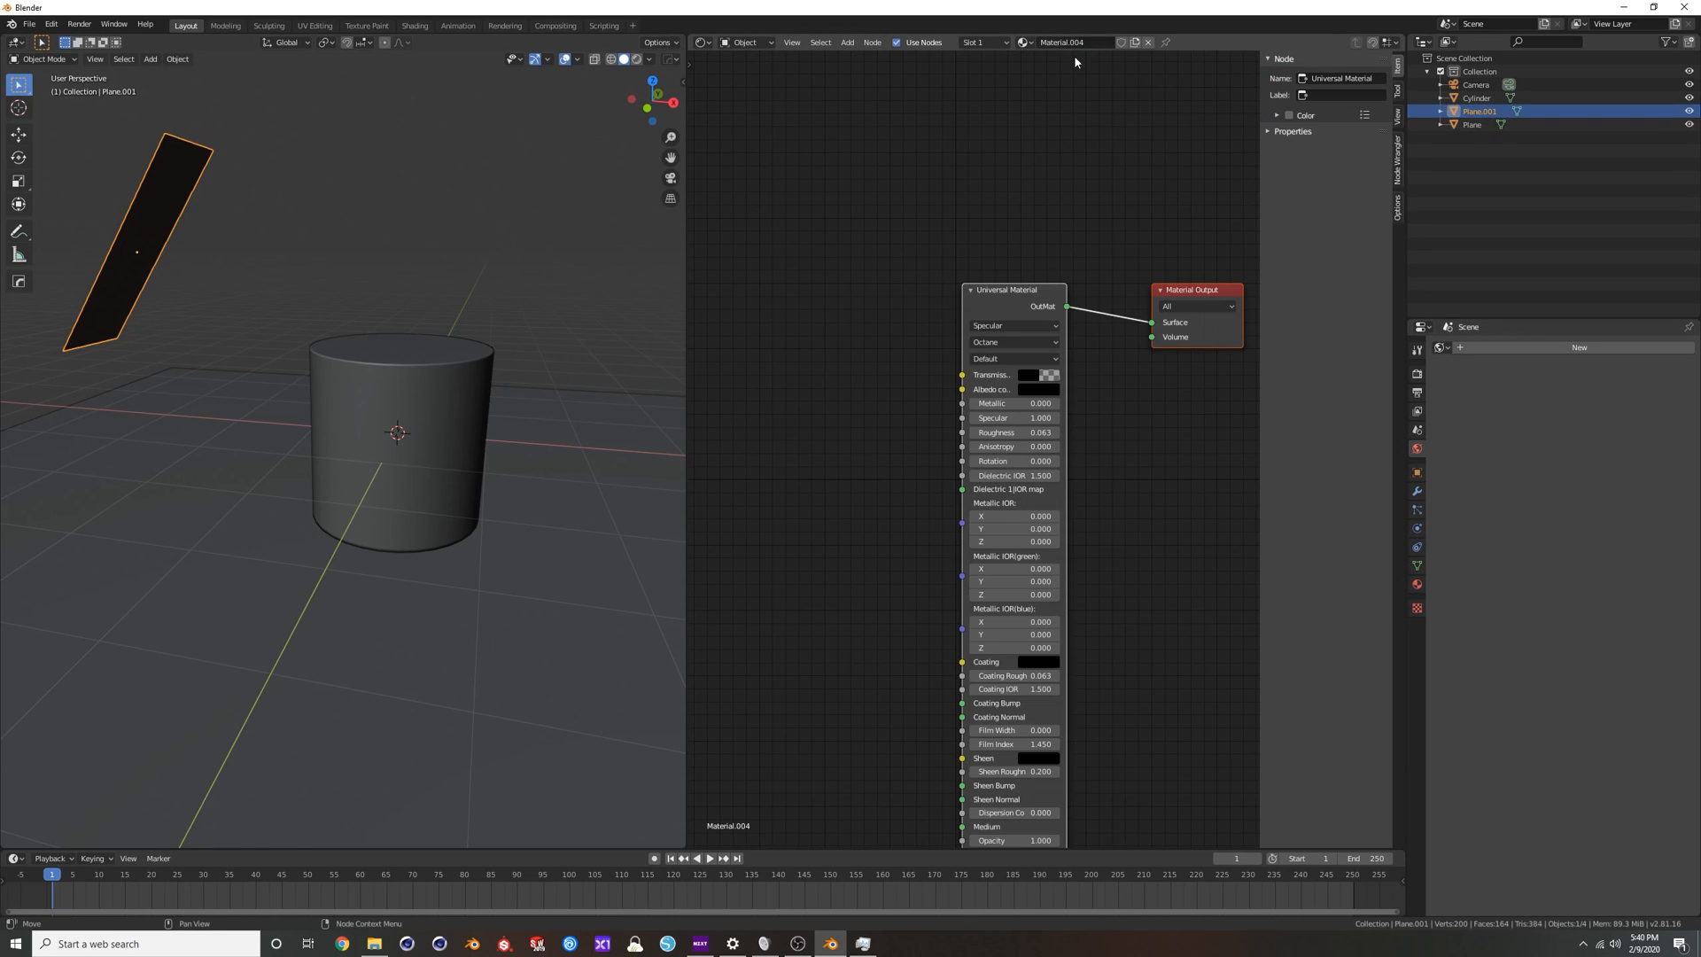
{"action": "key", "text": "Delete"}
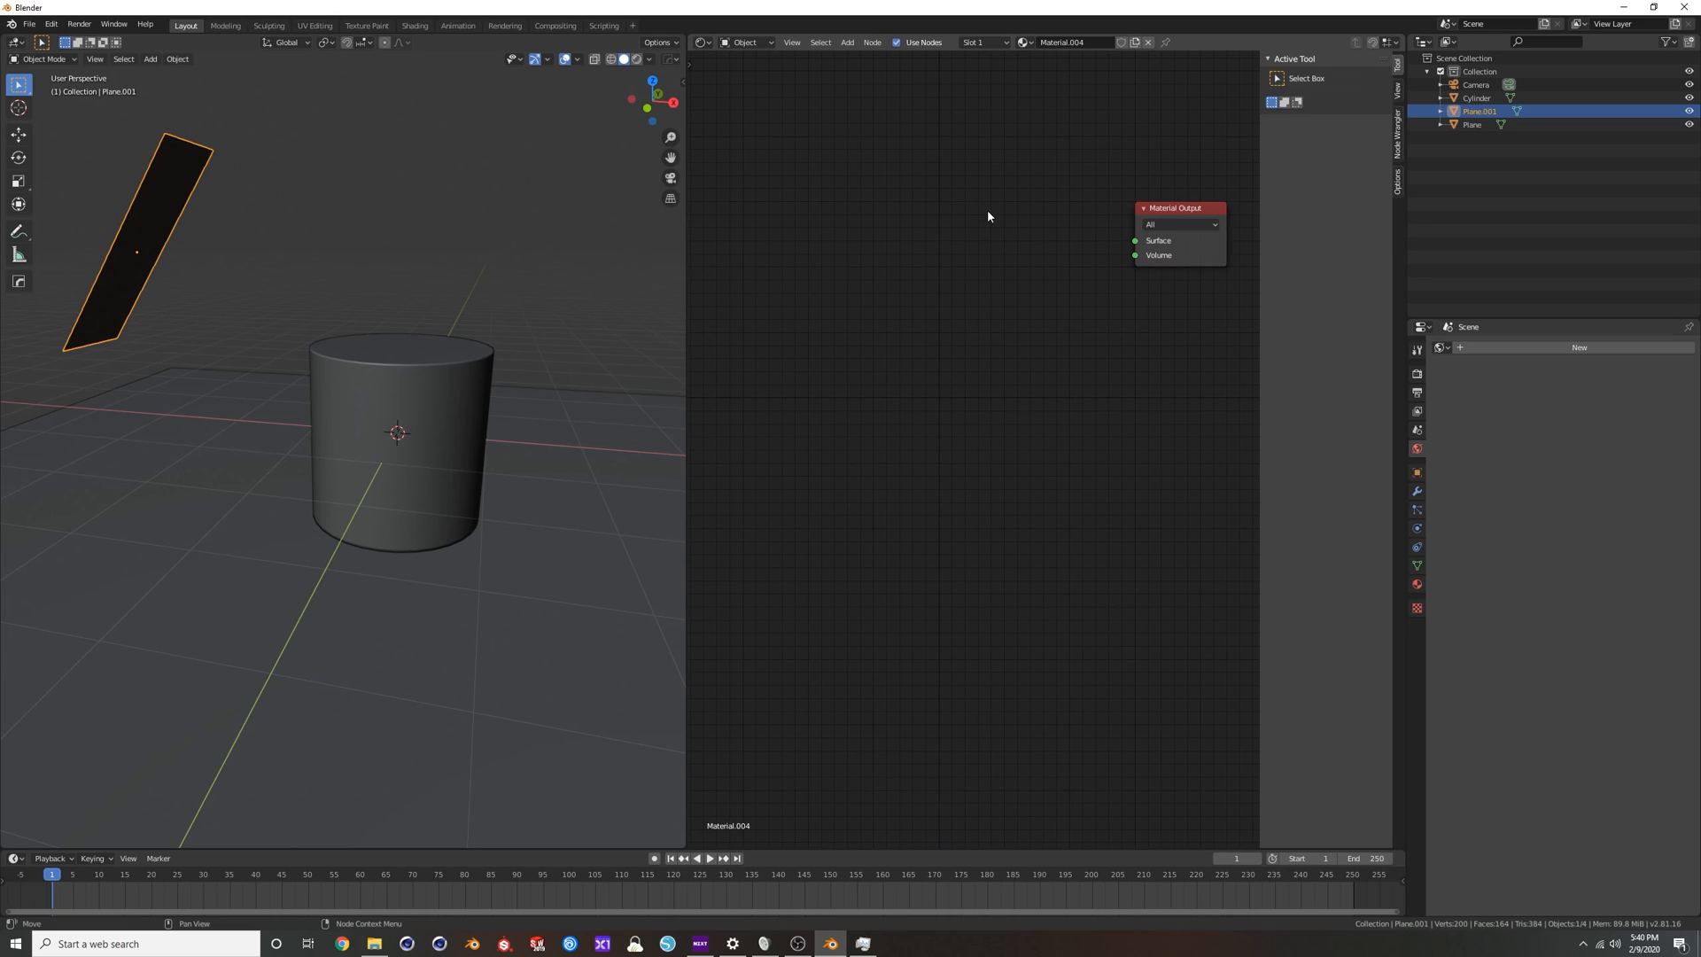
Set the OctaneRender add-on's Default Material Type to Glossy in the preferences and close them.
{"action": "left_click", "coordinate": [51, 24]}
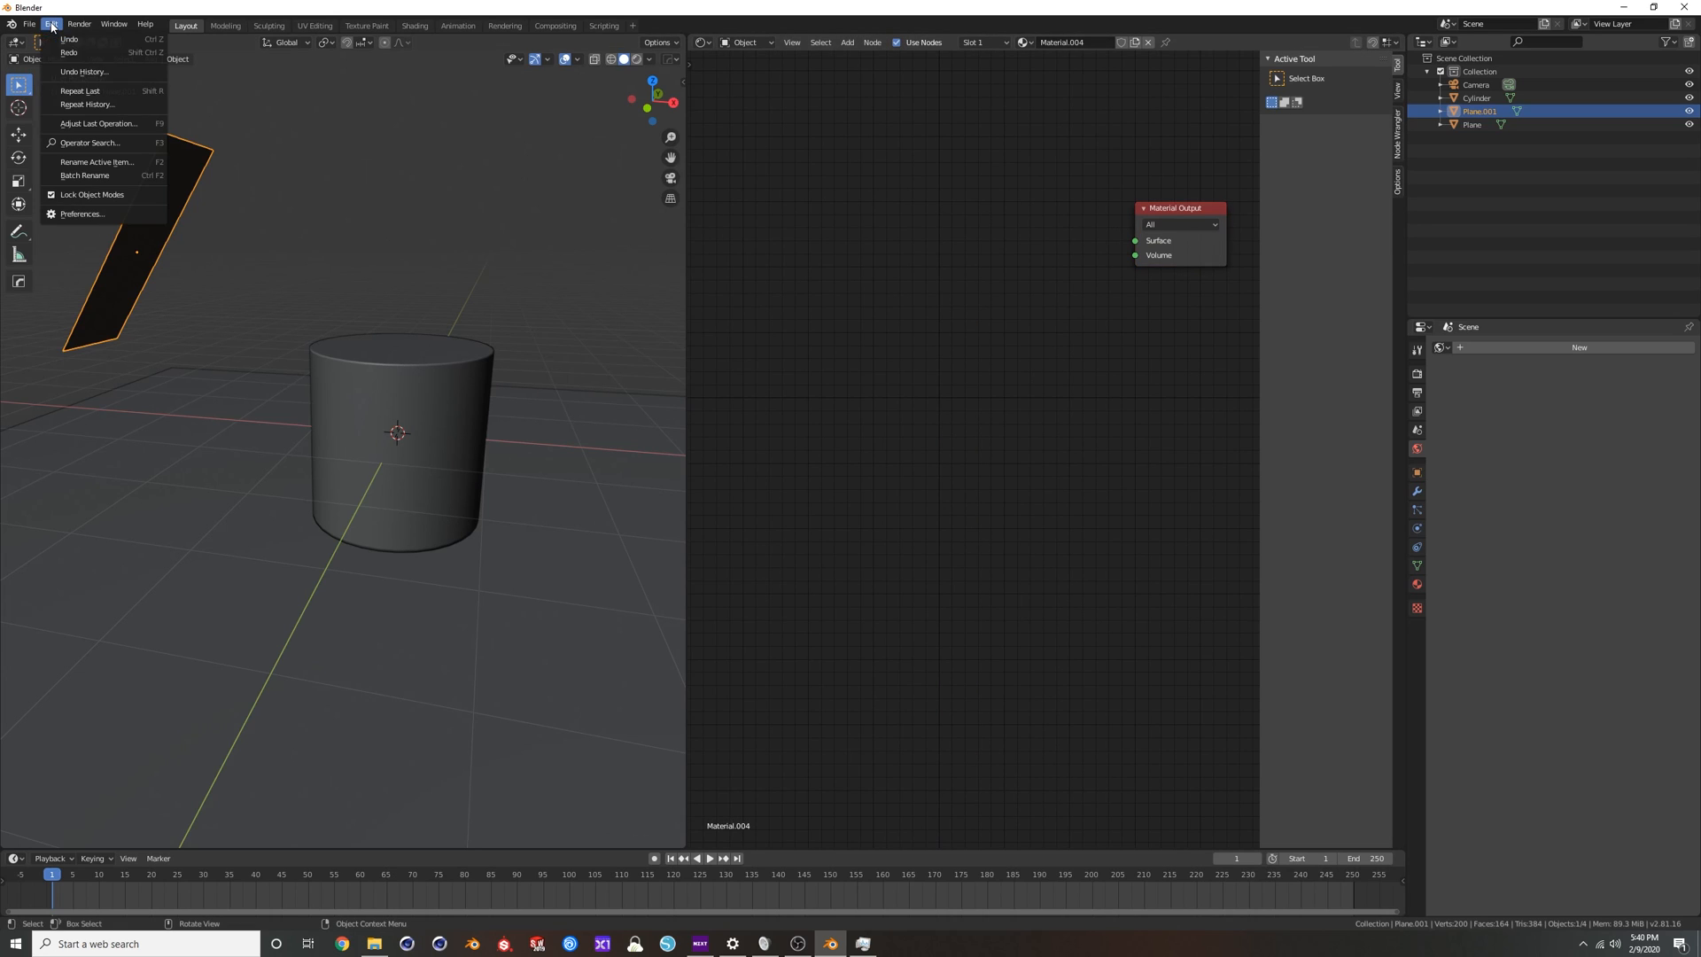
{"action": "left_click", "coordinate": [73, 214]}
{"action": "scroll", "coordinate": [231, 349], "scroll_direction": "down", "scroll_amount": 1}
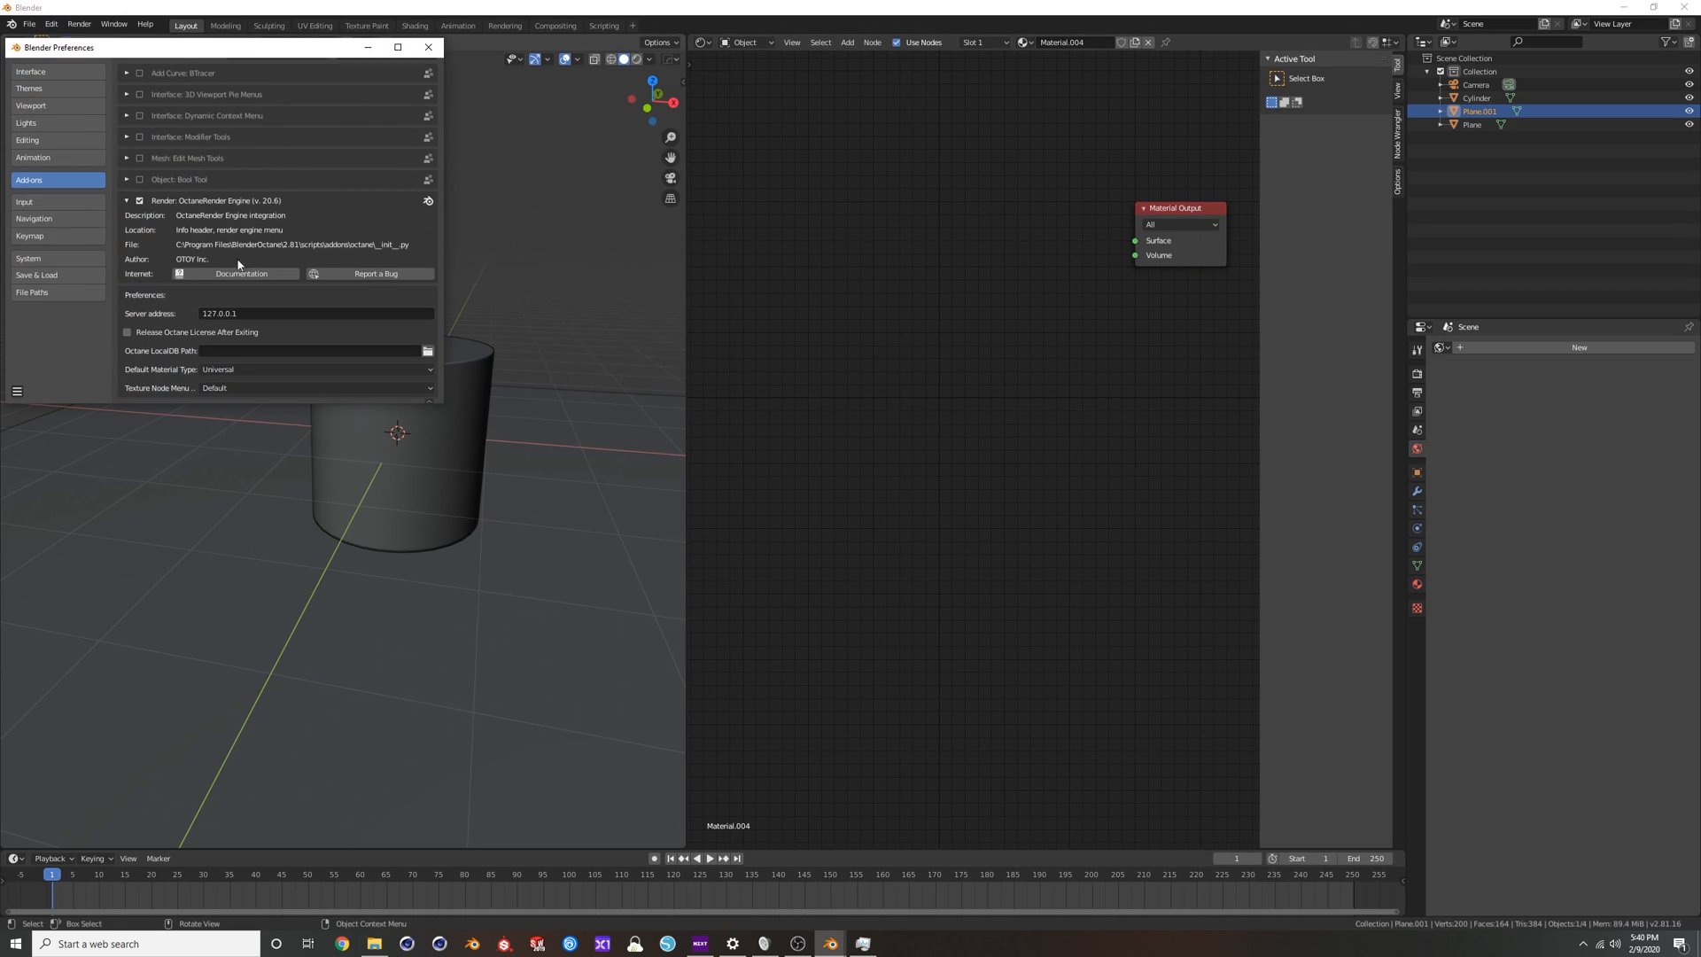
{"action": "left_click", "coordinate": [268, 366]}
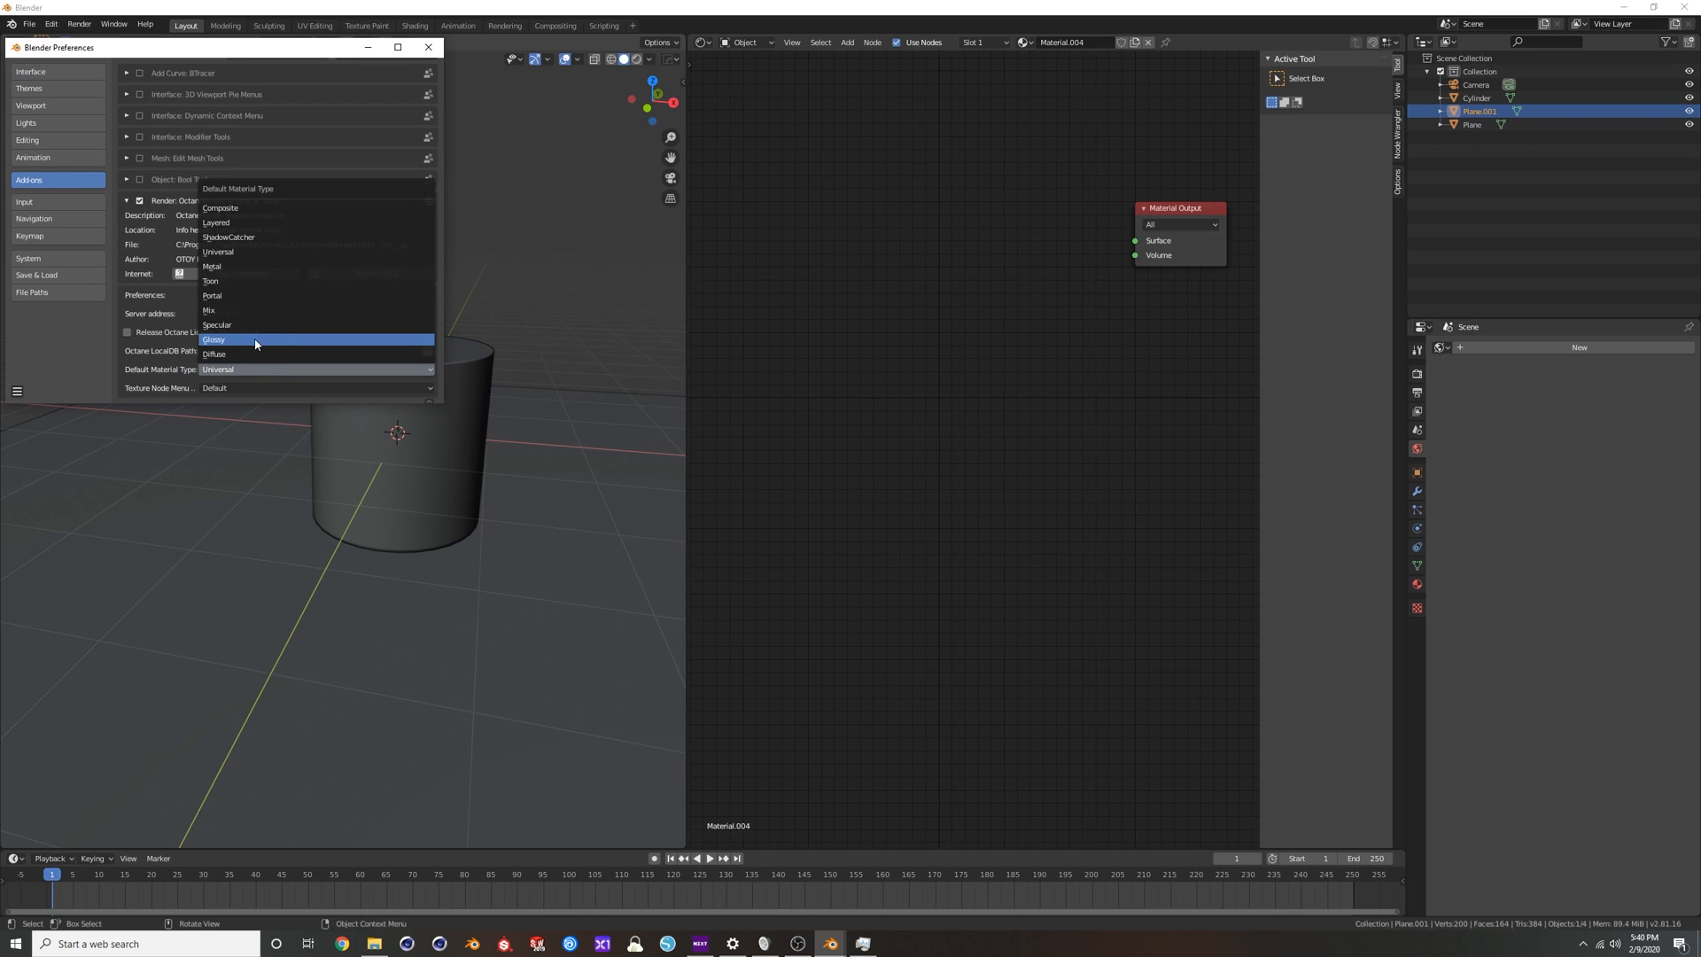
{"action": "left_click", "coordinate": [255, 340]}
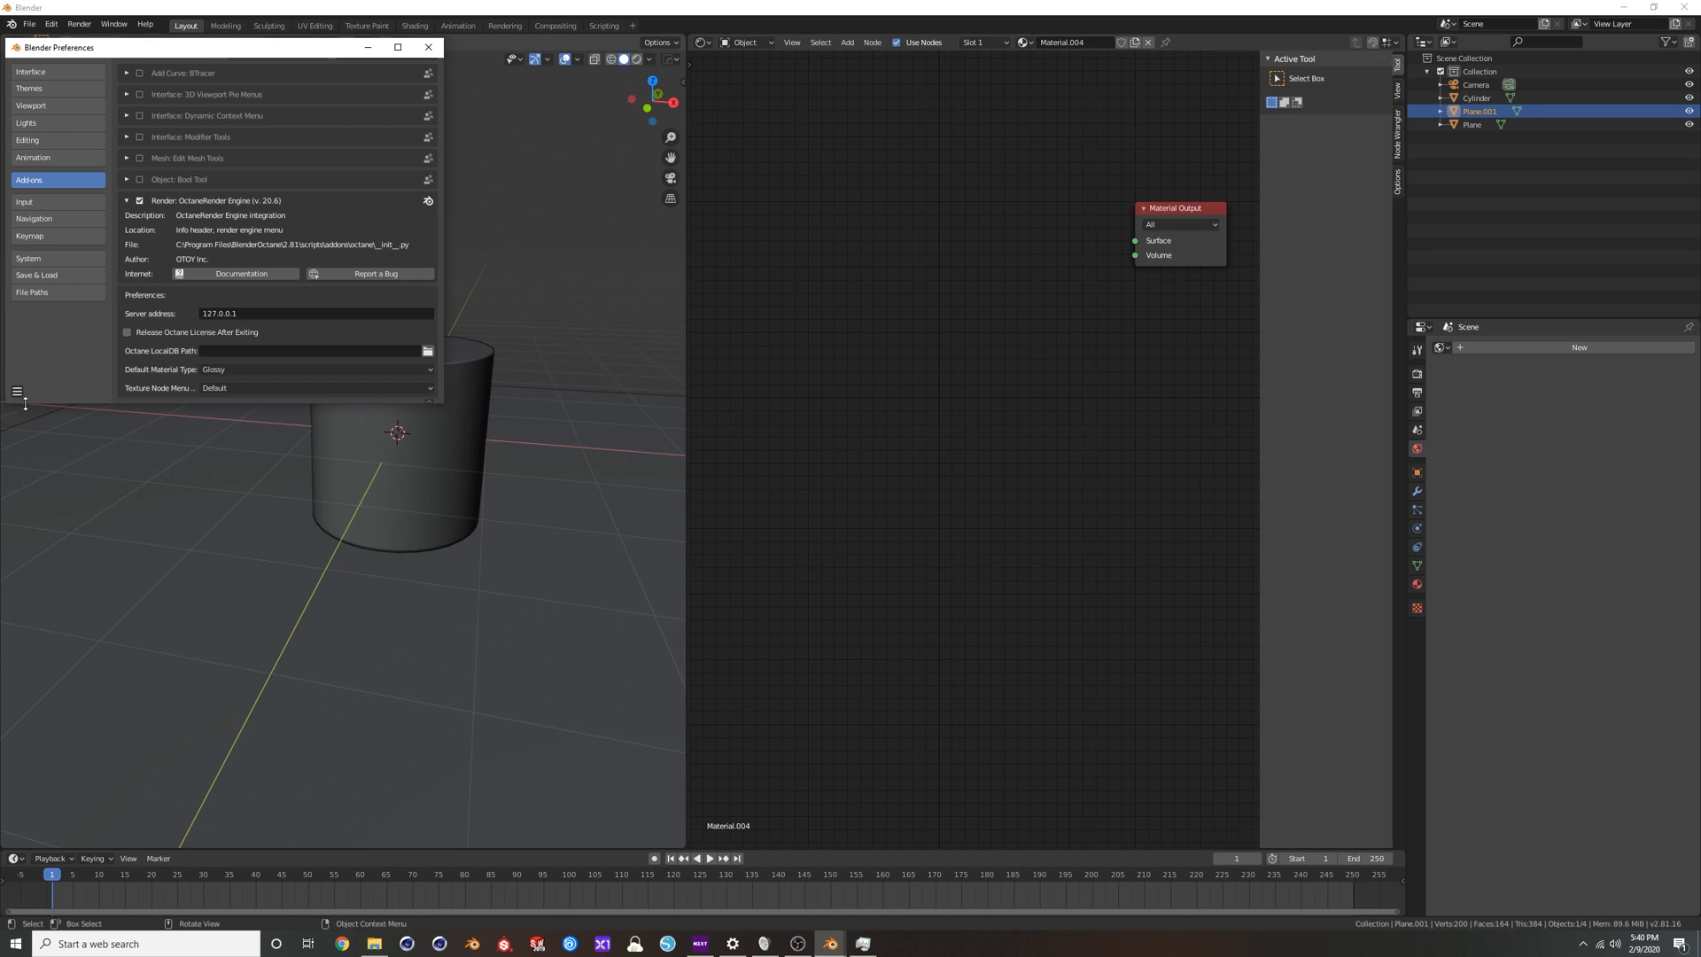
{"action": "left_click", "coordinate": [428, 47]}
Unlink the strip plane's emptied material and give it a new material based on the default Glossy Material.
{"action": "left_click", "coordinate": [1149, 43]}
{"action": "left_click", "coordinate": [1068, 43]}
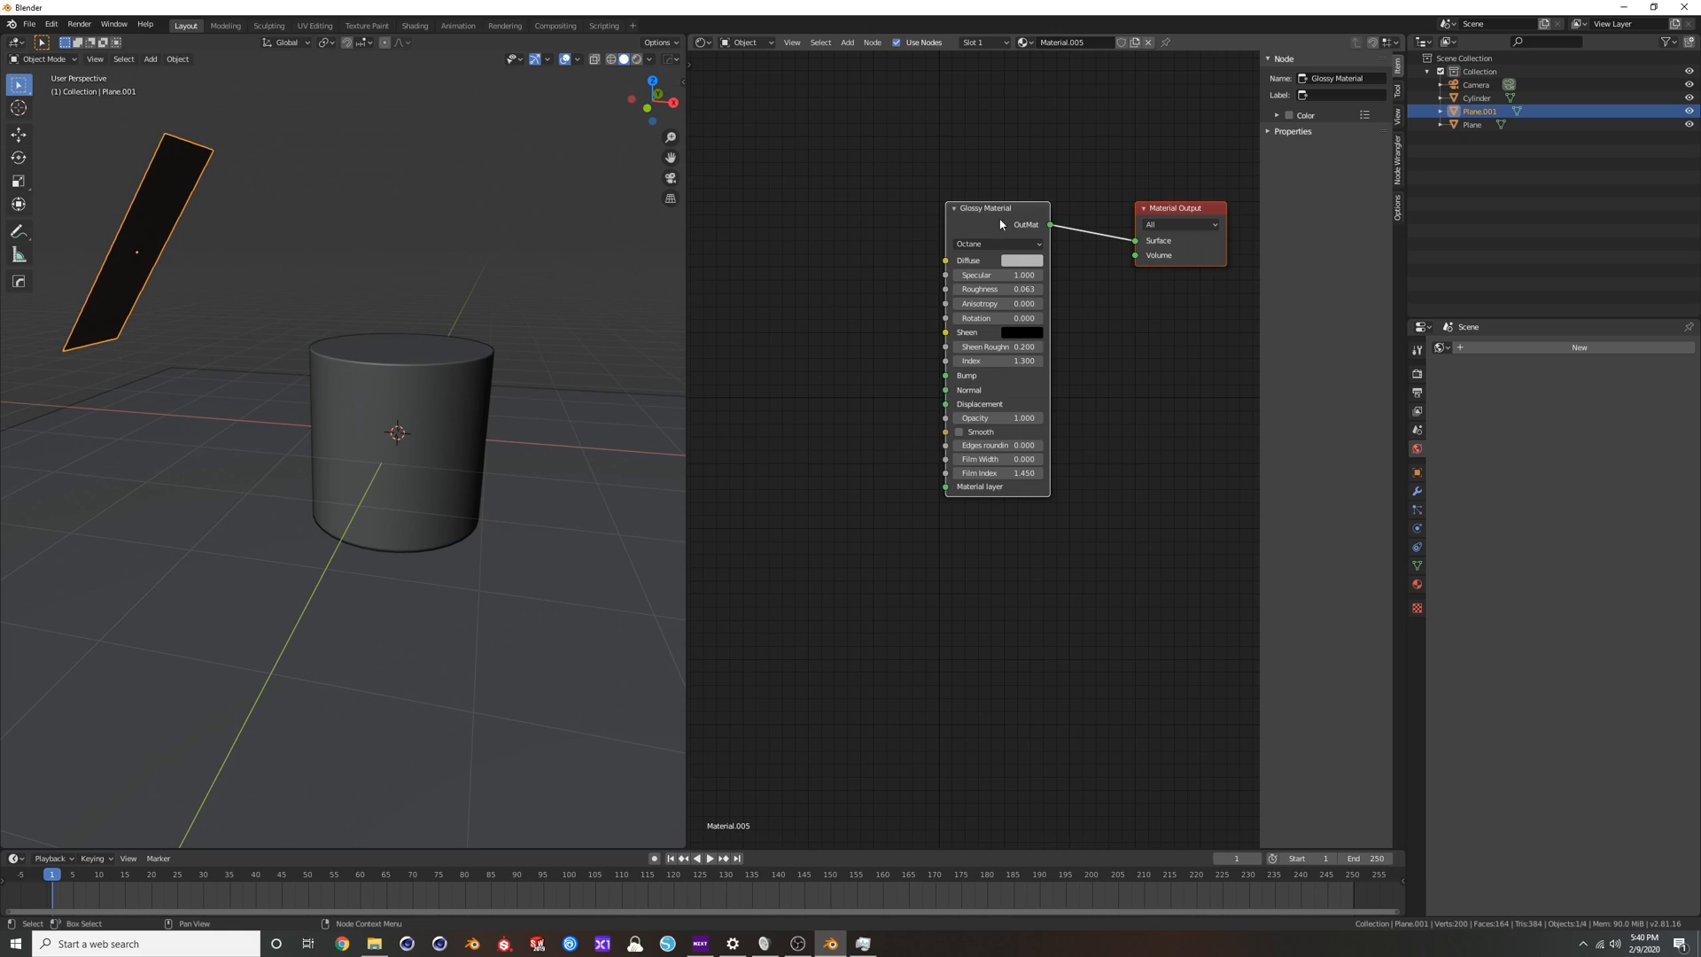
{"action": "key", "text": "a"}
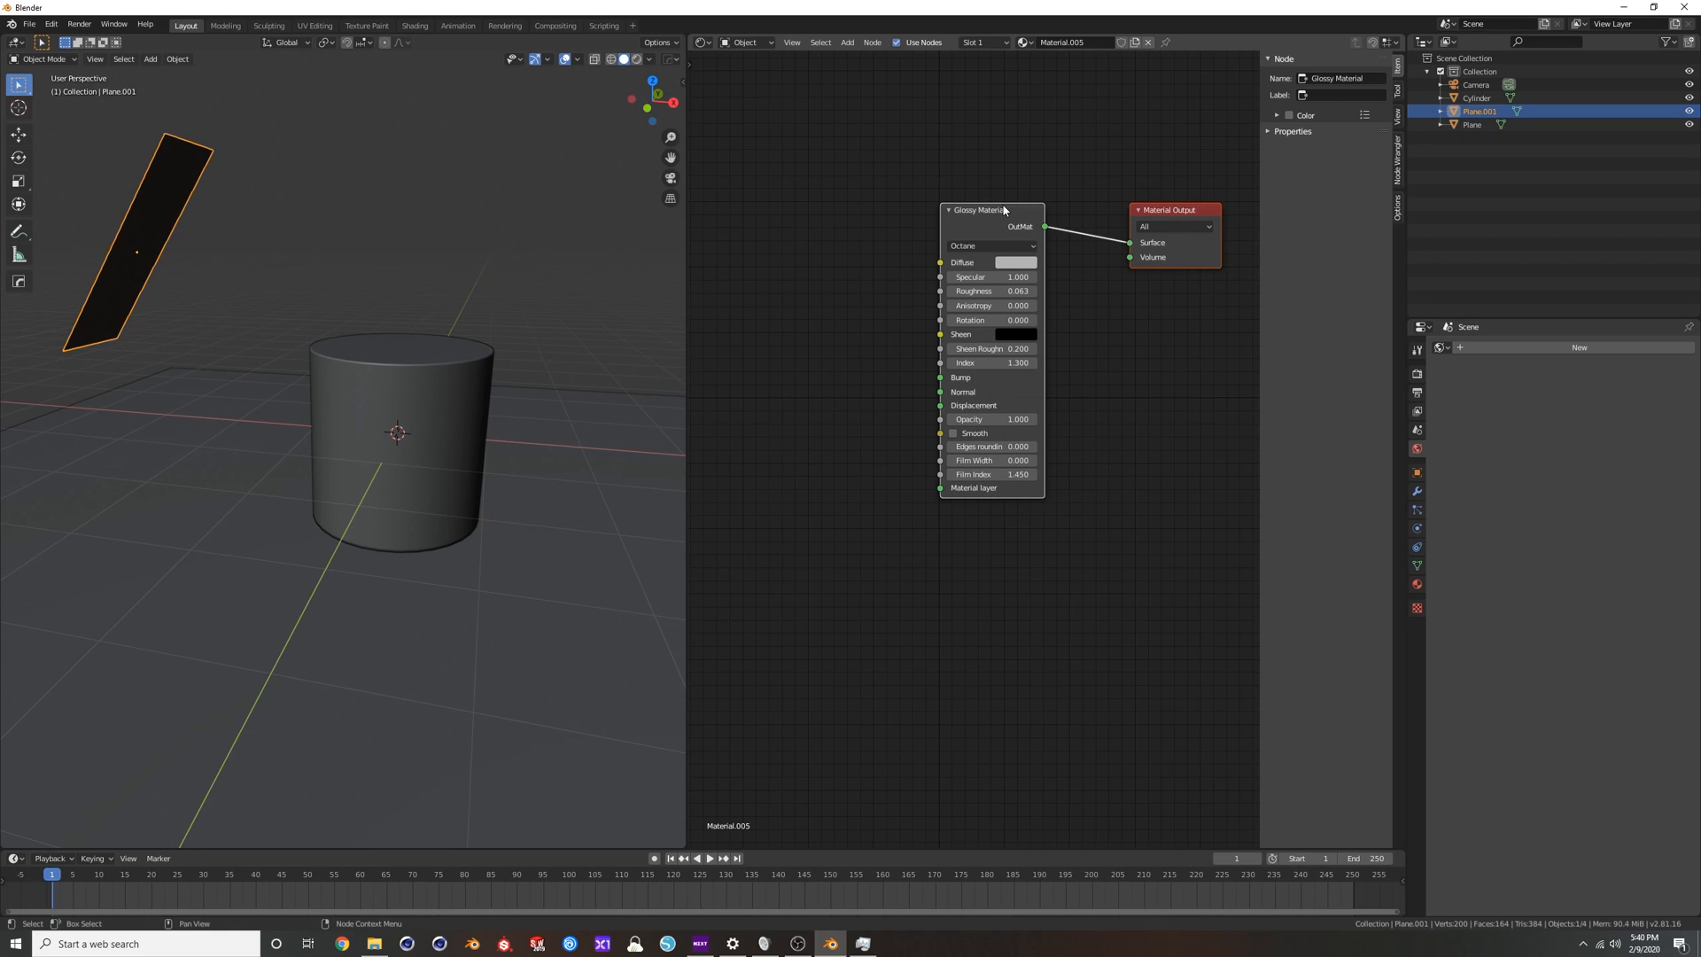
{"action": "key", "text": "x"}
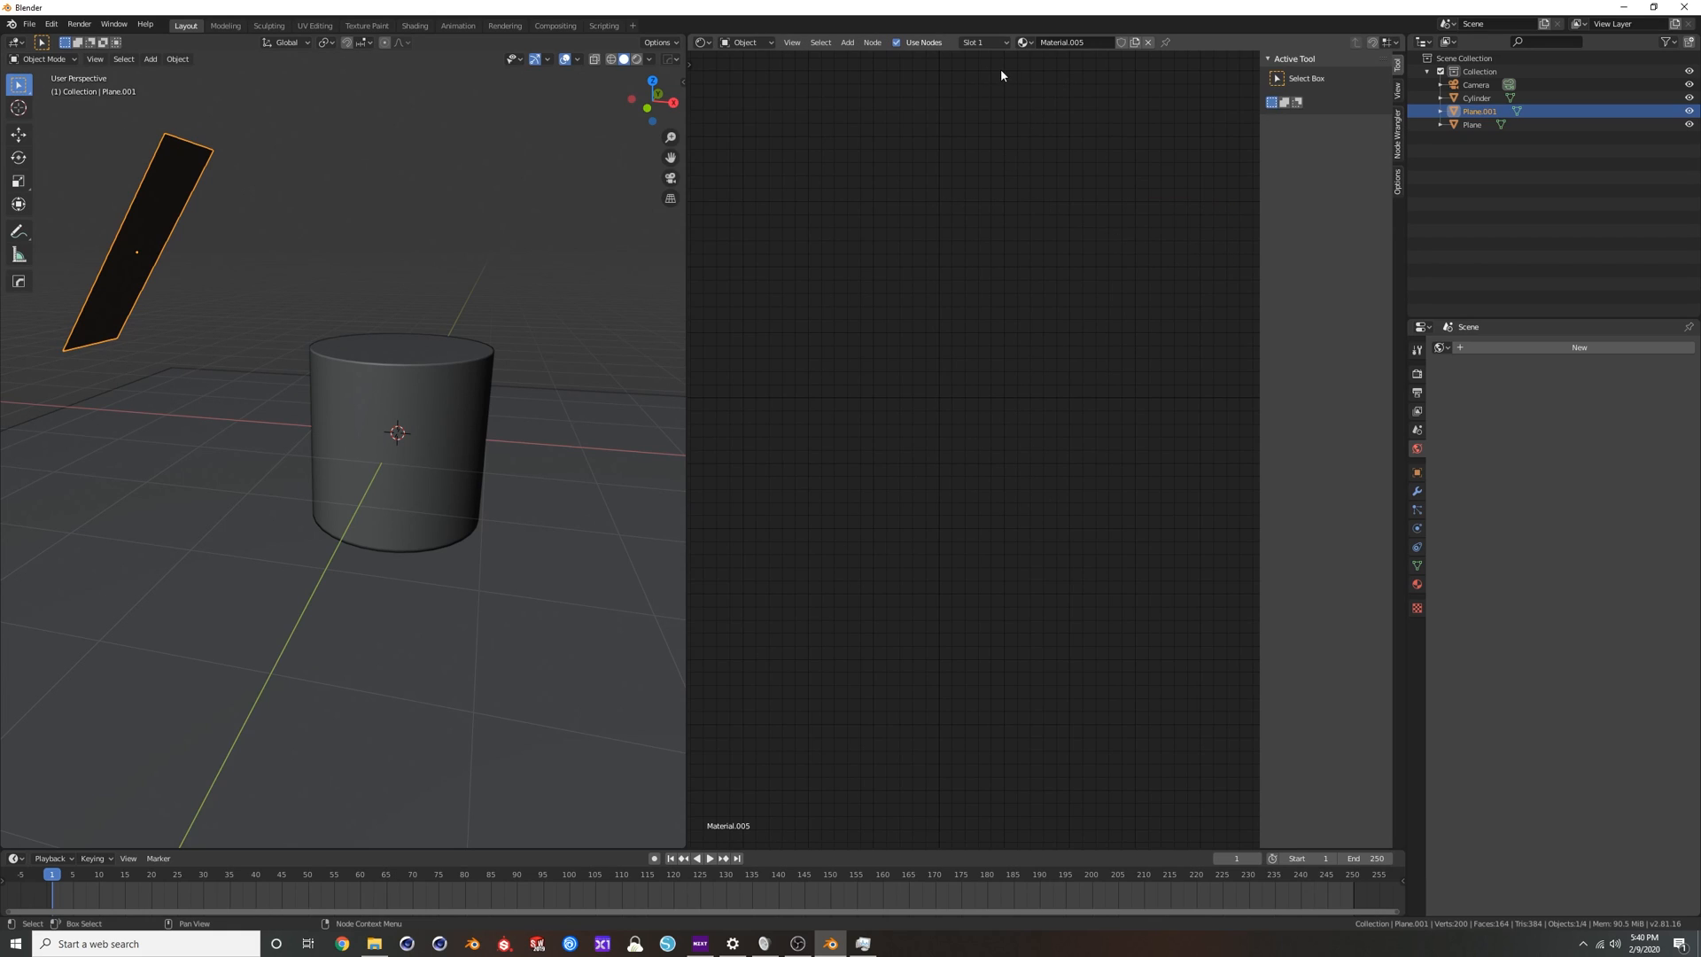
{"action": "left_click", "coordinate": [1149, 43]}
{"action": "left_click", "coordinate": [1068, 43]}
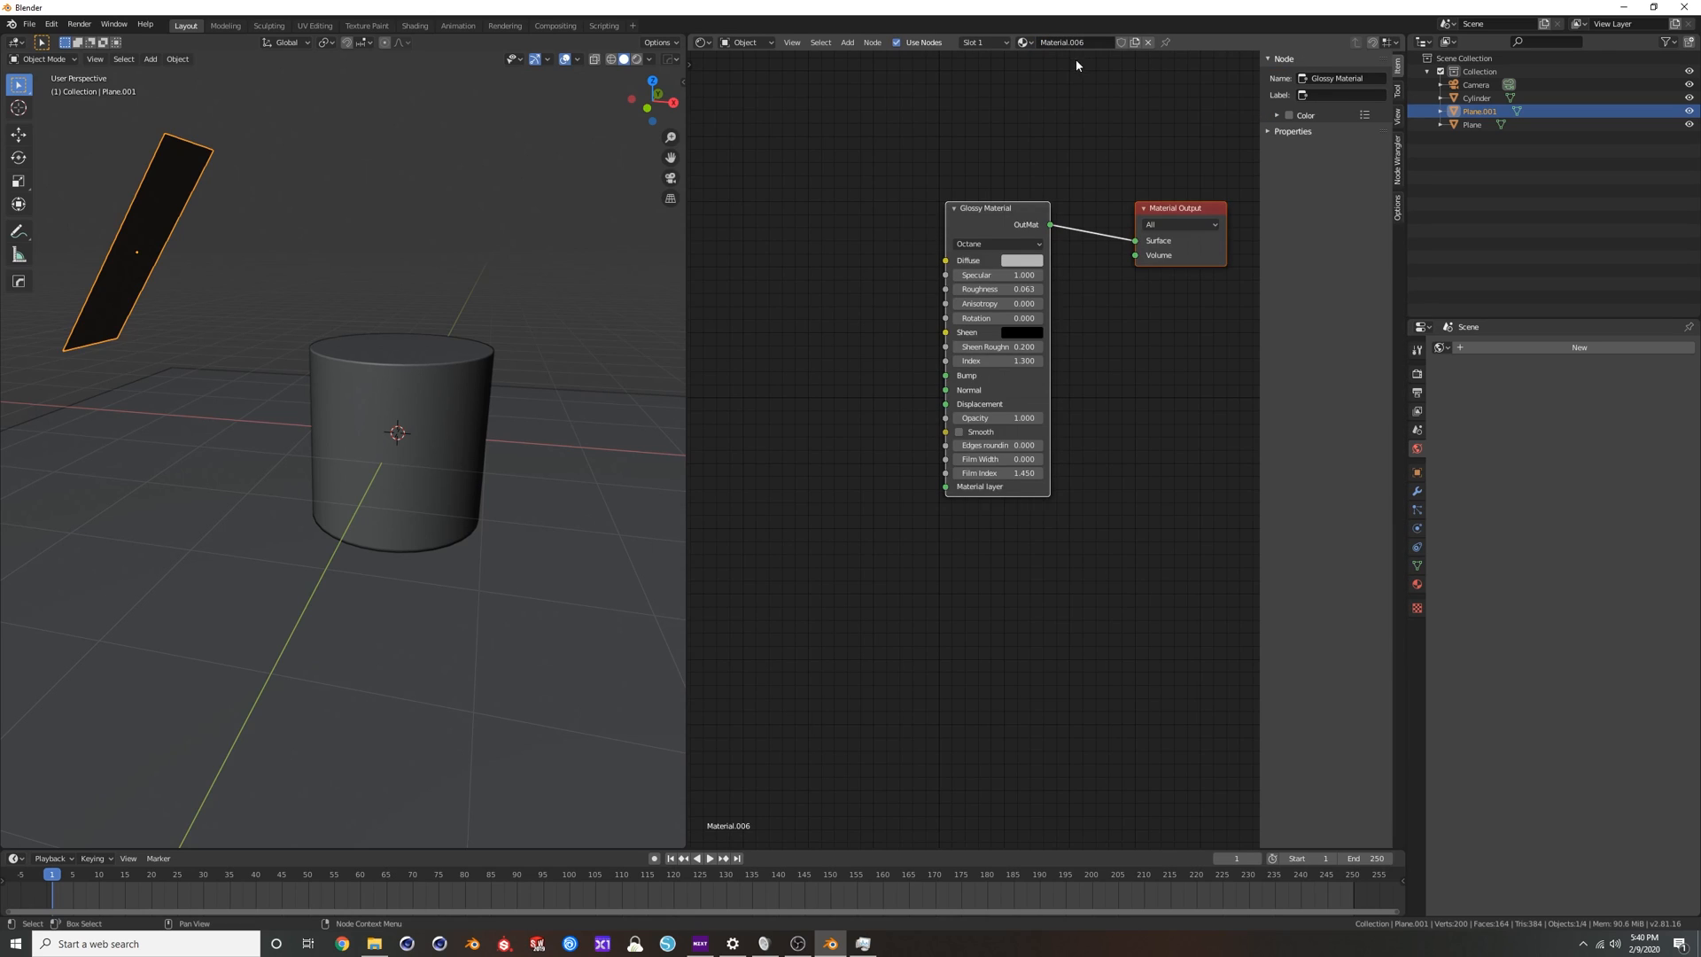
Replace the strip plane's Glossy Material node with a Diffuse Material node connected to the Material Output's Surface.
{"action": "key", "text": "x"}
{"action": "key", "text": "shift+a"}
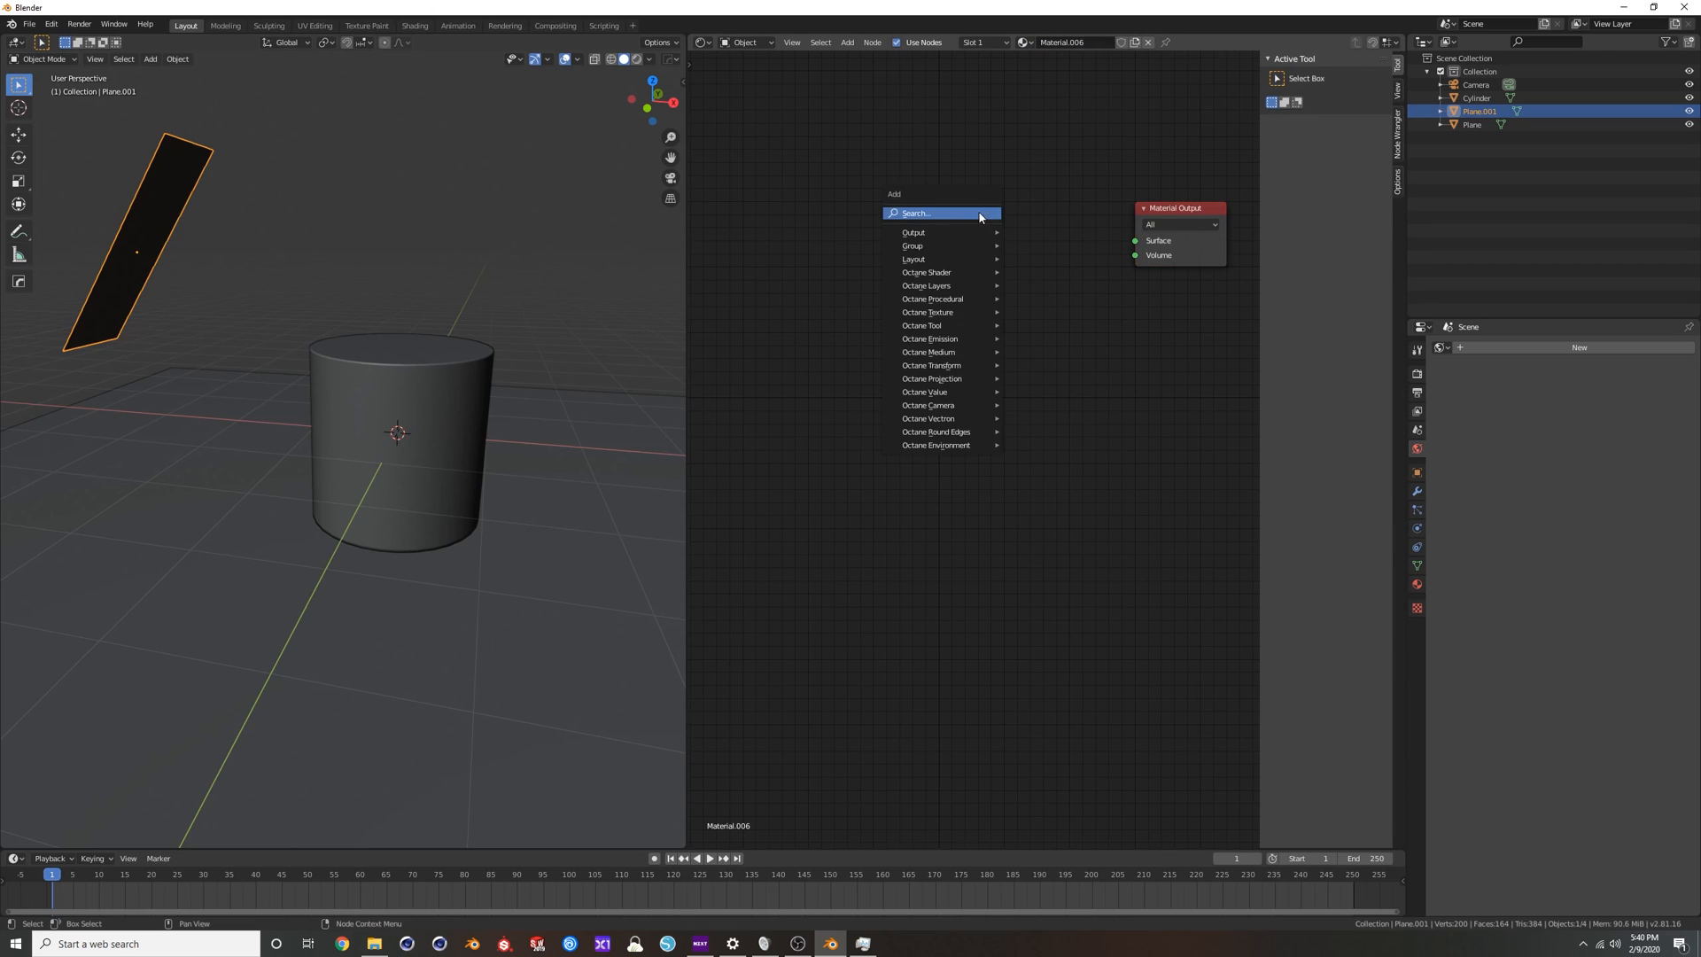
{"action": "left_click", "coordinate": [979, 213]}
{"action": "type", "text": "diff"}
{"action": "key", "text": "Return"}
{"action": "left_click", "coordinate": [1018, 237]}
{"action": "left_click_drag", "start_coordinate": [1038, 246], "coordinate": [1136, 241]}
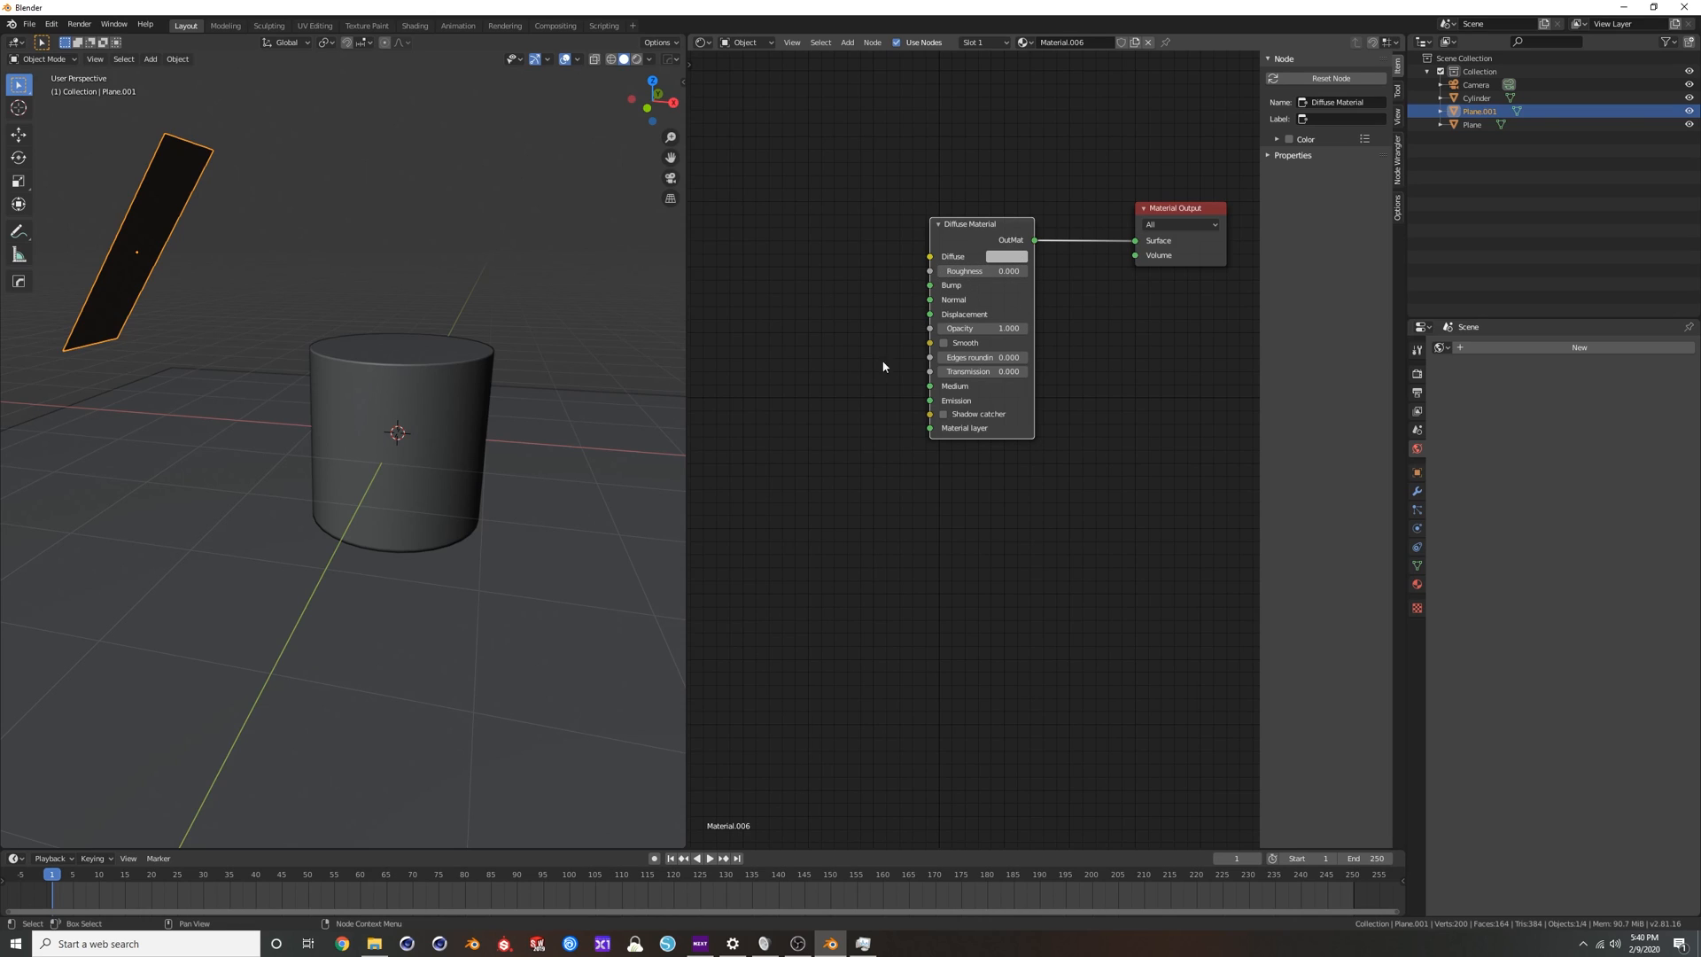
Give the floor plane a new material using a Diffuse Material node connected to Surface, with Shadow catcher enabled.
{"action": "left_click", "coordinate": [589, 531]}
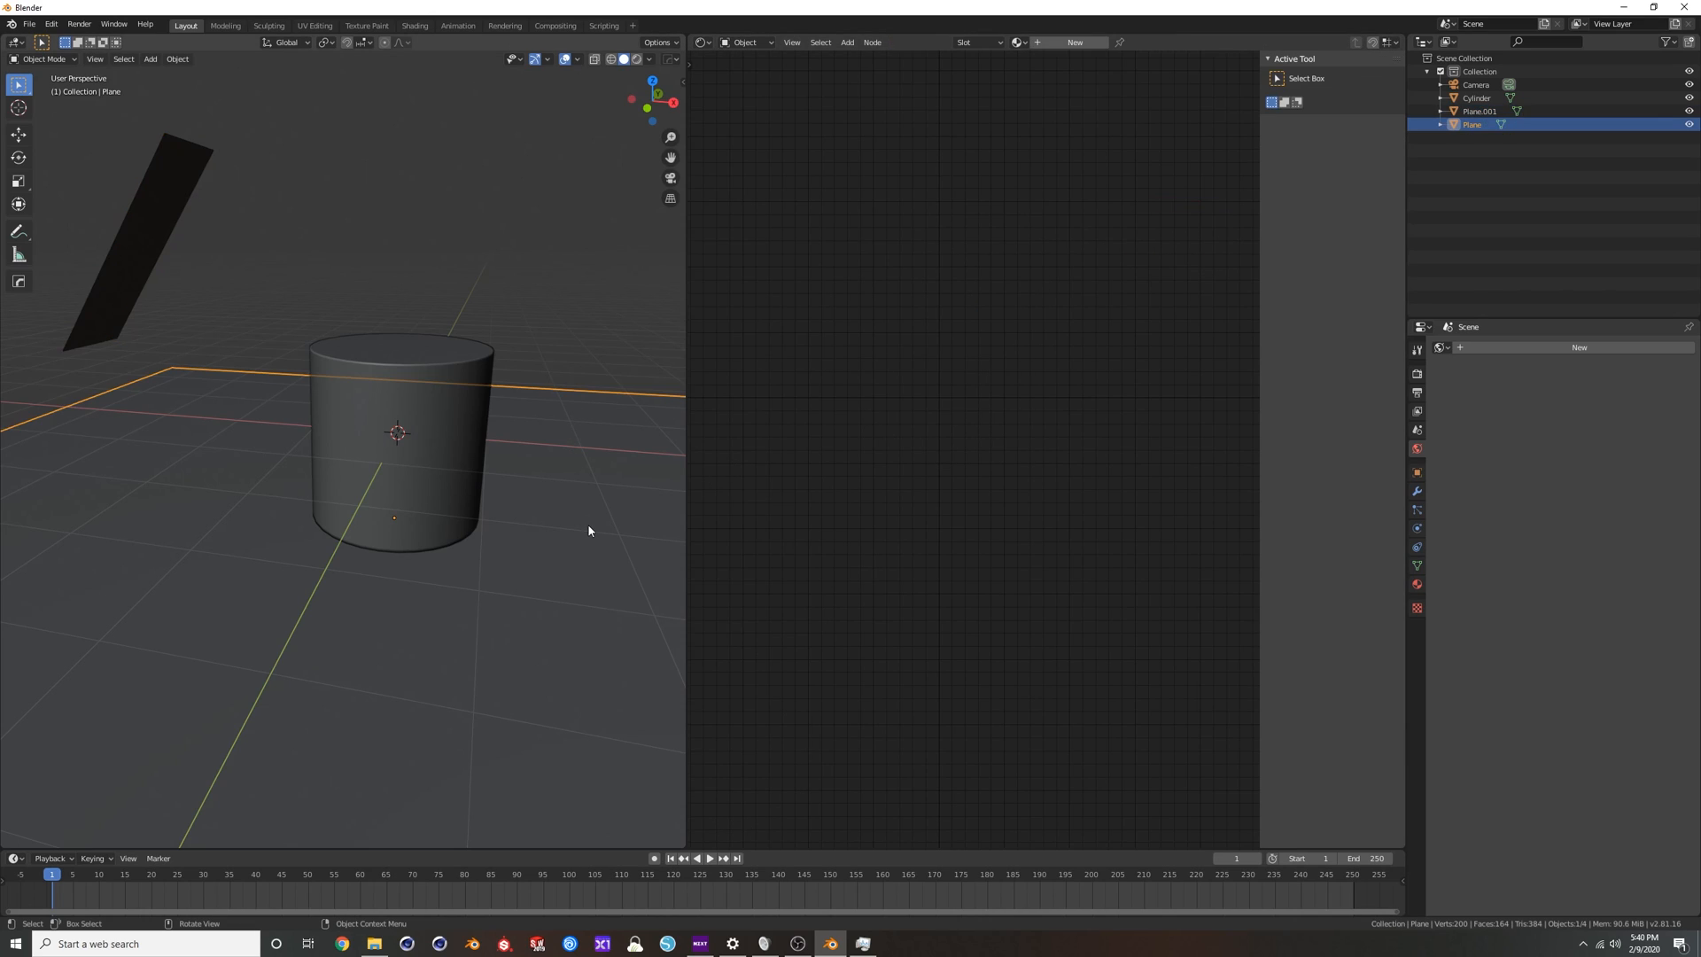
{"action": "left_click", "coordinate": [989, 220]}
{"action": "key", "text": "x"}
{"action": "key", "text": "shift+a"}
{"action": "left_click", "coordinate": [990, 222]}
{"action": "type", "text": "diff"}
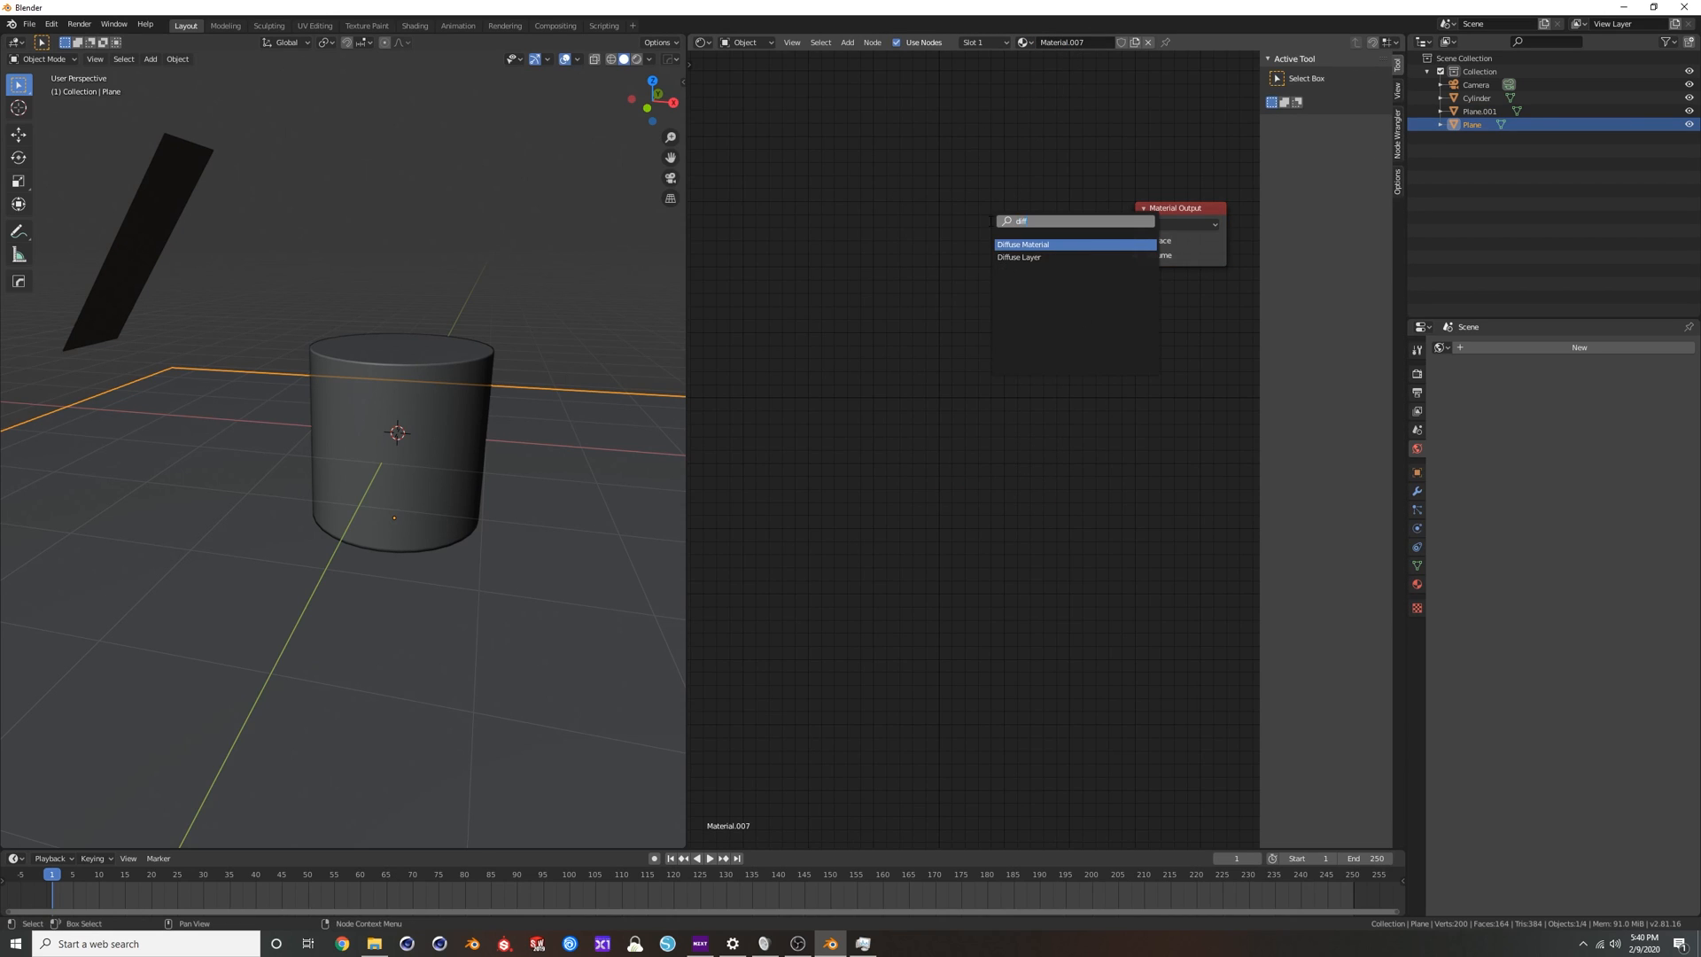
{"action": "key", "text": "Return"}
{"action": "left_click_drag", "start_coordinate": [1085, 245], "coordinate": [1136, 241]}
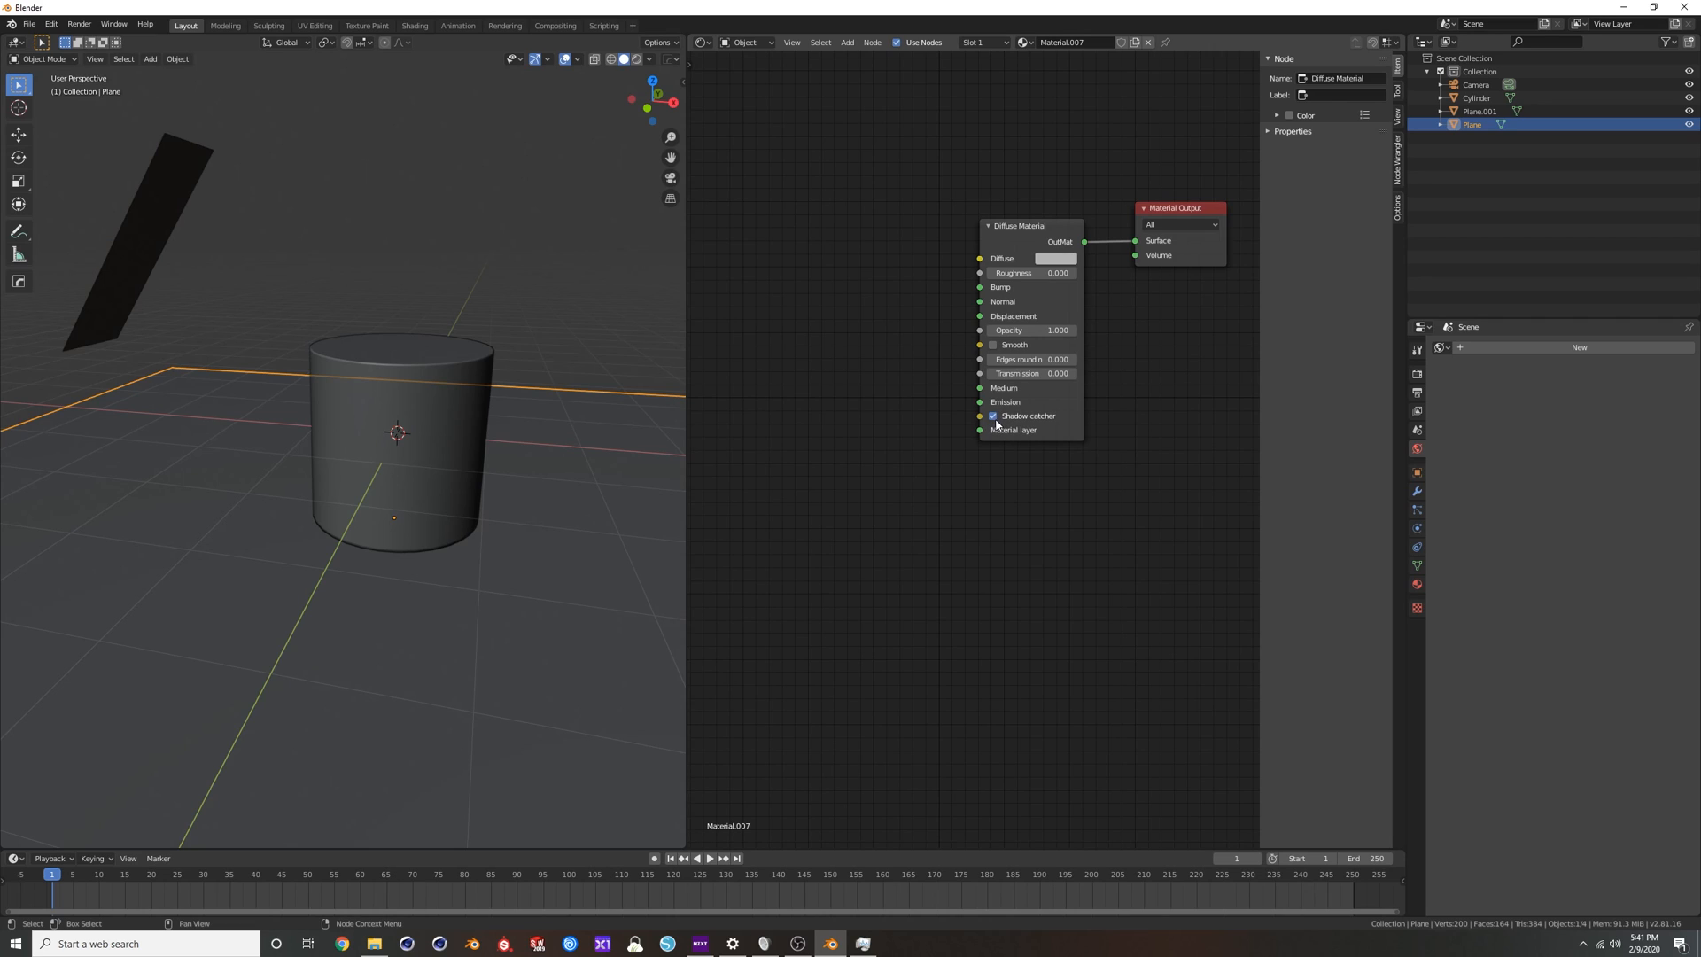
Add a Black Body Emission node to the strip plane's material and connect it to the Diffuse Material's Emission input.
{"action": "left_click", "coordinate": [168, 212]}
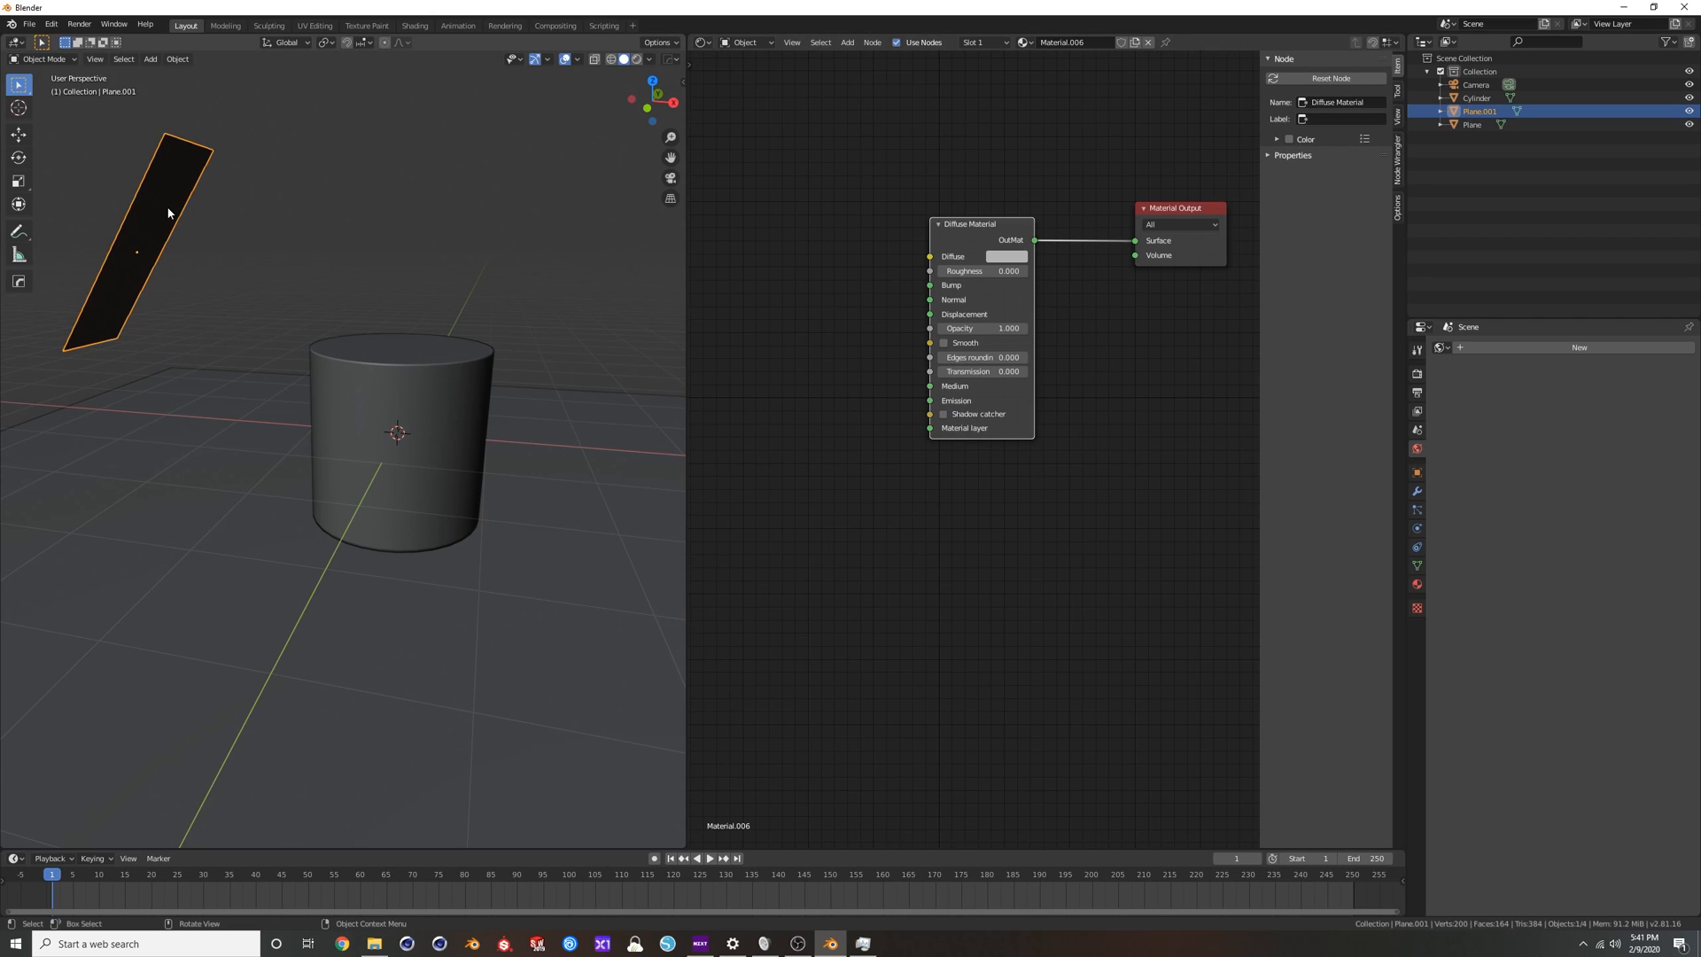
{"action": "scroll", "coordinate": [852, 314], "scroll_direction": "down", "scroll_amount": 2}
{"action": "middle_click_drag", "start_coordinate": [863, 329], "coordinate": [900, 342]}
{"action": "left_click_drag", "start_coordinate": [1168, 254], "coordinate": [1126, 249]}
{"action": "middle_click_drag", "start_coordinate": [877, 346], "coordinate": [910, 355]}
{"action": "key", "text": "shift+a"}
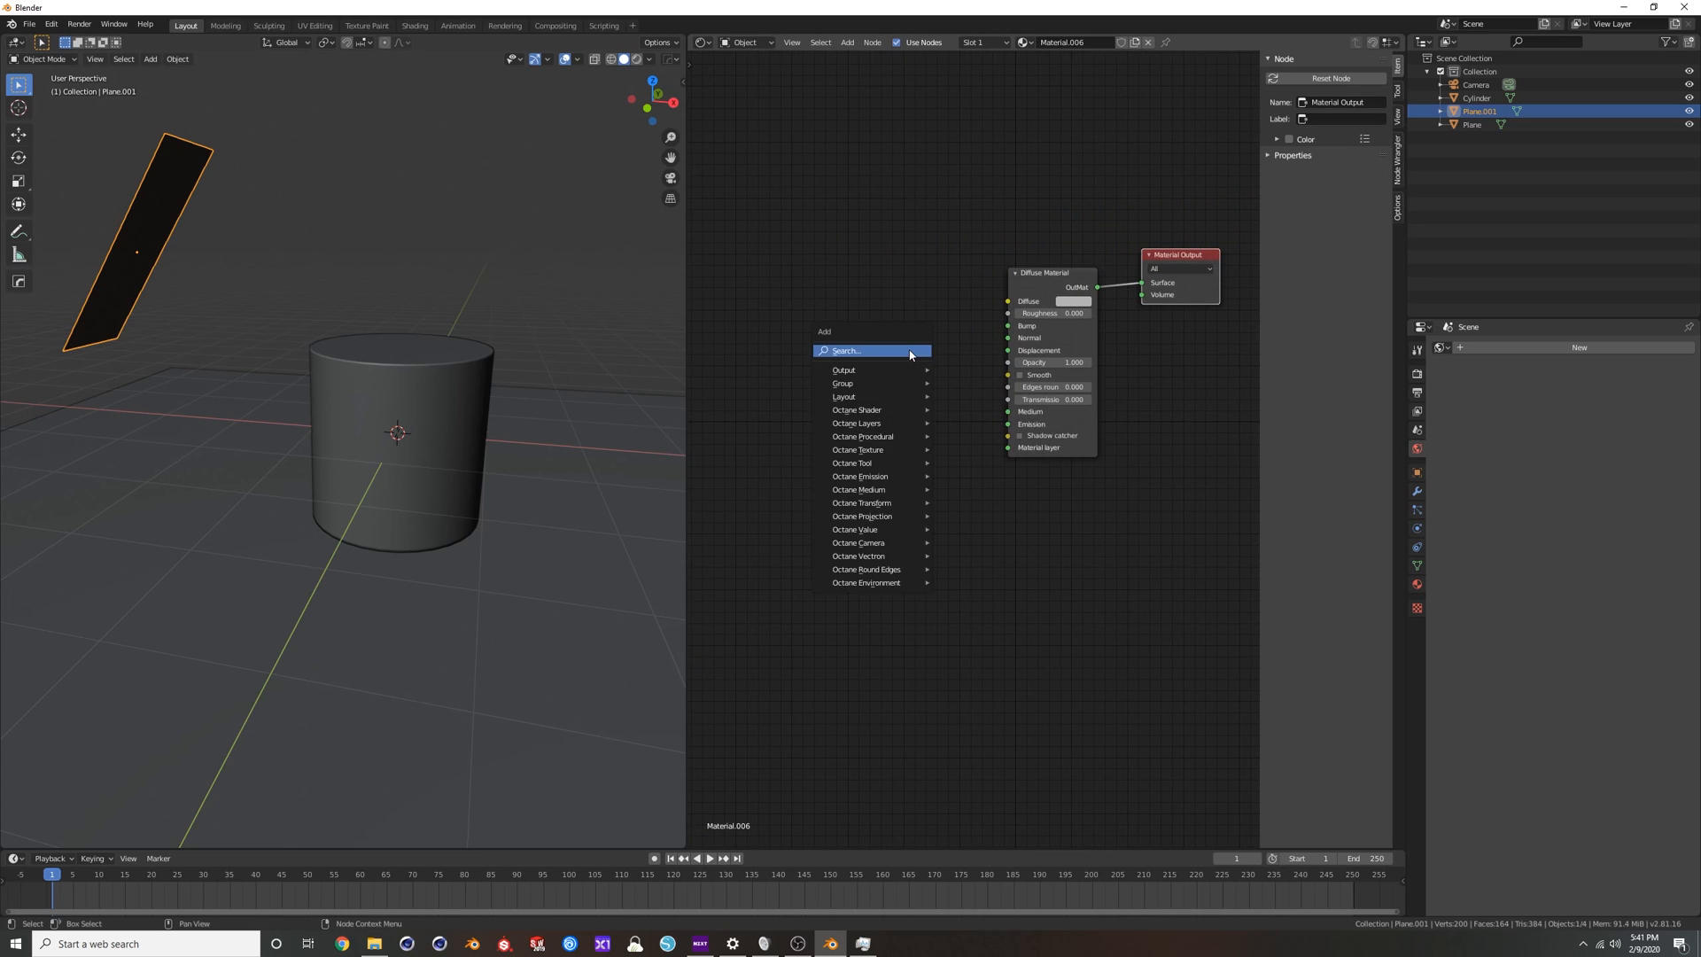
{"action": "left_click", "coordinate": [910, 351]}
{"action": "type", "text": "black"}
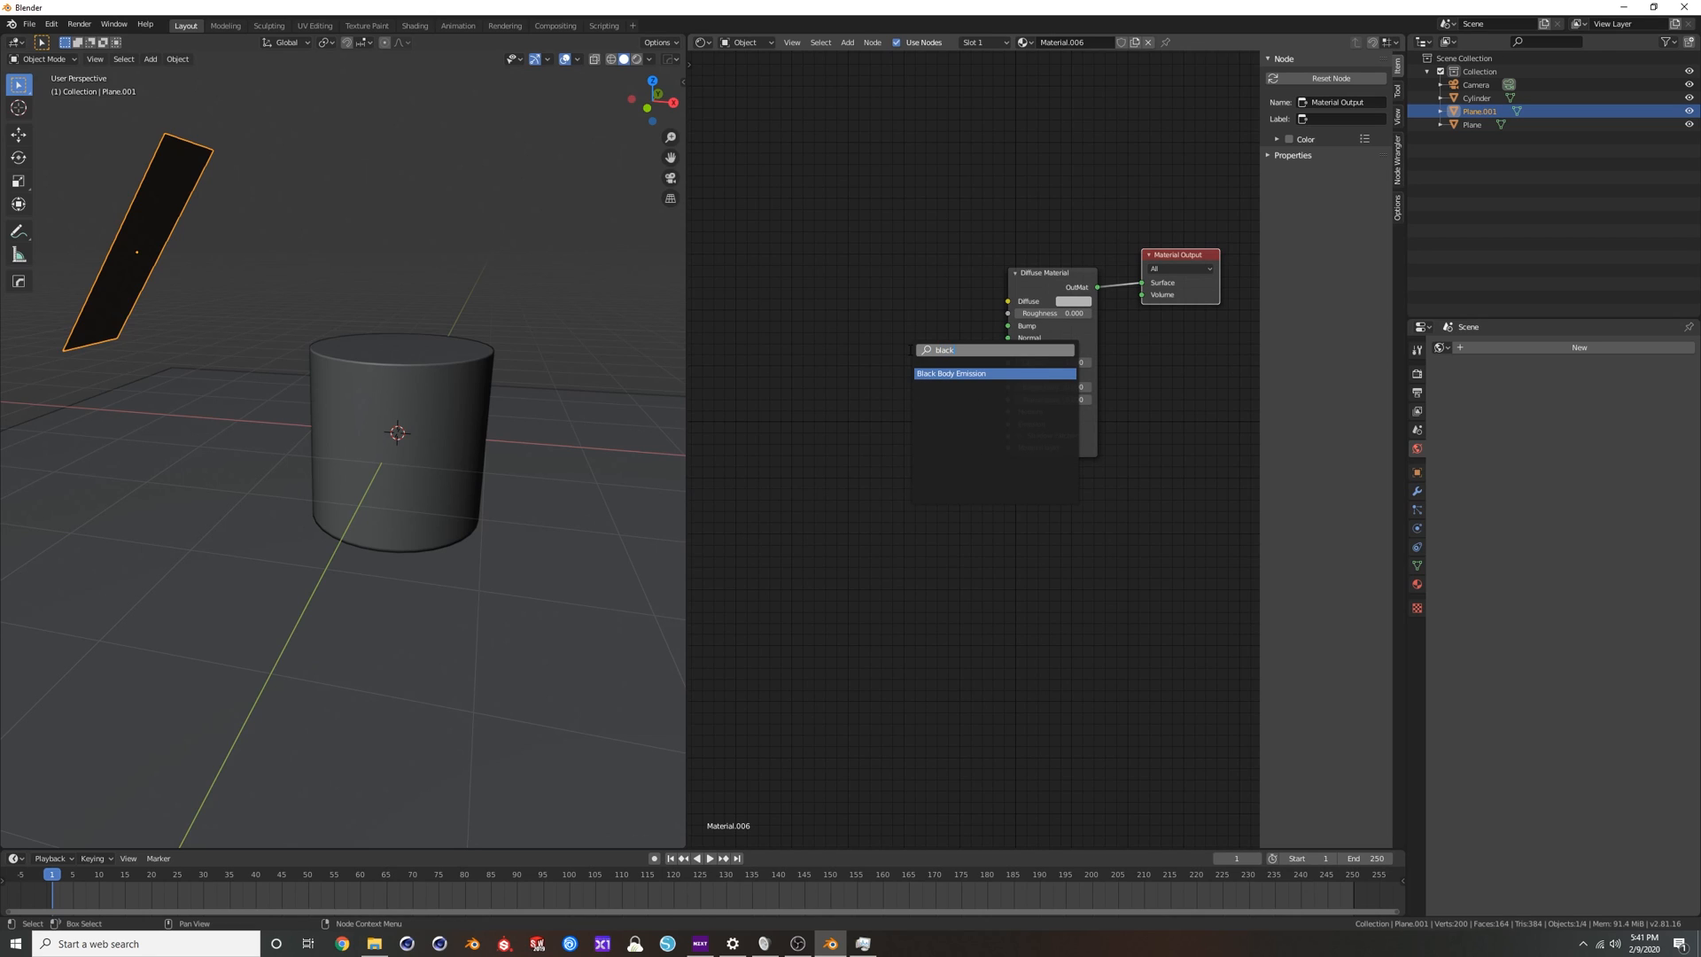
{"action": "key", "text": "Return"}
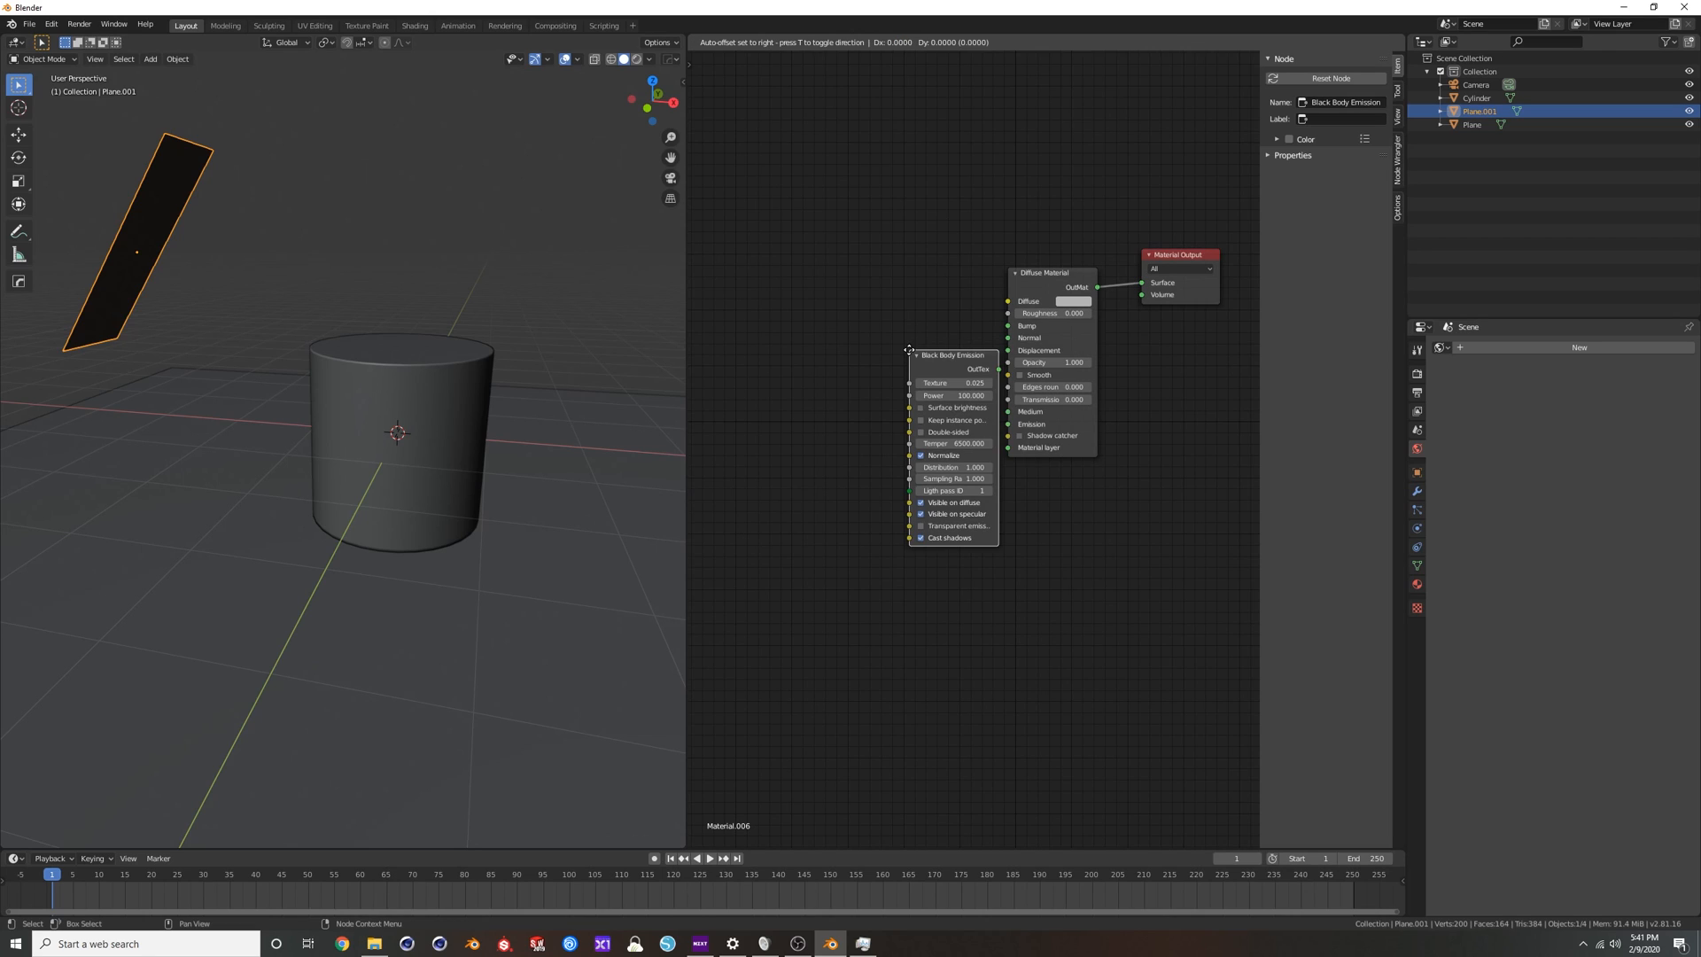
{"action": "left_click", "coordinate": [813, 365]}
{"action": "left_click_drag", "start_coordinate": [866, 383], "coordinate": [1007, 423]}
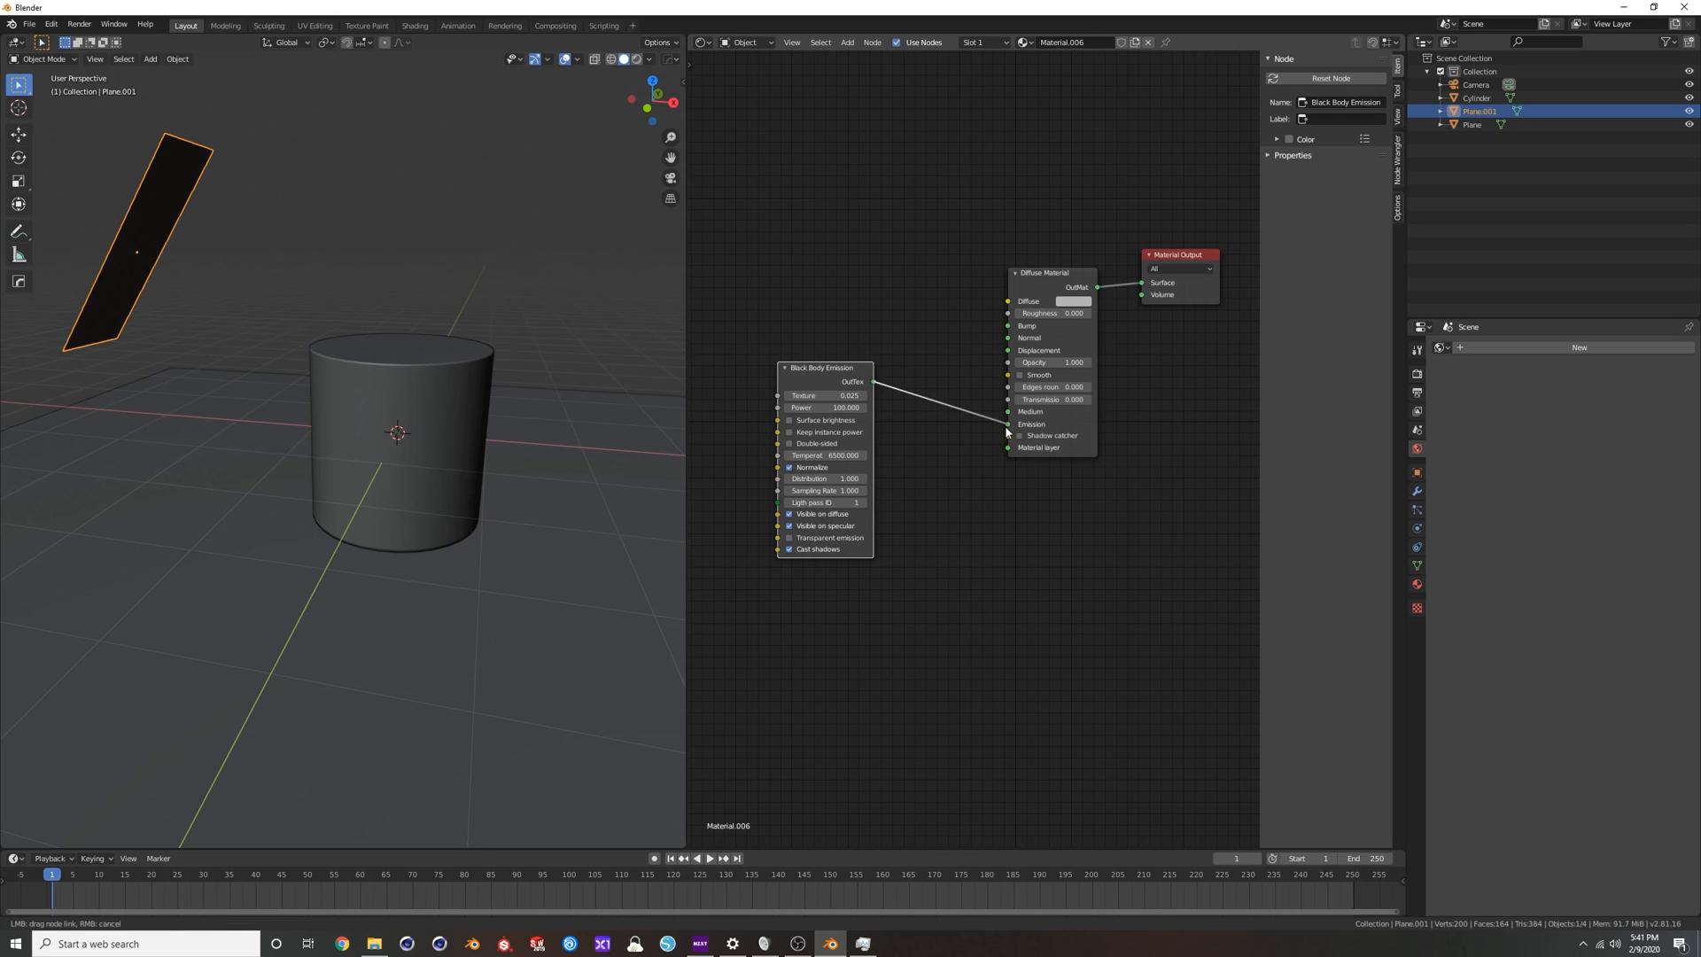
{"action": "left_click_drag", "start_coordinate": [816, 373], "coordinate": [874, 415]}
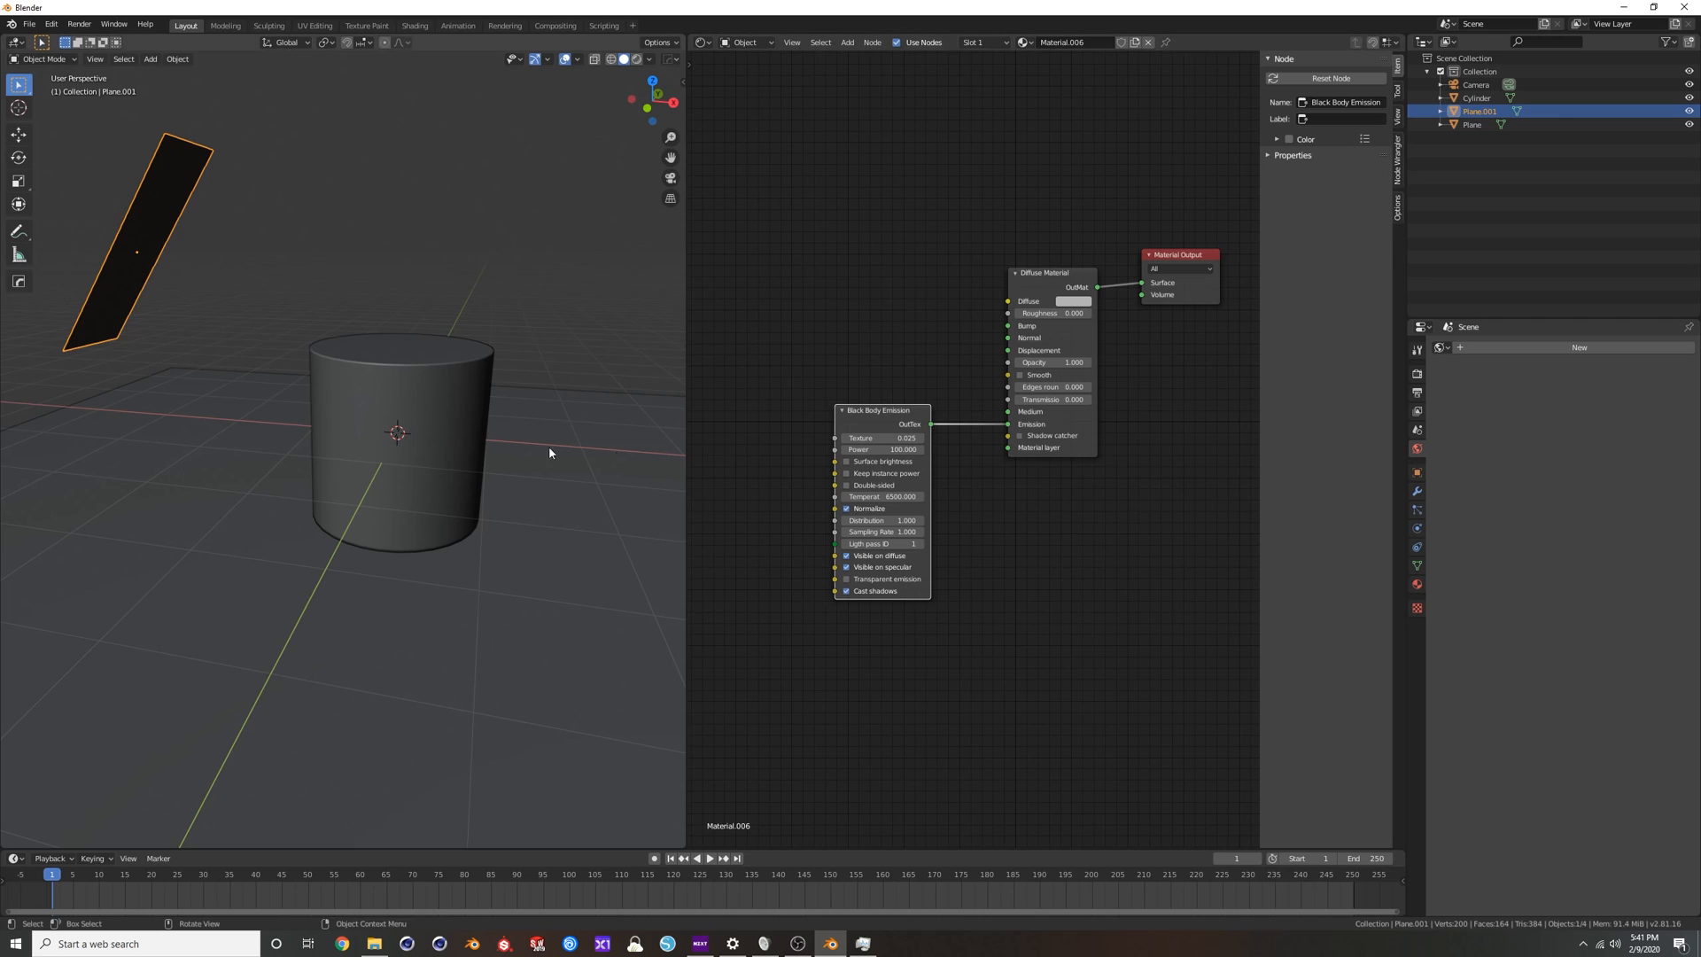
Display the viewport in rendered shading and rotate the strip plane around global Z so its emitting side faces the cylinder.
{"action": "left_click", "coordinate": [632, 59]}
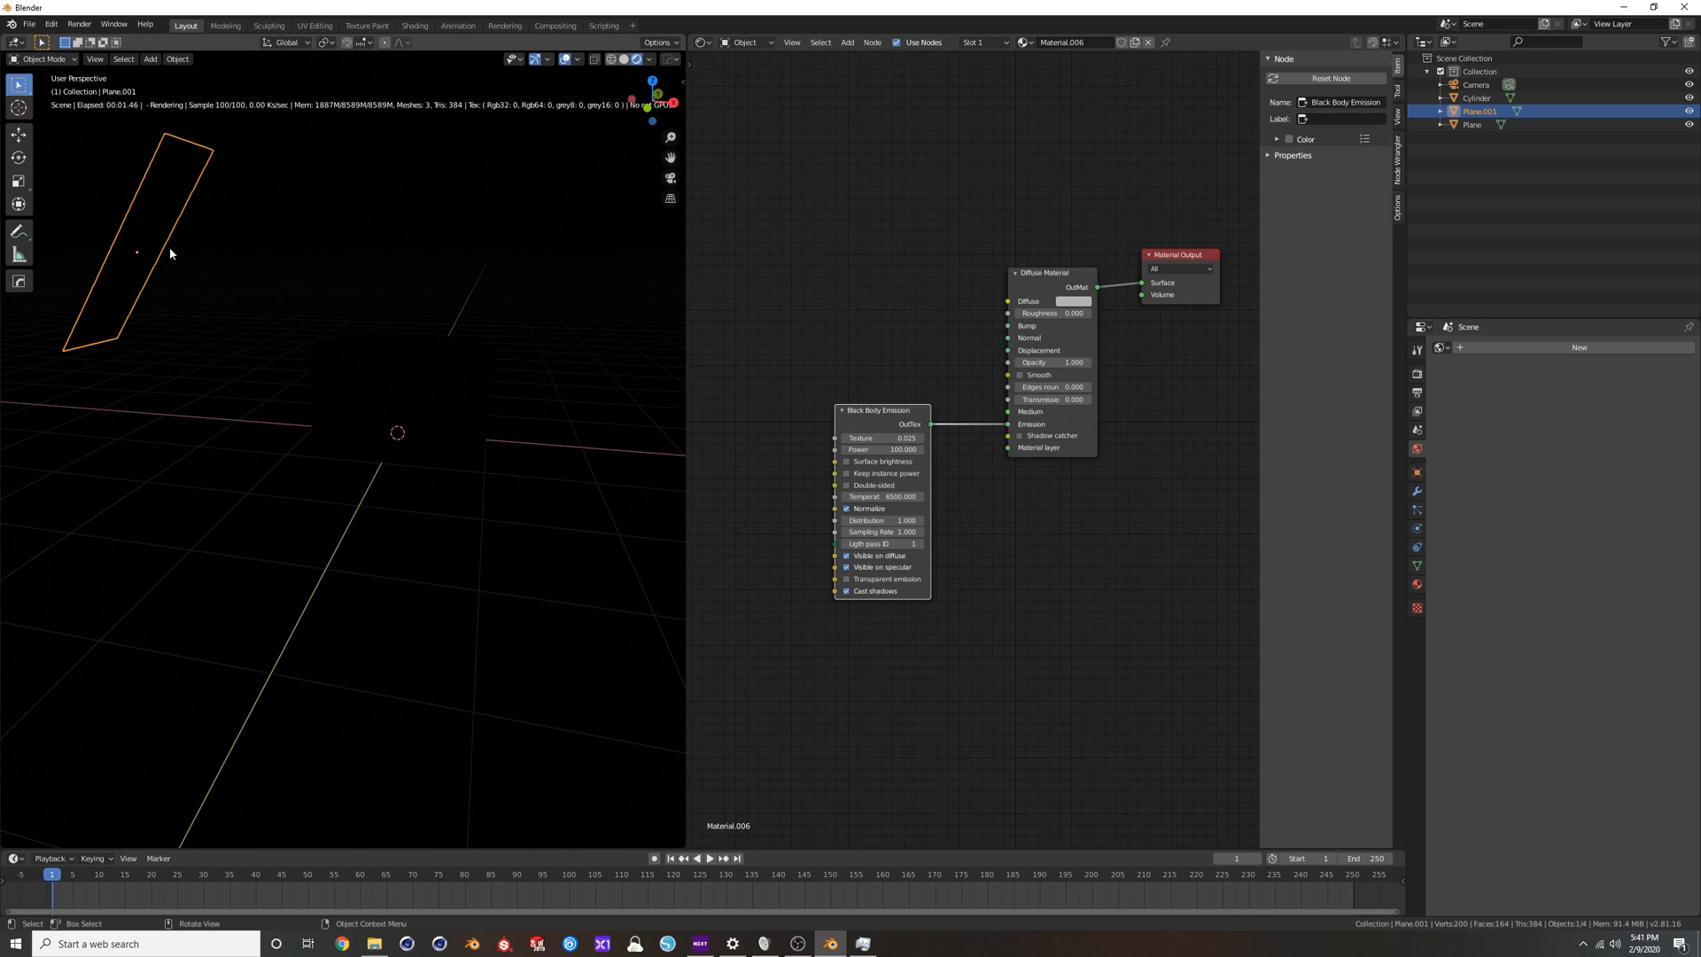
{"action": "middle_click_drag", "start_coordinate": [171, 257], "coordinate": [185, 218]}
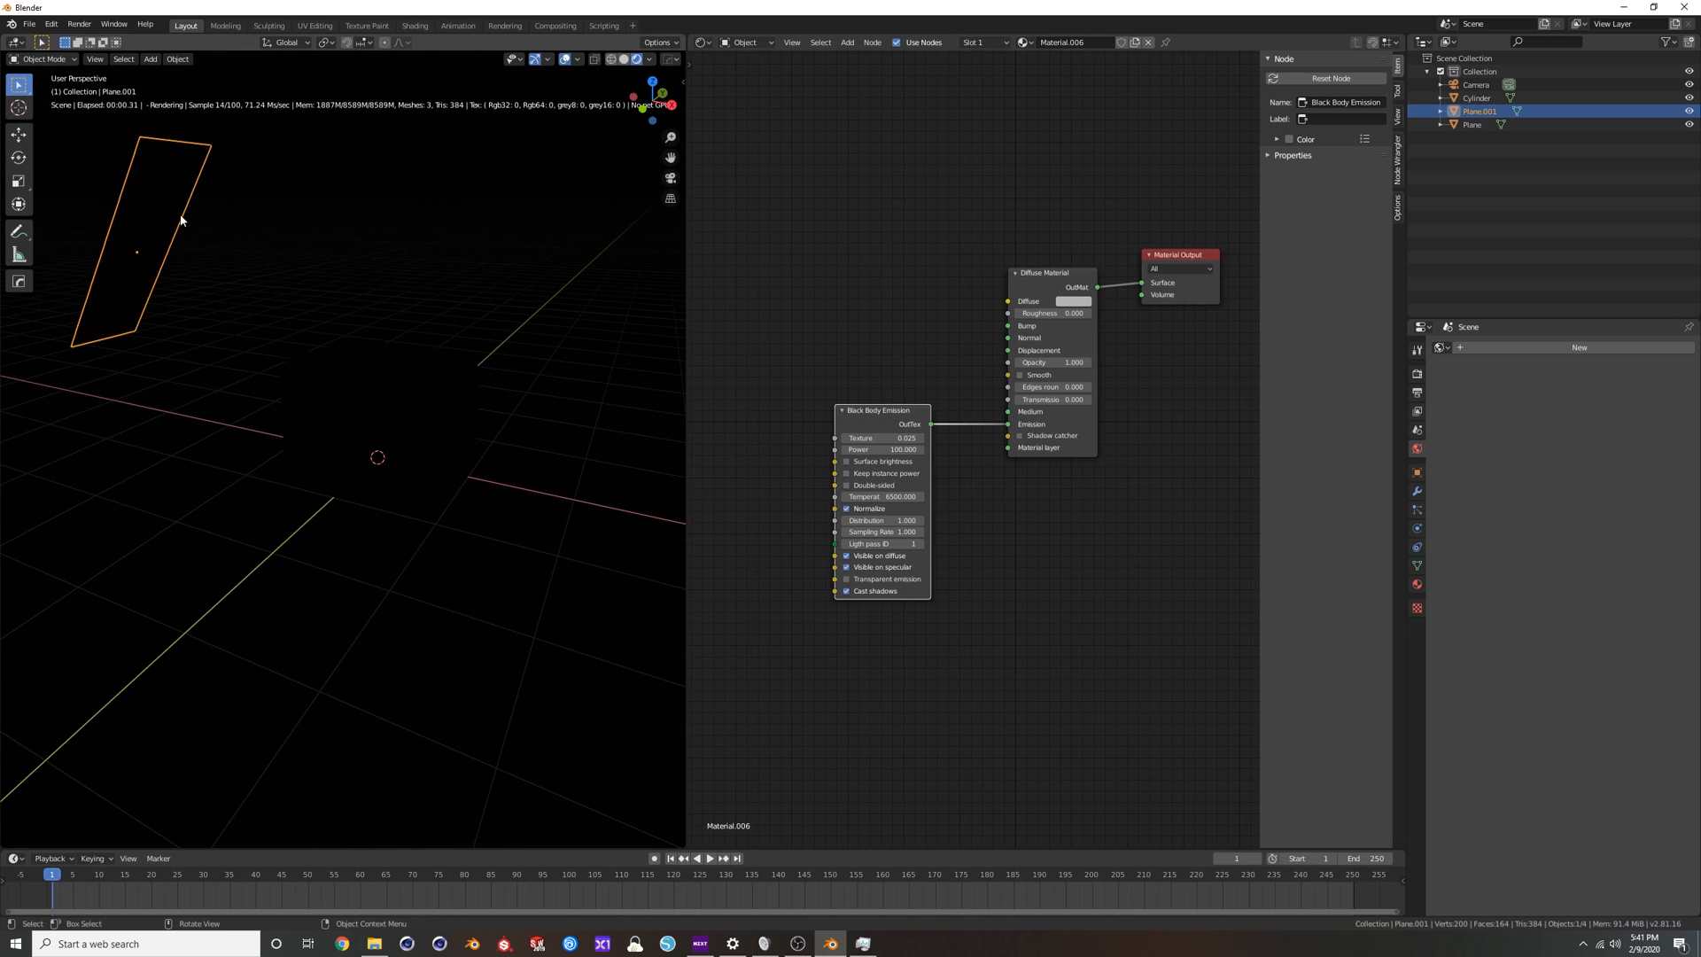
{"action": "key", "text": "r"}
{"action": "key", "text": "z"}
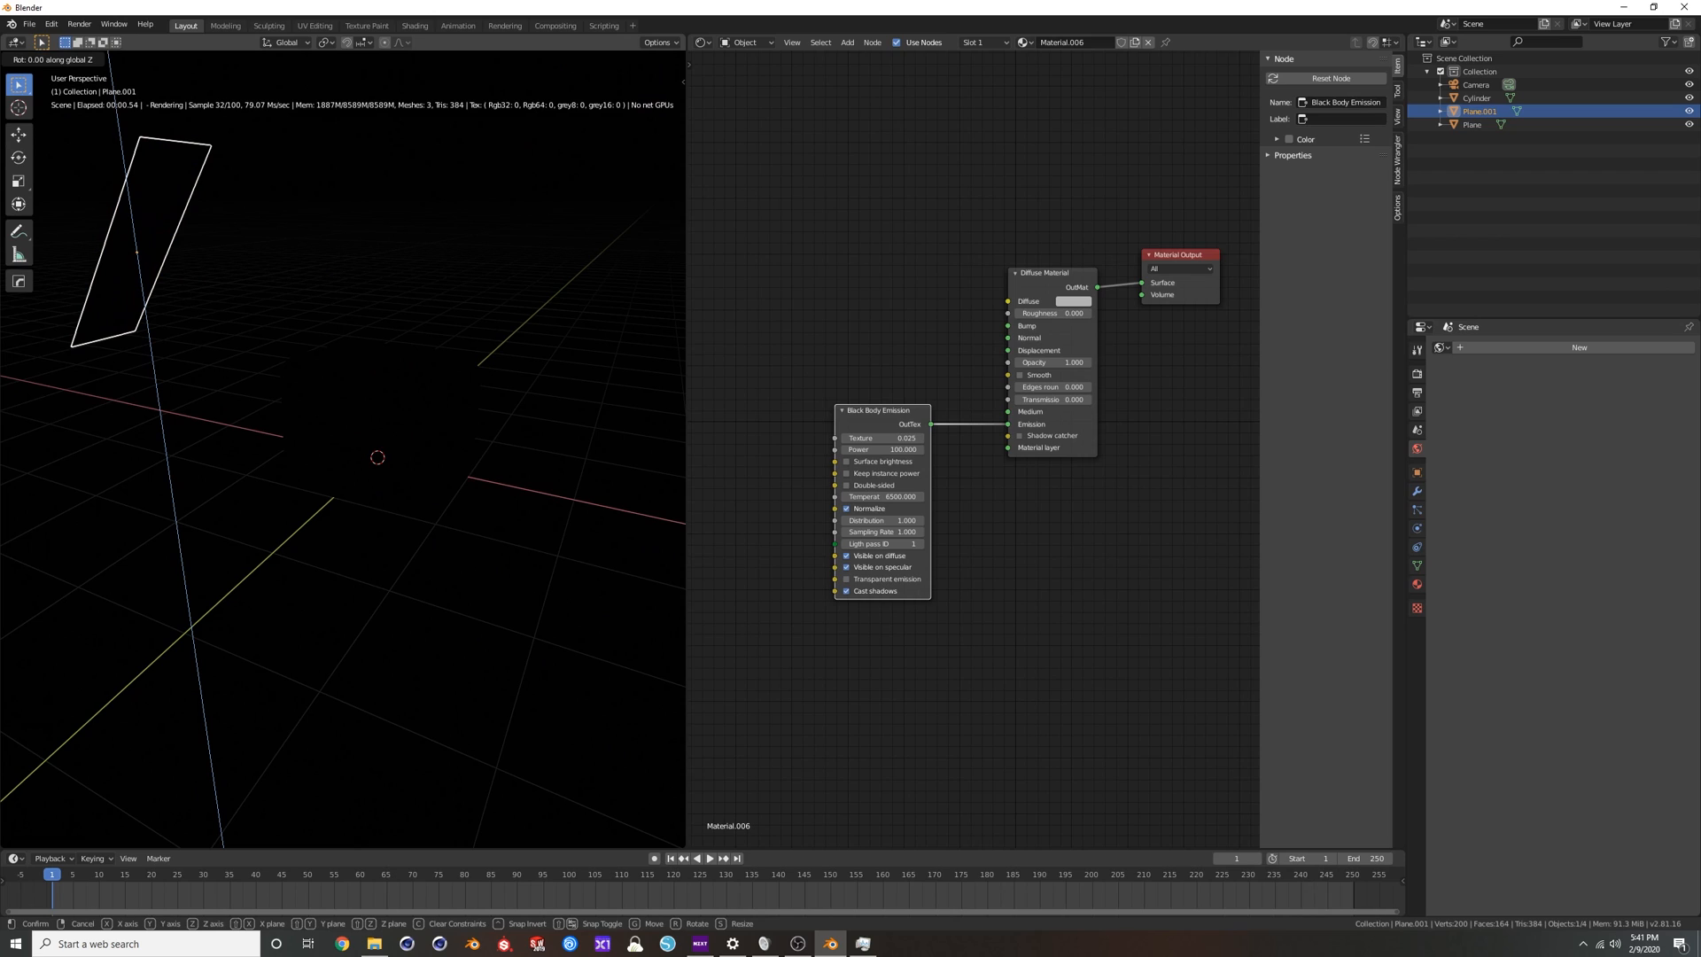
{"action": "key", "text": "z"}
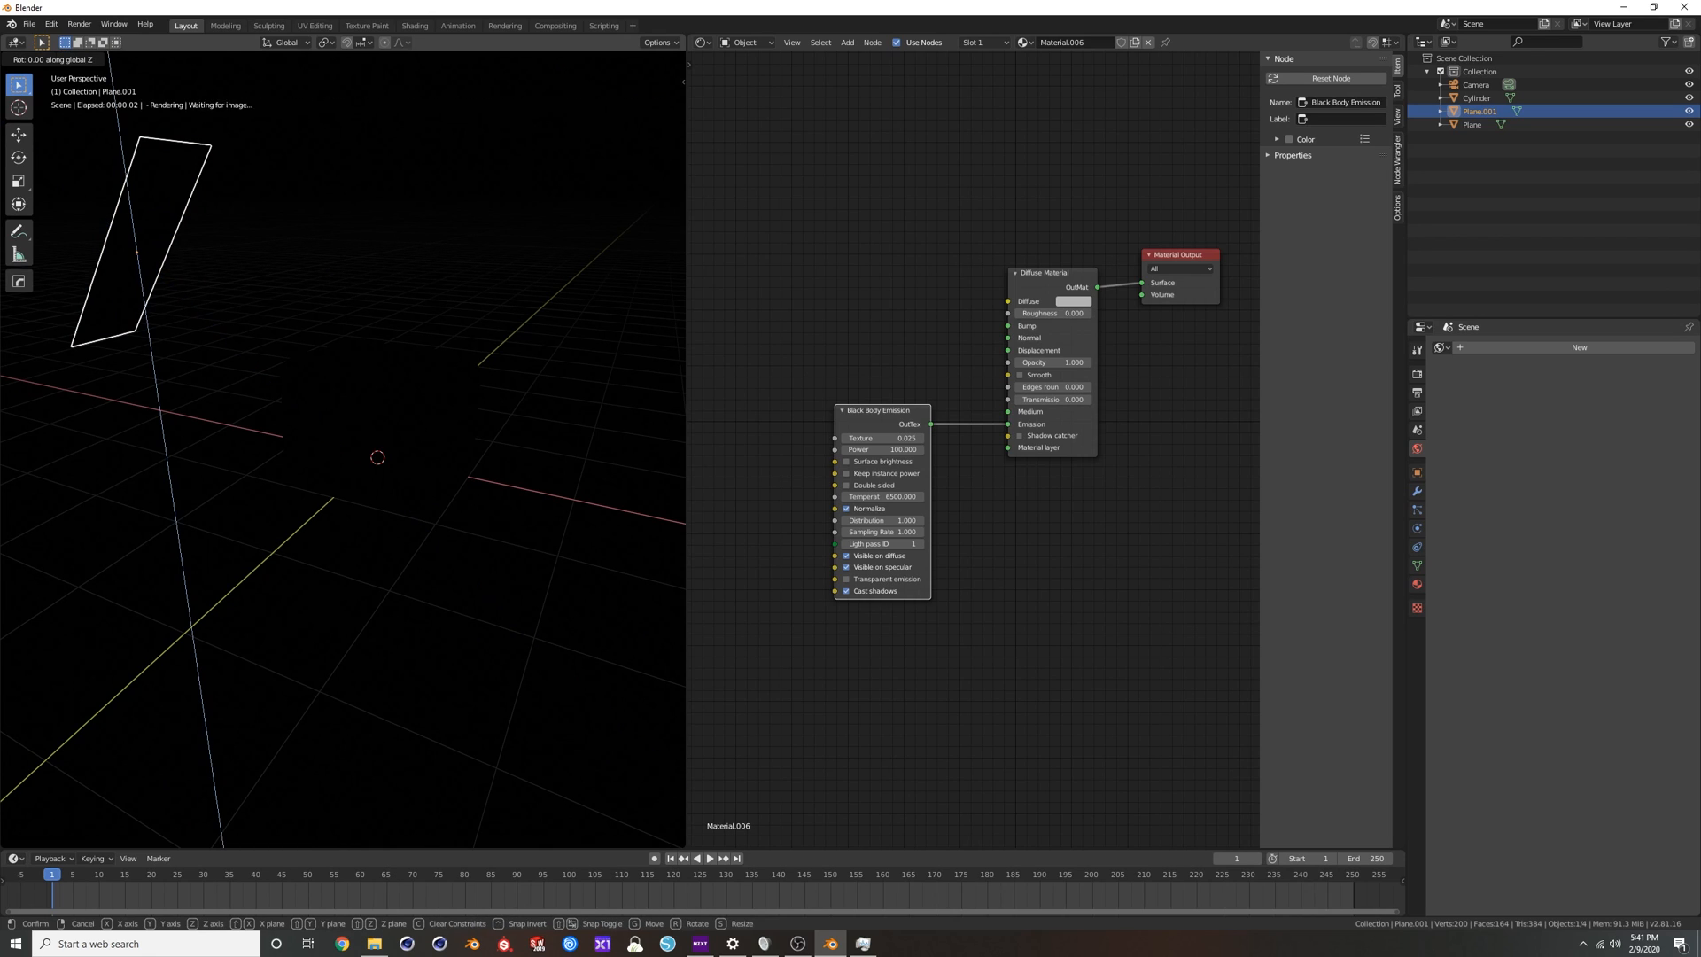
{"action": "left_click", "coordinate": [184, 218]}
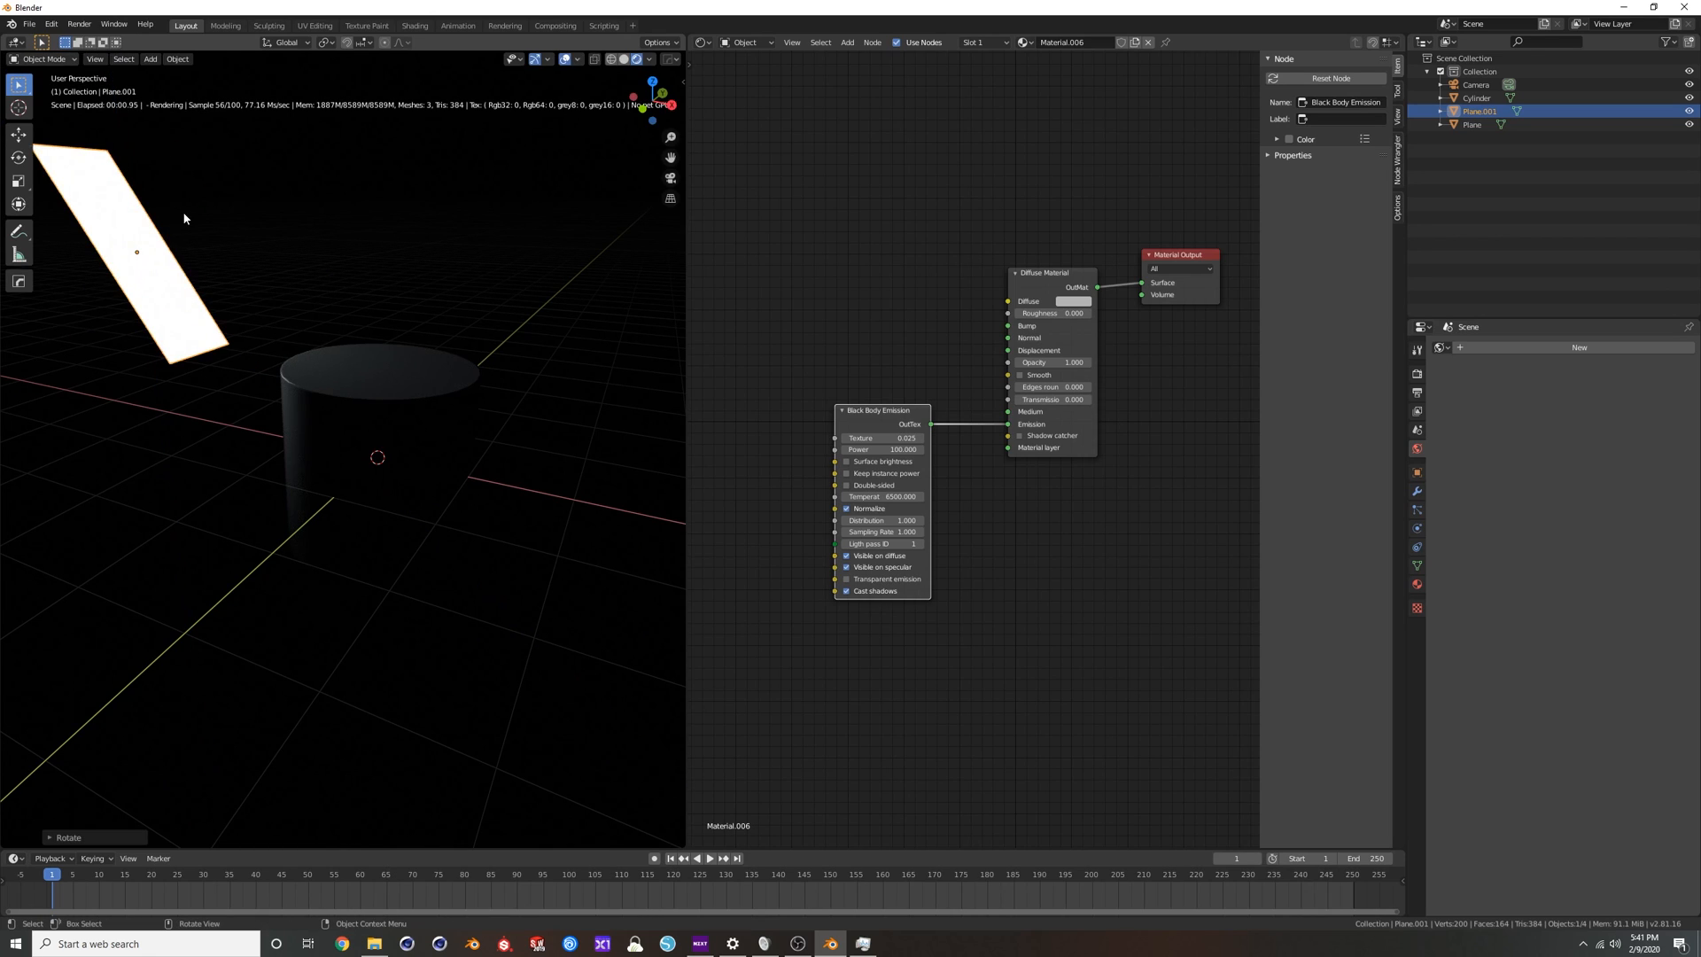
Rotate the strip plane around global Y to tilt its light over the cylinder.
{"action": "key", "text": "r"}
{"action": "key", "text": "y"}
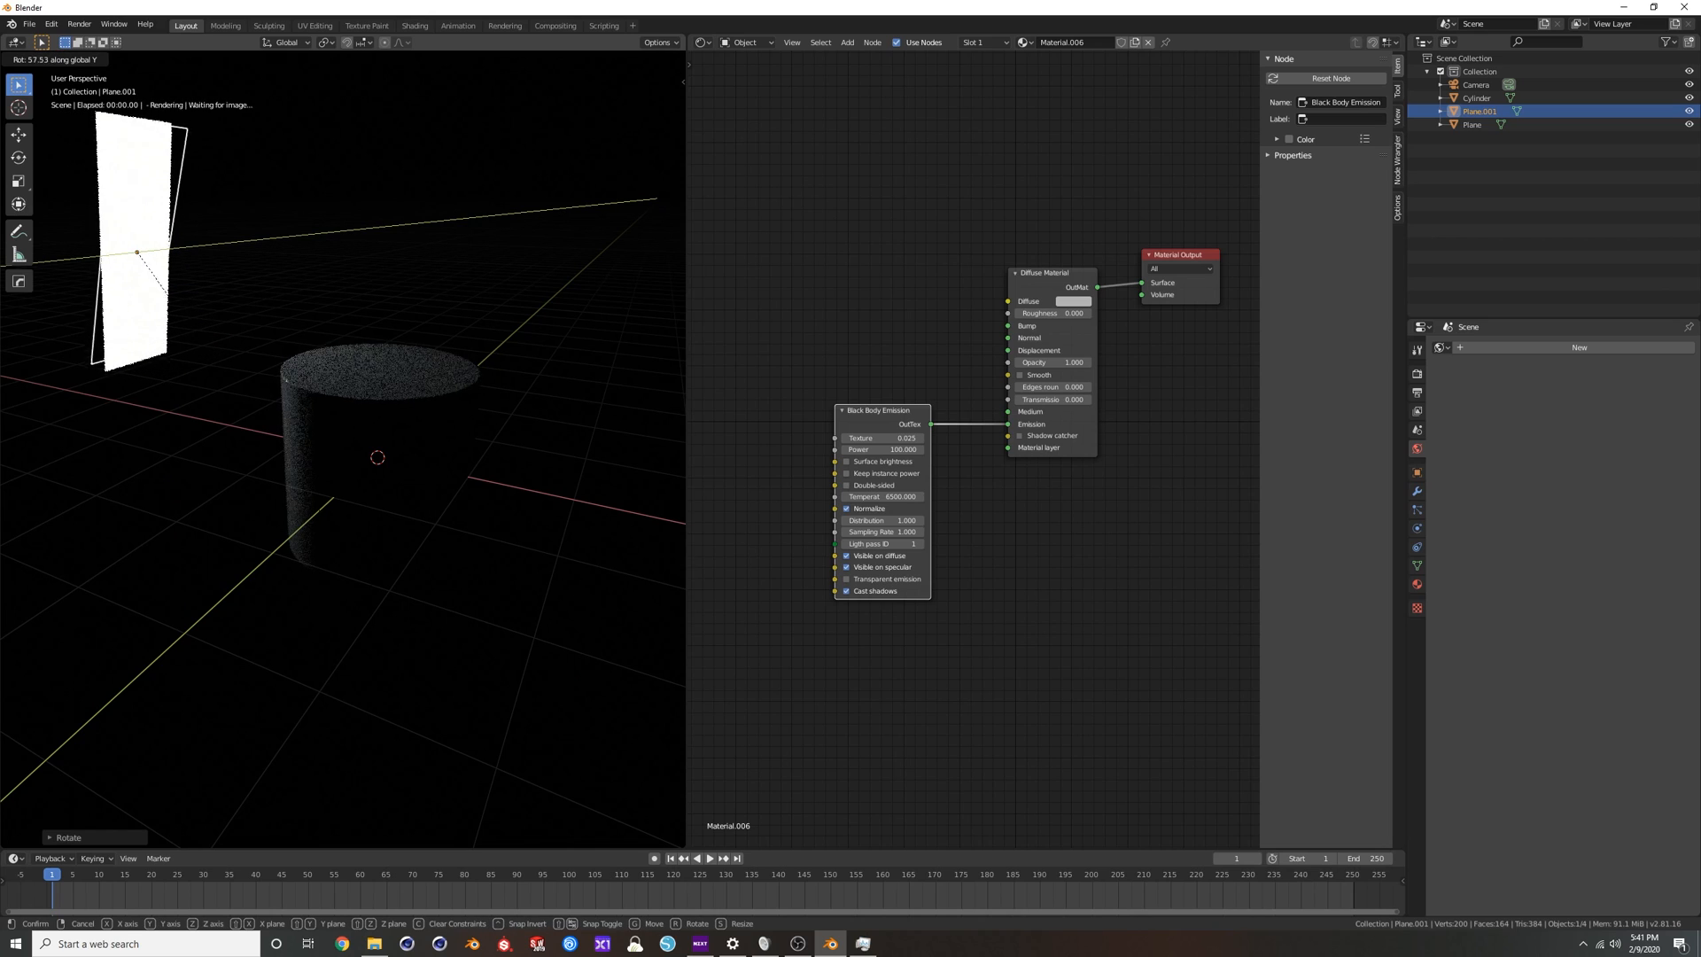
{"action": "left_click", "coordinate": [276, 731]}
{"action": "middle_click_drag", "start_coordinate": [282, 655], "coordinate": [368, 366]}
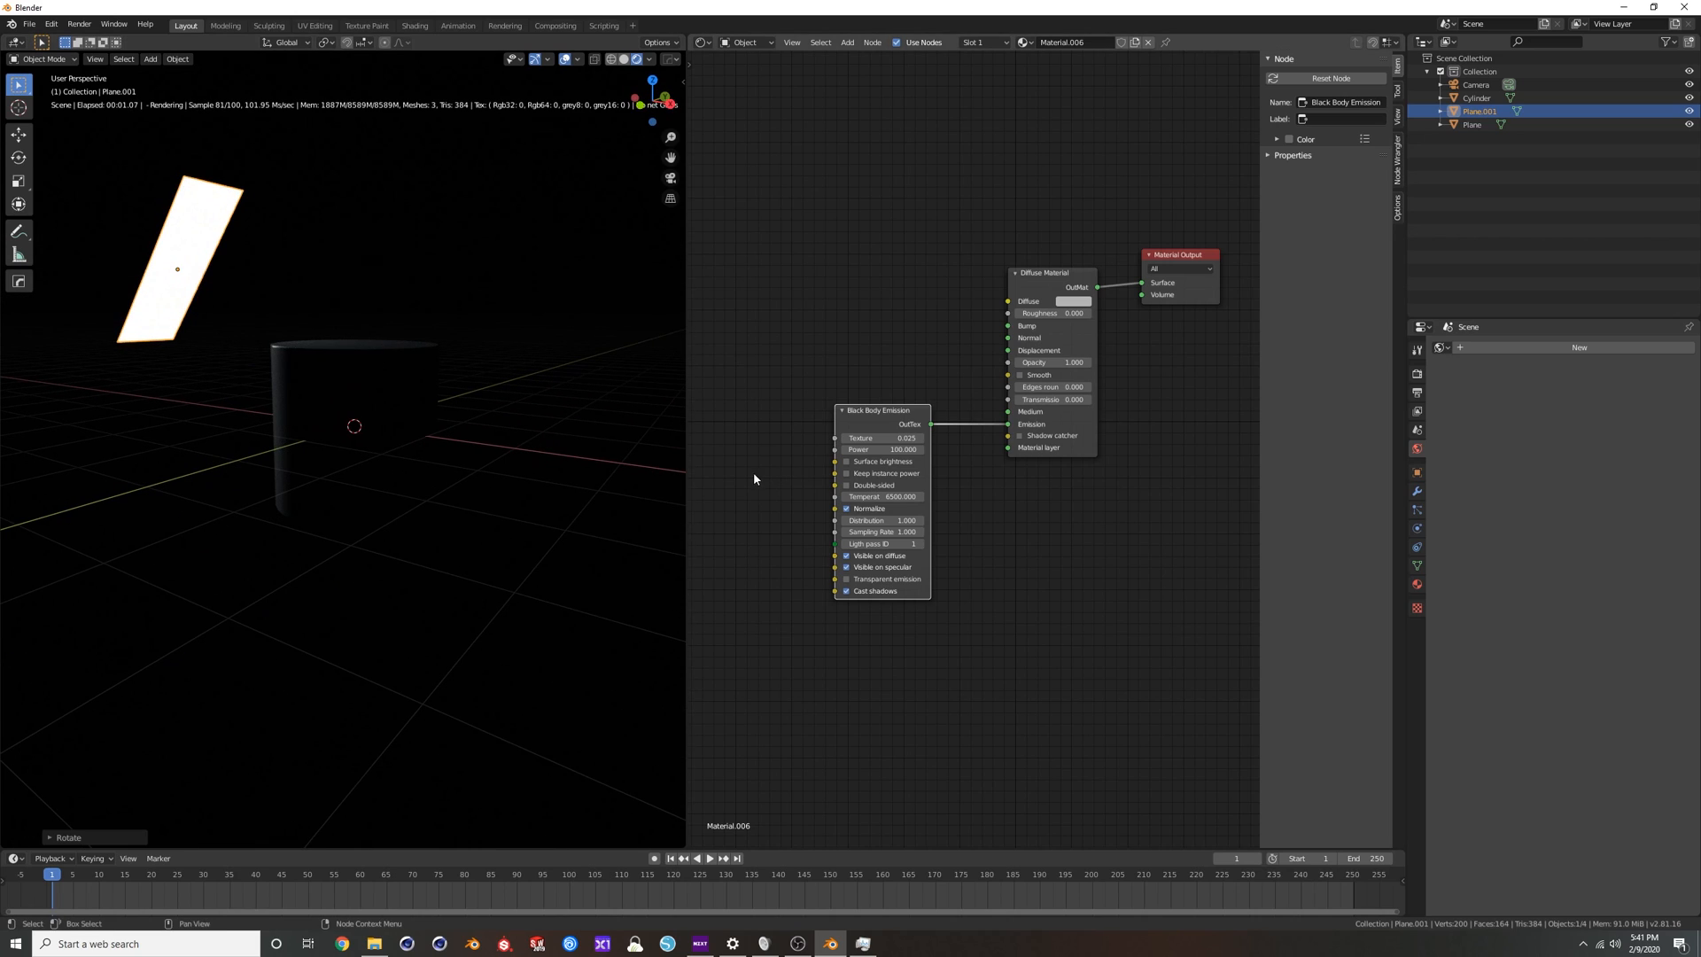
{"action": "middle_click_drag", "start_coordinate": [305, 229], "coordinate": [285, 221]}
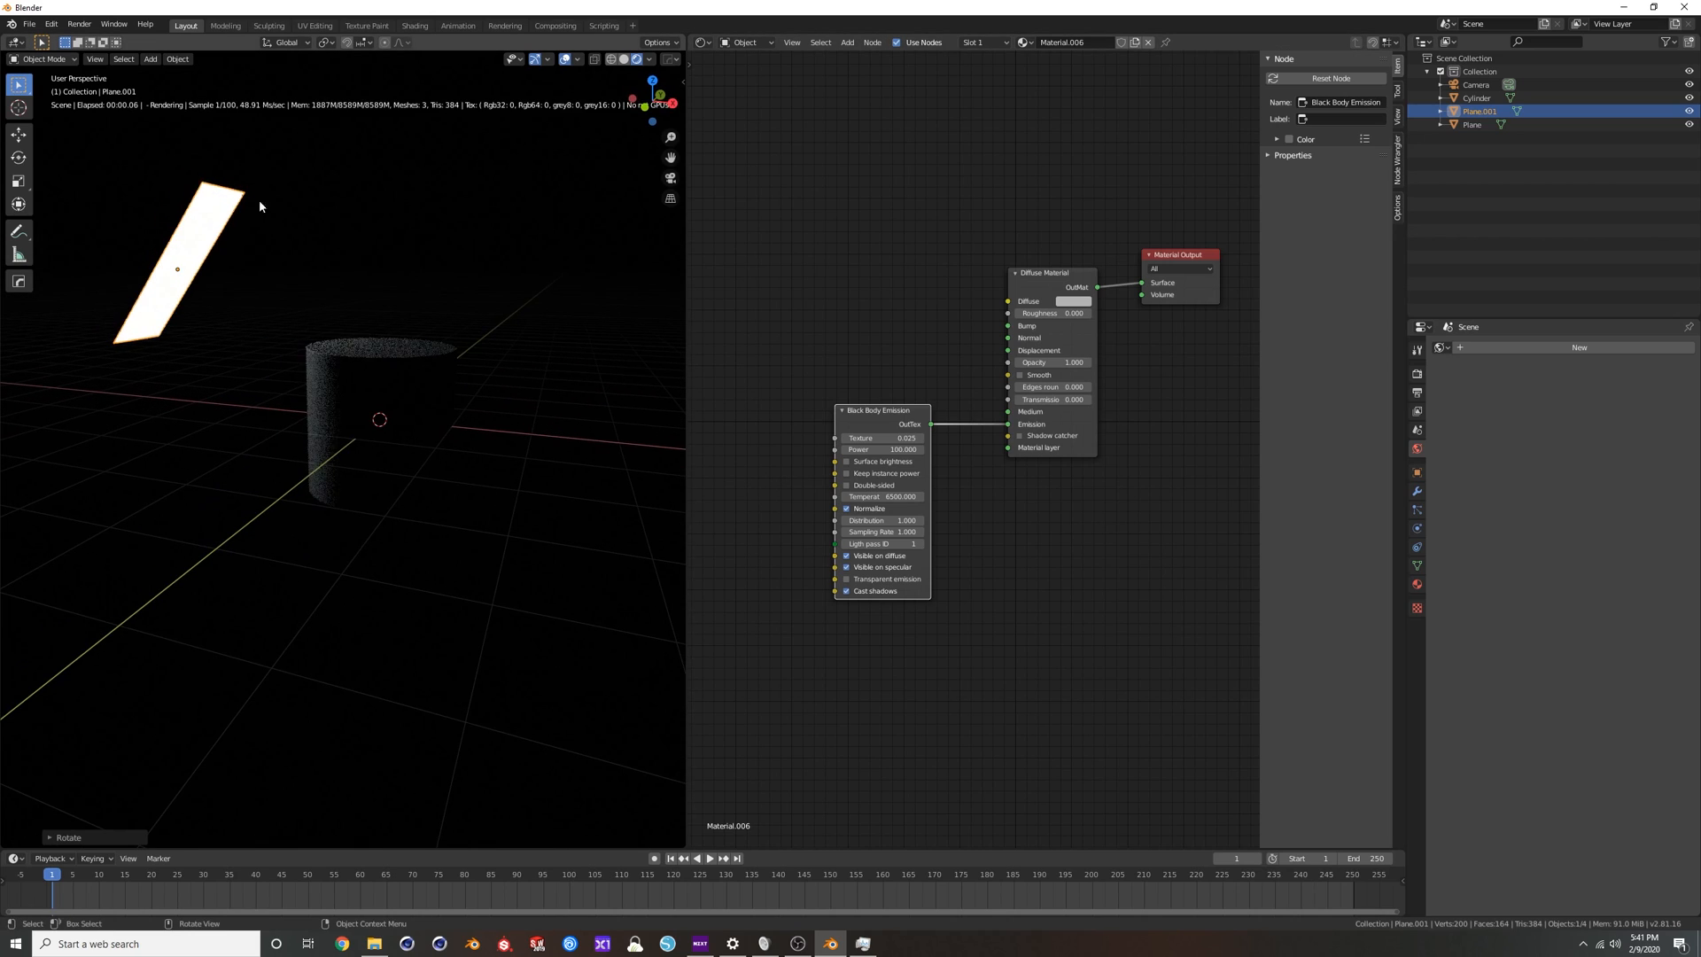
Try Keep instance power on the Black Body Emission node, switch it back off, and set the Power to 5000.
{"action": "left_click", "coordinate": [846, 476]}
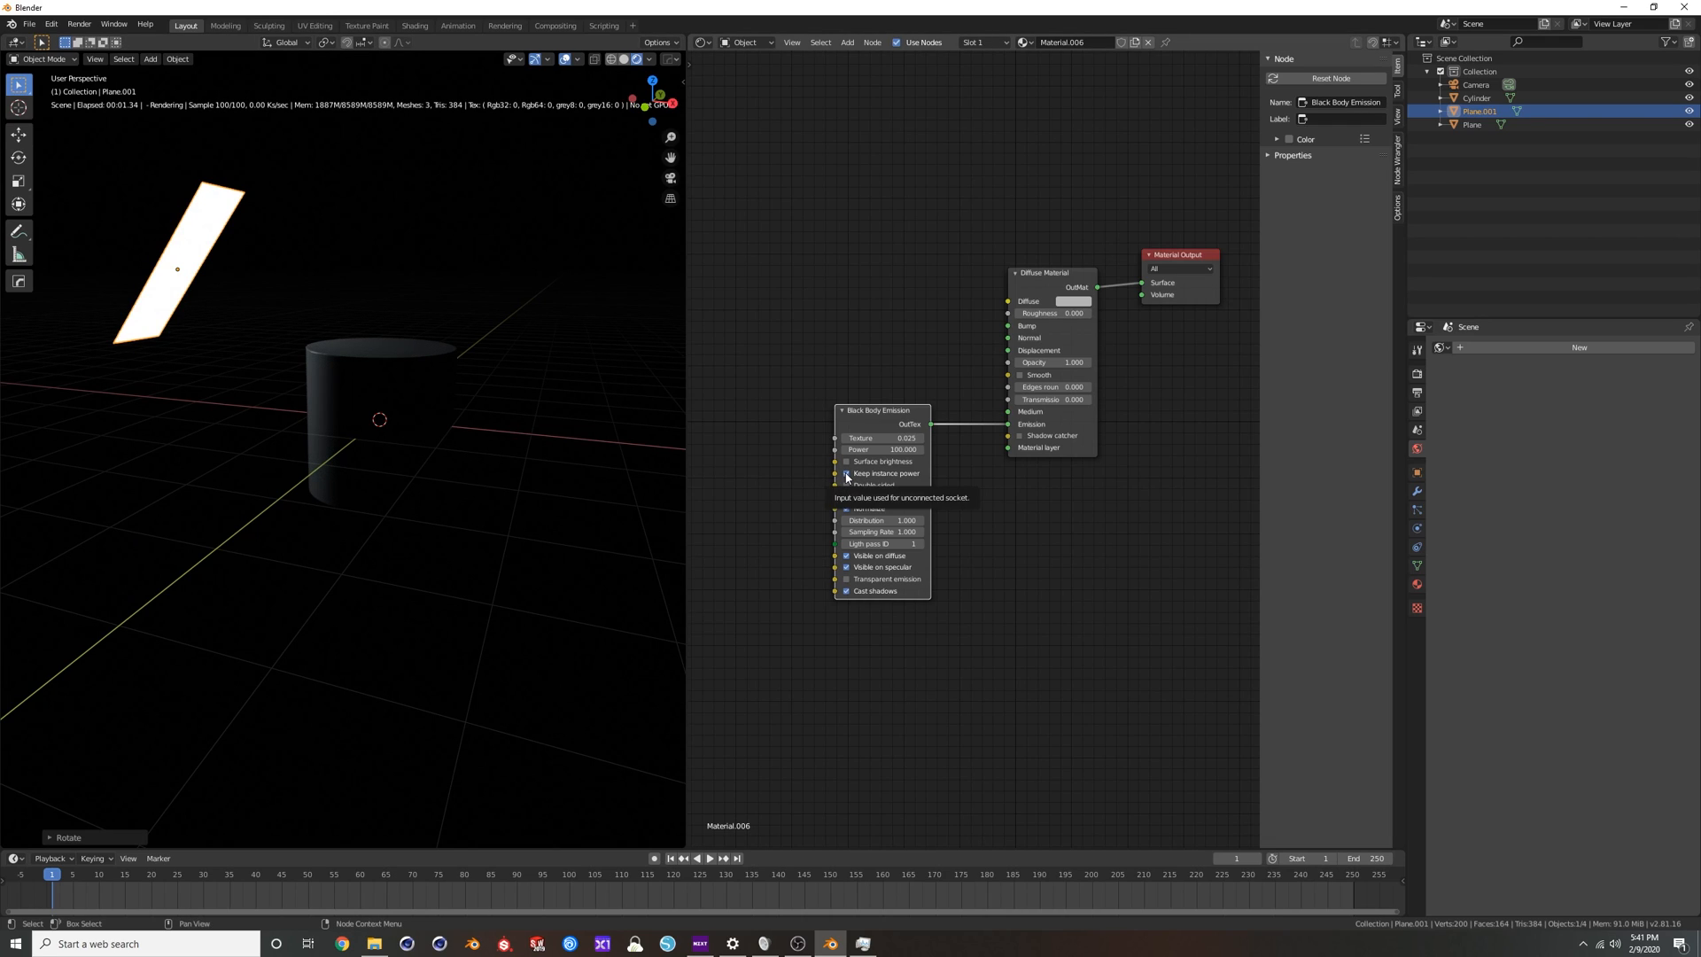
{"action": "left_click", "coordinate": [845, 476]}
{"action": "left_click_drag", "start_coordinate": [883, 450], "coordinate": [1045, 450]}
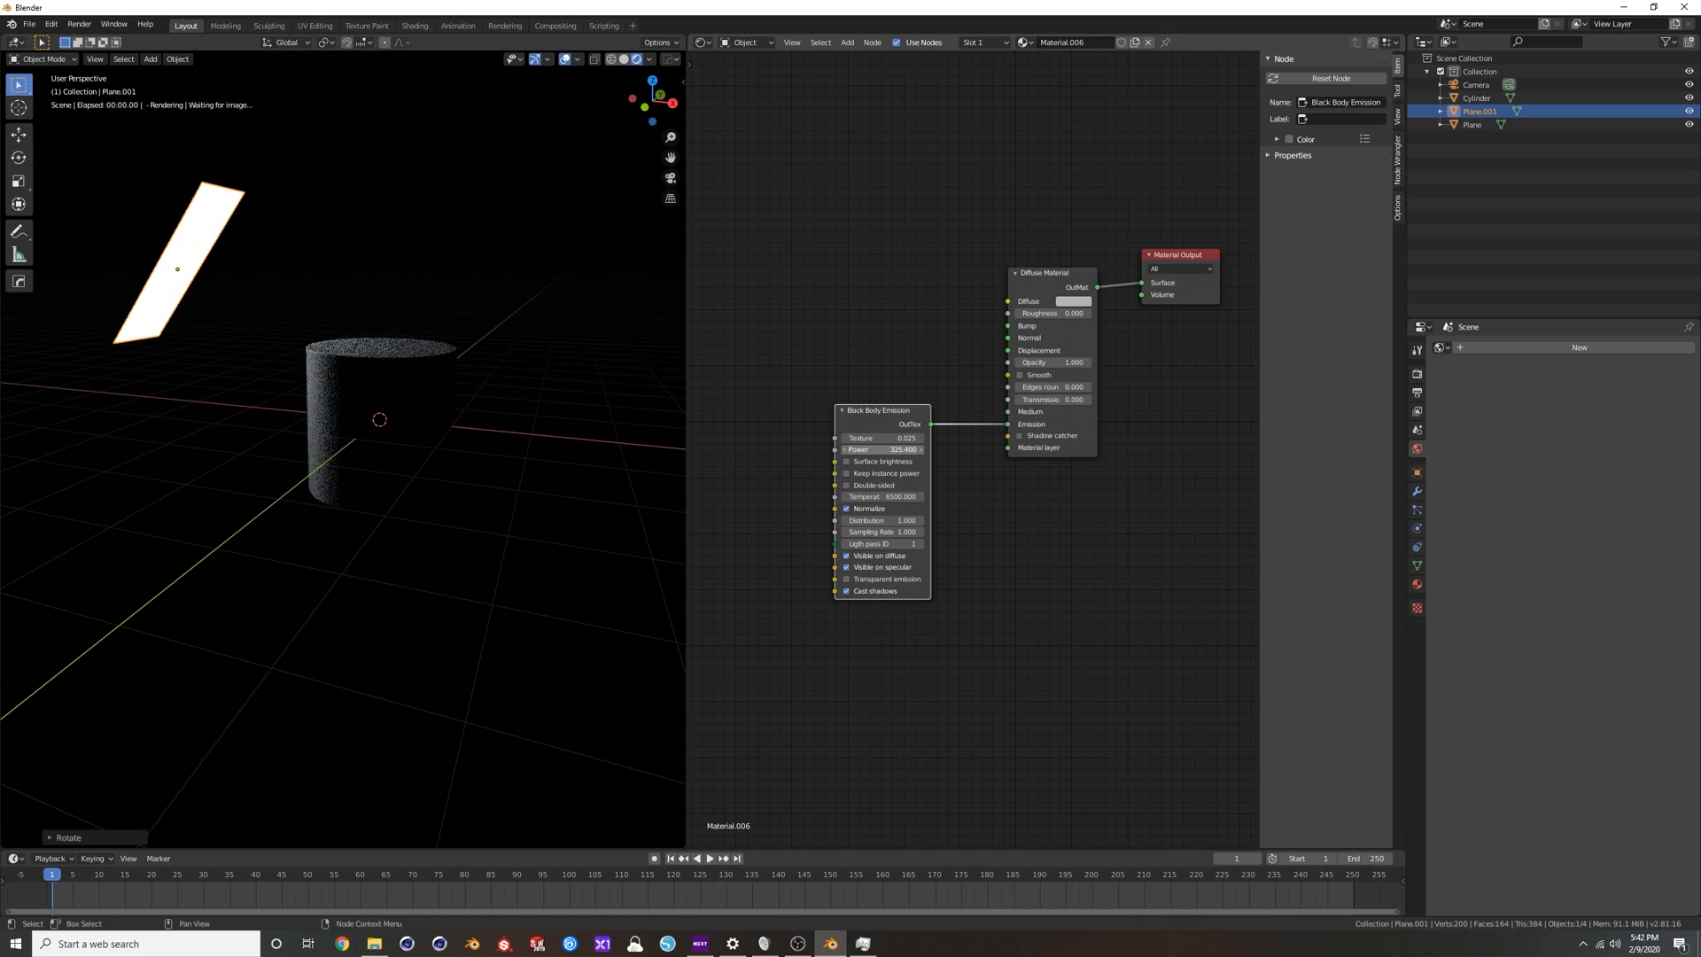
{"action": "left_click", "coordinate": [878, 450]}
{"action": "type", "text": "5"}
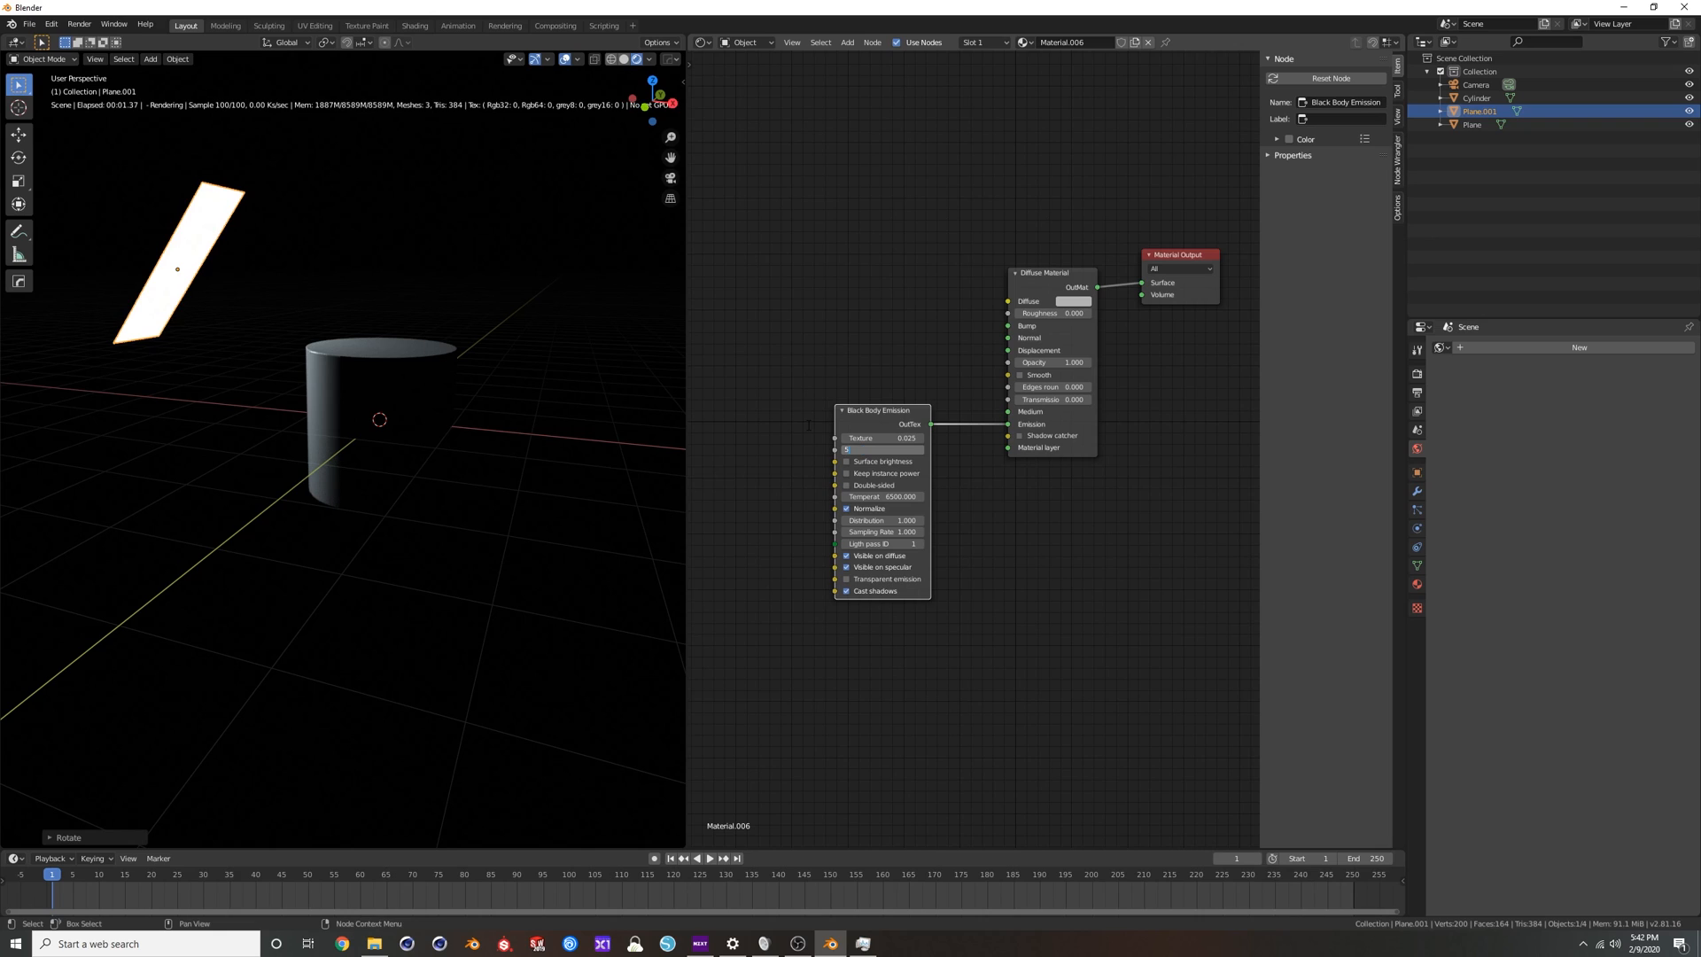
{"action": "type", "text": "000"}
{"action": "key", "text": "Return"}
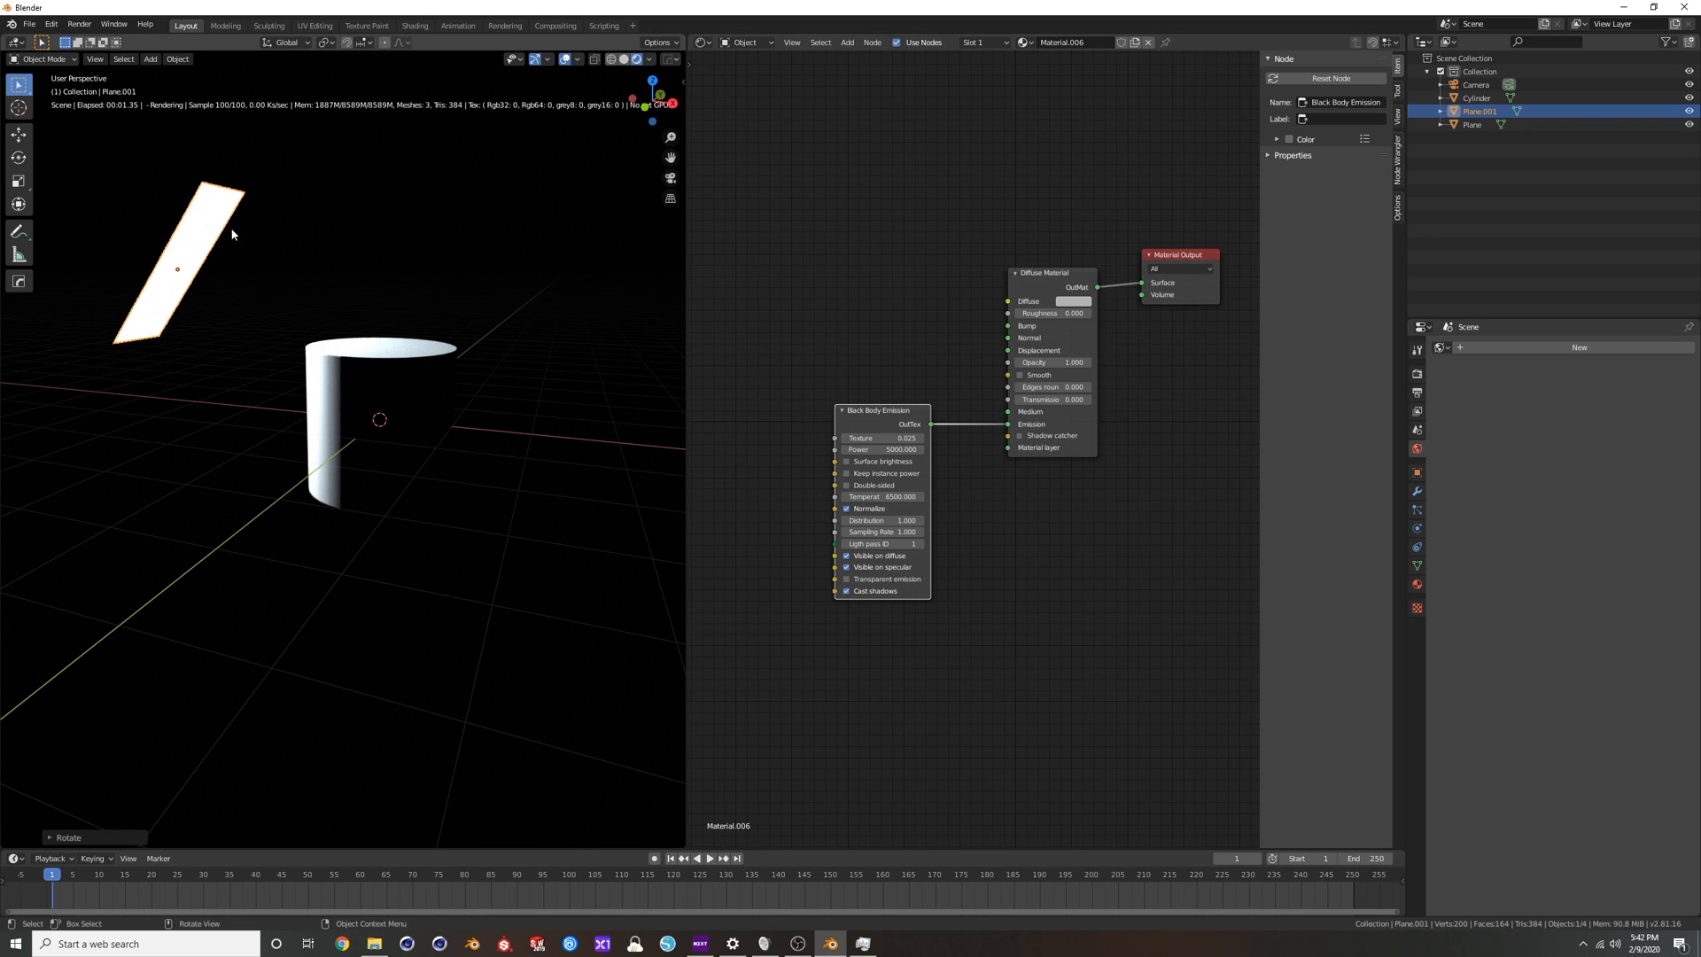
Scale the strip plane up to about 1.9 times its size.
{"action": "key", "text": "s"}
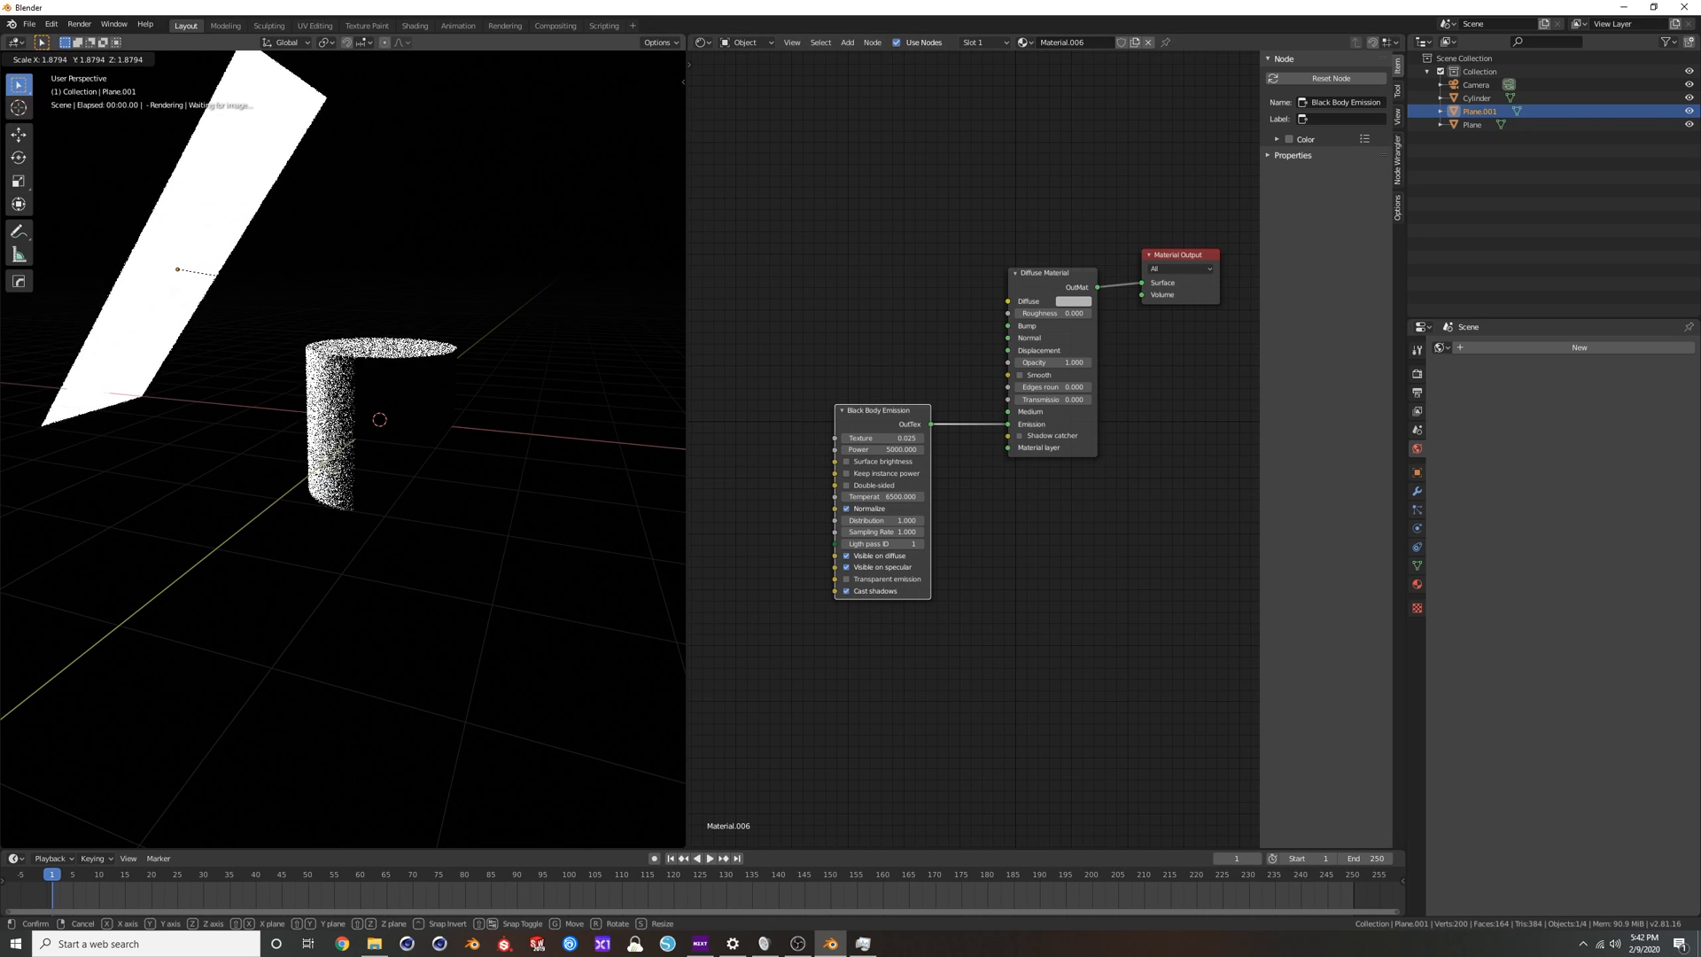
{"action": "left_click", "coordinate": [475, 559]}
{"action": "left_click", "coordinate": [465, 531]}
{"action": "middle_click_drag", "start_coordinate": [448, 468], "coordinate": [484, 476]}
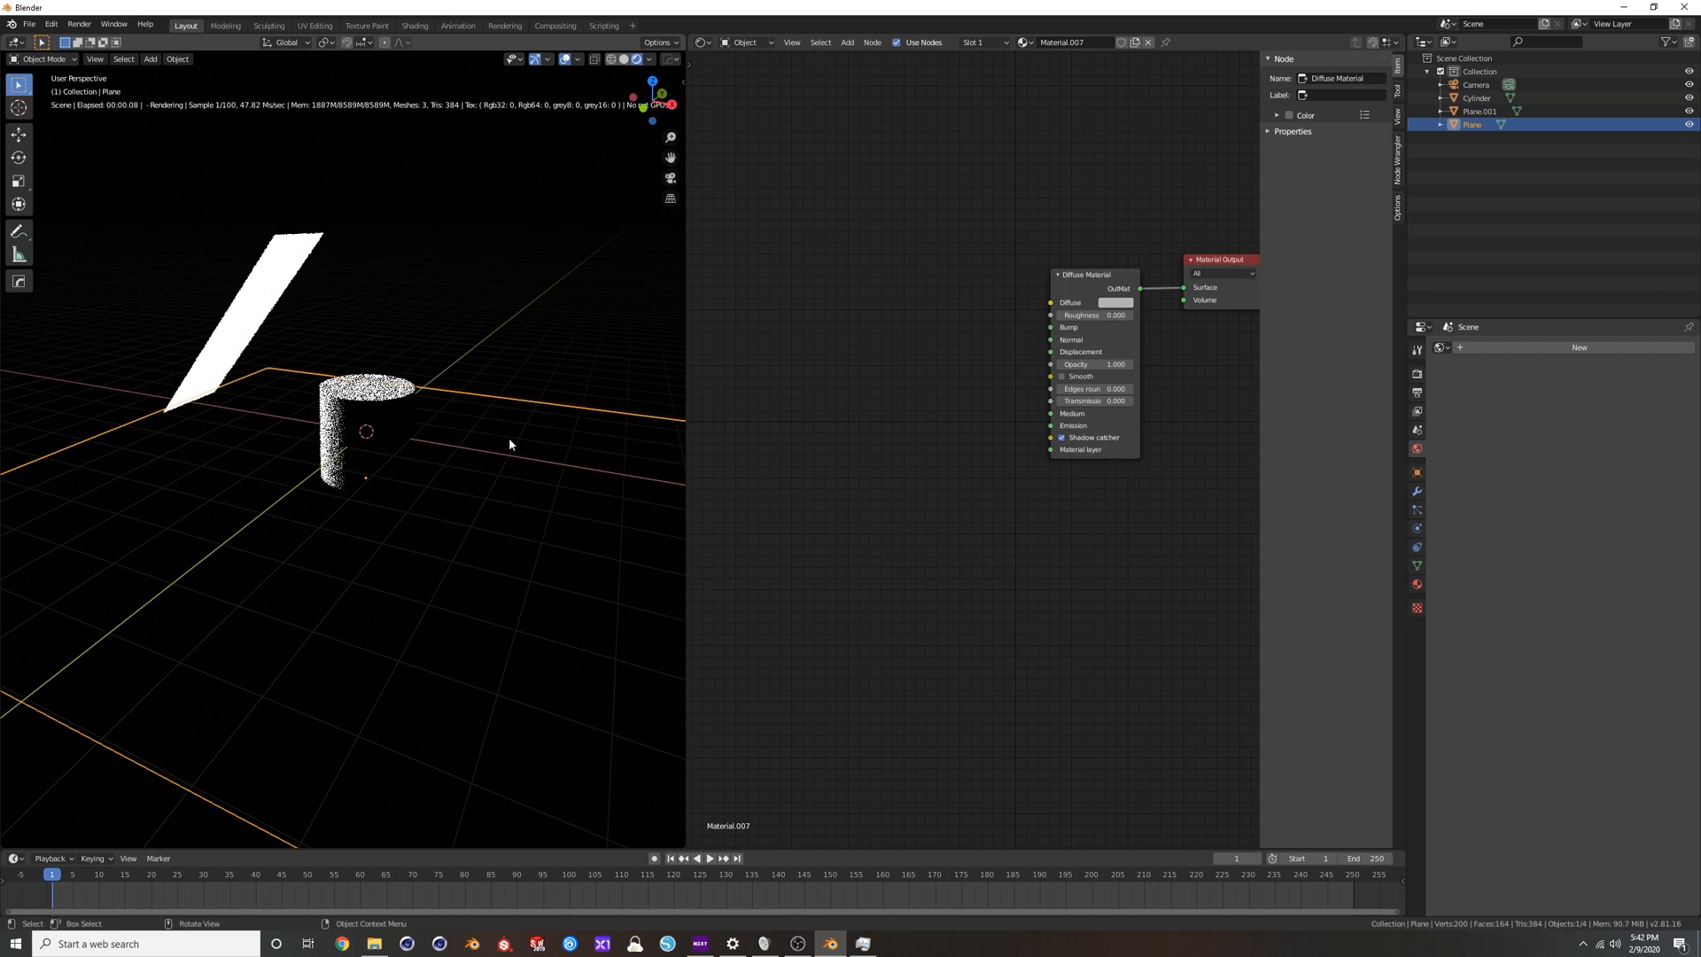
Create a new world with a Texture Environment and darken its texture colour to black.
{"action": "left_click", "coordinate": [1580, 348]}
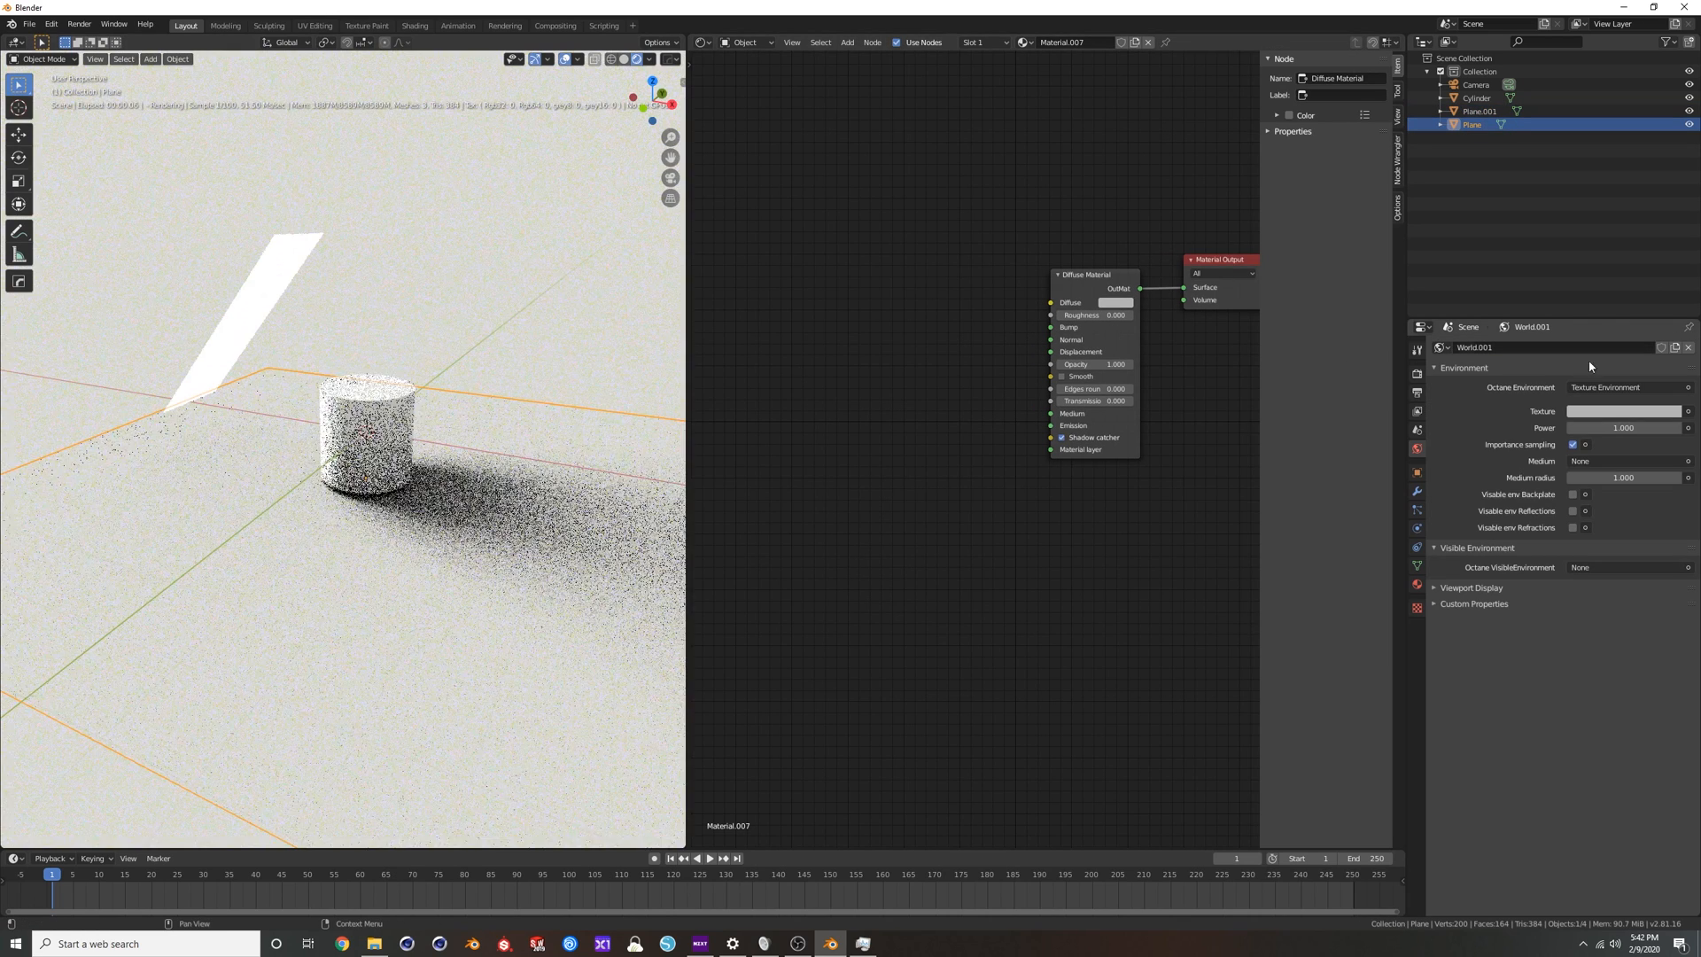
{"action": "middle_click_drag", "start_coordinate": [429, 469], "coordinate": [429, 453]}
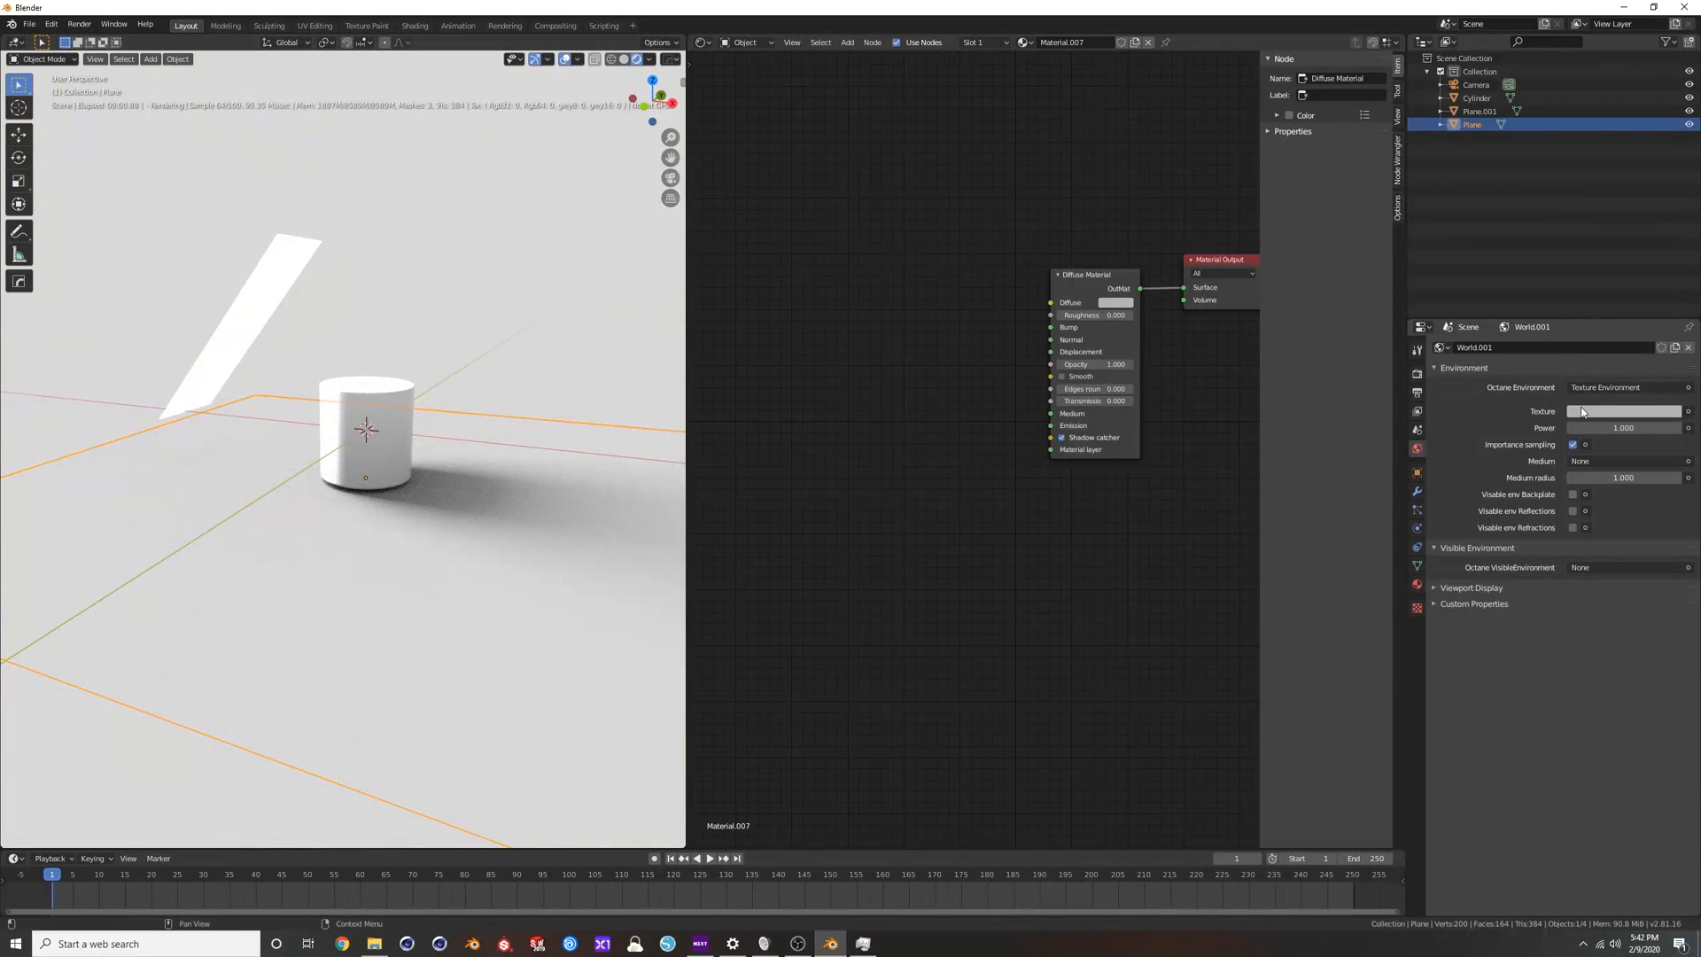
{"action": "left_click", "coordinate": [1582, 411]}
{"action": "left_click_drag", "start_coordinate": [1670, 296], "coordinate": [1670, 316]}
{"action": "middle_click_drag", "start_coordinate": [556, 360], "coordinate": [439, 287]}
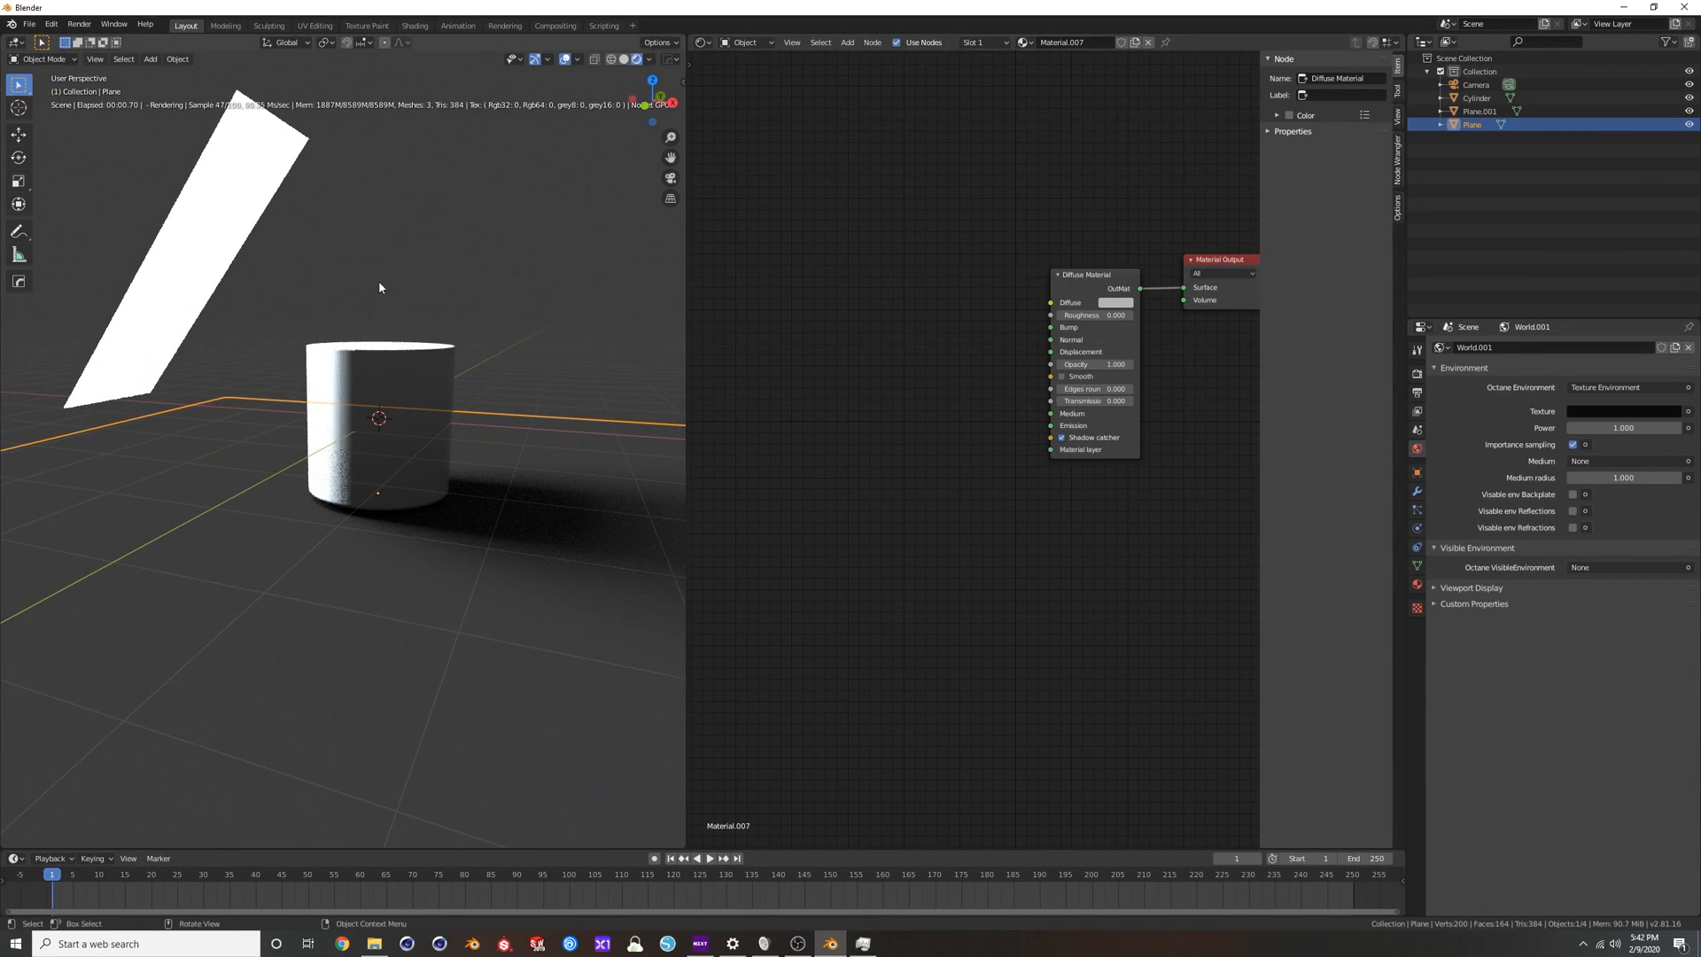
Toggle Keep instance power on and off on the strip plane's emission node and set its Power to 100.
{"action": "left_click", "coordinate": [193, 206]}
{"action": "left_click", "coordinate": [847, 474]}
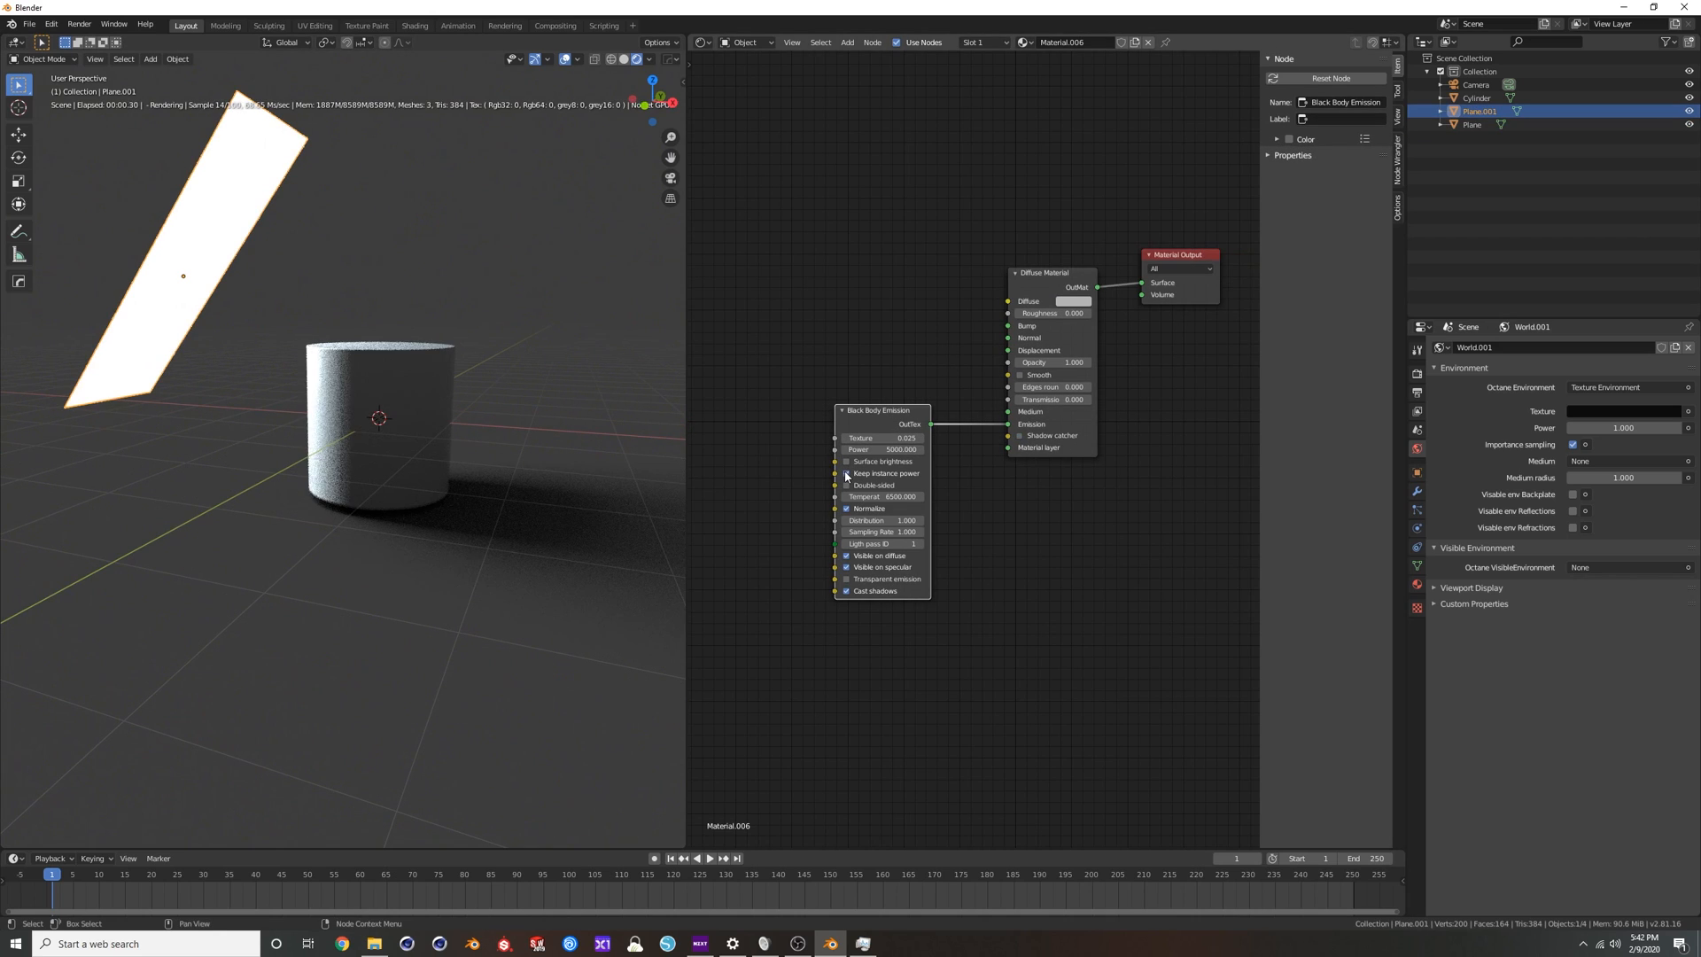
{"action": "left_click", "coordinate": [856, 473]}
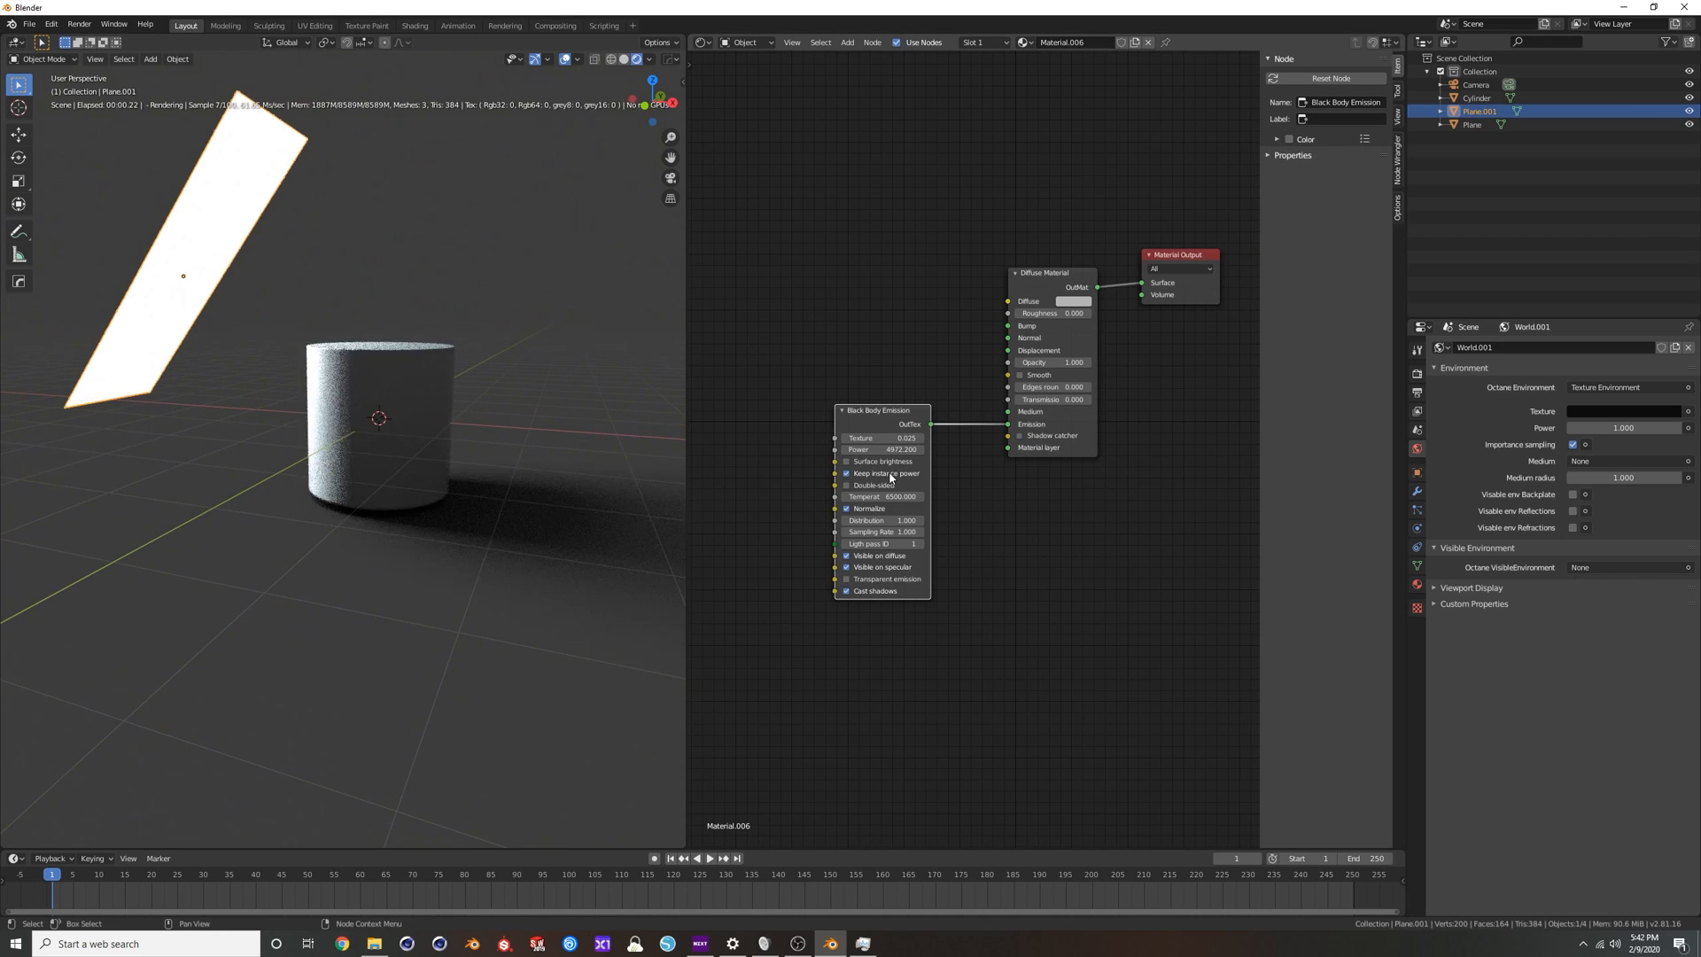
{"action": "left_click", "coordinate": [873, 450]}
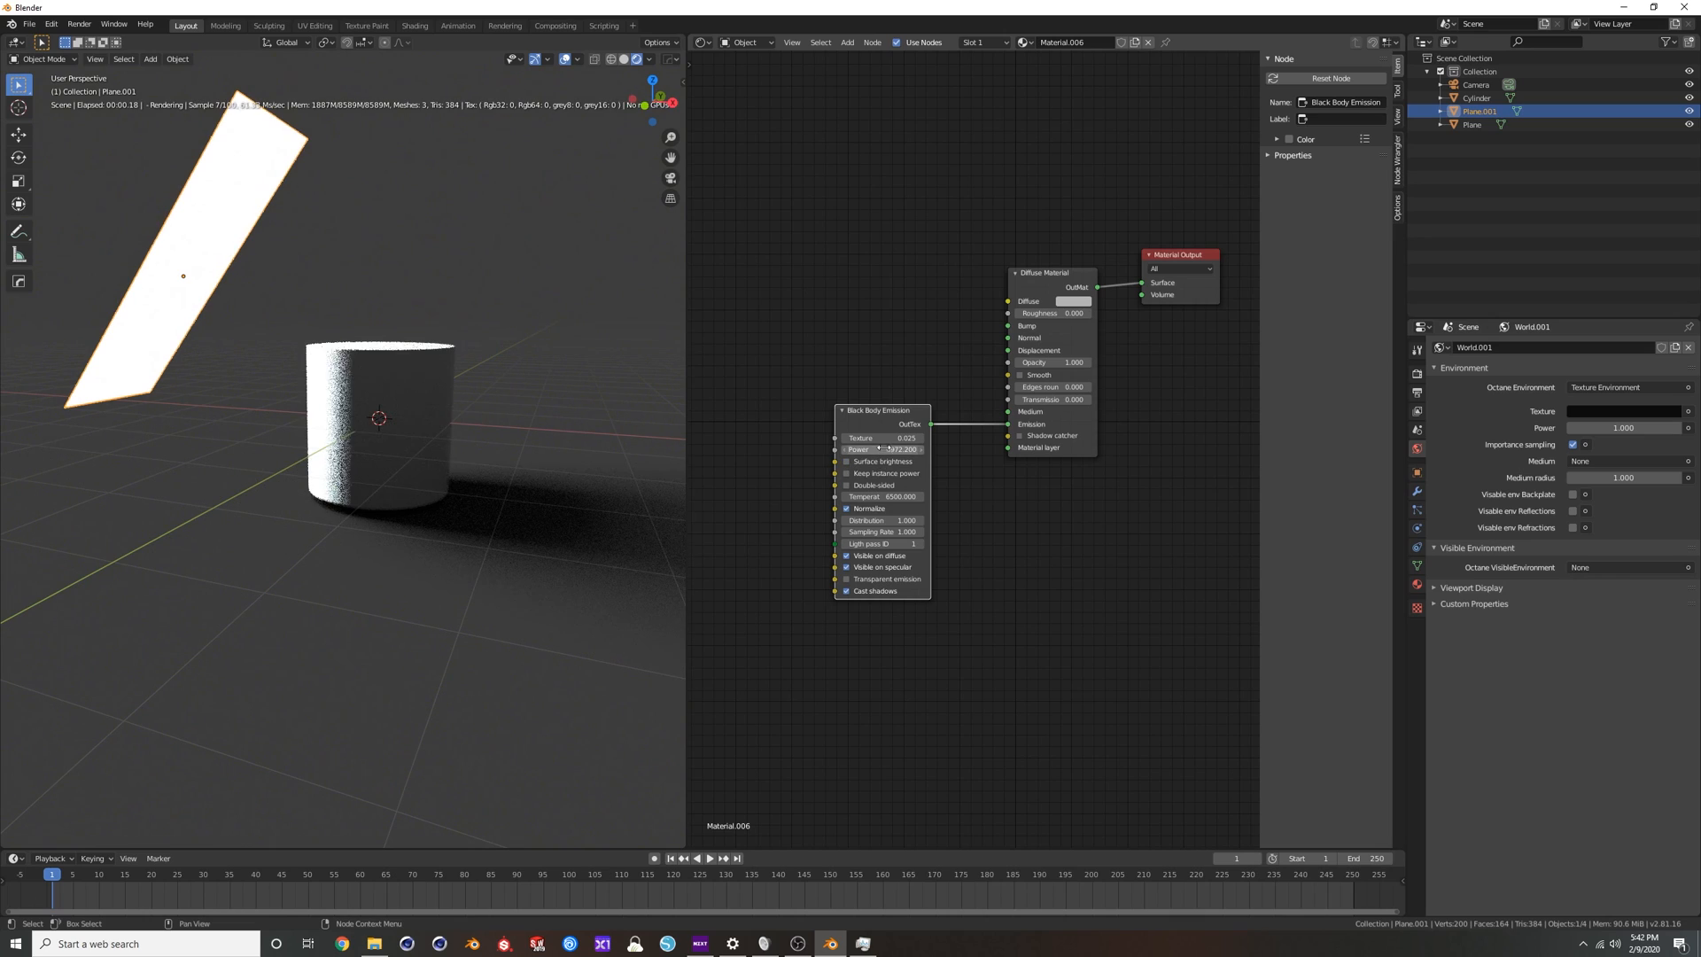
{"action": "type", "text": "100"}
{"action": "key", "text": "Return"}
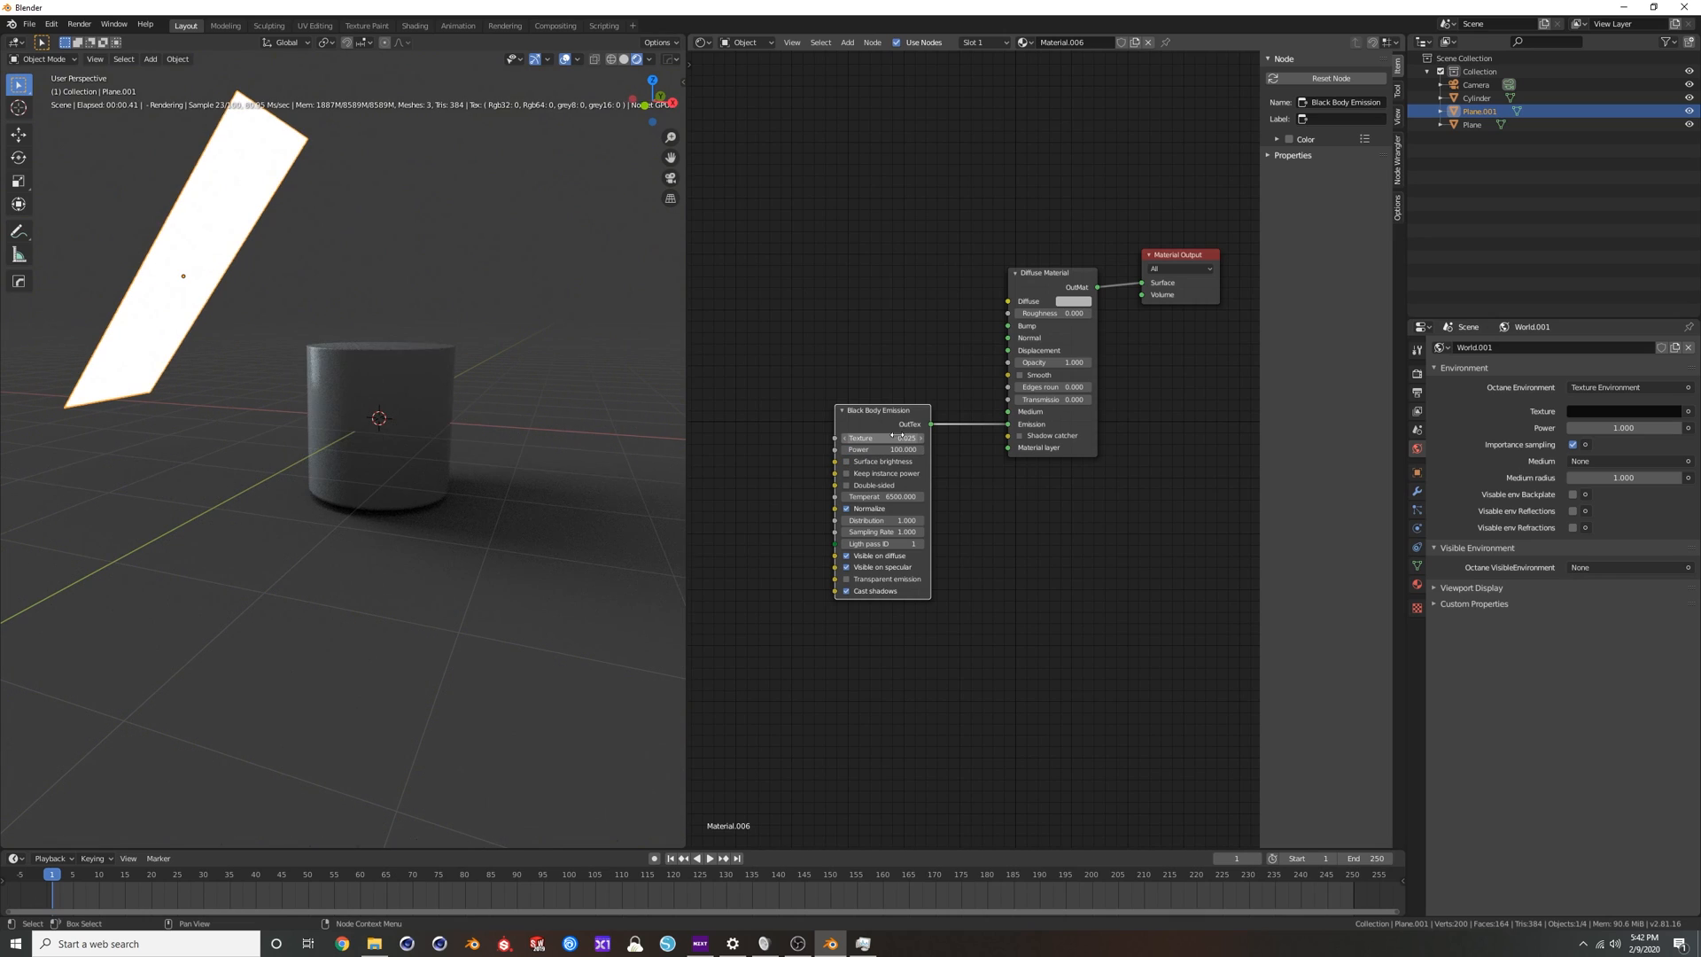
Set the strip light's Black Body Emission Power to 500 and select the floor plane.
{"action": "left_click", "coordinate": [882, 449]}
{"action": "type", "text": "5"}
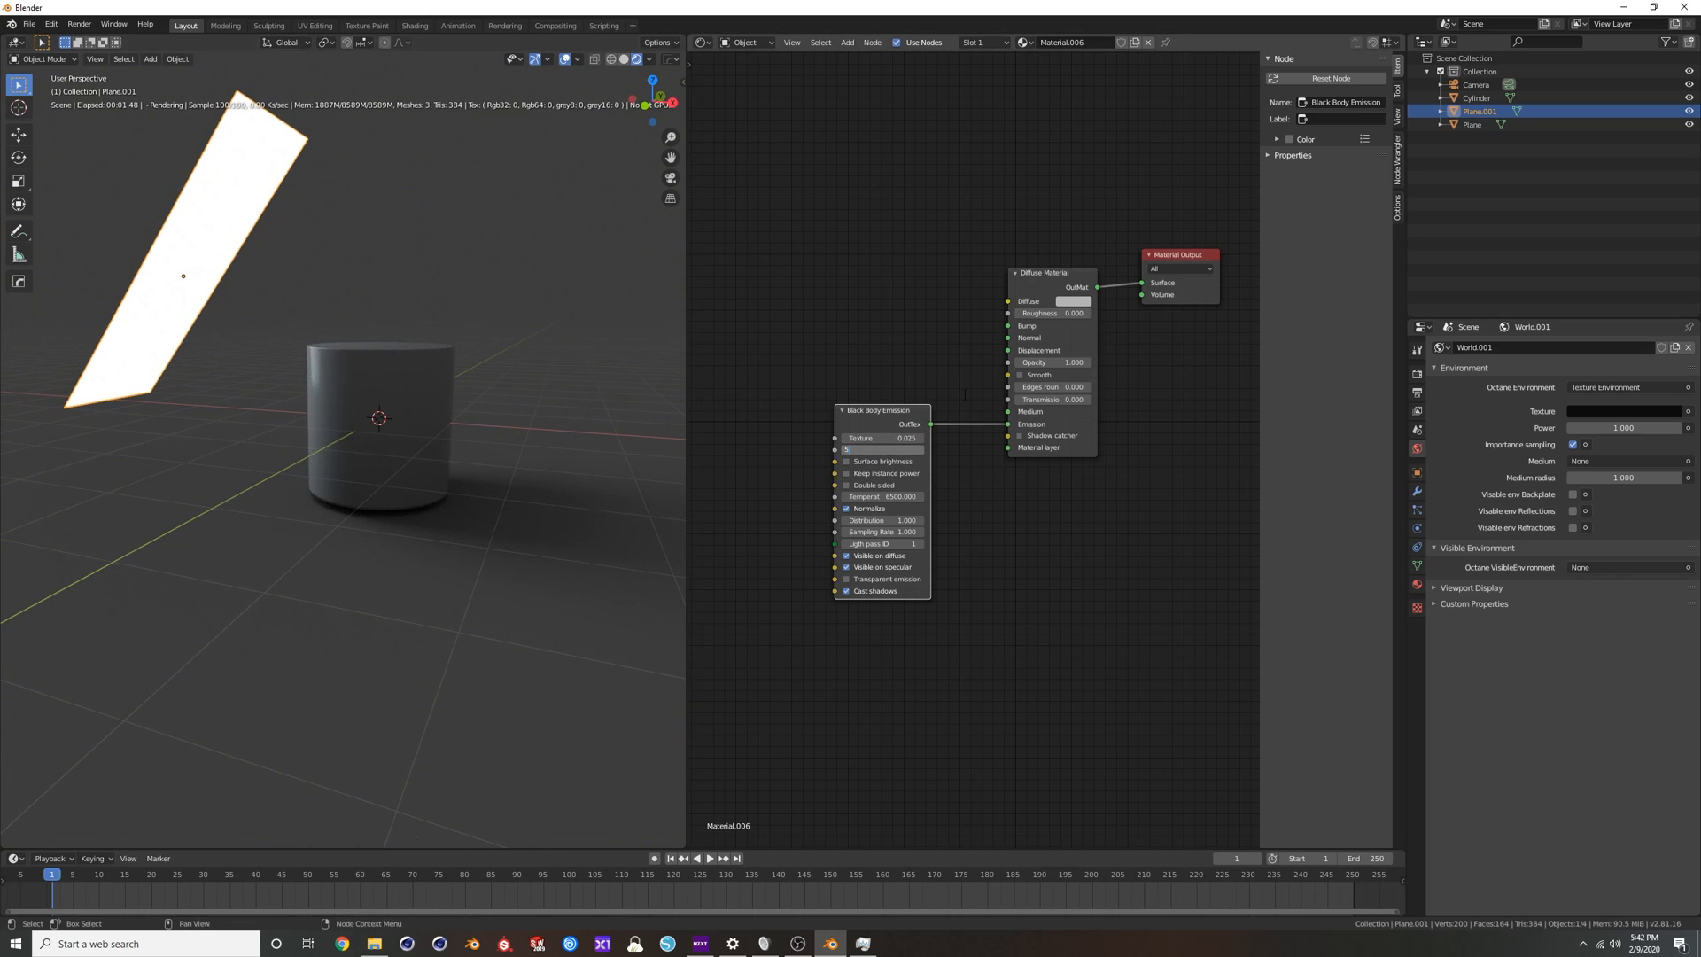
{"action": "type", "text": "00"}
{"action": "key", "text": "Return"}
{"action": "scroll", "coordinate": [481, 482], "scroll_direction": "up", "scroll_amount": 2}
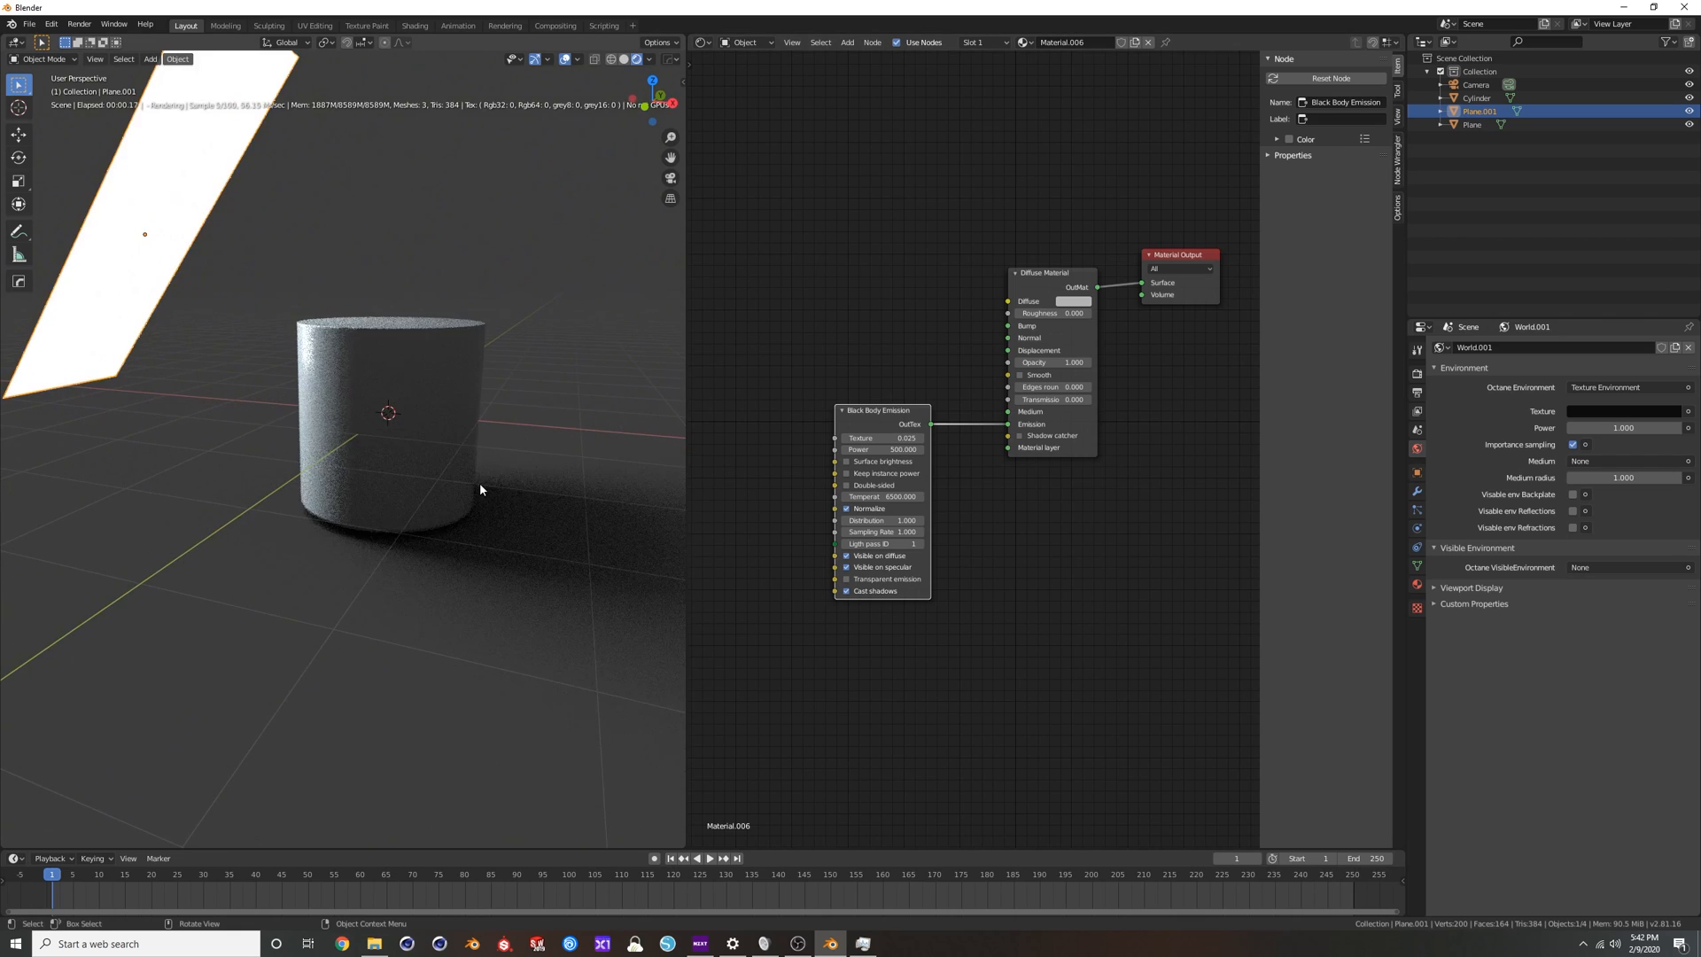
{"action": "middle_click_drag", "start_coordinate": [481, 485], "coordinate": [415, 556]}
{"action": "left_click", "coordinate": [370, 600]}
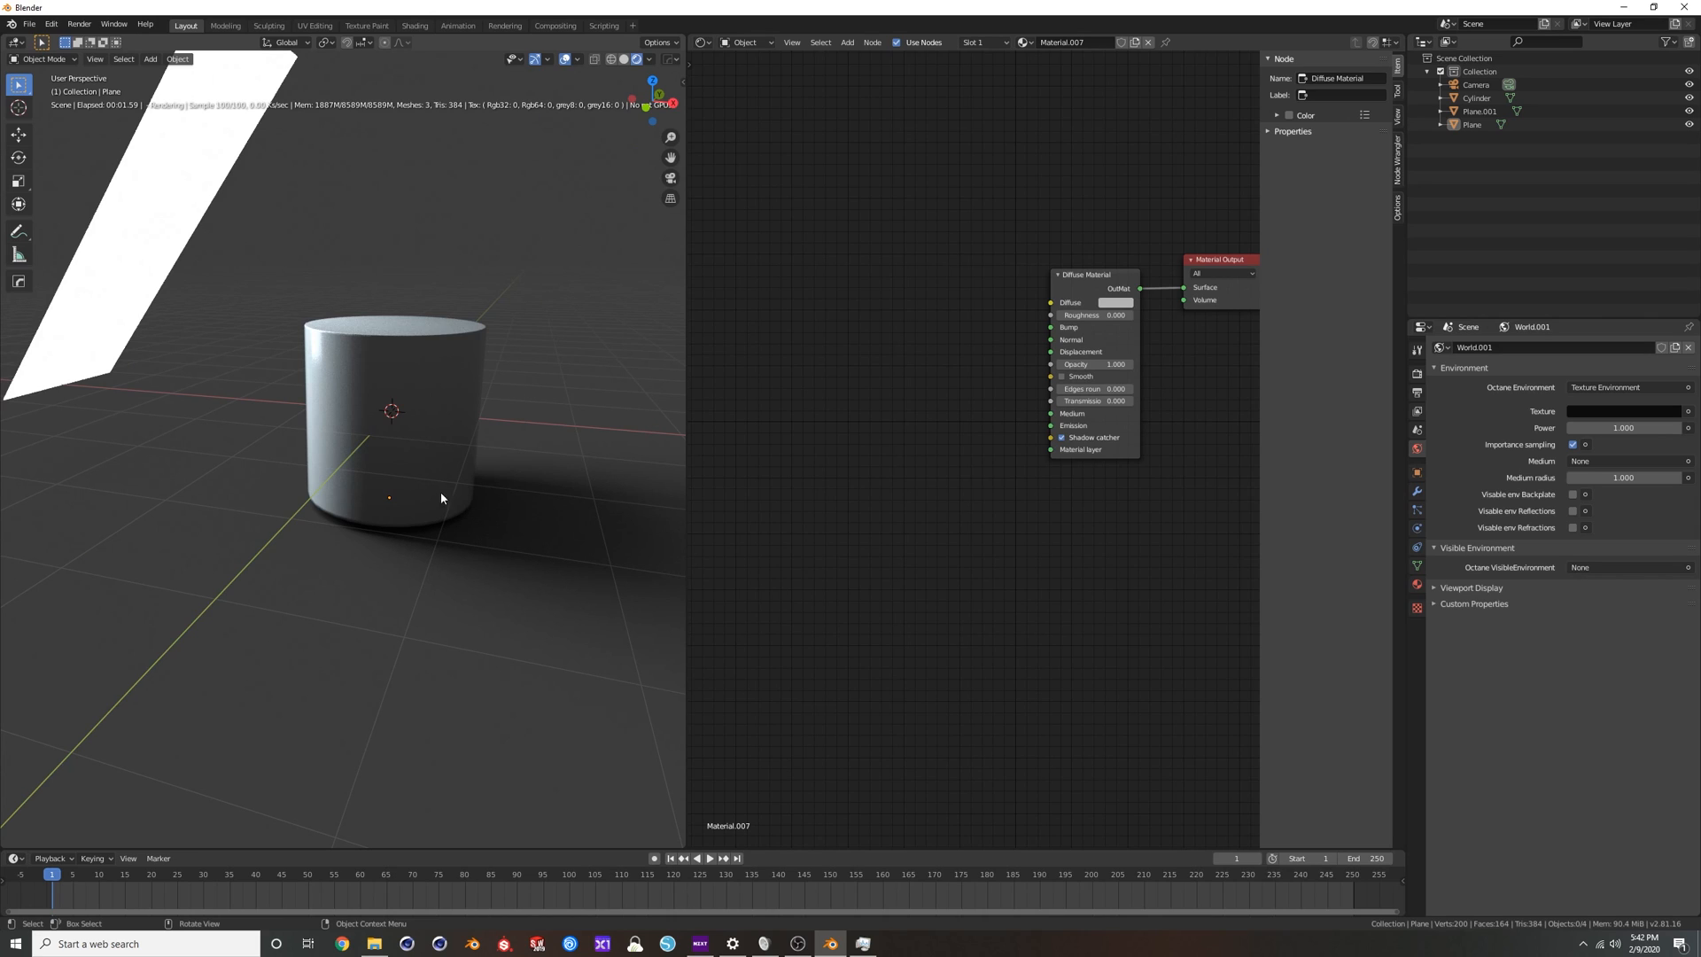
Enable Alpha channel in the scene's Octane render settings.
{"action": "scroll", "coordinate": [523, 492], "scroll_direction": "down", "scroll_amount": 2}
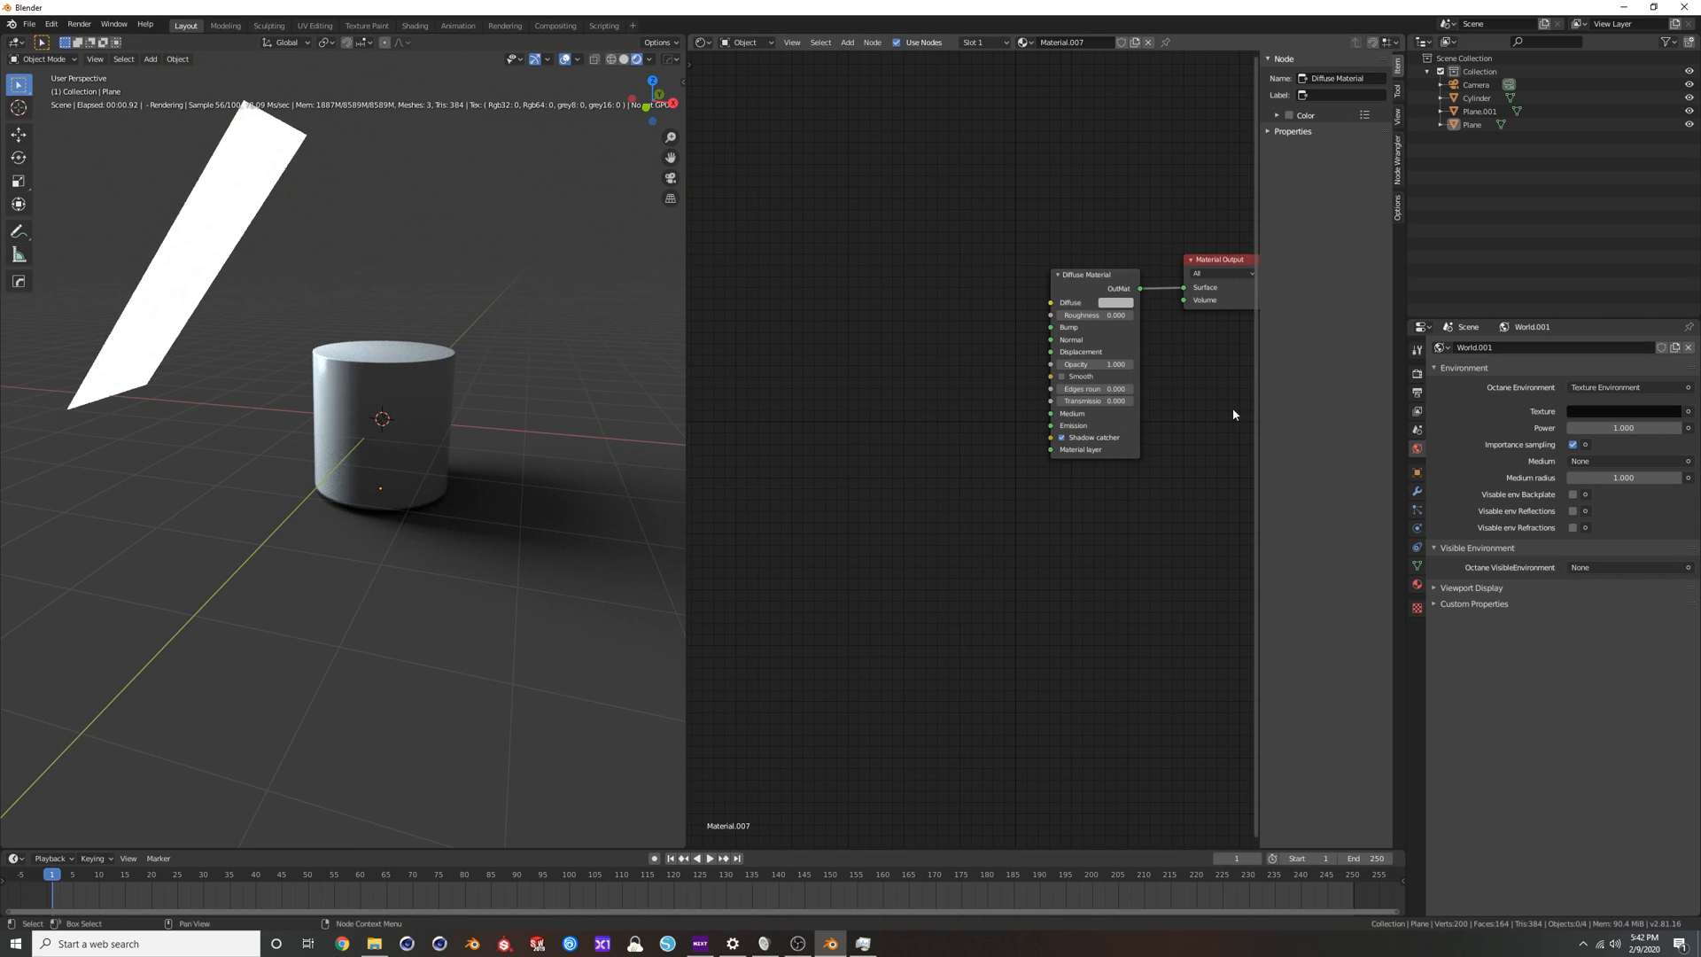
{"action": "left_click", "coordinate": [1416, 376]}
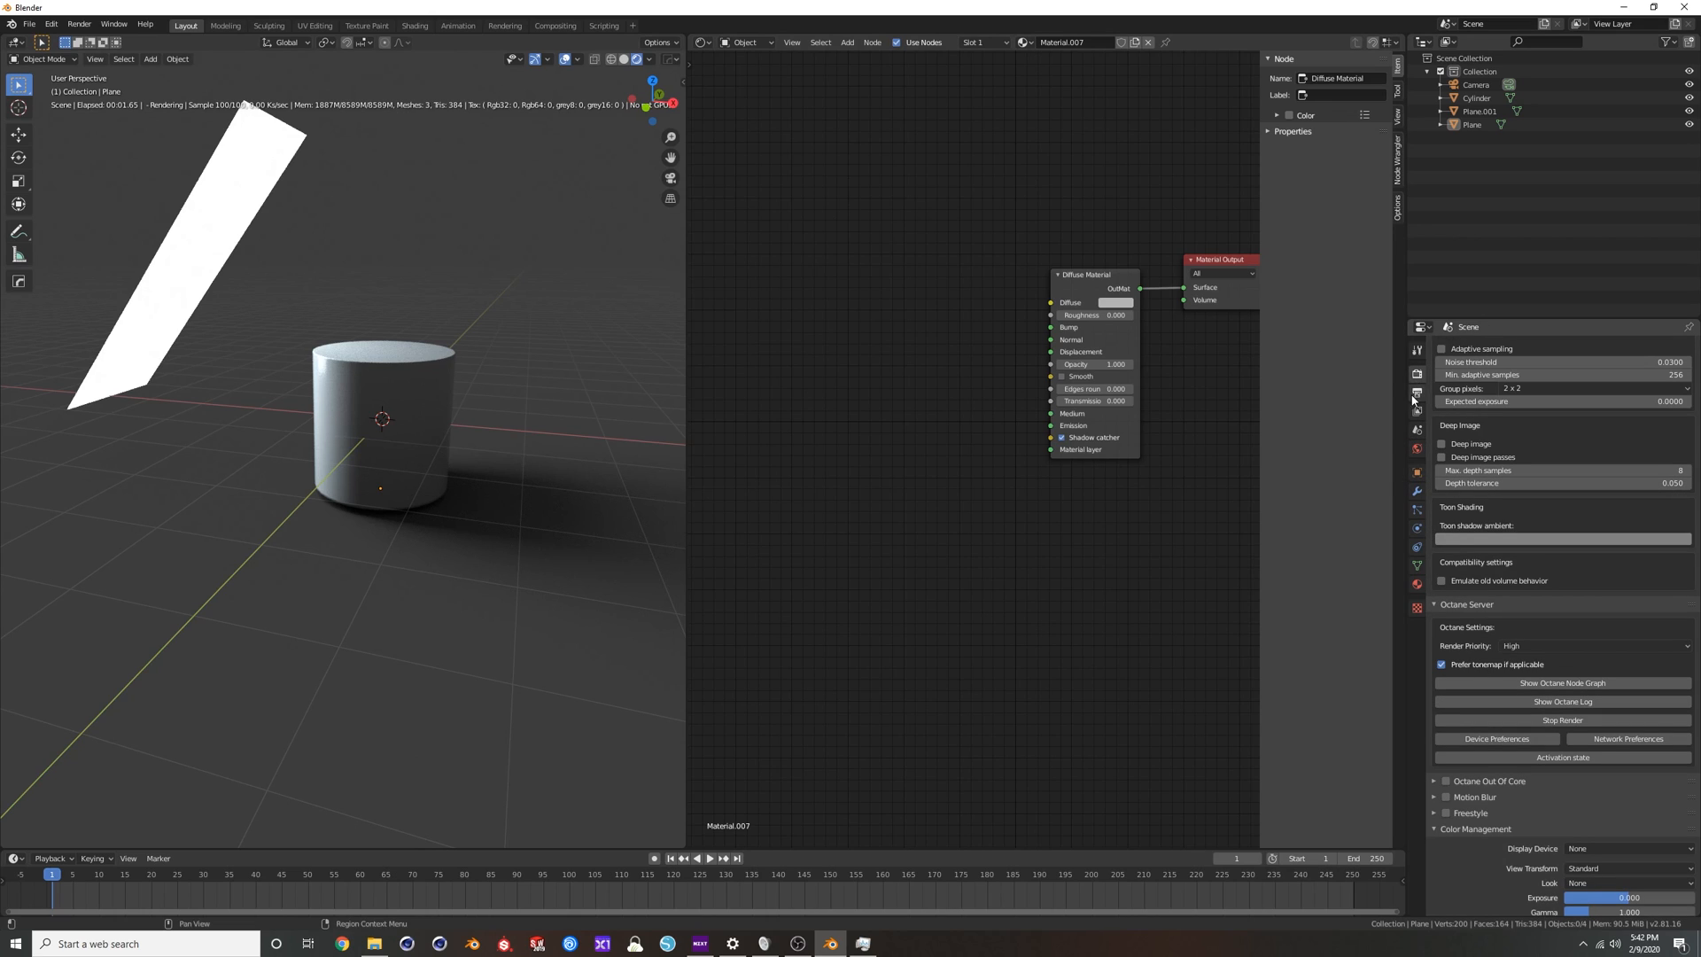
{"action": "scroll", "coordinate": [1489, 500], "scroll_direction": "up", "scroll_amount": 10}
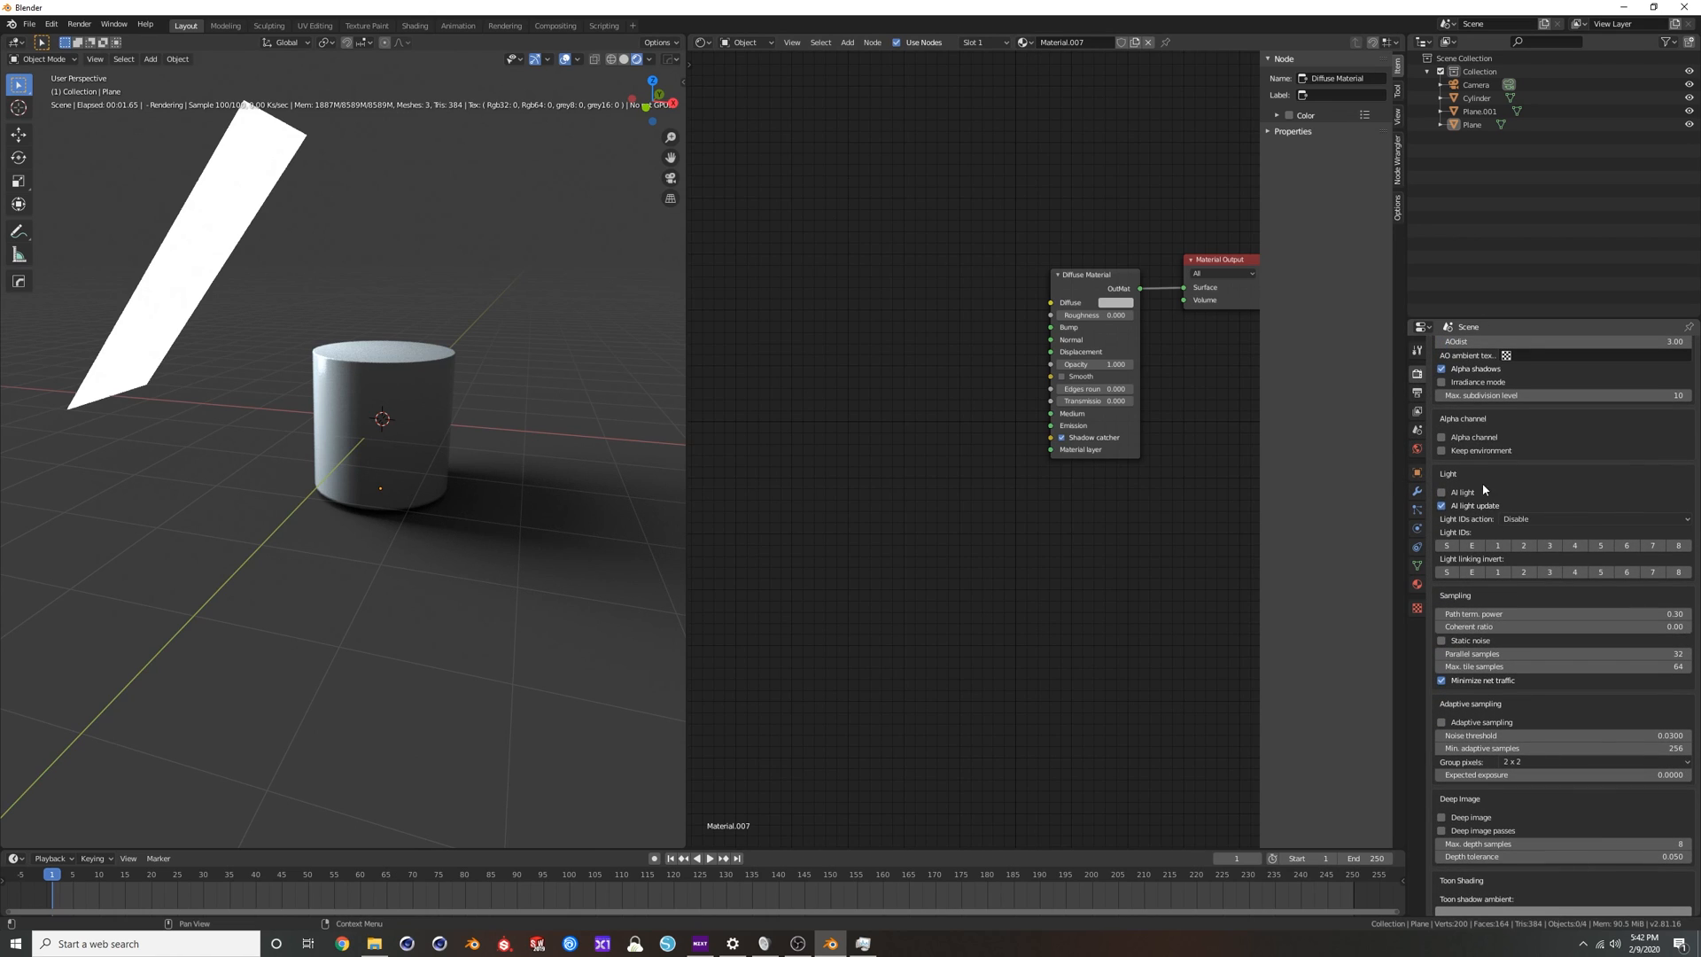
{"action": "left_click", "coordinate": [1444, 439]}
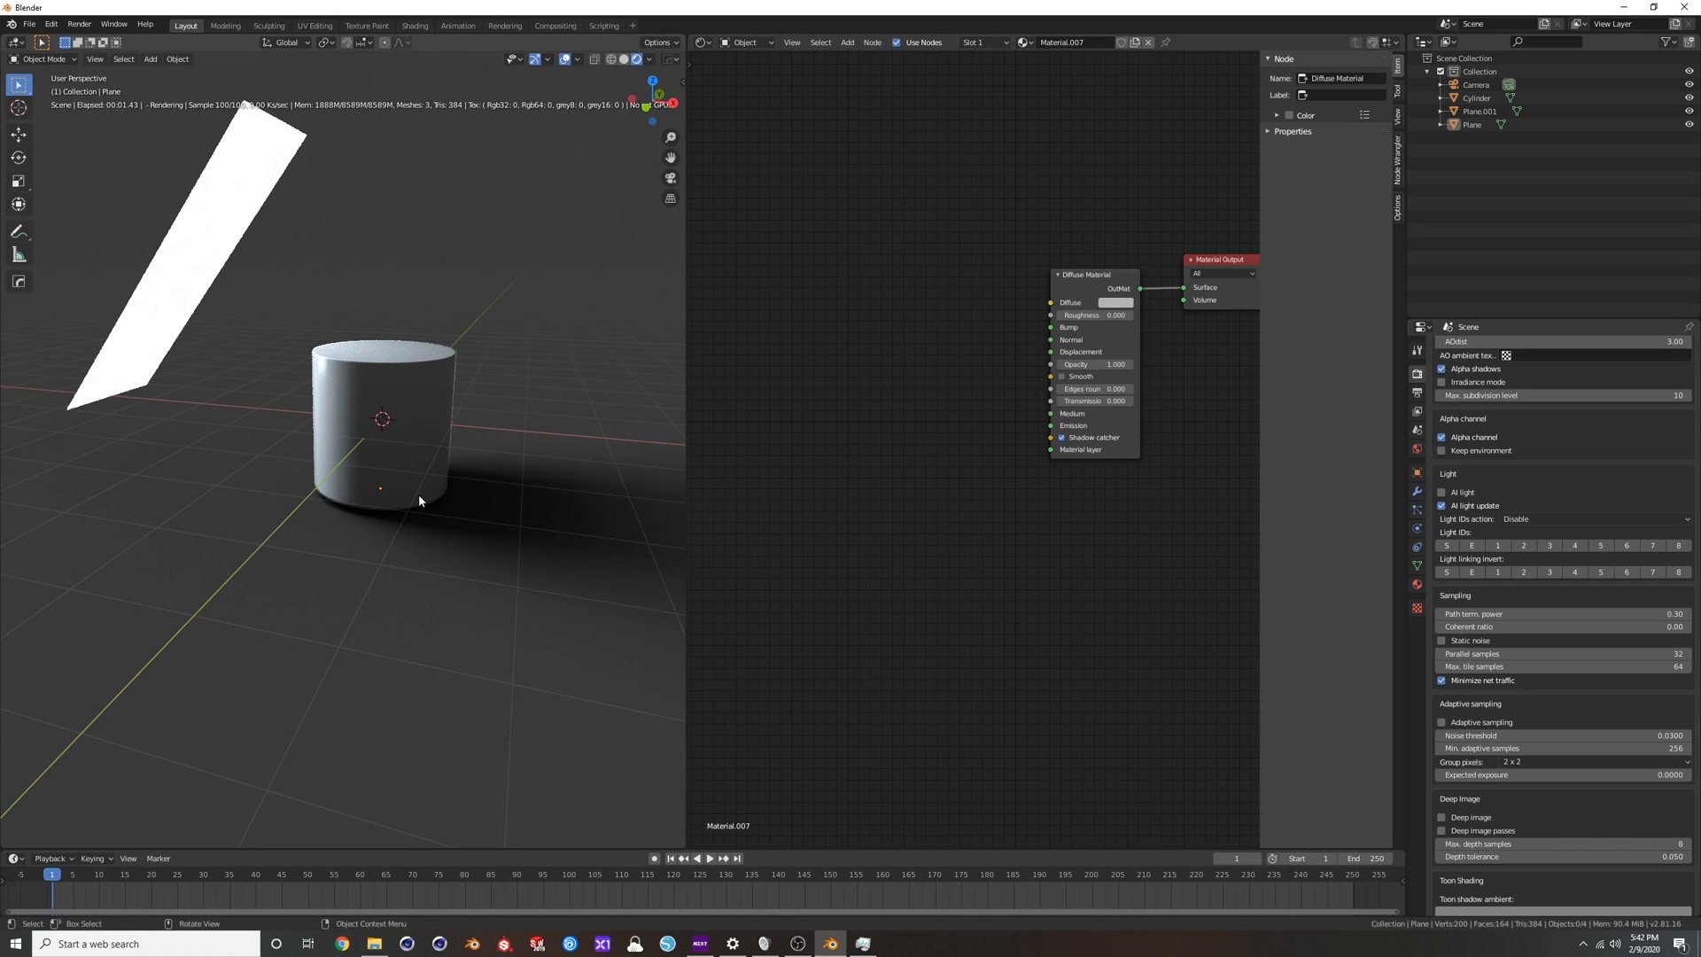
Switch the 3D viewport from rendered to solid shading and render the current frame from the camera.
{"action": "key", "text": "F12"}
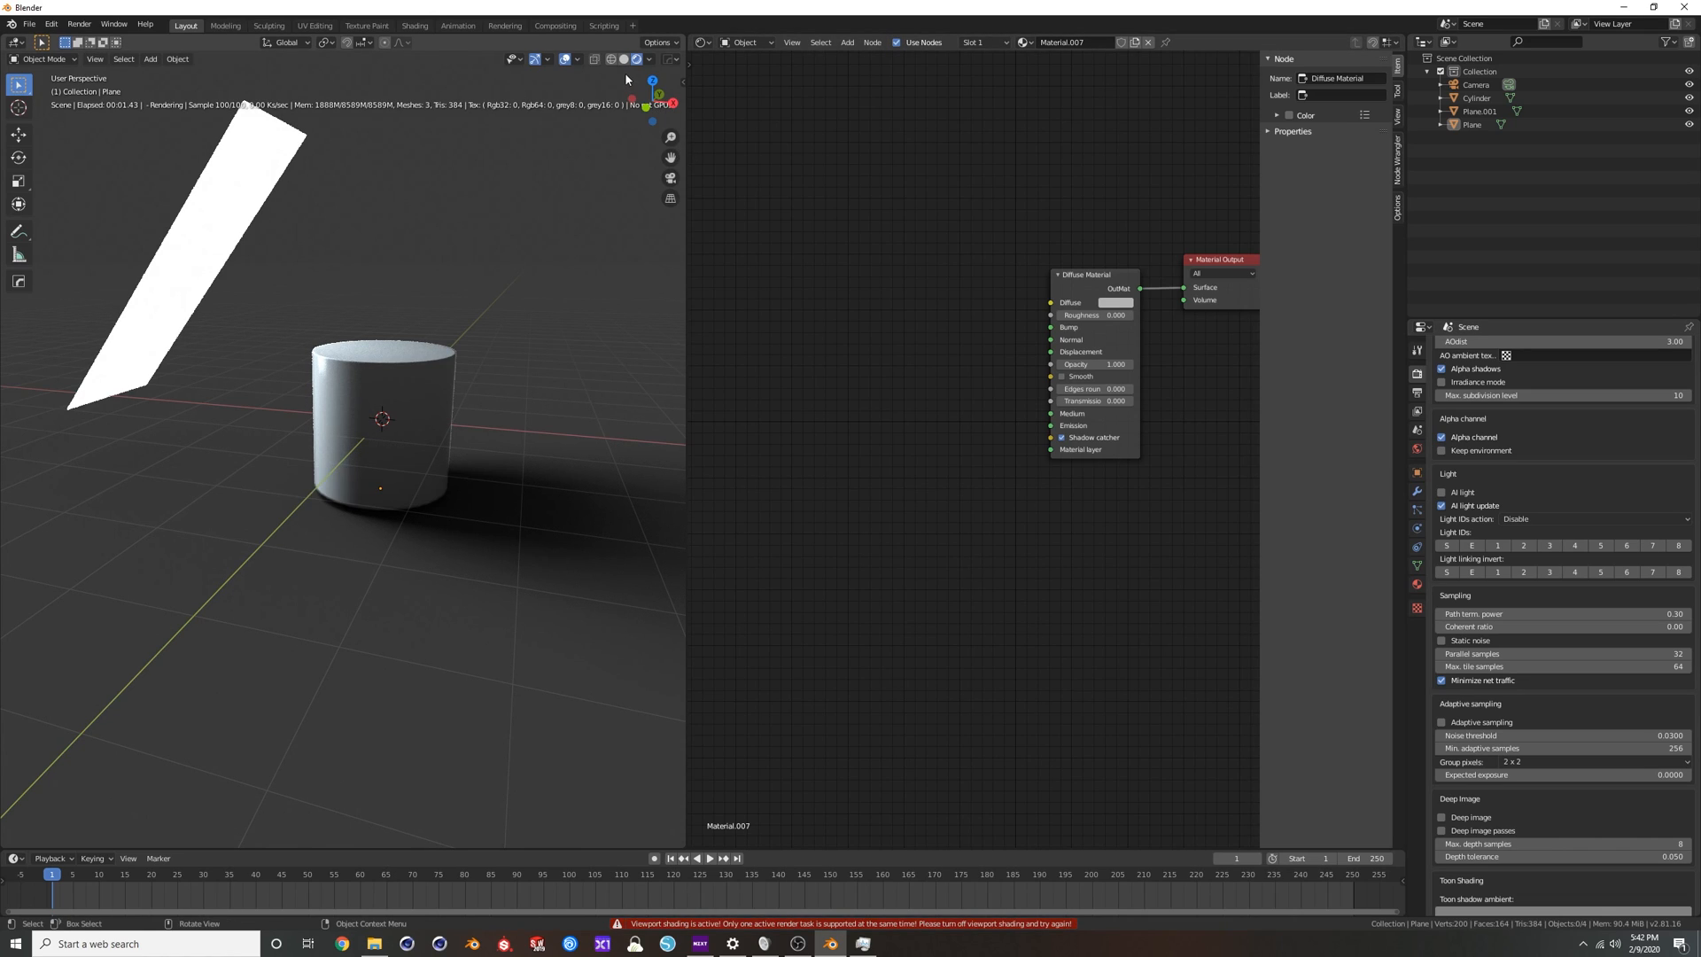
{"action": "left_click", "coordinate": [625, 60]}
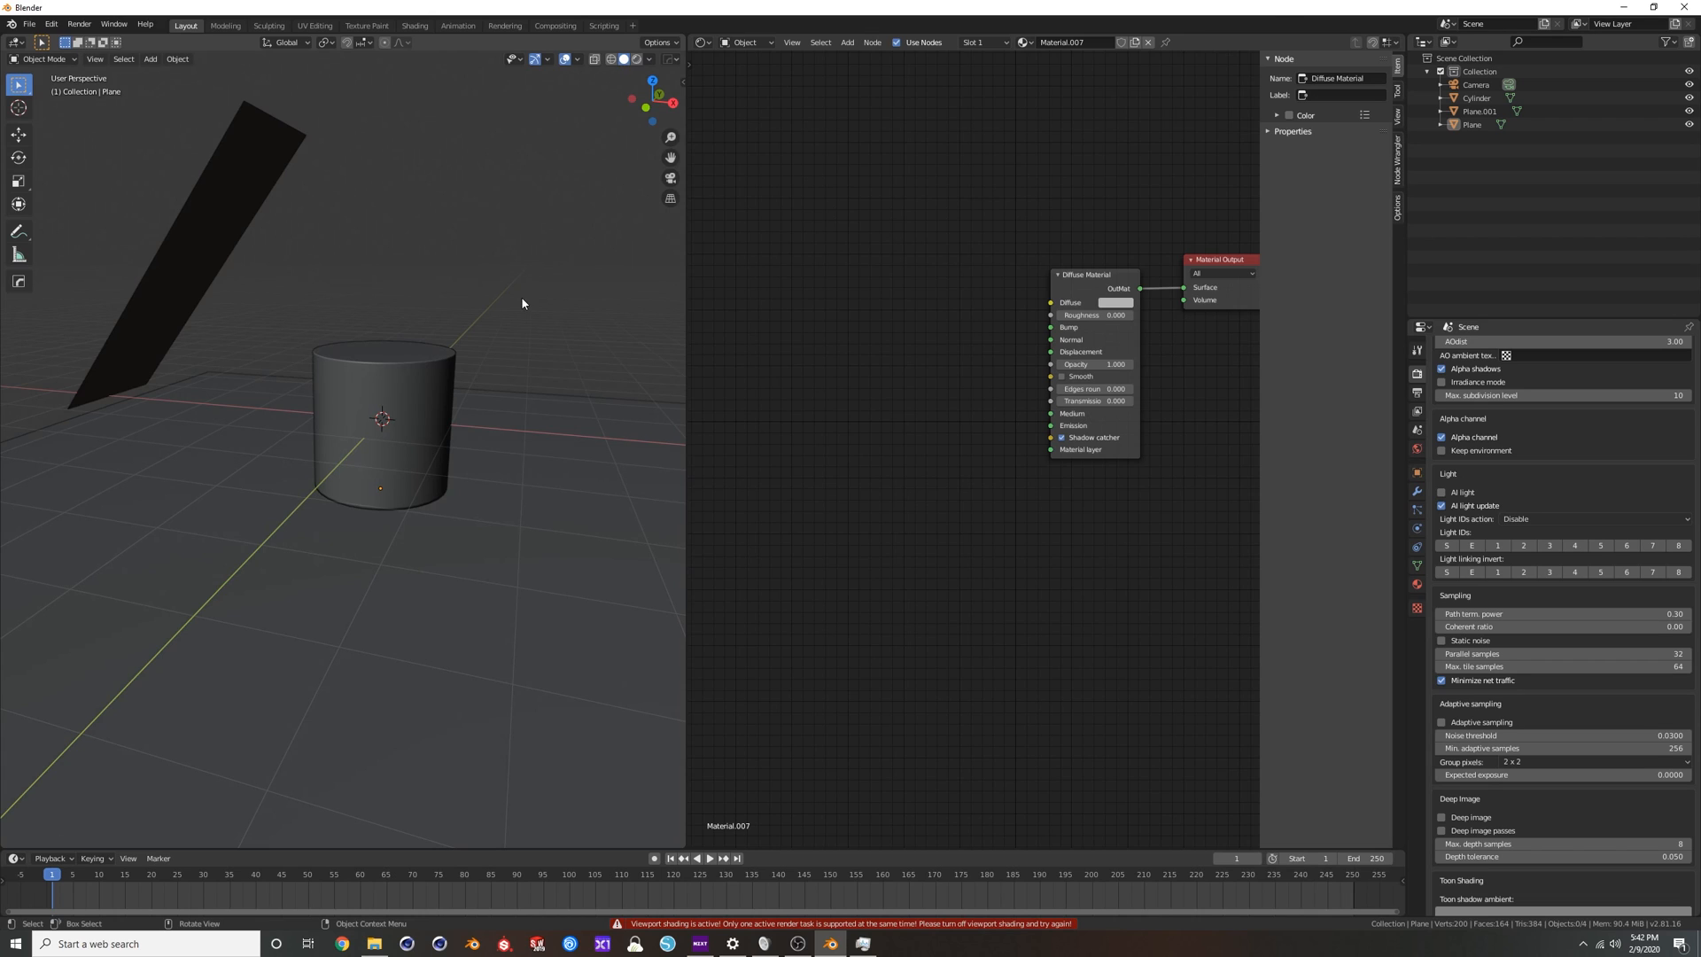
{"action": "key", "text": "F12"}
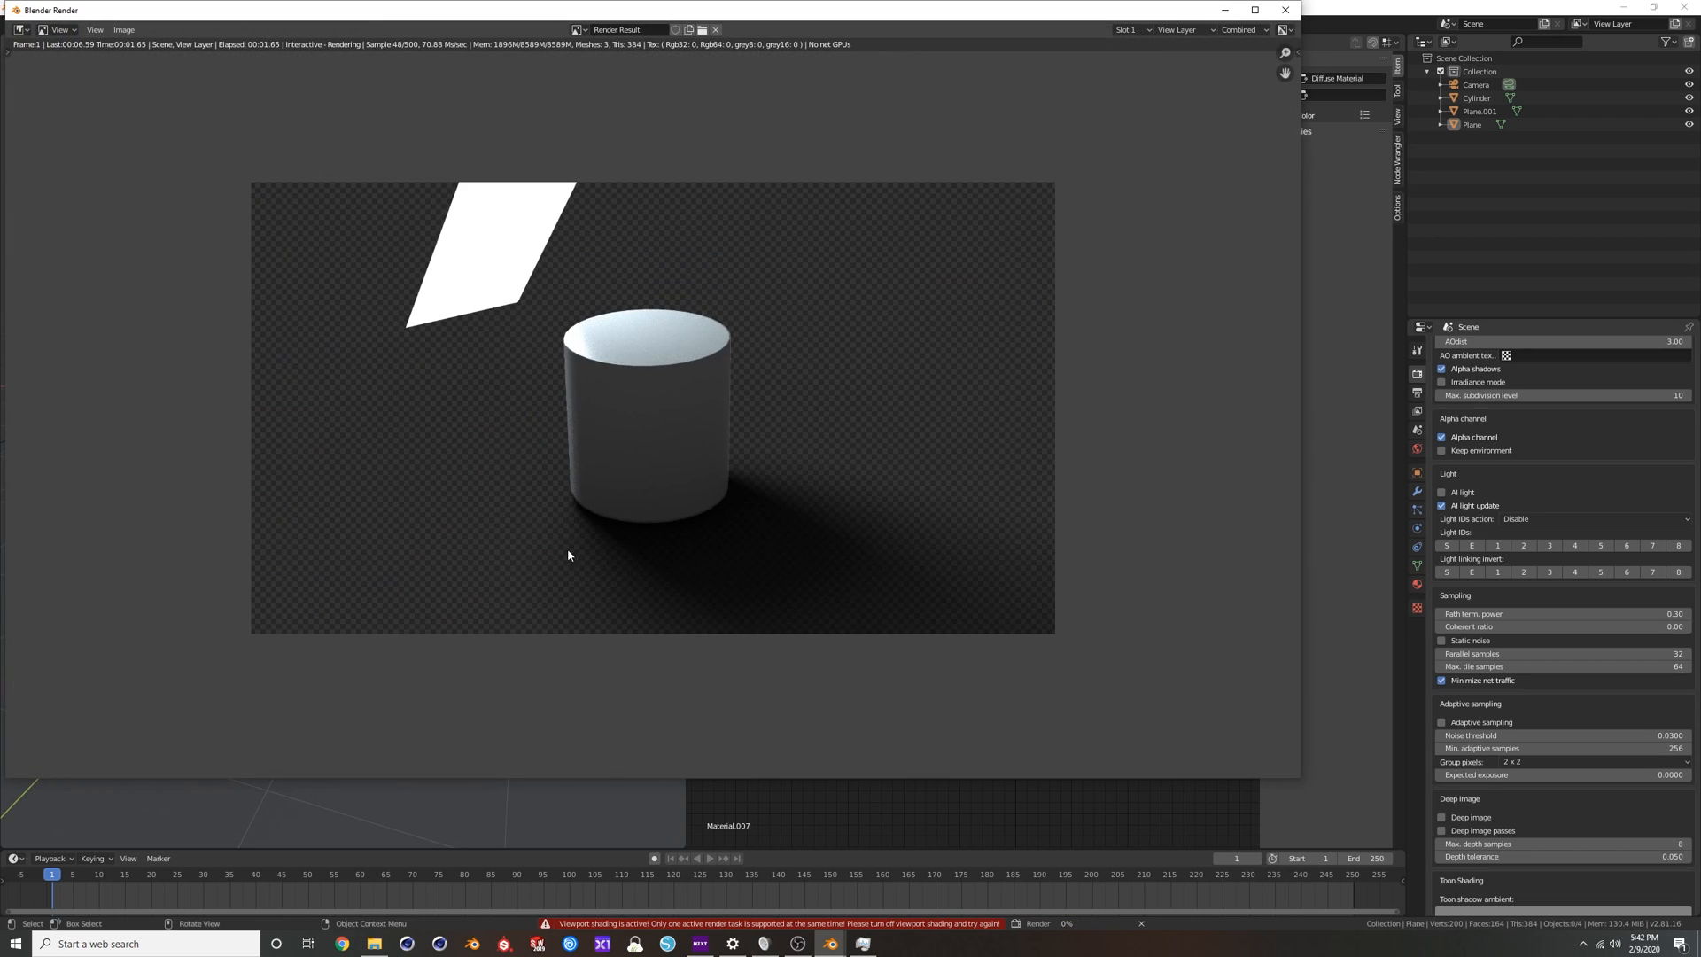
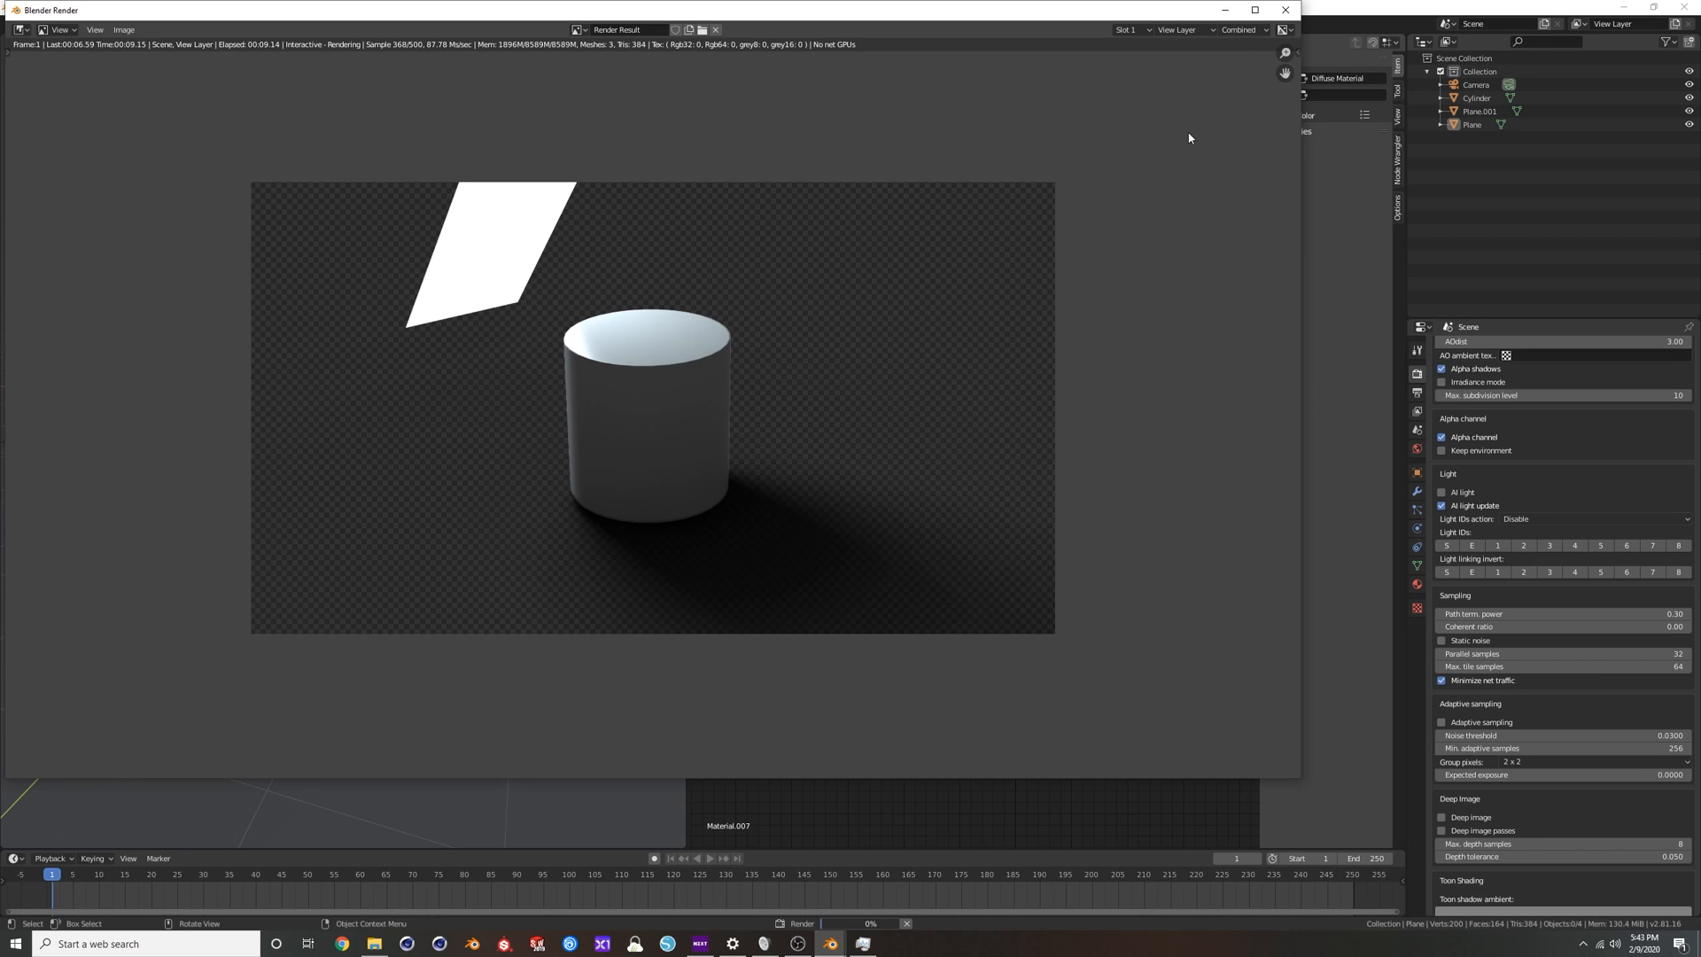
Turn off Camera Visibility in the strip light plane's Octane object settings and render the frame again.
{"action": "left_click", "coordinate": [1292, 13]}
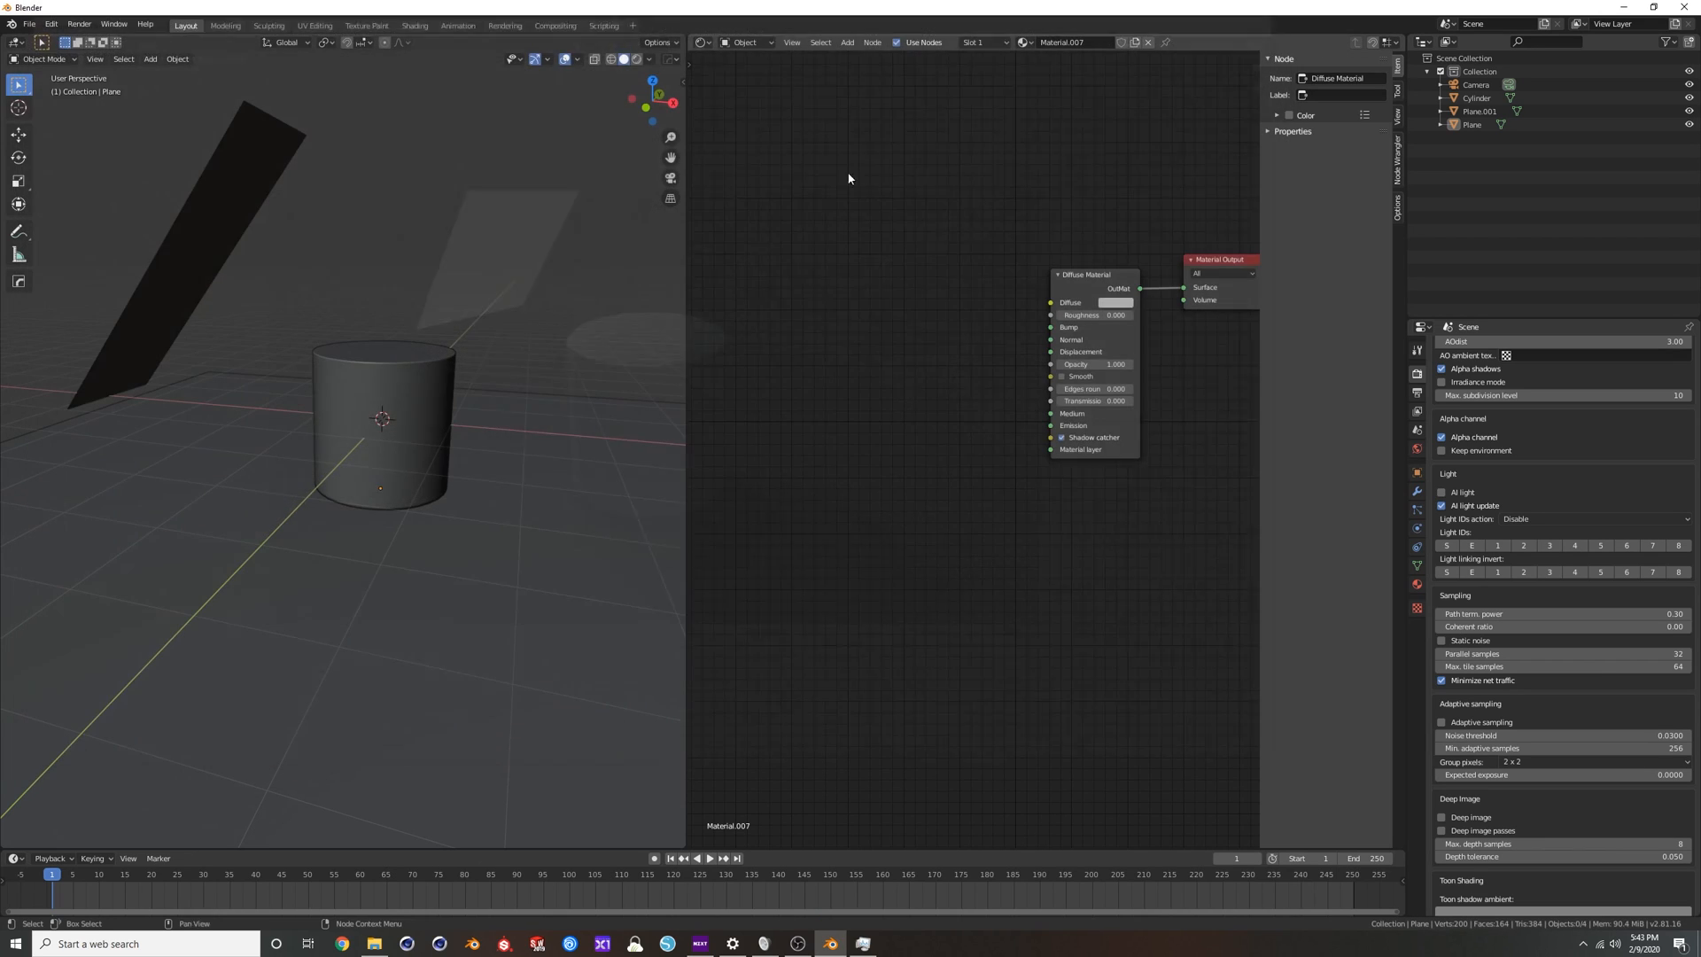
{"action": "left_click", "coordinate": [205, 216]}
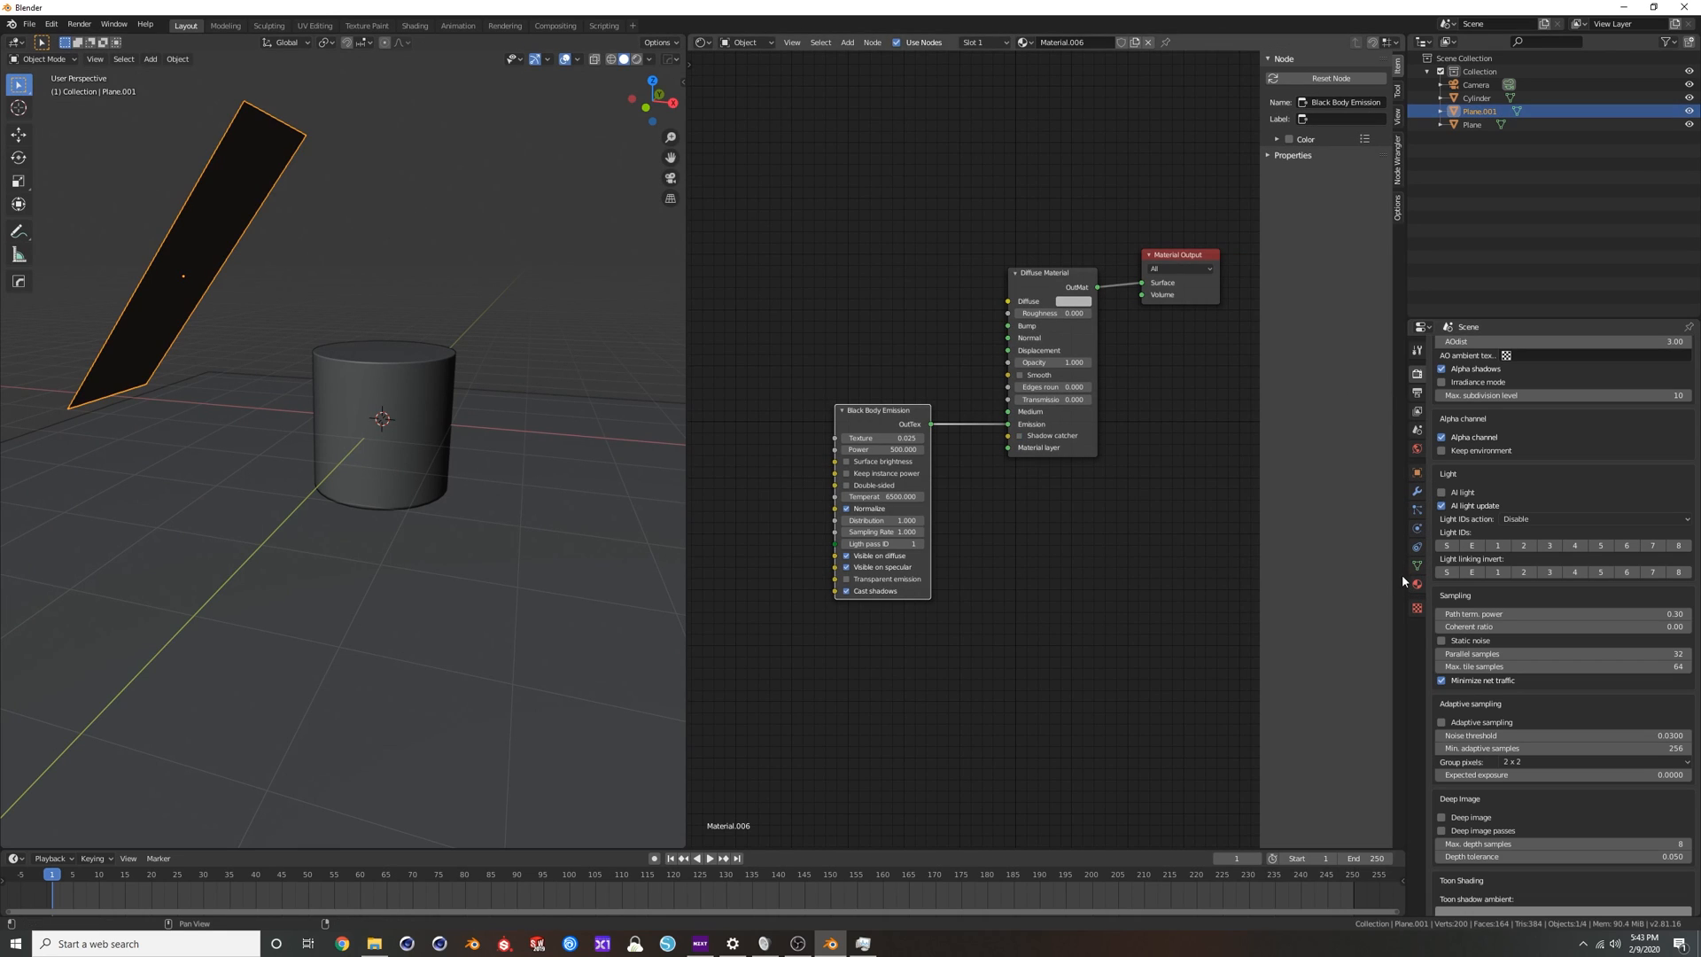
{"action": "left_click", "coordinate": [1416, 475]}
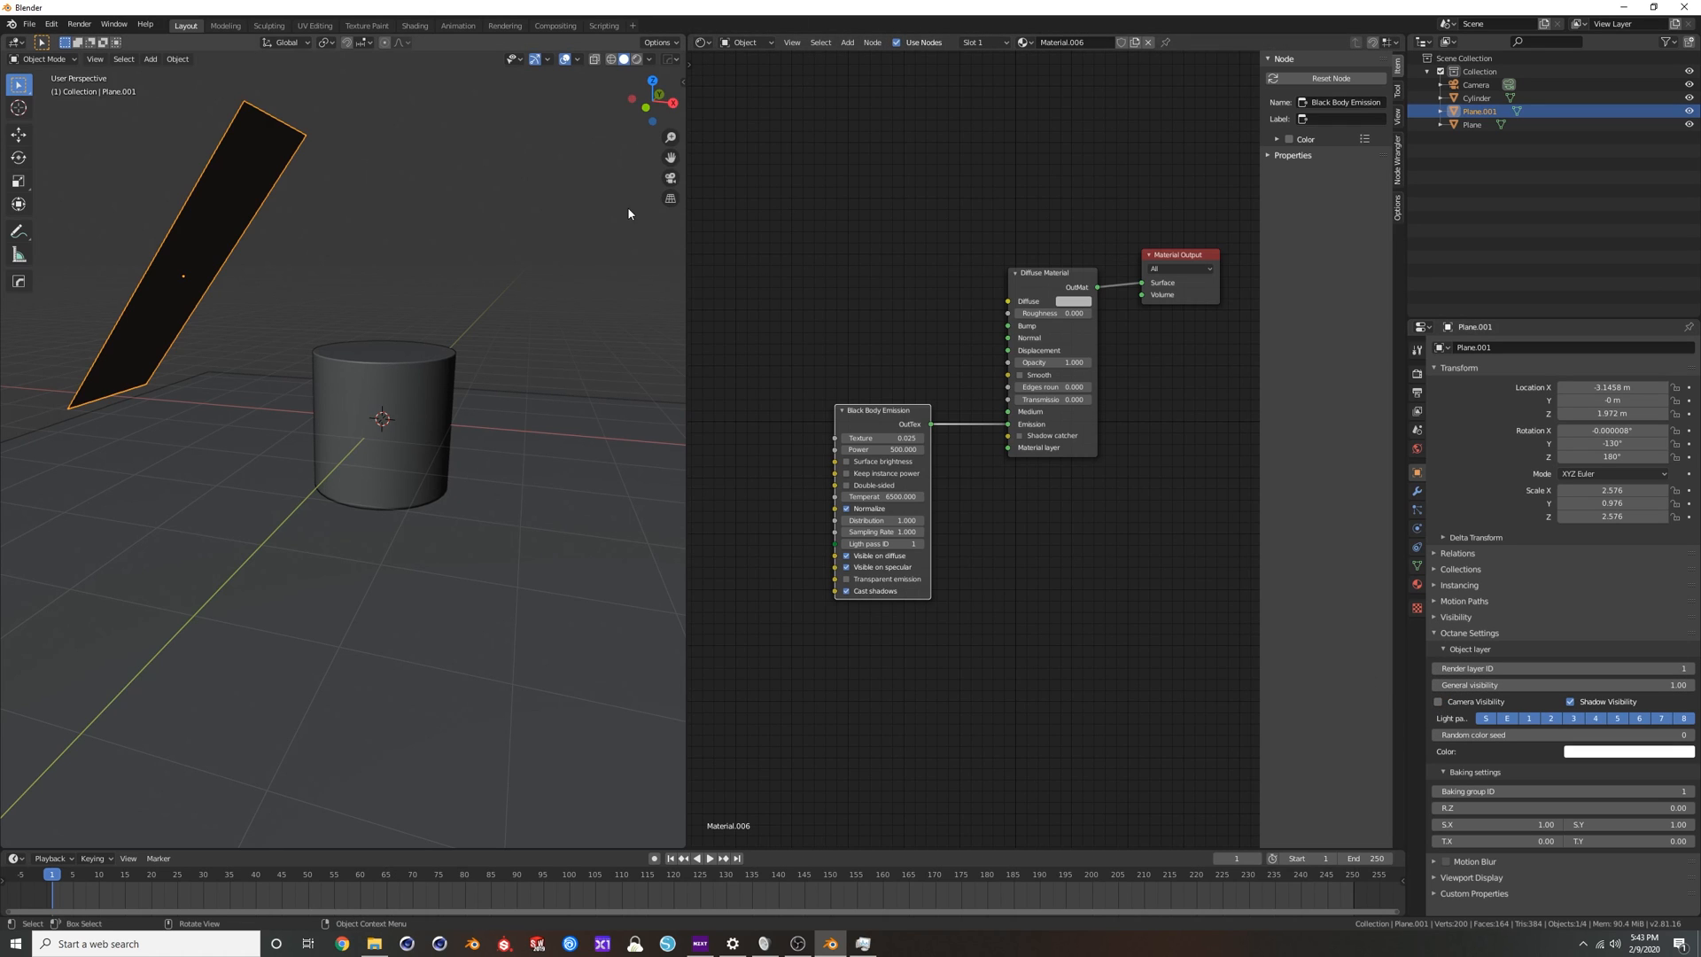
{"action": "key", "text": "F12"}
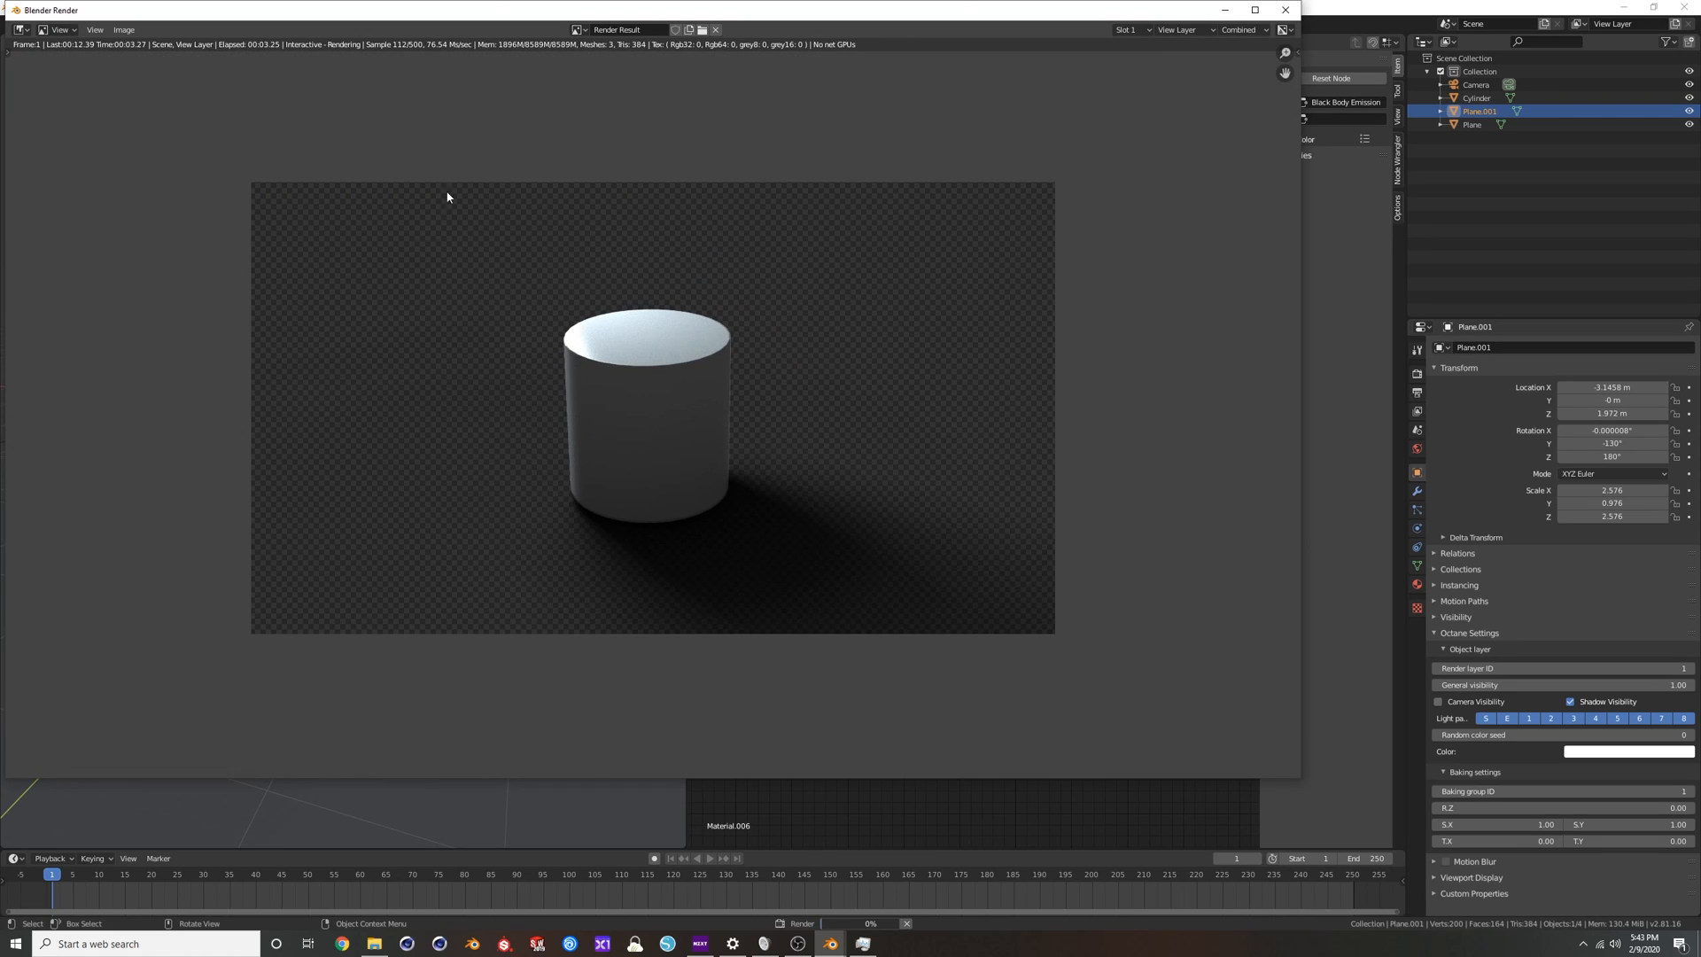
{"action": "left_click", "coordinate": [1286, 15]}
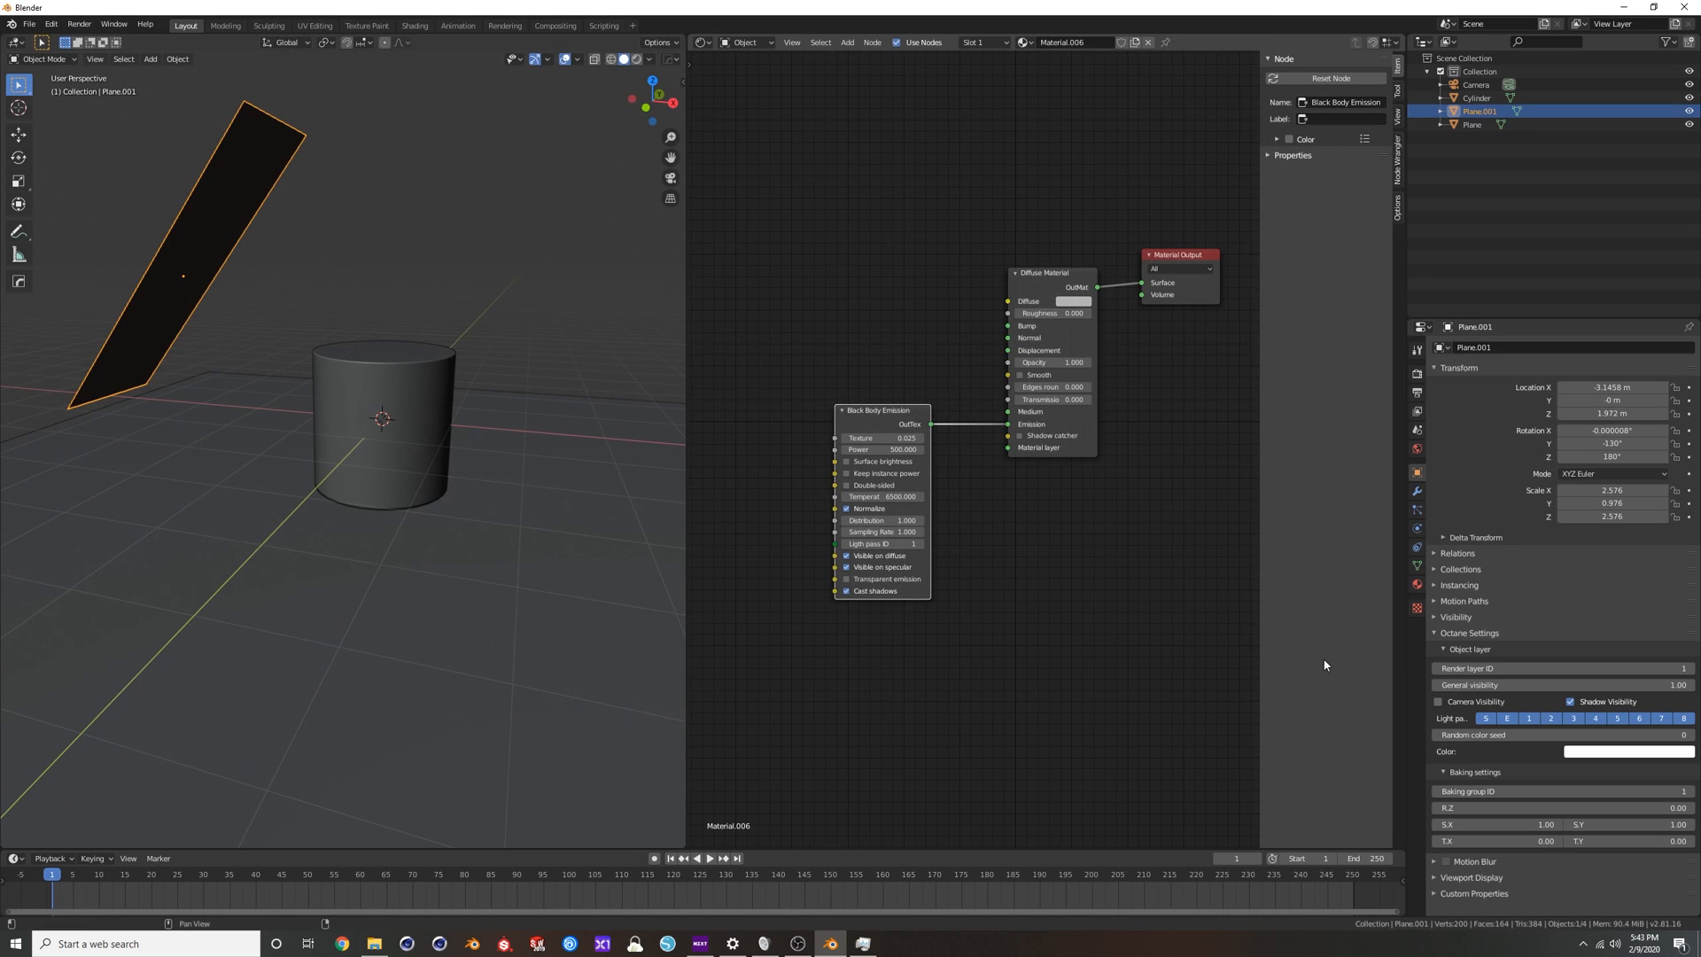
Delete the cylinder and the strip light plane, and select the floor plane.
{"action": "middle_click_drag", "start_coordinate": [492, 423], "coordinate": [476, 388]}
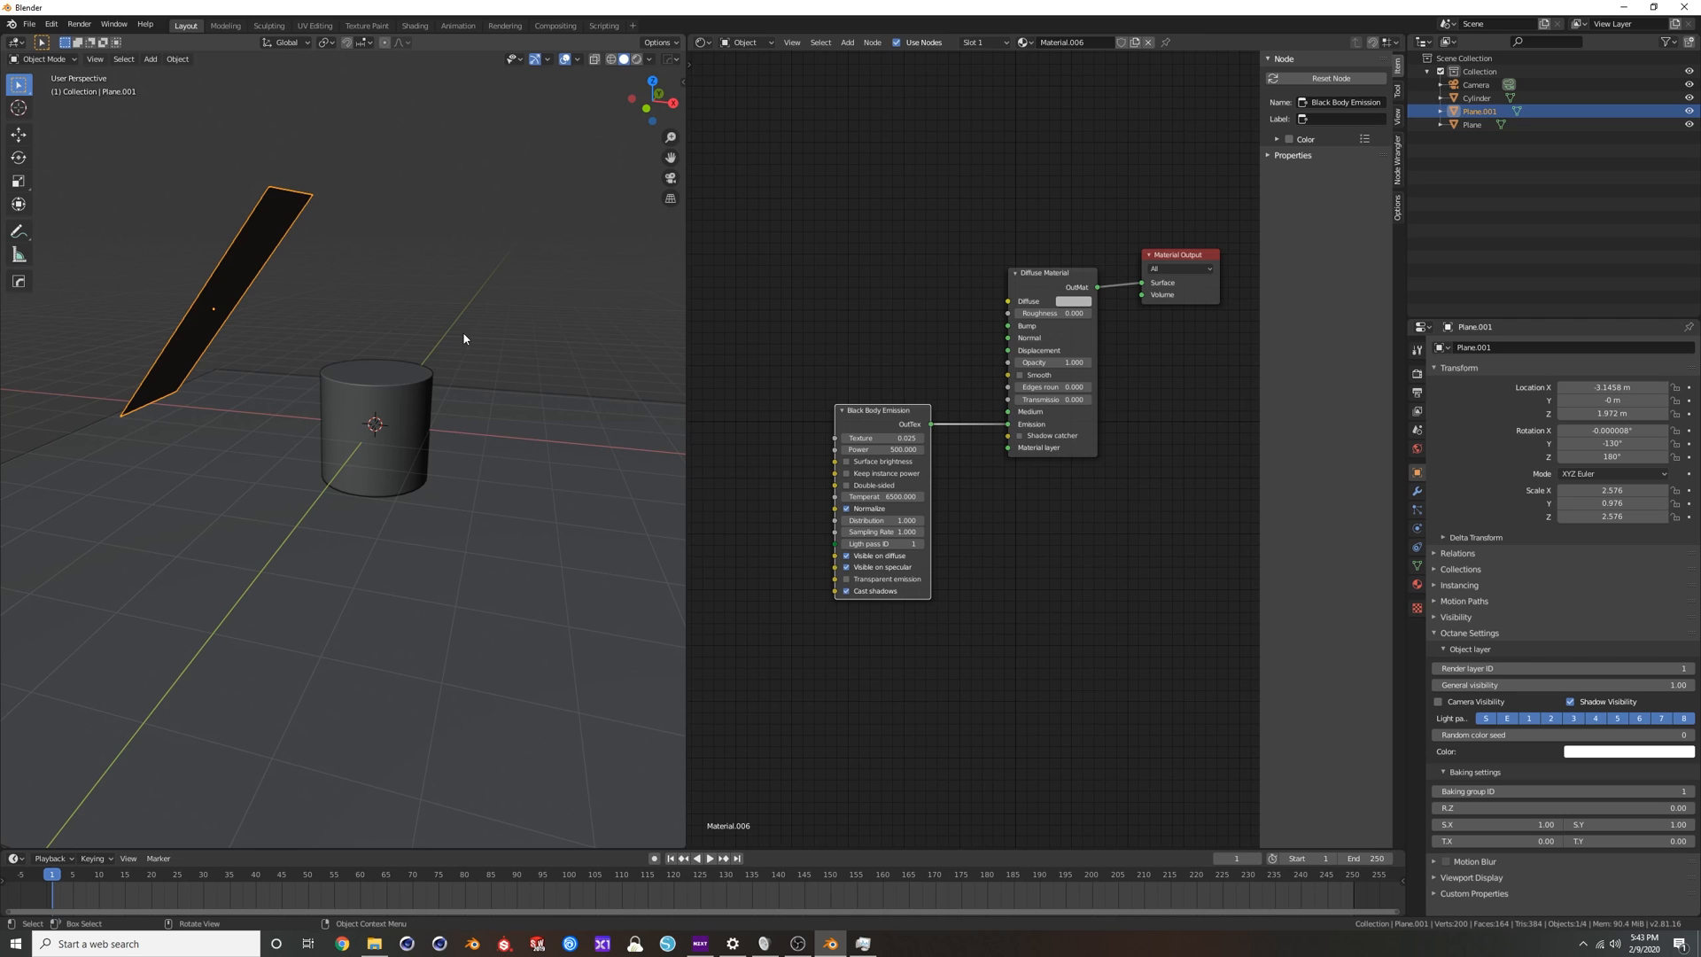
{"action": "middle_click_drag", "start_coordinate": [429, 391], "coordinate": [342, 401]}
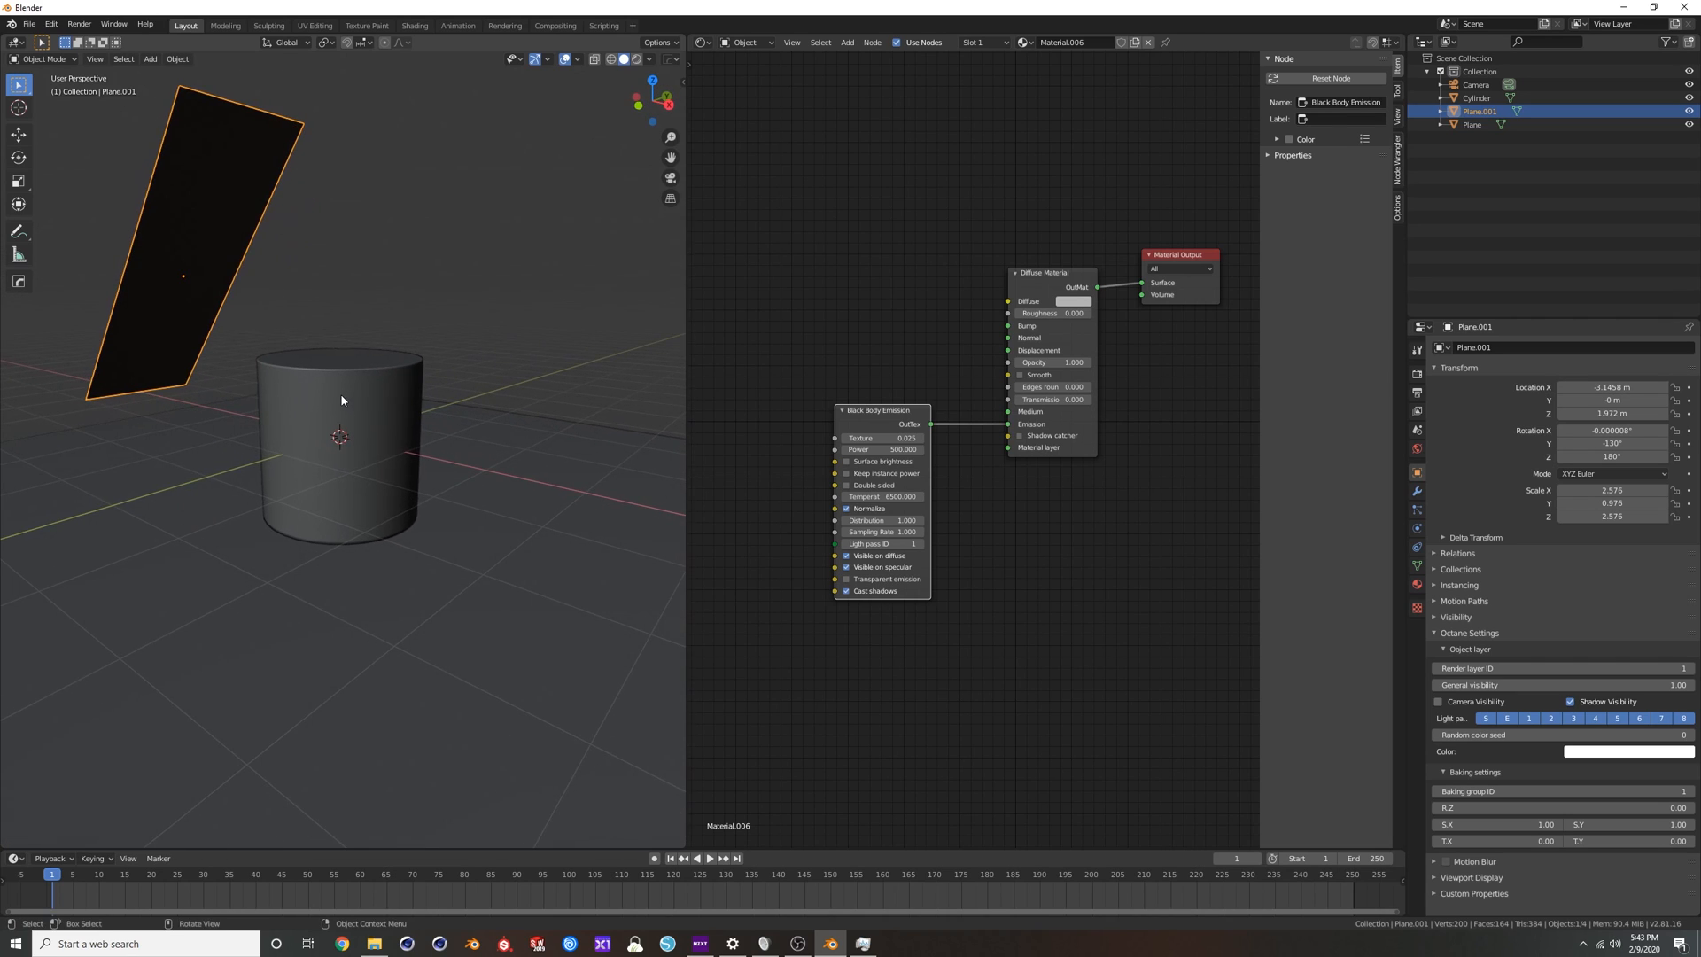
{"action": "scroll", "coordinate": [342, 400], "scroll_direction": "up", "scroll_amount": 2}
{"action": "scroll", "coordinate": [351, 391], "scroll_direction": "down", "scroll_amount": 3}
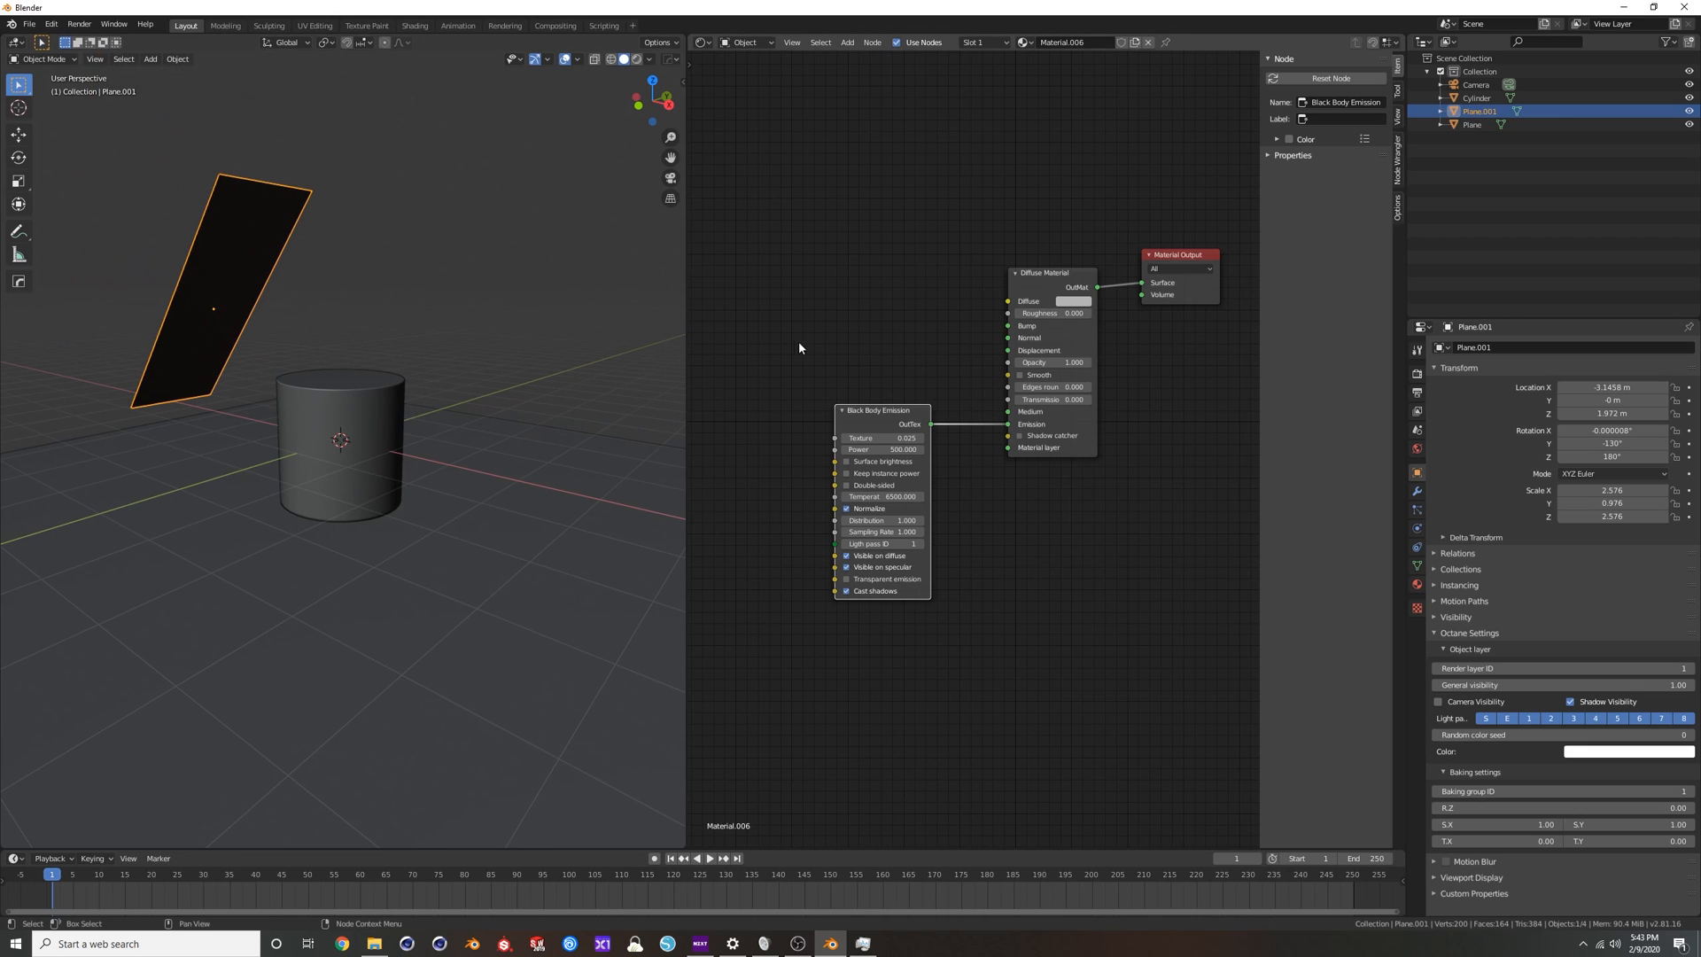
{"action": "middle_click_drag", "start_coordinate": [493, 368], "coordinate": [429, 425]}
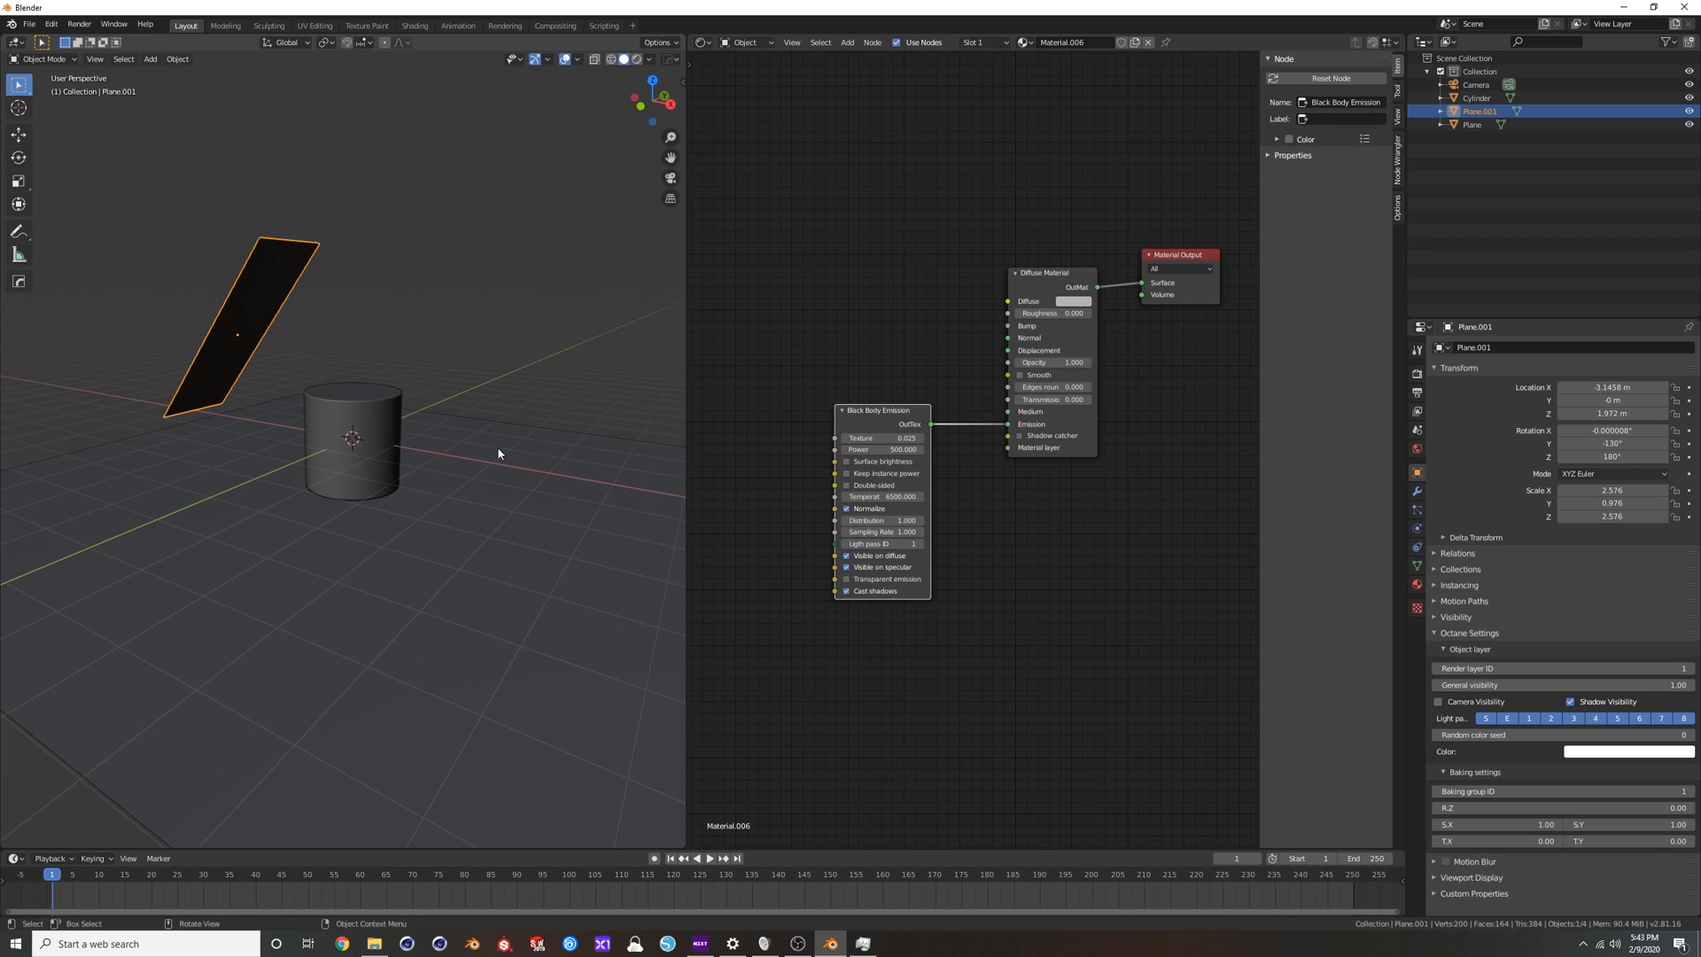
{"action": "left_click", "coordinate": [407, 476]}
{"action": "left_click", "coordinate": [396, 418]}
{"action": "key", "text": "Delete"}
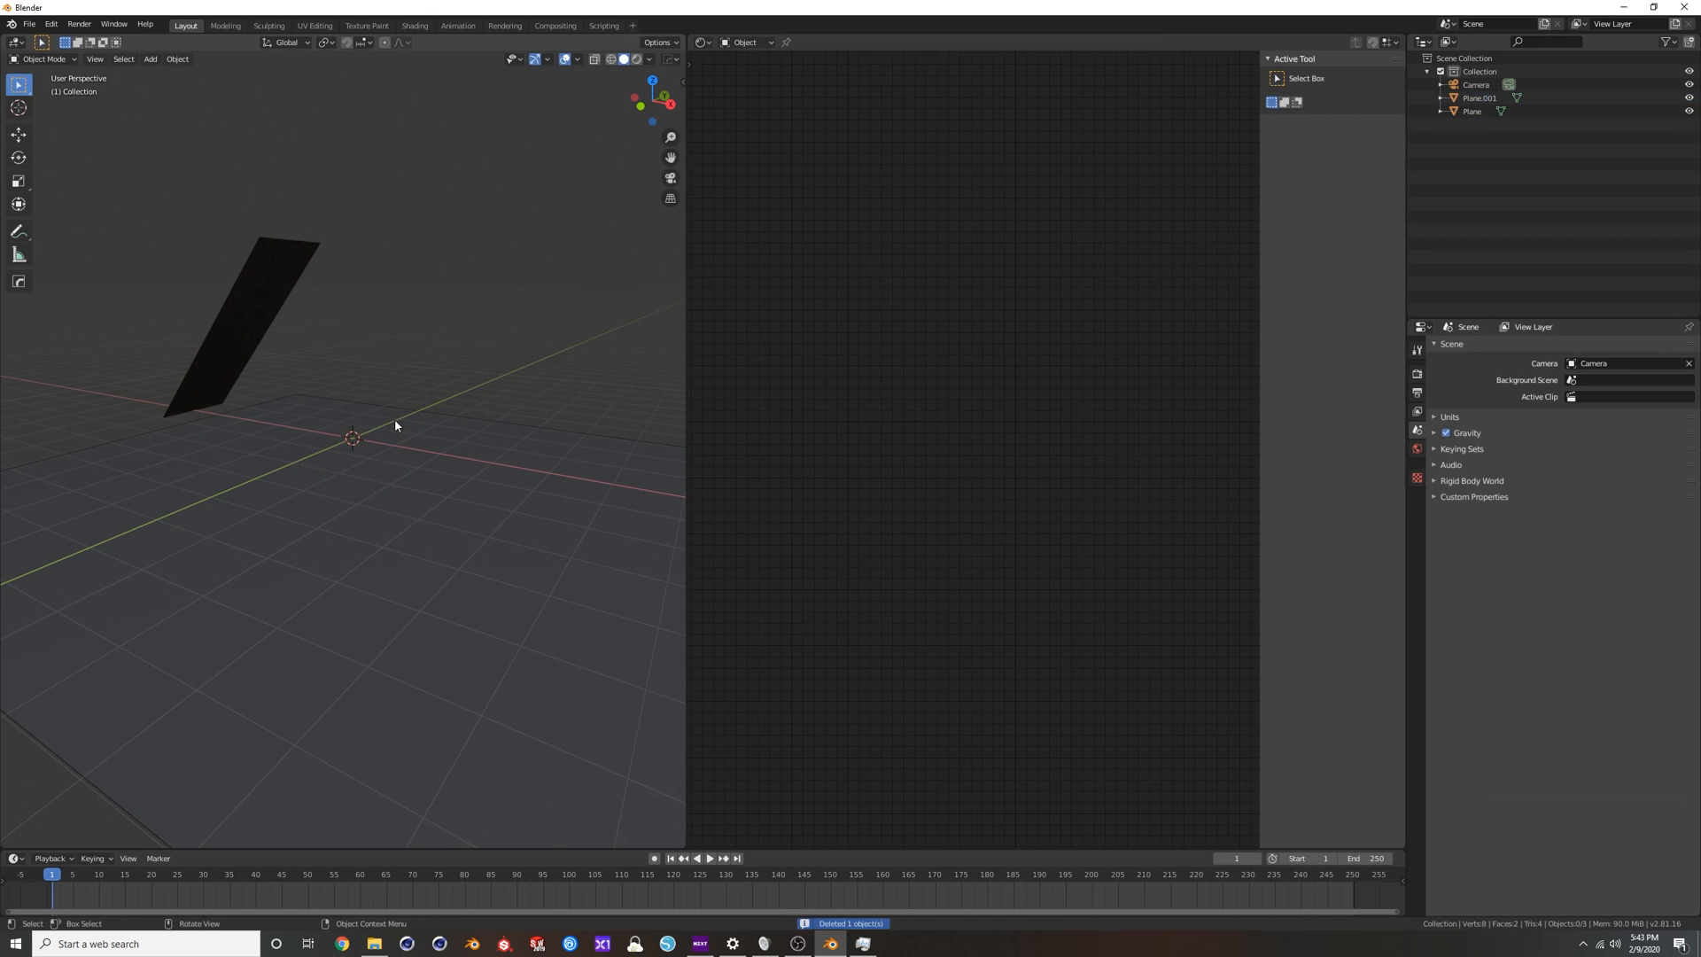
{"action": "left_click", "coordinate": [267, 280]}
{"action": "key", "text": "Delete"}
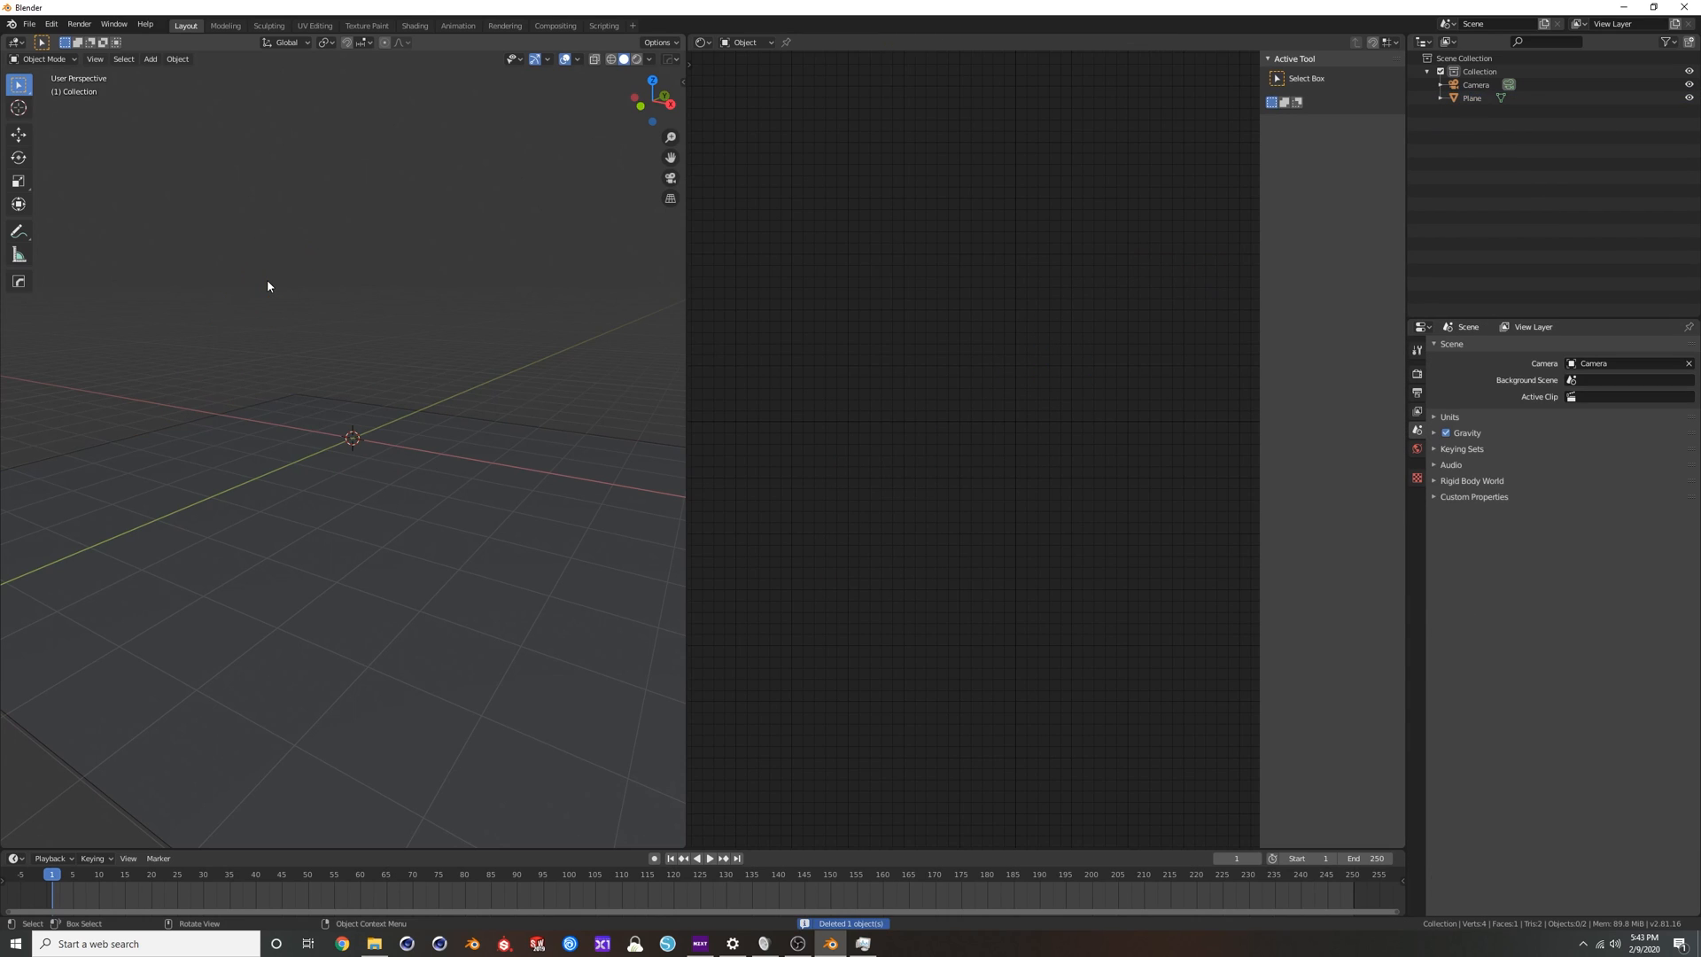
{"action": "left_click", "coordinate": [427, 503]}
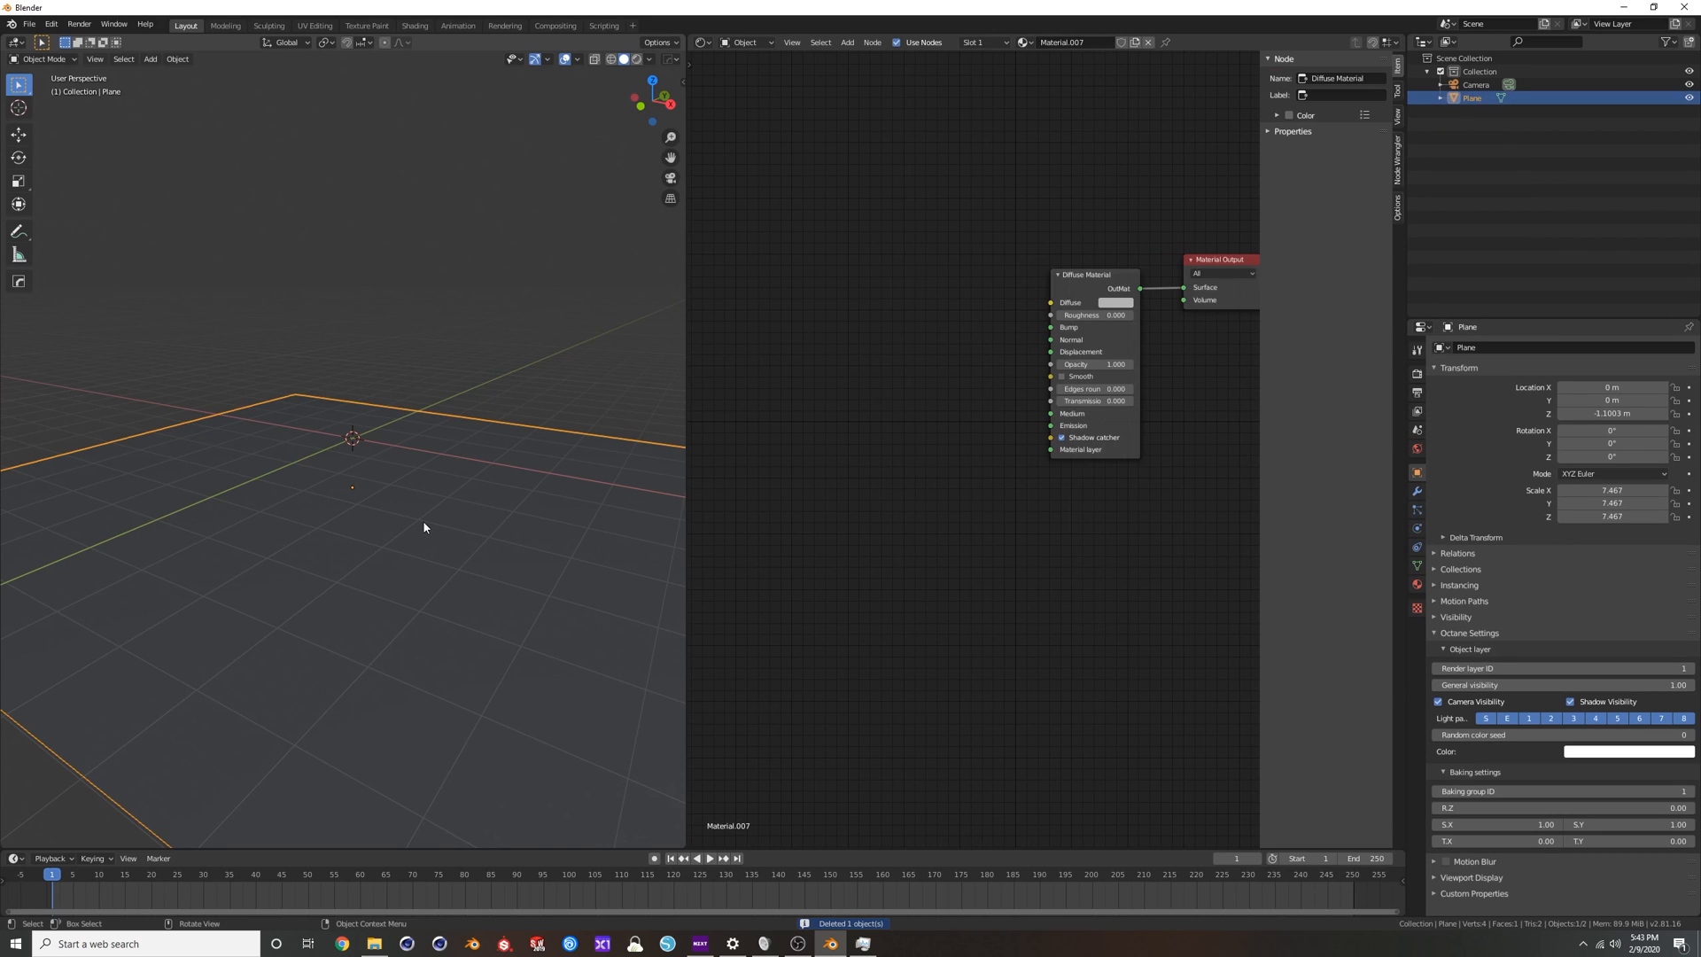
{"action": "mouse_move", "coordinate": [440, 524]}
{"action": "middle_mouse_down"}
{"action": "mouse_move", "coordinate": [502, 523]}
{"action": "mouse_move", "coordinate": [391, 482]}
{"action": "mouse_move", "coordinate": [443, 487]}
{"action": "mouse_move", "coordinate": [399, 558]}
{"action": "mouse_move", "coordinate": [438, 496]}
{"action": "middle_mouse_up"}
{"action": "key", "text": "Tab"}
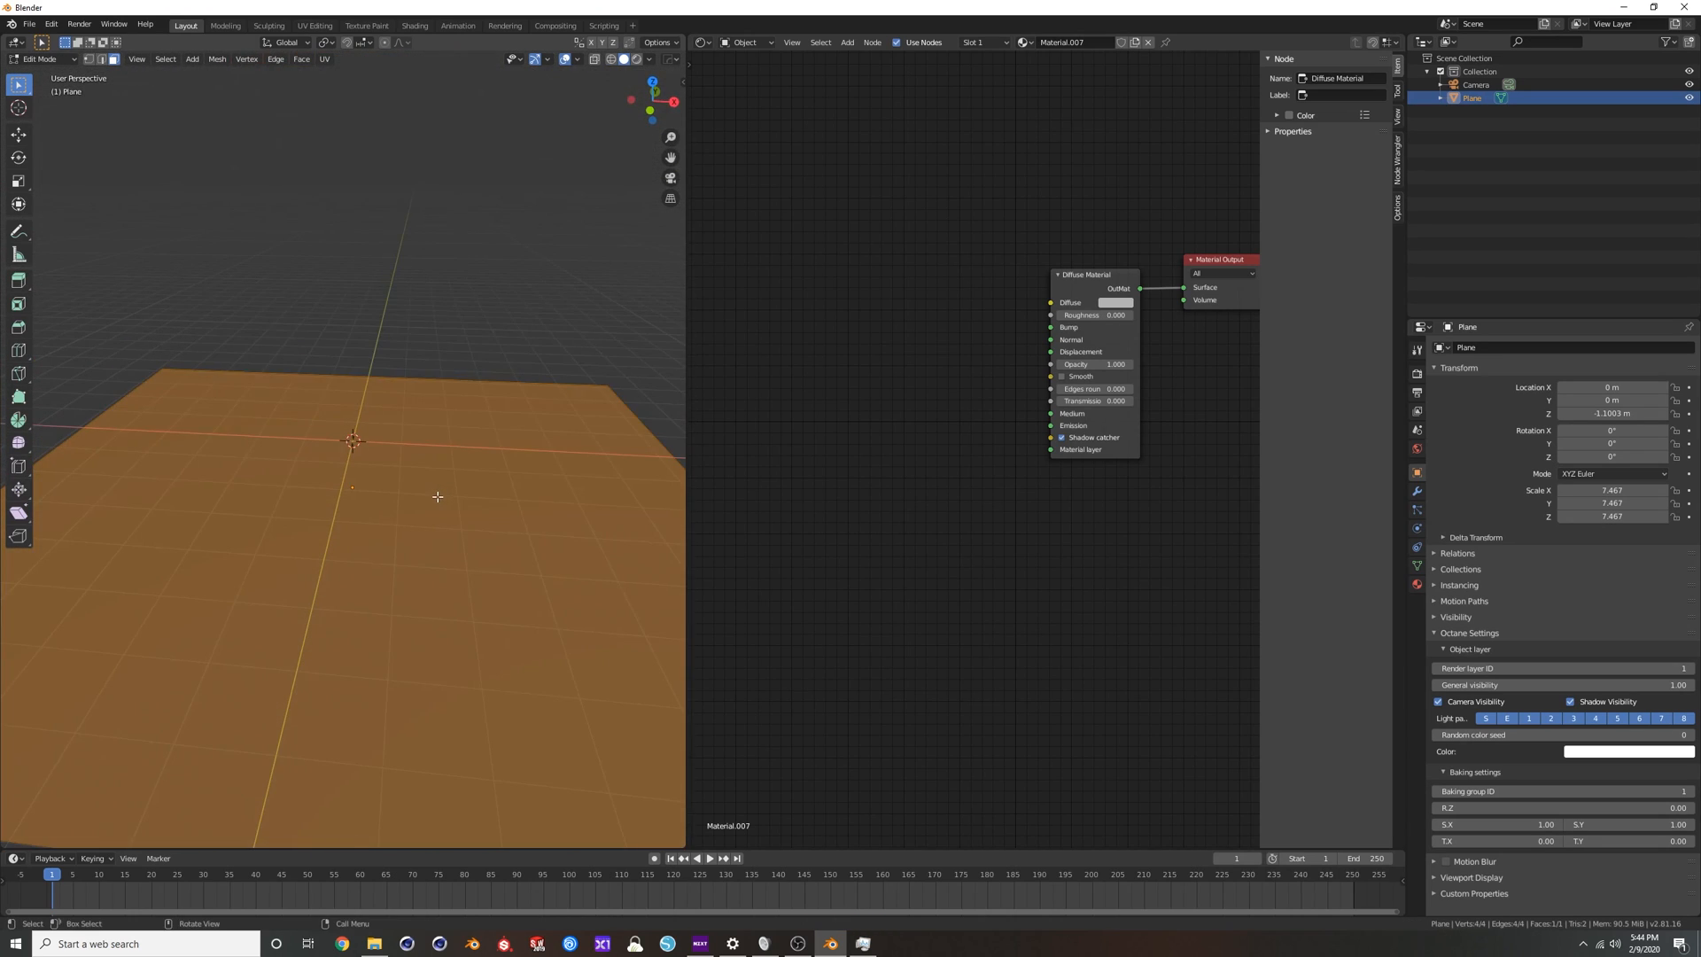
{"action": "key", "text": "g"}
{"action": "right_click", "coordinate": [462, 388]}
{"action": "key", "text": "Tab"}
Remove the floor plane's diffuse material and give the plane a new glossy material.
{"action": "left_click_drag", "start_coordinate": [1099, 277], "coordinate": [1066, 300]}
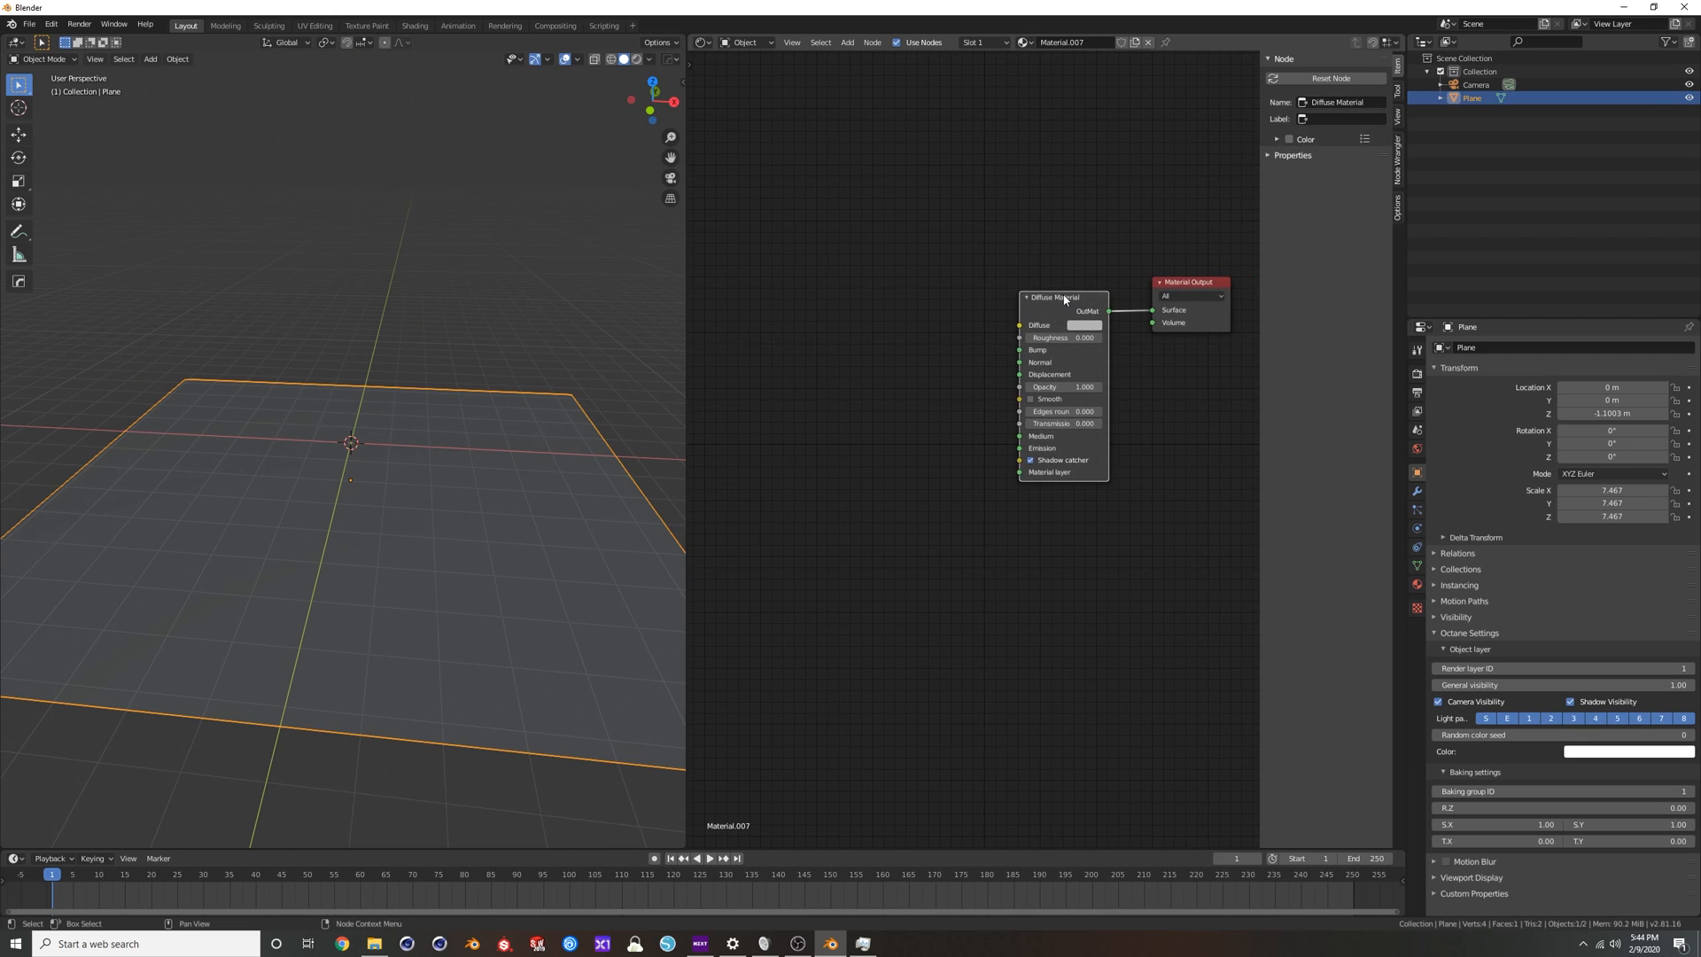
{"action": "key", "text": "x"}
{"action": "key", "text": "shift+a"}
{"action": "key", "text": "g"}
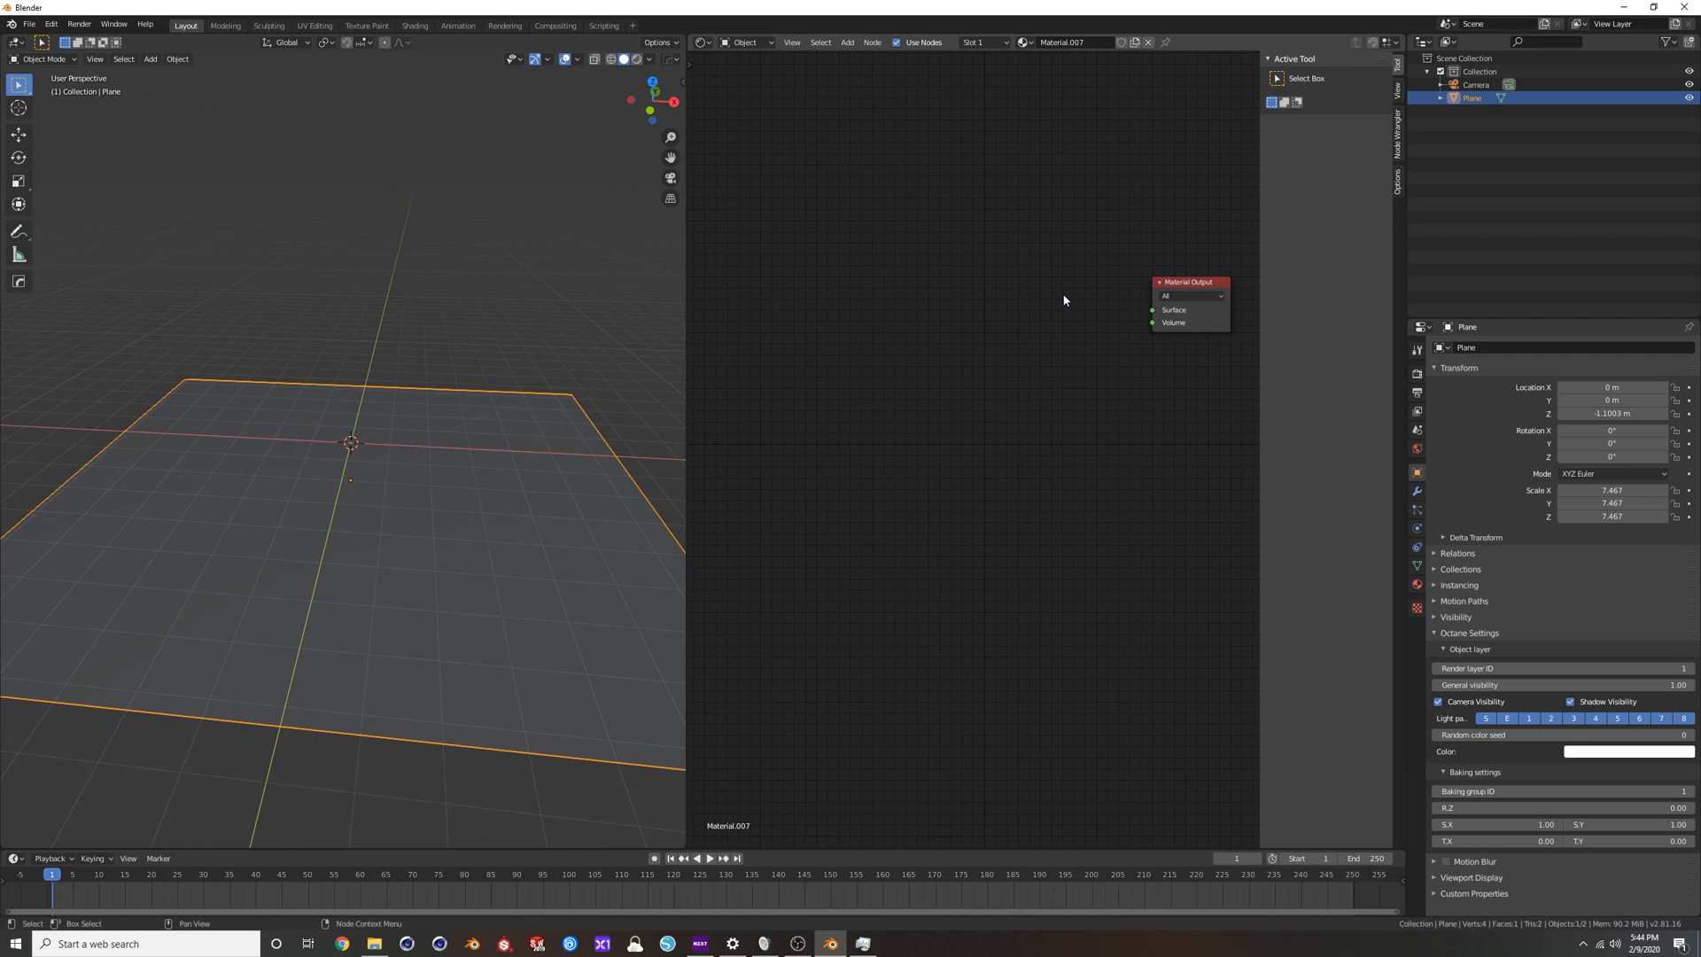
{"action": "left_click", "coordinate": [1149, 42]}
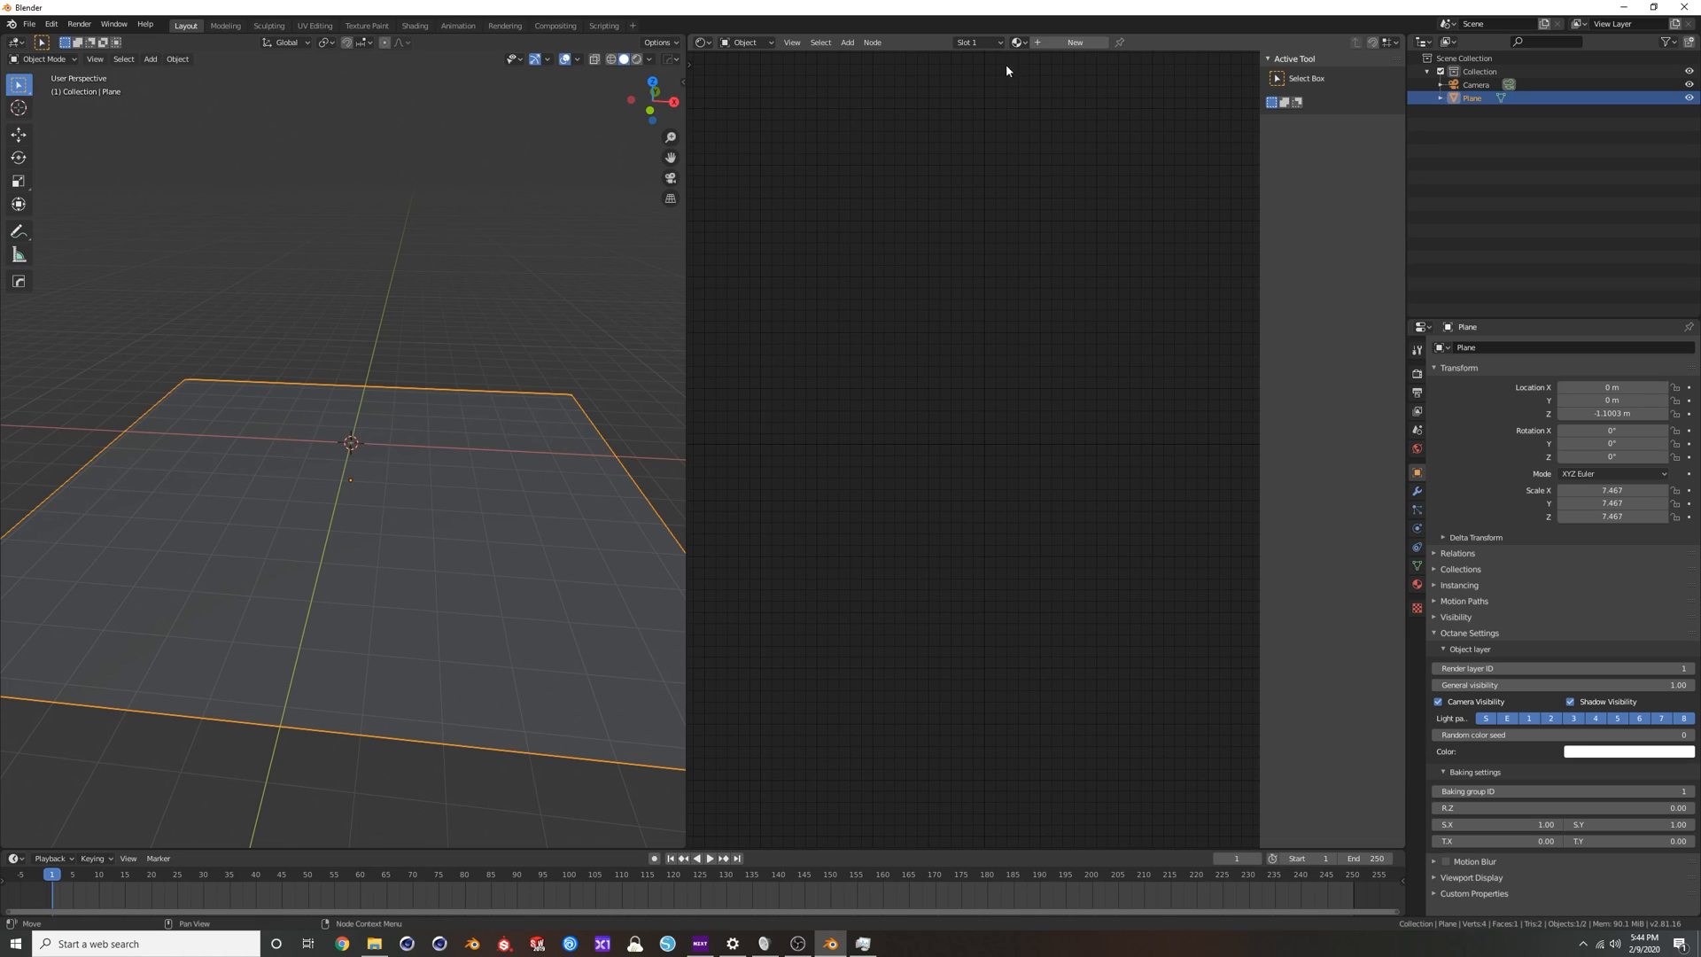
{"action": "left_click", "coordinate": [1074, 43]}
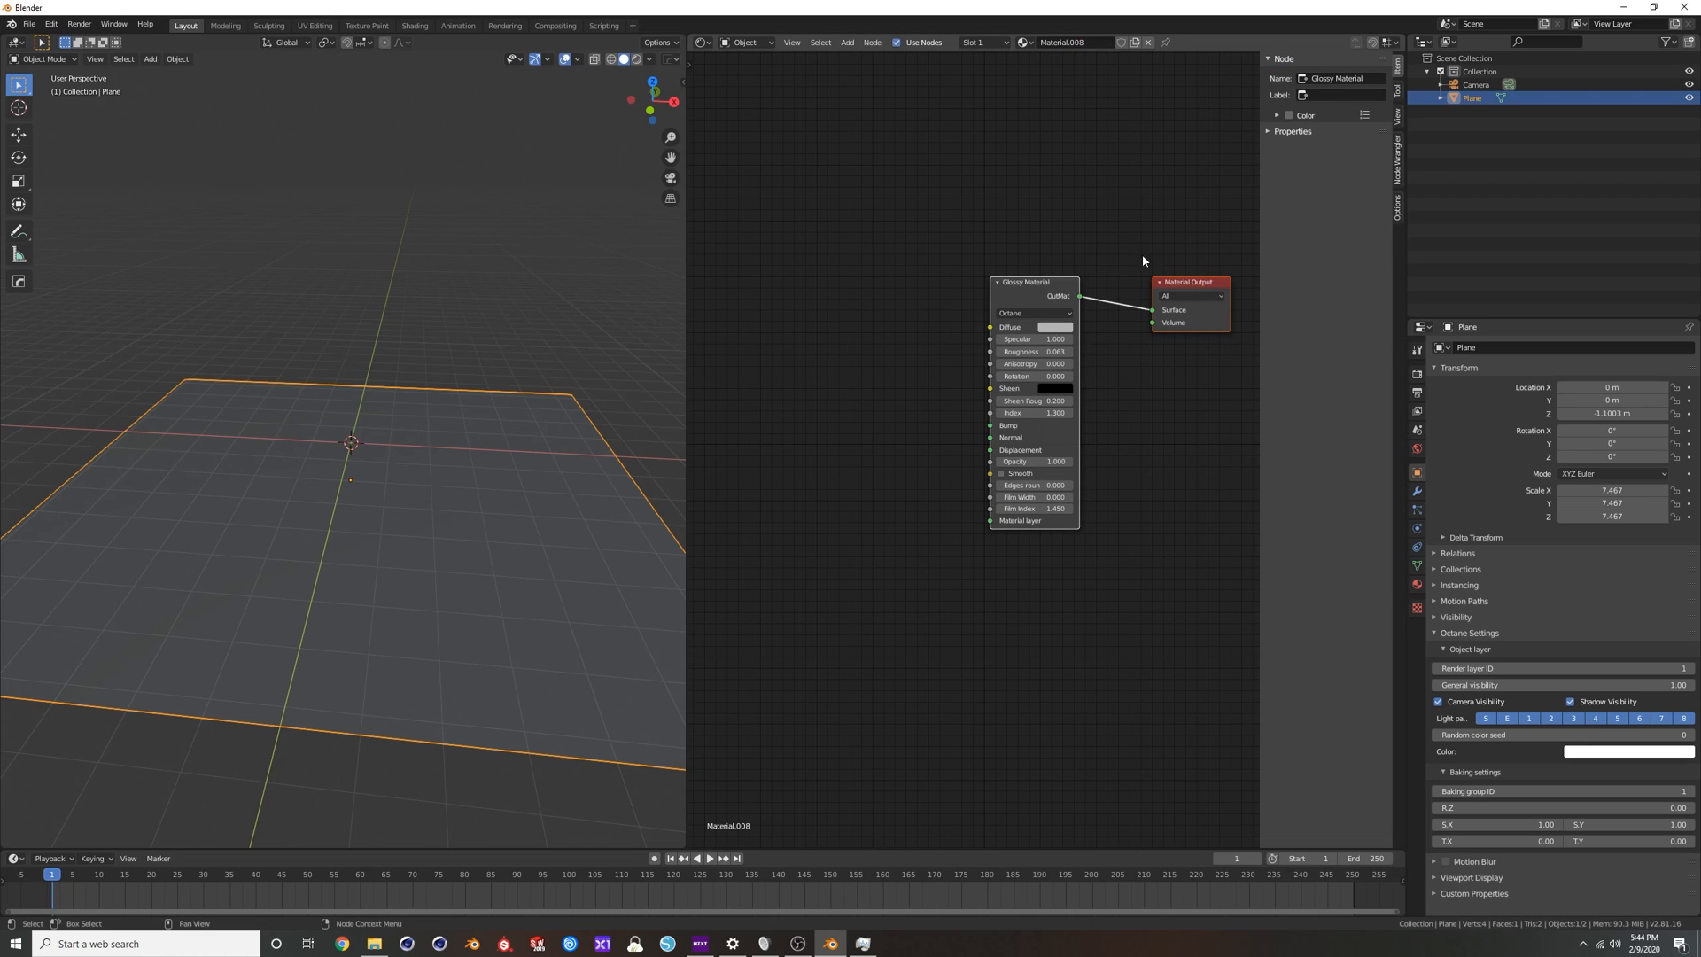
{"action": "left_click", "coordinate": [922, 469]}
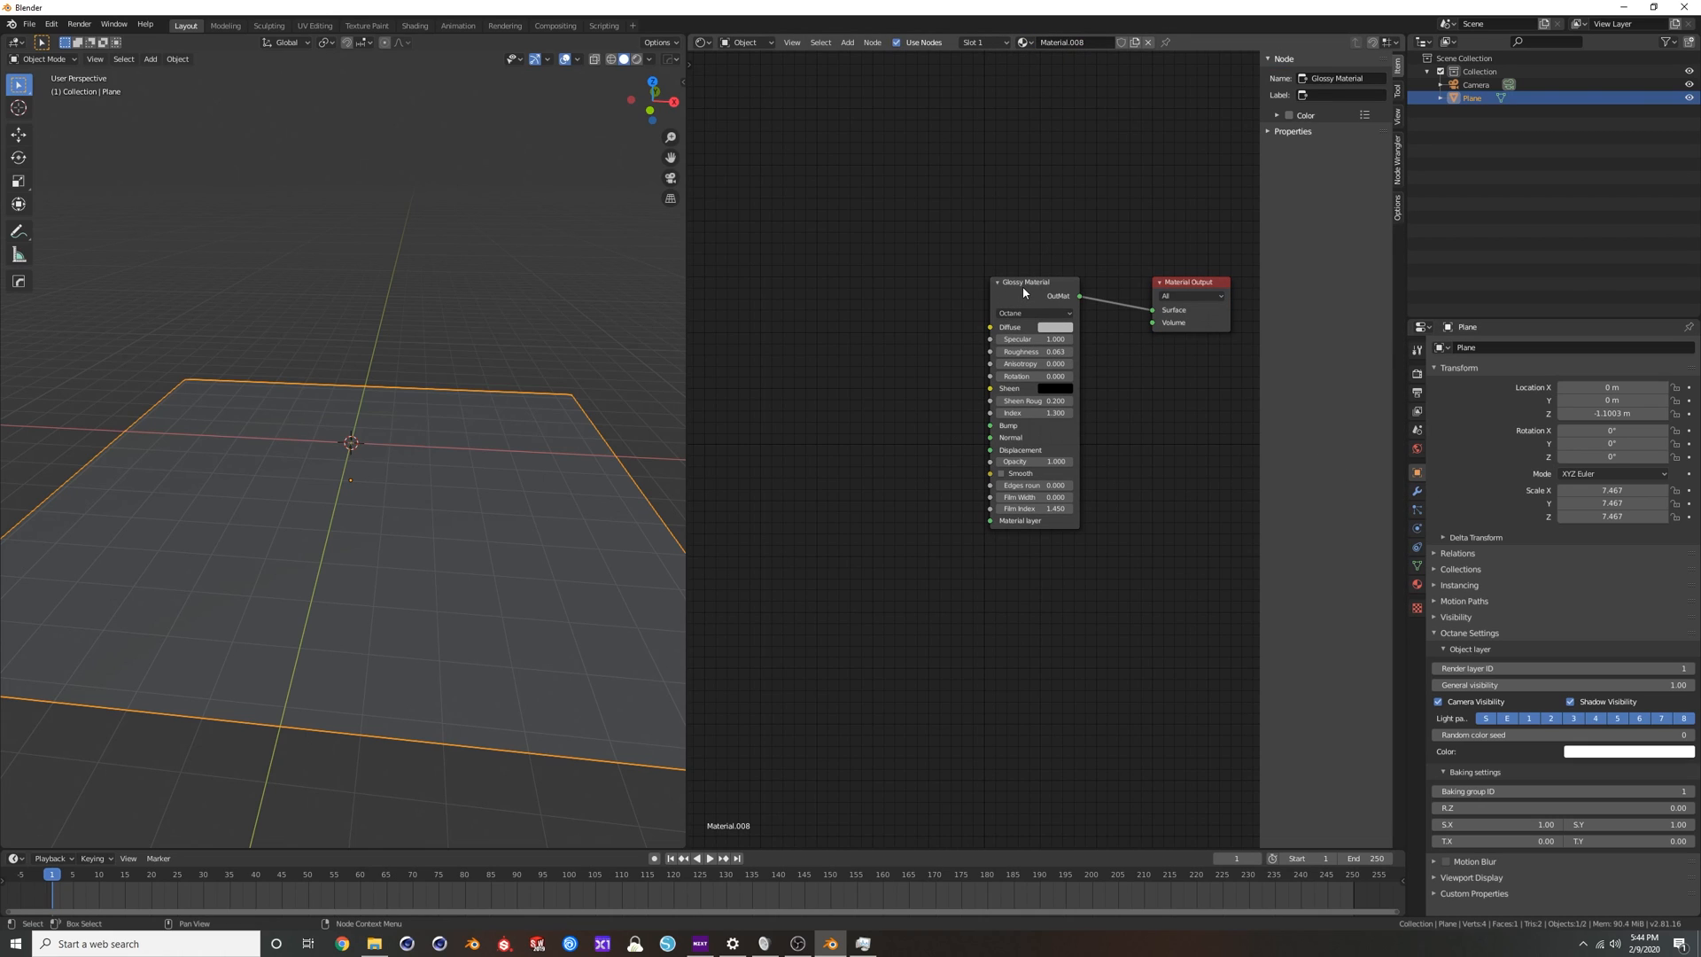
Add a Texture Displacement node and connect it to the glossy material's Displacement input.
{"action": "key", "text": "shift+a"}
{"action": "left_click", "coordinate": [902, 385]}
{"action": "type", "text": "disp"}
{"action": "key", "text": "Return"}
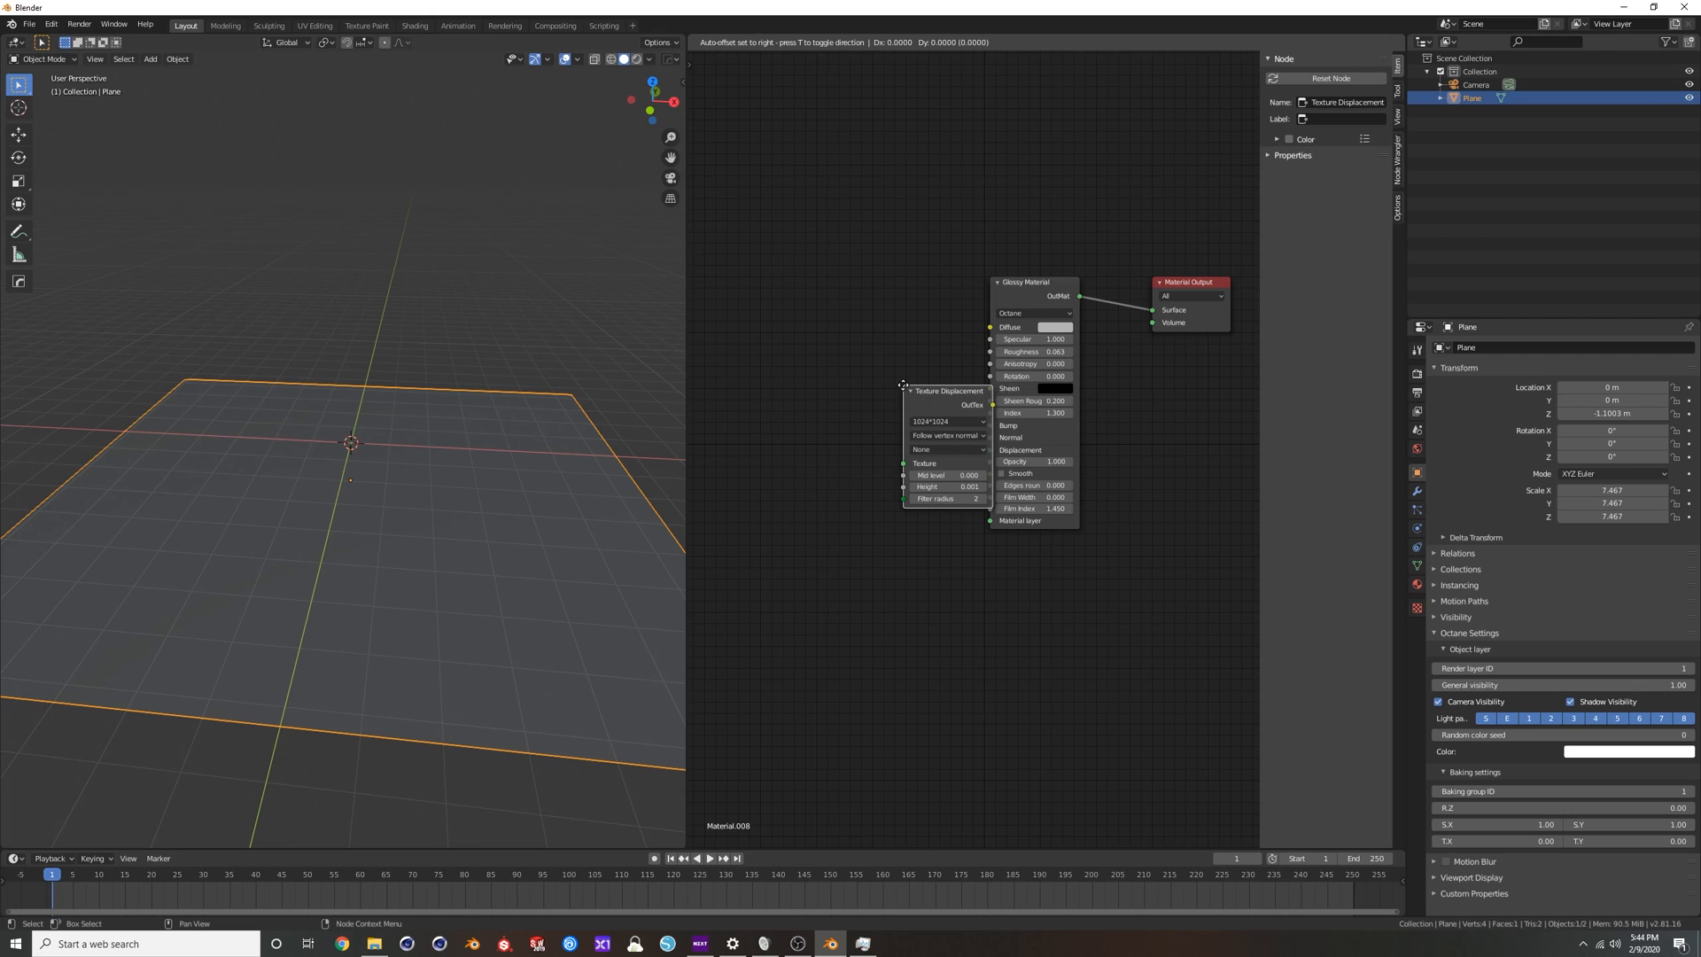
{"action": "left_click", "coordinate": [805, 423]}
{"action": "left_click_drag", "start_coordinate": [895, 443], "coordinate": [990, 451]}
{"action": "middle_click_drag", "start_coordinate": [915, 528], "coordinate": [958, 608]}
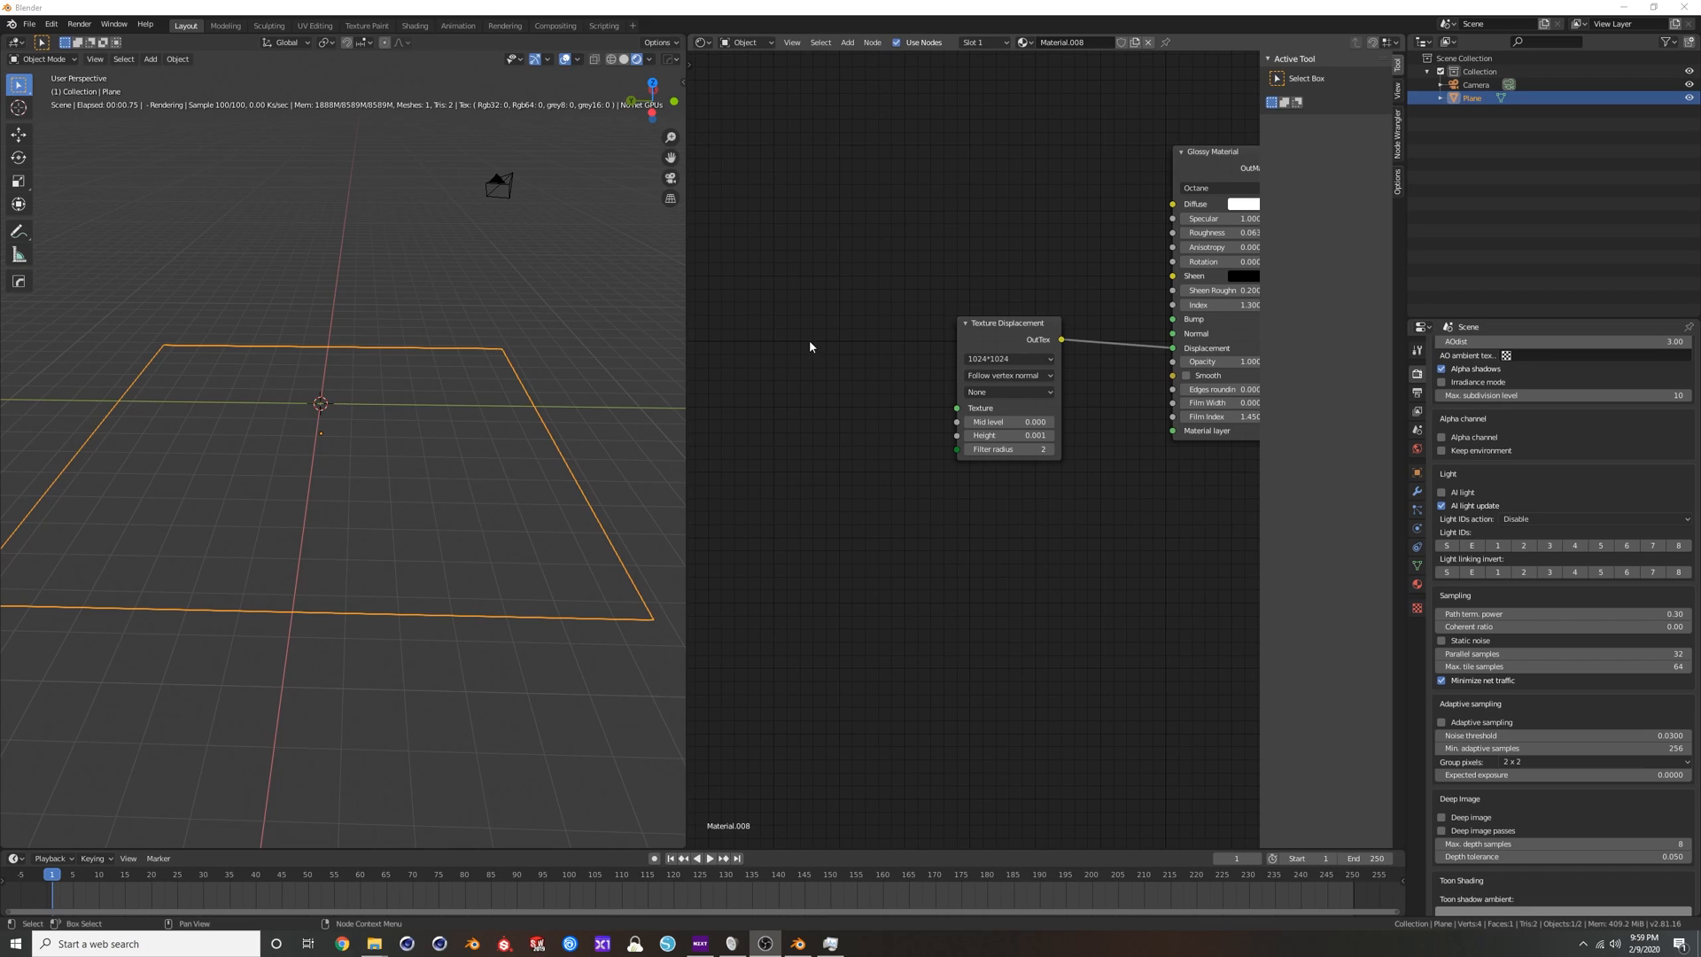
Bring CLOSE_Displacement.jpg into the material as a Non-Color image texture and connect it to the Texture Displacement node's Texture input.
{"action": "middle_click_drag", "start_coordinate": [827, 347], "coordinate": [847, 352]}
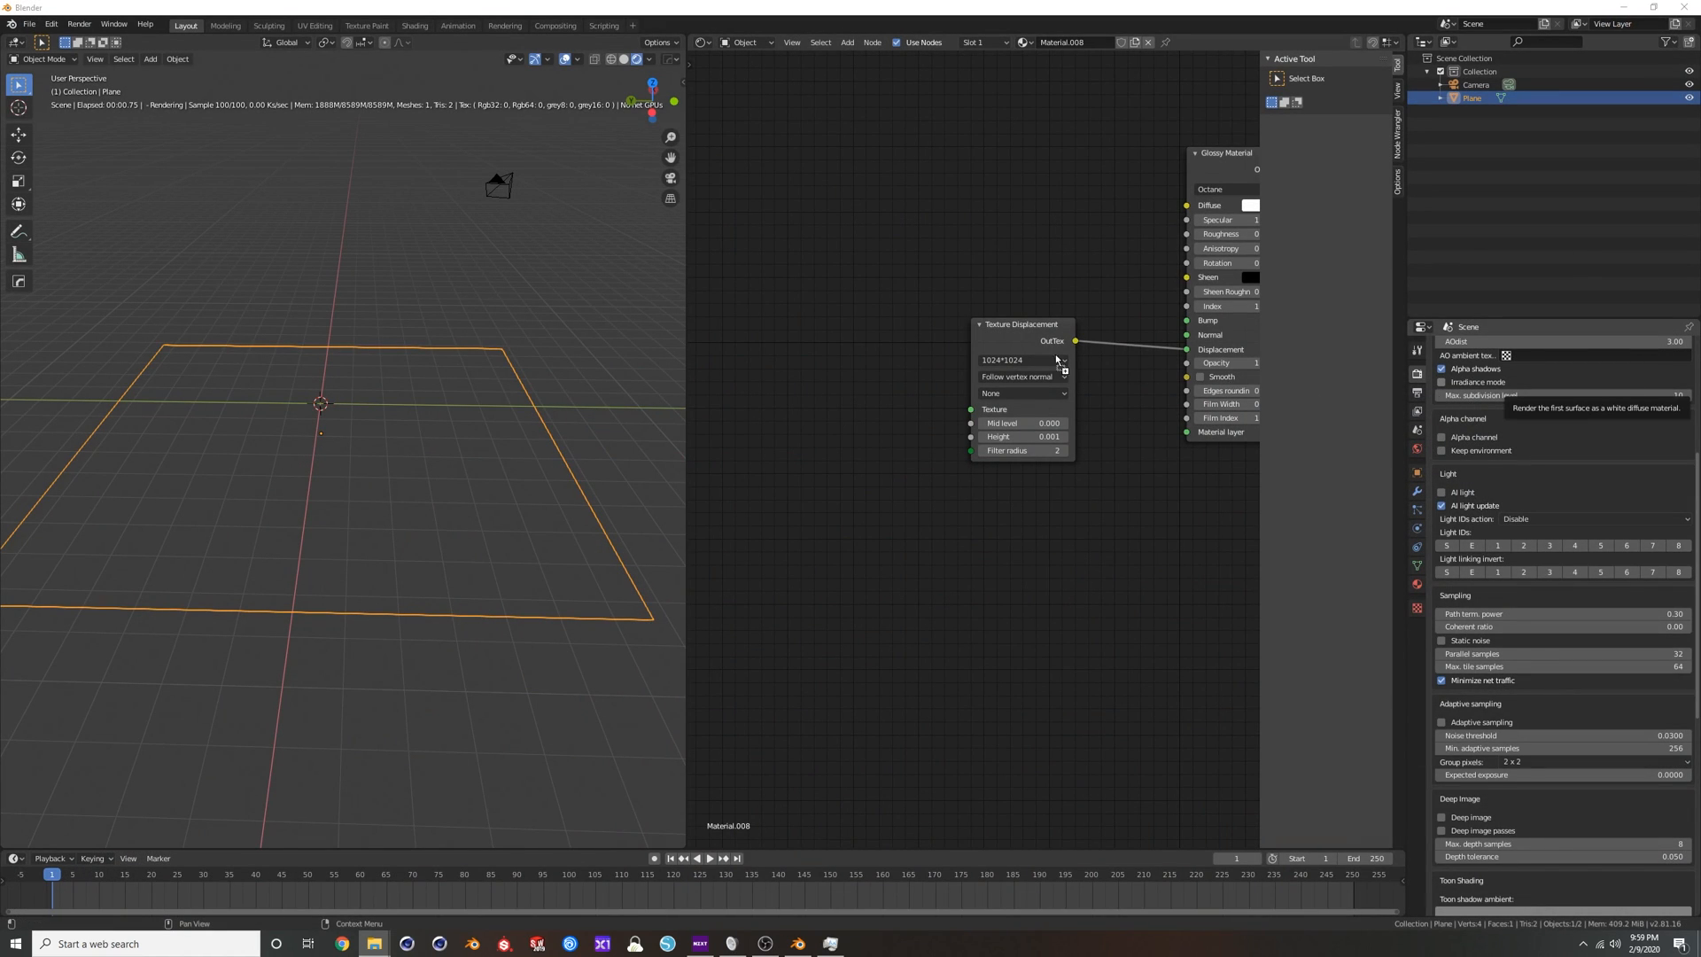
{"action": "left_click_drag", "start_coordinate": [820, 402], "coordinate": [800, 363]}
{"action": "left_click", "coordinate": [837, 493]}
{"action": "key", "text": "Return"}
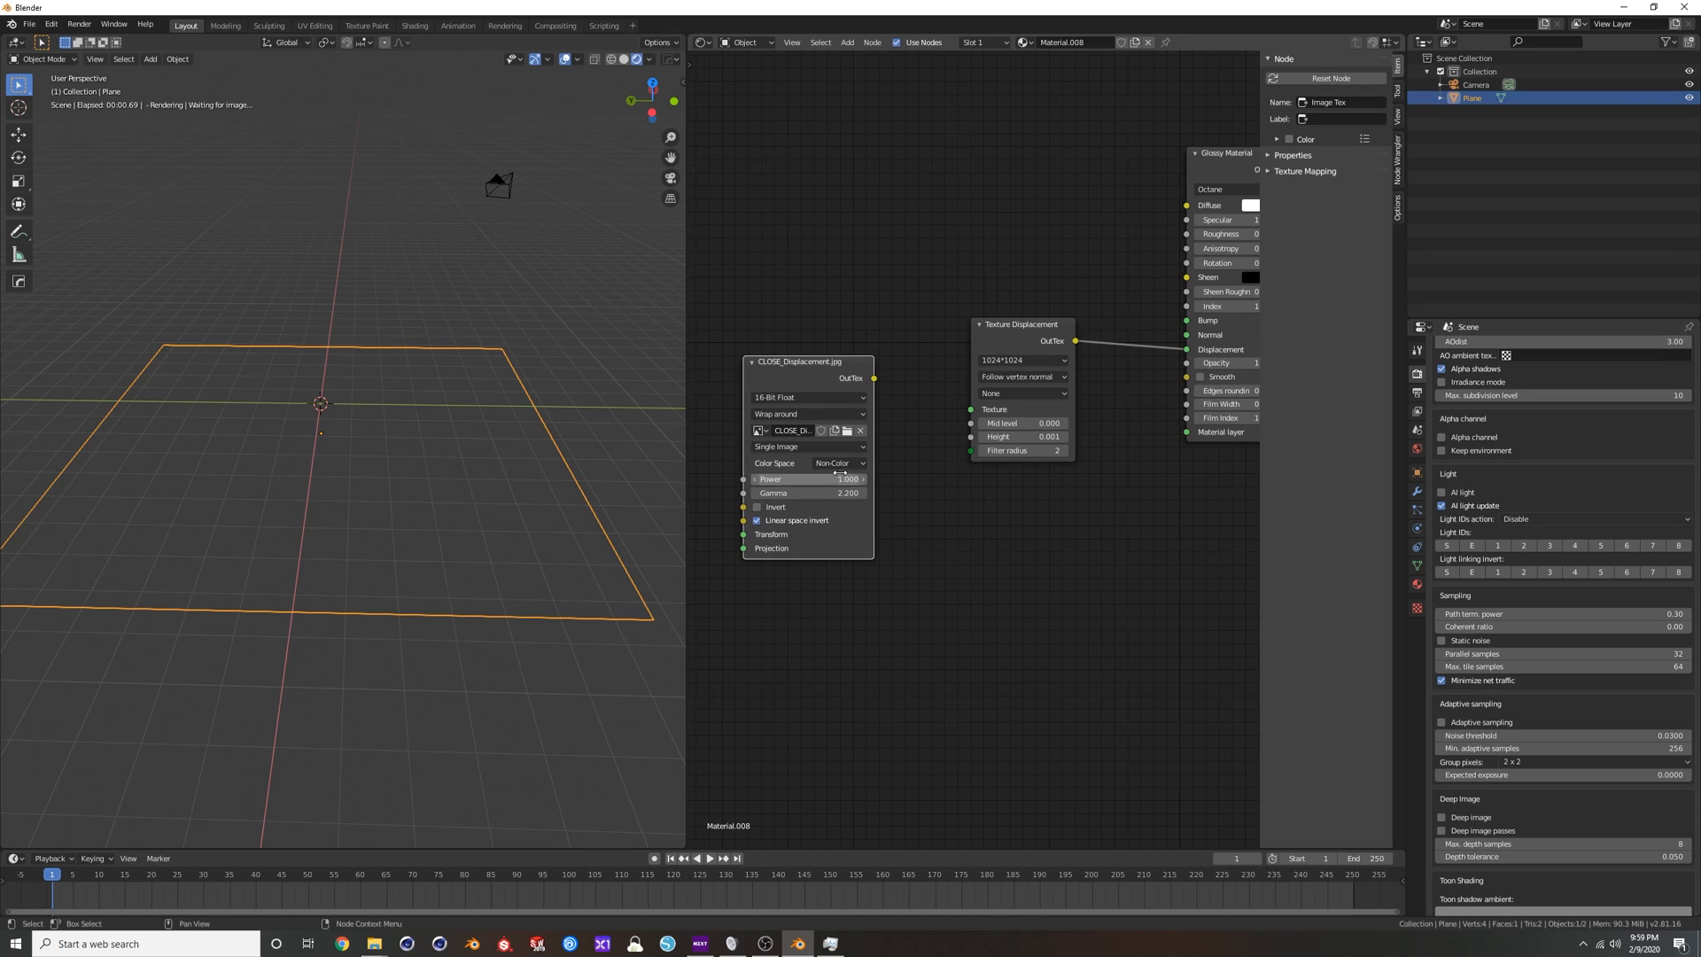
{"action": "left_click_drag", "start_coordinate": [875, 379], "coordinate": [972, 414]}
Switch the node editor from the object's material to the World shader and frame all its nodes.
{"action": "middle_click_drag", "start_coordinate": [575, 278], "coordinate": [550, 342]}
{"action": "left_click", "coordinate": [740, 42]}
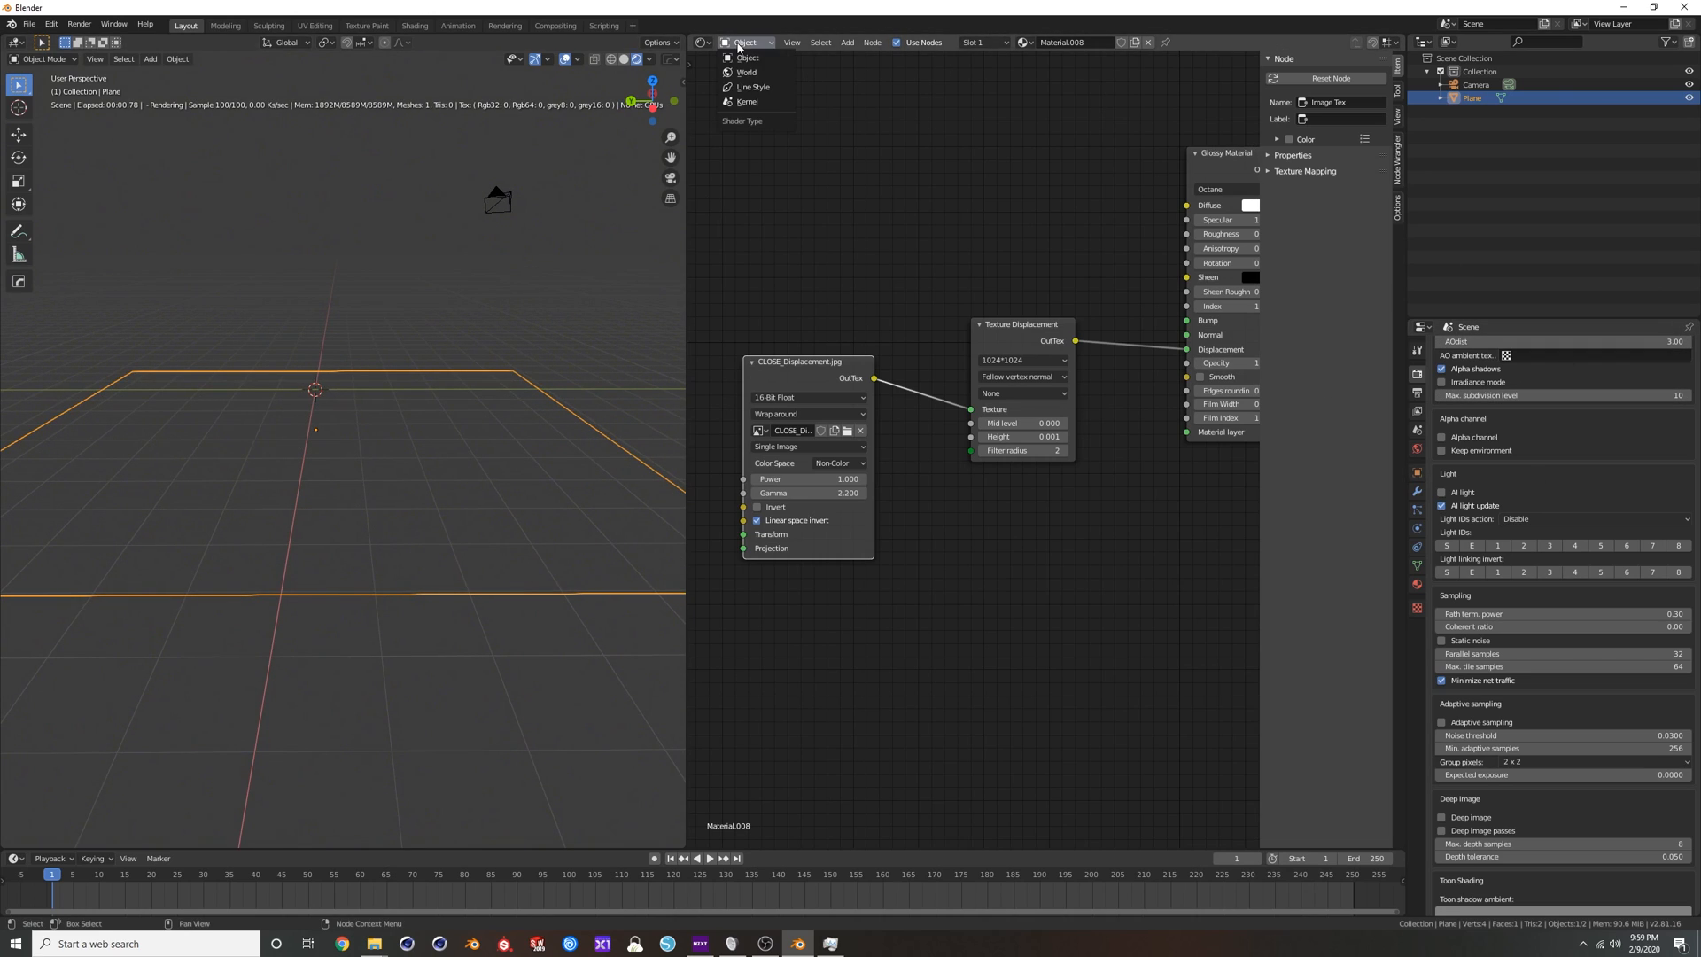
{"action": "left_click", "coordinate": [747, 72]}
{"action": "key", "text": "Home"}
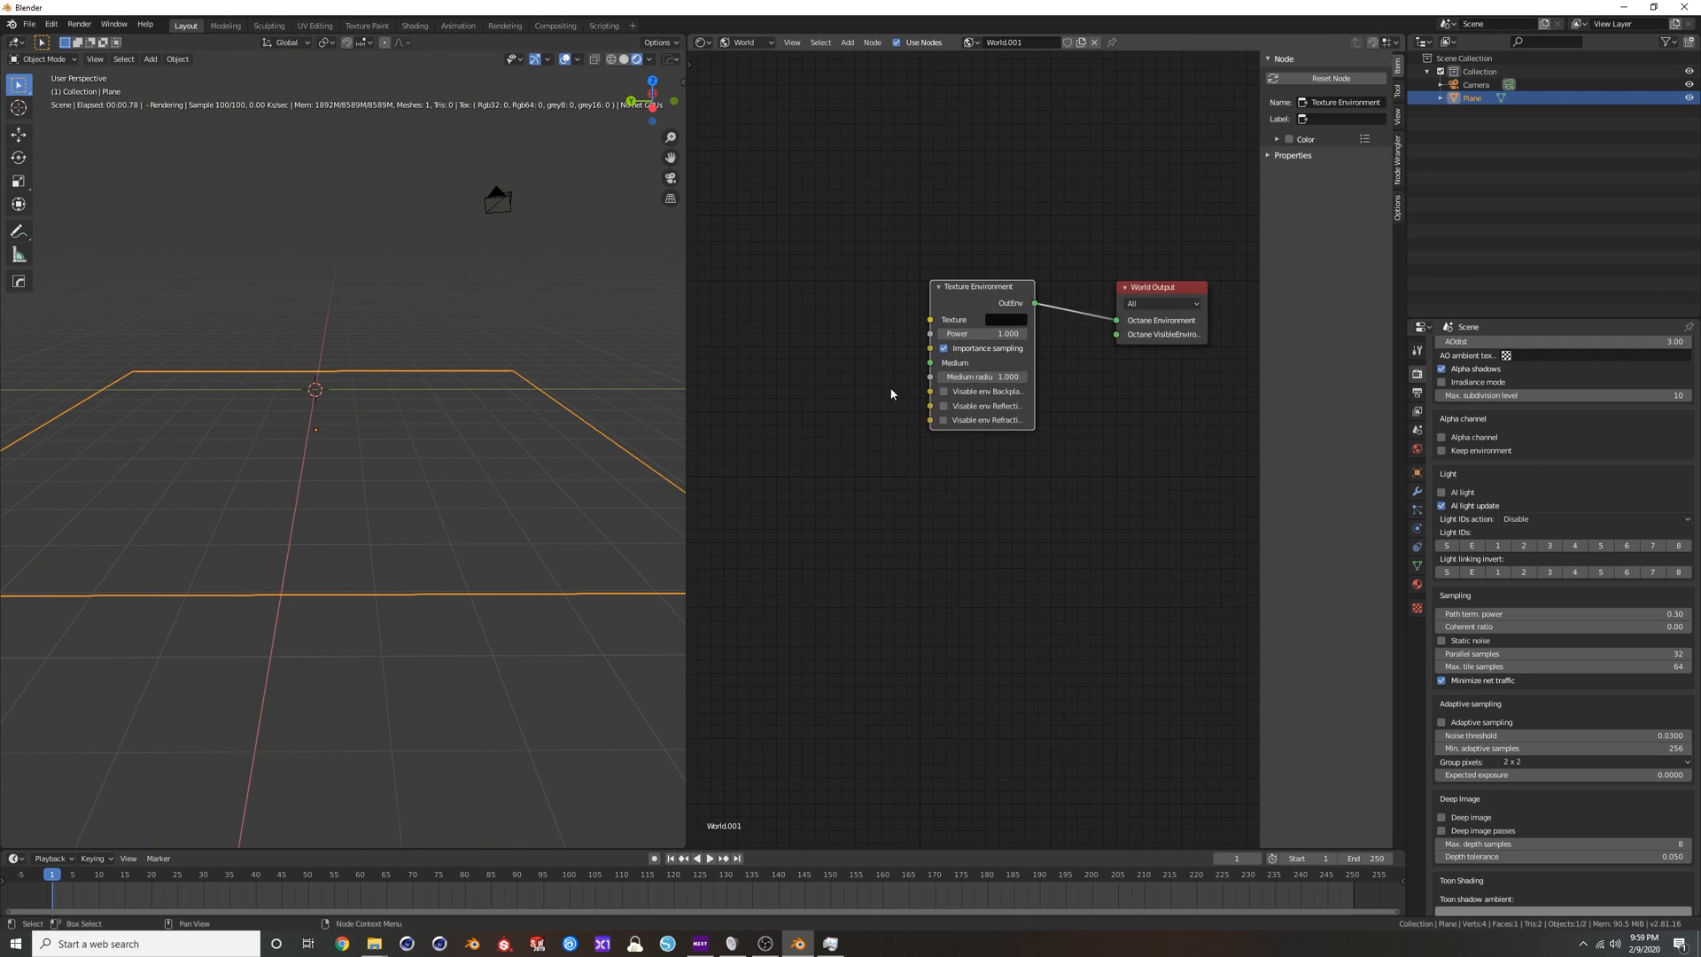
{"action": "key", "text": "shift+a"}
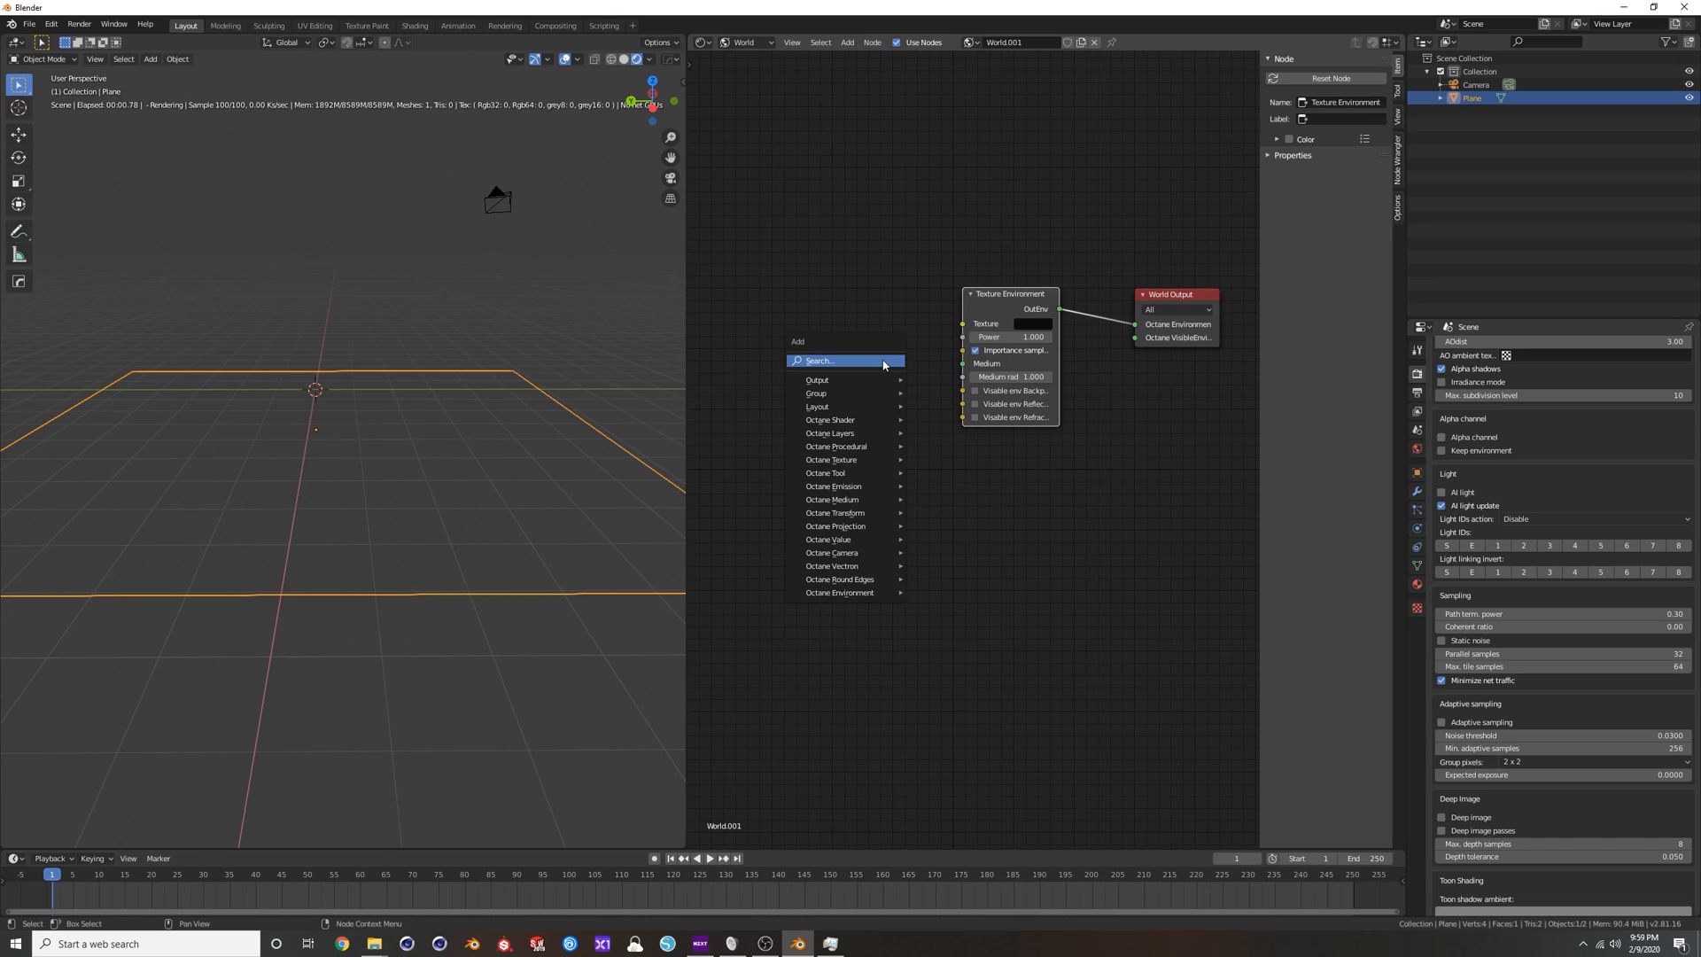
{"action": "key", "text": "i"}
{"action": "key", "text": "Escape"}
Add an Image Tex node to the world and connect it to the Texture Environment's Texture input.
{"action": "key", "text": "shift+a"}
{"action": "left_click", "coordinate": [883, 360]}
{"action": "type", "text": "im"}
{"action": "key", "text": "Down"}
{"action": "key", "text": "Down"}
{"action": "key", "text": "Return"}
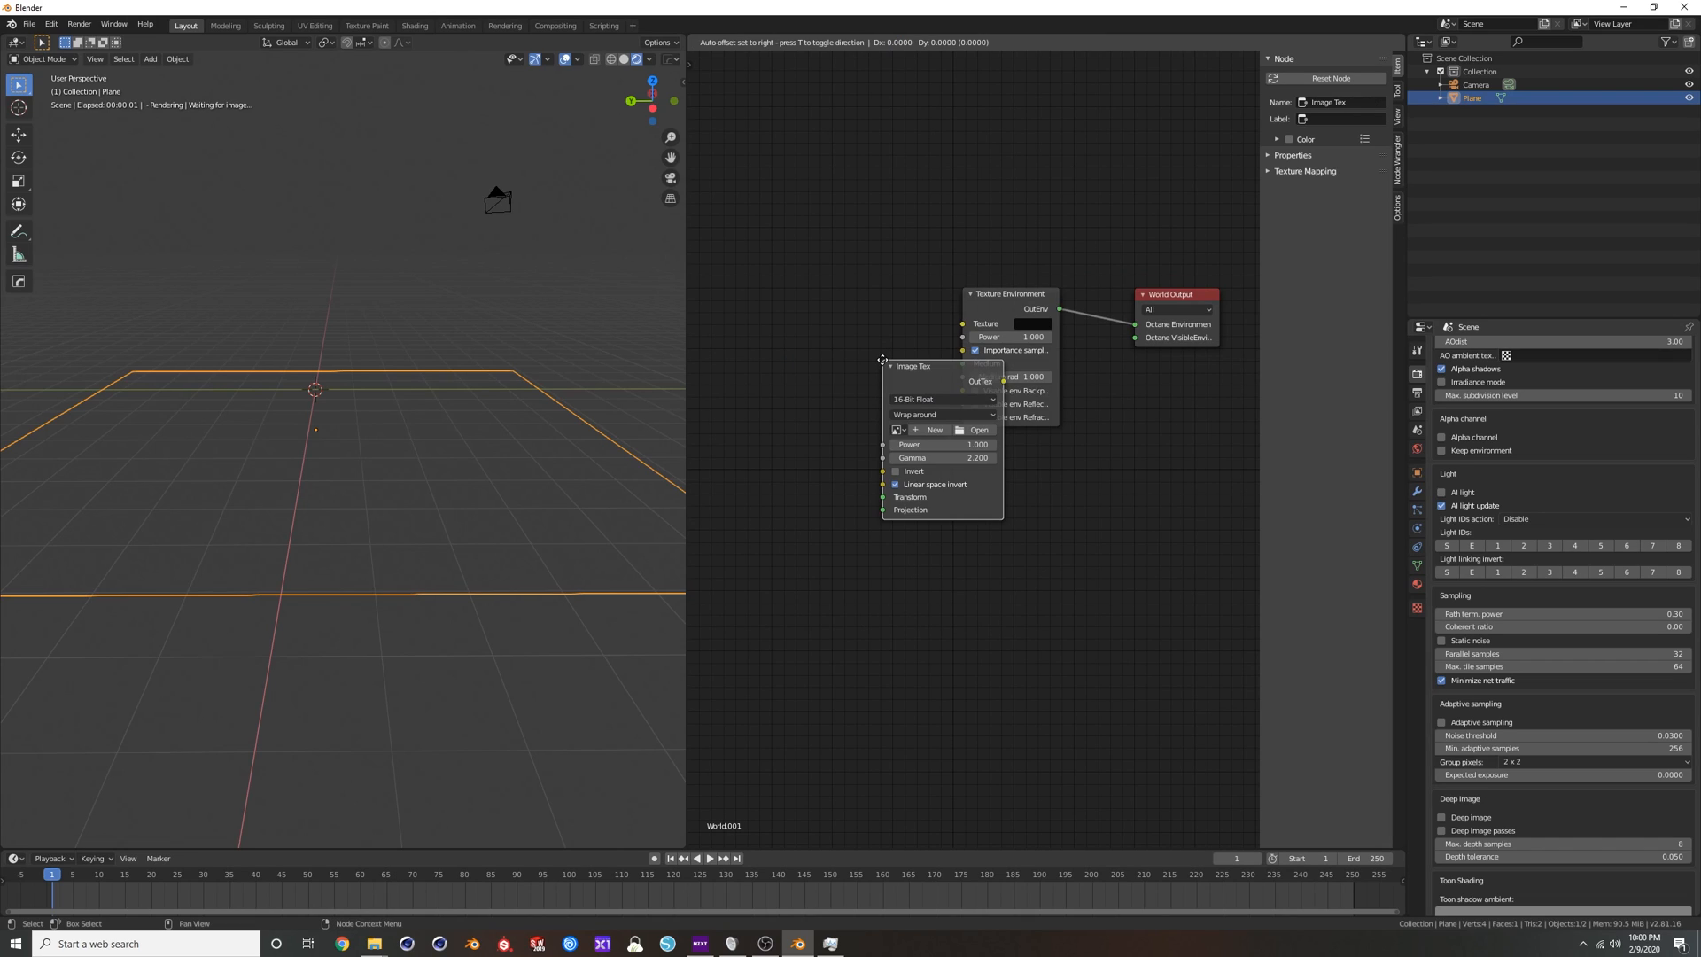
{"action": "left_click", "coordinate": [848, 322]}
{"action": "left_click_drag", "start_coordinate": [848, 322], "coordinate": [963, 324]}
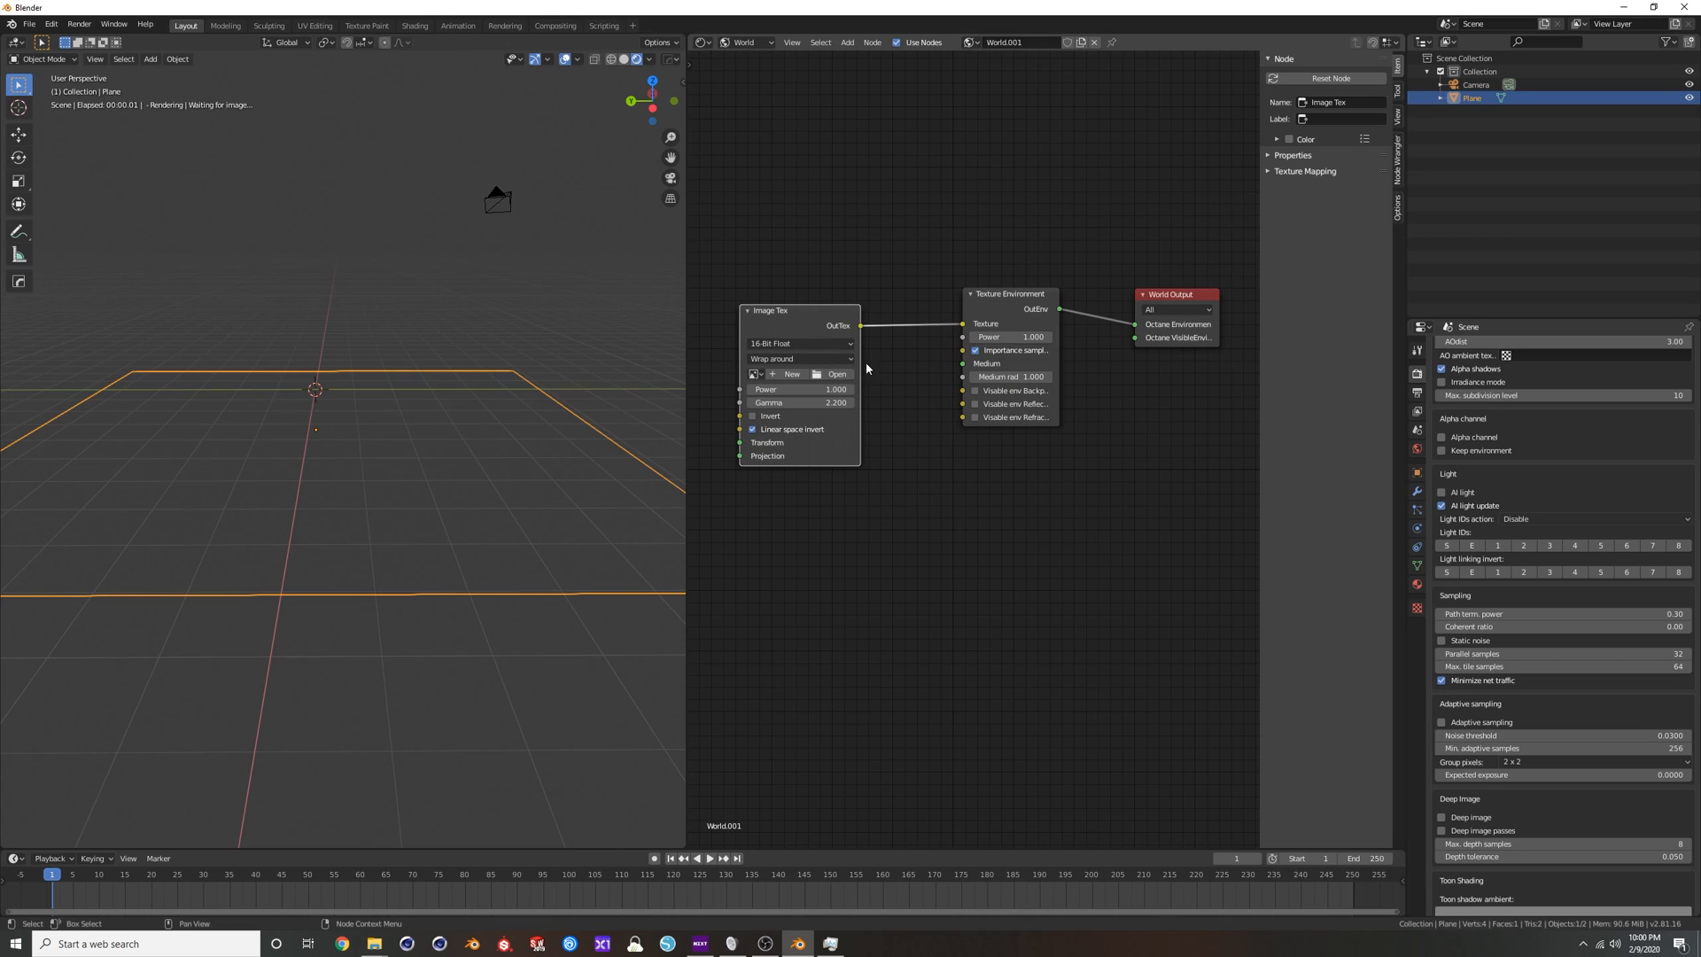
Assign the already loaded canada_mont…max_sunny.exr HDRI to the world's image texture node.
{"action": "left_click", "coordinate": [754, 374]}
{"action": "left_click", "coordinate": [791, 395]}
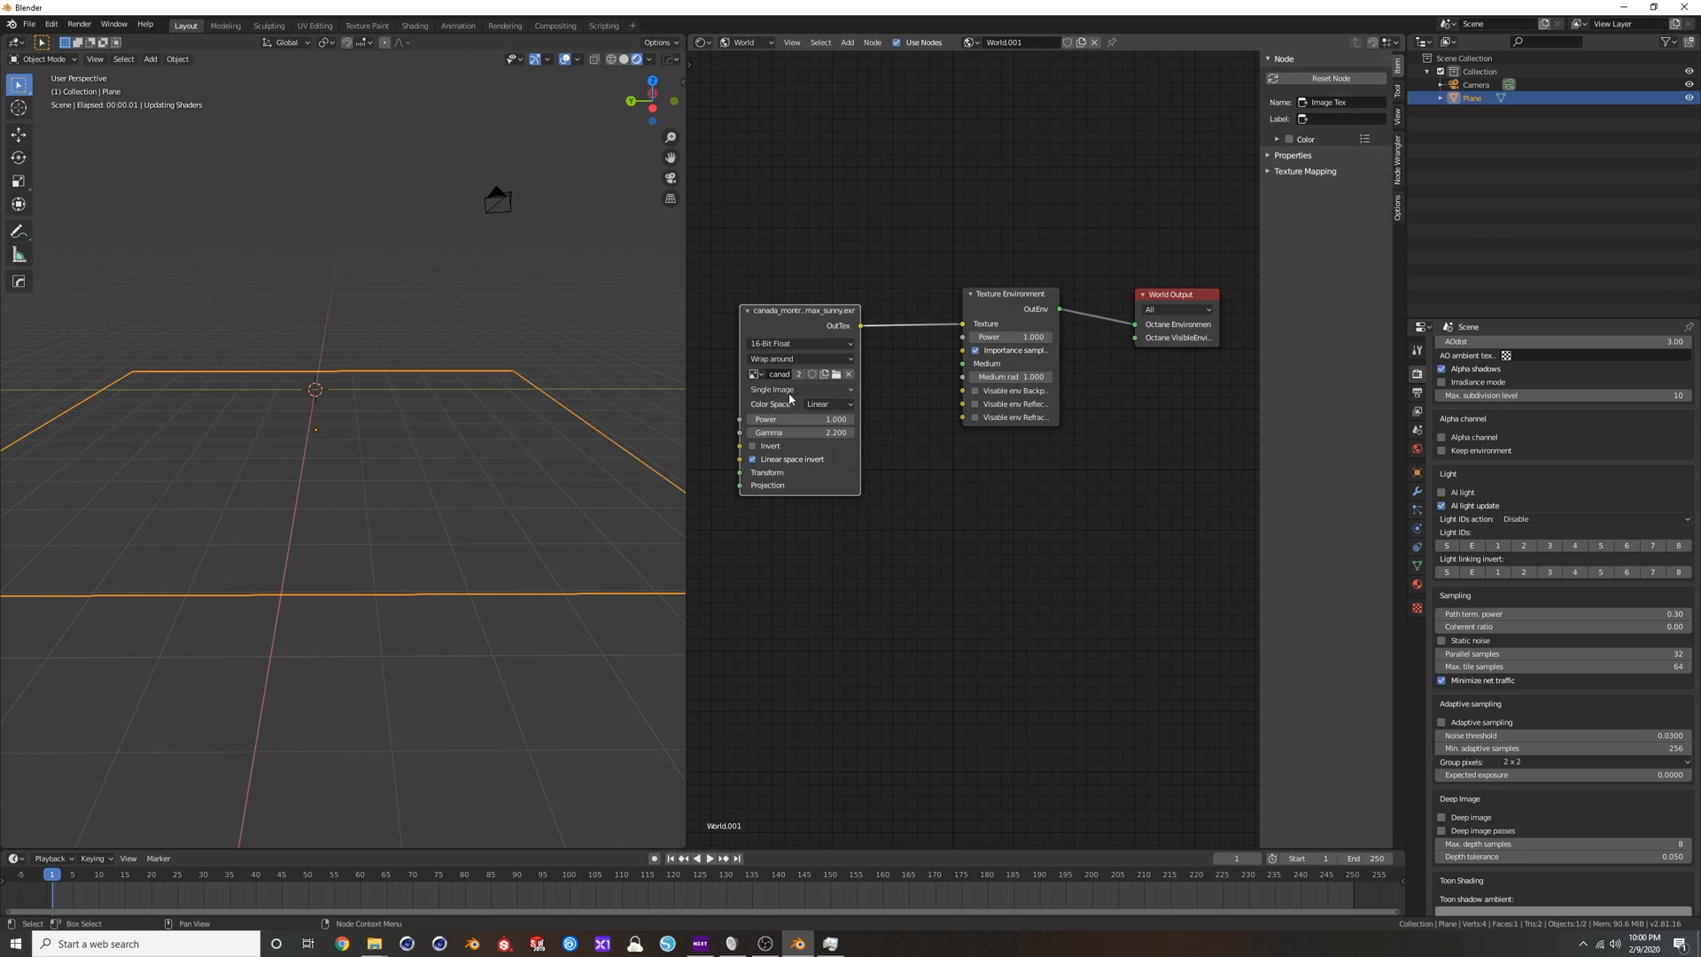
{"action": "scroll", "coordinate": [917, 585], "scroll_direction": "down", "scroll_amount": 1}
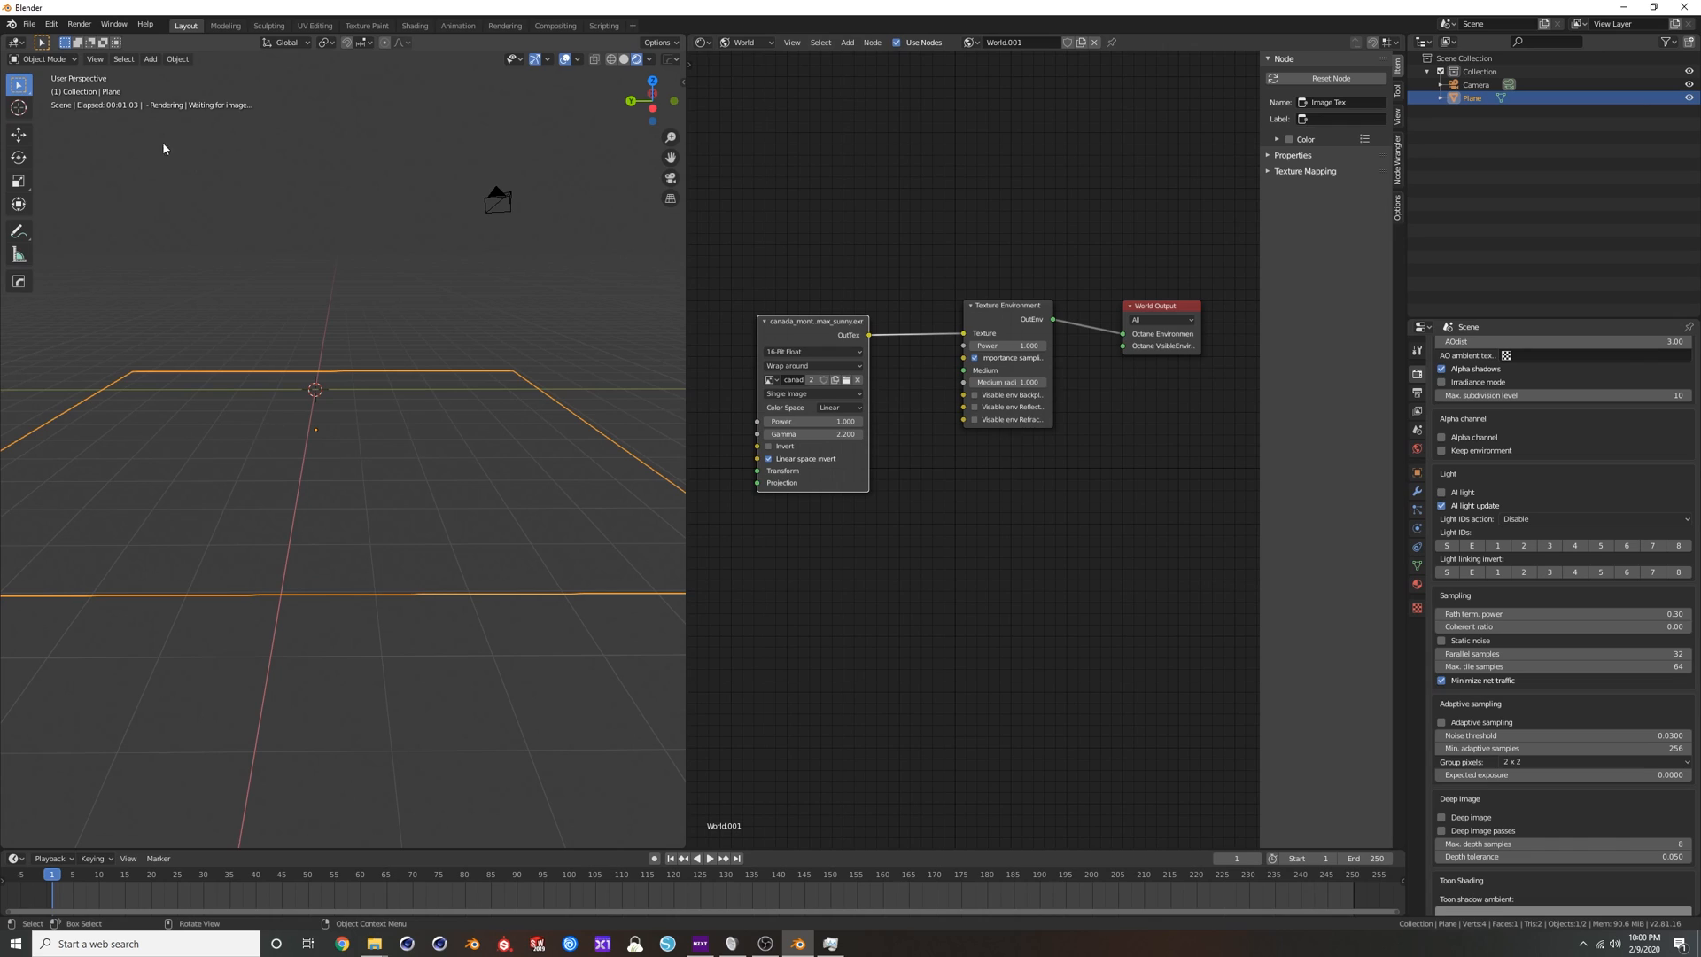
Switch the 3D viewport to solid shading and back to rendered to restart the Octane preview.
{"action": "middle_click_drag", "start_coordinate": [367, 321], "coordinate": [371, 386]}
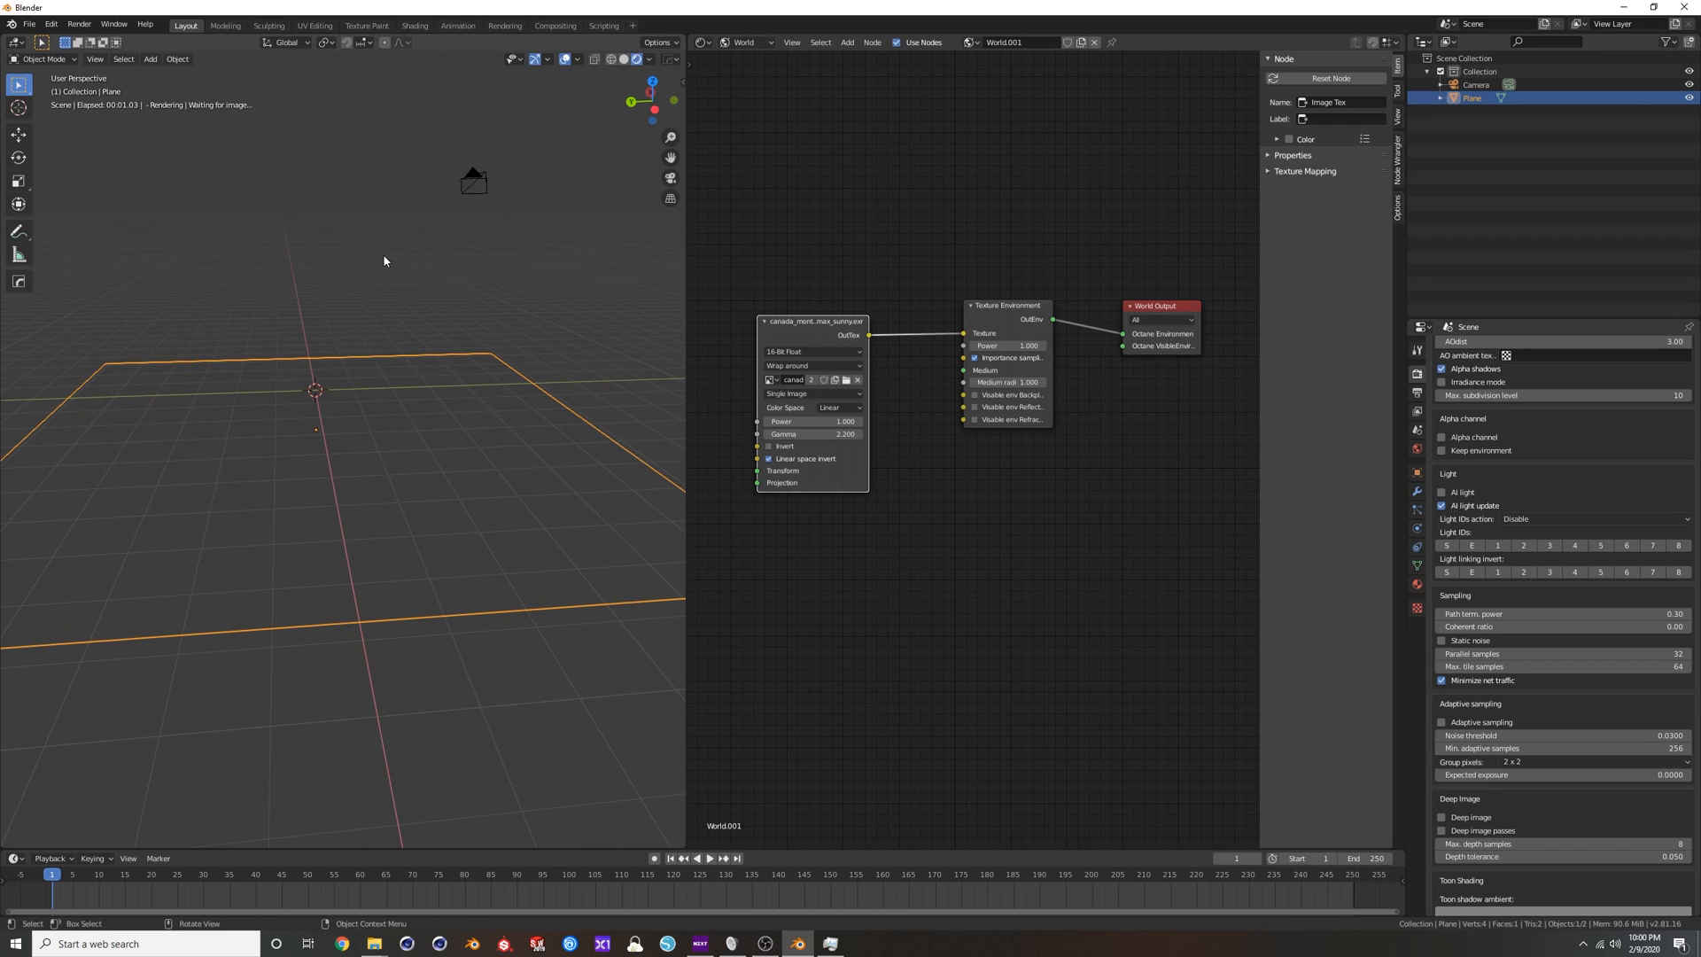
{"action": "left_click", "coordinate": [625, 60]}
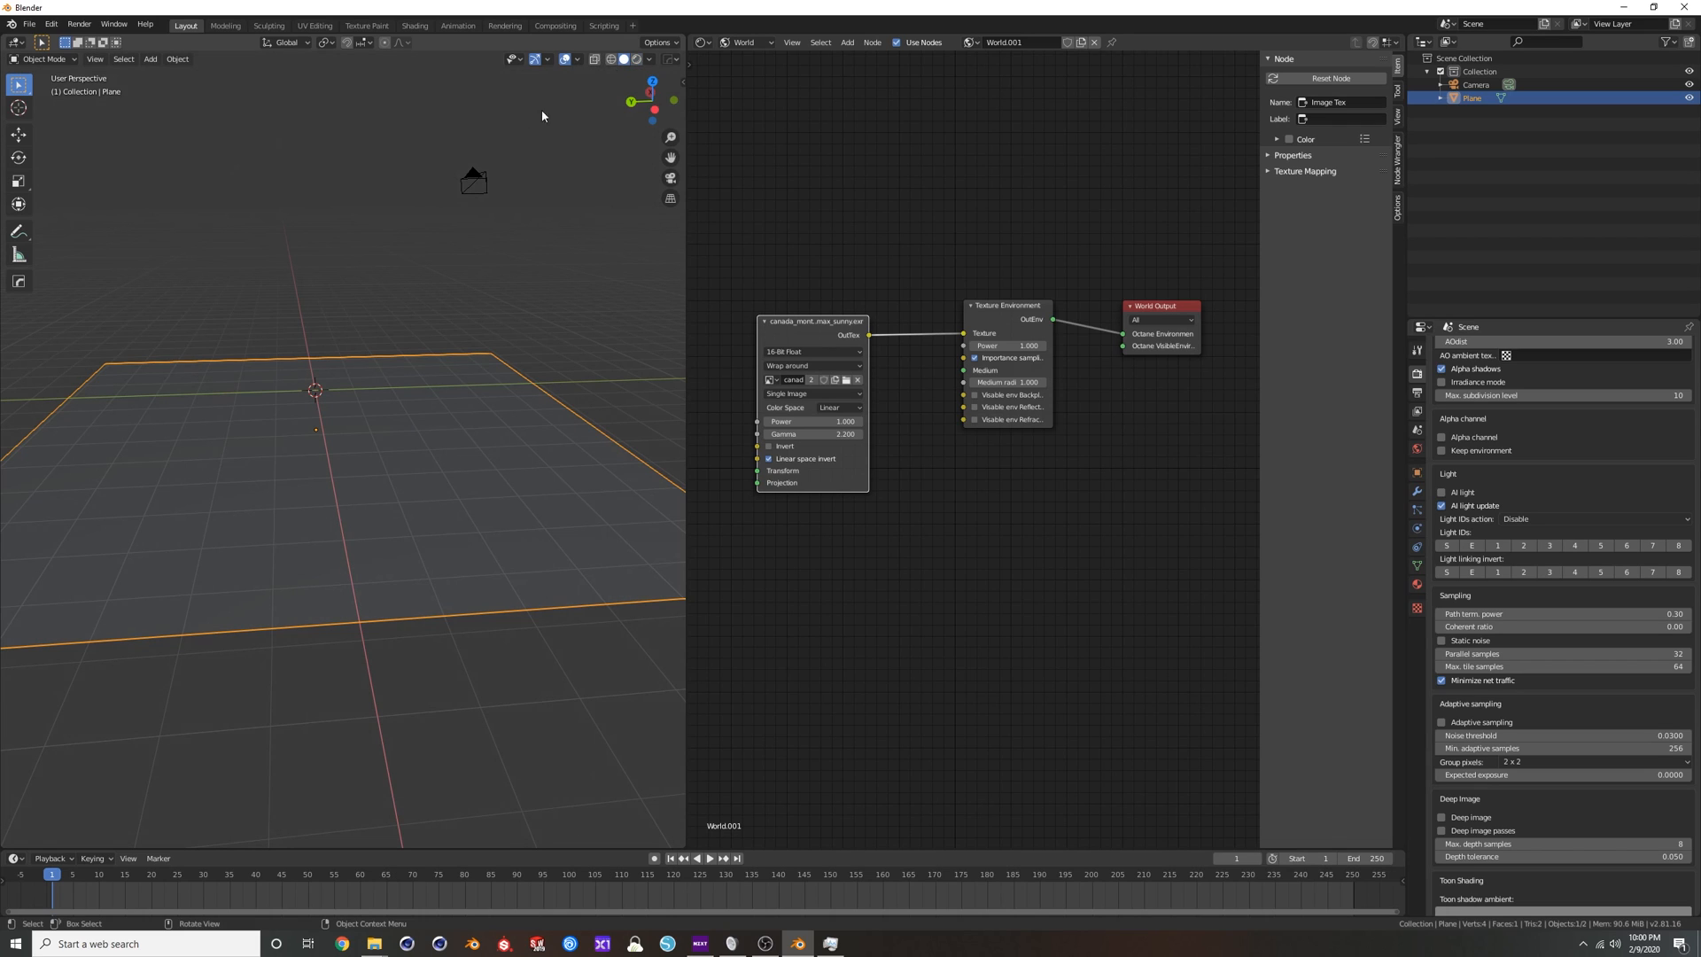
{"action": "middle_click_drag", "start_coordinate": [379, 239], "coordinate": [466, 221]}
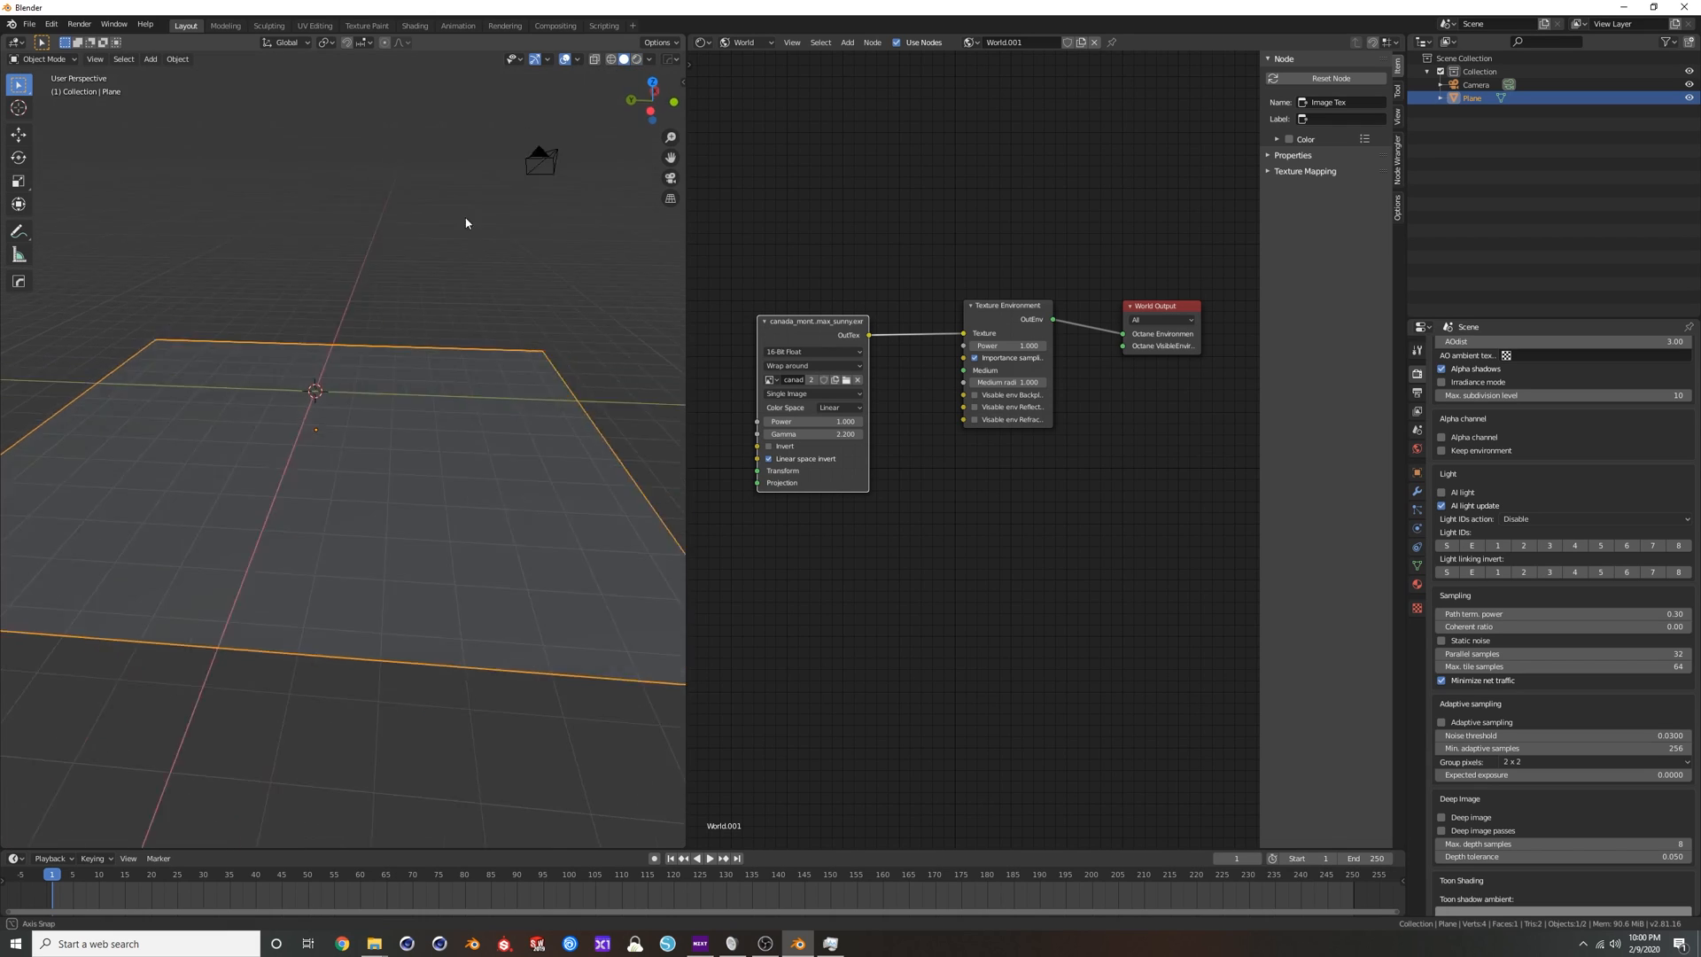
{"action": "left_click", "coordinate": [640, 60]}
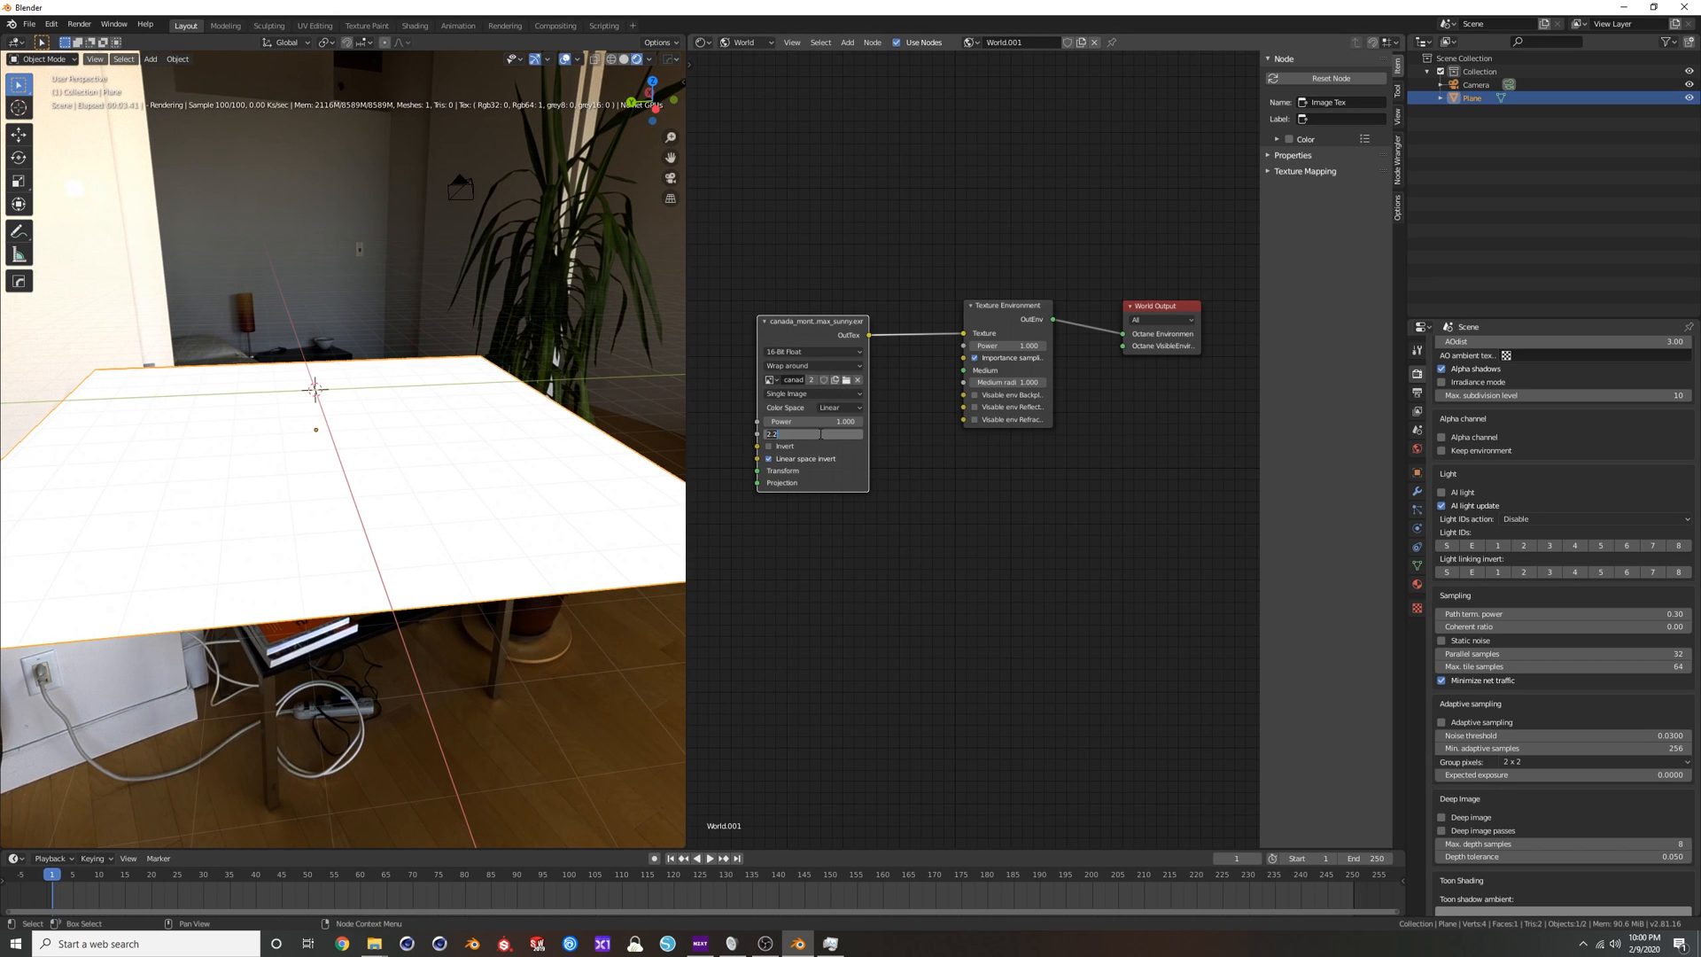
Set the HDRI image texture's Gamma to 1 and view the displaced plane's surface up close.
{"action": "key", "text": "Return"}
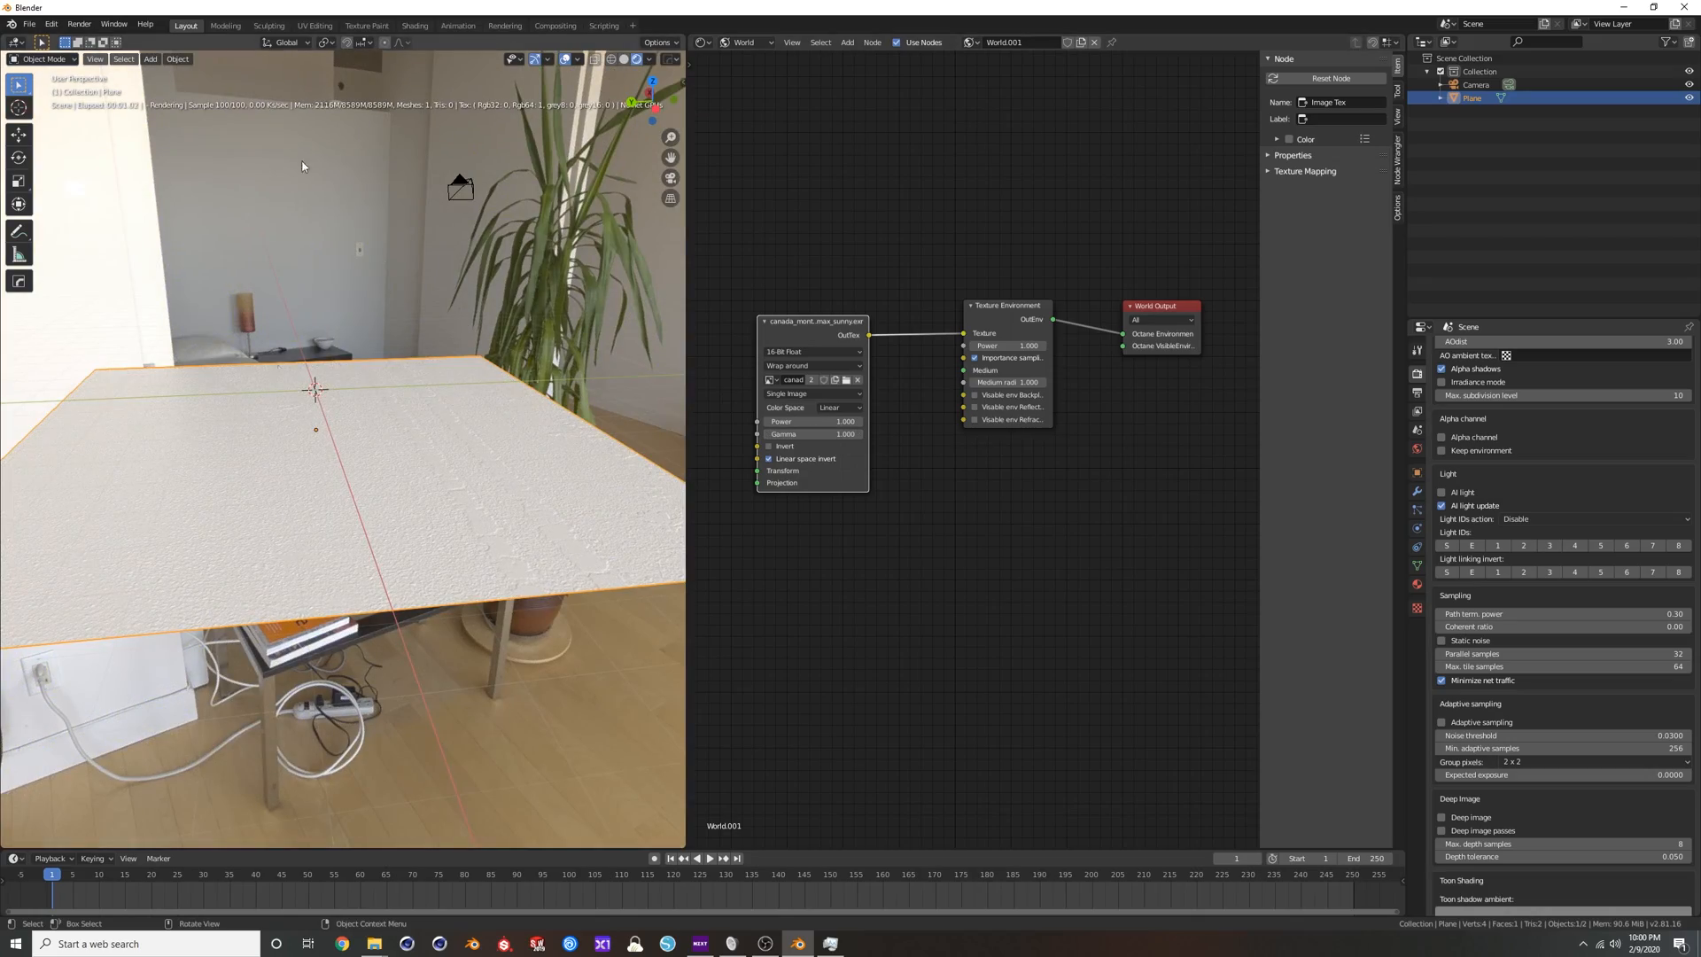
{"action": "middle_click_drag", "start_coordinate": [503, 345], "coordinate": [434, 577]}
{"action": "scroll", "coordinate": [494, 585], "scroll_direction": "up", "scroll_amount": 4}
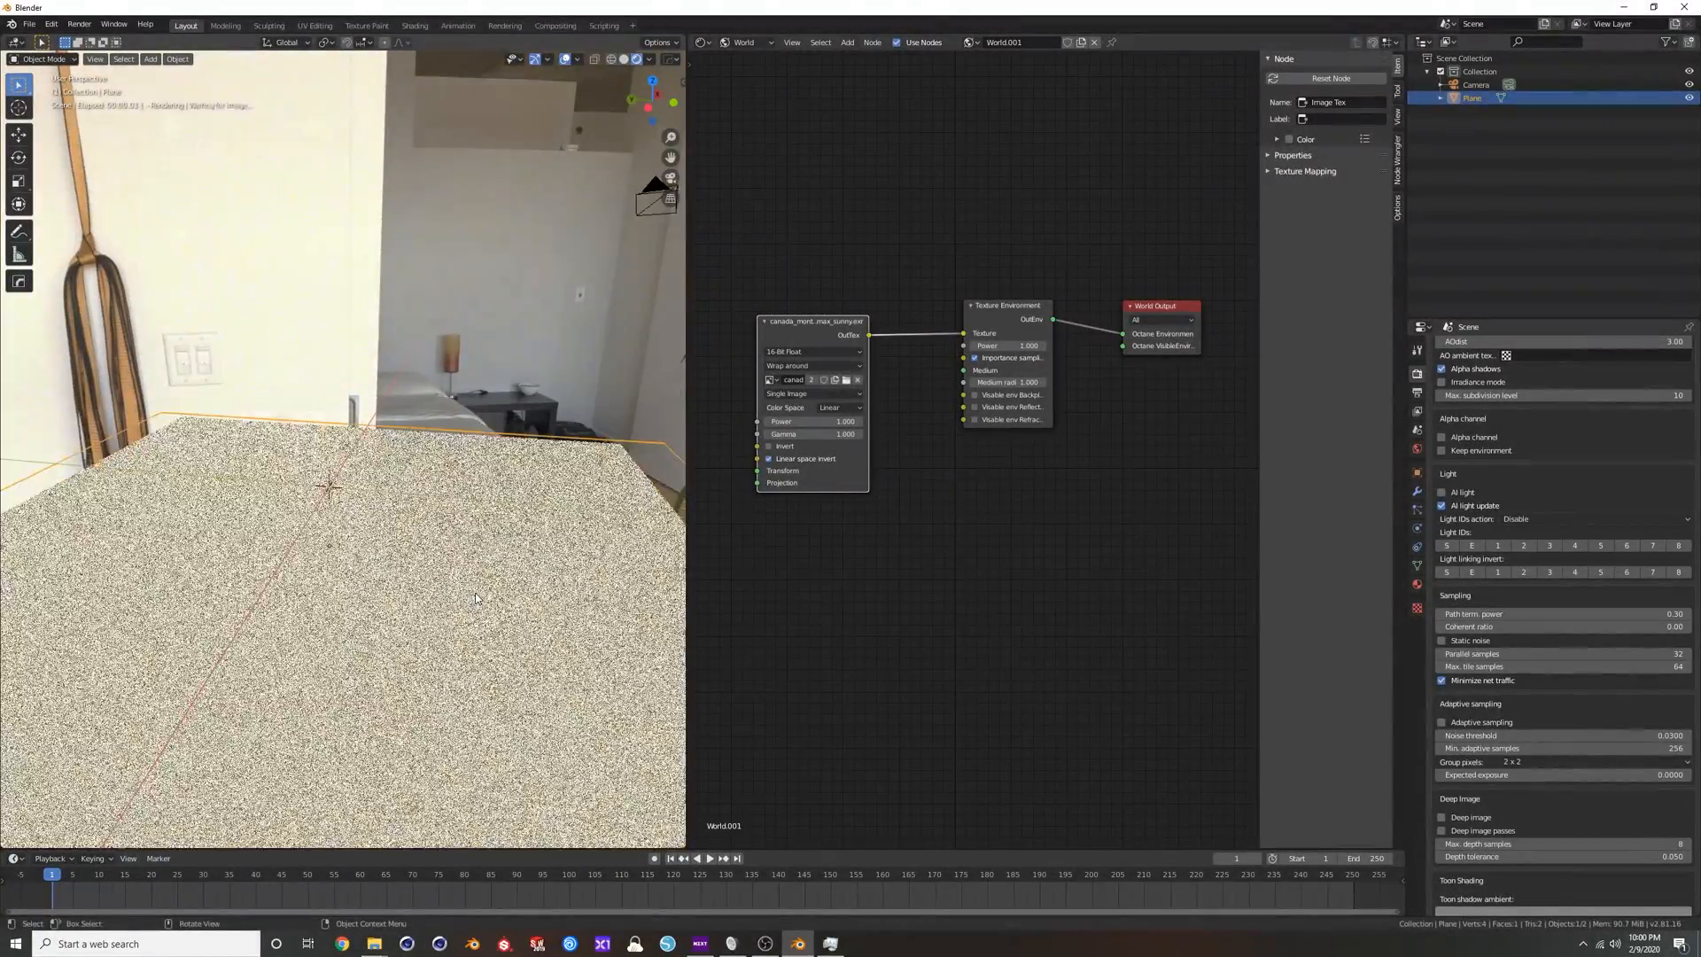
Switch the node editor to the plane's object material and set the Texture Displacement's Height to 0.005.
{"action": "left_click", "coordinate": [745, 43]}
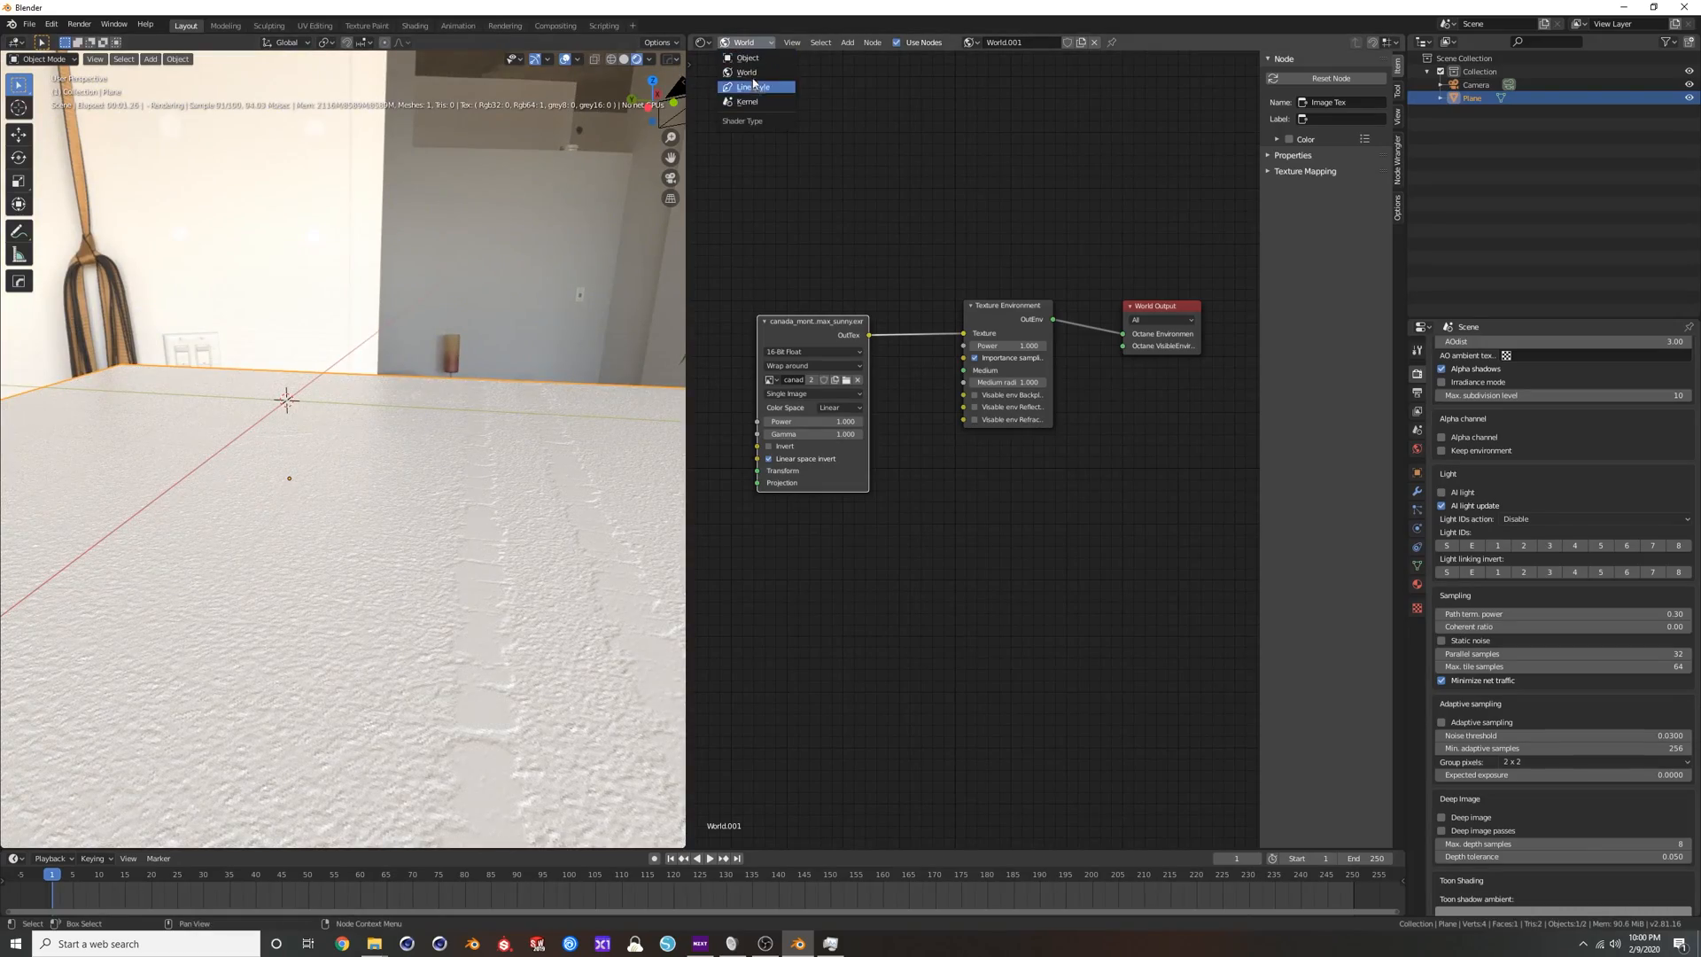
{"action": "left_click", "coordinate": [749, 58]}
{"action": "middle_click_drag", "start_coordinate": [529, 487], "coordinate": [474, 531]}
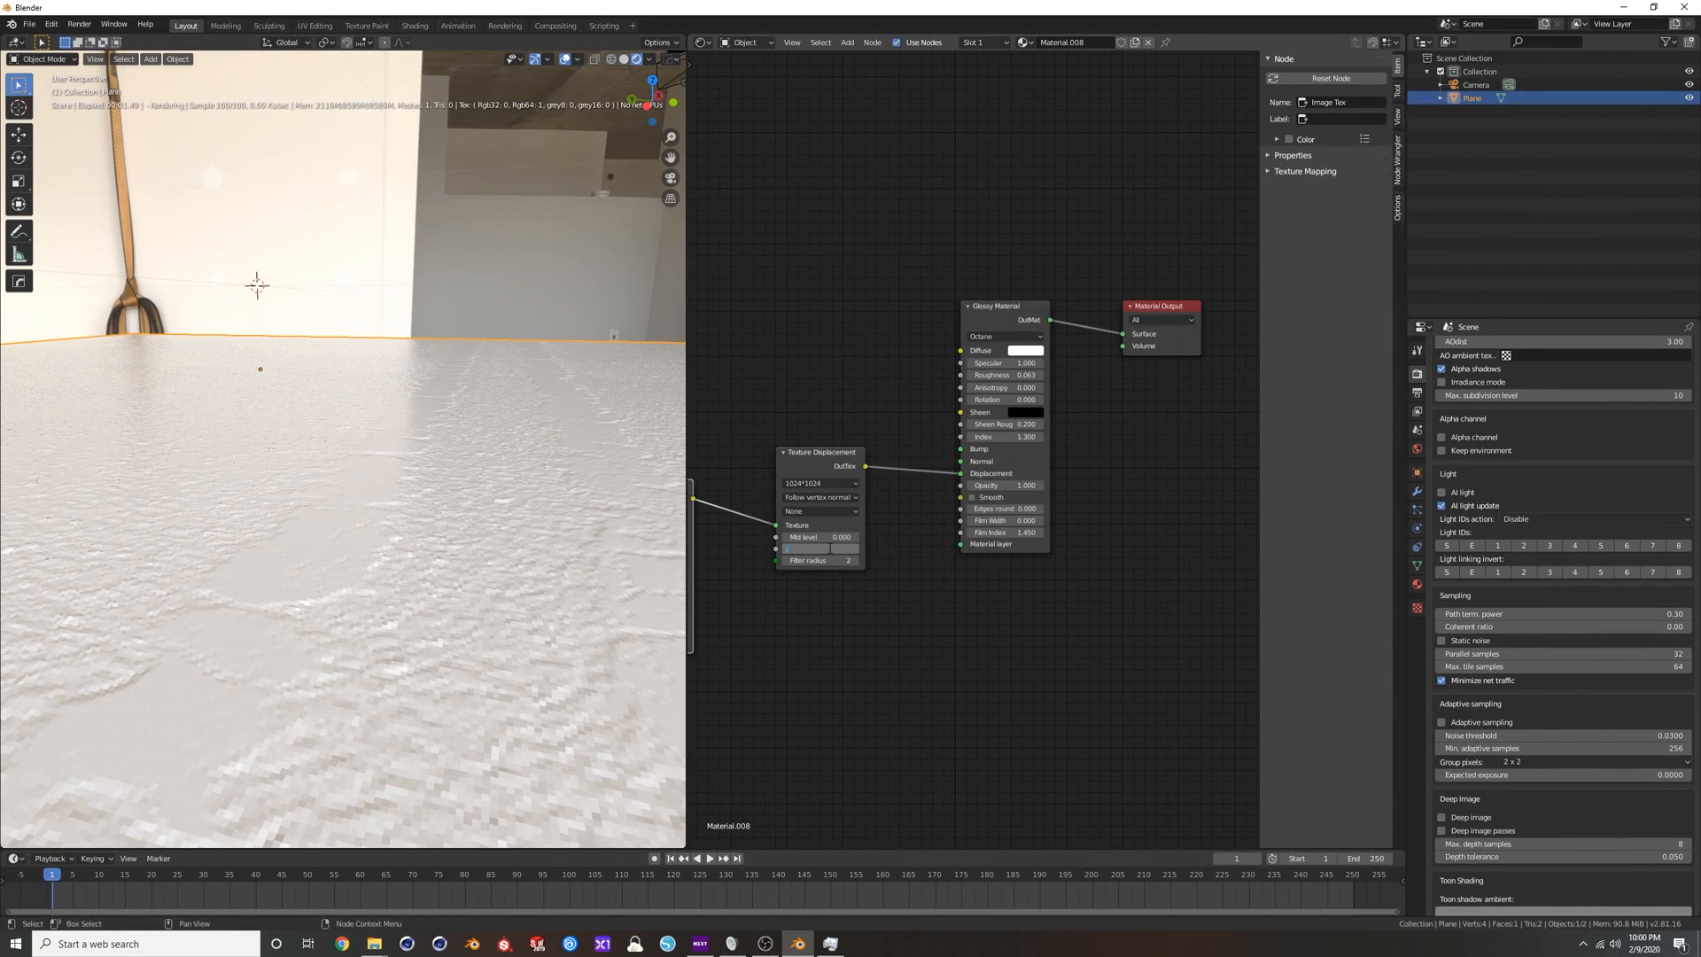
{"action": "key", "text": "Return"}
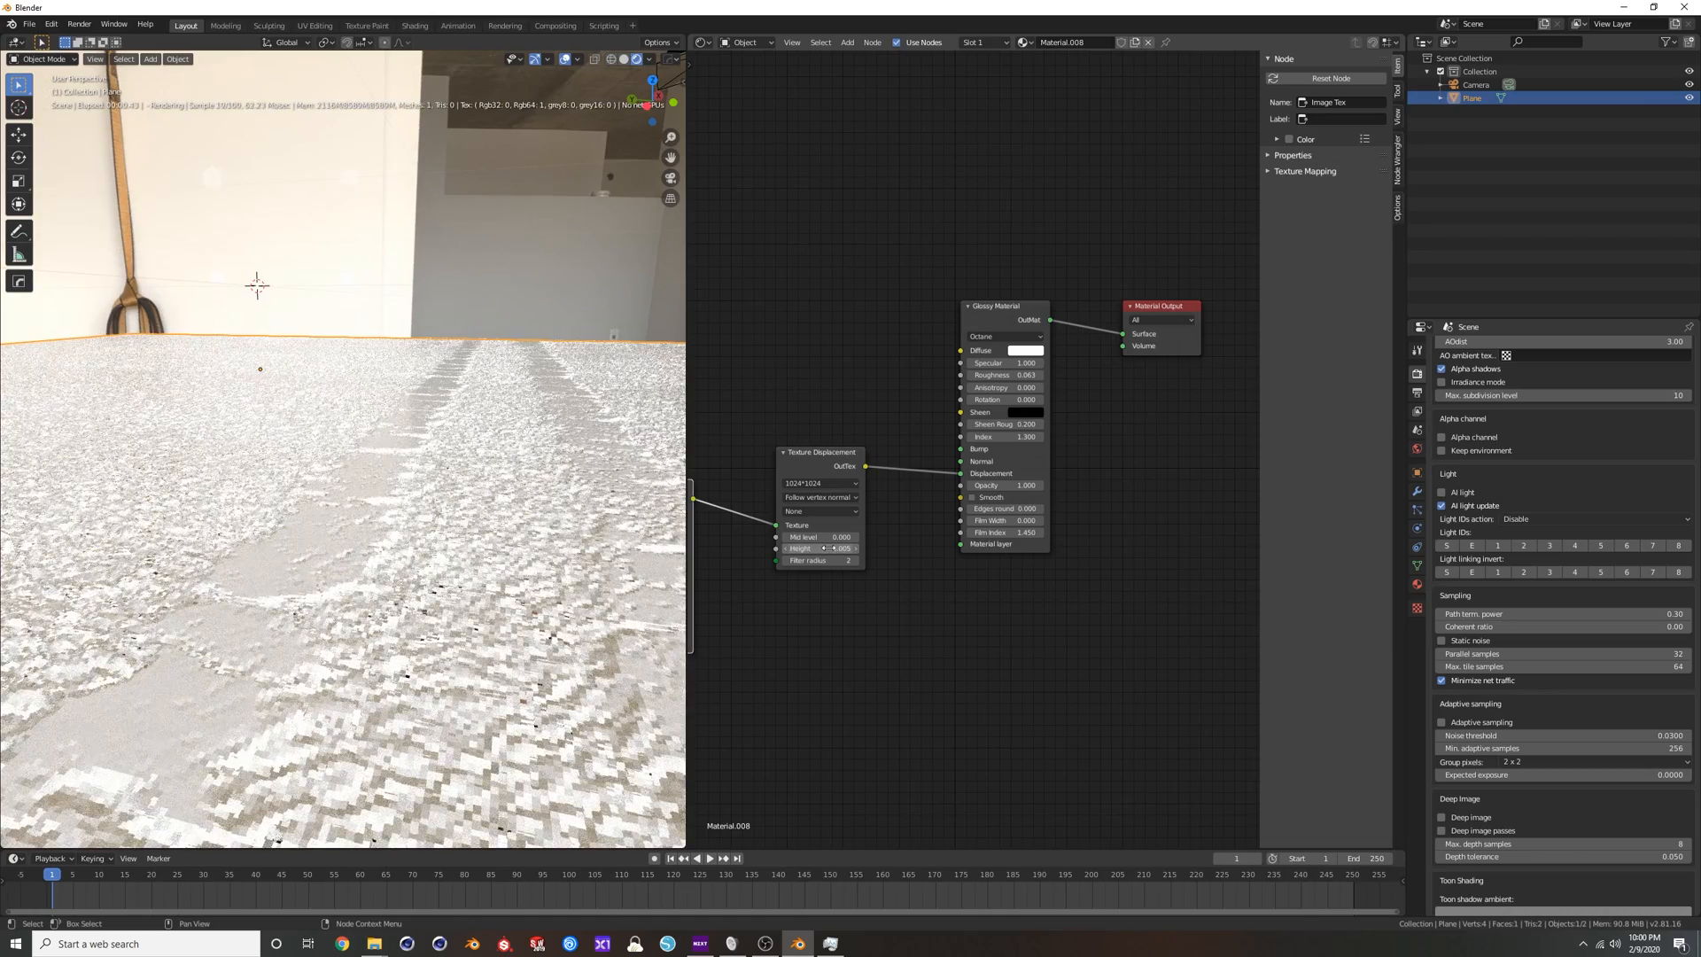
{"action": "middle_click_drag", "start_coordinate": [443, 417], "coordinate": [461, 443]}
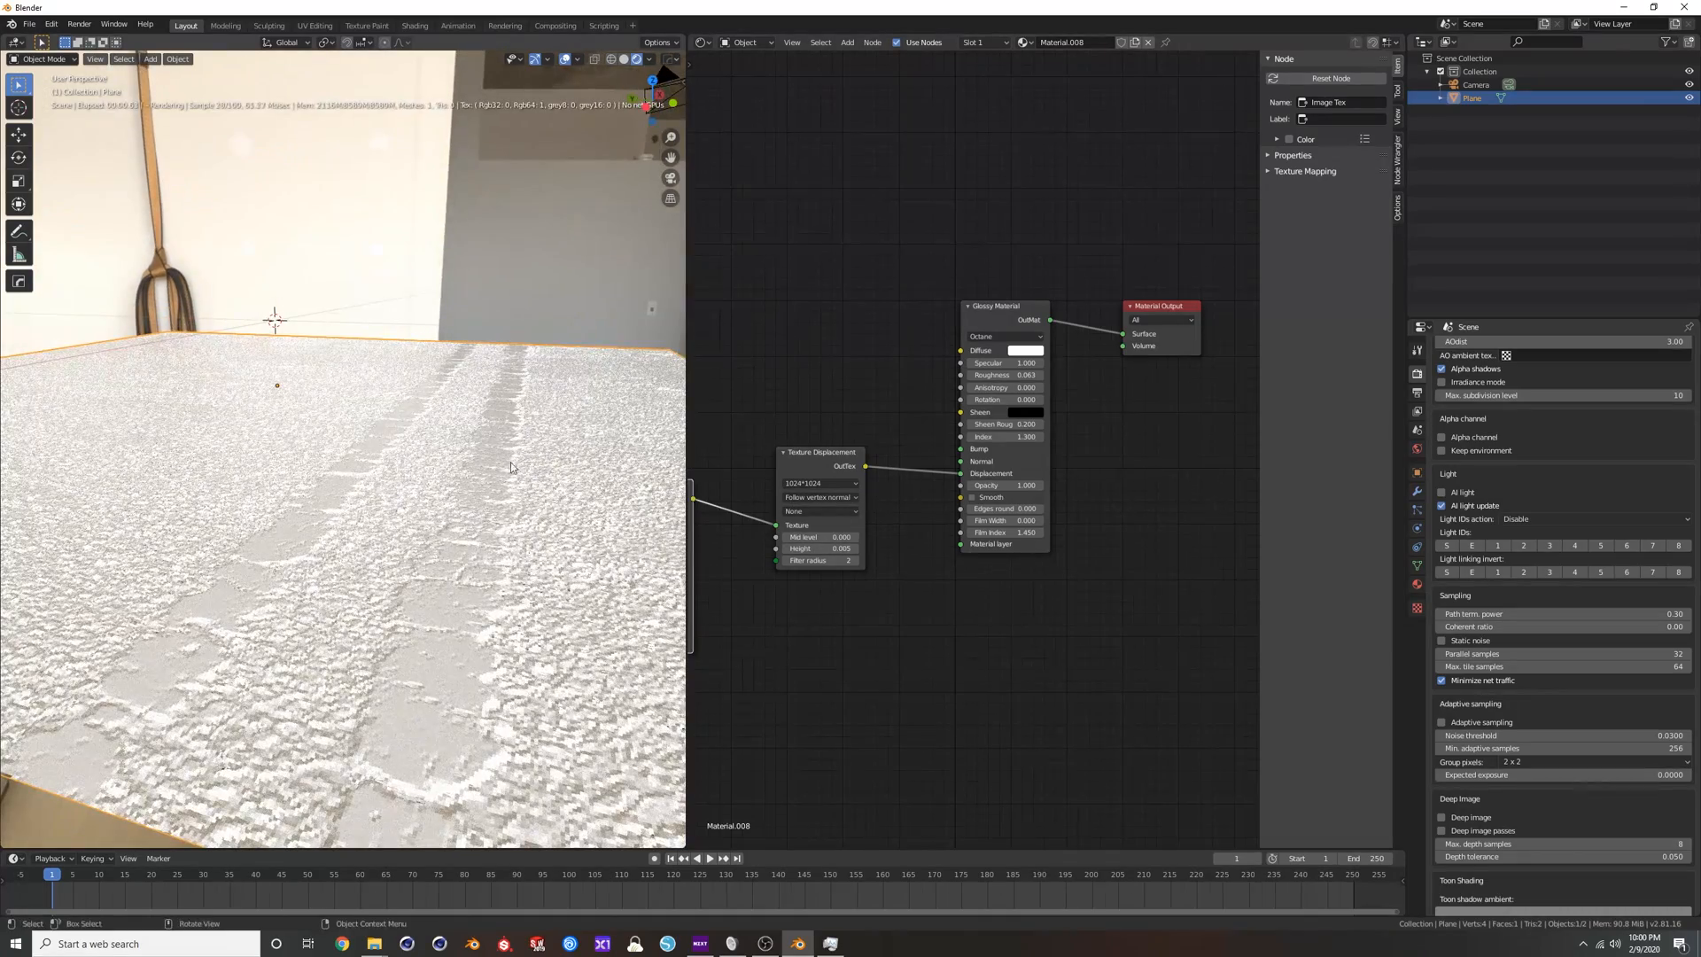
{"action": "scroll", "coordinate": [489, 530], "scroll_direction": "up", "scroll_amount": 1}
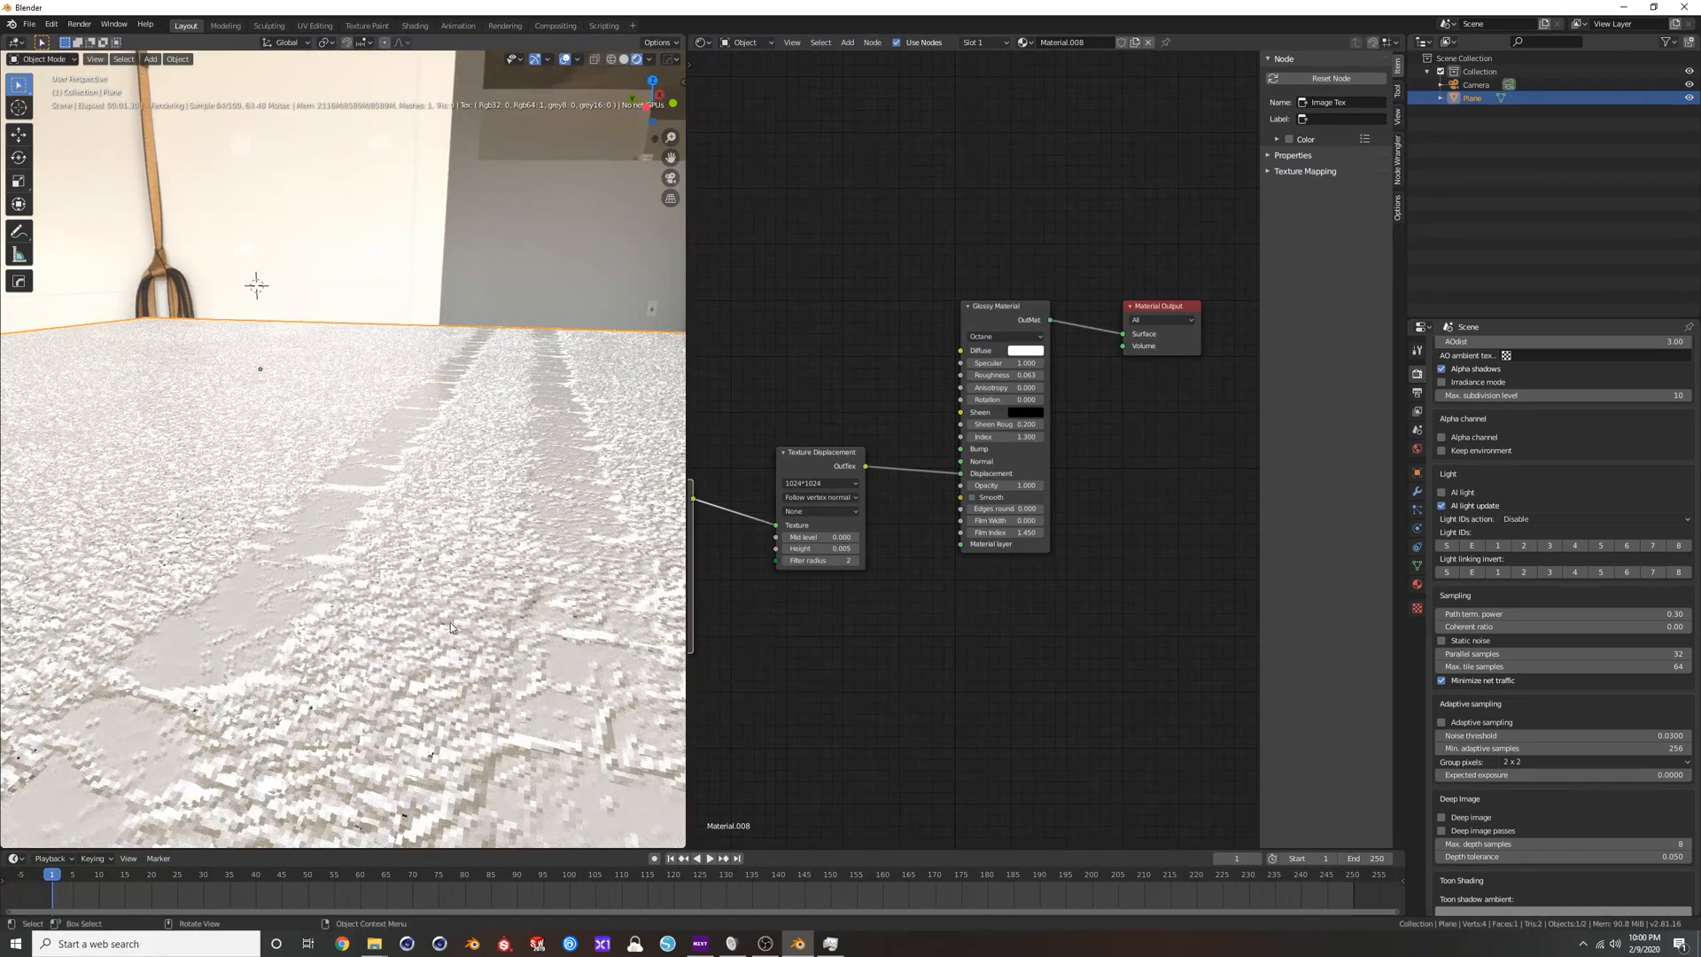
Raise the Texture Displacement's level of detail to 8192*8192.
{"action": "left_click", "coordinate": [809, 484]}
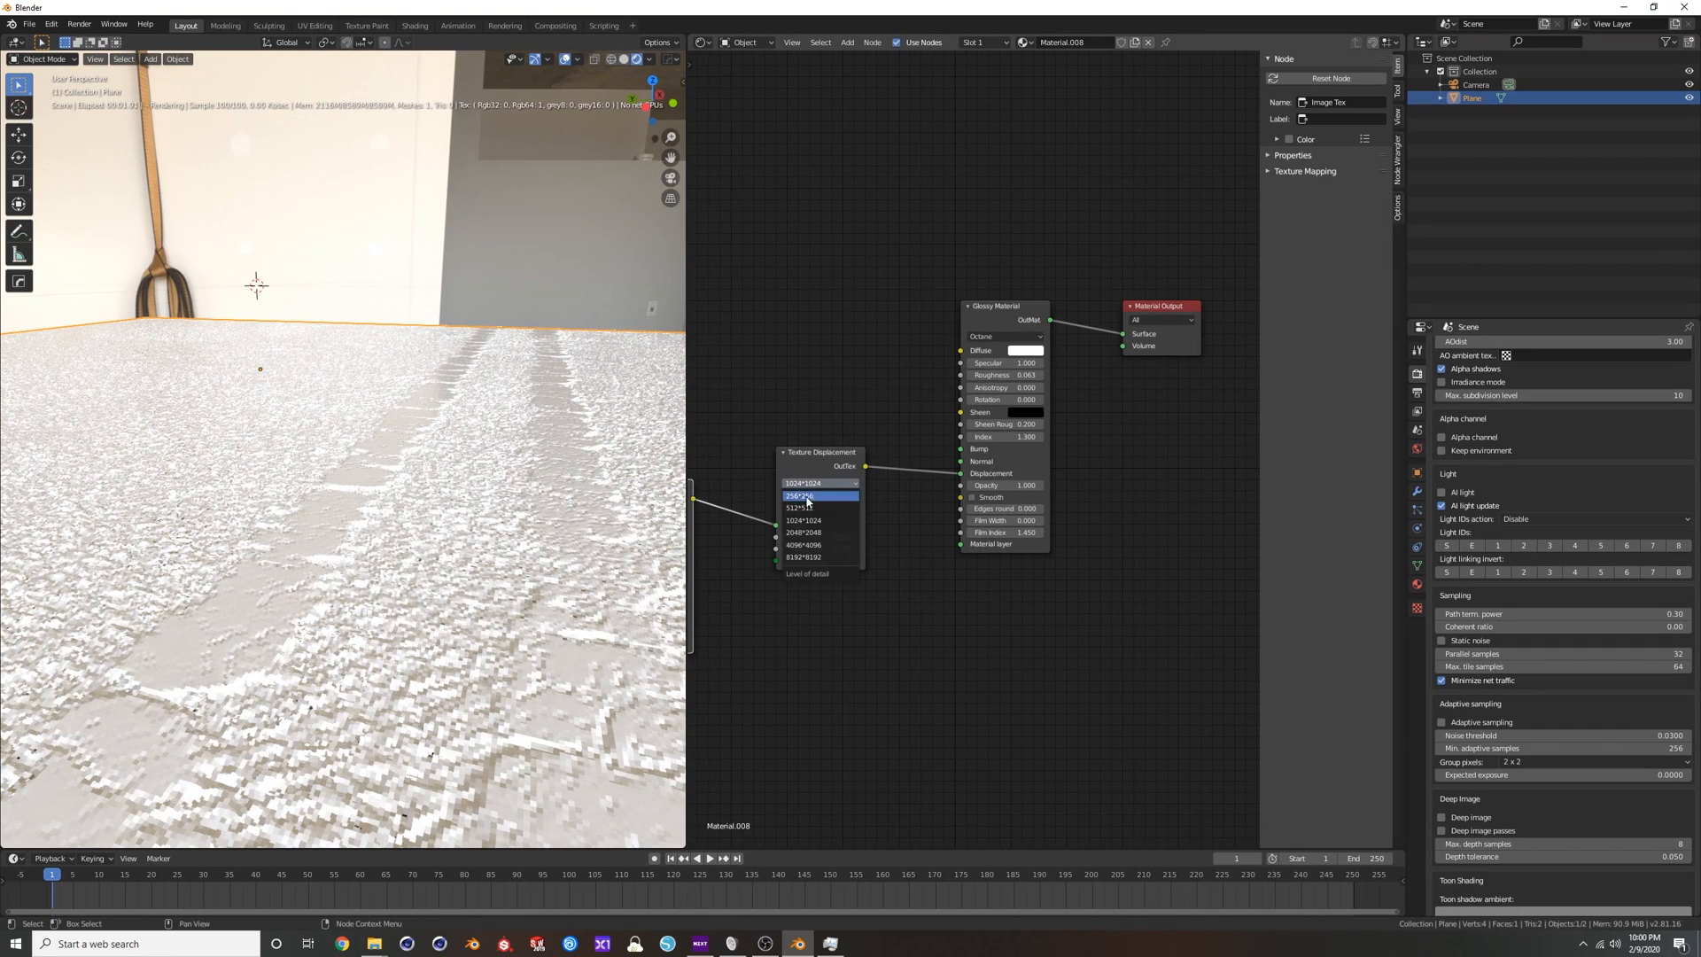
{"action": "left_click", "coordinate": [811, 557]}
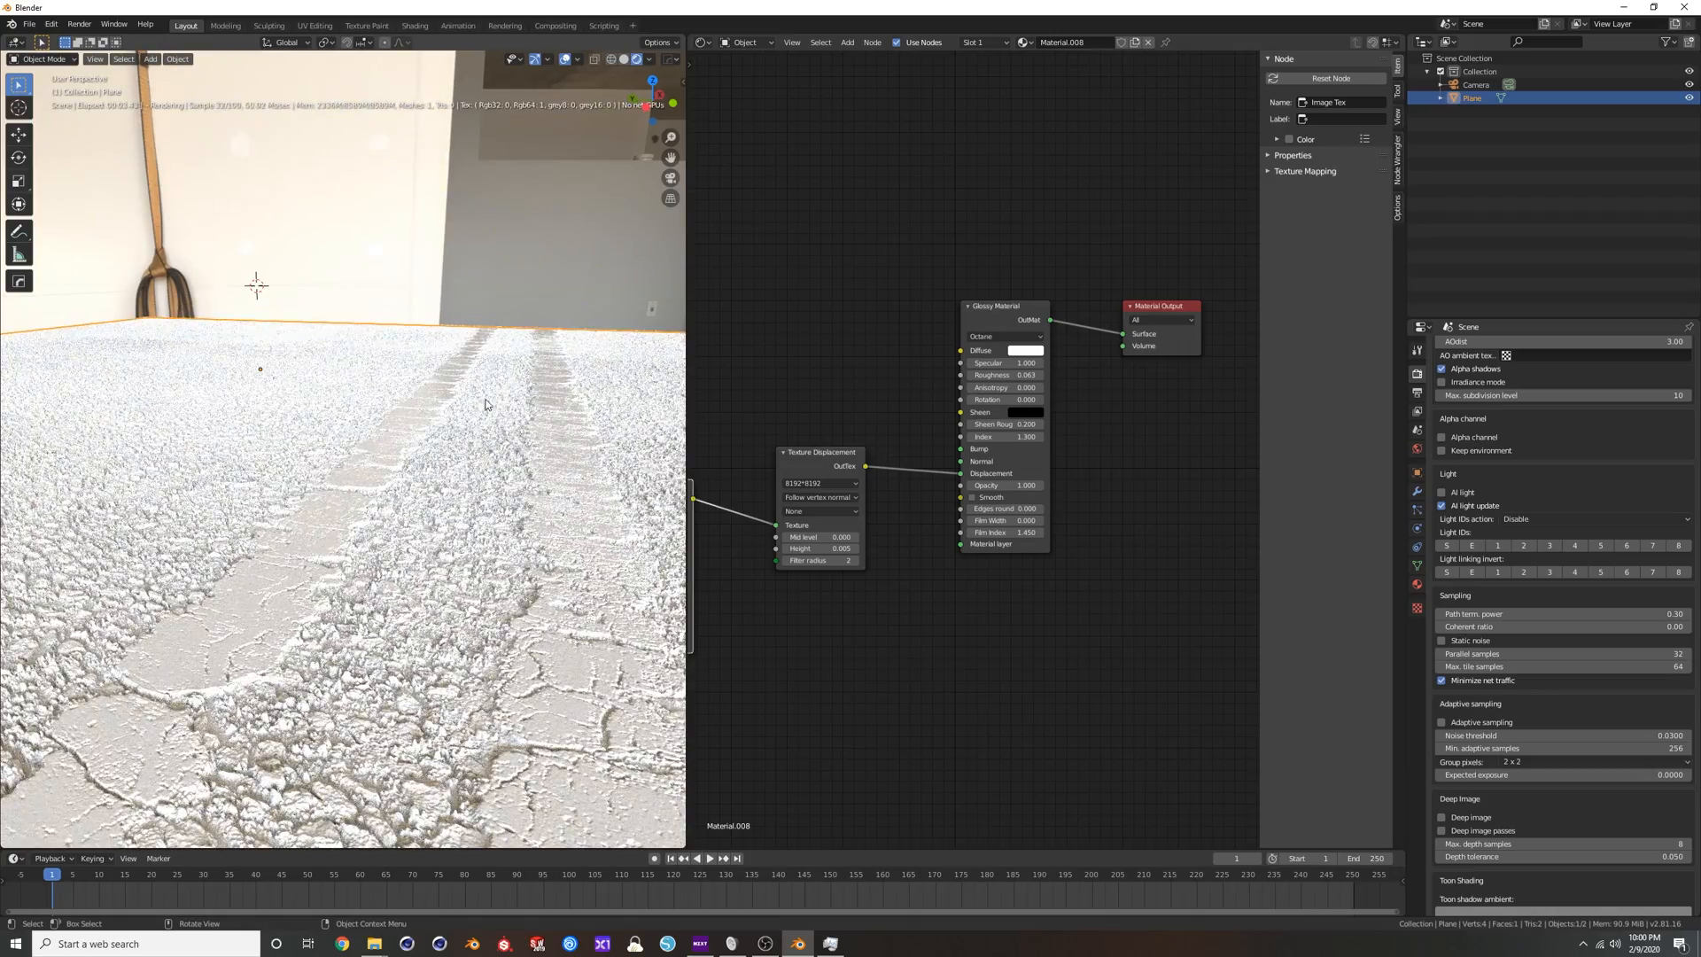
{"action": "mouse_move", "coordinate": [501, 543]}
{"action": "middle_mouse_down"}
{"action": "mouse_move", "coordinate": [484, 613]}
{"action": "mouse_move", "coordinate": [469, 520]}
{"action": "mouse_move", "coordinate": [508, 561]}
{"action": "middle_mouse_up"}
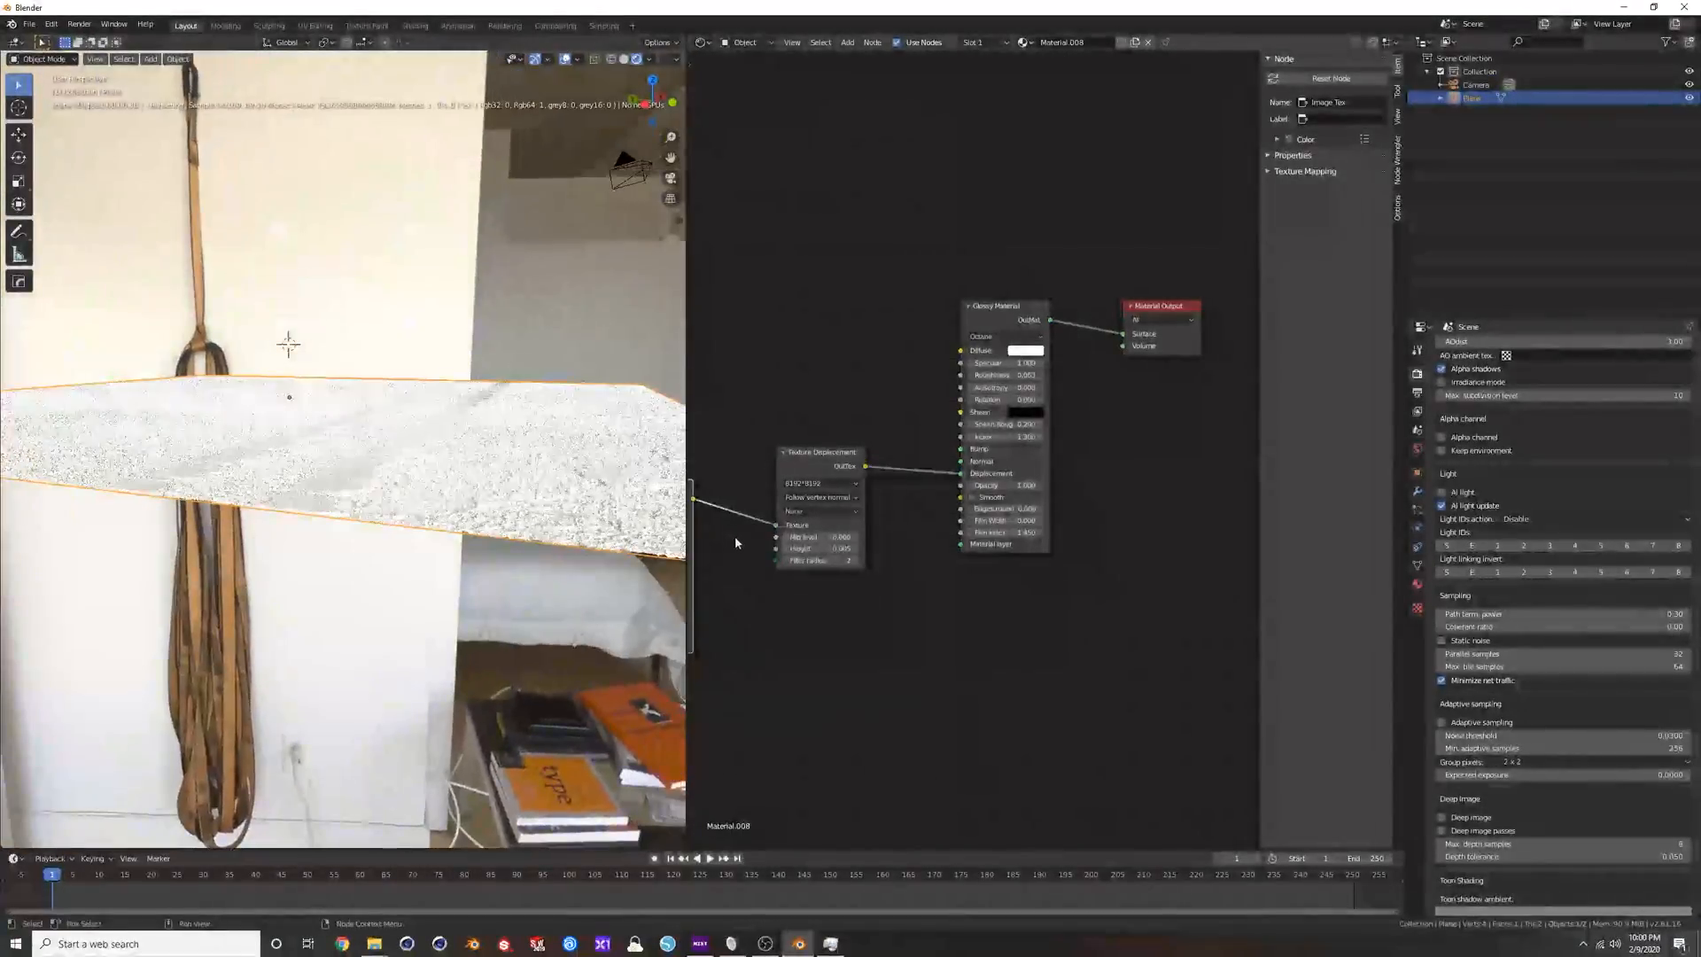
Set the Texture Displacement's Height to 0.02 and view the displaced plane from low and higher angles.
{"action": "left_click", "coordinate": [822, 549]}
{"action": "type", "text": ".02"}
{"action": "key", "text": "Return"}
{"action": "middle_click_drag", "start_coordinate": [598, 431], "coordinate": [551, 362]}
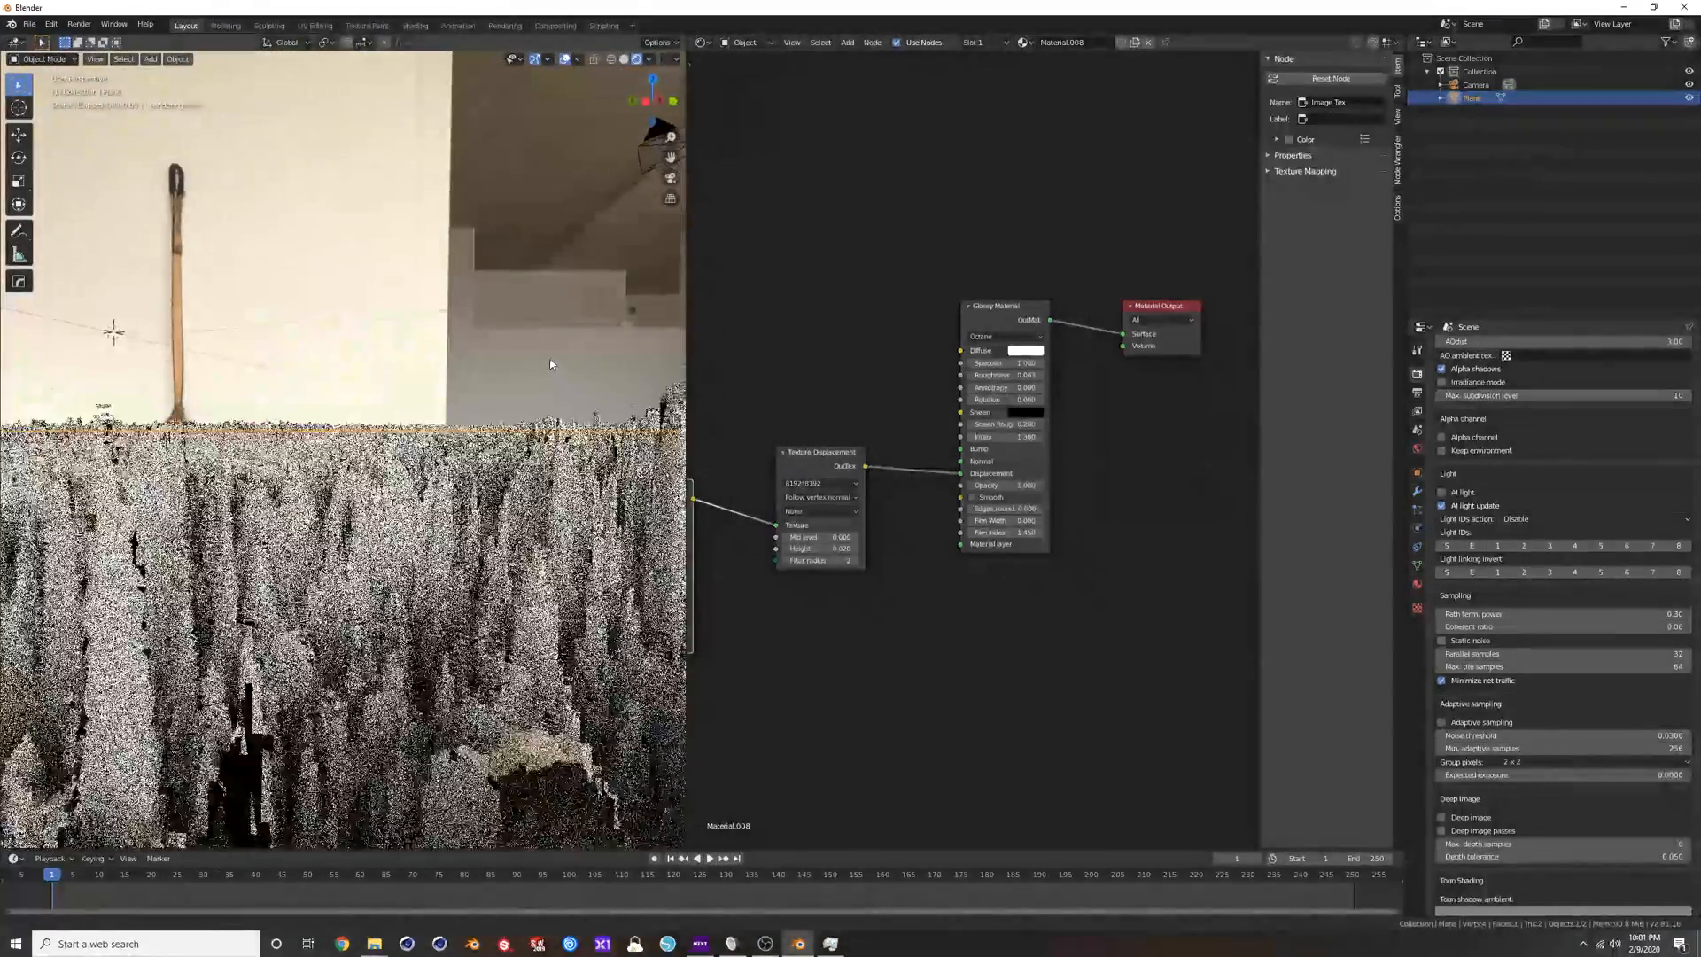
{"action": "middle_click_drag", "start_coordinate": [505, 423], "coordinate": [501, 459]}
{"action": "scroll", "coordinate": [443, 461], "scroll_direction": "down", "scroll_amount": 4}
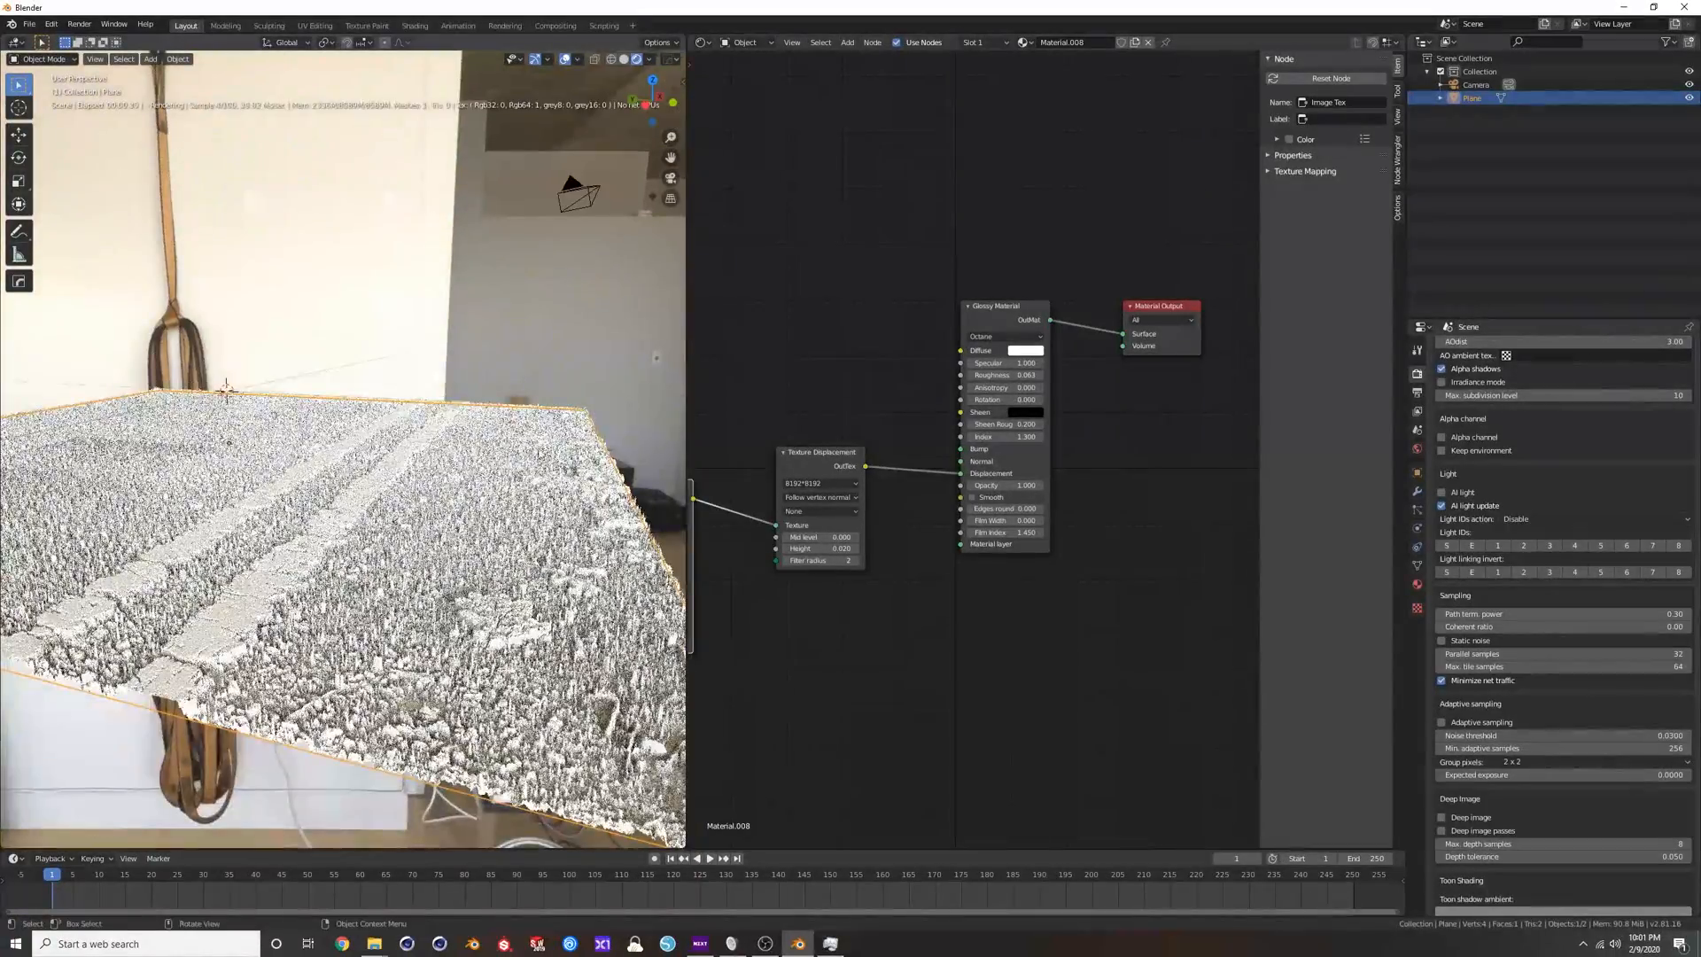
Subdivide the plane's mesh into 16 faces in Edit Mode, return to Object Mode and inspect the displaced surface.
{"action": "key", "text": "Tab"}
{"action": "middle_click_drag", "start_coordinate": [392, 463], "coordinate": [407, 469]}
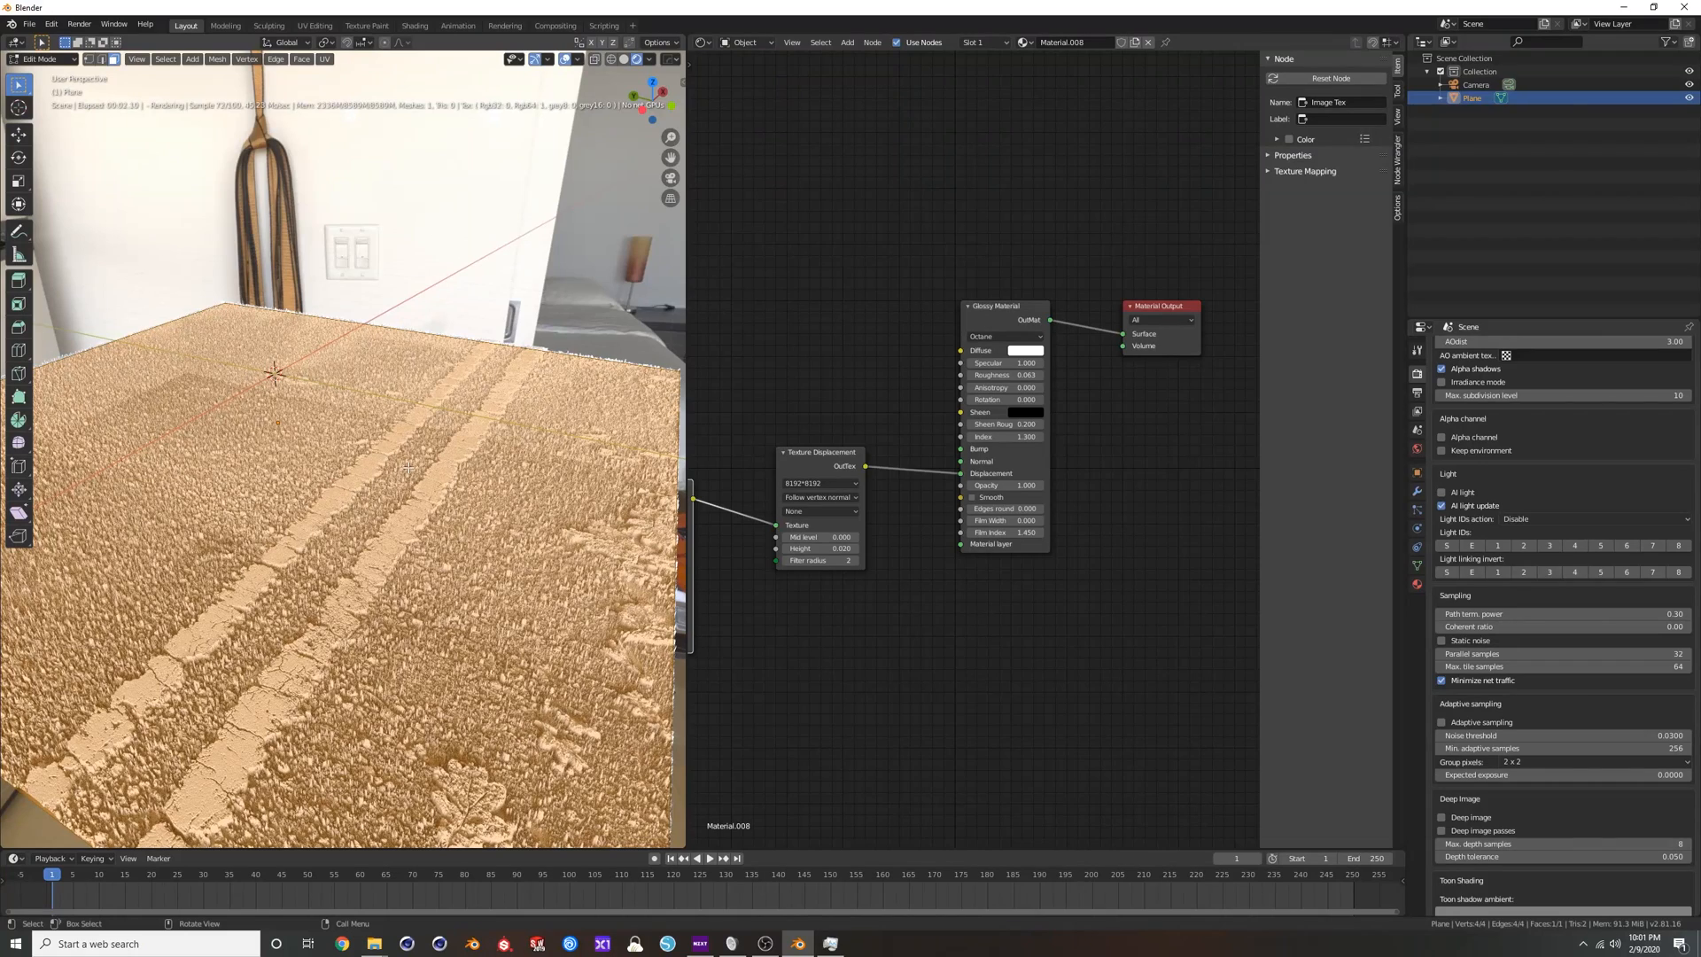
{"action": "left_click", "coordinate": [1417, 494]}
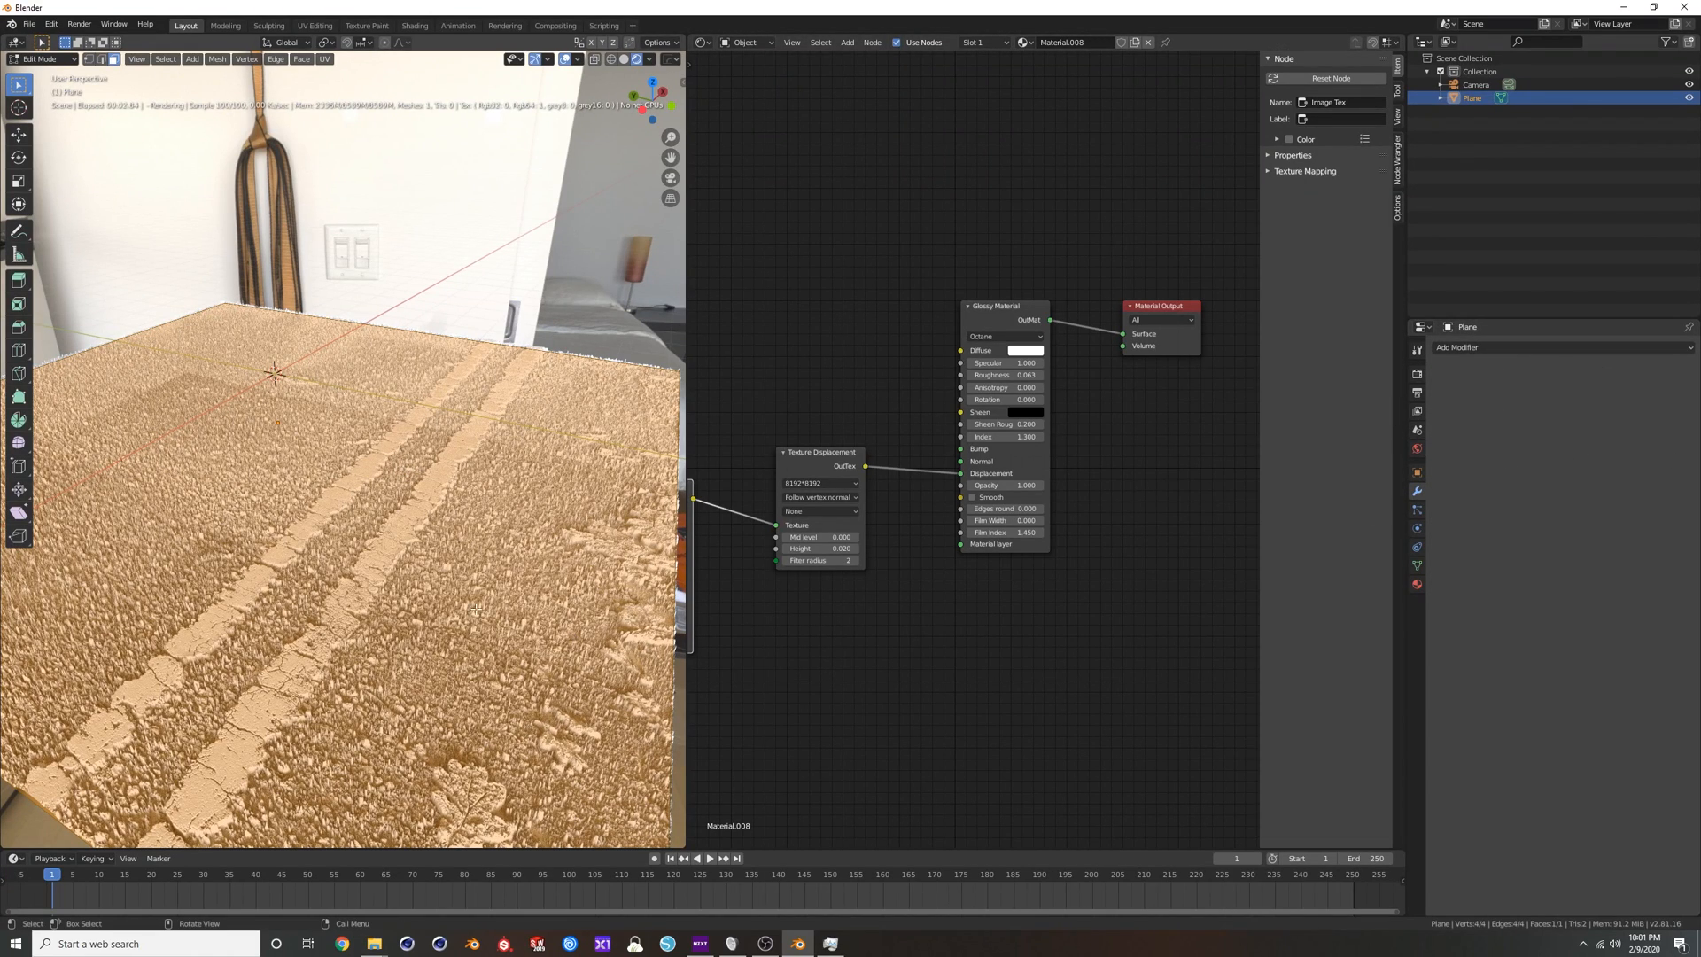
{"action": "middle_click_drag", "start_coordinate": [437, 588], "coordinate": [603, 596]}
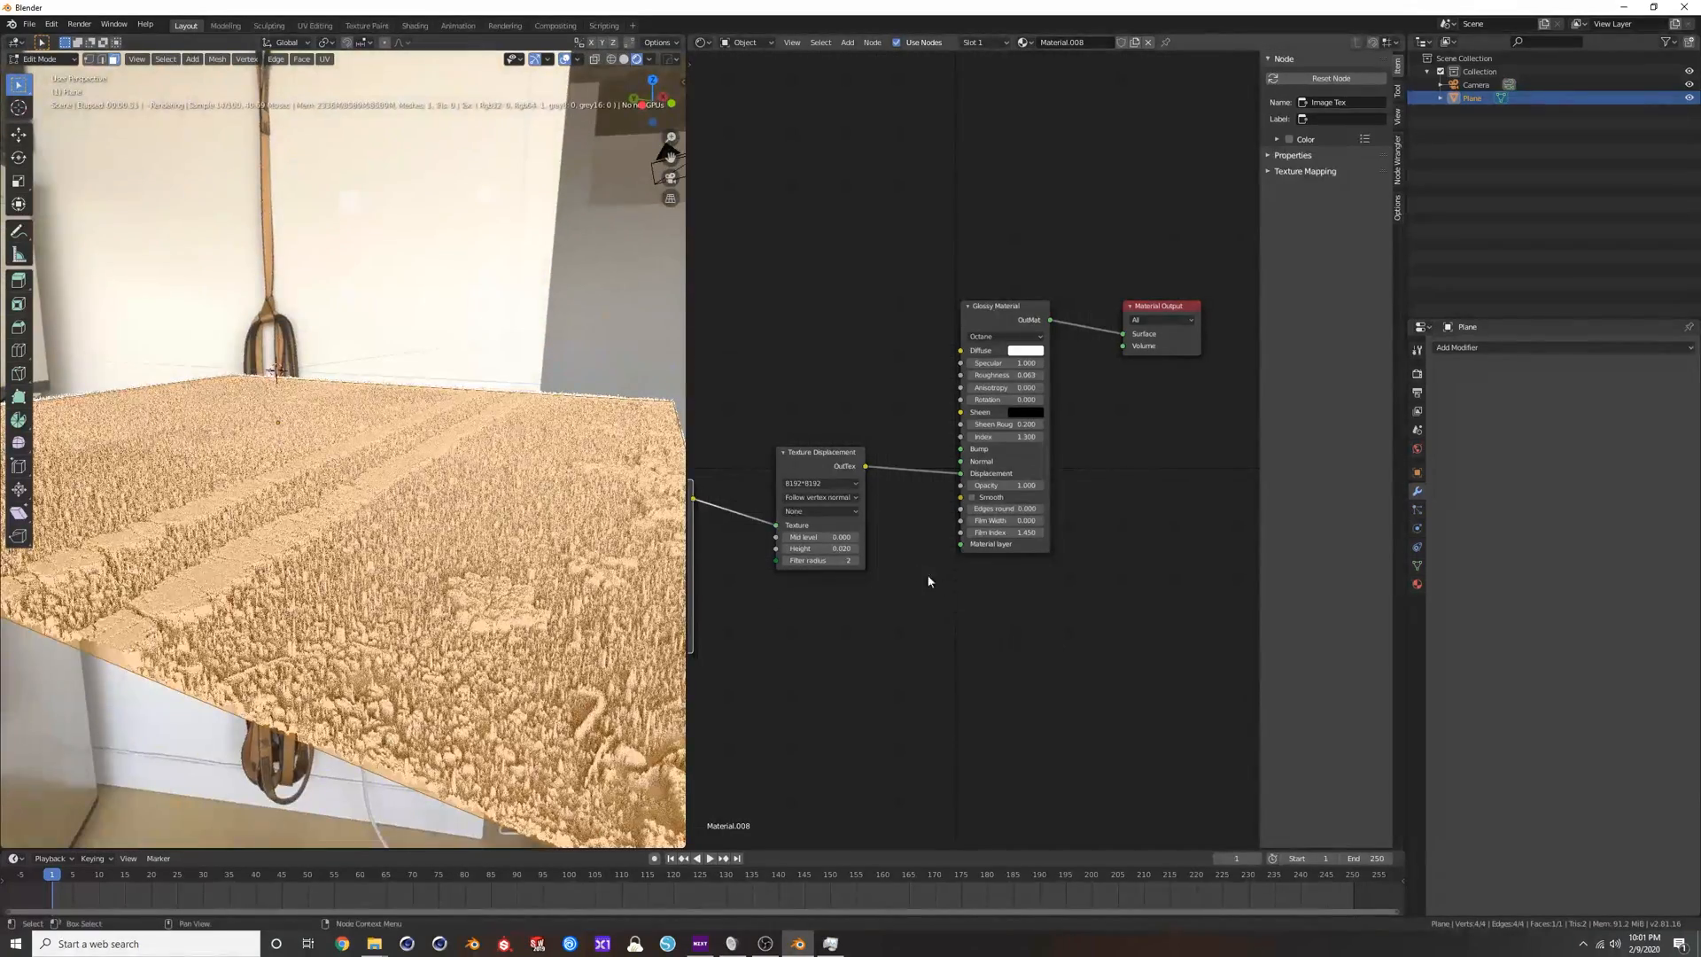
{"action": "middle_click_drag", "start_coordinate": [513, 531], "coordinate": [447, 490]}
{"action": "right_click", "coordinate": [448, 489]}
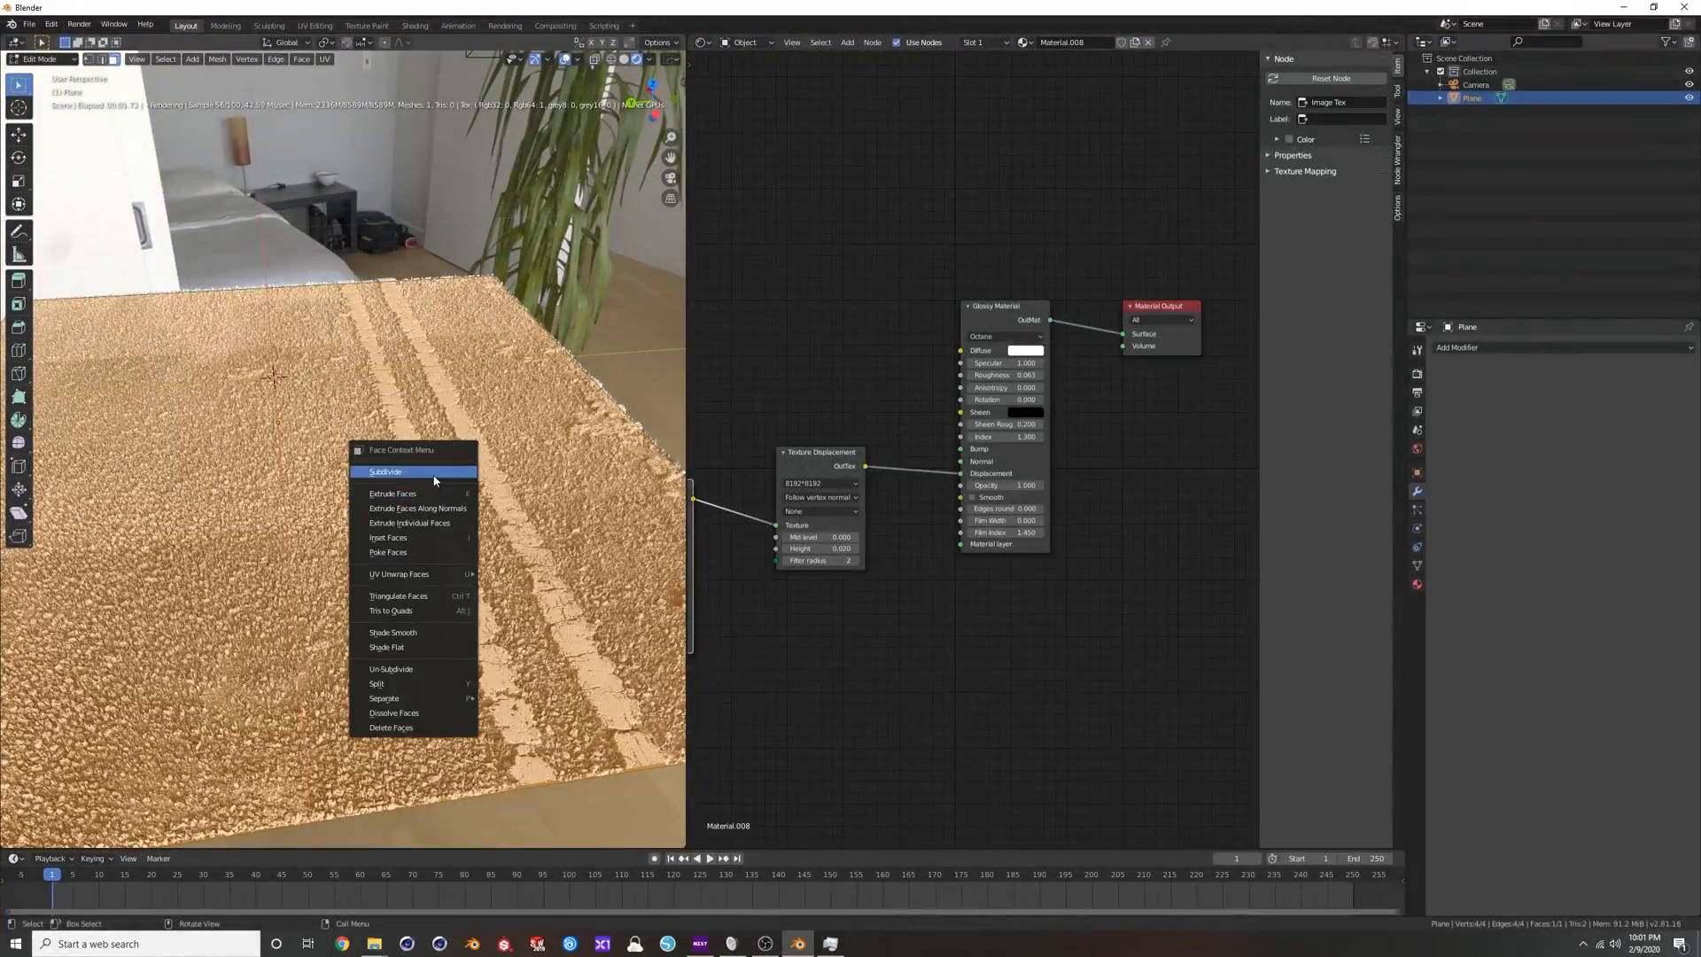
{"action": "left_click", "coordinate": [417, 473]}
{"action": "middle_click_drag", "start_coordinate": [431, 532], "coordinate": [366, 483]}
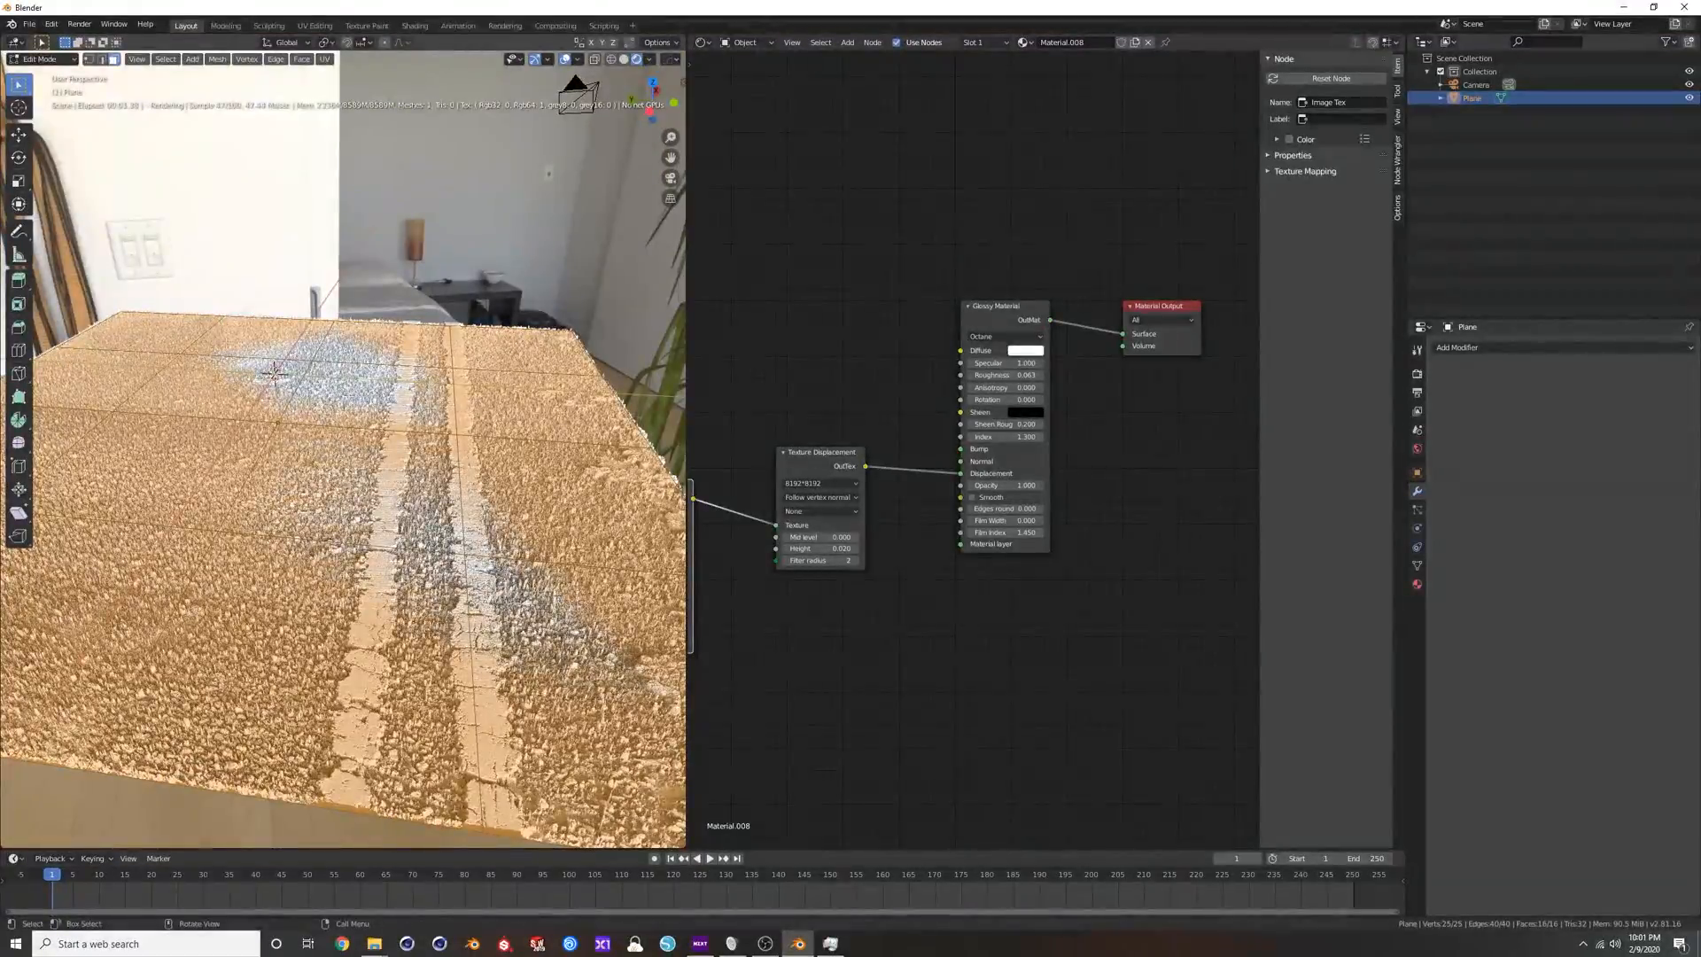
{"action": "key", "text": "Tab"}
{"action": "middle_click_drag", "start_coordinate": [274, 372], "coordinate": [235, 320]}
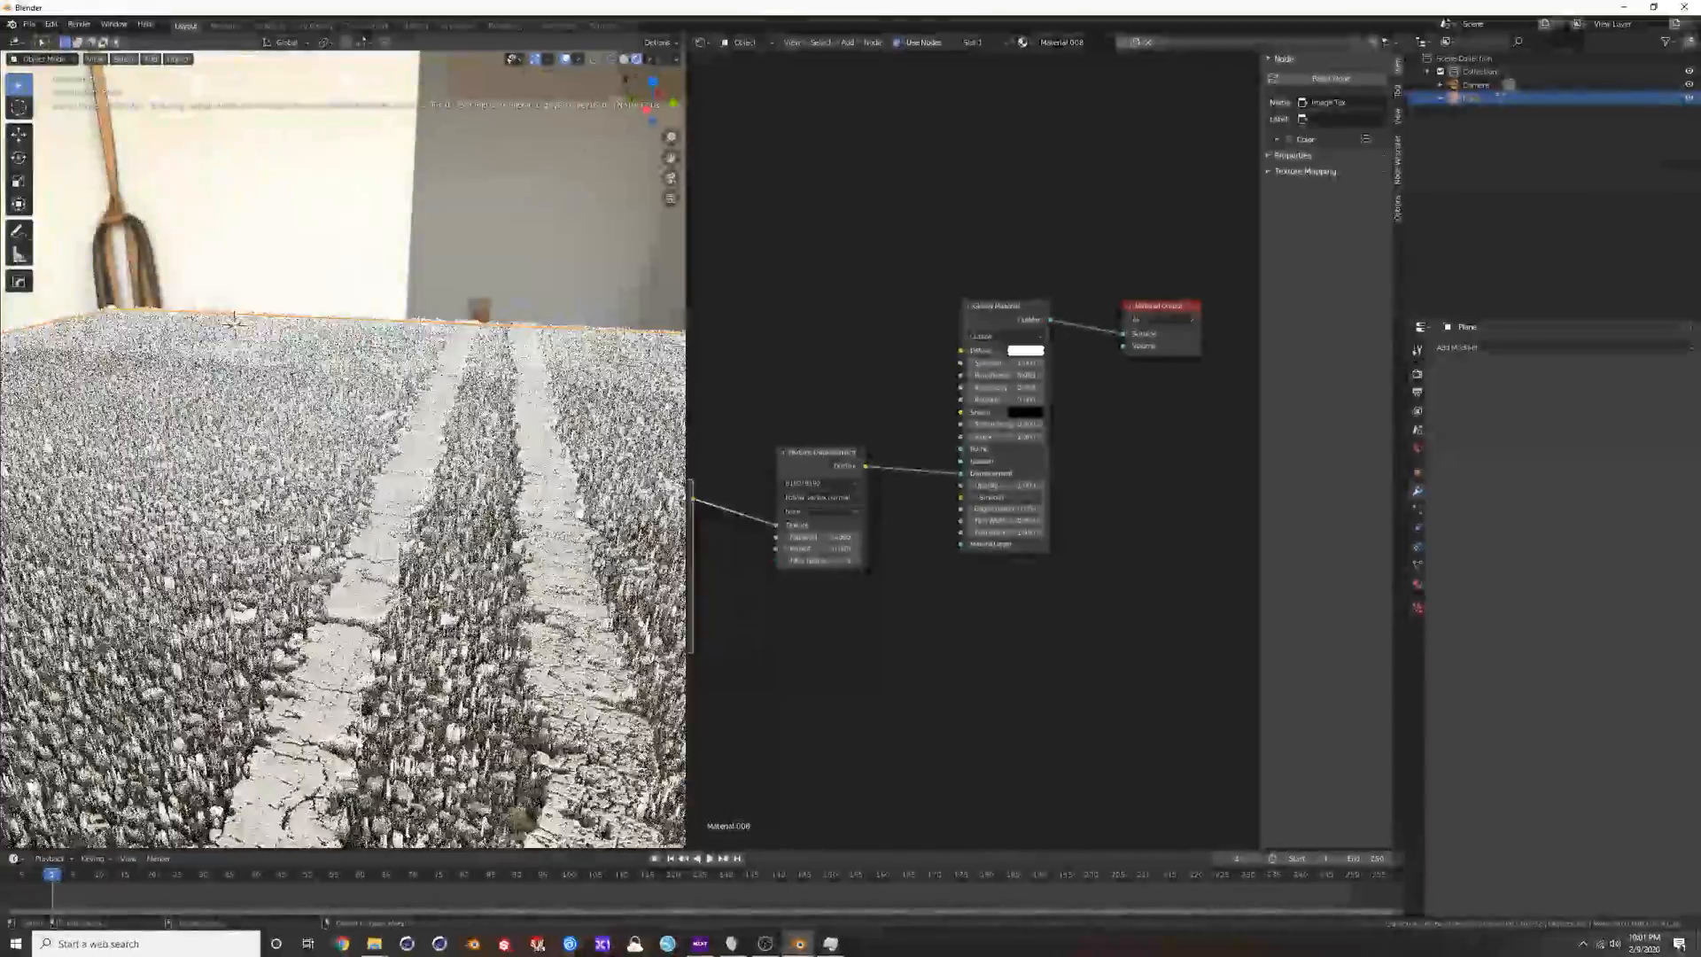
{"action": "middle_click_drag", "start_coordinate": [427, 529], "coordinate": [401, 517]}
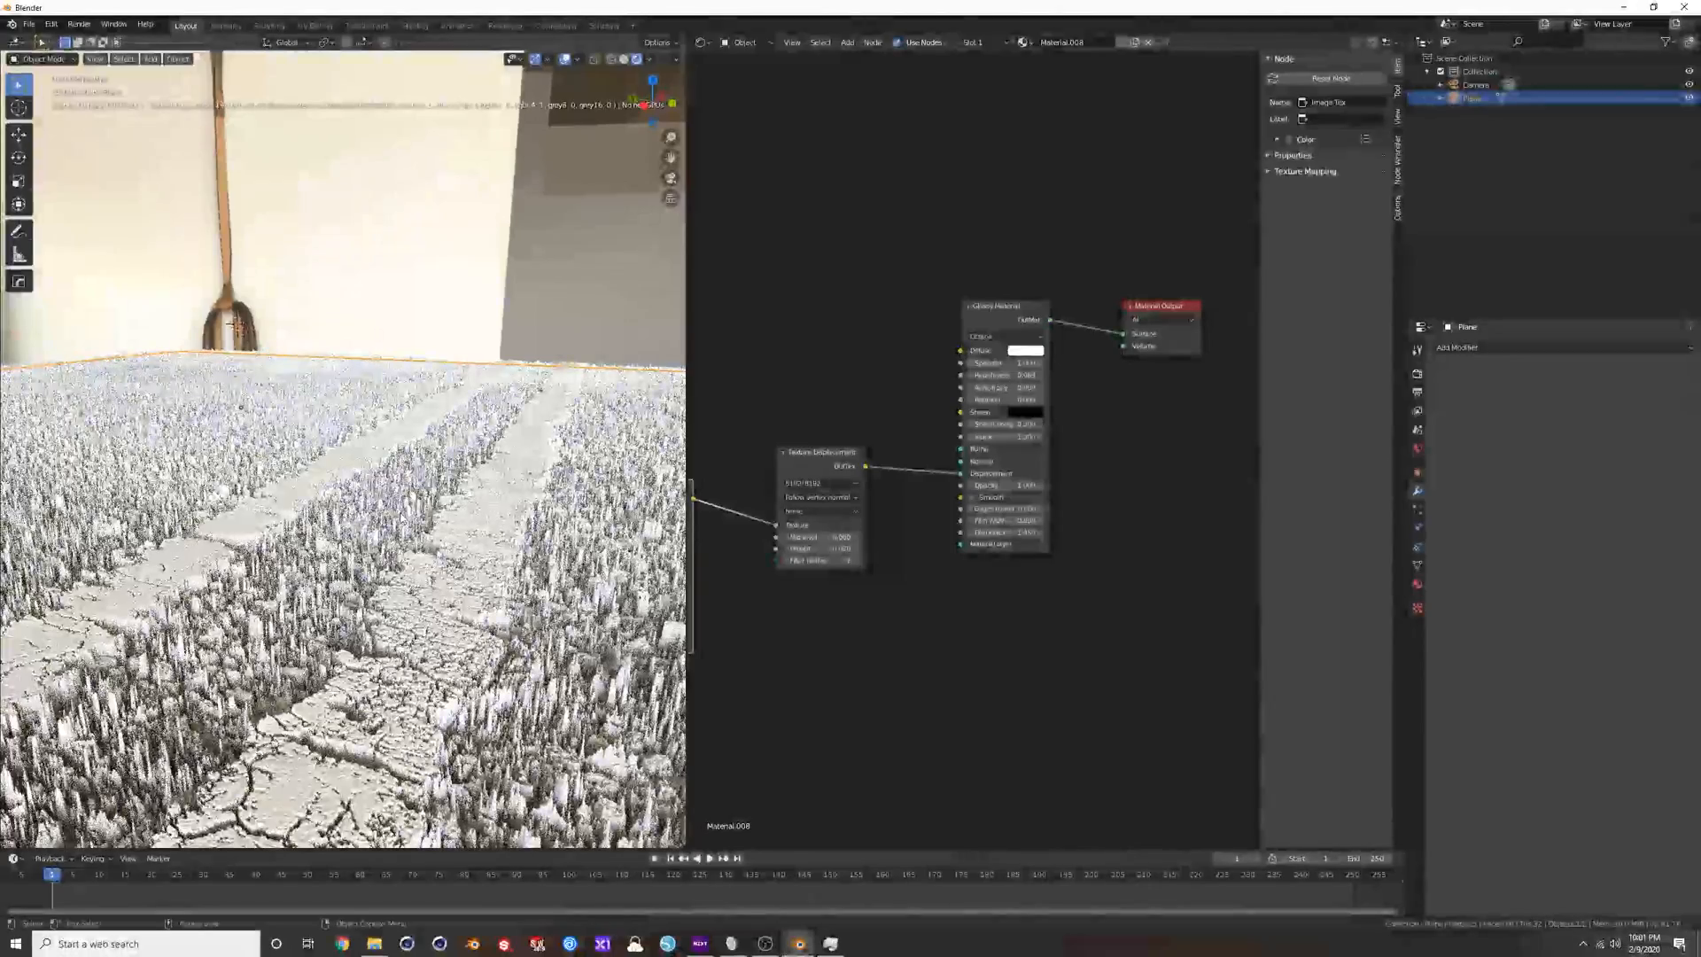
Set the Texture Displacement's Height to 0.001 and view the plane from above.
{"action": "middle_click_drag", "start_coordinate": [783, 623], "coordinate": [894, 576]}
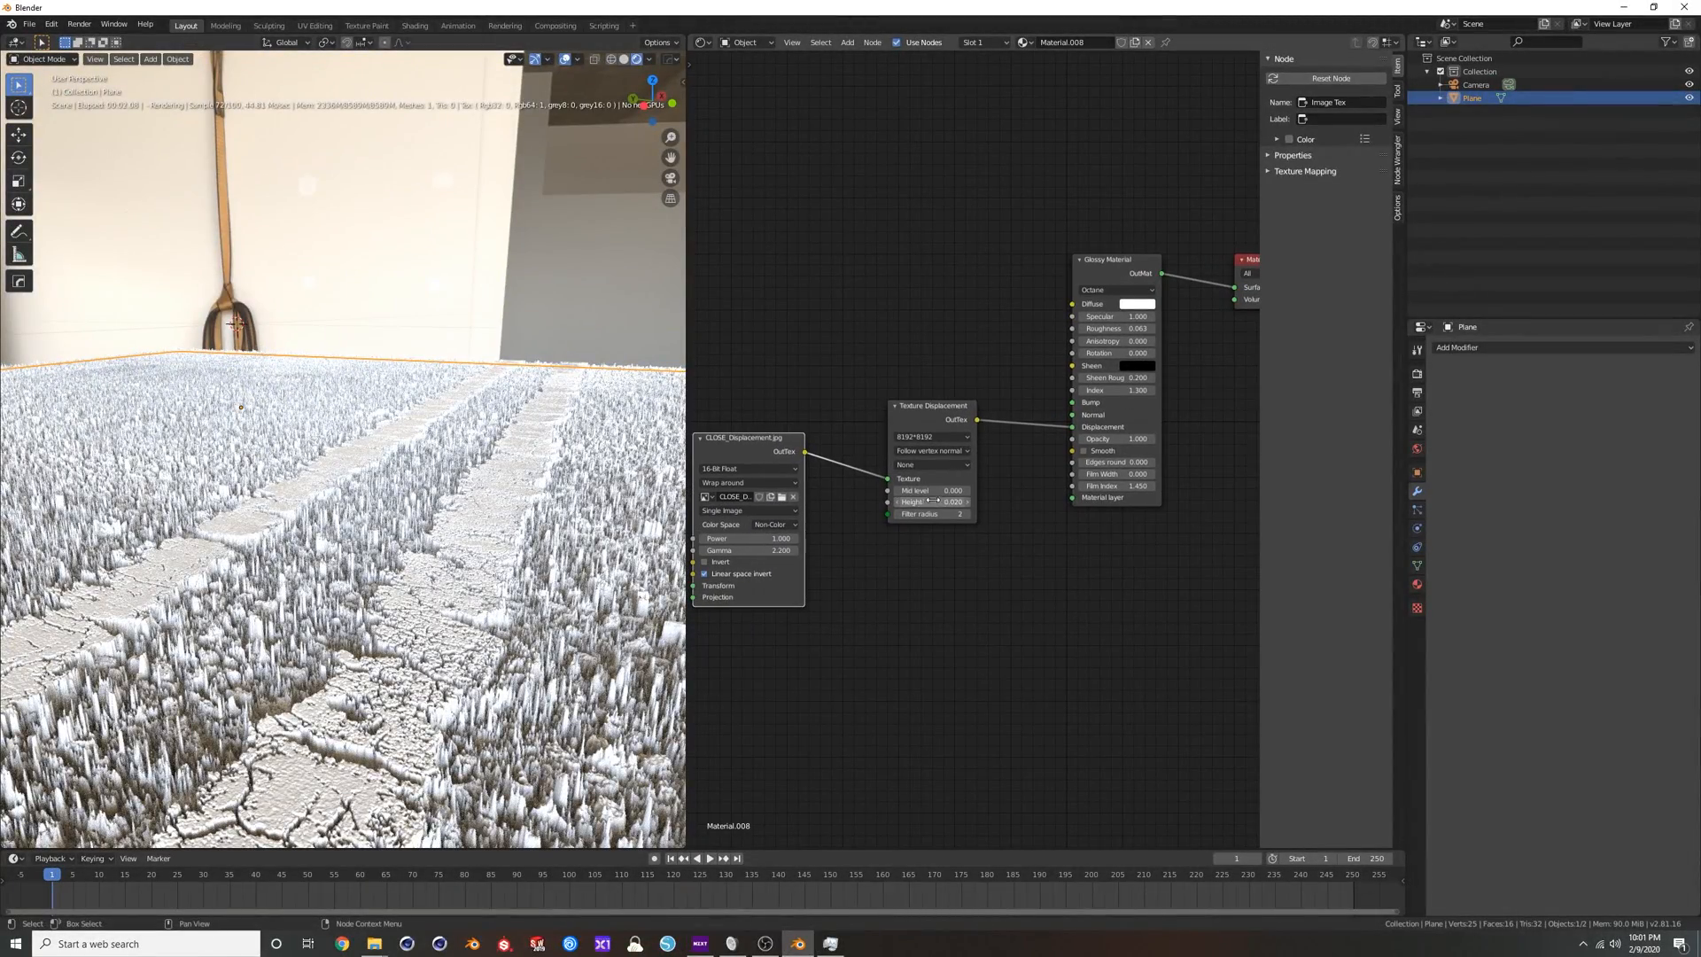
{"action": "key", "text": "Return"}
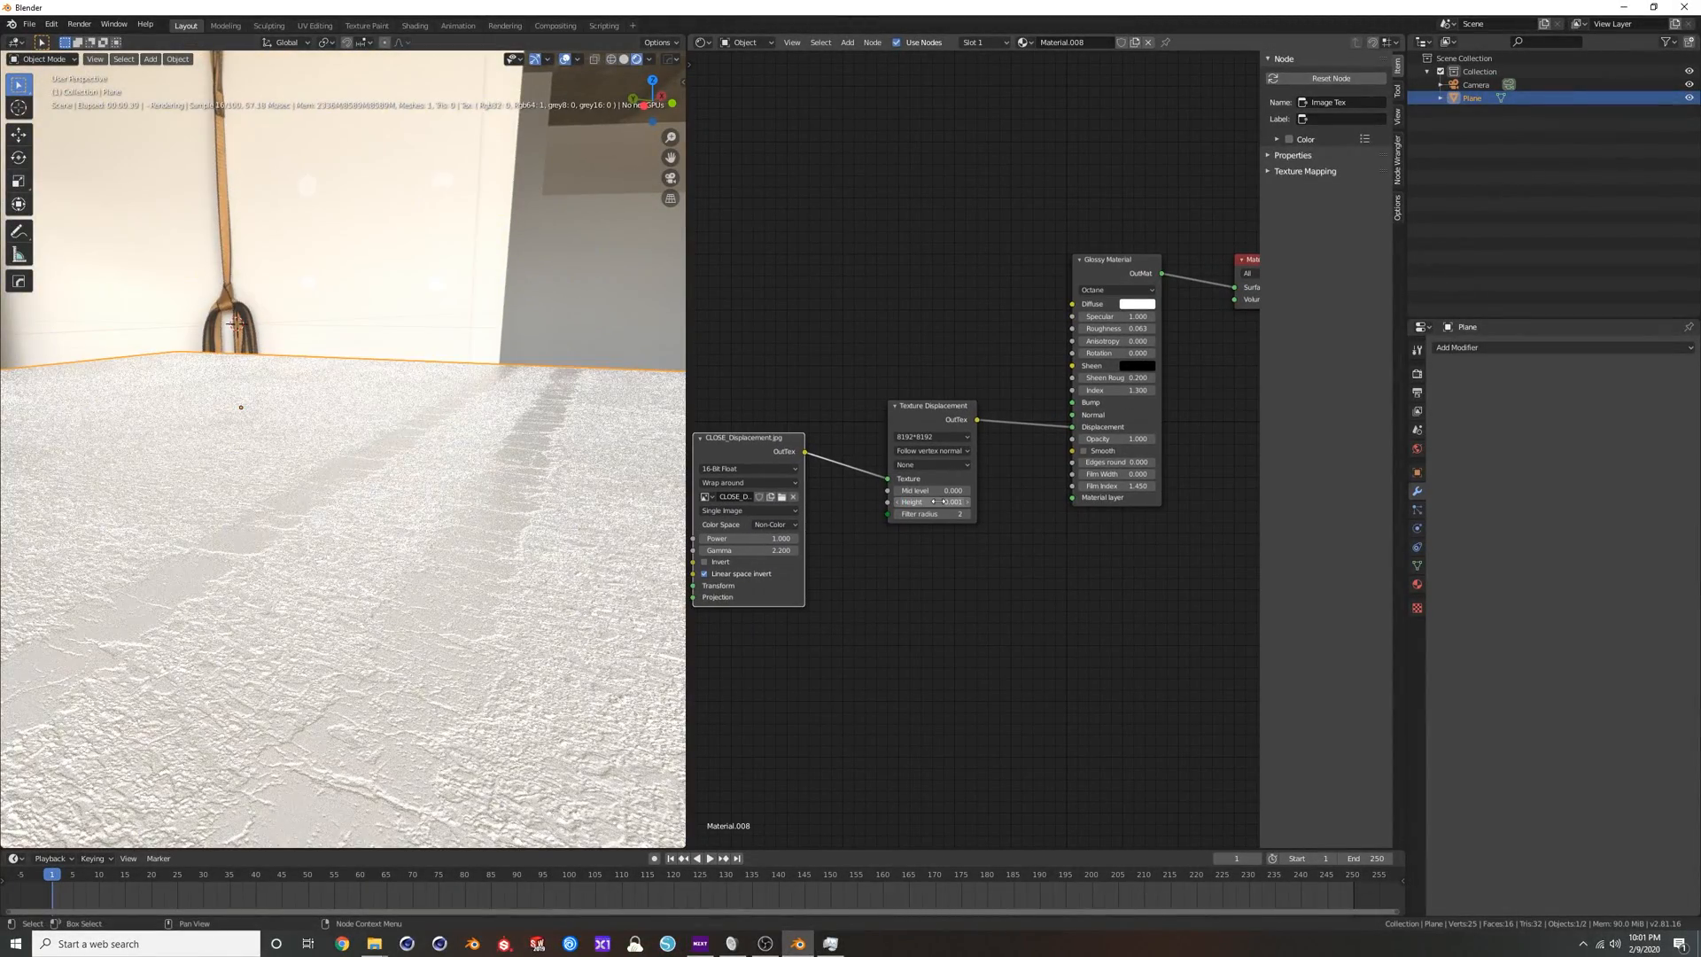
{"action": "middle_click_drag", "start_coordinate": [497, 615], "coordinate": [476, 468]}
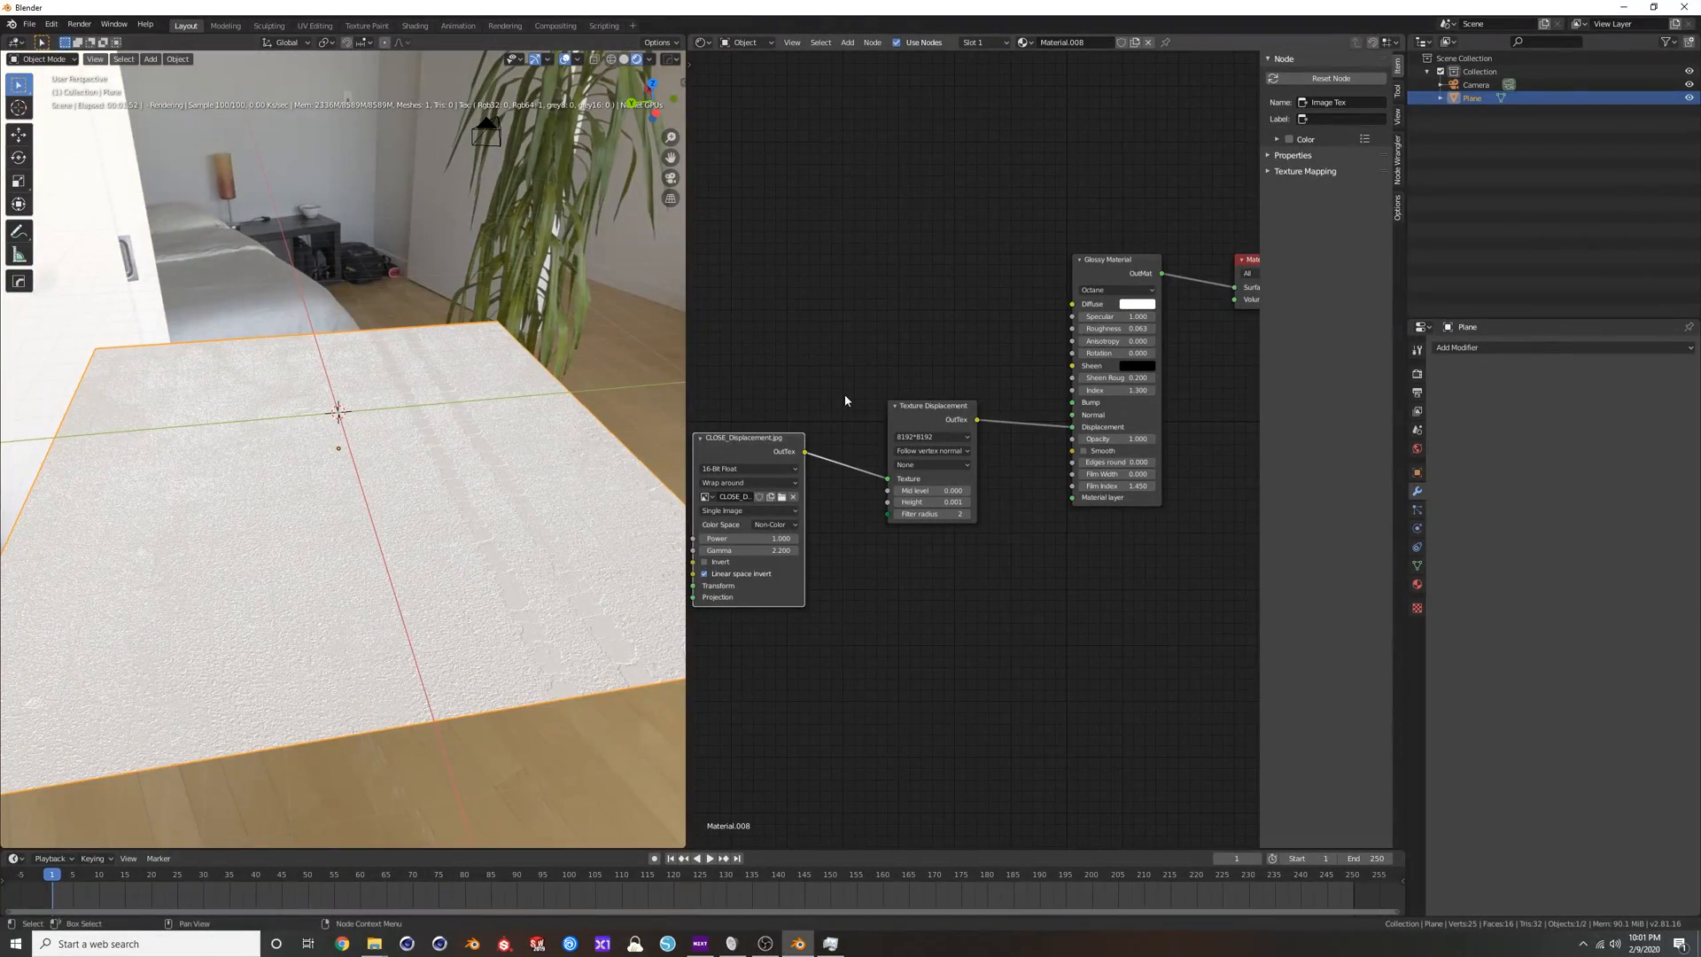
{"action": "scroll", "coordinate": [847, 393], "scroll_direction": "down", "scroll_amount": 1}
{"action": "middle_click_drag", "start_coordinate": [899, 380], "coordinate": [894, 428]}
{"action": "scroll", "coordinate": [916, 414], "scroll_direction": "down", "scroll_amount": 1}
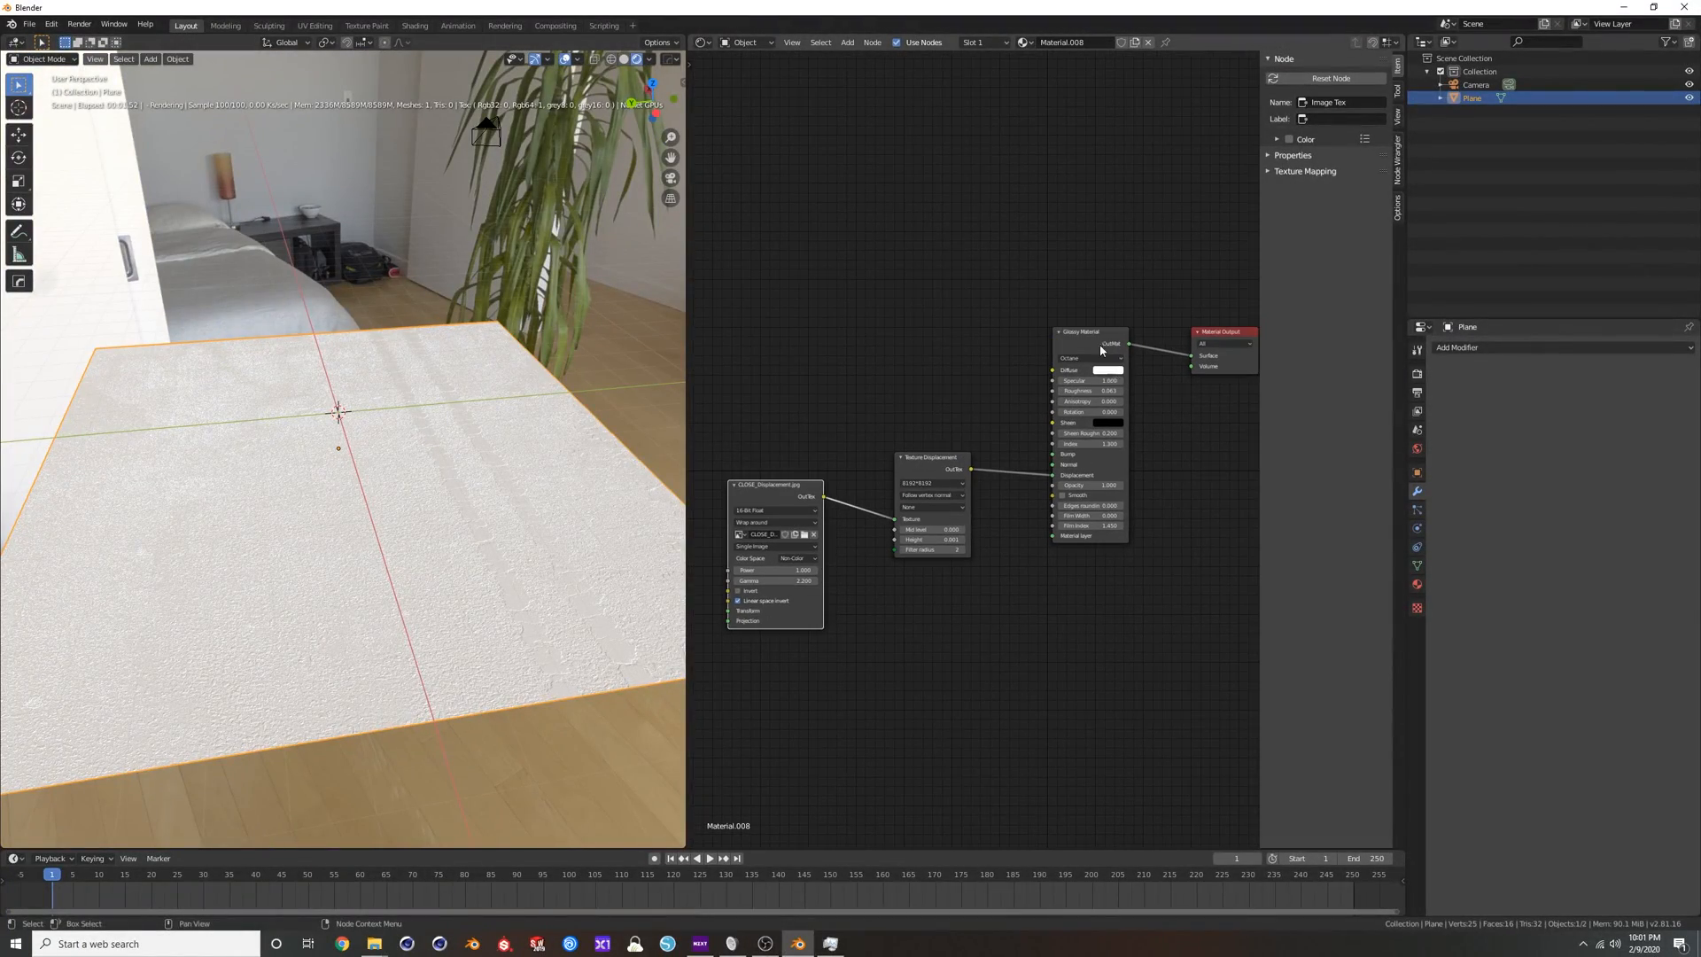
{"action": "scroll", "coordinate": [1079, 335], "scroll_direction": "up", "scroll_amount": 2}
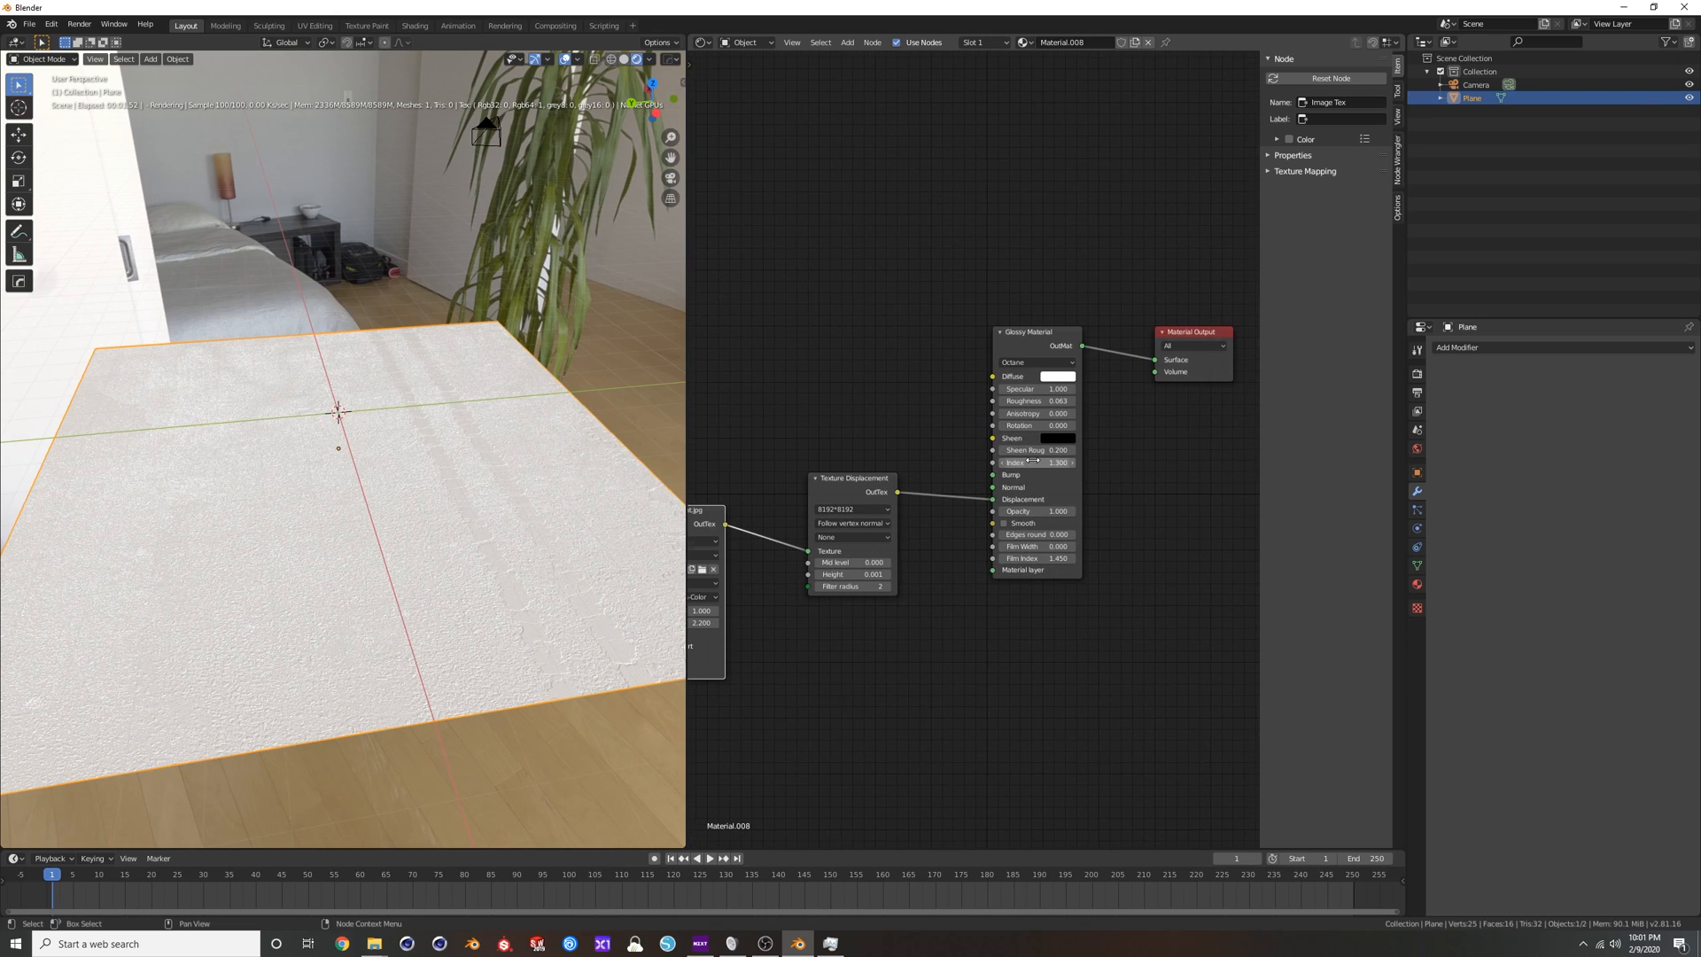
{"action": "left_click_drag", "start_coordinate": [1027, 335], "coordinate": [1025, 388]}
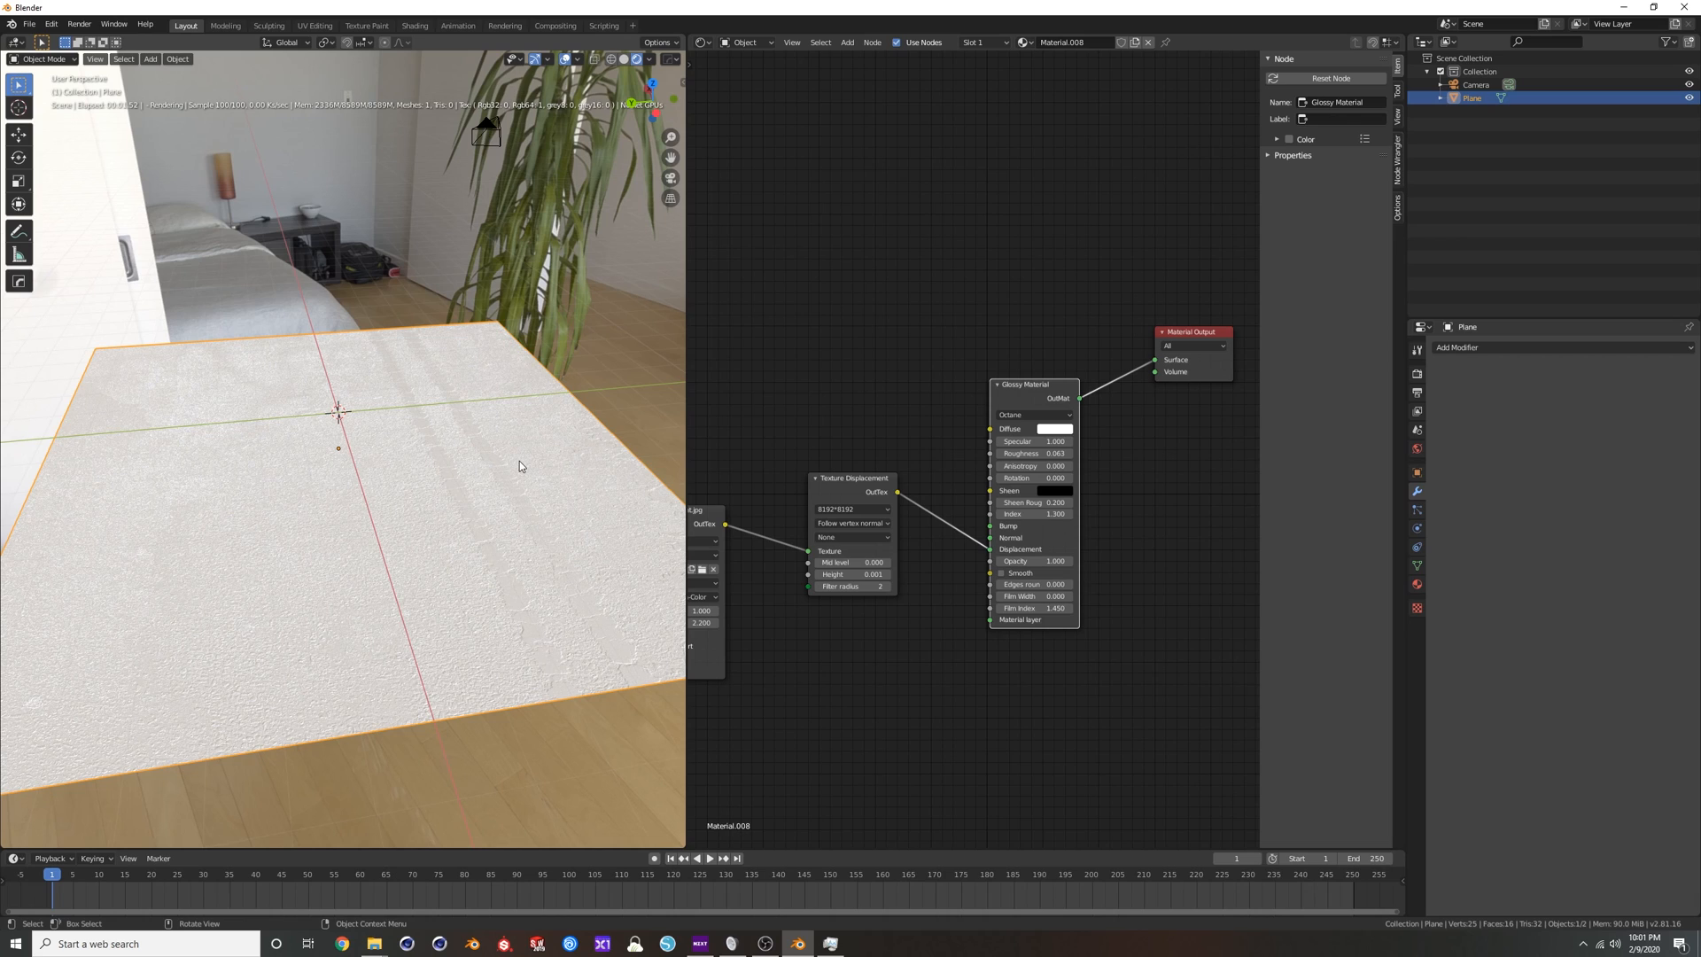
Delete the displaced plane and add a cylinder mesh in its place.
{"action": "key", "text": "Delete"}
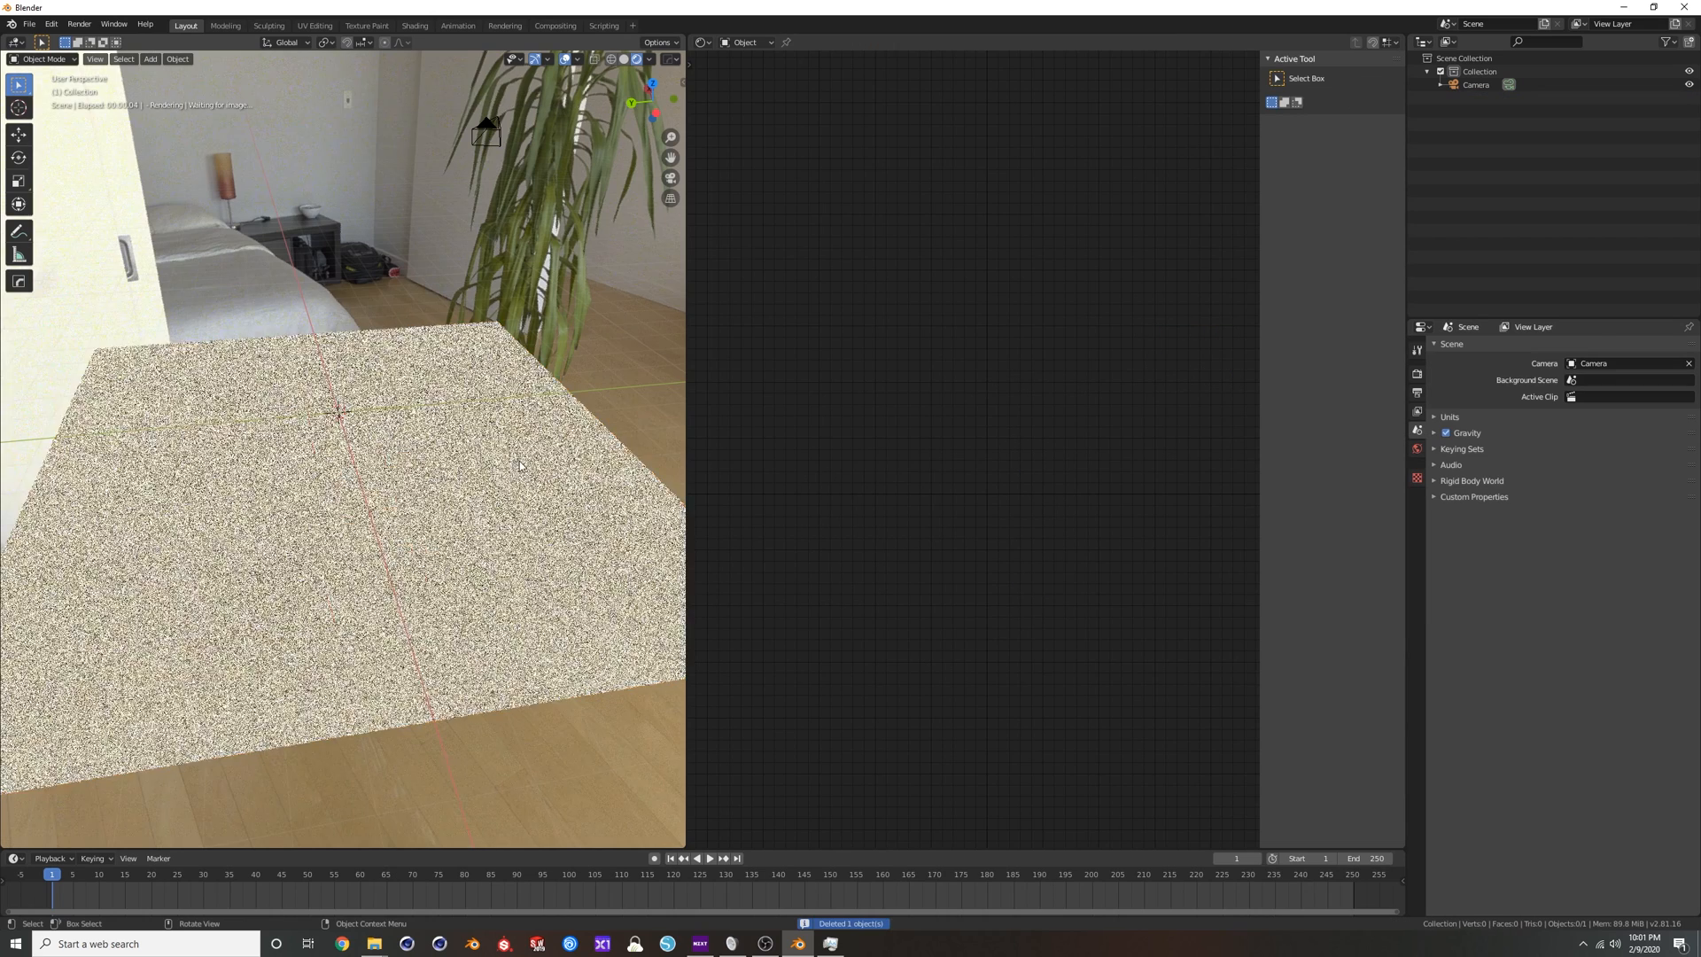
{"action": "key", "text": "shift+a"}
{"action": "mouse_move", "coordinate": [354, 403]}
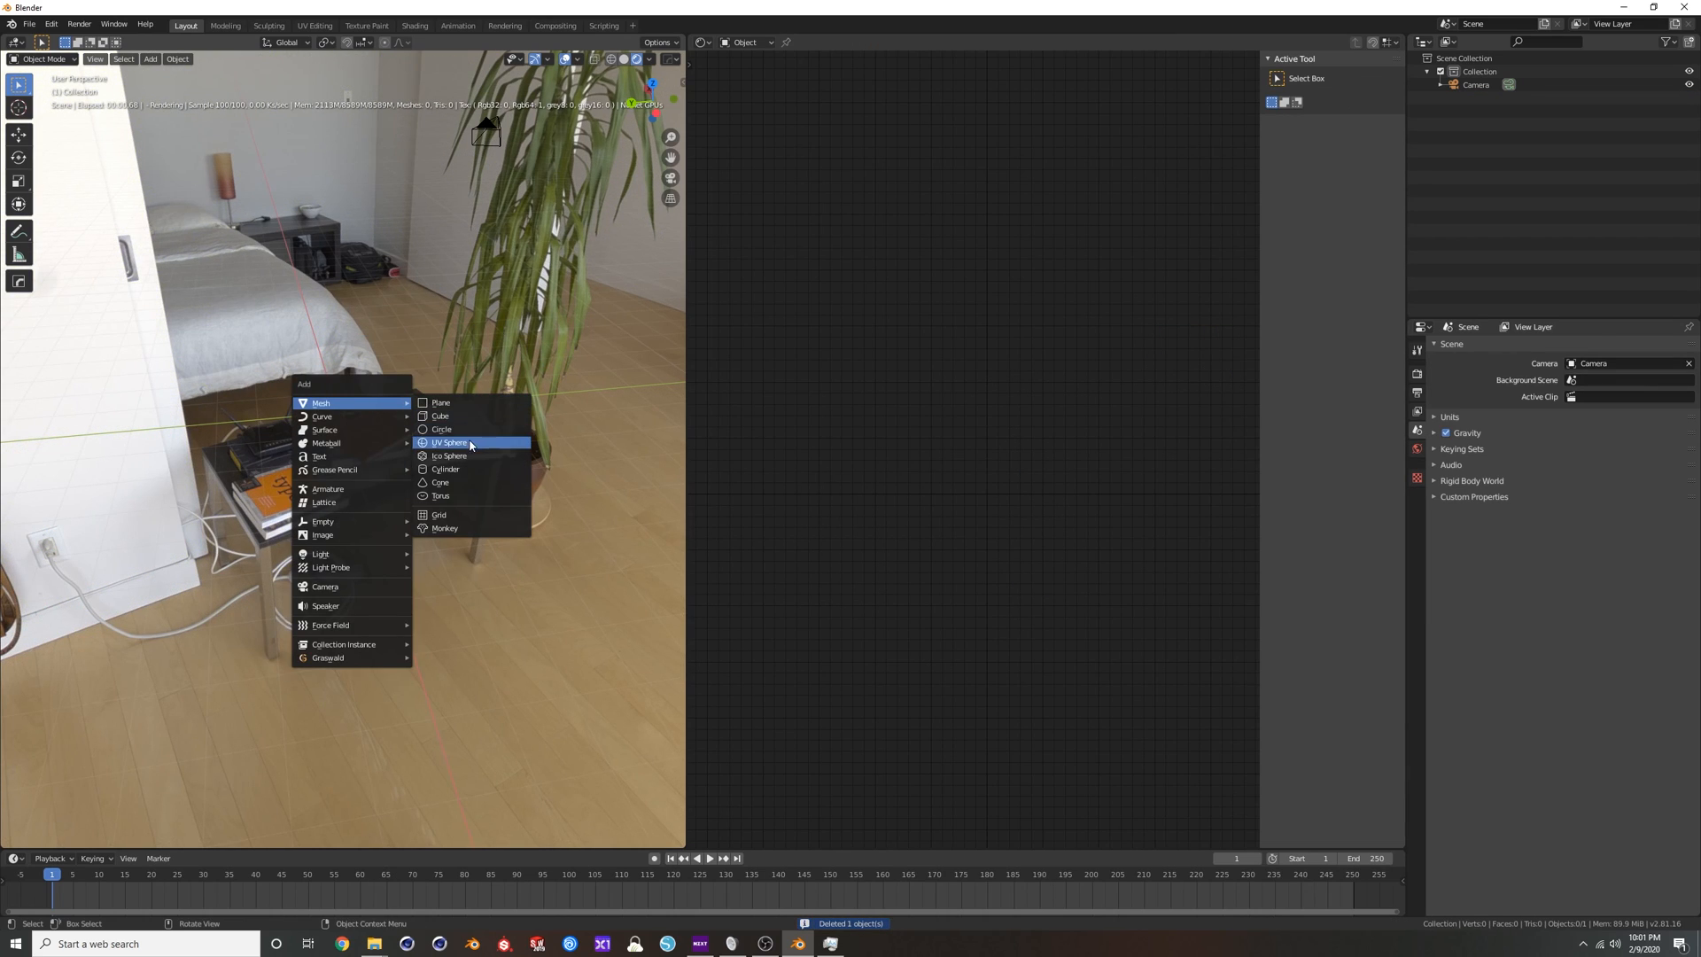
{"action": "left_click", "coordinate": [446, 469]}
{"action": "middle_click_drag", "start_coordinate": [446, 468], "coordinate": [326, 363]}
{"action": "scroll", "coordinate": [326, 363], "scroll_direction": "up", "scroll_amount": 5}
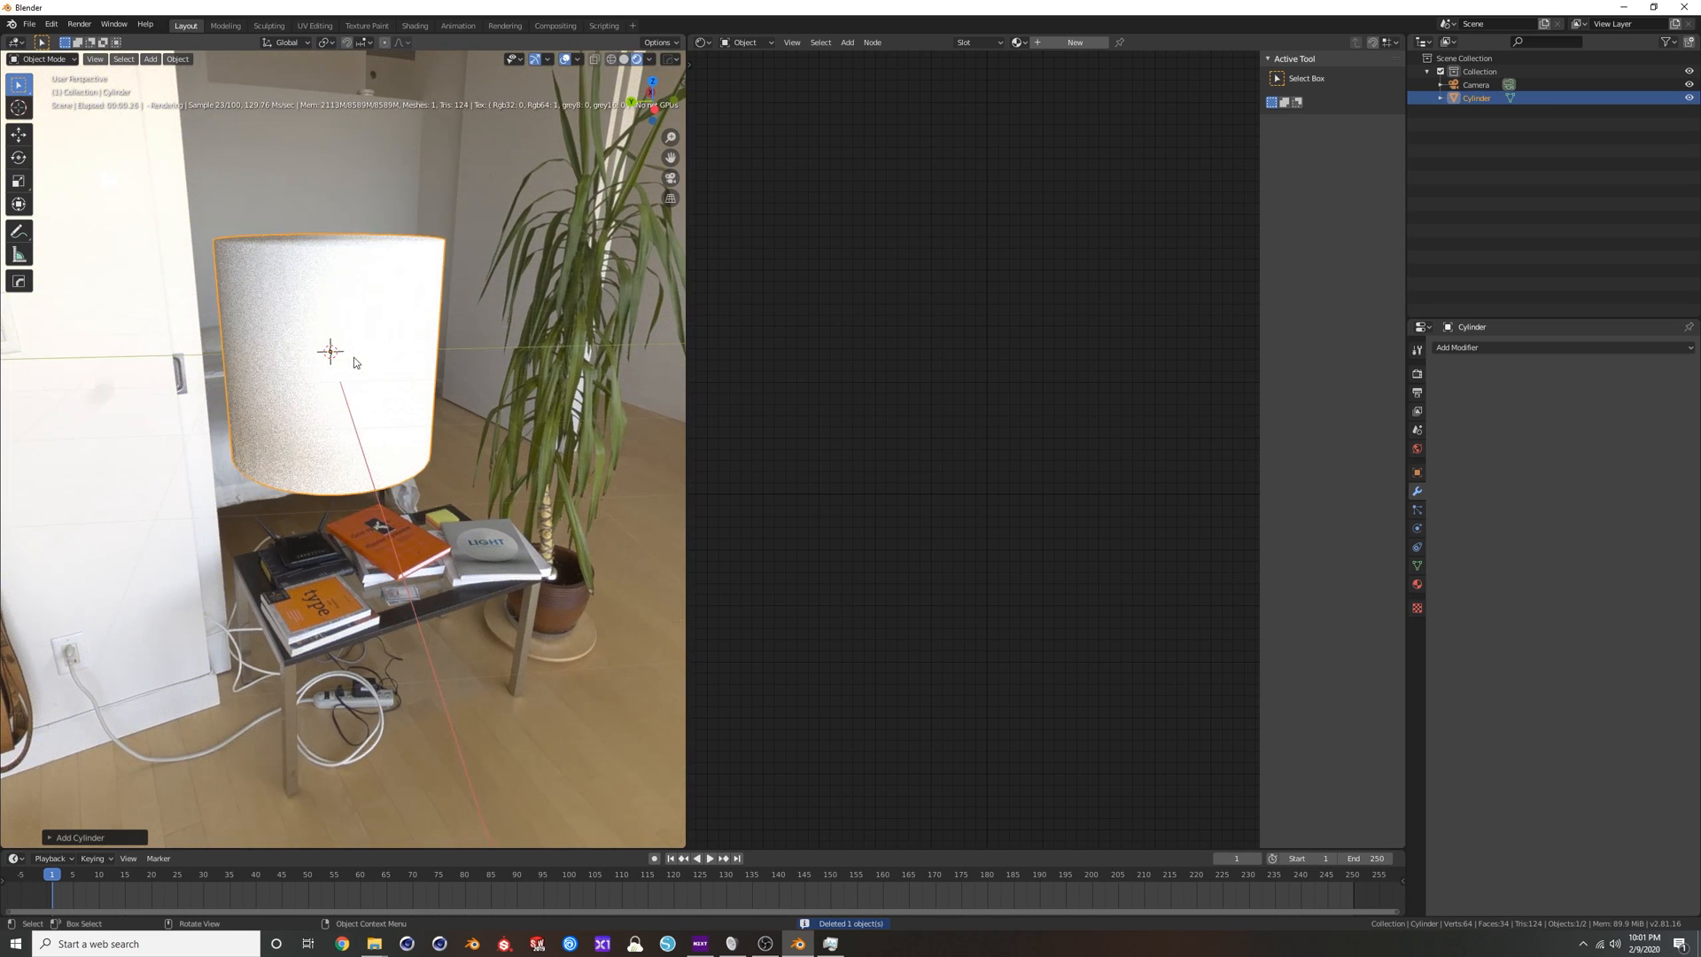
Create a new Glossy material for the cylinder and enable its Smooth option.
{"action": "left_click", "coordinate": [1080, 44]}
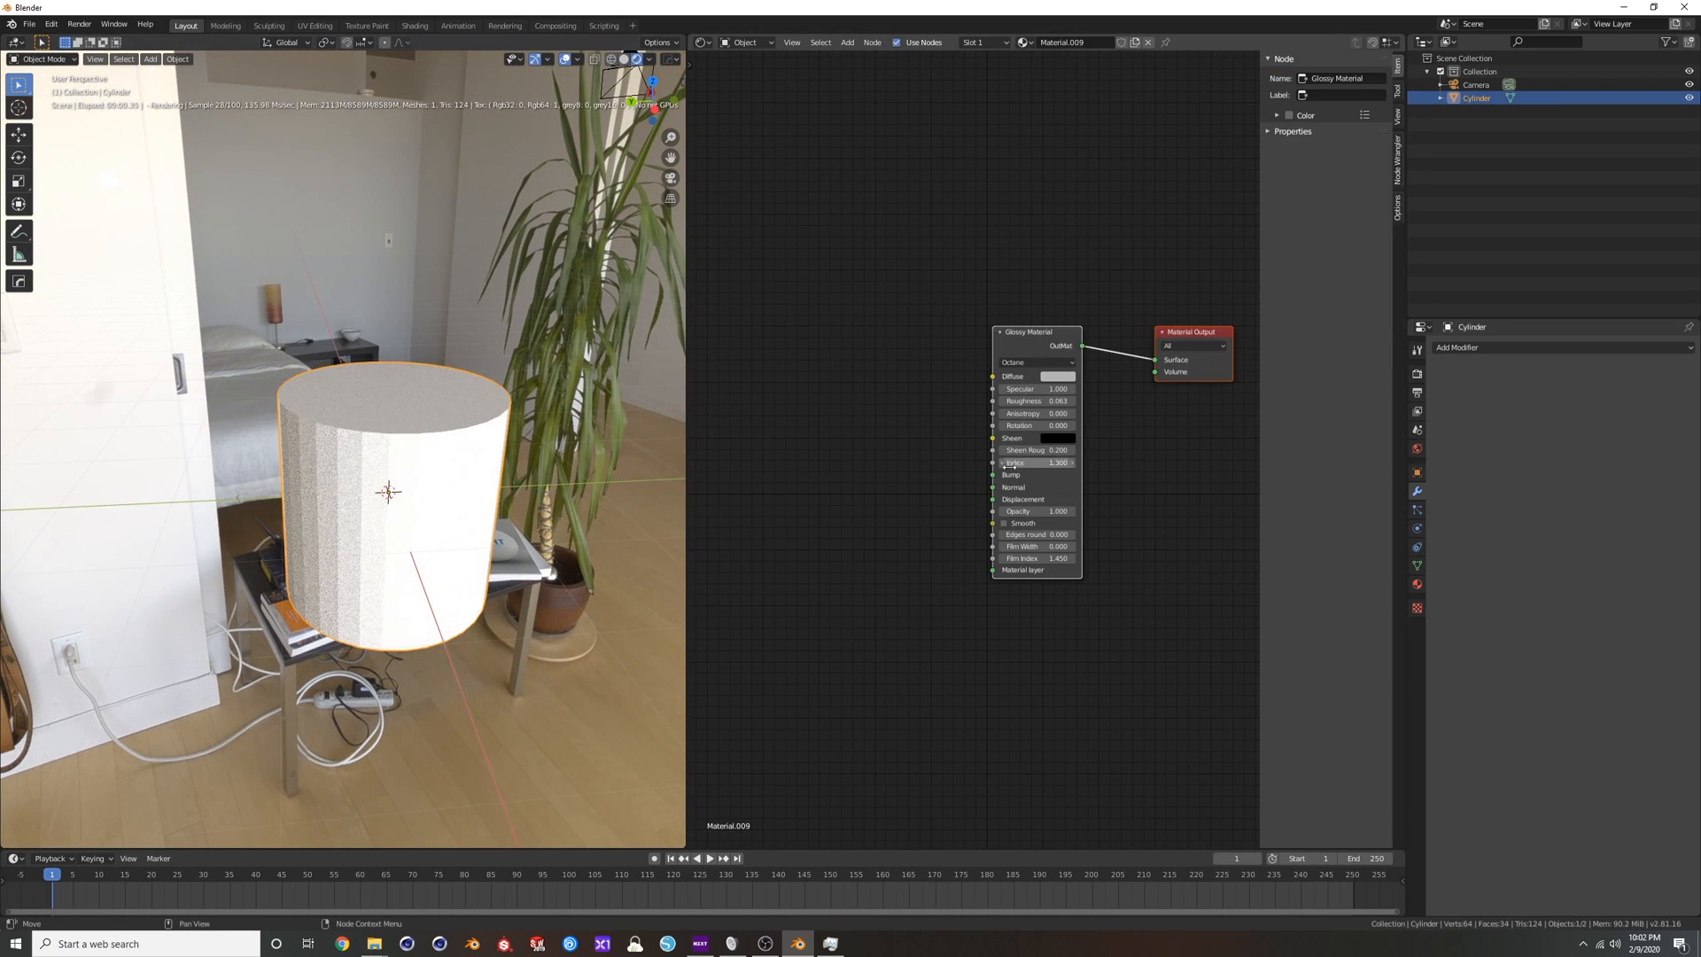
{"action": "middle_click_drag", "start_coordinate": [570, 440], "coordinate": [573, 424]}
{"action": "left_click", "coordinate": [1004, 525]}
{"action": "middle_click_drag", "start_coordinate": [430, 435], "coordinate": [428, 392]}
Inset the cylinder's top and bottom cap faces slightly to tighten the shading at the rims.
{"action": "key", "text": "Tab"}
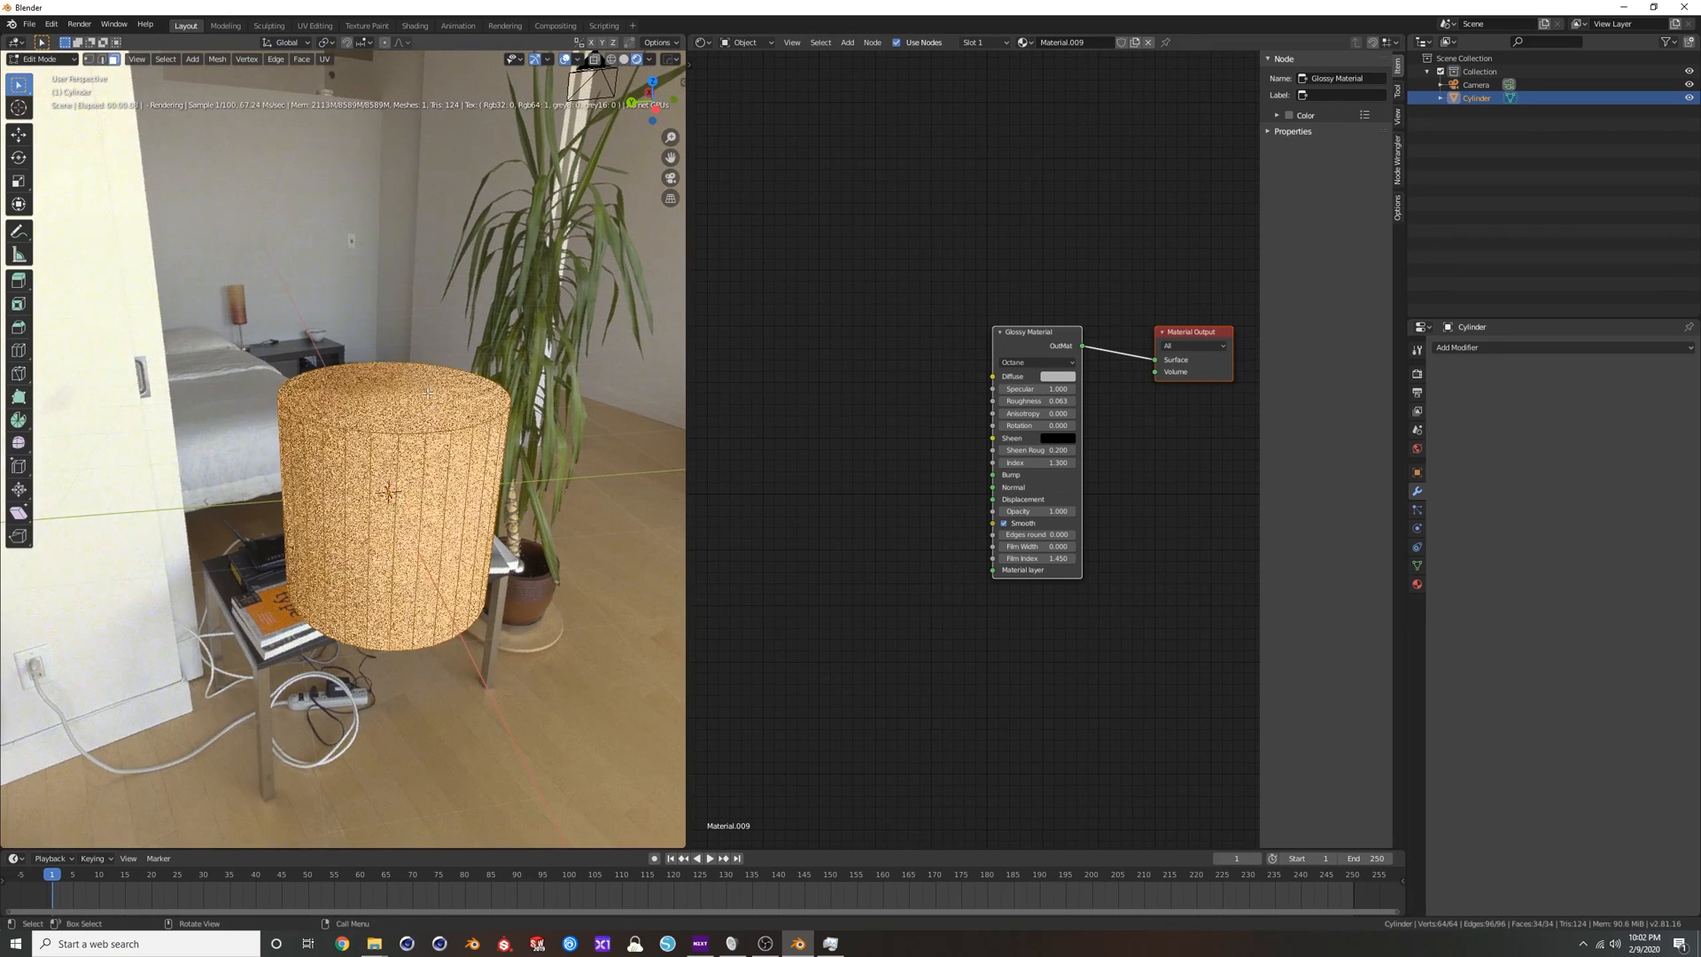
{"action": "left_click", "coordinate": [425, 400]}
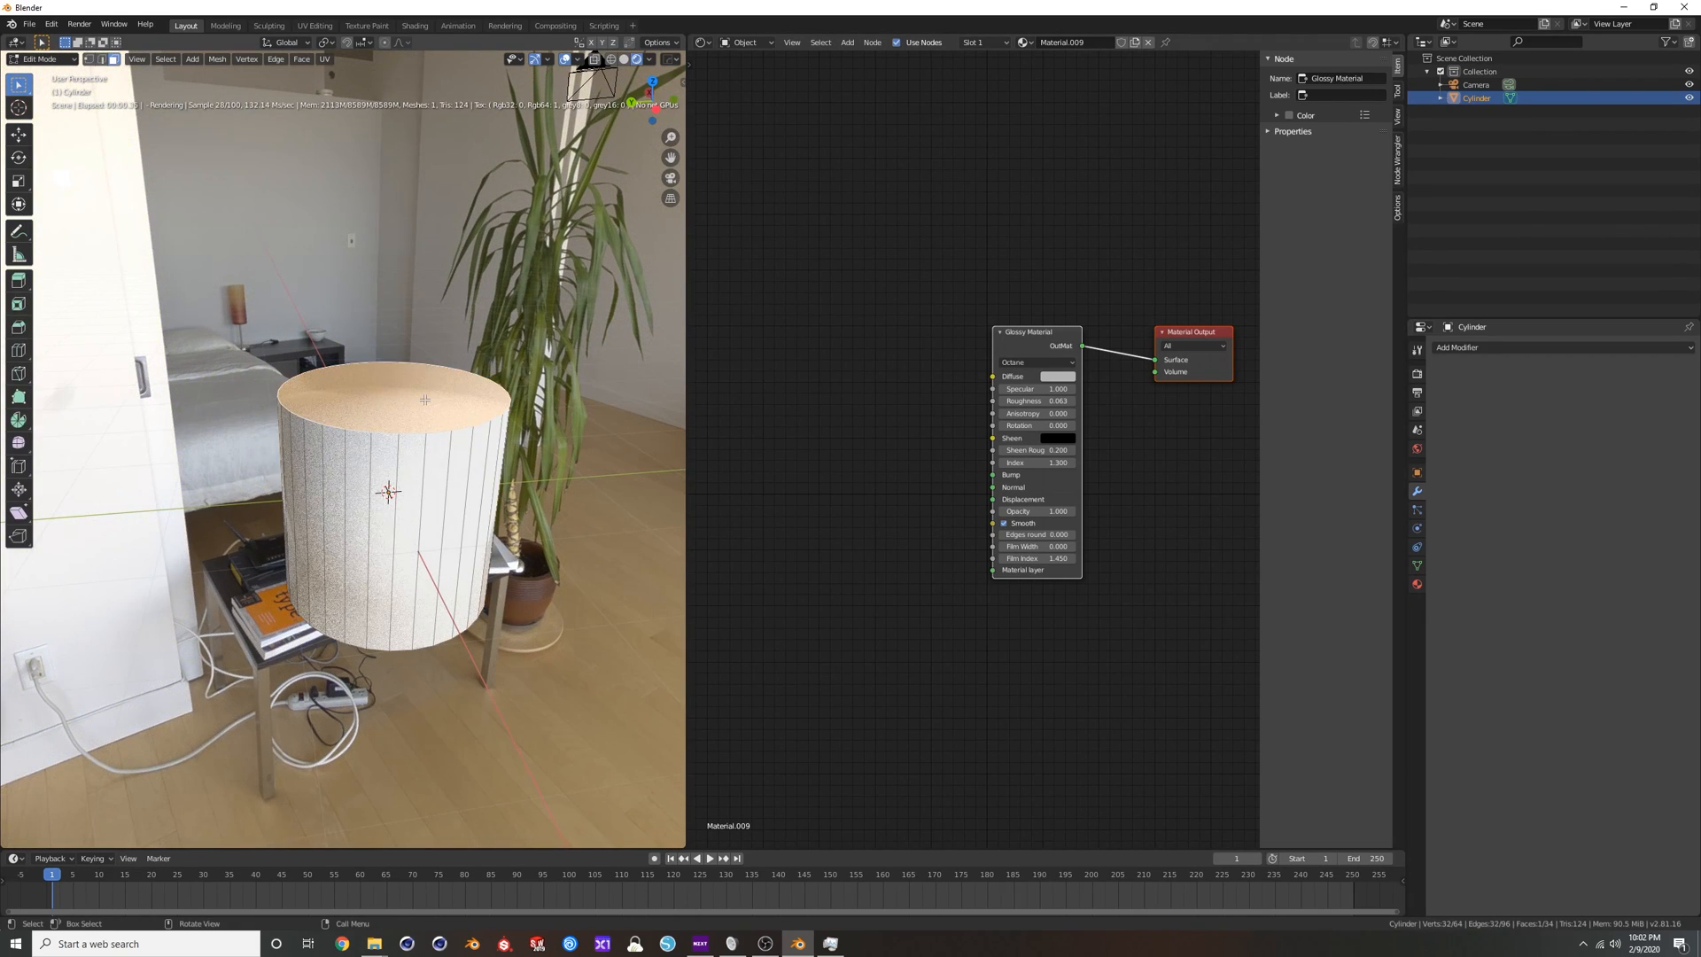
{"action": "key", "text": "i"}
{"action": "left_click", "coordinate": [523, 376]}
{"action": "middle_click_drag", "start_coordinate": [523, 376], "coordinate": [503, 416]}
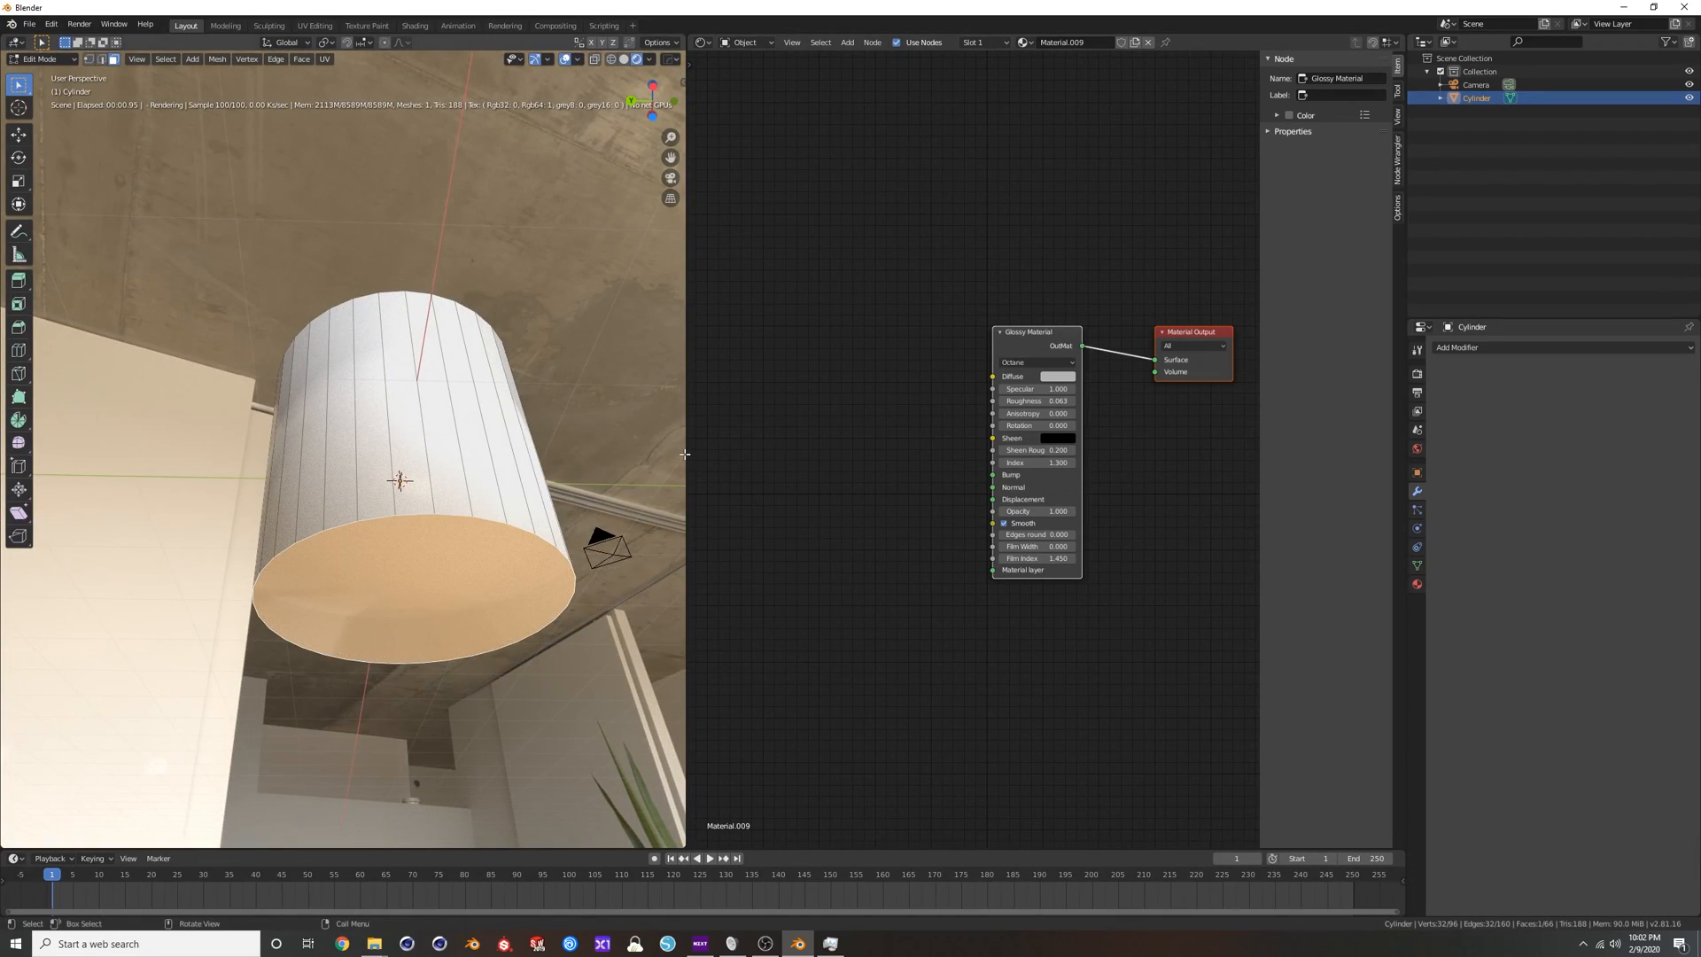
{"action": "key", "text": "Tab"}
{"action": "middle_click_drag", "start_coordinate": [587, 400], "coordinate": [515, 440]}
Add two horizontal edge loops around the cylinder and scale them apart along Z, close to the top and bottom rims.
{"action": "key", "text": "Tab"}
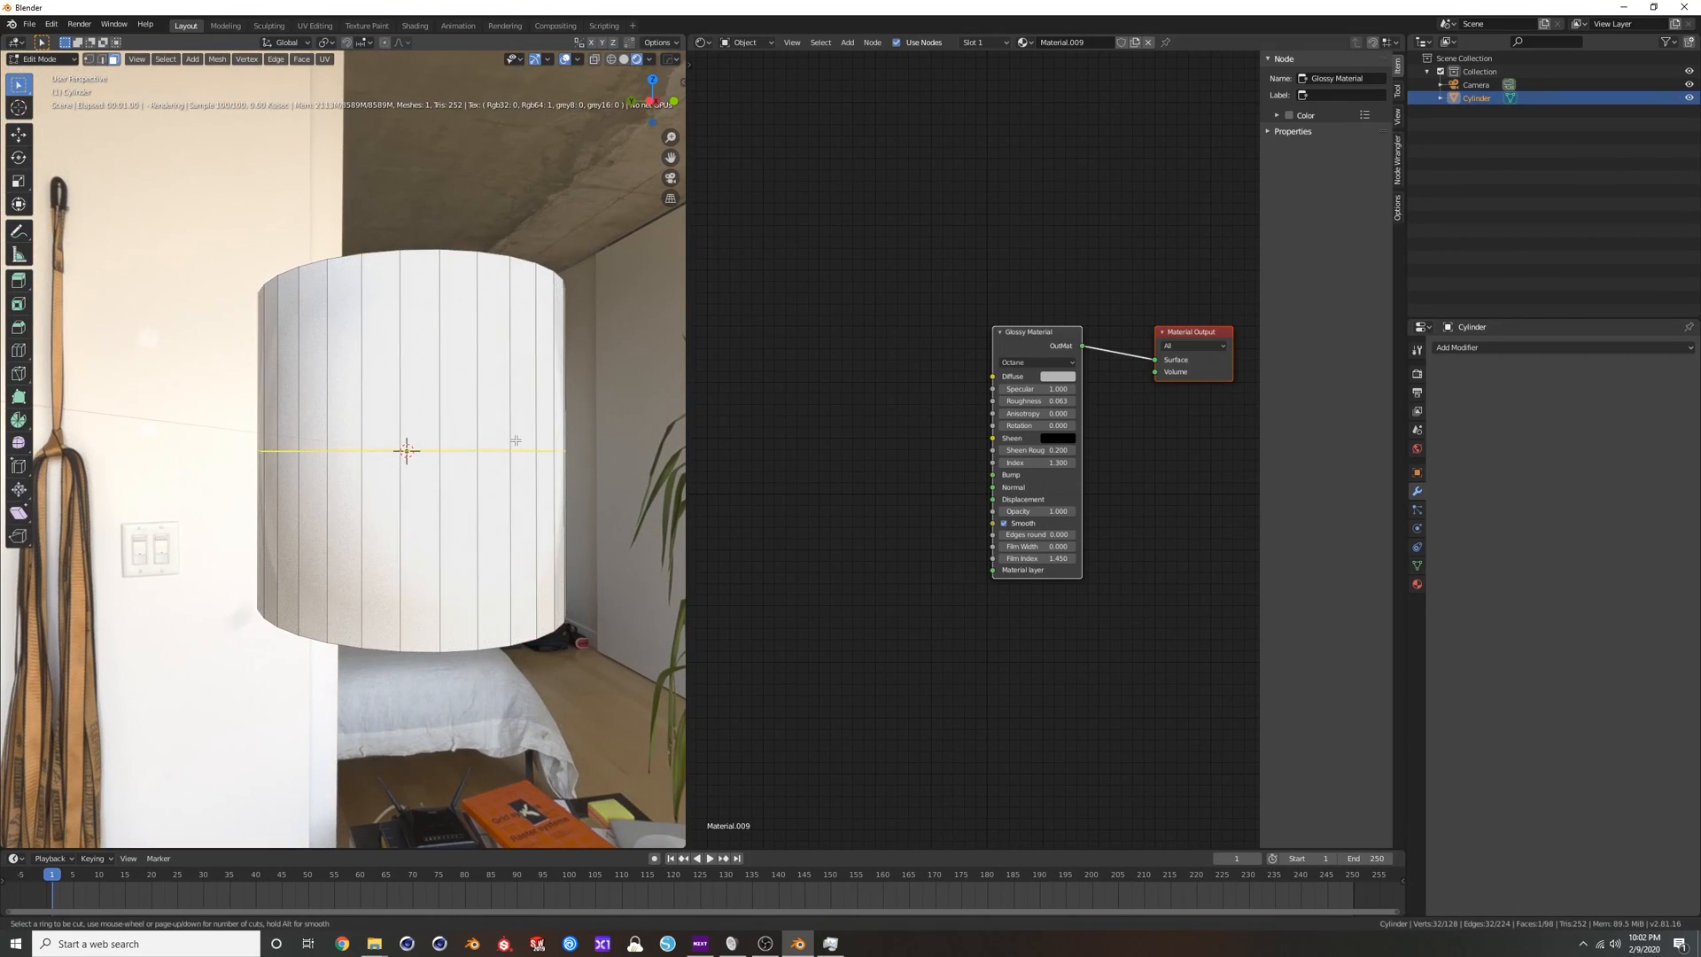
{"action": "left_click", "coordinate": [516, 440]}
{"action": "right_click", "coordinate": [516, 441]}
{"action": "key", "text": "s"}
{"action": "key", "text": "z"}
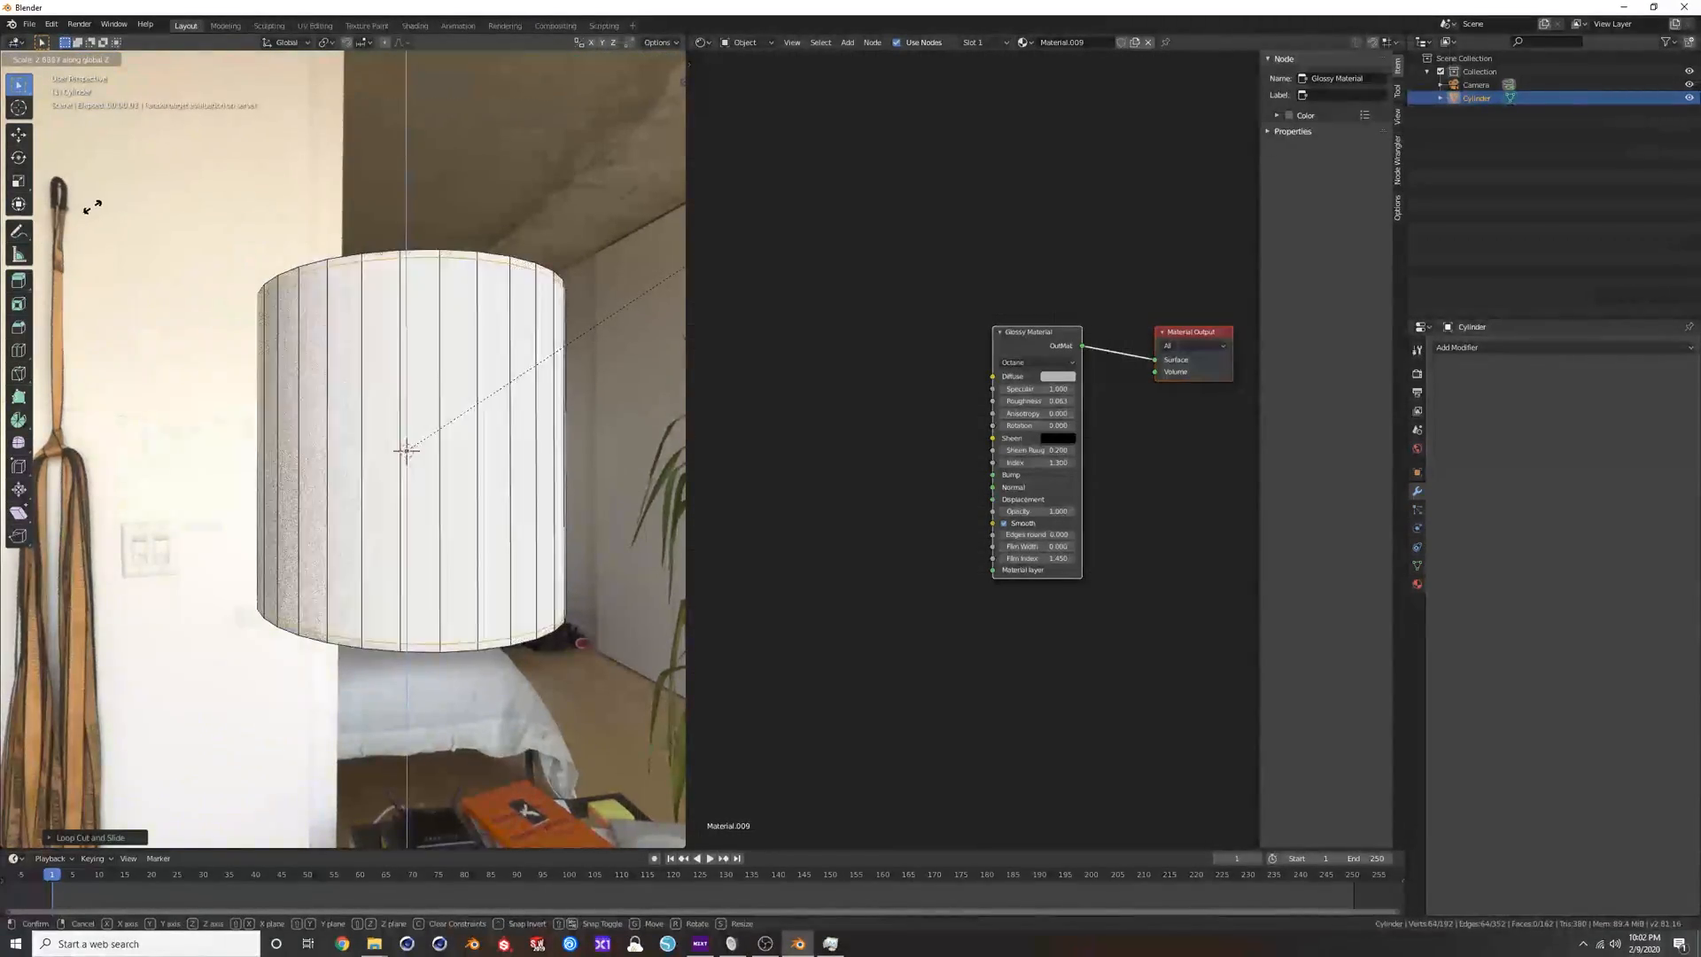
{"action": "left_click", "coordinate": [97, 207]}
{"action": "key", "text": "Tab"}
Set the Glossy Material's Diffuse colour to a saturated red, deselect the cylinder and select its Glossy Material node.
{"action": "middle_click_drag", "start_coordinate": [266, 355], "coordinate": [488, 354]}
{"action": "left_click", "coordinate": [1059, 377]}
{"action": "left_click", "coordinate": [1084, 293]}
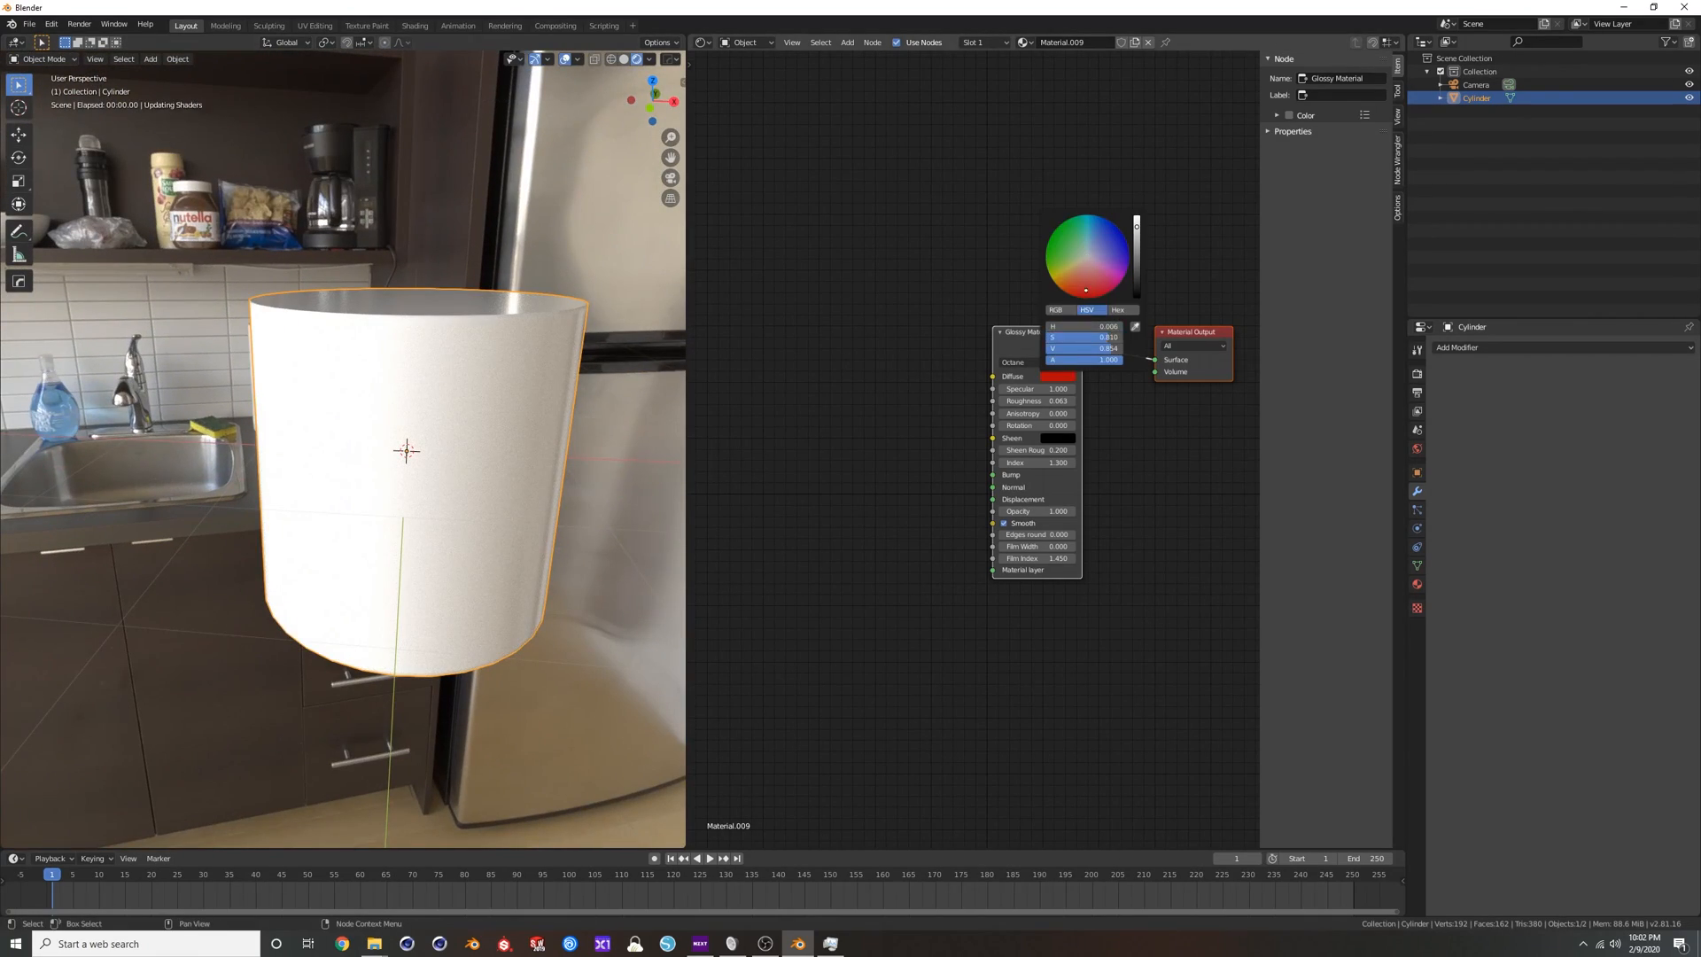
{"action": "left_click", "coordinate": [634, 470]}
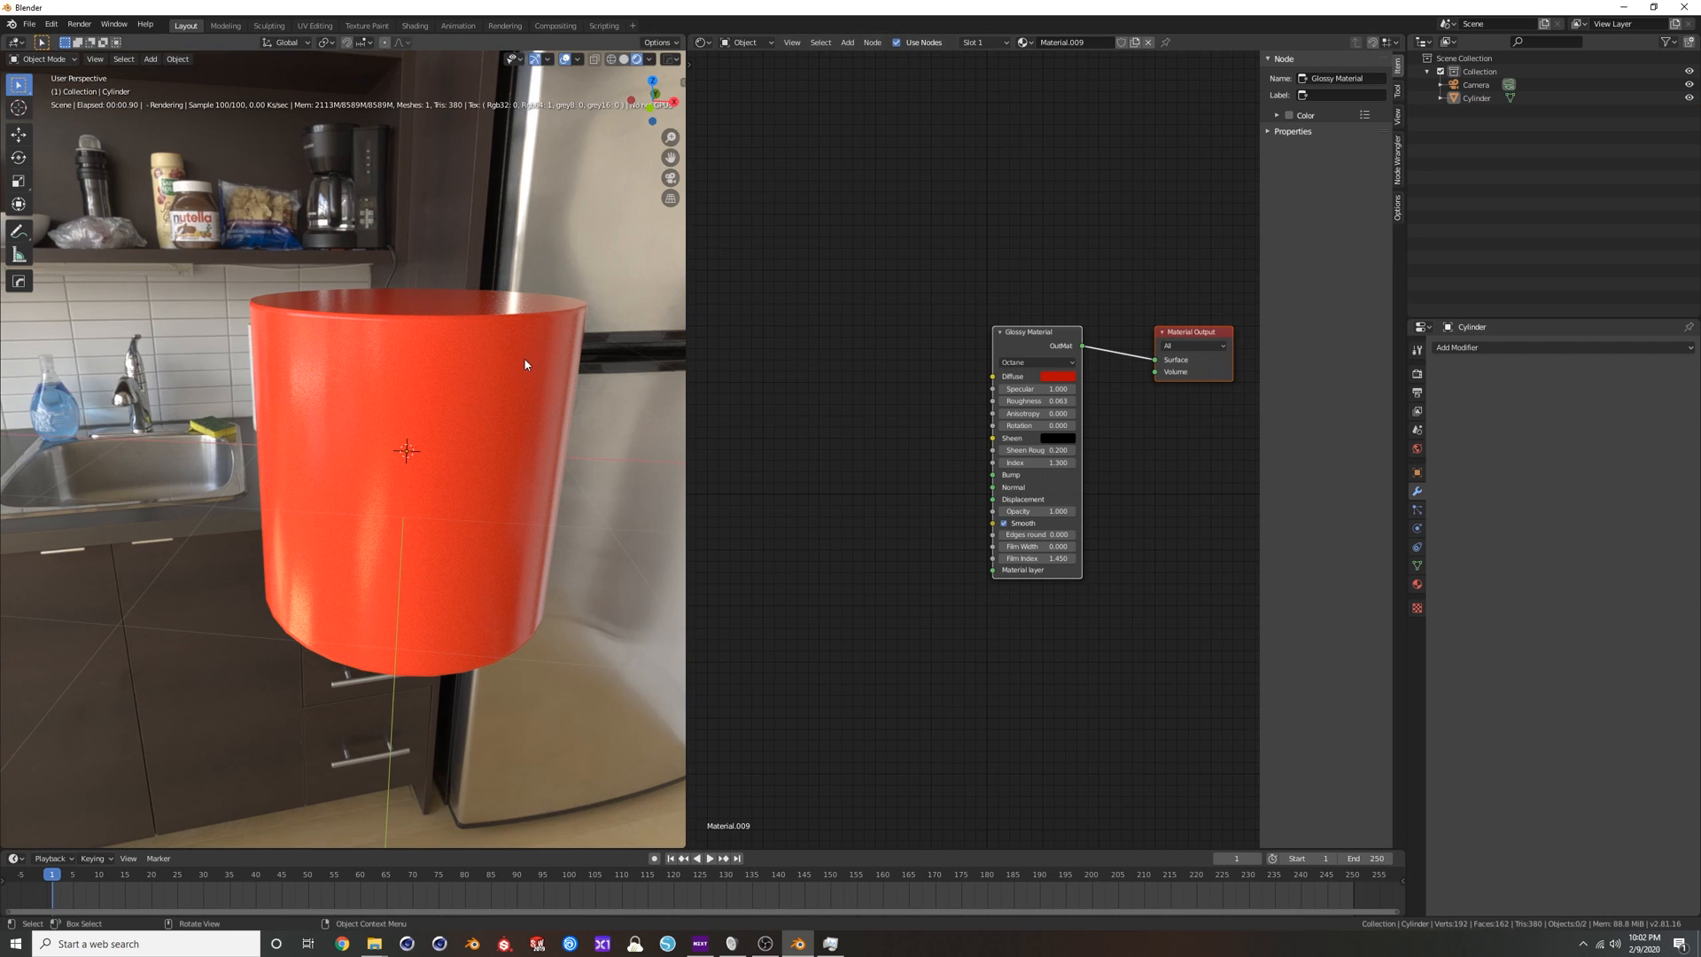
{"action": "middle_click_drag", "start_coordinate": [444, 353], "coordinate": [465, 351]}
{"action": "left_click", "coordinate": [1026, 339]}
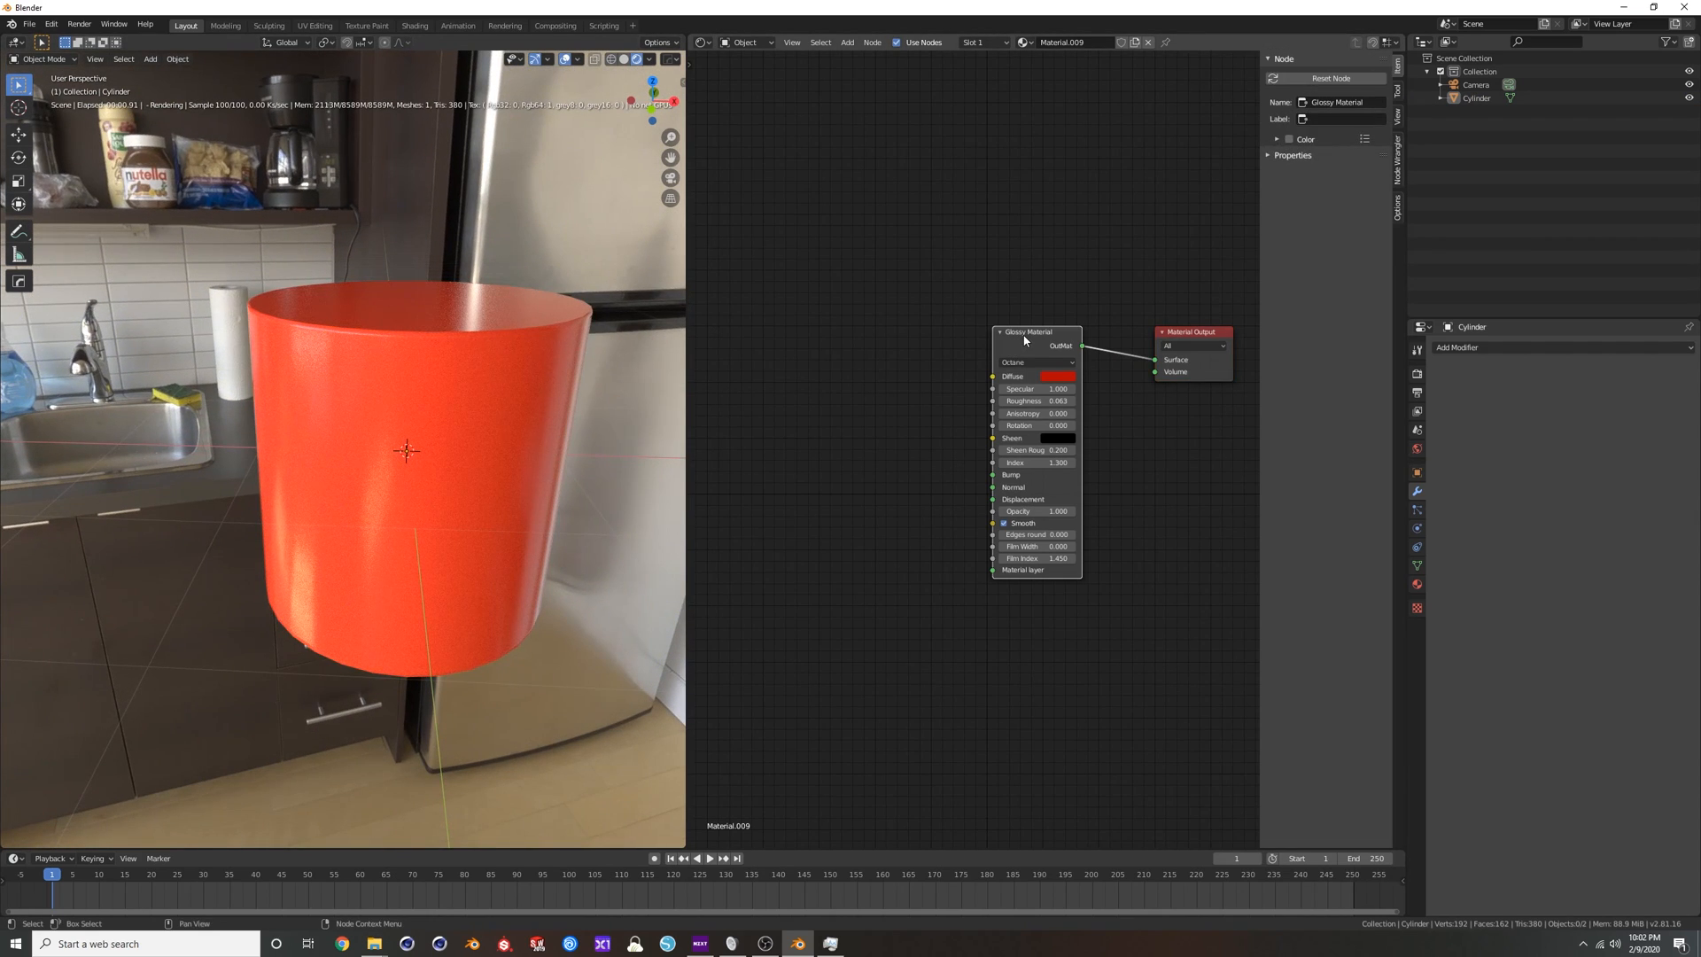
Replace the cylinder's Glossy Material node with a Metal Material node connected to the Material Output's Surface.
{"action": "key", "text": "x"}
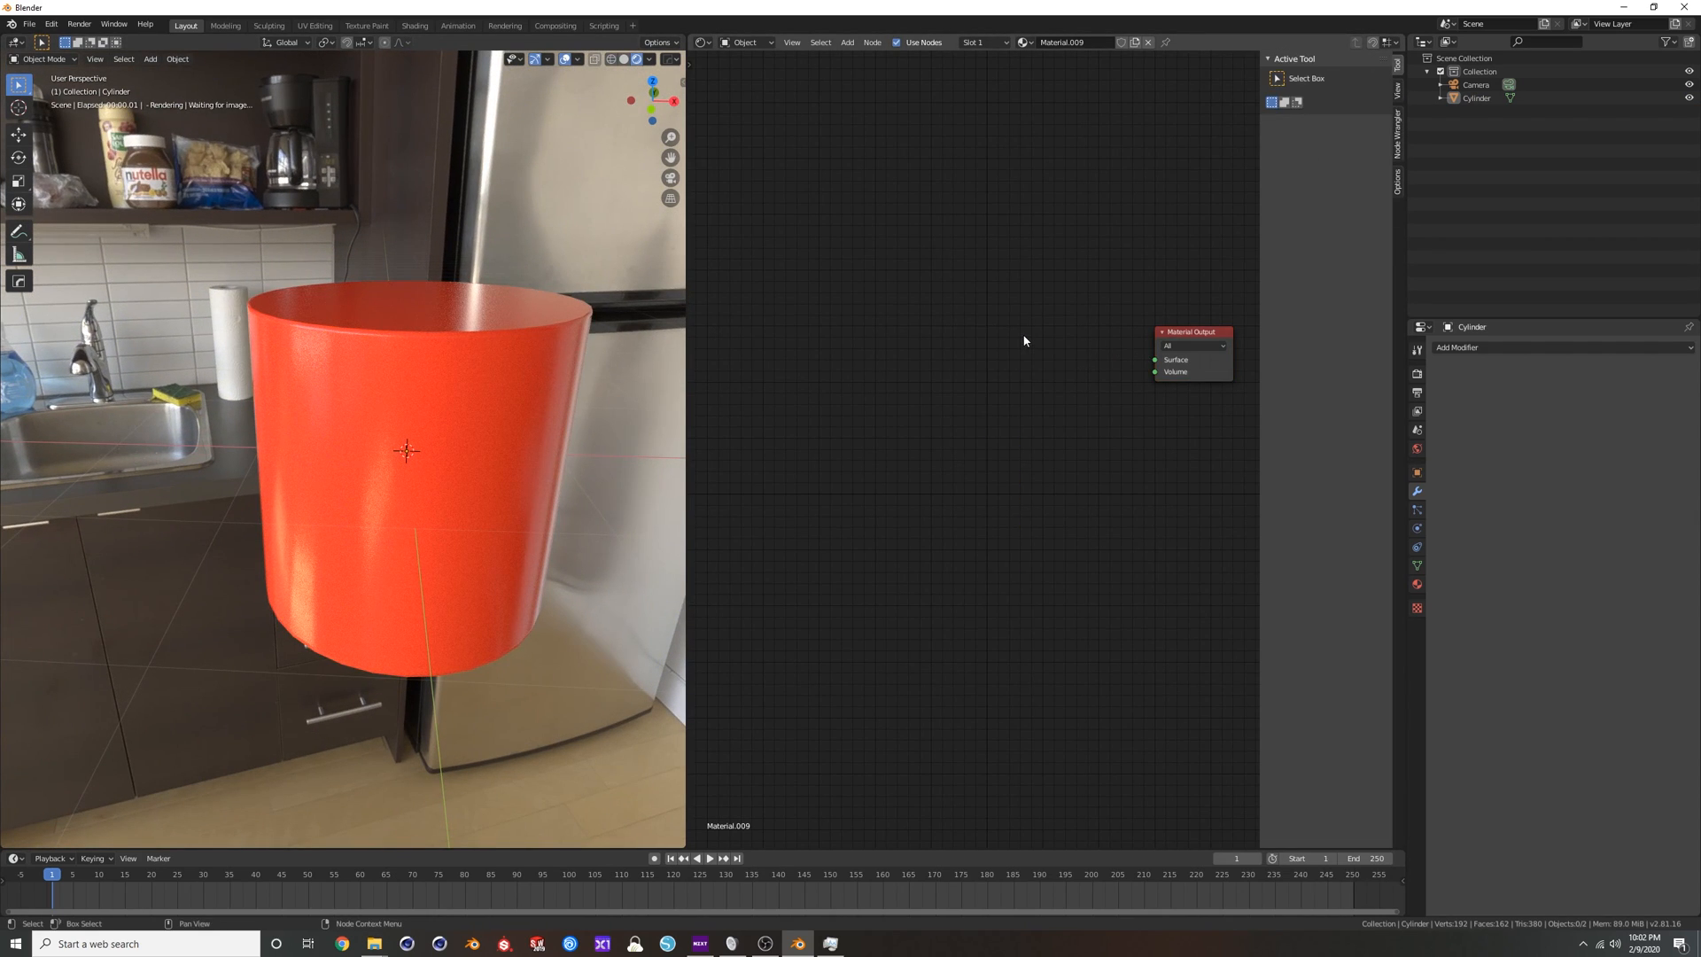
{"action": "key", "text": "shift+a"}
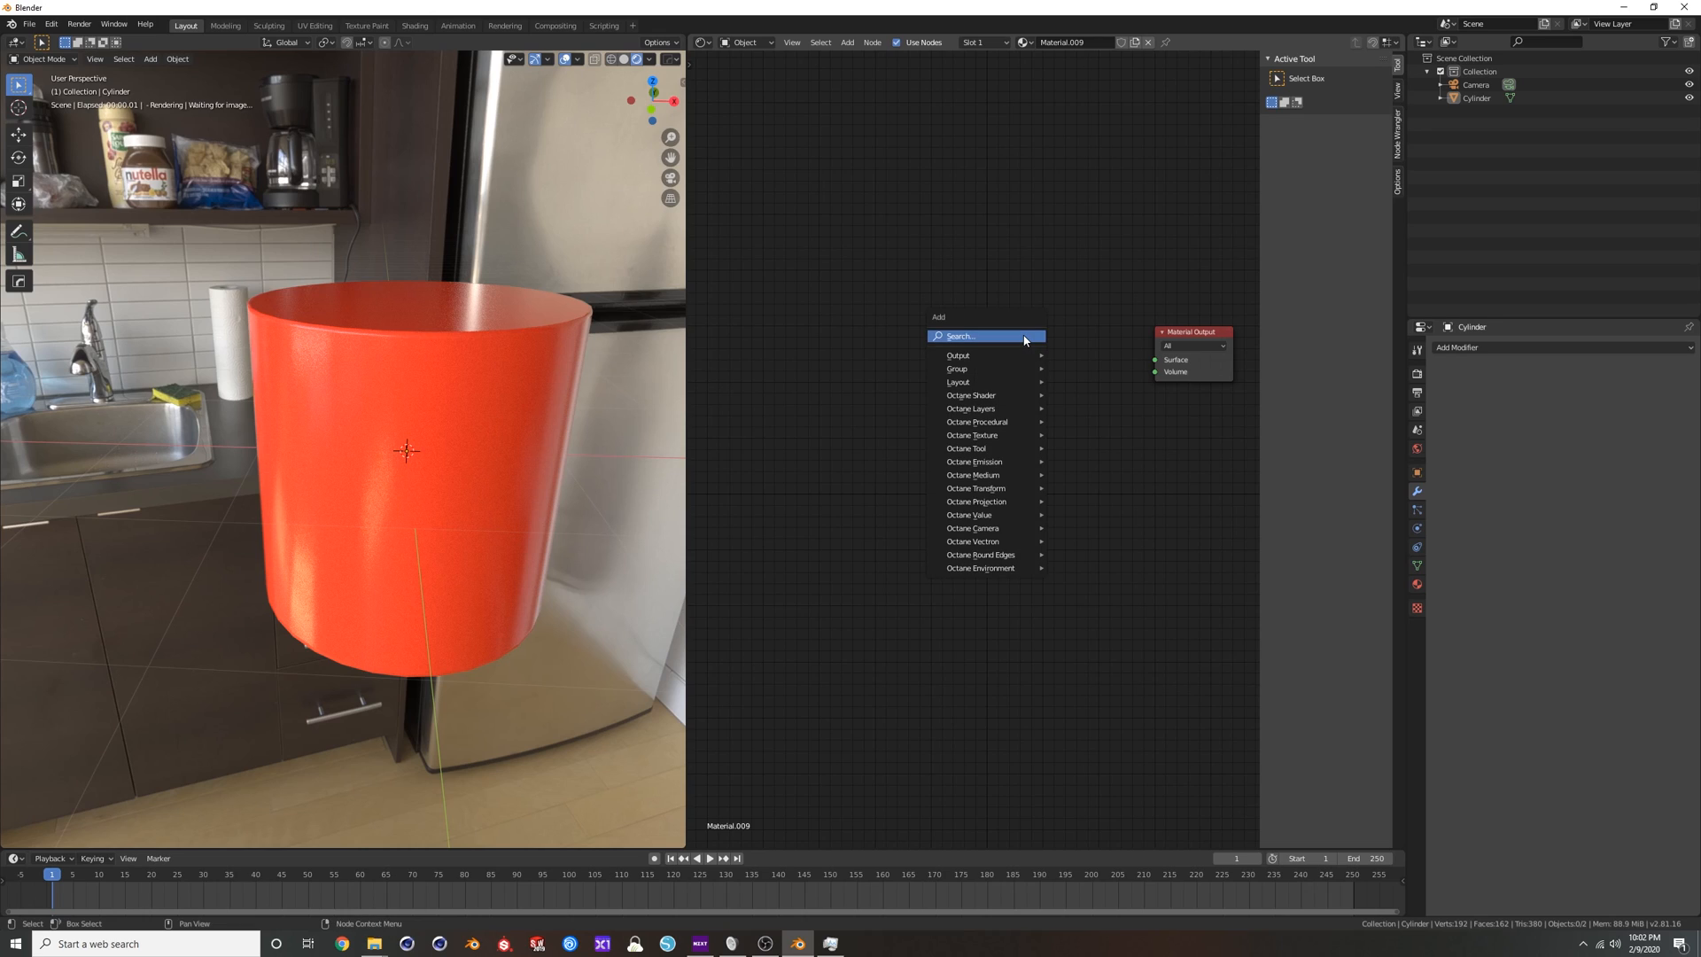
{"action": "left_click", "coordinate": [1025, 340]}
{"action": "type", "text": "metal"}
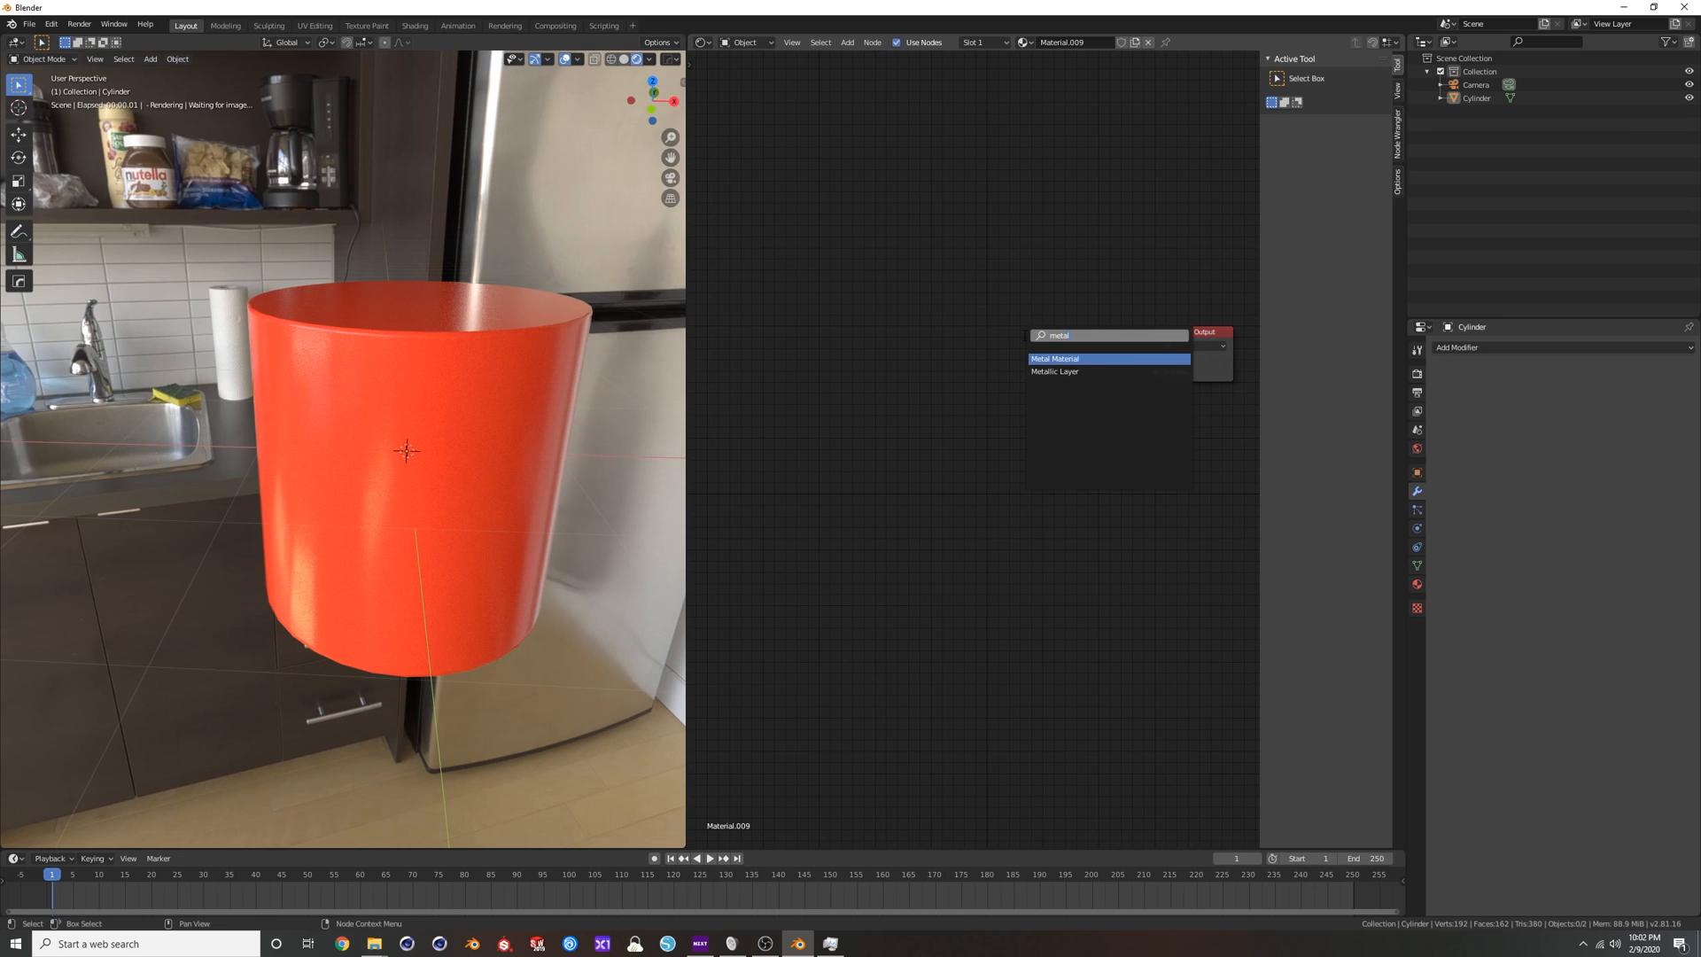
{"action": "key", "text": "Return"}
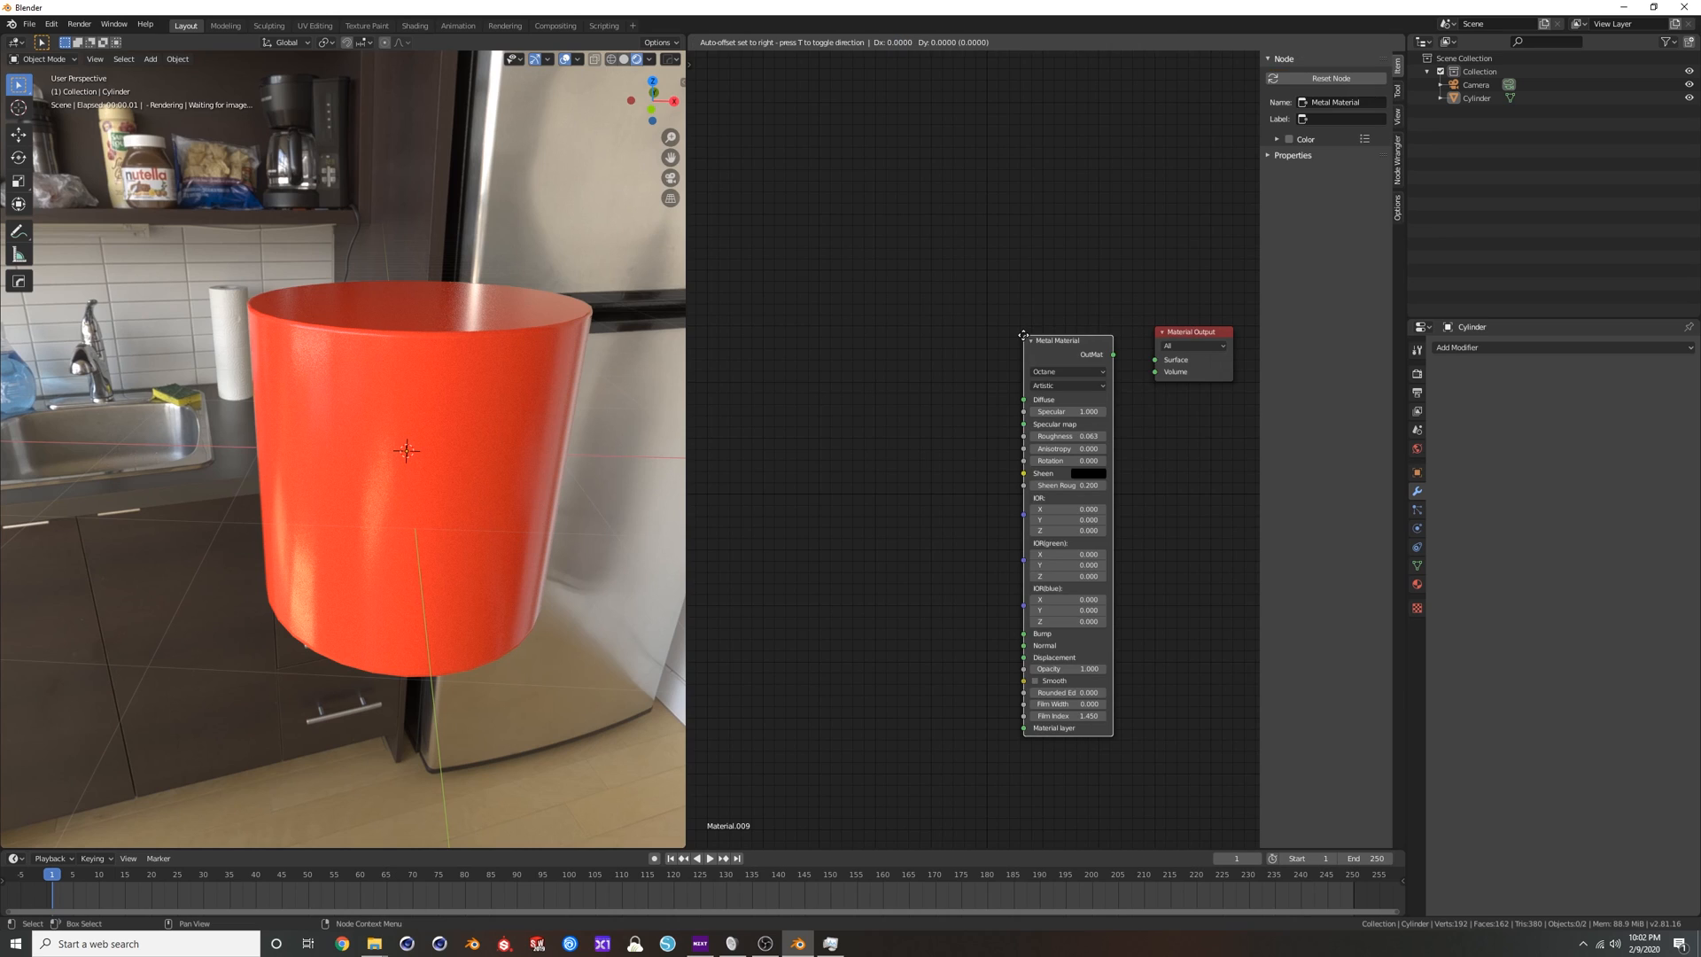
{"action": "left_click", "coordinate": [946, 318]}
{"action": "mouse_move", "coordinate": [1034, 334]}
{"action": "left_mouse_down"}
{"action": "mouse_move", "coordinate": [1194, 380]}
{"action": "mouse_move", "coordinate": [1161, 363]}
{"action": "left_mouse_up"}
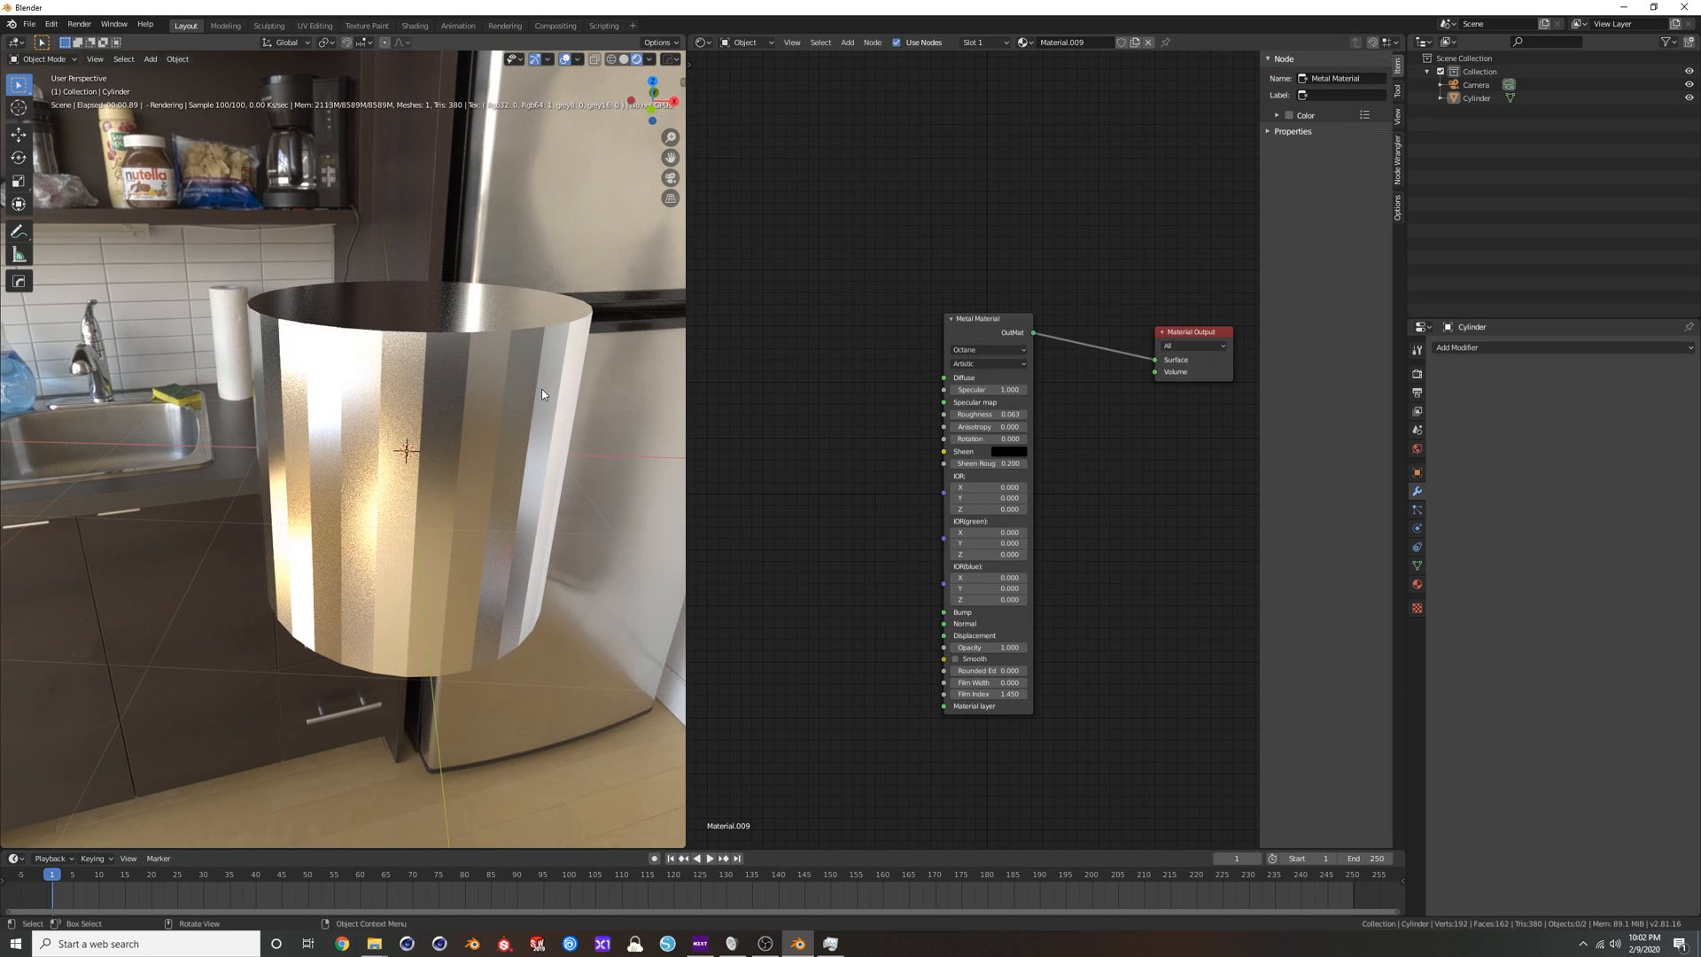
{"action": "middle_click_drag", "start_coordinate": [551, 331], "coordinate": [494, 342]}
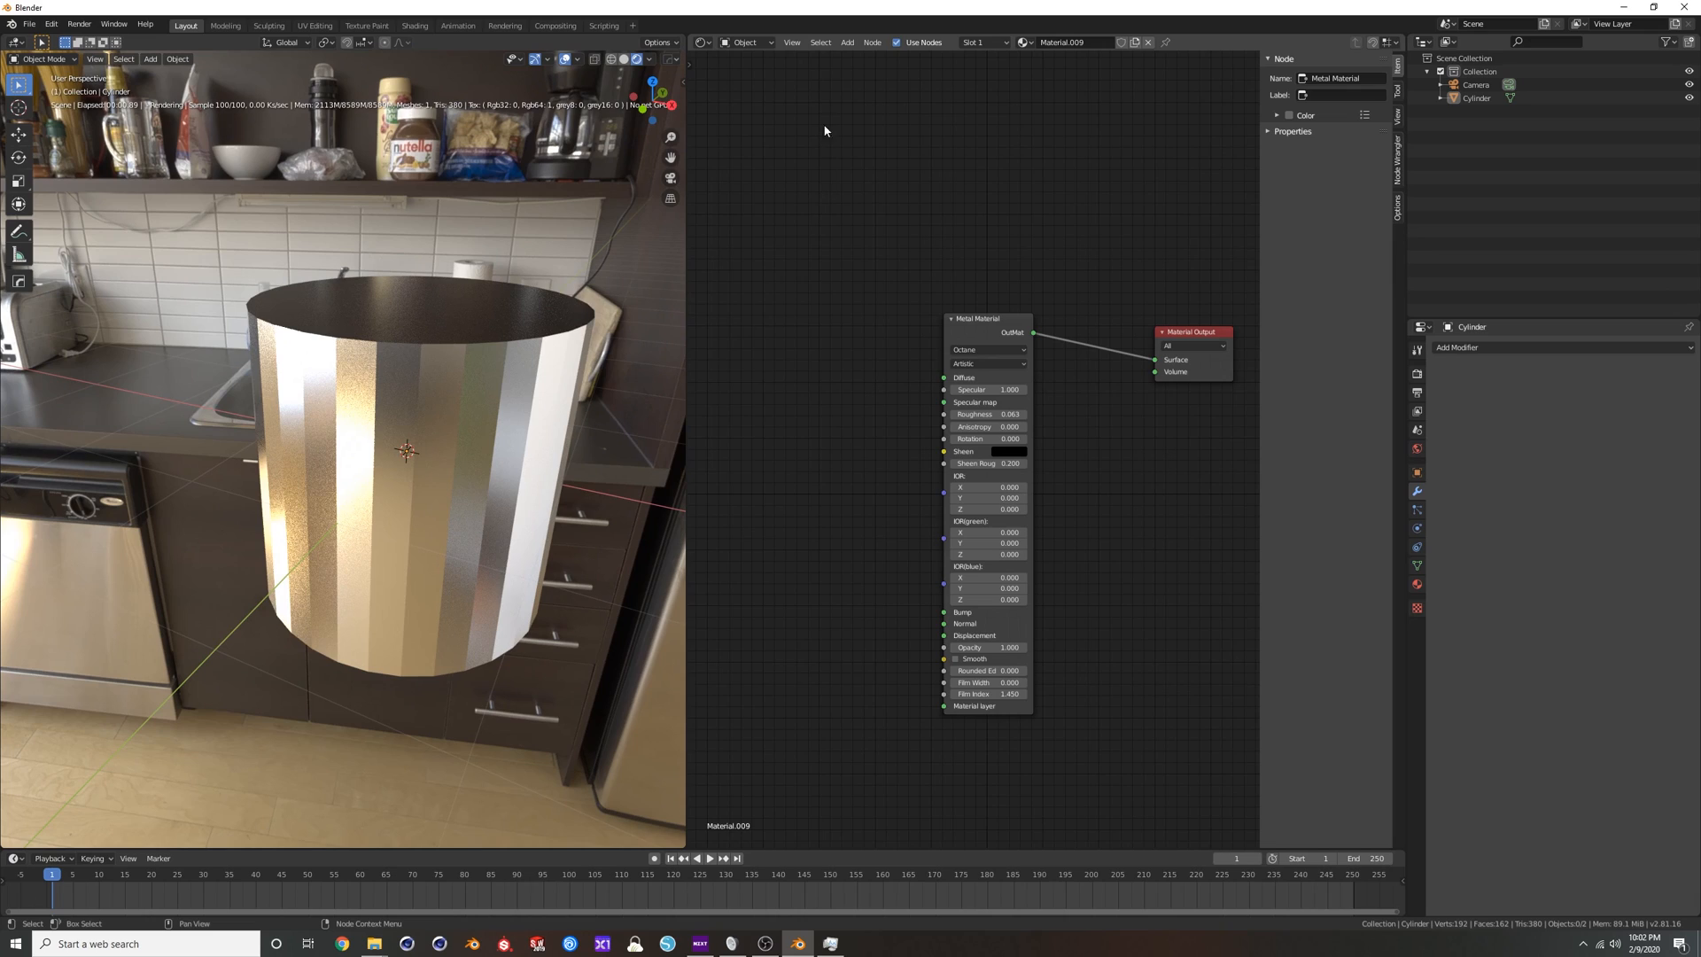
{"action": "left_click", "coordinate": [871, 42]}
{"action": "mouse_move", "coordinate": [847, 43]}
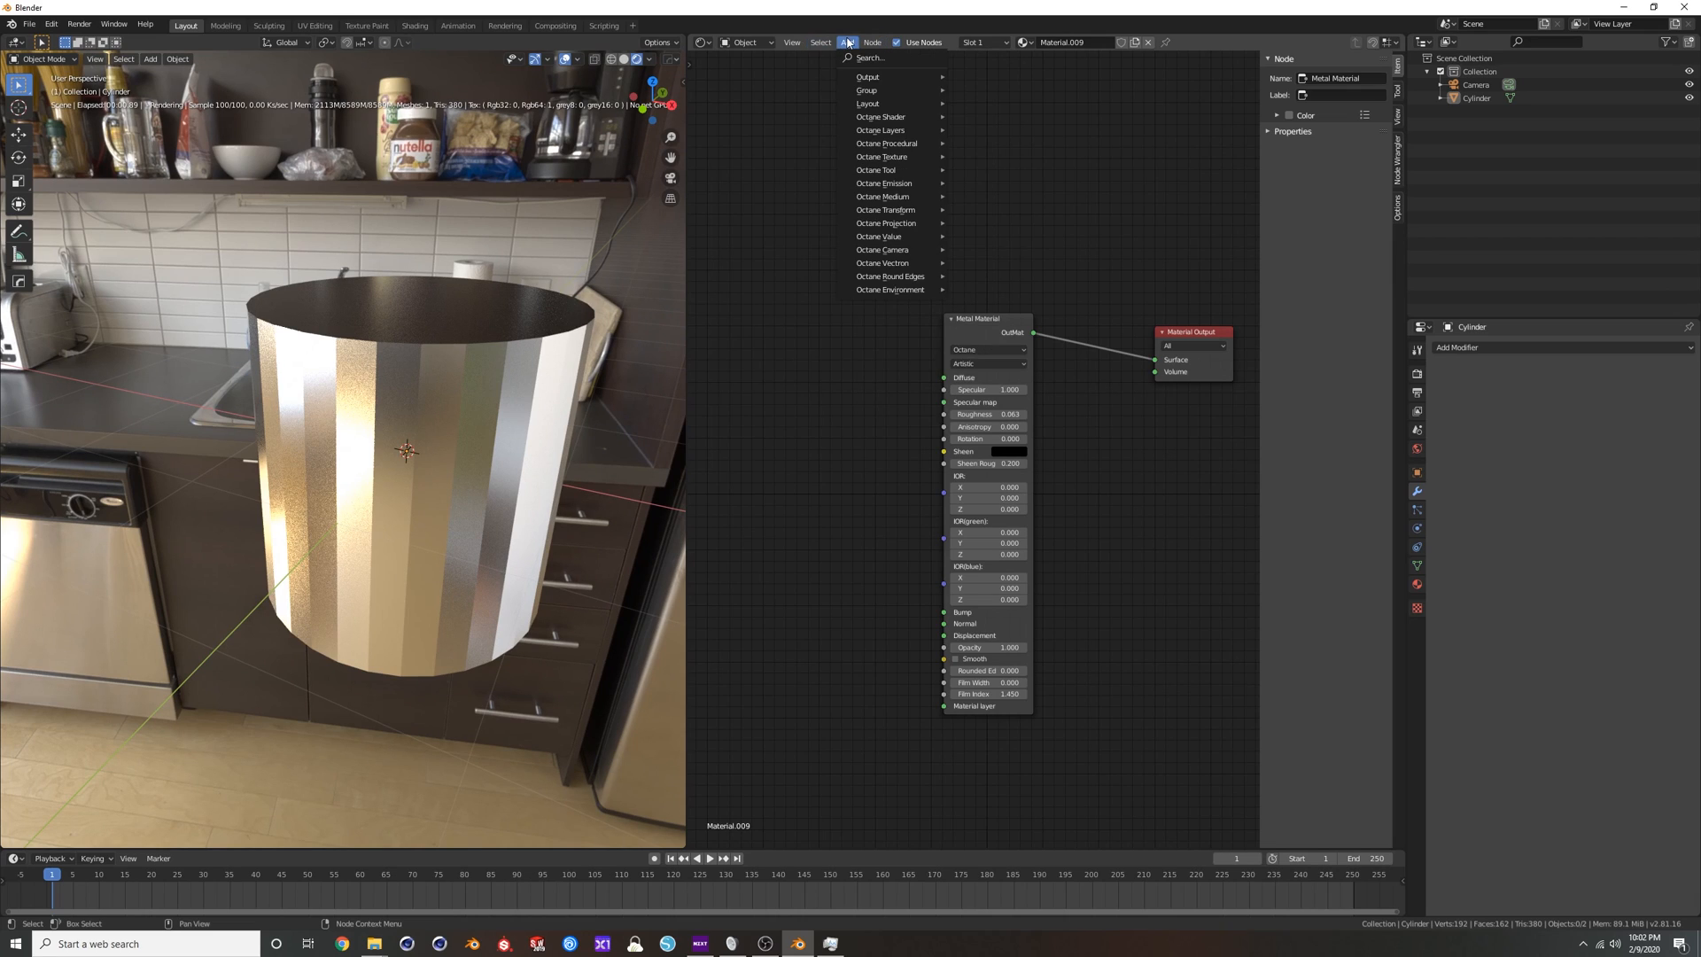
{"action": "mouse_move", "coordinate": [860, 108]}
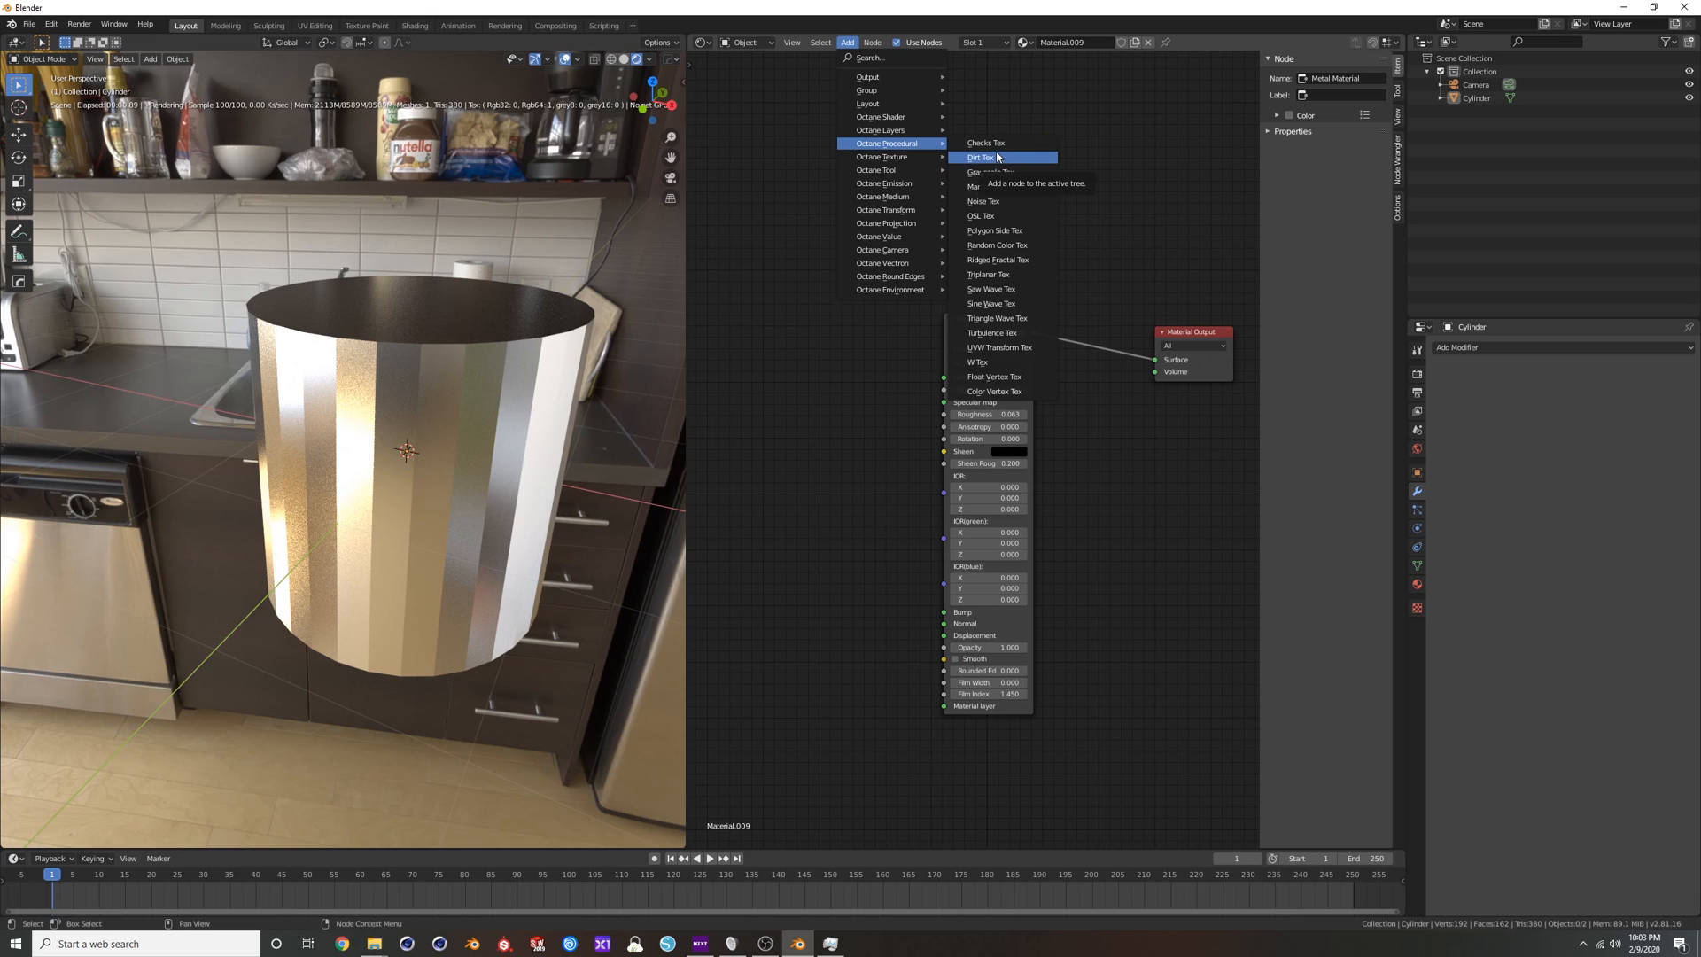
{"action": "mouse_move", "coordinate": [913, 158]}
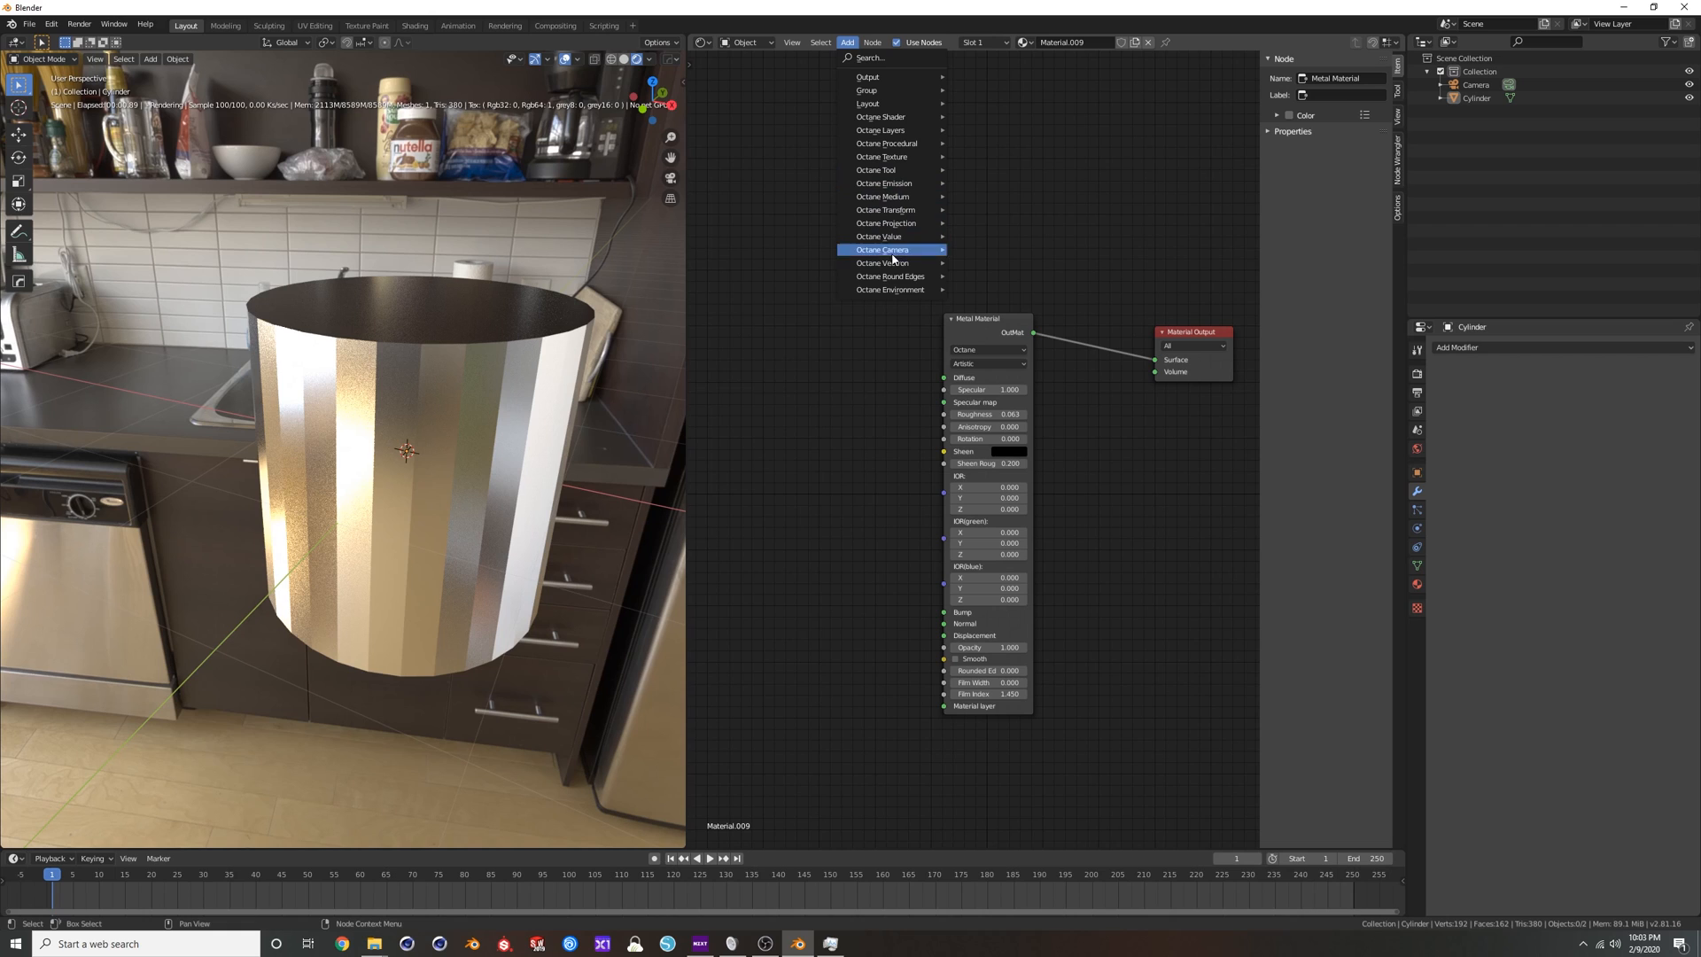
Enable the Smooth option on the cylinder's Metal Material node.
{"action": "scroll", "coordinate": [861, 453], "scroll_direction": "down", "scroll_amount": 1}
{"action": "middle_click_drag", "start_coordinate": [861, 454], "coordinate": [861, 390]}
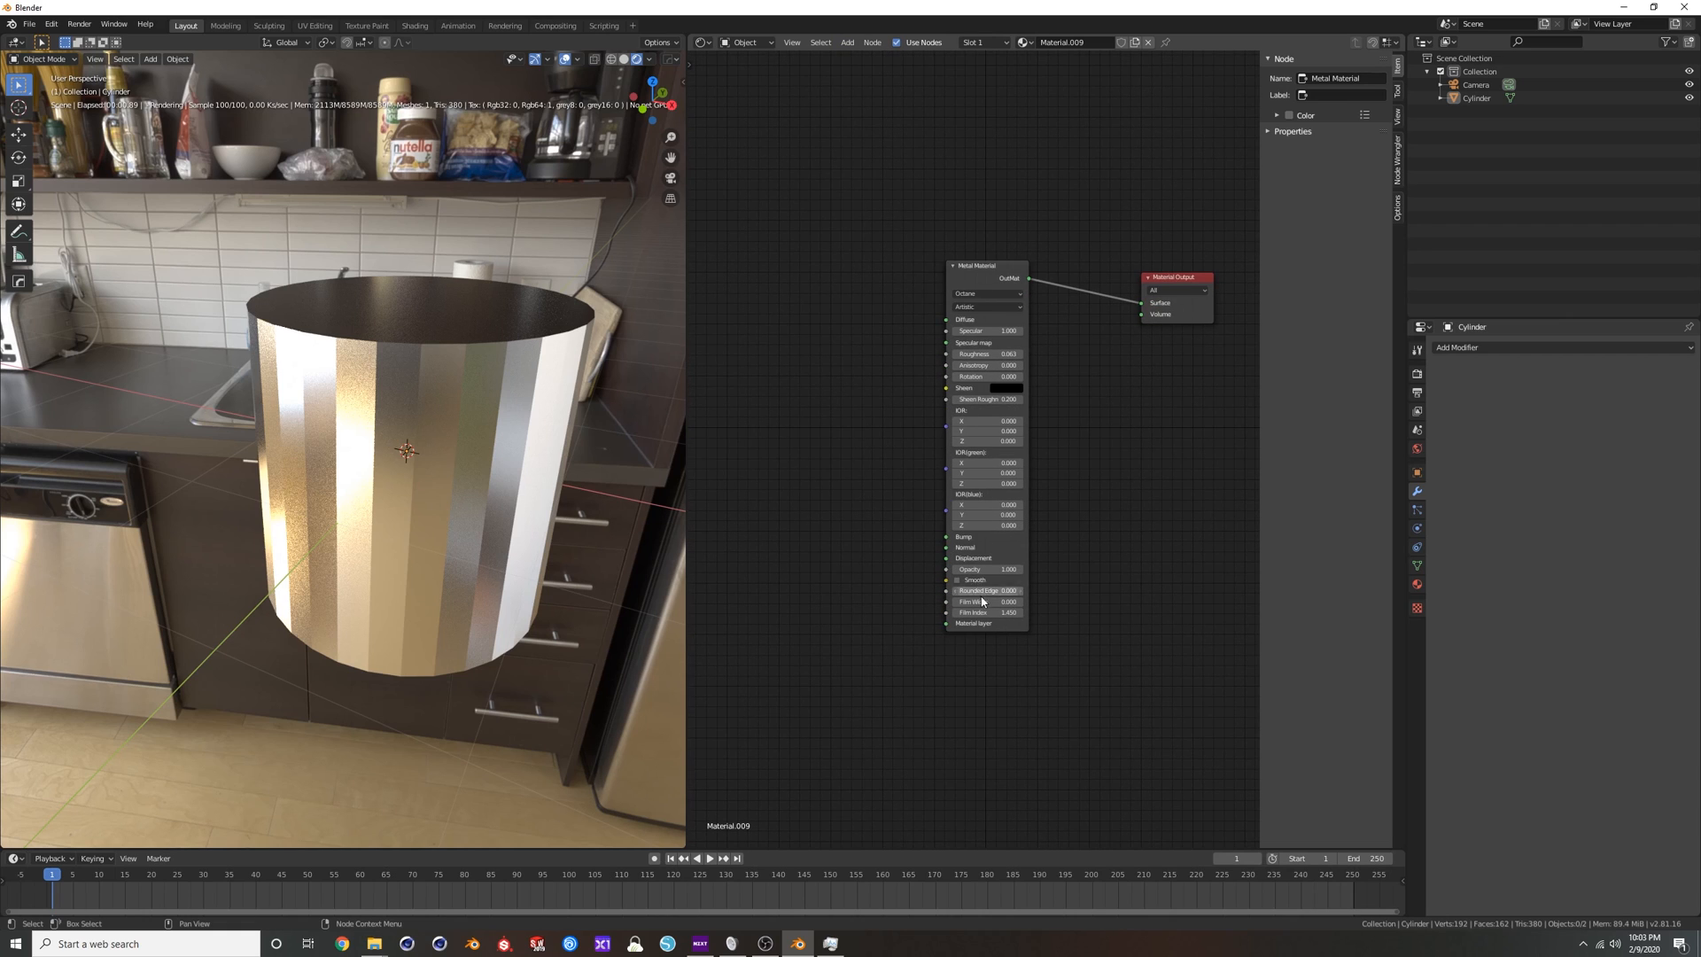
{"action": "left_click", "coordinate": [958, 580]}
Edge-slide the cylinder's upper horizontal edge loop slightly closer to the top rim.
{"action": "mouse_move", "coordinate": [371, 422]}
{"action": "middle_mouse_down"}
{"action": "mouse_move", "coordinate": [540, 335]}
{"action": "mouse_move", "coordinate": [384, 454]}
{"action": "middle_mouse_up"}
{"action": "scroll", "coordinate": [541, 334], "scroll_direction": "up", "scroll_amount": 3}
{"action": "key", "text": "Tab"}
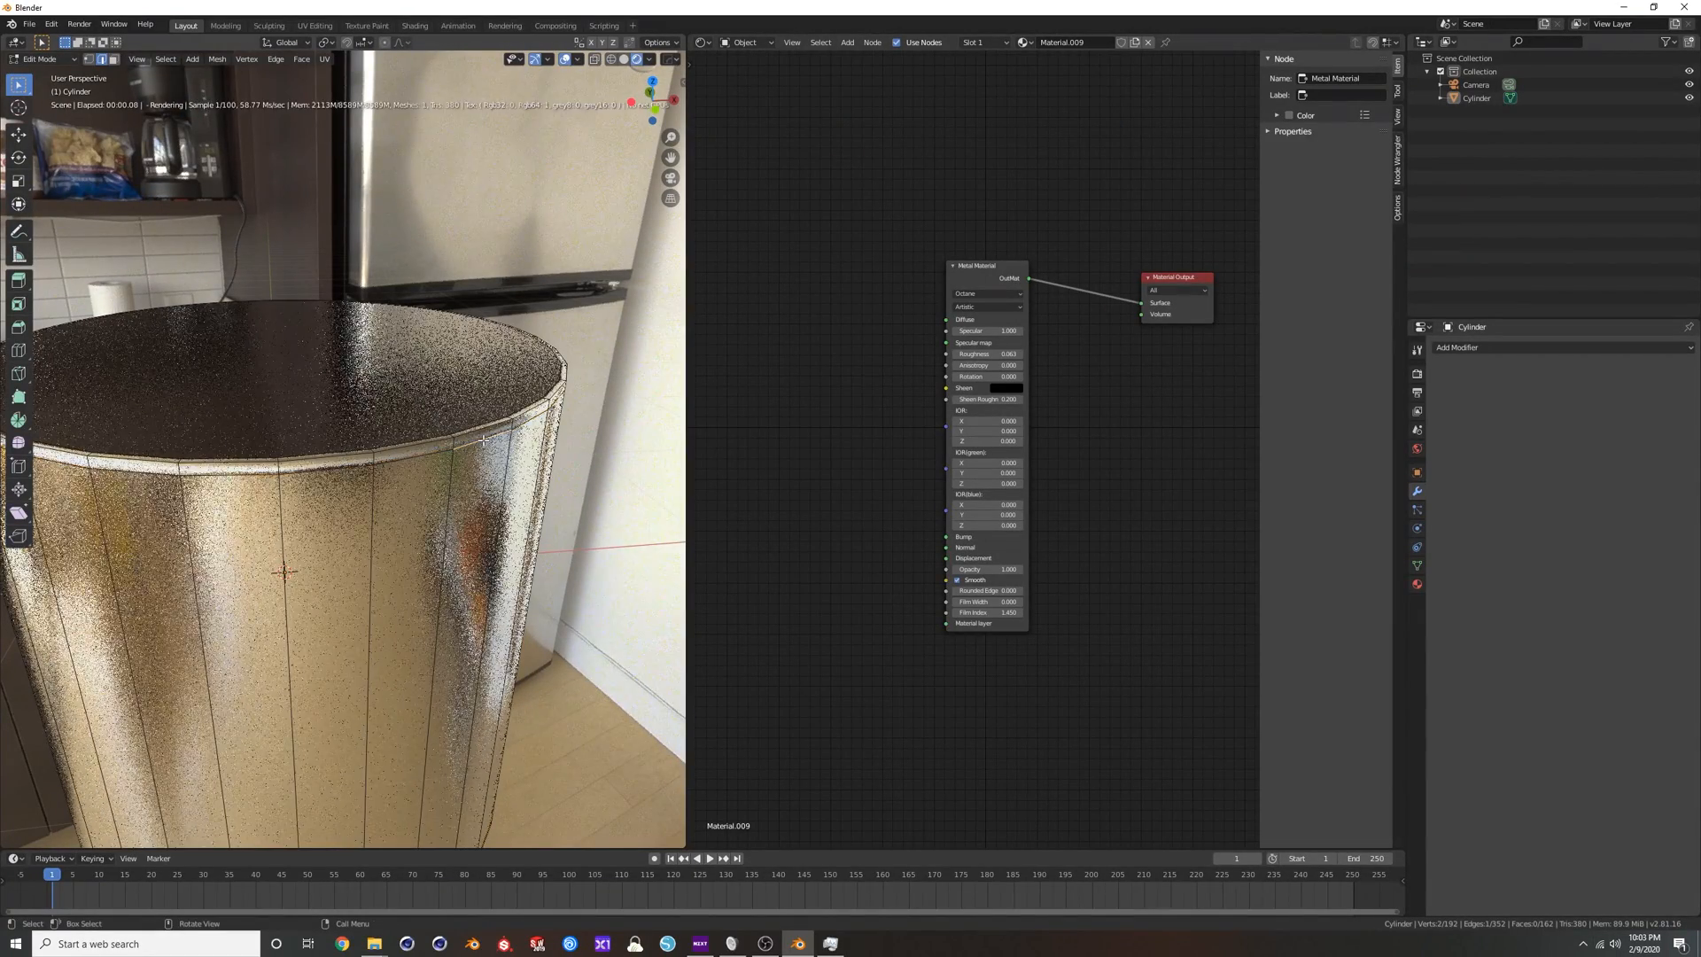
{"action": "left_click", "coordinate": [479, 440], "text": "alt"}
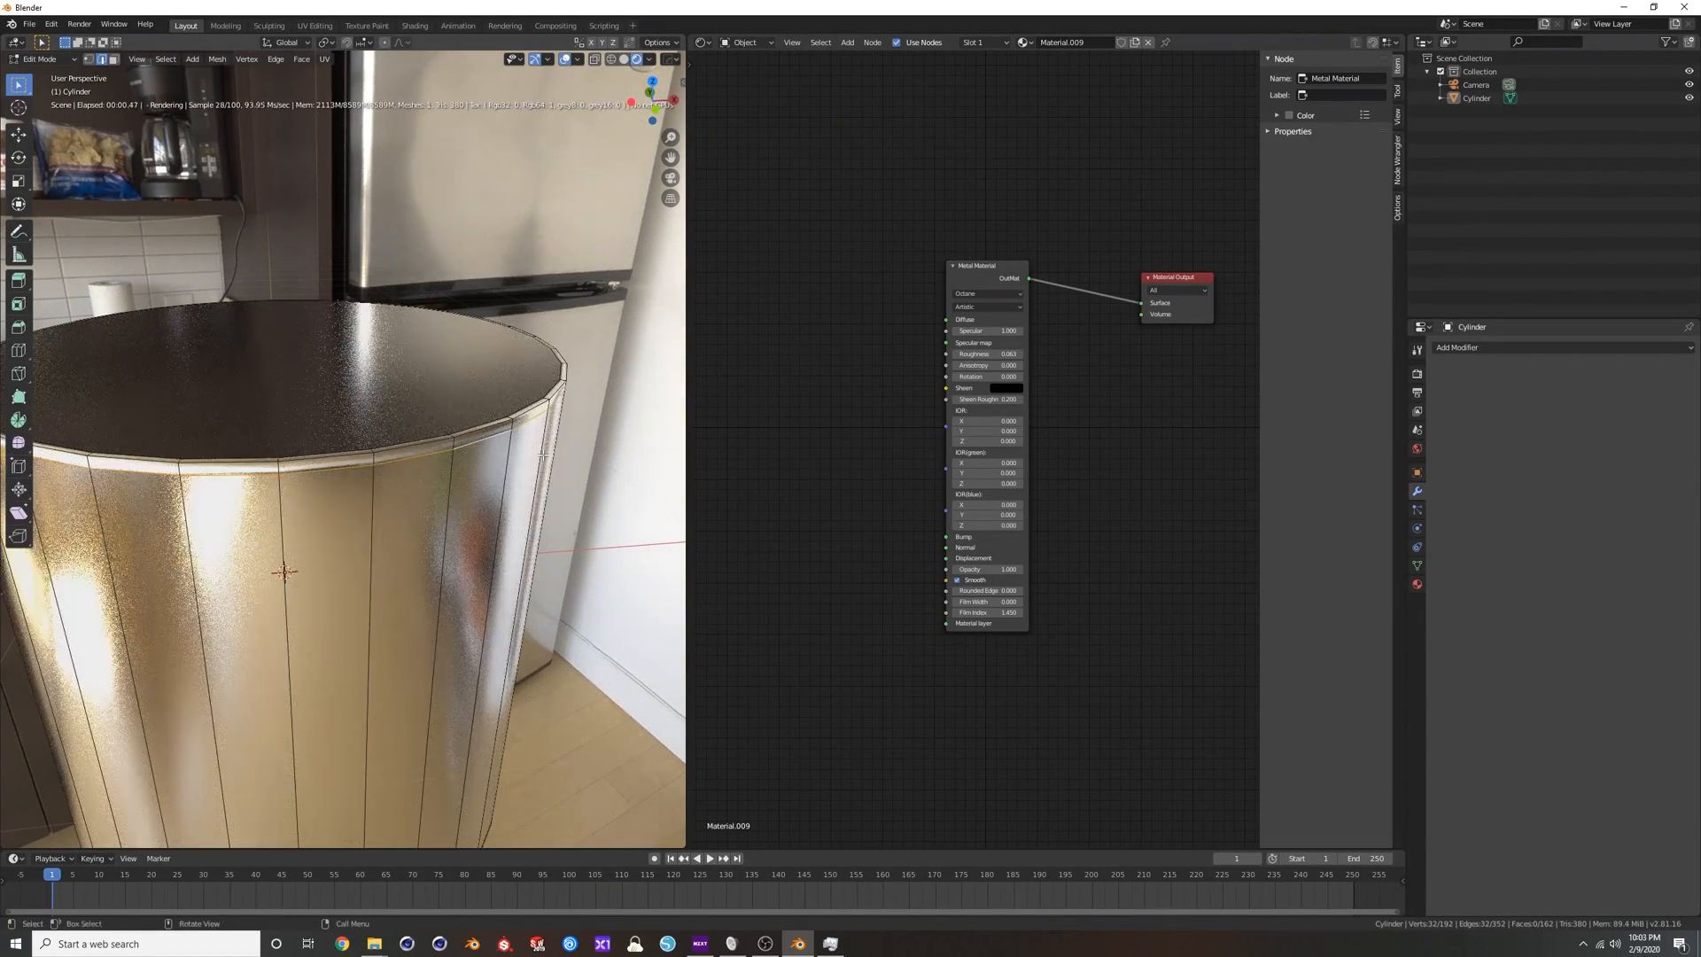
{"action": "key", "text": "g"}
{"action": "key", "text": "g"}
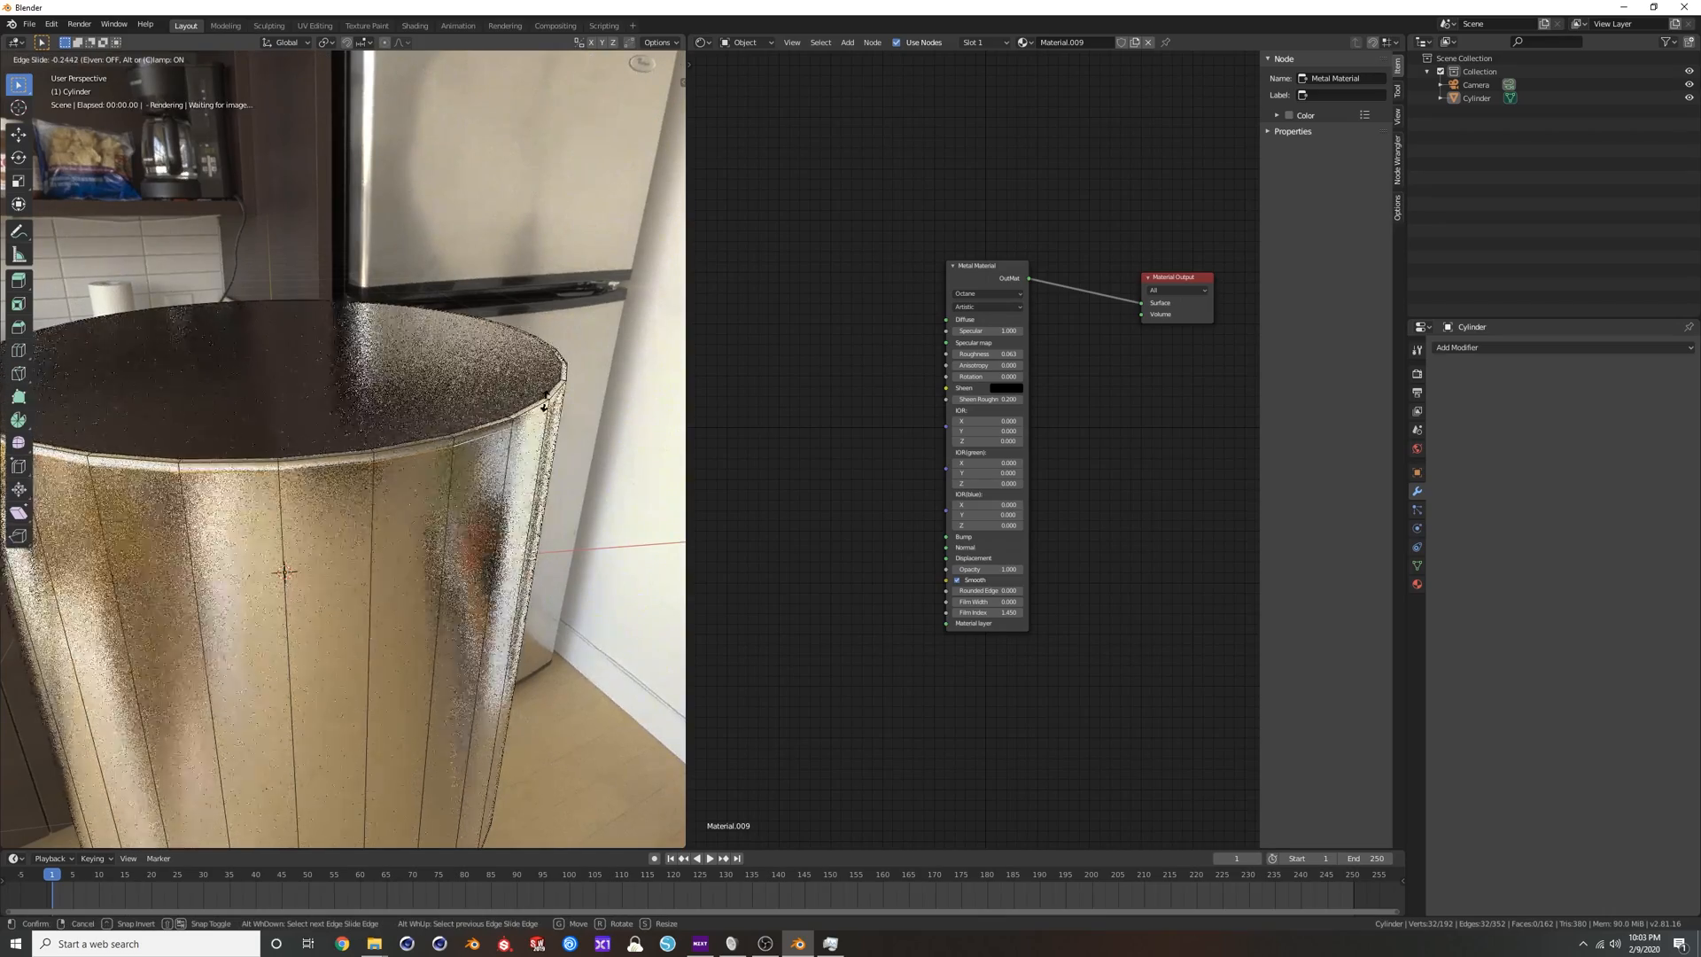
{"action": "left_click", "coordinate": [563, 341]}
Edge-slide the cylinder's lower horizontal edge loop closer to the bottom rim and return to Object Mode.
{"action": "scroll", "coordinate": [563, 340], "scroll_direction": "down", "scroll_amount": 5}
{"action": "middle_click_drag", "start_coordinate": [452, 468], "coordinate": [497, 195], "text": "shift"}
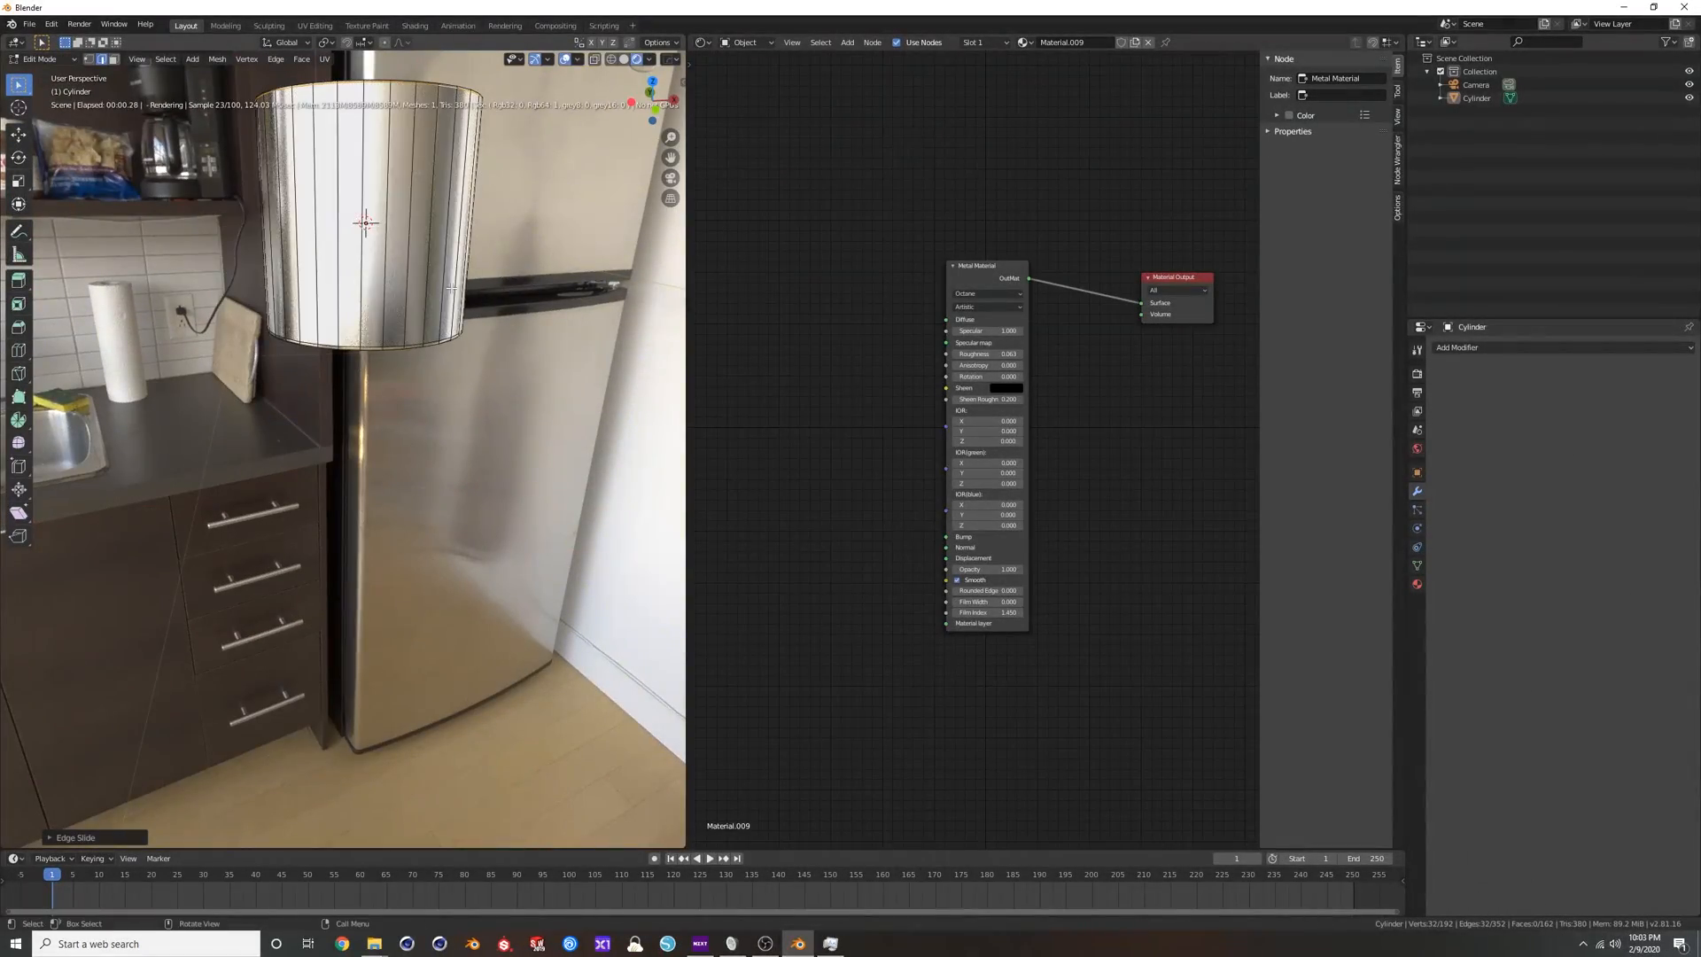
{"action": "scroll", "coordinate": [497, 195], "scroll_direction": "up", "scroll_amount": 4}
{"action": "left_click", "coordinate": [476, 188]}
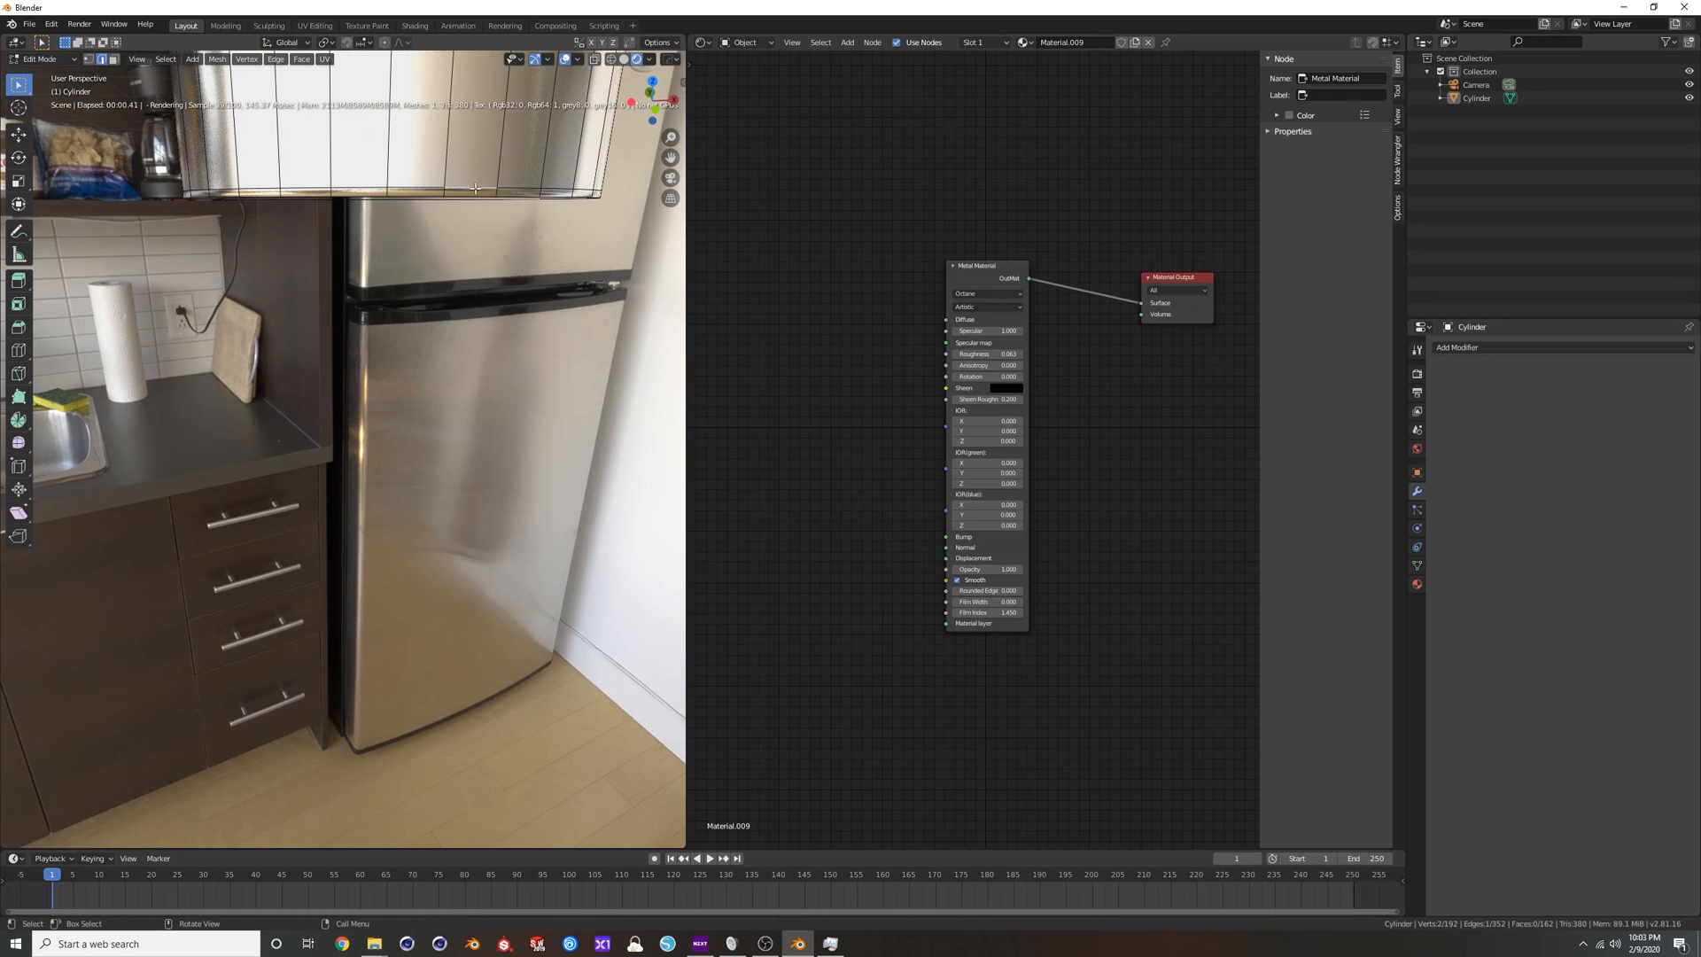
{"action": "left_click", "coordinate": [476, 189], "text": "alt"}
{"action": "key", "text": "g"}
{"action": "key", "text": "g"}
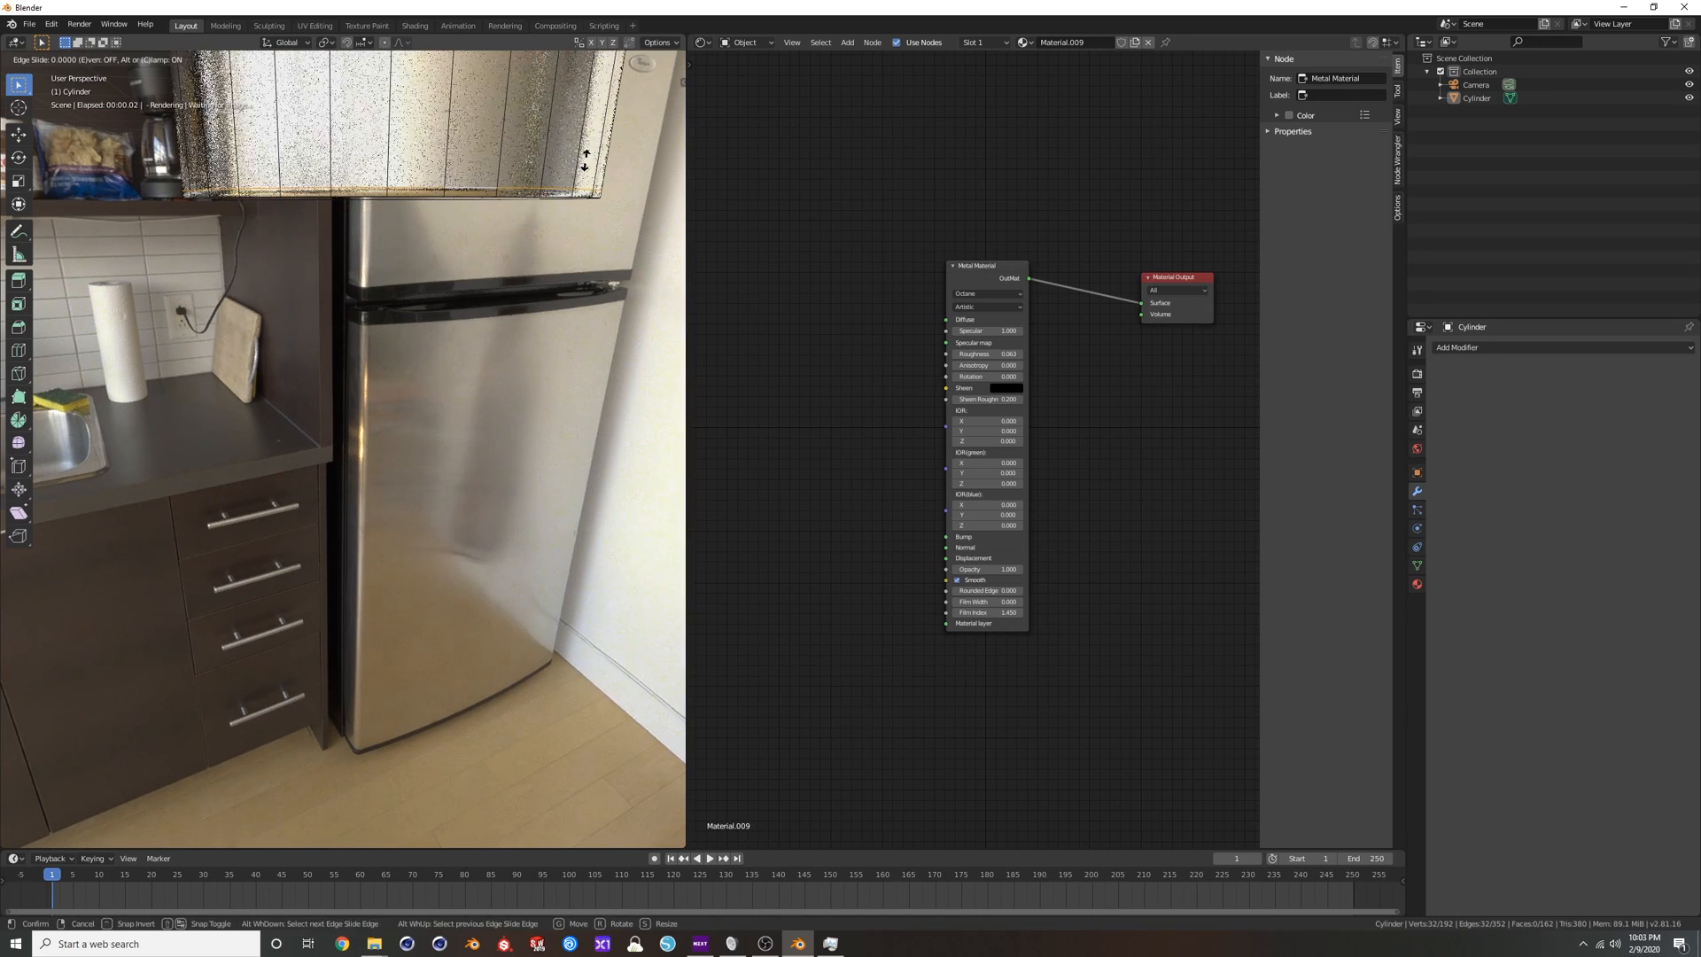
{"action": "left_click", "coordinate": [579, 183]}
{"action": "key", "text": "Tab"}
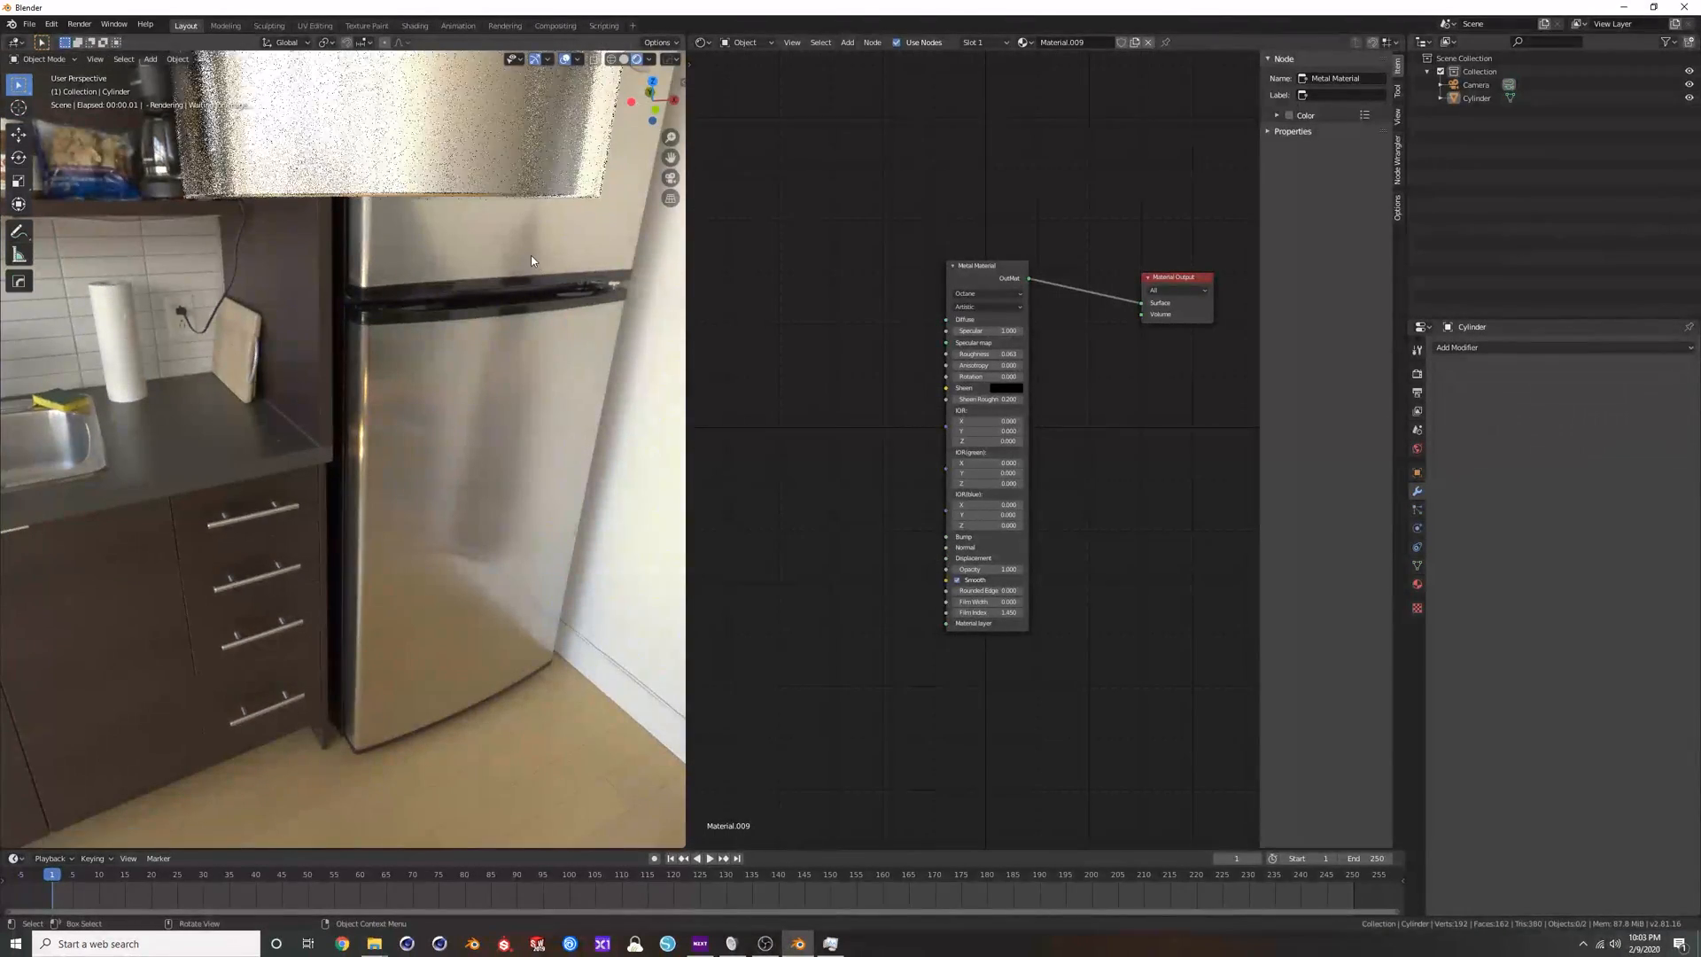
{"action": "scroll", "coordinate": [507, 183], "scroll_direction": "down", "scroll_amount": 2}
{"action": "middle_click_drag", "start_coordinate": [505, 183], "coordinate": [452, 346]}
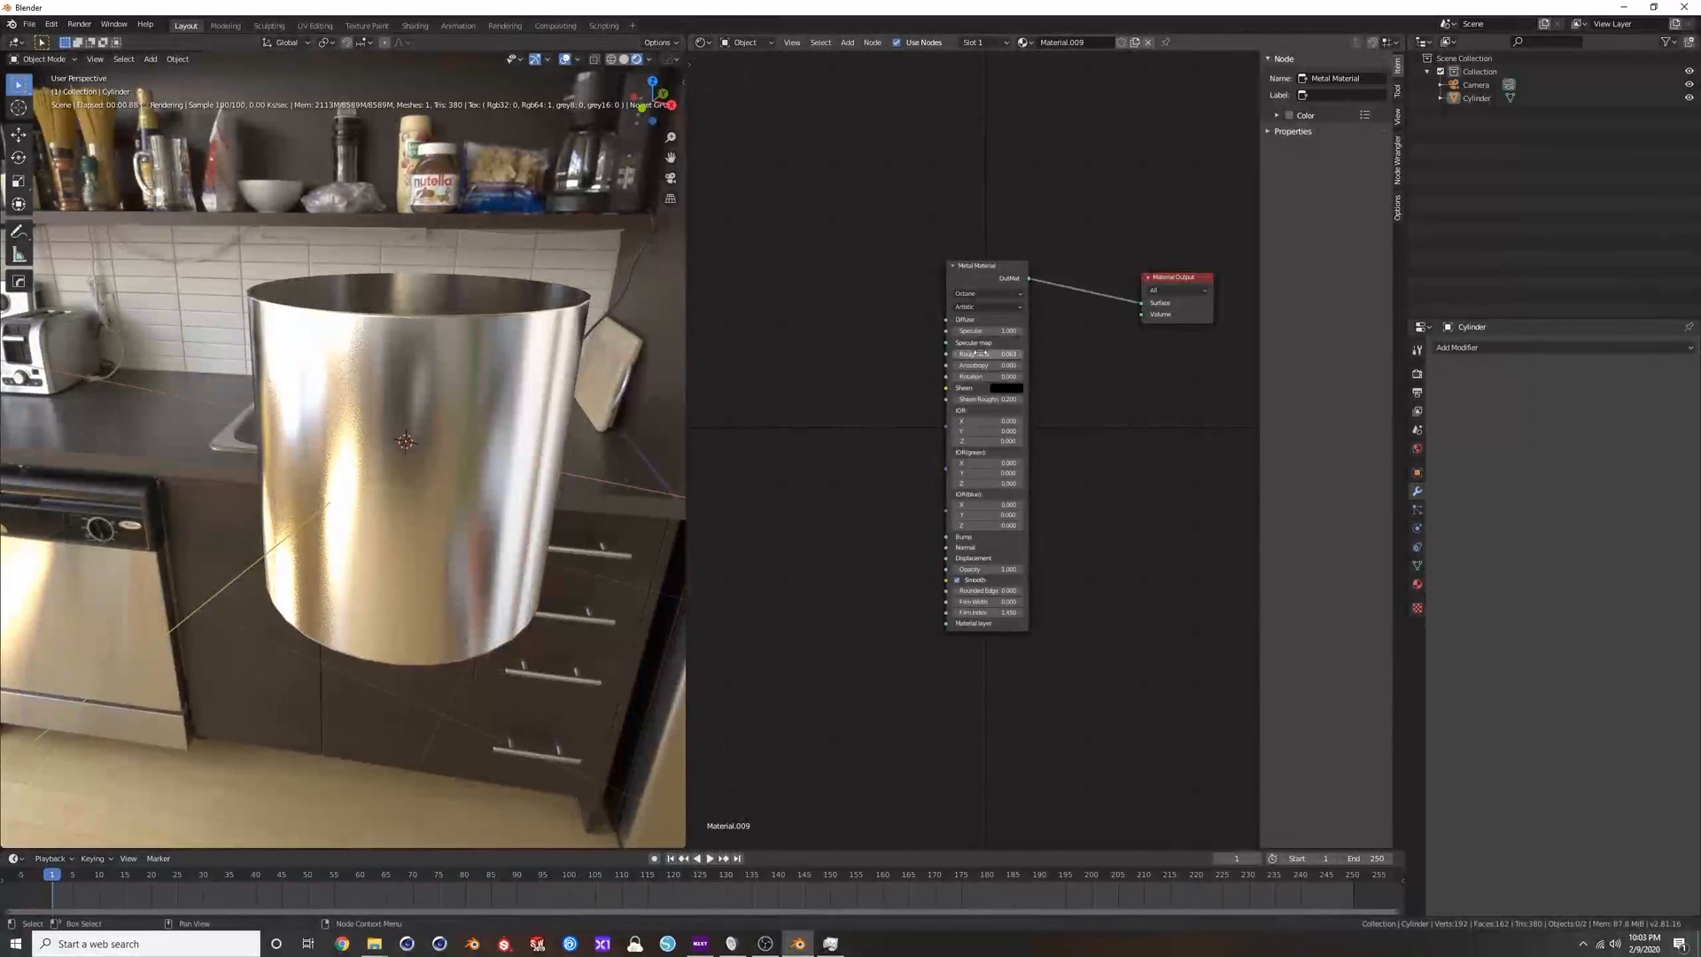
Set the Metal Material's Roughness to 0.
{"action": "scroll", "coordinate": [984, 317], "scroll_direction": "up", "scroll_amount": 2}
{"action": "scroll", "coordinate": [984, 317], "scroll_direction": "up", "scroll_amount": 2}
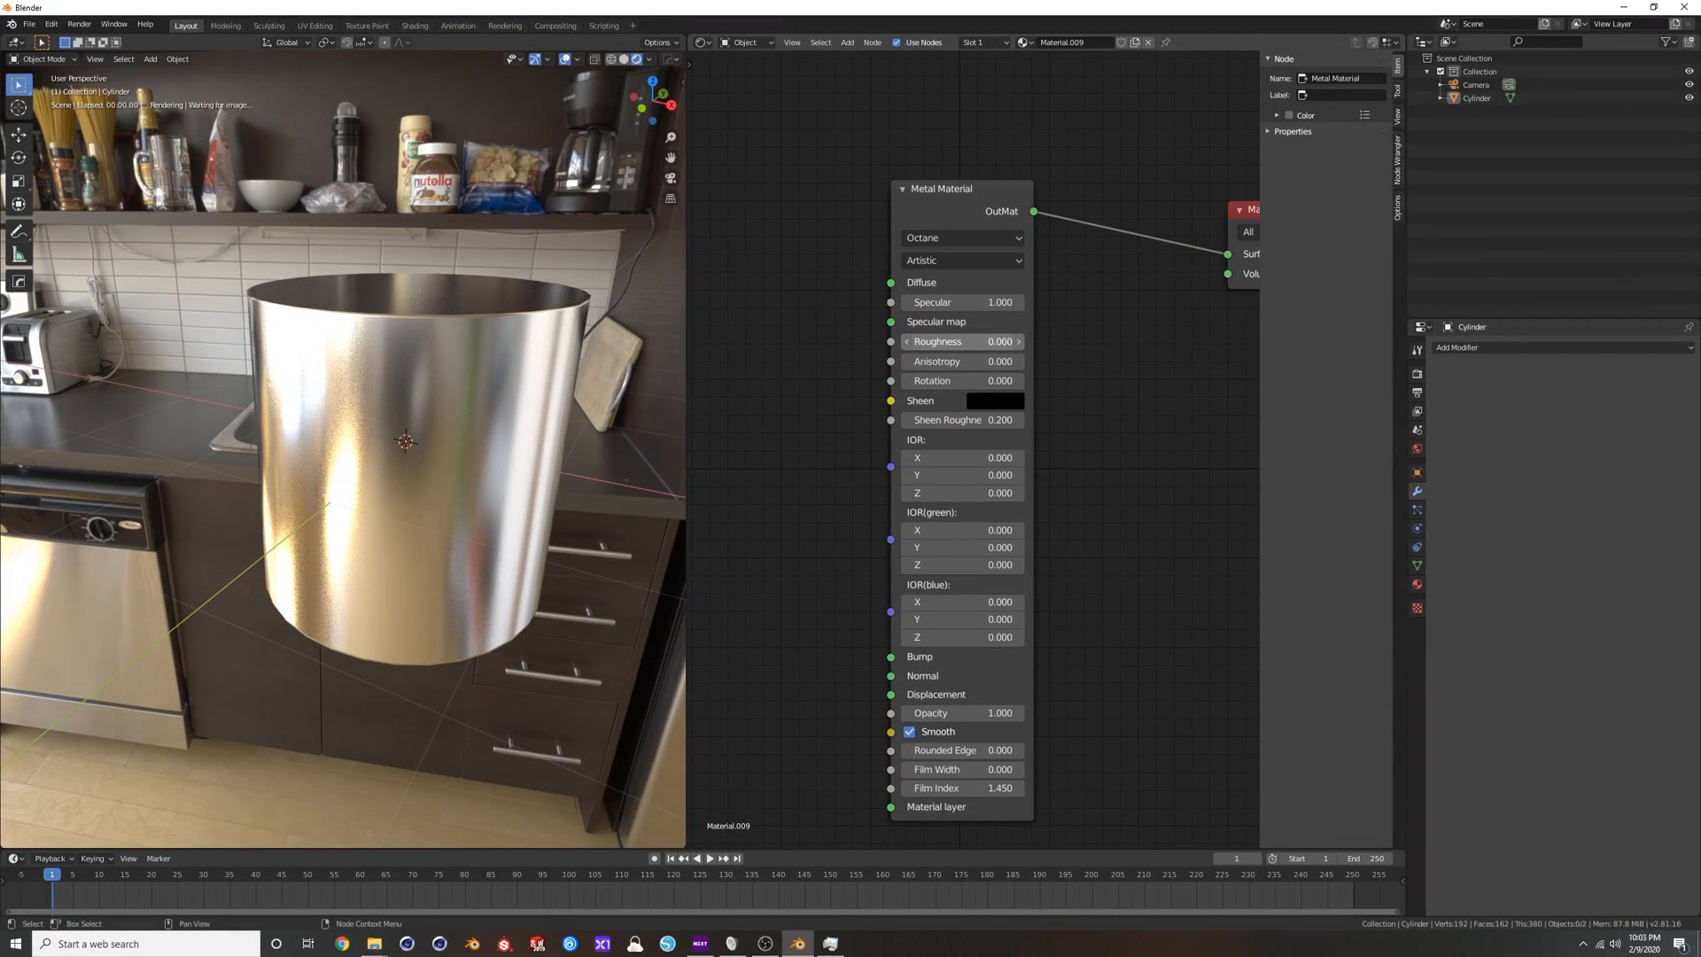
{"action": "mouse_move", "coordinate": [953, 342]}
{"action": "left_mouse_down"}
{"action": "mouse_move", "coordinate": [994, 343]}
{"action": "mouse_move", "coordinate": [922, 343]}
{"action": "left_mouse_up"}
{"action": "scroll", "coordinate": [848, 383], "scroll_direction": "down", "scroll_amount": 1}
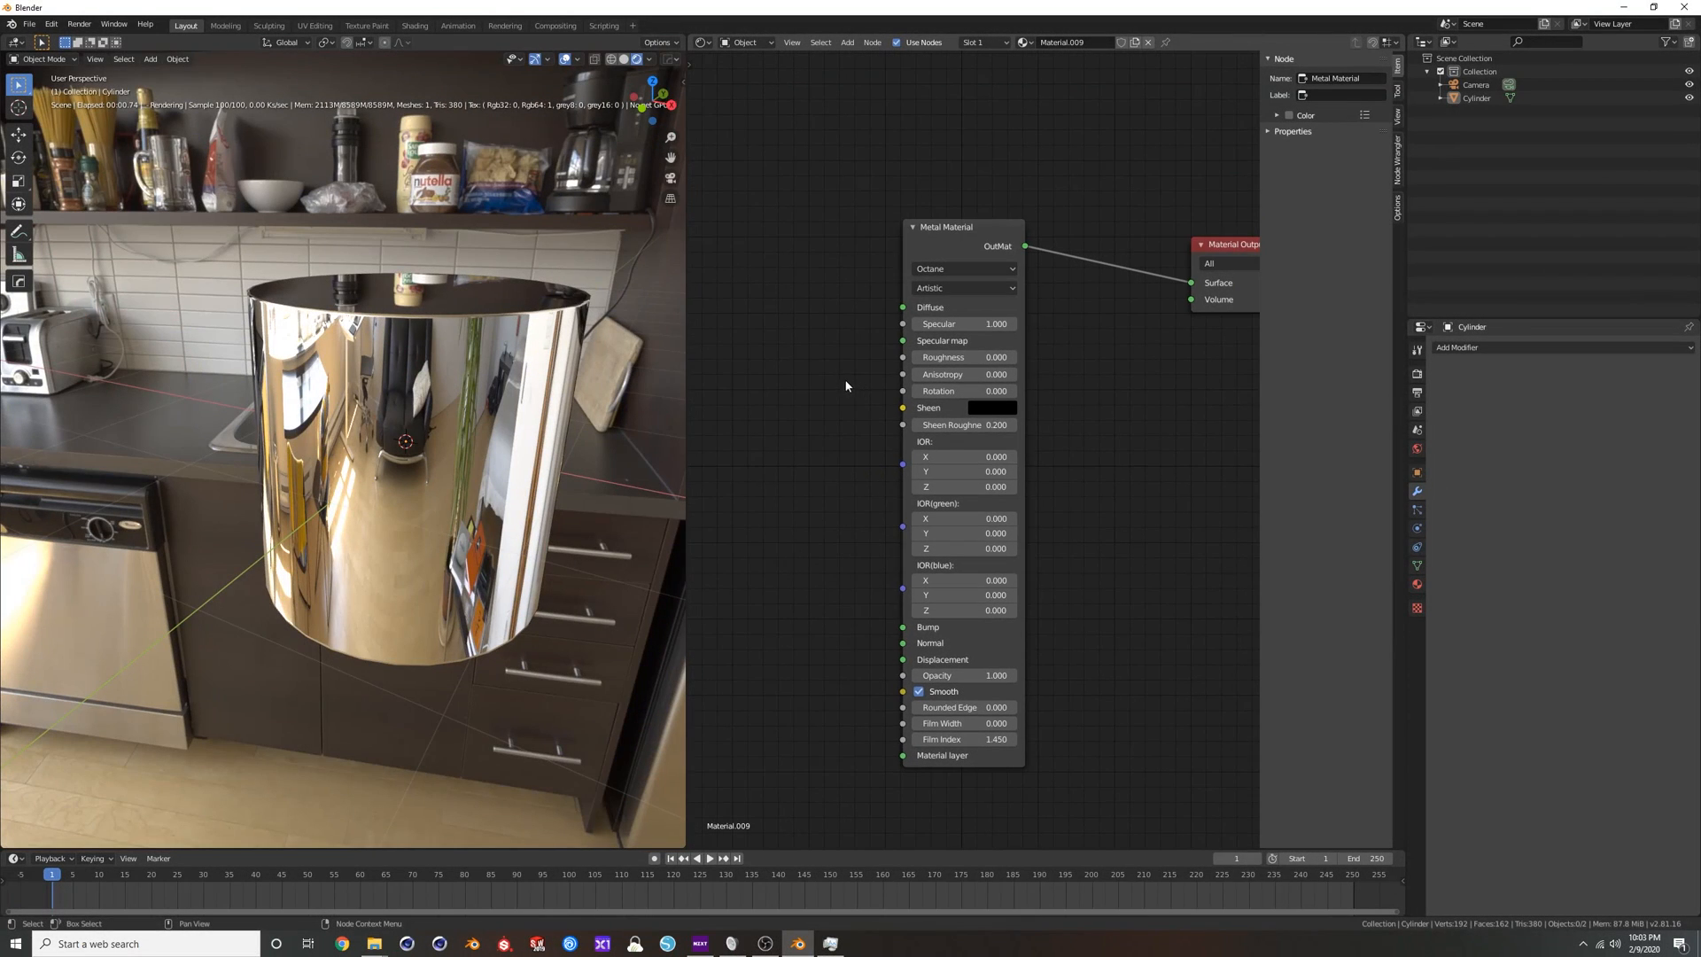
Add an RGBSpectrum Tex node and connect its output to the Metal Material's Specular input.
{"action": "middle_click_drag", "start_coordinate": [843, 392], "coordinate": [859, 370]}
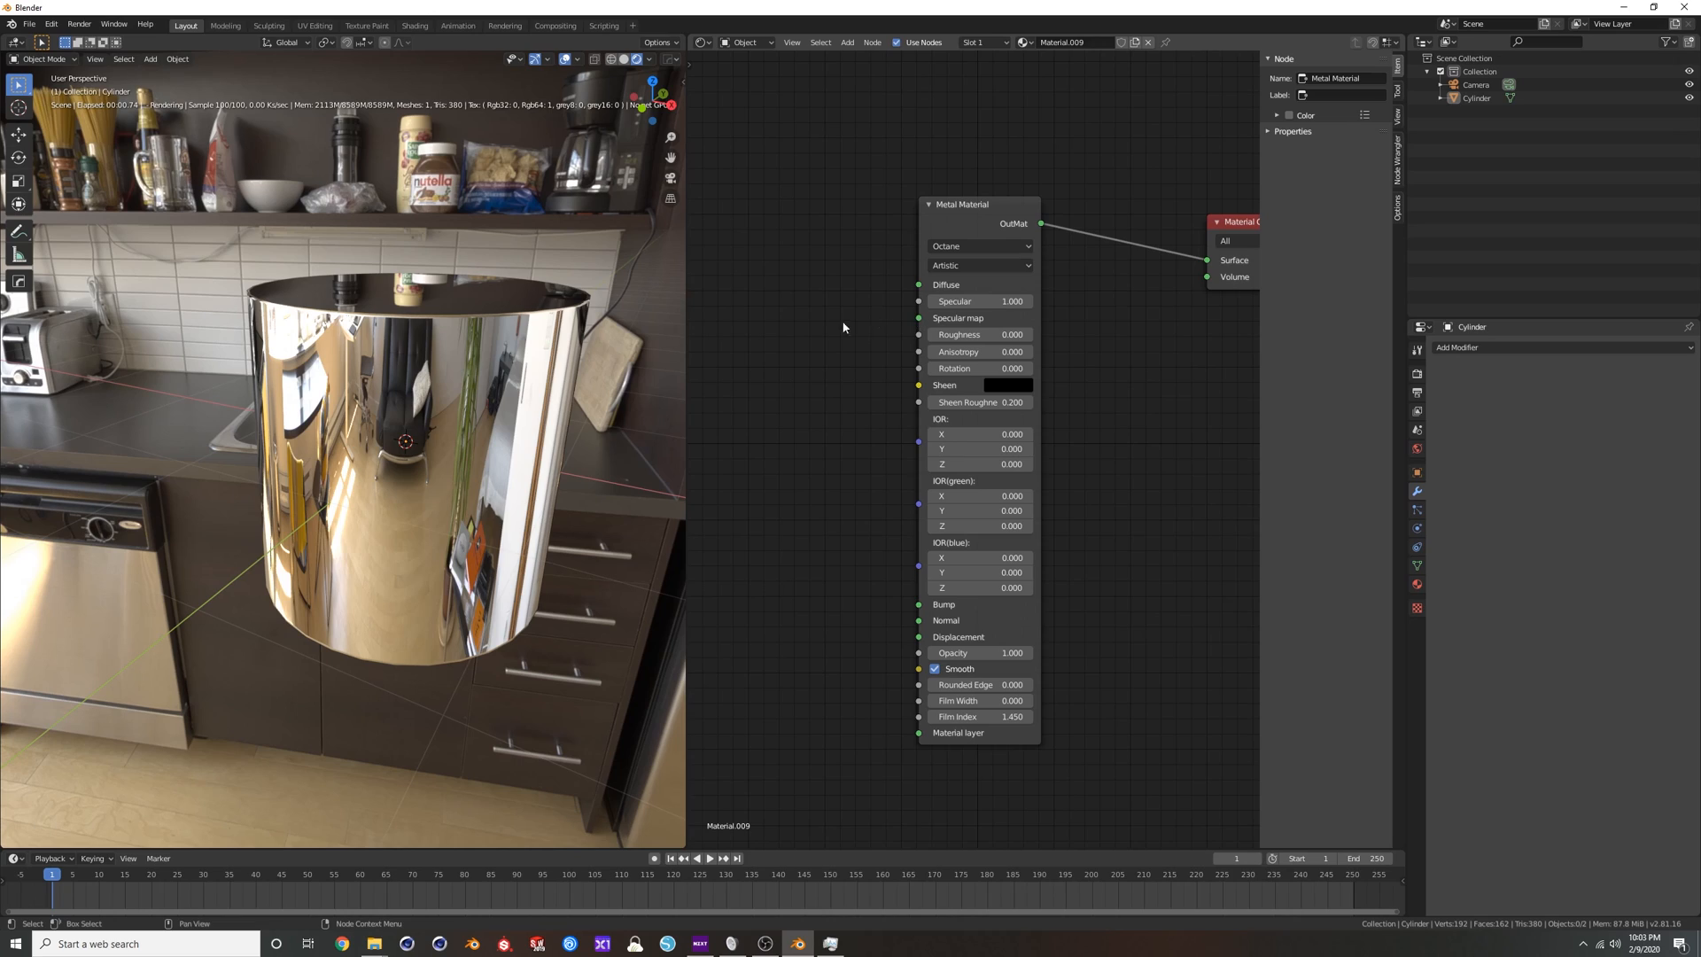
{"action": "key", "text": "shift+a"}
{"action": "left_click", "coordinate": [798, 349]}
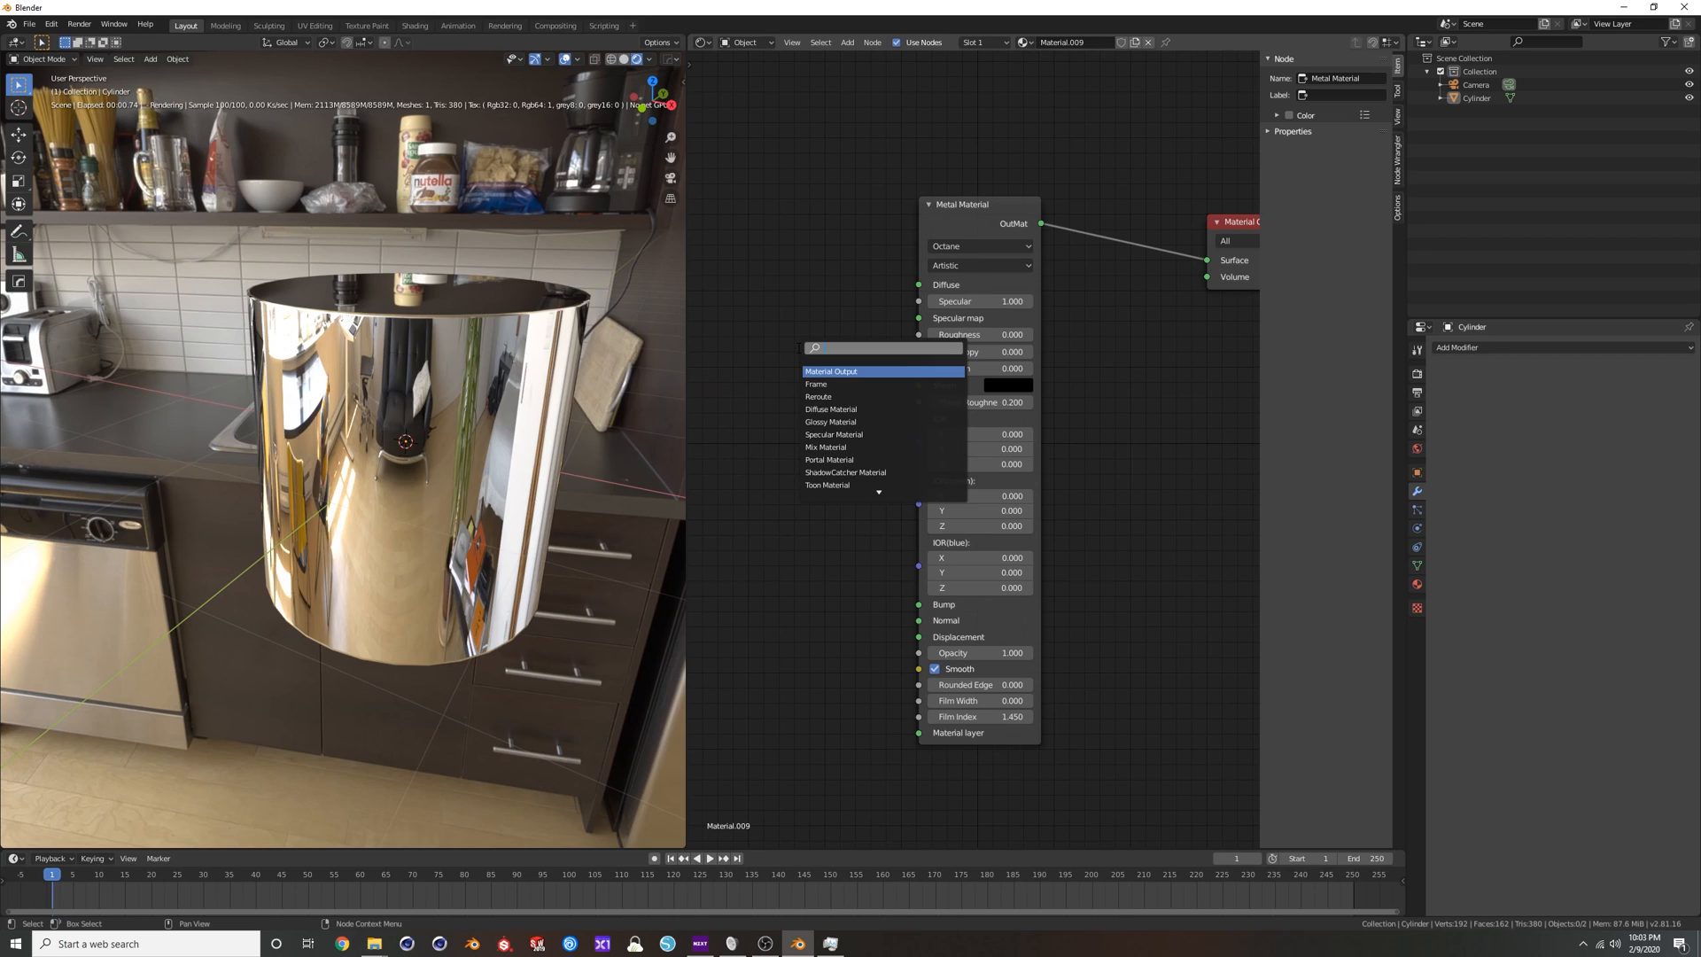
{"action": "type", "text": "gr"}
{"action": "key", "text": "BackSpace"}
{"action": "key", "text": "BackSpace"}
{"action": "type", "text": "rg"}
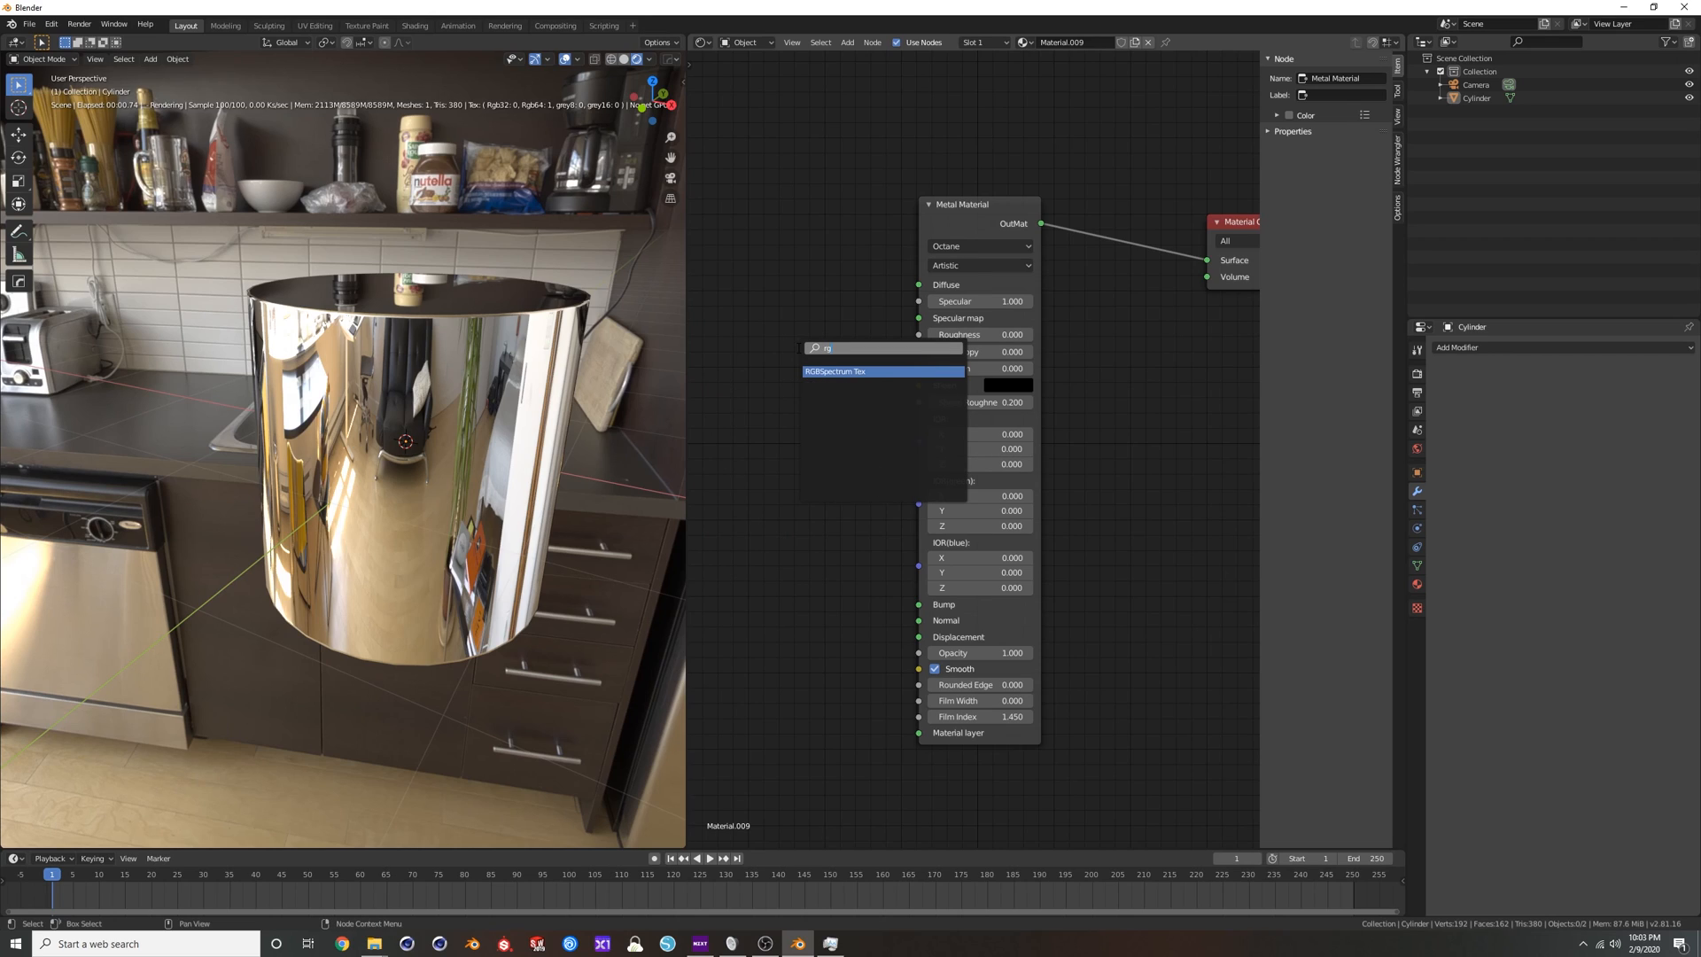
{"action": "key", "text": "Return"}
{"action": "left_click", "coordinate": [707, 303]}
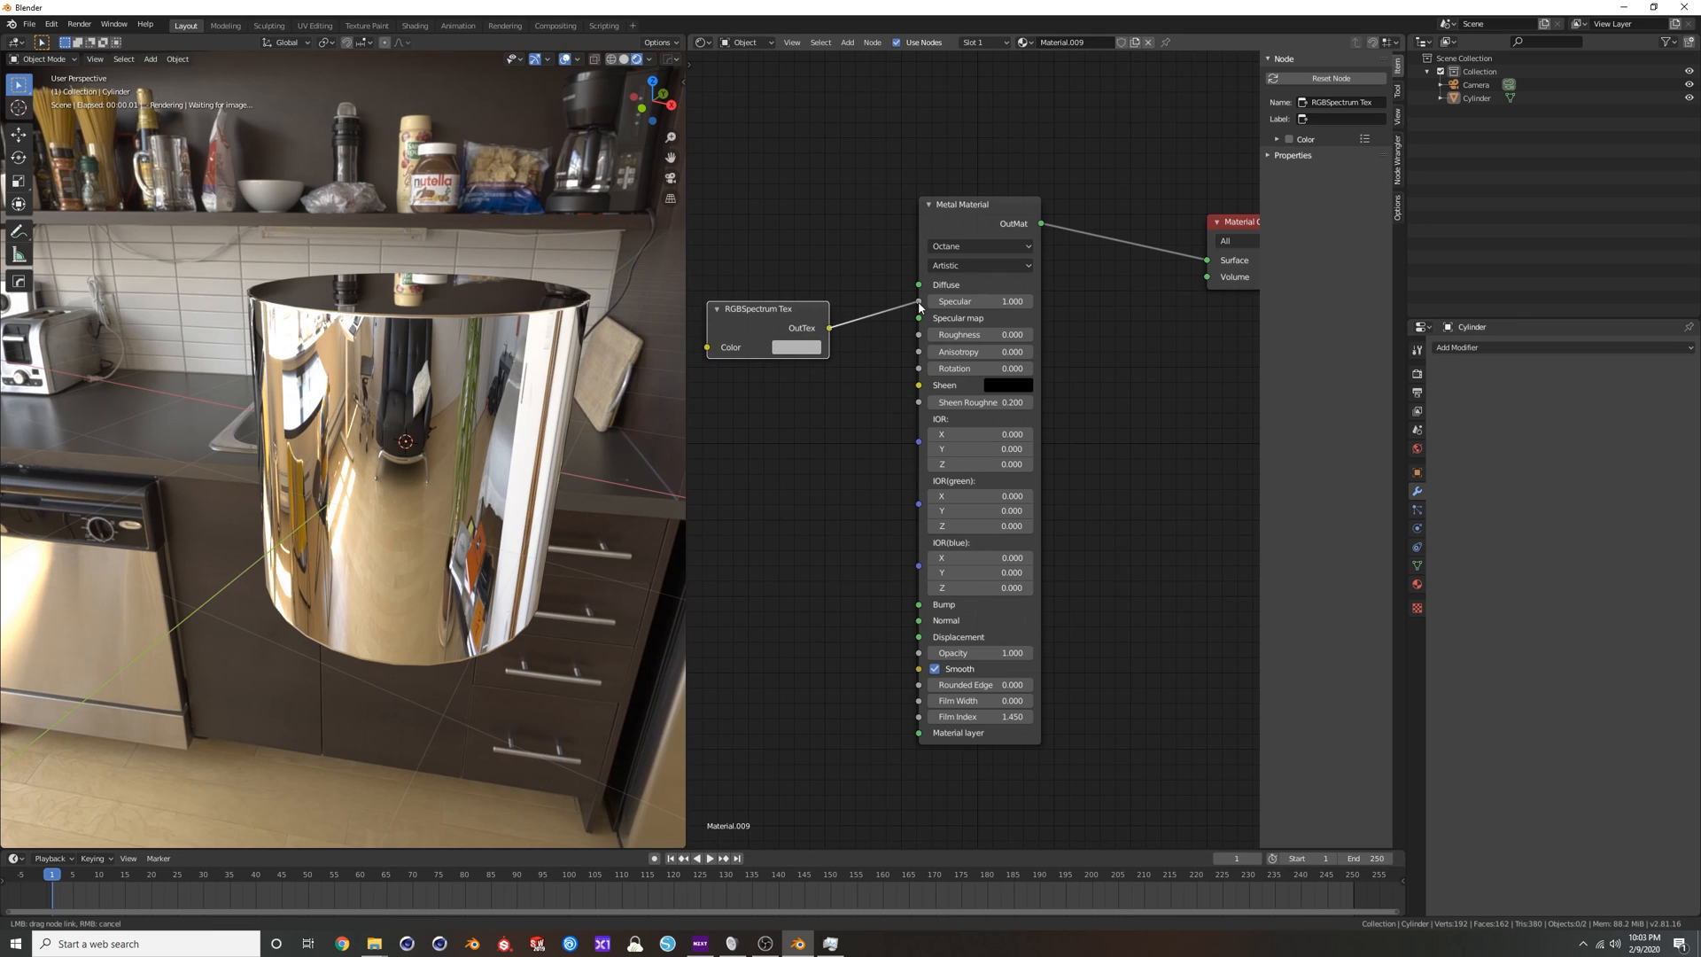
{"action": "left_click_drag", "start_coordinate": [920, 307], "coordinate": [920, 307]}
Set the RGBSpectrum Tex colour to a saturated red.
{"action": "left_click", "coordinate": [792, 348]}
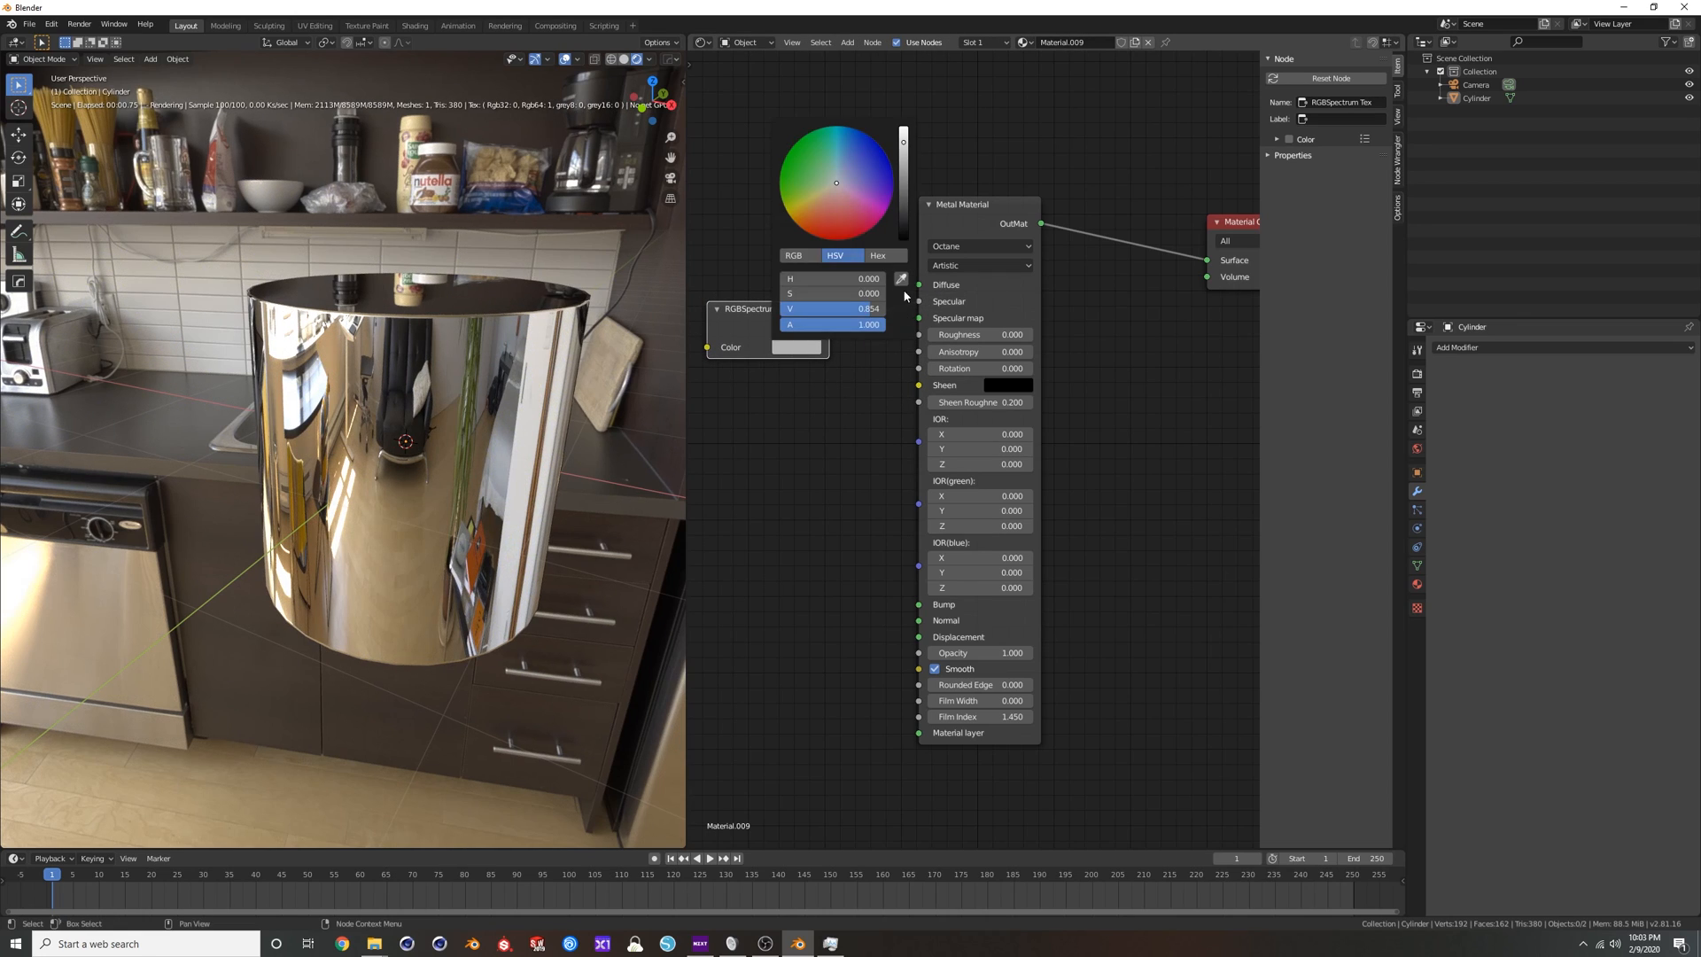
{"action": "left_click", "coordinate": [827, 241]}
{"action": "middle_click_drag", "start_coordinate": [496, 355], "coordinate": [619, 370]}
Try Roughness values of 0.01 and 0.1 on the red Metal Material and settle on 0.06.
{"action": "left_click_drag", "start_coordinate": [980, 335], "coordinate": [982, 335]}
{"action": "middle_click_drag", "start_coordinate": [547, 422], "coordinate": [562, 390]}
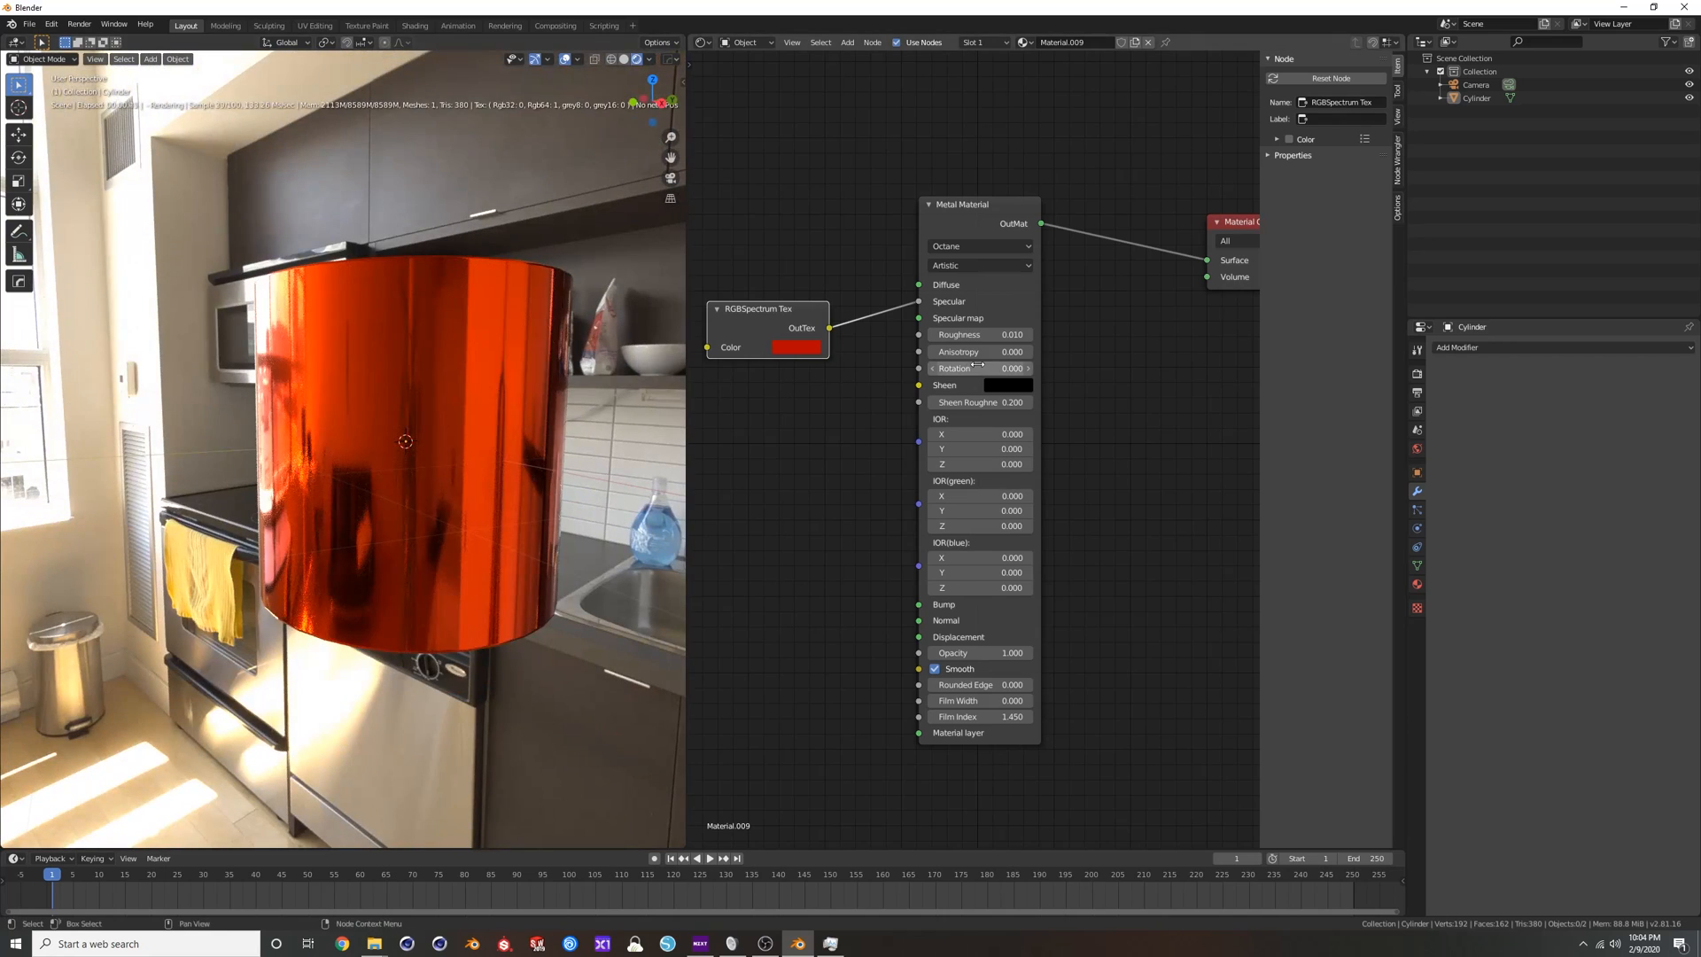
{"action": "left_click_drag", "start_coordinate": [980, 335], "coordinate": [997, 335]}
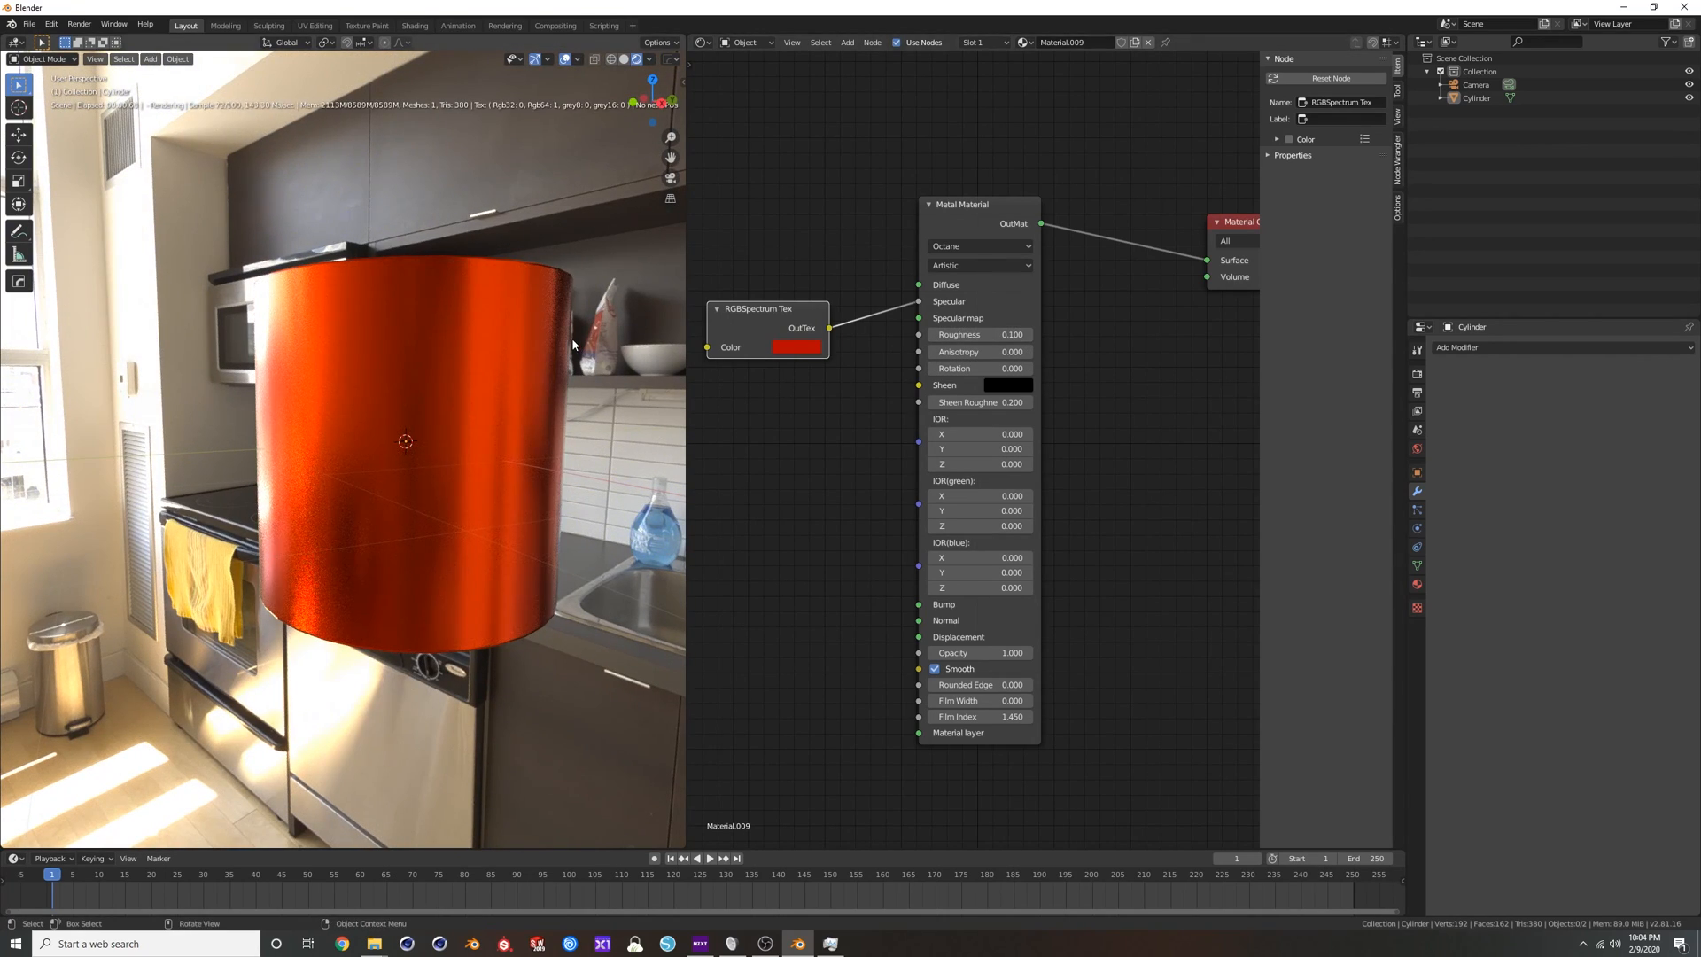
{"action": "middle_click_drag", "start_coordinate": [572, 337], "coordinate": [582, 305]}
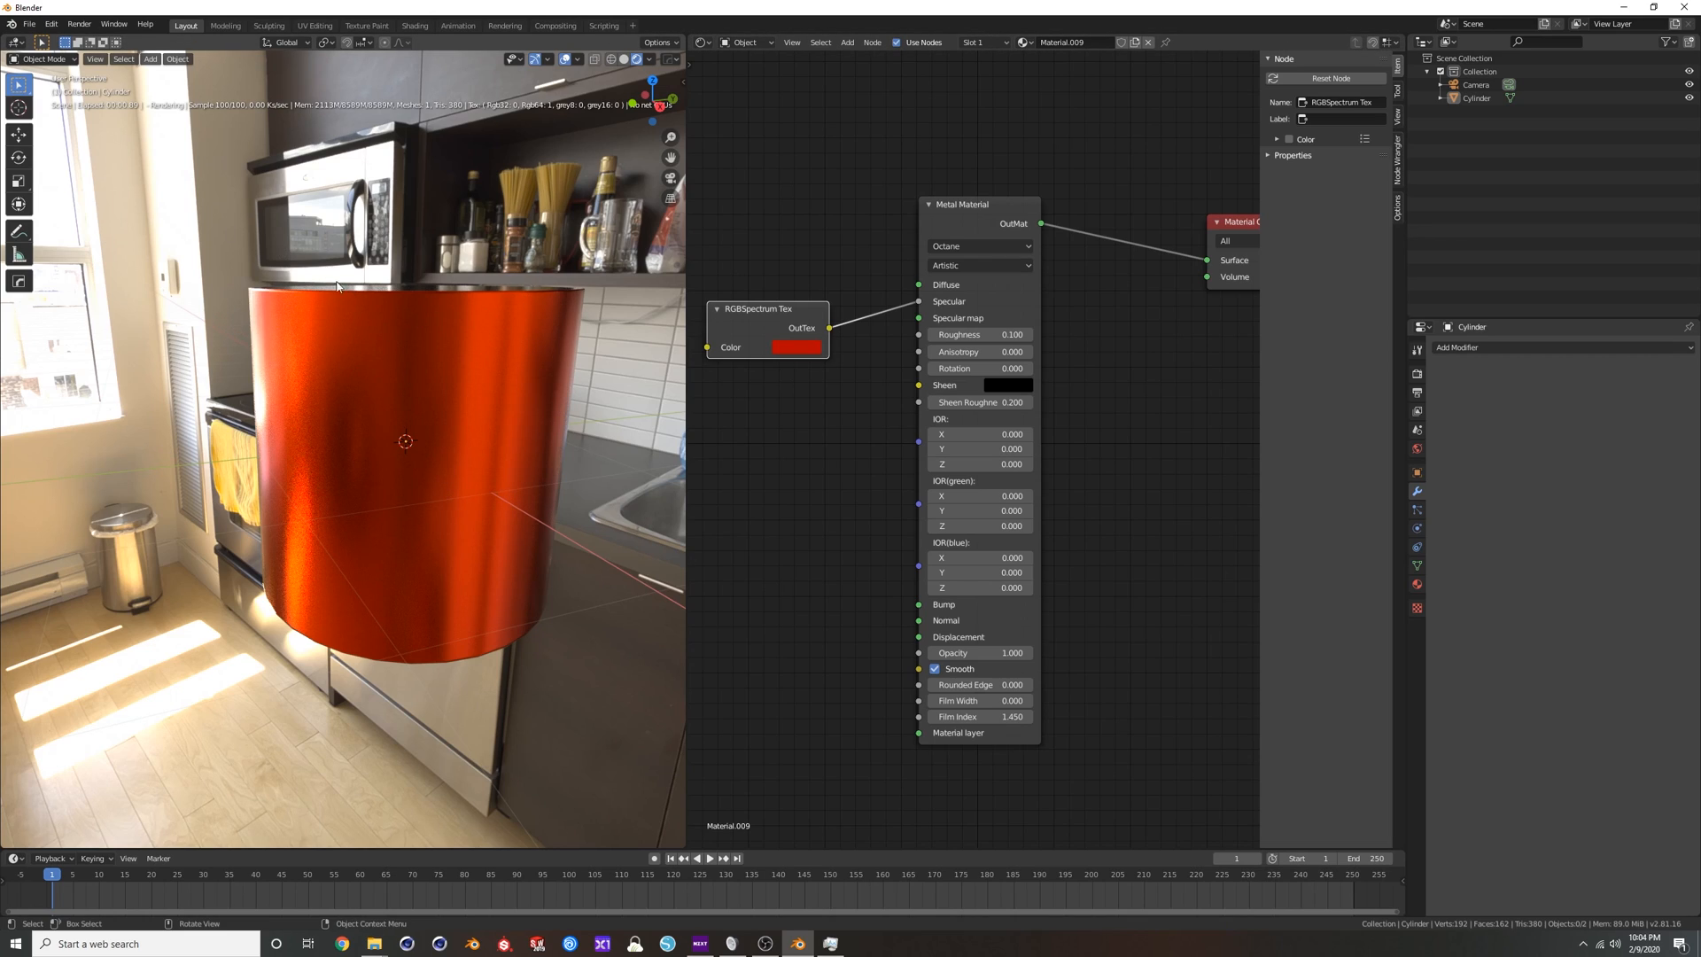
{"action": "middle_click_drag", "start_coordinate": [471, 345], "coordinate": [443, 425]}
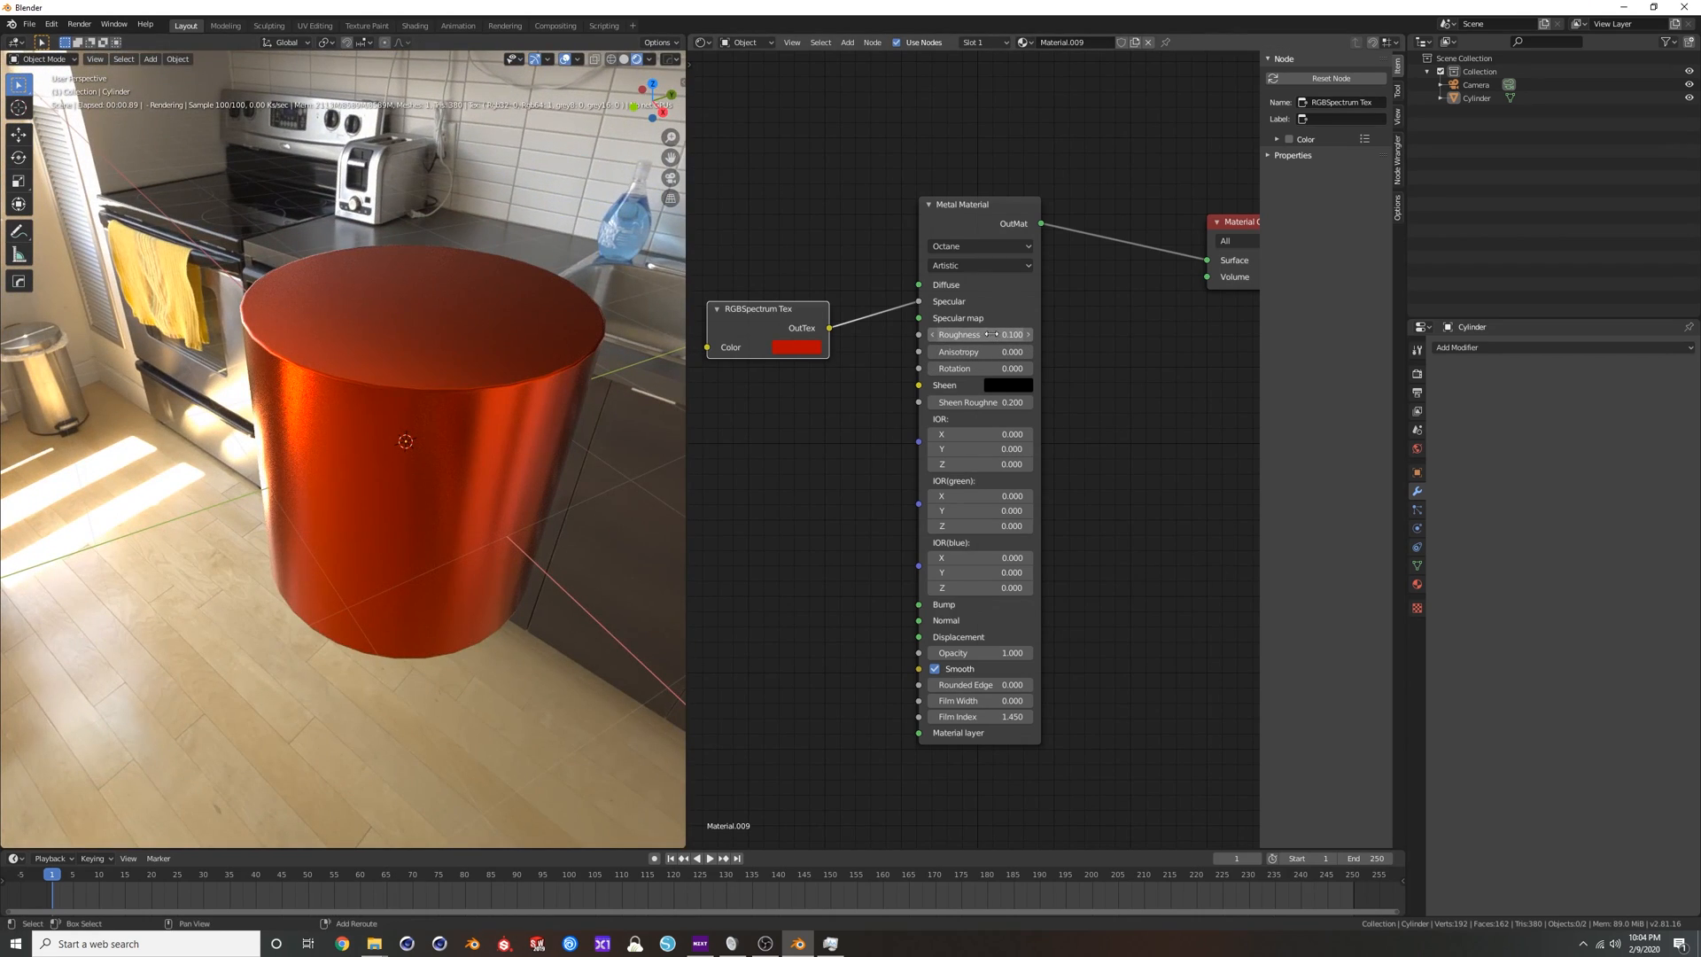
{"action": "left_click_drag", "start_coordinate": [980, 335], "coordinate": [961, 335]}
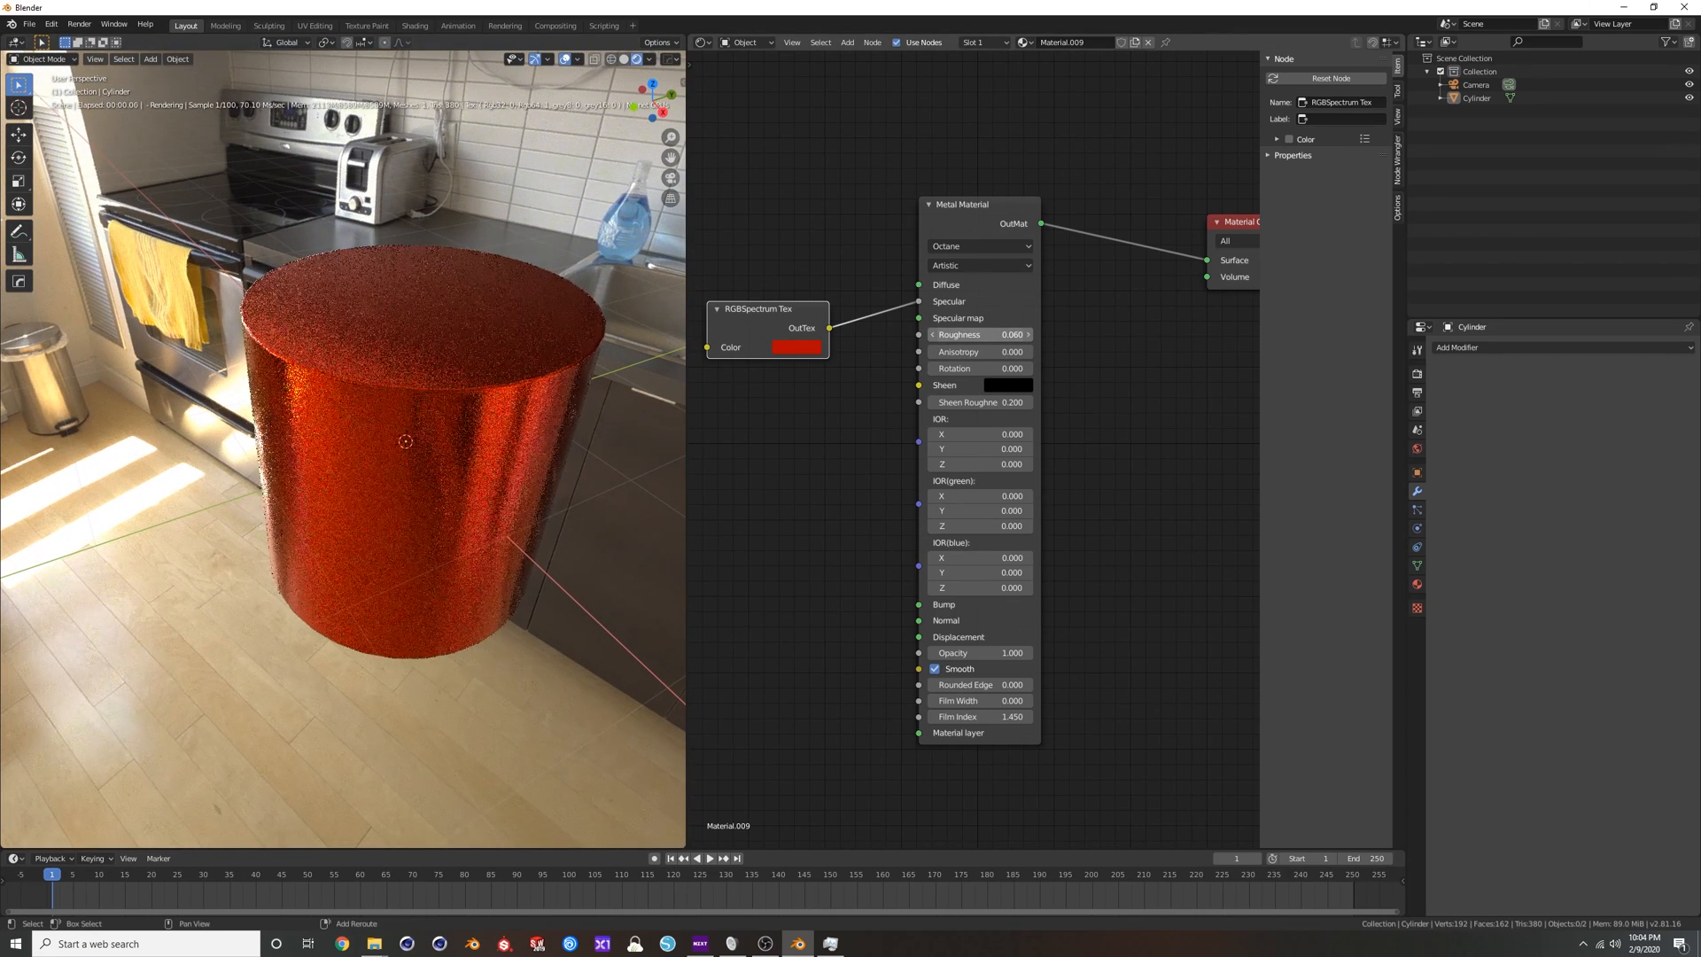
{"action": "middle_click_drag", "start_coordinate": [514, 429], "coordinate": [475, 441]}
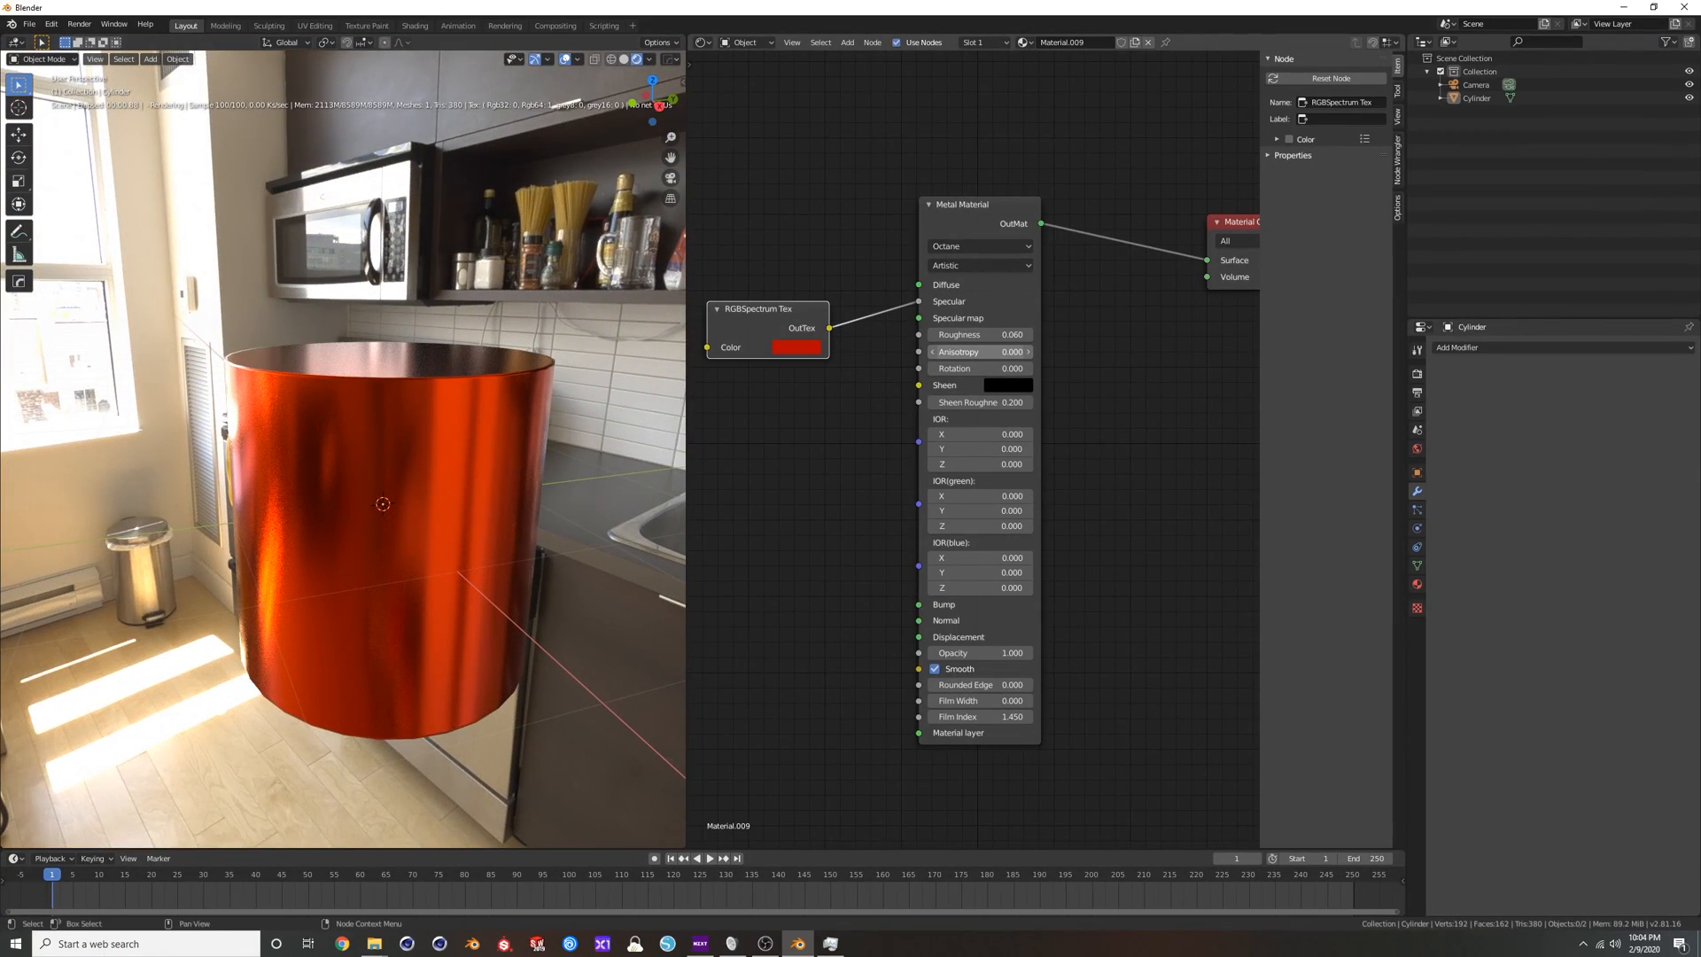
Try Anisotropy and Rotation values of 1 on the Metal Material and reset both to 0.
{"action": "left_click_drag", "start_coordinate": [964, 352], "coordinate": [1001, 353]}
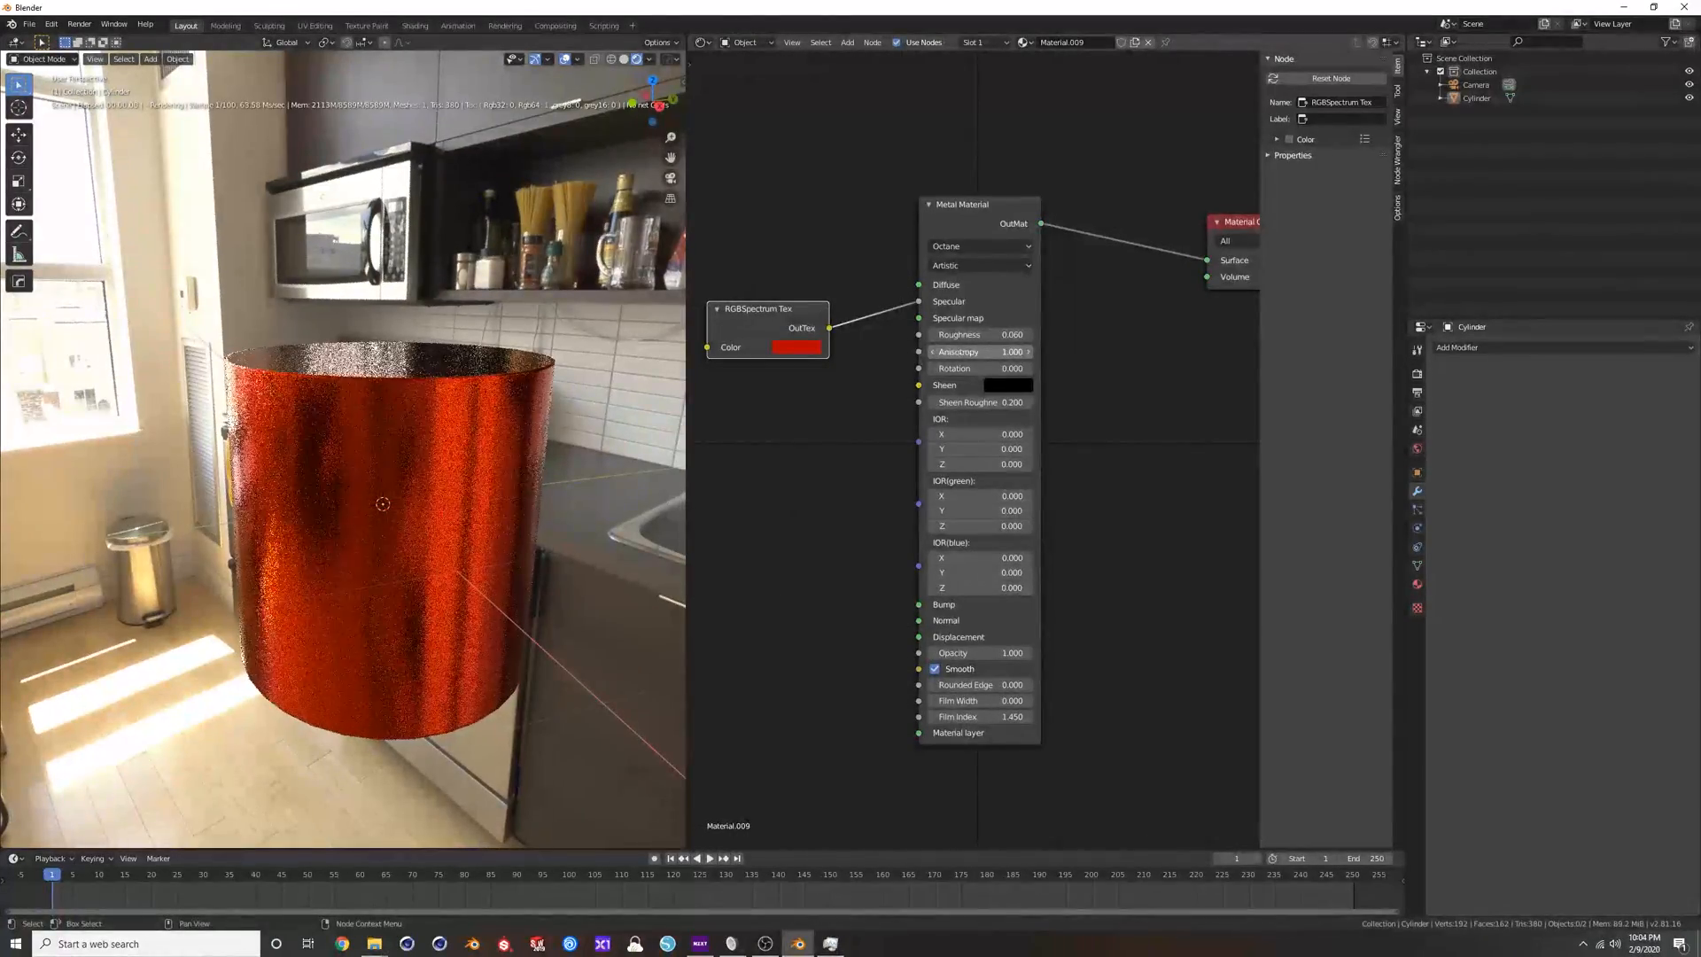
{"action": "left_click_drag", "start_coordinate": [969, 368], "coordinate": [1023, 368]}
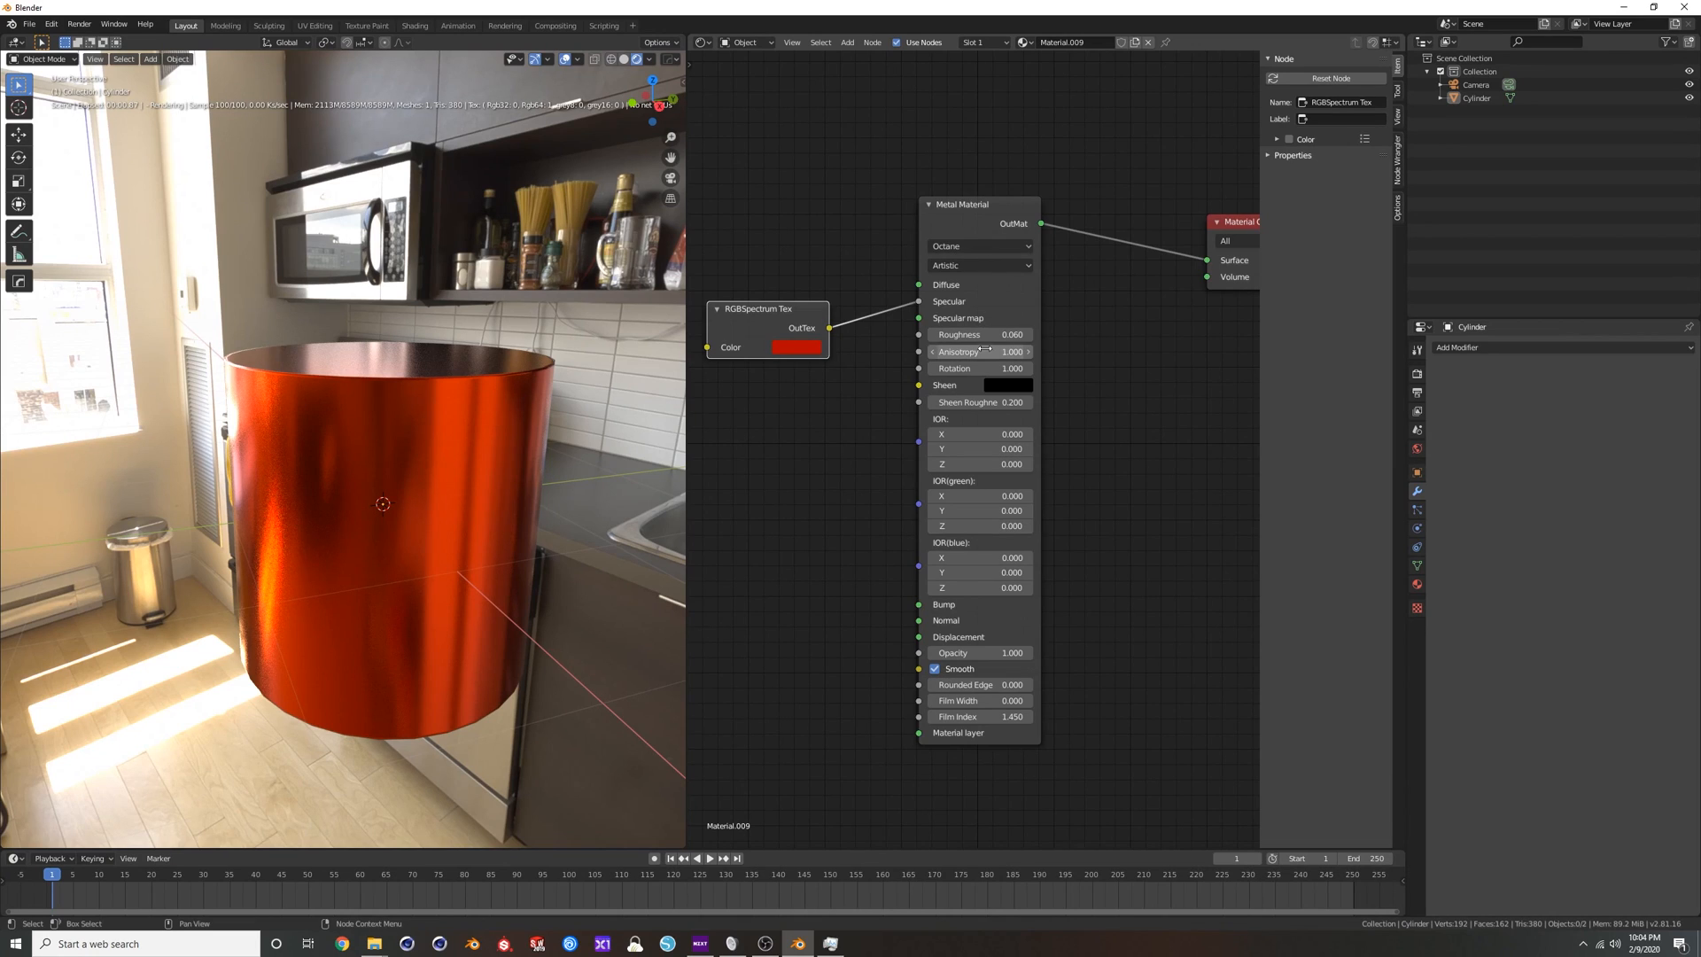
{"action": "type", "text": "0"}
{"action": "key", "text": "Tab"}
{"action": "type", "text": "0"}
{"action": "key", "text": "Return"}
Change the Metal Material's BRDF model to GGX.
{"action": "left_click", "coordinate": [991, 247]}
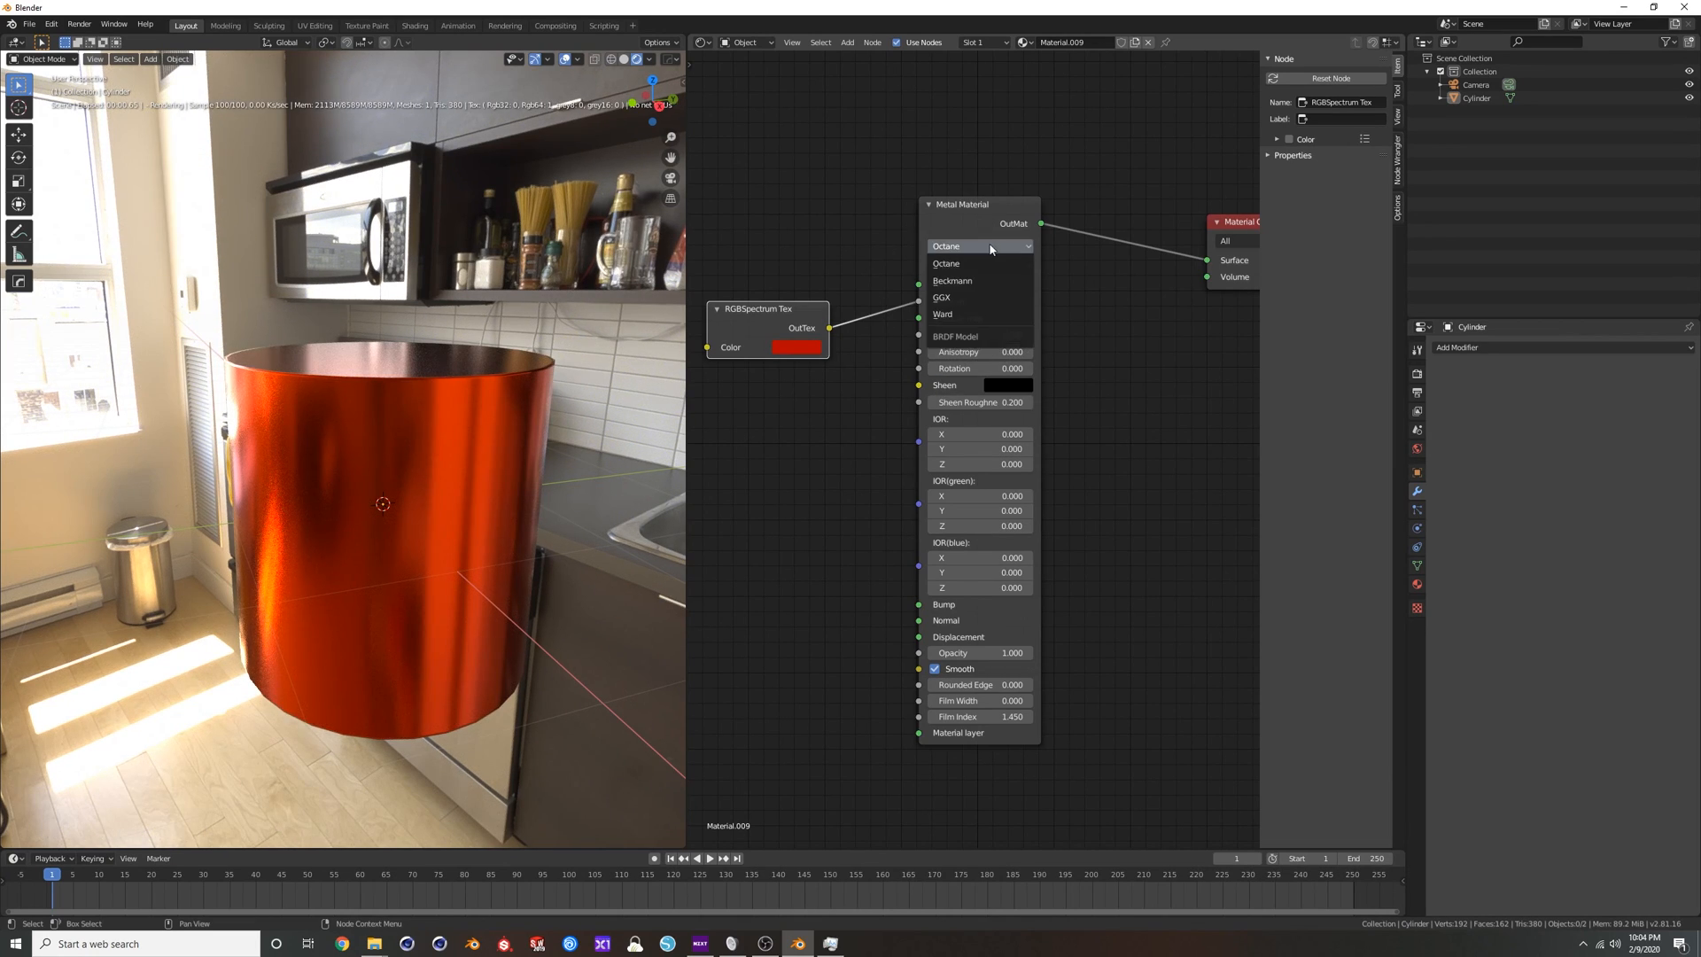
{"action": "left_click", "coordinate": [961, 299]}
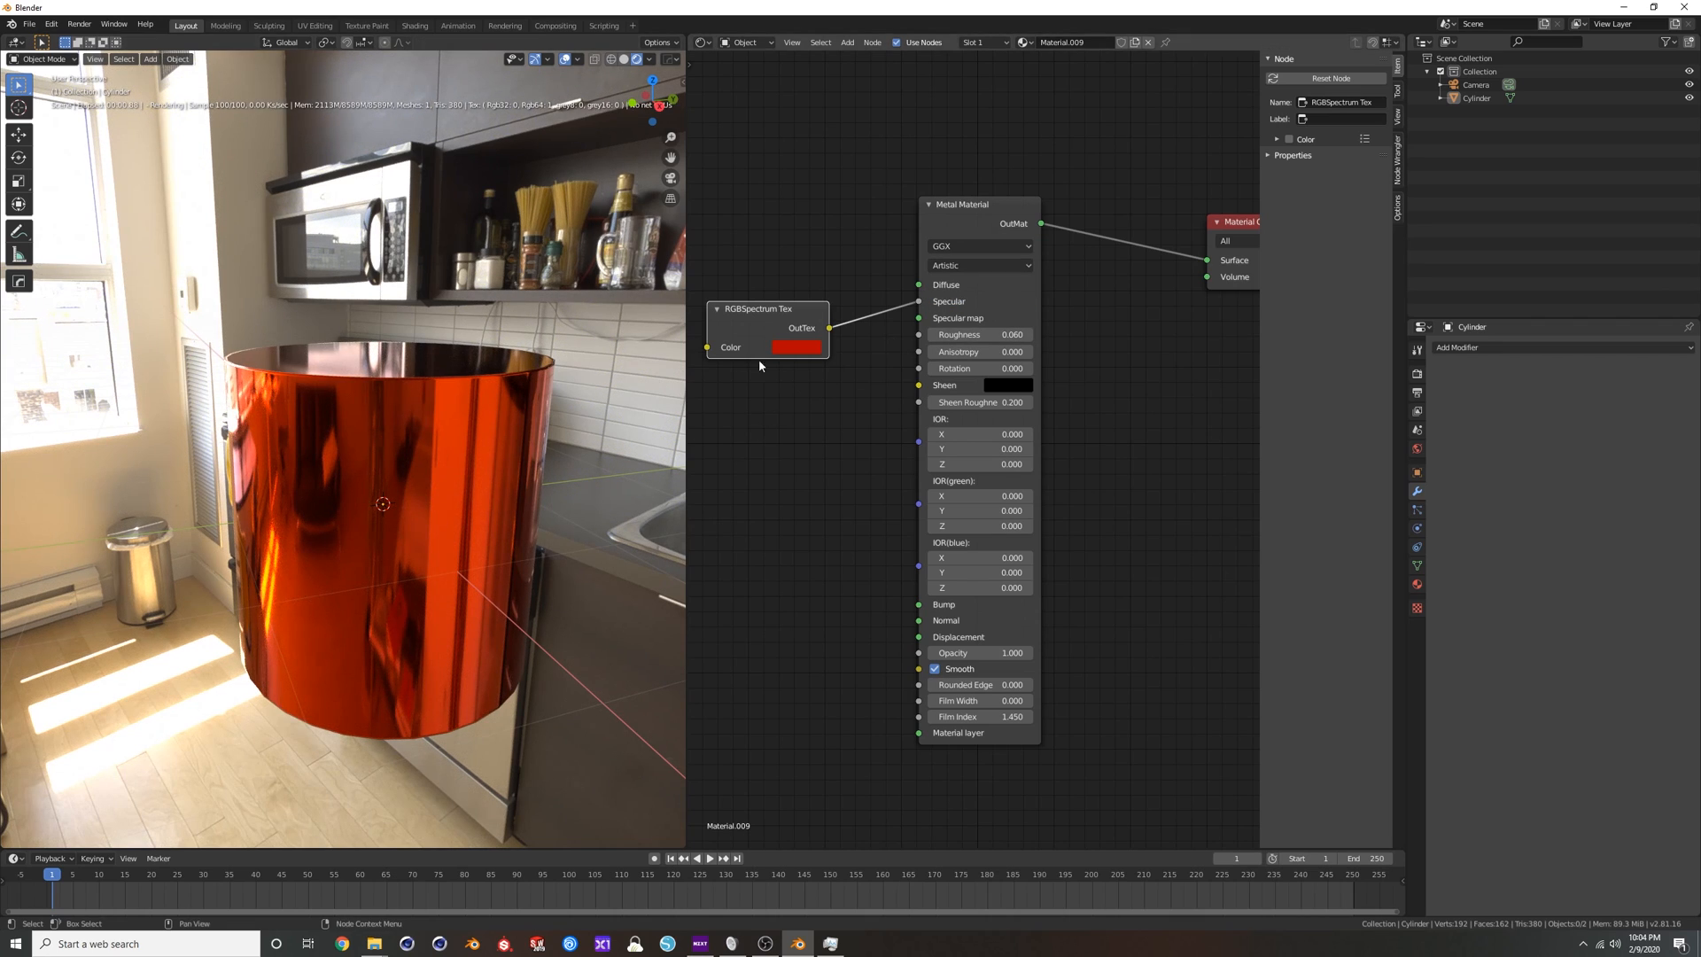
Try Roughness 0.19, Anisotropy 0.9 and Rotation 0.31 on the red Metal Material and inspect the cylinder's reflections.
{"action": "mouse_move", "coordinate": [975, 336]}
{"action": "left_mouse_down"}
{"action": "mouse_move", "coordinate": [1028, 336]}
{"action": "mouse_move", "coordinate": [975, 359]}
{"action": "mouse_move", "coordinate": [1020, 369]}
{"action": "left_mouse_up"}
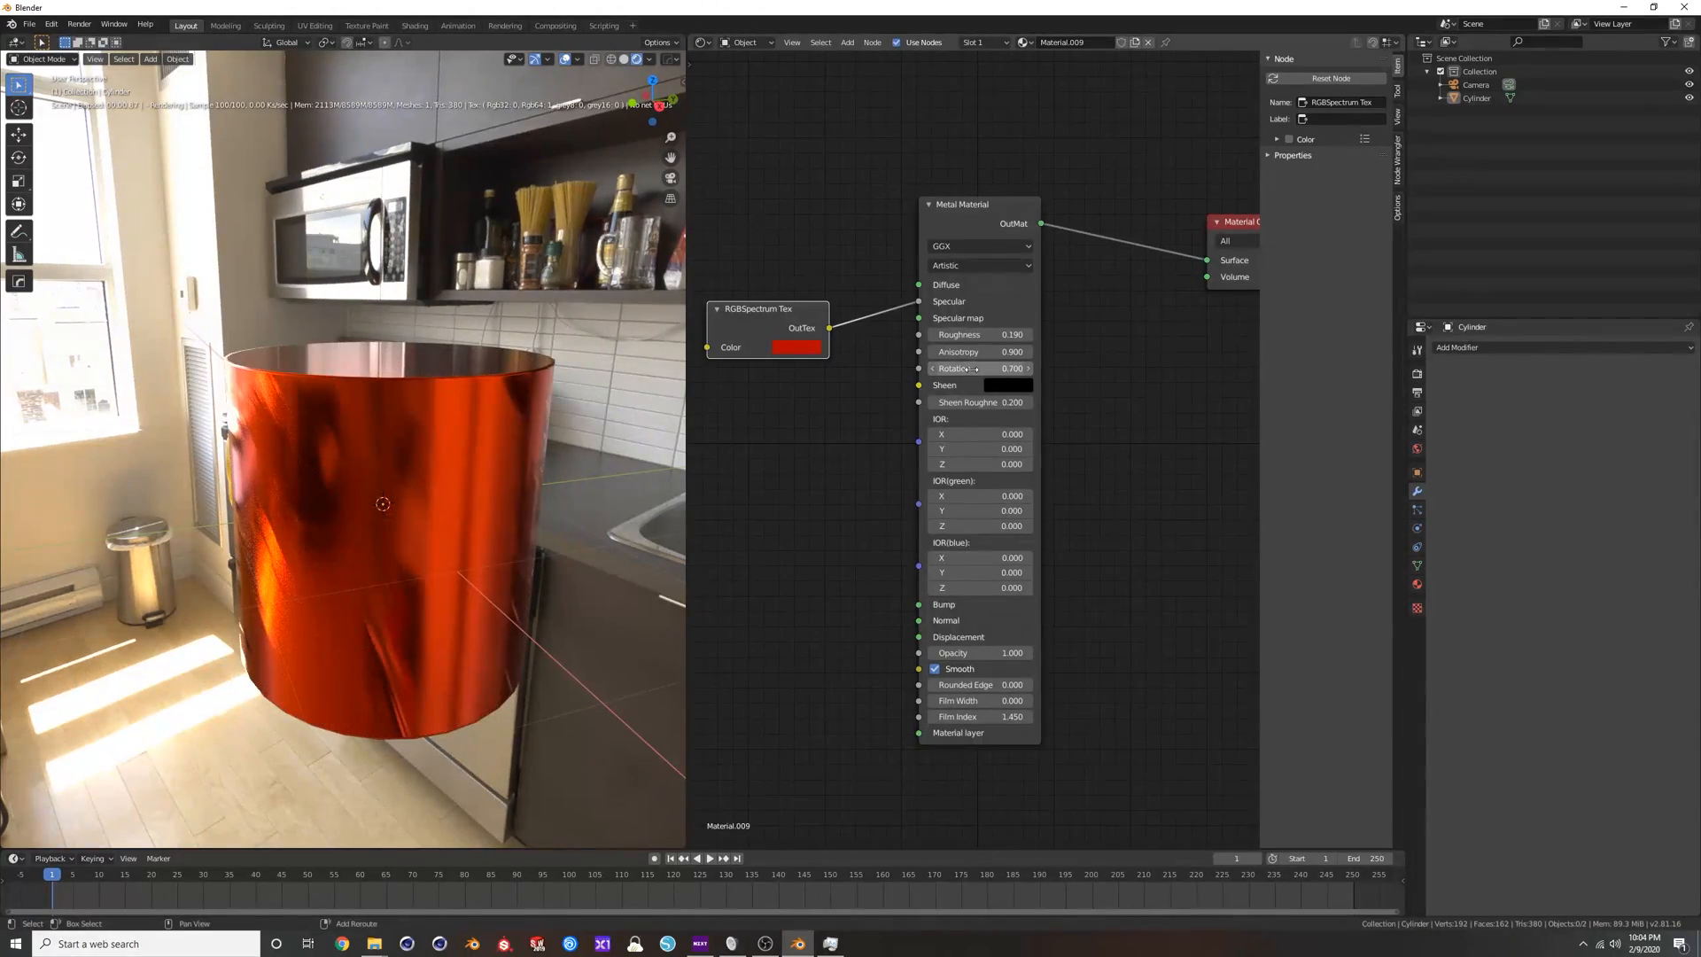
{"action": "mouse_move", "coordinate": [1019, 369]}
{"action": "left_mouse_down"}
{"action": "mouse_move", "coordinate": [987, 369]}
{"action": "mouse_move", "coordinate": [1001, 368]}
{"action": "left_mouse_up"}
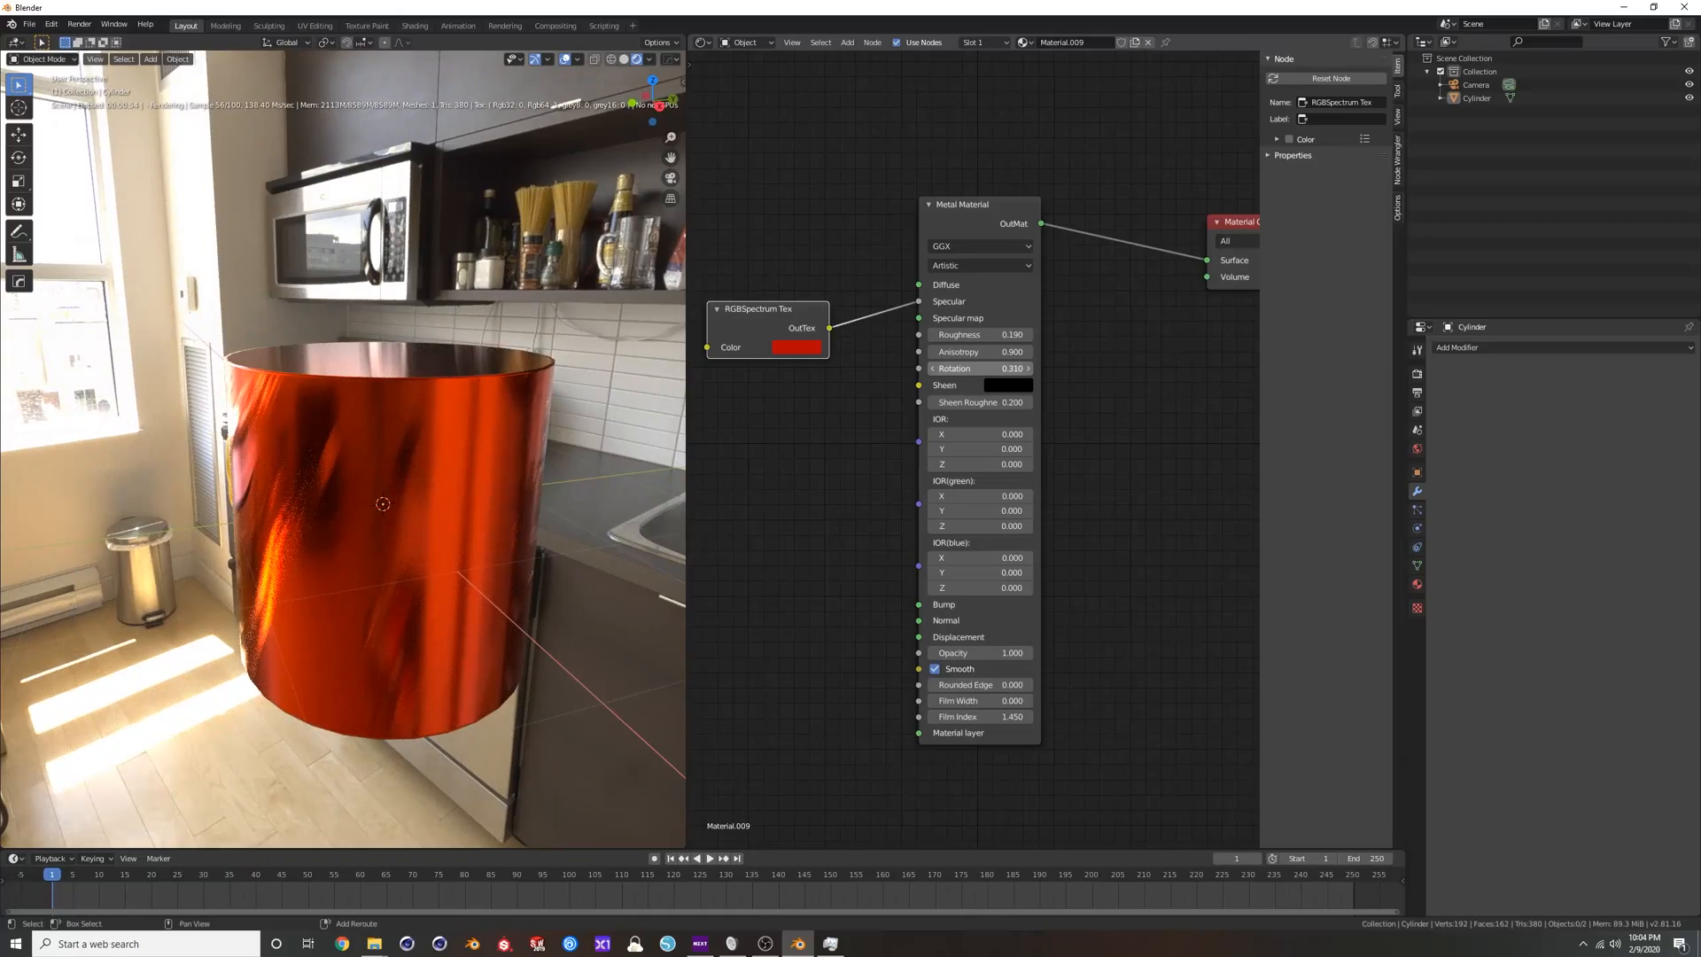
{"action": "middle_click_drag", "start_coordinate": [312, 443], "coordinate": [453, 387]}
{"action": "scroll", "coordinate": [453, 387], "scroll_direction": "up", "scroll_amount": 4}
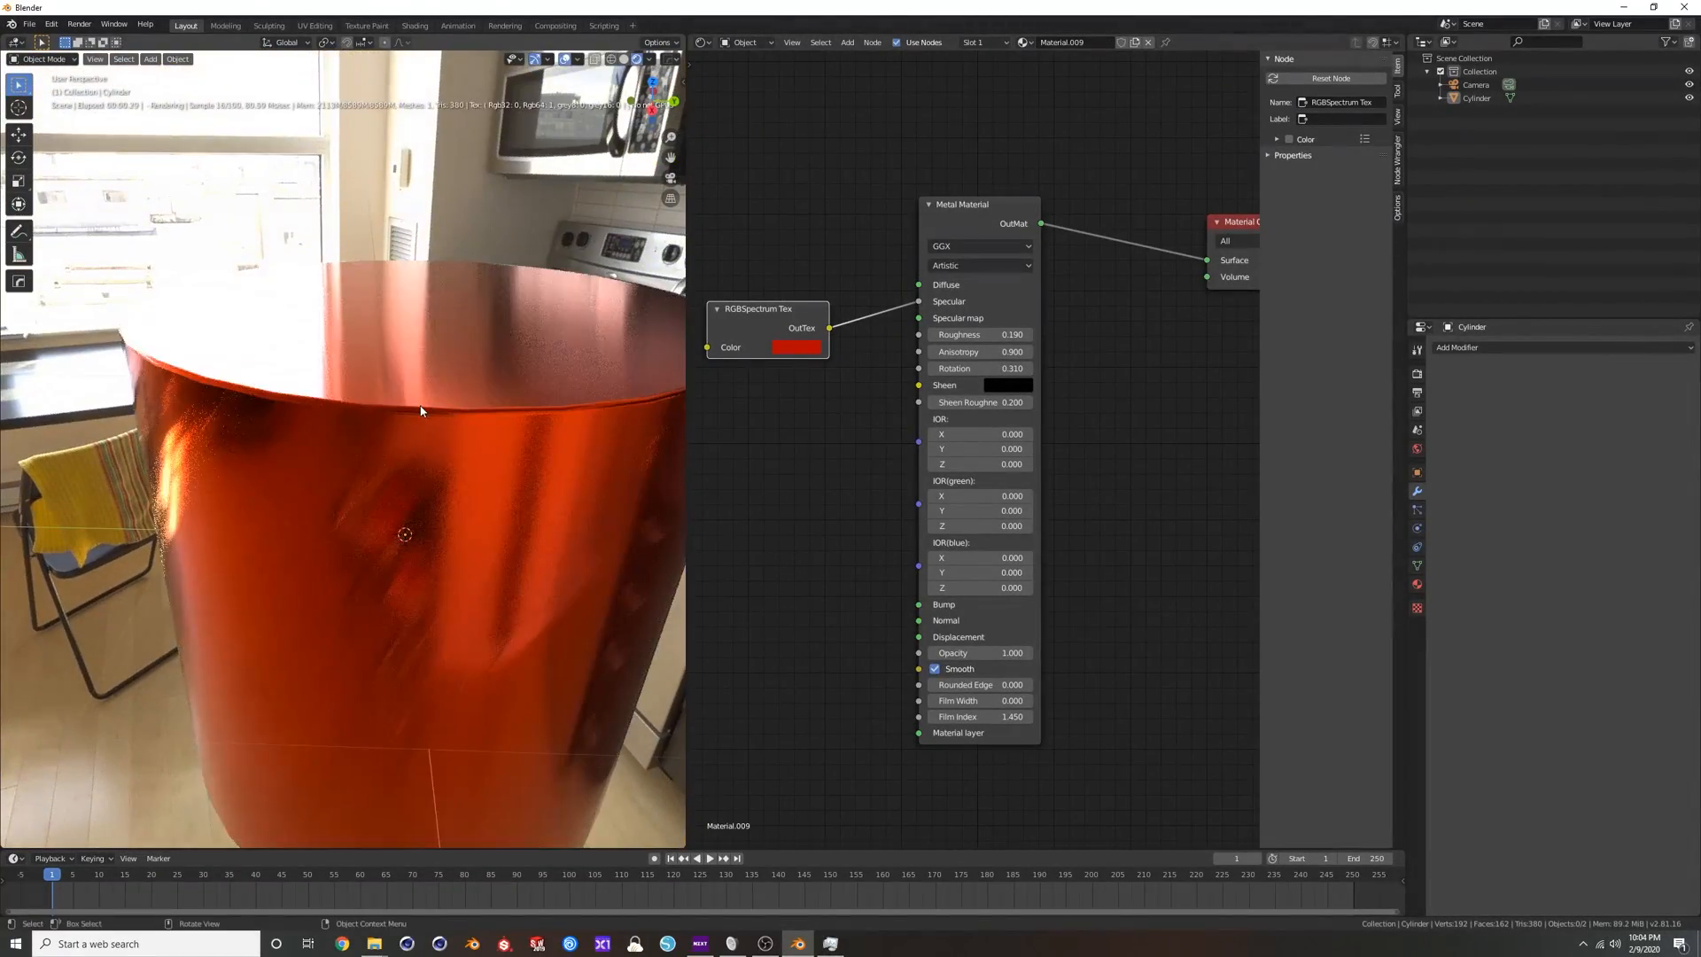
Try the Octane BRDF model on the Metal Material and return it to GGX.
{"action": "left_click", "coordinate": [1002, 245]}
{"action": "left_click", "coordinate": [964, 263]}
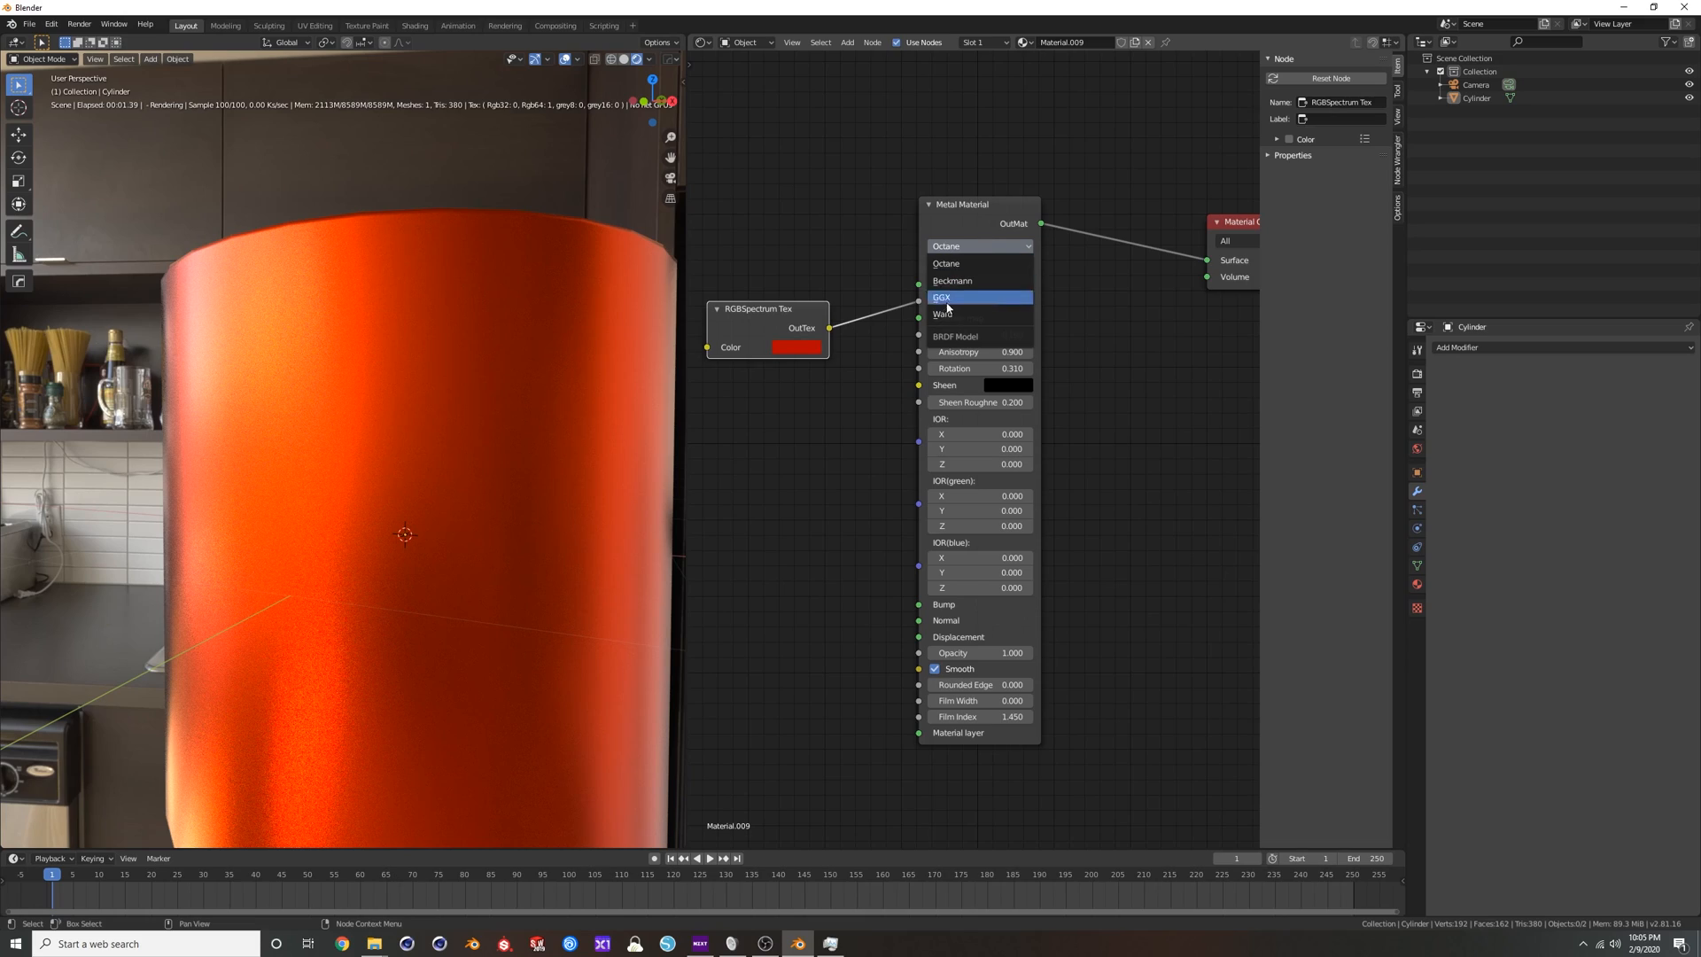
{"action": "left_click", "coordinate": [960, 302]}
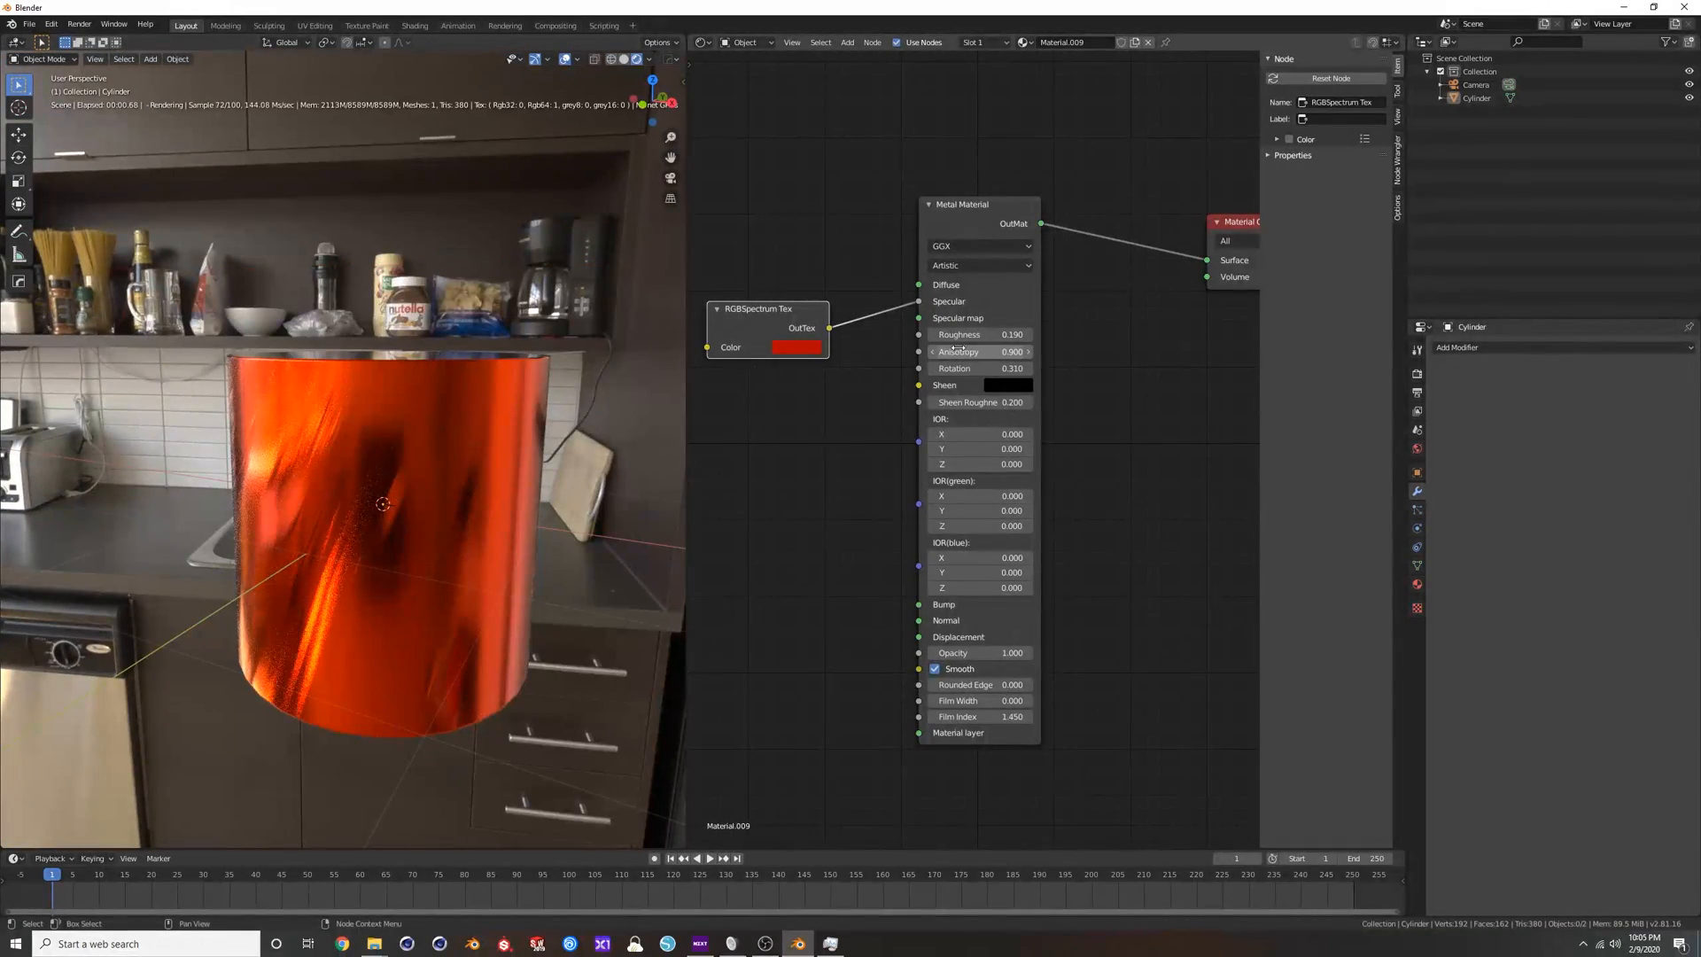
Try Roughness 0.52 and Rotation 0.75 with Anisotropy at its limit on the GGX Metal Material.
{"action": "left_click_drag", "start_coordinate": [970, 354], "coordinate": [1113, 336]}
{"action": "left_click_drag", "start_coordinate": [970, 369], "coordinate": [1152, 369]}
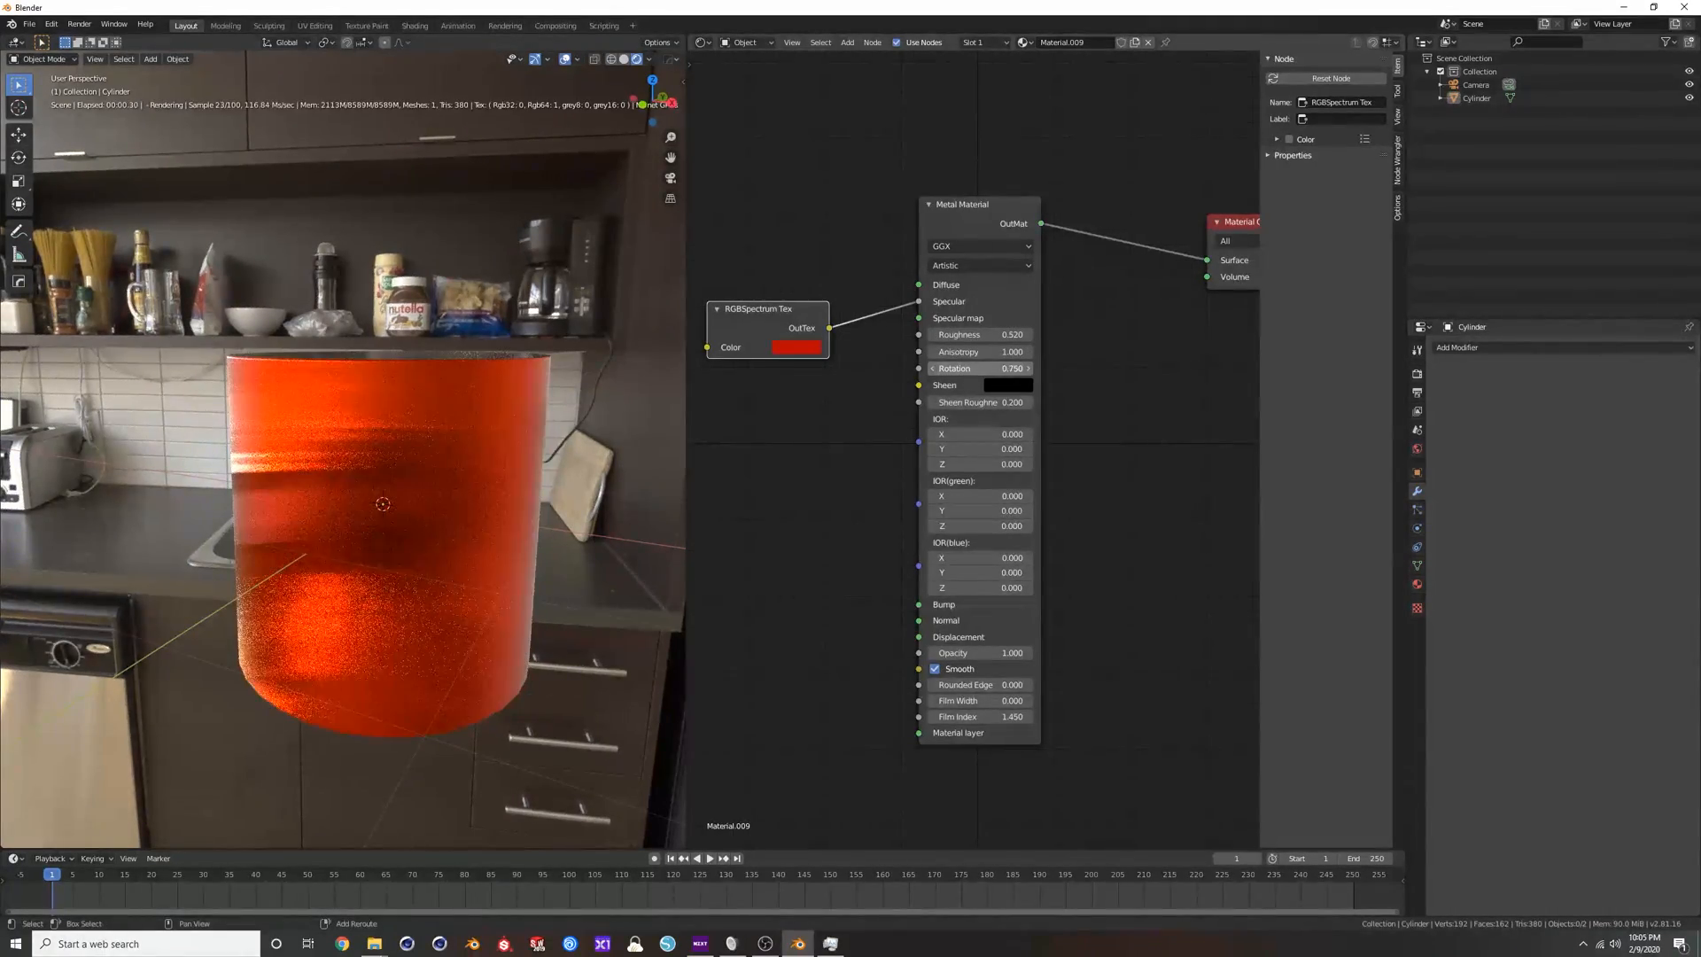
{"action": "middle_click_drag", "start_coordinate": [426, 476], "coordinate": [456, 417]}
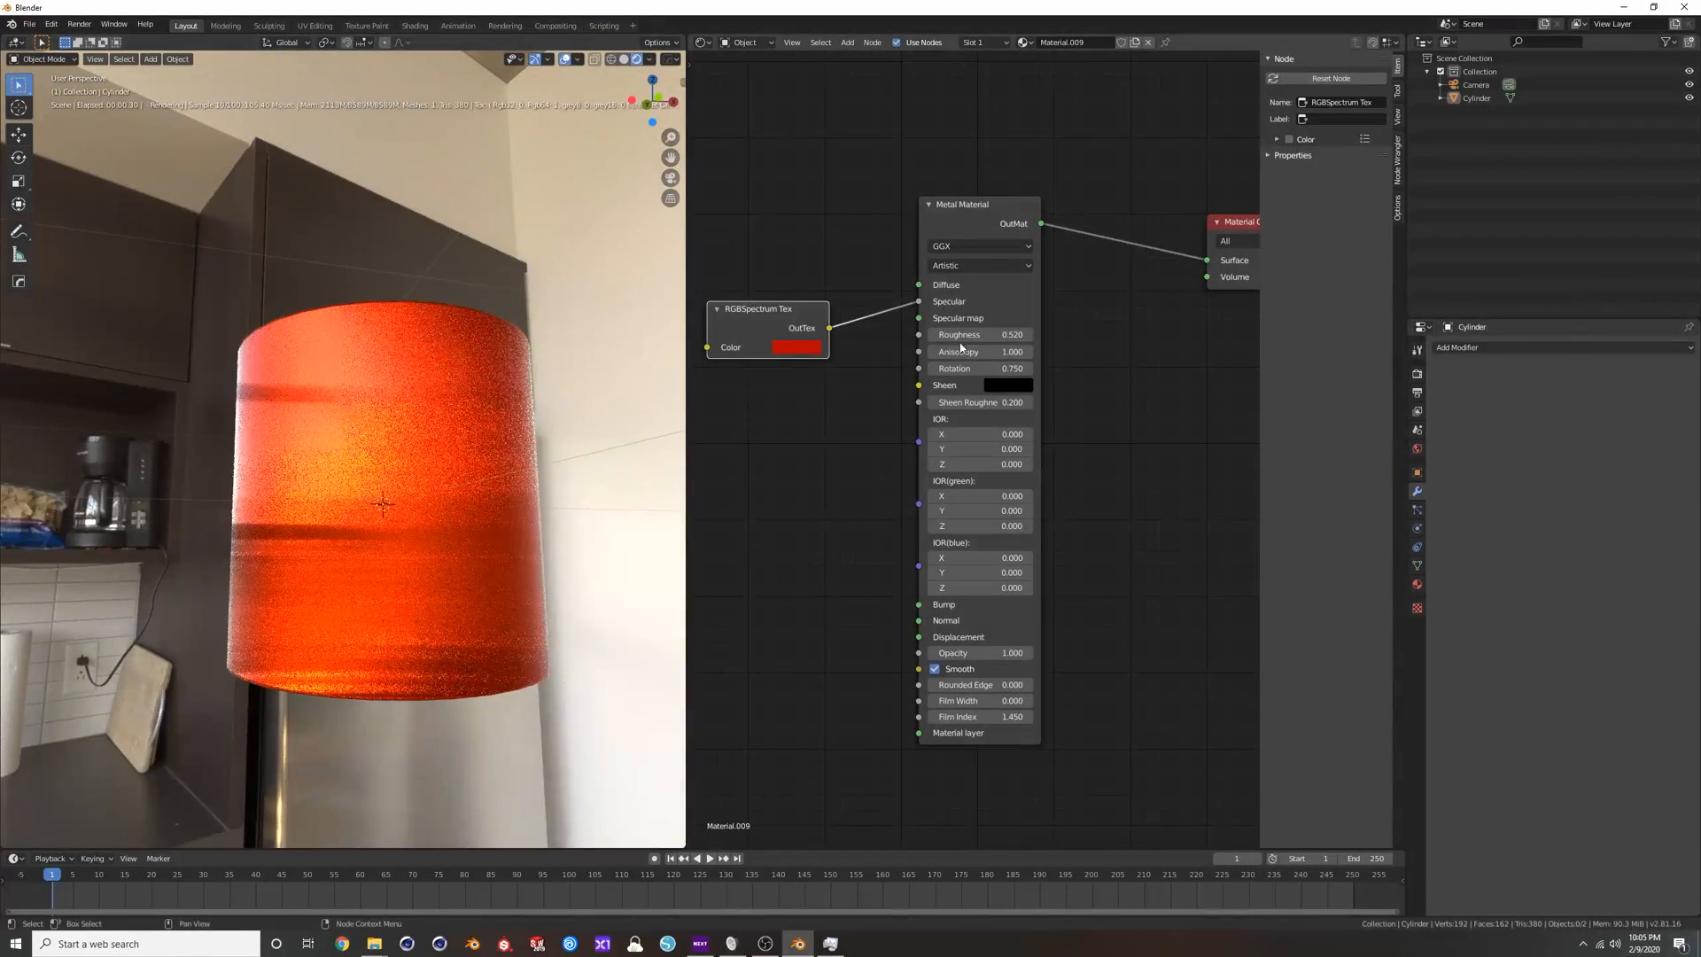
Reset the Metal Material's Roughness, Anisotropy and Rotation to 0 and set its BRDF model to Octane.
{"action": "key", "text": "BackSpace"}
{"action": "left_click", "coordinate": [979, 247]}
{"action": "left_click", "coordinate": [979, 258]}
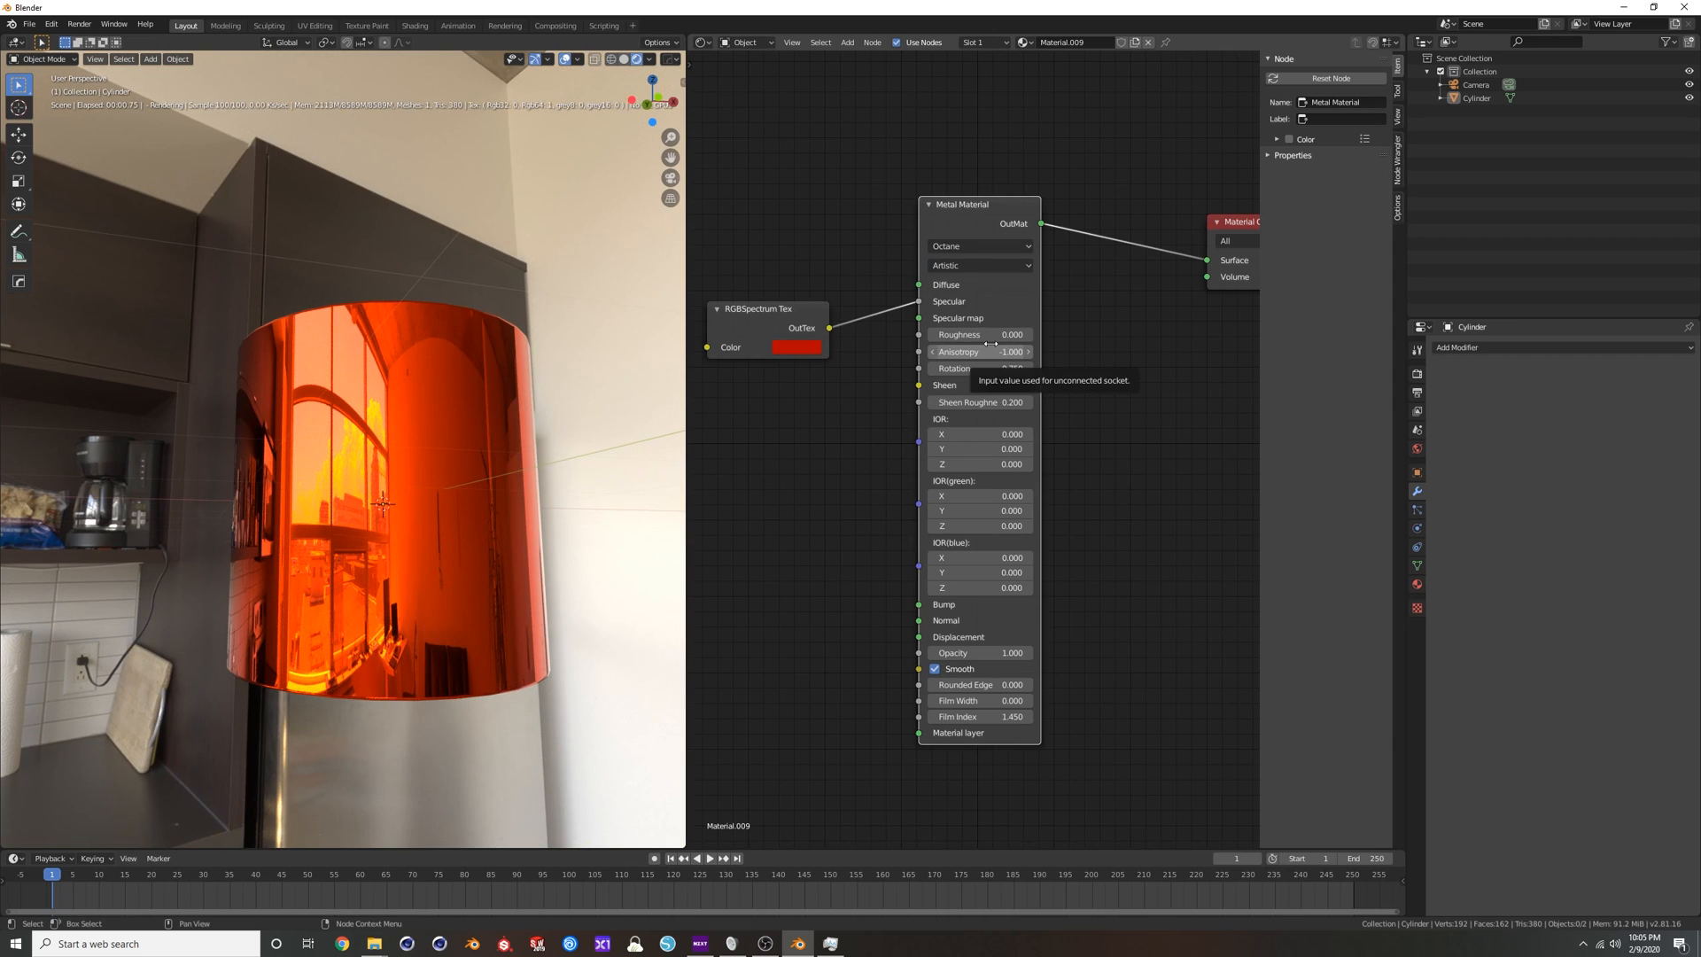
{"action": "type", "text": "0"}
{"action": "key", "text": "Tab"}
{"action": "type", "text": "0"}
{"action": "key", "text": "Tab"}
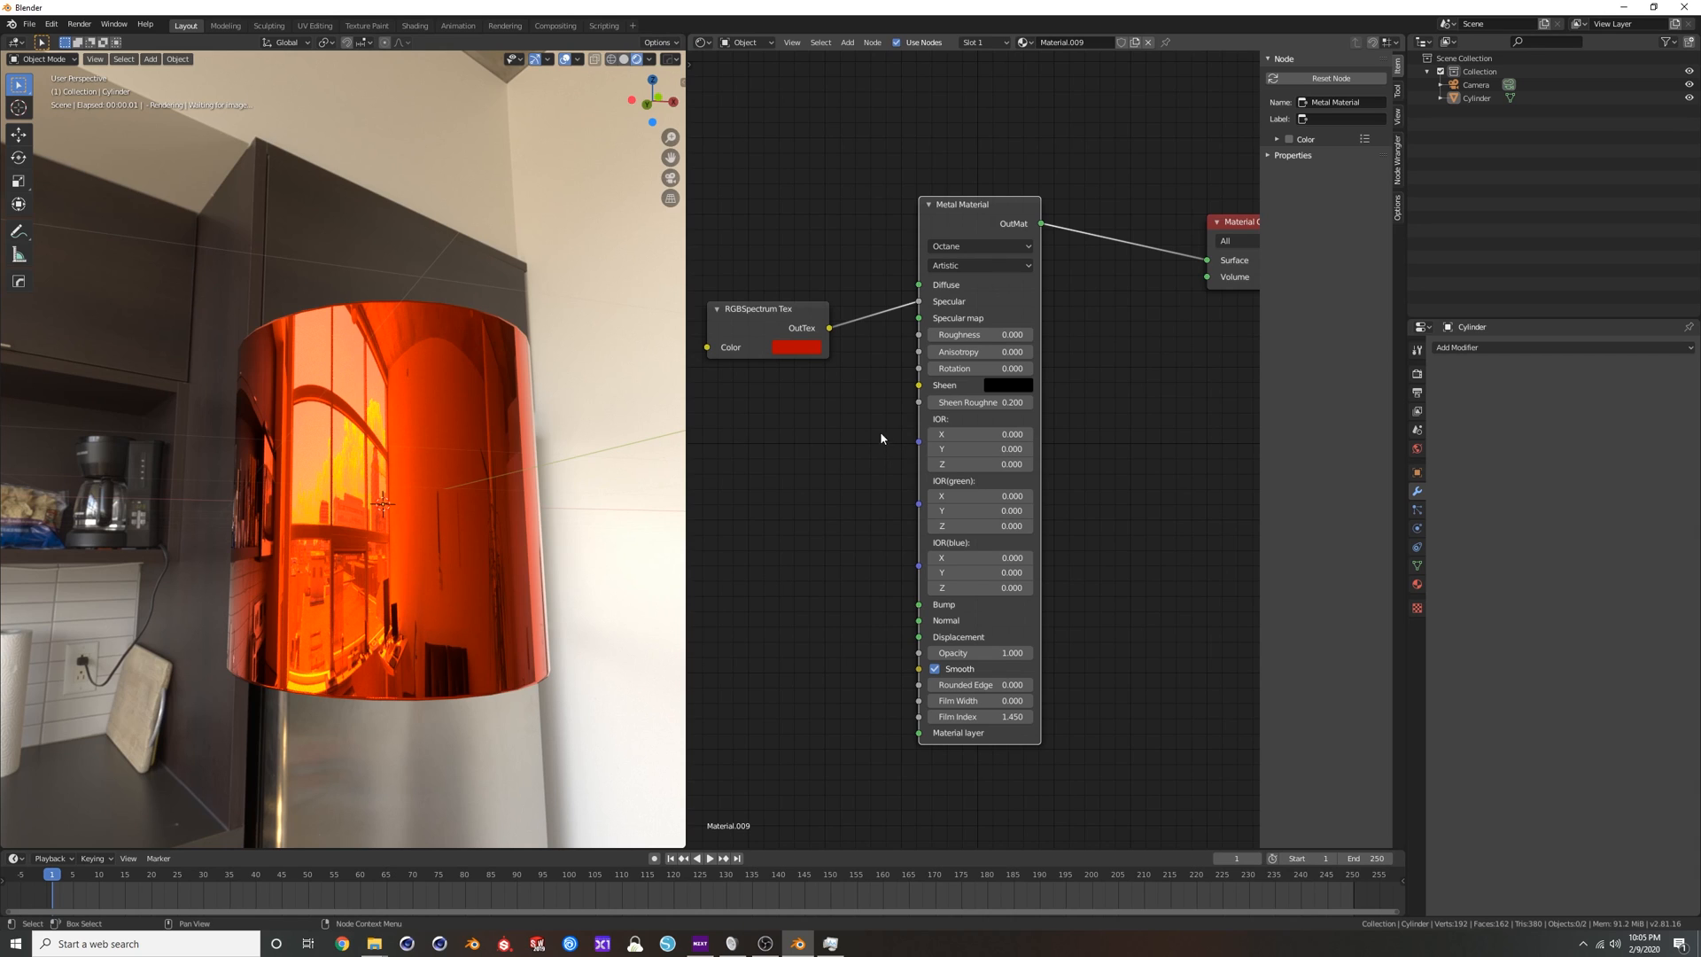
{"action": "middle_click_drag", "start_coordinate": [416, 363], "coordinate": [454, 397]}
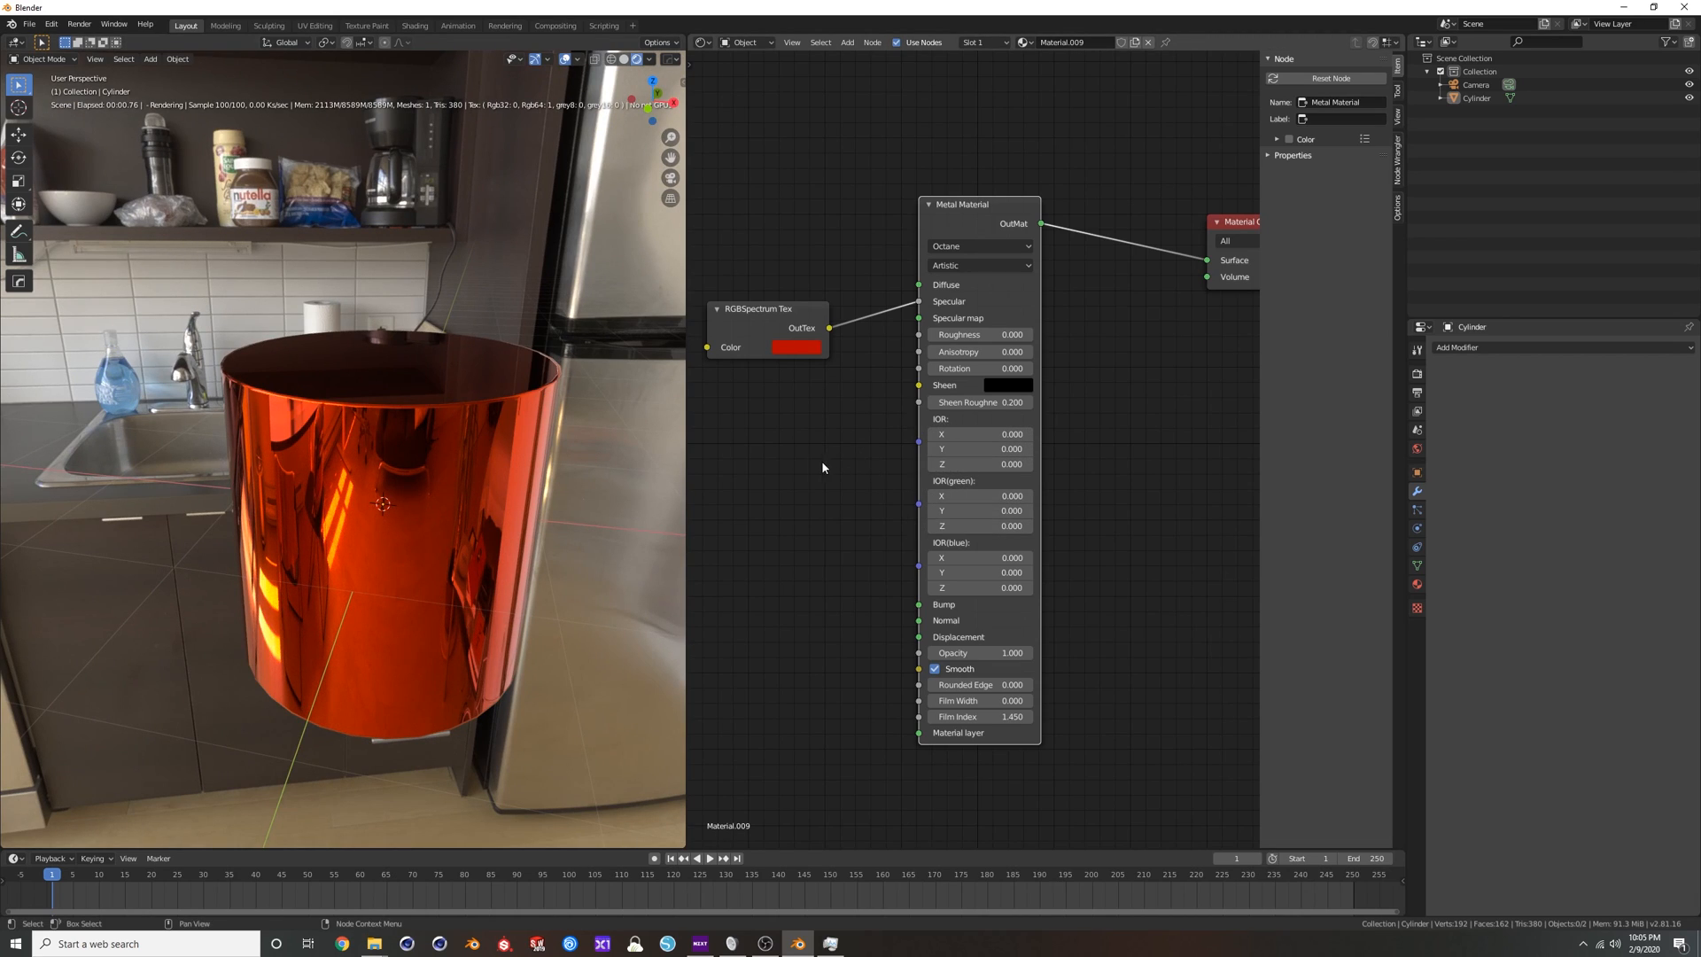
Try the IOR + color and RGB IOR metallic reflection modes on the Metal Material and return to Artistic.
{"action": "key", "text": "Home"}
{"action": "left_click", "coordinate": [1019, 258]}
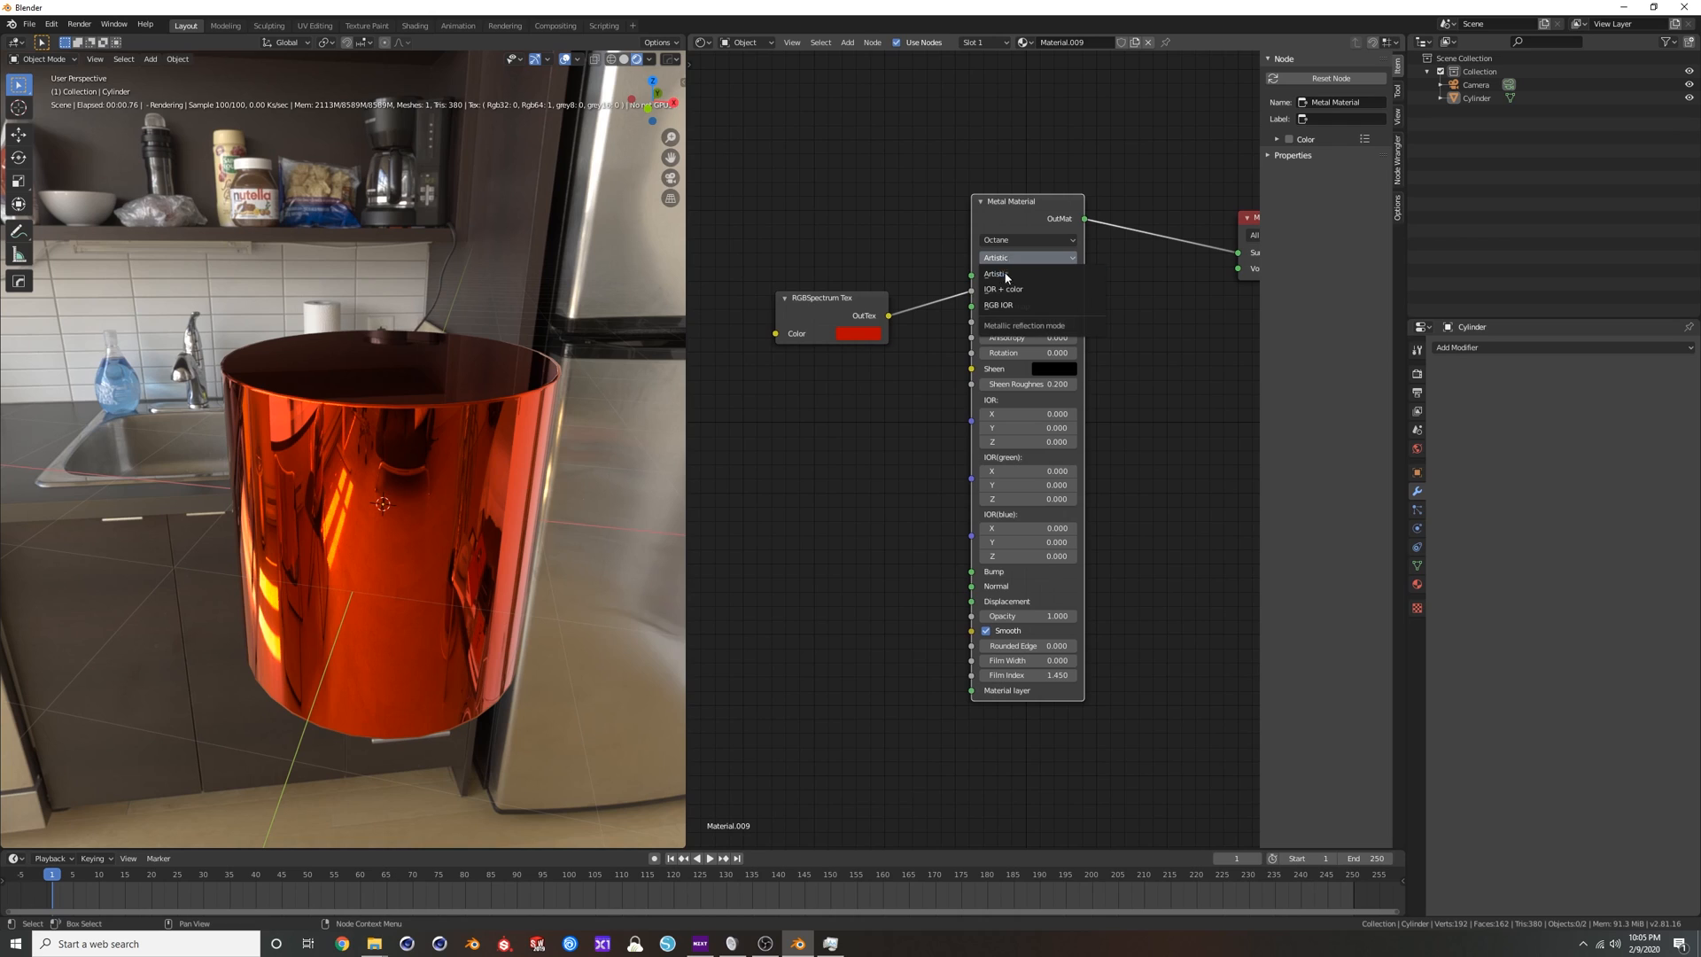
{"action": "left_click", "coordinate": [1007, 295]}
{"action": "left_click", "coordinate": [1019, 258]}
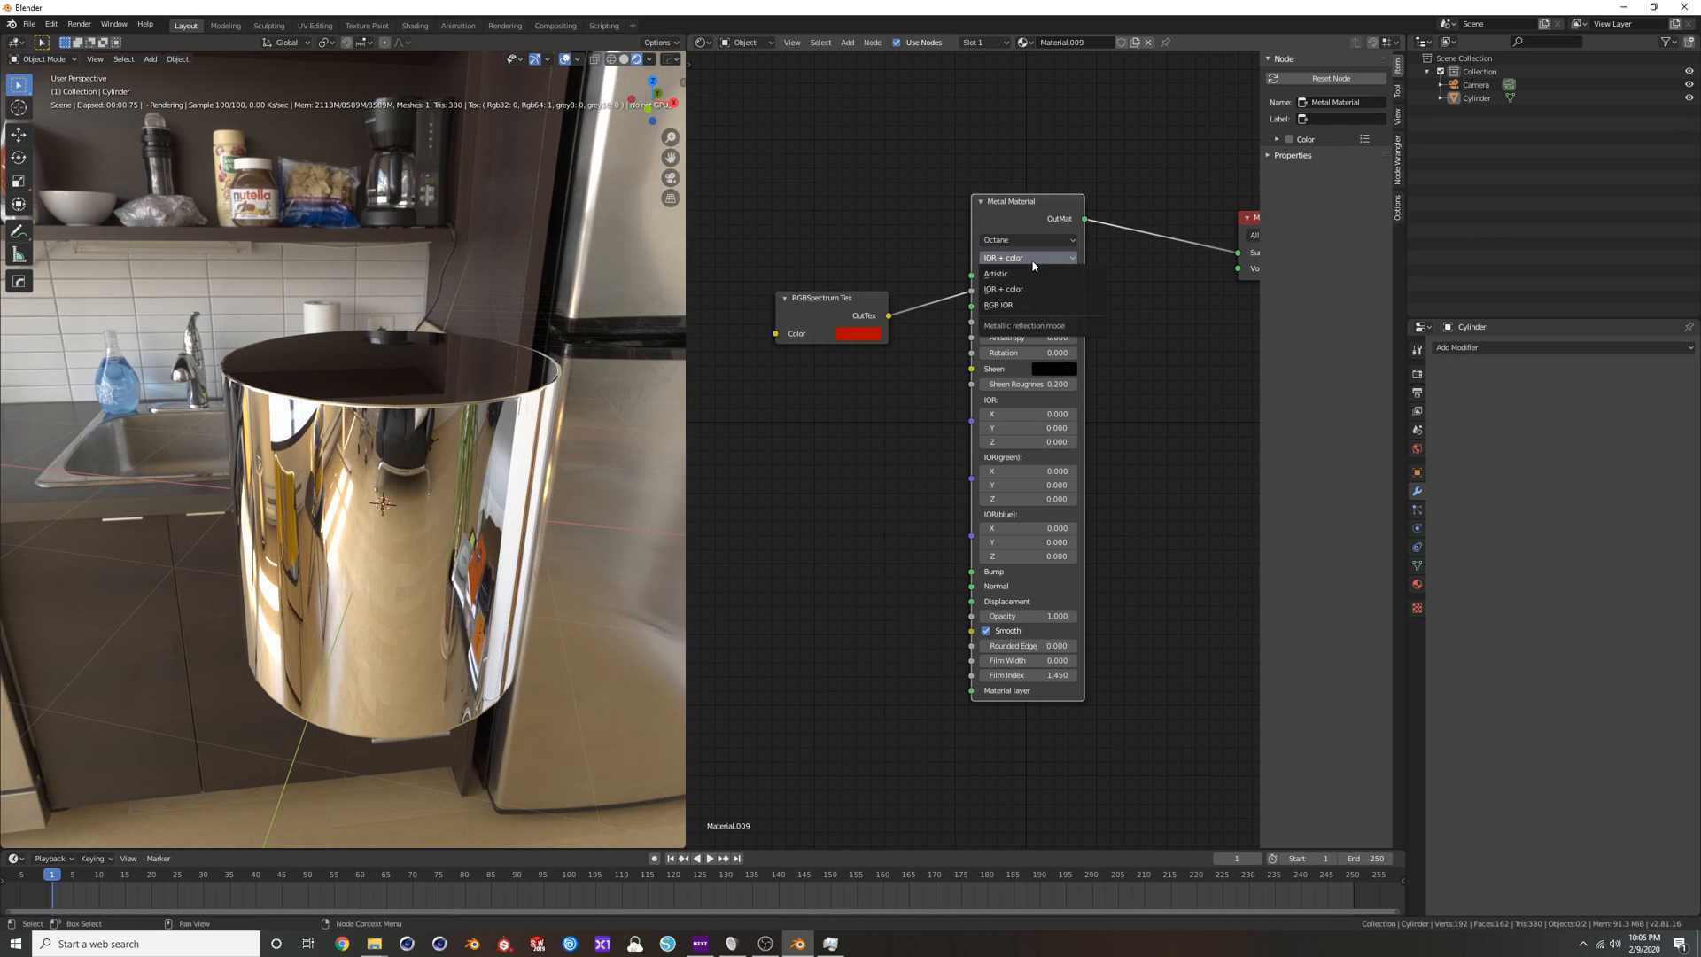
{"action": "left_click", "coordinate": [1019, 304]}
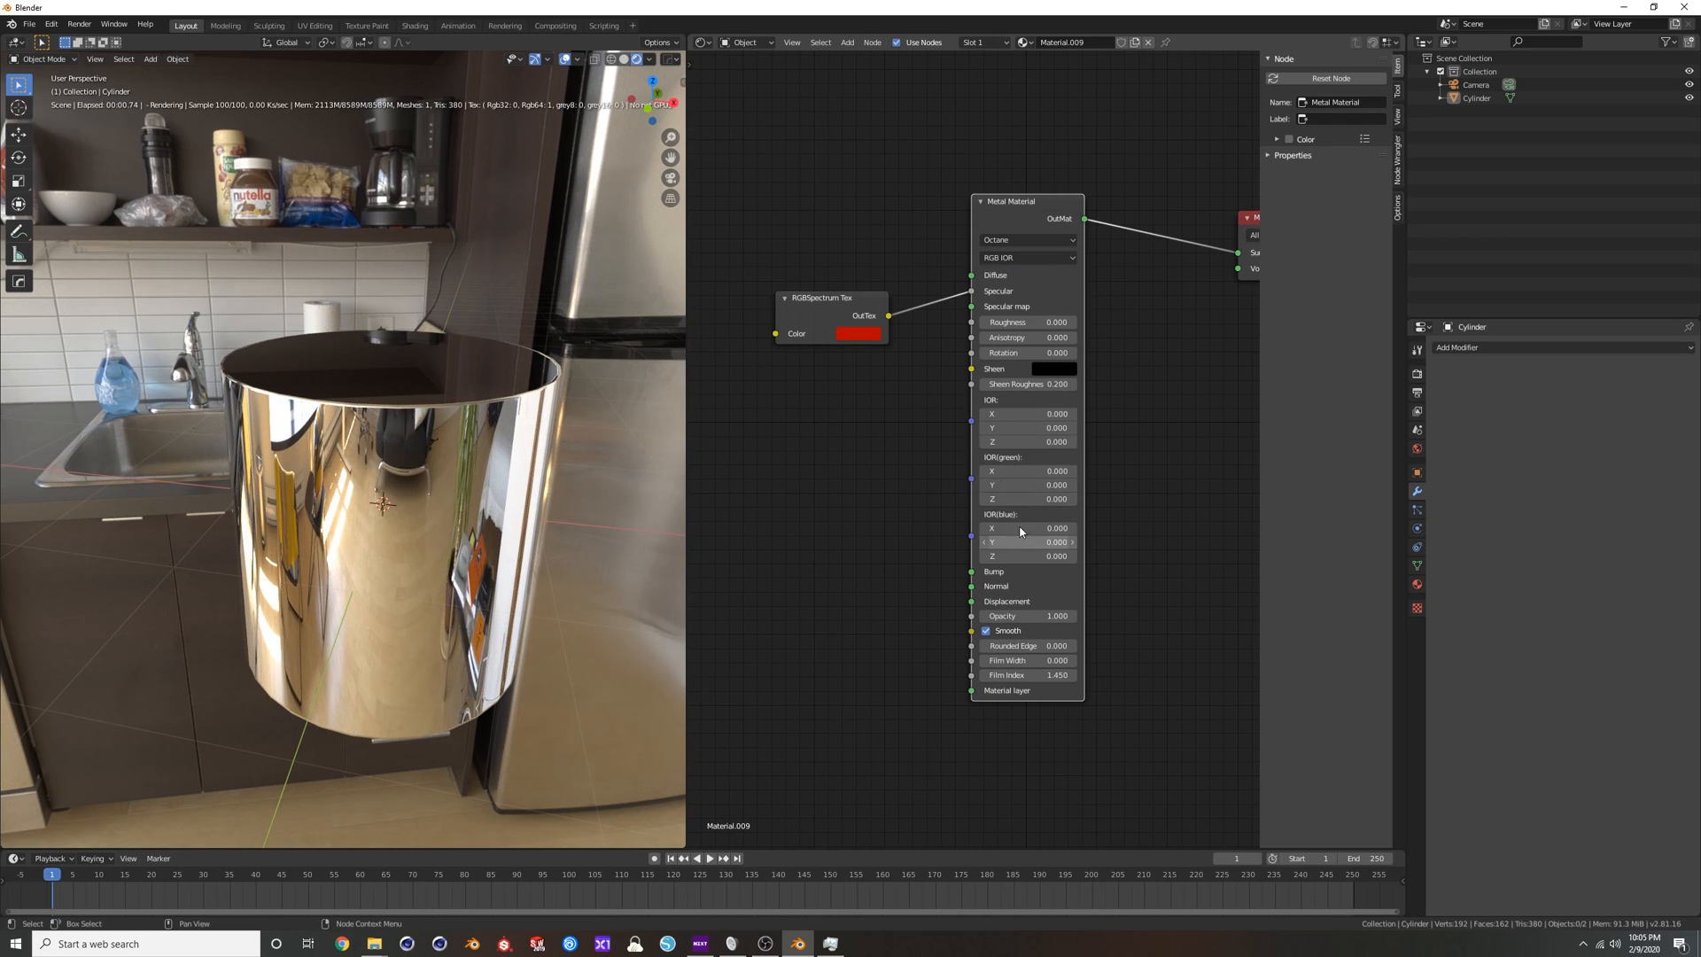
{"action": "left_click", "coordinate": [1022, 259]}
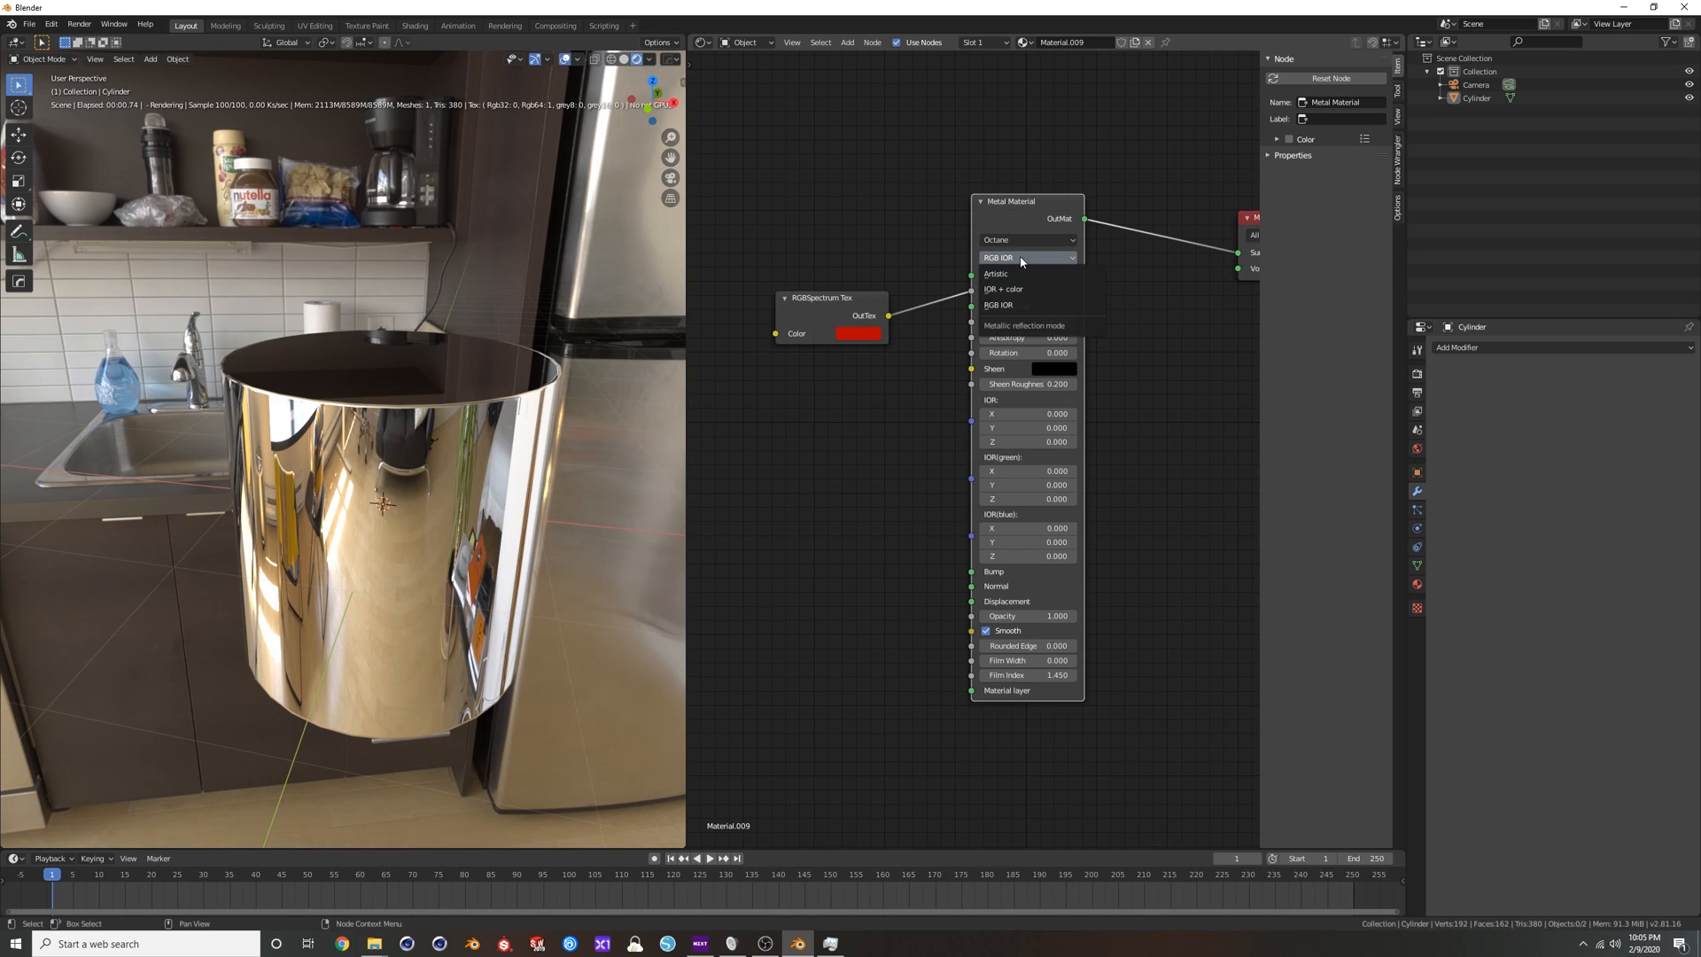
{"action": "left_click", "coordinate": [1015, 275]}
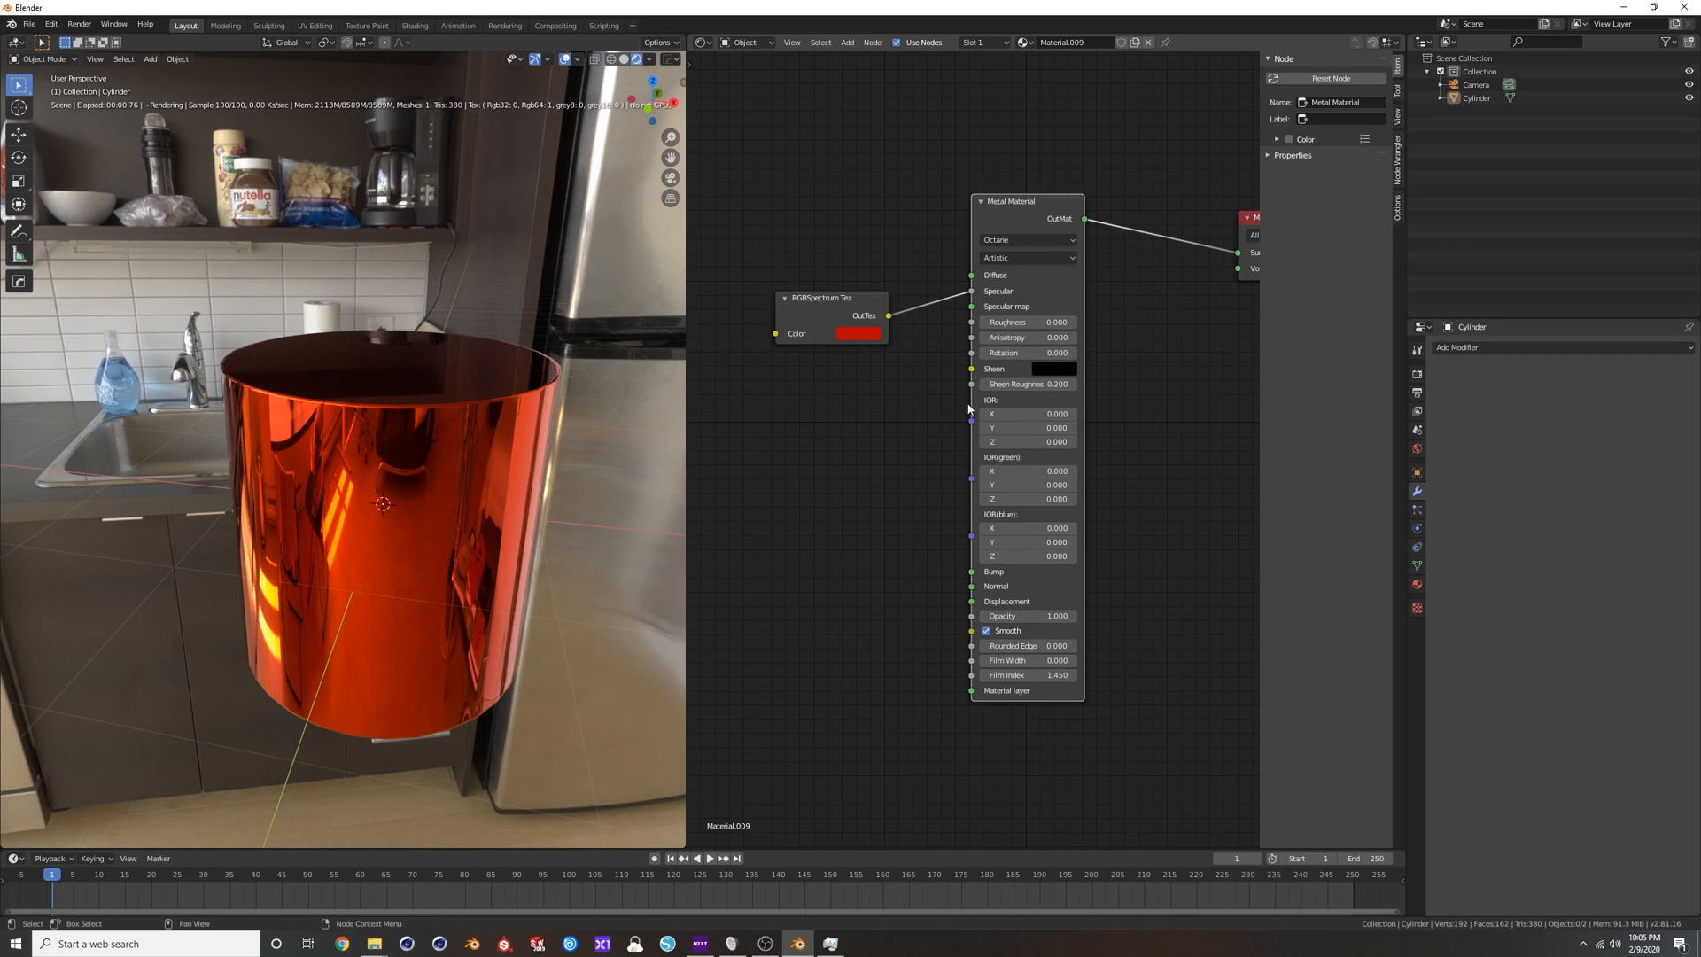
{"action": "scroll", "coordinate": [950, 402], "scroll_direction": "down", "scroll_amount": 2}
{"action": "mouse_move", "coordinate": [950, 401]}
{"action": "middle_mouse_down"}
{"action": "mouse_move", "coordinate": [926, 419]}
{"action": "mouse_move", "coordinate": [920, 392]}
{"action": "middle_mouse_up"}
{"action": "scroll", "coordinate": [459, 434], "scroll_direction": "down", "scroll_amount": 2}
{"action": "mouse_move", "coordinate": [454, 420]}
{"action": "middle_mouse_down"}
{"action": "mouse_move", "coordinate": [447, 368]}
{"action": "mouse_move", "coordinate": [437, 435]}
{"action": "middle_mouse_up"}
{"action": "scroll", "coordinate": [436, 435], "scroll_direction": "up", "scroll_amount": 2}
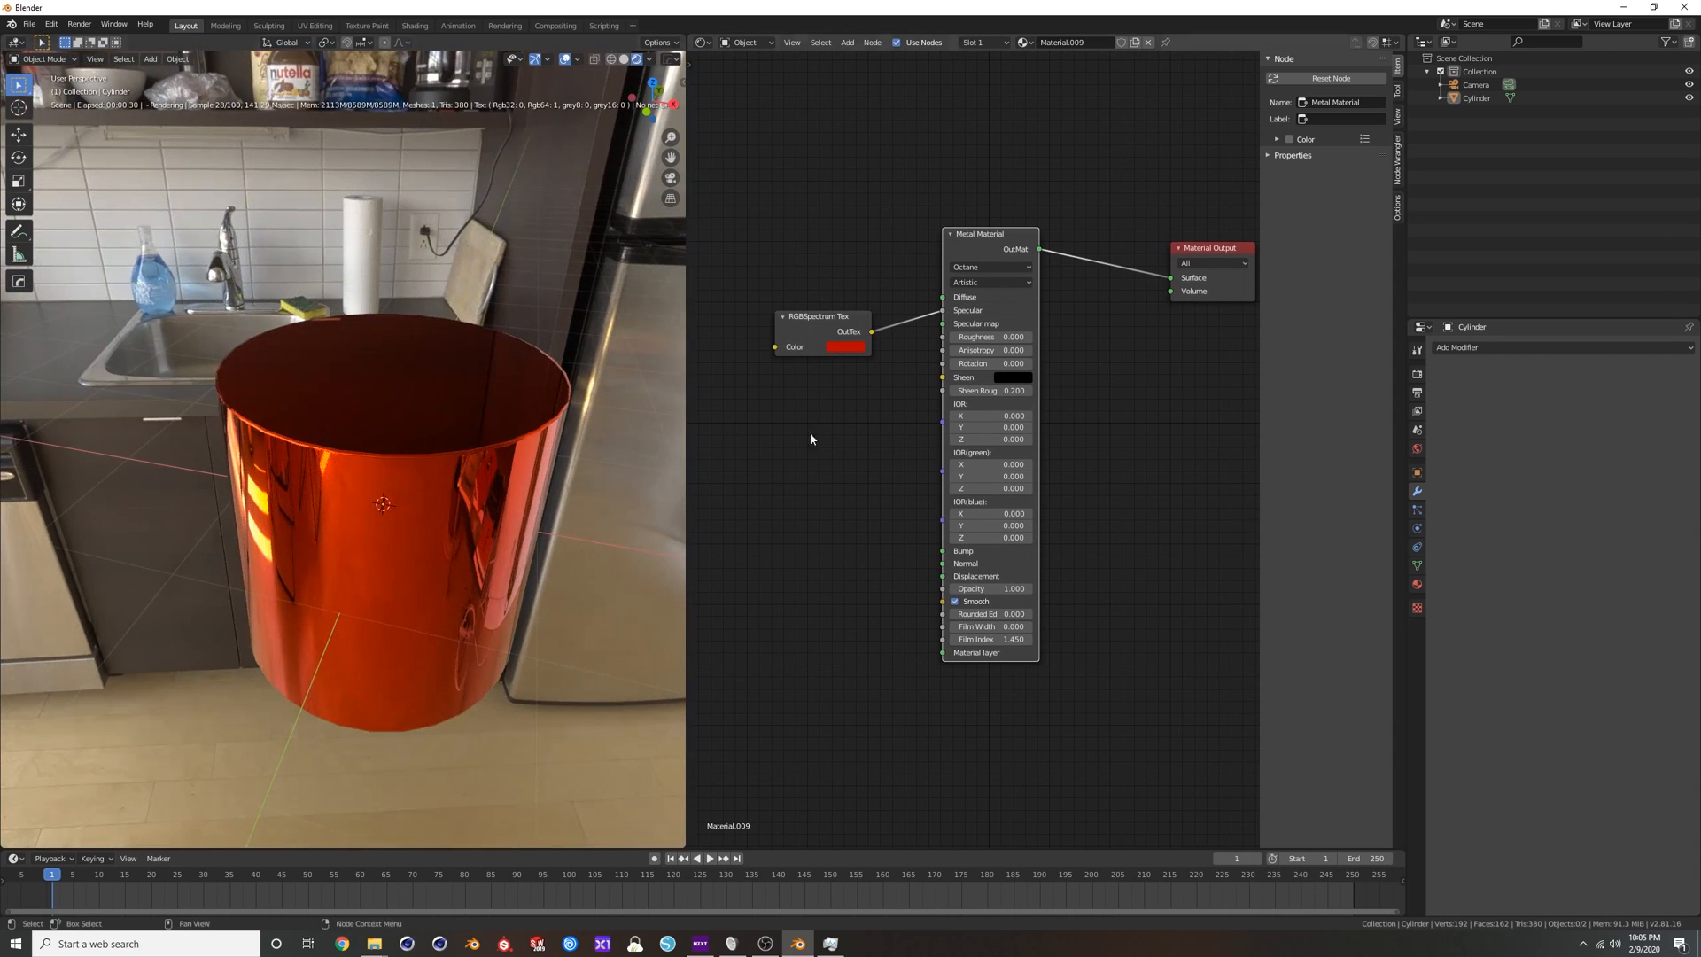
{"action": "middle_click_drag", "start_coordinate": [873, 451], "coordinate": [918, 452]}
{"action": "scroll", "coordinate": [912, 452], "scroll_direction": "down", "scroll_amount": 1}
{"action": "scroll", "coordinate": [944, 534], "scroll_direction": "up", "scroll_amount": 2}
{"action": "scroll", "coordinate": [898, 528], "scroll_direction": "down", "scroll_amount": 1}
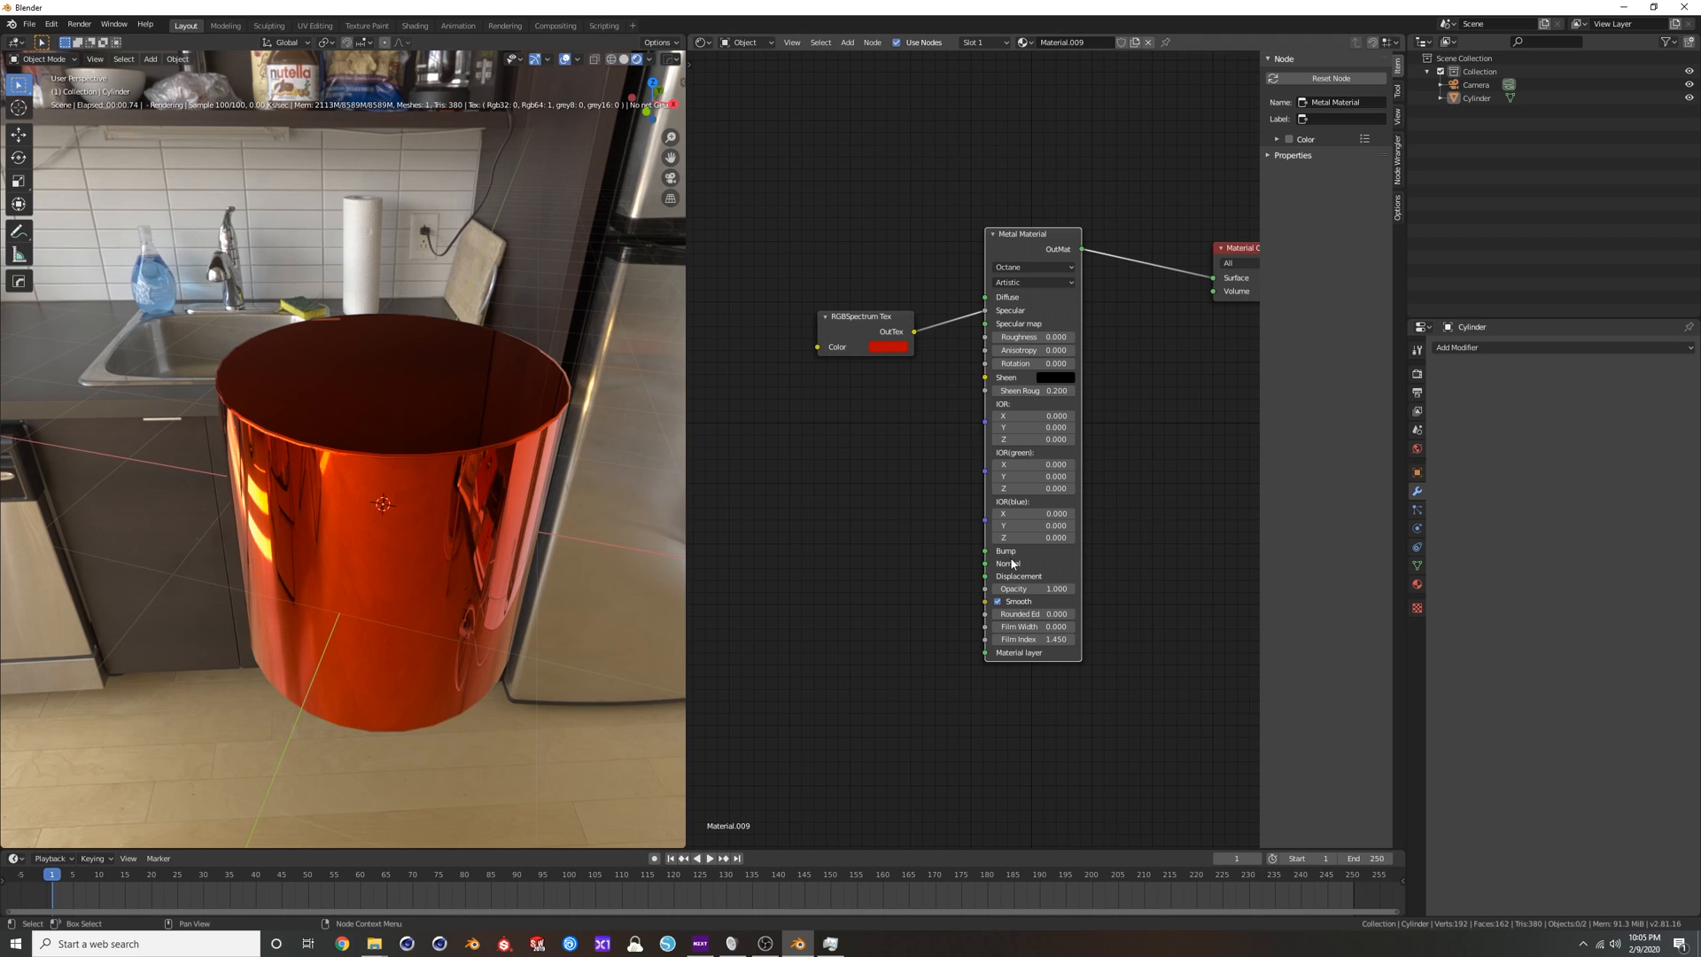
Try the Metal Material with Smooth disabled and a Subdivision Surface modifier at viewport level 2 on the cylinder.
{"action": "left_click", "coordinate": [996, 604]}
{"action": "mouse_move", "coordinate": [473, 469]}
{"action": "middle_mouse_down"}
{"action": "mouse_move", "coordinate": [462, 402]}
{"action": "mouse_move", "coordinate": [452, 448]}
{"action": "middle_mouse_up"}
{"action": "left_click", "coordinate": [1464, 348]}
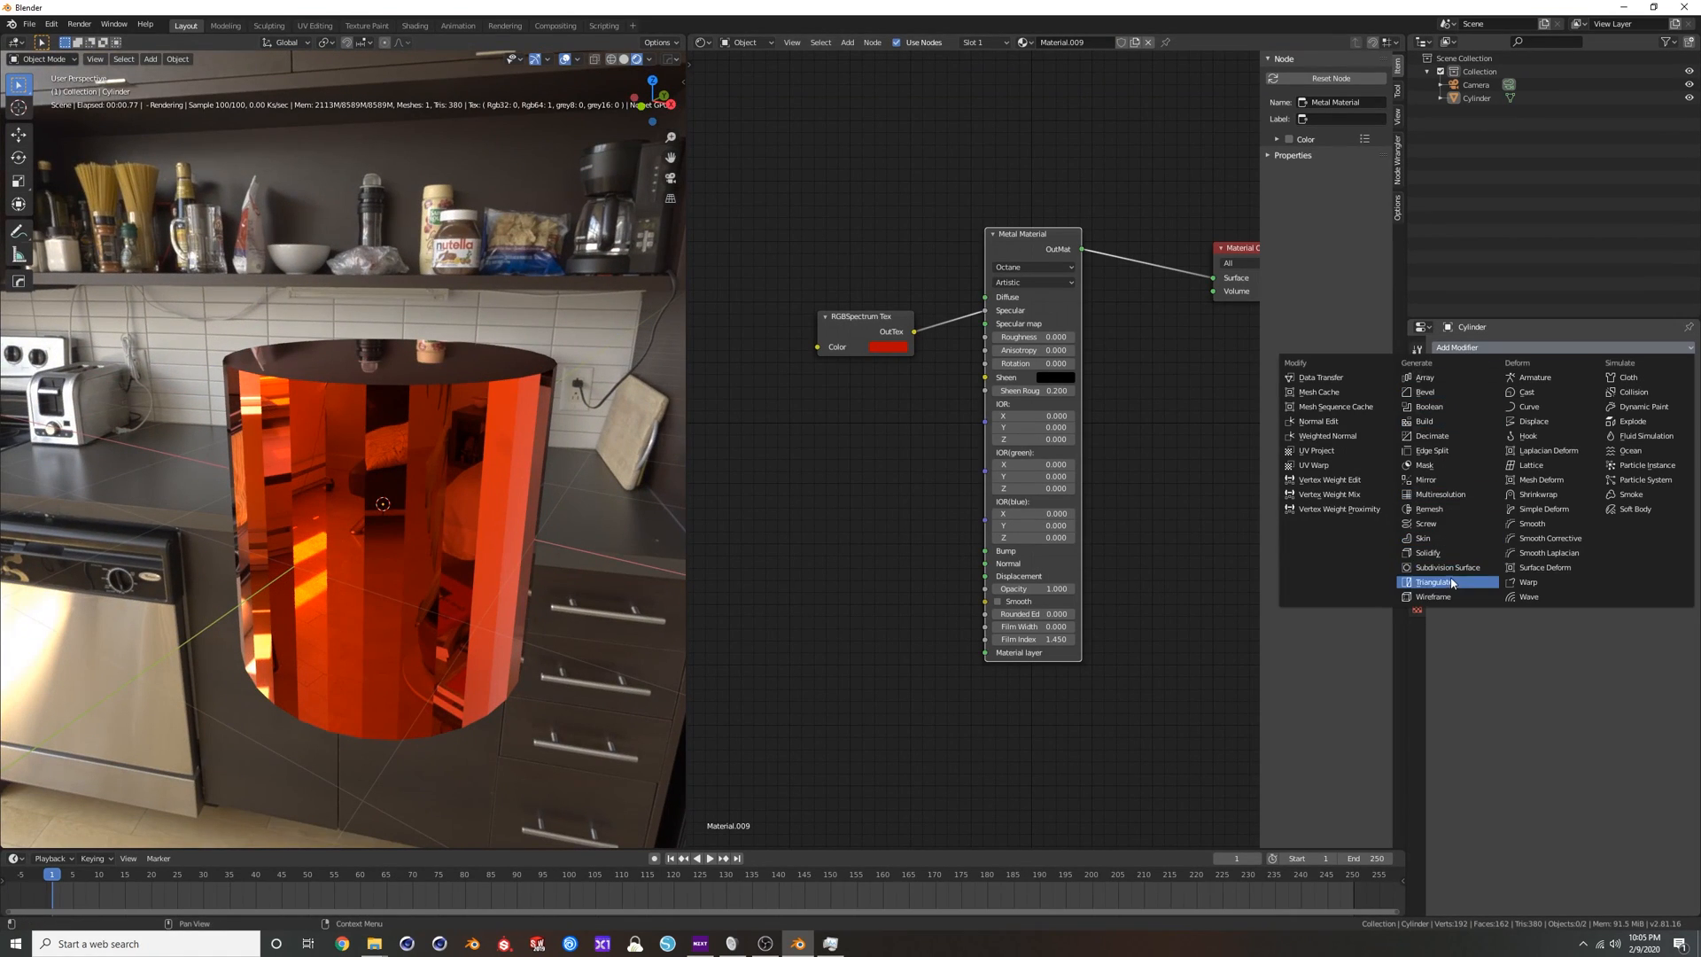
{"action": "left_click", "coordinate": [1448, 568]}
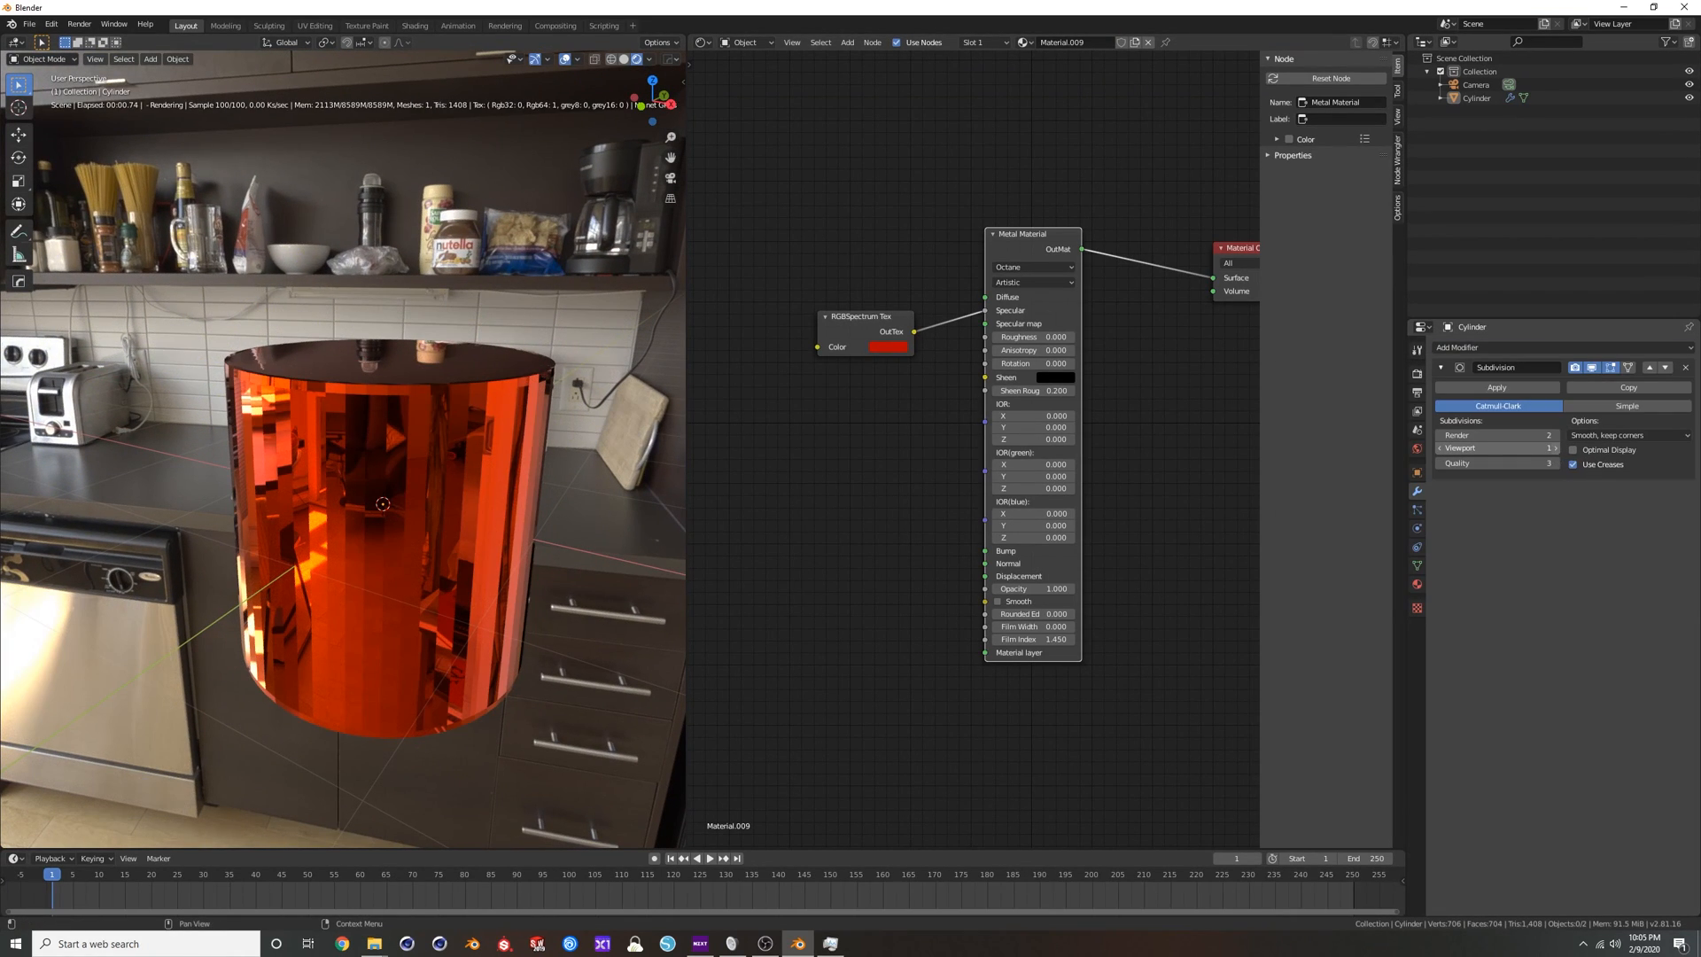
{"action": "left_click", "coordinate": [1554, 447]}
{"action": "middle_click_drag", "start_coordinate": [460, 406], "coordinate": [618, 532]}
Re-enable Smooth on the Metal Material and remove the cylinder's Subdivision modifier.
{"action": "left_click", "coordinate": [998, 602]}
{"action": "middle_click_drag", "start_coordinate": [620, 407], "coordinate": [754, 465]}
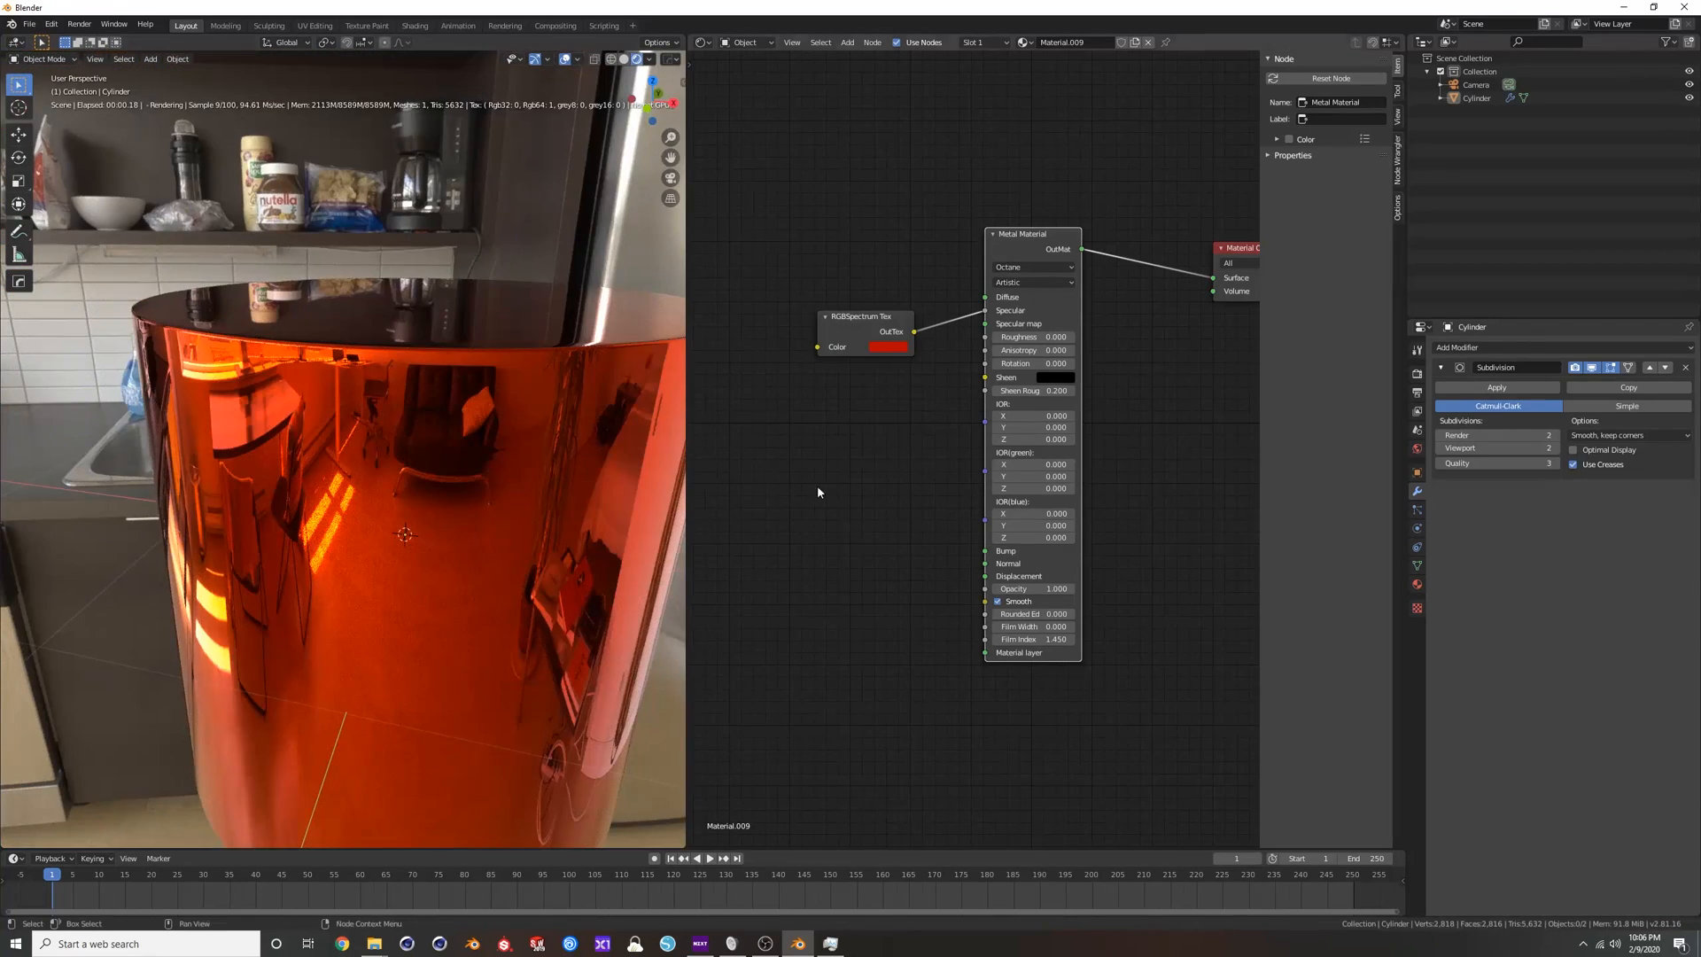
{"action": "left_click", "coordinate": [1686, 367]}
{"action": "scroll", "coordinate": [546, 358], "scroll_direction": "down", "scroll_amount": 5}
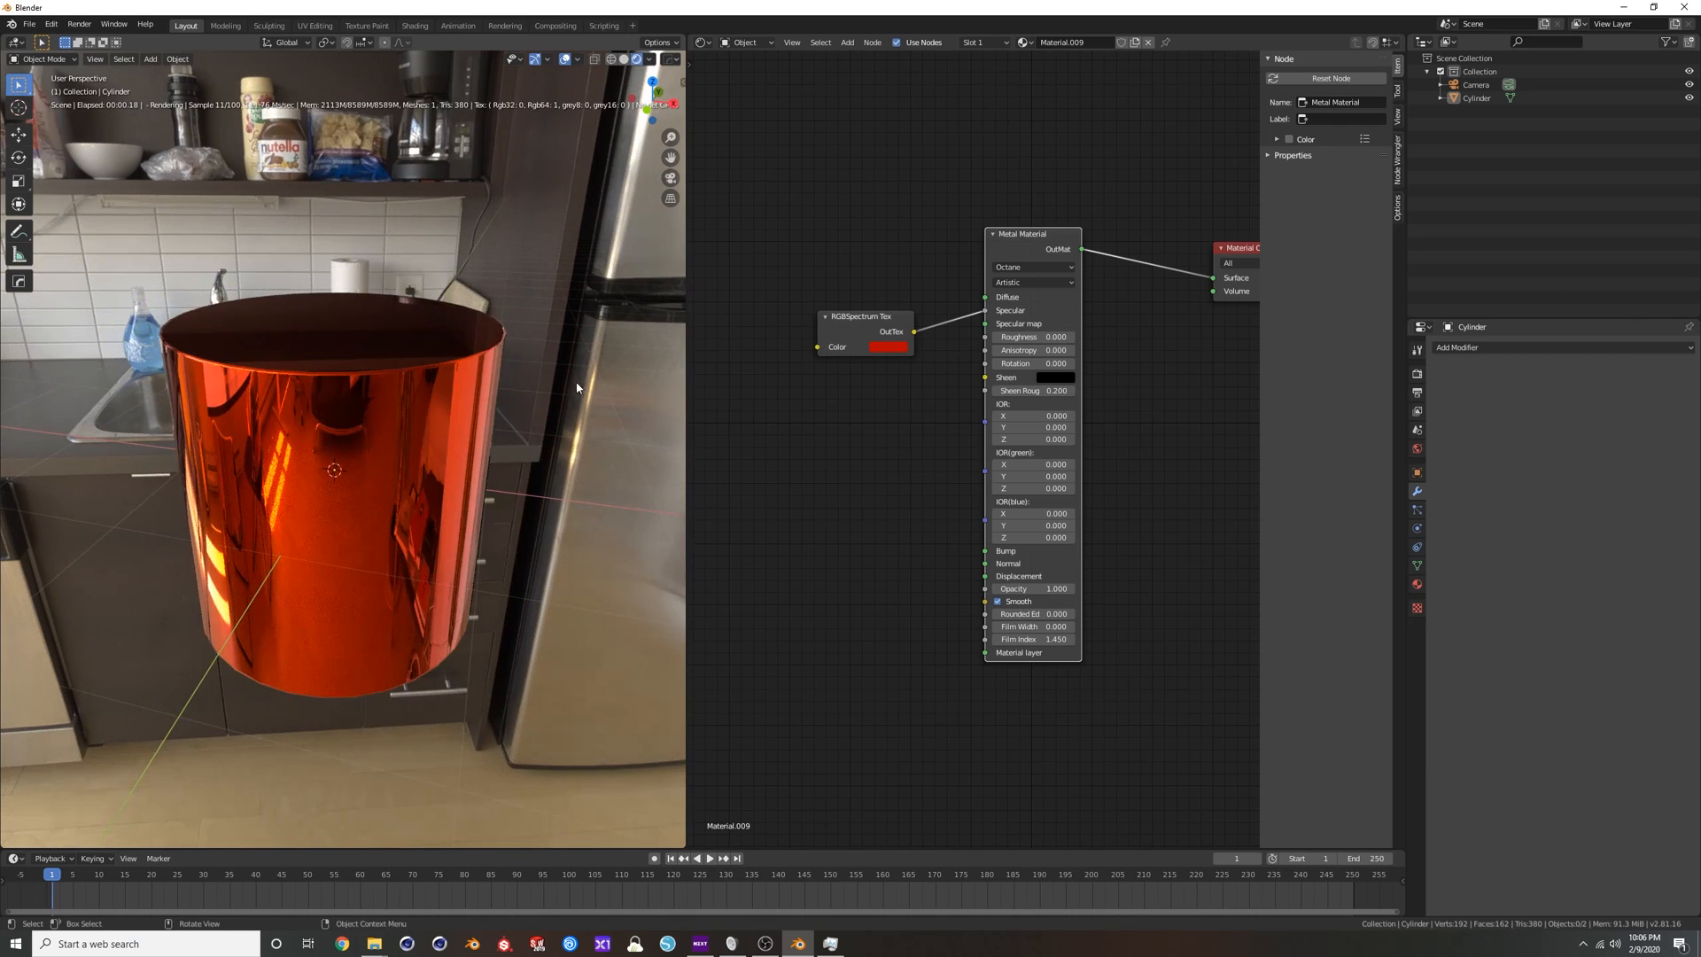
Move the RGBSpectrum Tex and Metal Material nodes upward to make room for more material nodes.
{"action": "scroll", "coordinate": [880, 426], "scroll_direction": "down", "scroll_amount": 2}
{"action": "left_click", "coordinate": [887, 346]}
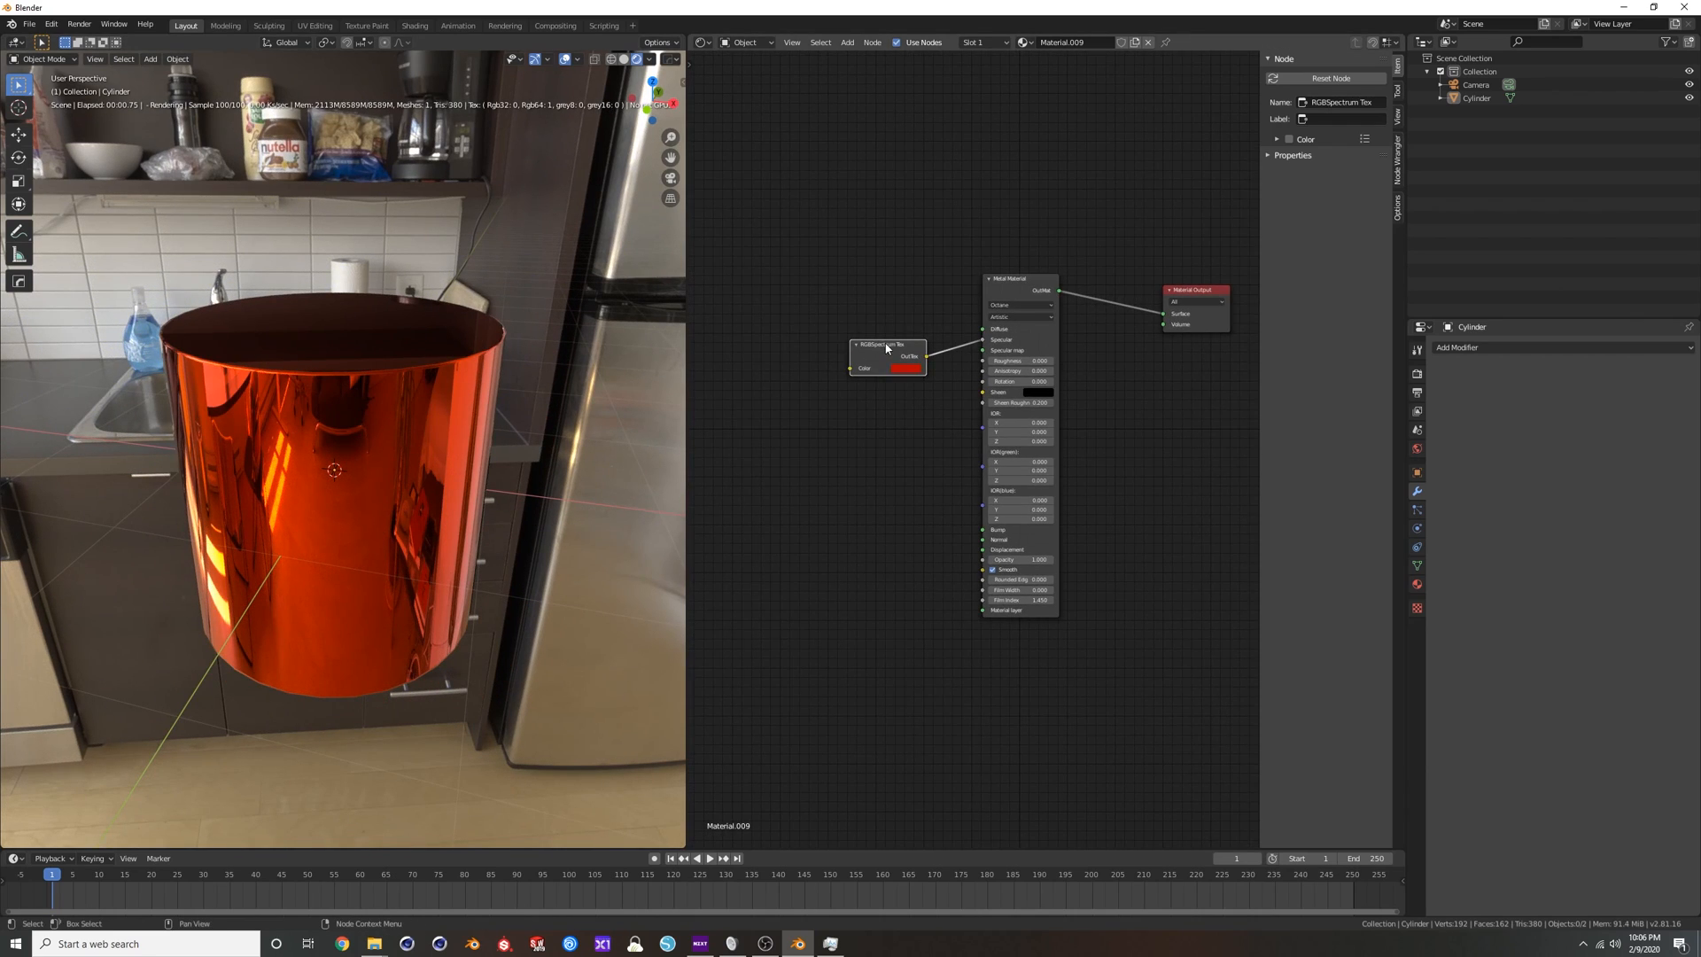
{"action": "left_click_drag", "start_coordinate": [886, 345], "coordinate": [855, 232]}
{"action": "left_click_drag", "start_coordinate": [1048, 278], "coordinate": [1065, 231]}
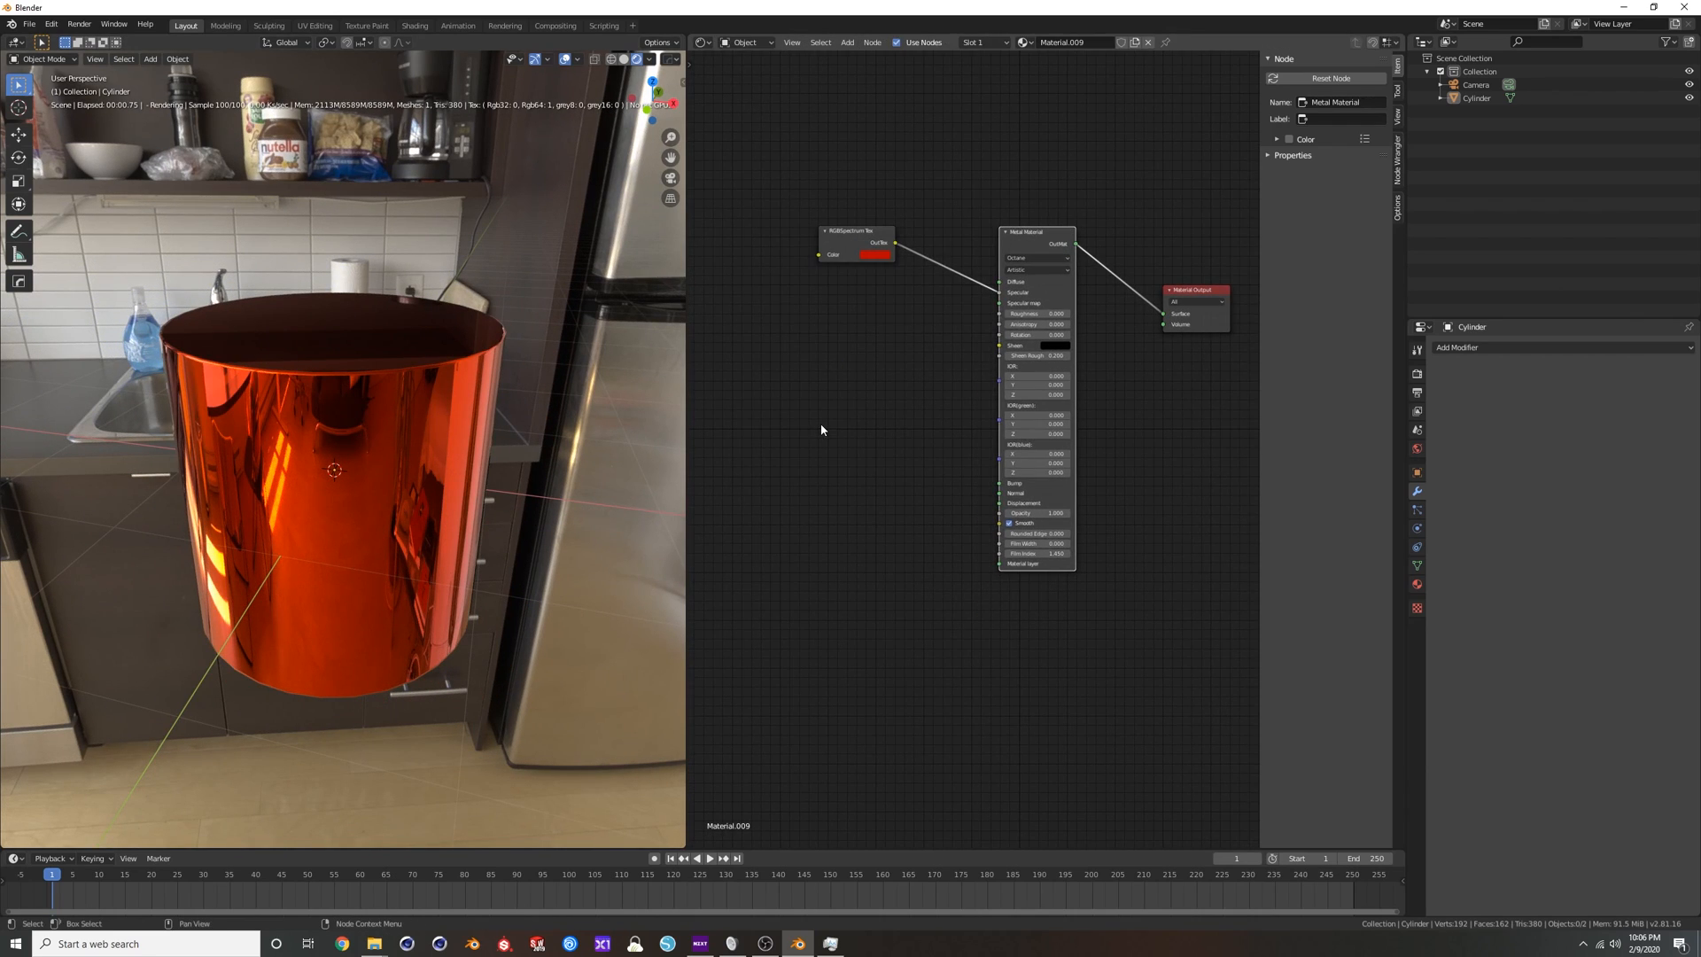
Add a Glossy Material node and a Diffuse Material node below the existing nodes.
{"action": "key", "text": "shift+a"}
{"action": "type", "text": "glo"}
{"action": "key", "text": "Return"}
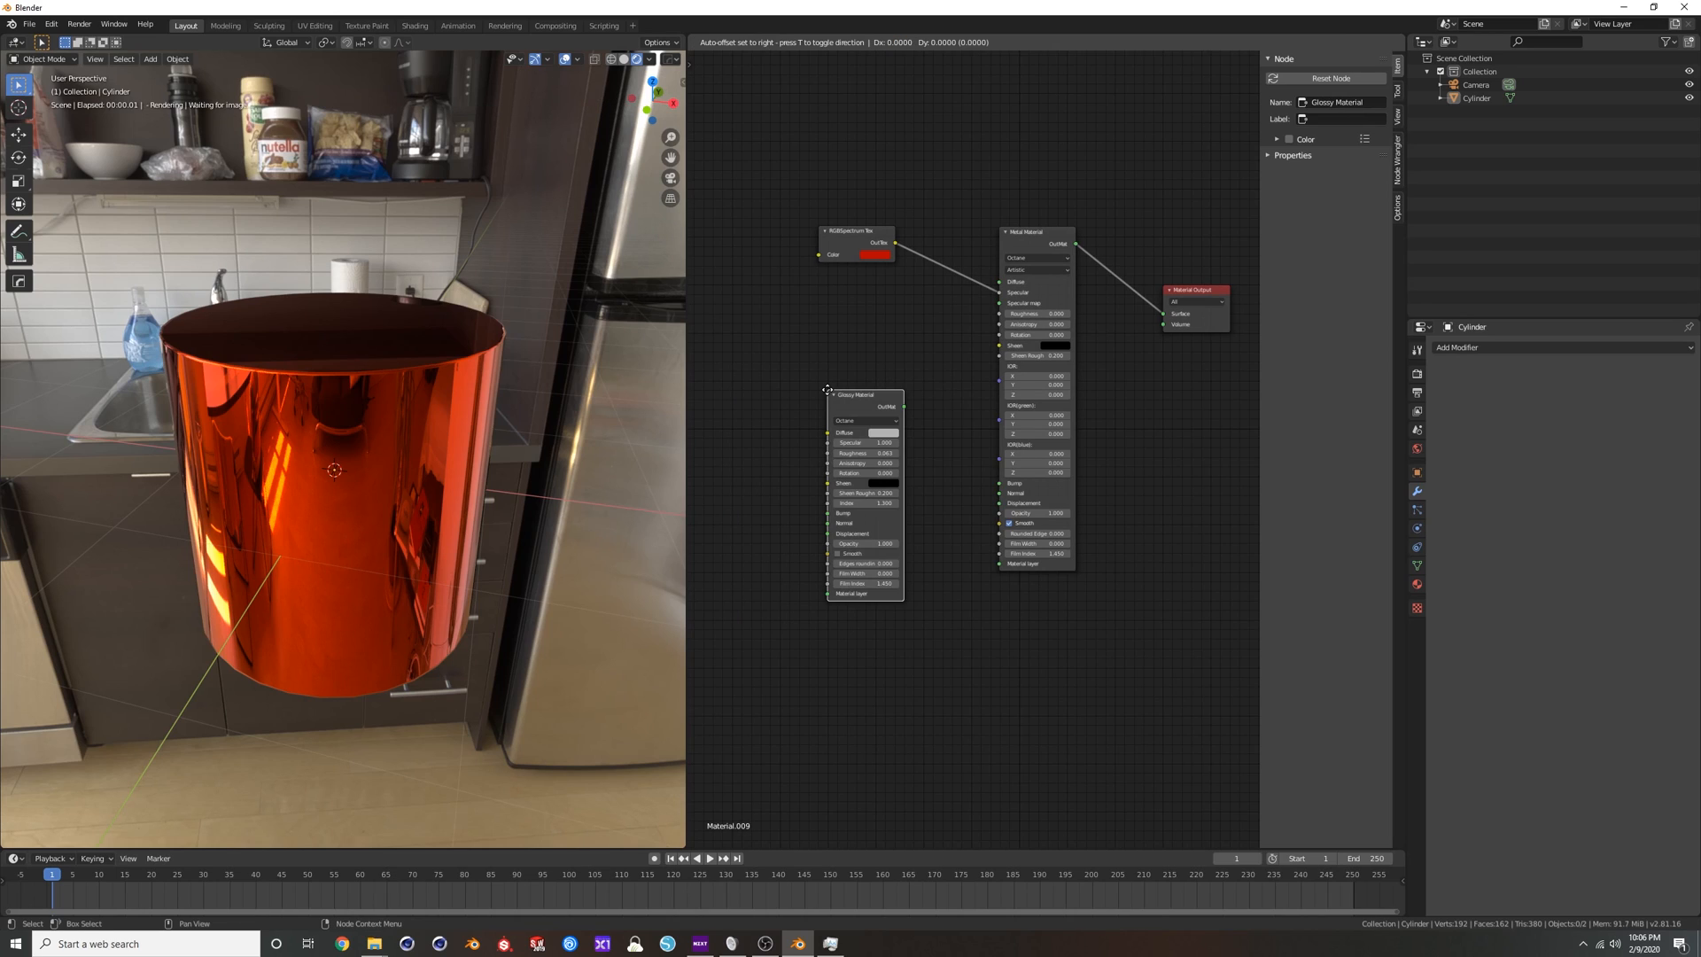
{"action": "key", "text": "shift+a"}
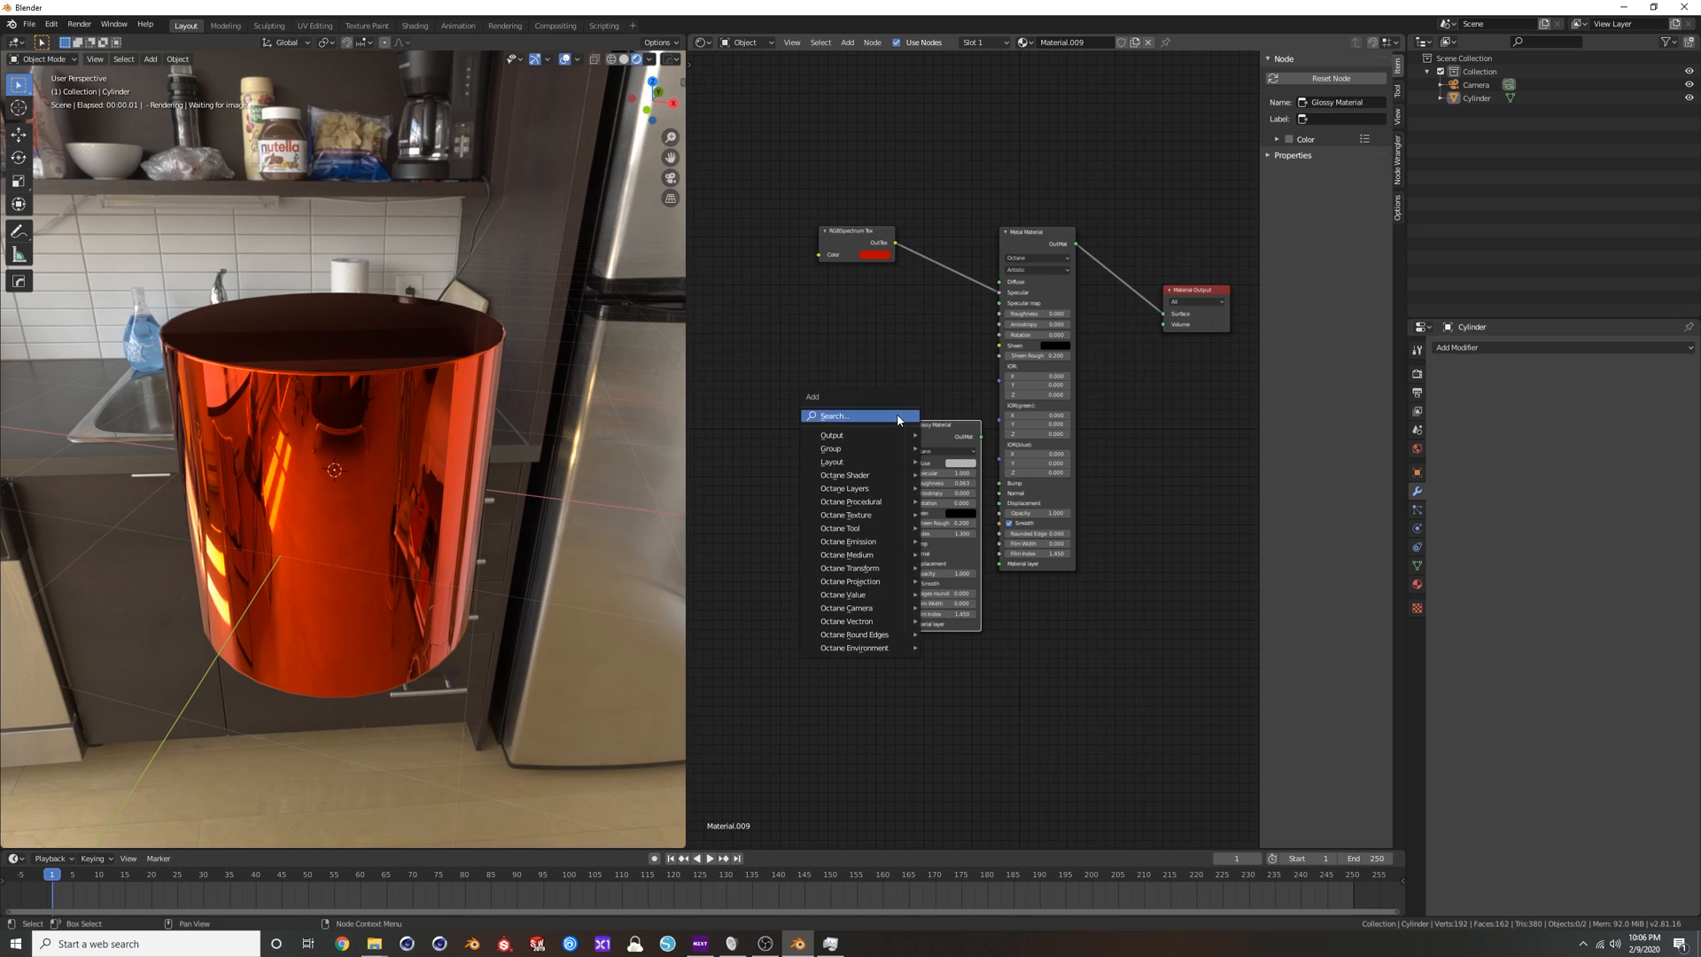
{"action": "type", "text": "diff"}
{"action": "key", "text": "Return"}
{"action": "left_click", "coordinate": [798, 535]}
Add a Specular Material node and connect its output to the Material Output's Surface.
{"action": "key", "text": "shift+a"}
{"action": "type", "text": "spec"}
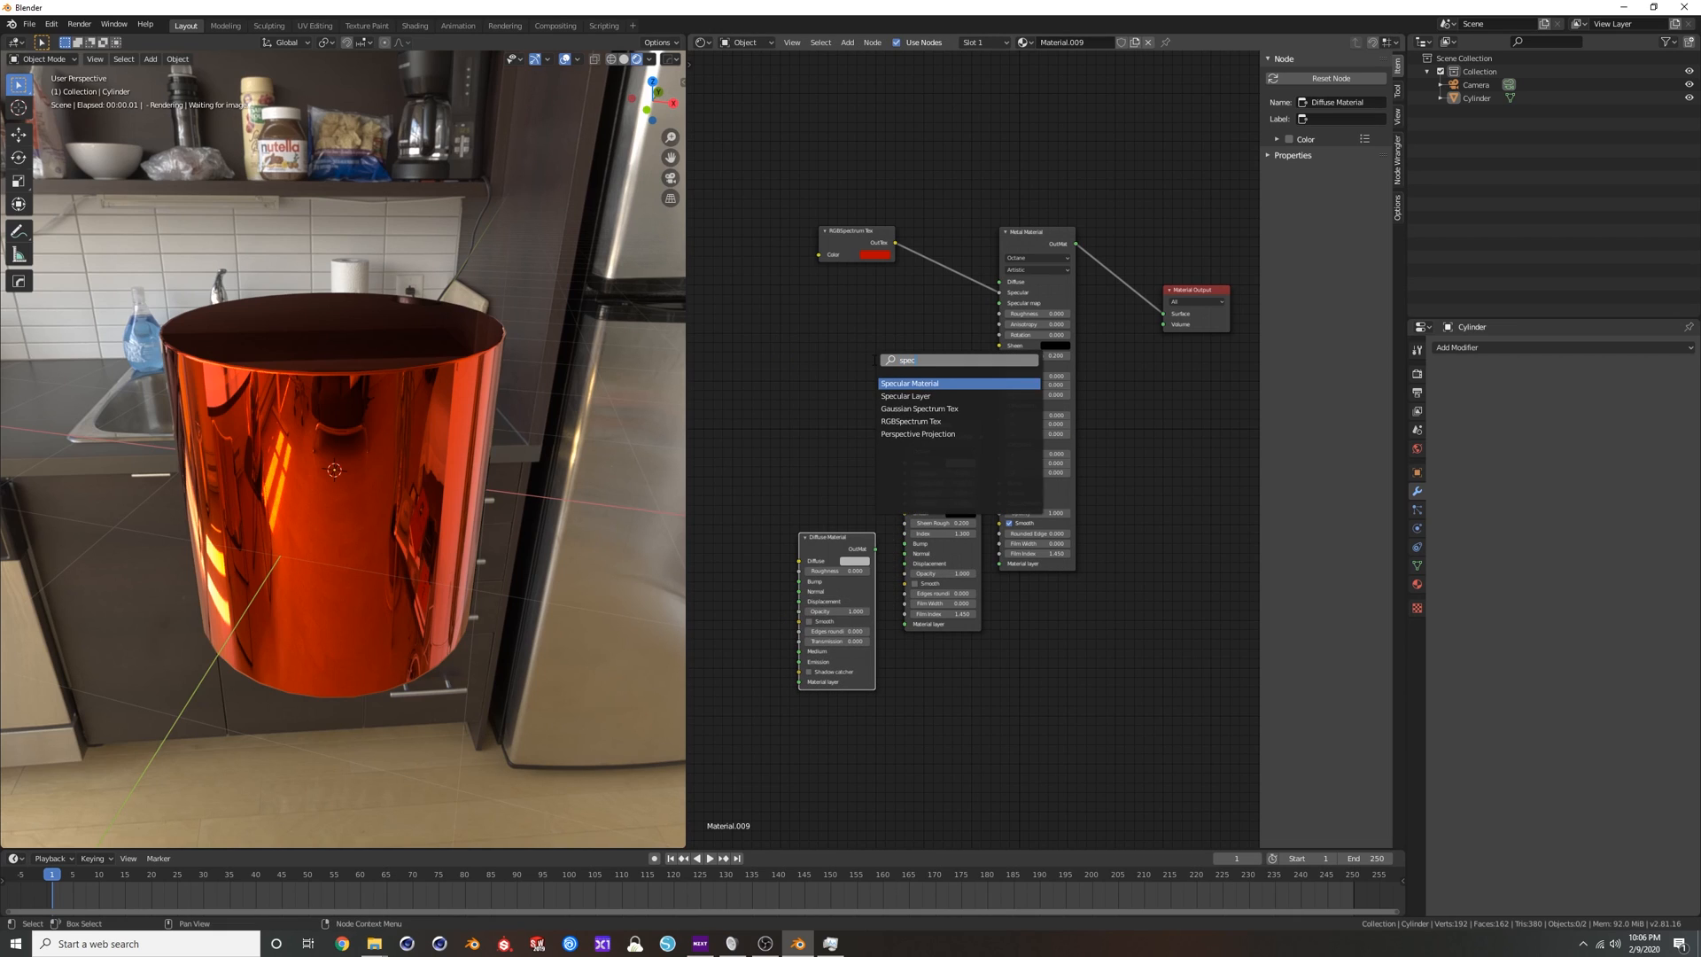
{"action": "key", "text": "Return"}
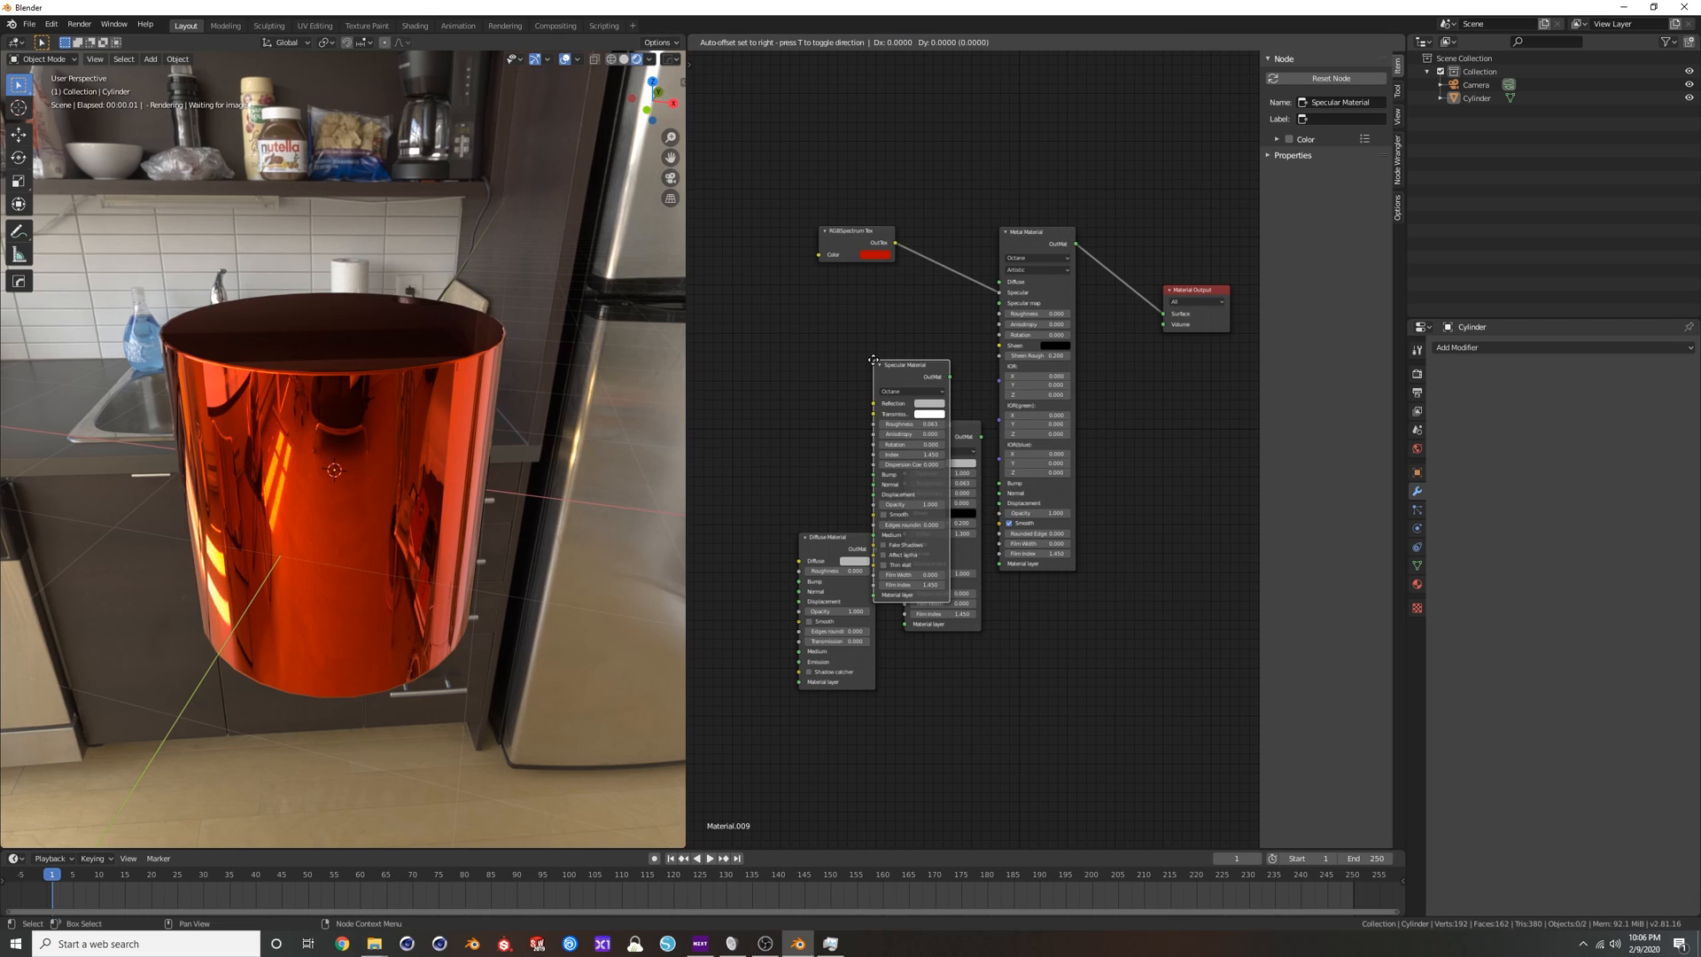
{"action": "left_click", "coordinate": [727, 171]}
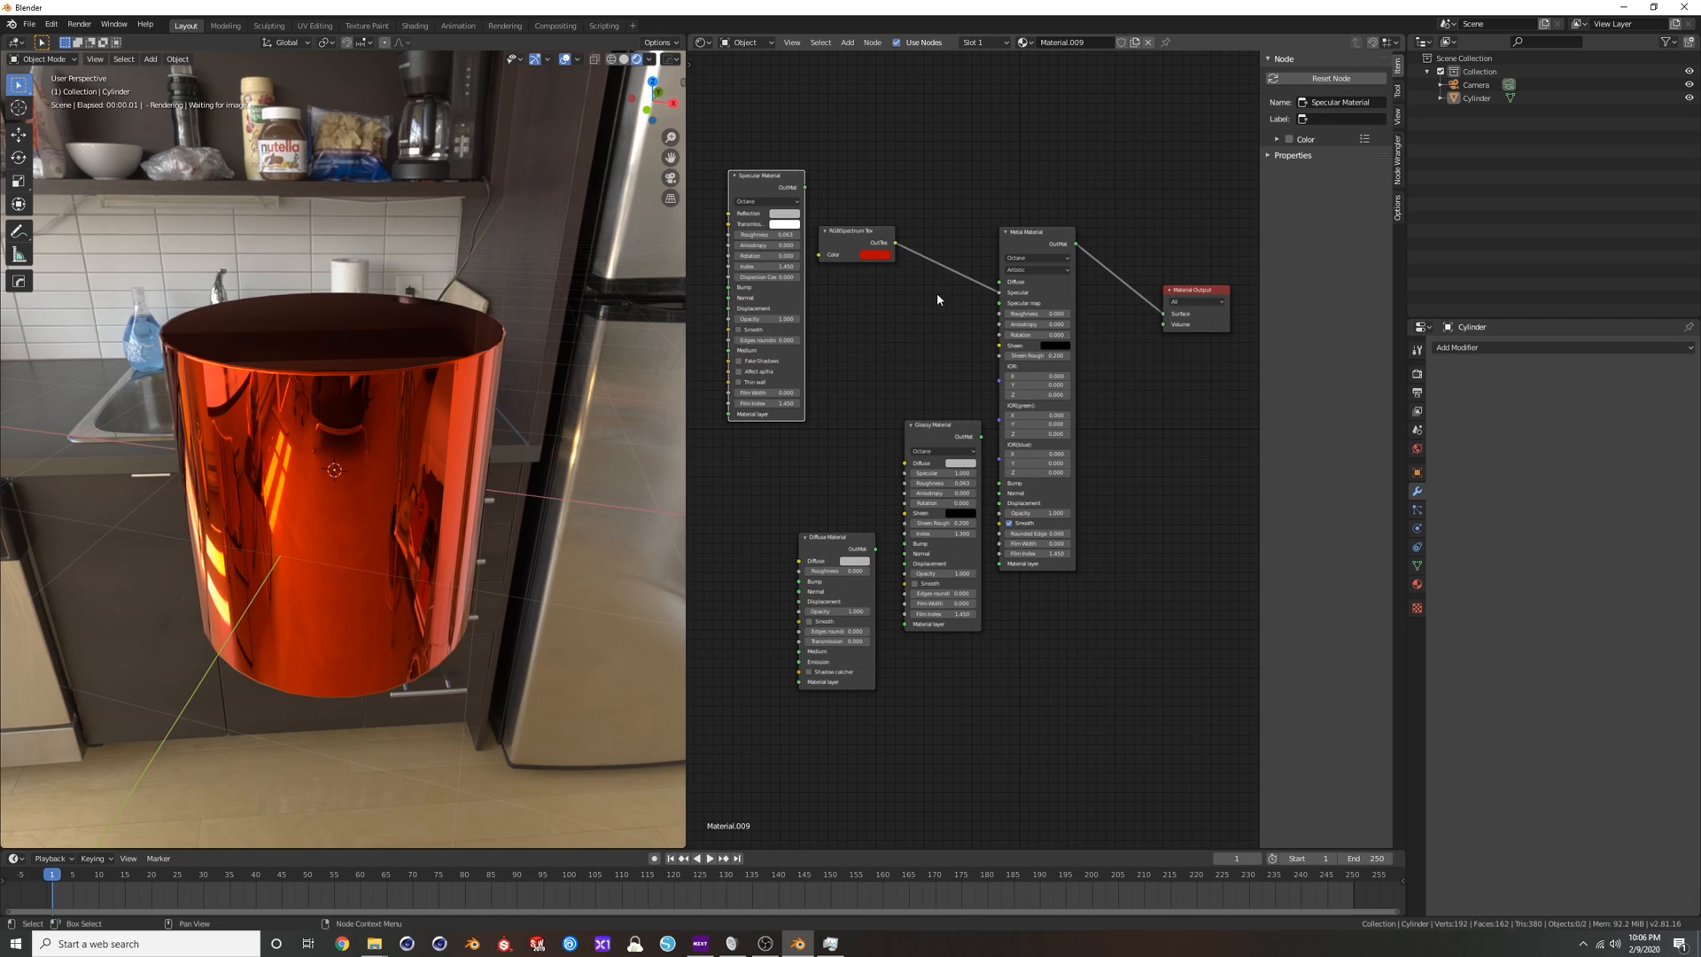
{"action": "left_click_drag", "start_coordinate": [804, 187], "coordinate": [1163, 314]}
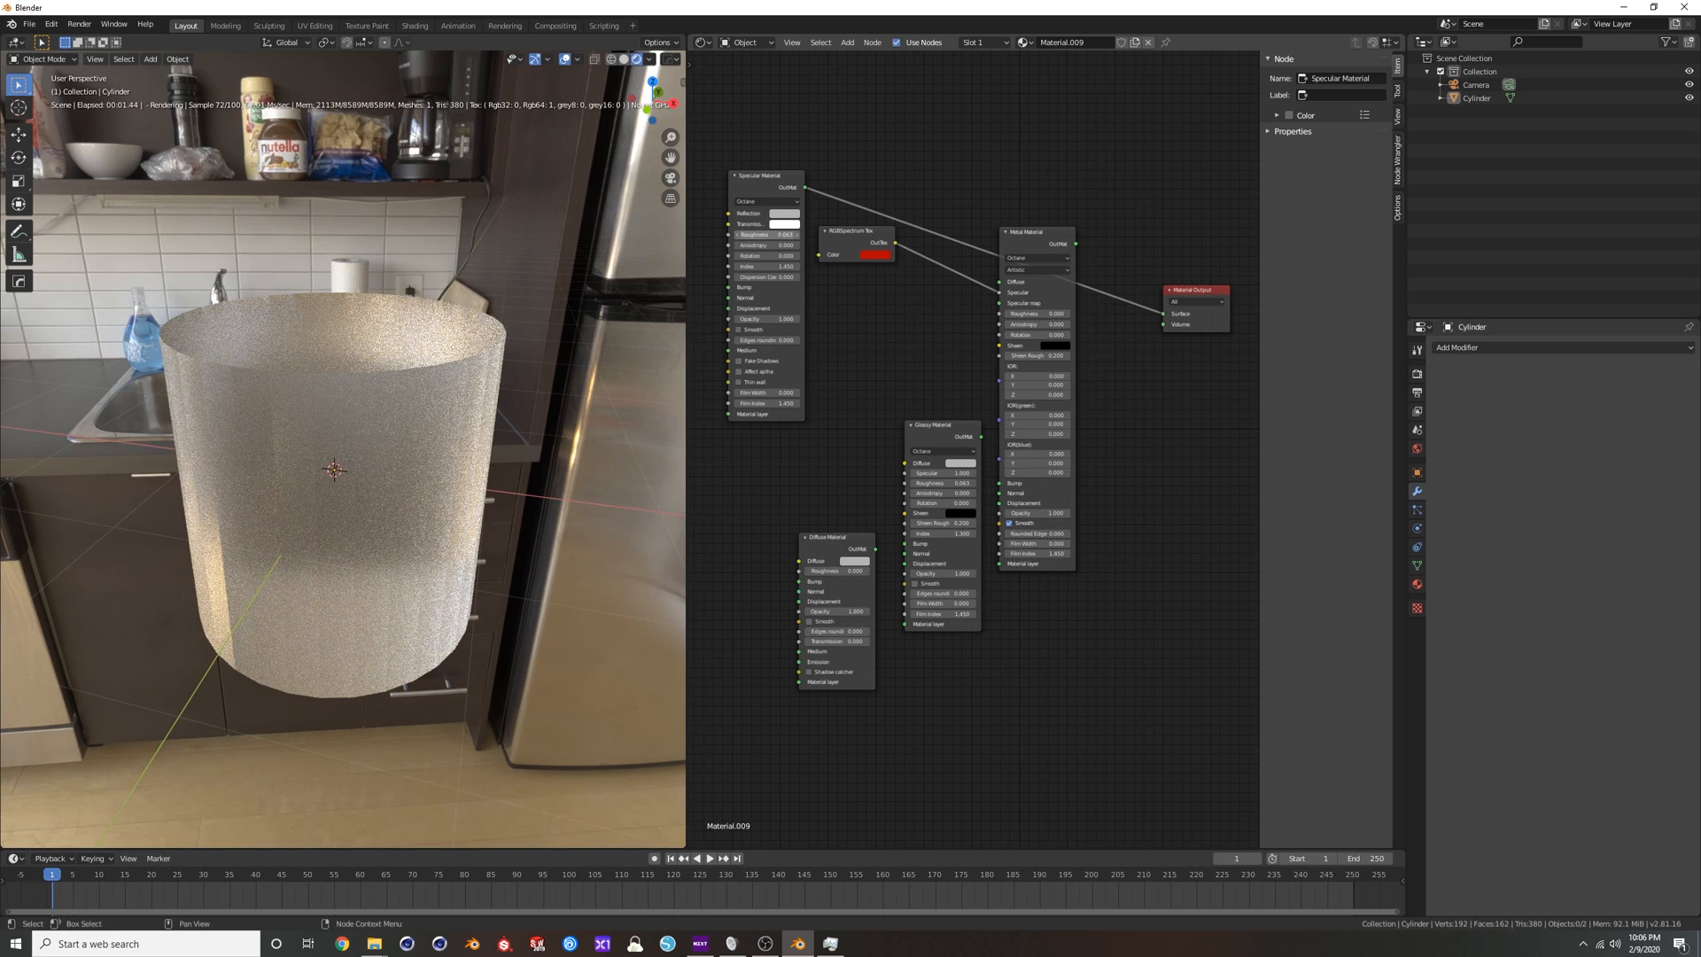
Try a Roughness of 0.263 on the Specular Material and set it to 0.
{"action": "left_click_drag", "start_coordinate": [773, 236], "coordinate": [861, 236]}
{"action": "middle_click_drag", "start_coordinate": [881, 304], "coordinate": [1060, 361]}
{"action": "scroll", "coordinate": [983, 288], "scroll_direction": "up", "scroll_amount": 2}
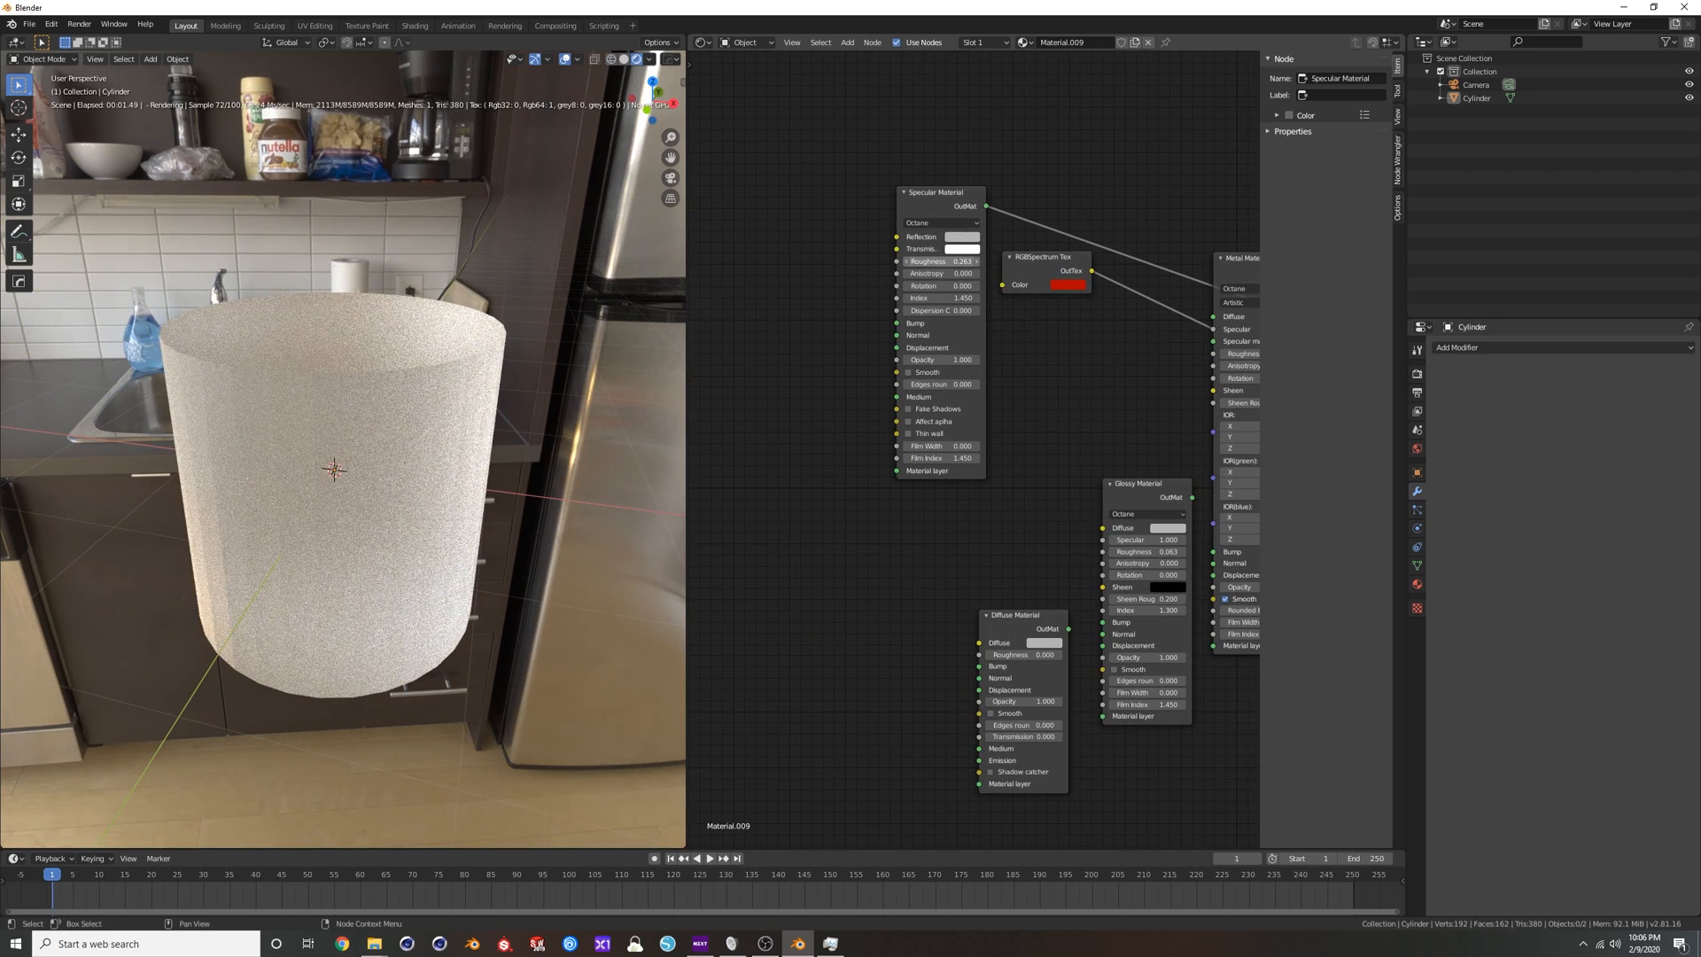
{"action": "left_click_drag", "start_coordinate": [949, 261], "coordinate": [833, 262]}
Plug the red RGBSpectrum Tex into the Specular Material's Reflection, place it beside that node, and enable Smooth.
{"action": "left_click_drag", "start_coordinate": [1216, 334], "coordinate": [897, 237]}
{"action": "left_click_drag", "start_coordinate": [1040, 263], "coordinate": [794, 236]}
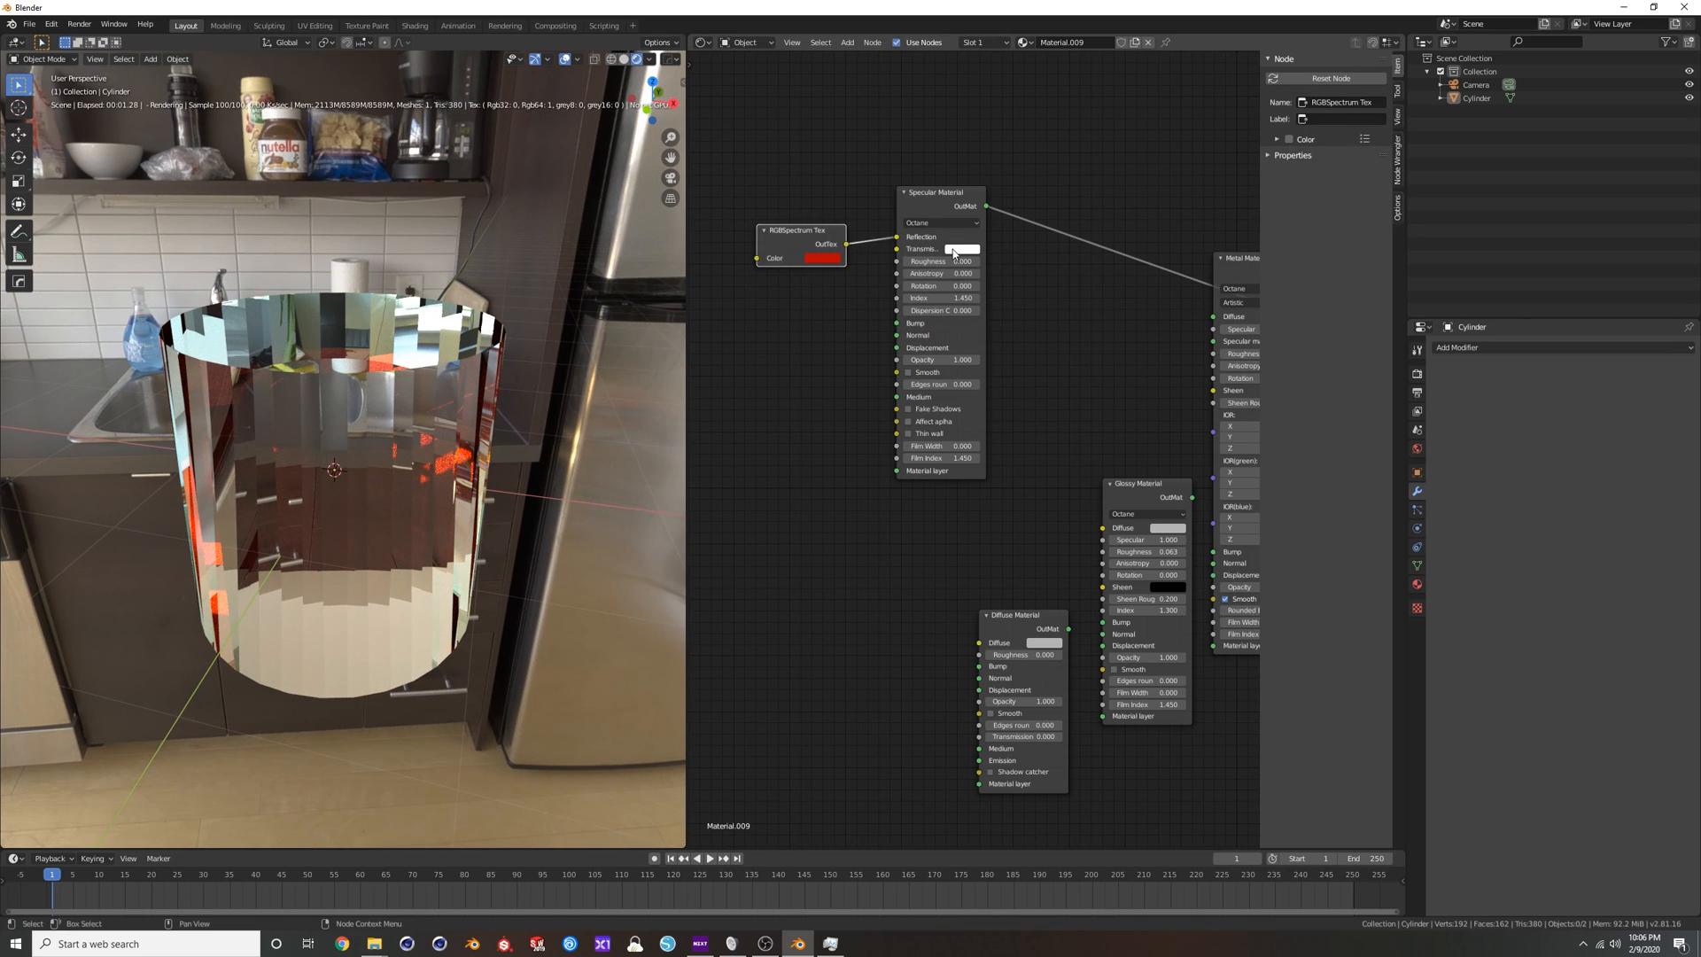
{"action": "left_click", "coordinate": [909, 373]}
Switch the RGBSpectrum Tex connection from Reflection to the Specular Material's Transmission Color and inspect the tinted glass.
{"action": "left_click_drag", "start_coordinate": [895, 238], "coordinate": [897, 251]}
{"action": "middle_click_drag", "start_coordinate": [517, 344], "coordinate": [416, 346]}
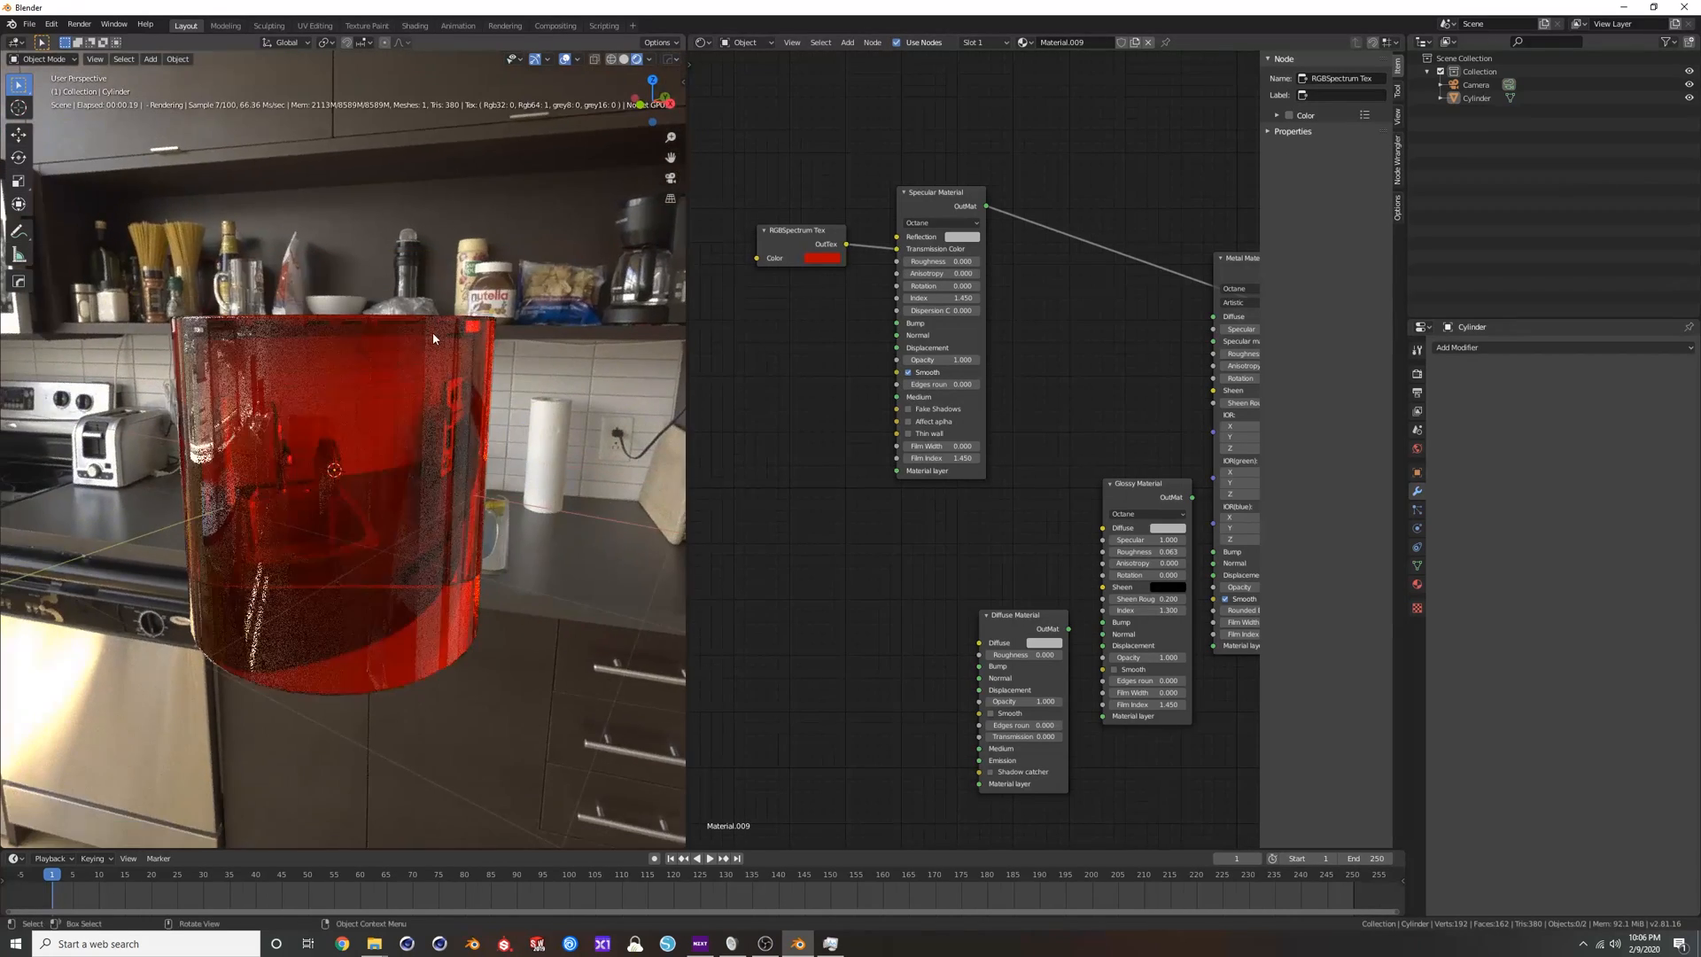
{"action": "scroll", "coordinate": [407, 349], "scroll_direction": "up", "scroll_amount": 5}
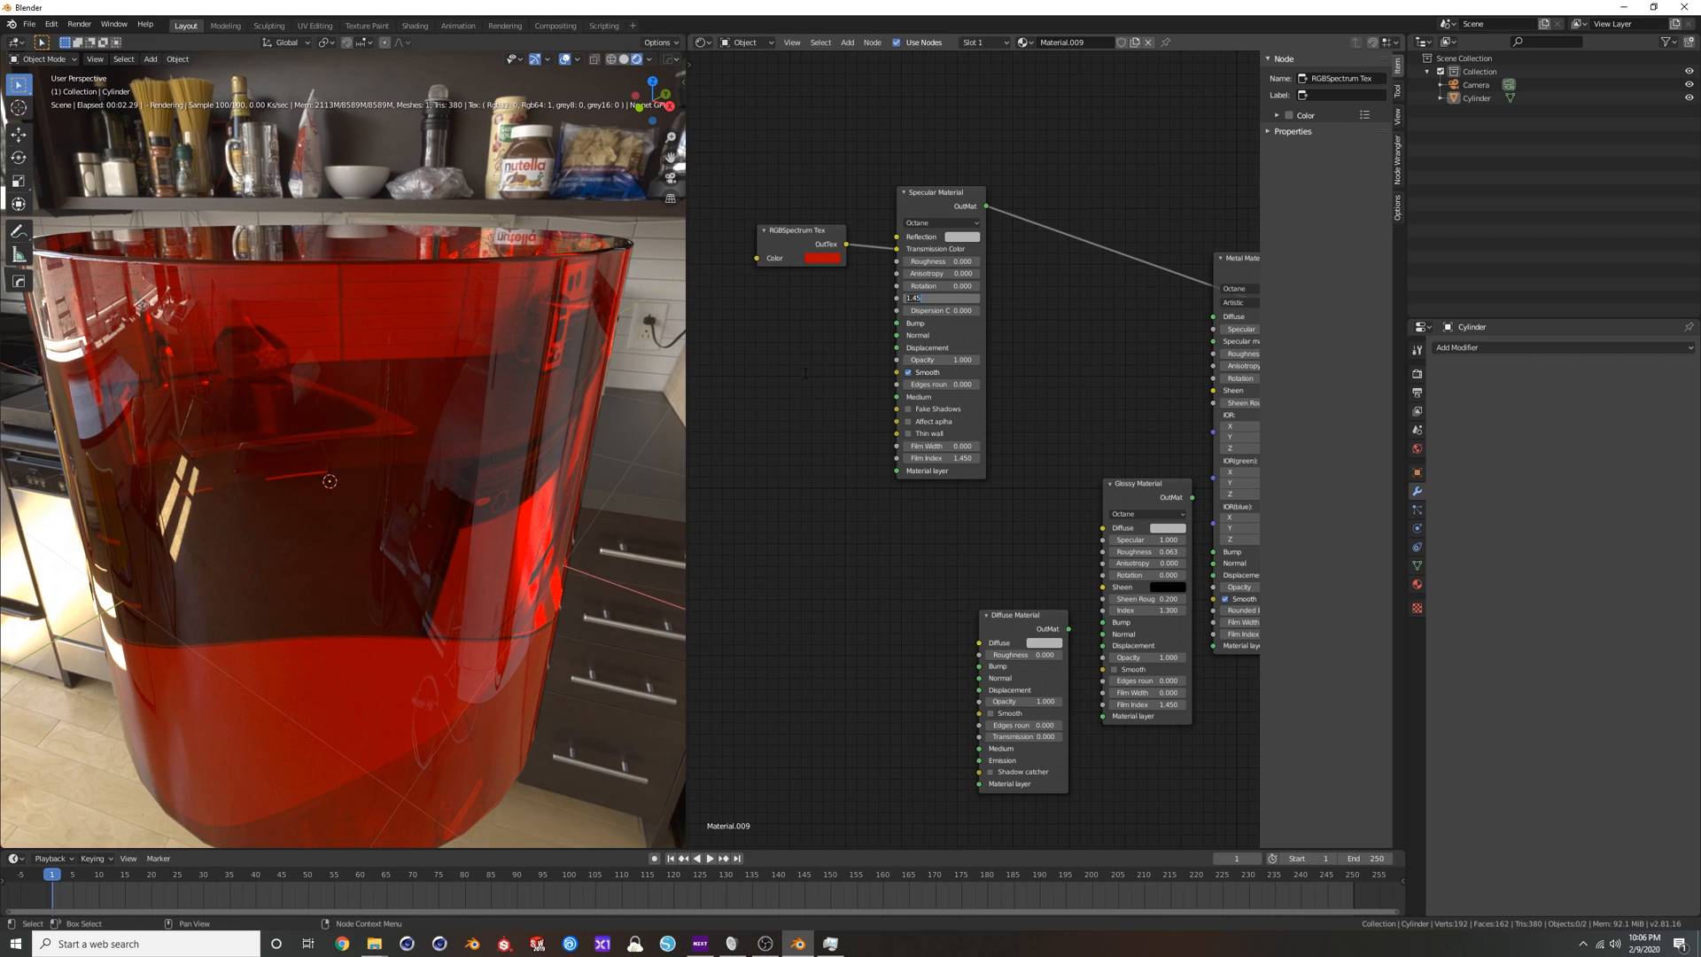
Set the Specular Material's Index to 1.333.
{"action": "key", "text": "Return"}
{"action": "middle_click_drag", "start_coordinate": [613, 270], "coordinate": [440, 342]}
{"action": "scroll", "coordinate": [914, 308], "scroll_direction": "down", "scroll_amount": 1}
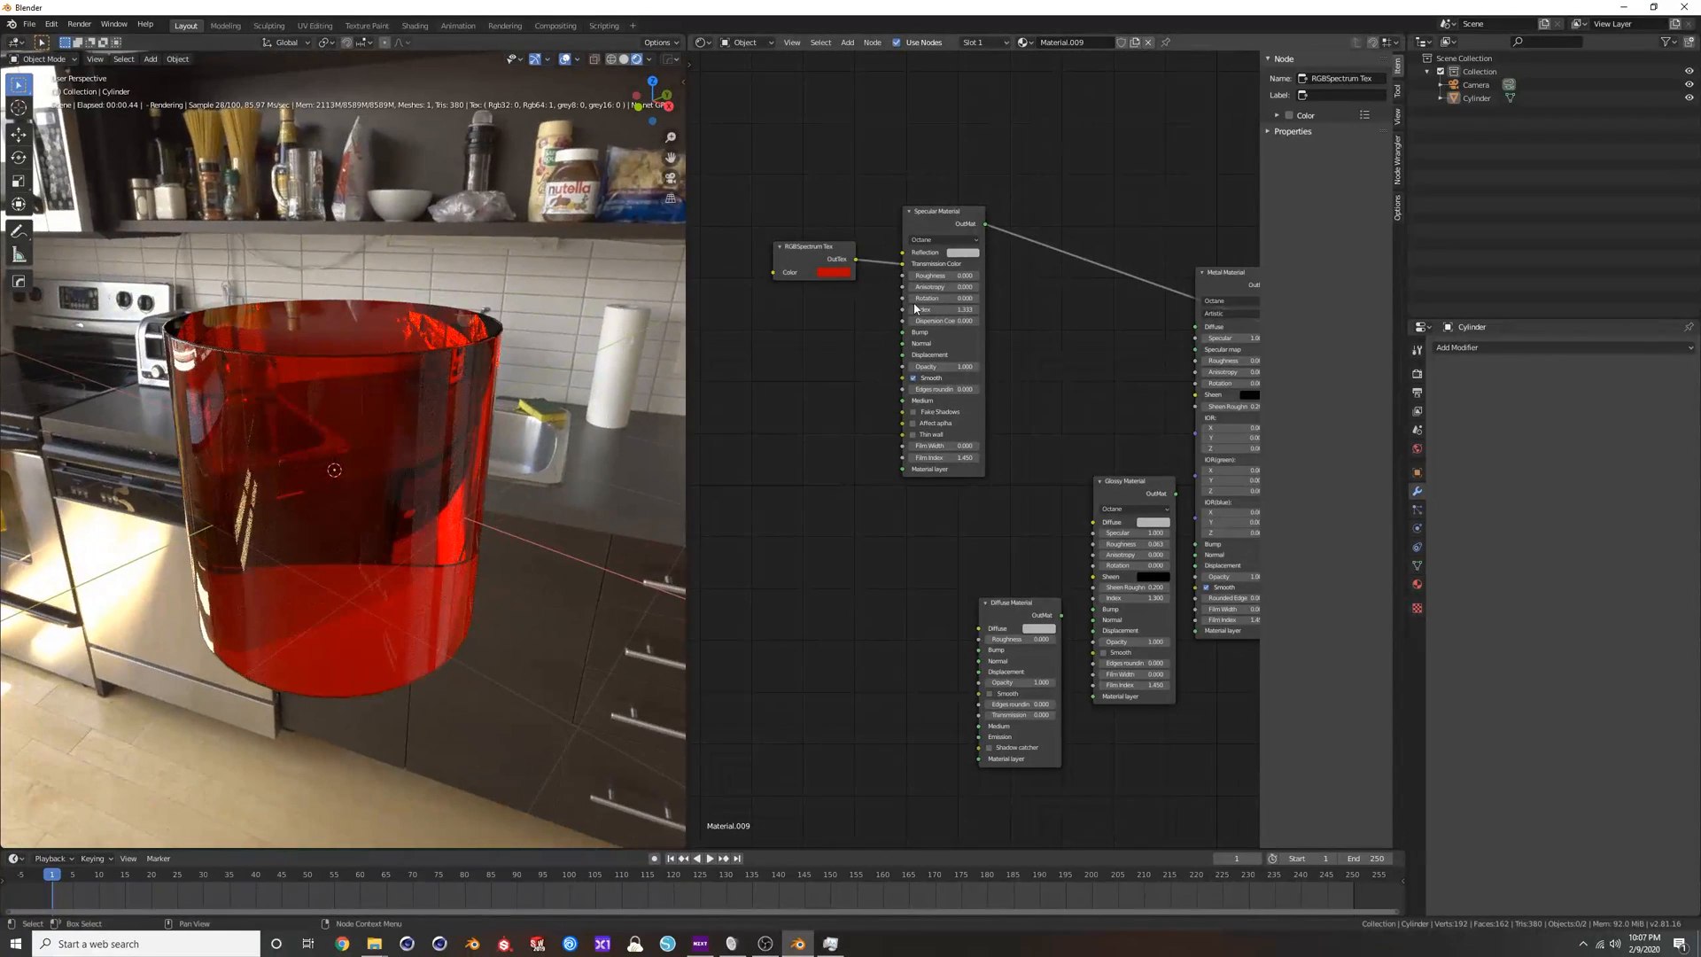
Move the Metal Material node out of the way and place the Material Output beside the Specular Material.
{"action": "left_click_drag", "start_coordinate": [1237, 279], "coordinate": [1230, 387]}
{"action": "scroll", "coordinate": [1151, 394], "scroll_direction": "down", "scroll_amount": 1}
{"action": "middle_click_drag", "start_coordinate": [1152, 392], "coordinate": [1004, 399]}
{"action": "left_click_drag", "start_coordinate": [1226, 352], "coordinate": [937, 204]}
{"action": "middle_click_drag", "start_coordinate": [888, 298], "coordinate": [1025, 323]}
Try feeding the red RGBSpectrum Tex into the Material Output's Volume instead of the Specular Material's Transmission Color.
{"action": "scroll", "coordinate": [1007, 310], "scroll_direction": "up", "scroll_amount": 1}
{"action": "scroll", "coordinate": [1007, 313], "scroll_direction": "up", "scroll_amount": 1}
{"action": "left_click_drag", "start_coordinate": [881, 276], "coordinate": [904, 317]}
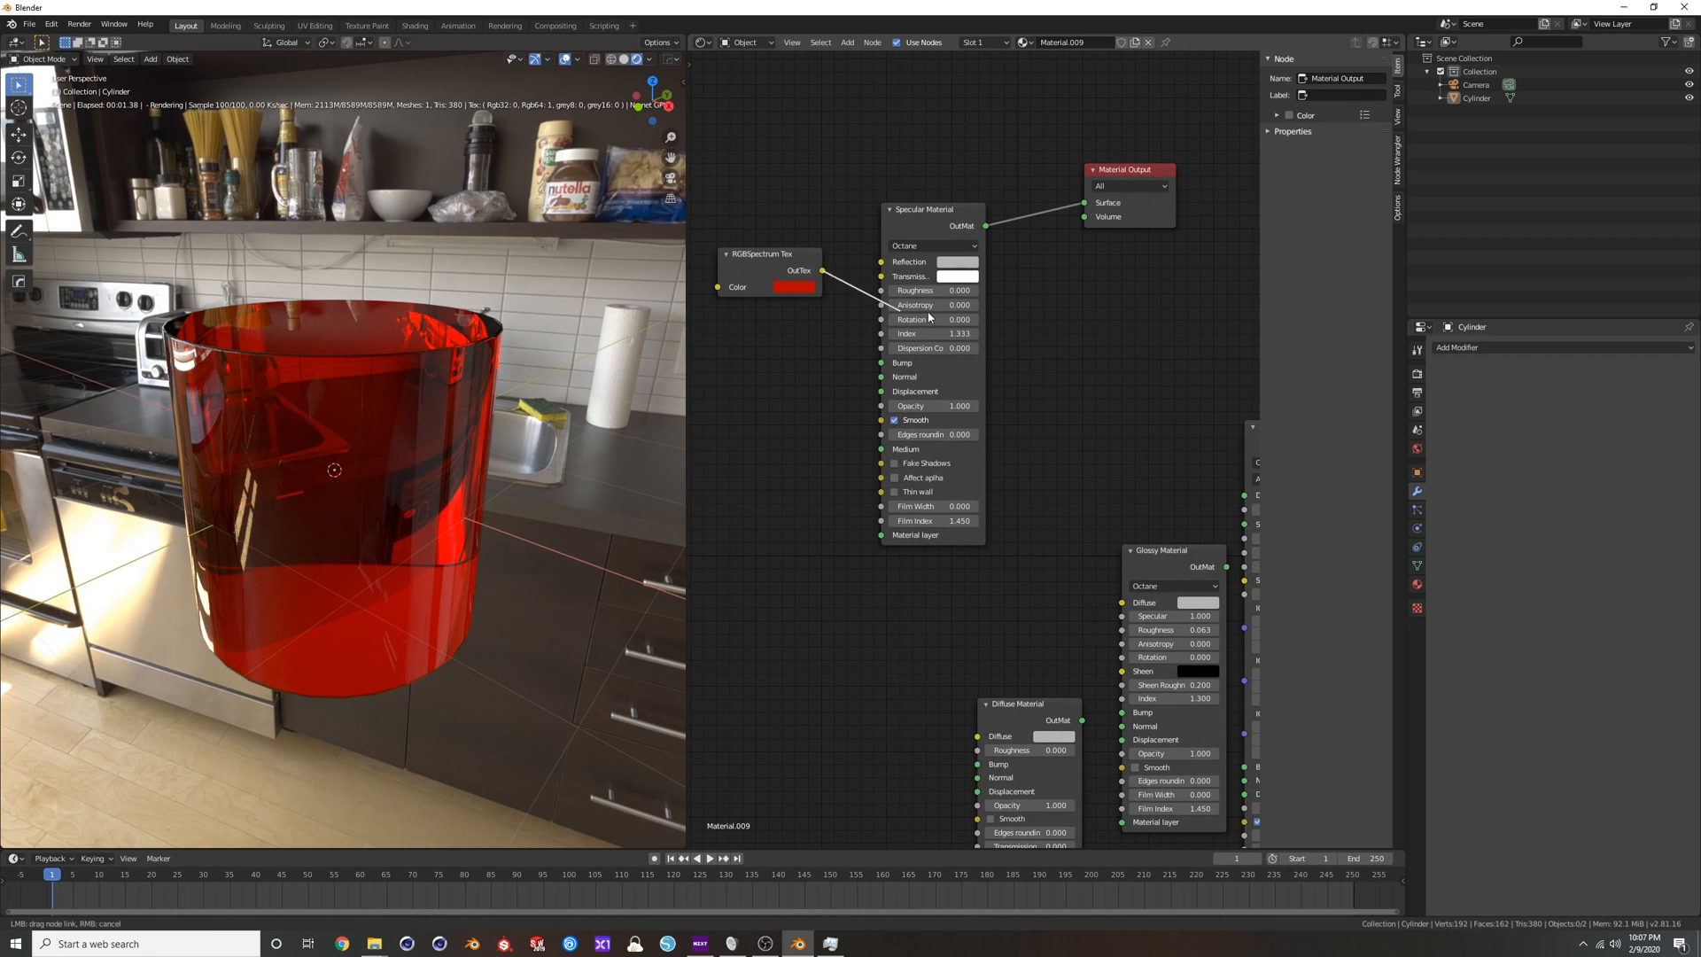
{"action": "left_click_drag", "start_coordinate": [1088, 223], "coordinate": [1087, 220]}
{"action": "left_click_drag", "start_coordinate": [753, 255], "coordinate": [1043, 289]}
{"action": "left_click_drag", "start_coordinate": [914, 227], "coordinate": [843, 201]}
{"action": "left_click_drag", "start_coordinate": [1055, 288], "coordinate": [1009, 264]}
{"action": "left_click", "coordinate": [625, 59]}
{"action": "left_click", "coordinate": [637, 59]}
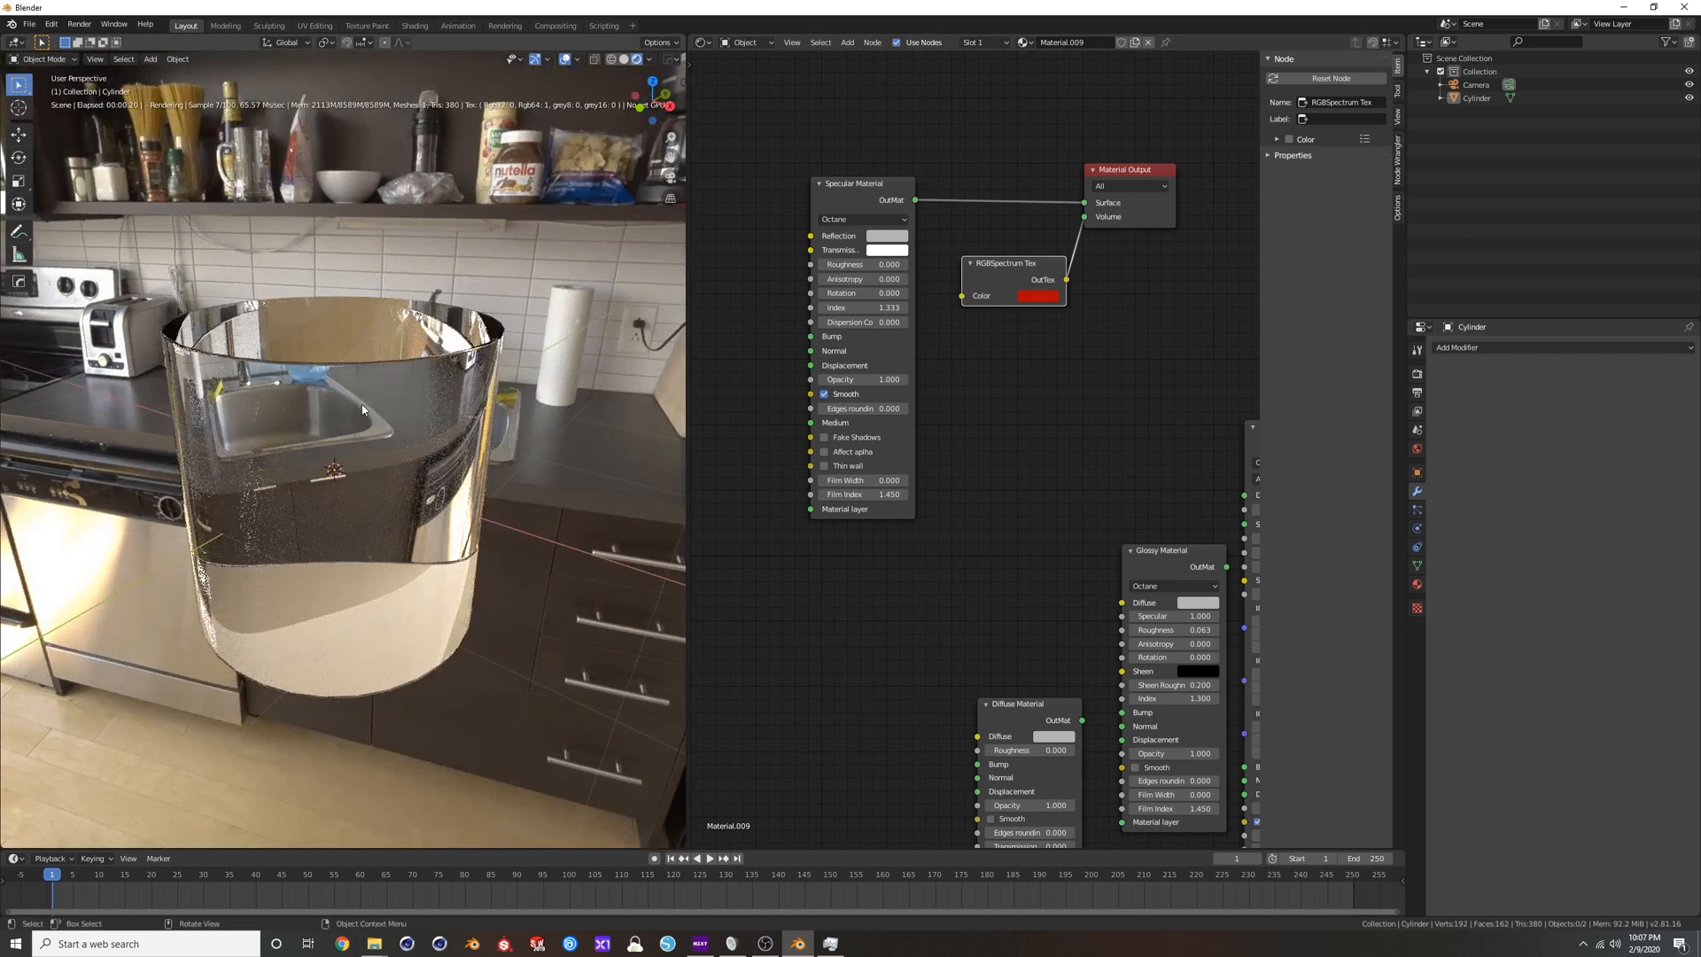
Brighten the RGBSpectrum Tex's red to a Value of 1.000.
{"action": "left_click", "coordinate": [1044, 296]}
{"action": "mouse_move", "coordinate": [1130, 125]}
{"action": "left_mouse_down"}
{"action": "mouse_move", "coordinate": [1130, 204]}
{"action": "mouse_move", "coordinate": [1130, 111]}
{"action": "left_mouse_up"}
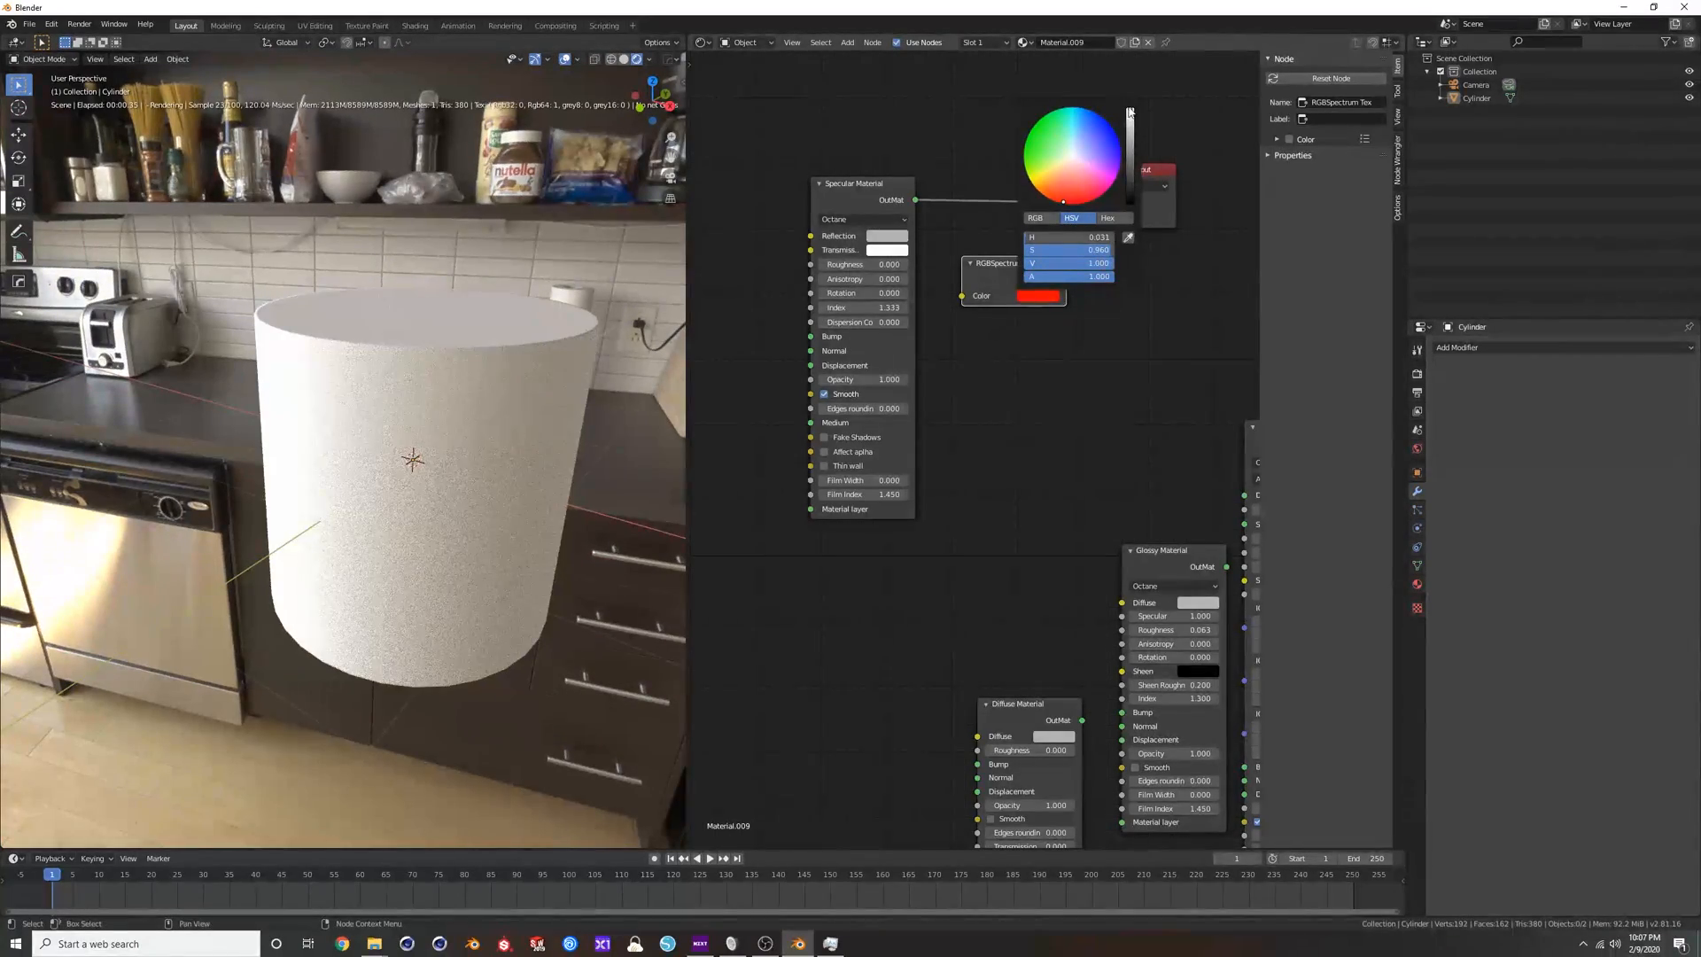
{"action": "left_click", "coordinate": [1038, 294]}
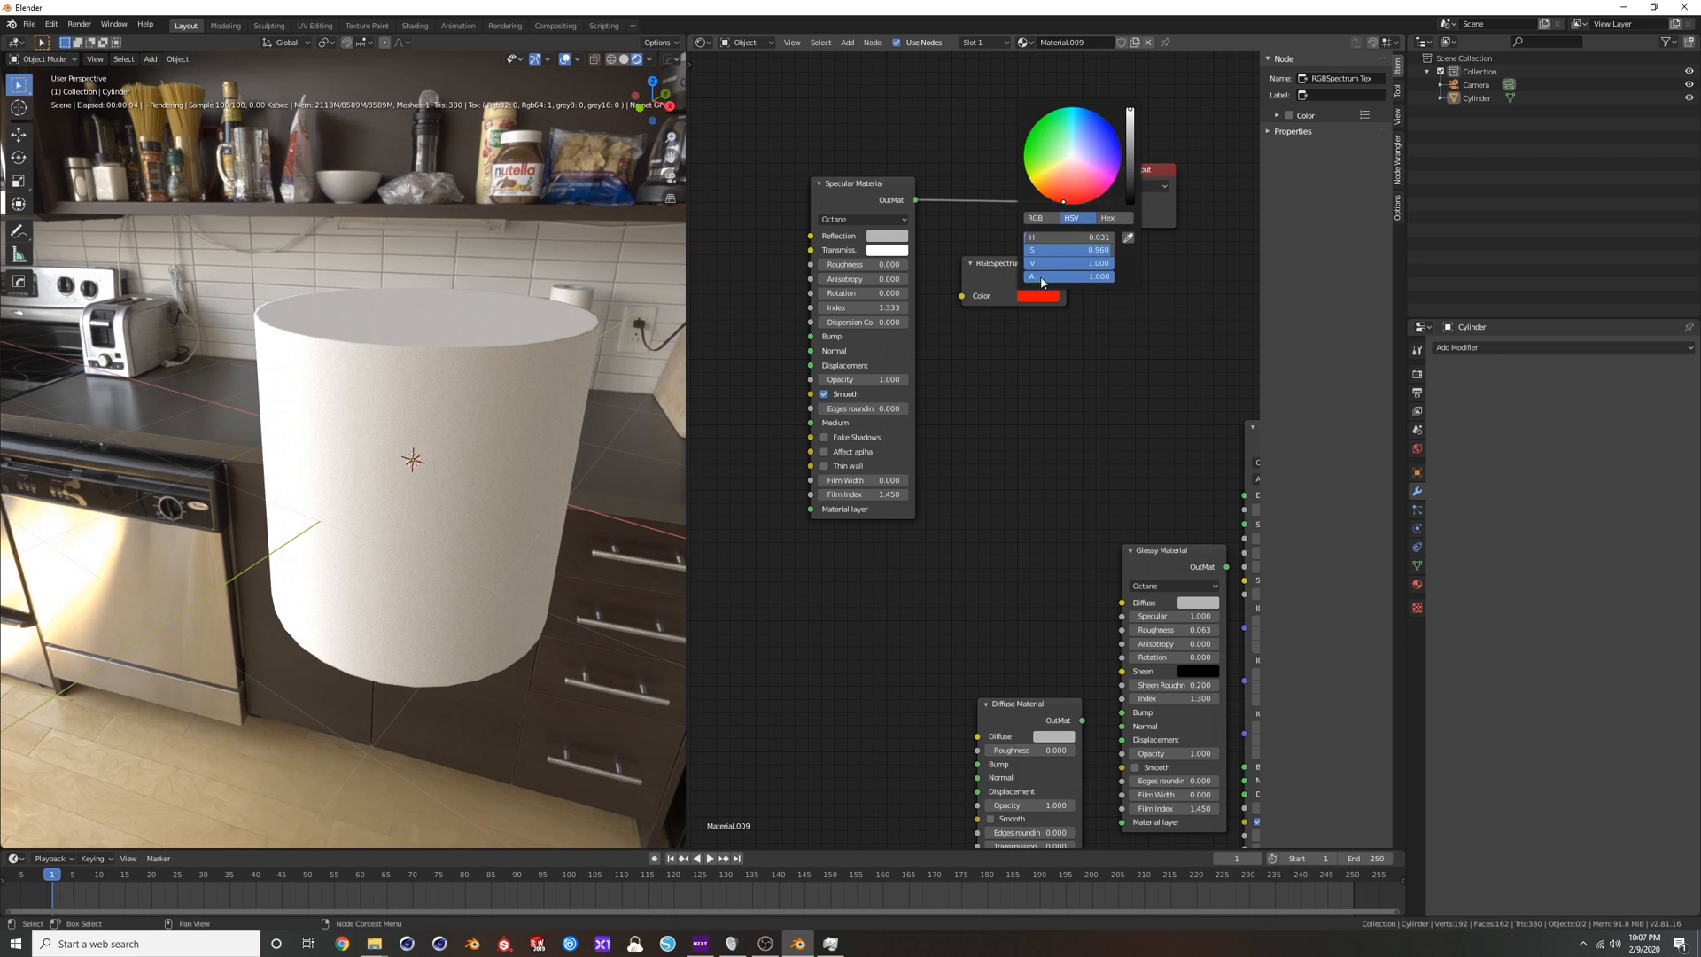
{"action": "left_click_drag", "start_coordinate": [1132, 169], "coordinate": [1129, 120]}
Plug the RGBSpectrum Tex back into the Specular Material's Transmission Color, place it beside that node and inspect the tinted cylinder.
{"action": "left_click_drag", "start_coordinate": [1014, 268], "coordinate": [789, 247]}
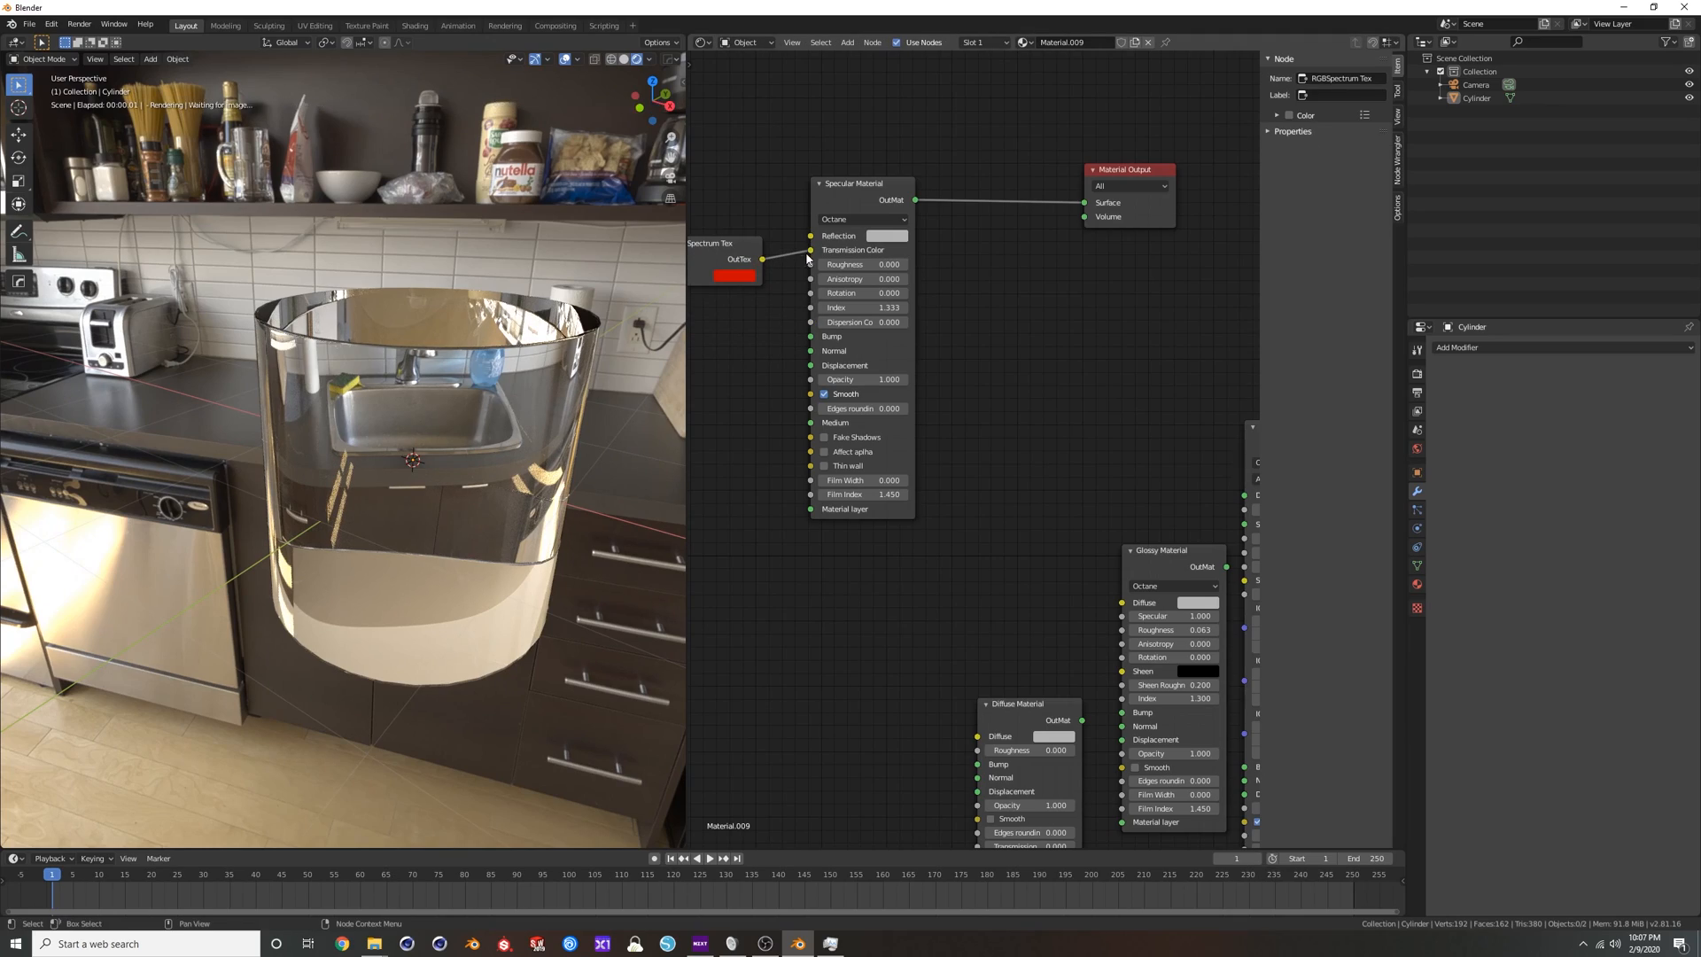
{"action": "middle_click_drag", "start_coordinate": [803, 363], "coordinate": [927, 369]}
{"action": "scroll", "coordinate": [927, 371], "scroll_direction": "down", "scroll_amount": 1}
{"action": "middle_click_drag", "start_coordinate": [520, 435], "coordinate": [451, 418]}
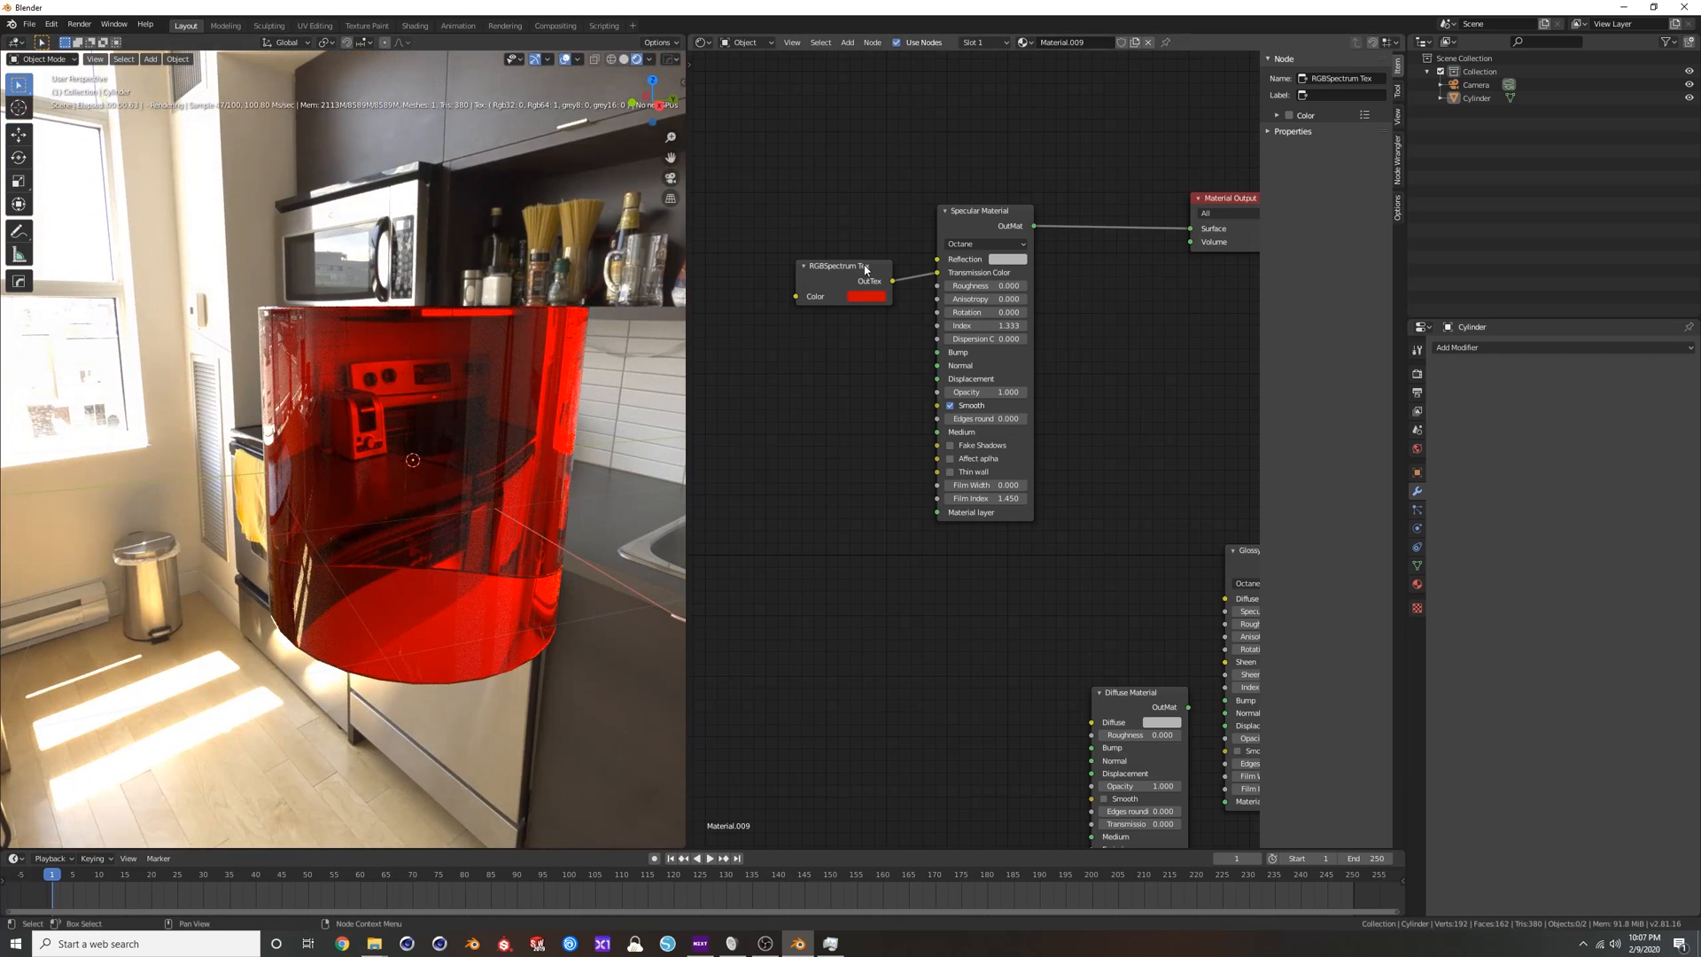
{"action": "left_click_drag", "start_coordinate": [866, 272], "coordinate": [823, 211]}
{"action": "middle_click_drag", "start_coordinate": [825, 348], "coordinate": [875, 376]}
{"action": "scroll", "coordinate": [863, 365], "scroll_direction": "down", "scroll_amount": 1}
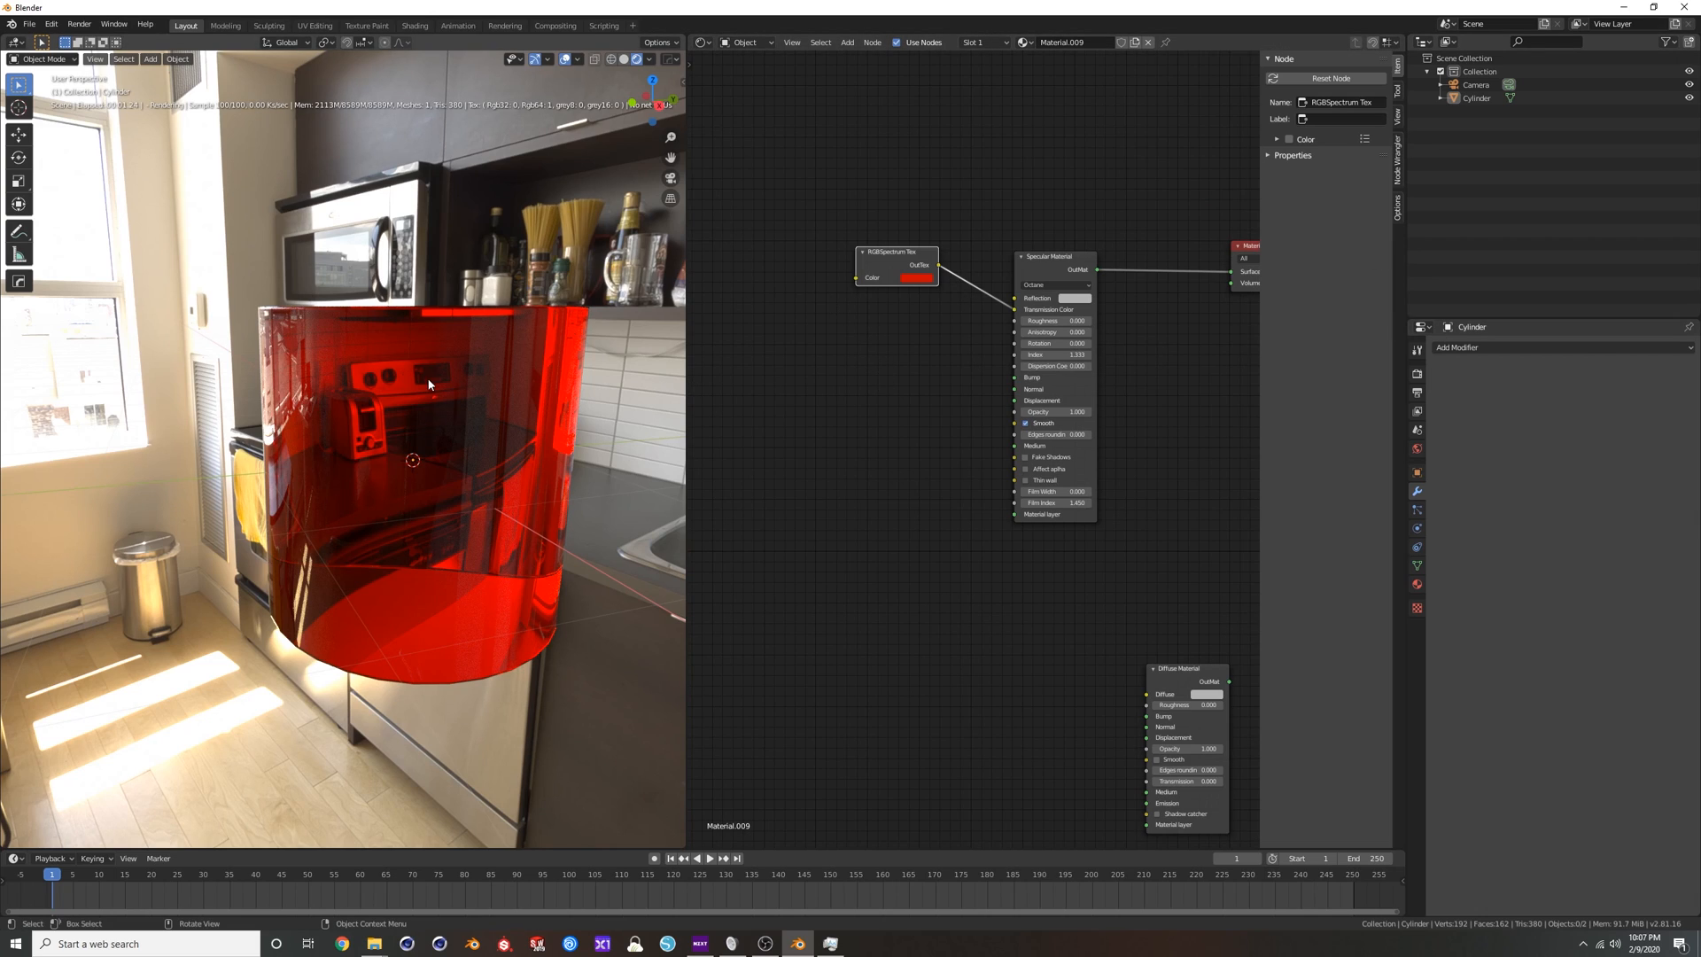
Add a plane at the cylinder's base and scale it up well beyond the cylinder.
{"action": "left_click", "coordinate": [466, 400]}
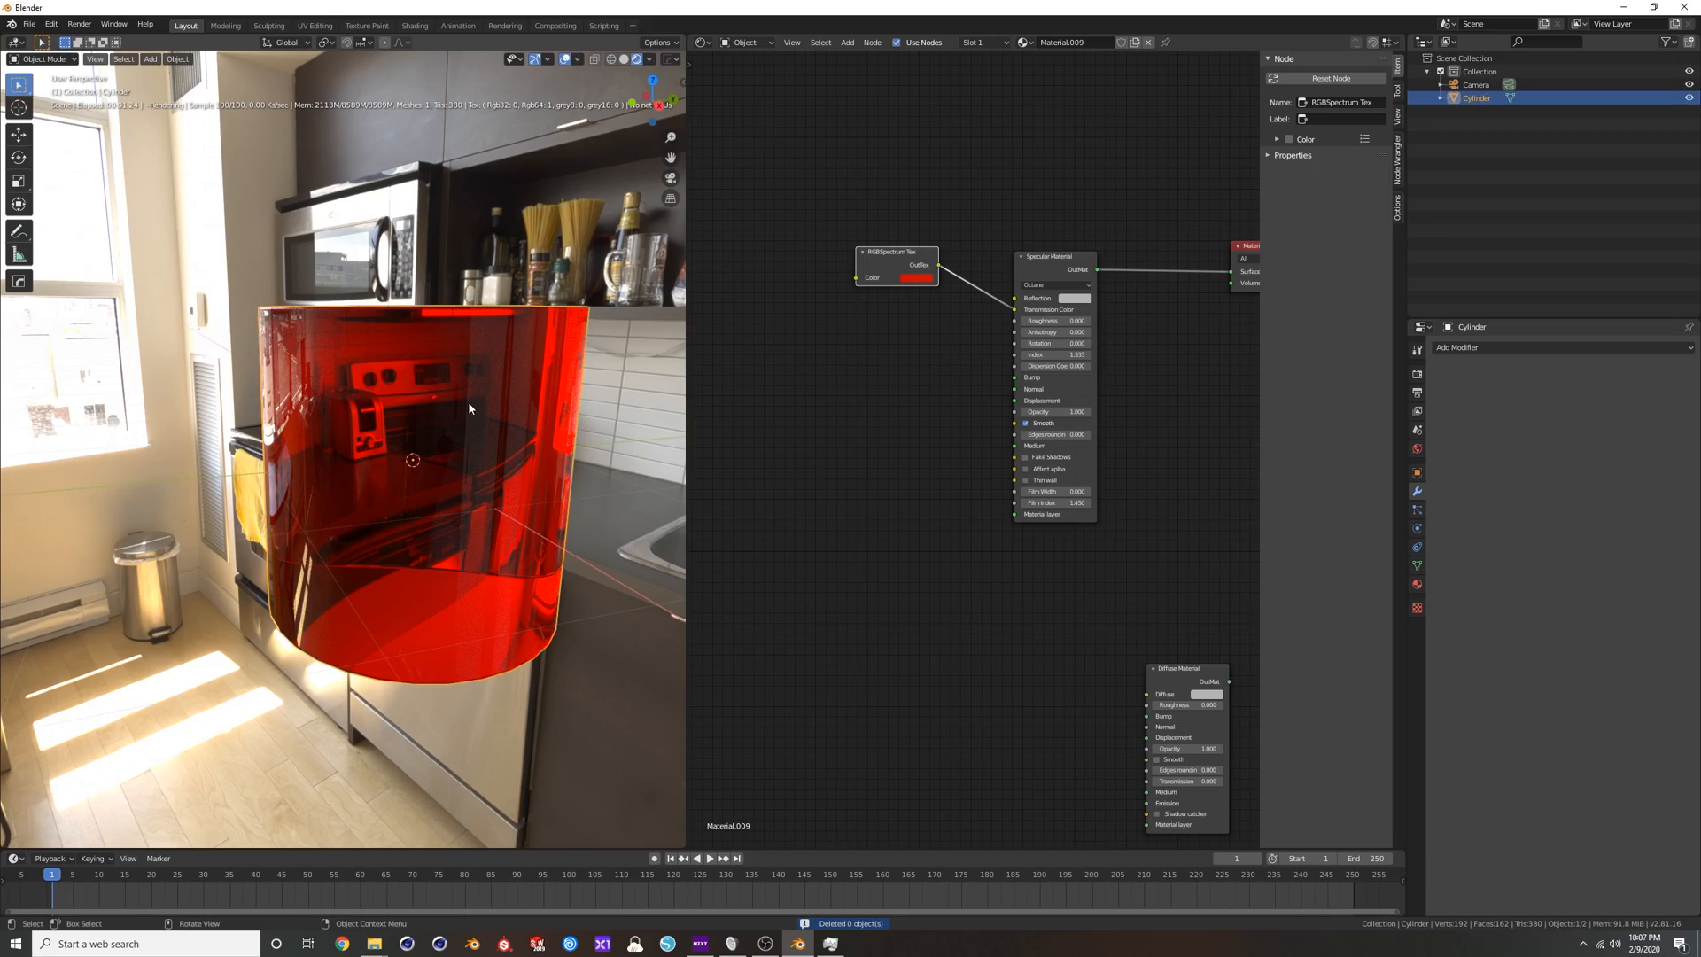
{"action": "key", "text": "shift+a"}
{"action": "mouse_move", "coordinate": [471, 407]}
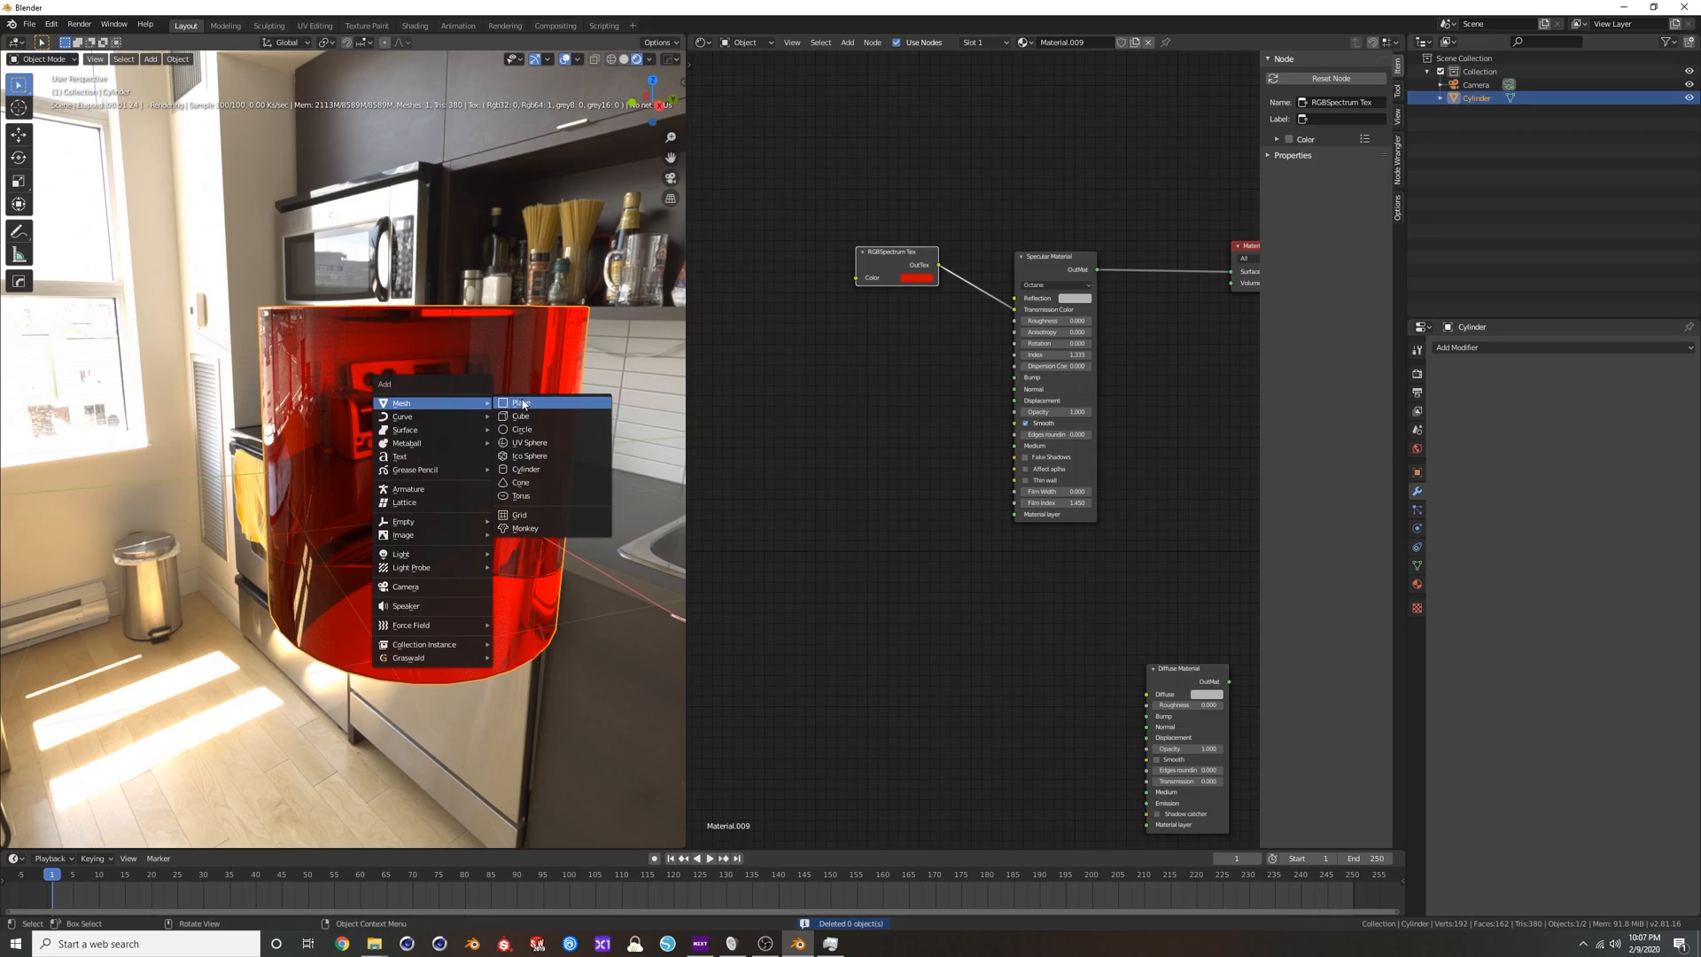
{"action": "left_click", "coordinate": [523, 404]}
{"action": "scroll", "coordinate": [528, 423], "scroll_direction": "down", "scroll_amount": 4}
{"action": "key", "text": "s"}
{"action": "left_click", "coordinate": [374, 418]}
Raise the cylinder above the plane and apply the plane's scale.
{"action": "left_click", "coordinate": [427, 401]}
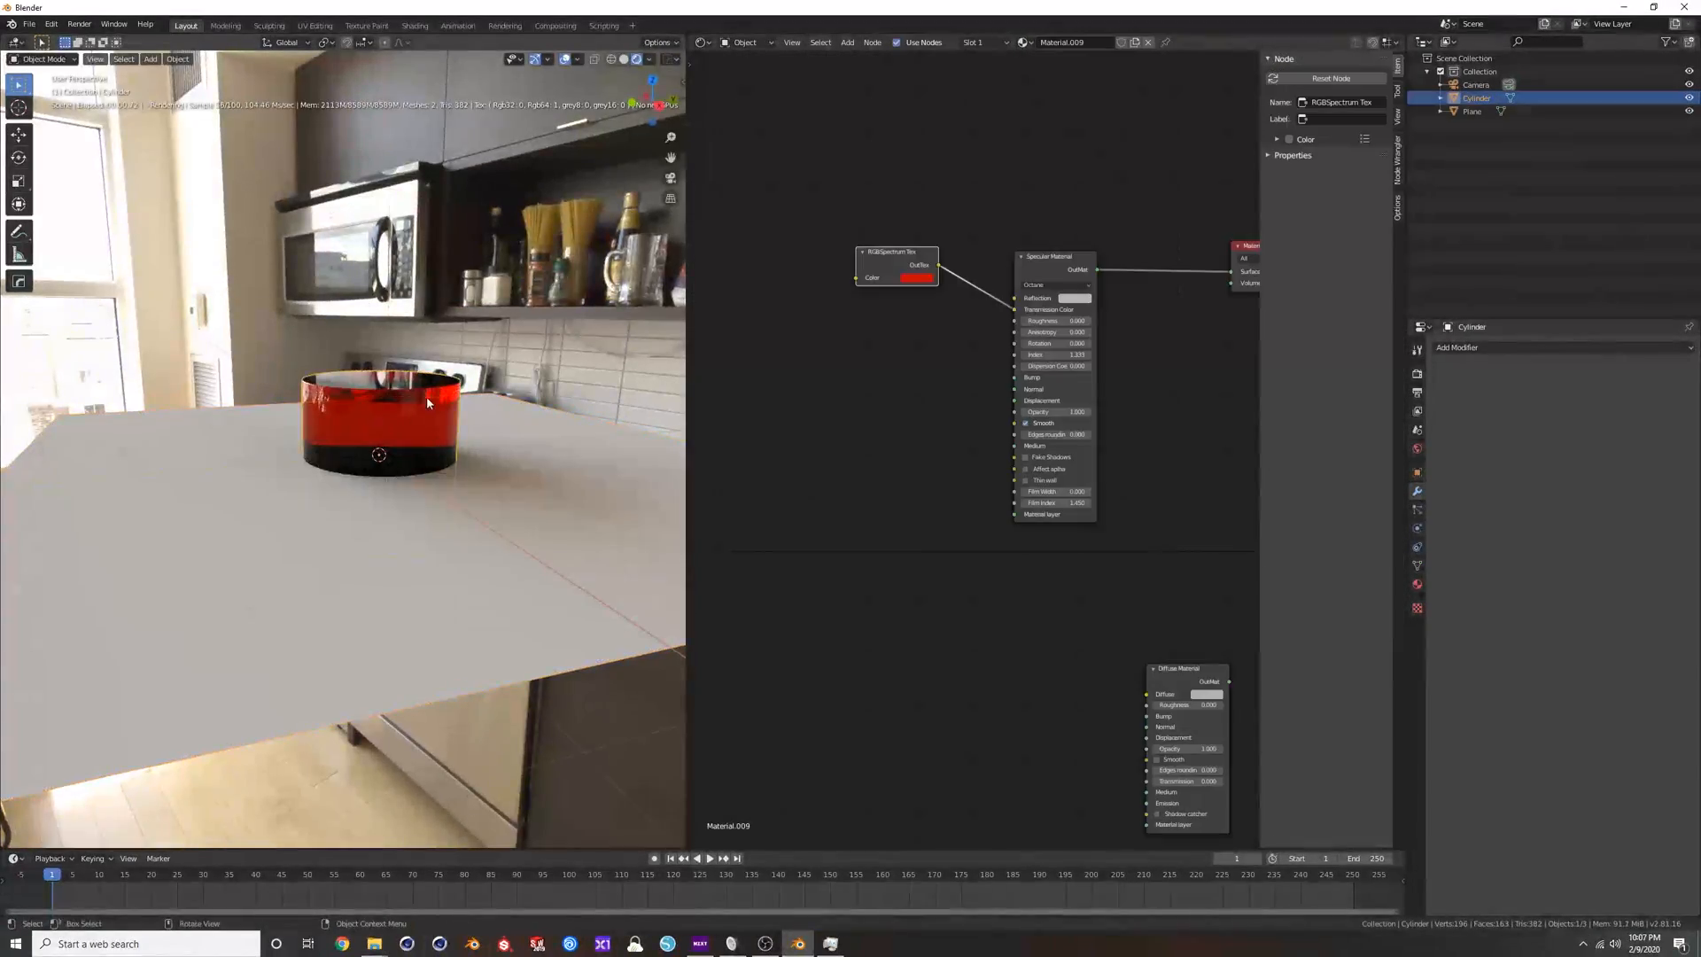
{"action": "left_click", "coordinate": [459, 500]}
{"action": "right_click", "coordinate": [459, 500]}
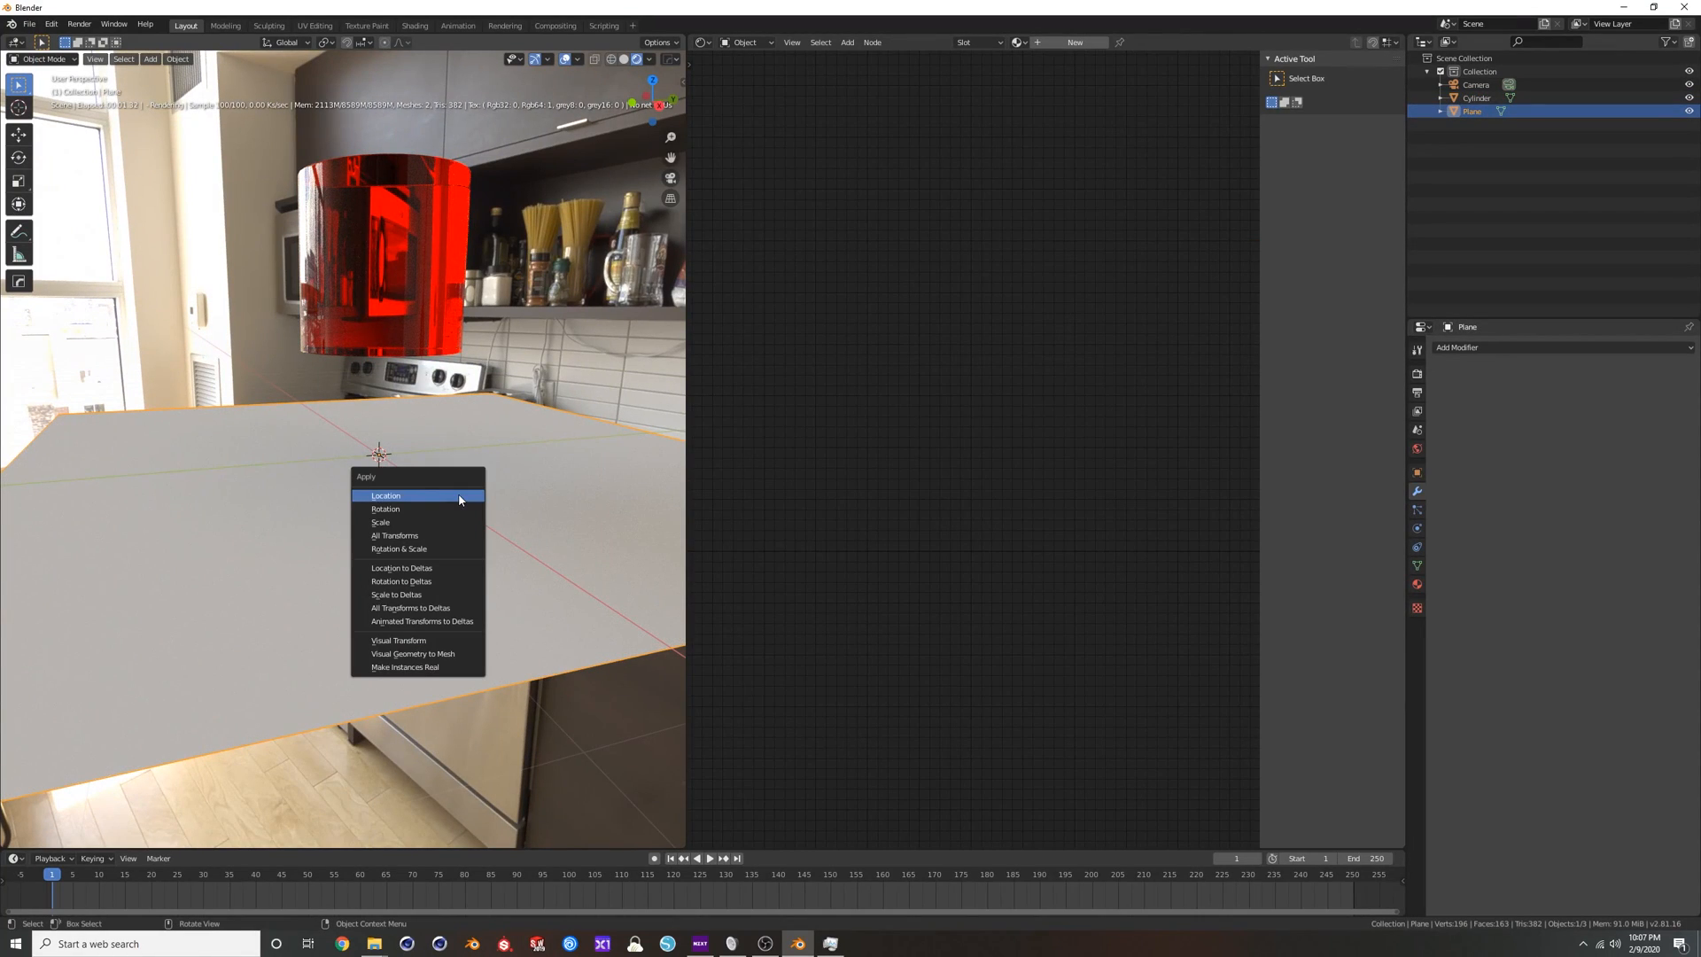
{"action": "left_click", "coordinate": [416, 521]}
Link the cylinder's red glass material to the plane and delete the cylinder.
{"action": "left_click", "coordinate": [427, 345]}
{"action": "left_click", "coordinate": [427, 347]}
{"action": "left_click", "coordinate": [398, 295]}
{"action": "left_click", "coordinate": [429, 451]}
{"action": "left_click", "coordinate": [414, 282], "text": "shift"}
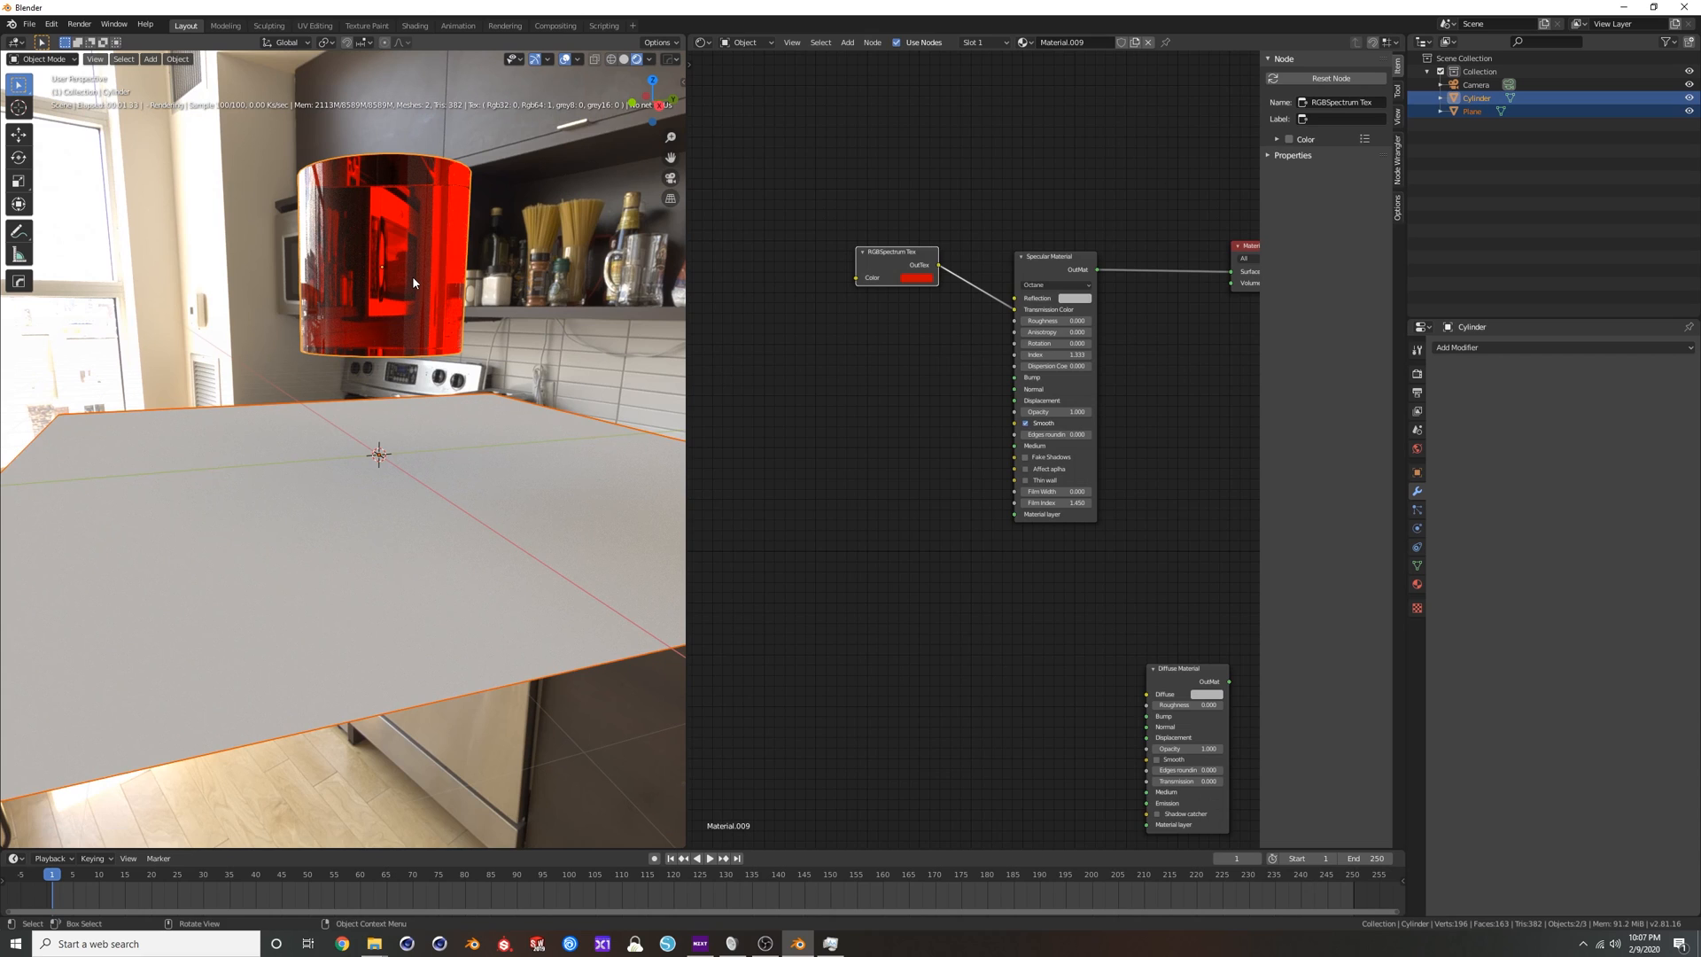
{"action": "key", "text": "ctrl+l"}
{"action": "left_click", "coordinate": [414, 282]}
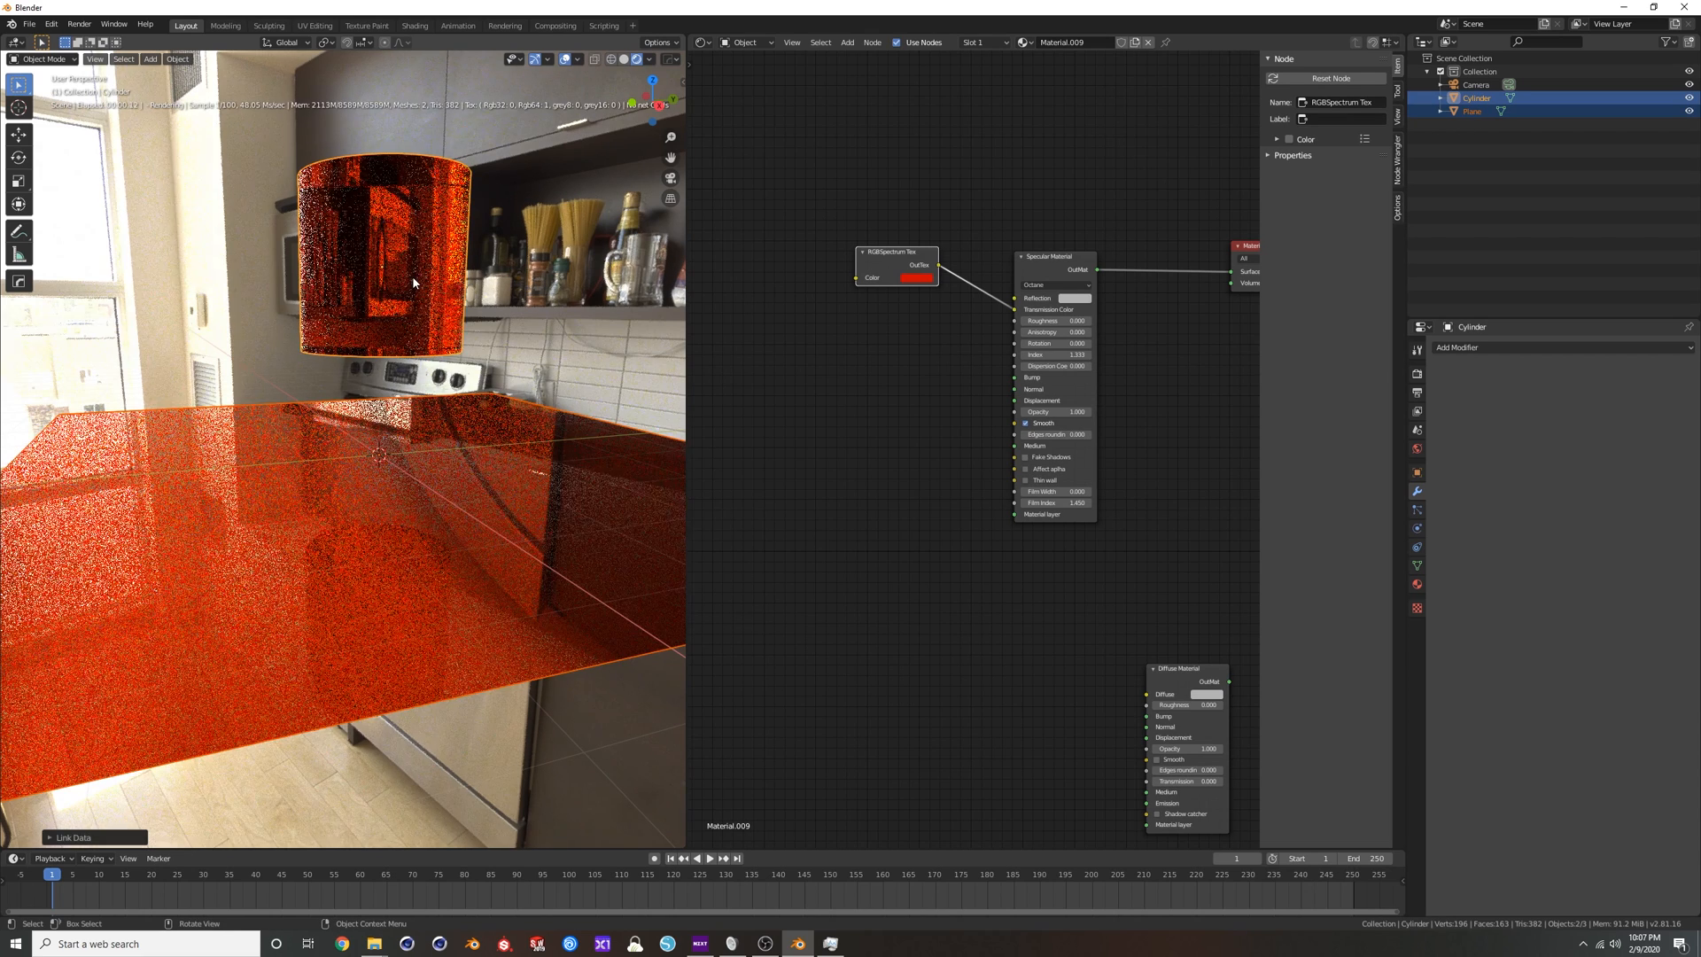
{"action": "left_click", "coordinate": [412, 274]}
{"action": "key", "text": "Delete"}
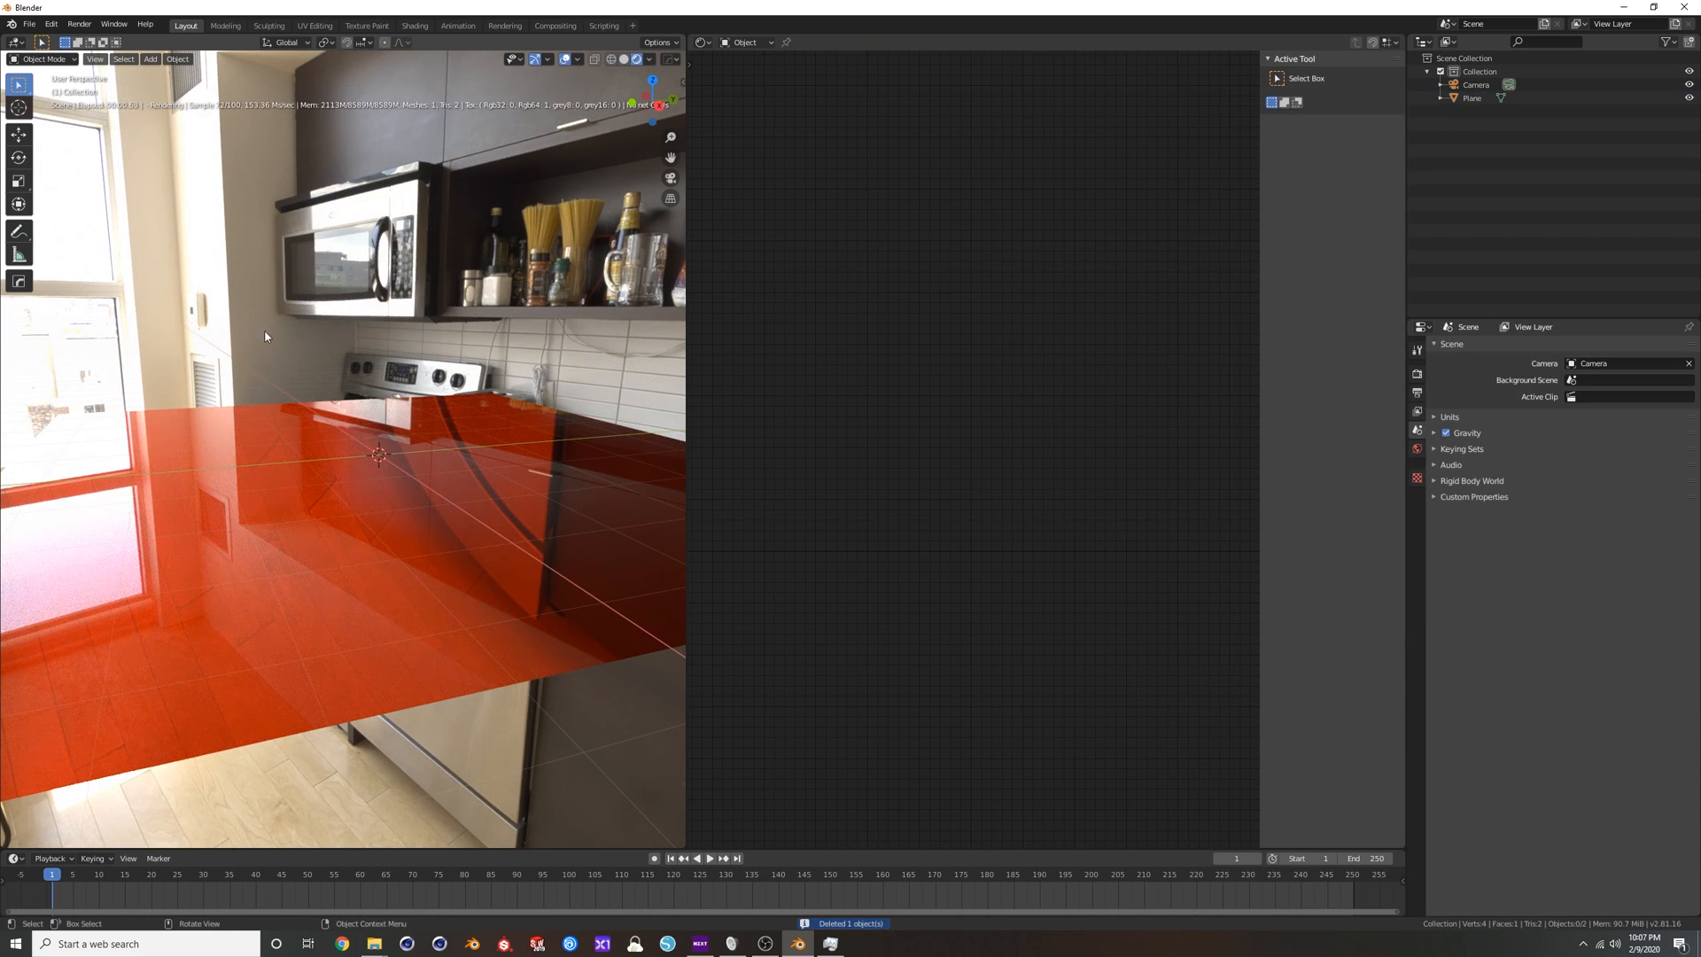
Rotate the plane 90 degrees about X so it stands upright, and turn it slightly about Z.
{"action": "left_click", "coordinate": [365, 434]}
{"action": "middle_click_drag", "start_coordinate": [365, 434], "coordinate": [456, 448]}
{"action": "type", "text": "rx"}
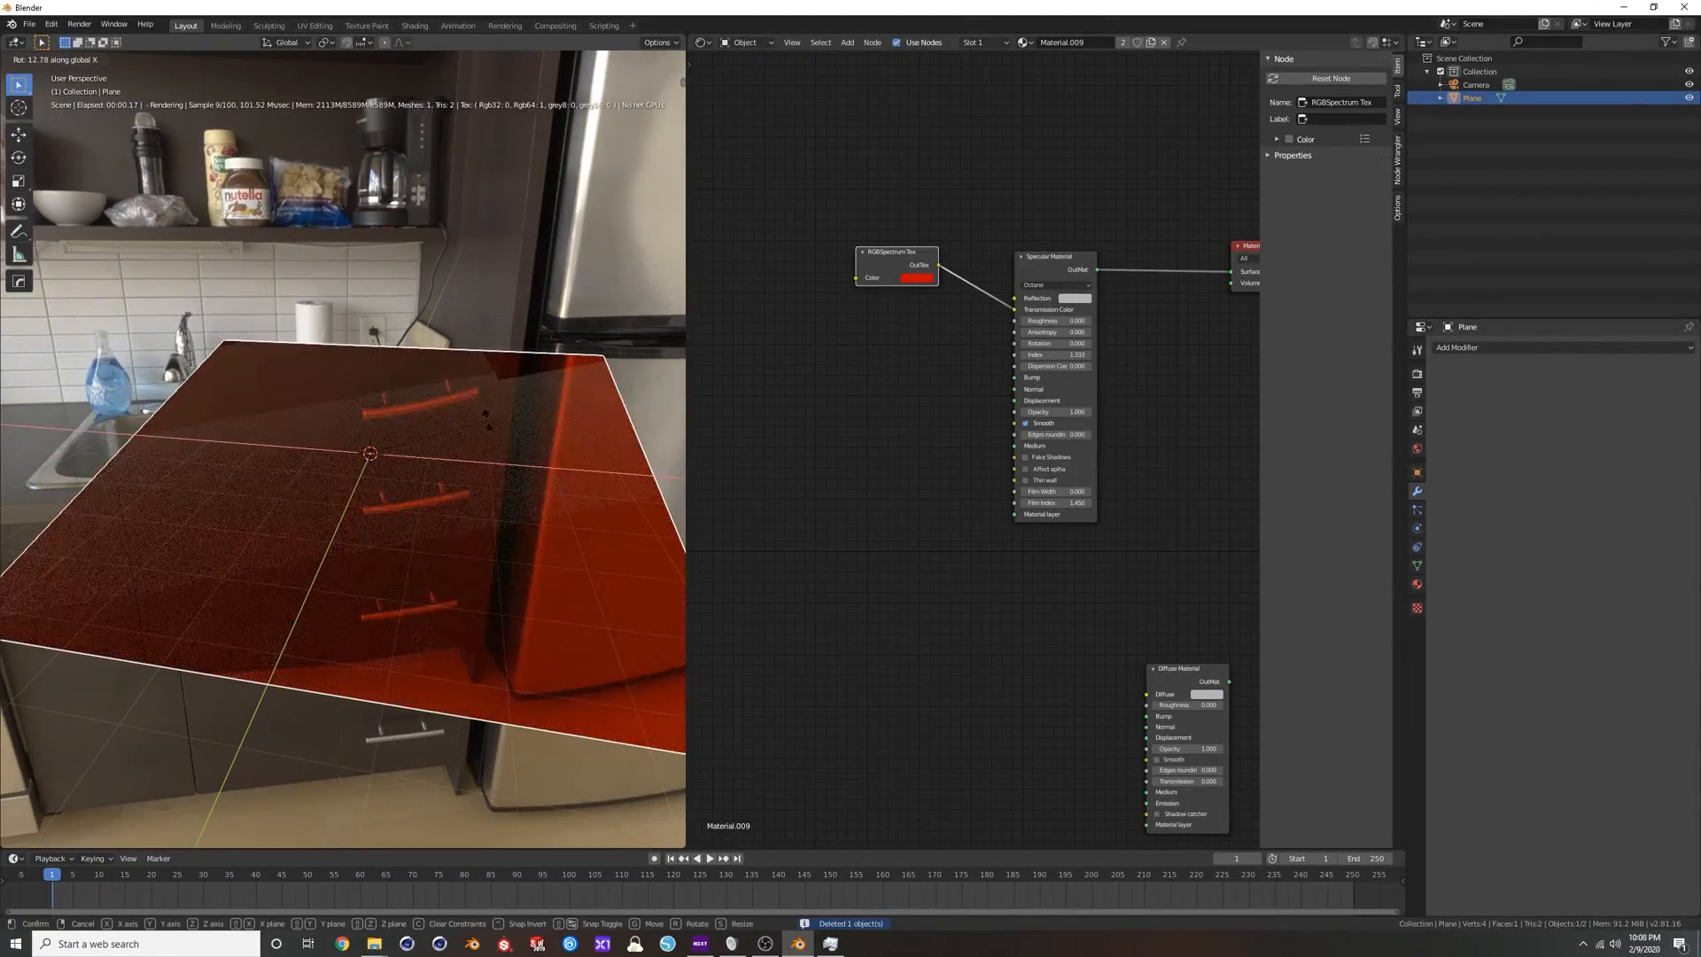
{"action": "type", "text": "90"}
{"action": "key", "text": "Return"}
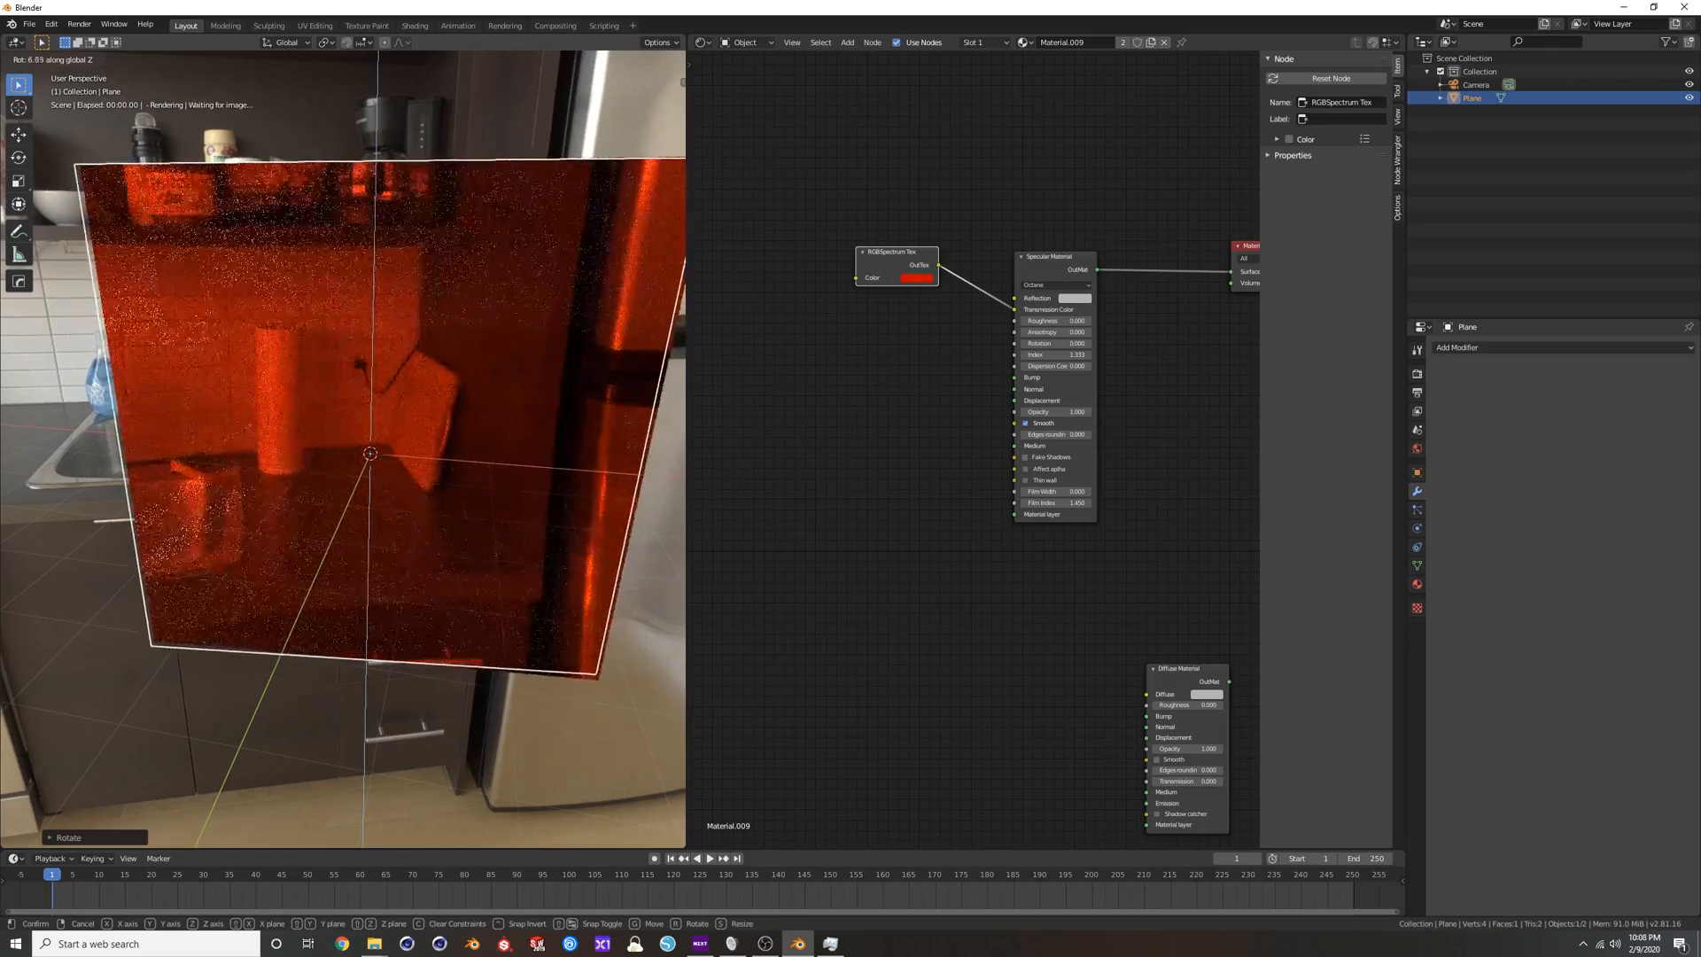
{"action": "middle_click_drag", "start_coordinate": [471, 280], "coordinate": [420, 328]}
Set the Specular Material's Index to 1.45 and inspect the kitchen through the red glass plane.
{"action": "scroll", "coordinate": [940, 381], "scroll_direction": "up", "scroll_amount": 1}
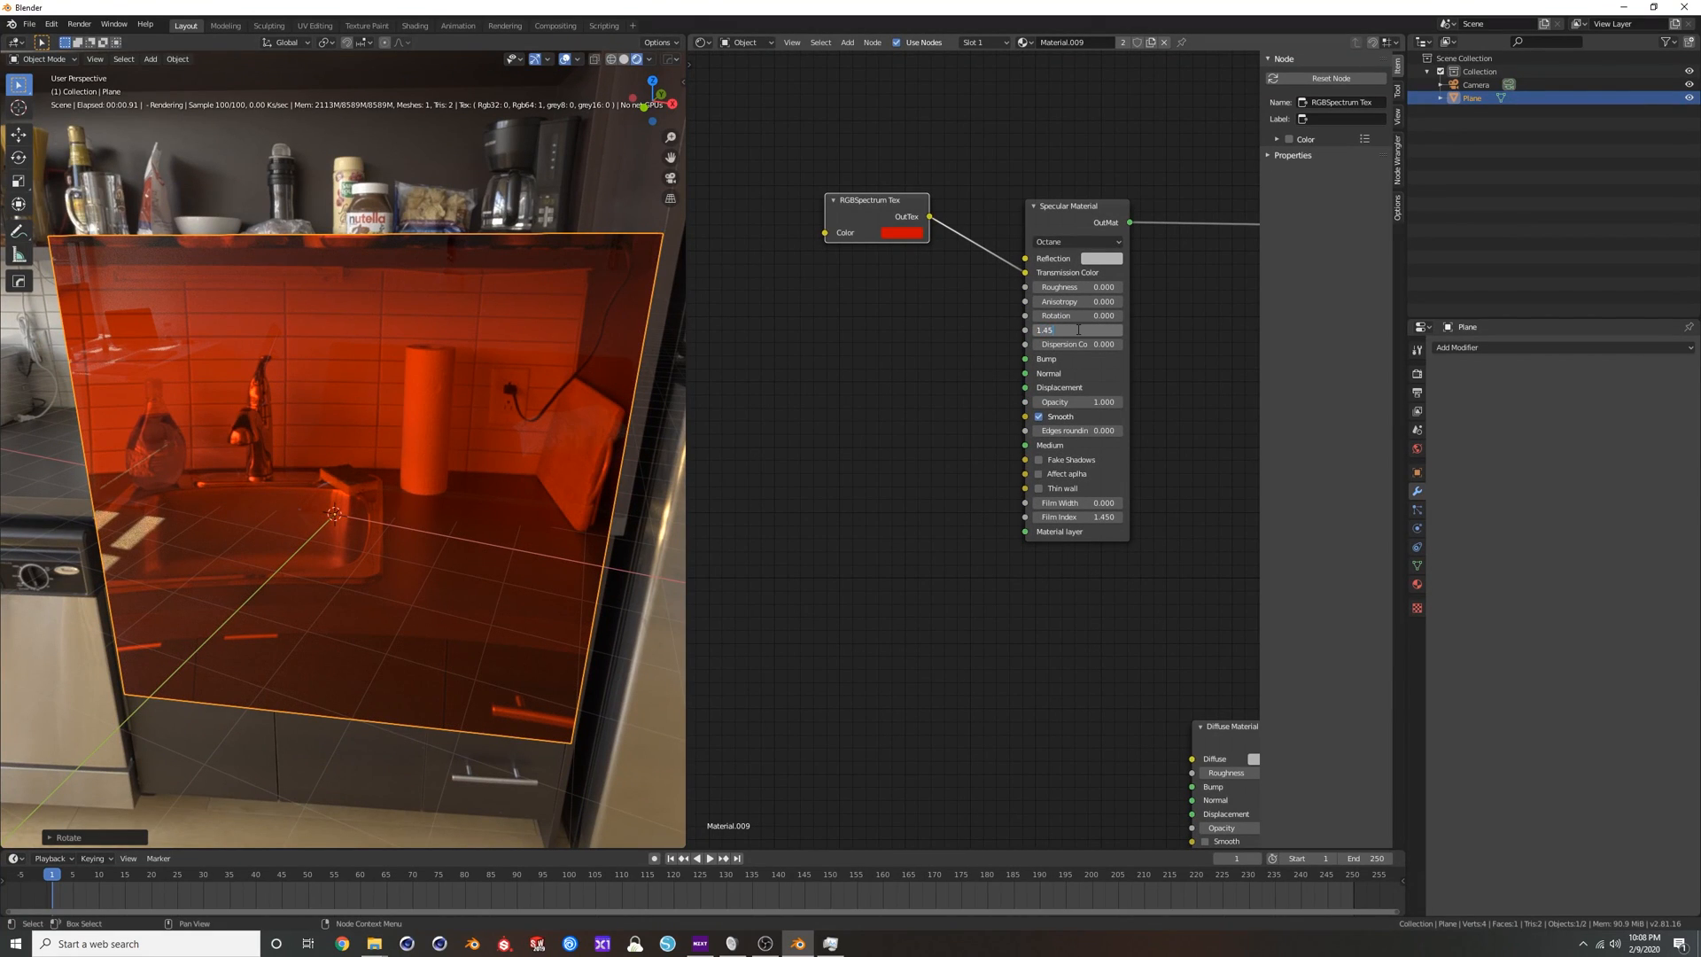
{"action": "key", "text": "Return"}
{"action": "scroll", "coordinate": [439, 417], "scroll_direction": "up", "scroll_amount": 3}
{"action": "middle_click_drag", "start_coordinate": [436, 415], "coordinate": [381, 392], "text": "shift"}
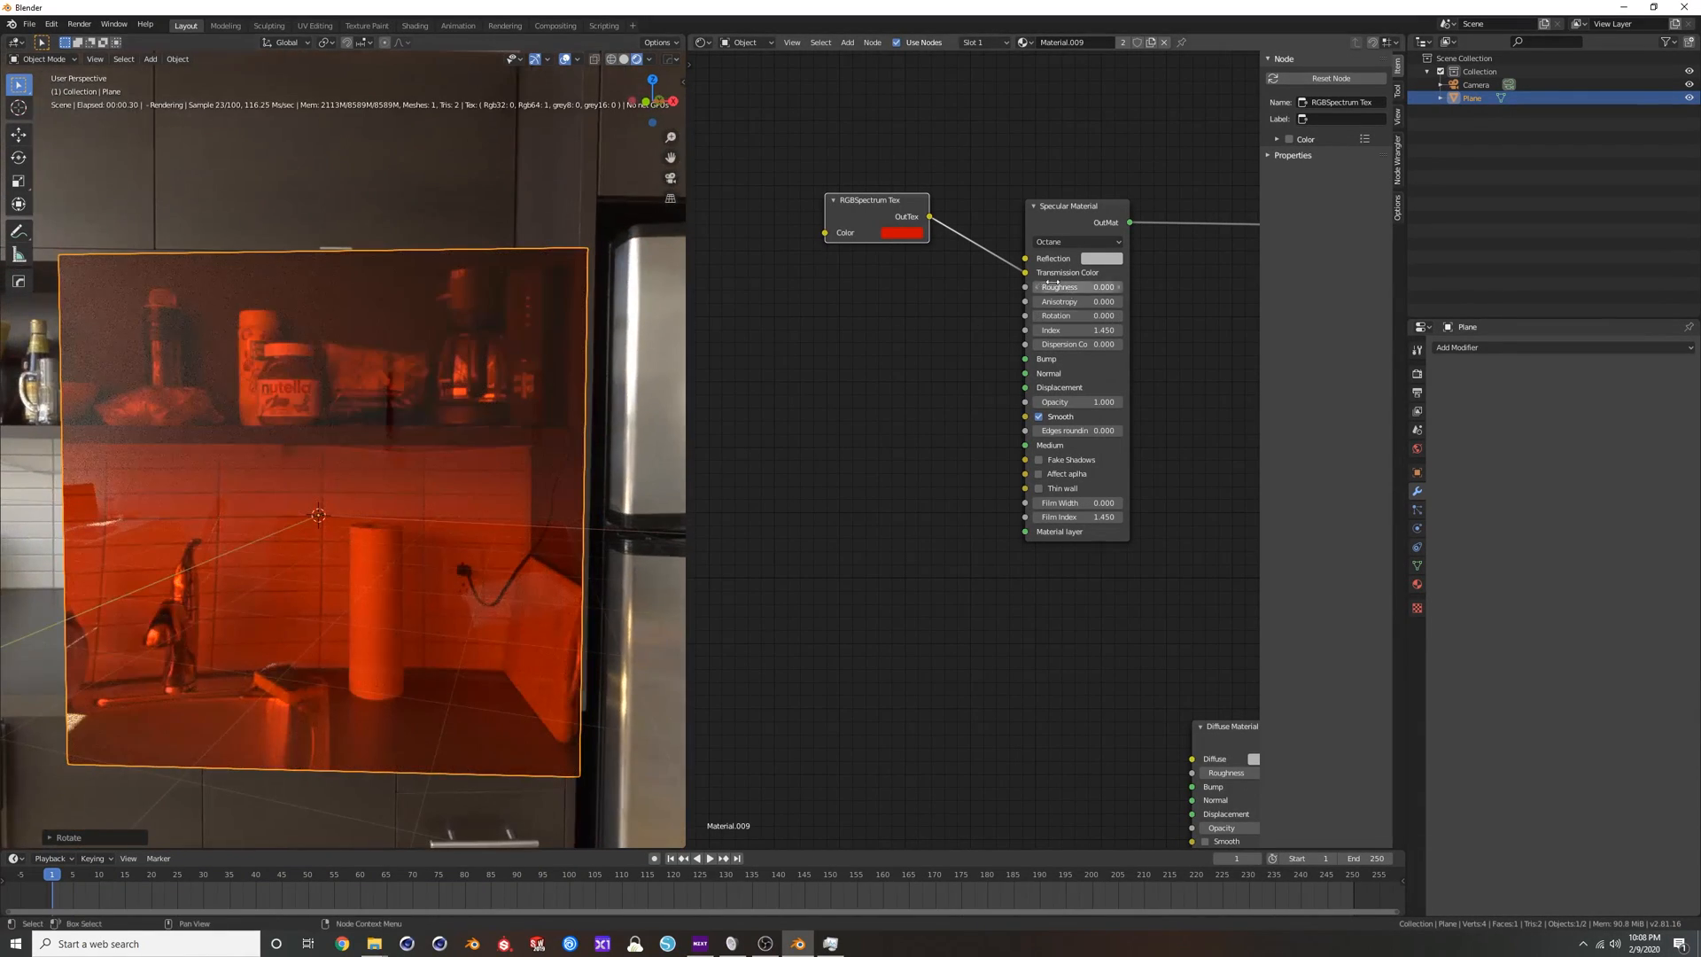
Change the RGBSpectrum Tex color to white and inspect the clear glass plane.
{"action": "left_click", "coordinate": [910, 238]}
{"action": "left_click_drag", "start_coordinate": [933, 176], "coordinate": [978, 204]}
{"action": "middle_click_drag", "start_coordinate": [575, 433], "coordinate": [450, 460]}
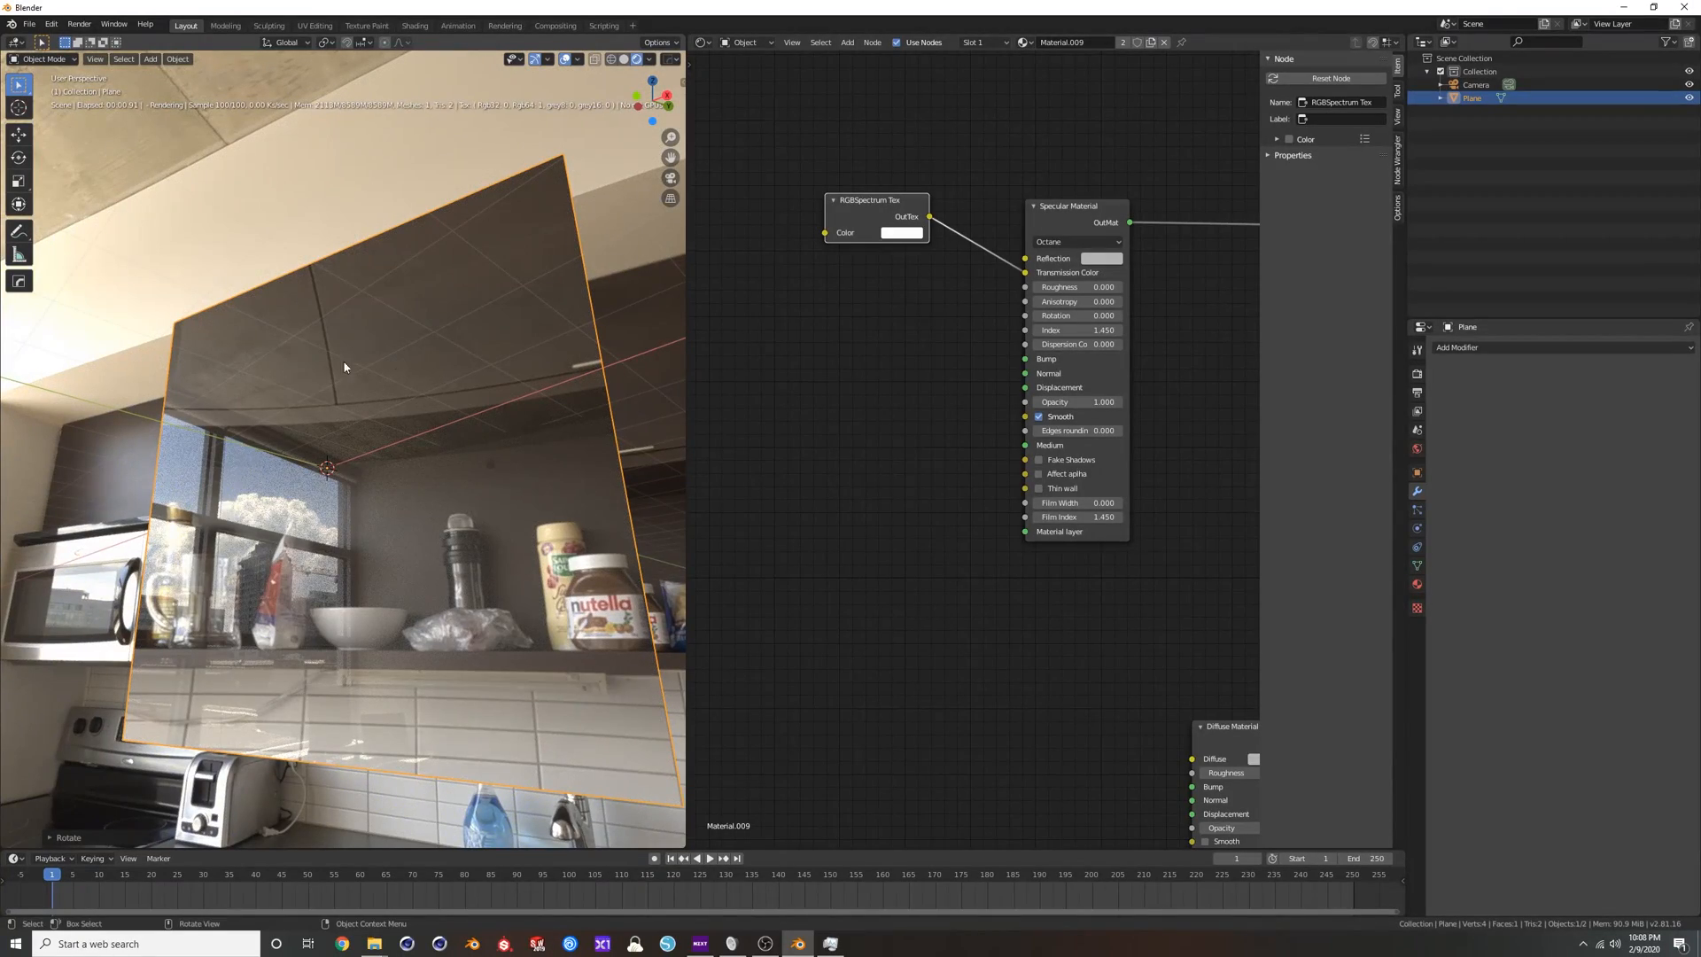
Darken the Specular Material's Reflection to black, raise it to white, and inspect the plane's reflections.
{"action": "left_click", "coordinate": [1105, 258]}
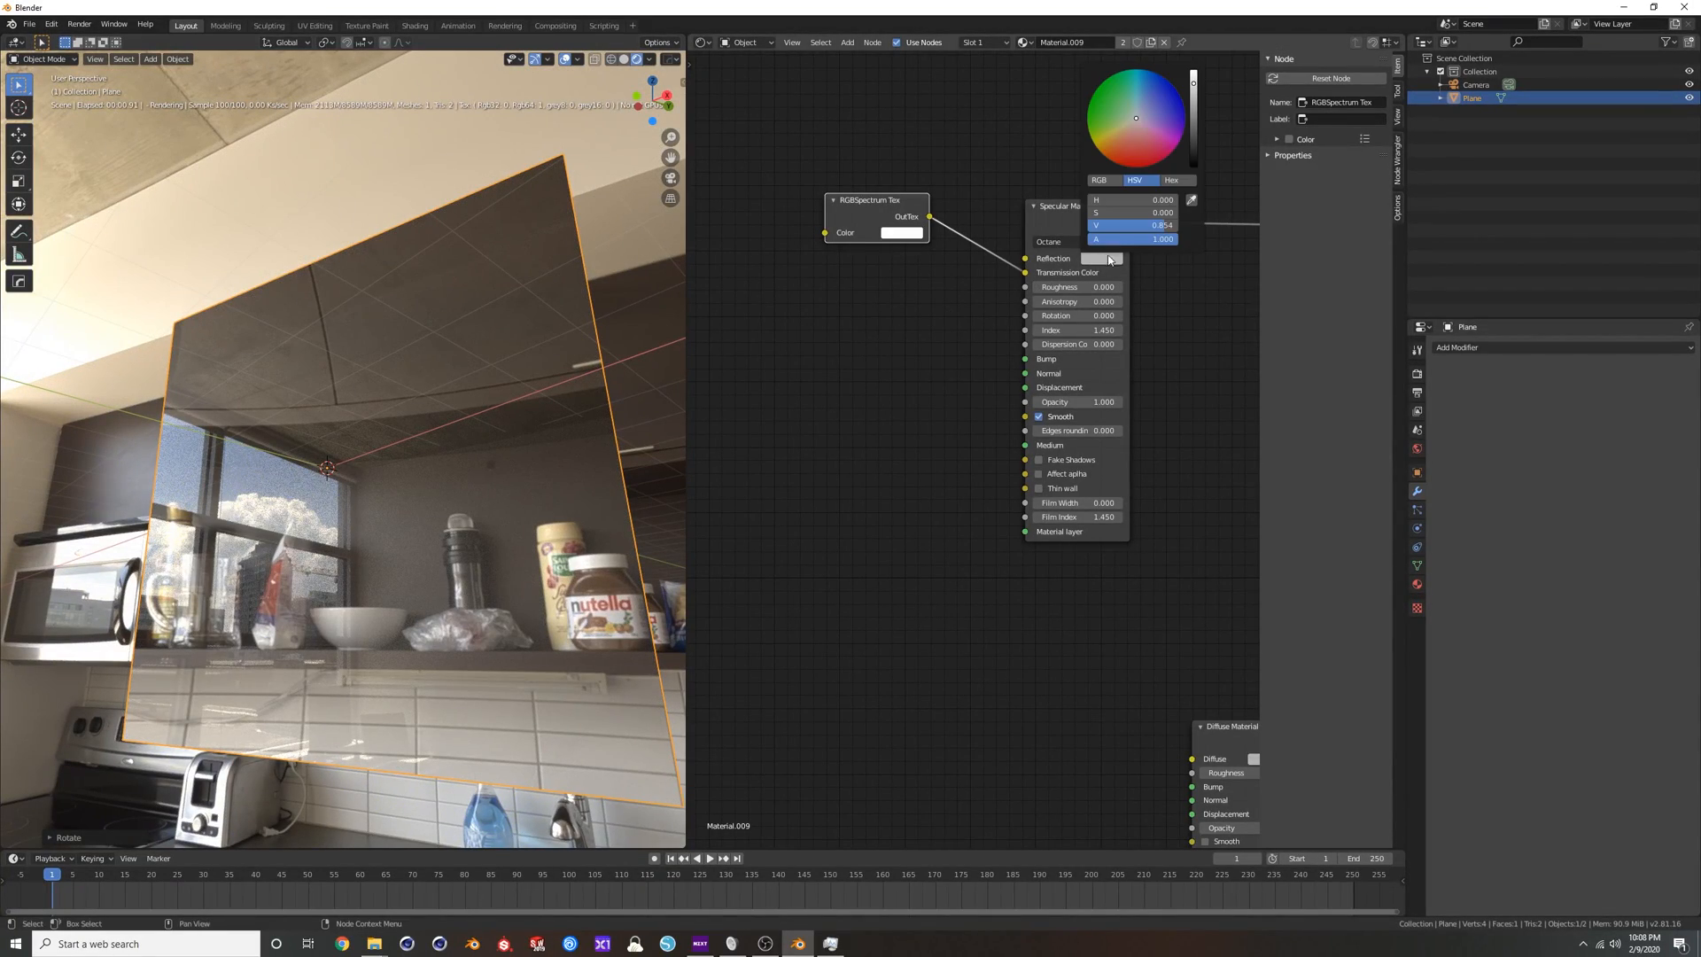
{"action": "mouse_move", "coordinate": [1196, 108]}
{"action": "left_mouse_down"}
{"action": "mouse_move", "coordinate": [1195, 85]}
{"action": "mouse_move", "coordinate": [1194, 140]}
{"action": "left_mouse_up"}
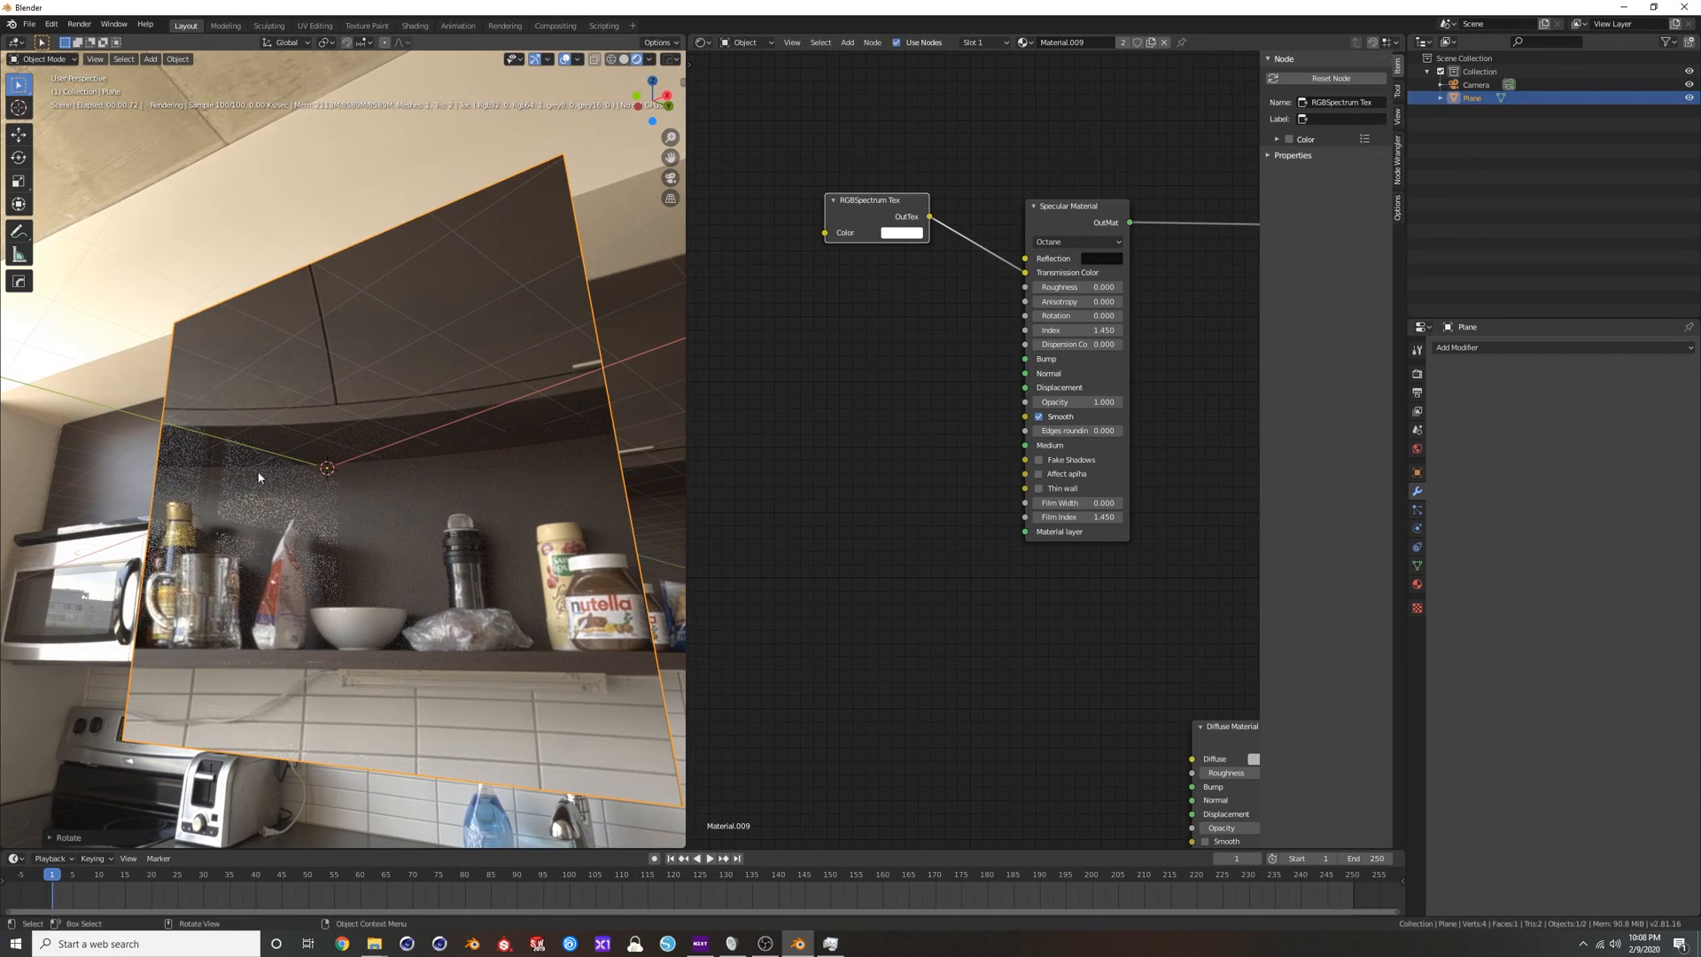
{"action": "left_click", "coordinate": [1097, 261]}
{"action": "left_click_drag", "start_coordinate": [1193, 131], "coordinate": [1193, 69]}
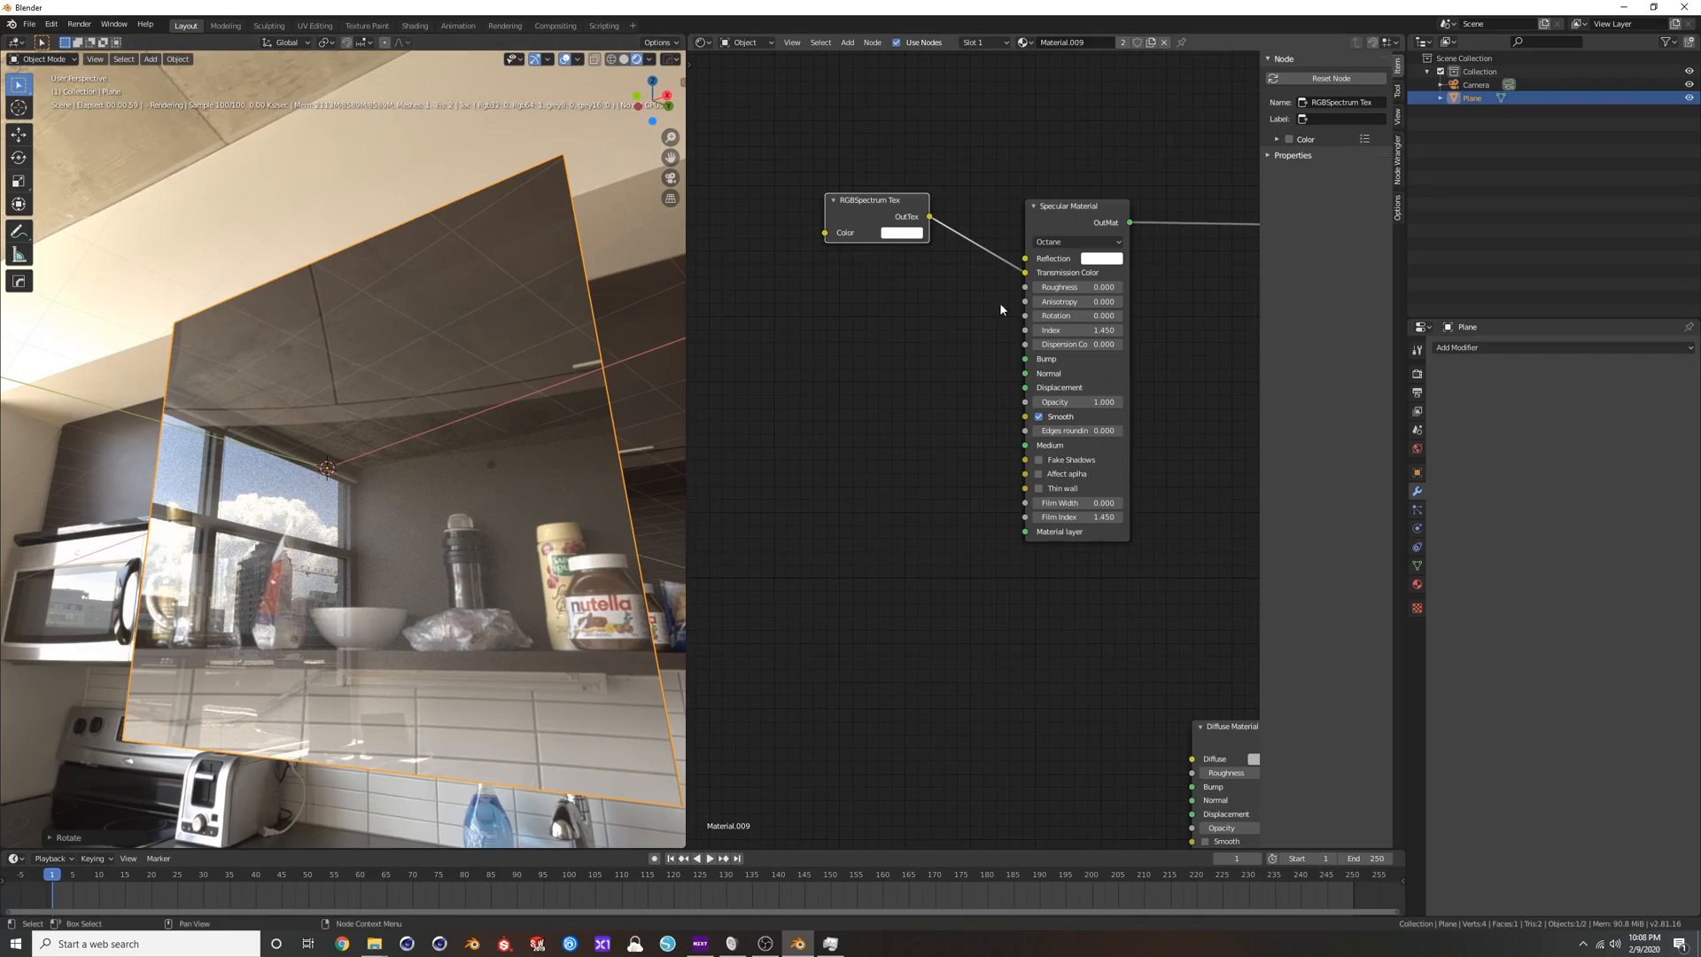
{"action": "middle_click_drag", "start_coordinate": [656, 387], "coordinate": [374, 427]}
{"action": "mouse_move", "coordinate": [497, 434]}
{"action": "middle_mouse_down", "text": "shift"}
{"action": "mouse_move", "coordinate": [465, 426]}
{"action": "mouse_move", "coordinate": [501, 417]}
{"action": "middle_mouse_up", "text": "shift"}
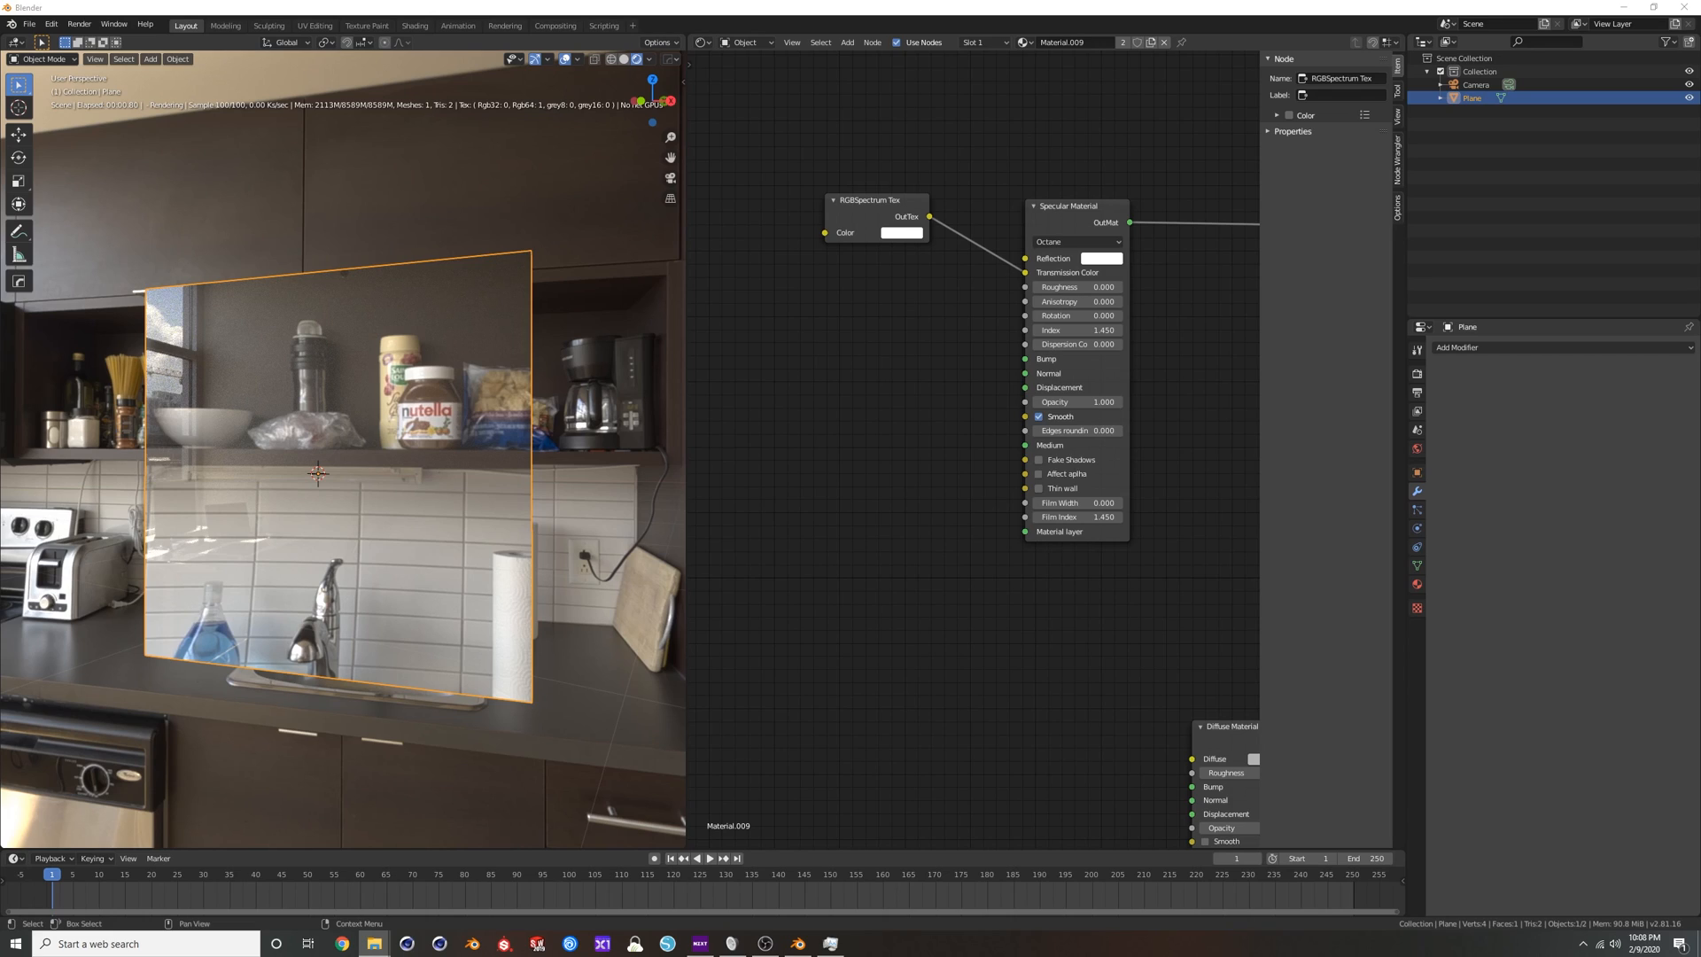
Bring in the Hand 3_Rou.jpg texture, set its Color Space to Non-Color, and plug it into the Specular Material's Roughness.
{"action": "left_click_drag", "start_coordinate": [860, 466], "coordinate": [824, 365]}
{"action": "left_click", "coordinate": [833, 464]}
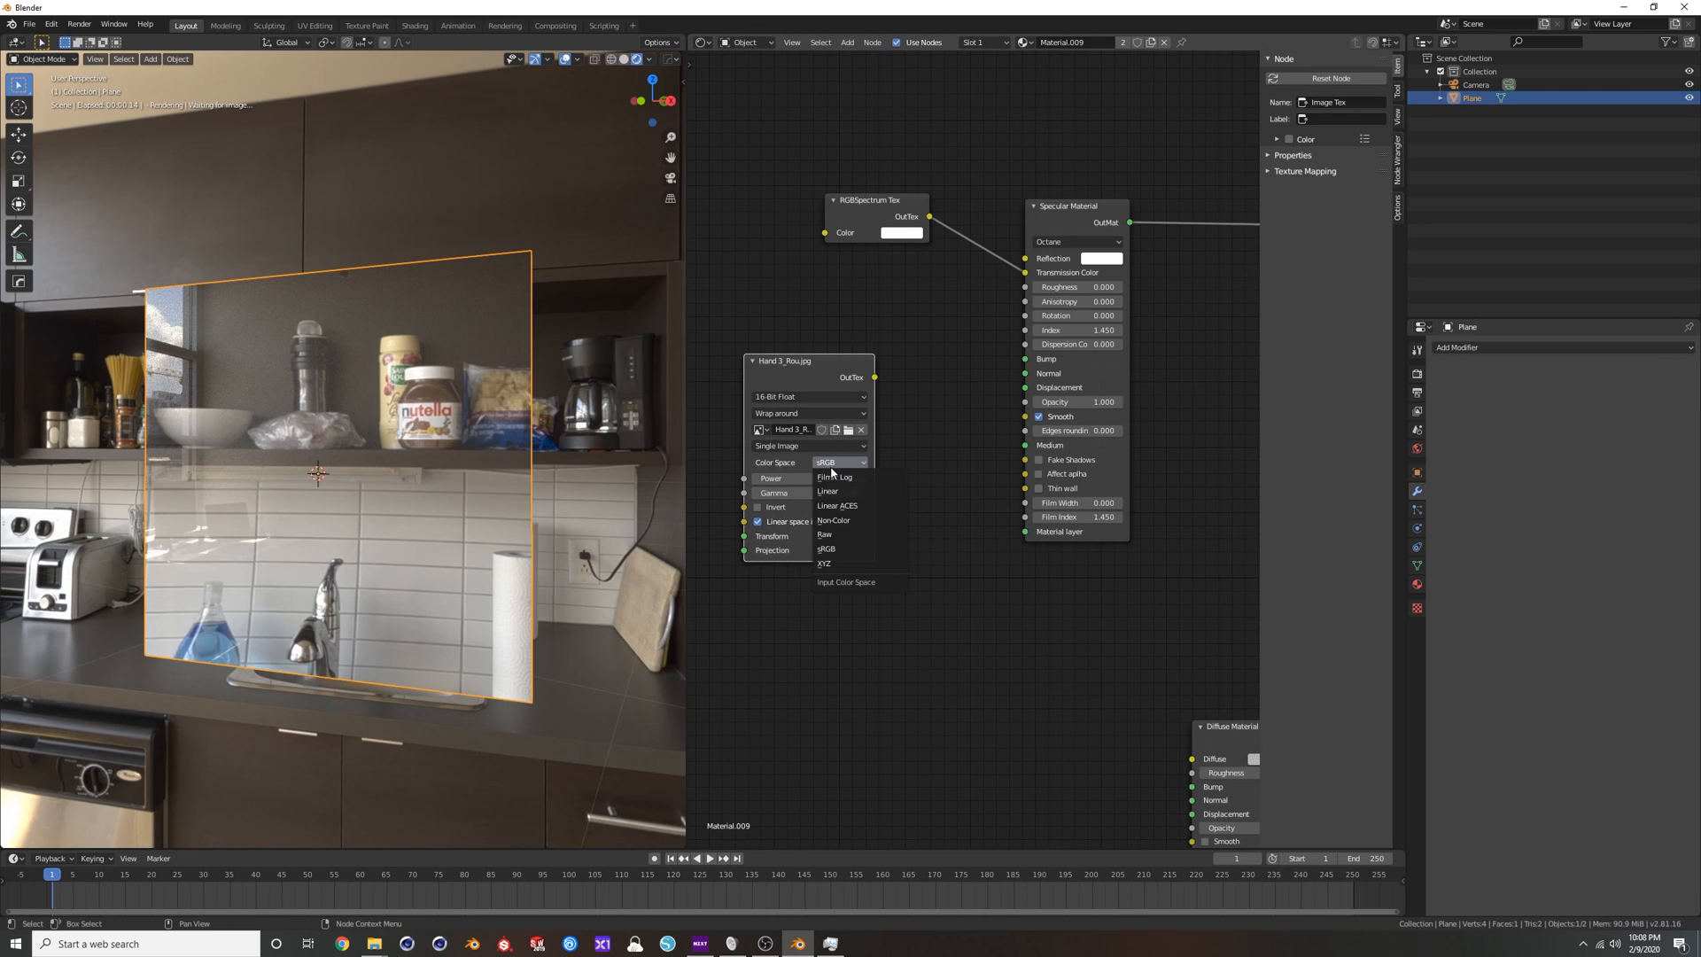
{"action": "left_click", "coordinate": [835, 521]}
{"action": "left_click_drag", "start_coordinate": [874, 377], "coordinate": [969, 324]}
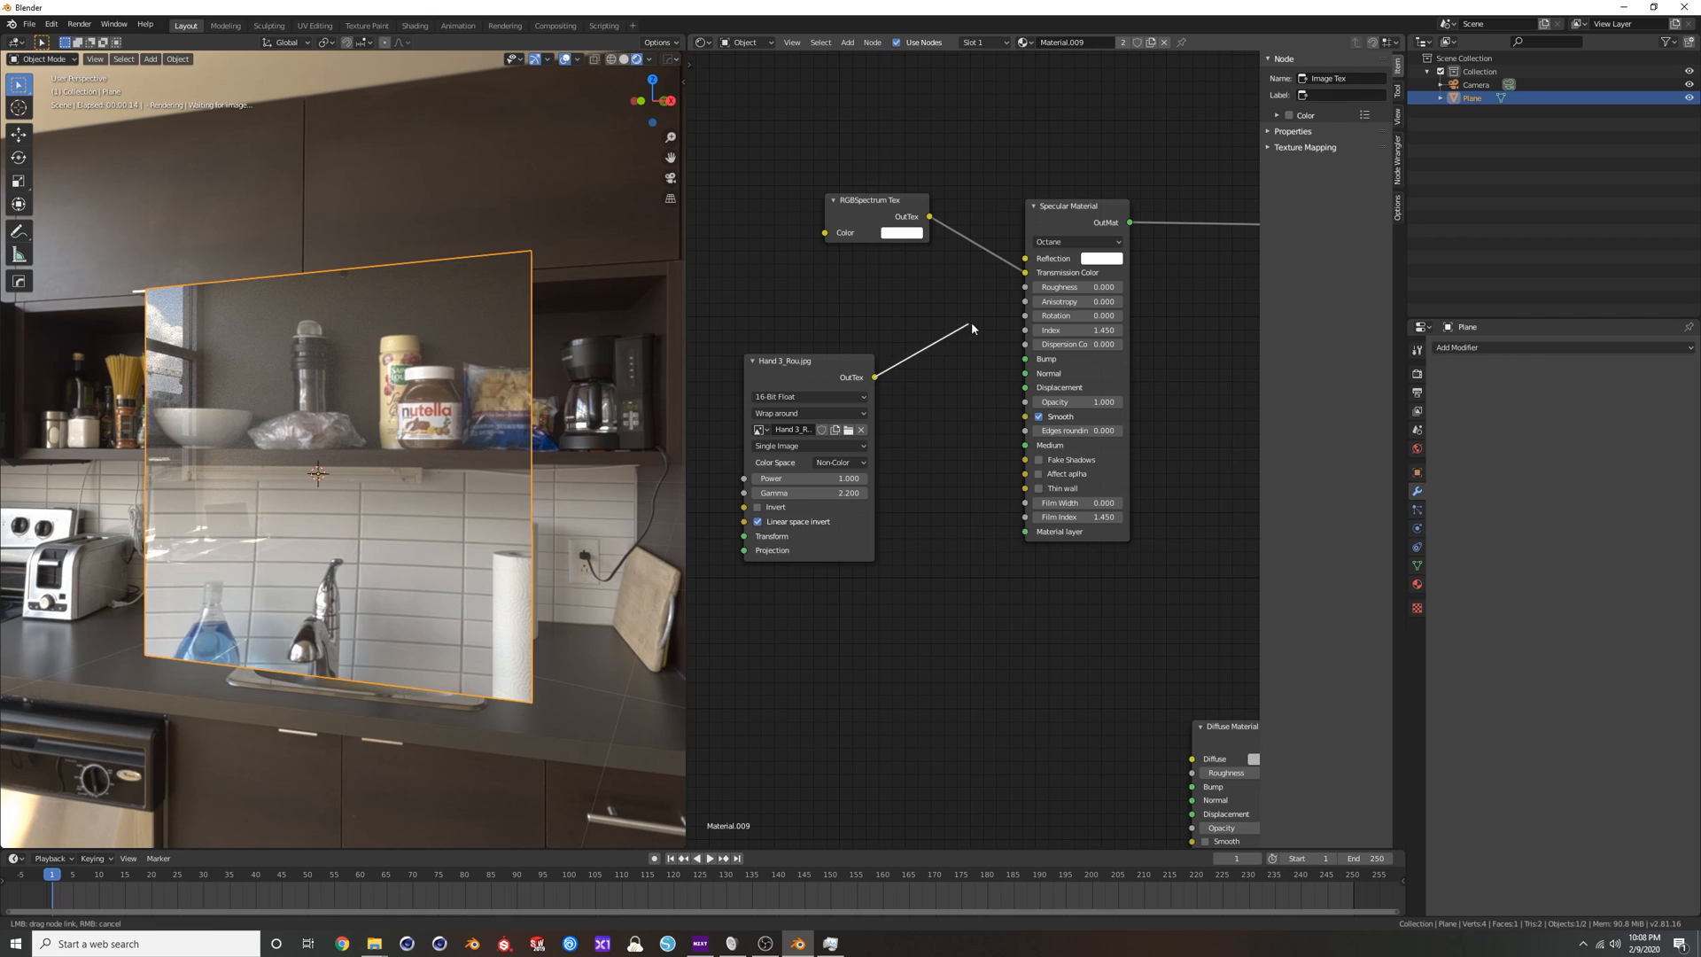
{"action": "middle_click_drag", "start_coordinate": [336, 417], "coordinate": [390, 423]}
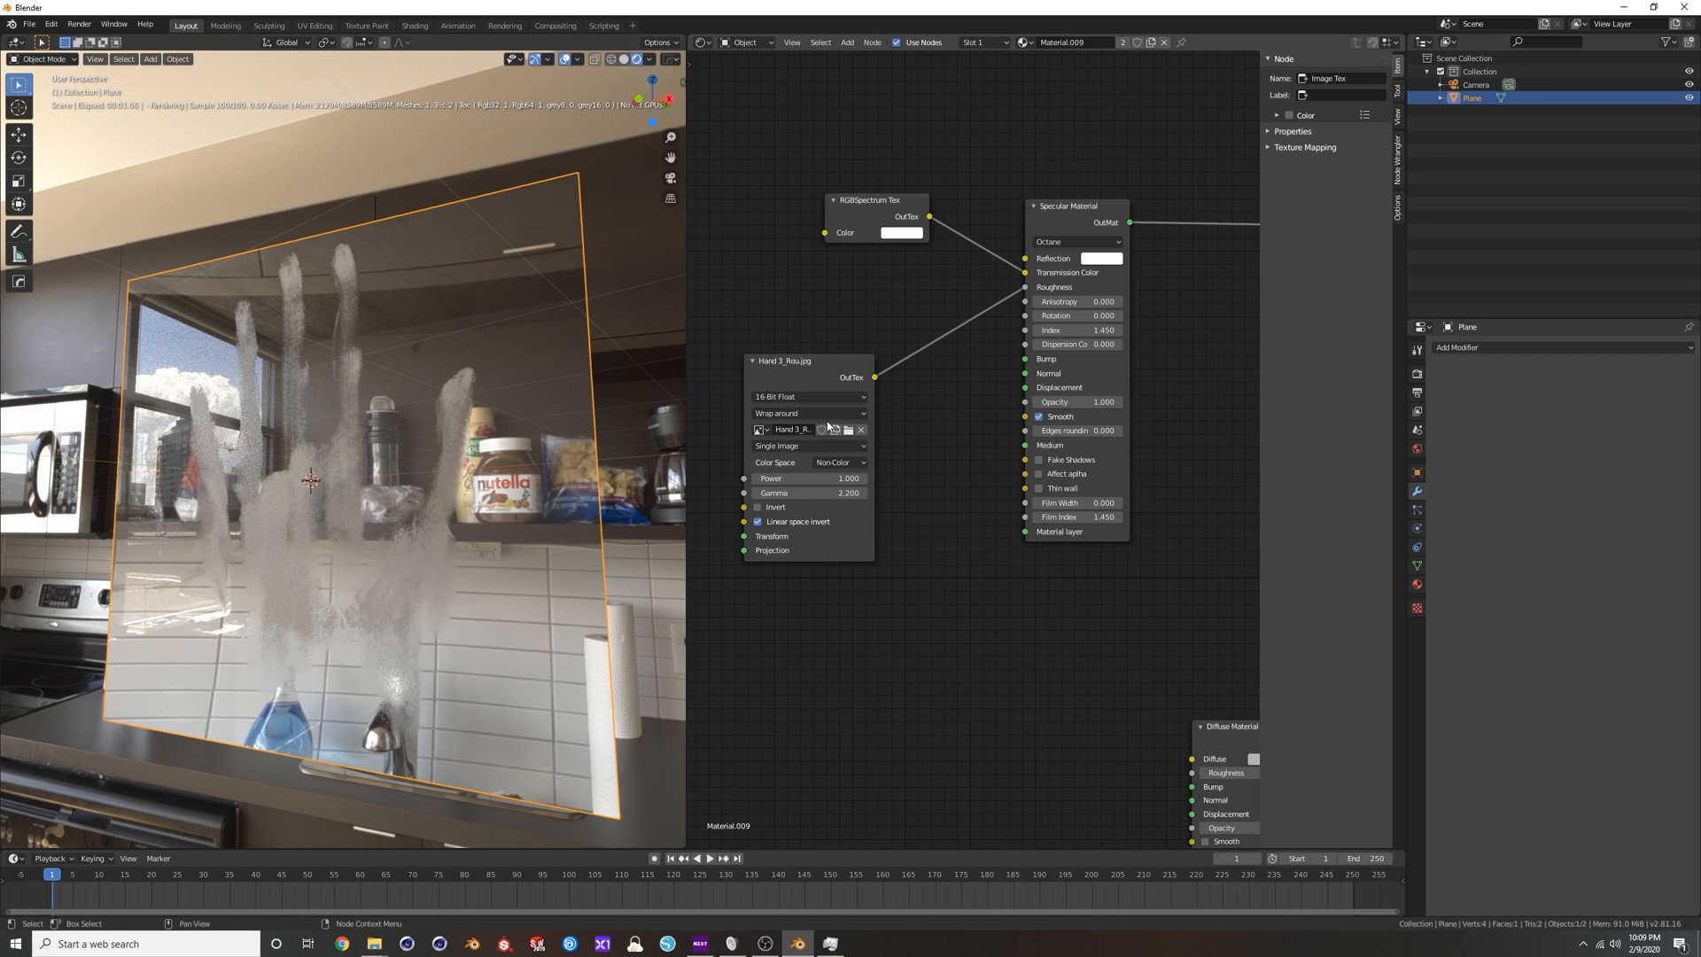
Lower the Hand 3_Rou.jpg texture's Gamma to 0.100 and inspect the handprint on the glass.
{"action": "left_click_drag", "start_coordinate": [787, 364], "coordinate": [773, 327]}
{"action": "type", "text": "1"}
{"action": "key", "text": "Return"}
{"action": "left_click_drag", "start_coordinate": [791, 457], "coordinate": [762, 458]}
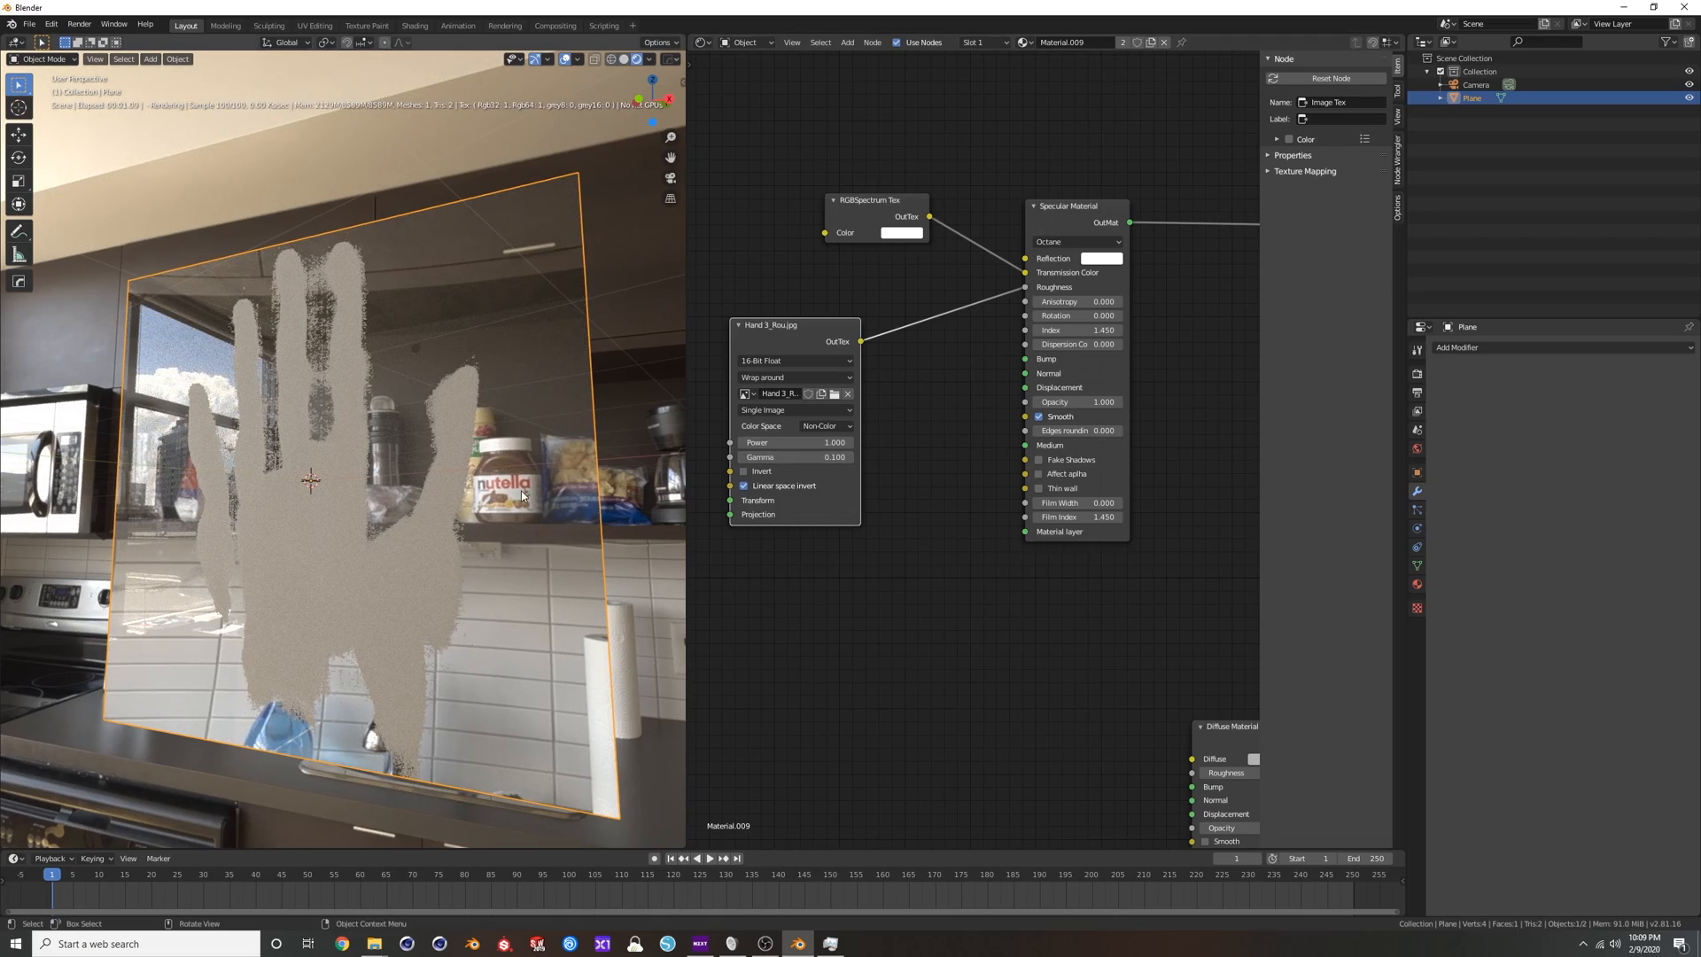
{"action": "middle_click_drag", "start_coordinate": [320, 445], "coordinate": [312, 443]}
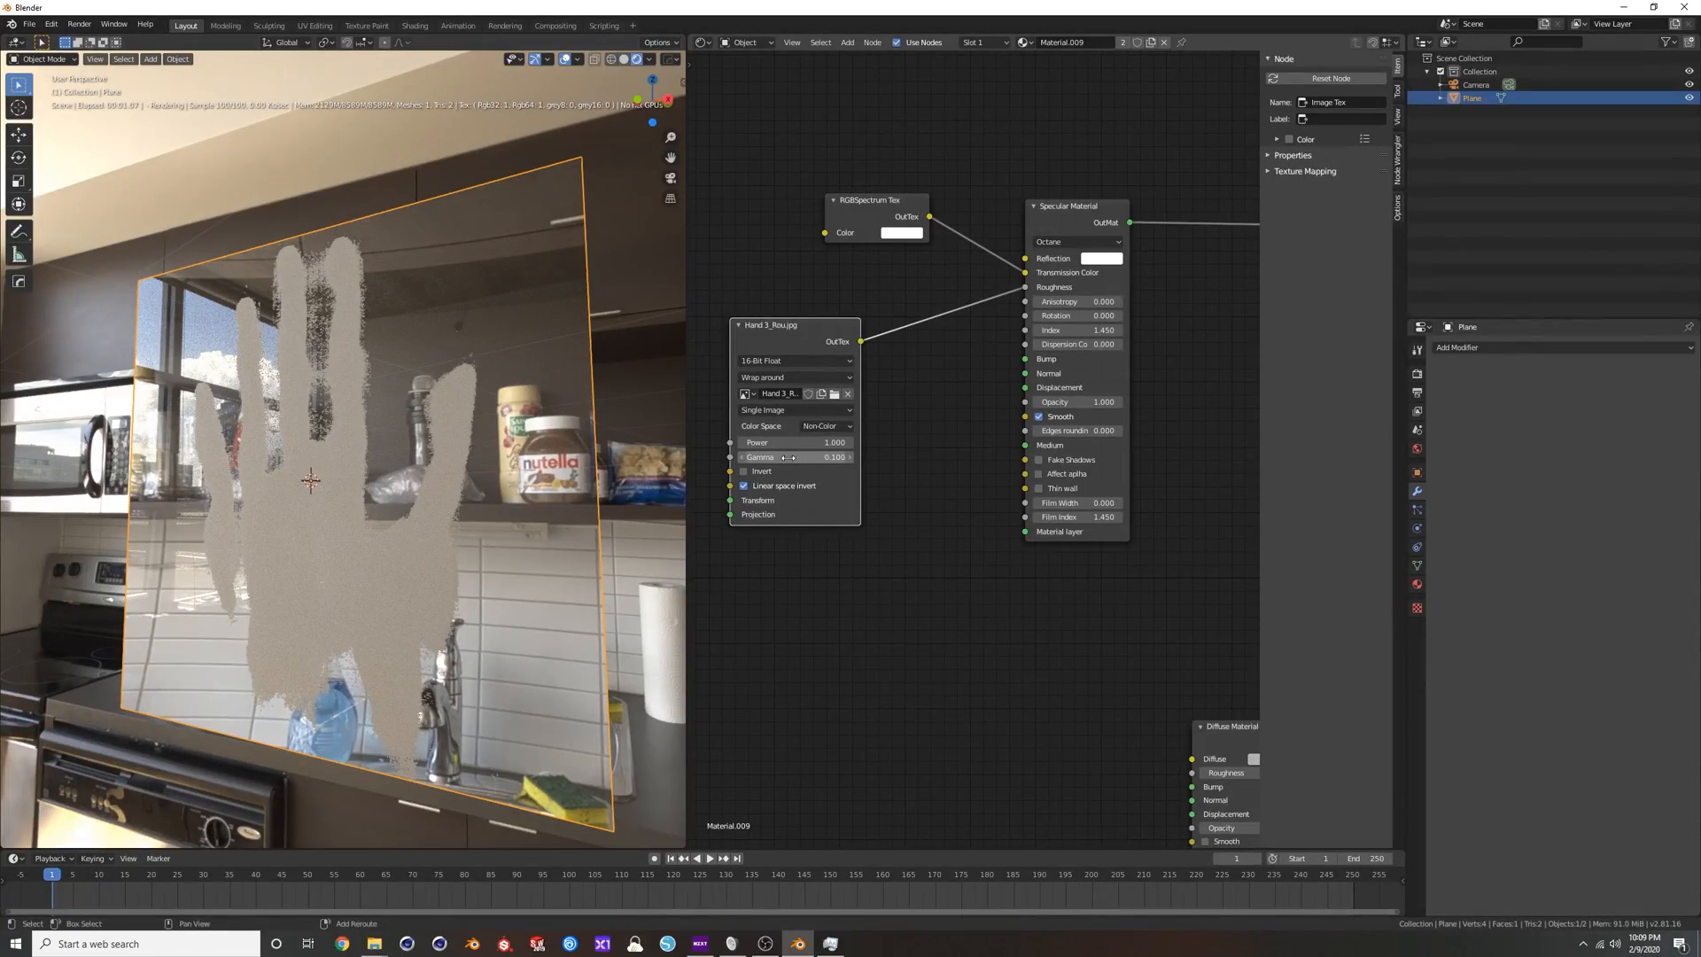
Try a Gamma of 5.22 on the handprint texture and set it back to 2.2.
{"action": "left_click_drag", "start_coordinate": [792, 457], "coordinate": [877, 457]}
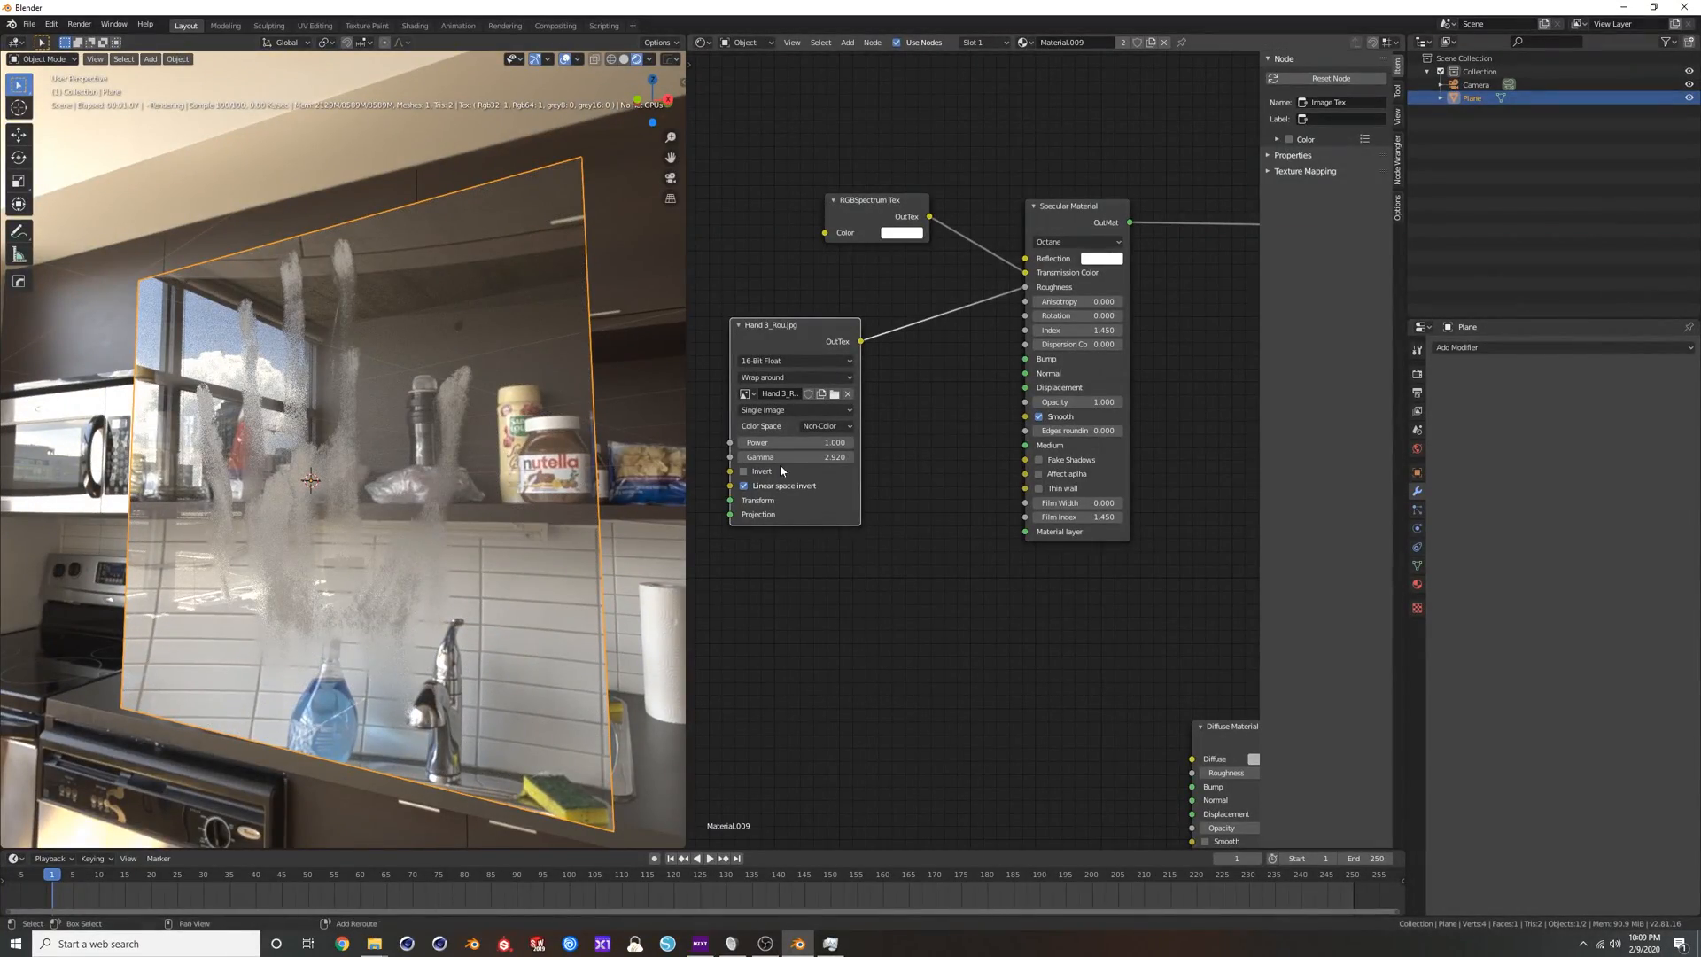
{"action": "left_click", "coordinate": [802, 457]}
{"action": "type", "text": "5.22"}
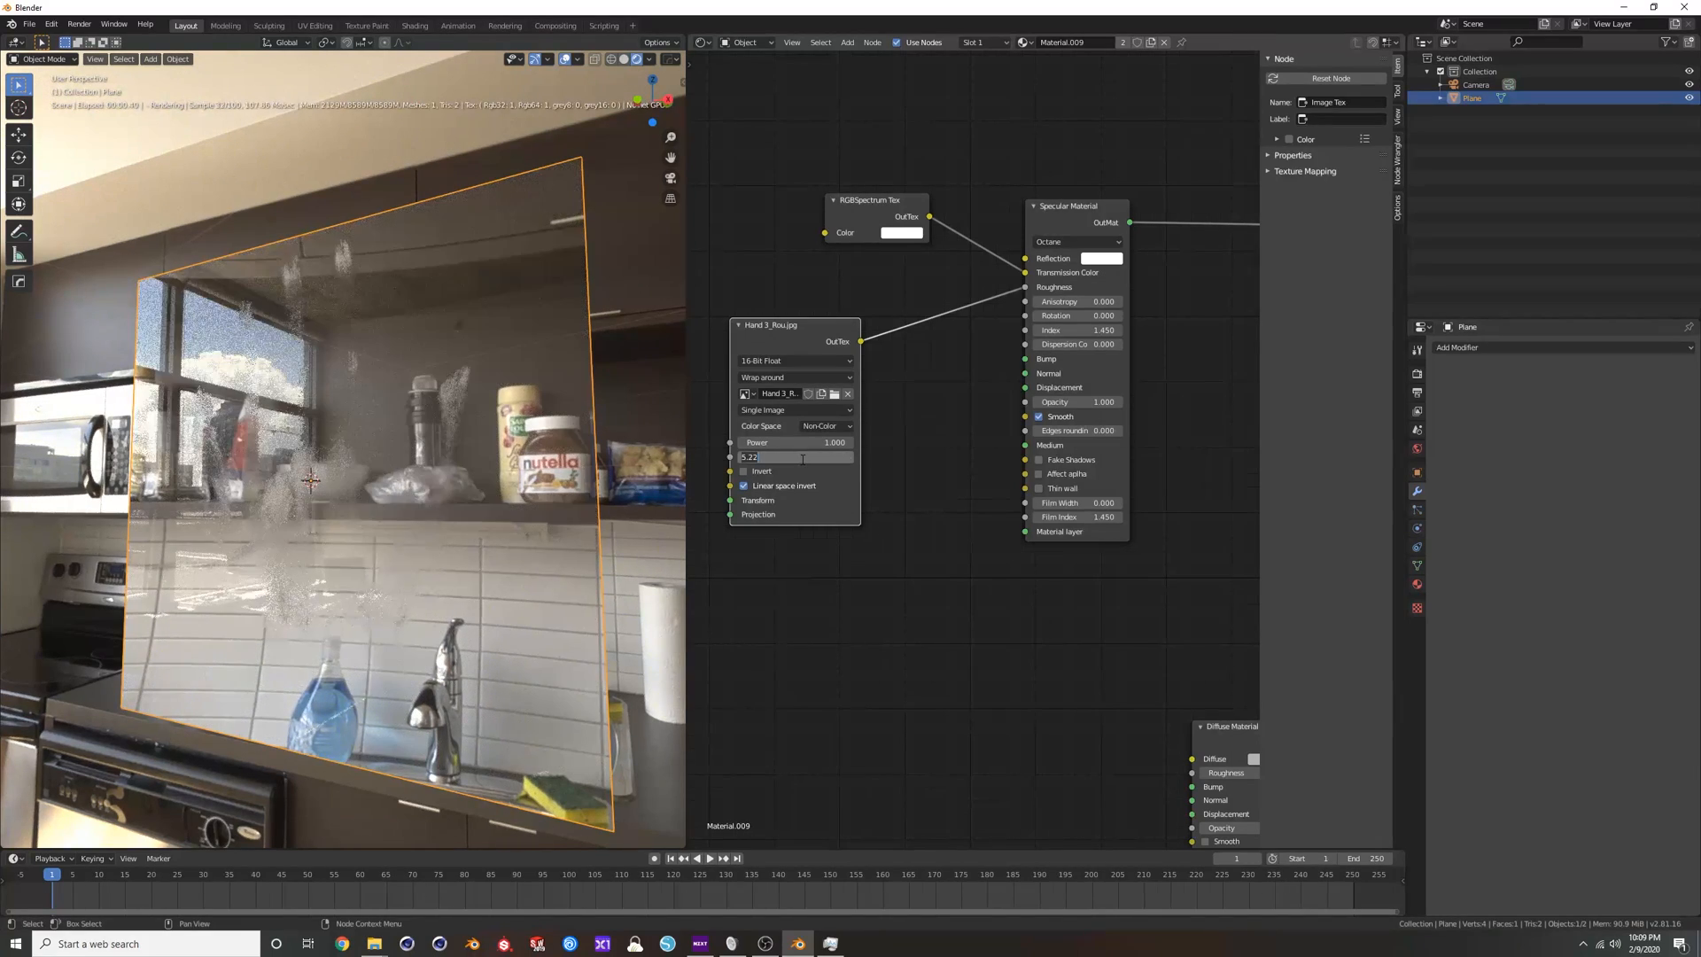
{"action": "key", "text": "Return"}
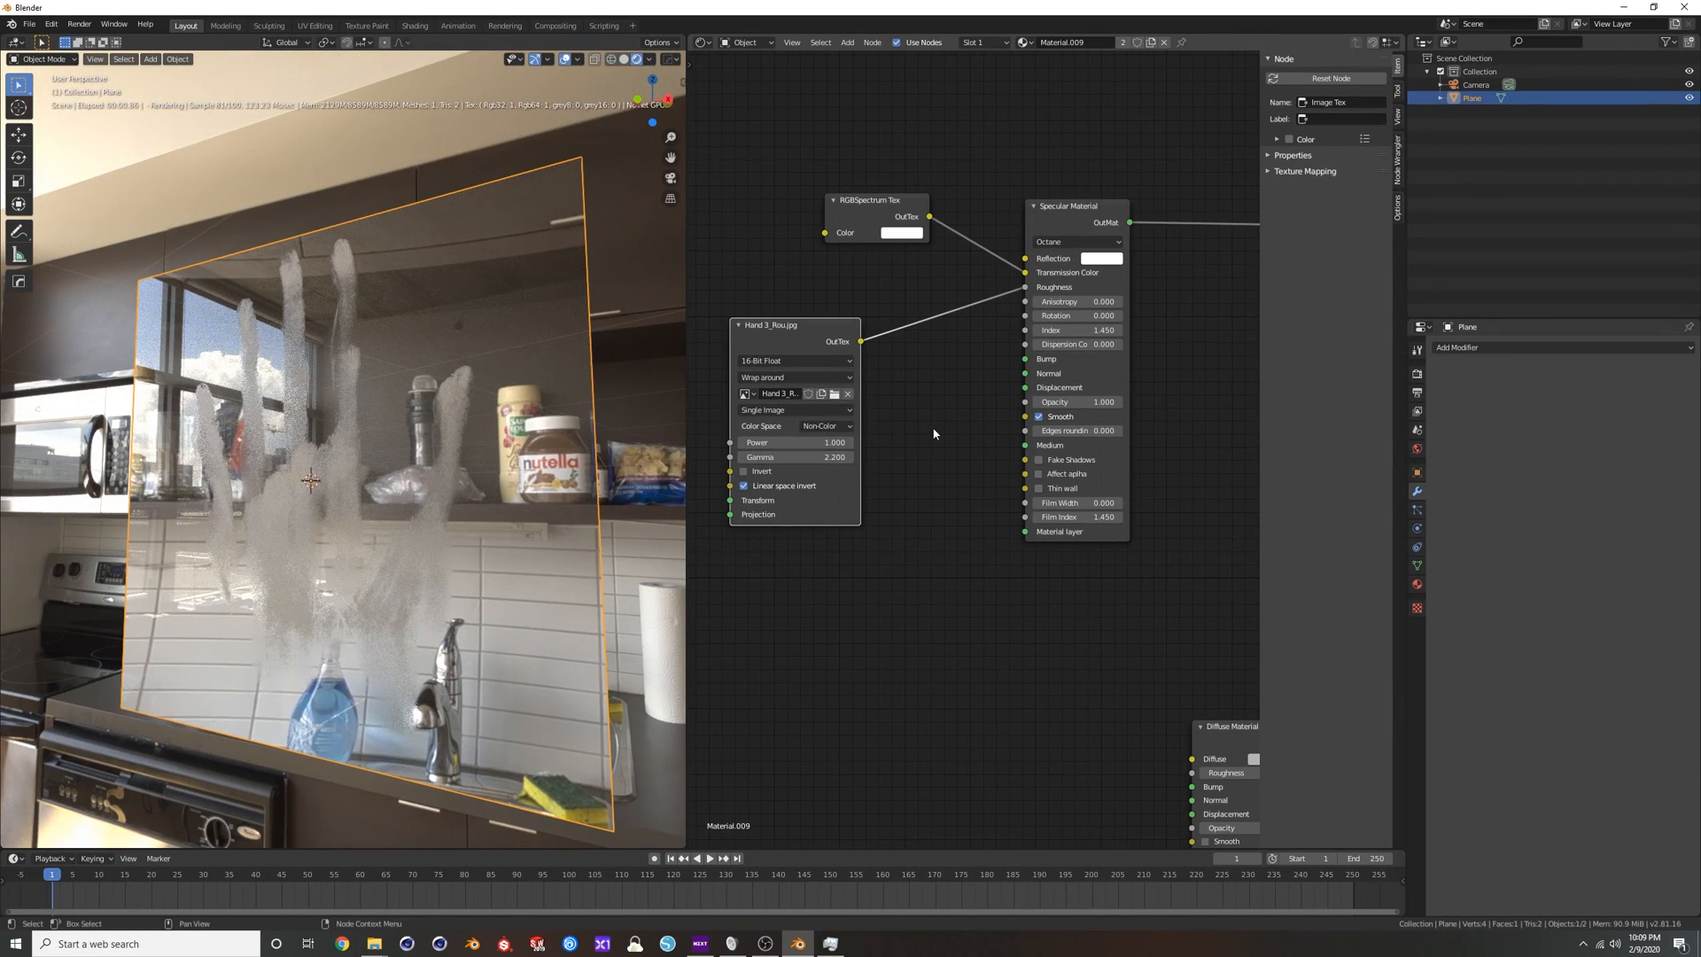
Insert a Multiply Tex between the handprint texture and the Specular Material's Roughness, with Texture2 at 0.270.
{"action": "key", "text": "shift+a"}
{"action": "left_click", "coordinate": [934, 435]}
{"action": "type", "text": "ml"}
{"action": "key", "text": "BackSpace"}
{"action": "type", "text": "ul"}
{"action": "key", "text": "Return"}
{"action": "left_click", "coordinate": [905, 298]}
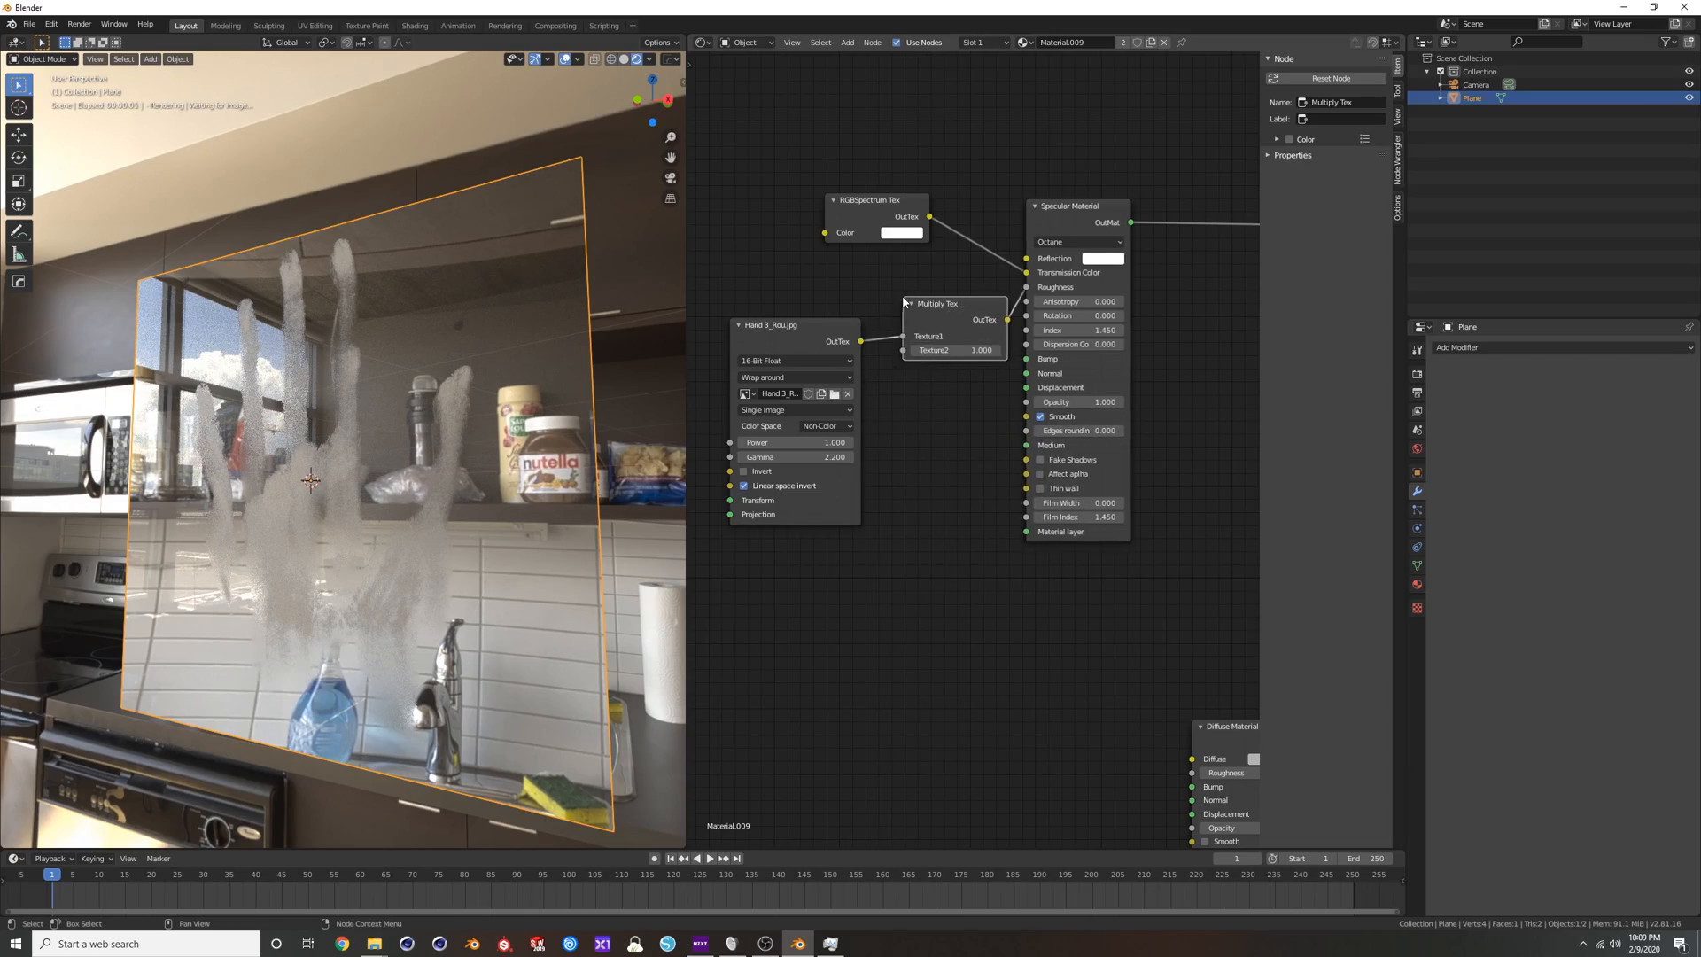
{"action": "left_click_drag", "start_coordinate": [967, 350], "coordinate": [903, 351]}
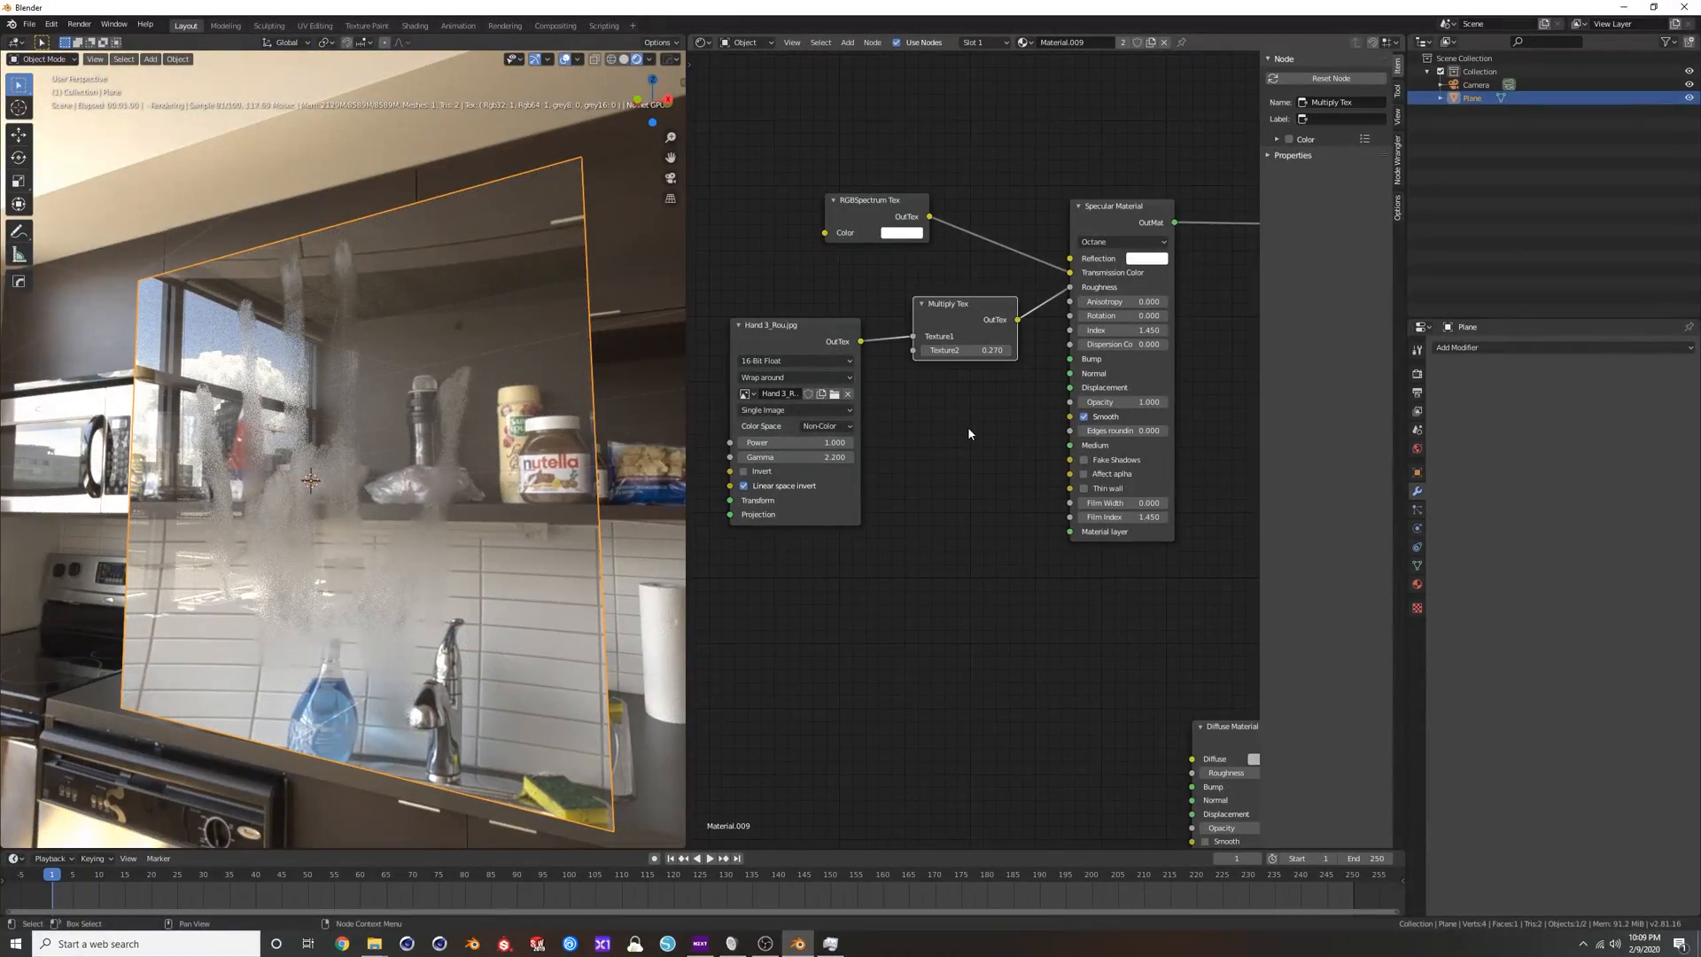
Add a Gradient Tex node and place it just below the Multiply Tex.
{"action": "key", "text": "shift+a"}
{"action": "left_click", "coordinate": [975, 430]}
{"action": "type", "text": "gr"}
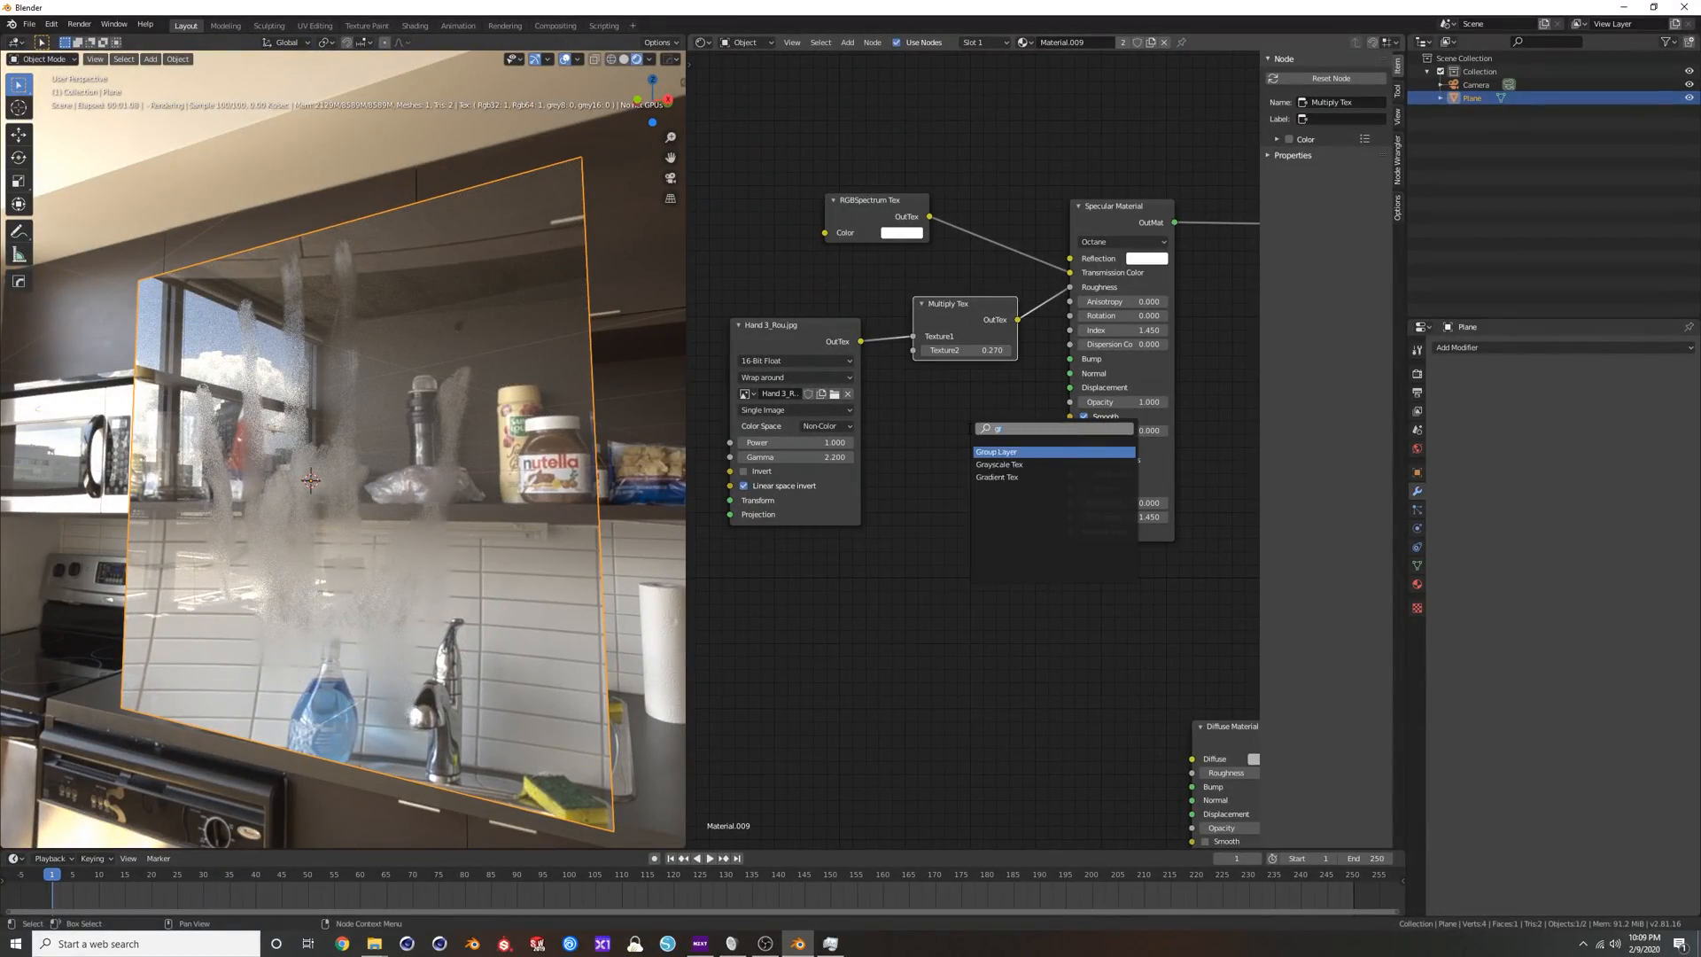
{"action": "key", "text": "Return"}
{"action": "left_click", "coordinate": [918, 386]}
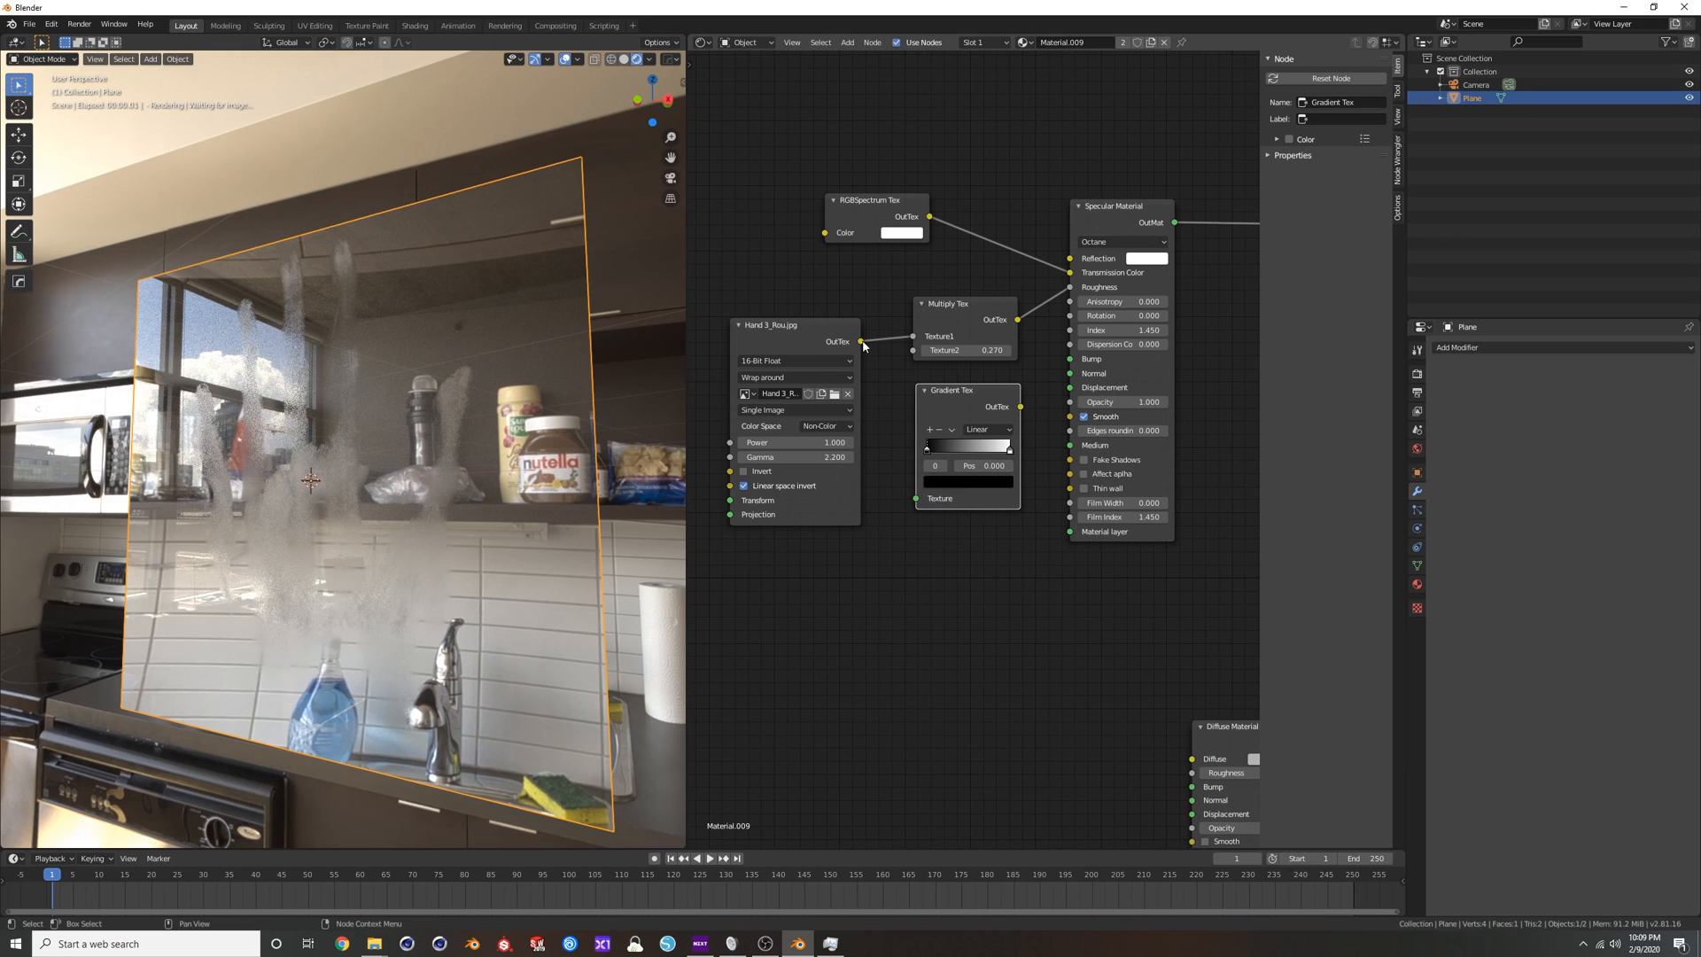
Wire the handprint texture through the Gradient Tex into the Specular Material's Roughness and delete the Multiply Tex.
{"action": "left_click_drag", "start_coordinate": [860, 341], "coordinate": [902, 486]}
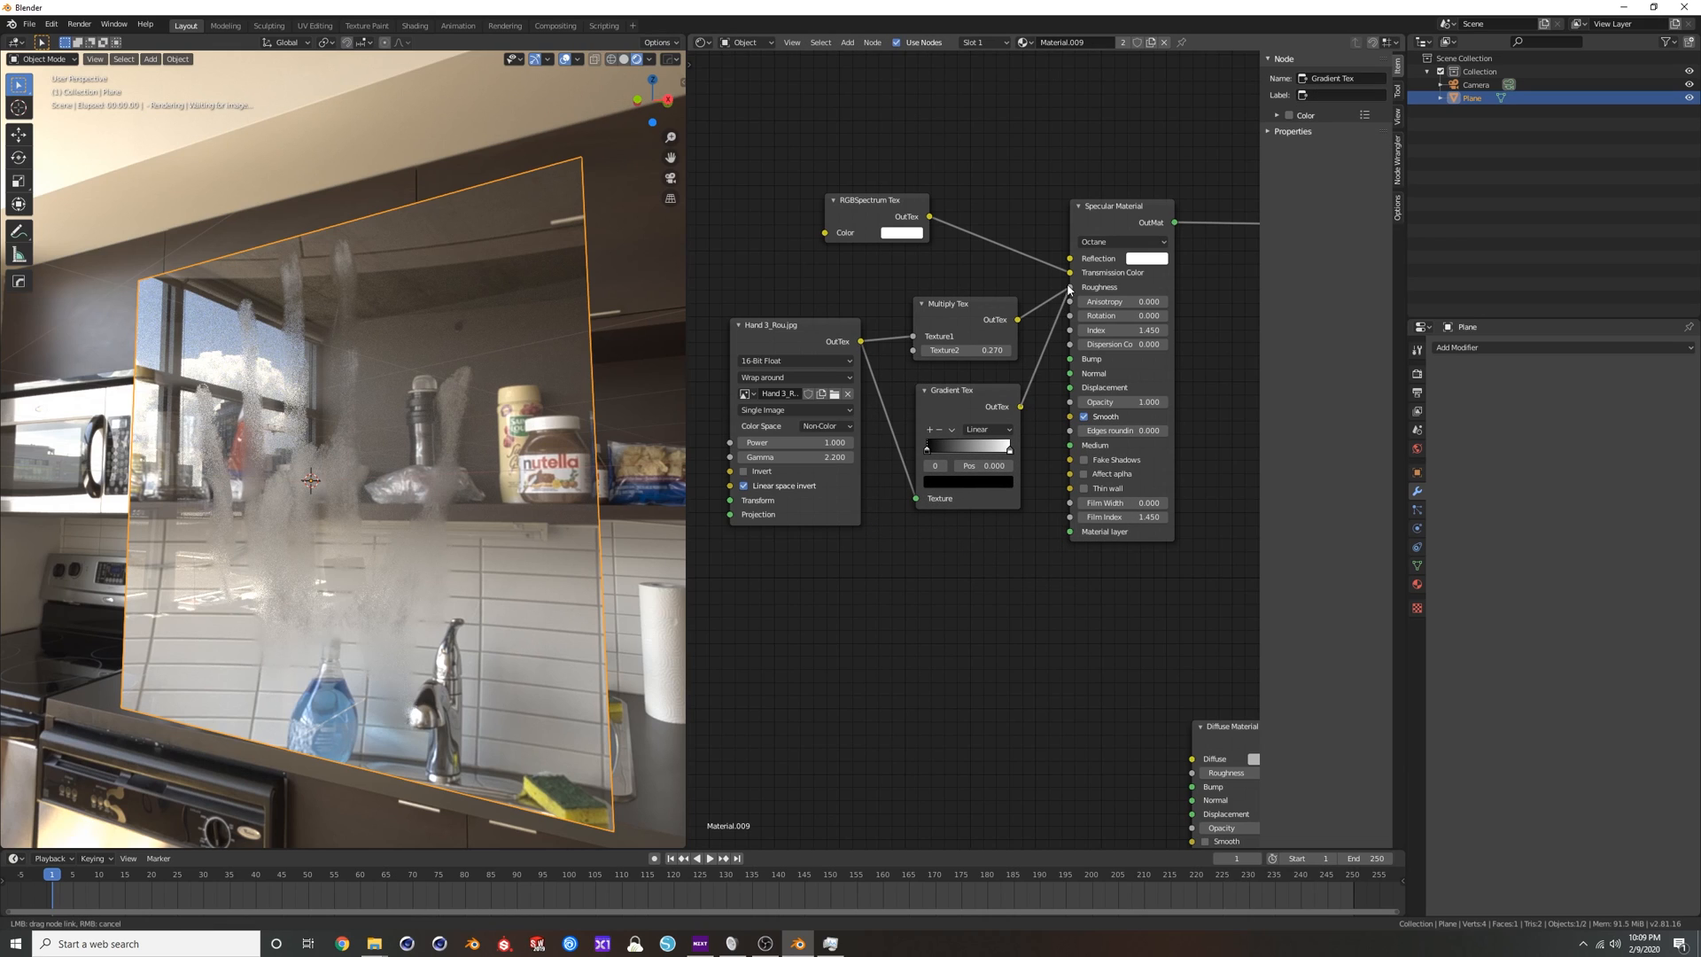
{"action": "left_click_drag", "start_coordinate": [1069, 288], "coordinate": [1069, 287]}
{"action": "left_click", "coordinate": [953, 305]}
{"action": "key", "text": "x"}
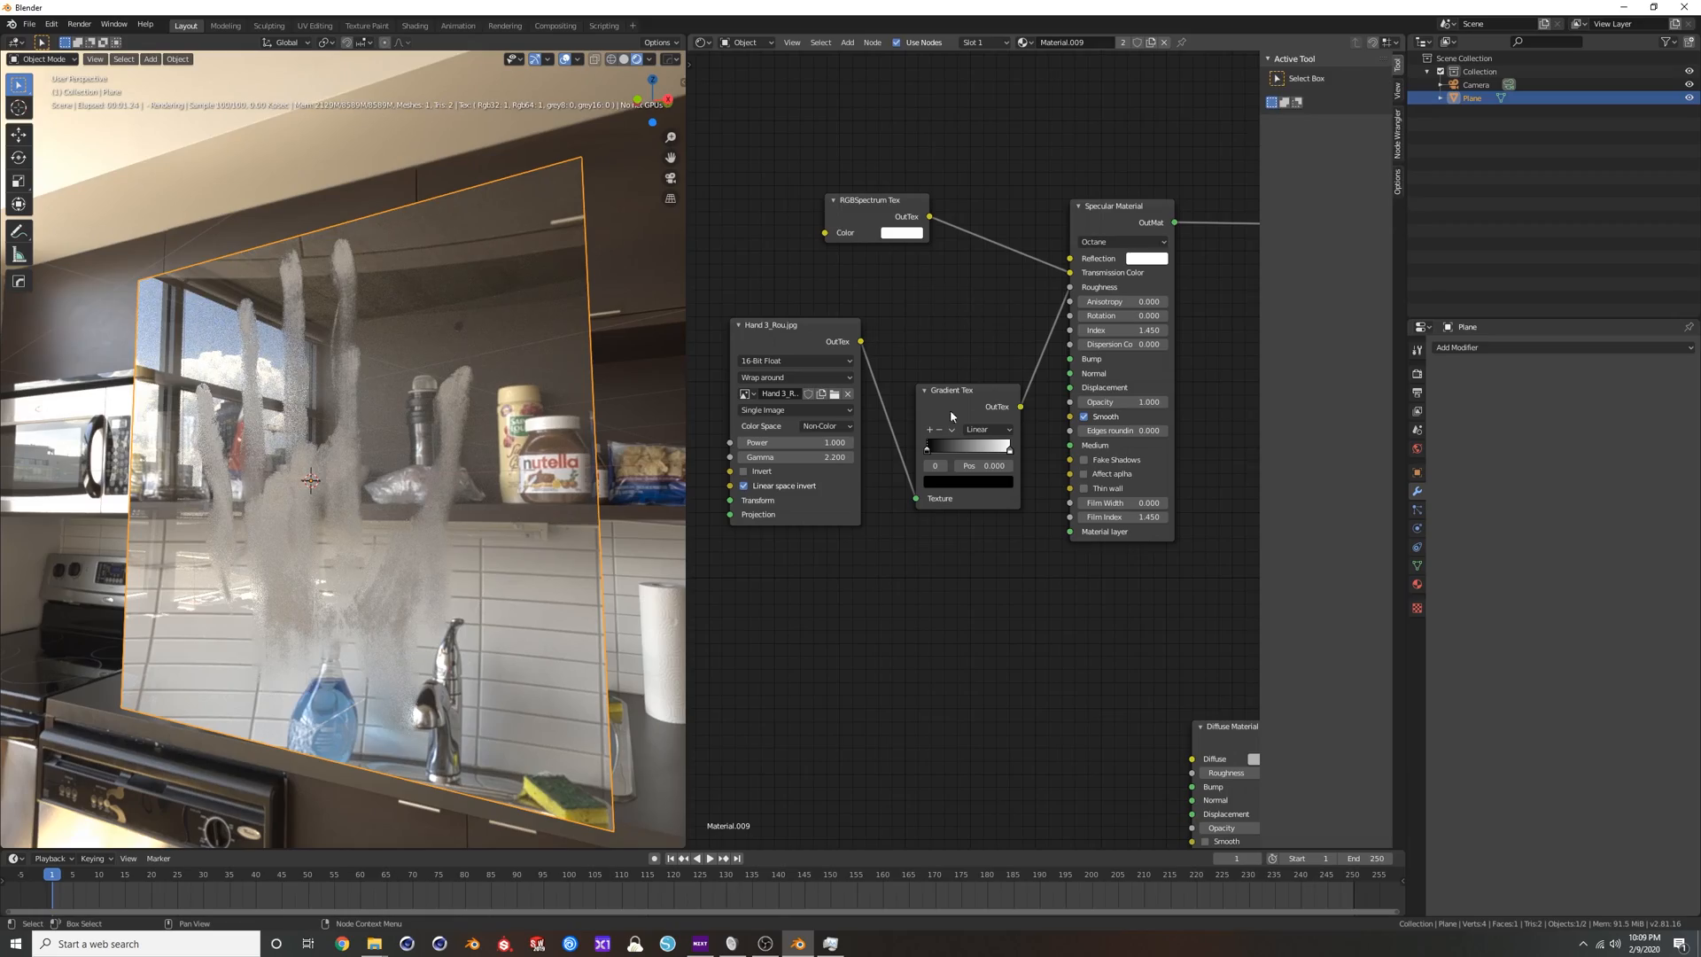
Move the Gradient Tex's white stop to position 0.600 and darken its colour to dark grey.
{"action": "left_click_drag", "start_coordinate": [927, 448], "coordinate": [973, 453]}
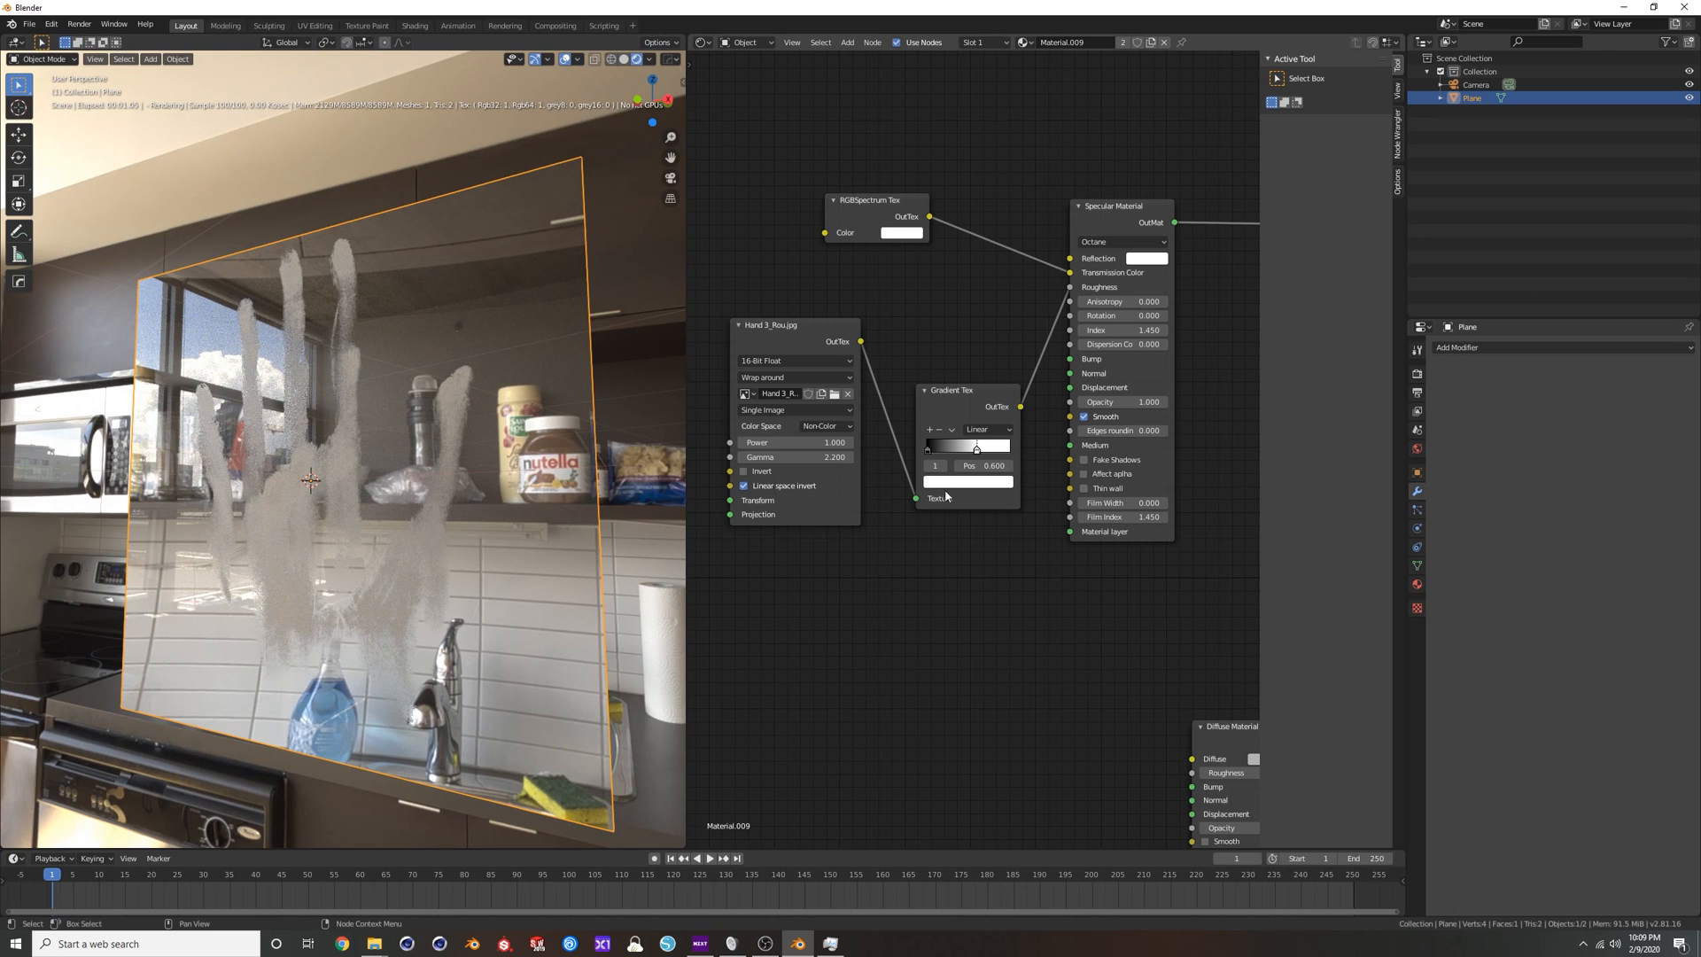
{"action": "left_click", "coordinate": [993, 483]}
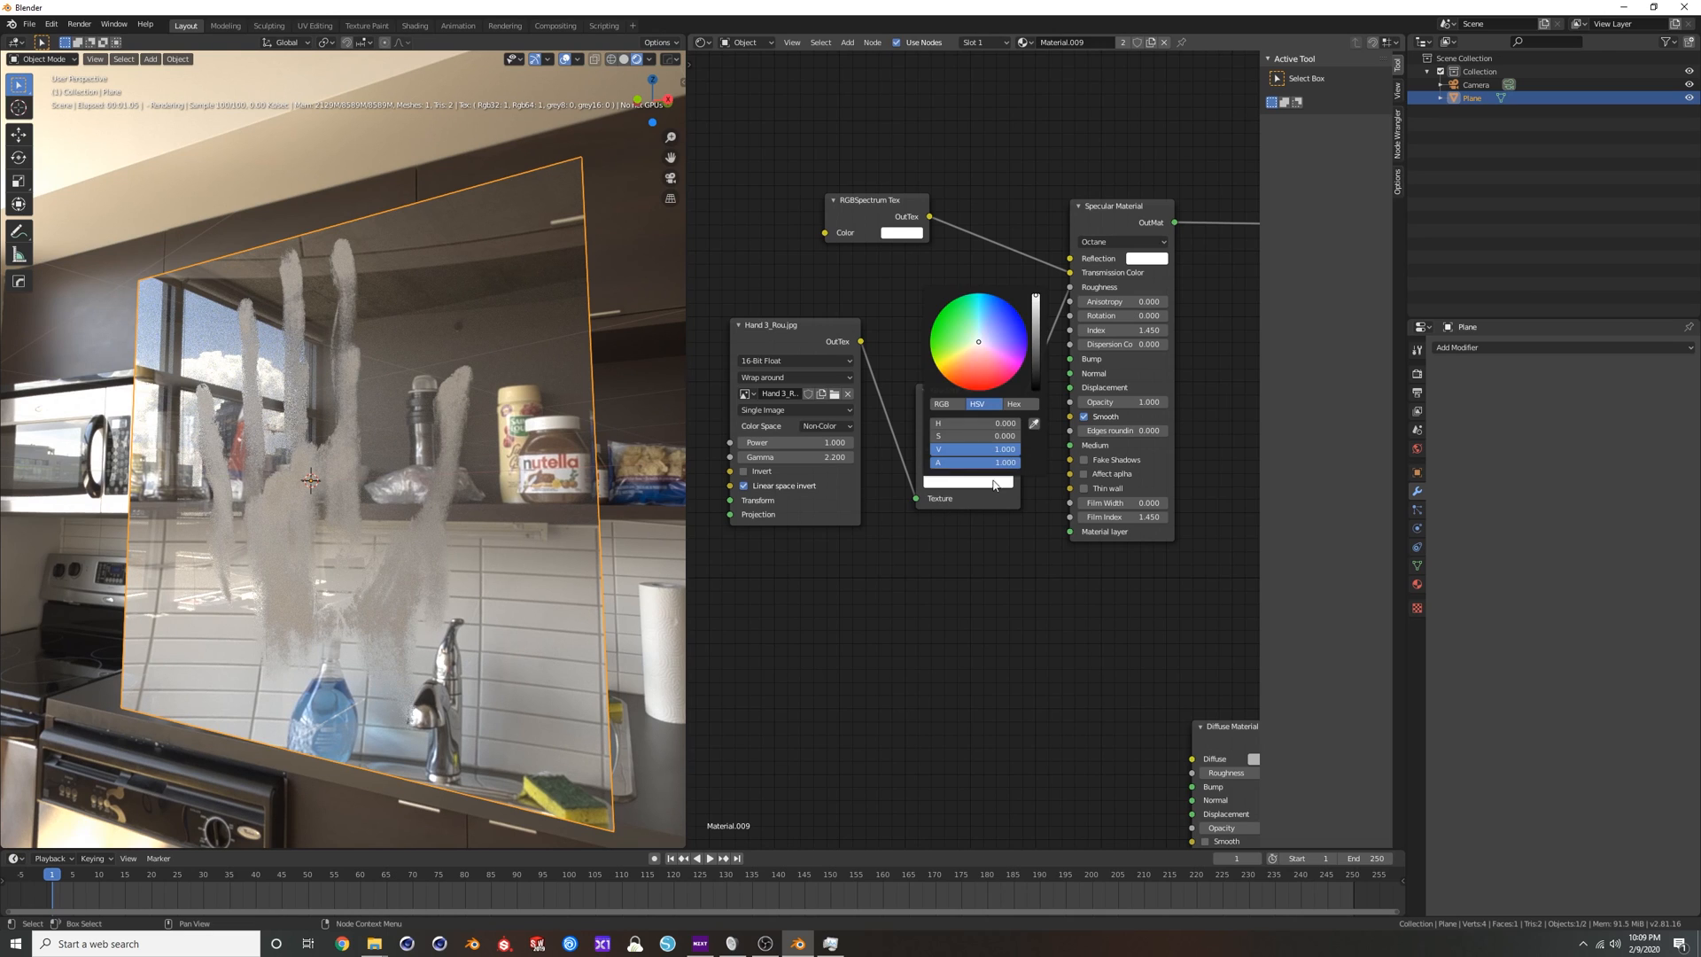
{"action": "left_click", "coordinate": [1036, 372]}
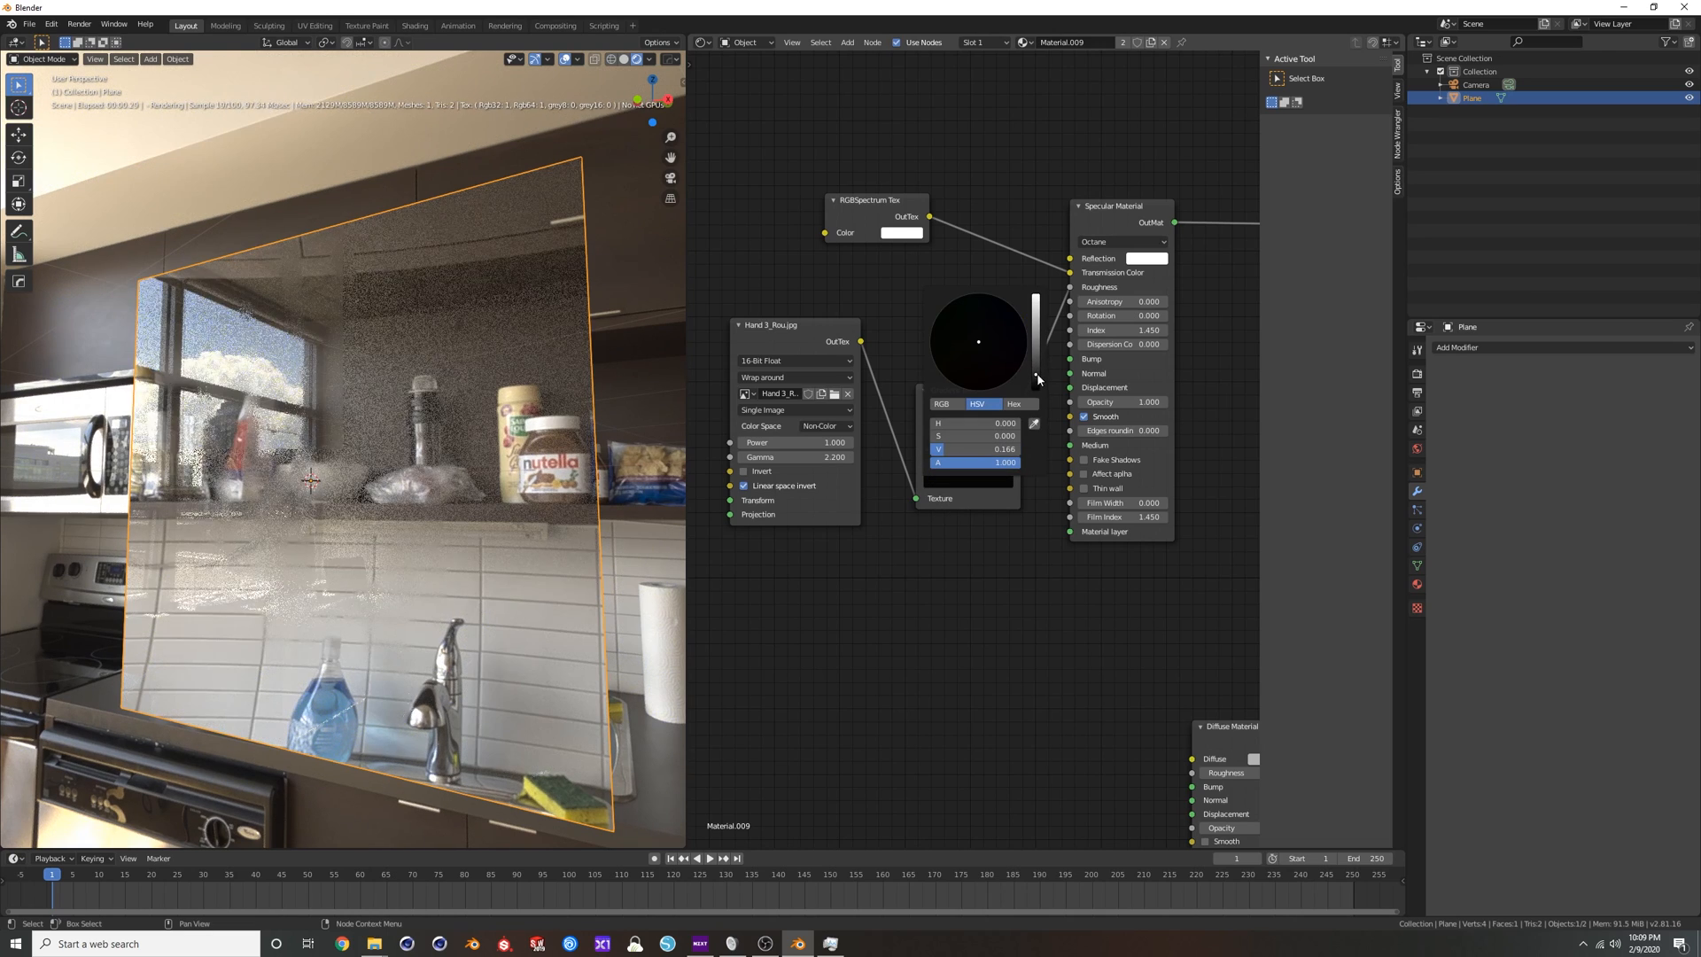
{"action": "left_click", "coordinate": [996, 482]}
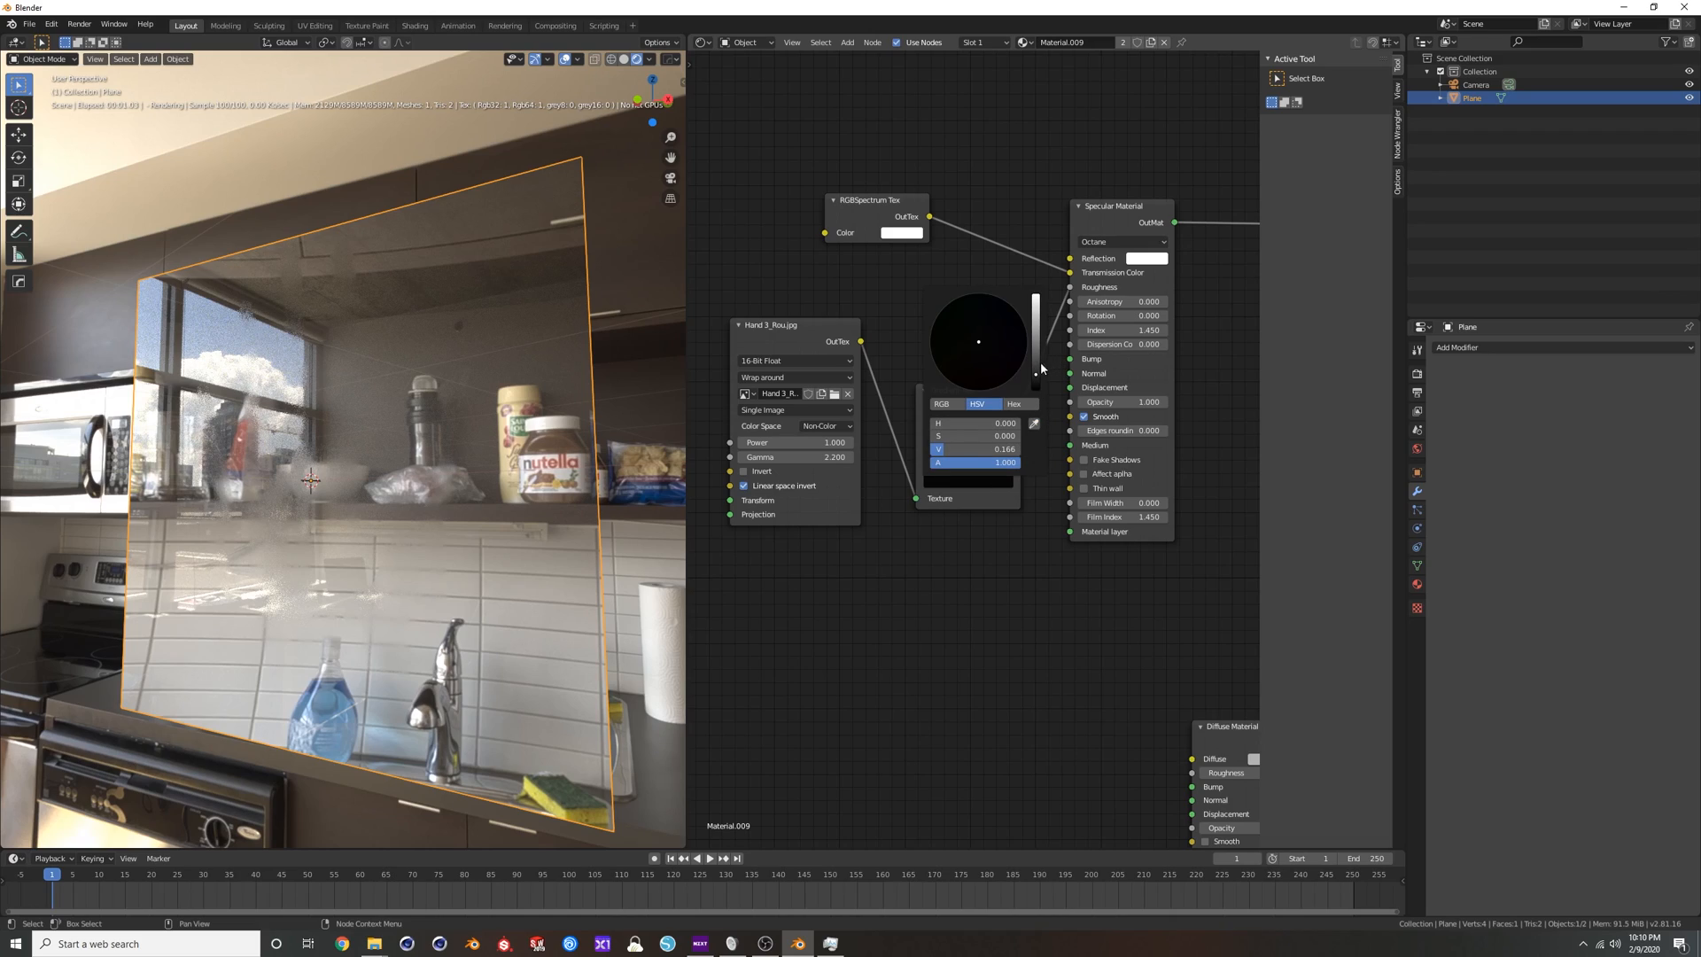
{"action": "left_click", "coordinate": [1036, 355]}
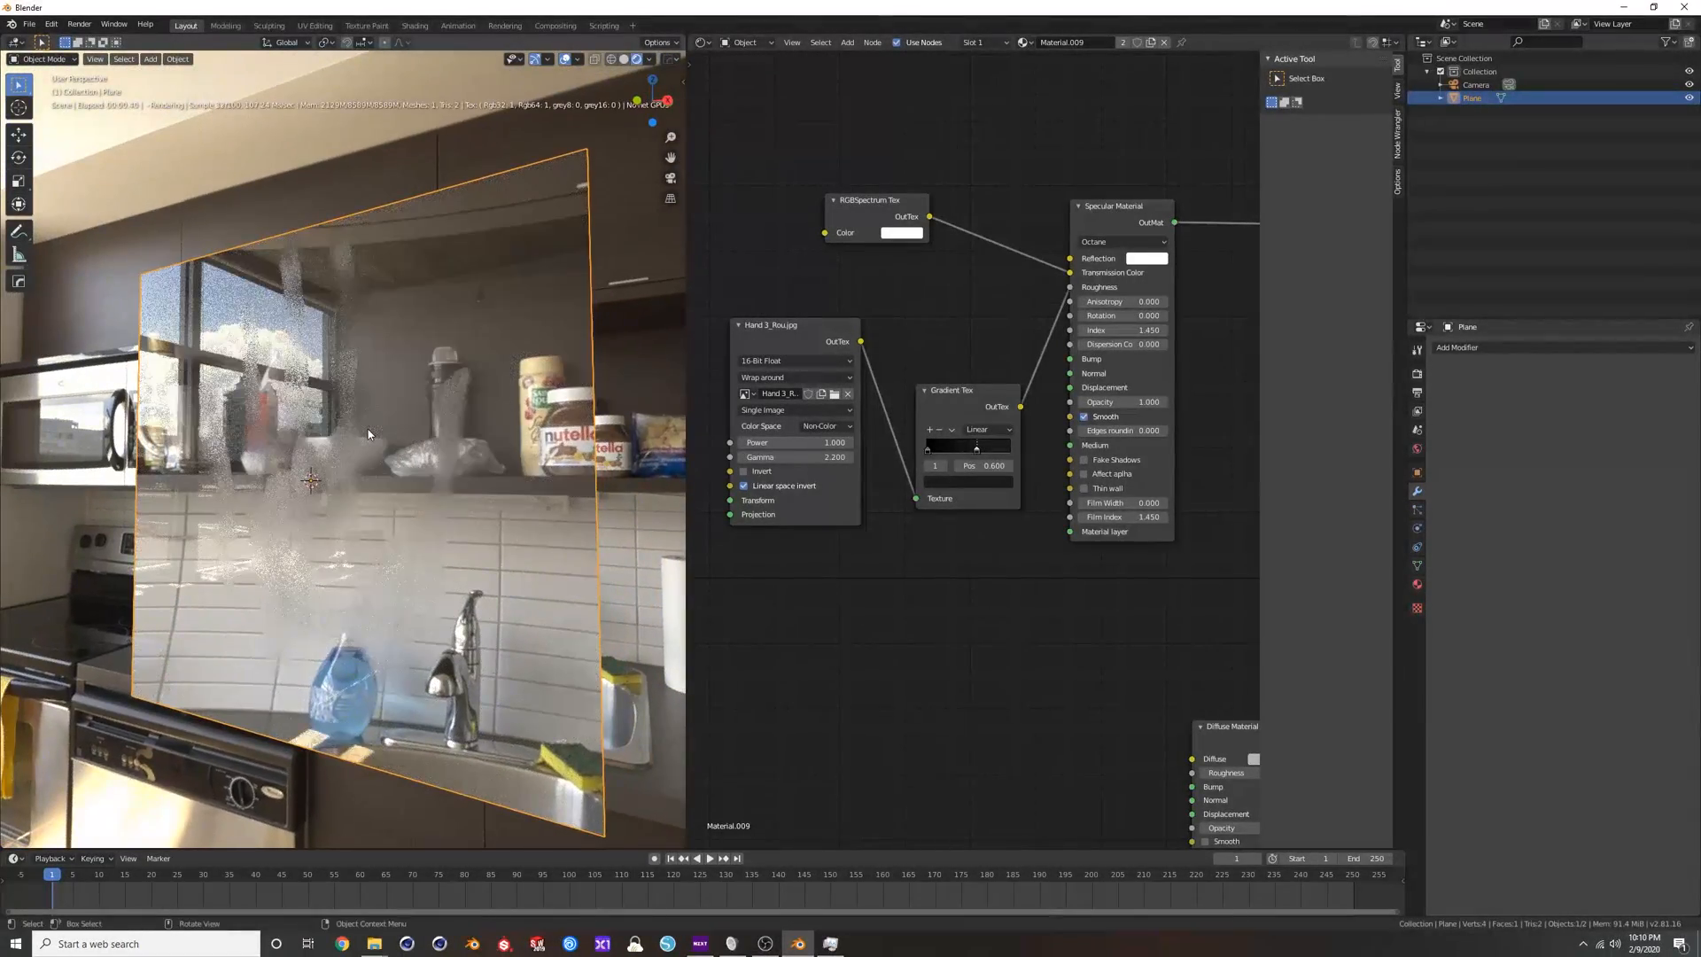
Return the Gradient Tex's second stop to full white and brighten its first stop to grey to frost the whole pane.
{"action": "mouse_move", "coordinate": [929, 450]}
{"action": "left_mouse_down"}
{"action": "mouse_move", "coordinate": [950, 449]}
{"action": "mouse_move", "coordinate": [927, 450]}
{"action": "left_mouse_up"}
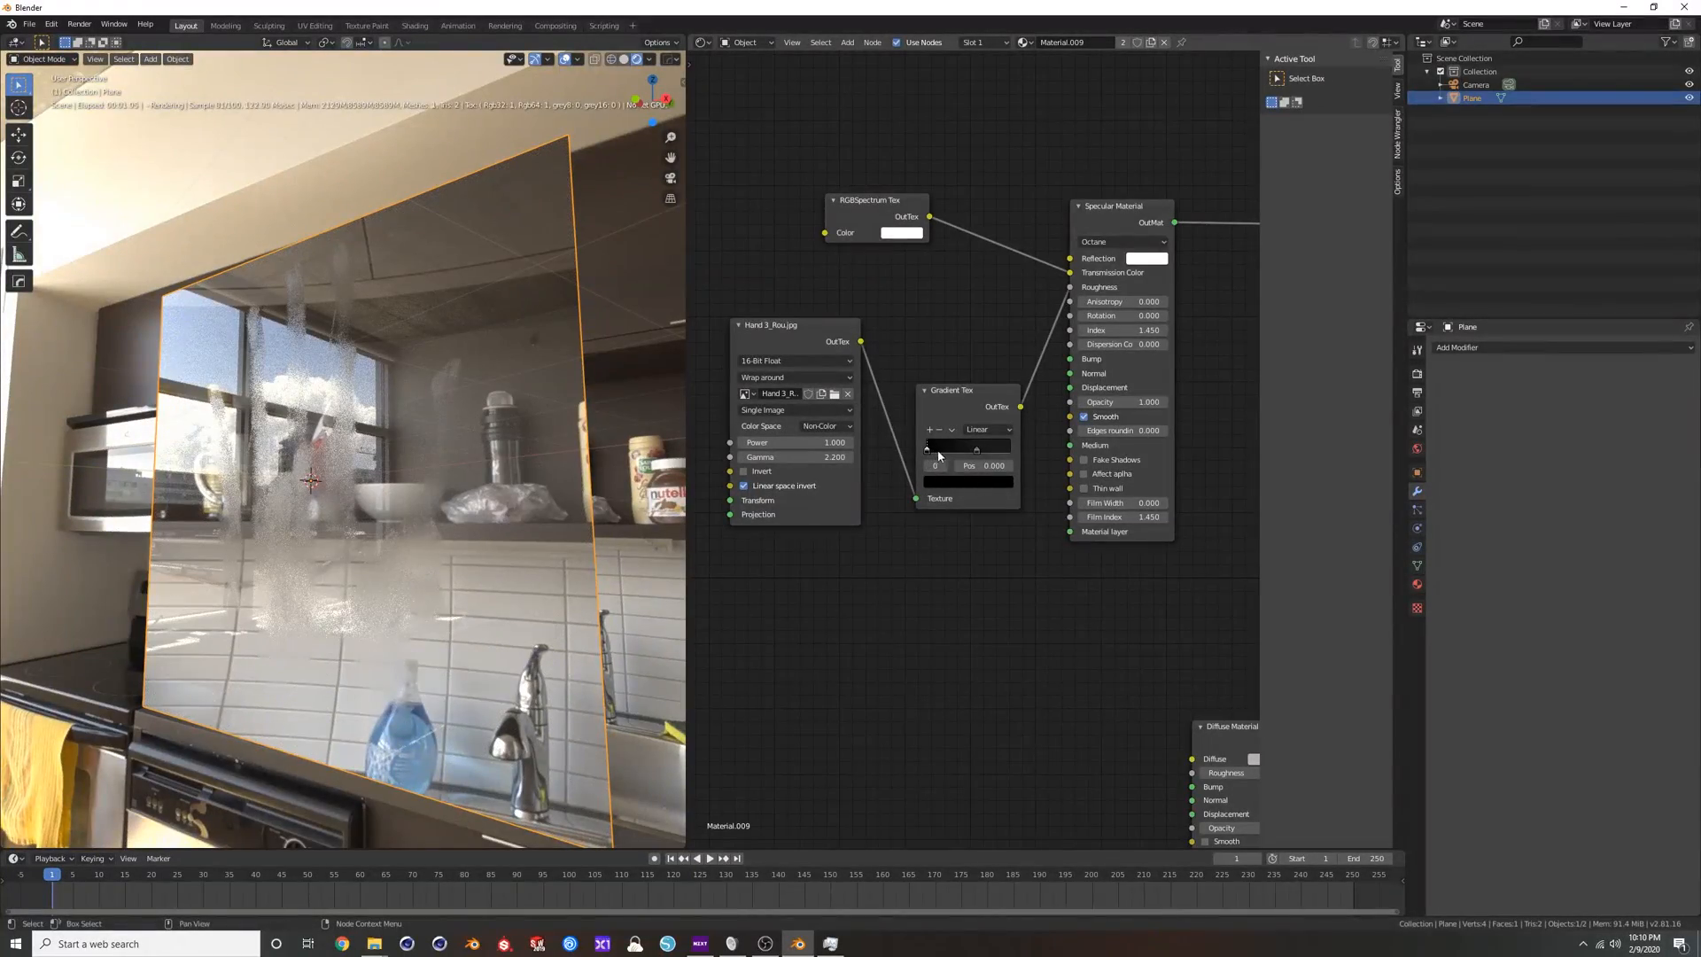
{"action": "left_click", "coordinate": [969, 482]}
{"action": "left_click_drag", "start_coordinate": [966, 449], "coordinate": [1020, 449]}
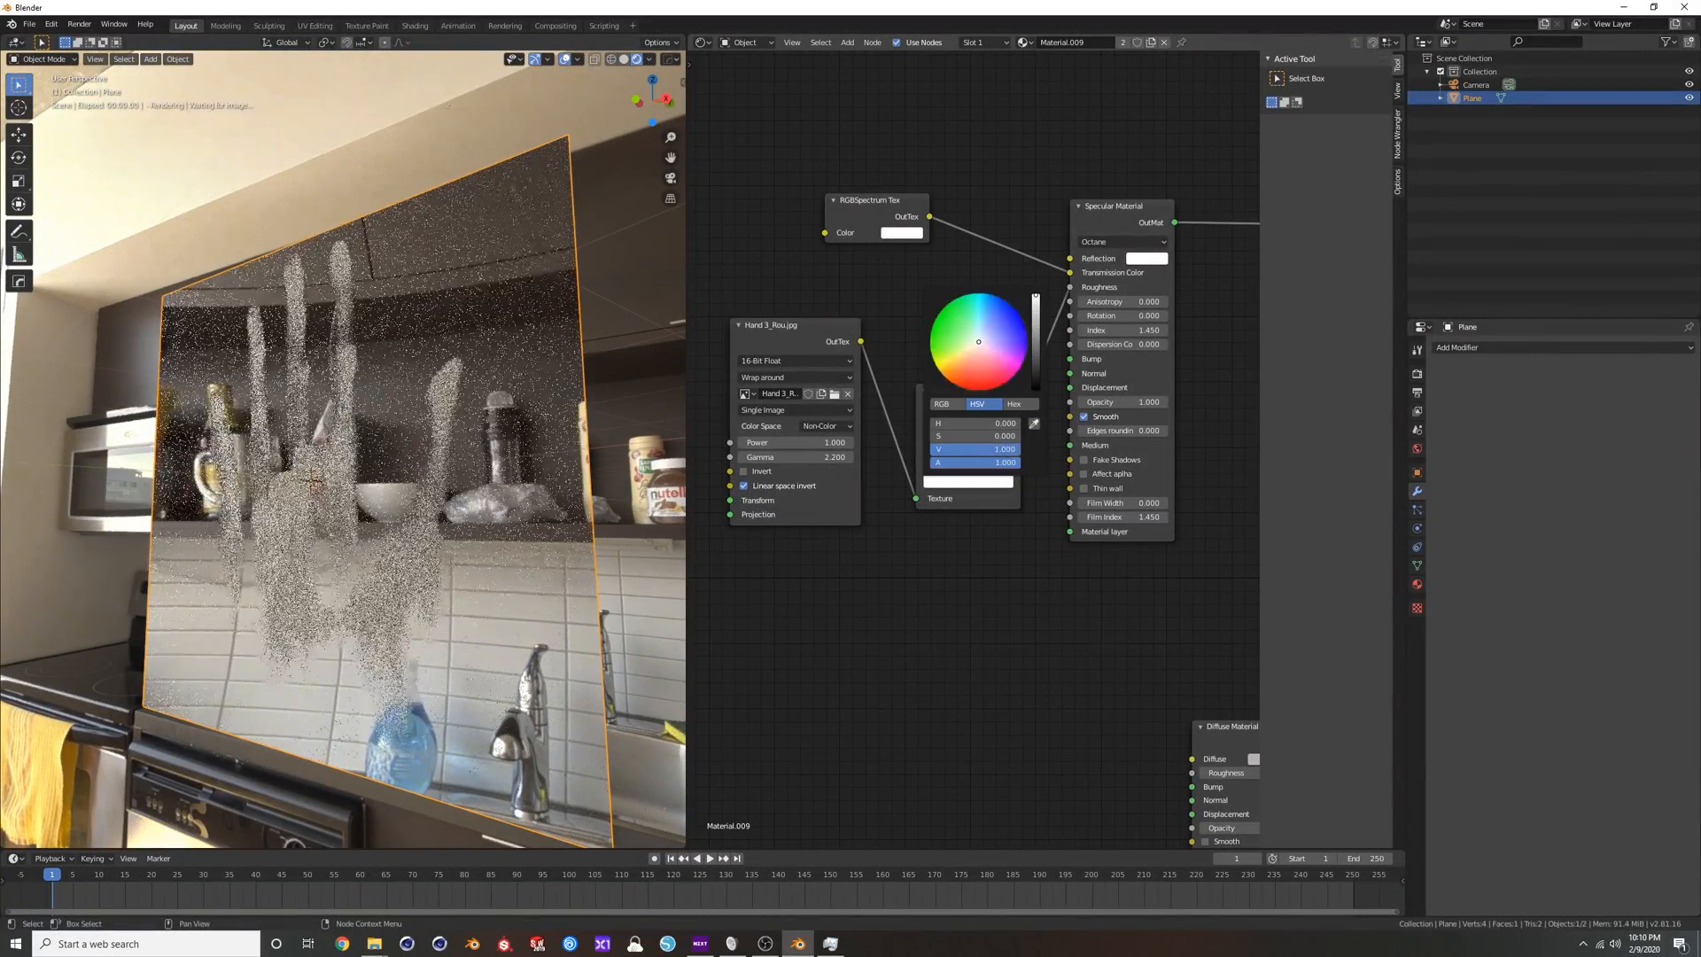
{"action": "left_click", "coordinate": [935, 452]}
{"action": "left_click", "coordinate": [965, 482]}
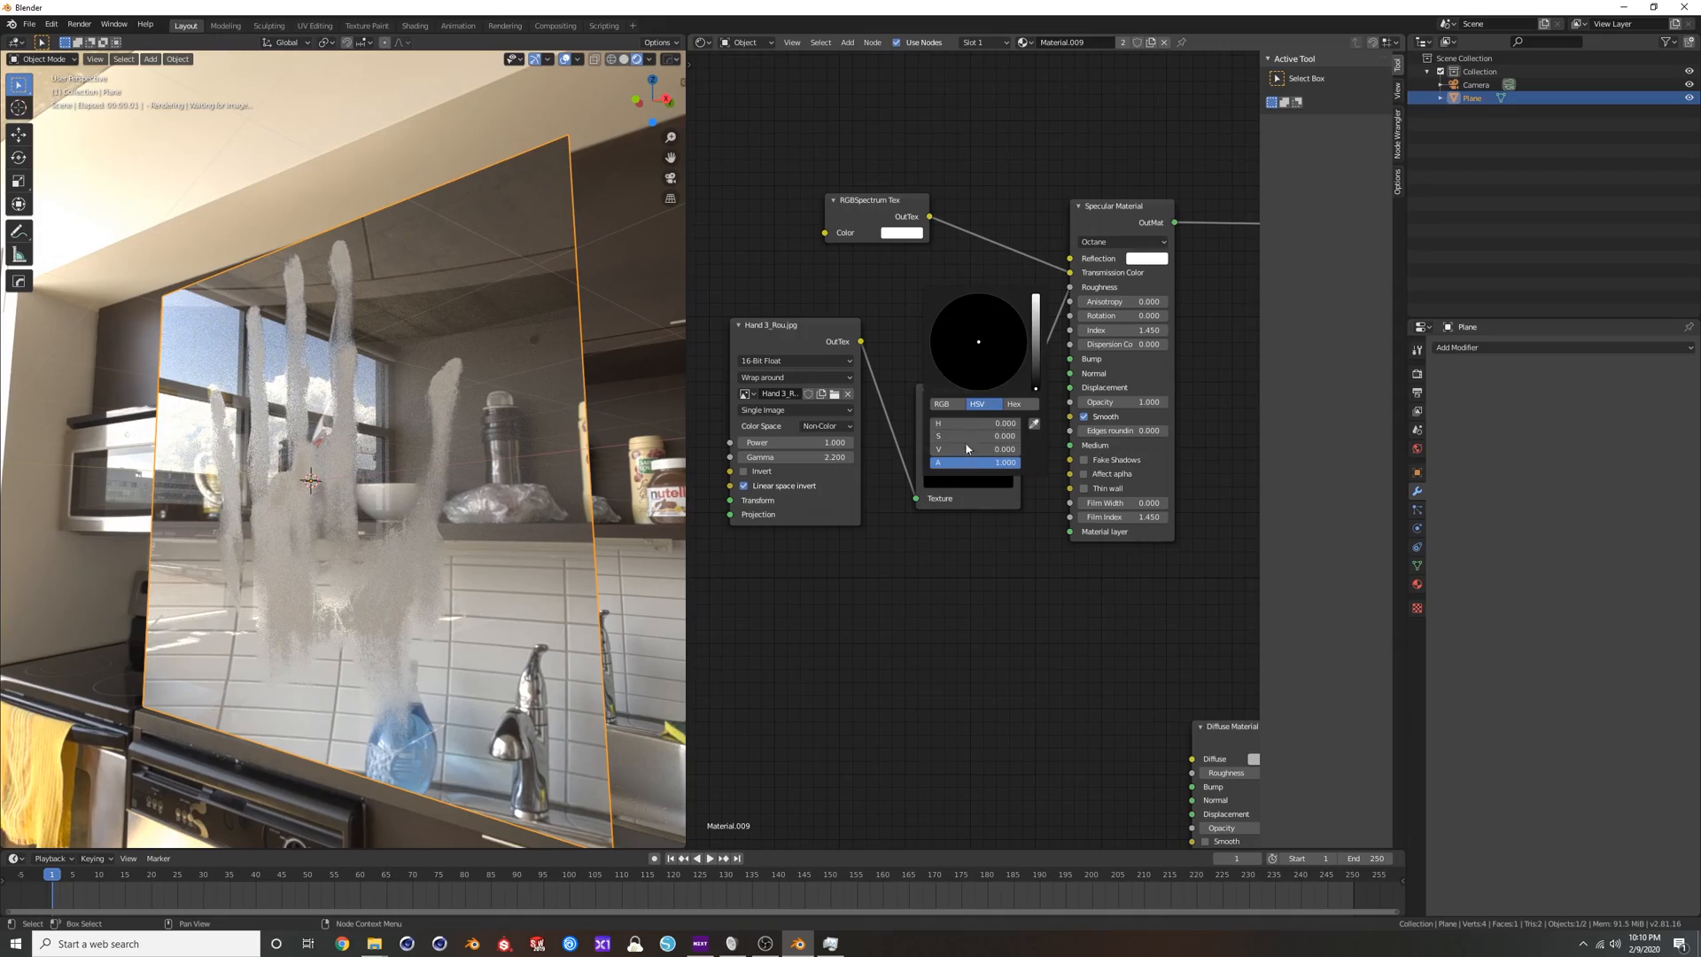
{"action": "left_click_drag", "start_coordinate": [1036, 360], "coordinate": [1037, 345]}
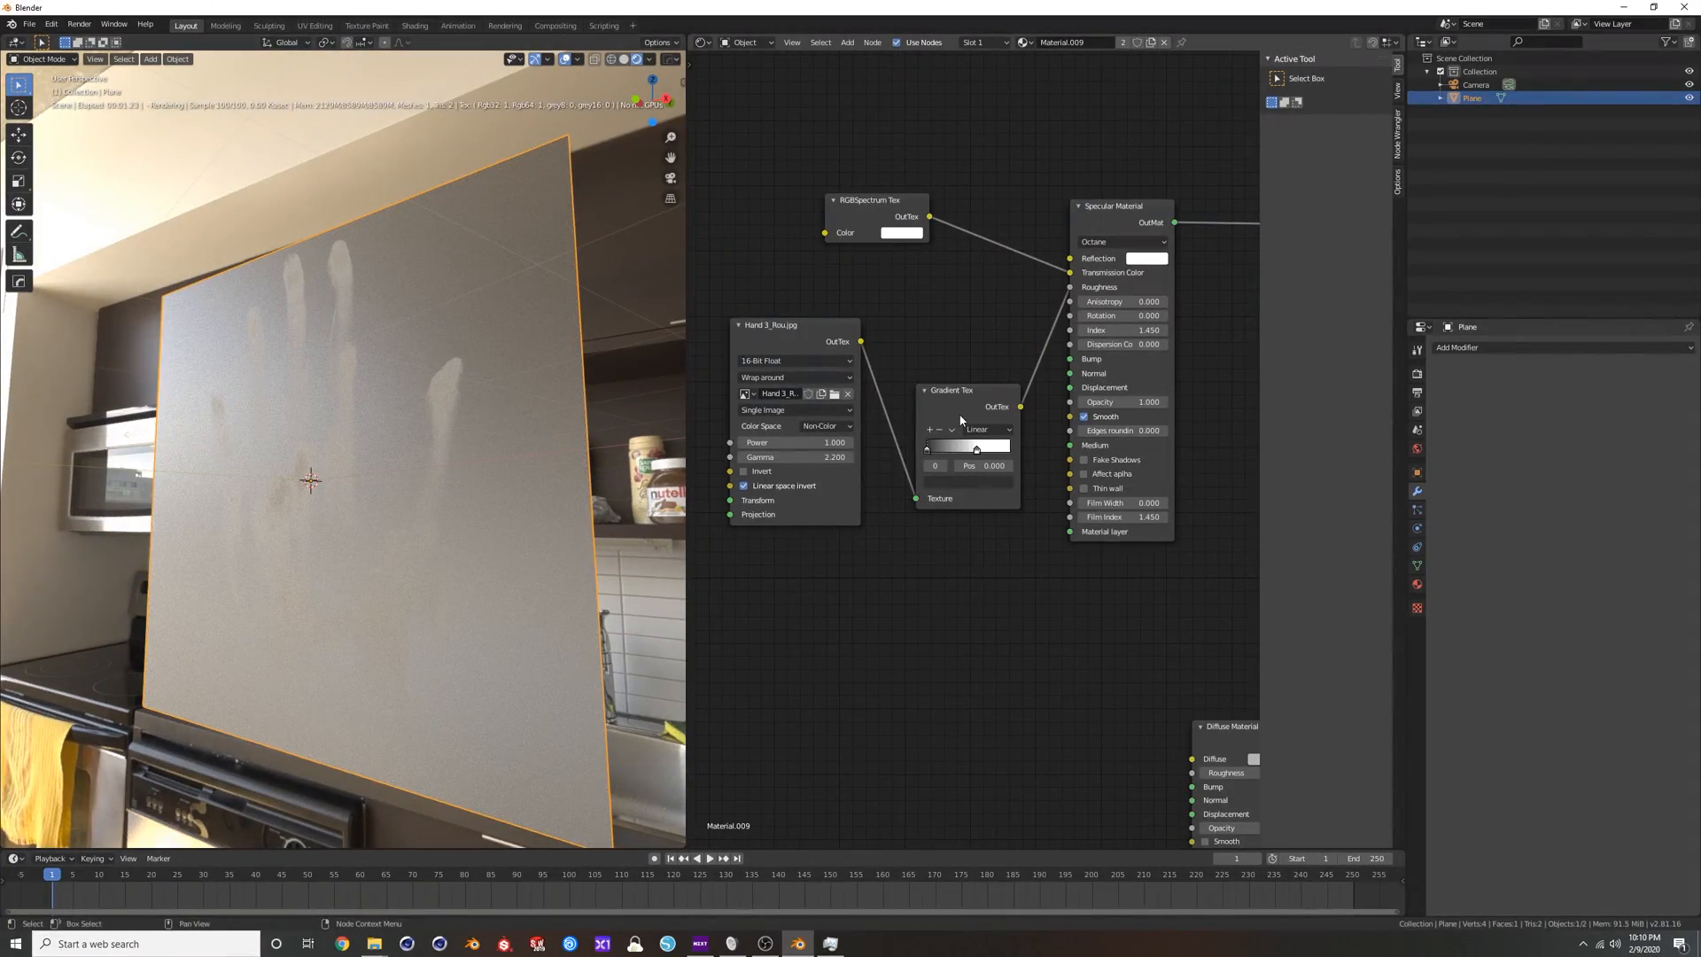
{"action": "middle_click_drag", "start_coordinate": [530, 402], "coordinate": [537, 395]}
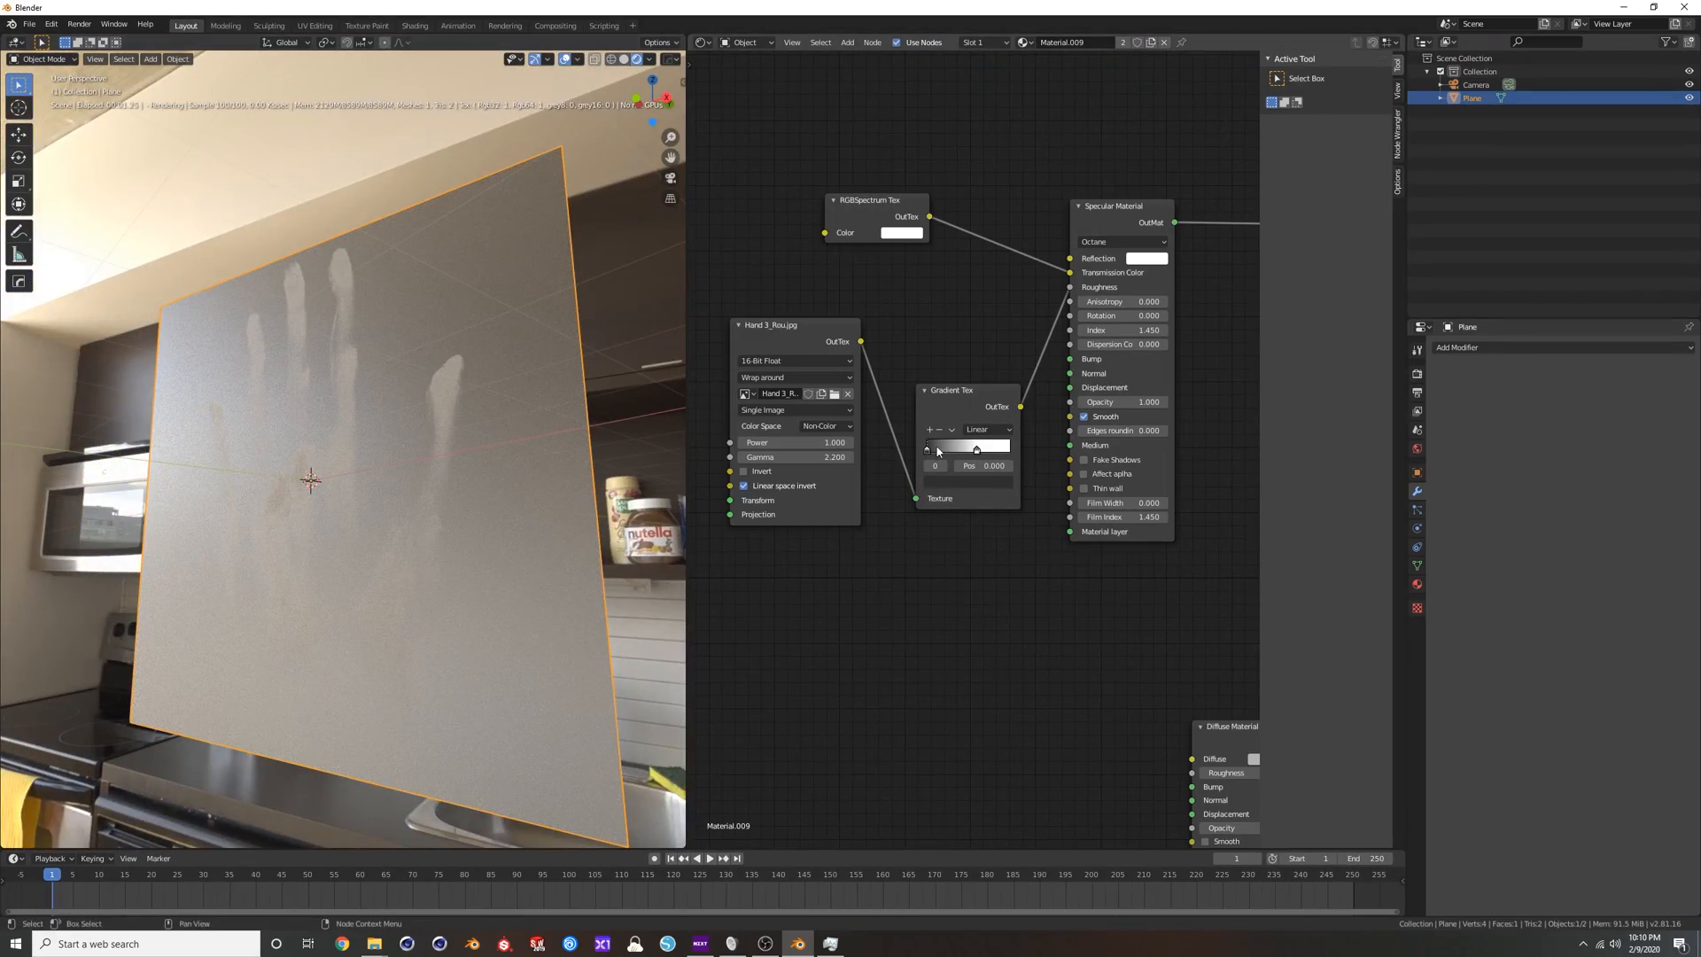
Darken the Gradient Tex's first stop back to near black and place it at position 0.036.
{"action": "left_click", "coordinate": [957, 481]}
{"action": "left_click_drag", "start_coordinate": [1035, 358], "coordinate": [1035, 383]}
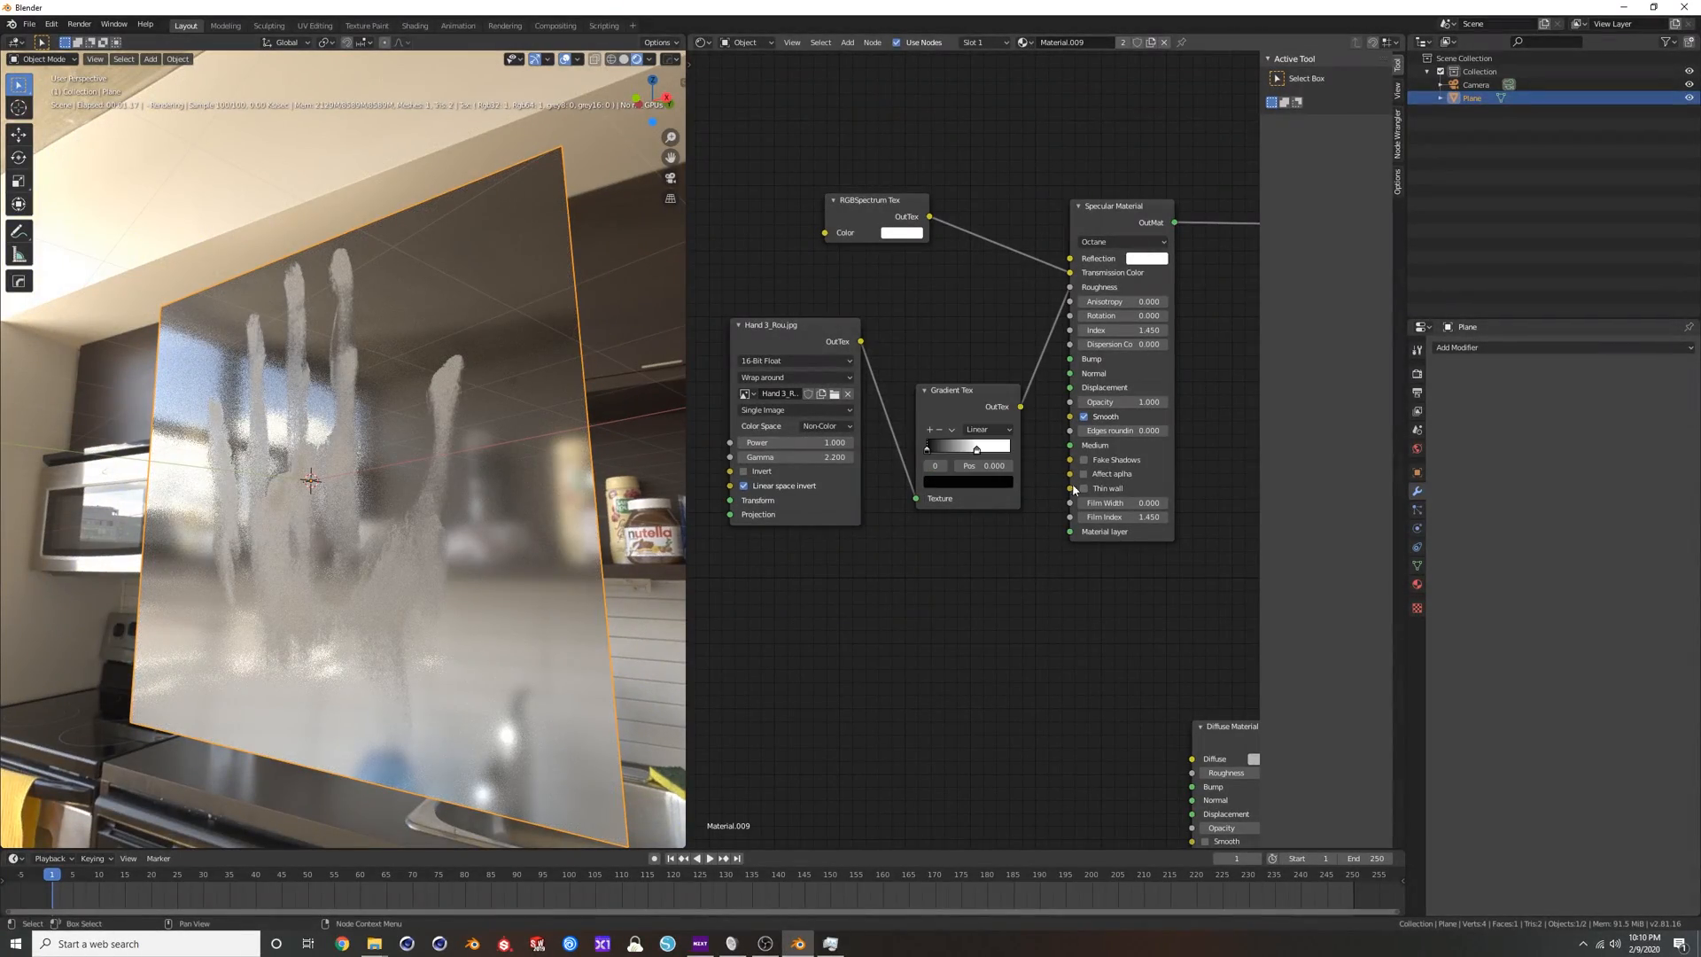
{"action": "left_click", "coordinate": [963, 486]}
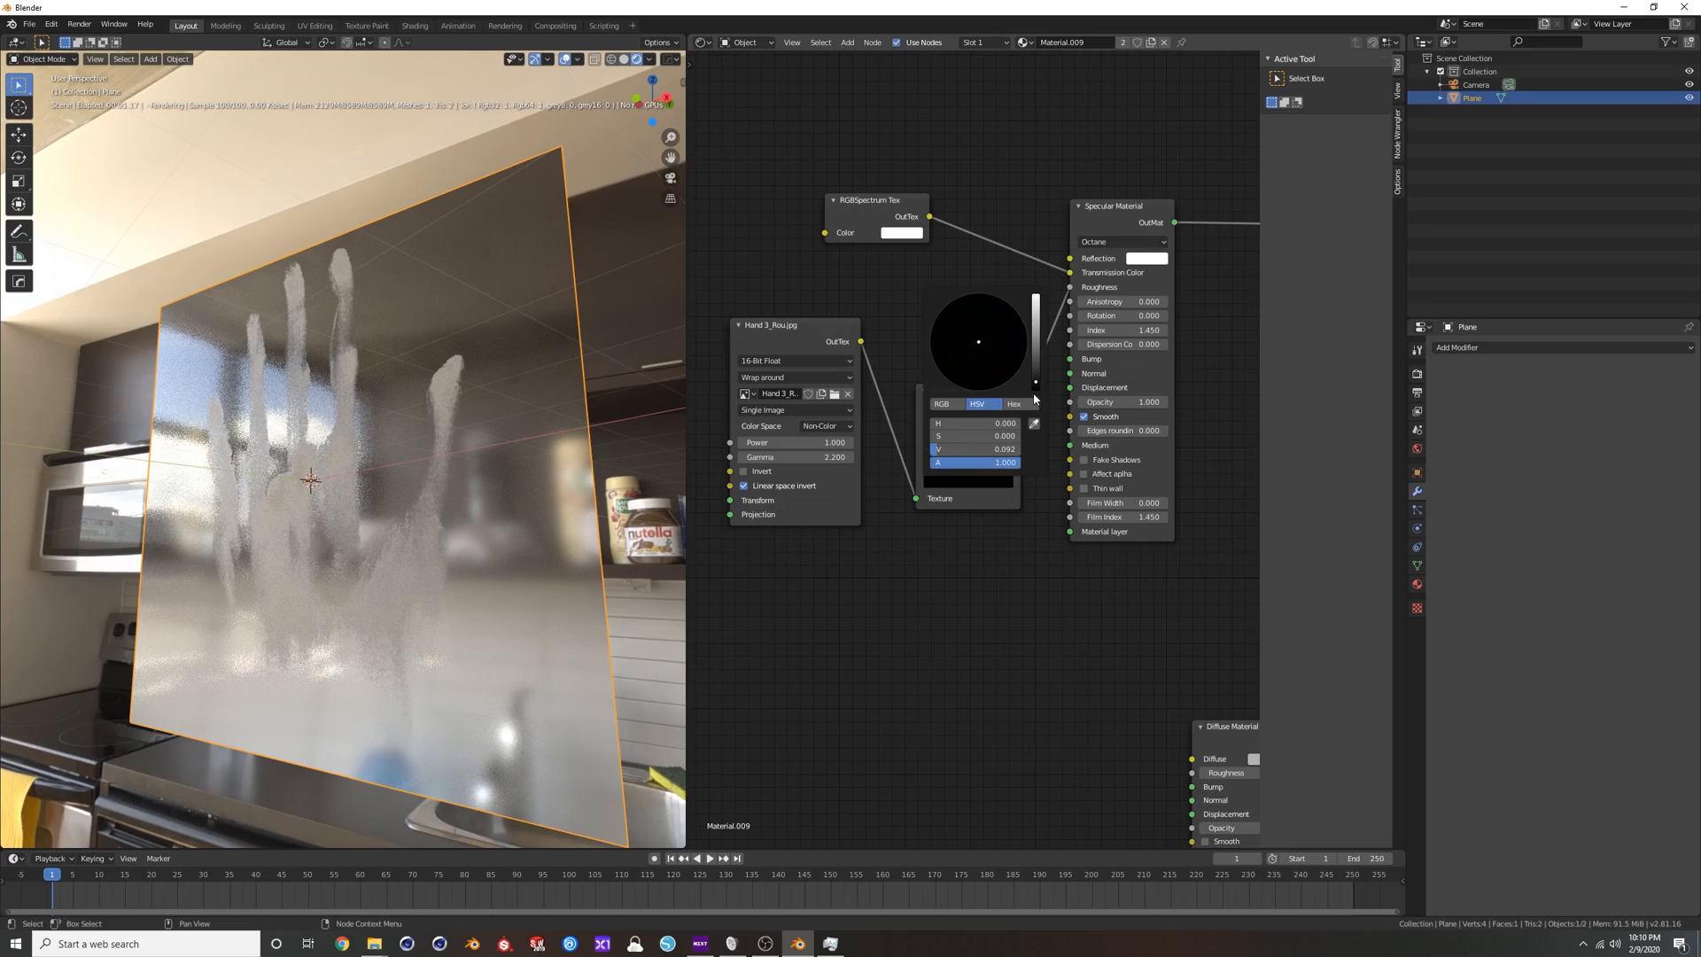
{"action": "left_click_drag", "start_coordinate": [934, 453], "coordinate": [936, 452]}
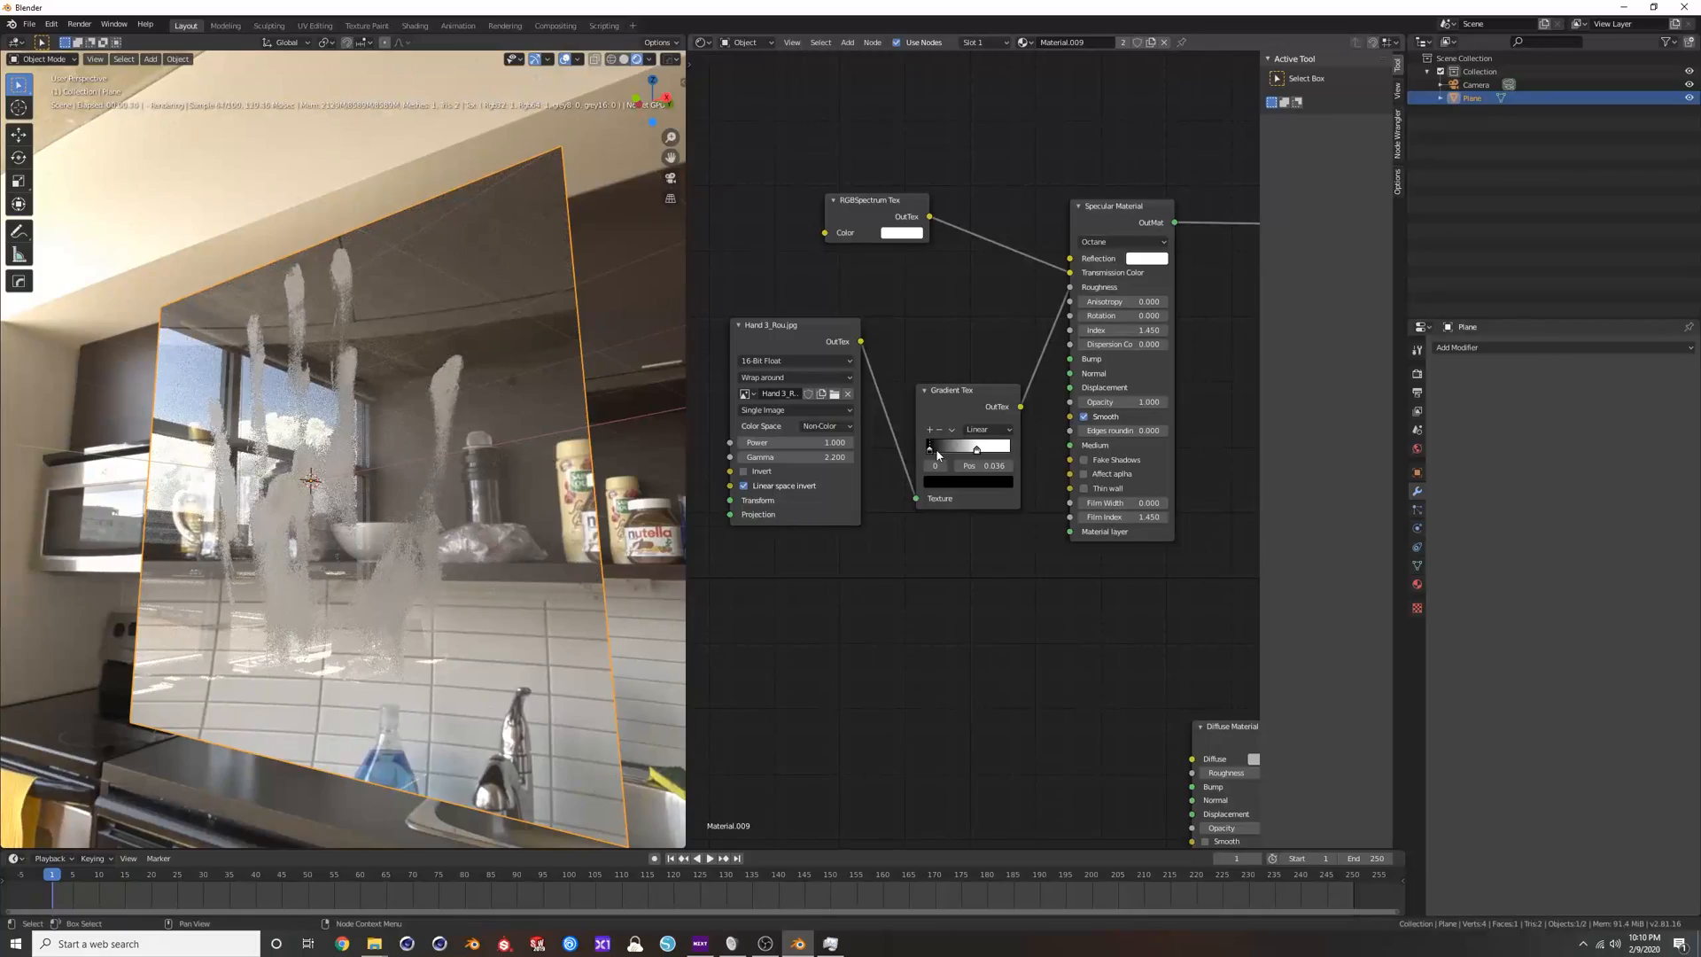
Disconnect the Gradient Tex from the Specular Material's Roughness to compare the clear glass, and reconnect it.
{"action": "middle_click_drag", "start_coordinate": [95, 539], "coordinate": [188, 573]}
{"action": "left_click_drag", "start_coordinate": [1071, 288], "coordinate": [1079, 301]}
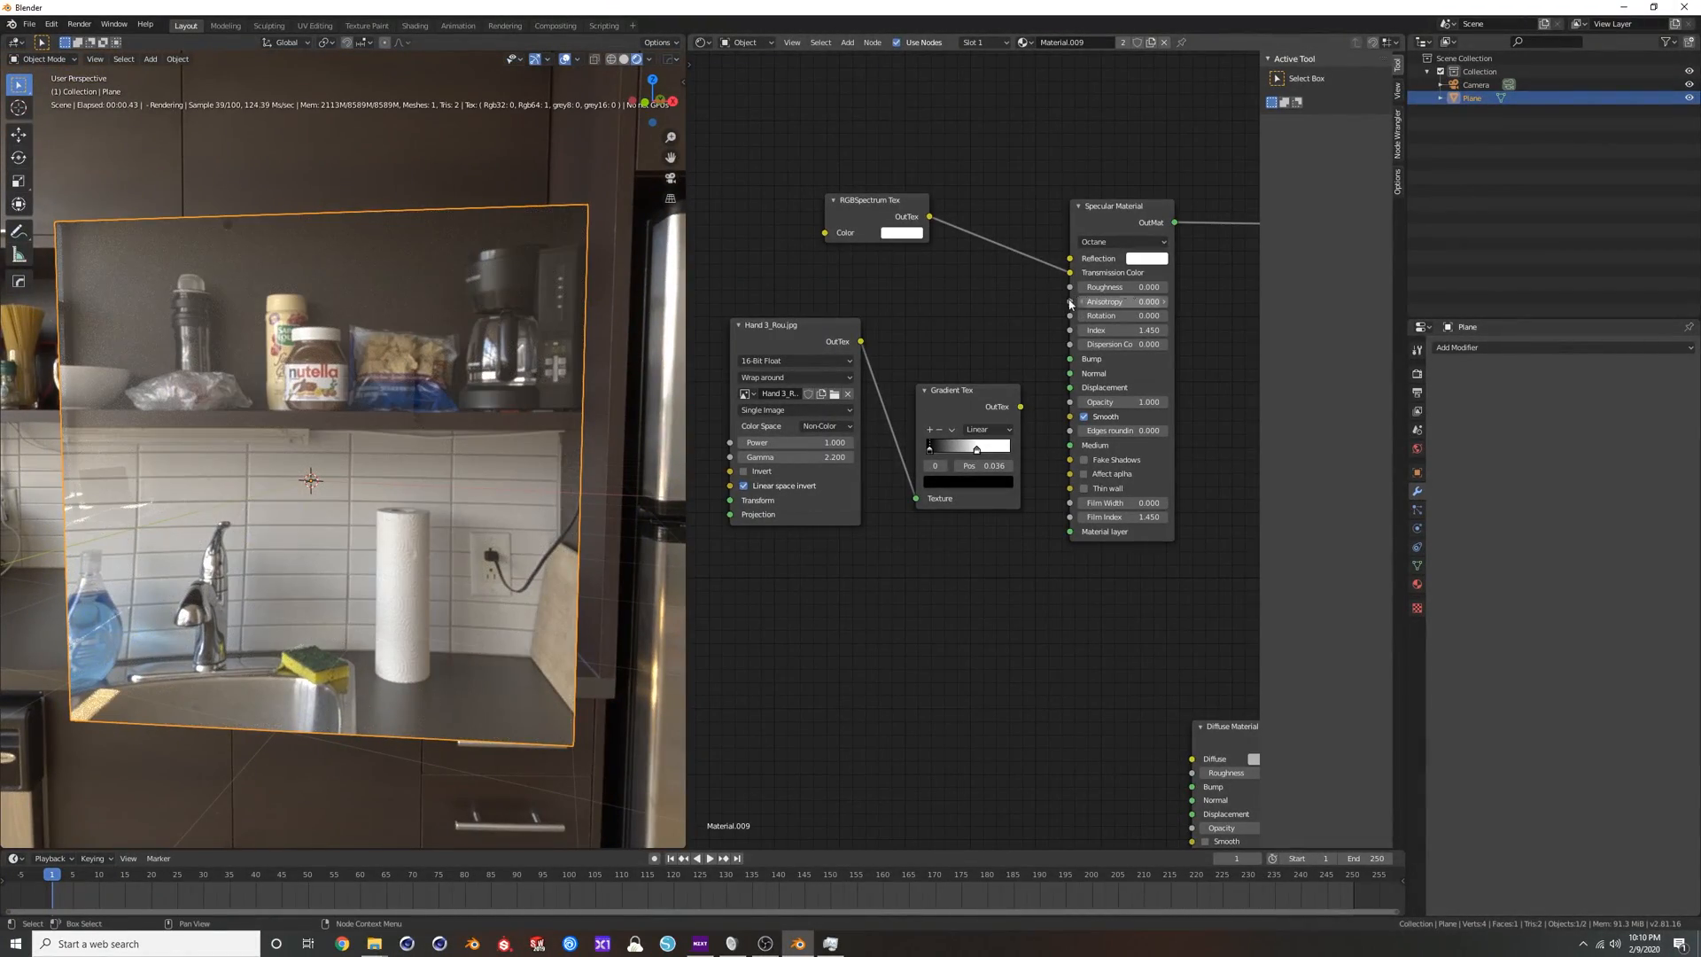
{"action": "left_click_drag", "start_coordinate": [1019, 406], "coordinate": [1037, 317]}
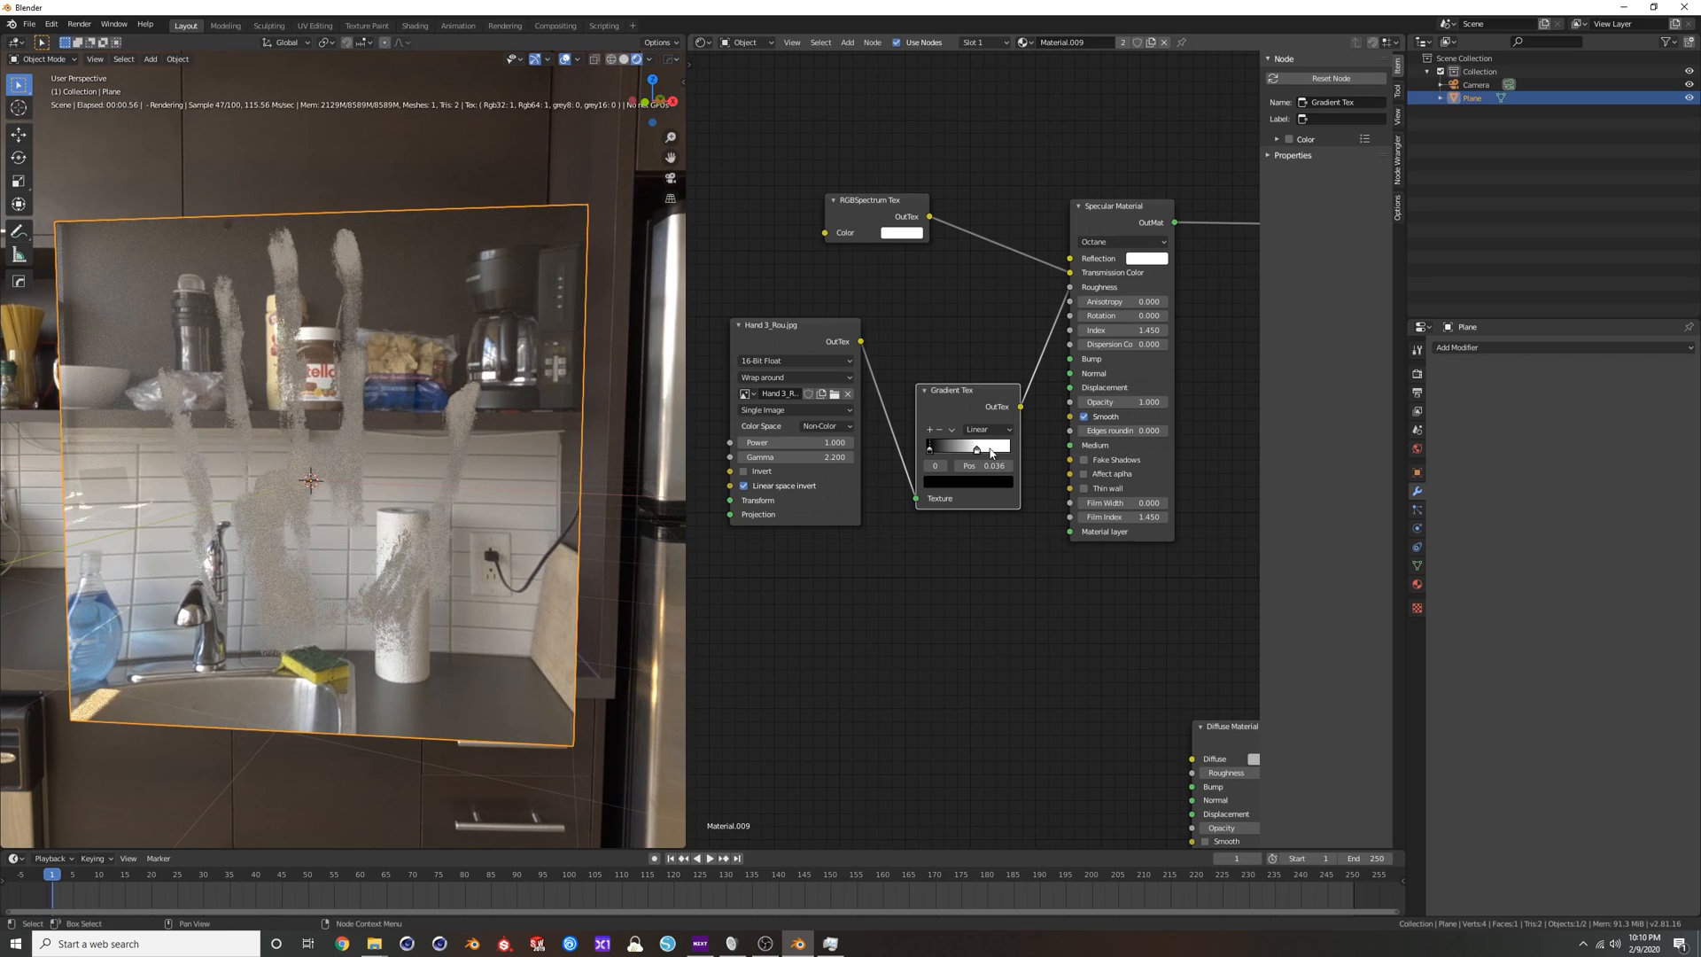
Darken the Gradient Tex's white stop to dark grey and move it to position 0.907.
{"action": "left_click", "coordinate": [981, 487]}
{"action": "left_click", "coordinate": [1035, 347]}
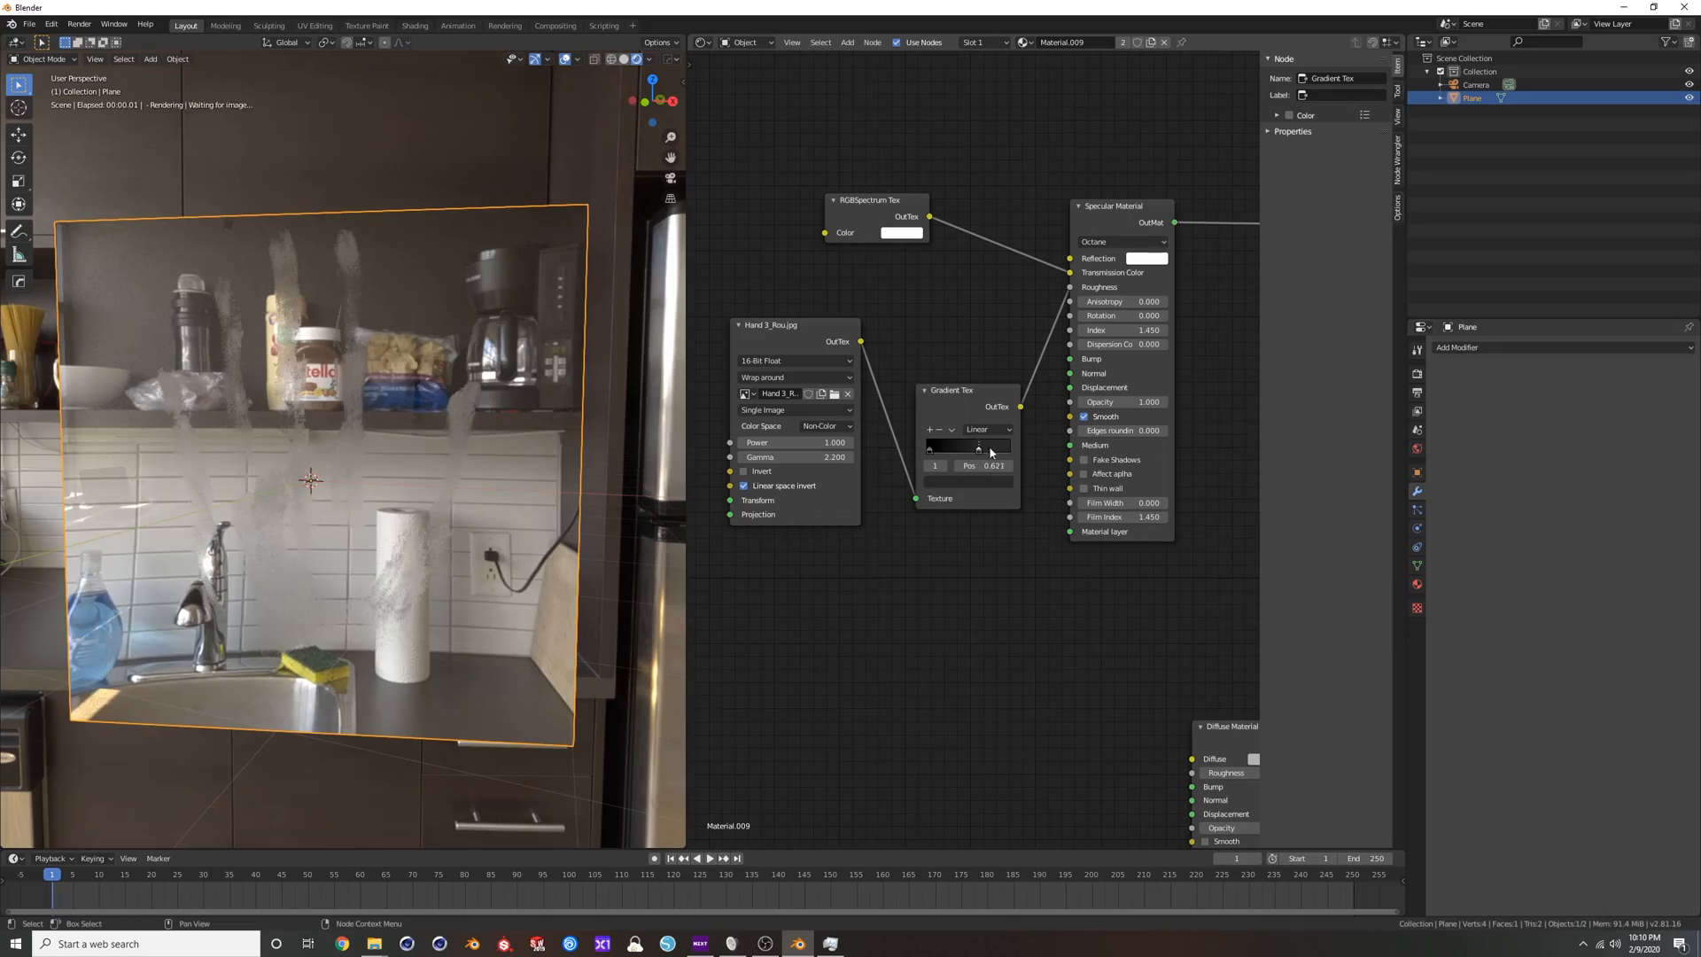
{"action": "left_click_drag", "start_coordinate": [1010, 450], "coordinate": [1002, 449]}
{"action": "middle_click_drag", "start_coordinate": [448, 414], "coordinate": [390, 388]}
{"action": "scroll", "coordinate": [390, 385], "scroll_direction": "down", "scroll_amount": 2}
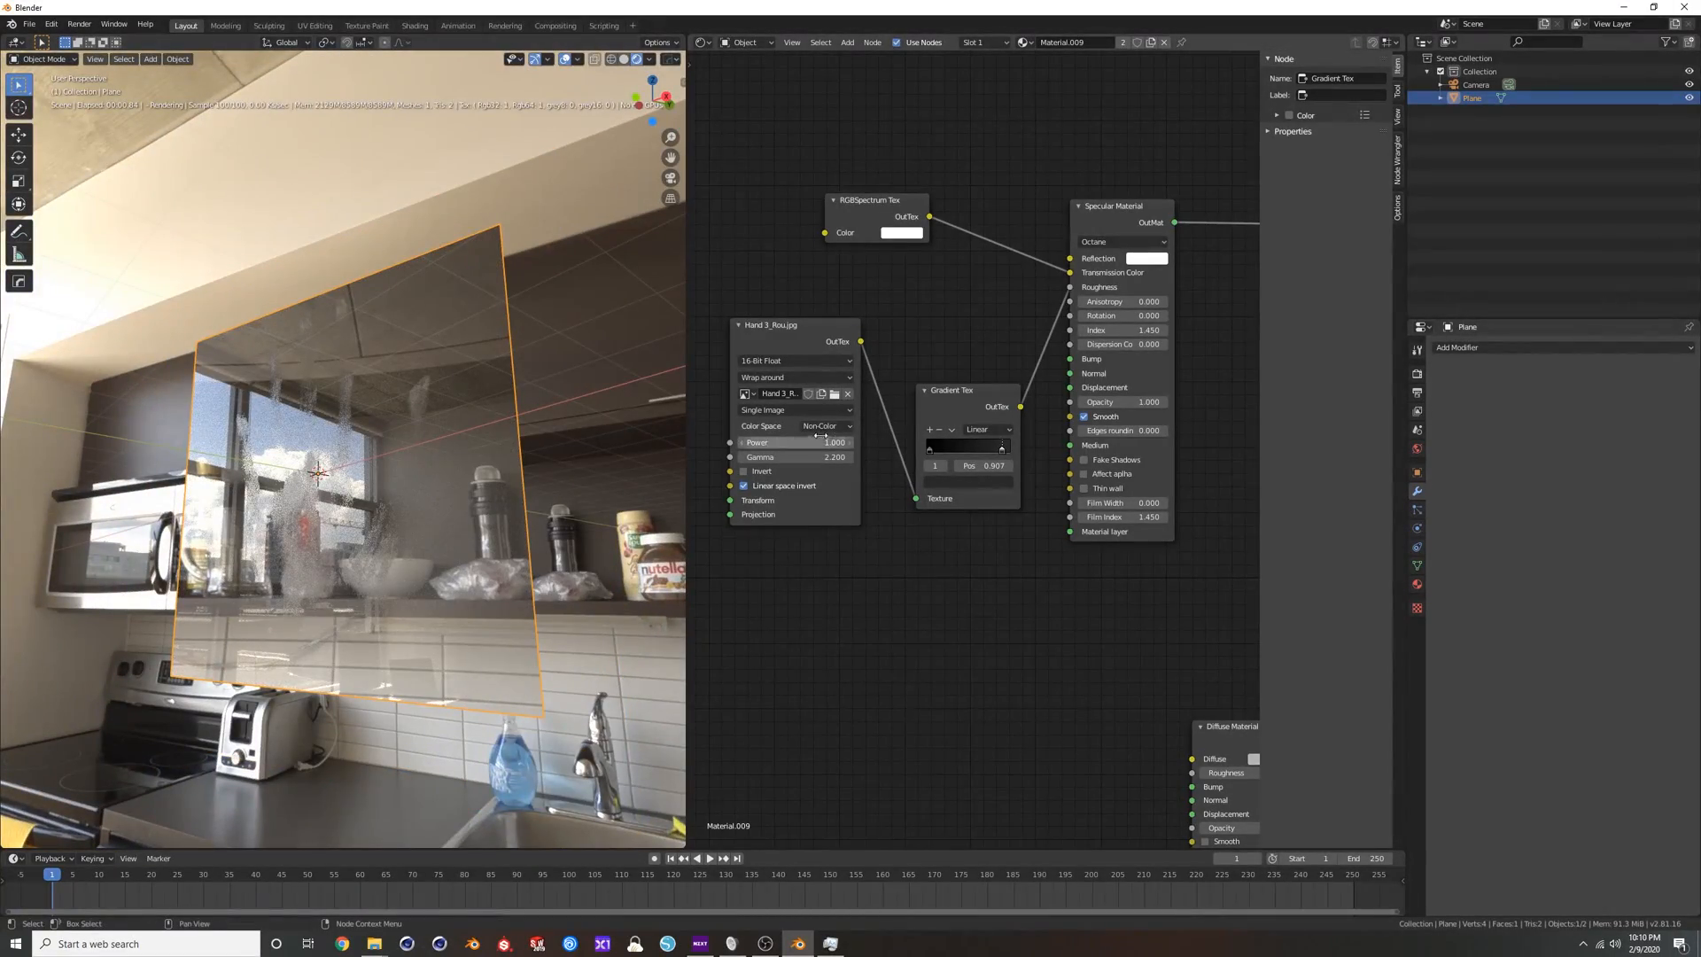
Rearrange the nodes by raising the Gradient Tex beside the Roughness input and lowering the Hand 3_Rou.jpg texture.
{"action": "left_click", "coordinate": [936, 387]}
{"action": "left_click_drag", "start_coordinate": [936, 387], "coordinate": [931, 302]}
{"action": "left_click_drag", "start_coordinate": [790, 332], "coordinate": [782, 372]}
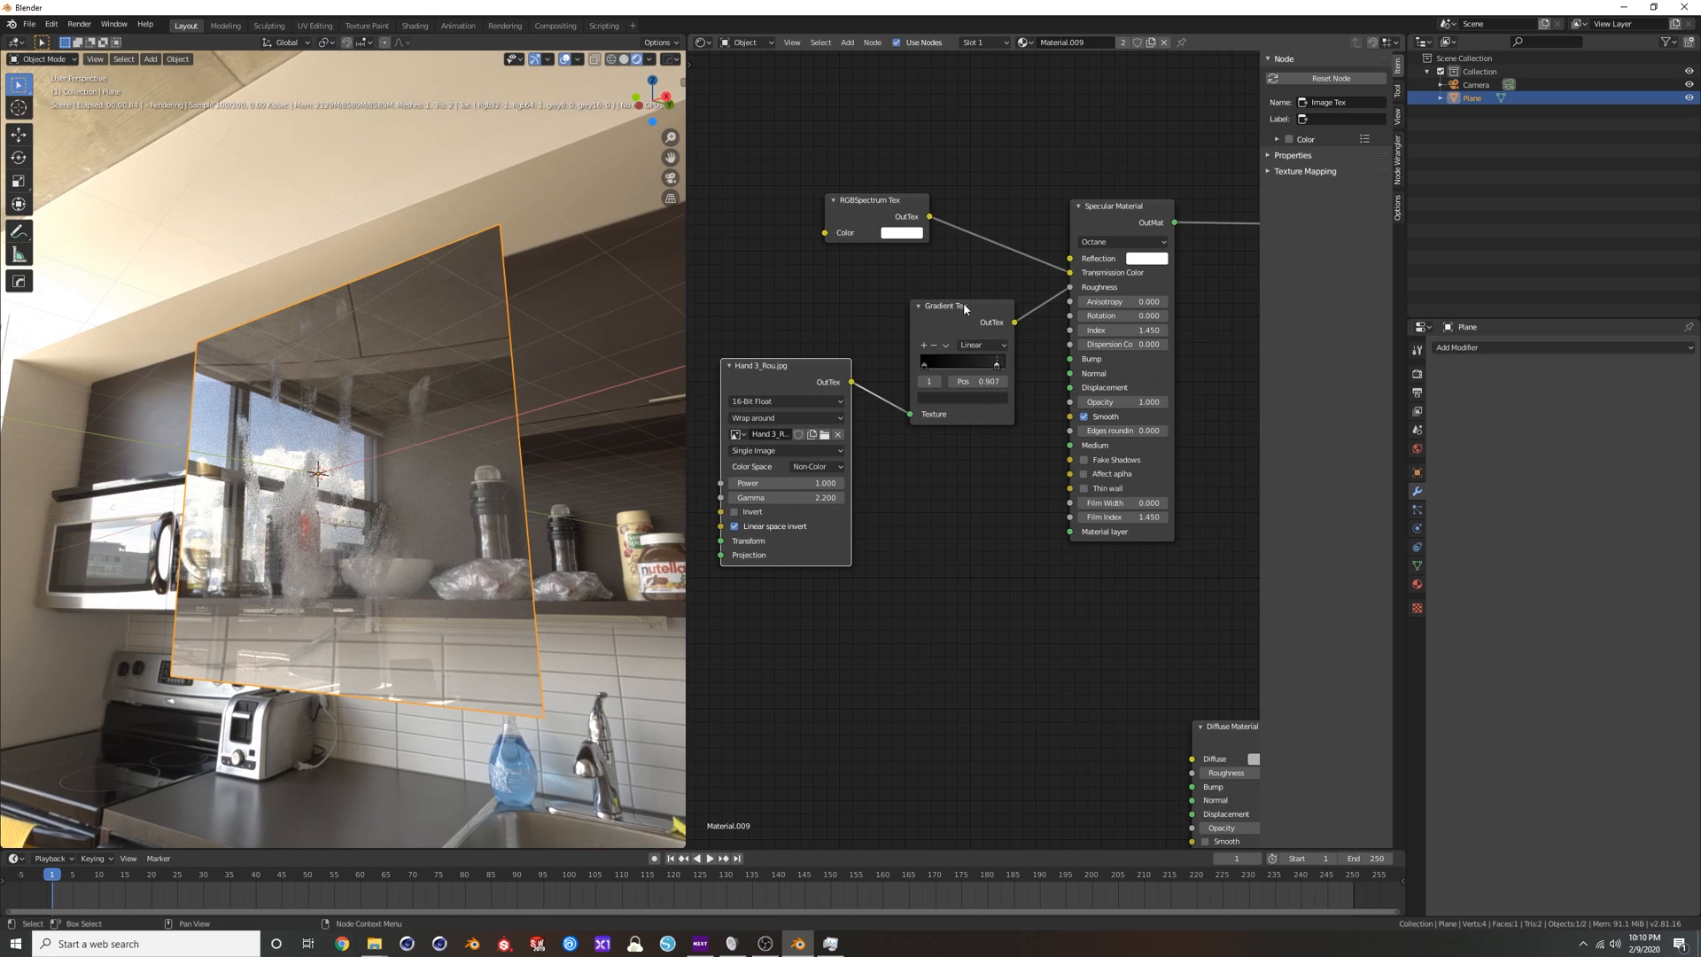
{"action": "left_click_drag", "start_coordinate": [964, 307], "coordinate": [964, 293]}
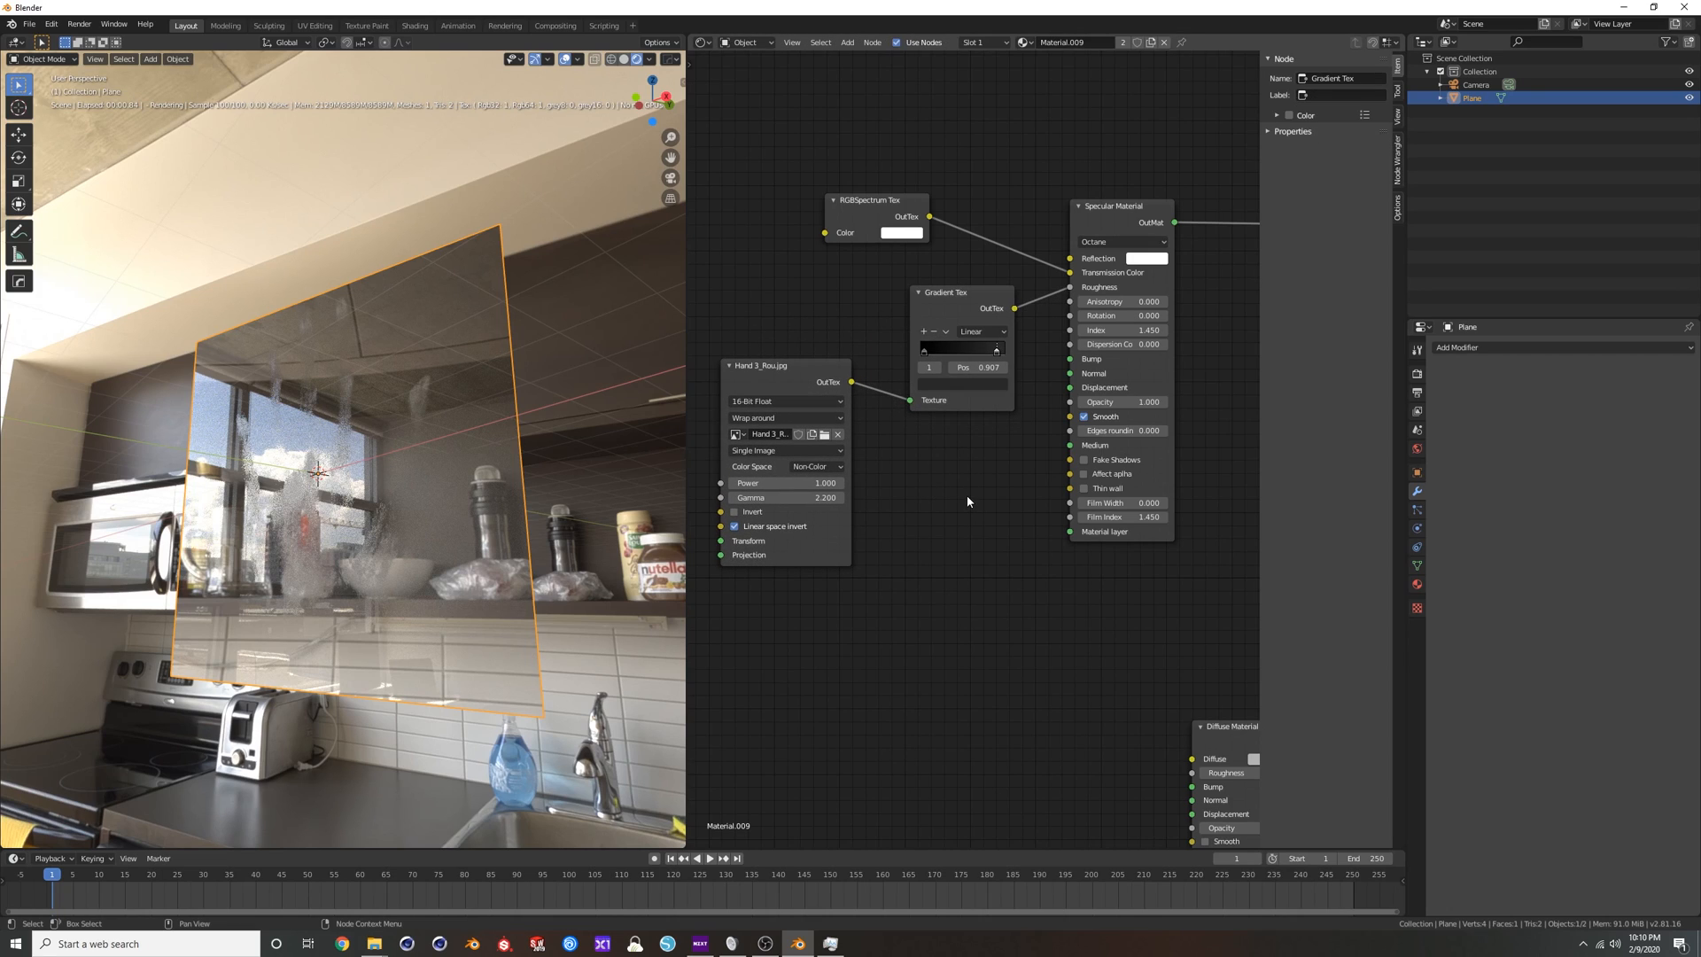
Add a Color Correct Tex node and wire it between the handprint texture and the Specular Material's Roughness, replacing the Gradient Tex.
{"action": "key", "text": "shift+a"}
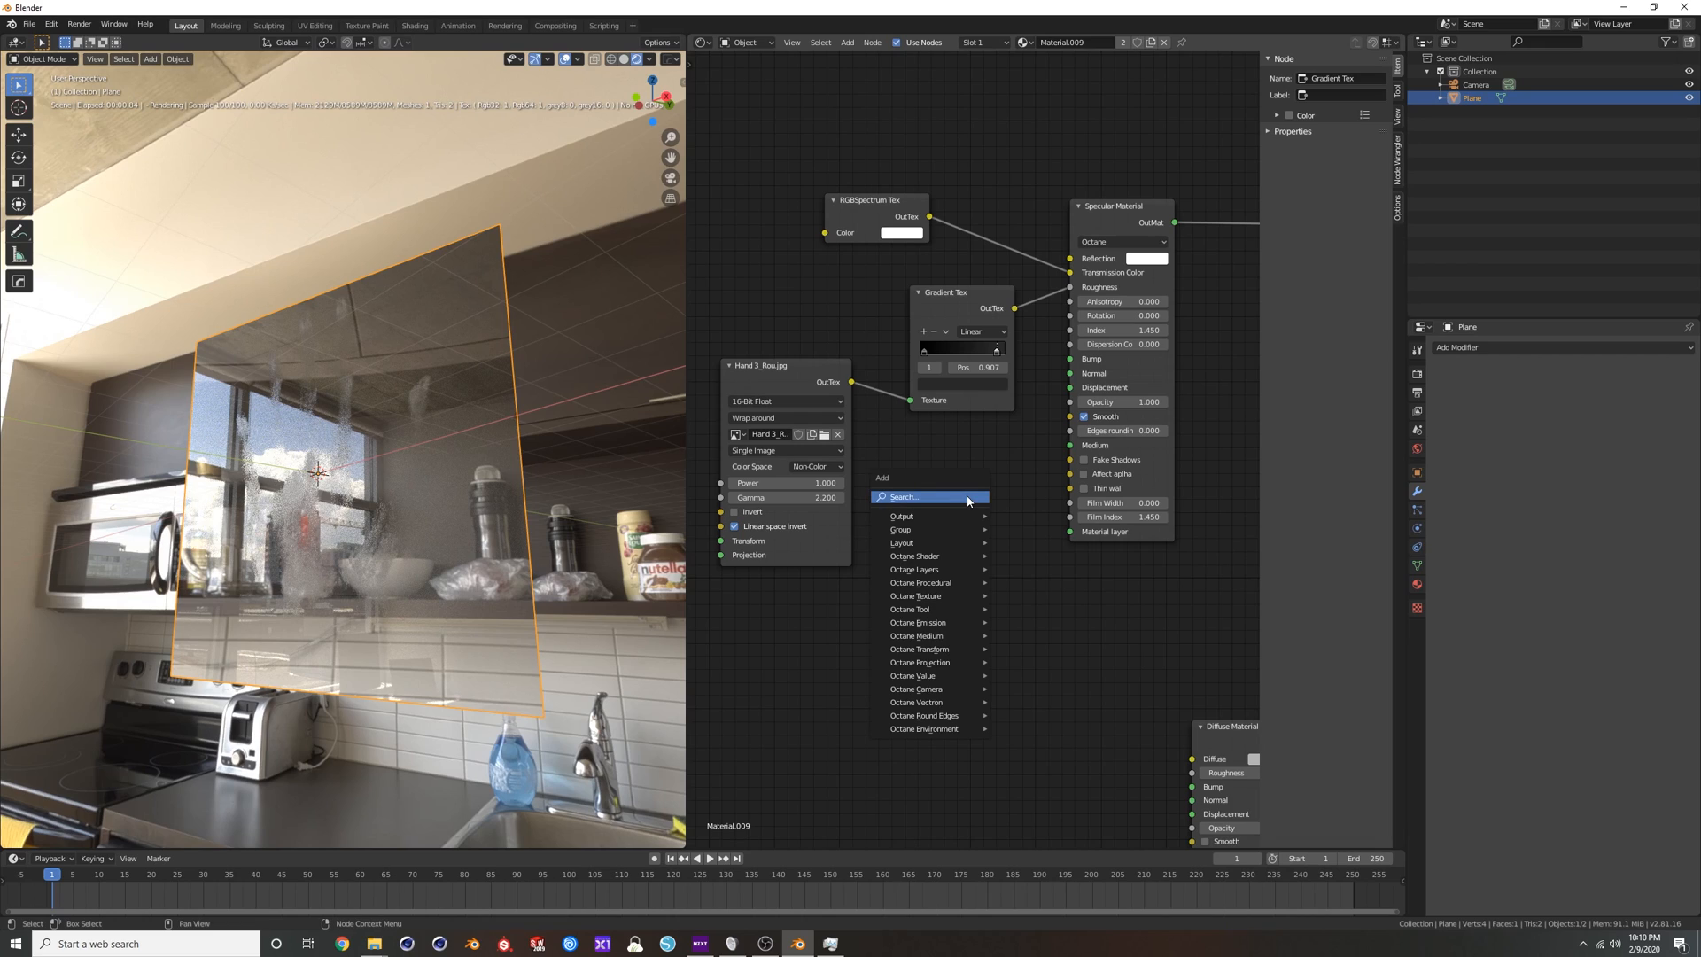
{"action": "key", "text": "c"}
{"action": "key", "text": "o"}
{"action": "key", "text": "Escape"}
{"action": "key", "text": "shift+a"}
{"action": "type", "text": "col"}
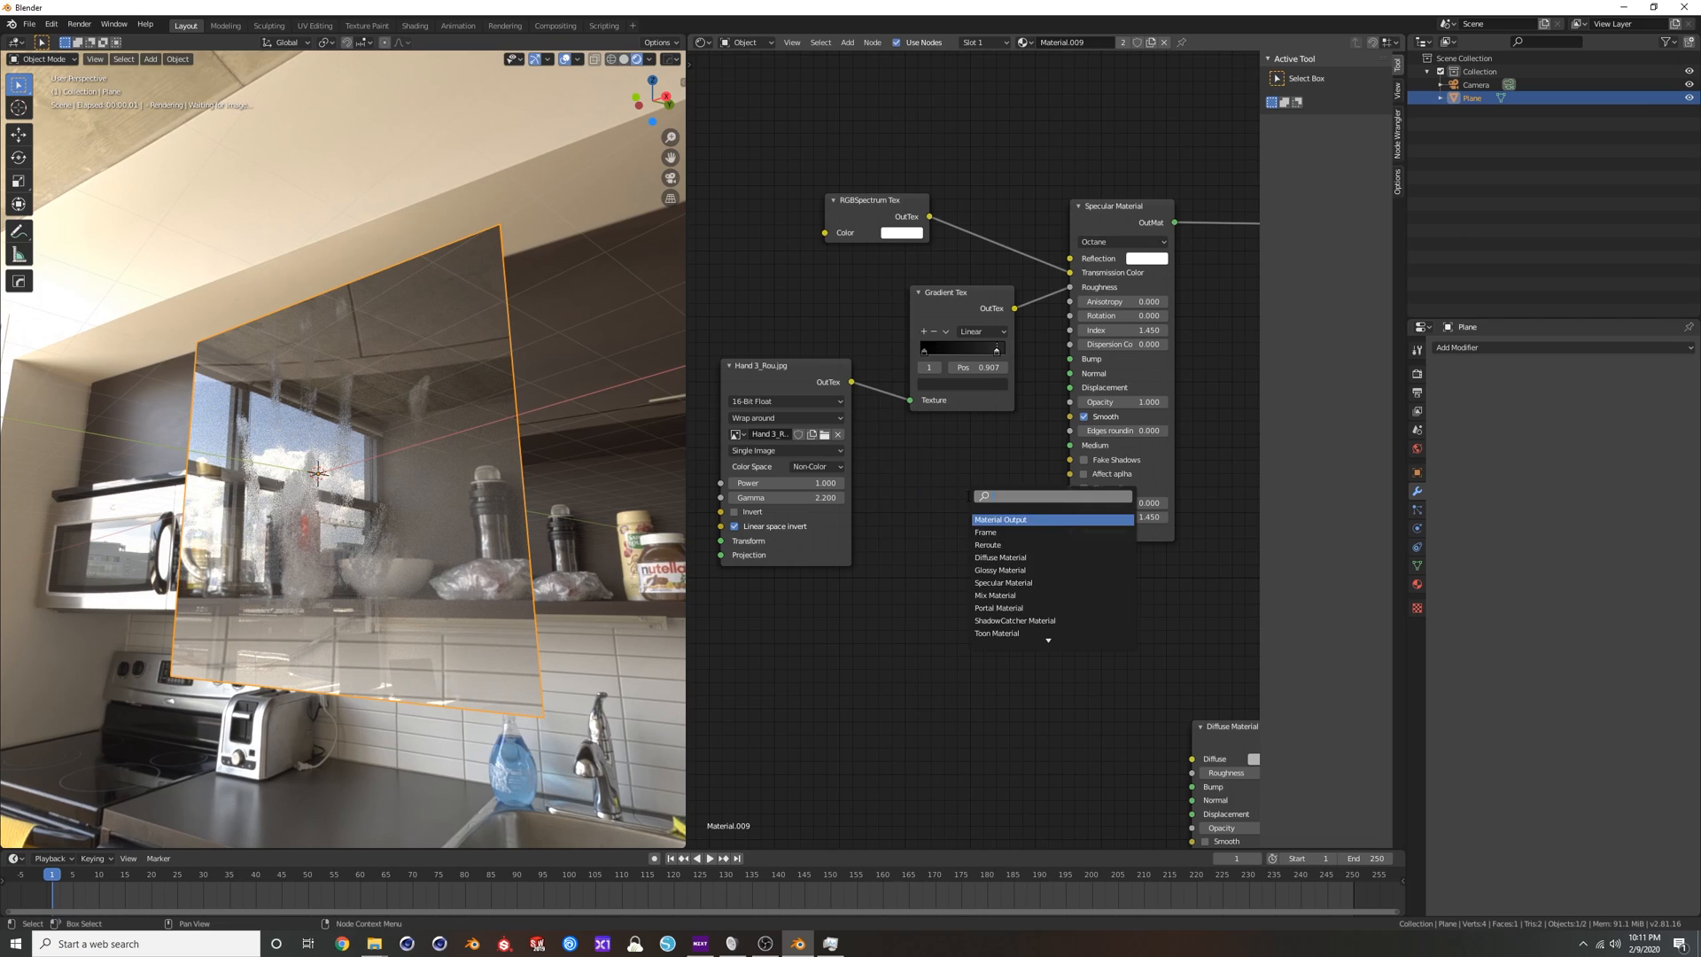
{"action": "key", "text": "Down"}
{"action": "key", "text": "Down"}
{"action": "key", "text": "Down"}
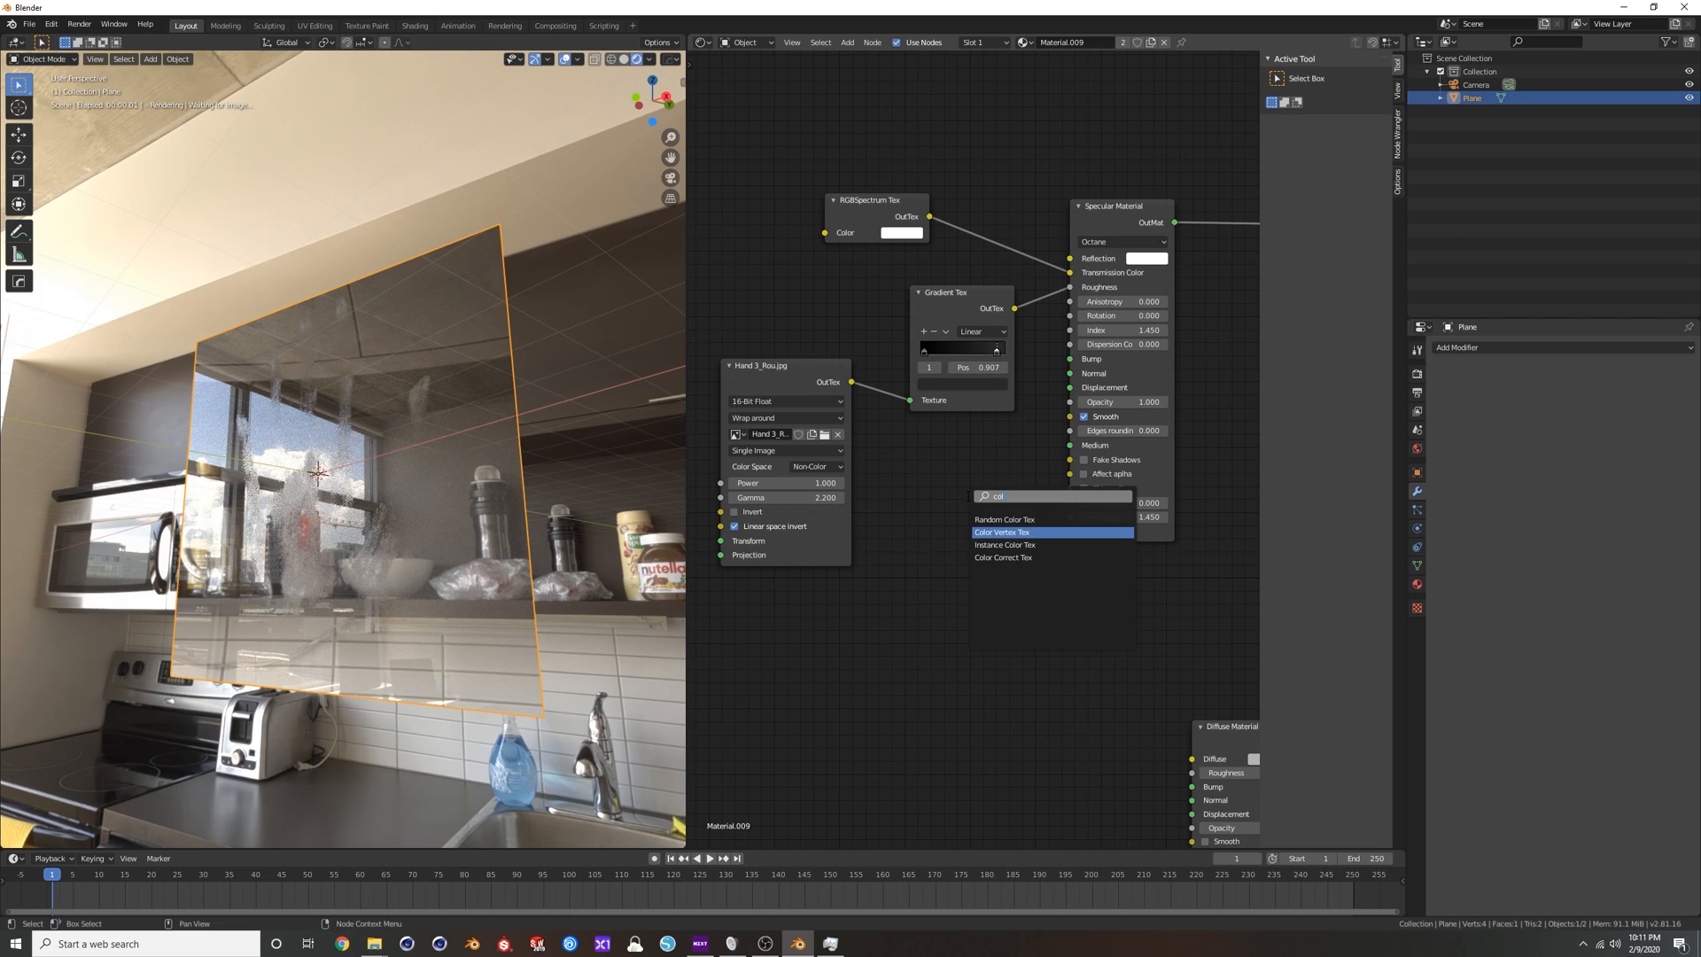
{"action": "key", "text": "Return"}
{"action": "left_click", "coordinate": [960, 450]}
{"action": "left_click_drag", "start_coordinate": [910, 400], "coordinate": [997, 456]}
{"action": "left_click_drag", "start_coordinate": [1066, 294], "coordinate": [1071, 287]}
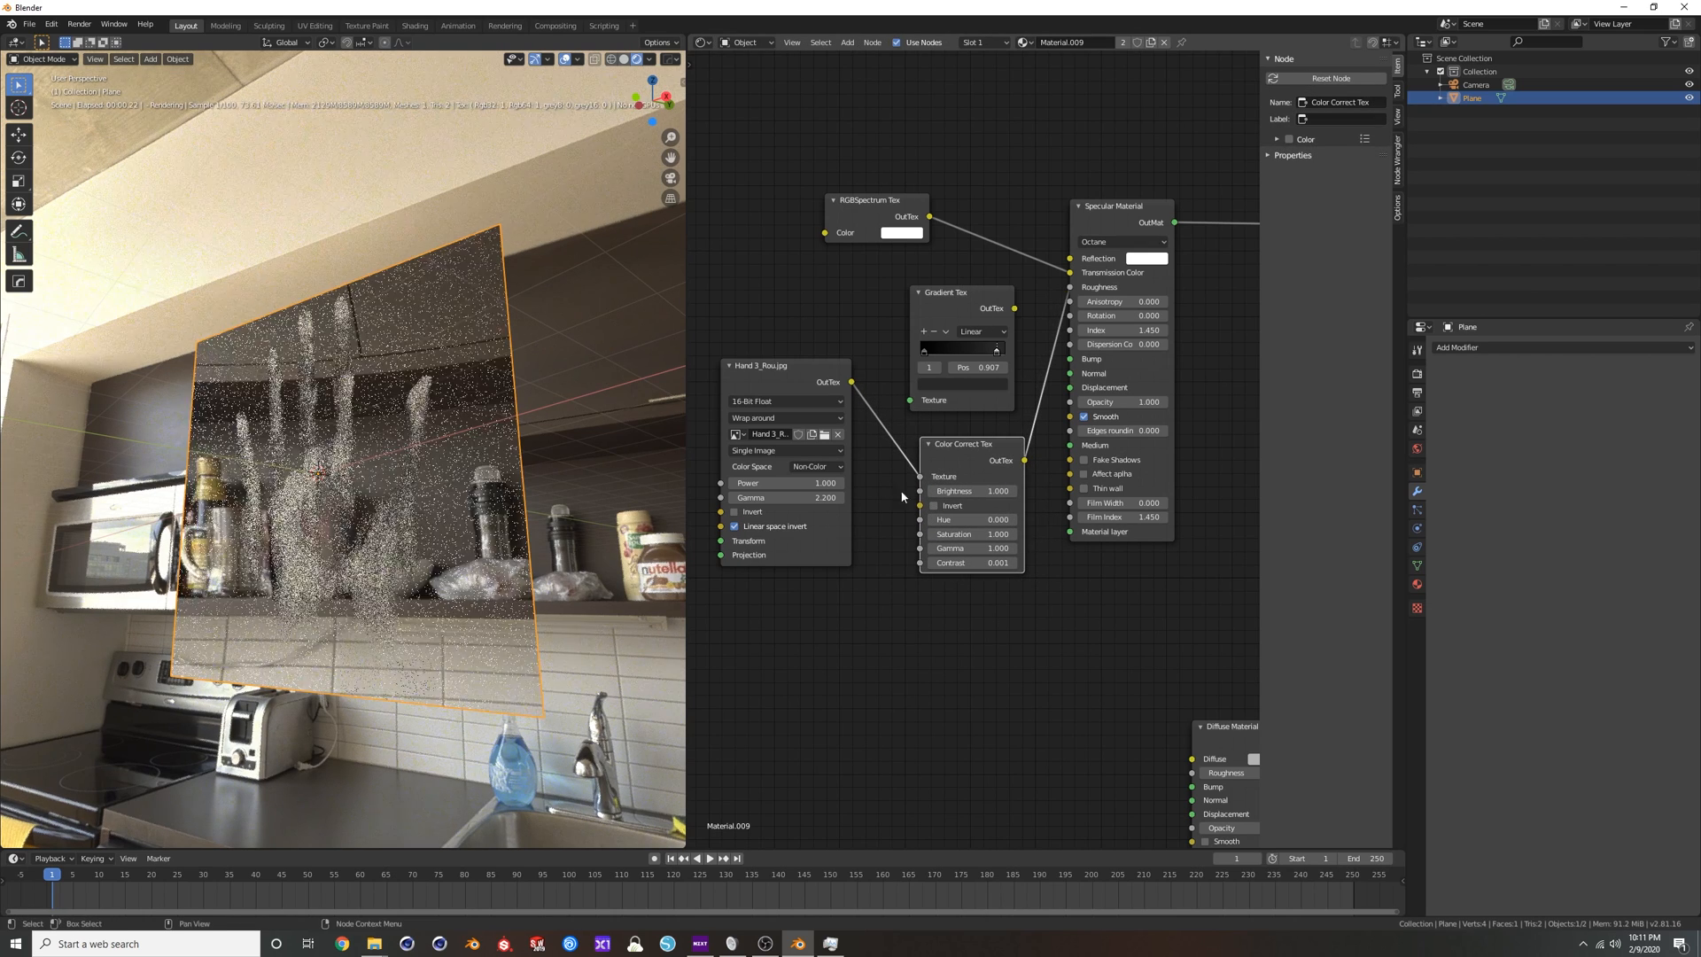
Try Brightness 0.440, Gamma 0.250 and Contrast 4.001 on the Color Correct Tex, and delete the node.
{"action": "left_click_drag", "start_coordinate": [973, 491], "coordinate": [926, 491]}
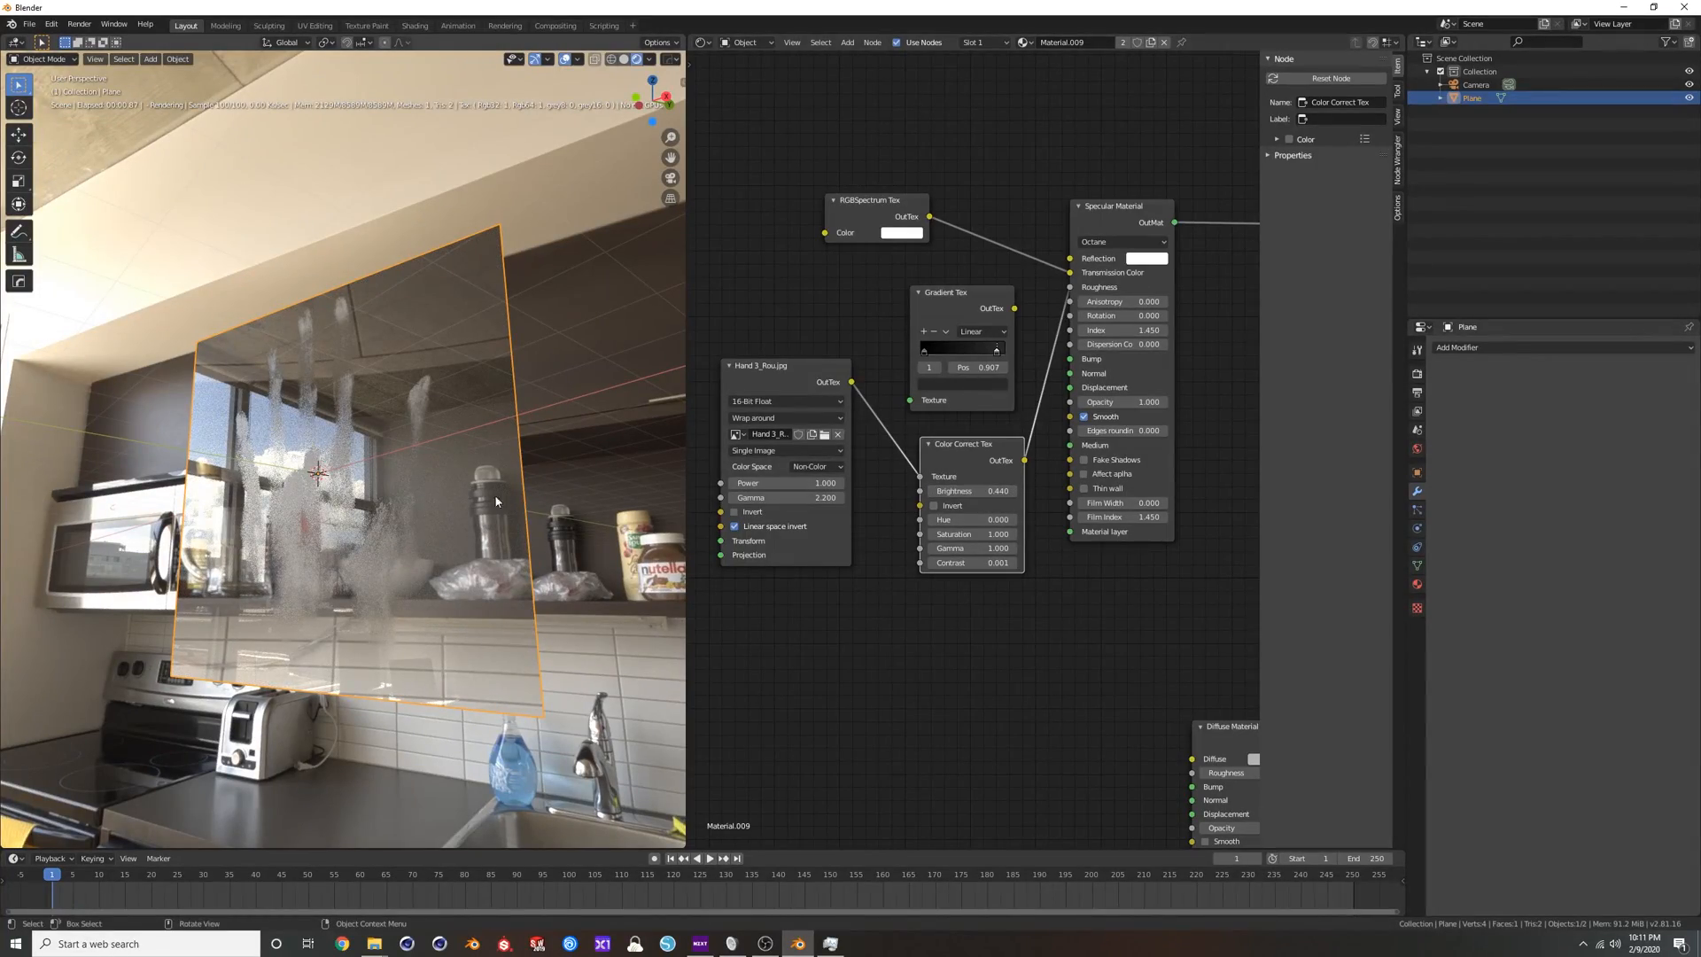
{"action": "left_click_drag", "start_coordinate": [972, 549], "coordinate": [1122, 563]}
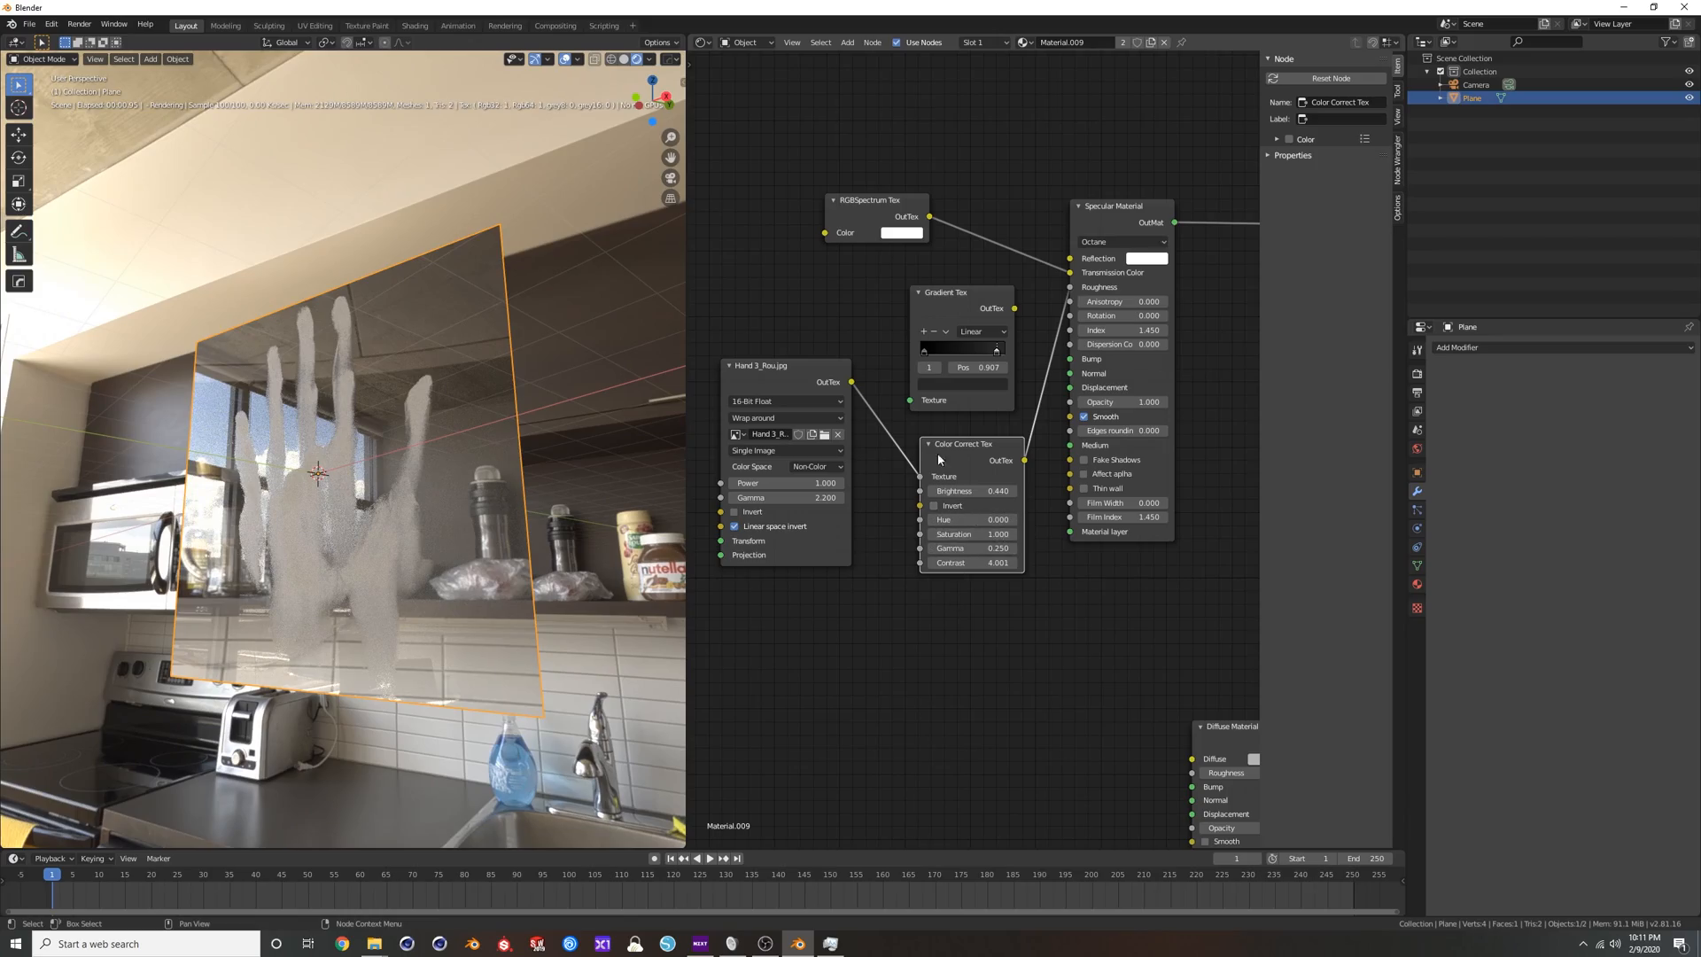
{"action": "left_click_drag", "start_coordinate": [966, 535], "coordinate": [949, 493]}
{"action": "key", "text": "x"}
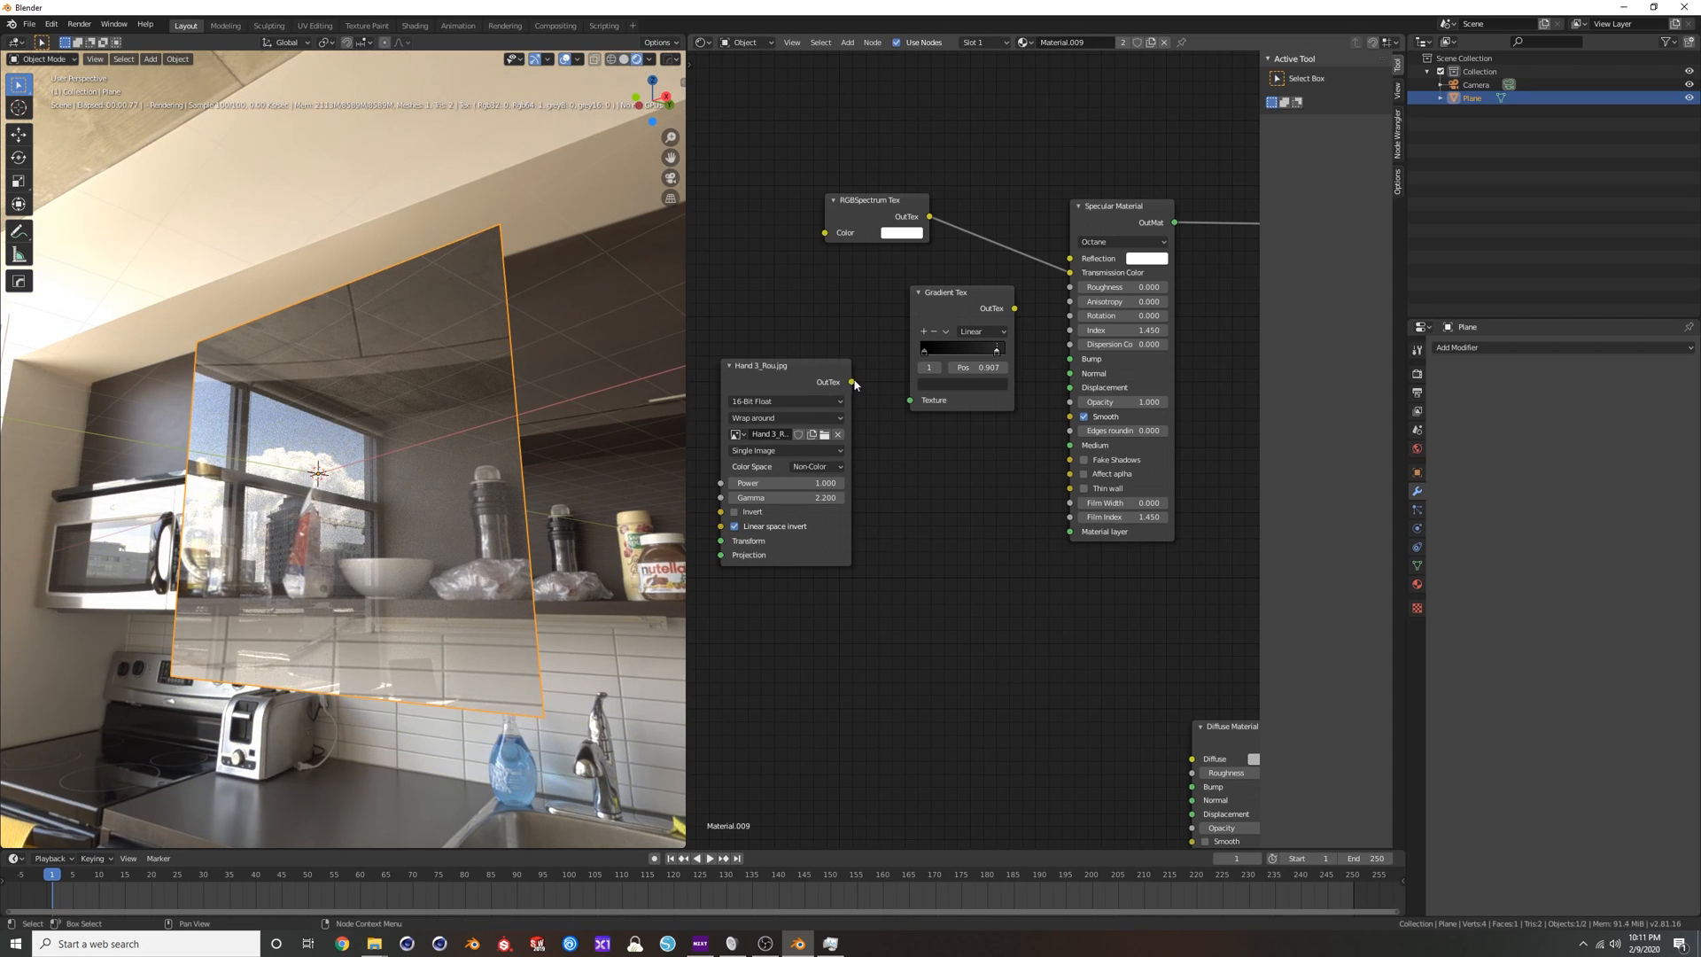
Reconnect the handprint texture through the Gradient Tex to Roughness and raise the first stop's colour value to 0.094.
{"action": "left_click_drag", "start_coordinate": [1036, 302], "coordinate": [1071, 288]}
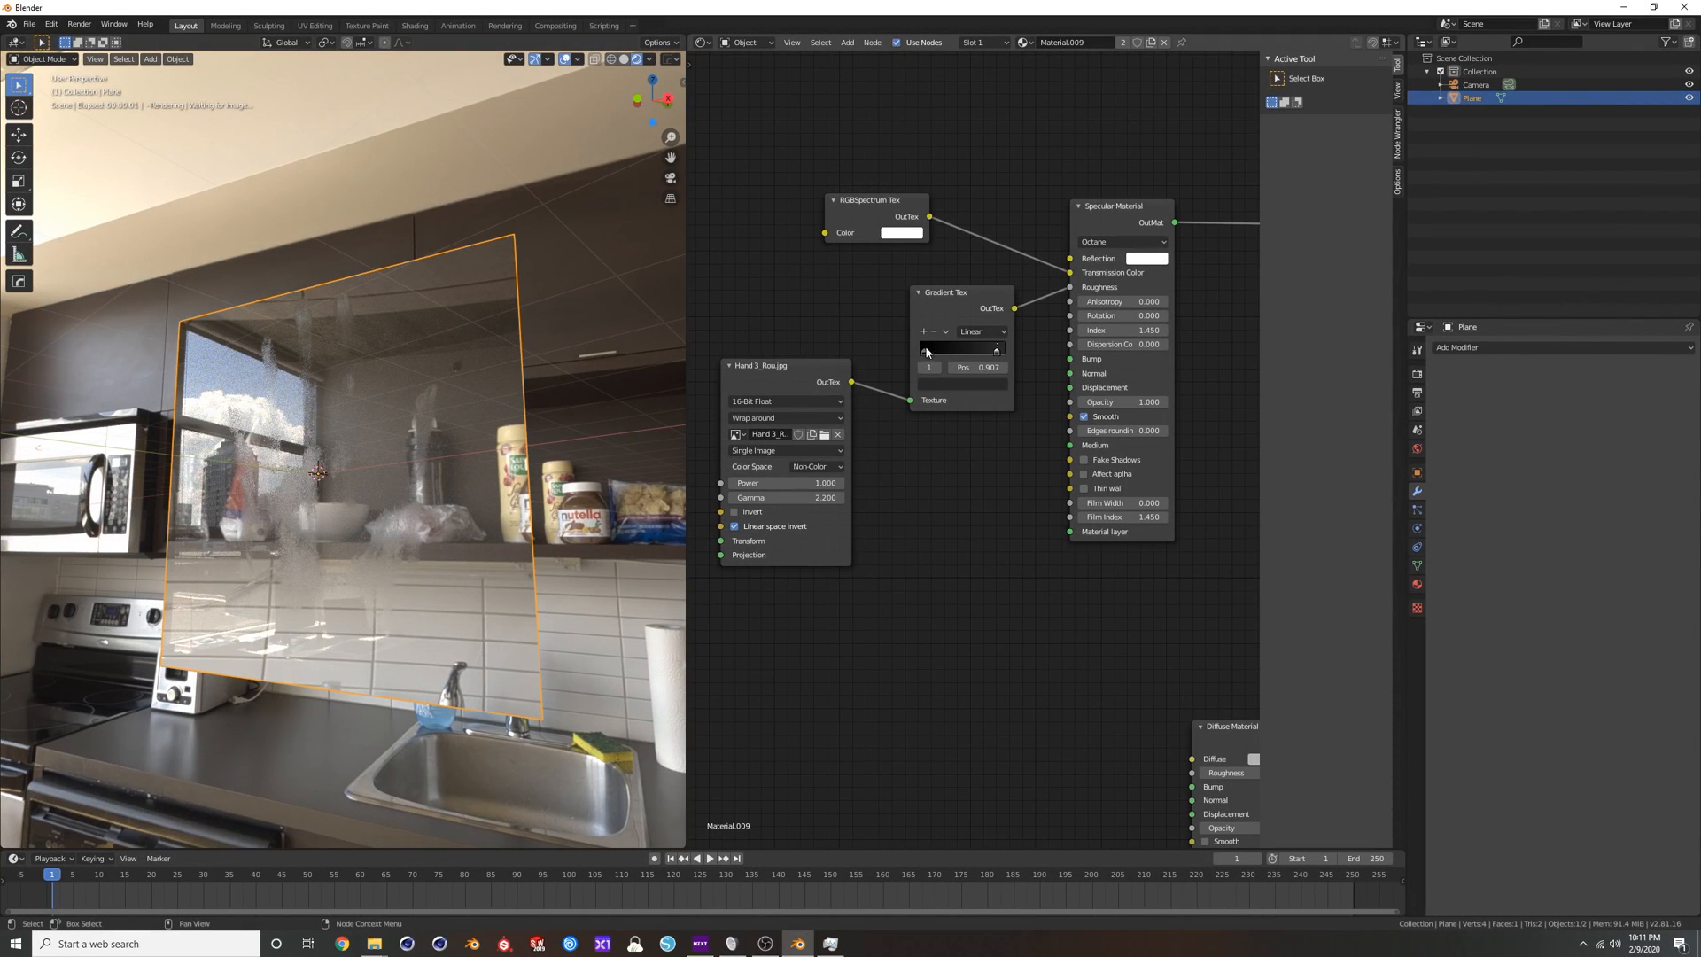
{"action": "left_click", "coordinate": [939, 387]}
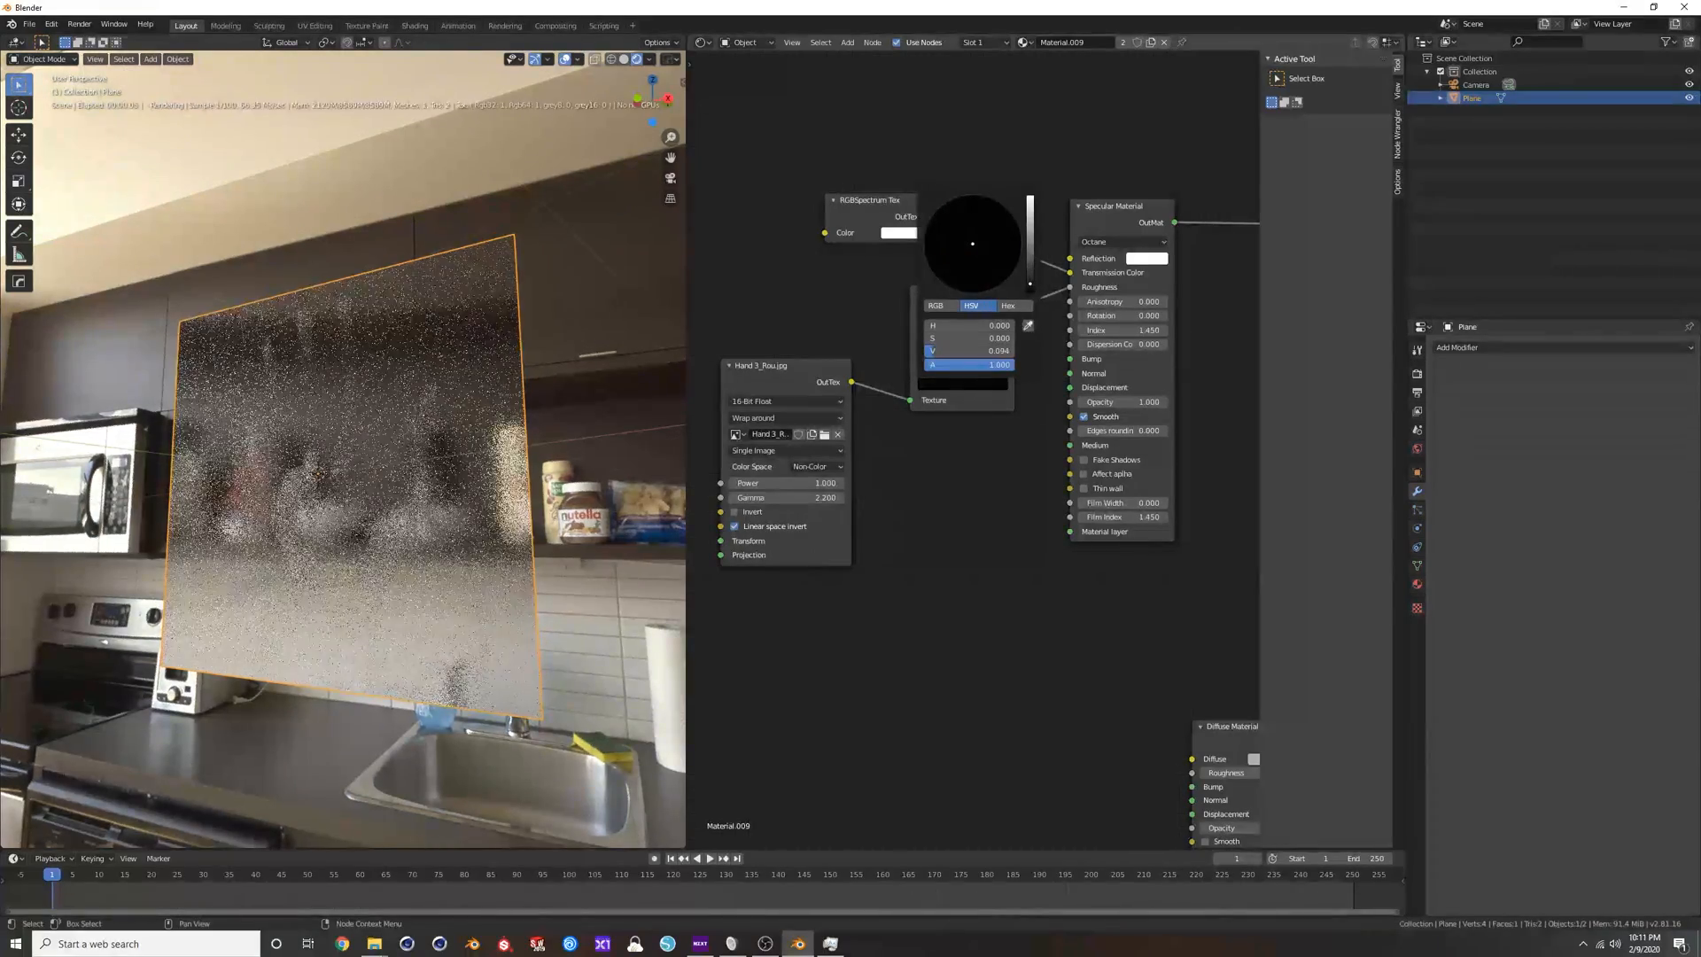
{"action": "middle_click_drag", "start_coordinate": [483, 469], "coordinate": [484, 509]}
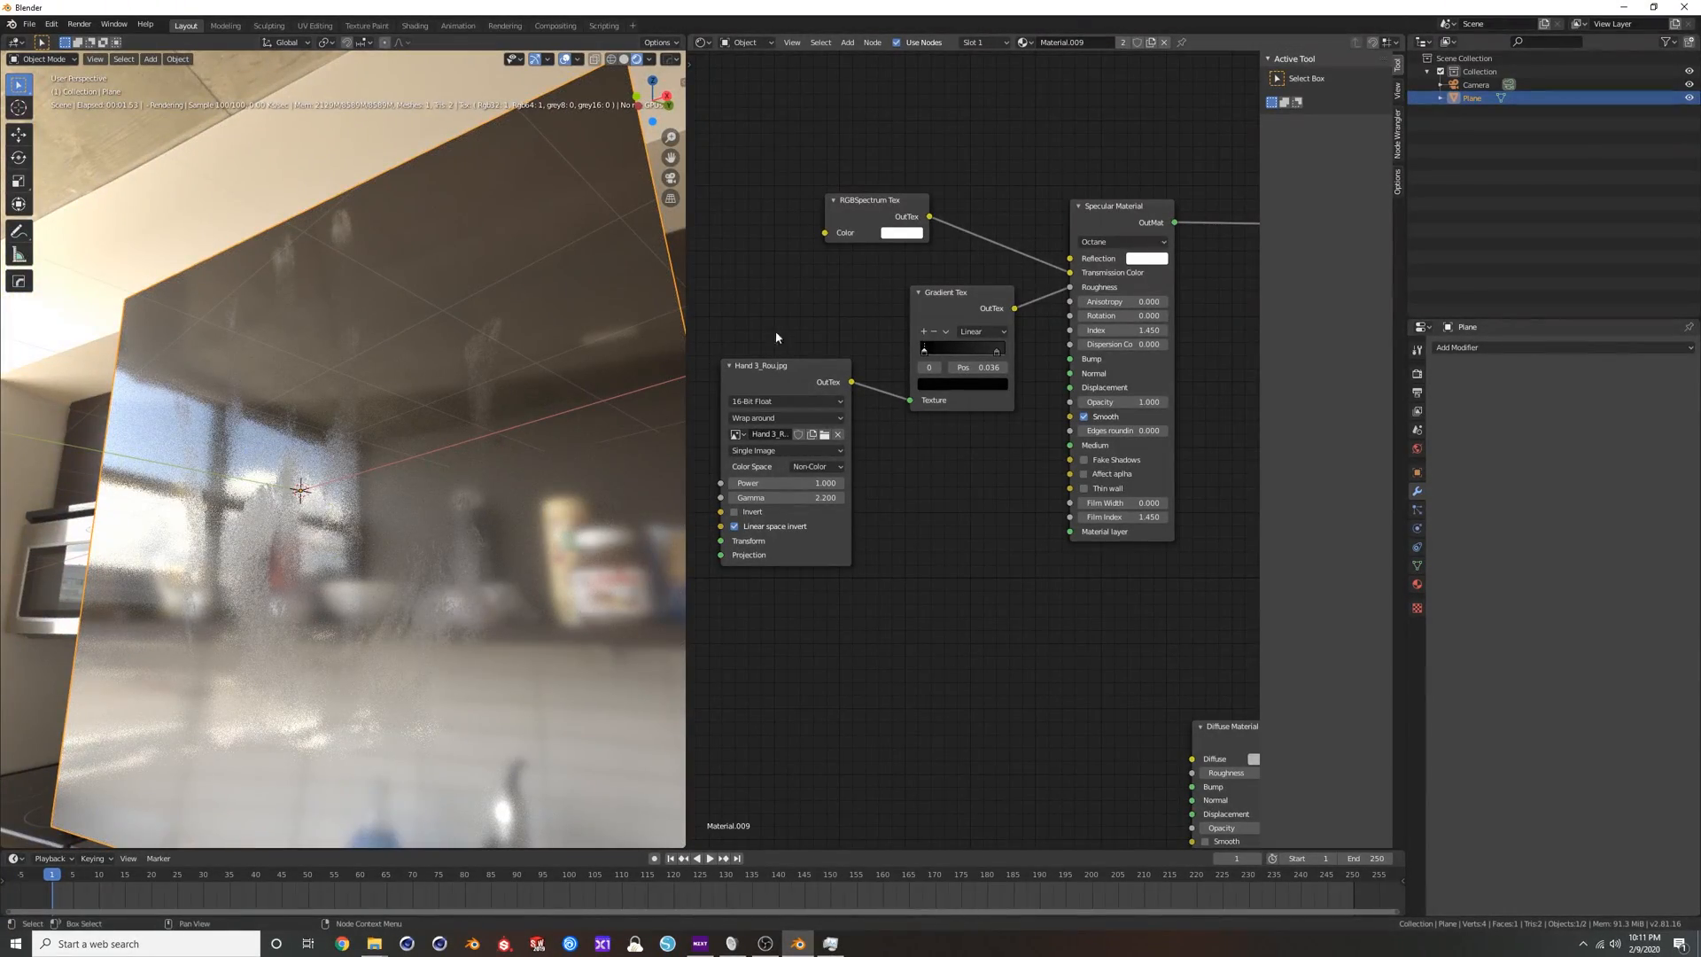
Inspect the blurred glass against the kitchen and shift the handprint texture node slightly away from the Gradient Tex.
{"action": "scroll", "coordinate": [877, 438], "scroll_direction": "down", "scroll_amount": 2}
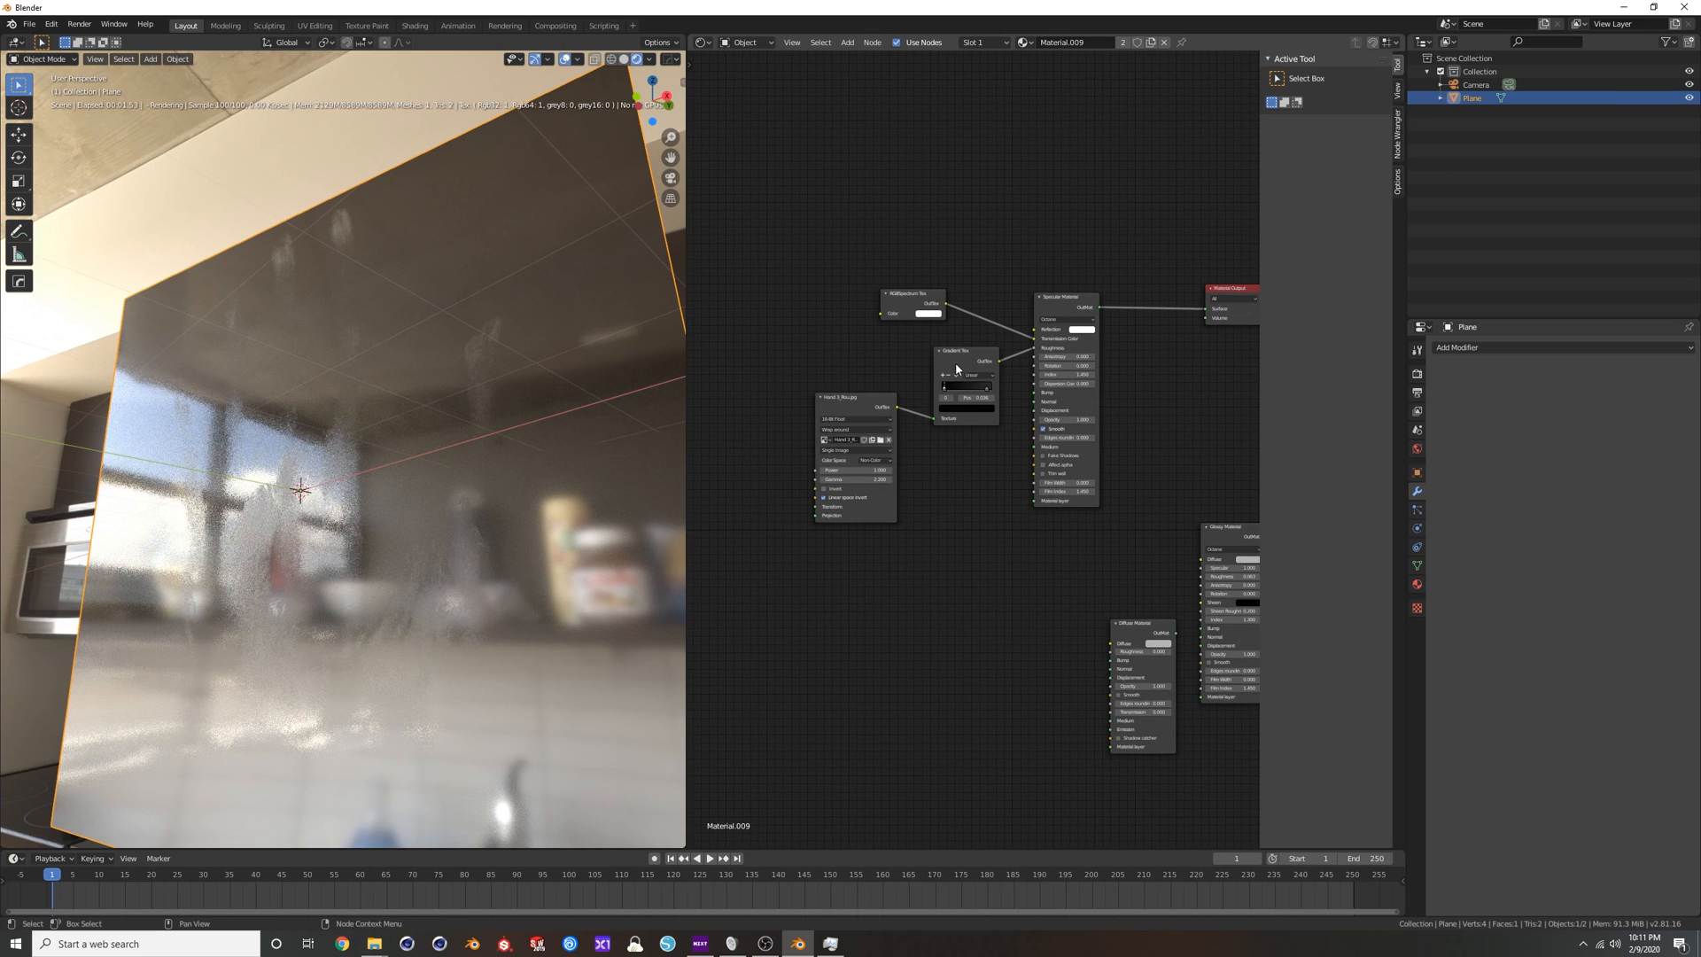
{"action": "scroll", "coordinate": [922, 412], "scroll_direction": "down", "scroll_amount": 2}
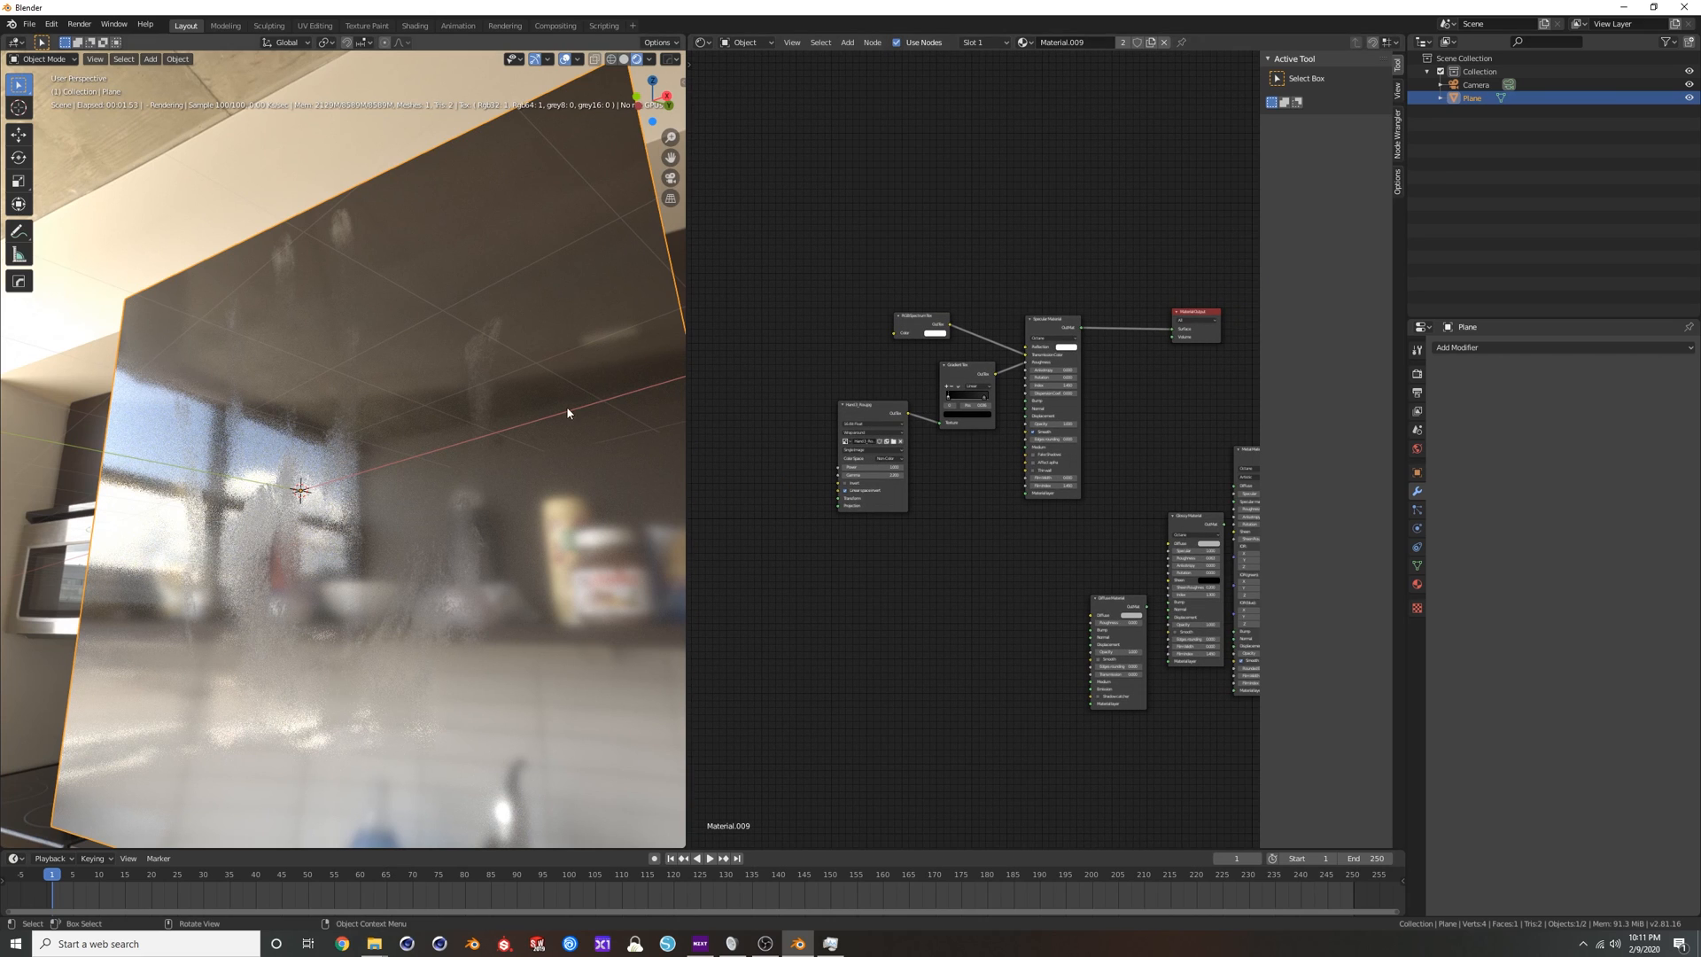
{"action": "scroll", "coordinate": [500, 404], "scroll_direction": "down", "scroll_amount": 1}
{"action": "middle_click_drag", "start_coordinate": [431, 414], "coordinate": [437, 417]}
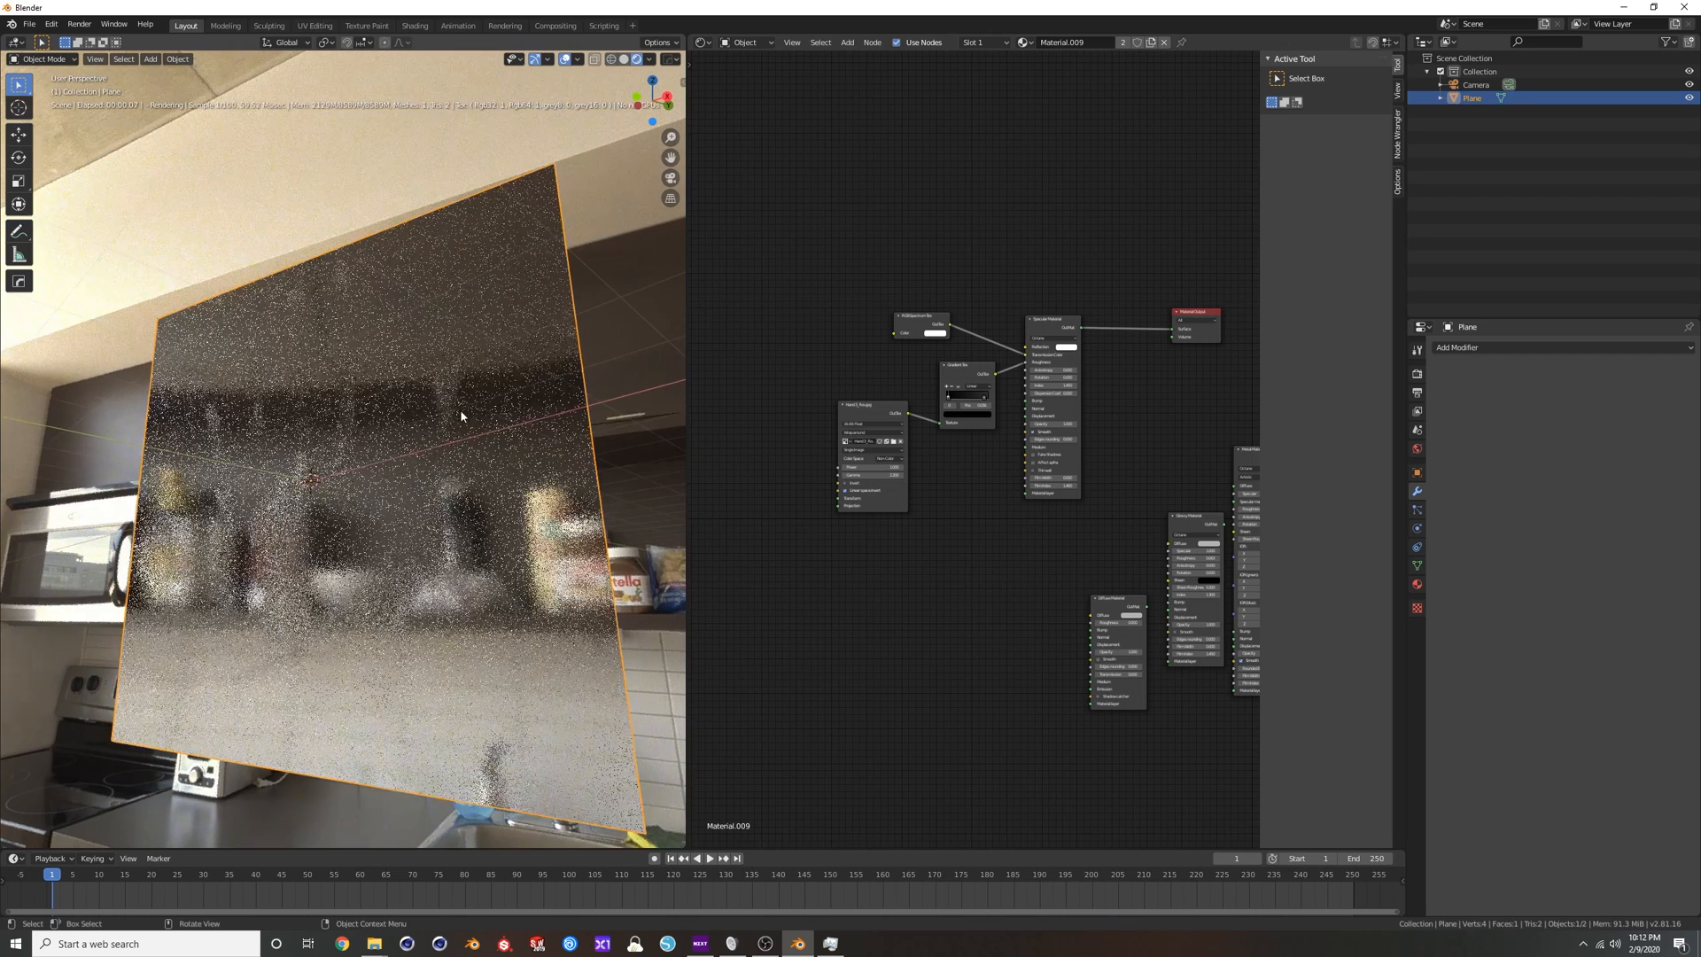
{"action": "left_click_drag", "start_coordinate": [852, 414], "coordinate": [844, 410]}
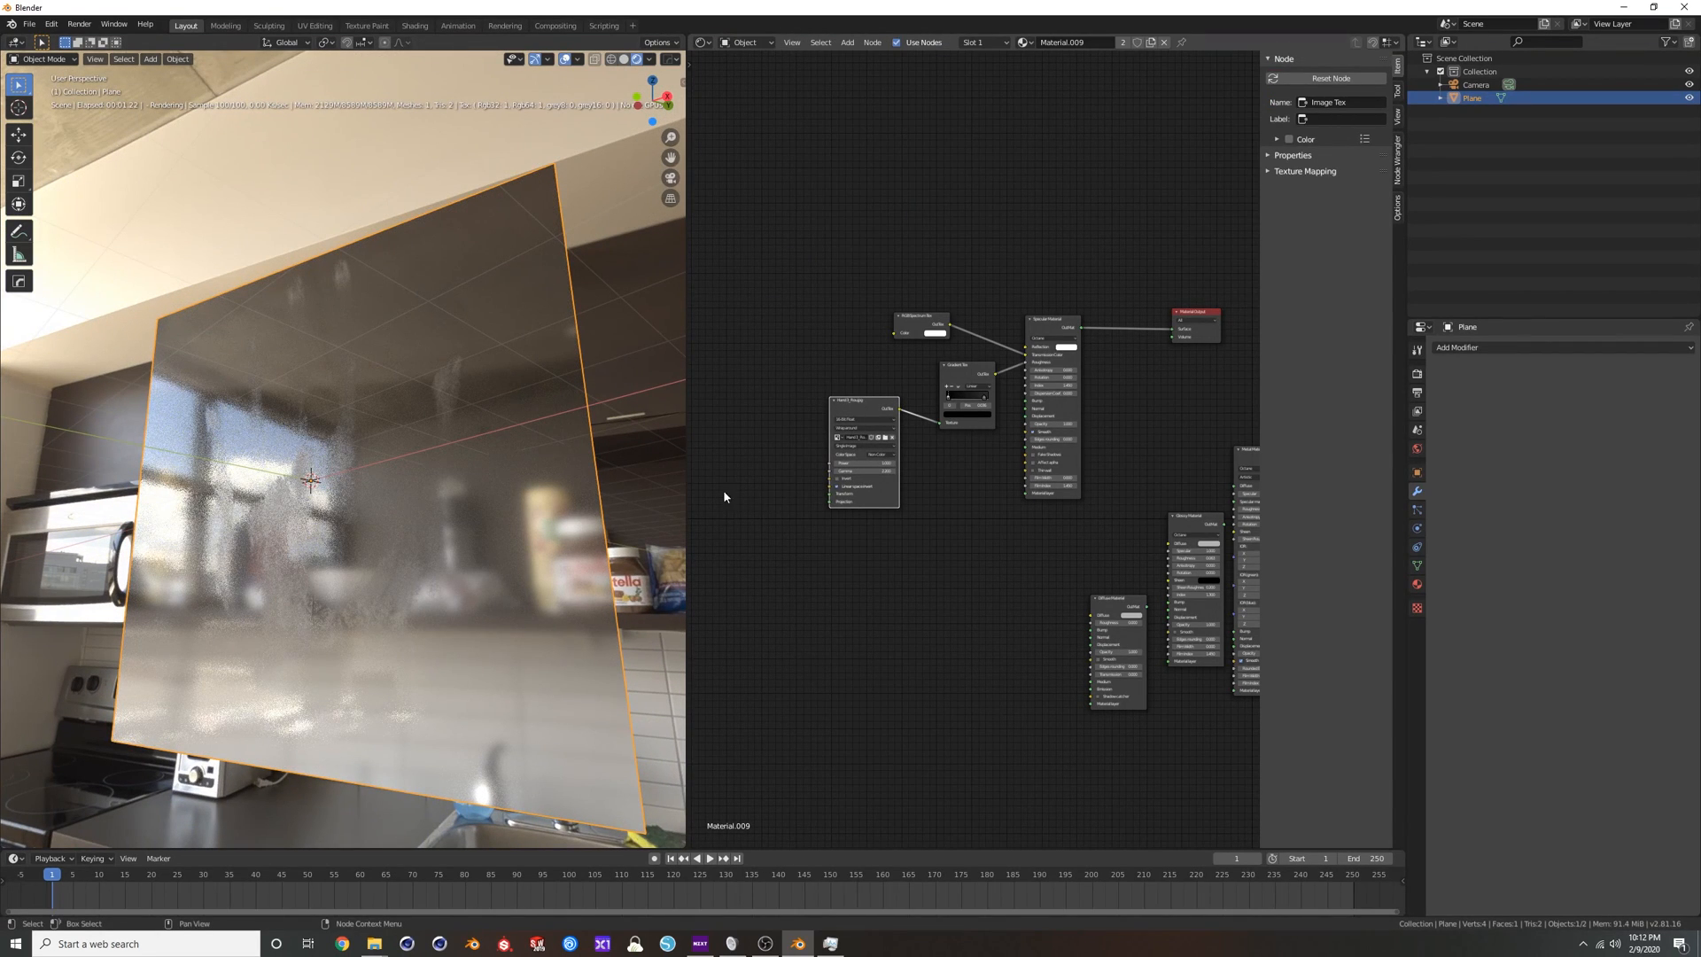
{"action": "scroll", "coordinate": [740, 498], "scroll_direction": "up", "scroll_amount": 2}
{"action": "middle_click_drag", "start_coordinate": [785, 530], "coordinate": [933, 479]}
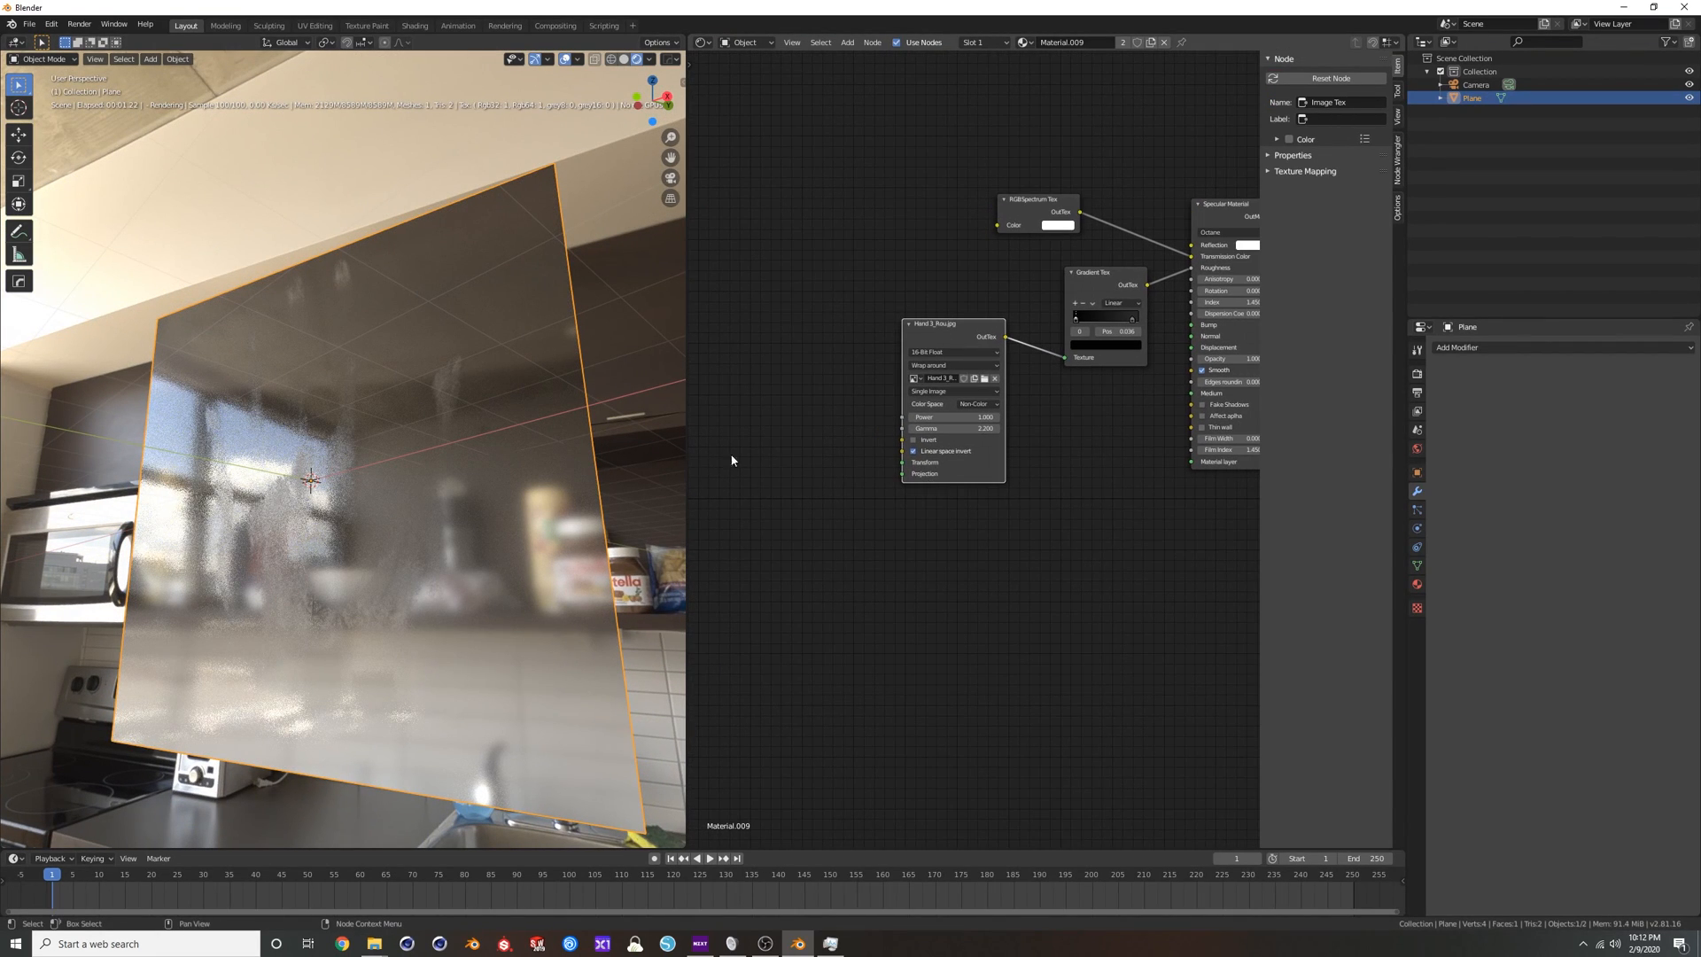
Add a Full Transform node and wire it into the Transform input of the handprint texture.
{"action": "left_click", "coordinate": [927, 343]}
{"action": "key", "text": "shift+a"}
{"action": "key", "text": "s"}
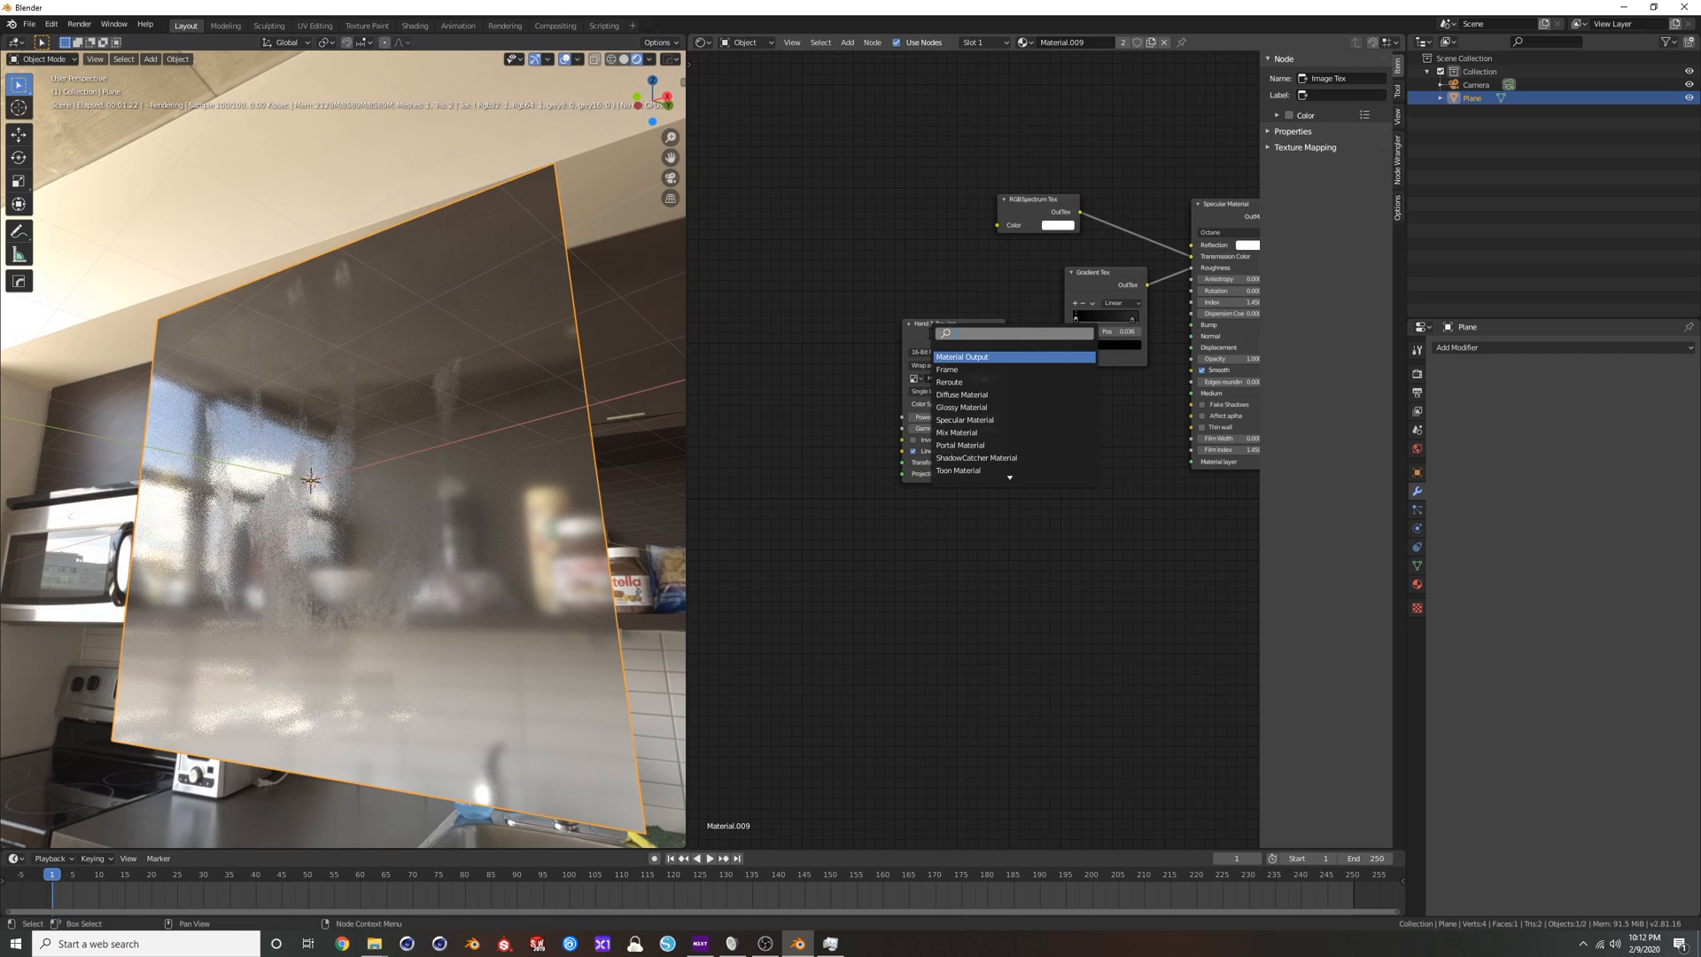
{"action": "type", "text": "full"}
{"action": "key", "text": "Return"}
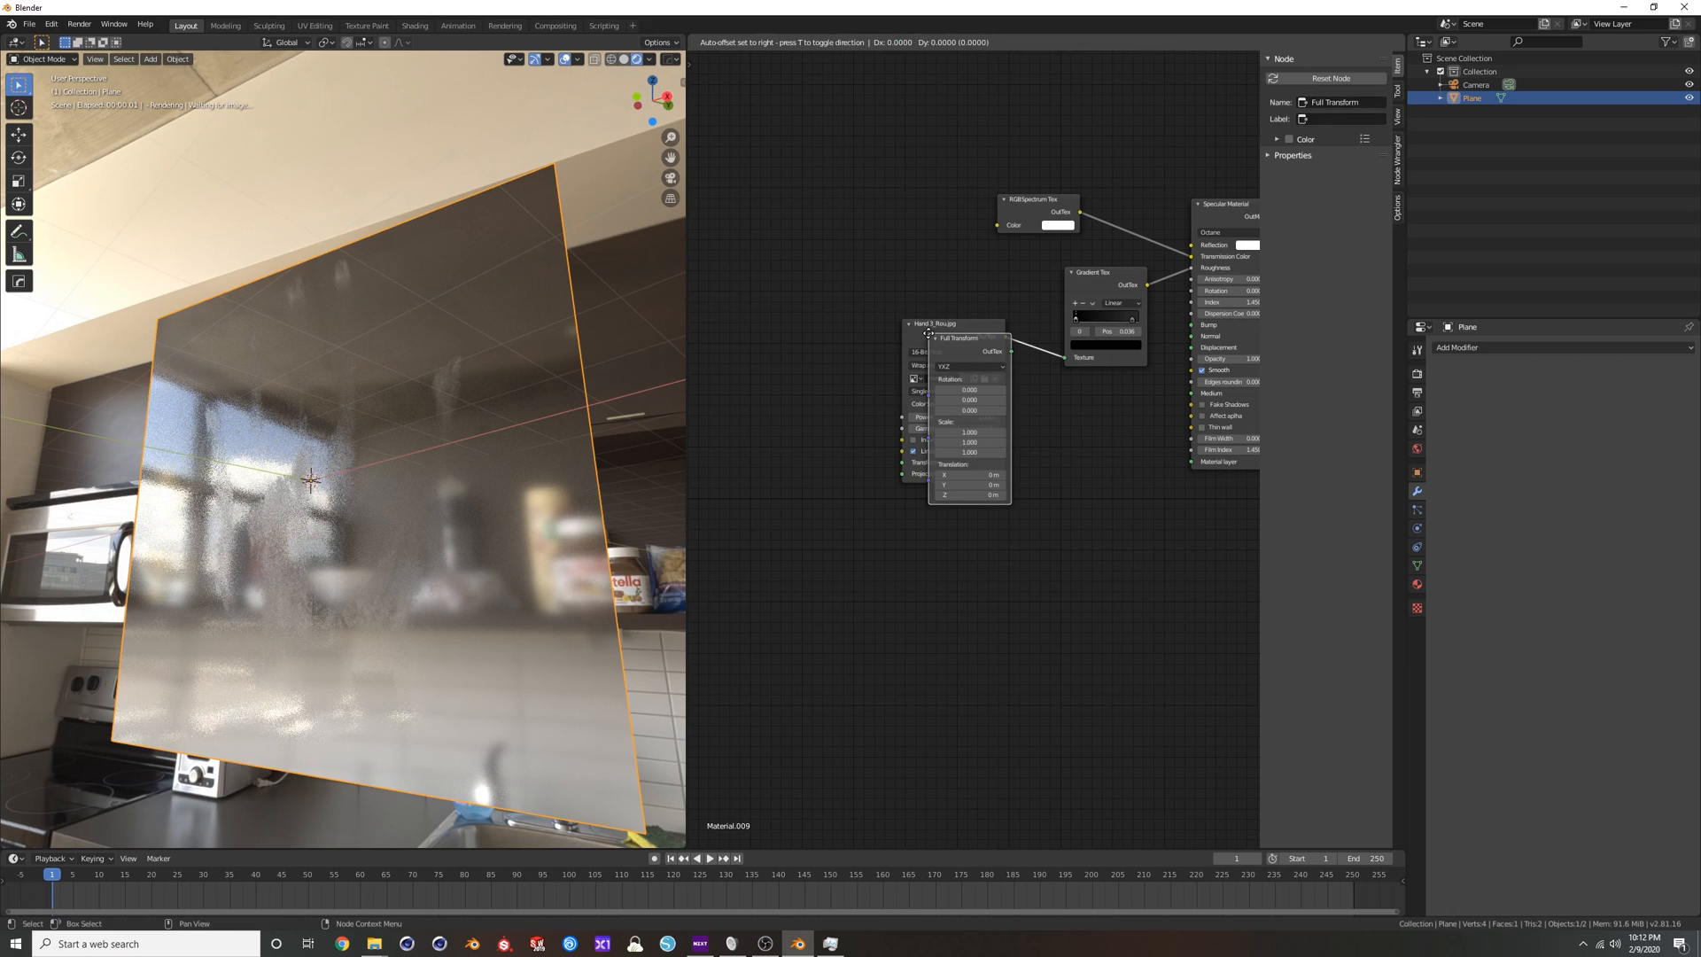
{"action": "left_click_drag", "start_coordinate": [820, 309], "coordinate": [902, 397]}
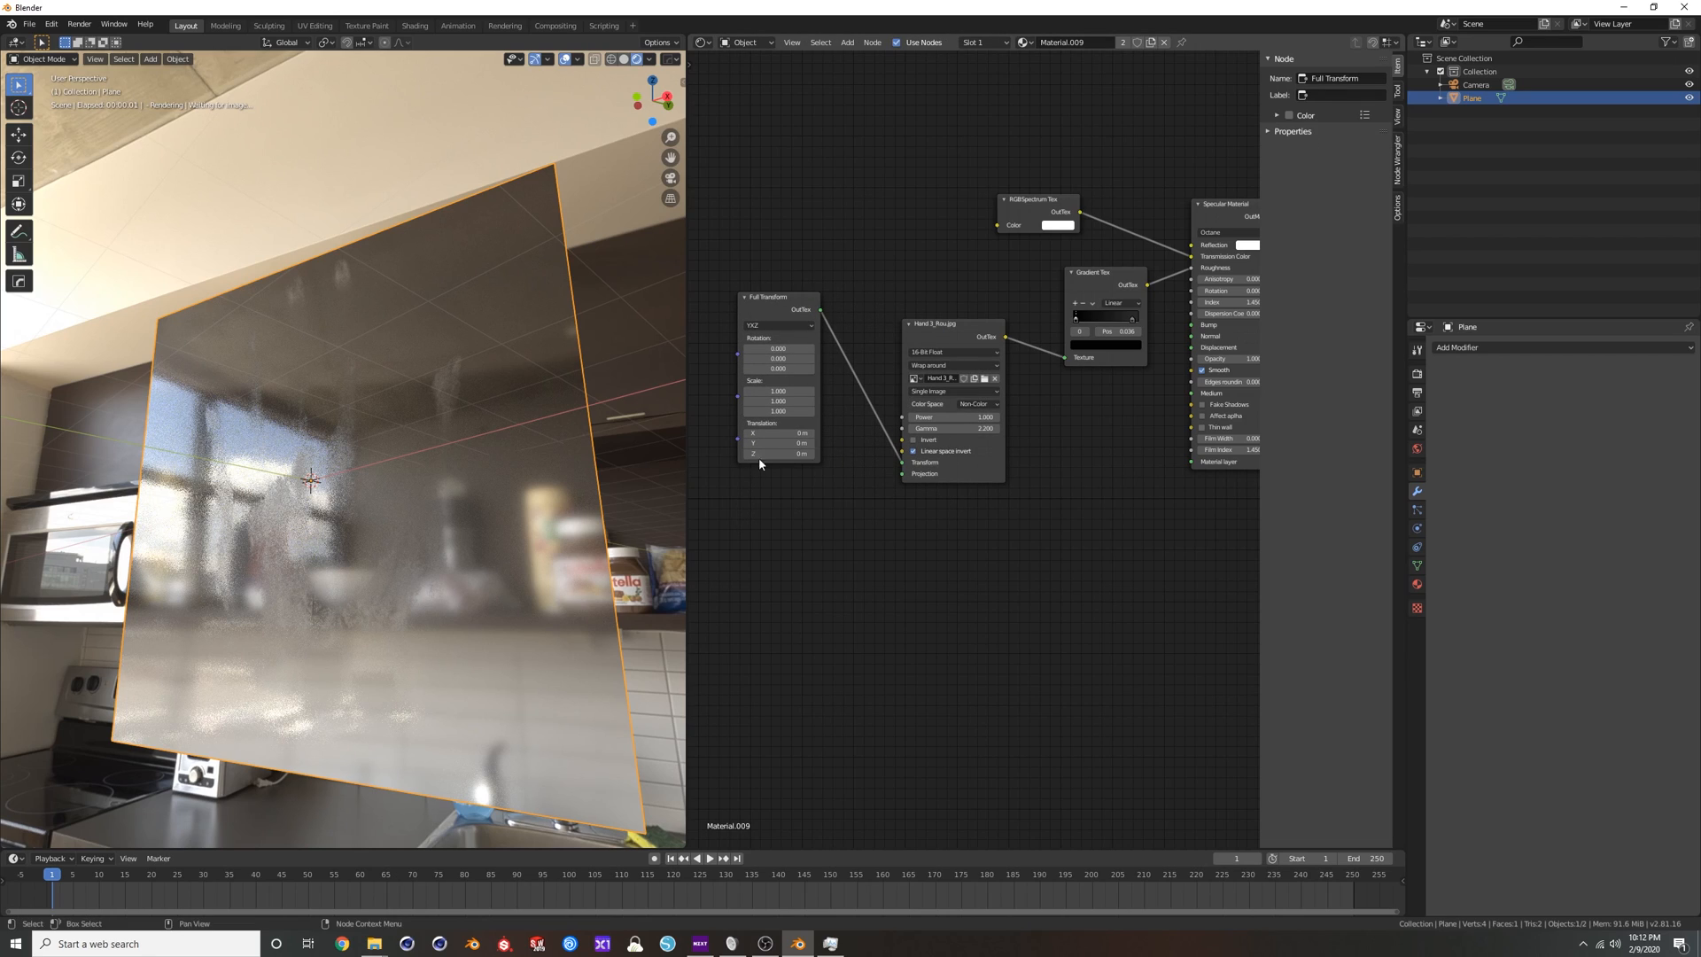
On the Full Transform, set Translation X to 0.04 m and Y to -0.17 m, and Scale to 0.600 on all axes.
{"action": "mouse_move", "coordinate": [778, 433]}
{"action": "left_mouse_down"}
{"action": "mouse_move", "coordinate": [801, 432]}
{"action": "mouse_move", "coordinate": [747, 453]}
{"action": "mouse_move", "coordinate": [784, 444]}
{"action": "left_mouse_up"}
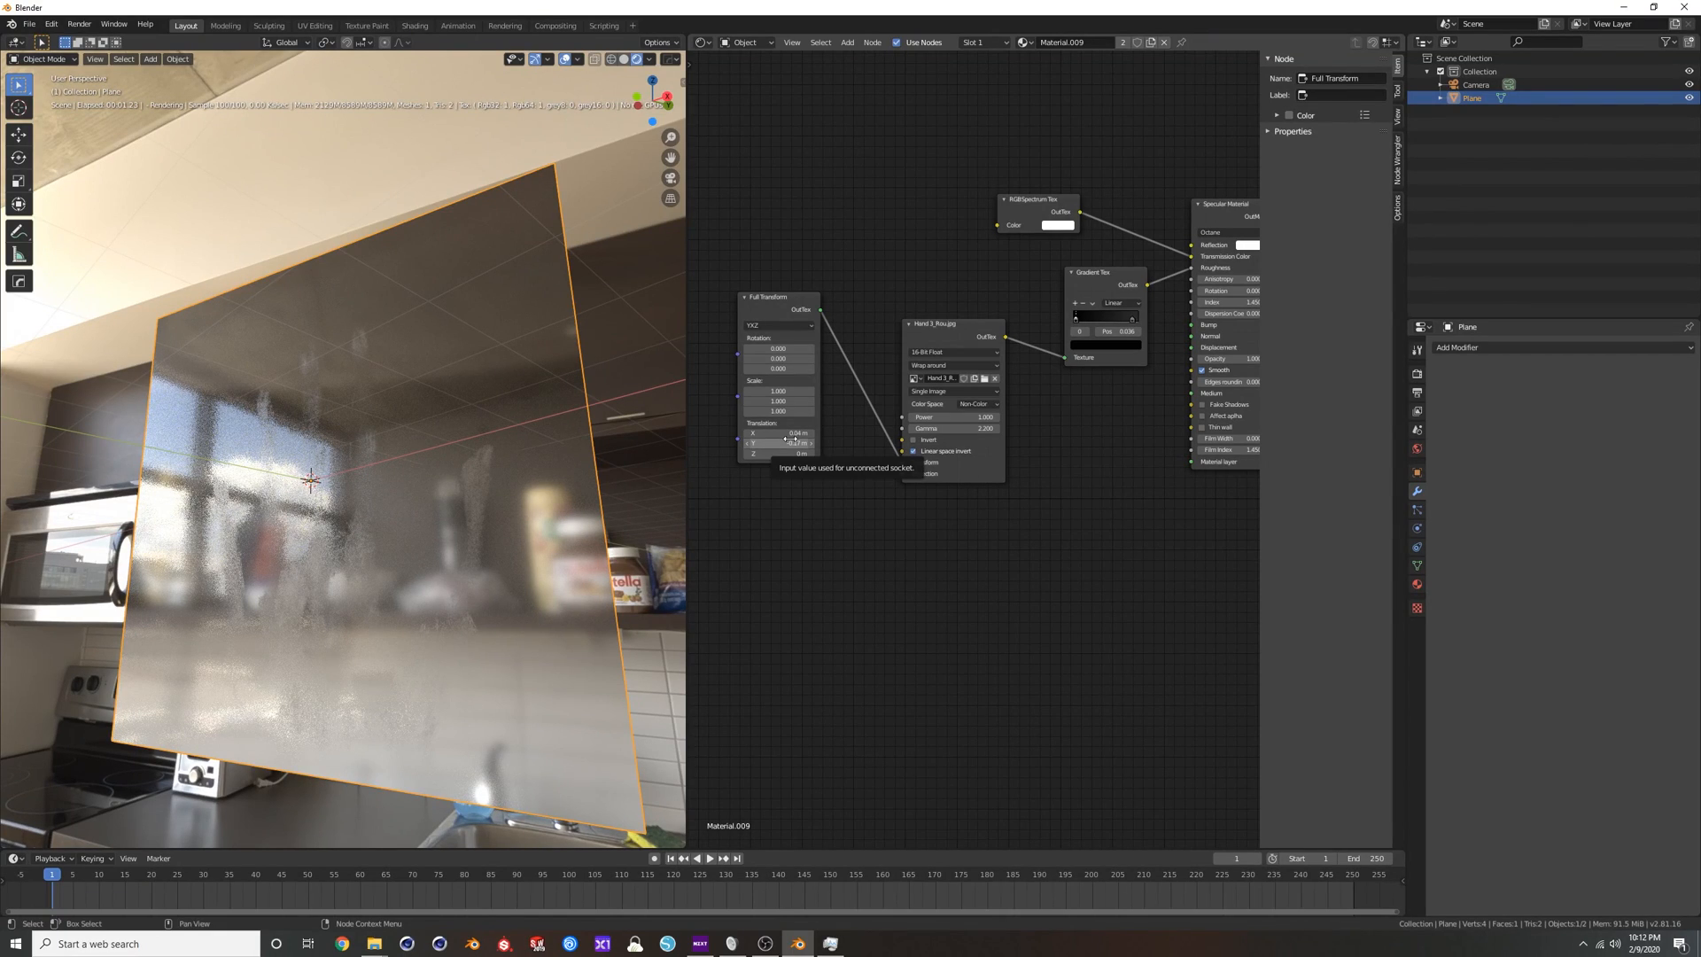
{"action": "mouse_move", "coordinate": [777, 387]}
{"action": "left_mouse_down"}
{"action": "mouse_move", "coordinate": [783, 411]}
{"action": "mouse_move", "coordinate": [760, 410]}
{"action": "left_mouse_up"}
{"action": "right_click", "coordinate": [777, 387]}
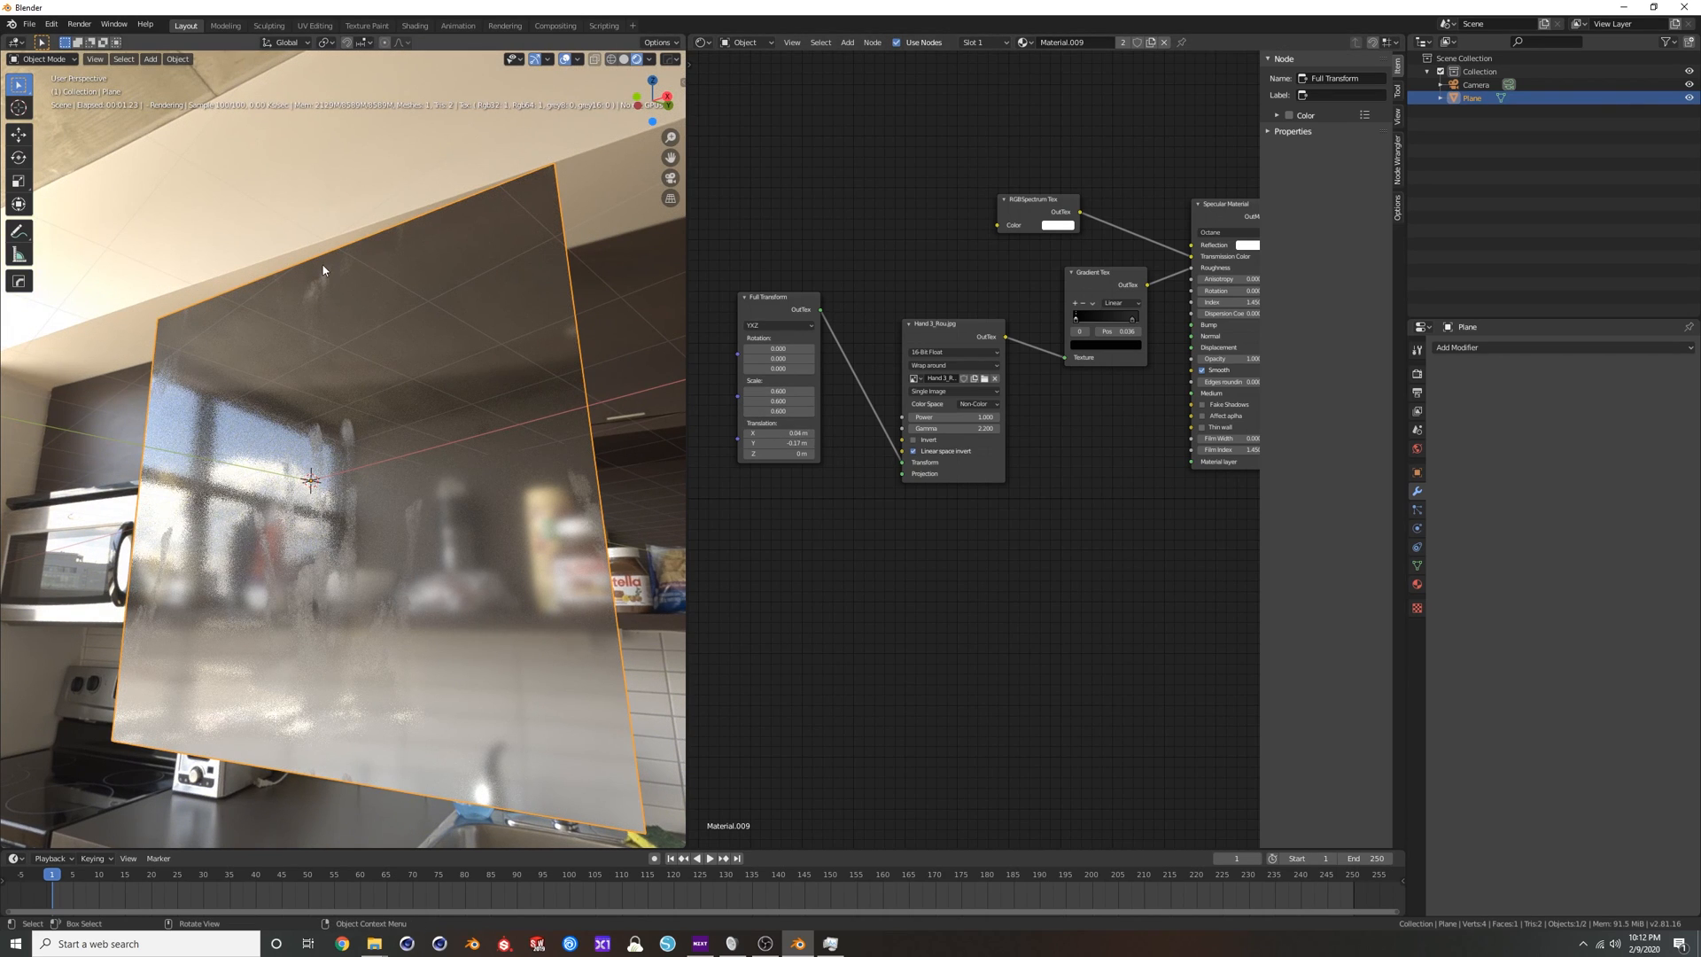
Set the handprint texture's border mode to Clamp value and the transform's Translation to X 0.13 m and Y 0.1 m.
{"action": "left_click", "coordinate": [938, 367]}
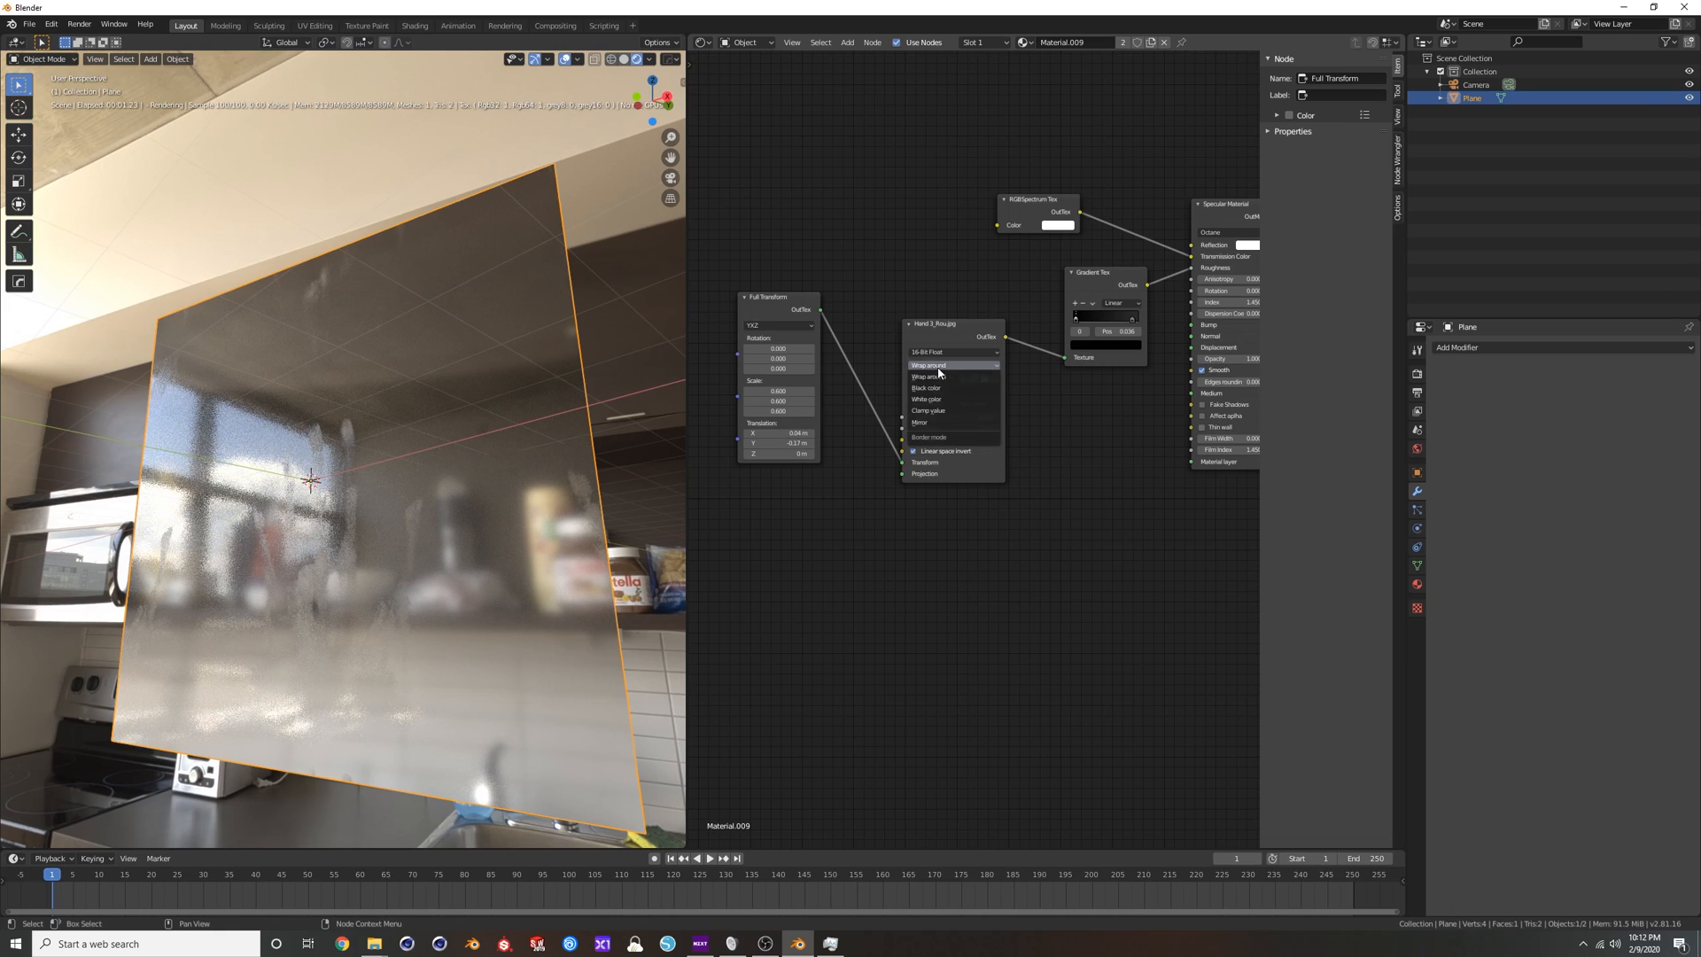
{"action": "left_click", "coordinate": [935, 412]}
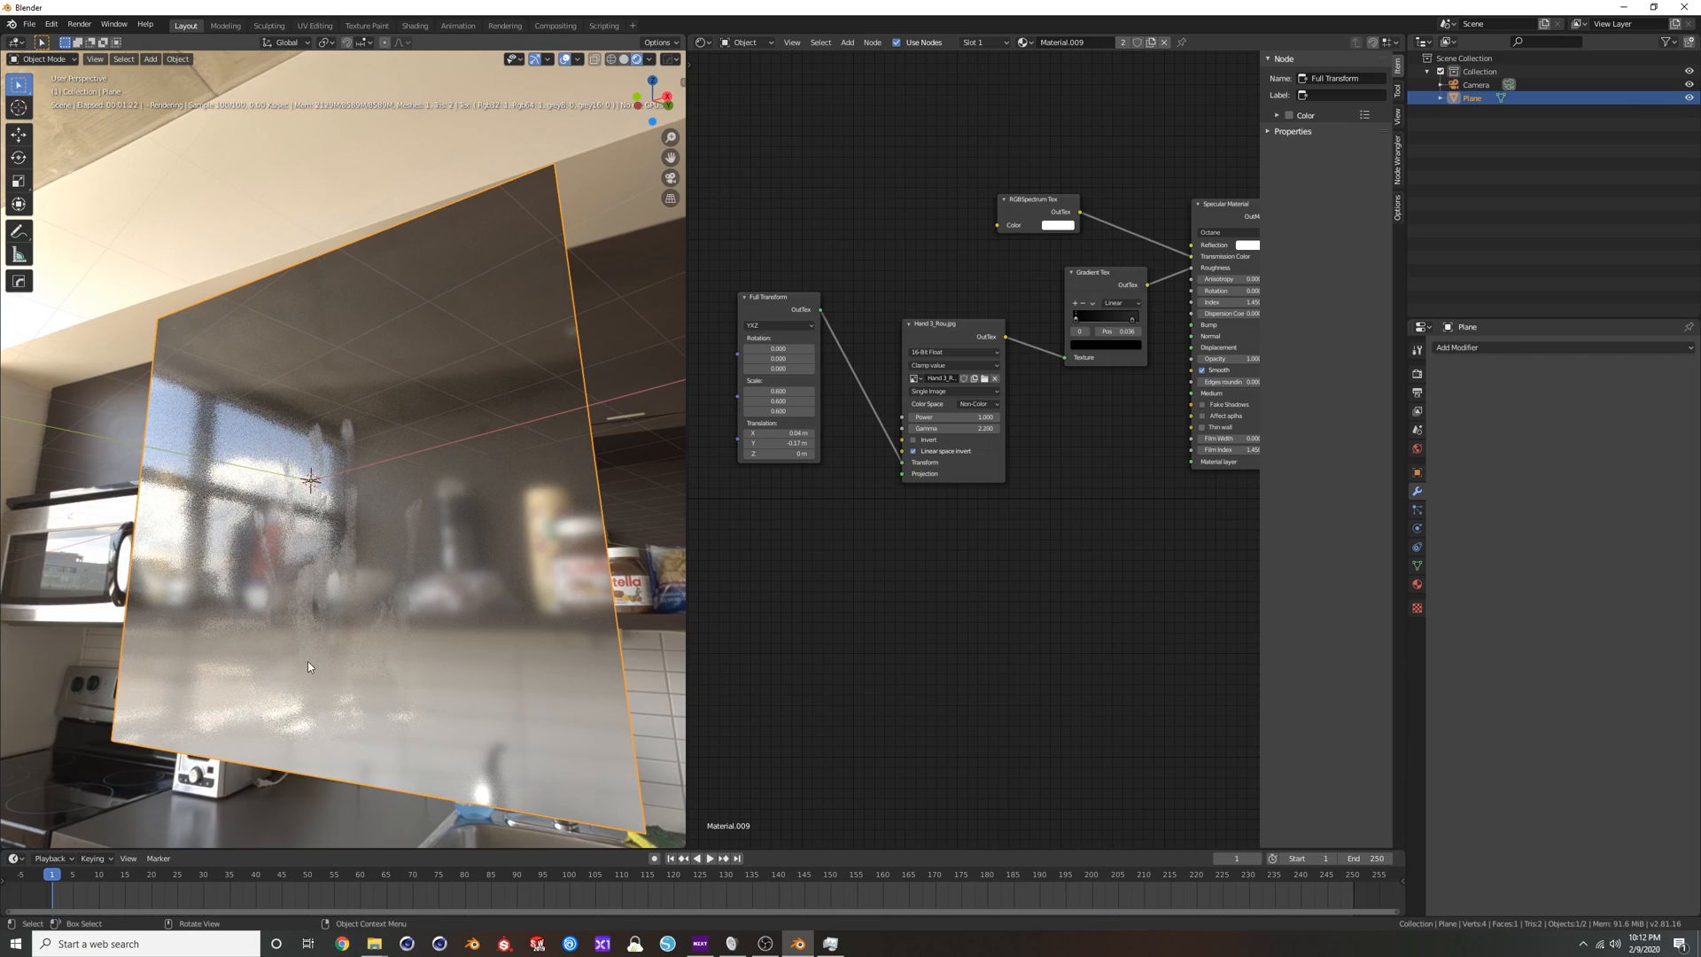
{"action": "left_click_drag", "start_coordinate": [778, 432], "coordinate": [820, 445]}
{"action": "middle_click_drag", "start_coordinate": [429, 447], "coordinate": [401, 496]}
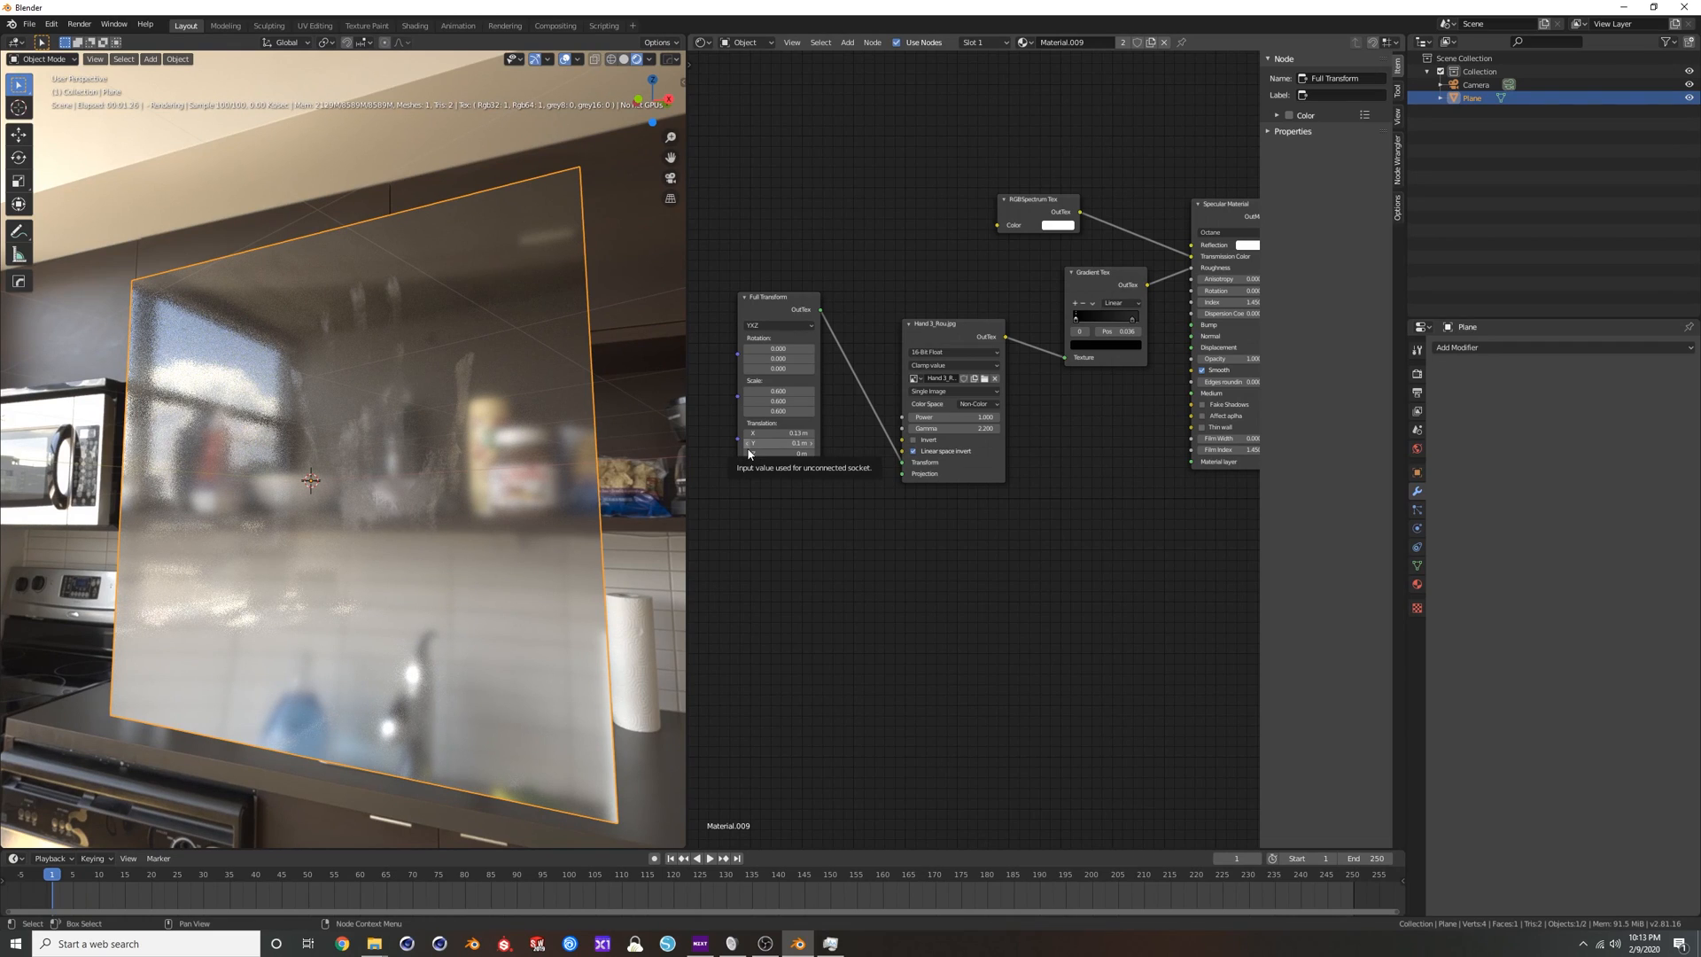
Rearrange the Full Transform and handprint texture nodes and set Translation to X 0.08 m and Y -0.05 m.
{"action": "left_click_drag", "start_coordinate": [929, 336], "coordinate": [919, 296]}
{"action": "left_click_drag", "start_coordinate": [758, 310], "coordinate": [741, 312]}
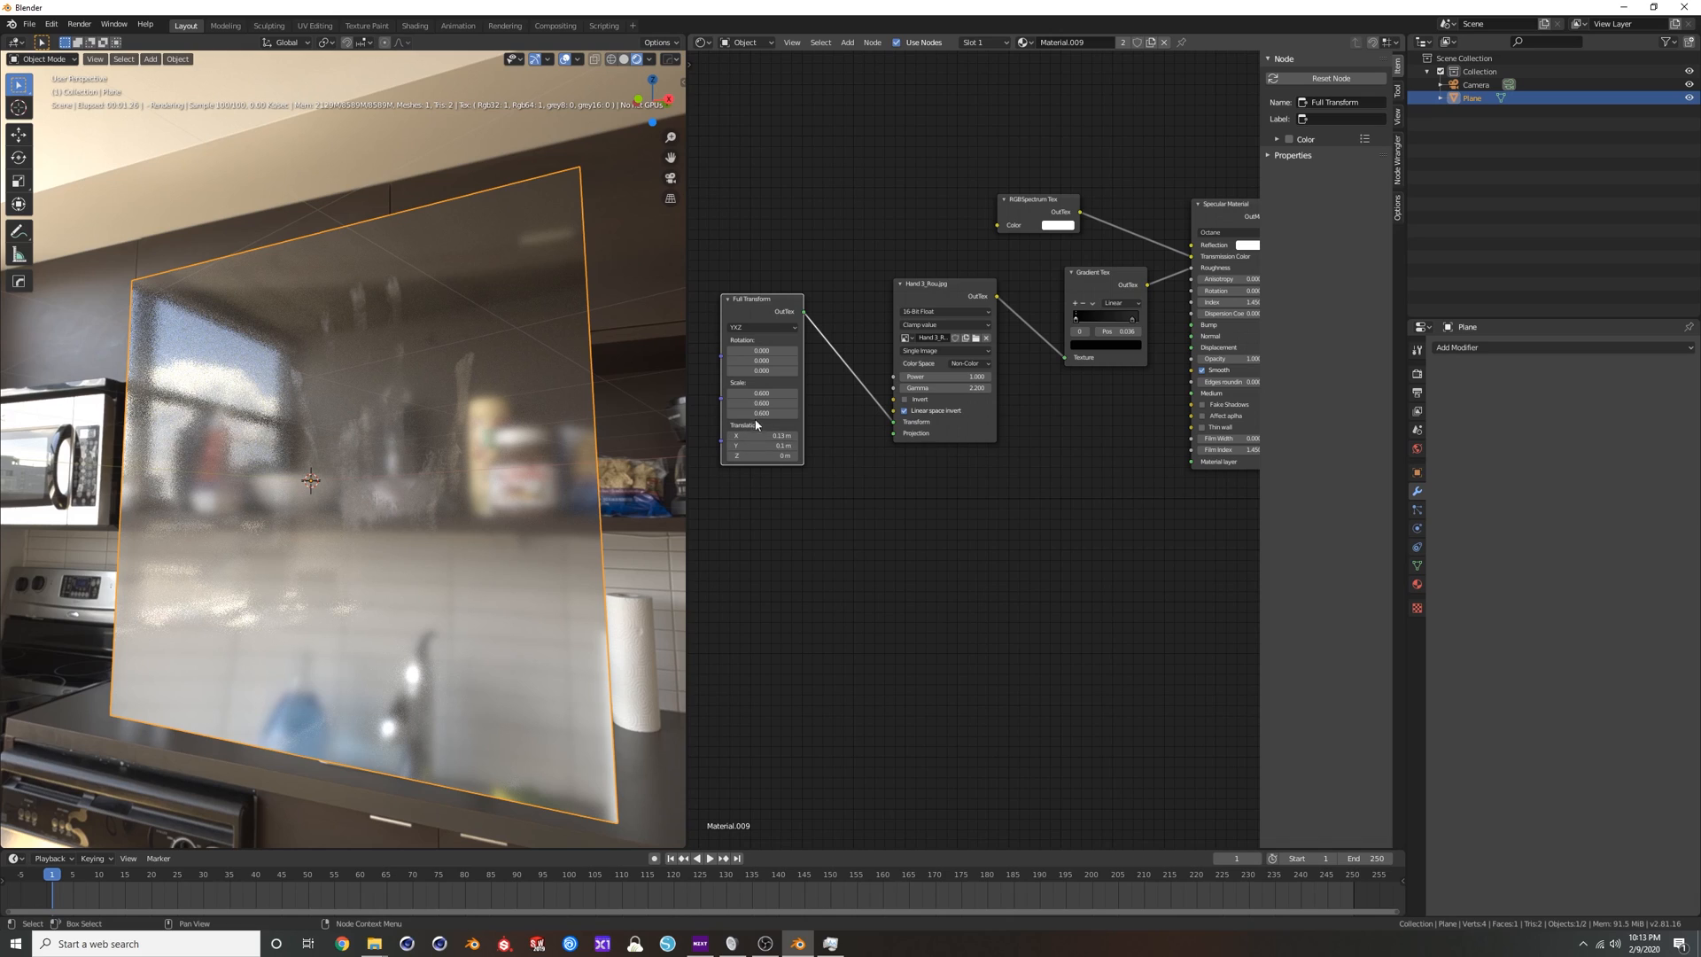
{"action": "left_click_drag", "start_coordinate": [756, 307], "coordinate": [754, 263]}
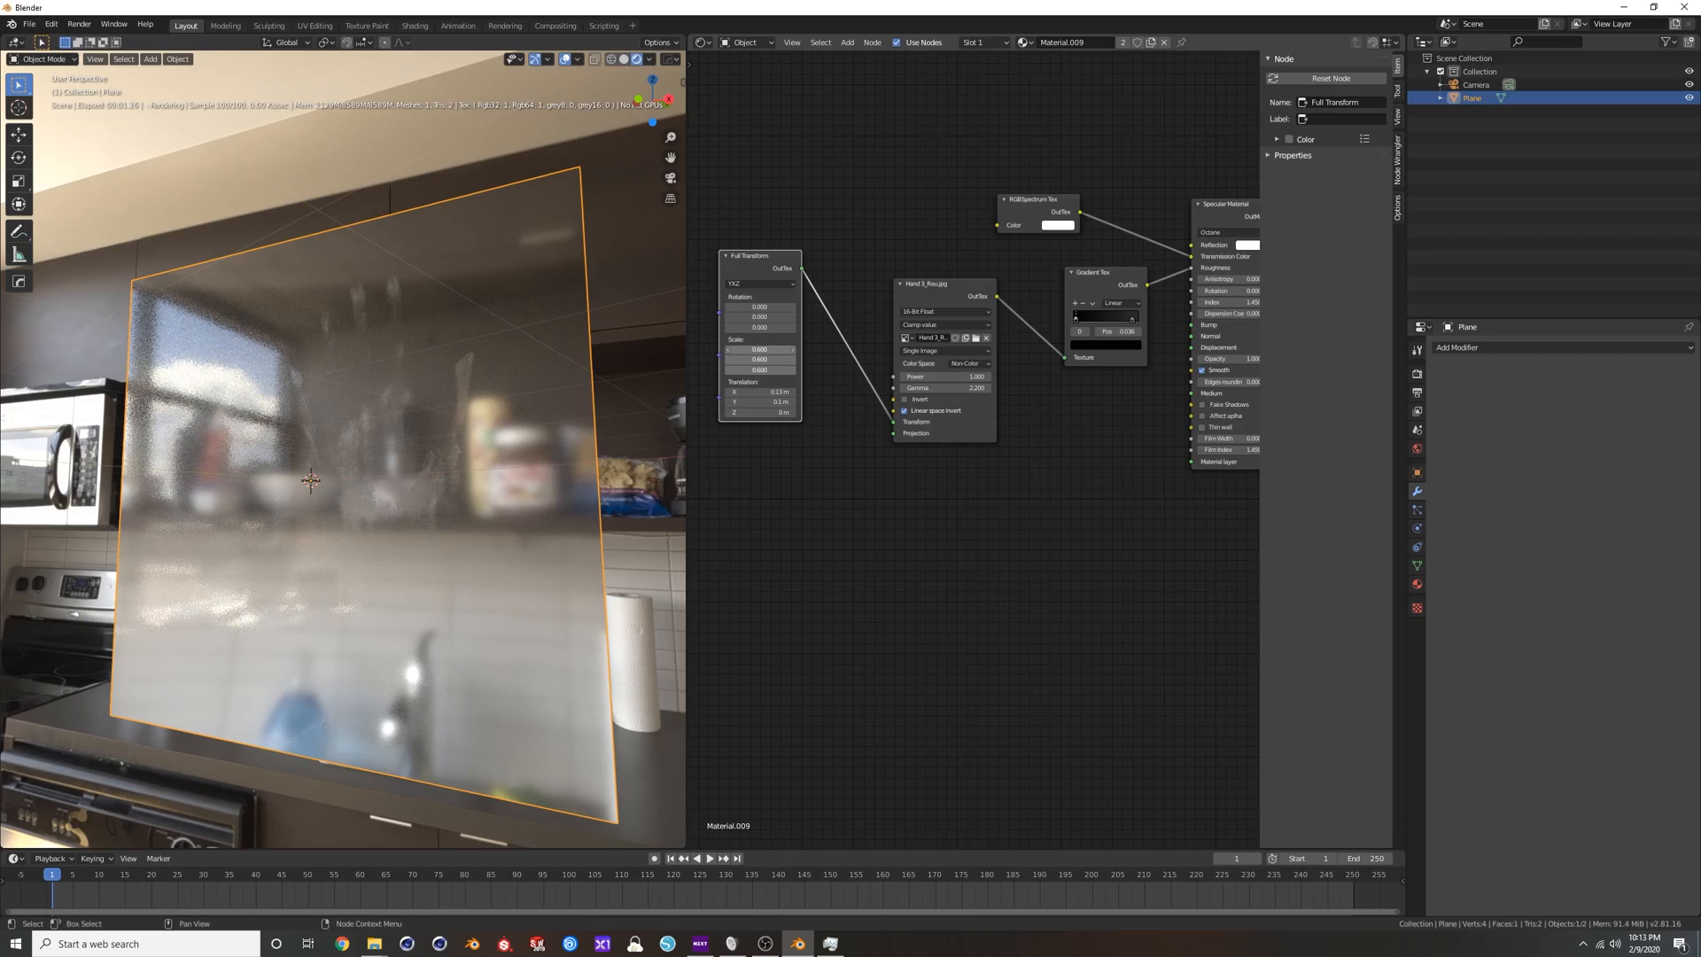
{"action": "left_click_drag", "start_coordinate": [759, 349], "coordinate": [747, 402]}
{"action": "left_click_drag", "start_coordinate": [929, 286], "coordinate": [918, 299]}
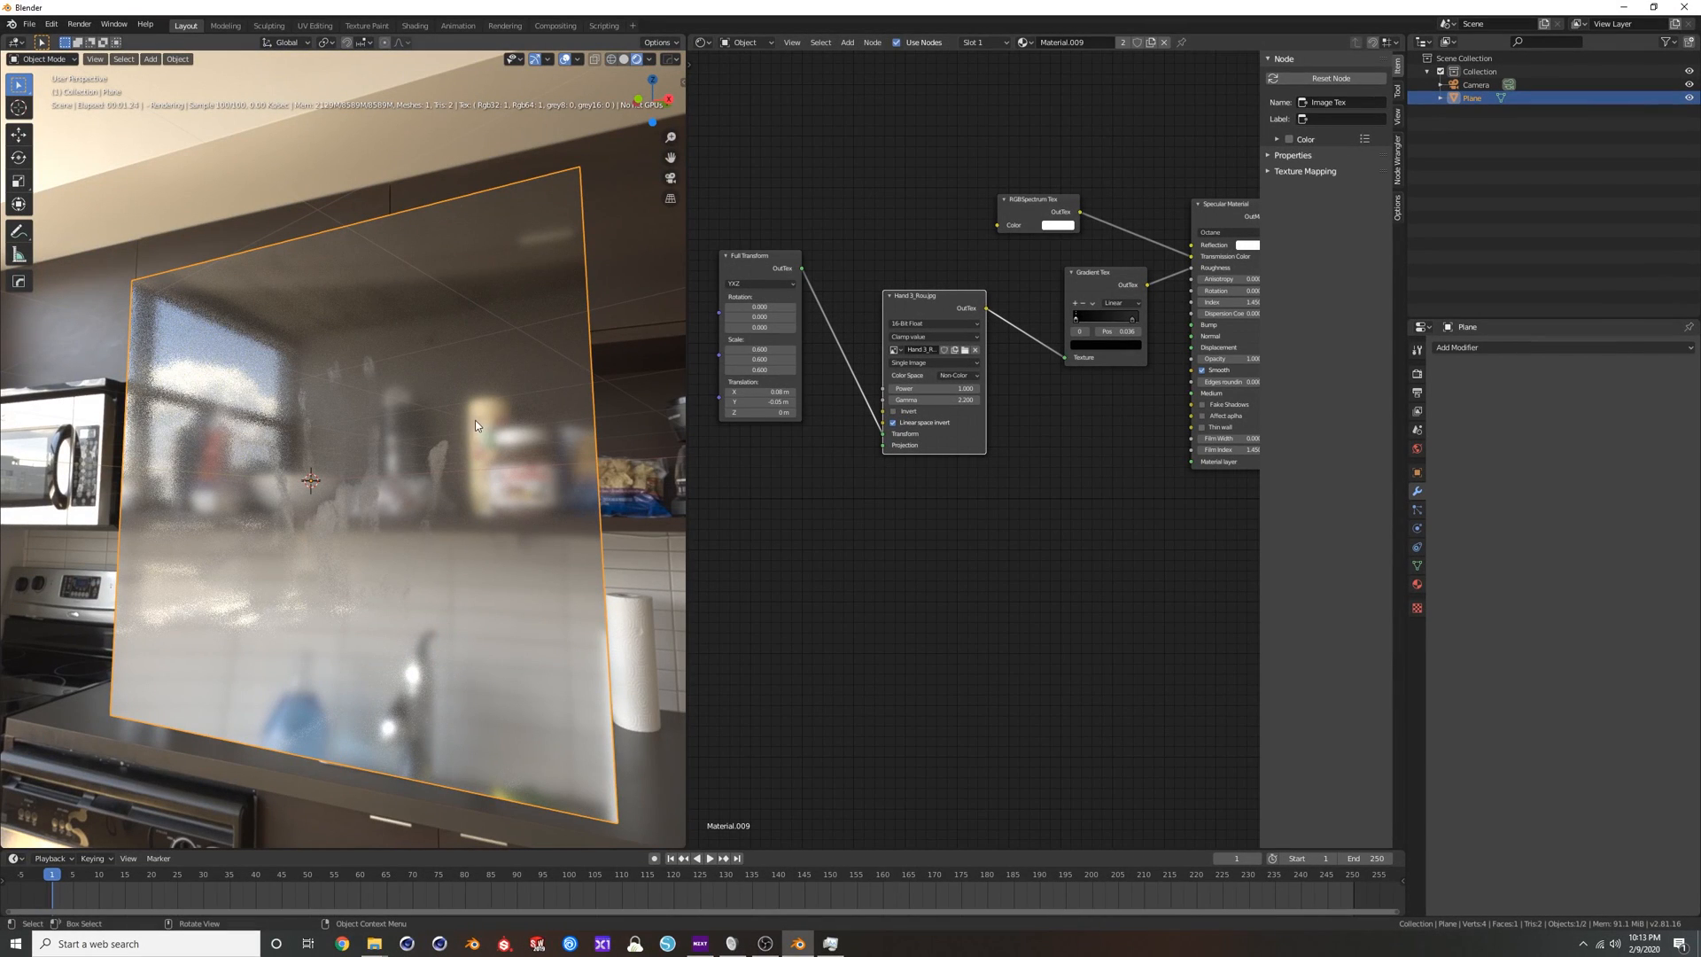
Add a cube at the plane's location, scale it up to nearly the plane's size and apply its scale.
{"action": "middle_click_drag", "start_coordinate": [480, 391], "coordinate": [450, 402]}
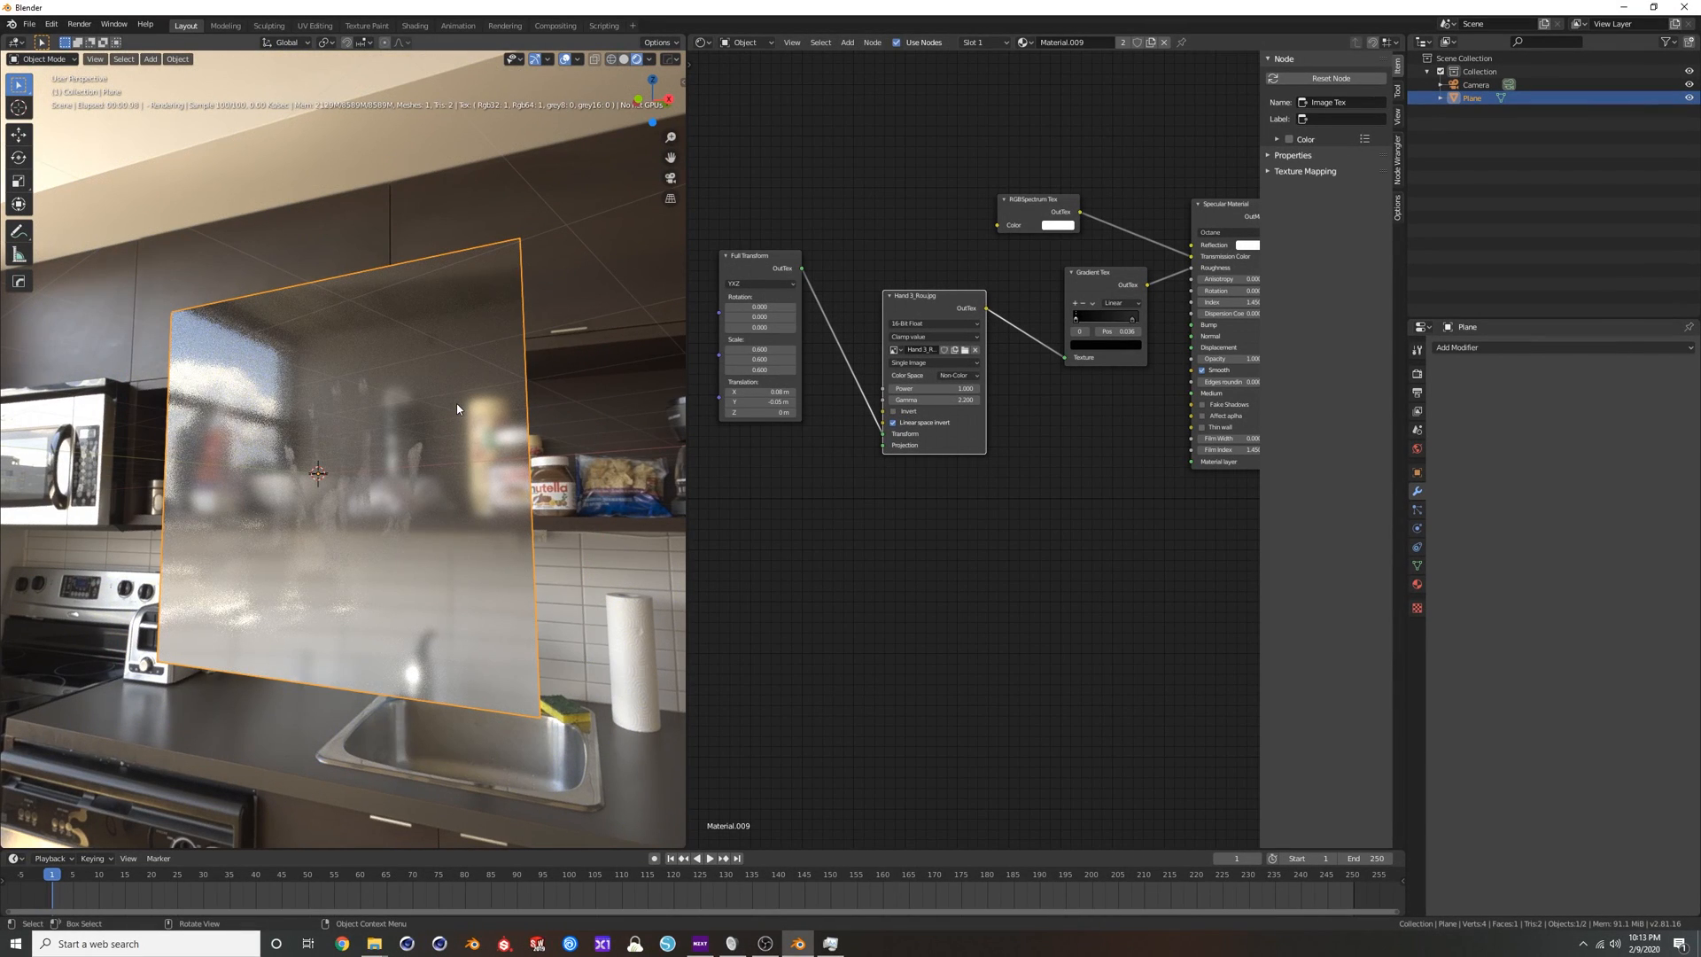
{"action": "key", "text": "shift+a"}
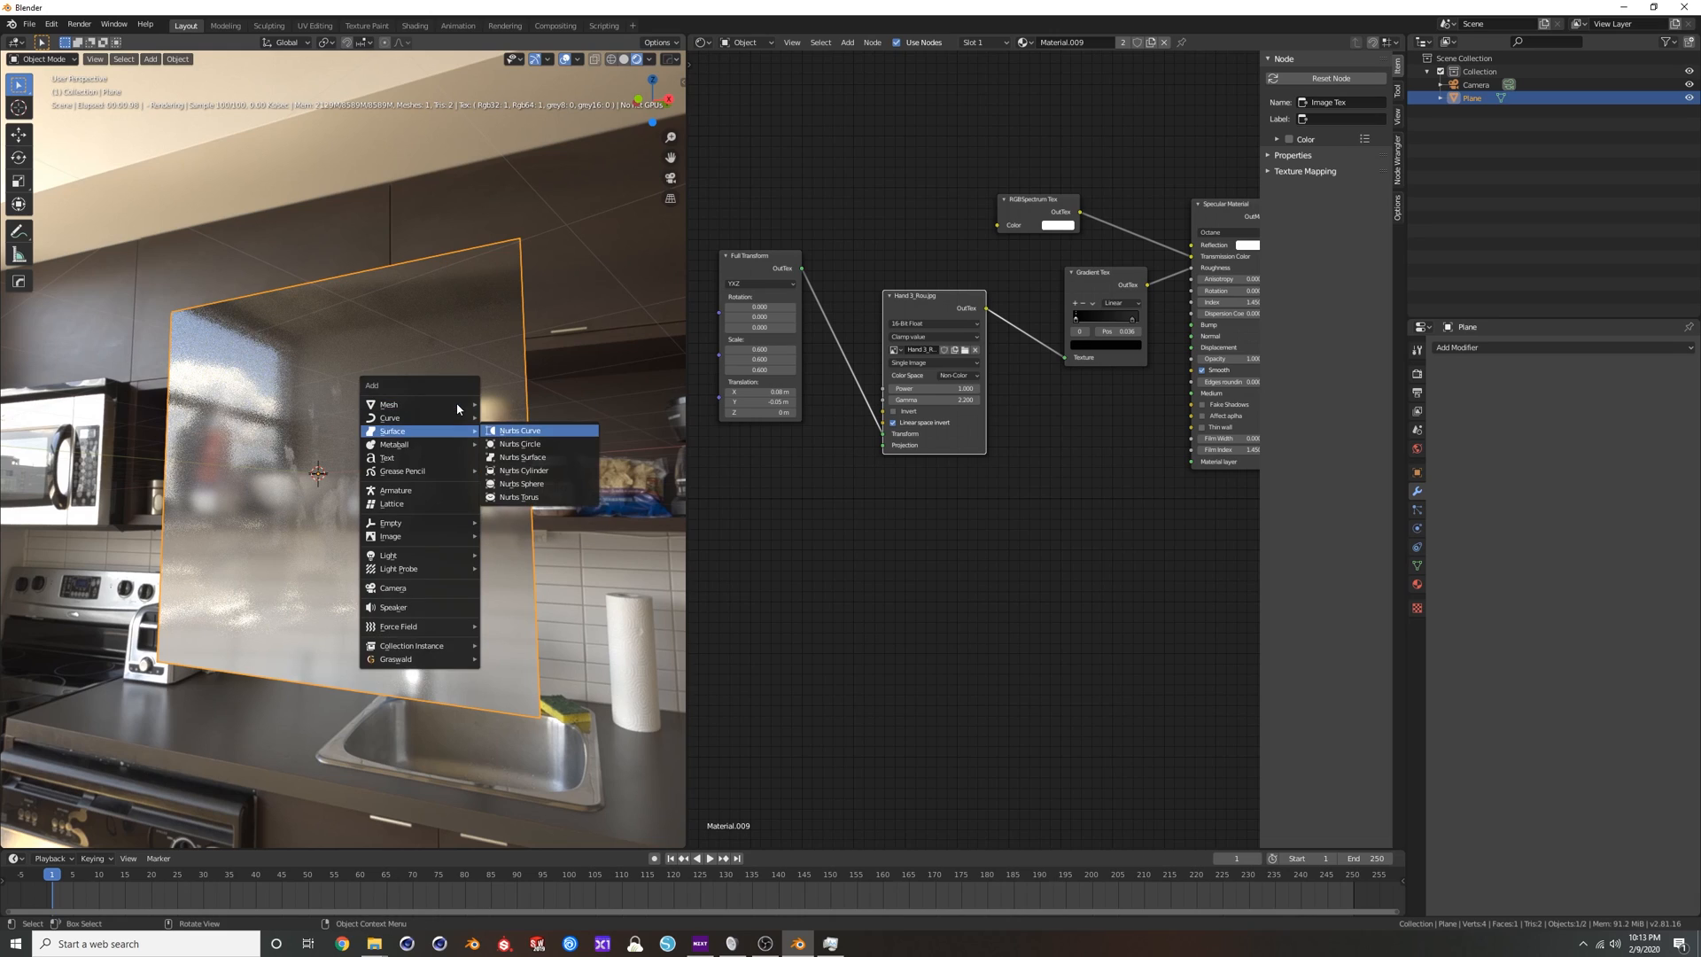
{"action": "key", "text": "Escape"}
{"action": "key", "text": "shift+a"}
{"action": "mouse_move", "coordinate": [458, 408]}
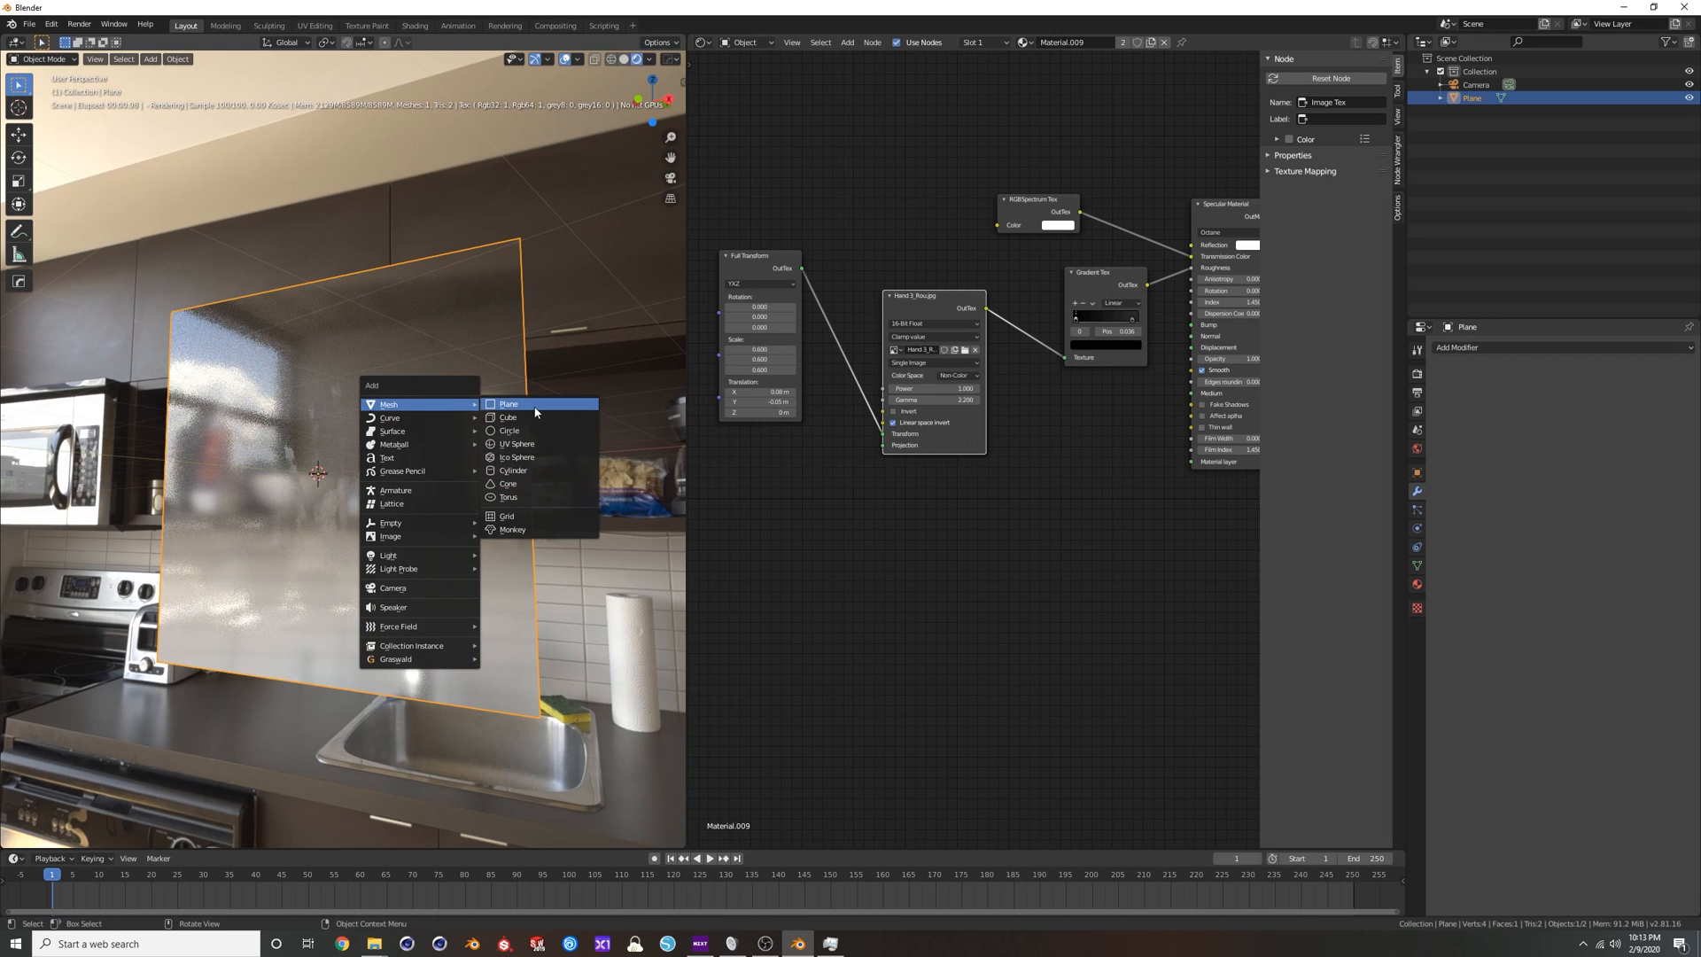
{"action": "left_click", "coordinate": [509, 417]}
{"action": "key", "text": "s"}
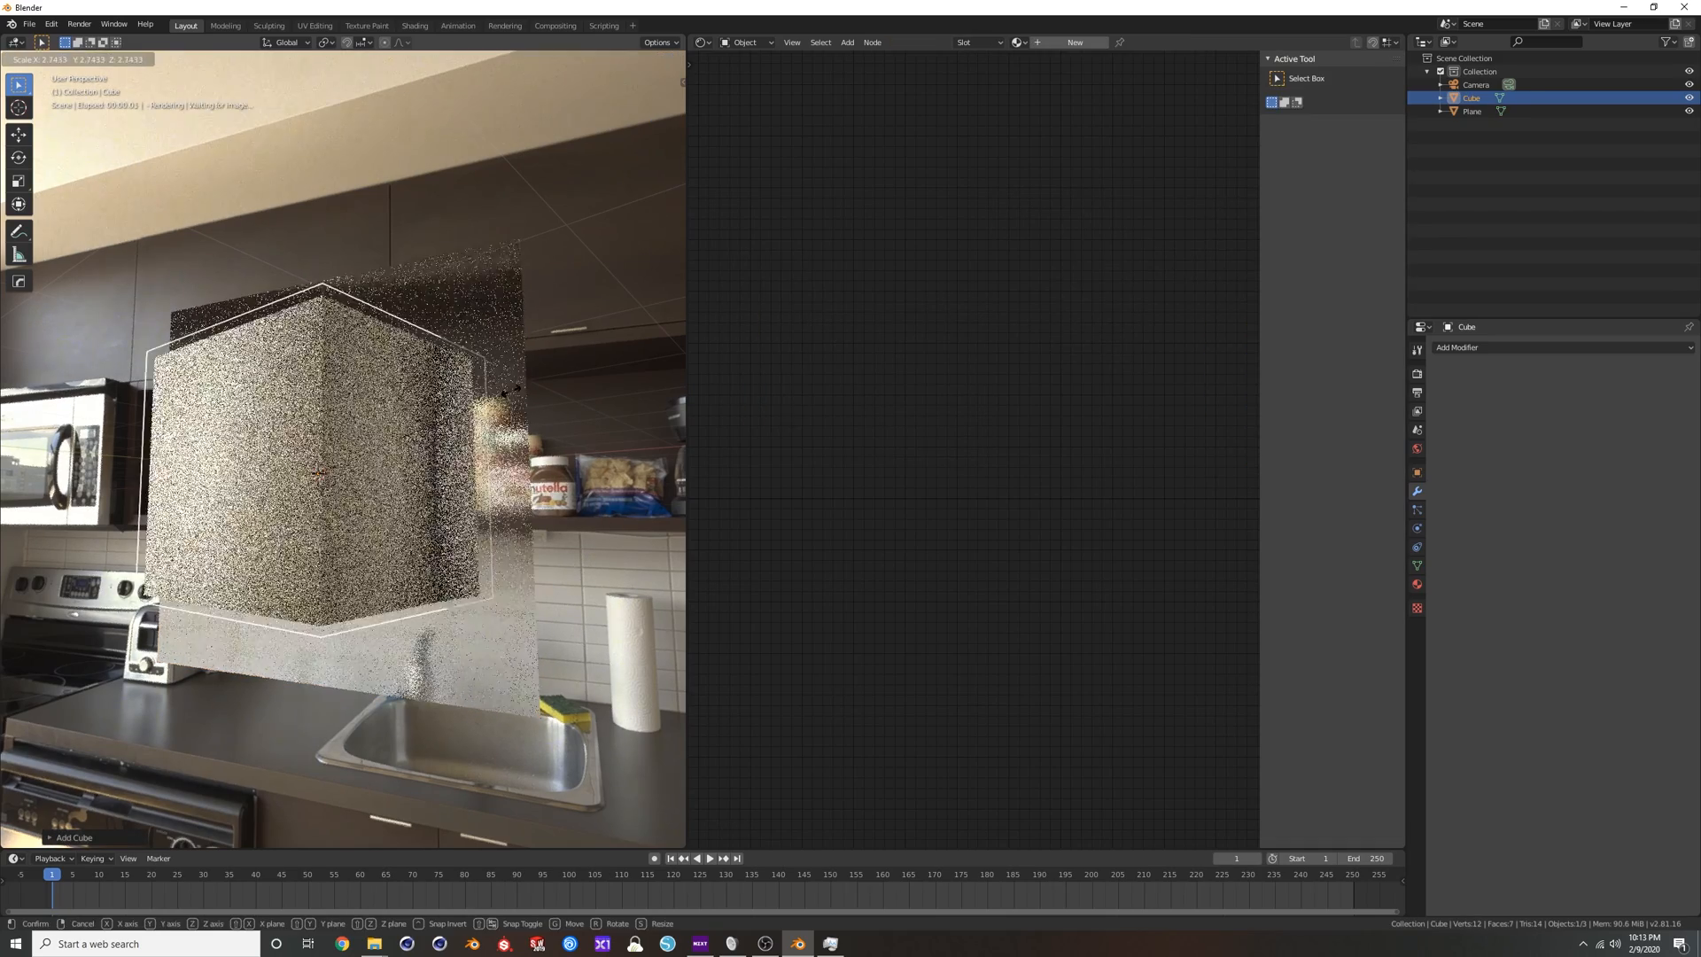
{"action": "left_click", "coordinate": [531, 390]}
{"action": "key", "text": "ctrl+a"}
{"action": "left_click", "coordinate": [535, 387]}
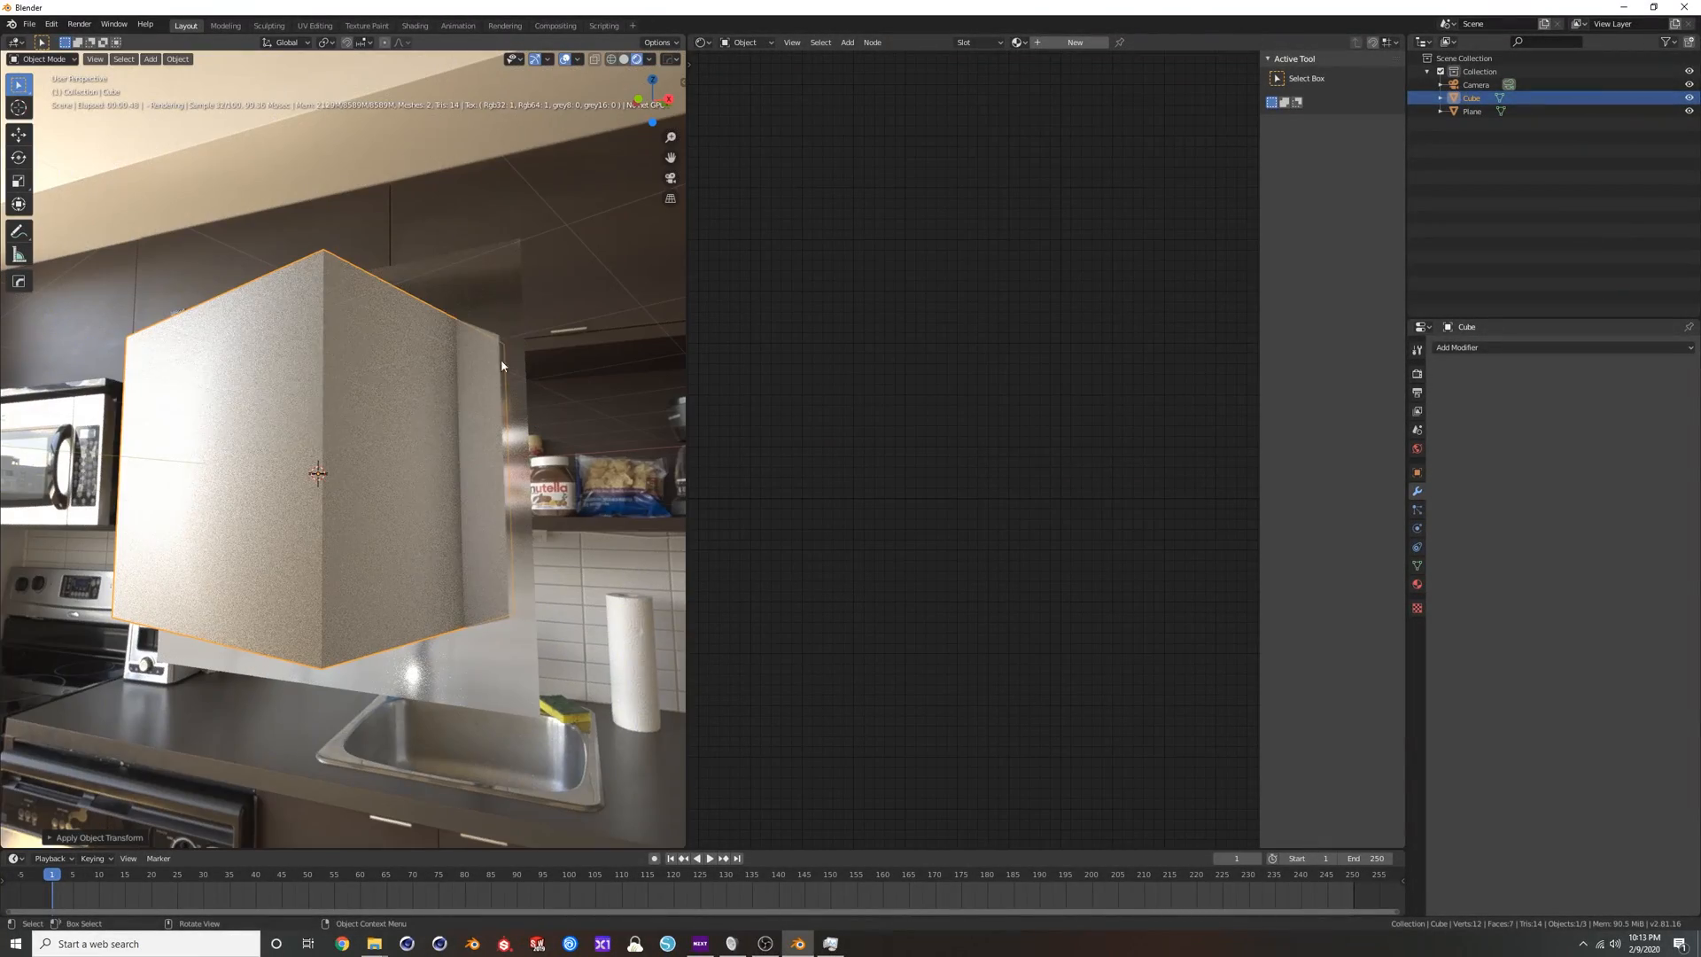
Link the plane's glass material to the cube, delete the plane and select the cube.
{"action": "left_click", "coordinate": [494, 266], "text": "shift"}
{"action": "key", "text": "ctrl+l"}
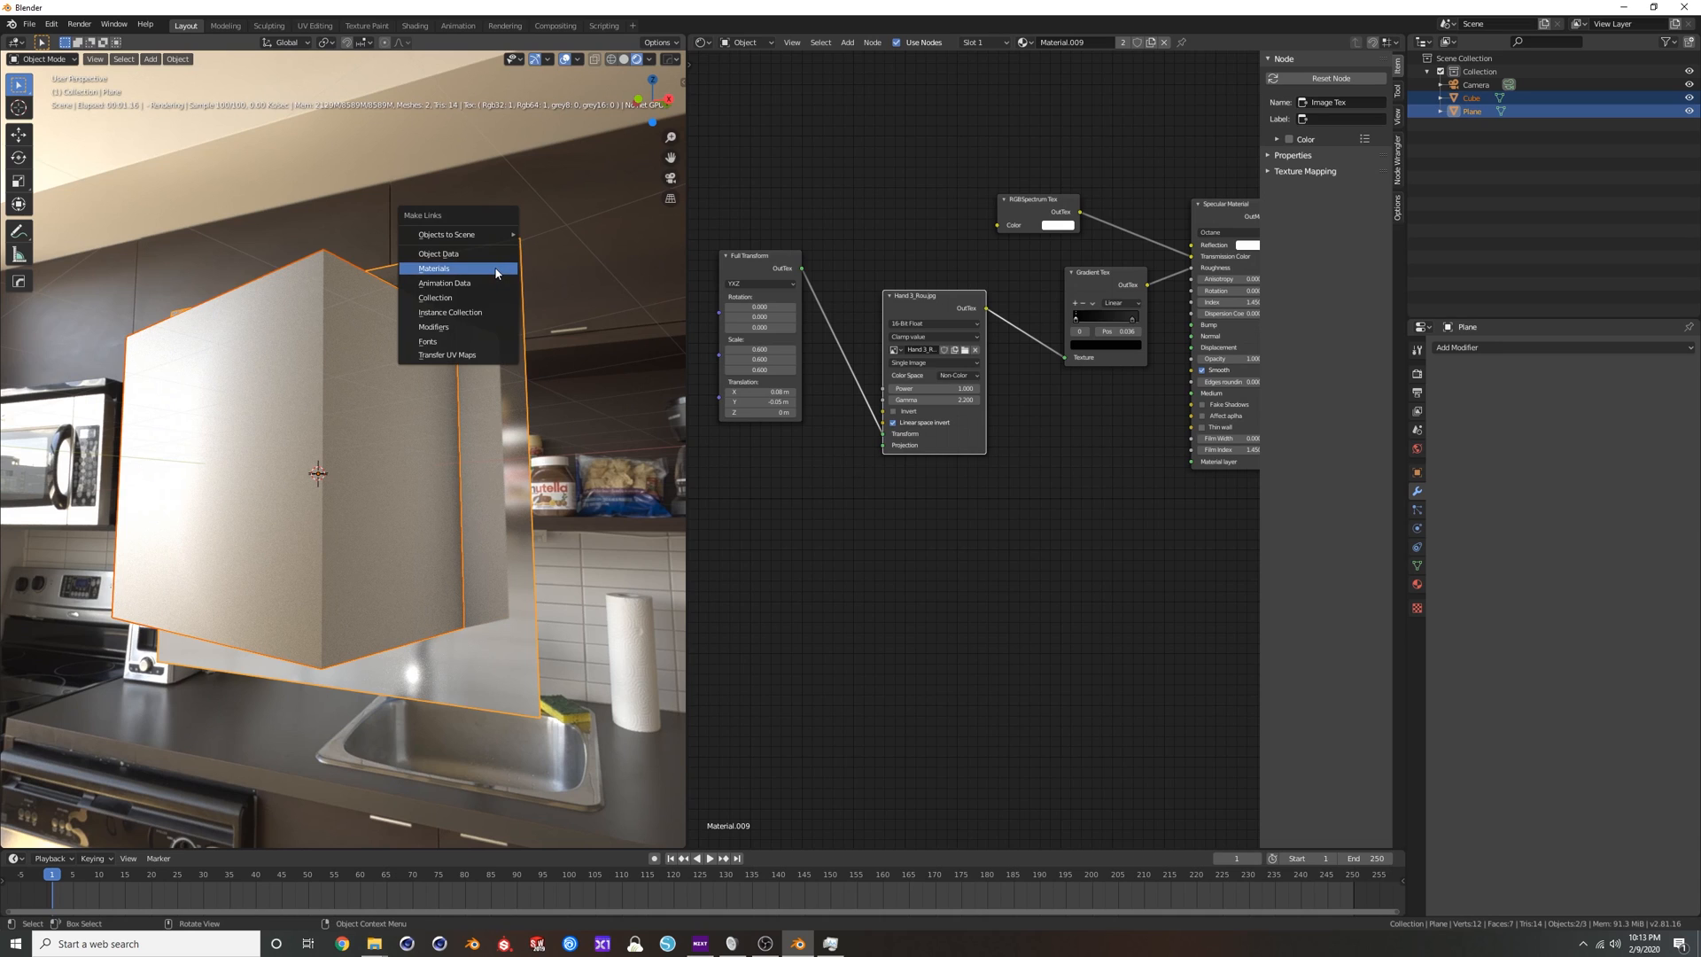
{"action": "left_click", "coordinate": [496, 270]}
{"action": "left_click", "coordinate": [498, 267]}
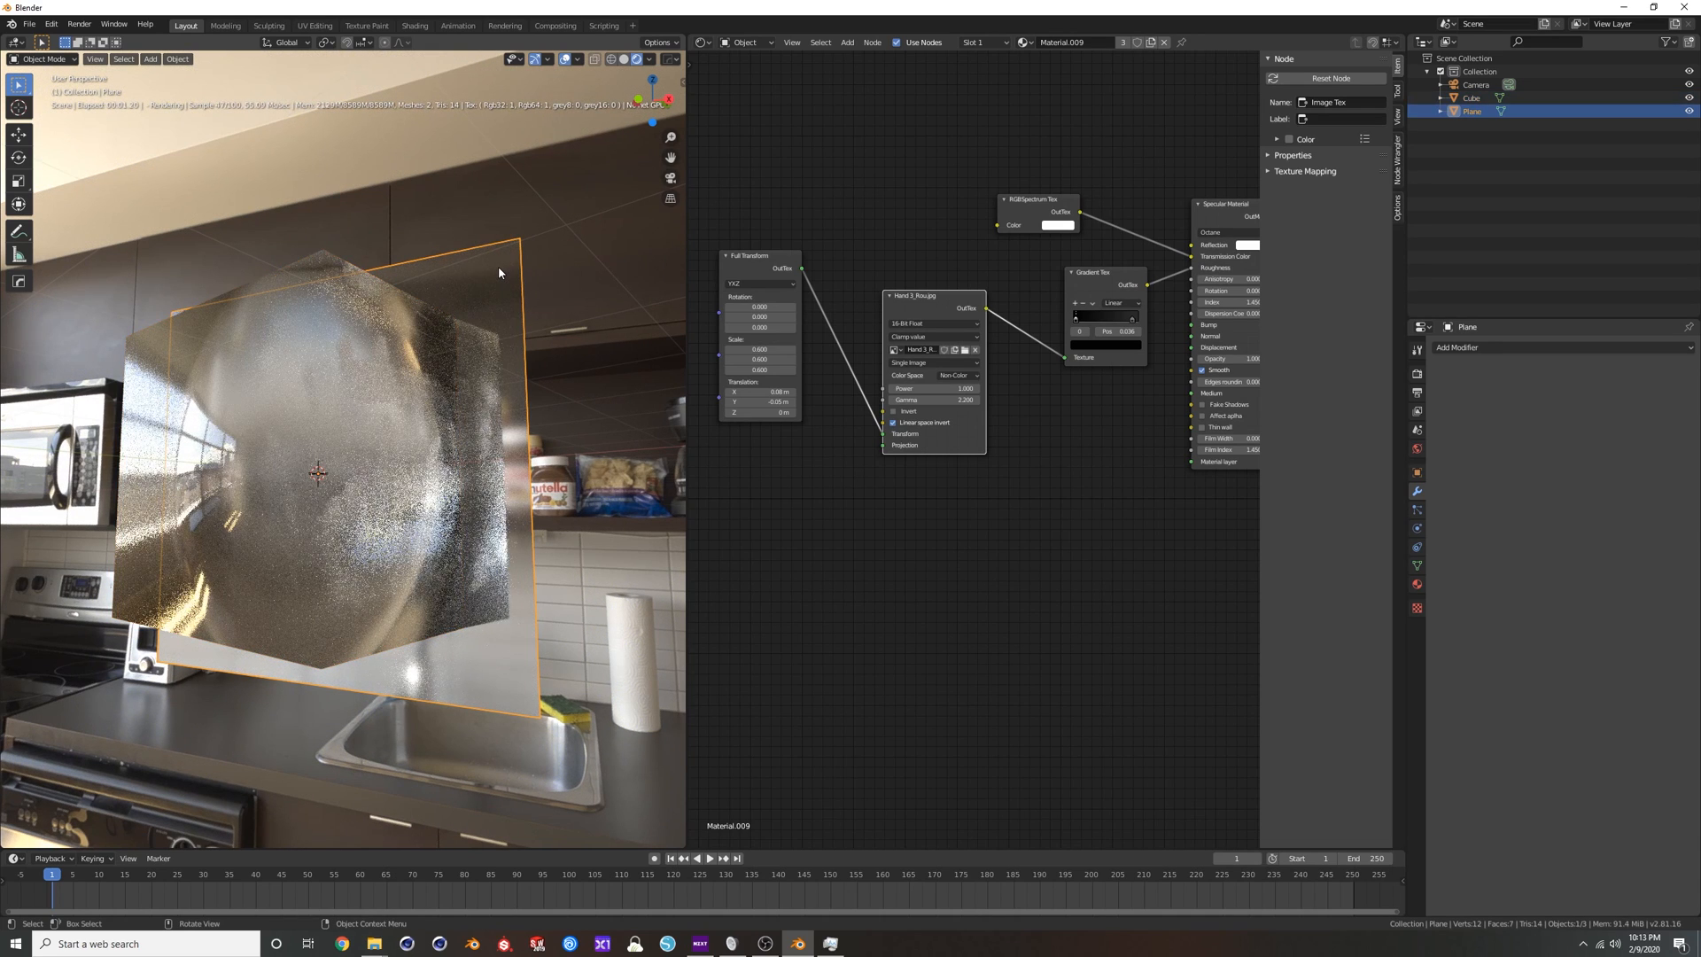
{"action": "key", "text": "Delete"}
{"action": "left_click", "coordinate": [367, 365]}
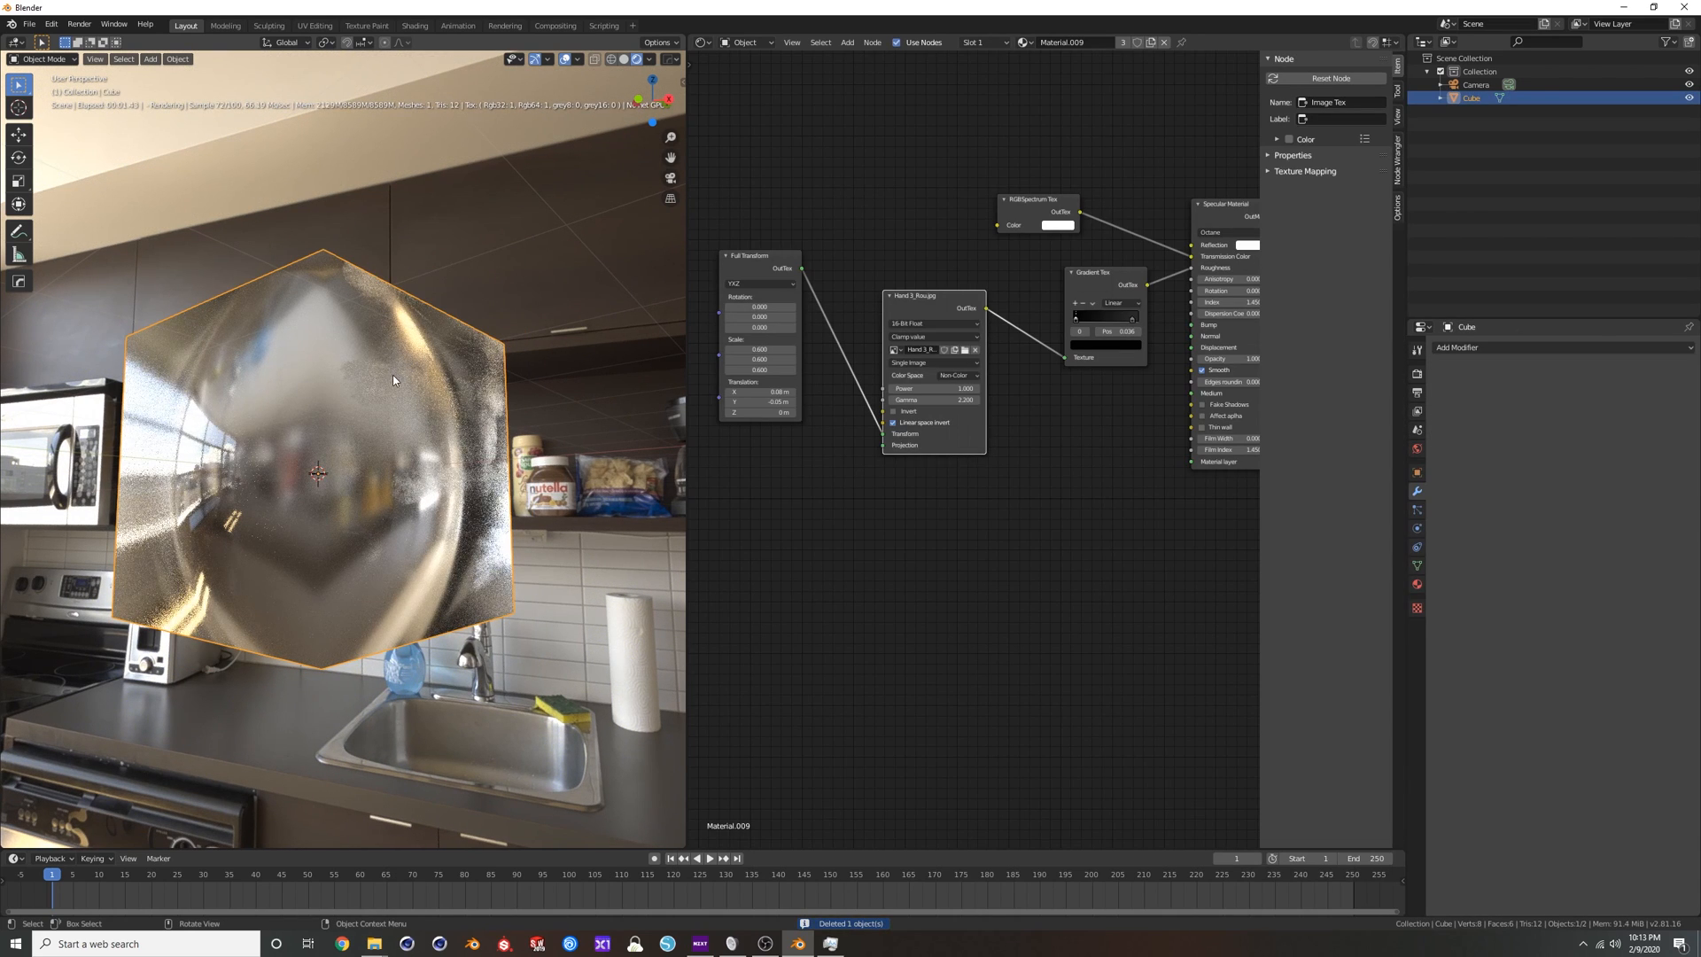
Disable Smooth on the Specular Material and wire the handprint texture straight into Roughness, moving the Gradient Tex aside.
{"action": "middle_click_drag", "start_coordinate": [1215, 392], "coordinate": [1156, 400]}
{"action": "left_click", "coordinate": [1144, 378]}
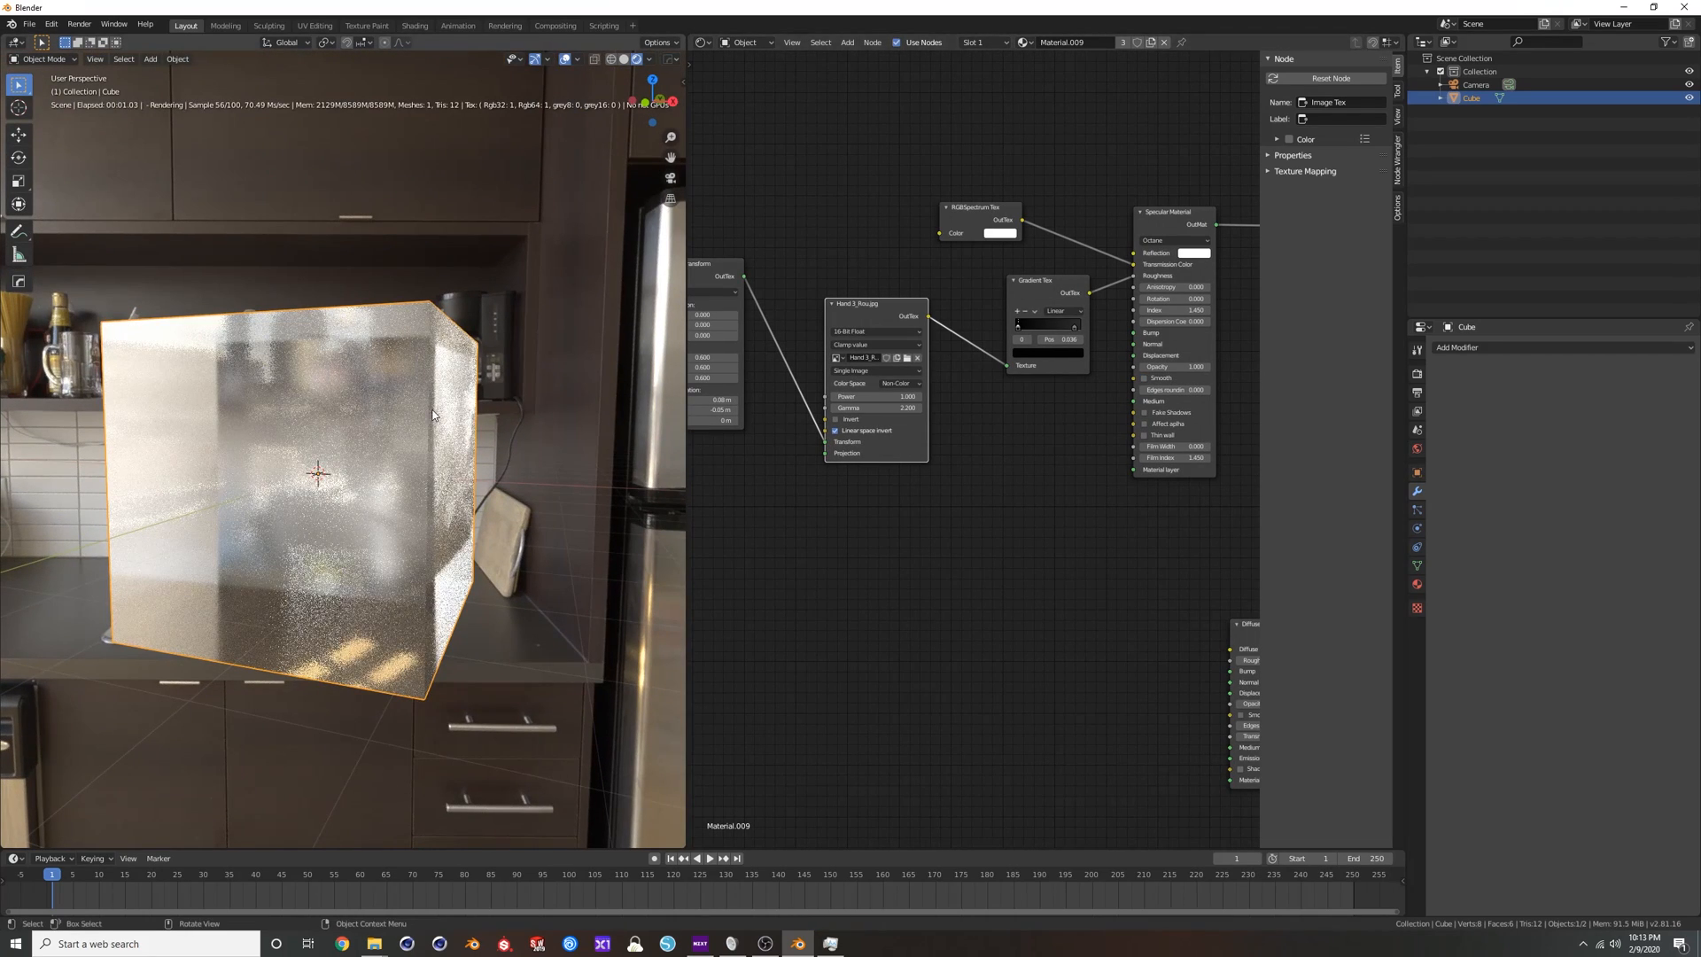
{"action": "left_click_drag", "start_coordinate": [1007, 366], "coordinate": [1133, 276]}
{"action": "left_click_drag", "start_coordinate": [1009, 295], "coordinate": [979, 428]}
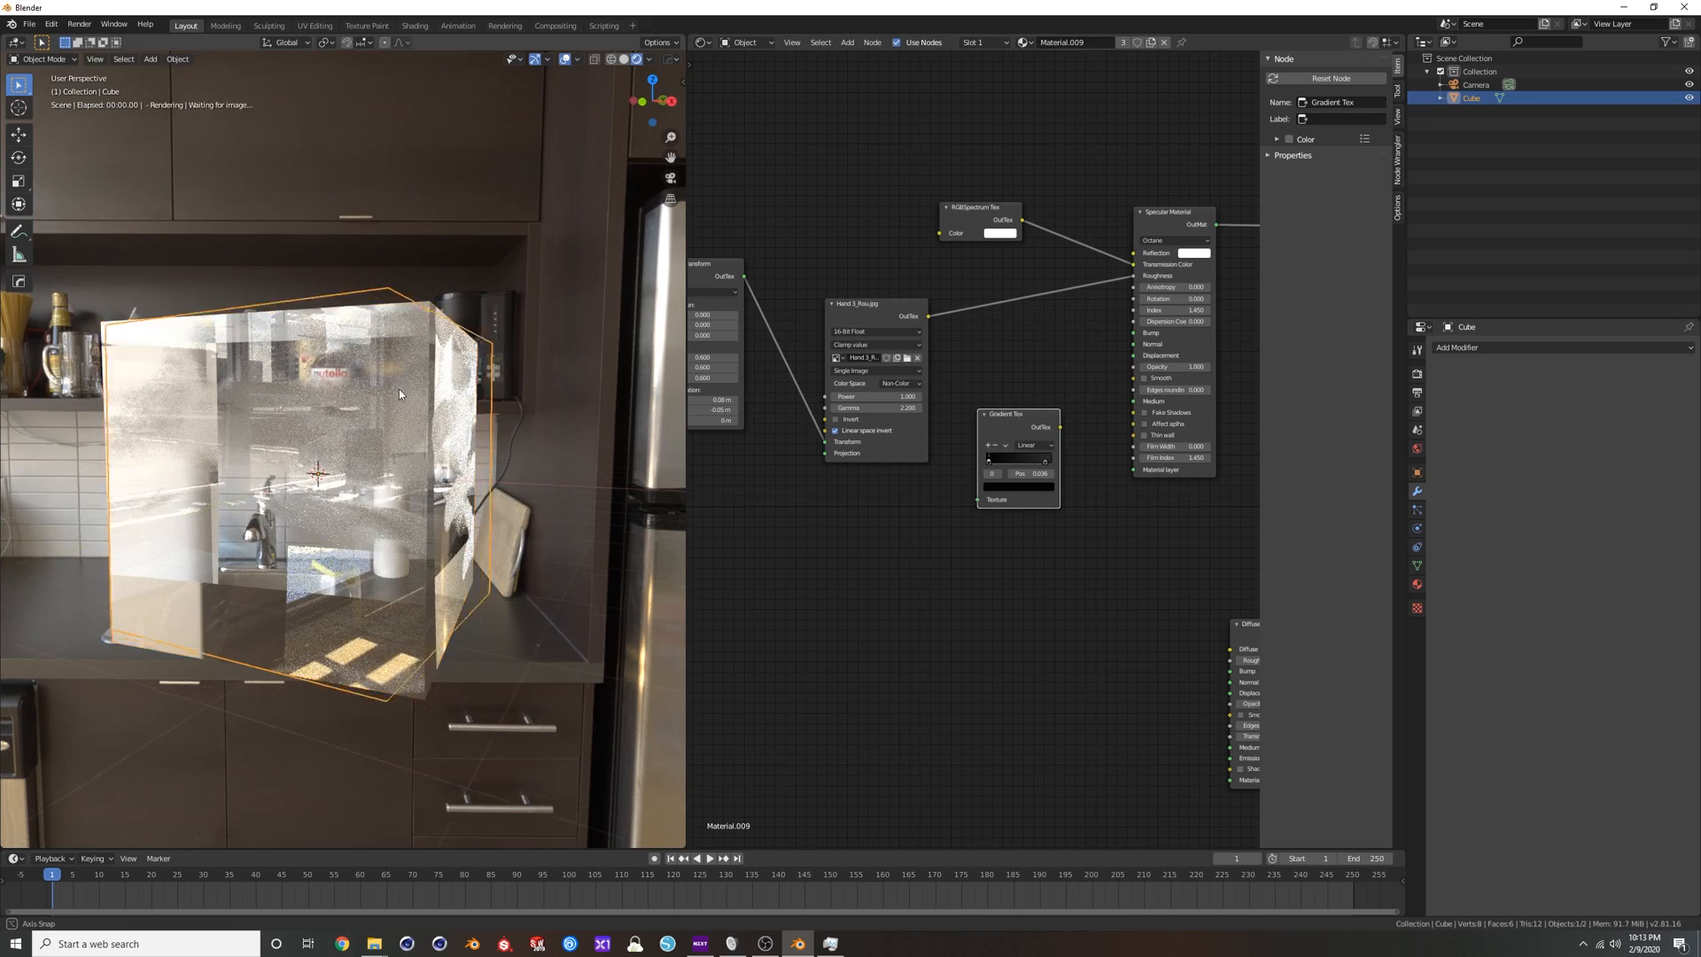
Inspect the glass cube from several angles and enable Fake Shadows on the Specular Material.
{"action": "middle_click_drag", "start_coordinate": [406, 396], "coordinate": [479, 400]}
{"action": "middle_click_drag", "start_coordinate": [263, 410], "coordinate": [411, 381]}
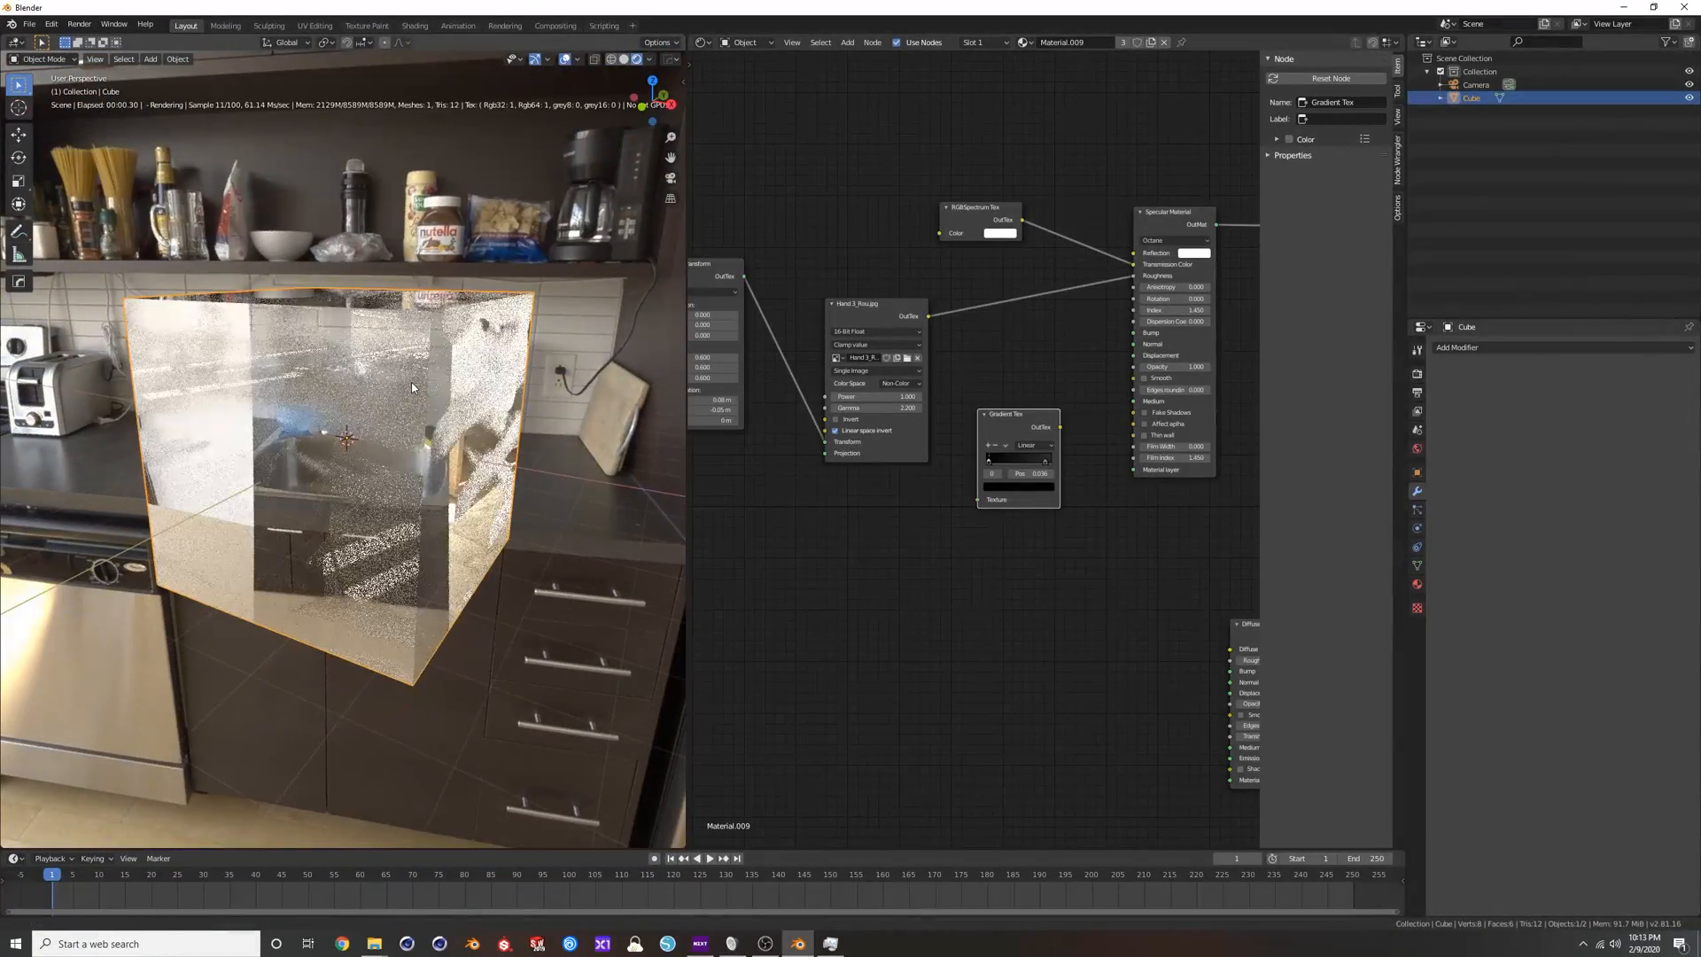
{"action": "left_click", "coordinate": [1144, 412]}
{"action": "middle_click_drag", "start_coordinate": [733, 461], "coordinate": [833, 446]}
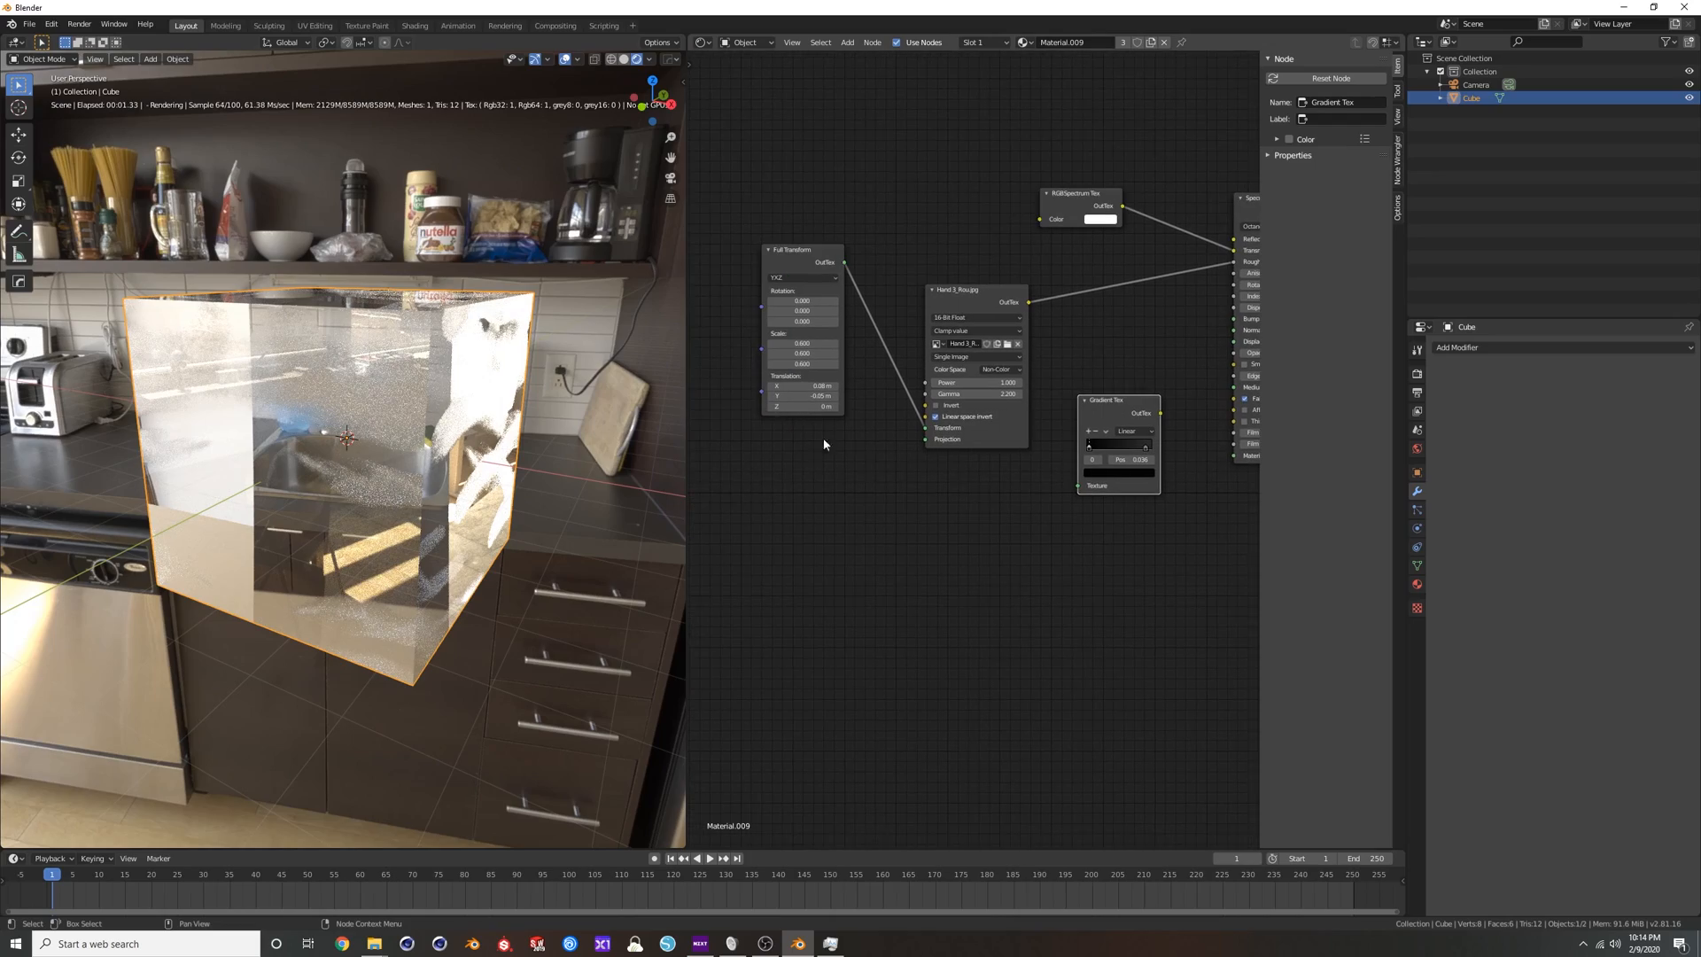
Add a Box Projection node in Object space and wire it into the handprint texture's Projection input.
{"action": "middle_click_drag", "start_coordinate": [433, 365], "coordinate": [439, 386]}
{"action": "key", "text": "shift+a"}
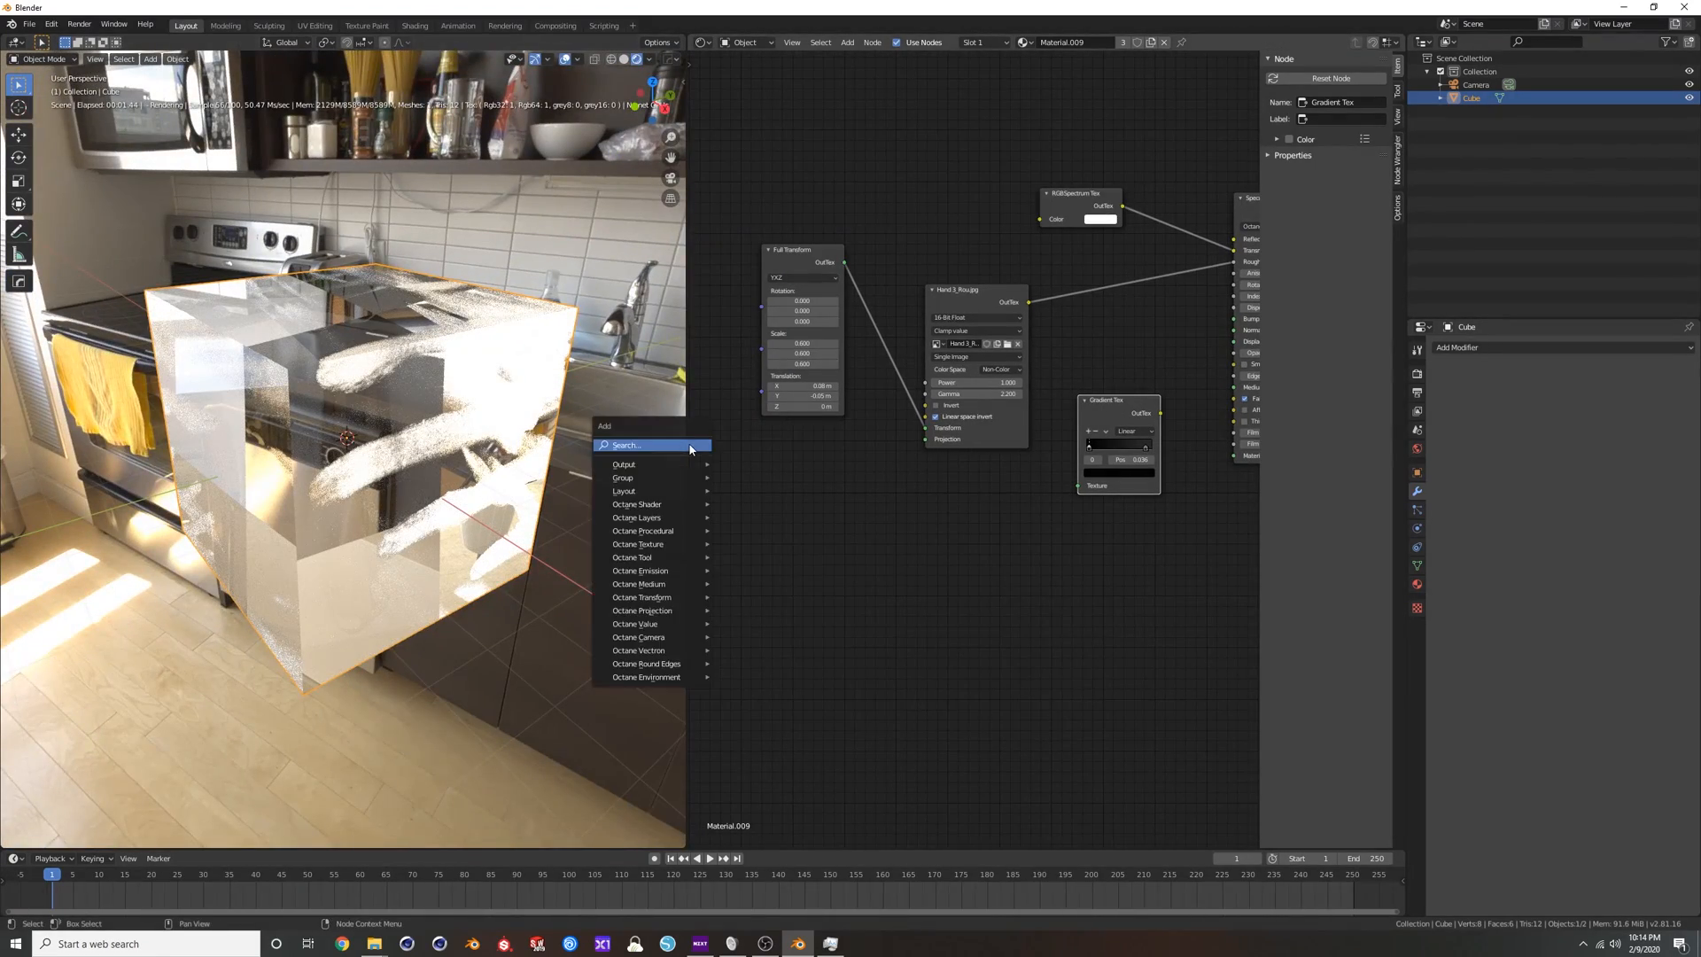
{"action": "type", "text": "pro"}
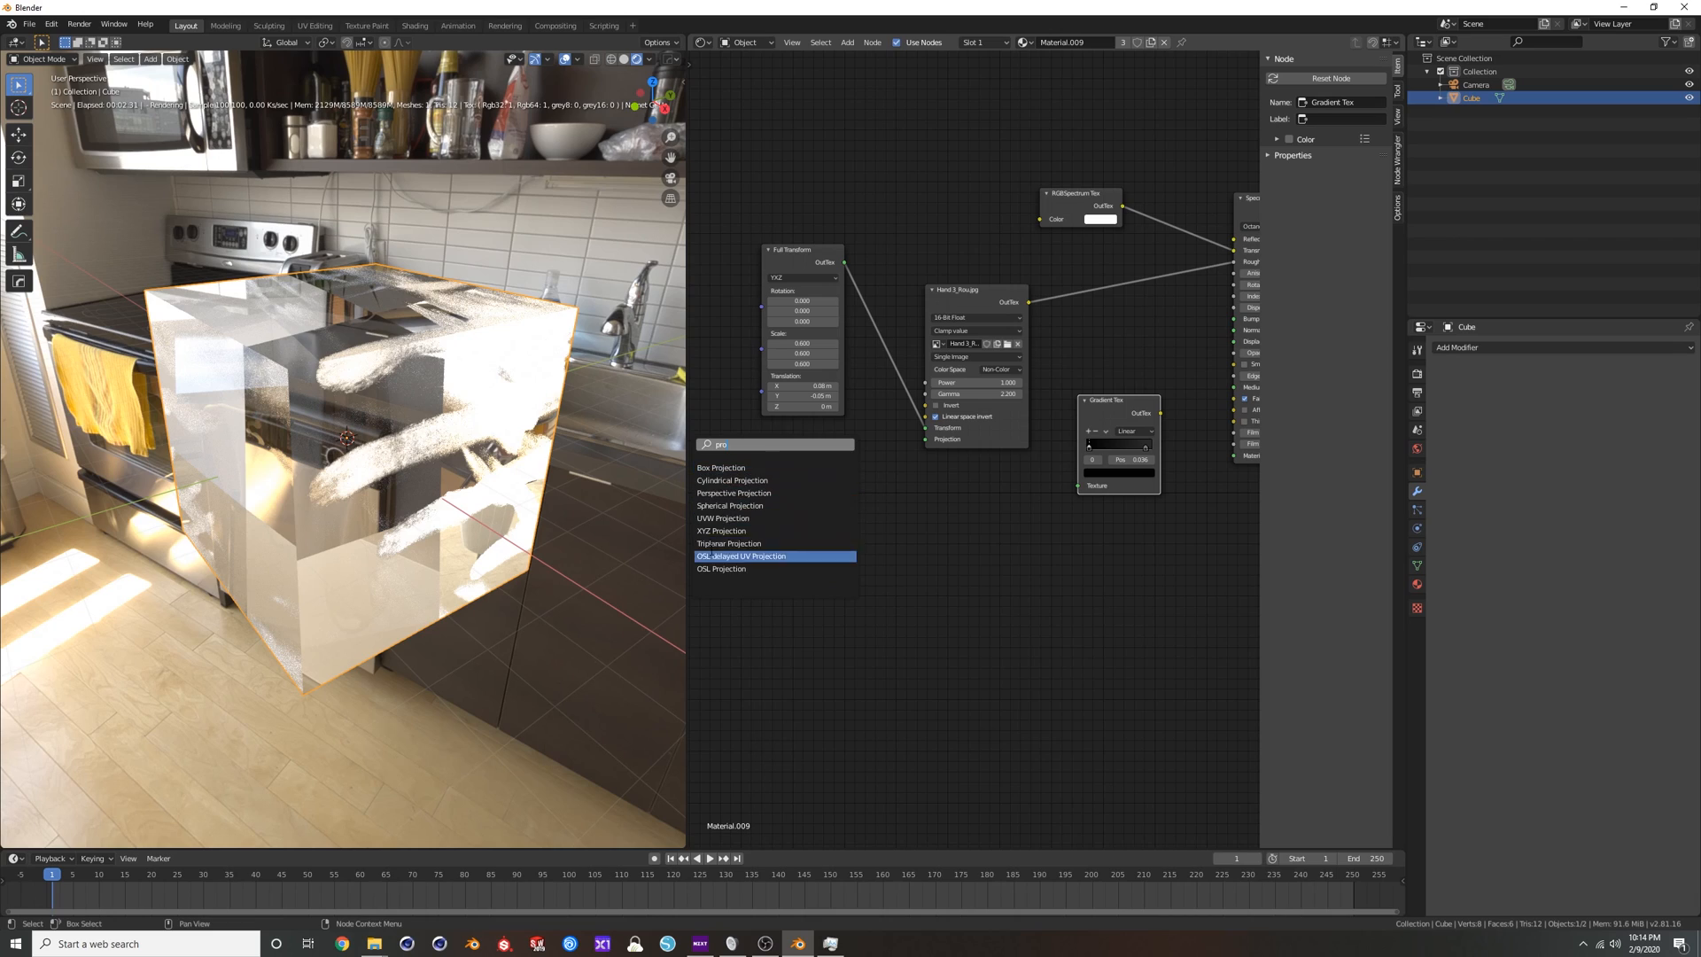
{"action": "left_click", "coordinate": [721, 468]}
{"action": "left_click", "coordinate": [806, 474]}
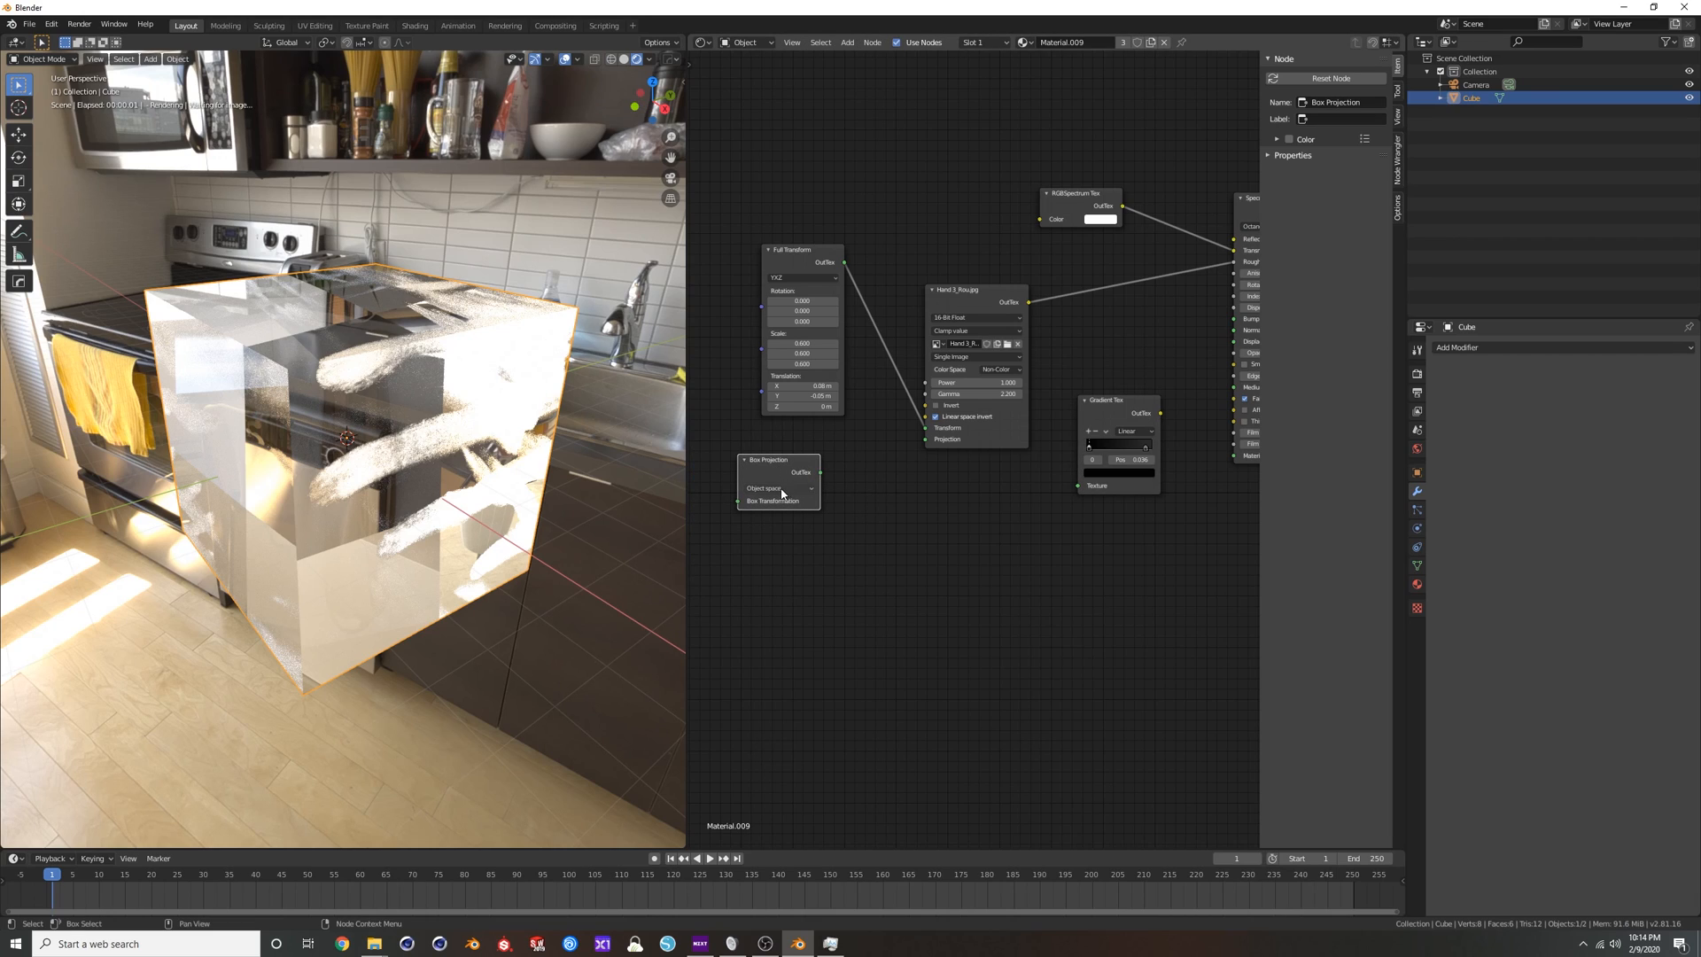
{"action": "left_click", "coordinate": [785, 490]}
{"action": "left_click_drag", "start_coordinate": [929, 439], "coordinate": [926, 440]}
Unwrap the whole cube in Edit Mode with Smart UV Project using the default options.
{"action": "middle_click_drag", "start_coordinate": [409, 409], "coordinate": [329, 332]}
{"action": "middle_click_drag", "start_coordinate": [422, 471], "coordinate": [403, 392]}
{"action": "key", "text": "Tab"}
{"action": "key", "text": "u"}
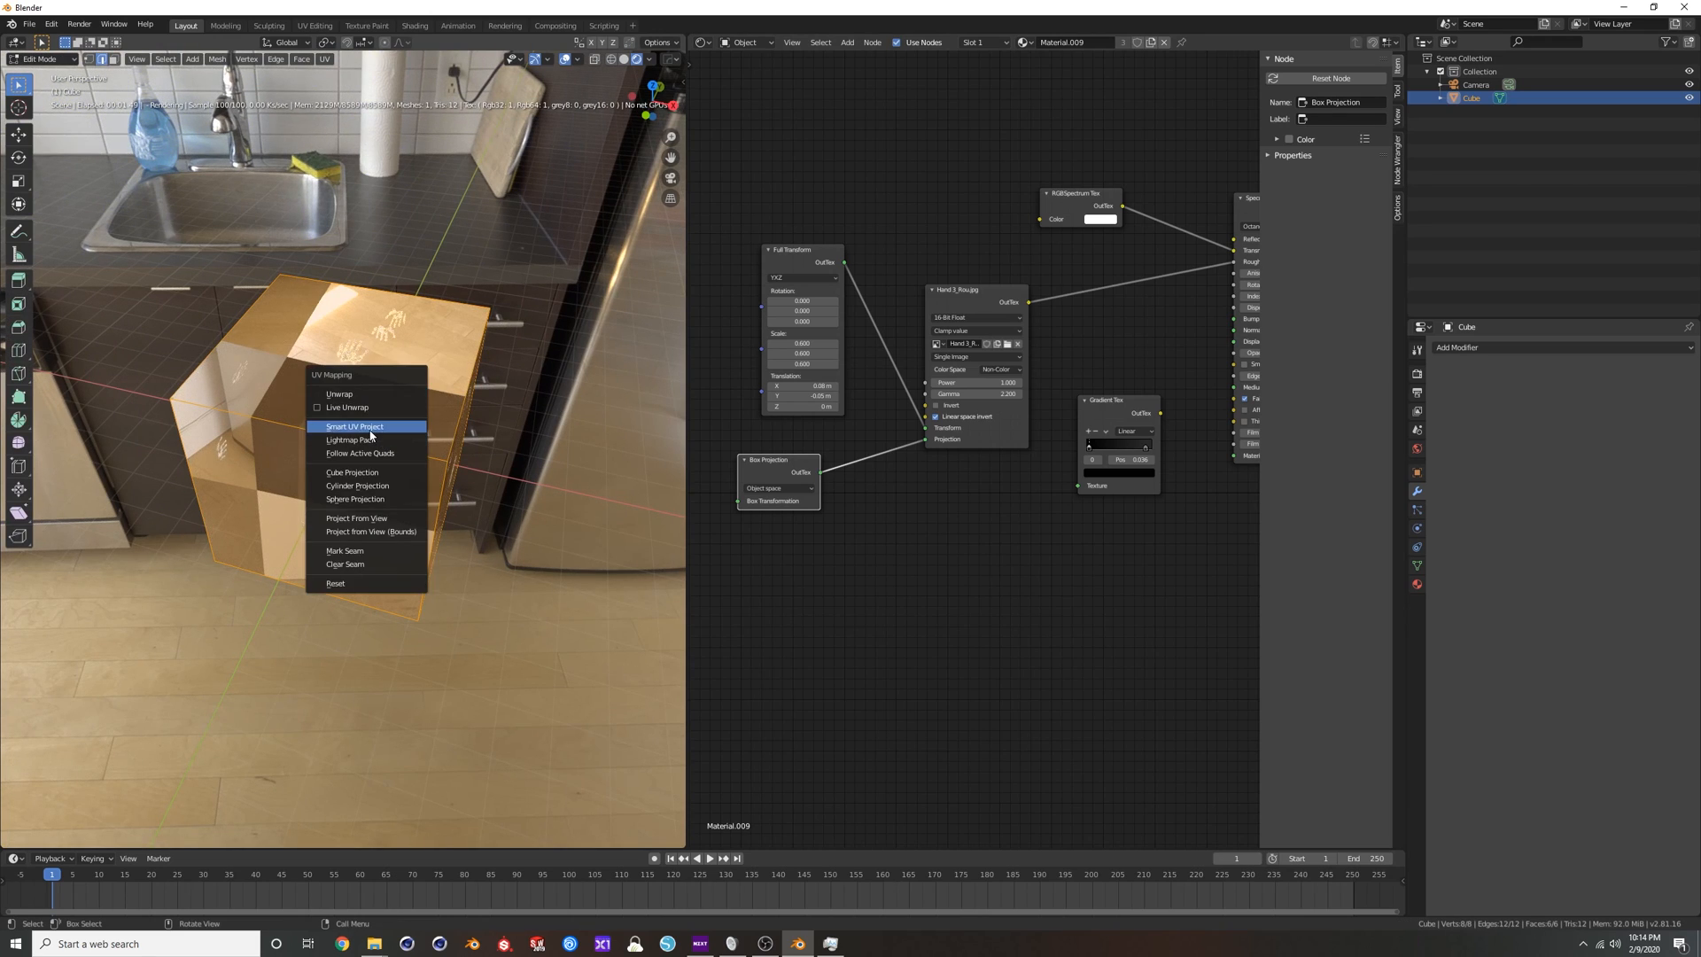
{"action": "left_click", "coordinate": [379, 427]}
{"action": "left_click", "coordinate": [408, 532]}
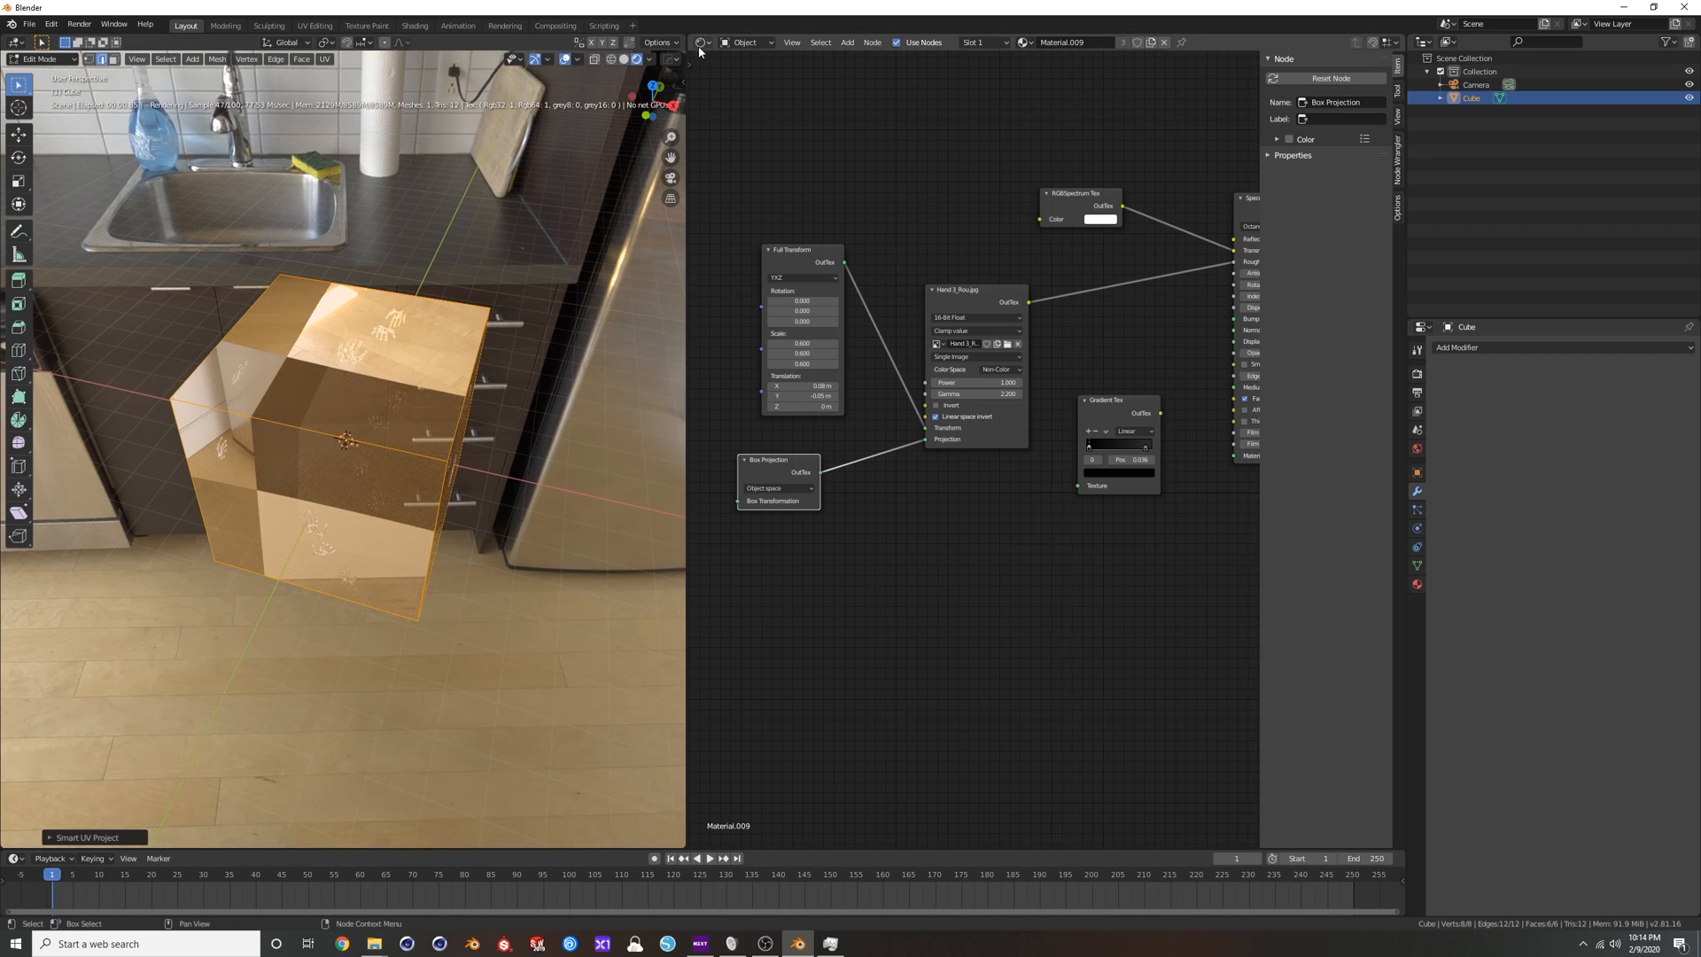
Disconnect the Box Projection node from the handprint texture and delete it.
{"action": "middle_click_drag", "start_coordinate": [532, 301], "coordinate": [530, 244]}
{"action": "left_click_drag", "start_coordinate": [925, 439], "coordinate": [890, 452]}
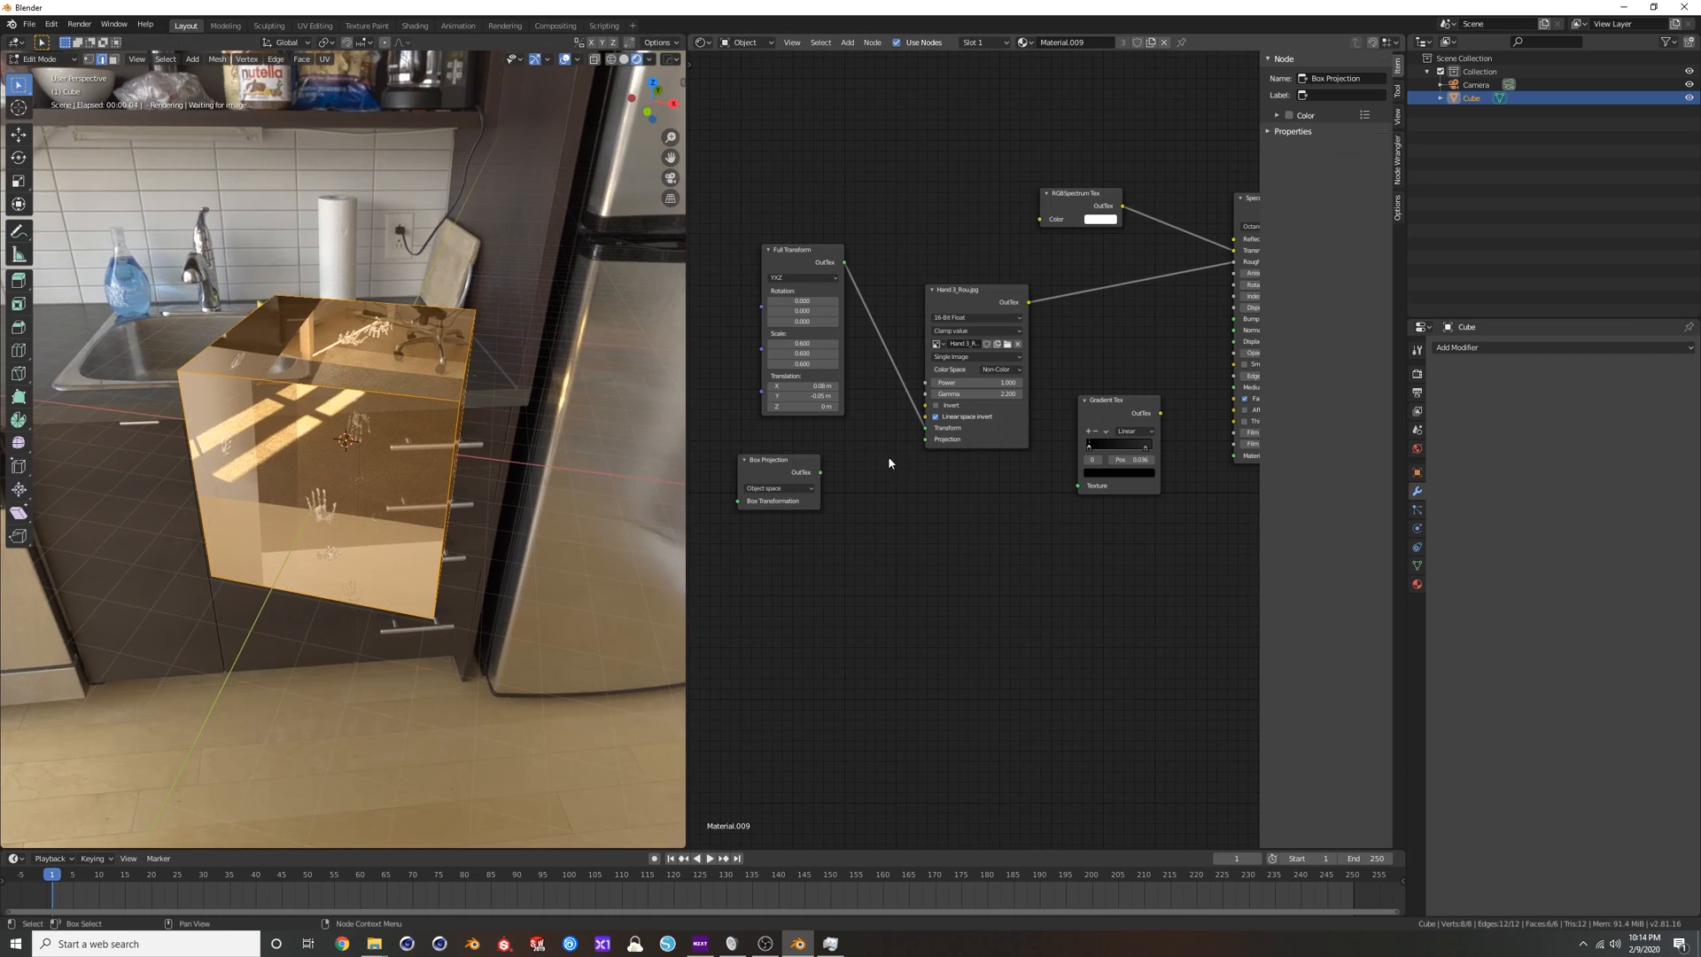
{"action": "key", "text": "x"}
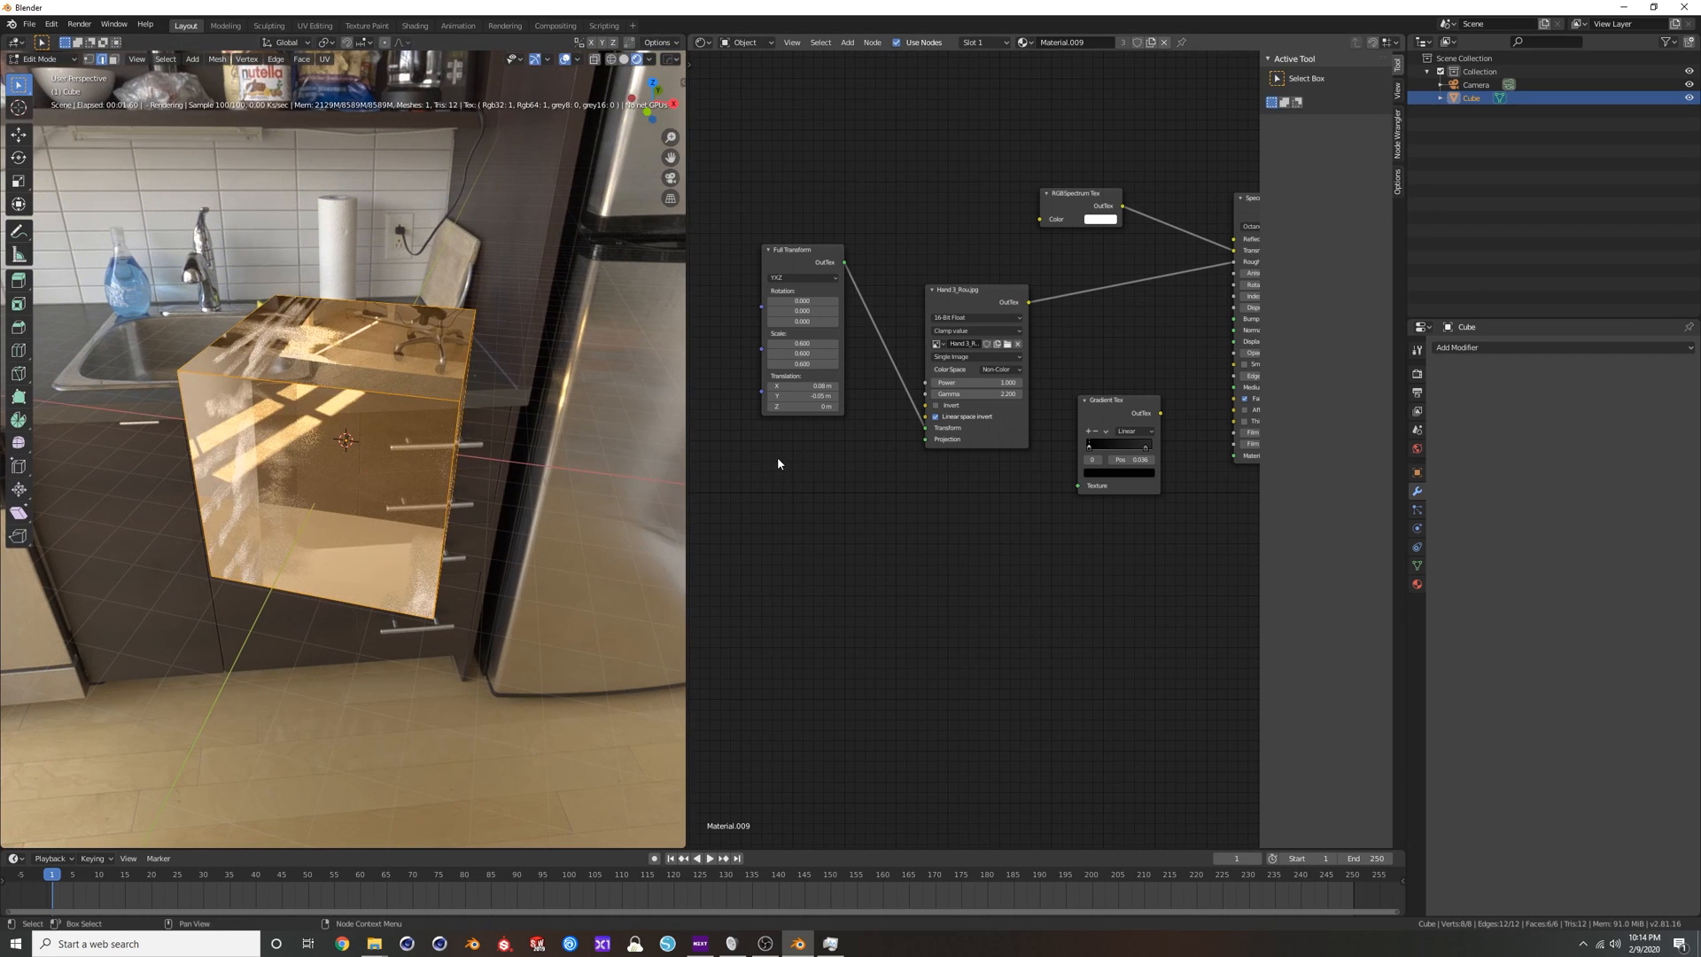
Add a UVW Projection node and wire it into the handprint texture's Projection input.
{"action": "key", "text": "shift+a"}
{"action": "left_click", "coordinate": [779, 460]}
{"action": "type", "text": "uv"}
{"action": "key", "text": "Down"}
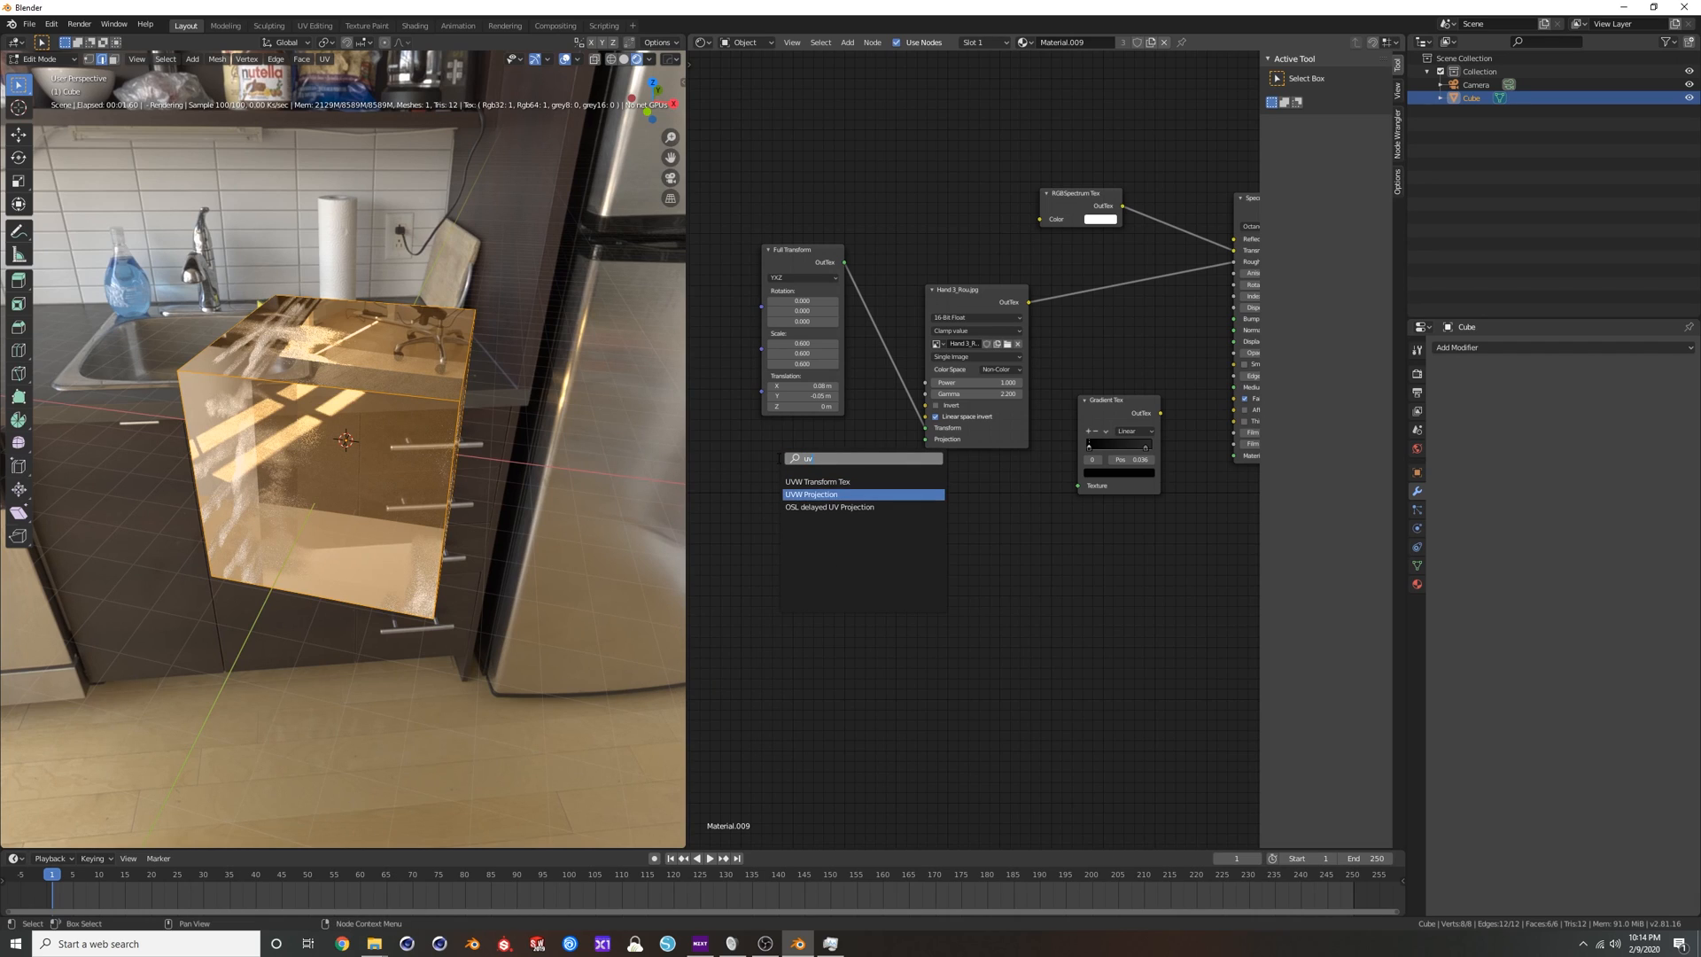
{"action": "key", "text": "Return"}
{"action": "left_click", "coordinate": [777, 459]}
{"action": "left_click_drag", "start_coordinate": [832, 480], "coordinate": [926, 440]}
Switch the node editor area to the UV Editor to show the cube's UV layout.
{"action": "middle_click_drag", "start_coordinate": [354, 417], "coordinate": [523, 425]}
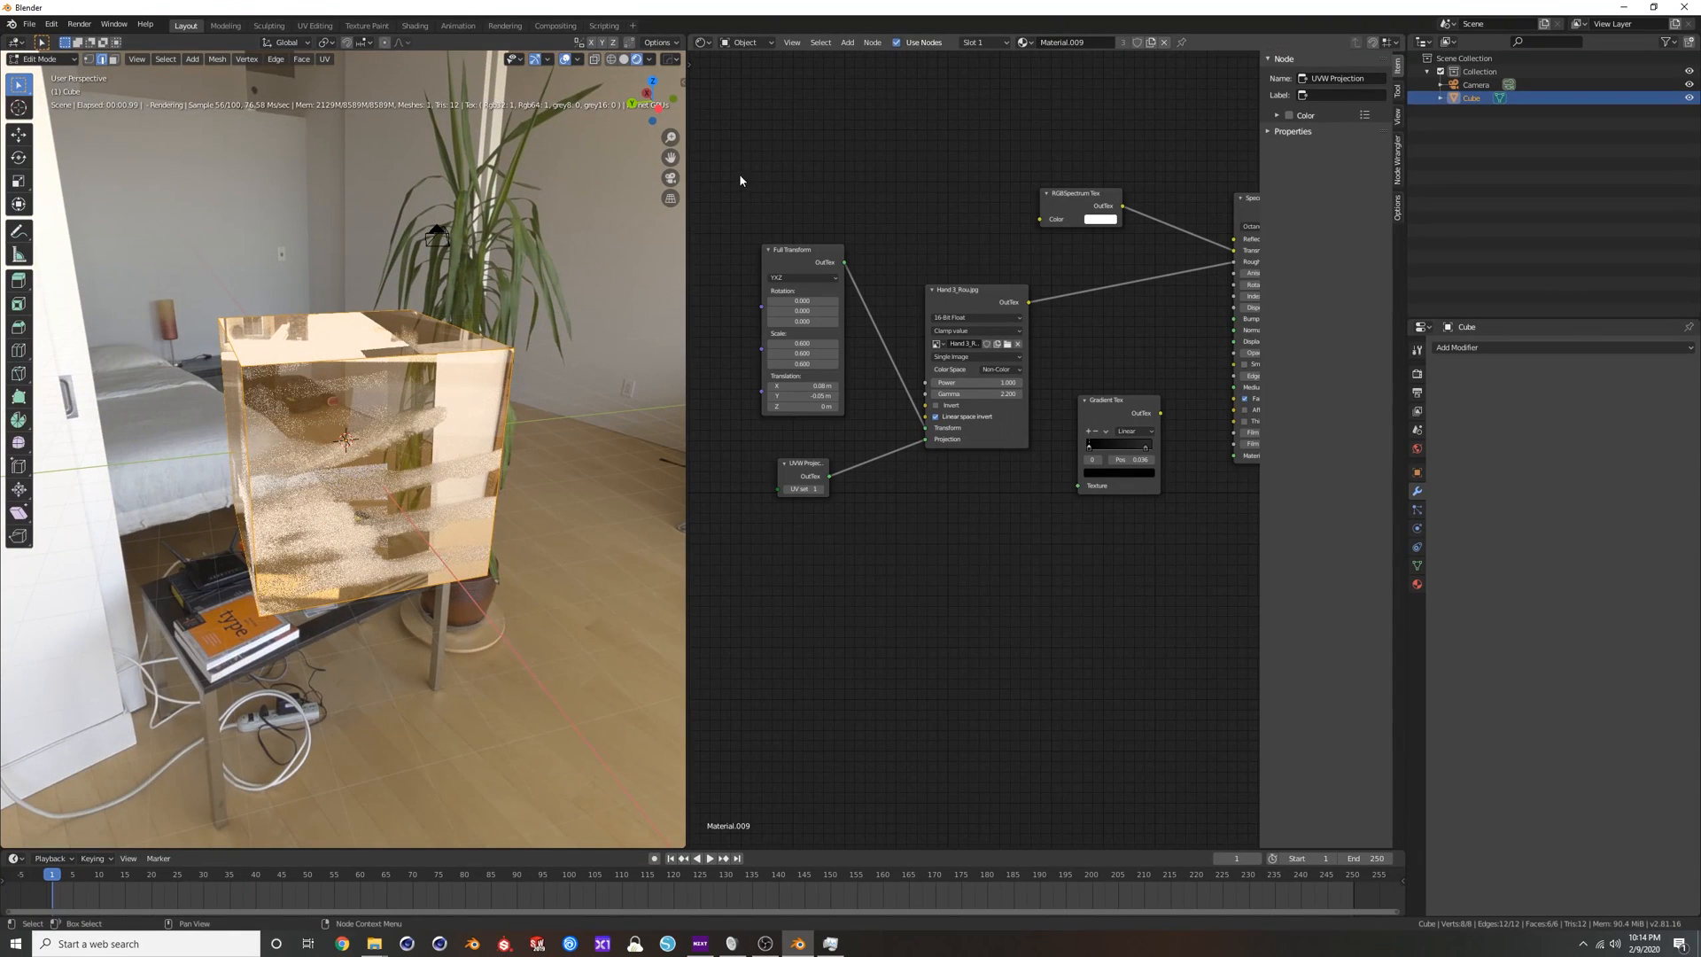
{"action": "left_click", "coordinate": [703, 42]}
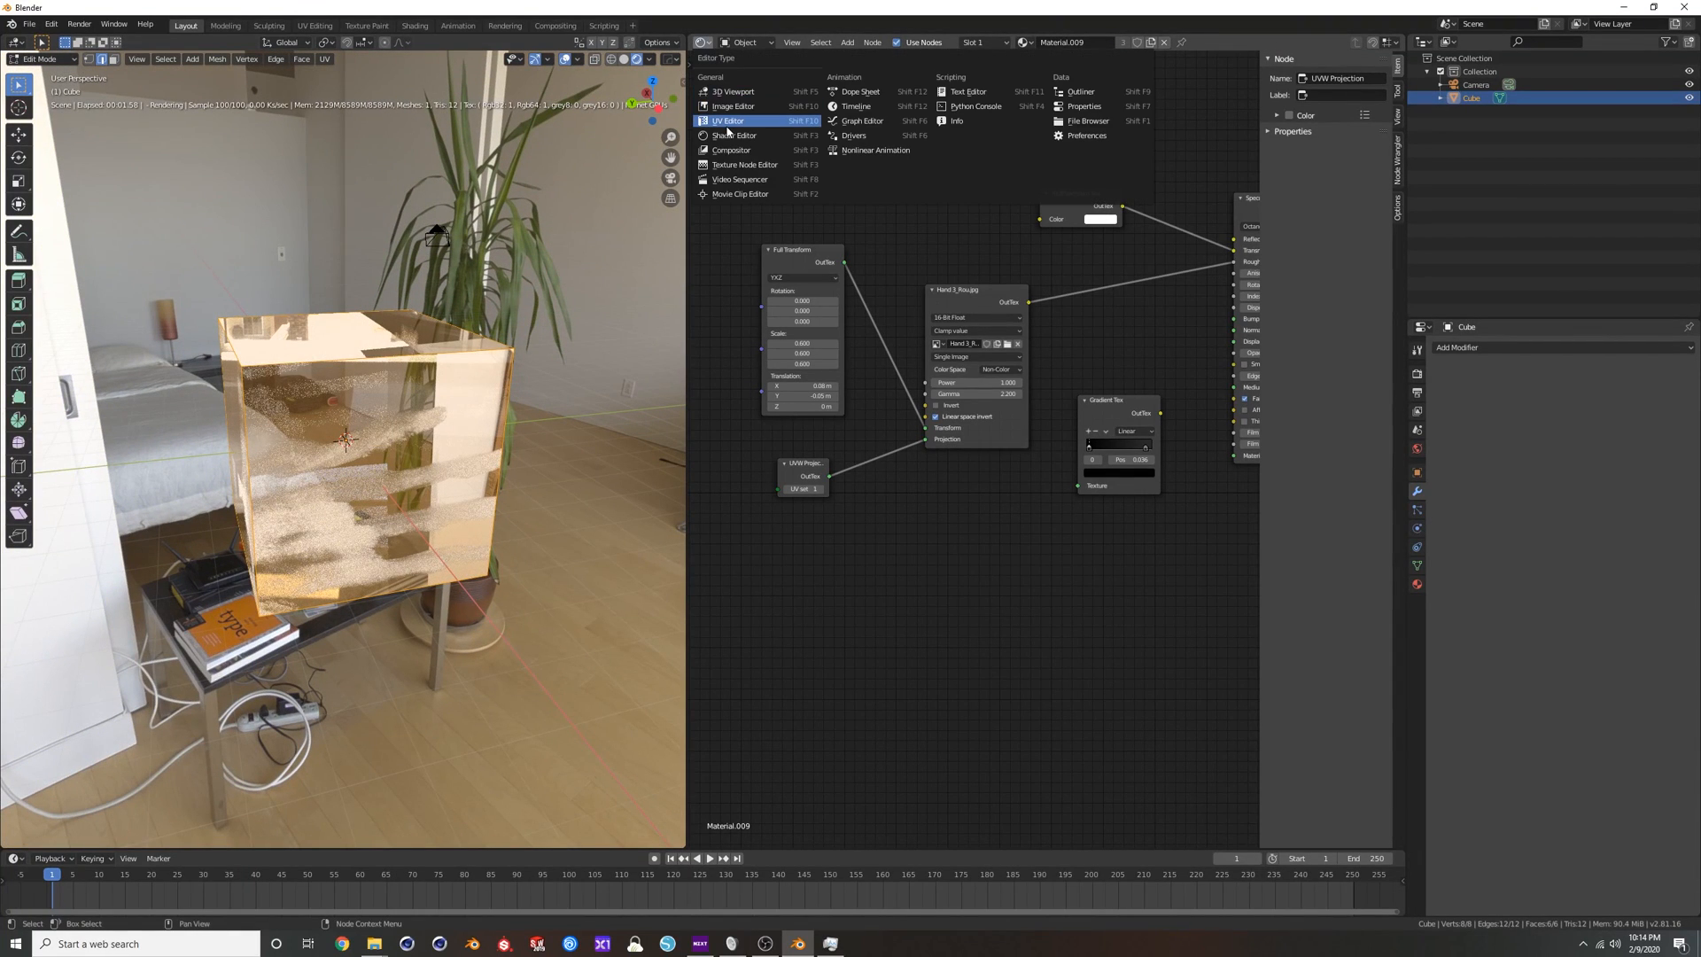
{"action": "left_click", "coordinate": [728, 120]}
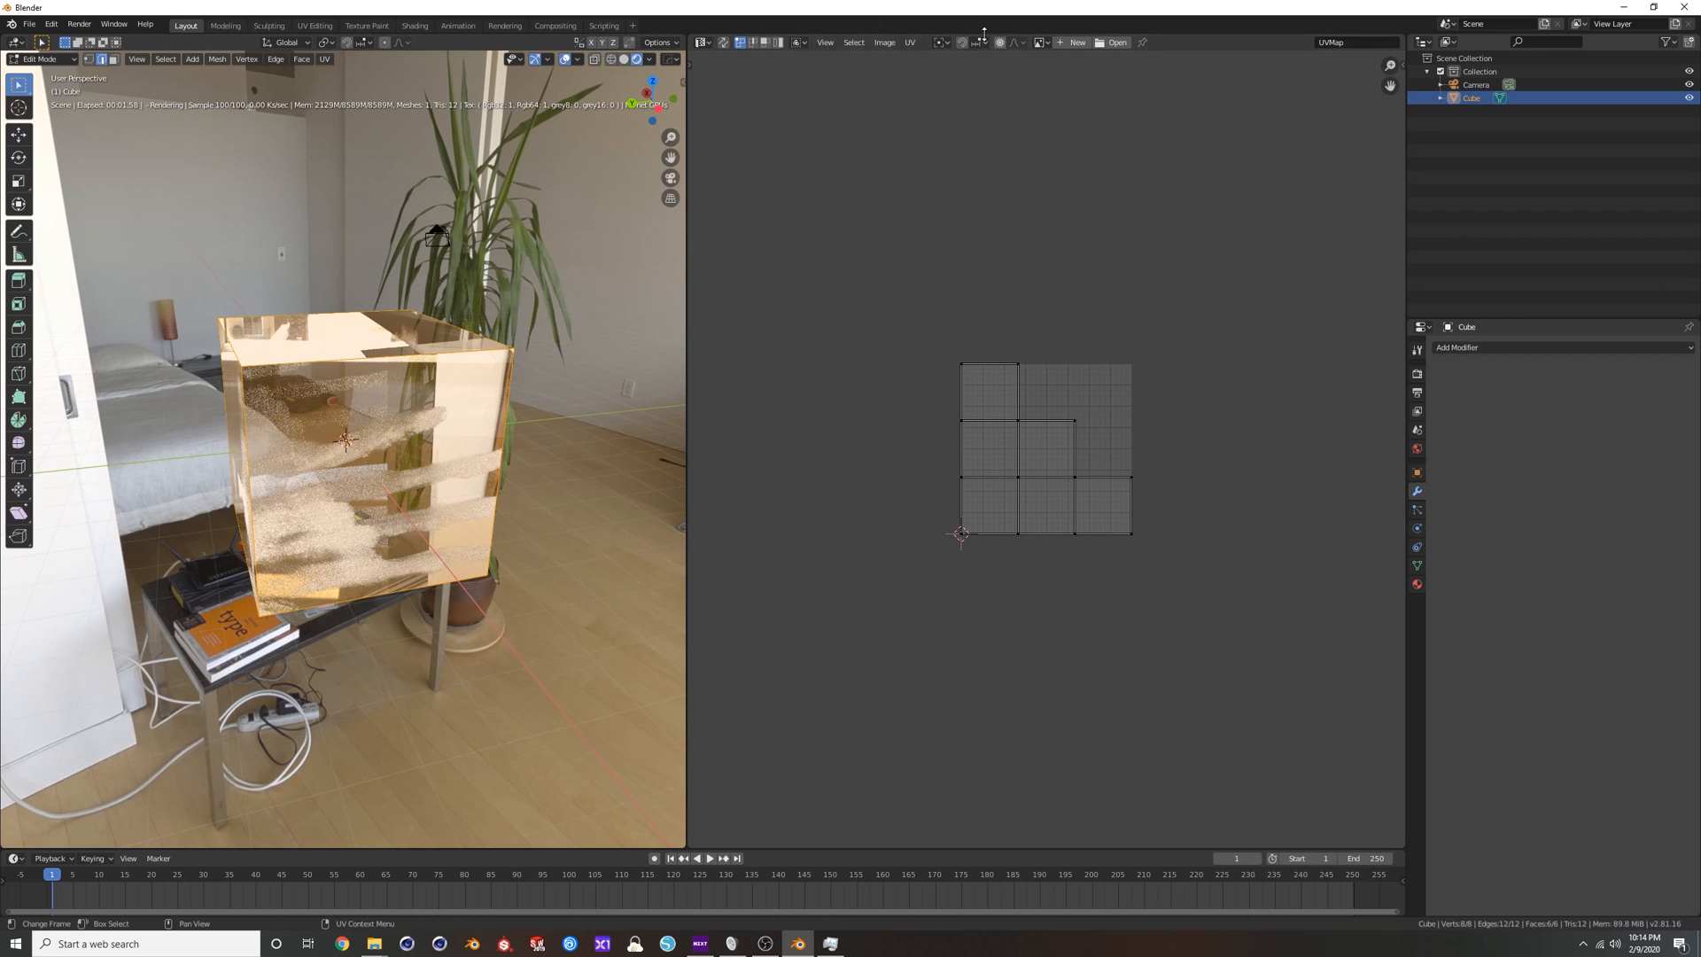
{"action": "scroll", "coordinate": [1056, 442], "scroll_direction": "up", "scroll_amount": 4}
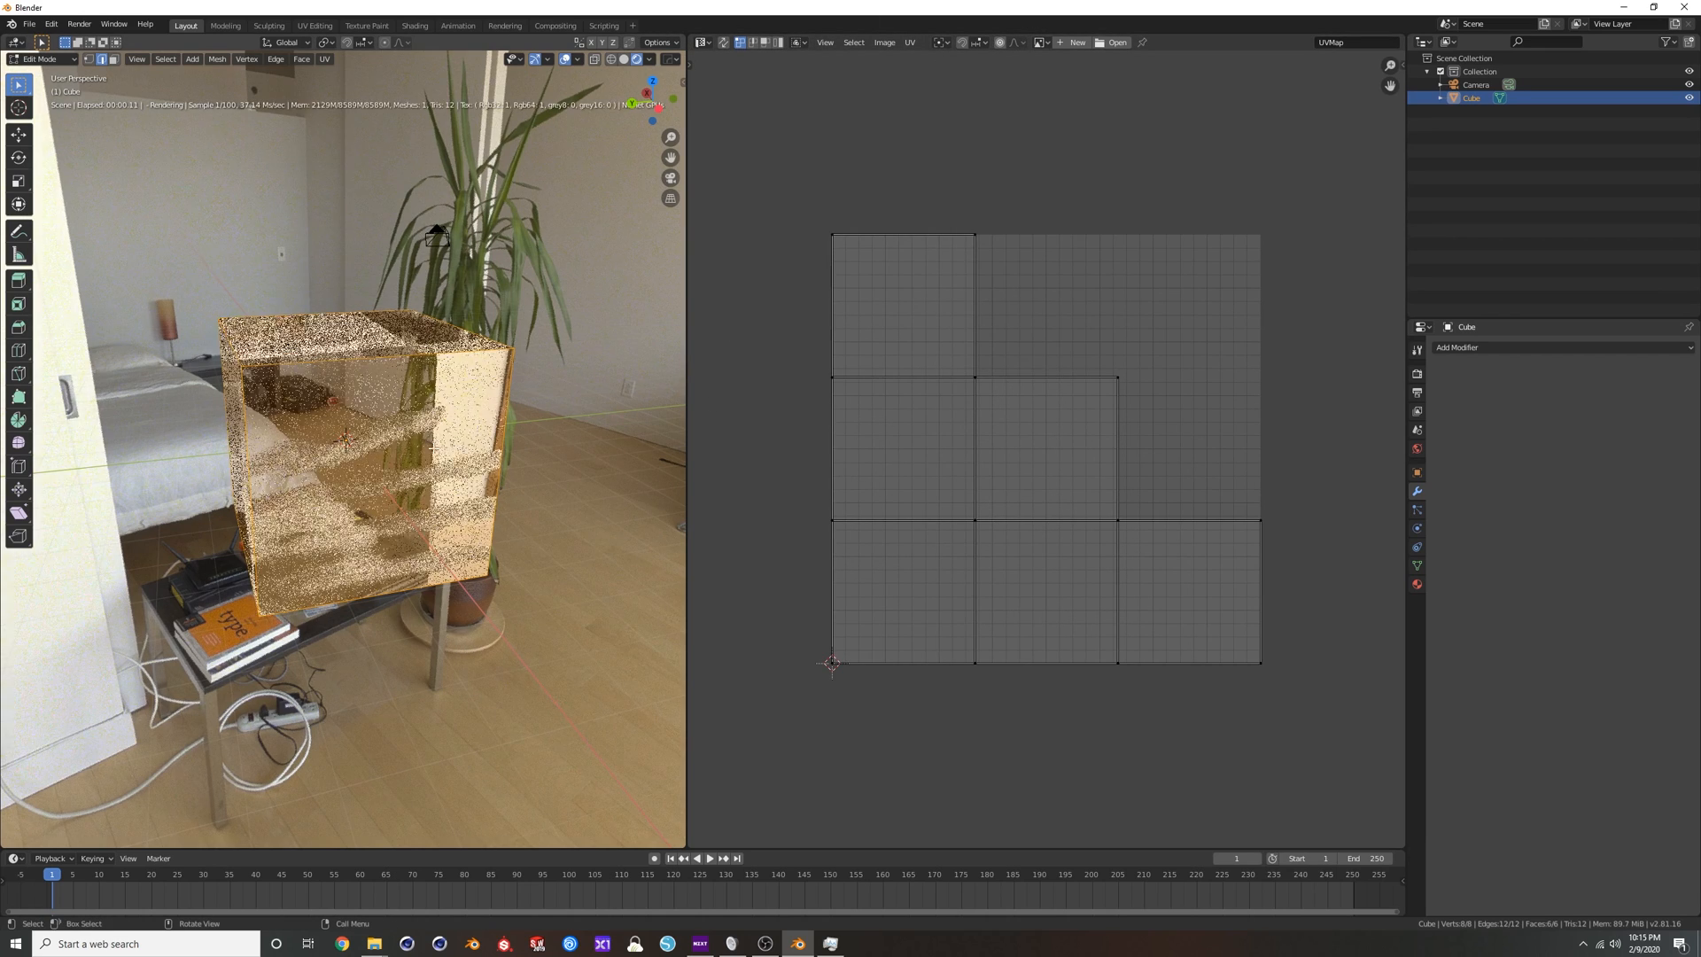
Clear the selection and, in face select mode, select only the cube's front face to isolate its UV island.
{"action": "key", "text": "Tab"}
{"action": "key", "text": "Tab"}
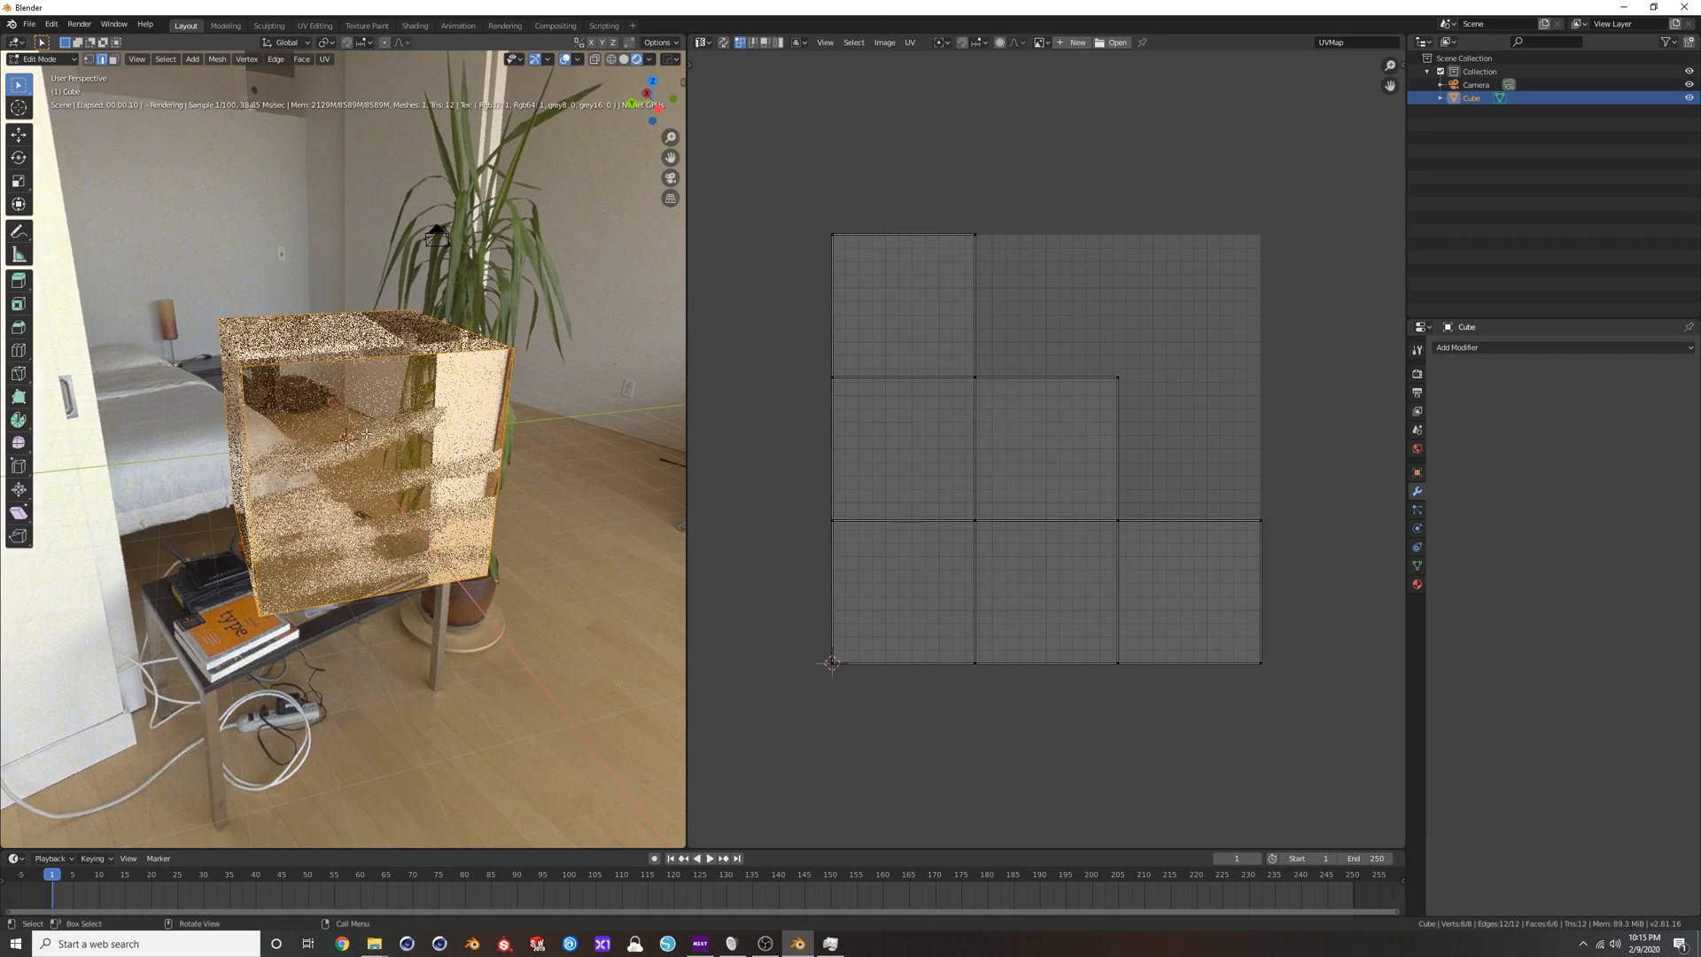
{"action": "key", "text": "alt+a"}
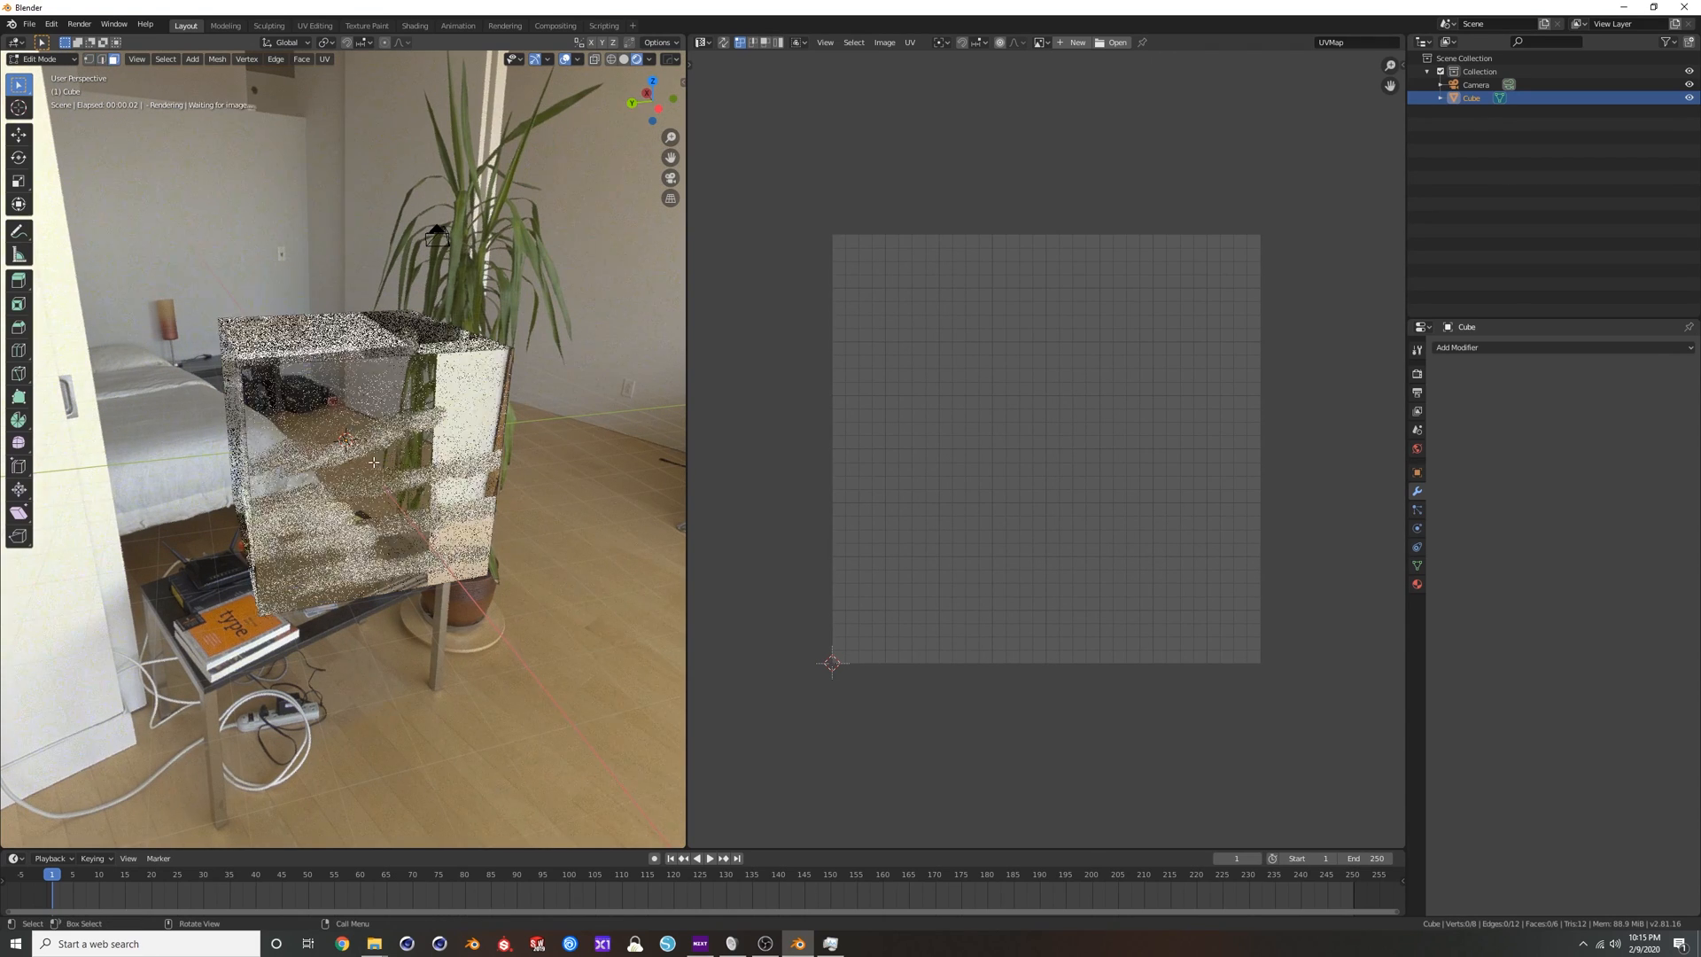
{"action": "left_click", "coordinate": [378, 458]}
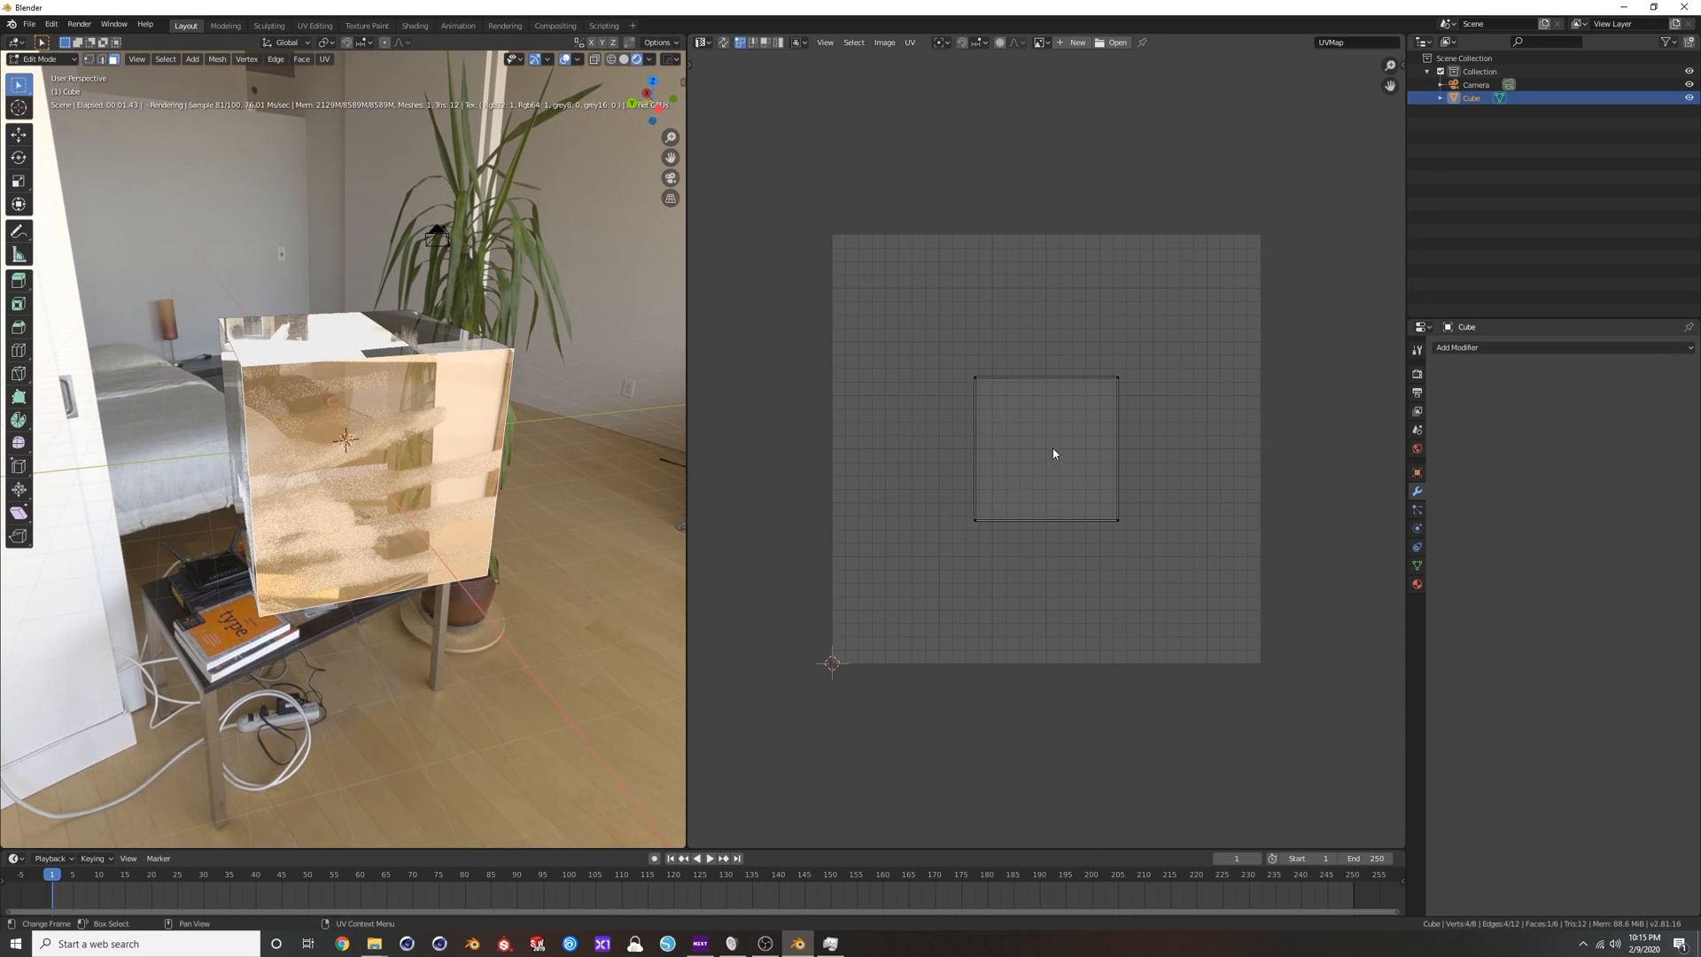
Try moving the front face's whole UV island to shift the handprint texture across that face.
{"action": "key", "text": "a"}
{"action": "key", "text": "g"}
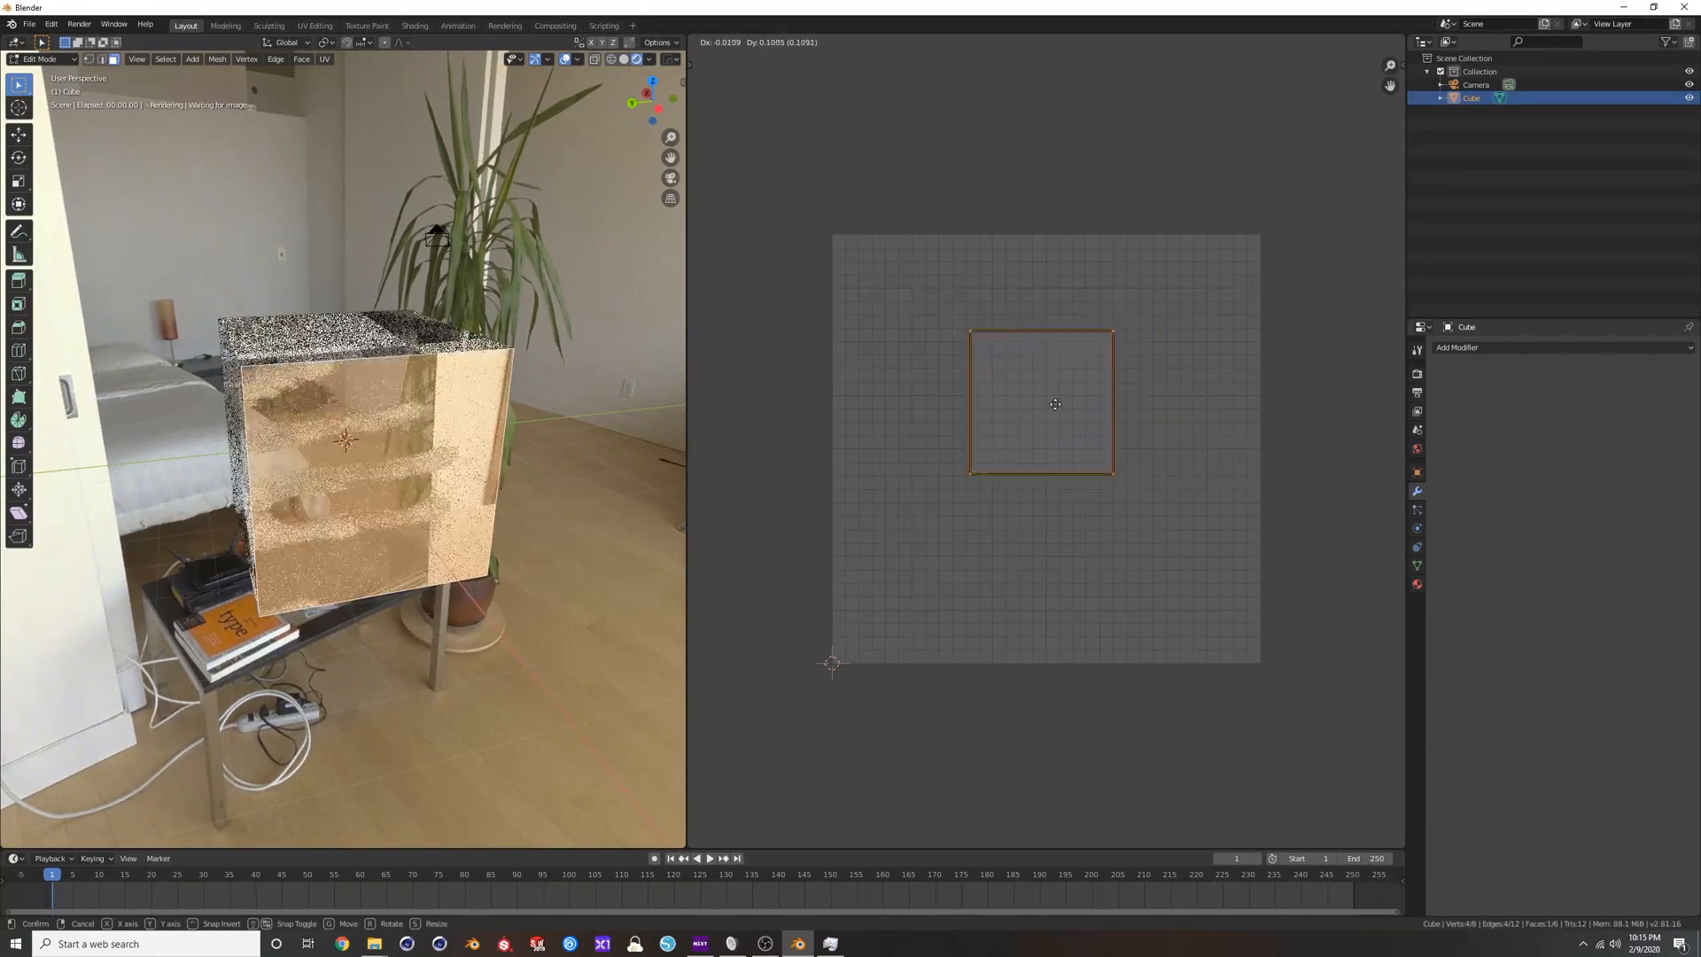
{"action": "right_click", "coordinate": [1126, 498]}
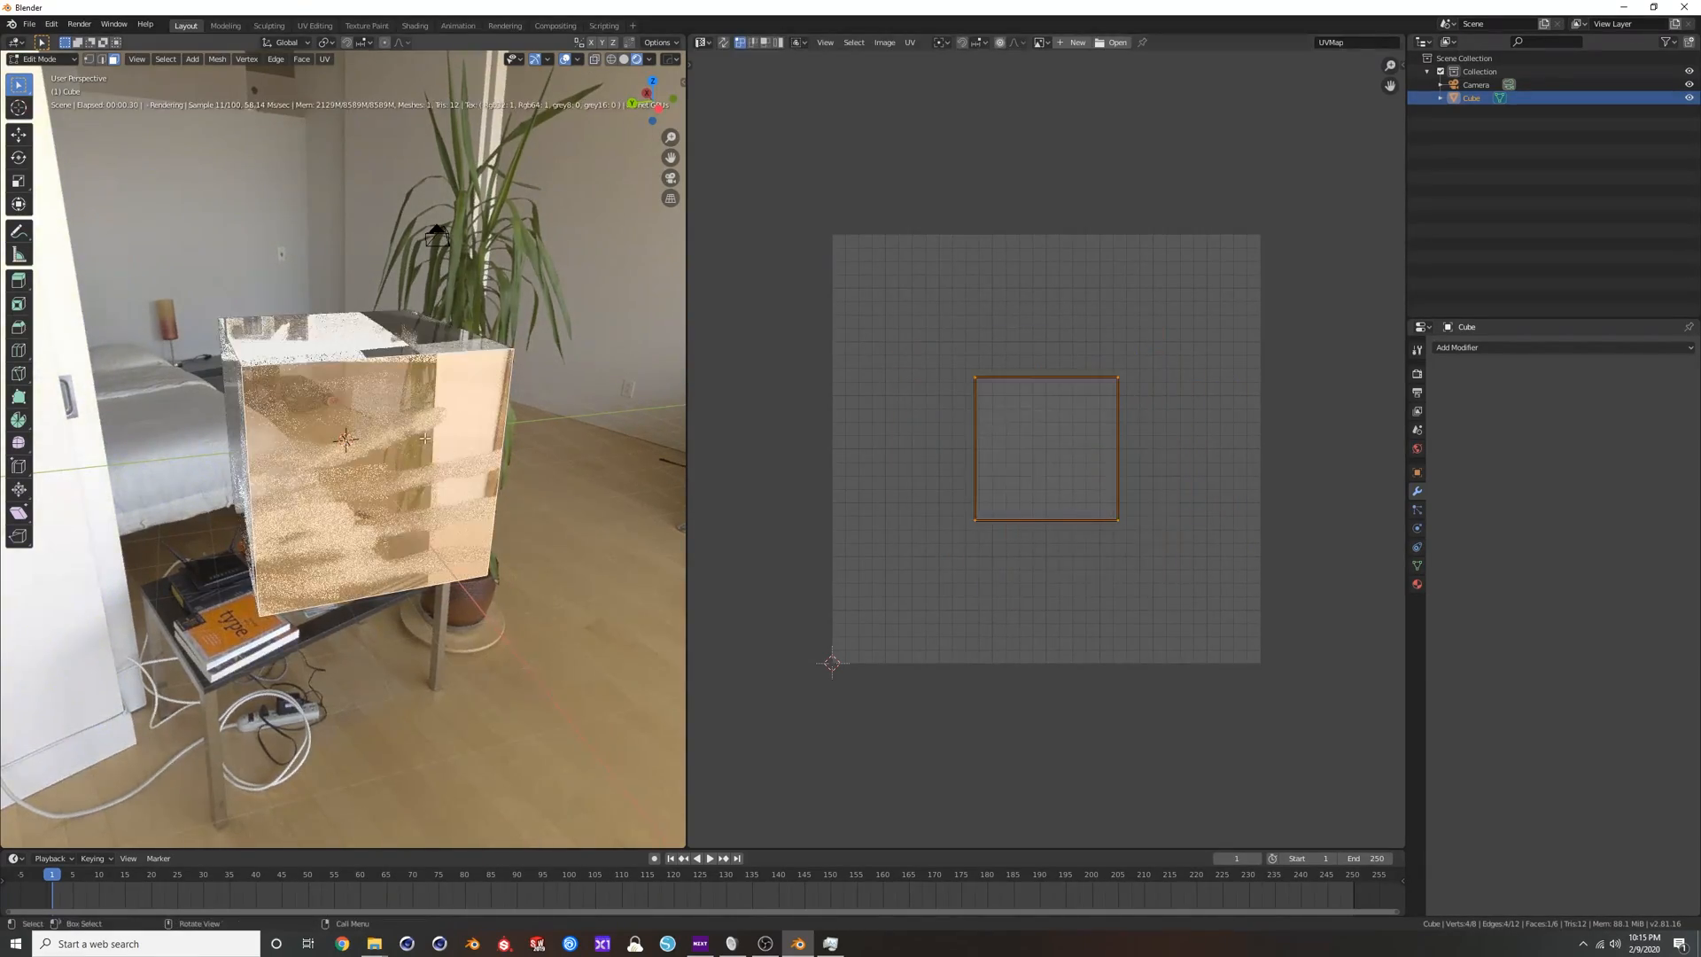
Switch the UV Editor area back to the Shader Editor to show the UVW Projection node and its UV set.
{"action": "middle_click_drag", "start_coordinate": [354, 399], "coordinate": [409, 432]}
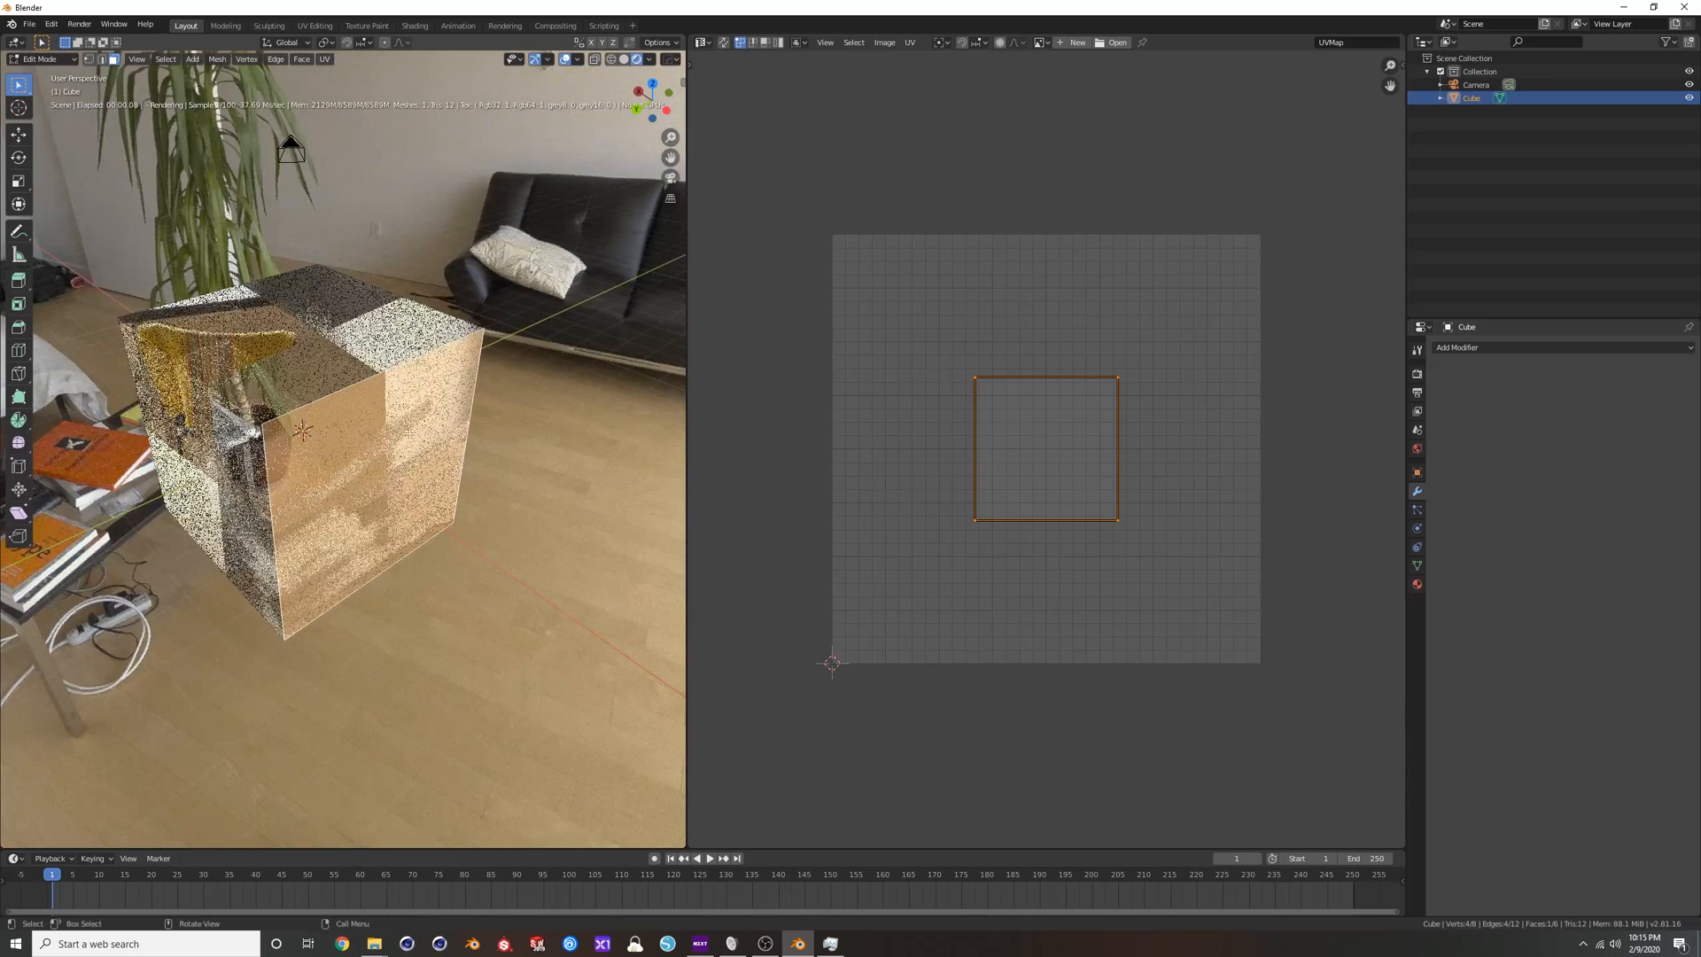
{"action": "left_click", "coordinate": [702, 42]}
{"action": "left_click", "coordinate": [732, 134]}
{"action": "middle_click_drag", "start_coordinate": [811, 458], "coordinate": [856, 450]}
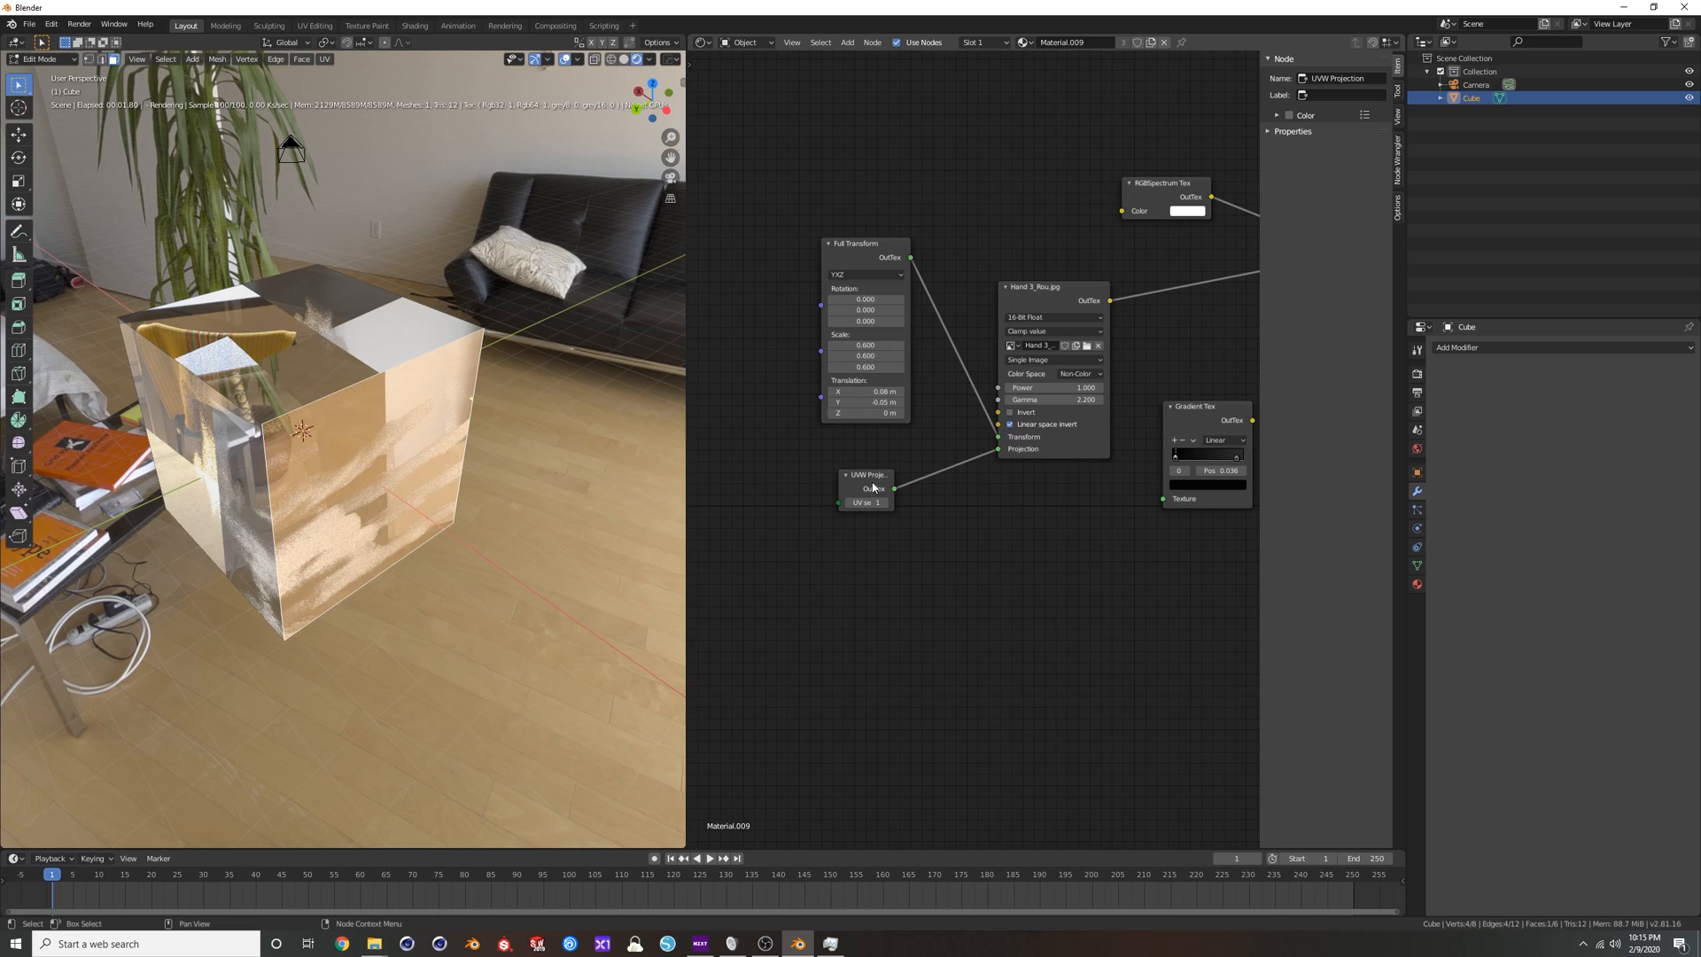
{"action": "scroll", "coordinate": [880, 513], "scroll_direction": "up", "scroll_amount": 2}
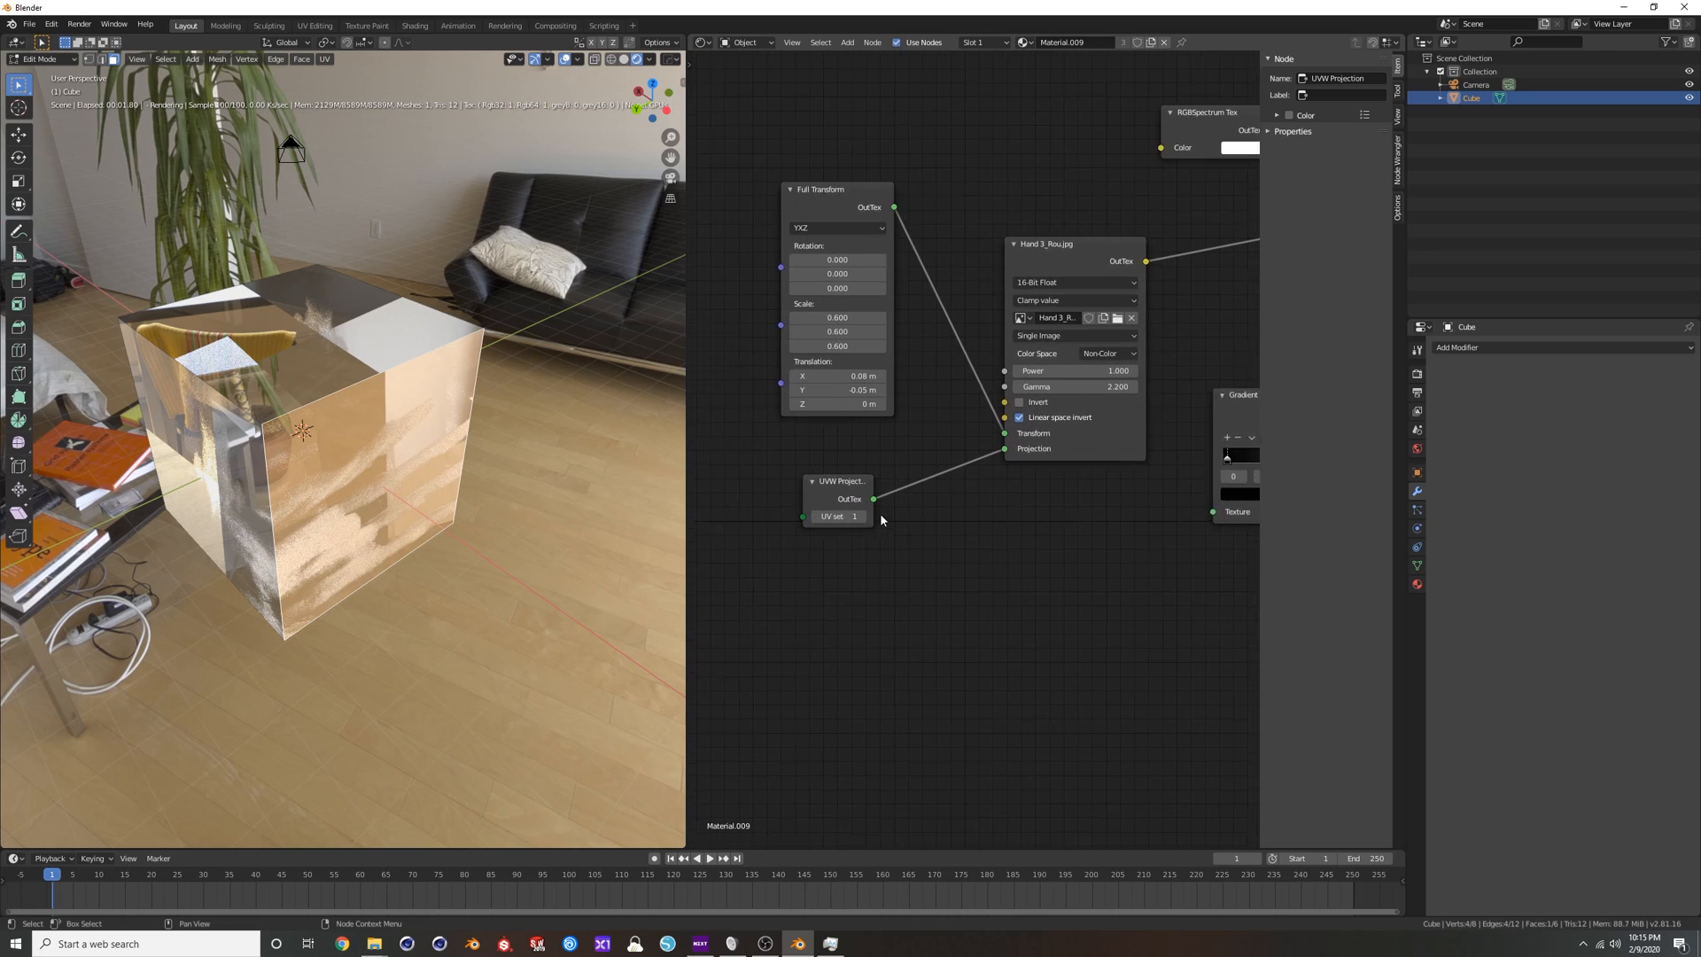
Show the cube's mesh data properties, collapse the Normals section and expand the UV Maps list.
{"action": "left_click", "coordinate": [1417, 565]}
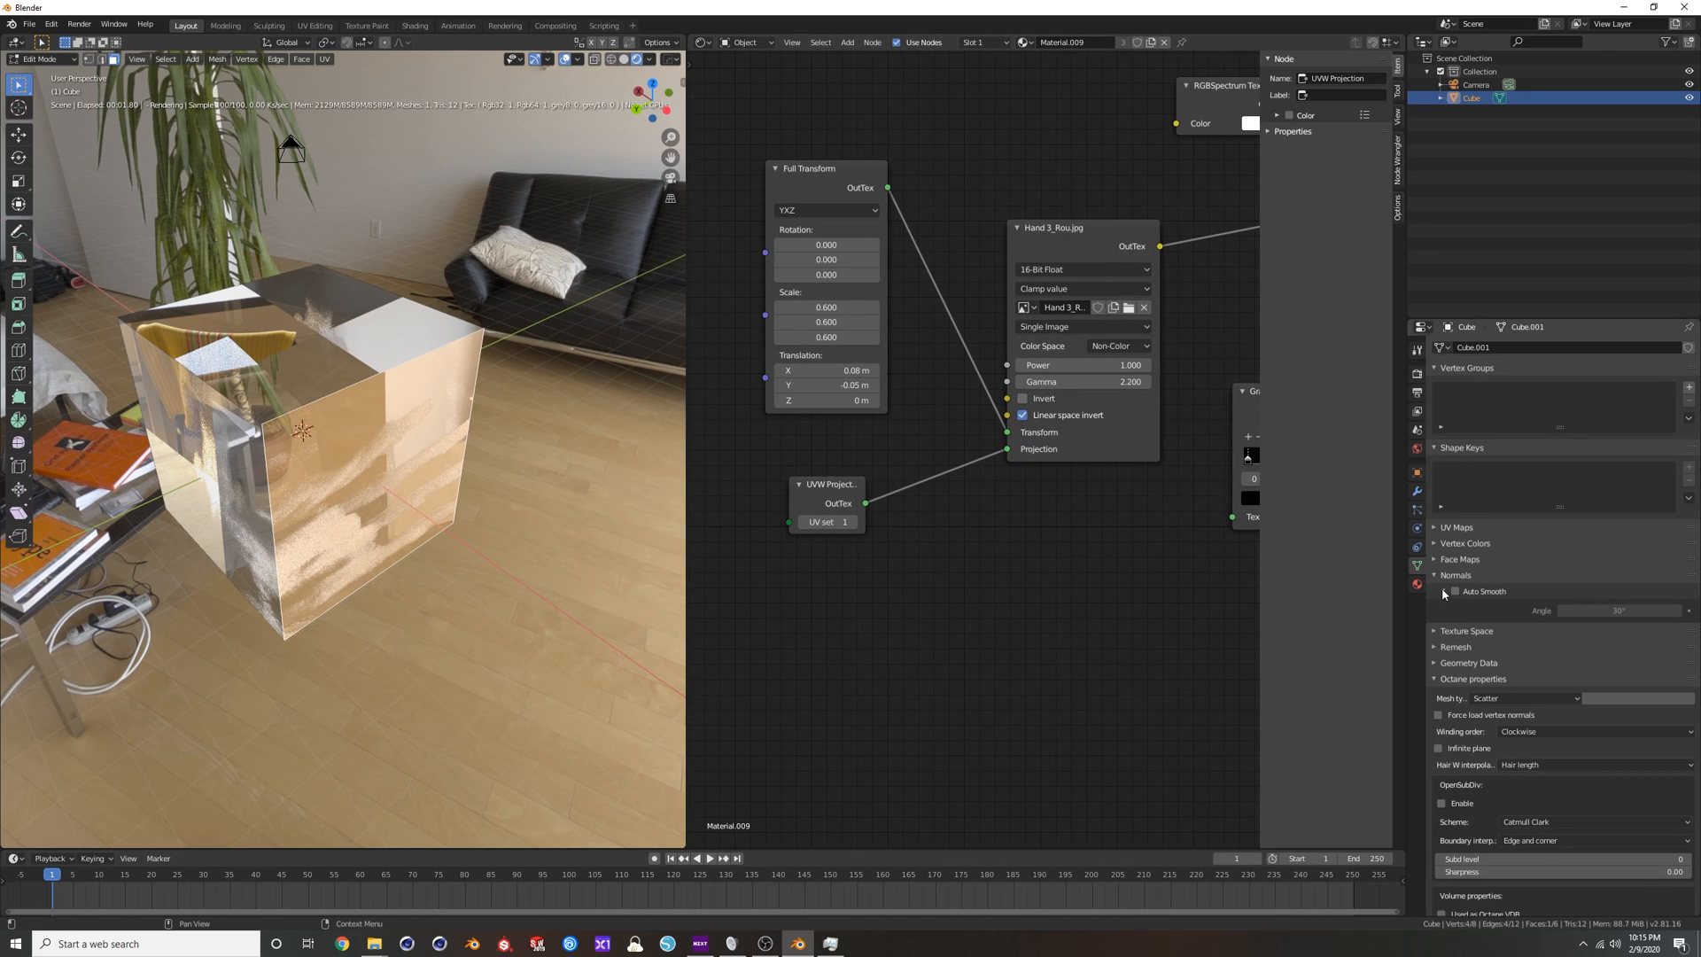
{"action": "left_click", "coordinate": [1435, 577]}
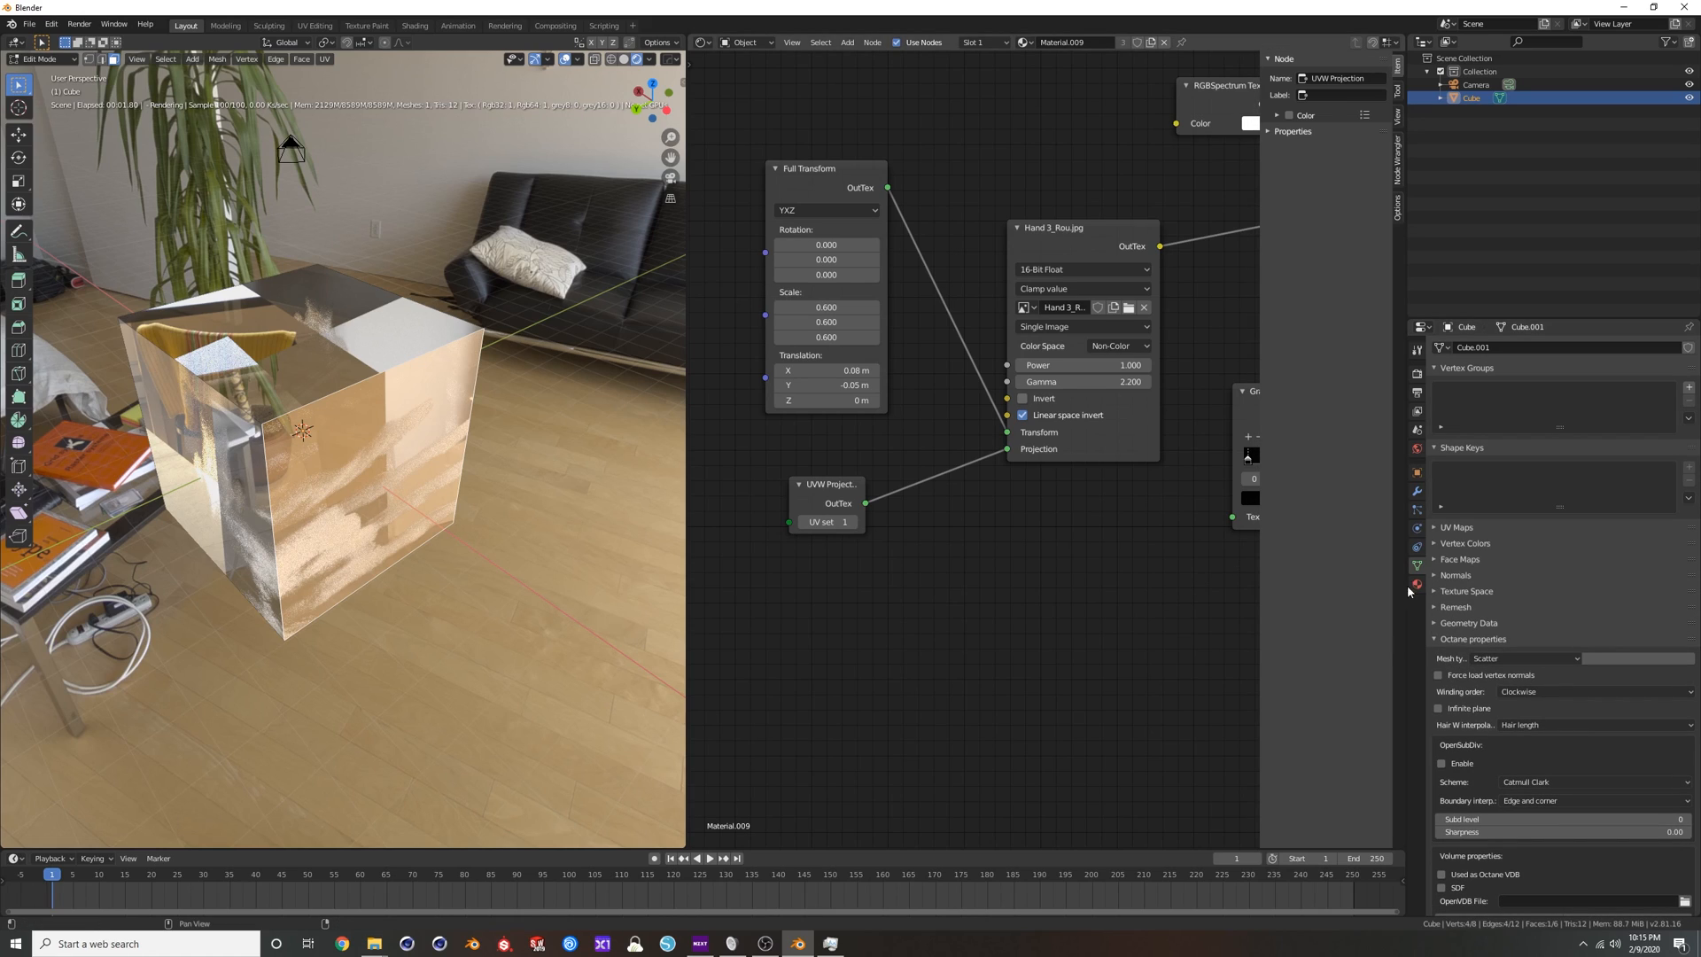
{"action": "left_click", "coordinate": [1434, 530]}
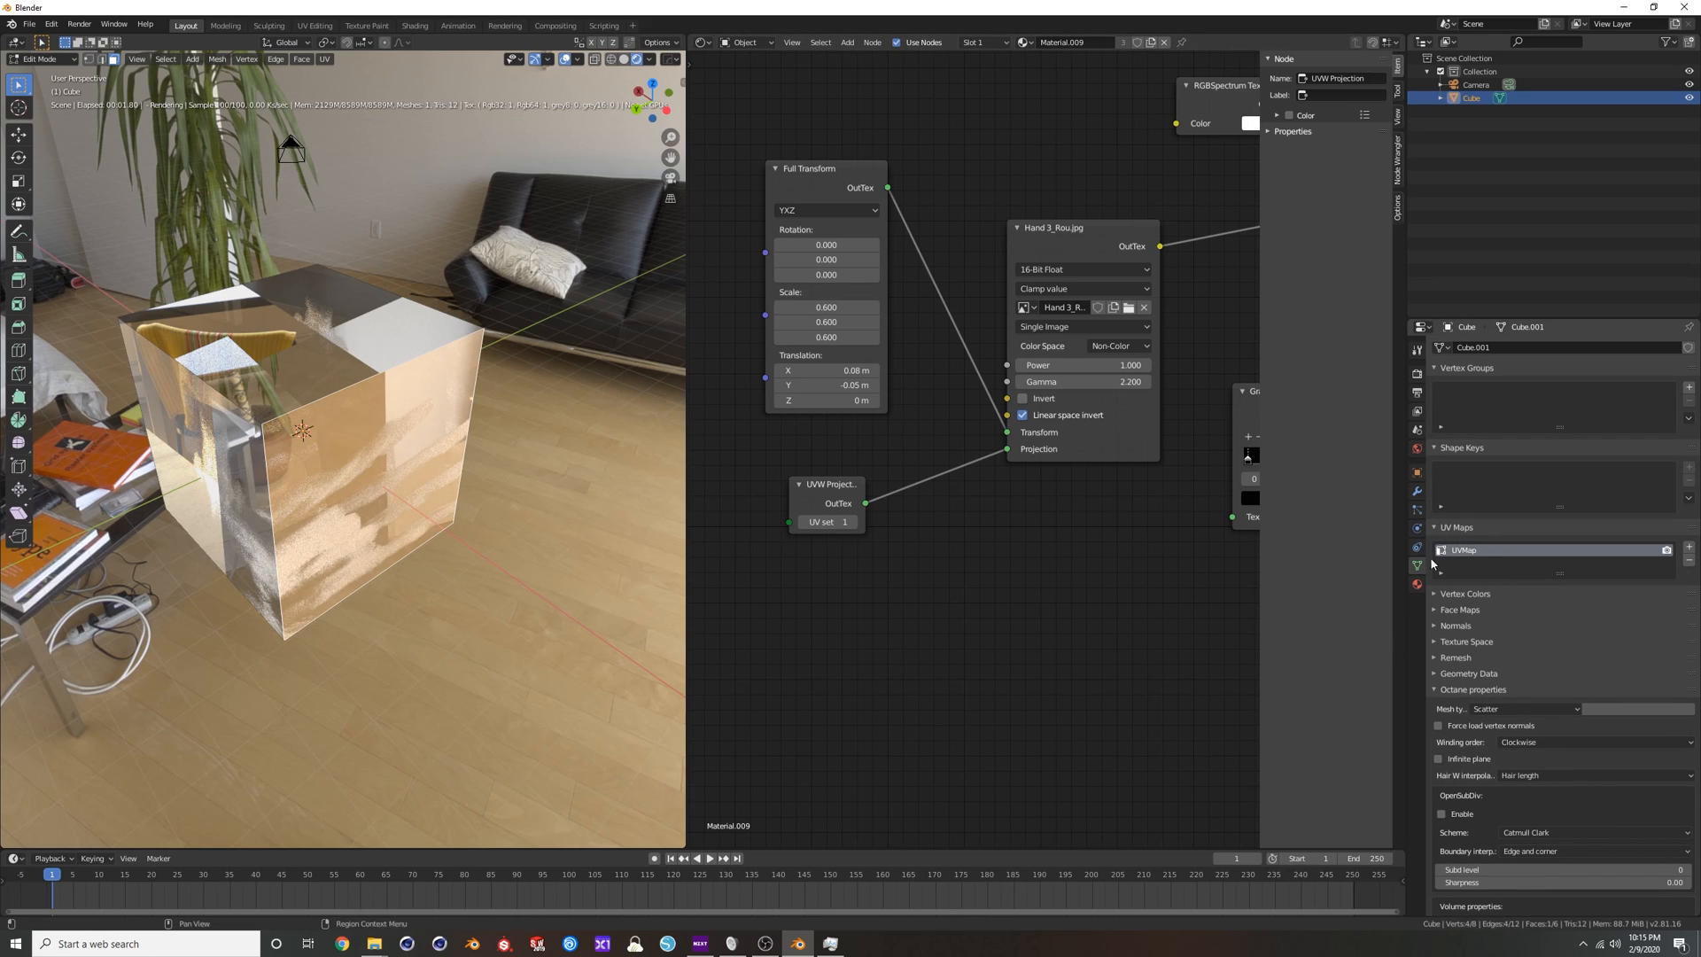
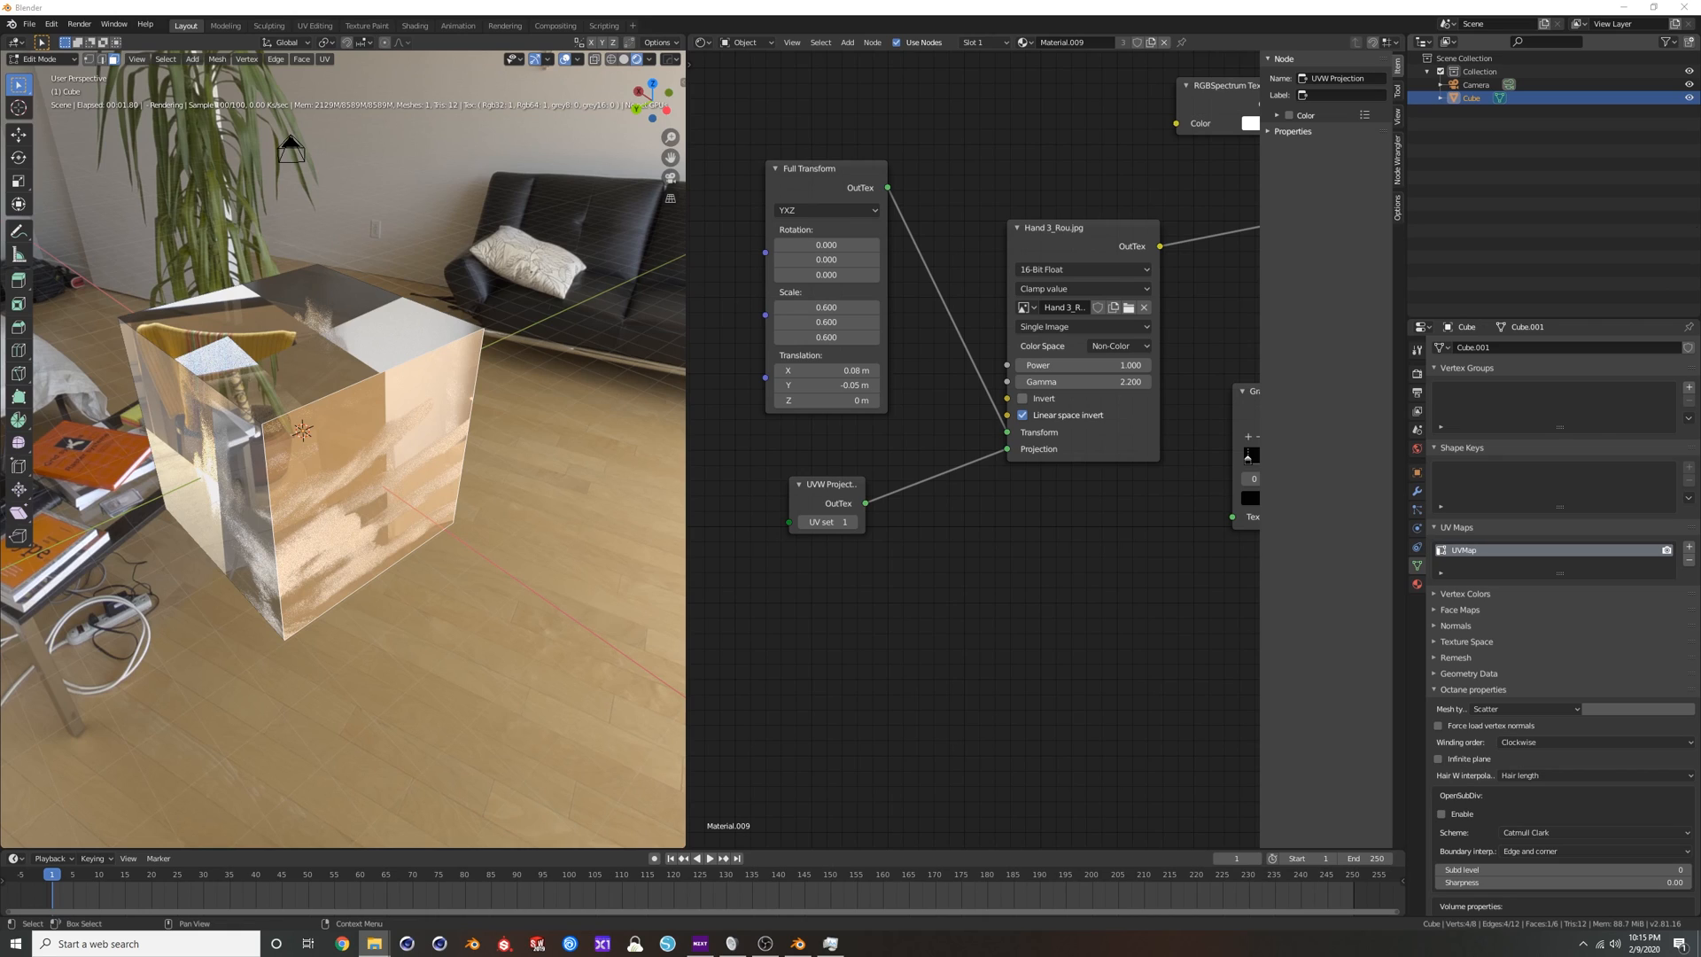
Open the file C_Virus_OCTANE_Horiz.blend from the CoronaV folder.
{"action": "left_click", "coordinate": [29, 24]}
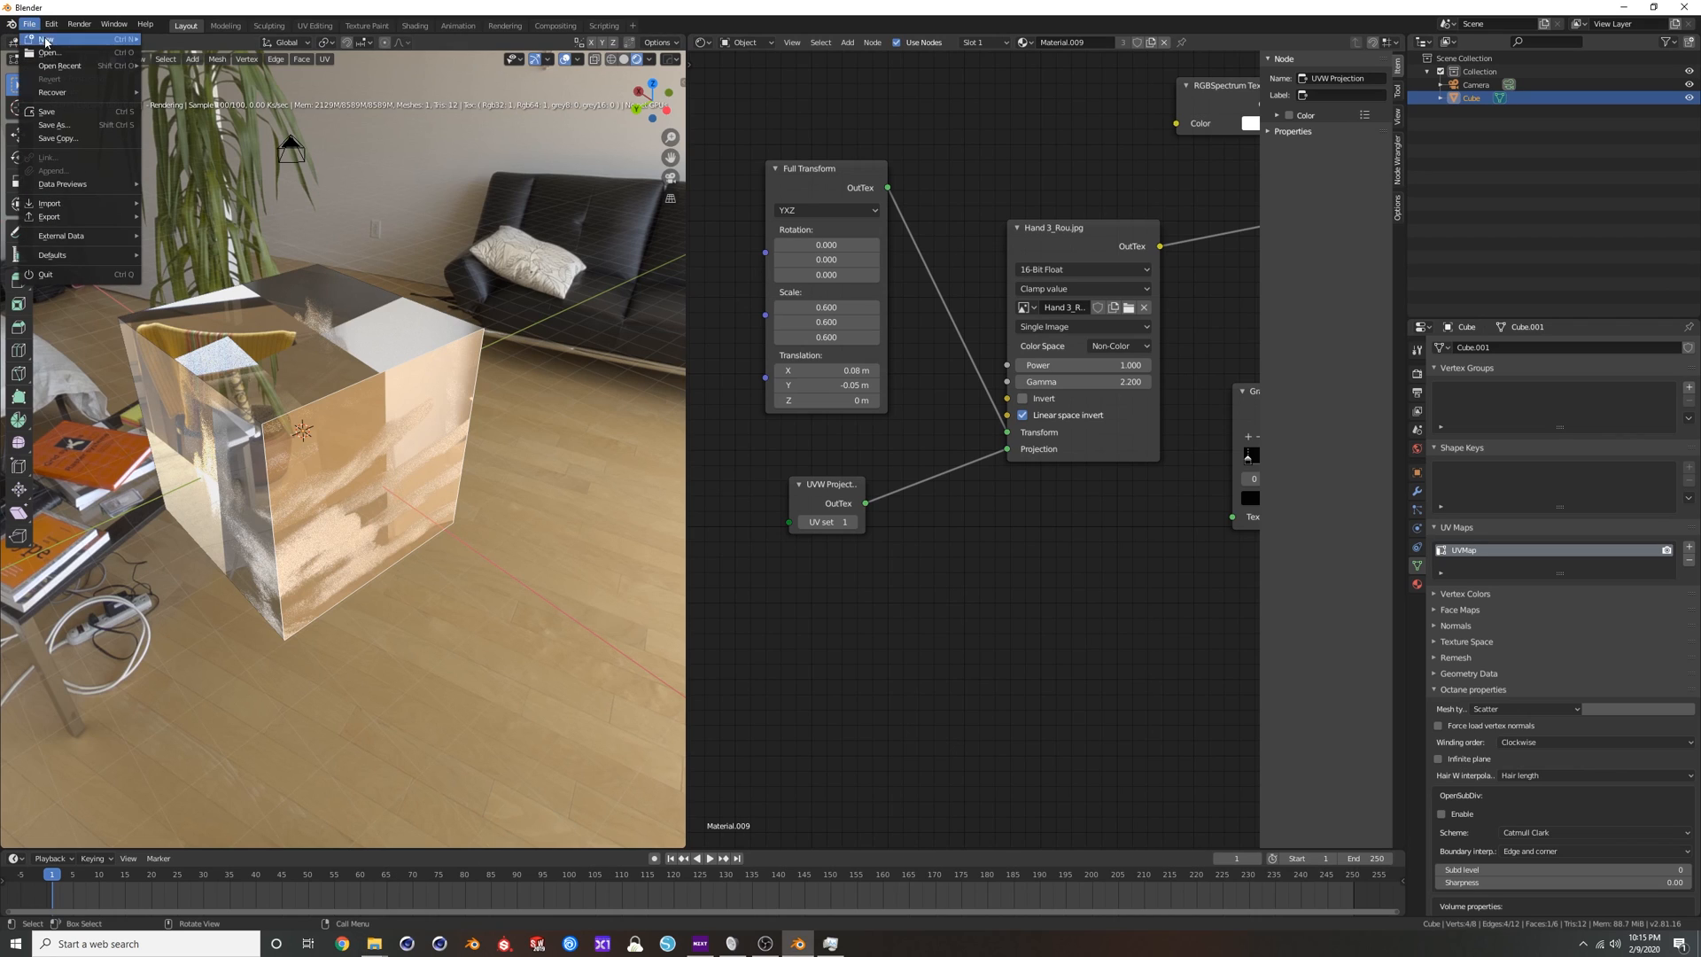
{"action": "left_click", "coordinate": [66, 60]}
{"action": "left_click", "coordinate": [876, 489]}
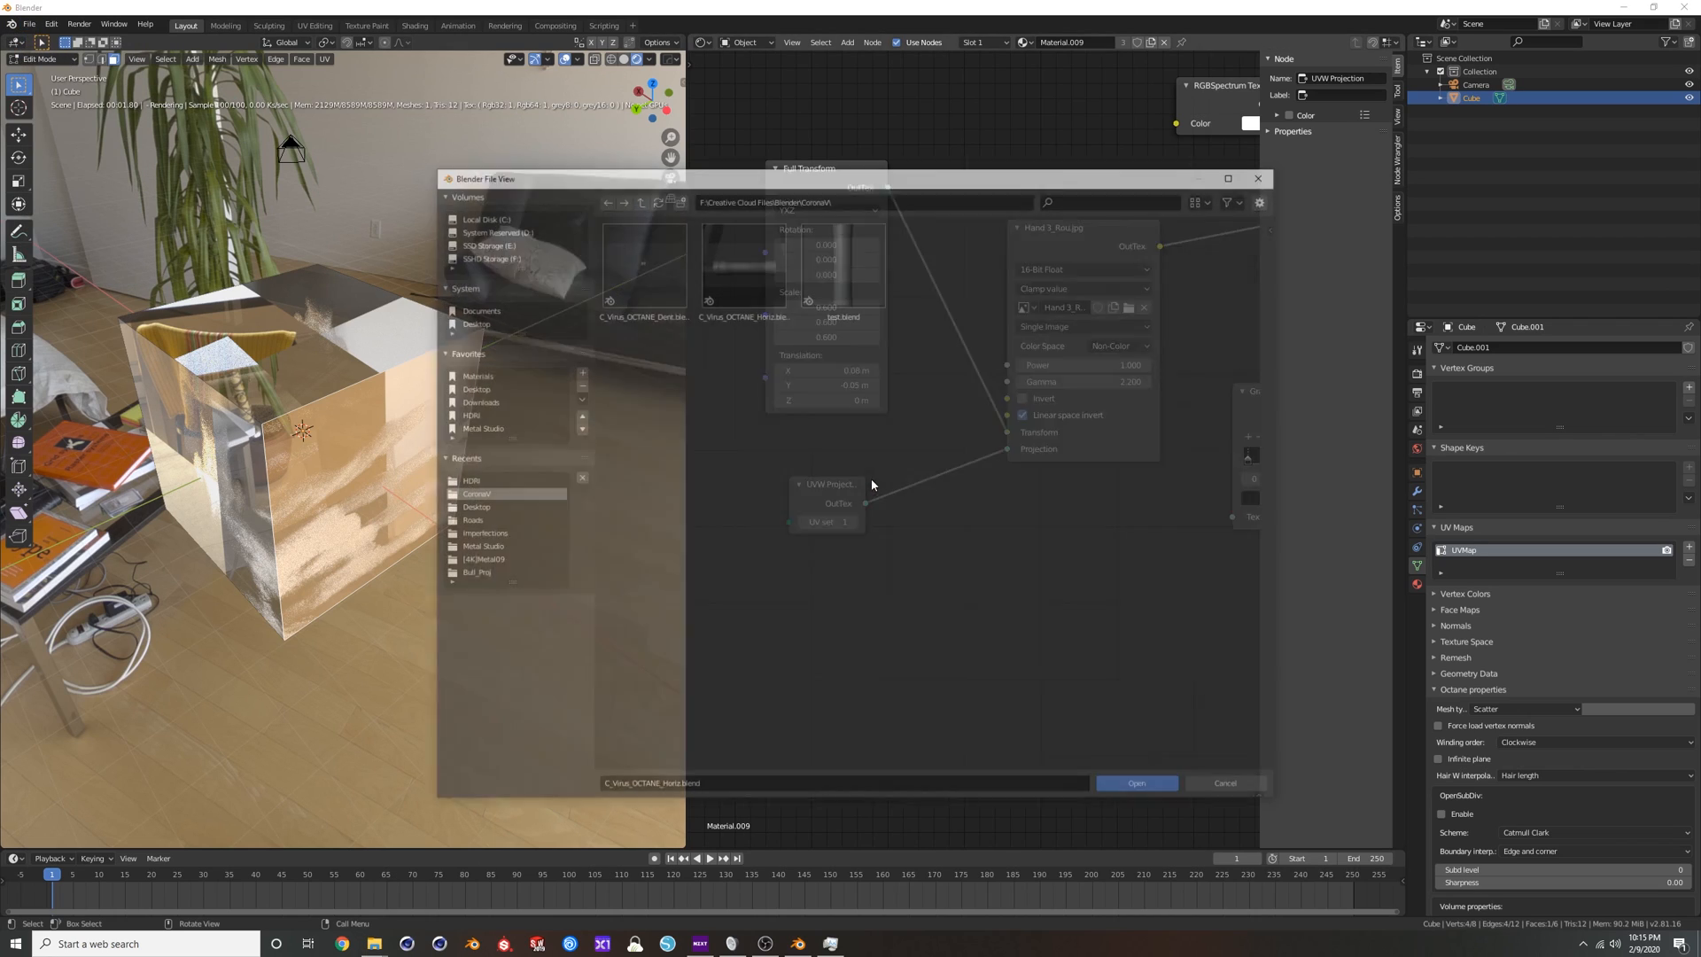
{"action": "double_click", "coordinate": [746, 273]}
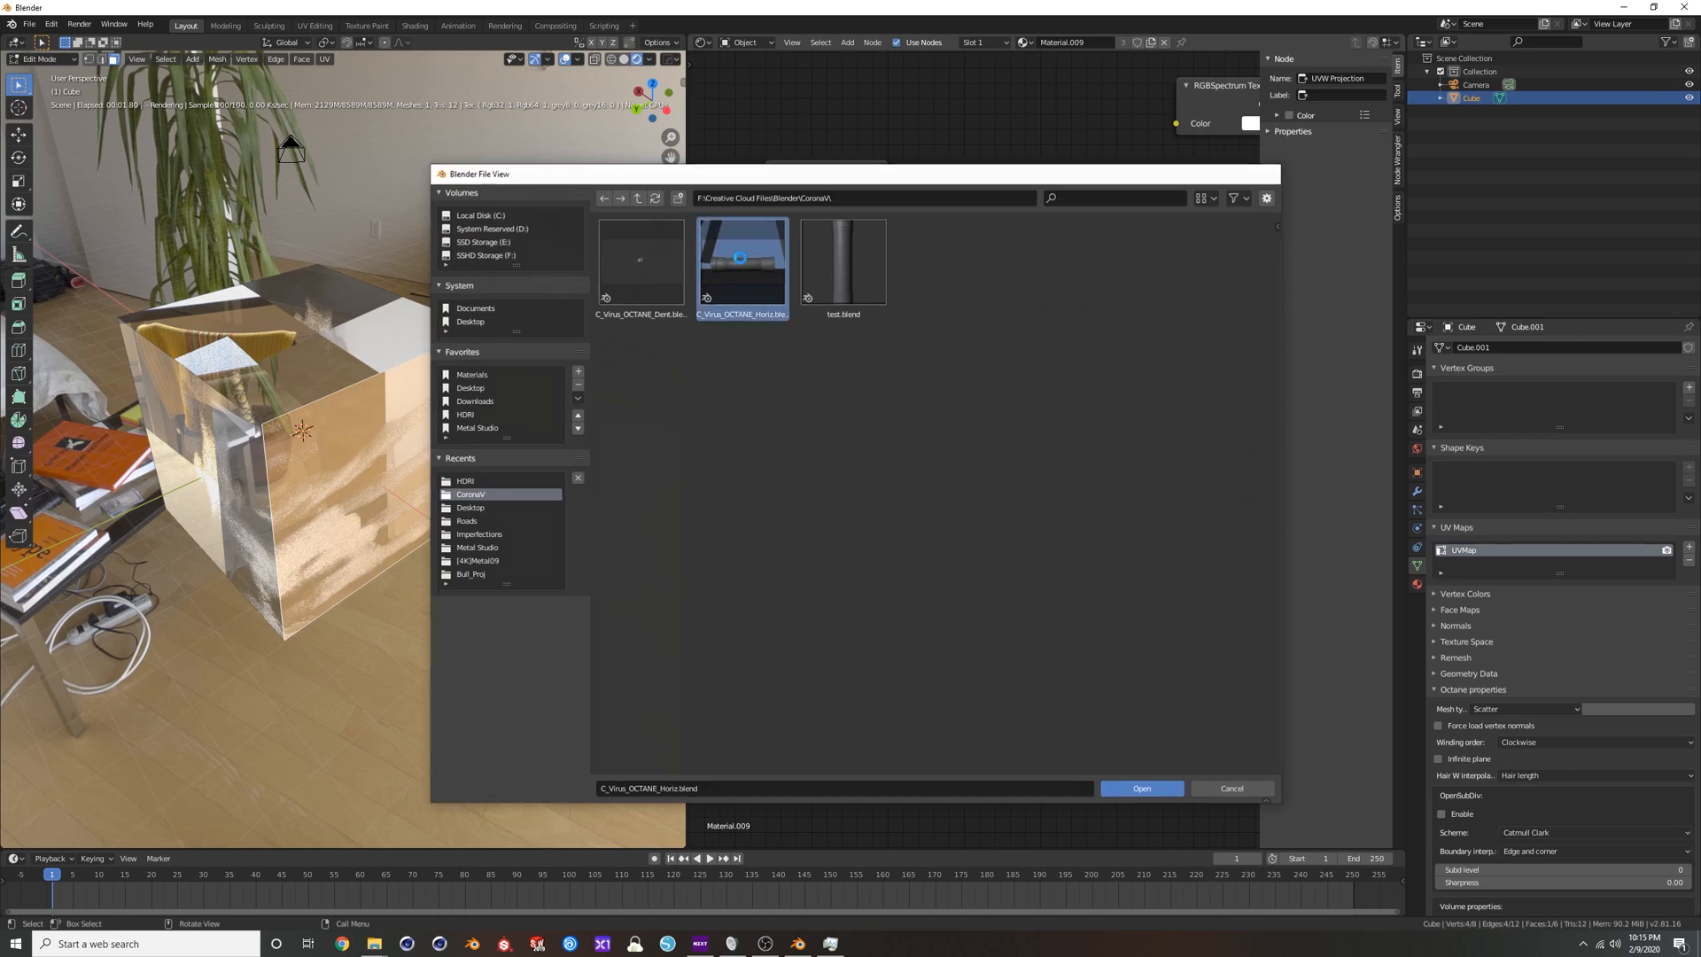
Examine the yellow end cap up close, its list of material slots and the node tree of its Dent.001 material.
{"action": "left_click", "coordinate": [252, 471]}
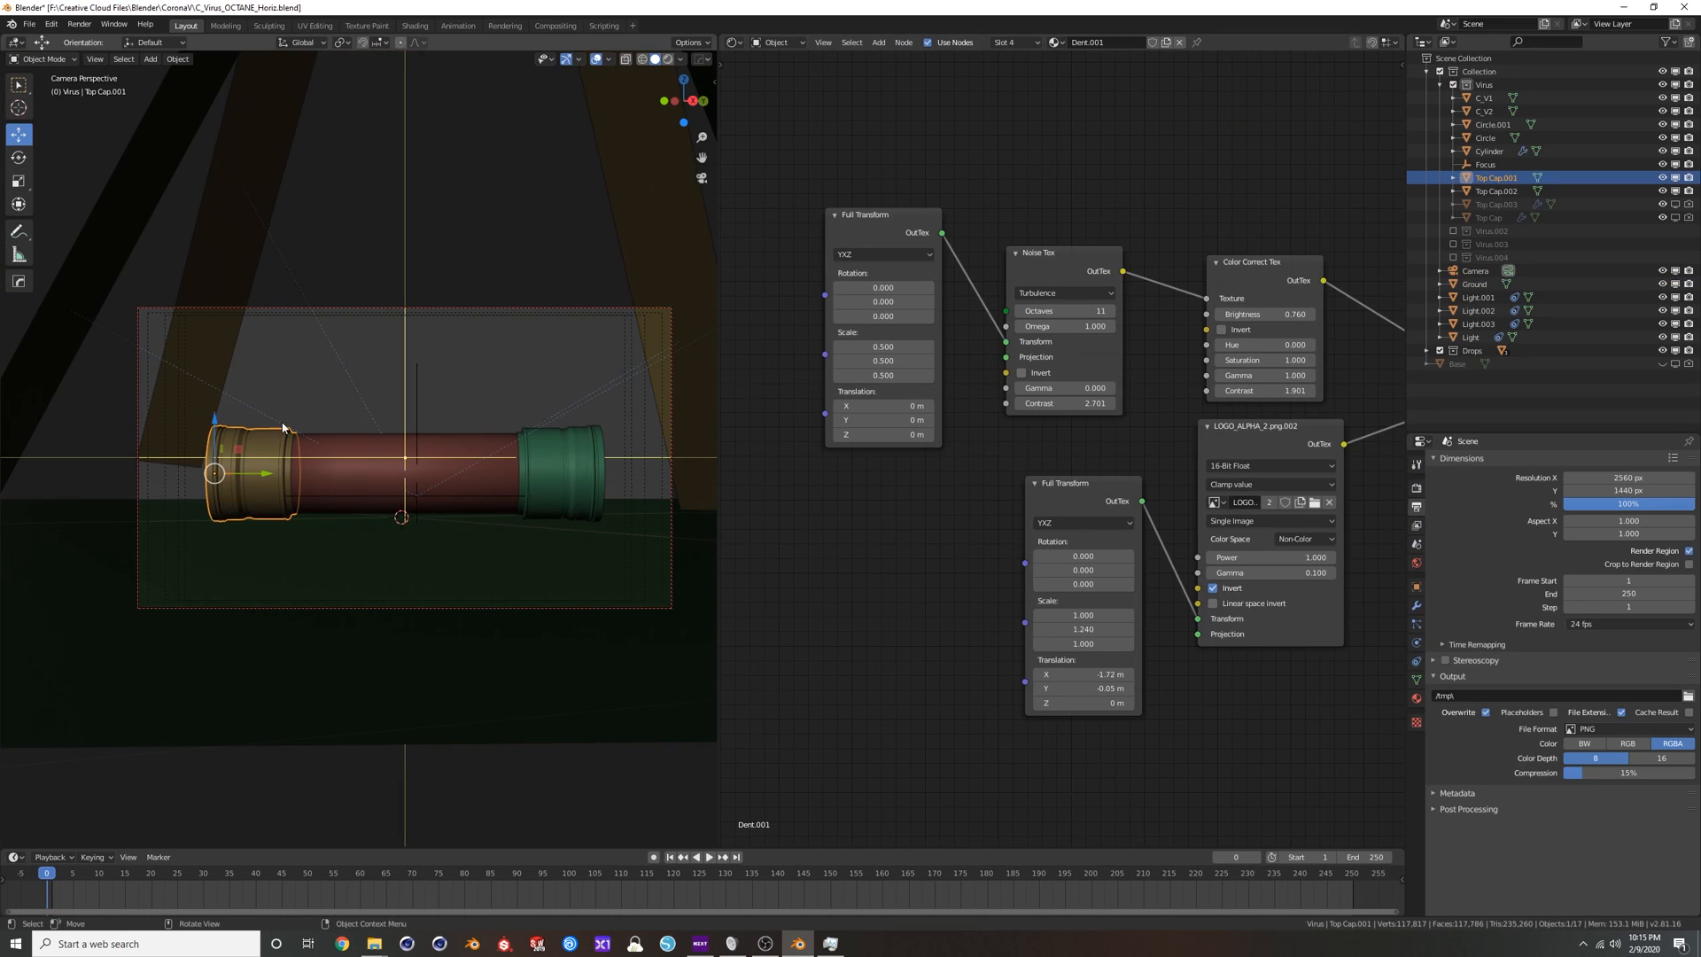
{"action": "scroll", "coordinate": [1183, 545], "scroll_direction": "down", "scroll_amount": 3}
{"action": "middle_click_drag", "start_coordinate": [1219, 529], "coordinate": [1108, 527]}
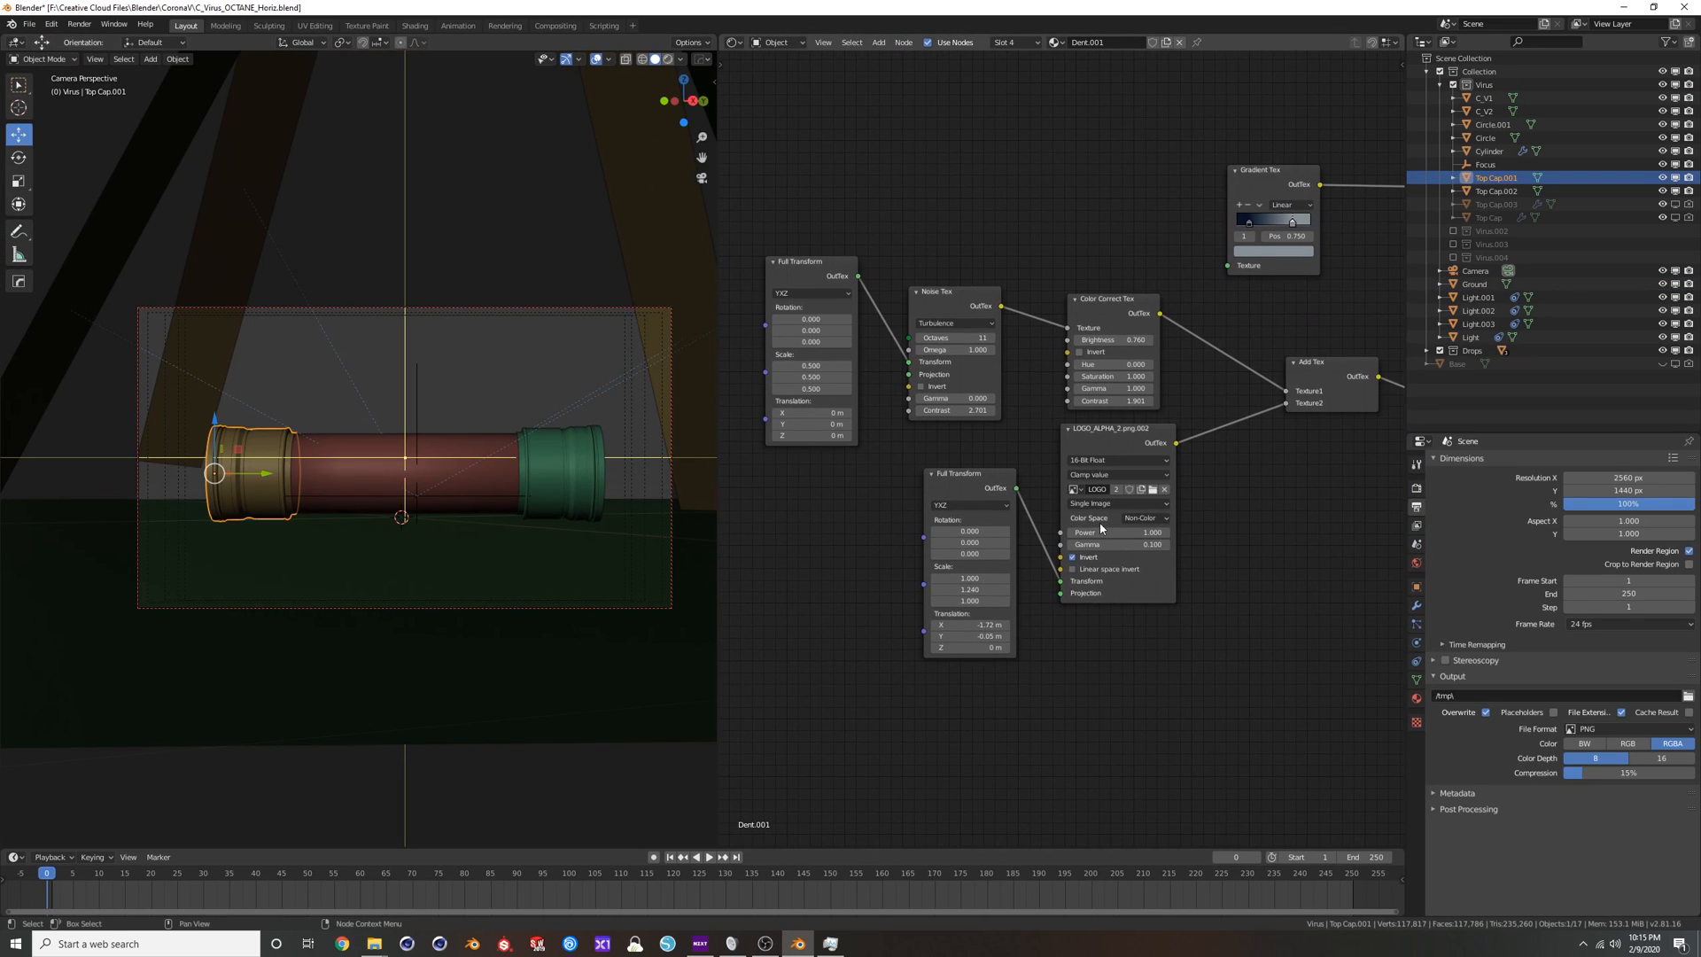
{"action": "left_click", "coordinate": [1416, 698]}
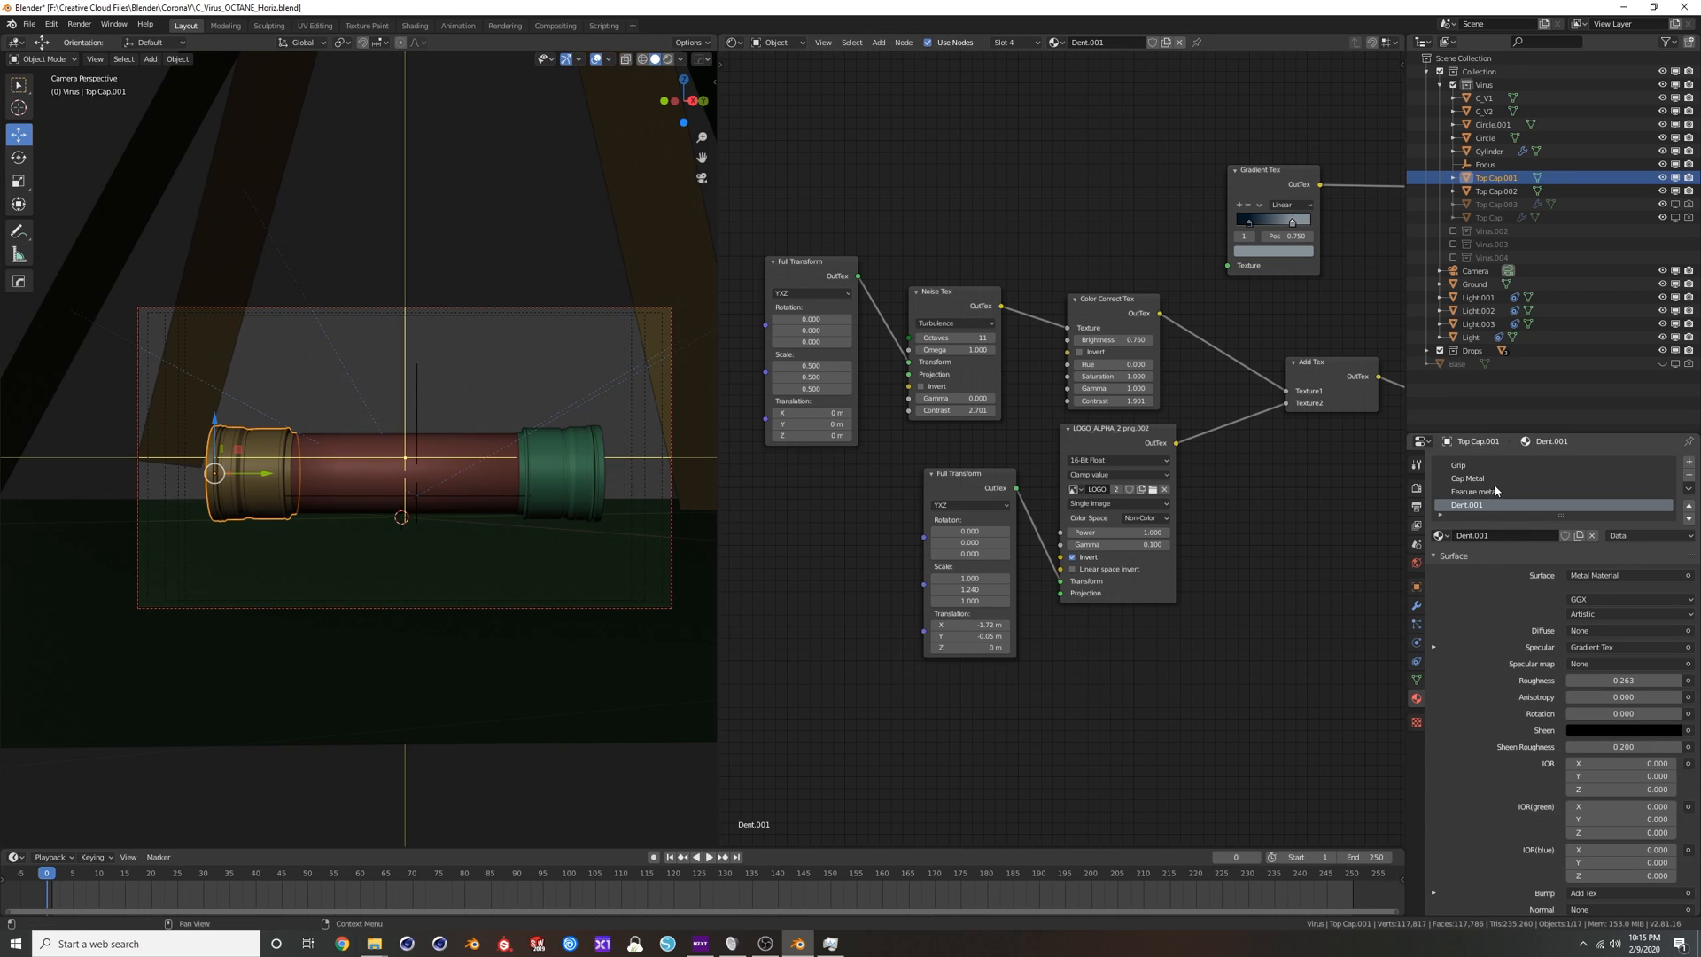
{"action": "middle_click_drag", "start_coordinate": [248, 437], "coordinate": [450, 445]}
{"action": "scroll", "coordinate": [299, 460], "scroll_direction": "up", "scroll_amount": 8}
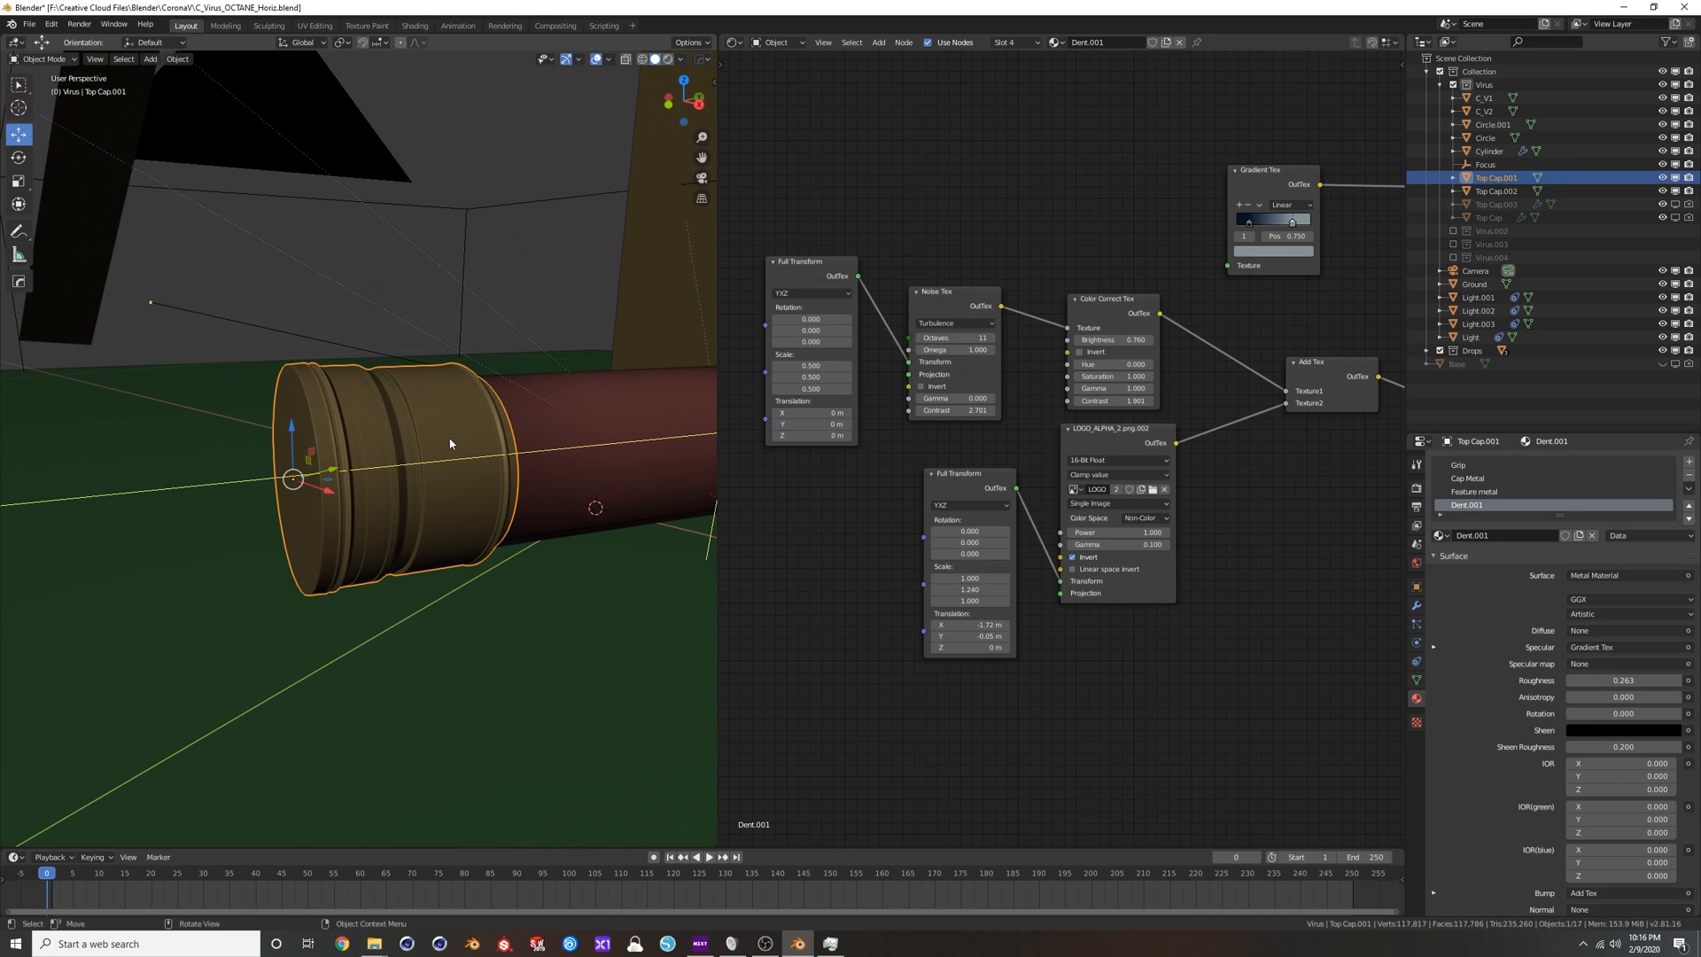
{"action": "scroll", "coordinate": [1247, 504], "scroll_direction": "down", "scroll_amount": 2}
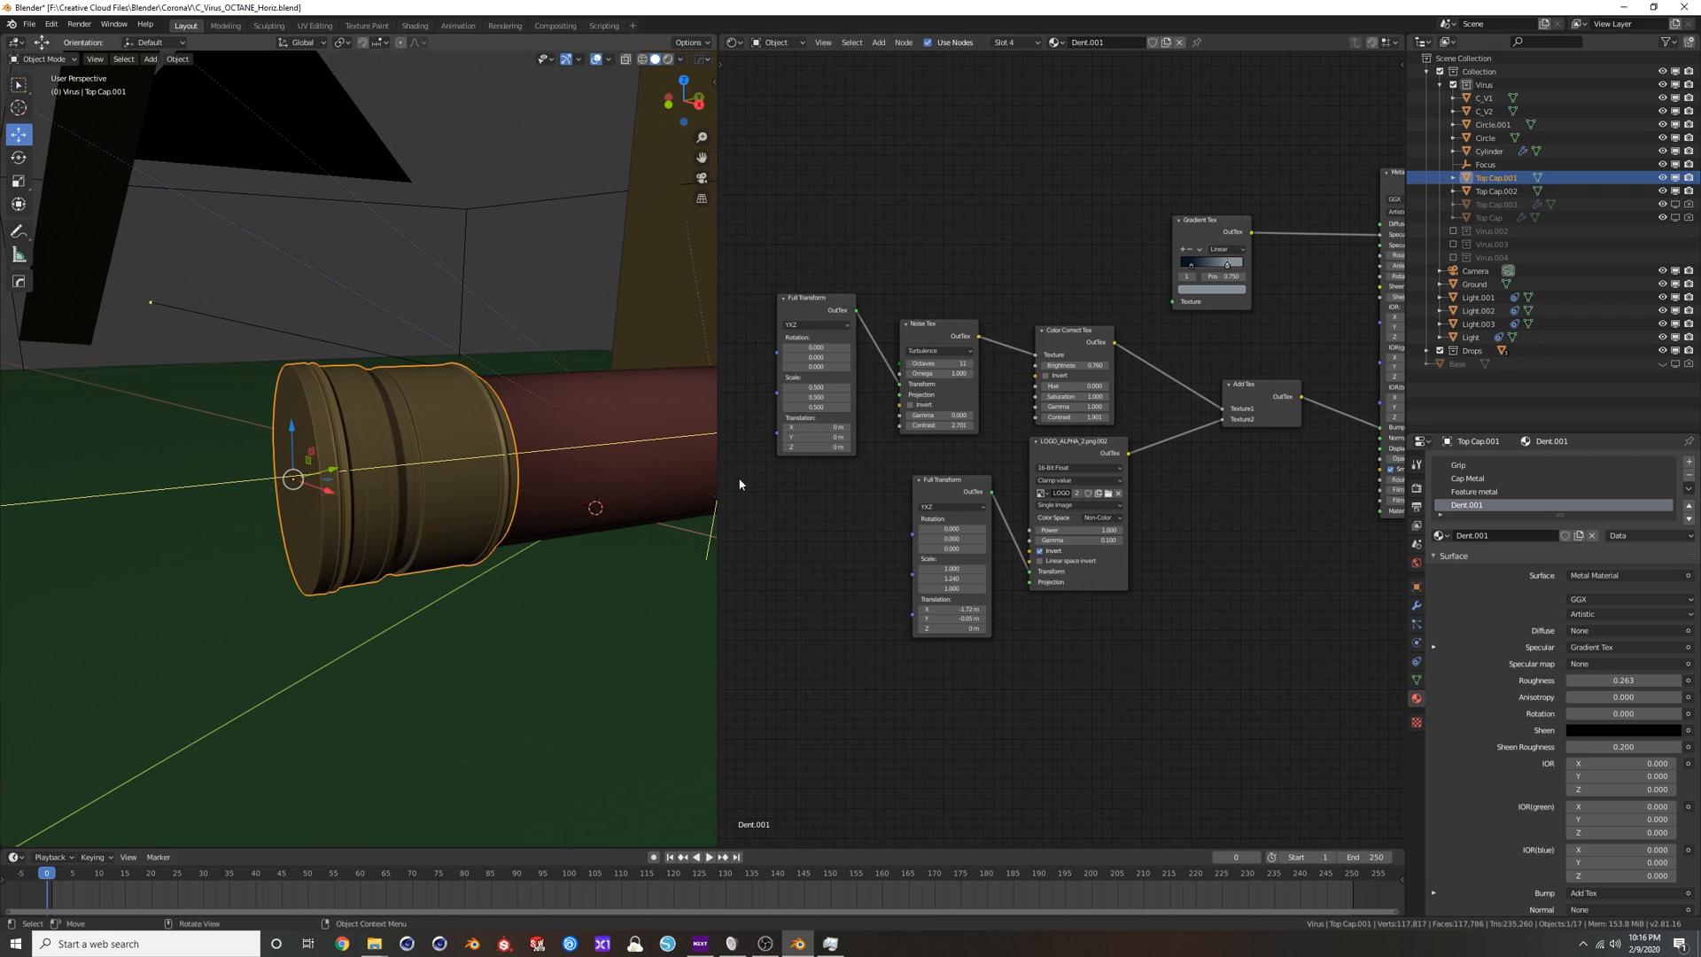
{"action": "middle_click_drag", "start_coordinate": [1114, 458], "coordinate": [1029, 490]}
{"action": "scroll", "coordinate": [1030, 488], "scroll_direction": "down", "scroll_amount": 1}
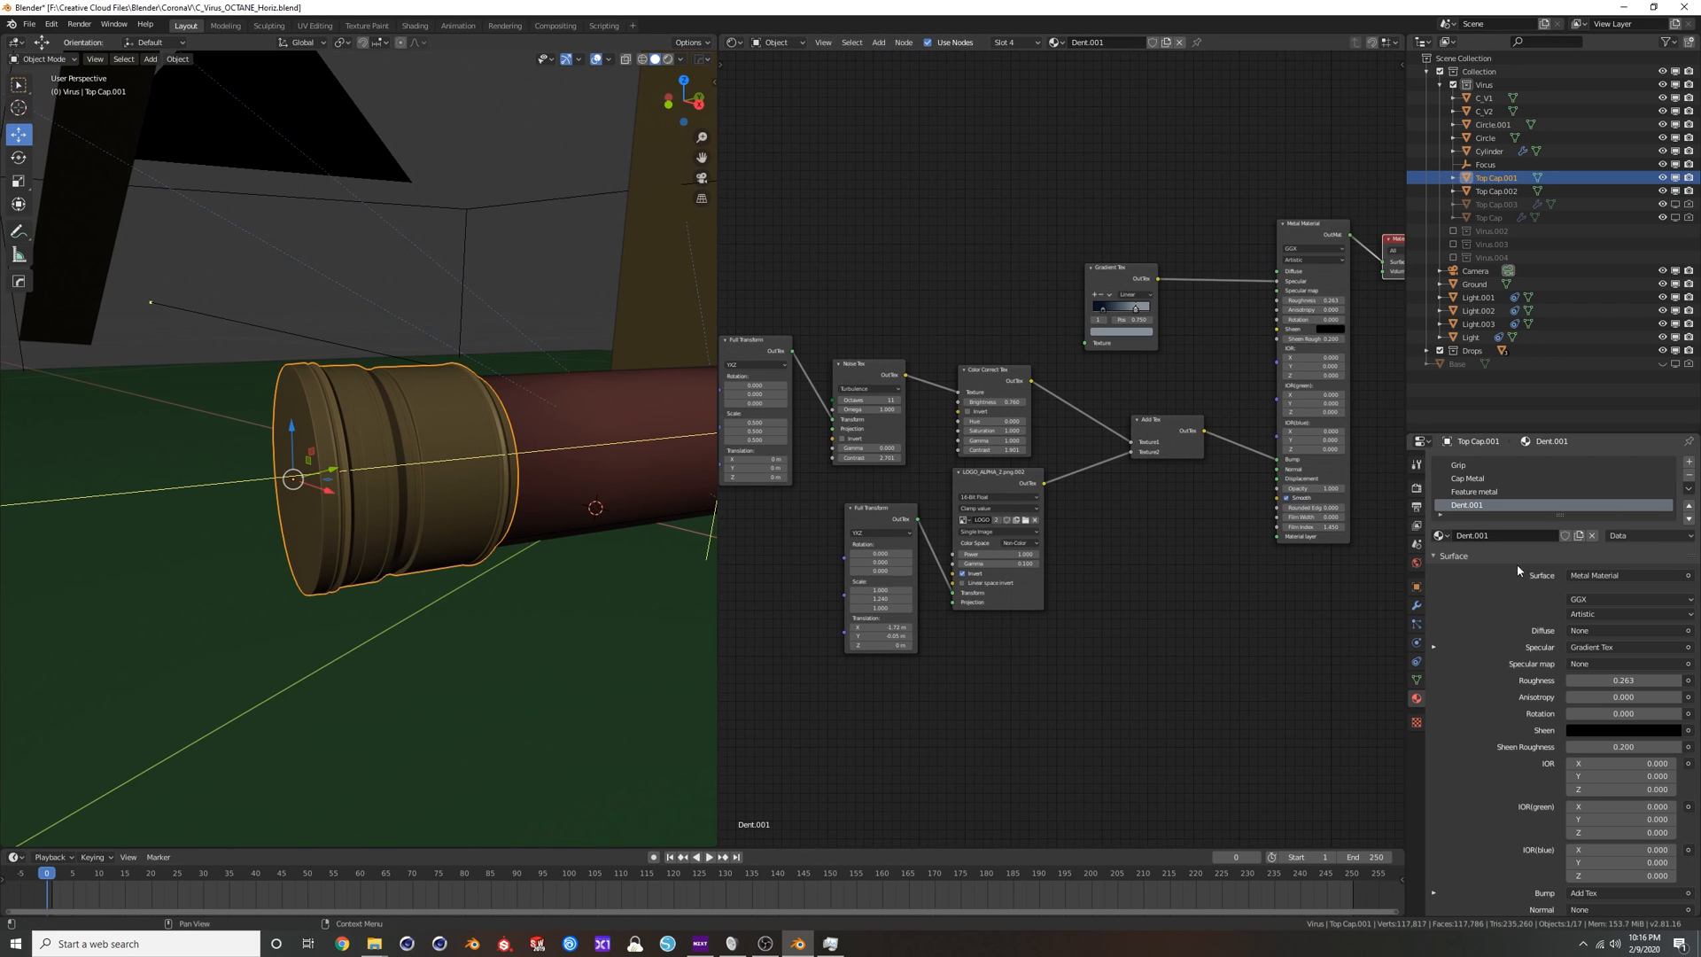
Show the cap's Grip material and compare its UVW Projection node's UV set with the mesh's UV Maps list.
{"action": "left_click", "coordinate": [1459, 465]}
{"action": "middle_click_drag", "start_coordinate": [570, 470], "coordinate": [510, 454]}
{"action": "scroll", "coordinate": [1080, 326], "scroll_direction": "up", "scroll_amount": 3}
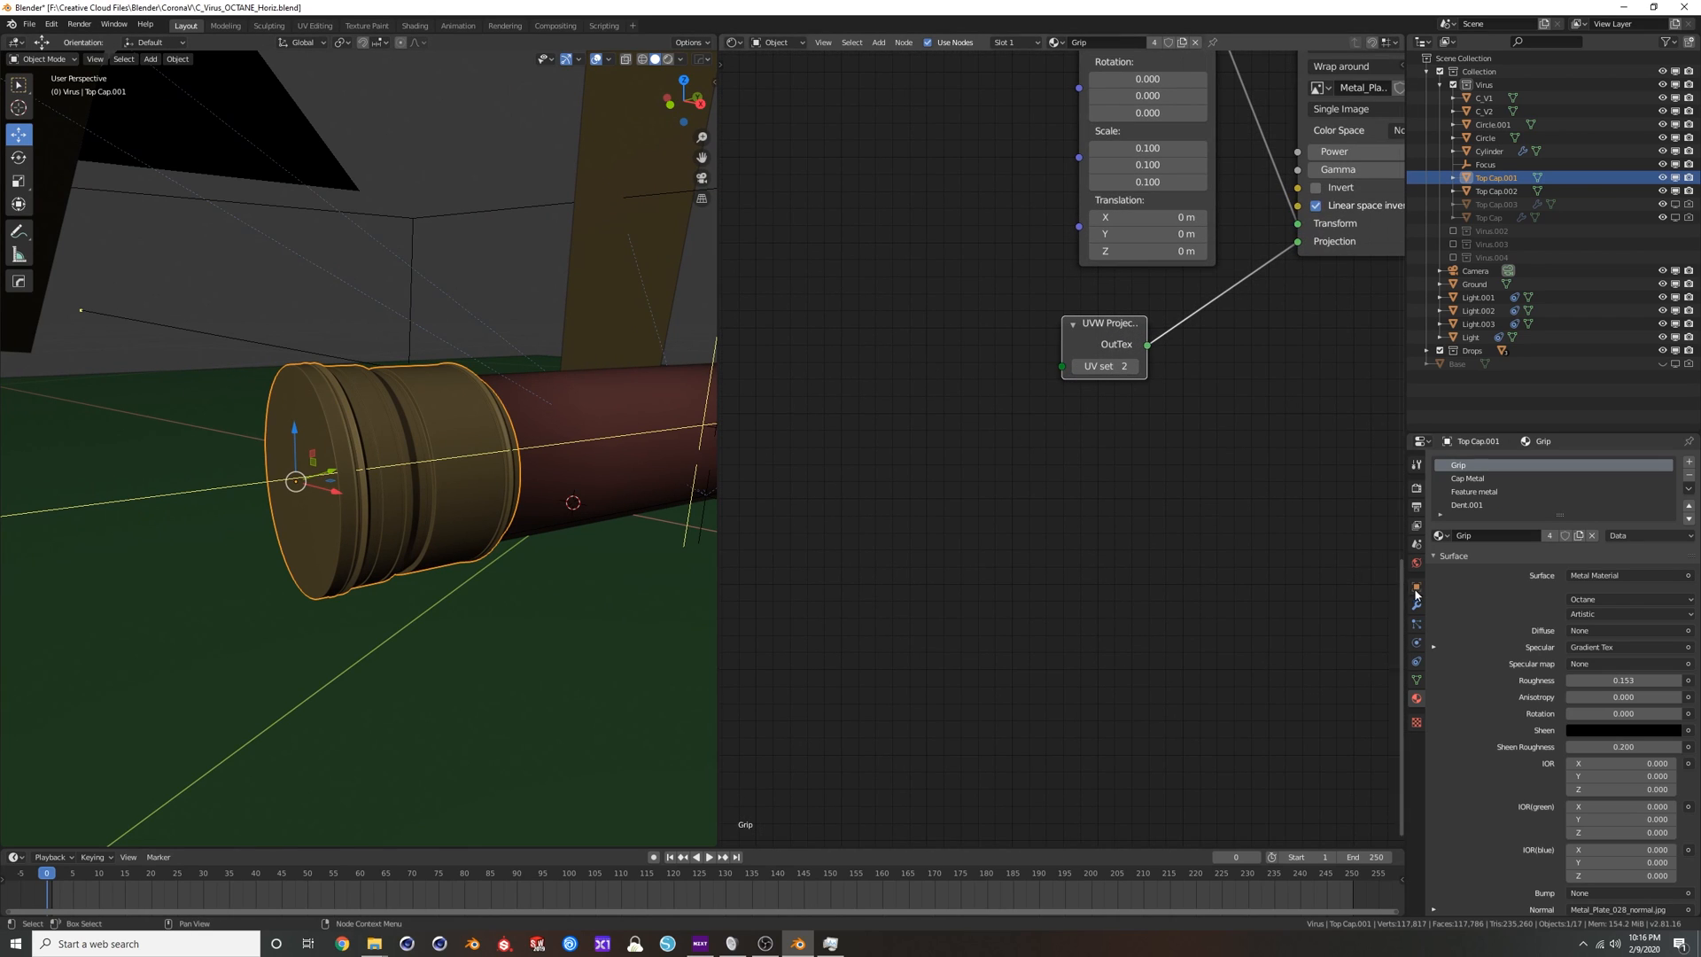
{"action": "left_click", "coordinate": [1417, 680]}
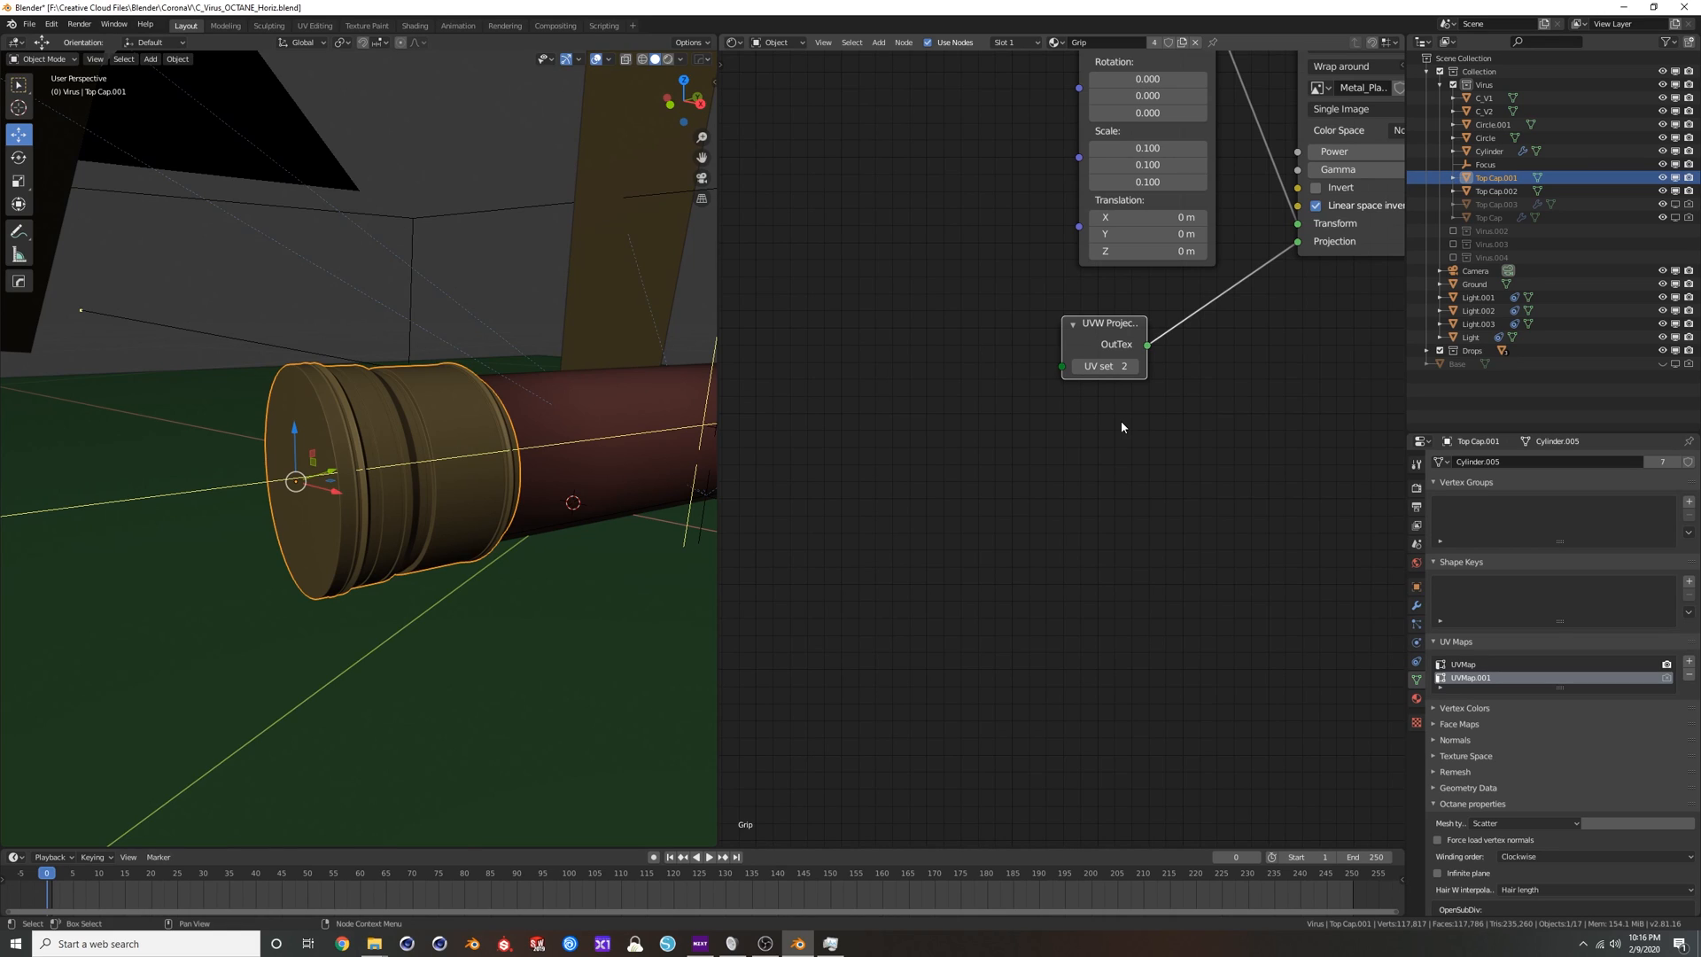
{"action": "left_click", "coordinate": [1078, 366]}
{"action": "scroll", "coordinate": [1143, 481], "scroll_direction": "down", "scroll_amount": 2}
{"action": "middle_click_drag", "start_coordinate": [1349, 330], "coordinate": [1312, 381]}
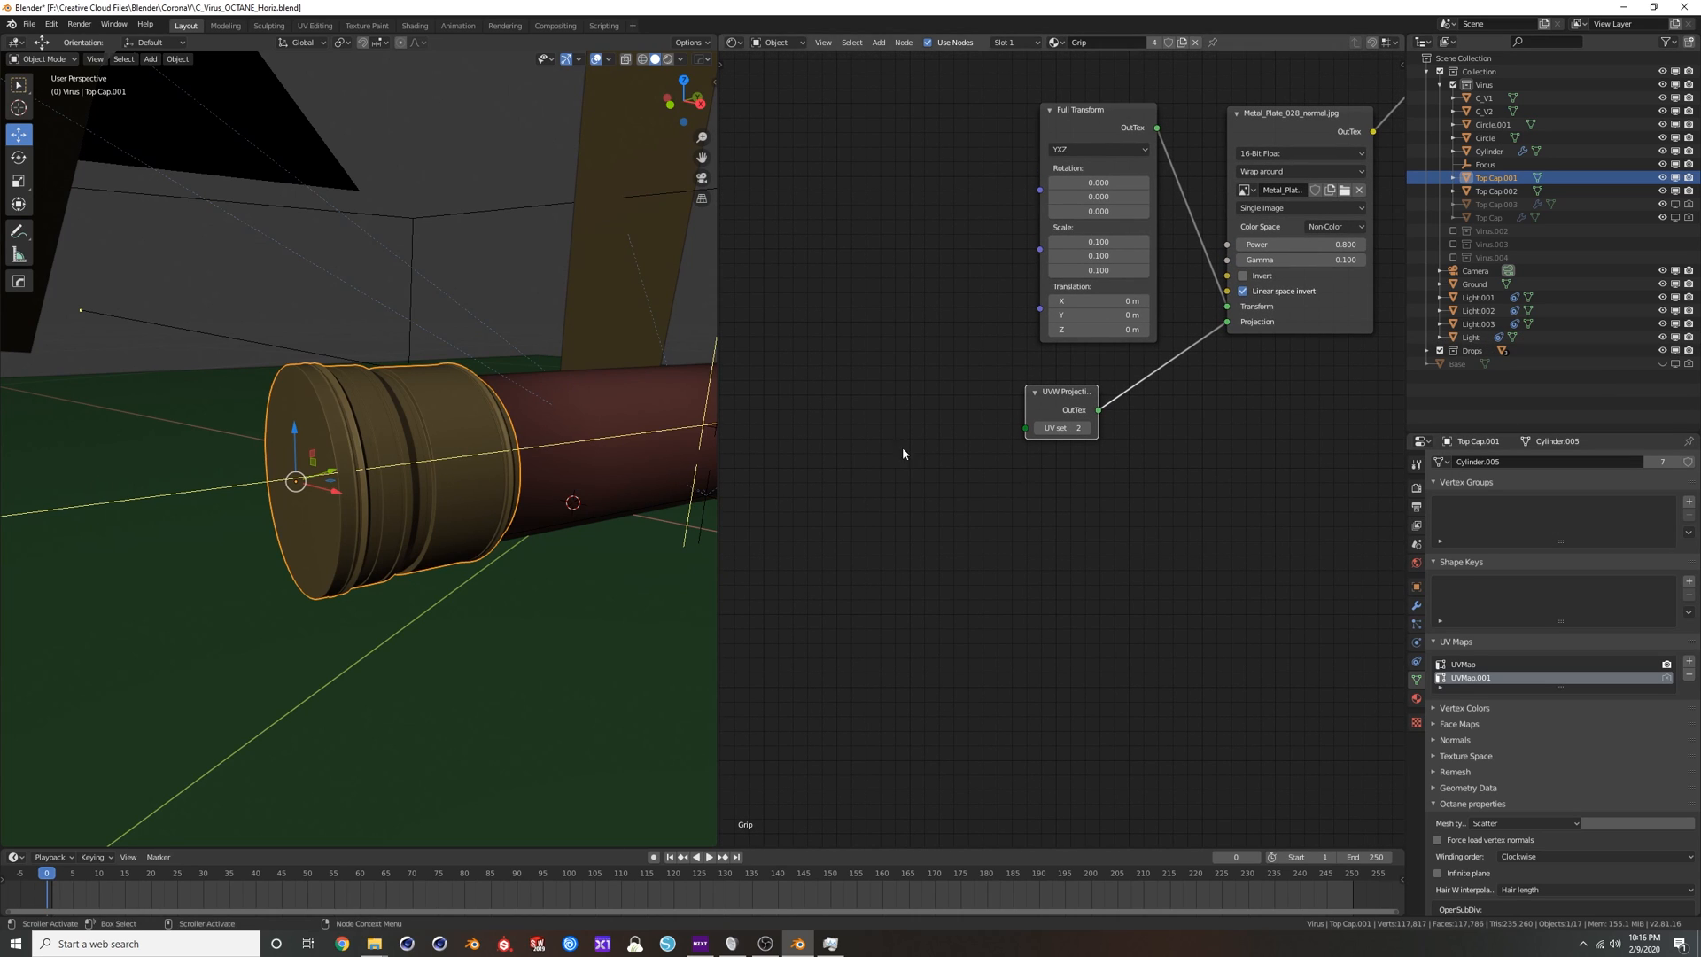
Switch the viewport to rendered shading and restrict the render to a region around the end cap.
{"action": "middle_click_drag", "start_coordinate": [564, 113], "coordinate": [649, 80]}
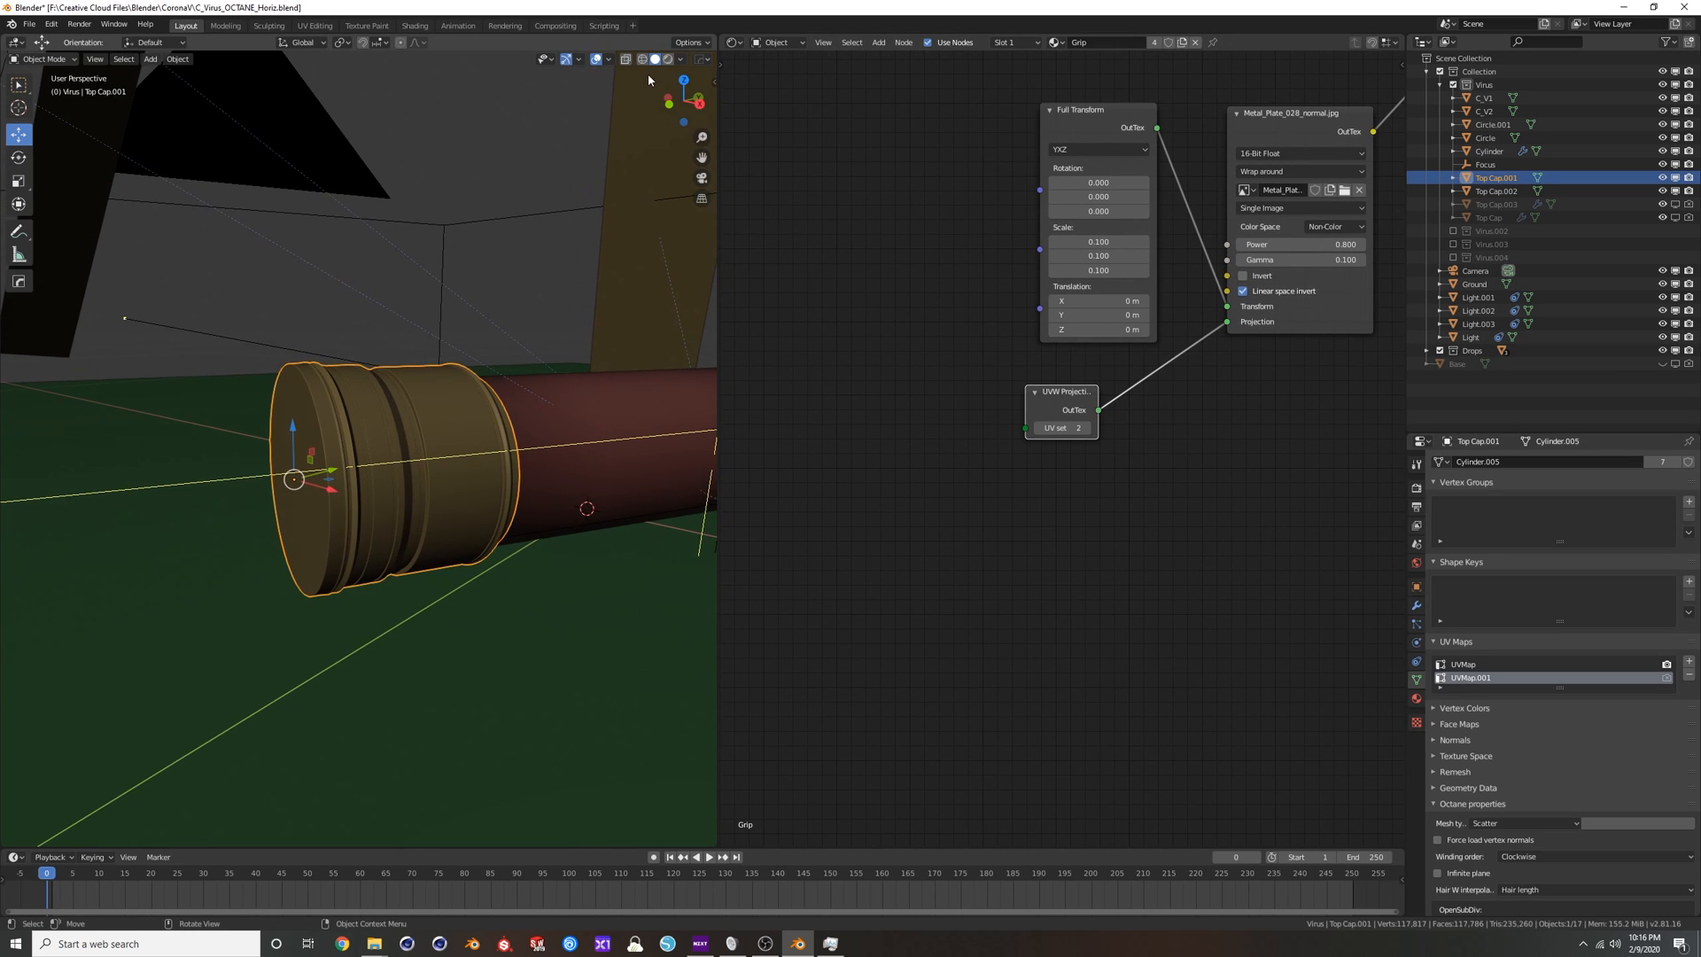
{"action": "left_click", "coordinate": [667, 60]}
{"action": "middle_click_drag", "start_coordinate": [456, 349], "coordinate": [410, 349]}
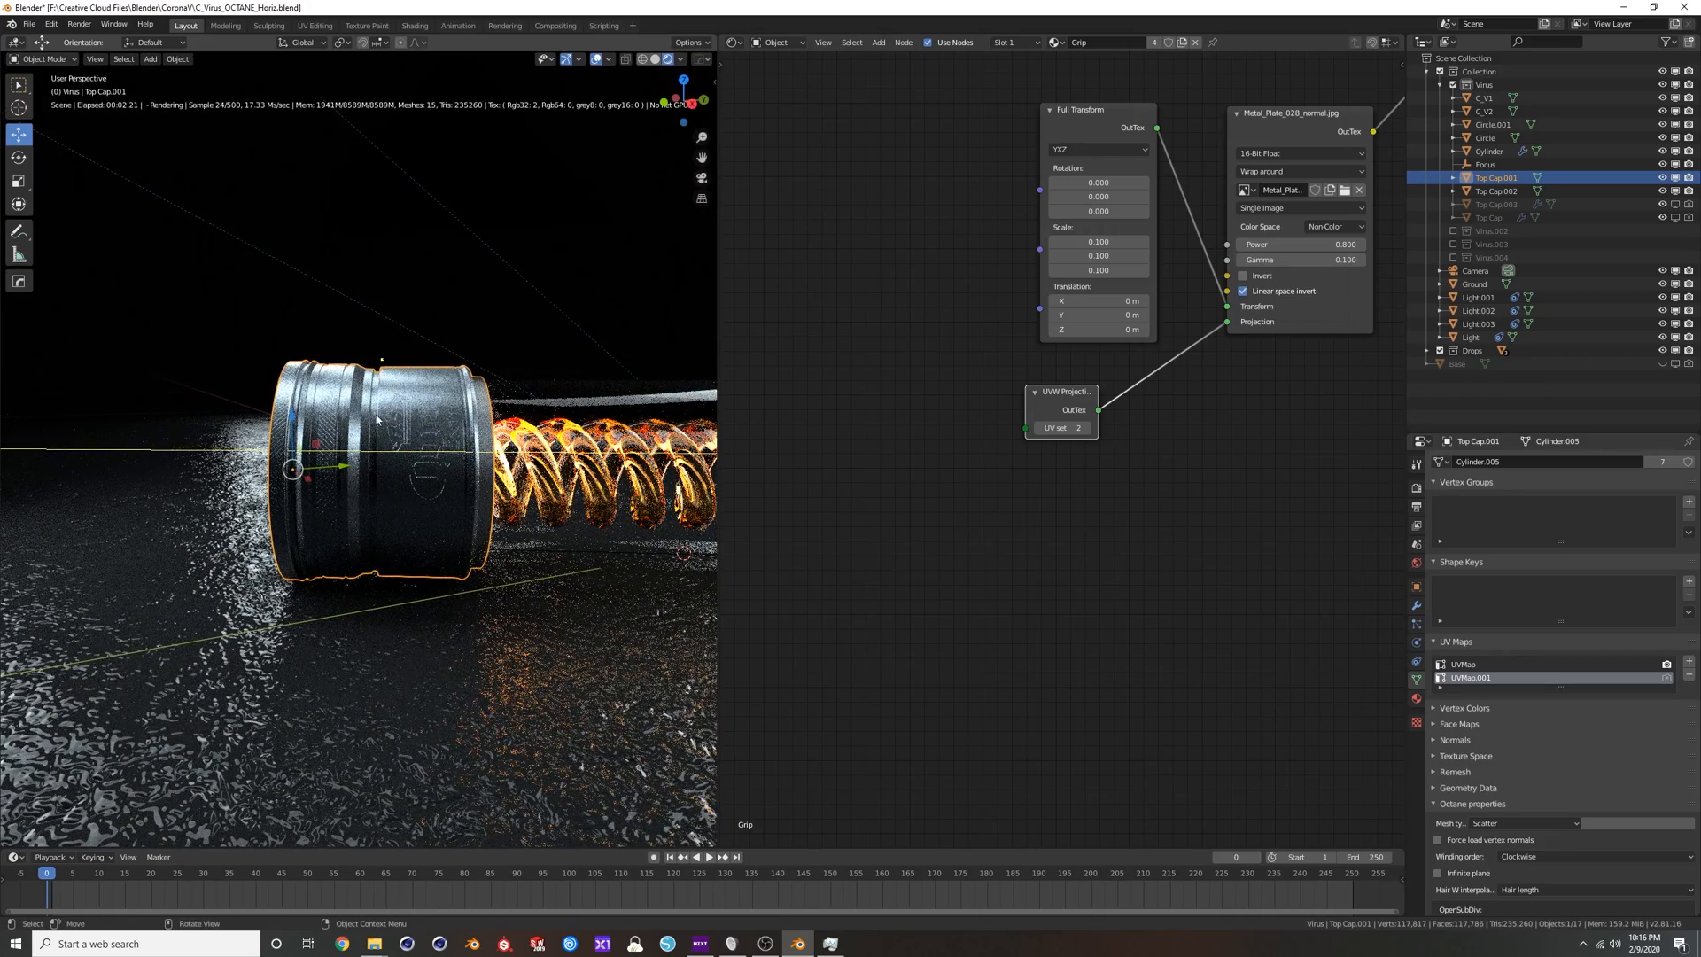
{"action": "middle_click_drag", "start_coordinate": [399, 412], "coordinate": [492, 441]}
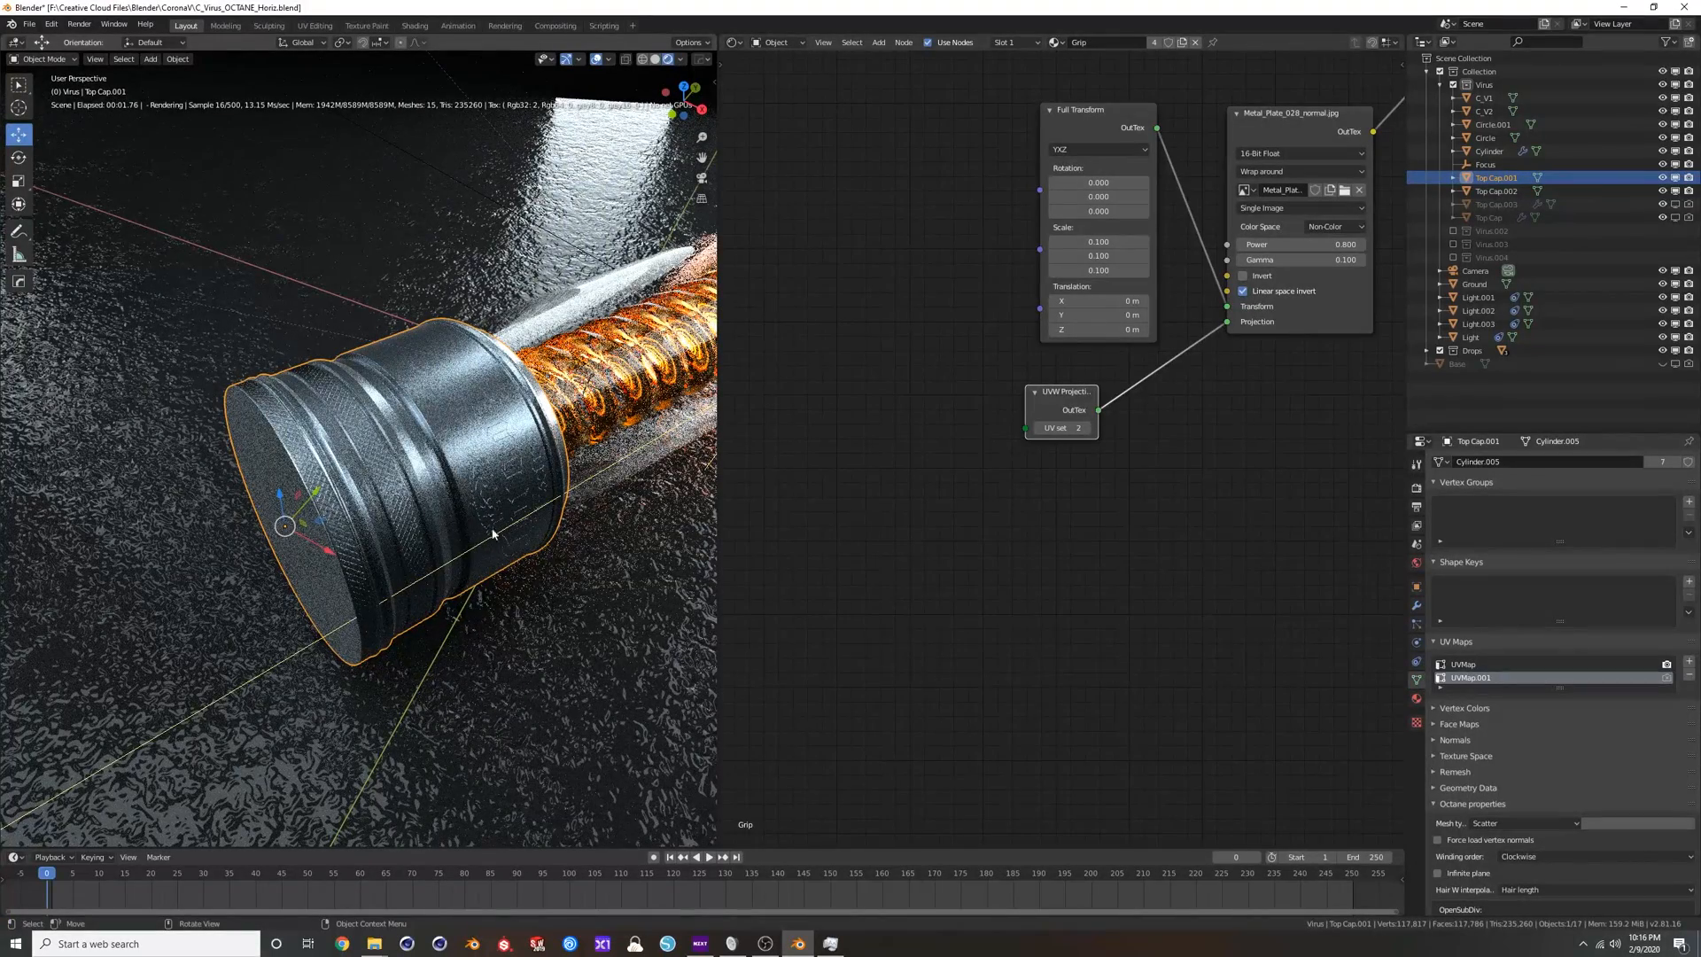
{"action": "key", "text": "b"}
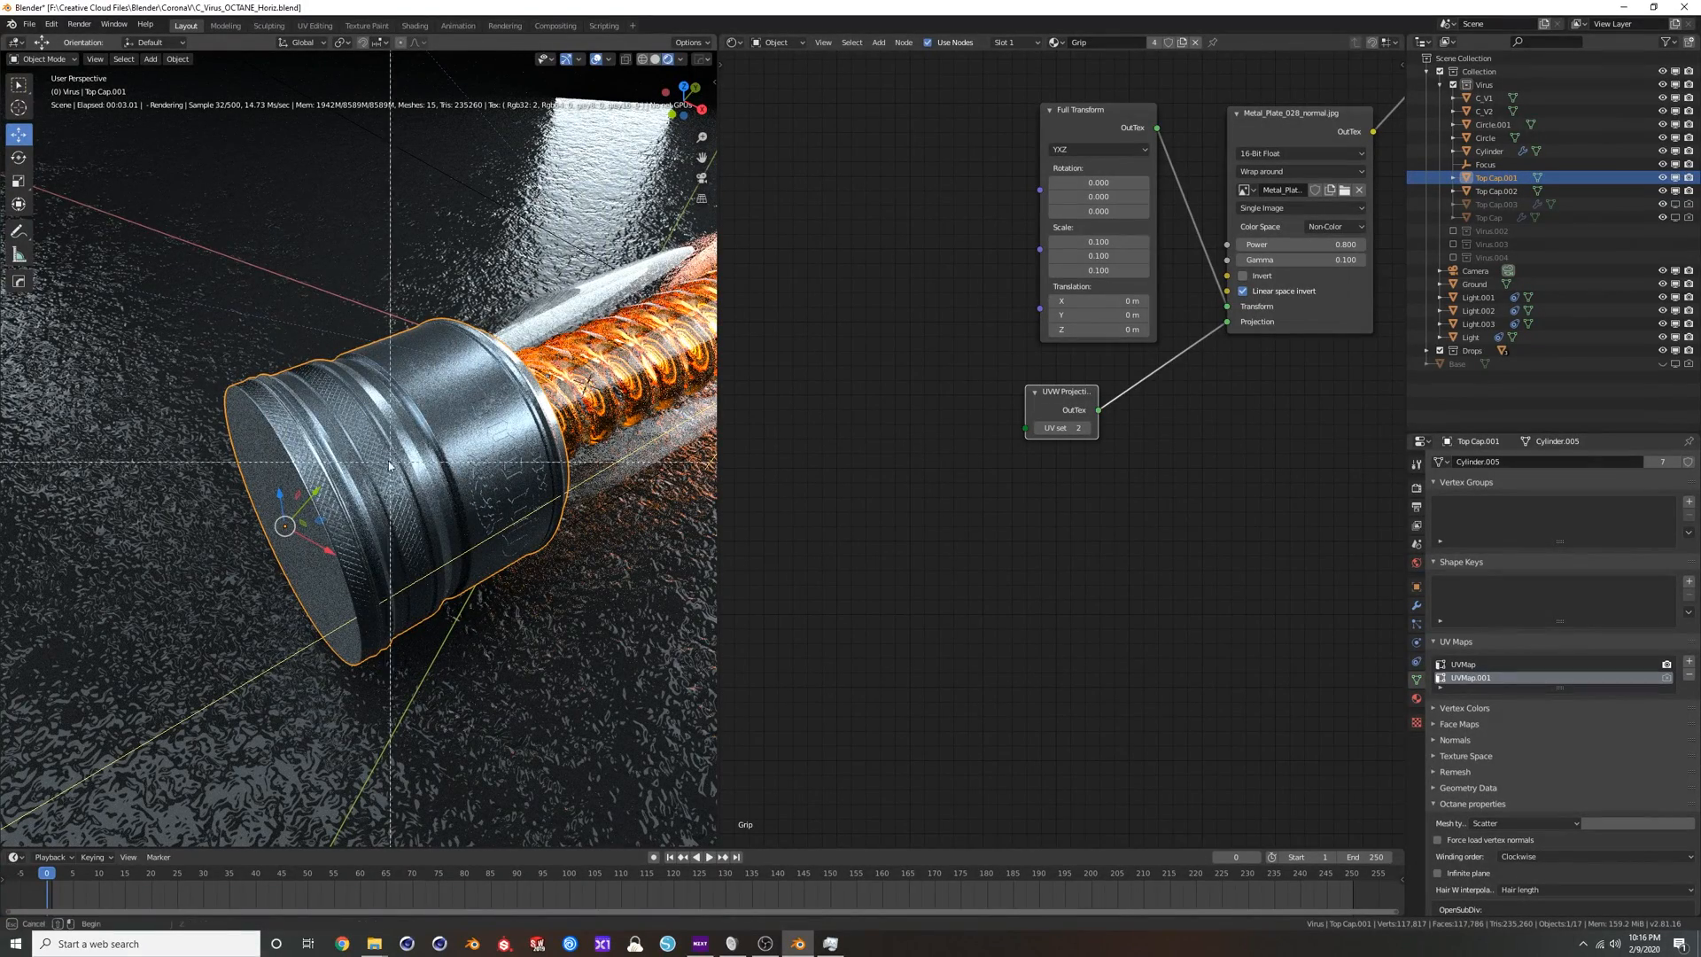
{"action": "left_click_drag", "start_coordinate": [184, 275], "coordinate": [630, 676]}
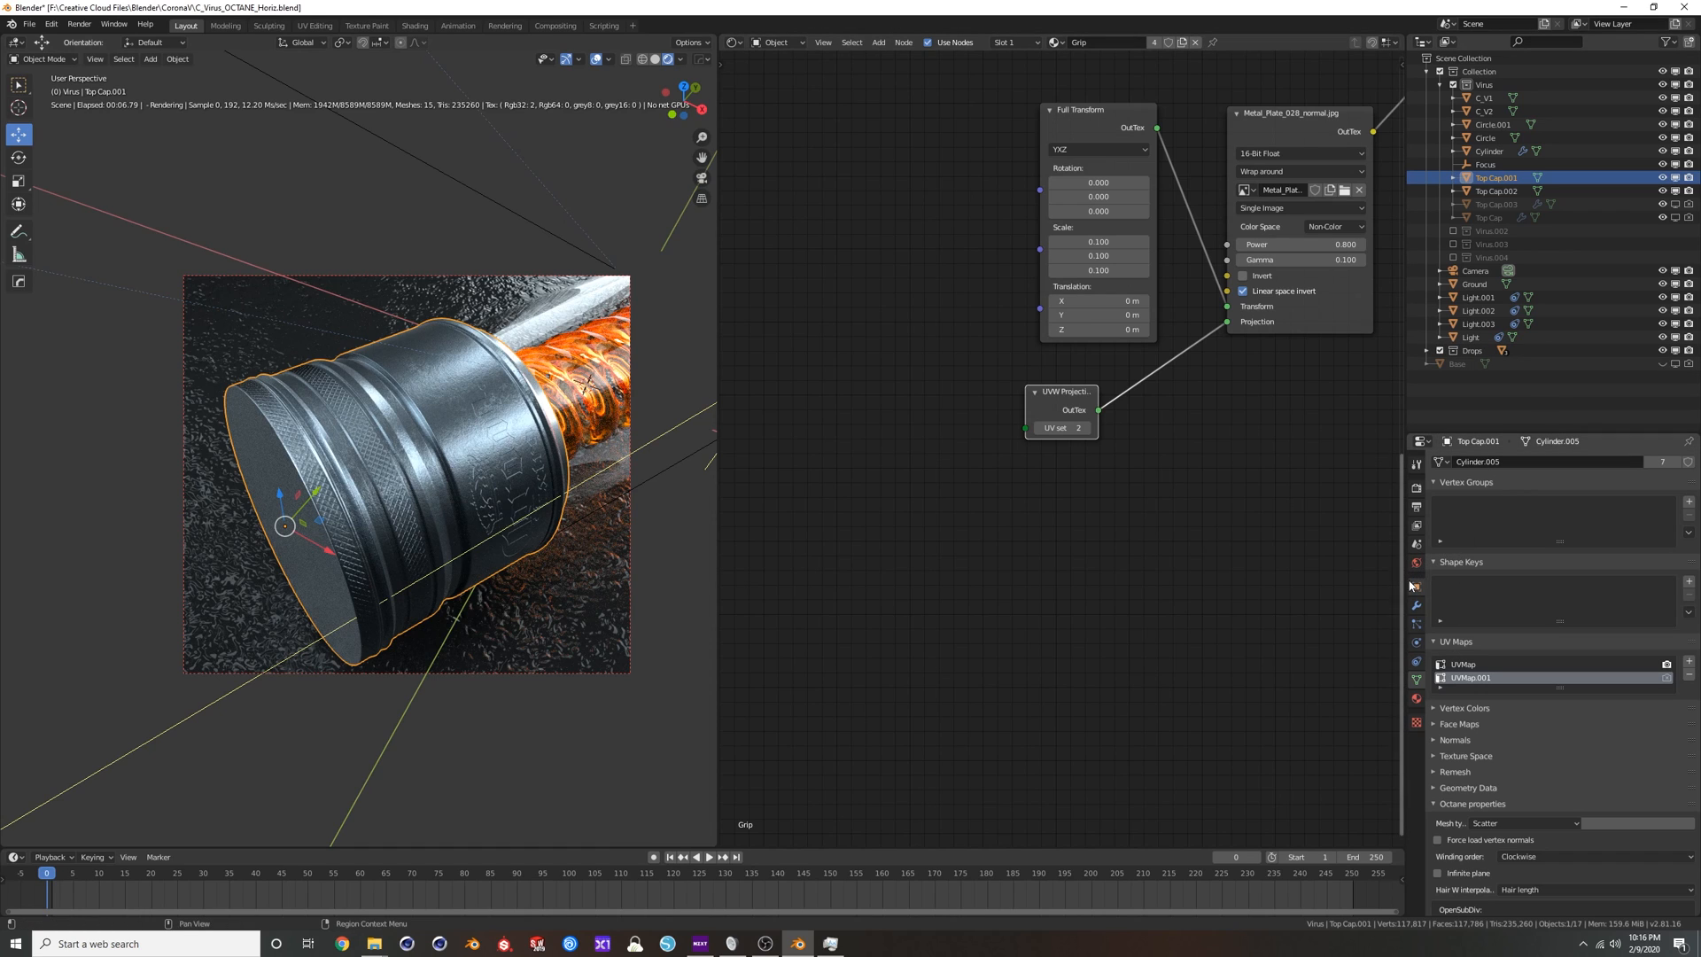
In the cap's Dent.001 material, set the logo texture's Full Transform X translation to -1.56 m.
{"action": "left_click", "coordinate": [1417, 698]}
{"action": "left_click", "coordinate": [1467, 505]}
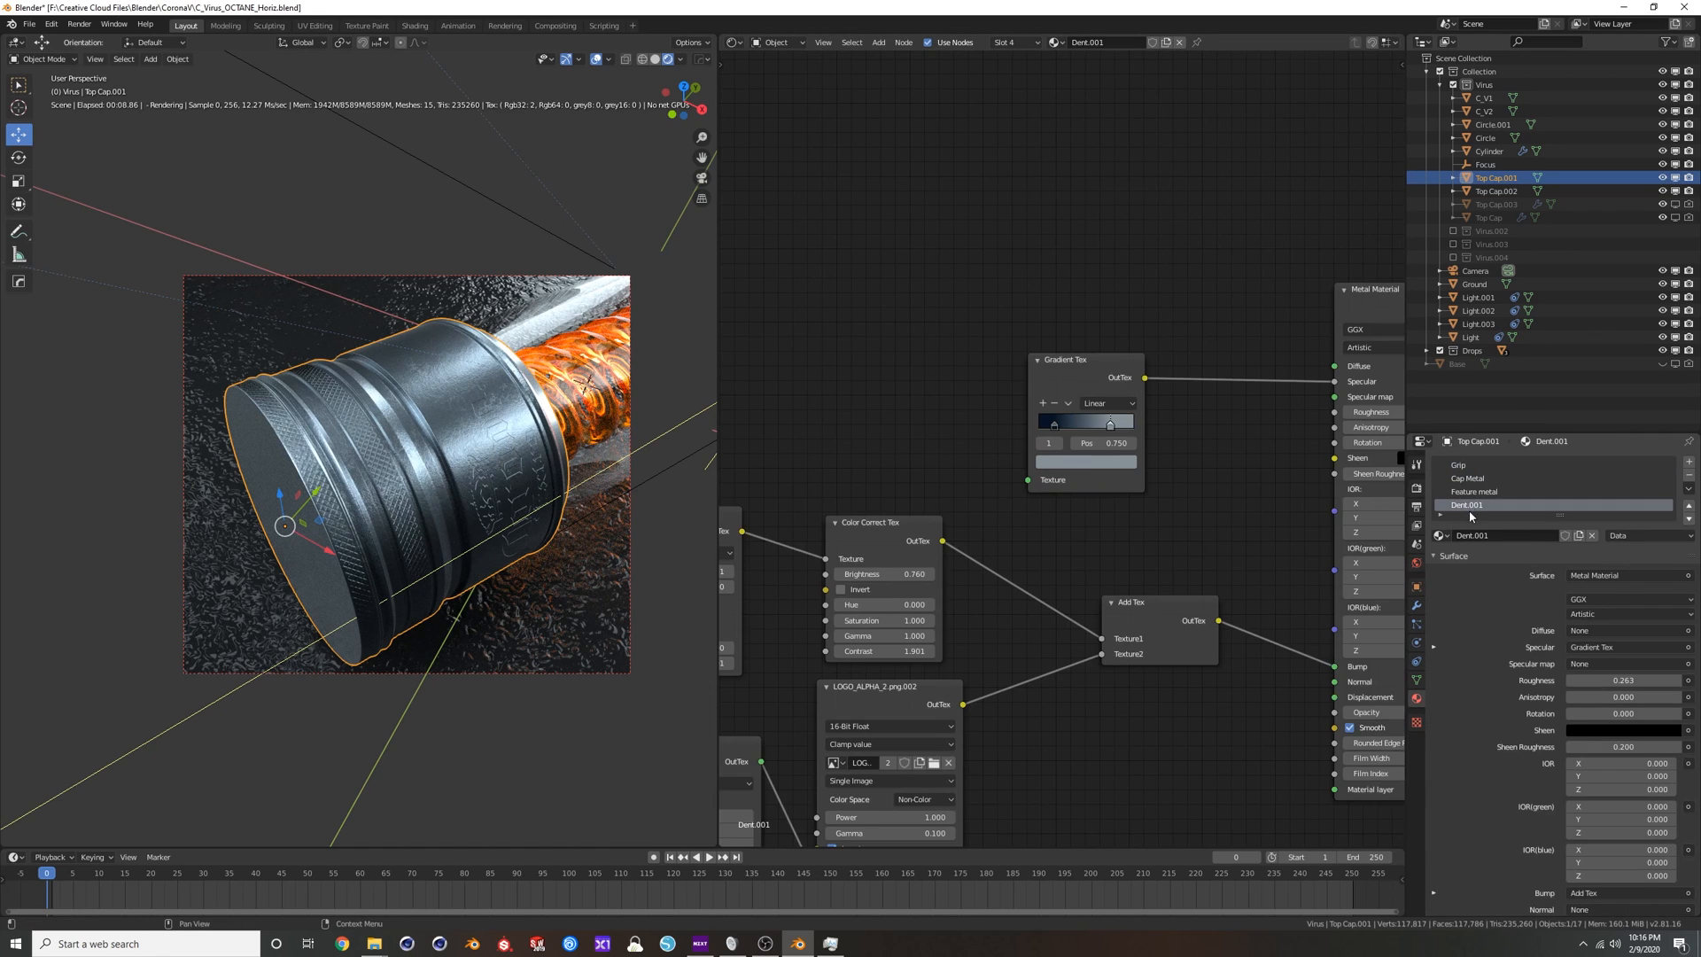
{"action": "middle_click_drag", "start_coordinate": [915, 685], "coordinate": [1070, 523]}
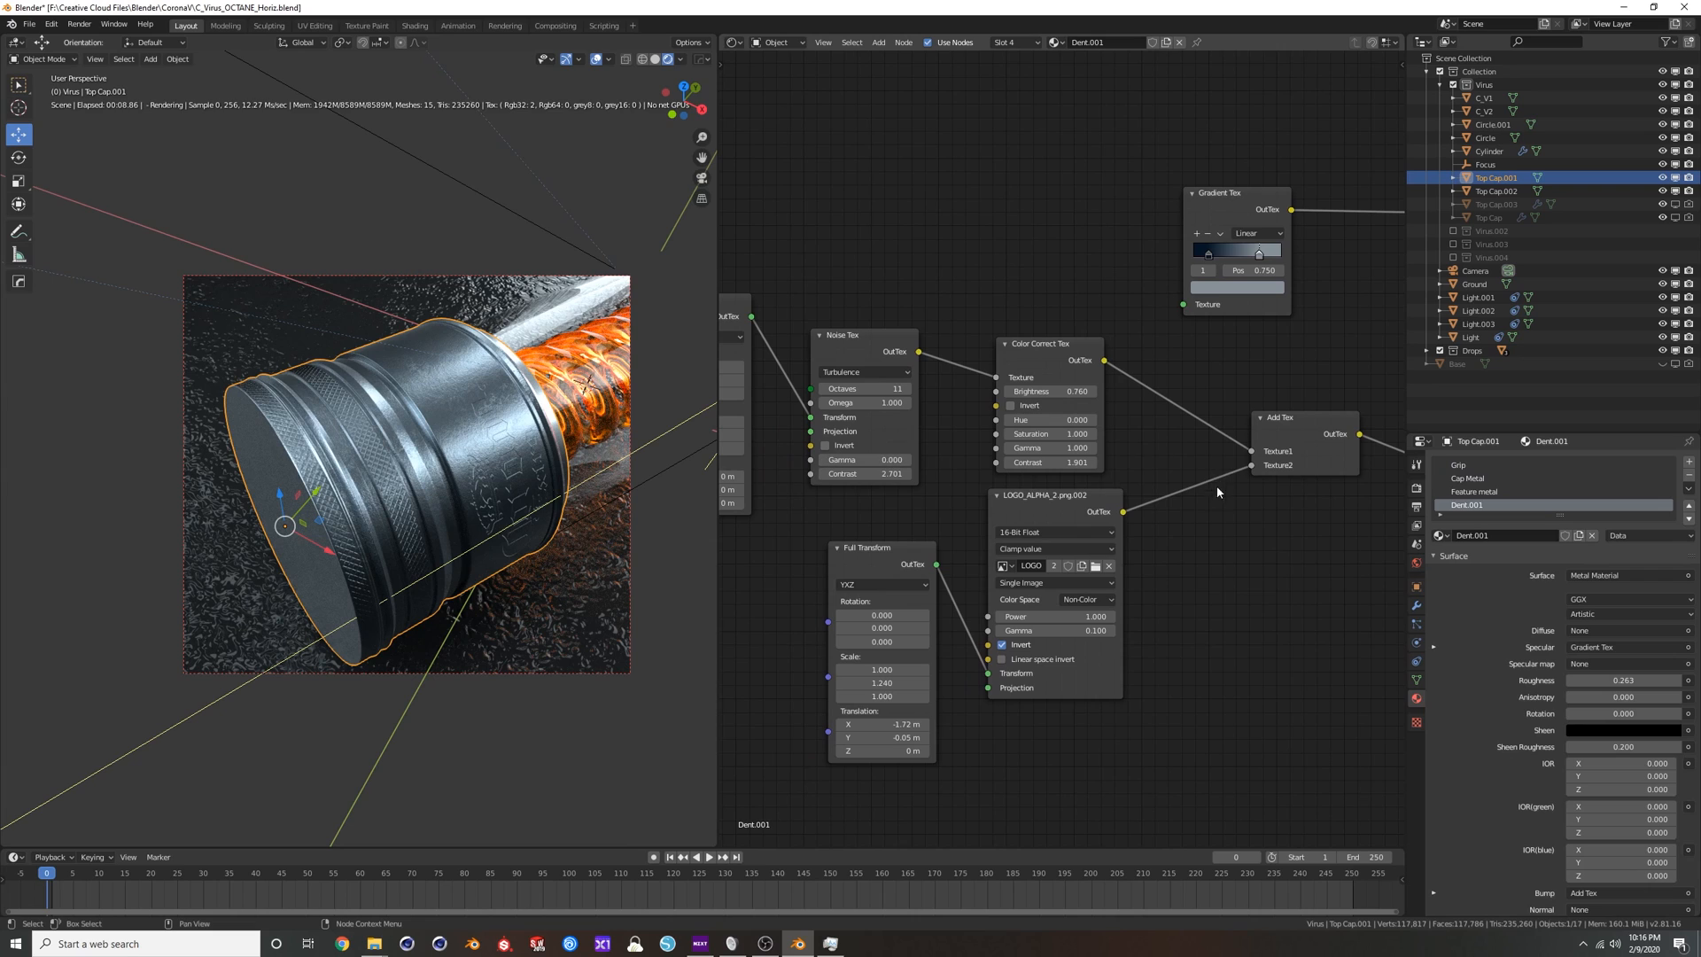
{"action": "scroll", "coordinate": [1054, 661], "scroll_direction": "up", "scroll_amount": 3}
{"action": "middle_click_drag", "start_coordinate": [1054, 661], "coordinate": [1079, 512]}
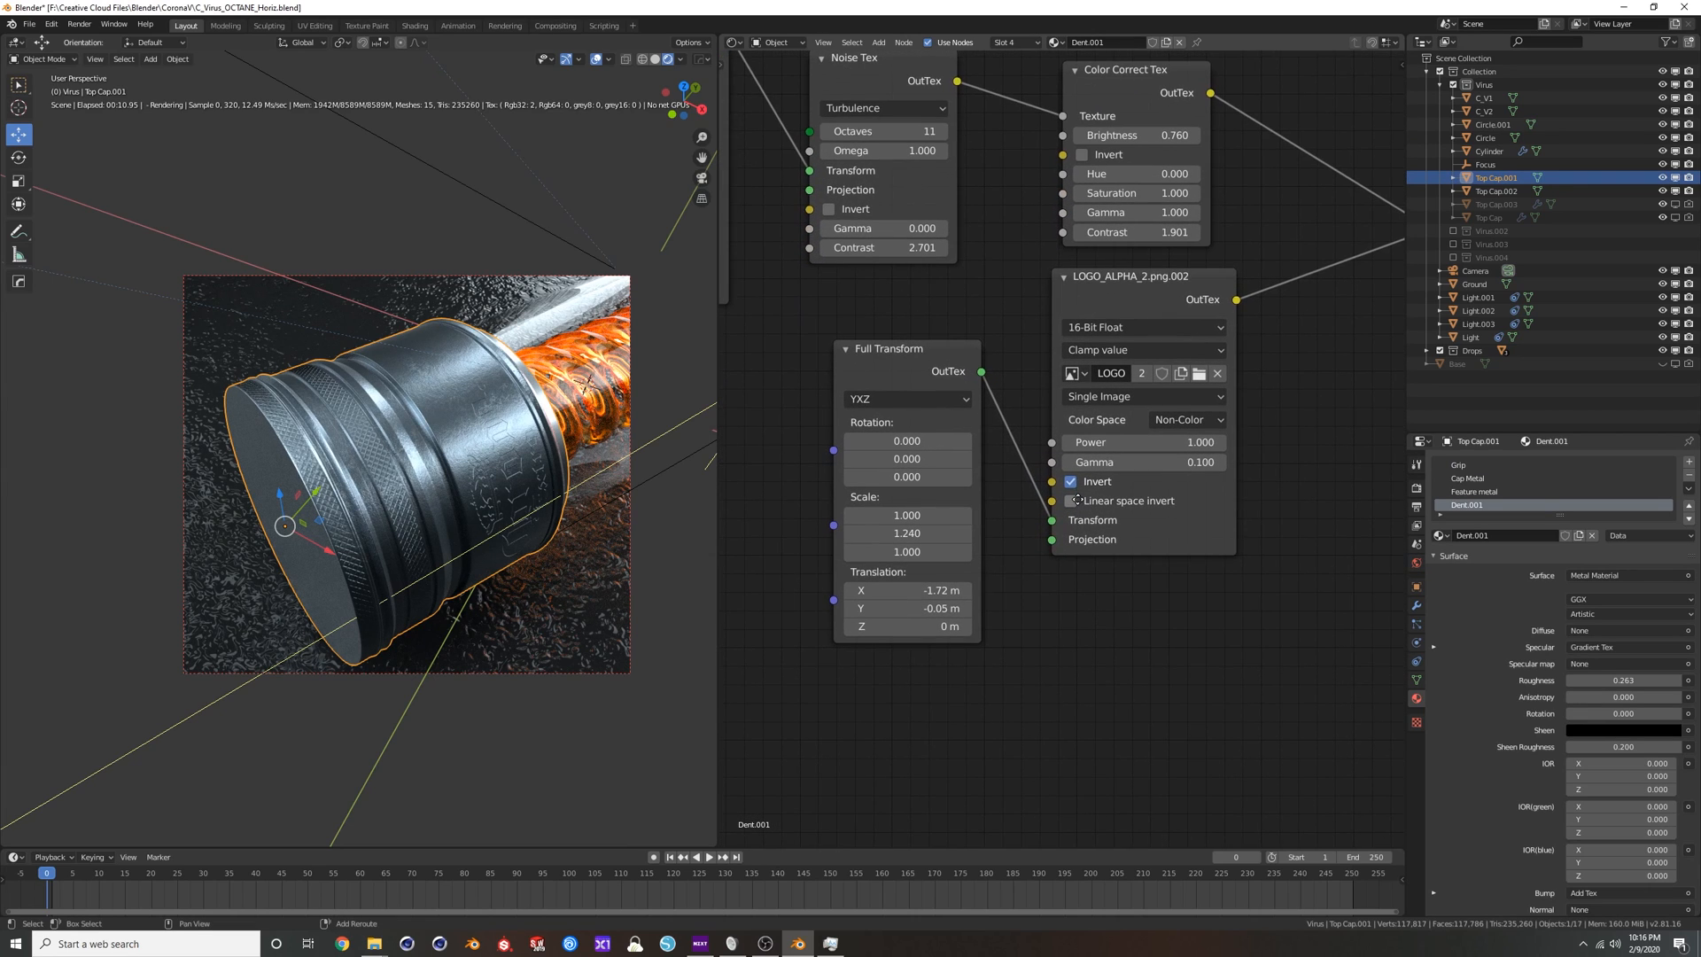
{"action": "mouse_move", "coordinate": [941, 609]}
{"action": "left_mouse_down"}
{"action": "mouse_move", "coordinate": [923, 609]}
{"action": "mouse_move", "coordinate": [966, 609]}
{"action": "mouse_move", "coordinate": [932, 591]}
{"action": "mouse_move", "coordinate": [991, 591]}
{"action": "mouse_move", "coordinate": [856, 591]}
{"action": "mouse_move", "coordinate": [927, 591]}
{"action": "left_mouse_up"}
Connect the logo image texture's output directly to the Metal Material's Bump input, bypassing the Add Tex node.
{"action": "scroll", "coordinate": [1135, 592], "scroll_direction": "down", "scroll_amount": 3}
{"action": "middle_click_drag", "start_coordinate": [1179, 560], "coordinate": [1086, 652]}
{"action": "scroll", "coordinate": [1214, 529], "scroll_direction": "down", "scroll_amount": 2}
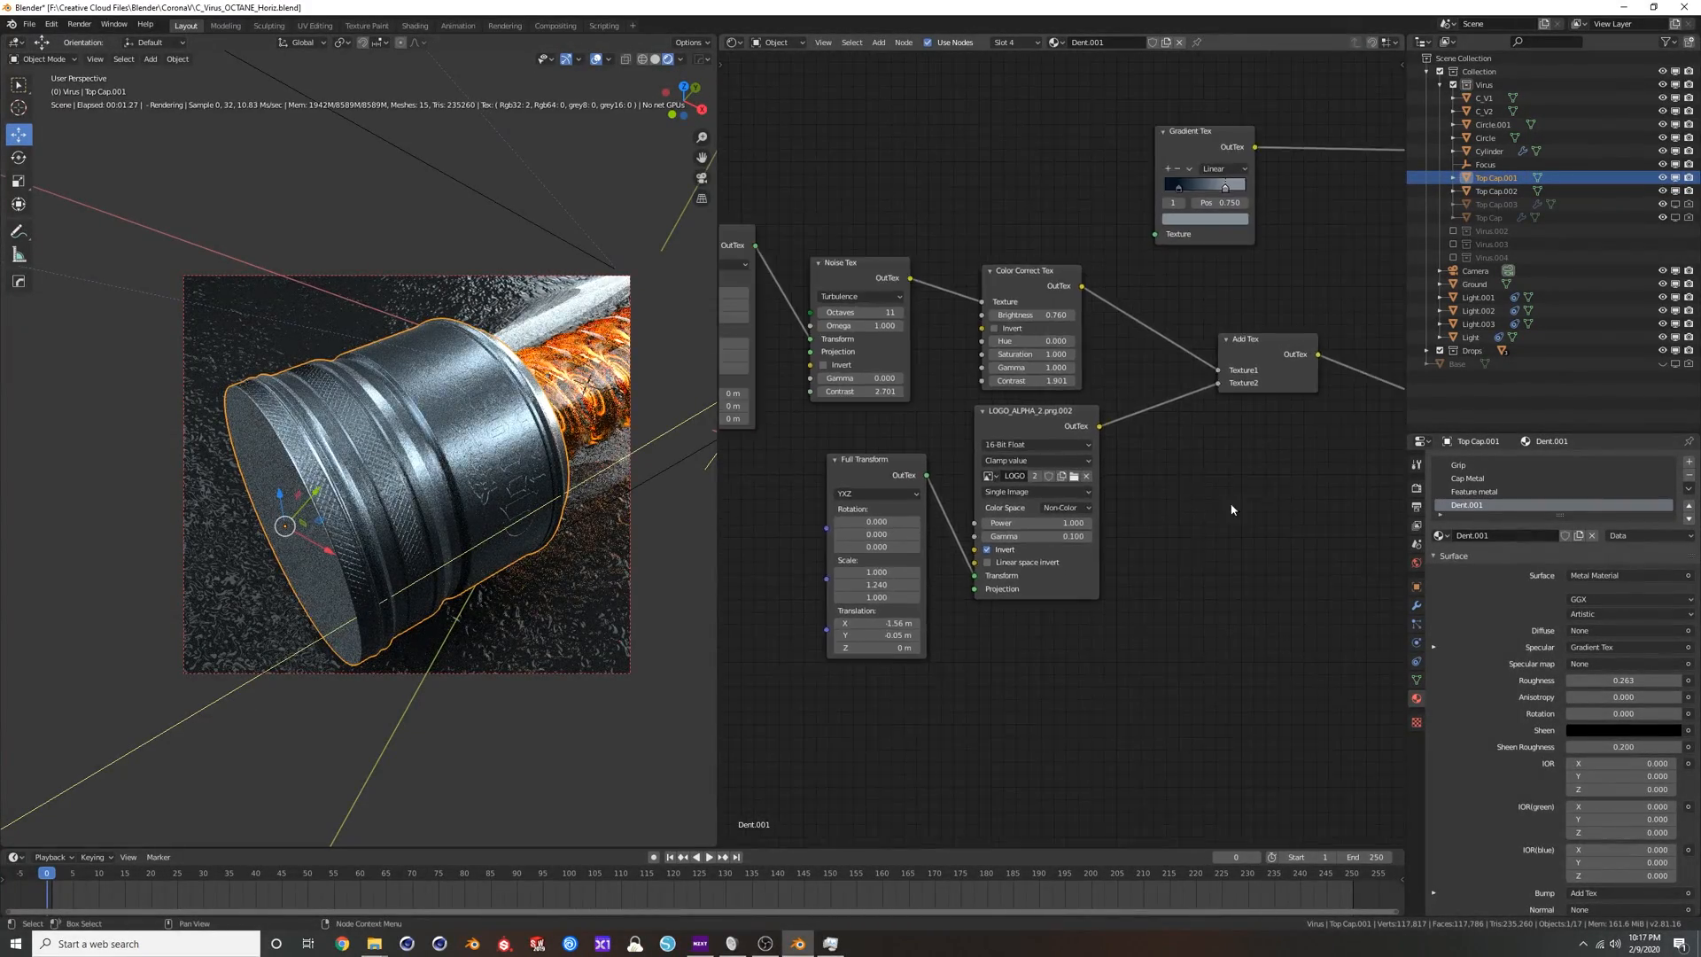
{"action": "middle_click_drag", "start_coordinate": [1223, 520], "coordinate": [1157, 602]}
{"action": "left_click_drag", "start_coordinate": [1033, 508], "coordinate": [1352, 475]}
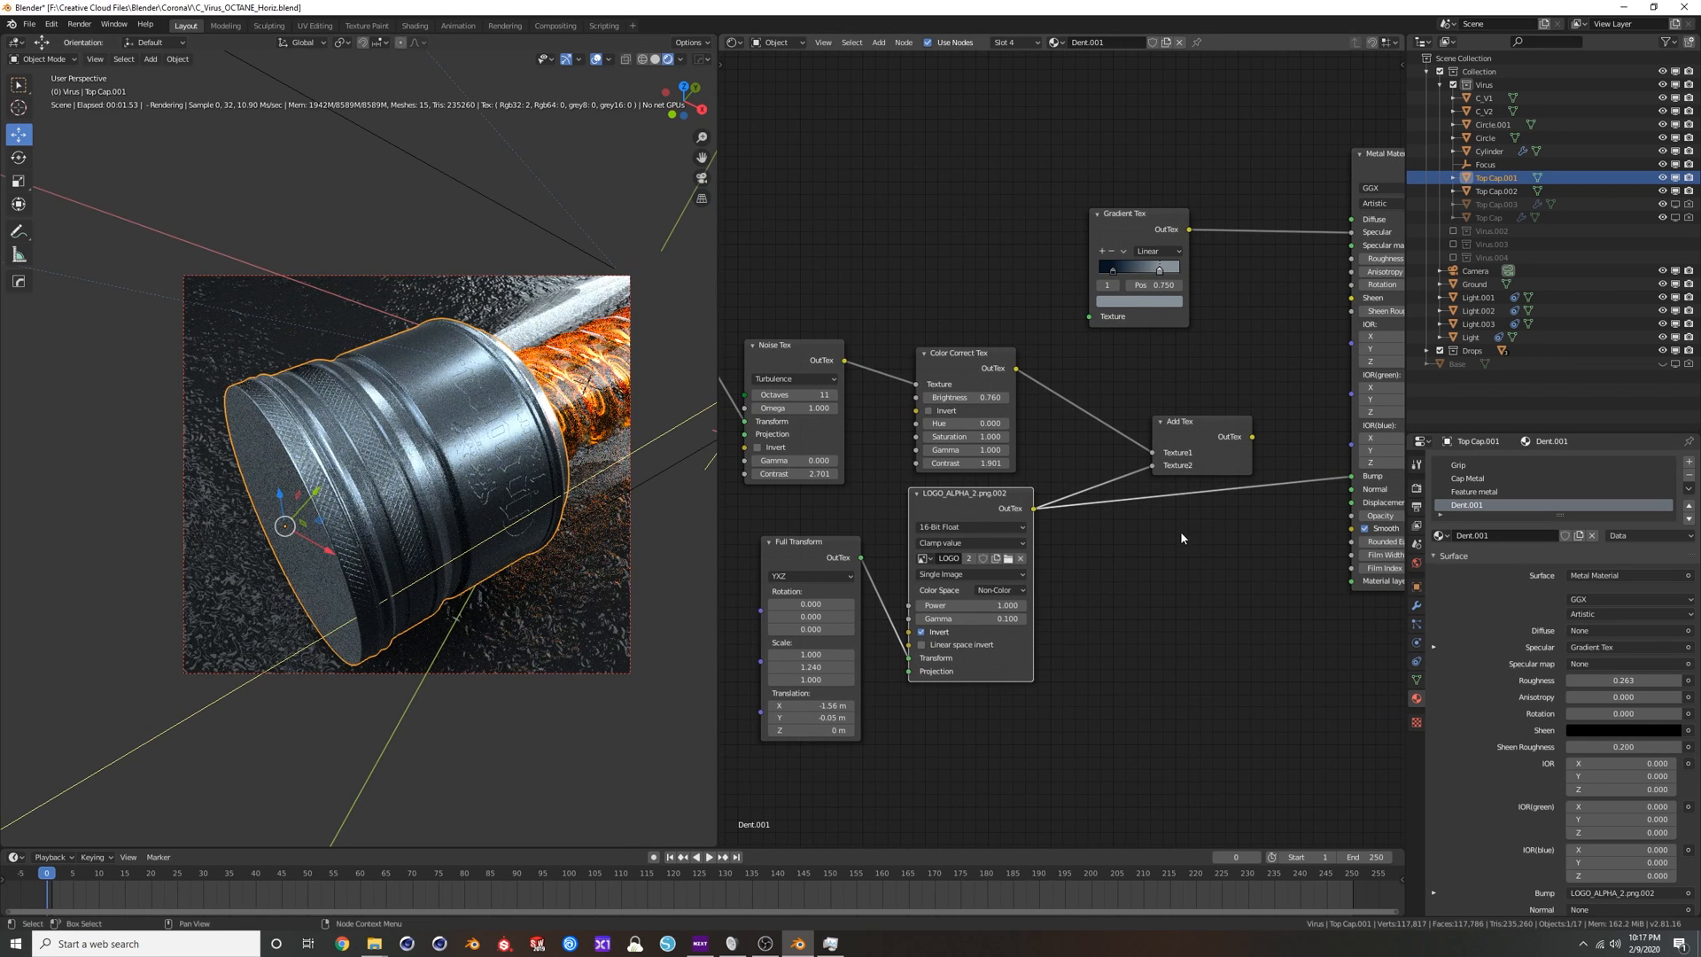
Connect the Color Correct Tex output directly to the Metal Material's Bump input and move the Color Correct and Add Tex nodes apart.
{"action": "middle_click_drag", "start_coordinate": [1180, 529], "coordinate": [1204, 574]}
{"action": "middle_click_drag", "start_coordinate": [820, 454], "coordinate": [948, 422]}
{"action": "scroll", "coordinate": [1173, 406], "scroll_direction": "down", "scroll_amount": 1}
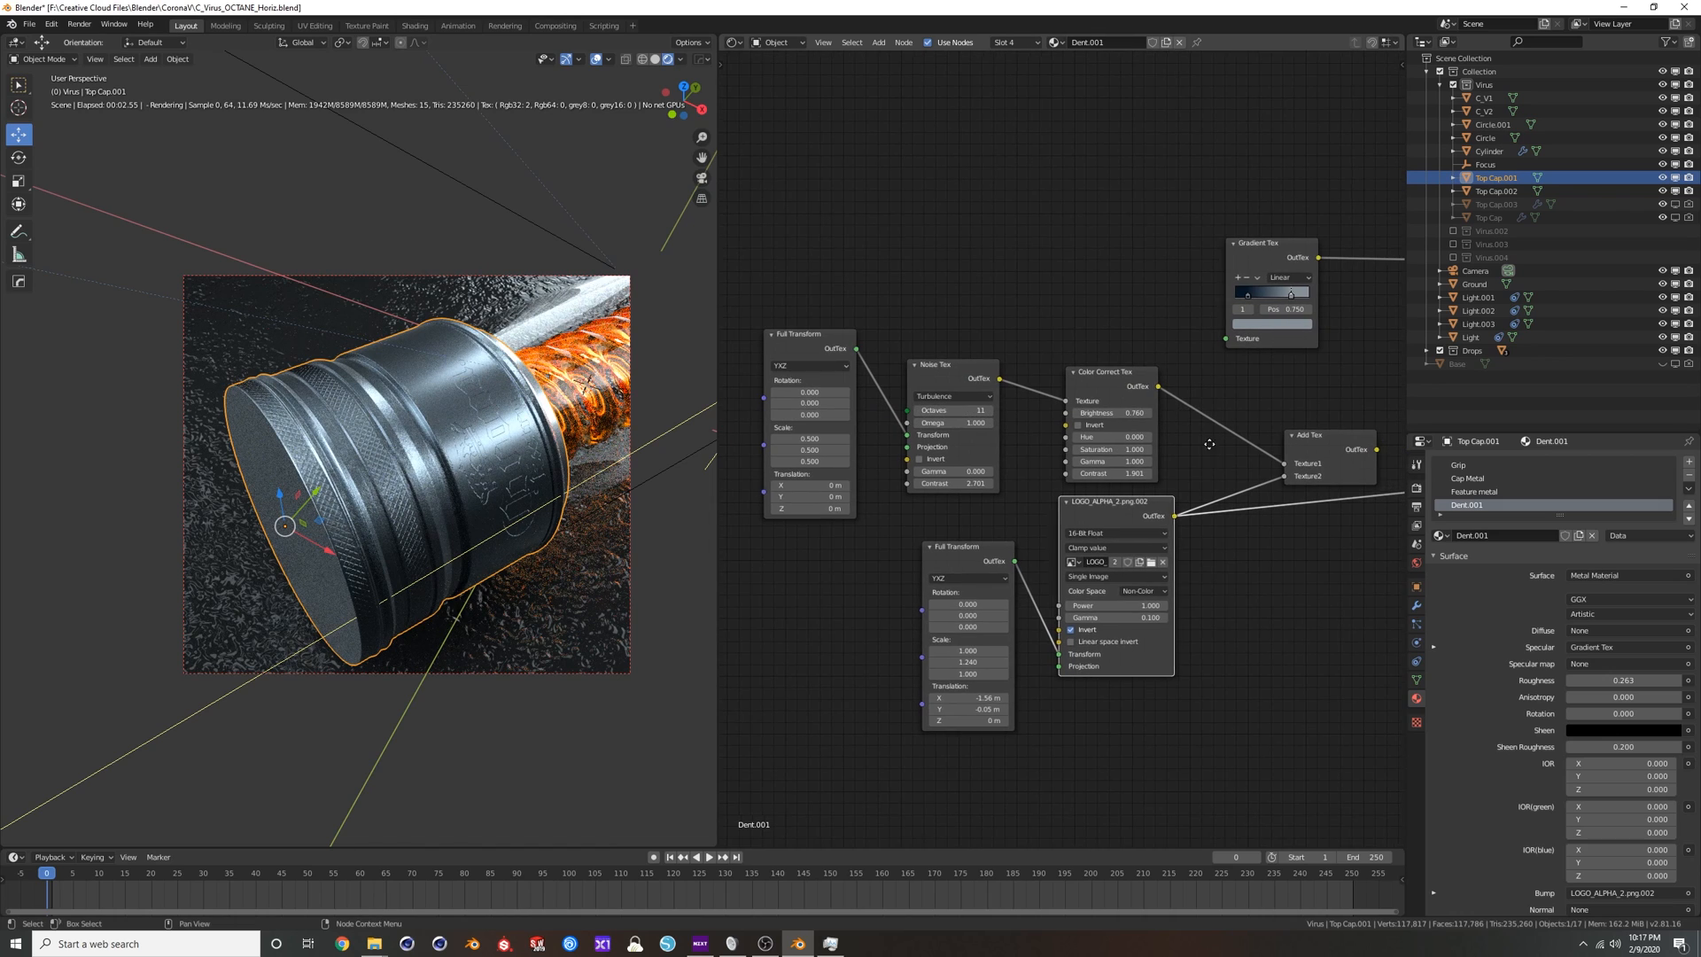
{"action": "middle_click_drag", "start_coordinate": [1216, 449], "coordinate": [1111, 420]}
{"action": "left_click_drag", "start_coordinate": [1056, 357], "coordinate": [1366, 458]}
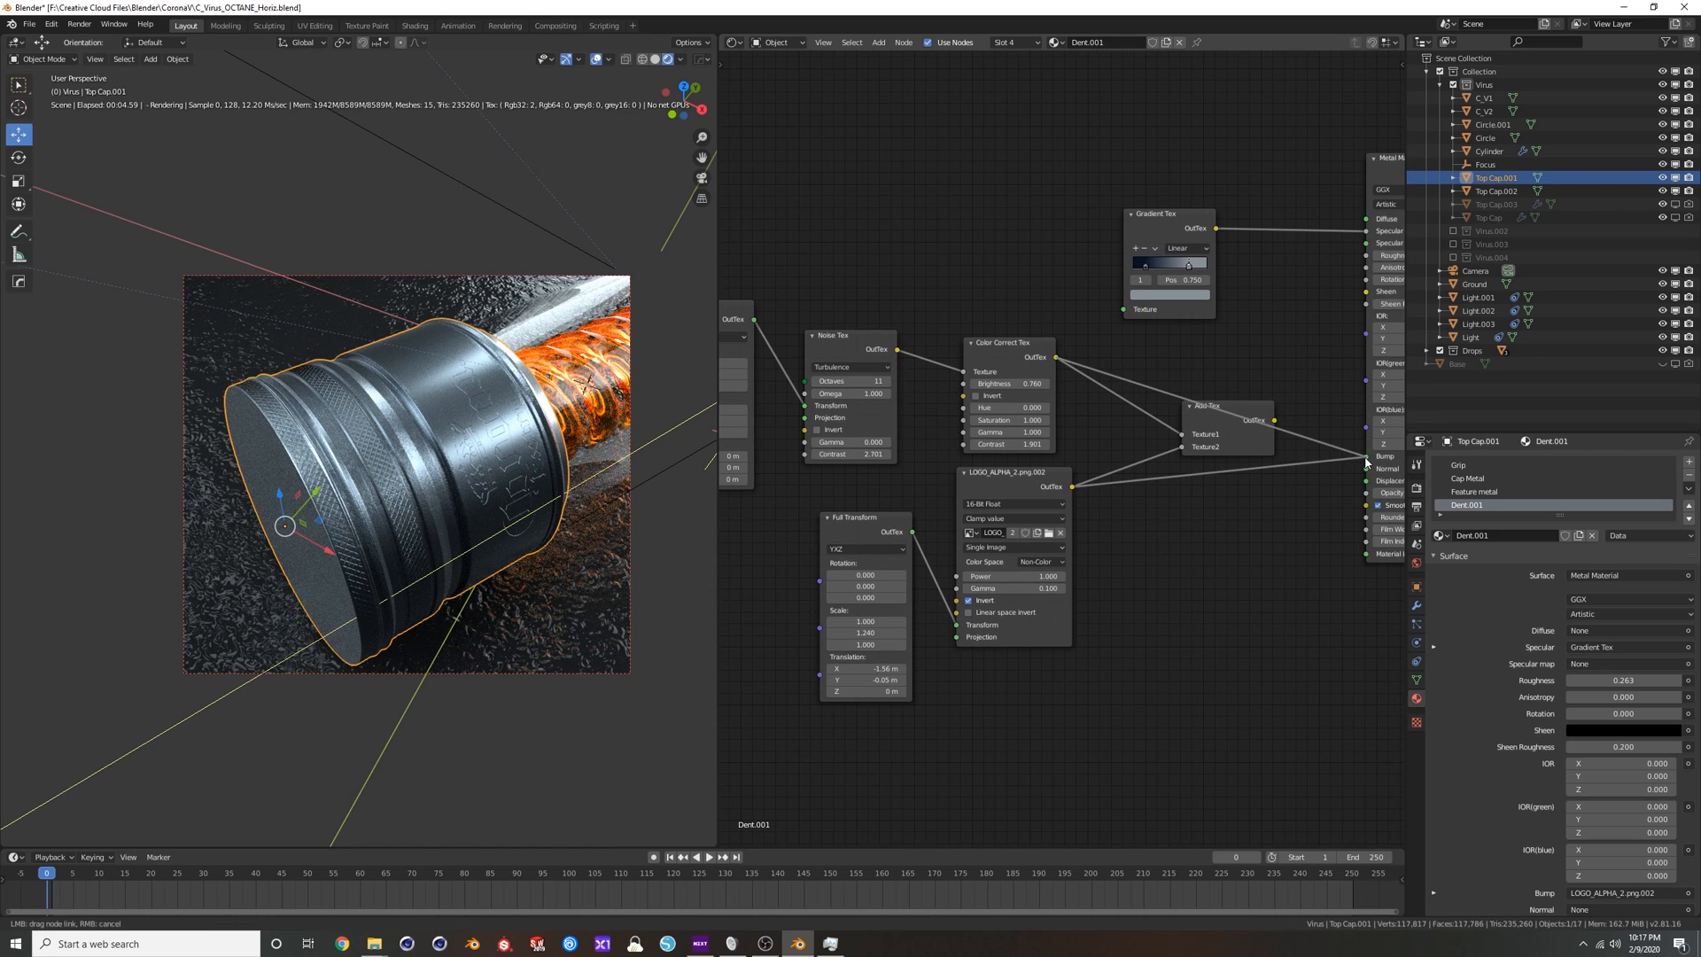
{"action": "left_click_drag", "start_coordinate": [986, 349], "coordinate": [960, 312]}
{"action": "left_click_drag", "start_coordinate": [1206, 404], "coordinate": [1185, 459]}
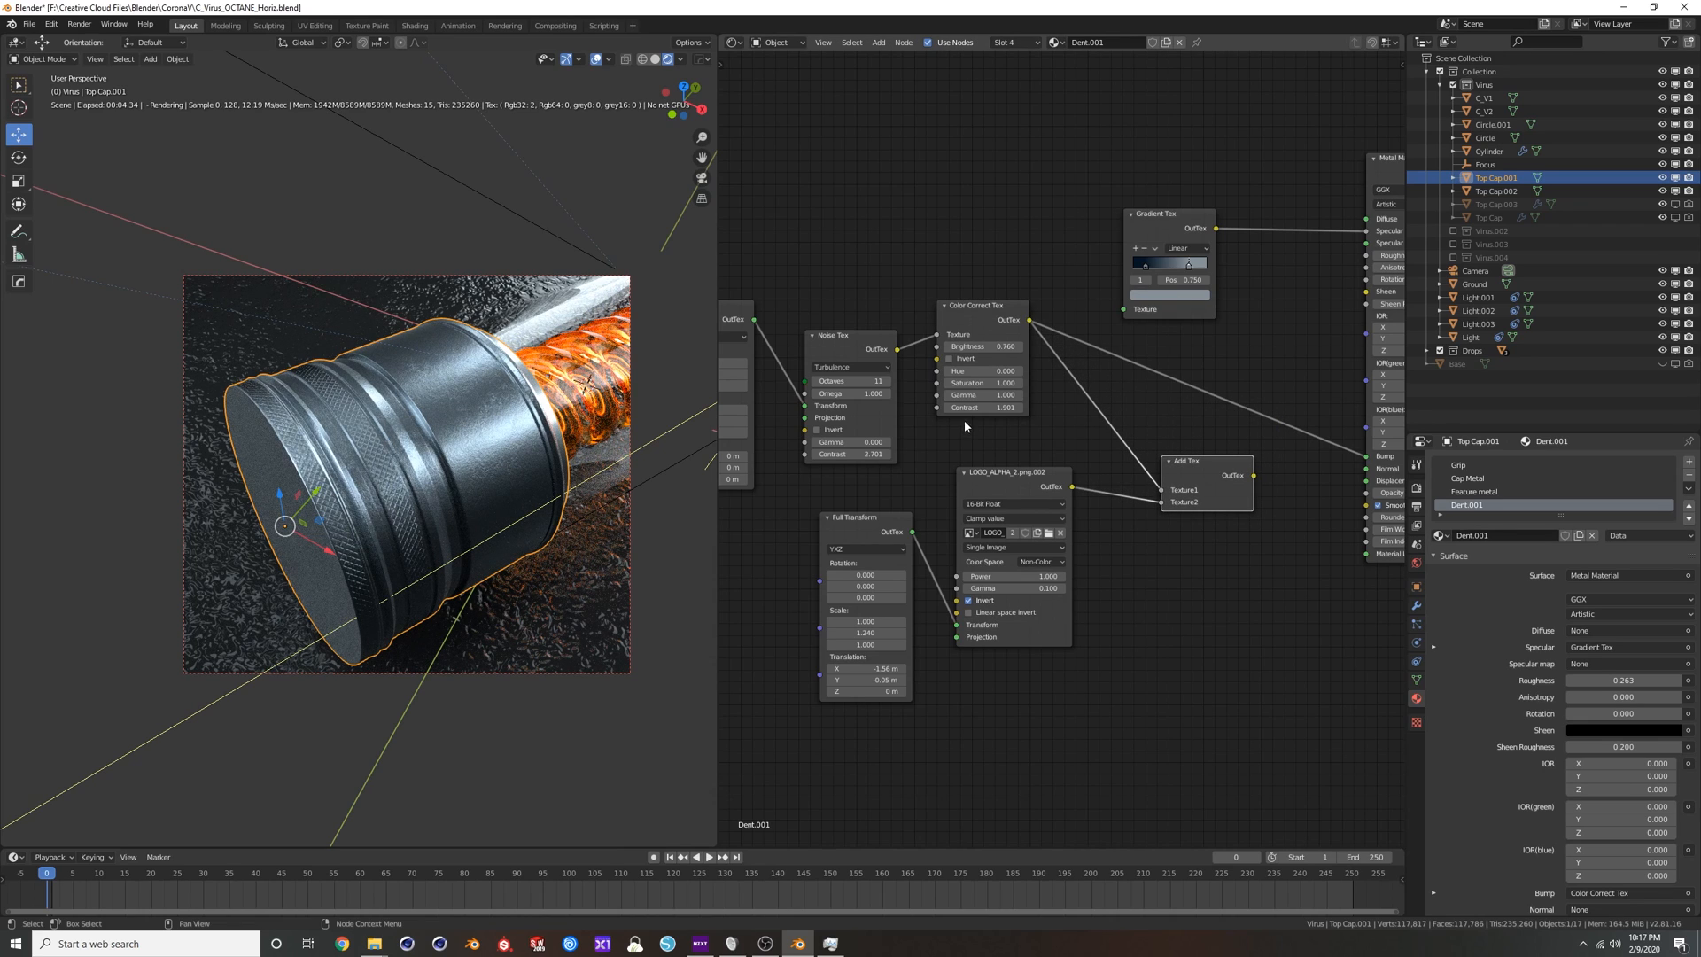
Examine the settings of the Noise Tex and Color Correct Tex nodes that drive the dents.
{"action": "scroll", "coordinate": [963, 423], "scroll_direction": "up", "scroll_amount": 3}
{"action": "middle_click_drag", "start_coordinate": [983, 443], "coordinate": [1011, 490]}
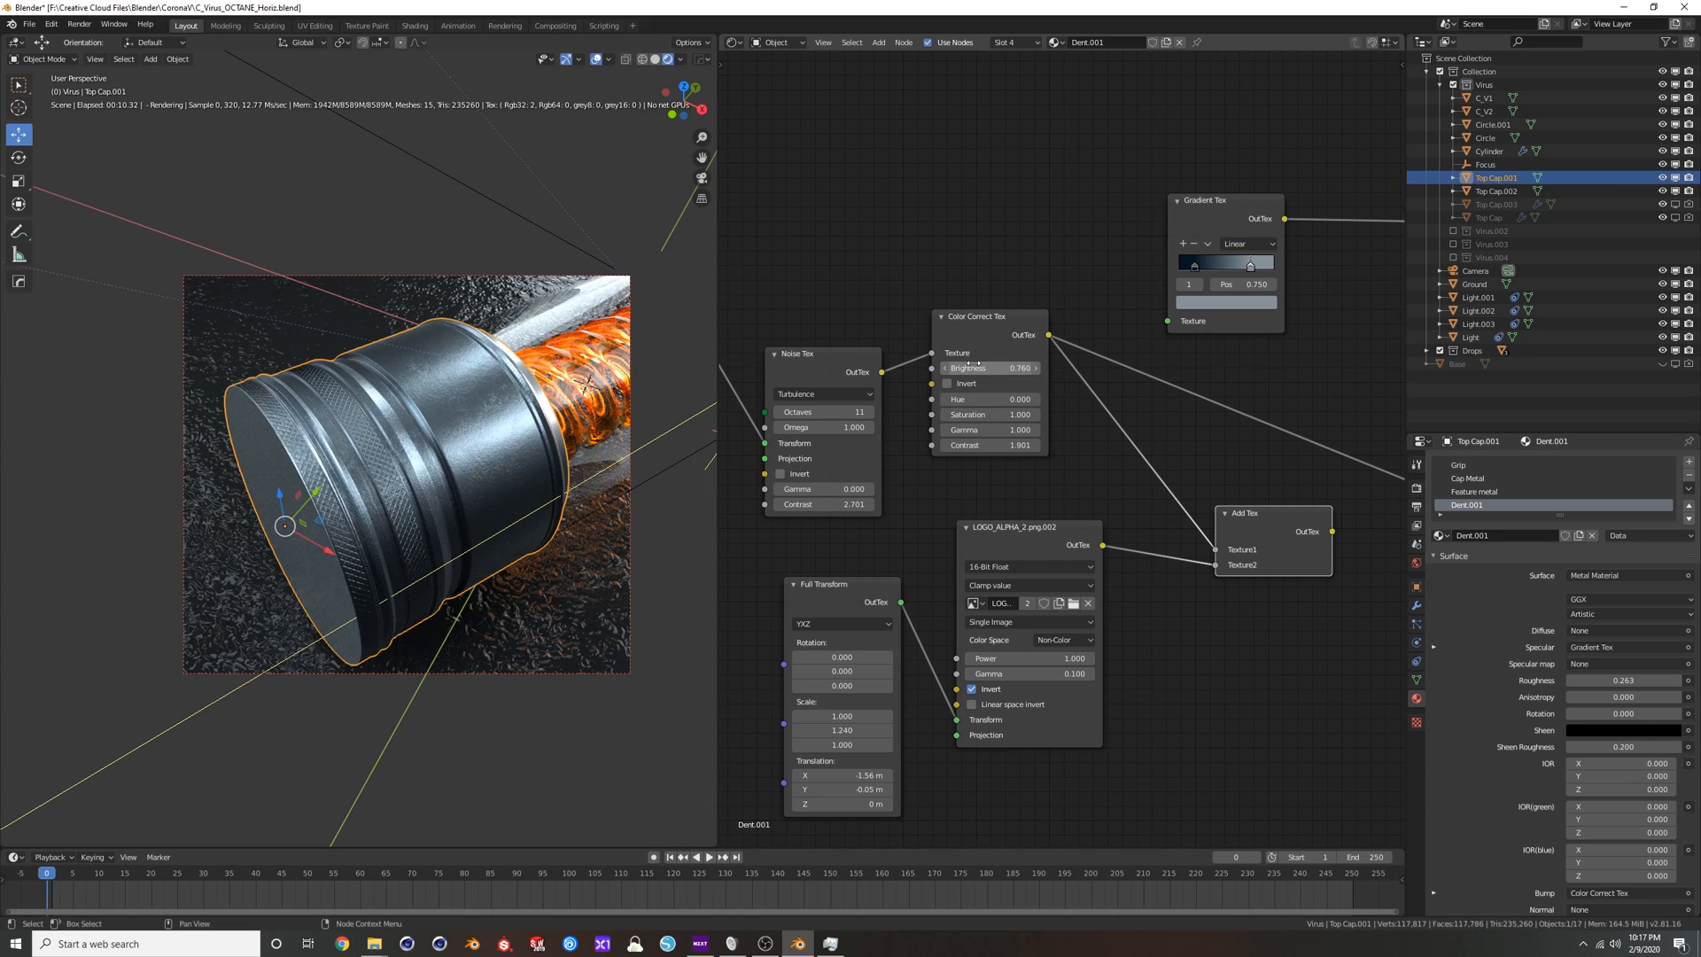
{"action": "middle_click_drag", "start_coordinate": [970, 395], "coordinate": [1177, 371]}
{"action": "scroll", "coordinate": [1005, 412], "scroll_direction": "up", "scroll_amount": 4}
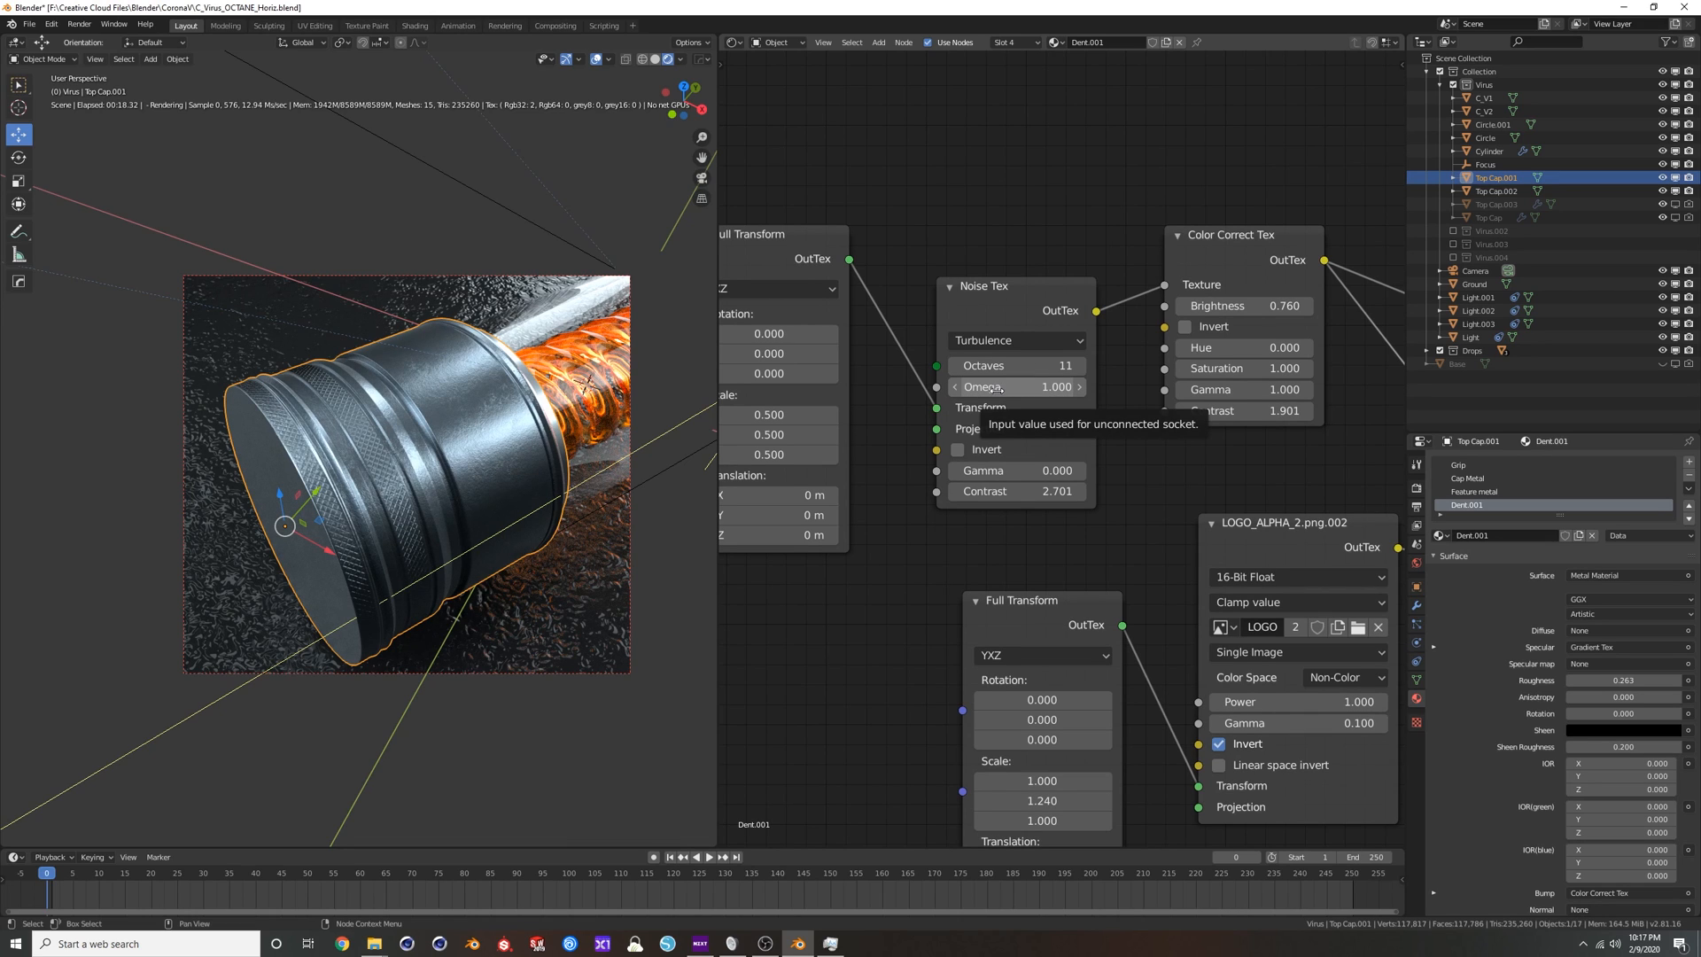
{"action": "scroll", "coordinate": [997, 390], "scroll_direction": "down", "scroll_amount": 3}
{"action": "scroll", "coordinate": [1015, 431], "scroll_direction": "down", "scroll_amount": 4}
{"action": "middle_click_drag", "start_coordinate": [1032, 446], "coordinate": [841, 474]}
Delete the Add Tex node and disconnect the Color Correct Tex from the Metal Material's Bump input.
{"action": "left_click", "coordinate": [1194, 468]}
{"action": "left_click_drag", "start_coordinate": [1180, 497], "coordinate": [1173, 465]}
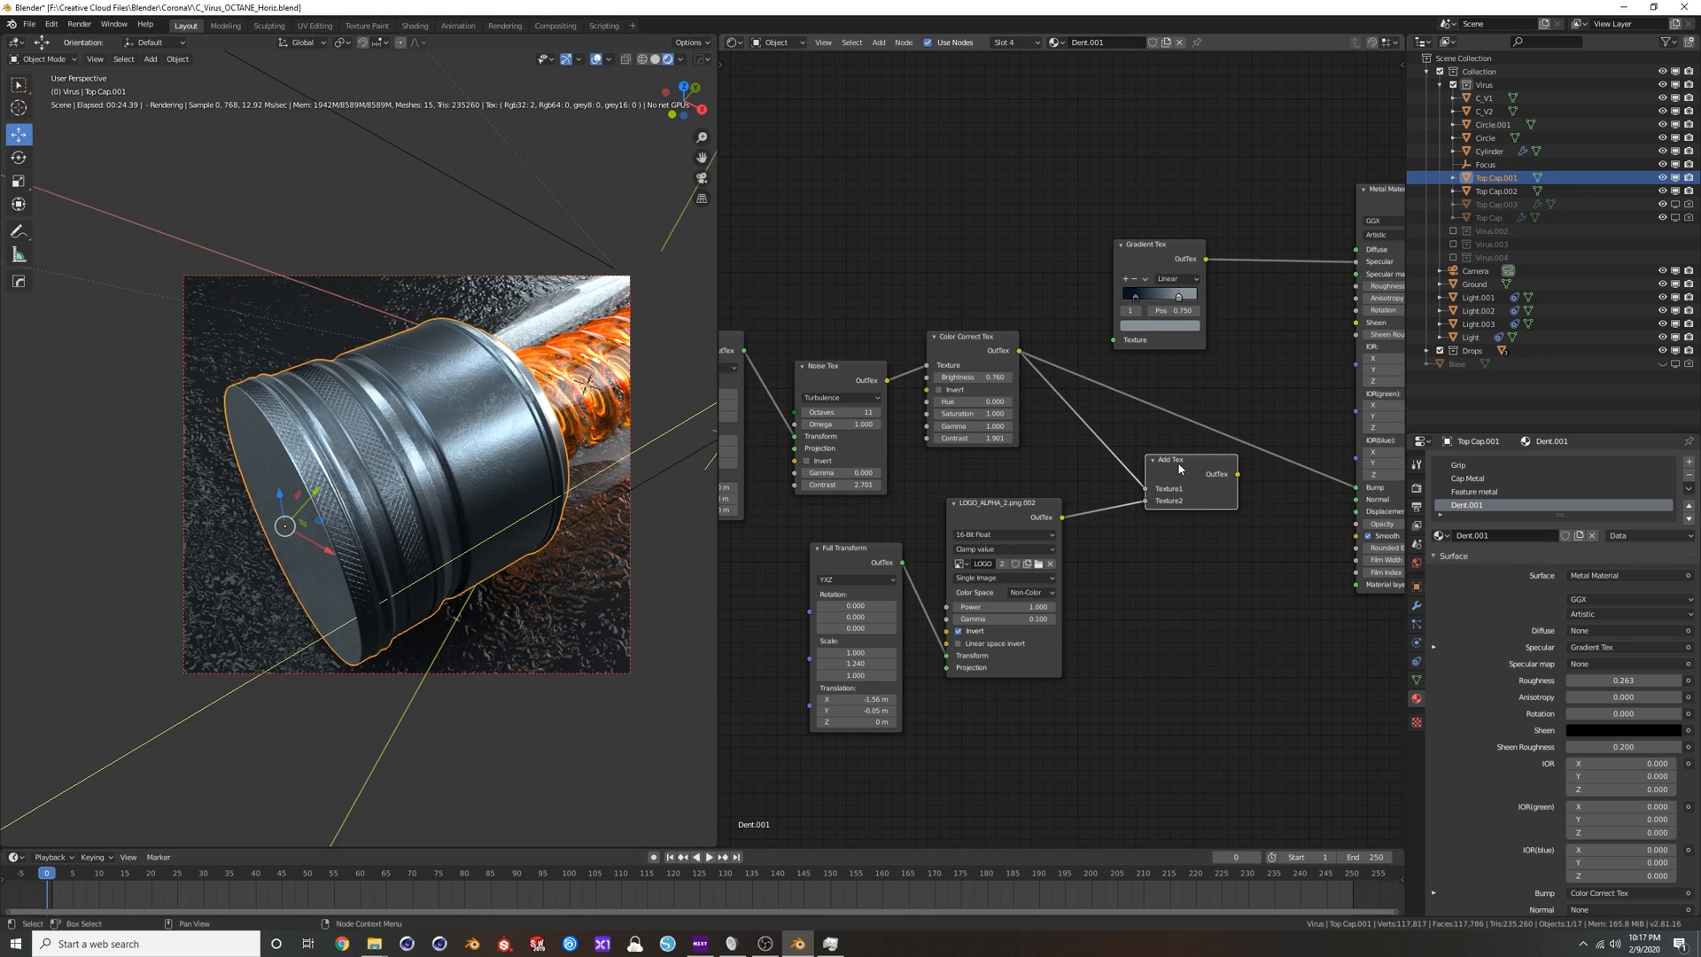
{"action": "key", "text": "x"}
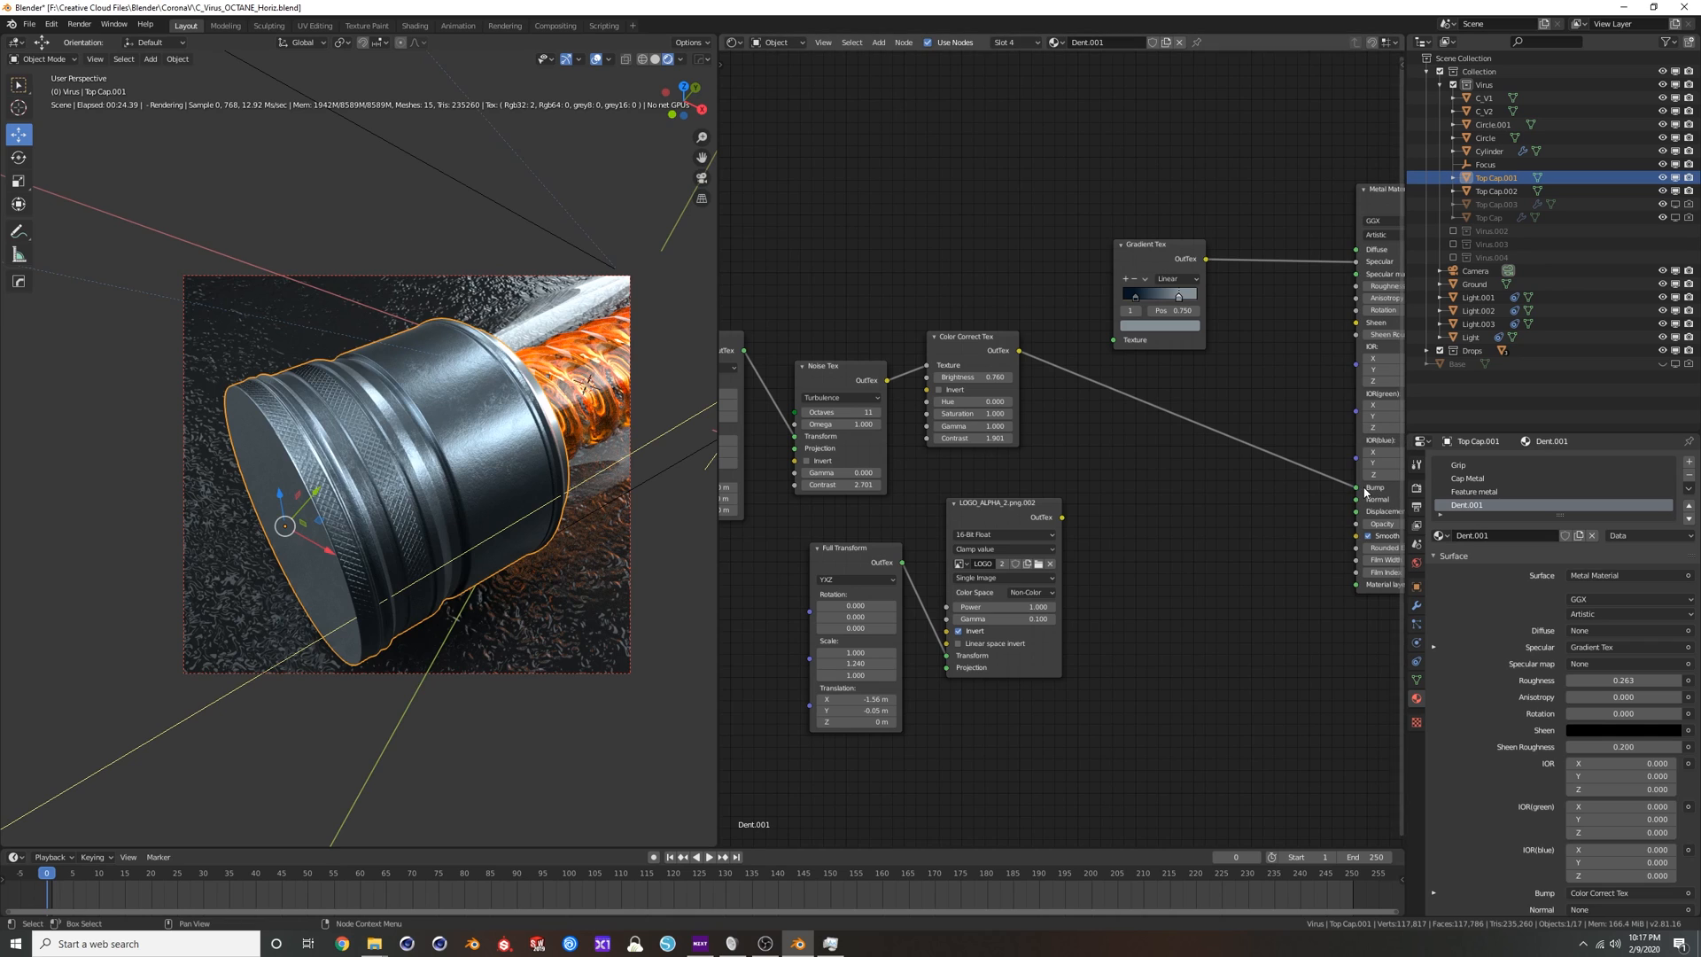
{"action": "left_click_drag", "start_coordinate": [1355, 488], "coordinate": [1289, 466]}
Add a new Add Tex node between the logo image texture and the Metal Material.
{"action": "key", "text": "shift+a"}
{"action": "left_click", "coordinate": [1215, 380]}
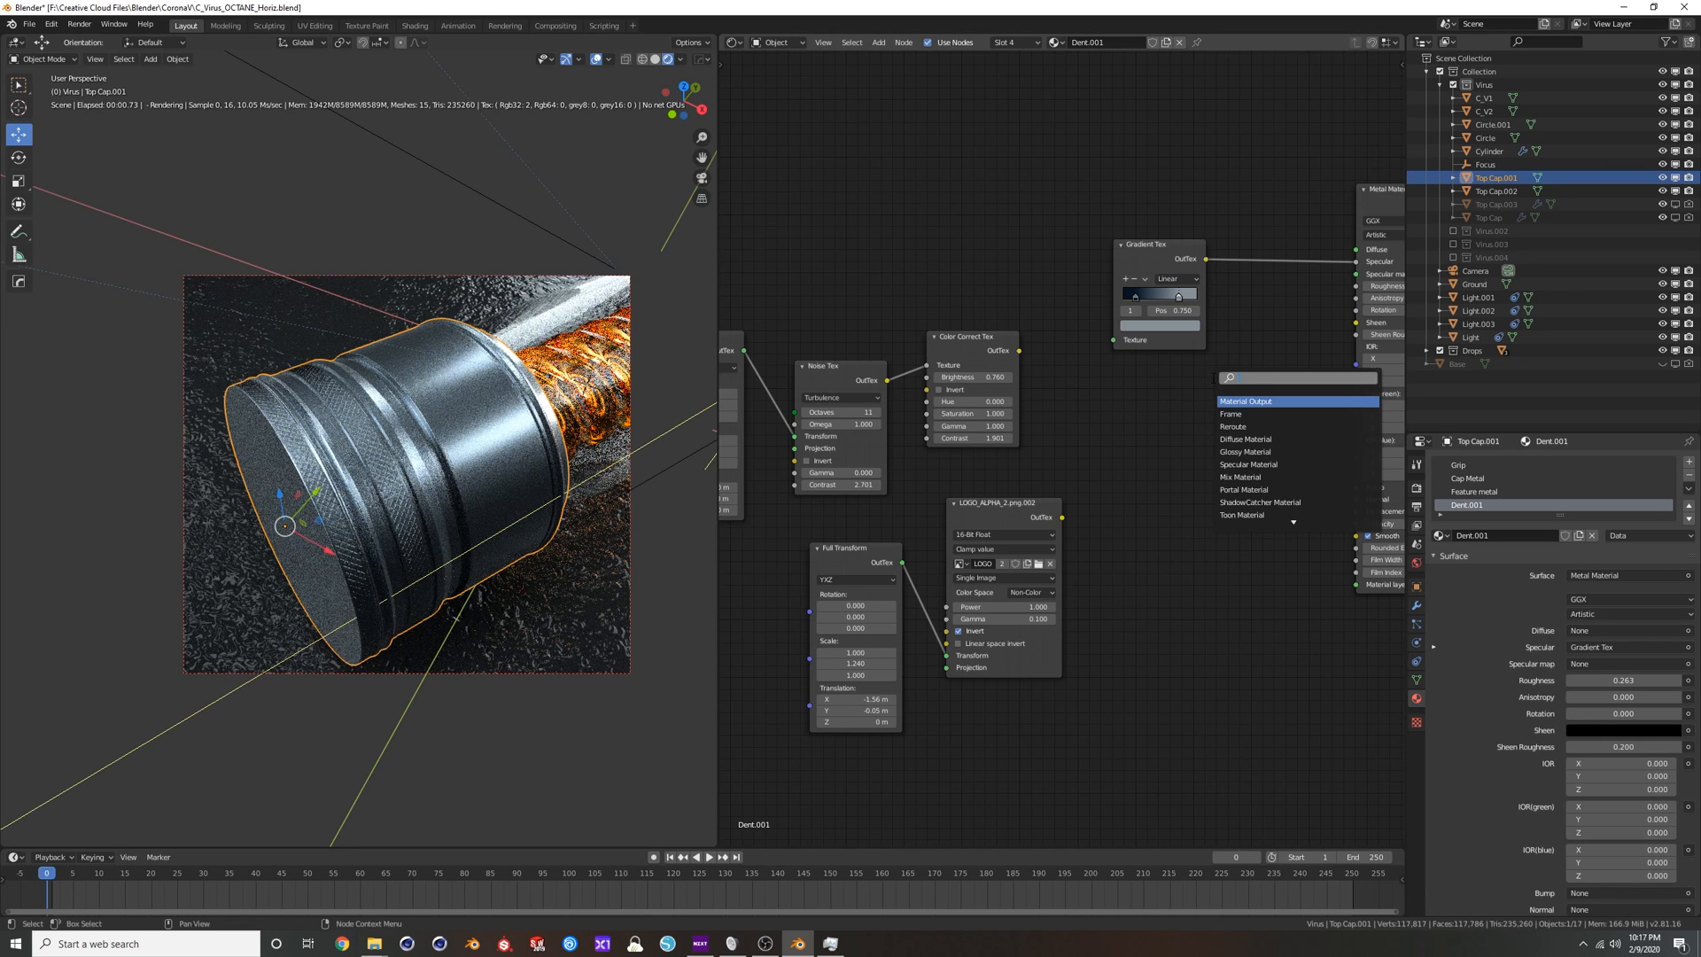
{"action": "type", "text": "add"}
{"action": "key", "text": "Return"}
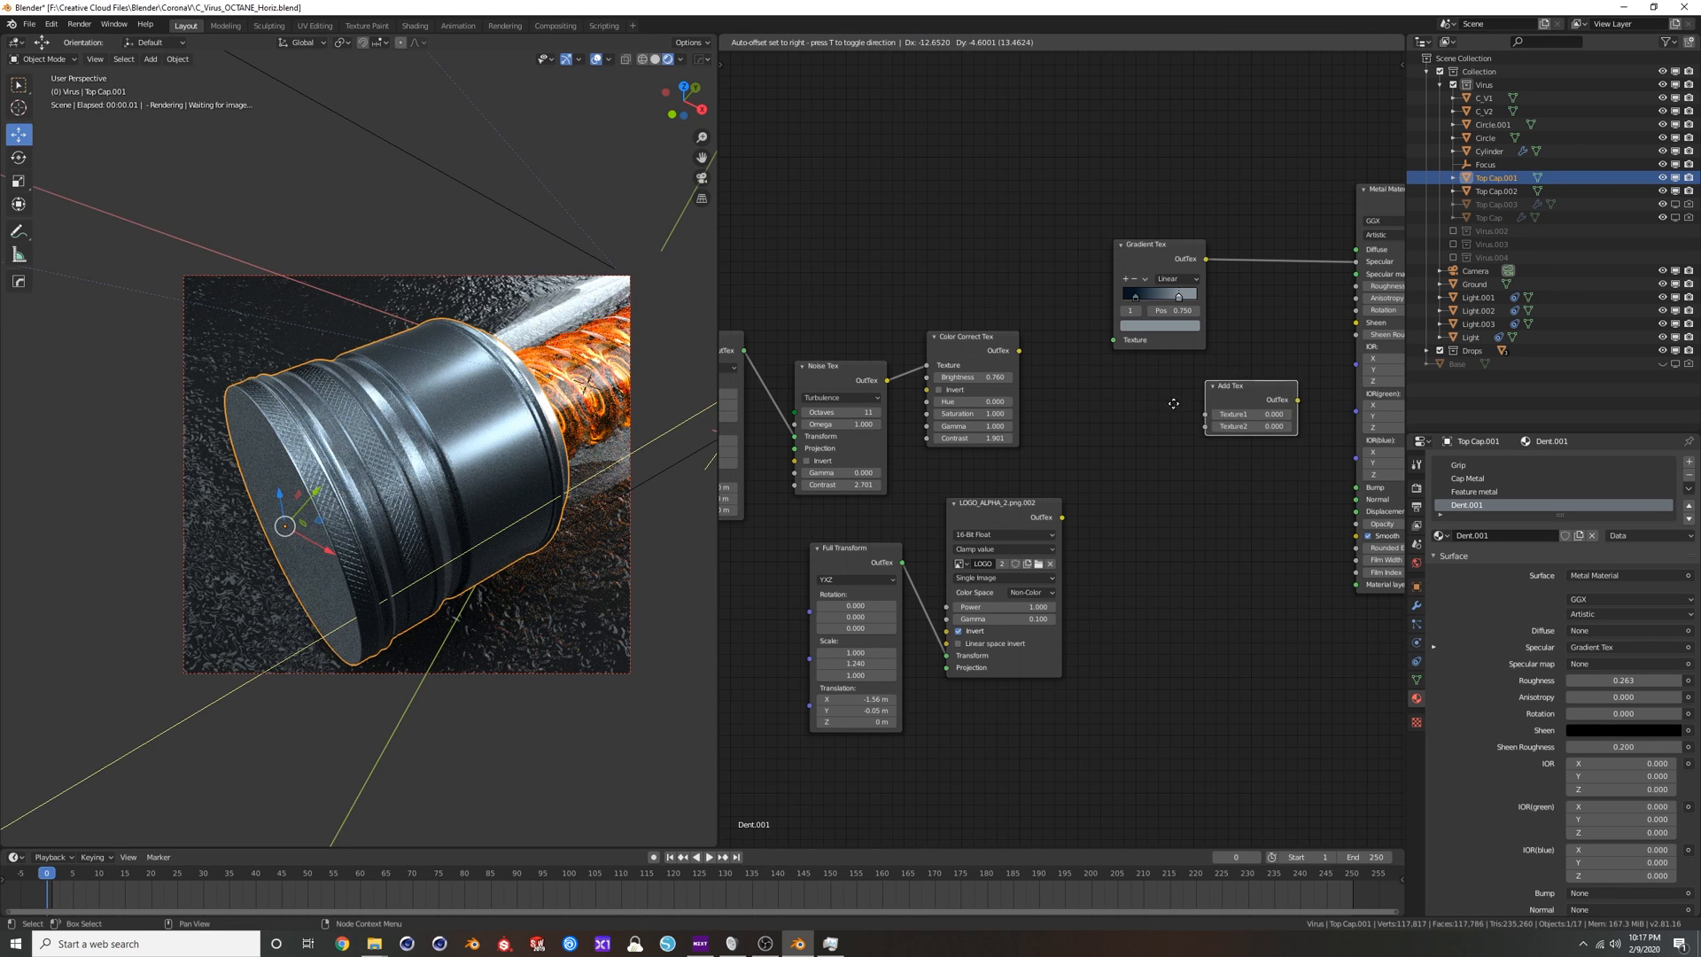
{"action": "left_click", "coordinate": [1156, 483]}
Connect Color Correct Tex to Texture1 and the logo image to Texture2 of Add Tex, and its output to Bump.
{"action": "left_click_drag", "start_coordinate": [1061, 518], "coordinate": [1156, 523]}
{"action": "left_click_drag", "start_coordinate": [1019, 351], "coordinate": [1156, 512]}
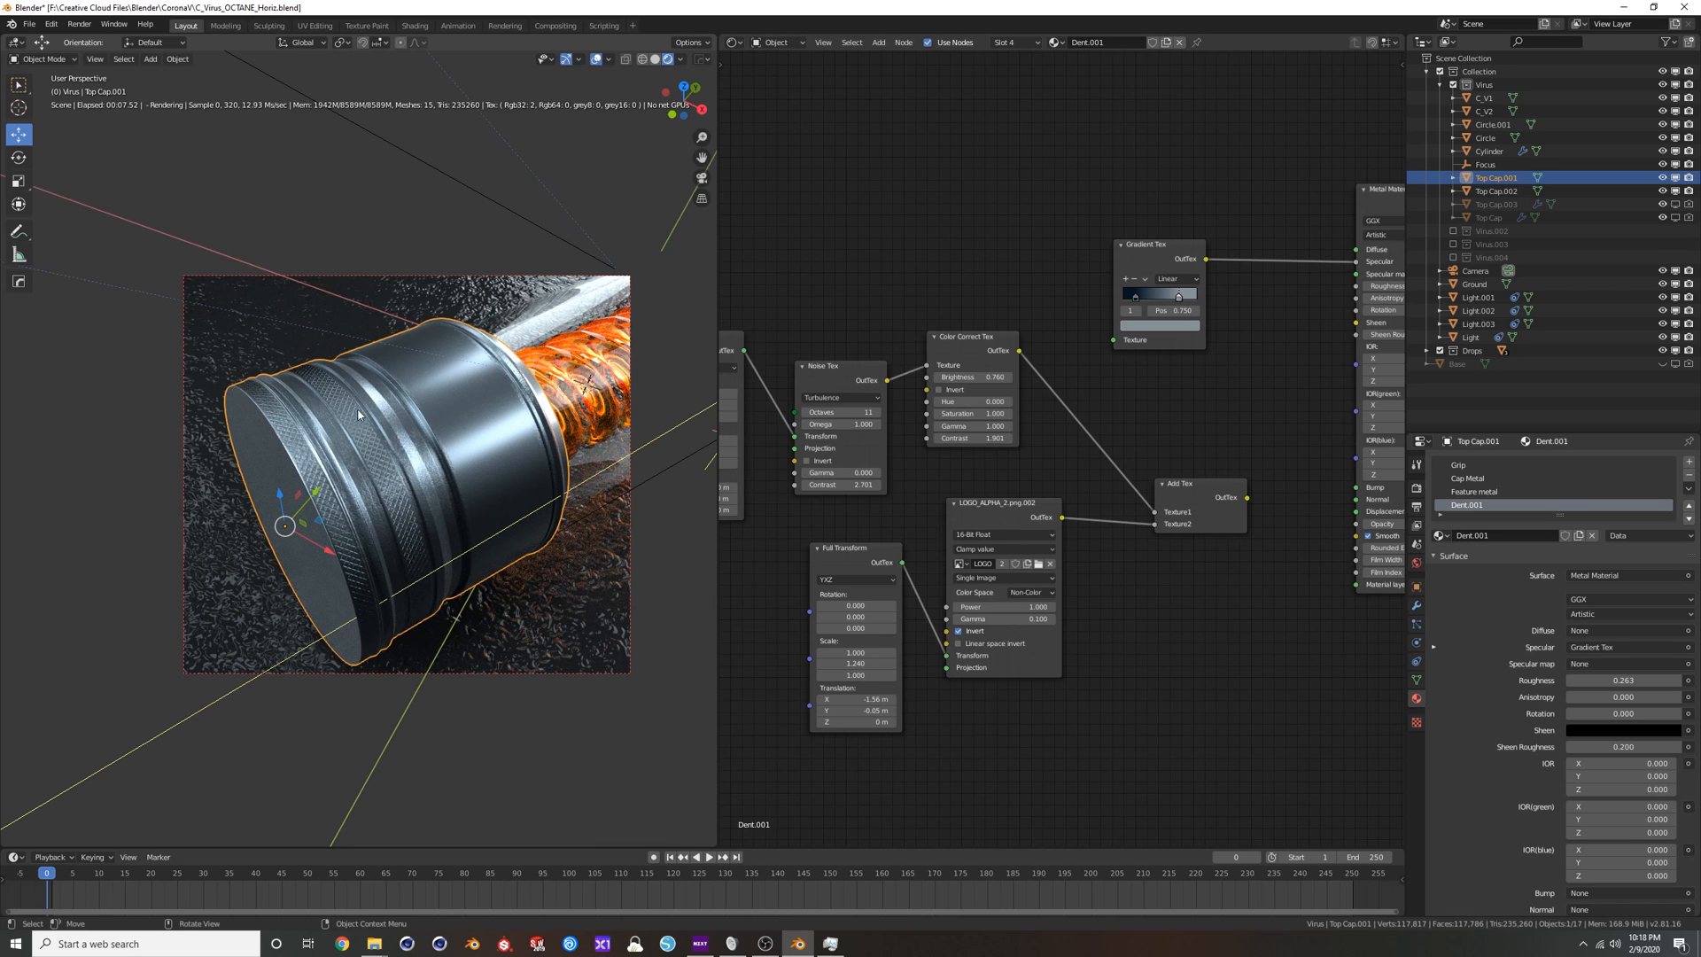
{"action": "left_click_drag", "start_coordinate": [1248, 502], "coordinate": [1356, 488]}
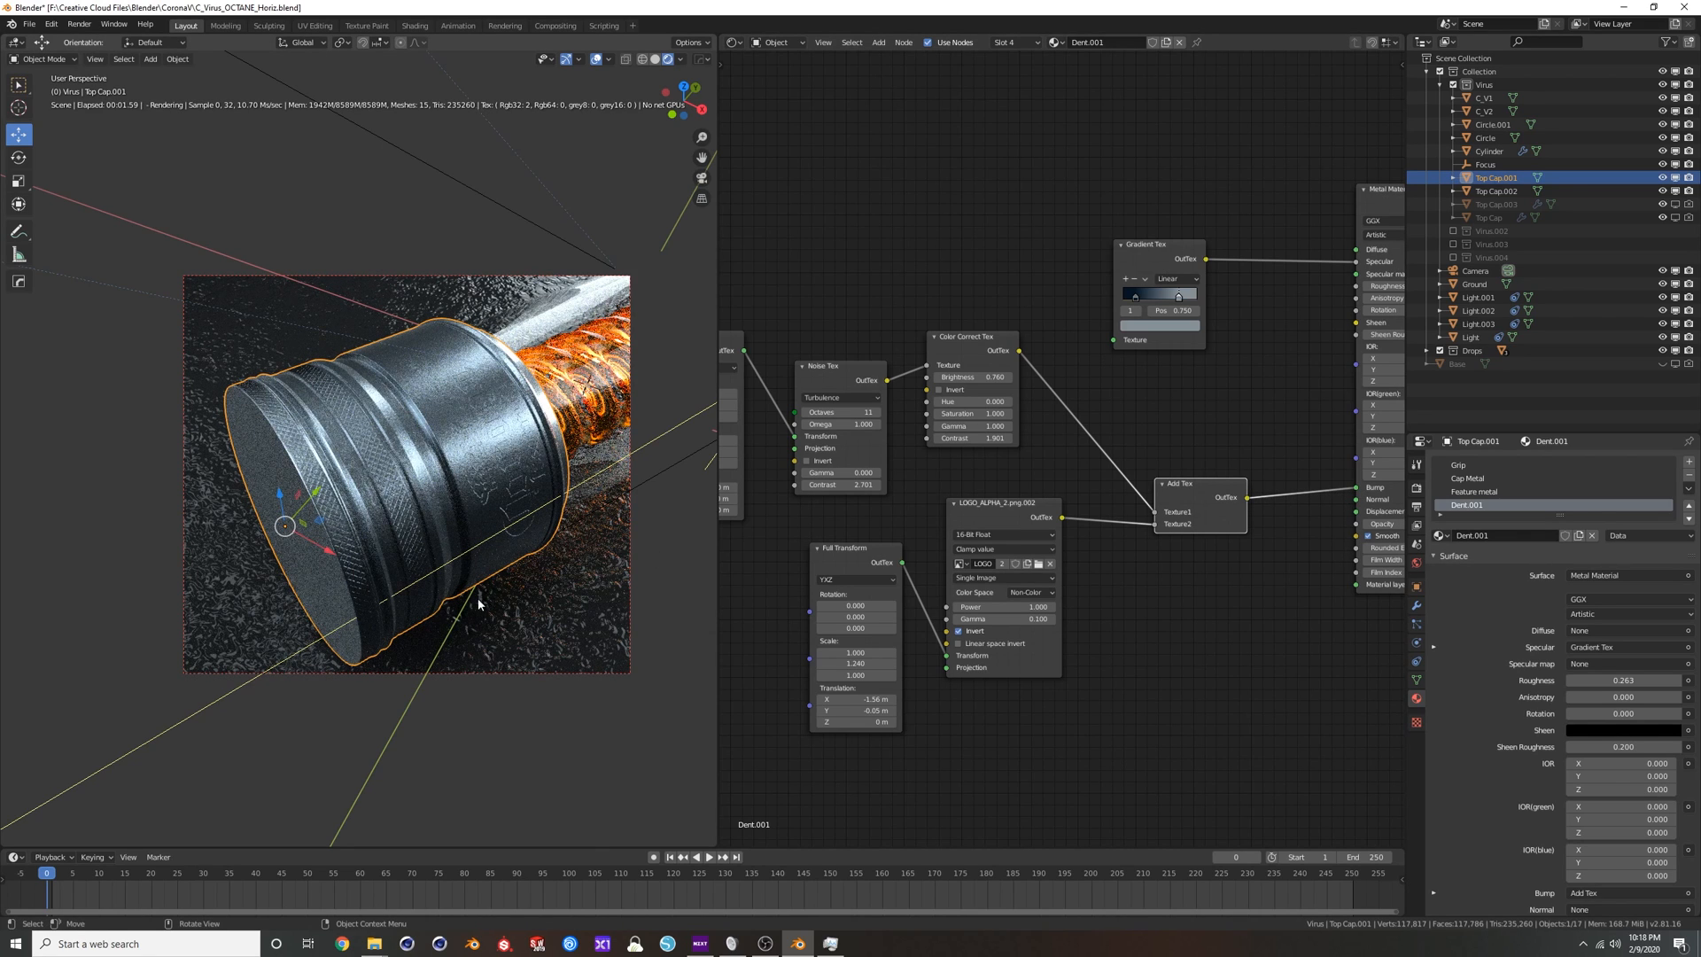
Move the Add Tex node up and add a Texture Displacement node below it.
{"action": "middle_click_drag", "start_coordinate": [1161, 638], "coordinate": [1115, 634]}
{"action": "scroll", "coordinate": [1115, 635], "scroll_direction": "down", "scroll_amount": 1}
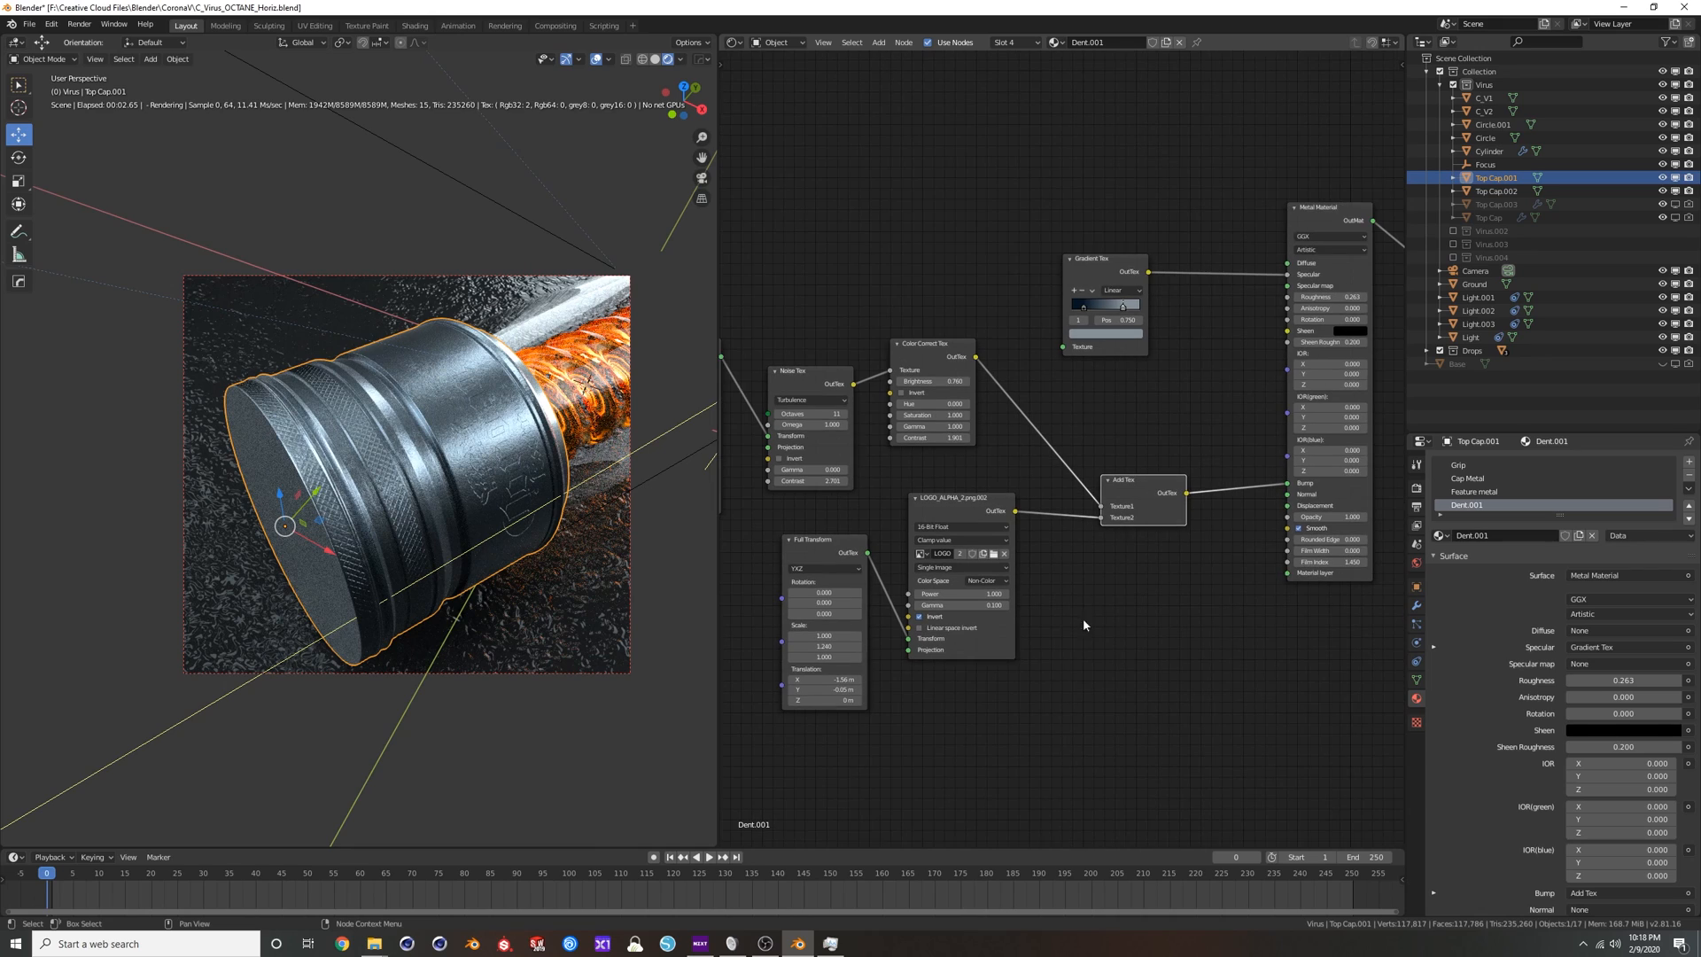
{"action": "left_click_drag", "start_coordinate": [1124, 494], "coordinate": [1120, 450]}
{"action": "key", "text": "shift+a"}
{"action": "left_click", "coordinate": [1152, 536]}
{"action": "type", "text": "dis"}
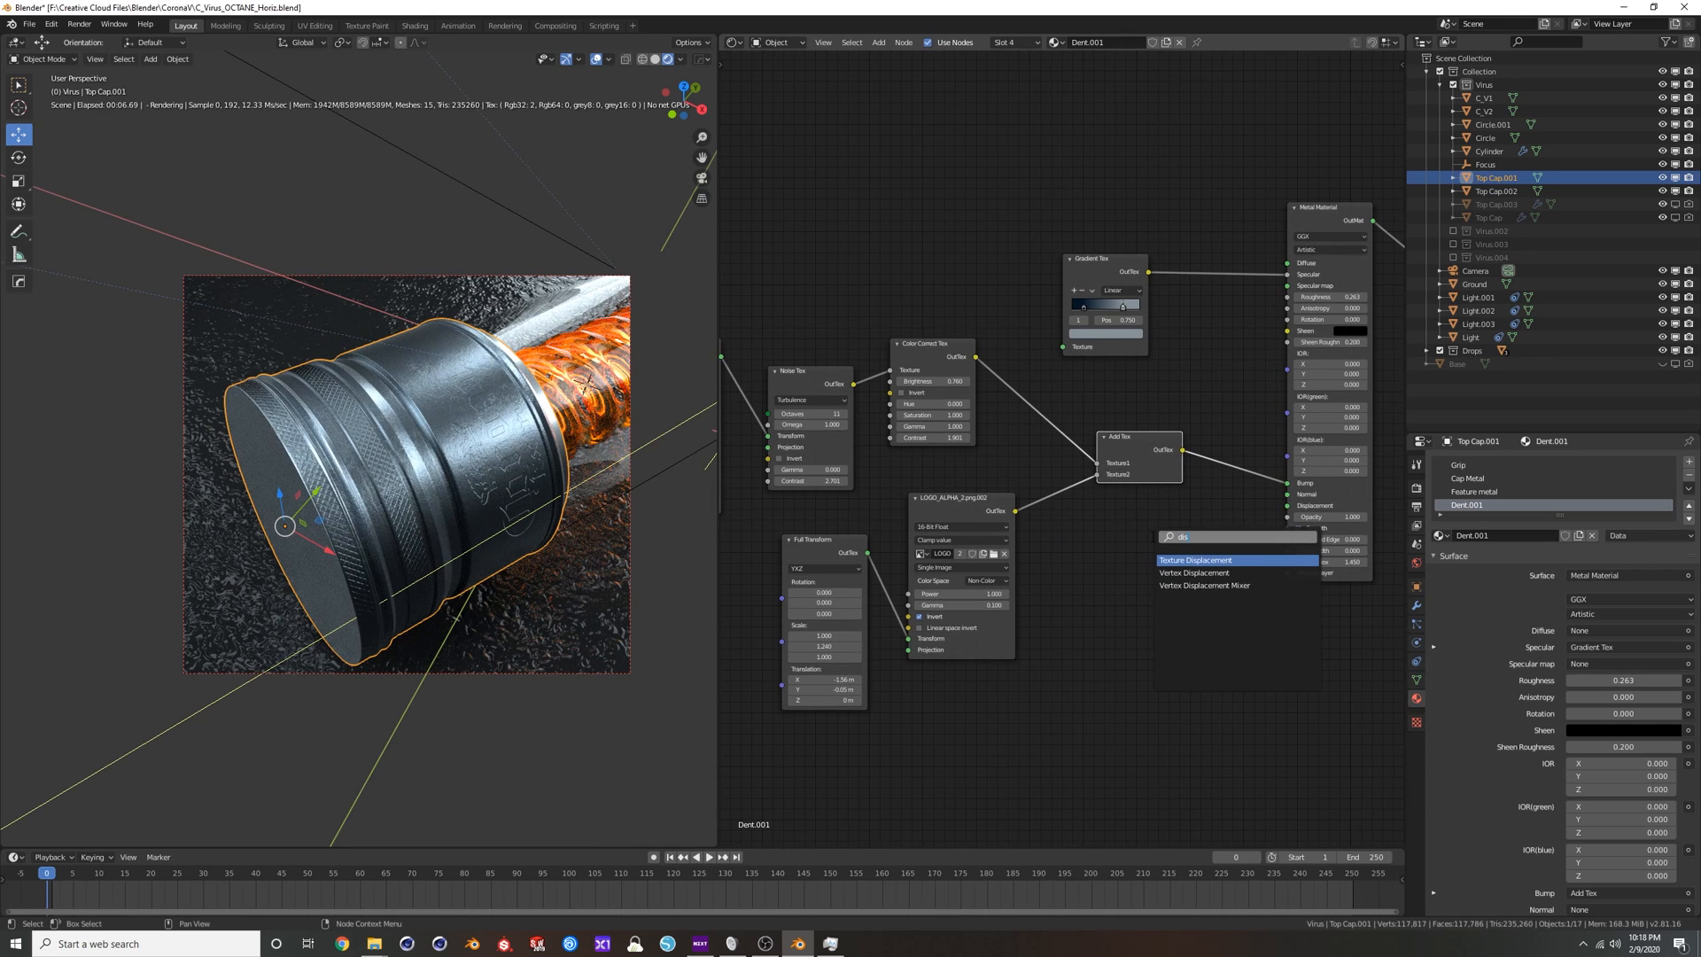
{"action": "key", "text": "Return"}
{"action": "left_click", "coordinate": [1137, 565]}
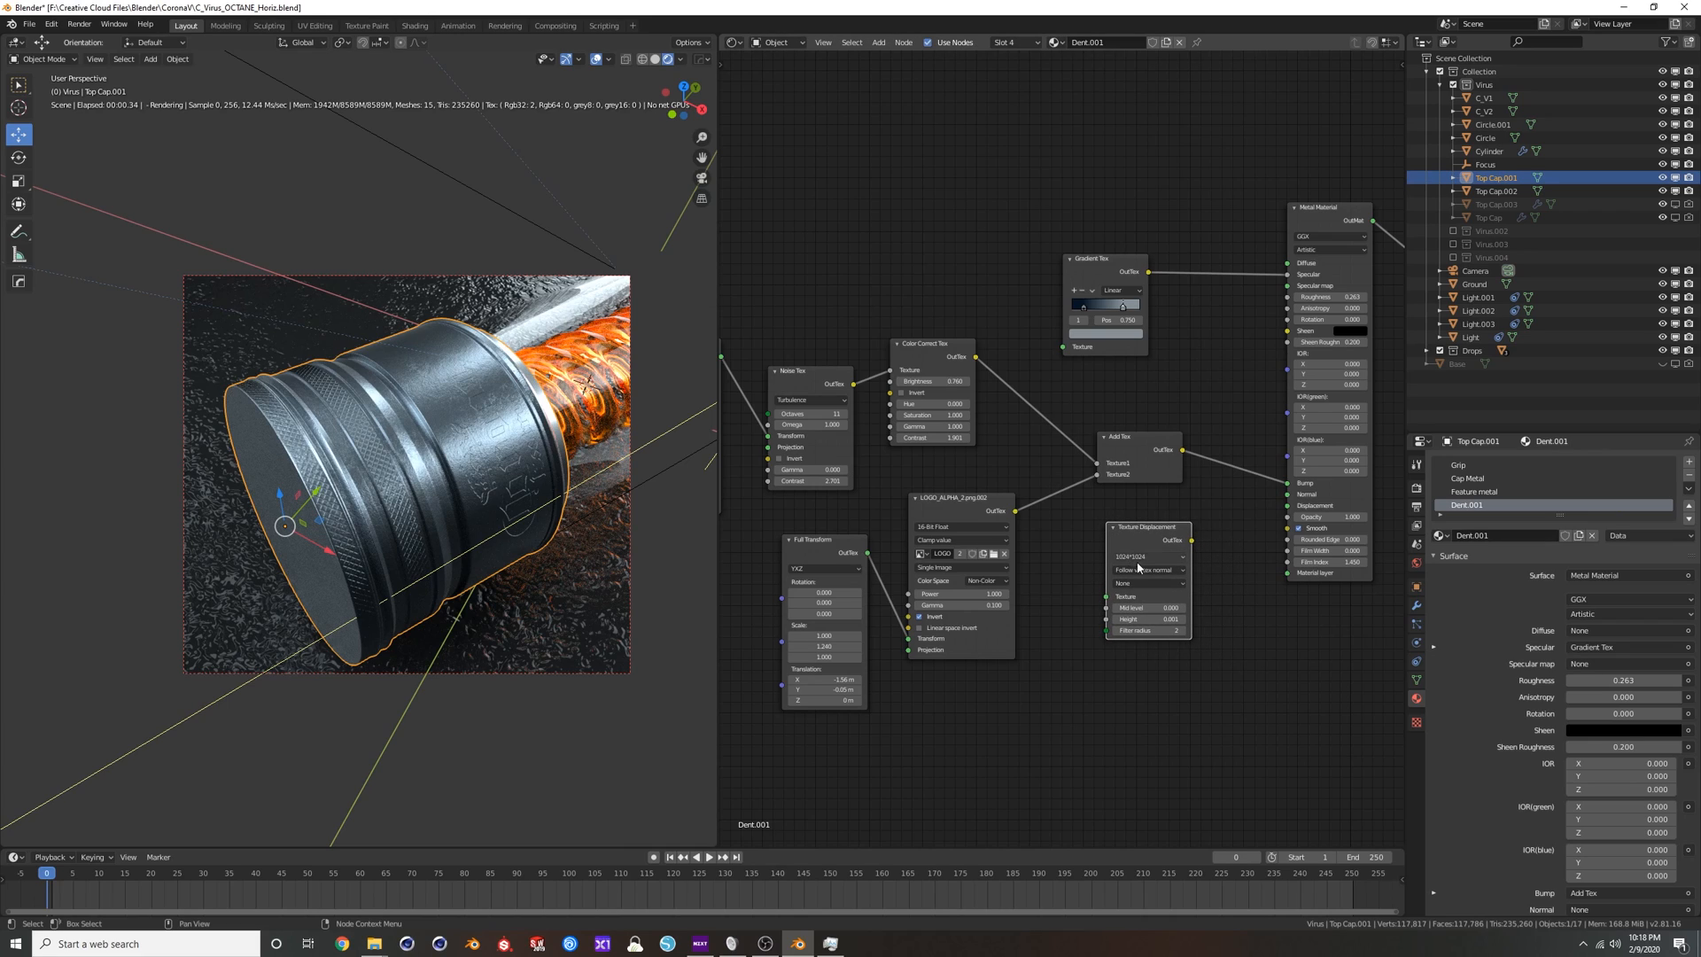
Set the displacement detail to 8192*8192, feed it the logo image, and connect it to the Metal Material's Displacement, leaving Bump disconnected.
{"action": "left_click", "coordinate": [1139, 557]}
{"action": "left_click", "coordinate": [1143, 628]}
{"action": "left_click_drag", "start_coordinate": [1015, 512], "coordinate": [1106, 598]}
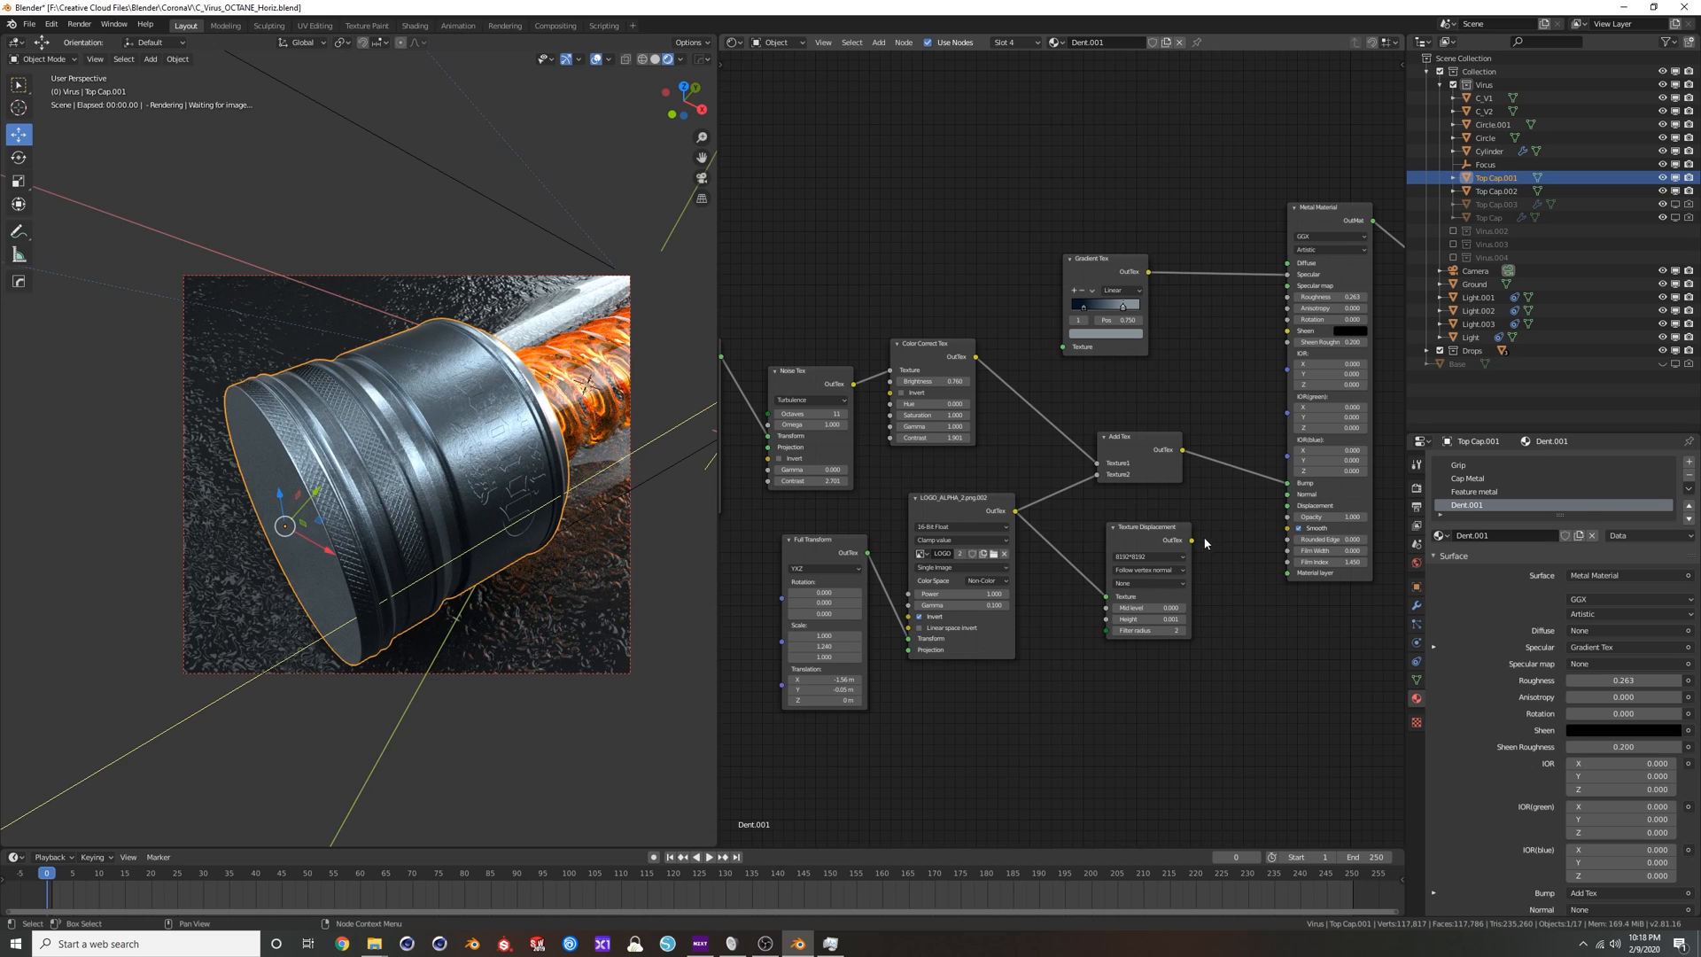
{"action": "mouse_move", "coordinate": [1287, 483]}
{"action": "left_mouse_down"}
{"action": "mouse_move", "coordinate": [1241, 509]}
{"action": "mouse_move", "coordinate": [1287, 506]}
{"action": "left_mouse_up"}
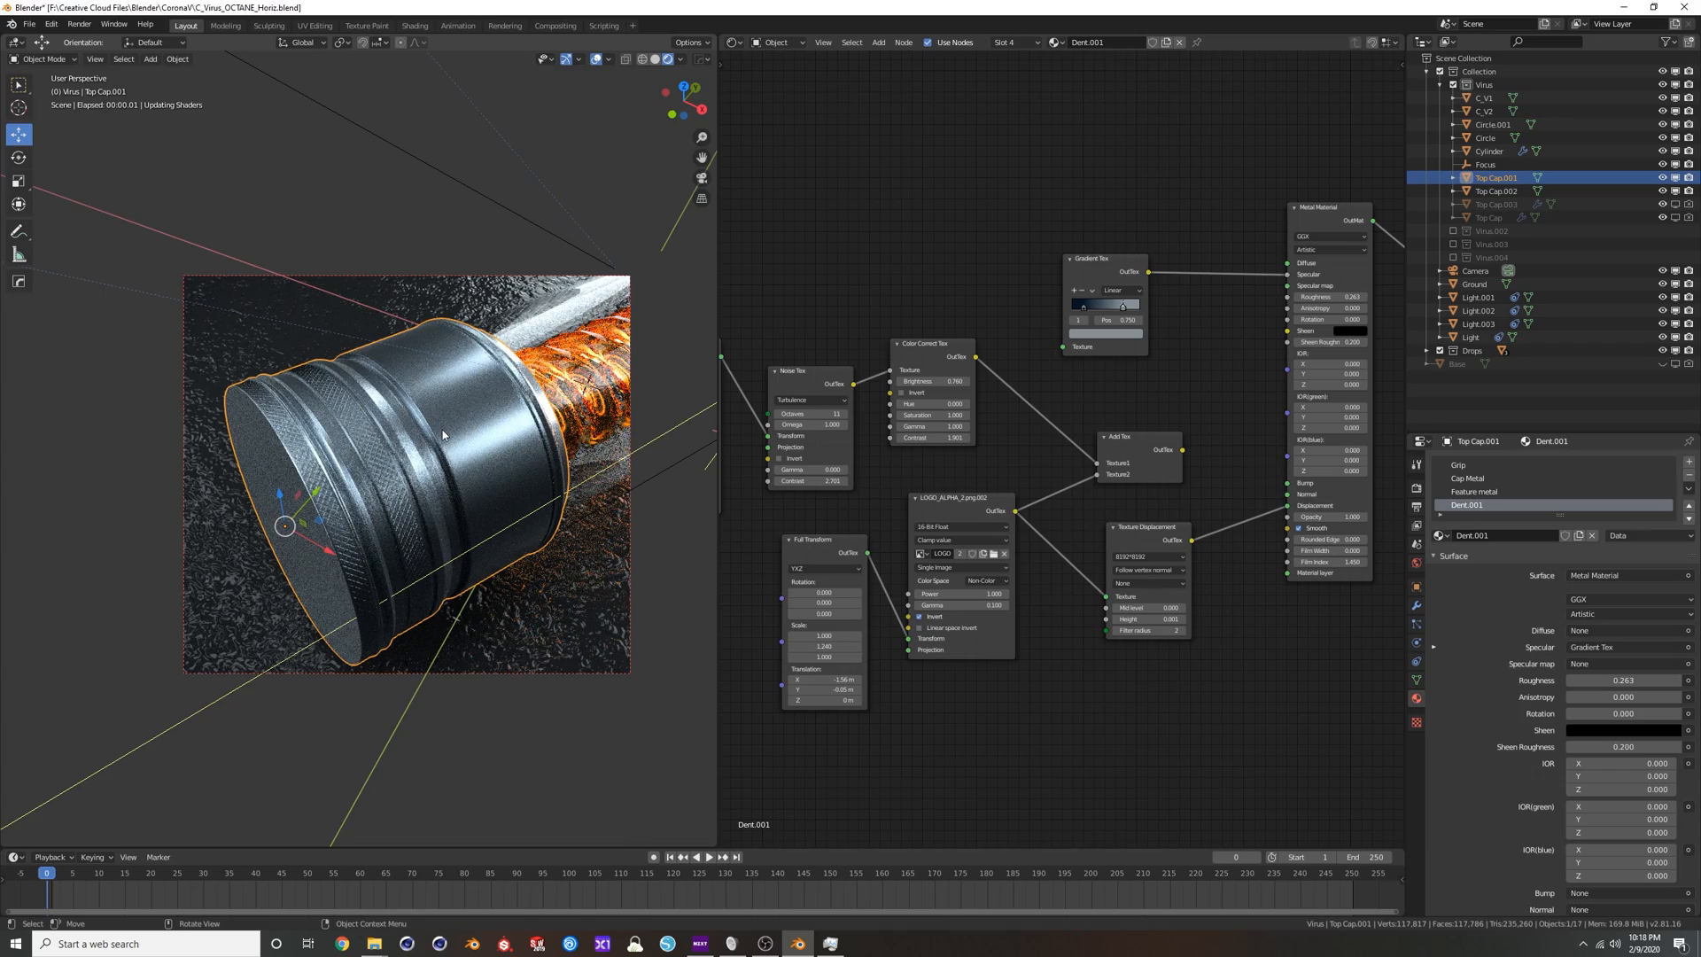
Examine the displaced logo on the metal cap from several angles and through the scene camera.
{"action": "mouse_move", "coordinate": [443, 434]}
{"action": "middle_mouse_down"}
{"action": "mouse_move", "coordinate": [456, 482]}
{"action": "mouse_move", "coordinate": [454, 438]}
{"action": "middle_mouse_up"}
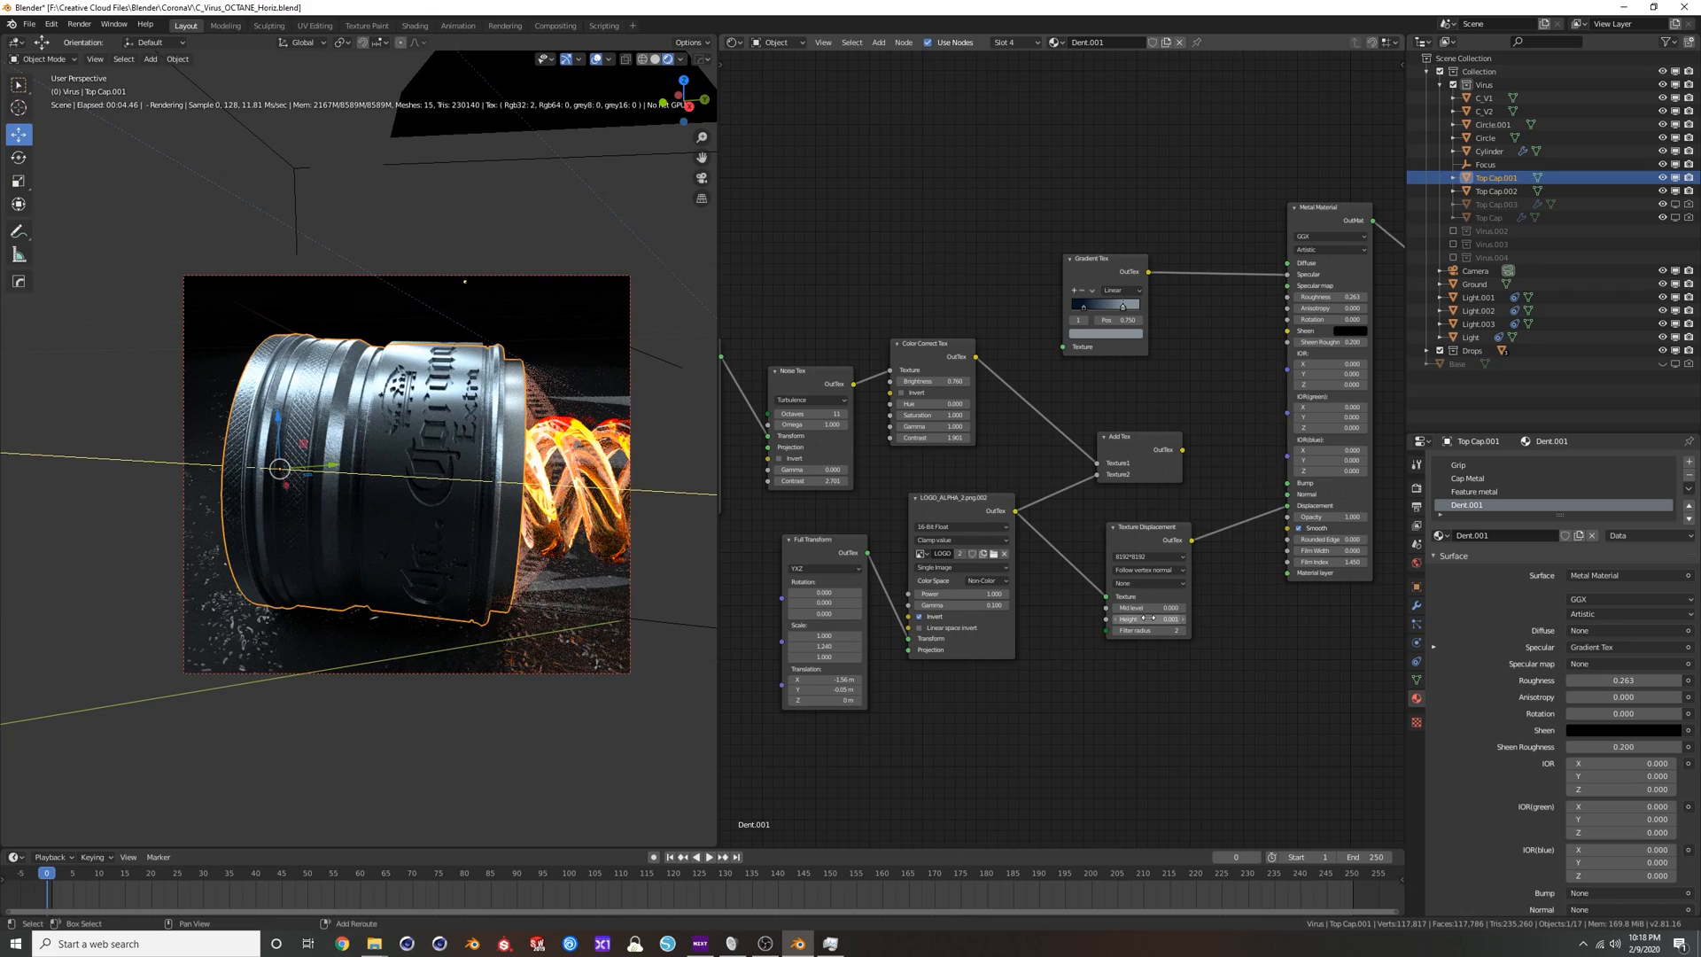
{"action": "middle_click_drag", "start_coordinate": [483, 440], "coordinate": [514, 497]}
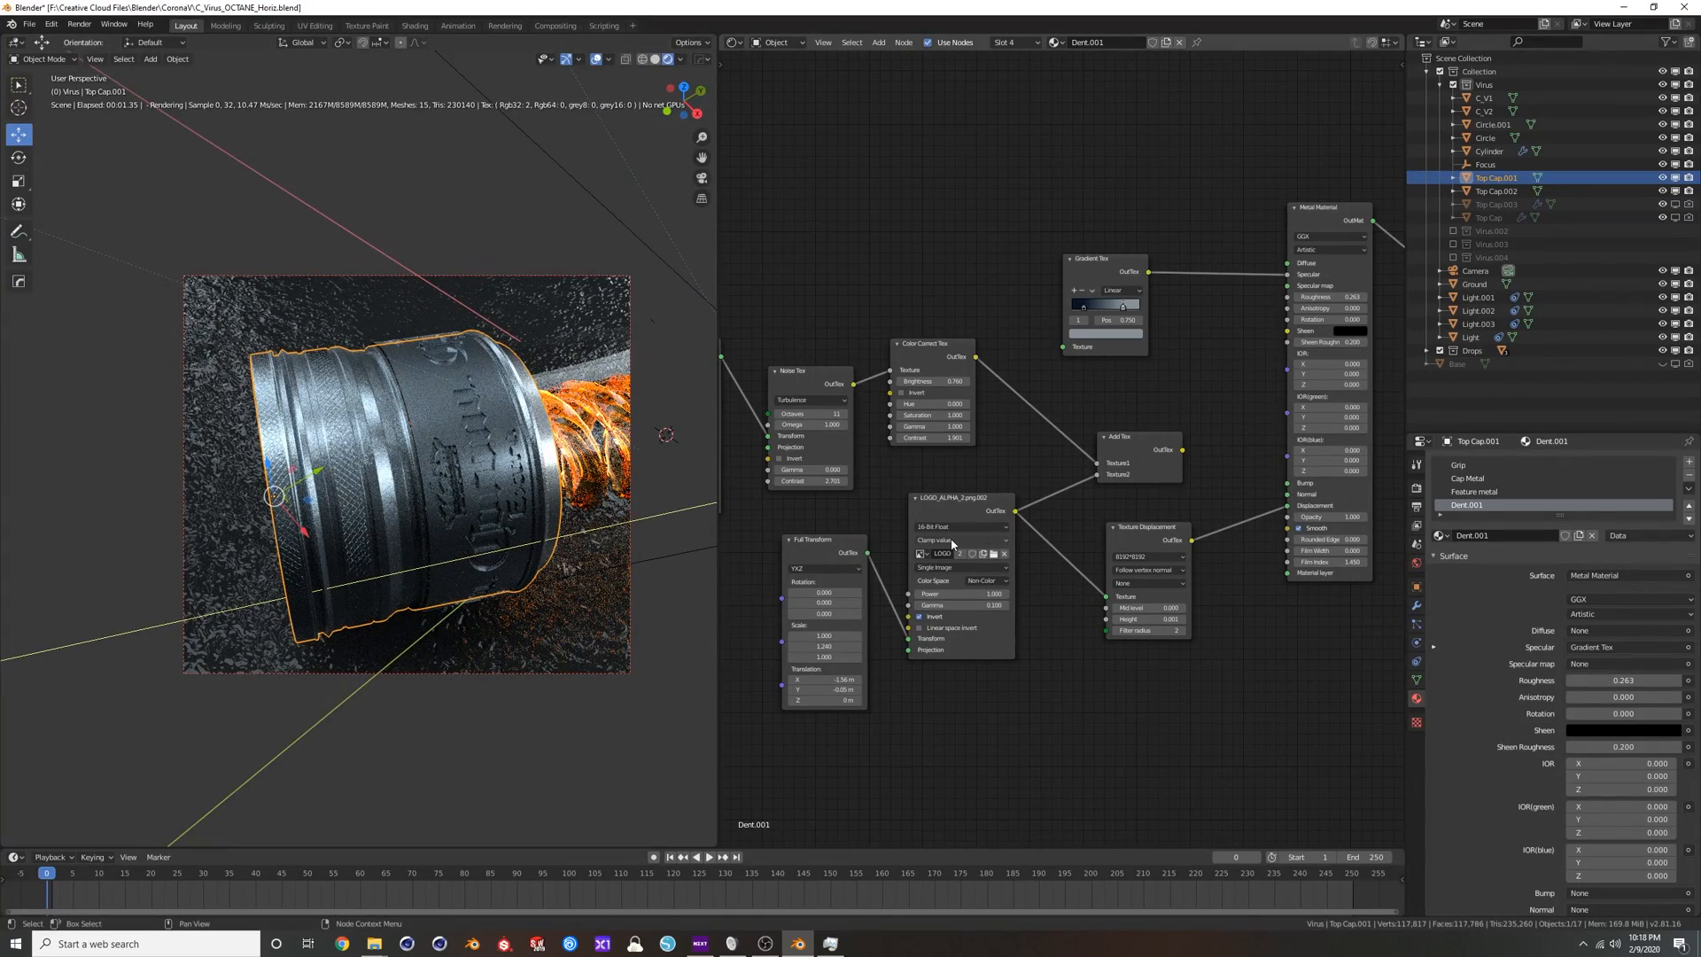
{"action": "middle_click_drag", "start_coordinate": [449, 433], "coordinate": [592, 491]}
{"action": "left_click_drag", "start_coordinate": [973, 503], "coordinate": [973, 513]}
{"action": "middle_click_drag", "start_coordinate": [468, 429], "coordinate": [478, 470]}
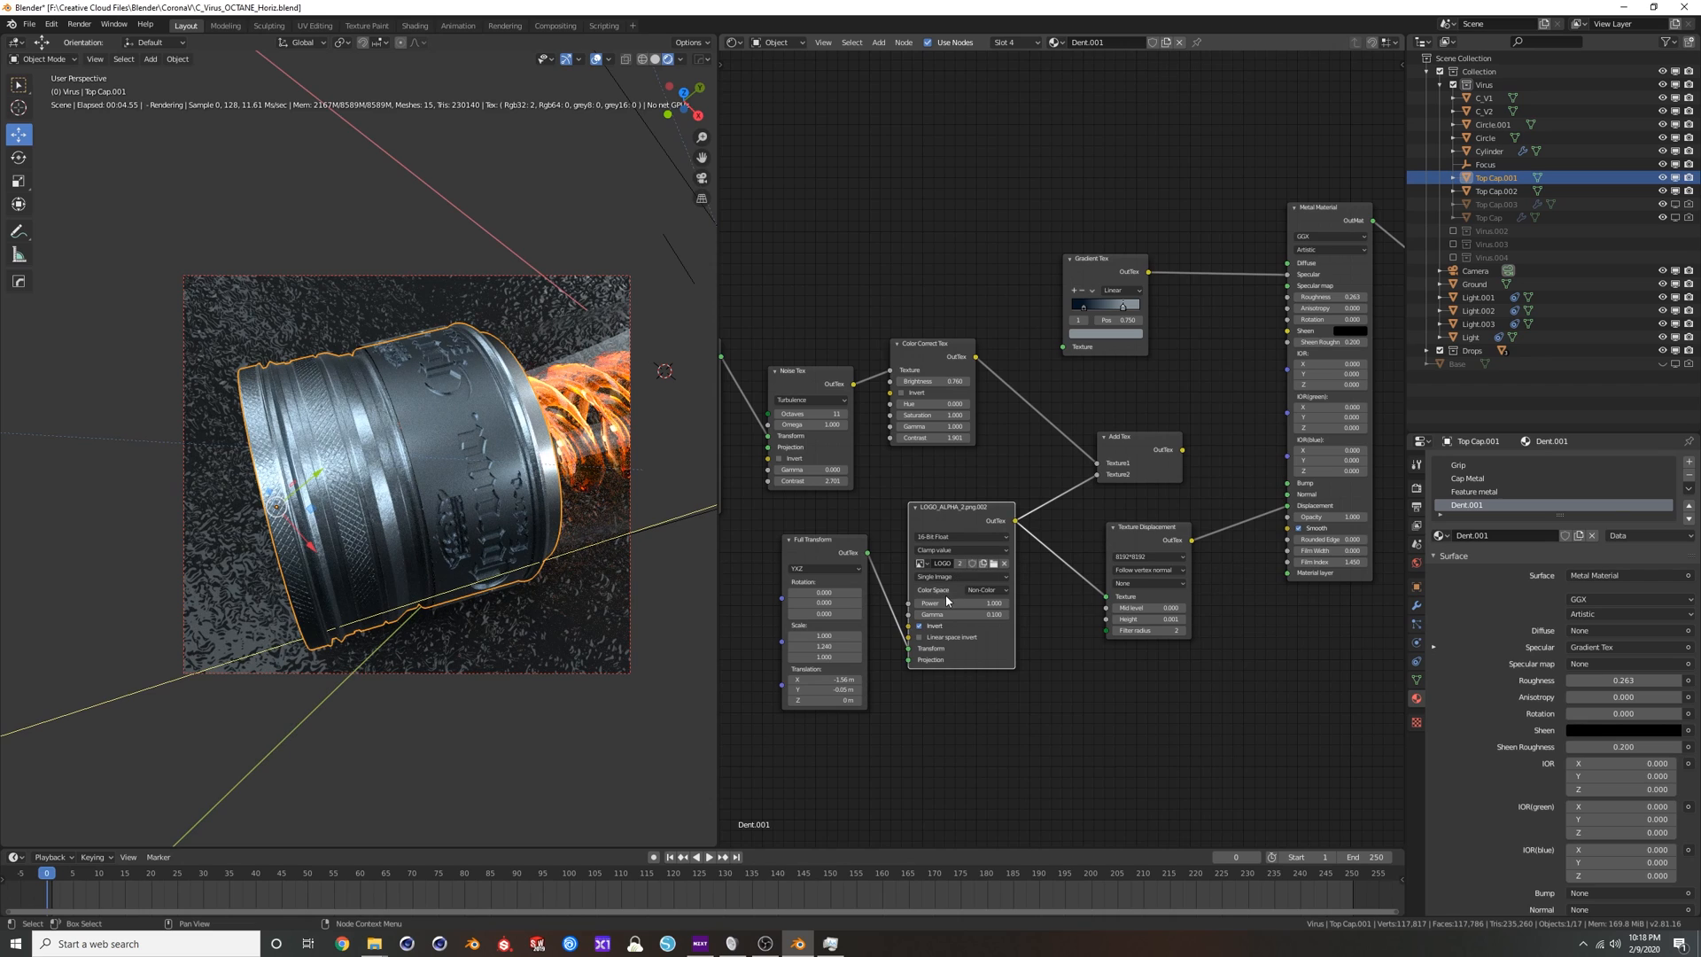
{"action": "middle_click_drag", "start_coordinate": [529, 555], "coordinate": [444, 470]}
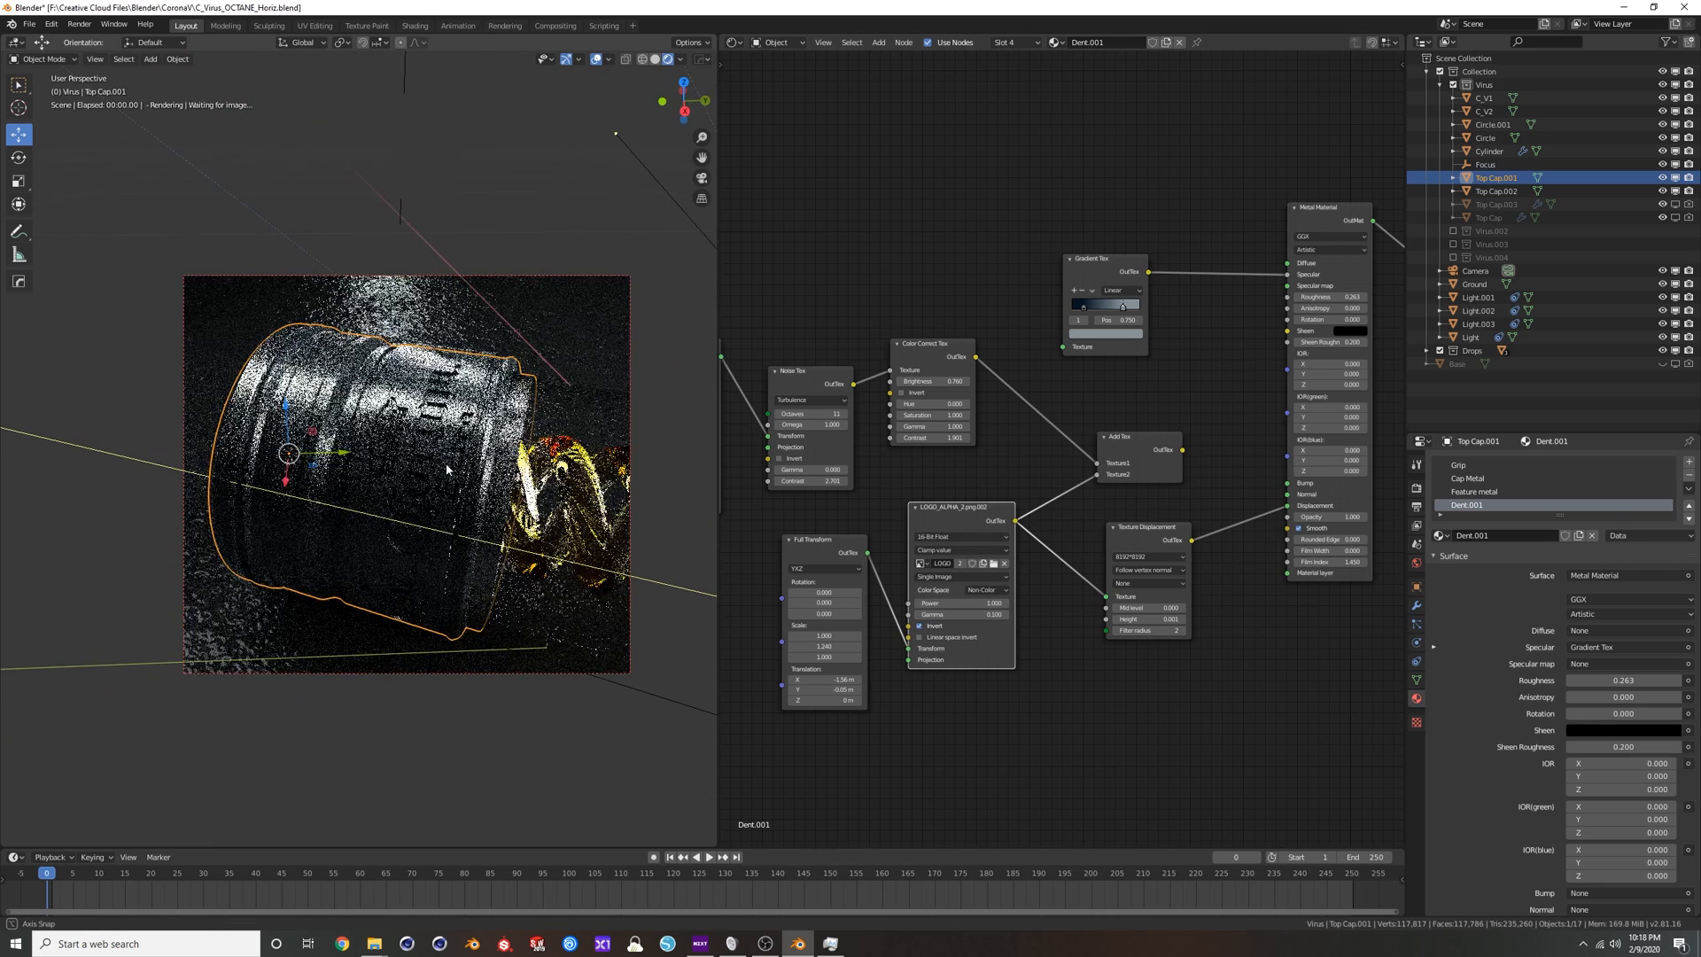
{"action": "scroll", "coordinate": [444, 470], "scroll_direction": "down", "scroll_amount": 2}
{"action": "key", "text": "KP_0"}
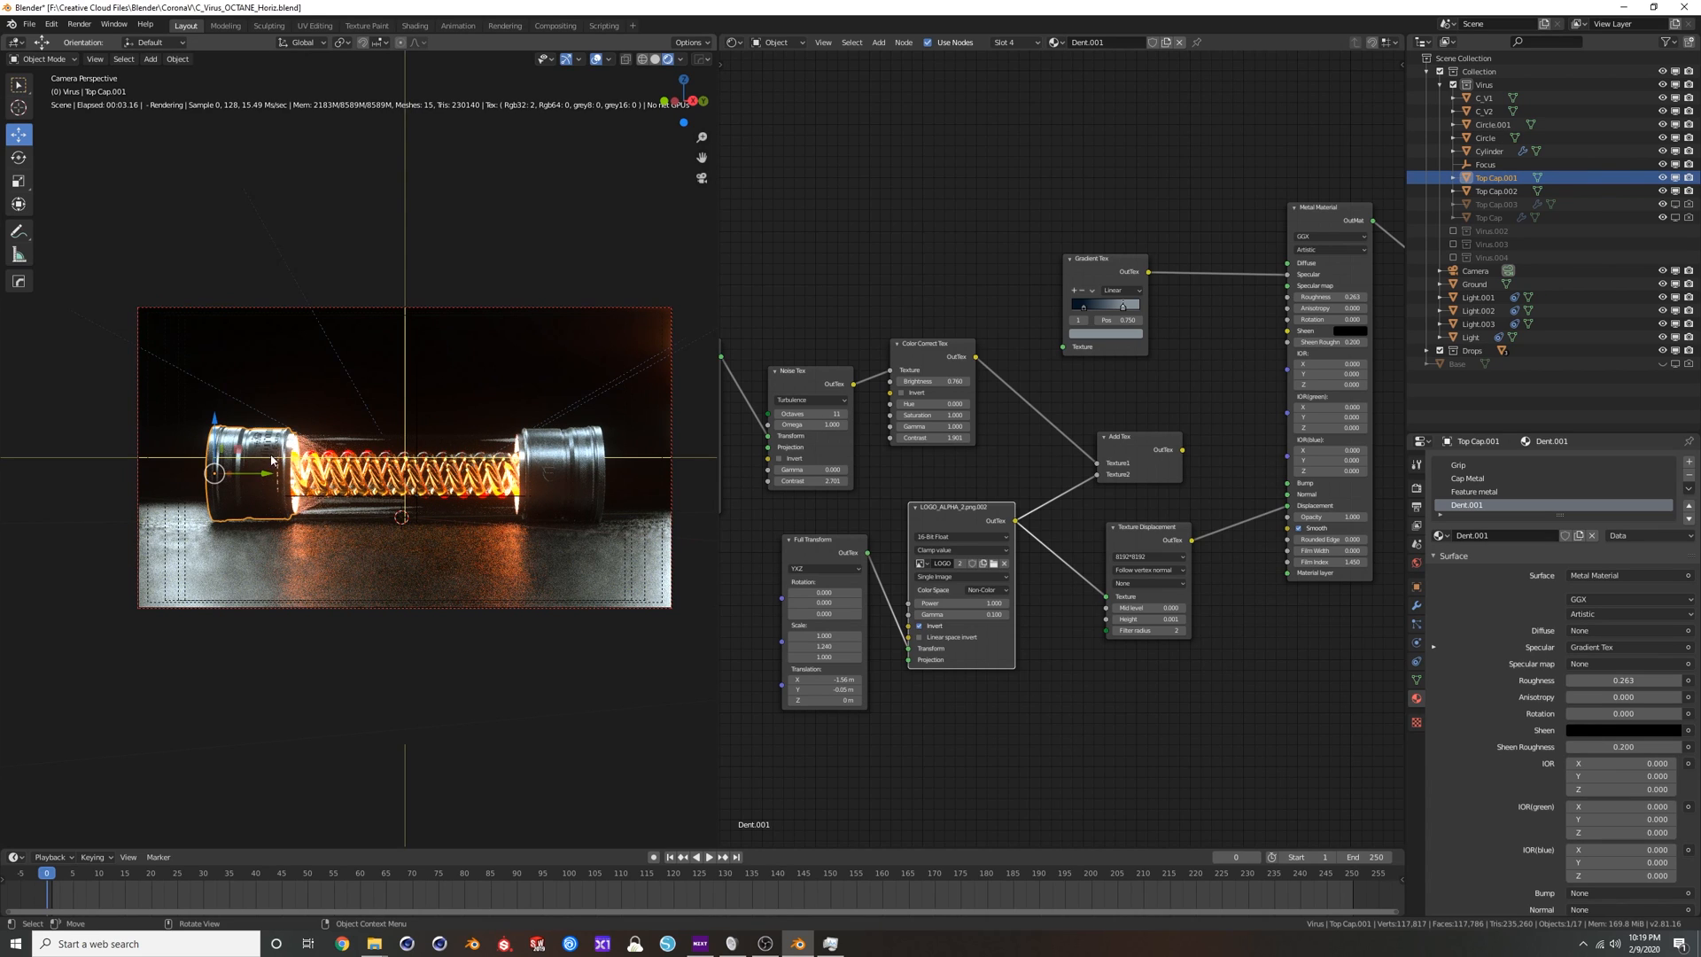
Shift the logo along the cap by setting the Full Transform's X translation to about -1.3 m.
{"action": "left_click_drag", "start_coordinate": [826, 680], "coordinate": [789, 679]}
{"action": "middle_click_drag", "start_coordinate": [244, 461], "coordinate": [460, 459]}
{"action": "scroll", "coordinate": [484, 490], "scroll_direction": "up", "scroll_amount": 3}
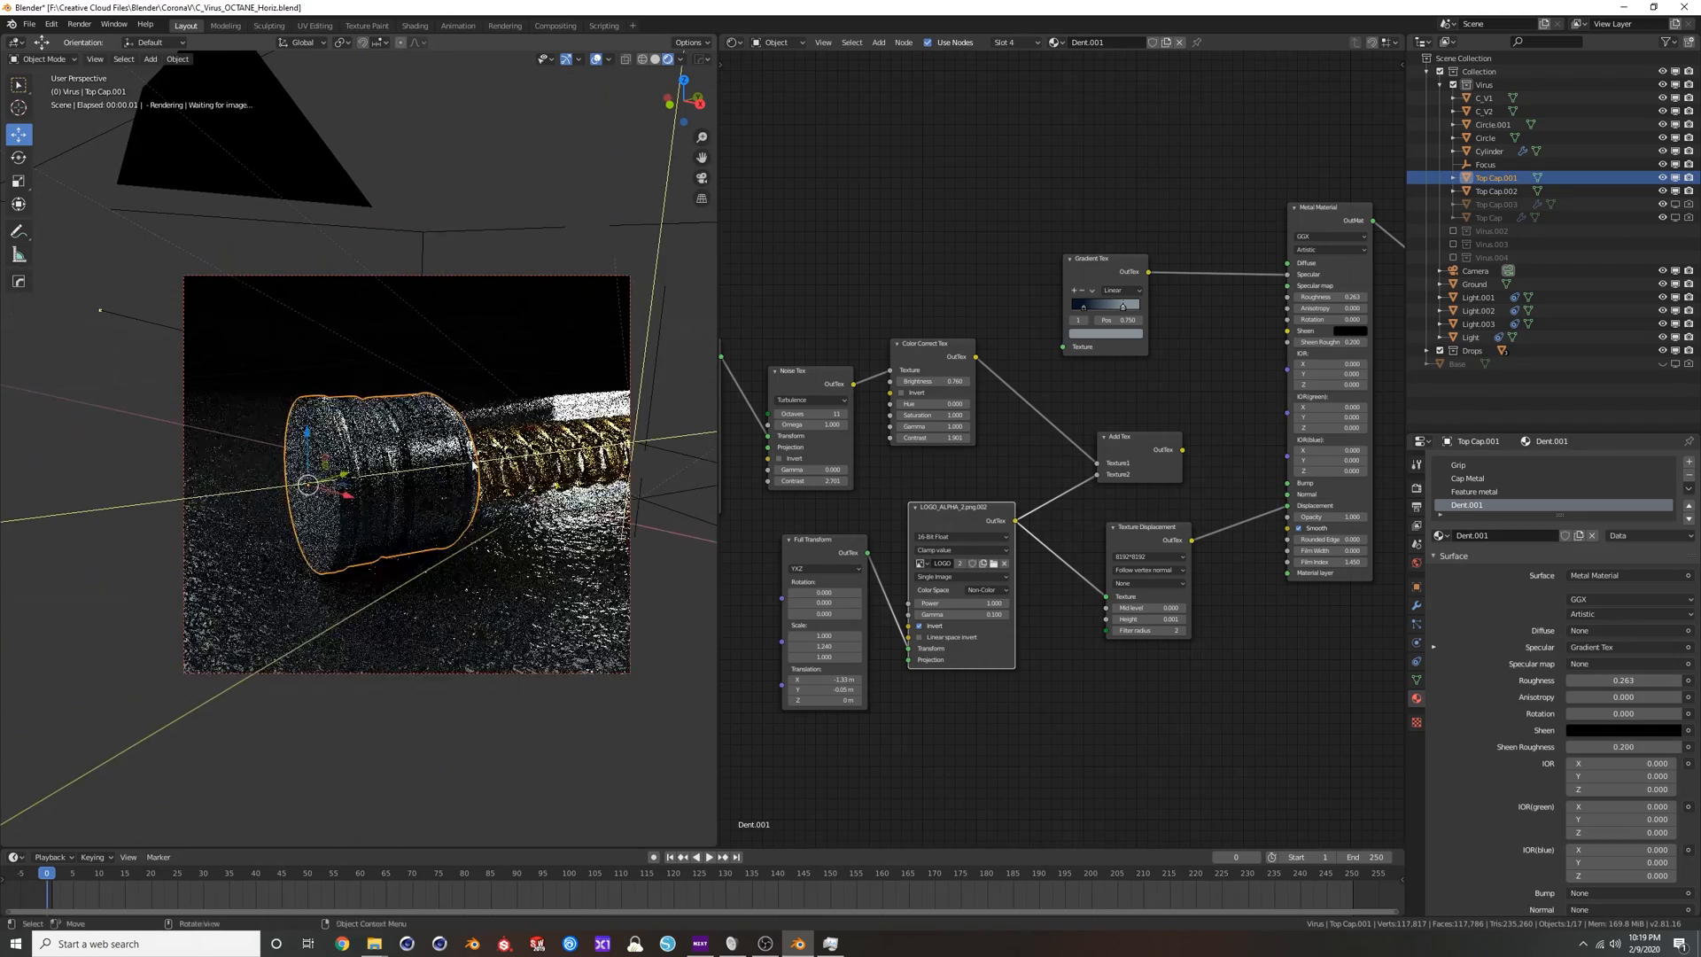
{"action": "scroll", "coordinate": [460, 457], "scroll_direction": "up", "scroll_amount": 2}
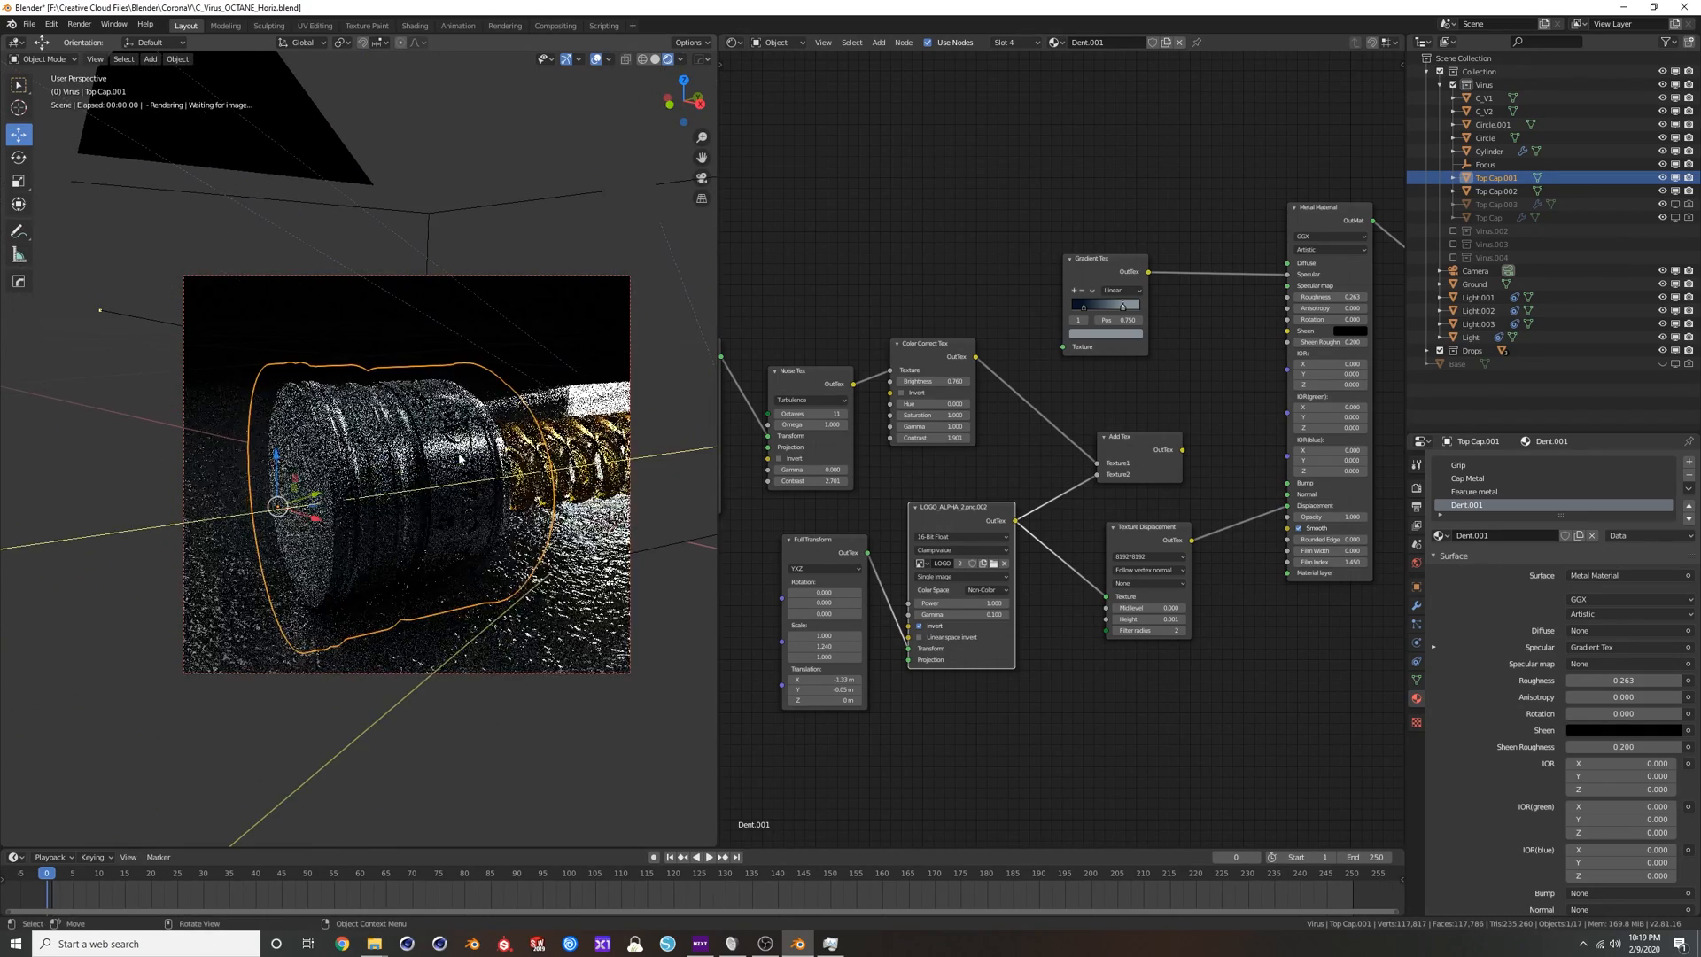
{"action": "middle_click_drag", "start_coordinate": [510, 489], "coordinate": [479, 472], "text": "shift"}
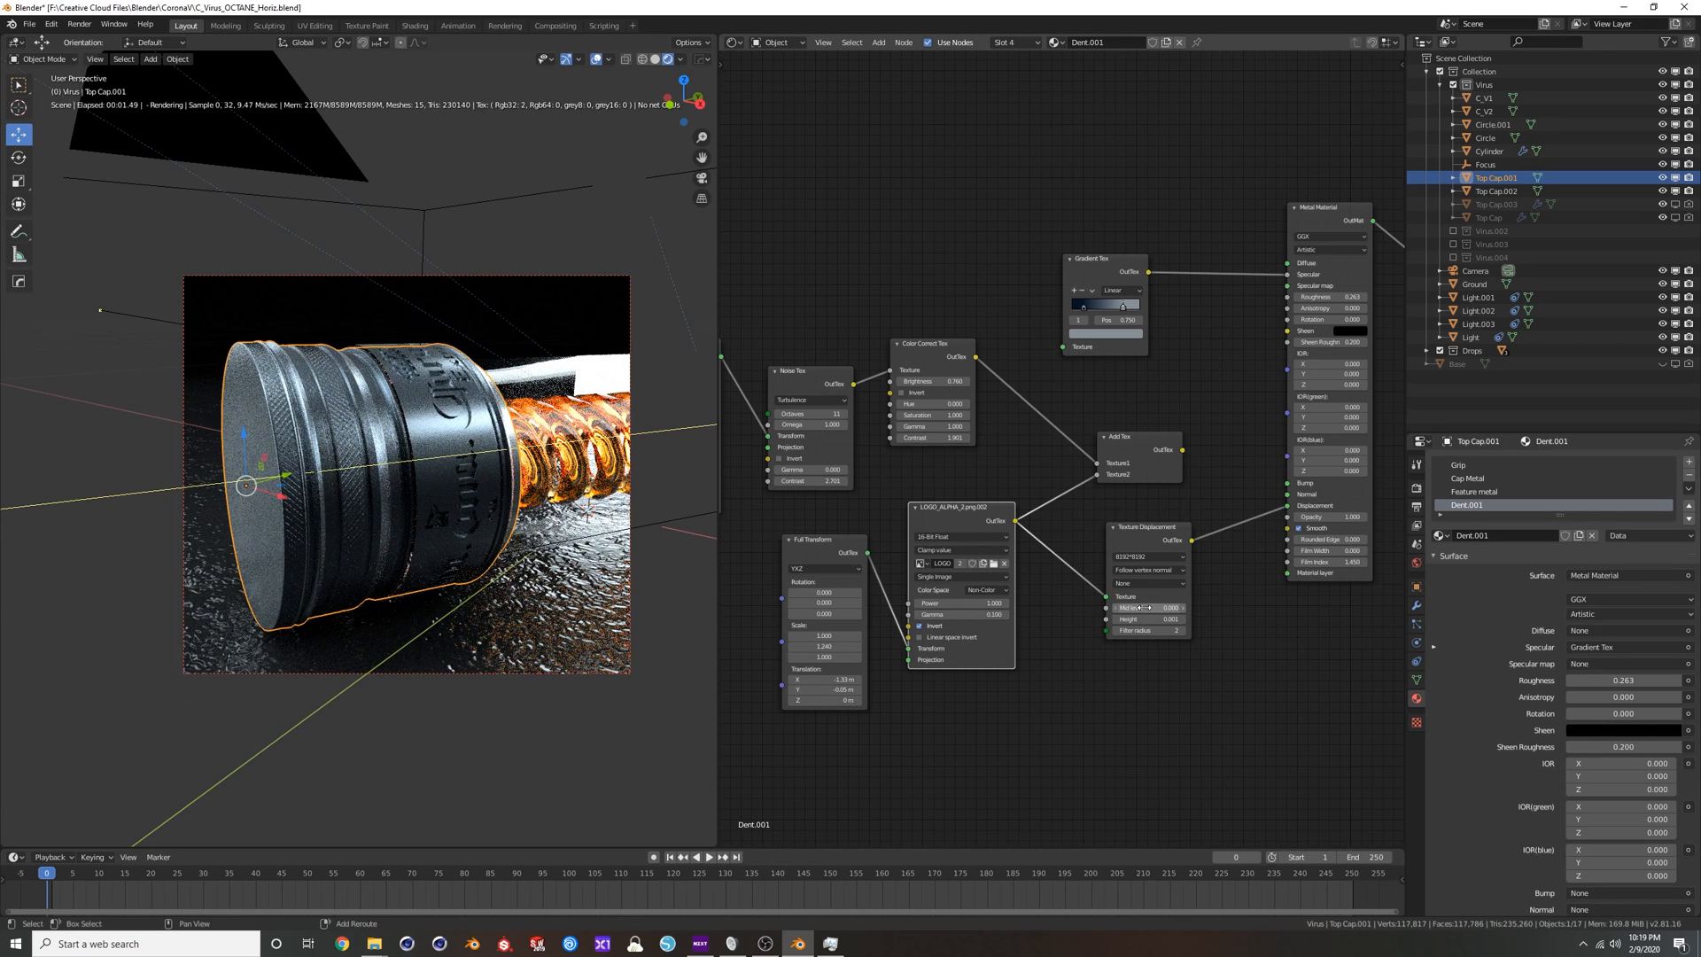
Set the Texture Displacement filter type to Gaussian and adjust its Mid level.
{"action": "left_click", "coordinate": [1143, 583]}
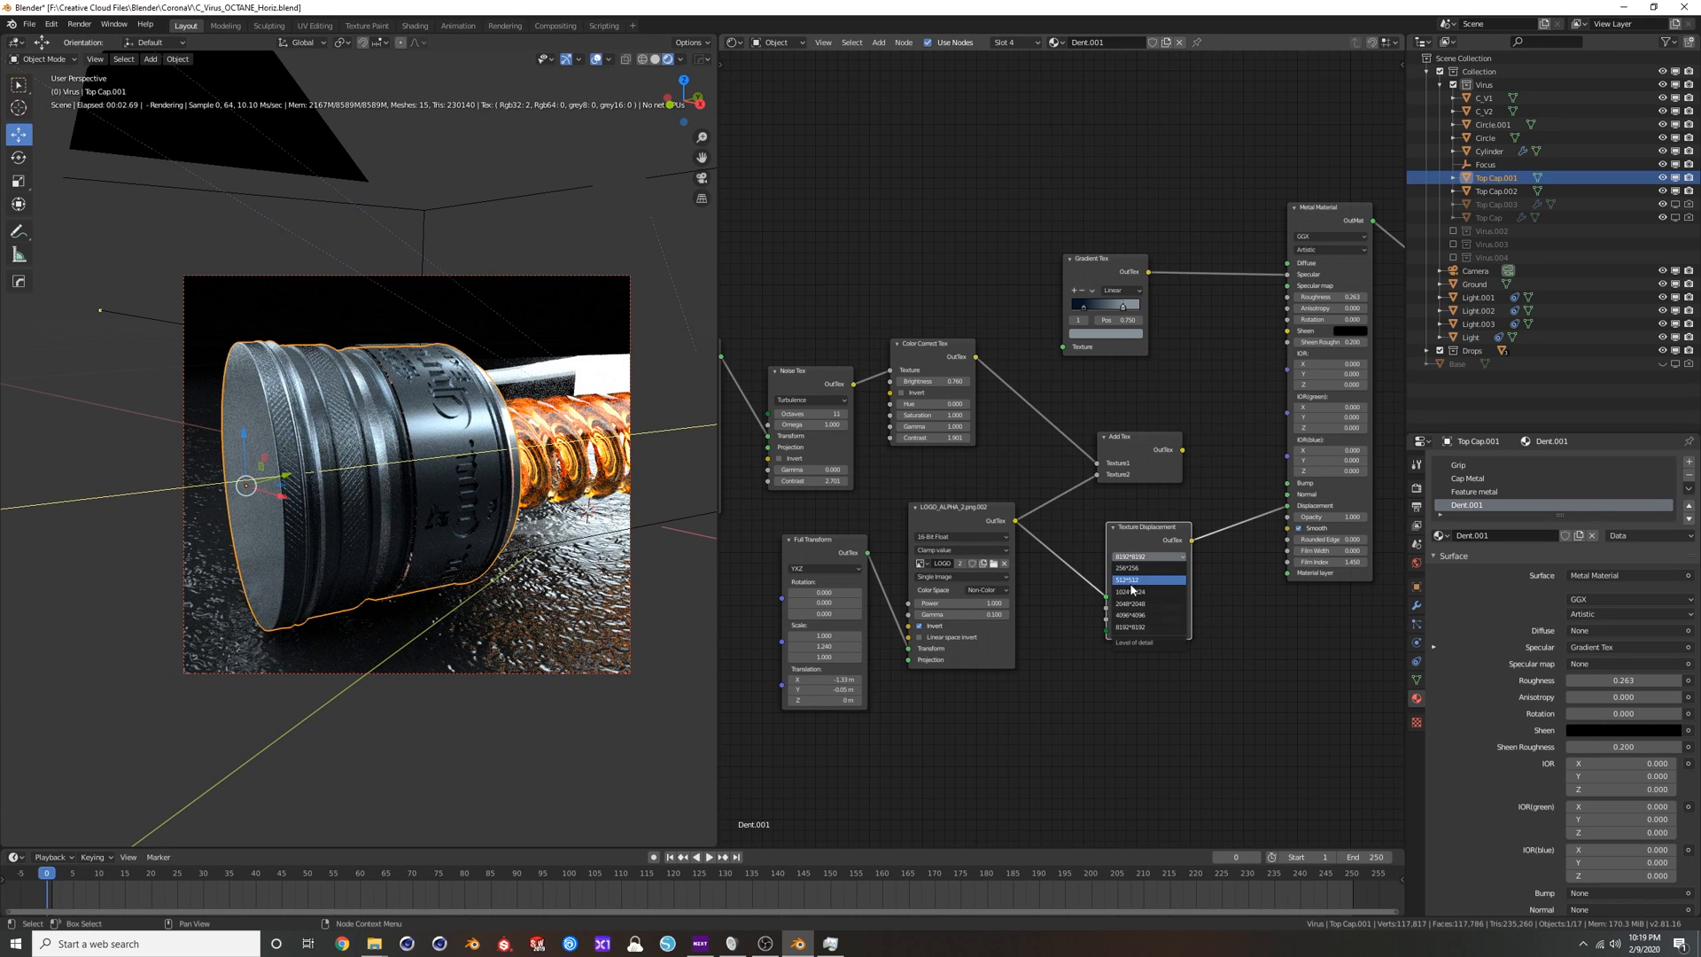
{"action": "left_click", "coordinate": [1136, 619]}
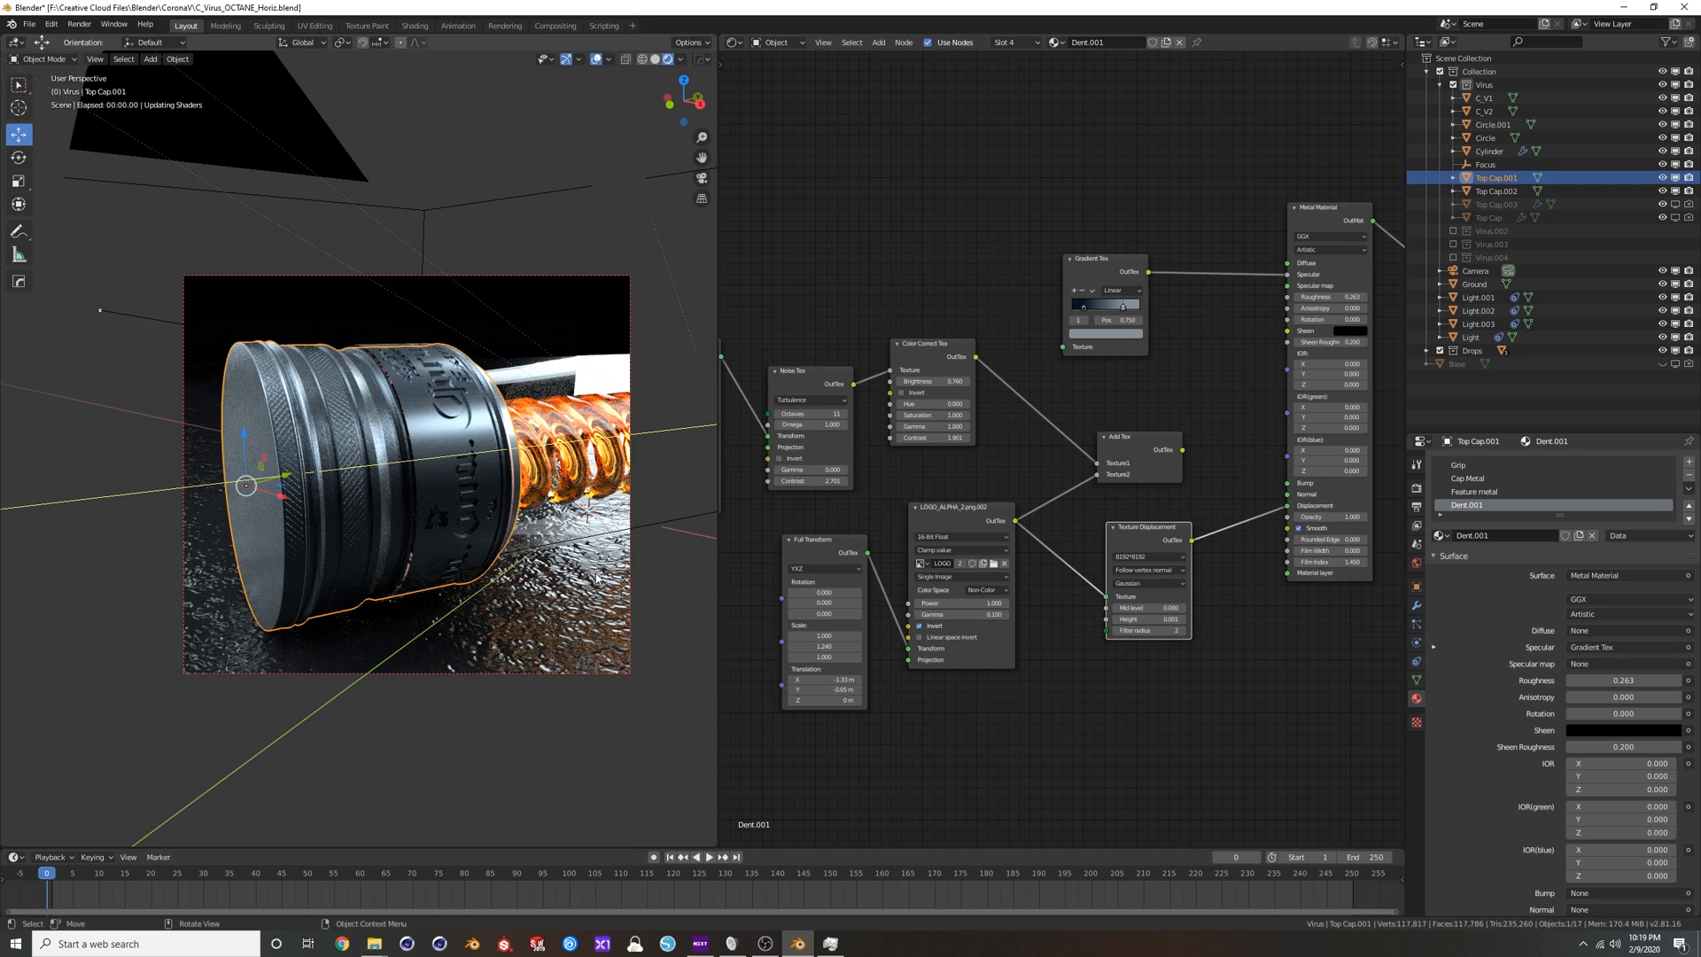
{"action": "middle_click_drag", "start_coordinate": [500, 512], "coordinate": [490, 498]}
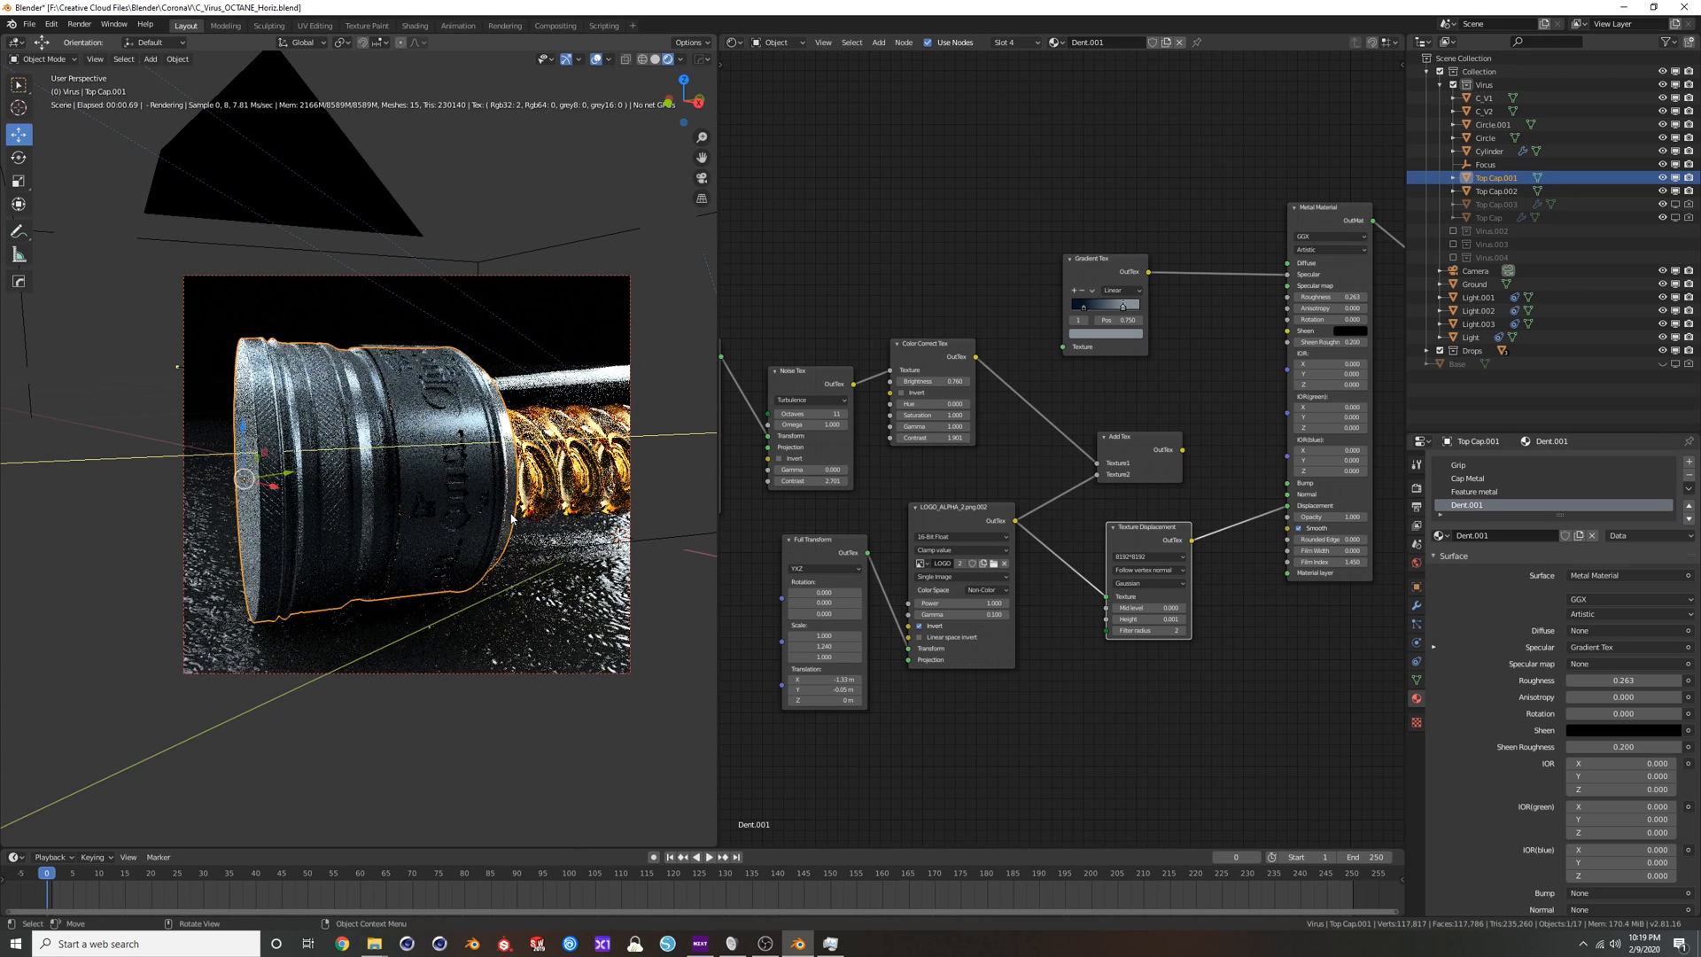
{"action": "middle_click_drag", "start_coordinate": [460, 519], "coordinate": [472, 507]}
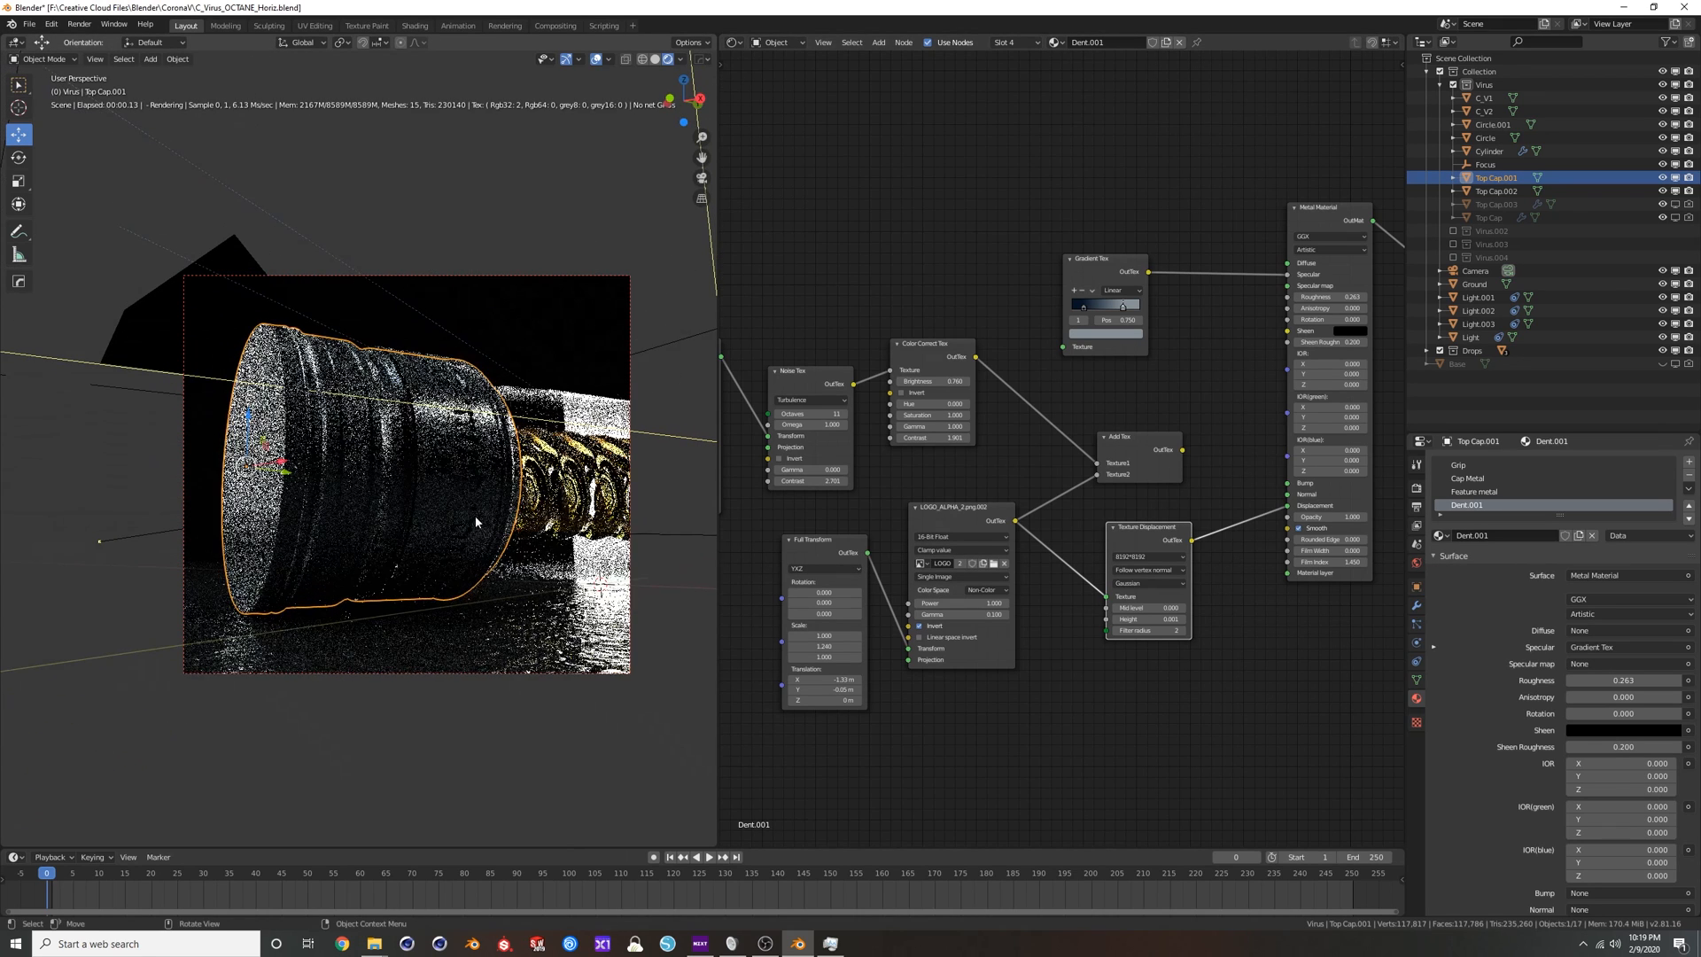
{"action": "mouse_move", "coordinate": [1149, 608]}
{"action": "left_mouse_down"}
{"action": "mouse_move", "coordinate": [1222, 608]}
{"action": "mouse_move", "coordinate": [1159, 608]}
{"action": "left_mouse_up"}
{"action": "middle_click_drag", "start_coordinate": [483, 485], "coordinate": [431, 511]}
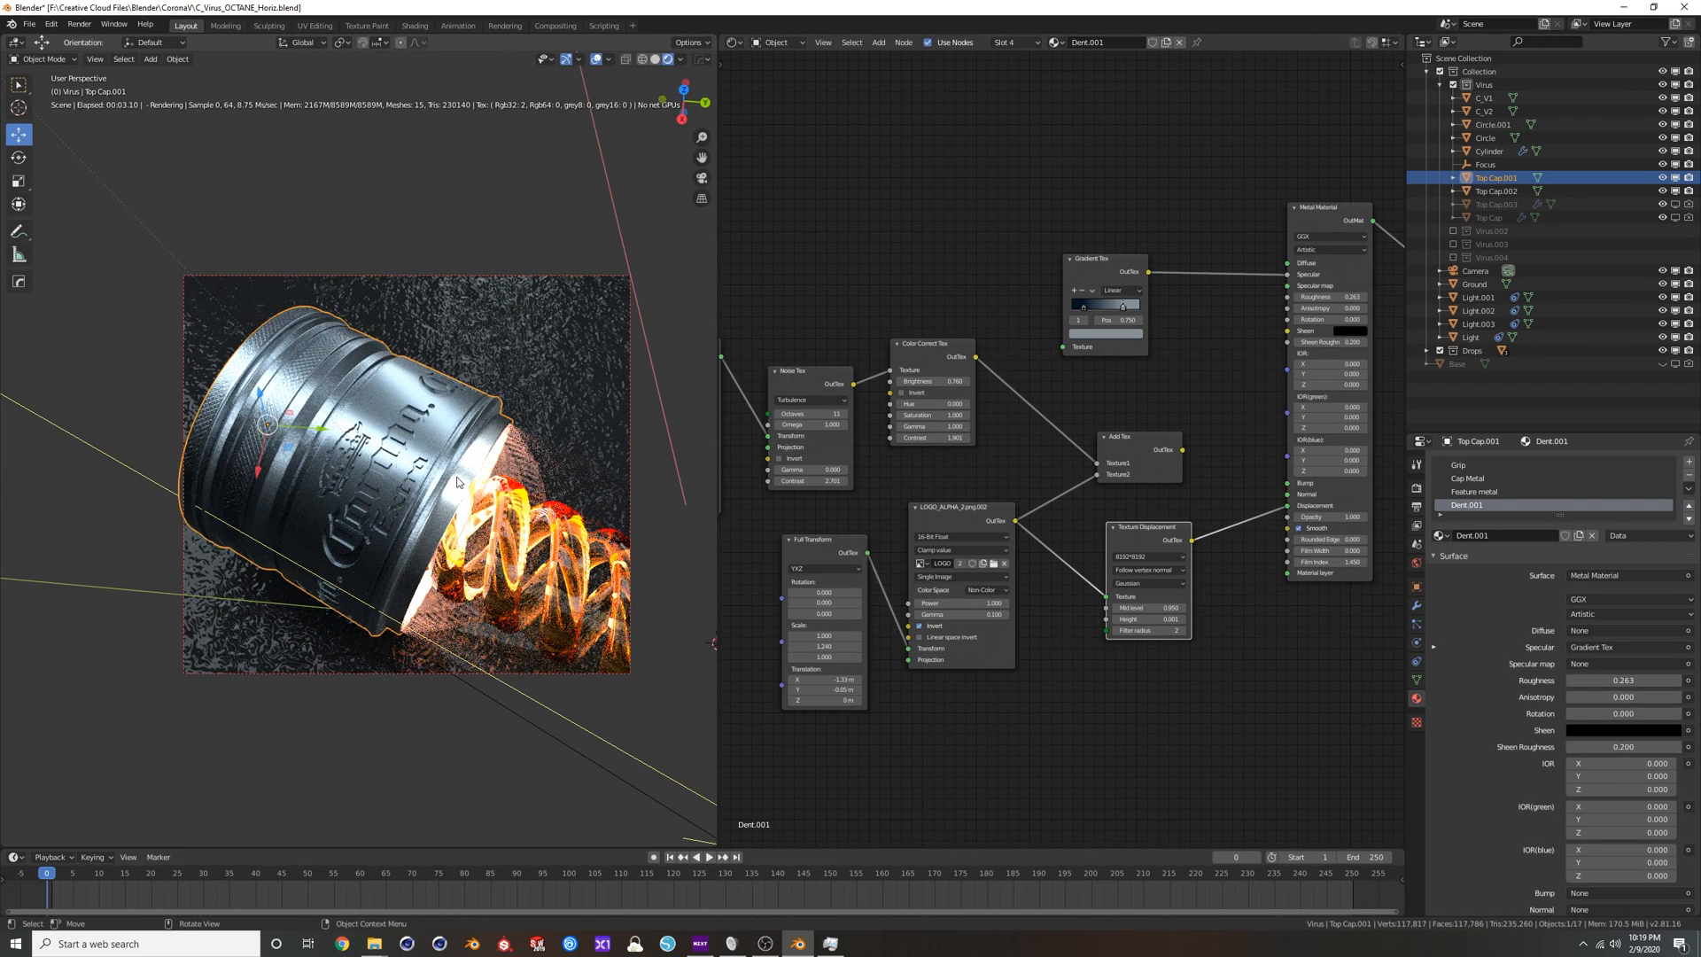
Examine the cap's mesh density in Edit Mode with solid shading, and return to Object Mode with the rendered view.
{"action": "key", "text": "Tab"}
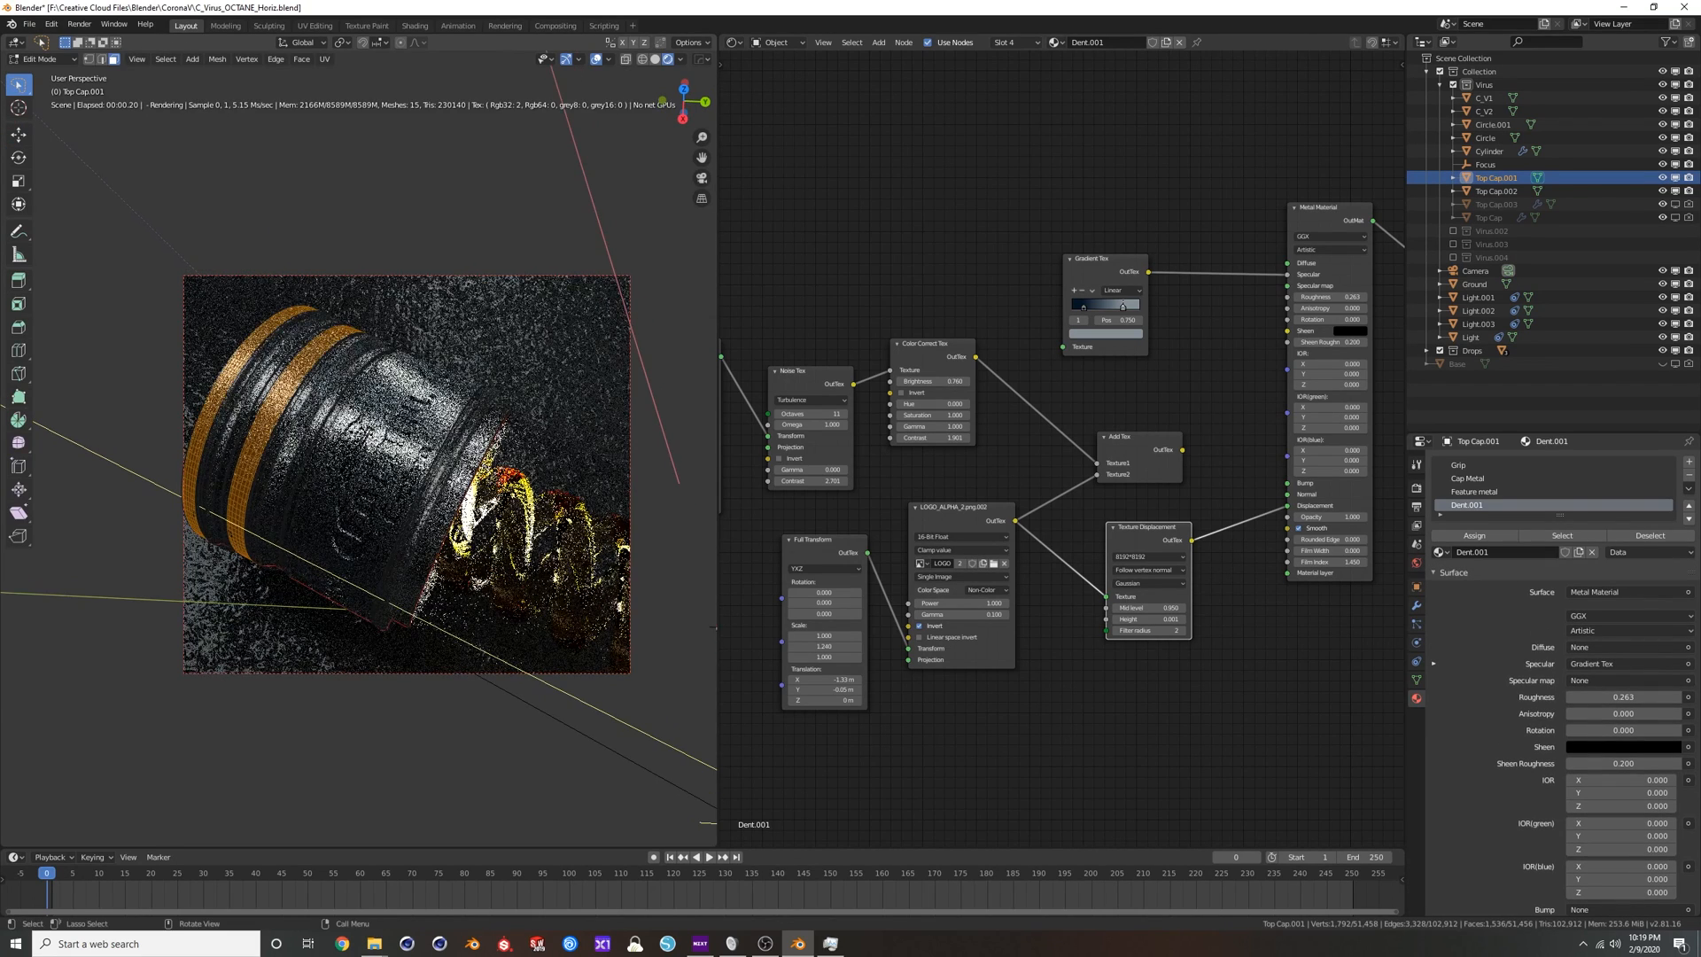
{"action": "scroll", "coordinate": [366, 459], "scroll_direction": "up", "scroll_amount": 4}
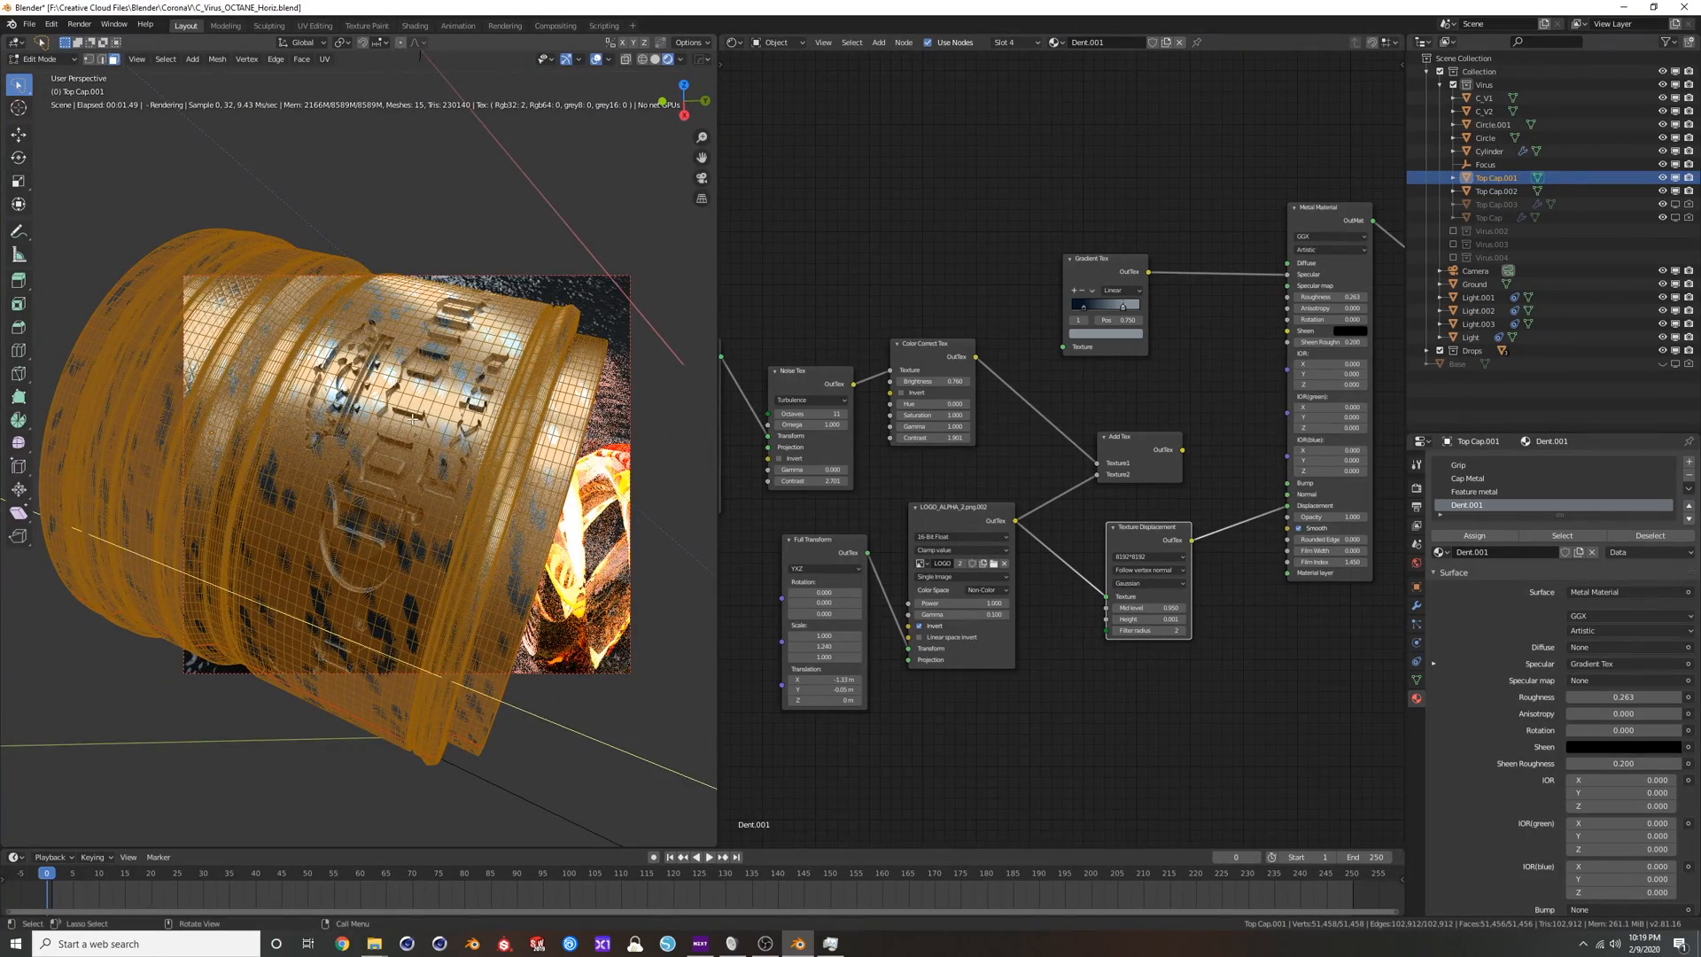
{"action": "left_click", "coordinate": [655, 59]}
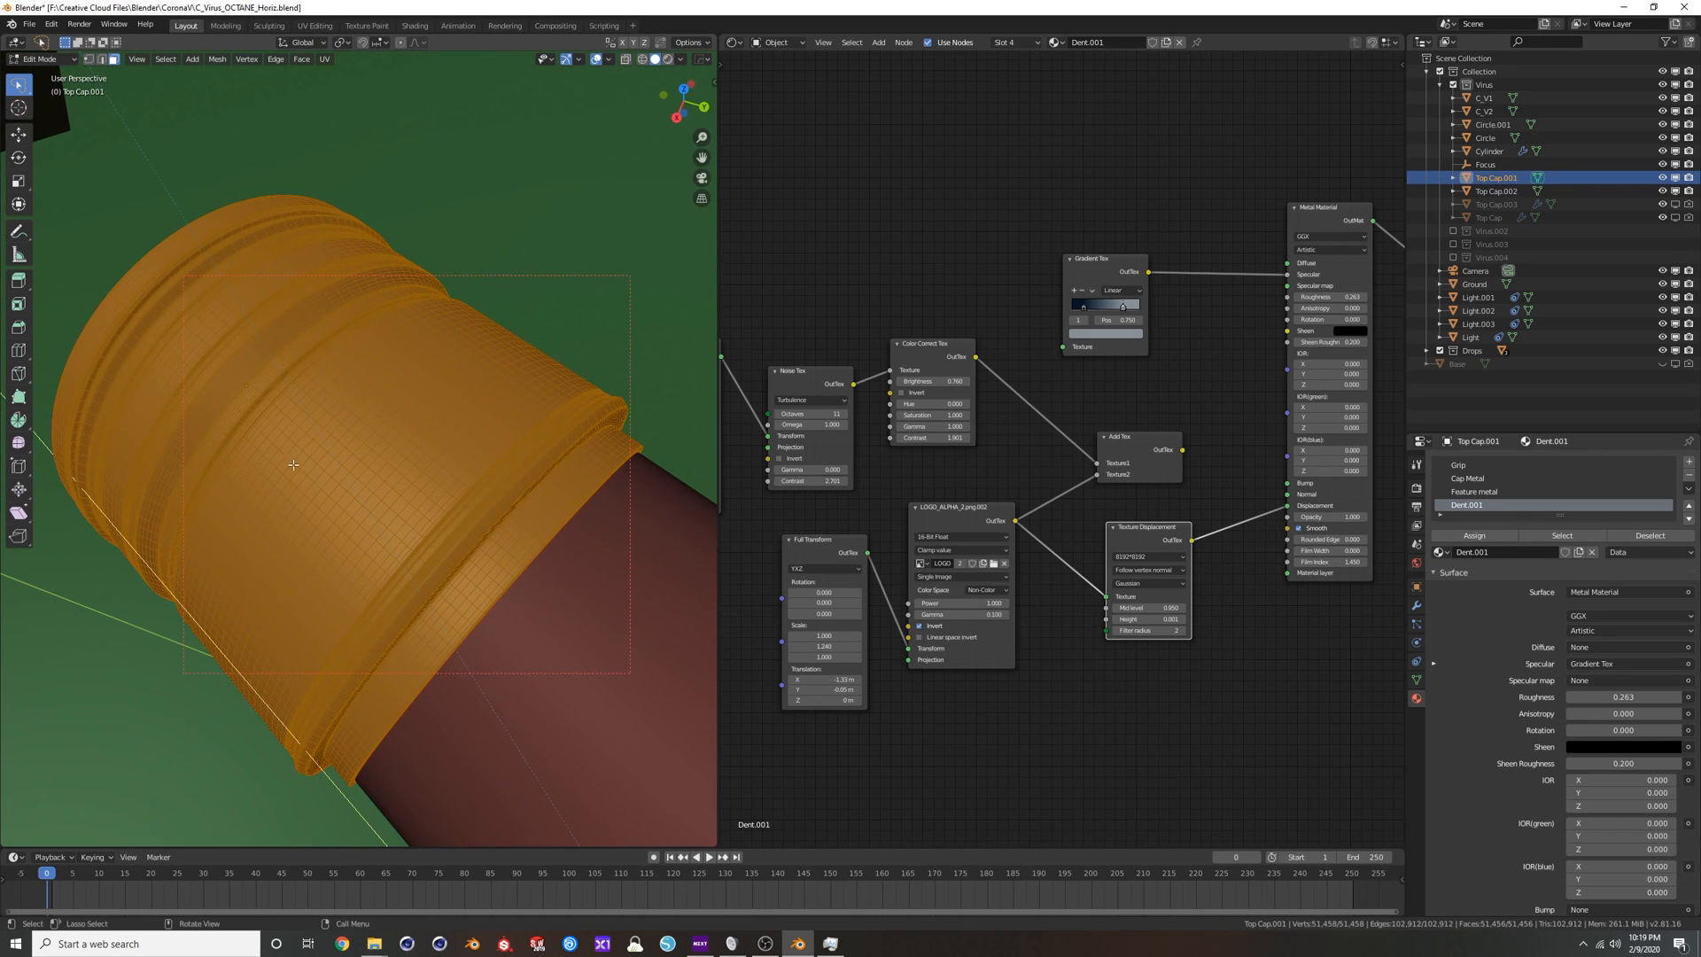
{"action": "middle_click_drag", "start_coordinate": [434, 369], "coordinate": [518, 290]}
{"action": "scroll", "coordinate": [493, 378], "scroll_direction": "down", "scroll_amount": 5}
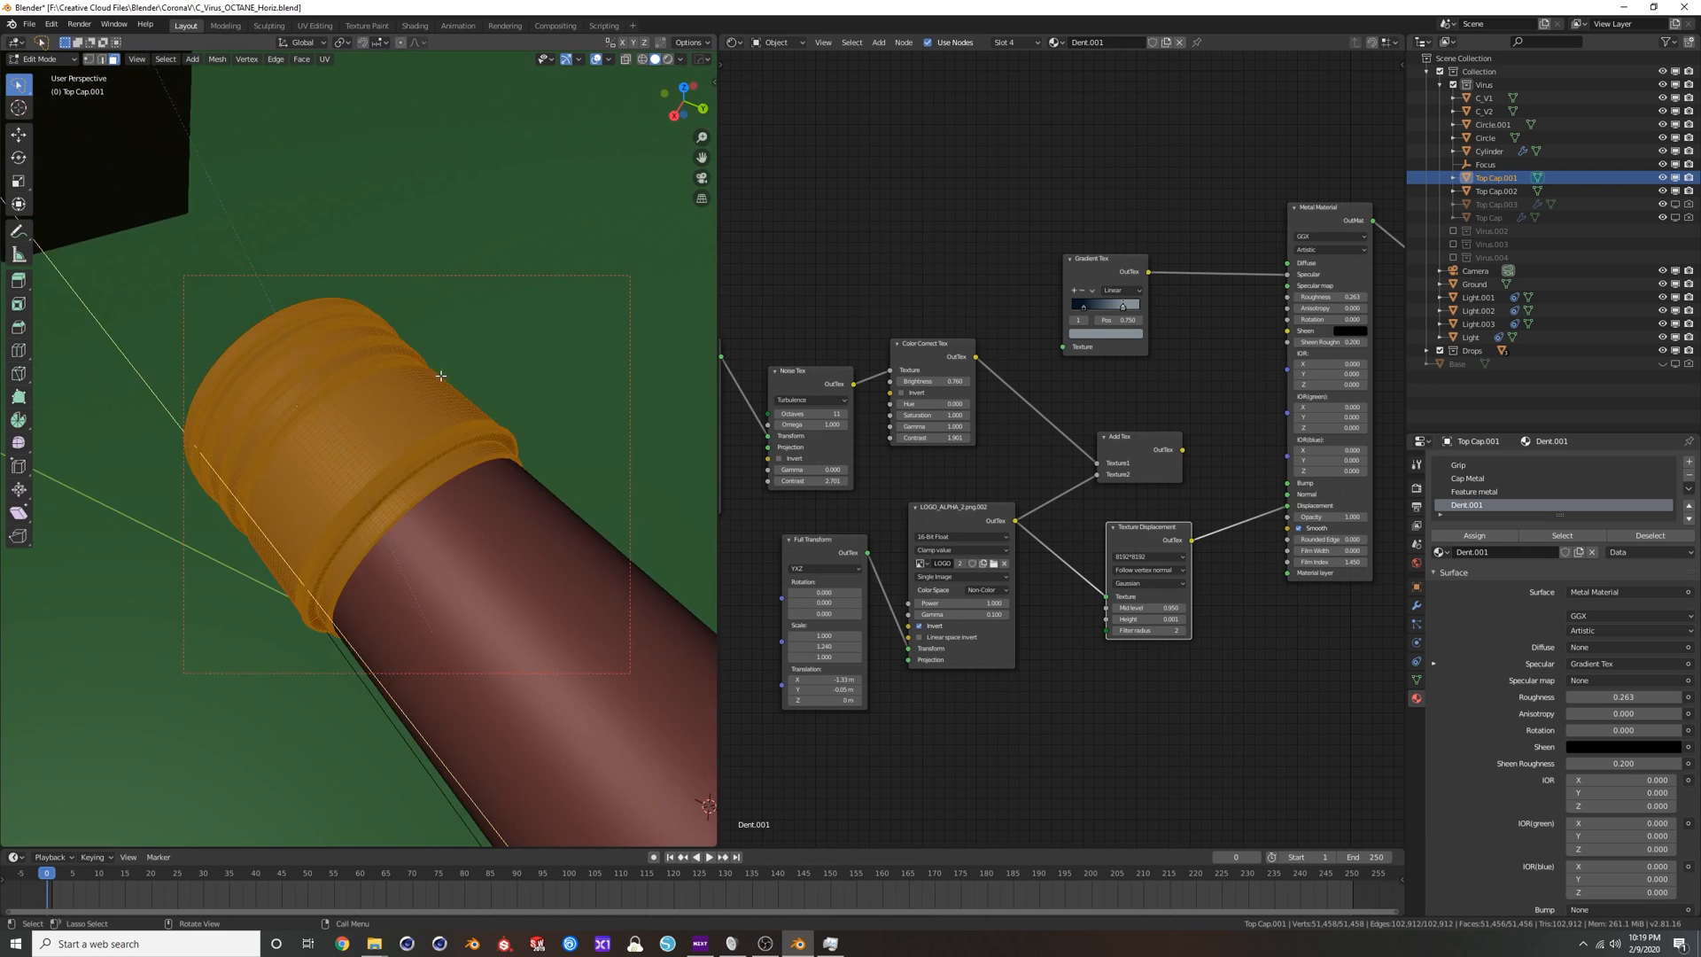
{"action": "left_click", "coordinate": [668, 59]}
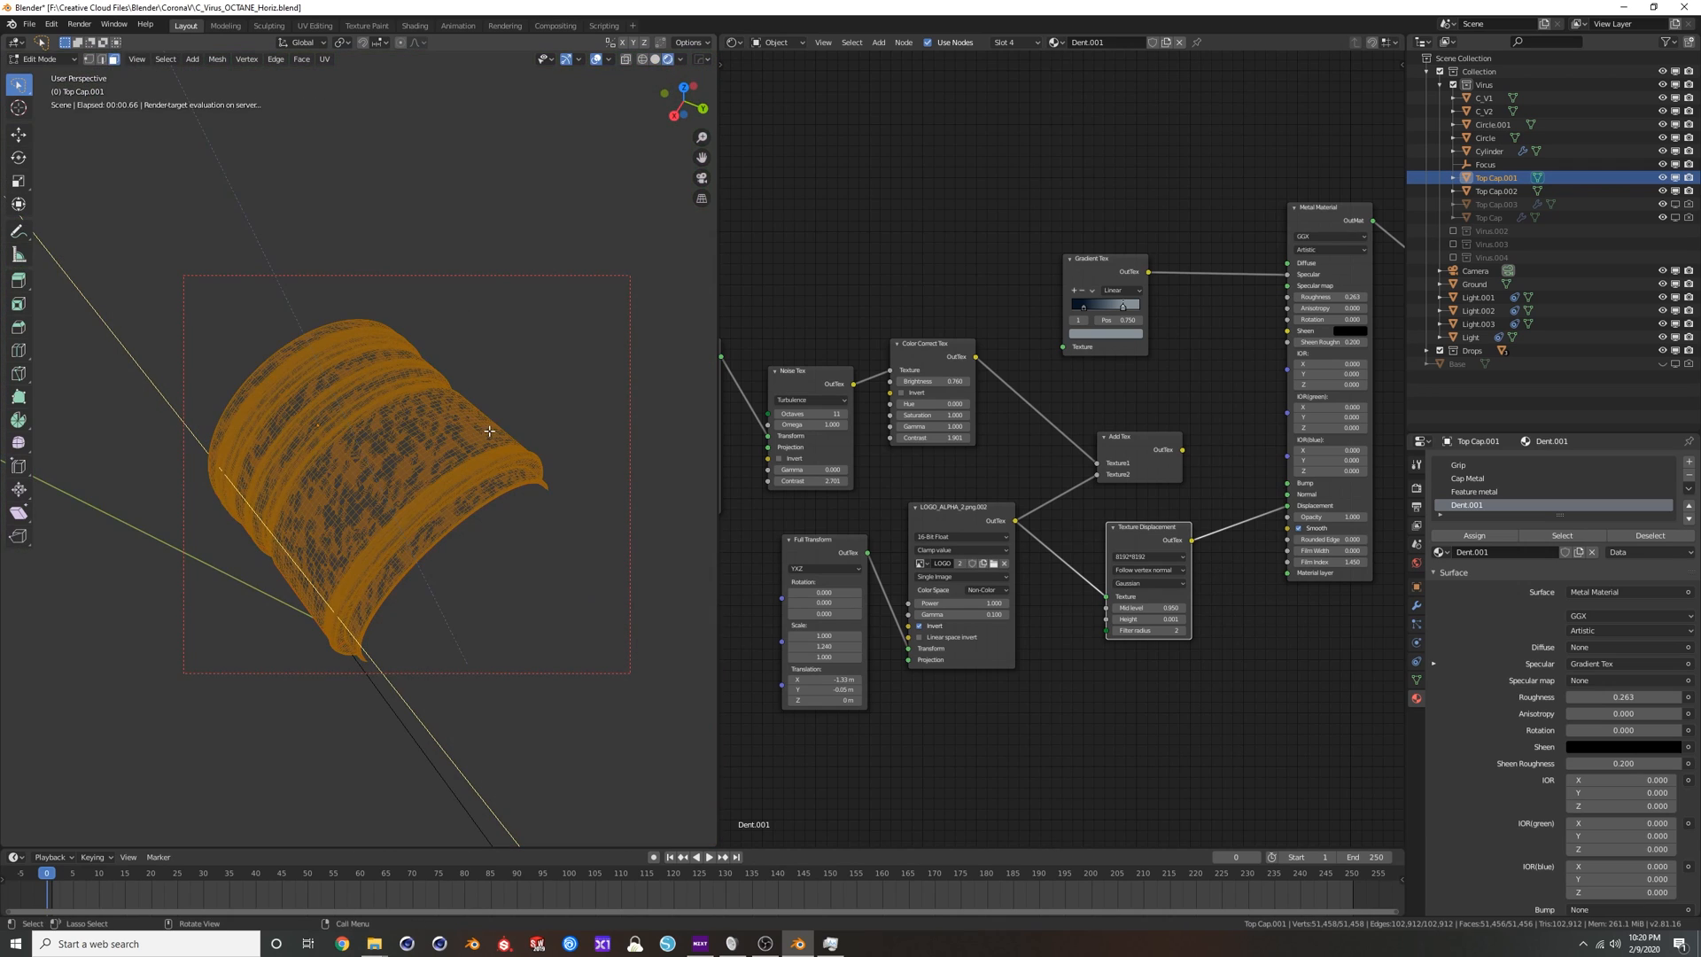
{"action": "middle_click_drag", "start_coordinate": [418, 464], "coordinate": [390, 481]}
{"action": "key", "text": "Tab"}
{"action": "scroll", "coordinate": [374, 471], "scroll_direction": "up", "scroll_amount": 3}
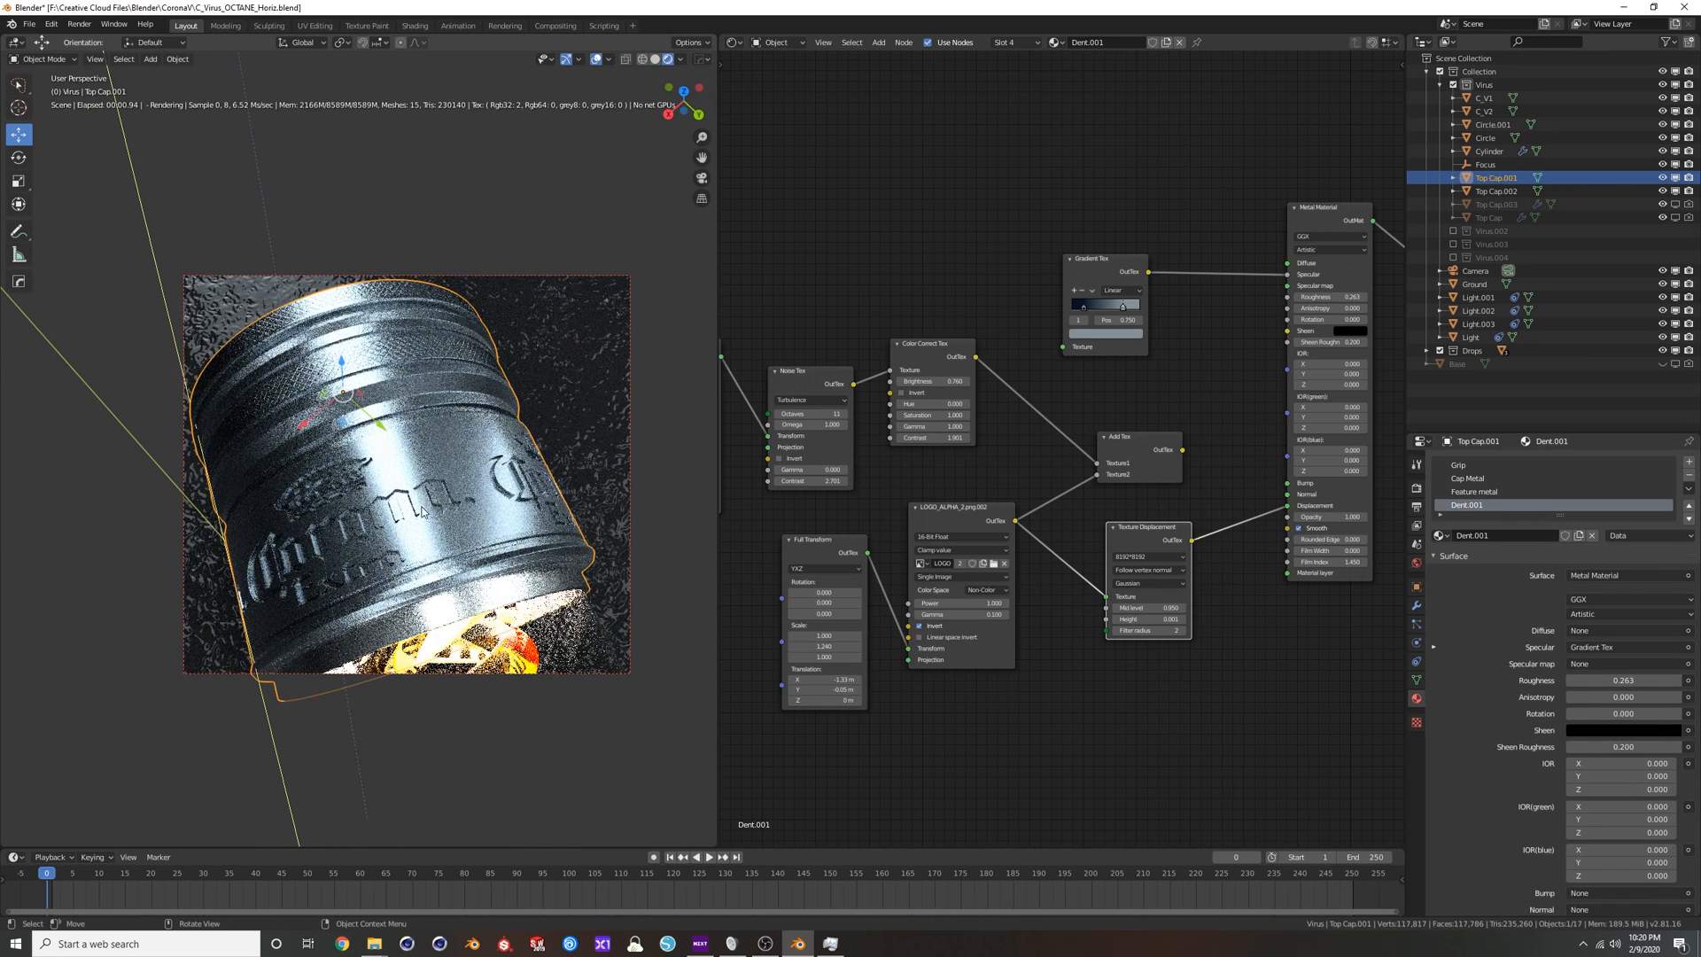
Select the glass tube and delete the texture, gradient and absorption nodes beside its Specular Material.
{"action": "middle_click_drag", "start_coordinate": [395, 521], "coordinate": [441, 409]}
{"action": "left_click", "coordinate": [438, 402]}
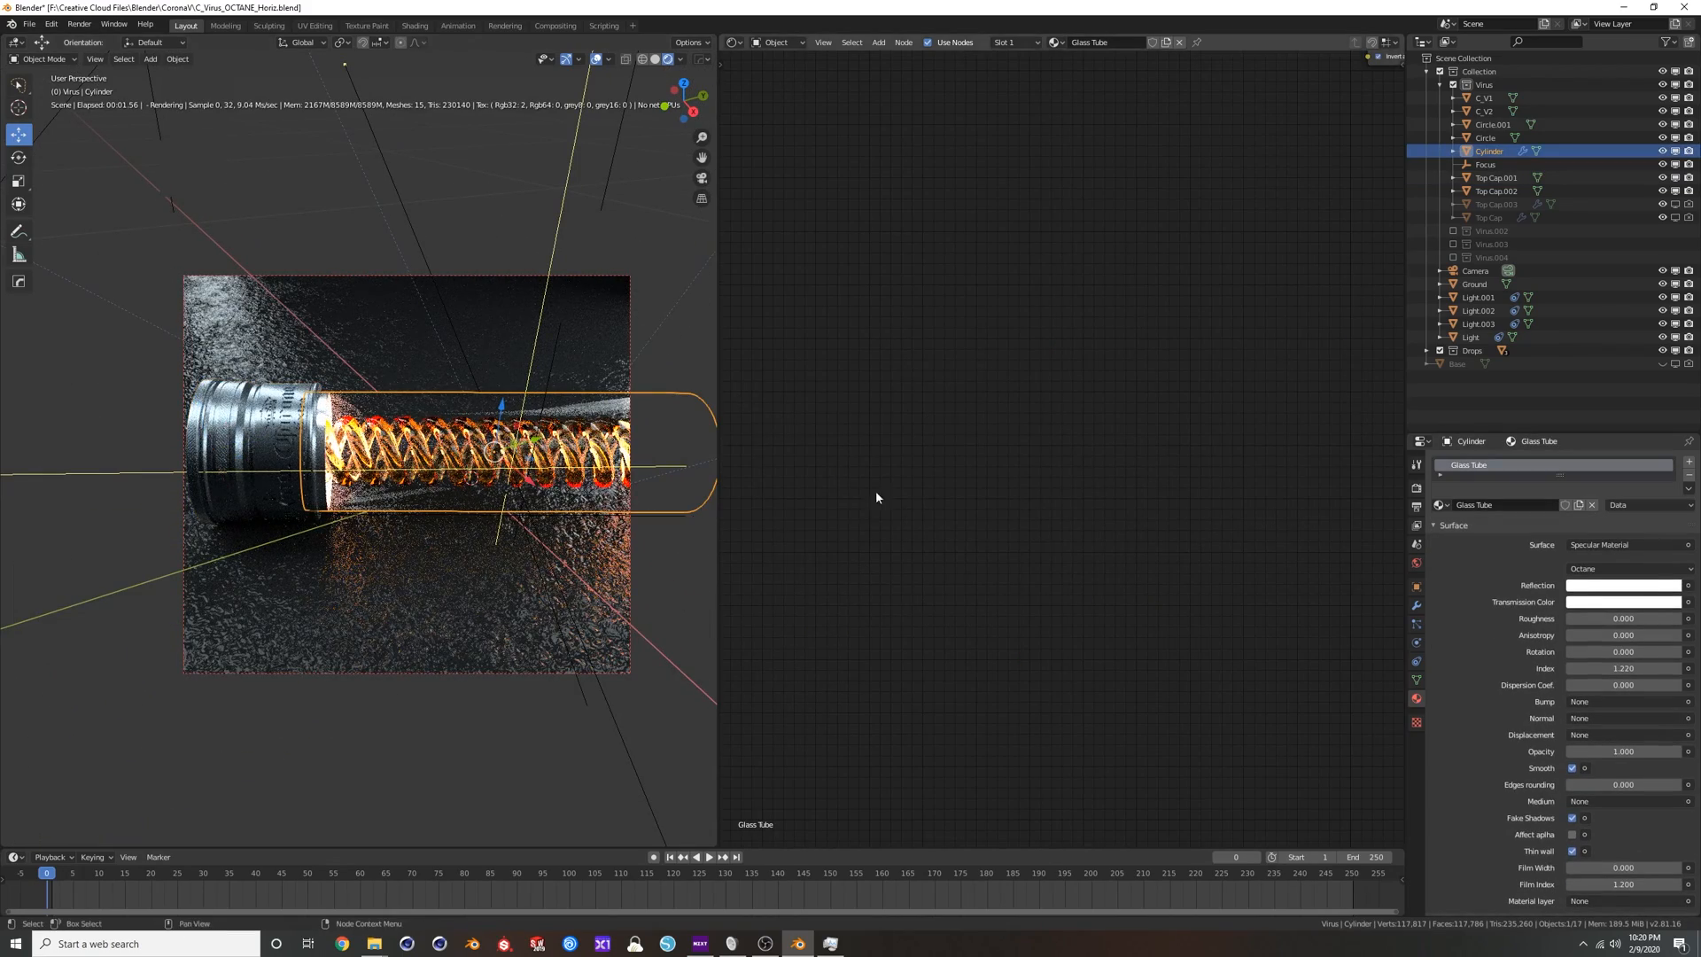
{"action": "key", "text": "Home"}
{"action": "scroll", "coordinate": [1000, 415], "scroll_direction": "up", "scroll_amount": 4}
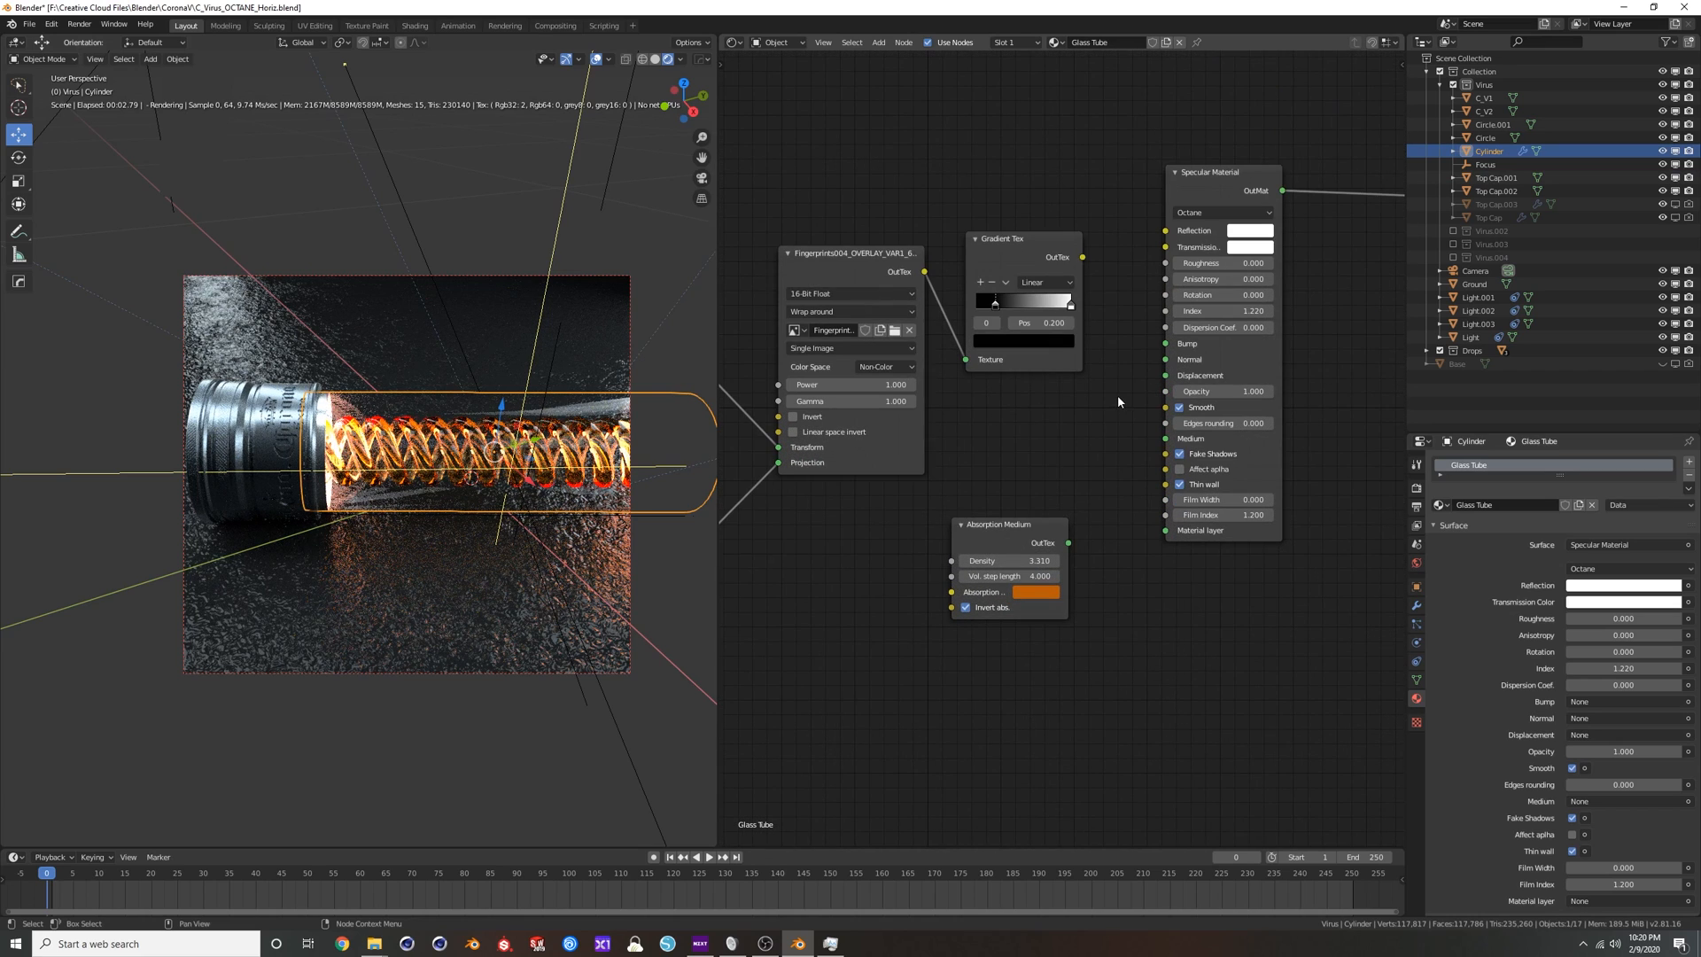
{"action": "scroll", "coordinate": [983, 435], "scroll_direction": "down", "scroll_amount": 2}
{"action": "left_click_drag", "start_coordinate": [798, 285], "coordinate": [1137, 626]}
{"action": "key", "text": "x"}
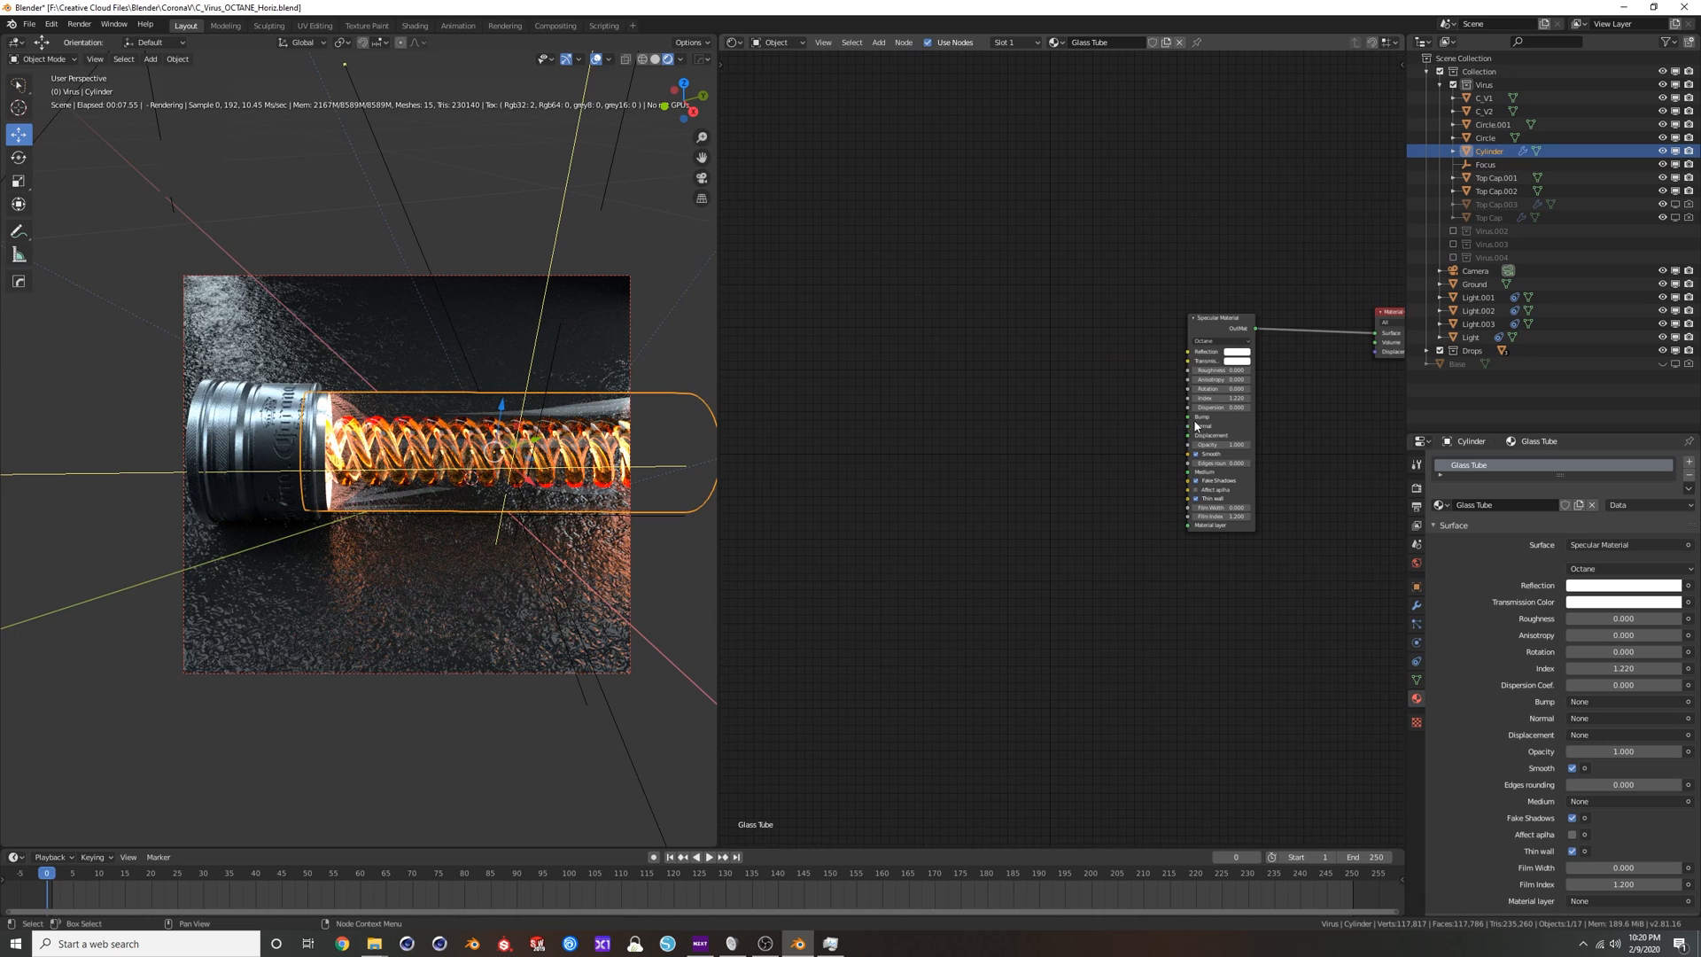
Turn off Thin wall on the glass tube's Specular Material.
{"action": "scroll", "coordinate": [1196, 426], "scroll_direction": "up", "scroll_amount": 9}
{"action": "middle_click_drag", "start_coordinate": [1265, 427], "coordinate": [918, 471]}
{"action": "scroll", "coordinate": [918, 479], "scroll_direction": "up", "scroll_amount": 2}
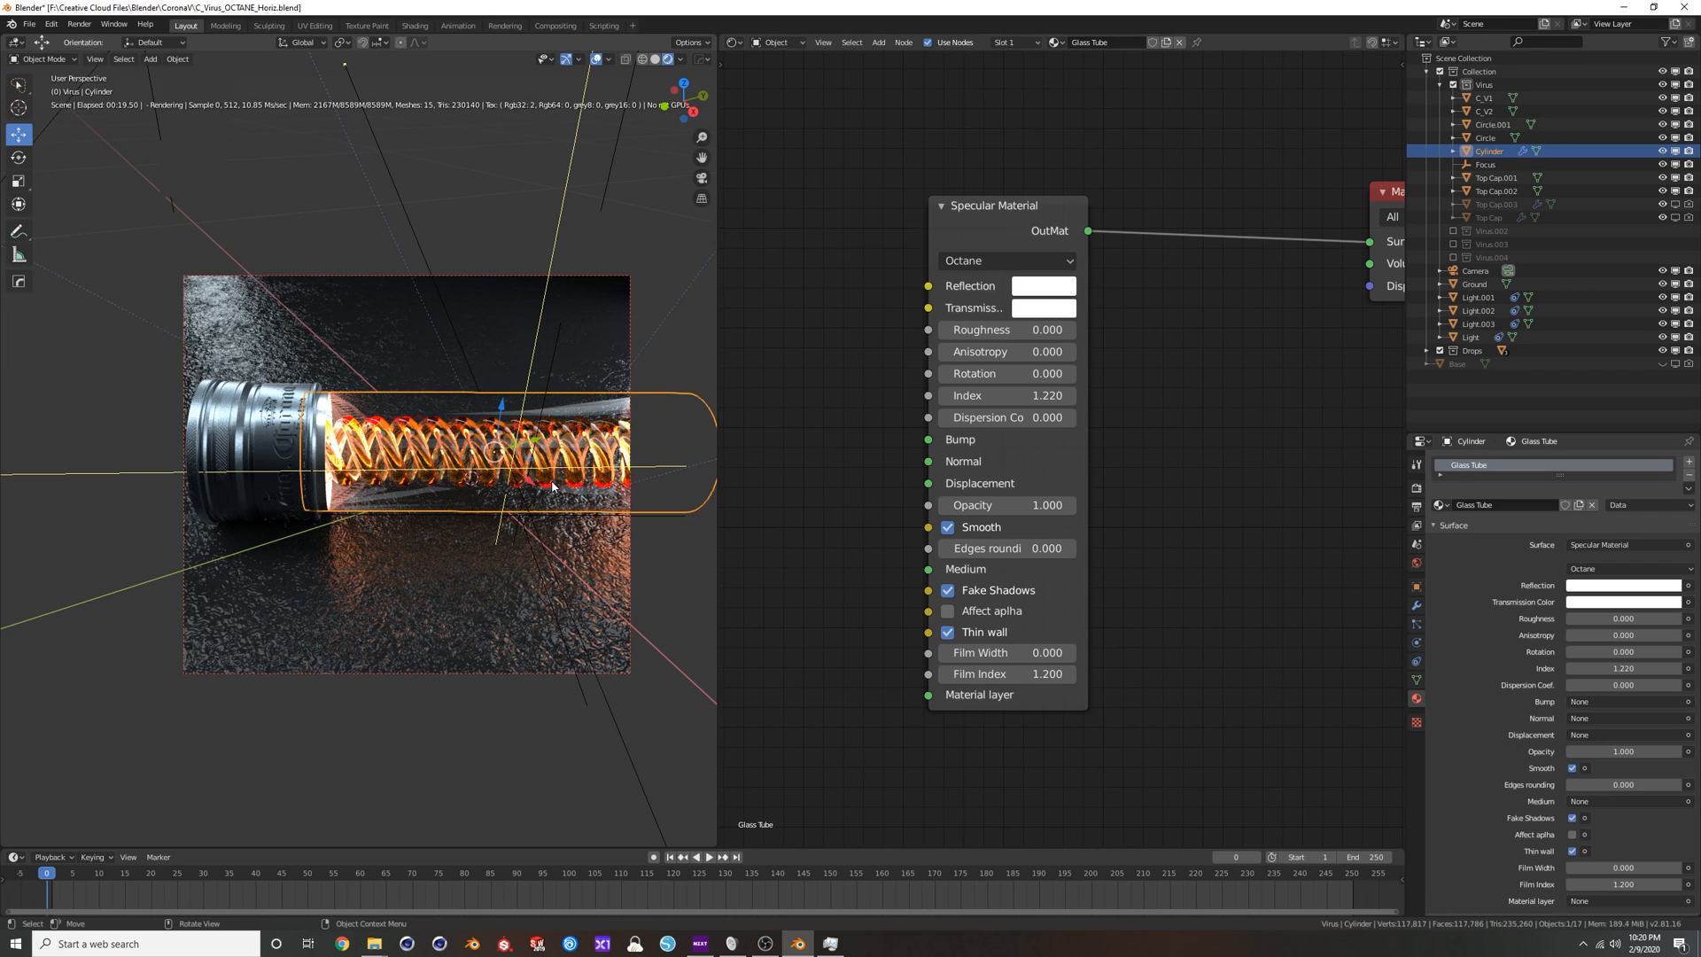
{"action": "middle_click_drag", "start_coordinate": [266, 461], "coordinate": [344, 524]}
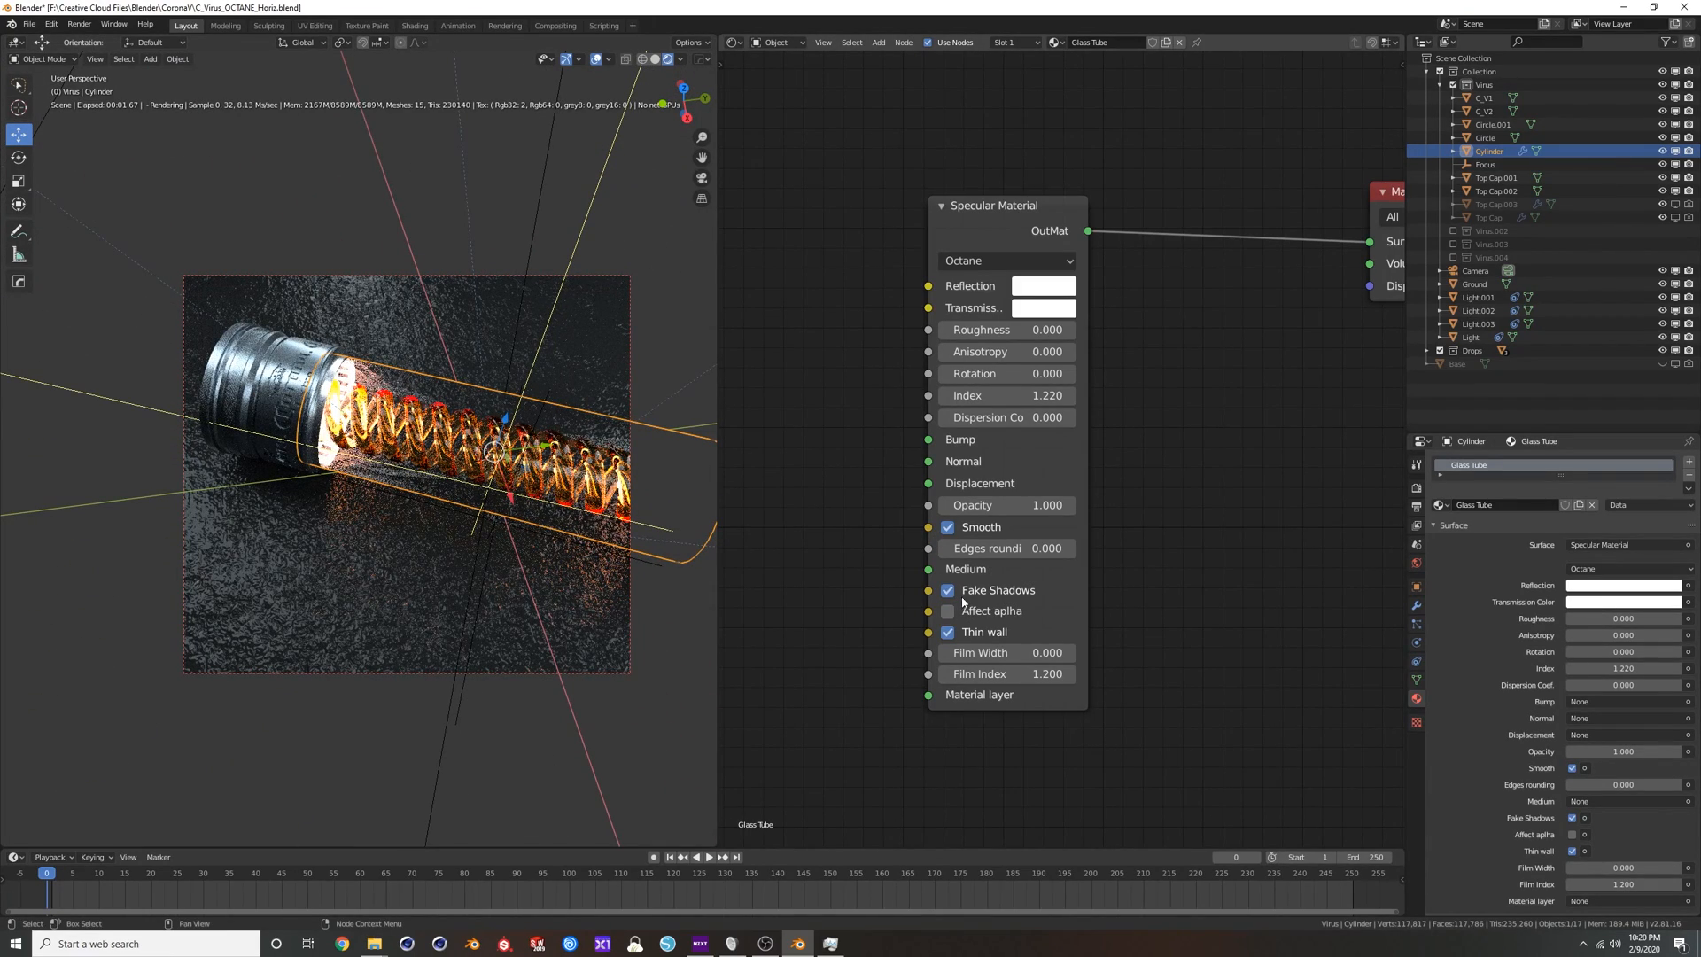
{"action": "left_click", "coordinate": [948, 632]}
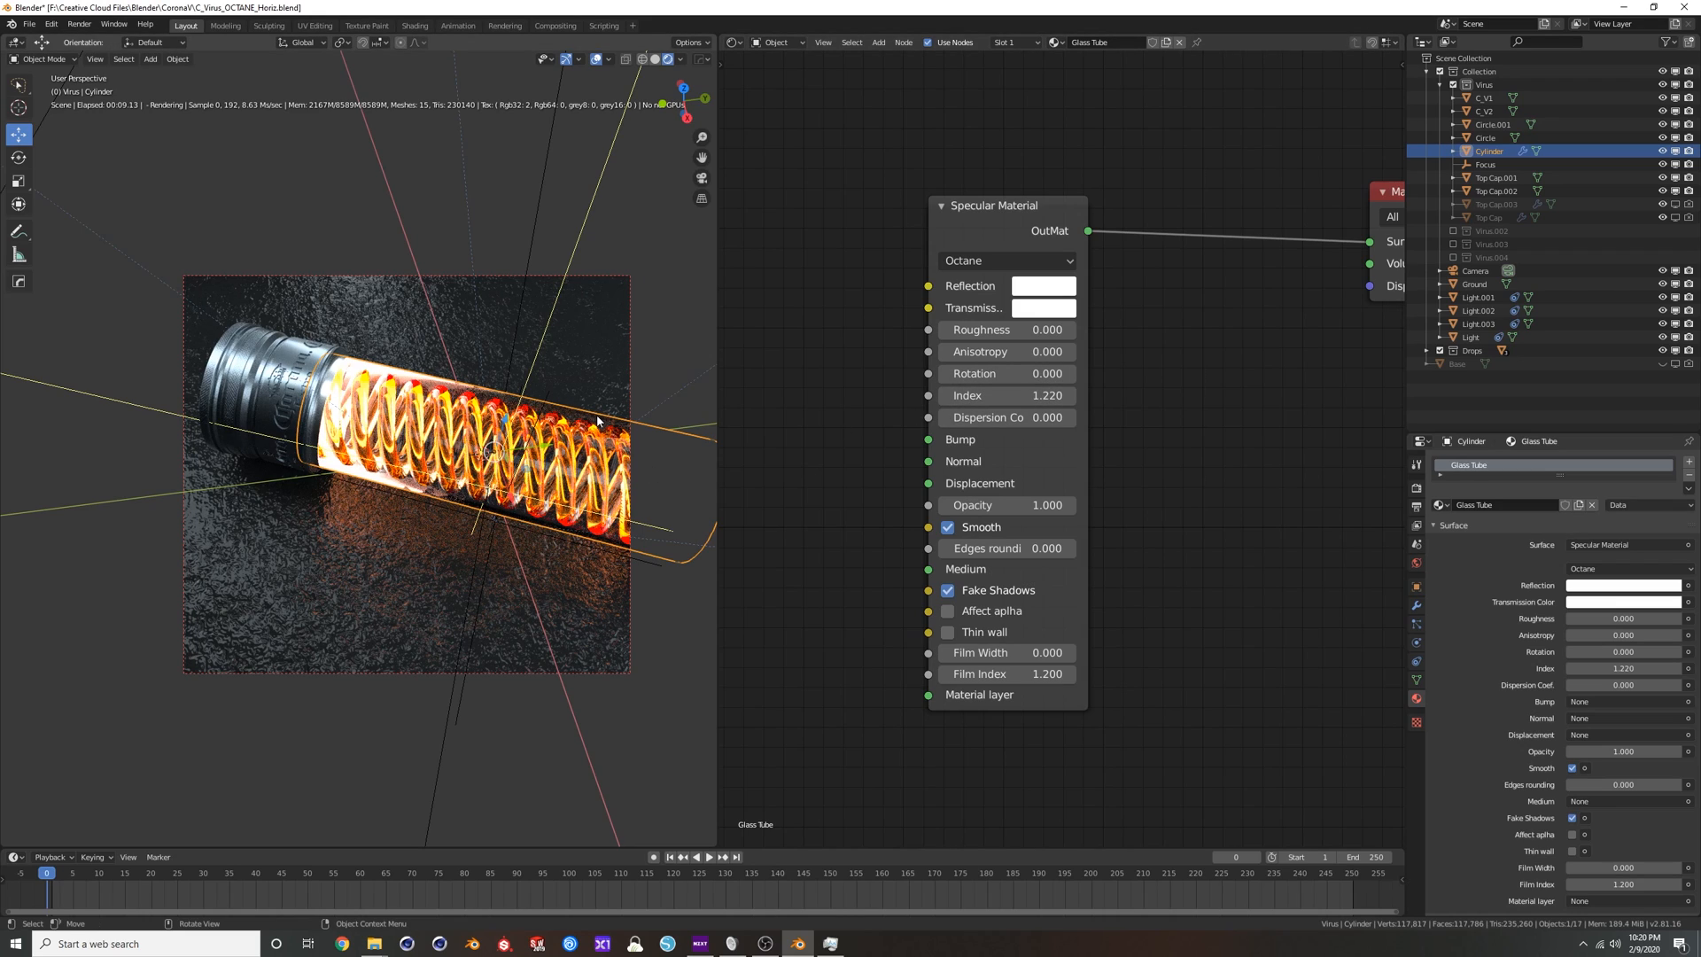
Set the Specular Material's Index to 1.45.
{"action": "left_click", "coordinate": [1003, 396]}
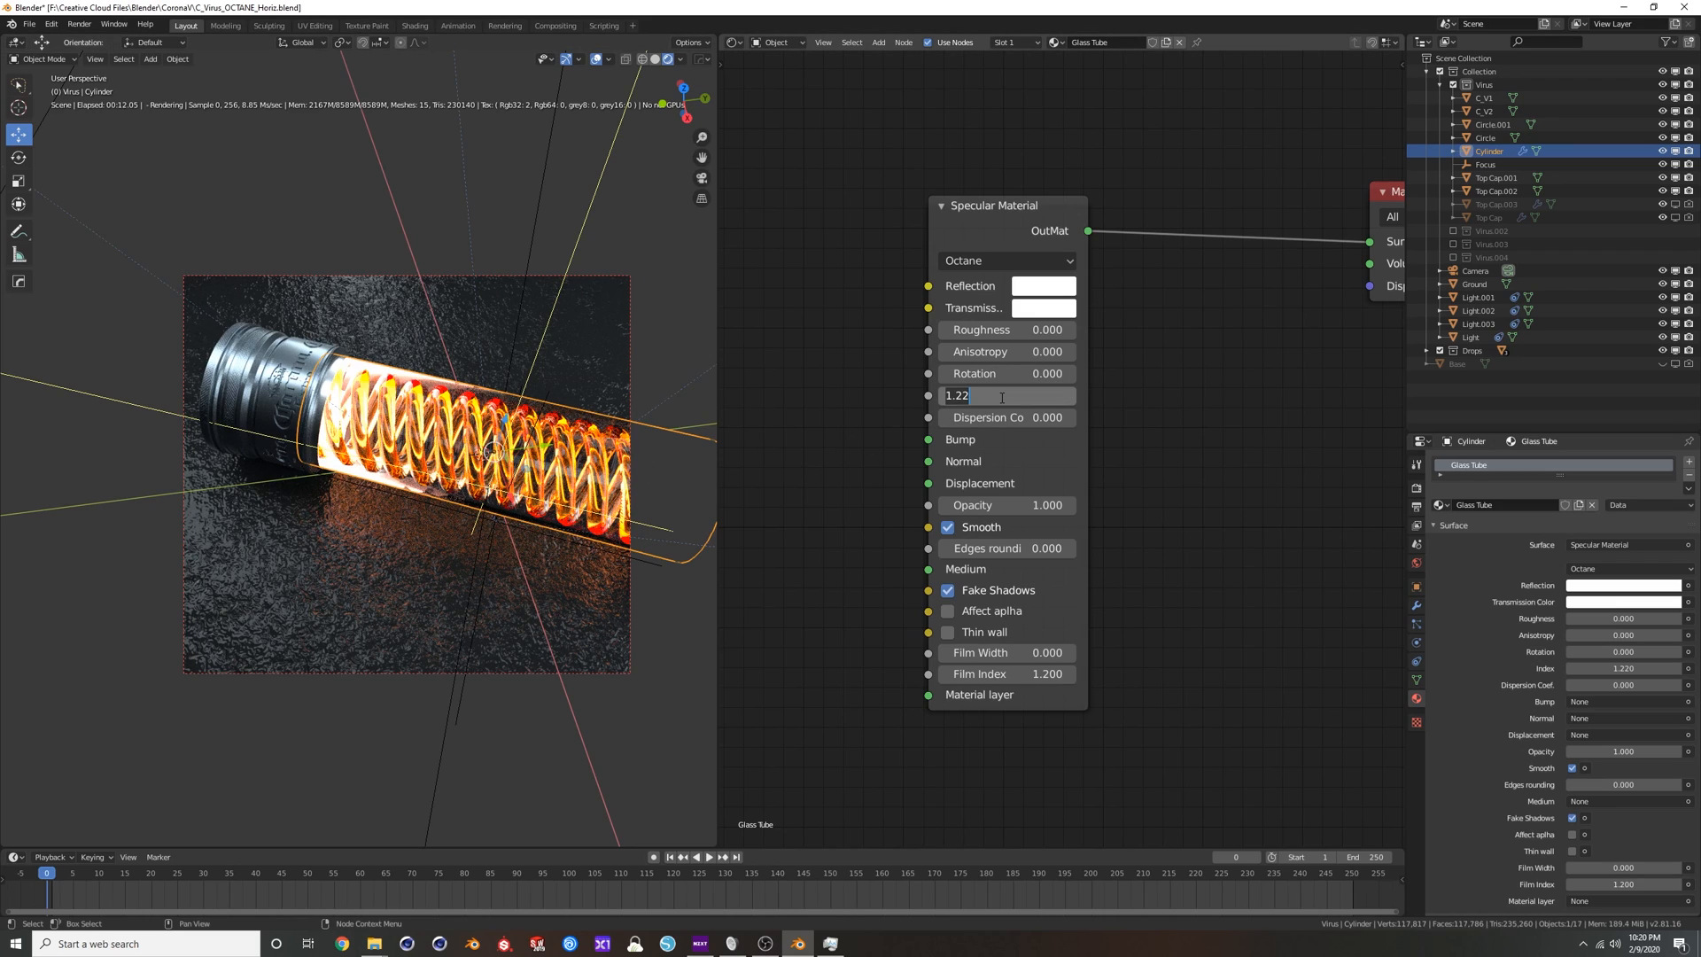
{"action": "type", "text": "1.45"}
{"action": "key", "text": "Return"}
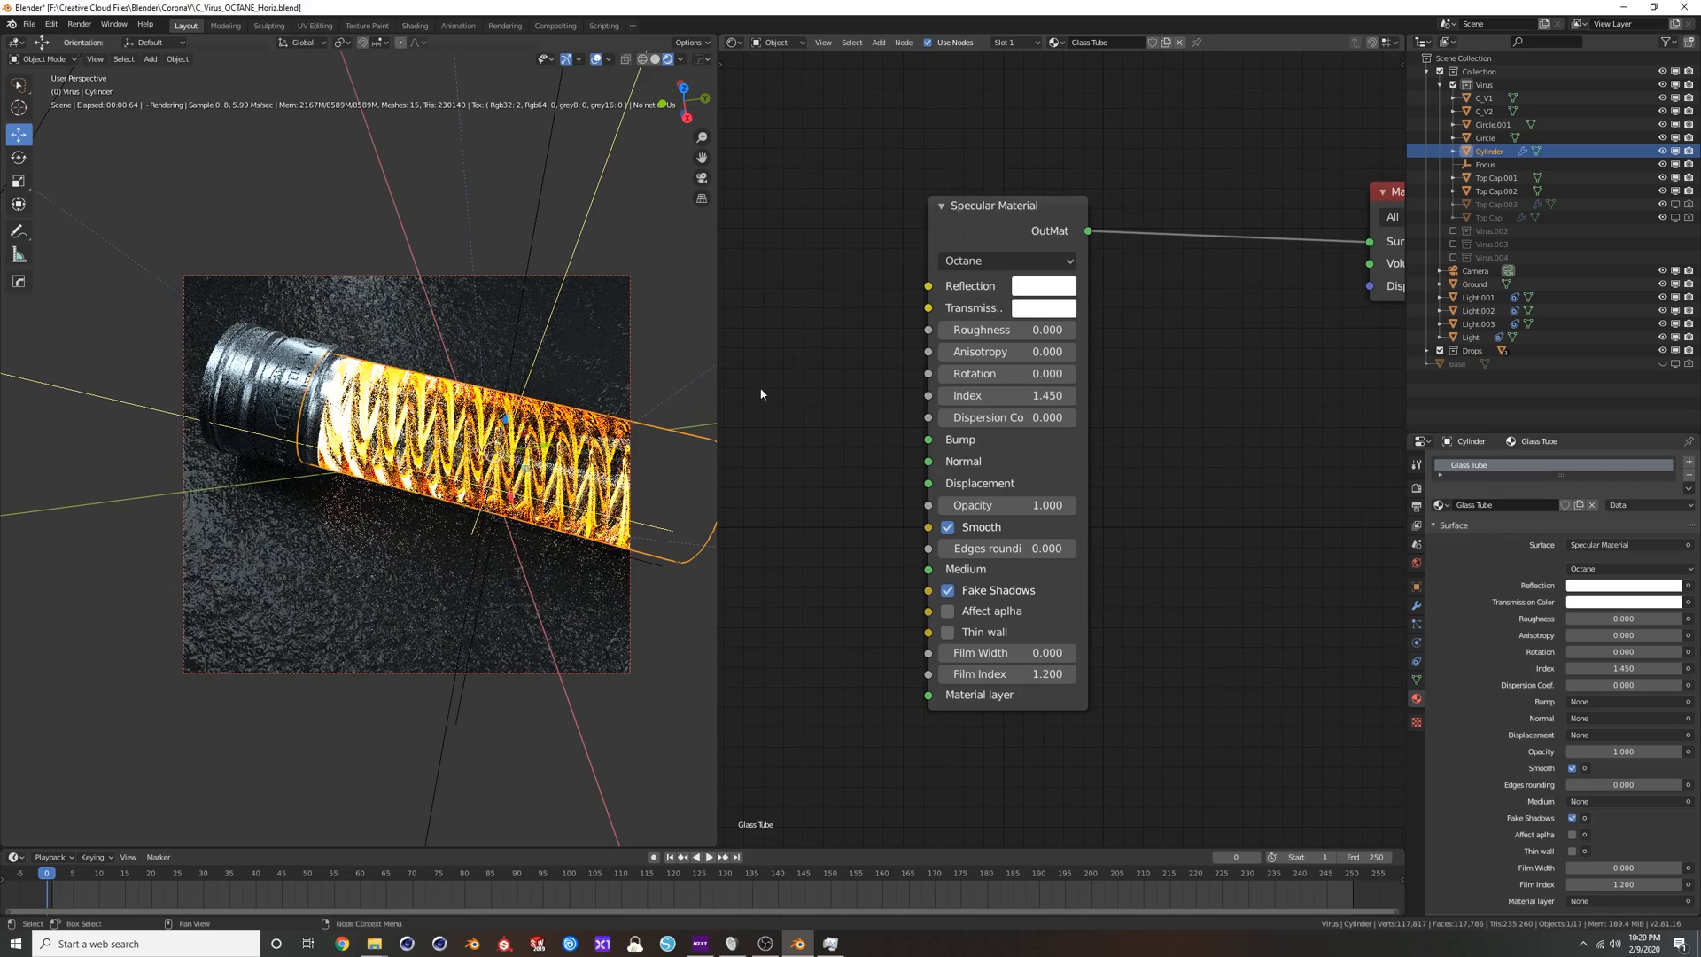
{"action": "mouse_move", "coordinate": [478, 417]}
{"action": "middle_mouse_down"}
{"action": "mouse_move", "coordinate": [526, 439]}
{"action": "mouse_move", "coordinate": [500, 417]}
{"action": "middle_mouse_up"}
Lower the glass tube's Index to 1.150 while viewing through the scene camera, and deselect the tube.
{"action": "key", "text": "KP_0"}
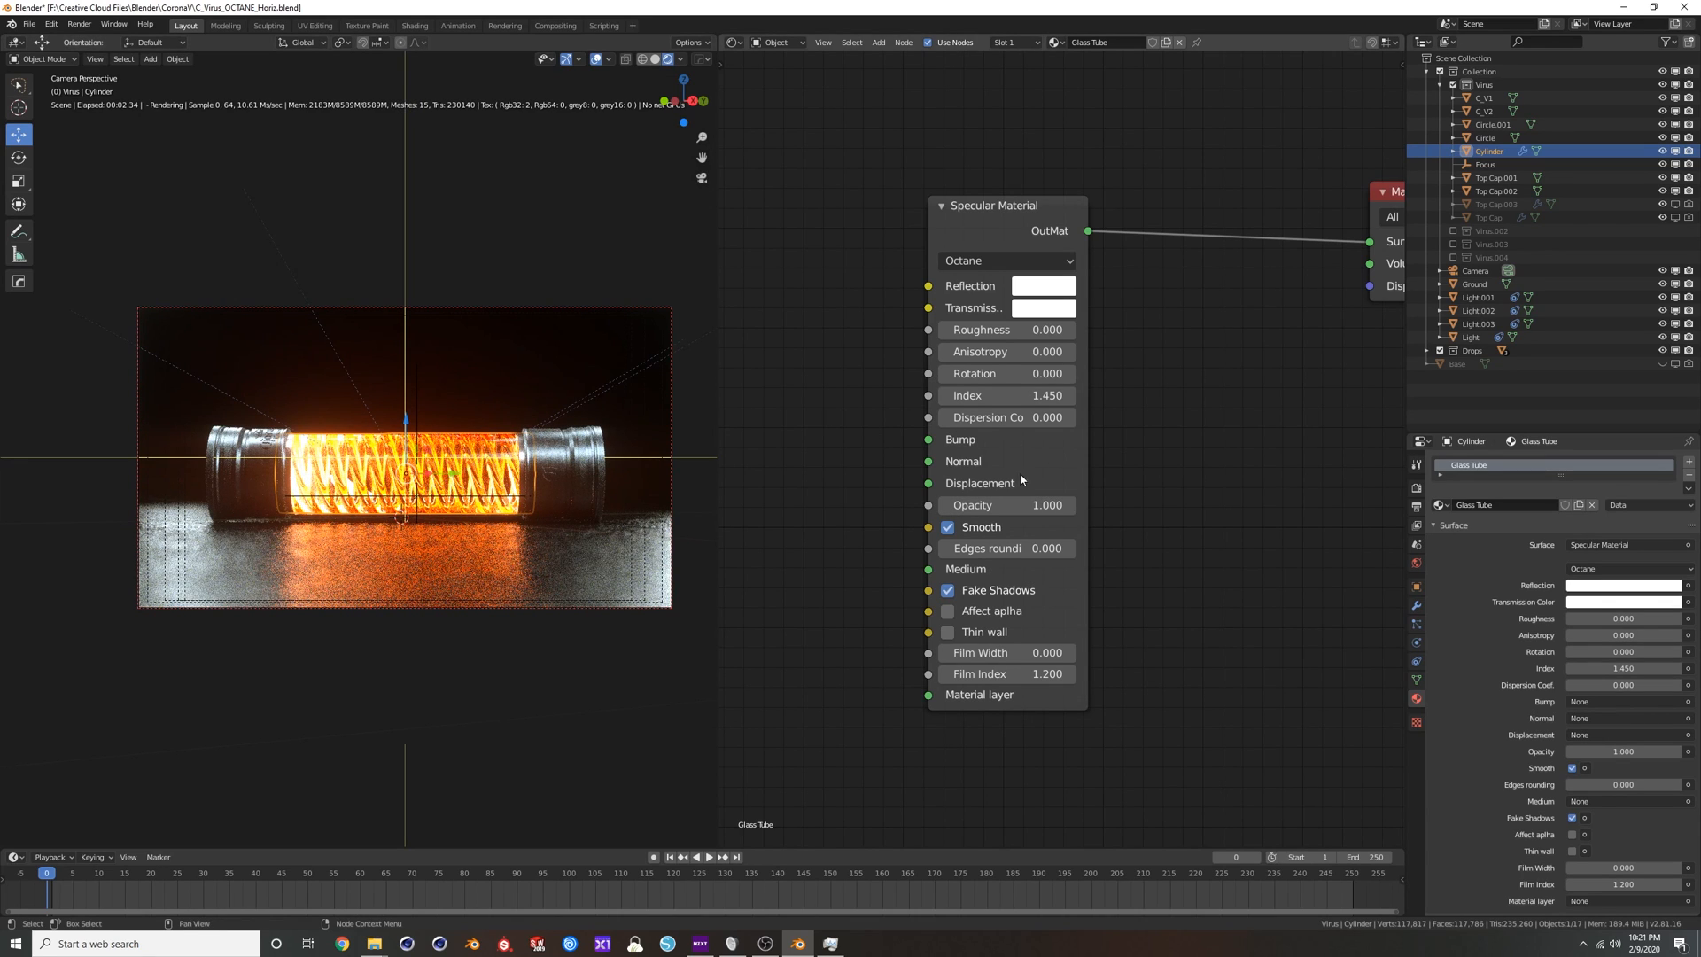
{"action": "left_click_drag", "start_coordinate": [1009, 396], "coordinate": [982, 396]}
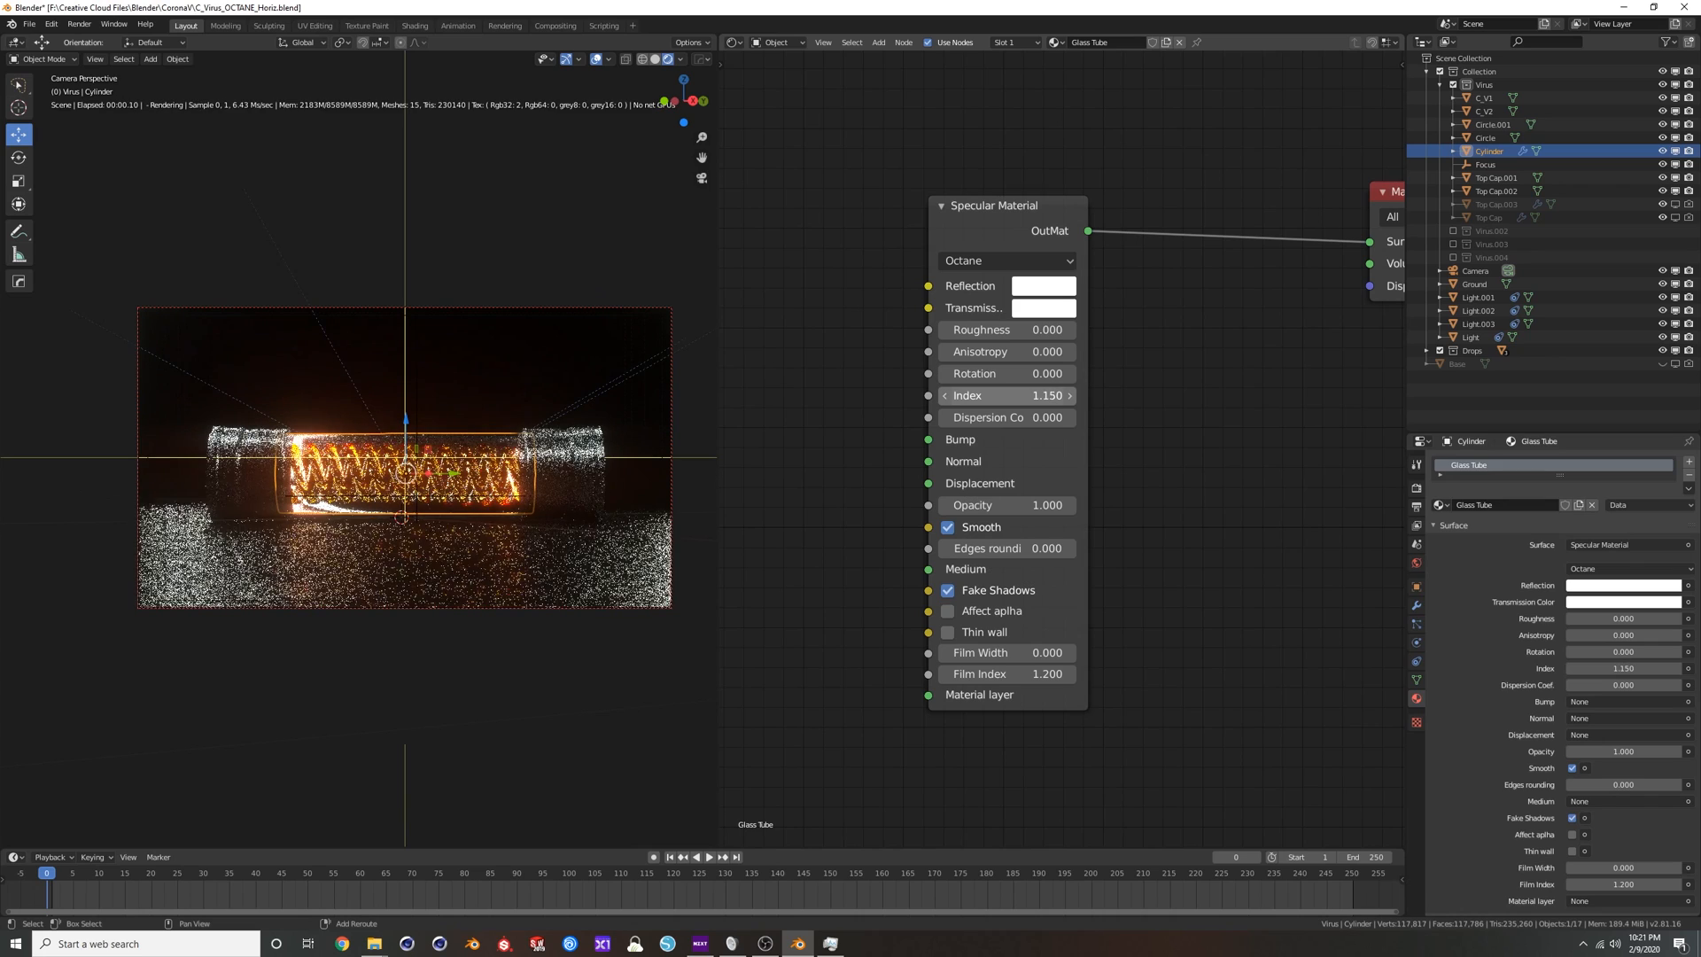
{"action": "key", "text": "alt+a"}
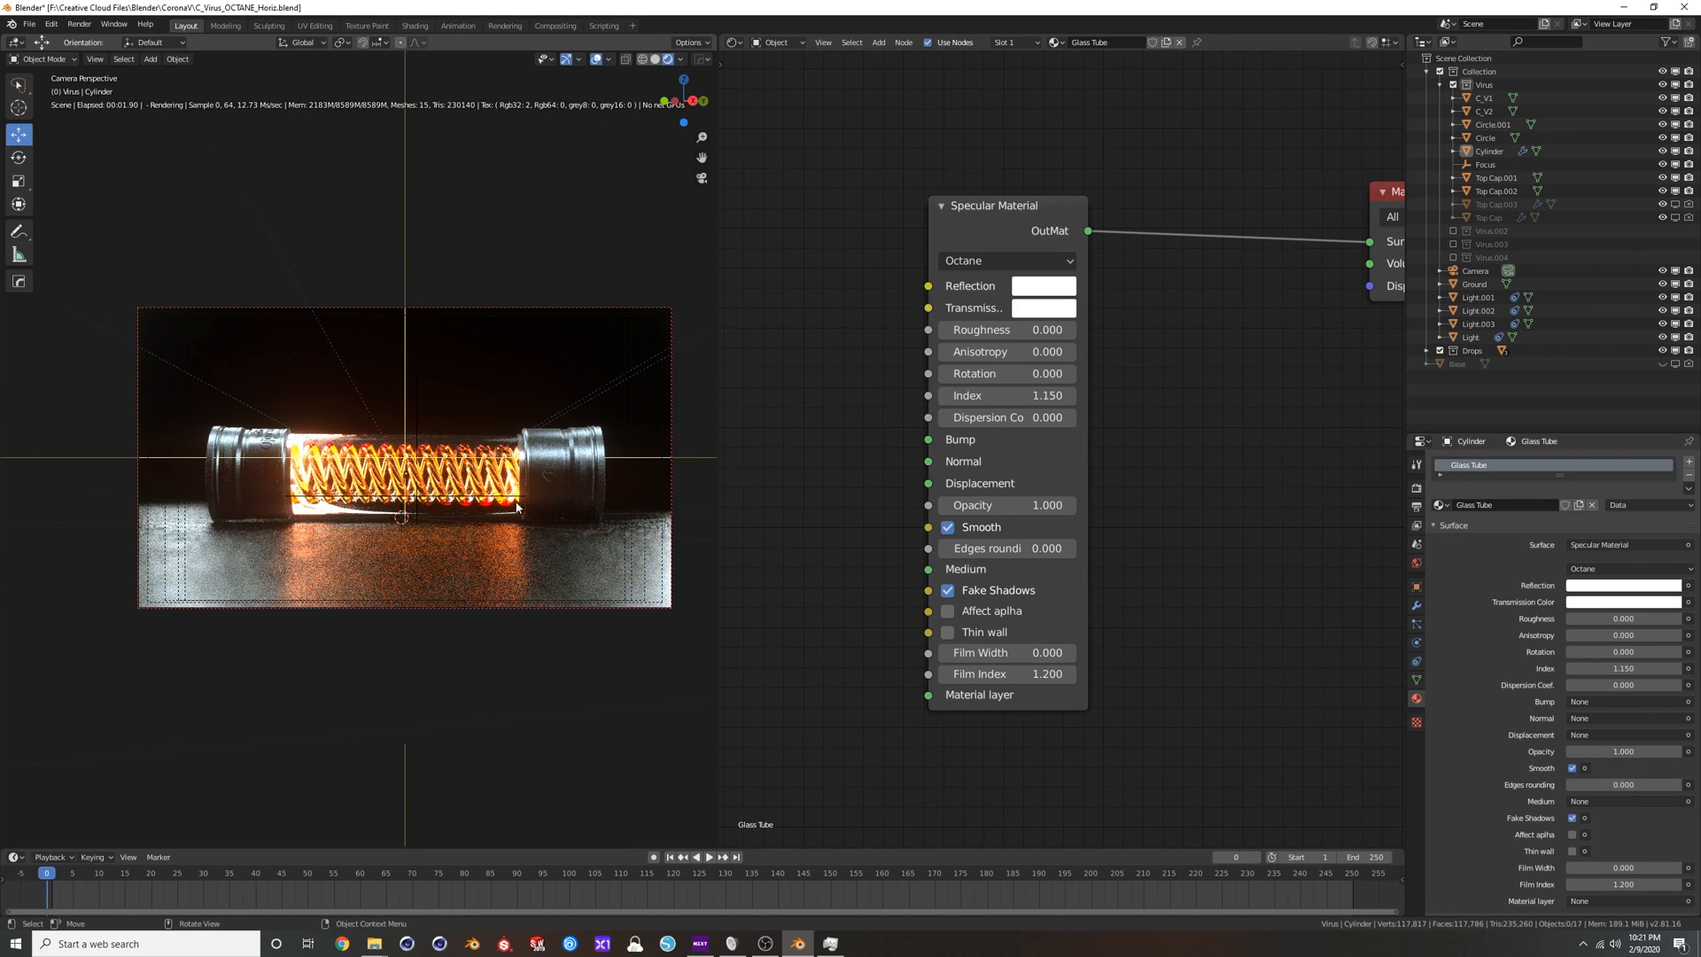
Set the Index of the glass tube's Specular Material to 1.22 and turn on Thin wall.
{"action": "left_click", "coordinate": [1026, 396]}
{"action": "type", "text": "1.22"}
{"action": "key", "text": "Return"}
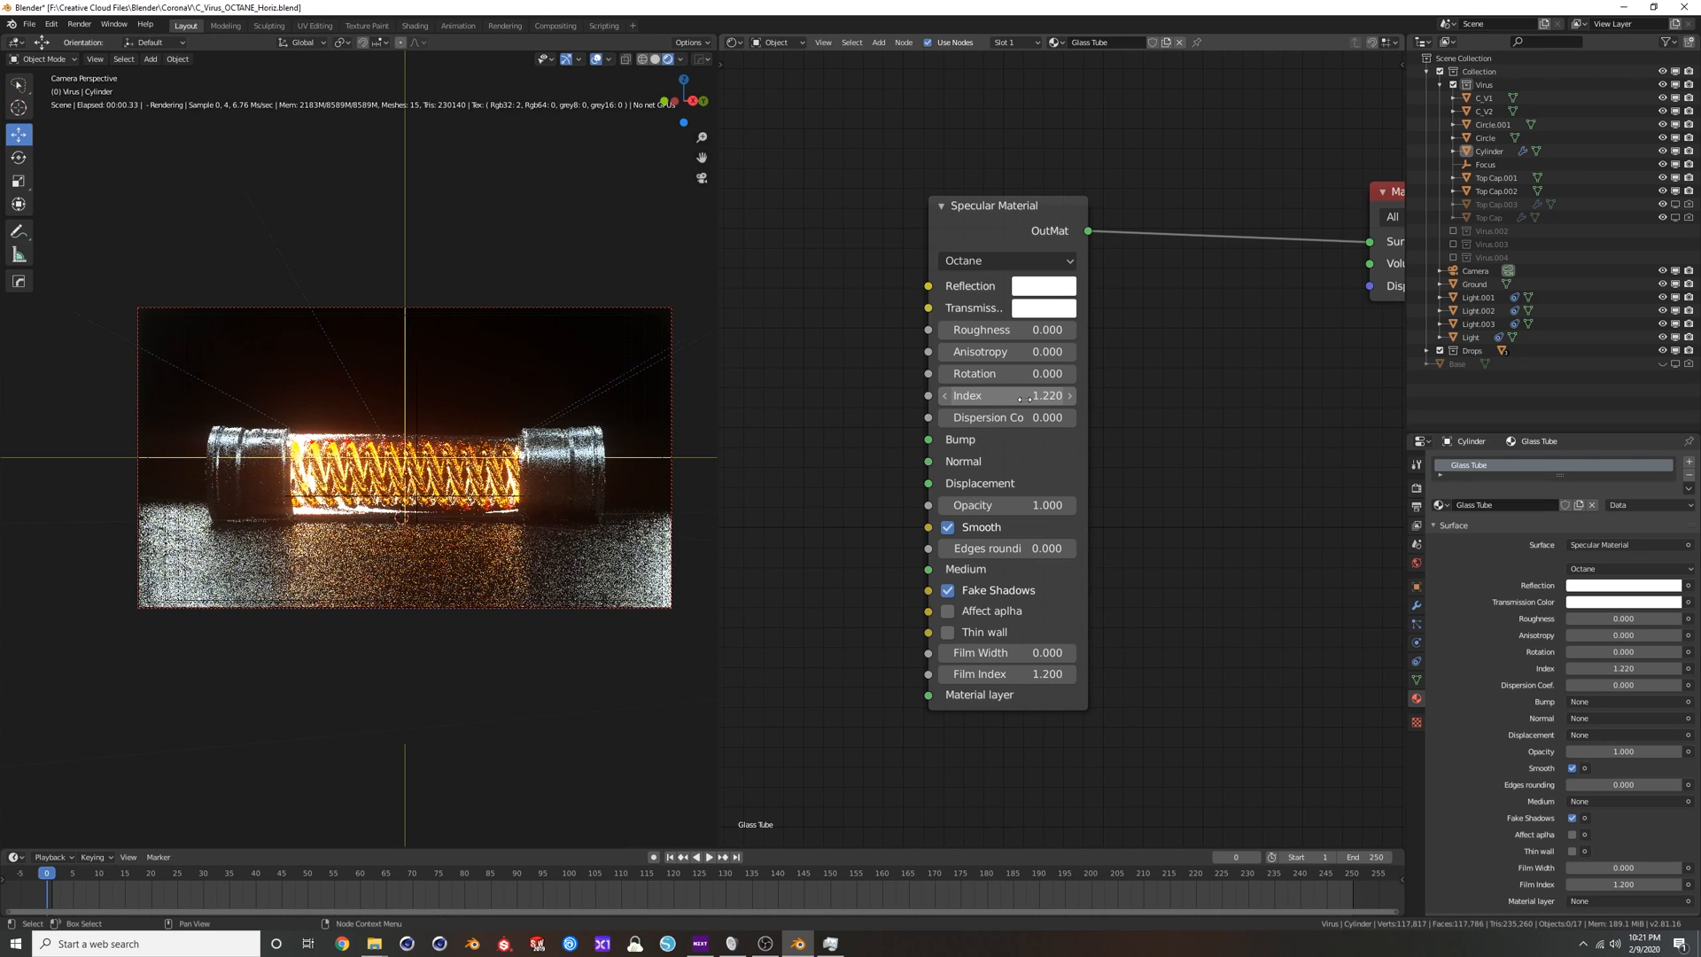
{"action": "left_click", "coordinate": [948, 633]}
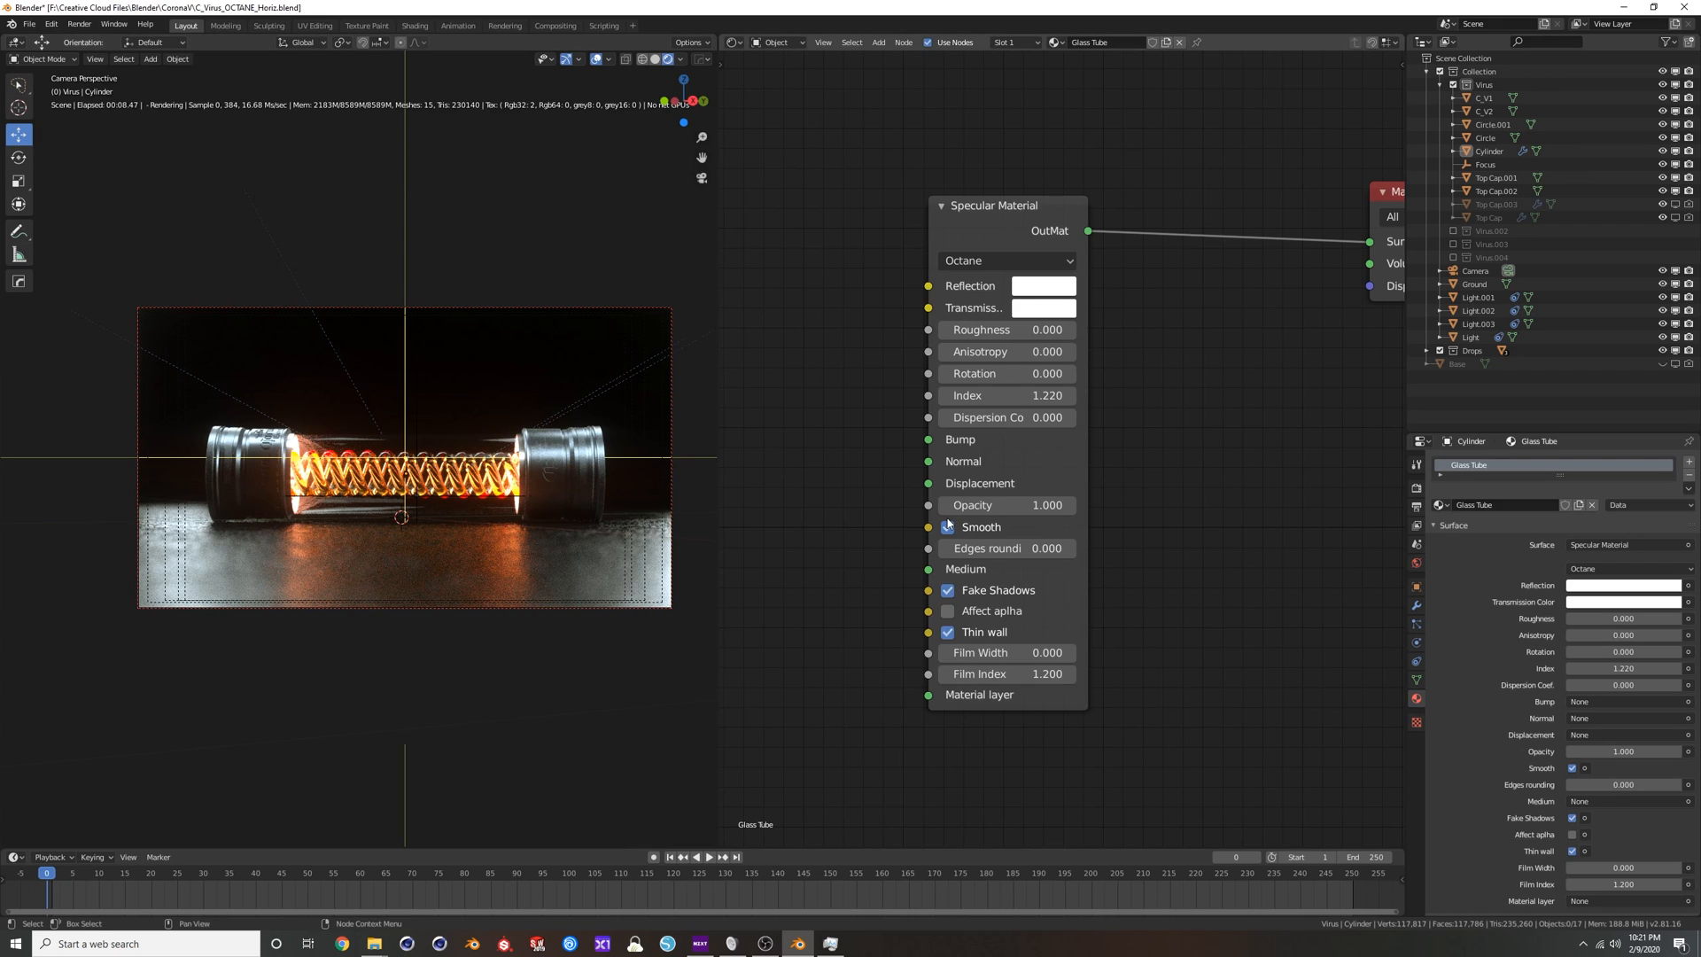
{"action": "key", "text": "Home"}
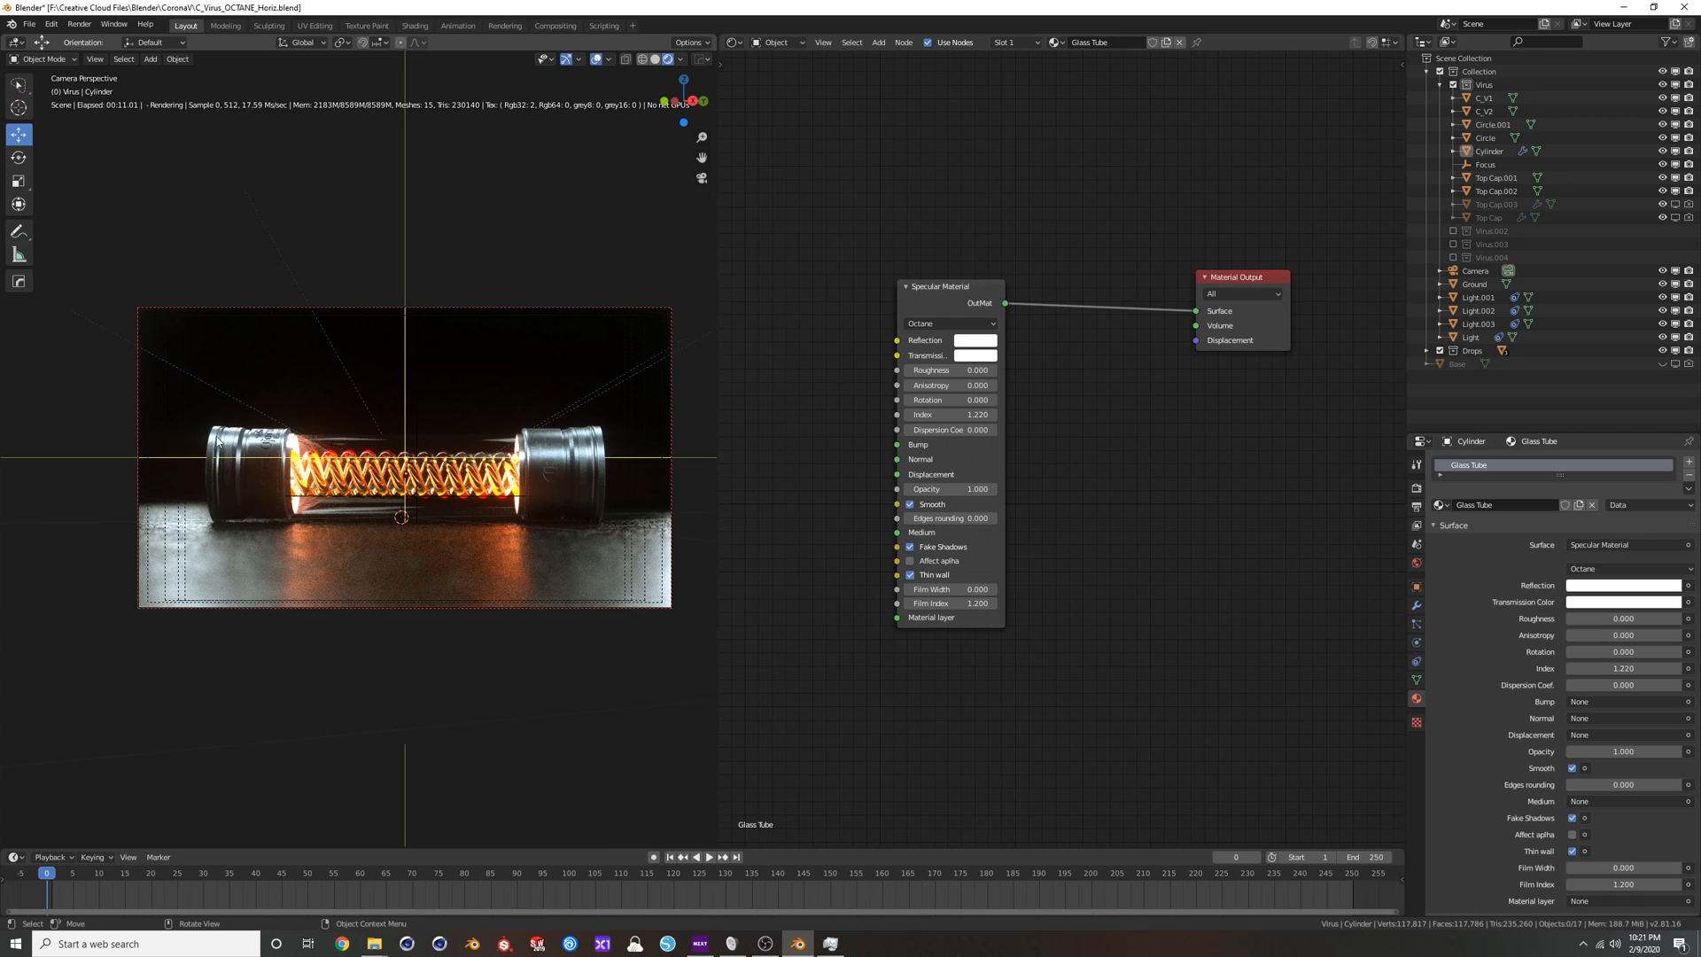
Restart the rendered preview in the 3D viewport and hide the viewport overlays.
{"action": "left_click", "coordinate": [654, 60]}
{"action": "left_click", "coordinate": [668, 59]}
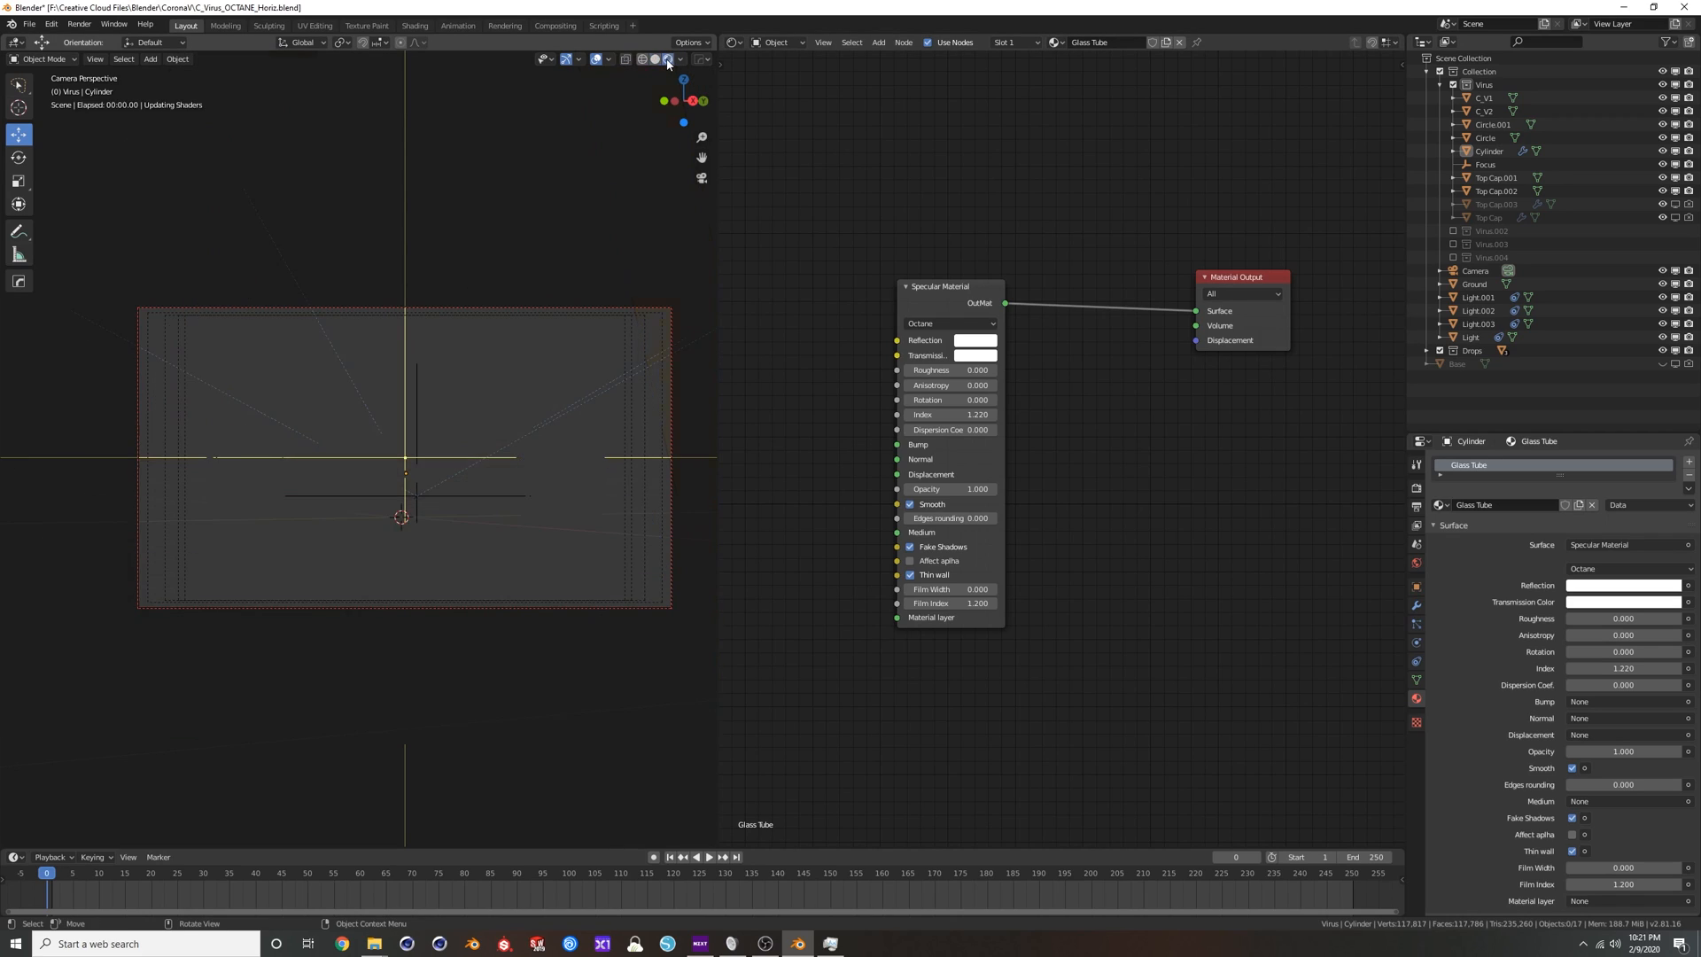
{"action": "left_click", "coordinate": [596, 61]}
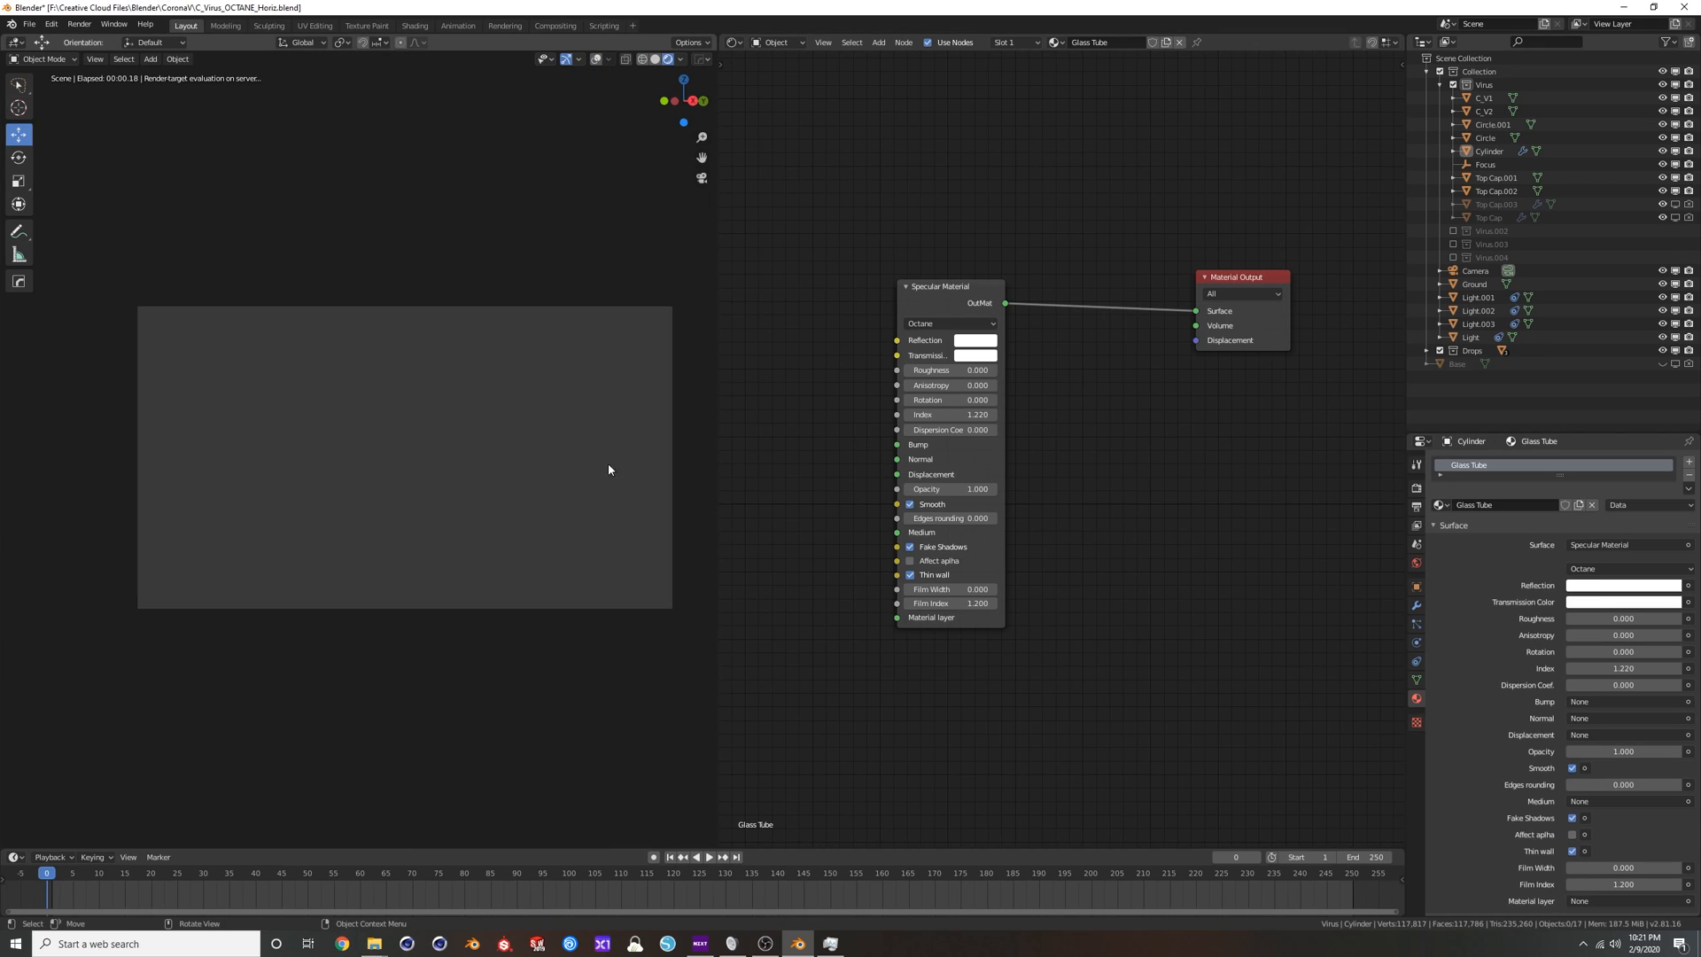
Select the camera and compare the render with its Octane postprocessor off and on, leaving it enabled.
{"action": "left_click", "coordinate": [625, 307]}
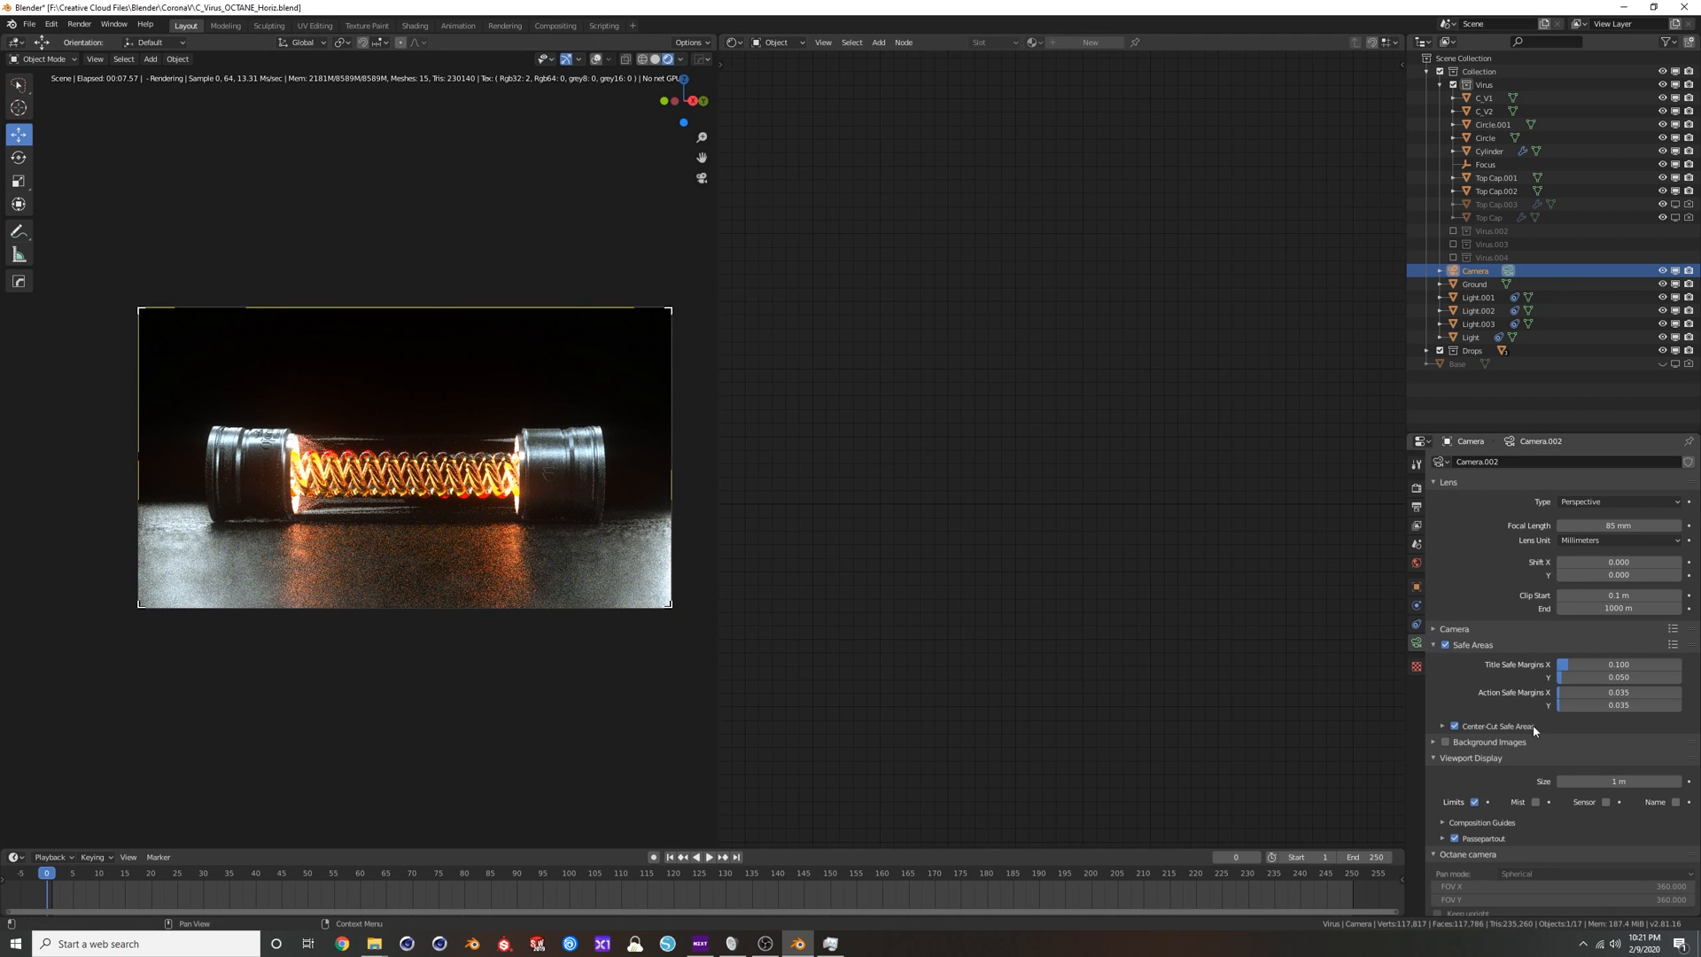
{"action": "scroll", "coordinate": [1528, 719], "scroll_direction": "down", "scroll_amount": 20}
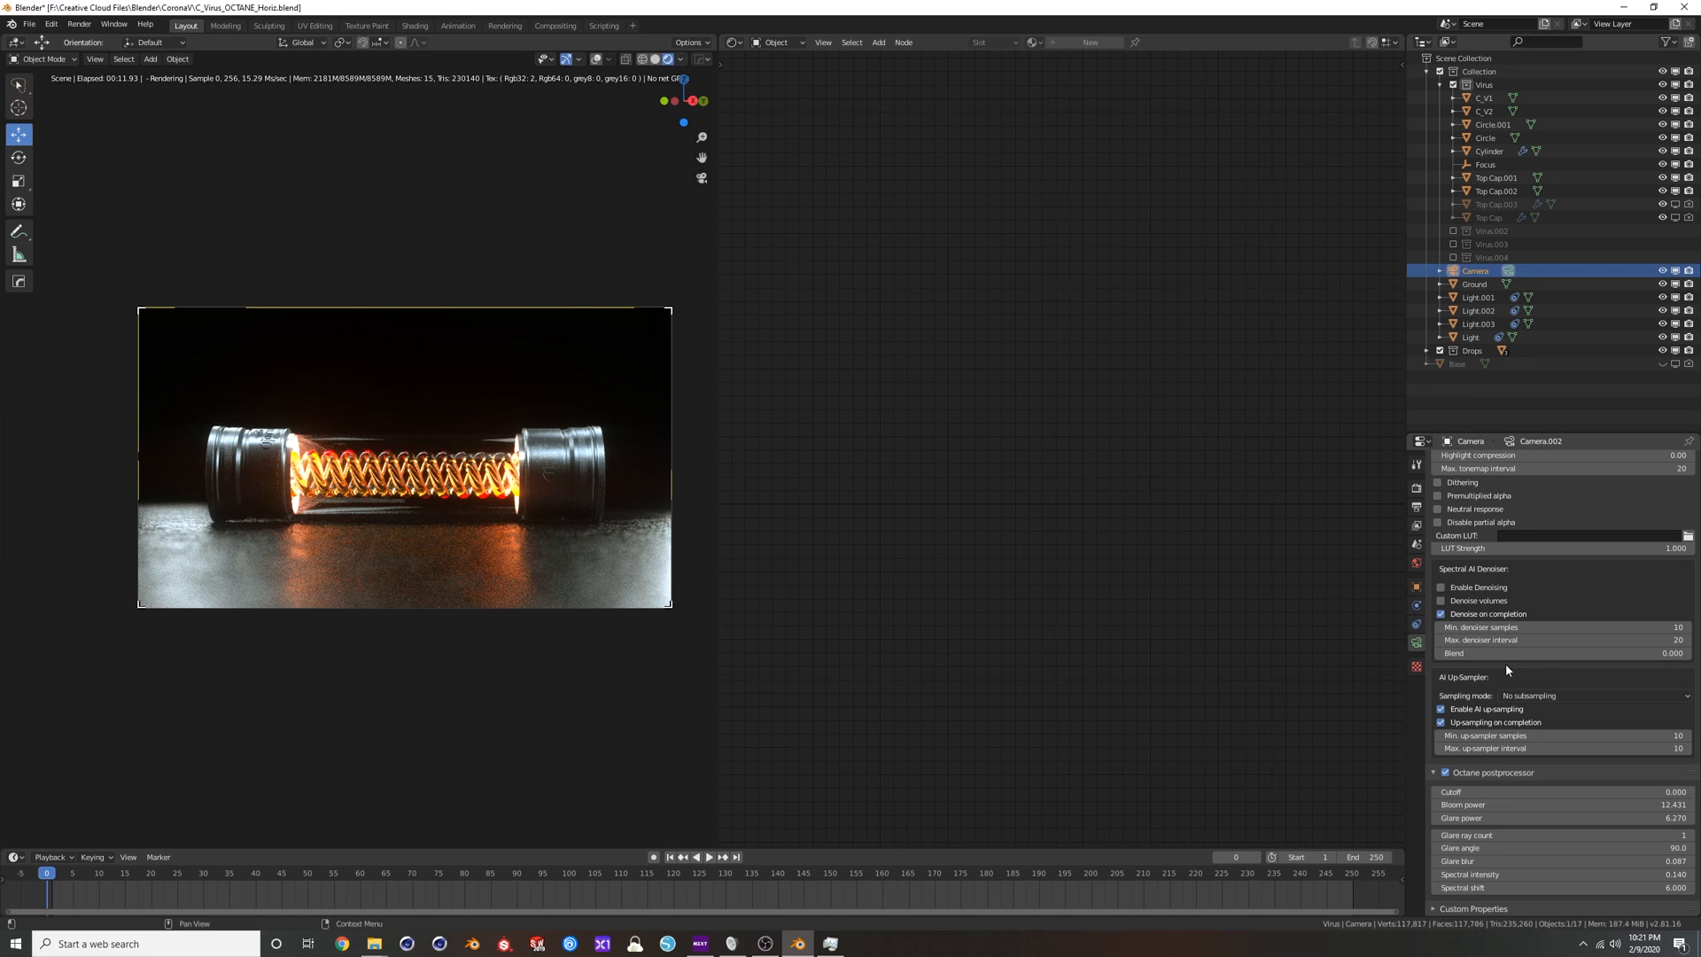
{"action": "left_click", "coordinate": [1445, 774]}
{"action": "left_click", "coordinate": [1445, 773]}
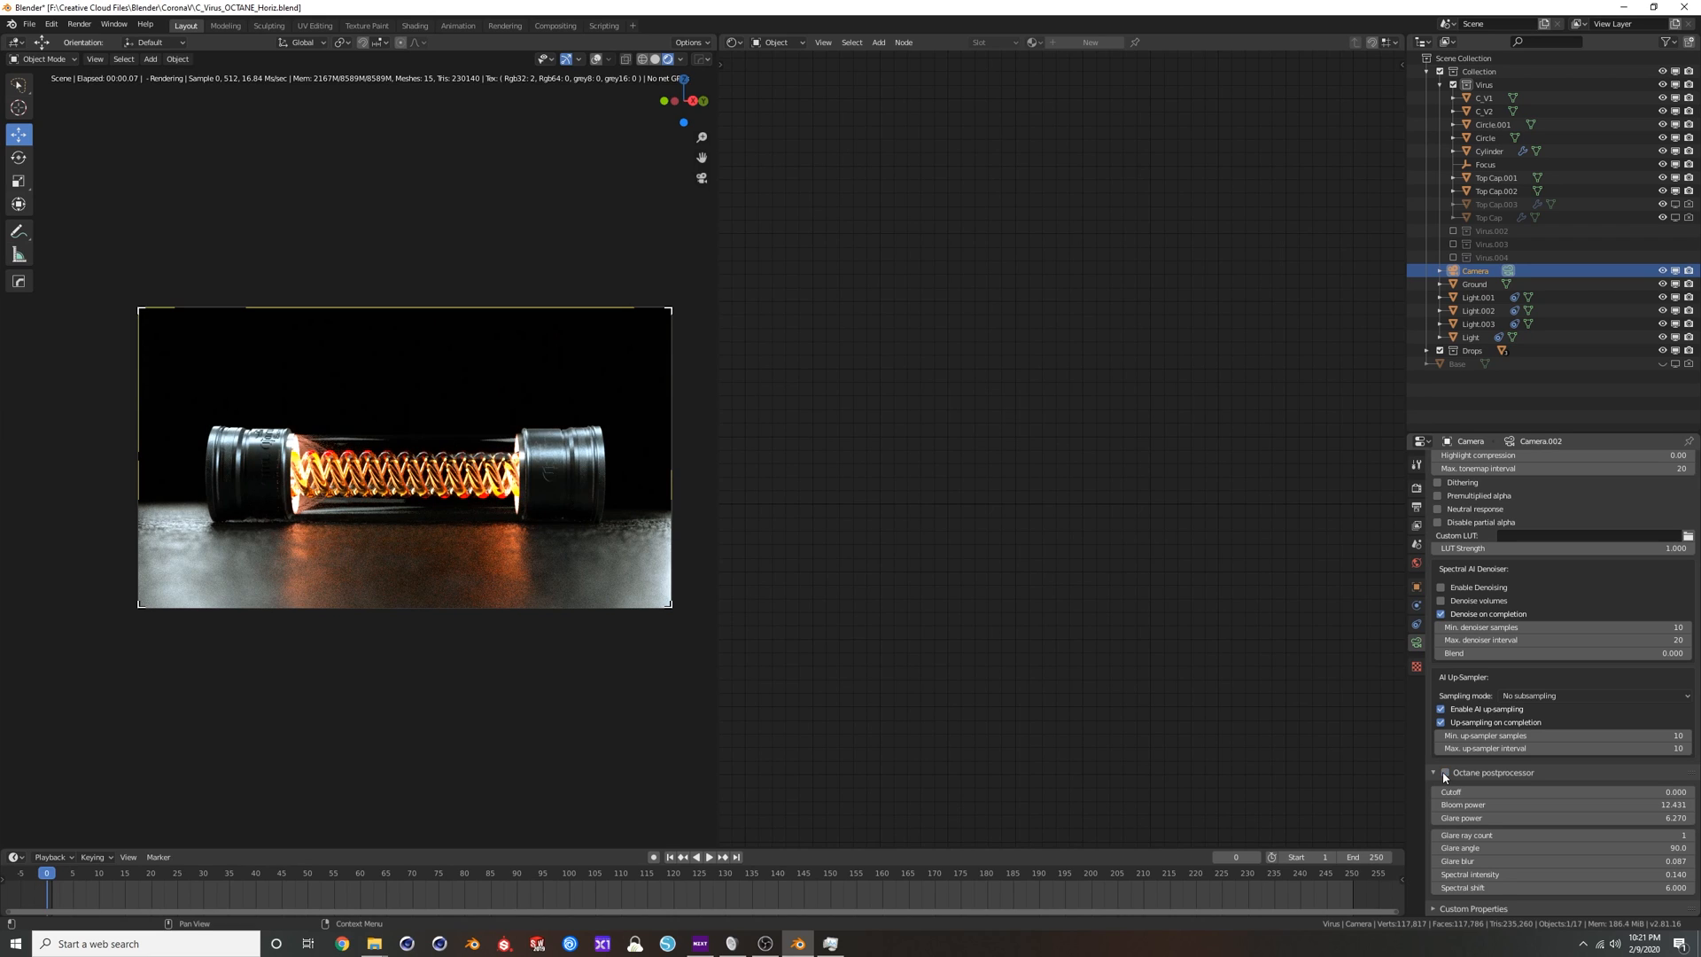
{"action": "left_click", "coordinate": [1446, 773]}
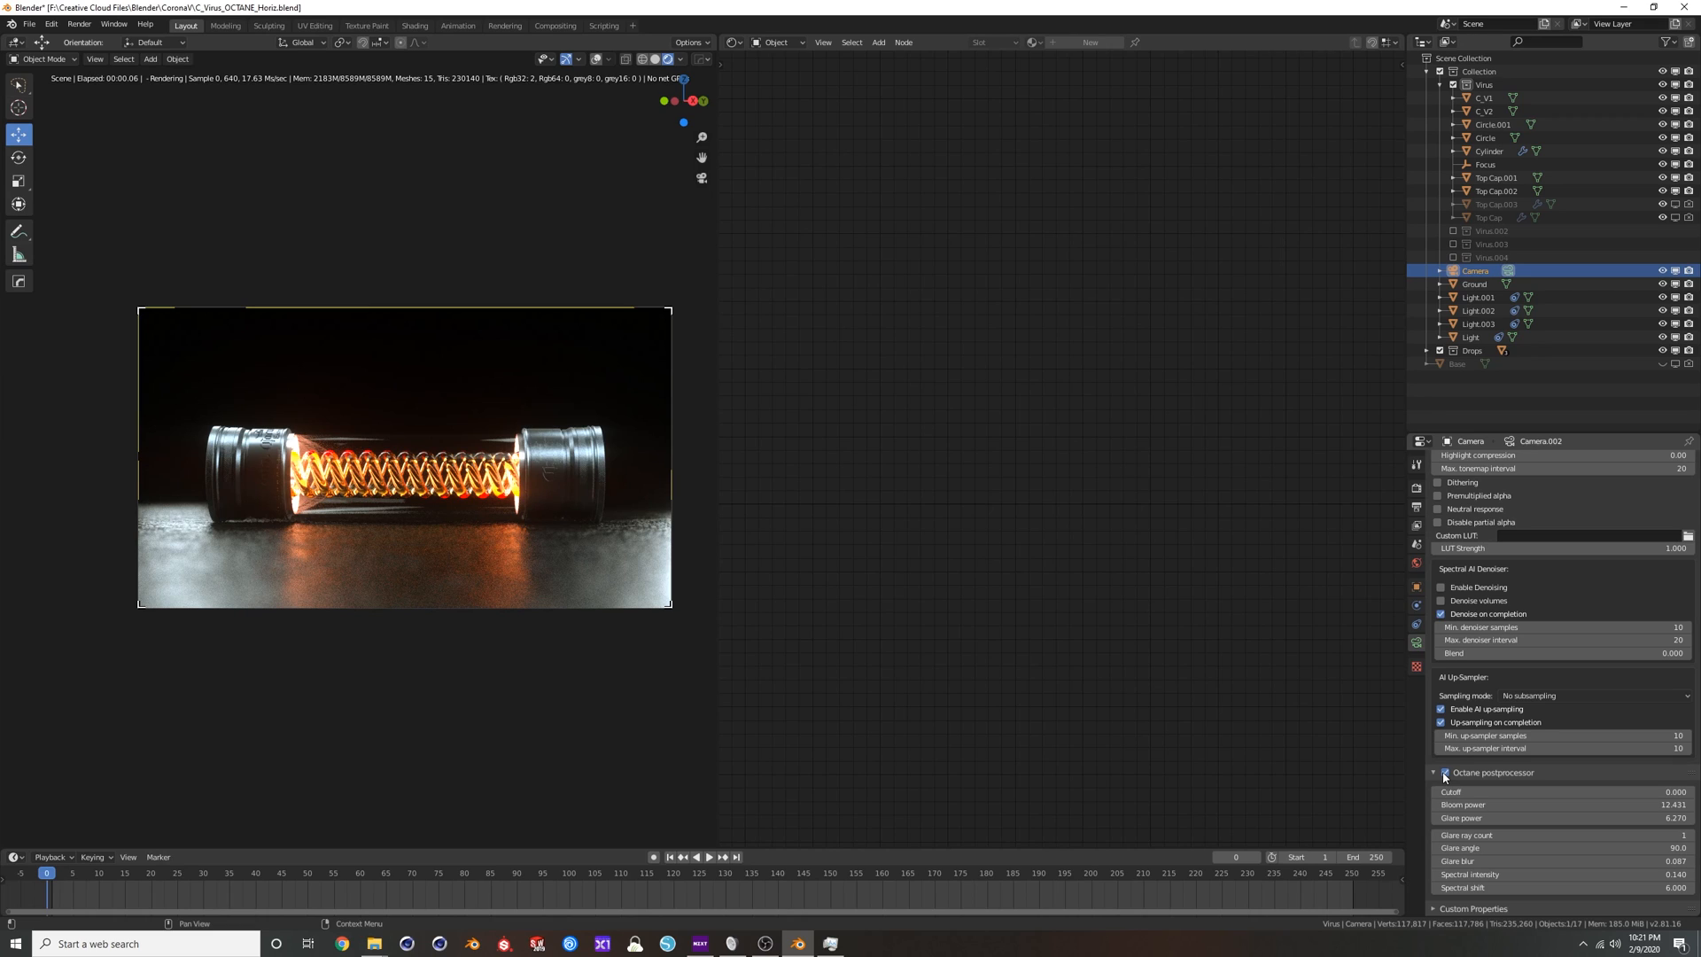
{"action": "left_click", "coordinate": [1446, 774]}
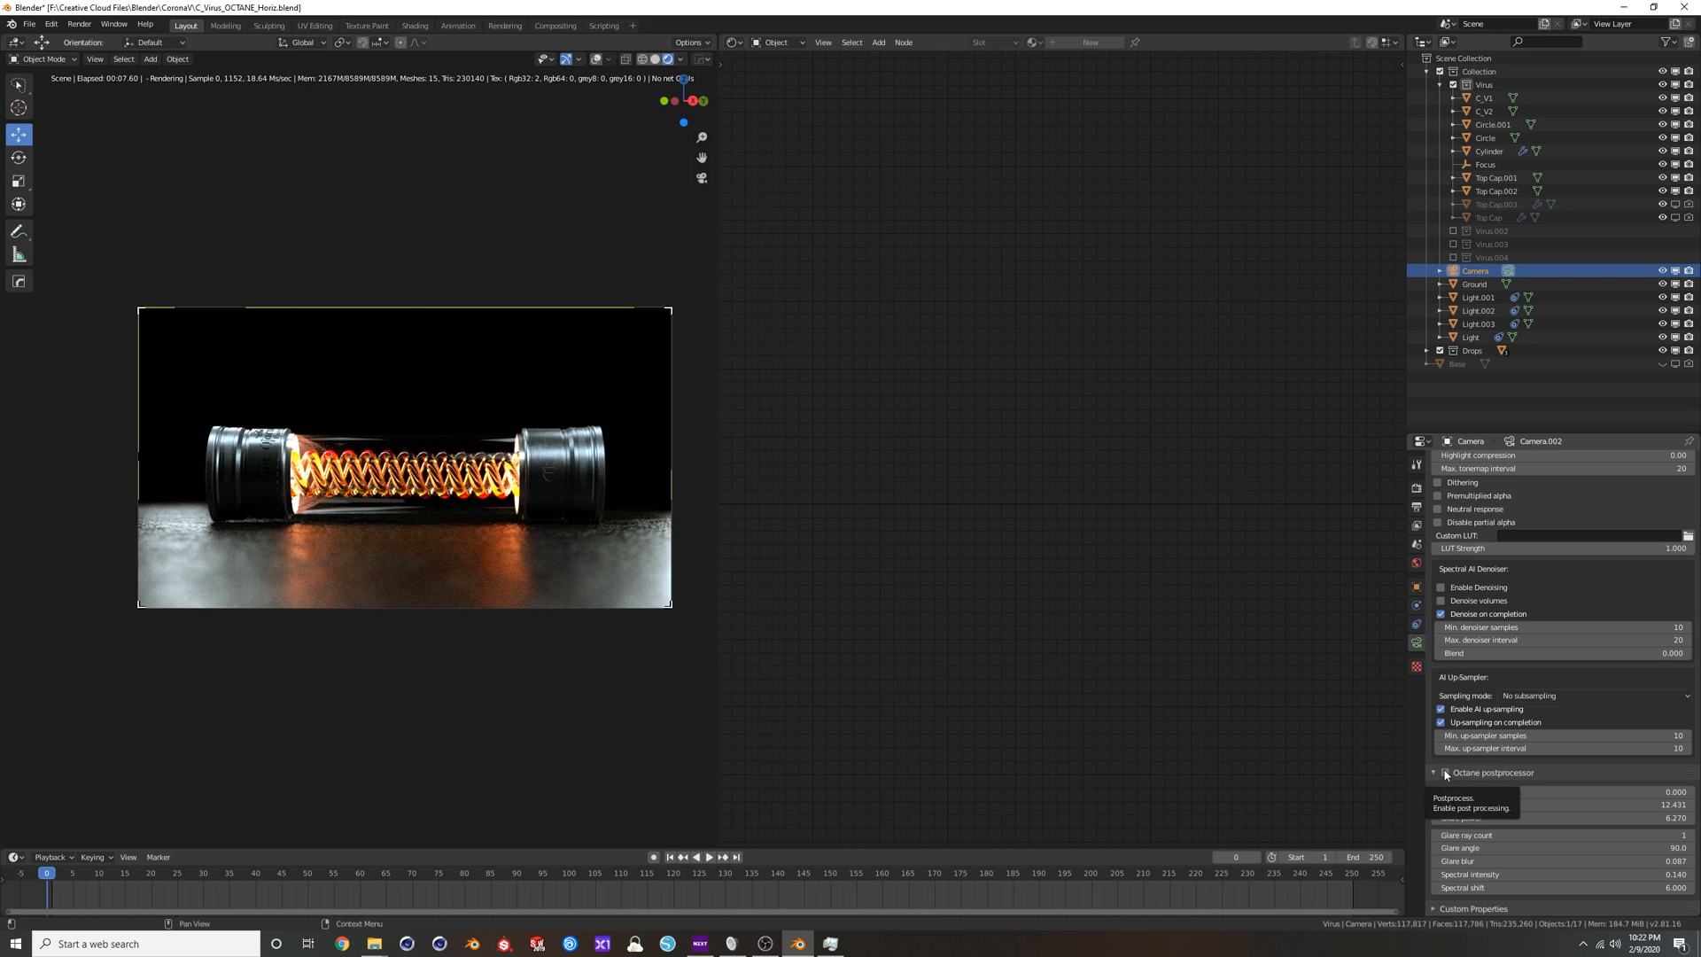
{"action": "left_click", "coordinate": [1446, 772]}
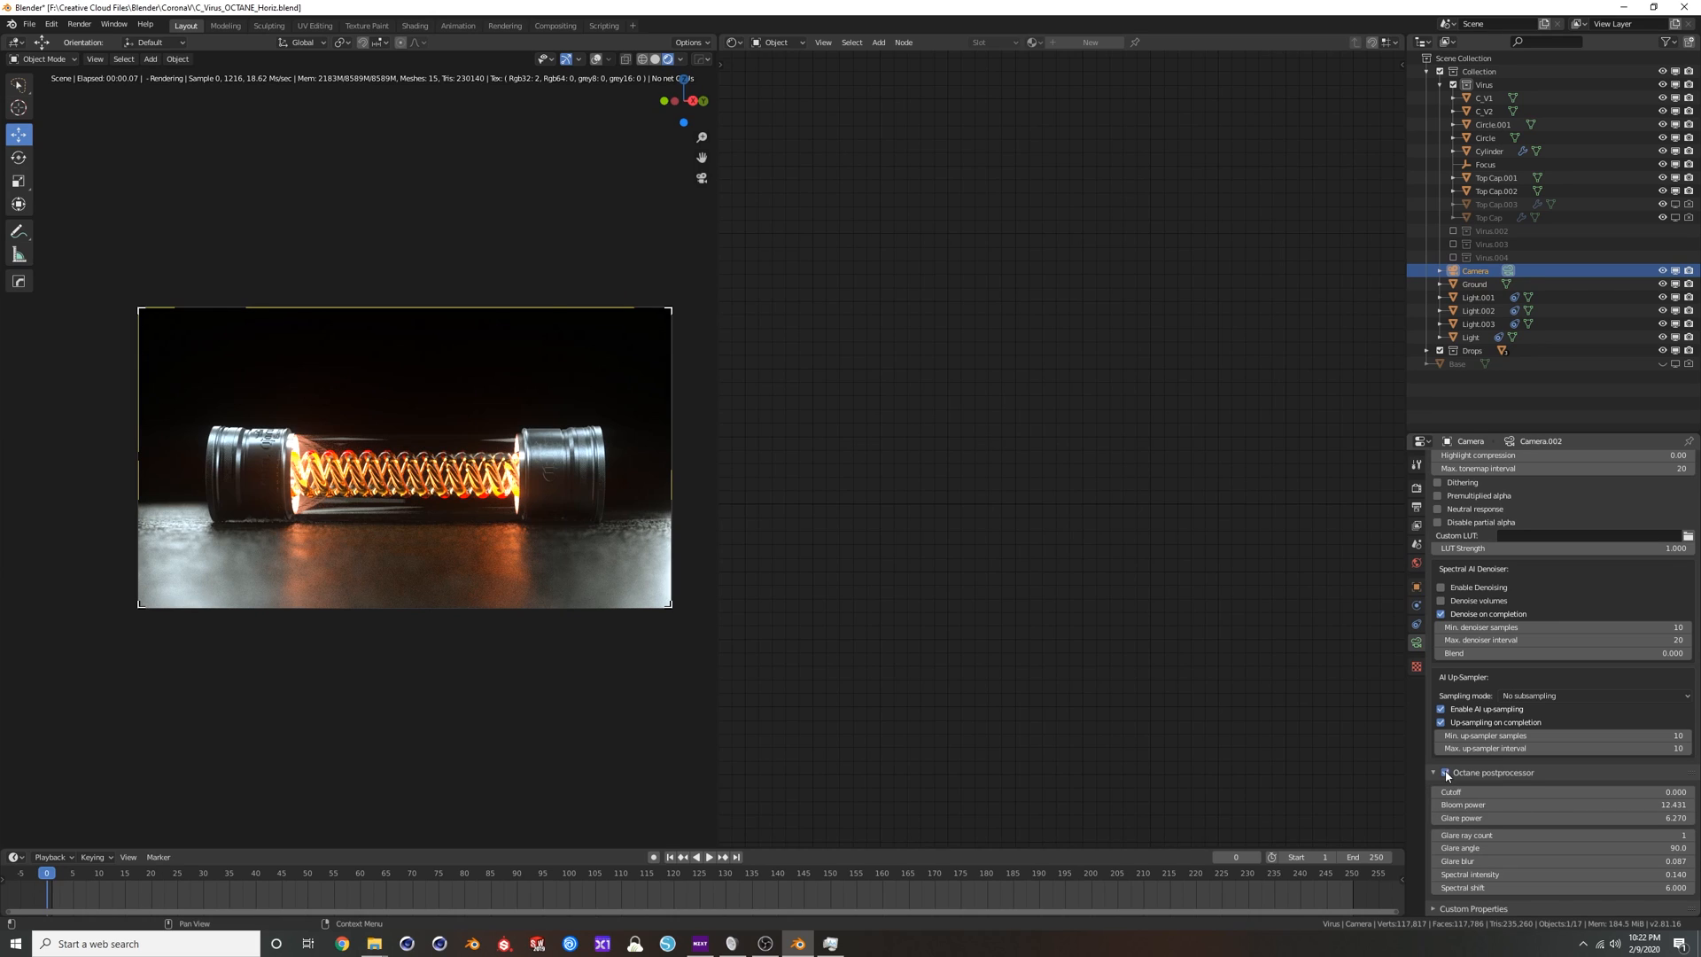
Reset the camera's Octane postprocessor values to 0.0 together, and raise Bloom power to about 25.021.
{"action": "left_click", "coordinate": [1592, 793]}
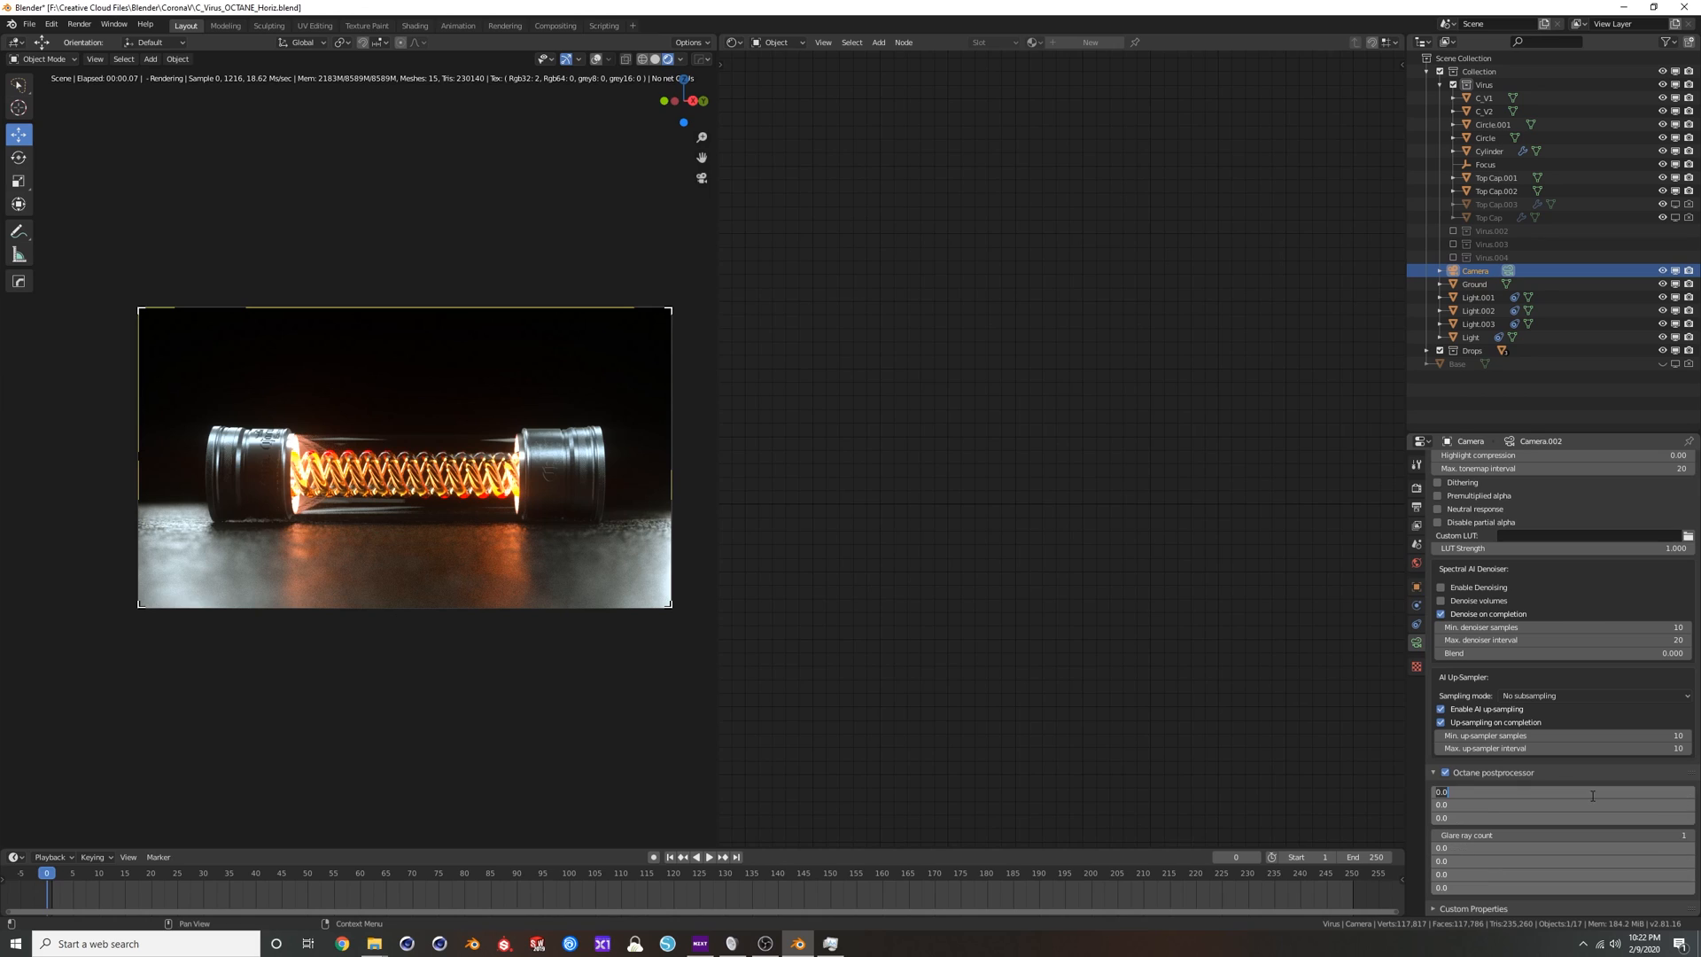
{"action": "key", "text": "Return"}
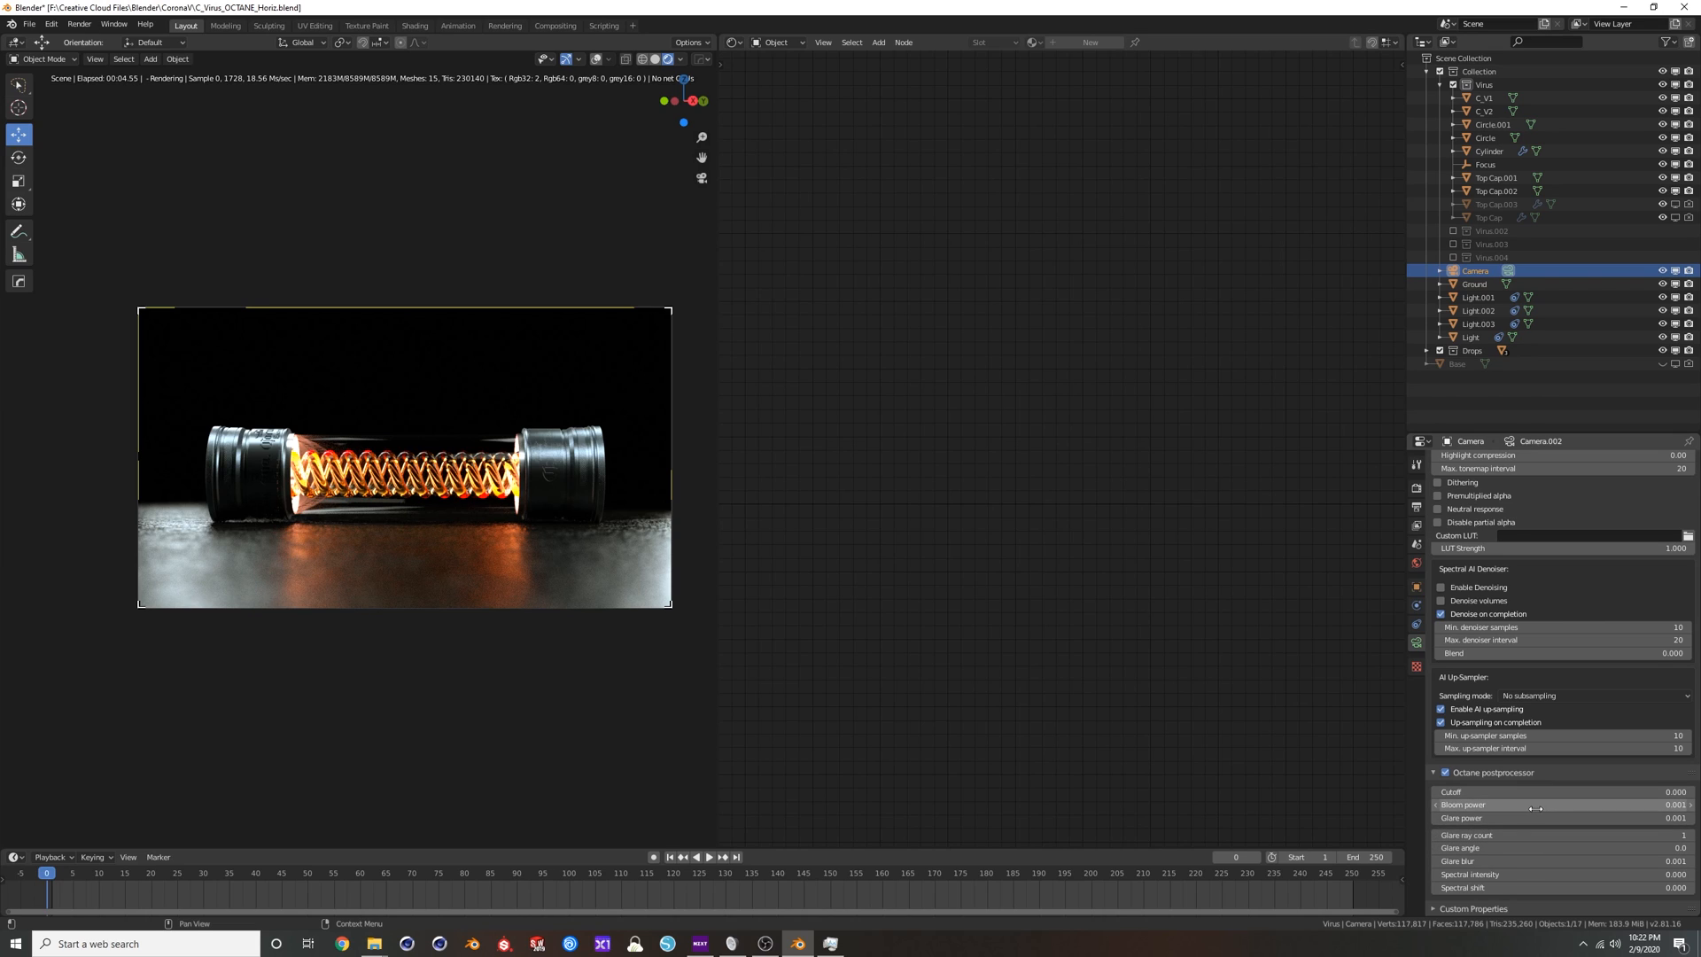
{"action": "left_click_drag", "start_coordinate": [1560, 805], "coordinate": [1683, 805]}
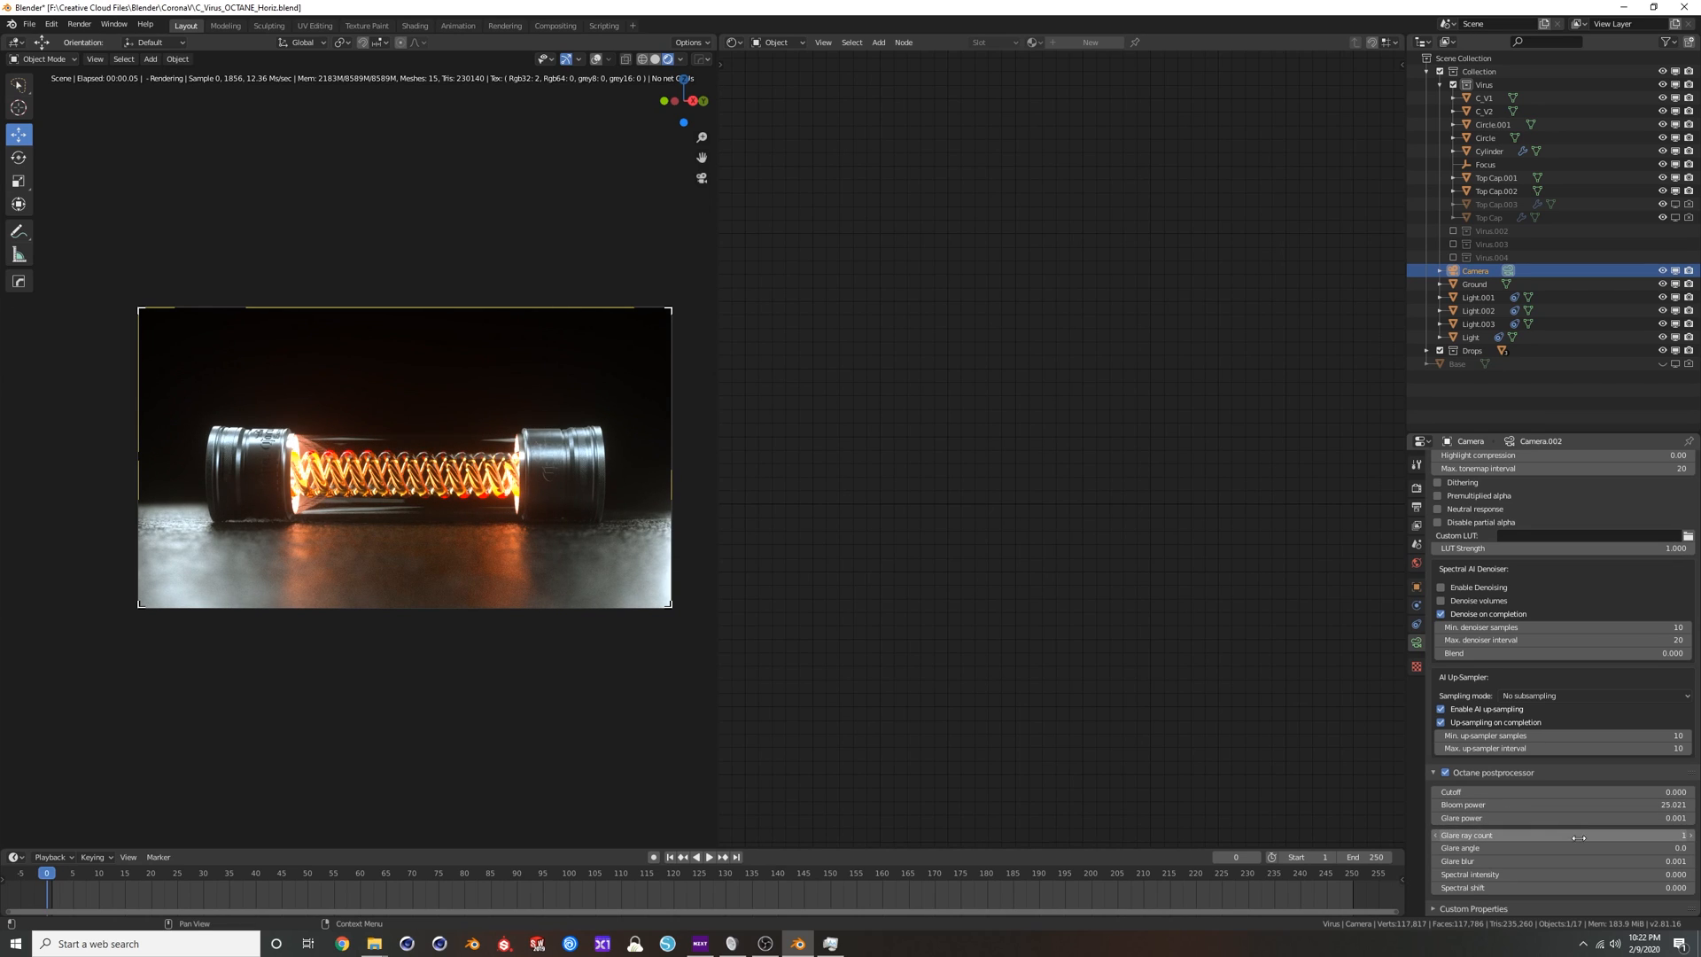
Set the camera's glare to power 9.521, ray count 1, angle -90 and blur 0.062.
{"action": "left_click_drag", "start_coordinate": [1528, 832], "coordinate": [1552, 832]}
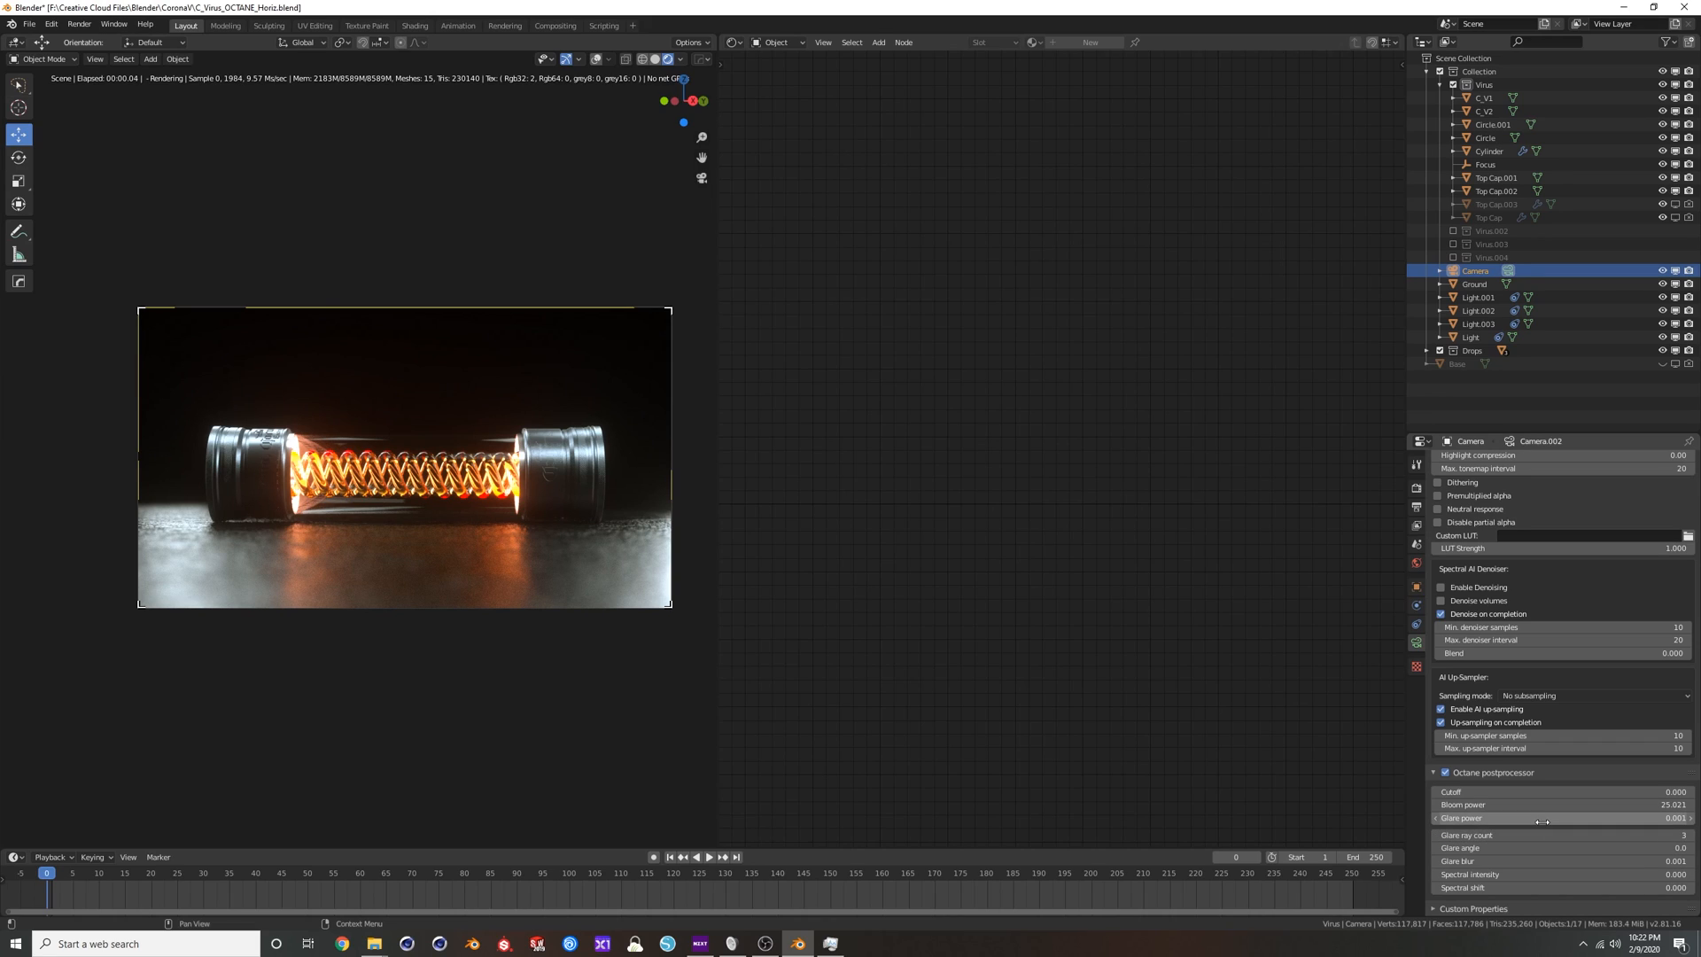
{"action": "left_click_drag", "start_coordinate": [1542, 820], "coordinate": [1587, 819]}
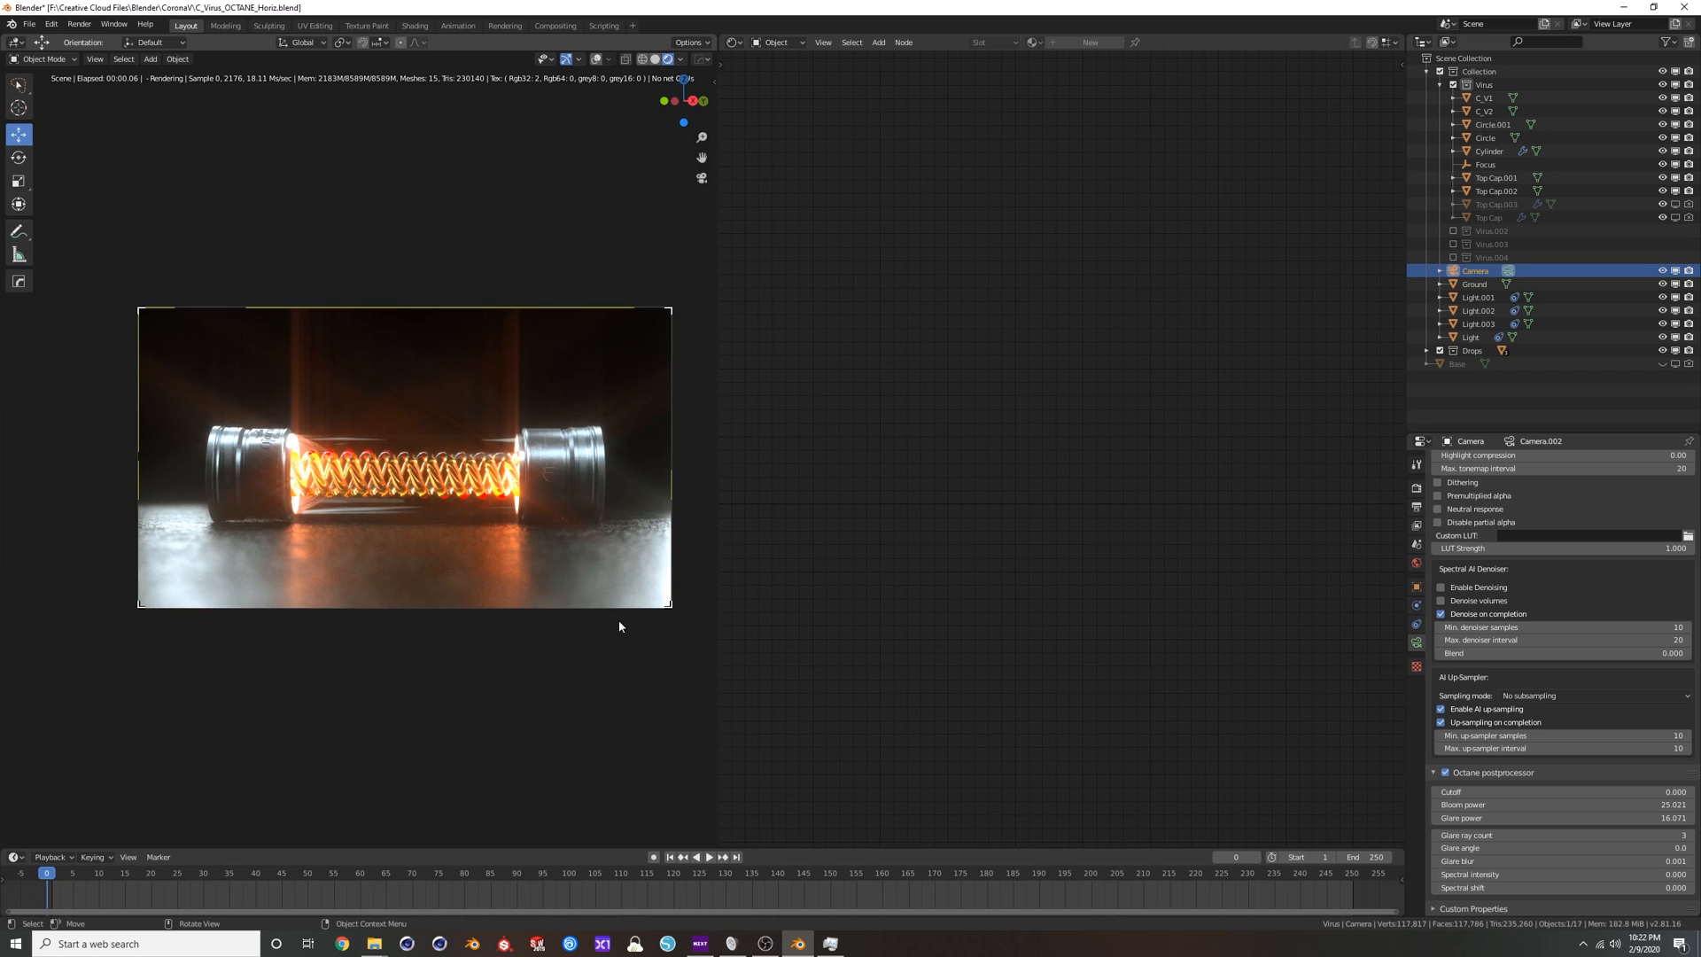
{"action": "mouse_move", "coordinate": [1638, 818]}
{"action": "left_mouse_down"}
{"action": "mouse_move", "coordinate": [1604, 818]}
{"action": "mouse_move", "coordinate": [1638, 836]}
{"action": "mouse_move", "coordinate": [1573, 836]}
{"action": "left_mouse_up"}
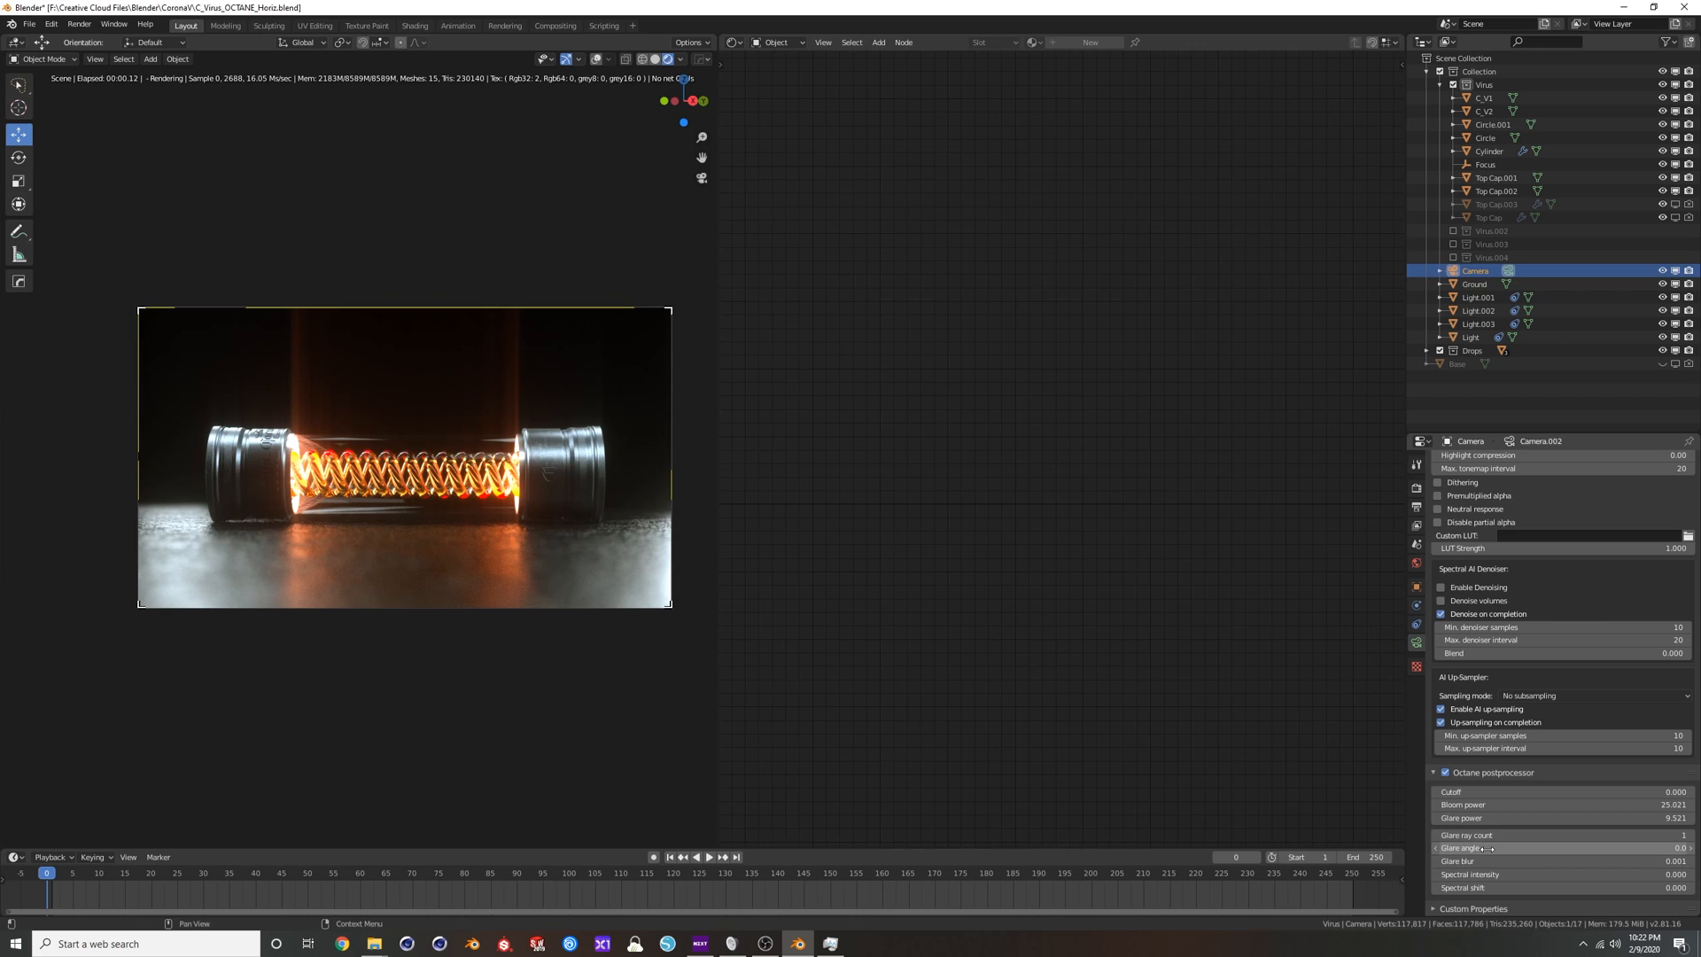
{"action": "left_click_drag", "start_coordinate": [1574, 848], "coordinate": [1409, 848]}
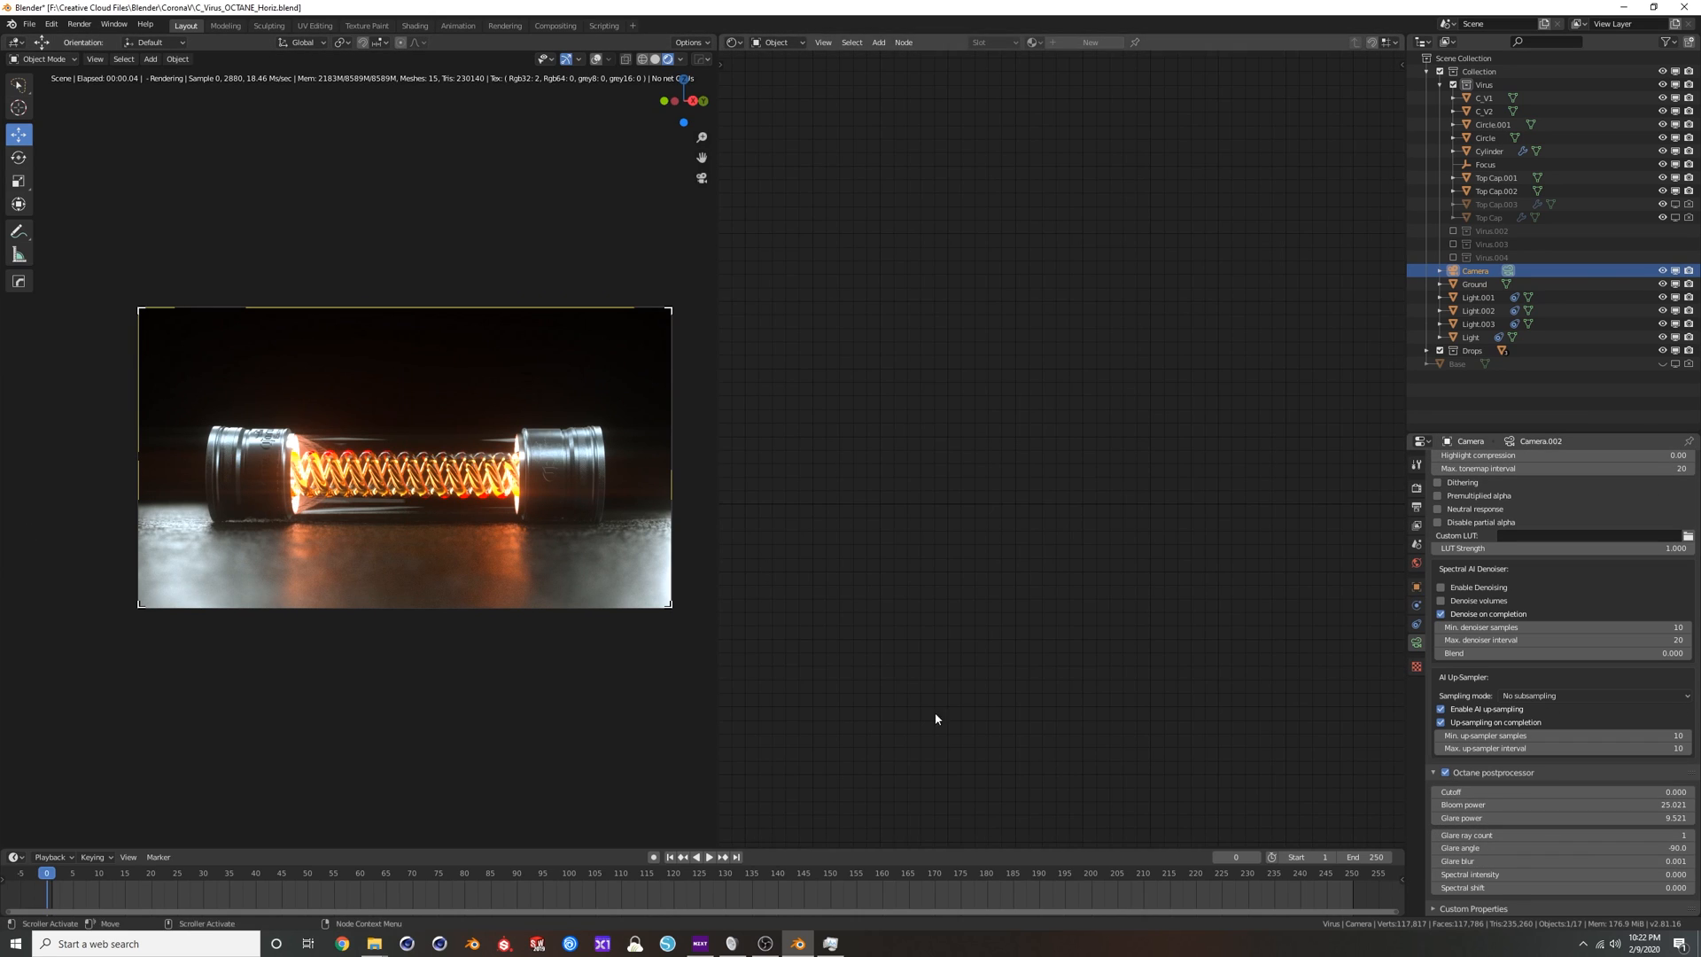
{"action": "left_click_drag", "start_coordinate": [1562, 861], "coordinate": [1572, 862]}
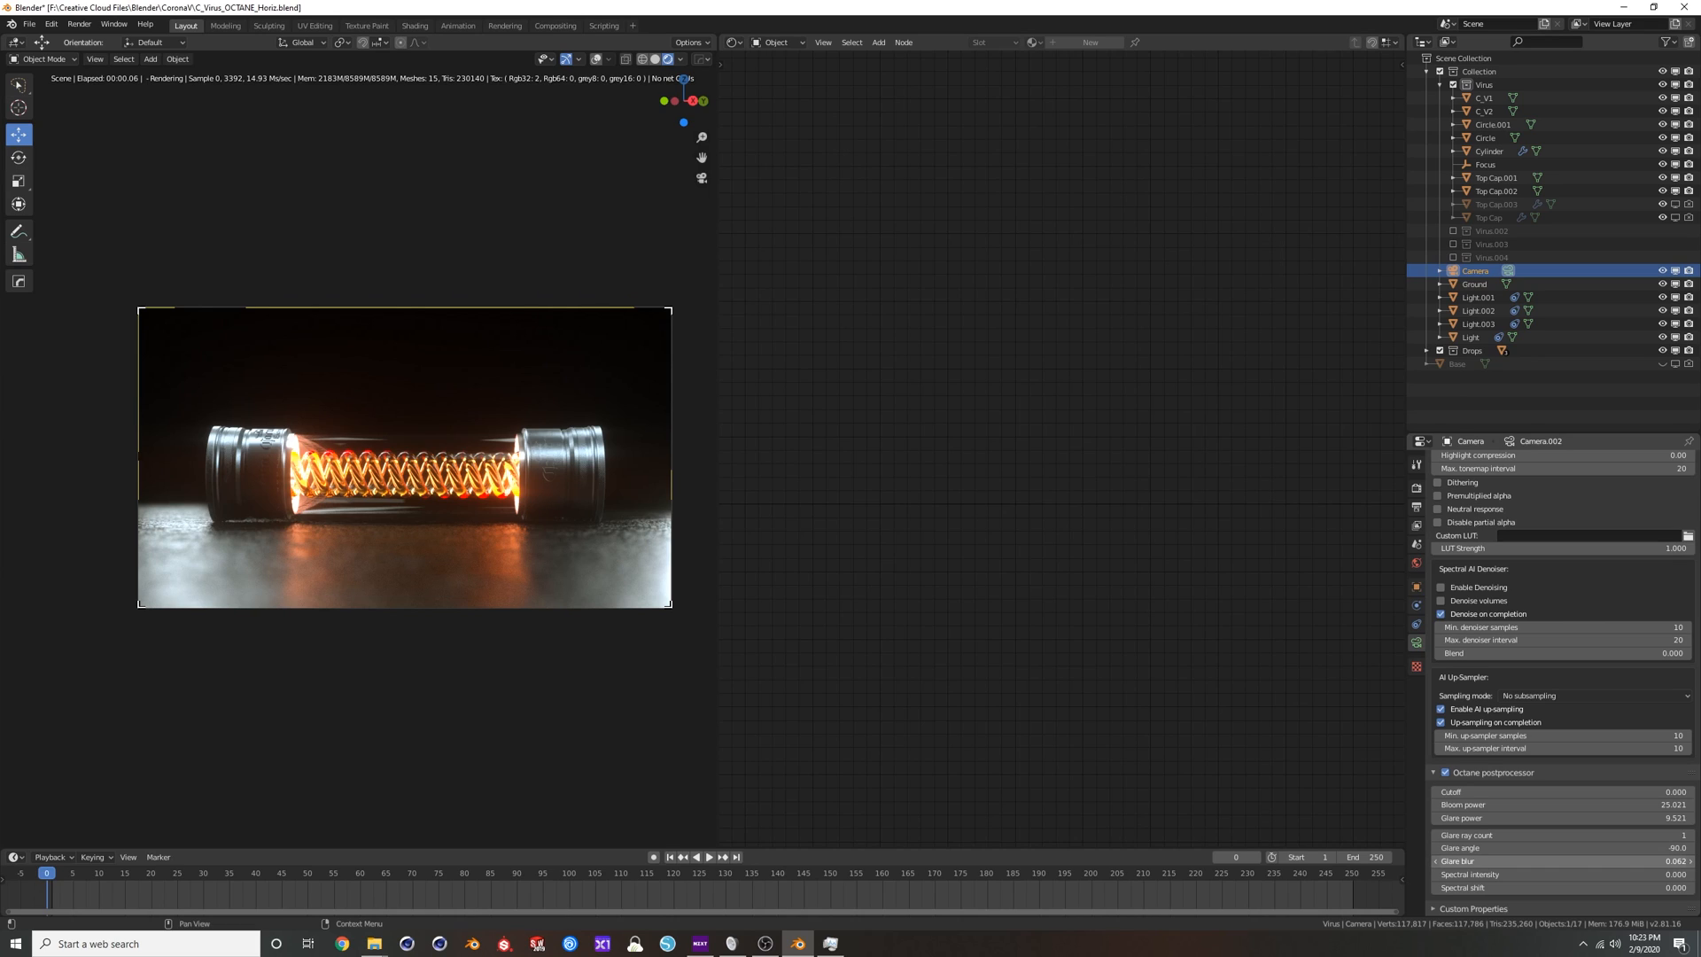
Set the postprocessor's Spectral intensity to 0.200 and Spectral shift to 5.000.
{"action": "mouse_move", "coordinate": [1526, 879]}
{"action": "left_mouse_down"}
{"action": "mouse_move", "coordinate": [1456, 875]}
{"action": "mouse_move", "coordinate": [1570, 889]}
{"action": "left_mouse_up"}
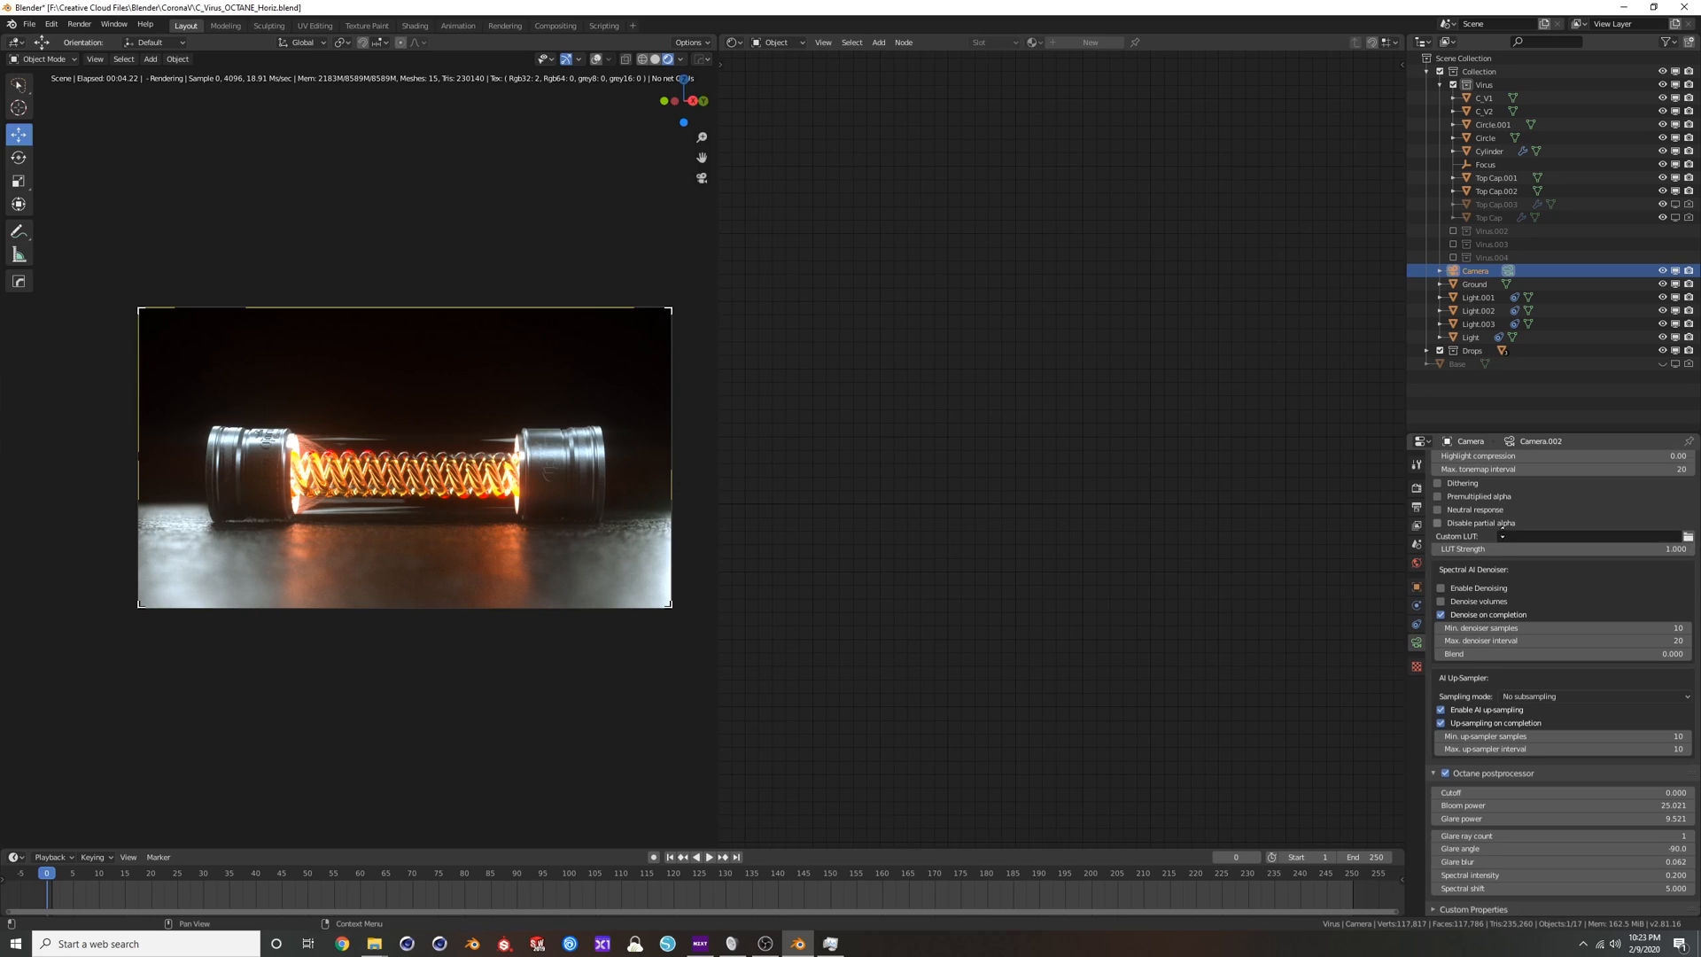
{"action": "scroll", "coordinate": [1524, 691], "scroll_direction": "up", "scroll_amount": 10}
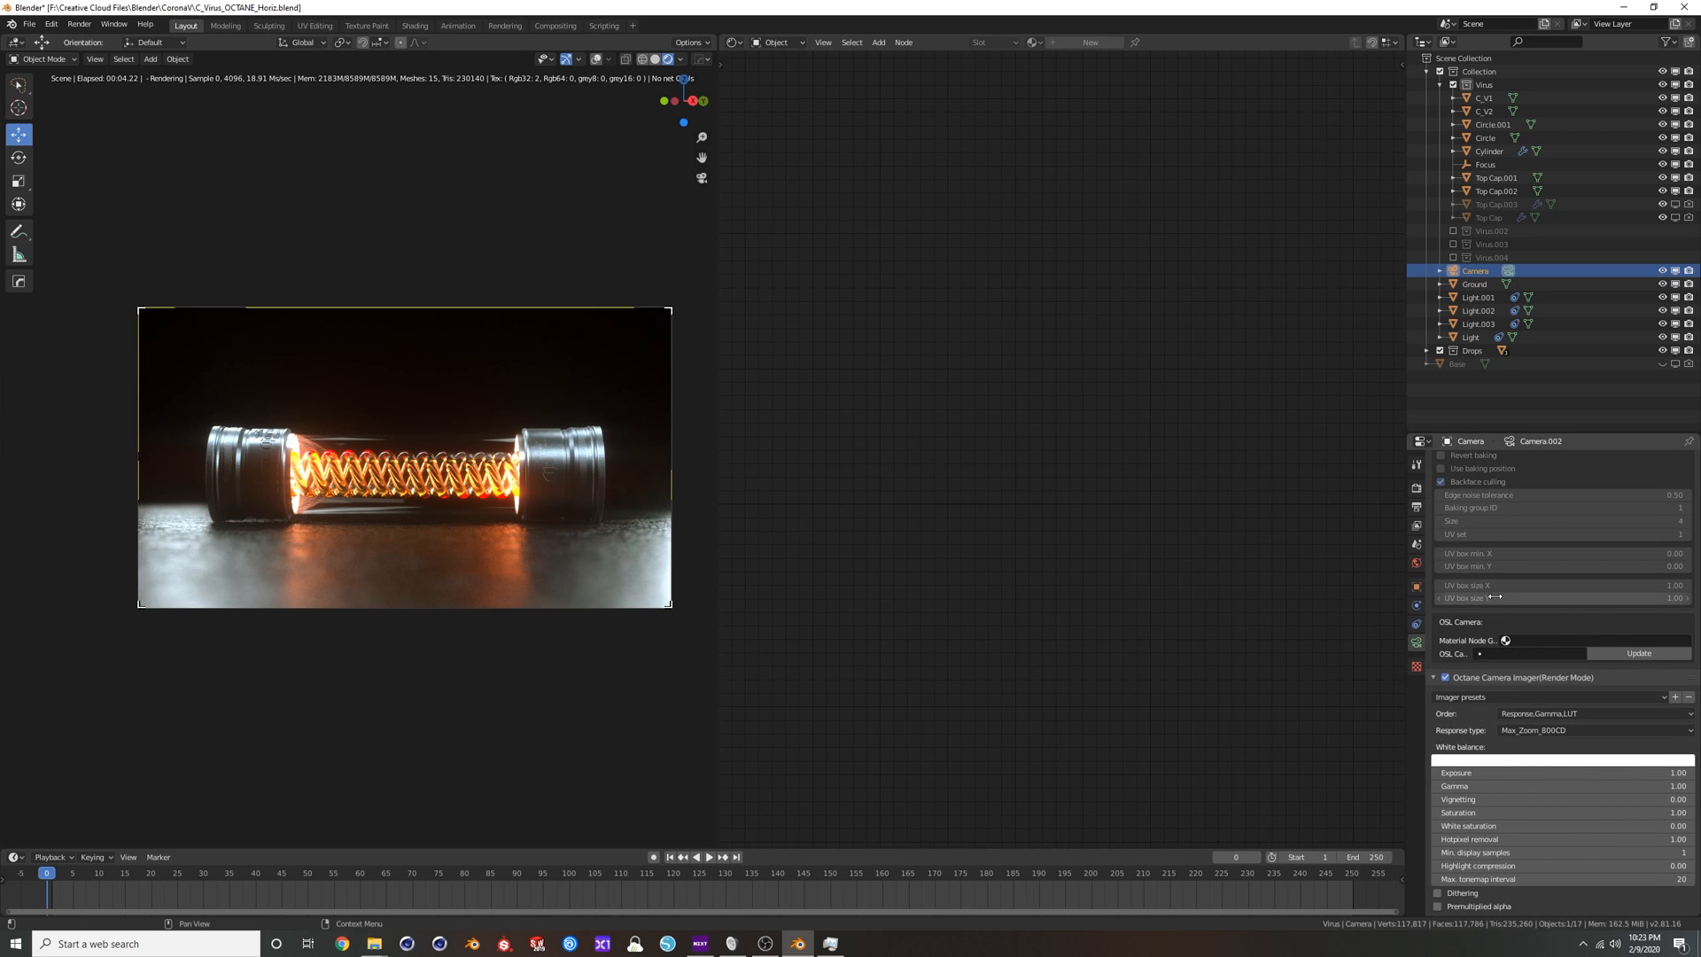
{"action": "scroll", "coordinate": [1555, 709], "scroll_direction": "up", "scroll_amount": 15}
{"action": "scroll", "coordinate": [1547, 674], "scroll_direction": "up", "scroll_amount": 7}
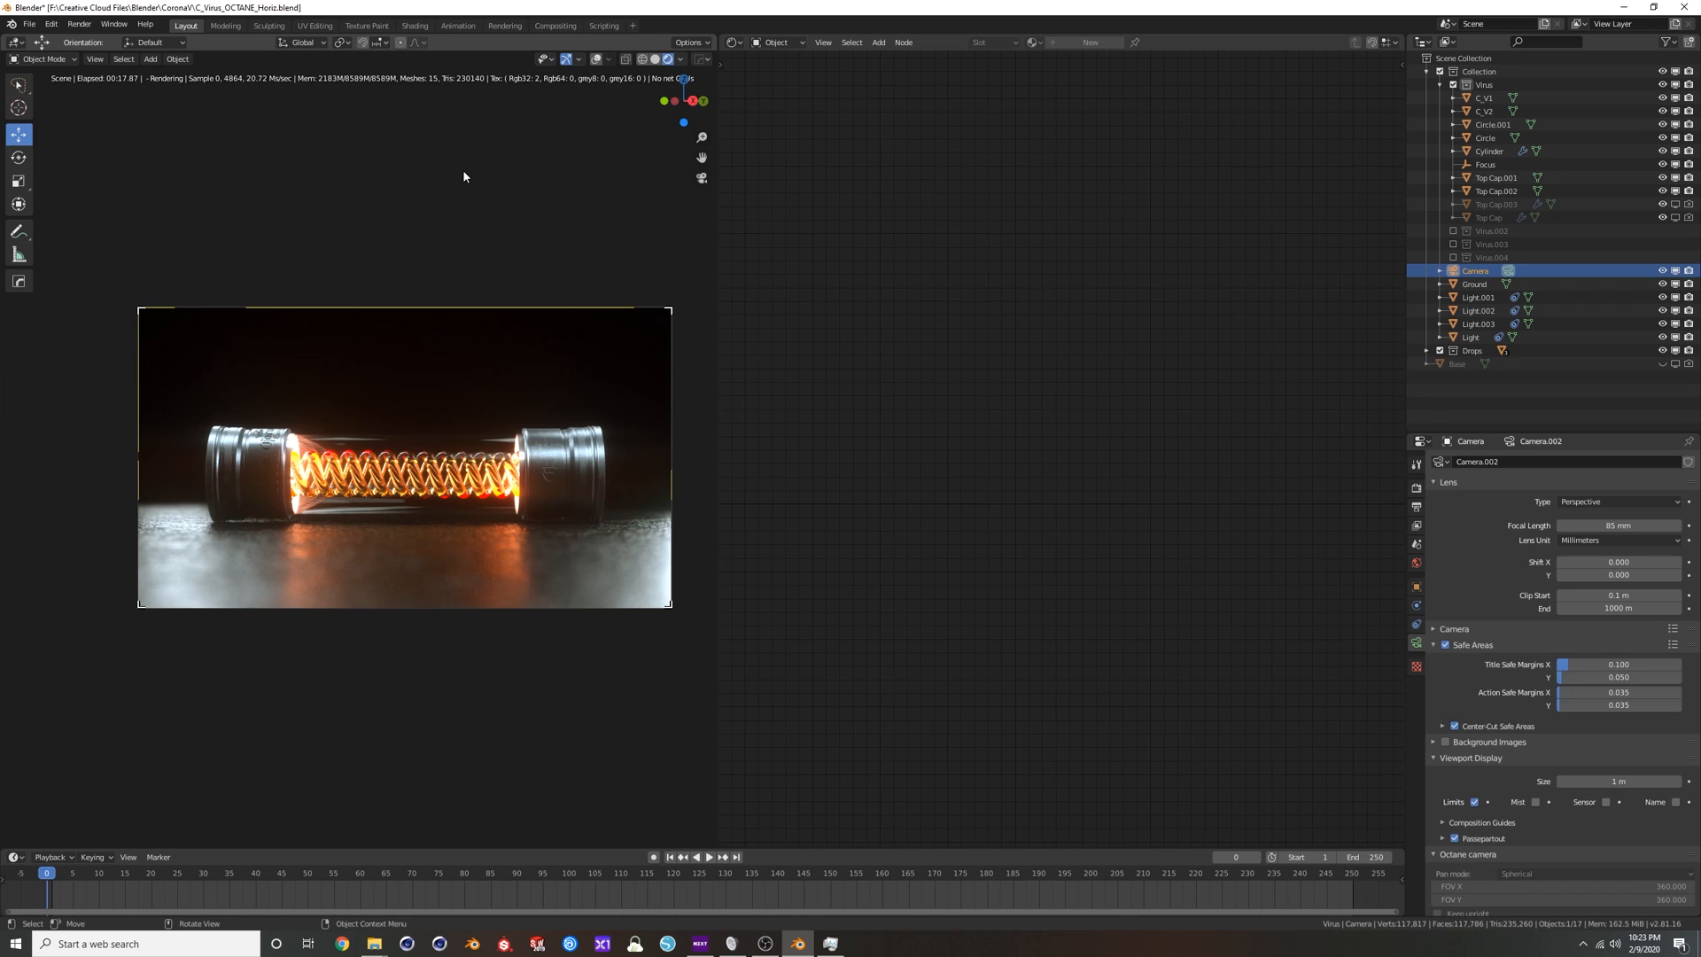
Leave the camera view, select the coiled strand inside the tube, and move its Absorption Medium node up beside the Specular Material.
{"action": "key", "text": "KP_0"}
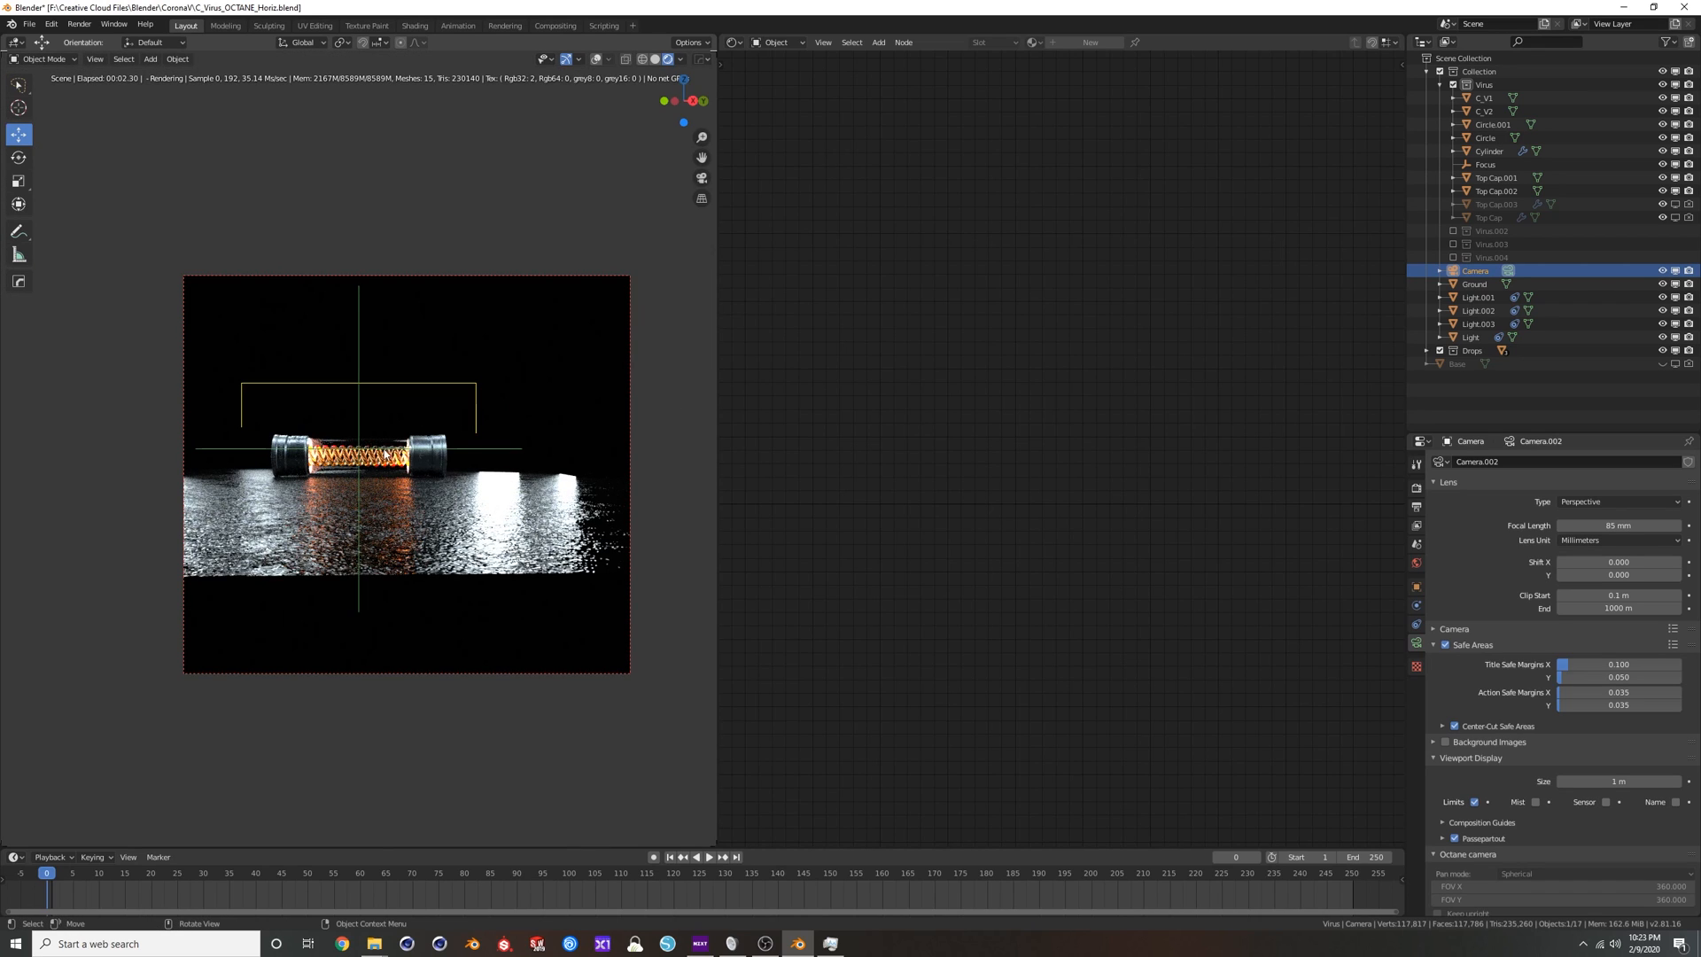
{"action": "scroll", "coordinate": [386, 453], "scroll_direction": "up", "scroll_amount": 8}
{"action": "left_click", "coordinate": [427, 470]}
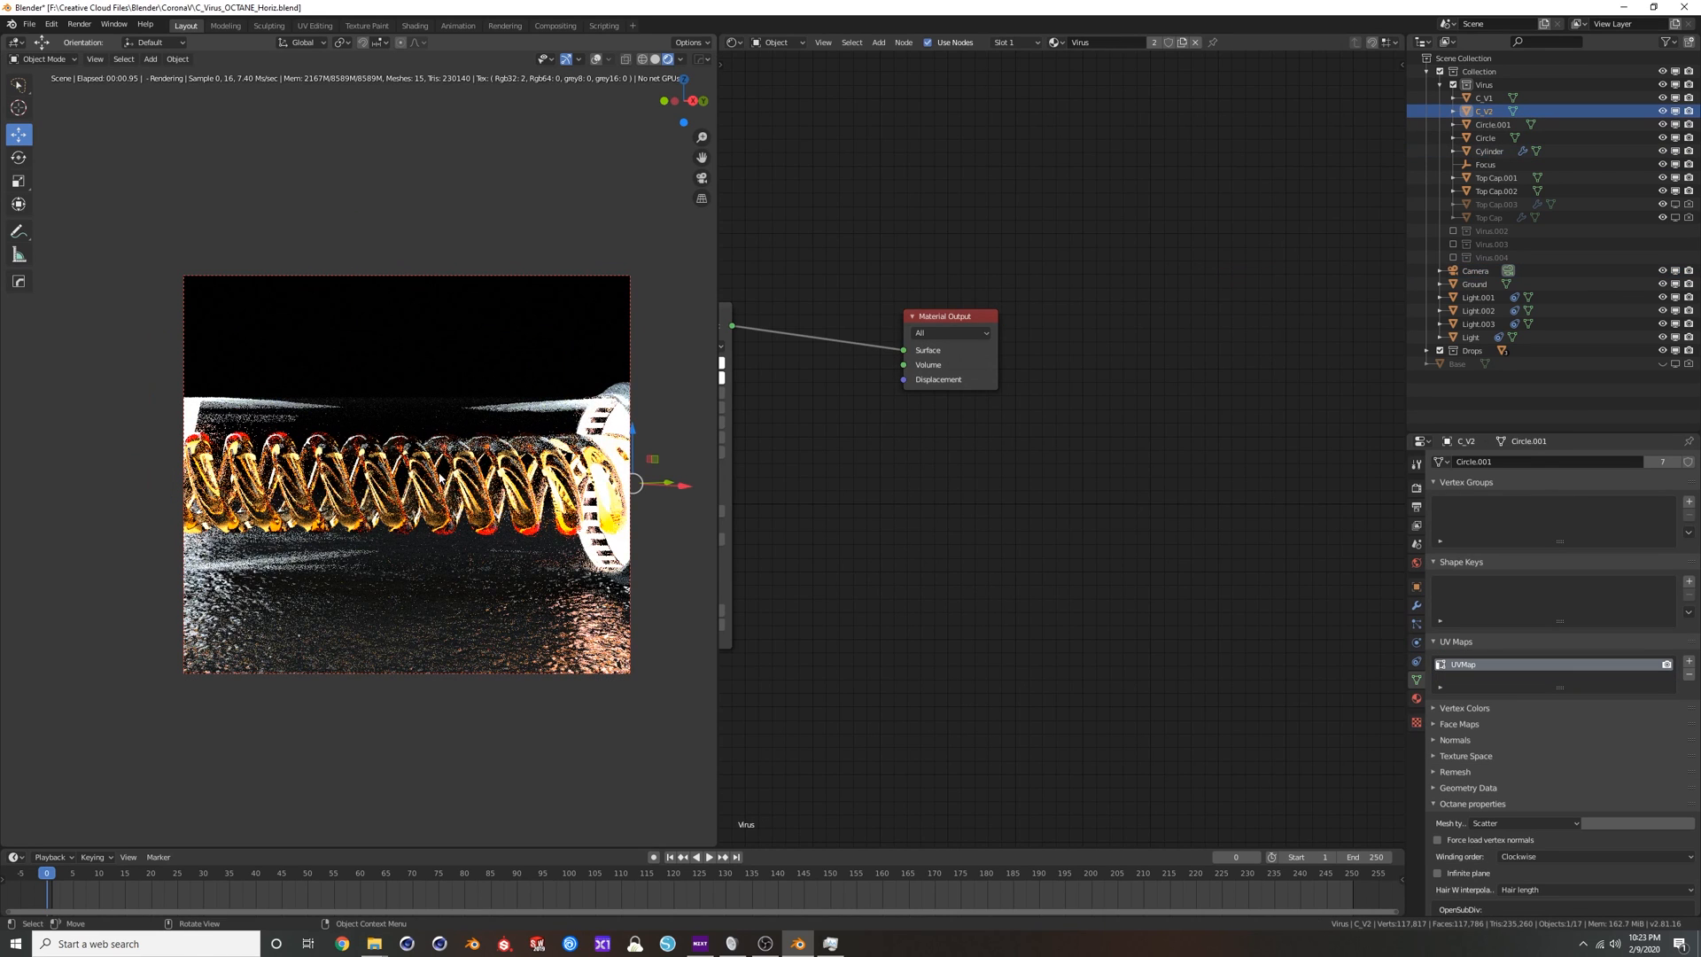
{"action": "key", "text": "Home"}
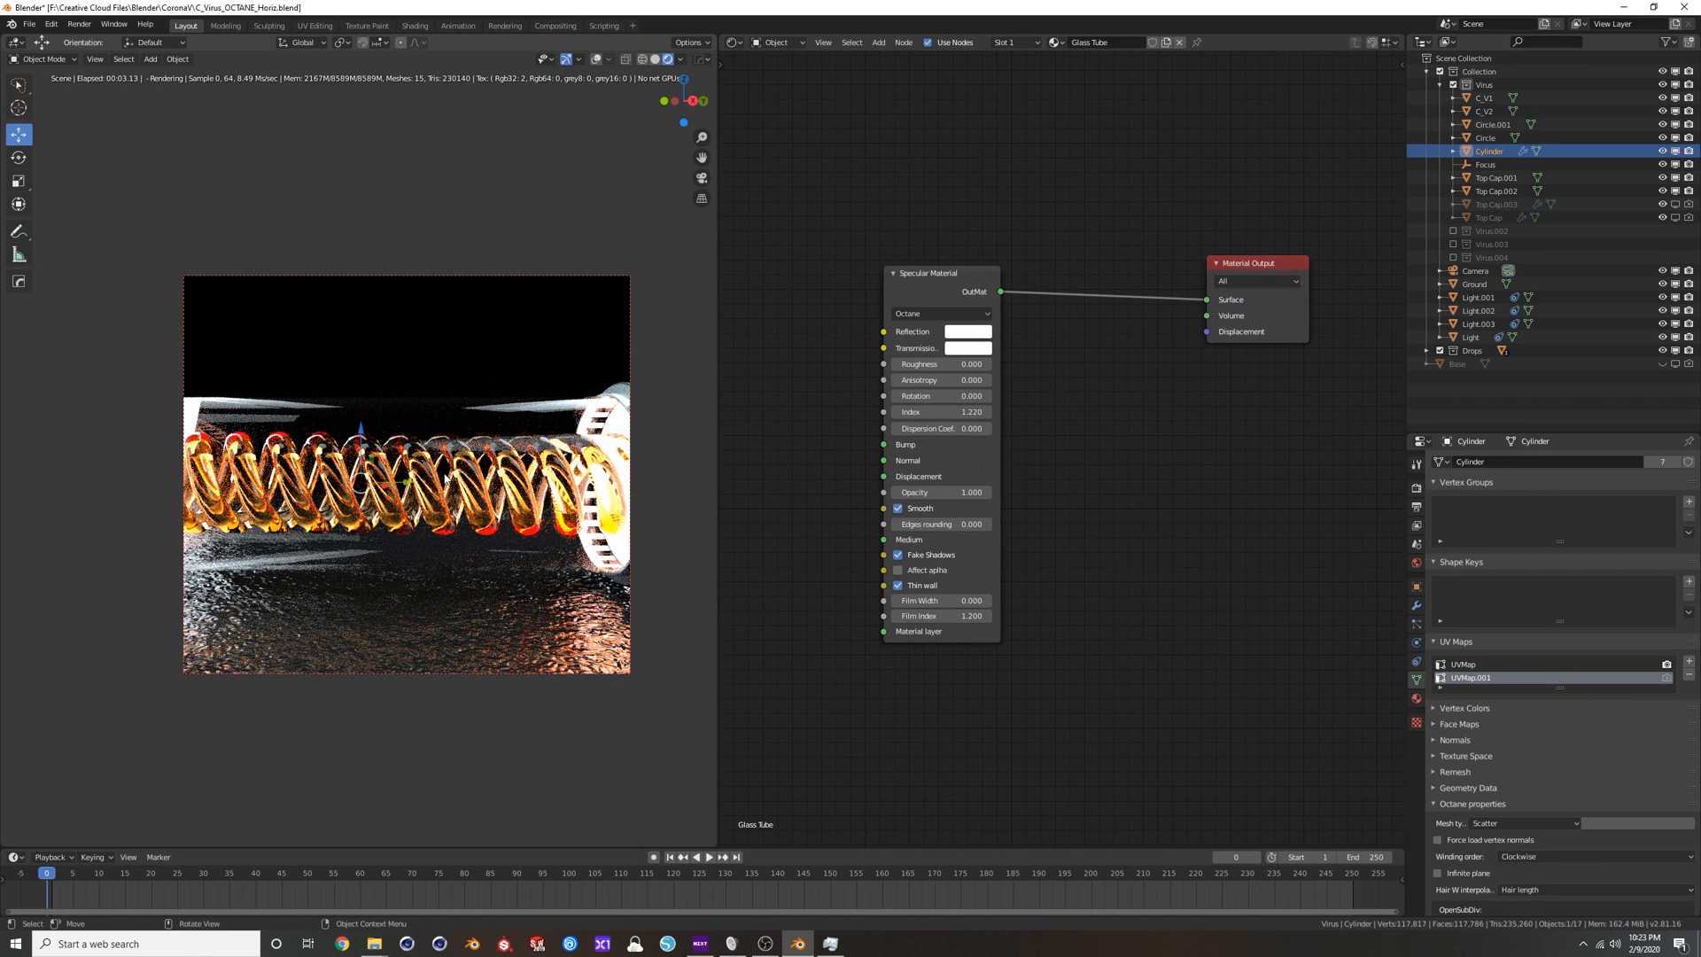
{"action": "left_click", "coordinate": [426, 481]}
{"action": "key", "text": "Home"}
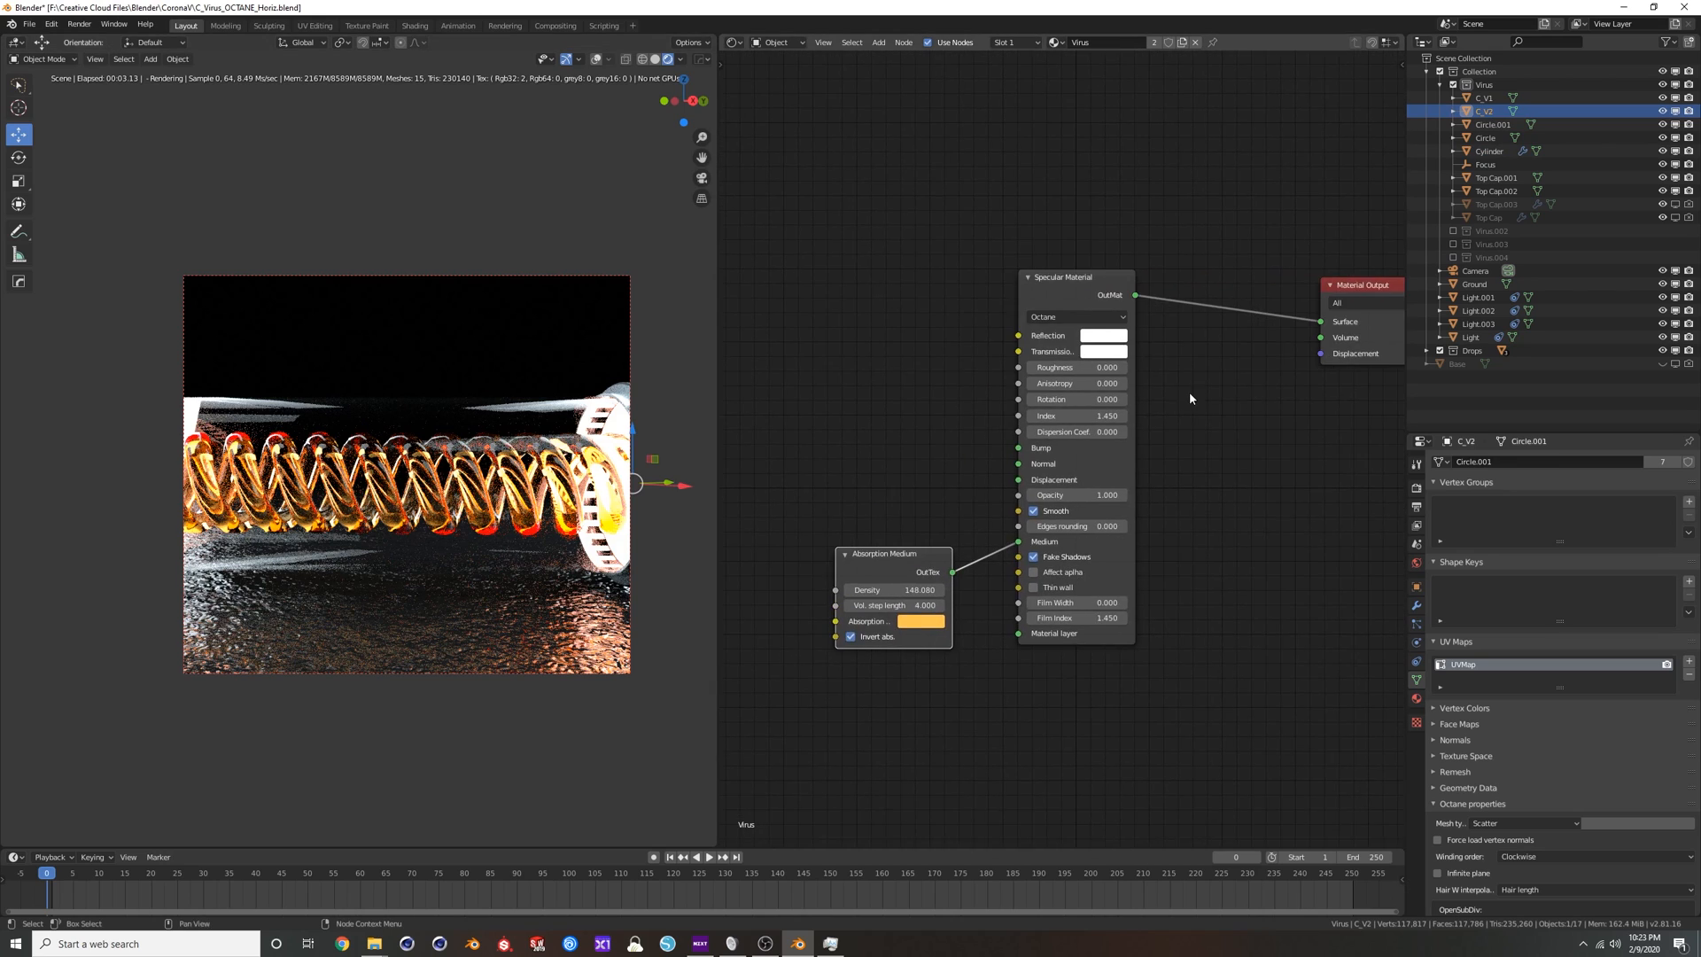
{"action": "left_click_drag", "start_coordinate": [911, 530], "coordinate": [876, 487]}
{"action": "scroll", "coordinate": [877, 544], "scroll_direction": "up", "scroll_amount": 1}
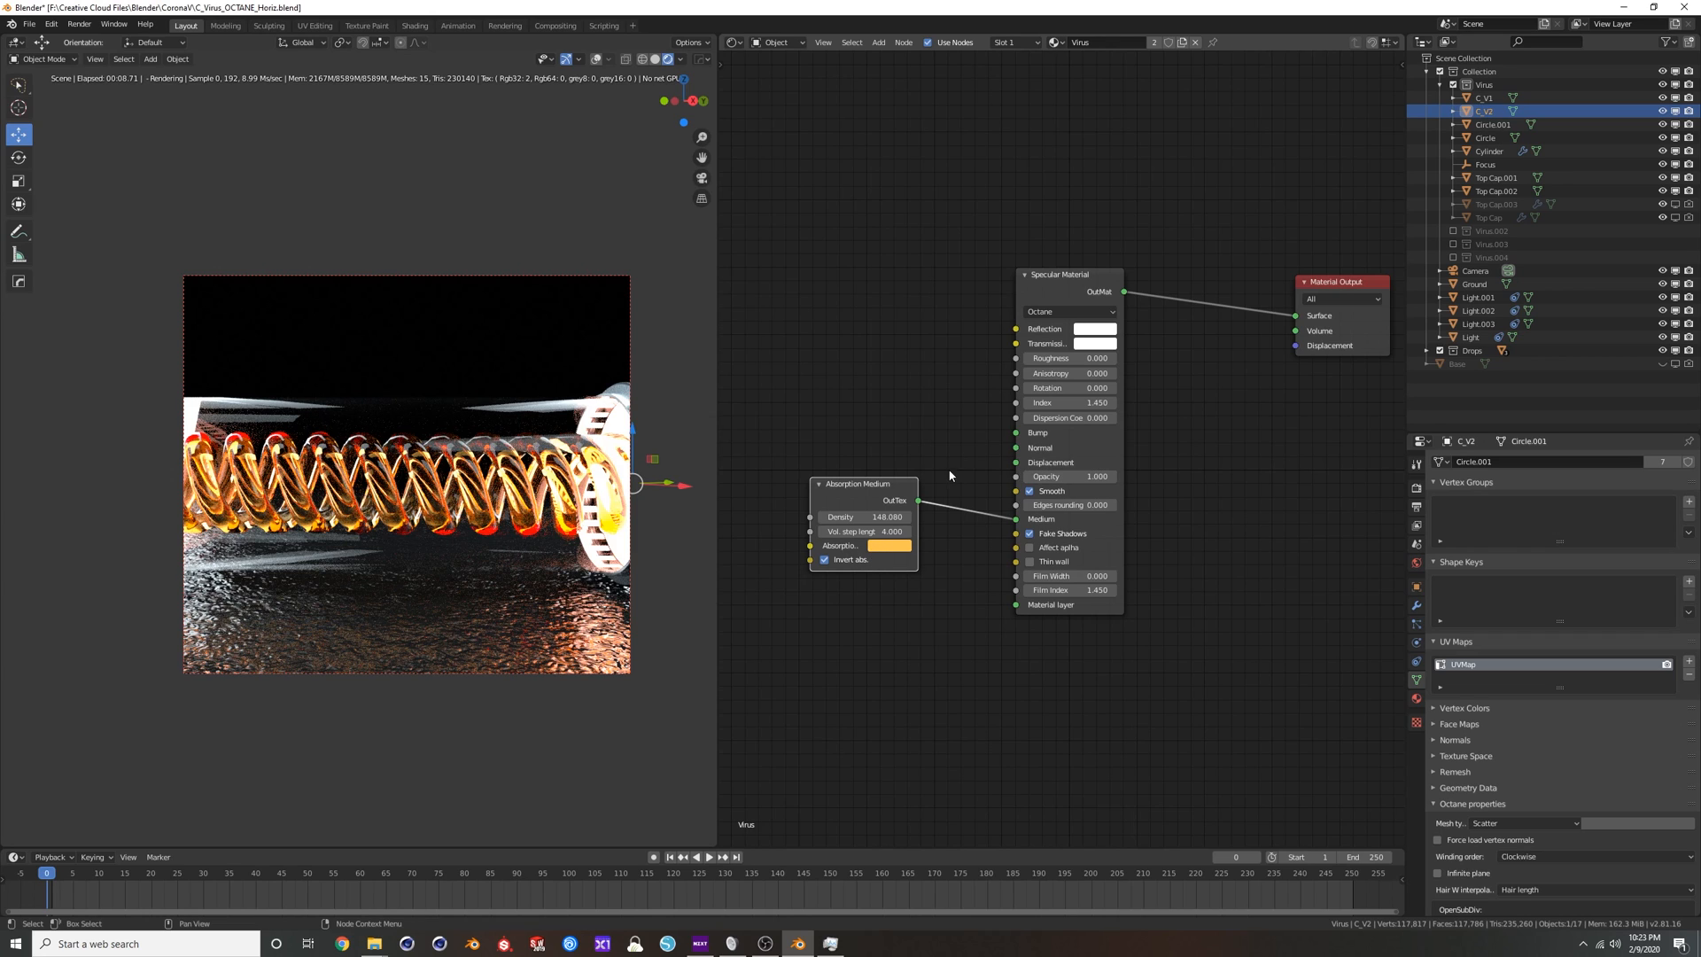
Disconnect the coil's Absorption Medium, tint the Specular Material's Transmission light orange like the absorption color, and view through the scene camera.
{"action": "left_click_drag", "start_coordinate": [1016, 519], "coordinate": [951, 644]}
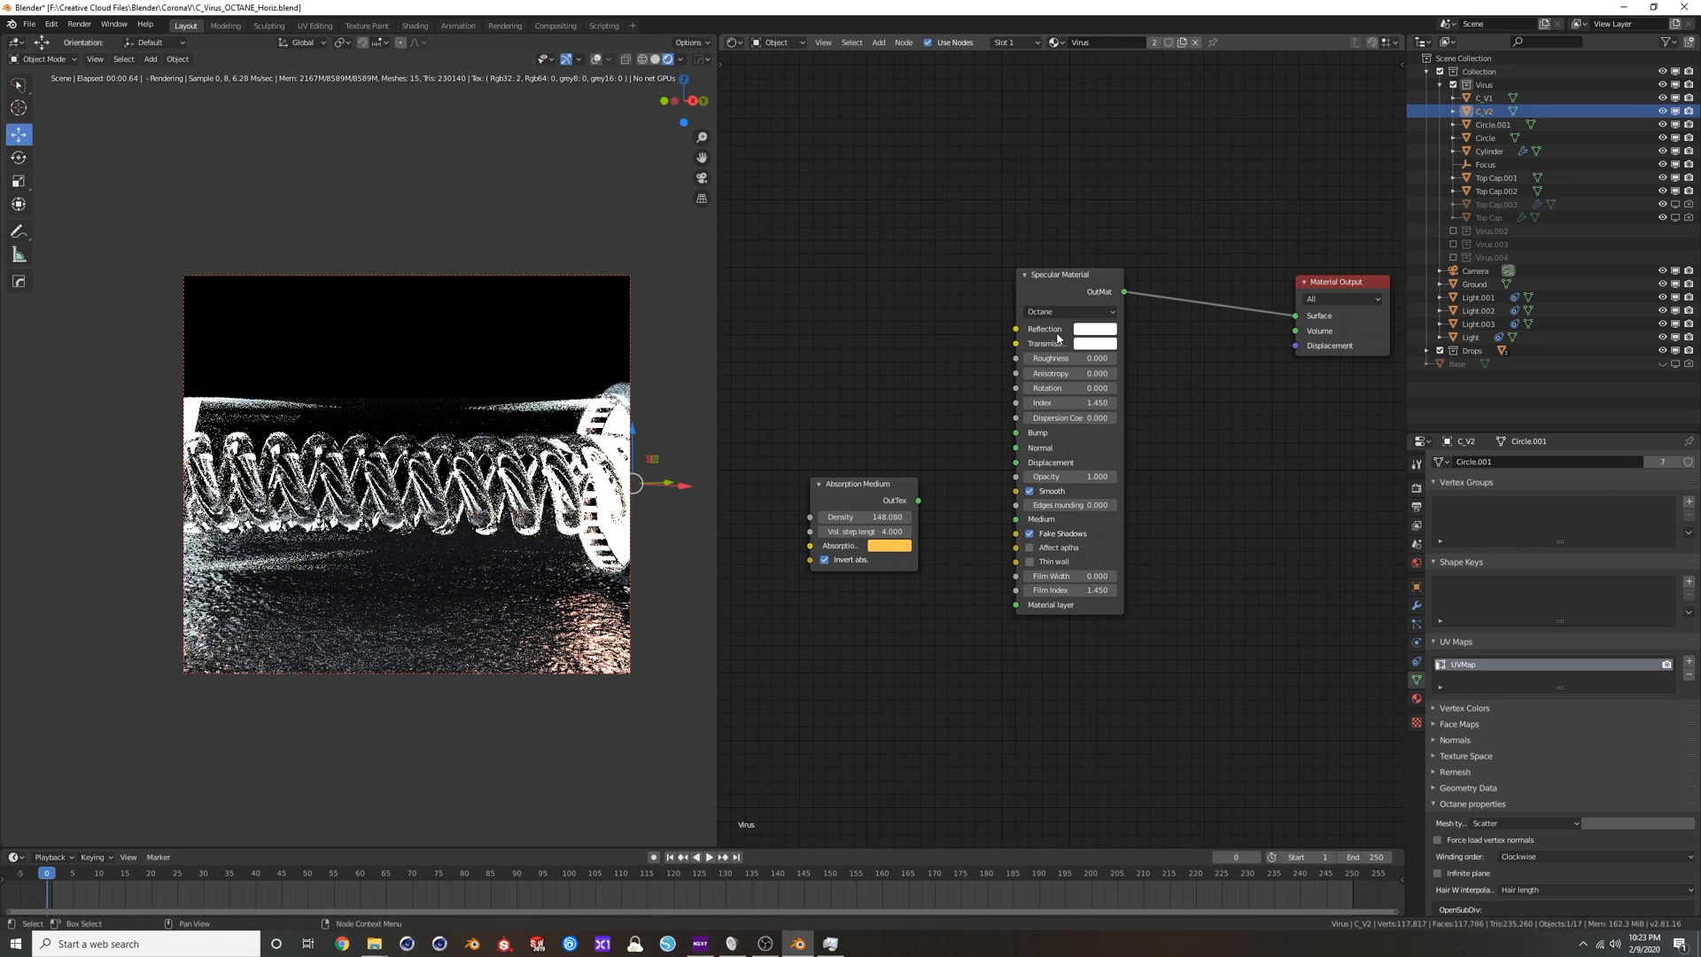
{"action": "left_click", "coordinate": [1095, 343]}
{"action": "left_click", "coordinate": [1110, 224]}
{"action": "left_click_drag", "start_coordinate": [1109, 221], "coordinate": [1109, 233]}
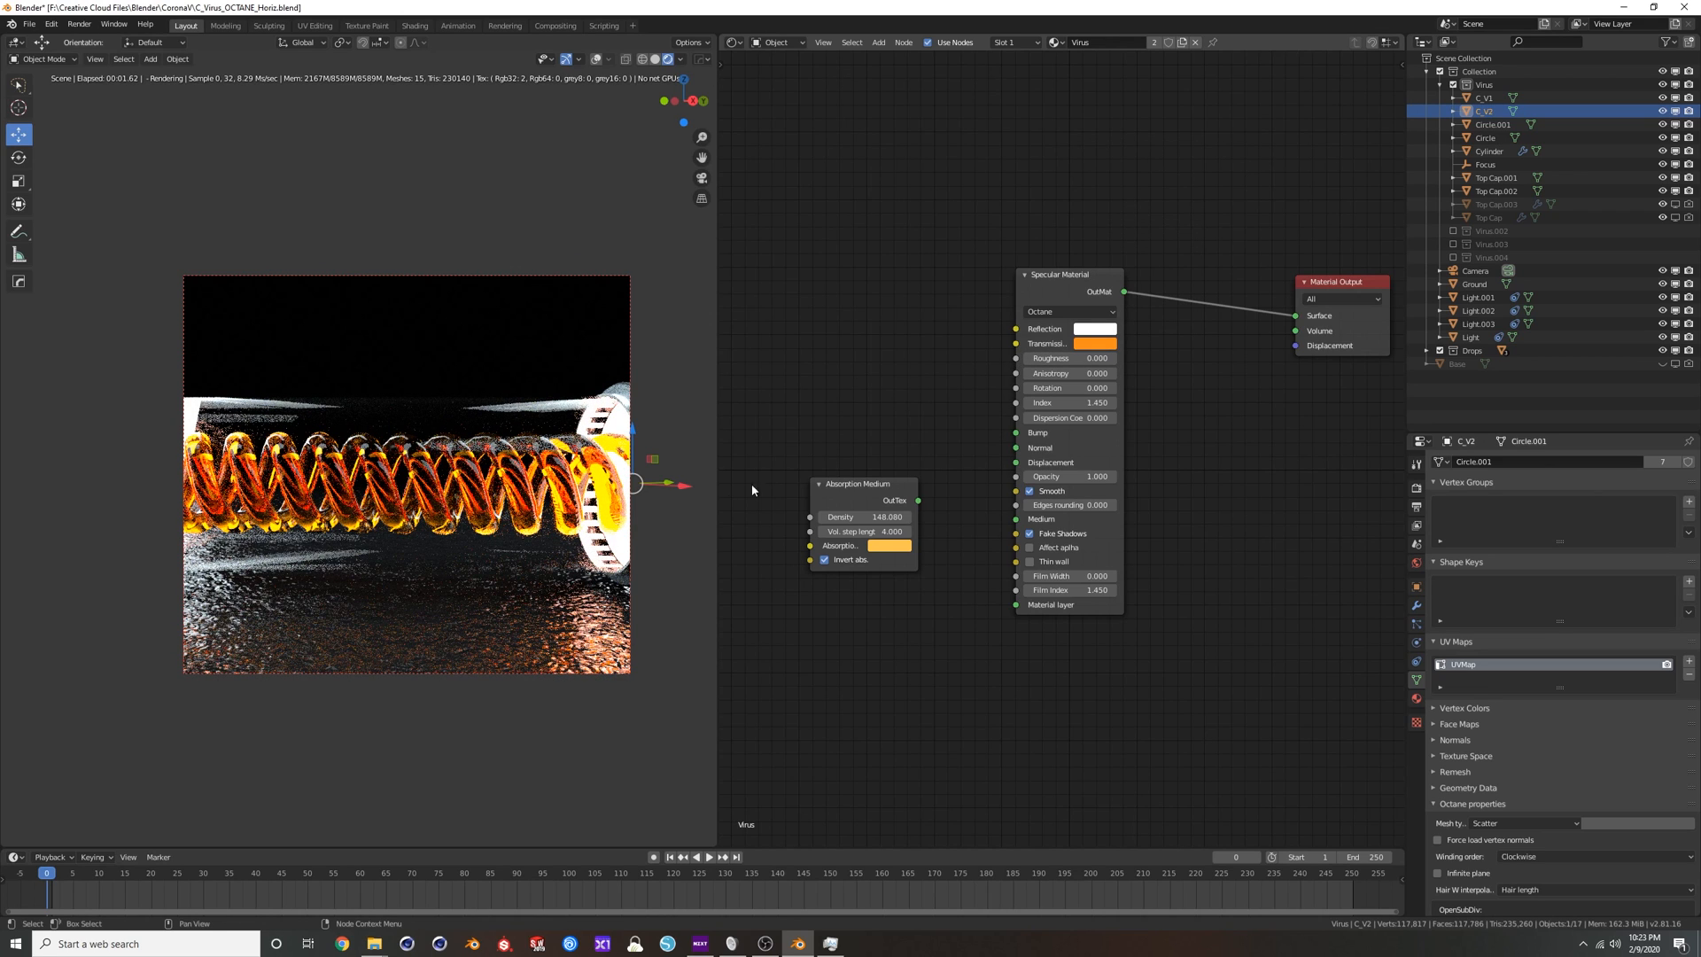
{"action": "key", "text": "KP_0"}
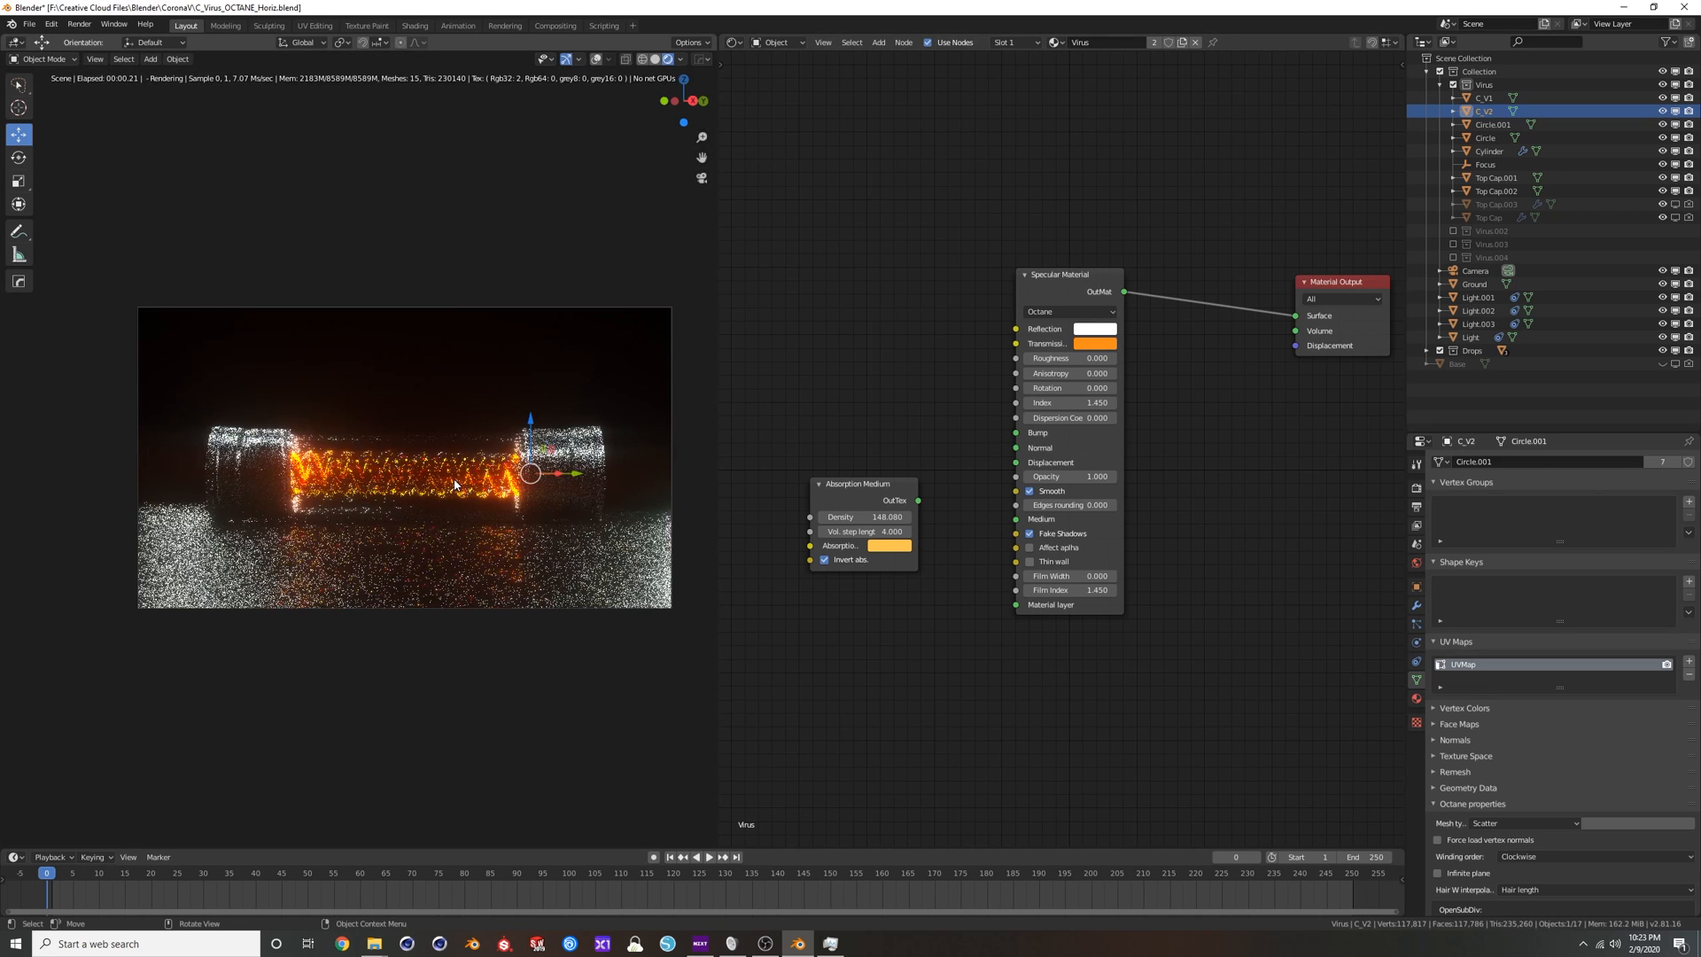
{"action": "left_click", "coordinate": [1095, 342]}
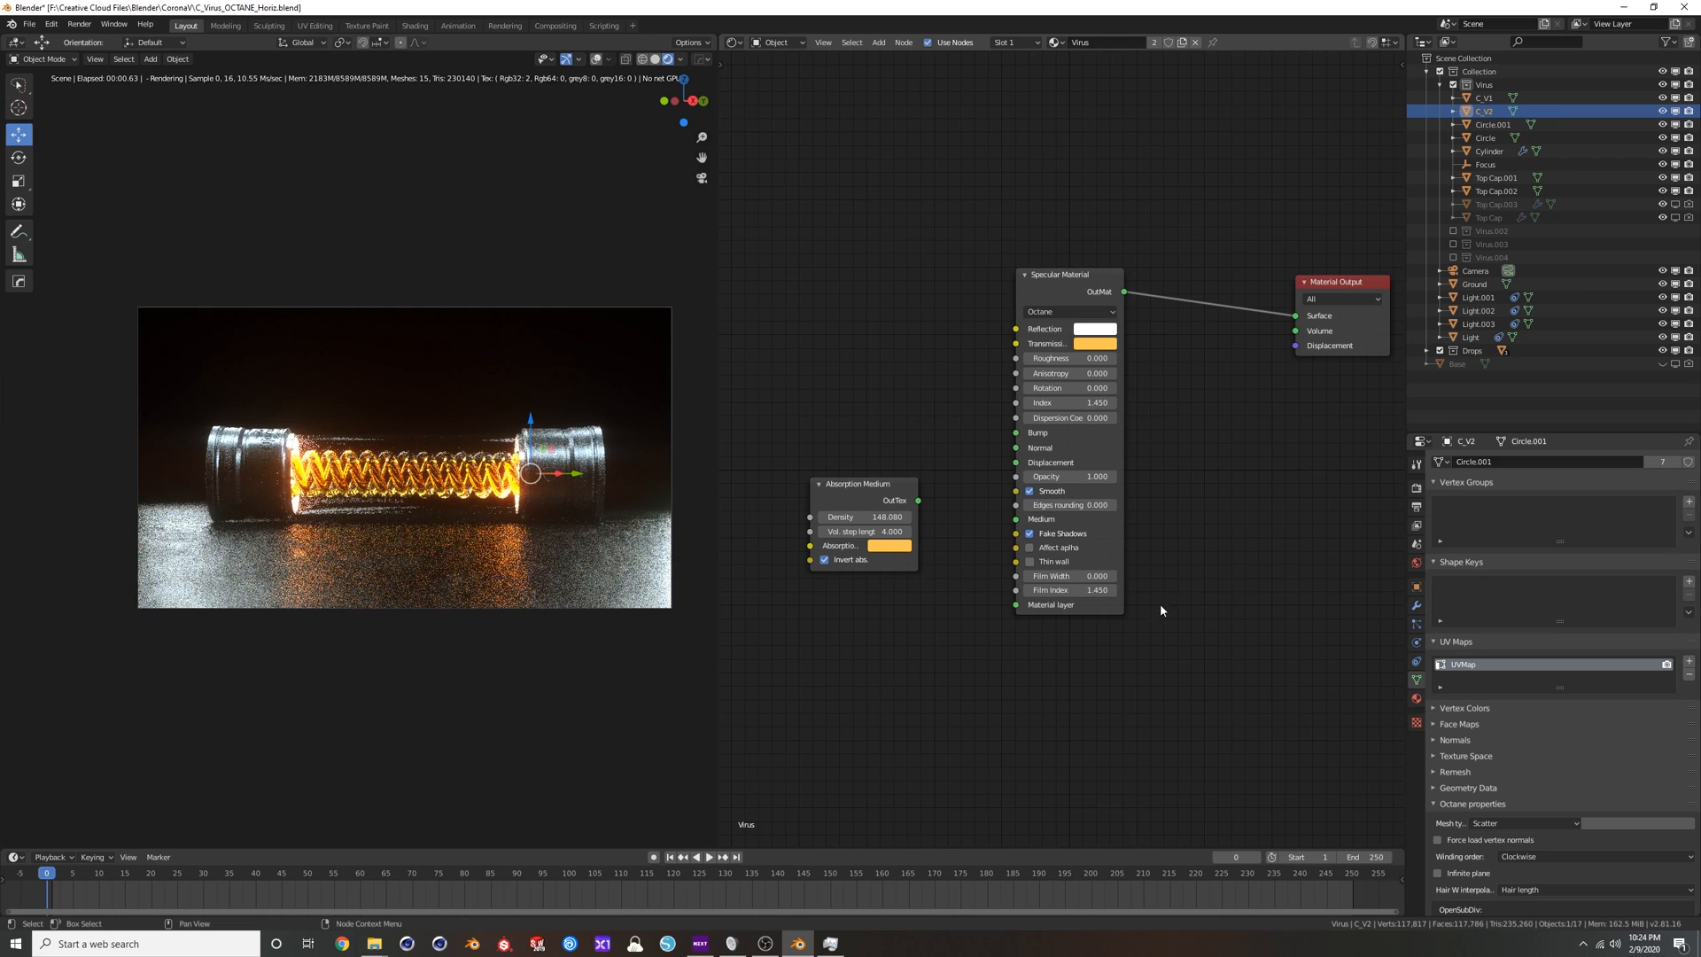
Reconnect the Absorption Medium to the coil's Medium input and set the Specular Material's Transmission color to white.
{"action": "left_click_drag", "start_coordinate": [918, 501], "coordinate": [1017, 519]}
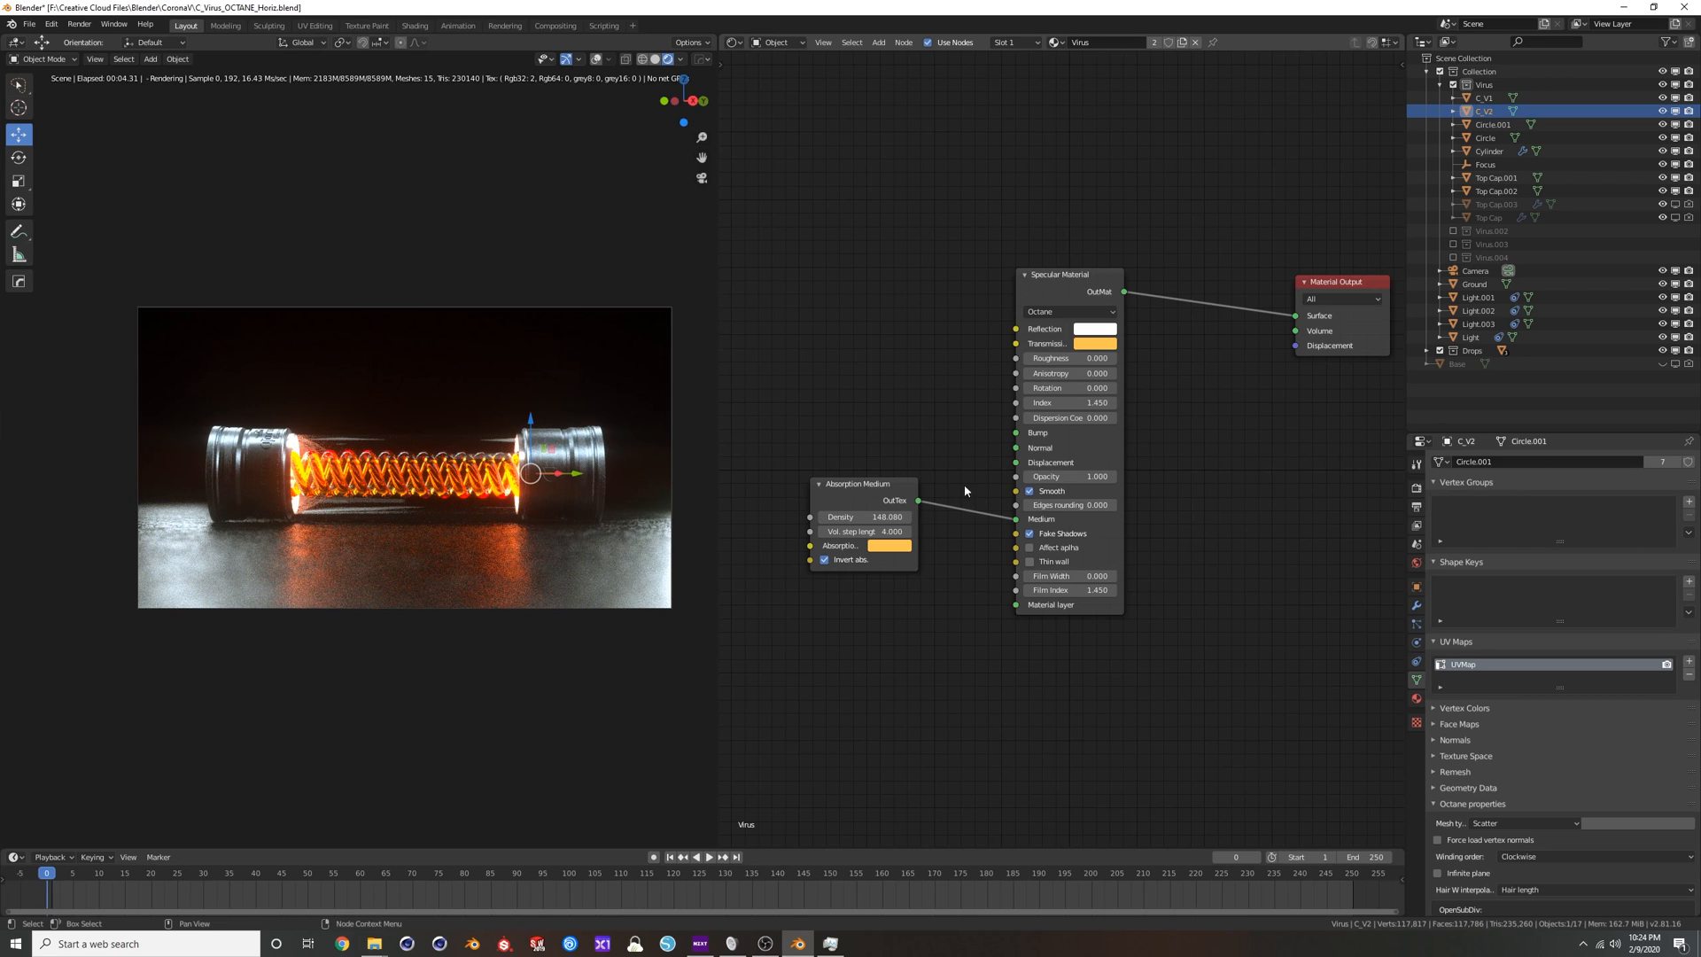
{"action": "left_click", "coordinate": [1080, 332]}
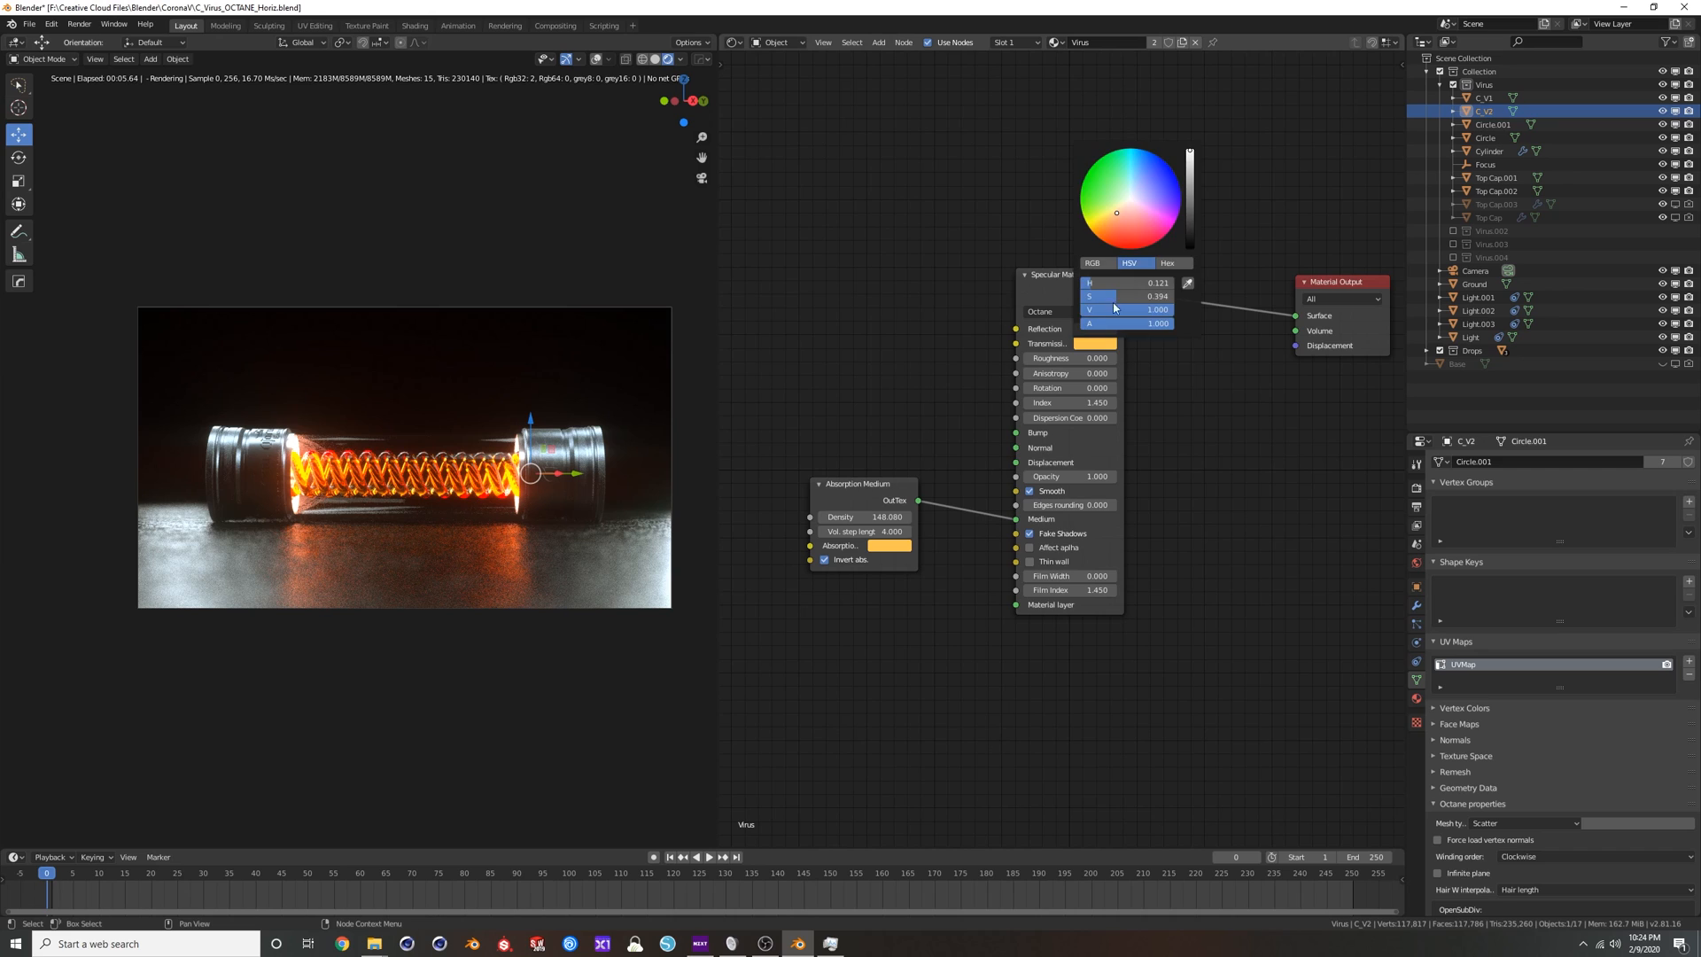
{"action": "left_click_drag", "start_coordinate": [1103, 284], "coordinate": [1077, 296]}
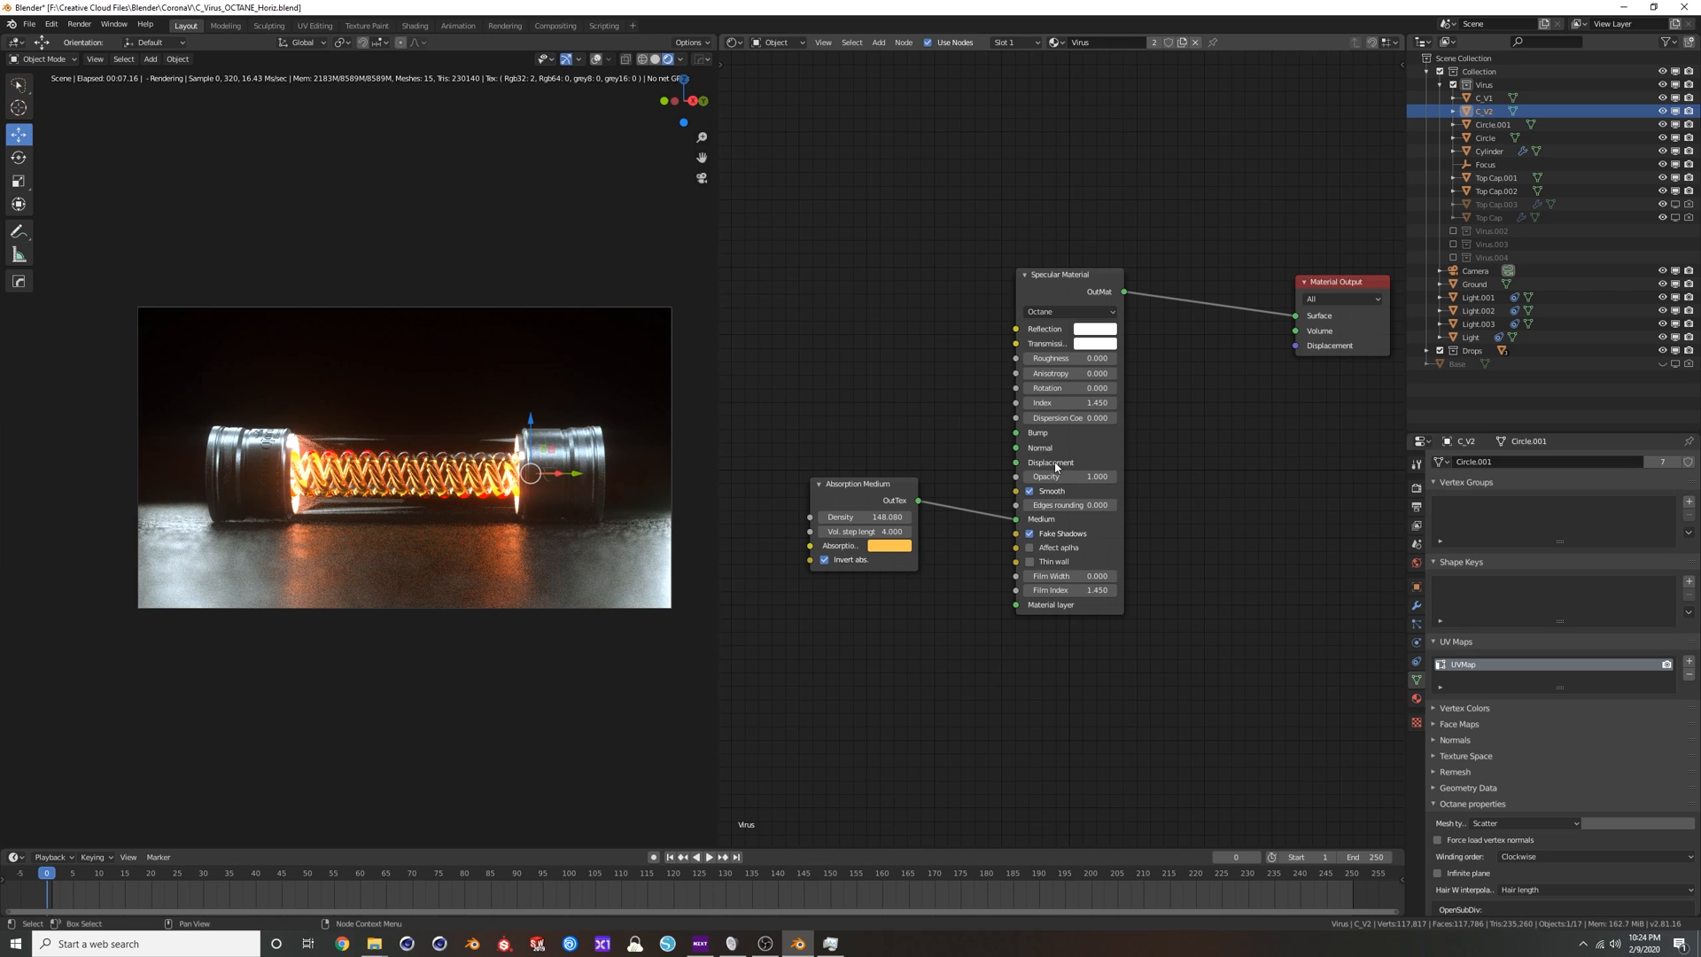
{"action": "scroll", "coordinate": [1055, 467], "scroll_direction": "down", "scroll_amount": 1}
{"action": "scroll", "coordinate": [1017, 446], "scroll_direction": "up", "scroll_amount": 1}
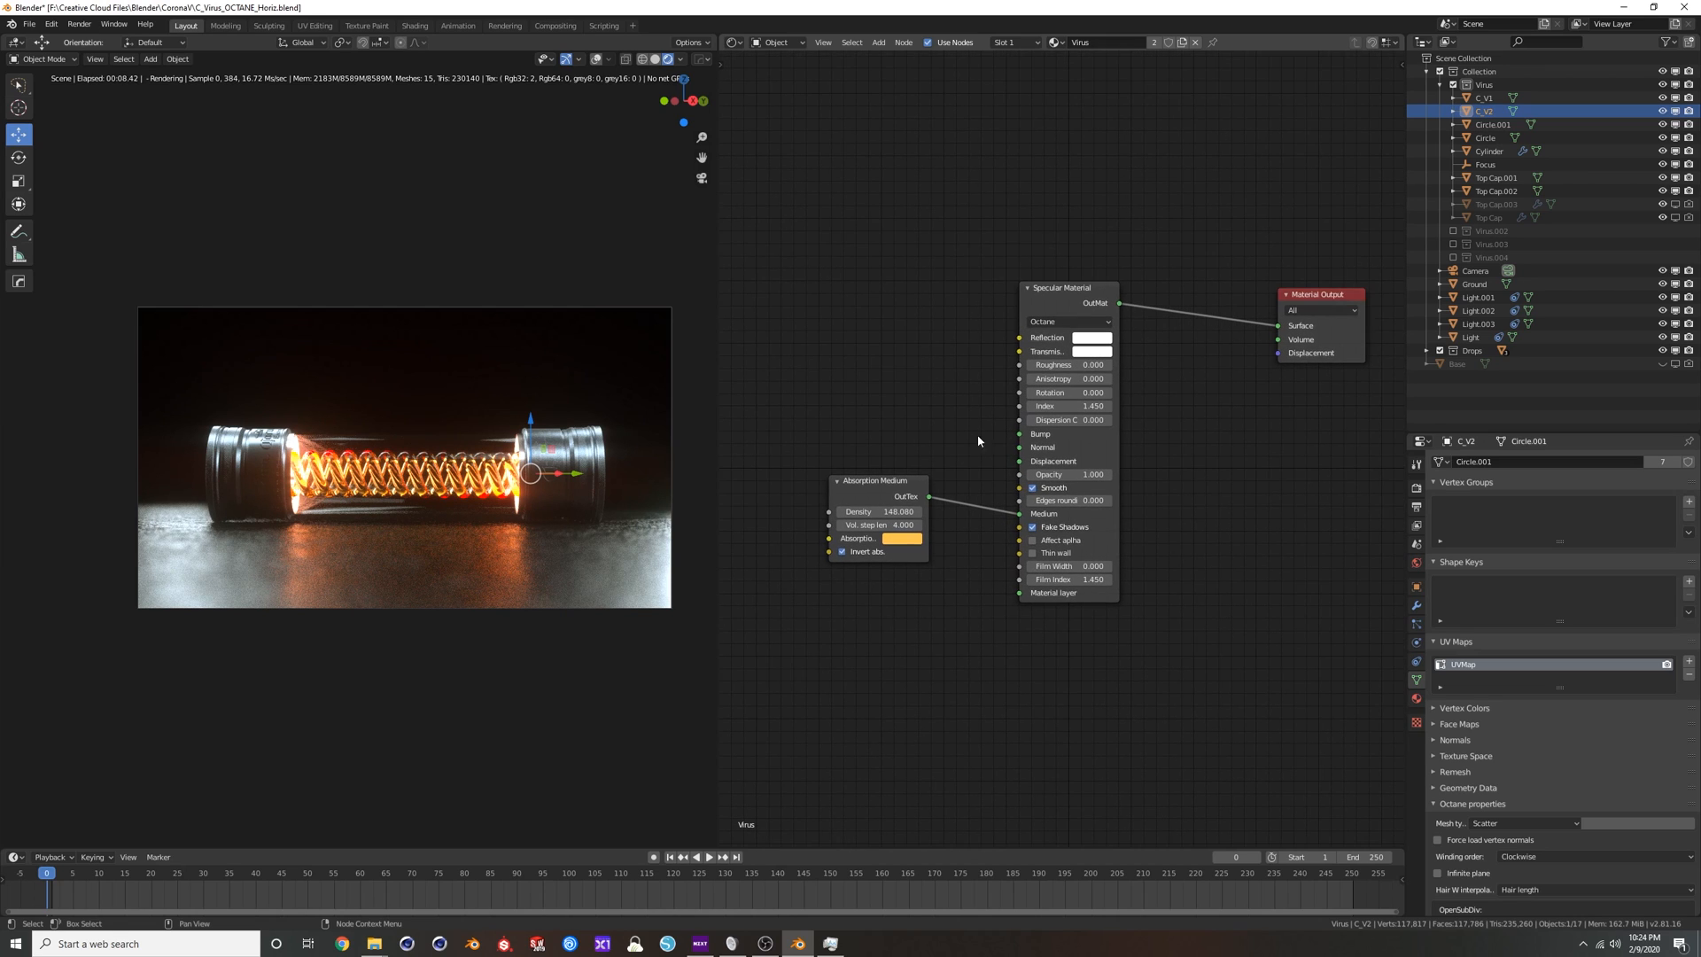
Select the horizontal tube's left metal end cap and move its Gradient Tex node up, clear of the other texture nodes.
{"action": "left_click", "coordinate": [210, 508]}
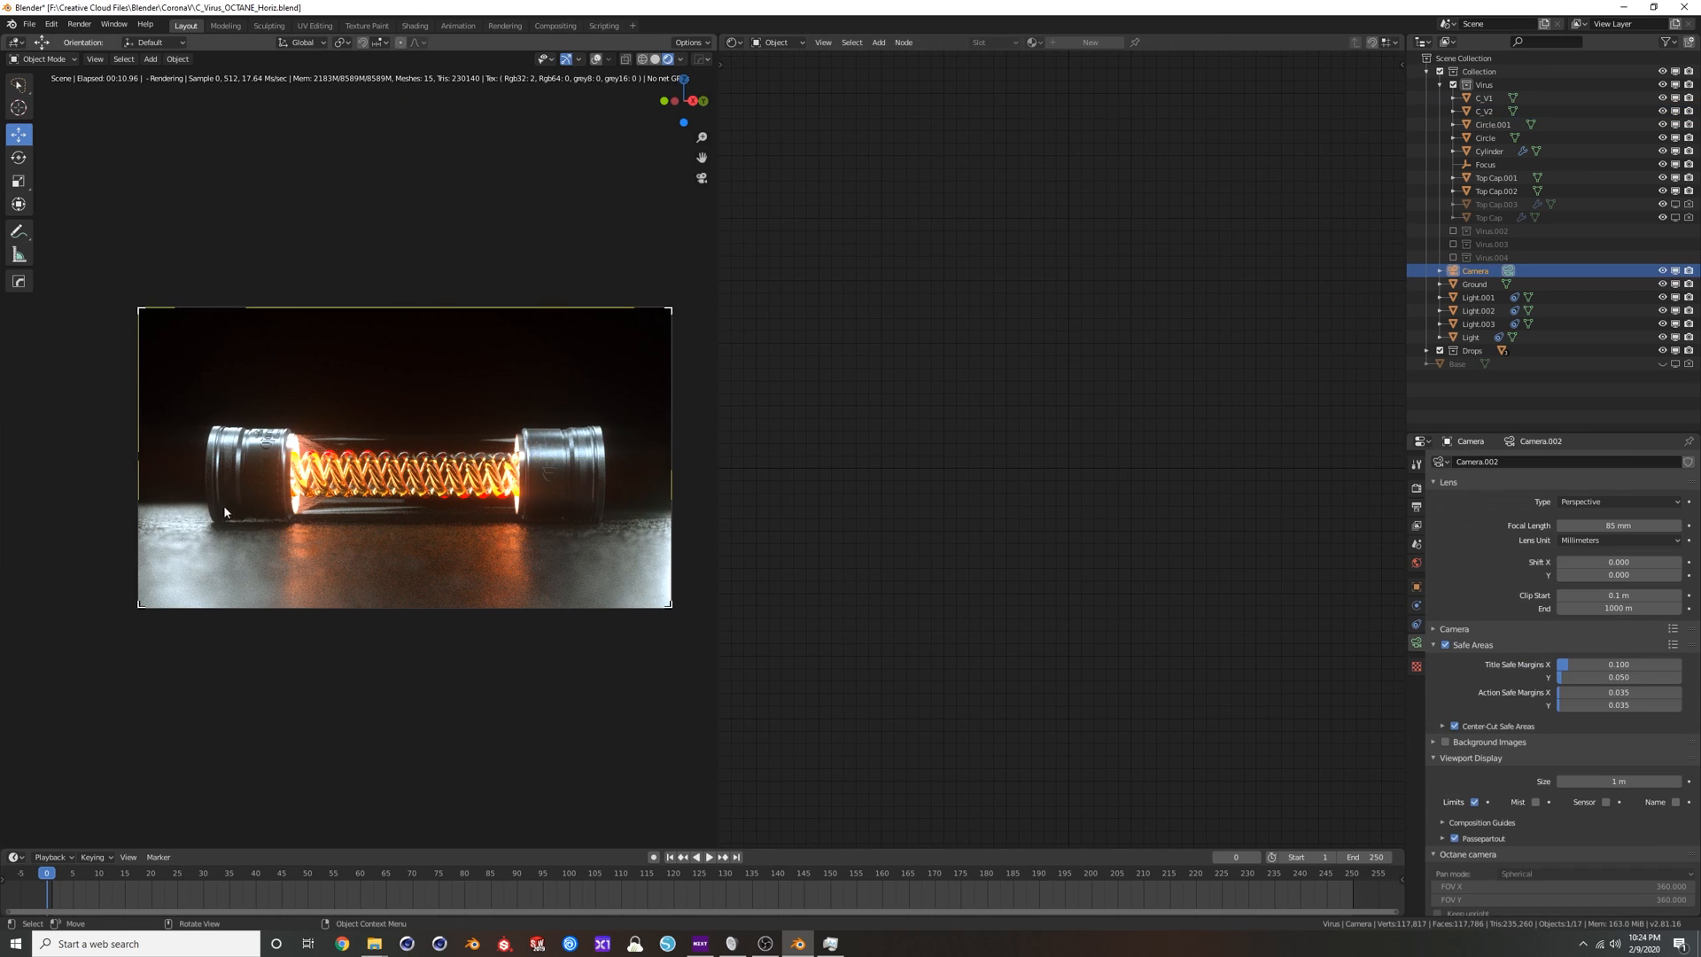
{"action": "left_click", "coordinate": [265, 474]}
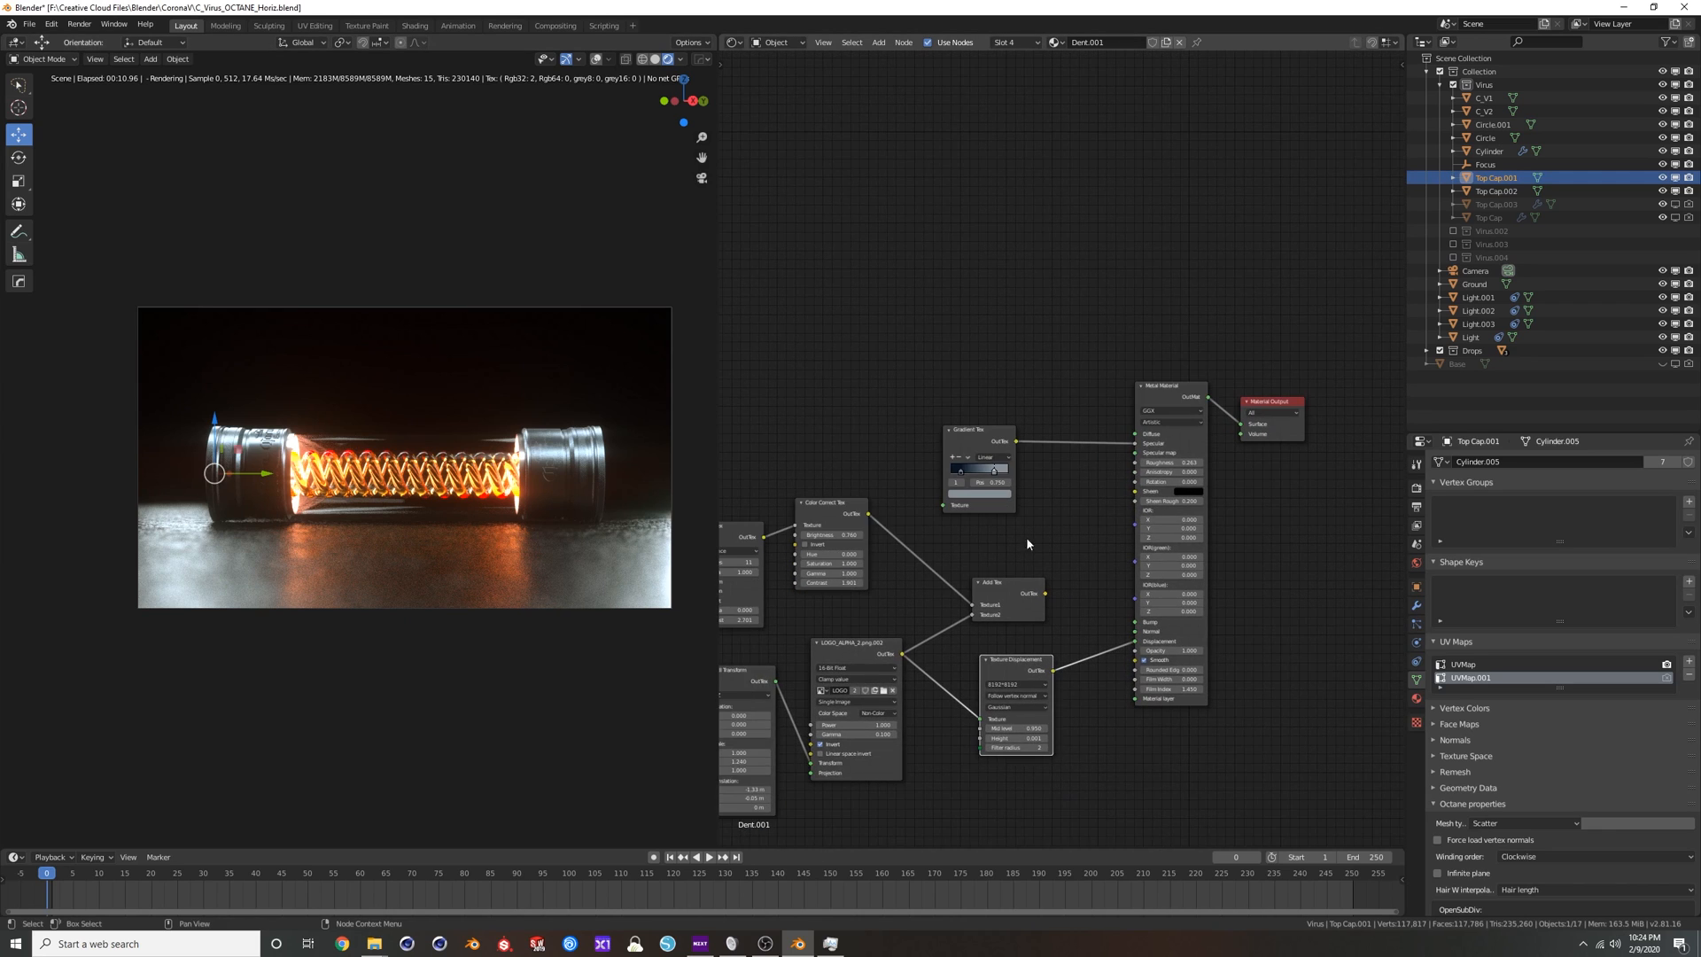
{"action": "scroll", "coordinate": [1080, 448], "scroll_direction": "up", "scroll_amount": 5}
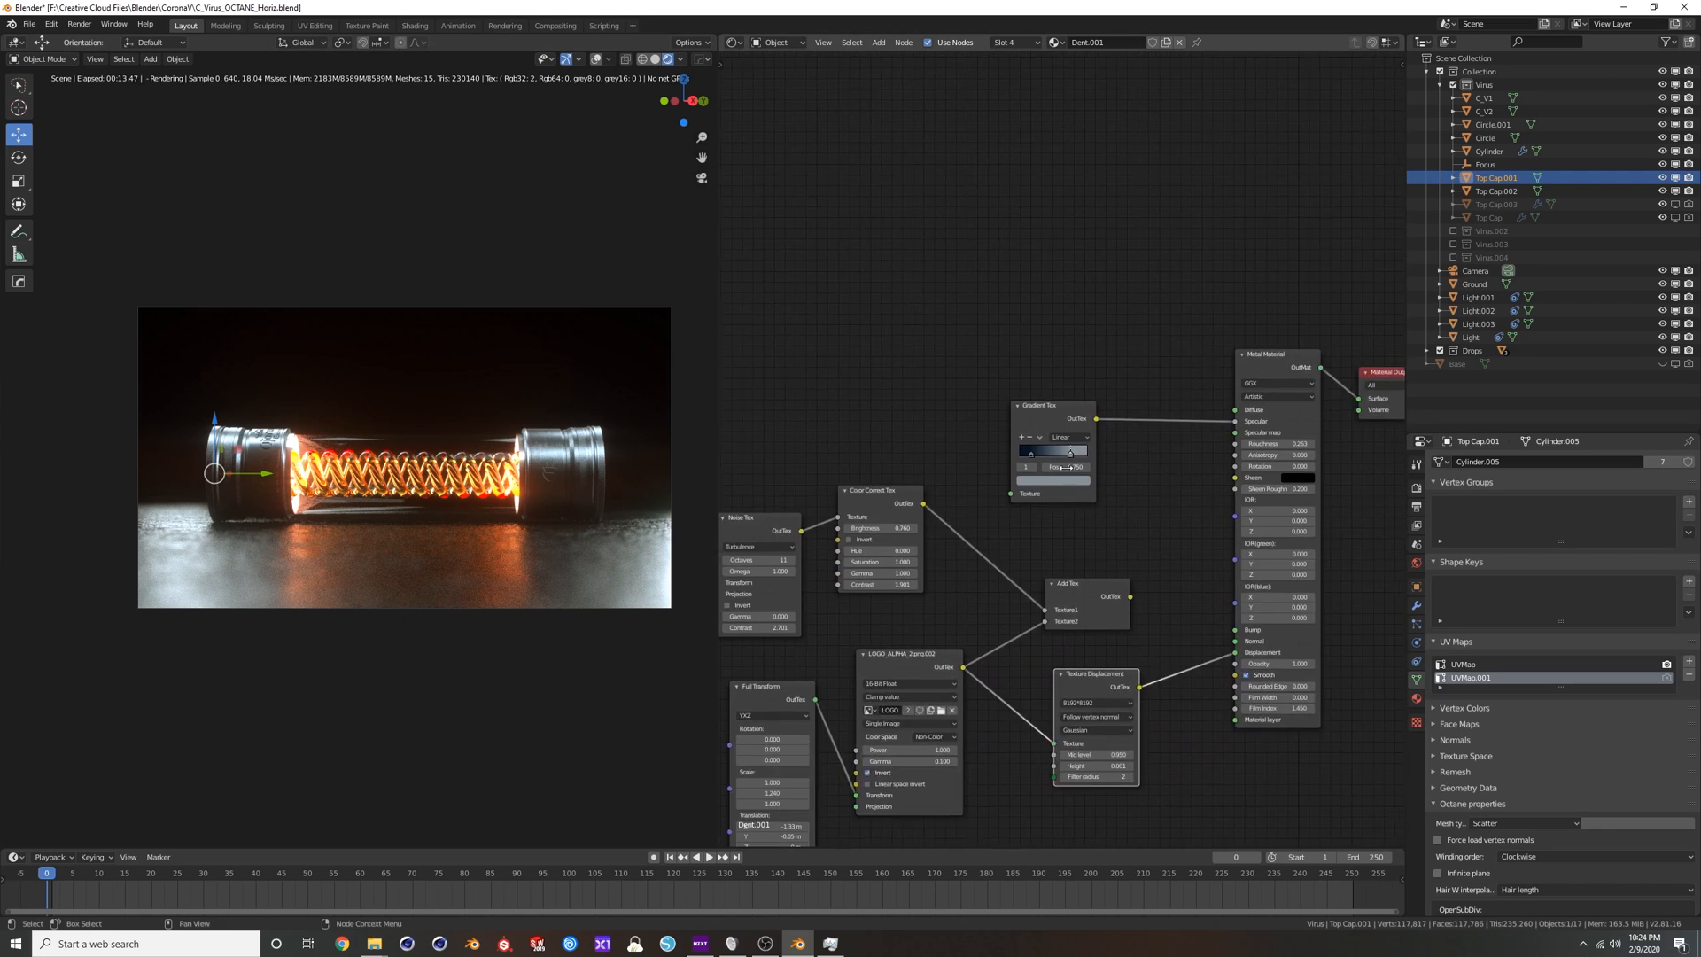
{"action": "left_click_drag", "start_coordinate": [1102, 446], "coordinate": [1066, 346]}
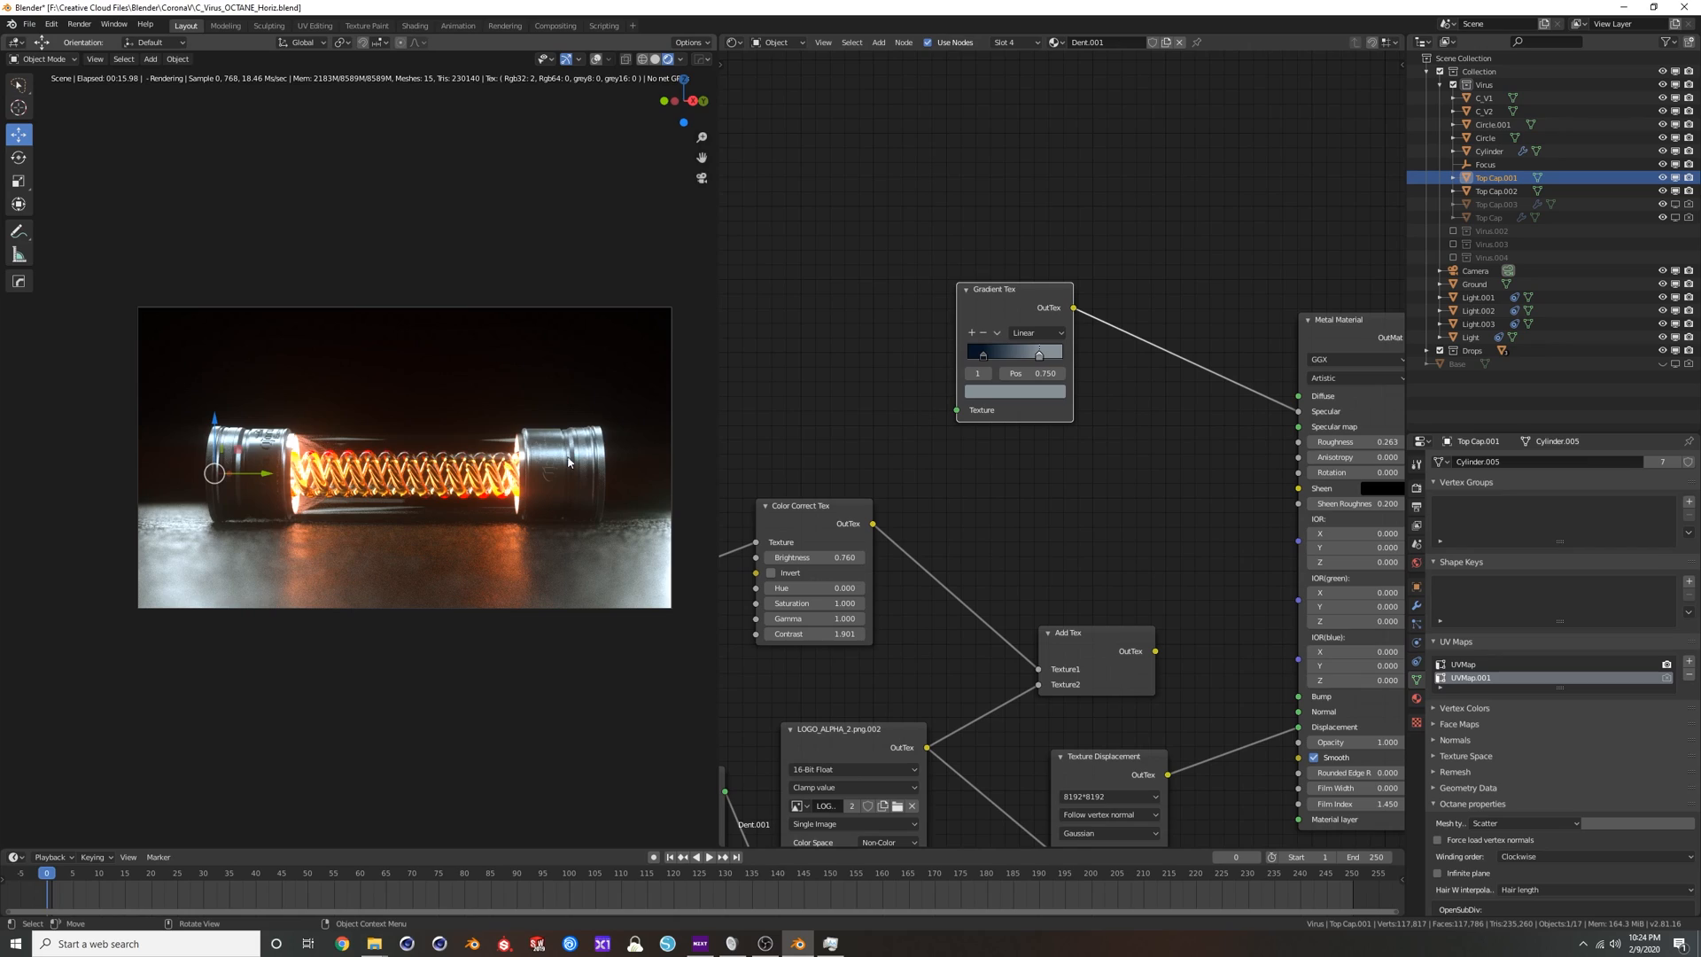
Check the tube from another angle, return to the scene camera view, and enable the Virus.002, Virus.003 and Virus.004 collections.
{"action": "middle_click_drag", "start_coordinate": [287, 459], "coordinate": [415, 460]}
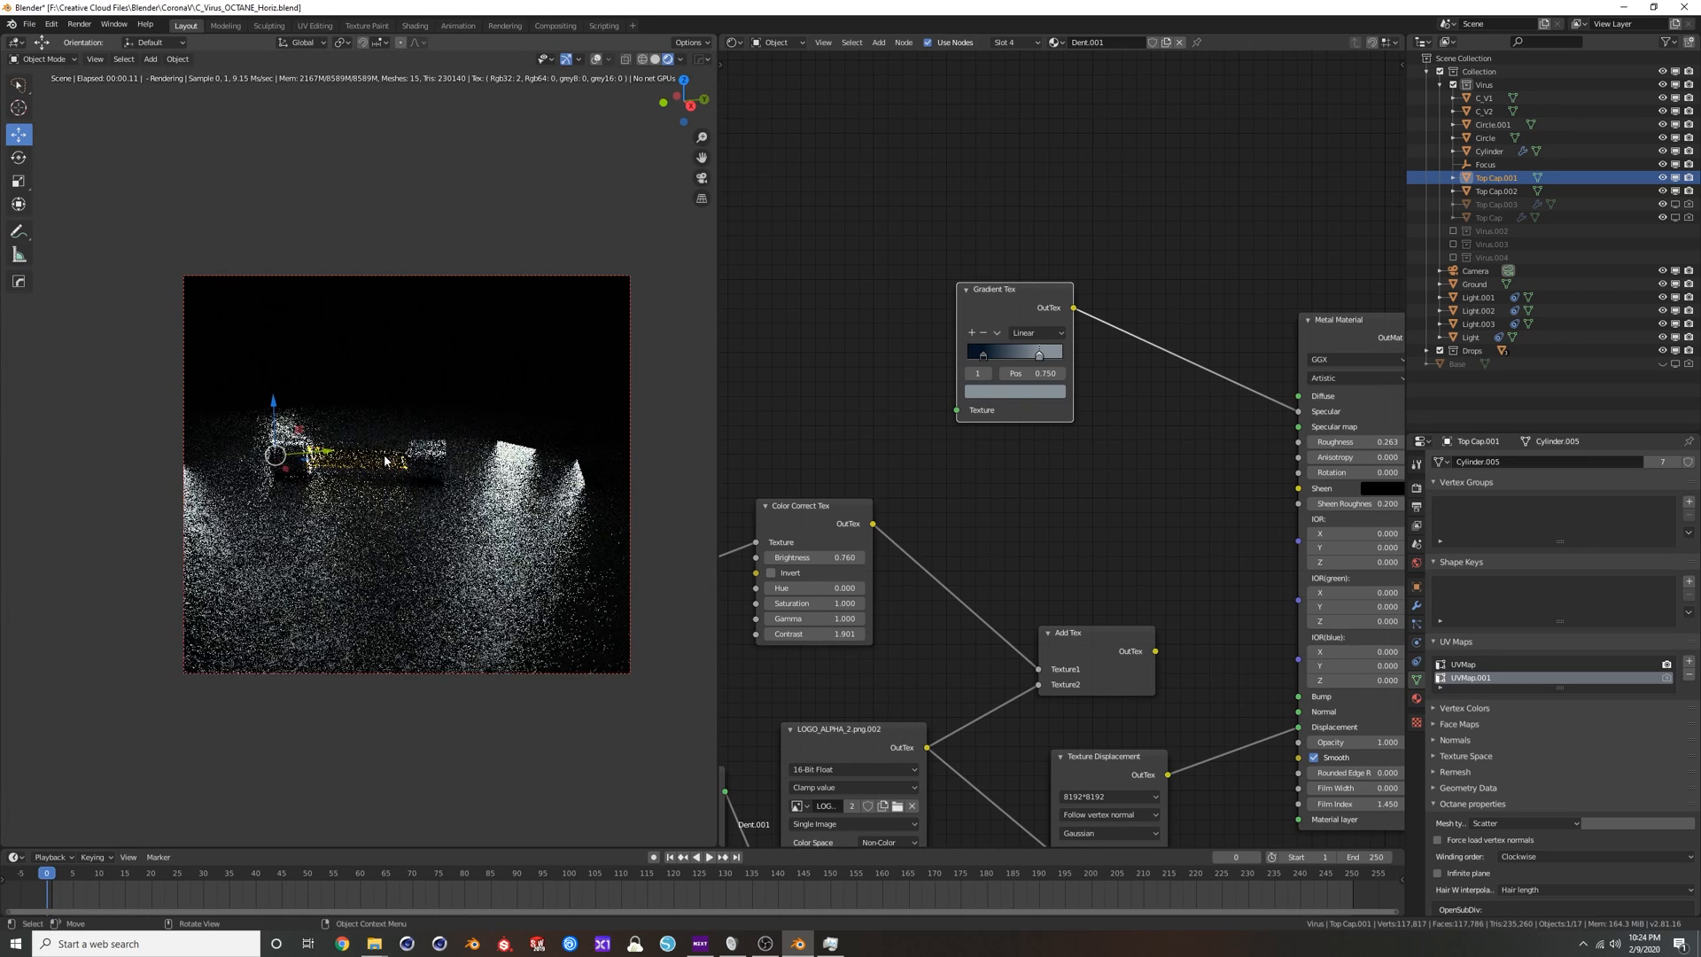
{"action": "scroll", "coordinate": [415, 460], "scroll_direction": "up", "scroll_amount": 8}
{"action": "scroll", "coordinate": [434, 453], "scroll_direction": "down", "scroll_amount": 6}
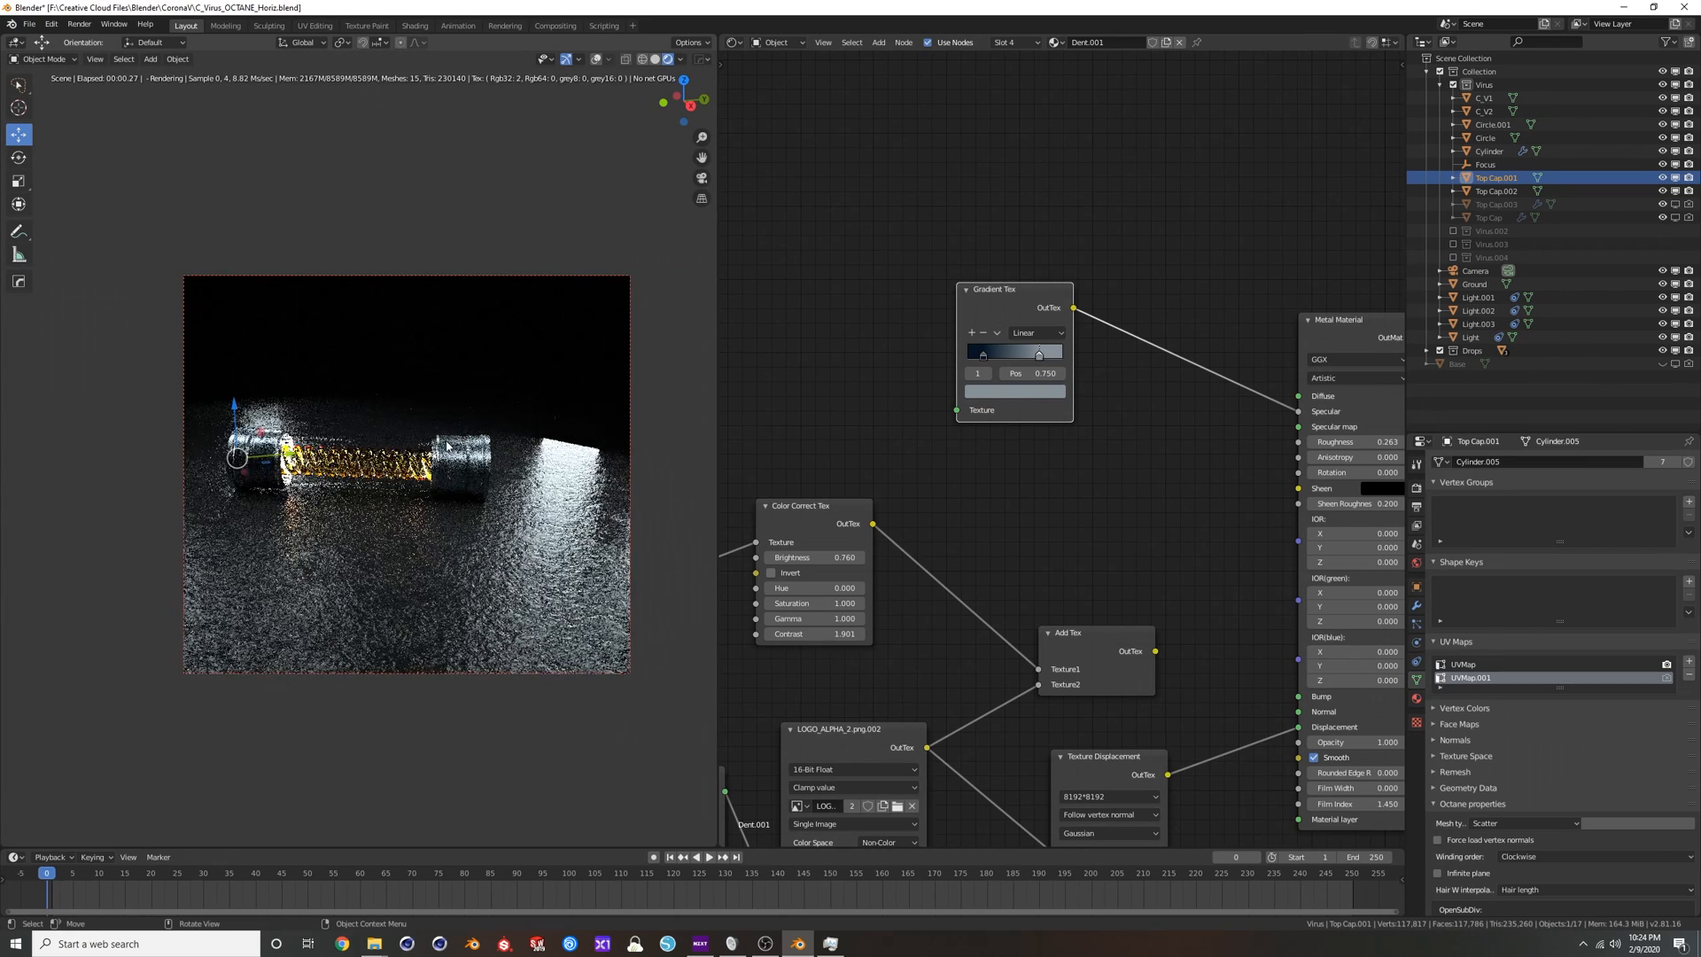
{"action": "key", "text": "KP_0"}
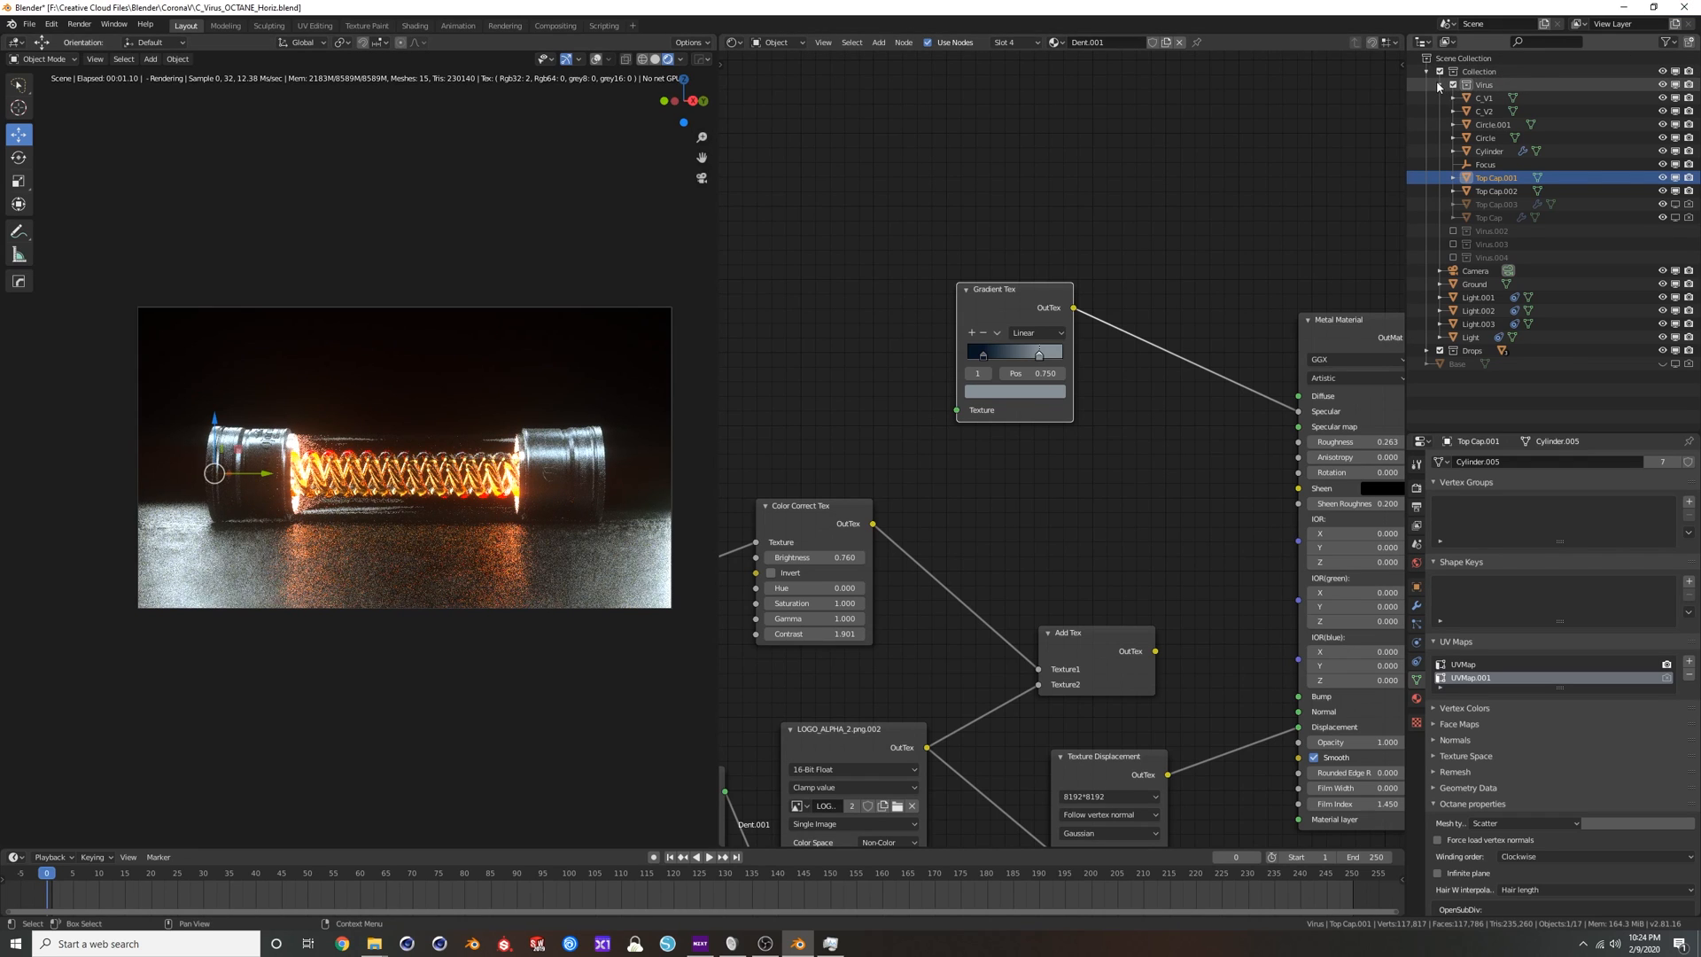
{"action": "left_click", "coordinate": [1440, 84]}
{"action": "left_click_drag", "start_coordinate": [1453, 99], "coordinate": [1453, 126]}
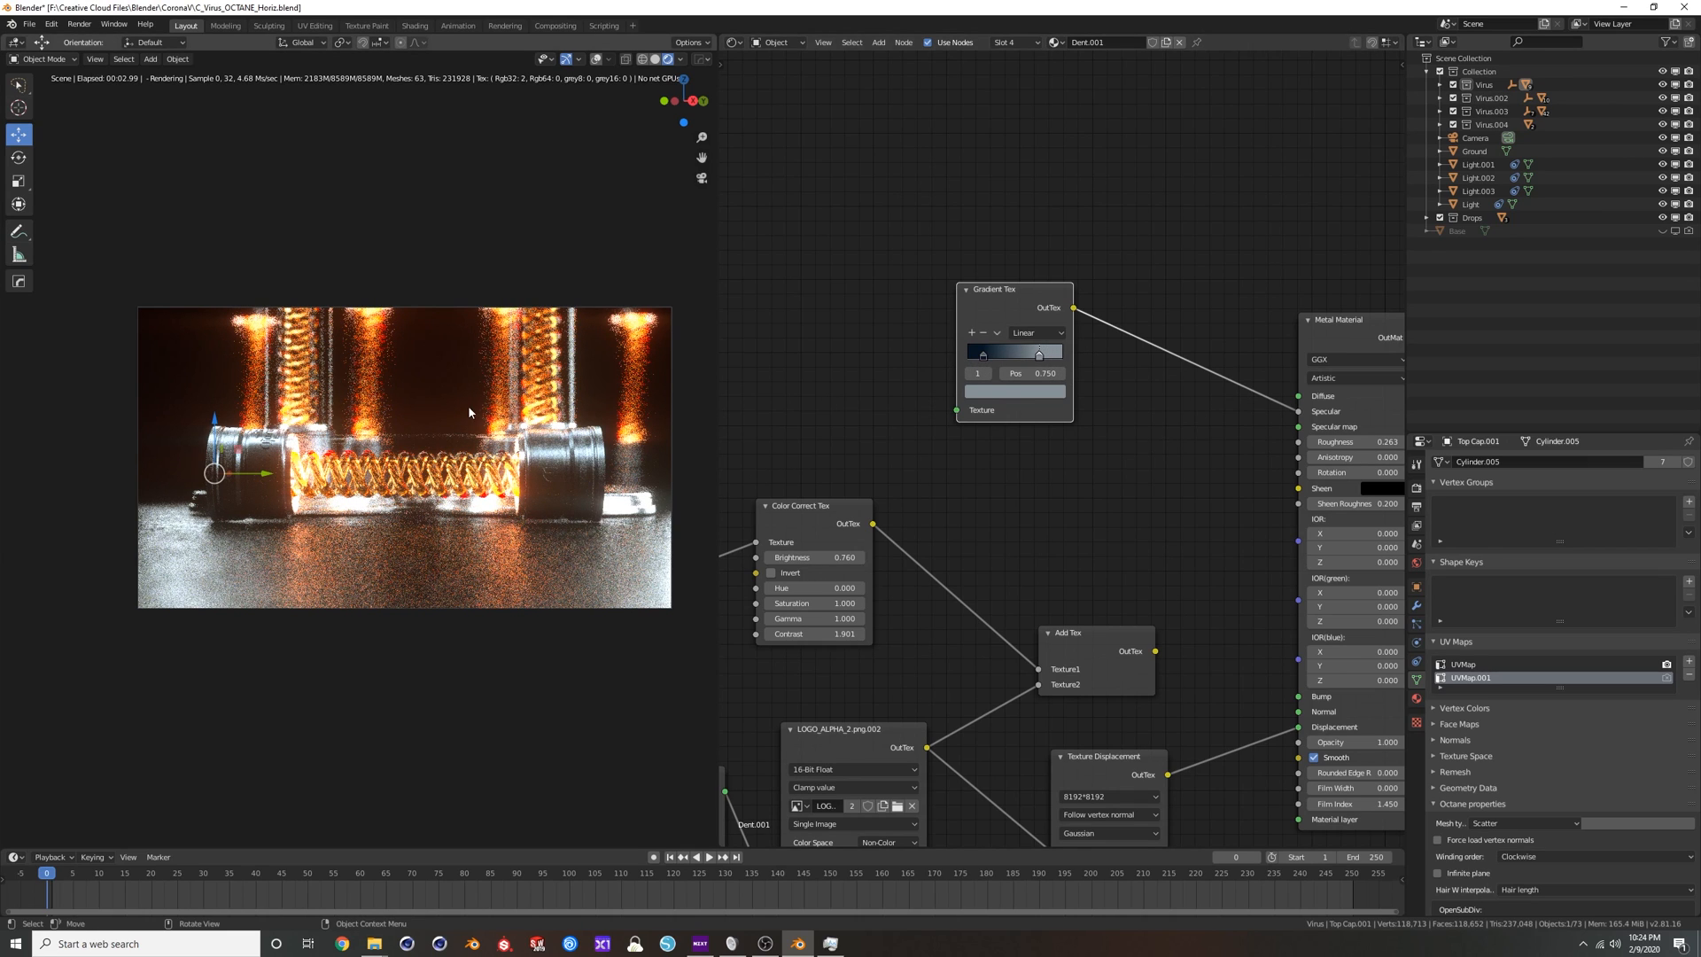
Replace the cap's displacement with bump by deleting the Texture Displacement node, linking the logo image to Texture2 of Add Tex, and Add Tex to Bump.
{"action": "scroll", "coordinate": [1152, 536], "scroll_direction": "down", "scroll_amount": 3}
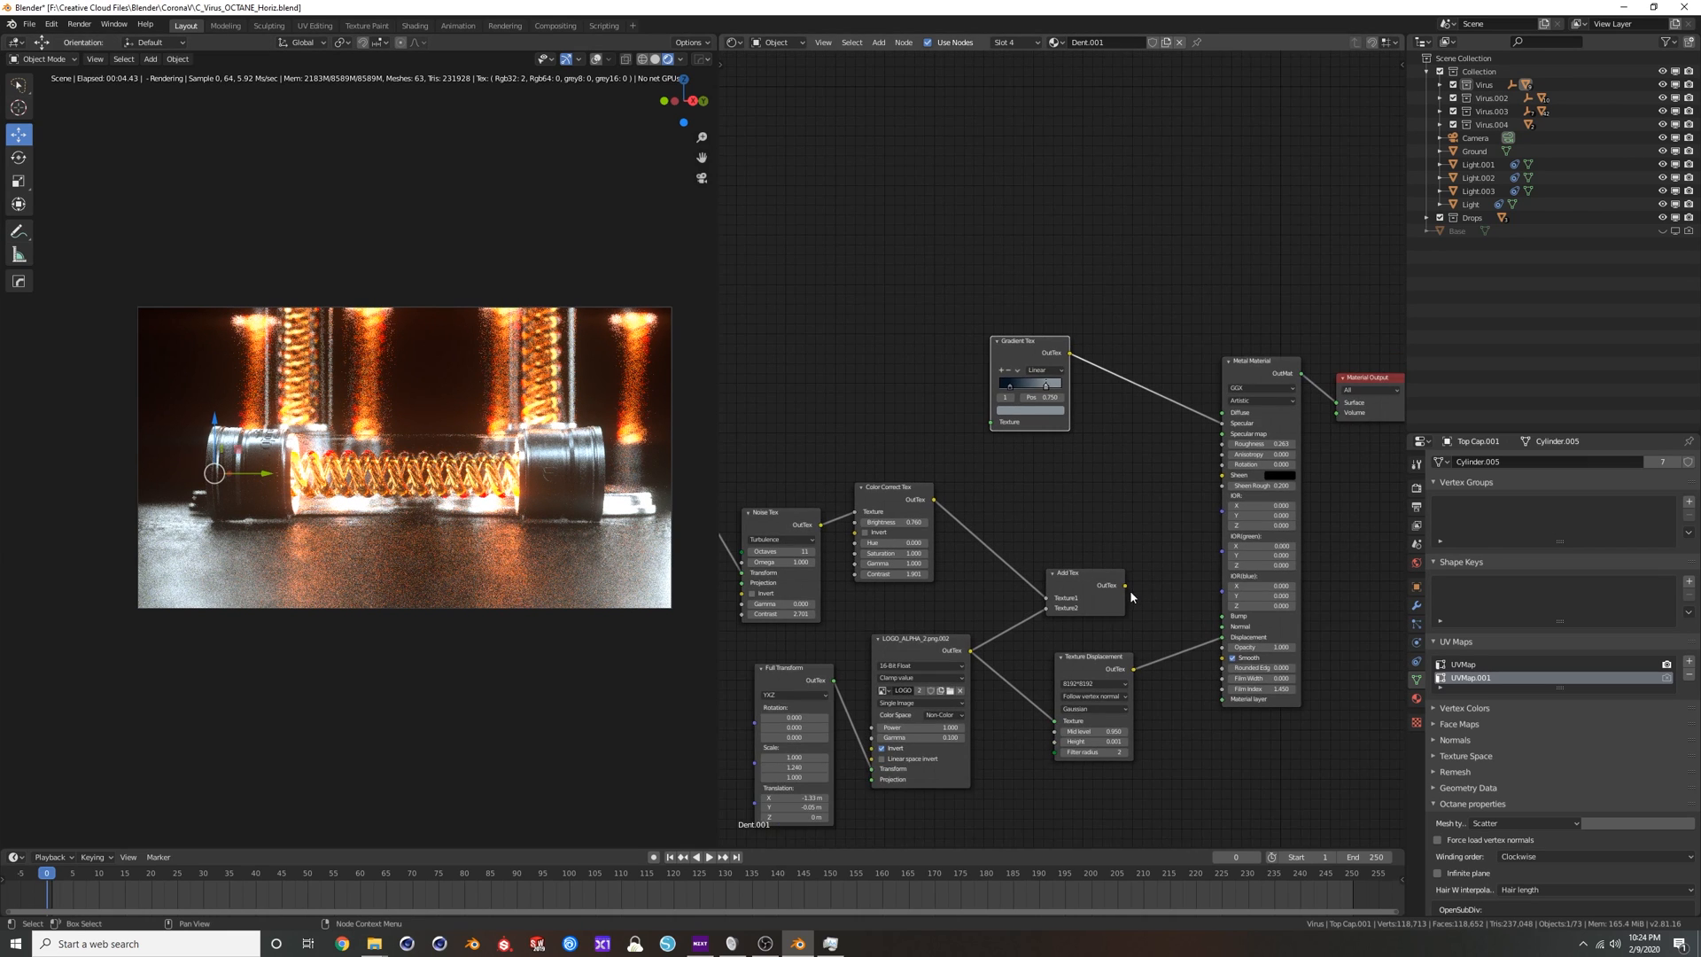
{"action": "middle_click_drag", "start_coordinate": [1204, 534], "coordinate": [1110, 517]}
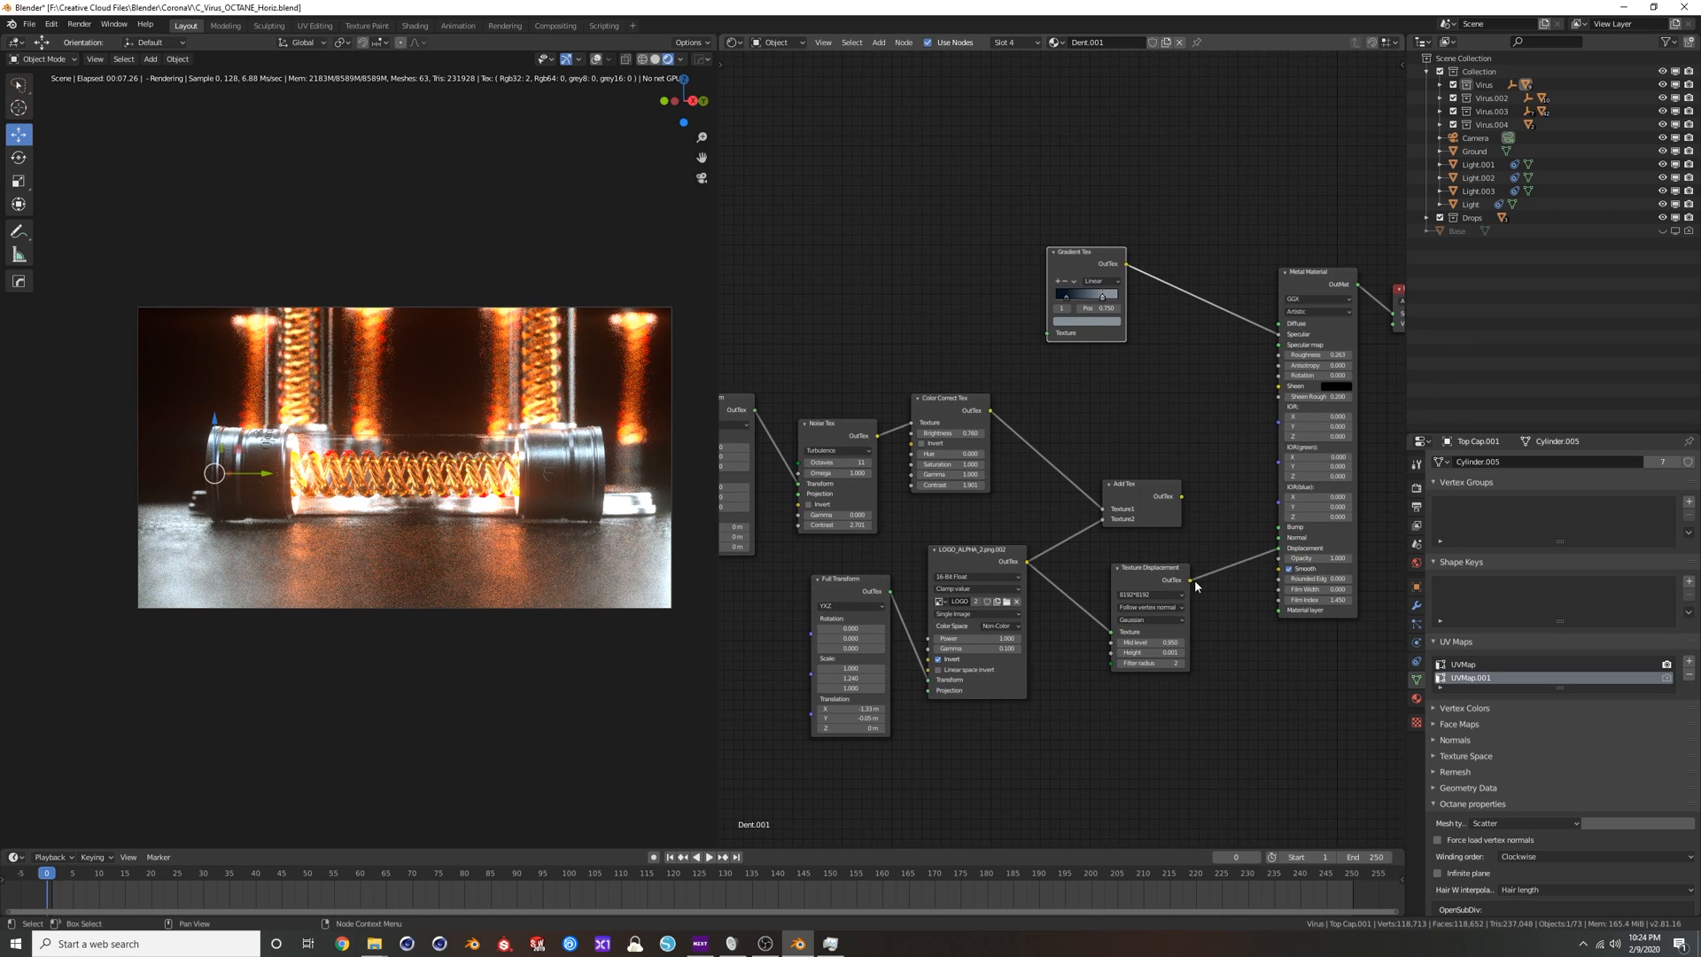
{"action": "left_click_drag", "start_coordinate": [1189, 580], "coordinate": [1279, 551]}
{"action": "left_click", "coordinate": [1140, 574]}
{"action": "key", "text": "x"}
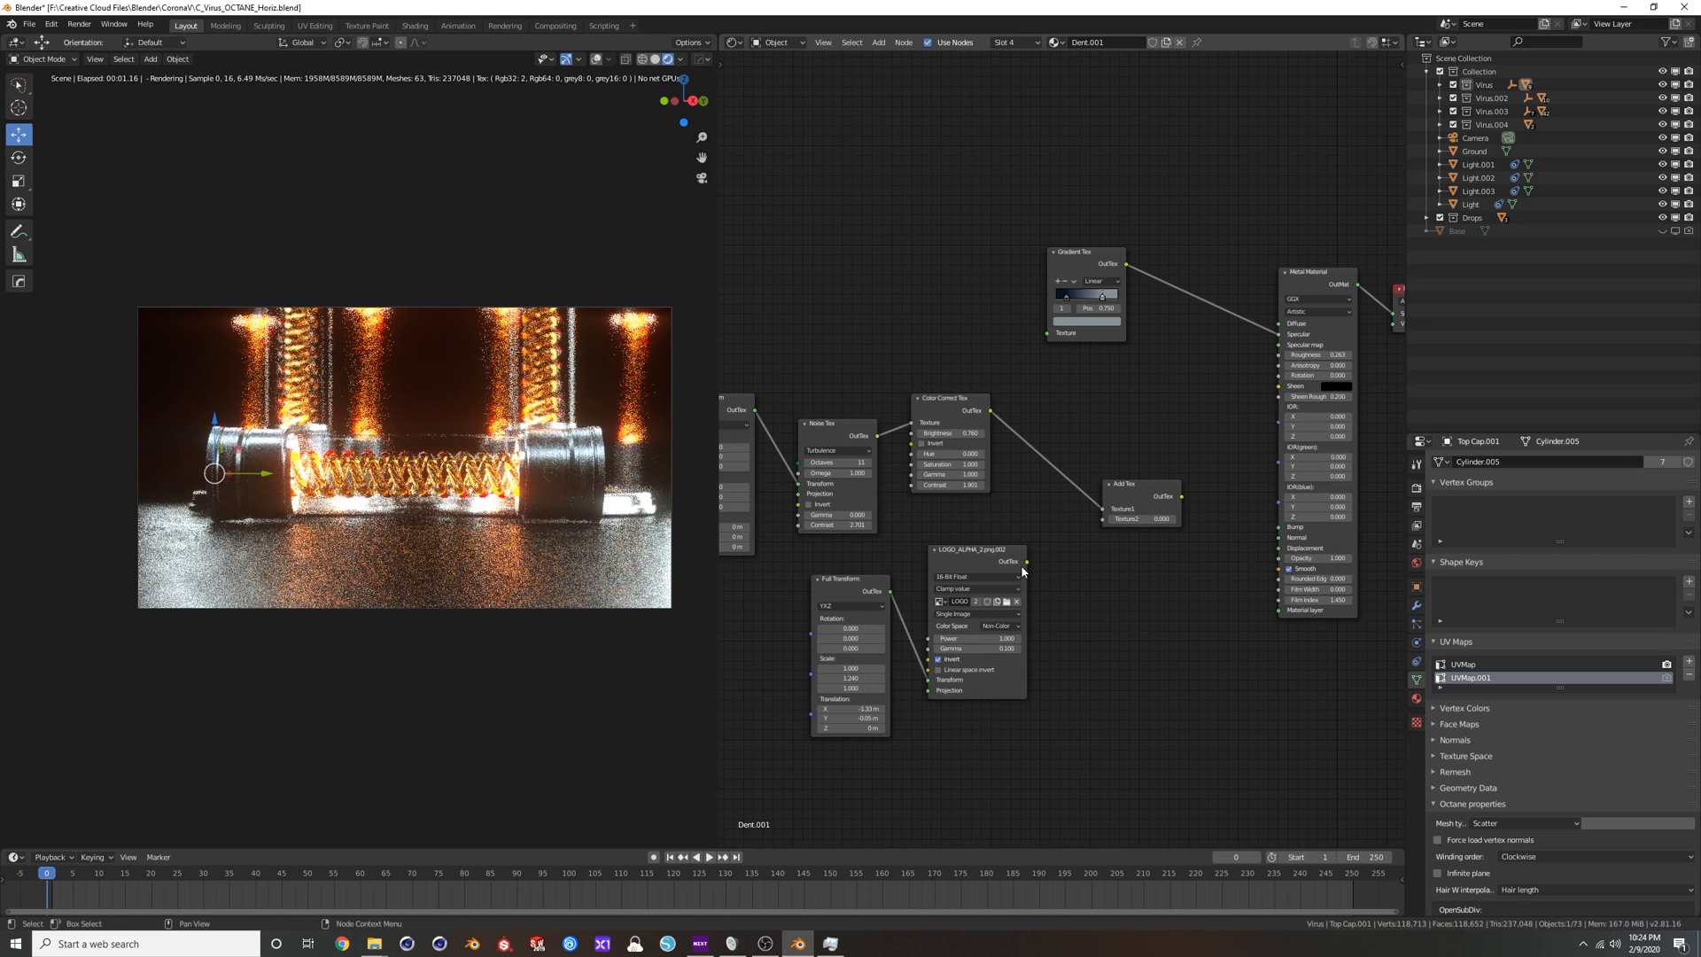
{"action": "left_click_drag", "start_coordinate": [1028, 562], "coordinate": [1279, 529]}
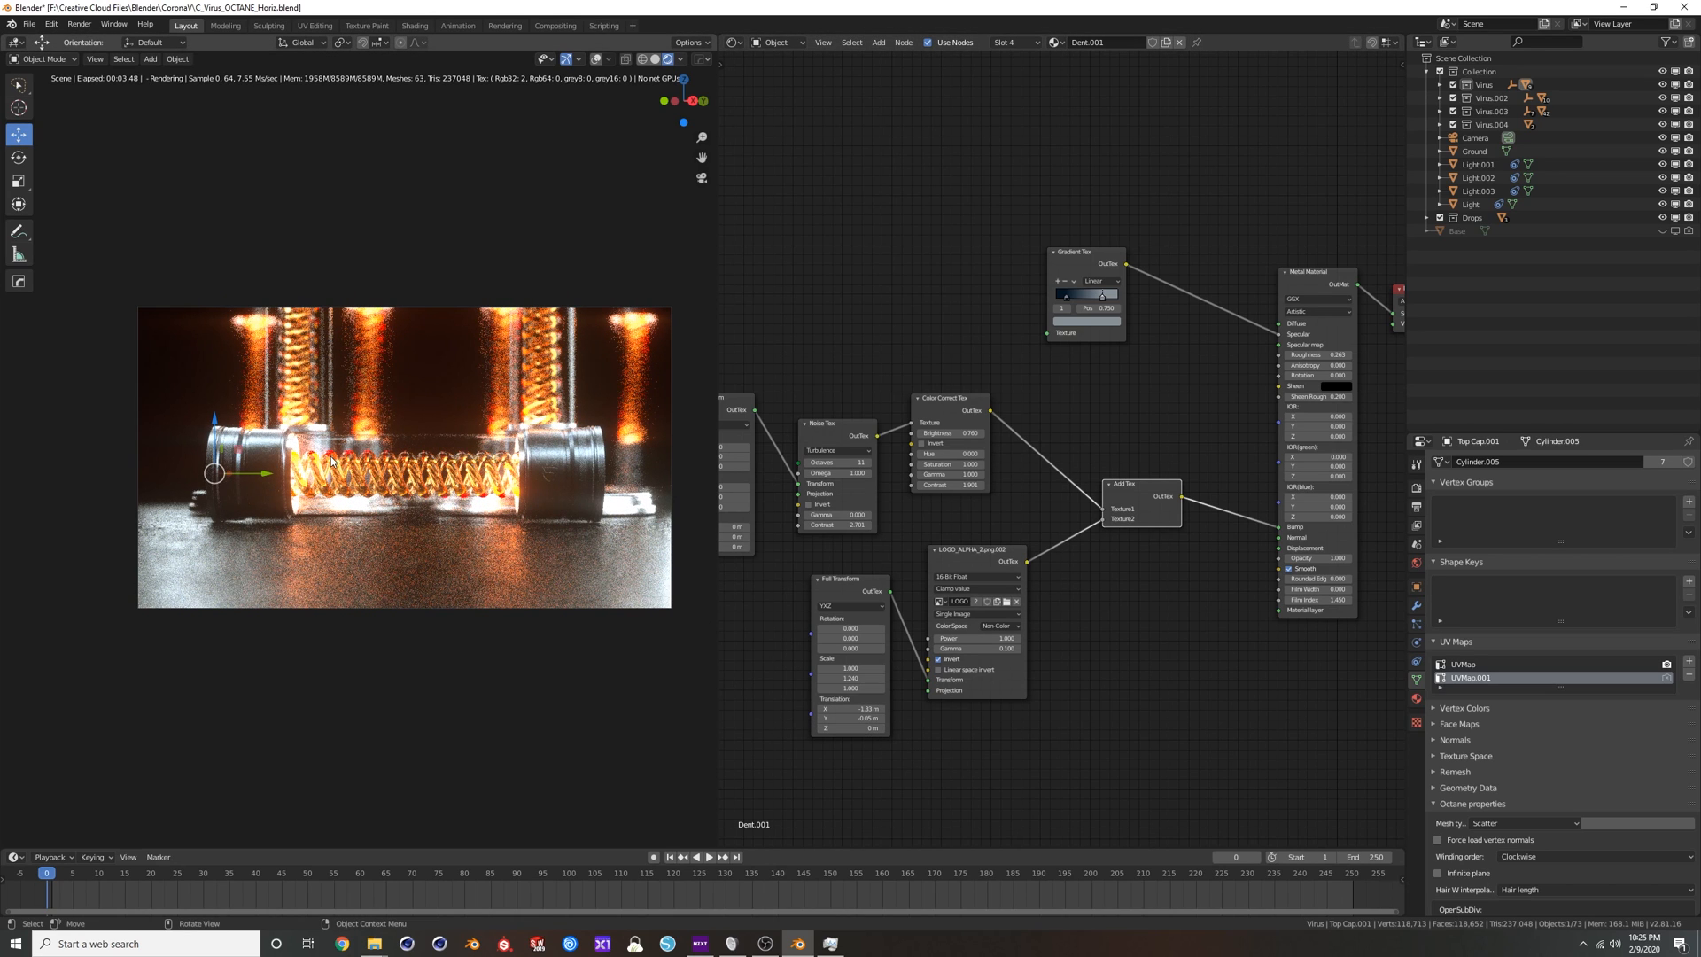
Examine the tubes and the bump-mapped end cap from a free angle, and return to the scene camera view.
{"action": "key", "text": "KP_0"}
{"action": "scroll", "coordinate": [333, 462], "scroll_direction": "up", "scroll_amount": 5}
{"action": "middle_click_drag", "start_coordinate": [332, 462], "coordinate": [486, 525], "text": "shift"}
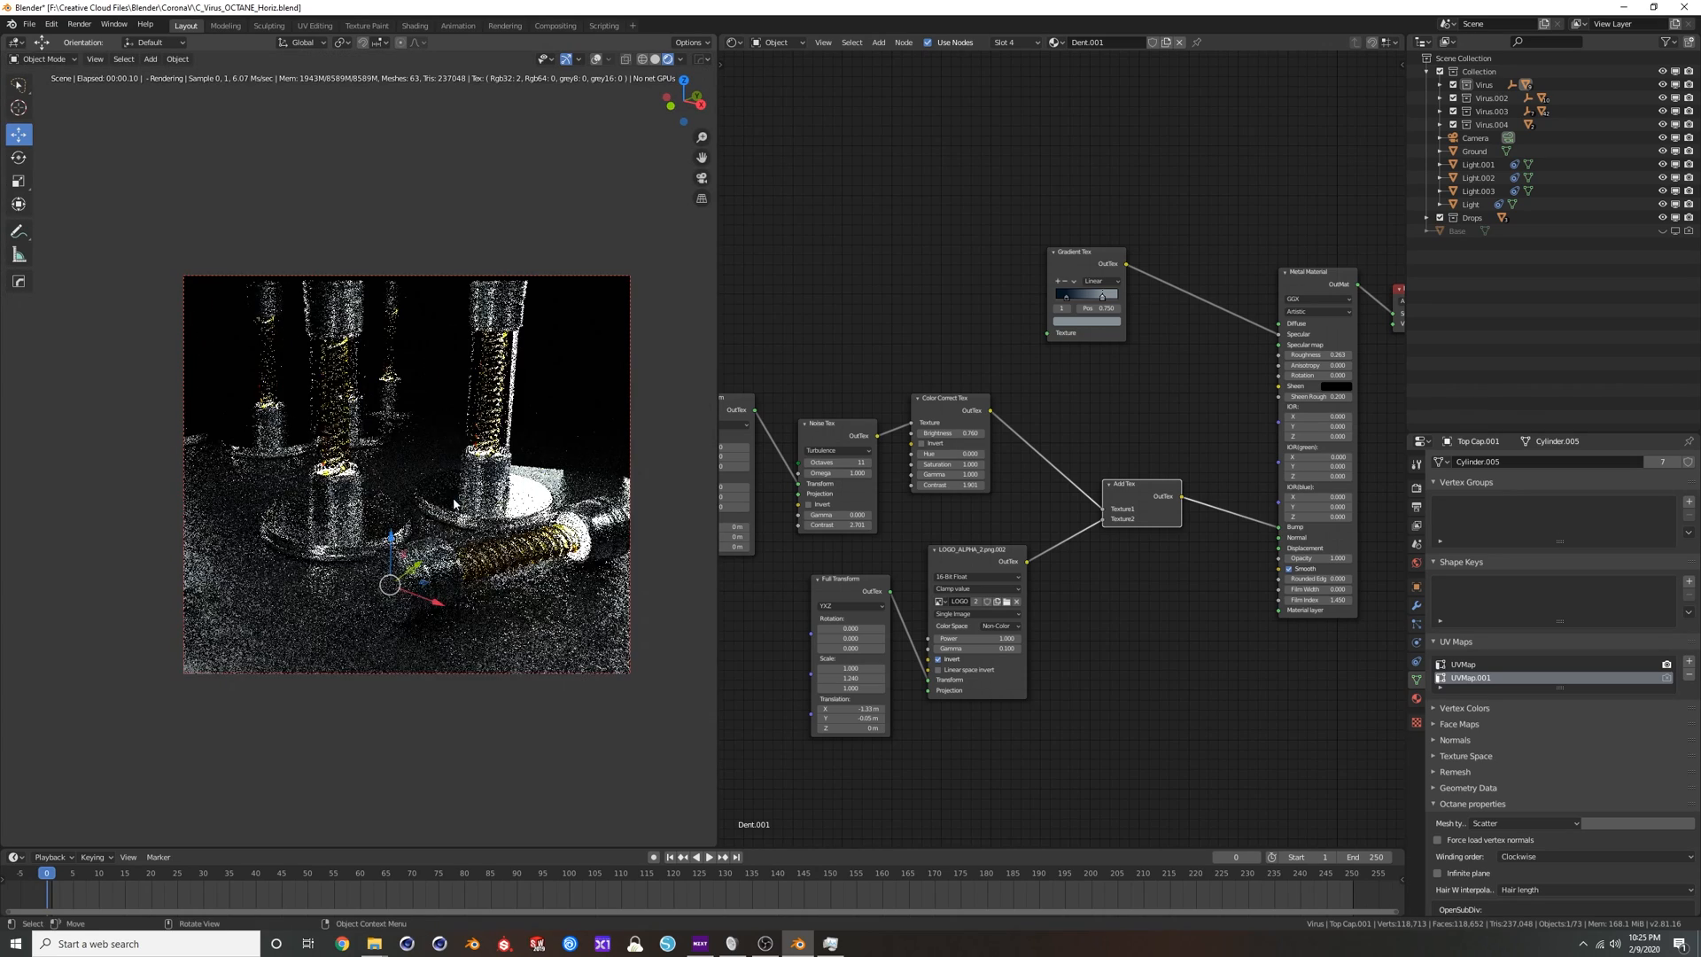
{"action": "key", "text": "KP_0"}
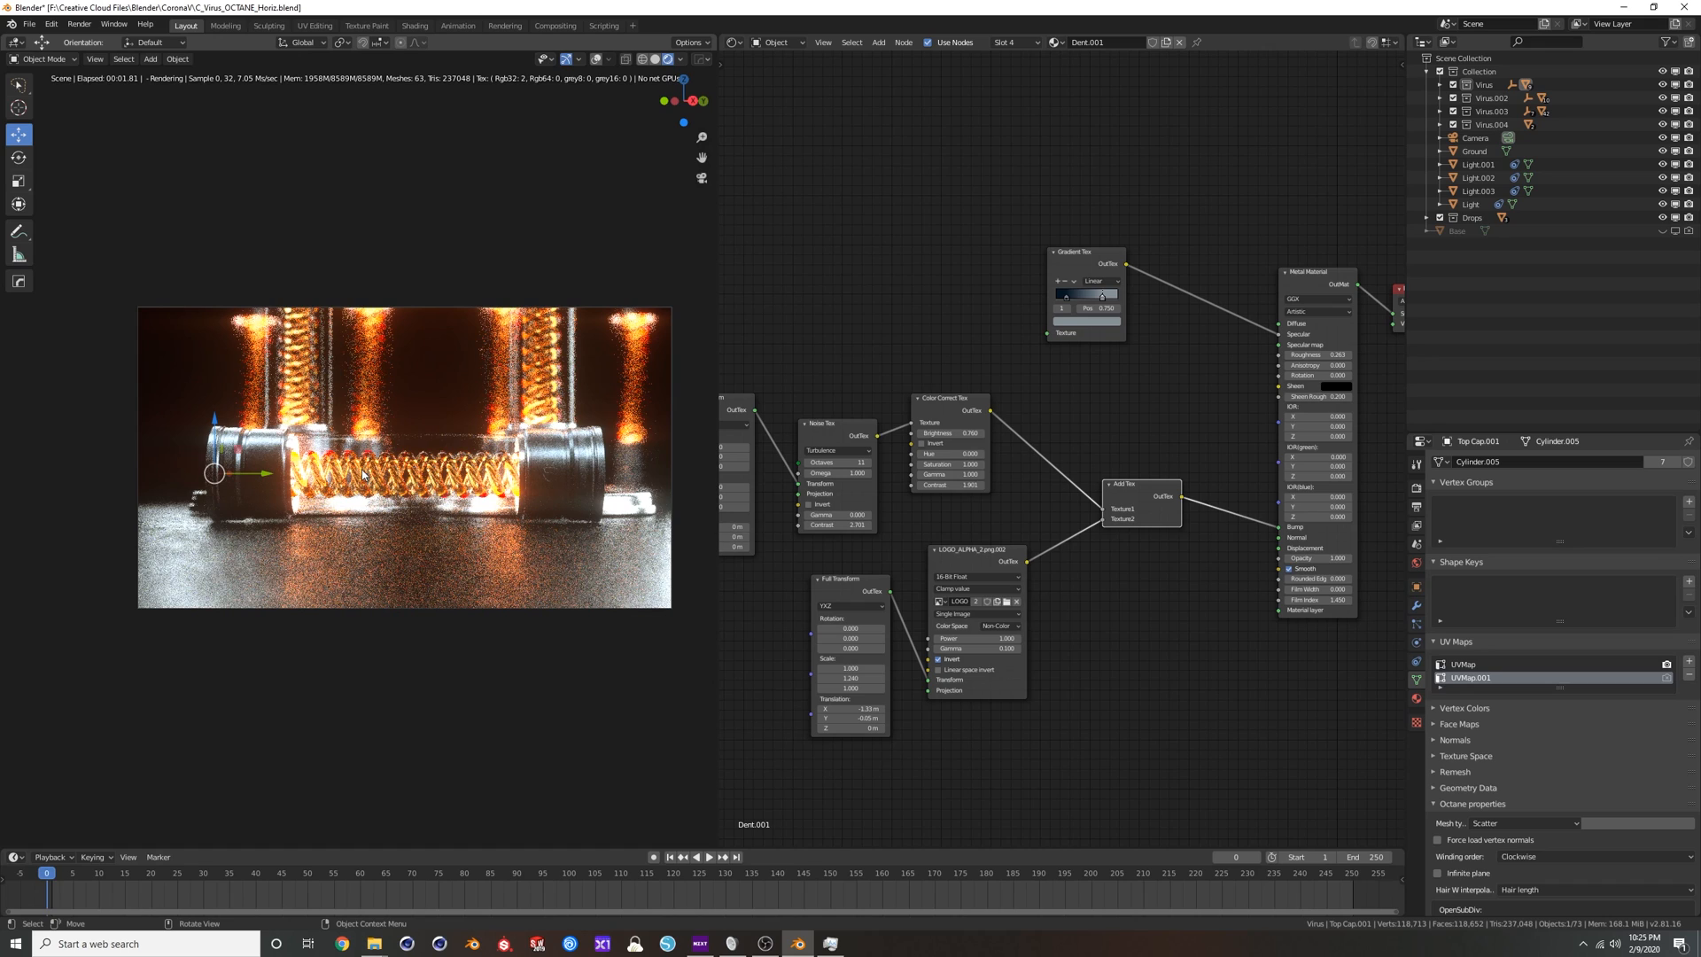
Add a plain axes empty at the tube, raise it about 0.059 m along Z, and show the viewport overlays.
{"action": "key", "text": "shift+a"}
{"action": "mouse_move", "coordinate": [363, 462]}
{"action": "mouse_move", "coordinate": [359, 577]}
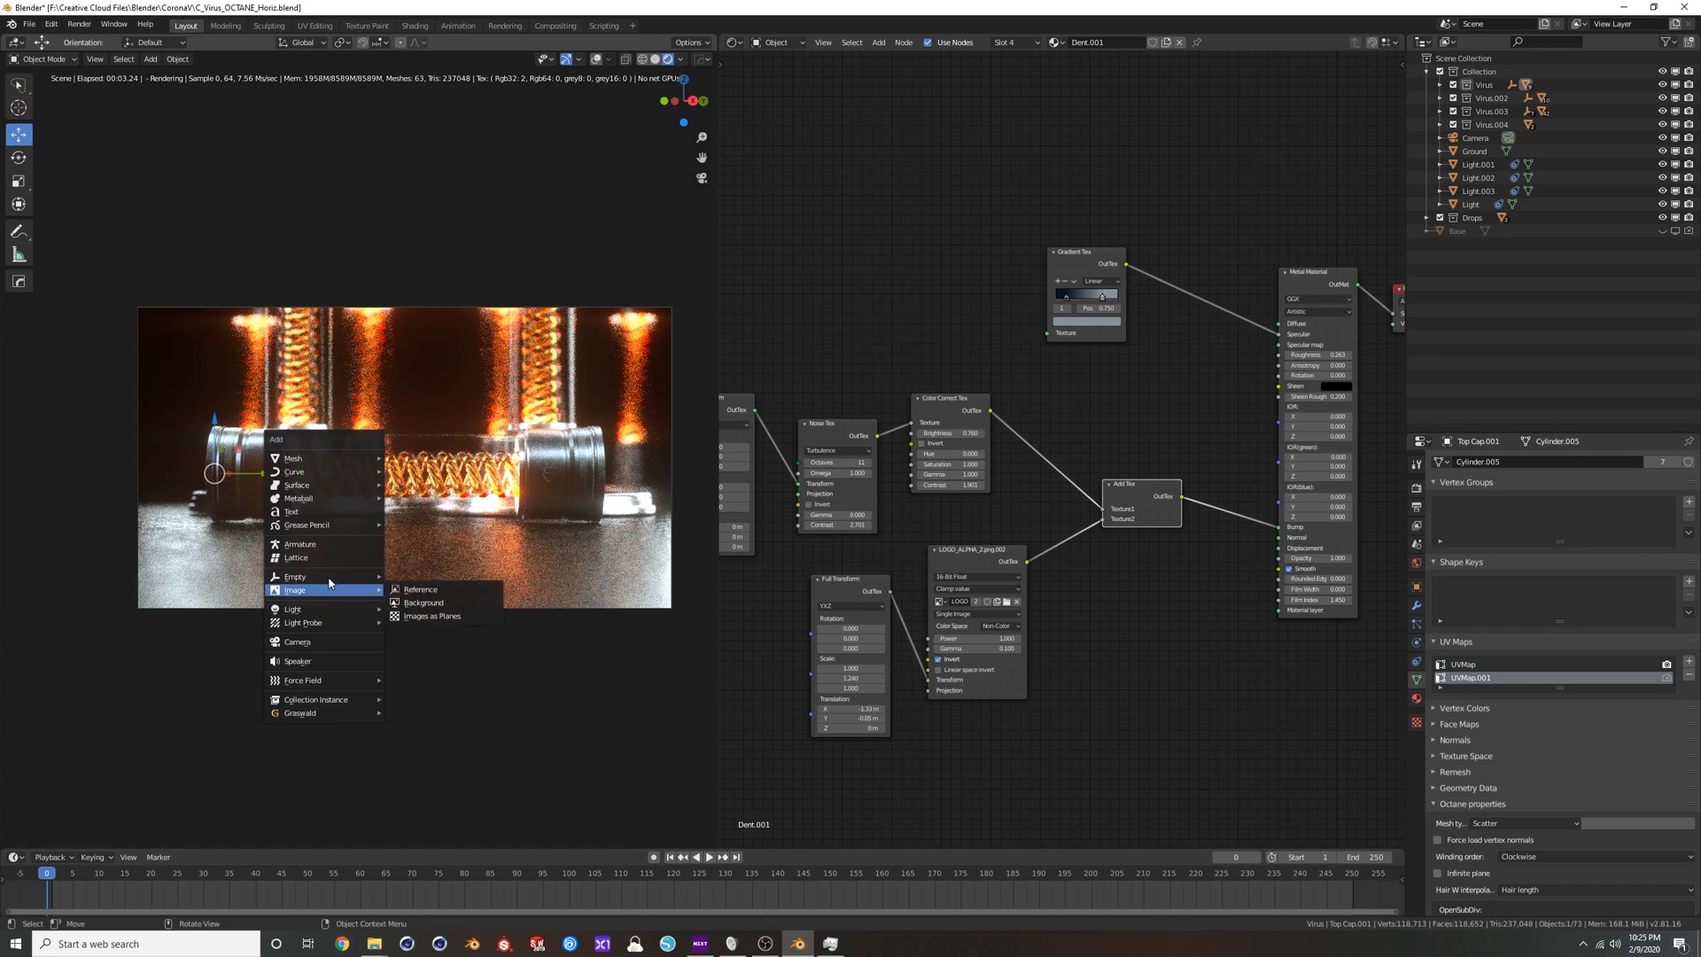
{"action": "left_click", "coordinate": [417, 577]}
{"action": "left_click_drag", "start_coordinate": [403, 464], "coordinate": [404, 408]}
{"action": "left_click", "coordinate": [594, 59]}
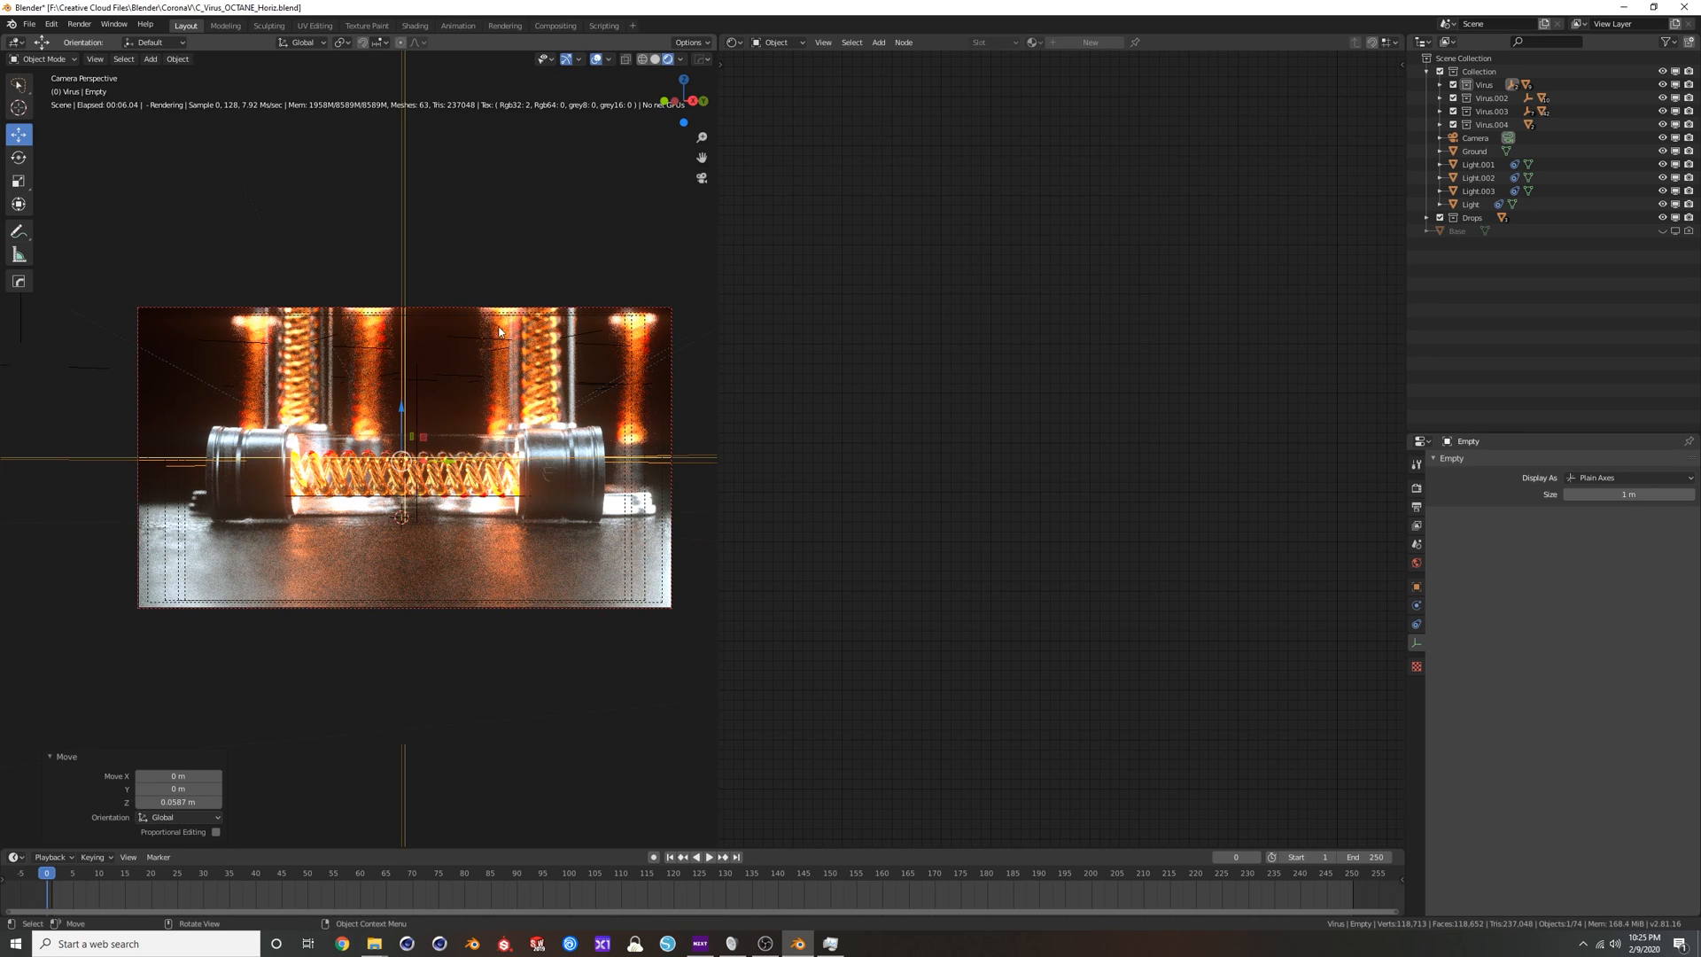
Select the Focus empty and change the shader editor area to a 3D viewport framed on the tubes.
{"action": "left_click", "coordinate": [423, 414]}
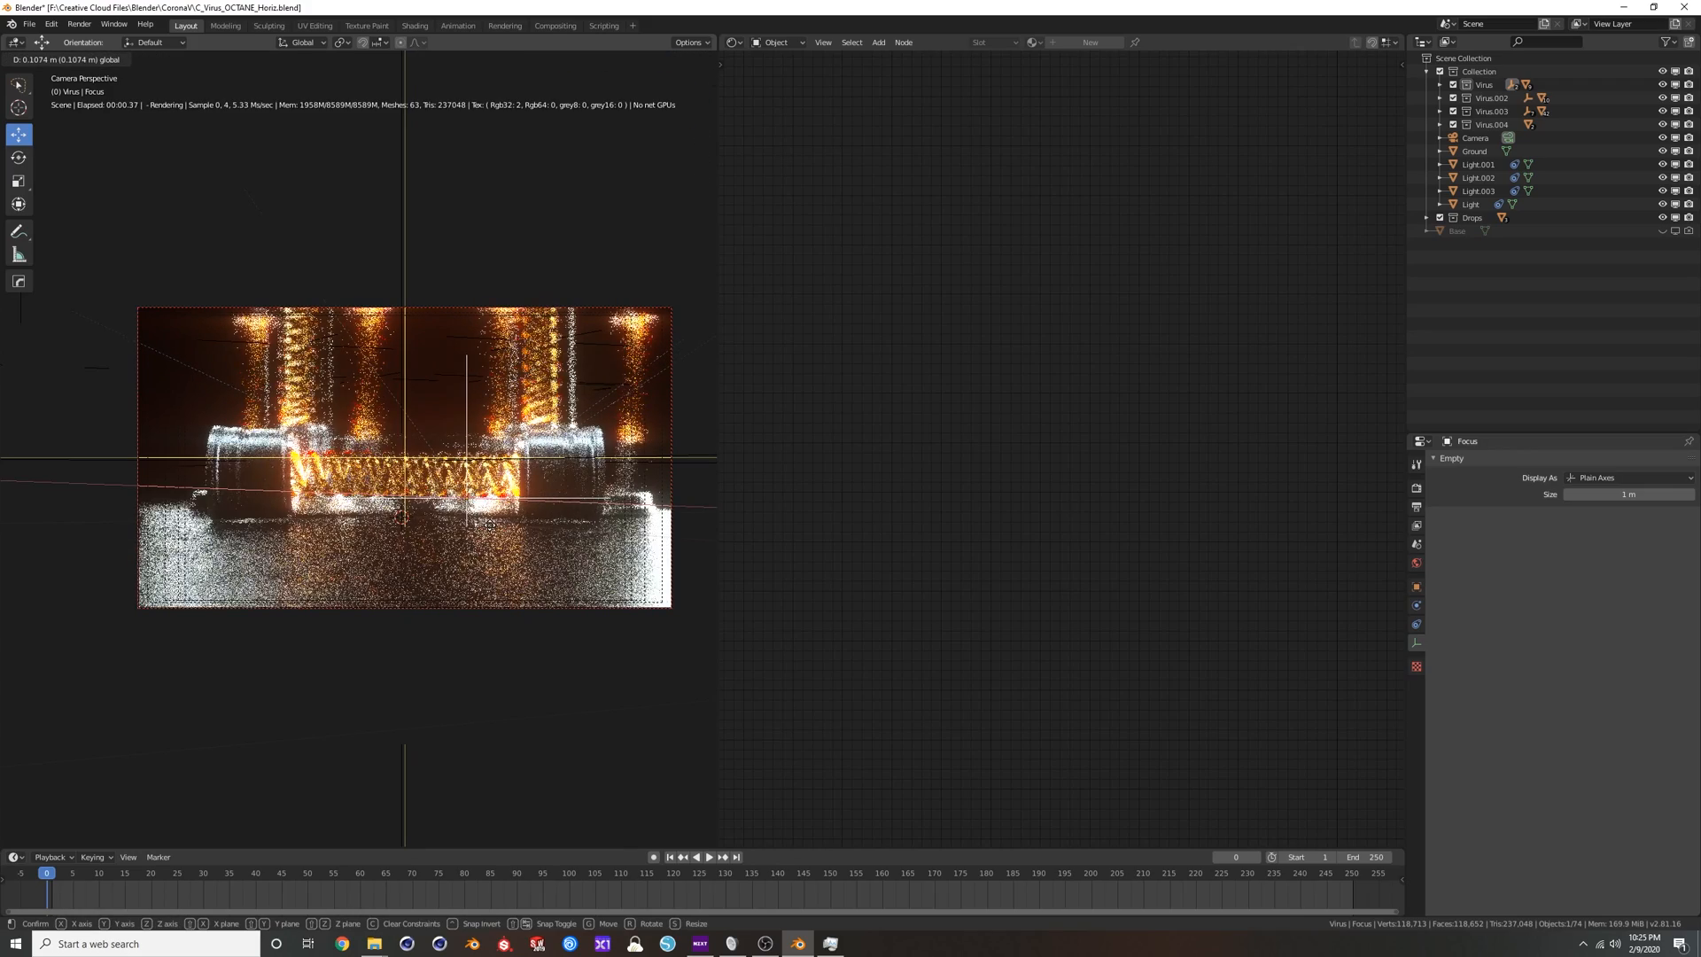
{"action": "left_click_drag", "start_coordinate": [517, 493], "coordinate": [576, 546]}
{"action": "right_click", "coordinate": [577, 546]}
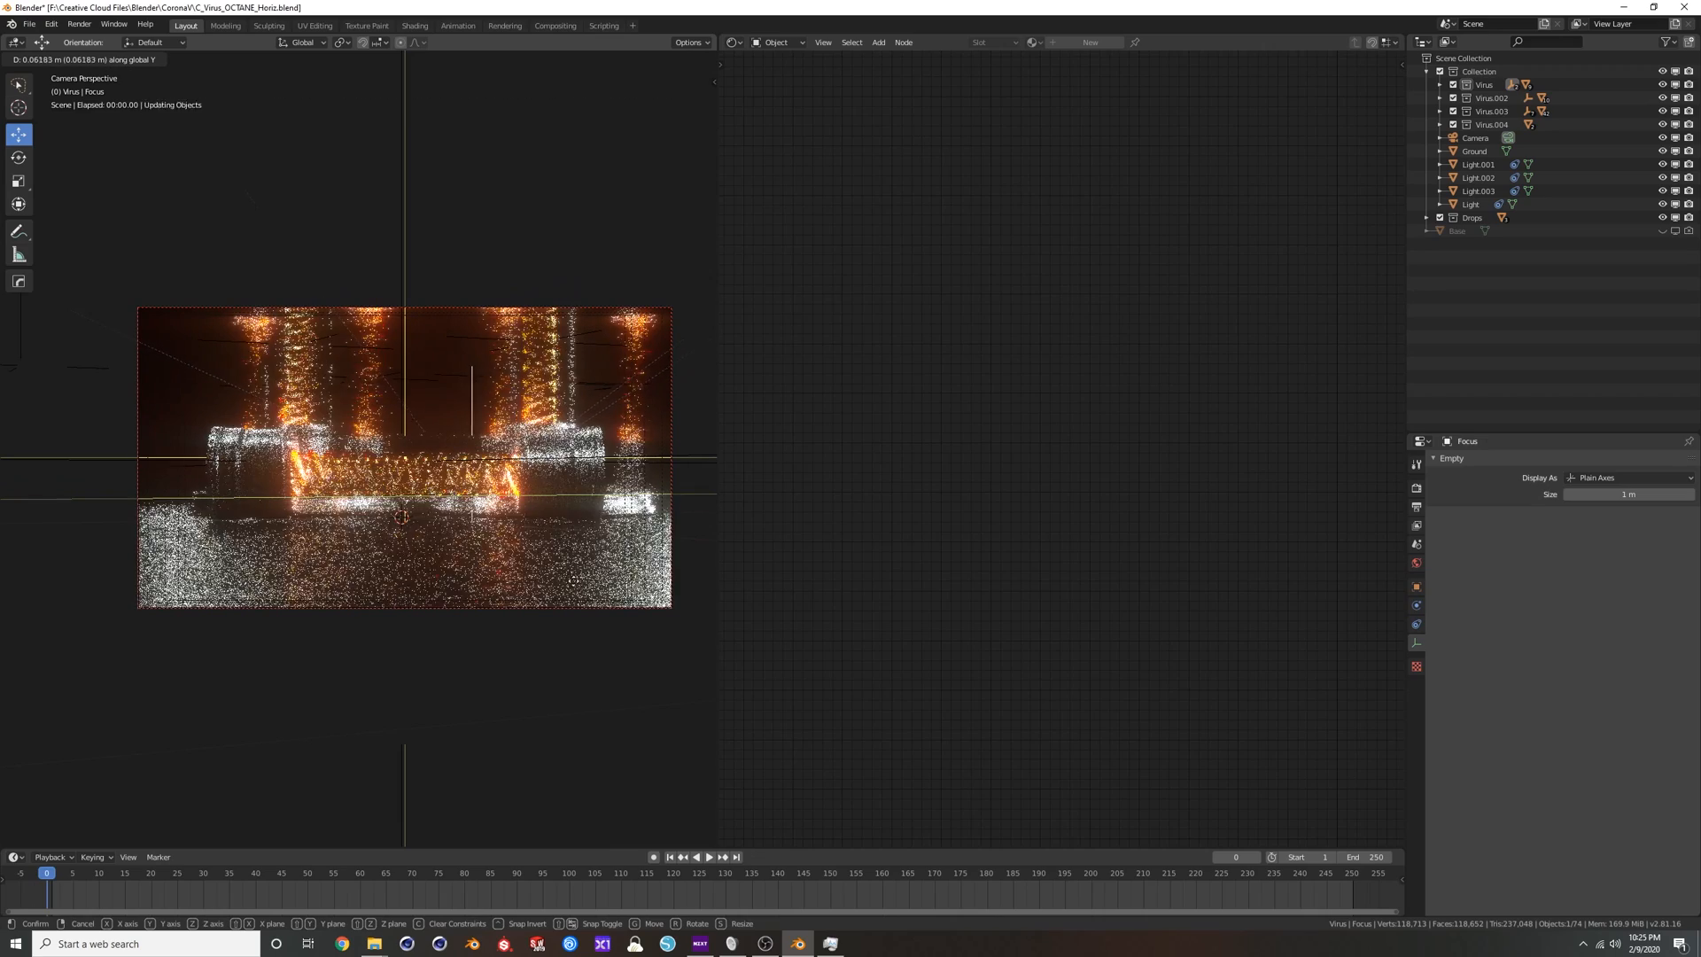
{"action": "left_click", "coordinate": [730, 43]}
{"action": "left_click", "coordinate": [768, 93]}
{"action": "middle_click_drag", "start_coordinate": [1015, 556], "coordinate": [957, 462]}
{"action": "scroll", "coordinate": [956, 461], "scroll_direction": "up", "scroll_amount": 5}
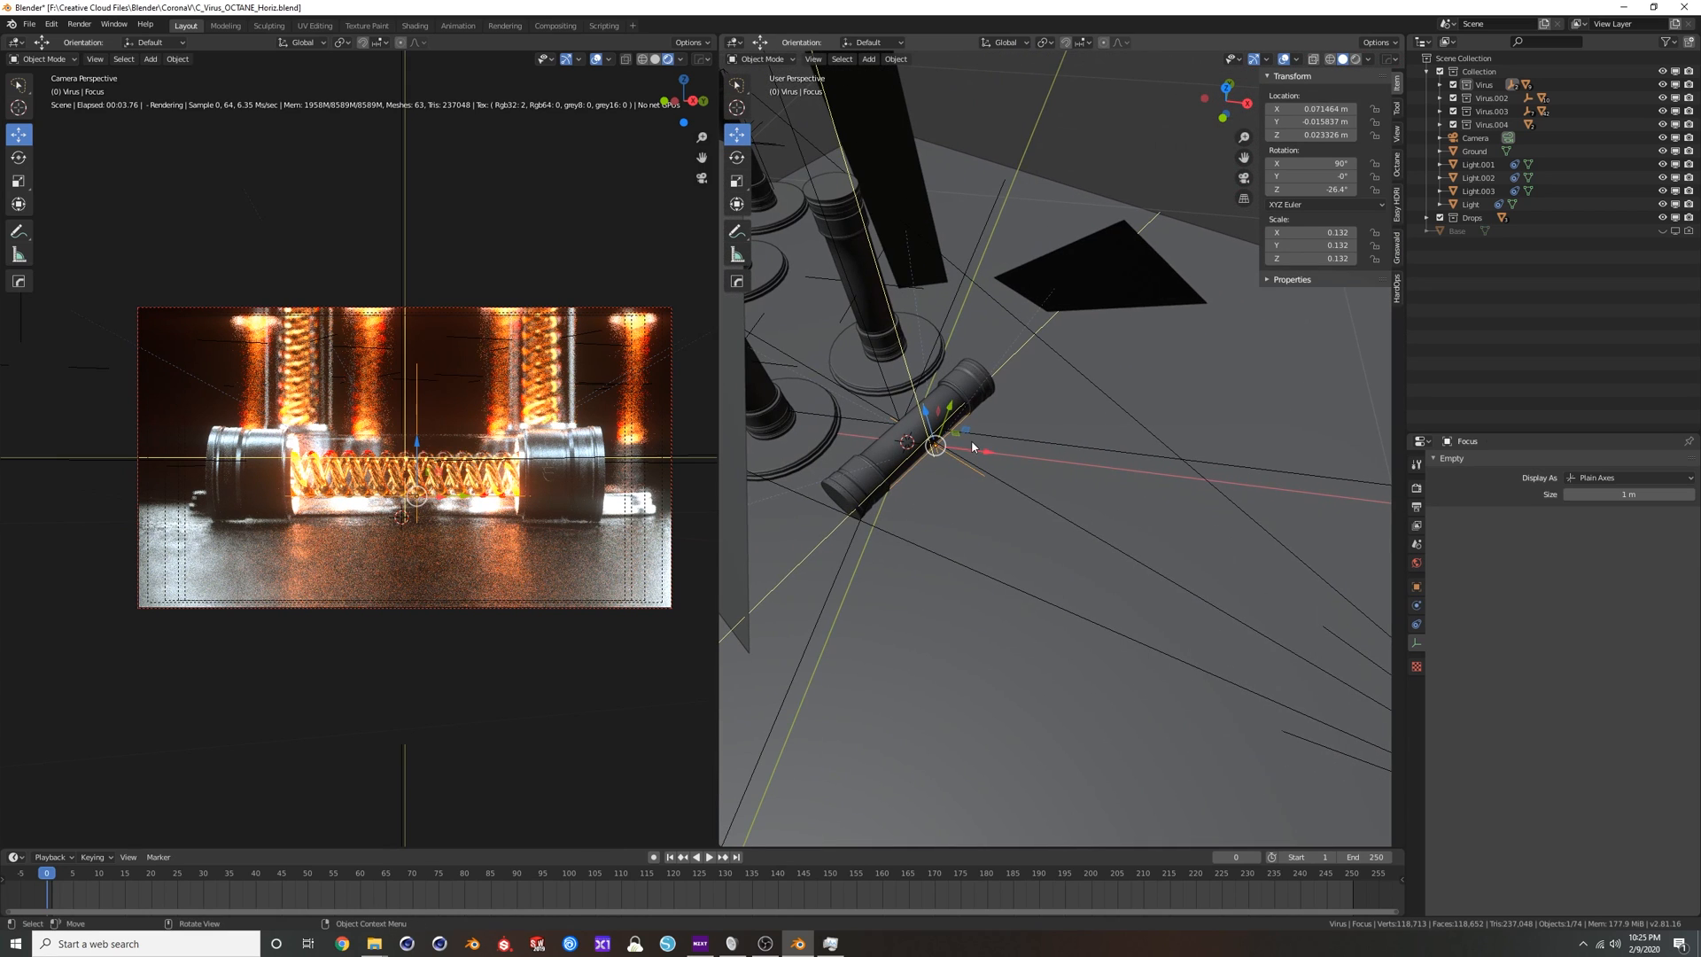
Move the Focus empty with Z locked away from the tube toward the camera, to about X 0.647 m, Y -0.277 m.
{"action": "left_click", "coordinate": [961, 465]}
{"action": "left_click", "coordinate": [961, 461]}
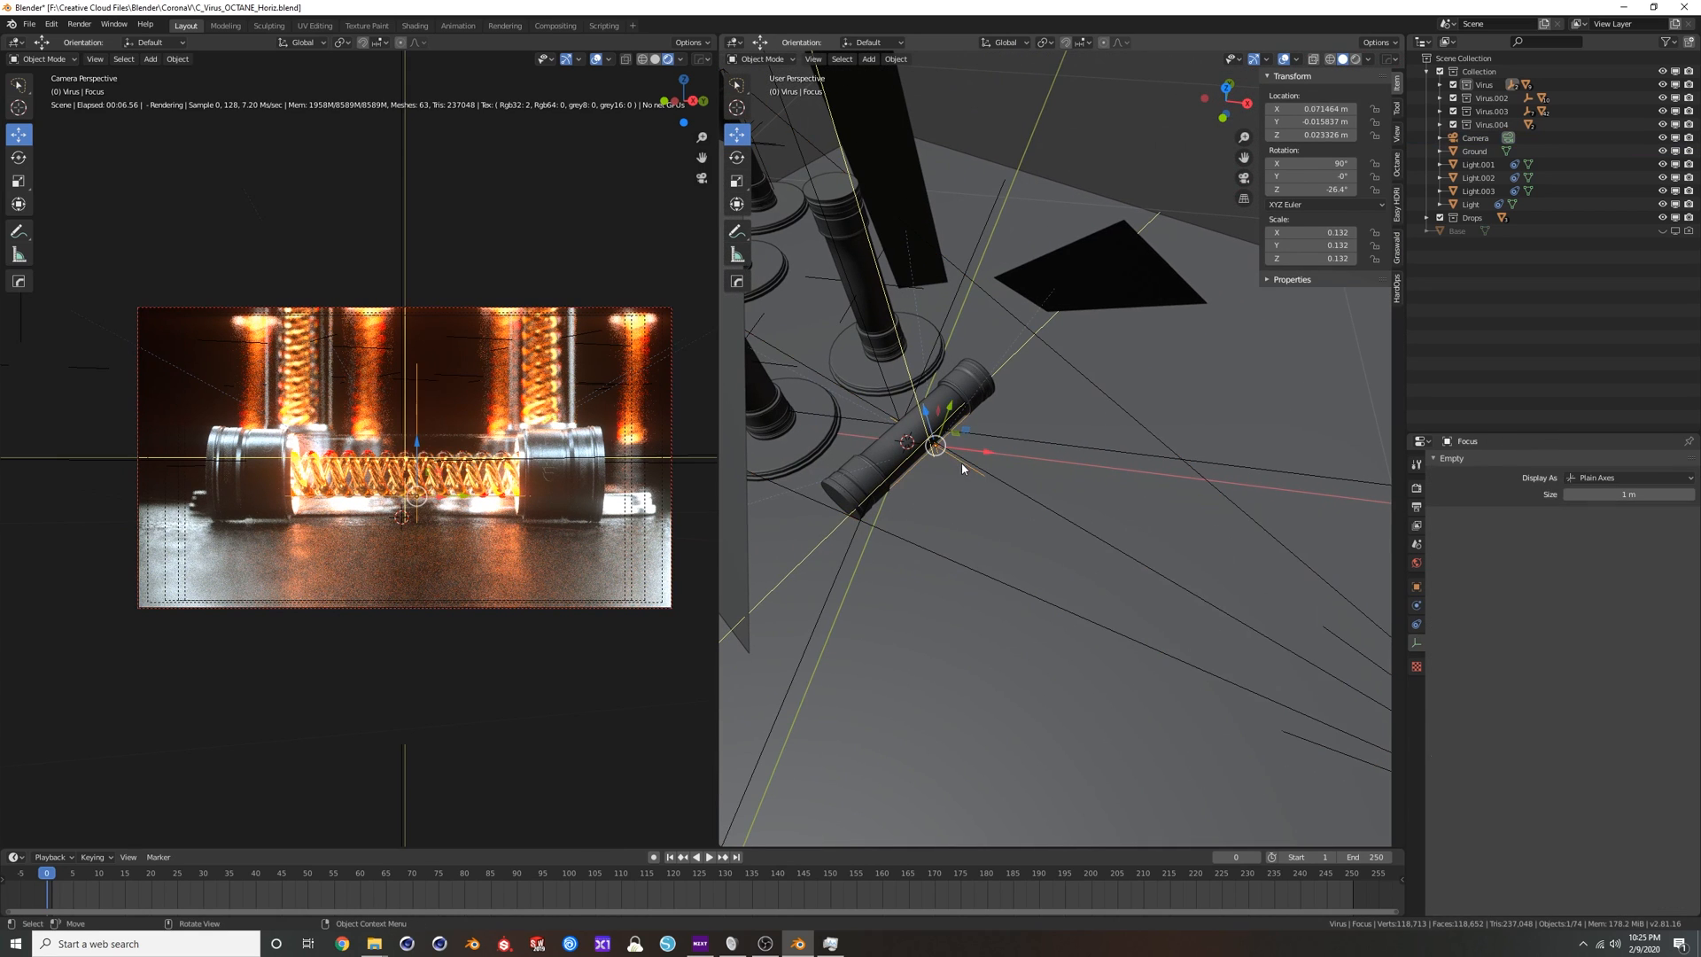
{"action": "left_click", "coordinate": [964, 470]}
{"action": "left_click", "coordinate": [966, 468]}
{"action": "left_click", "coordinate": [966, 468]}
{"action": "key", "text": "g"}
{"action": "key", "text": "shift+z"}
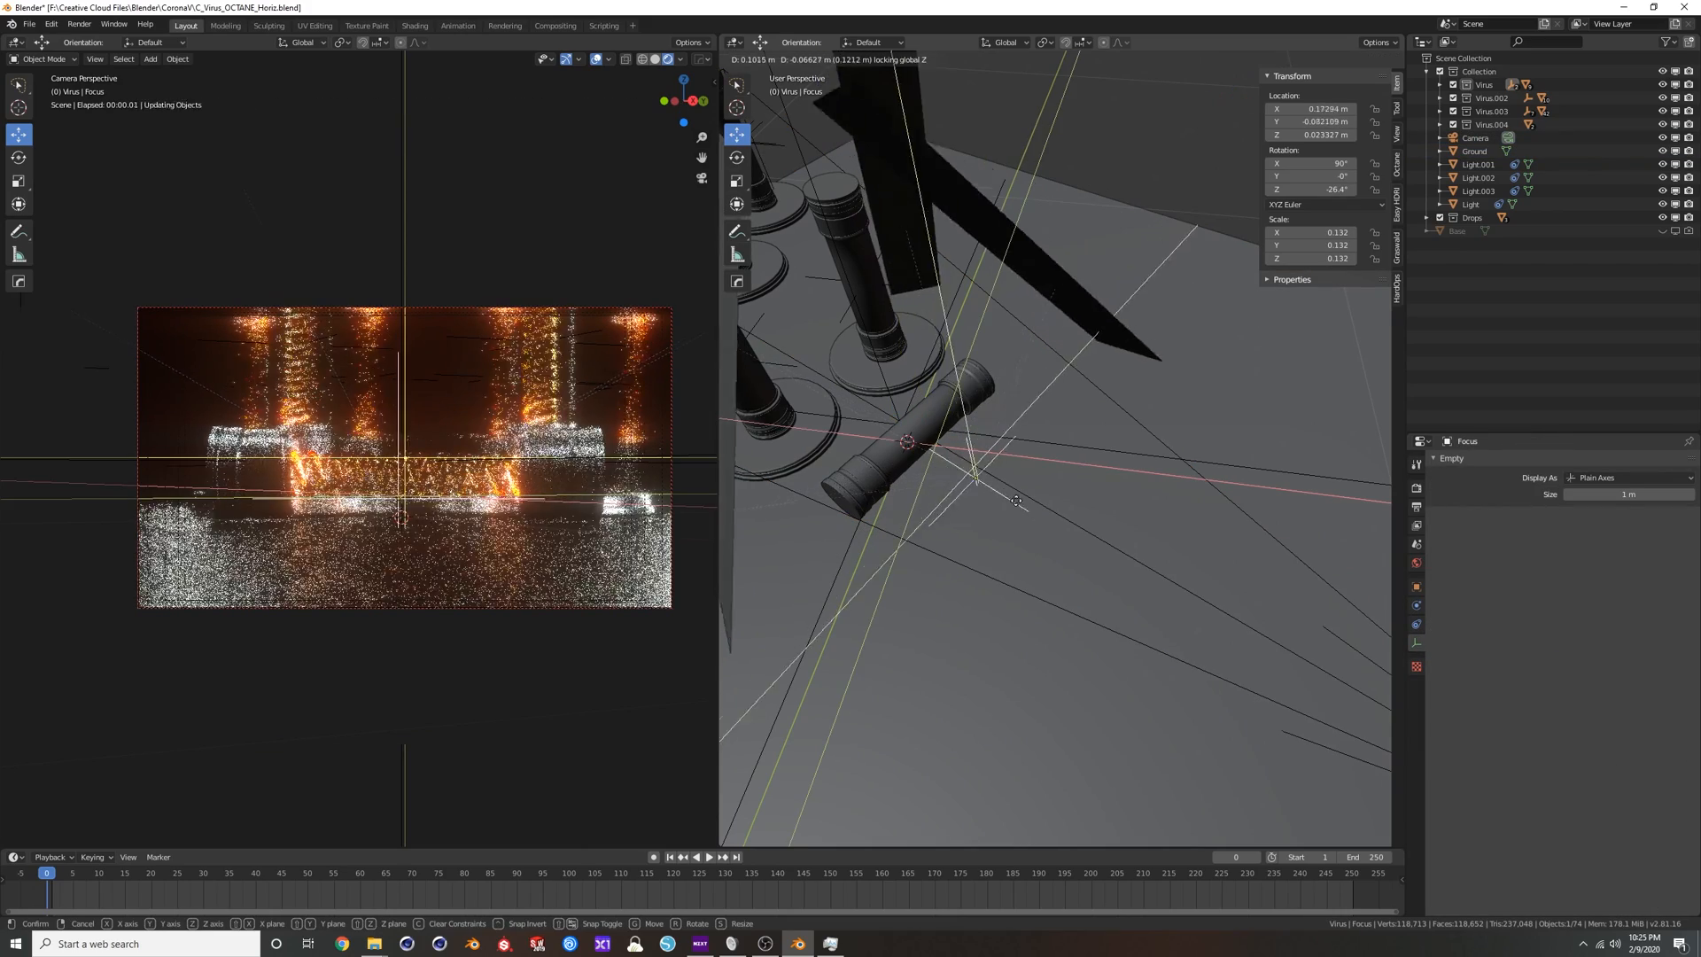
{"action": "left_click", "coordinate": [1219, 608]}
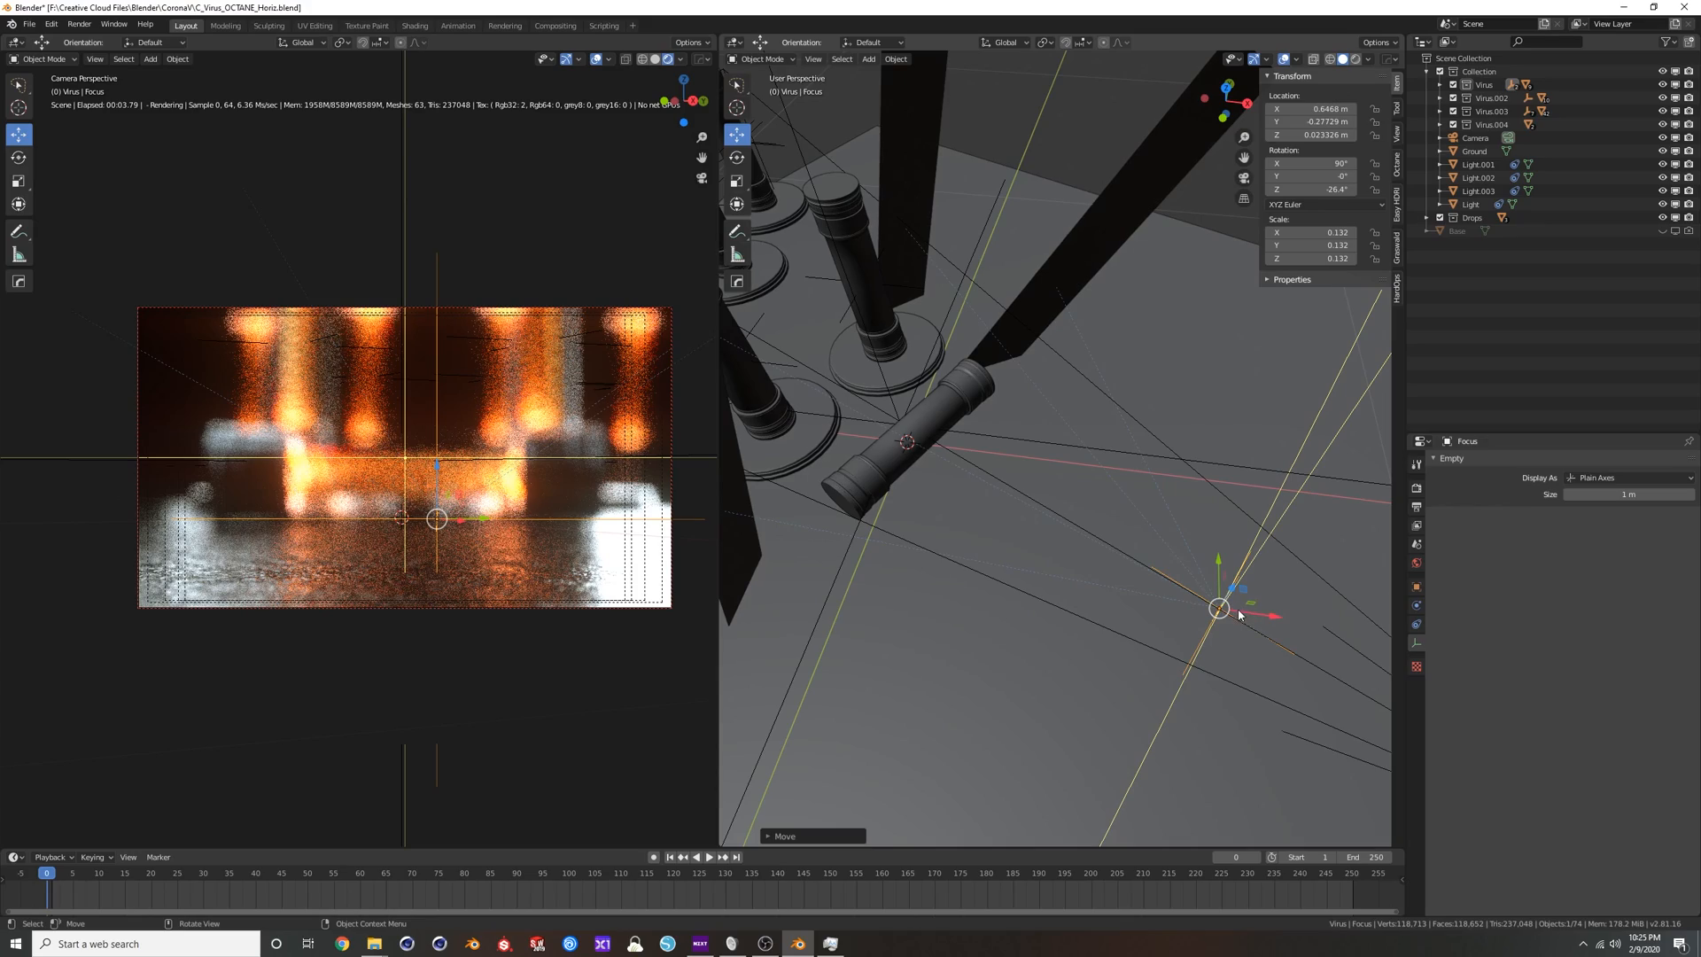
Move the Focus empty back onto the horizontal tube, to about X 0.052 m, Y -0.036 m, Z 0.025 m.
{"action": "key", "text": "g"}
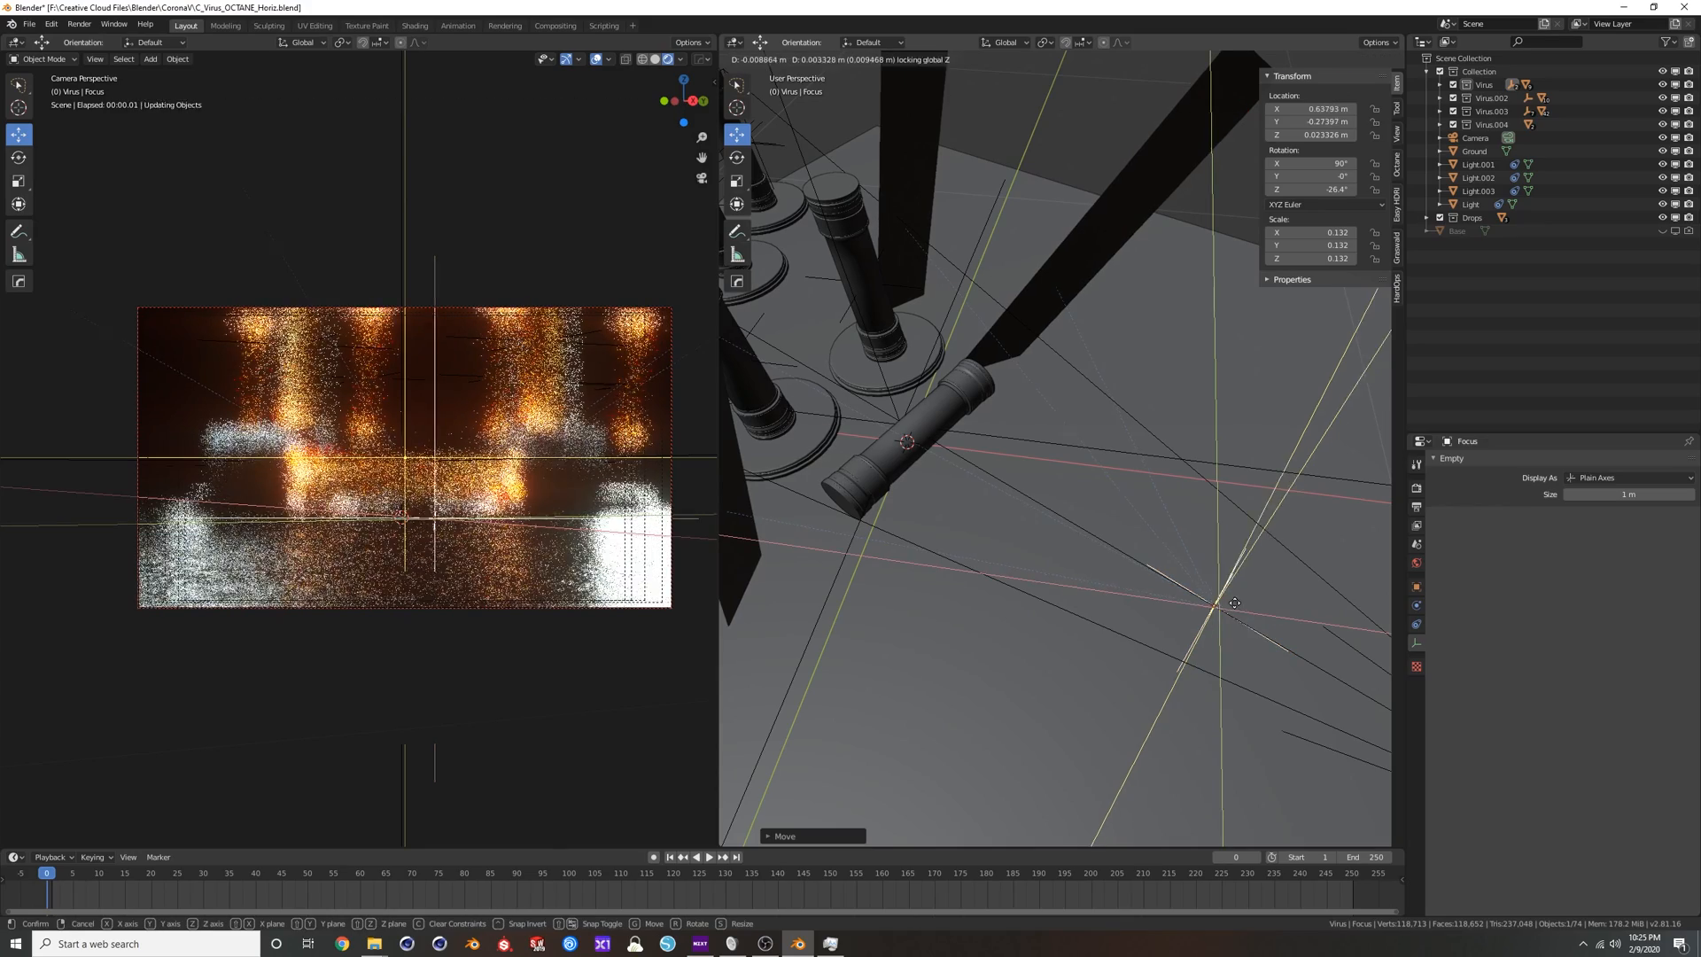
{"action": "key", "text": "shift+z"}
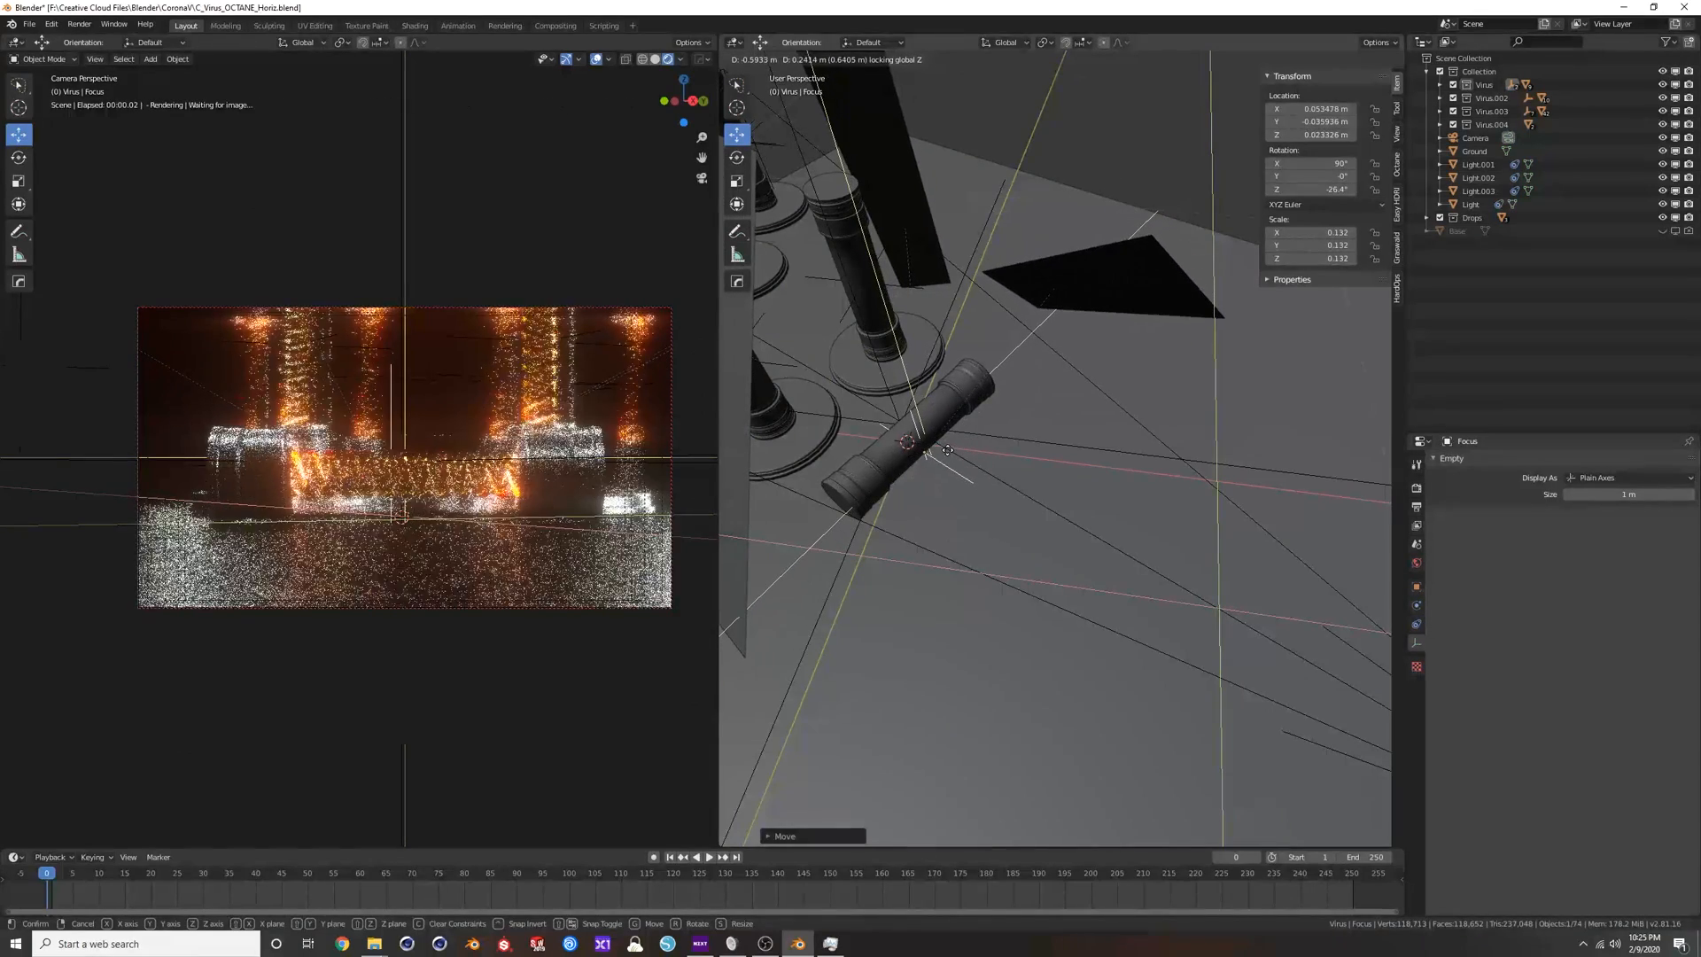
{"action": "left_click", "coordinate": [914, 467]}
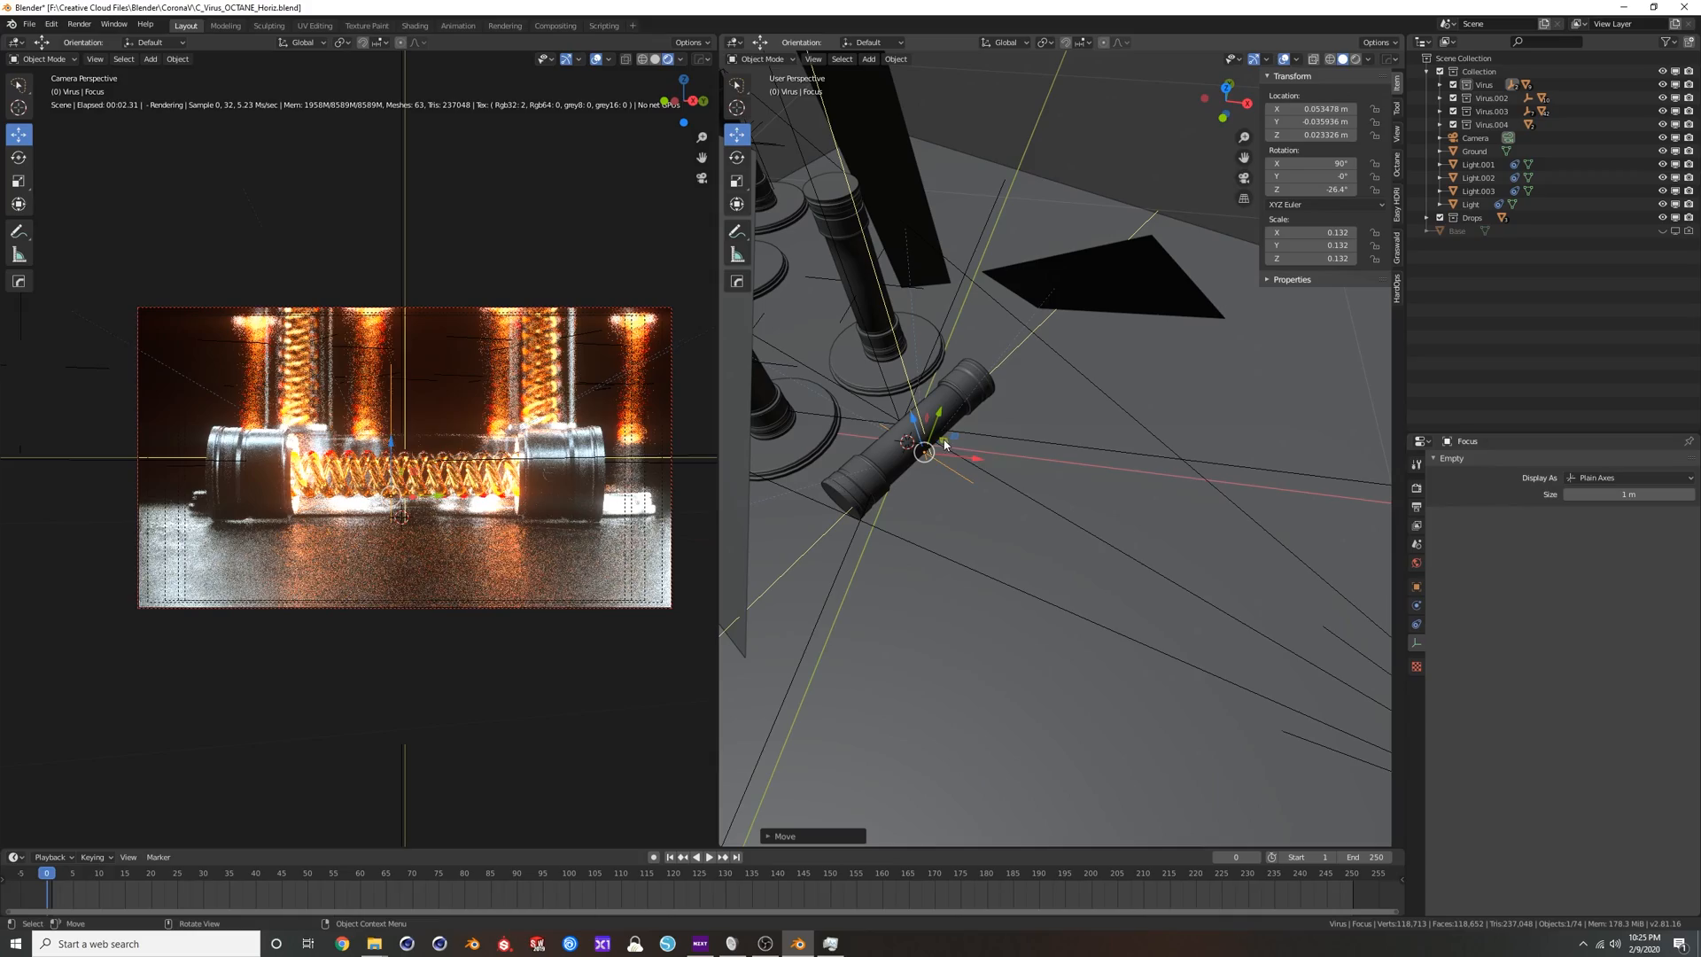
{"action": "key", "text": "g"}
{"action": "key", "text": "shift+y"}
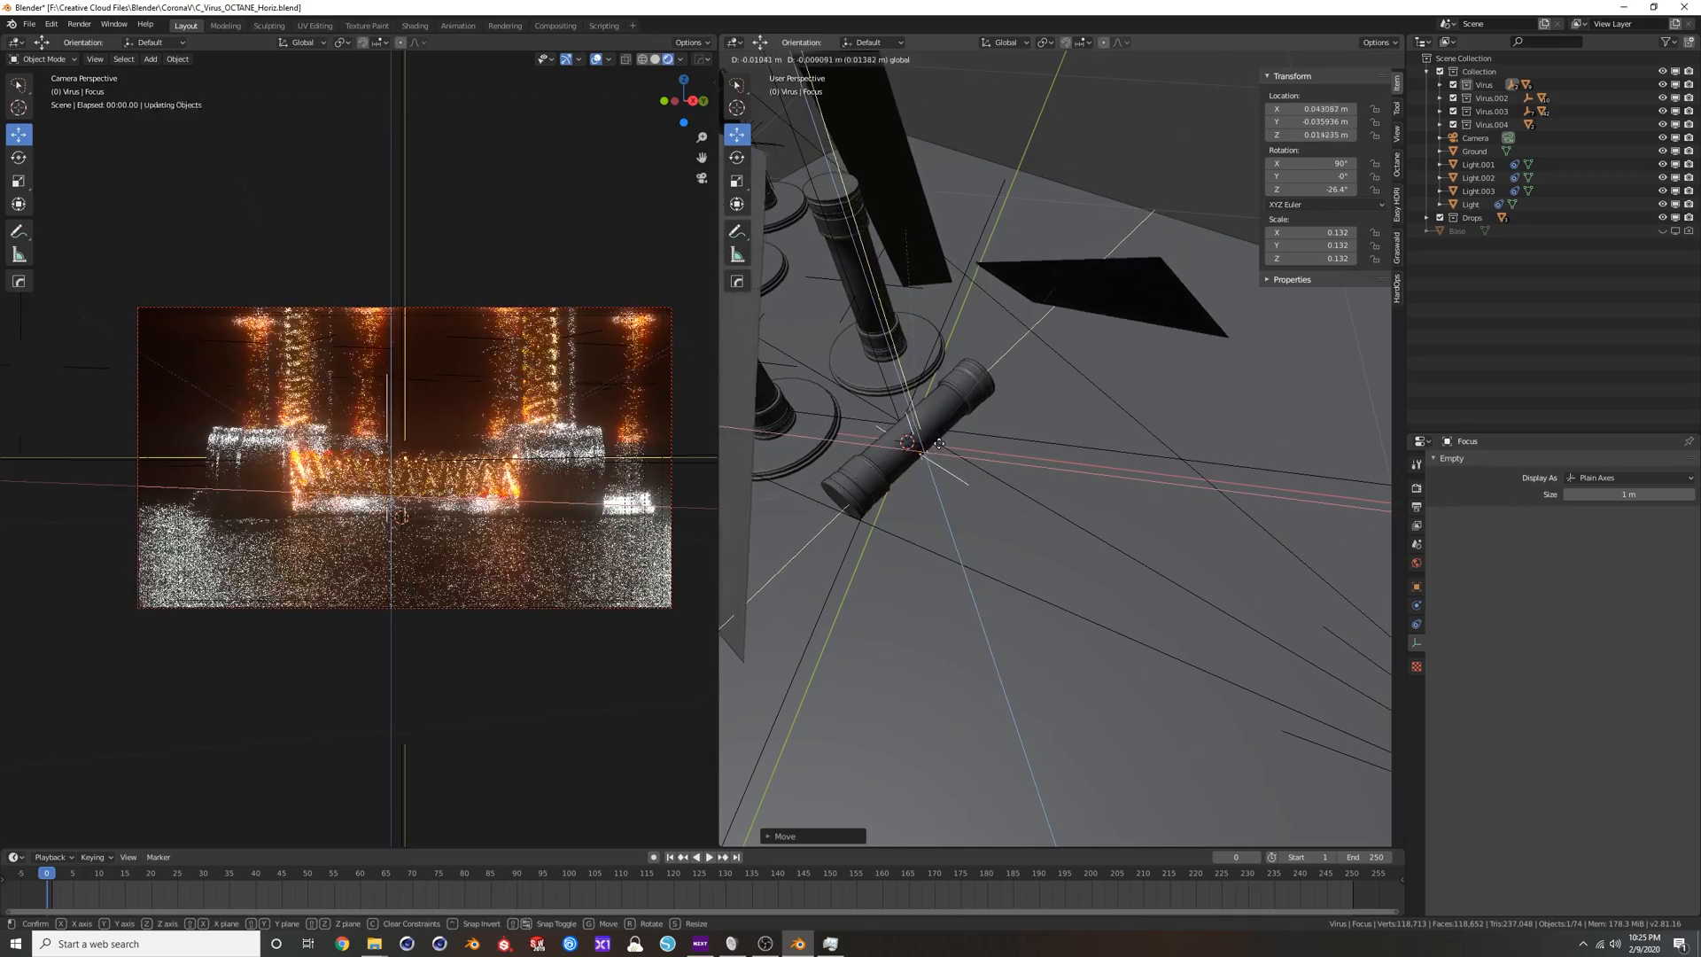
{"action": "left_click", "coordinate": [945, 444]}
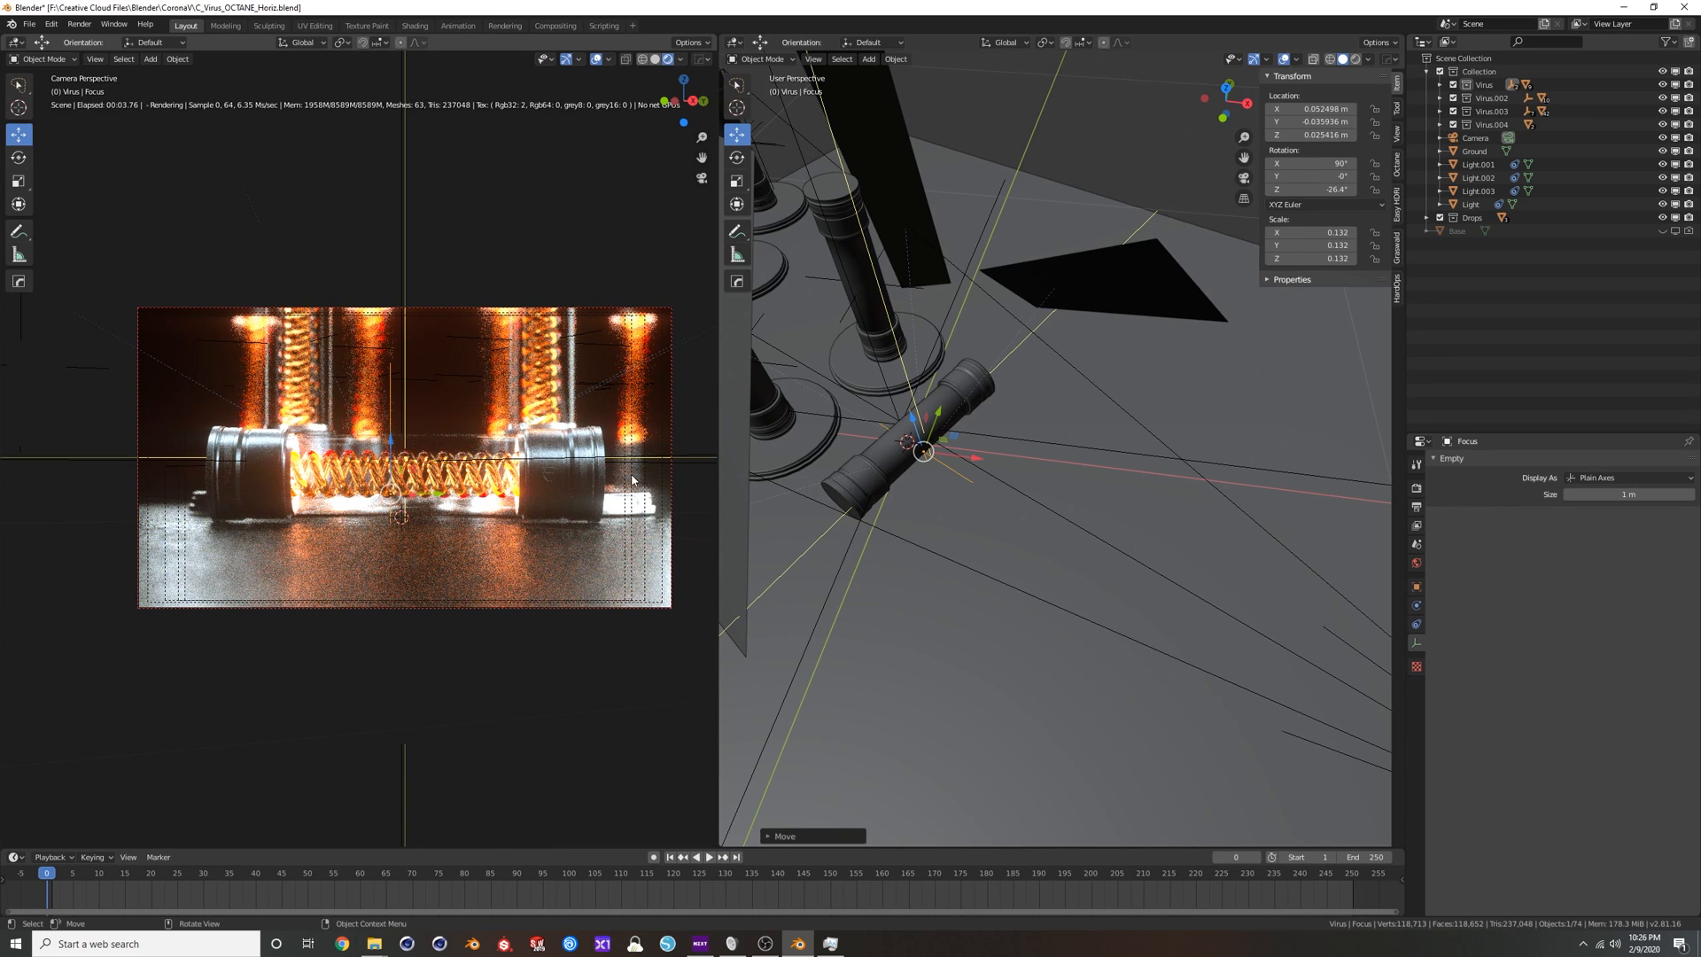
Rotate the Light plane beside the tubes to about X 119°, Y -43°, Z 465°, and try moving it above the tubes.
{"action": "middle_click_drag", "start_coordinate": [884, 484], "coordinate": [843, 433]}
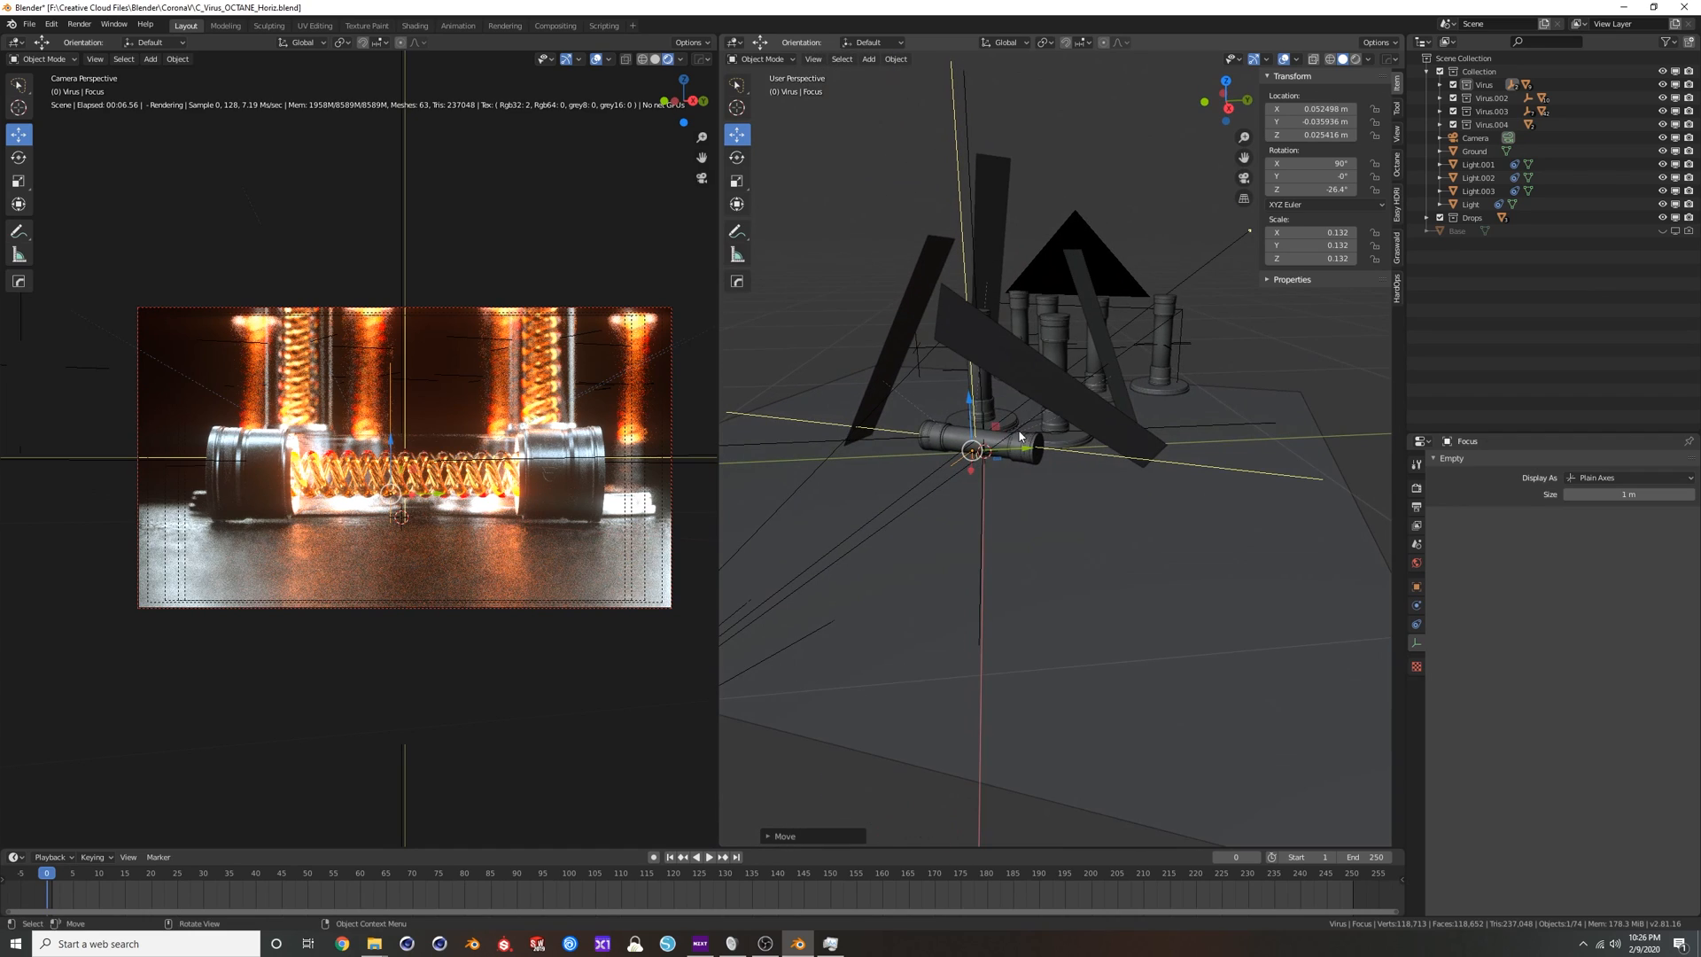
{"action": "middle_click_drag", "start_coordinate": [1017, 437], "coordinate": [982, 449]}
{"action": "left_click", "coordinate": [983, 388]}
{"action": "key", "text": "r"}
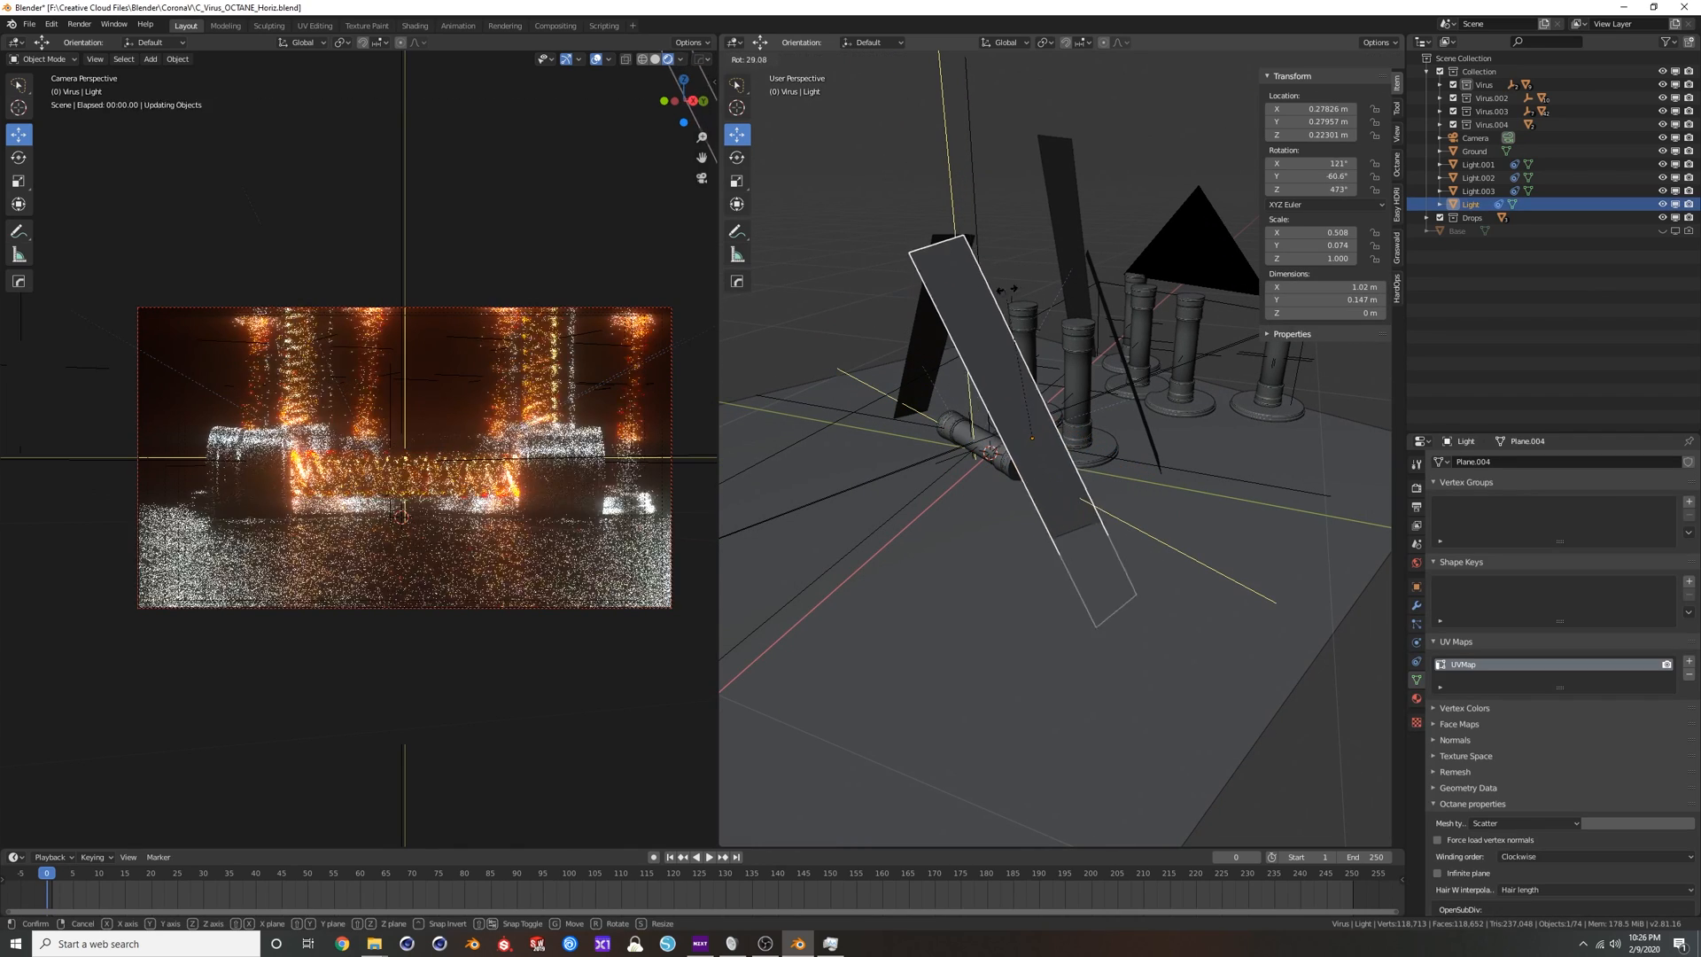
{"action": "left_click", "coordinate": [927, 419]}
{"action": "key", "text": "g"}
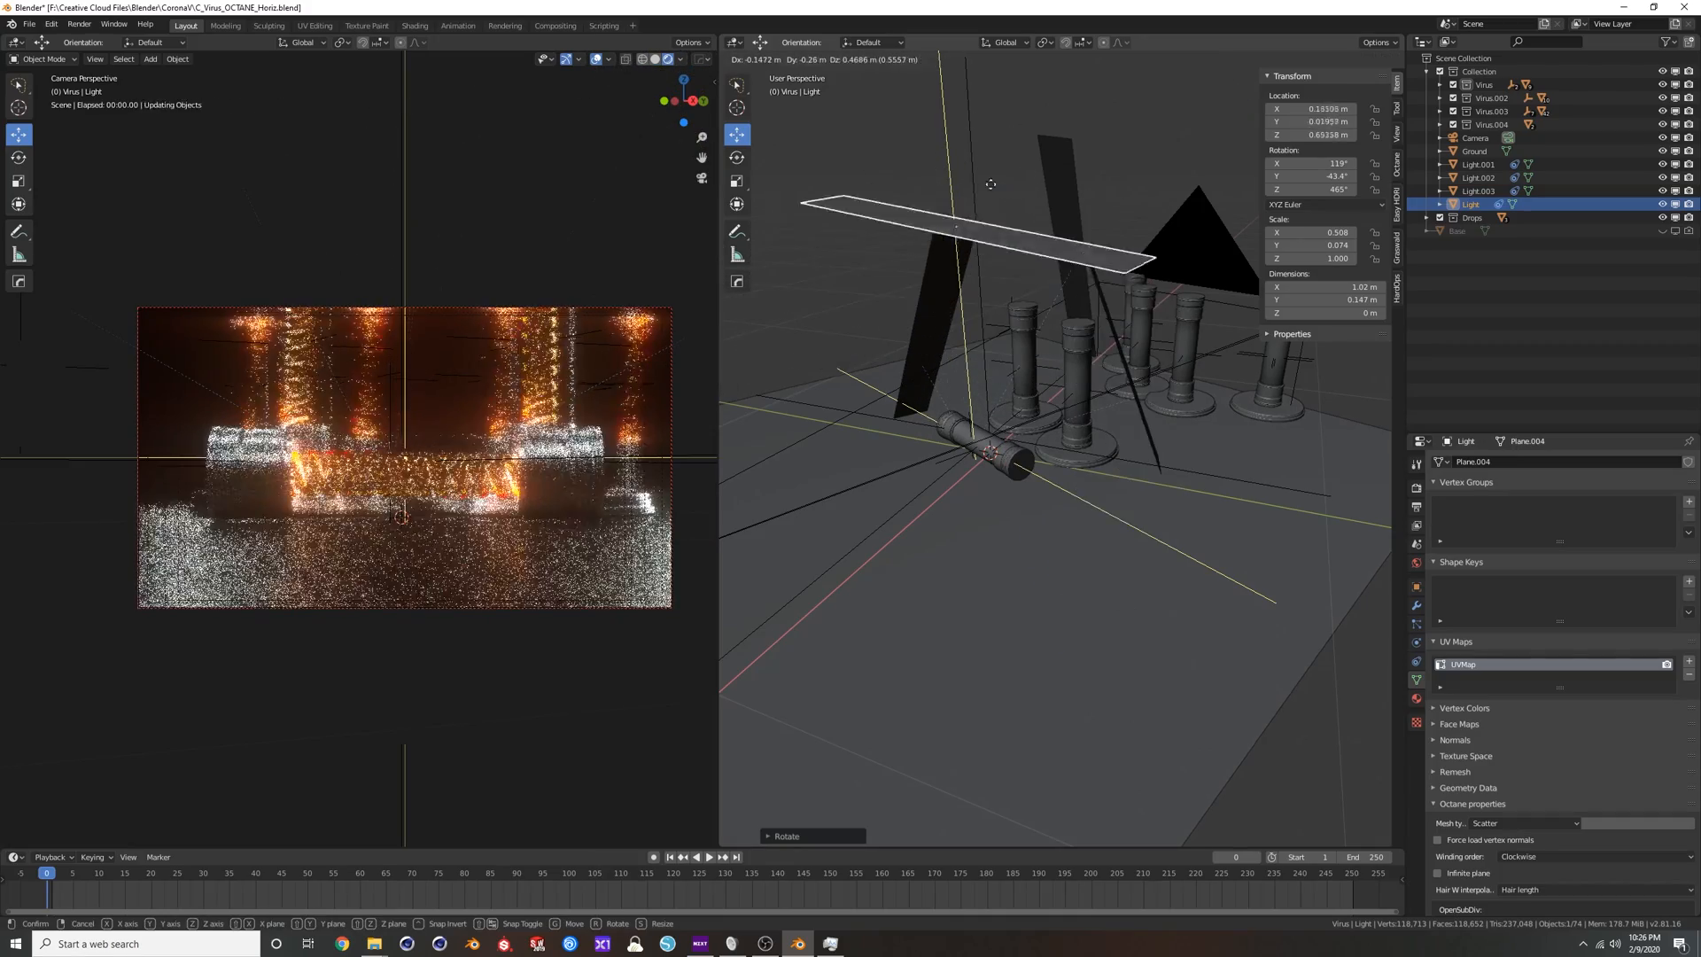
{"action": "right_click", "coordinate": [1125, 251]}
{"action": "scroll", "coordinate": [881, 508], "scroll_direction": "down", "scroll_amount": 1}
{"action": "scroll", "coordinate": [939, 487], "scroll_direction": "down", "scroll_amount": 8}
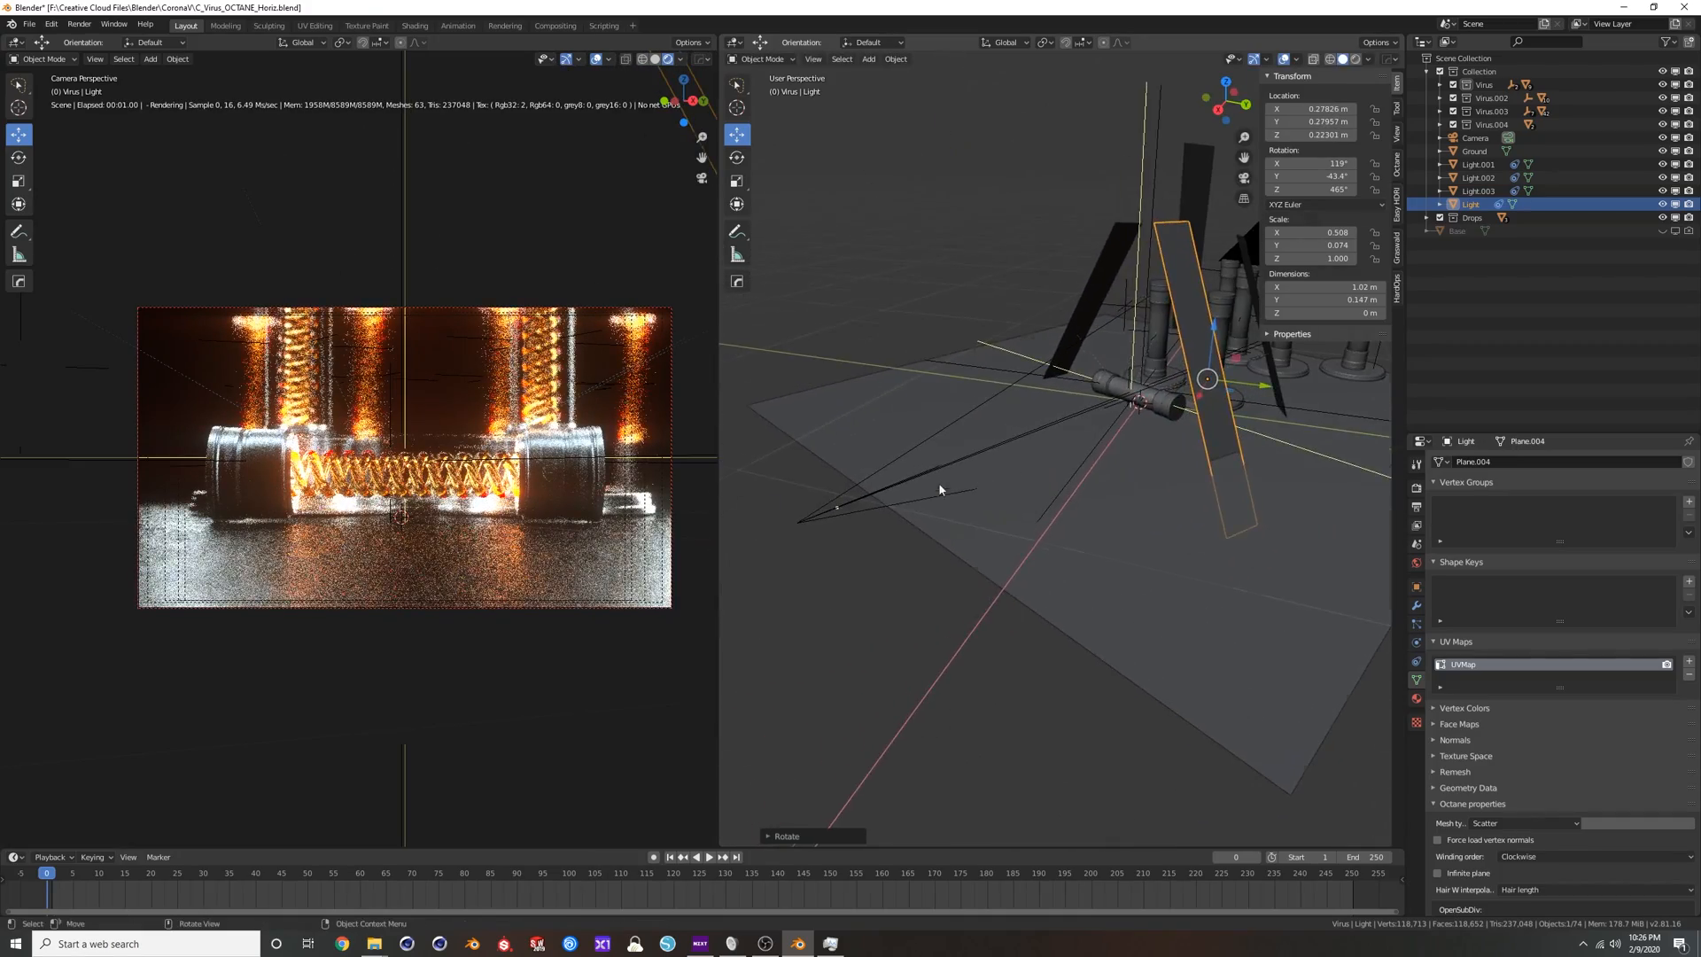
Select the camera, look through it in the second viewport, and change that area back to the shader editor.
{"action": "scroll", "coordinate": [1023, 482], "scroll_direction": "up", "scroll_amount": 6}
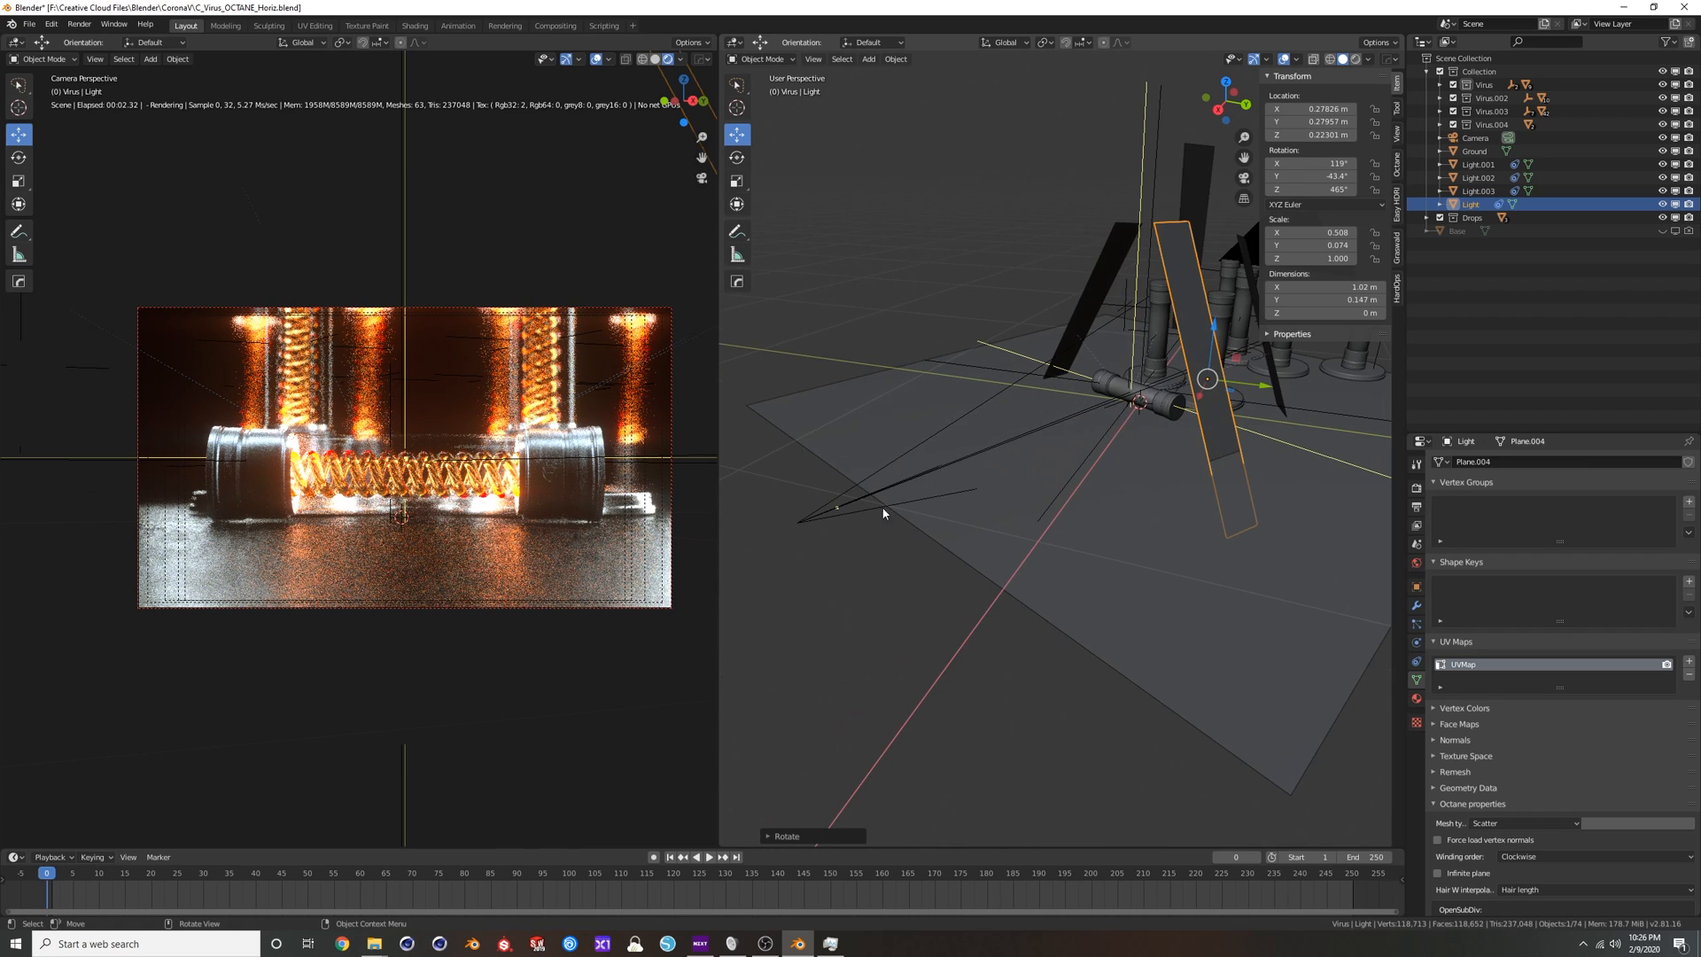
{"action": "left_click", "coordinate": [812, 518]}
{"action": "key", "text": "KP_0"}
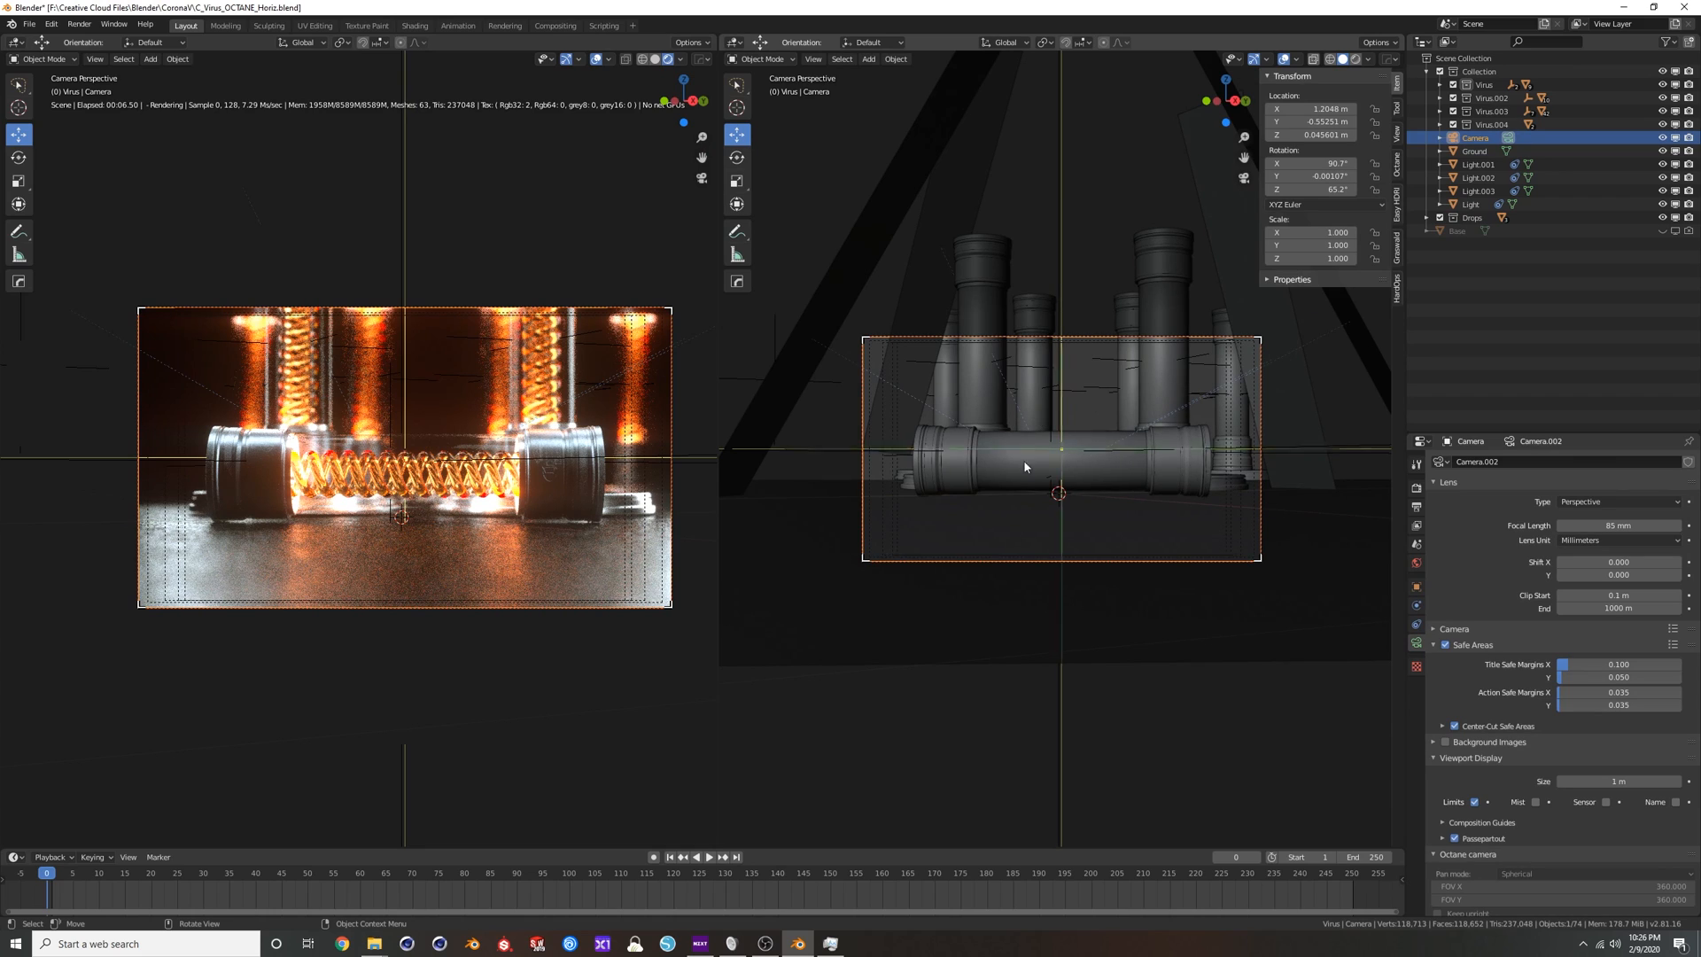
{"action": "left_click", "coordinate": [760, 58]}
{"action": "left_click", "coordinate": [735, 42]}
{"action": "left_click", "coordinate": [764, 138]}
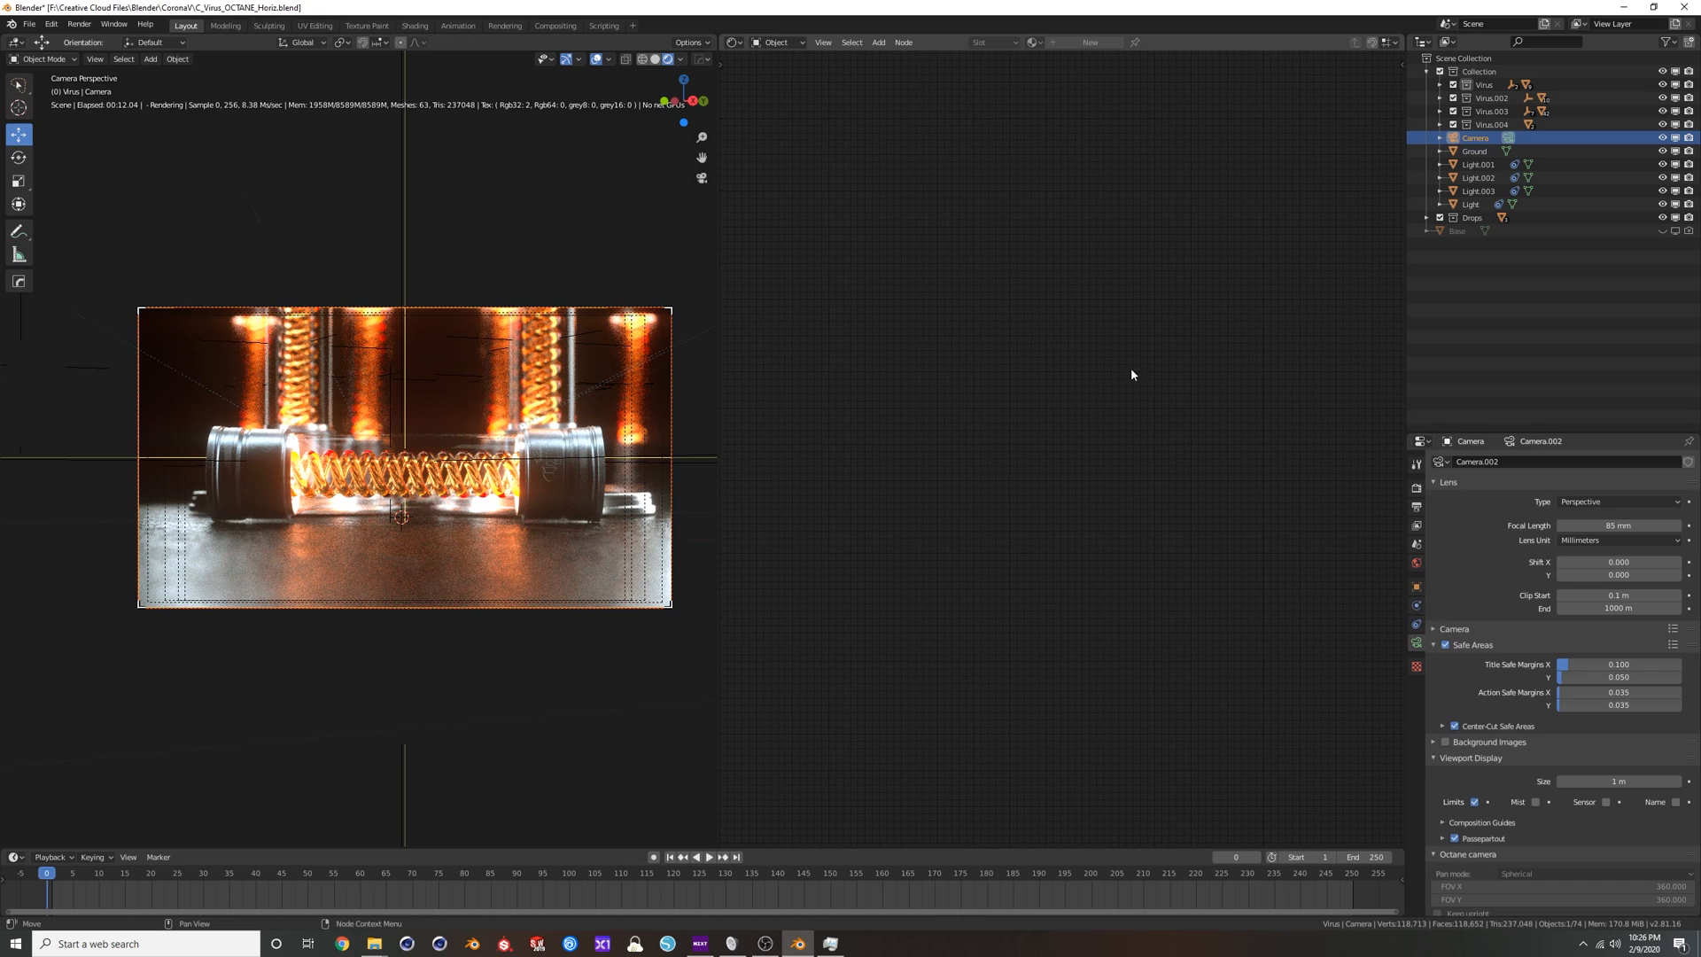
Set the view layer's preview pass type to Noise to inspect the render's noise pass.
{"action": "left_click", "coordinate": [1417, 526]}
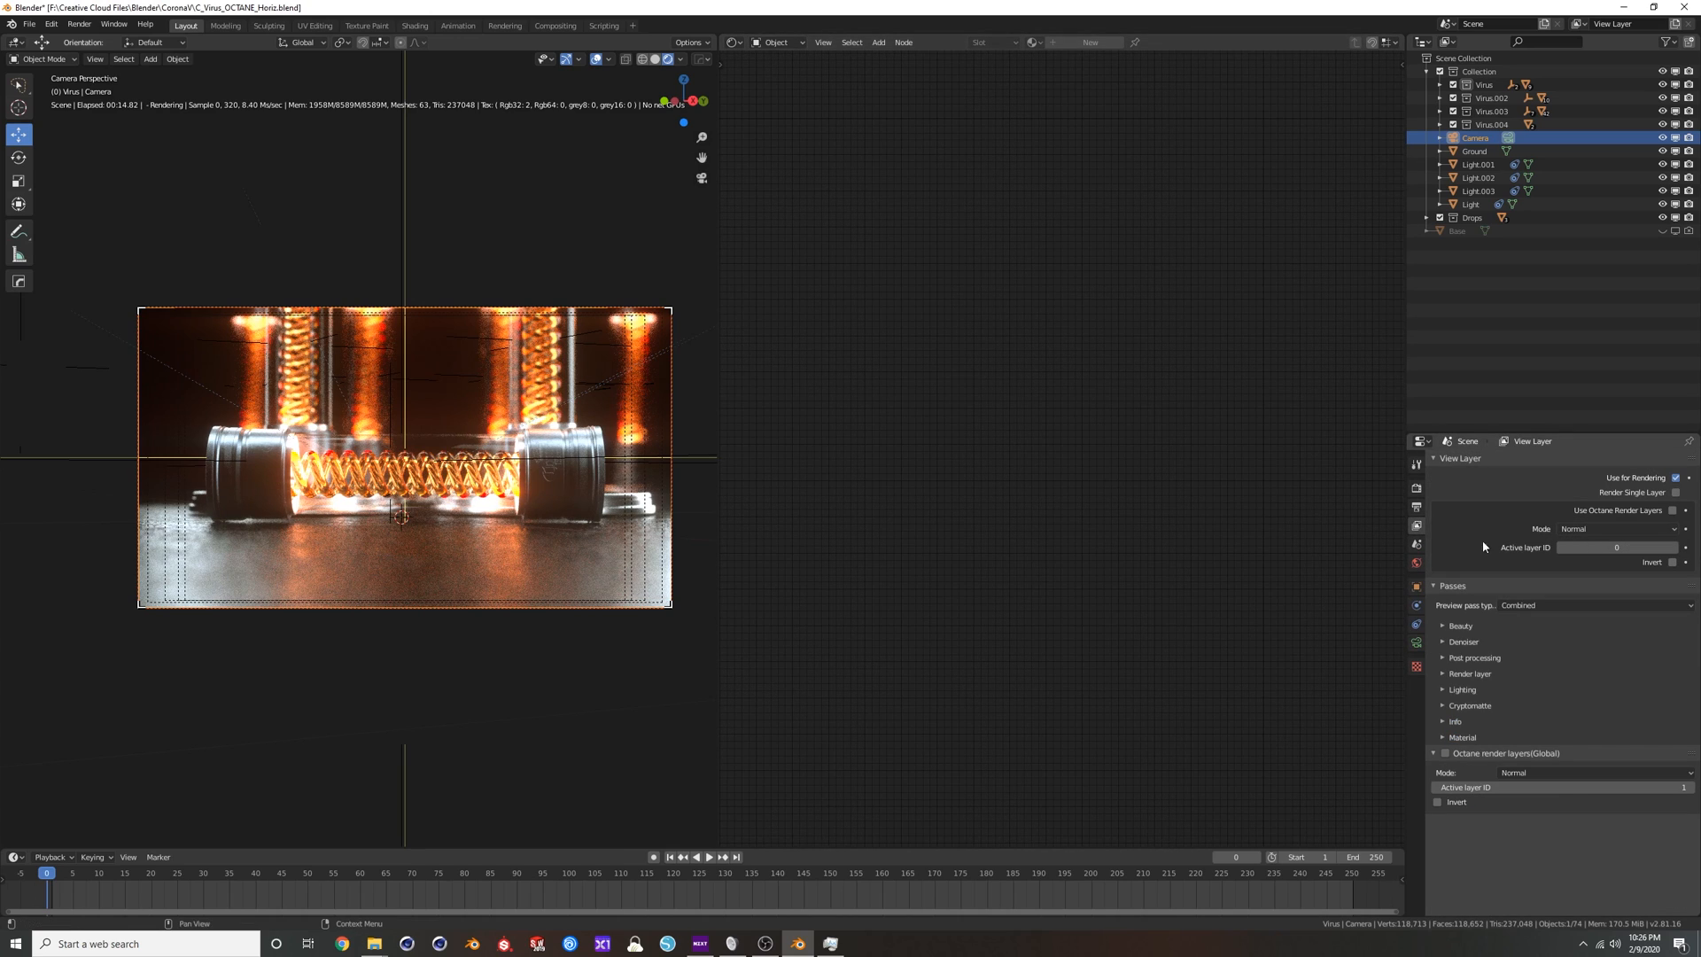
{"action": "left_click", "coordinate": [1544, 606]}
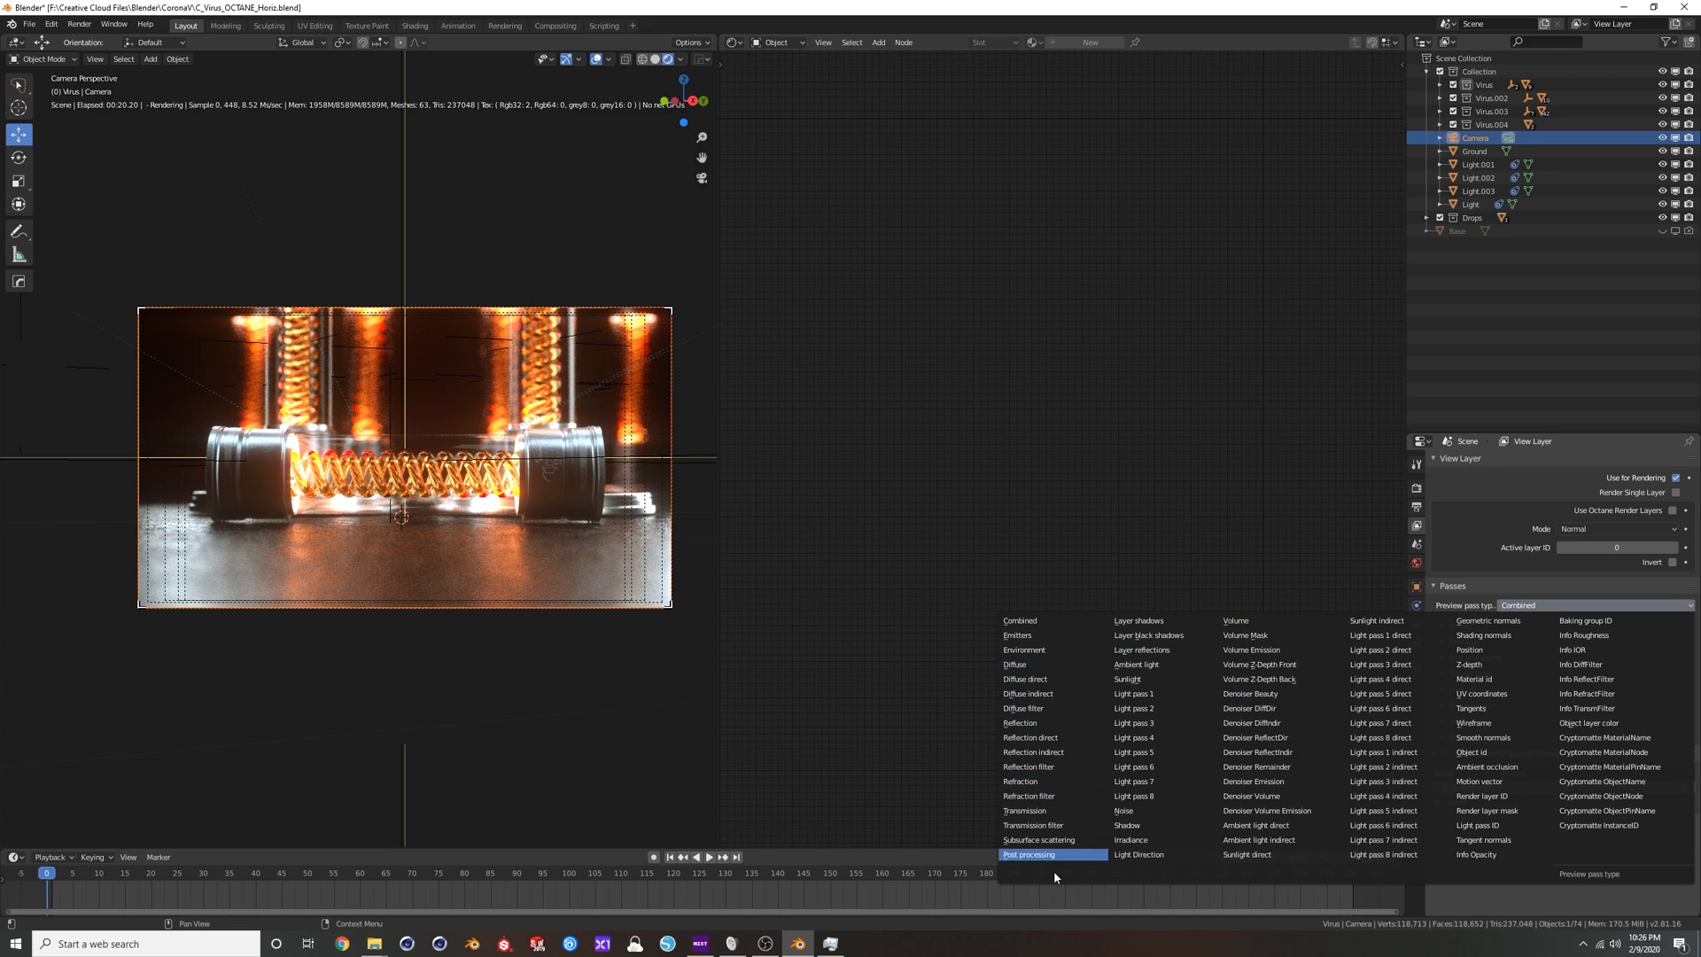
{"action": "left_click", "coordinate": [1125, 811]}
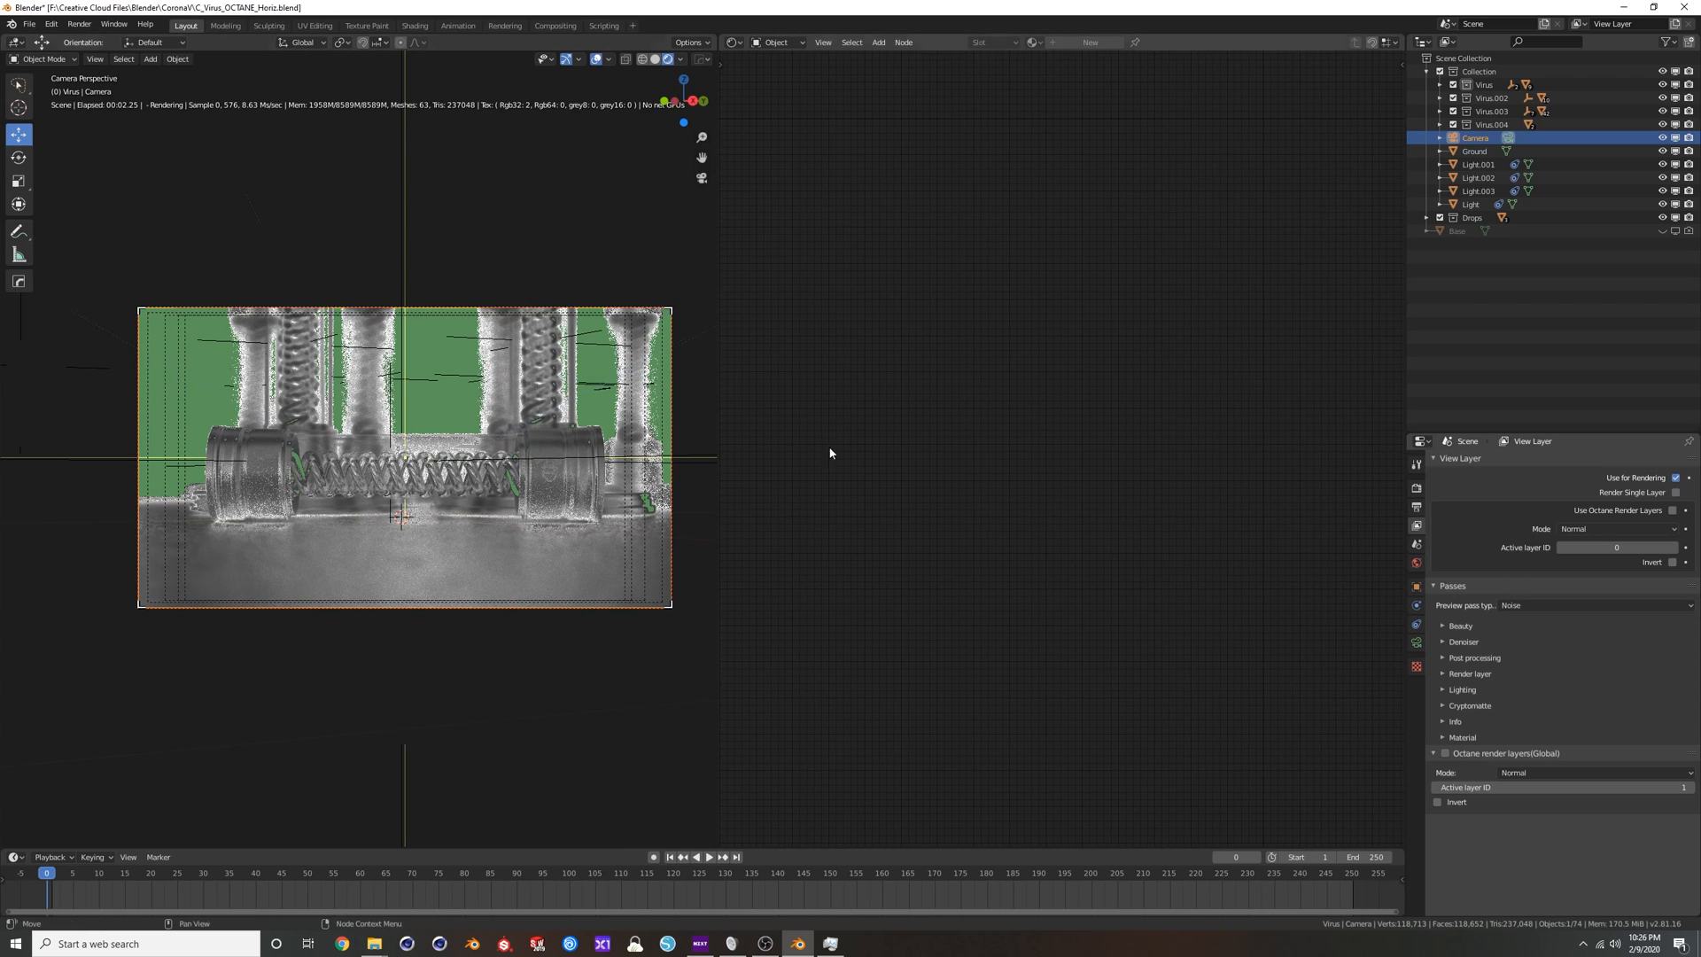
Preview the Z-depth pass with its Z-depth max set to 4.2, and return the preview pass type to Combined.
{"action": "left_click", "coordinate": [1543, 606]}
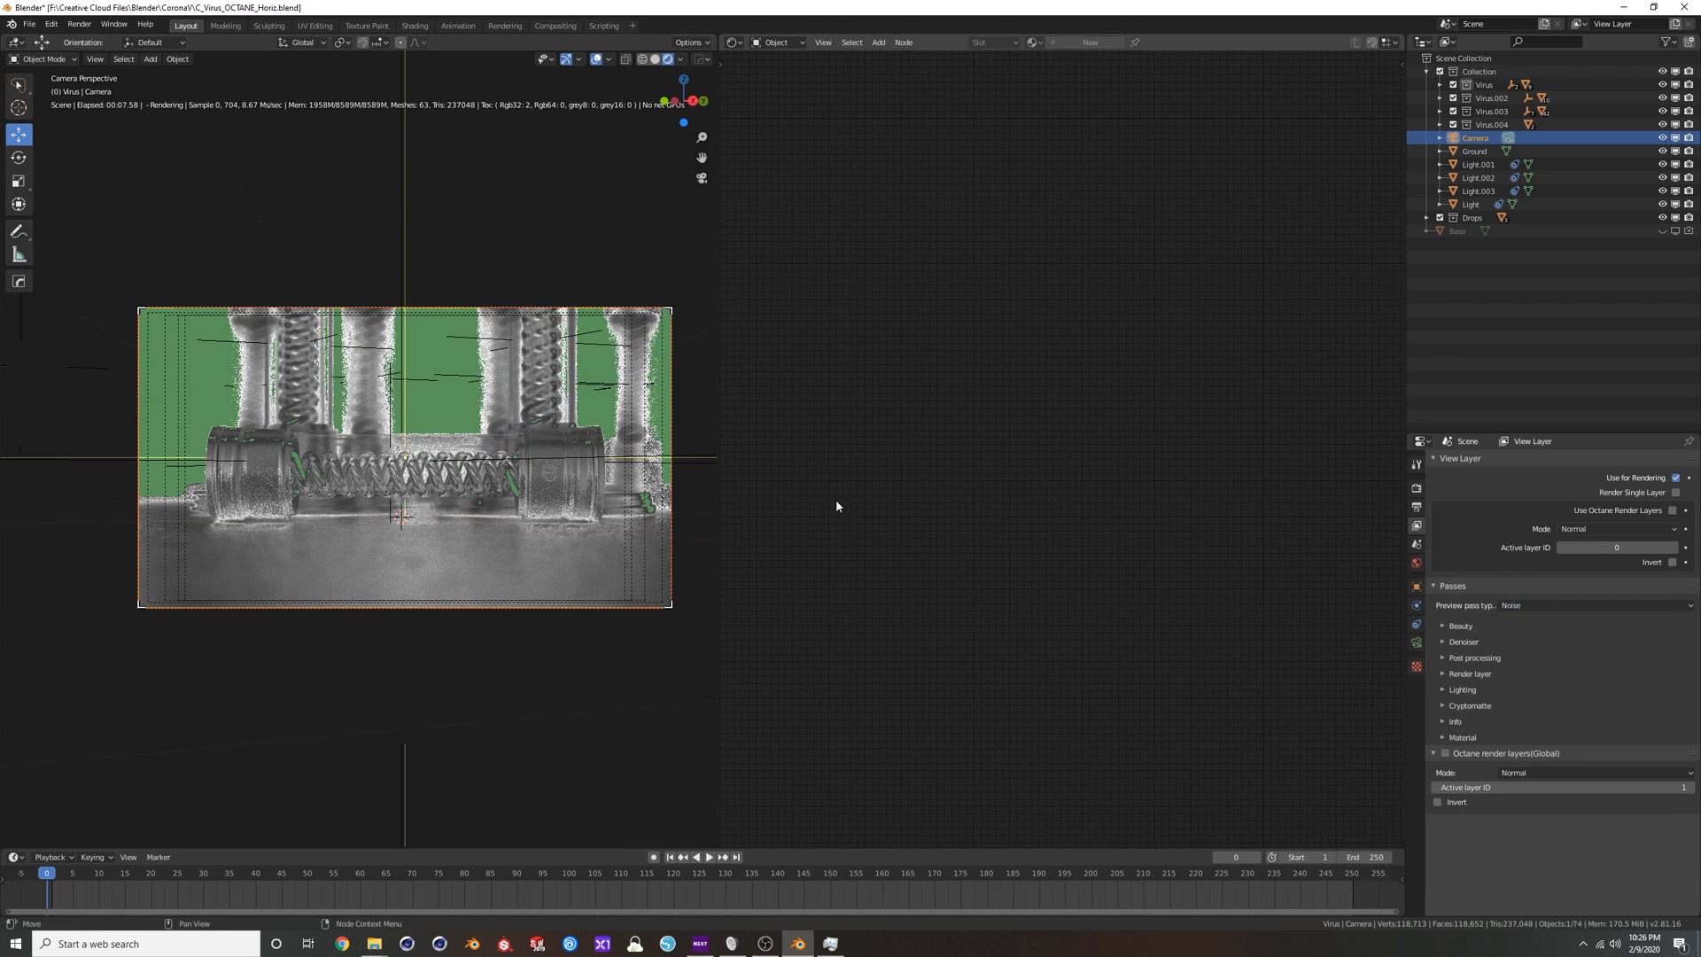
{"action": "left_click", "coordinate": [1598, 606]}
{"action": "left_click", "coordinate": [1498, 665]}
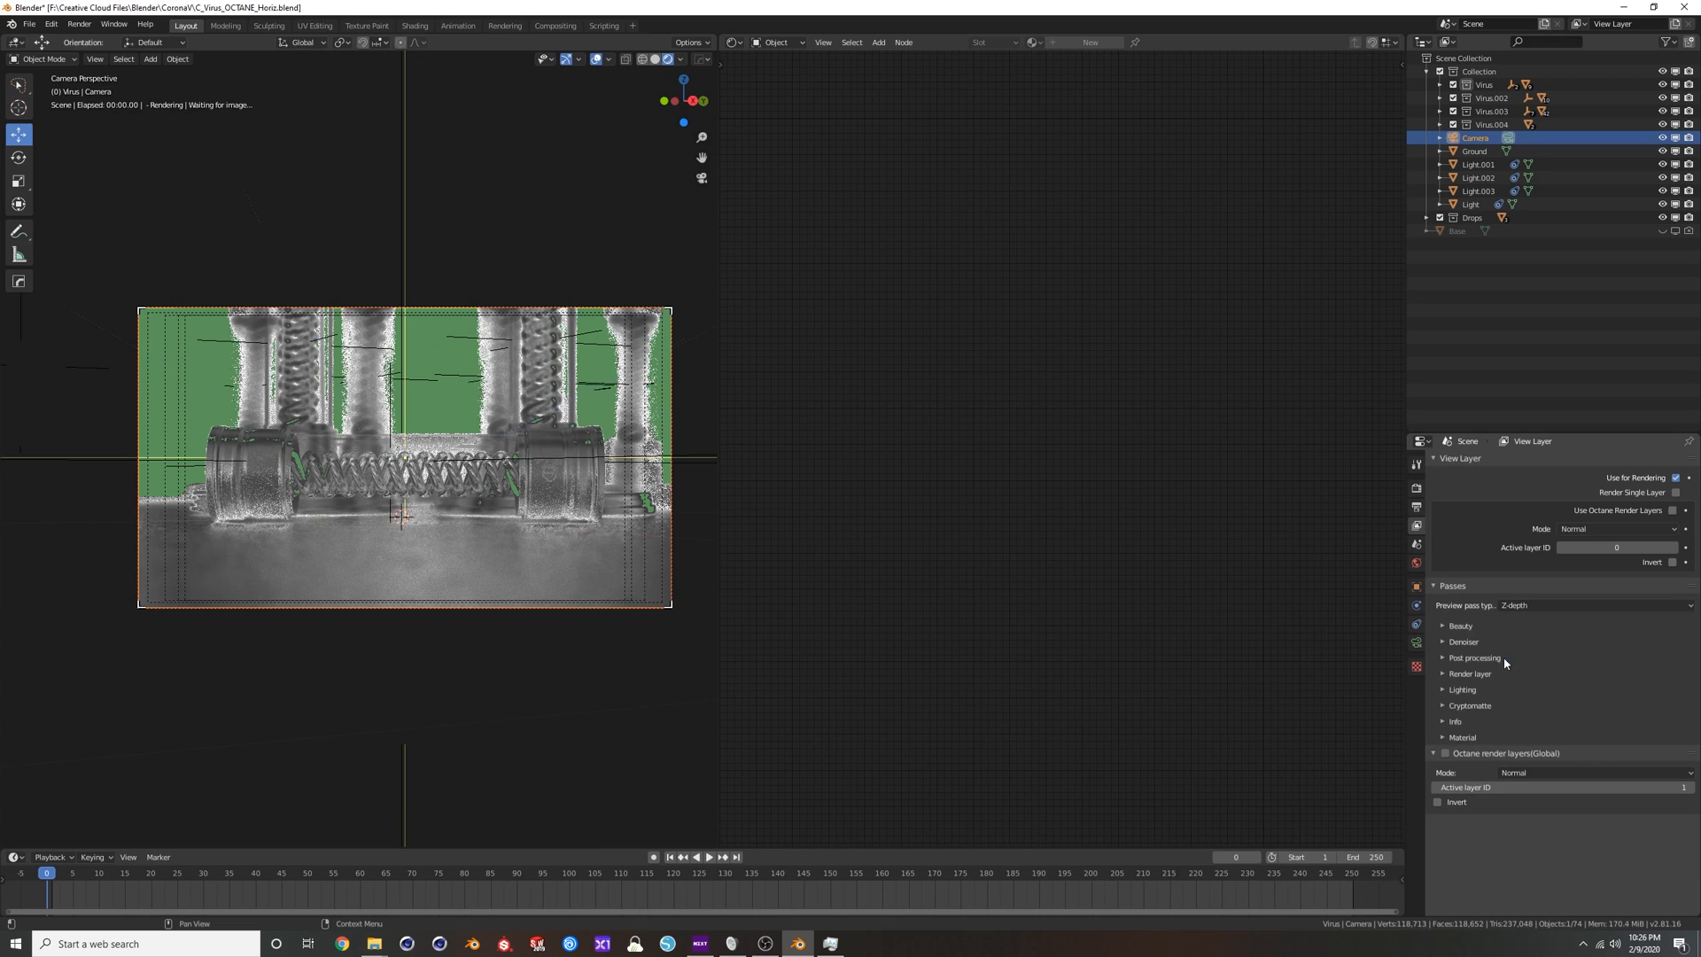
{"action": "left_click", "coordinate": [1448, 724]}
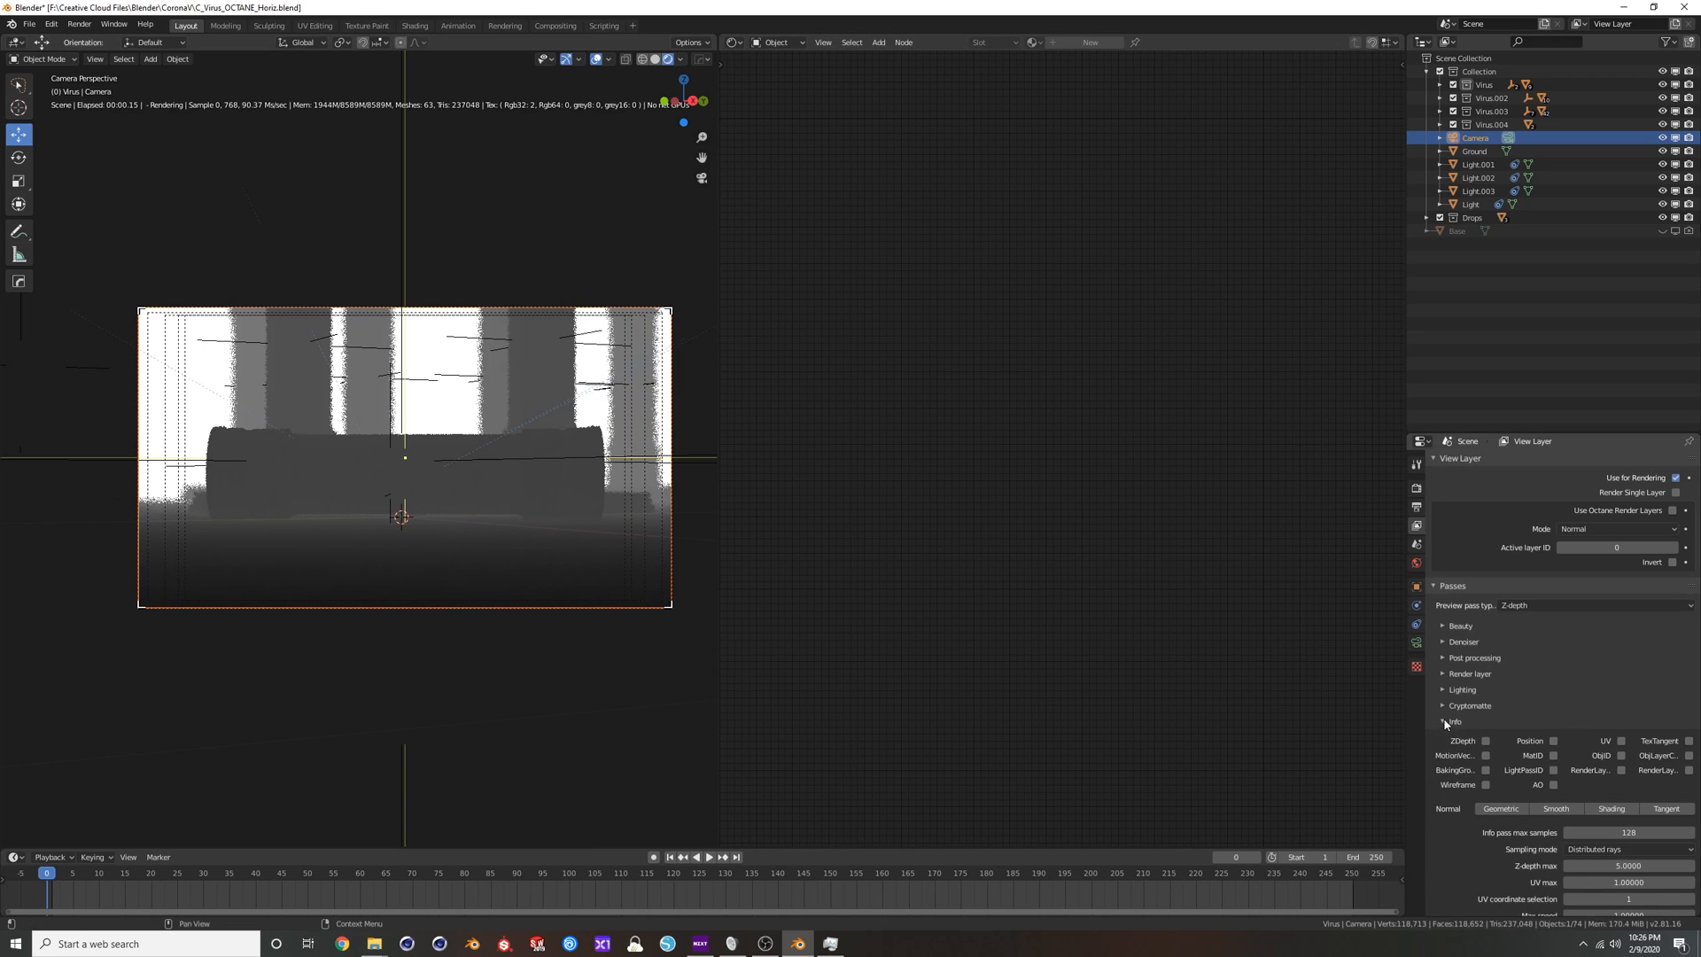
{"action": "scroll", "coordinate": [1507, 849], "scroll_direction": "down", "scroll_amount": 2}
{"action": "mouse_move", "coordinate": [1629, 791]}
{"action": "left_mouse_down"}
{"action": "mouse_move", "coordinate": [1595, 791]}
{"action": "mouse_move", "coordinate": [1635, 792]}
{"action": "left_mouse_up"}
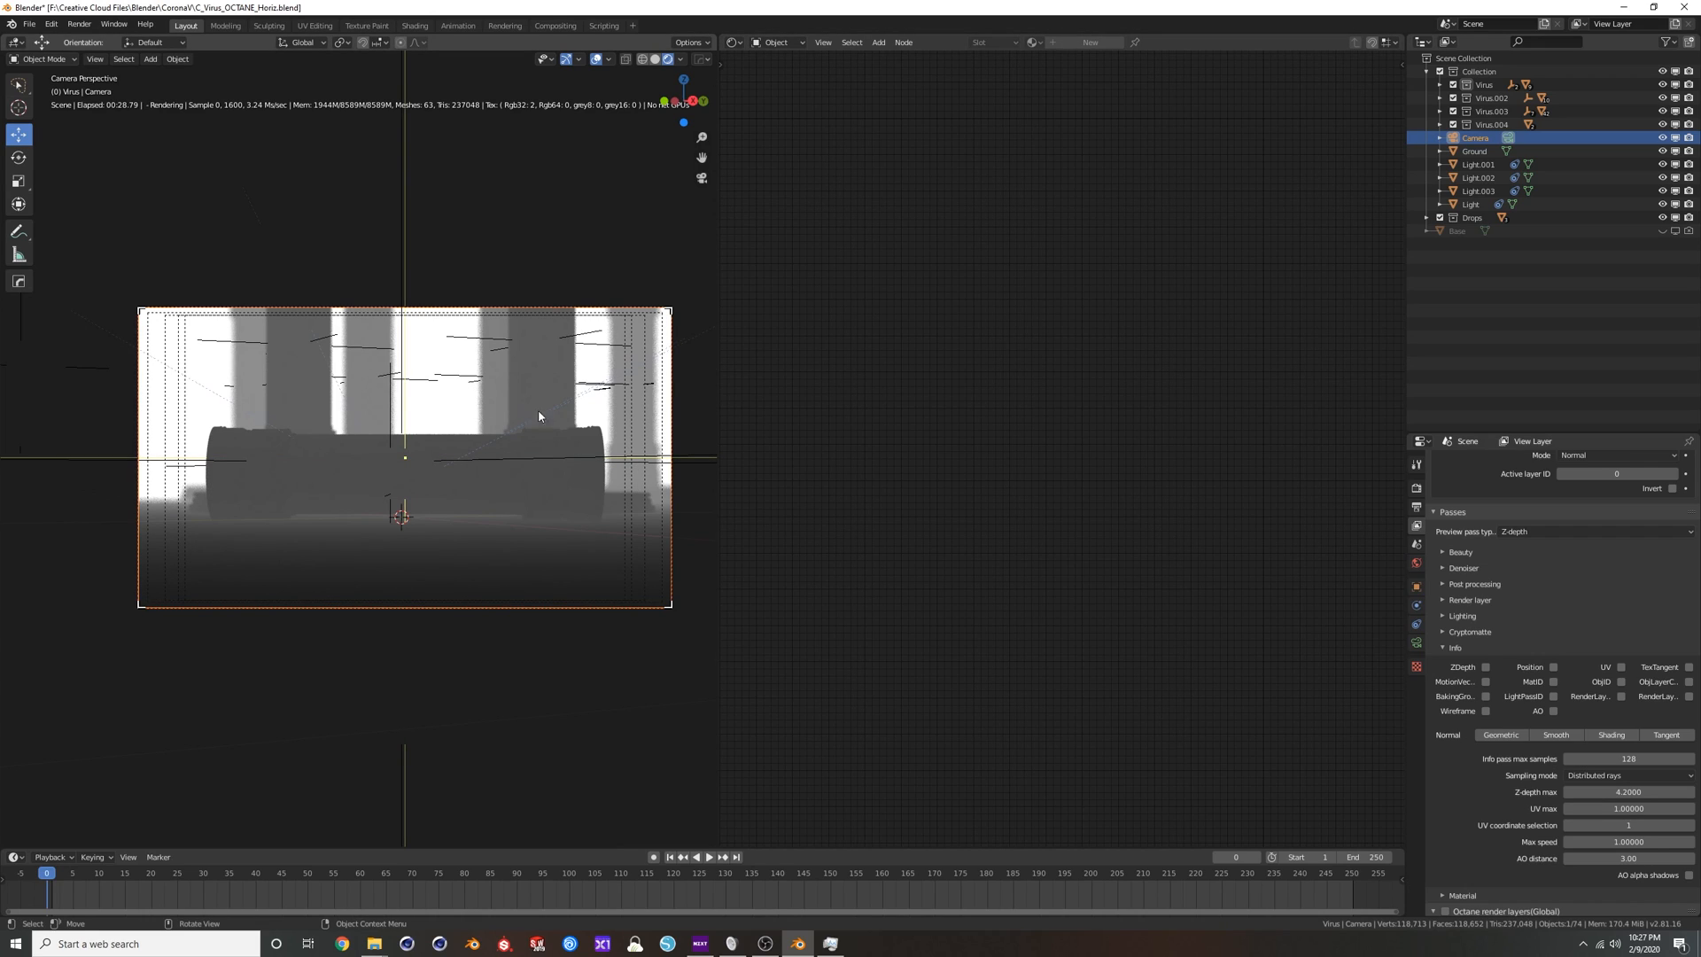
{"action": "left_click", "coordinate": [1519, 534]}
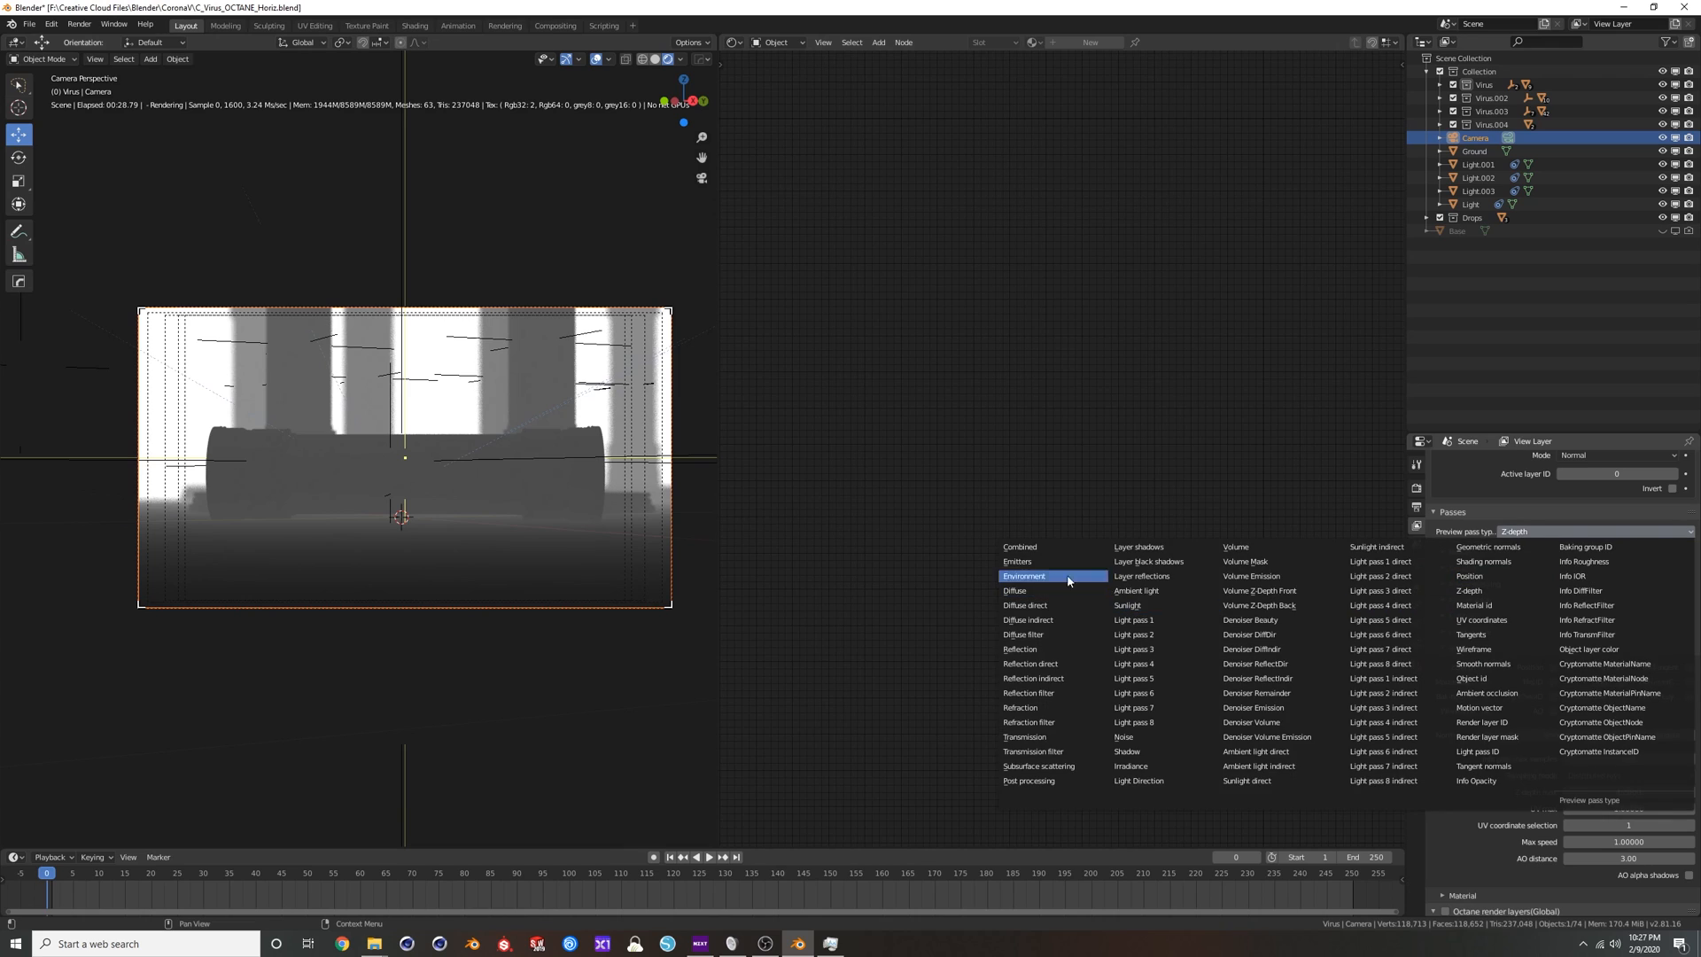
{"action": "left_click", "coordinate": [1020, 548]}
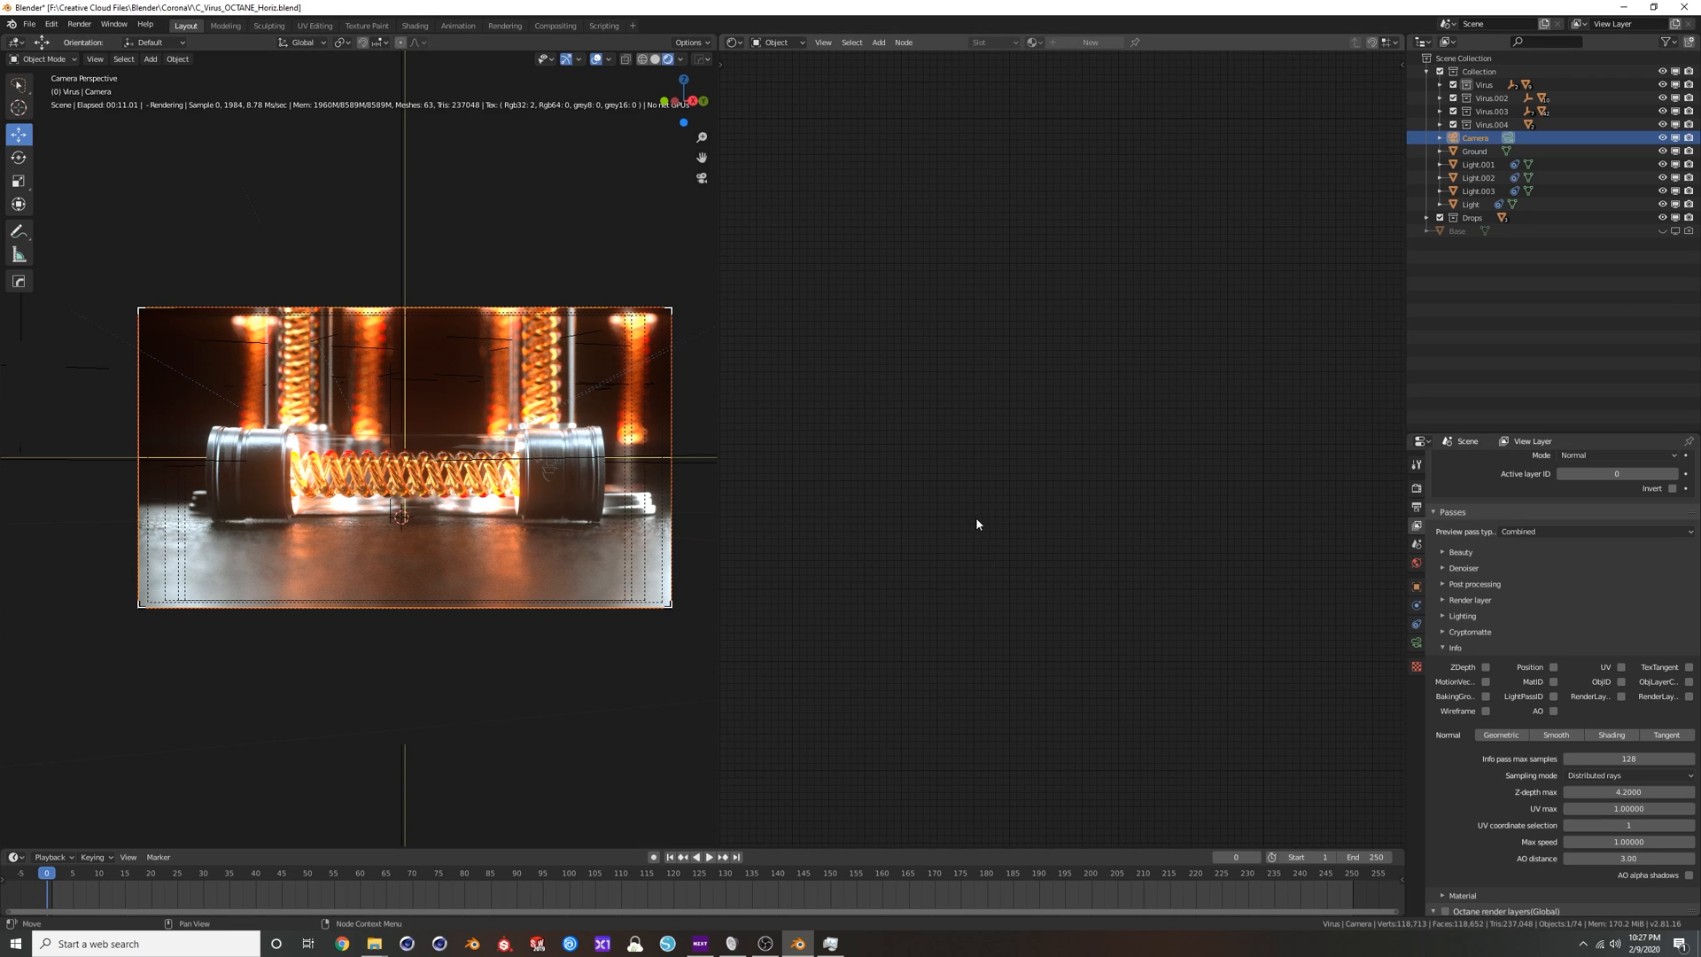
Leave the camera view and select the near end cap of the horizontal tube to inspect its Dent.001 material nodes.
{"action": "key", "text": "KP_0"}
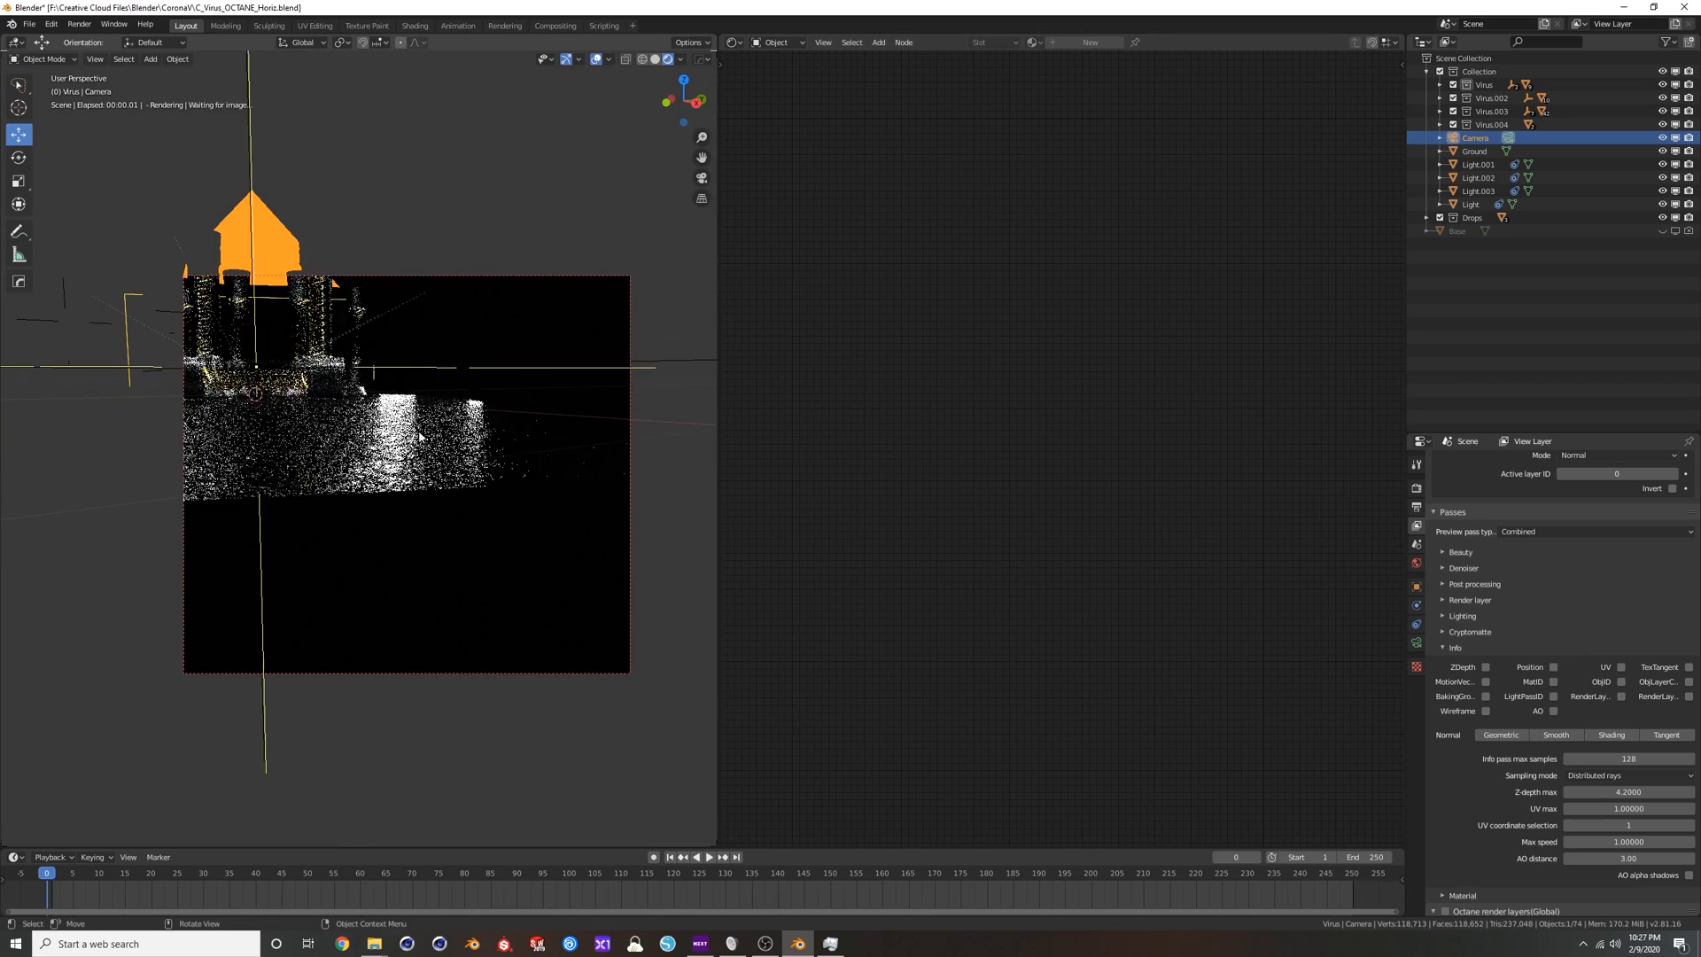
{"action": "middle_click_drag", "start_coordinate": [342, 368], "coordinate": [306, 335]}
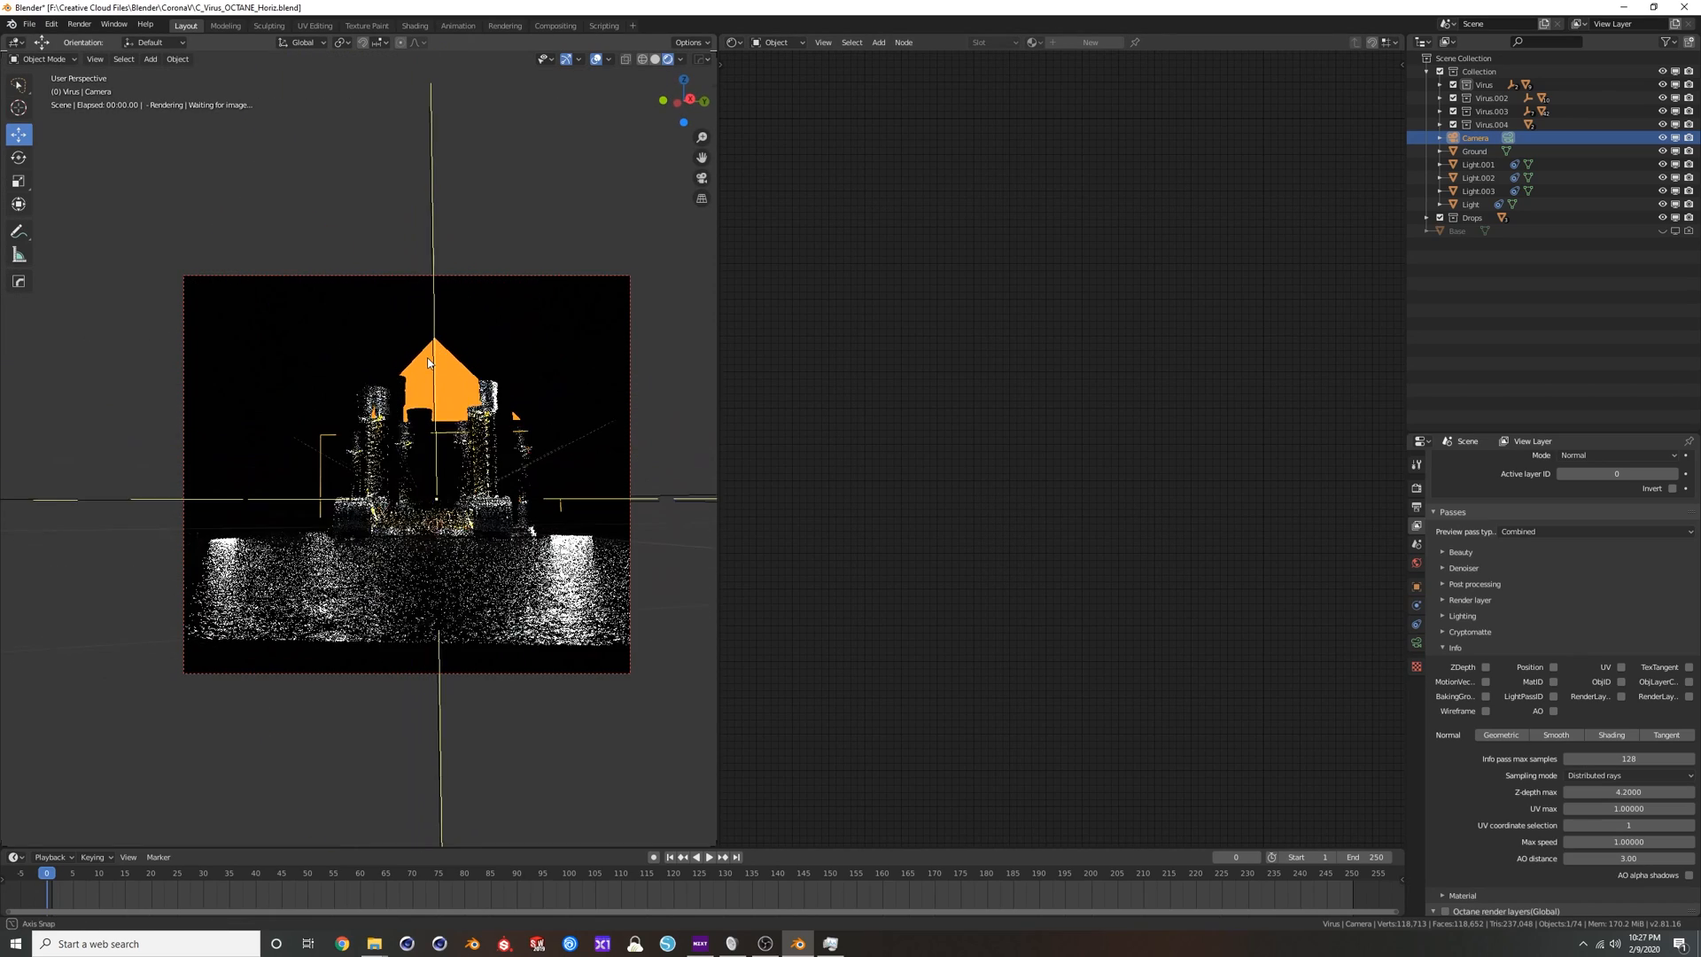
{"action": "scroll", "coordinate": [468, 516], "scroll_direction": "up", "scroll_amount": 5}
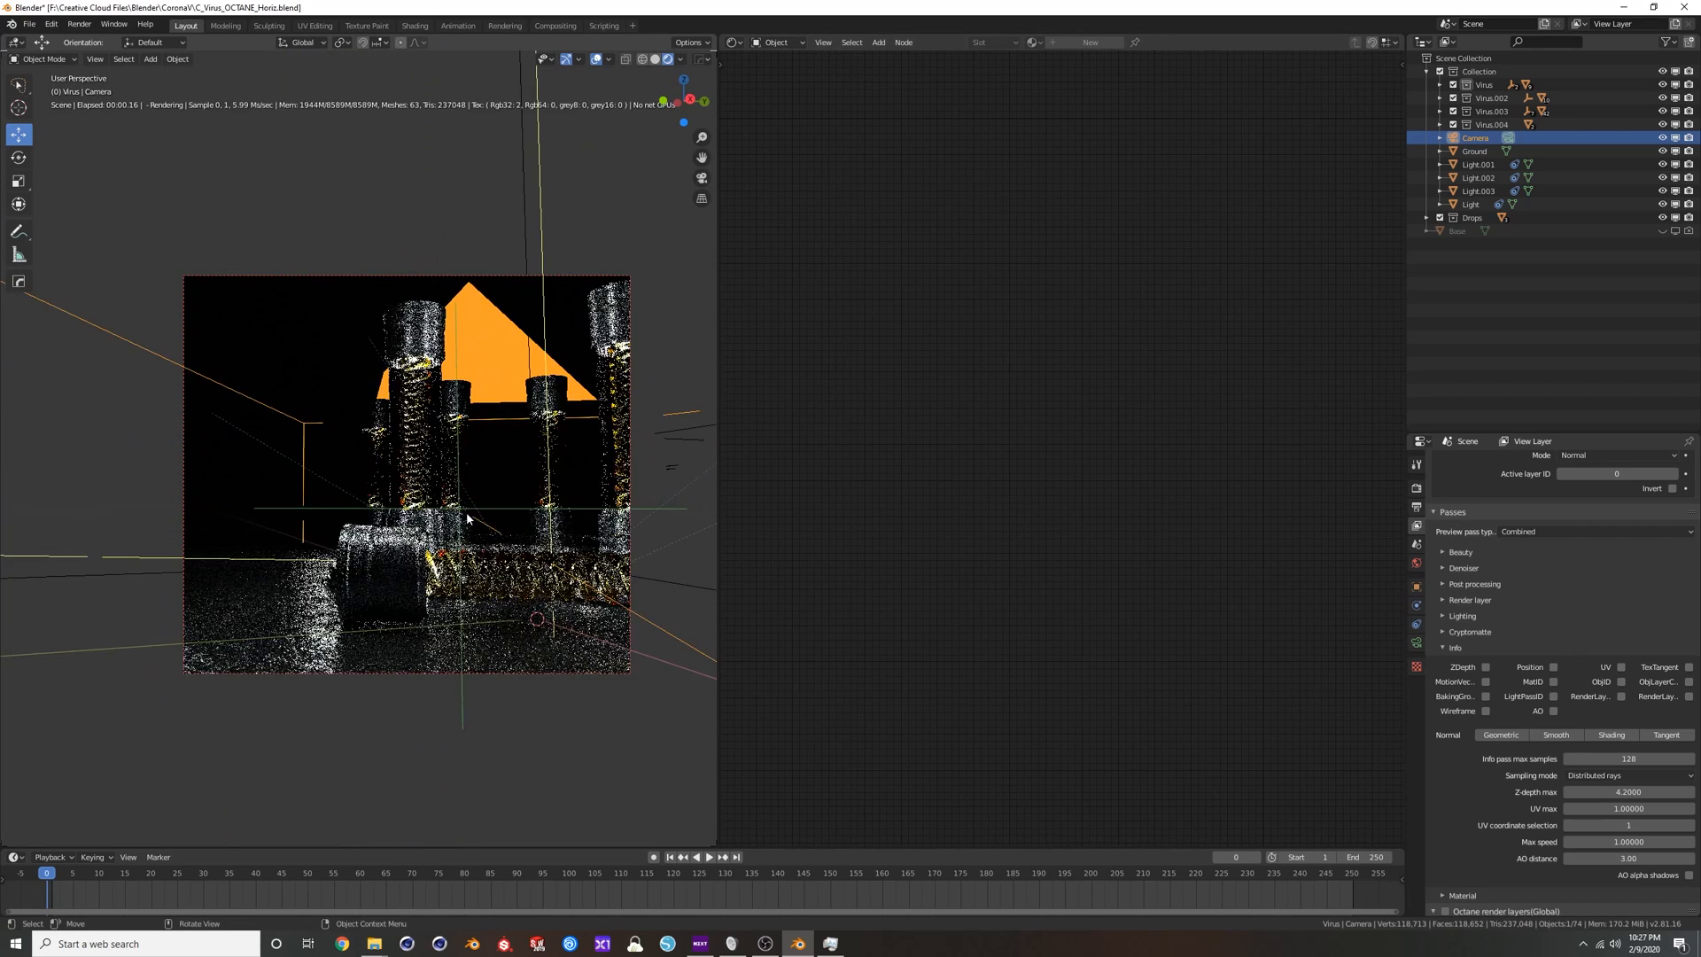
{"action": "left_click", "coordinate": [391, 556]}
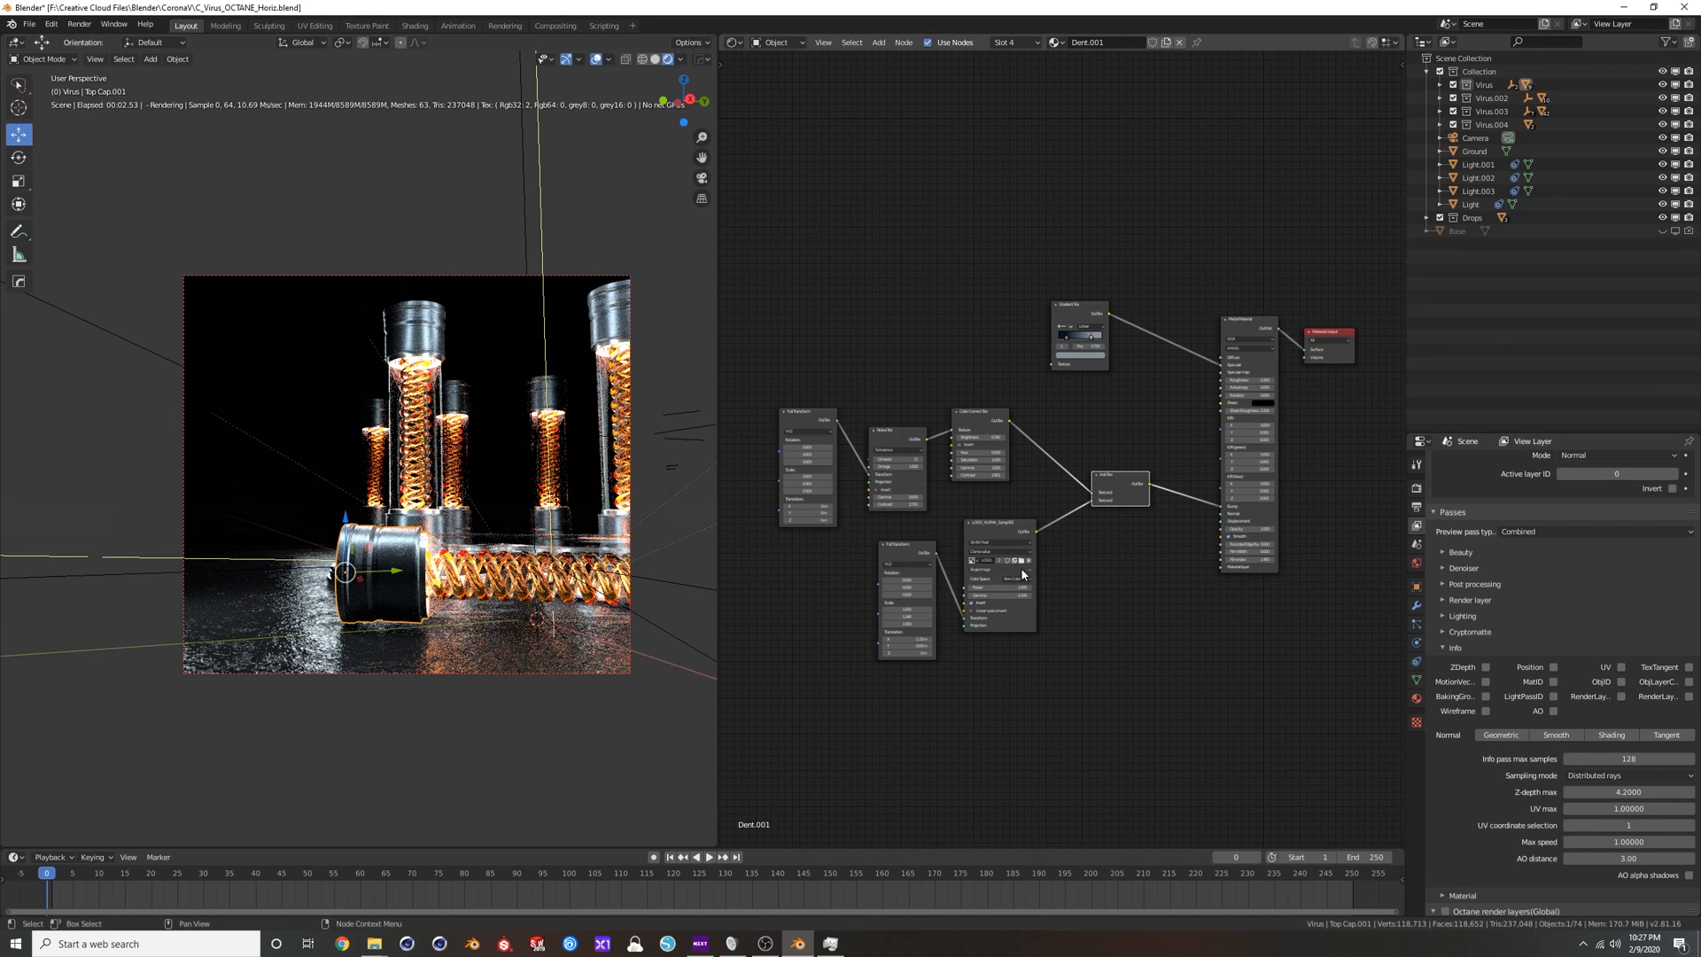
{"action": "middle_click_drag", "start_coordinate": [1043, 564], "coordinate": [1068, 568]}
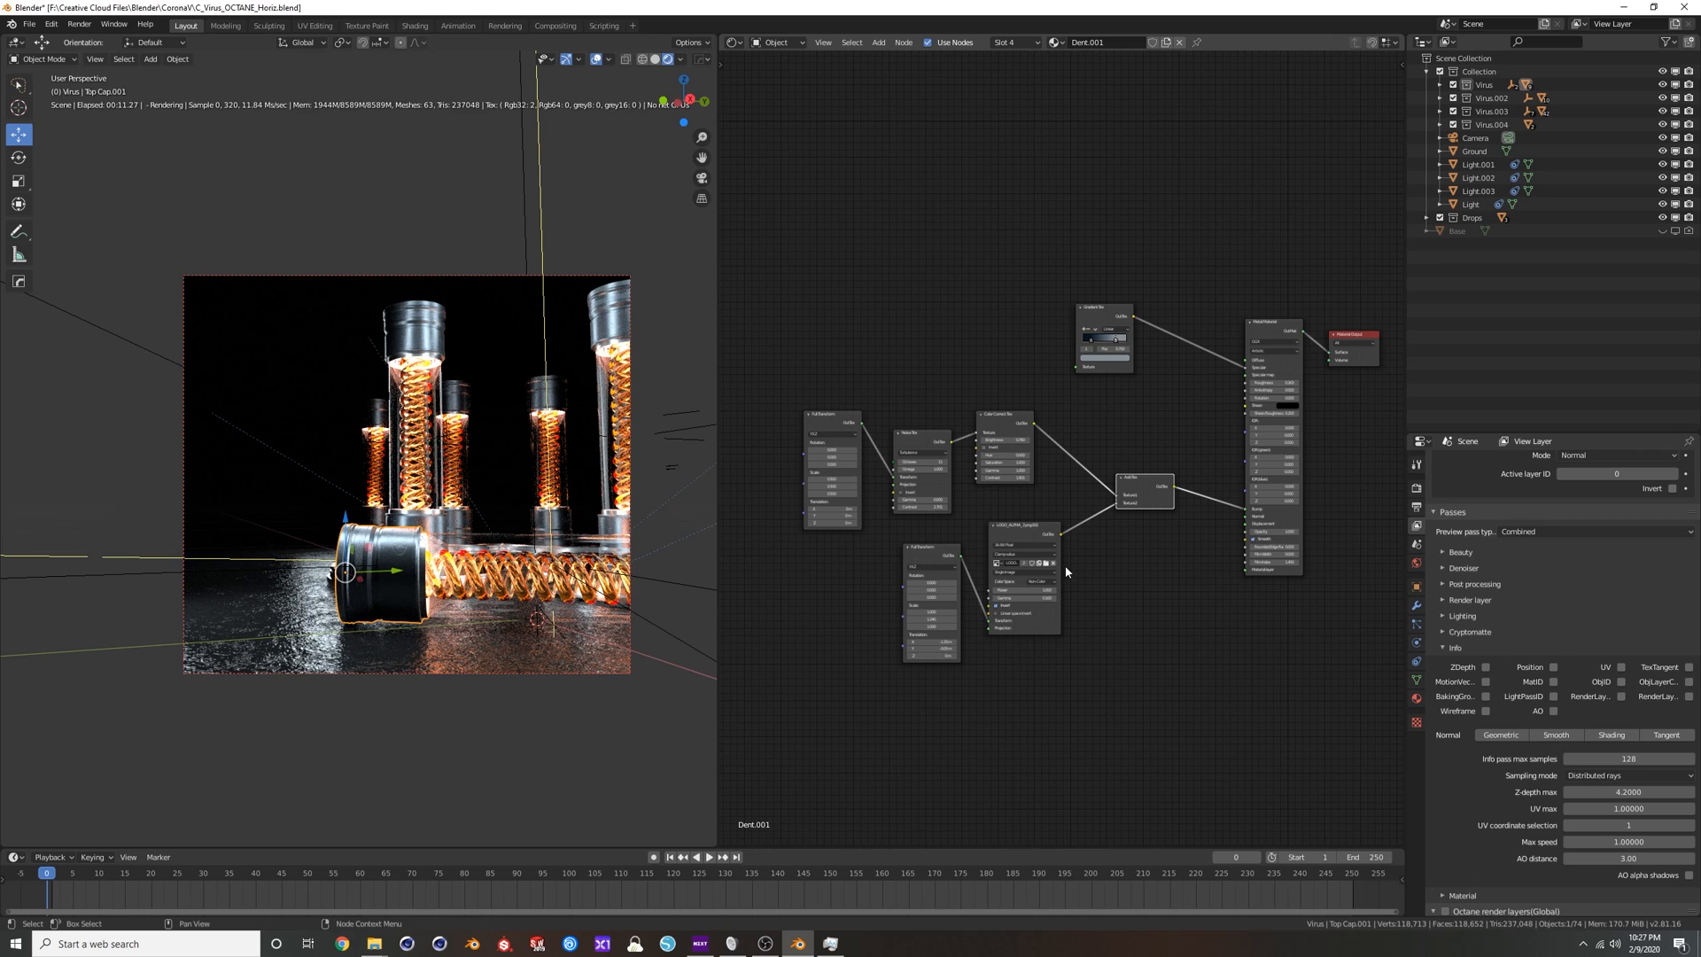
Switch the viewport to solid shading and try lifting the horizontal glass tube out from between its end caps.
{"action": "left_click", "coordinate": [654, 59]}
{"action": "middle_click_drag", "start_coordinate": [481, 407], "coordinate": [569, 443]}
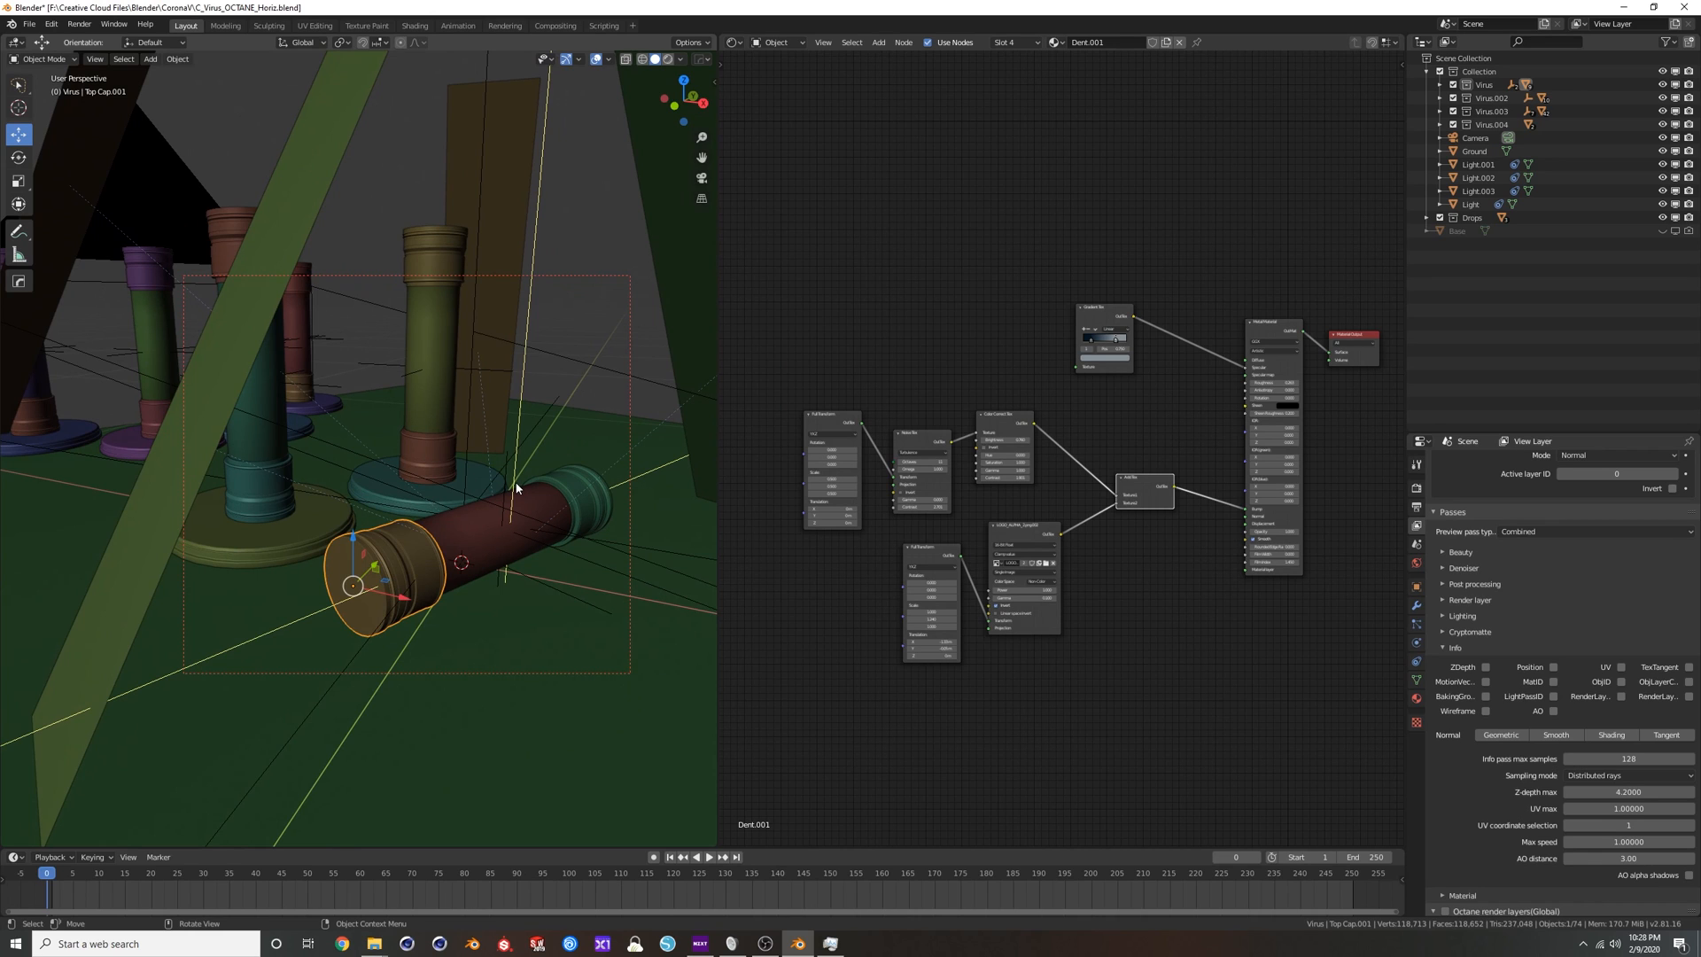
{"action": "middle_click_drag", "start_coordinate": [502, 513], "coordinate": [376, 488], "text": "shift"}
{"action": "left_click", "coordinate": [481, 467]}
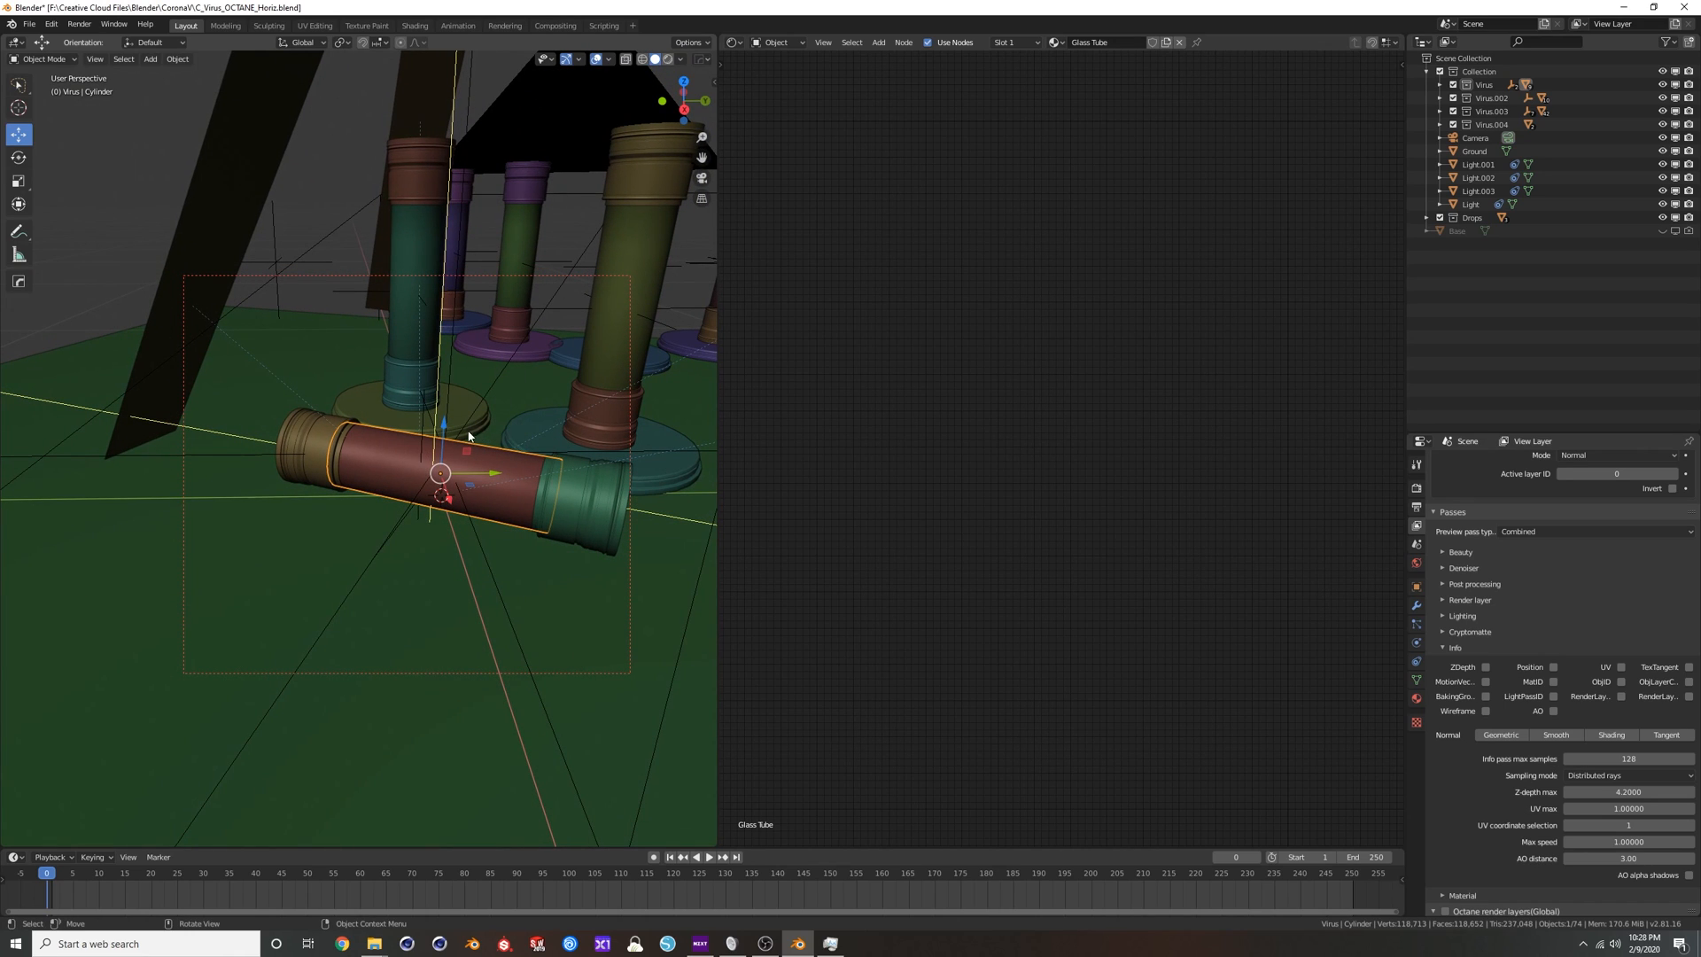
{"action": "left_click_drag", "start_coordinate": [443, 428], "coordinate": [455, 326]}
{"action": "right_click", "coordinate": [456, 326]}
{"action": "middle_click_drag", "start_coordinate": [469, 411], "coordinate": [519, 450]}
{"action": "key", "text": "alt+a"}
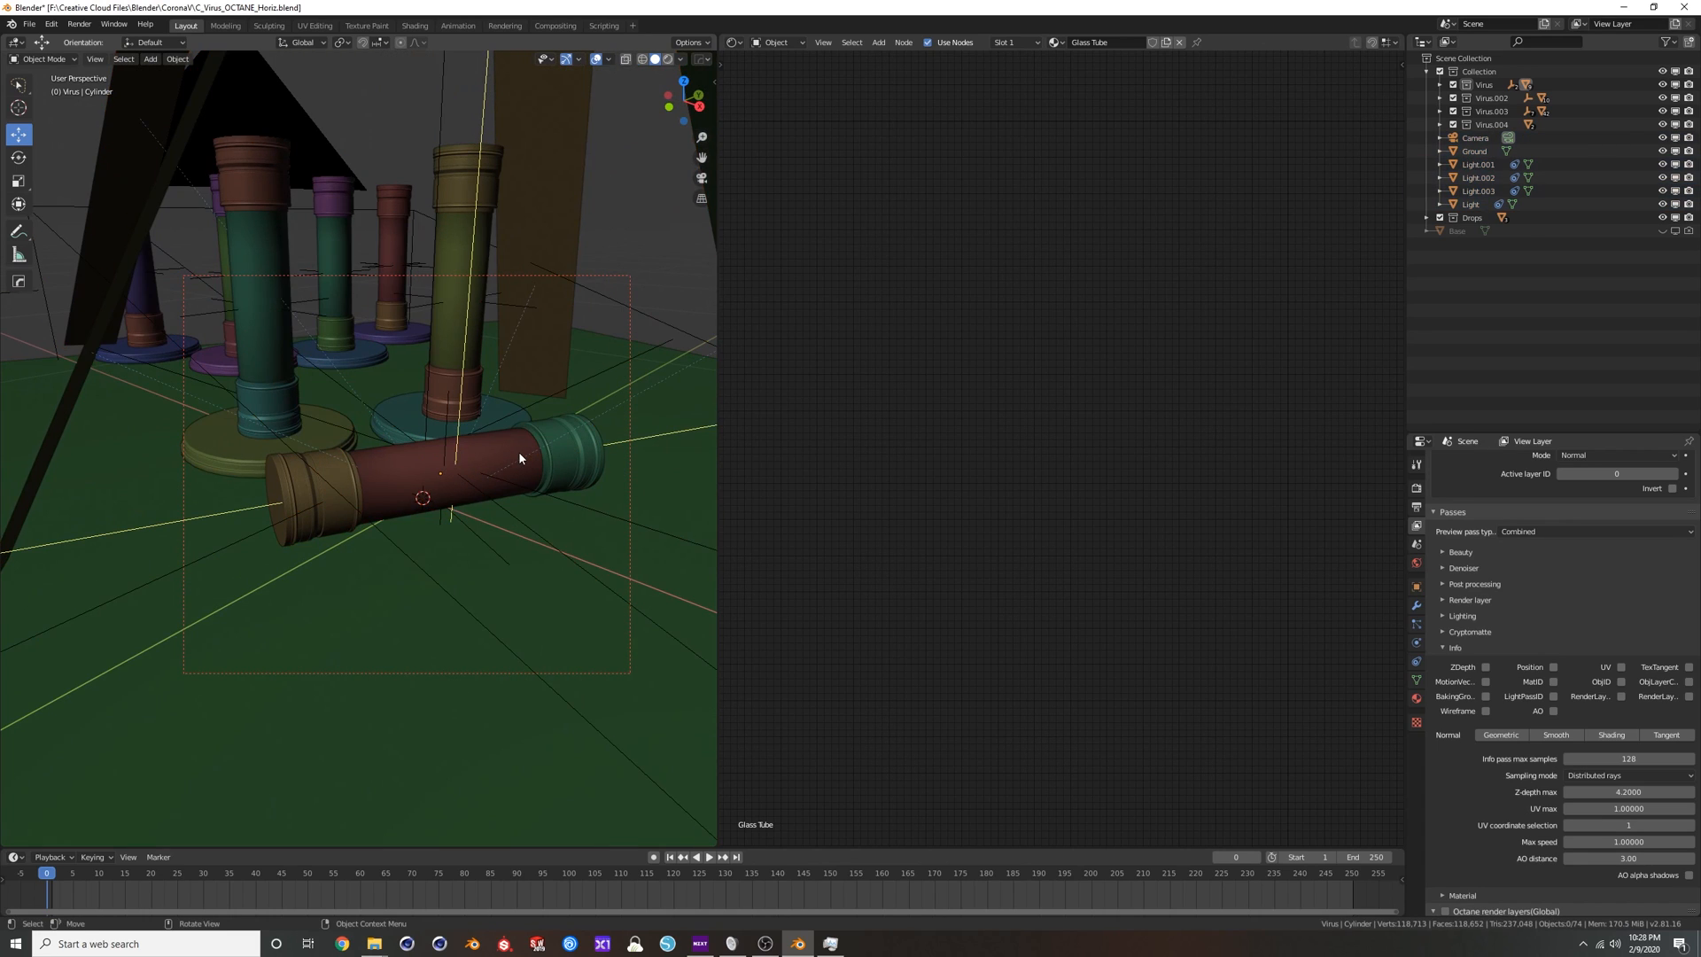
Select the horizontal tube's end cap again and examine its ridged geometry together with its material nodes.
{"action": "scroll", "coordinate": [401, 486], "scroll_direction": "up", "scroll_amount": 6}
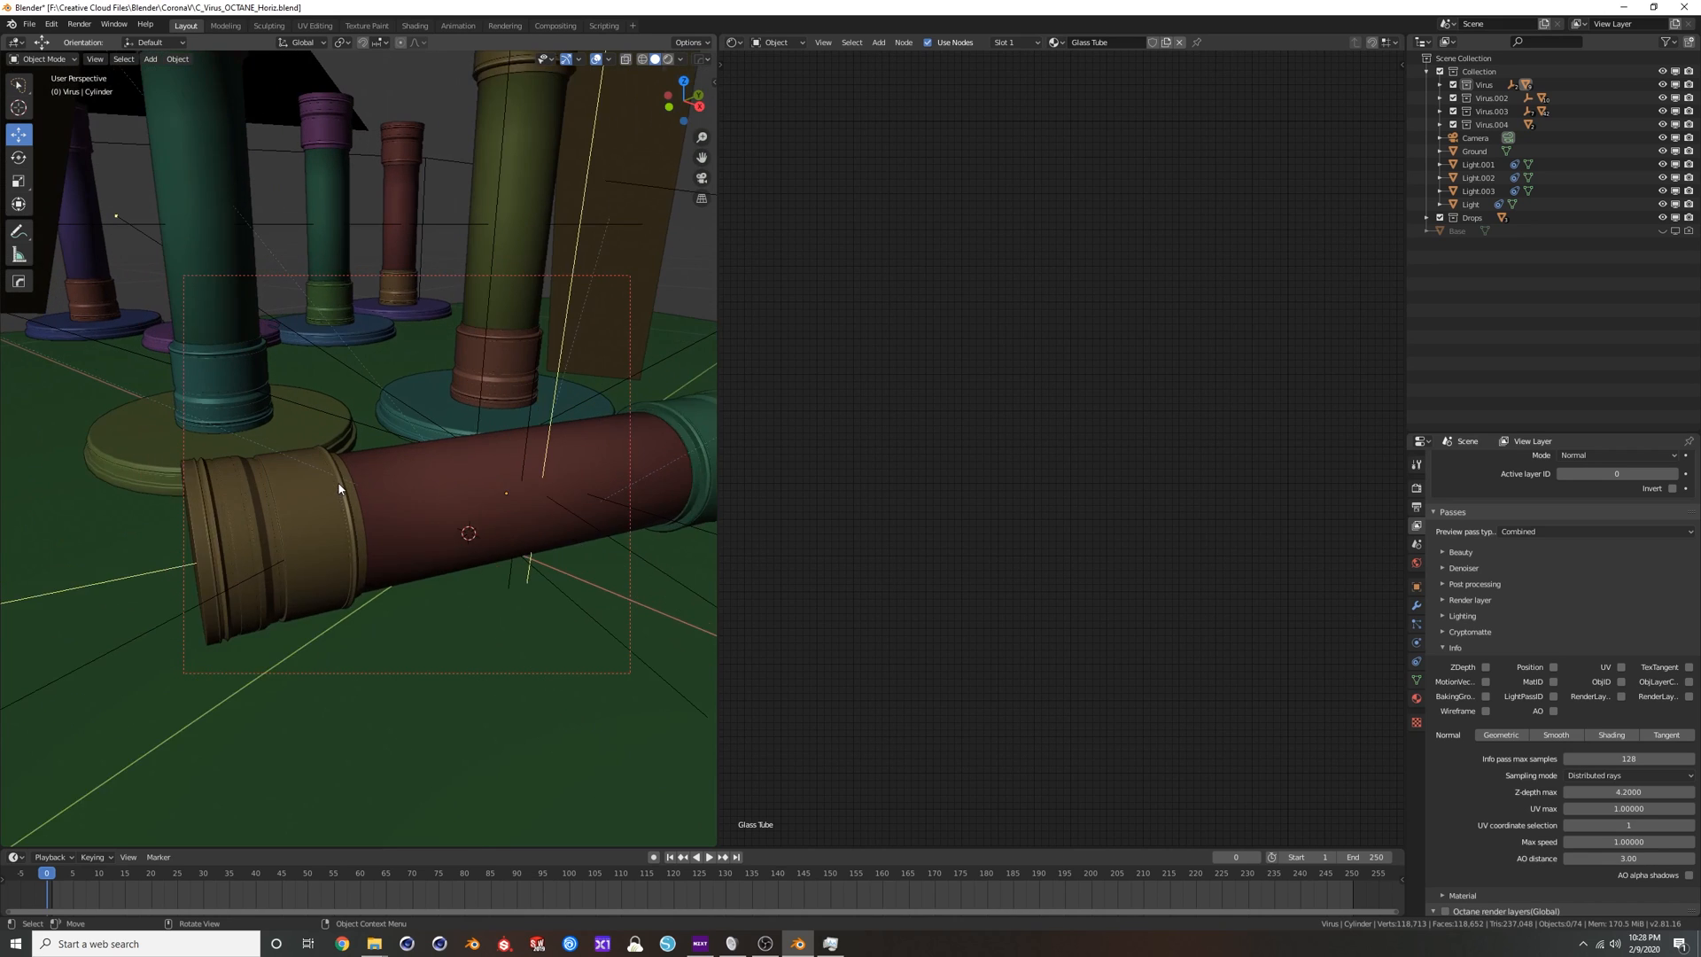
{"action": "left_click", "coordinate": [467, 491]}
{"action": "middle_click_drag", "start_coordinate": [470, 490], "coordinate": [471, 450]}
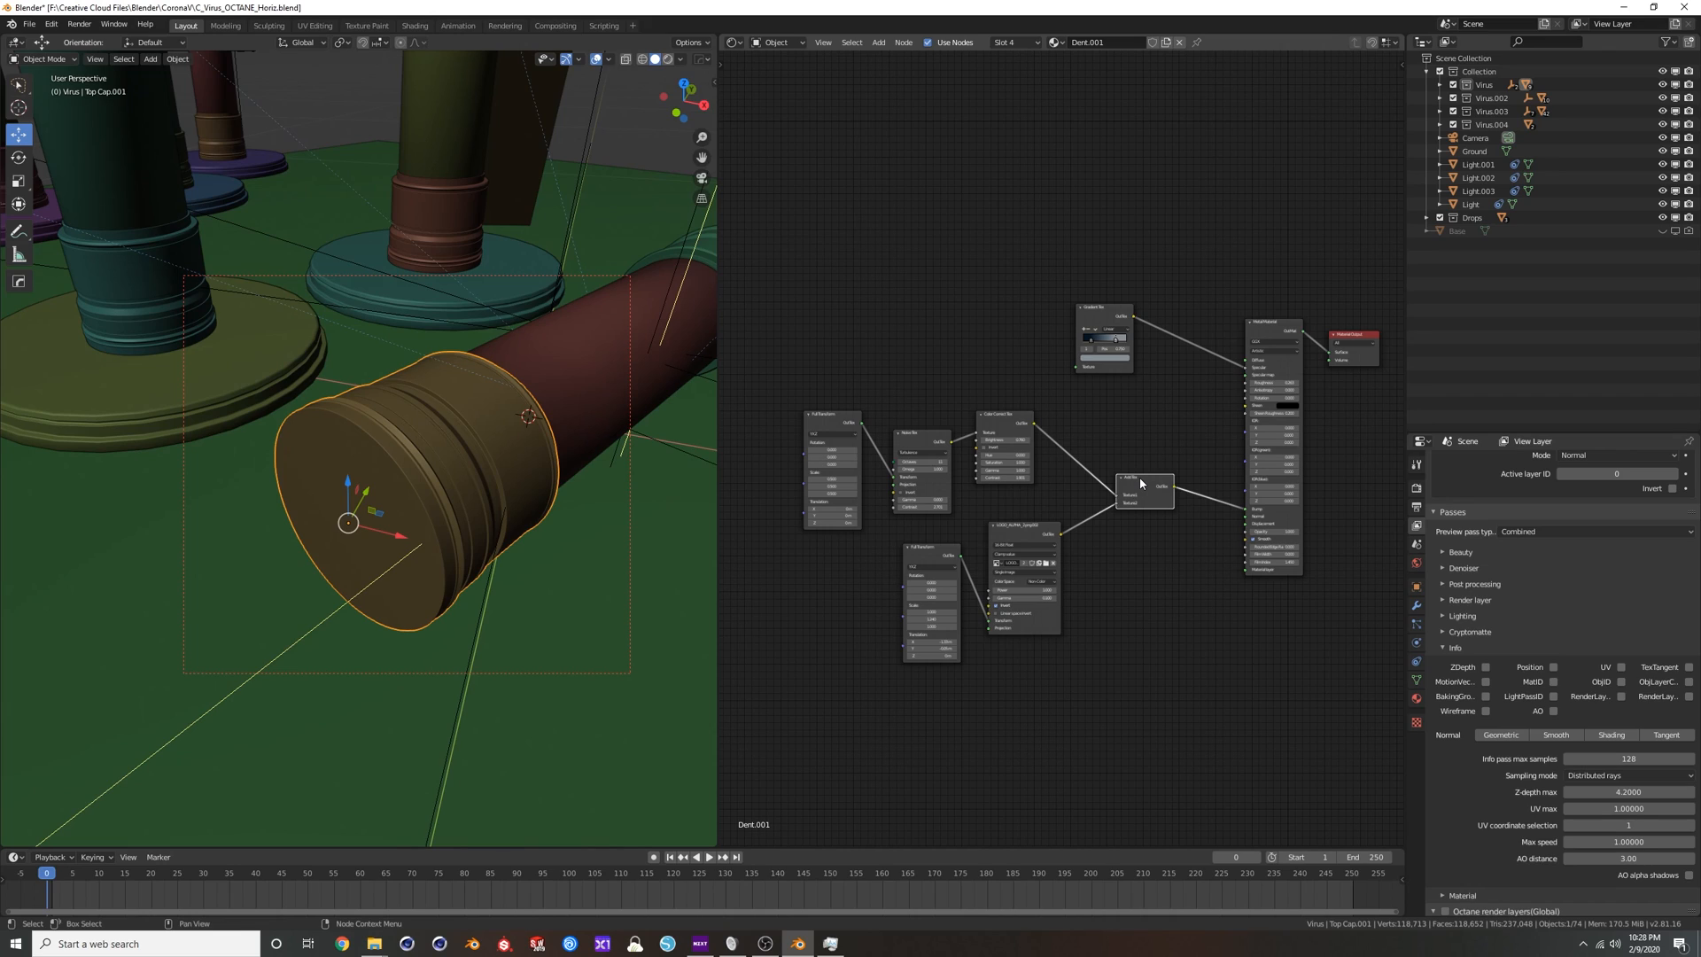
{"action": "scroll", "coordinate": [470, 414], "scroll_direction": "down", "scroll_amount": 7}
{"action": "middle_click_drag", "start_coordinate": [470, 404], "coordinate": [460, 445], "text": "shift"}
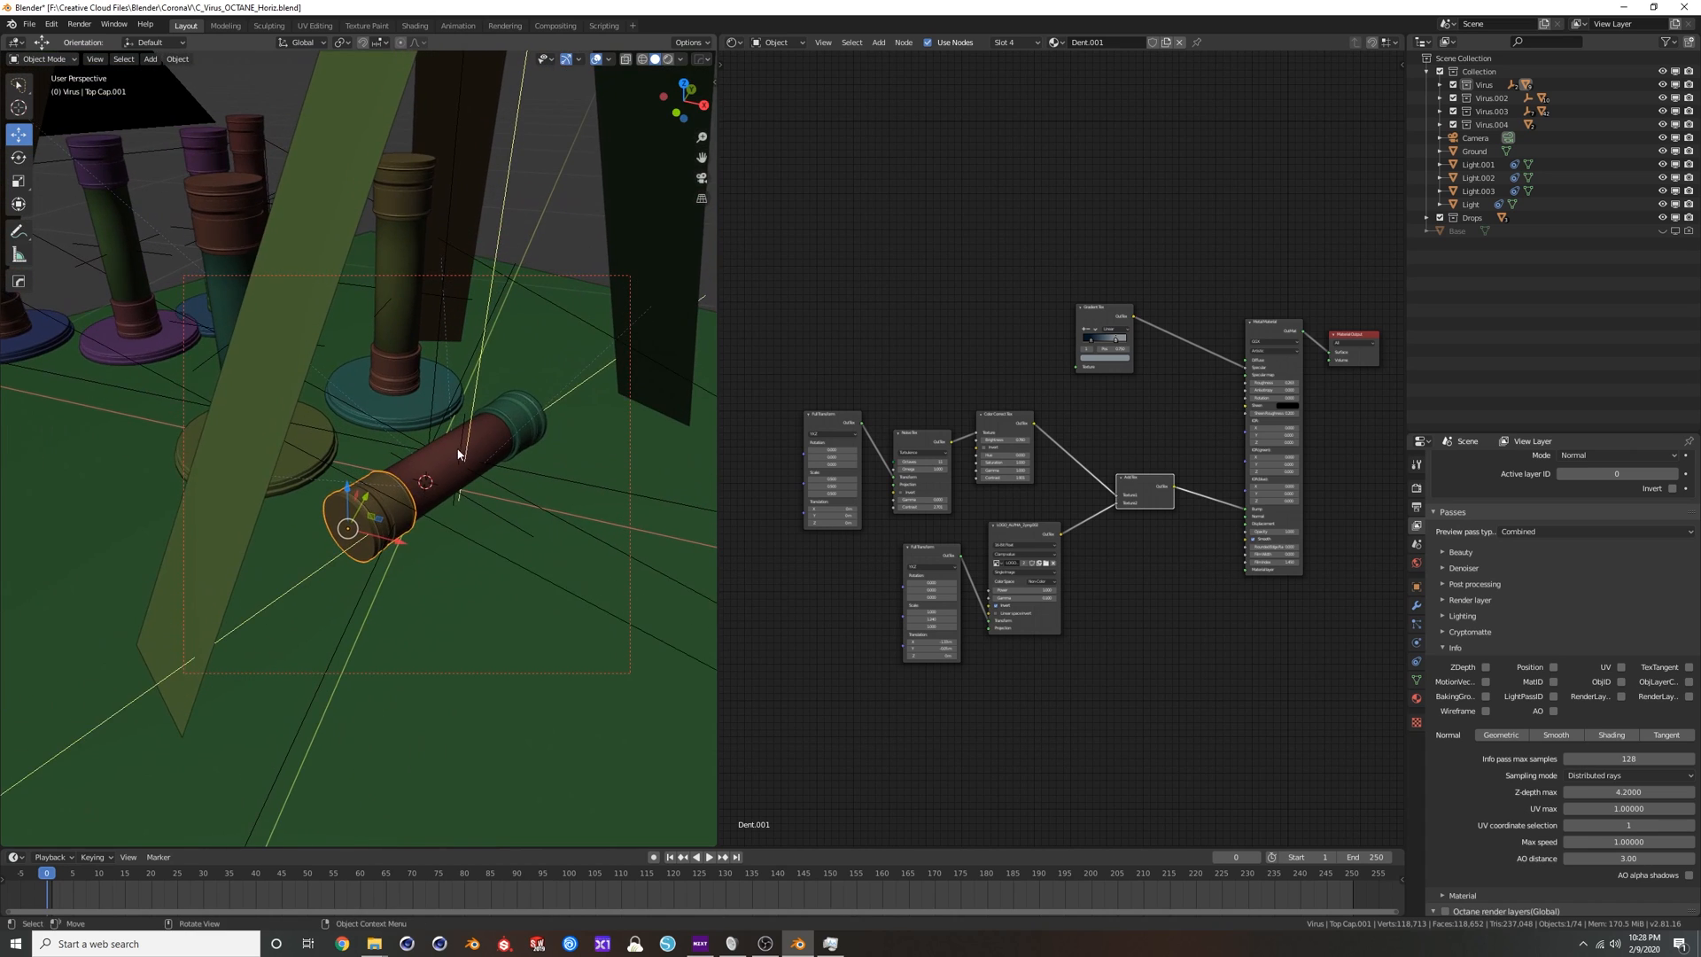
{"action": "scroll", "coordinate": [455, 448], "scroll_direction": "up", "scroll_amount": 3}
{"action": "scroll", "coordinate": [448, 454], "scroll_direction": "up", "scroll_amount": 3}
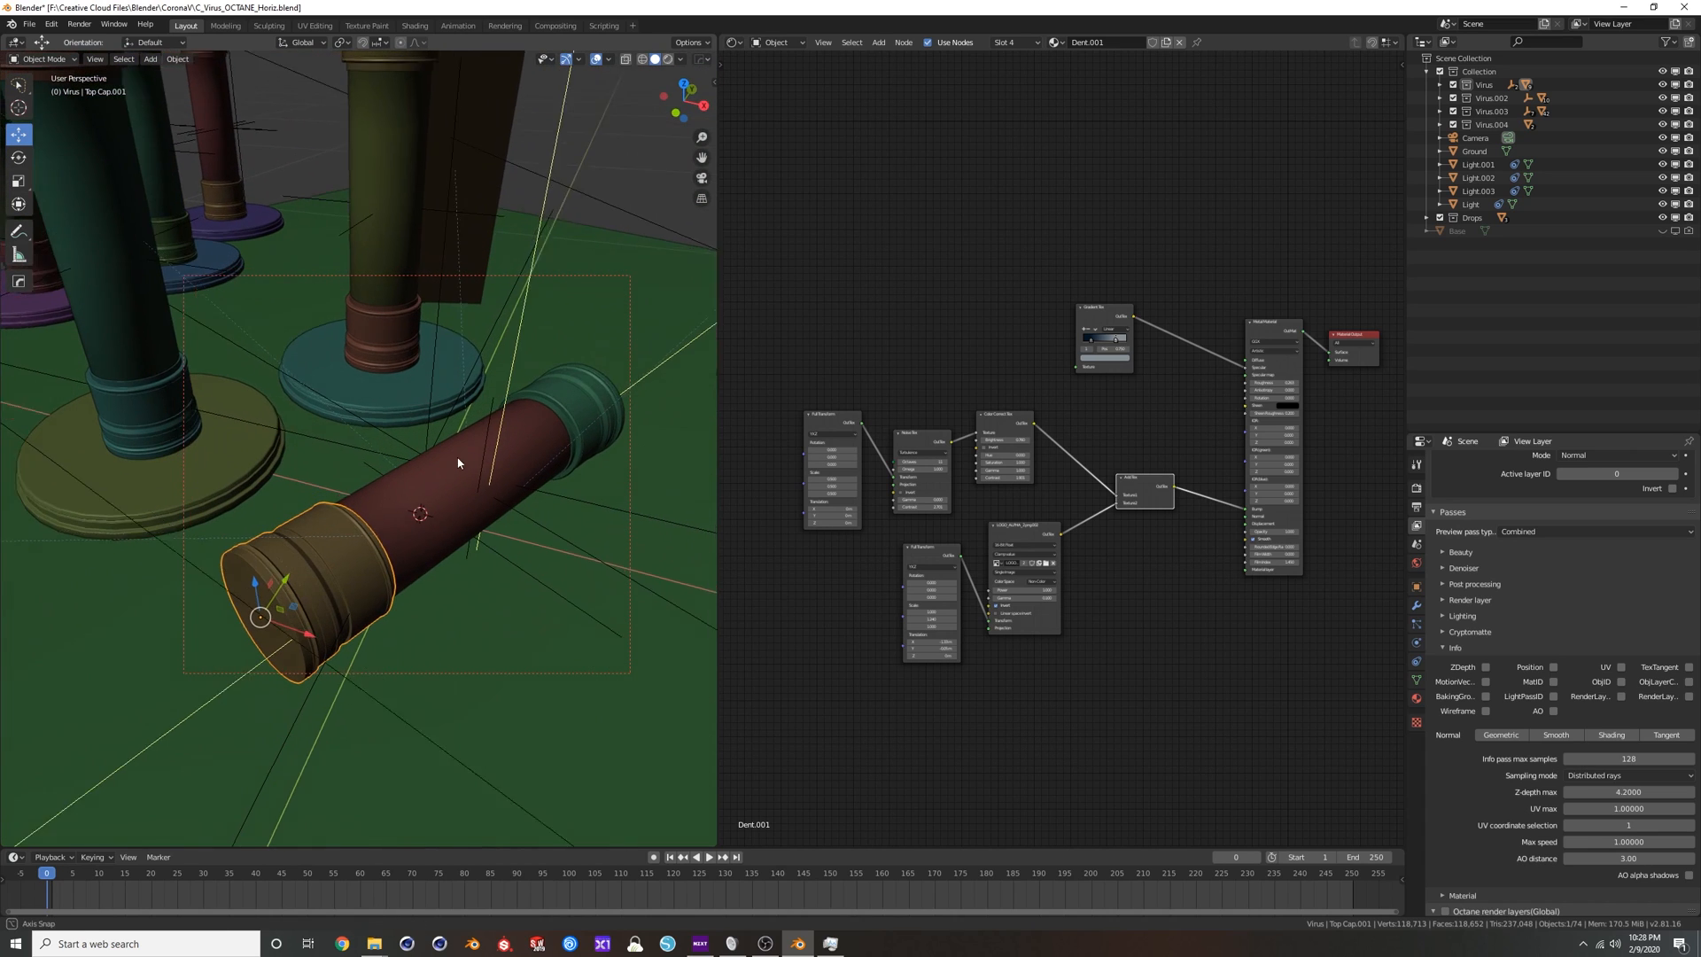
{"action": "left_click", "coordinate": [456, 468]}
{"action": "middle_click_drag", "start_coordinate": [456, 467], "coordinate": [311, 492]}
Select the base disc under the front upright tube and rearrange its Metal Material and Material Output nodes.
{"action": "left_click", "coordinate": [417, 638]}
{"action": "mouse_move", "coordinate": [375, 612]}
{"action": "middle_mouse_down"}
{"action": "mouse_move", "coordinate": [429, 619]}
{"action": "mouse_move", "coordinate": [359, 583]}
{"action": "mouse_move", "coordinate": [399, 593]}
{"action": "middle_mouse_up"}
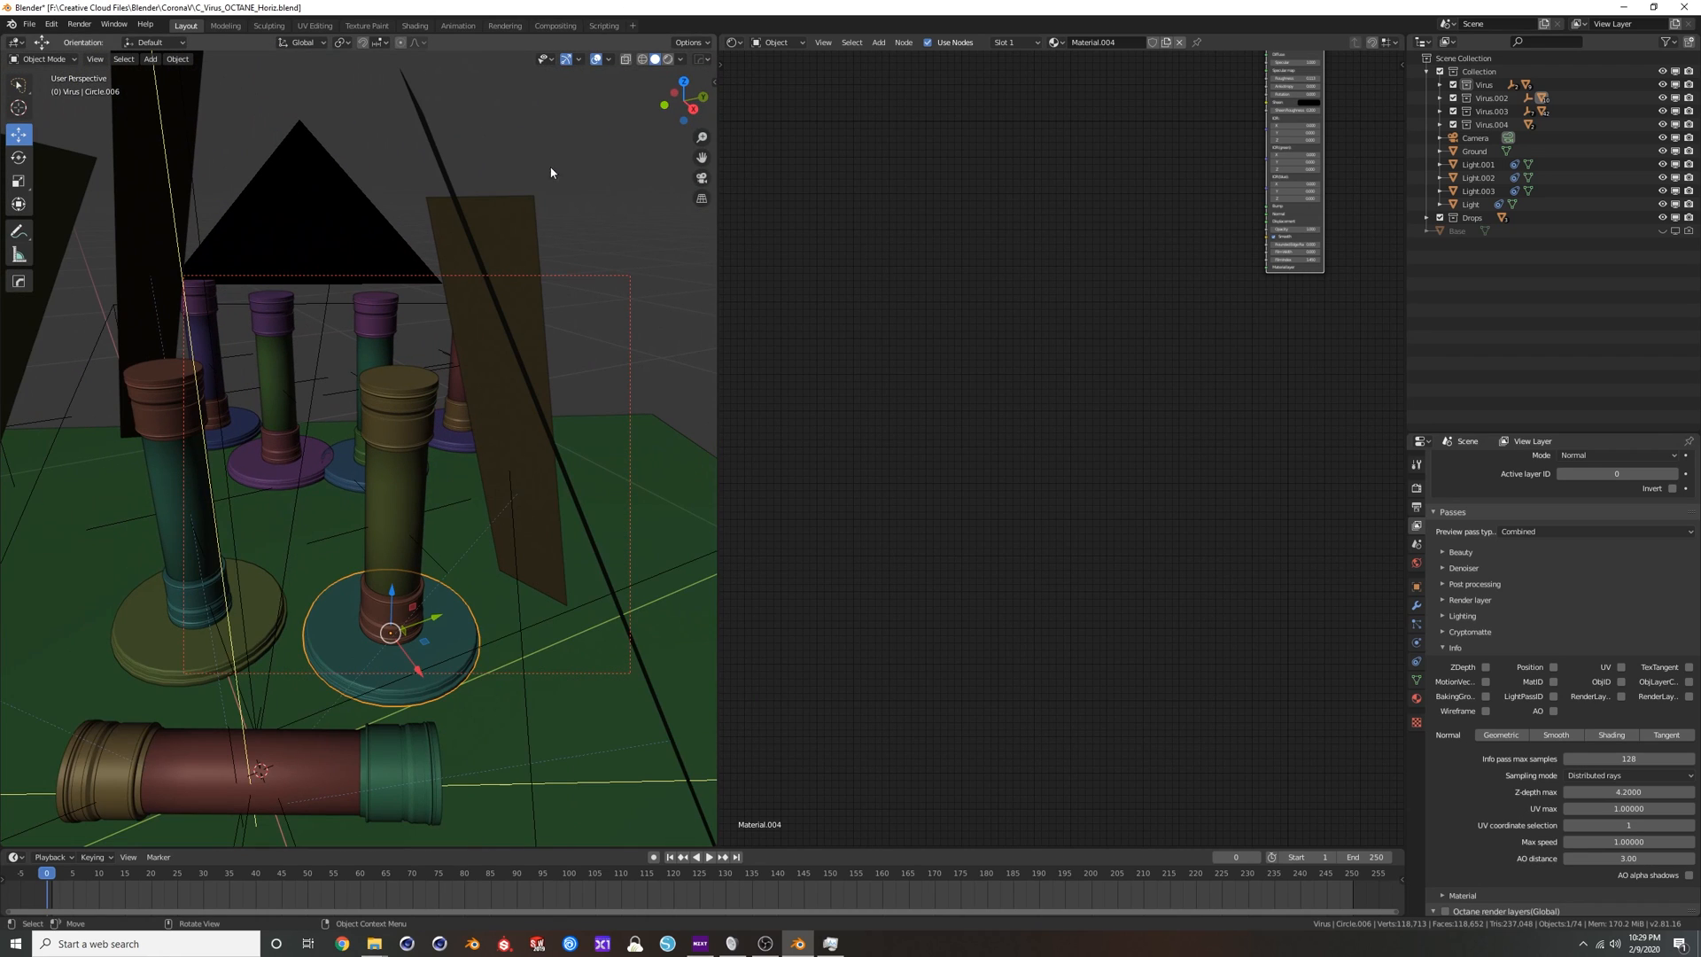
{"action": "scroll", "coordinate": [1219, 291], "scroll_direction": "down", "scroll_amount": 2}
{"action": "middle_click_drag", "start_coordinate": [1226, 290], "coordinate": [1071, 439]}
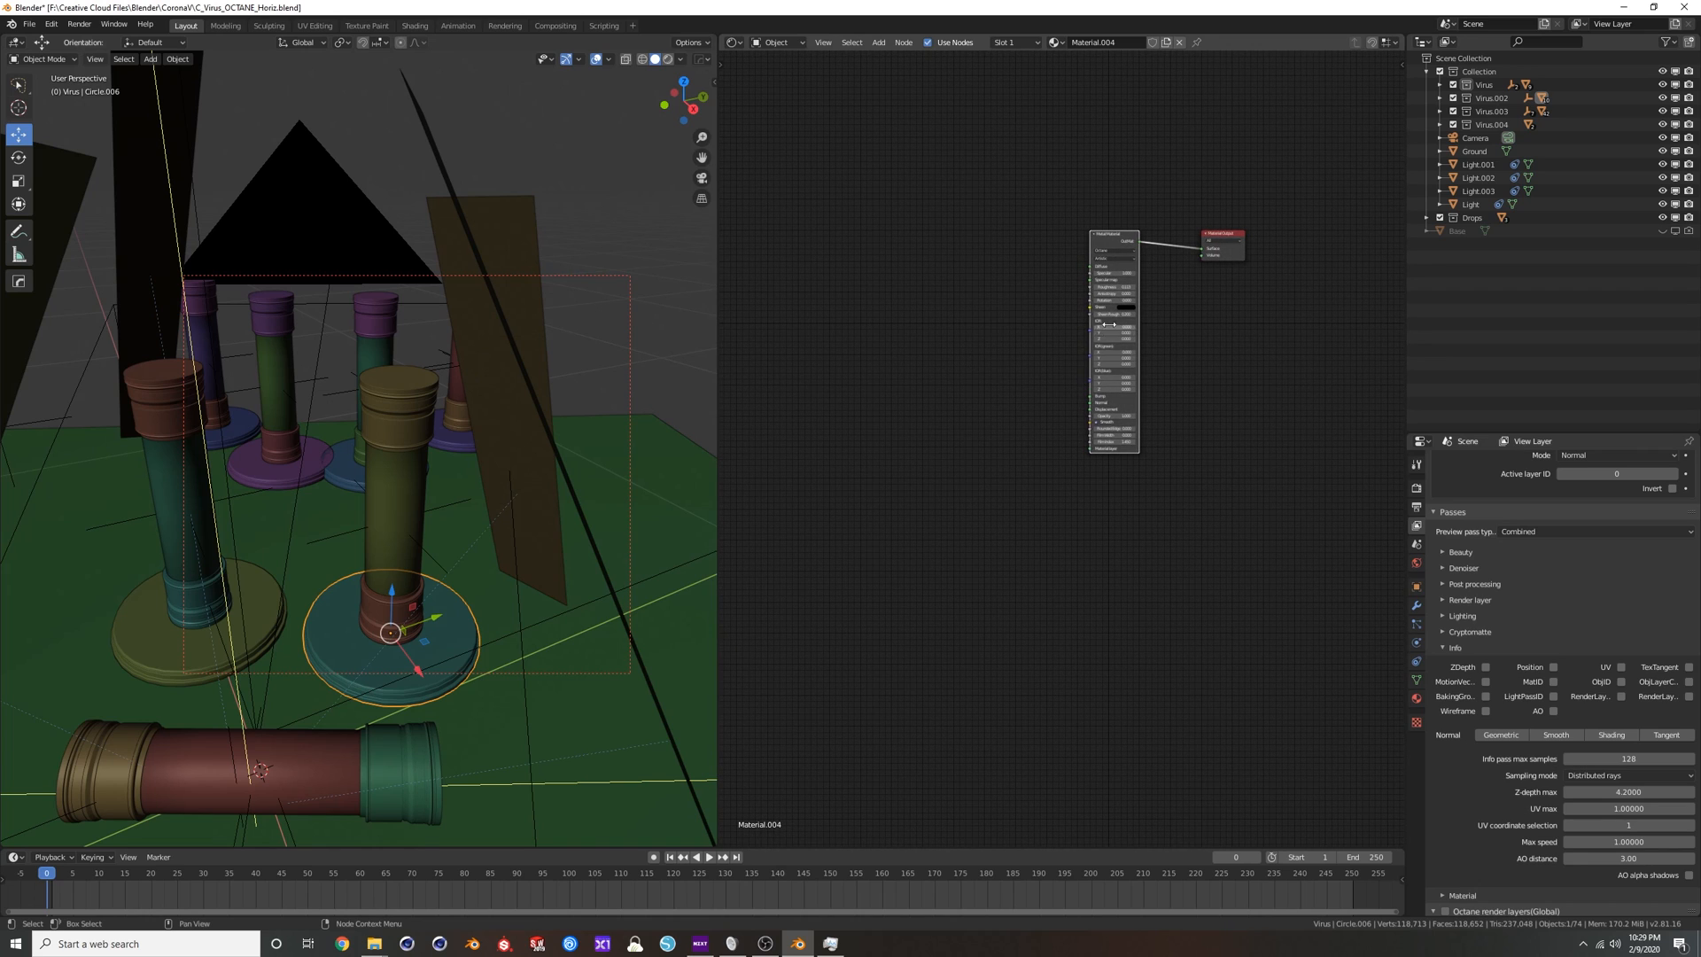
{"action": "scroll", "coordinate": [978, 340], "scroll_direction": "up", "scroll_amount": 2}
{"action": "scroll", "coordinate": [975, 341], "scroll_direction": "up", "scroll_amount": 1}
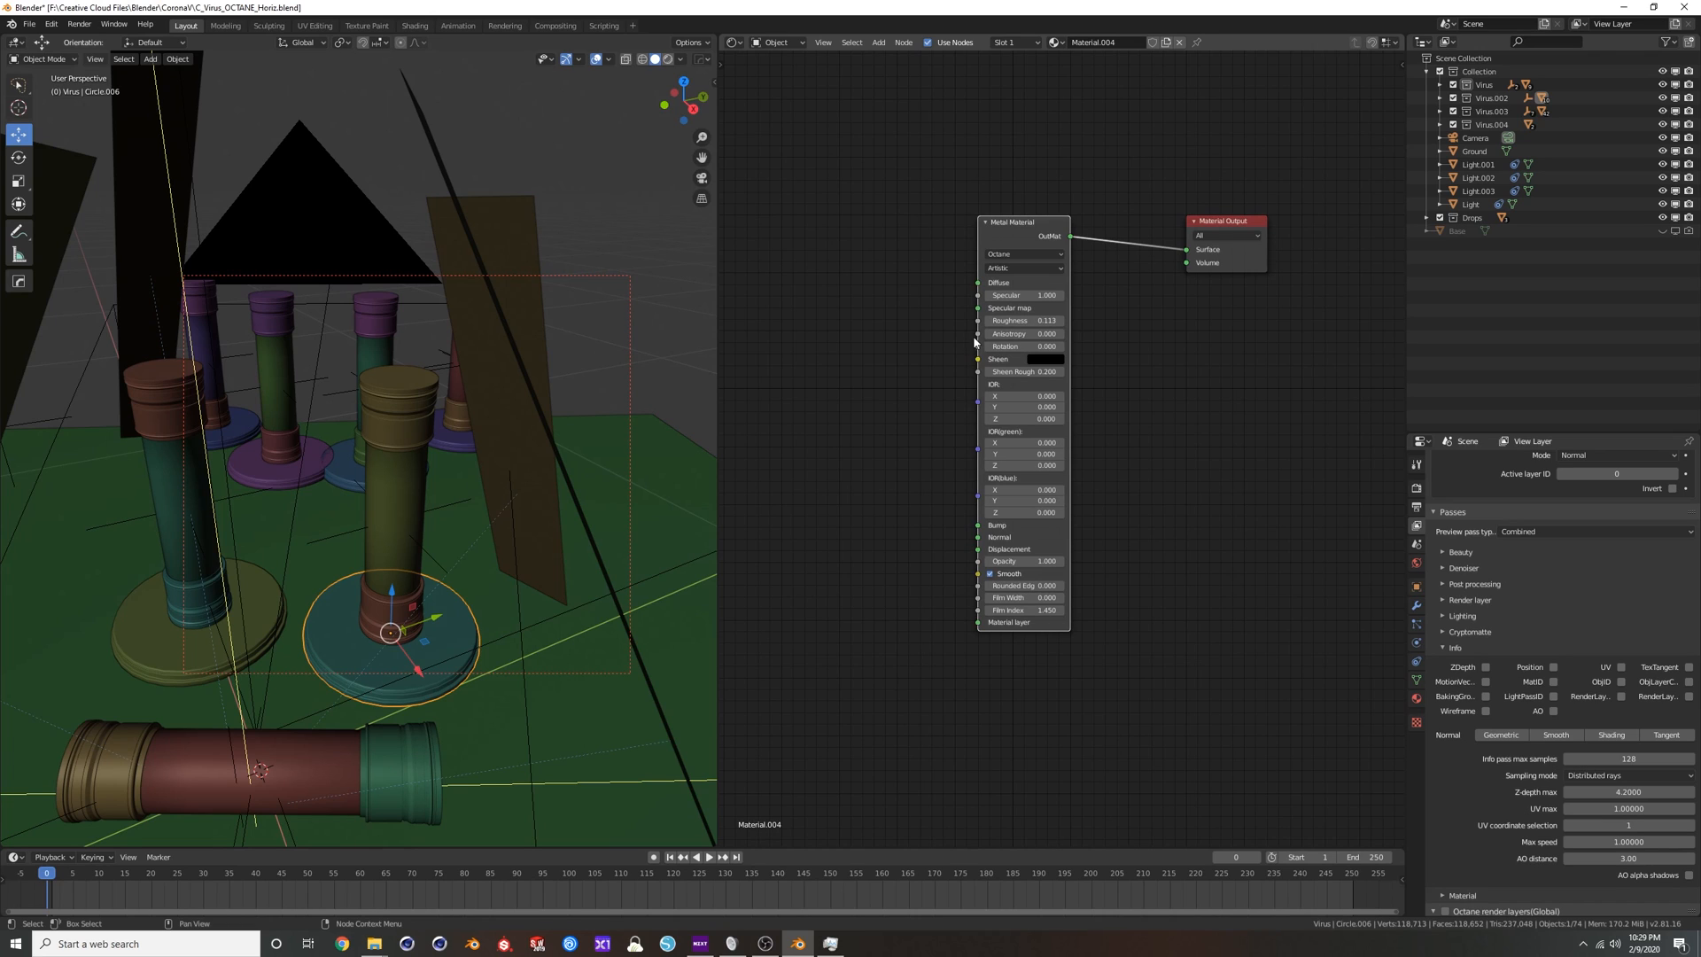
{"action": "scroll", "coordinate": [975, 337], "scroll_direction": "up", "scroll_amount": 1}
{"action": "left_click_drag", "start_coordinate": [1248, 200], "coordinate": [1279, 151]}
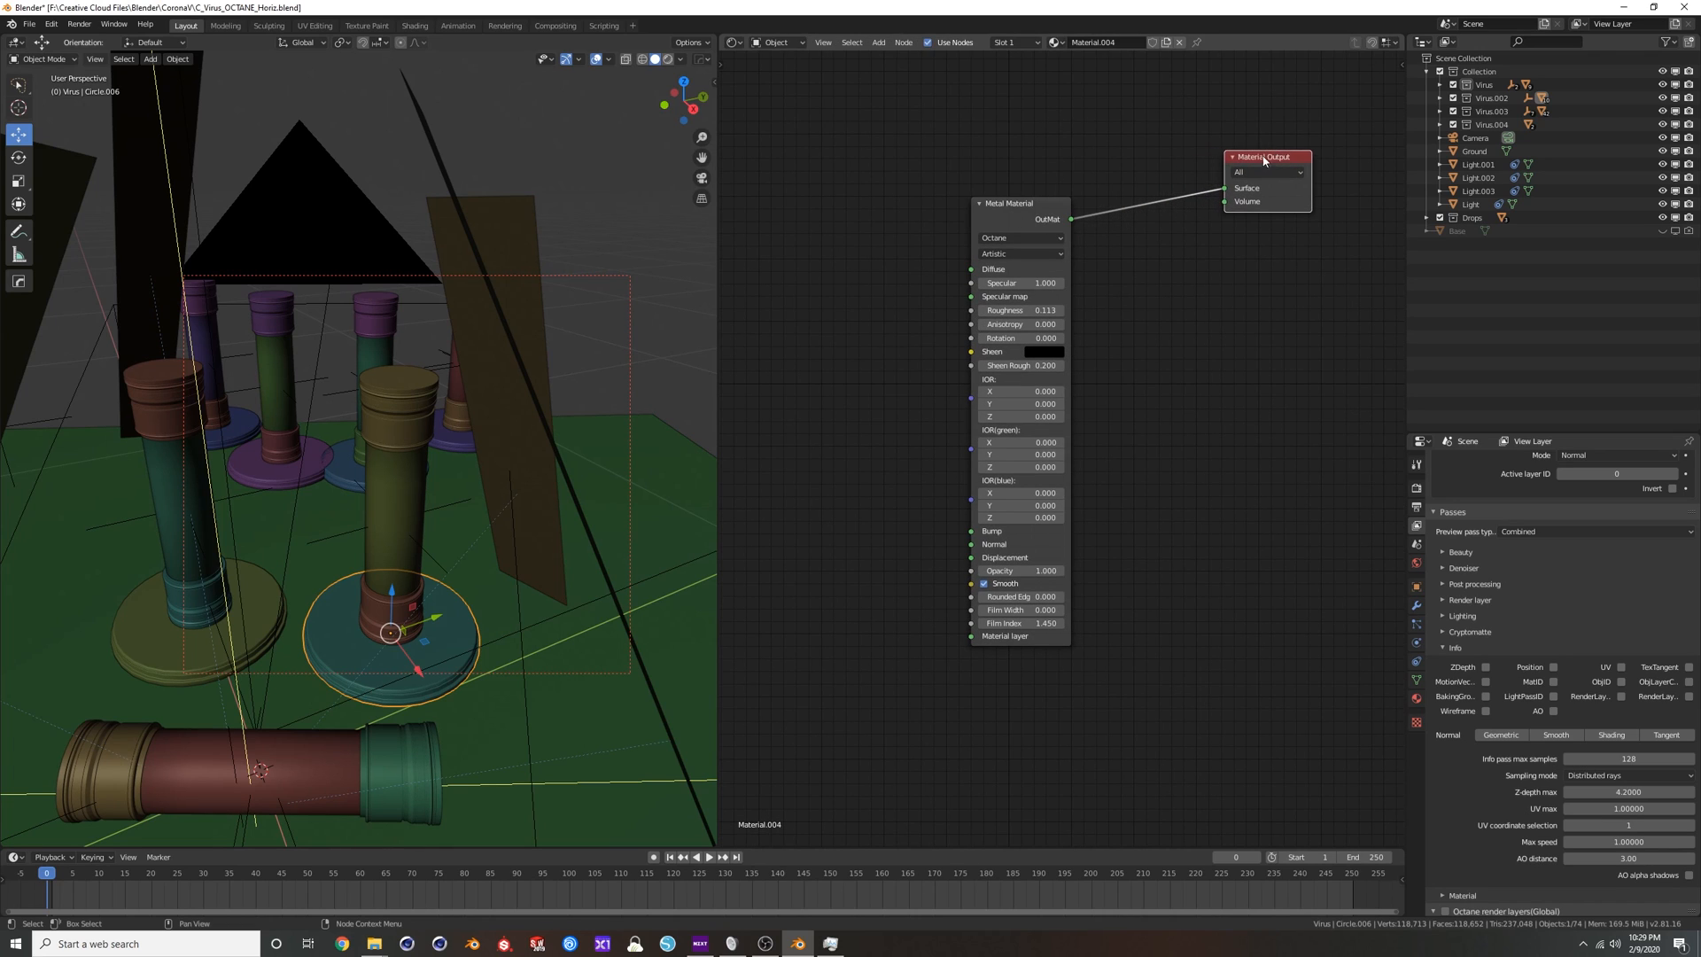
{"action": "left_click_drag", "start_coordinate": [1023, 206], "coordinate": [1098, 190]}
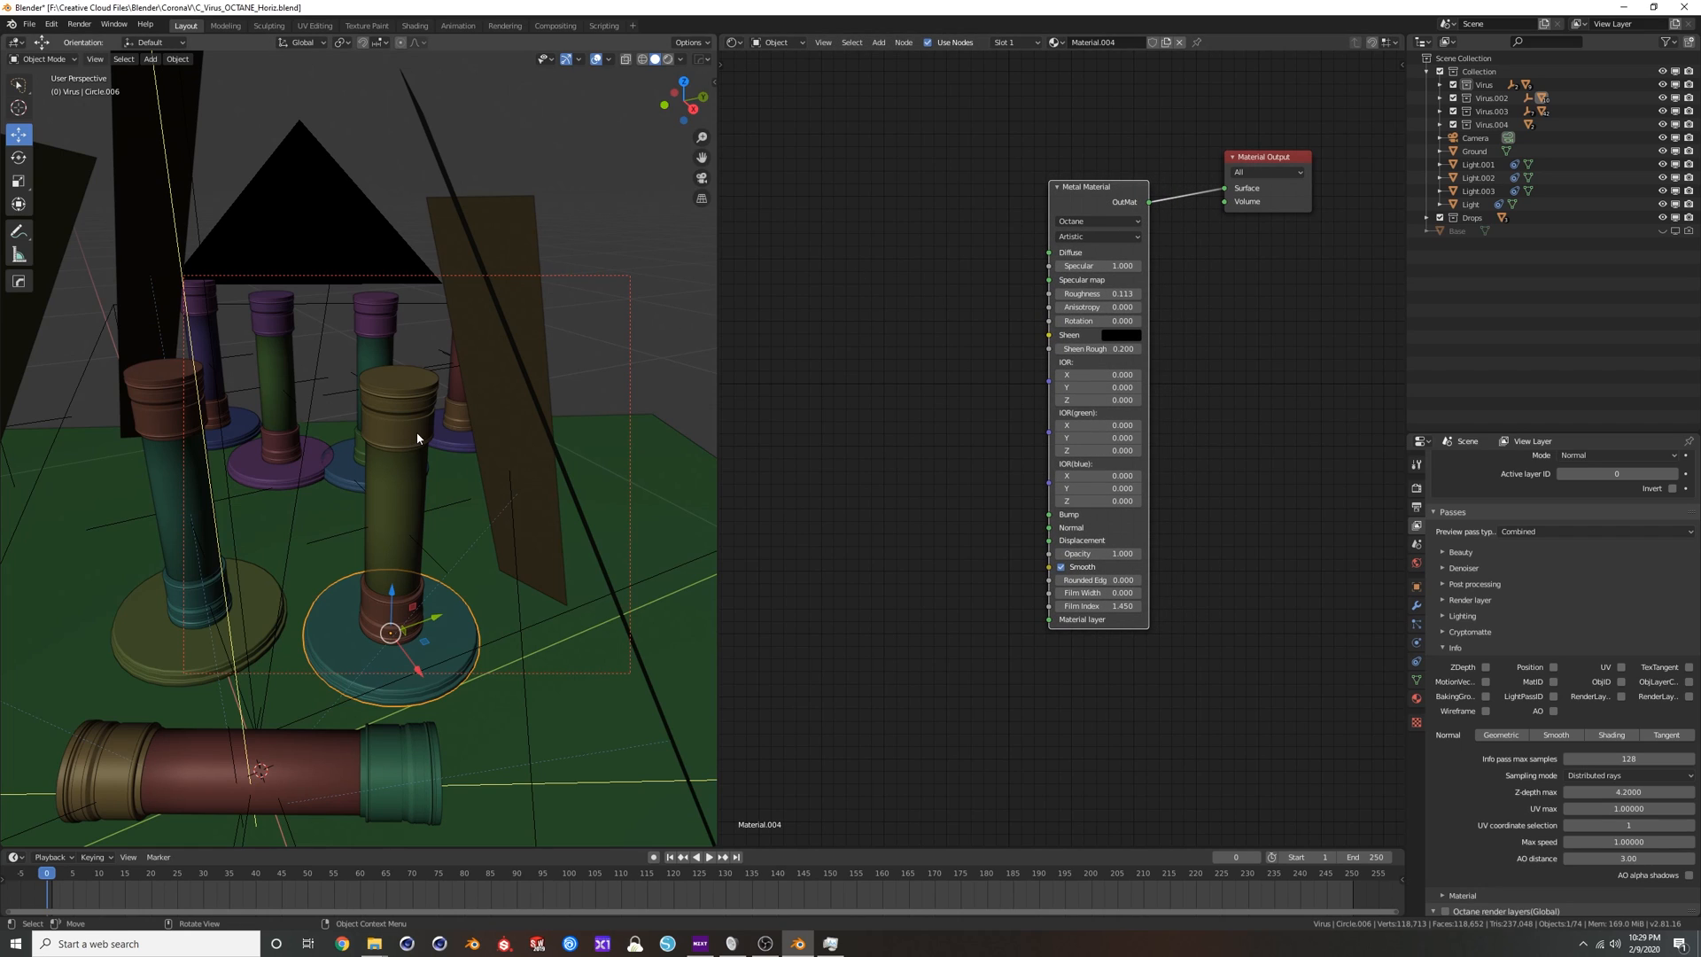
Inspect the upright glass tube's Specular Material and the Light.001 plane's full emission node setup.
{"action": "left_click", "coordinate": [401, 481]}
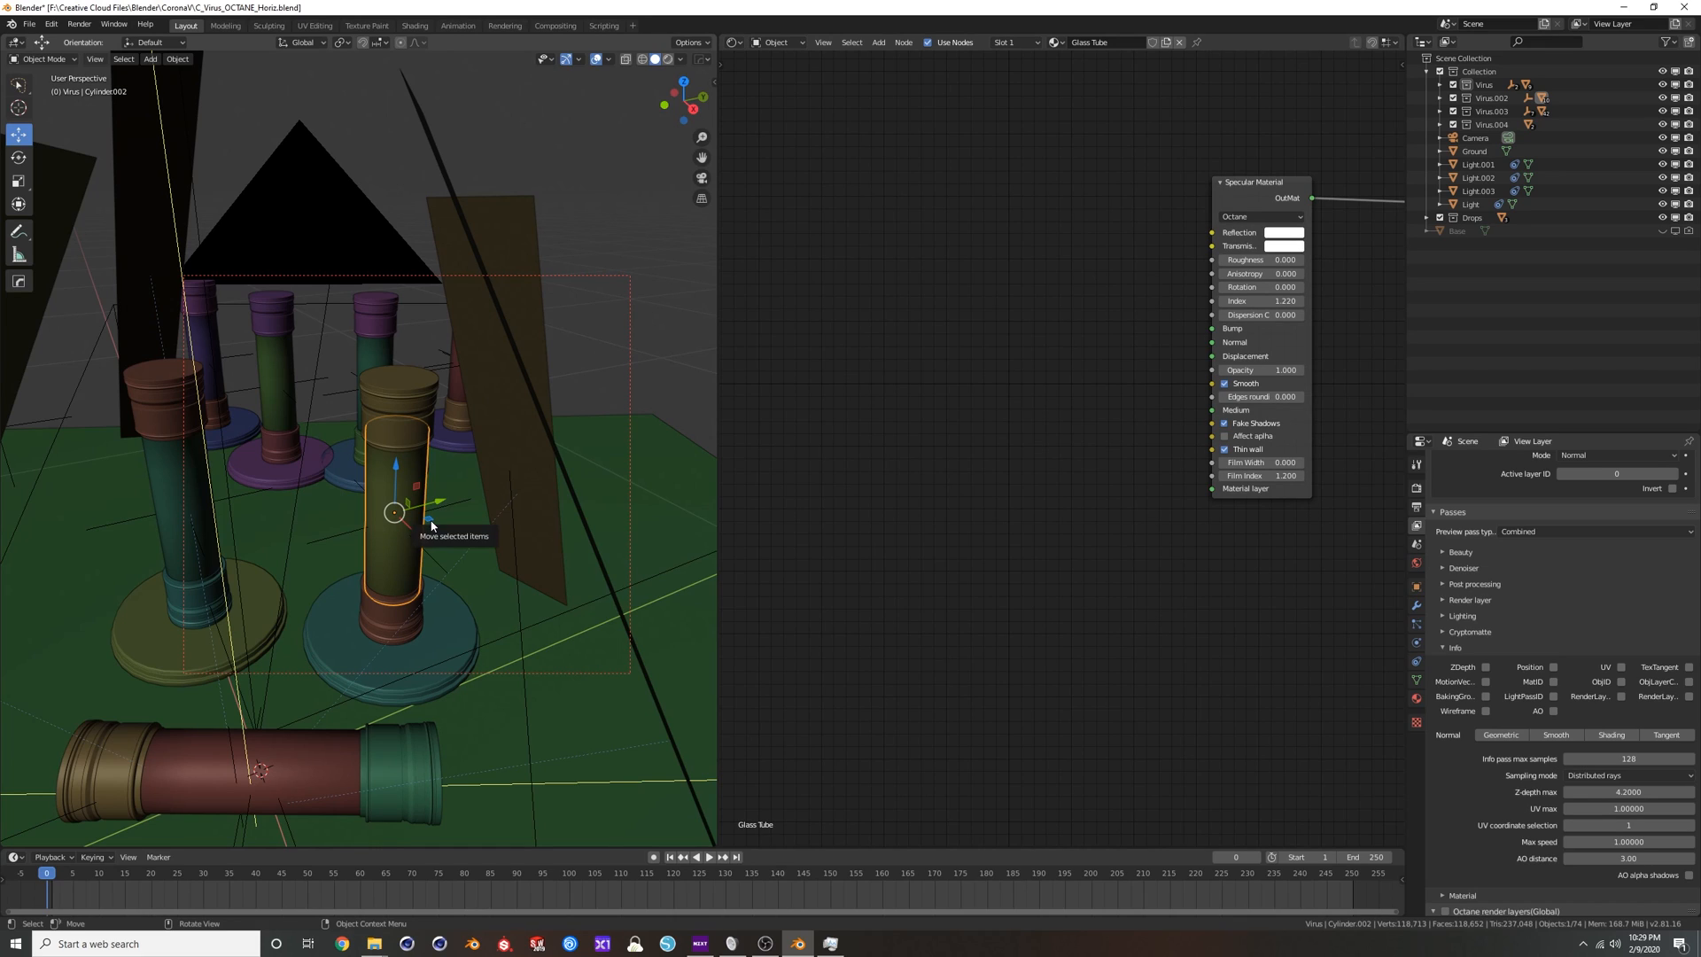
{"action": "left_click", "coordinate": [557, 502]}
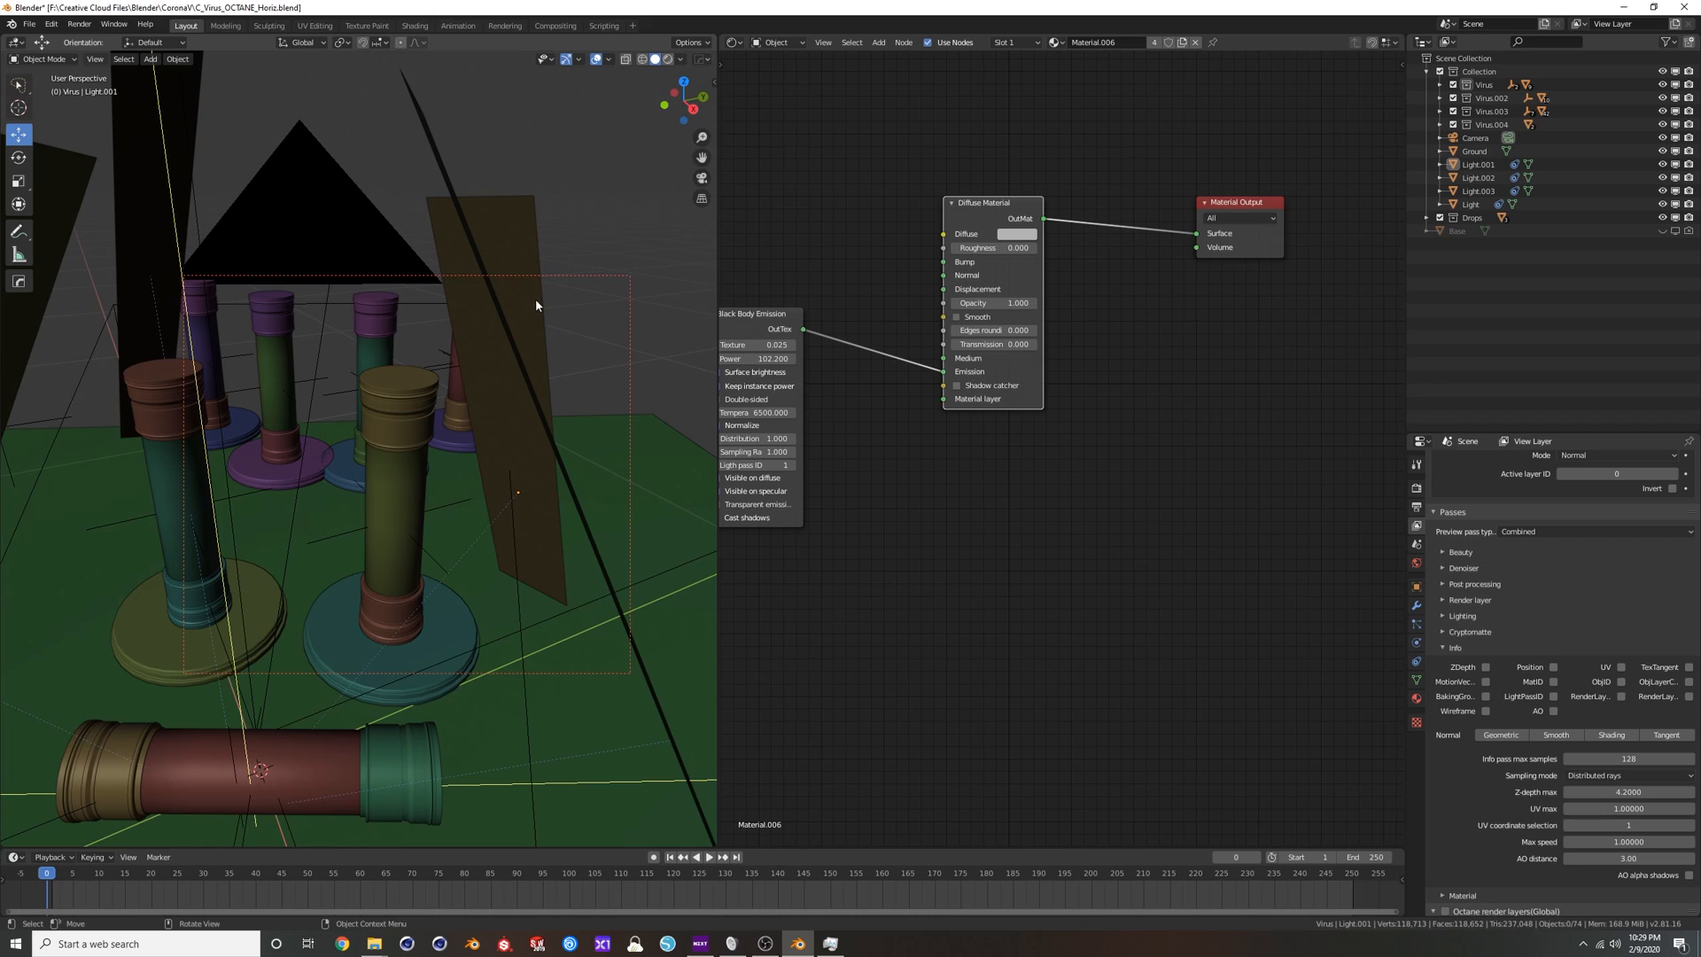
{"action": "left_click", "coordinate": [521, 213]}
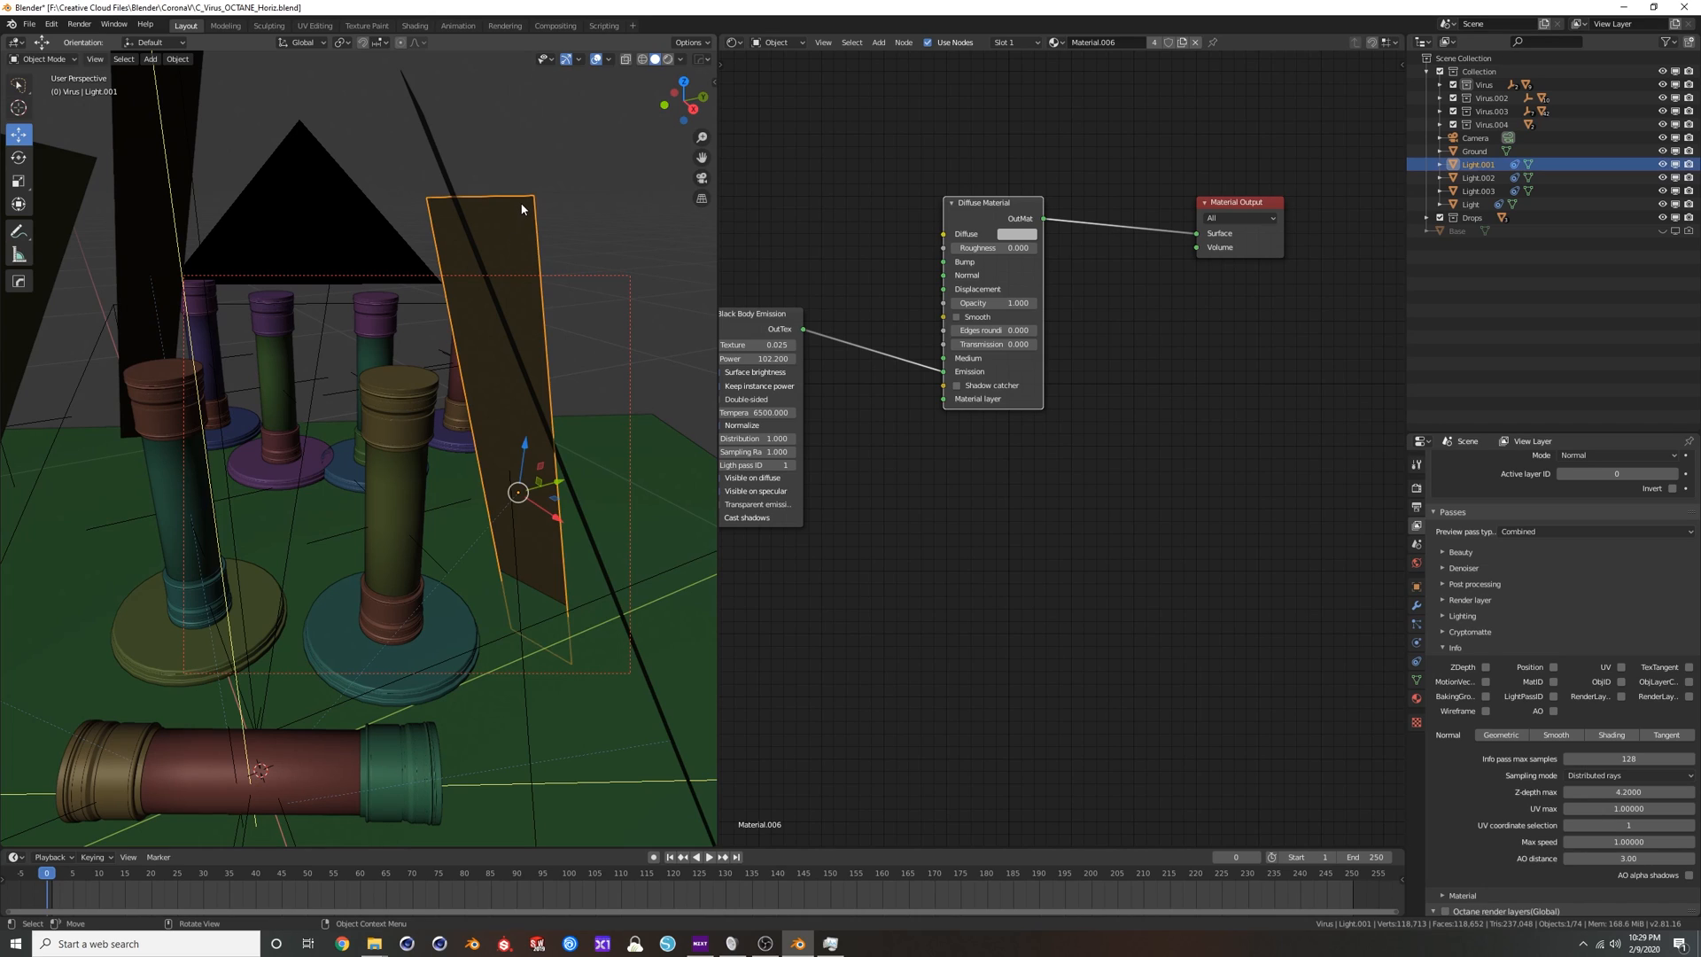
{"action": "left_click", "coordinate": [555, 183]}
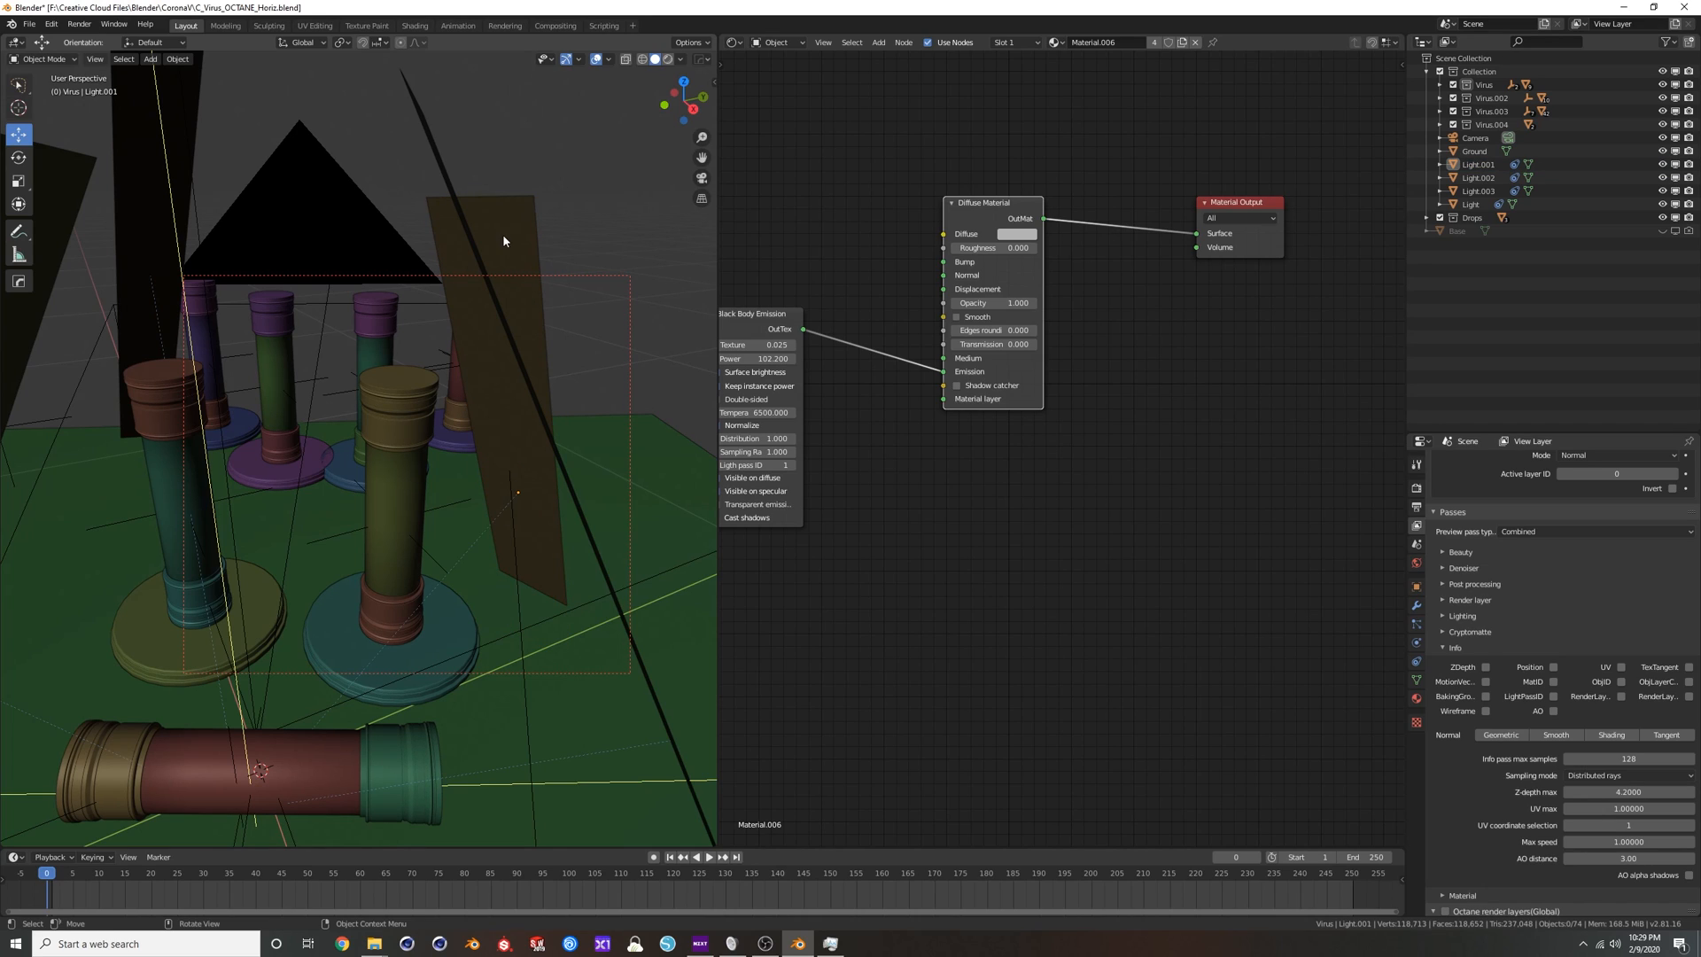
{"action": "key", "text": "Home"}
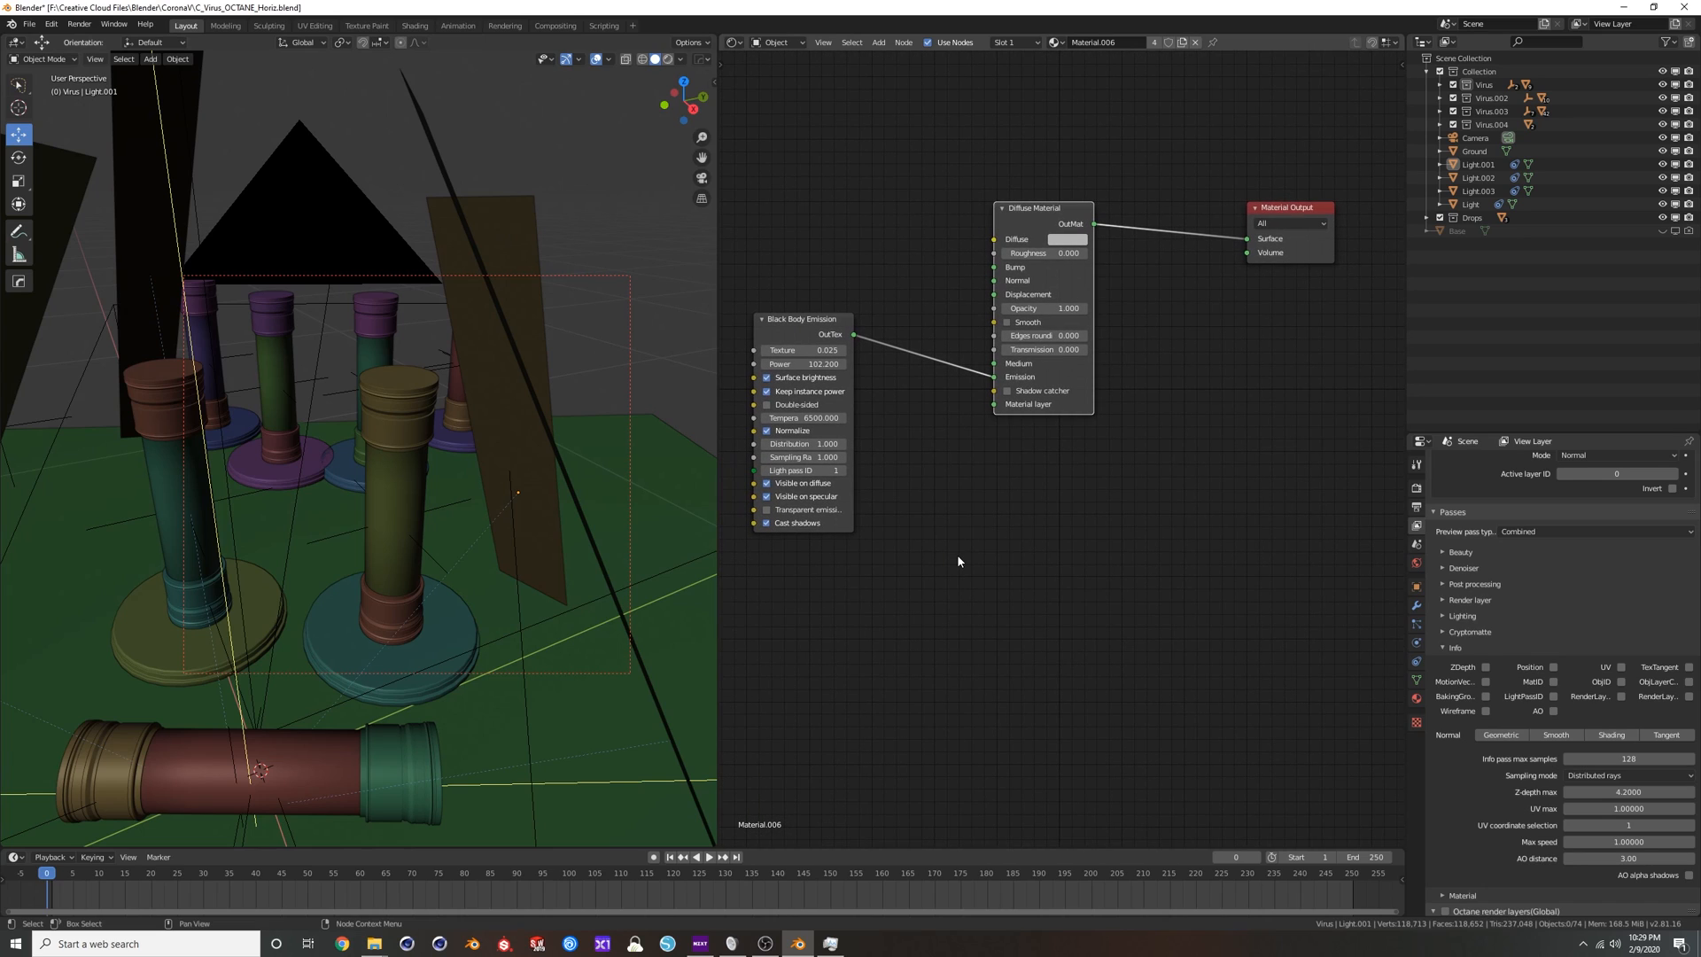